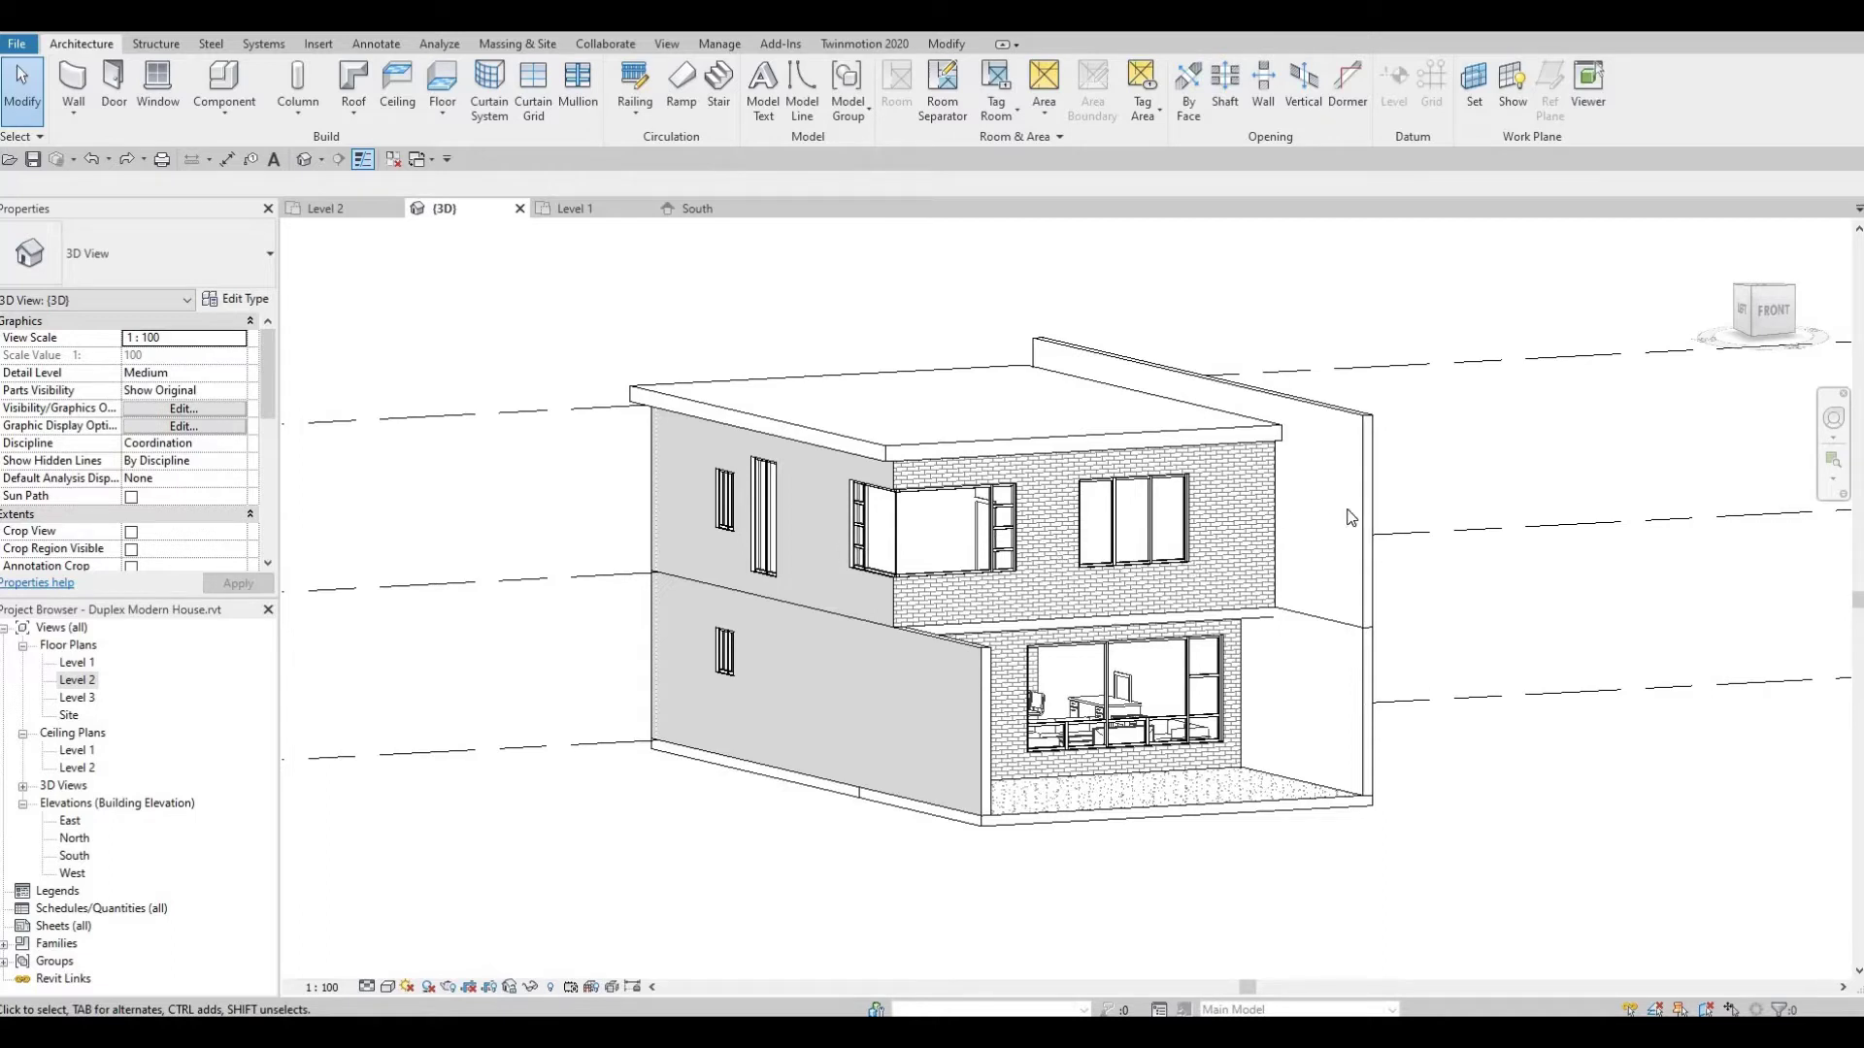
# Switch to the Level 2 floor plan of the duplex and pan it upward
pyautogui.doubleClick(78, 680)
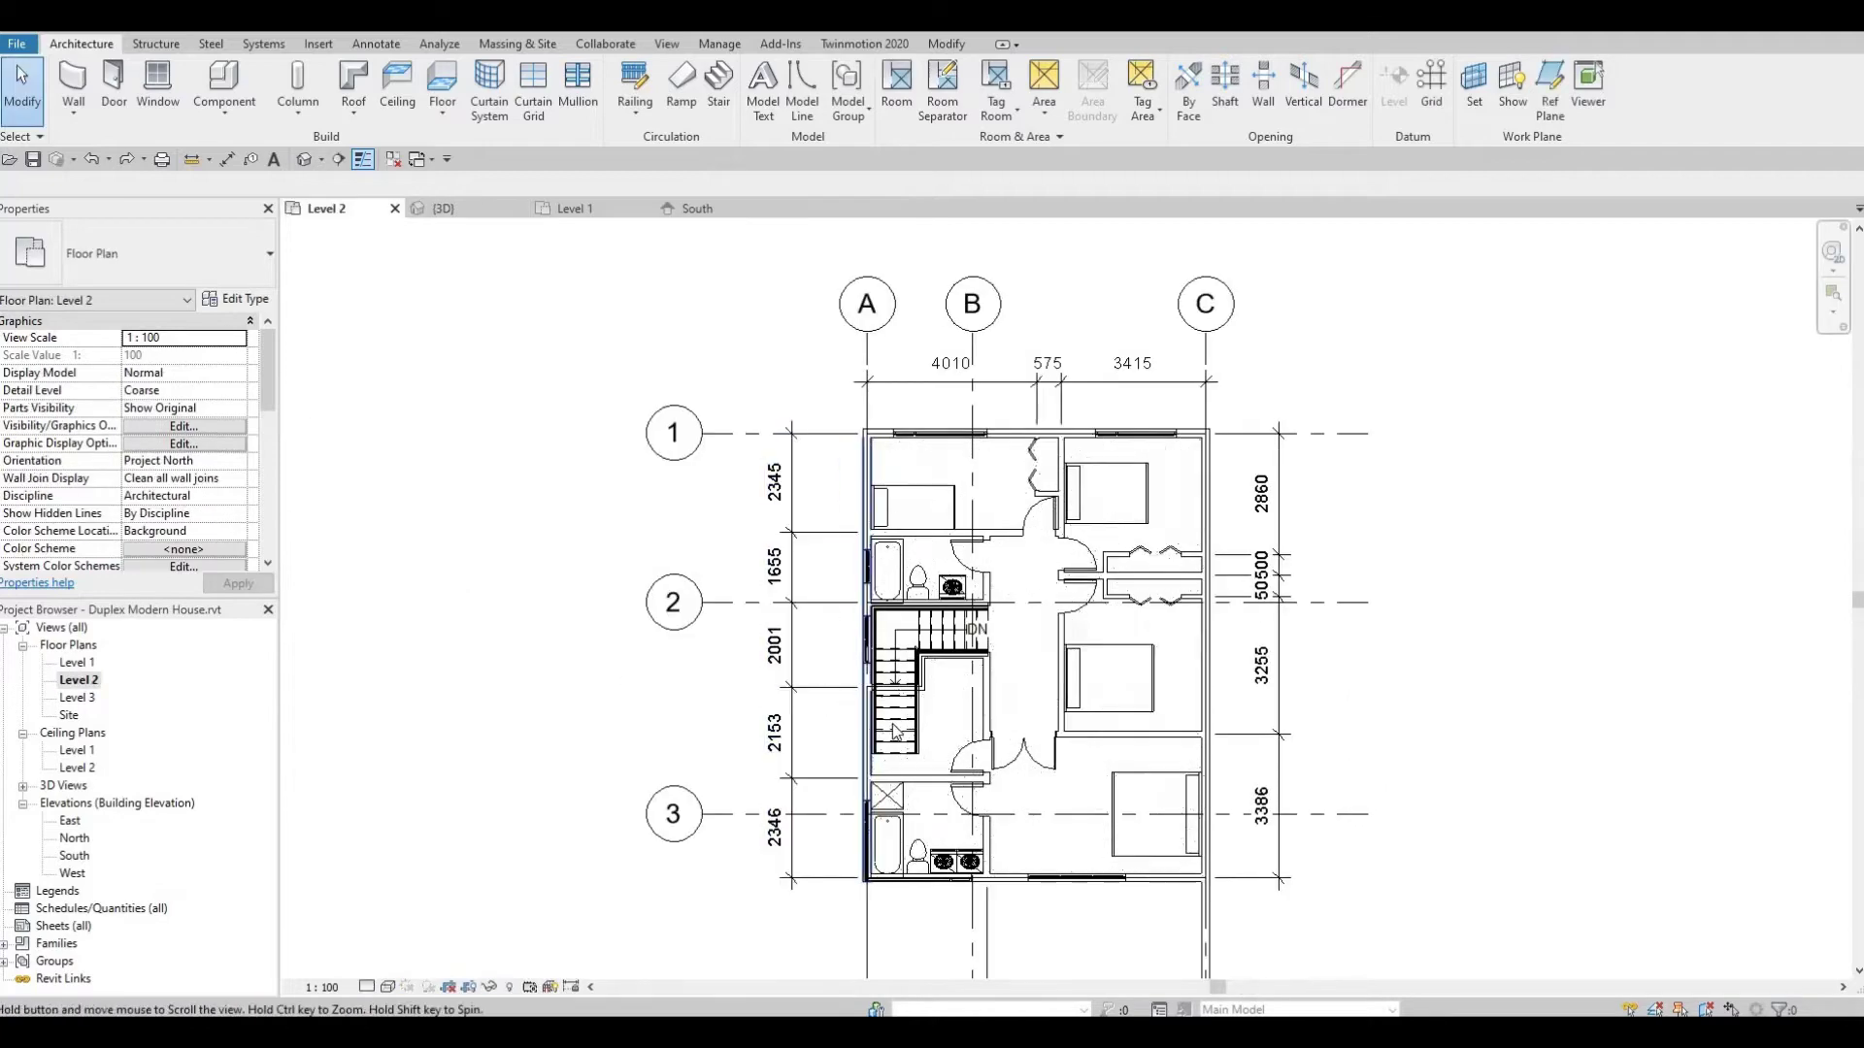
pyautogui.moveTo(1019, 851); pyautogui.dragTo(1000, 774, button='middle')
# Delete the corridor's interior wall on Level 2
pyautogui.scroll(3, 1000, 773)
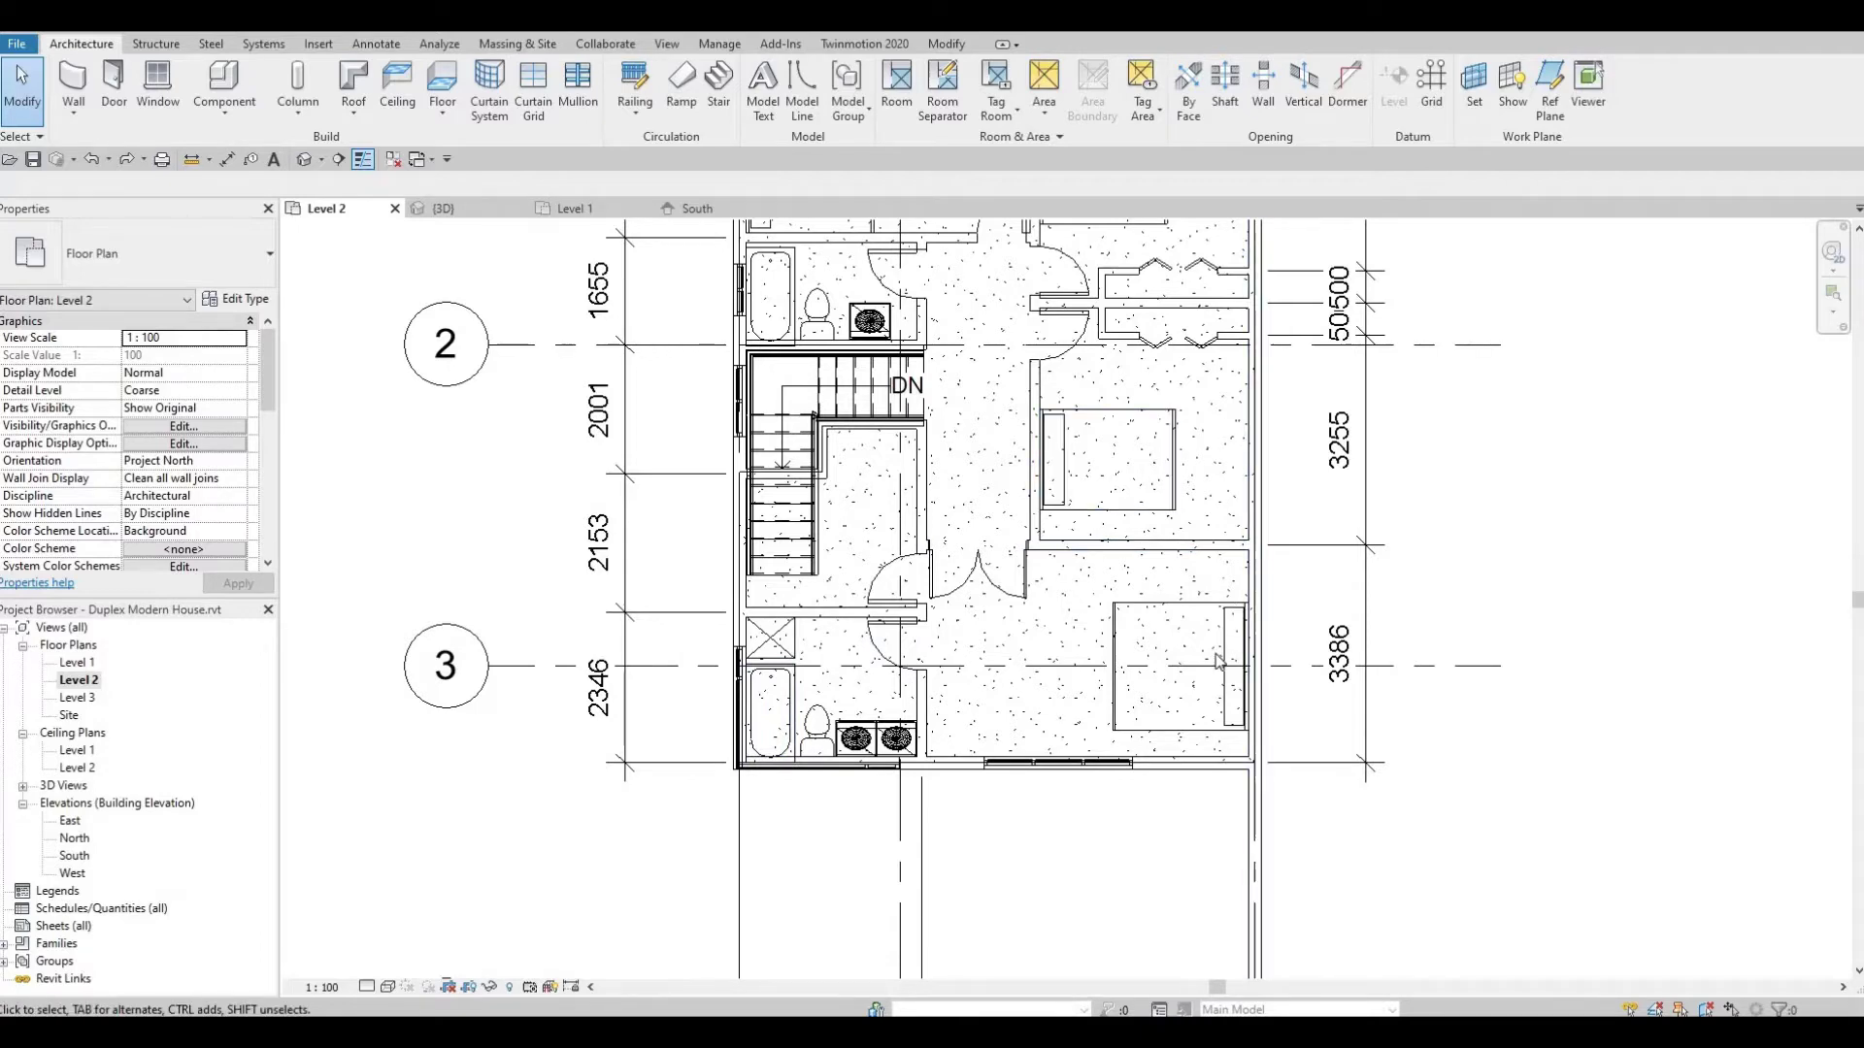
pyautogui.scroll(-2, 1015, 720)
pyautogui.scroll(2, 1015, 721)
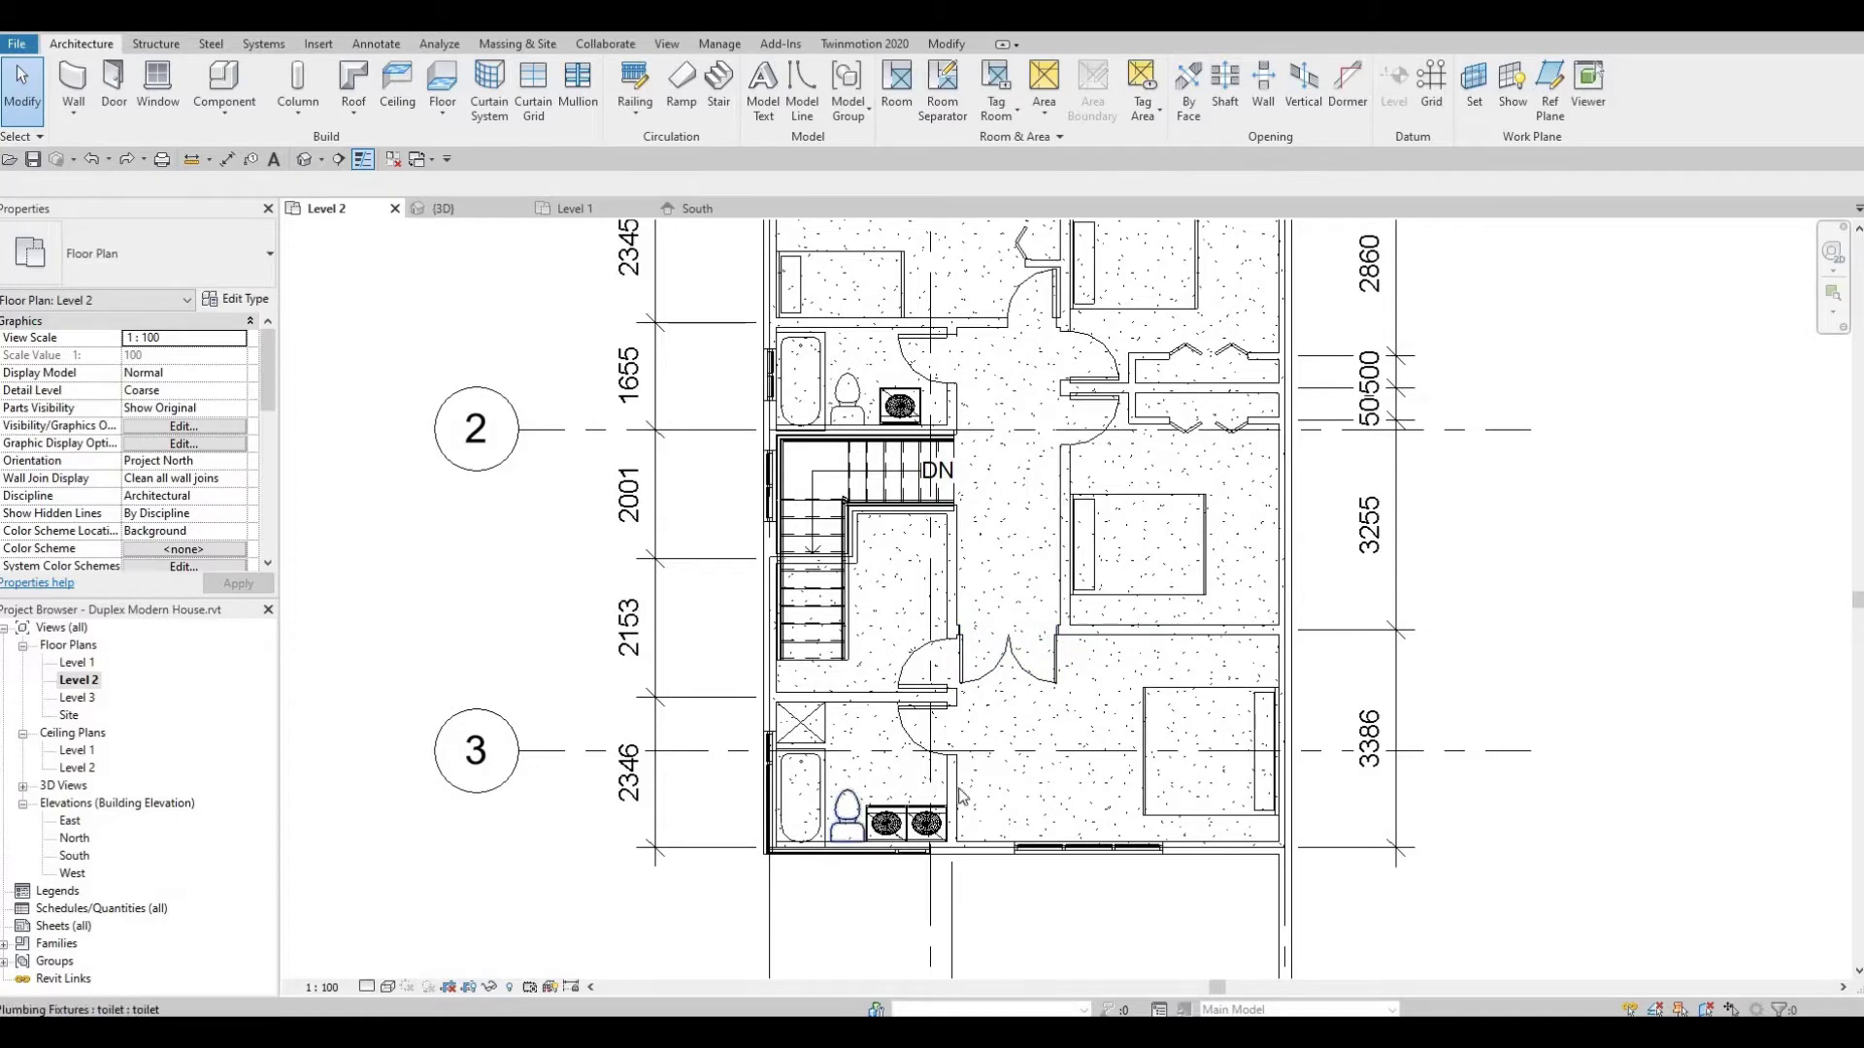
pyautogui.moveTo(976, 714); pyautogui.dragTo(976, 629, button='middle')
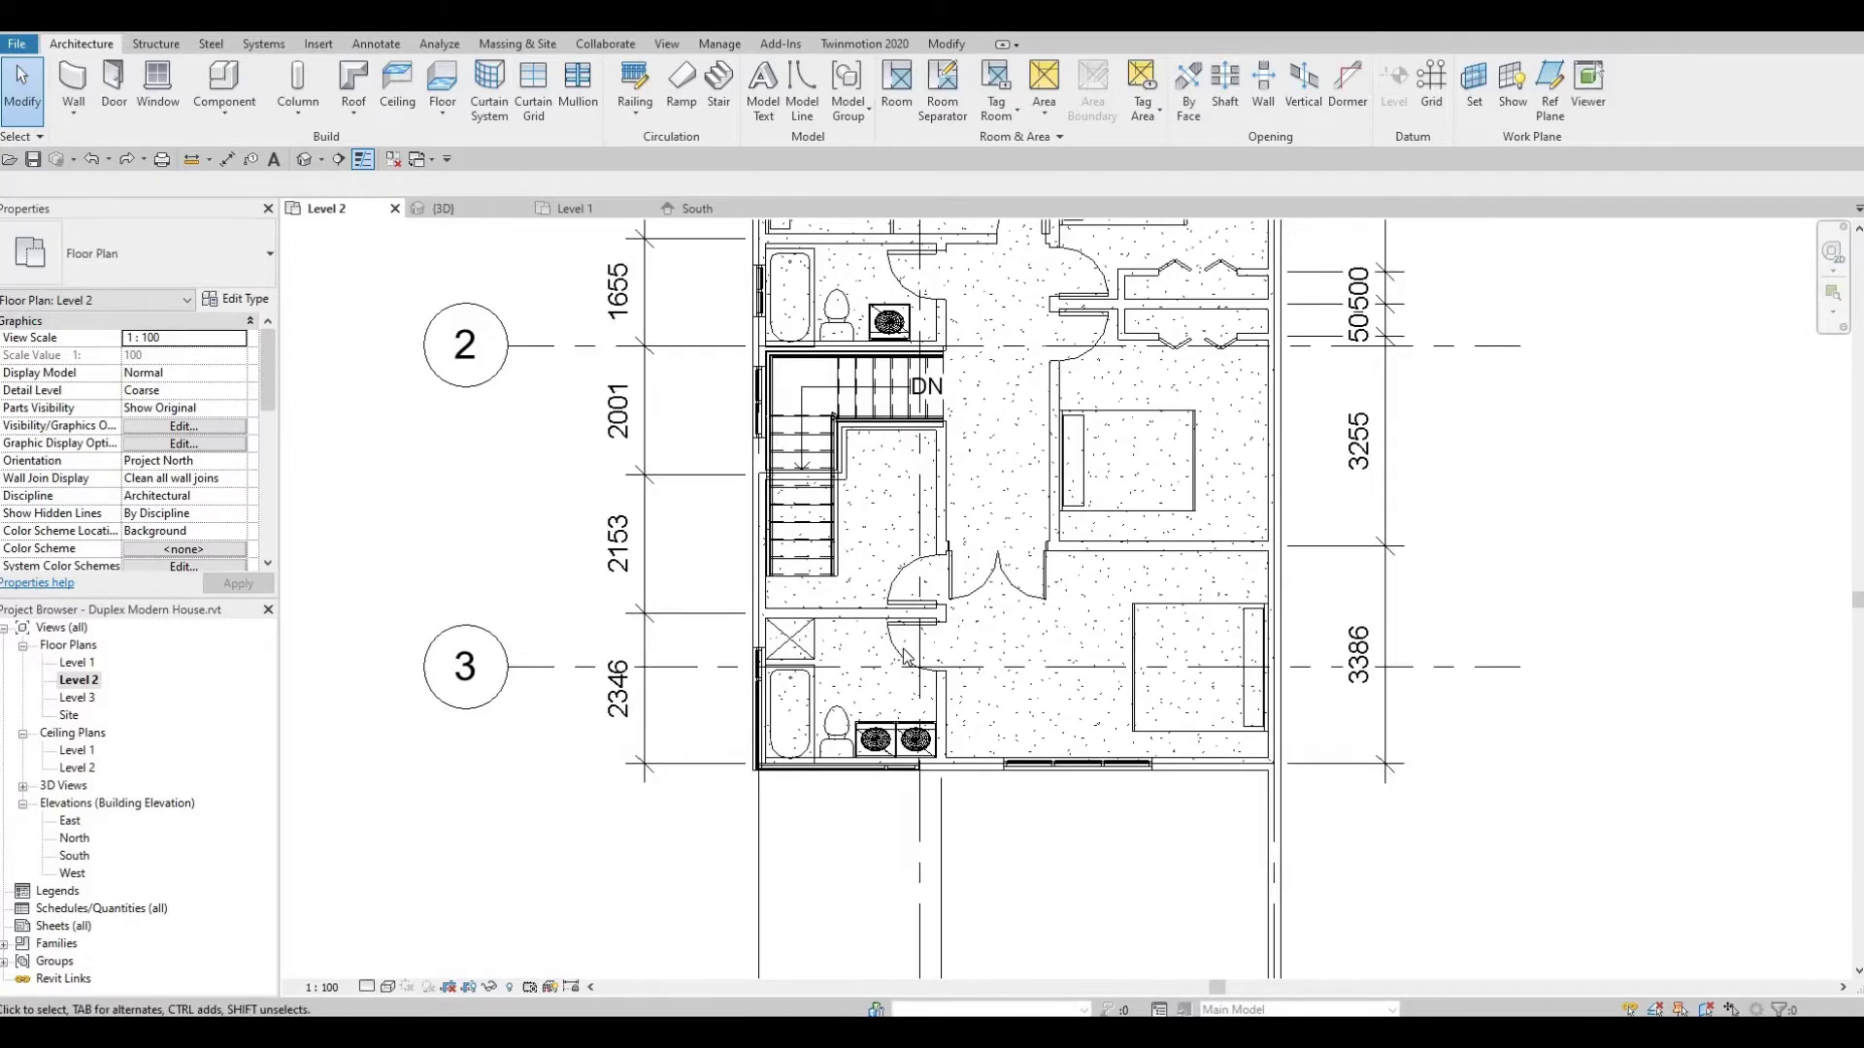
pyautogui.scroll(2, 893, 702)
pyautogui.moveTo(893, 703); pyautogui.dragTo(878, 760, button='middle')
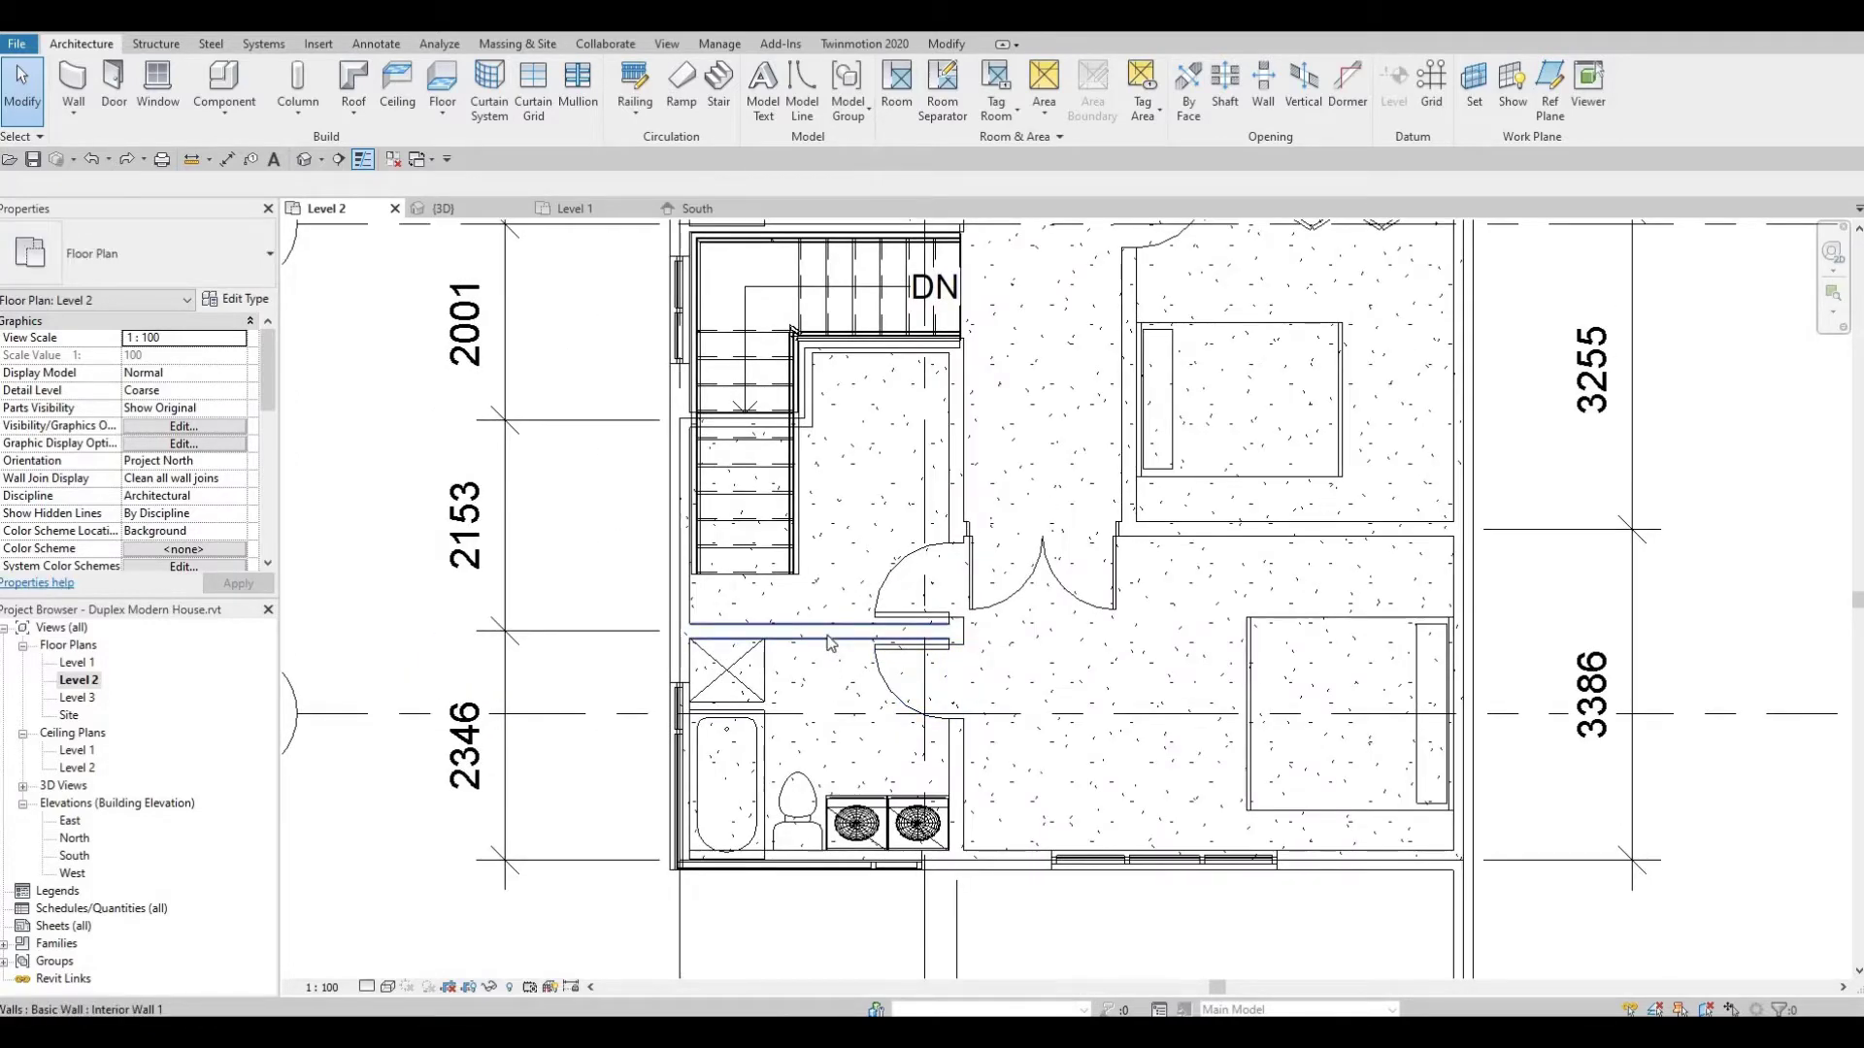
pyautogui.click(831, 643)
pyautogui.press('Delete')
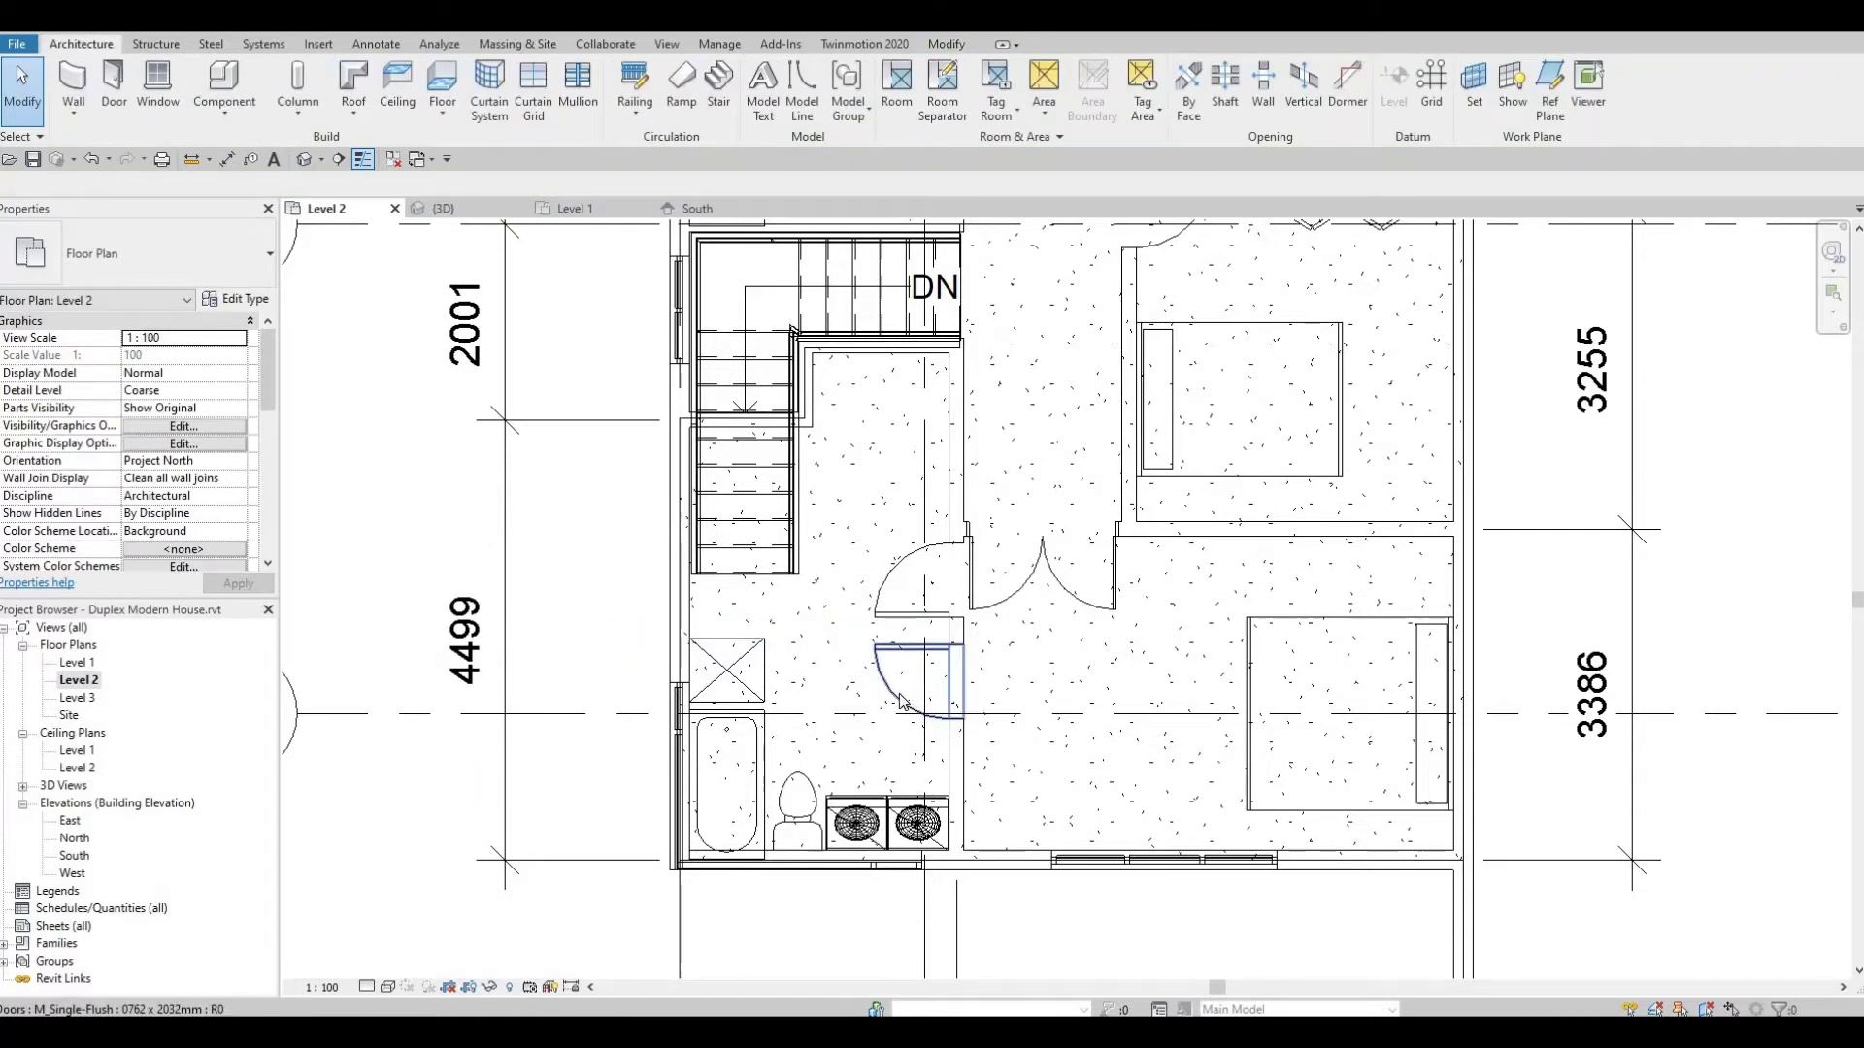
# Move the single-flush door up along its wall and flip its swing
pyautogui.moveTo(901, 699); pyautogui.dragTo(908, 435)
pyautogui.click(923, 558)
pyautogui.press('space')
pyautogui.press('space')
pyautogui.press('space')
pyautogui.press('space')
pyautogui.press('space')
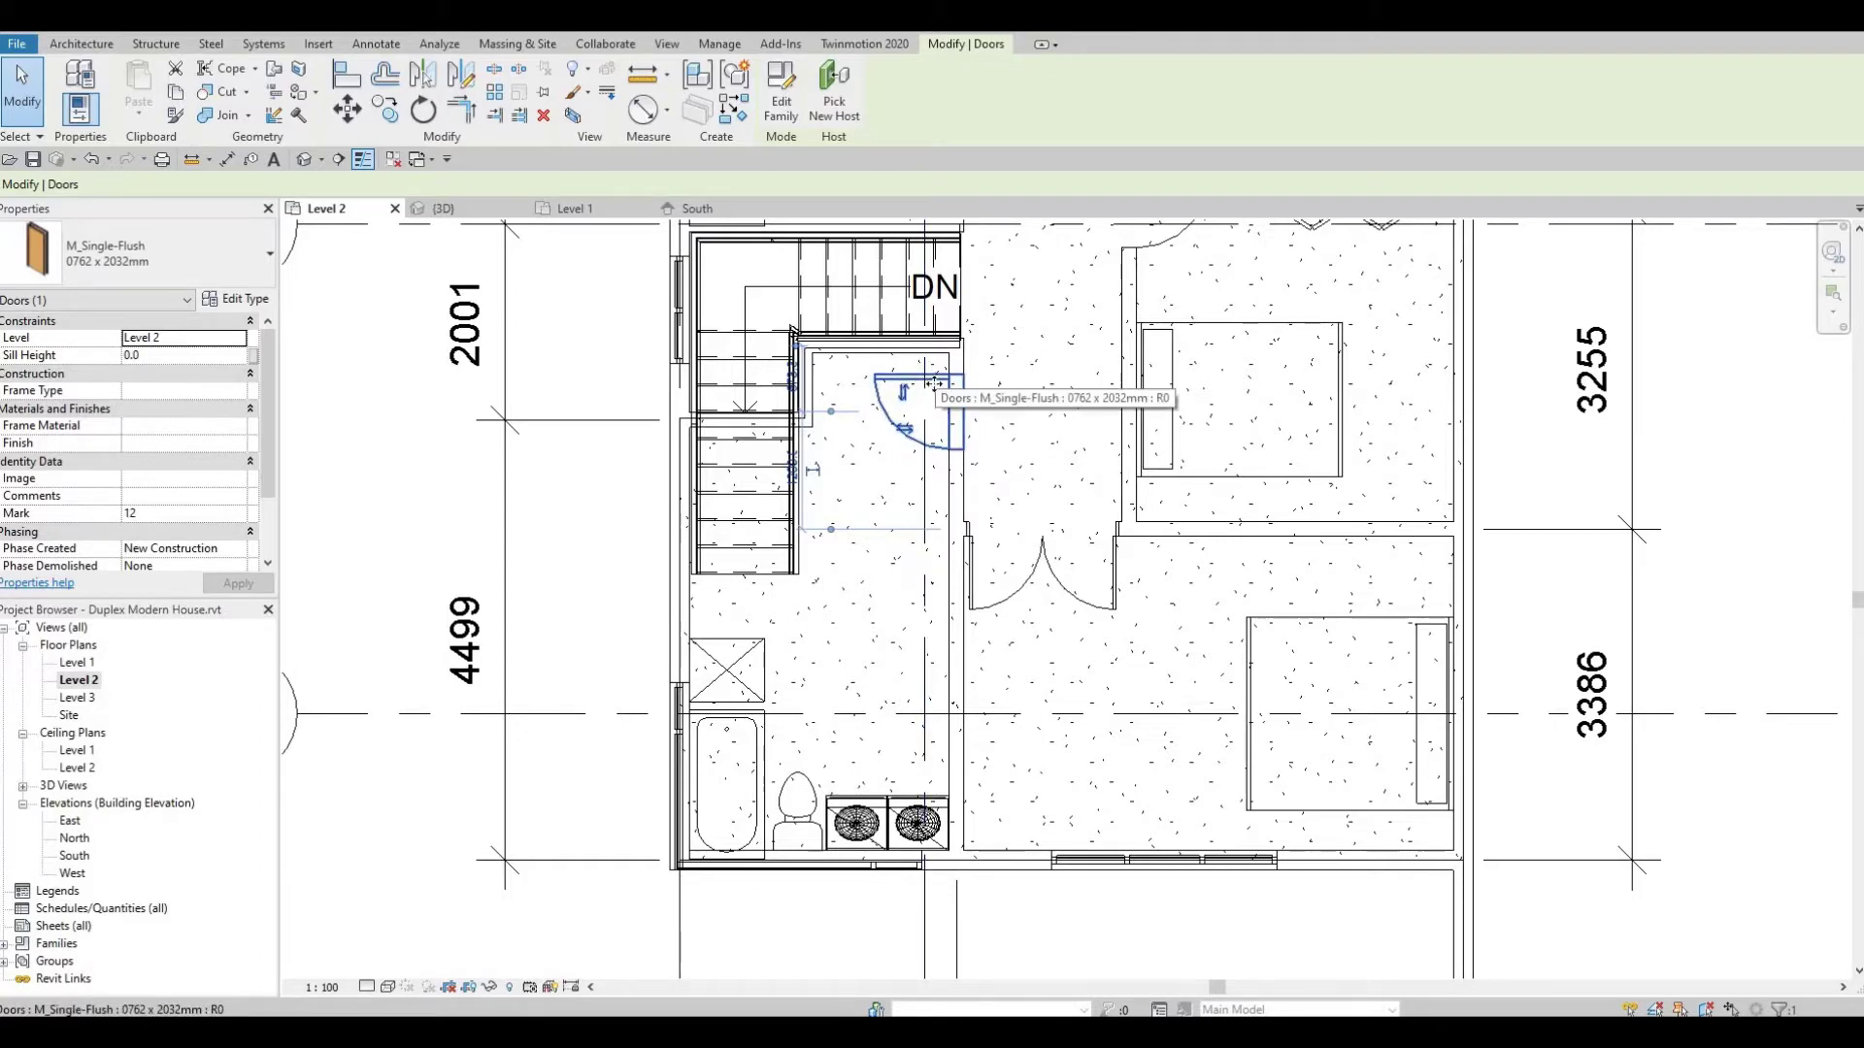
# Nudge the door slightly higher, then move the queen bed beside the stairs
pyautogui.moveTo(934, 379); pyautogui.dragTo(934, 366)
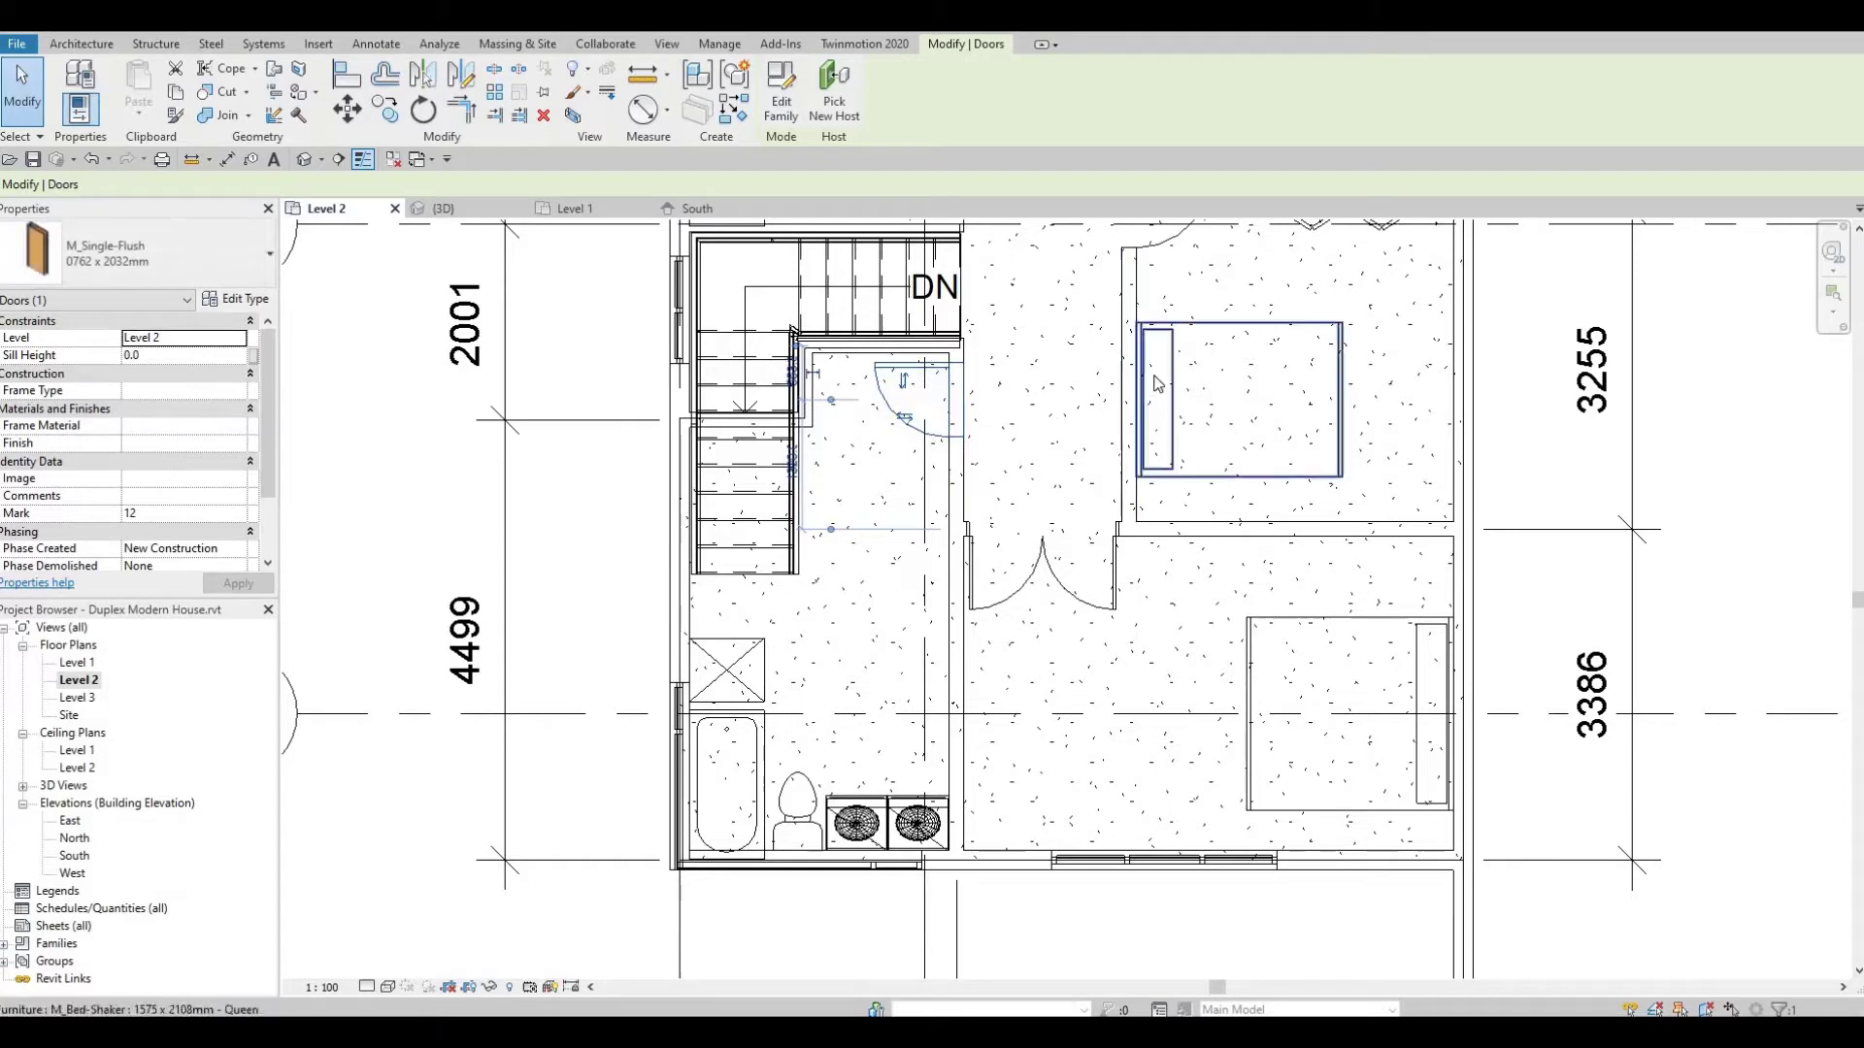
pyautogui.press('Escape')
pyautogui.click(1151, 408)
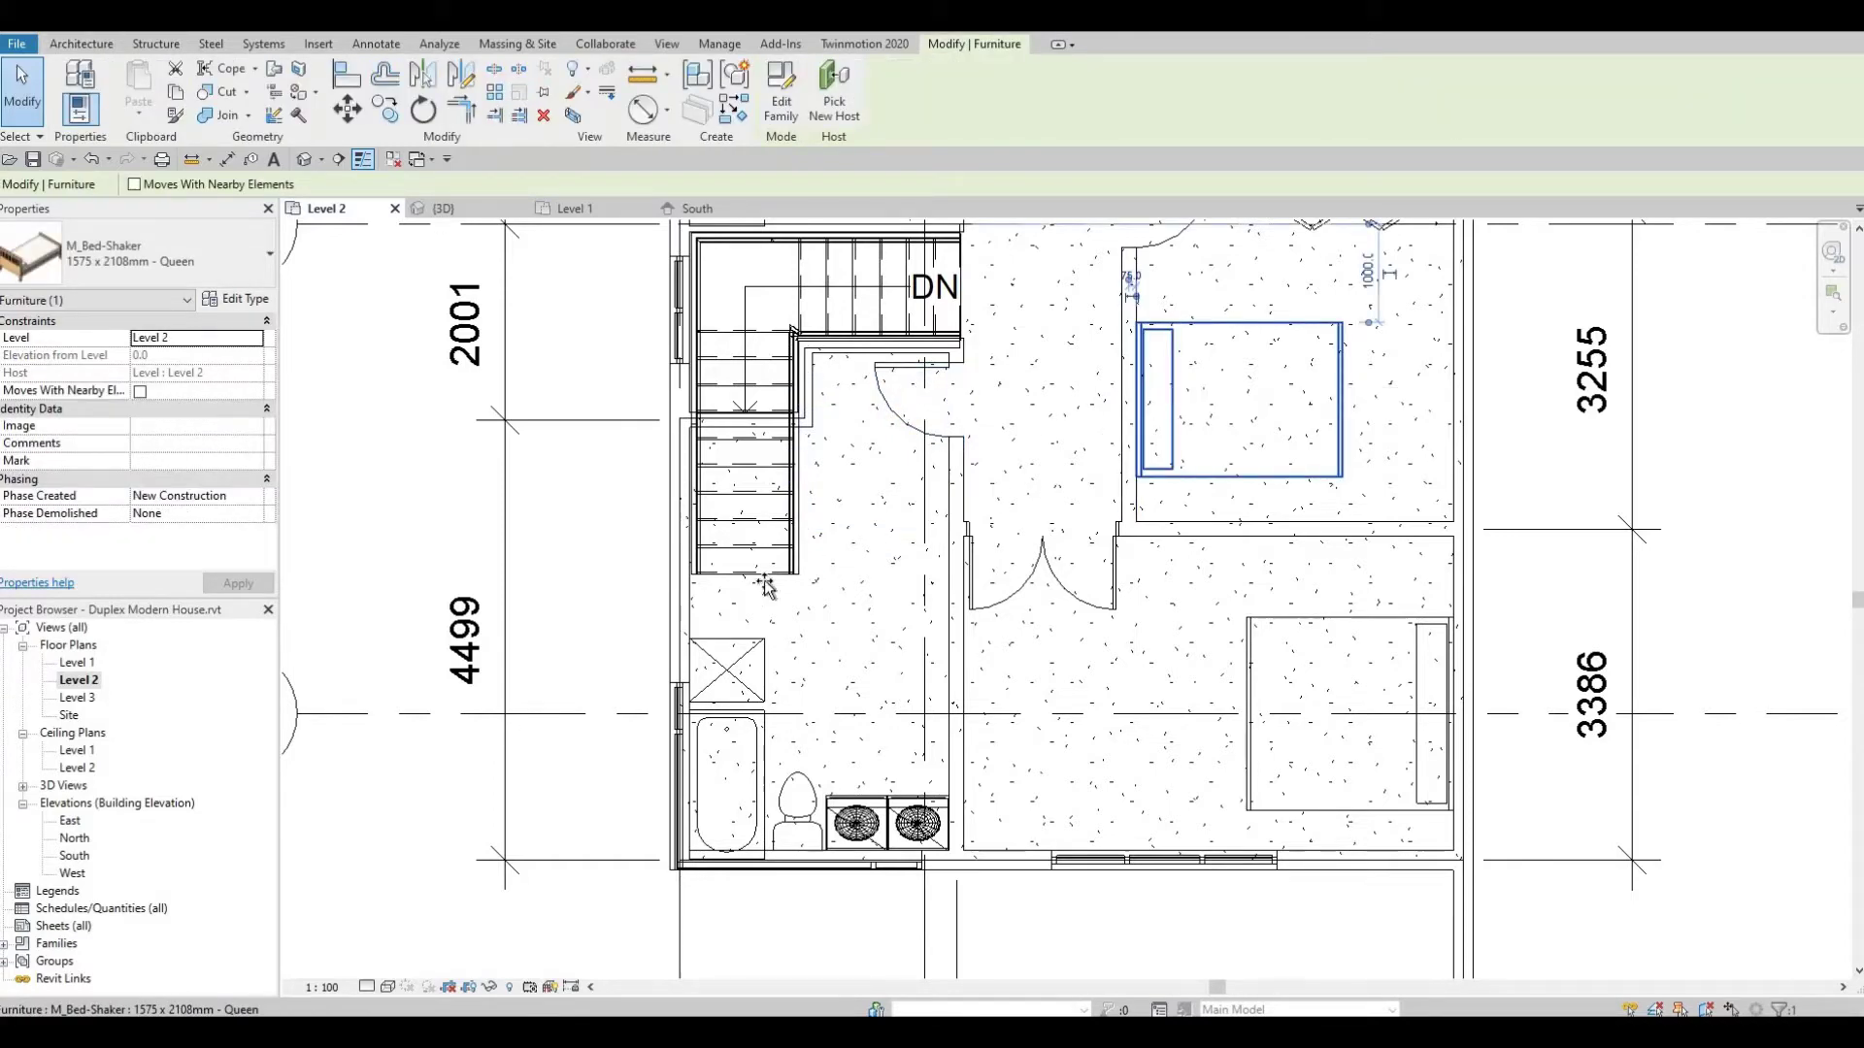
pyautogui.moveTo(1170, 388); pyautogui.dragTo(724, 606)
pyautogui.press('Escape')
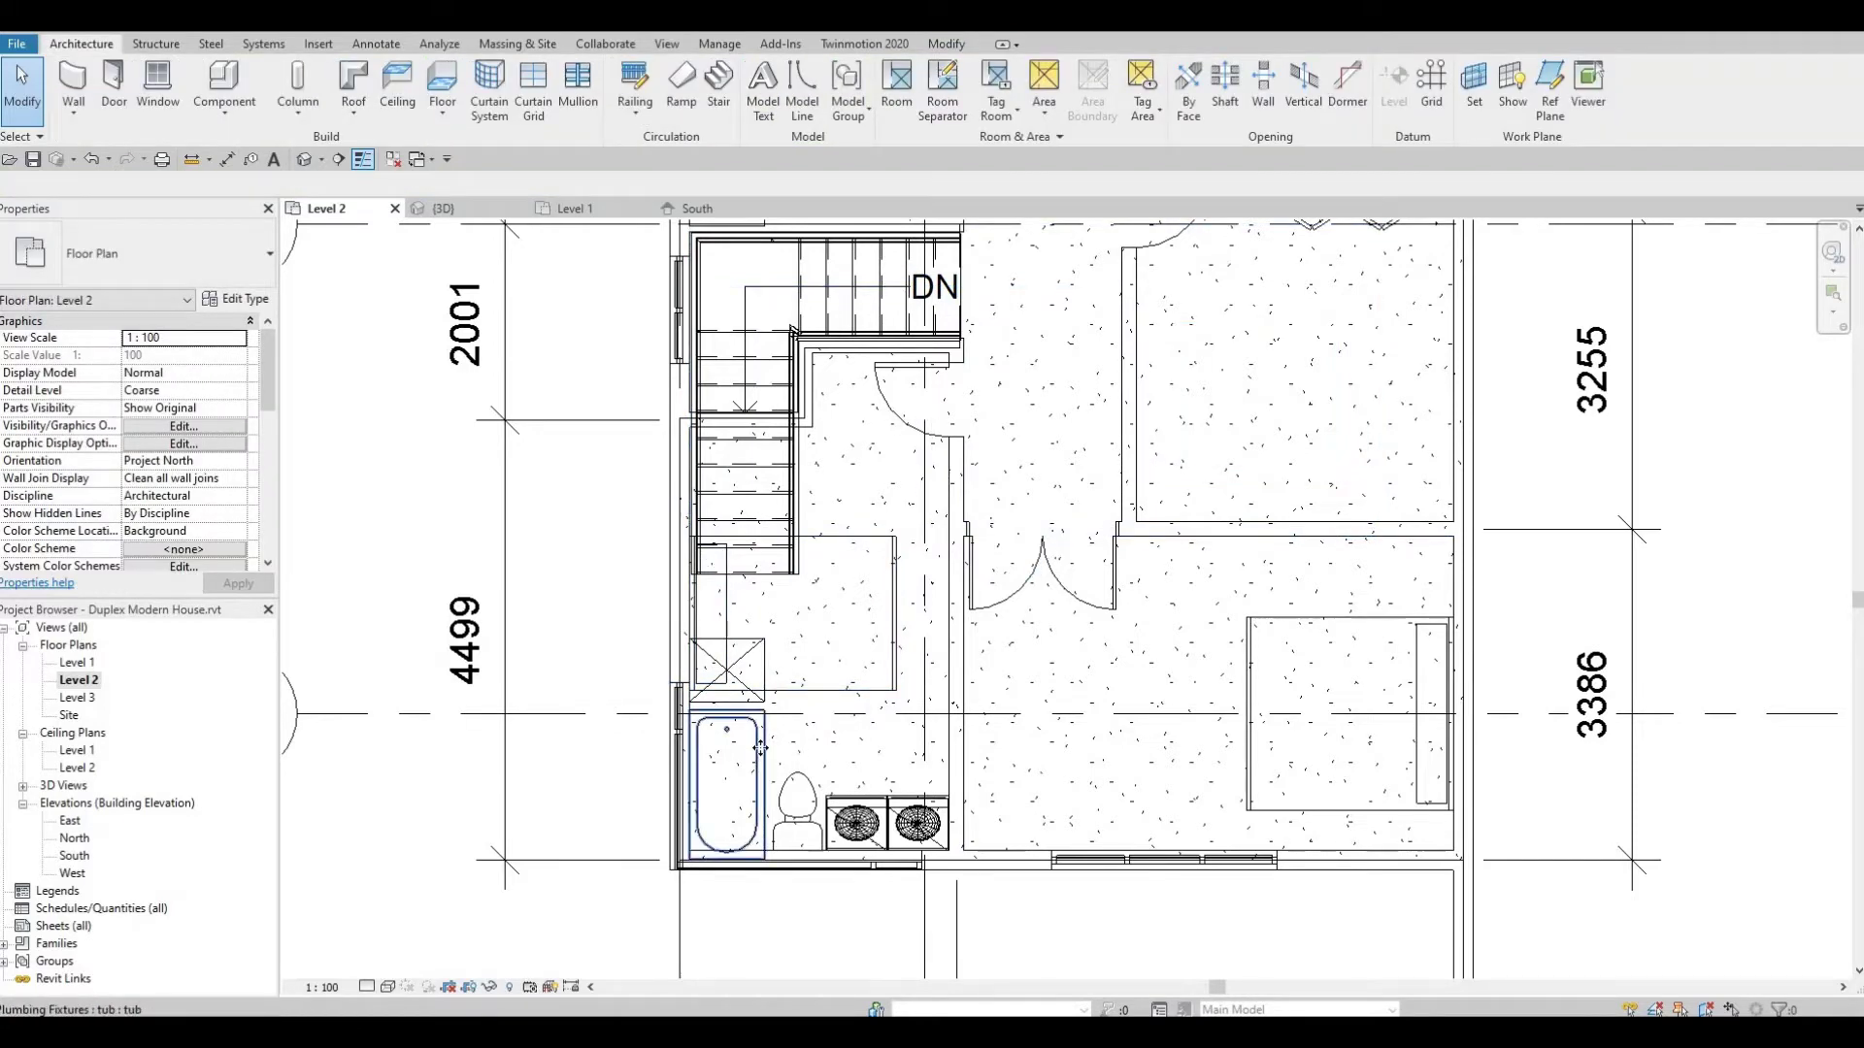
# Shift the bathtub up along the bathroom wall
pyautogui.click(758, 755)
pyautogui.moveTo(758, 606); pyautogui.dragTo(758, 682)
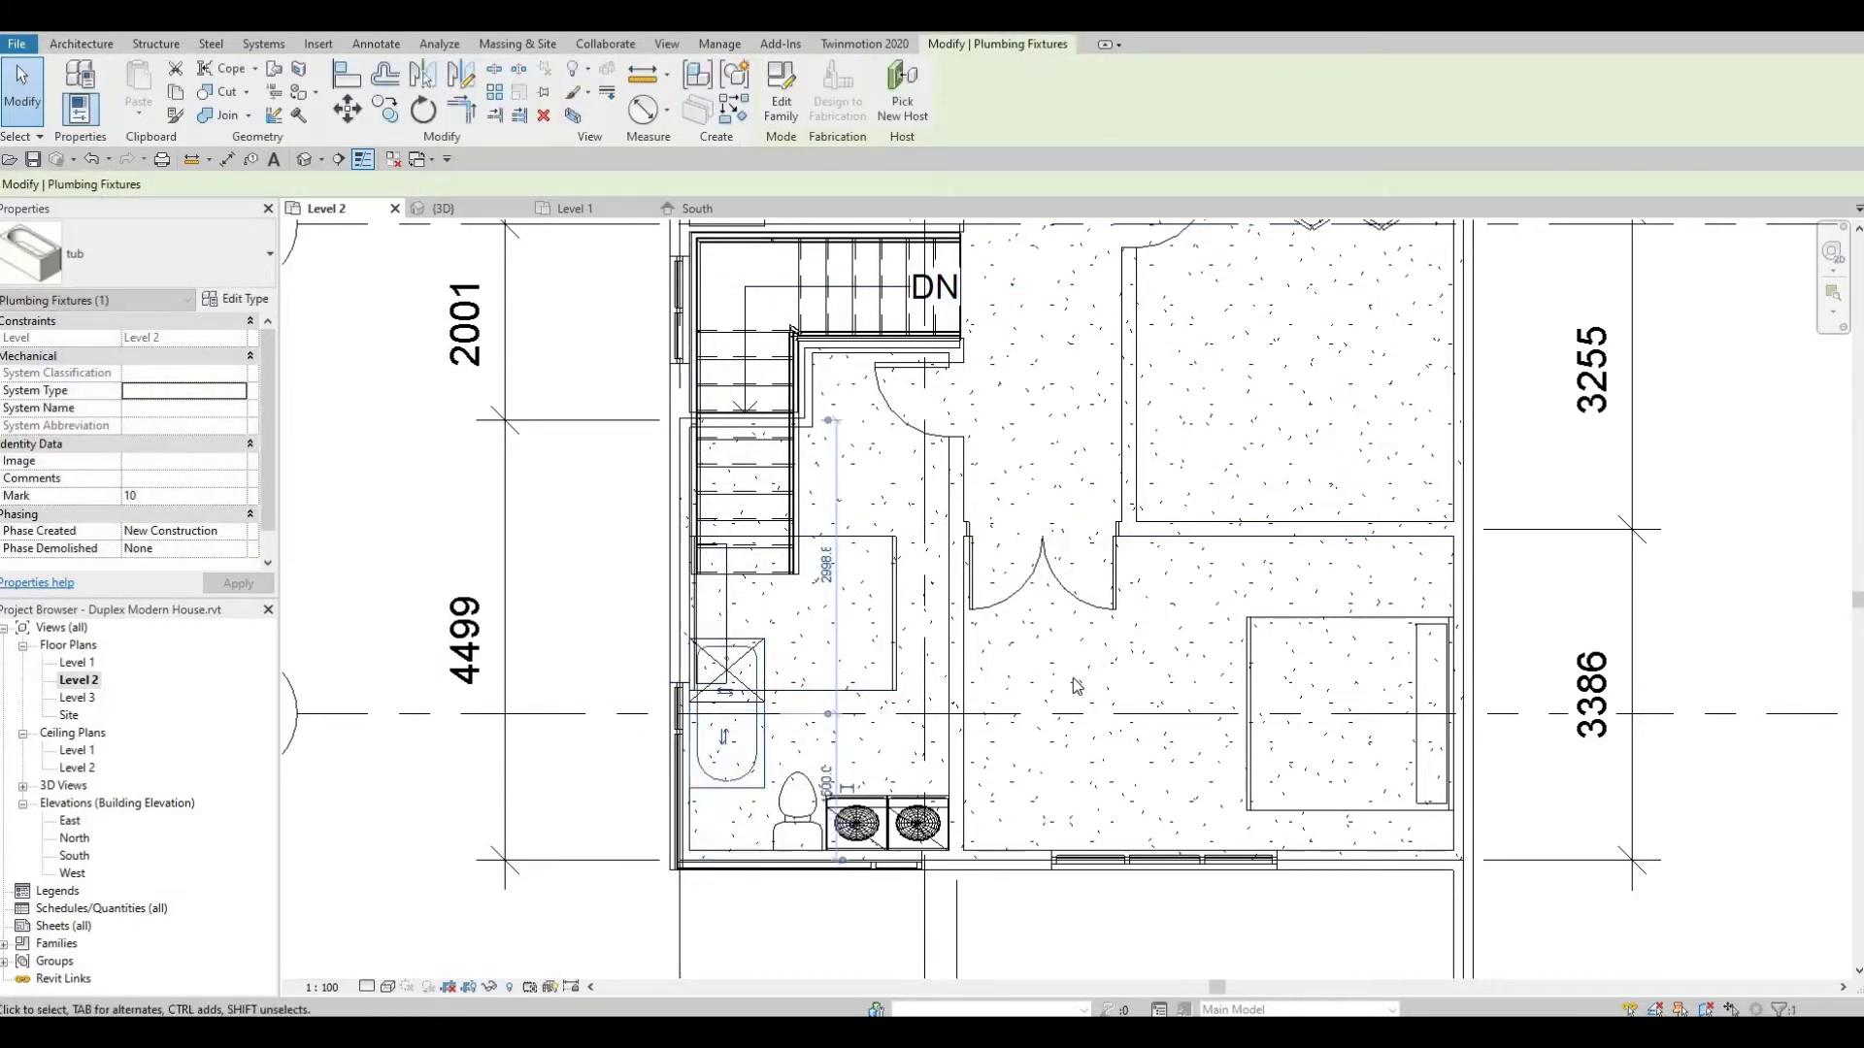
pyautogui.click(885, 765)
# Delete the toilet and the two small fixtures beside it
pyautogui.click(812, 798)
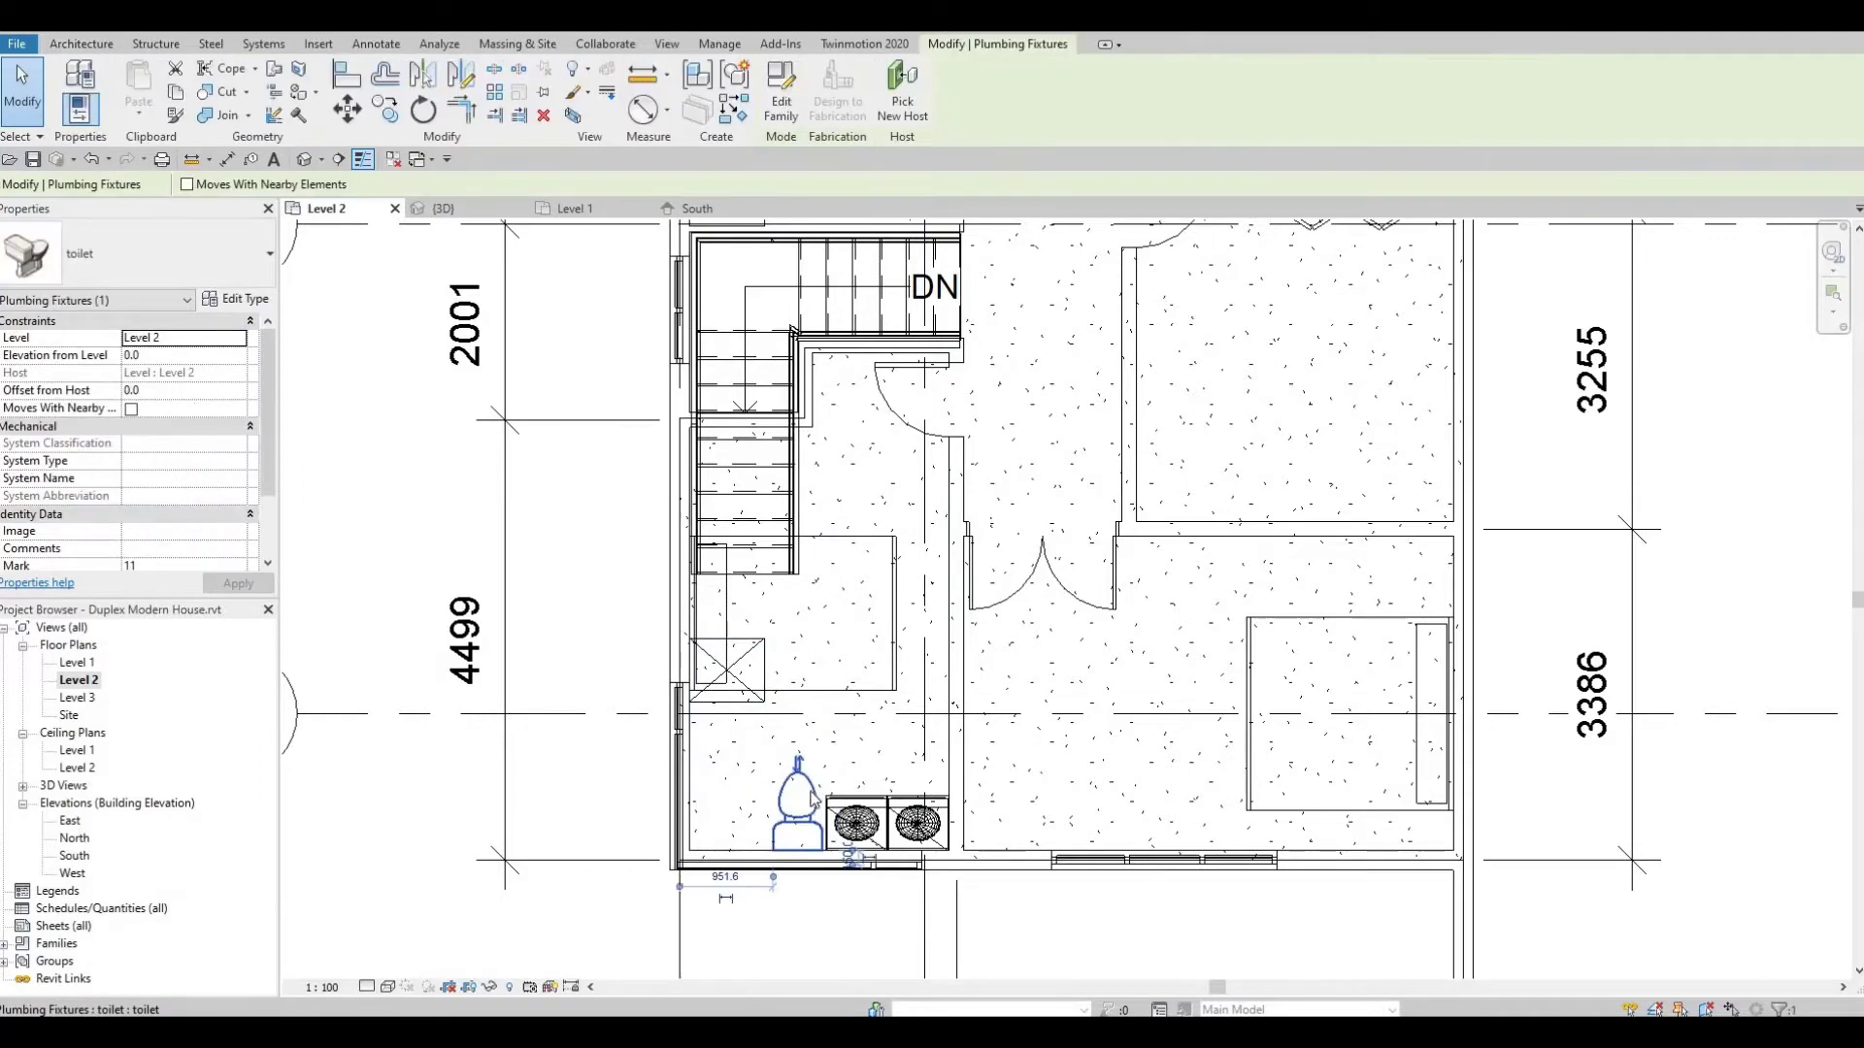
pyautogui.press('Delete')
pyautogui.click(854, 823)
pyautogui.press('Delete')
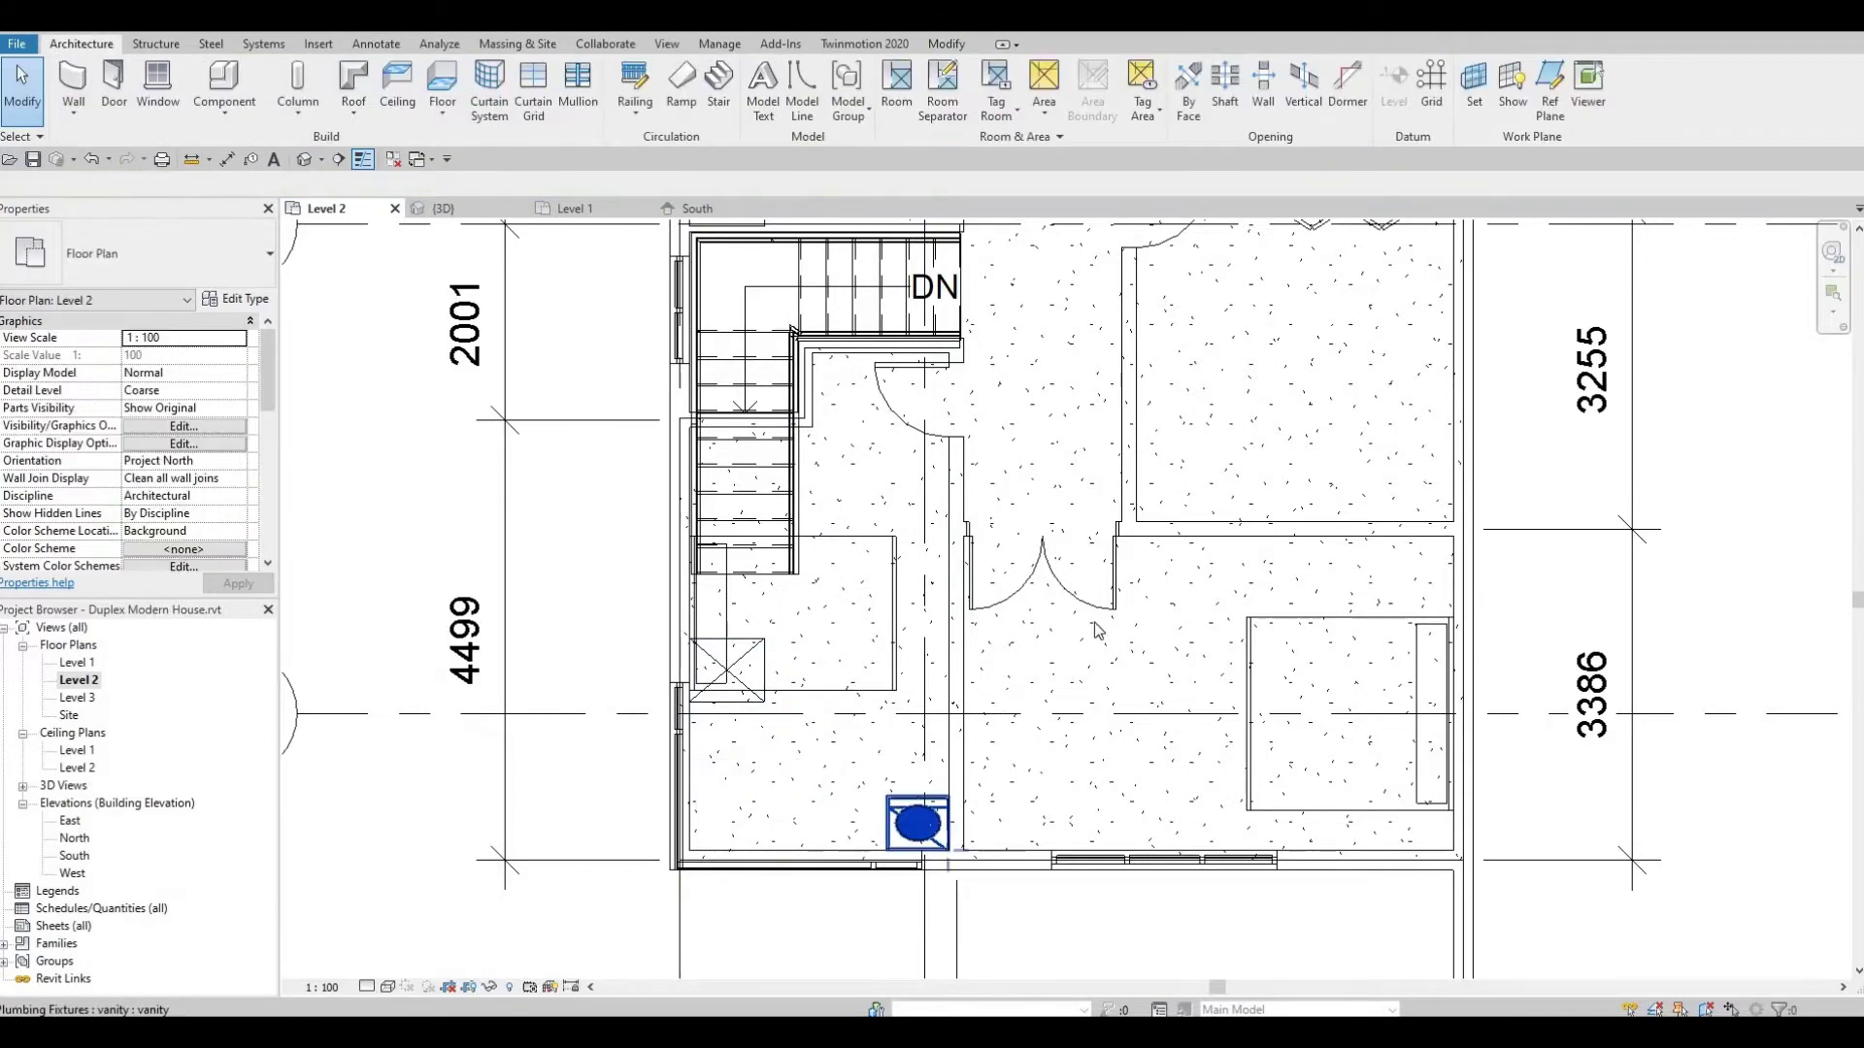
pyautogui.click(917, 823)
pyautogui.press('Delete')
# Delete both short closet walls and the bifold closet door
pyautogui.moveTo(1182, 231); pyautogui.dragTo(1011, 529, button='middle')
pyautogui.click(1015, 524)
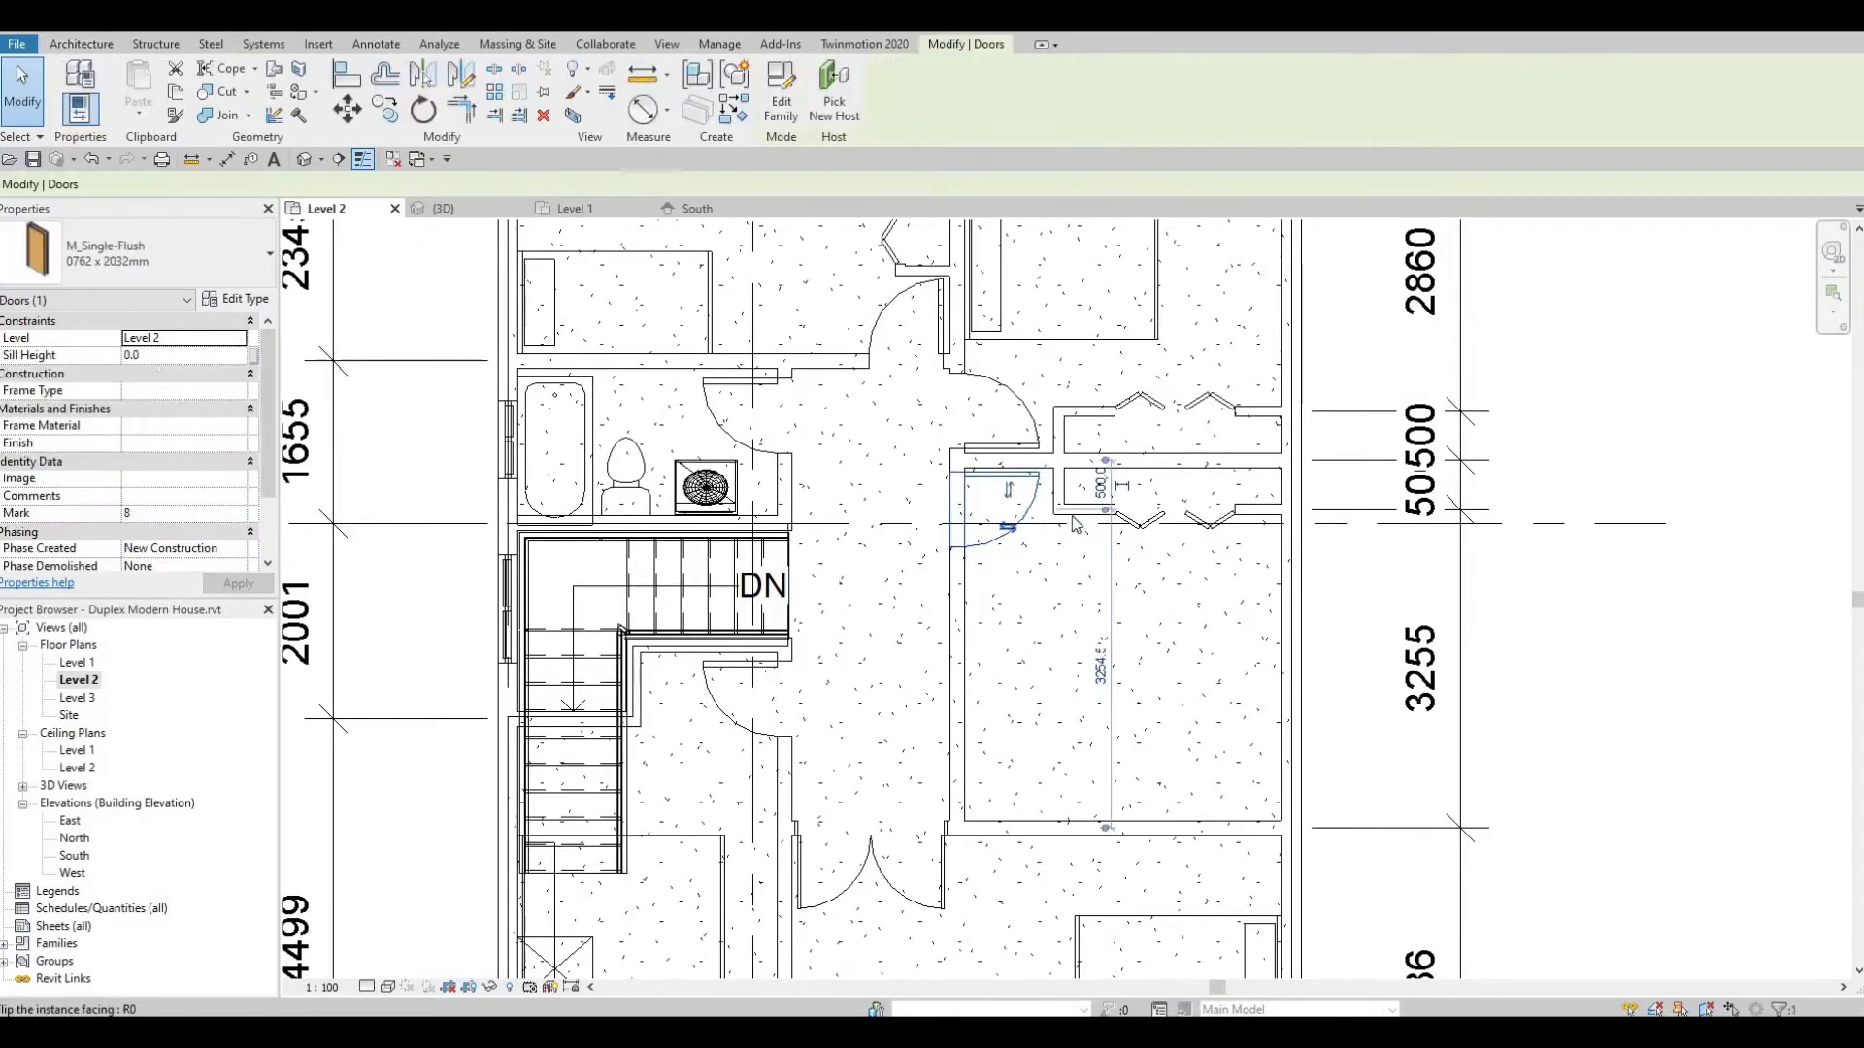
pyautogui.press('Escape')
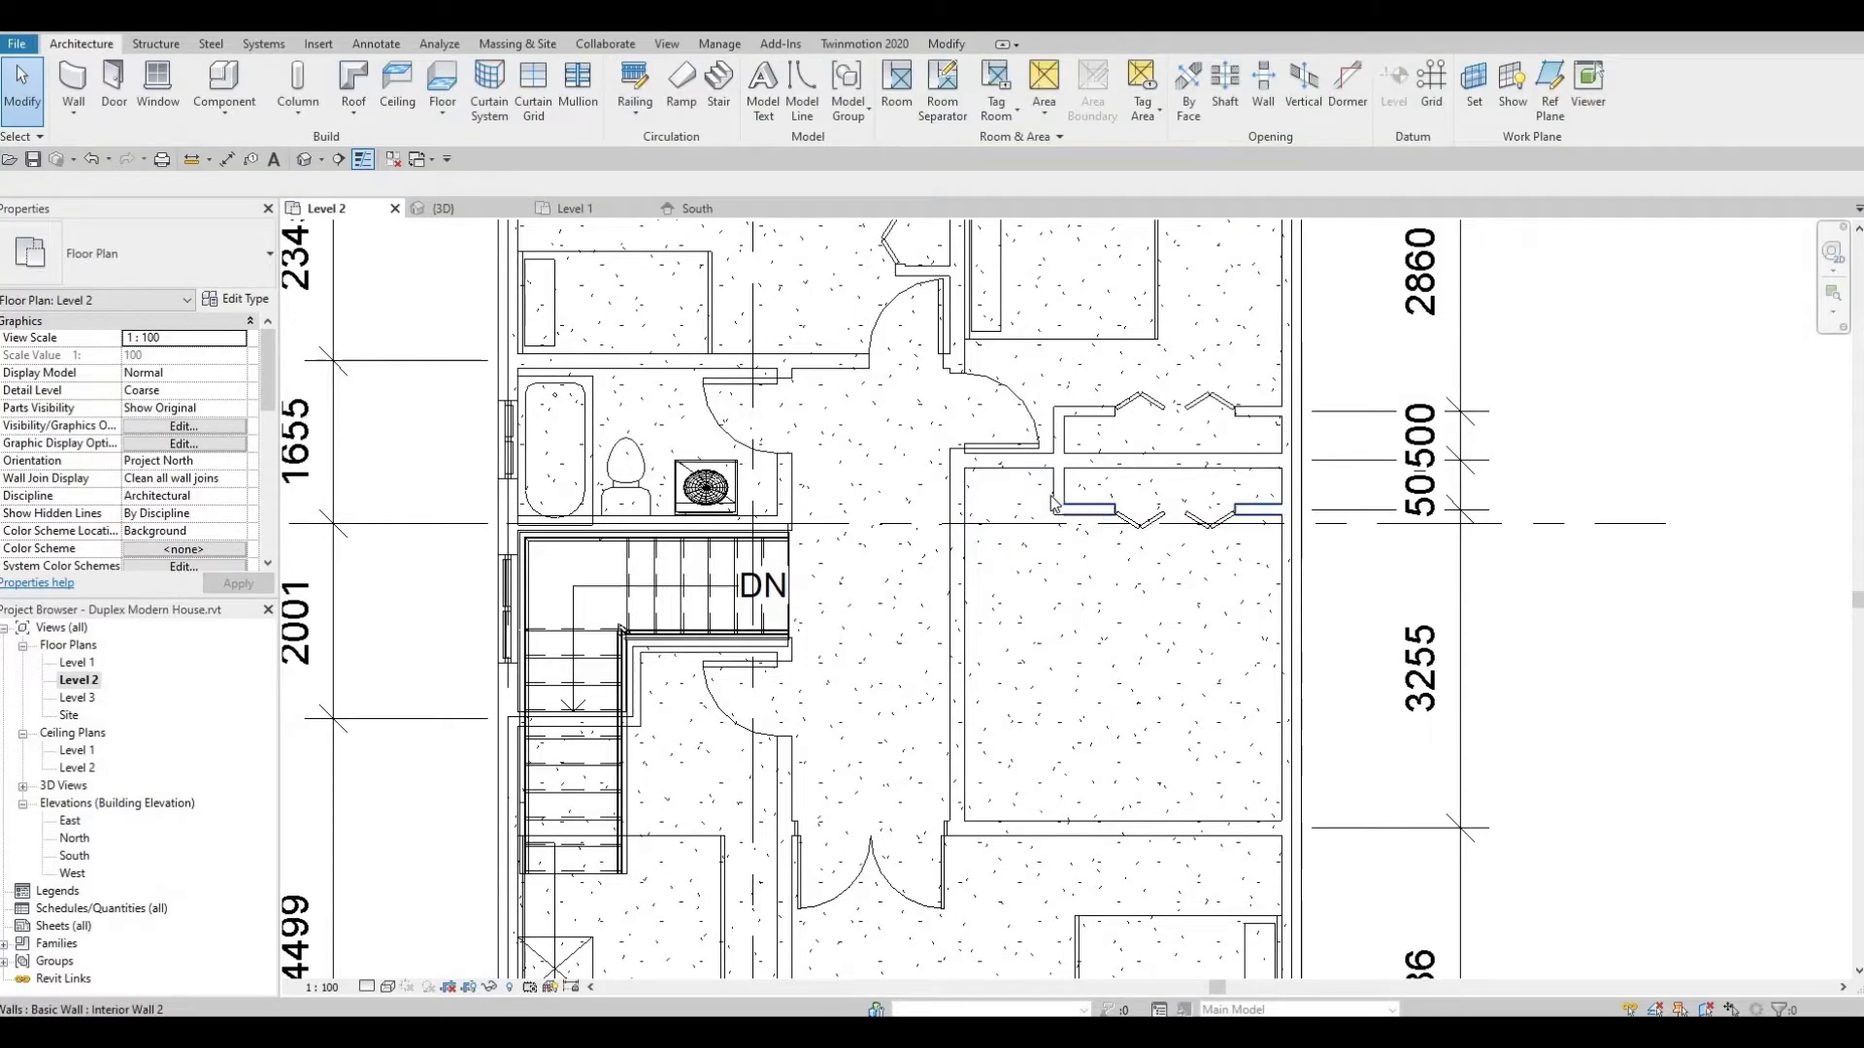
pyautogui.click(1055, 502)
pyautogui.press('Delete')
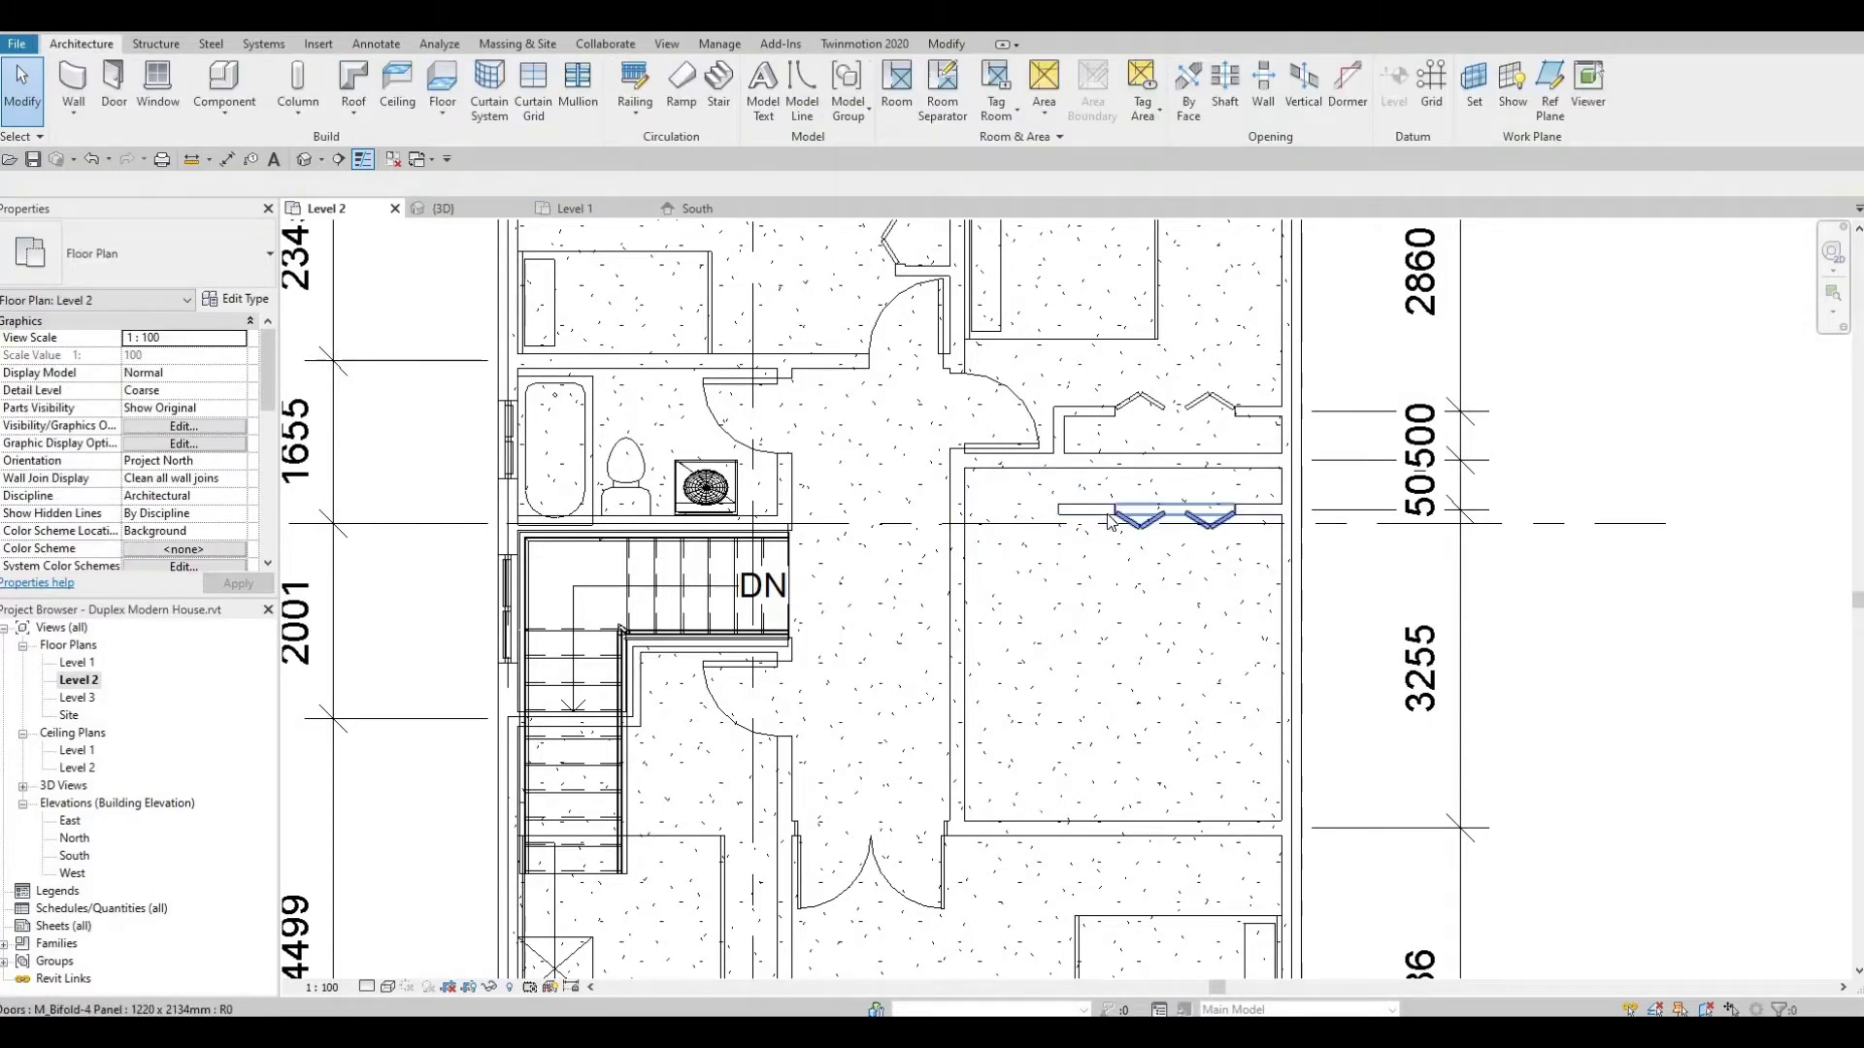
pyautogui.click(1112, 520)
pyautogui.press('Delete')
pyautogui.click(1185, 524)
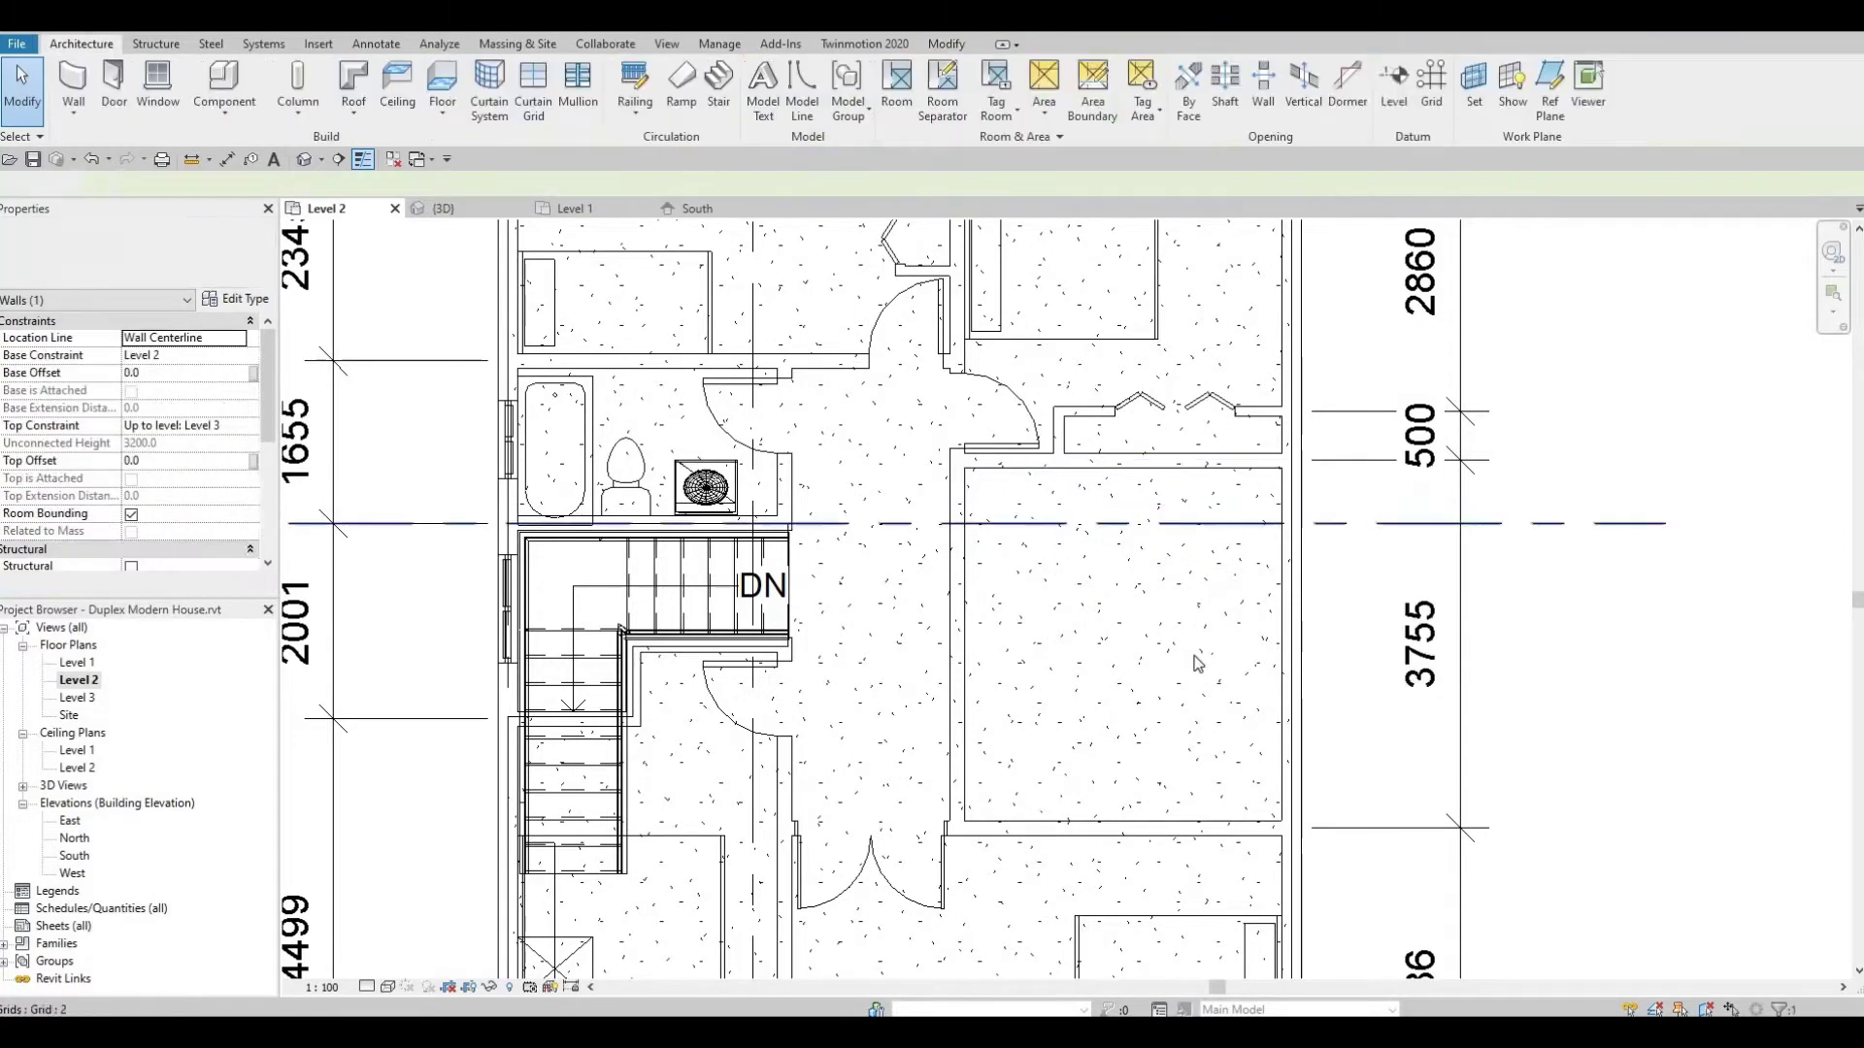
pyautogui.press('Delete')
# Extend the bedroom's lower interior wall further to the left
pyautogui.keyDown('ctrl'); pyautogui.scroll(-3, 1136, 746); pyautogui.keyUp('ctrl')
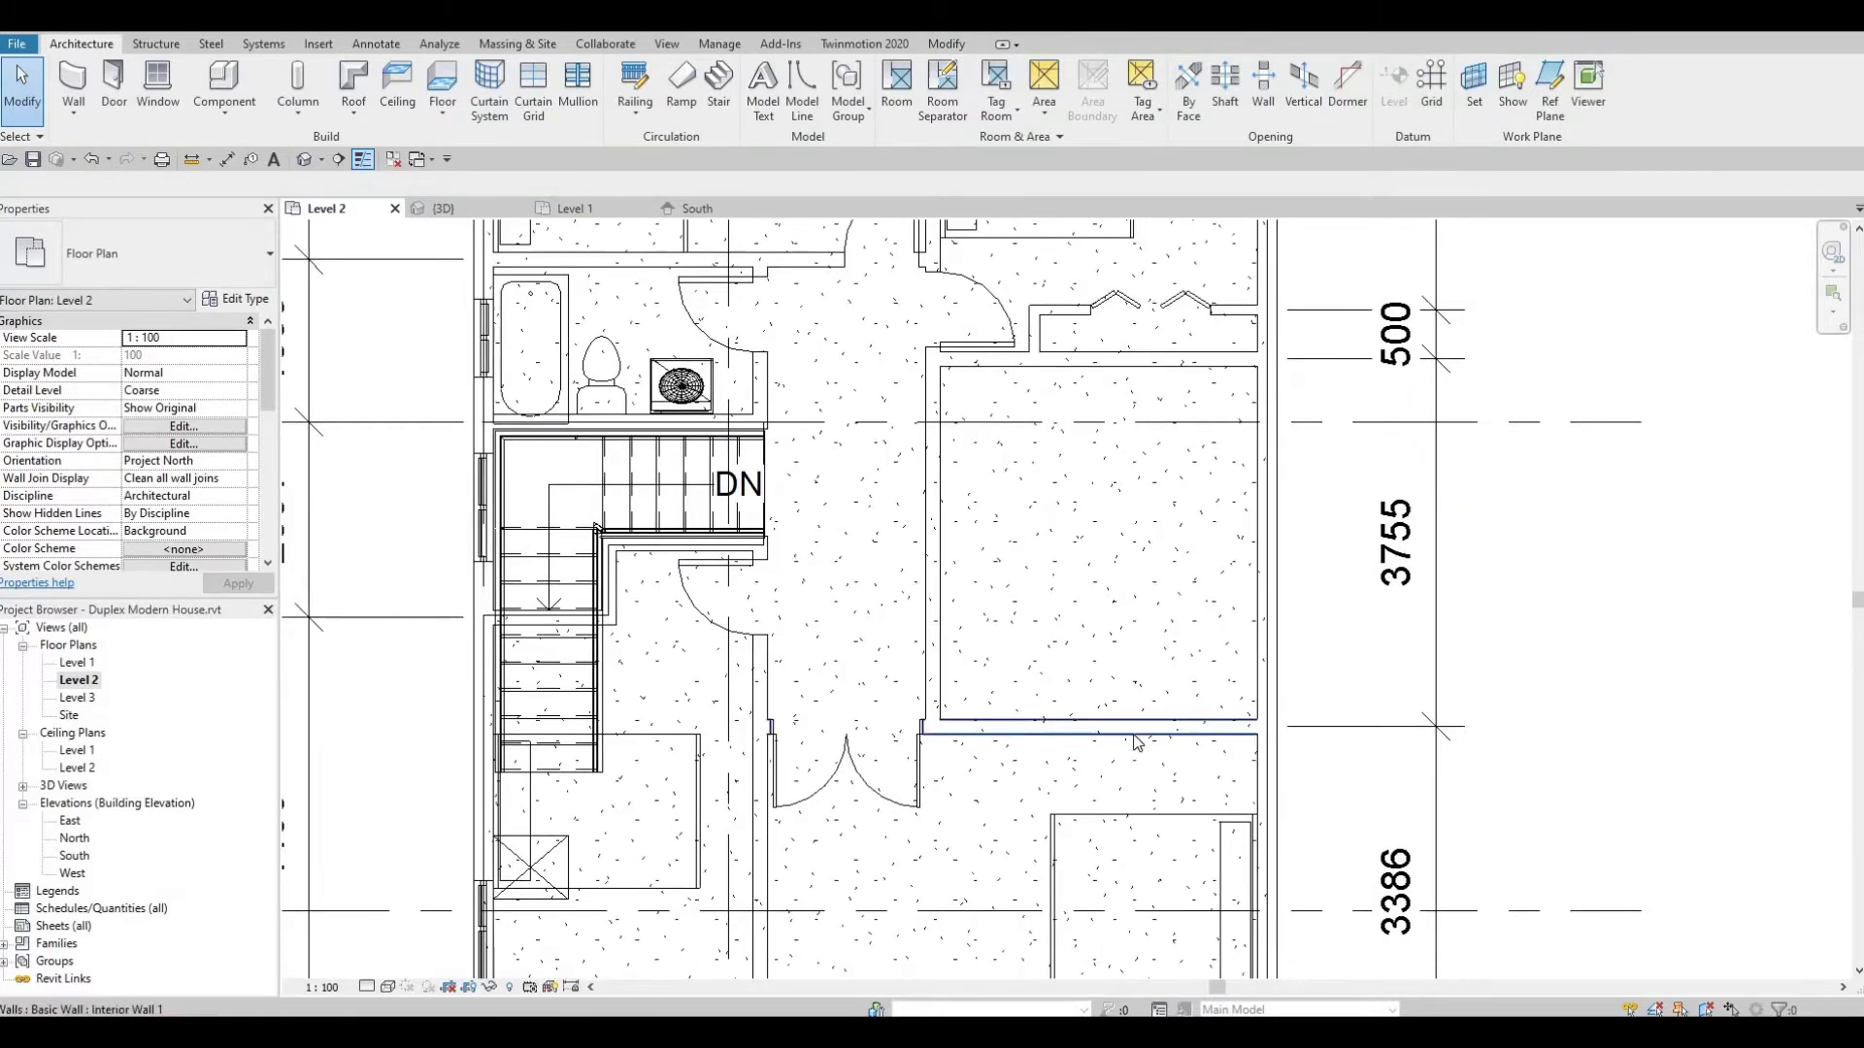
pyautogui.click(1182, 720)
pyautogui.moveTo(1265, 728); pyautogui.dragTo(1267, 730)
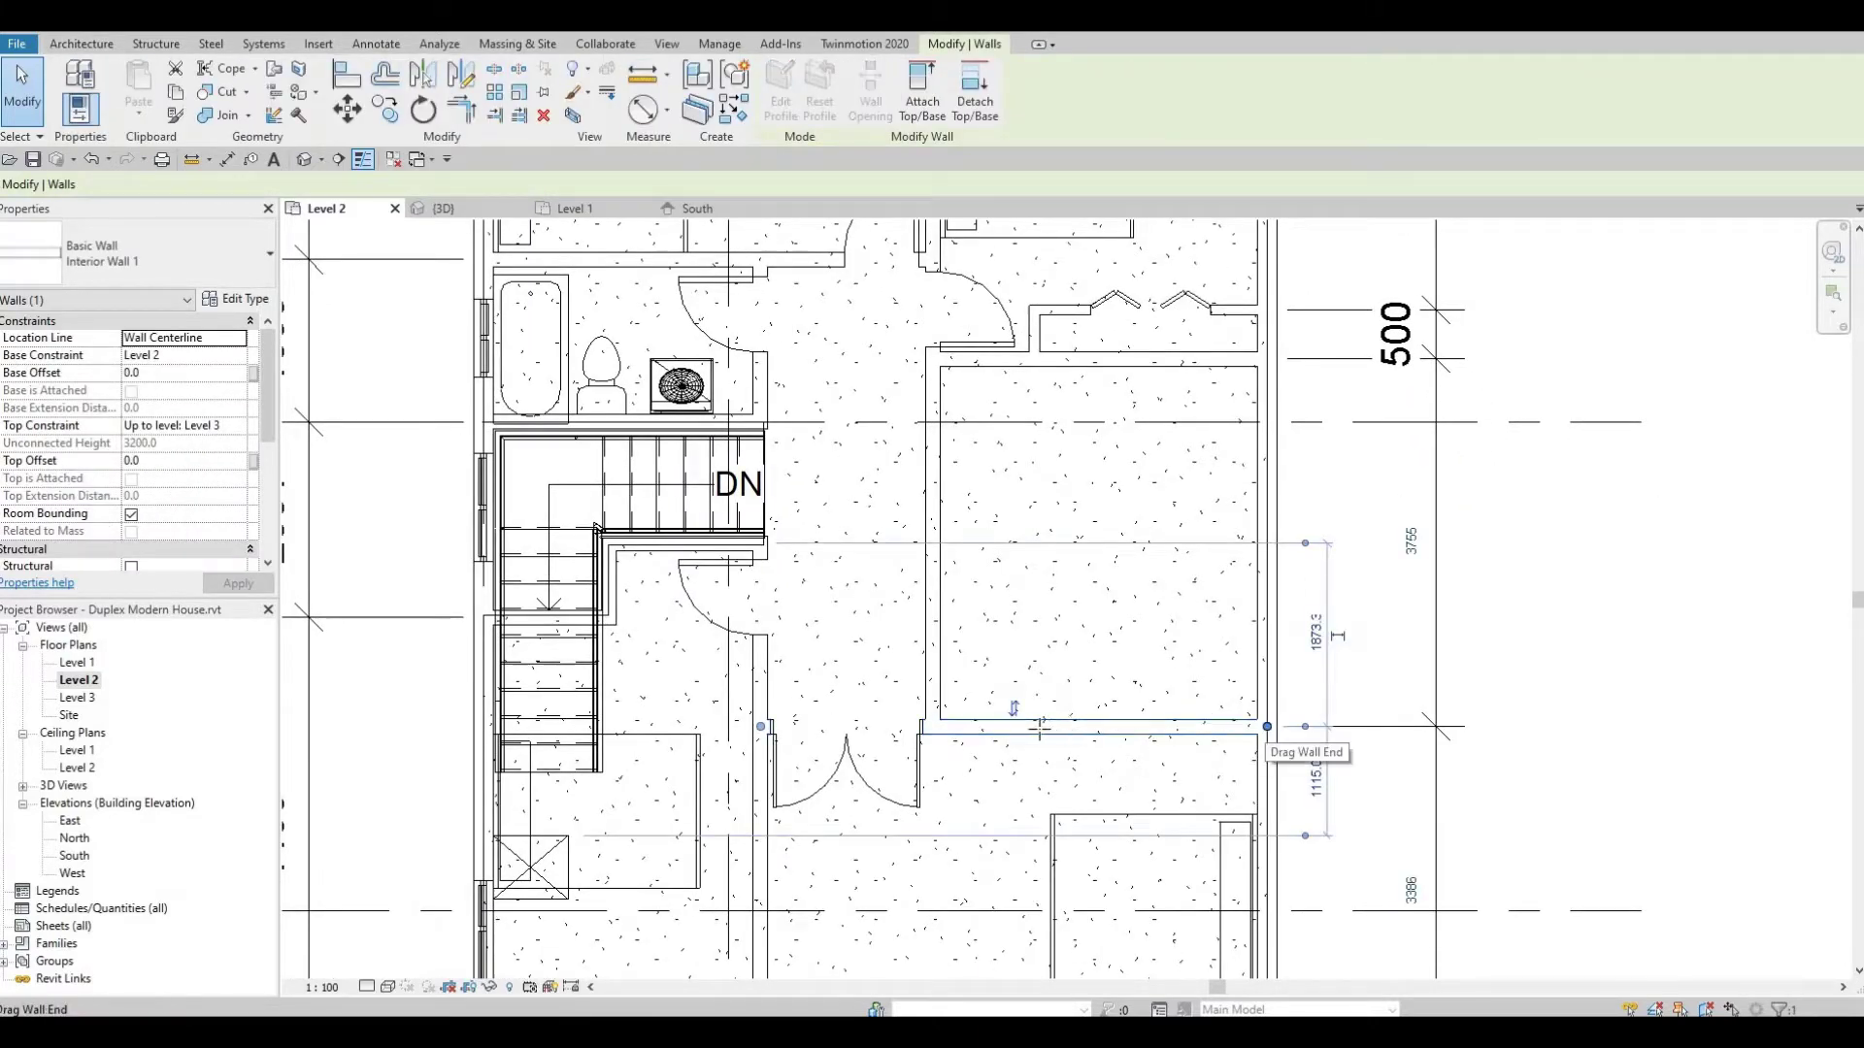
pyautogui.moveTo(1040, 728); pyautogui.dragTo(972, 715)
pyautogui.press('Escape')
# Nudge the wall holding the double full-glass door up three increments with the Up arrow
pyautogui.scroll(-3, 985, 348)
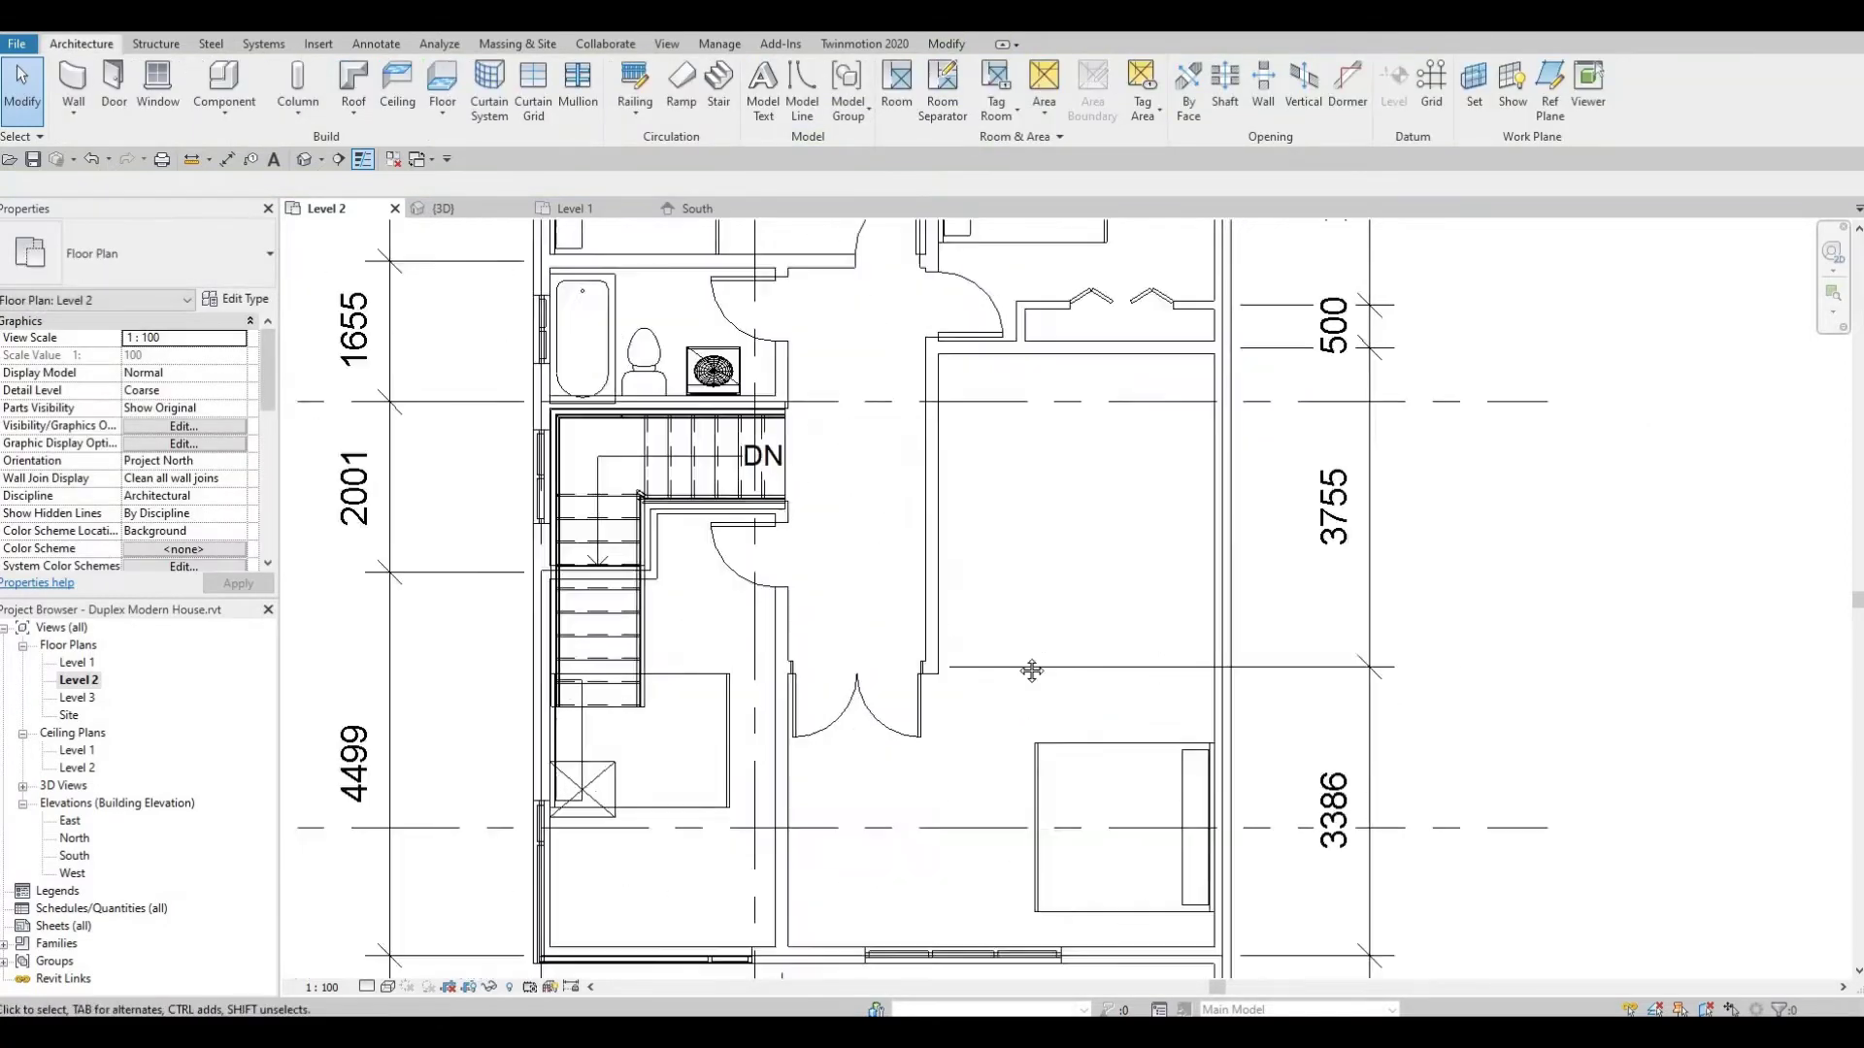
pyautogui.scroll(2, 867, 646)
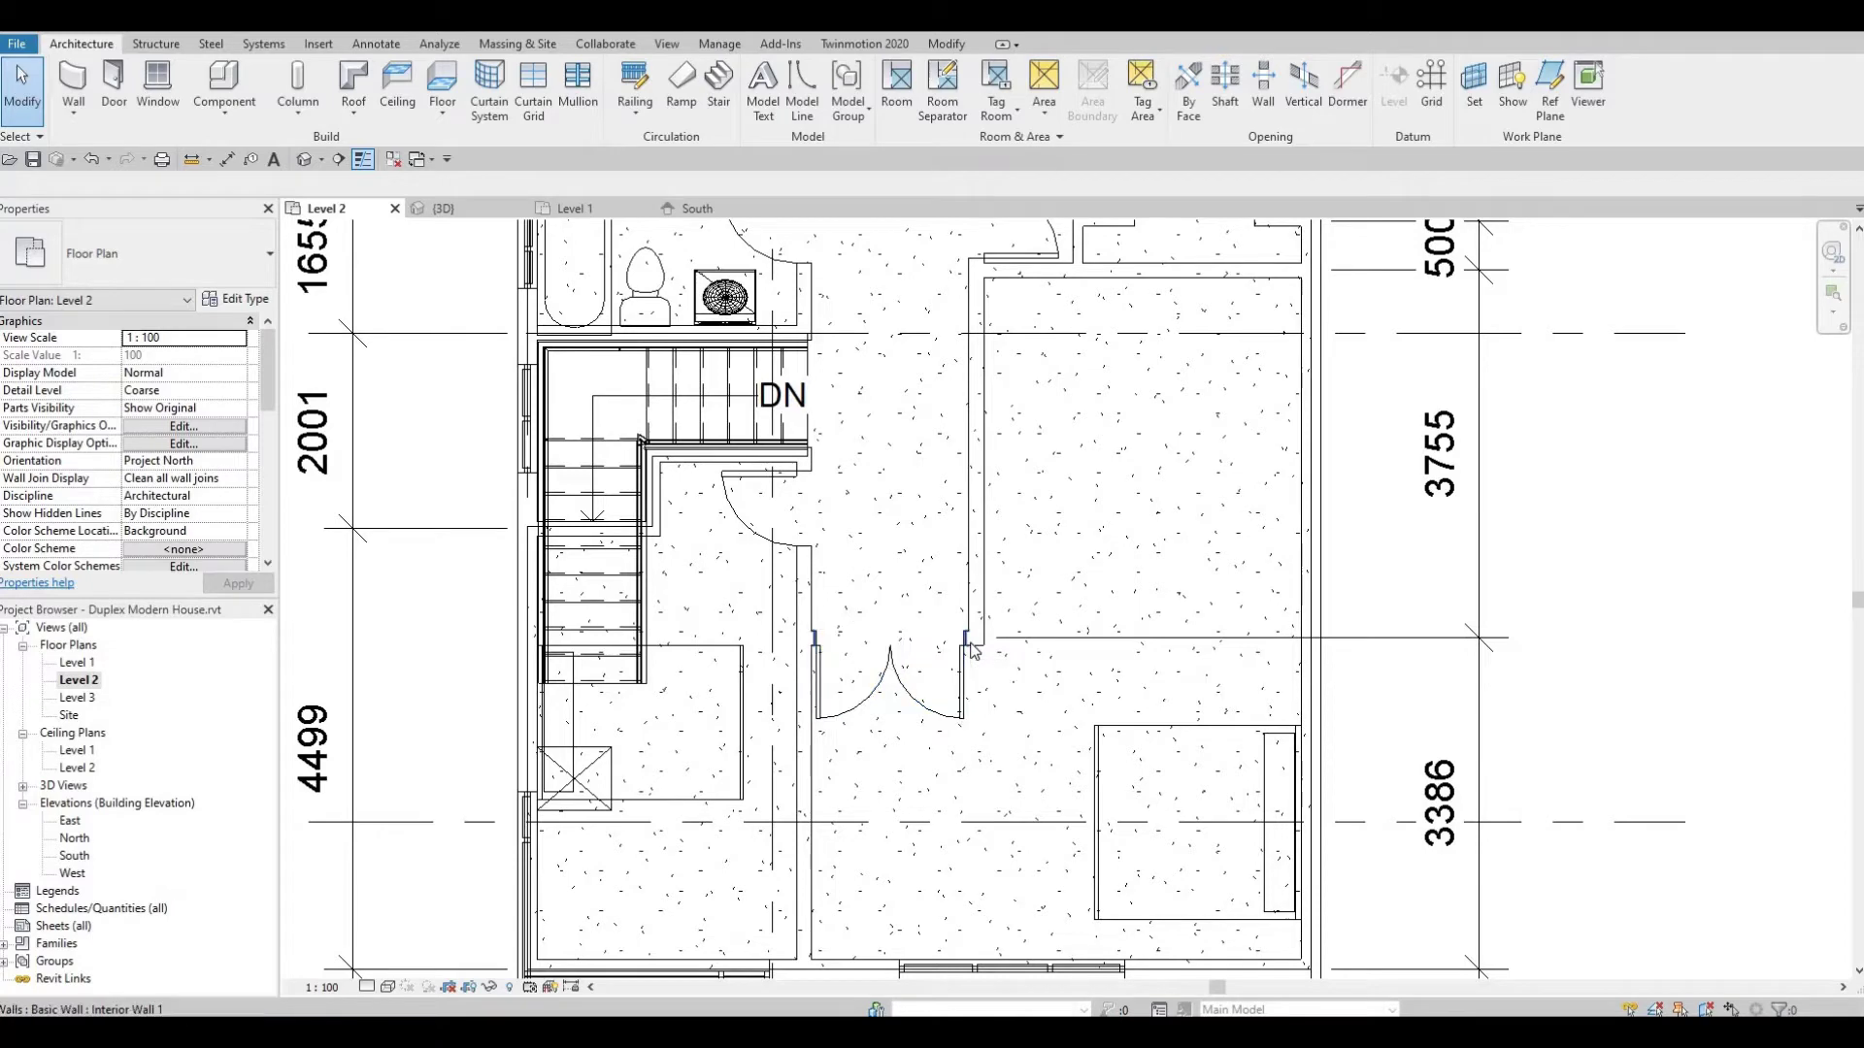
pyautogui.click(971, 650)
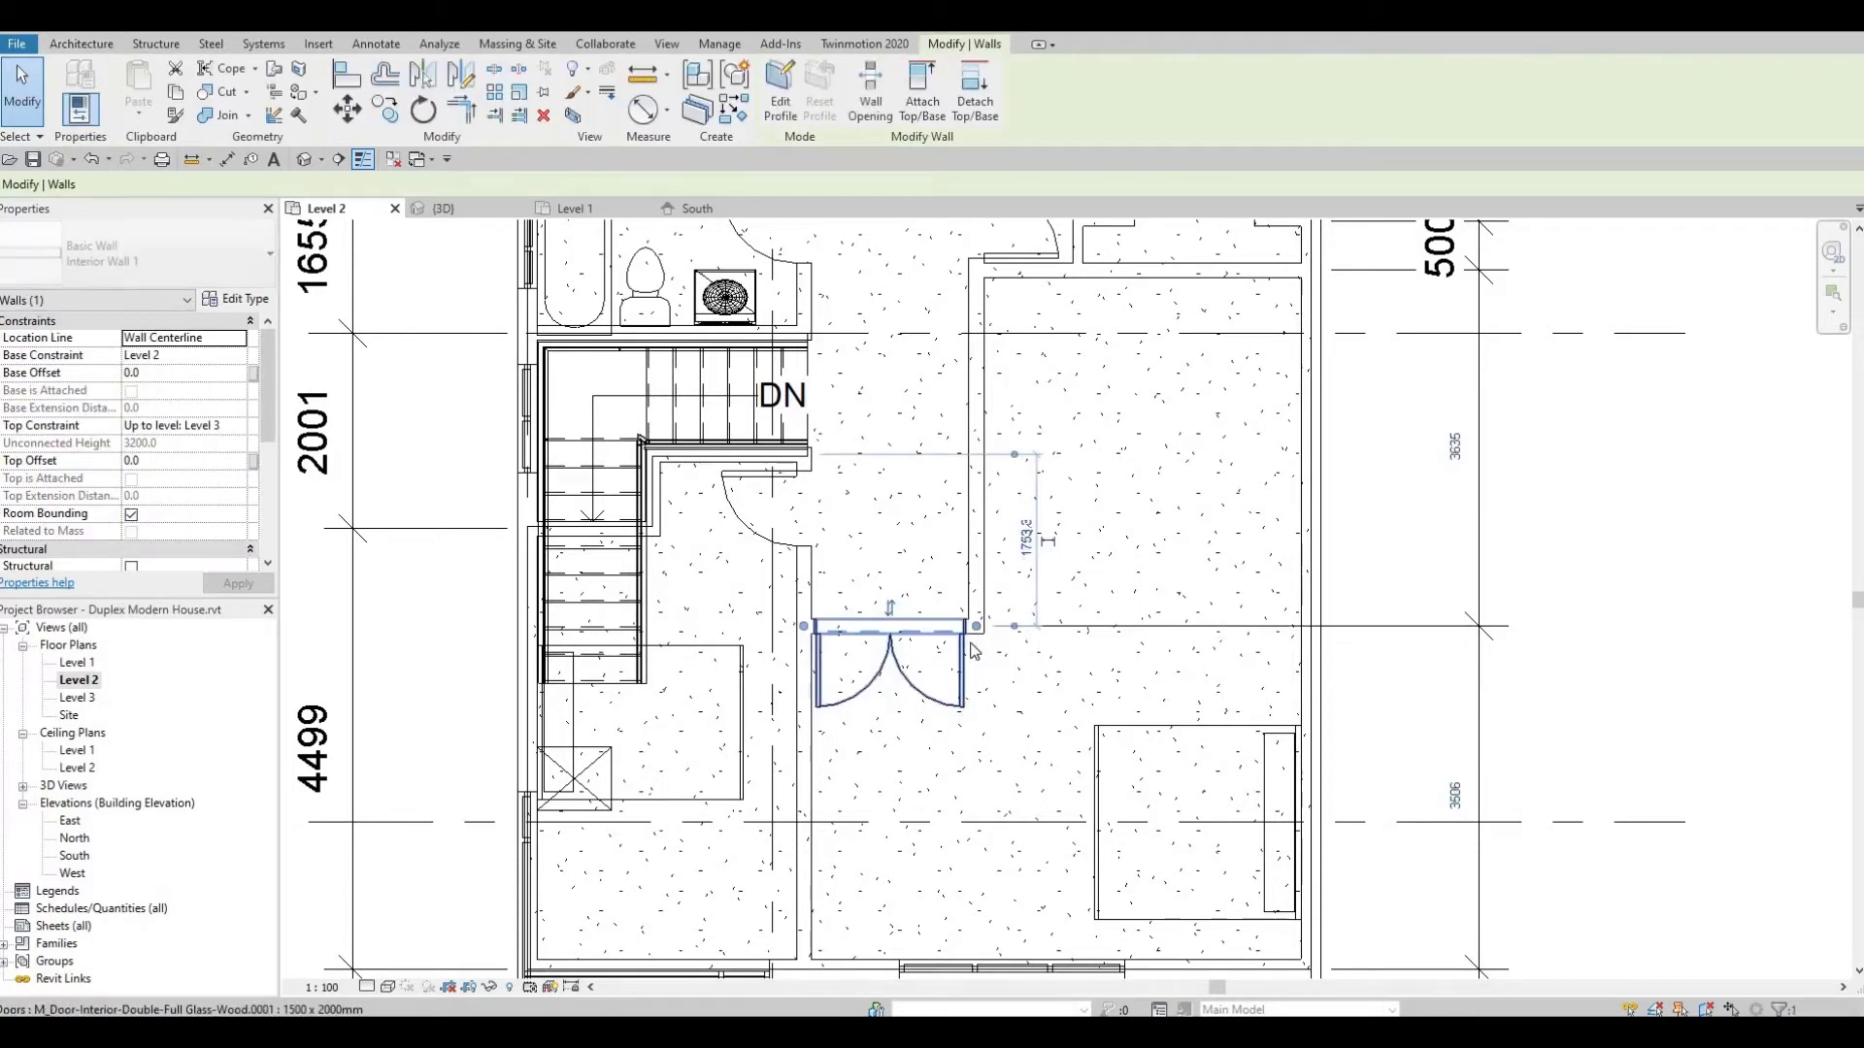
pyautogui.press('Up')
pyautogui.press('Up')
pyautogui.press('Up')
pyautogui.press('Up')
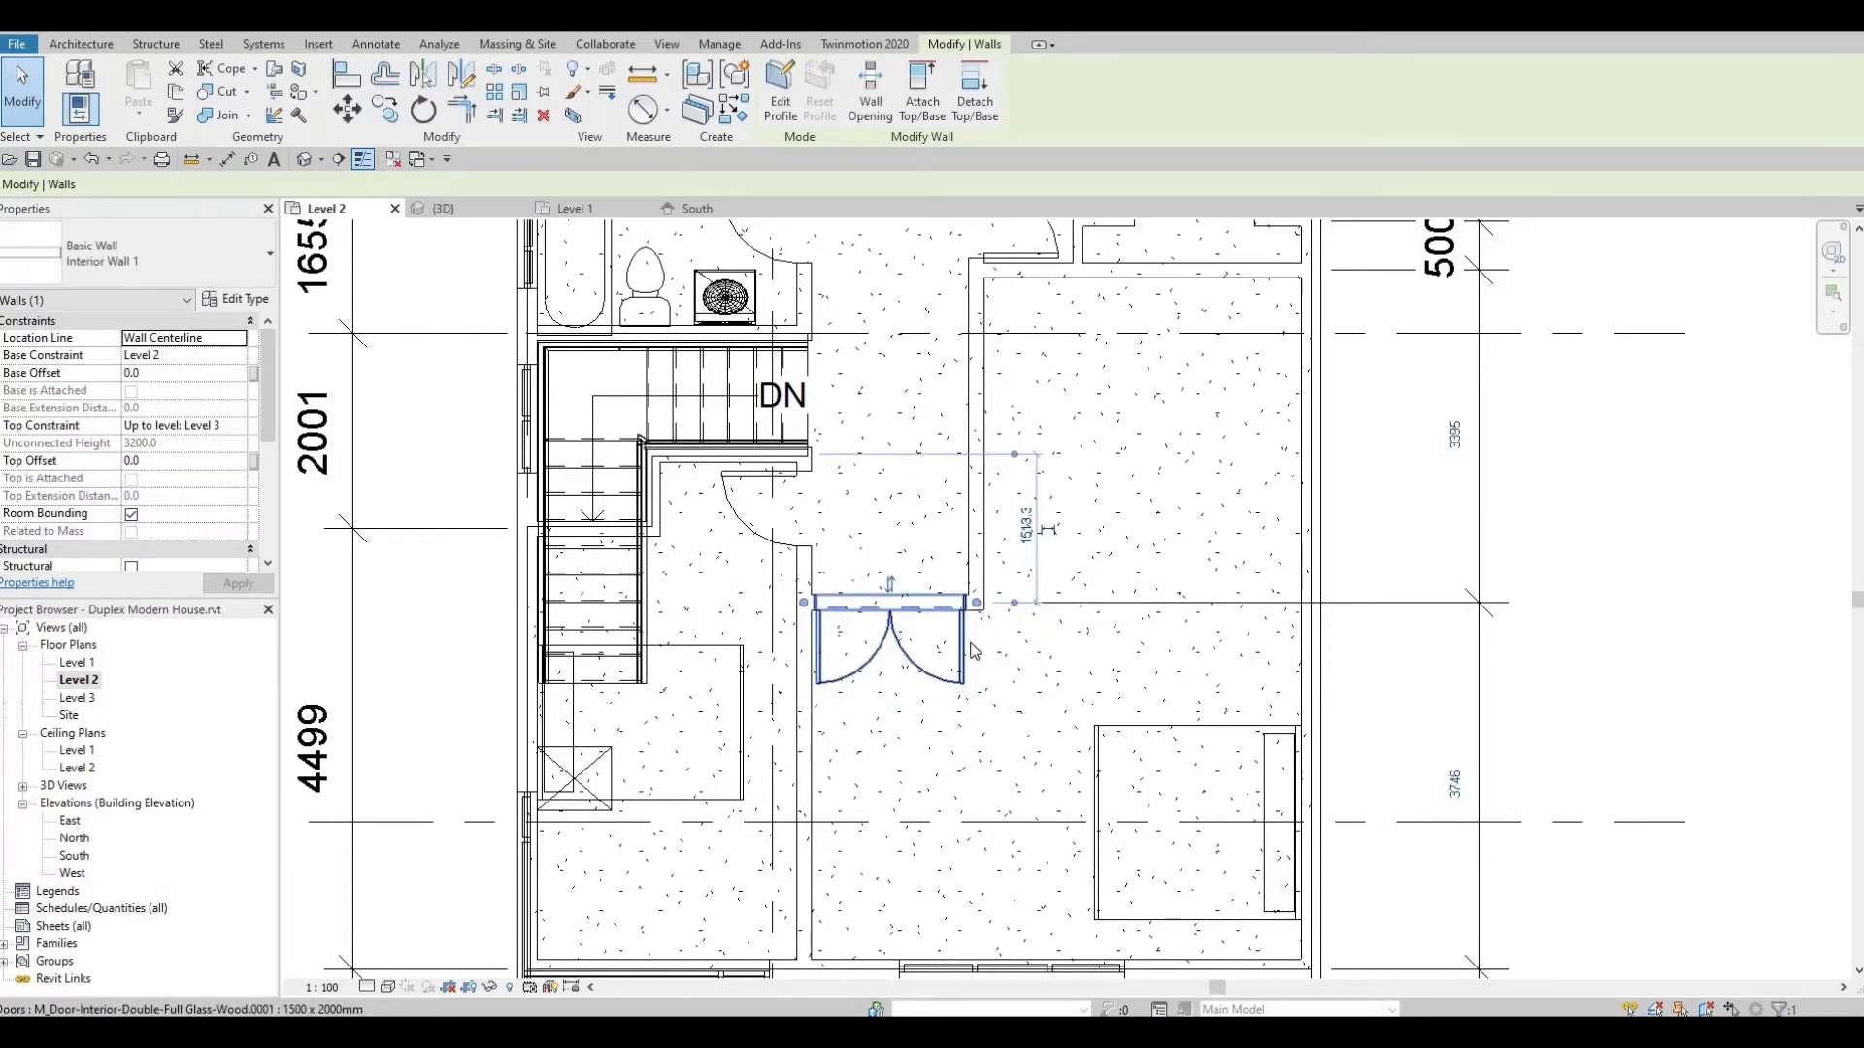
pyautogui.press('Up')
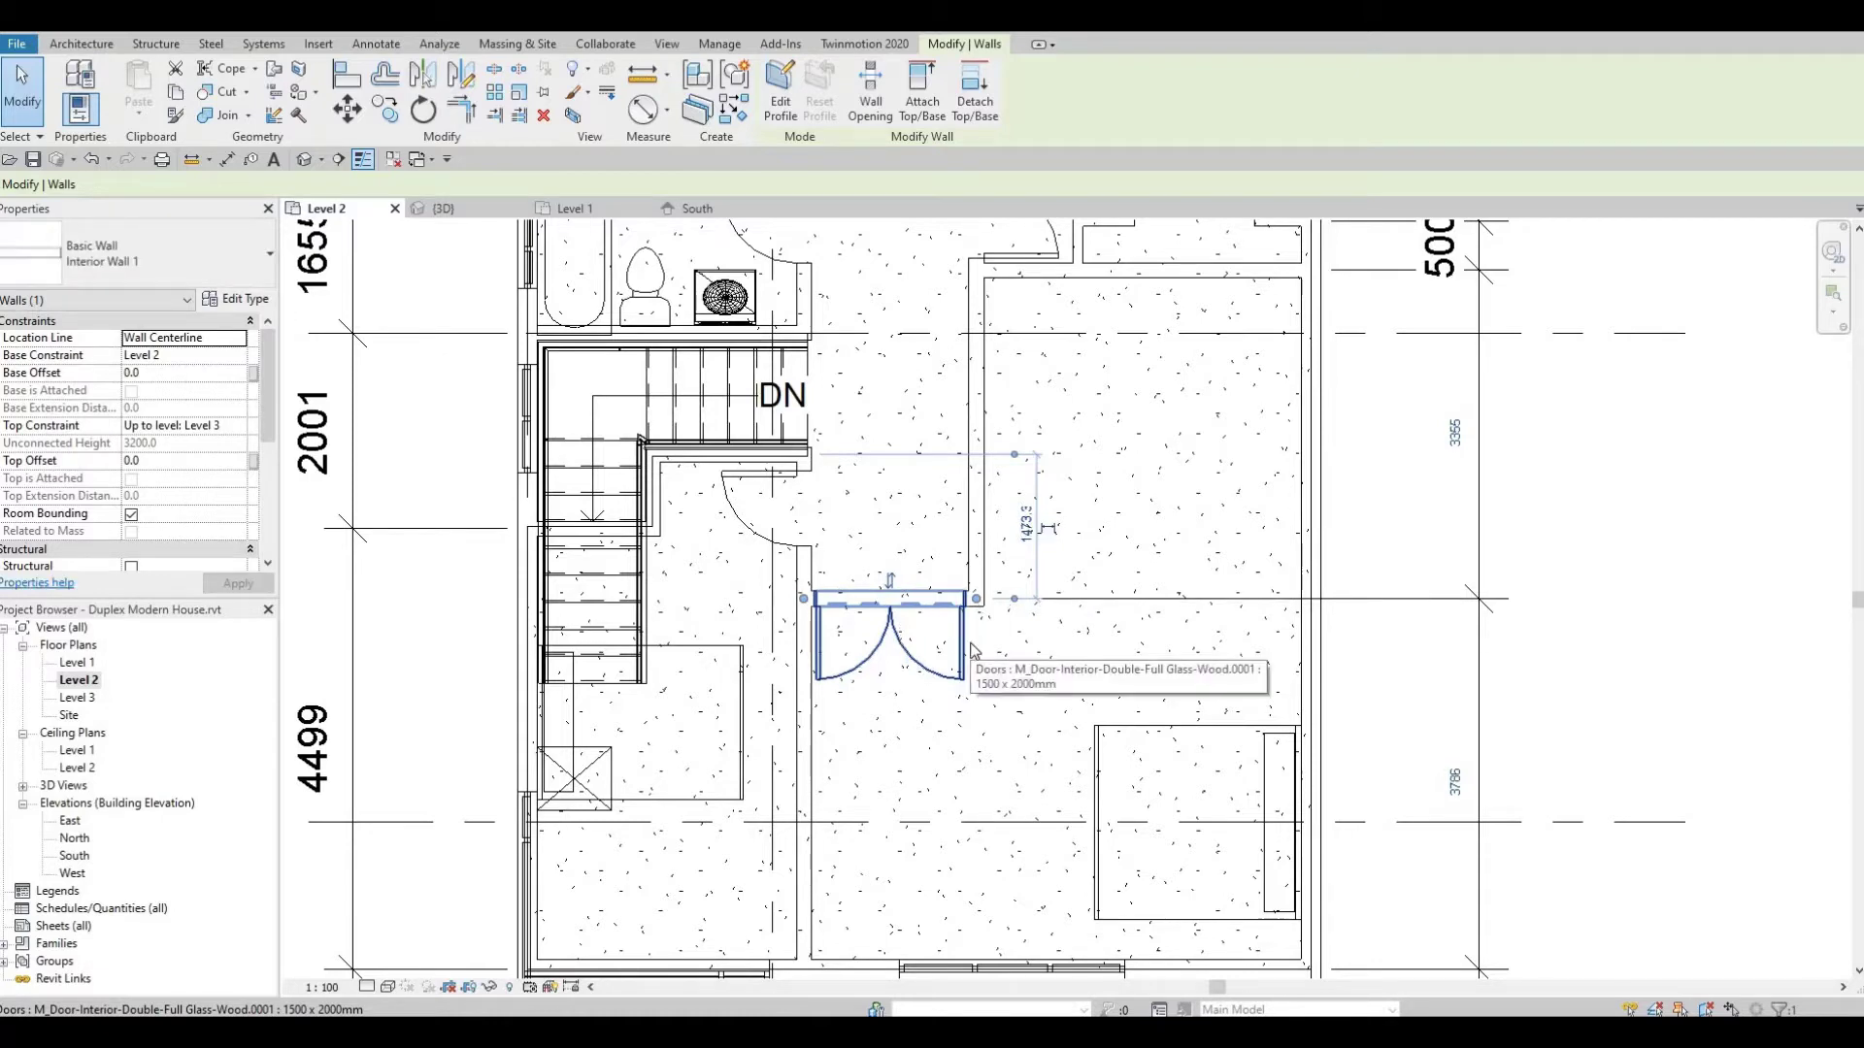
pyautogui.press('Up')
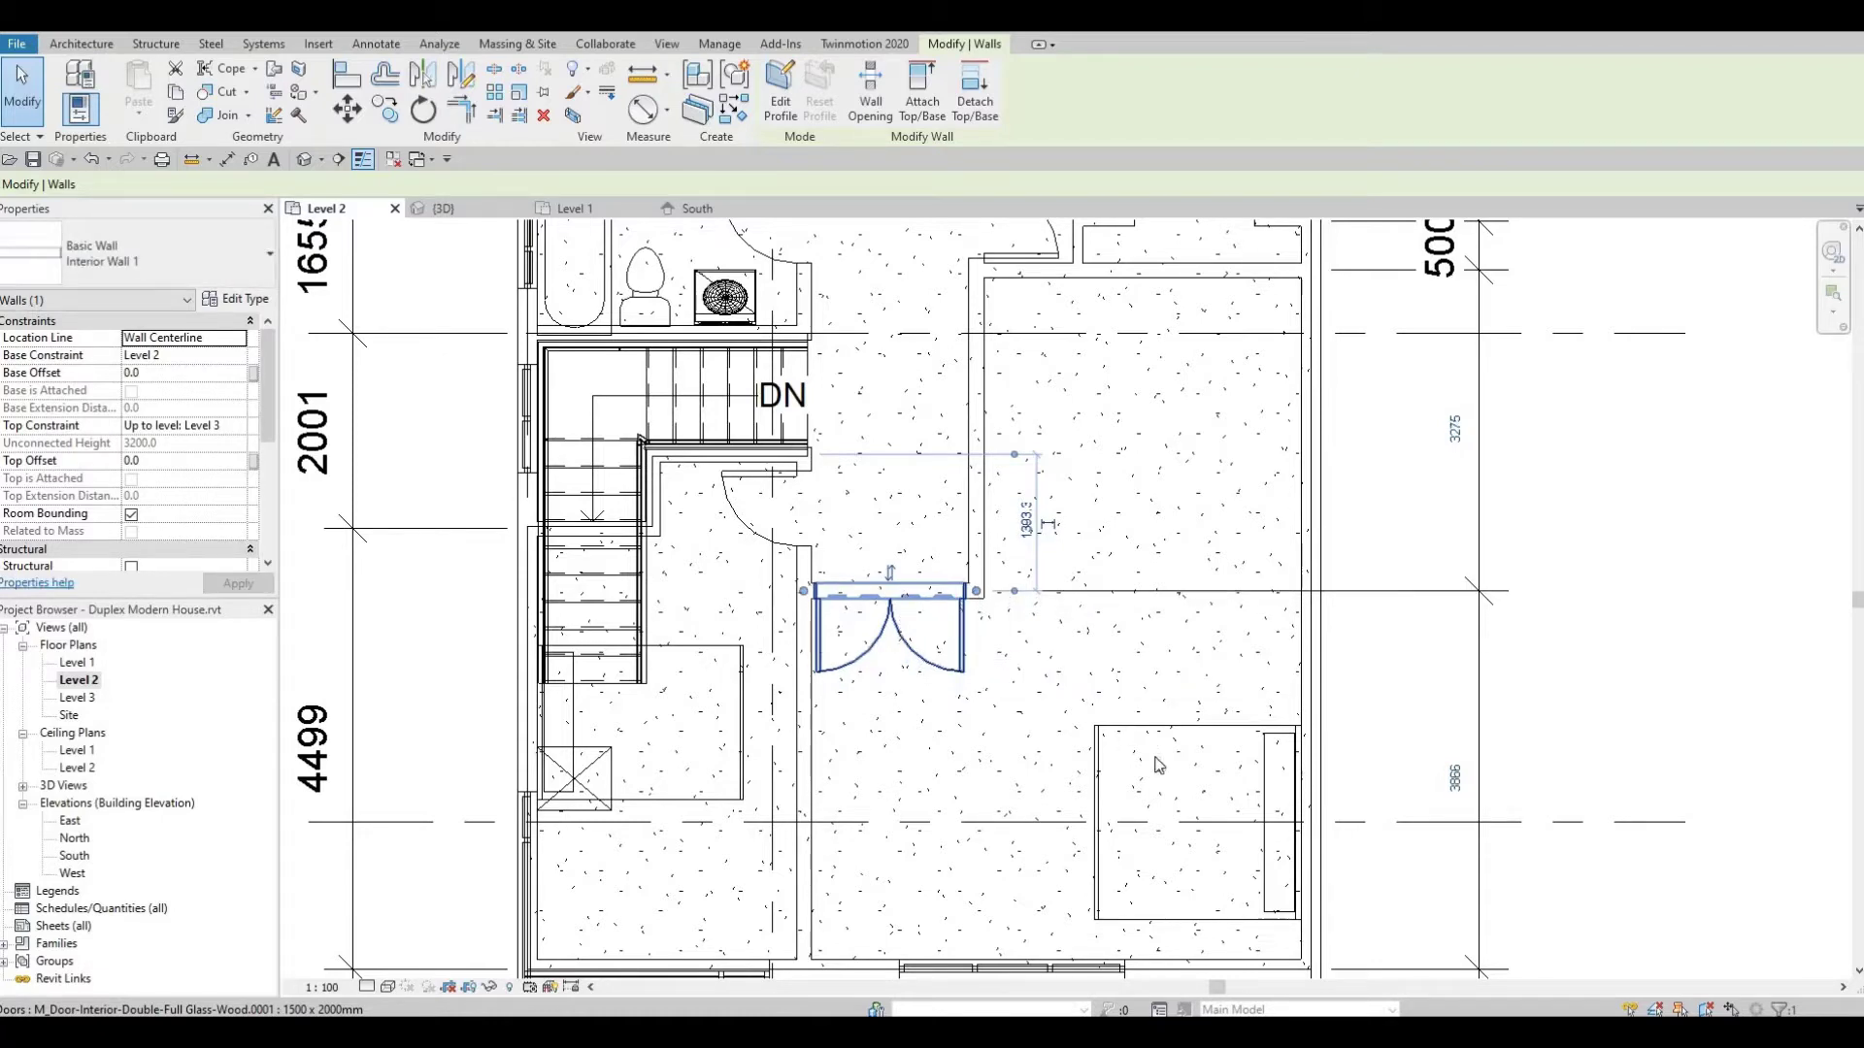
pyautogui.click(1201, 730)
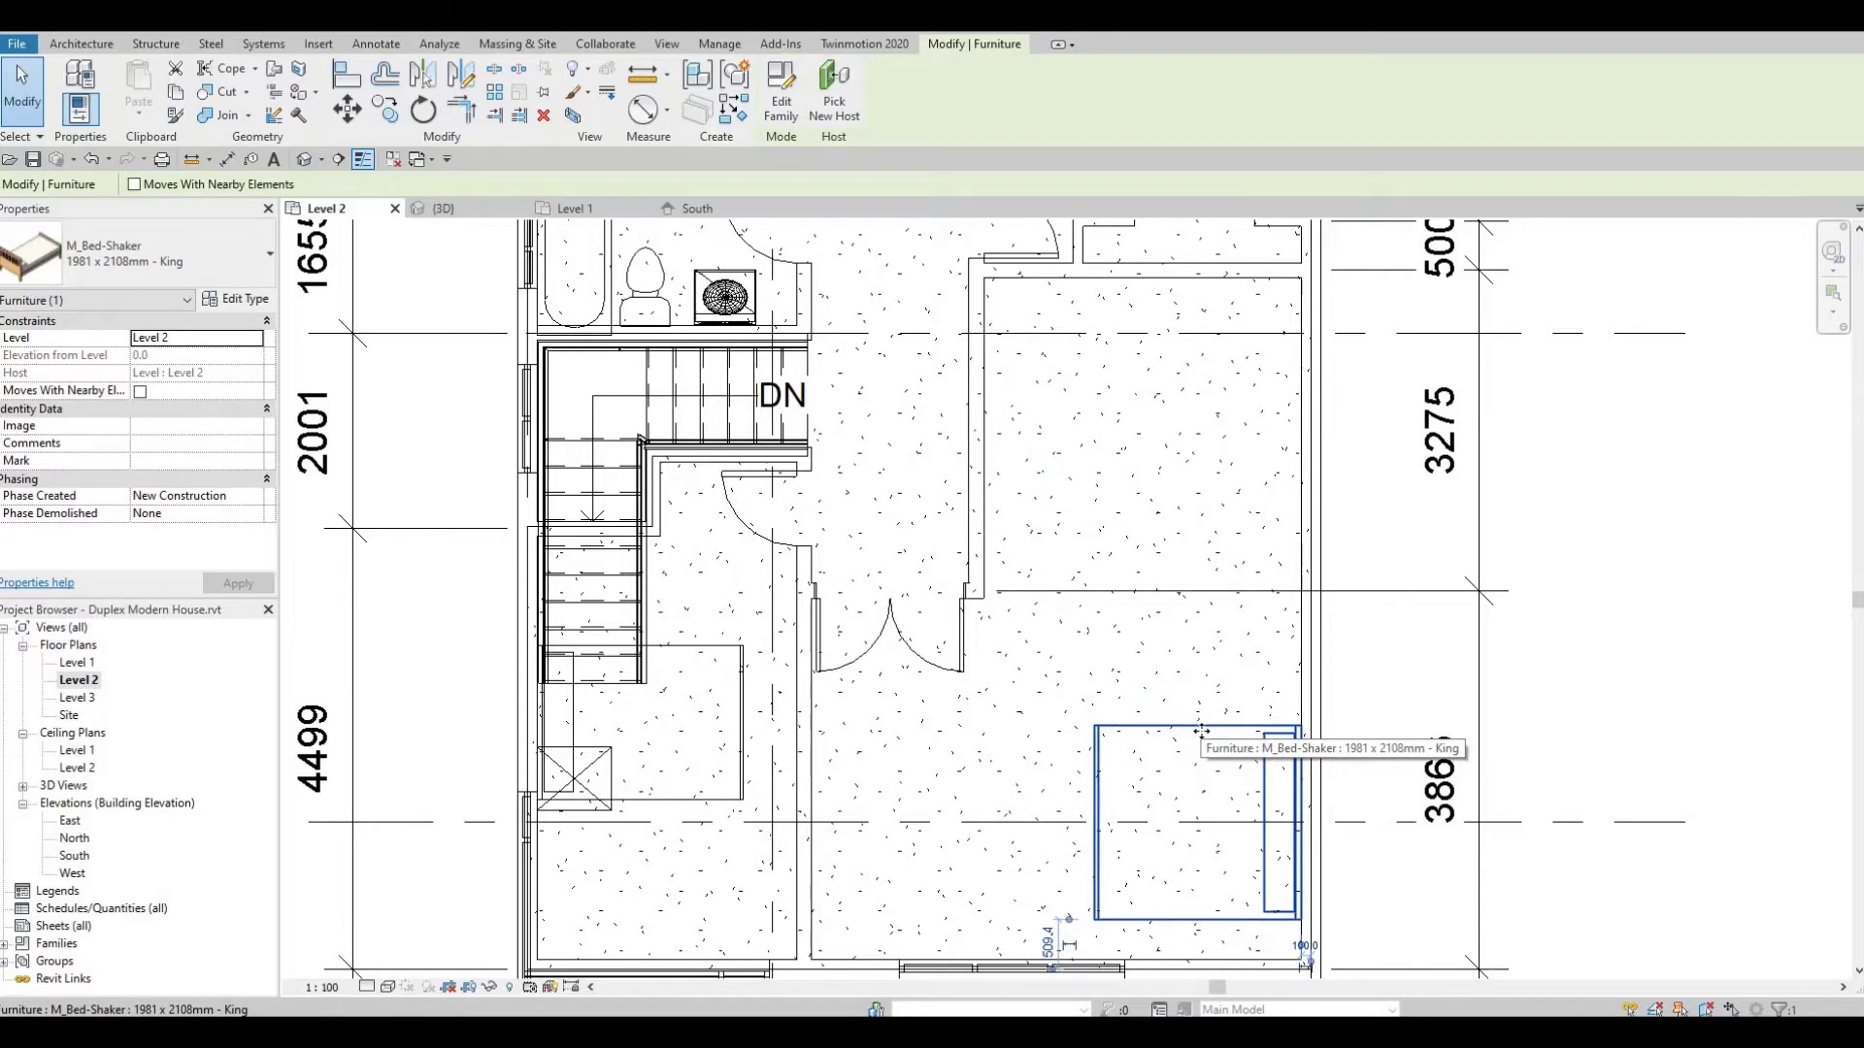
# Rotate the king bed 90° so the headboard faces up
pyautogui.press('r')
pyautogui.press('o')
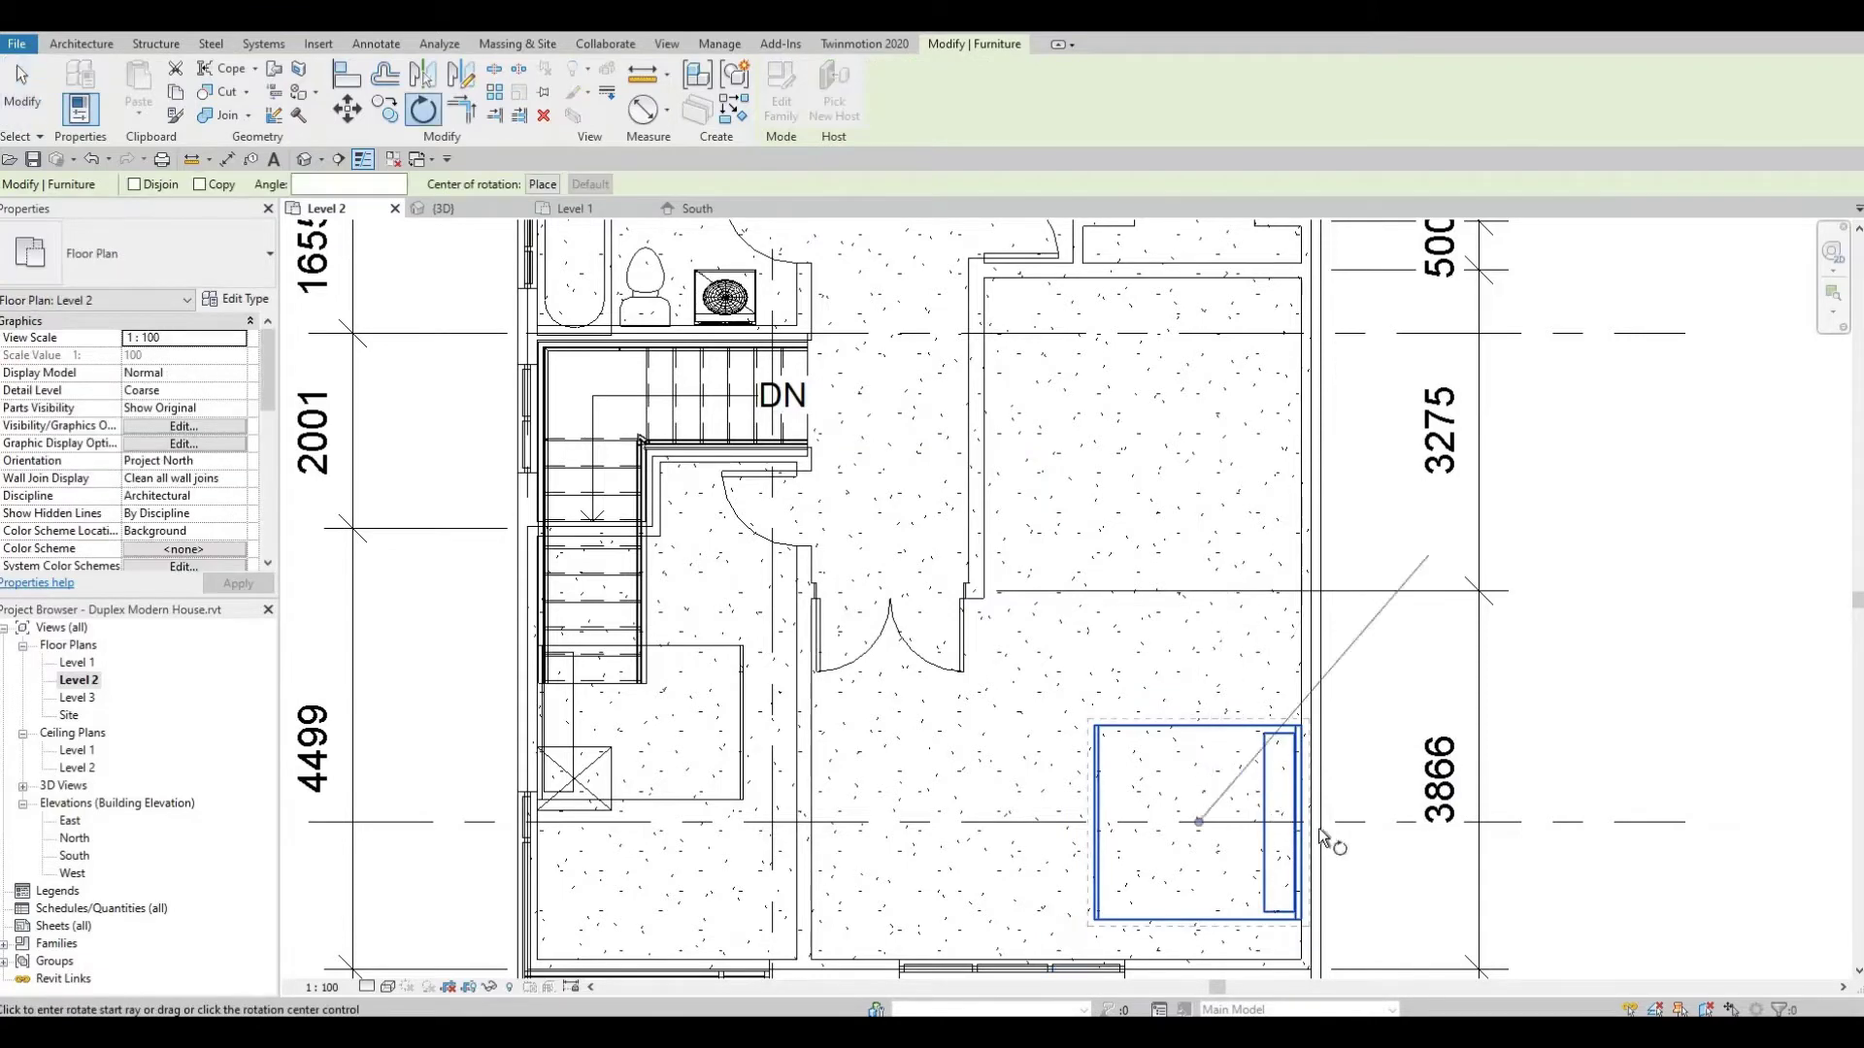
pyautogui.click(1399, 827)
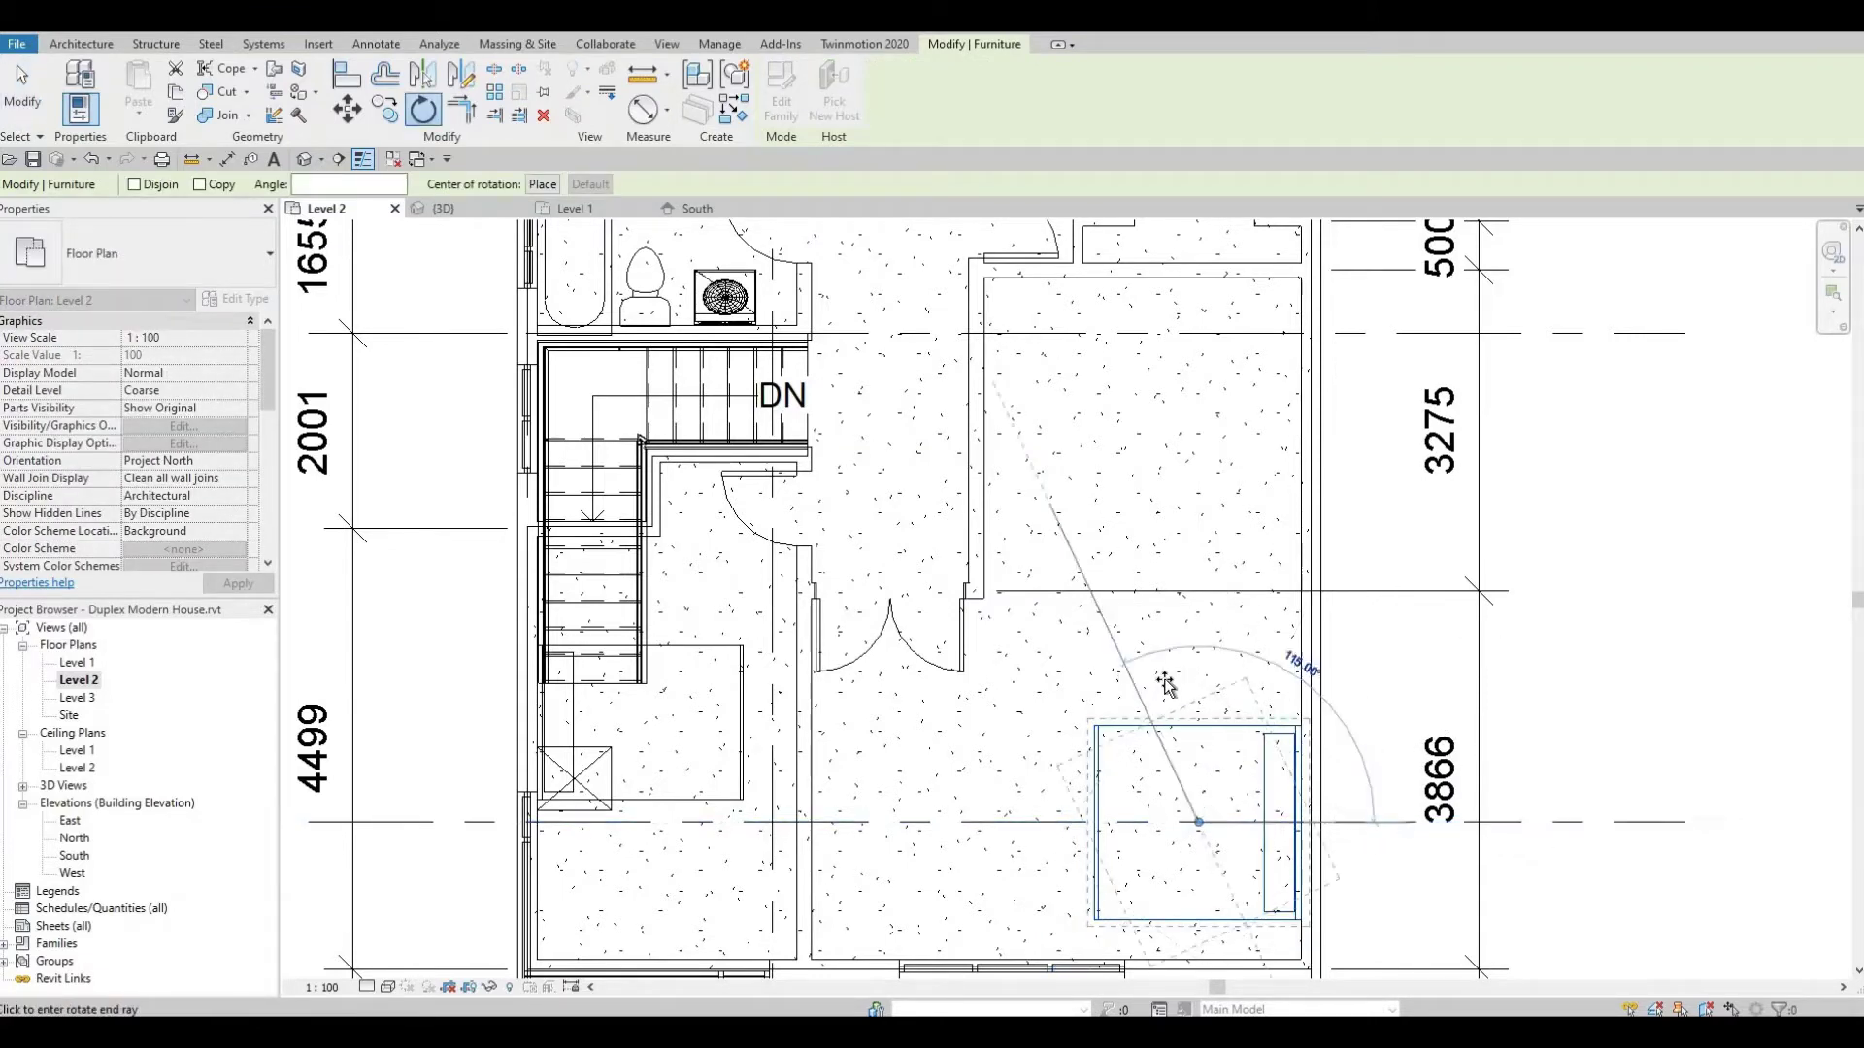
pyautogui.click(1212, 687)
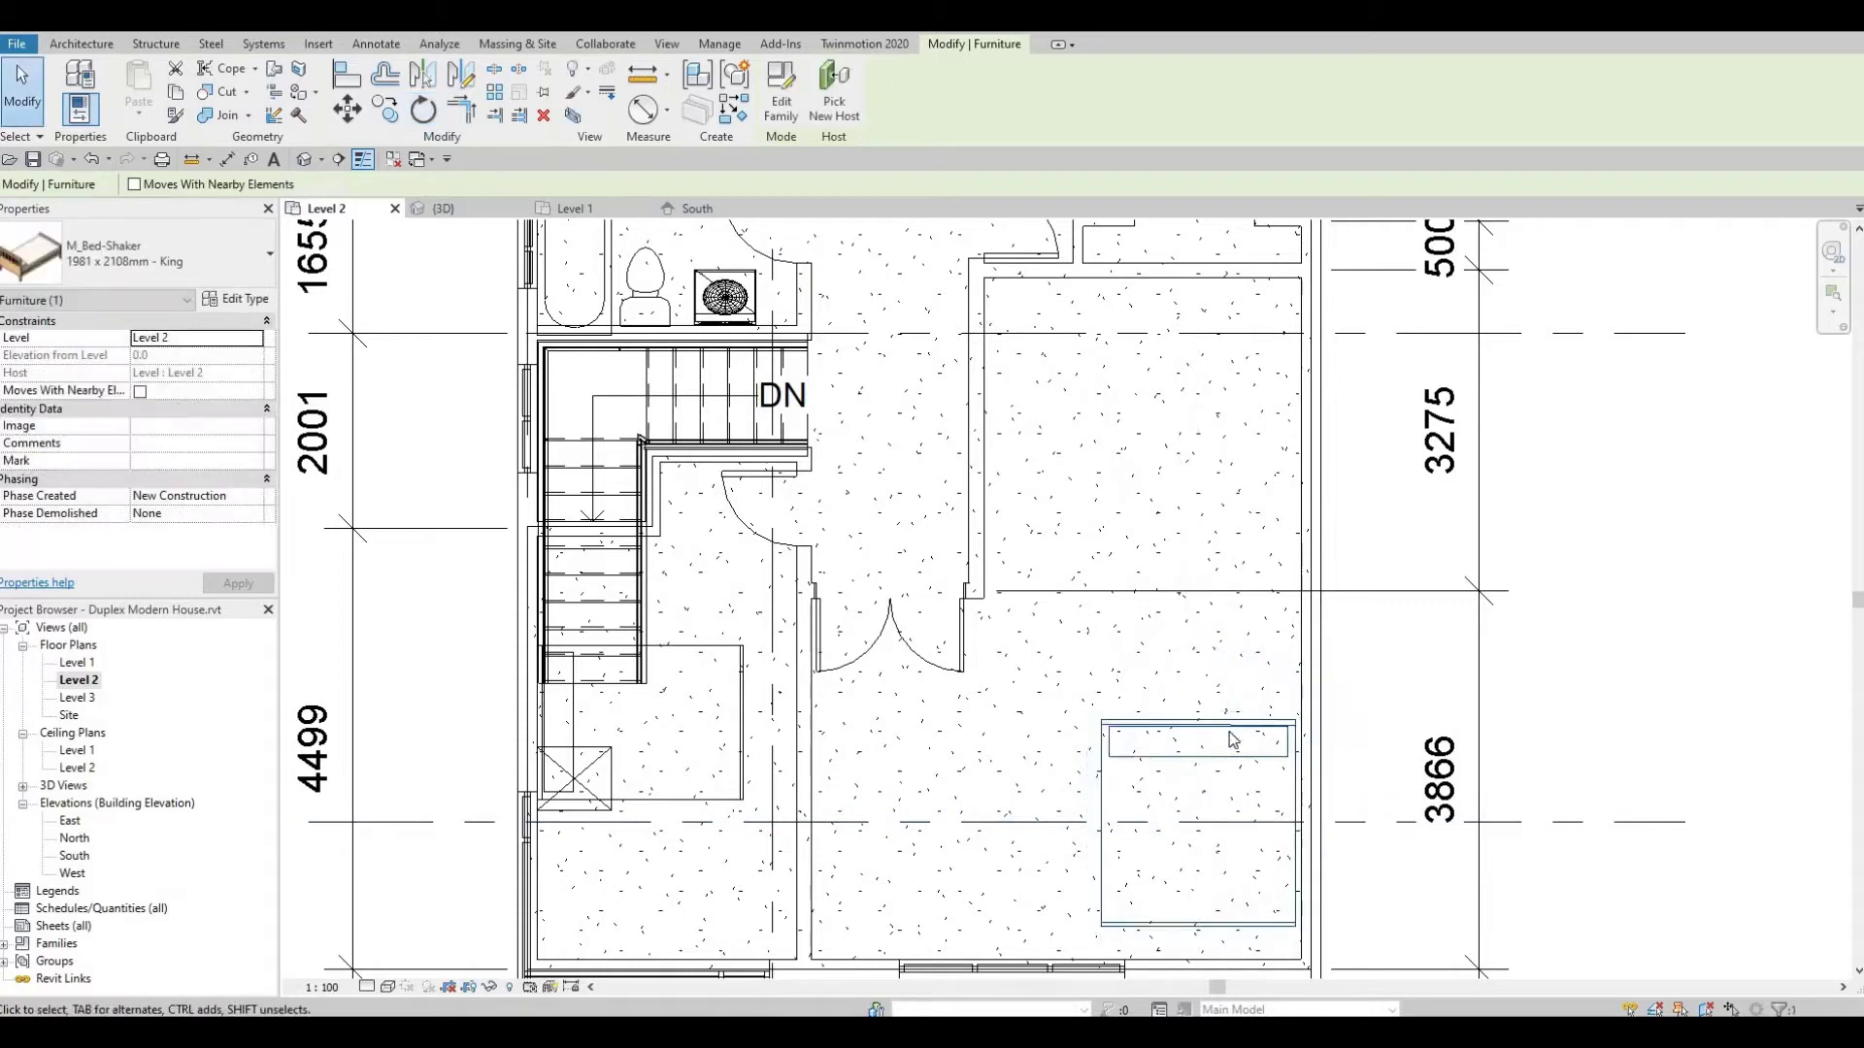
pyautogui.moveTo(1201, 599); pyautogui.dragTo(1220, 497)
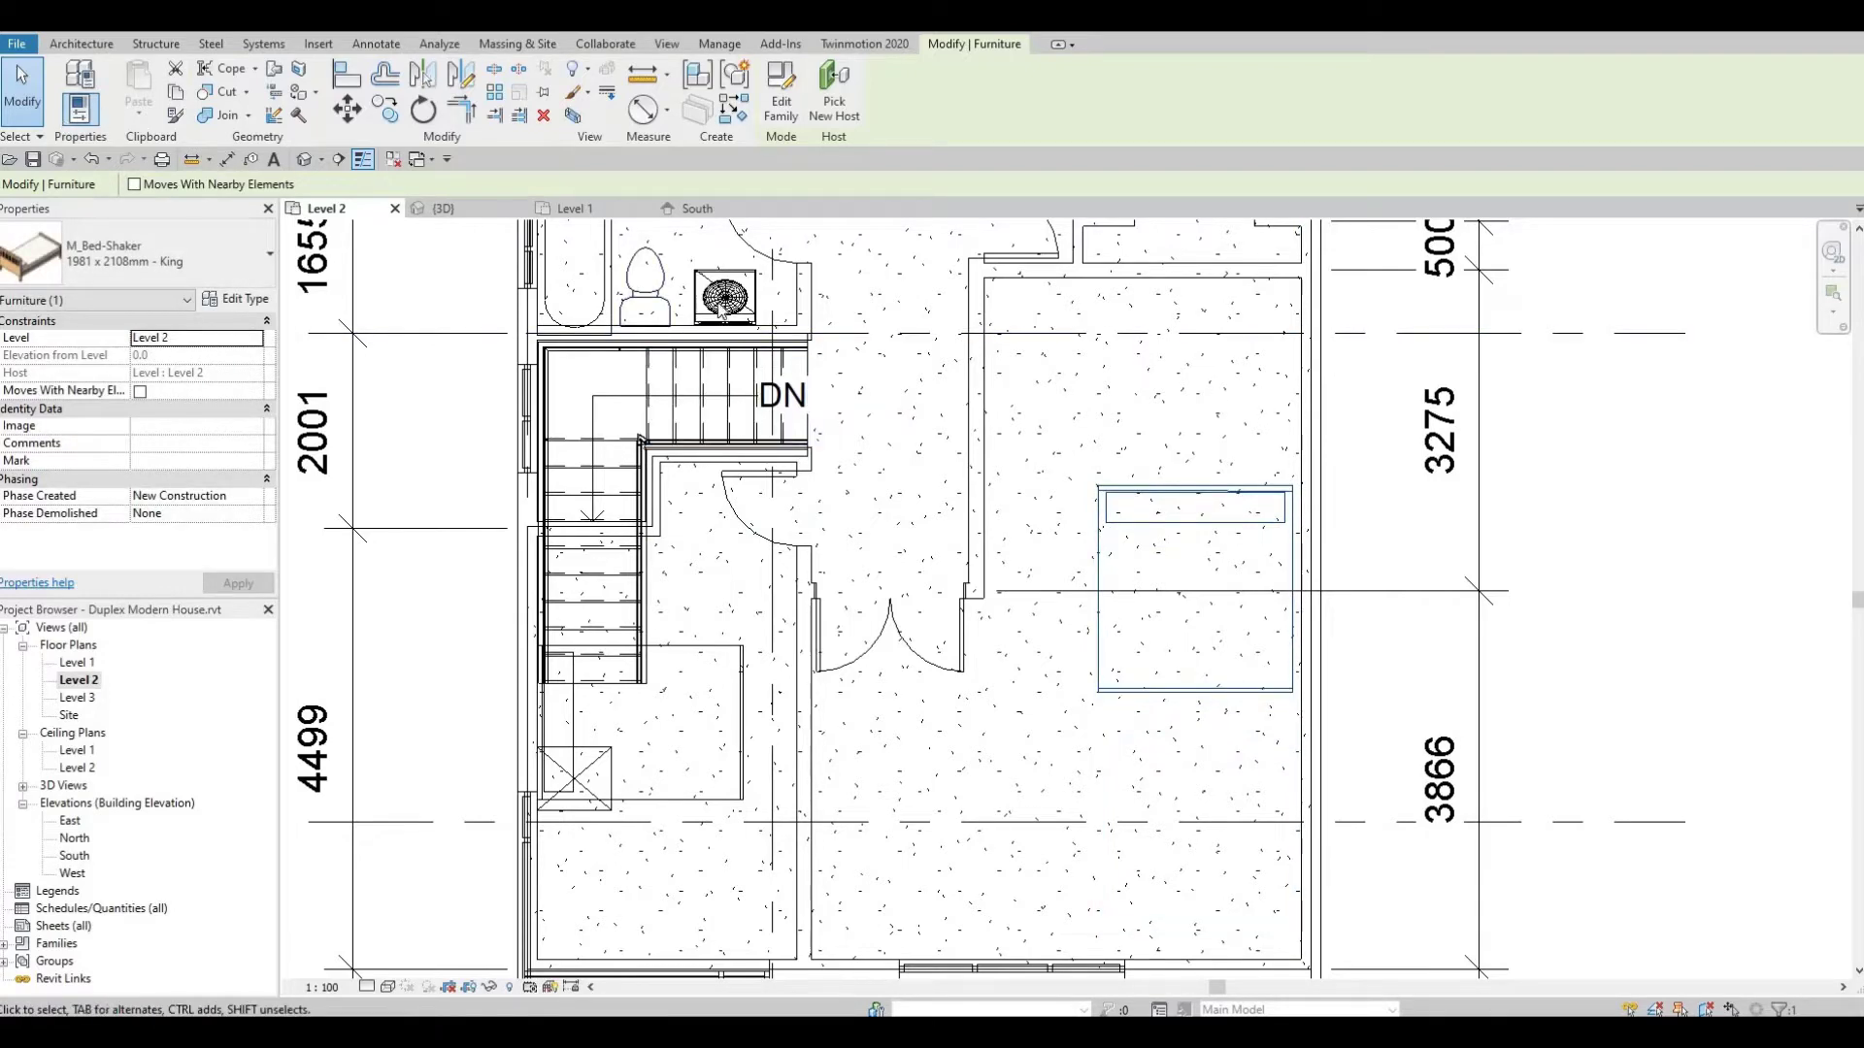
# Move the king bed up into the right-hand room
pyautogui.click(990, 377)
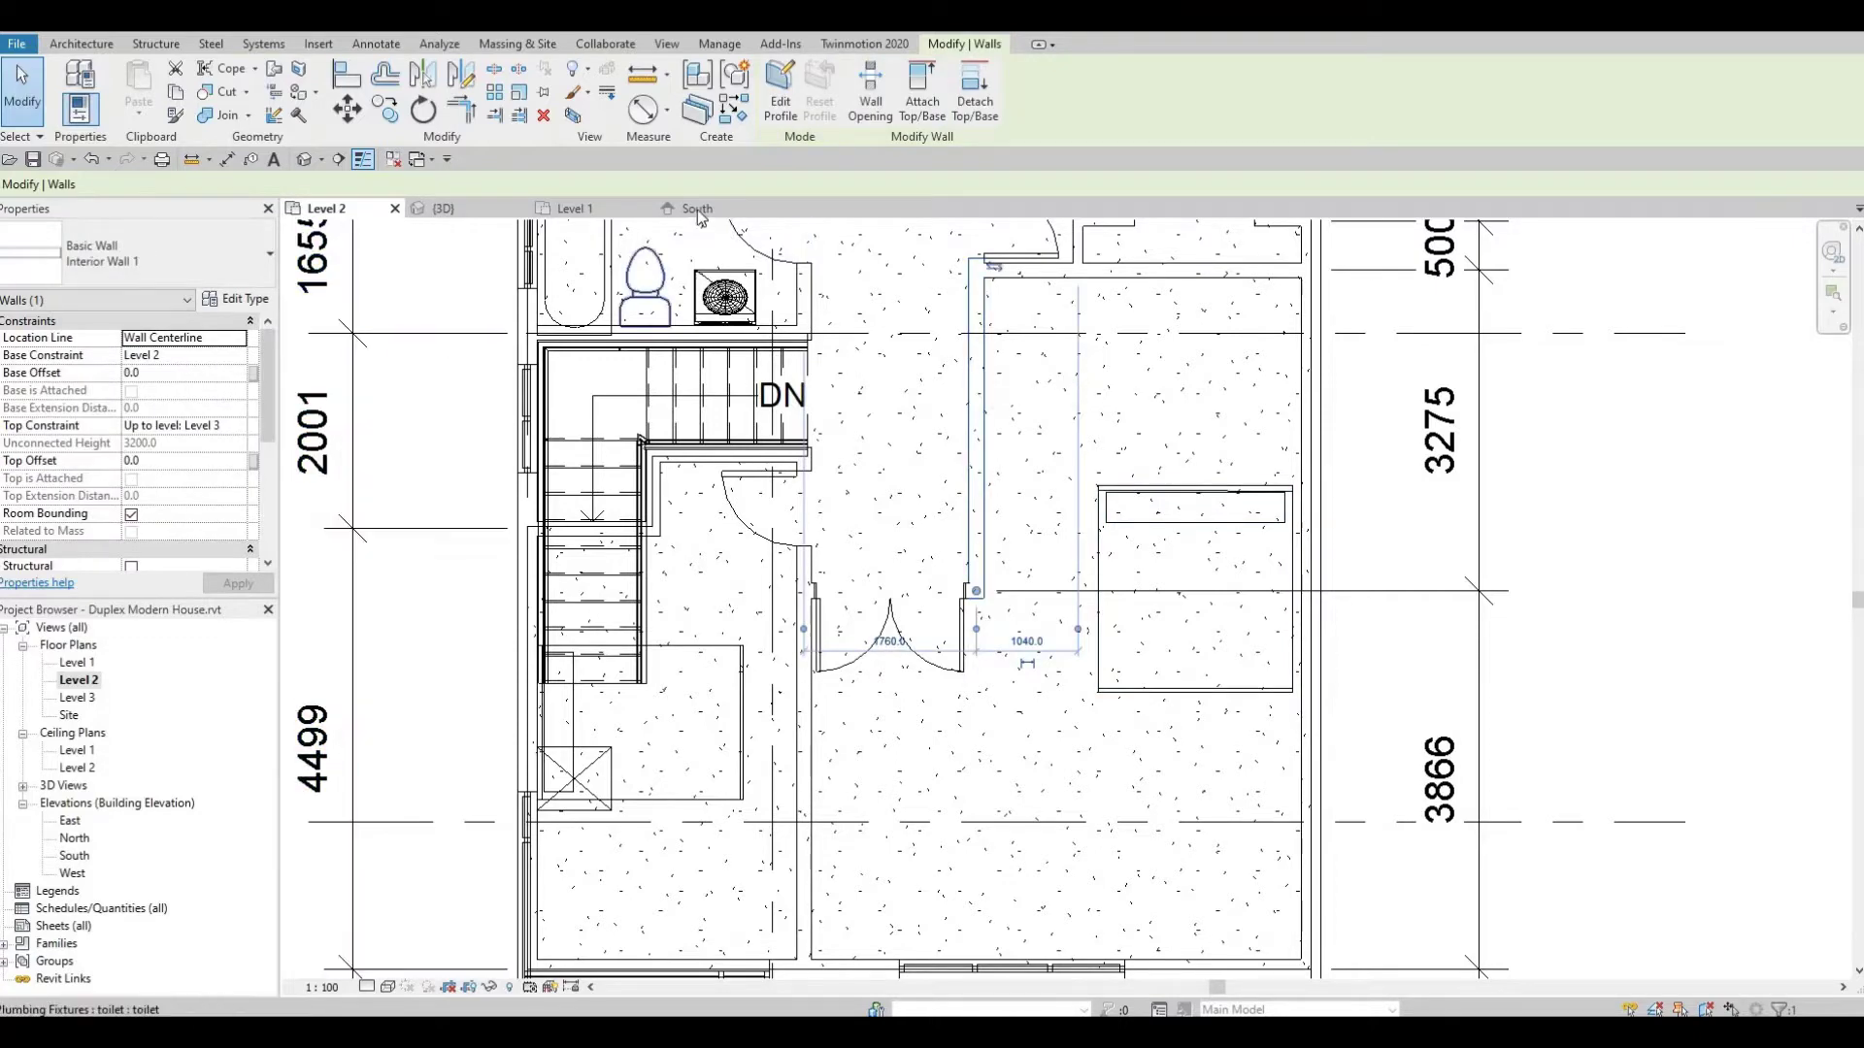
# Draw a horizontal Interior Wall 1 across the right-hand room with Create Similar, then shift it slightly down
pyautogui.click(738, 114)
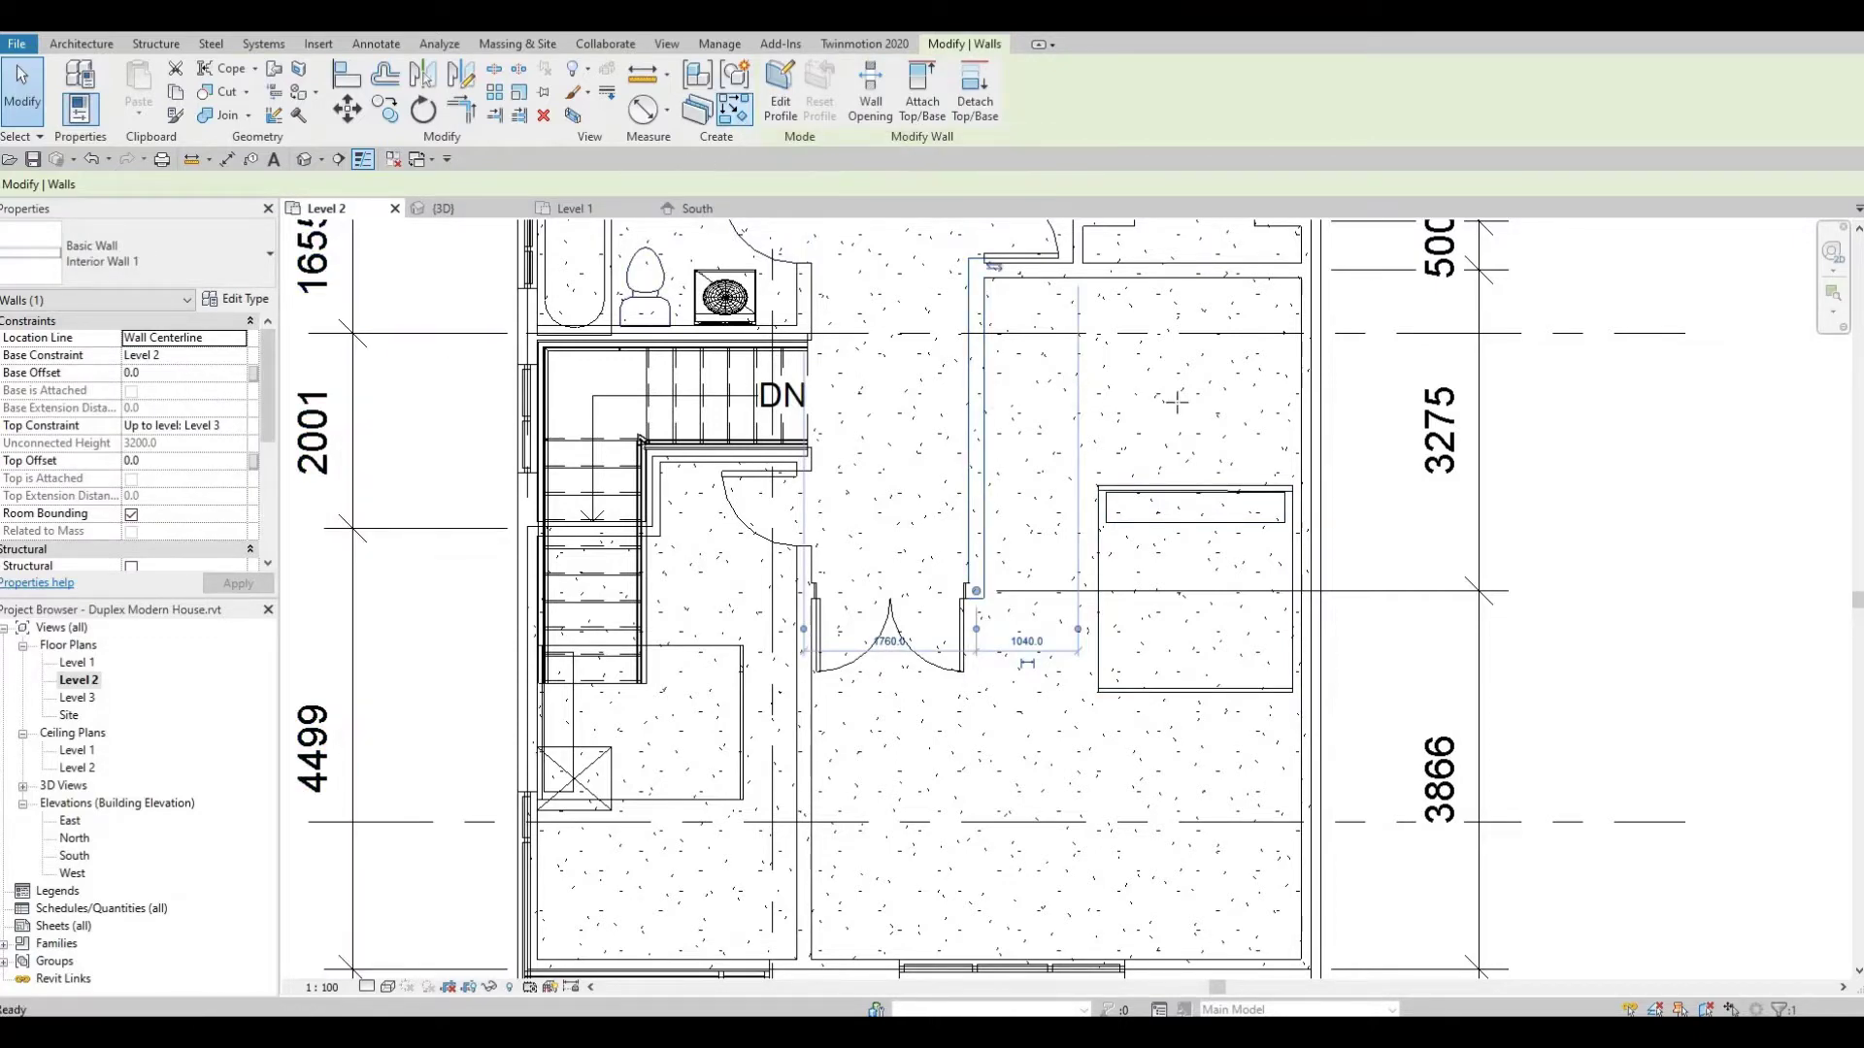
pyautogui.click(1082, 406)
pyautogui.click(1056, 405)
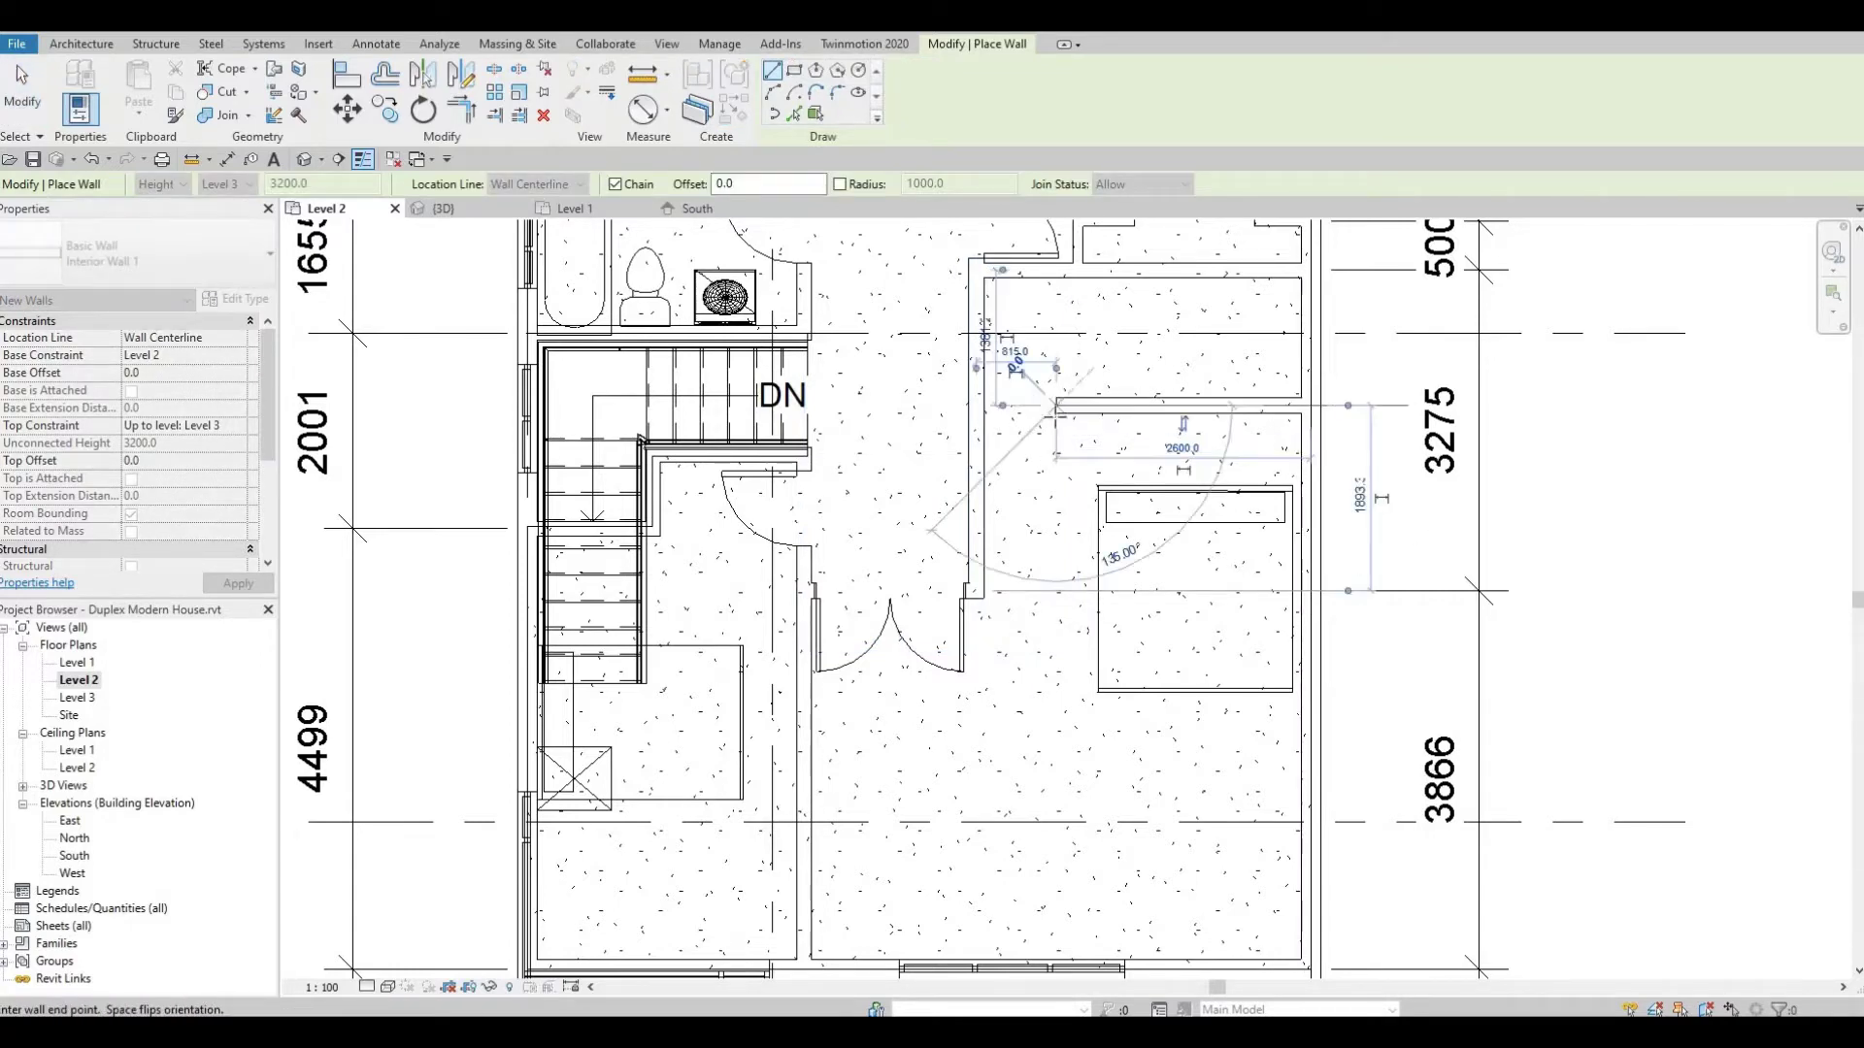
pyautogui.press('Escape')
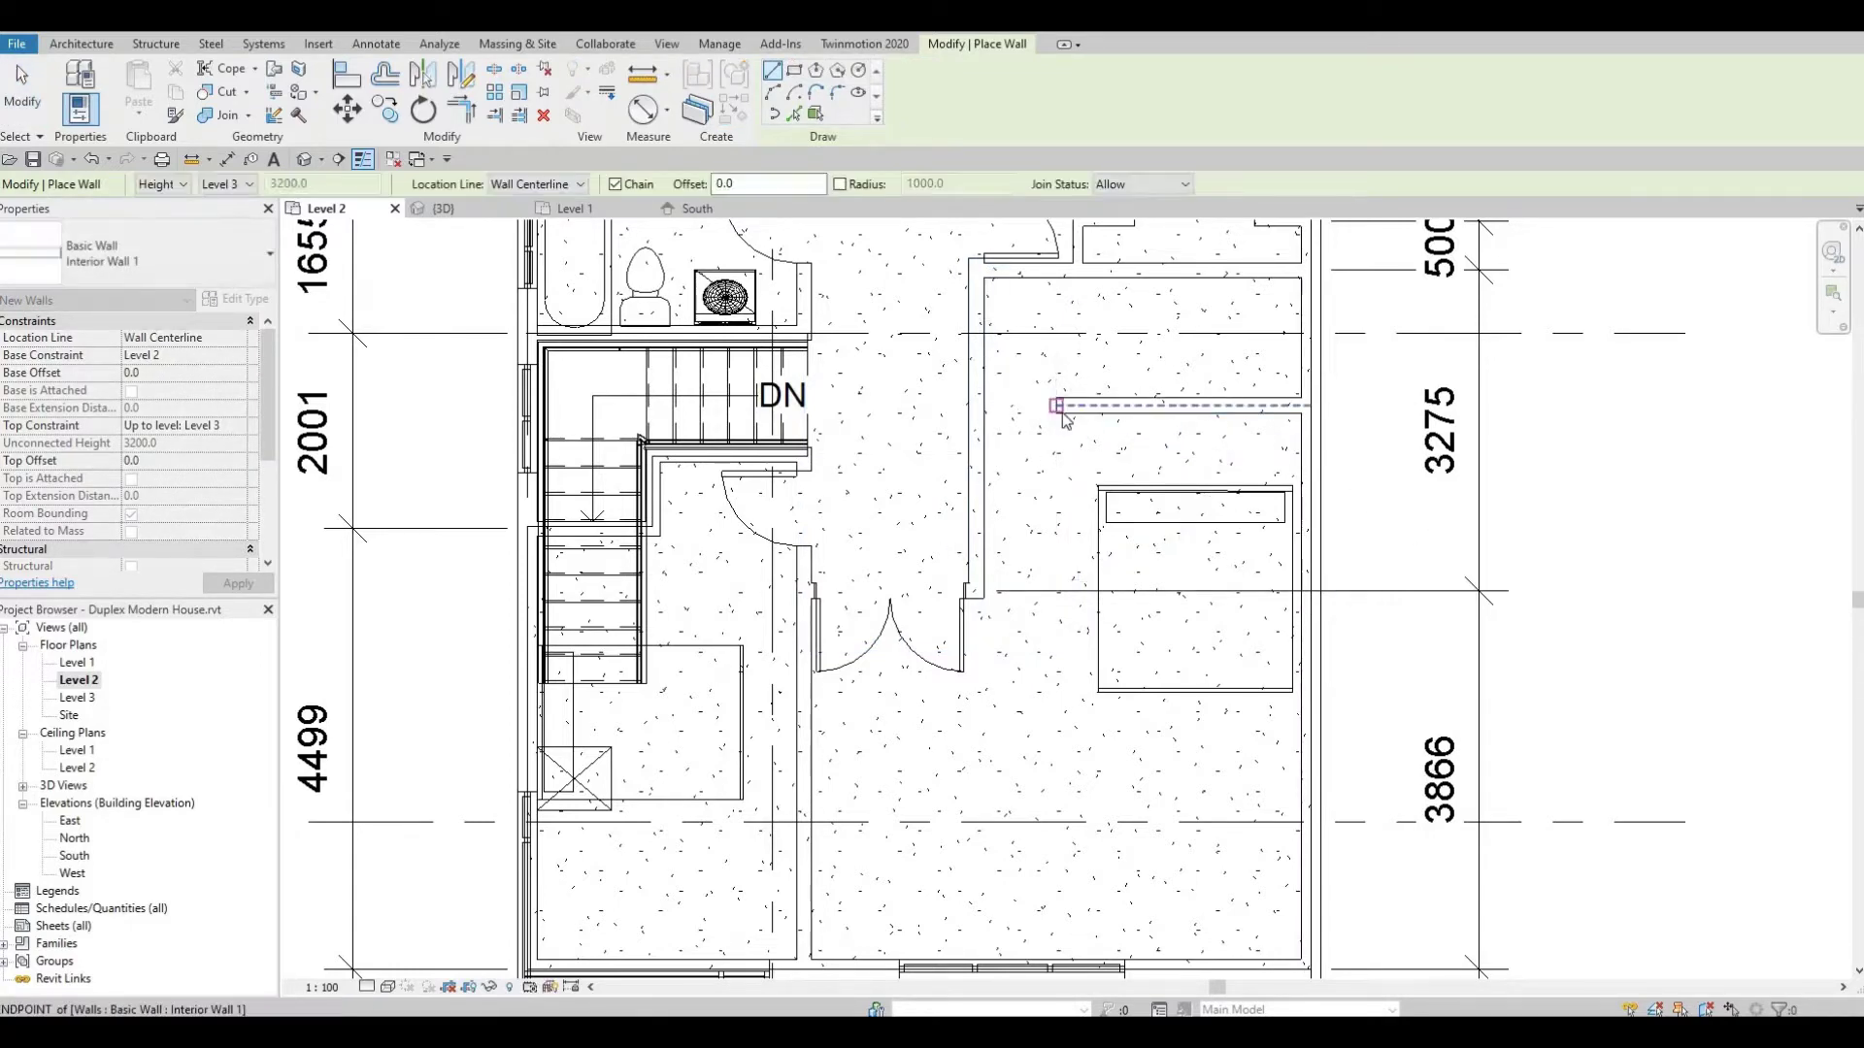
pyautogui.press('Escape')
pyautogui.click(1058, 405)
pyautogui.press('r')
pyautogui.press('s')
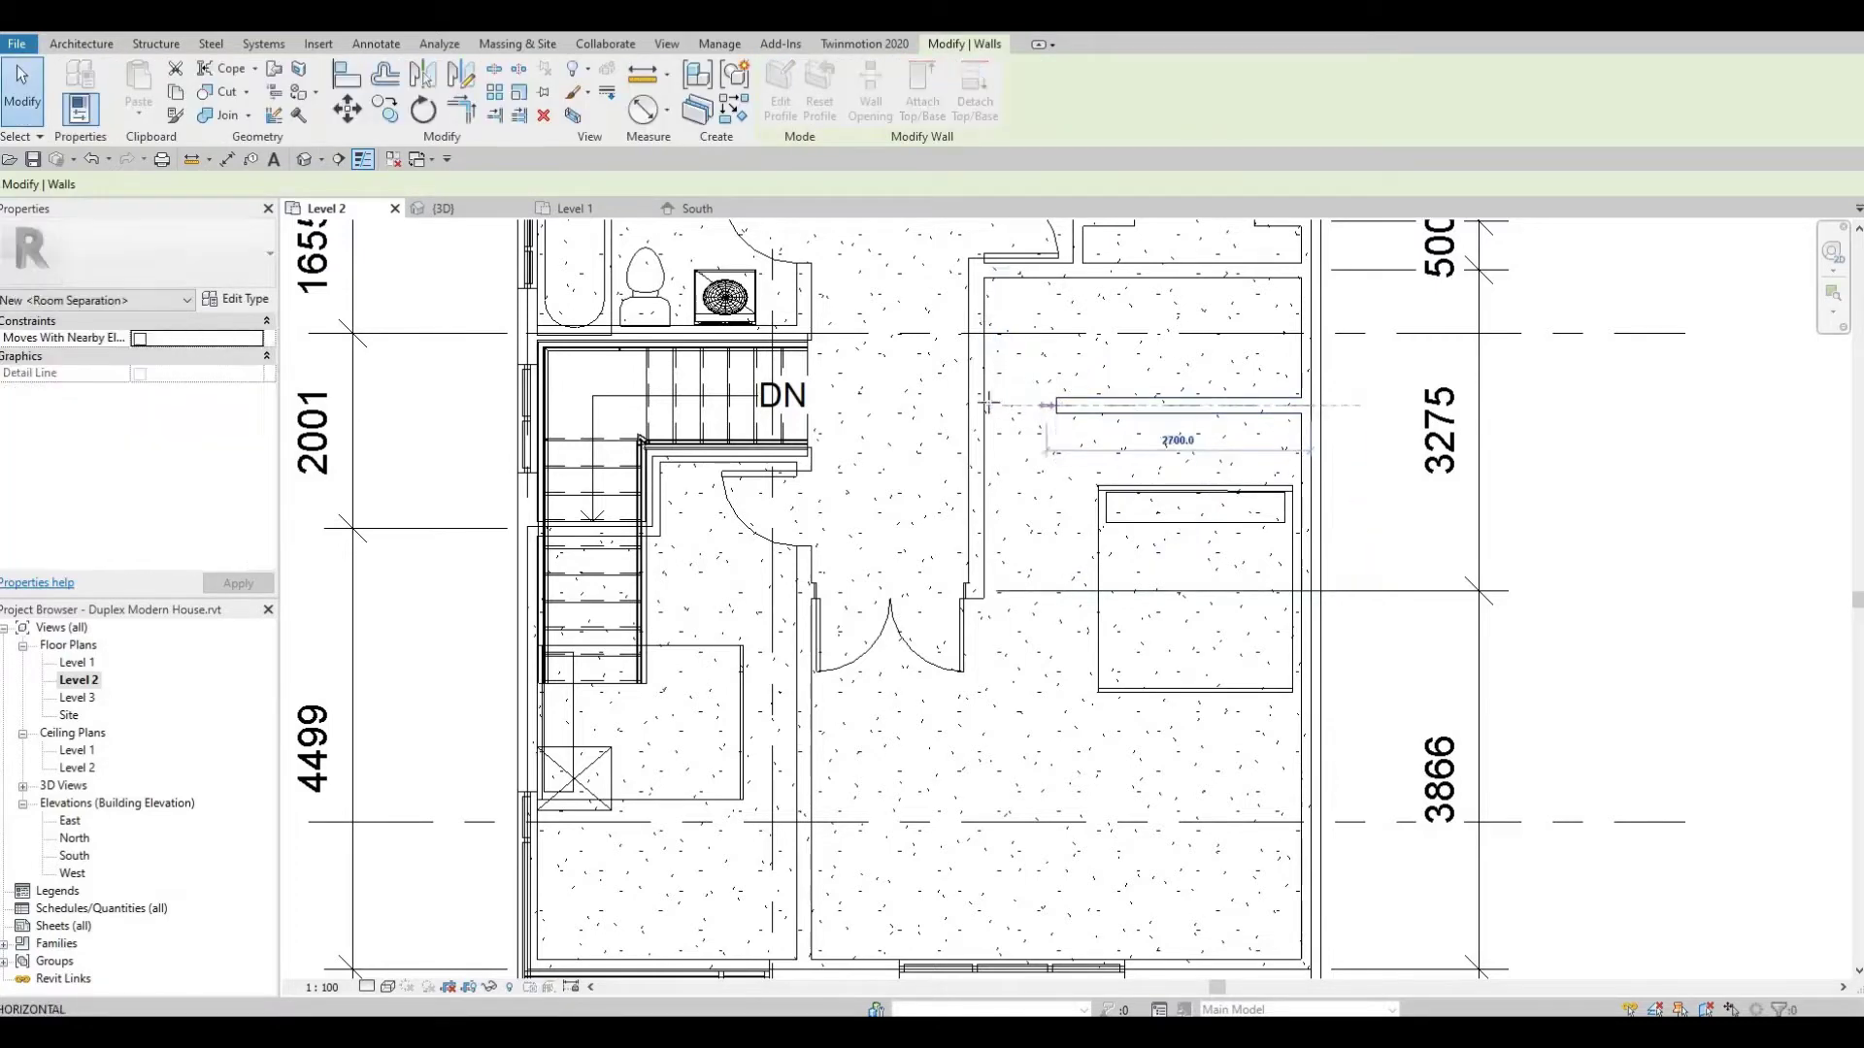
pyautogui.press('Escape')
pyautogui.click(1186, 406)
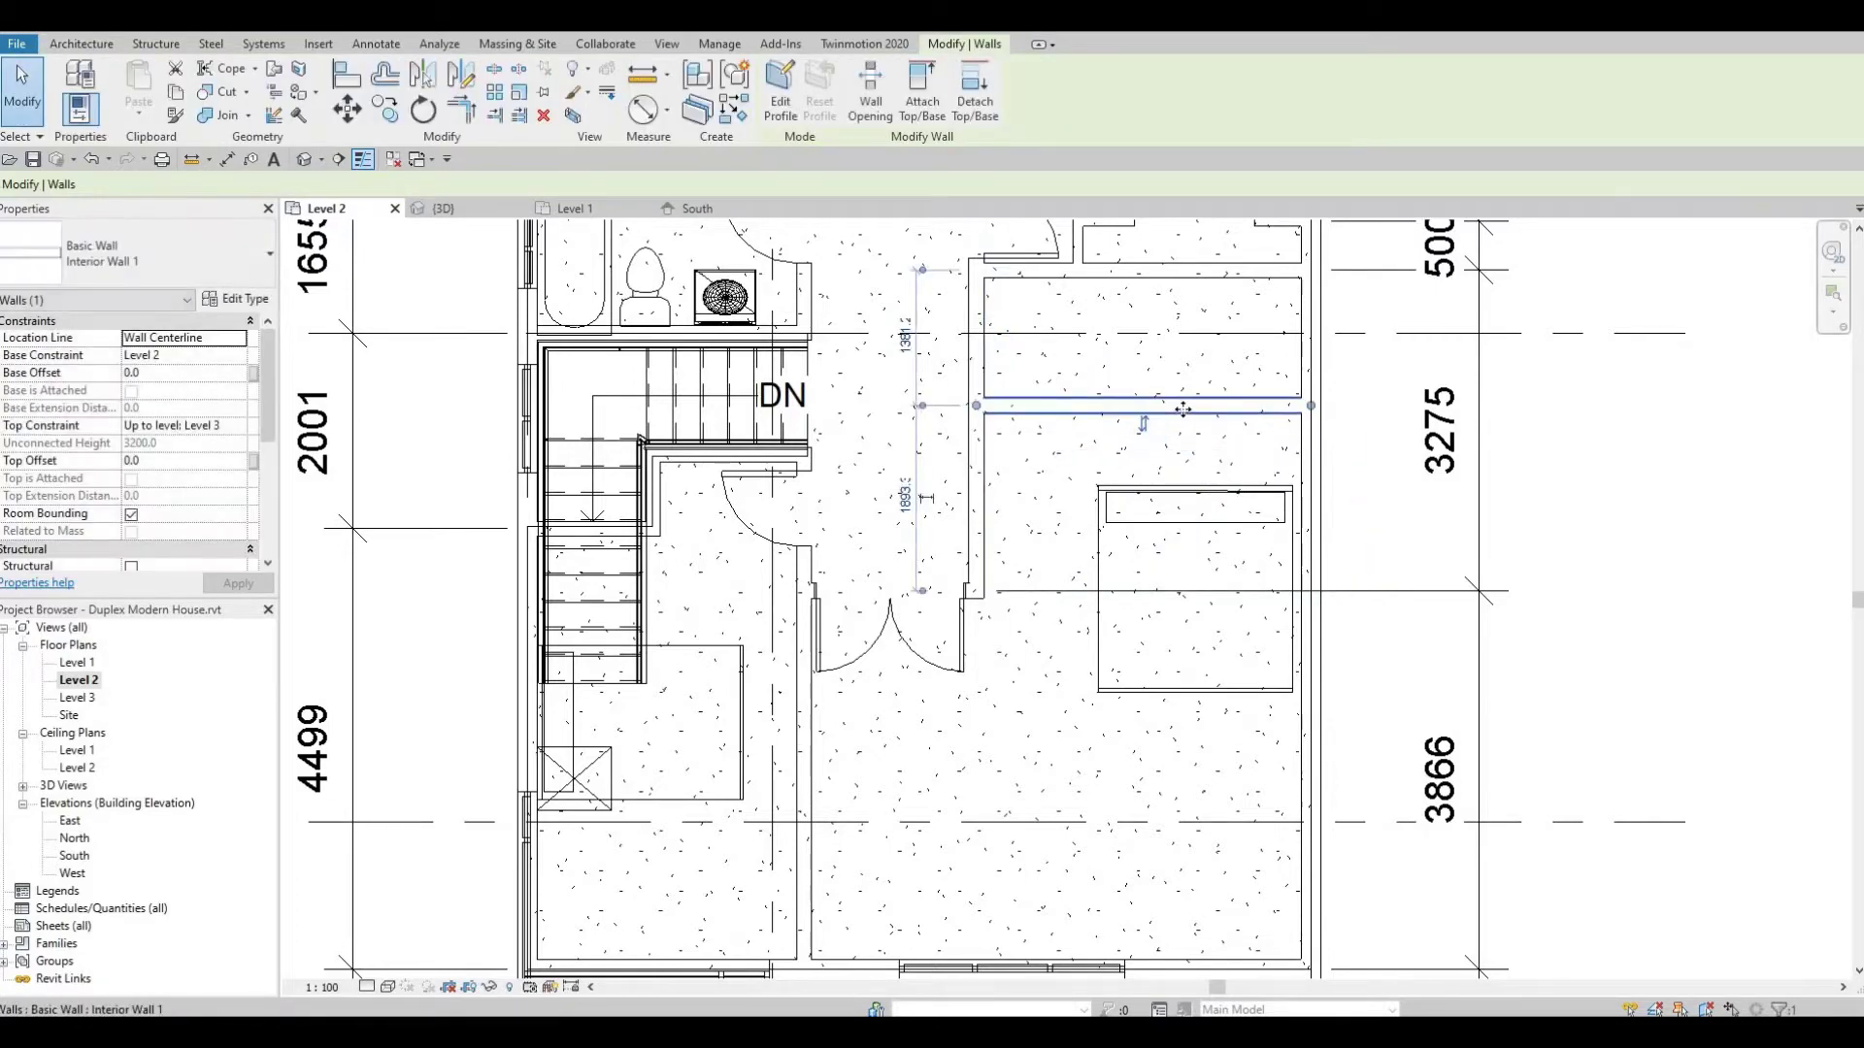
pyautogui.moveTo(1180, 409); pyautogui.dragTo(1180, 427)
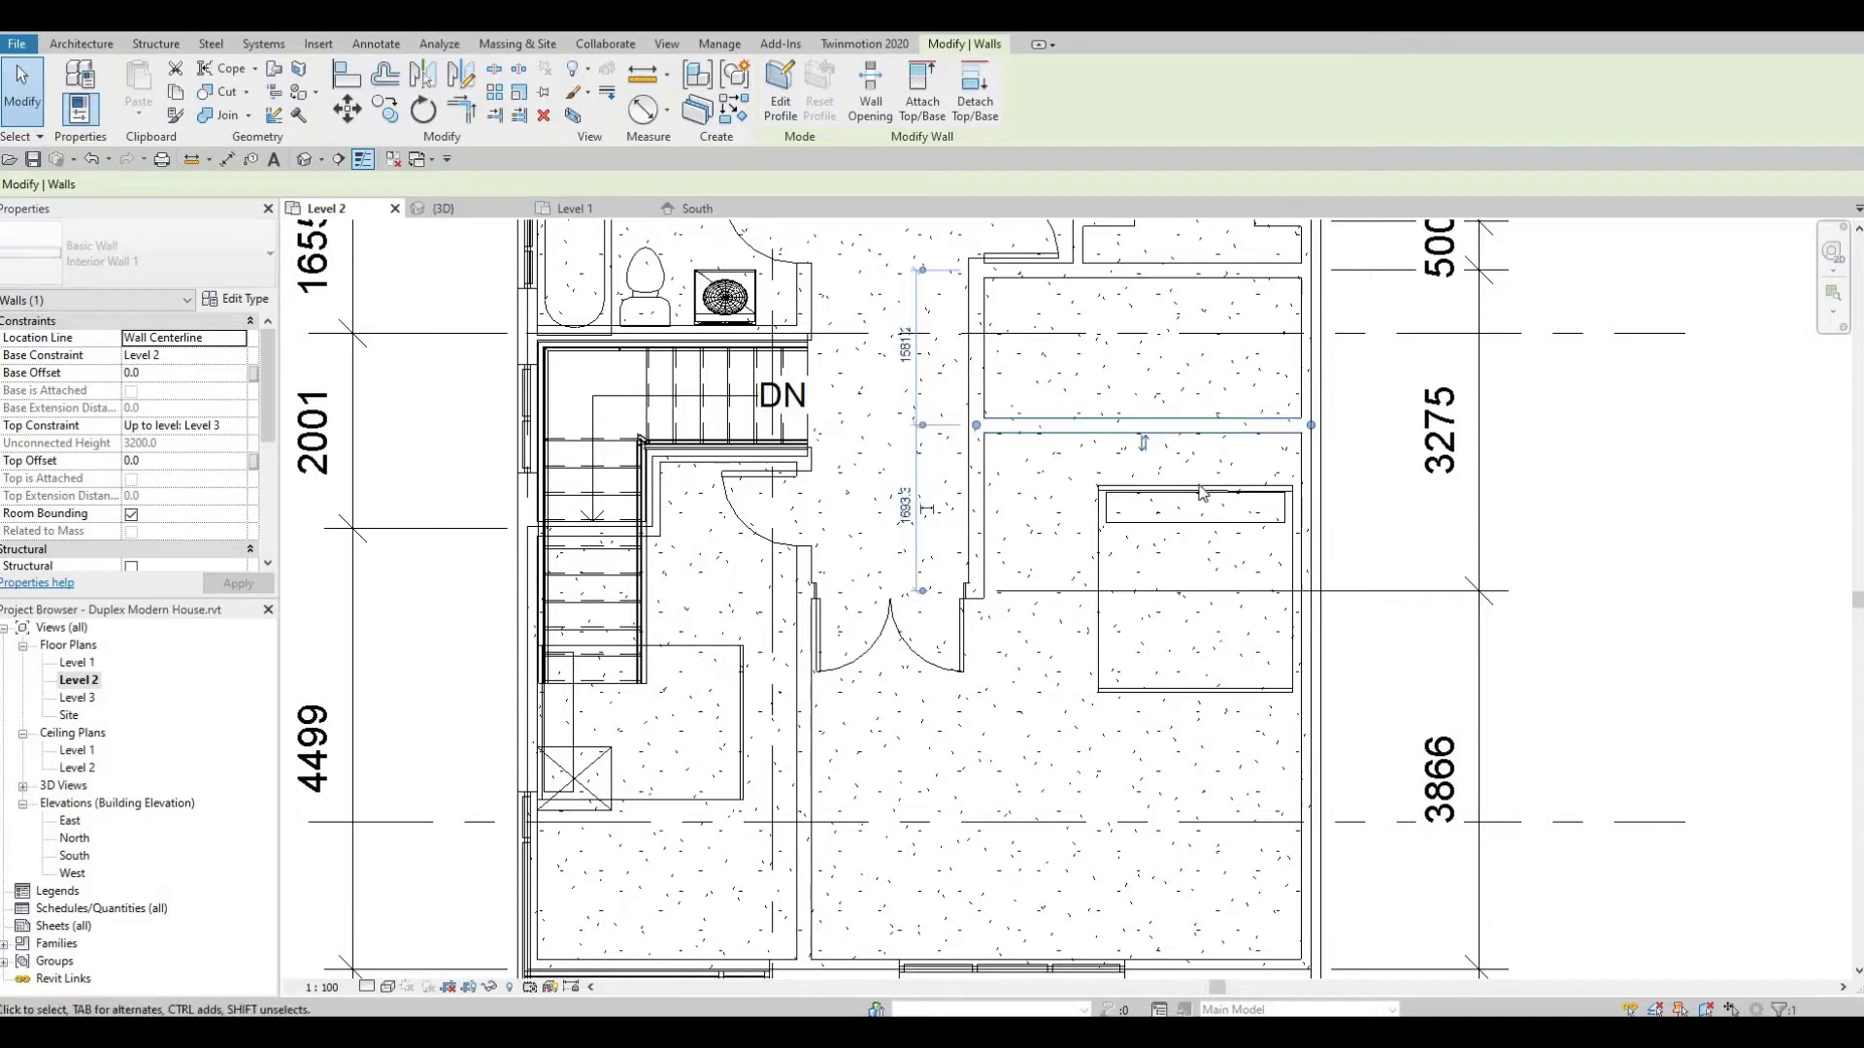
# Nudge the king bed with the arrow keys until it sits lower, mid-room
pyautogui.click(1198, 484)
pyautogui.press('Up')
pyautogui.press('Up')
pyautogui.press('Up')
pyautogui.press('Up')
pyautogui.press('Up')
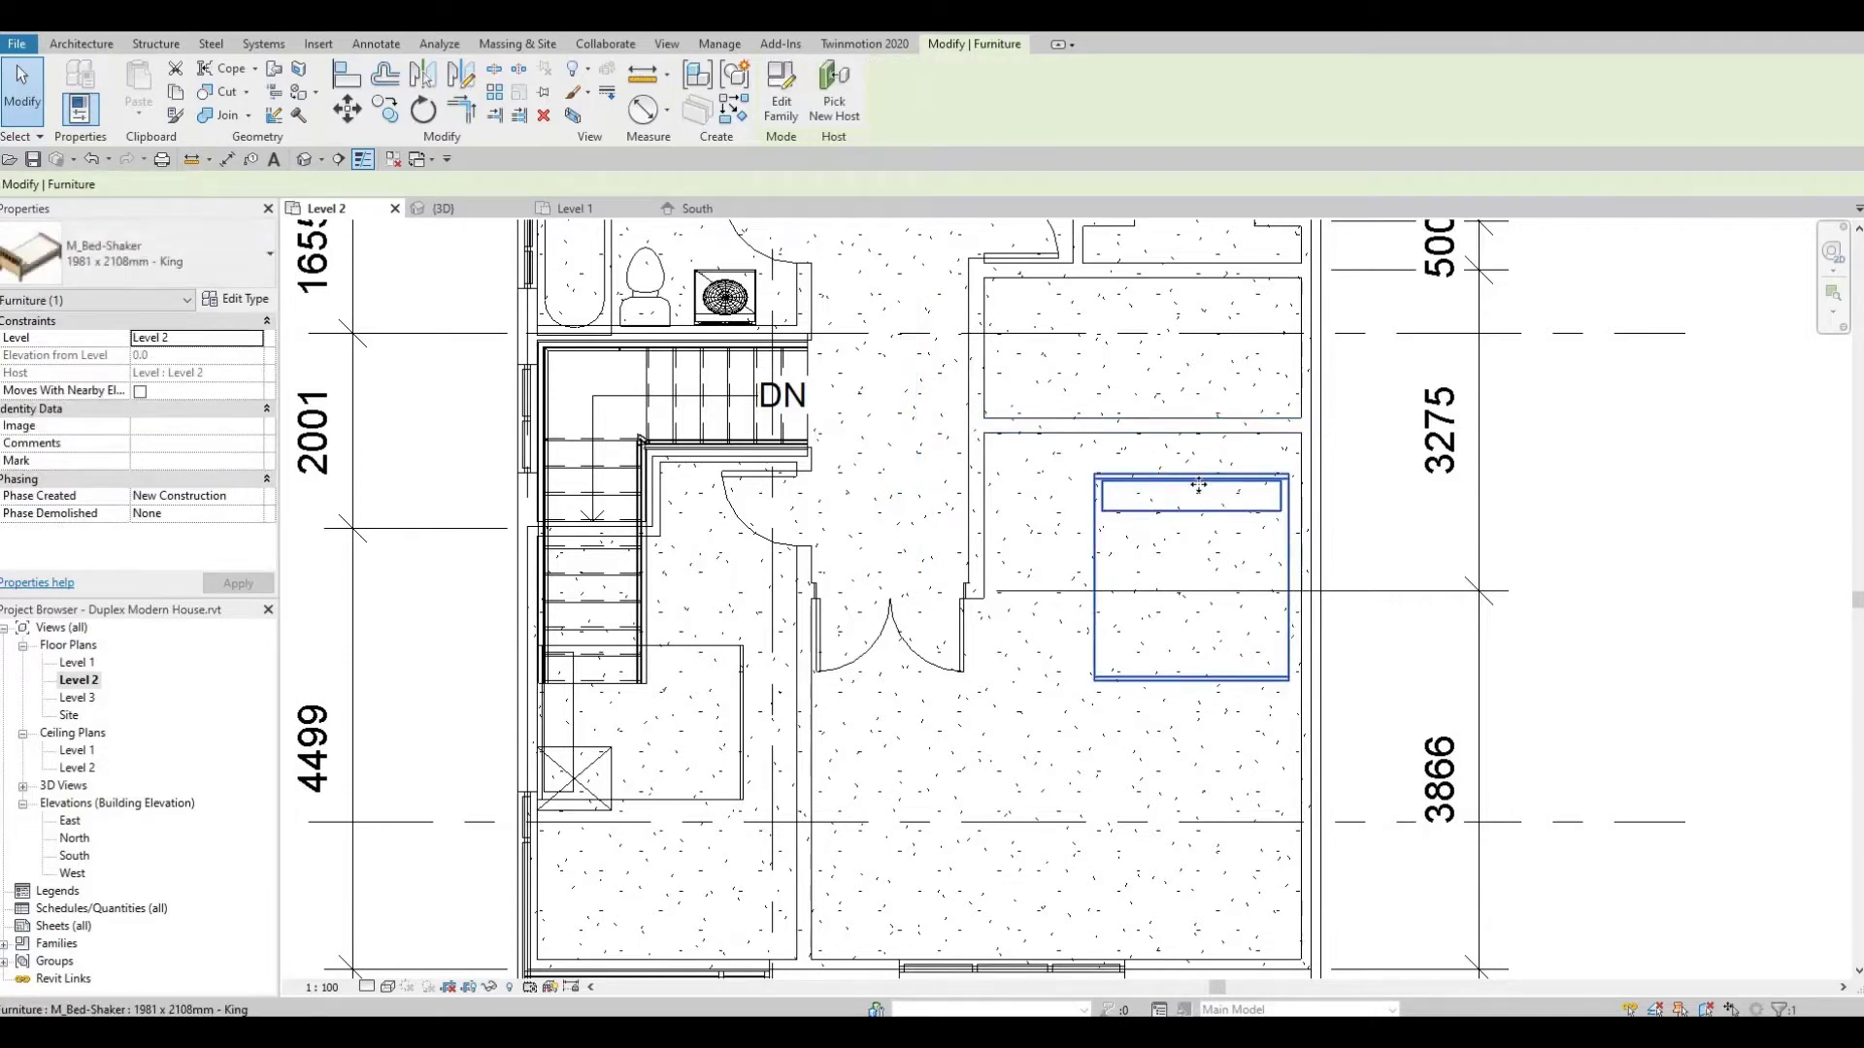
pyautogui.press('Left')
pyautogui.press('Up')
pyautogui.press('Up')
pyautogui.press('Up')
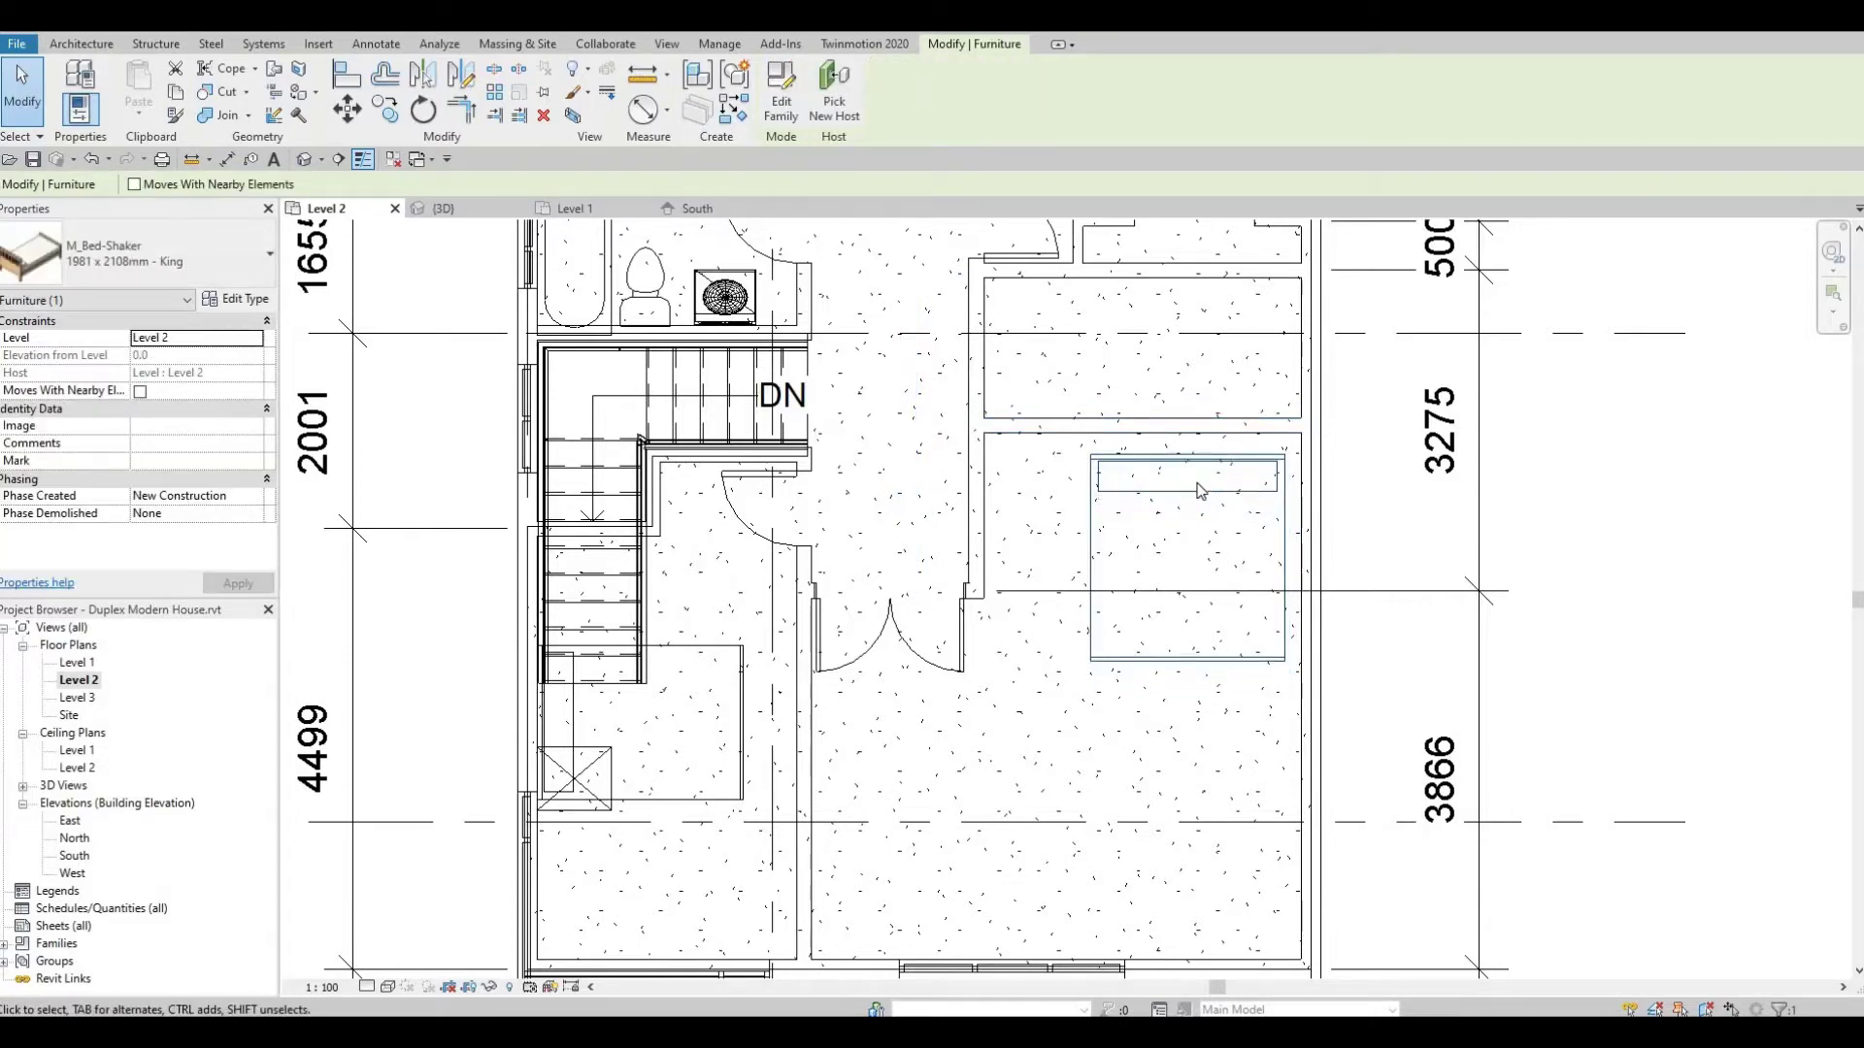
pyautogui.click(1198, 485)
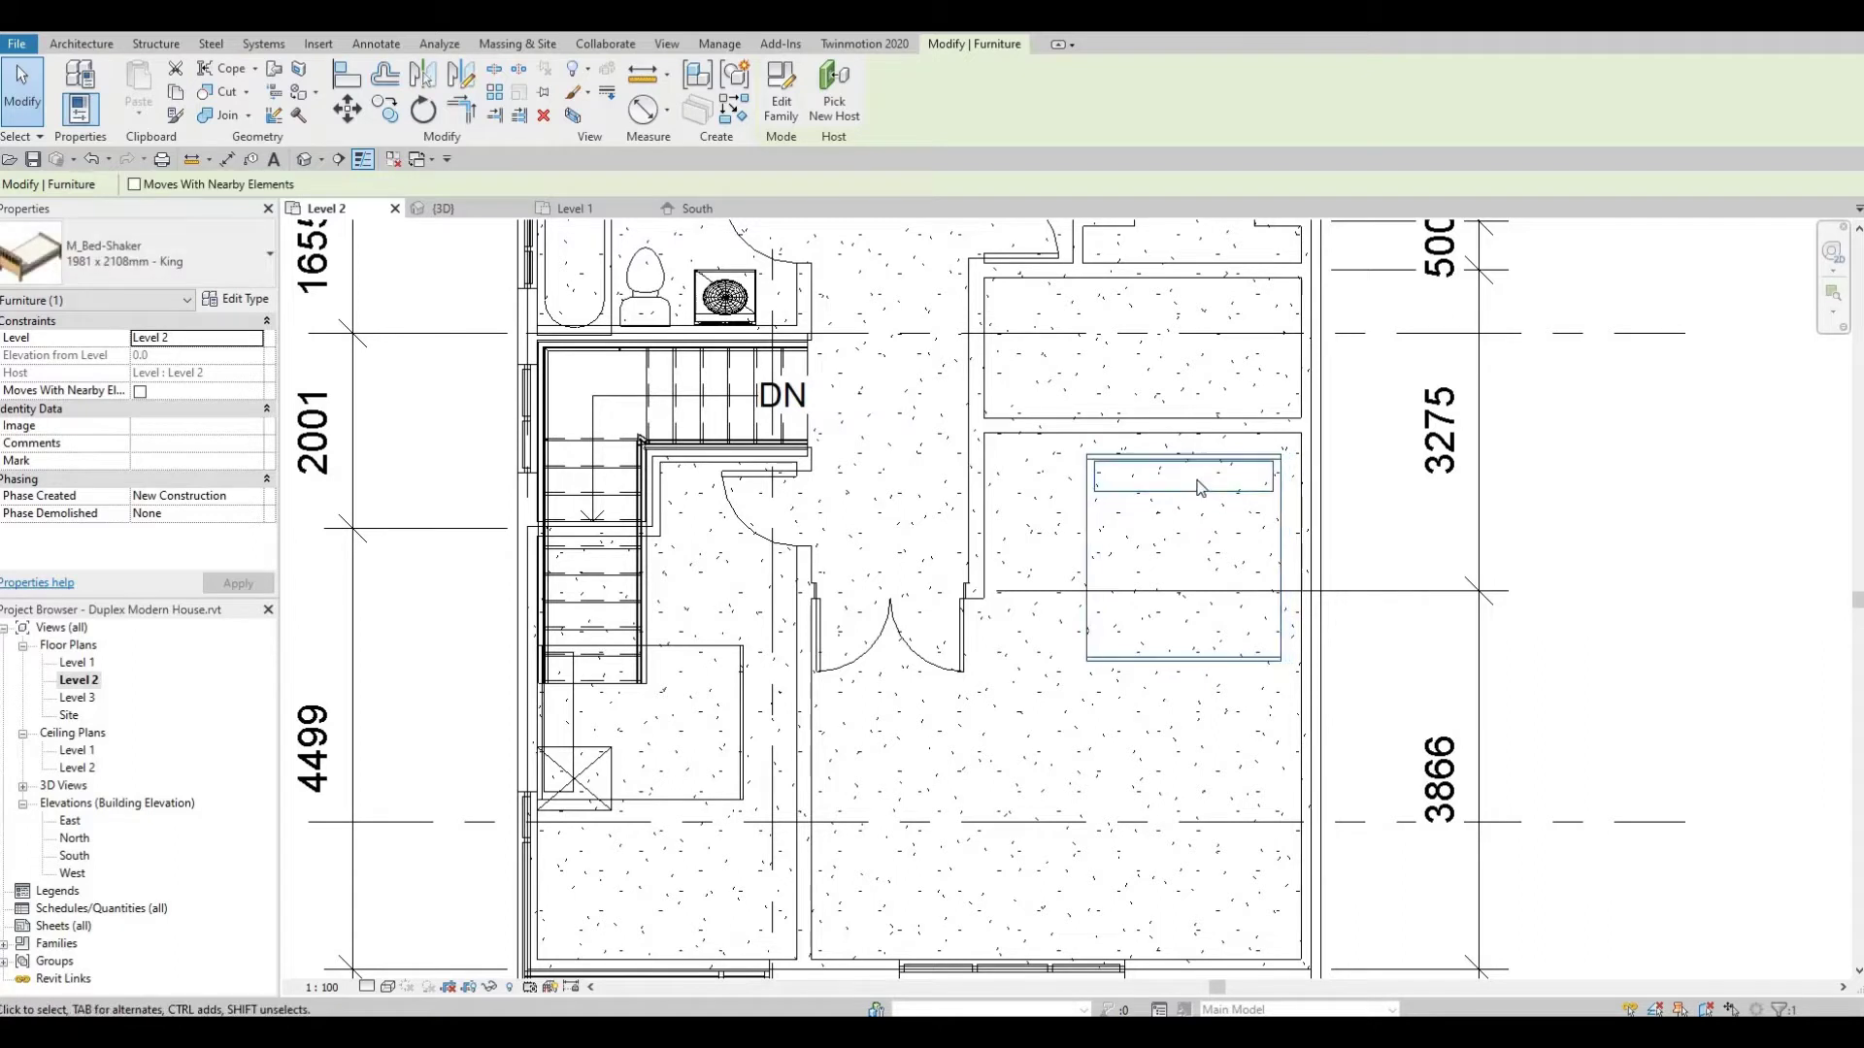
pyautogui.press('Left')
pyautogui.press('Up')
pyautogui.press('Up')
pyautogui.press('Up')
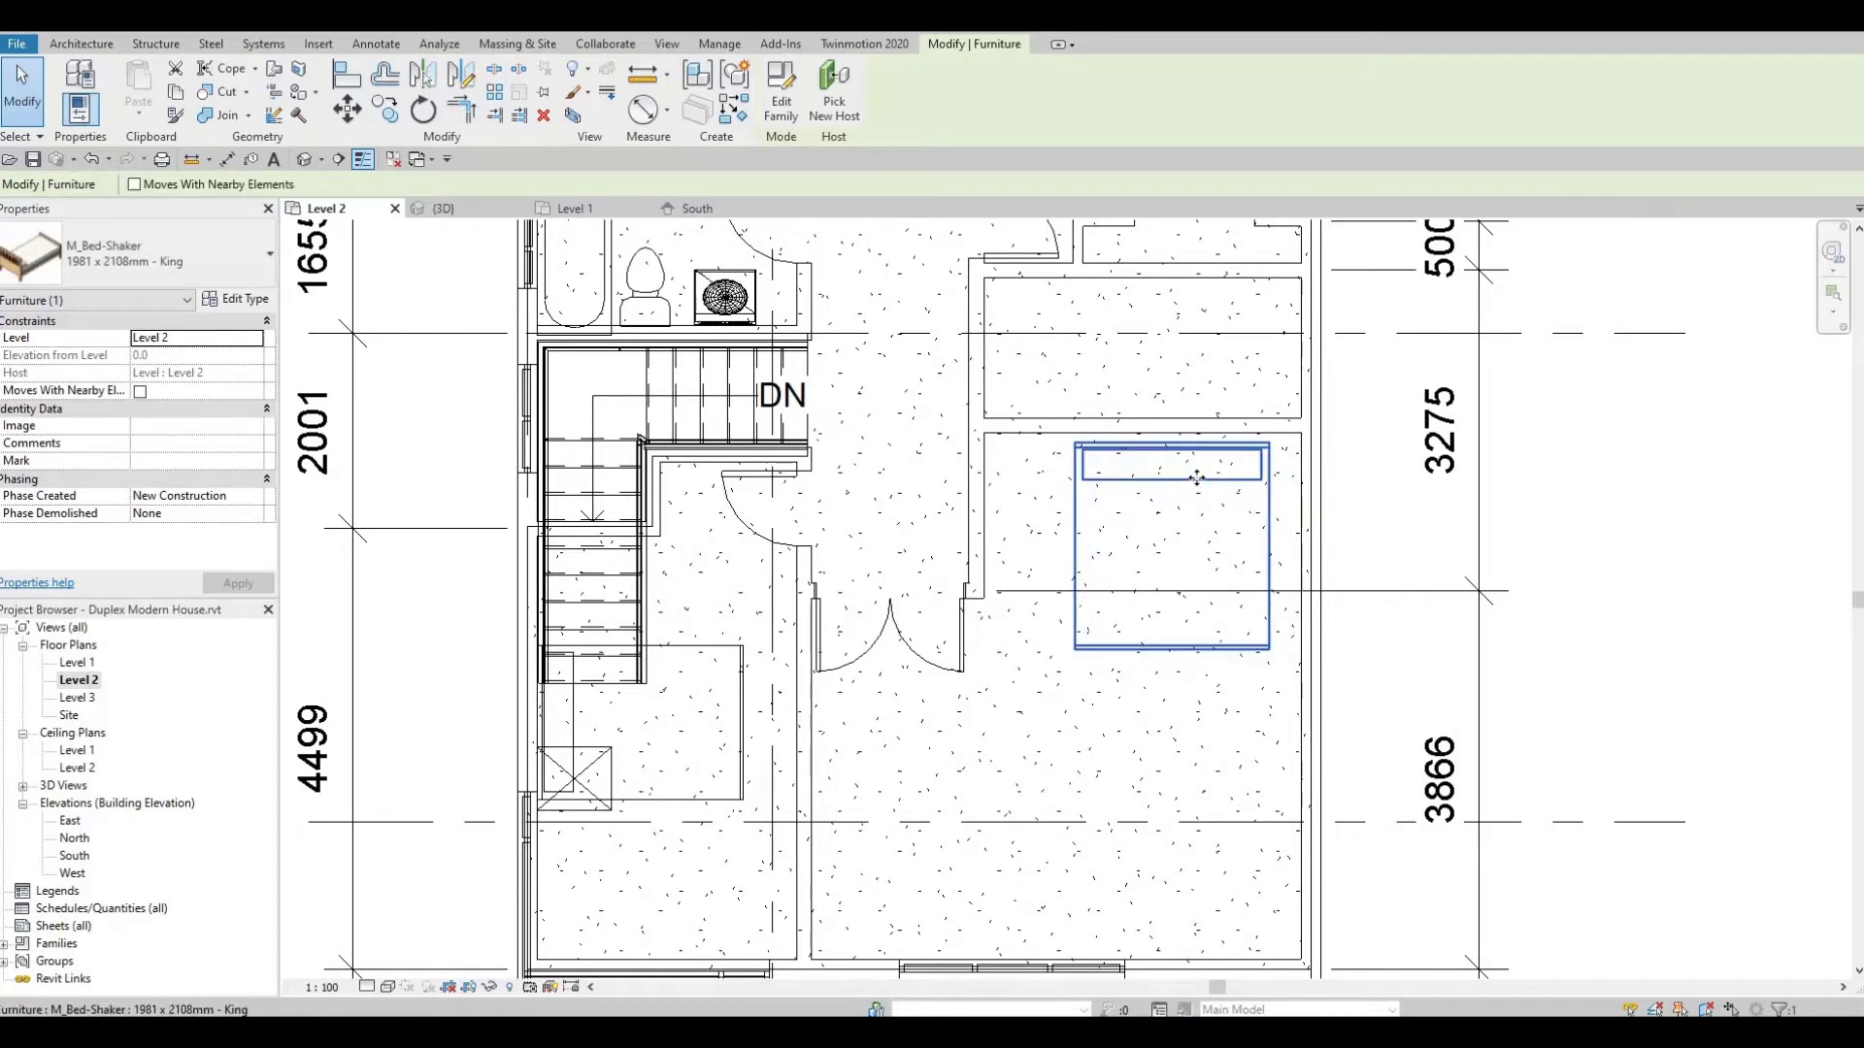
pyautogui.press('Down')
pyautogui.press('Left')
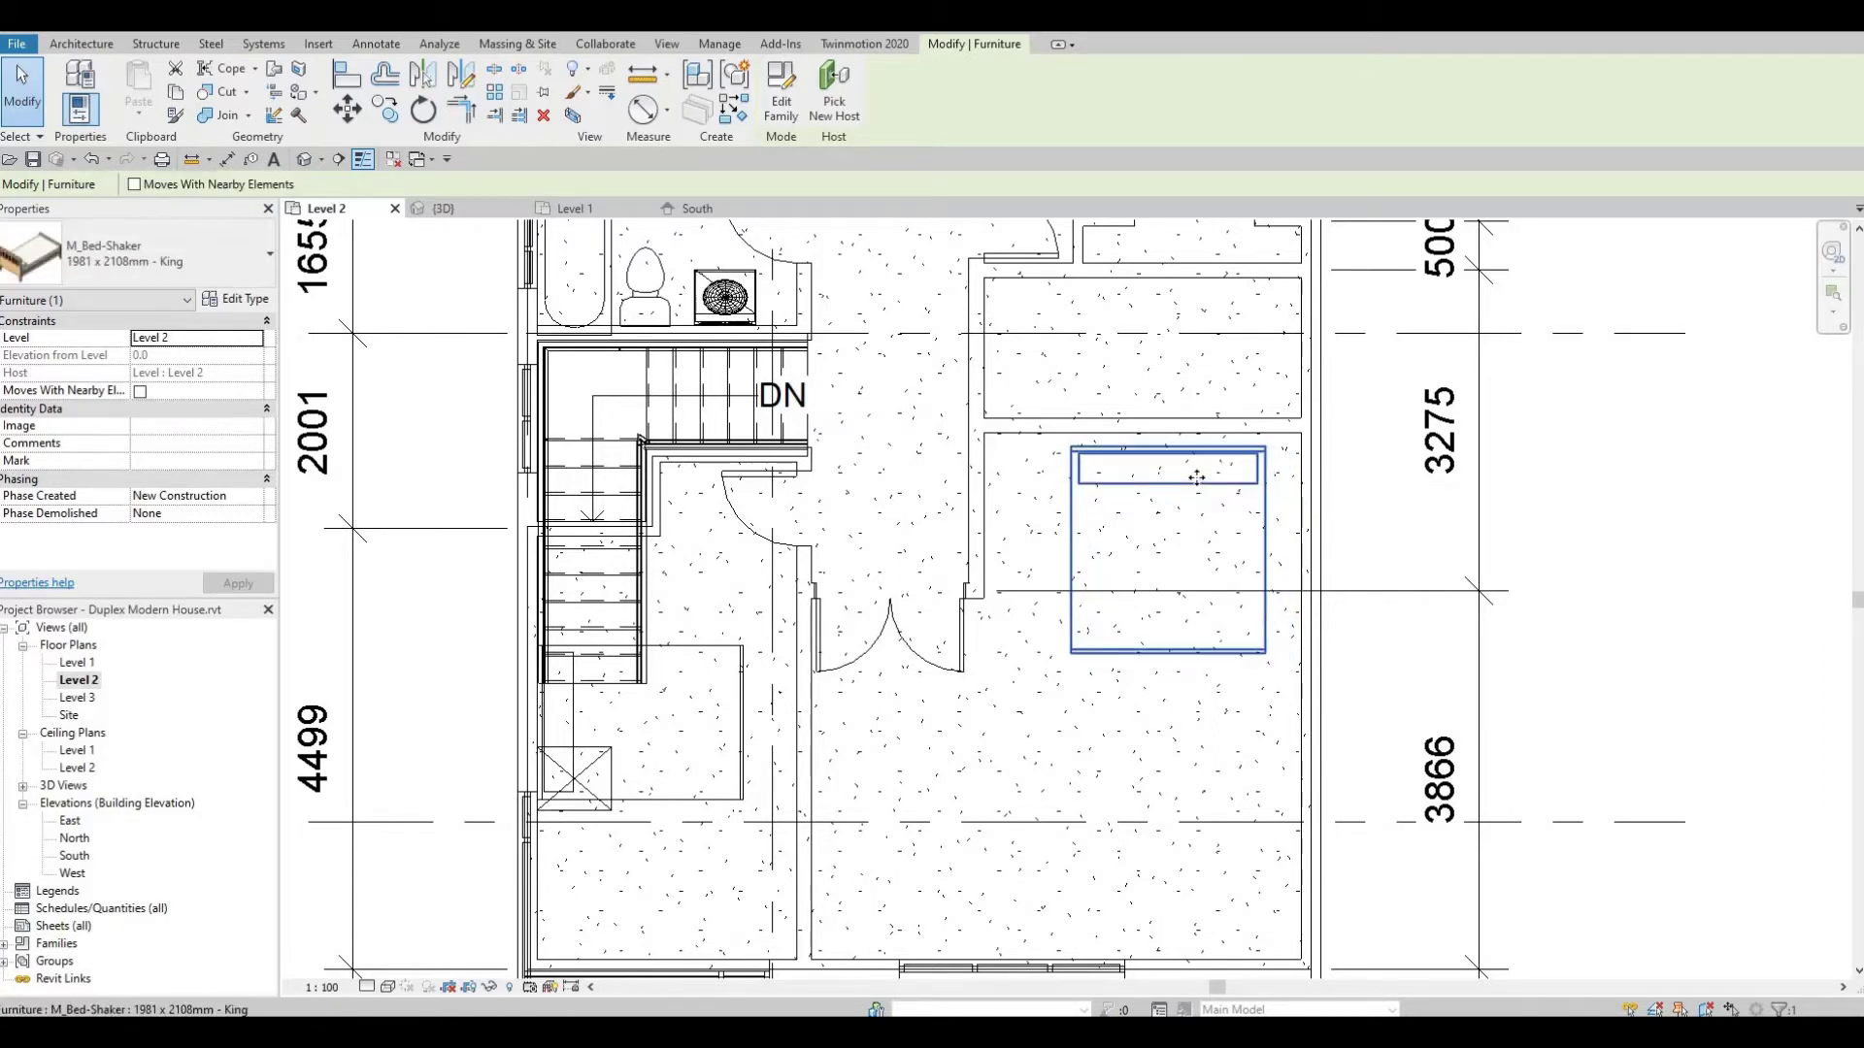
pyautogui.press('Down')
pyautogui.press('Down')
pyautogui.press('Down')
pyautogui.press('Down')
pyautogui.press('Down')
pyautogui.press('Down')
pyautogui.press('Down')
pyautogui.press('Left')
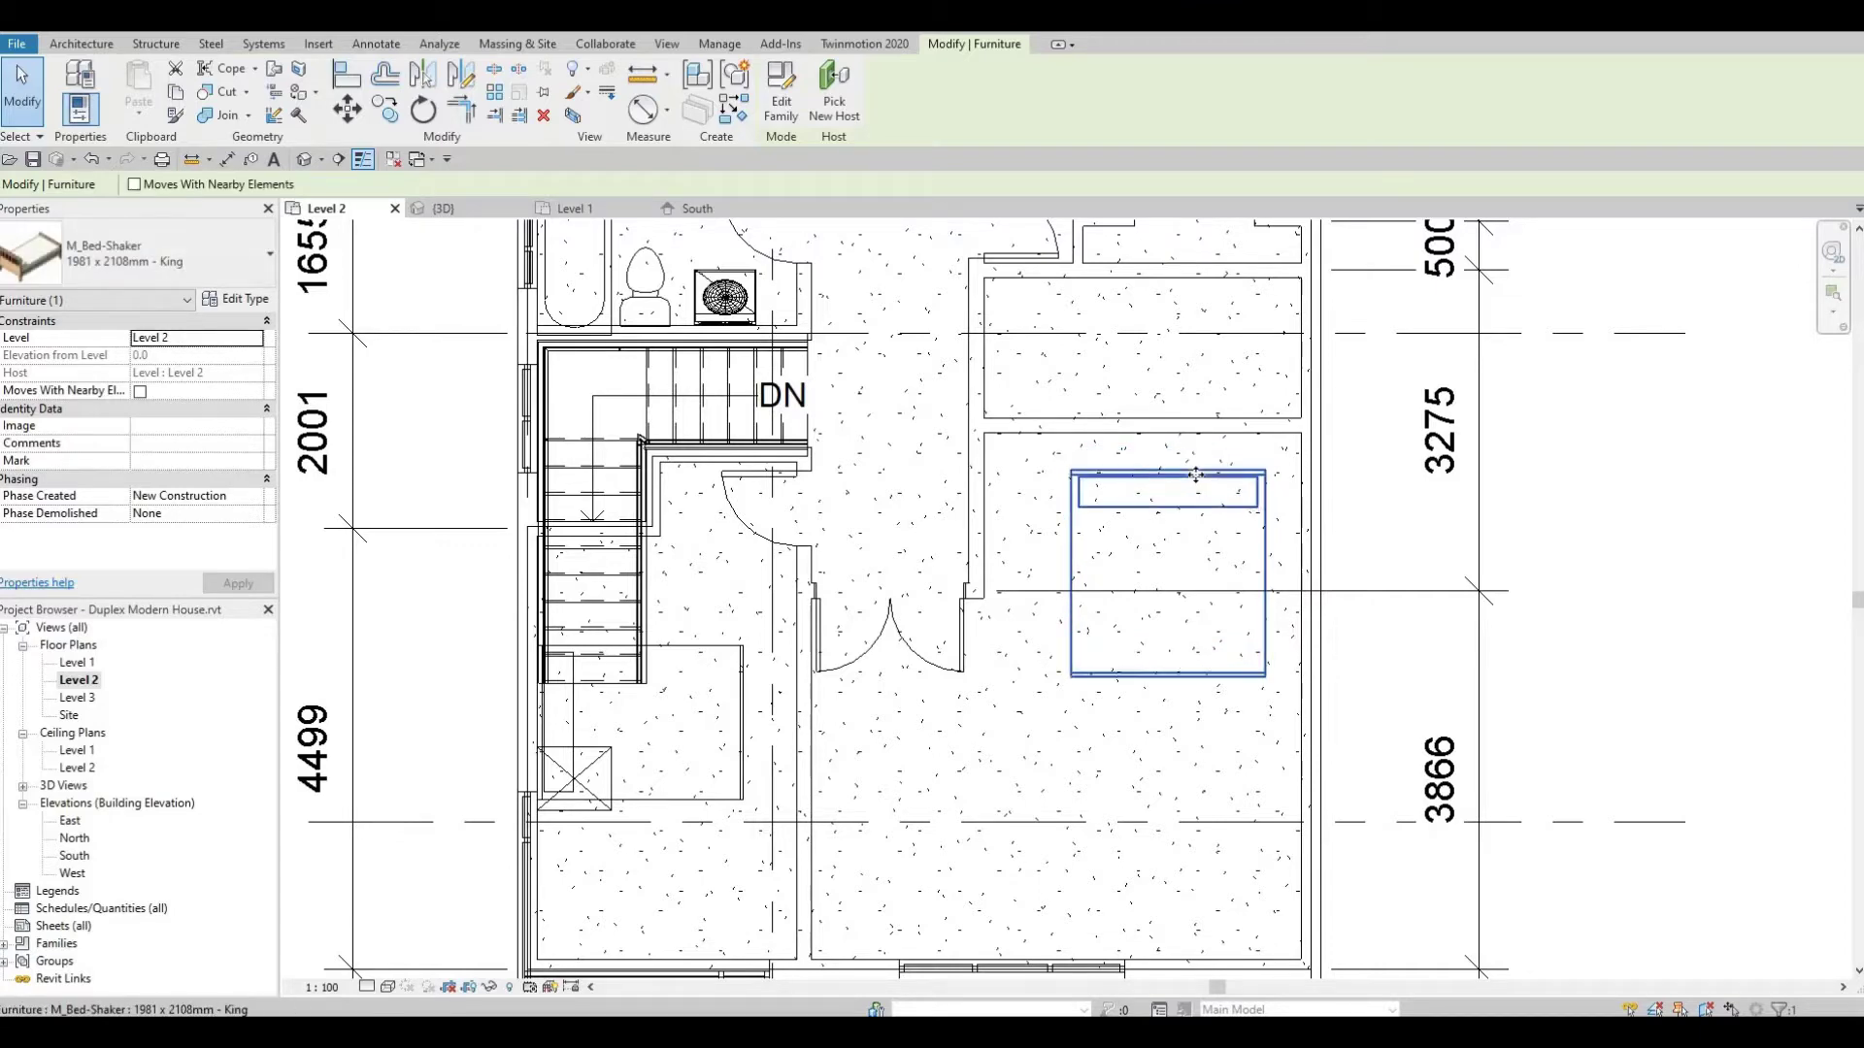
pyautogui.press('Down')
pyautogui.press('Down')
pyautogui.press('Down')
pyautogui.press('Down')
pyautogui.press('Down')
pyautogui.press('Down')
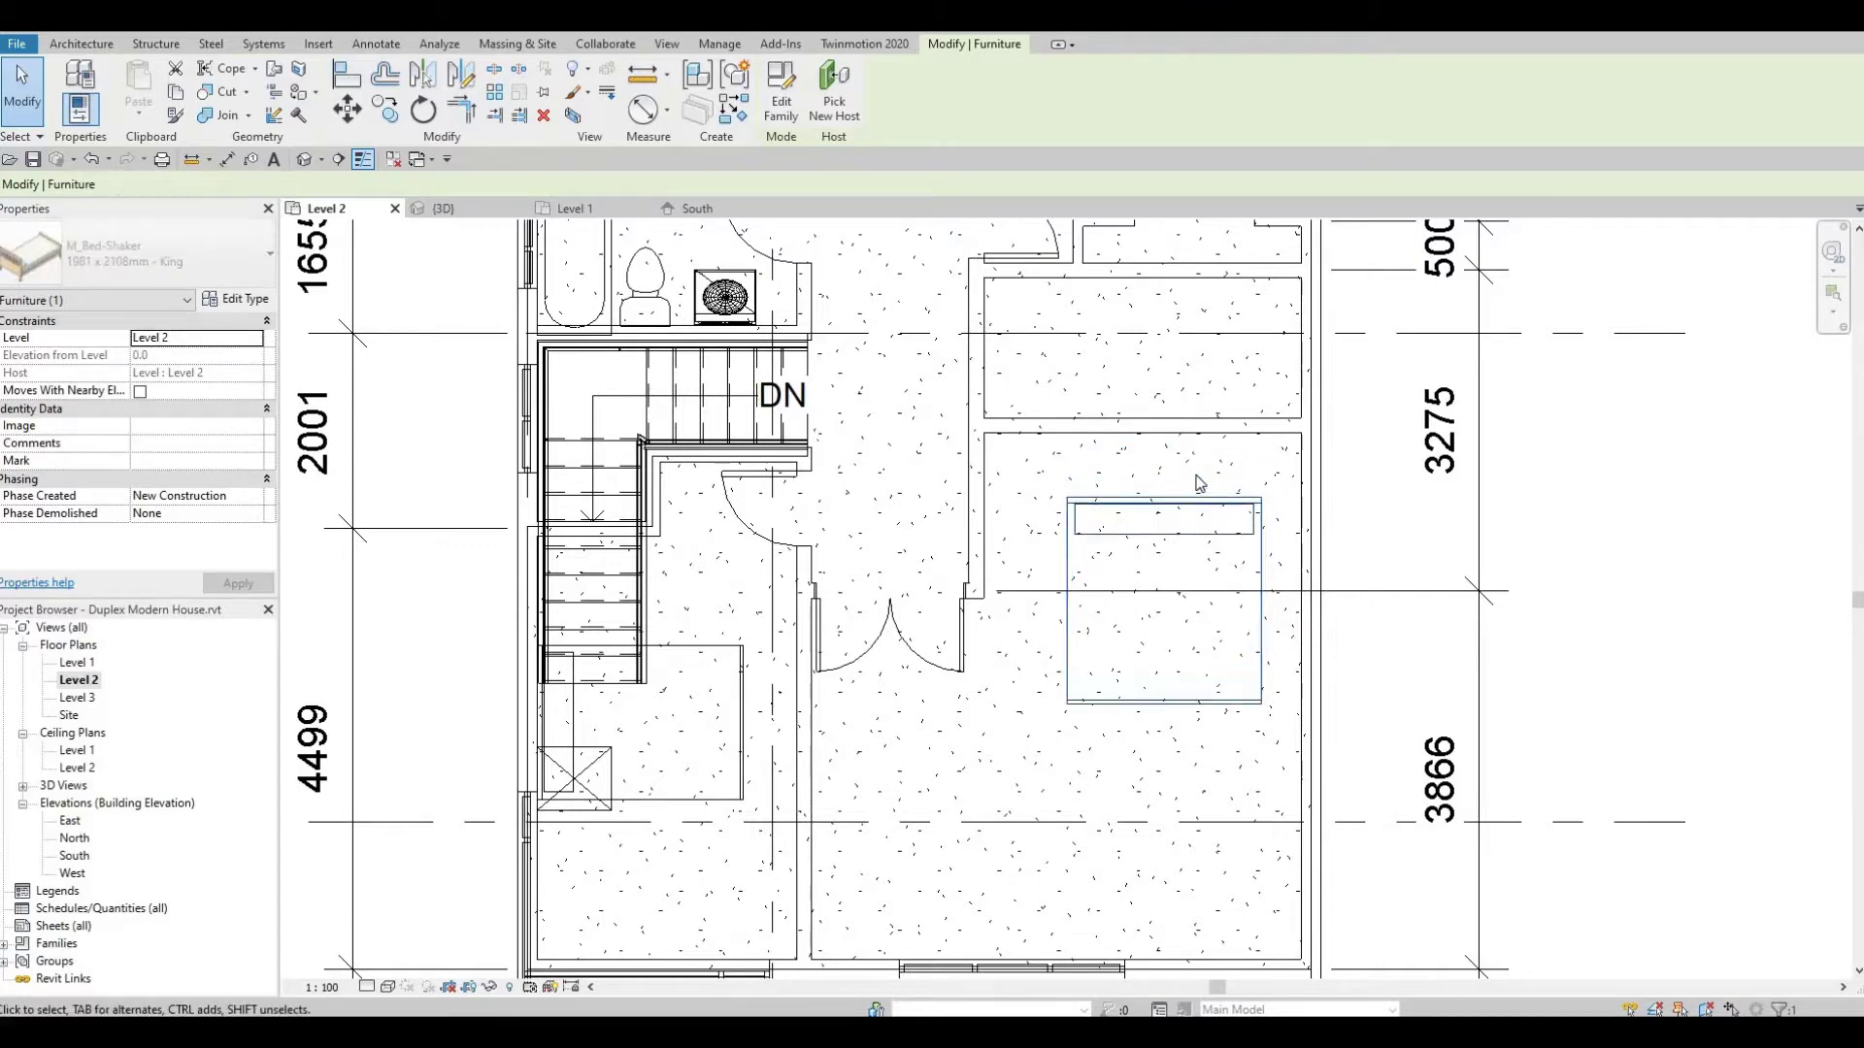
pyautogui.press('Down')
pyautogui.press('Down')
pyautogui.press('Down')
pyautogui.press('Down')
pyautogui.press('Down')
pyautogui.press('Down')
pyautogui.press('Down')
pyautogui.press('Down')
pyautogui.press('Down')
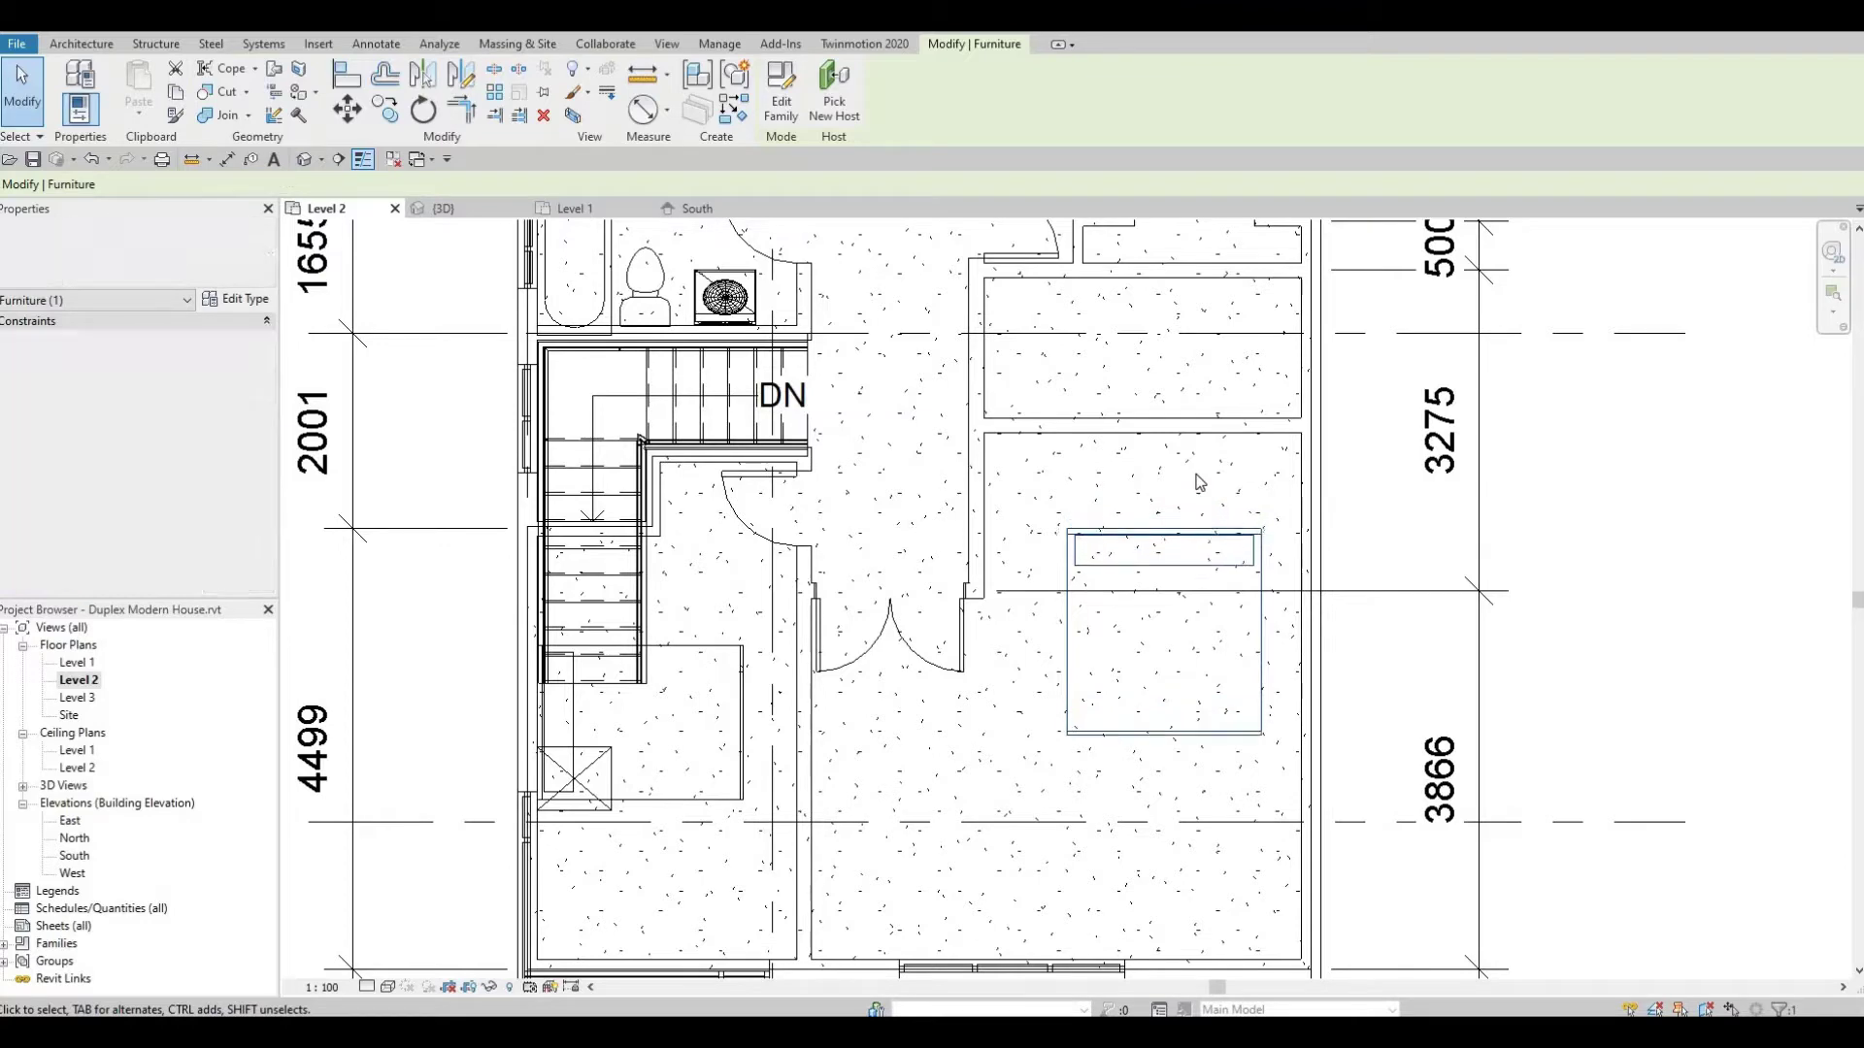
pyautogui.press('Down')
pyautogui.press('Down')
pyautogui.press('Down')
pyautogui.press('Down')
pyautogui.press('Down')
pyautogui.press('Down')
pyautogui.press('Down')
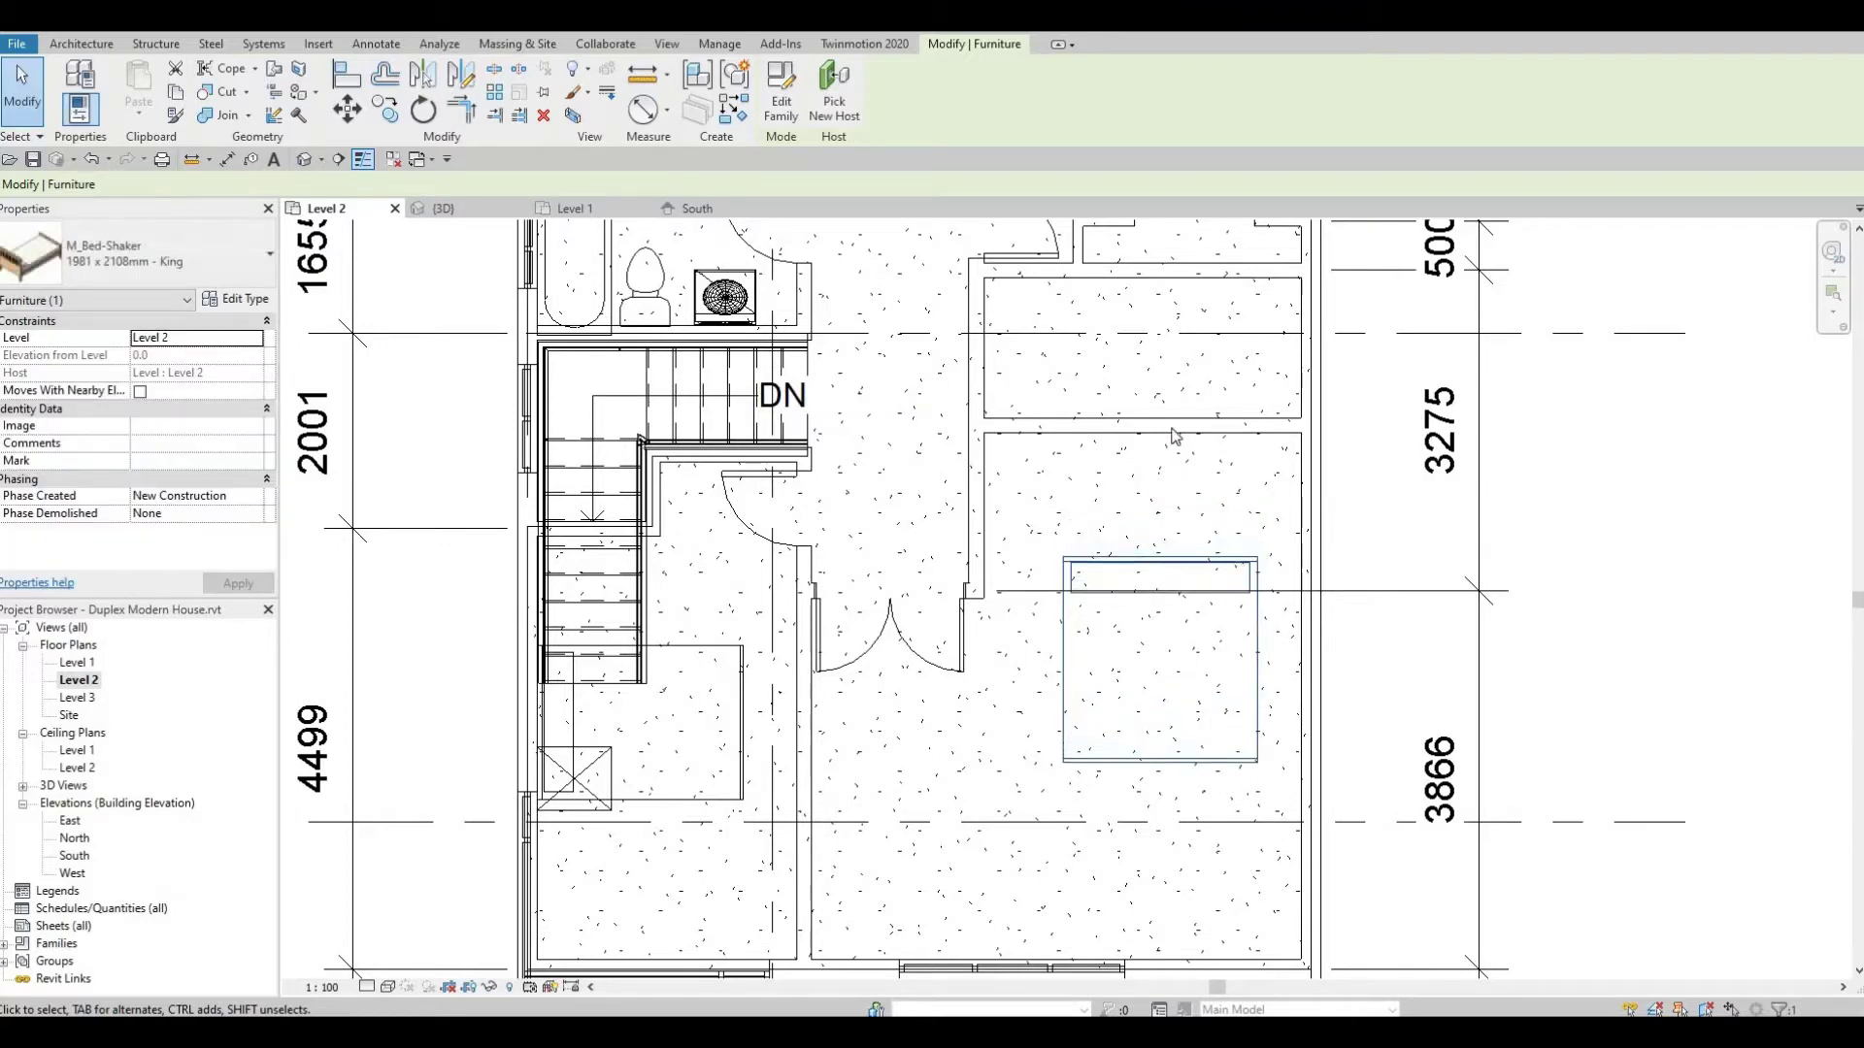
# Drag the horizontal wall down to just above the bed, nudging the bed down slightly
pyautogui.click(1173, 427)
pyautogui.moveTo(1174, 429); pyautogui.dragTo(1177, 543)
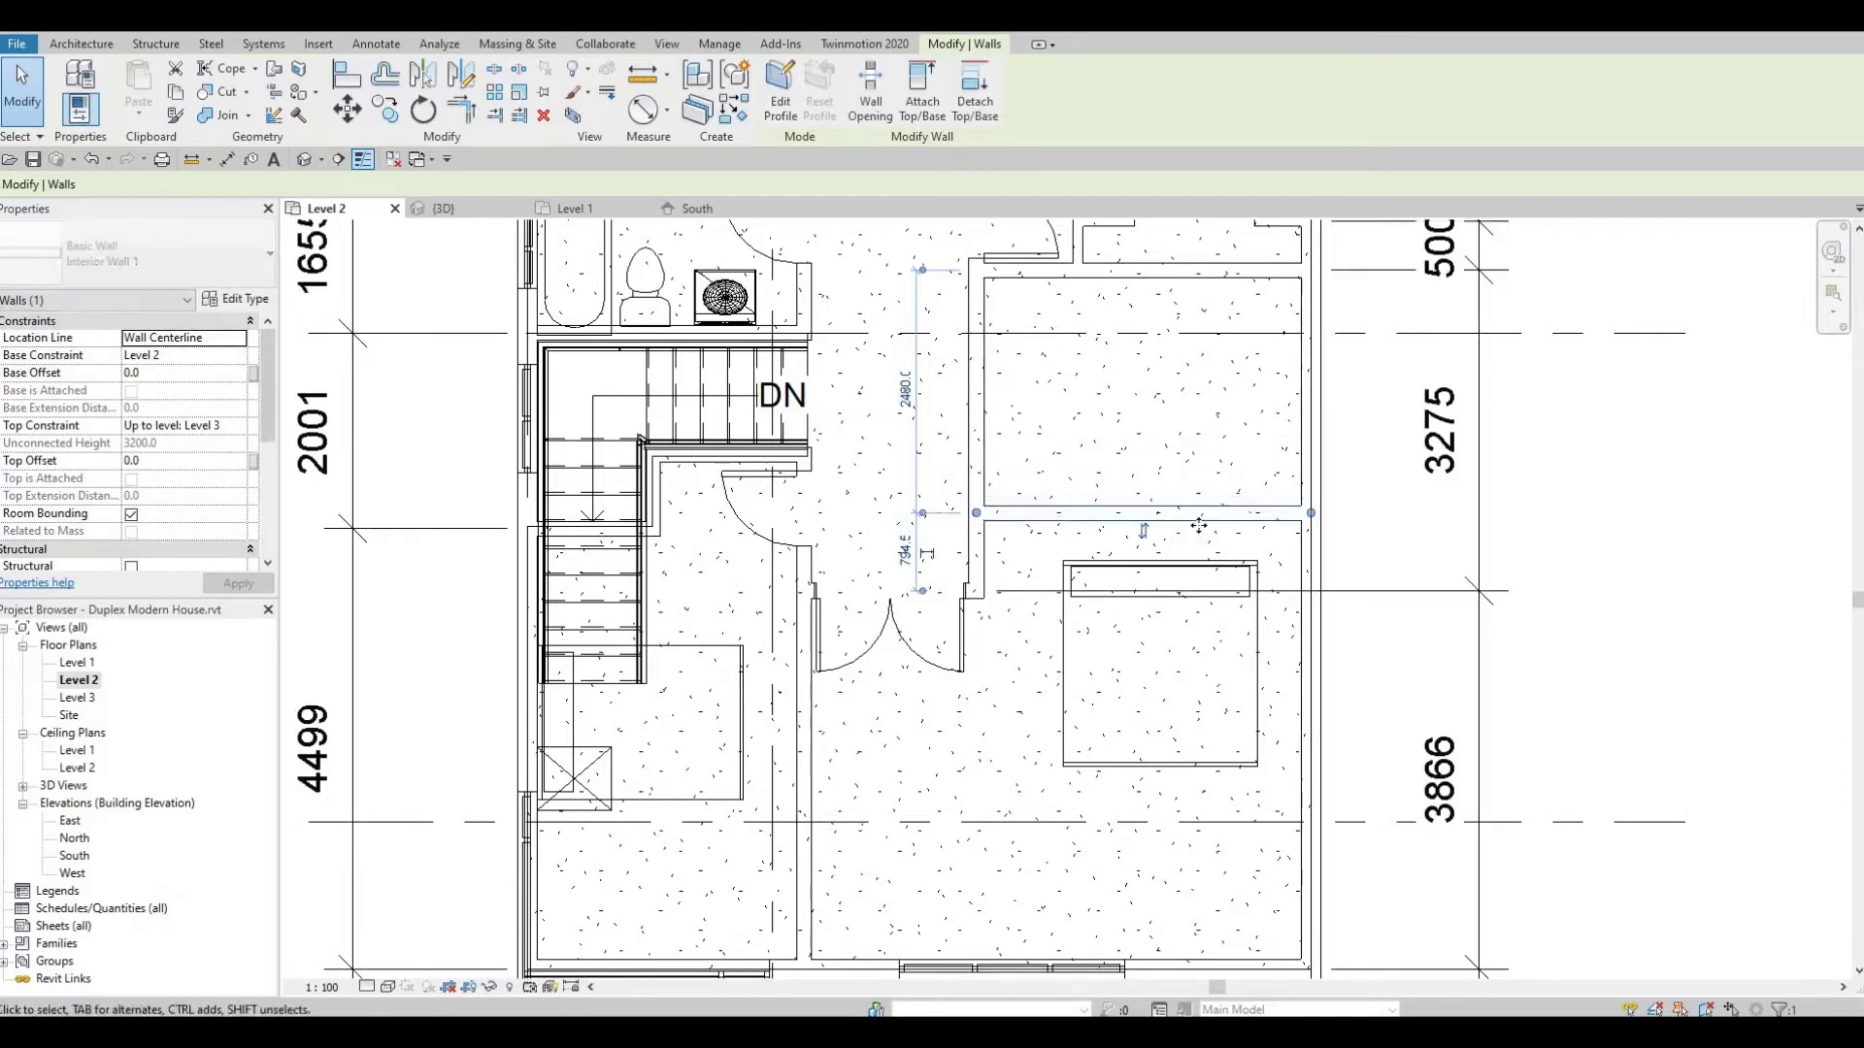
pyautogui.click(1204, 628)
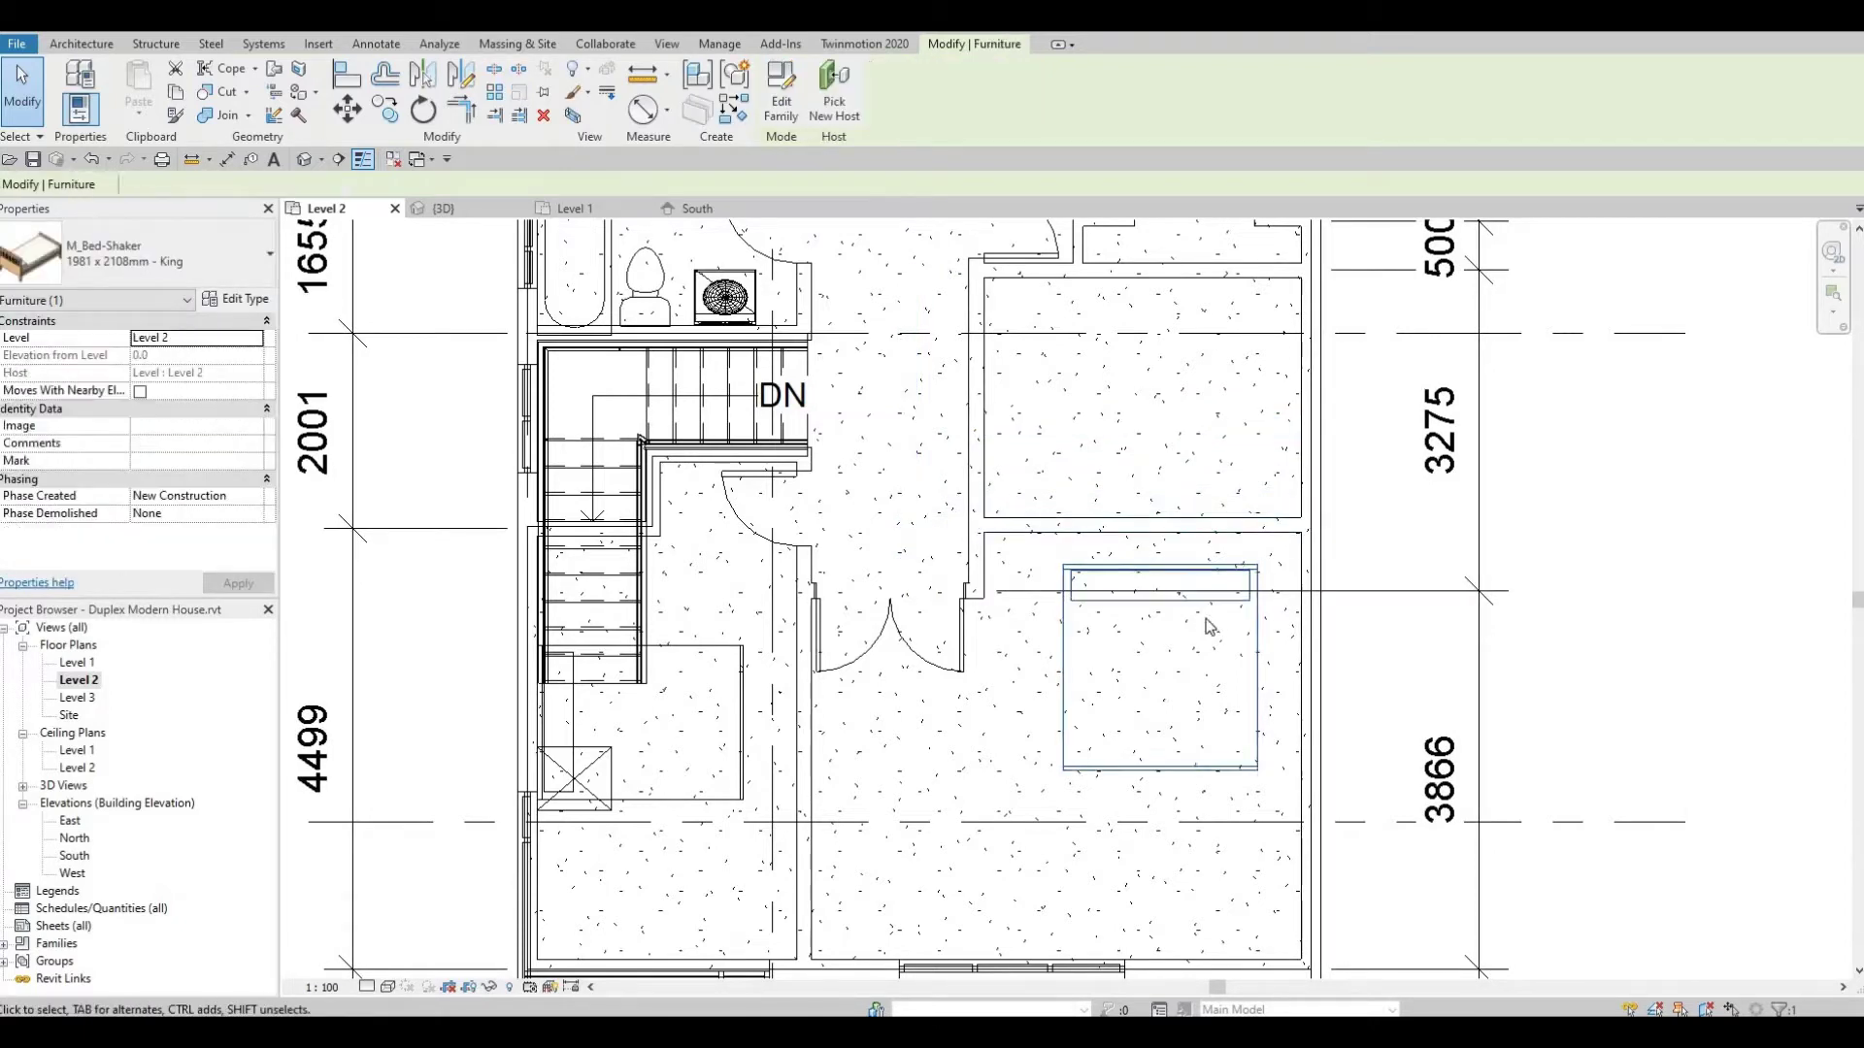
pyautogui.press('Down')
pyautogui.press('Down')
pyautogui.press('Down')
pyautogui.press('Down')
pyautogui.press('Down')
pyautogui.press('Down')
pyautogui.press('Down')
pyautogui.press('Down')
pyautogui.press('Down')
pyautogui.press('Down')
pyautogui.press('Down')
pyautogui.press('Down')
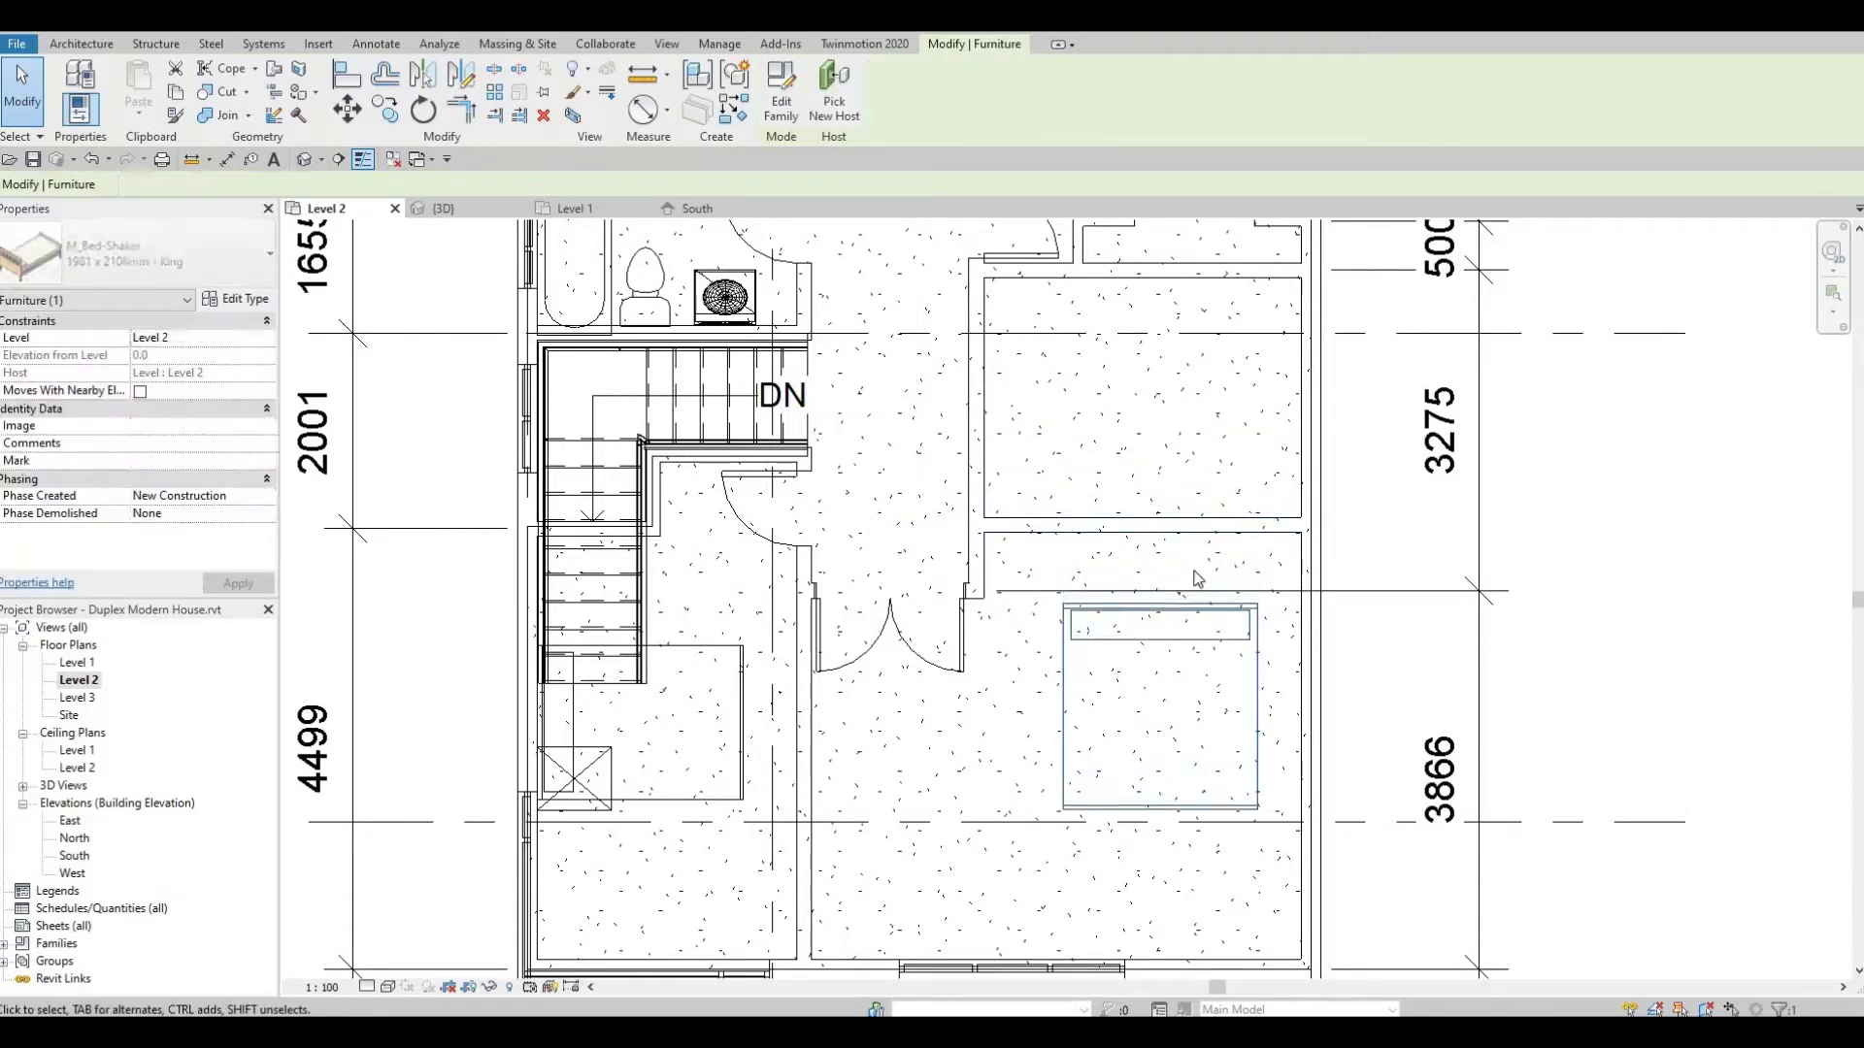
pyautogui.moveTo(1176, 529)
pyautogui.mouseDown()
pyautogui.moveTo(1194, 585)
pyautogui.moveTo(1194, 541)
pyautogui.mouseUp()
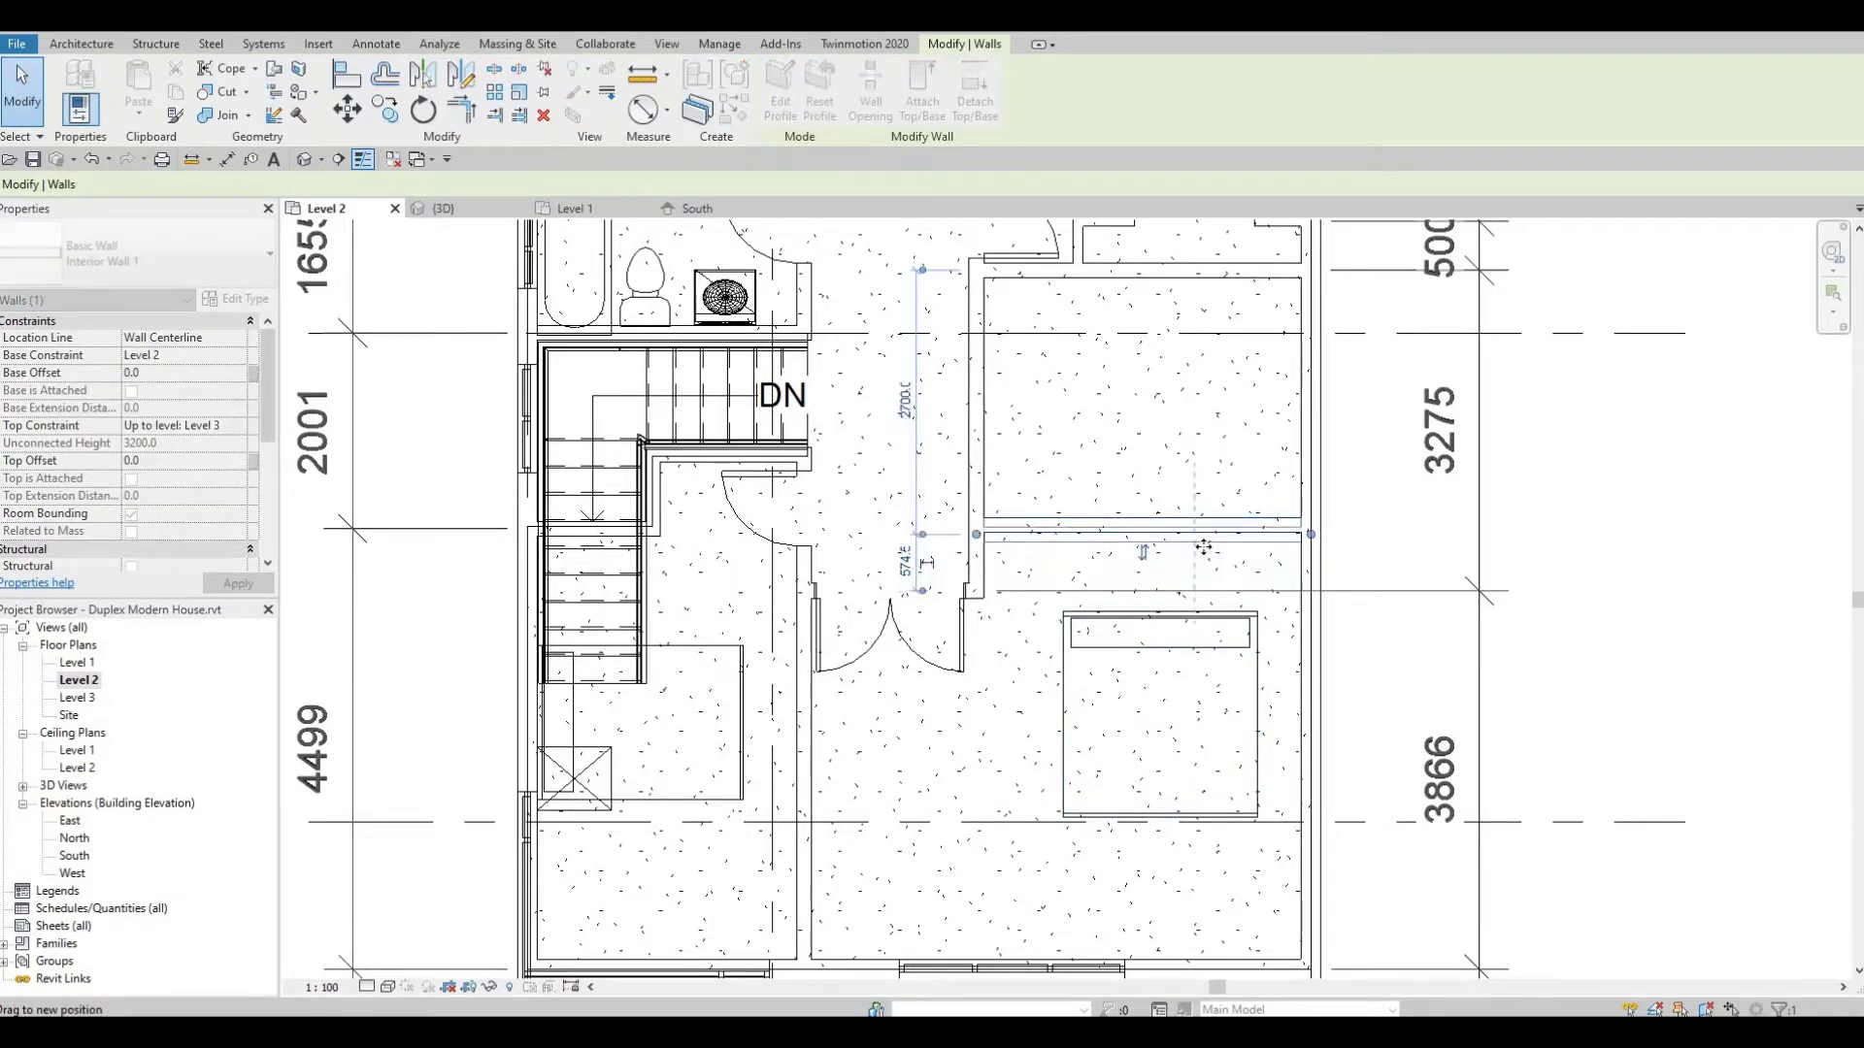
pyautogui.press('Delete')
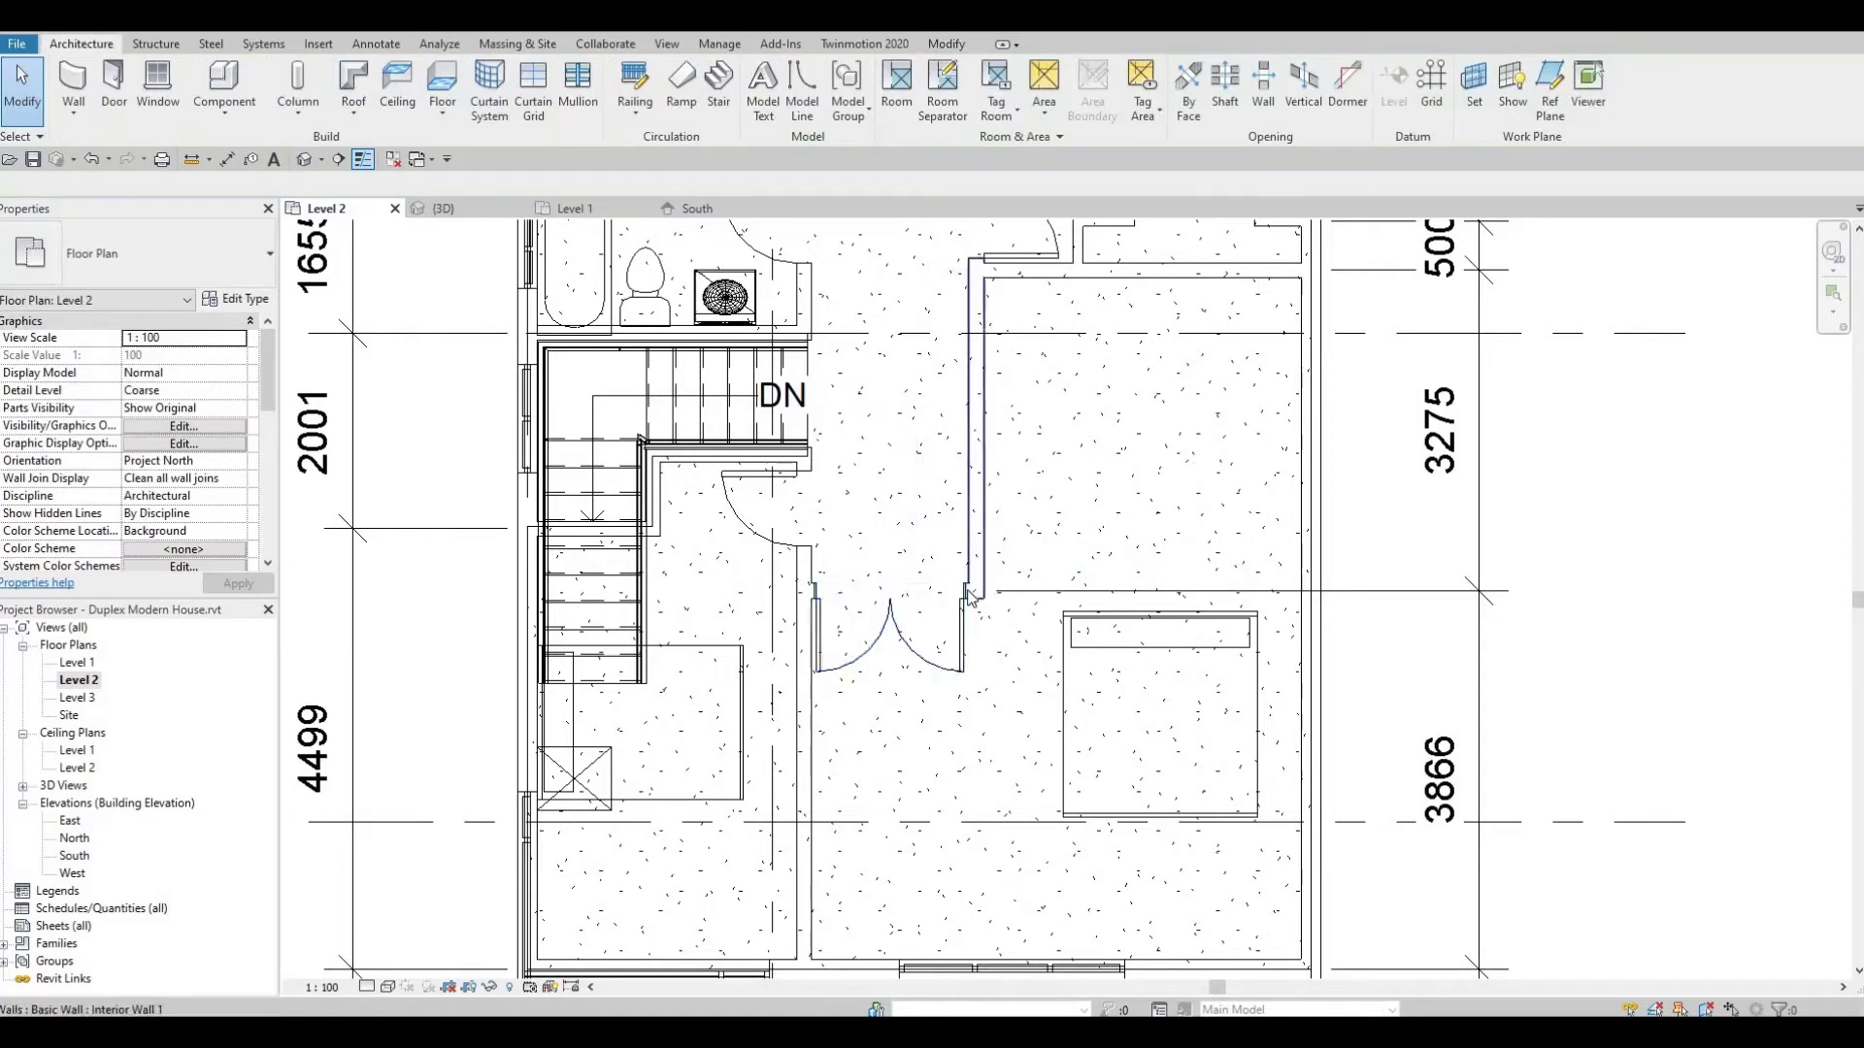
# Extend the vertical interior wall down to meet the horizontal wall
pyautogui.click(968, 594)
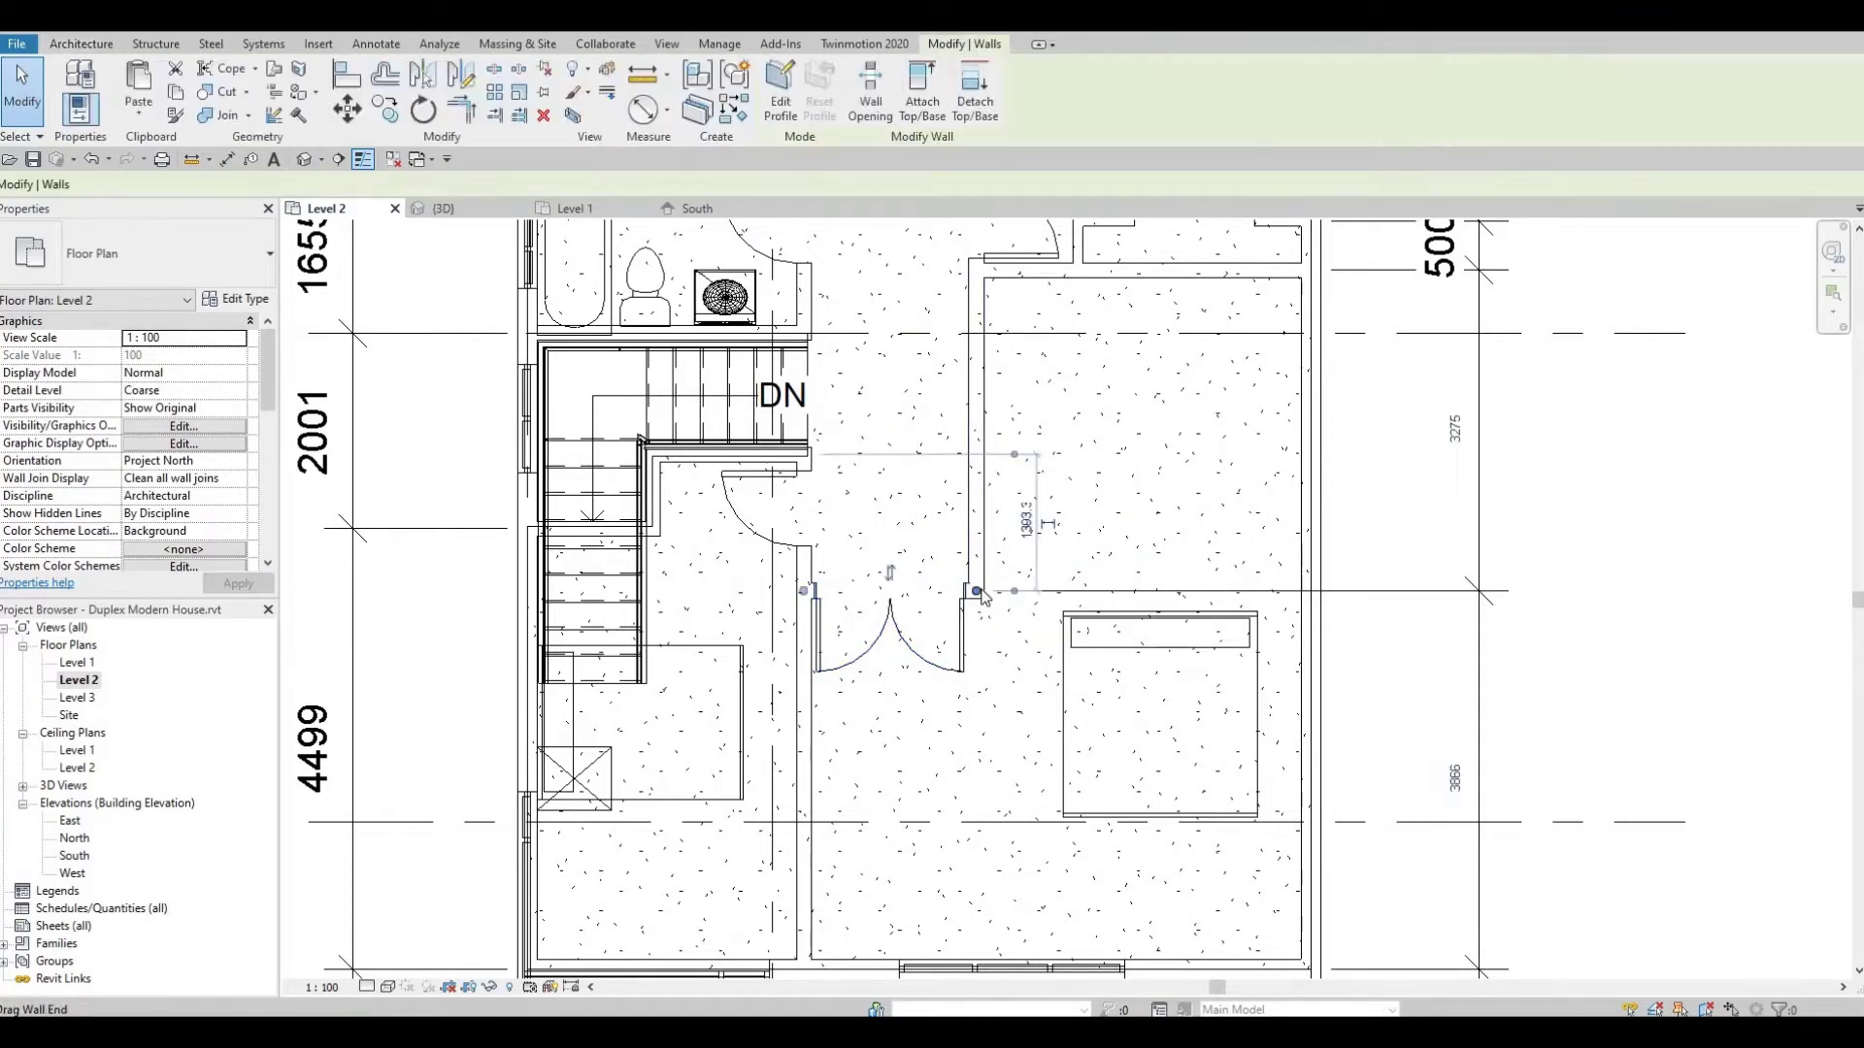
pyautogui.moveTo(1307, 587); pyautogui.dragTo(1290, 599)
pyautogui.click(81, 43)
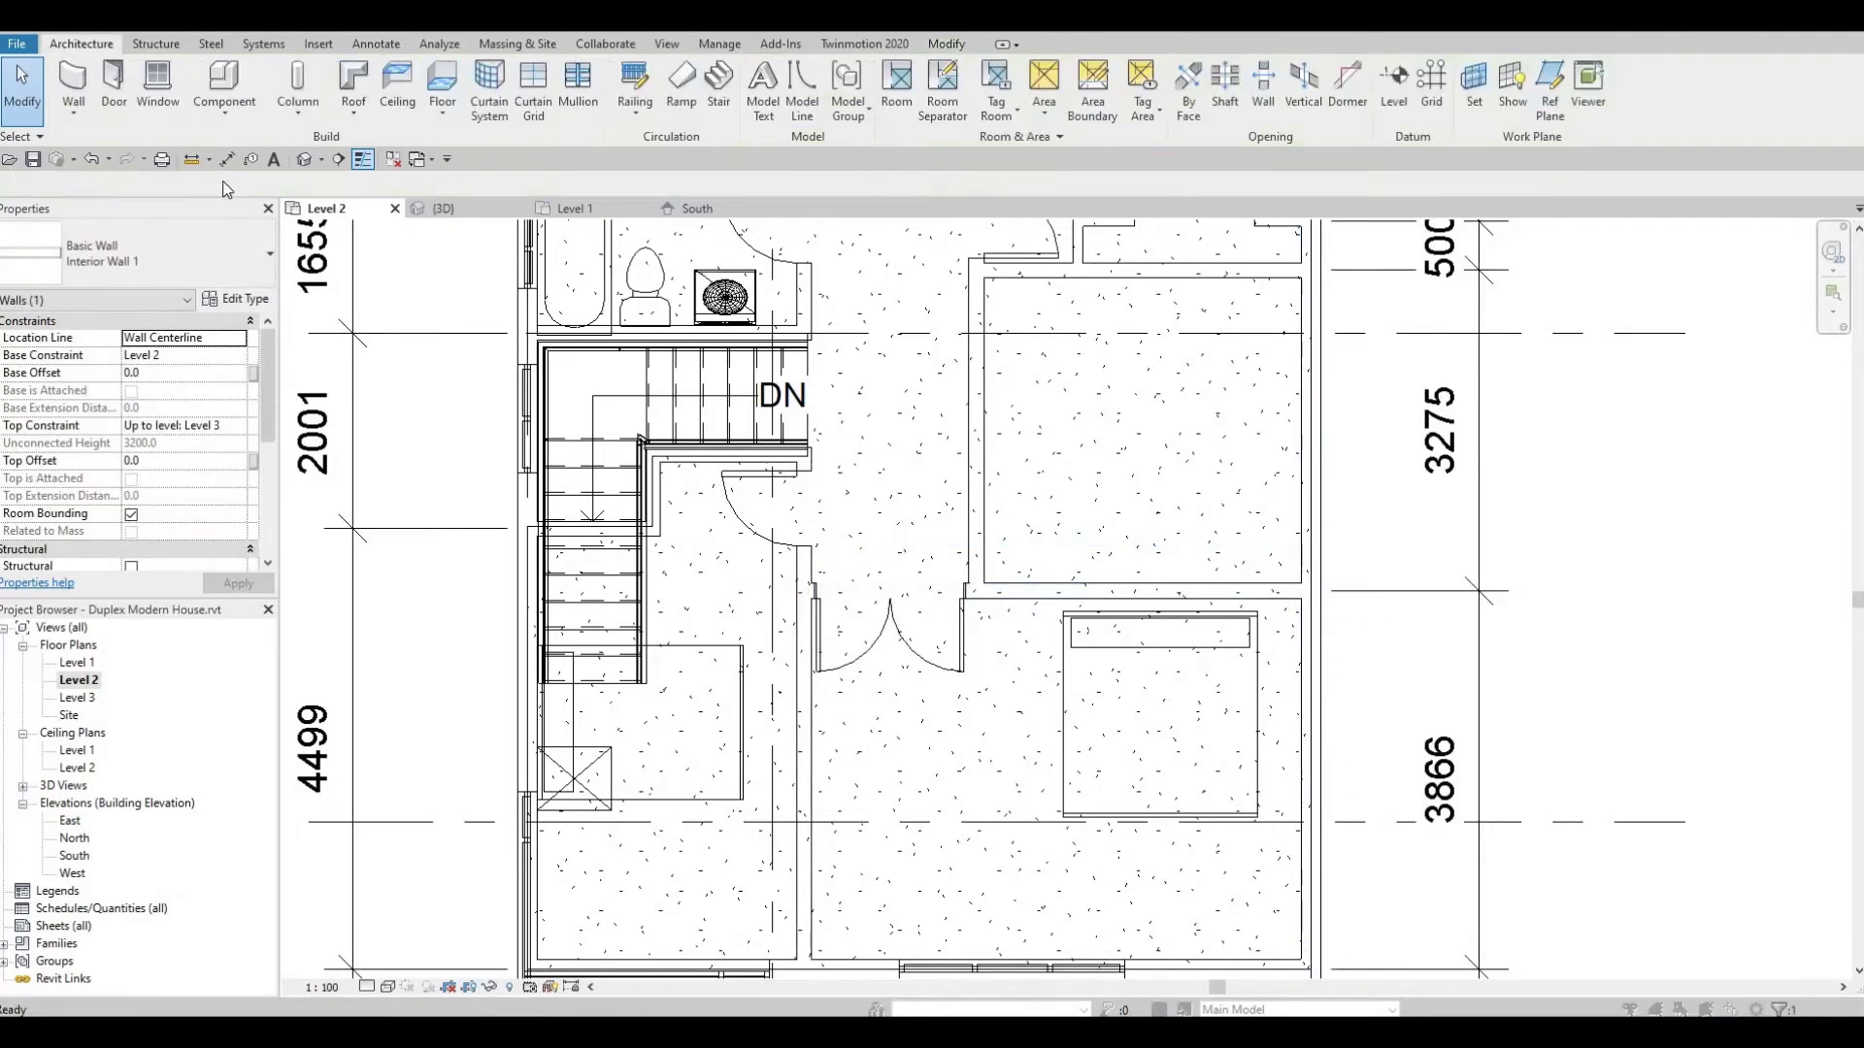
pyautogui.press('Escape')
pyautogui.click(114, 88)
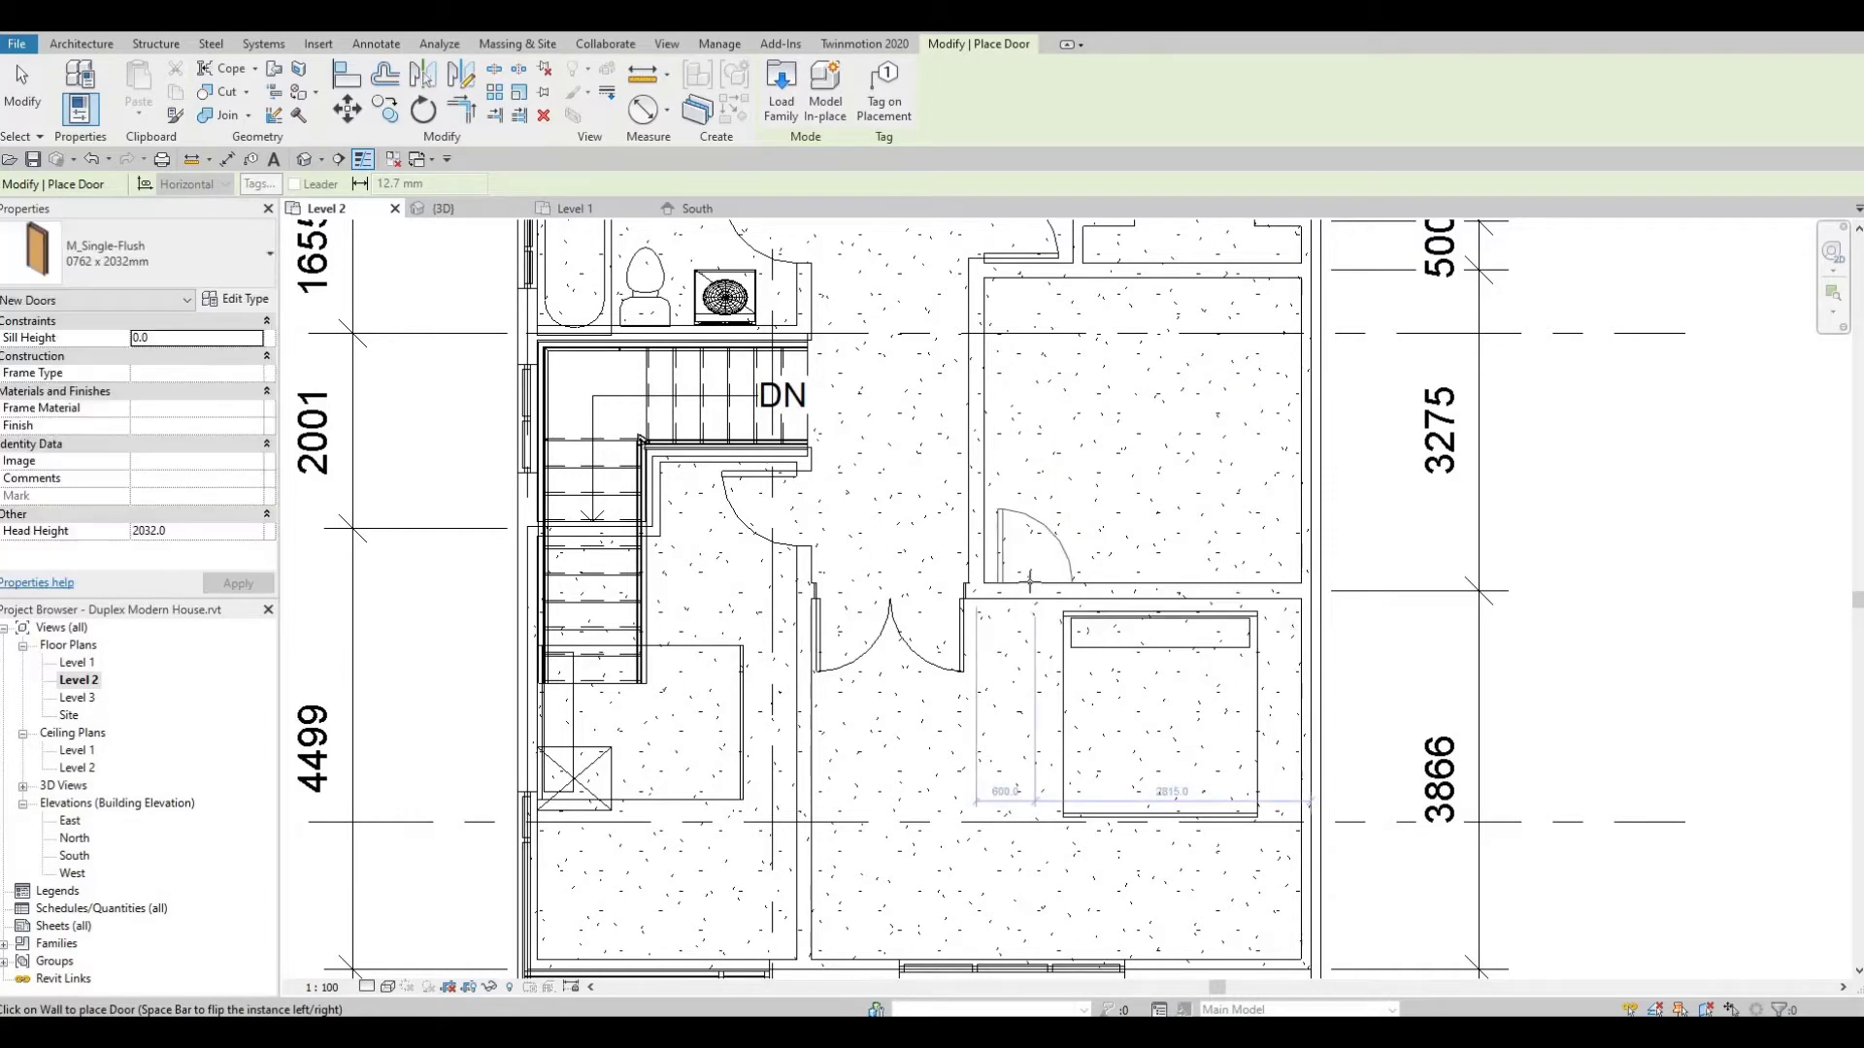
# Place an M_Single-Flush 0762 x 2032mm door in the enclosed room's vertical wall
pyautogui.click(1028, 581)
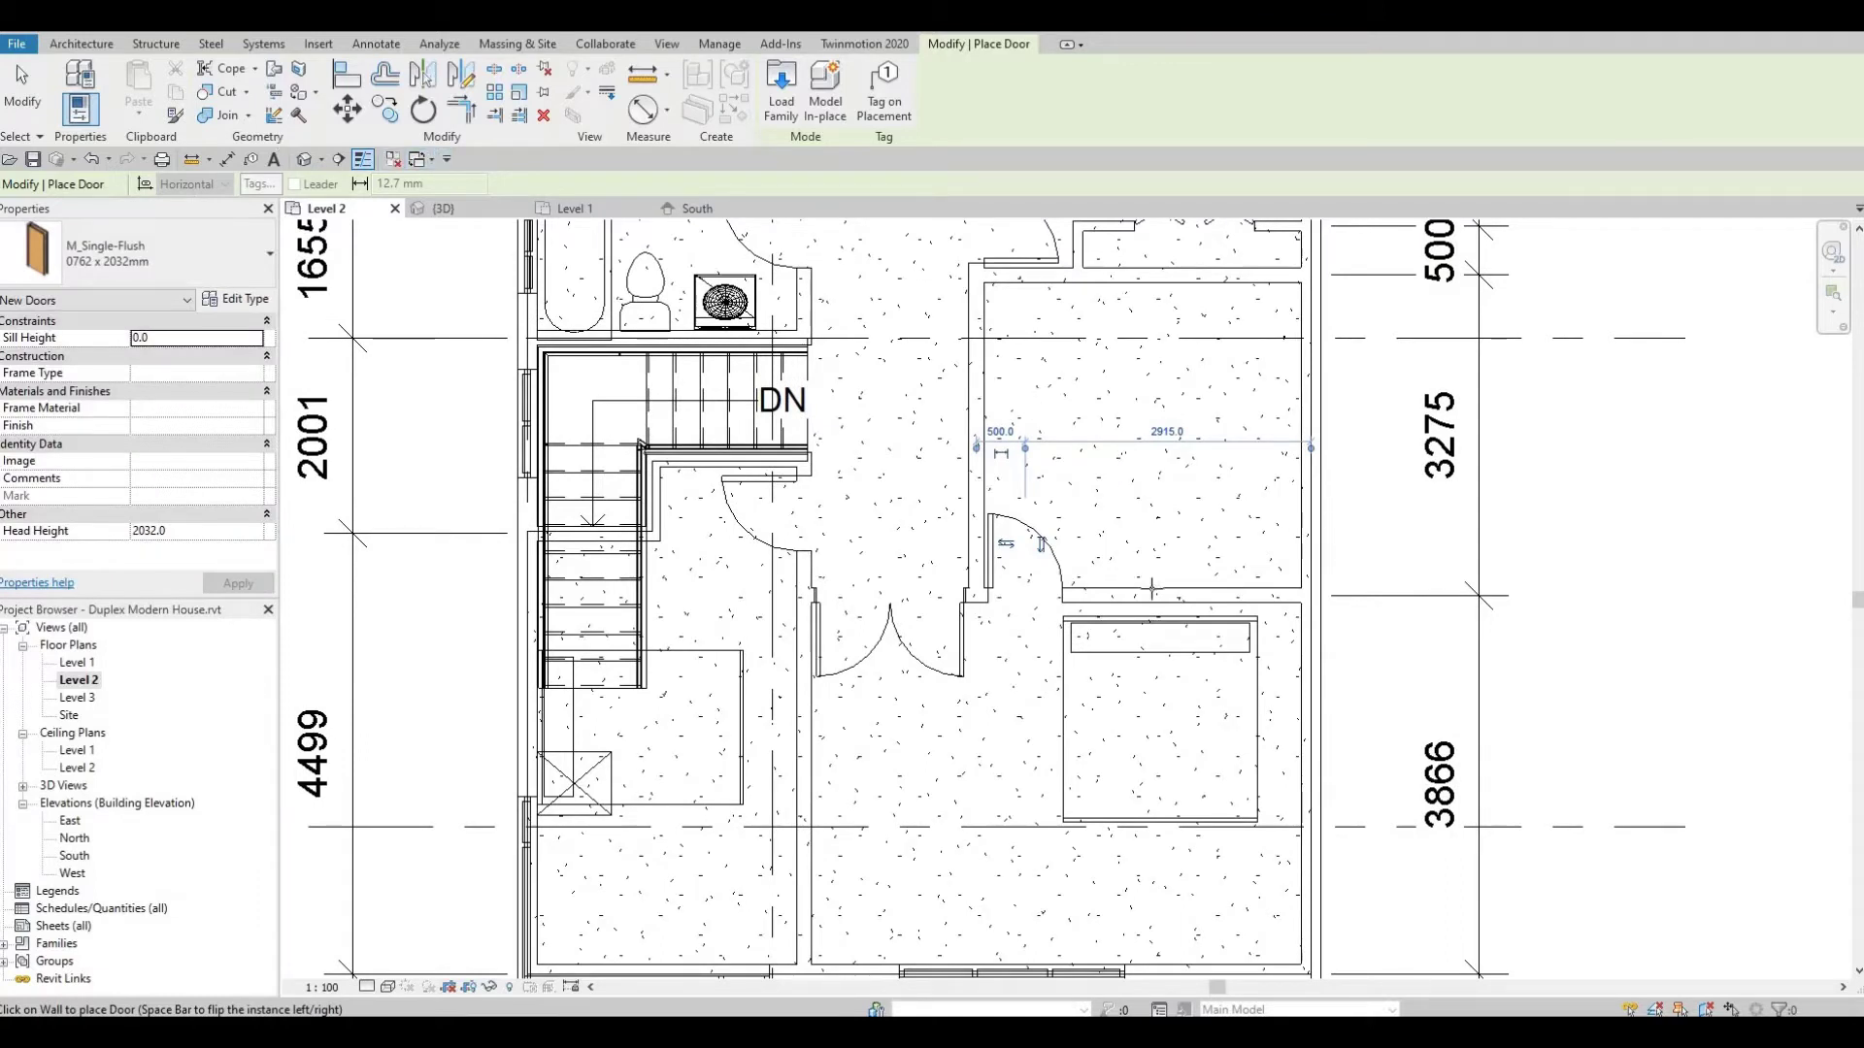
pyautogui.press('Escape')
pyautogui.click(1184, 595)
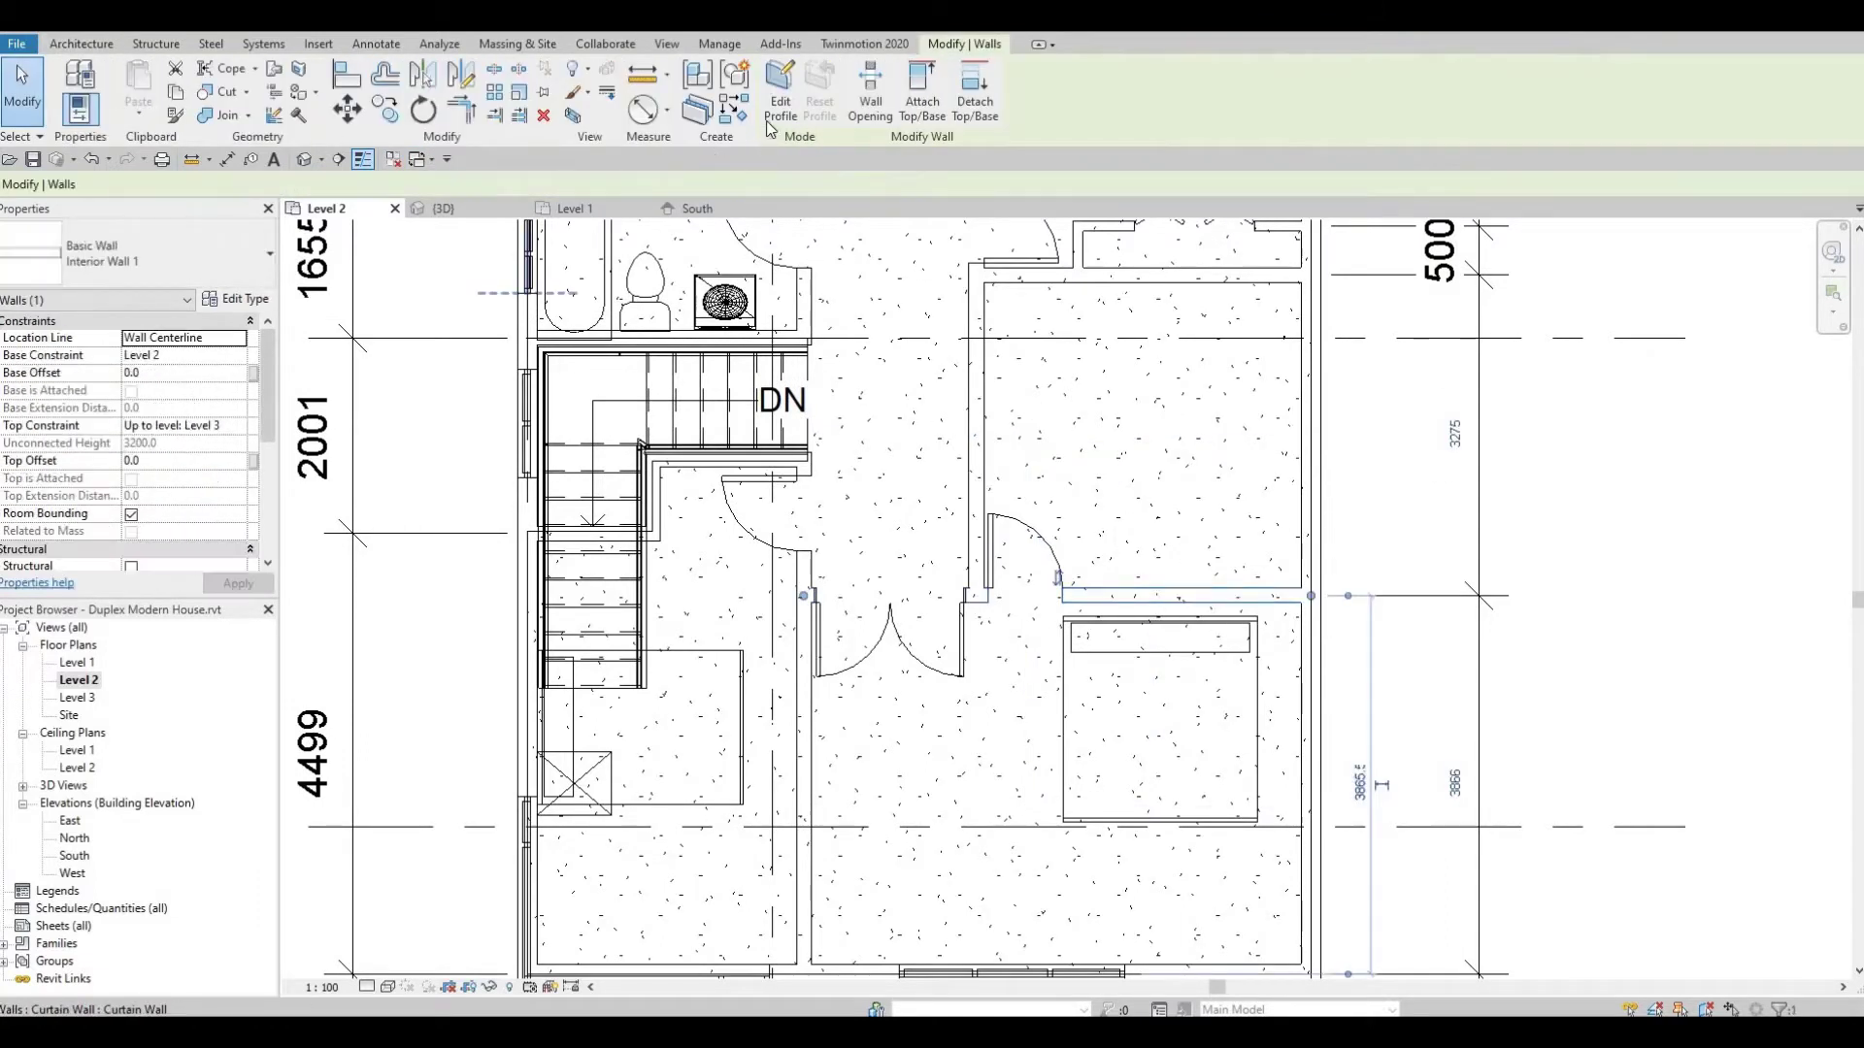
# Draw a horizontal interior wall across the upper-right room and nudge it slightly down
pyautogui.press('w')
pyautogui.press('a')
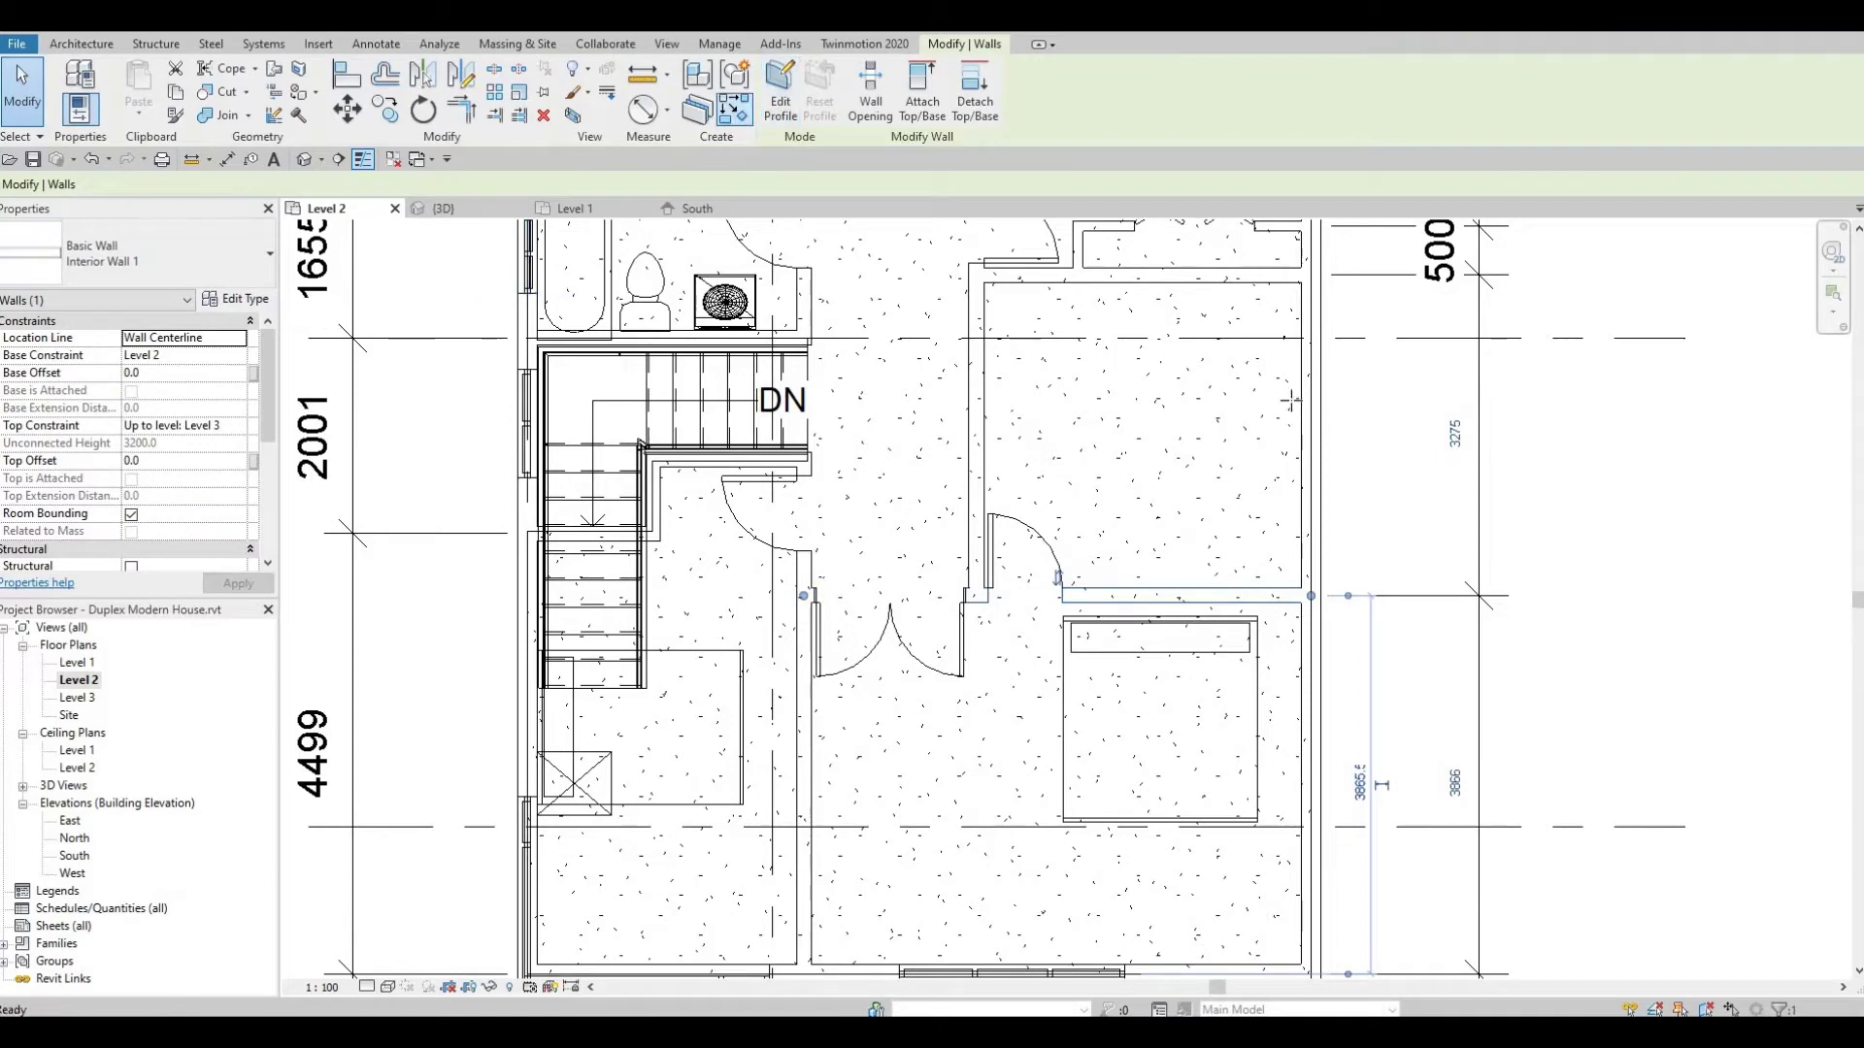
pyautogui.click(1301, 420)
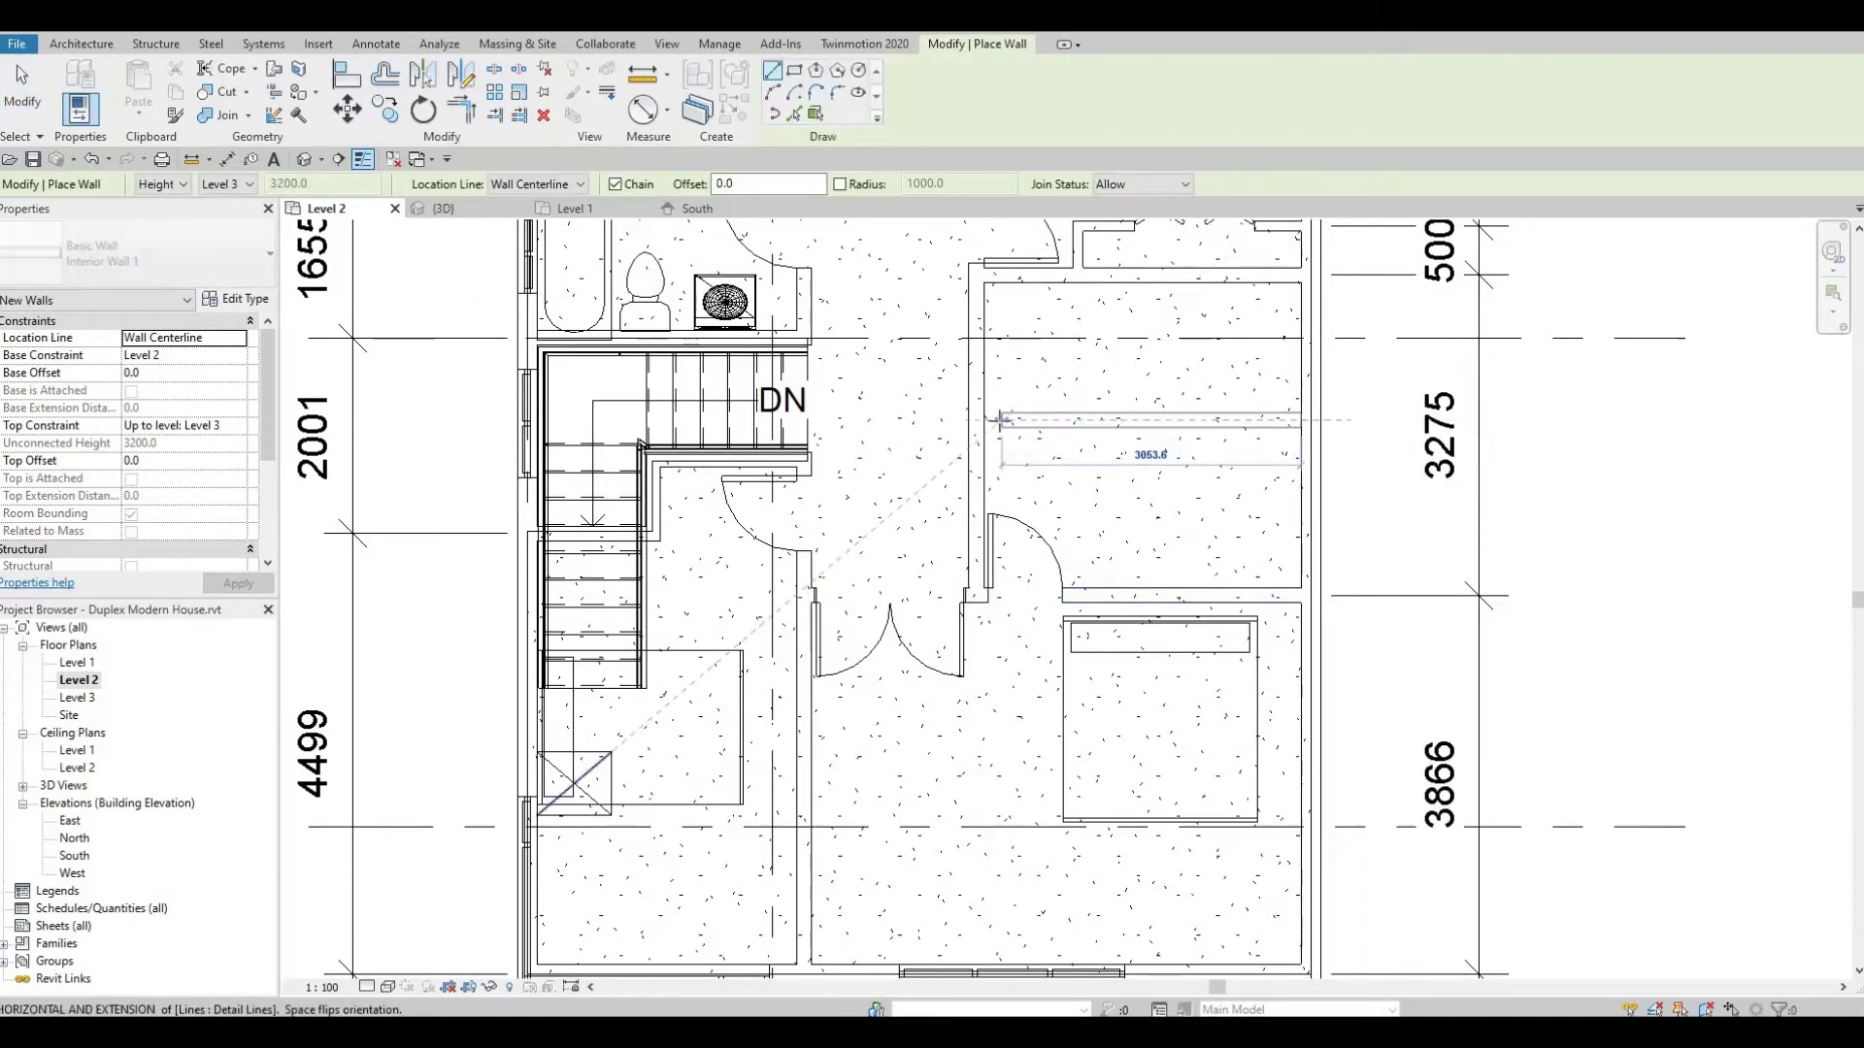
pyautogui.click(990, 420)
pyautogui.press('Escape')
pyautogui.press('Escape')
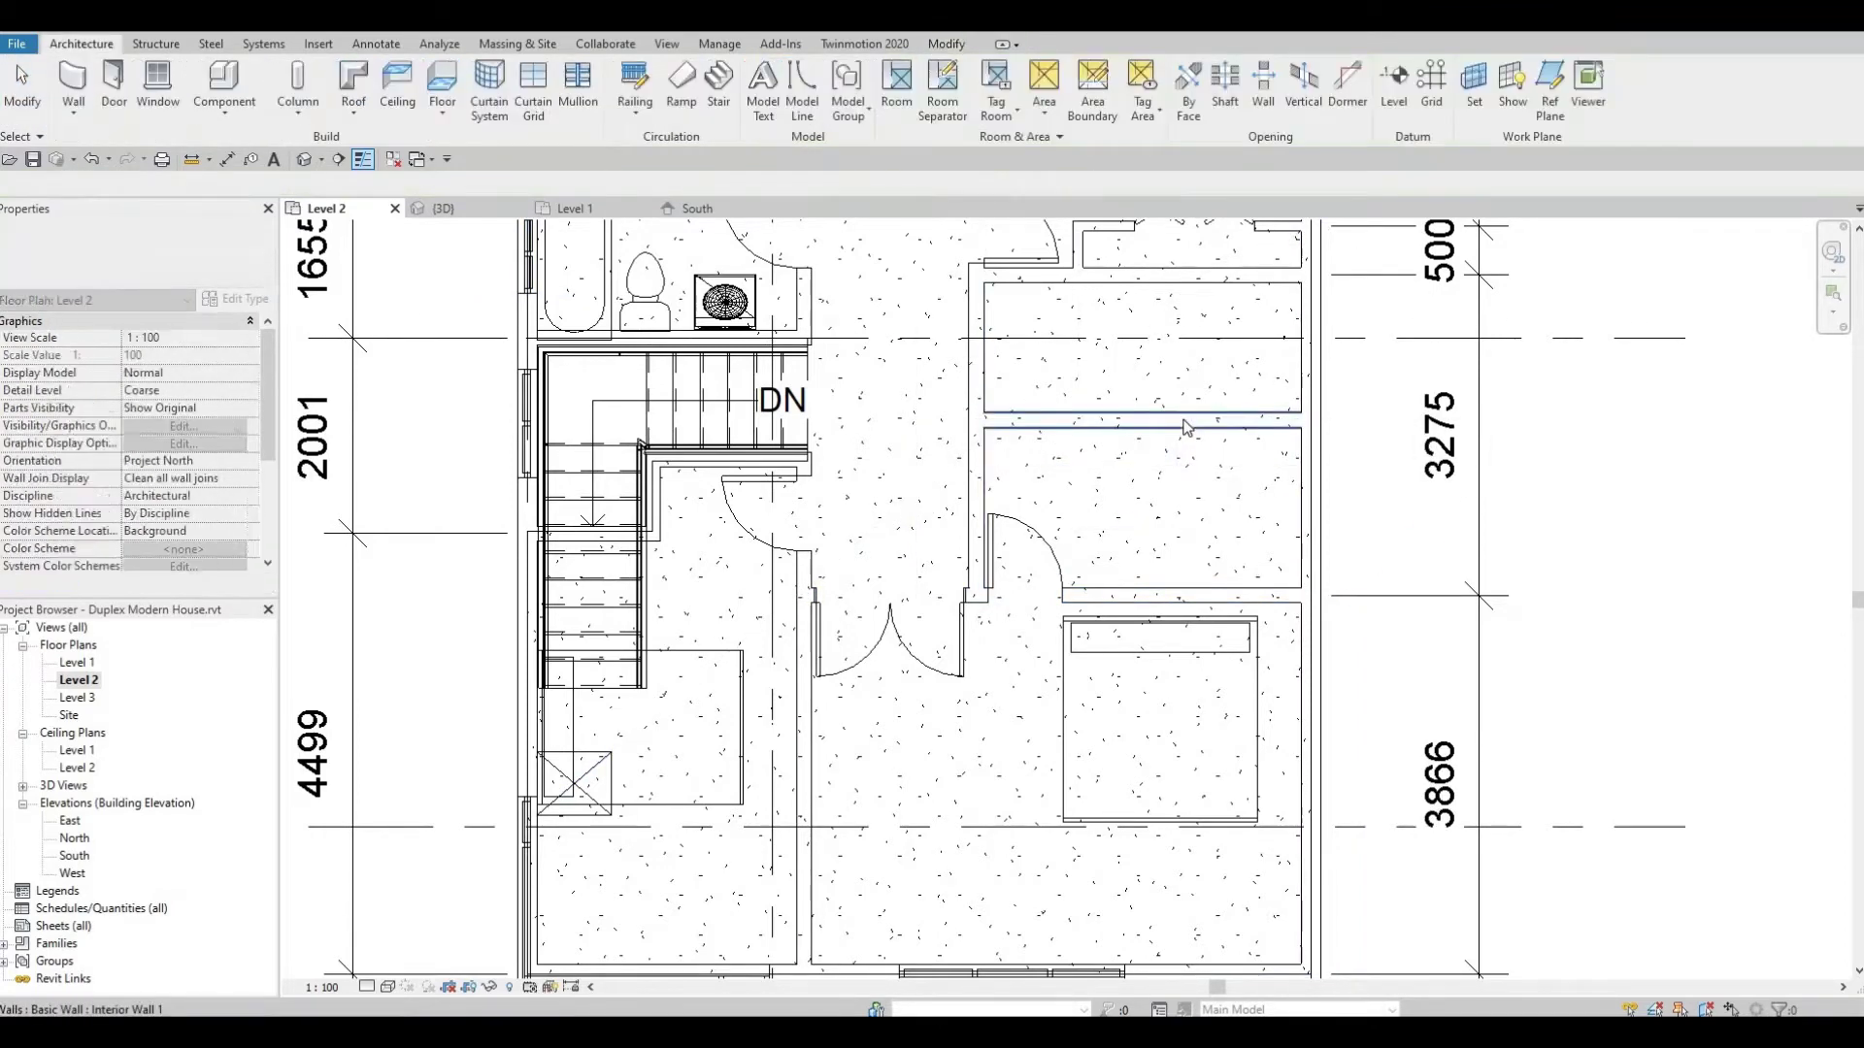
pyautogui.click(1186, 427)
pyautogui.press('Down')
pyautogui.press('Down')
pyautogui.press('Down')
pyautogui.press('Down')
pyautogui.press('Down')
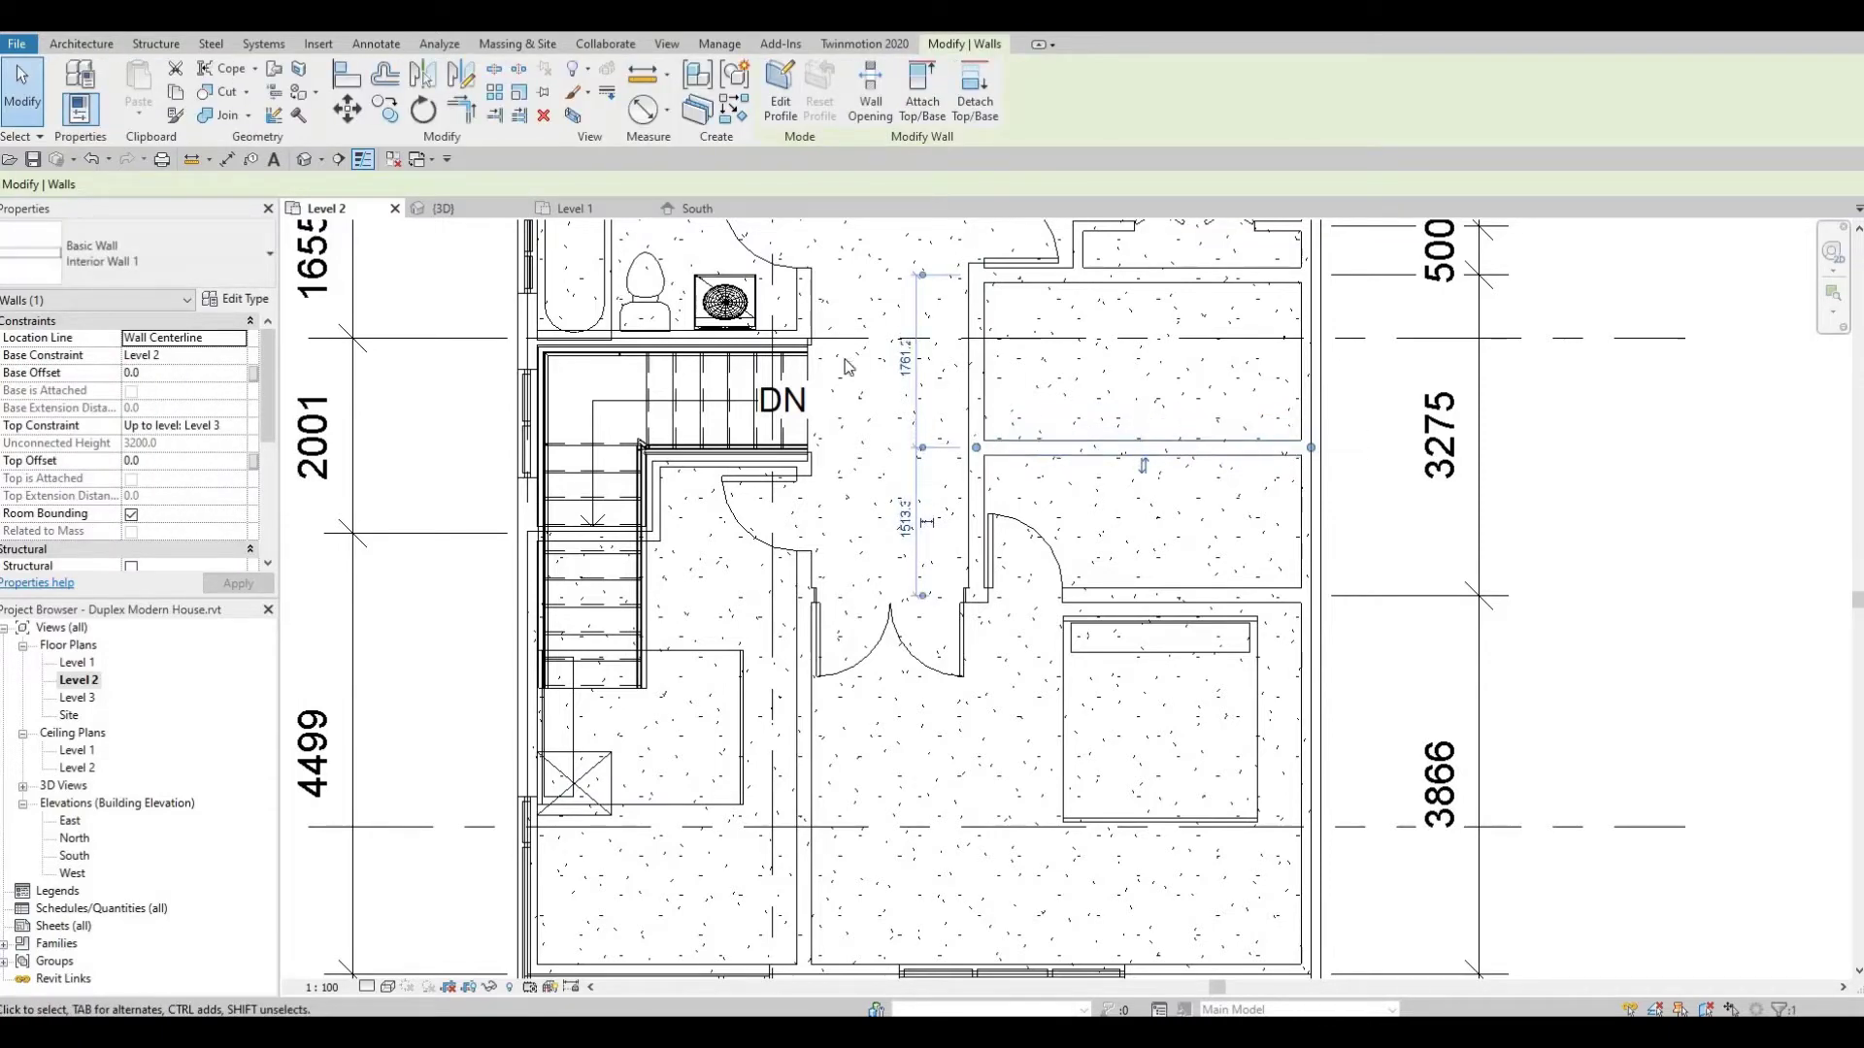
pyautogui.press('Escape')
# Place a single-flush door in the new wall, opening into the smaller upper room
pyautogui.click(113, 86)
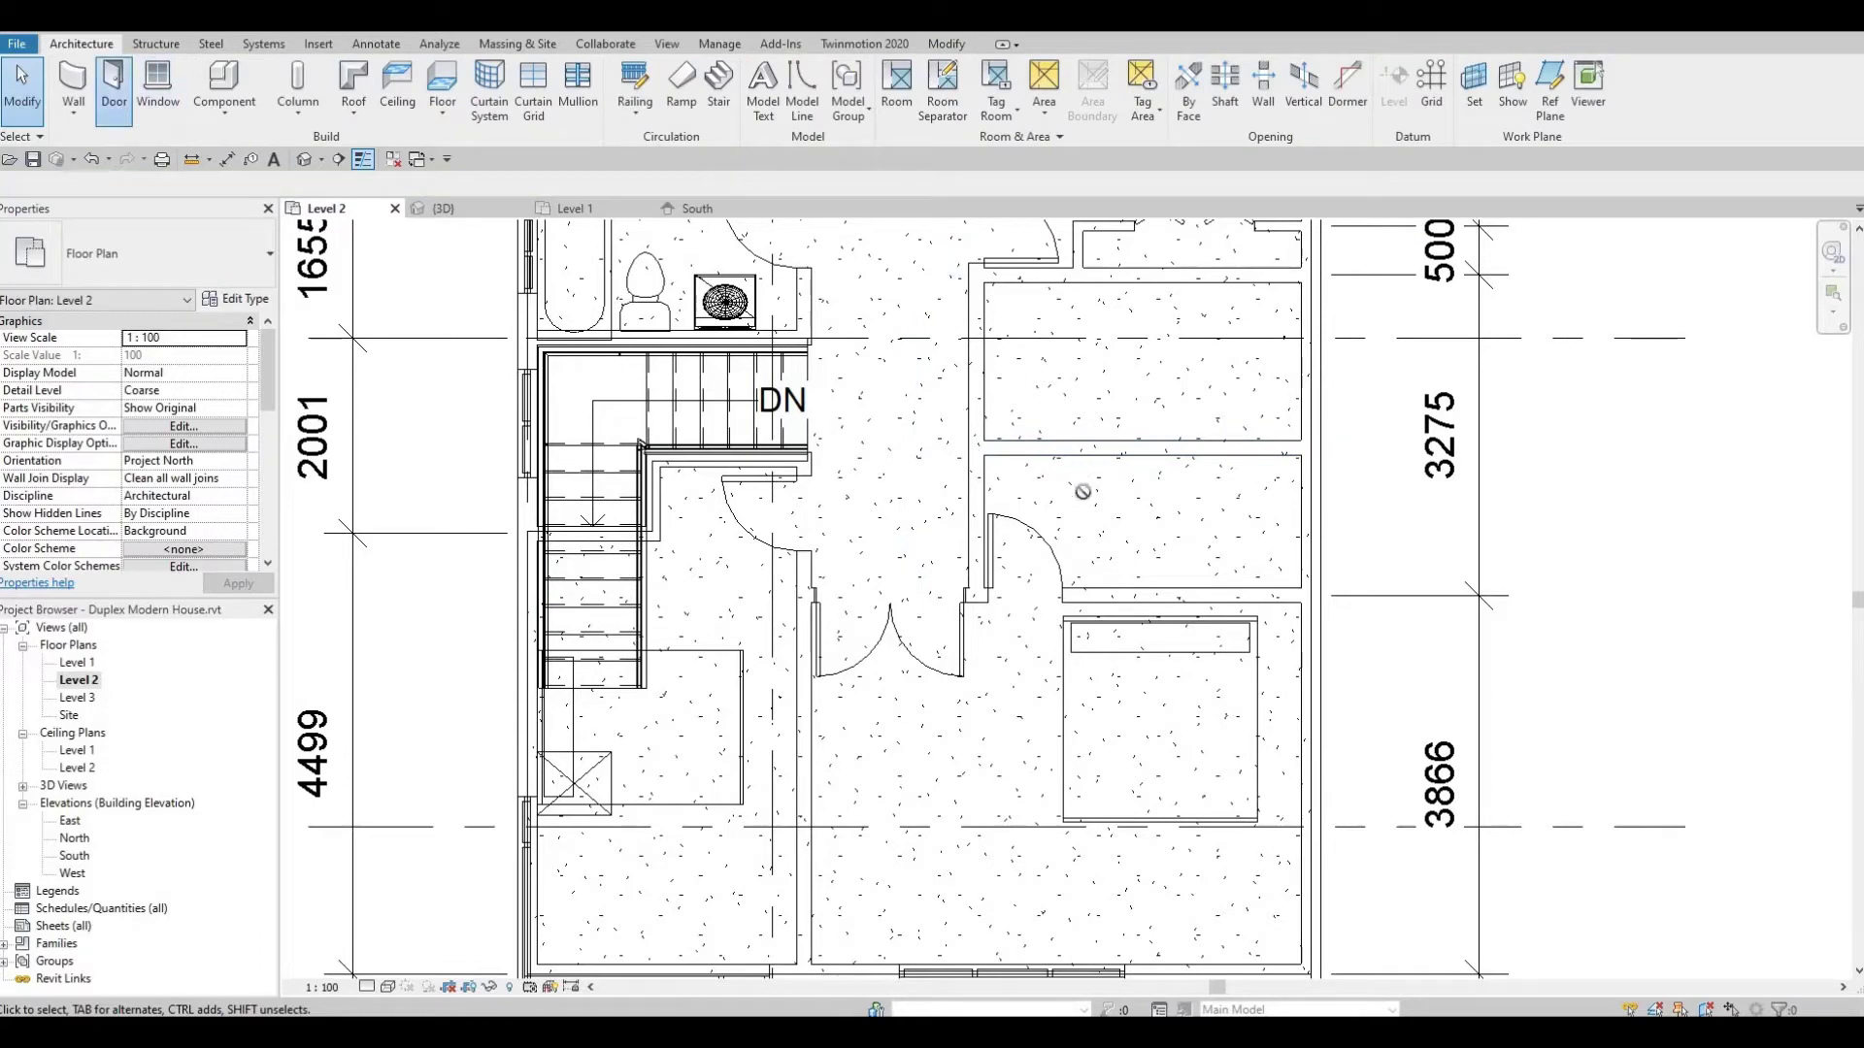
pyautogui.click(1036, 445)
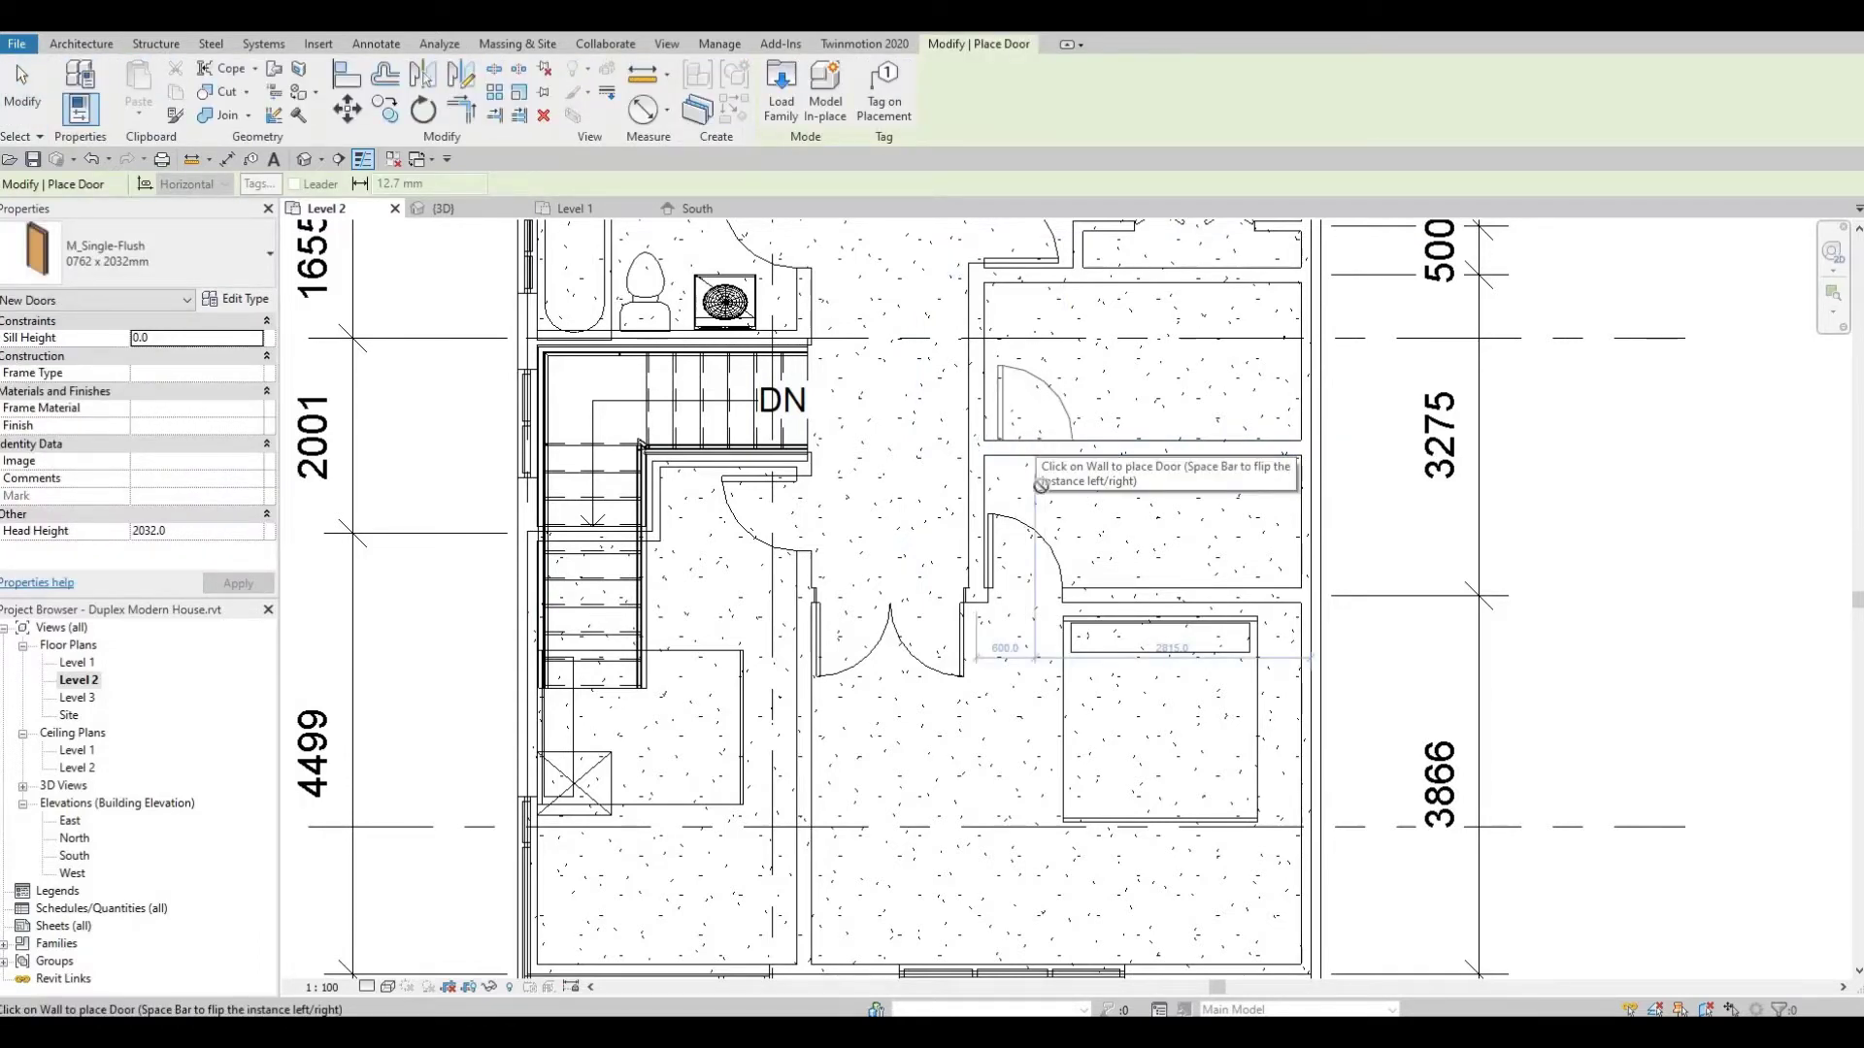
pyautogui.press('Escape')
pyautogui.press('Escape')
pyautogui.click(1044, 546)
pyautogui.press('Escape')
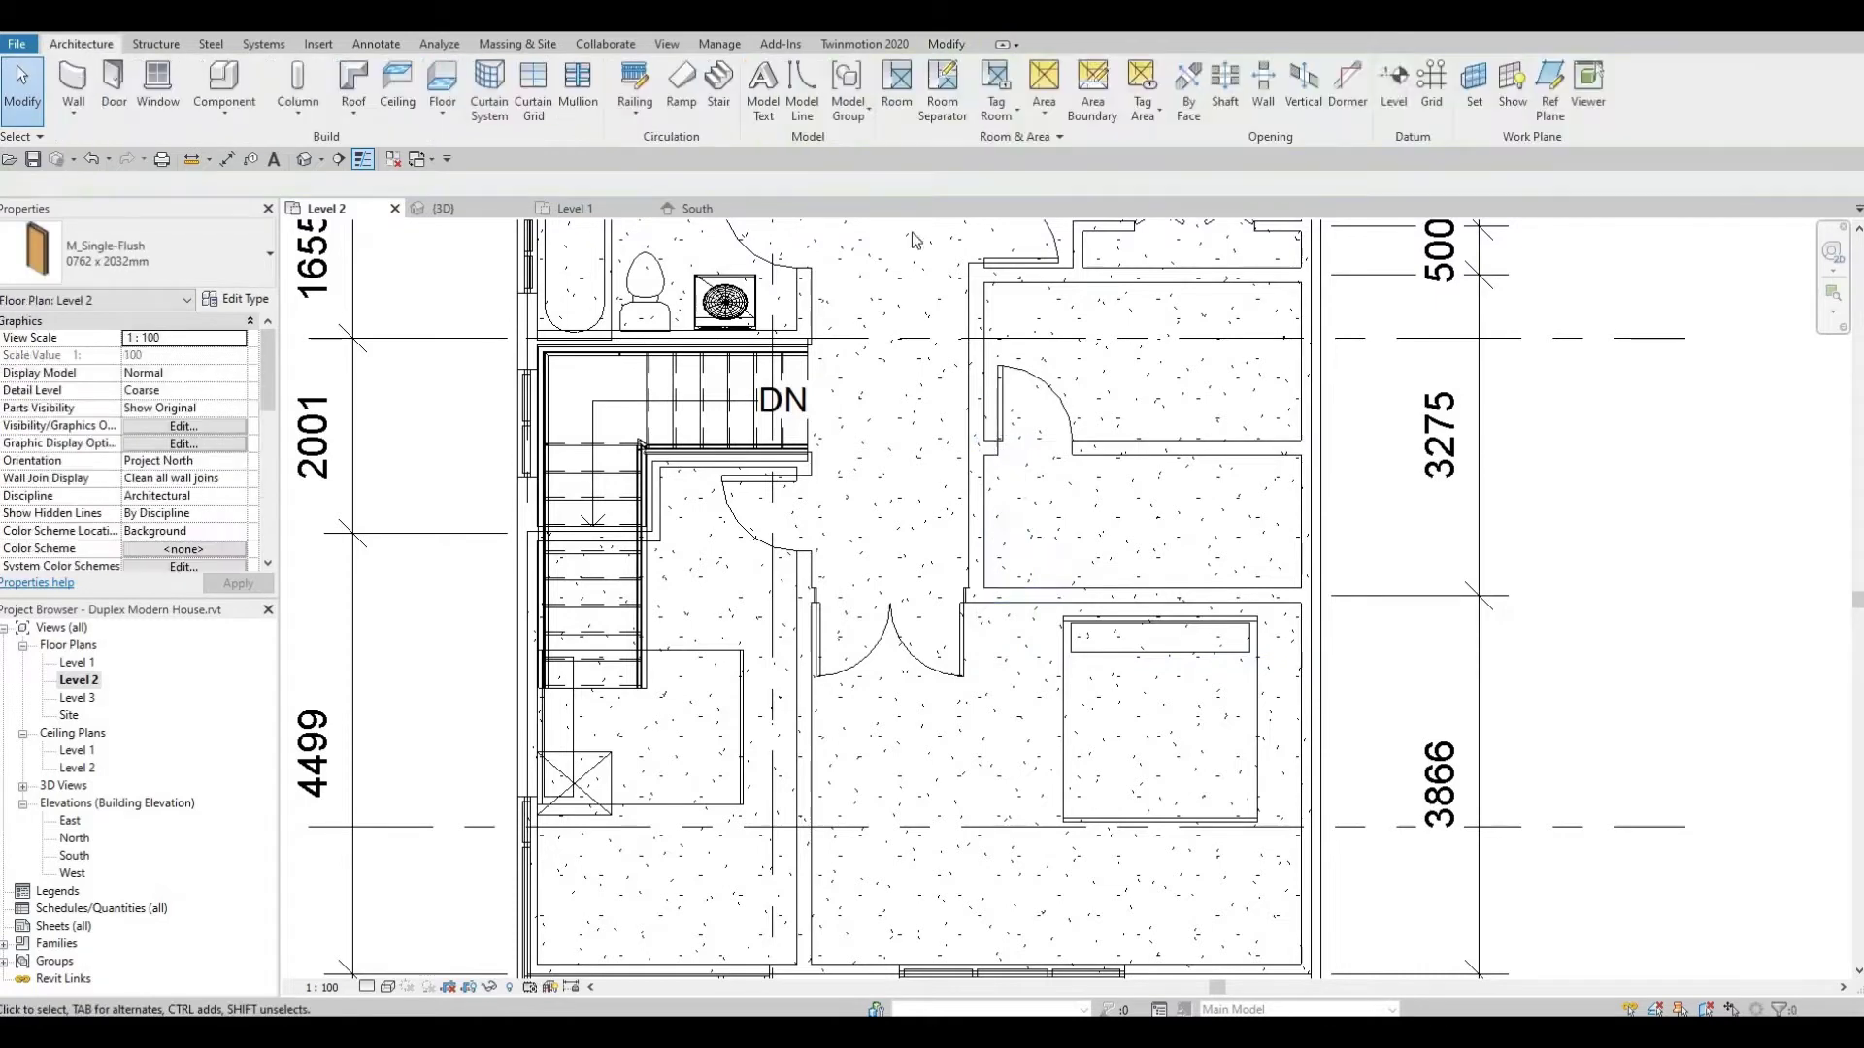
pyautogui.click(1106, 592)
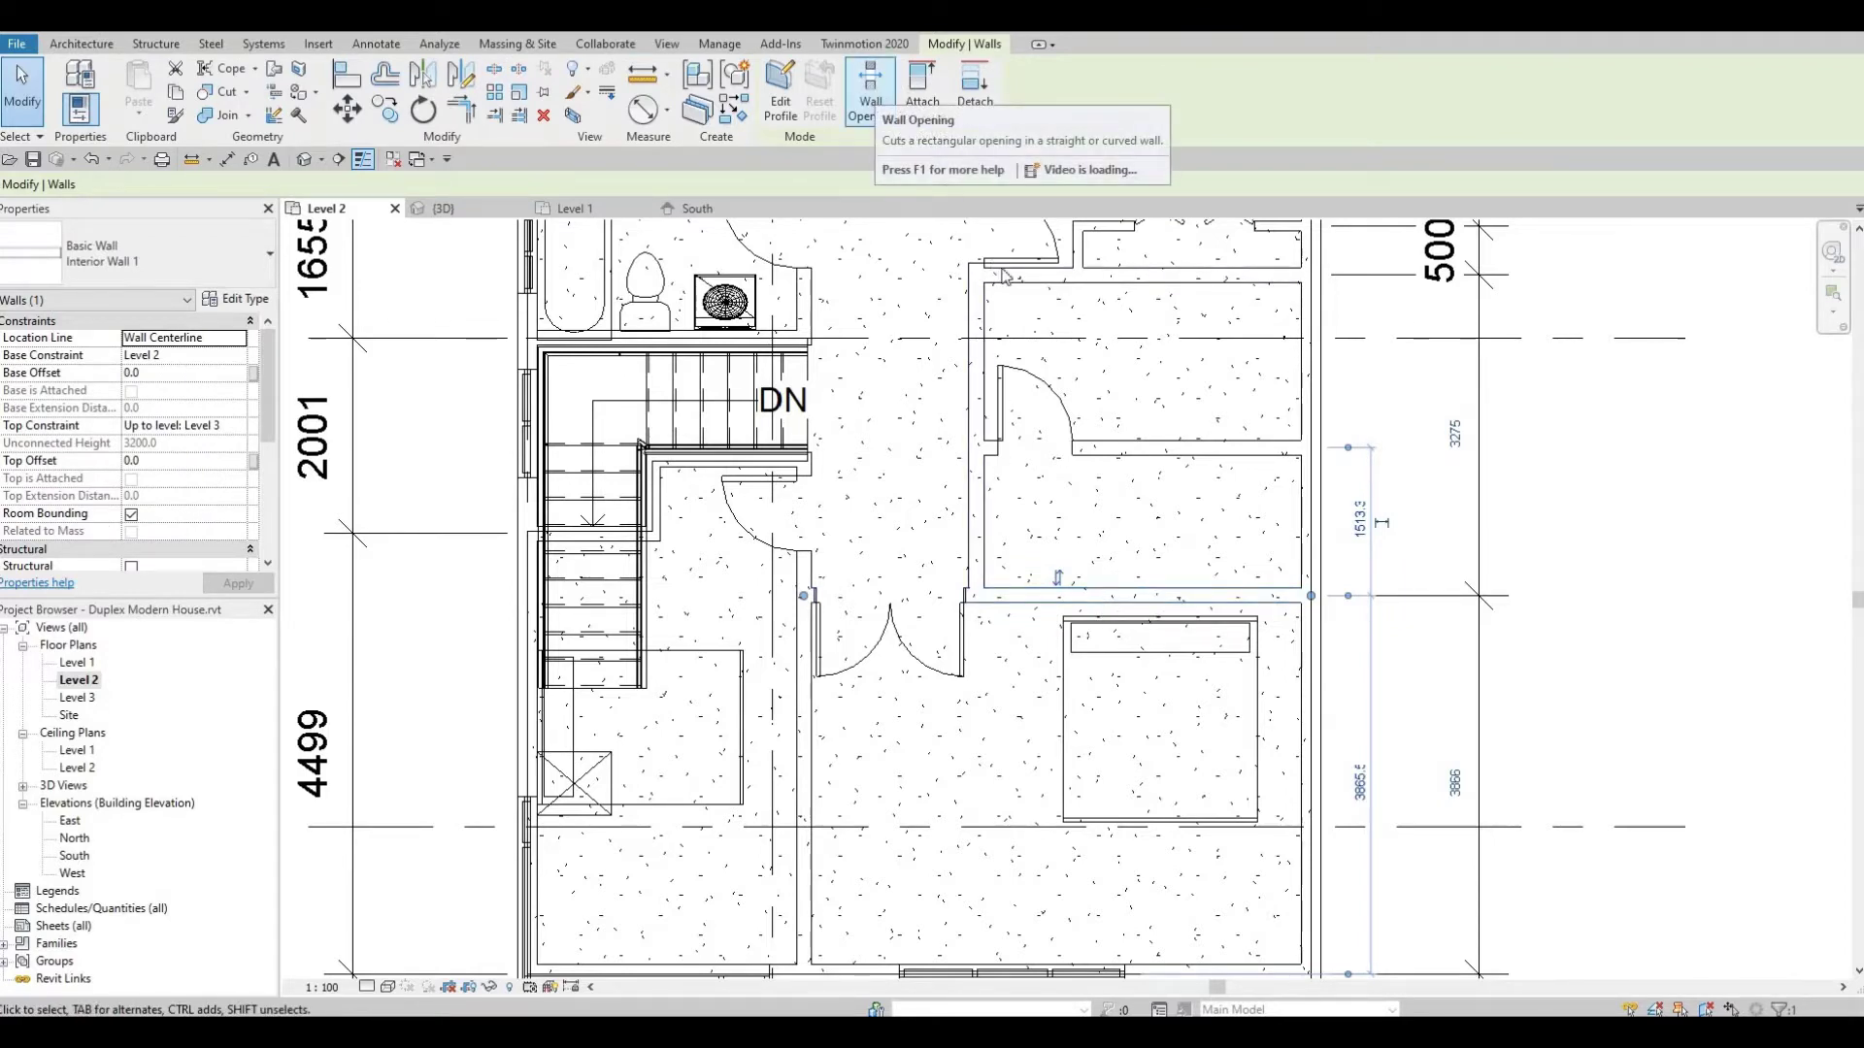
# Cut a rectangular wall opening at the left end of the interior wall above the bed
pyautogui.click(871, 87)
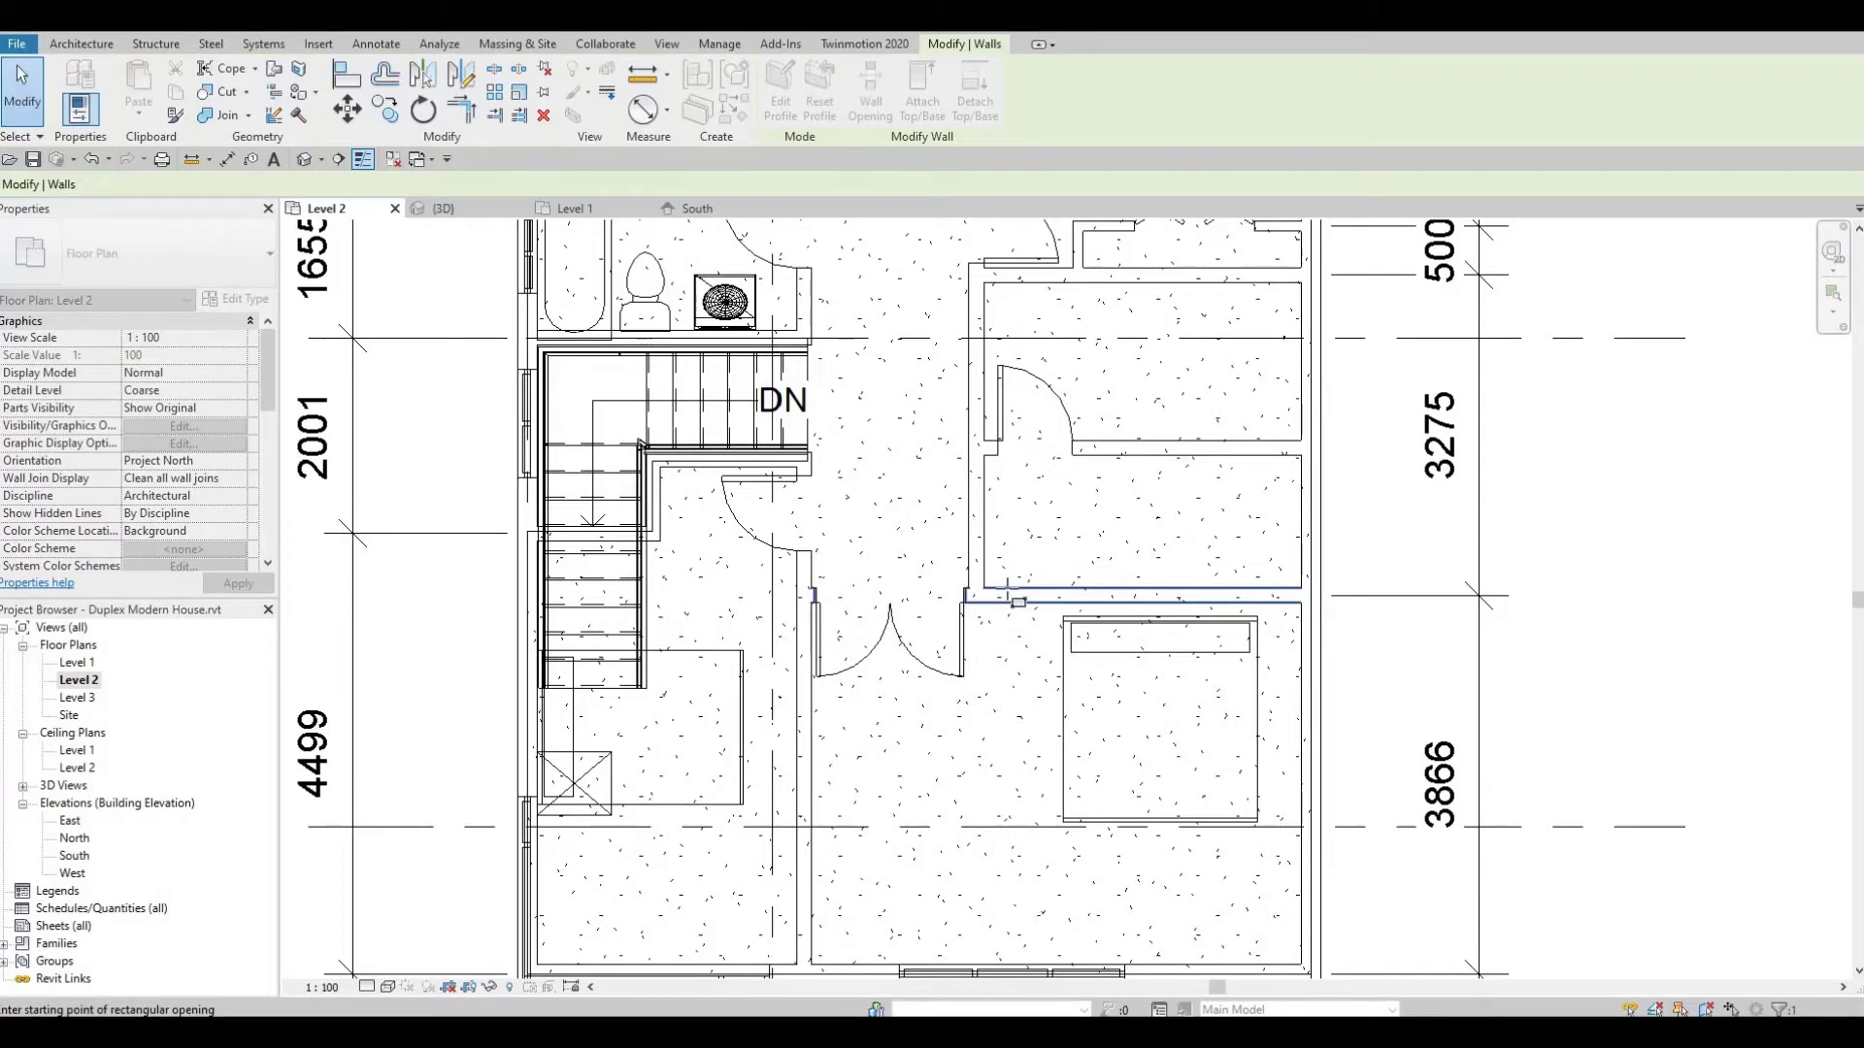
pyautogui.click(1008, 592)
pyautogui.click(1009, 597)
pyautogui.scroll(1, 1006, 602)
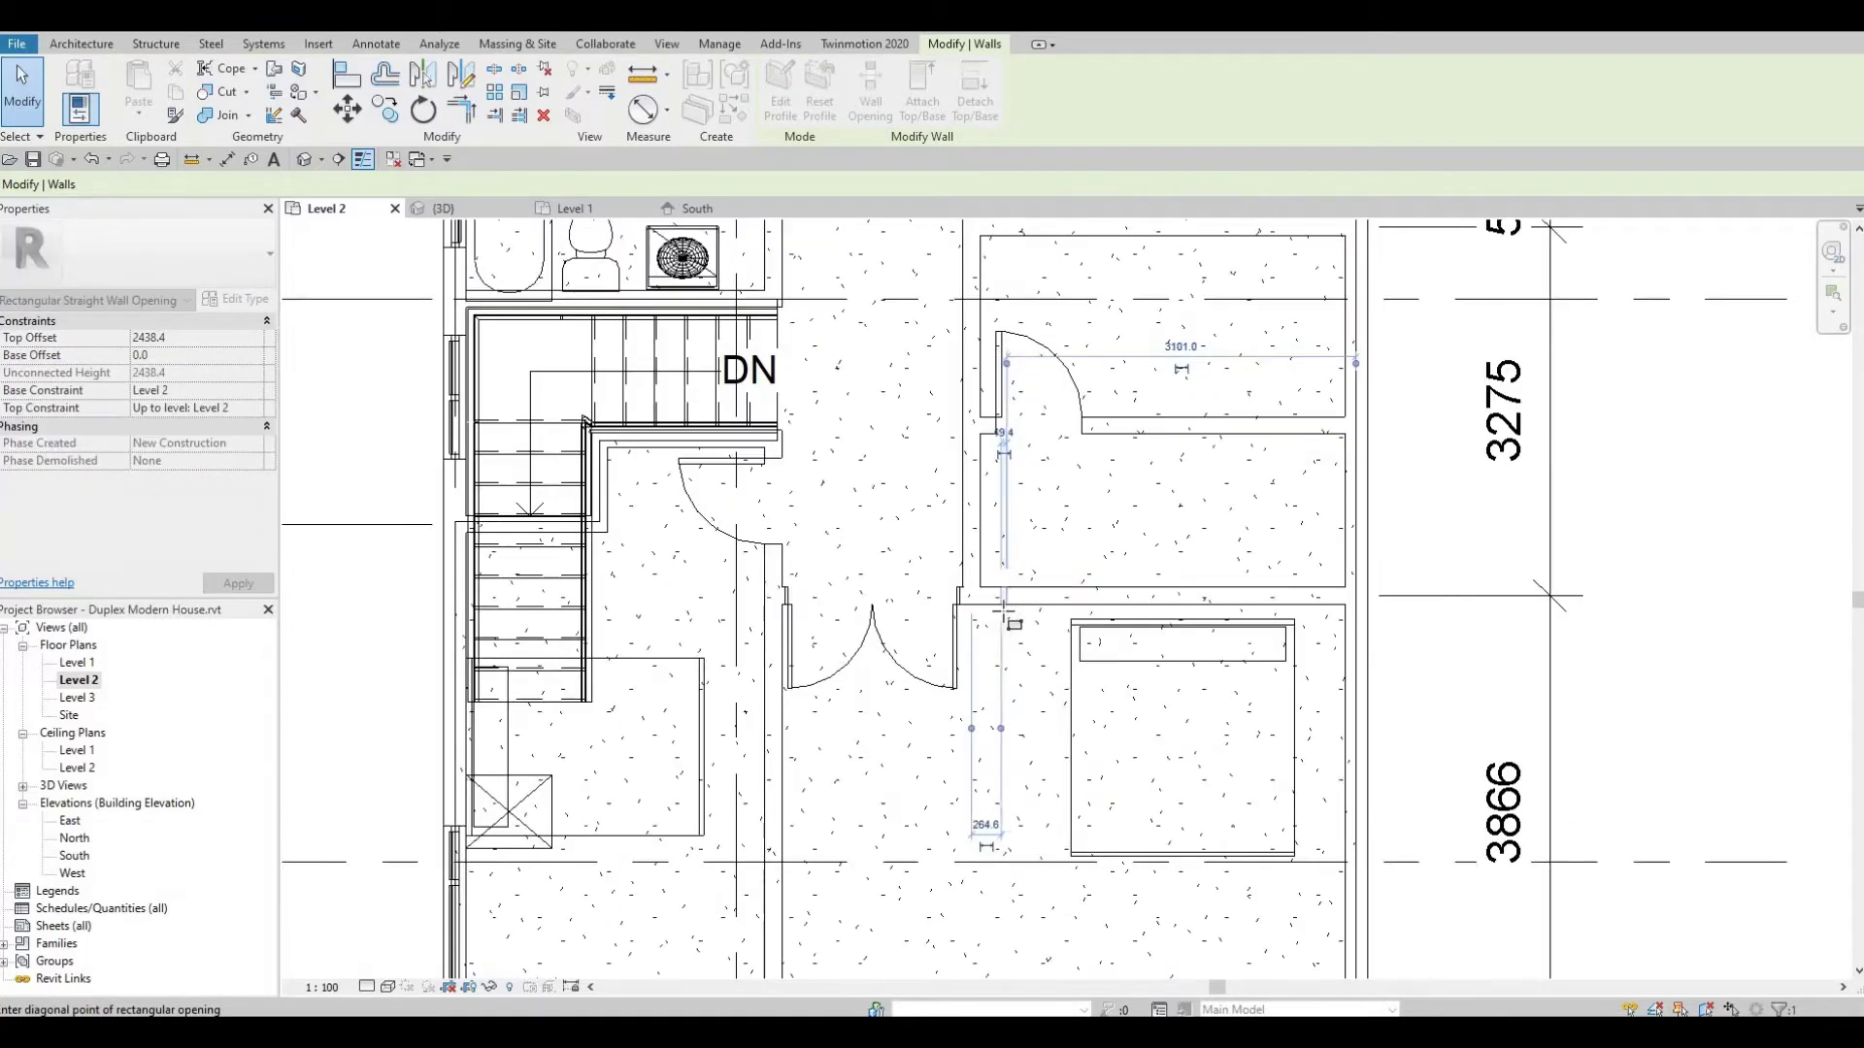
pyautogui.scroll(1, 1110, 594)
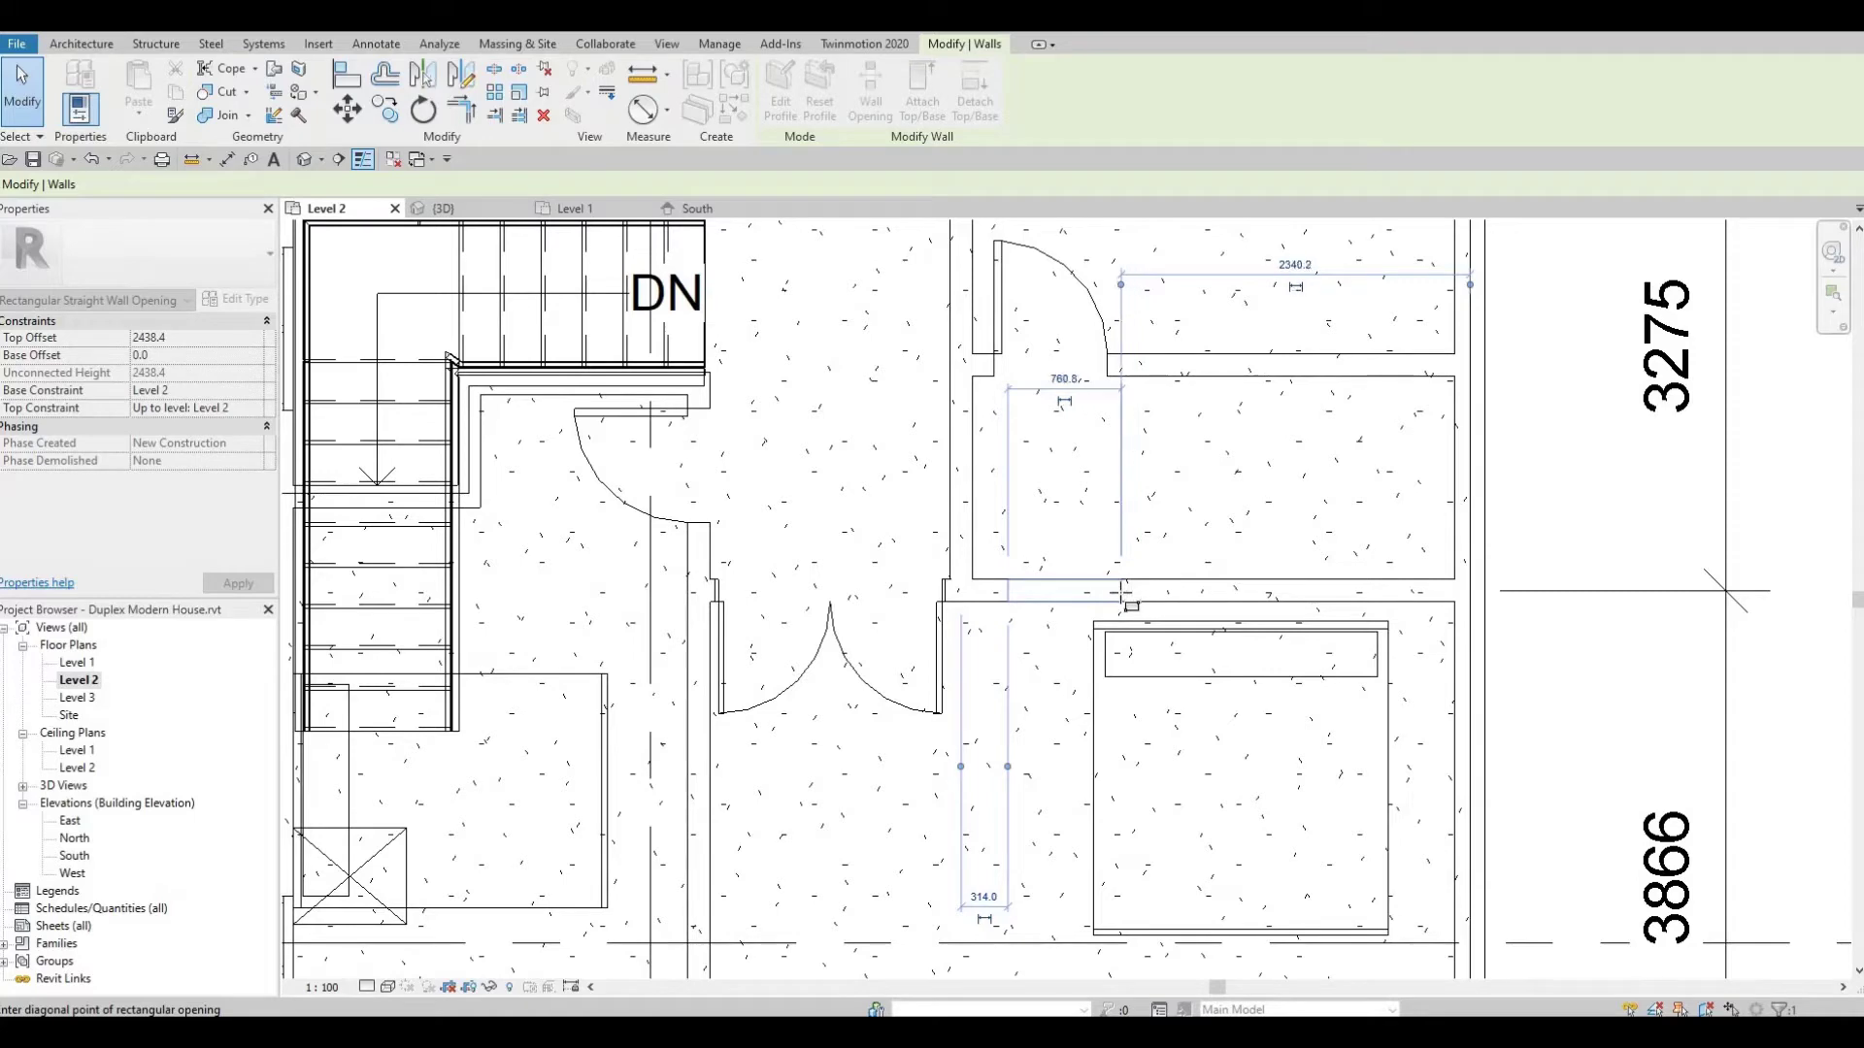
pyautogui.press('Escape')
pyautogui.press('Escape')
pyautogui.scroll(-1, 1116, 592)
pyautogui.scroll(1, 990, 602)
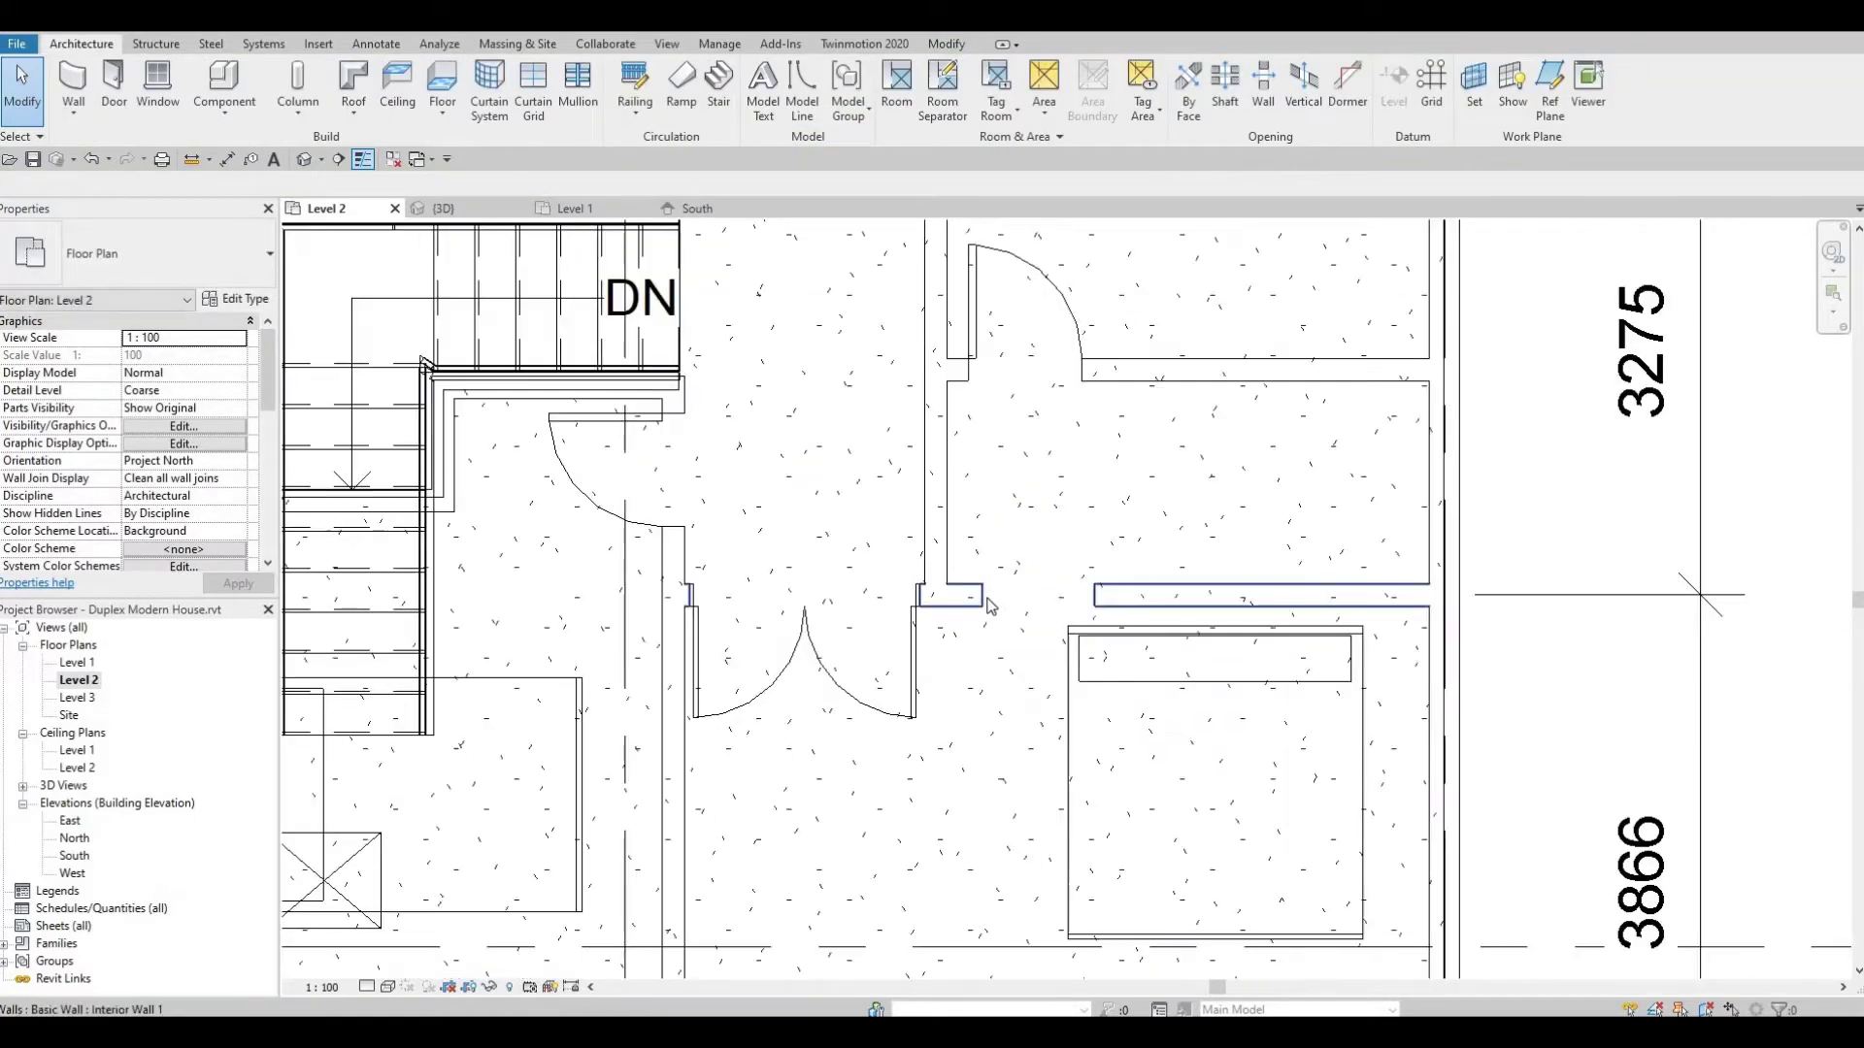
# Resize the wall opening to about 760 mm wide by dragging its edges
pyautogui.click(988, 606)
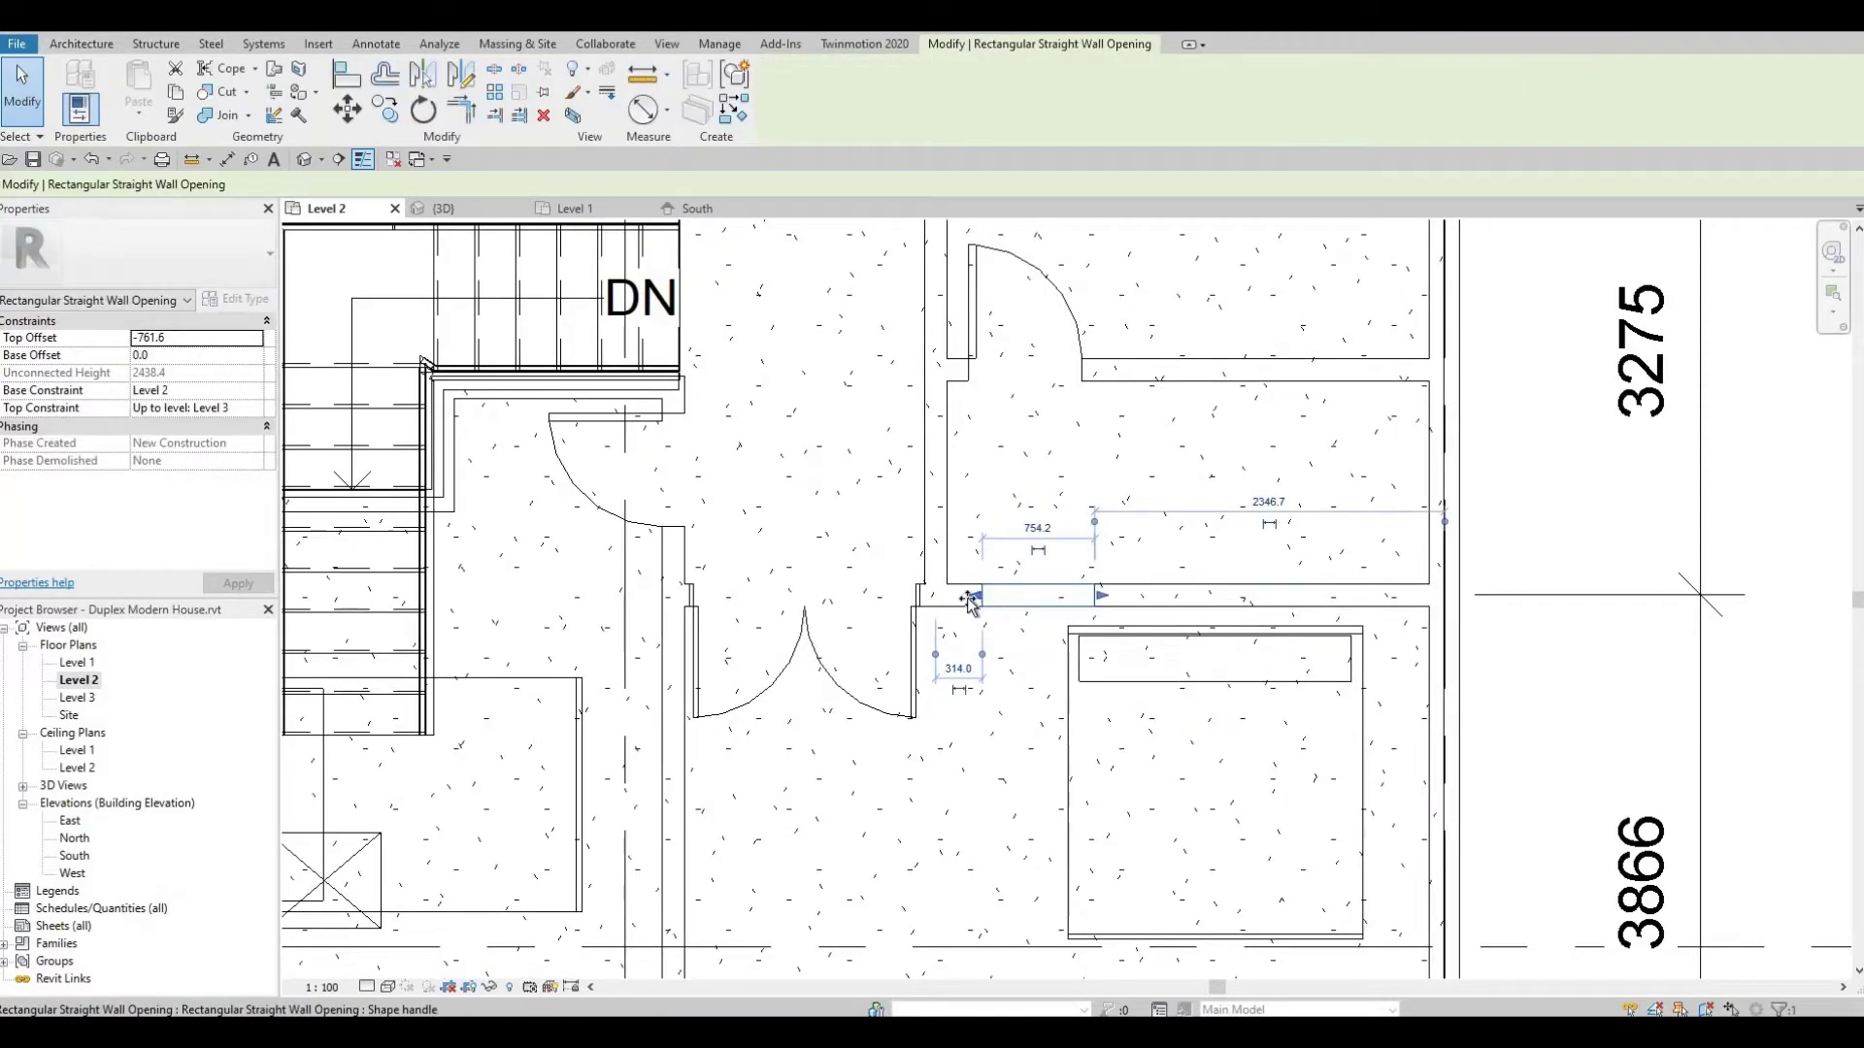
pyautogui.moveTo(970, 602); pyautogui.dragTo(966, 603)
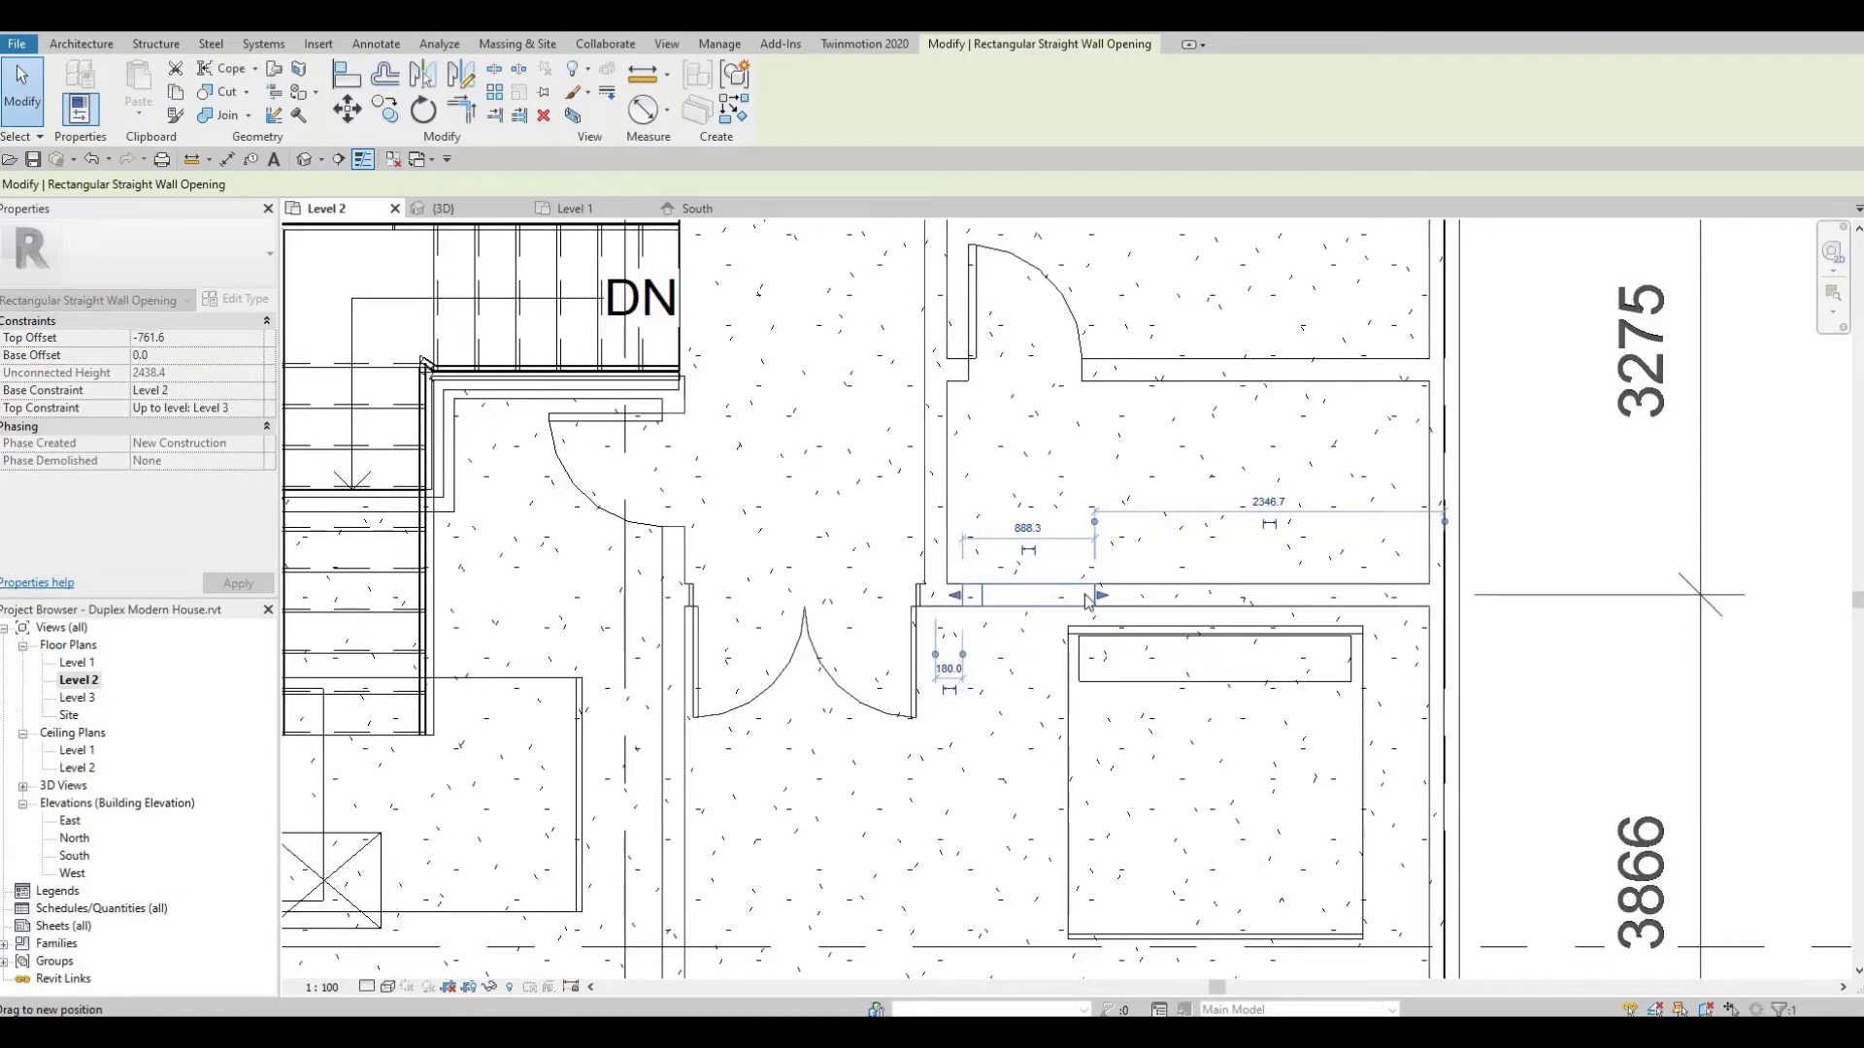
pyautogui.moveTo(1089, 598); pyautogui.dragTo(1070, 602)
pyautogui.click(1121, 621)
# Nudge the king bed slightly right and up
pyautogui.click(1171, 626)
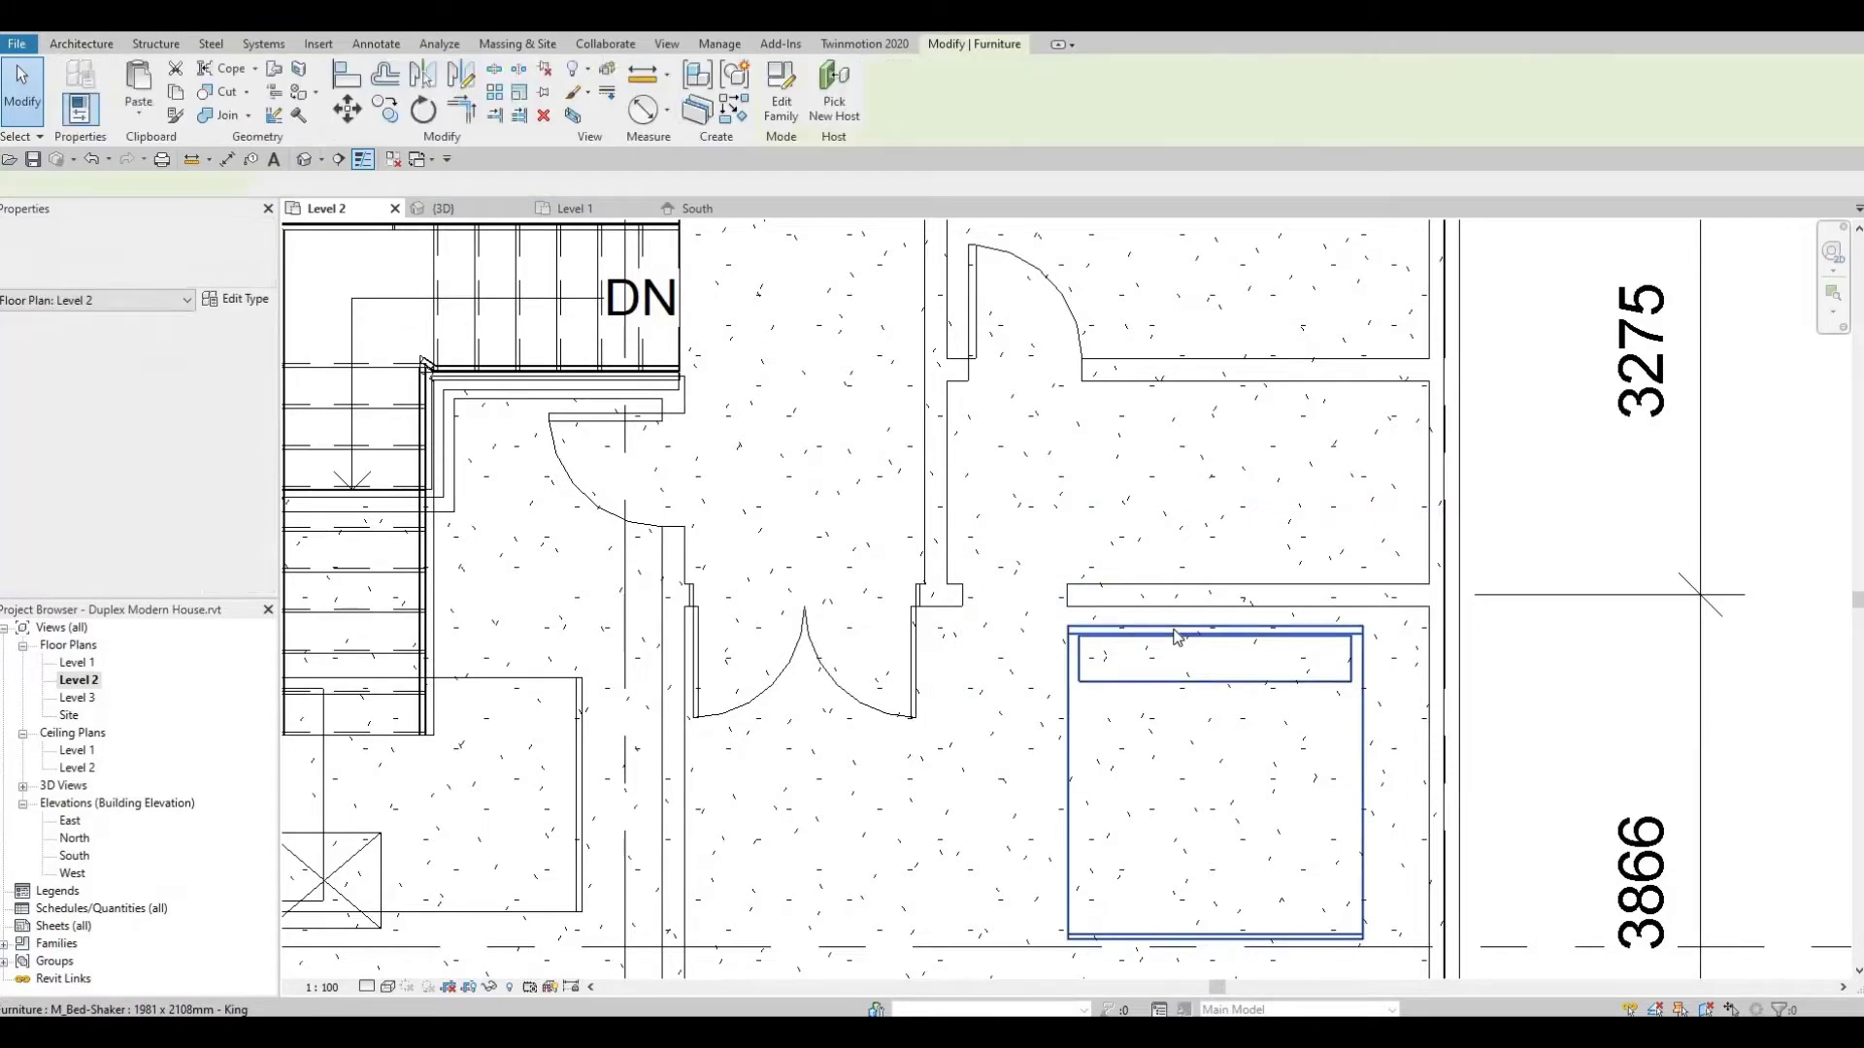
pyautogui.press('Right')
pyautogui.press('Right')
pyautogui.press('Right')
pyautogui.press('Up')
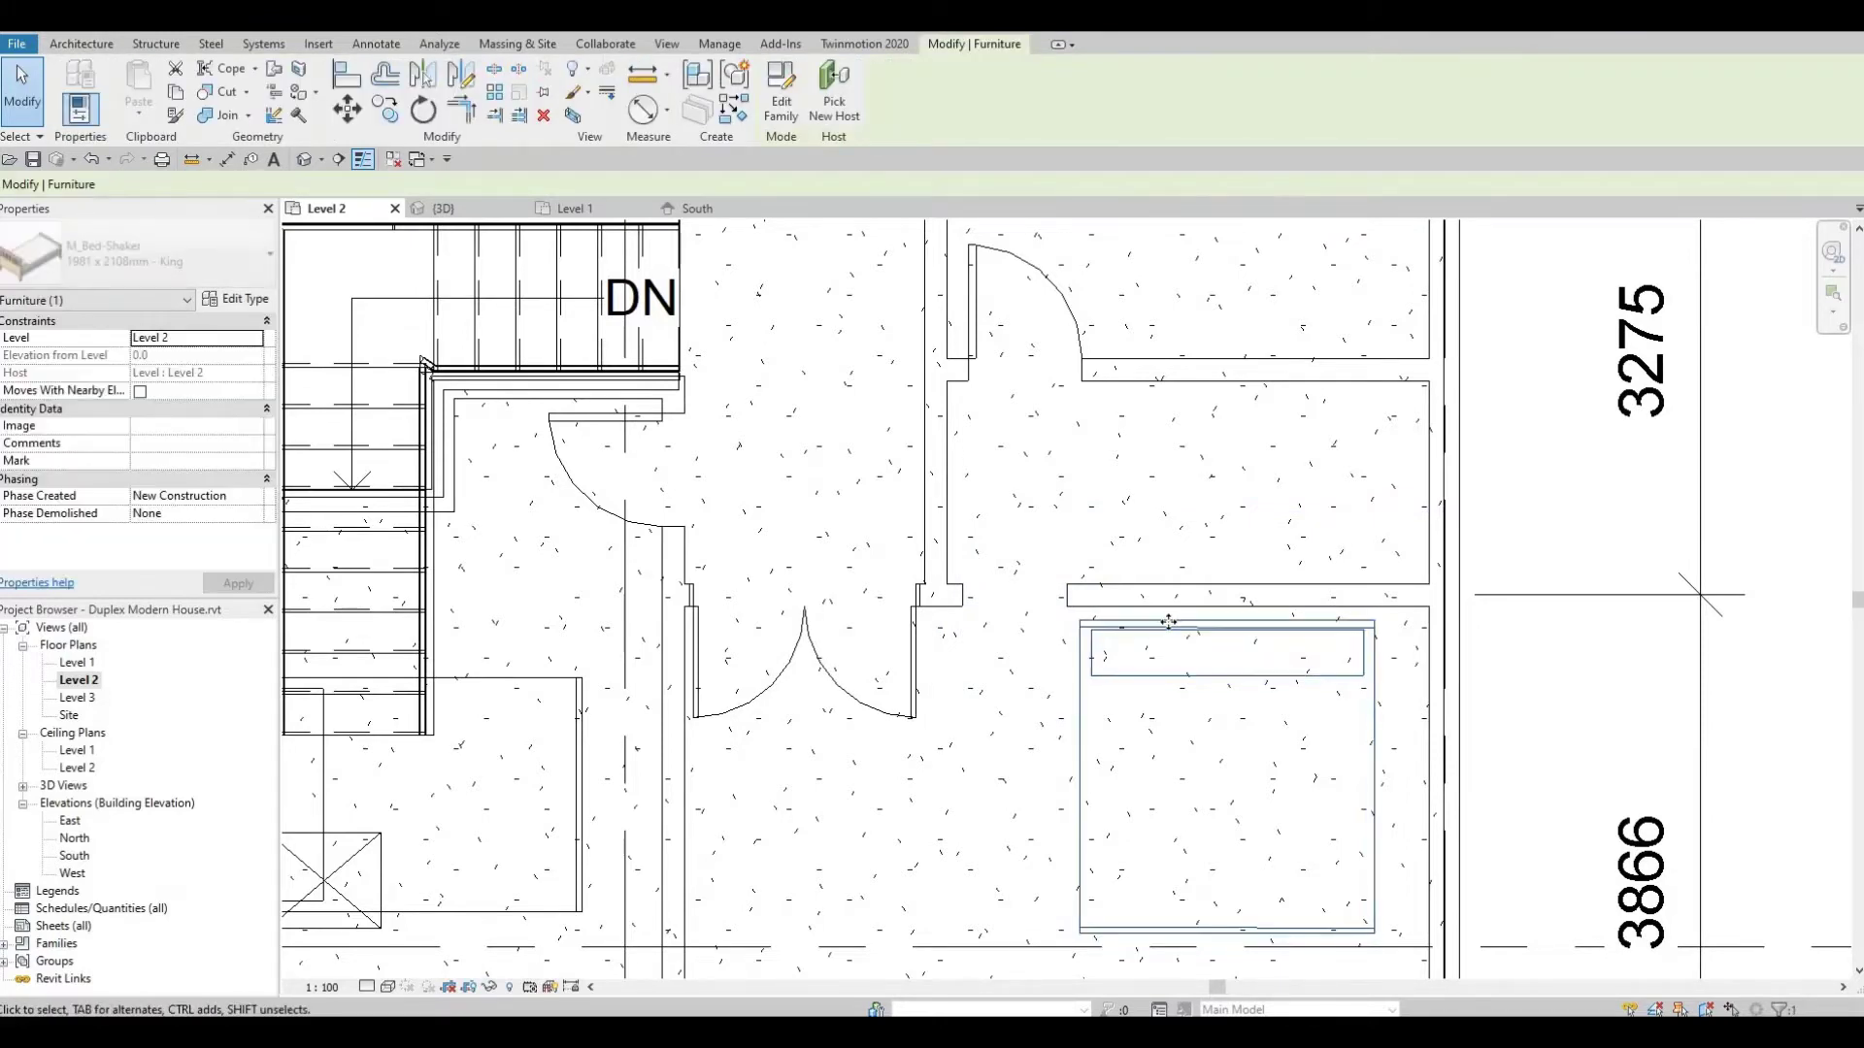
pyautogui.press('Right')
pyautogui.scroll(-3, 1181, 549)
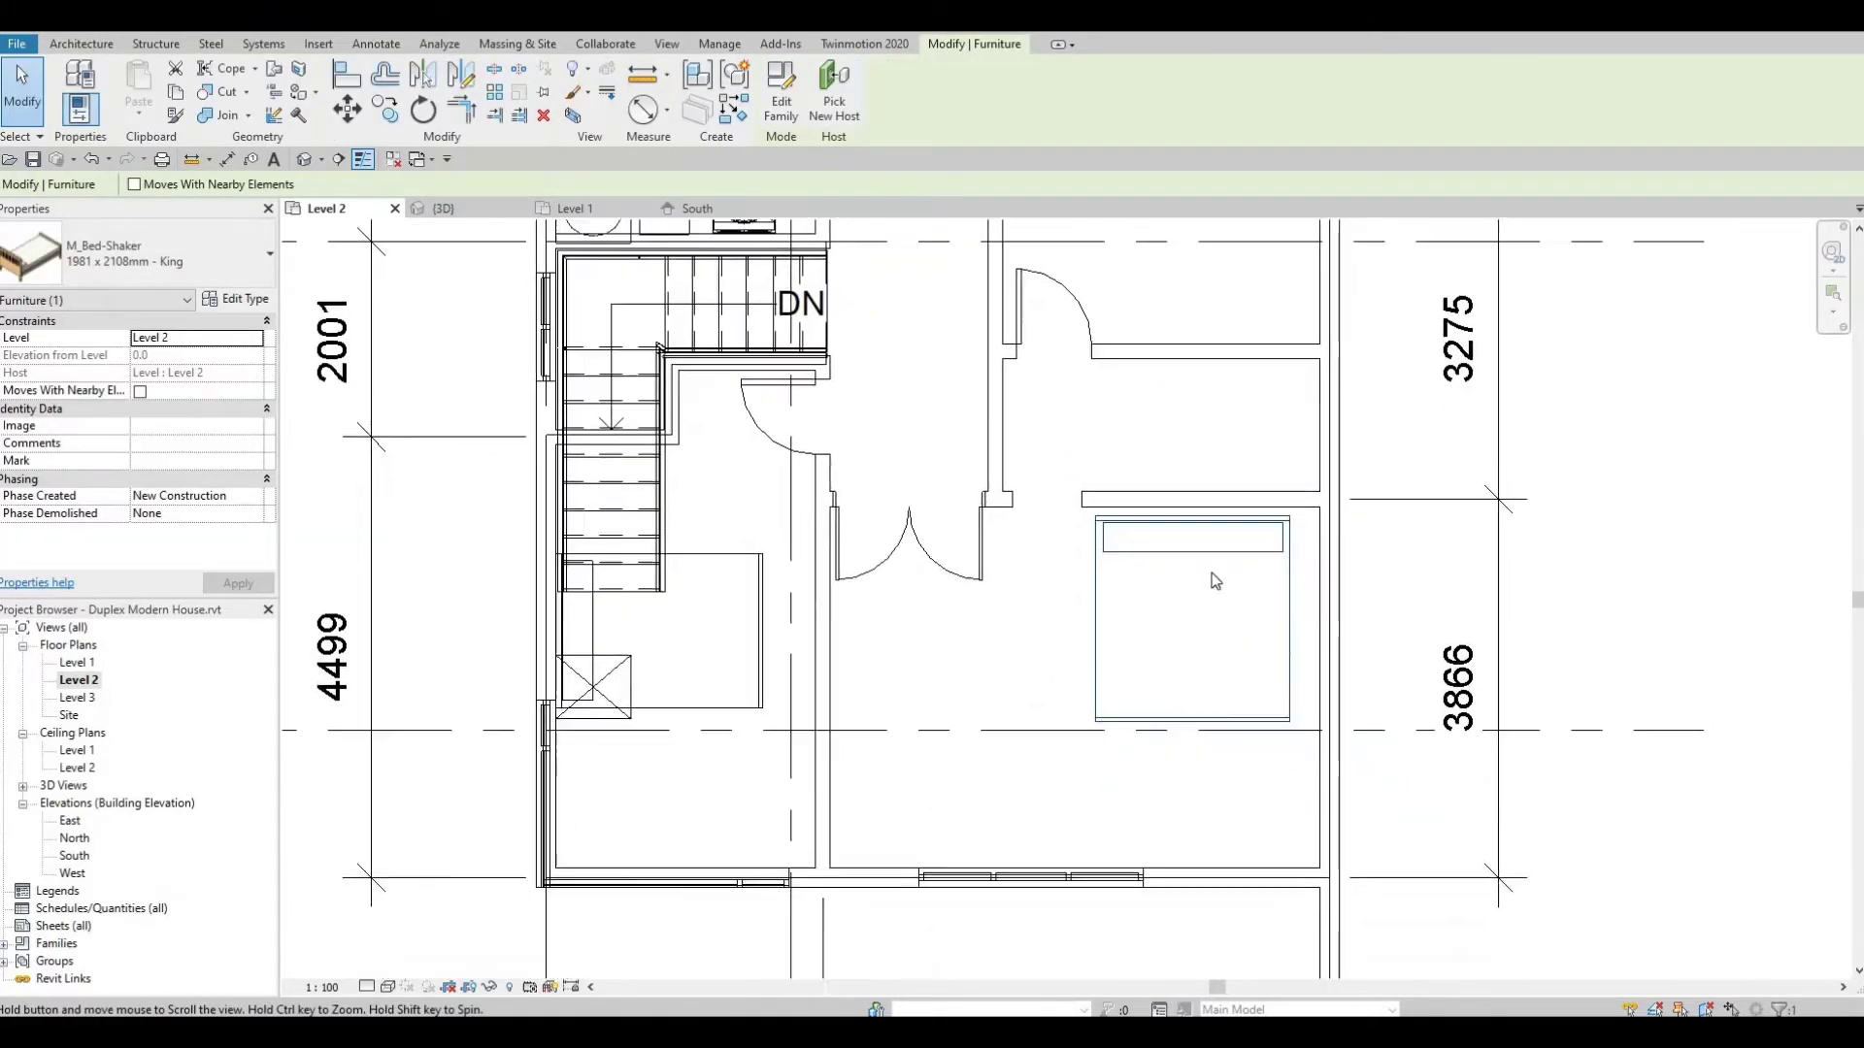
pyautogui.press('Escape')
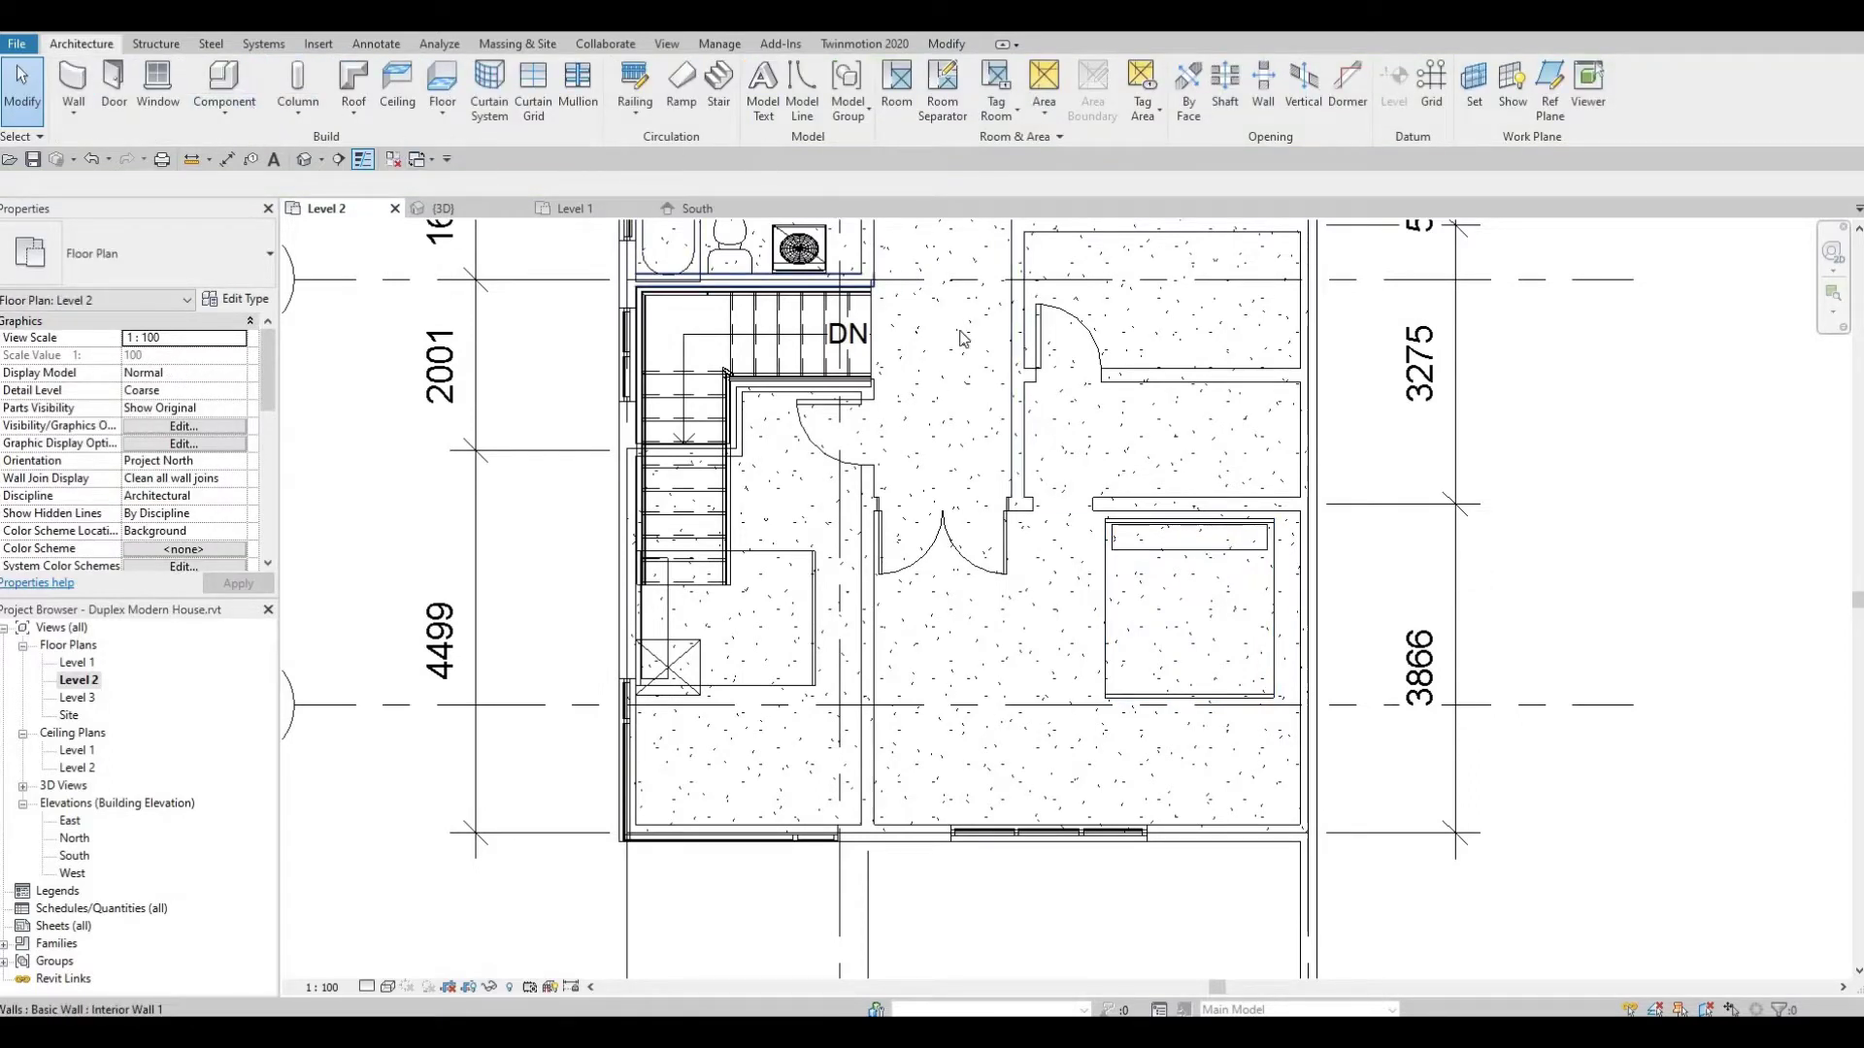
# Rotate the king bed 90° and drag it down against the right exterior wall
pyautogui.click(1168, 559)
pyautogui.press('r')
pyautogui.press('o')
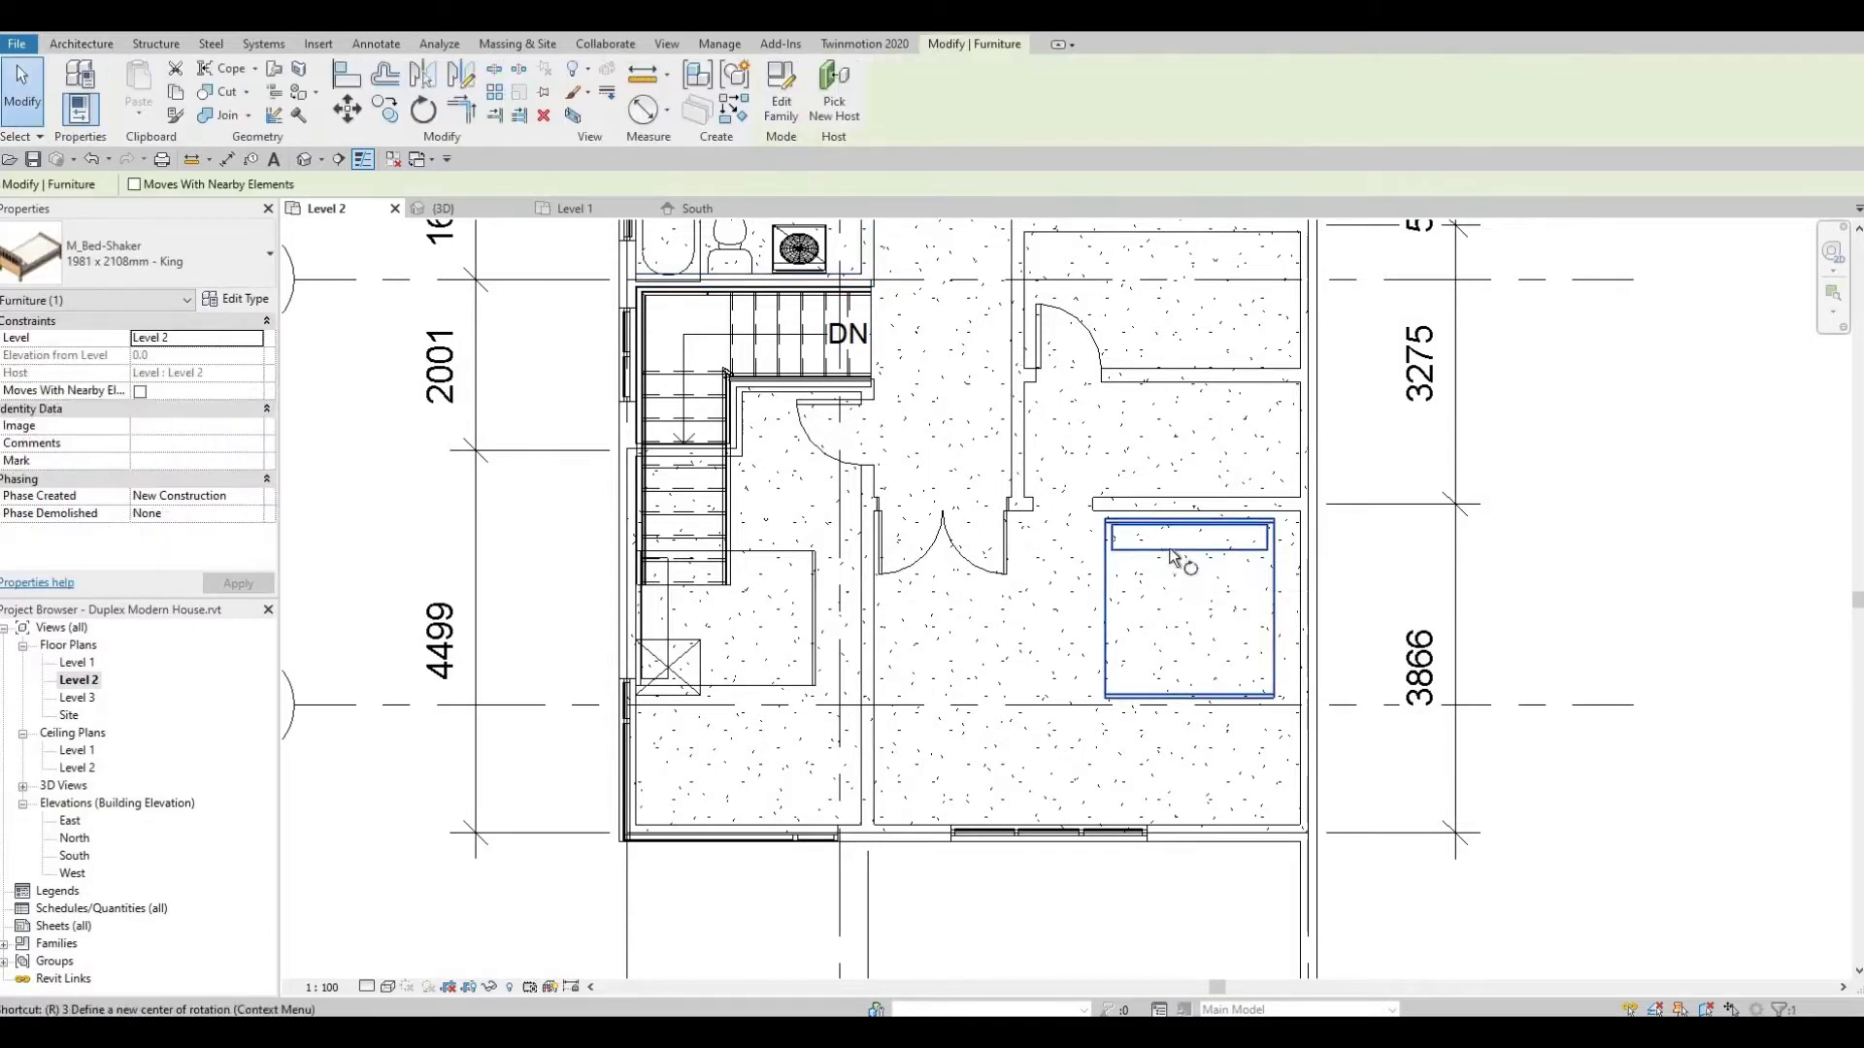
pyautogui.click(1188, 553)
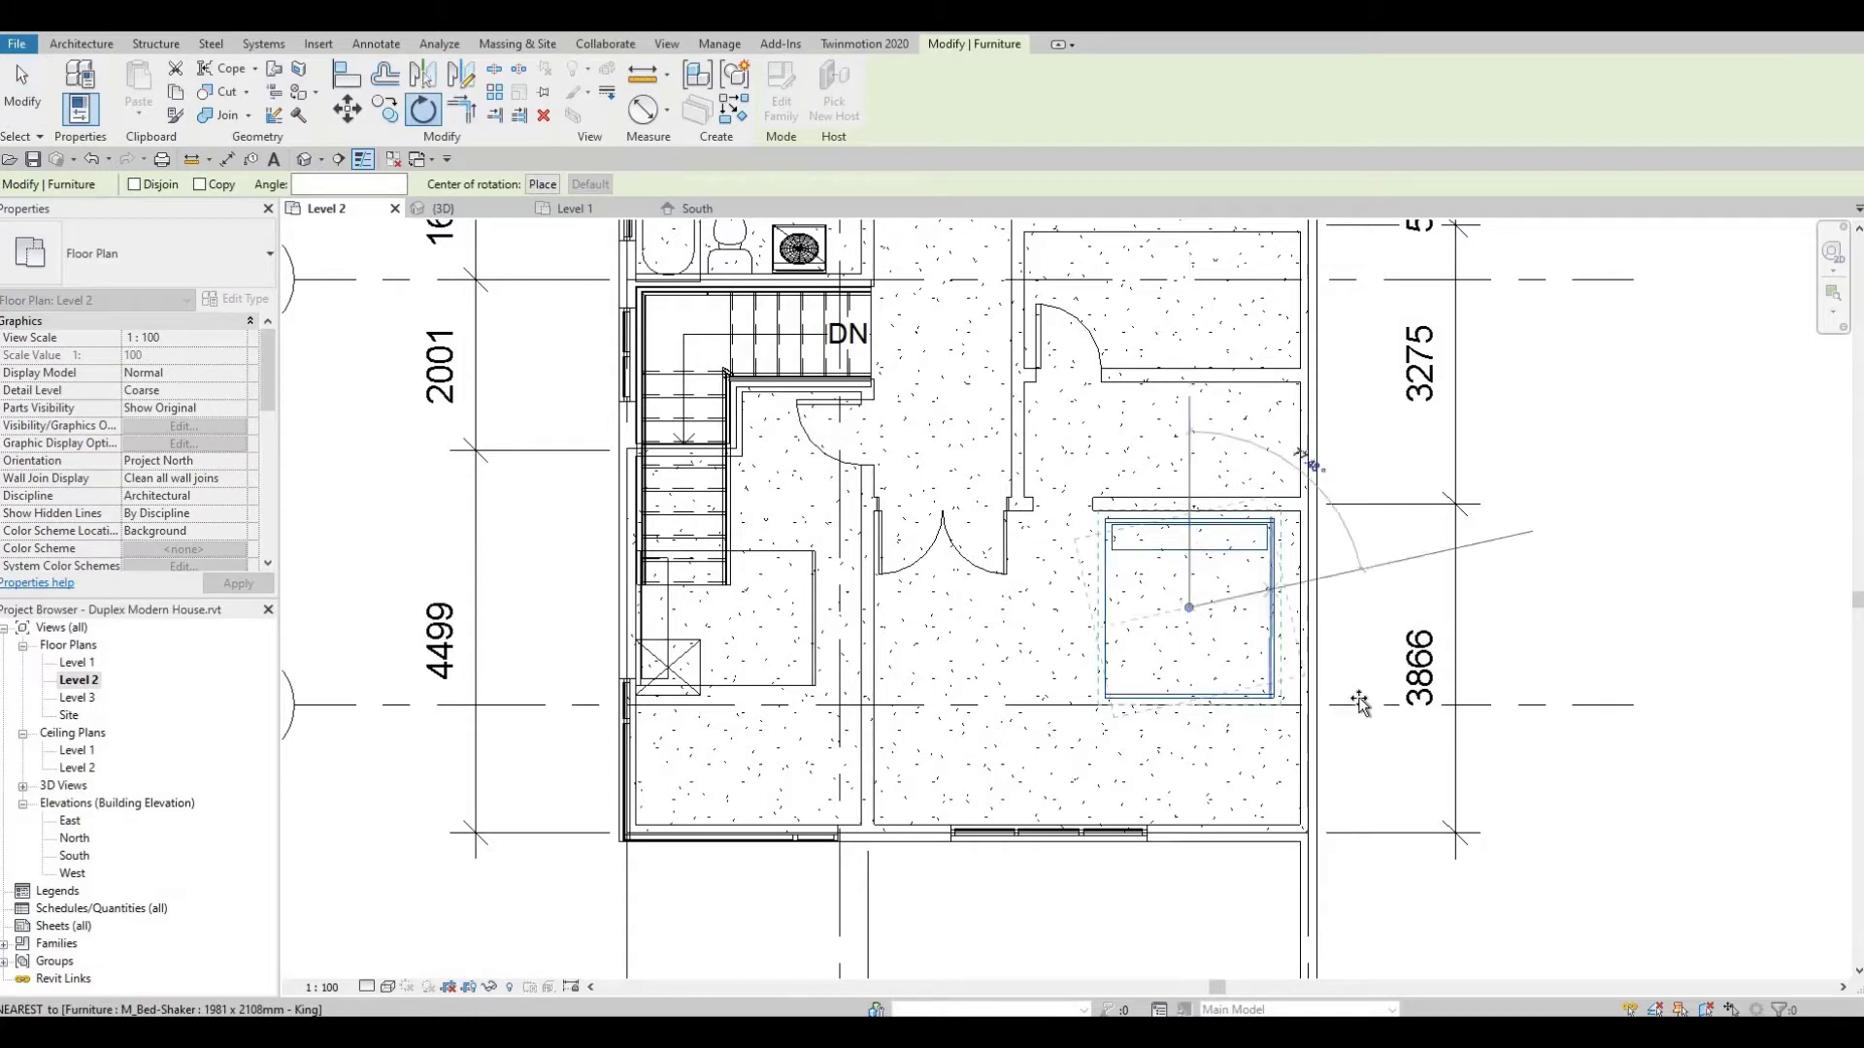
pyautogui.click(1325, 618)
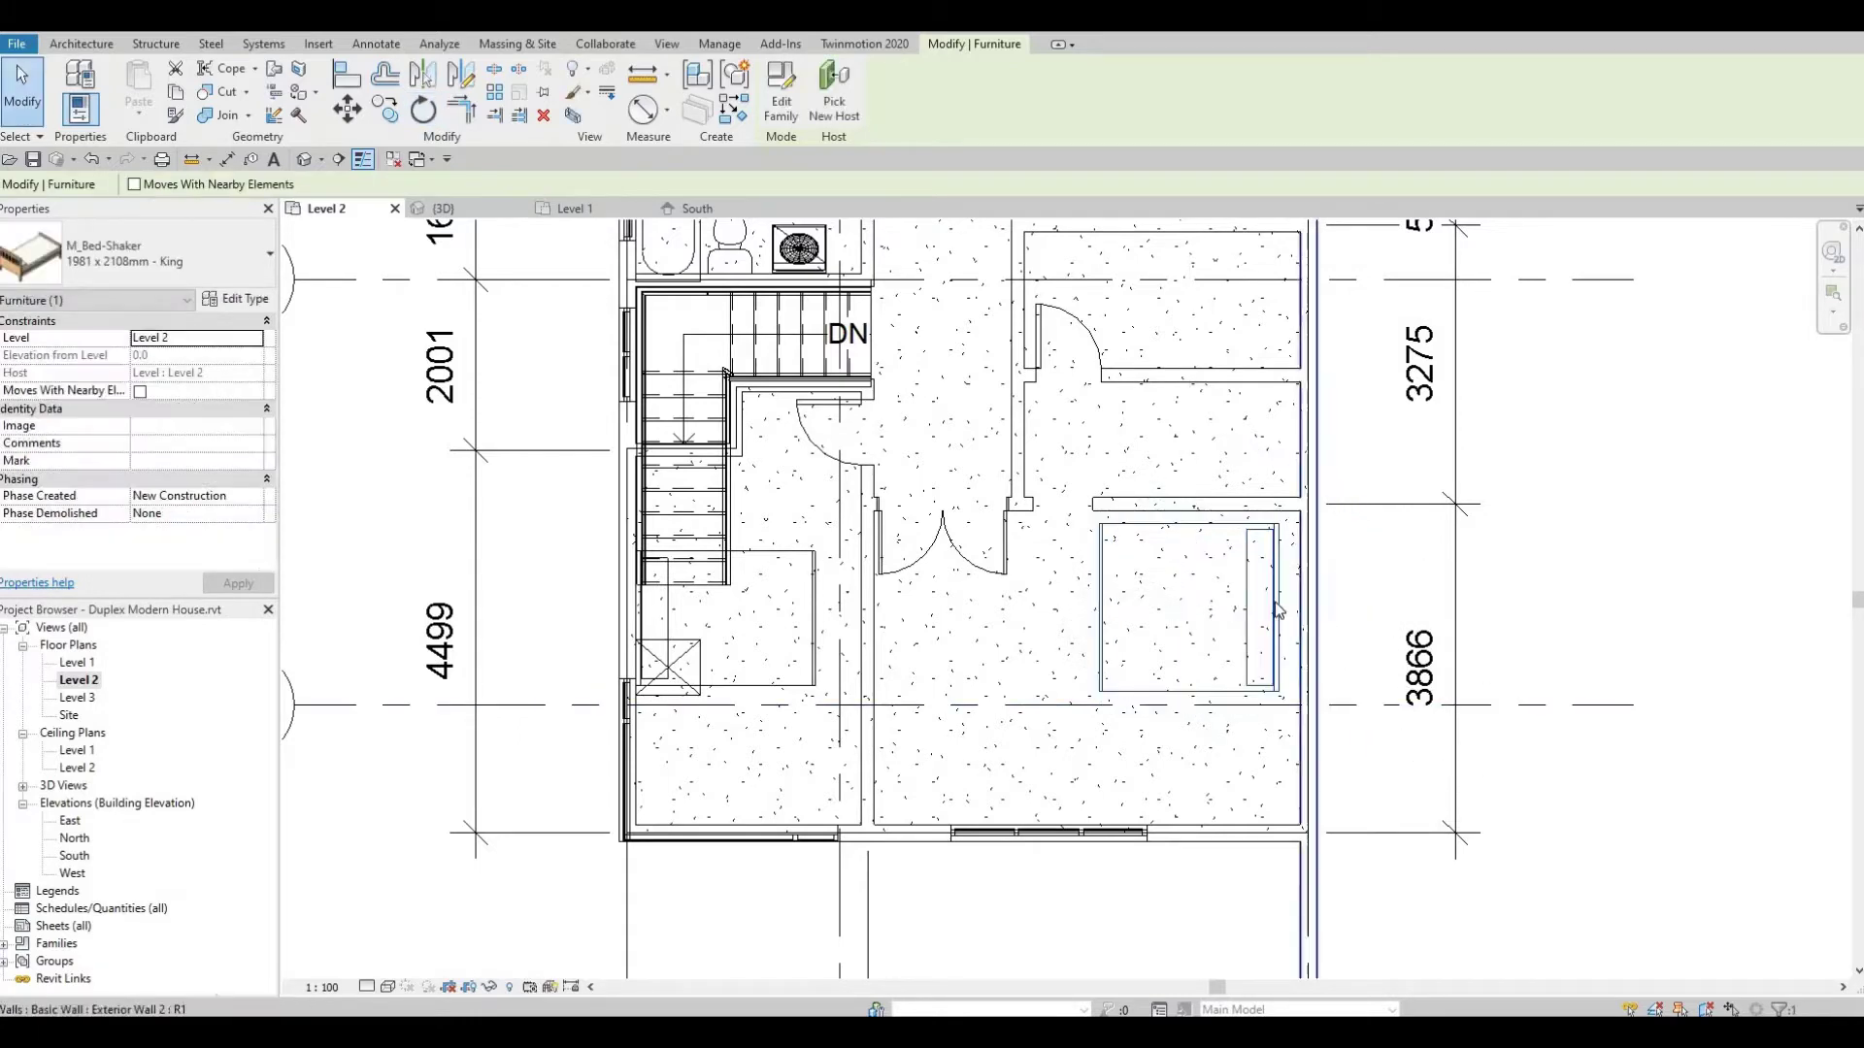
pyautogui.press('Escape')
pyautogui.click(1279, 631)
pyautogui.moveTo(1281, 656); pyautogui.dragTo(1303, 717)
pyautogui.press('Escape')
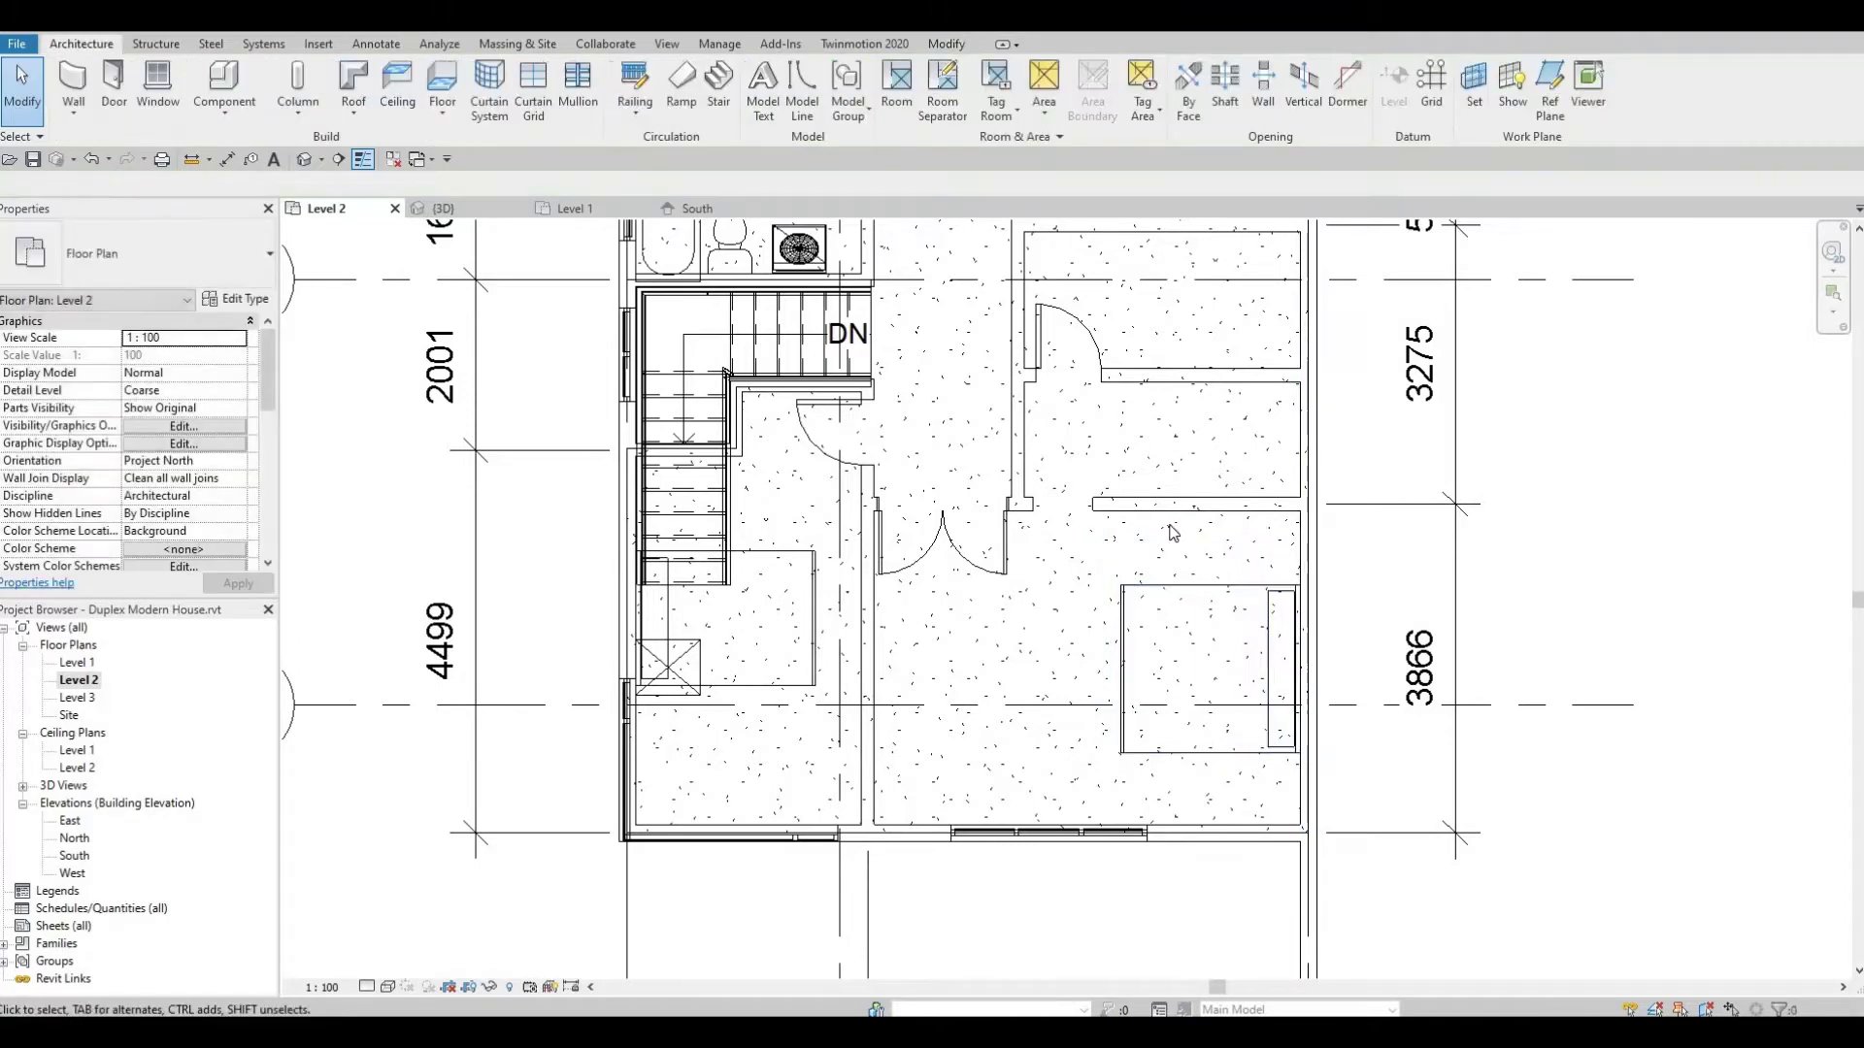
# Drag the wall above the bed down in three moves until the rooms read 3635 and 3506
pyautogui.click(1175, 517)
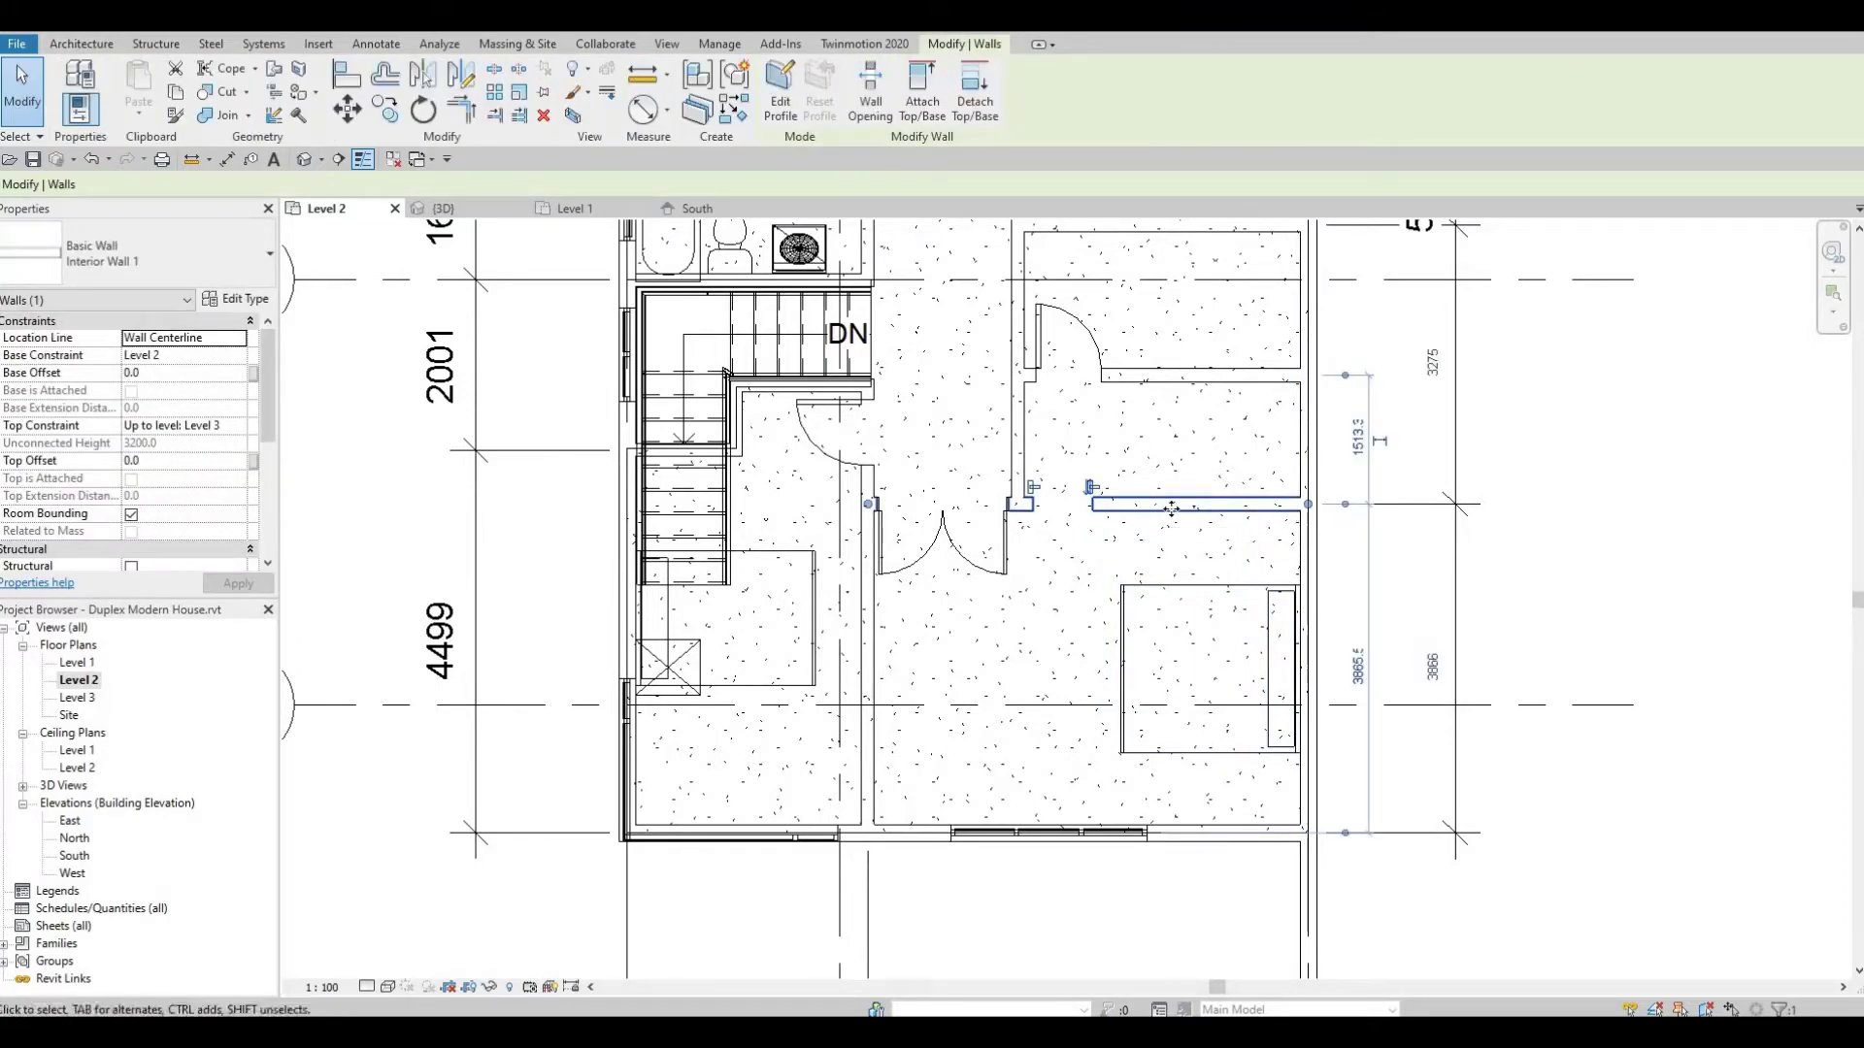
pyautogui.moveTo(1173, 498); pyautogui.dragTo(1171, 515)
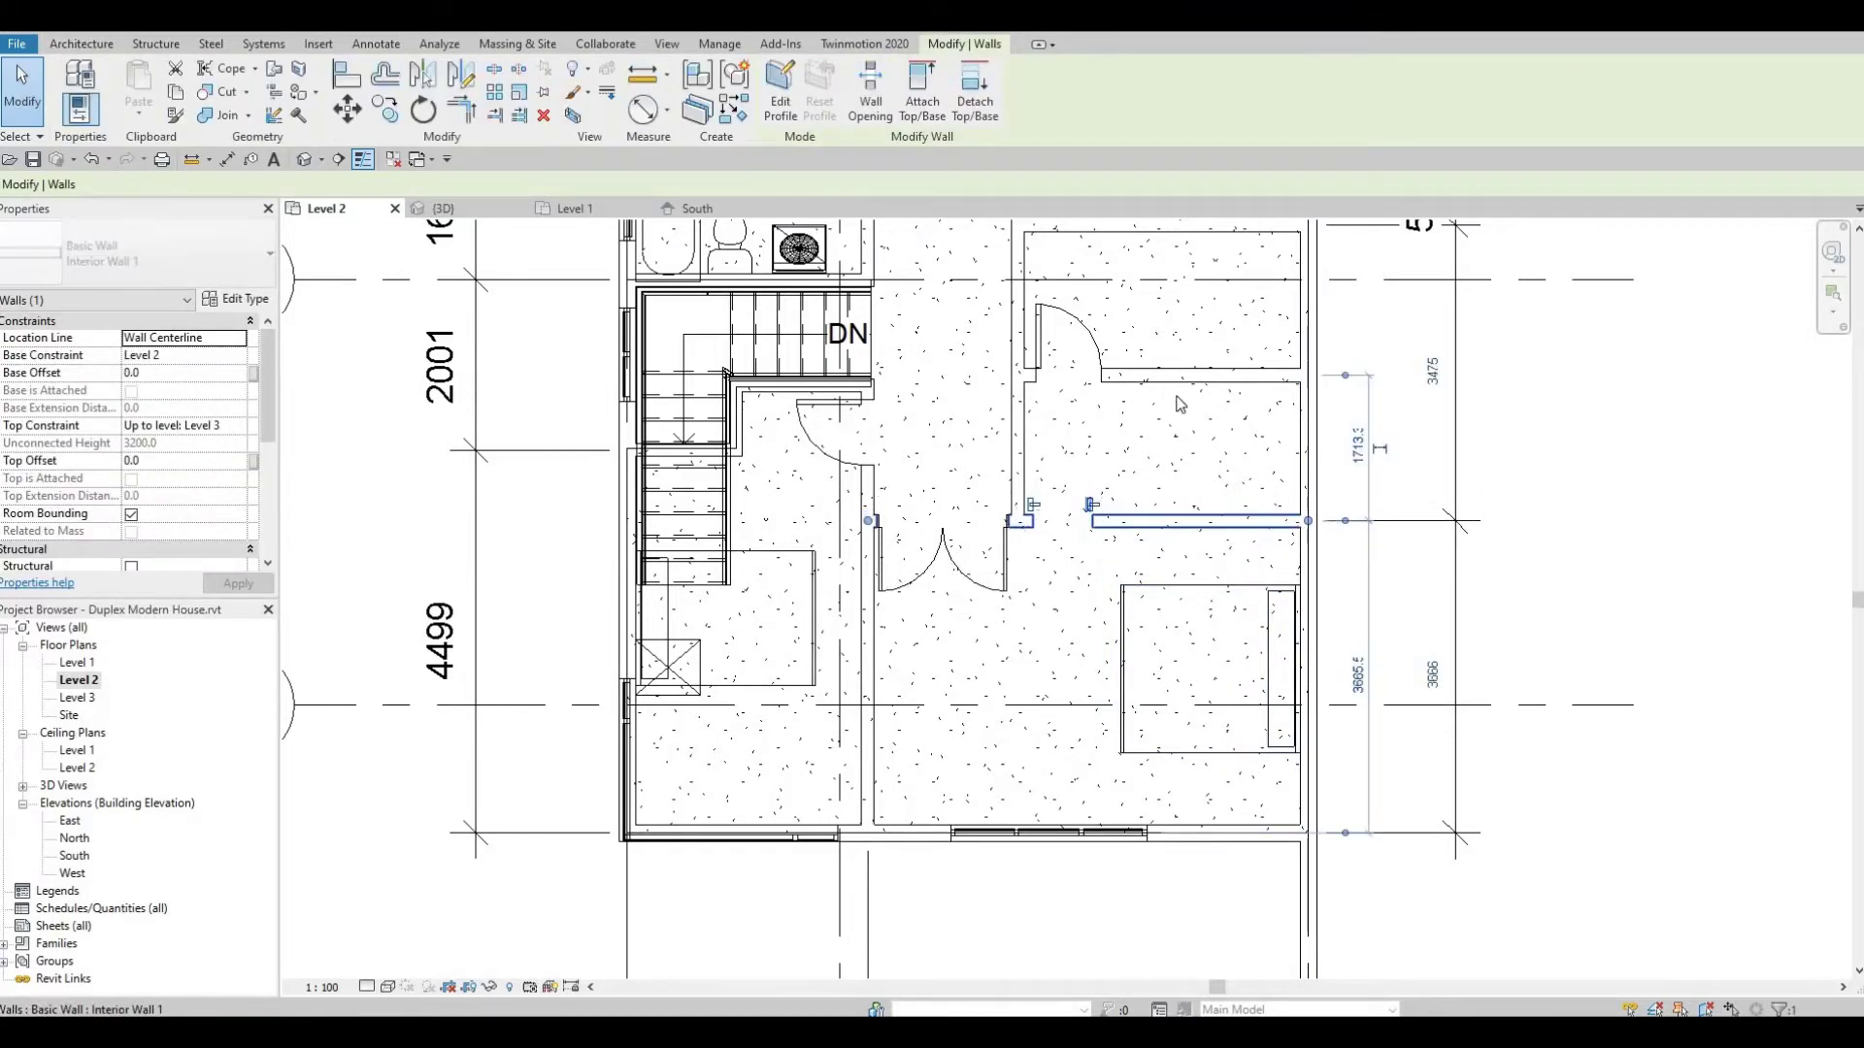
pyautogui.click(1184, 379)
pyautogui.moveTo(1182, 380); pyautogui.dragTo(1183, 394)
pyautogui.click(1219, 517)
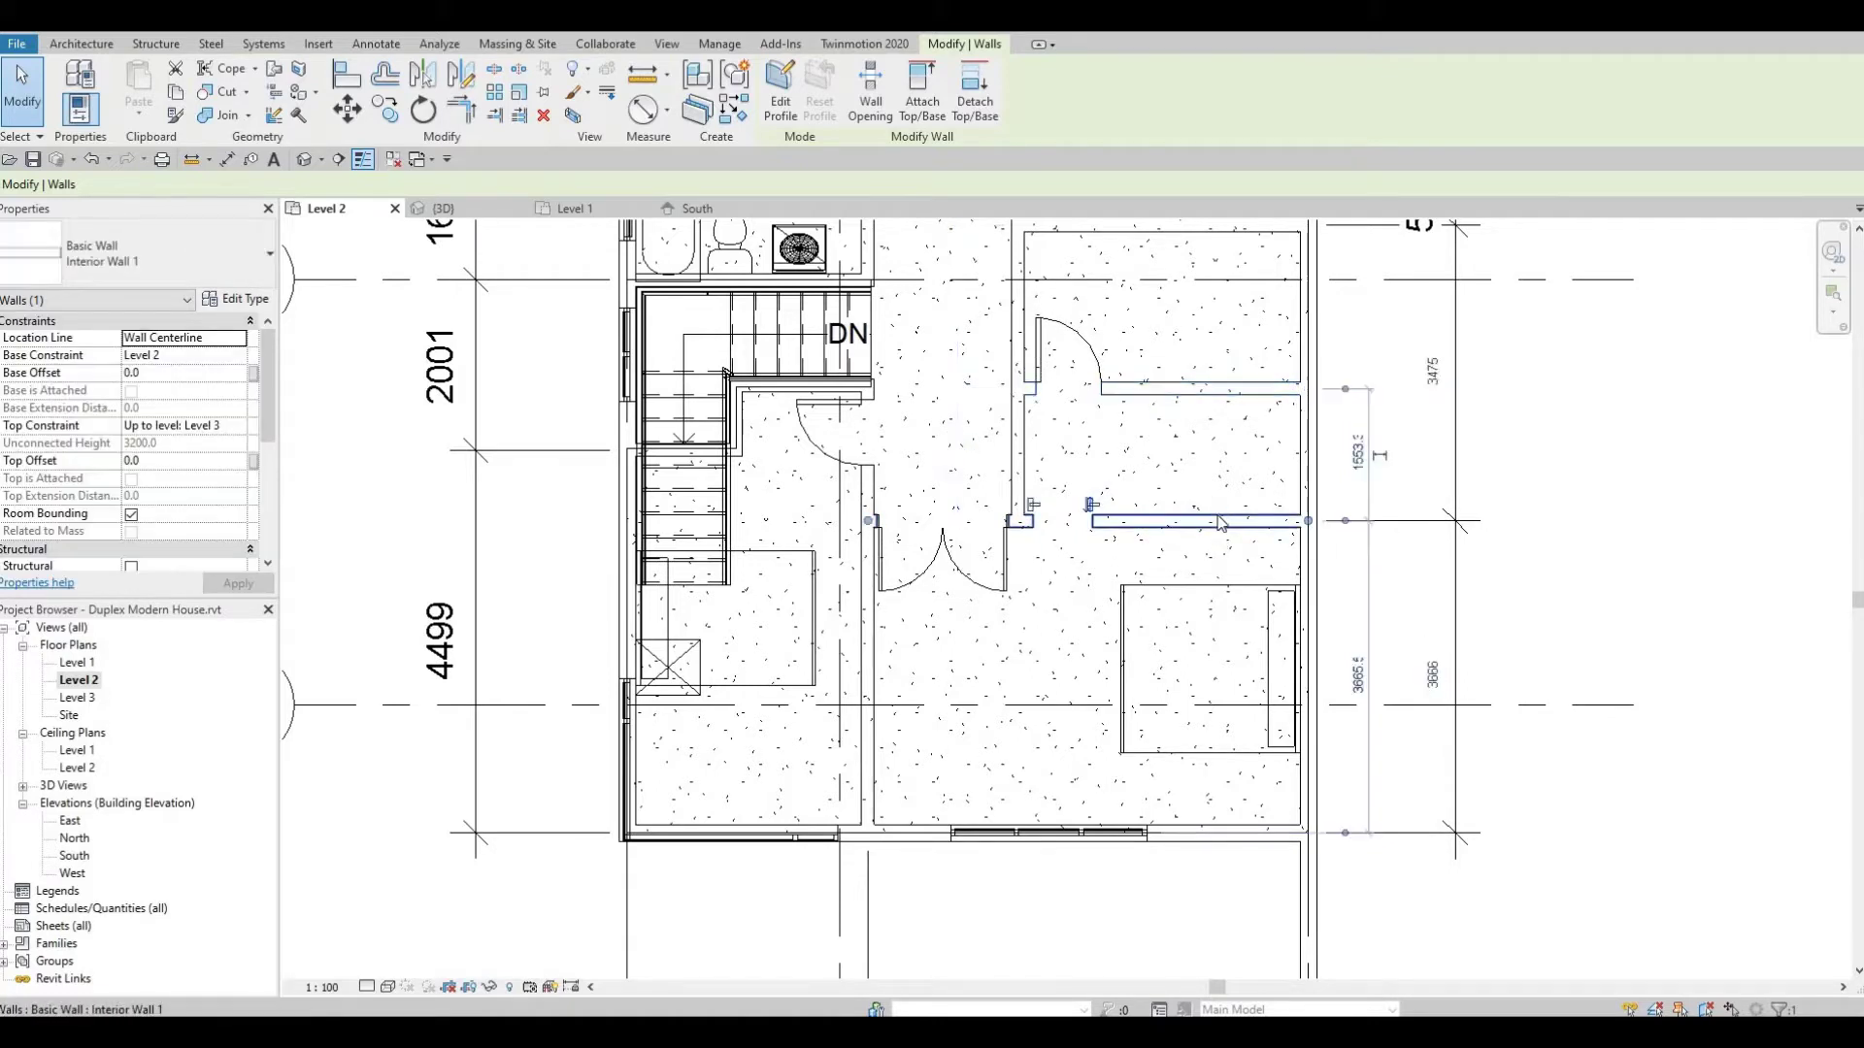
pyautogui.moveTo(1213, 519); pyautogui.dragTo(1211, 530)
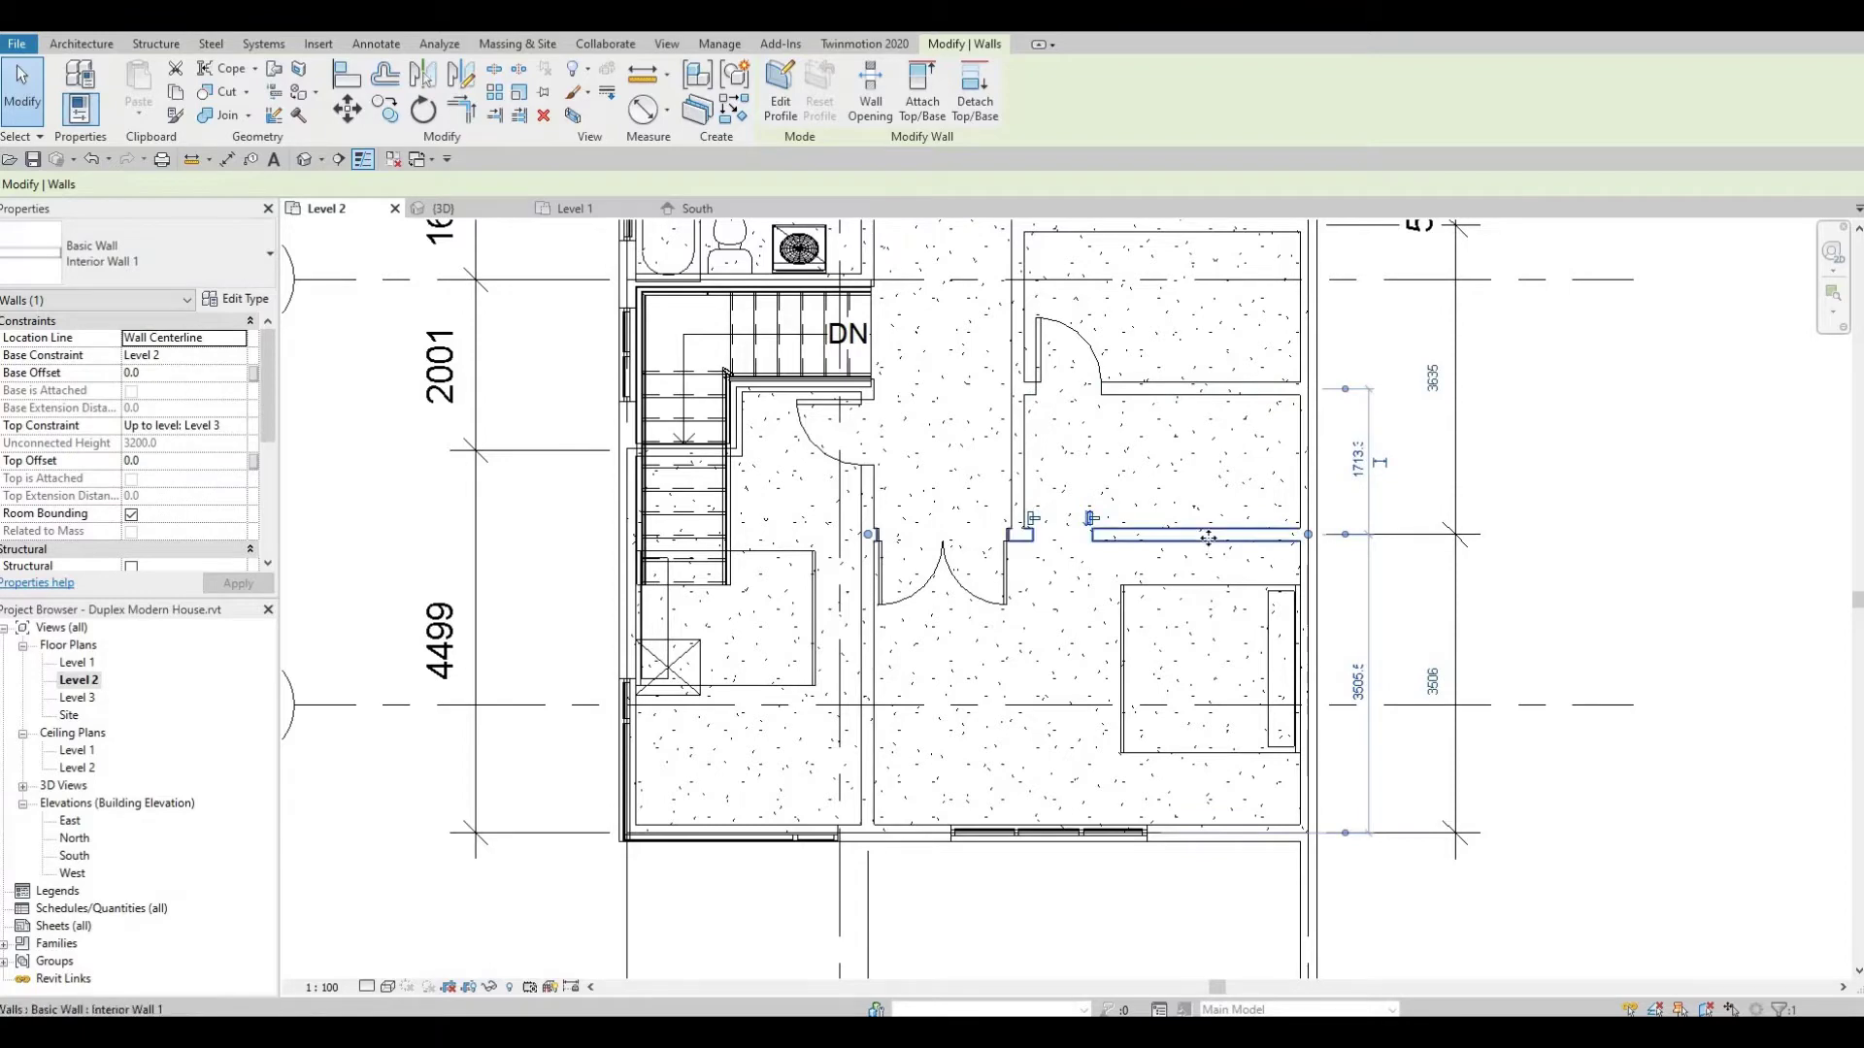
pyautogui.click(1204, 548)
pyautogui.moveTo(1126, 445); pyautogui.dragTo(1123, 477, button='middle')
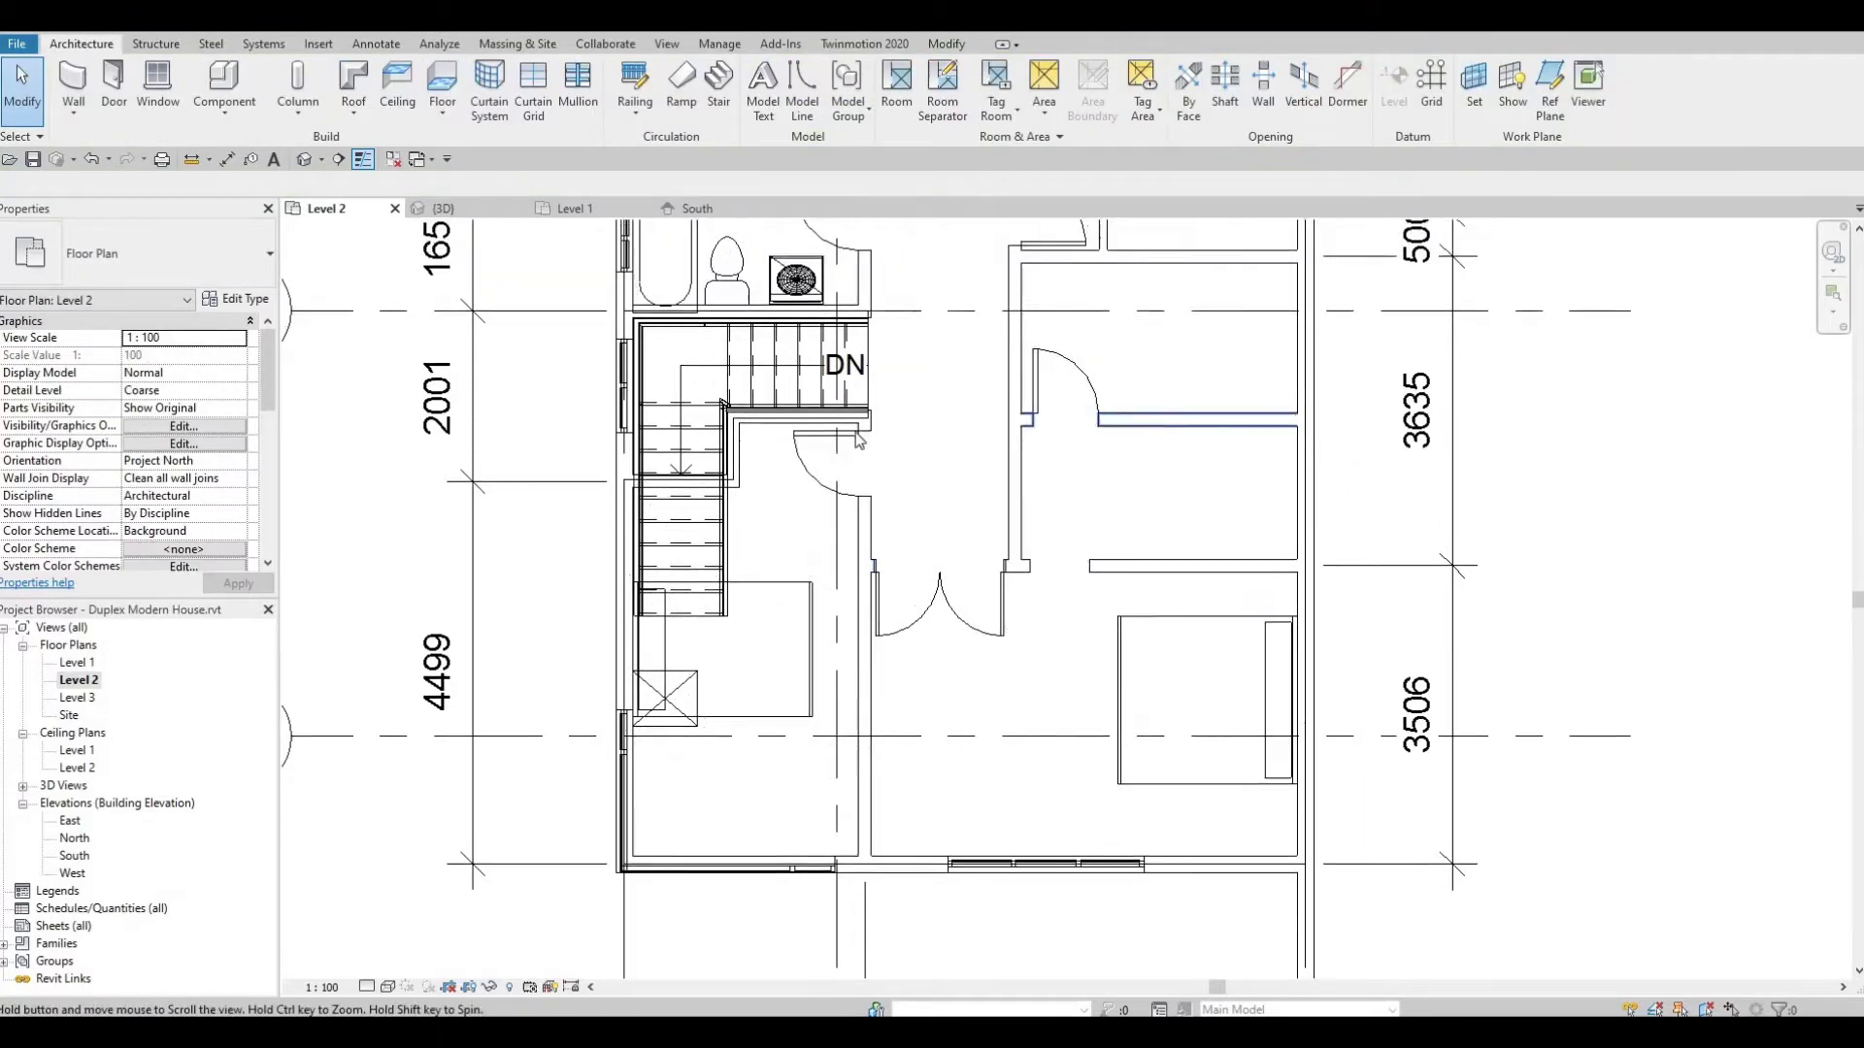
# Drag the queen bed beside the stairs down about 120 mm, to a 1428 dimension
pyautogui.click(749, 726)
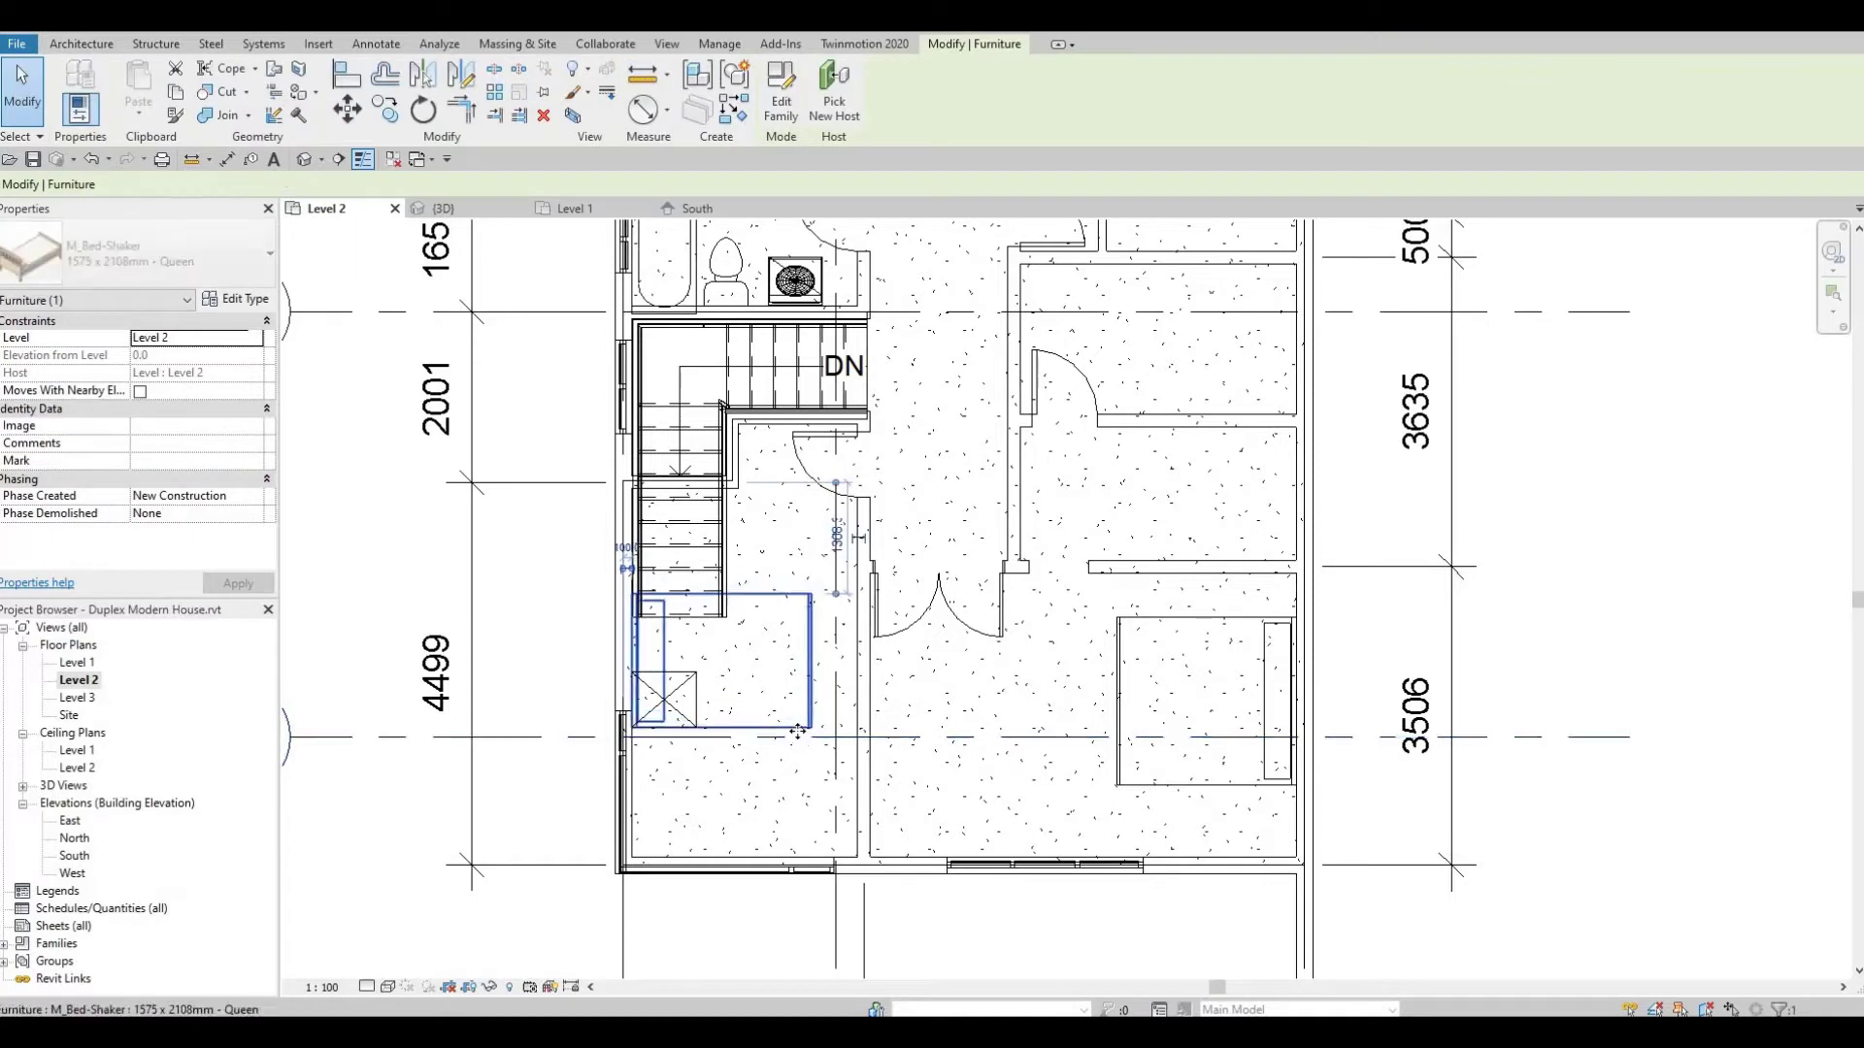
pyautogui.moveTo(797, 730); pyautogui.dragTo(801, 733)
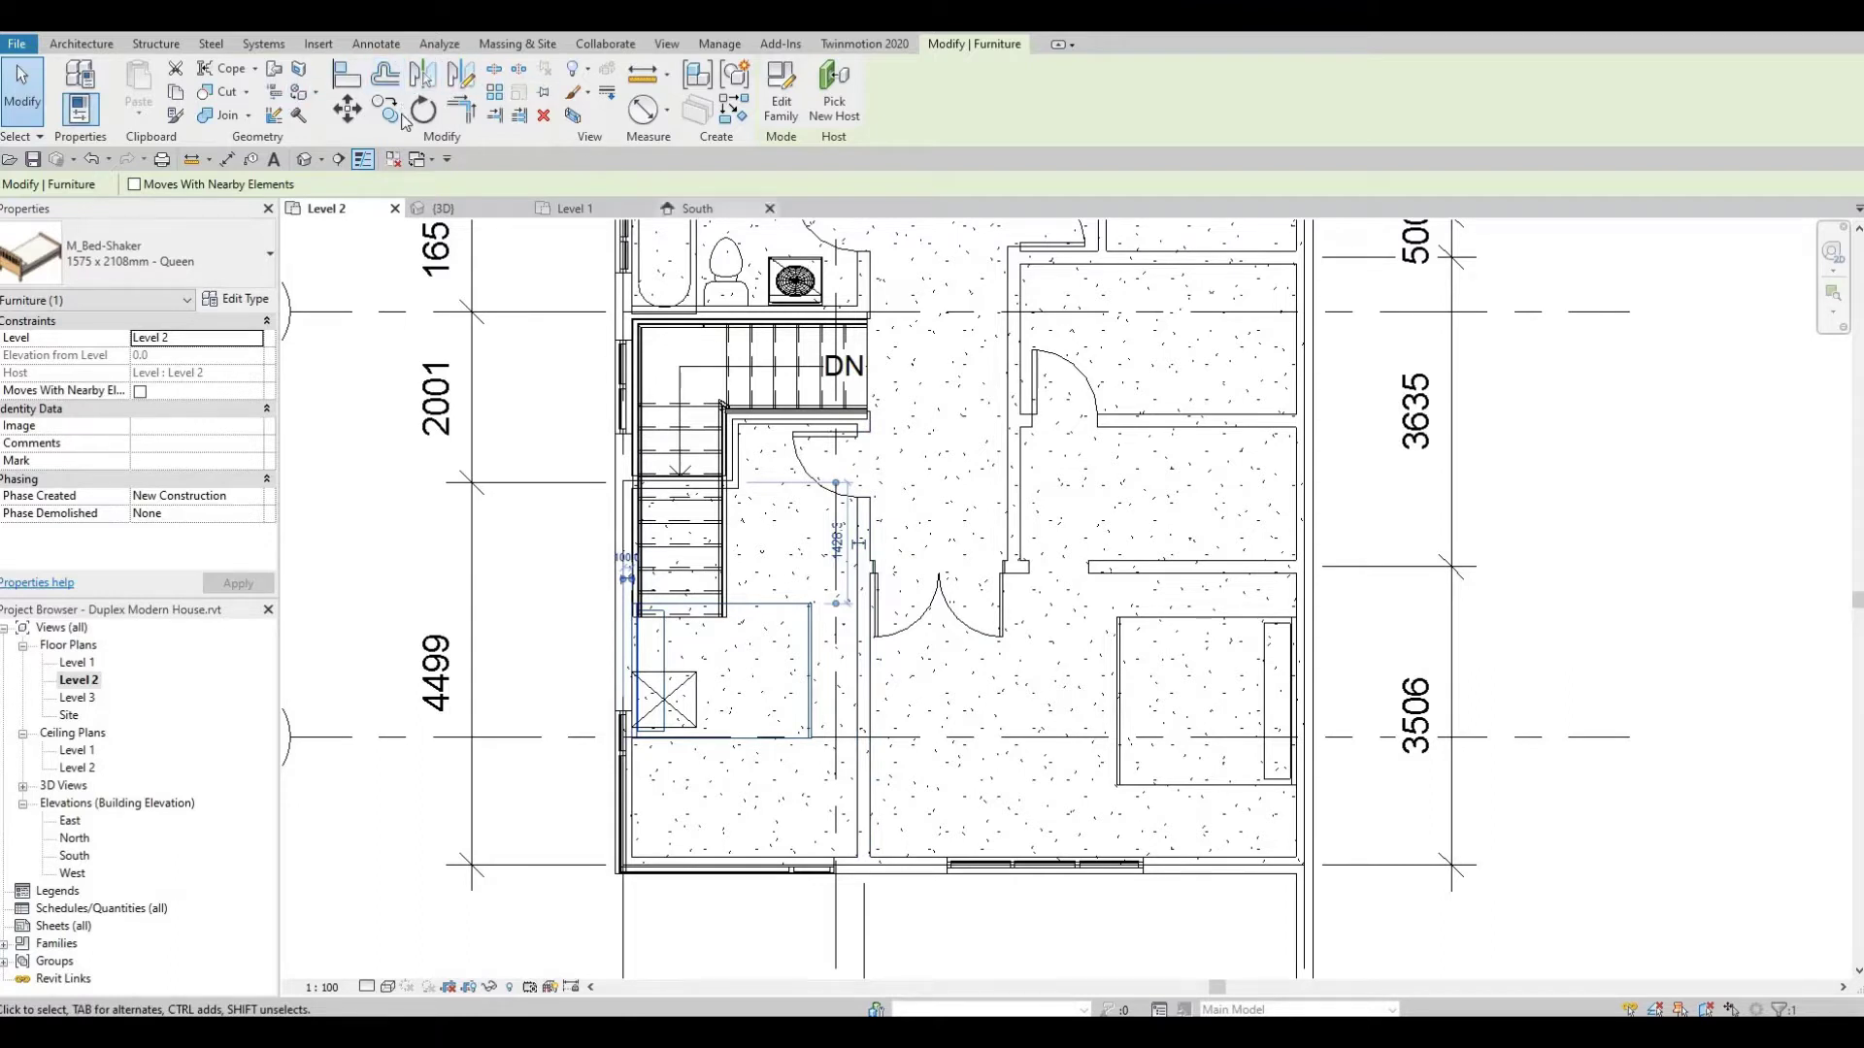
pyautogui.scroll(10, 351, 78)
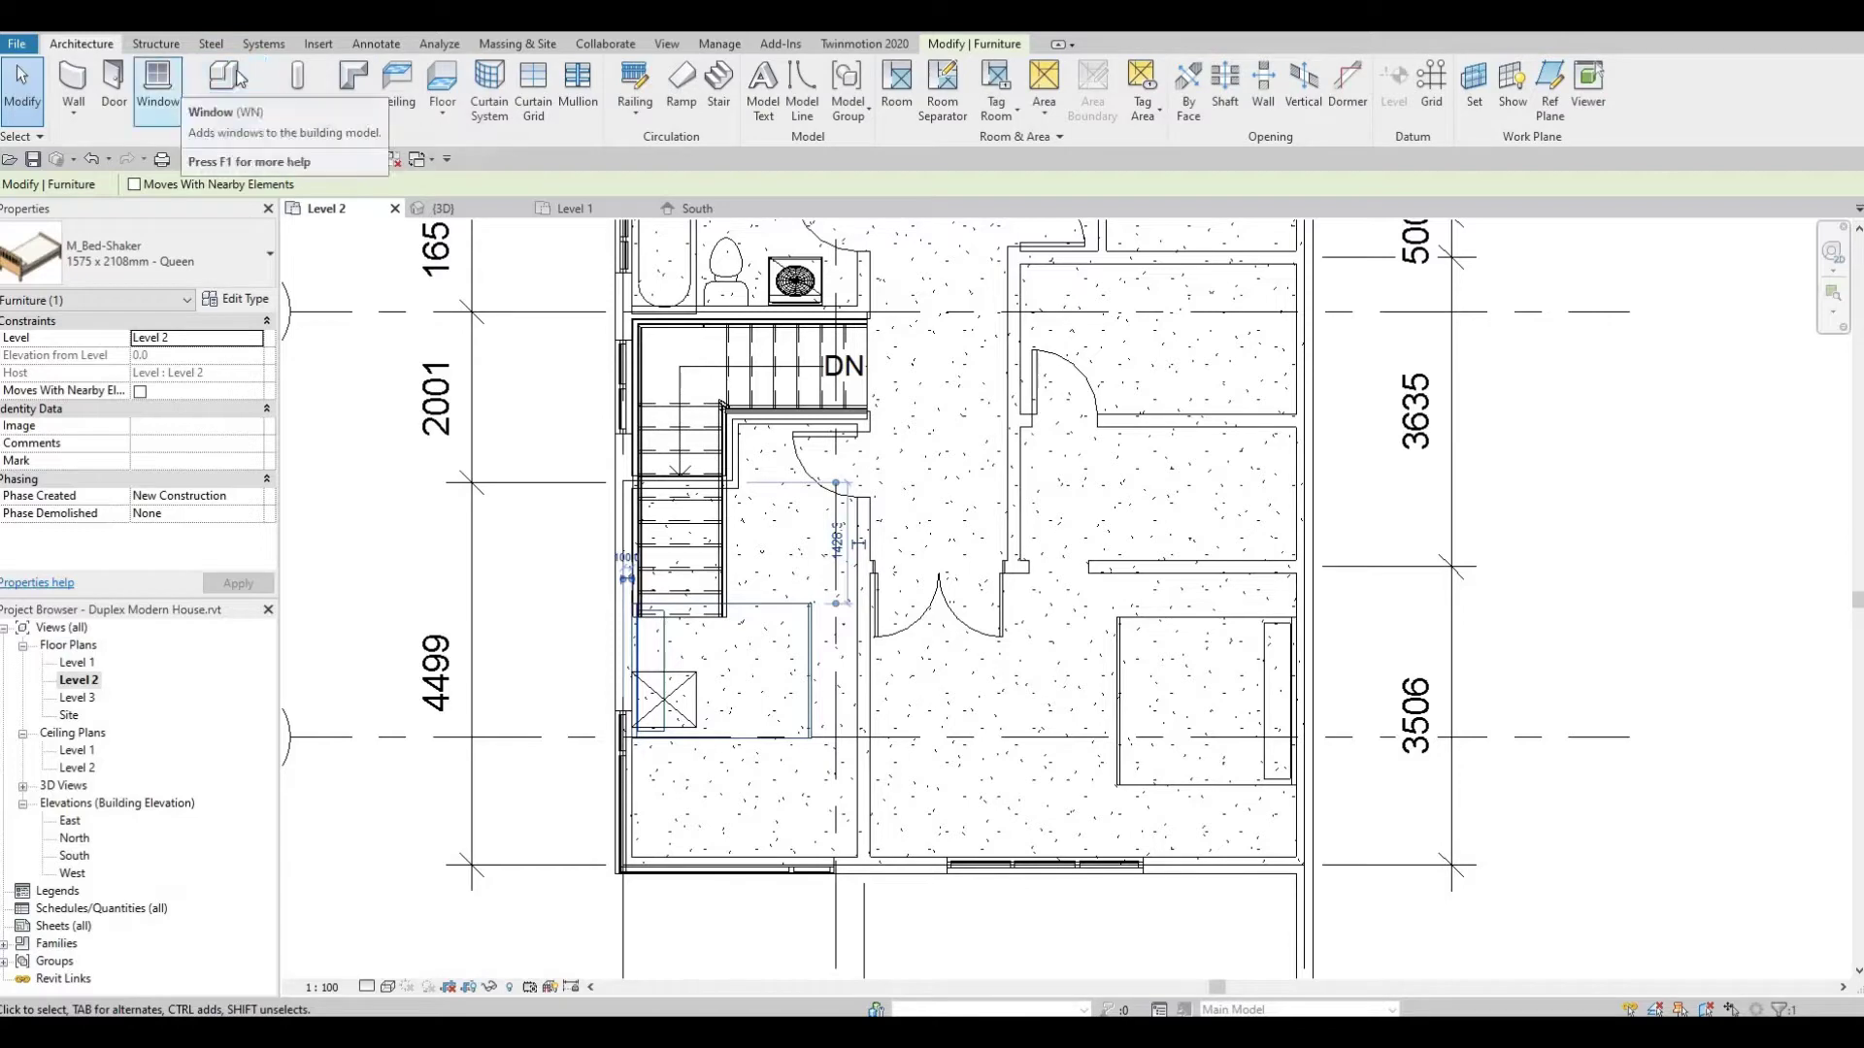
# Place a toilet against the upper-right bathroom wall using Component (CM)
pyautogui.click(224, 119)
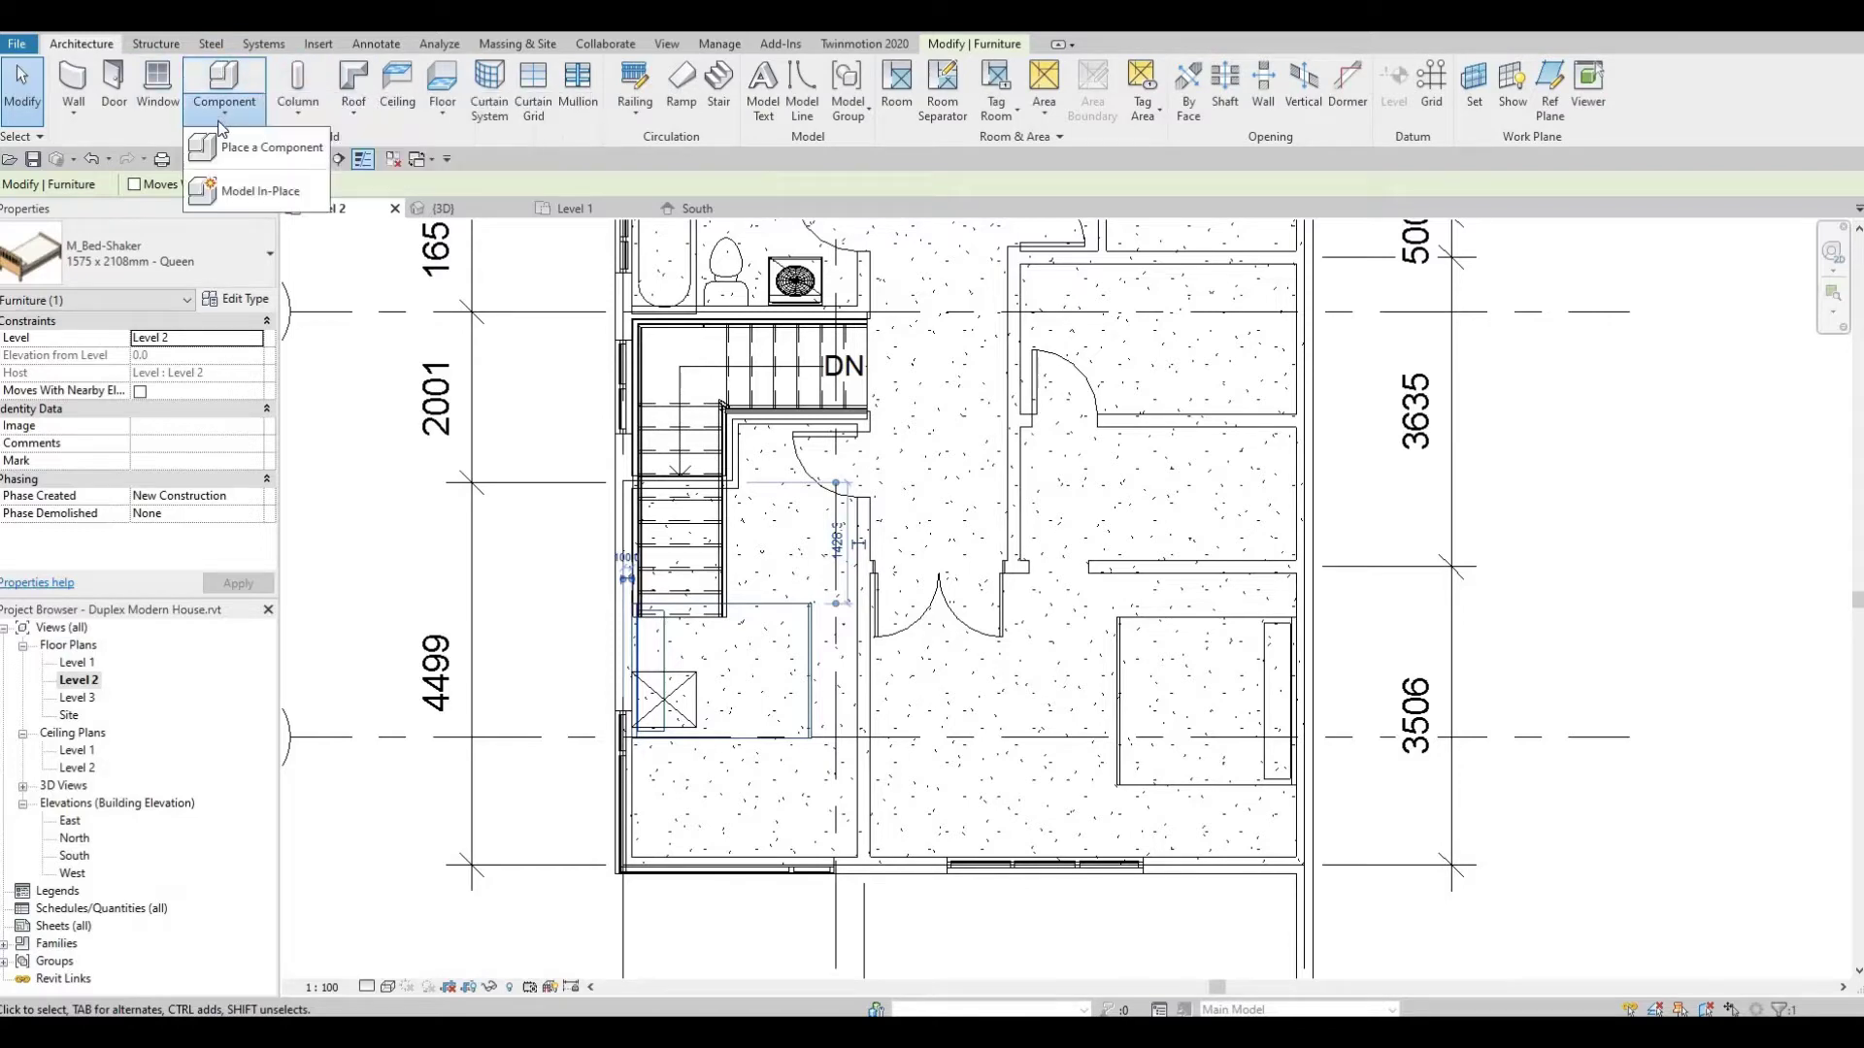
pyautogui.click(239, 193)
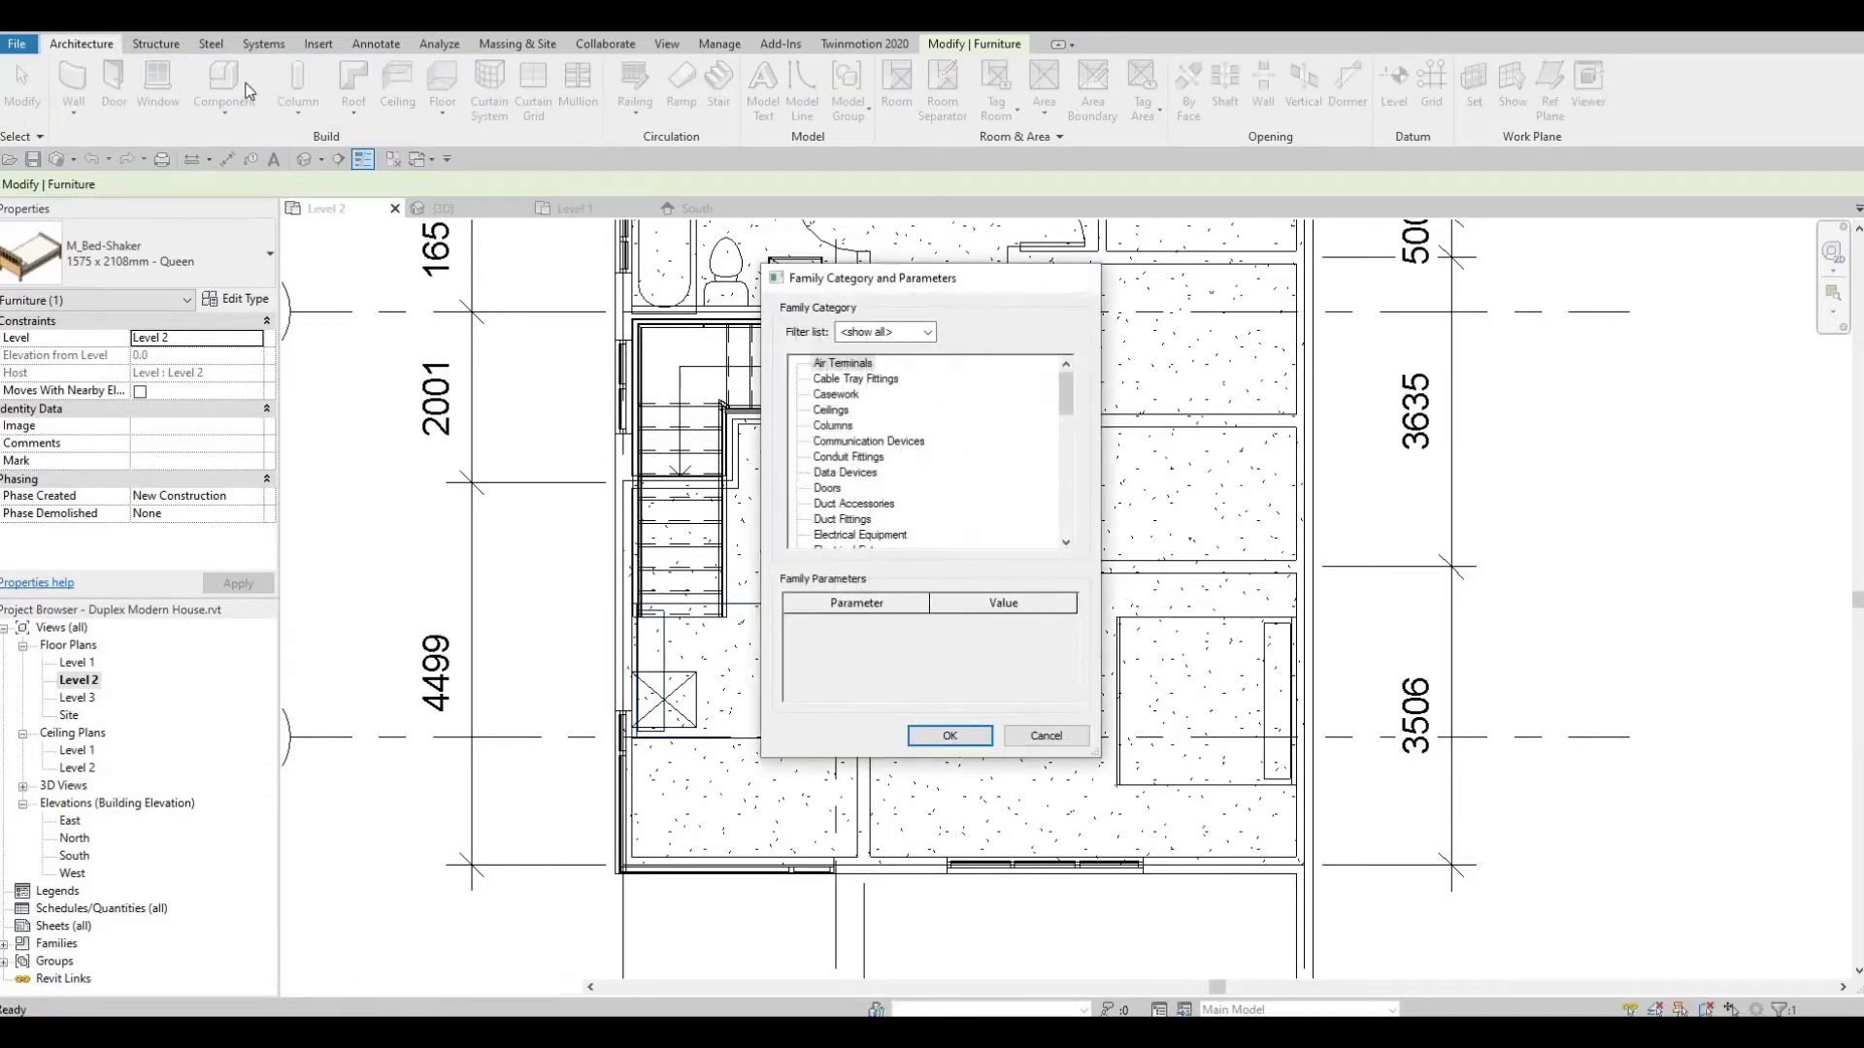
pyautogui.press('Escape')
pyautogui.press('c')
pyautogui.press('m')
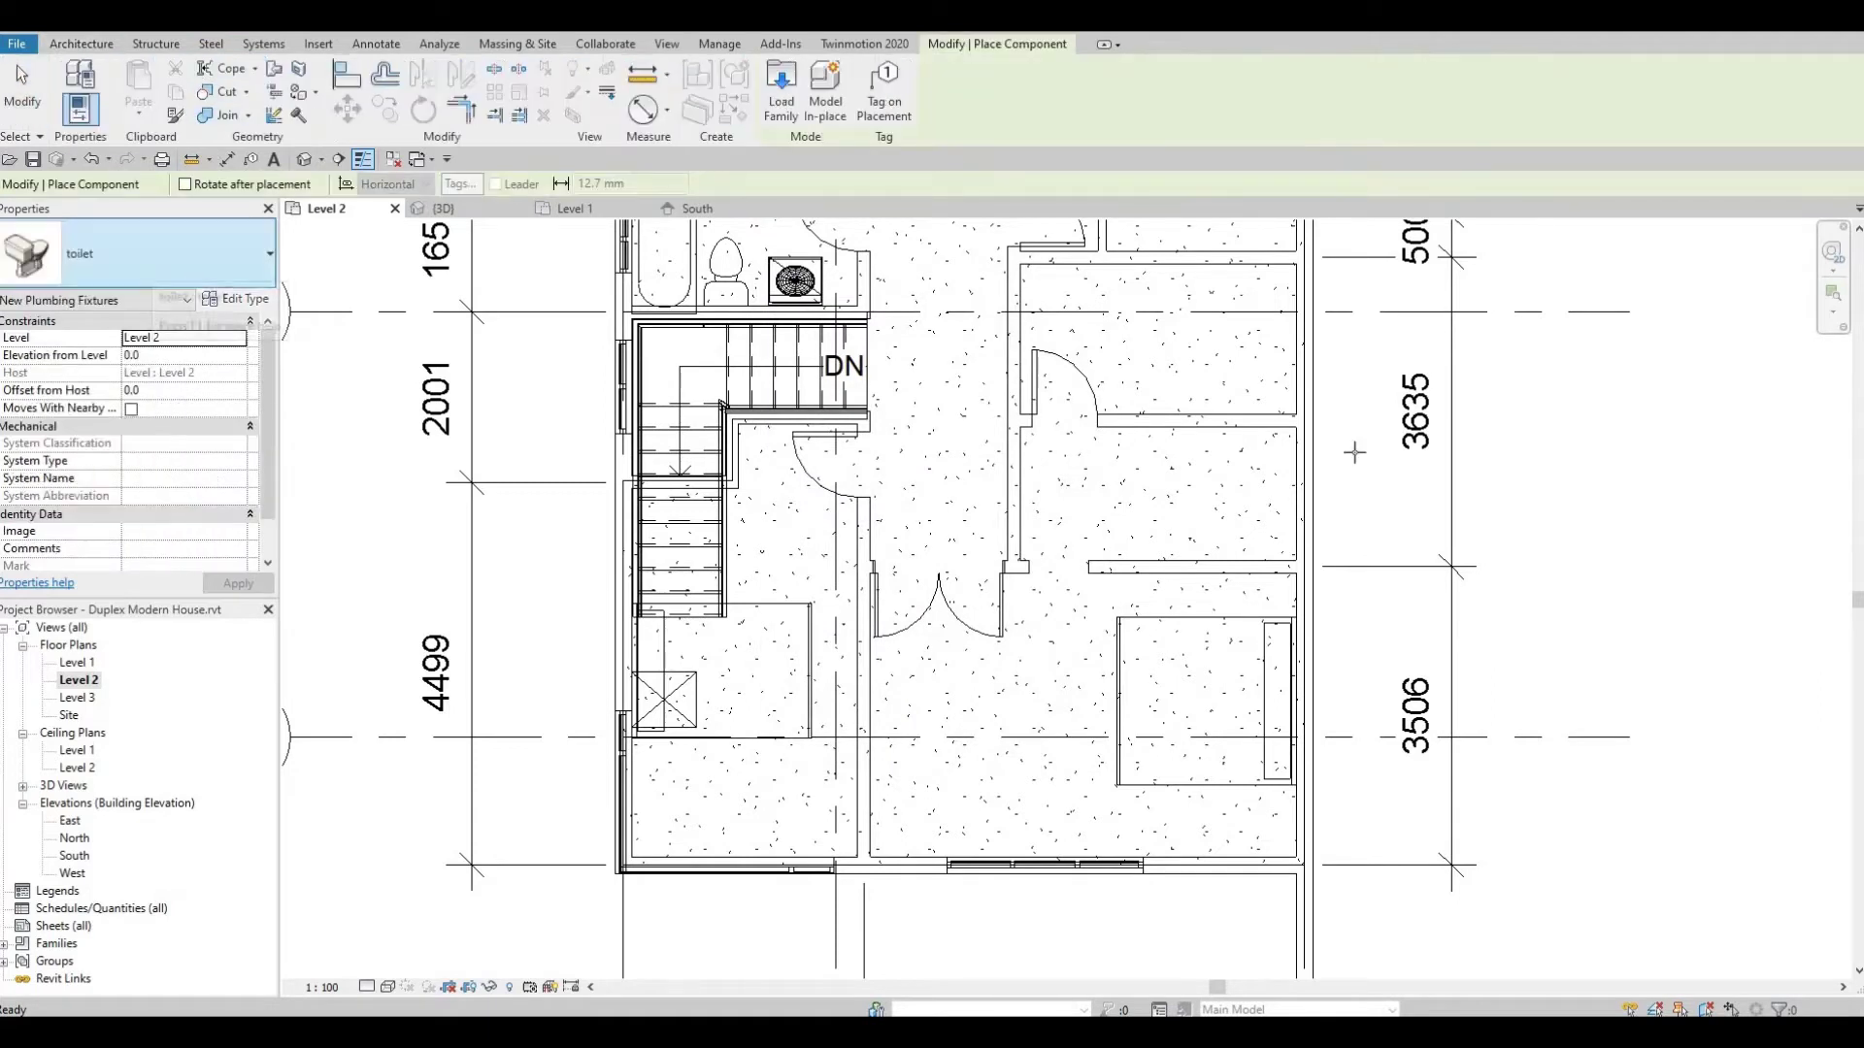
pyautogui.click(1031, 307)
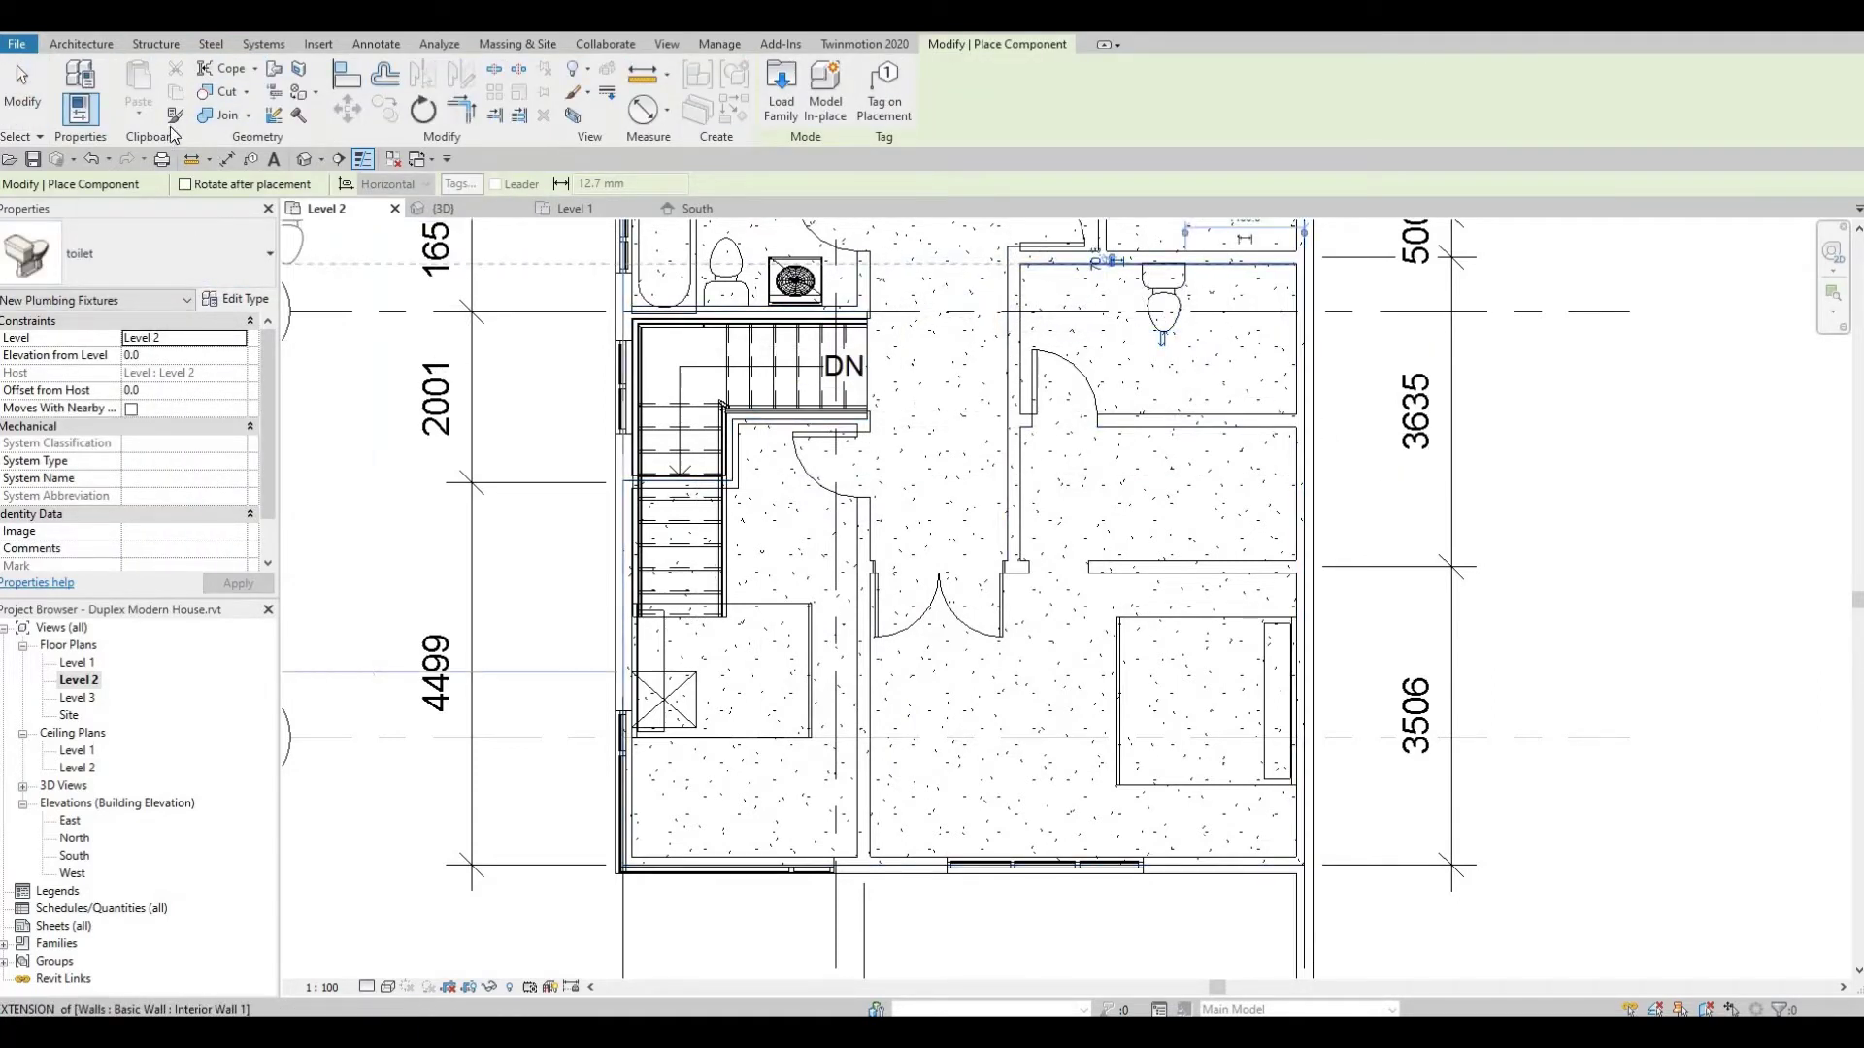
# Add a bathtub along the right wall and a vanity in the top-left corner
pyautogui.click(174, 270)
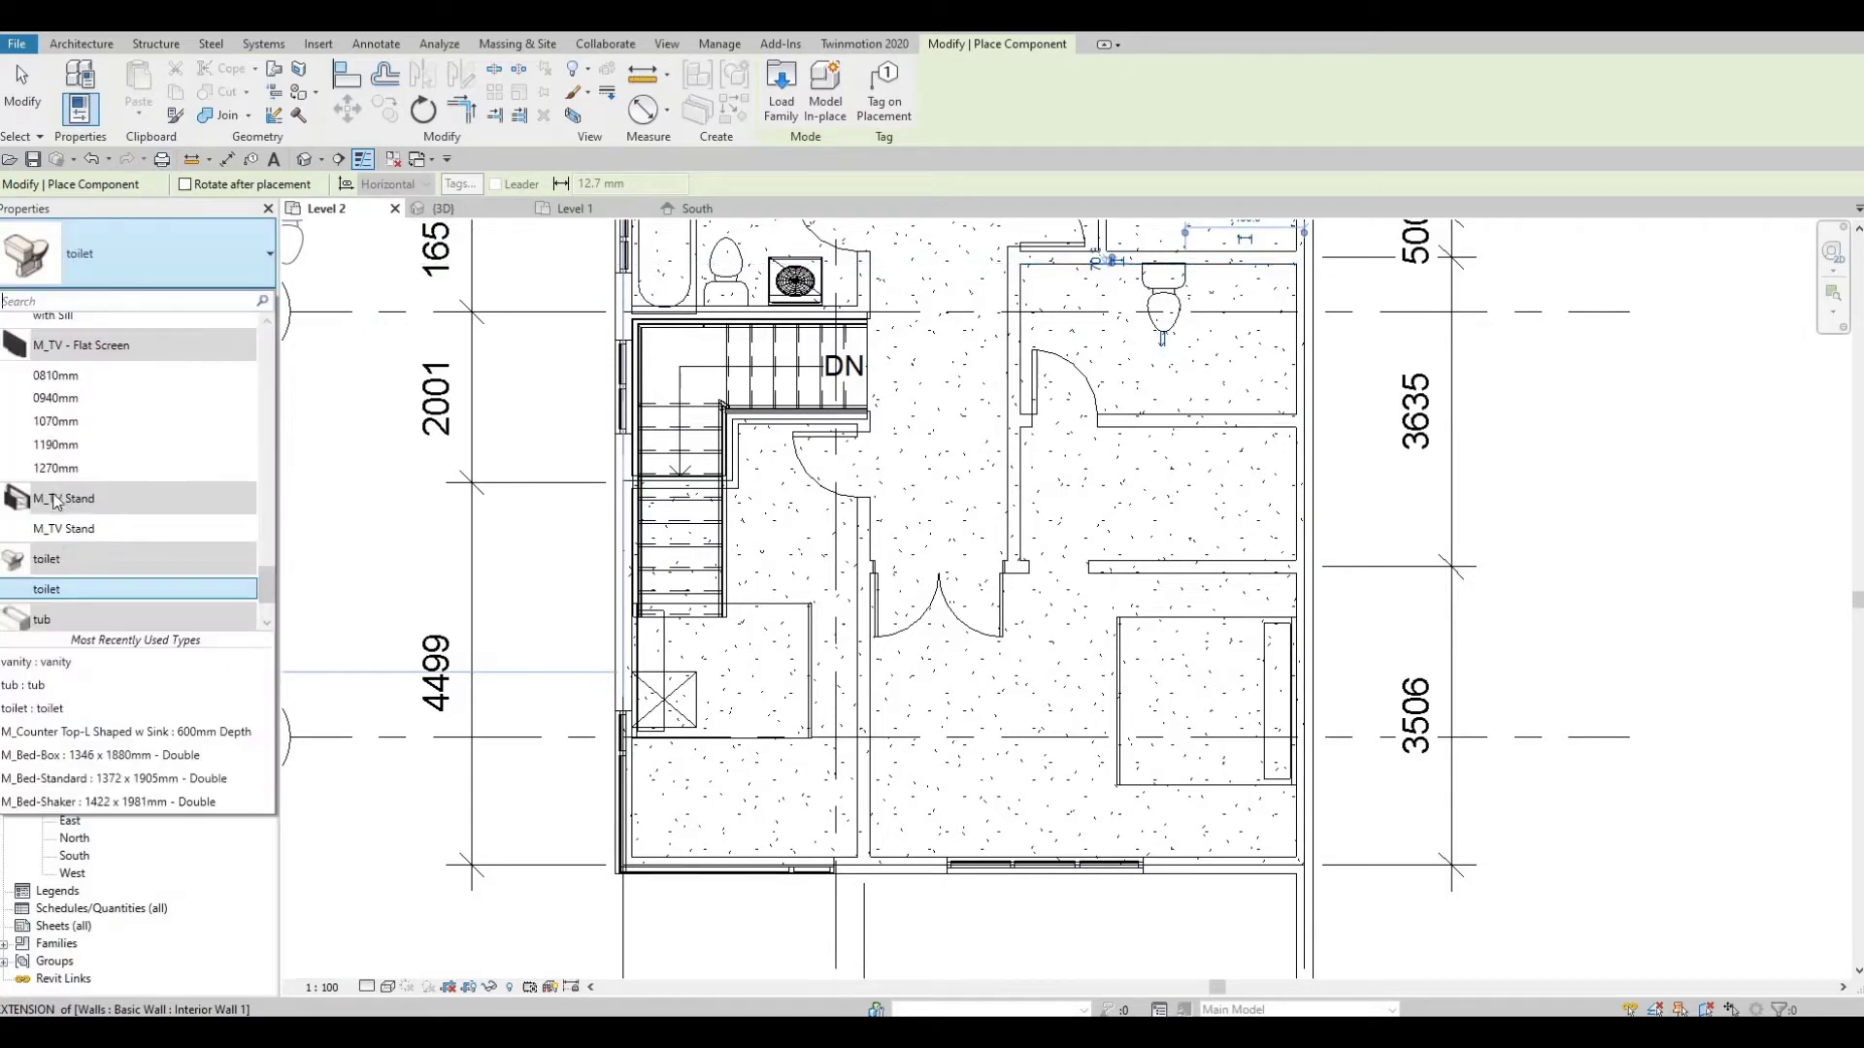
pyautogui.scroll(-1, 73, 588)
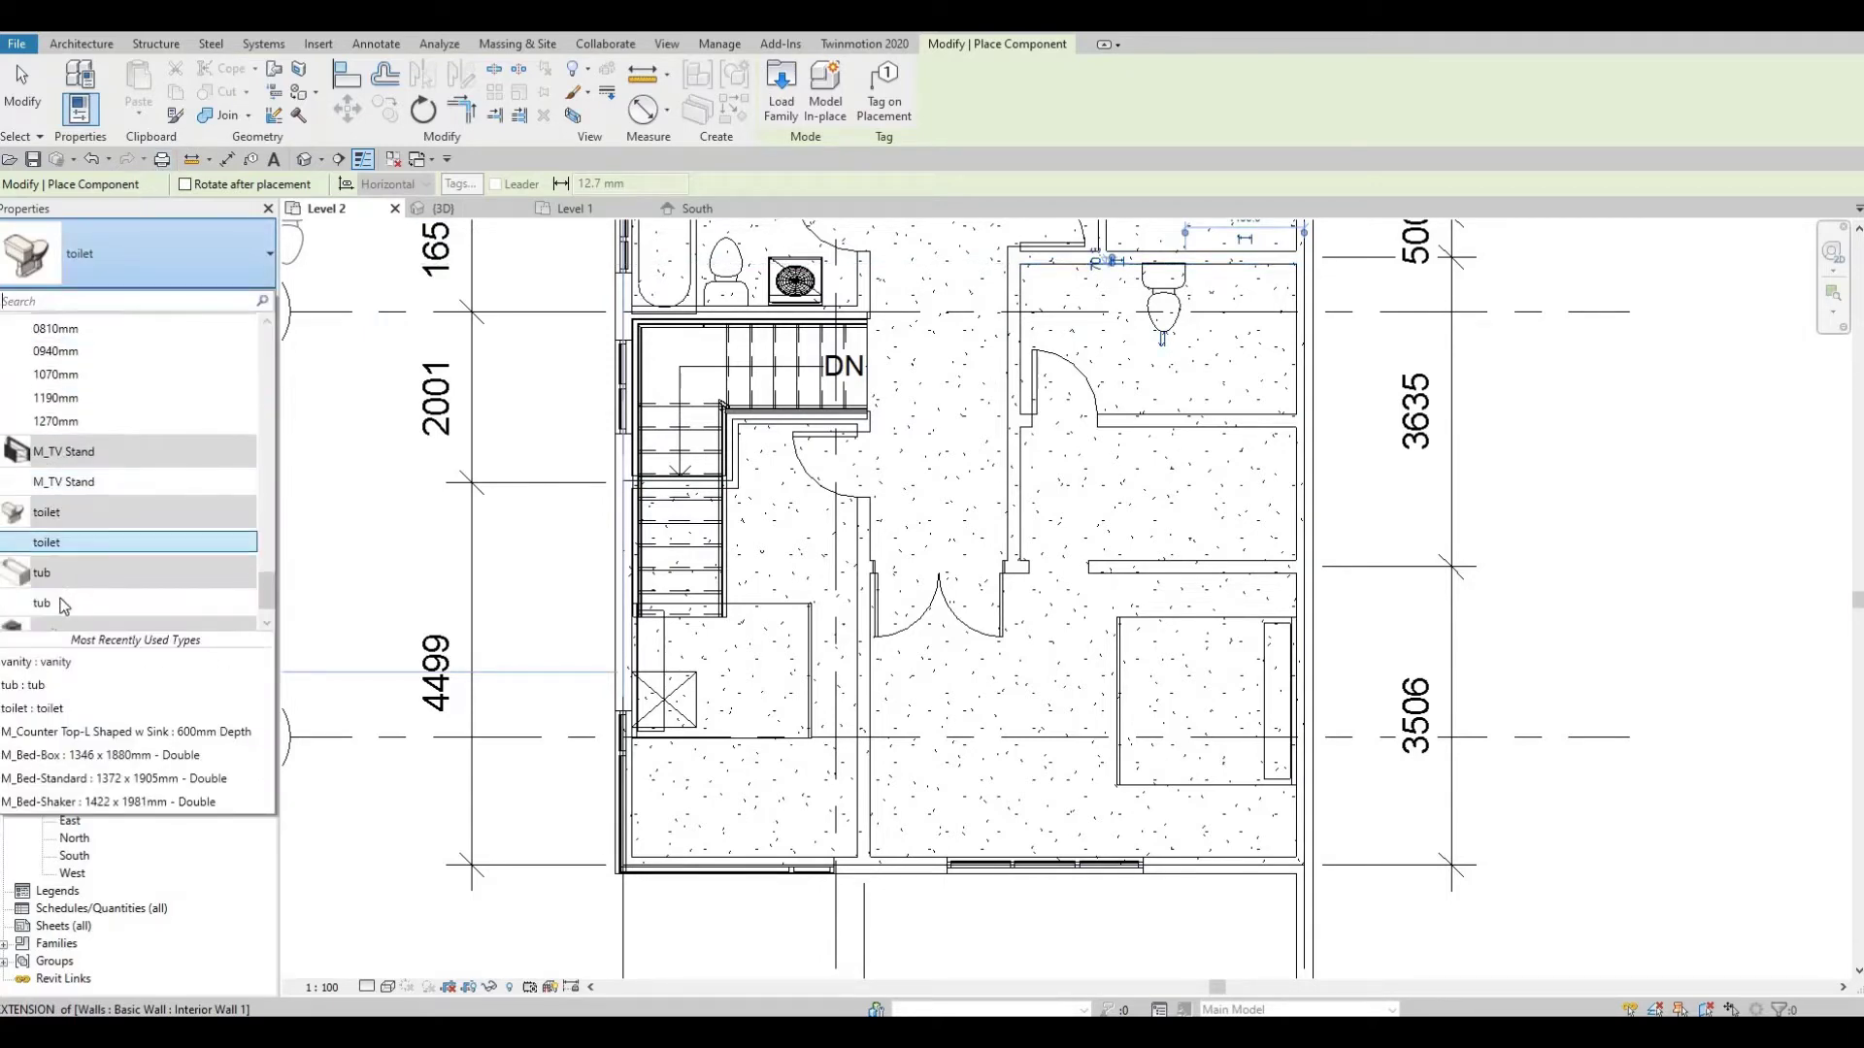
pyautogui.click(59, 604)
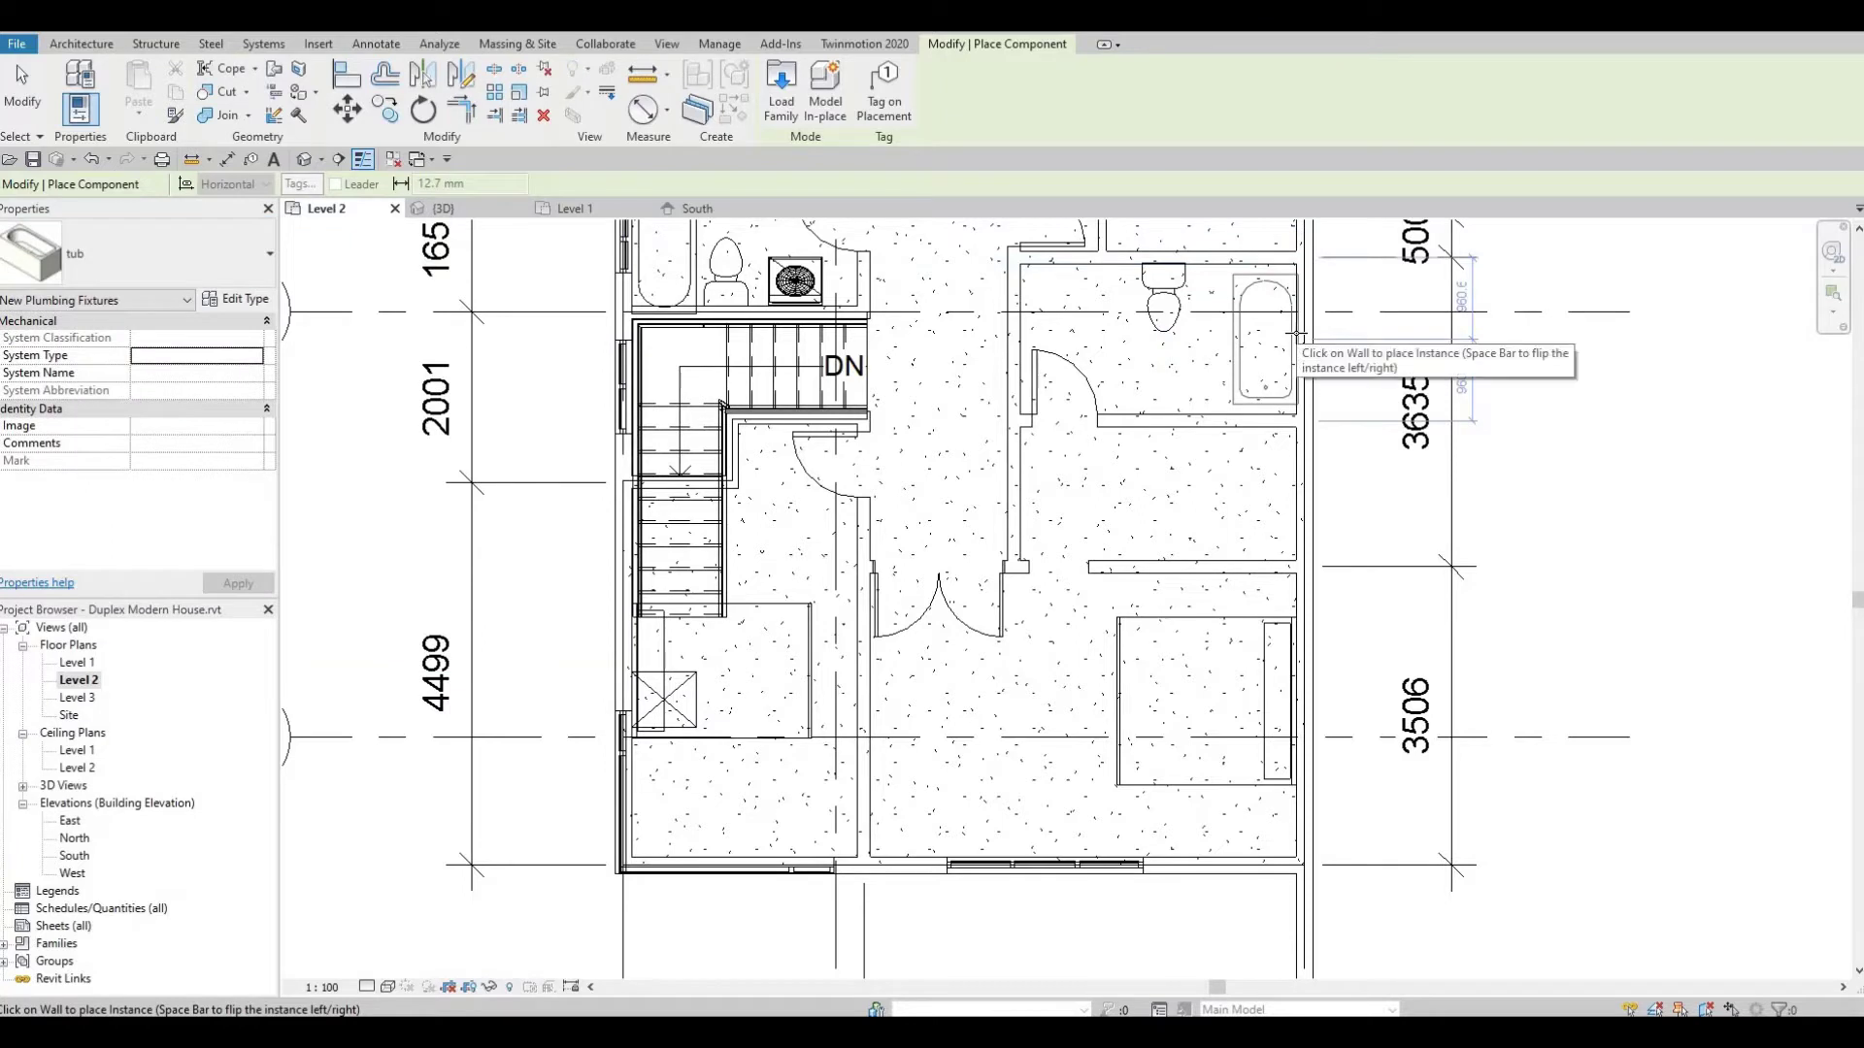
pyautogui.click(1296, 334)
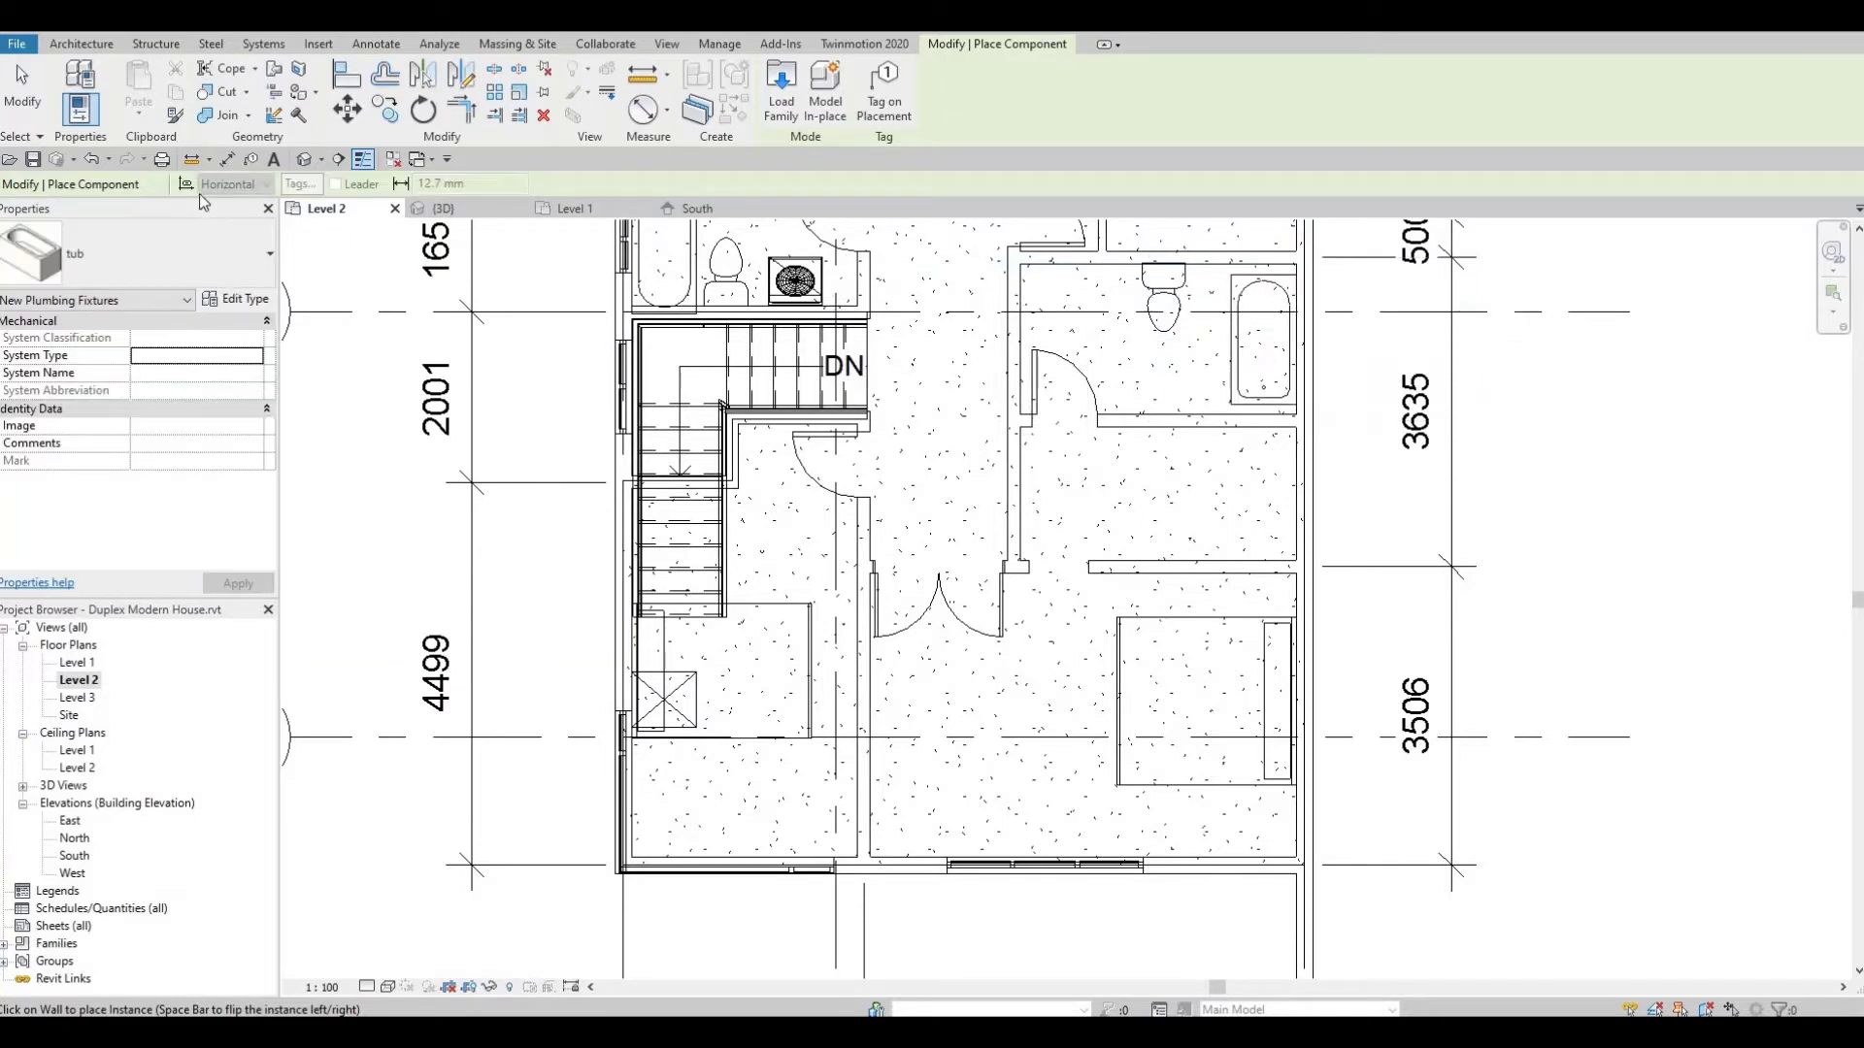
pyautogui.click(194, 257)
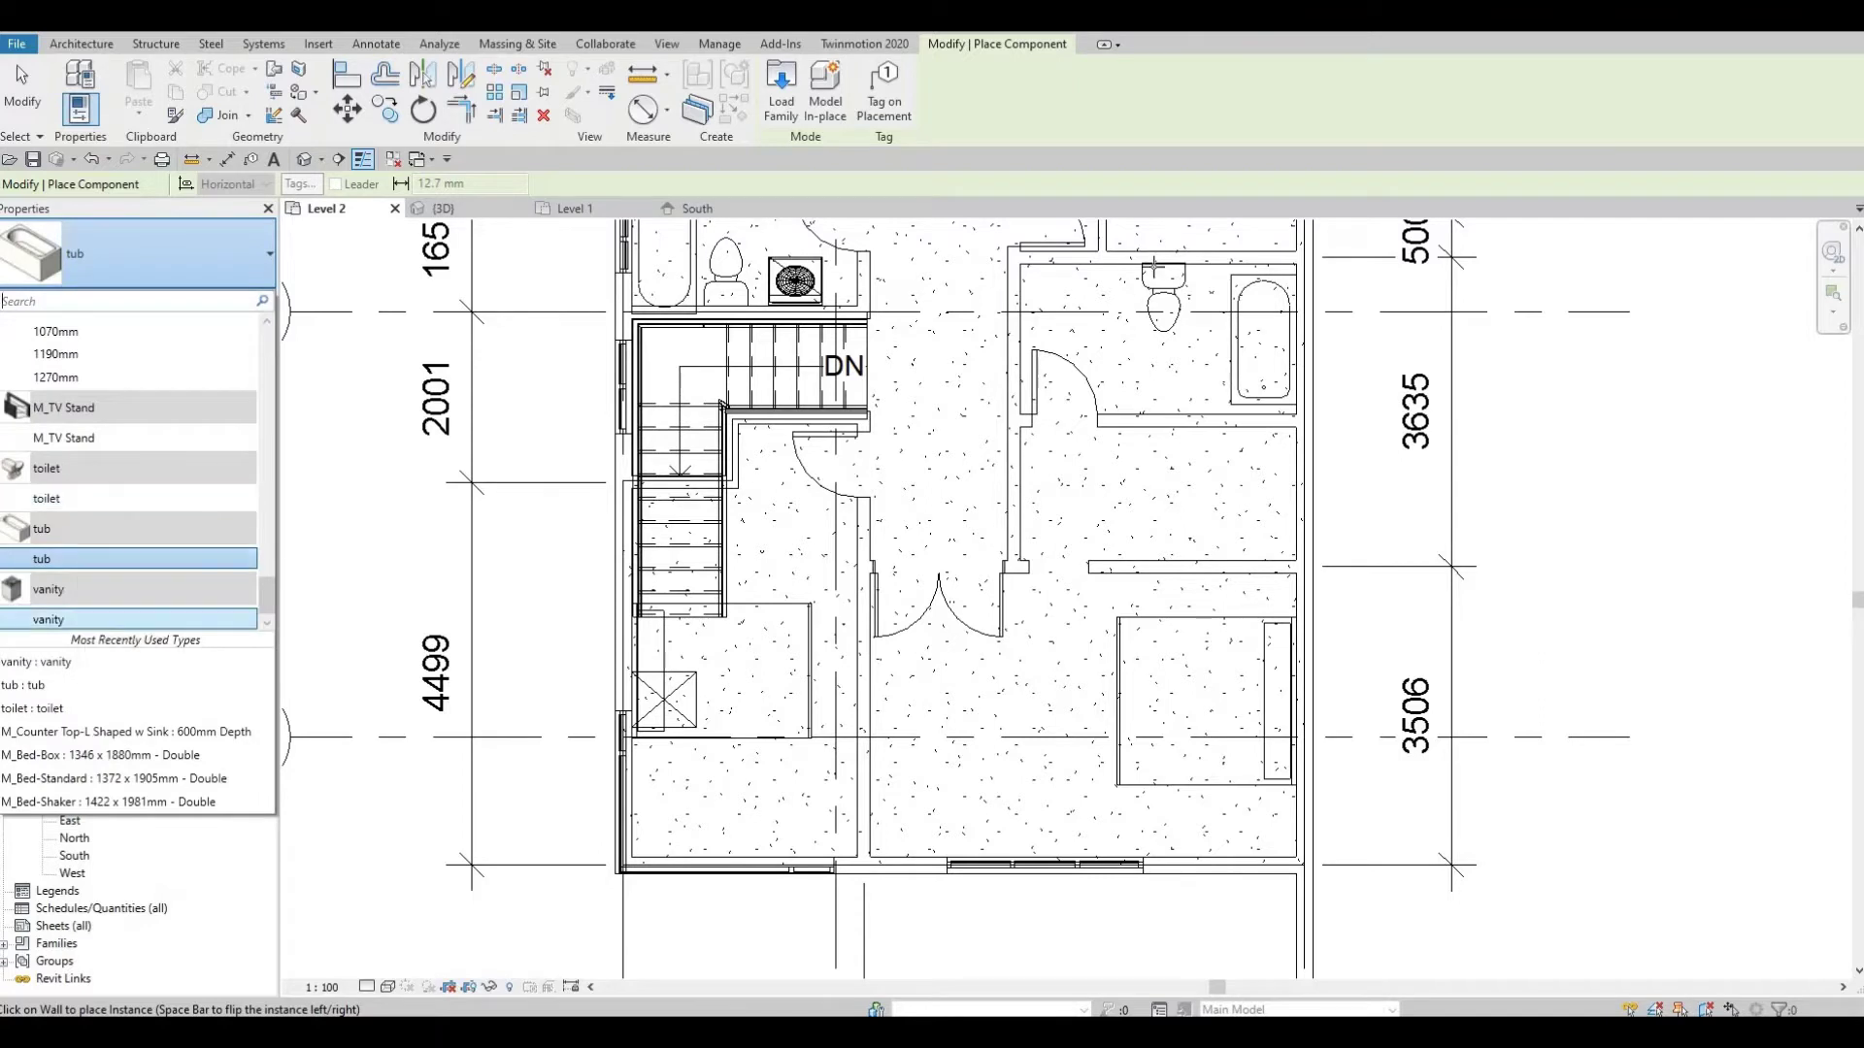
pyautogui.click(78, 619)
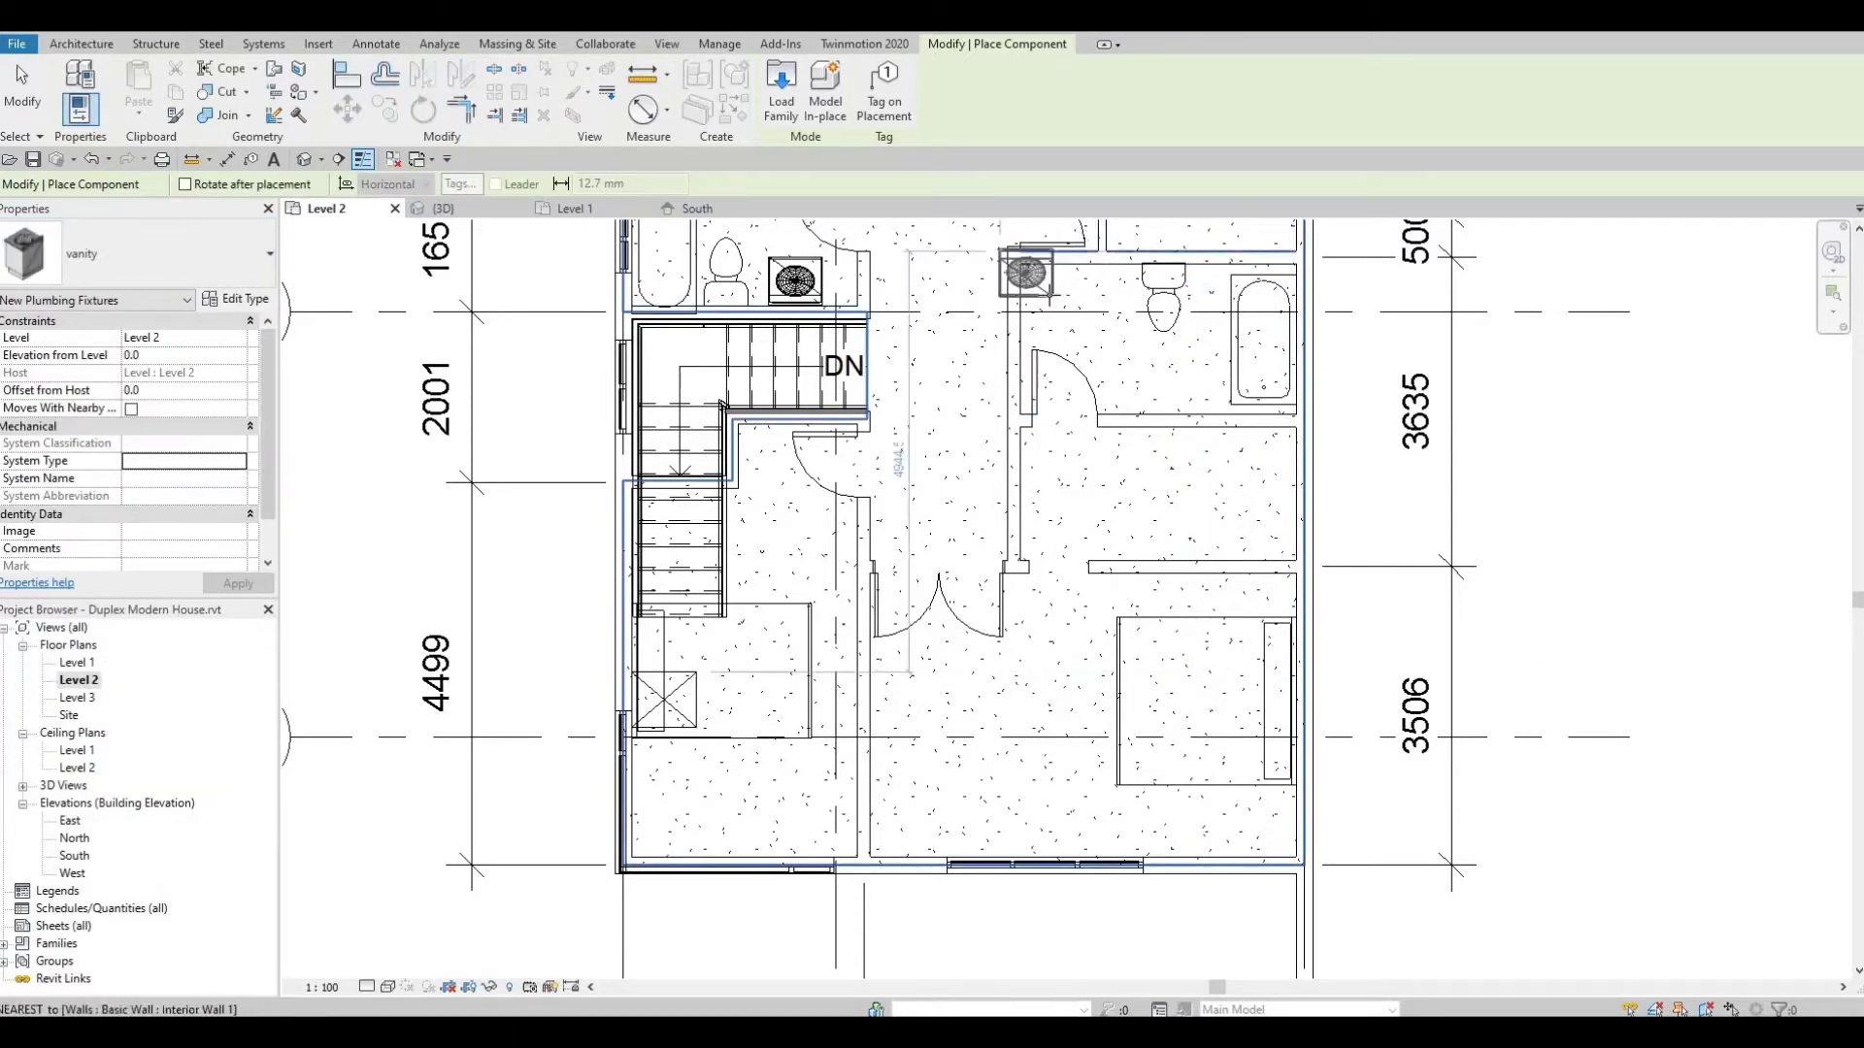
pyautogui.click(1046, 288)
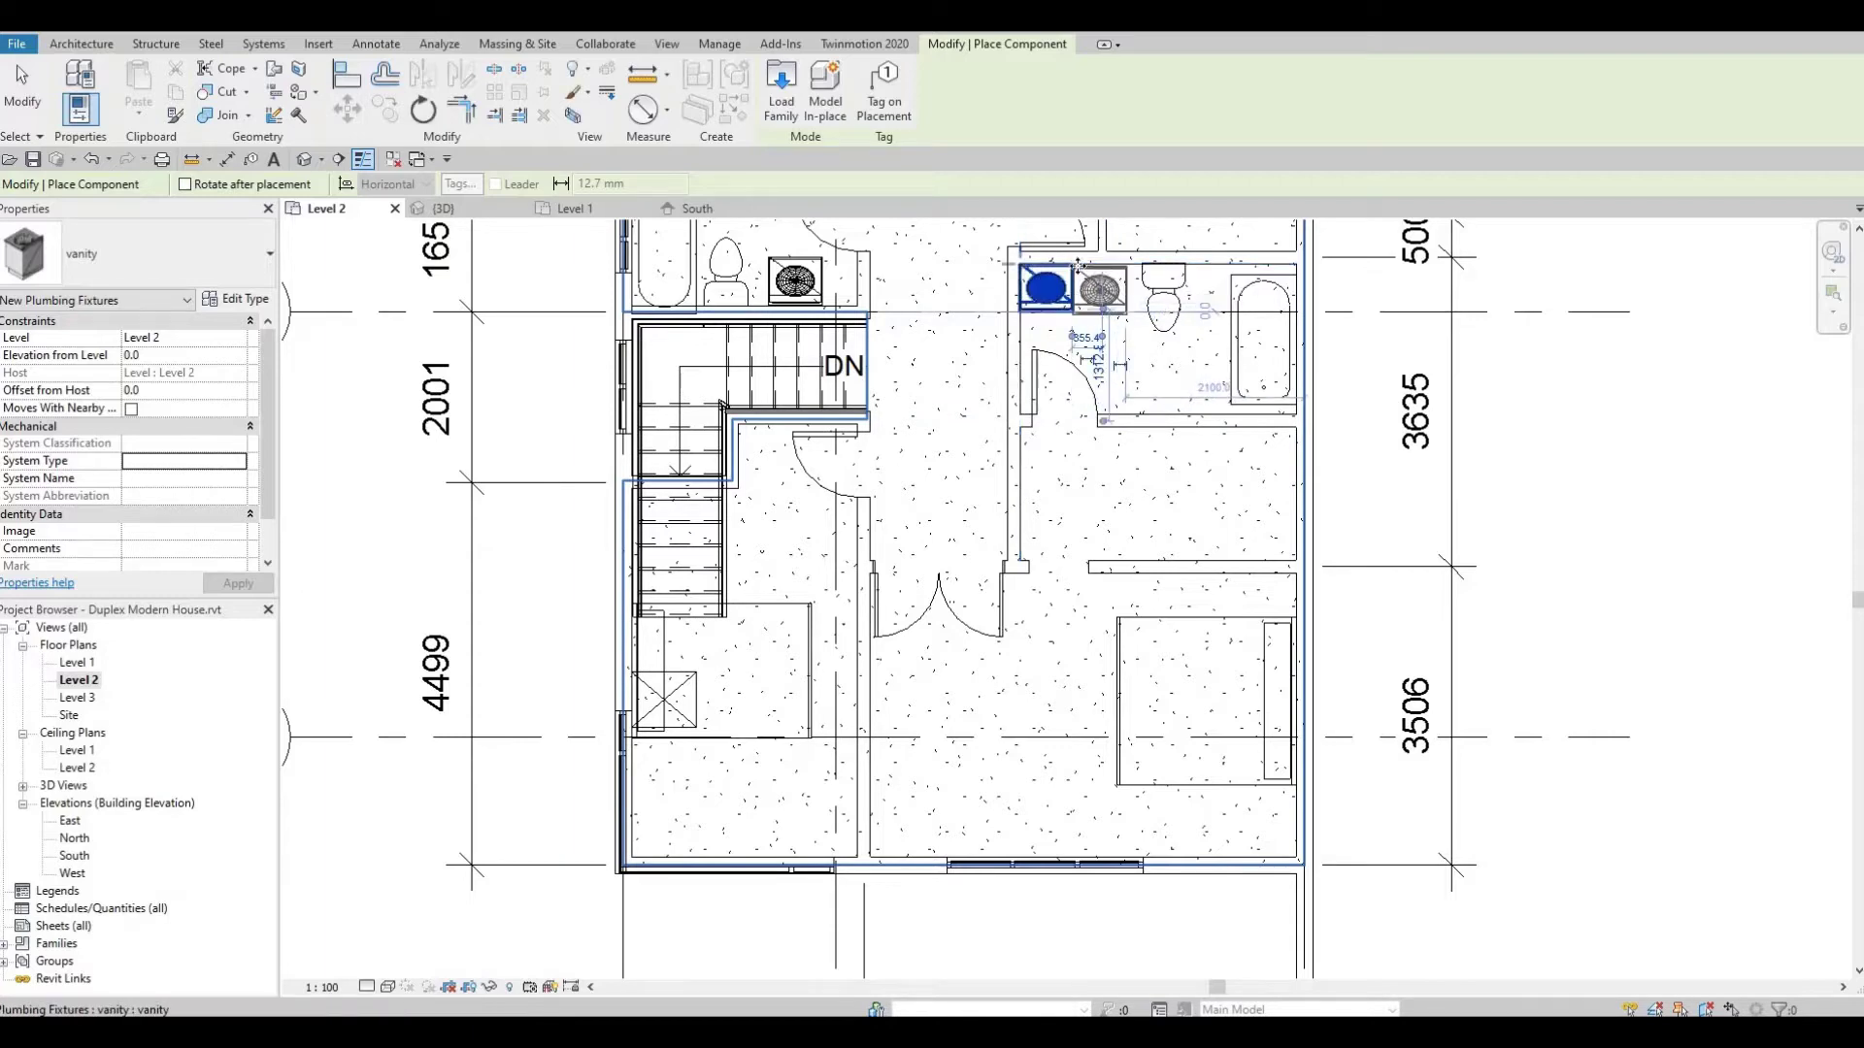
pyautogui.press('Escape')
pyautogui.press('Escape')
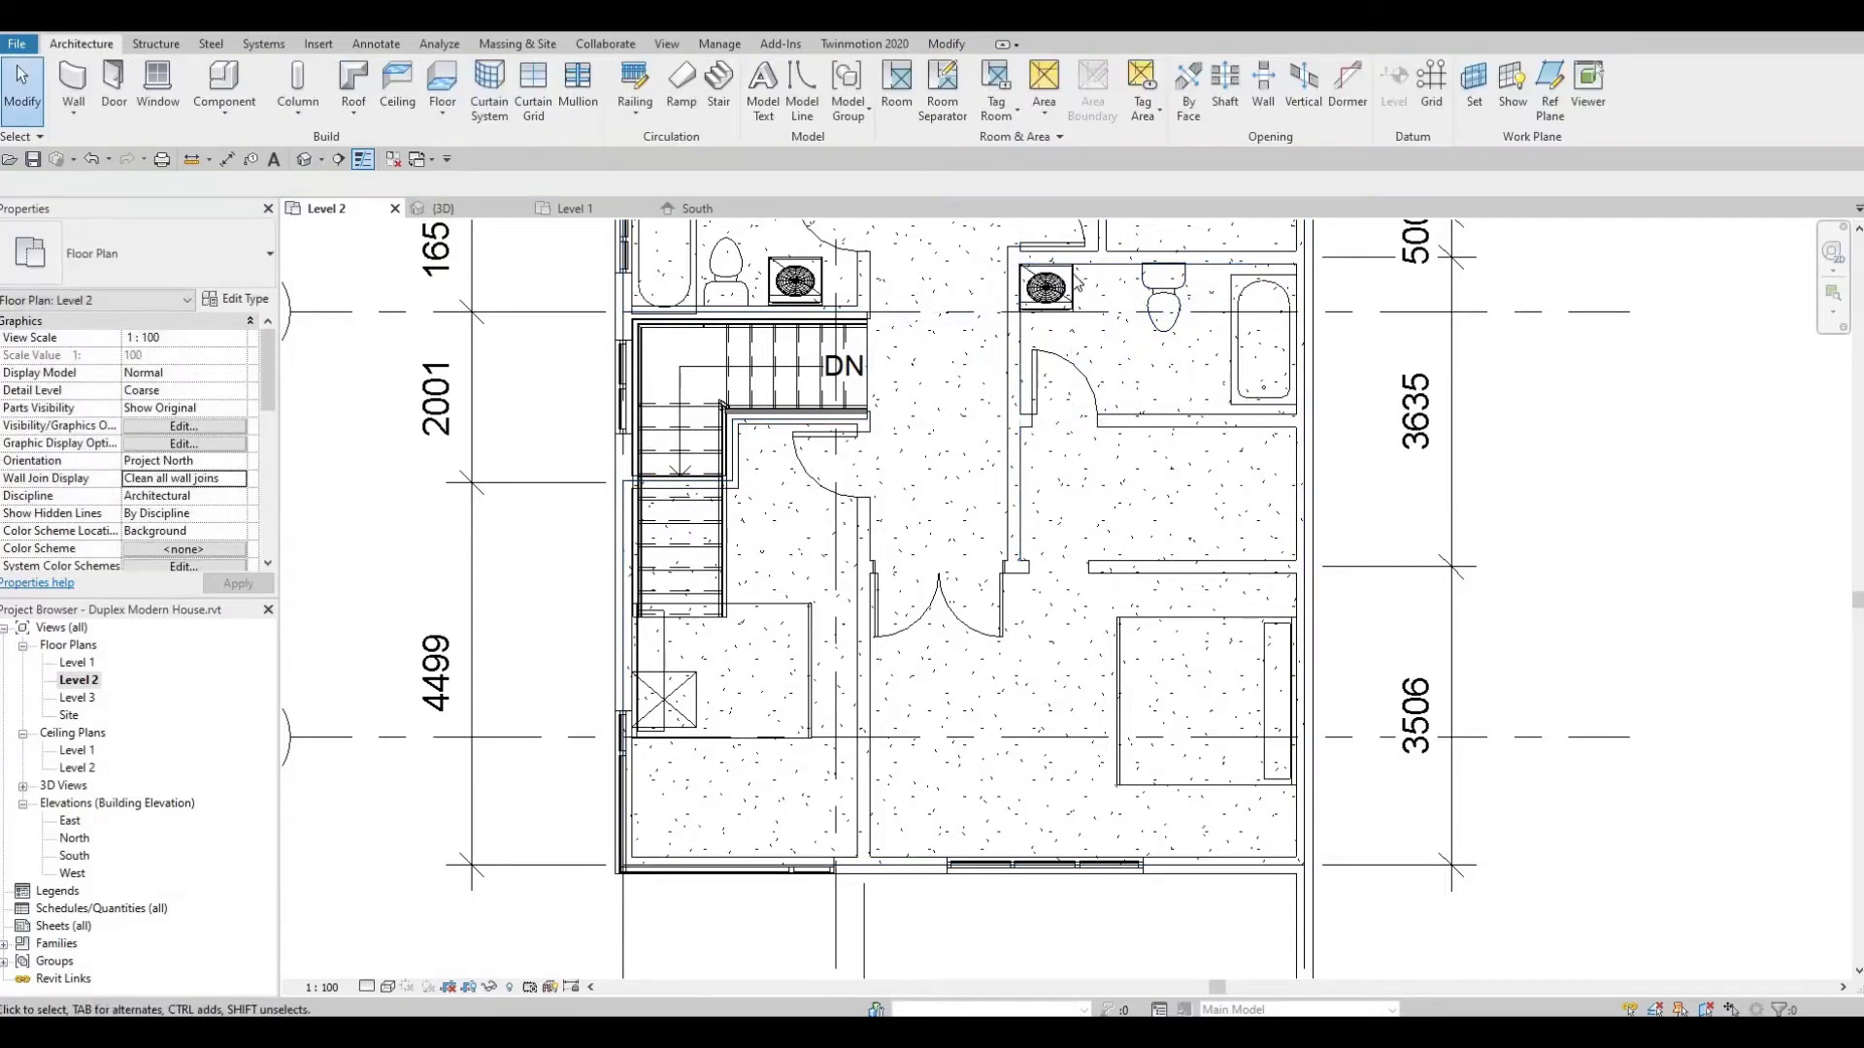
# Create a rotated copy of the vanity beside the first one
pyautogui.click(1047, 284)
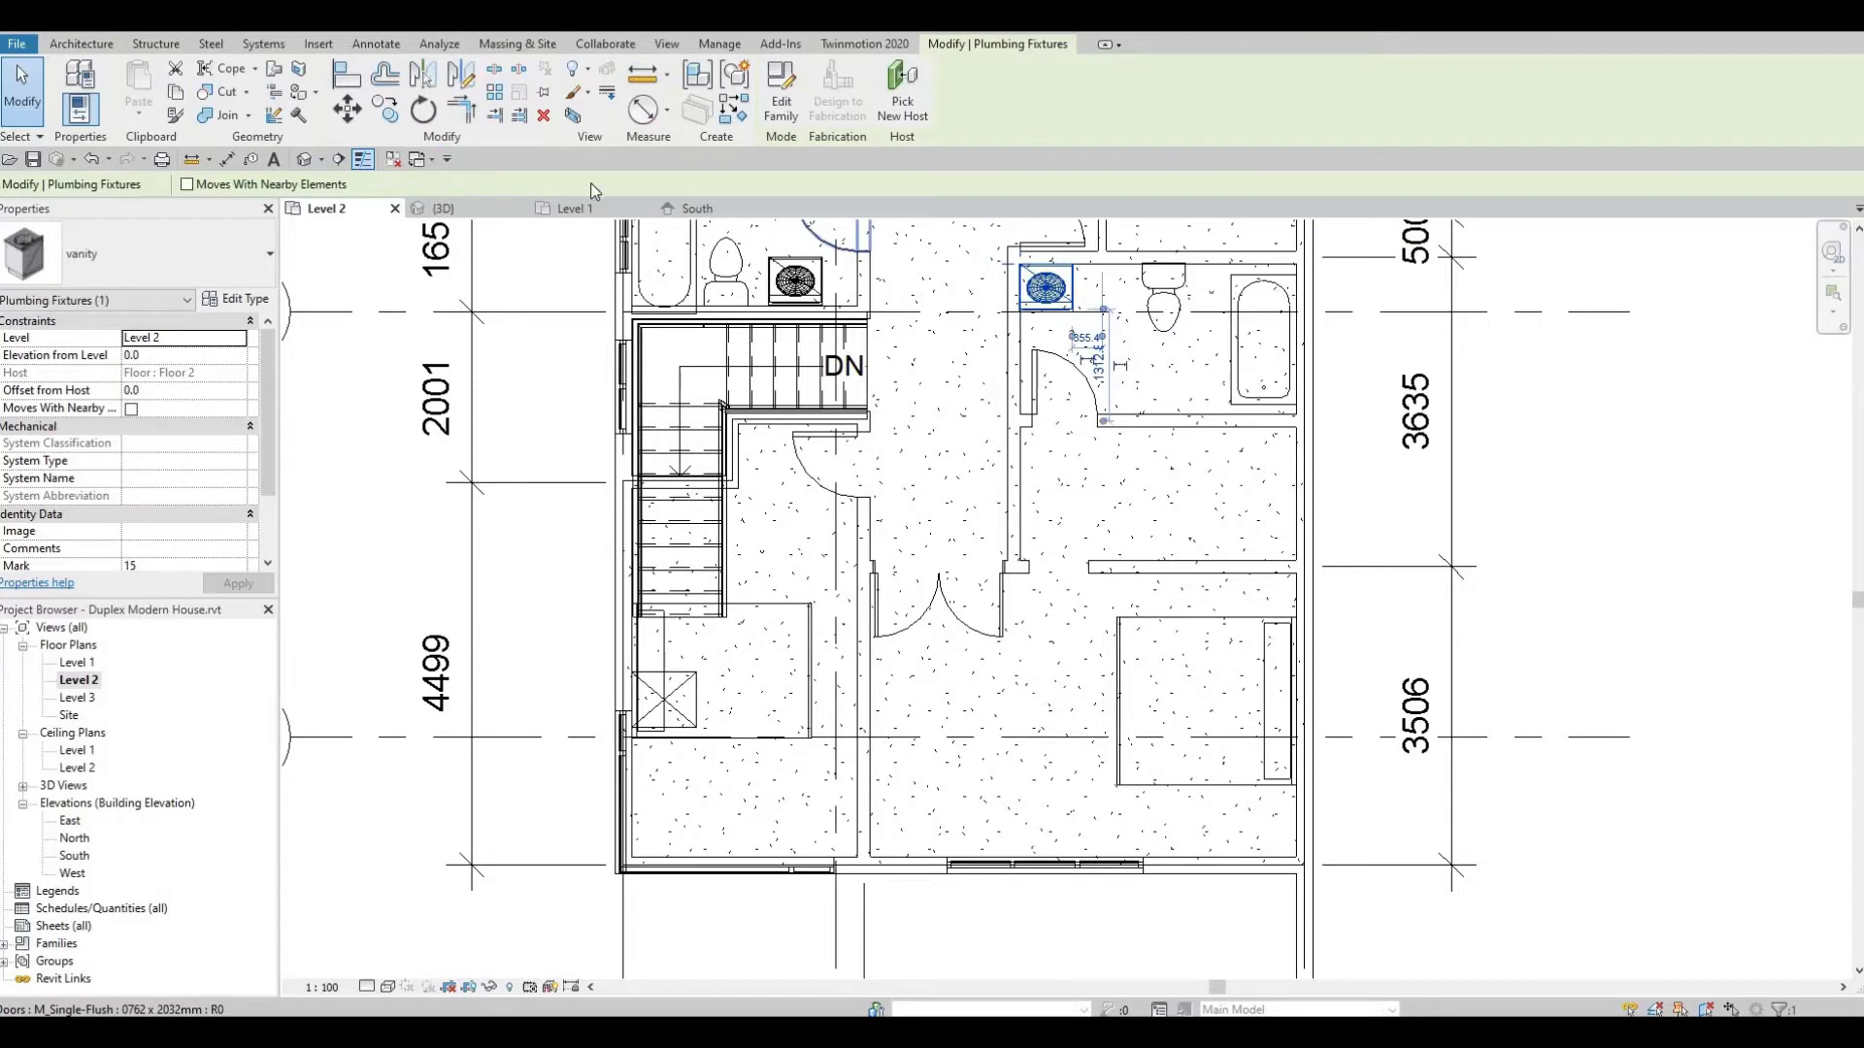
pyautogui.press('r')
pyautogui.press('o')
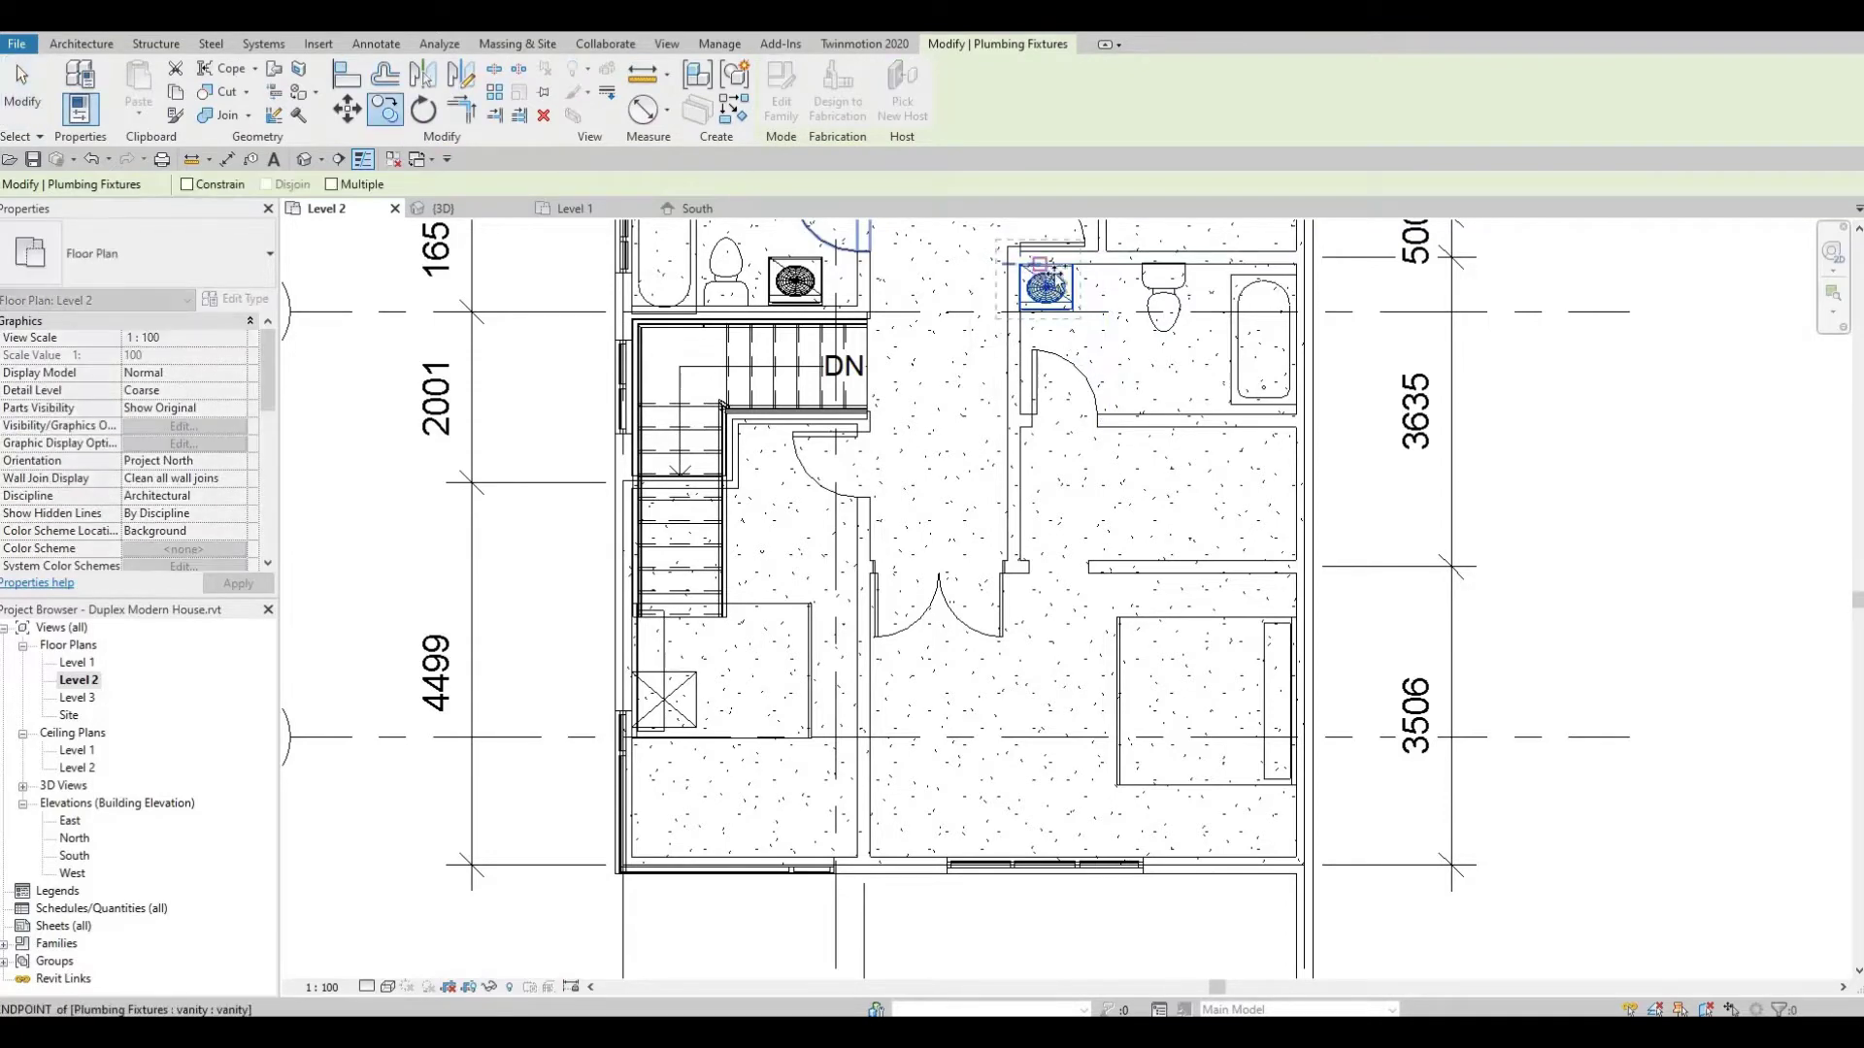
pyautogui.click(1107, 285)
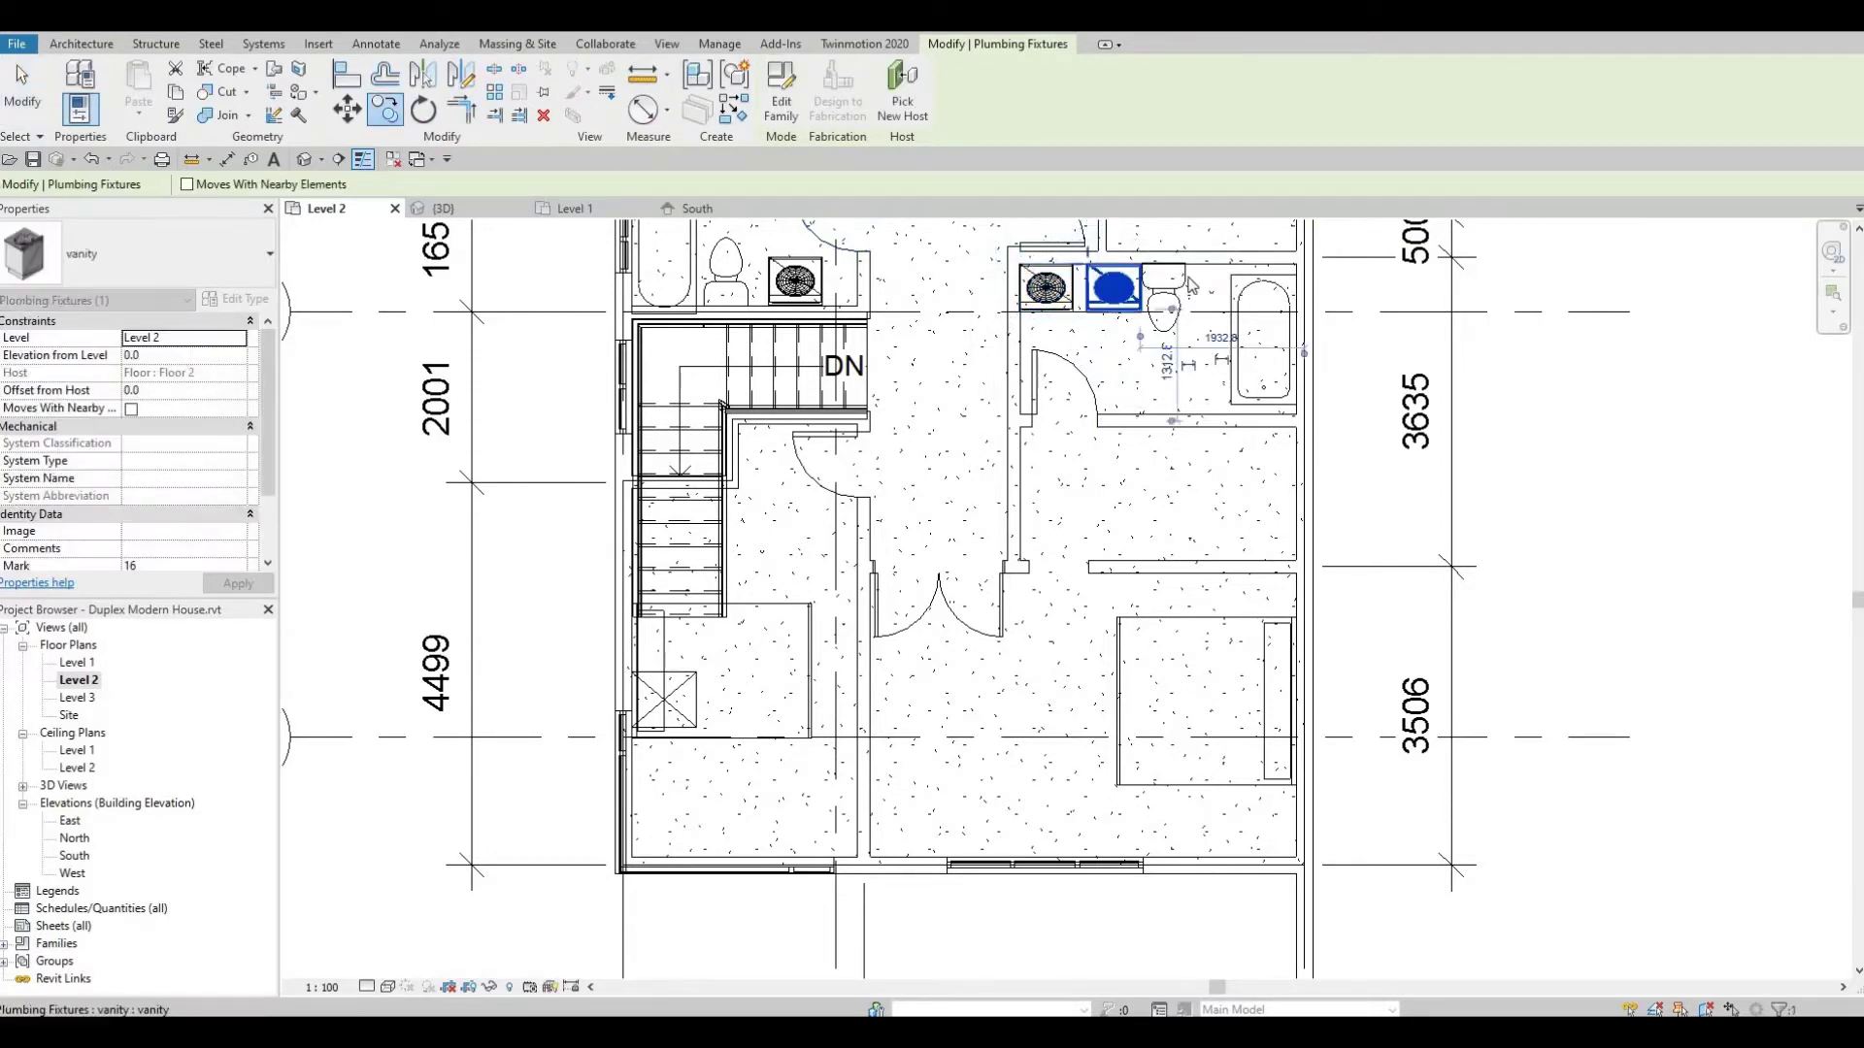
pyautogui.press('Escape')
pyautogui.scroll(3, 1107, 280)
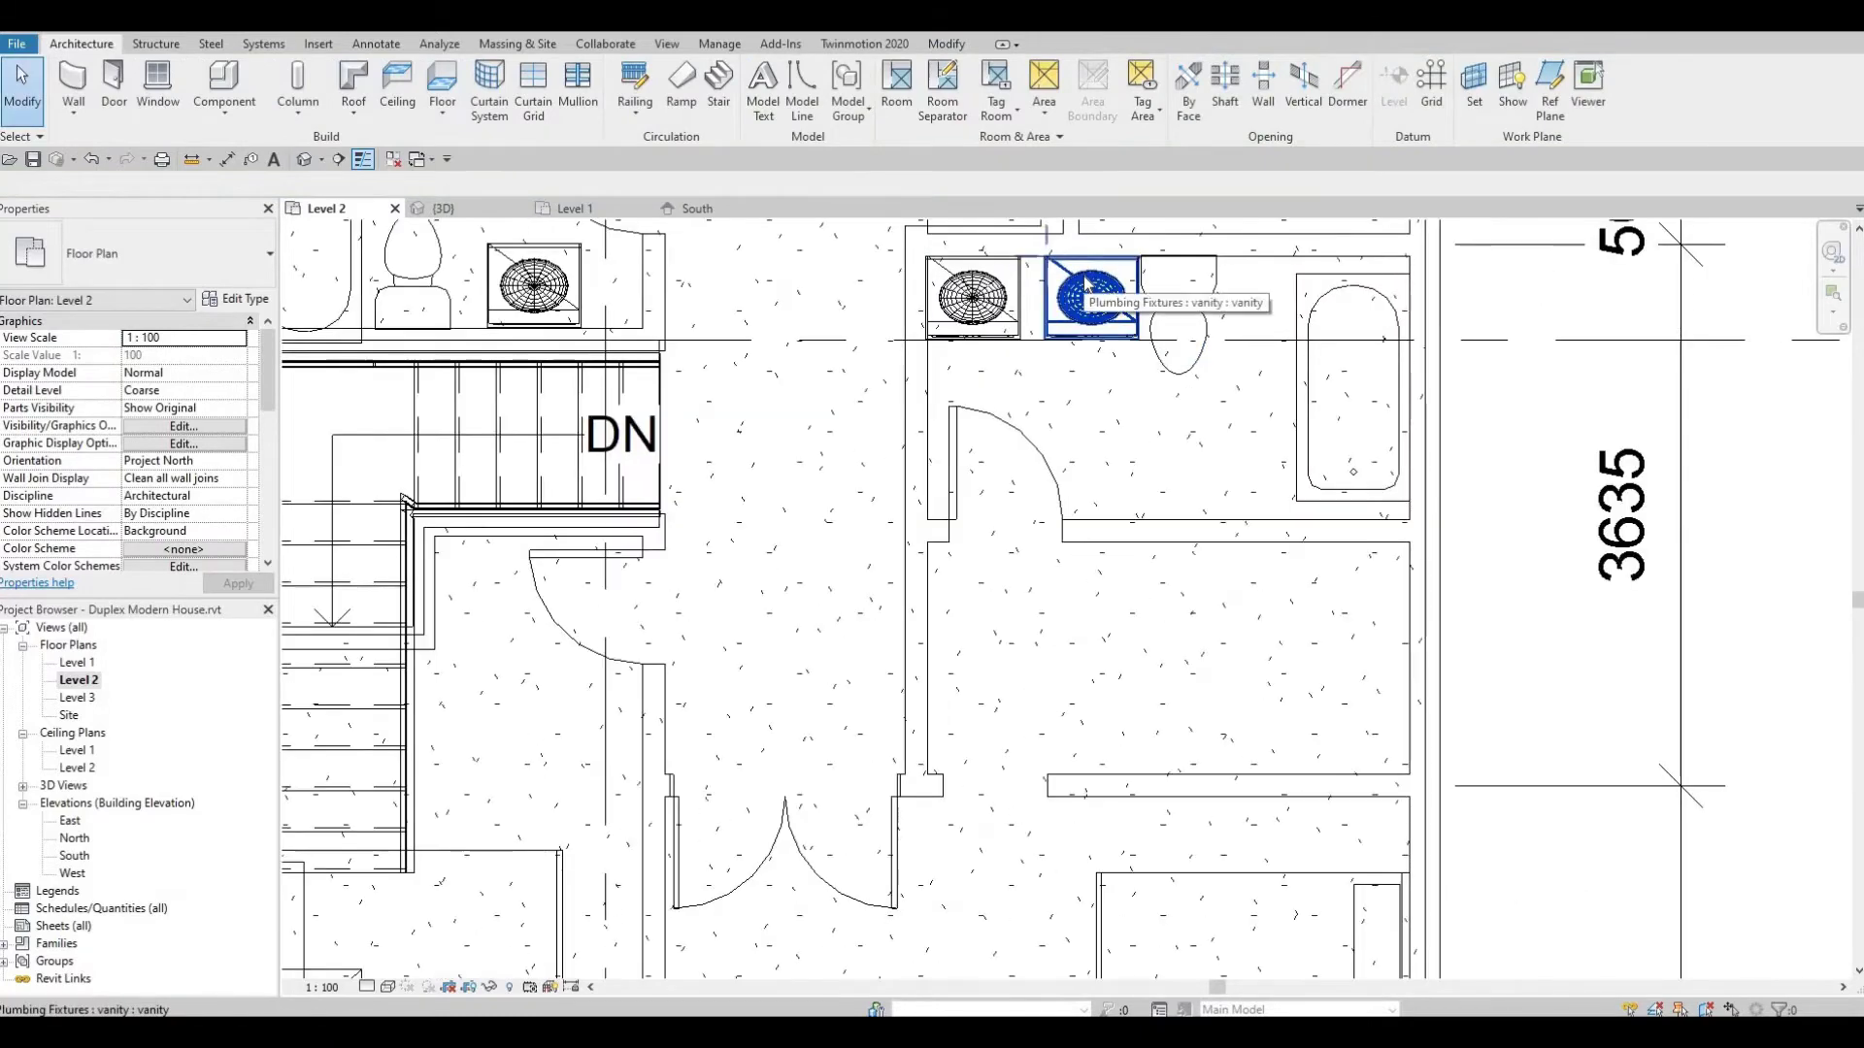
# Nudge the new vanity left, the toilet right and the bathtub up to align them
pyautogui.click(1087, 285)
pyautogui.press('Left')
pyautogui.press('Left')
pyautogui.press('Left')
pyautogui.press('Left')
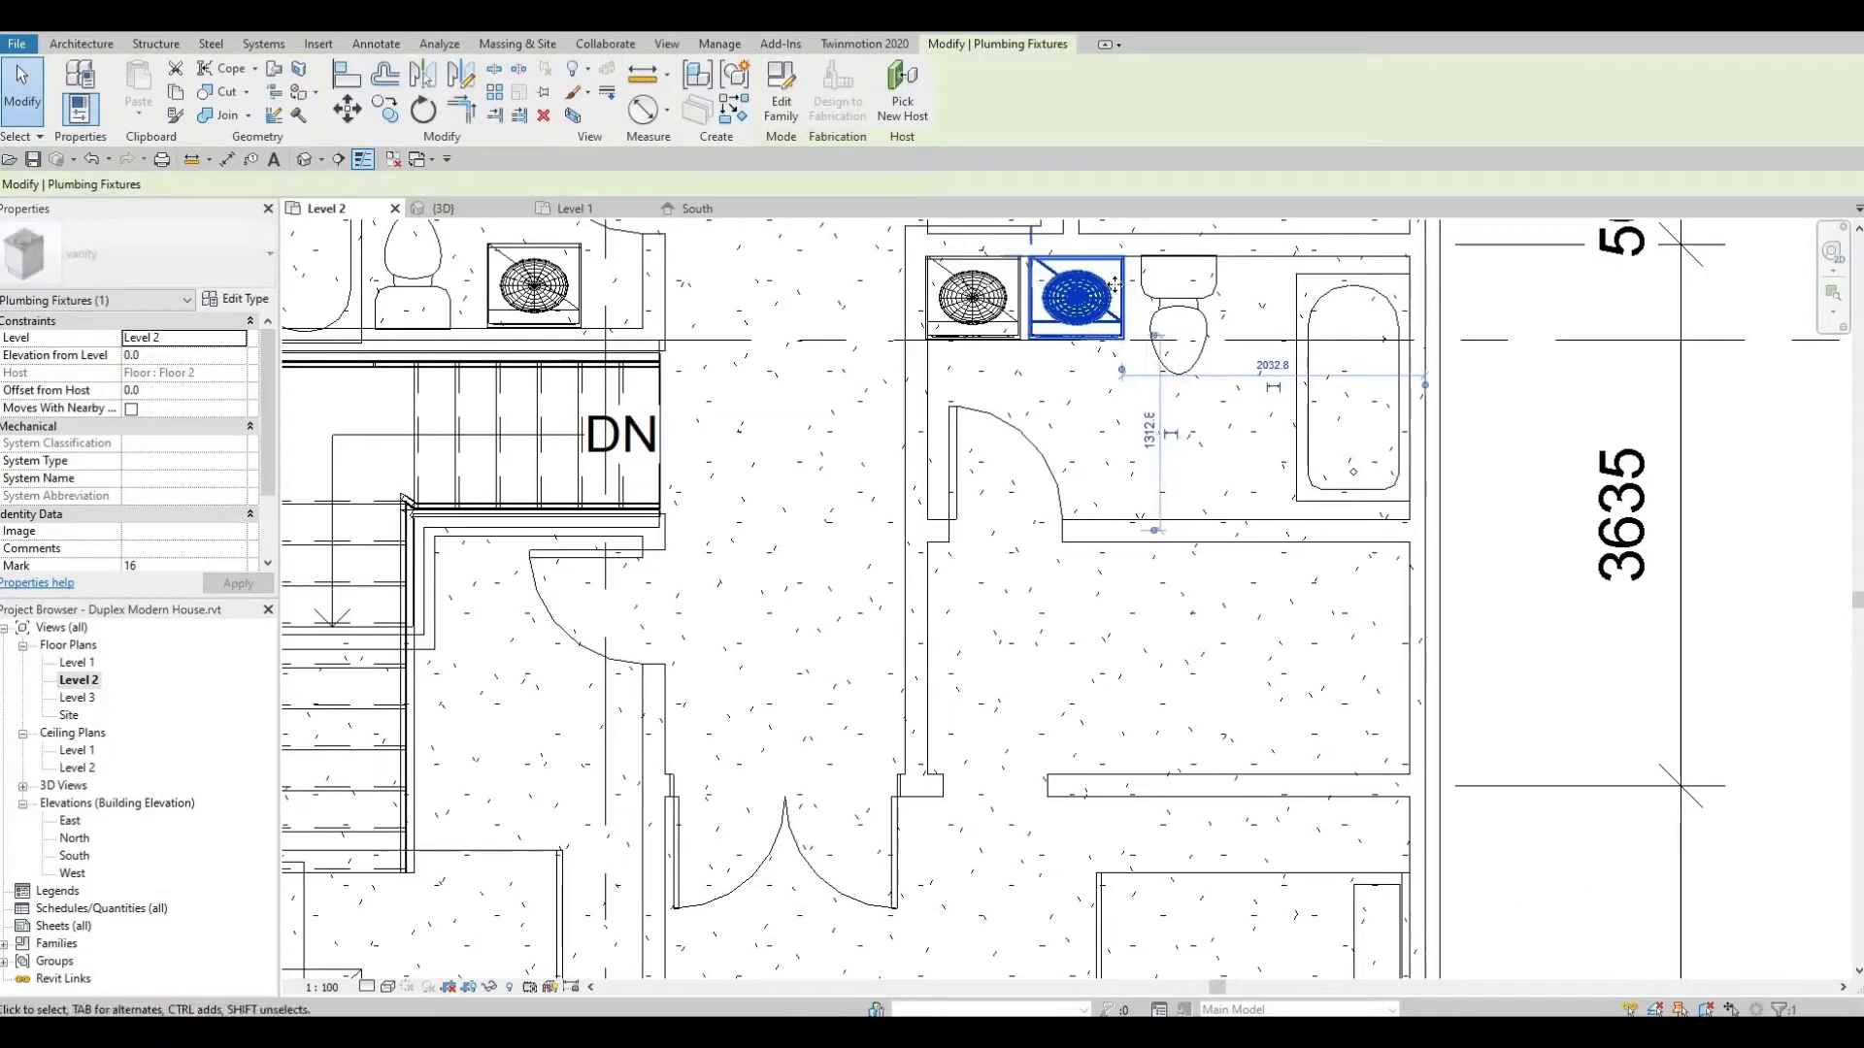
pyautogui.click(1169, 308)
pyautogui.press('Right')
pyautogui.press('Right')
pyautogui.press('Right')
pyautogui.press('Right')
pyautogui.press('Right')
pyautogui.press('Right')
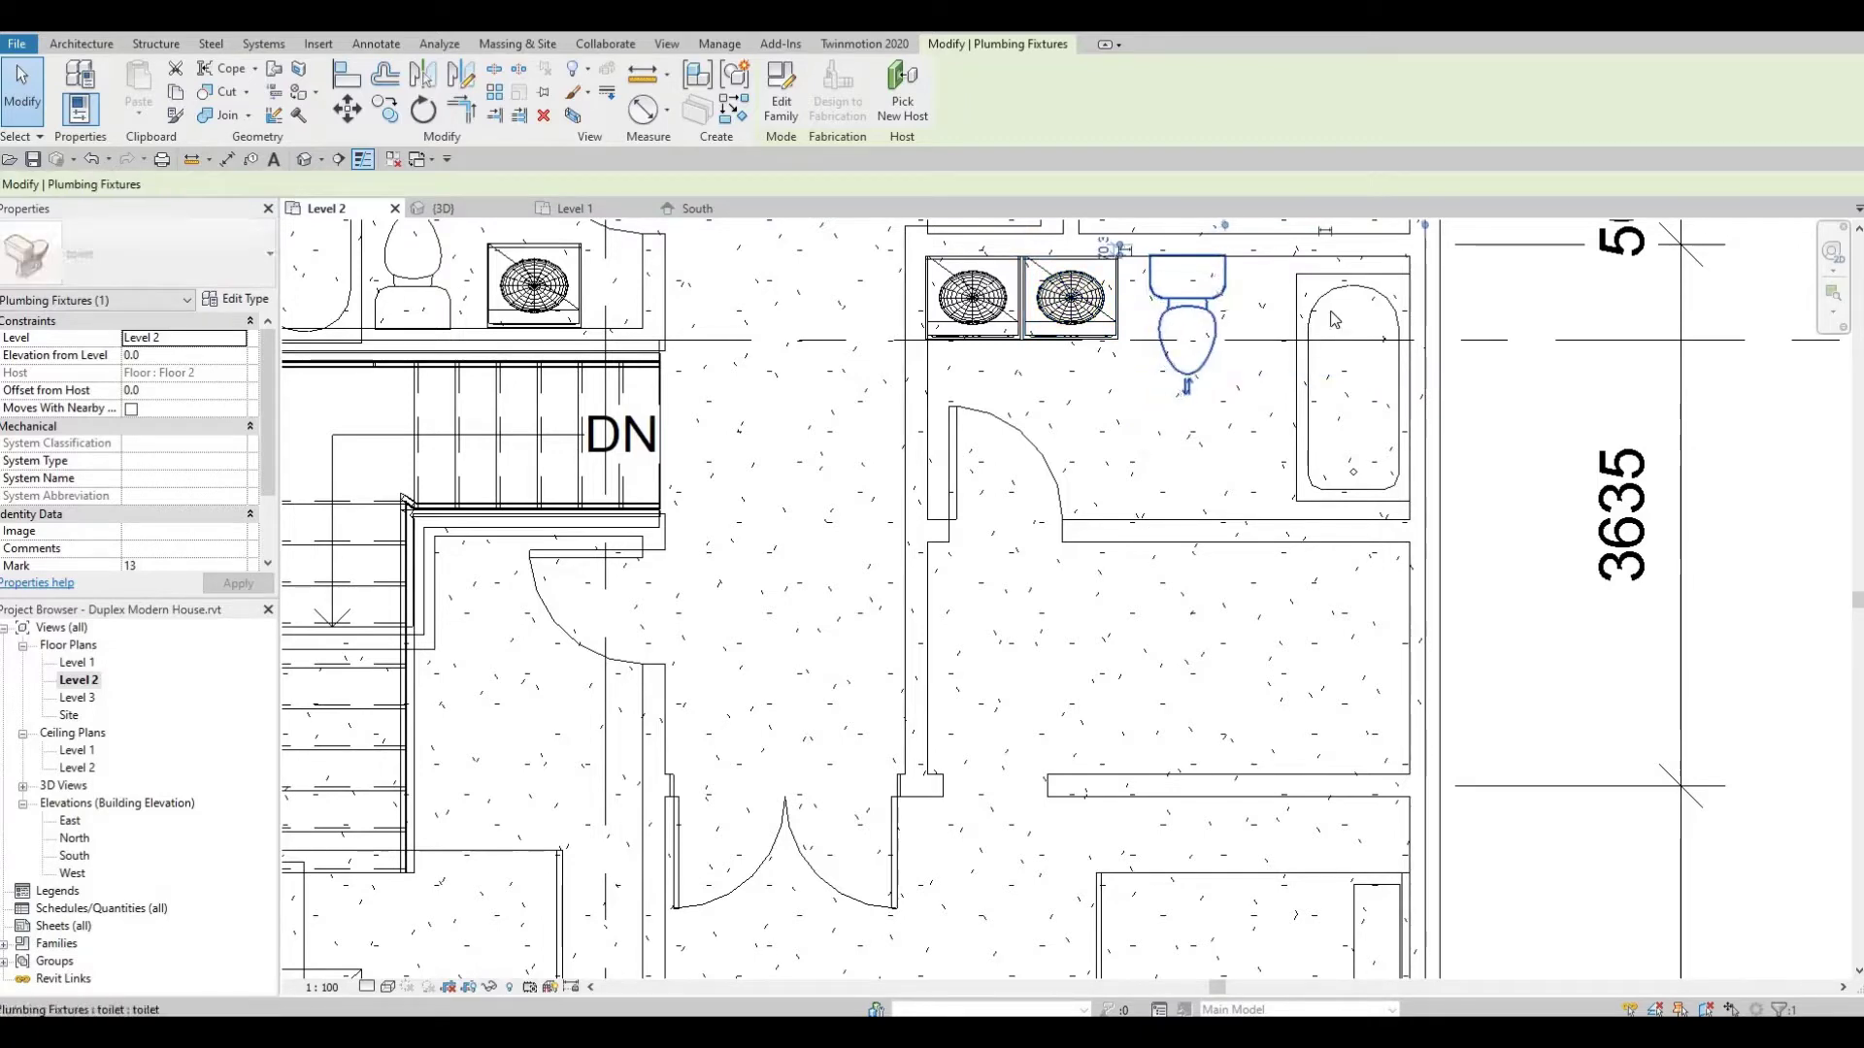
pyautogui.click(1318, 309)
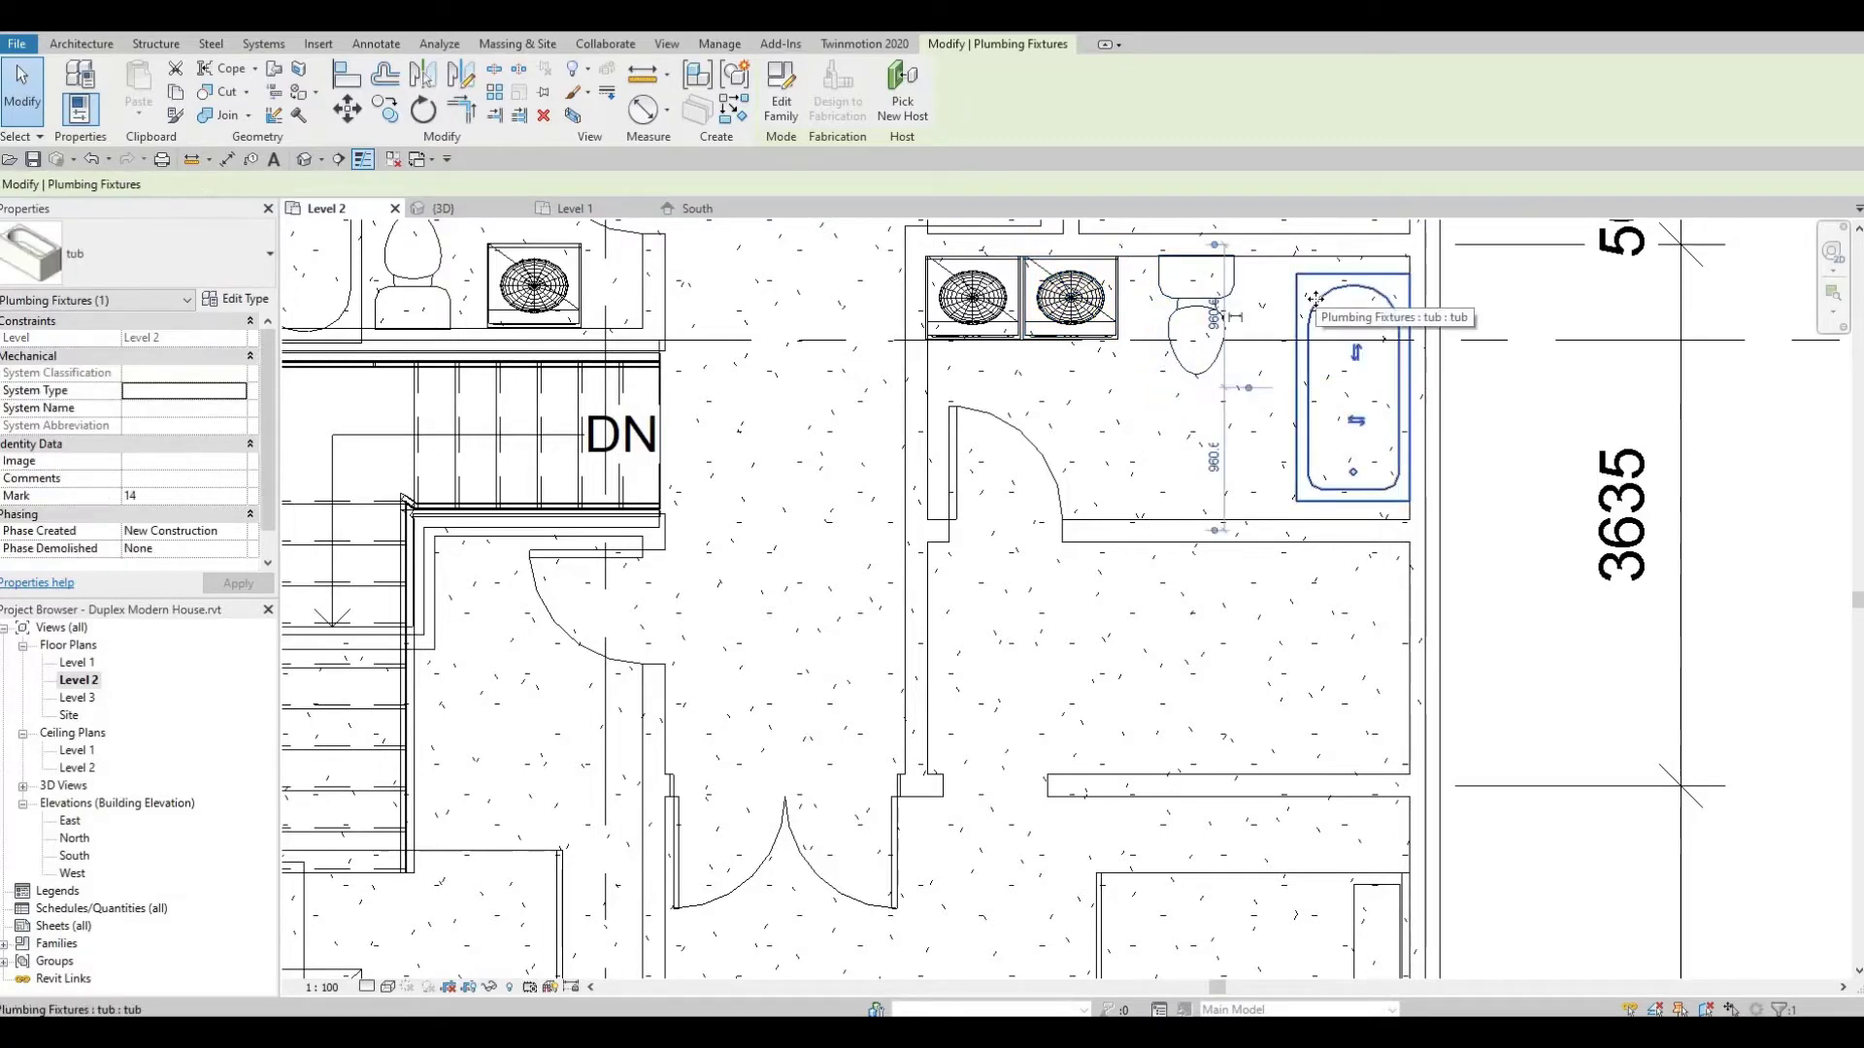
pyautogui.press('Up')
pyautogui.press('Up')
pyautogui.press('Up')
# Nudge the wall below the bathroom and the lower door wall down, making rooms 3795 and 3346
pyautogui.press('Escape')
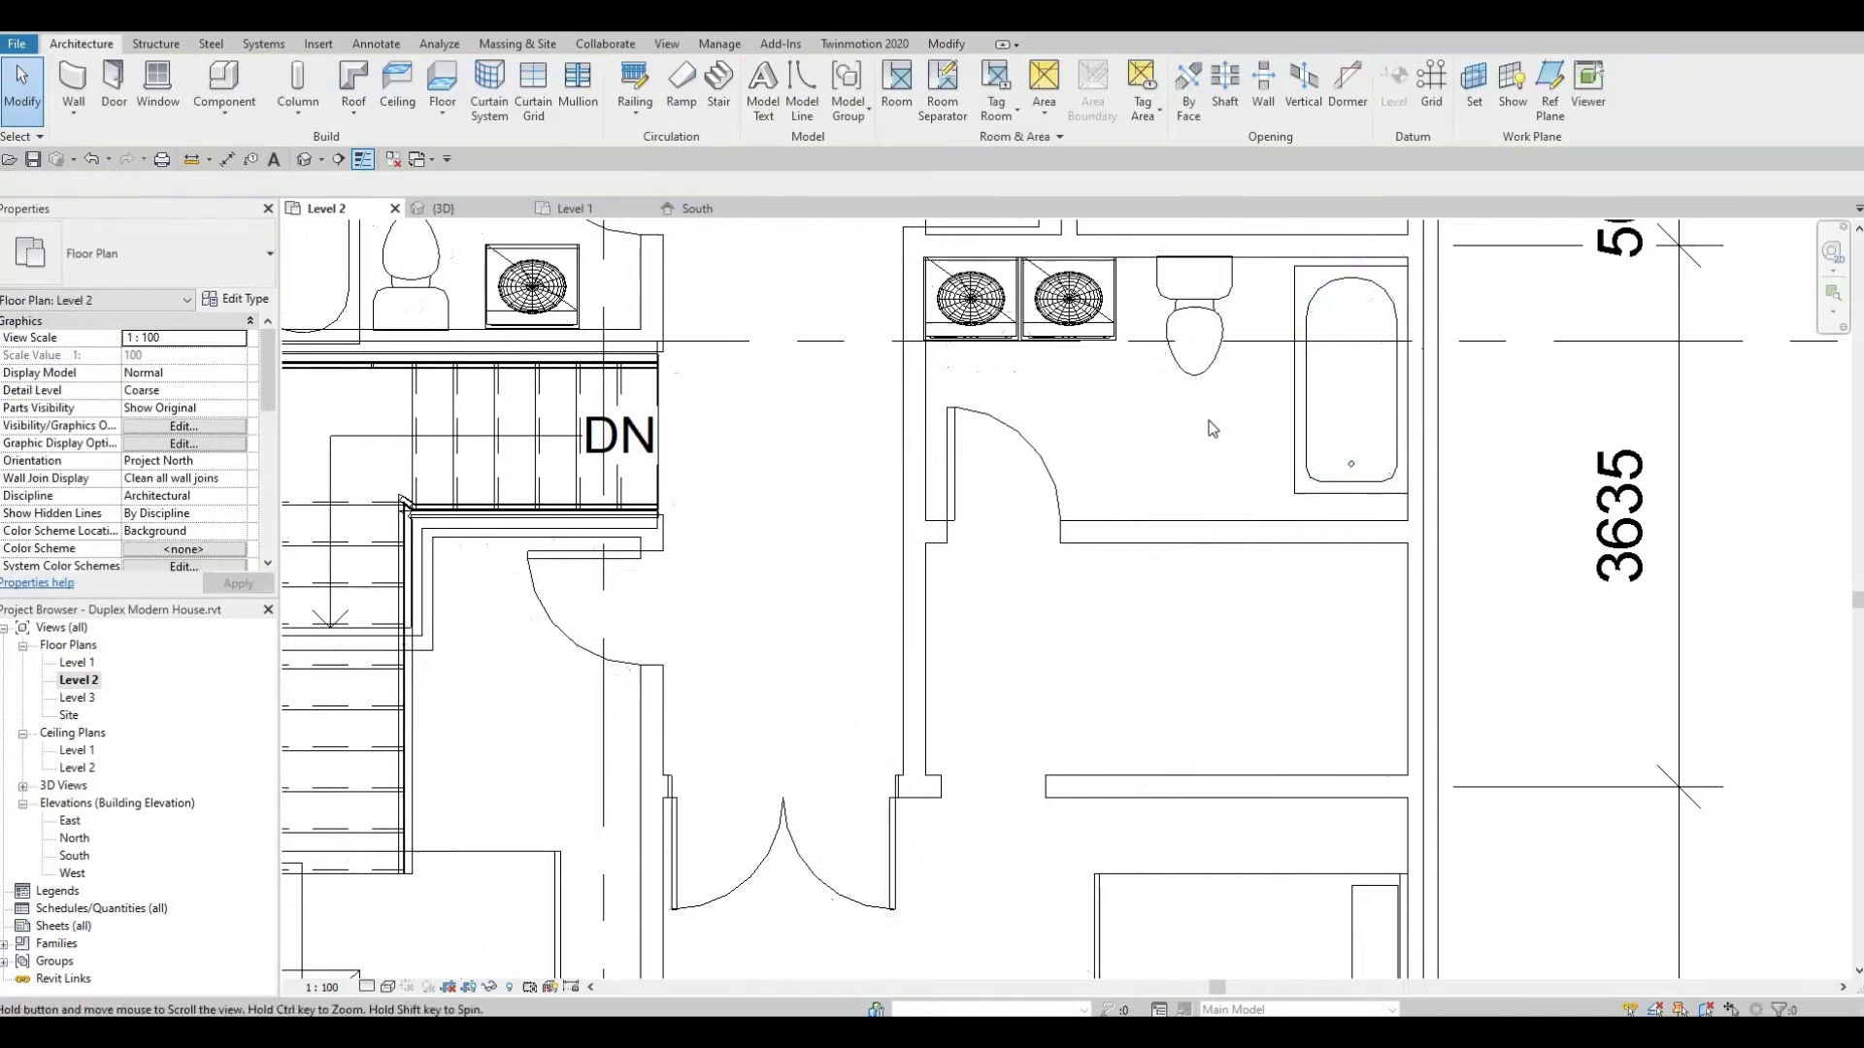
pyautogui.scroll(-3, 1209, 433)
pyautogui.click(1210, 433)
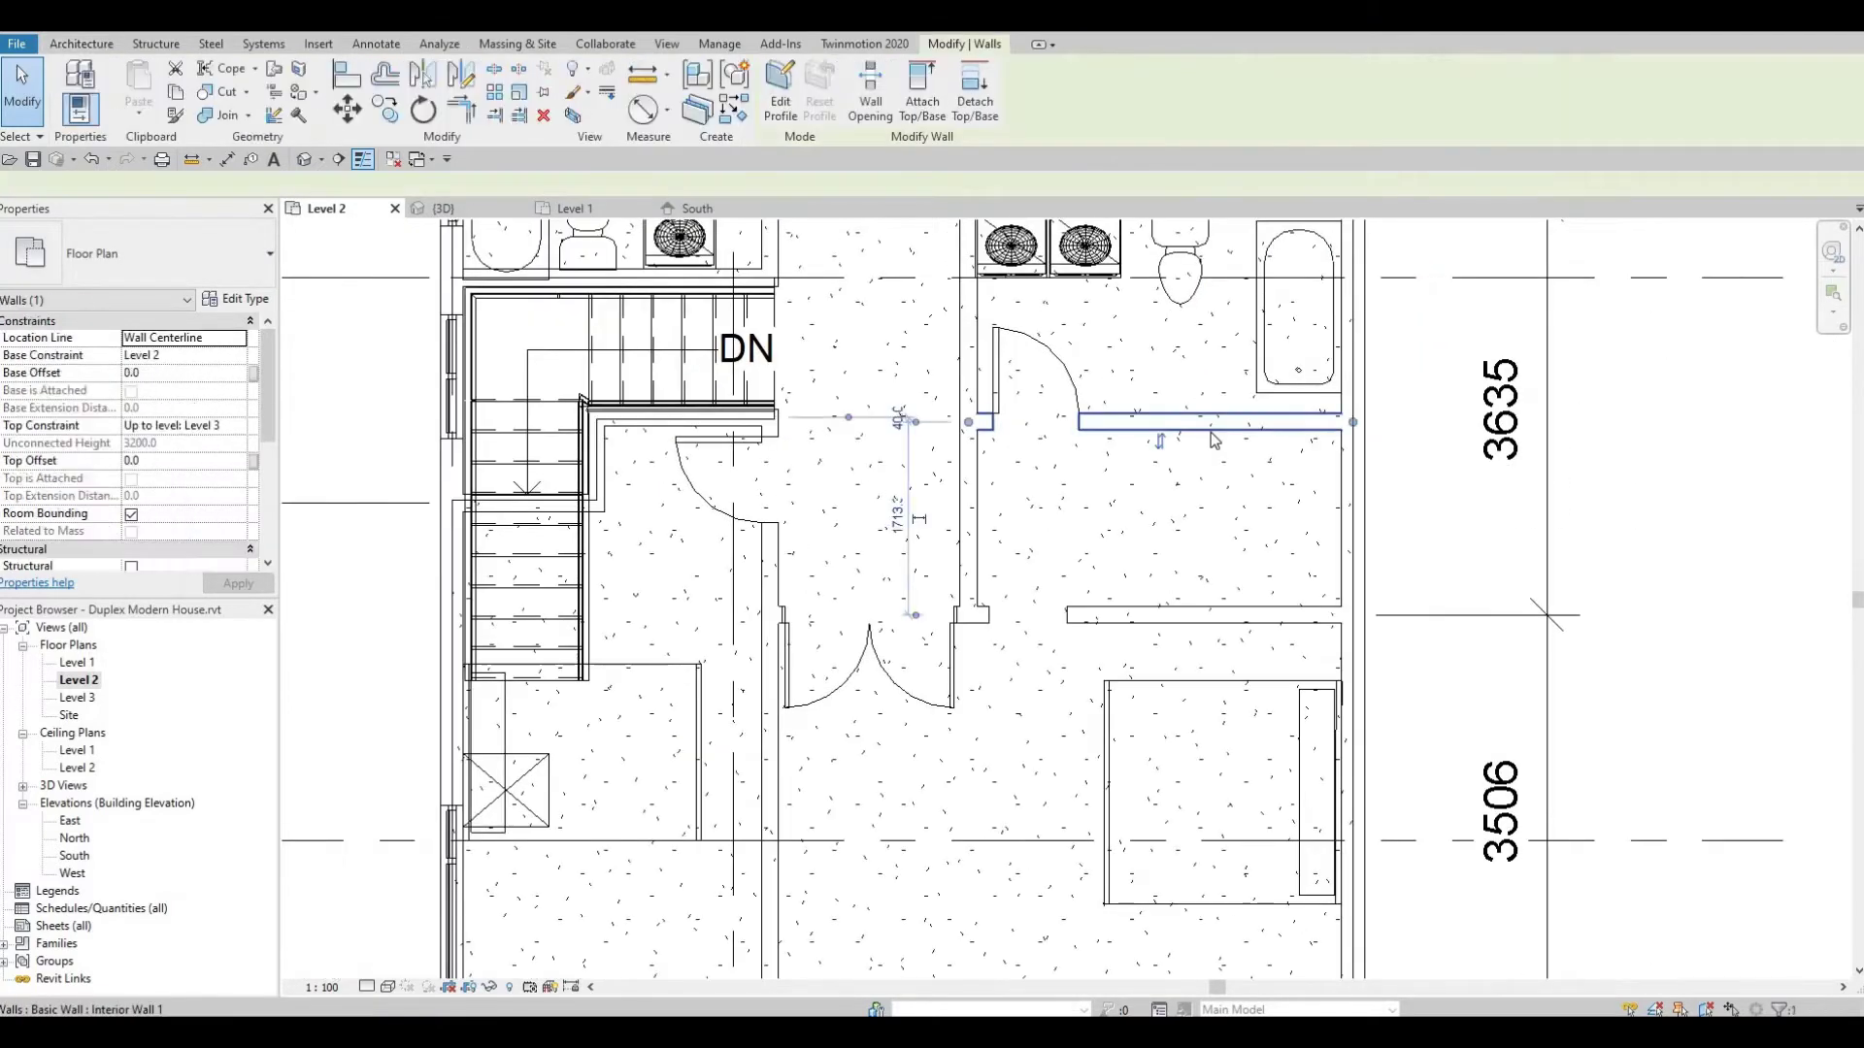
pyautogui.press('Down')
pyautogui.press('Down')
pyautogui.press('Down')
pyautogui.press('Down')
pyautogui.press('Down')
pyautogui.press('Down')
pyautogui.press('Down')
pyautogui.press('Down')
pyautogui.press('Down')
pyautogui.press('Down')
pyautogui.press('Down')
pyautogui.press('Down')
pyautogui.press('Down')
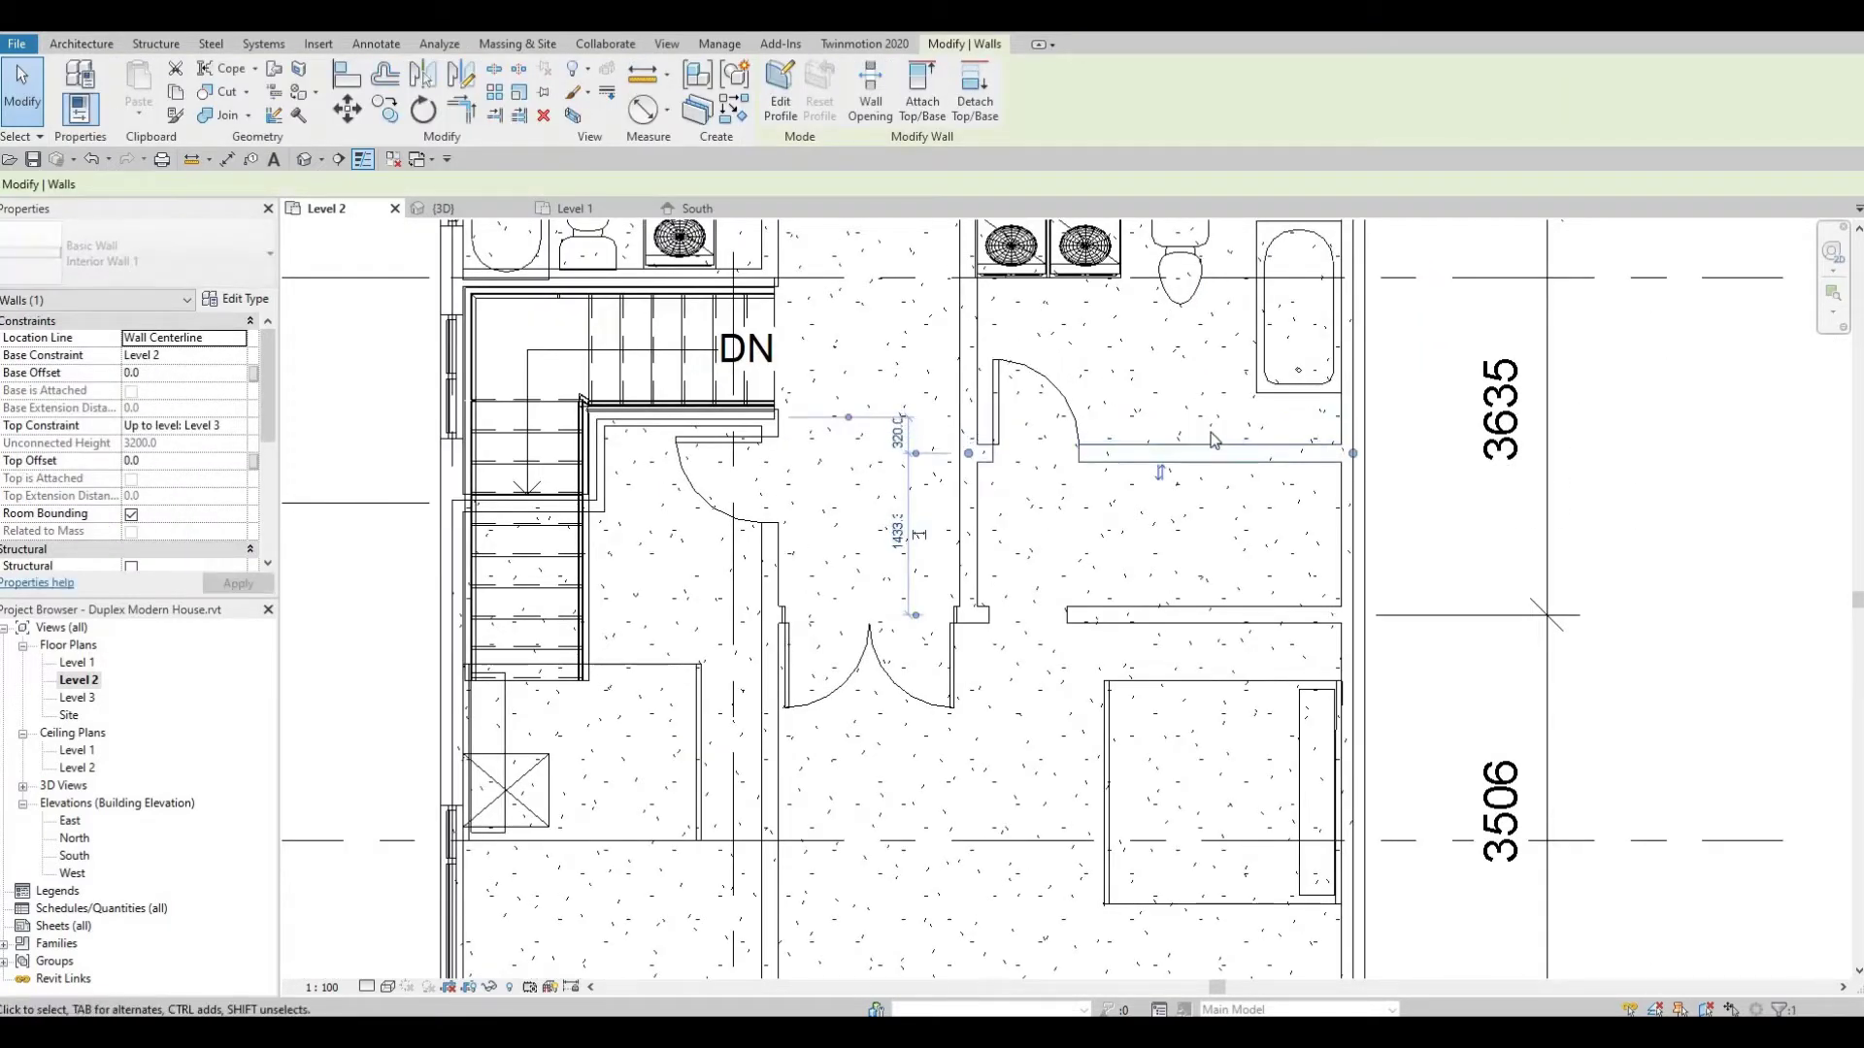
pyautogui.click(1240, 615)
pyautogui.press('Down')
pyautogui.press('Down')
pyautogui.press('Down')
pyautogui.press('Down')
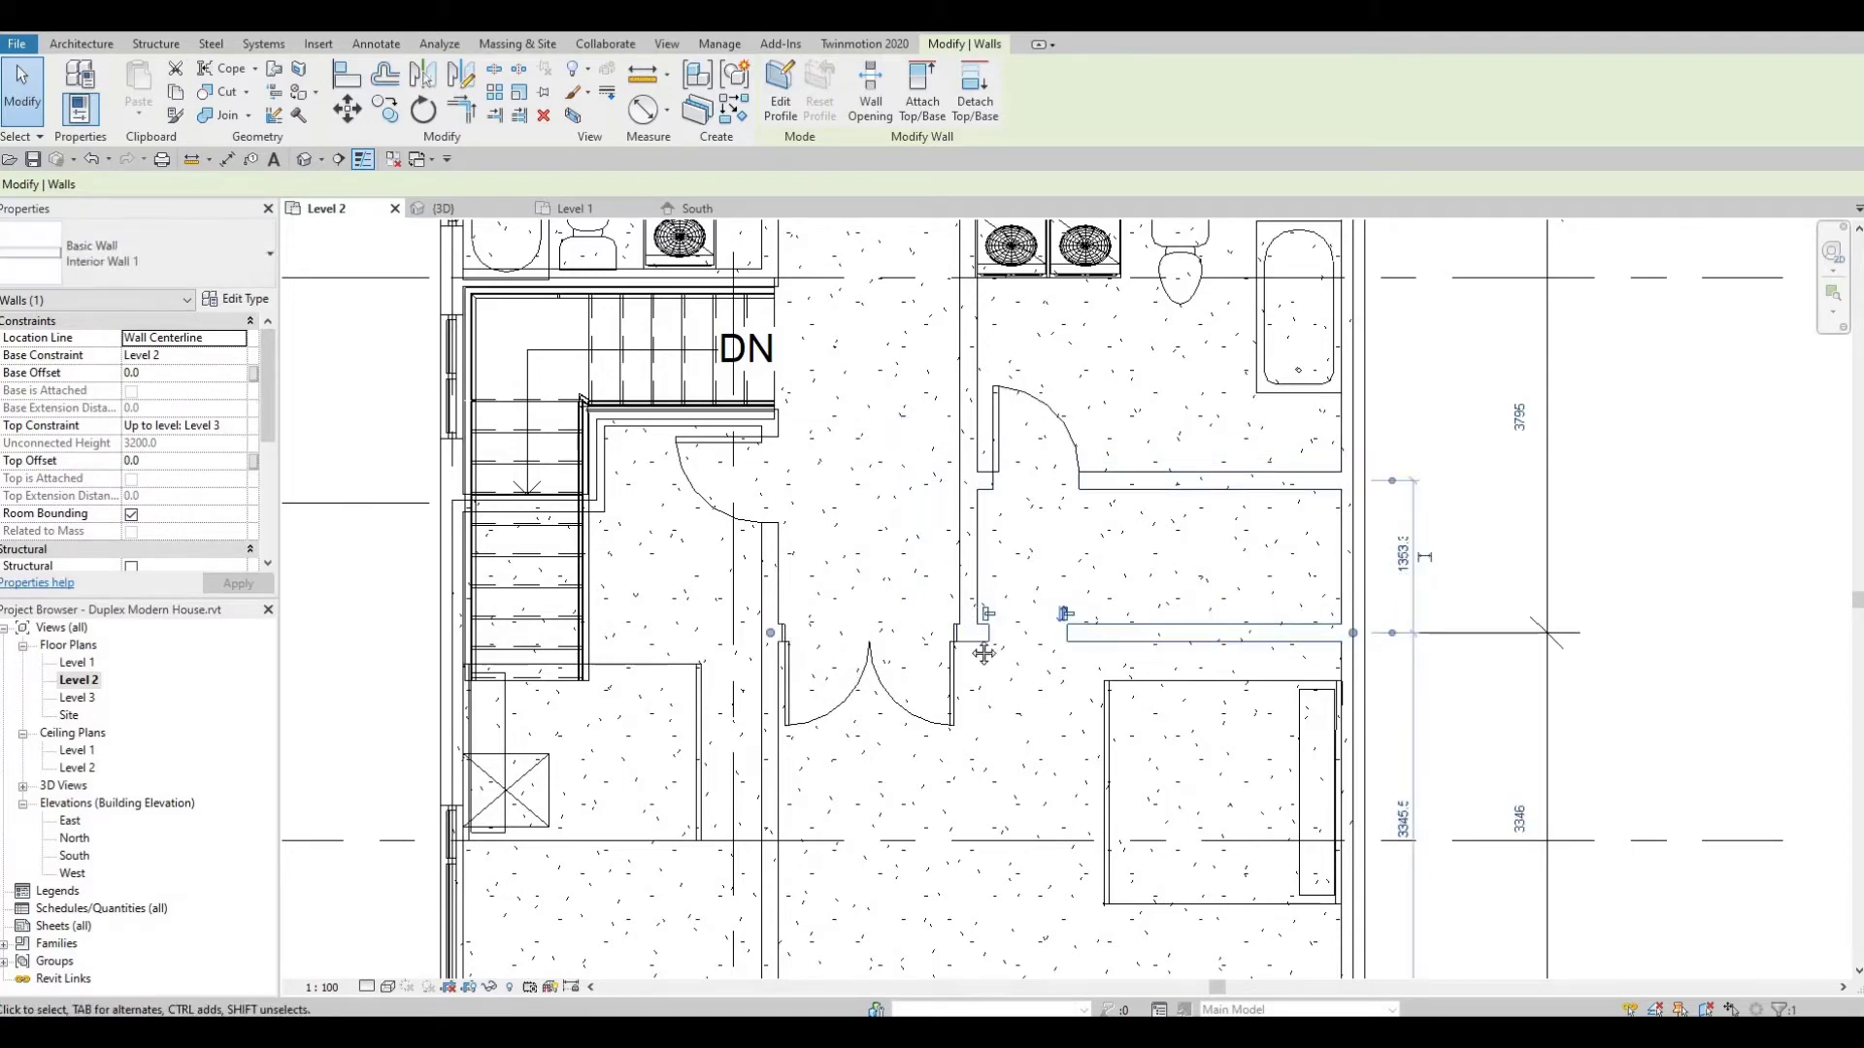
pyautogui.press('Escape')
pyautogui.scroll(-2, 983, 653)
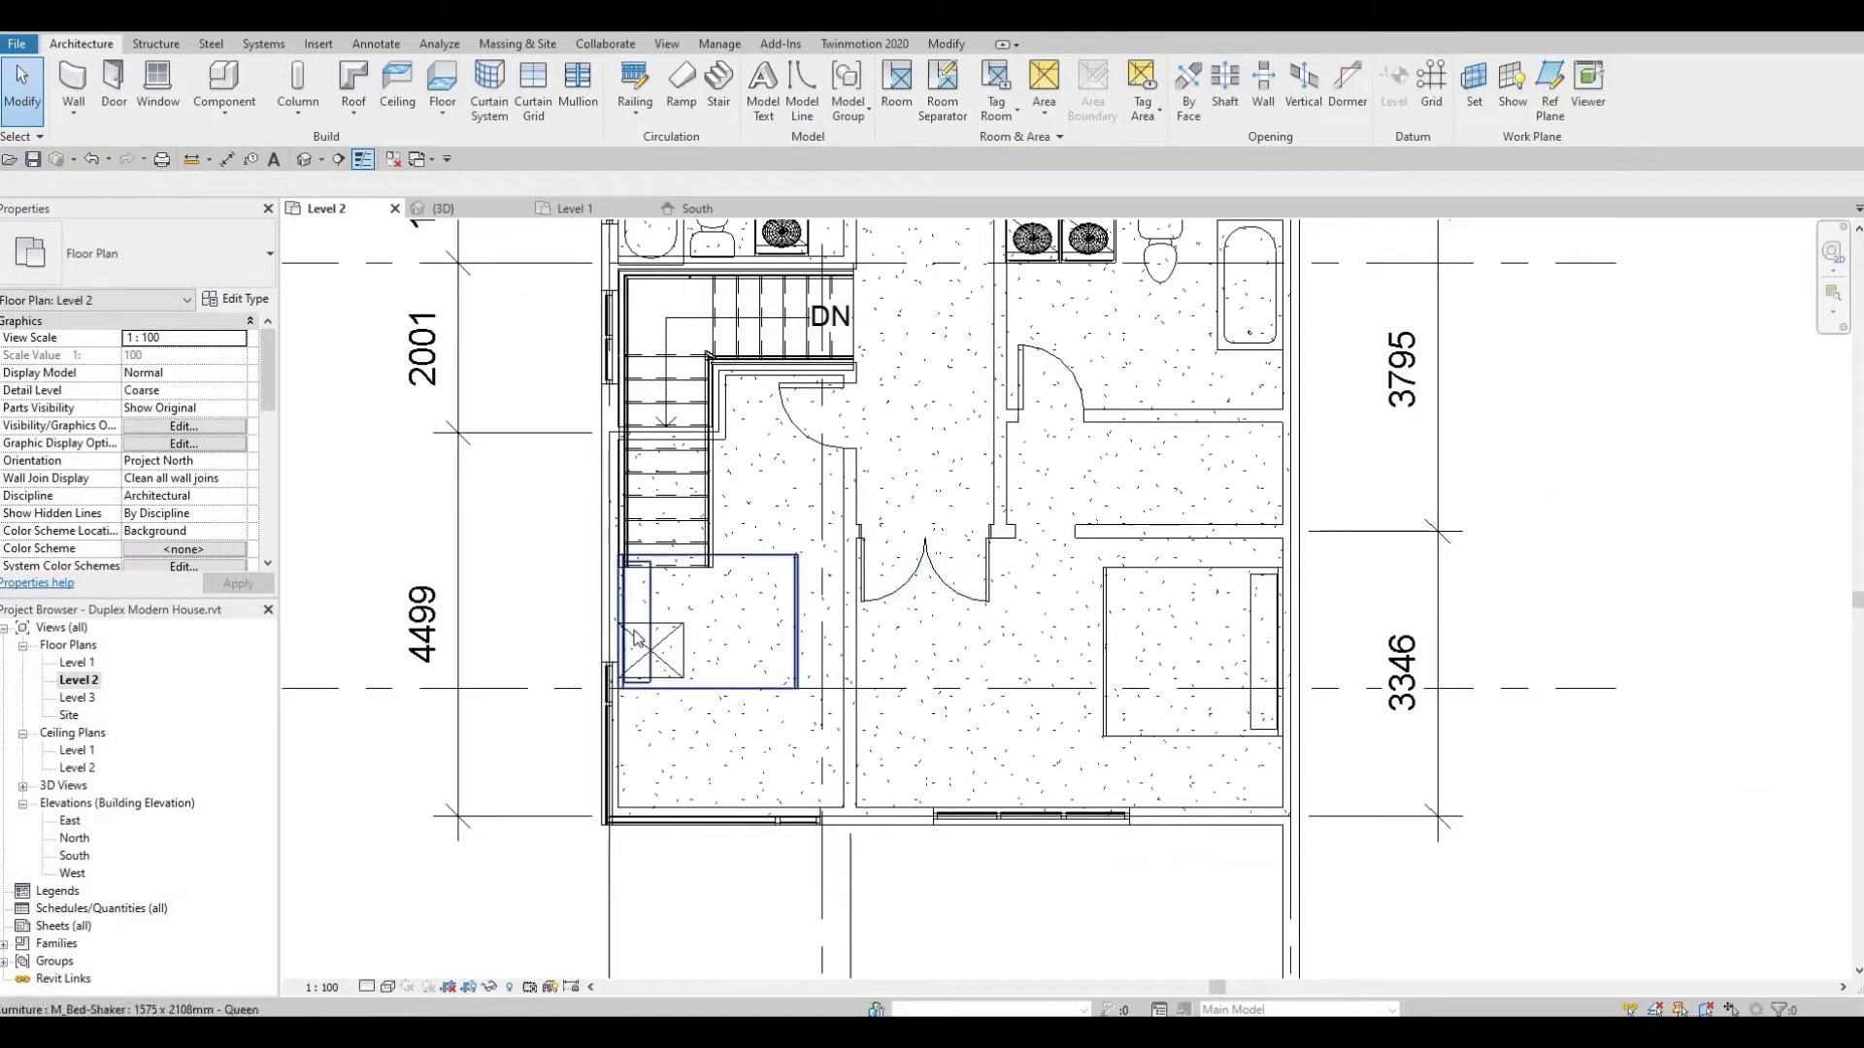
# Move the X-marked shower symbol lines from beside the stair to the corner next to the bathtub
pyautogui.scroll(3, 636, 641)
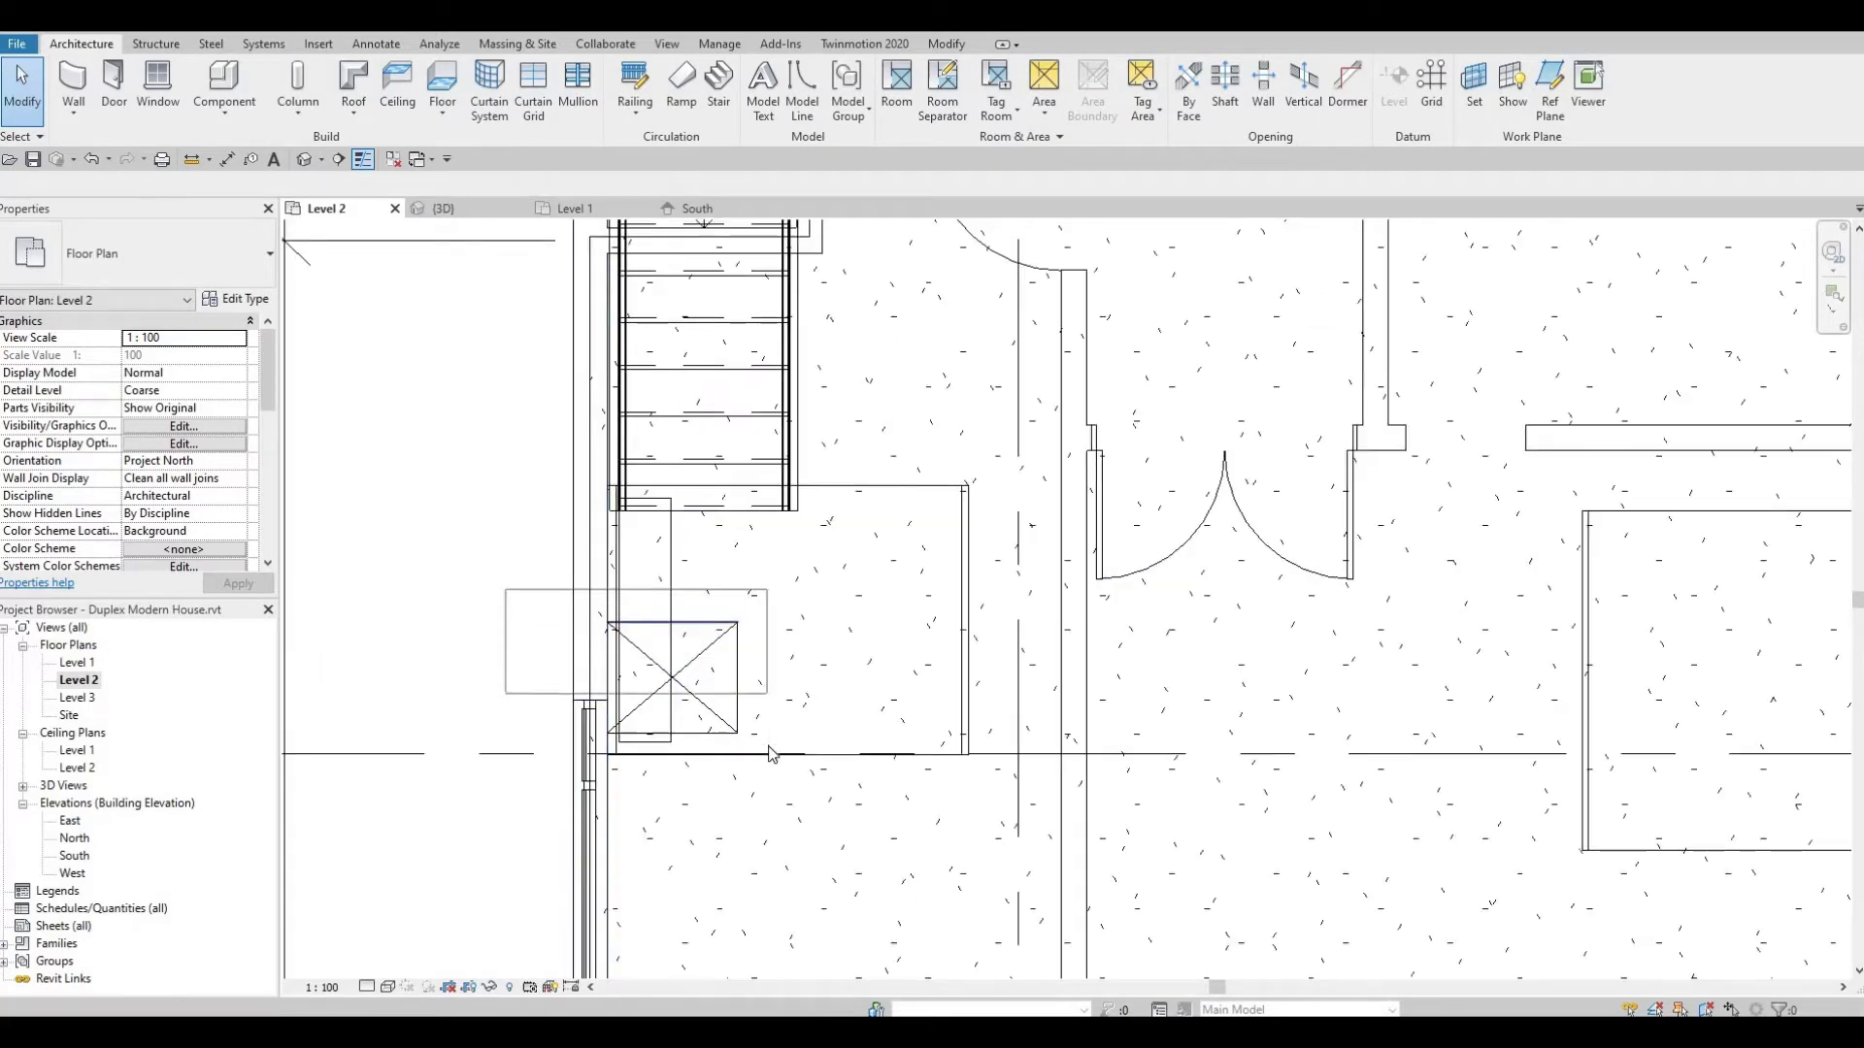
pyautogui.moveTo(767, 740); pyautogui.dragTo(767, 743)
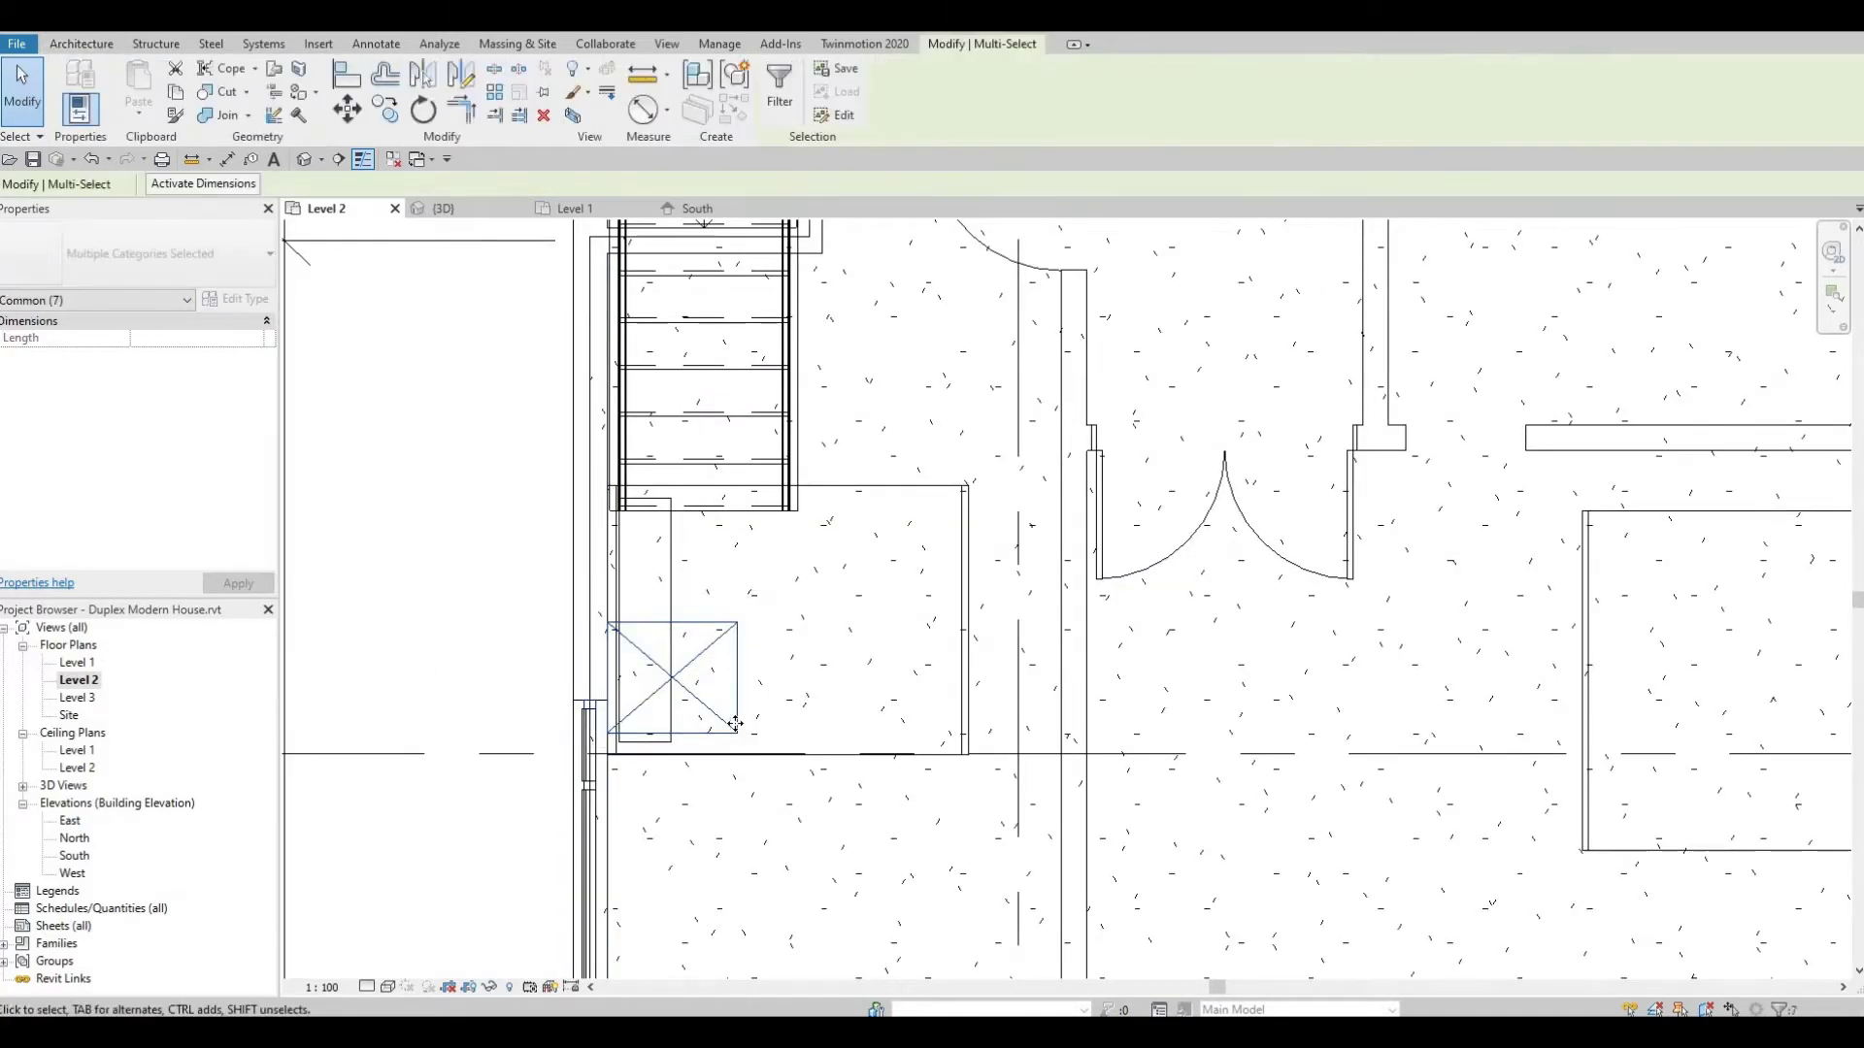
pyautogui.keyDown('shift'); pyautogui.click(589, 714); pyautogui.keyUp('shift')
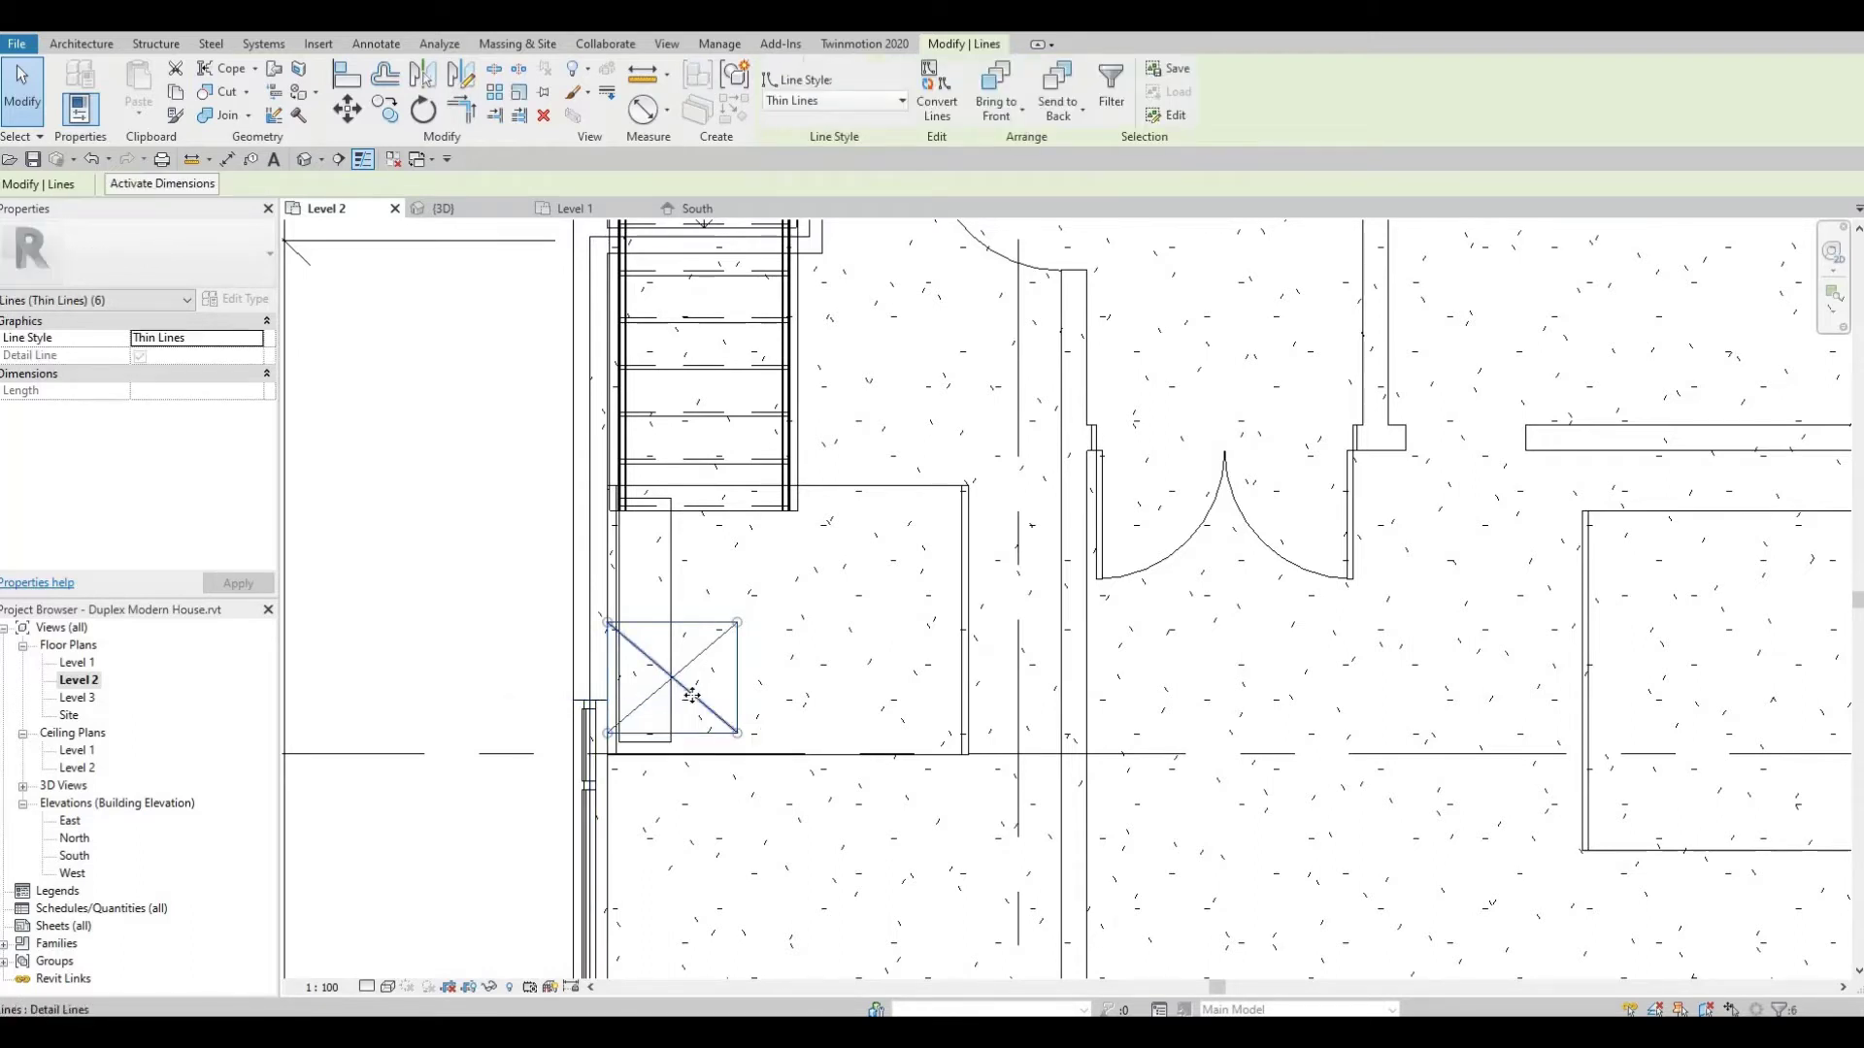
pyautogui.moveTo(721, 691); pyautogui.dragTo(1426, 400)
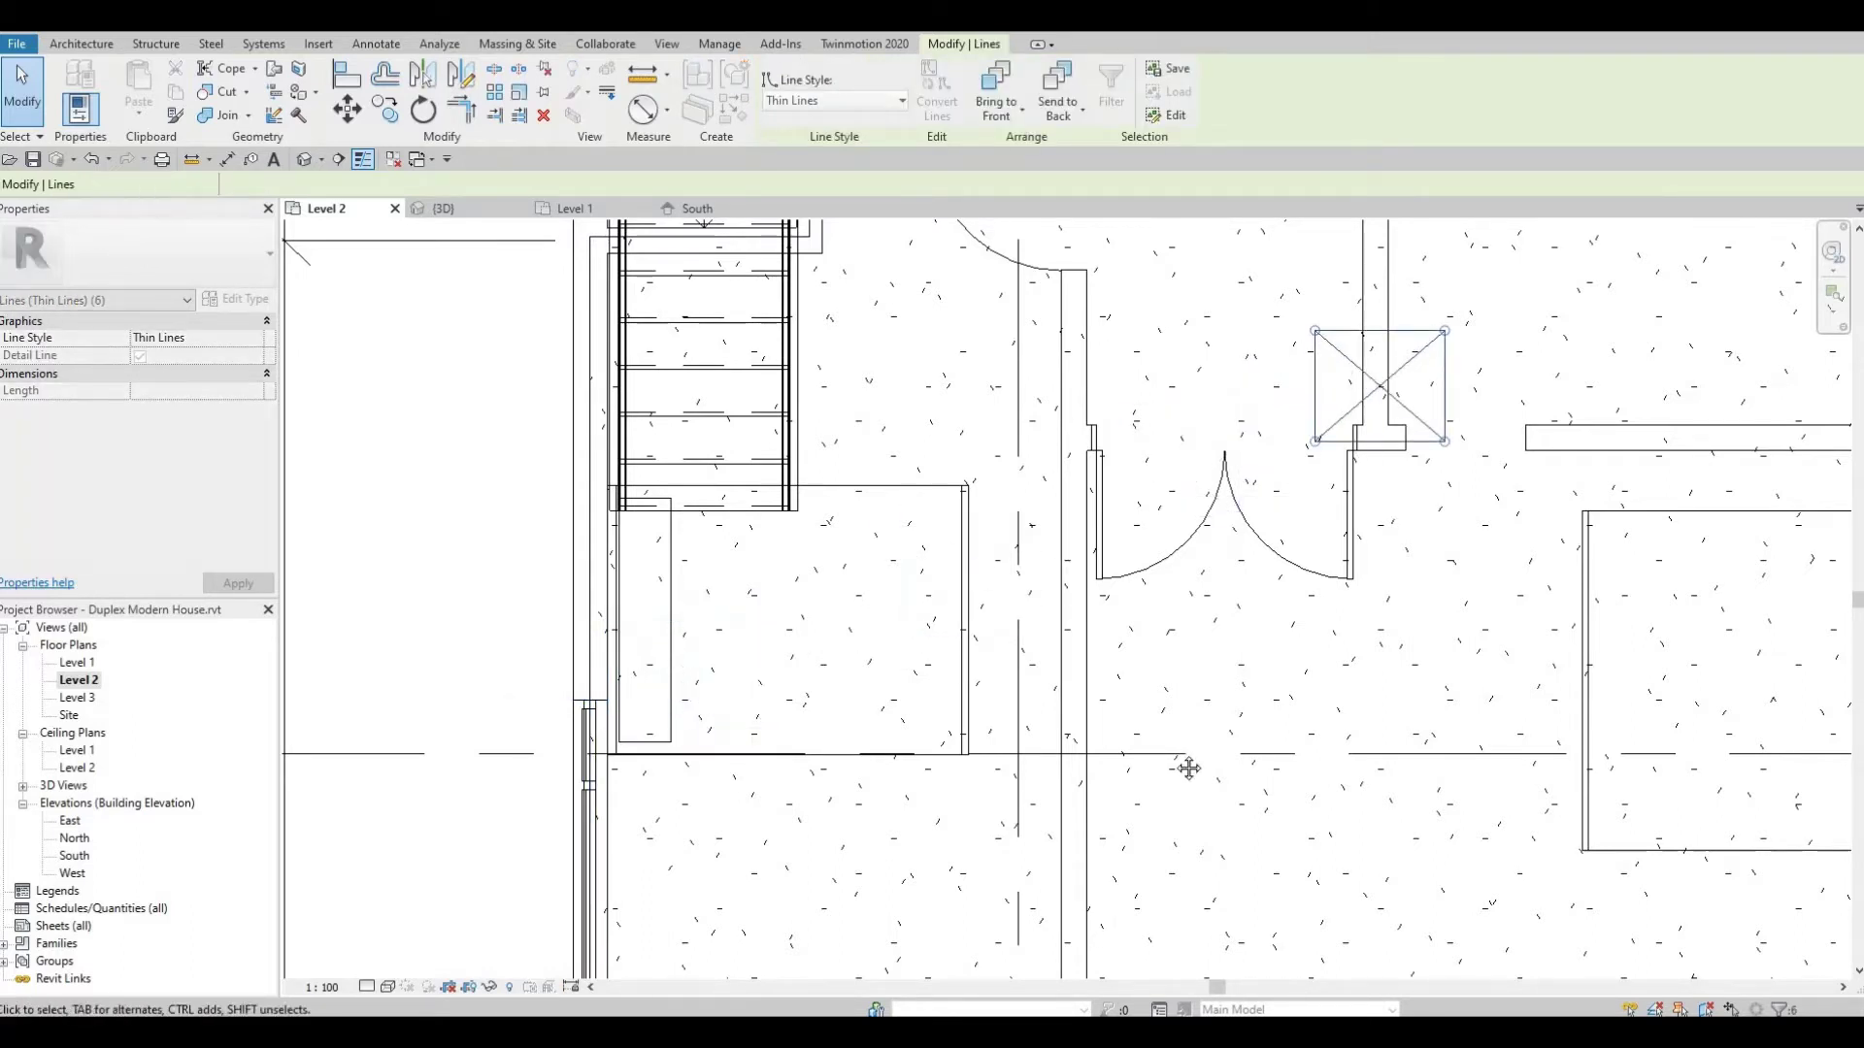
pyautogui.moveTo(1325, 528)
pyautogui.mouseDown(button='middle')
pyautogui.moveTo(1156, 741)
pyautogui.moveTo(1144, 709)
pyautogui.mouseUp(button='middle')
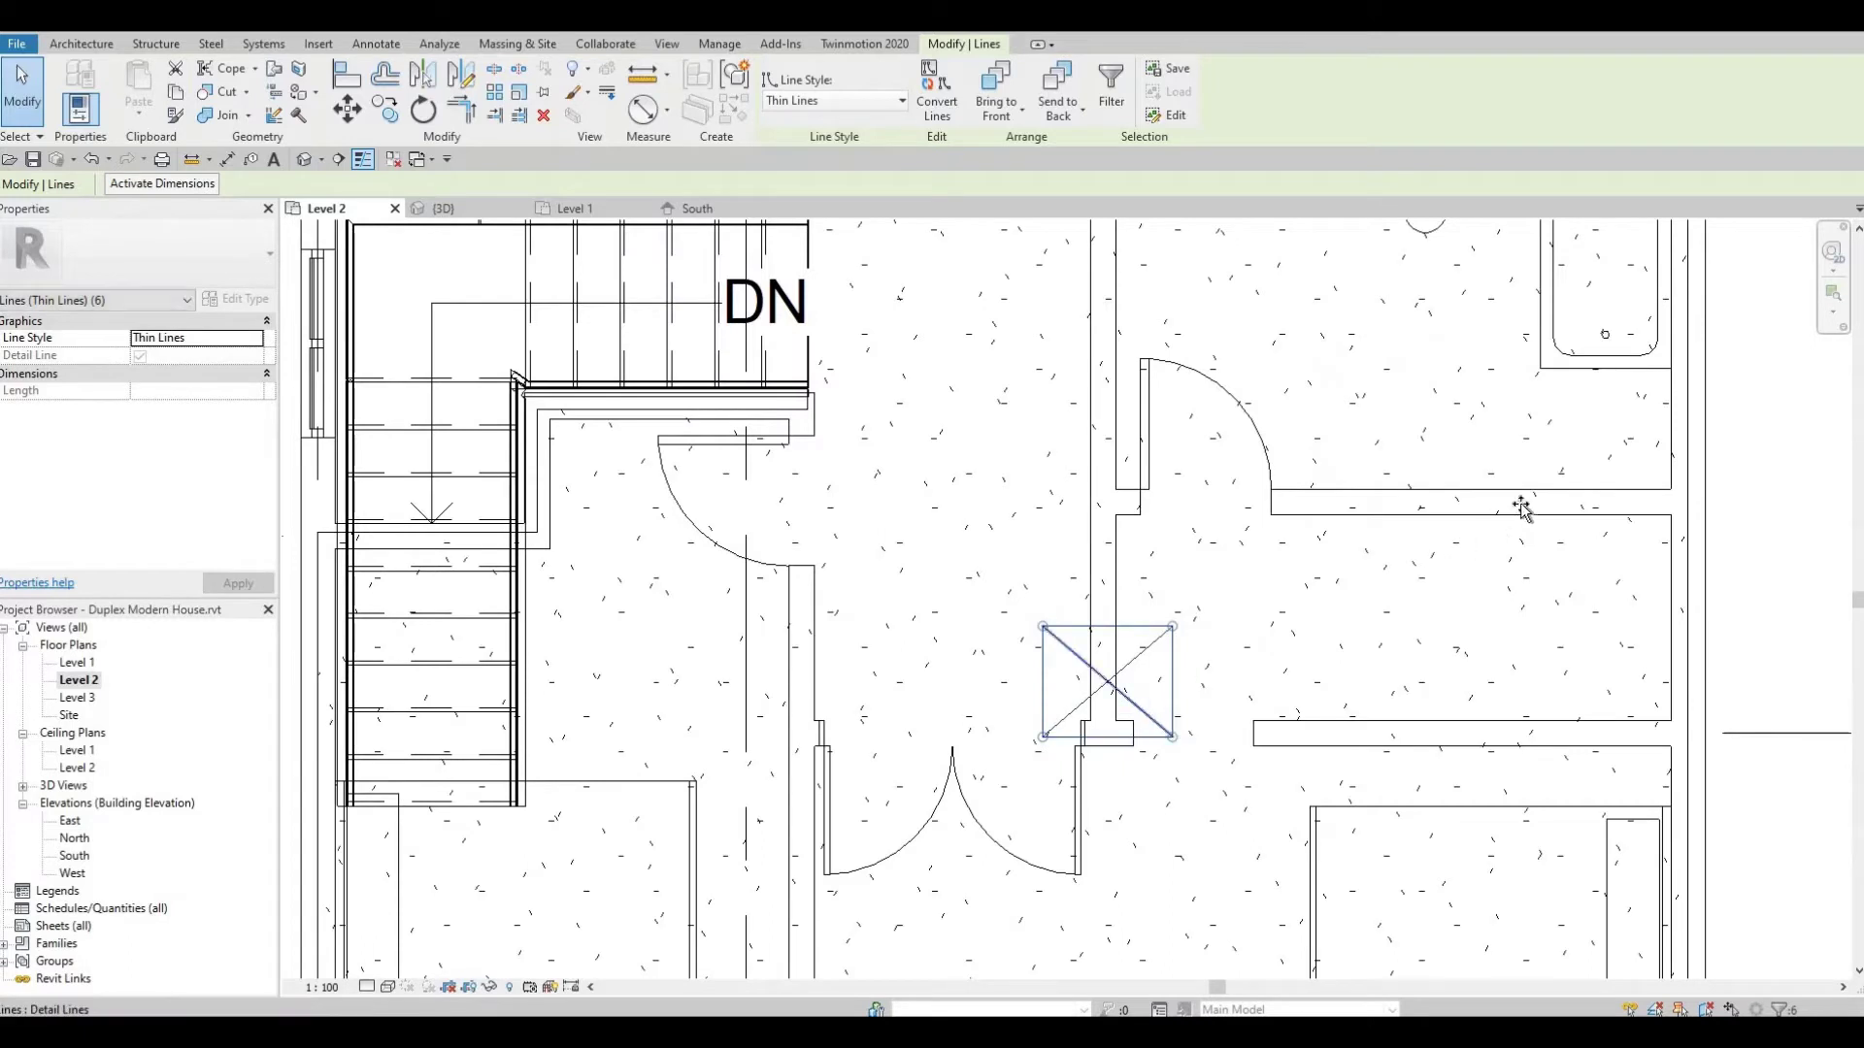
pyautogui.moveTo(1521, 507); pyautogui.dragTo(1634, 460)
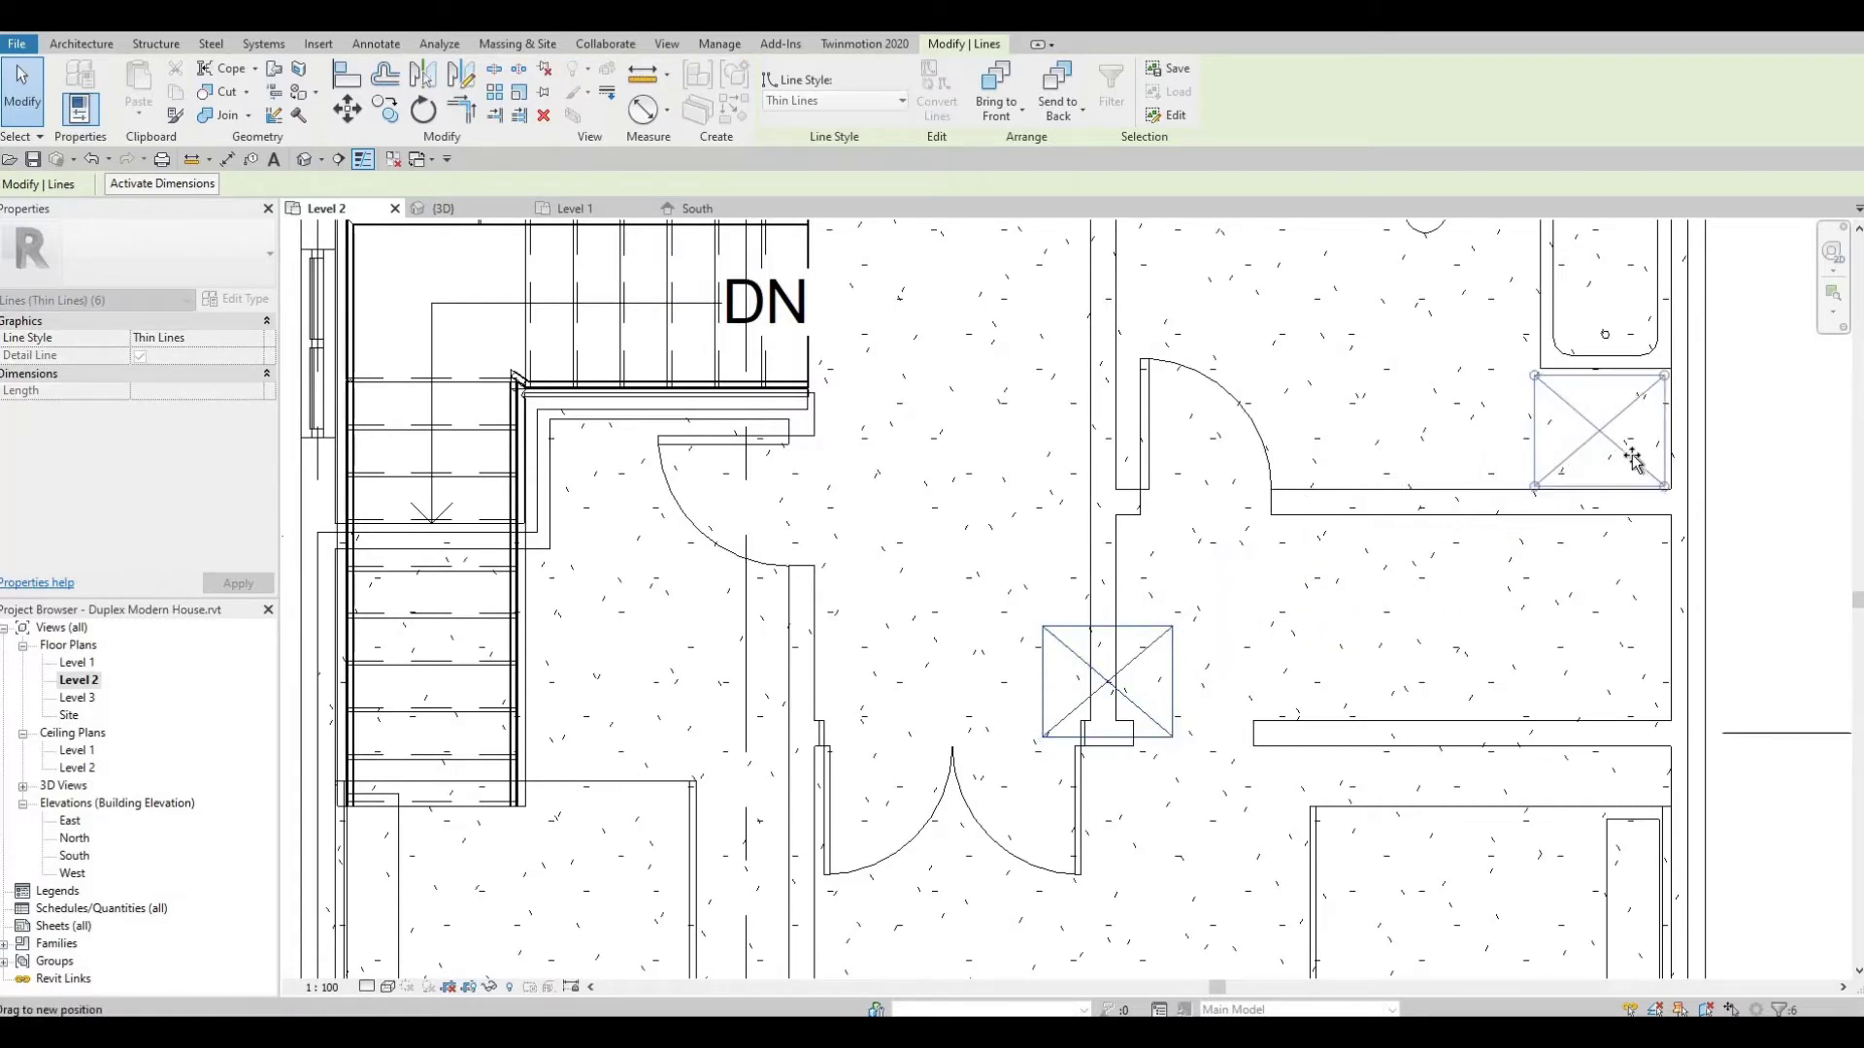
pyautogui.click(1452, 611)
pyautogui.moveTo(1452, 612); pyautogui.dragTo(1337, 612, button='middle')
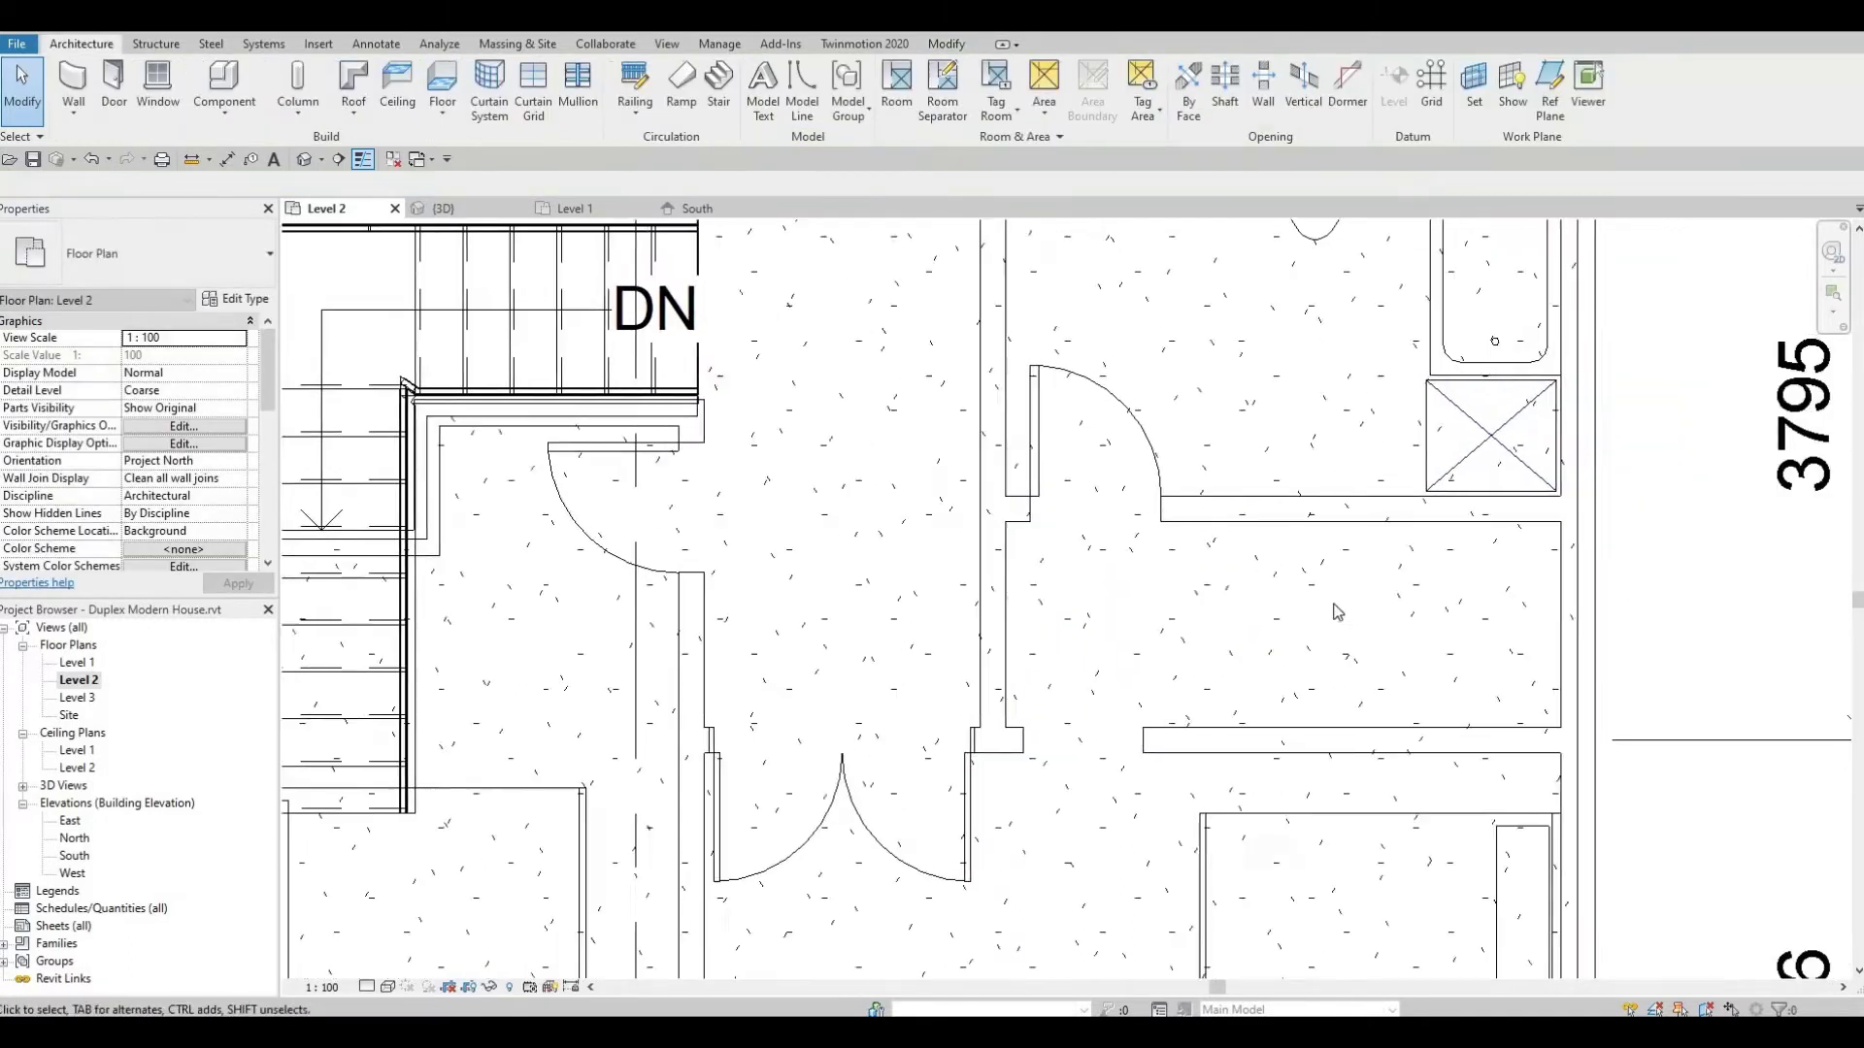
pyautogui.moveTo(1276, 668); pyautogui.dragTo(1281, 487, button='middle')
# Nudge the king bed down two steps
pyautogui.scroll(-2, 1320, 580)
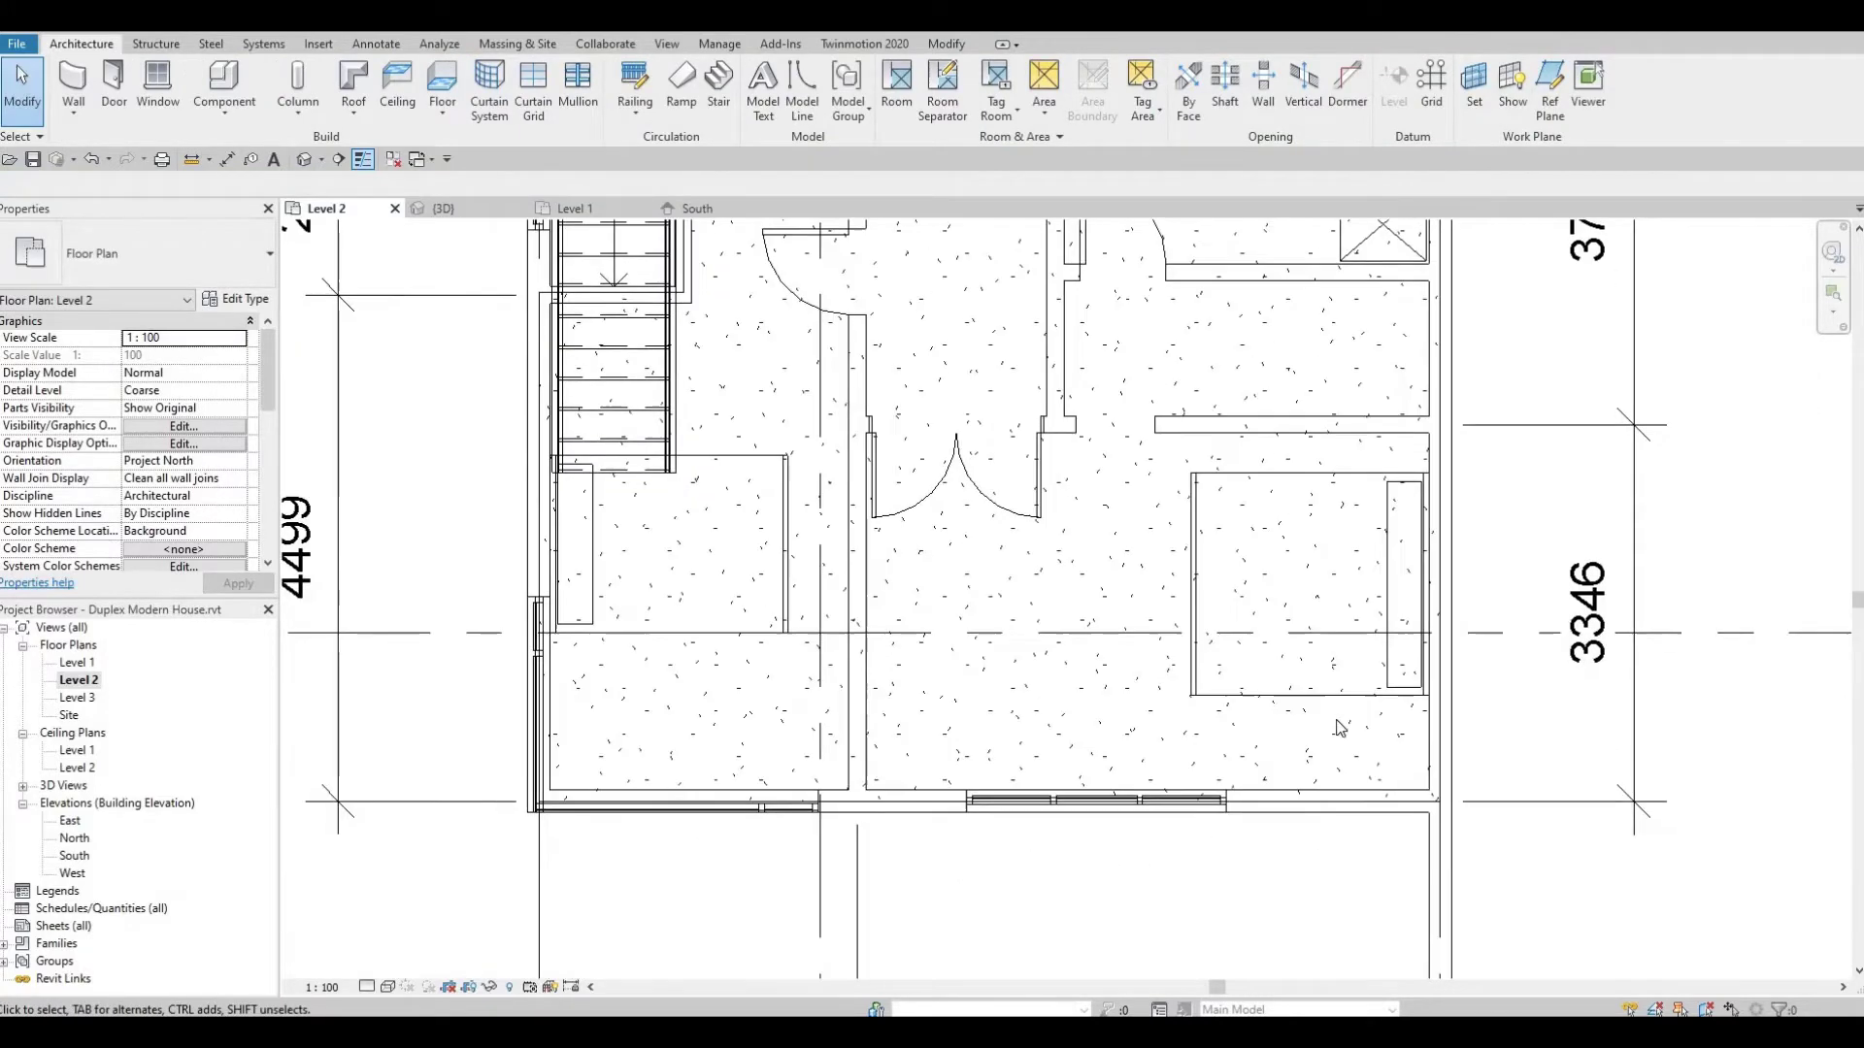
pyautogui.click(1341, 708)
pyautogui.press('Down')
pyautogui.press('Down')
pyautogui.press('Down')
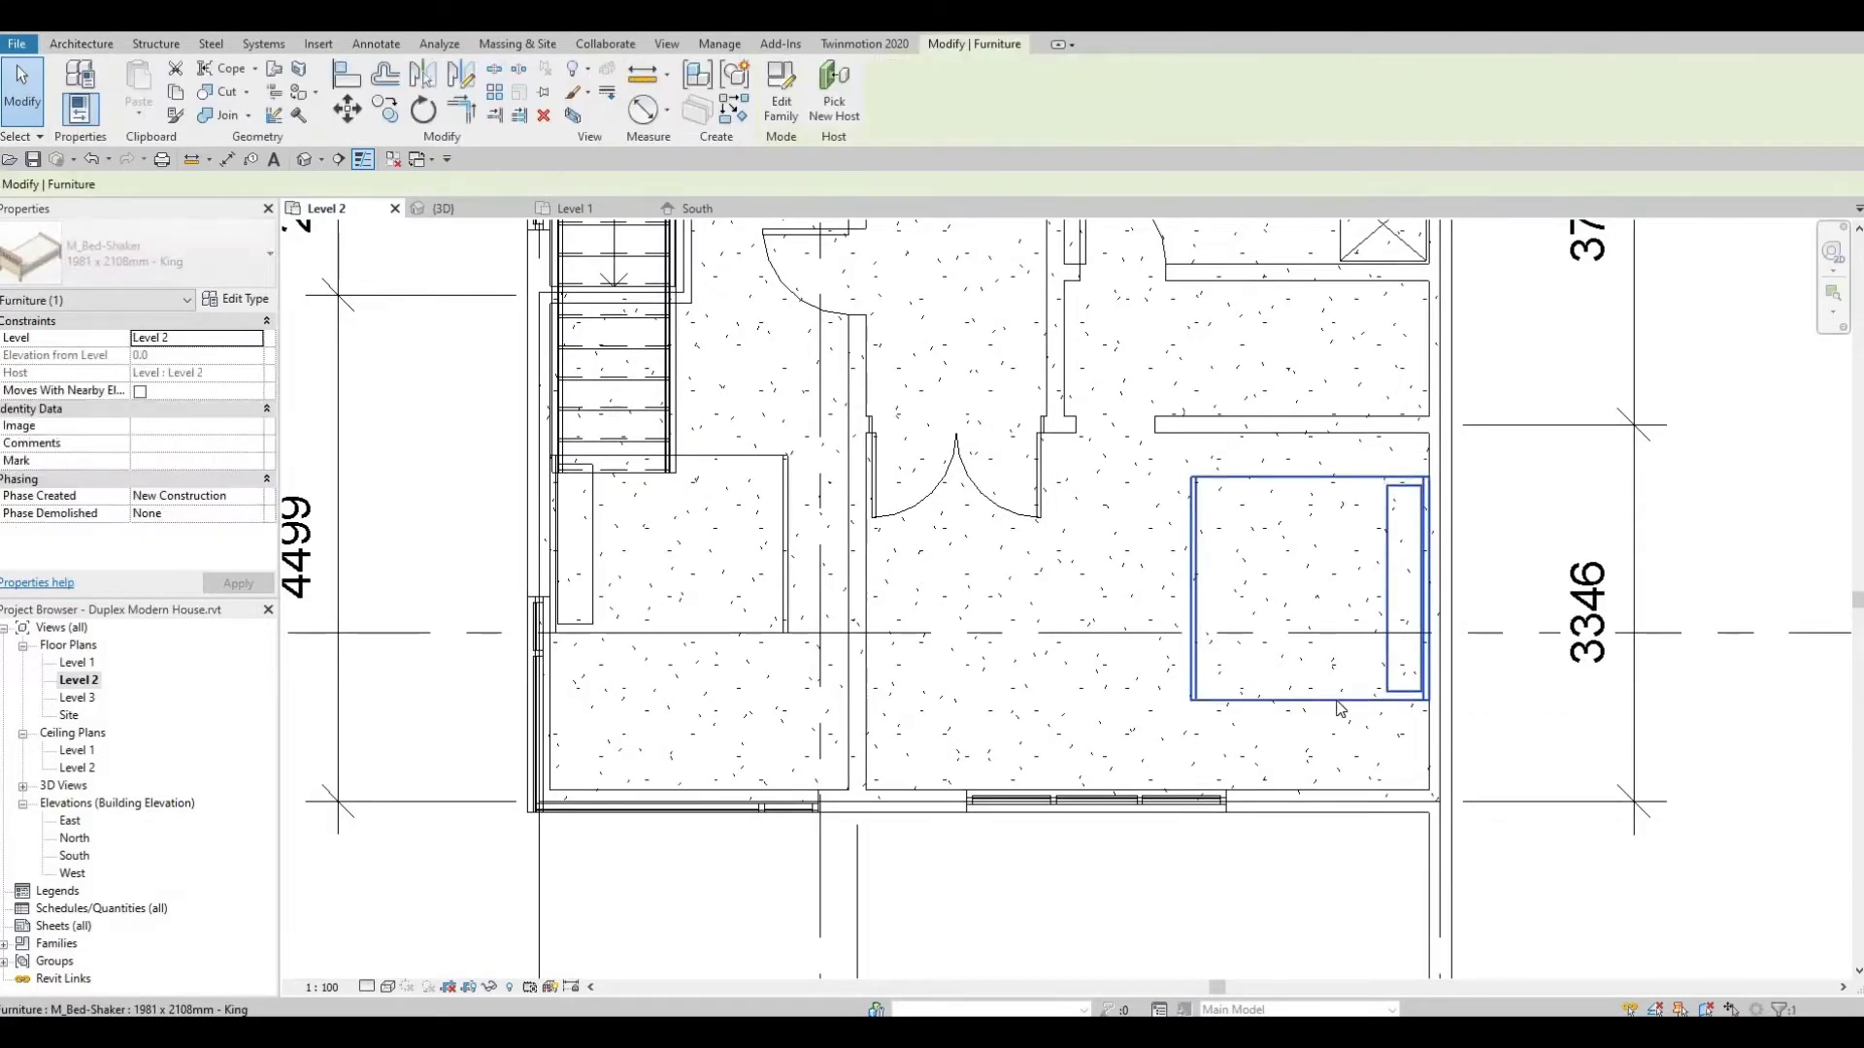
pyautogui.press('Down')
pyautogui.press('Down')
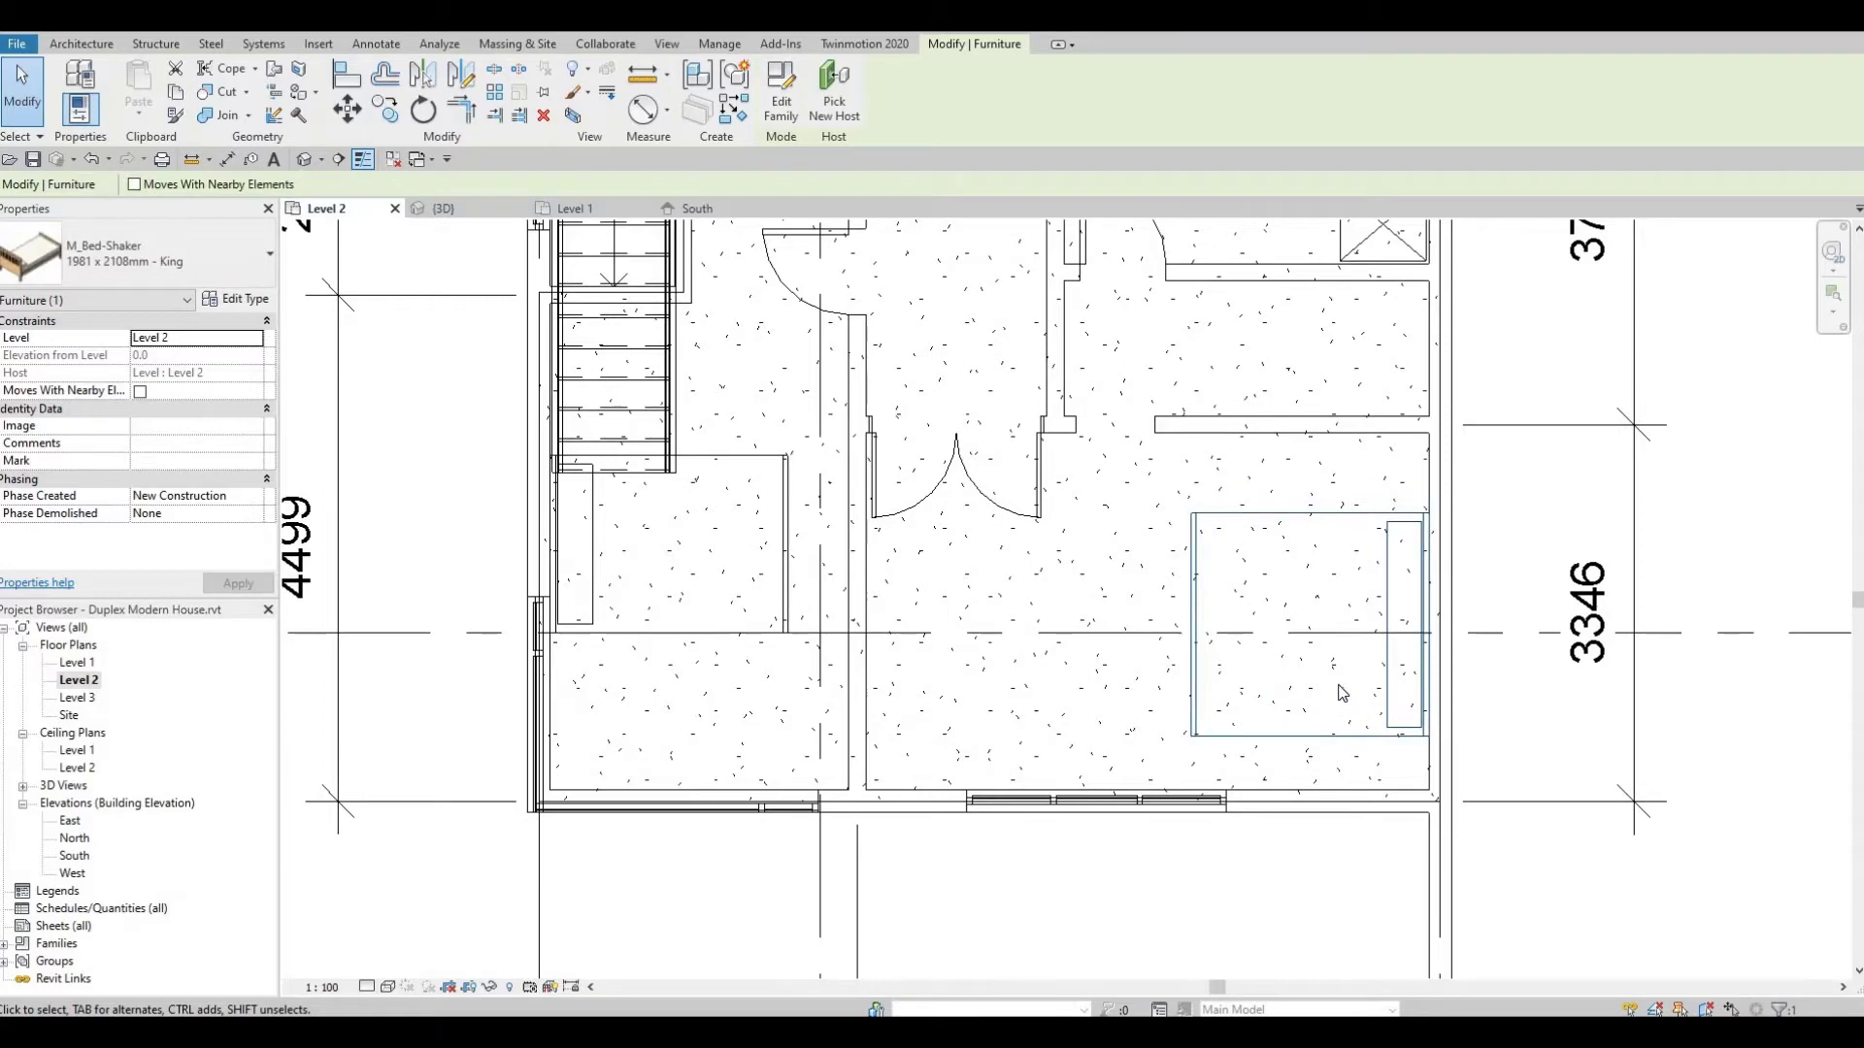
pyautogui.scroll(-2, 1340, 693)
pyautogui.press('Escape')
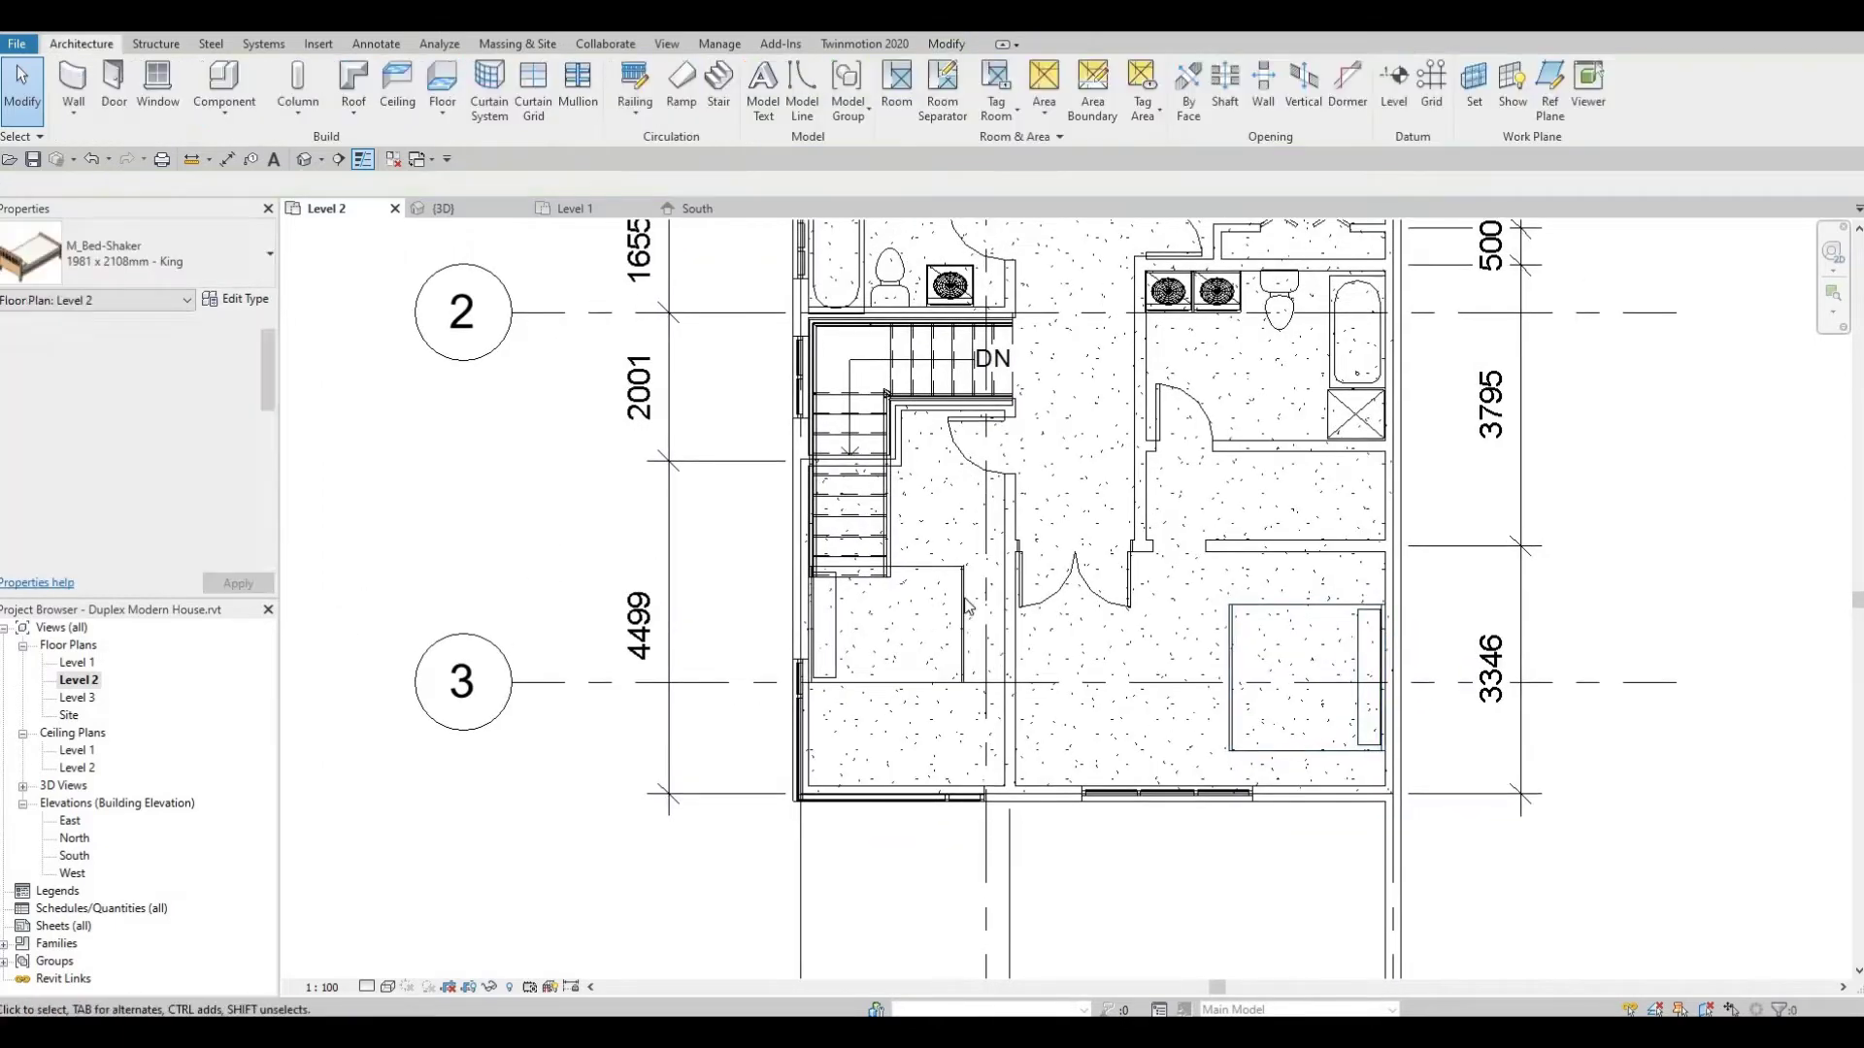
# Change the queen bed to M_Bed-Standard 1372 x 1905mm Double and set it below the stair against the left wall
pyautogui.click(966, 606)
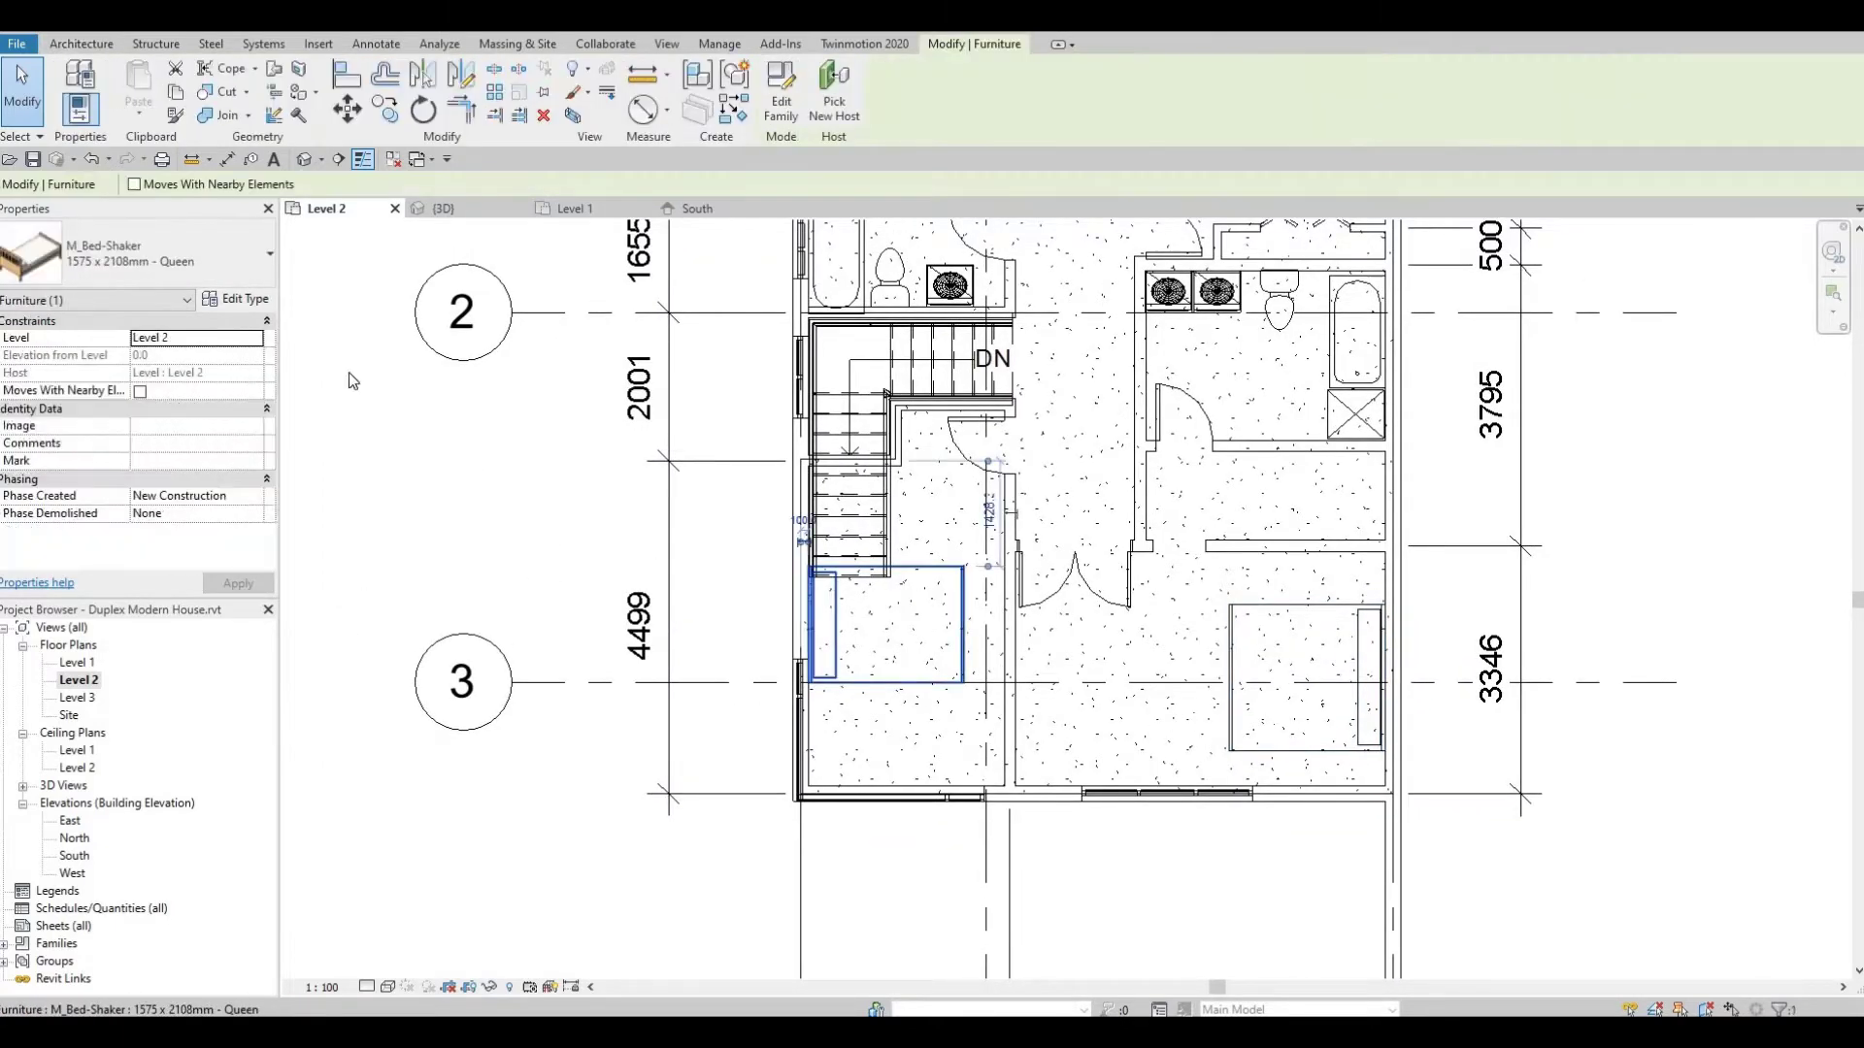
pyautogui.click(255, 268)
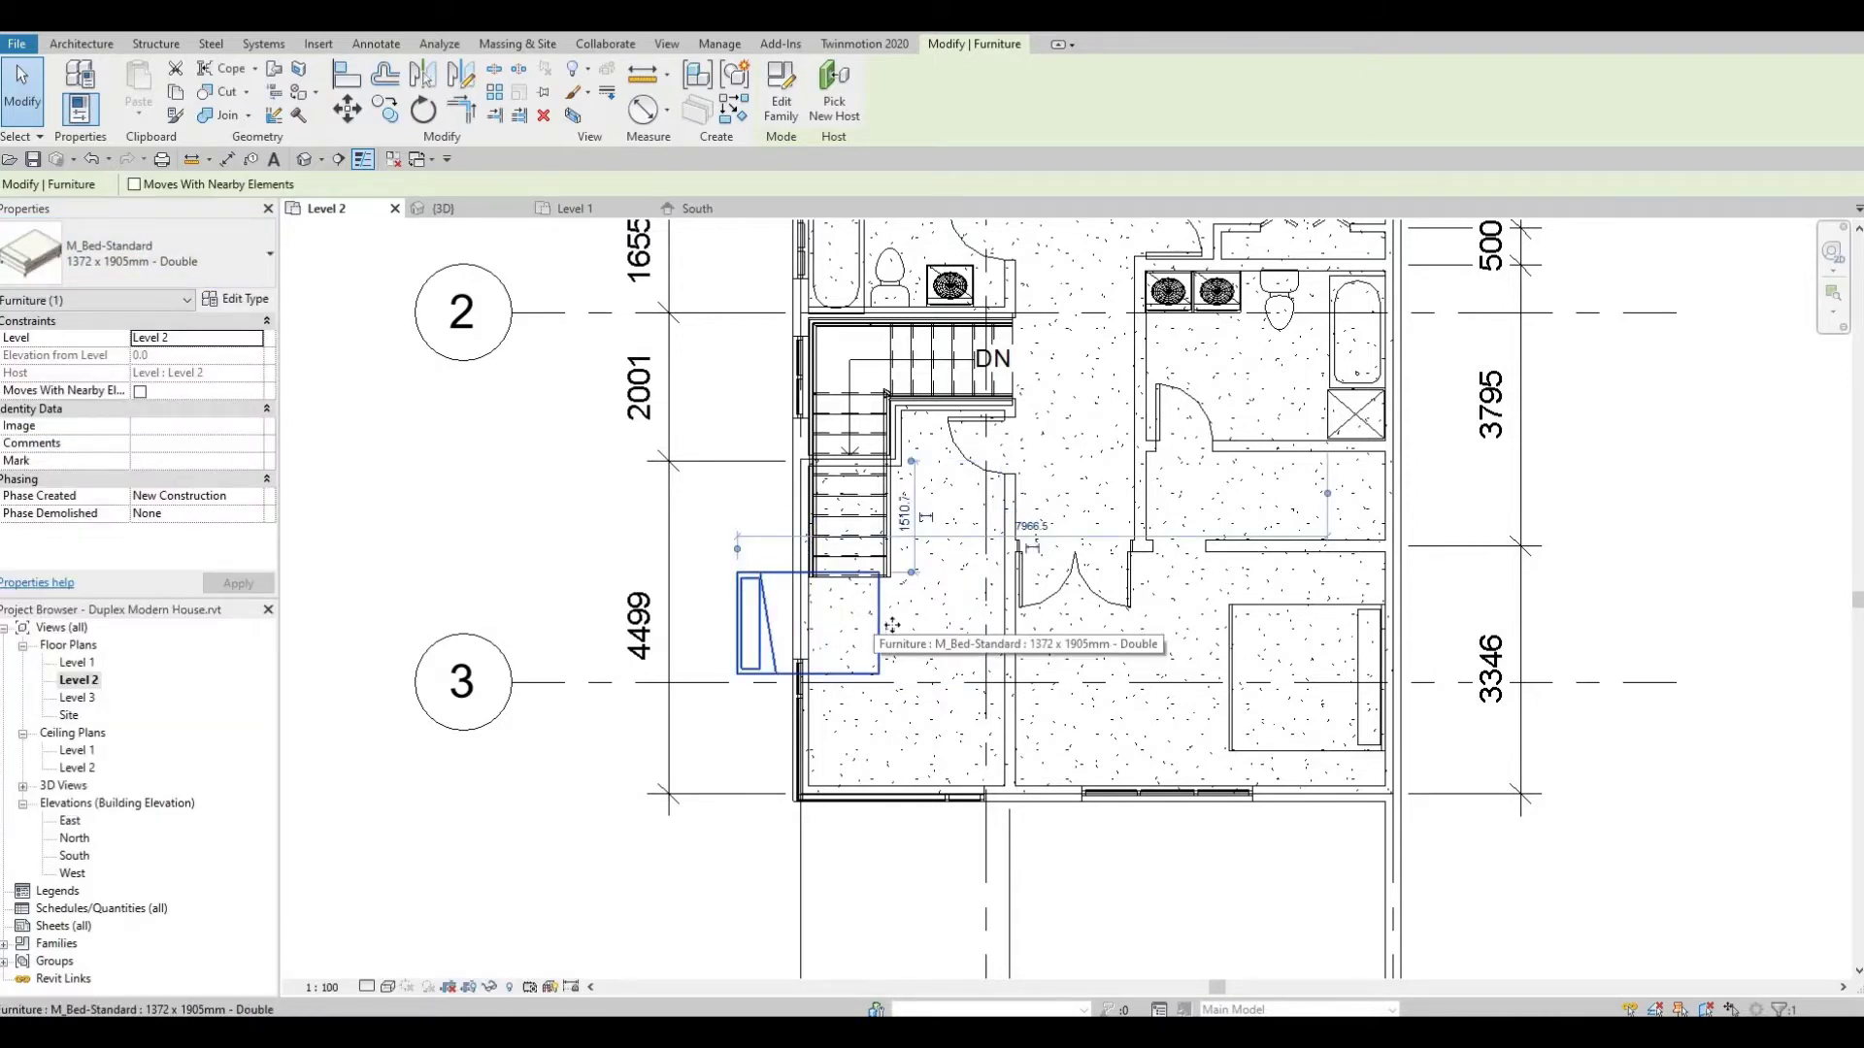
pyautogui.moveTo(874, 626); pyautogui.dragTo(948, 629)
pyautogui.moveTo(925, 692); pyautogui.dragTo(925, 692)
pyautogui.press('Escape')
pyautogui.scroll(2, 925, 680)
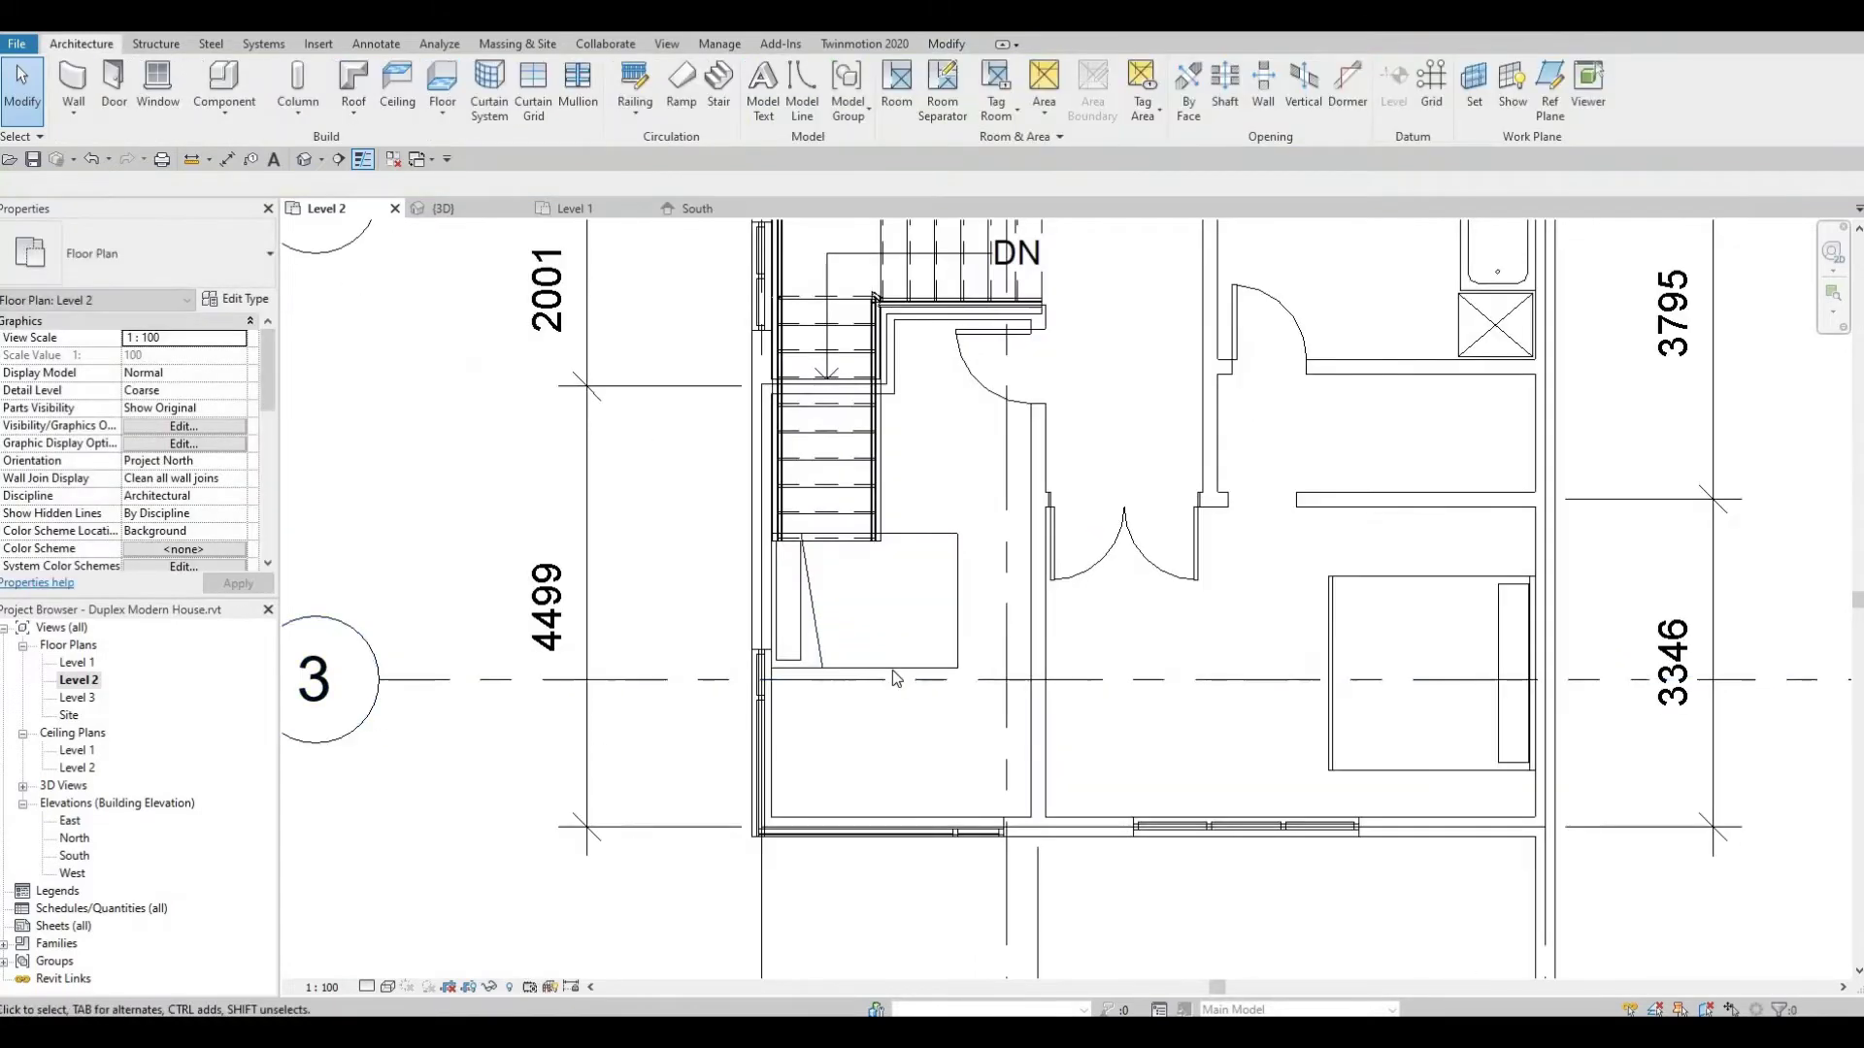
pyautogui.scroll(-2, 925, 670)
pyautogui.scroll(2, 925, 648)
pyautogui.scroll(2, 874, 600)
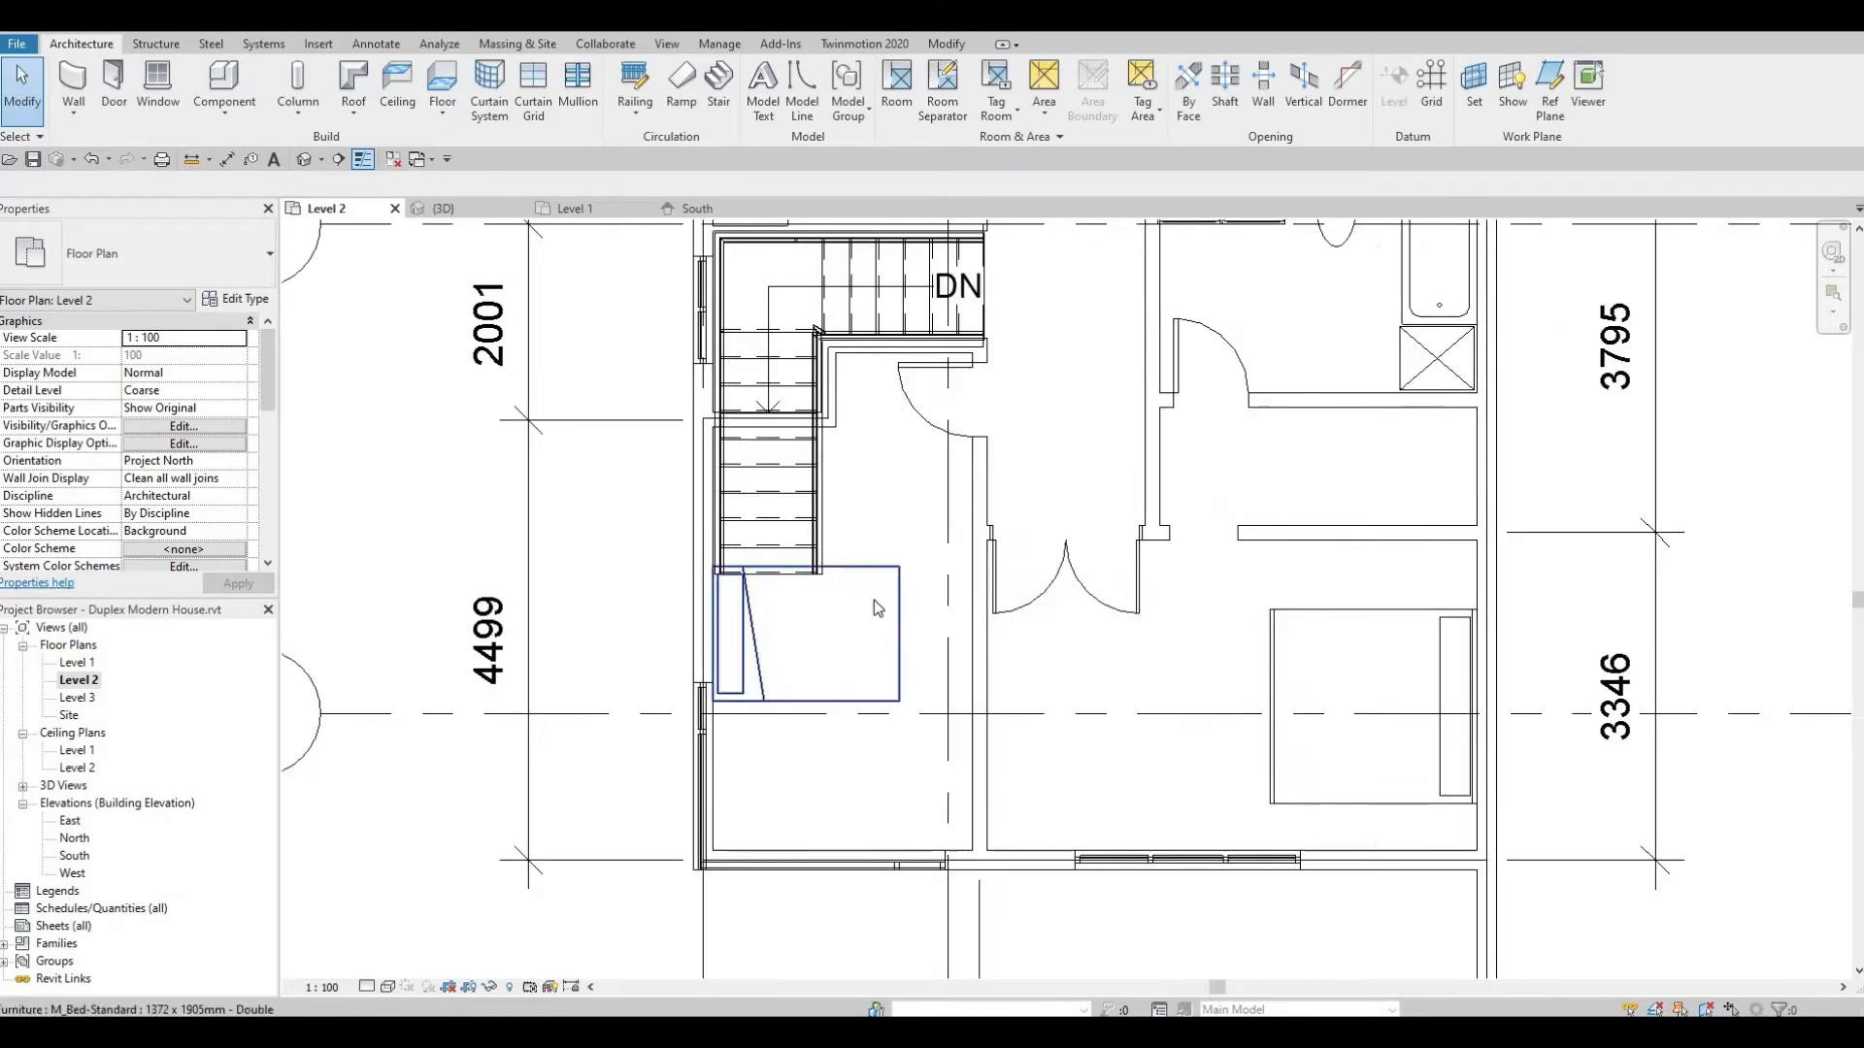
pyautogui.moveTo(814, 551); pyautogui.dragTo(819, 475, button='middle')
pyautogui.click(791, 461)
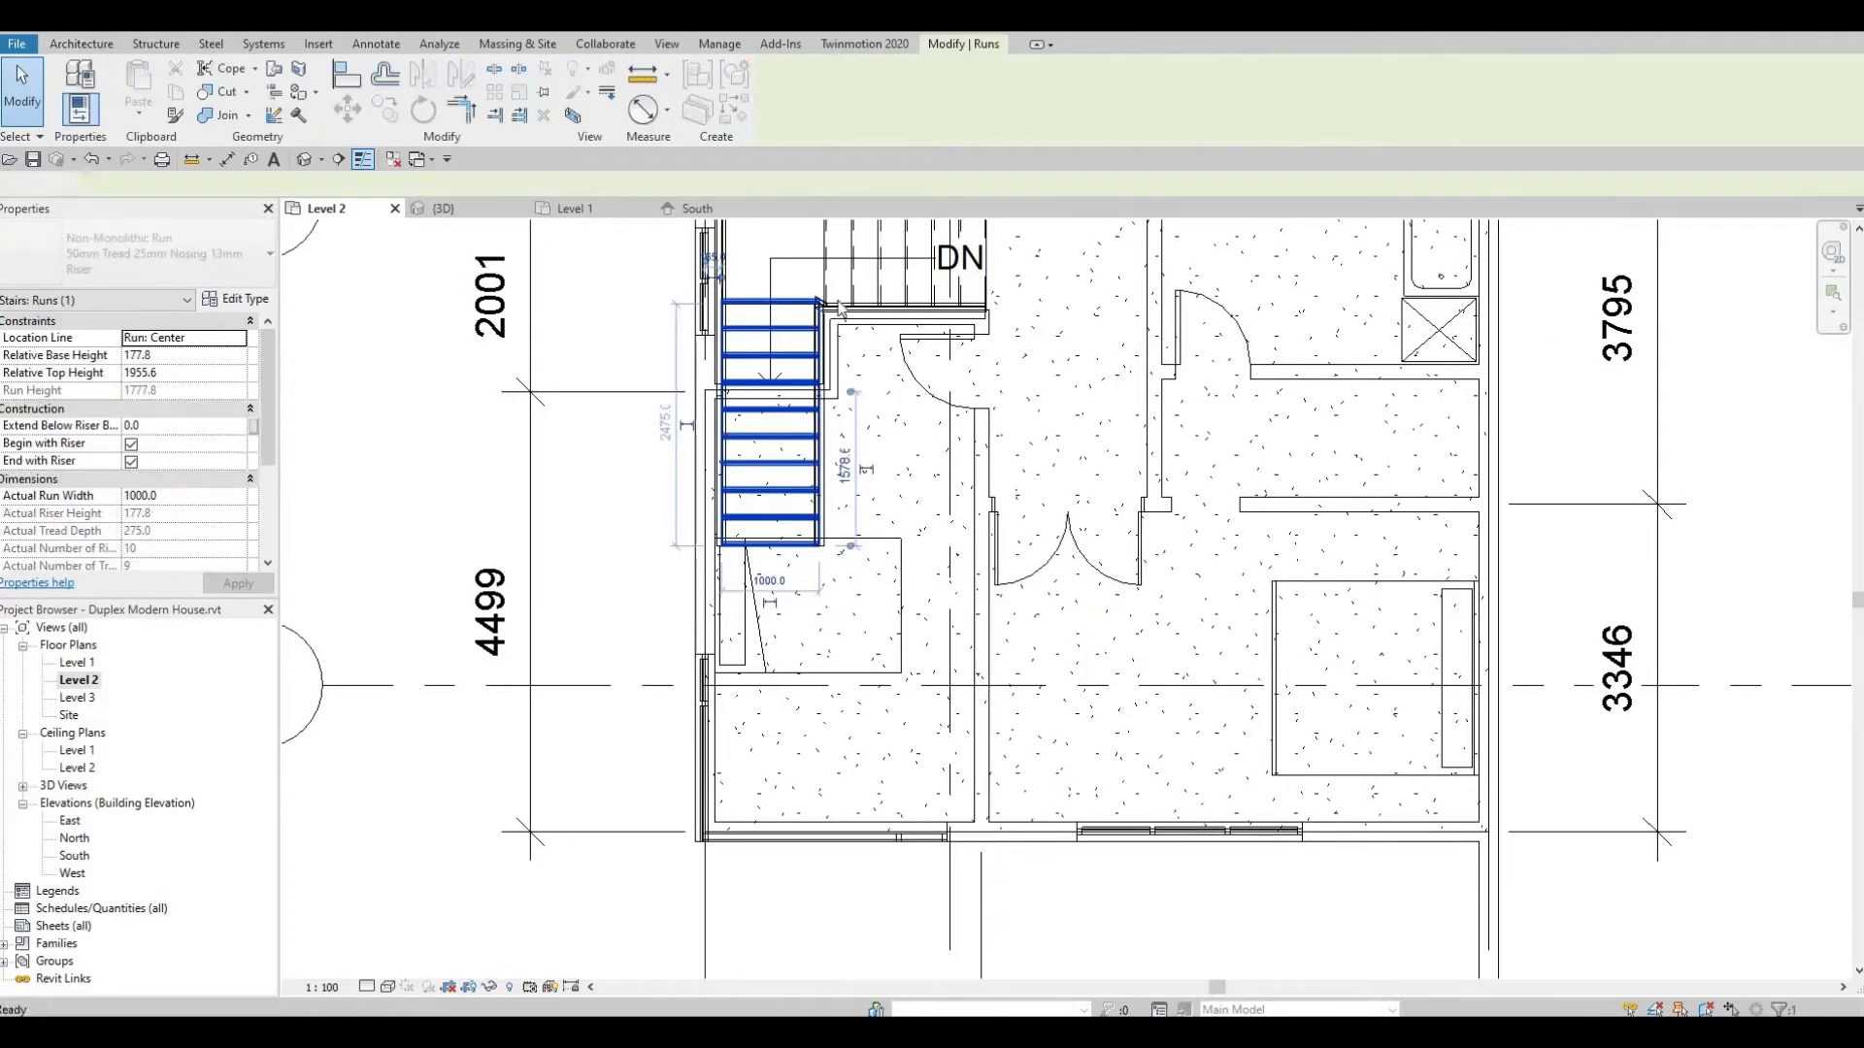
pyautogui.press('Escape')
pyautogui.click(813, 269)
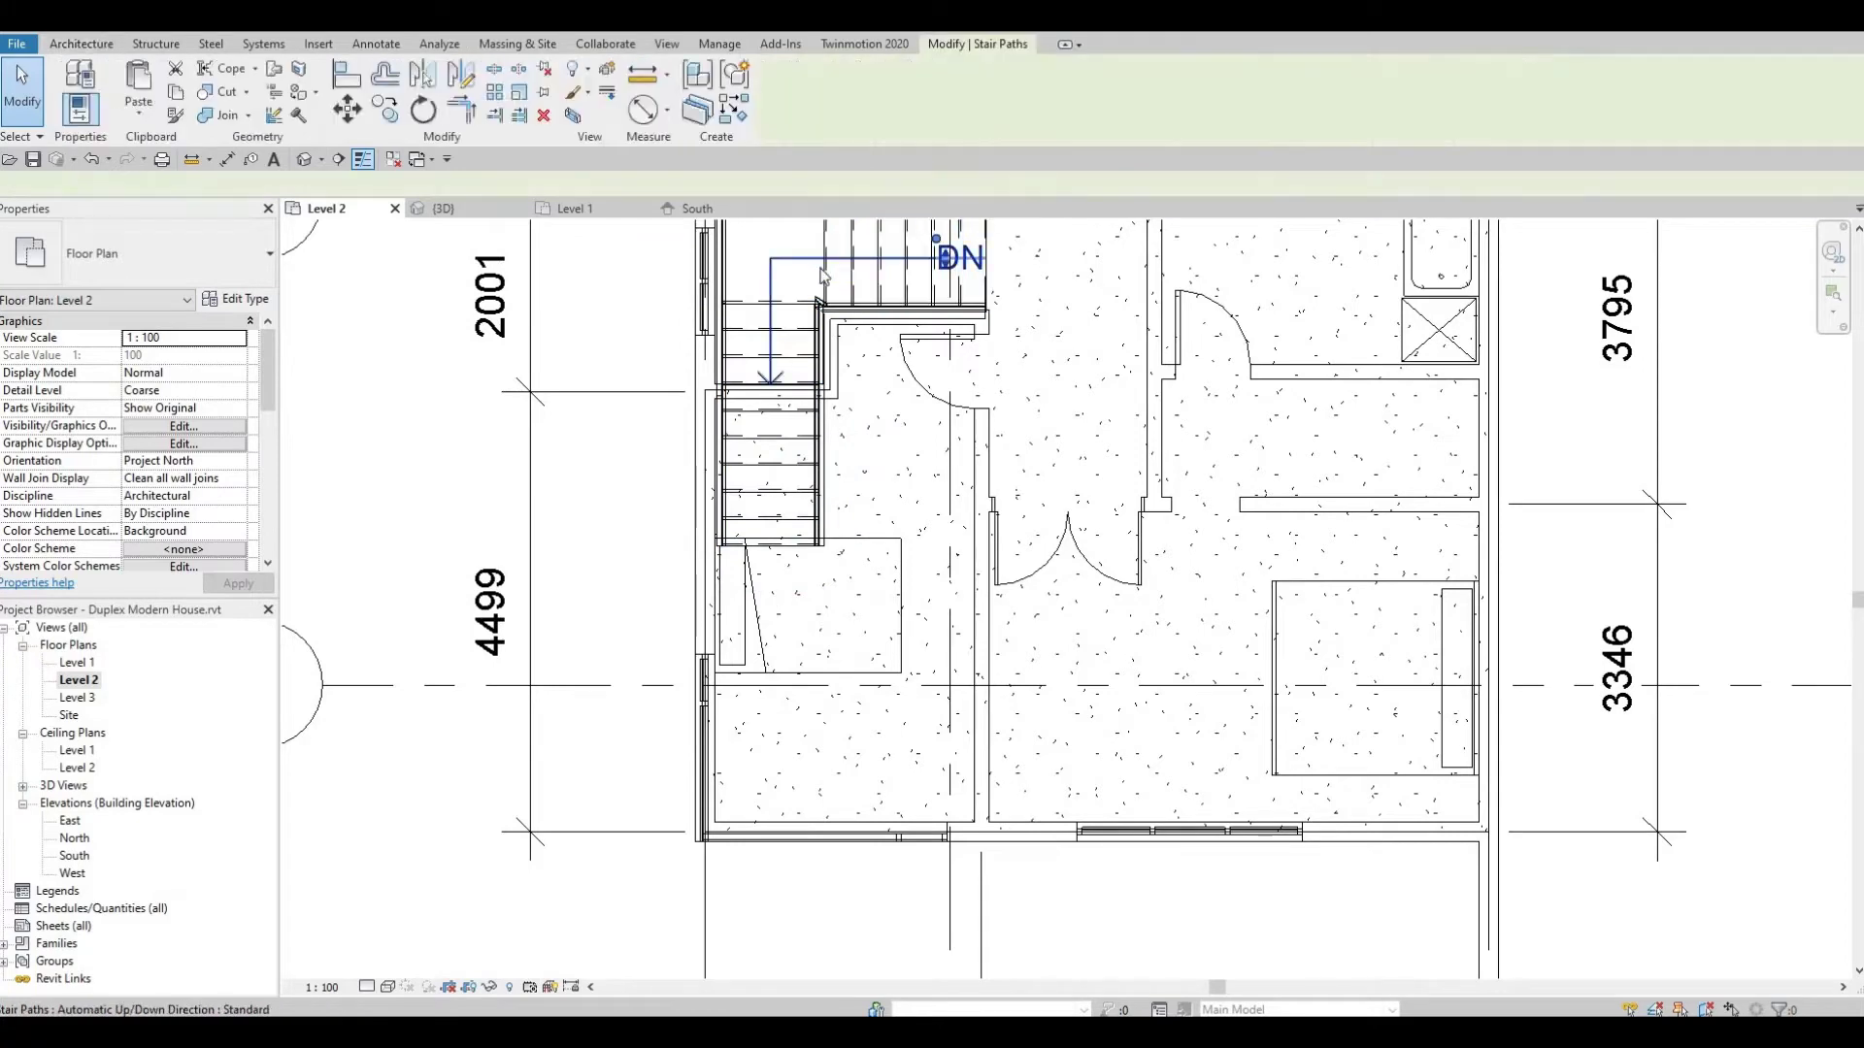
pyautogui.moveTo(818, 272); pyautogui.dragTo(862, 498, button='middle')
pyautogui.press('Escape')
pyautogui.click(862, 498)
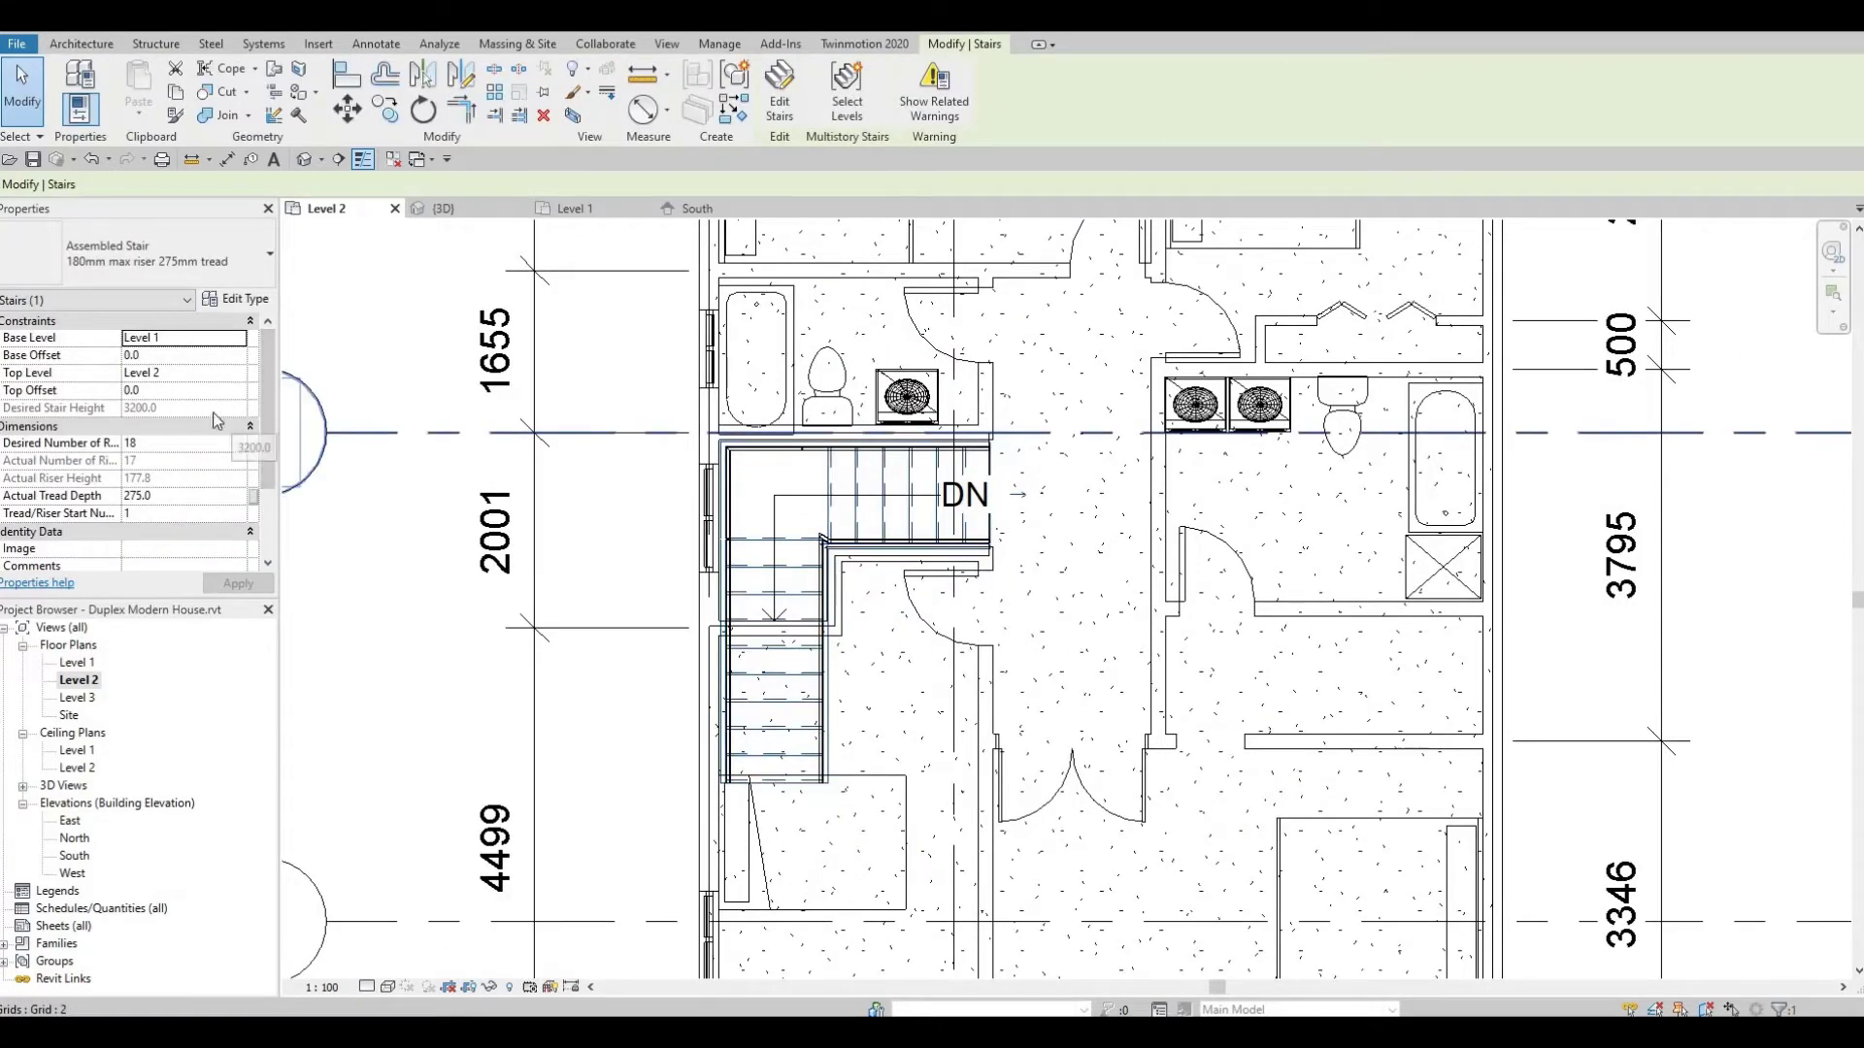
pyautogui.scroll(-3, 199, 456)
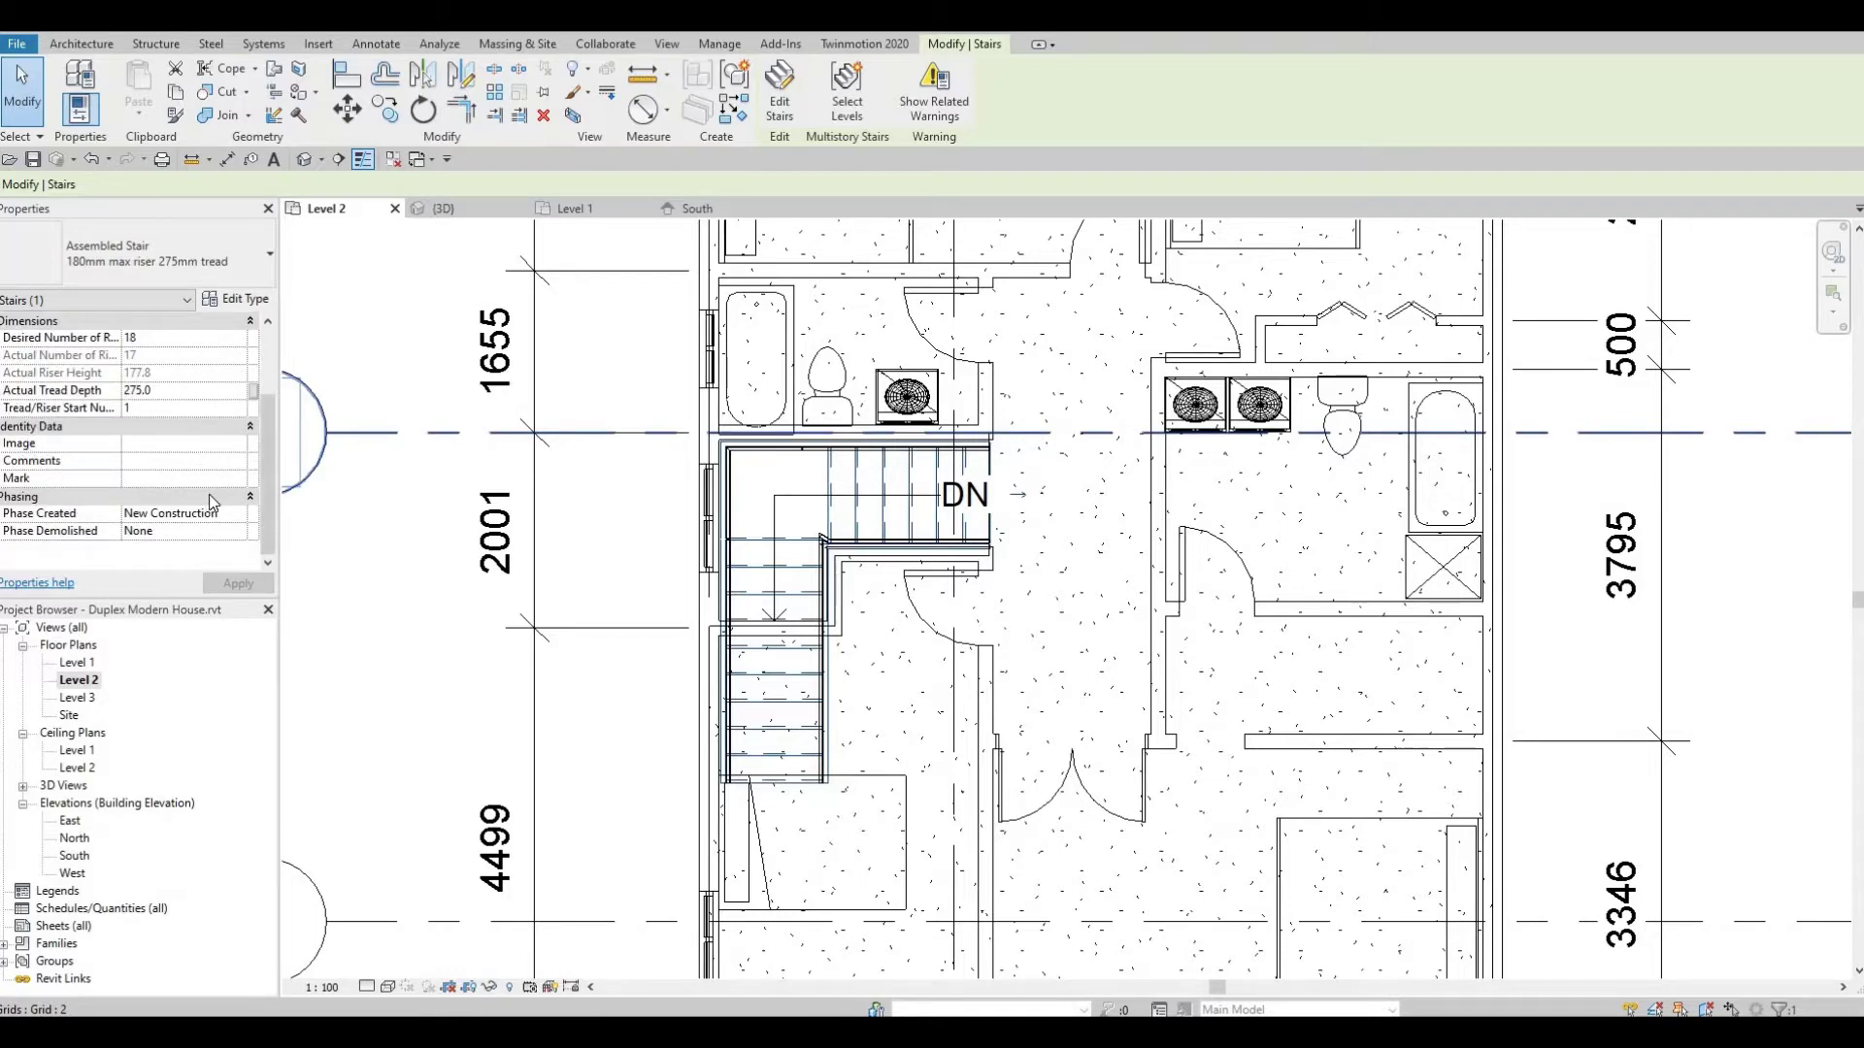
pyautogui.scroll(3, 208, 493)
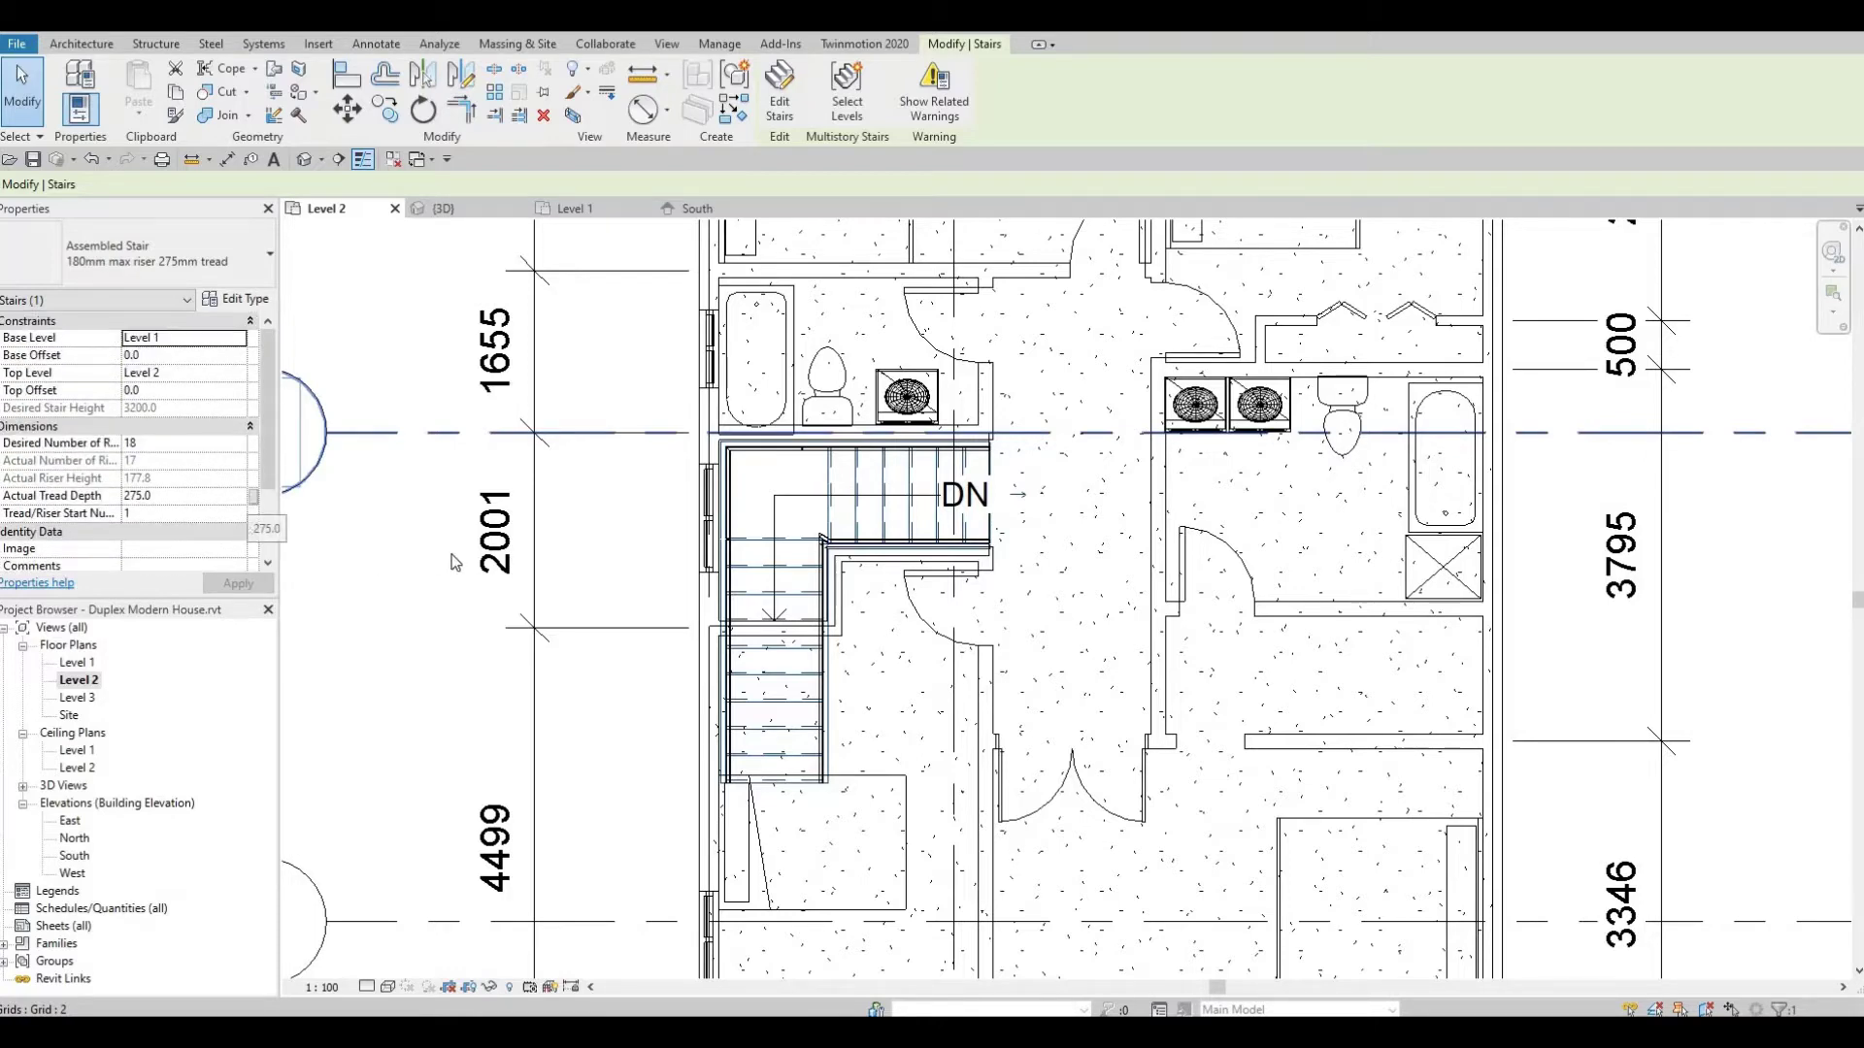
pyautogui.click(632, 557)
pyautogui.moveTo(680, 602); pyautogui.dragTo(686, 502, button='middle')
pyautogui.moveTo(860, 631); pyautogui.dragTo(837, 542, button='middle')
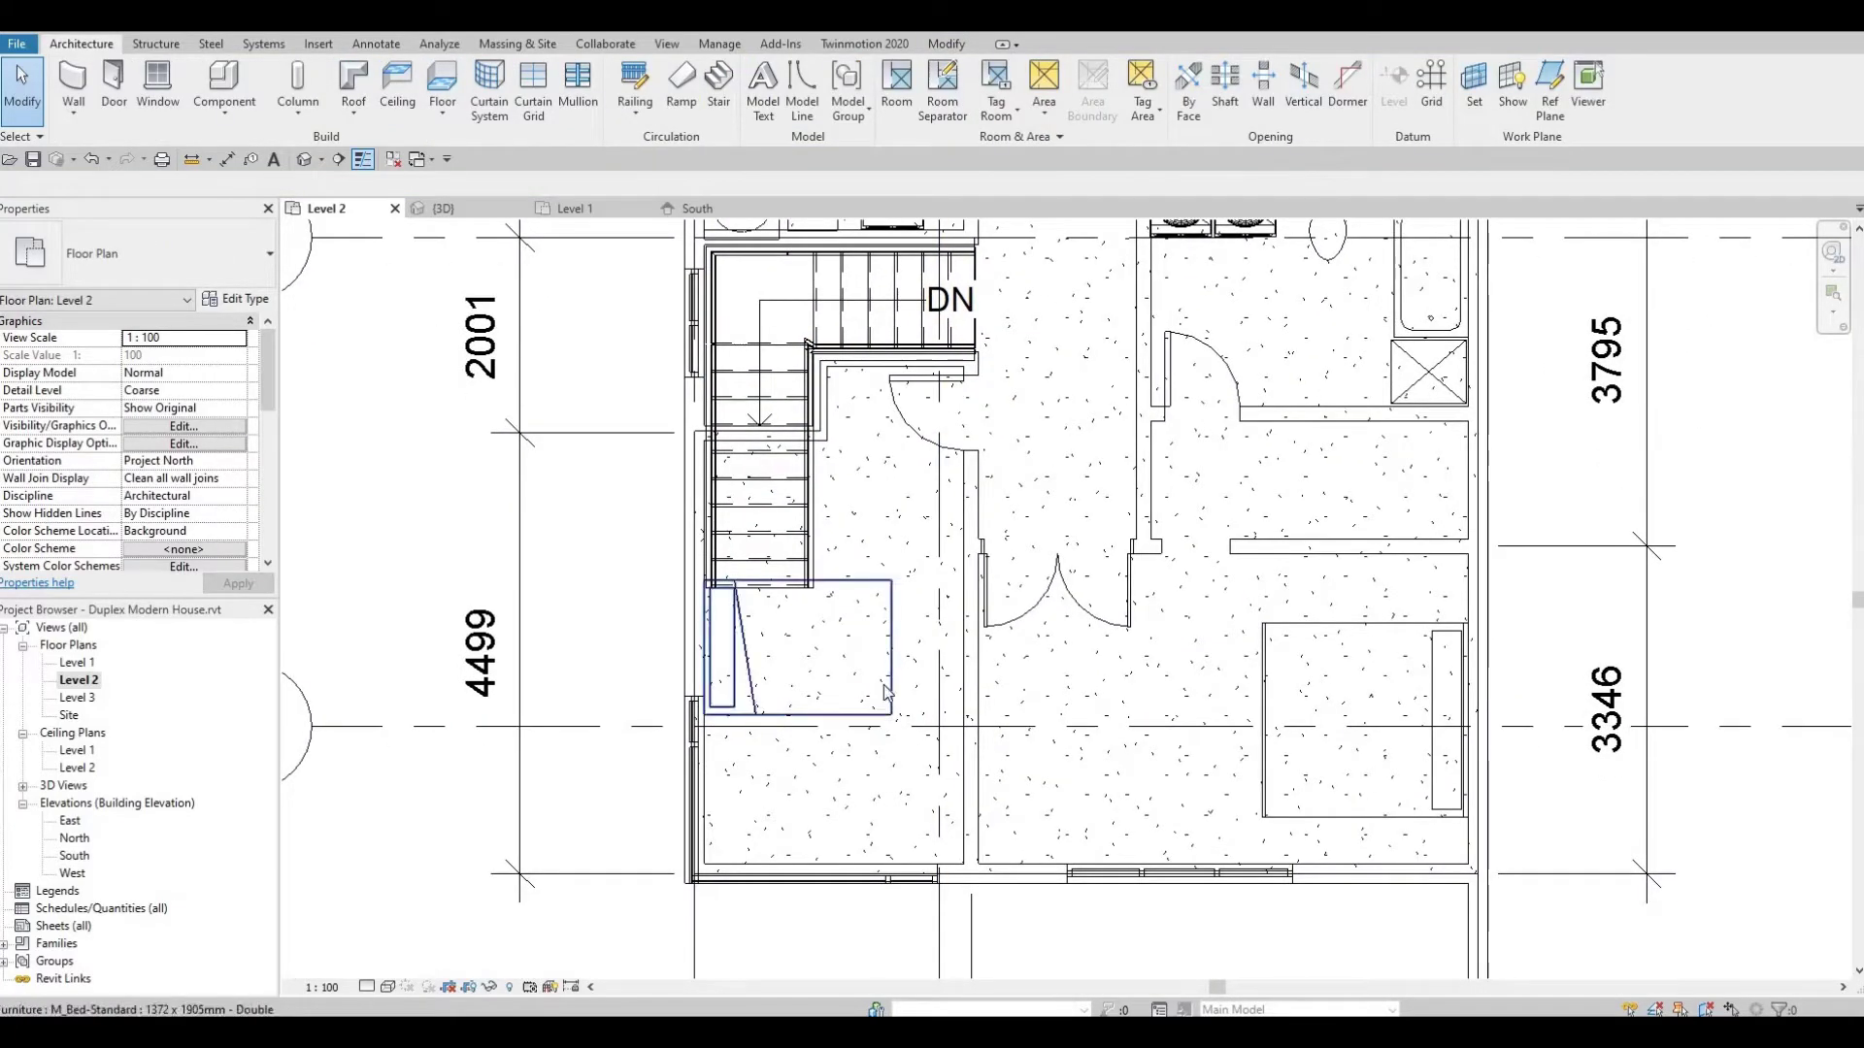
# Select the double bed under the stair and nudge it down with the arrow keys
pyautogui.moveTo(788, 495)
pyautogui.mouseDown(button='middle')
pyautogui.moveTo(788, 573)
pyautogui.moveTo(791, 500)
pyautogui.mouseUp(button='middle')
pyautogui.scroll(2, 788, 571)
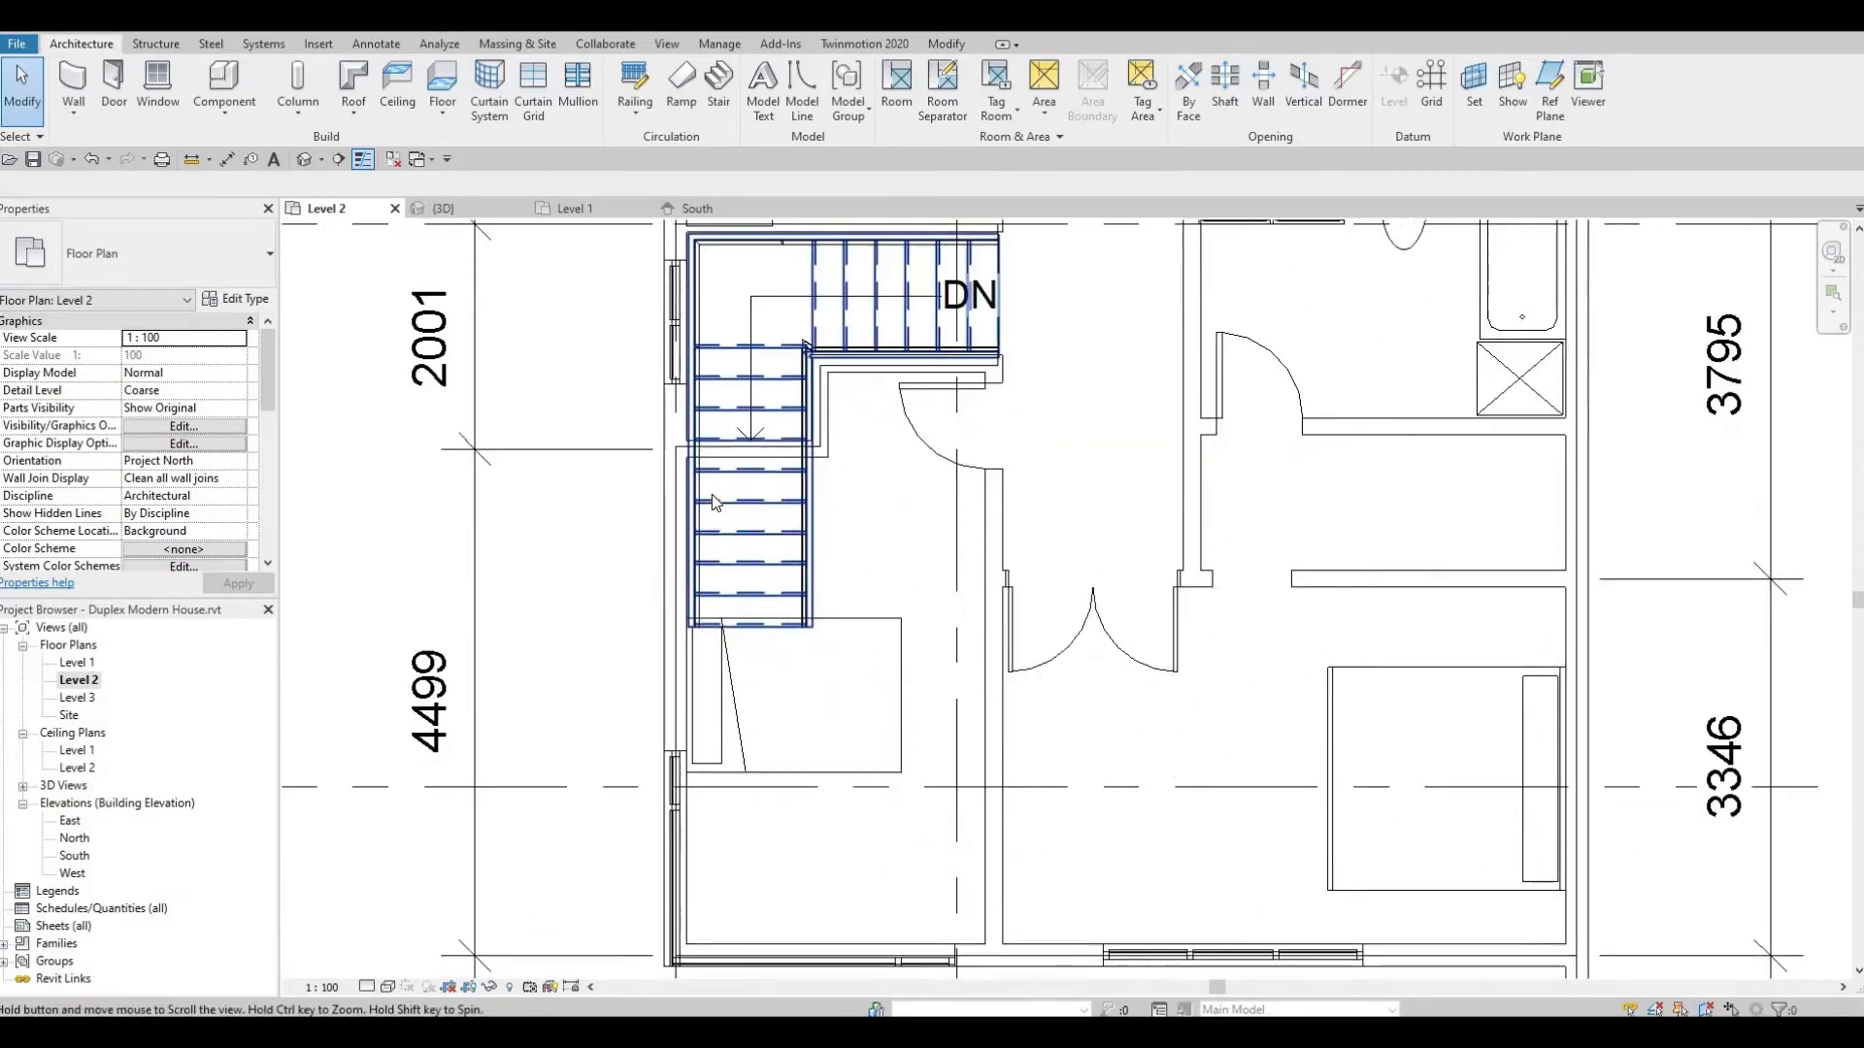
pyautogui.click(899, 662)
pyautogui.press('Down')
pyautogui.press('Down')
pyautogui.press('Down')
pyautogui.press('Down')
pyautogui.press('Down')
pyautogui.press('Down')
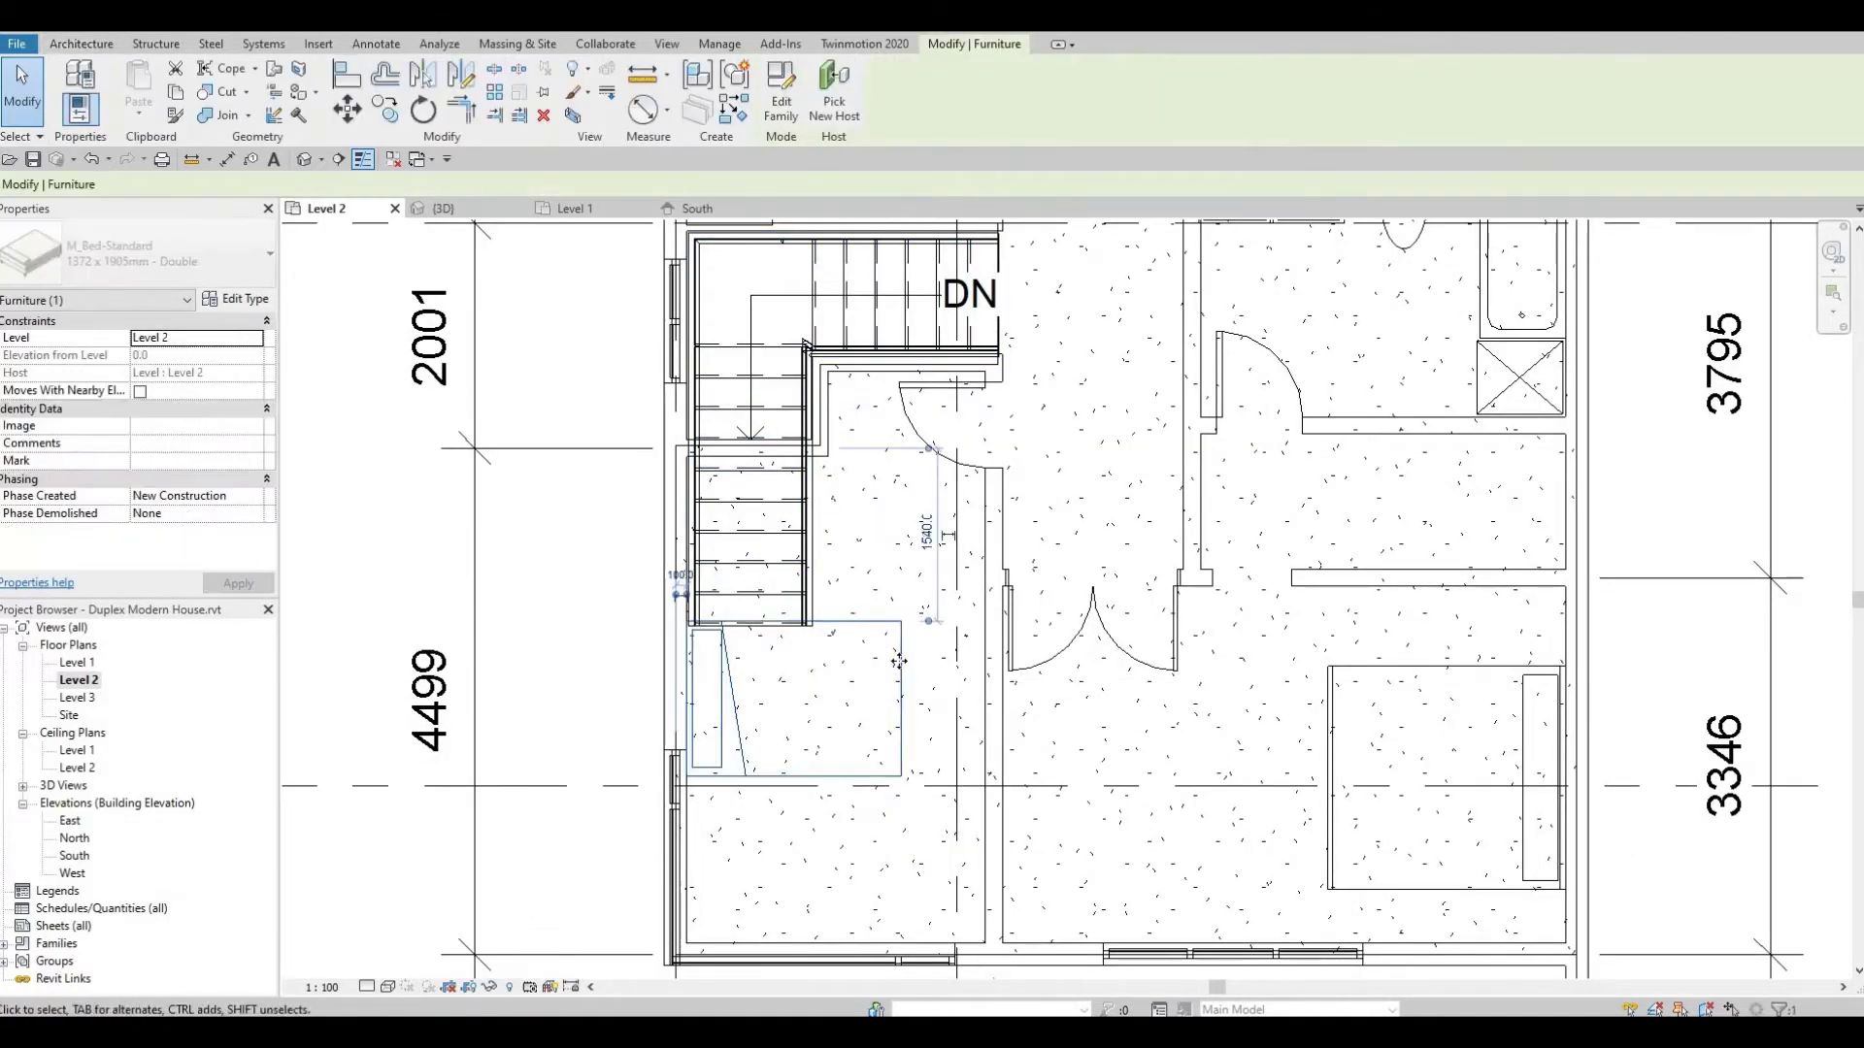
pyautogui.press('Down')
pyautogui.press('Down')
pyautogui.press('Down')
pyautogui.press('Down')
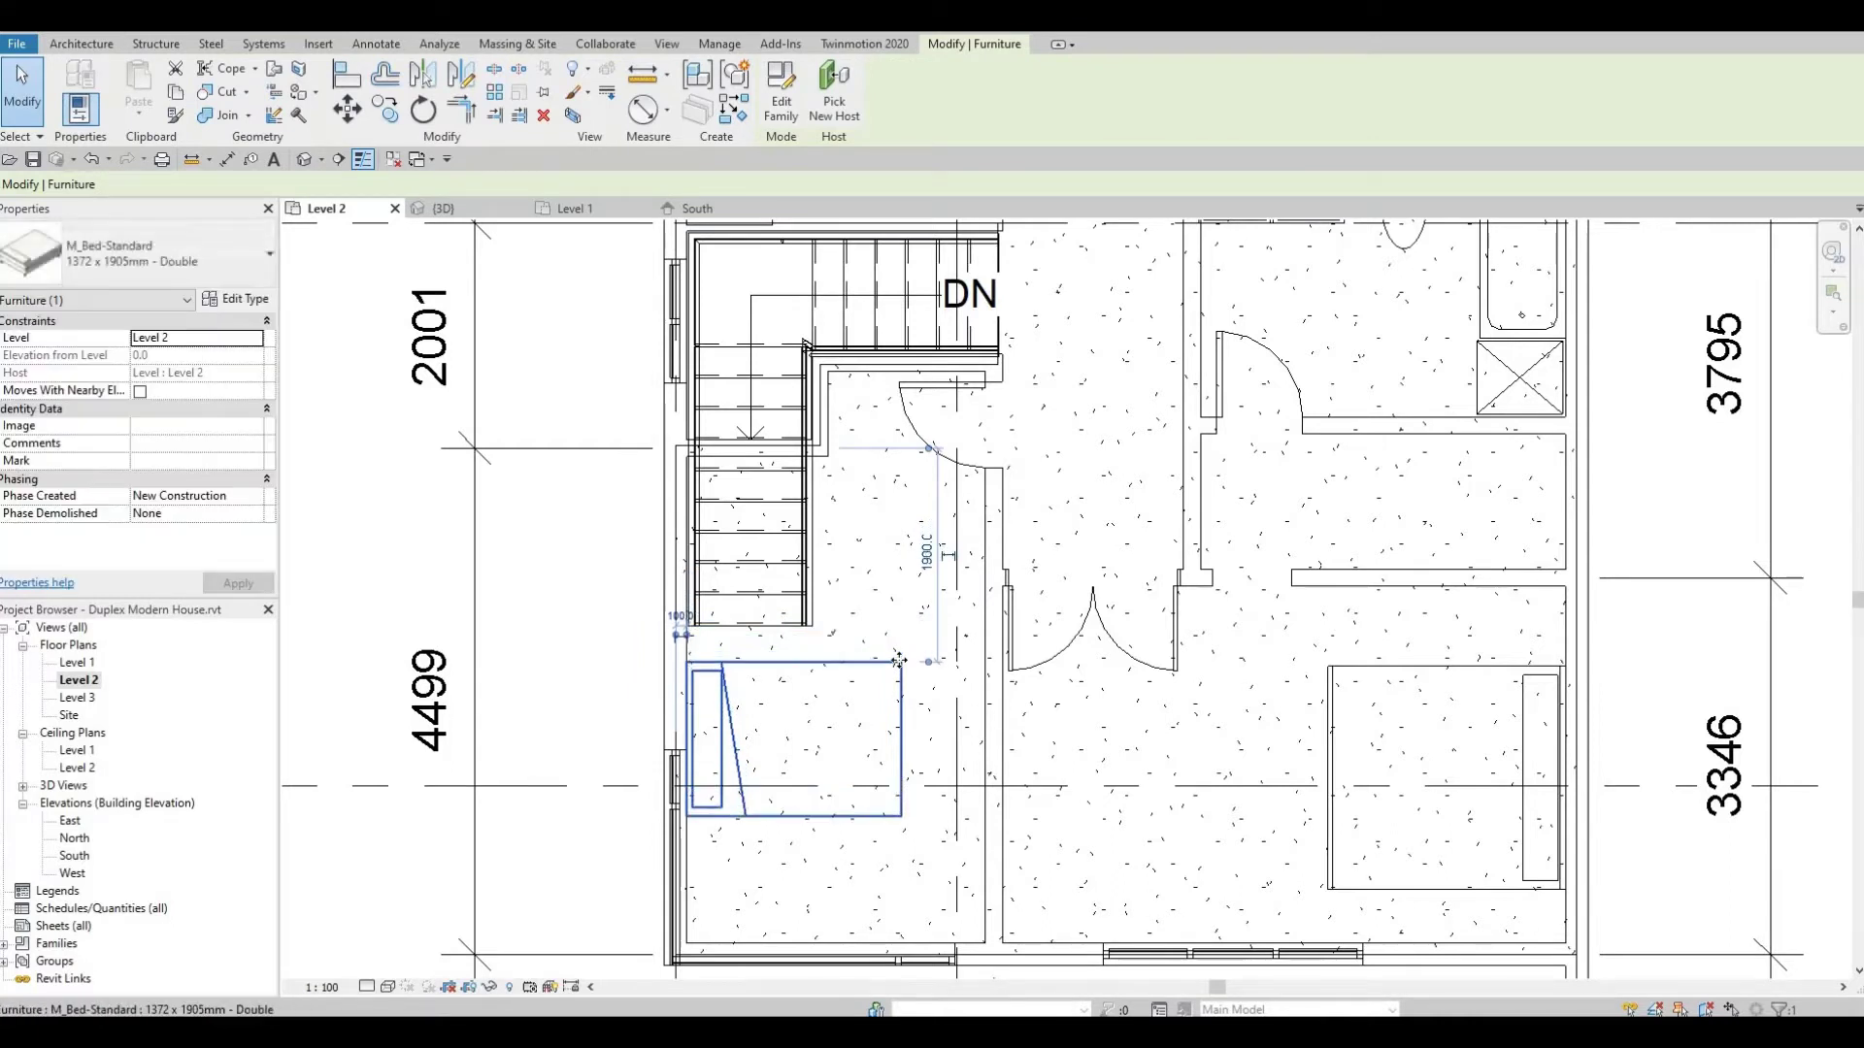
pyautogui.press('Up')
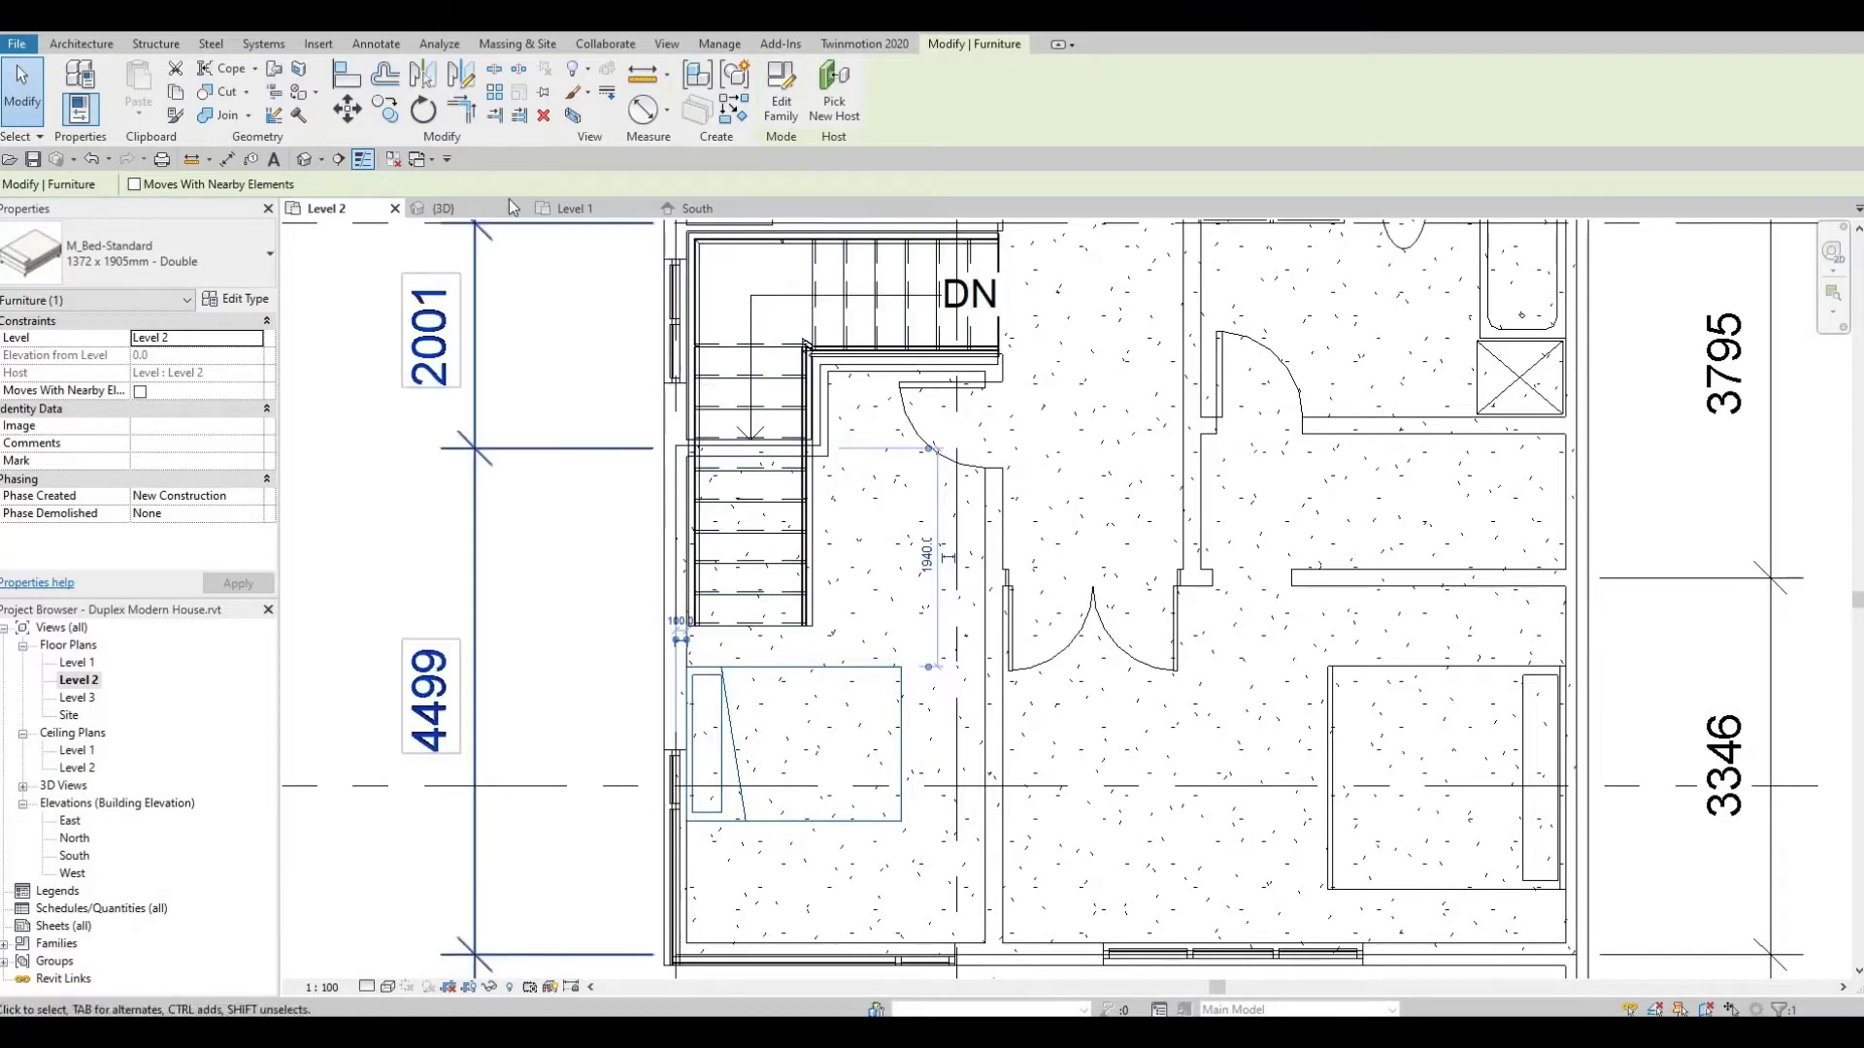
# Rotate the double bed 180° with RO so the headboard faces the right wall
pyautogui.press('r')
pyautogui.press('o')
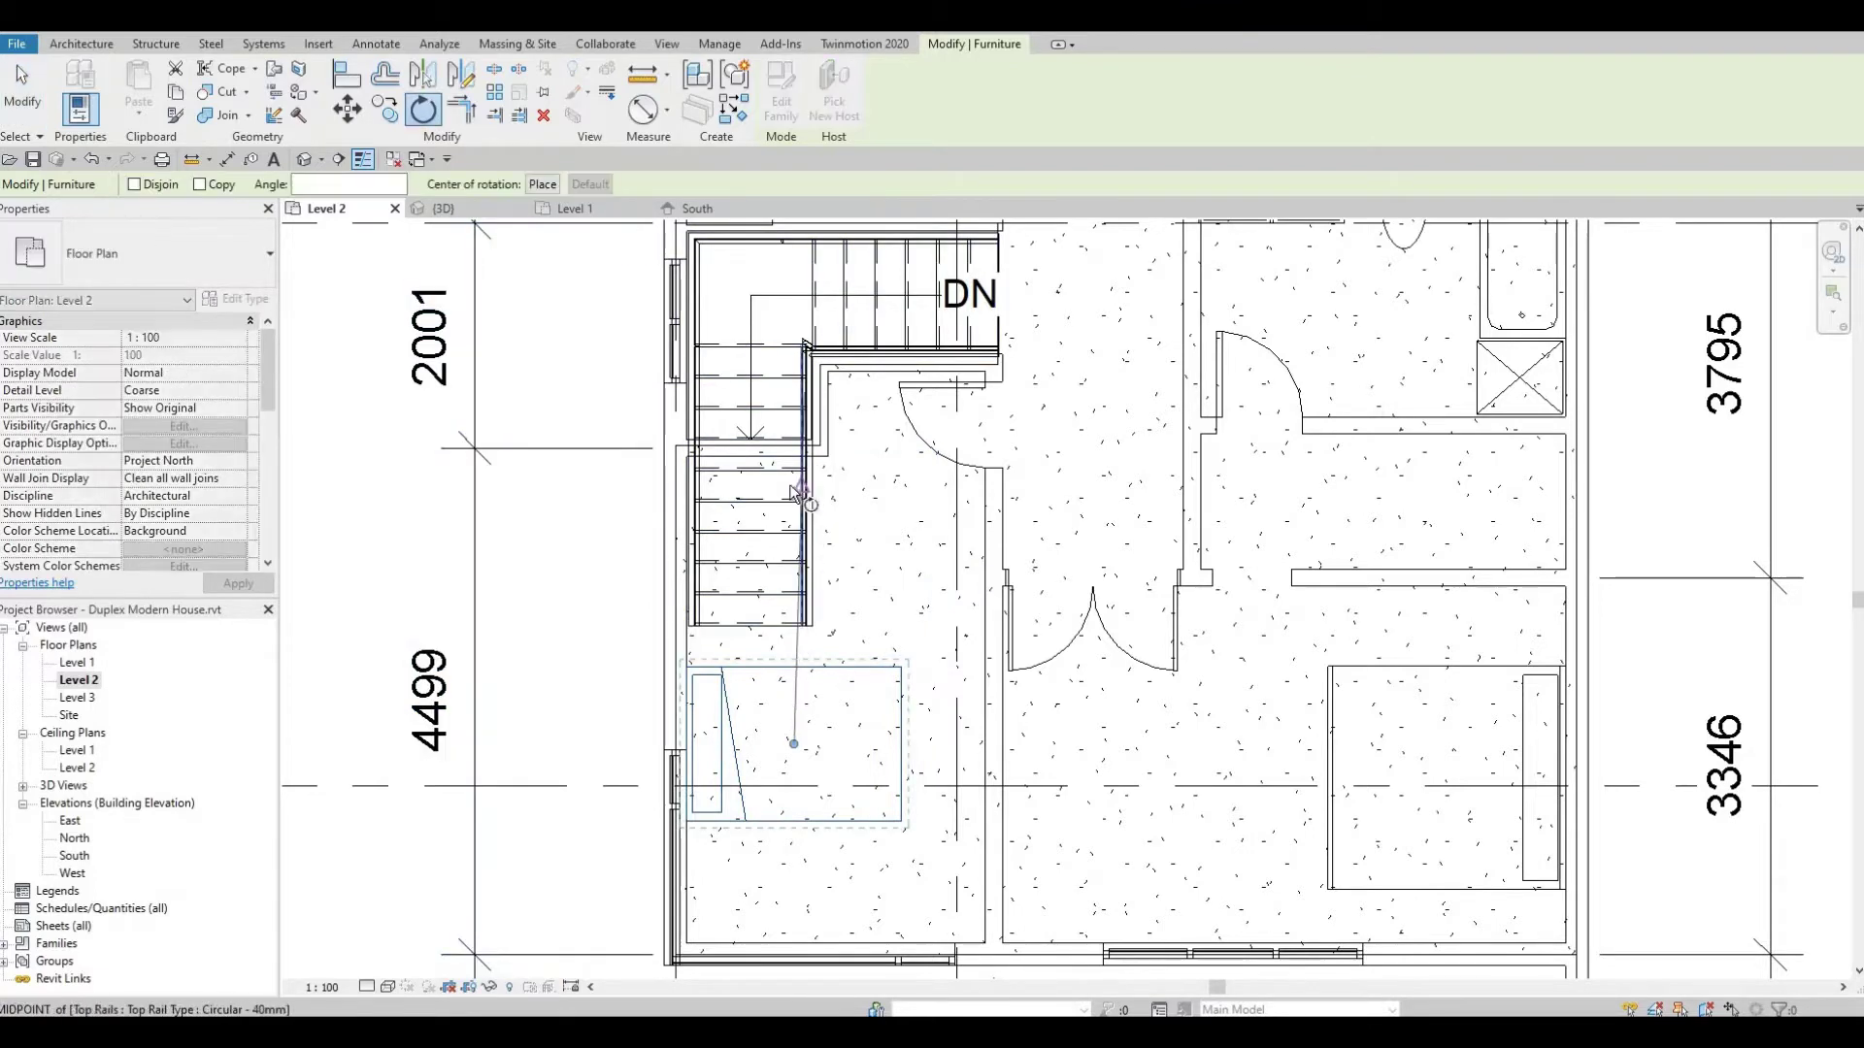
pyautogui.click(794, 485)
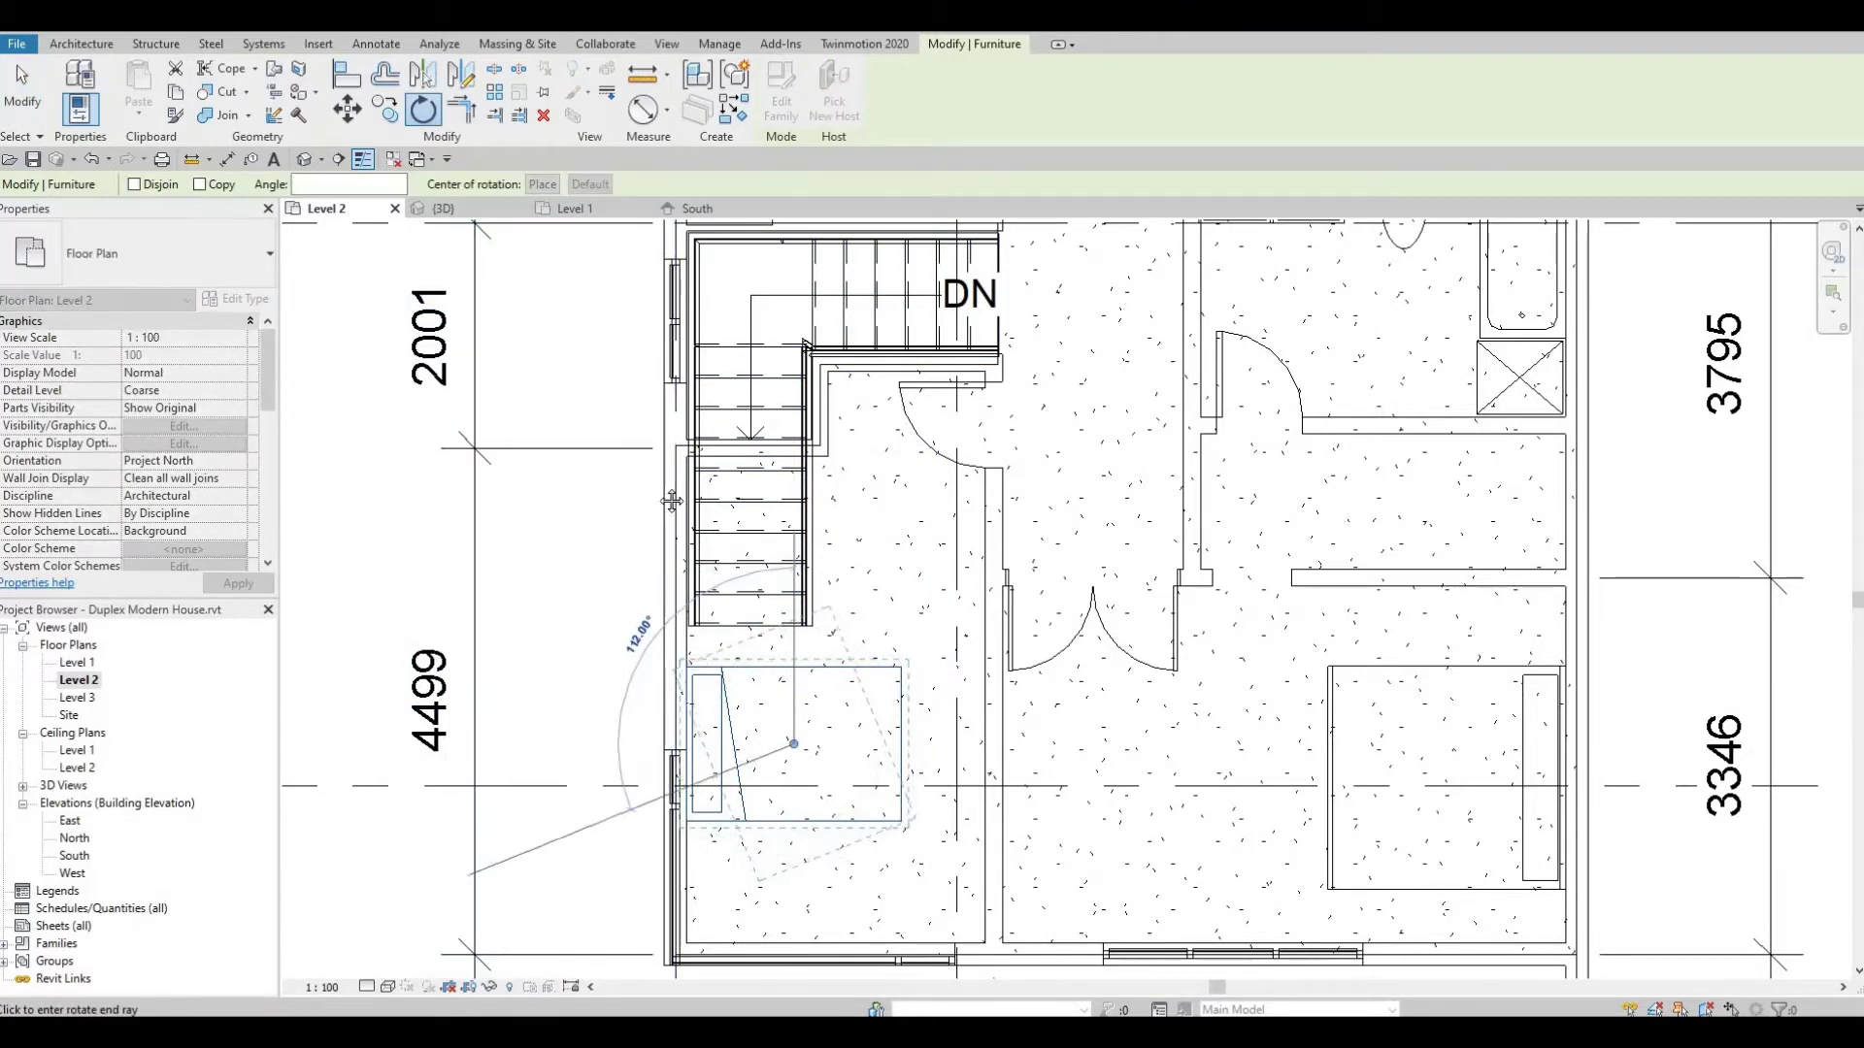
pyautogui.moveTo(815, 971); pyautogui.dragTo(844, 727, button='middle')
pyautogui.click(844, 697)
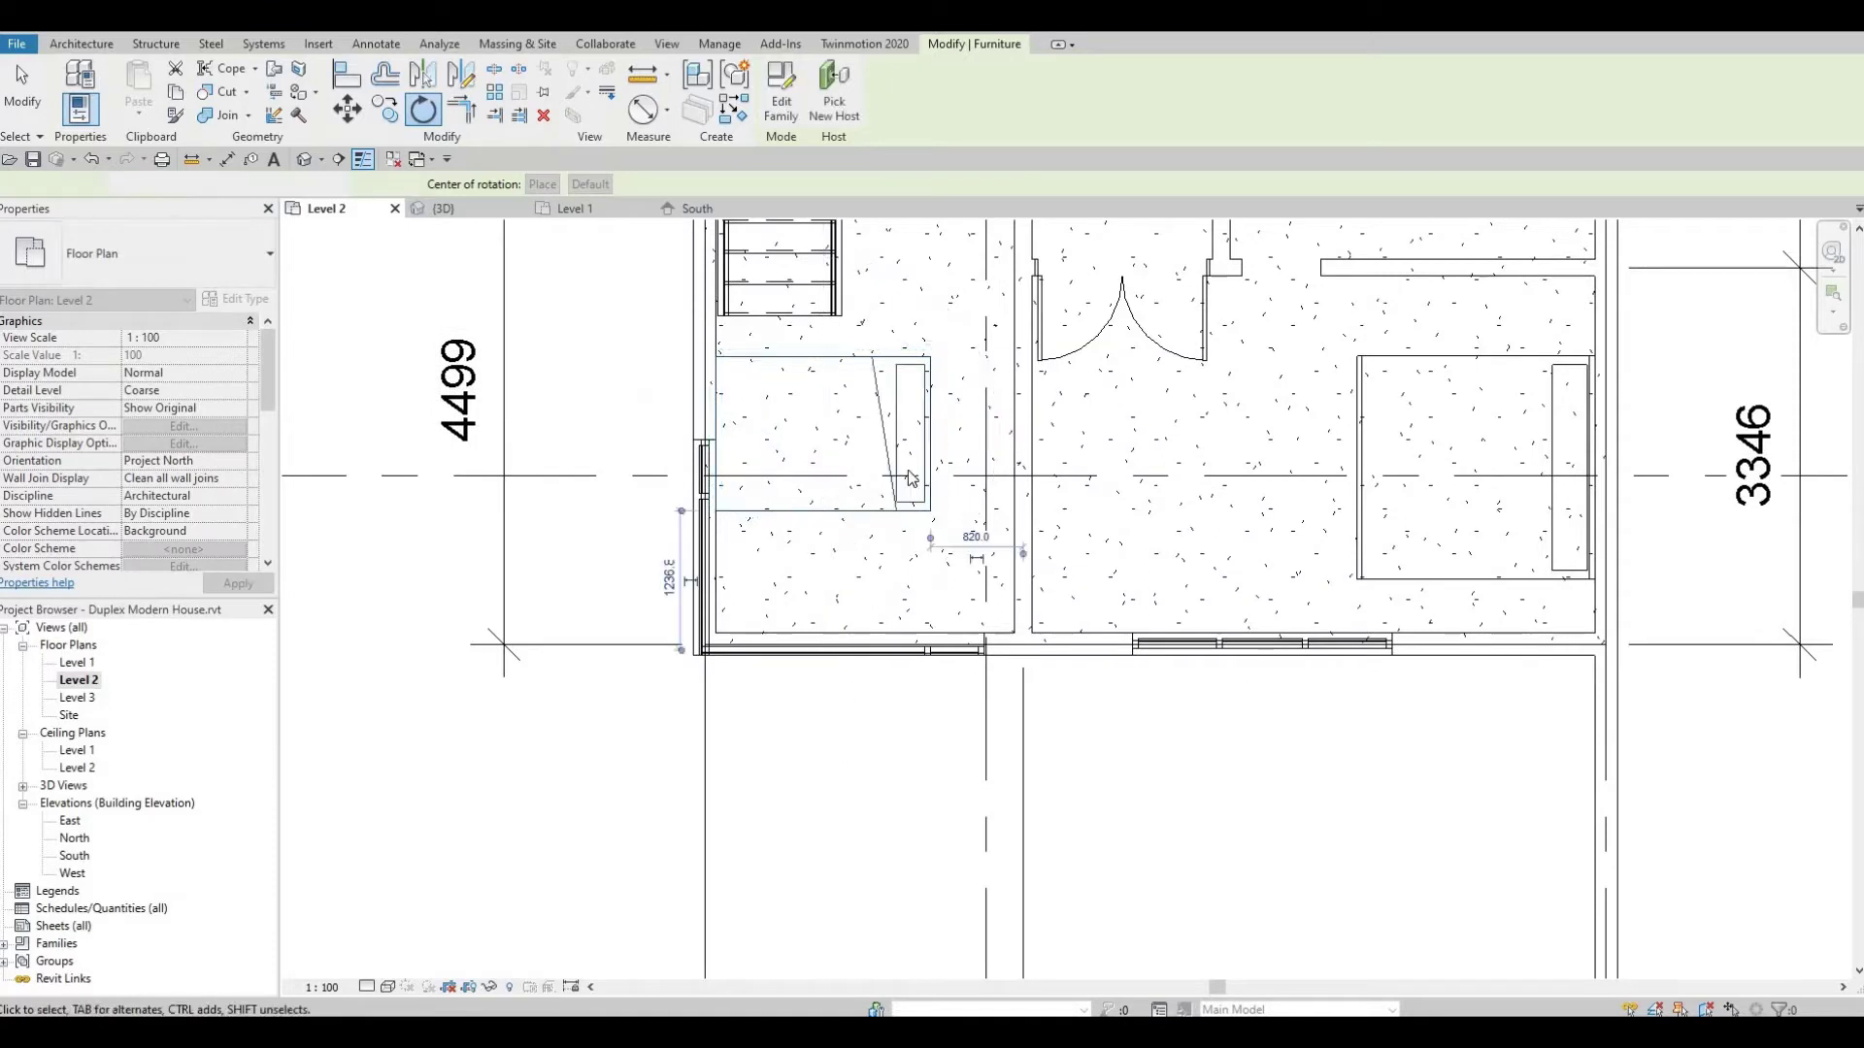
pyautogui.press('Escape')
# Move the turned bed right, away from the left wall, toward the room's middle
pyautogui.click(925, 446)
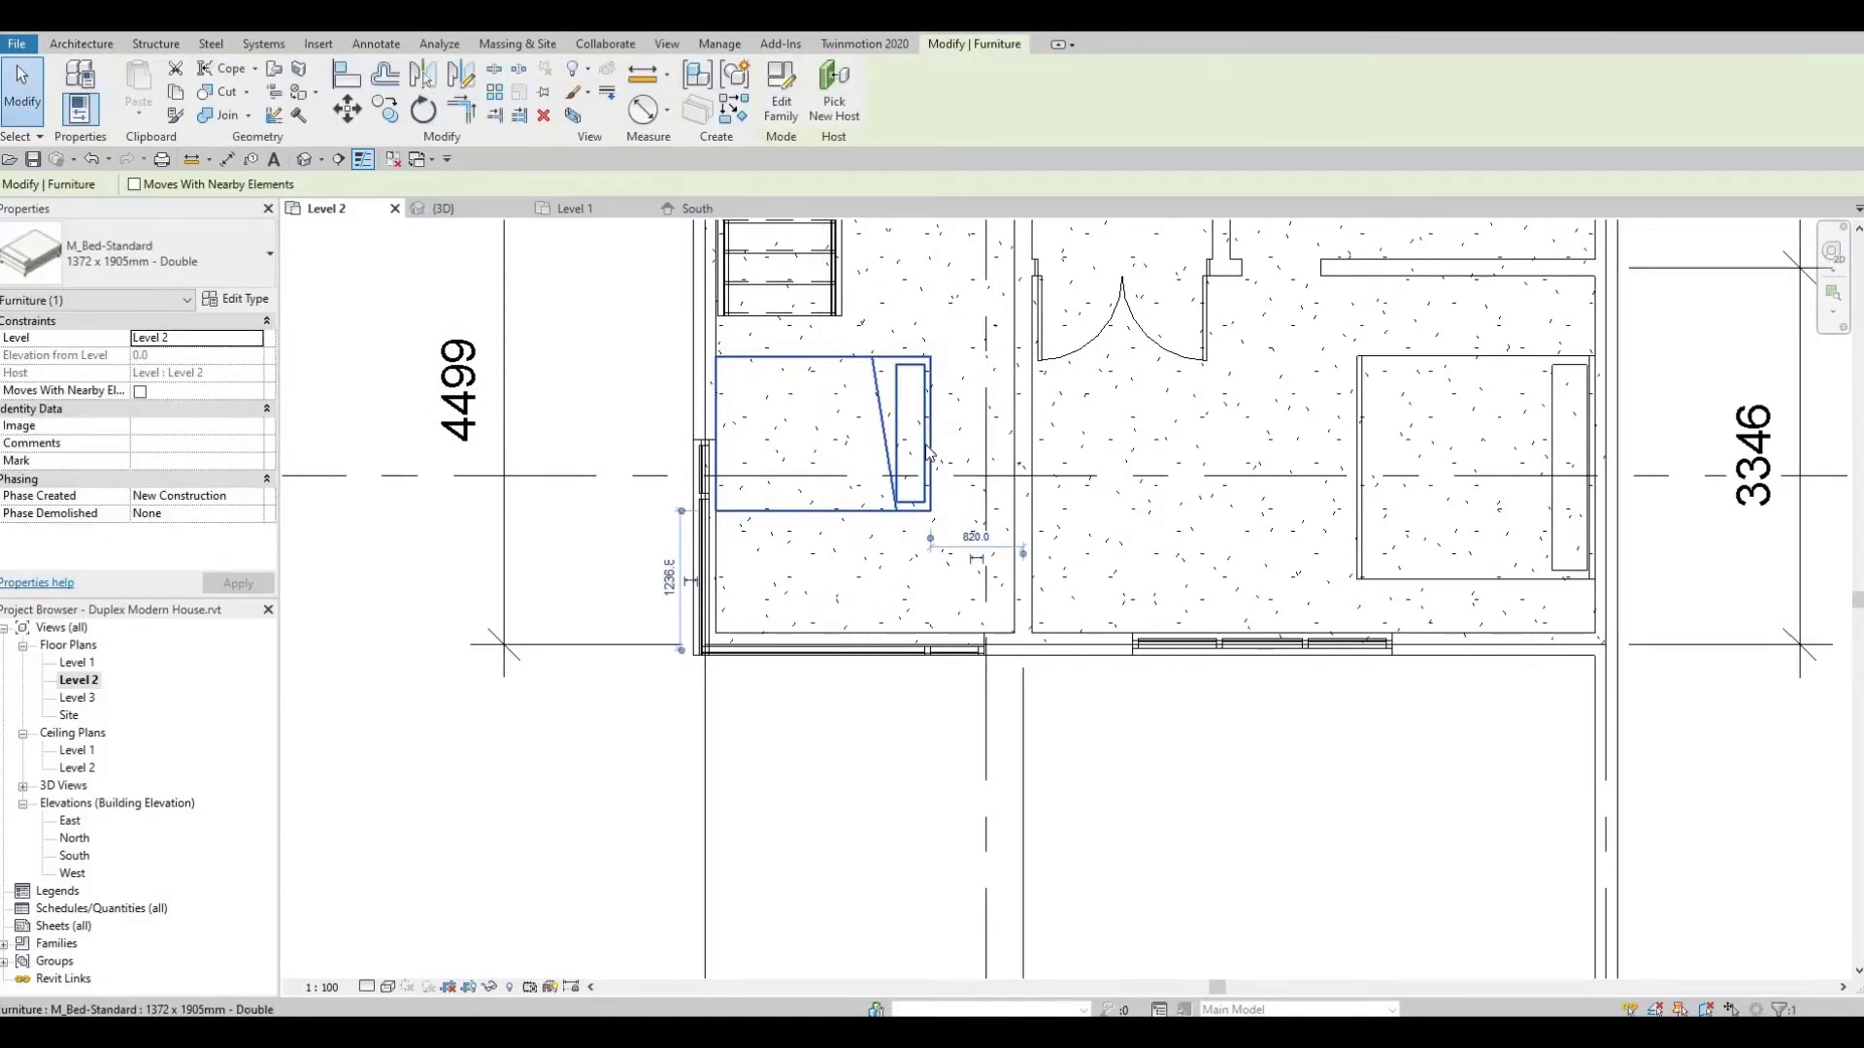
pyautogui.moveTo(924, 464); pyautogui.dragTo(942, 454)
pyautogui.press('Right')
pyautogui.press('Right')
pyautogui.press('Right')
pyautogui.press('Right')
pyautogui.press('Right')
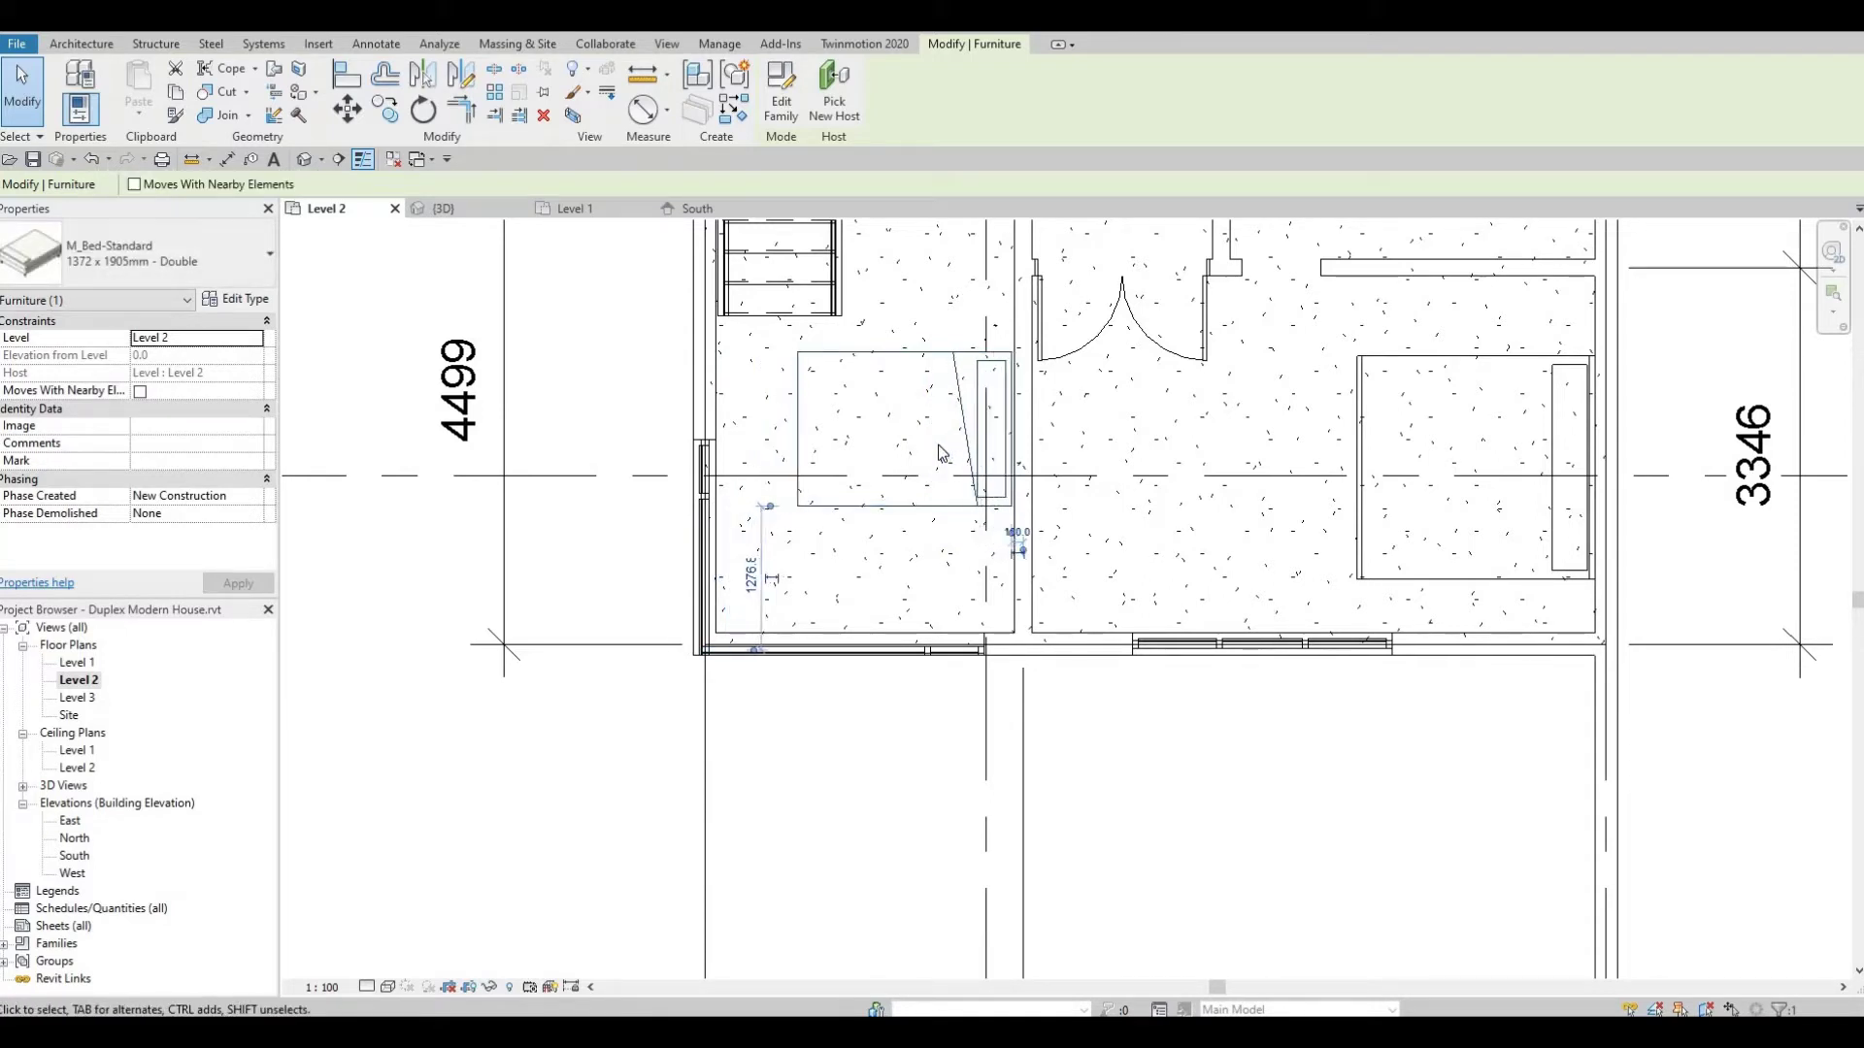
pyautogui.press('Escape')
pyautogui.moveTo(918, 462); pyautogui.dragTo(891, 808, button='middle')
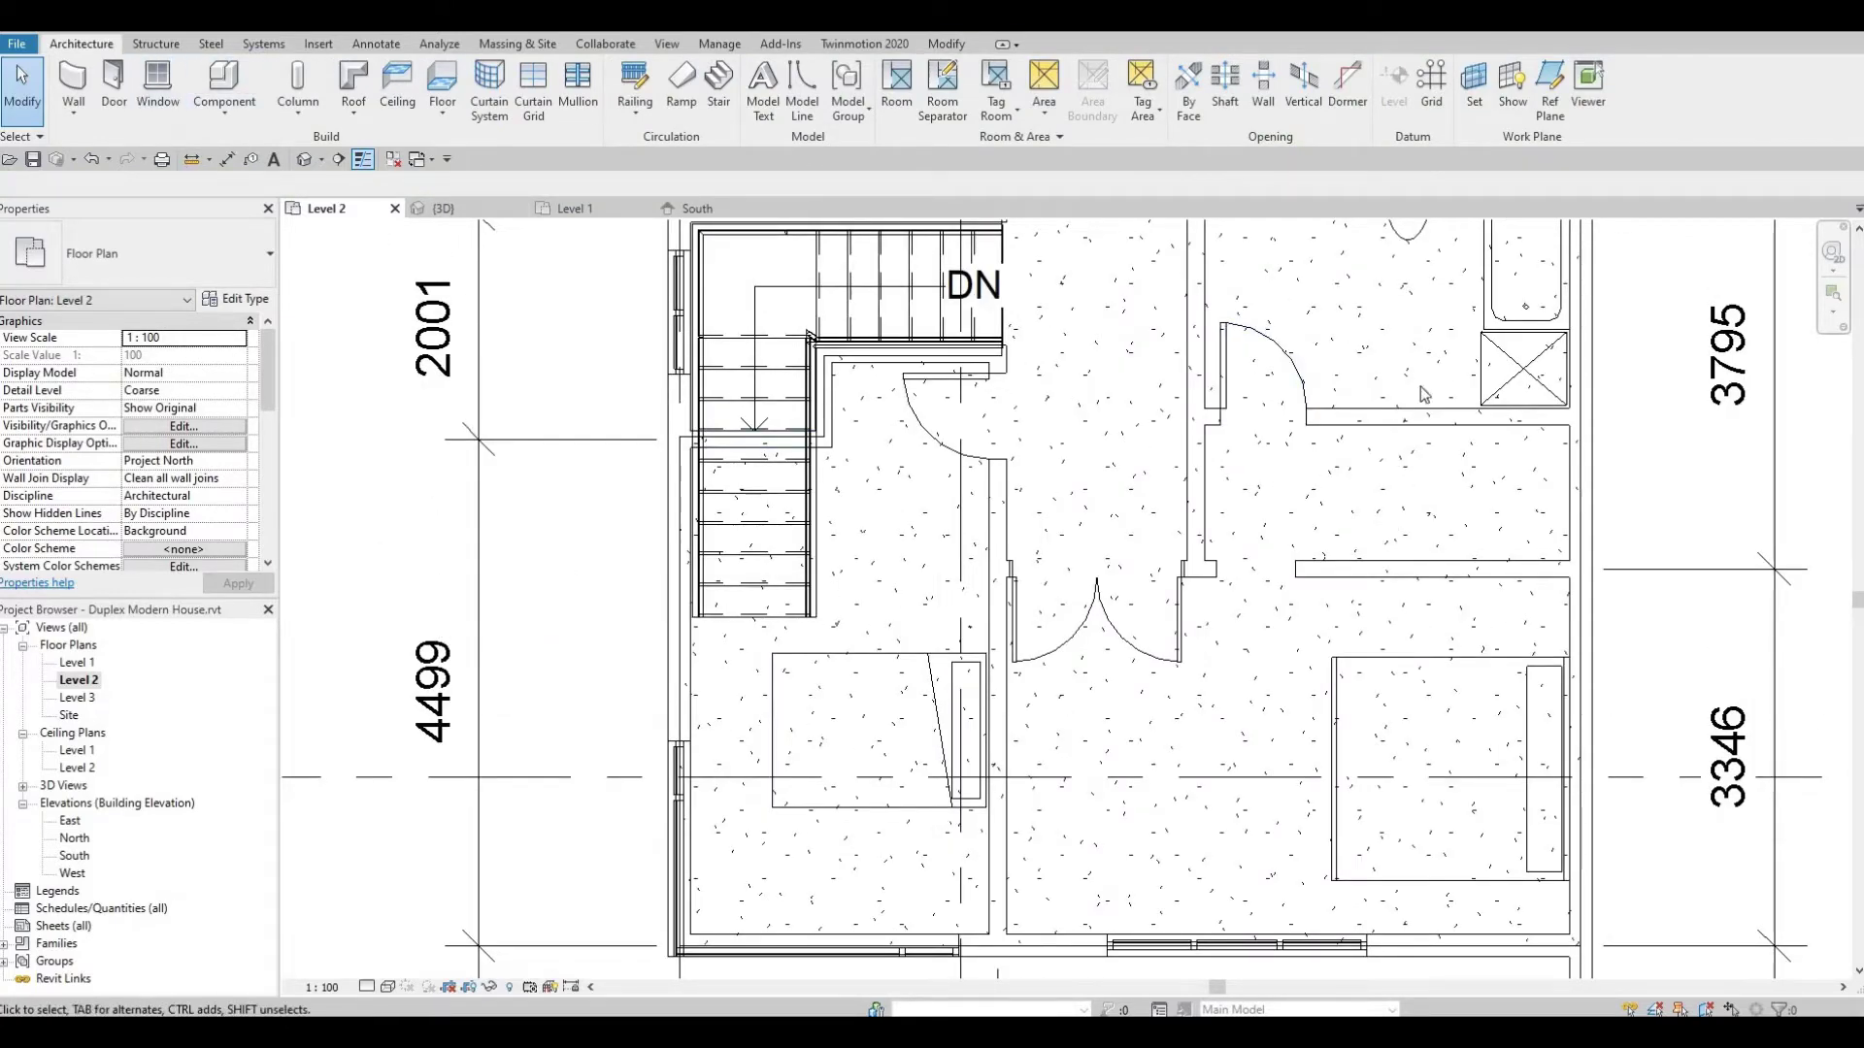
# Draw a short wall of the same interior type beside the stair using CS
pyautogui.scroll(-1, 1396, 651)
pyautogui.moveTo(1397, 543); pyautogui.dragTo(1372, 774, button='middle')
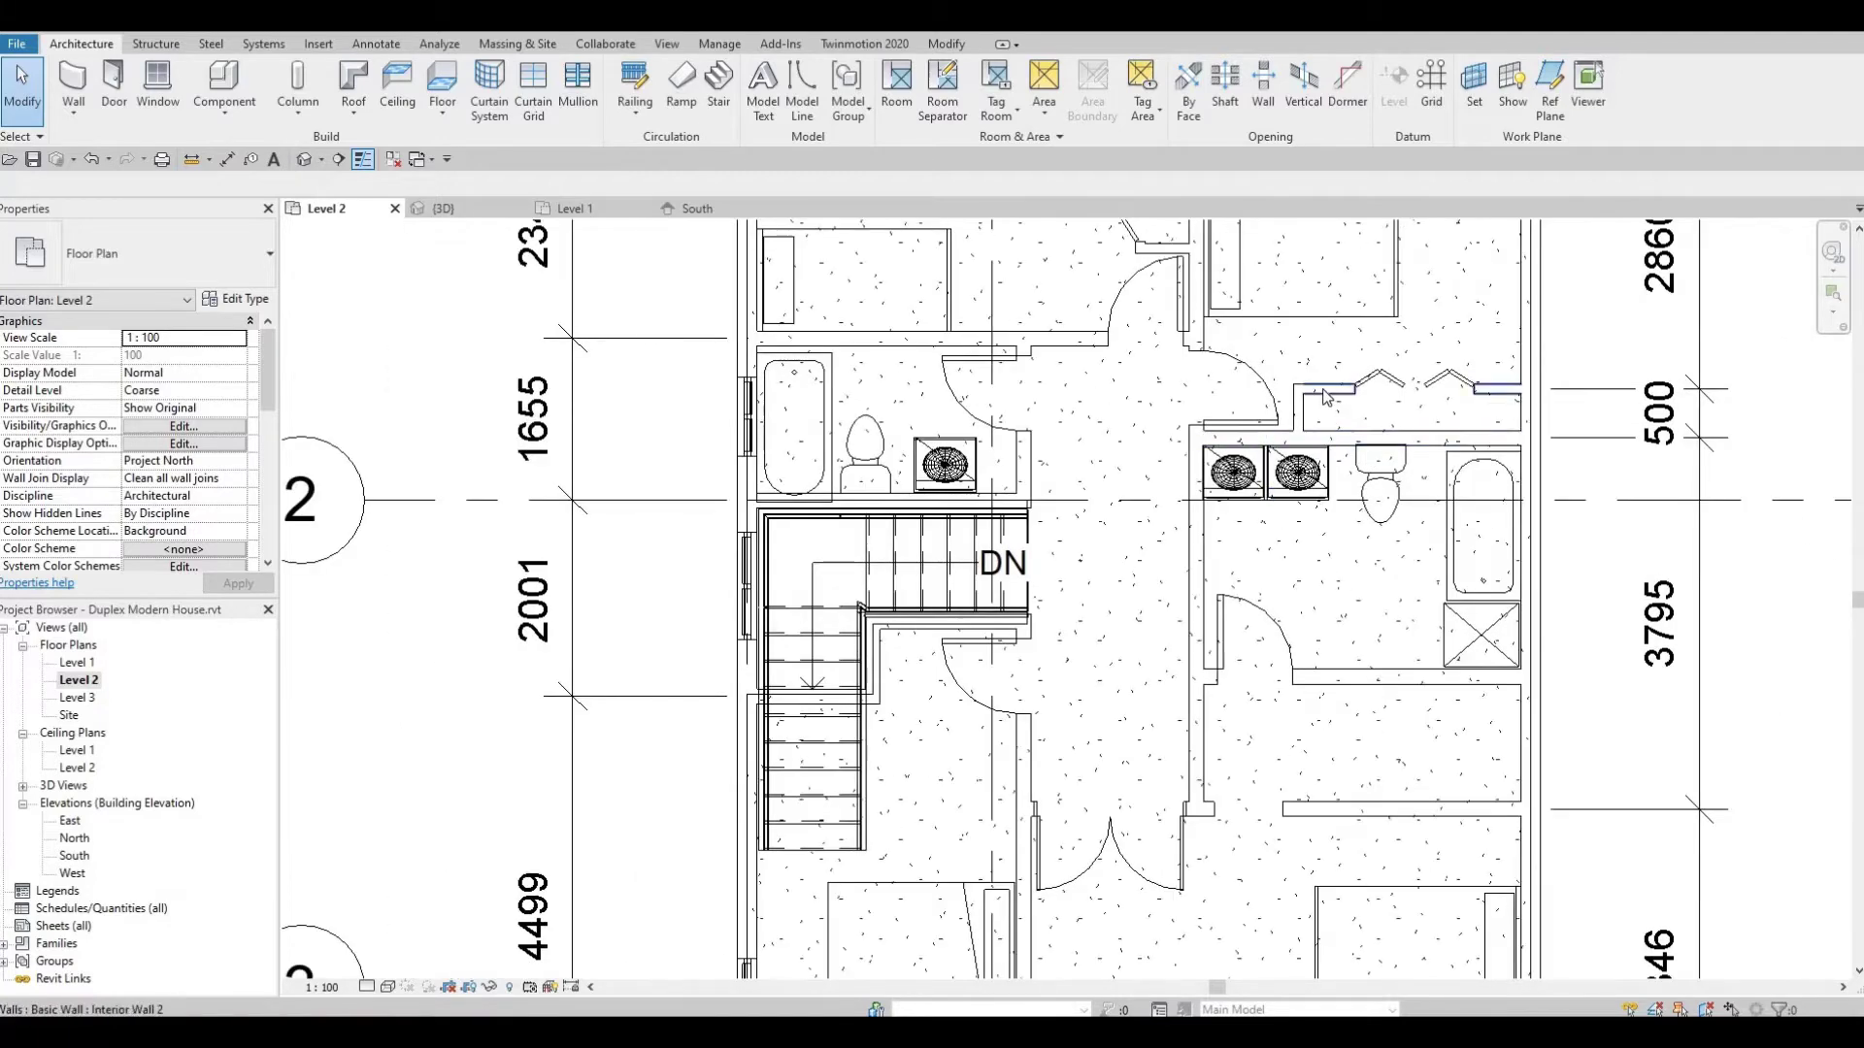
pyautogui.click(1325, 393)
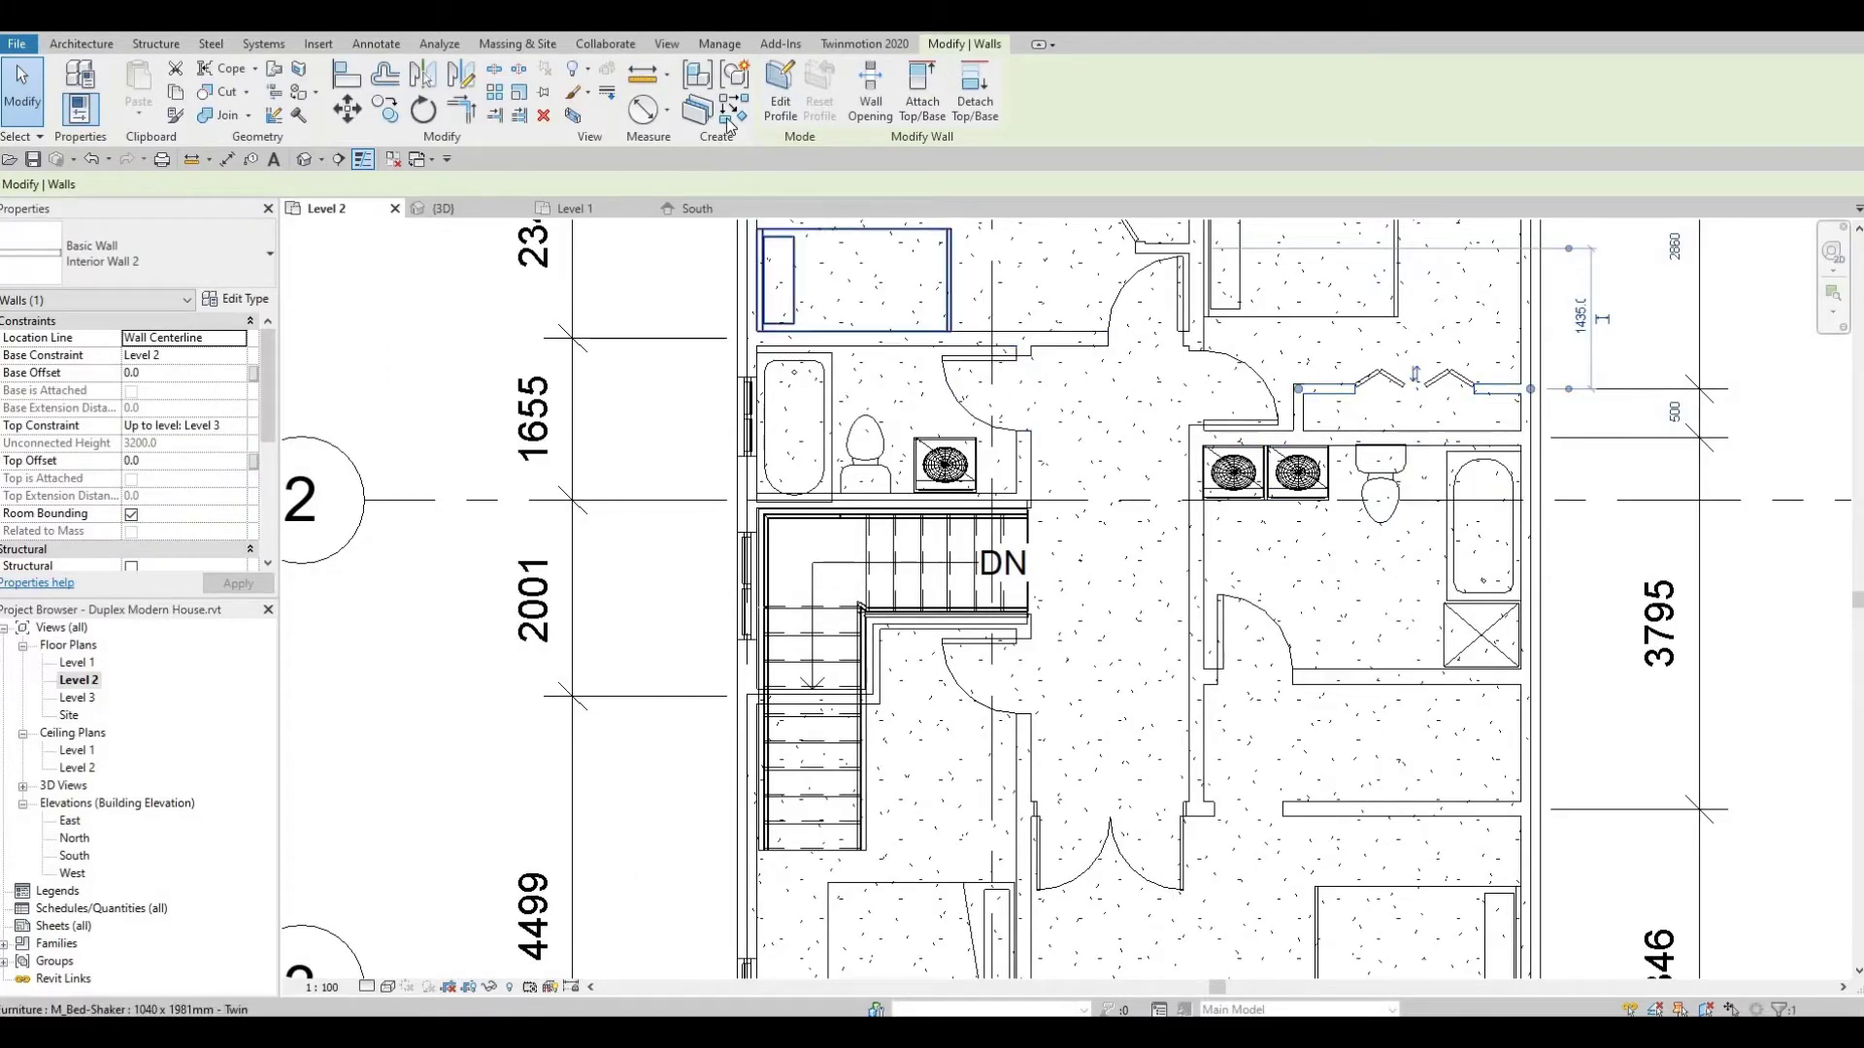
pyautogui.press('c')
pyautogui.press('s')
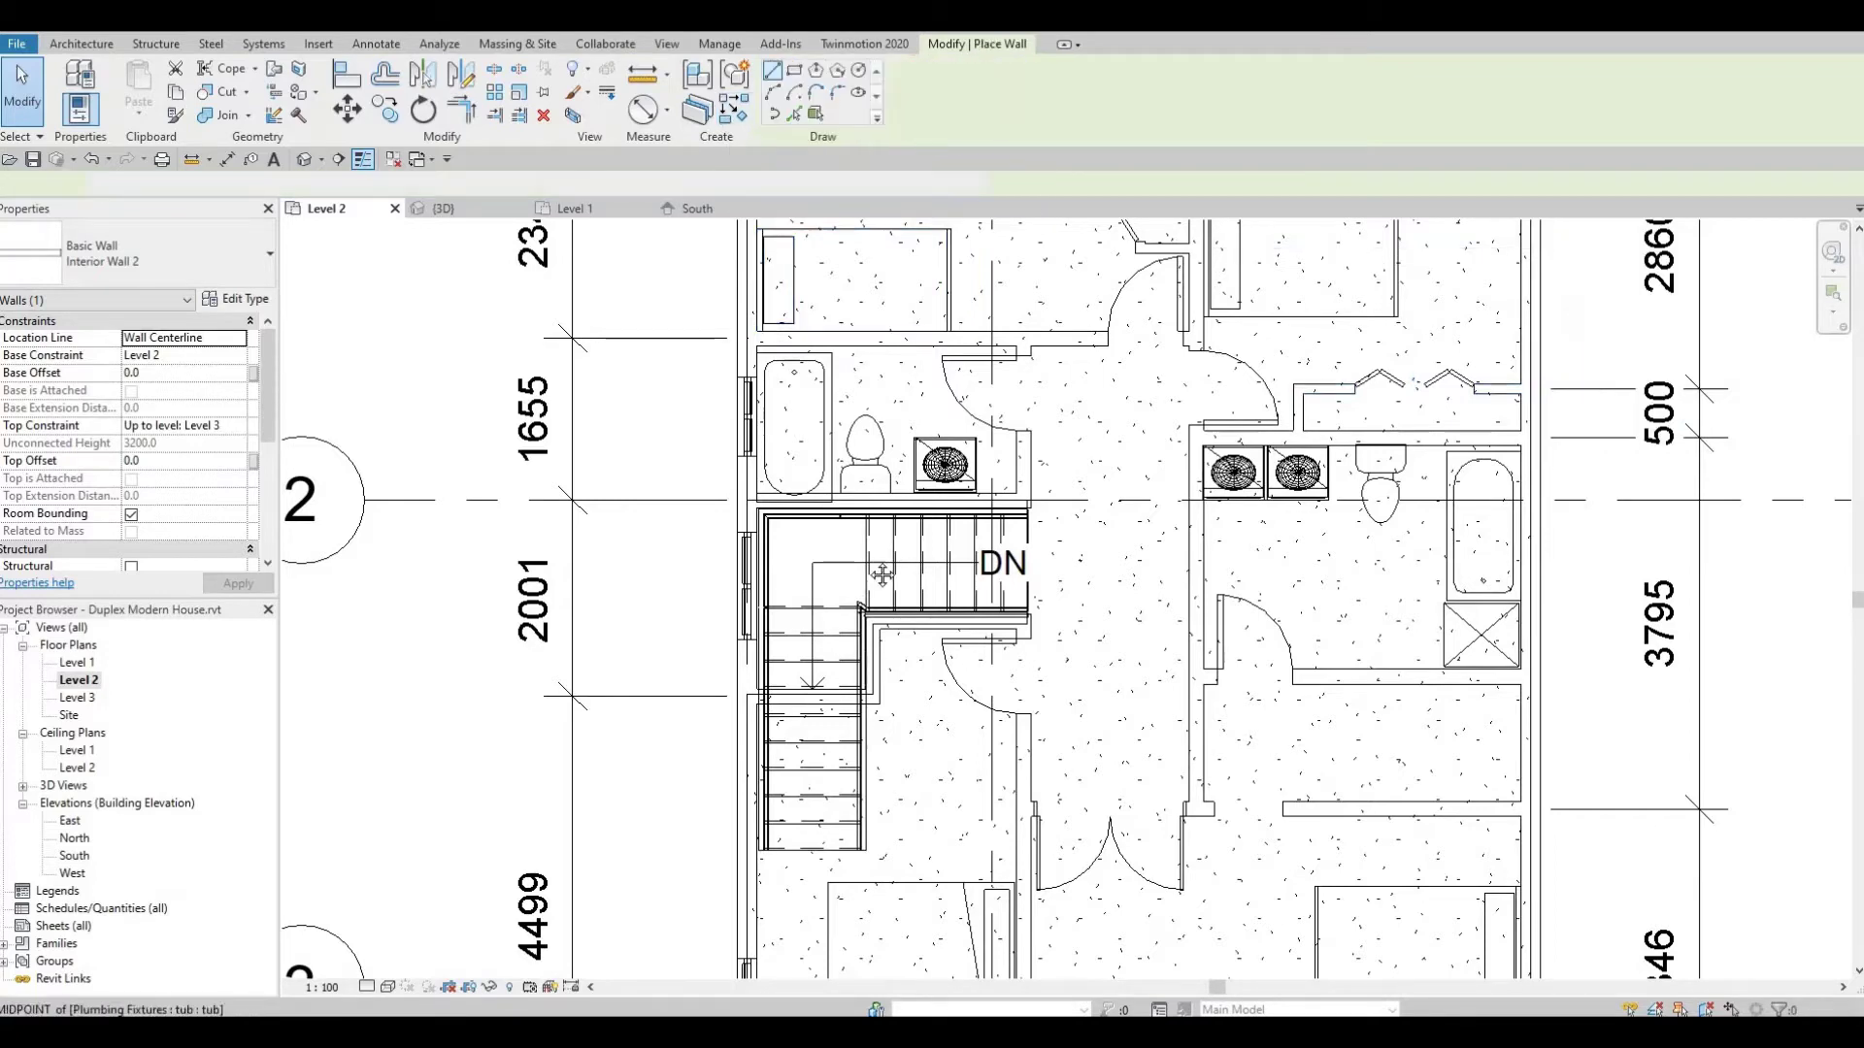
pyautogui.moveTo(796, 427); pyautogui.dragTo(796, 332, button='middle')
pyautogui.scroll(2, 858, 635)
pyautogui.click(879, 609)
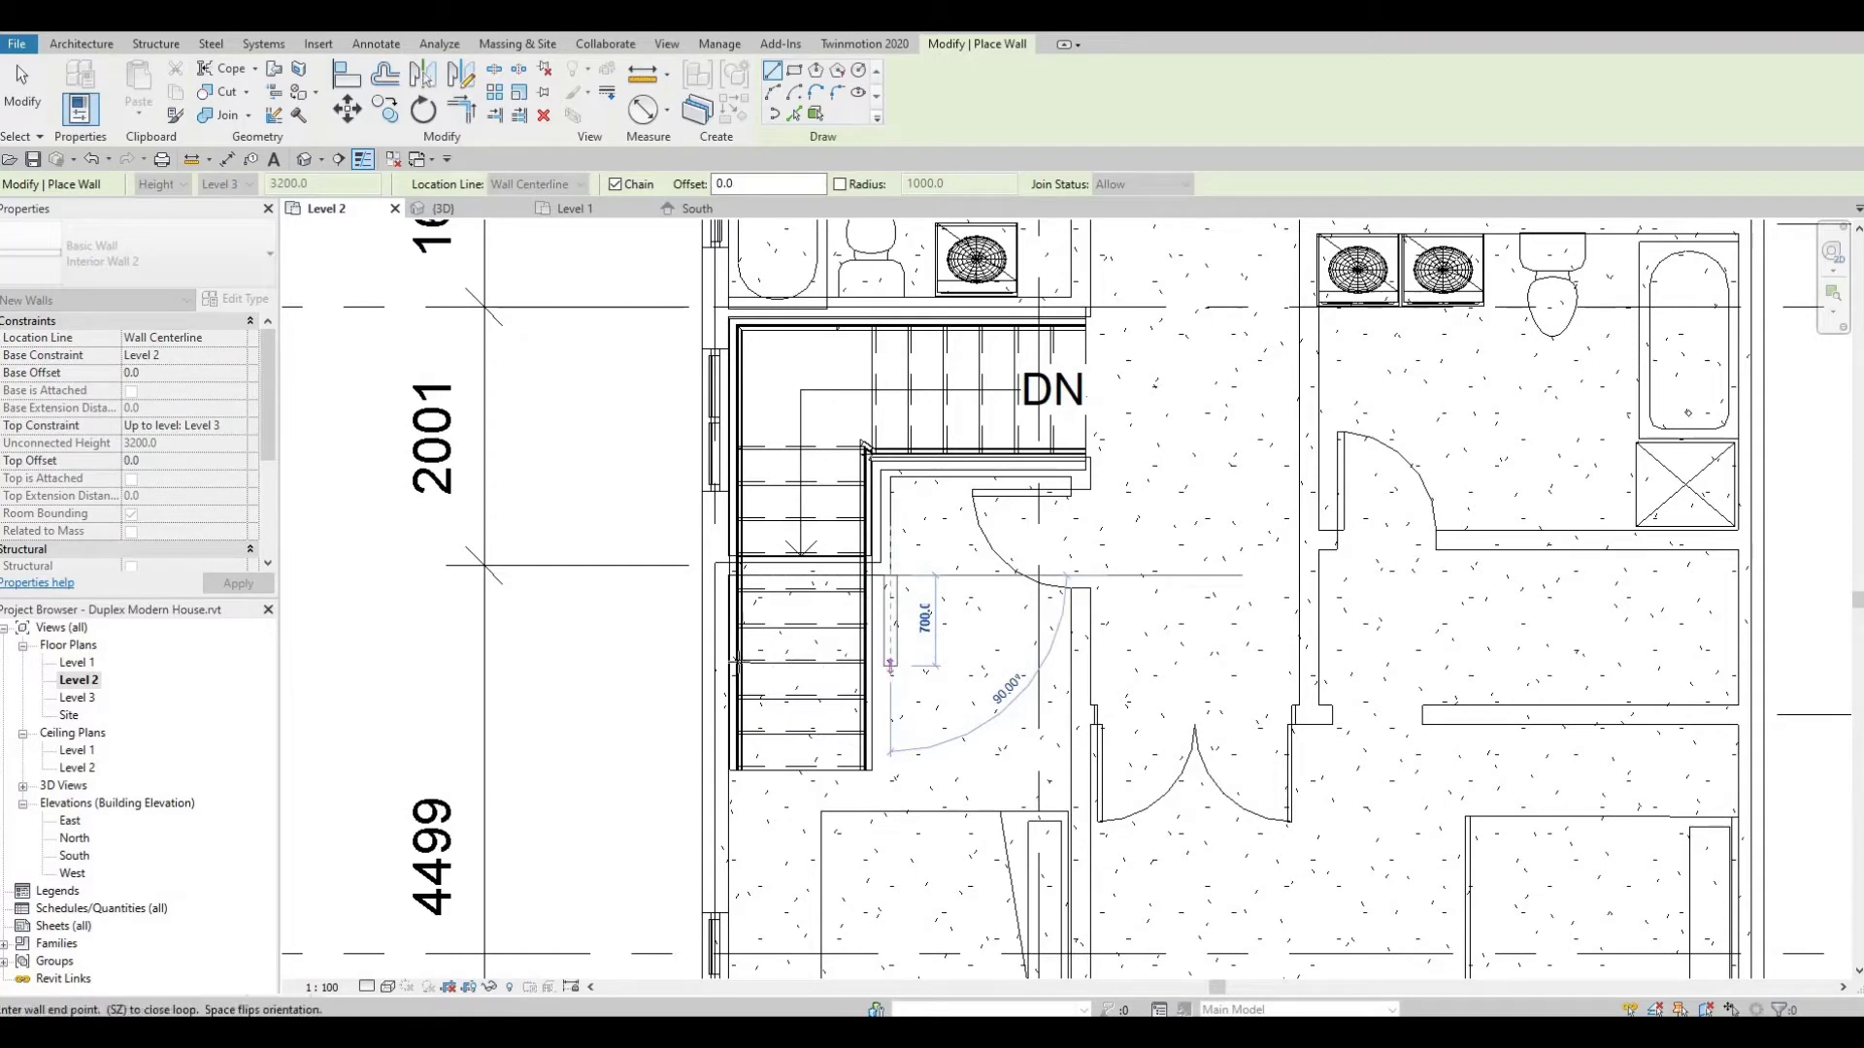
pyautogui.click(889, 666)
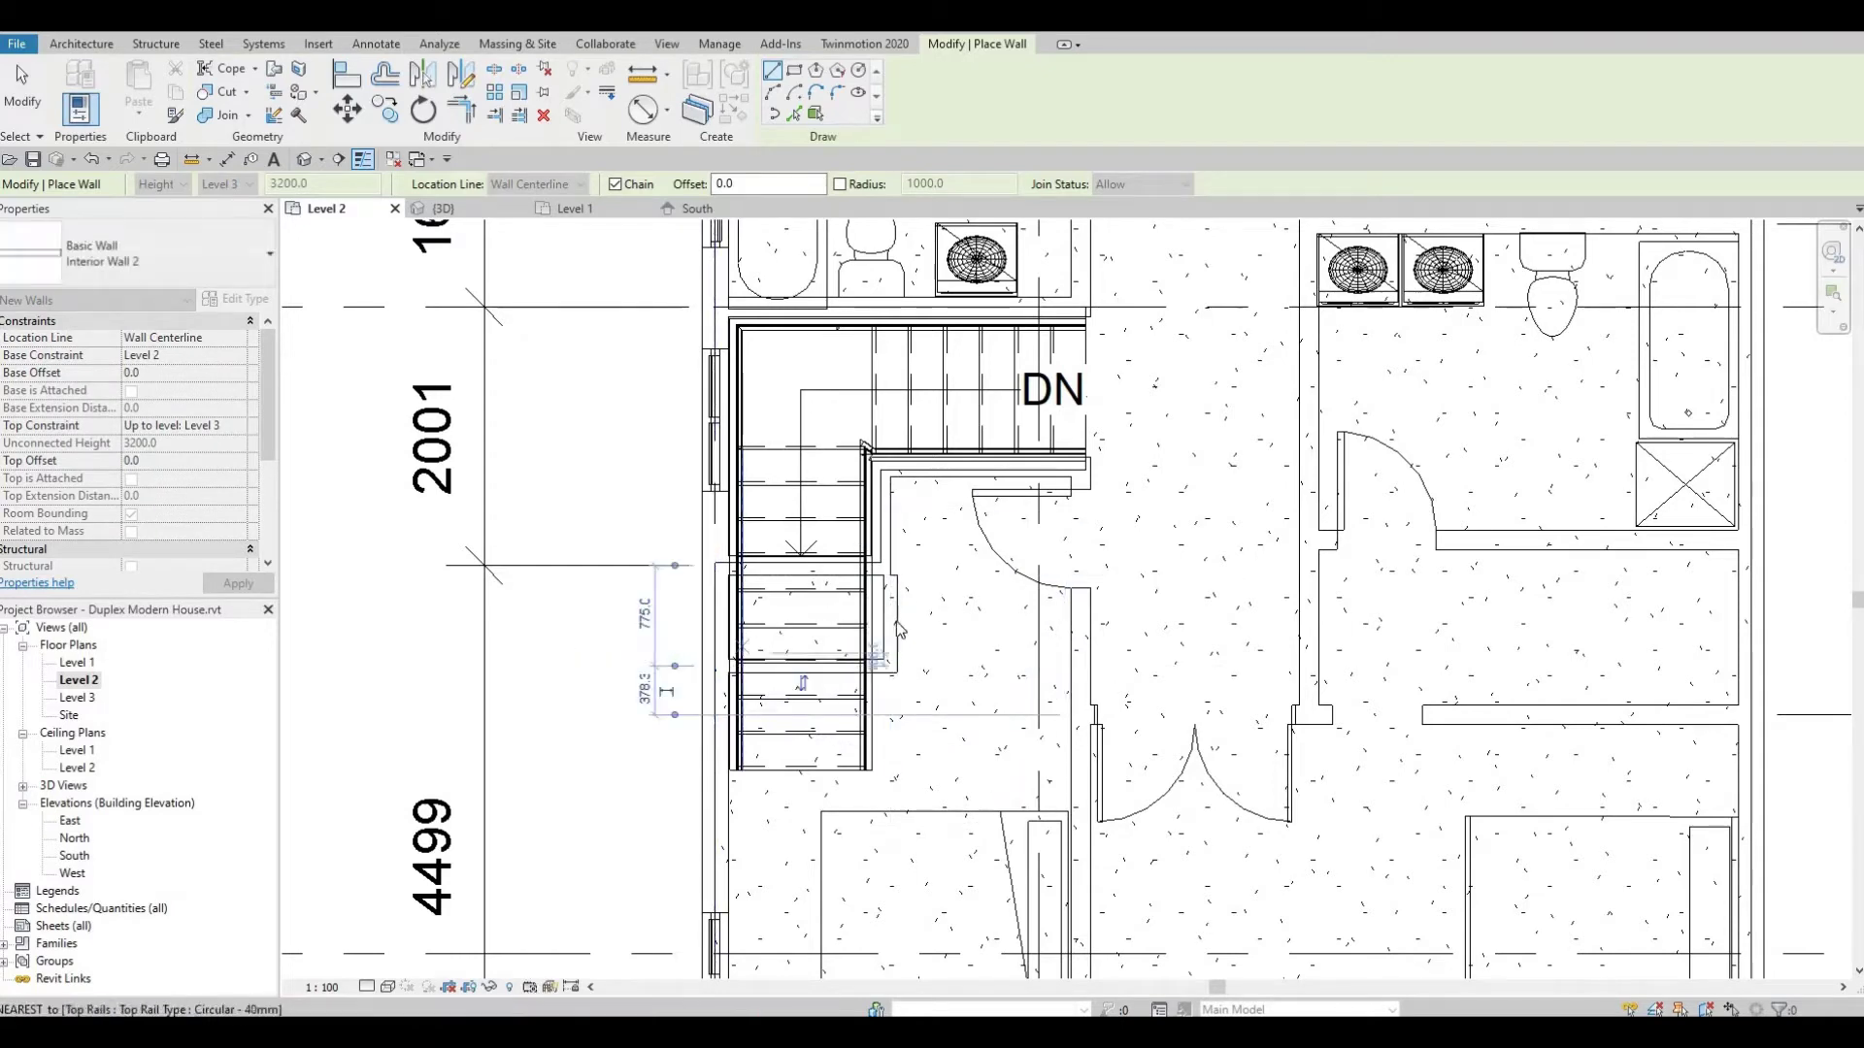
# Align the short wall's face with the nearby reference line using AL
pyautogui.scroll(2, 897, 629)
pyautogui.press('Escape')
pyautogui.press('Escape')
pyautogui.press('a')
pyautogui.press('l')
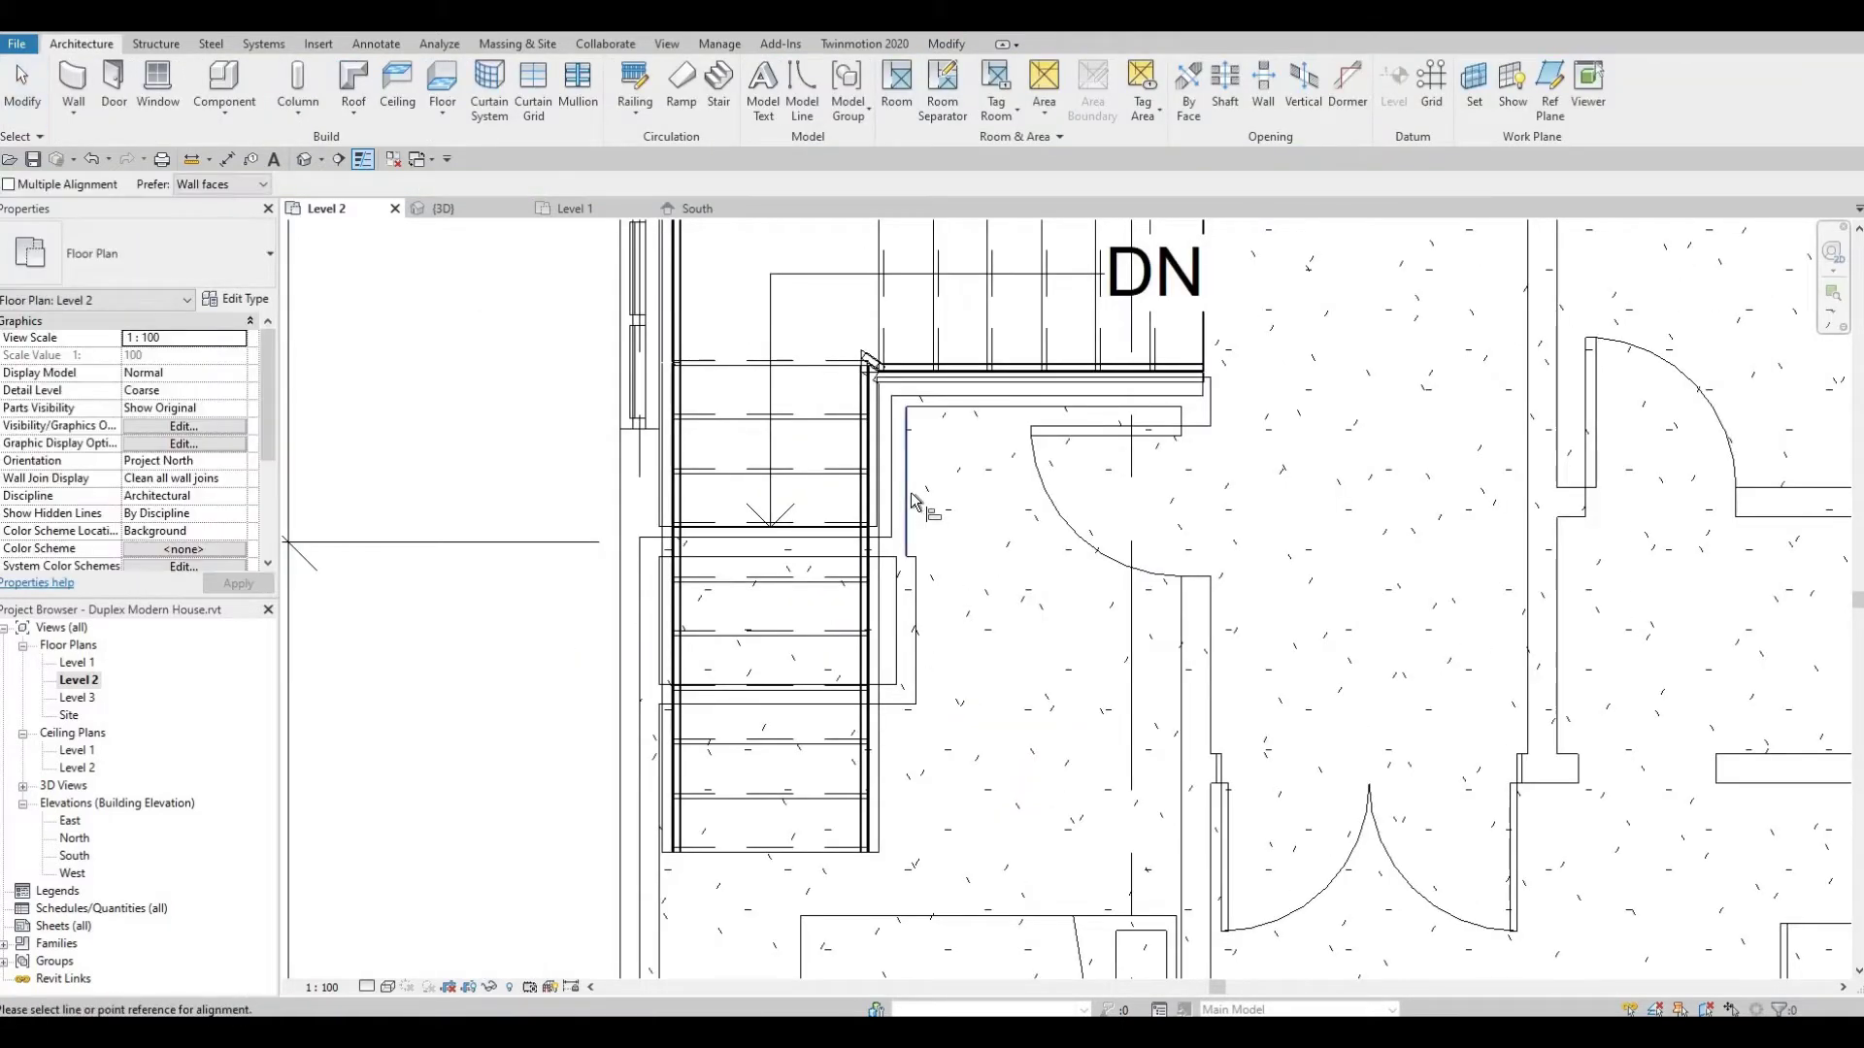
pyautogui.click(920, 611)
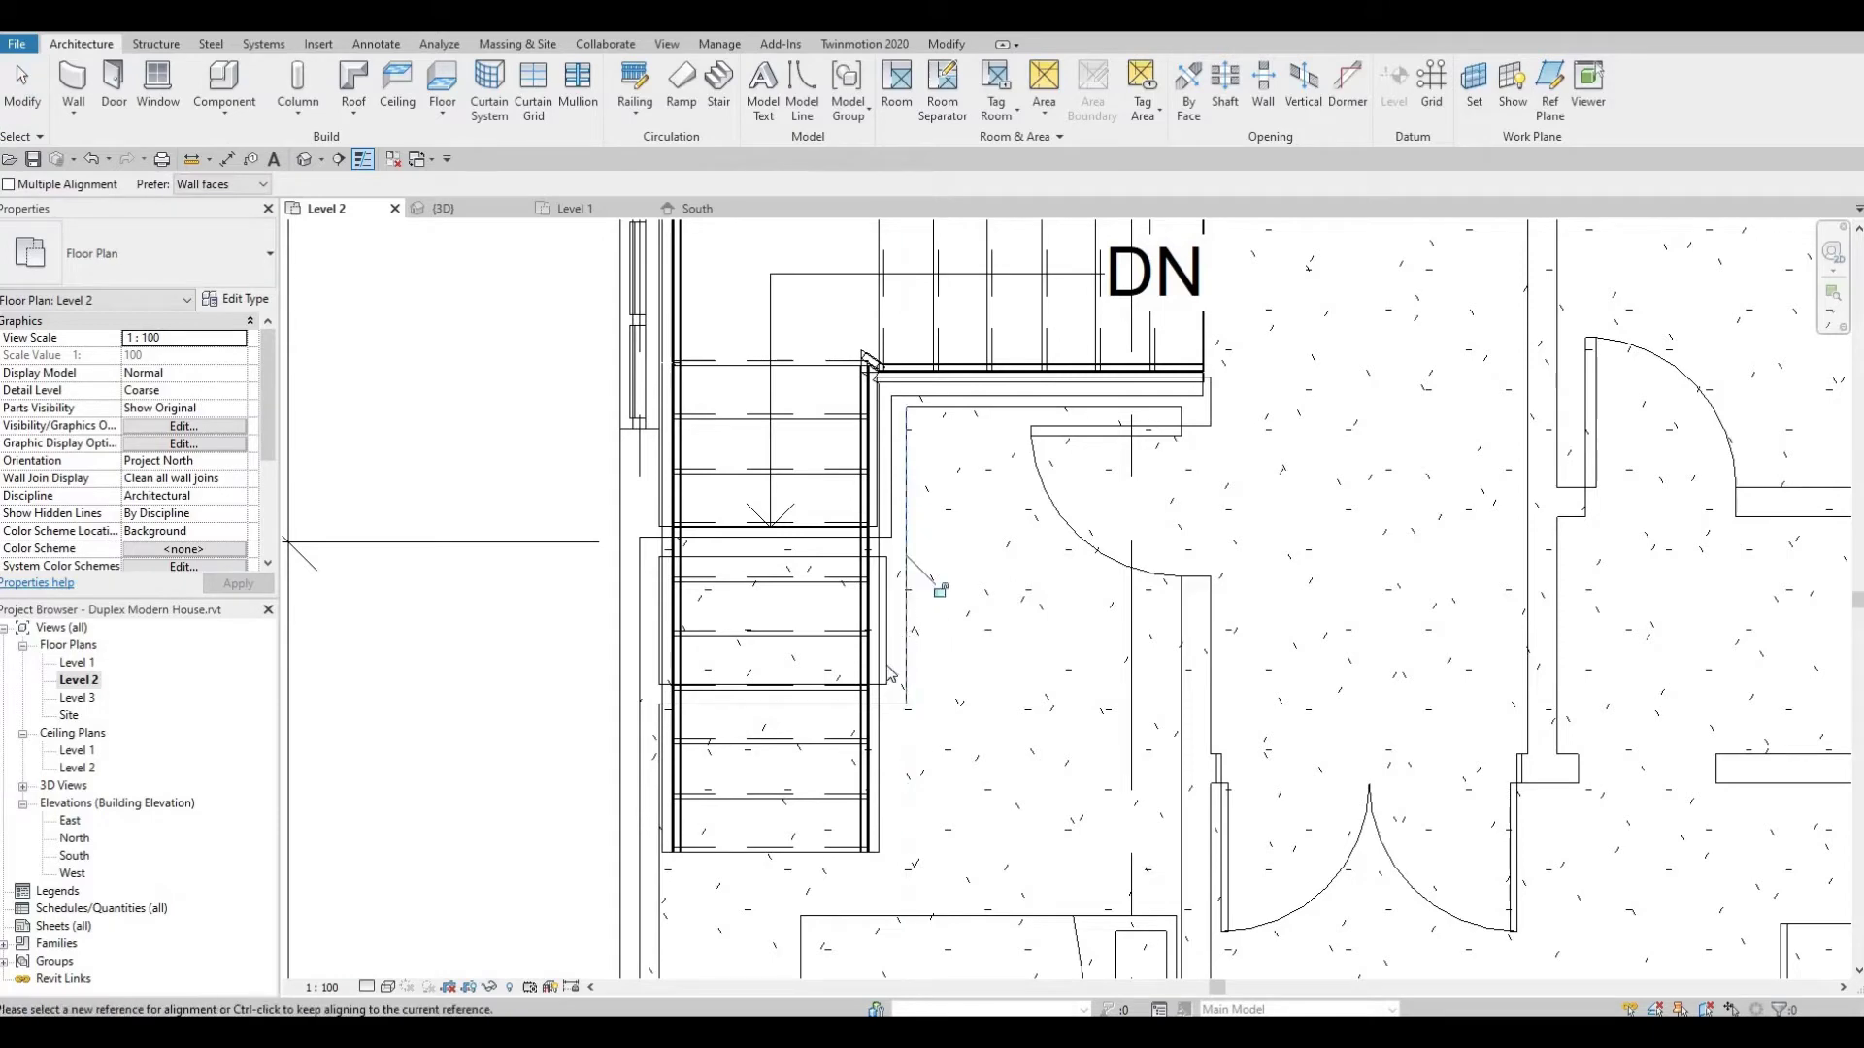
pyautogui.press('Escape')
pyautogui.press('Escape')
pyautogui.click(840, 652)
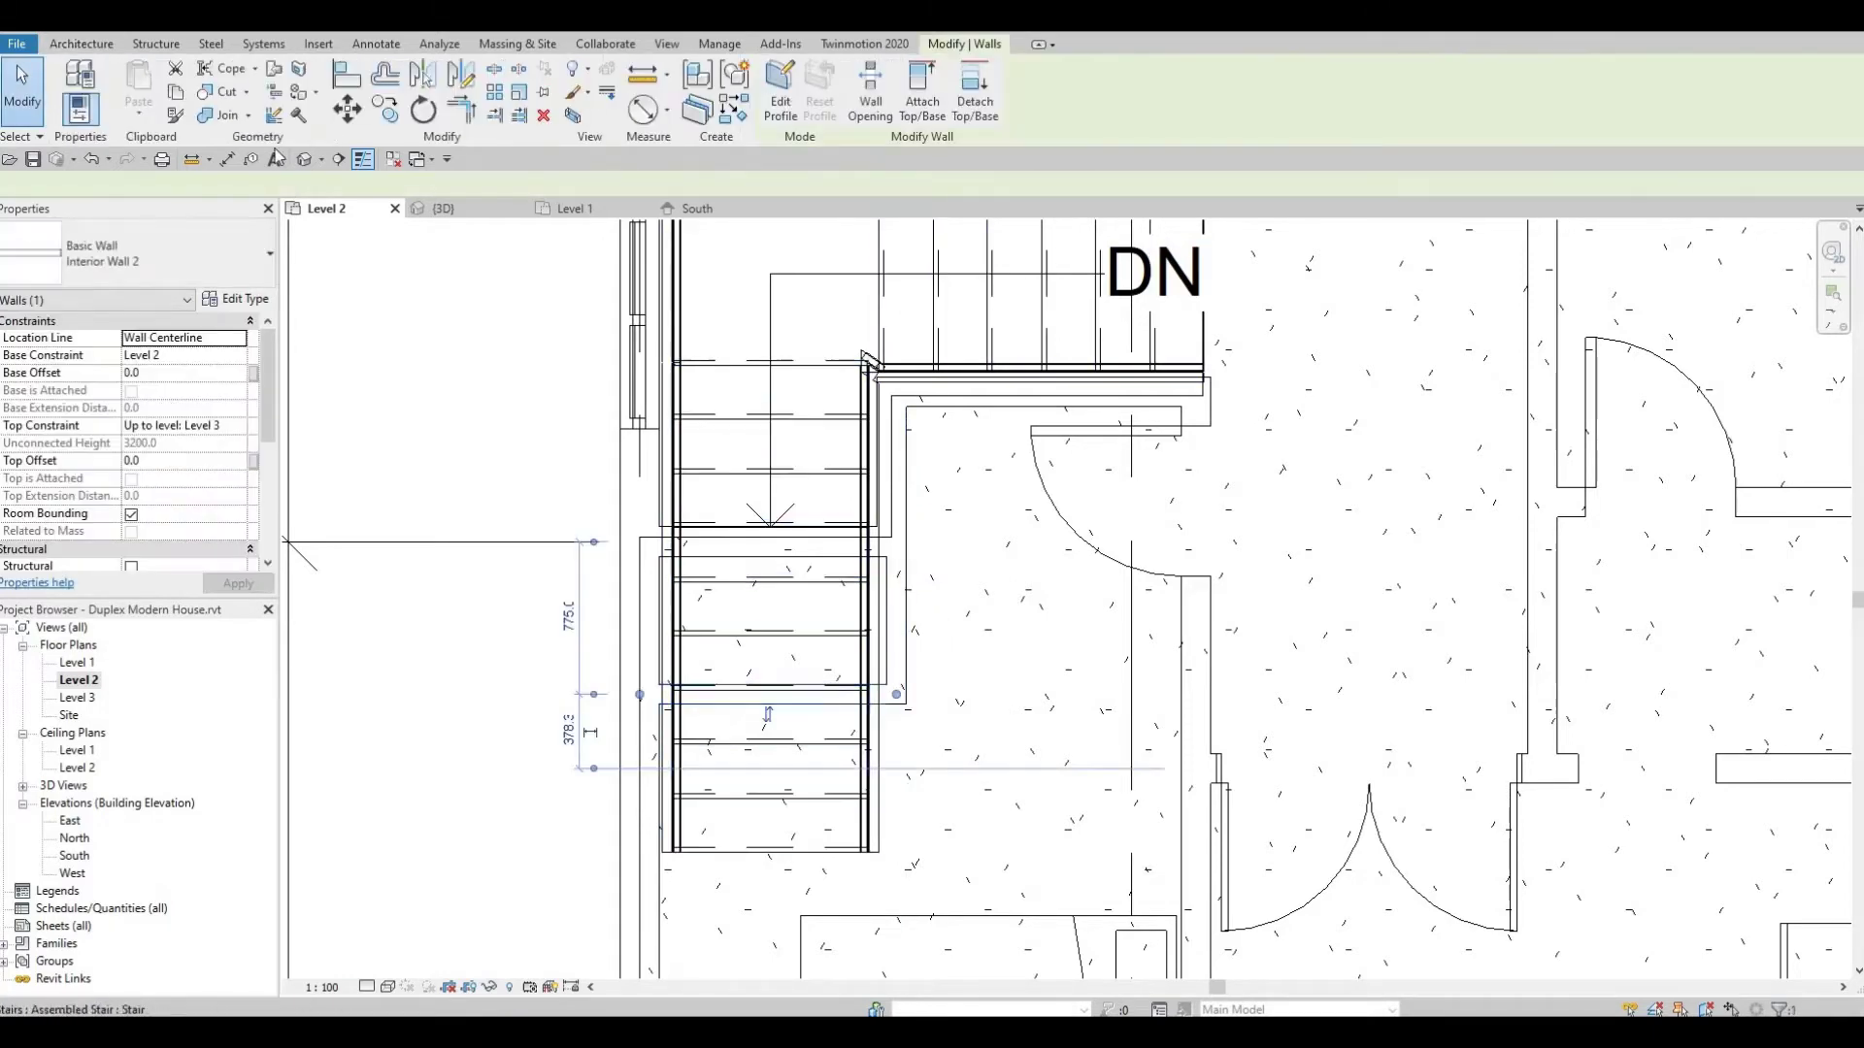
pyautogui.press('Escape')
# Make M_Bifold-4 Panel 1220 x 2134mm the current door type
pyautogui.click(124, 97)
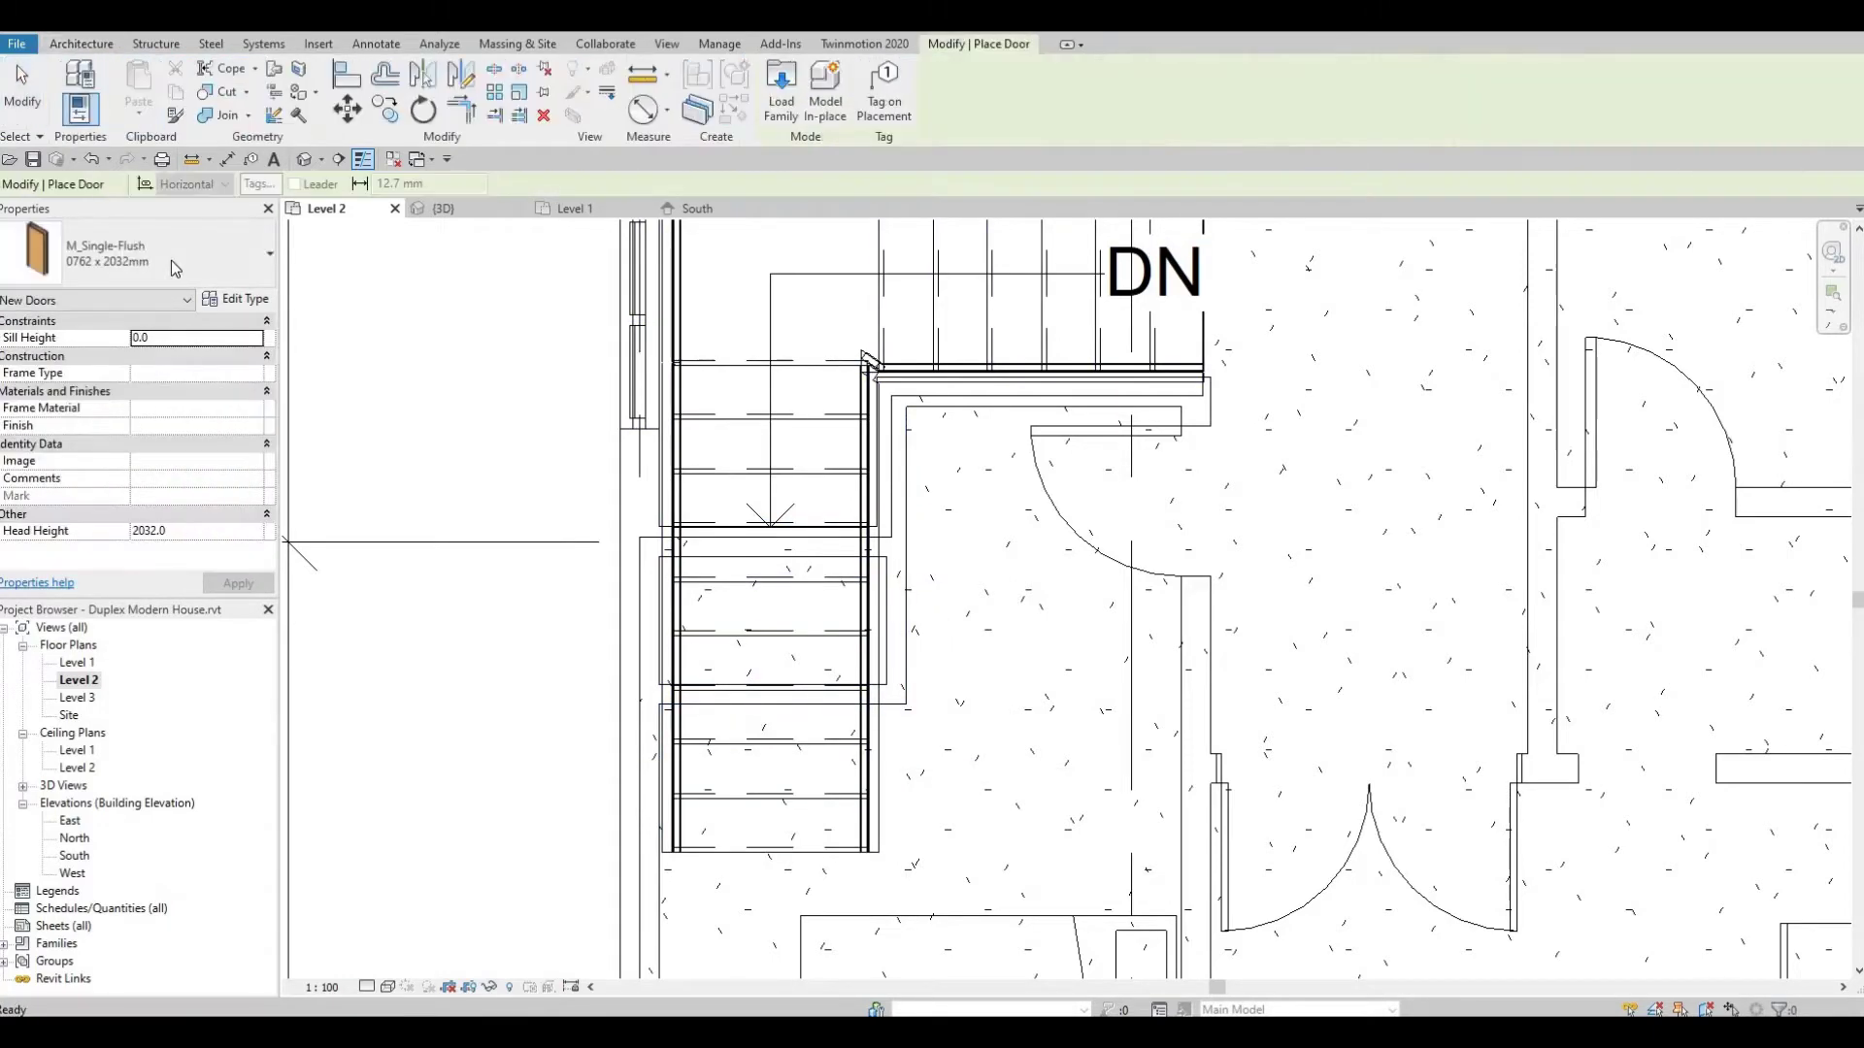
pyautogui.click(171, 260)
pyautogui.scroll(2, 124, 410)
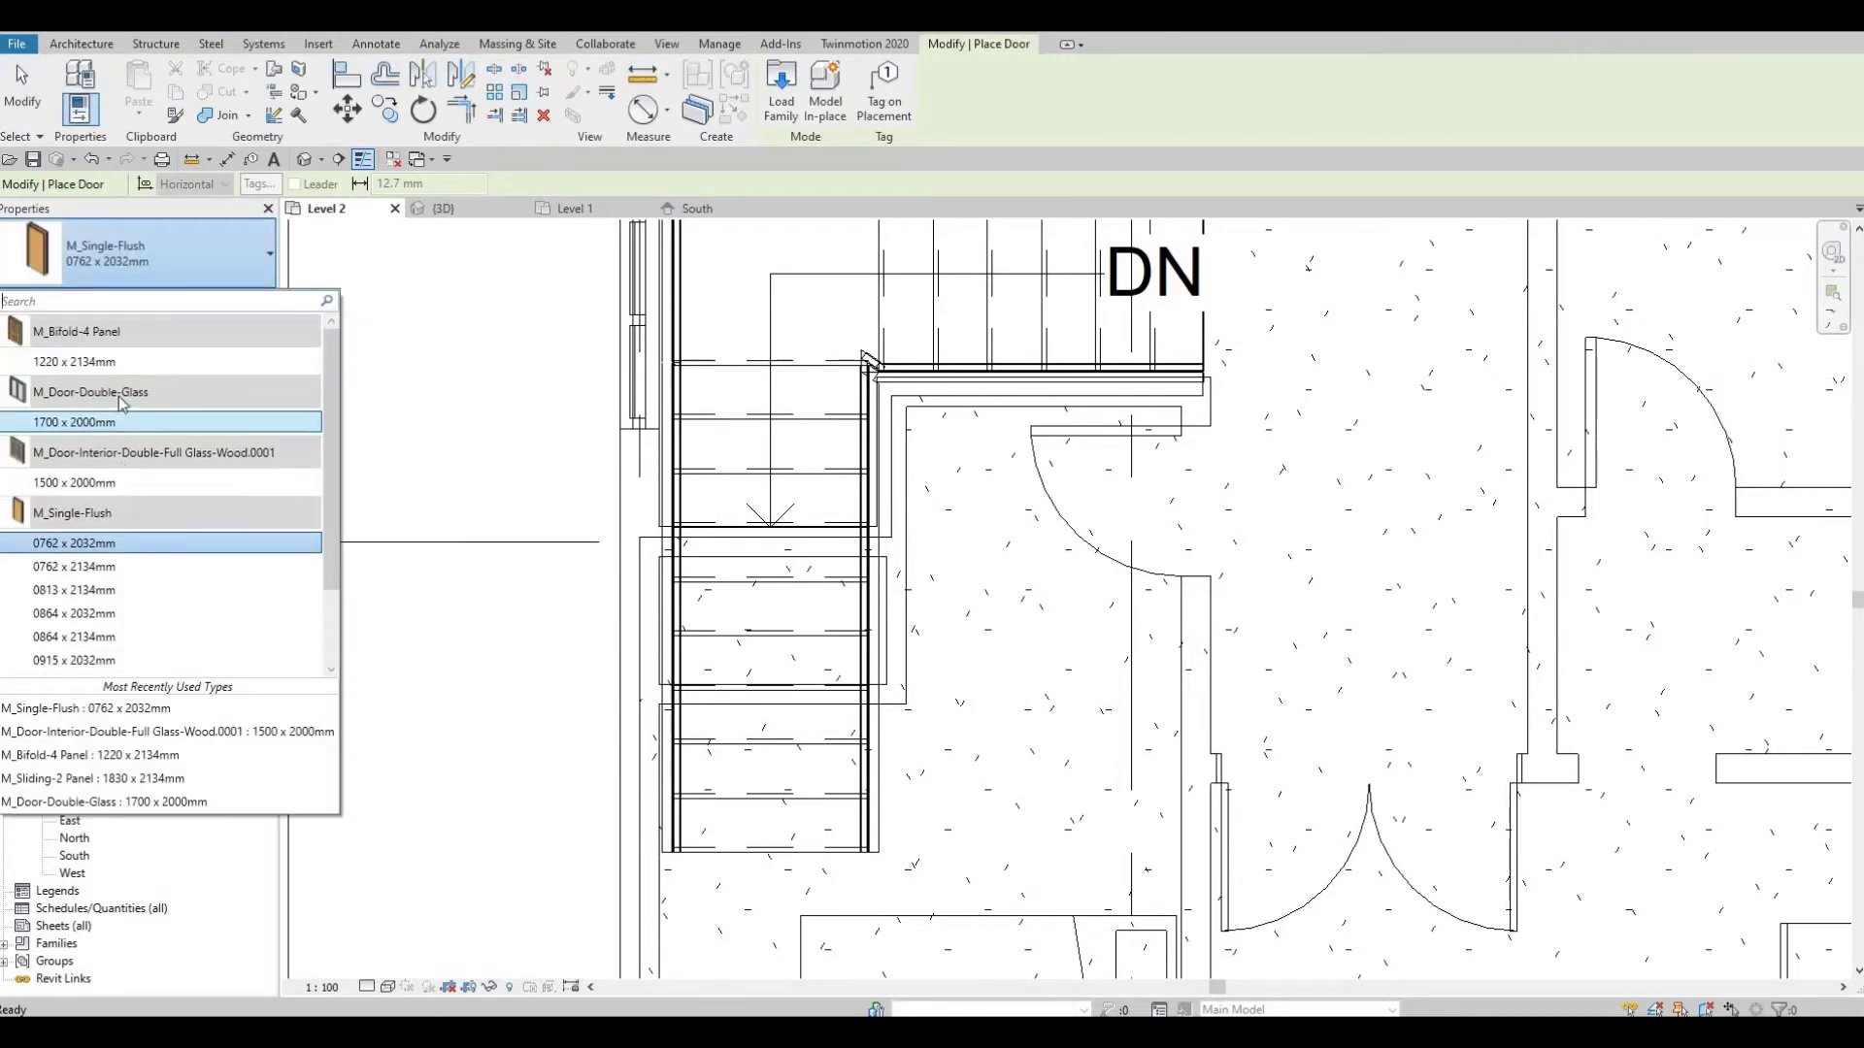
pyautogui.click(125, 365)
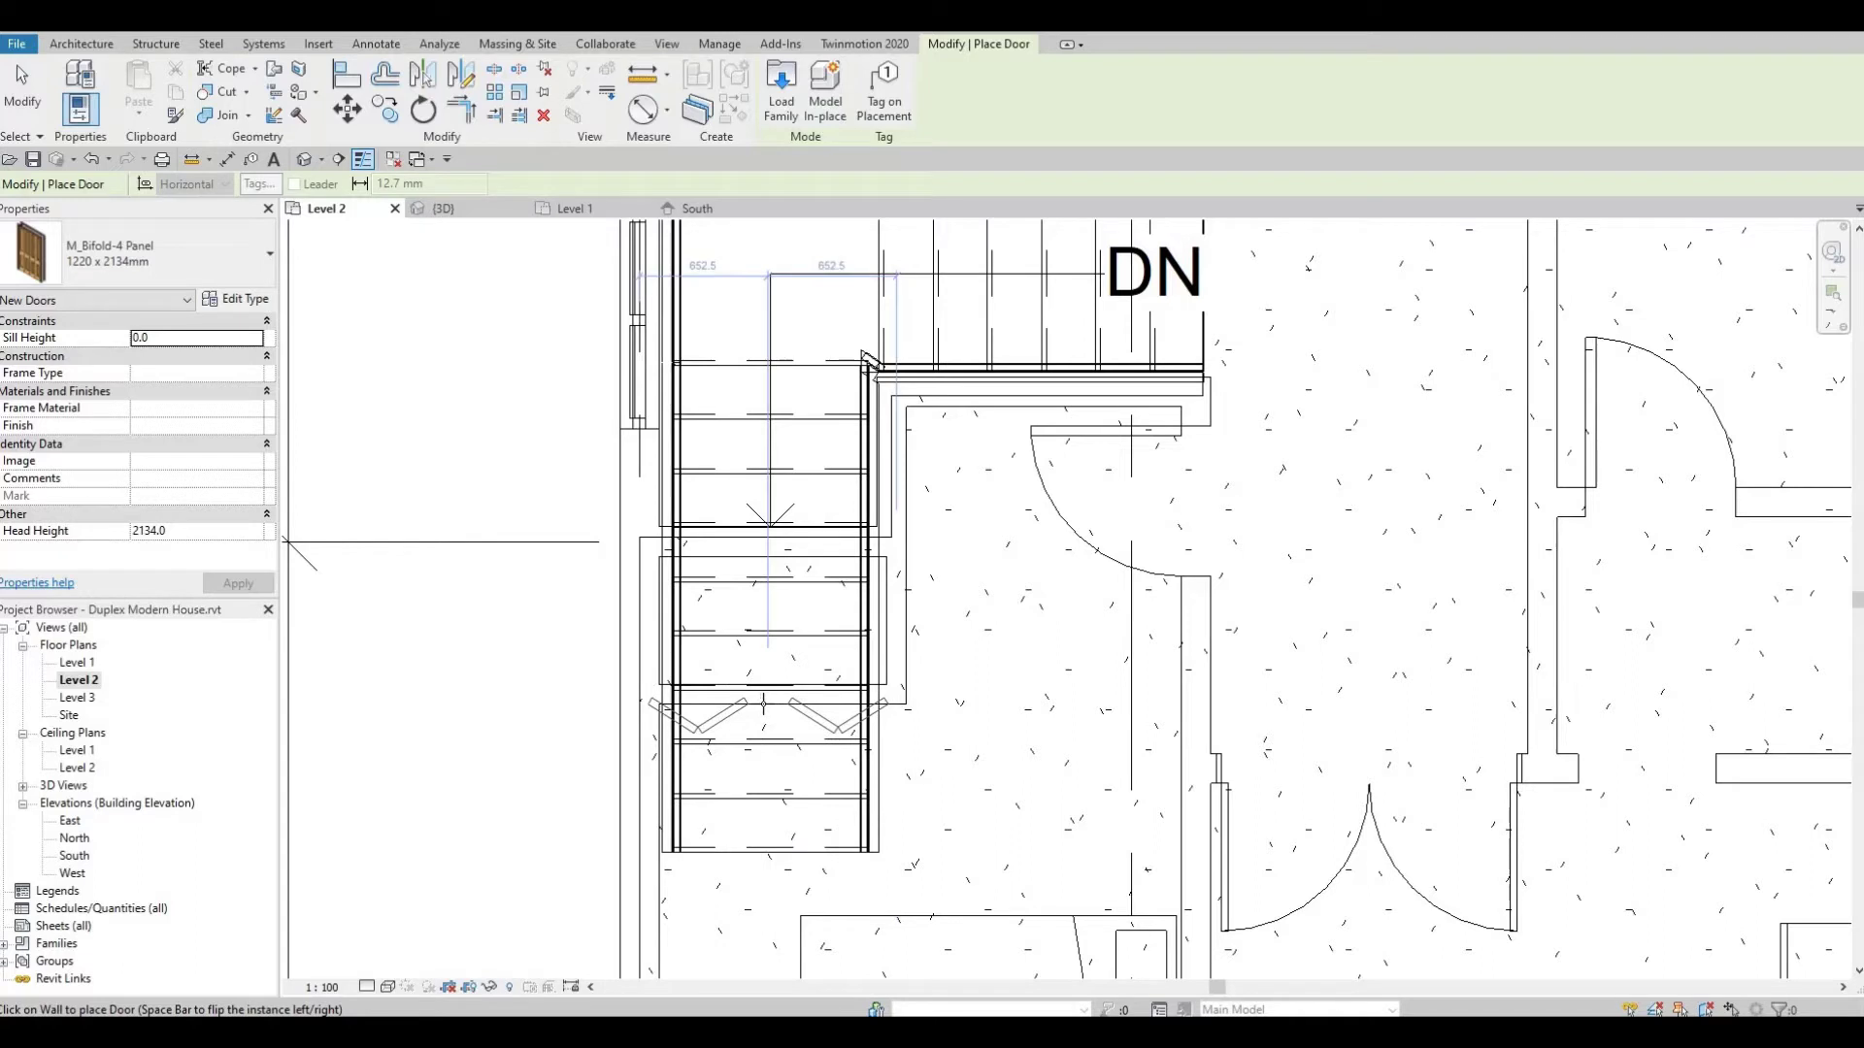
pyautogui.press('Escape')
pyautogui.press('Escape')
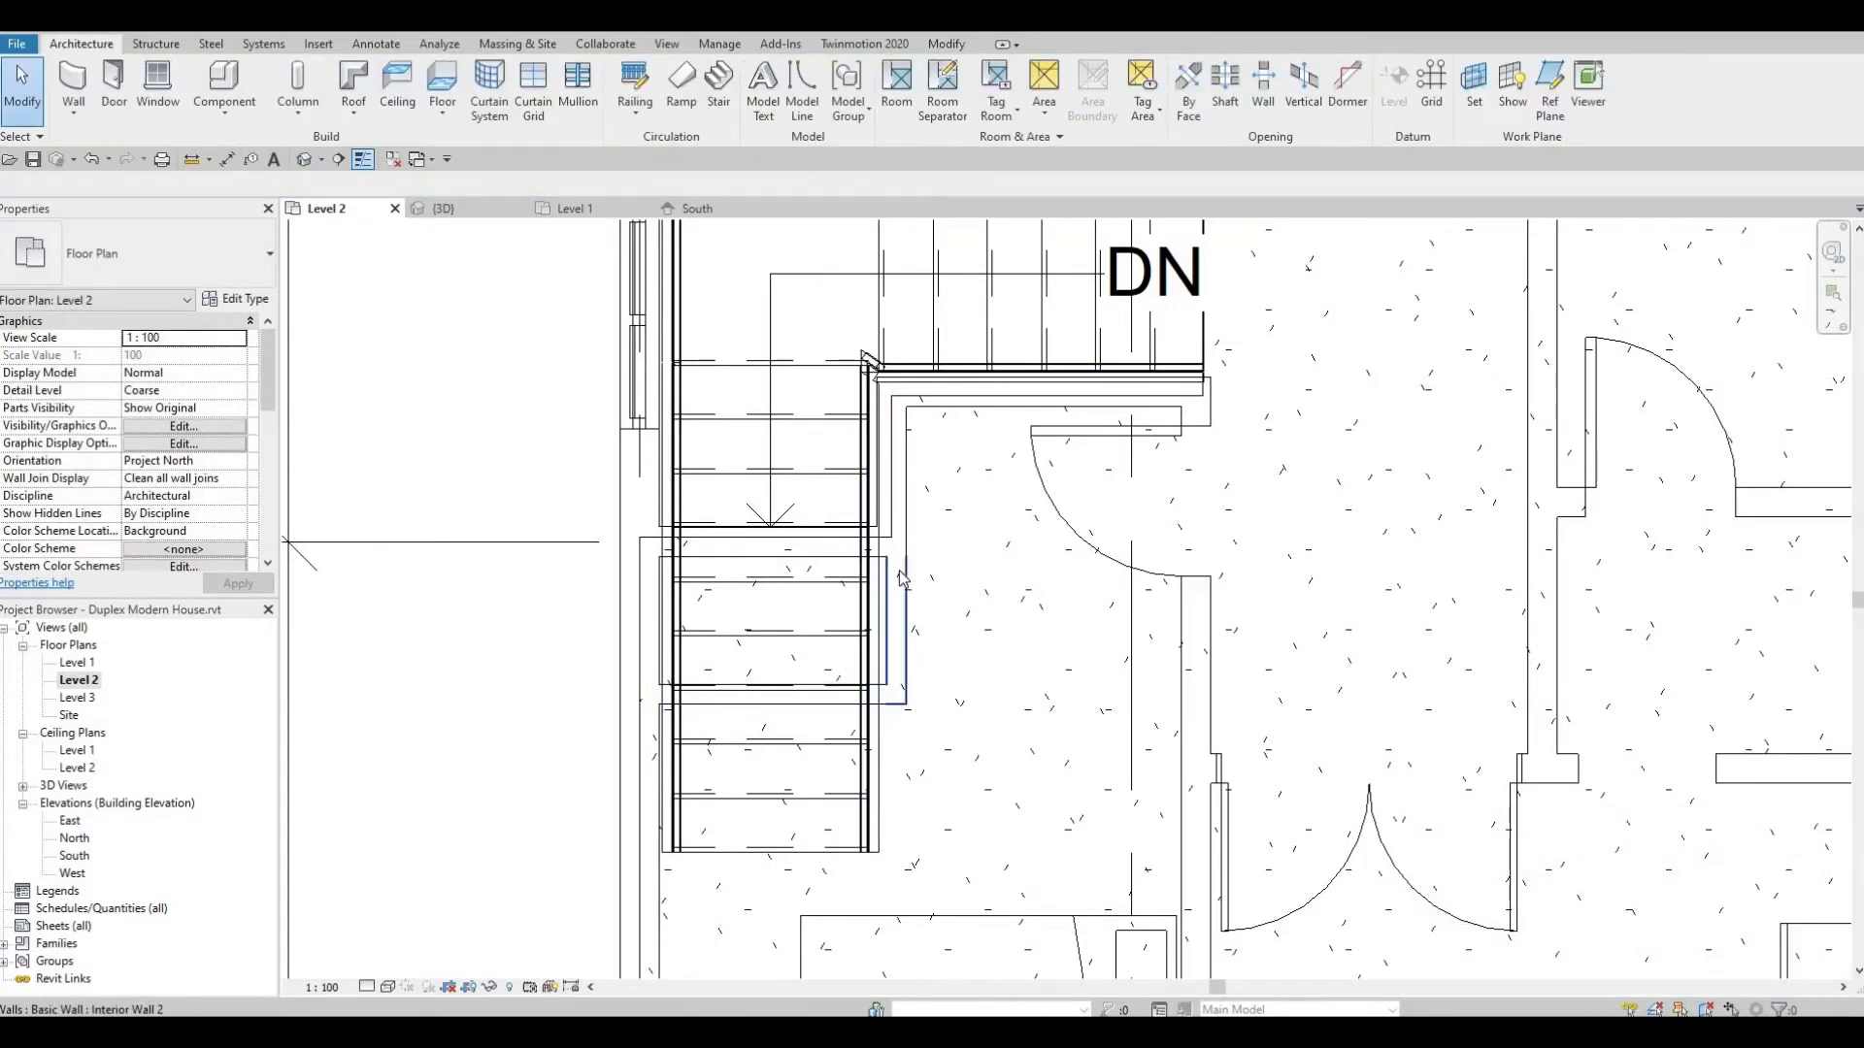
# Nudge the horizontal closet wall down and the vertical closet wall left
pyautogui.click(909, 602)
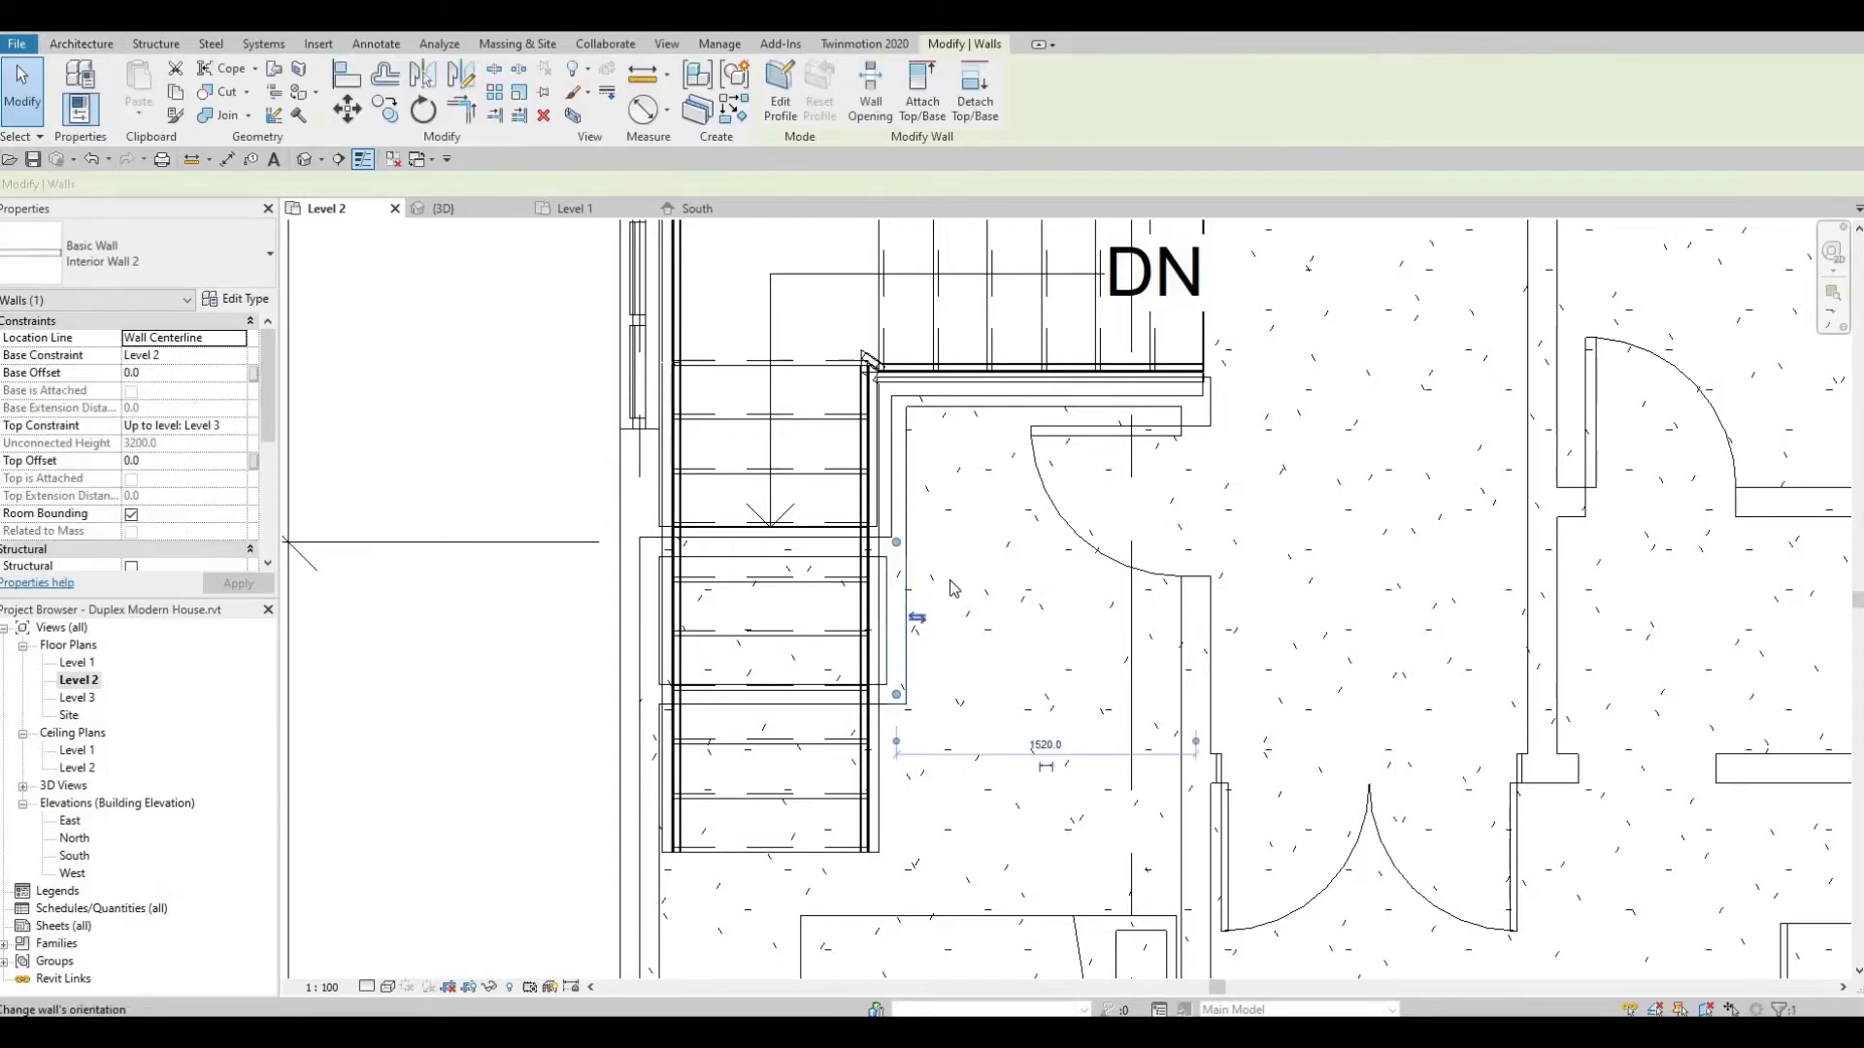
pyautogui.moveTo(893, 668); pyautogui.dragTo(922, 598, button='middle')
pyautogui.press('Escape')
pyautogui.click(914, 606)
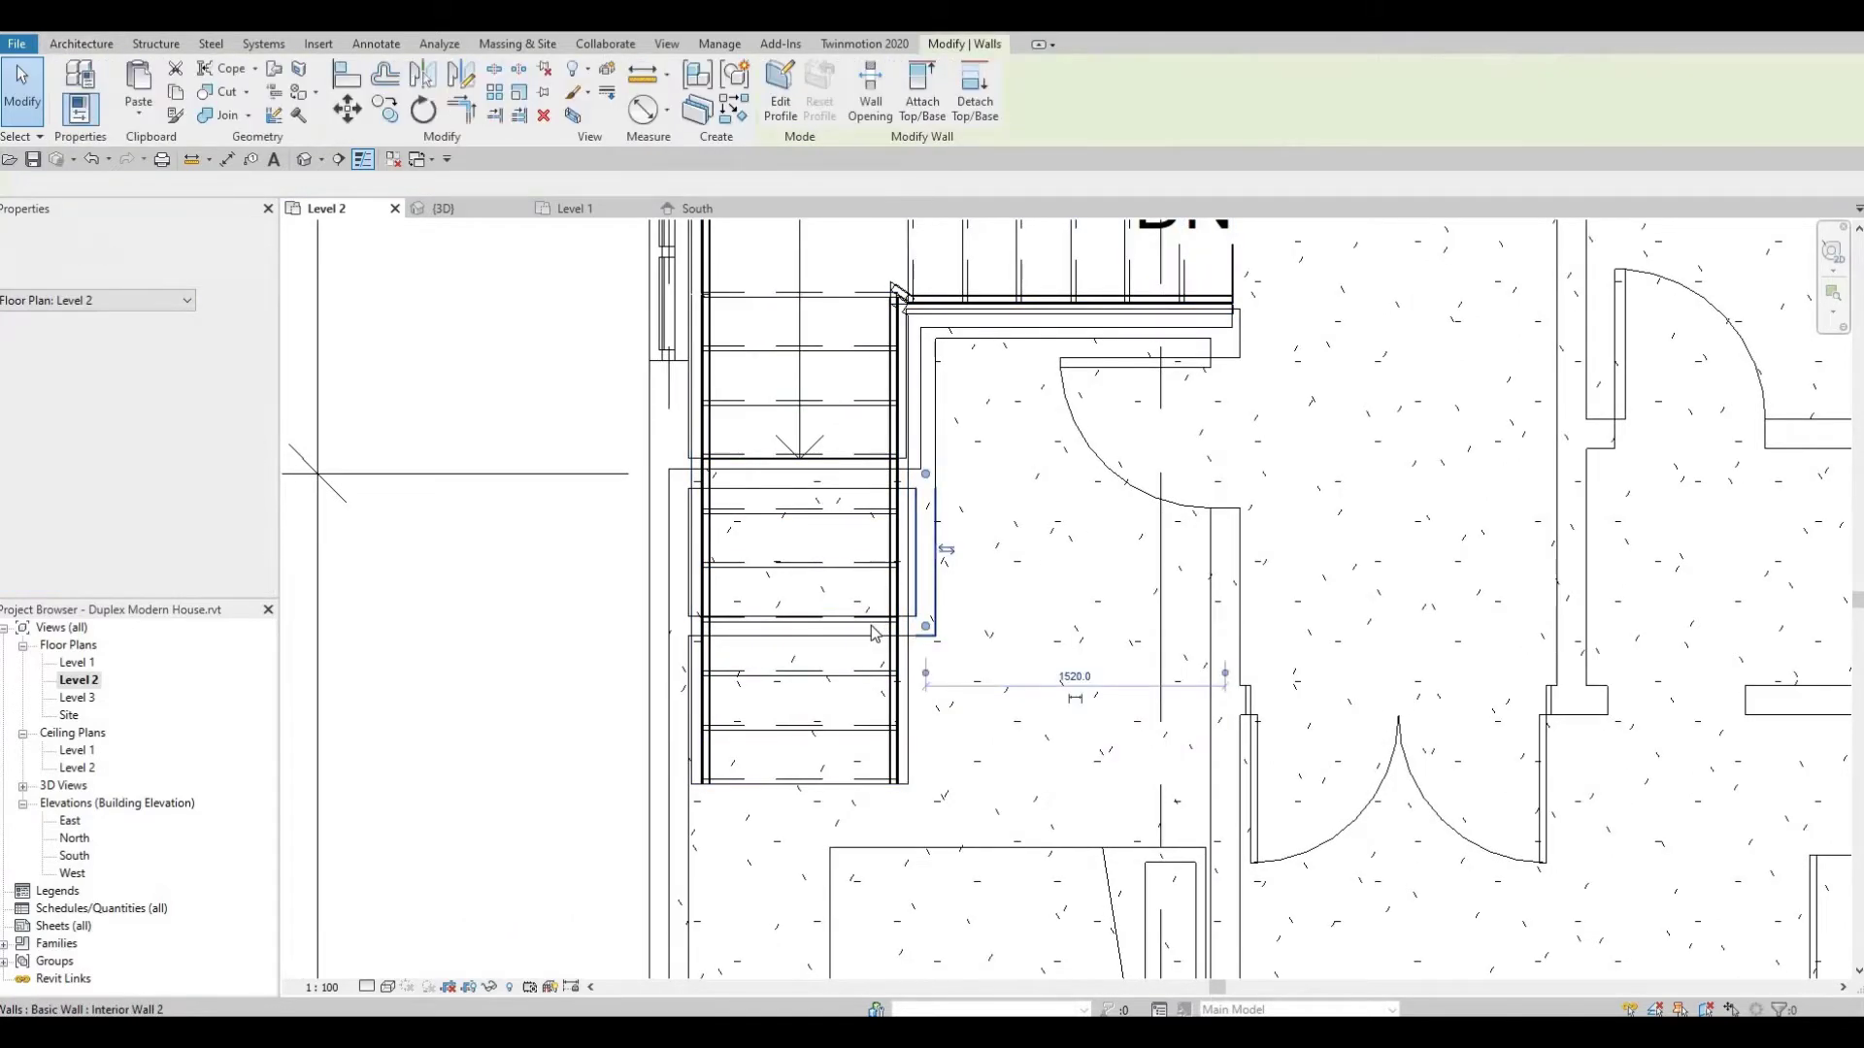
pyautogui.press('Down')
pyautogui.press('Down')
pyautogui.press('Down')
pyautogui.press('Down')
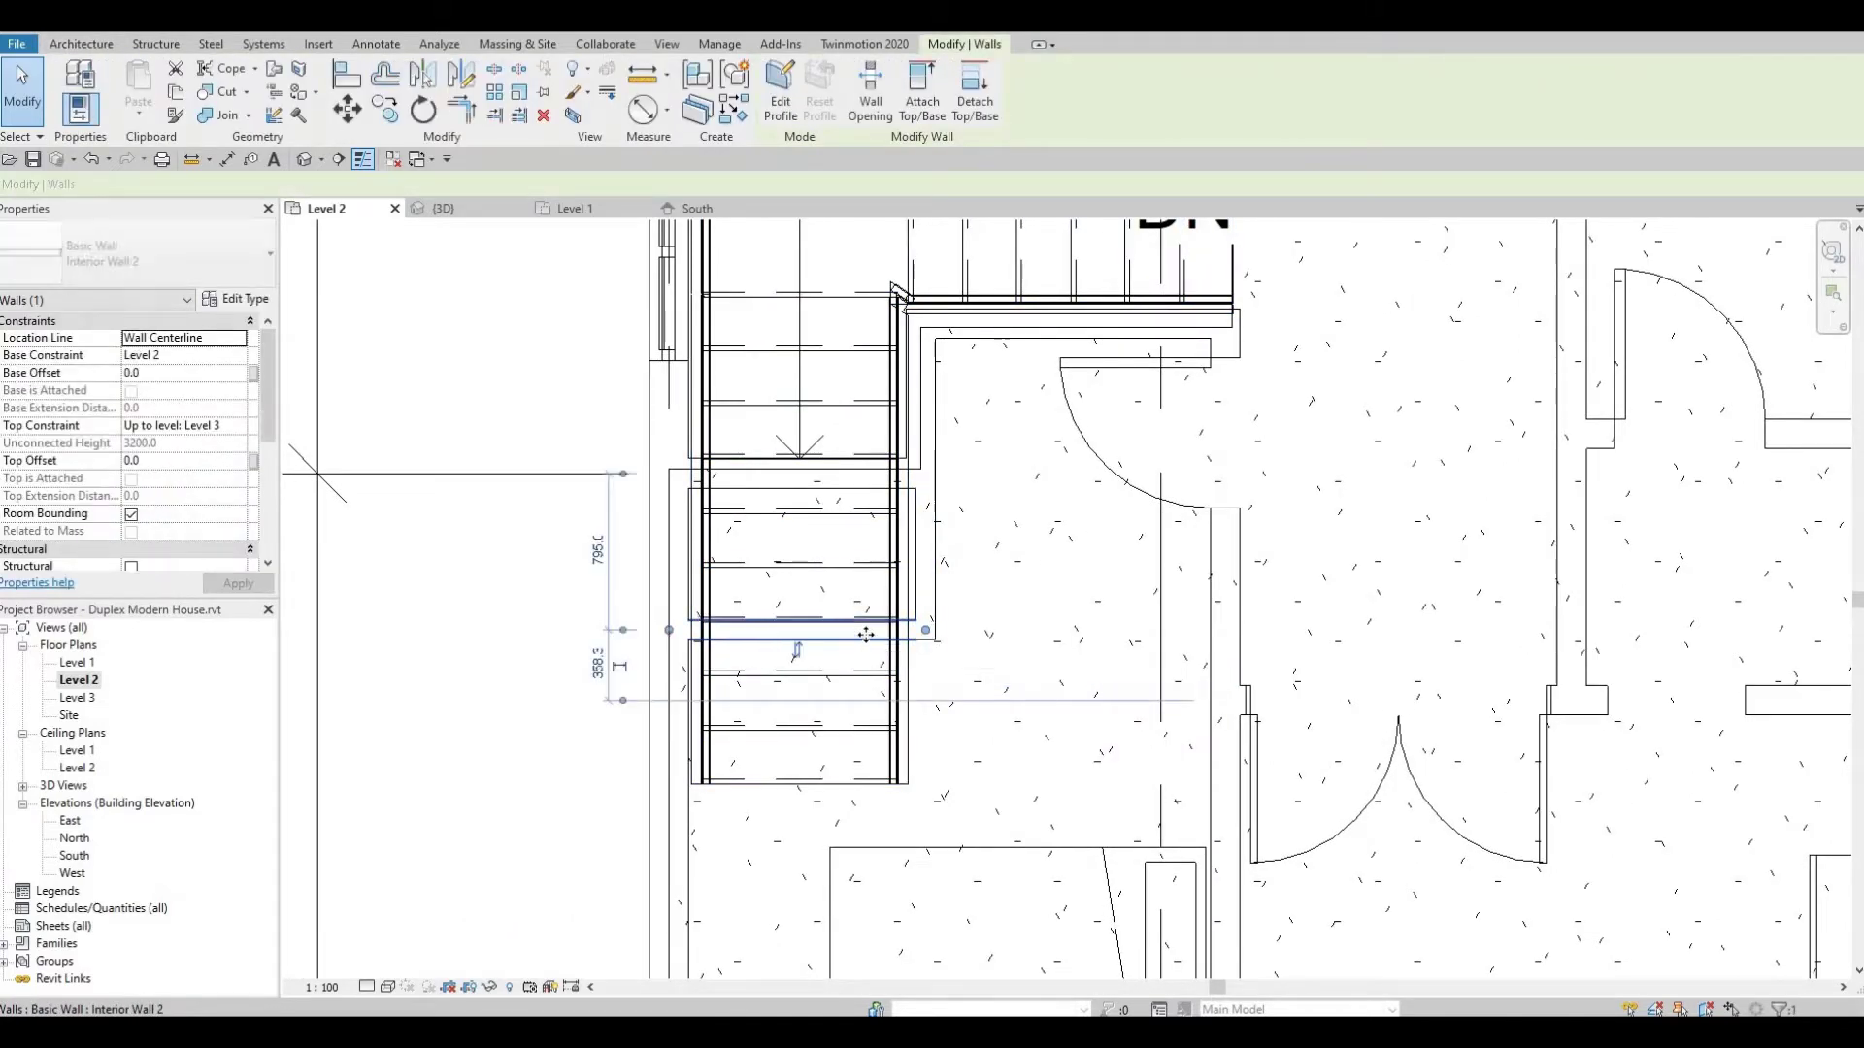
pyautogui.press('Down')
pyautogui.press('Down')
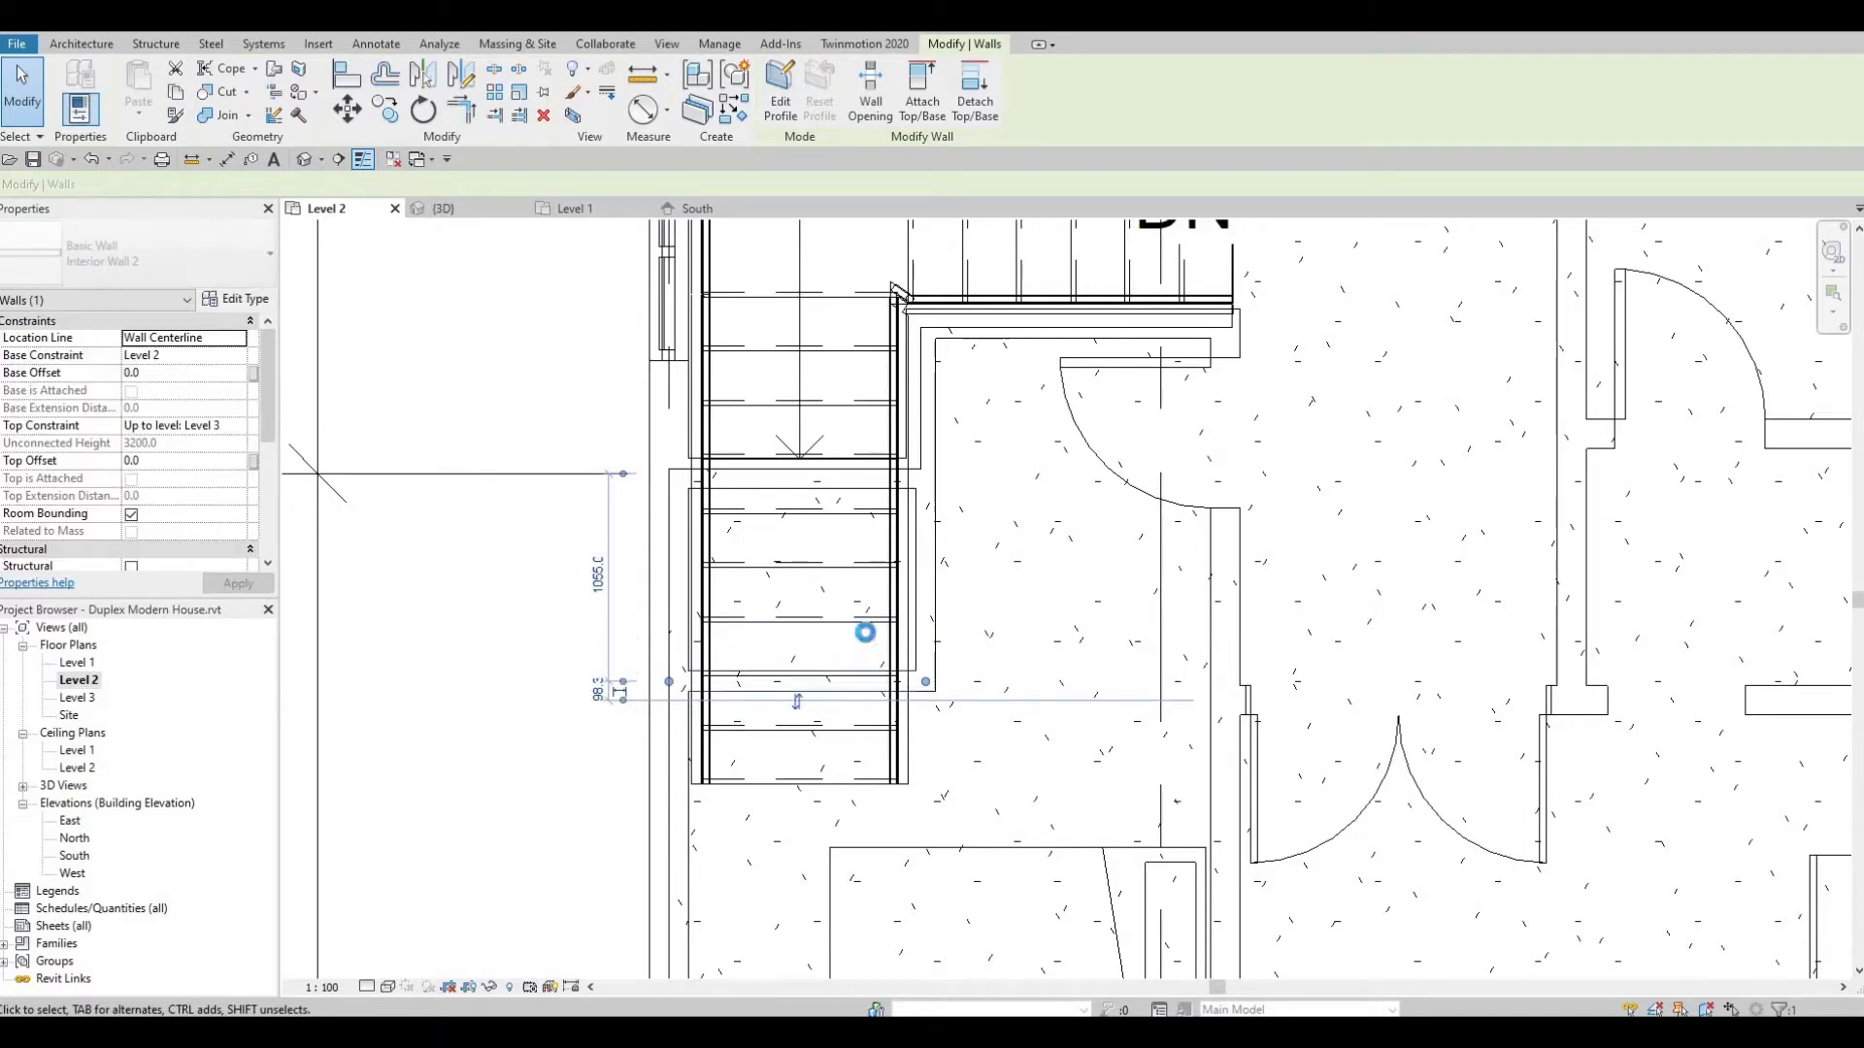
pyautogui.click(934, 594)
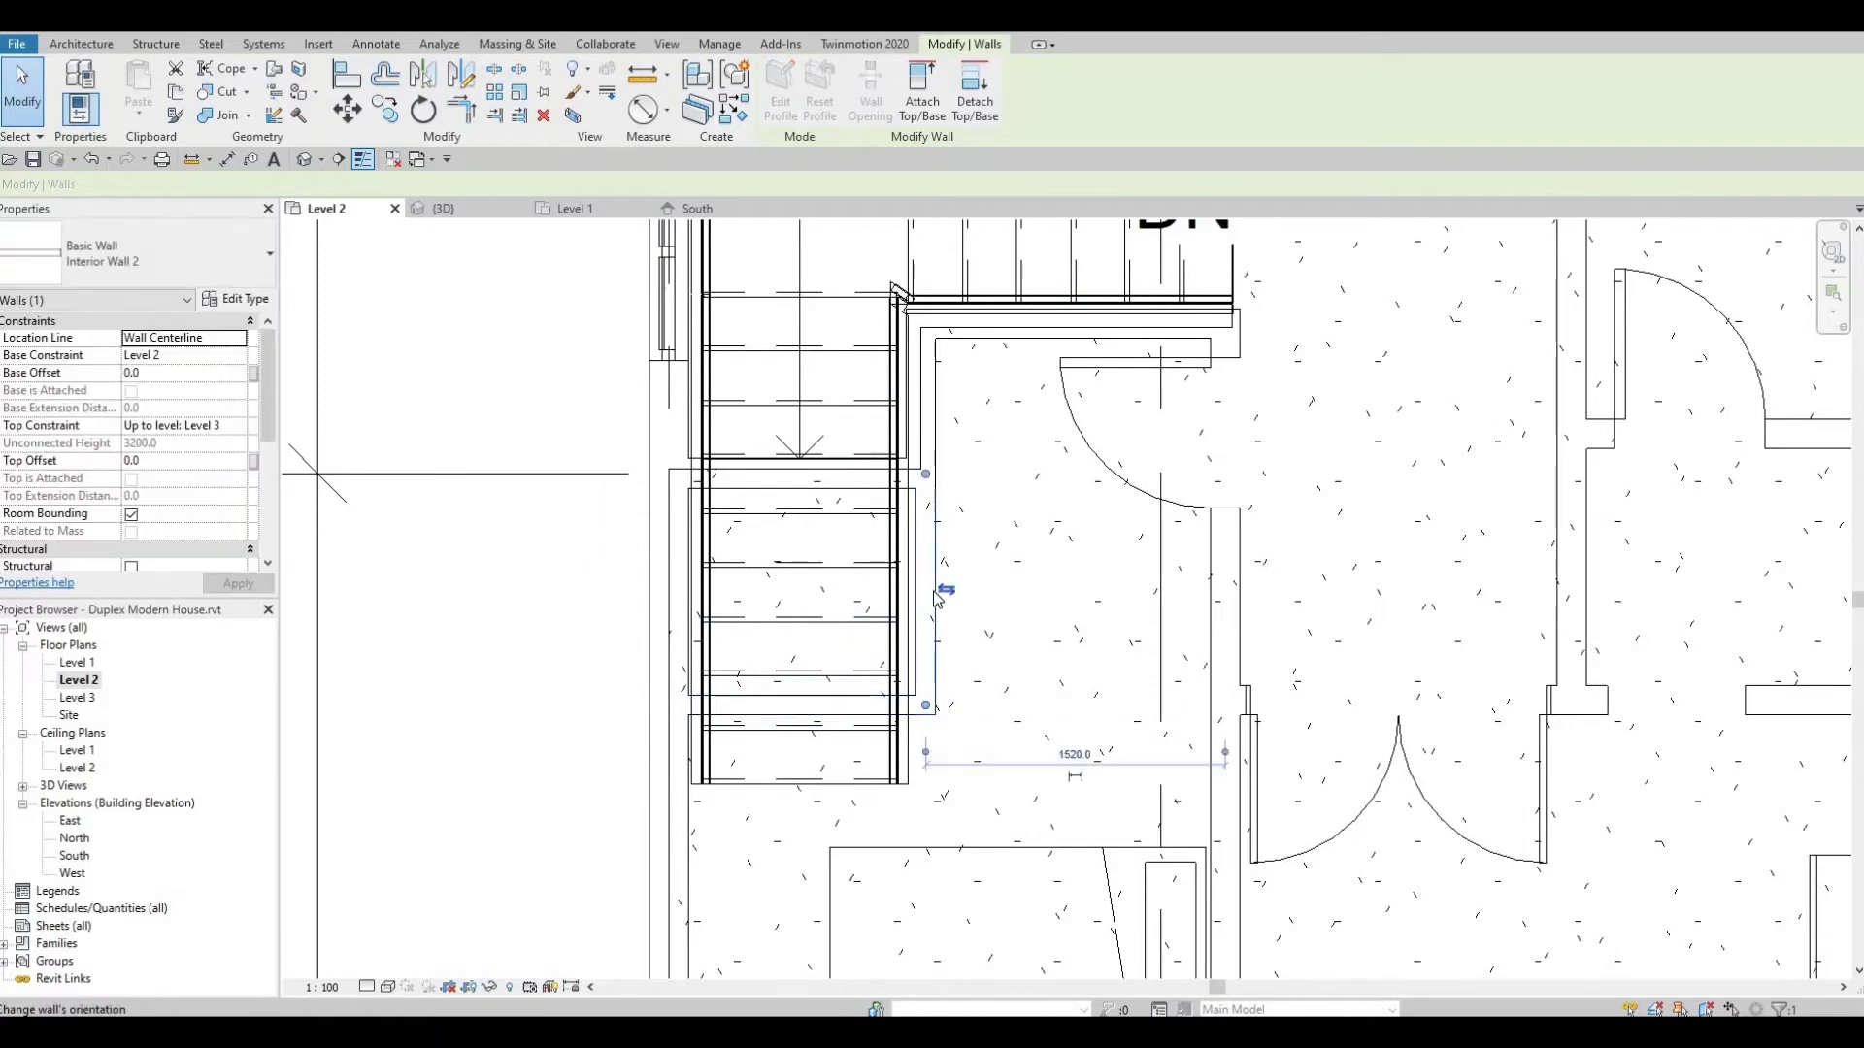
pyautogui.press('Left')
pyautogui.press('Left')
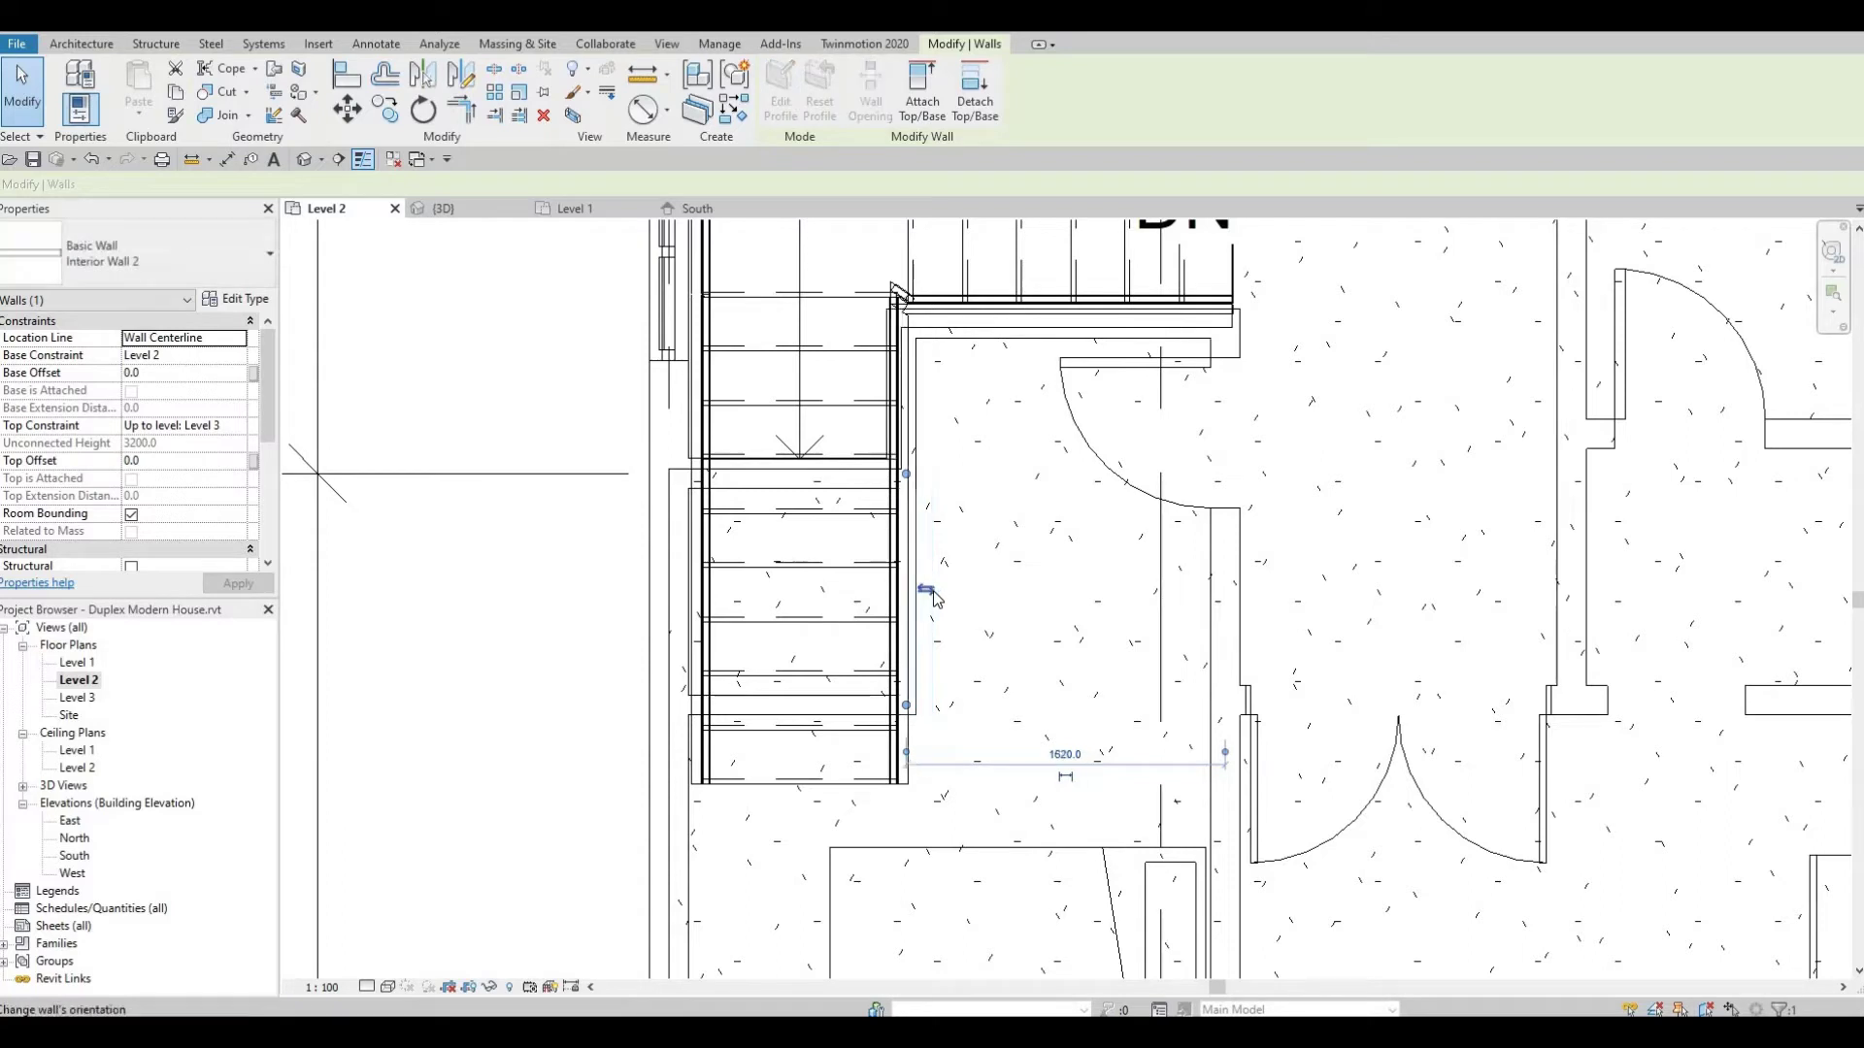
pyautogui.press('Escape')
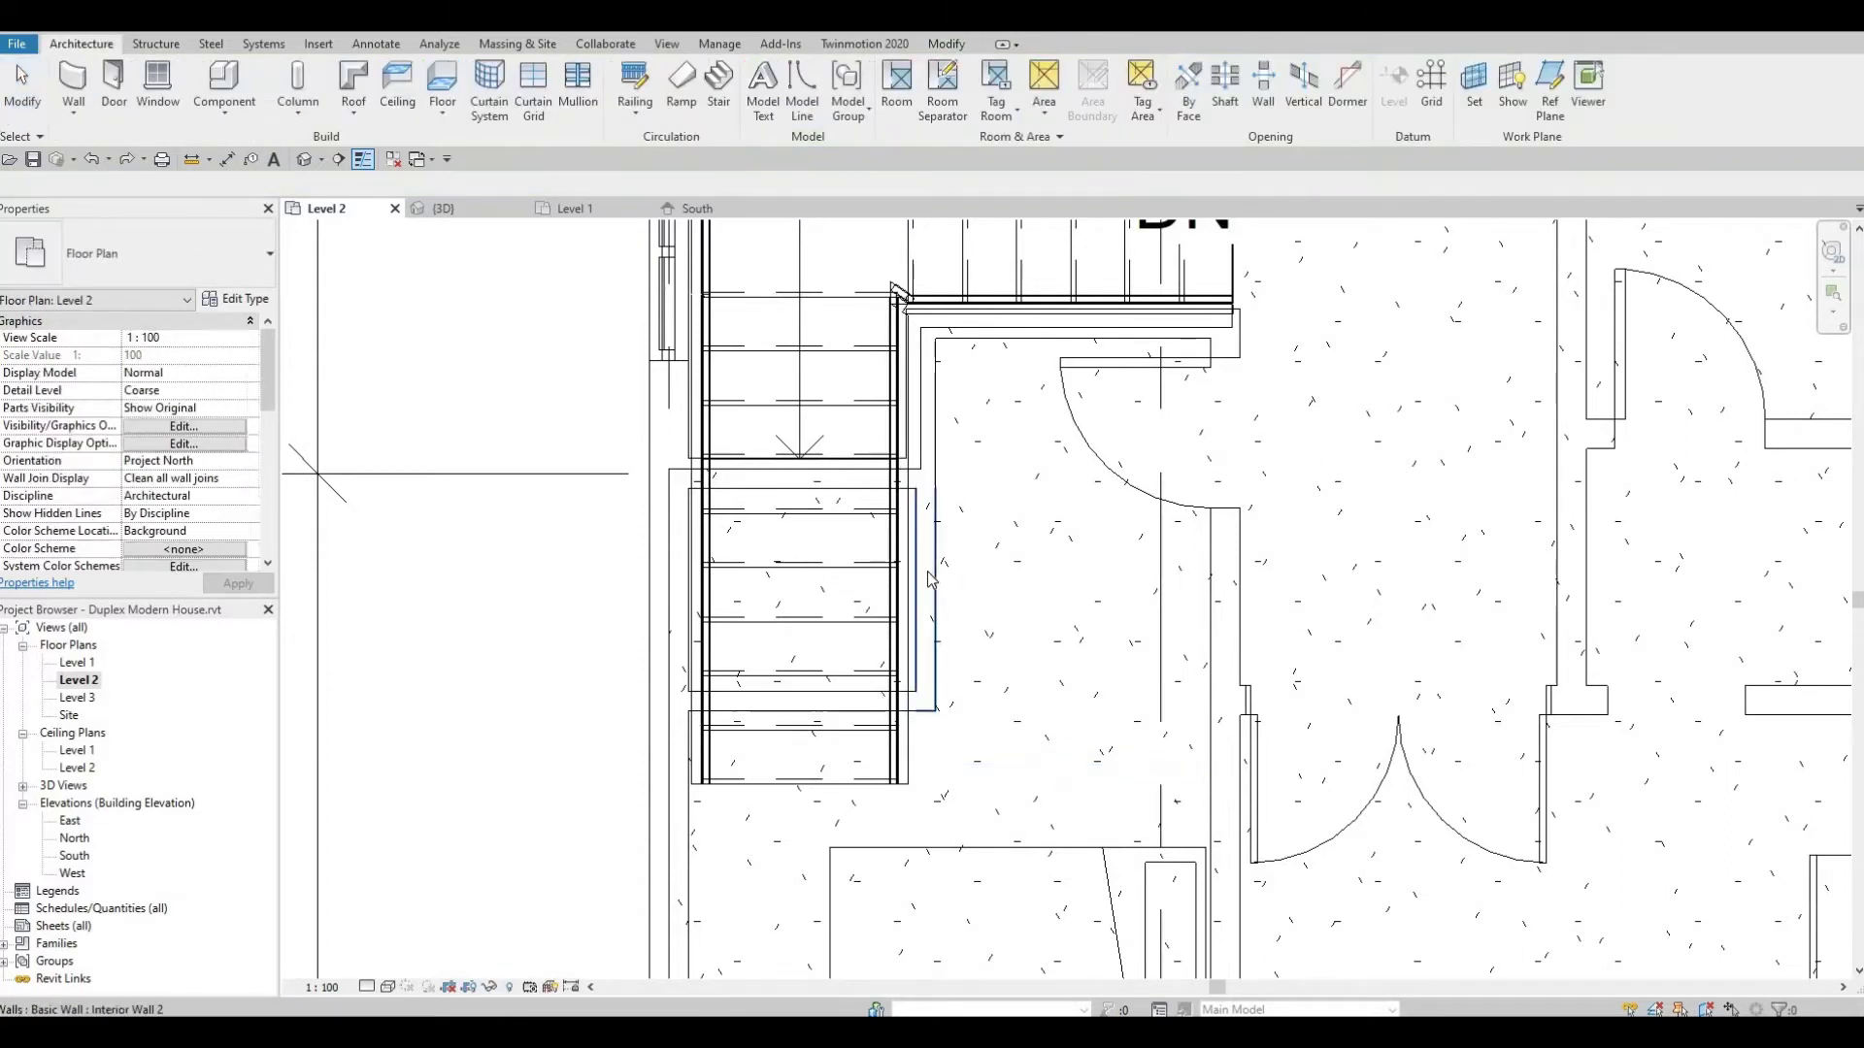
# Shorten the vertical closet wall's top end and shift it about 300 mm left into the stair area
pyautogui.click(929, 515)
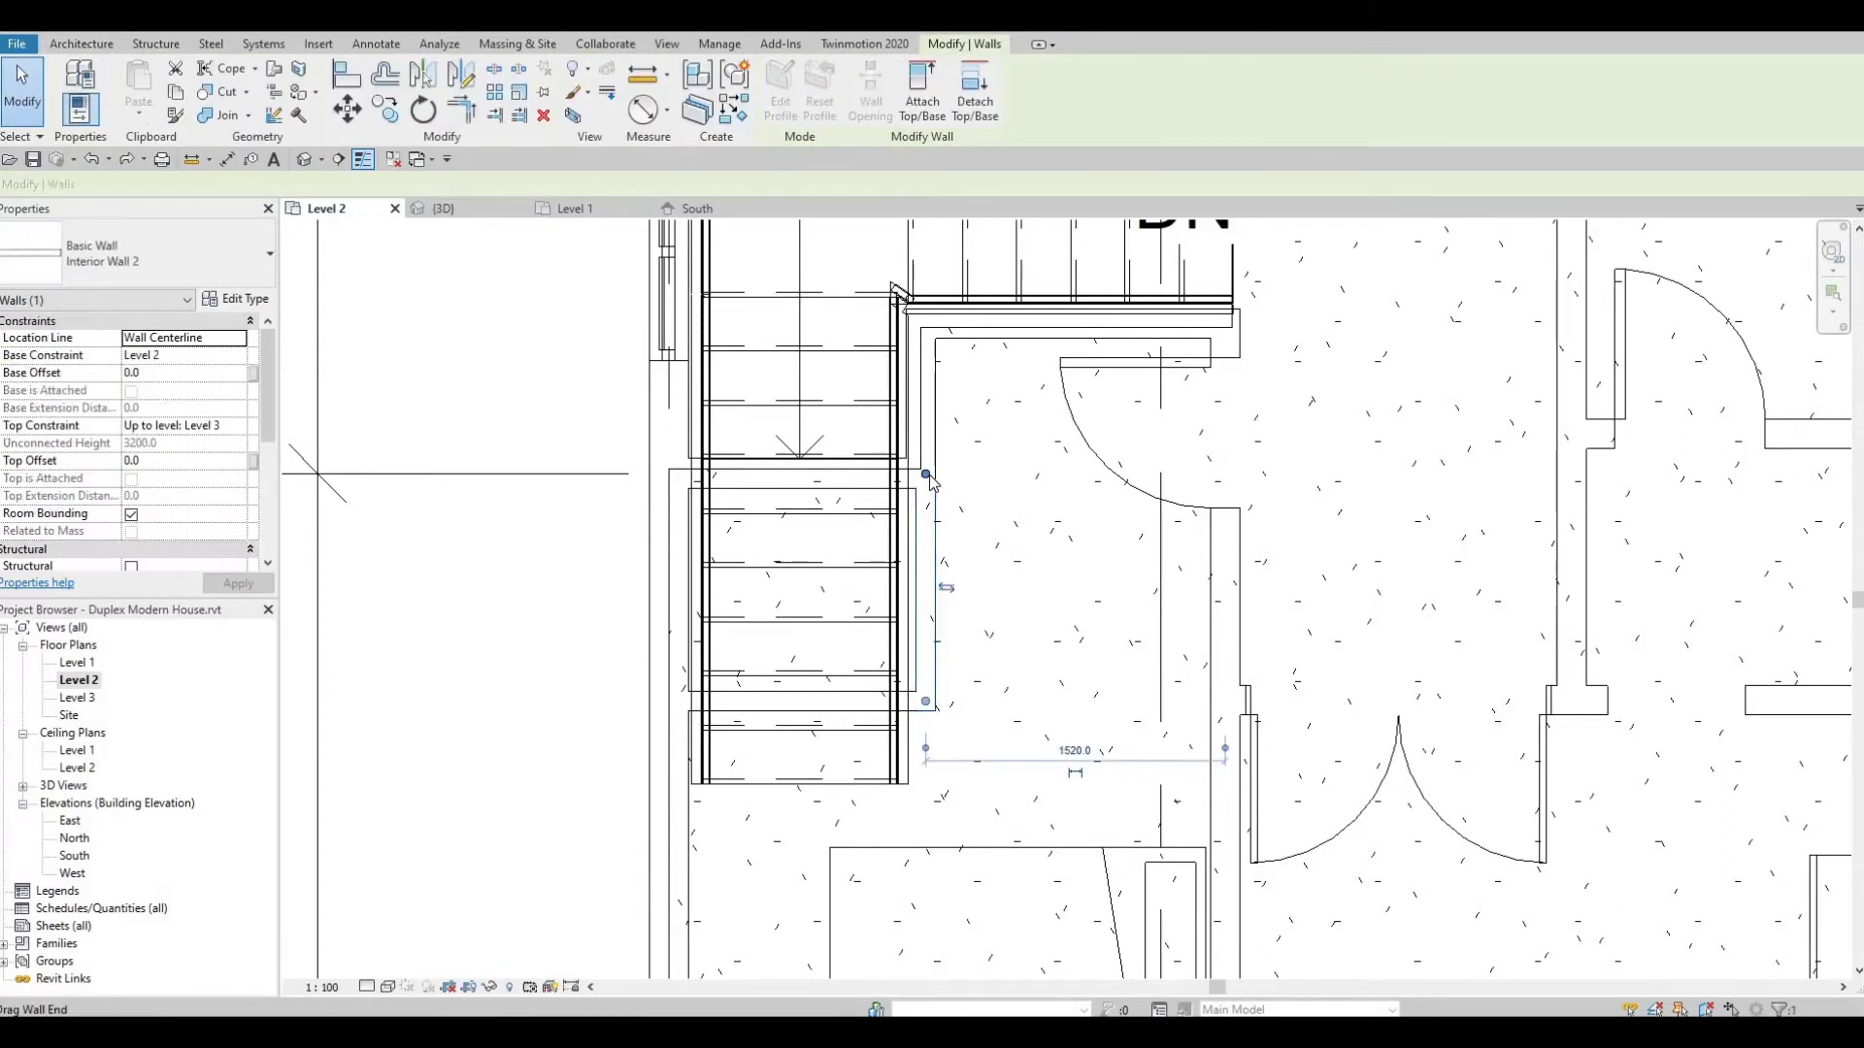
pyautogui.press('r')
pyautogui.press('s')
pyautogui.click(925, 700)
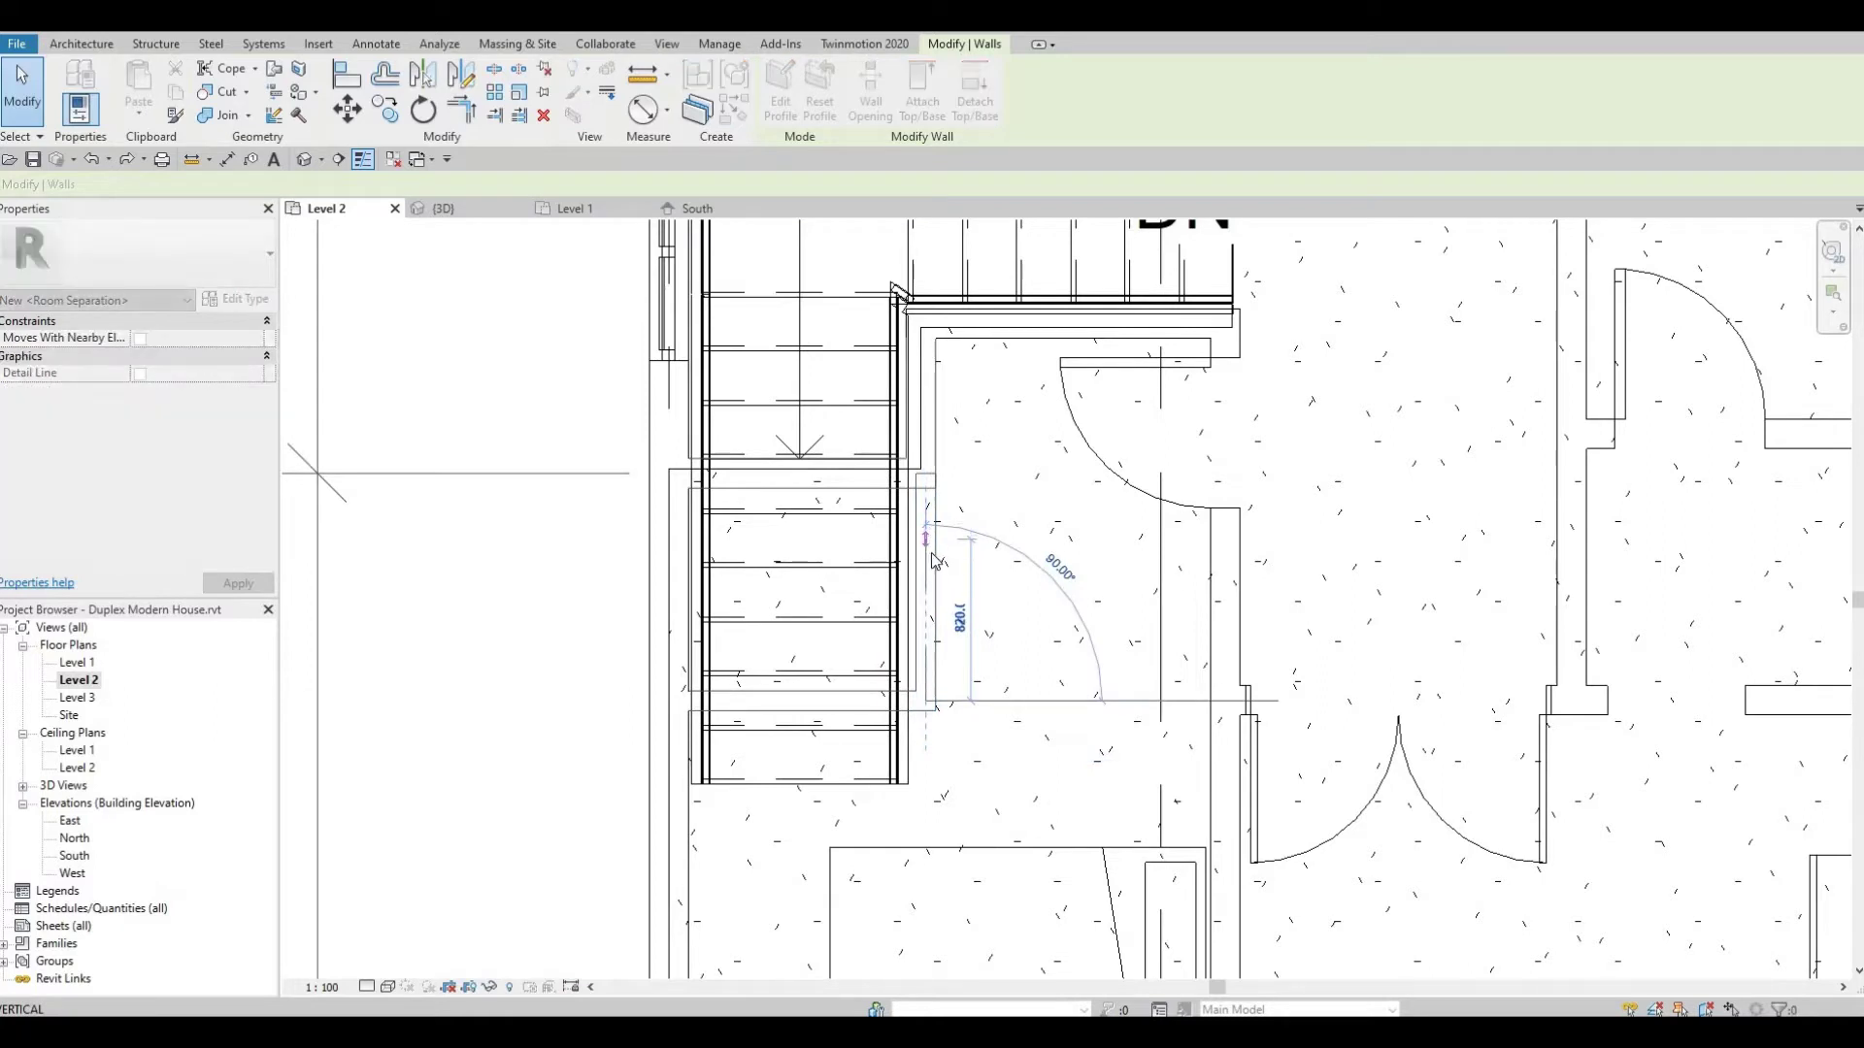
pyautogui.click(932, 559)
pyautogui.moveTo(932, 561); pyautogui.dragTo(863, 474)
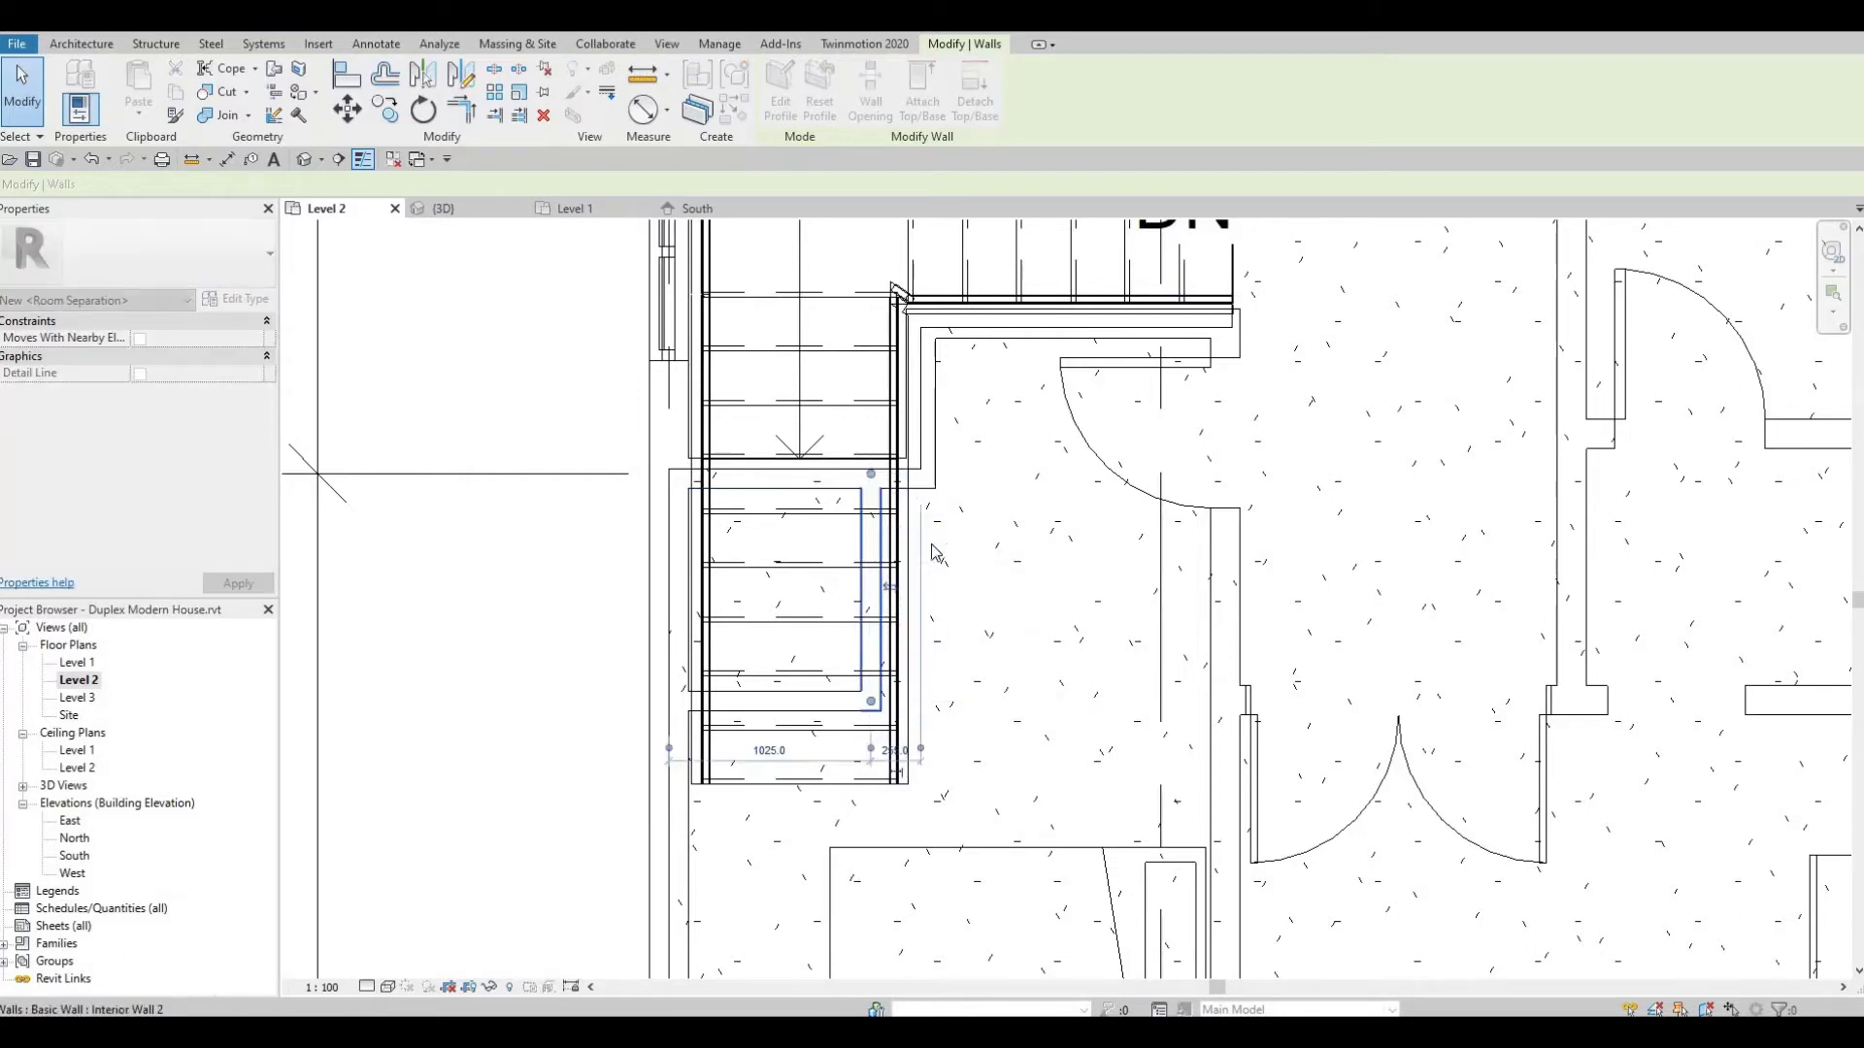
pyautogui.moveTo(939, 558); pyautogui.dragTo(934, 550)
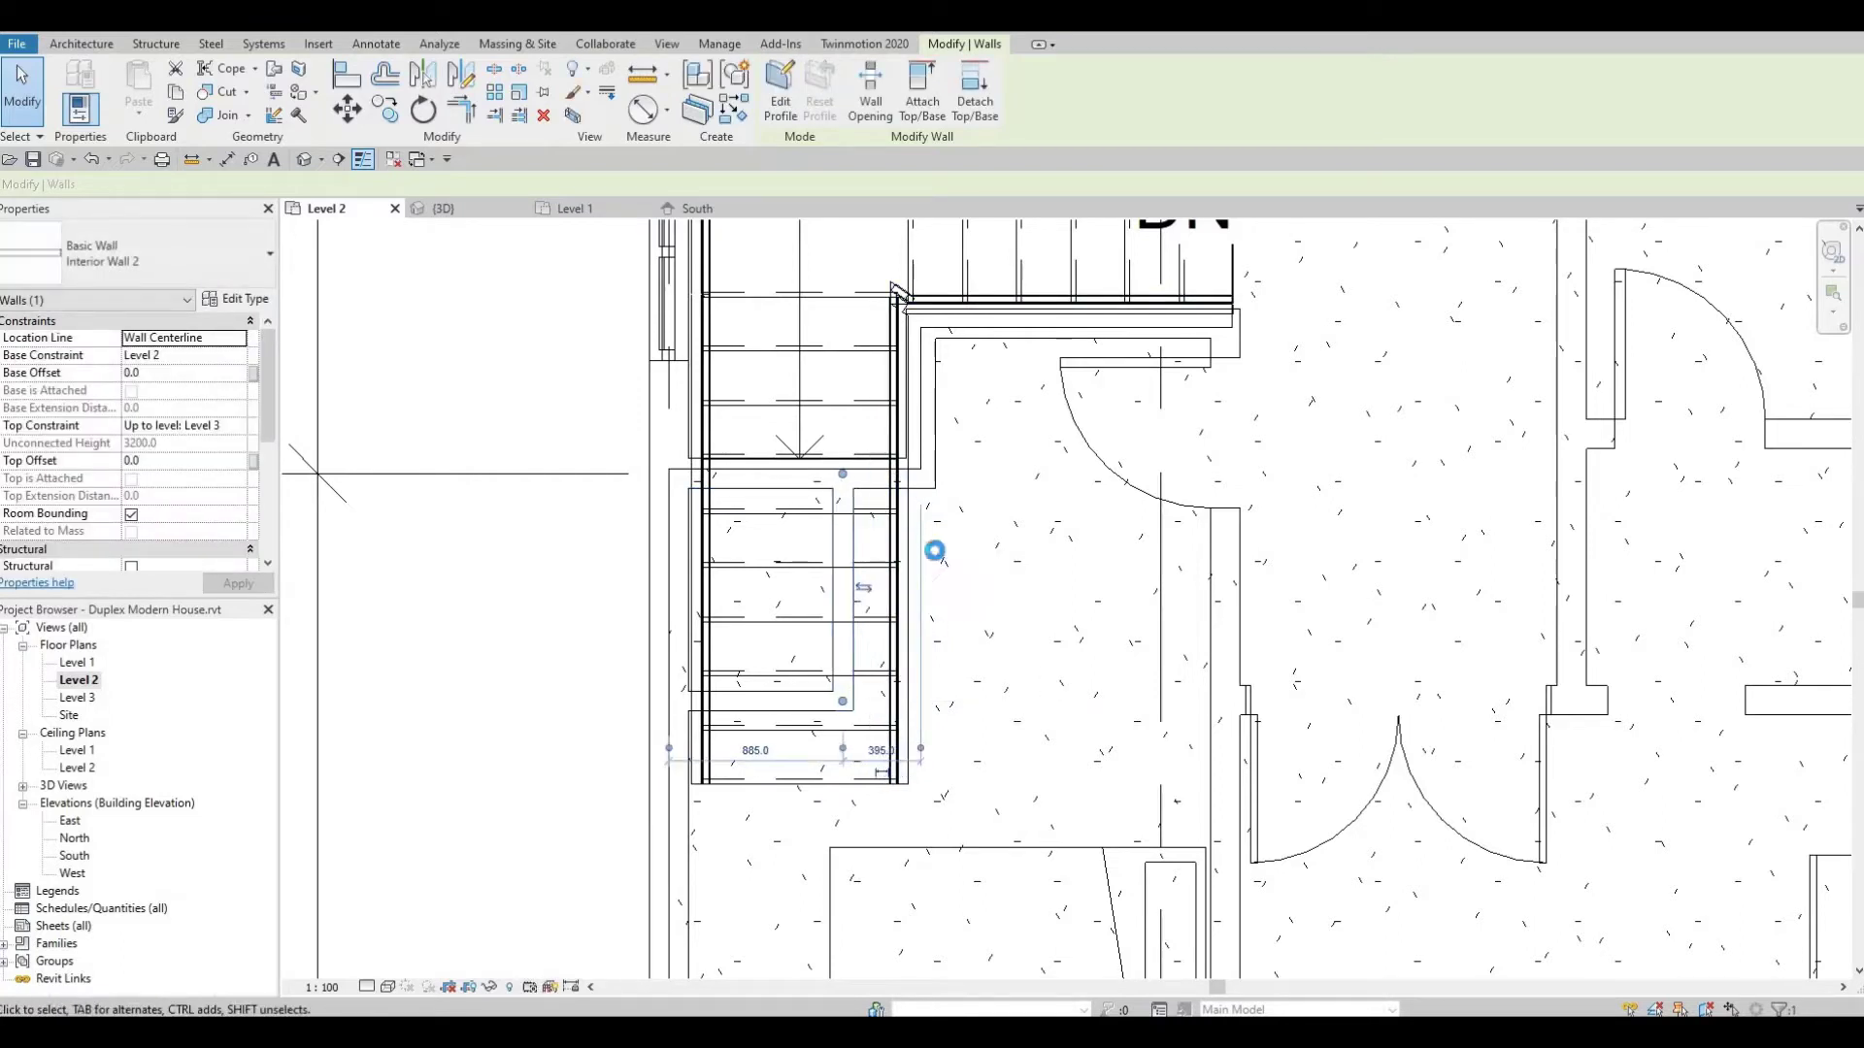
pyautogui.moveTo(883, 608); pyautogui.dragTo(844, 611)
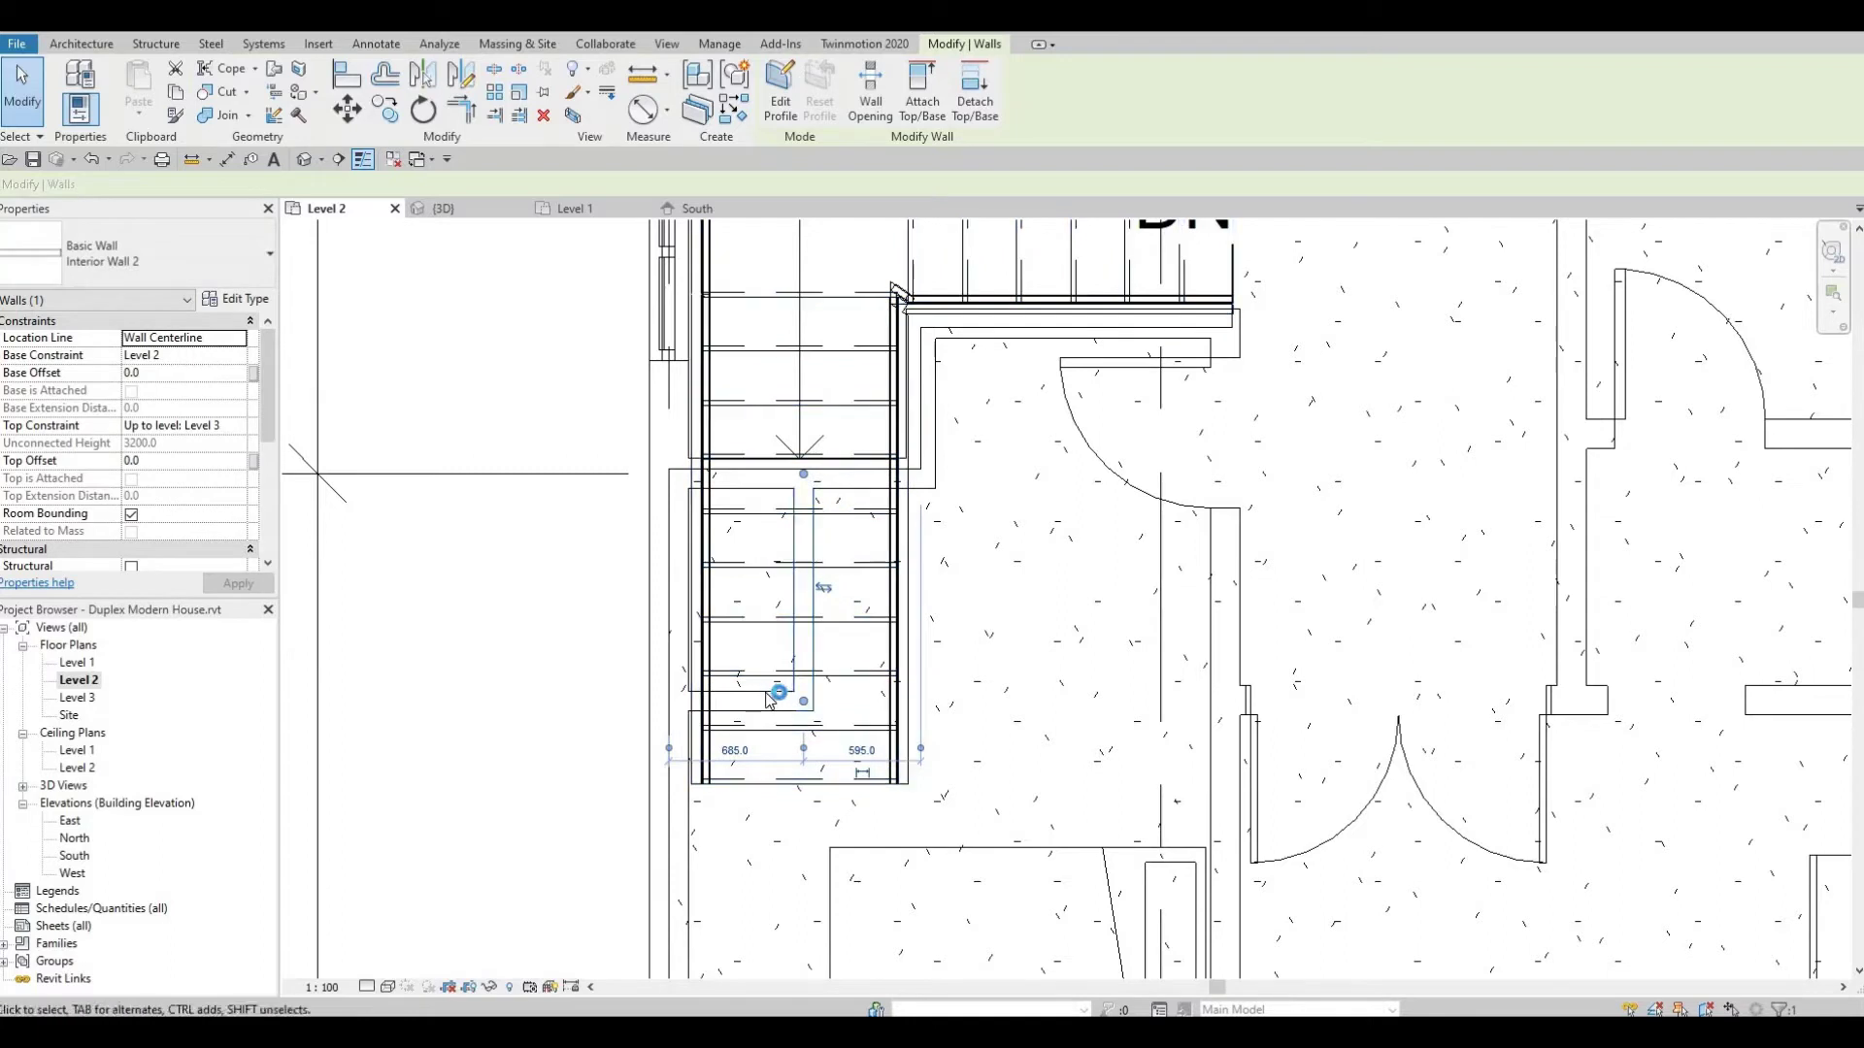
pyautogui.click(781, 691)
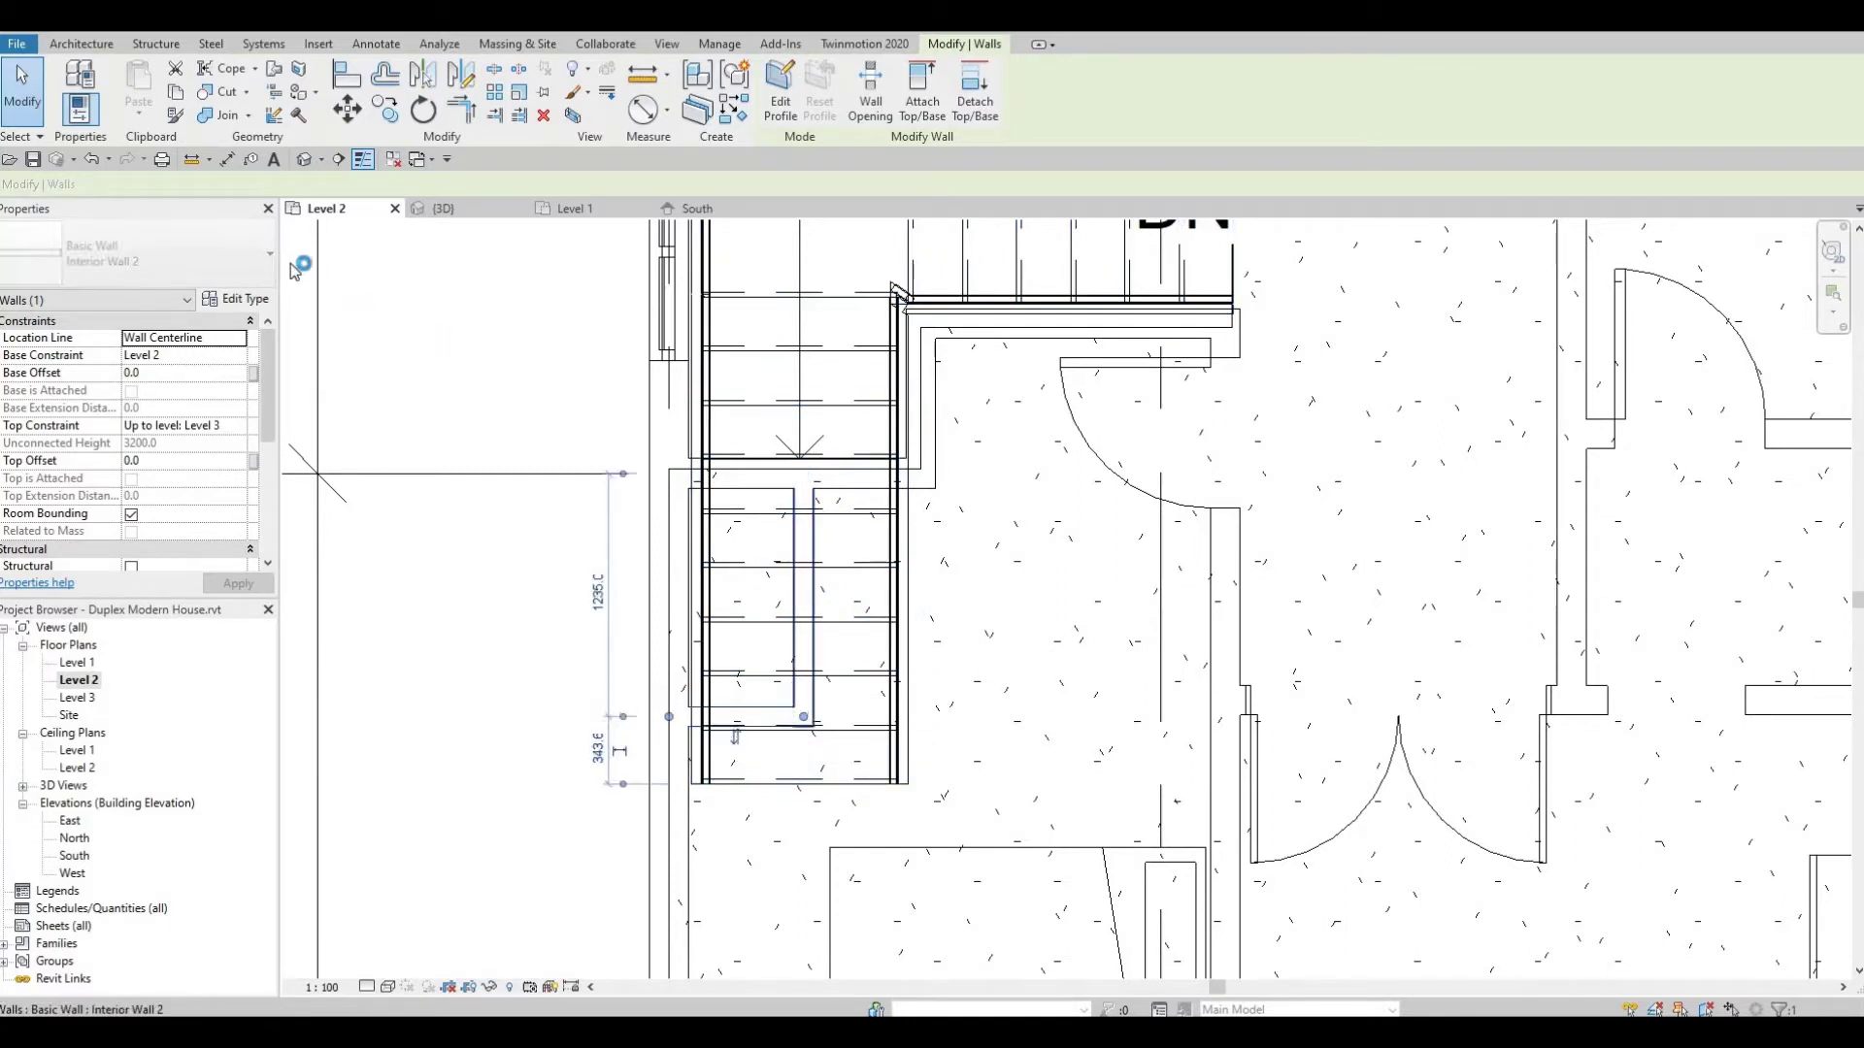
pyautogui.press('Escape')
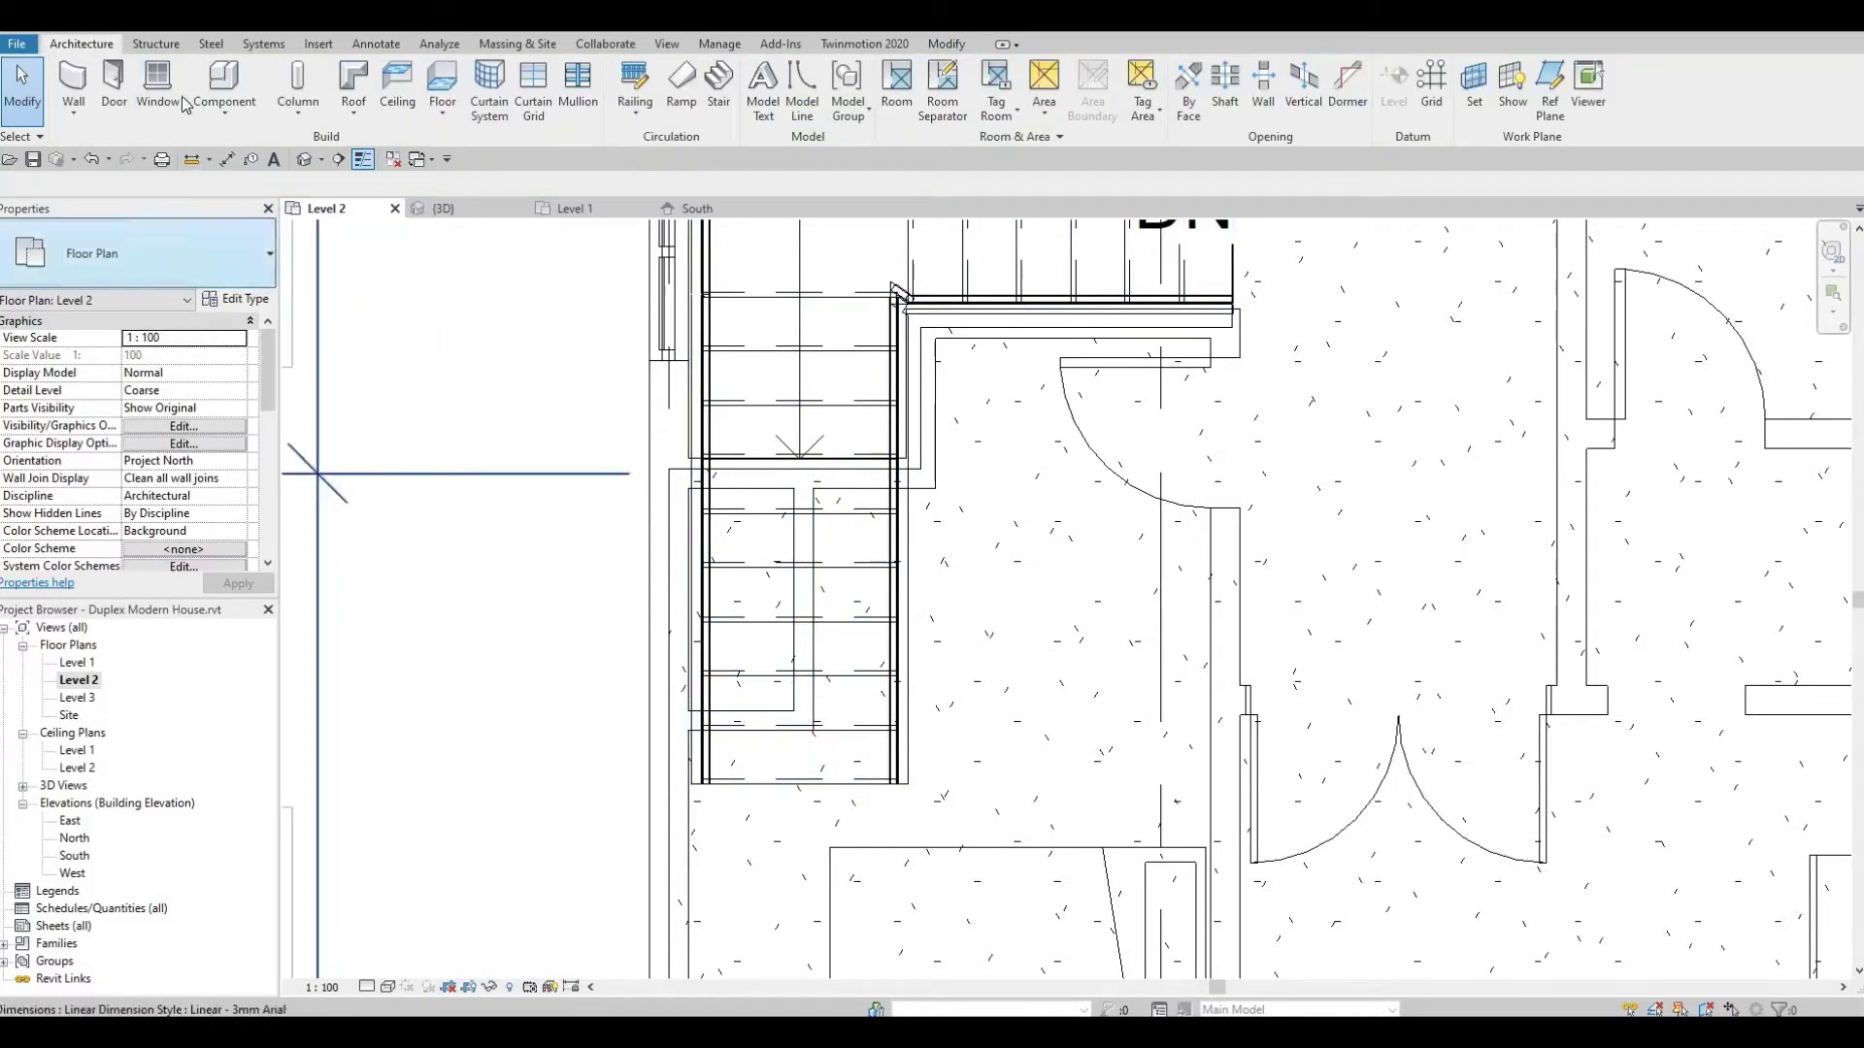
# Place an M_Bifold-4 Panel door in the vertical closet wall
pyautogui.click(115, 85)
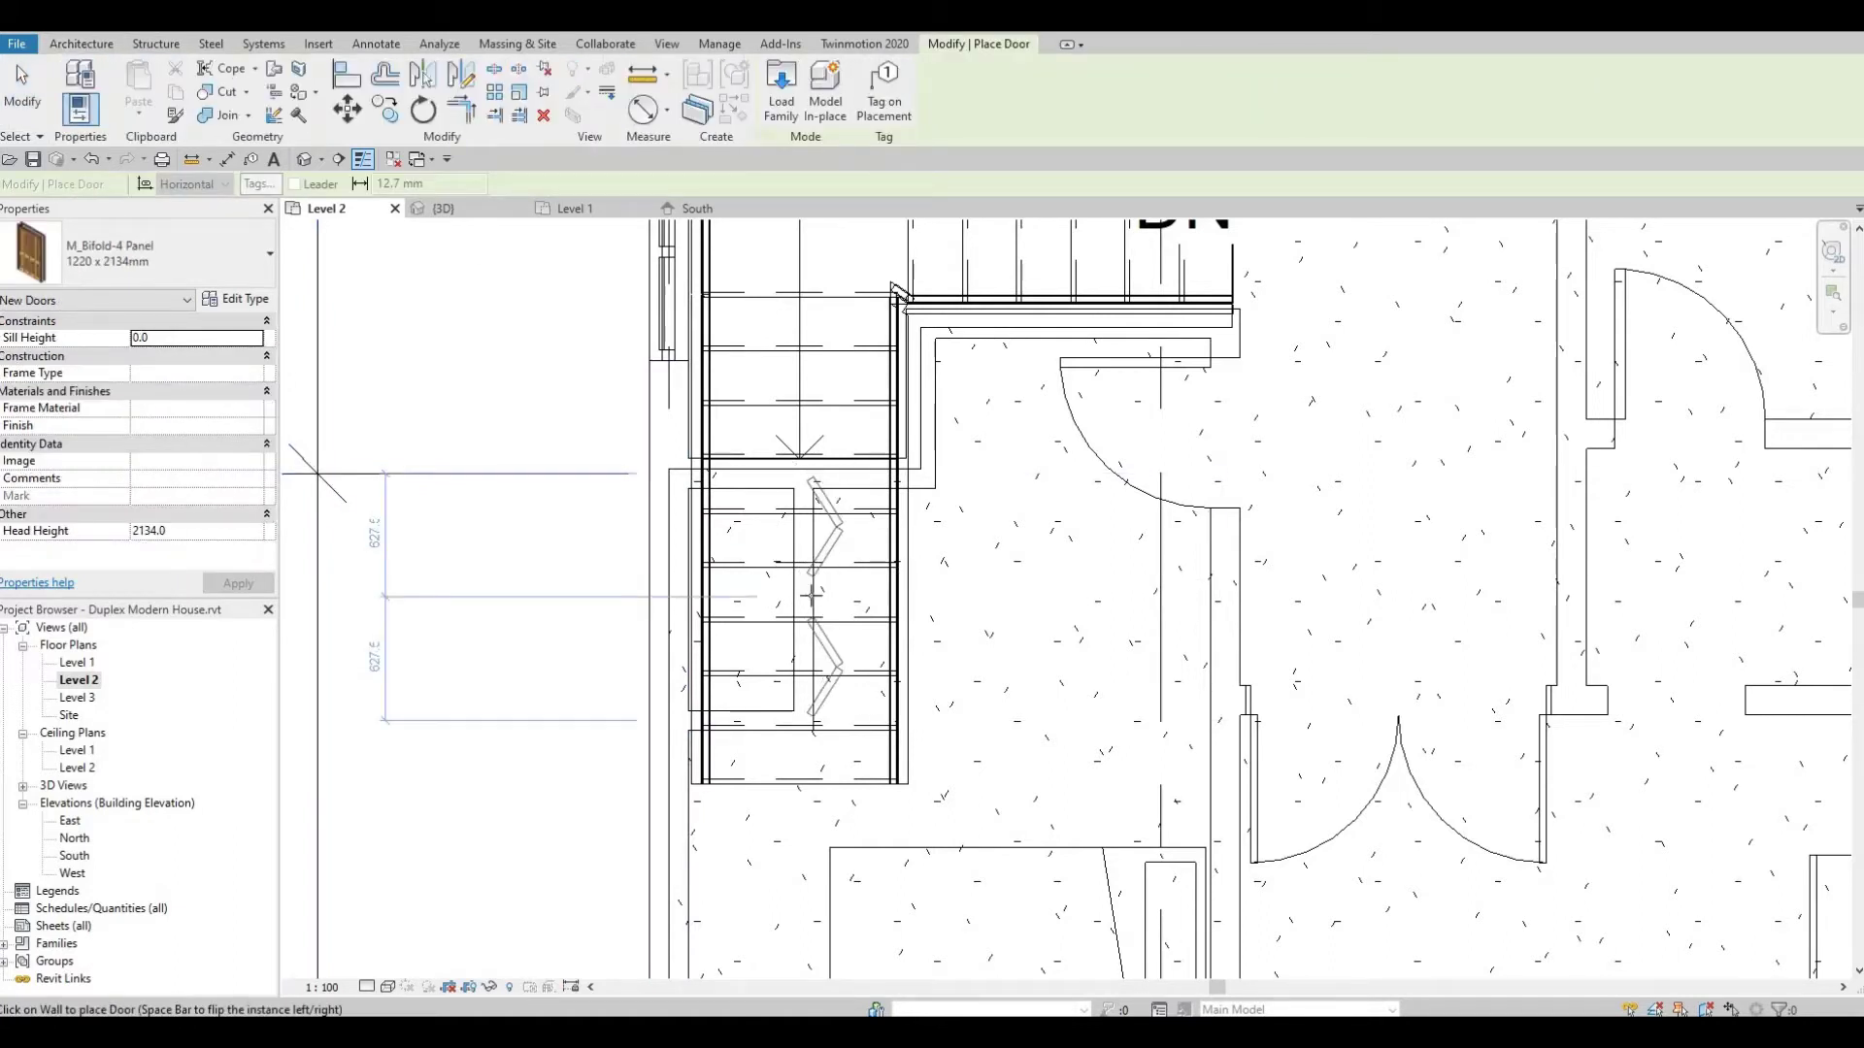
pyautogui.click(813, 606)
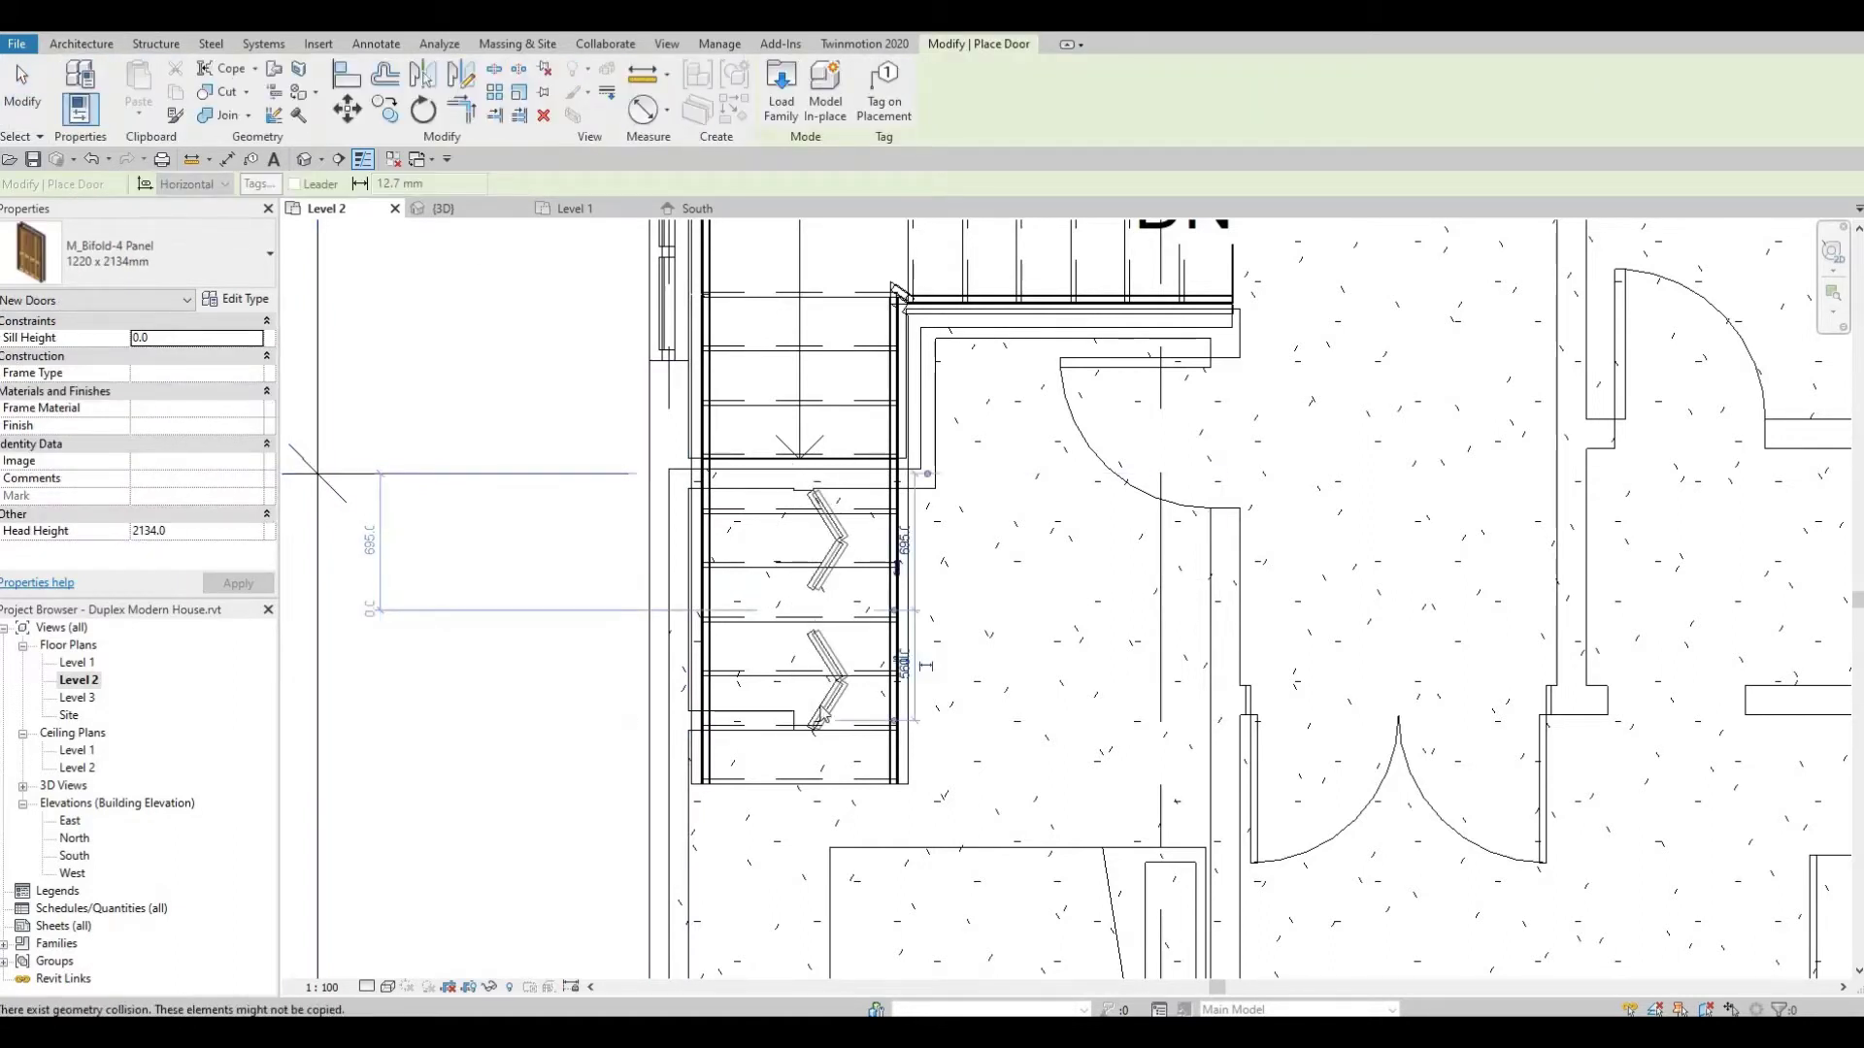
pyautogui.press('Escape')
pyautogui.press('Escape')
# Nudge the closet's lower wall down and the bifold door up slightly
pyautogui.click(765, 729)
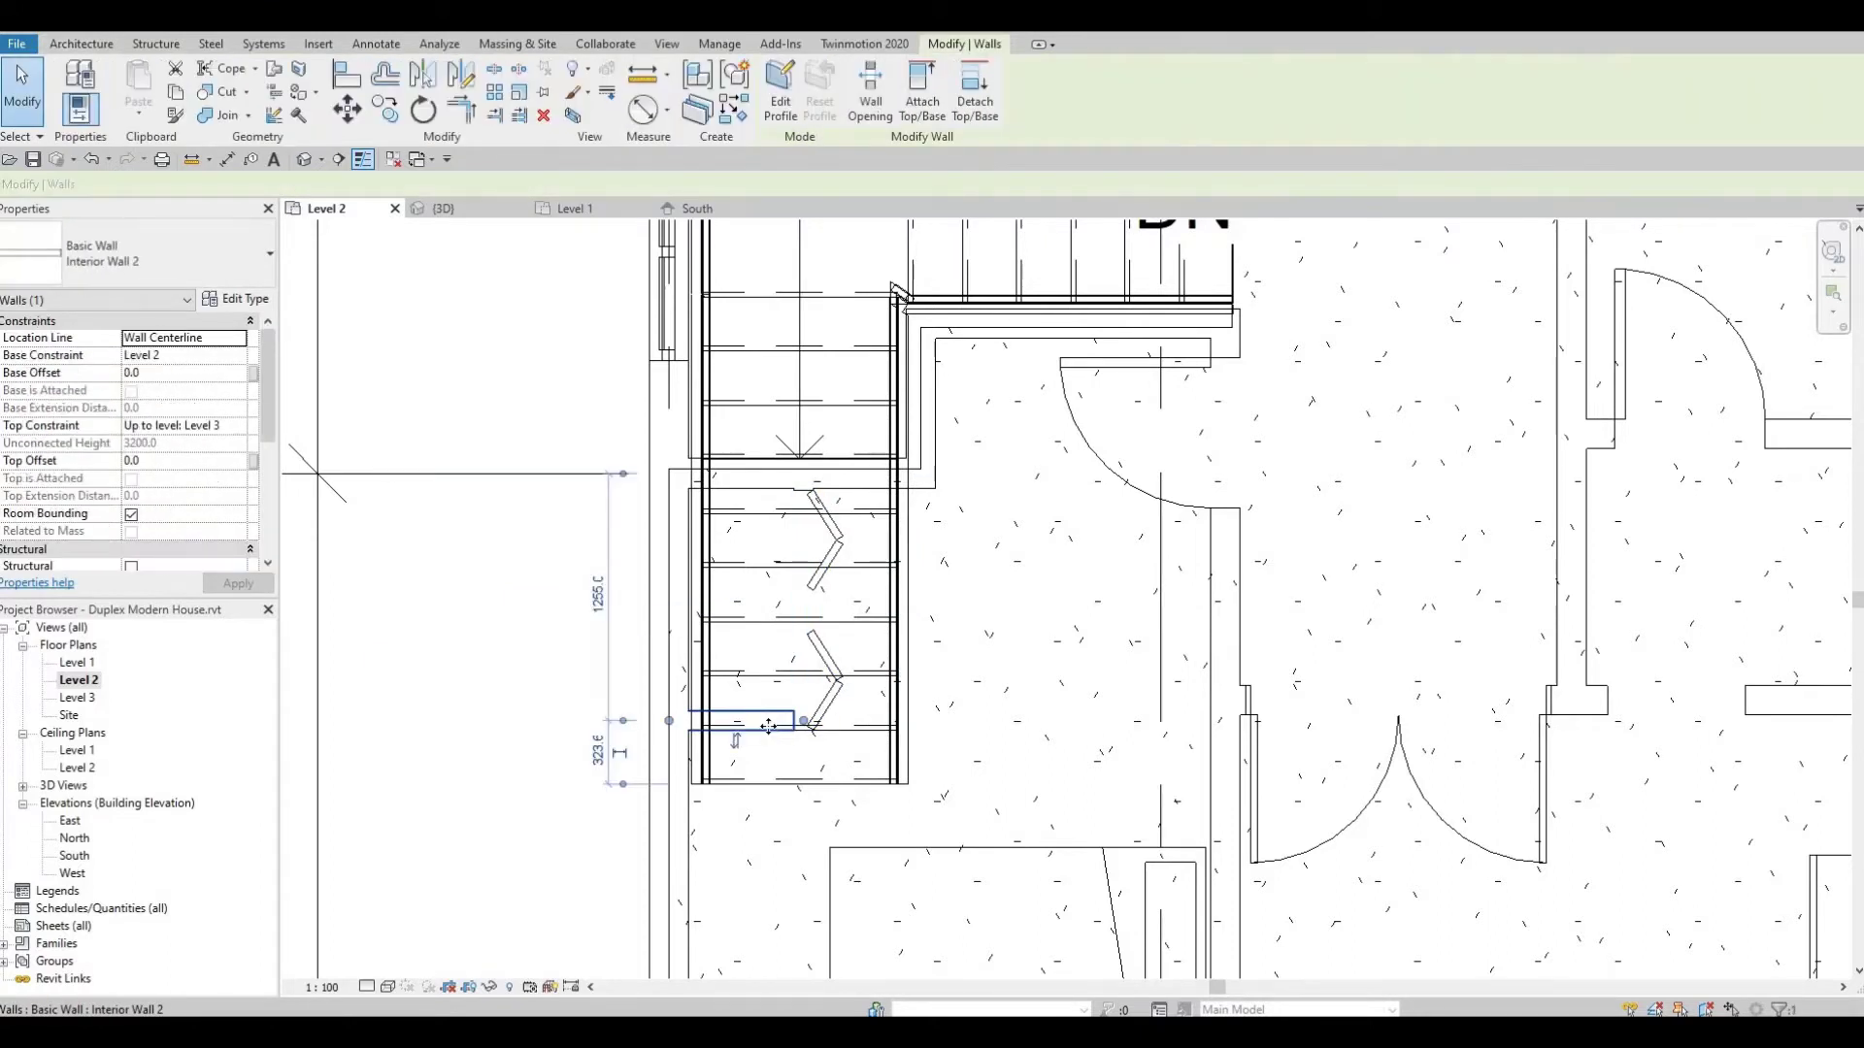
pyautogui.press('Down')
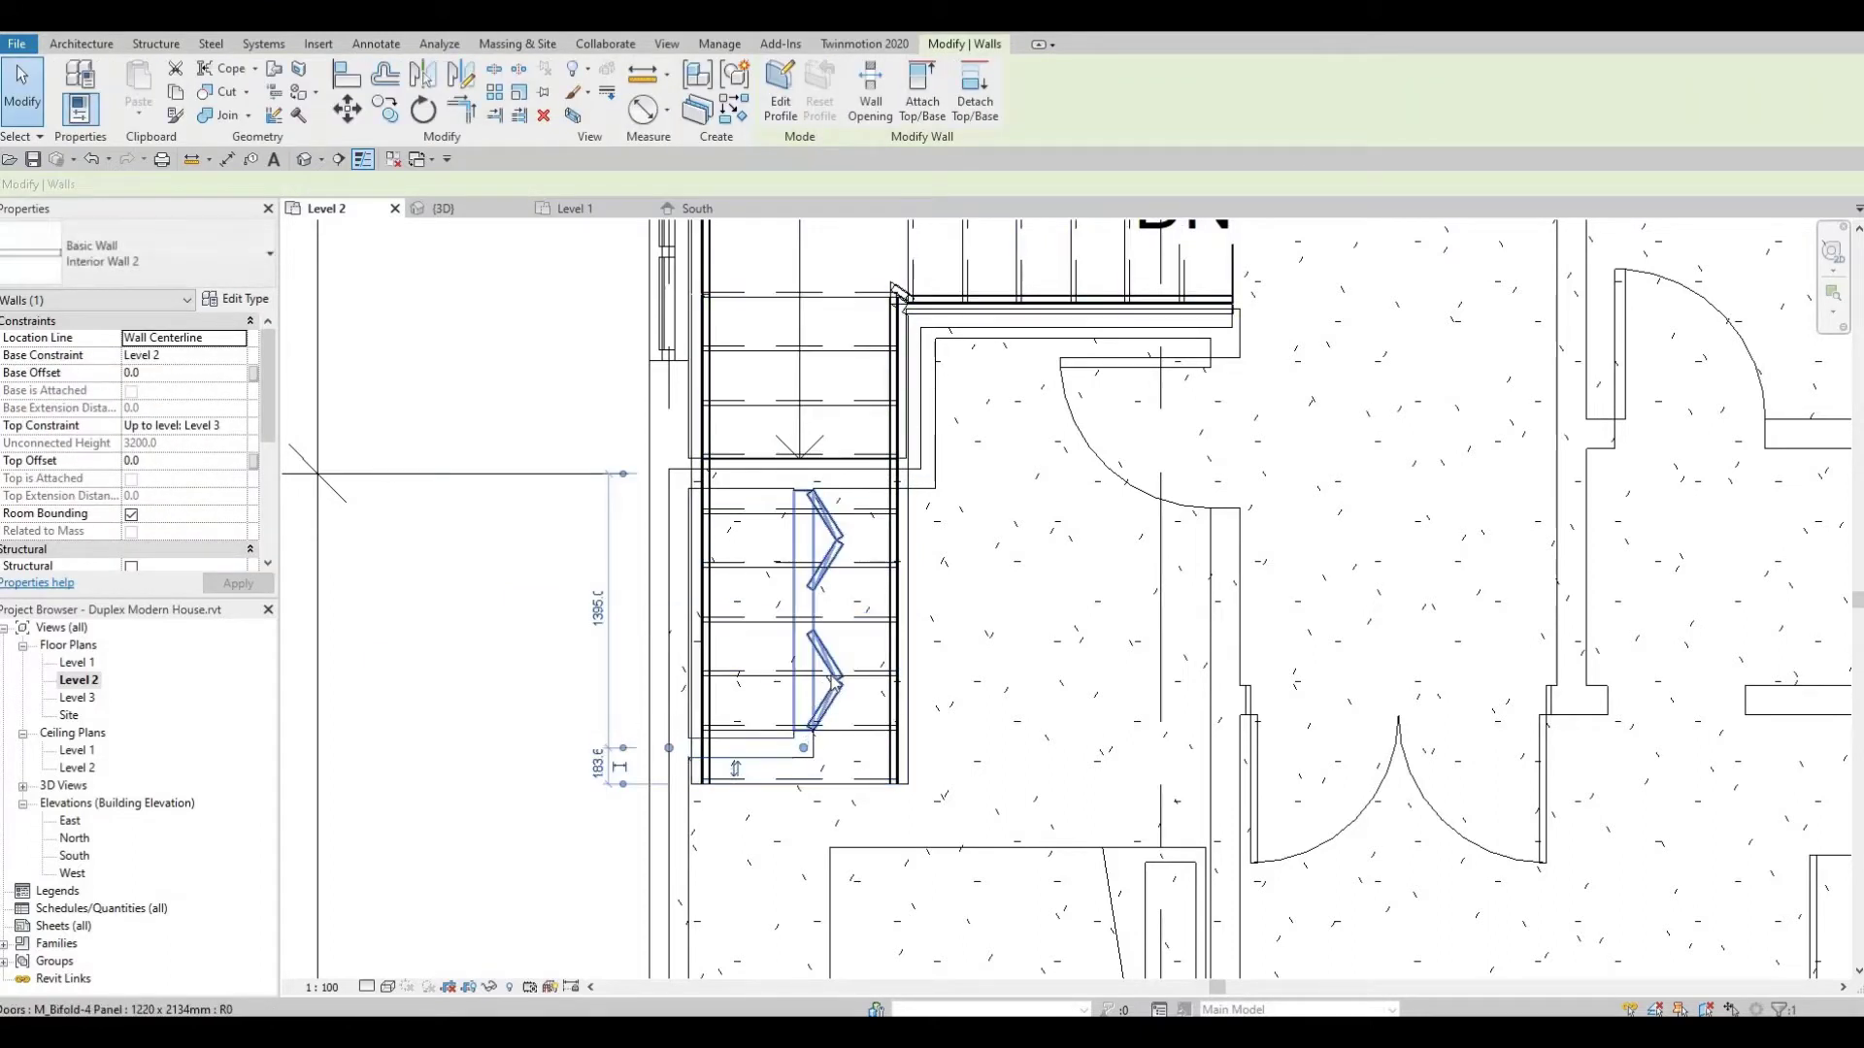
pyautogui.click(851, 707)
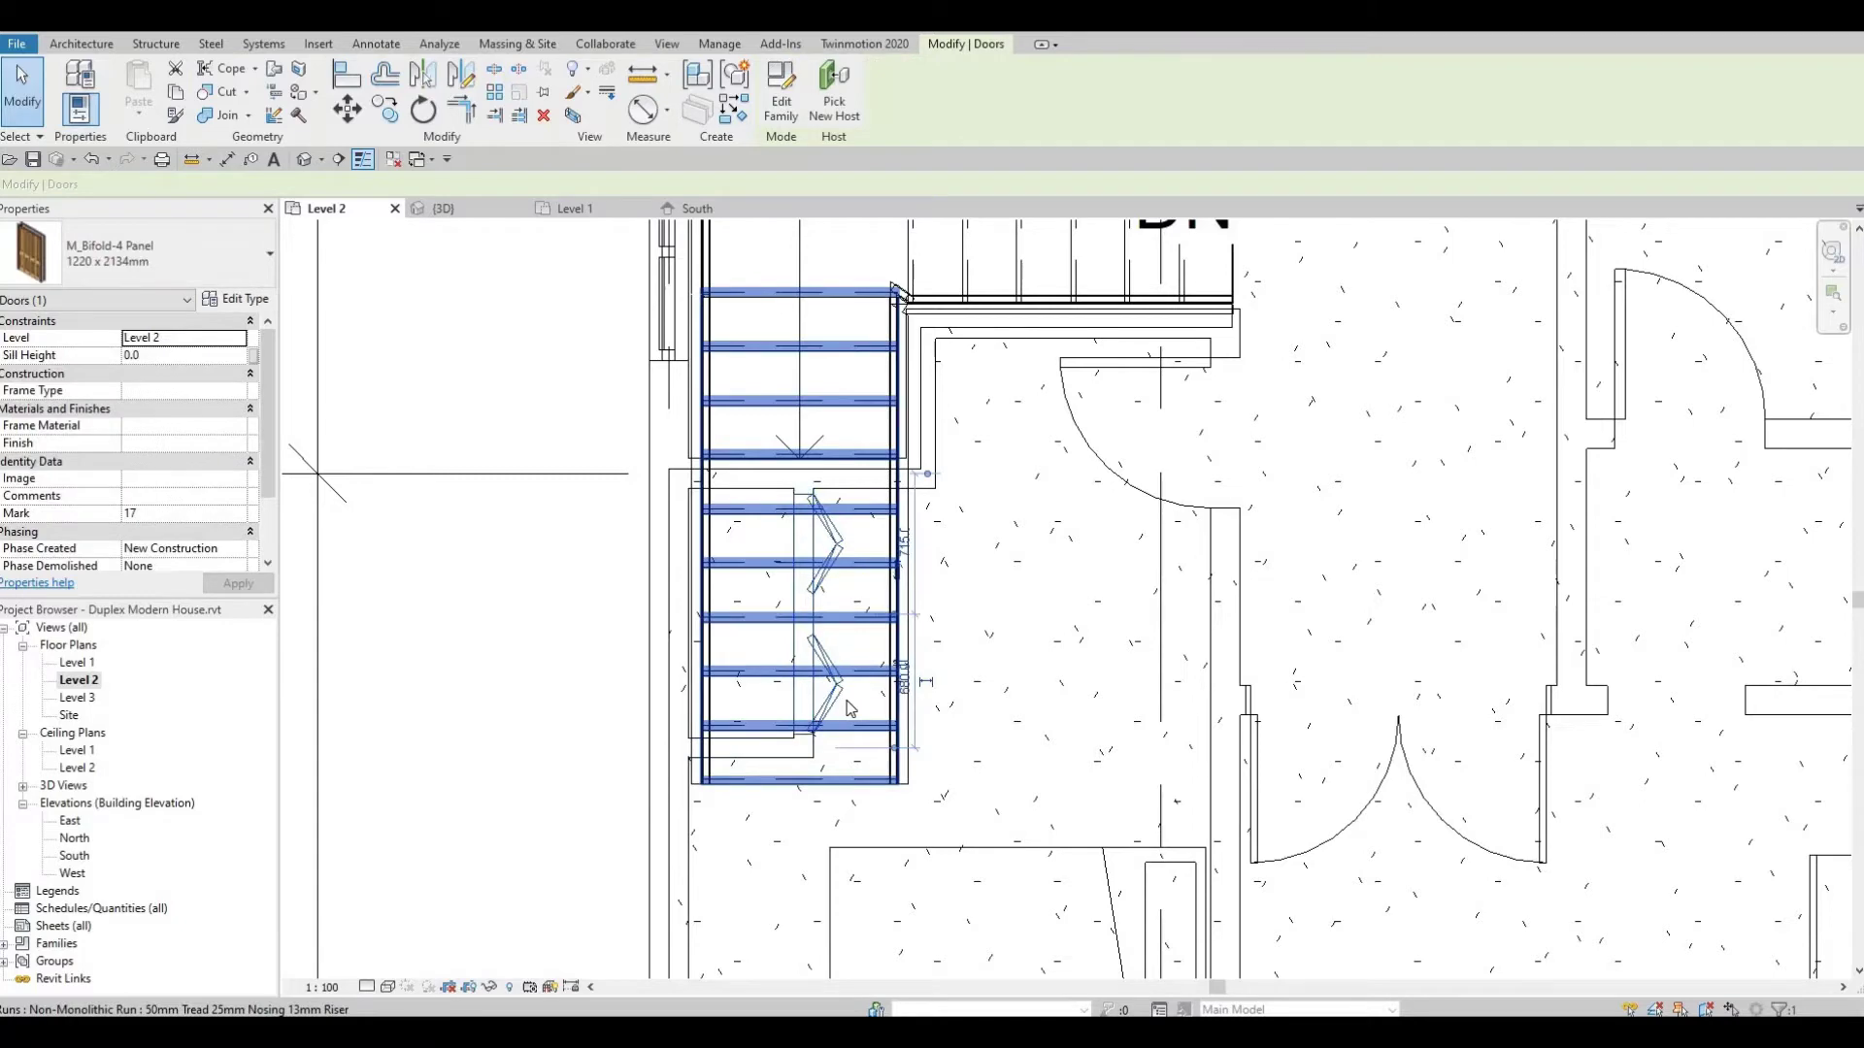
pyautogui.press('Up')
pyautogui.click(1069, 707)
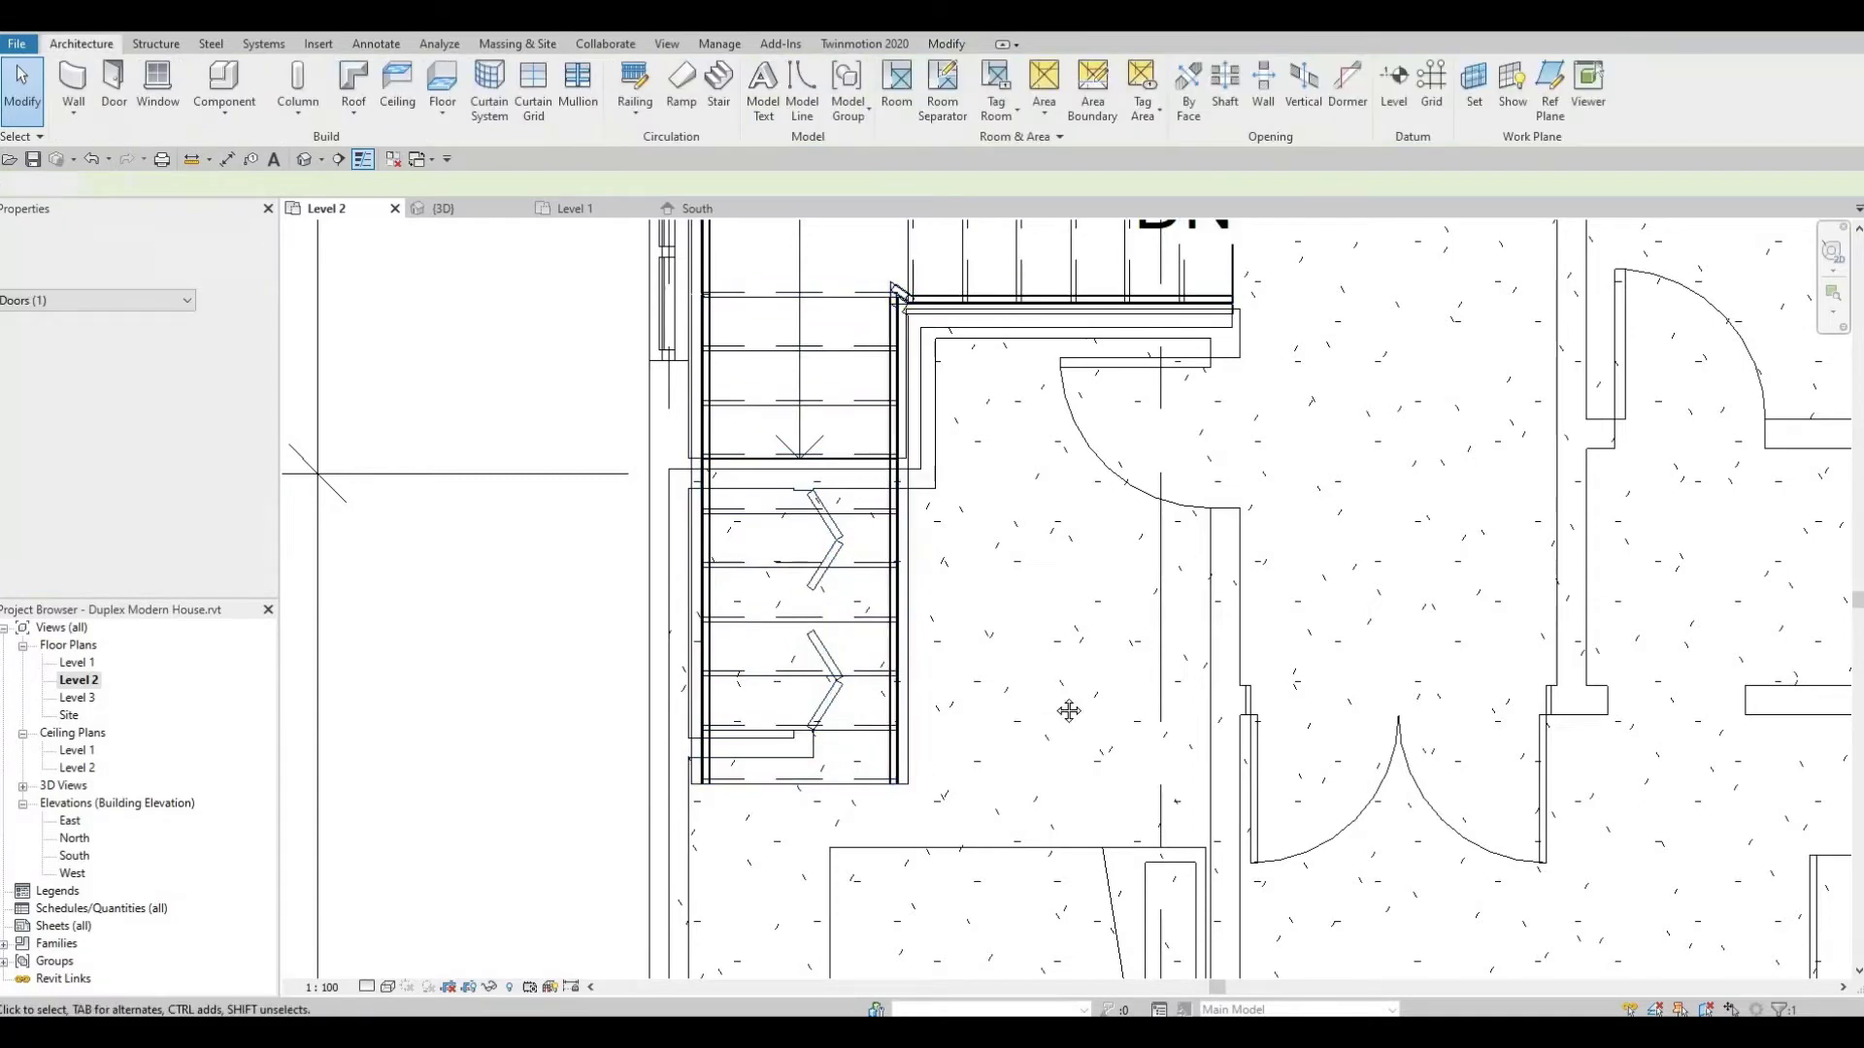
# Select the double bed in the lower-left bedroom and nudge it down
pyautogui.scroll(-1, 1069, 708)
pyautogui.moveTo(1069, 707); pyautogui.dragTo(813, 551, button='middle')
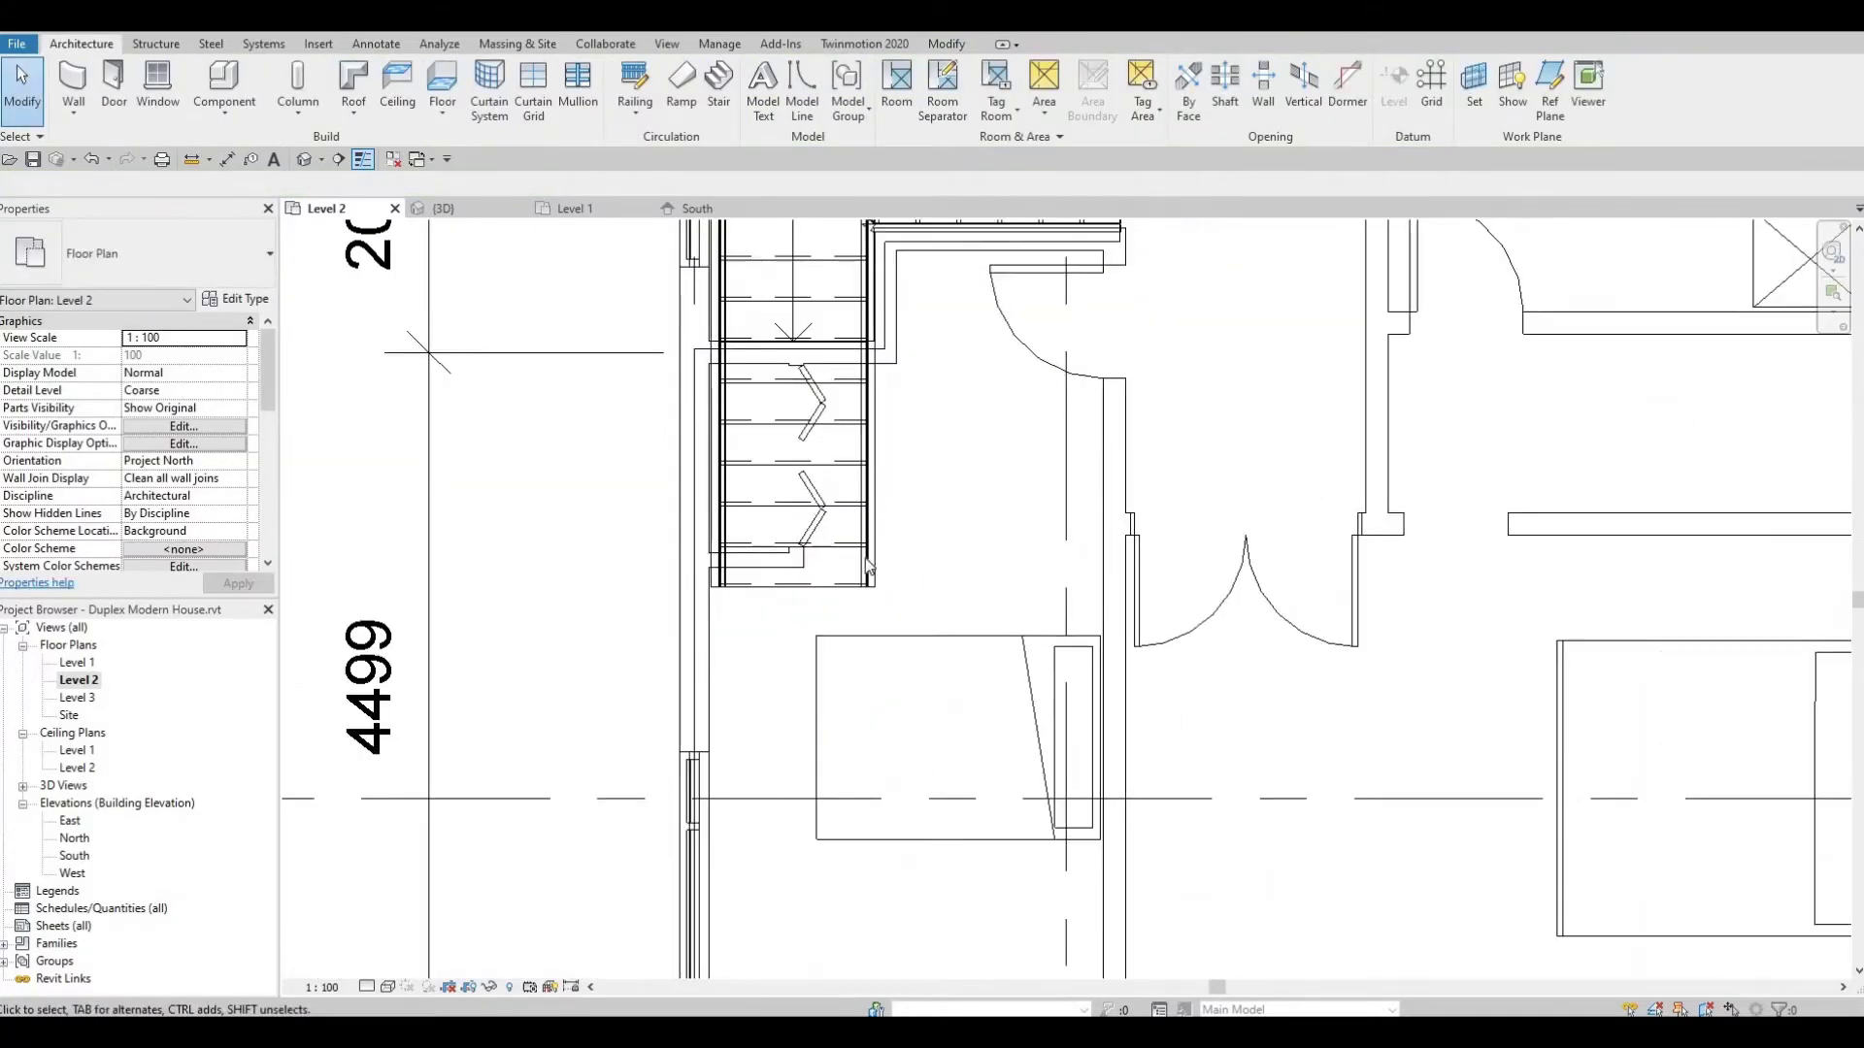
pyautogui.click(808, 542)
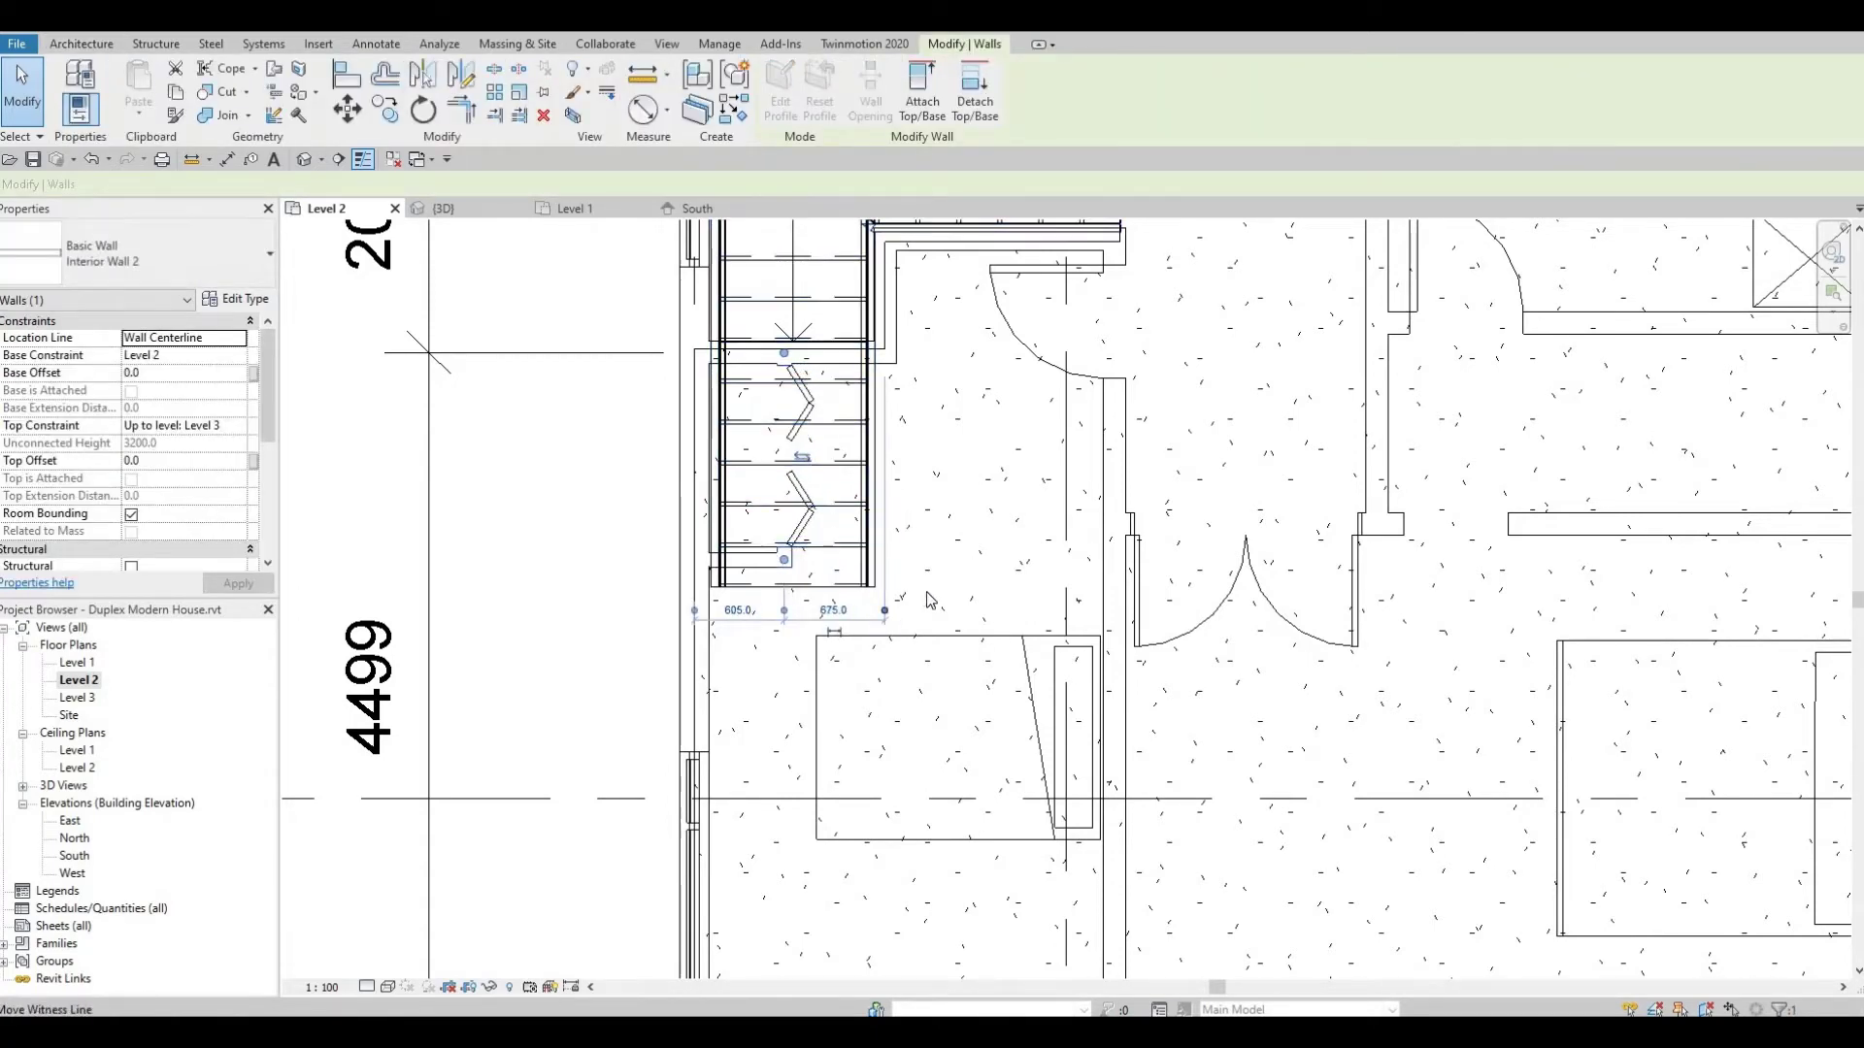
pyautogui.press('Escape')
pyautogui.scroll(-1, 935, 815)
pyautogui.moveTo(934, 816); pyautogui.dragTo(935, 679, button='middle')
pyautogui.click(934, 680)
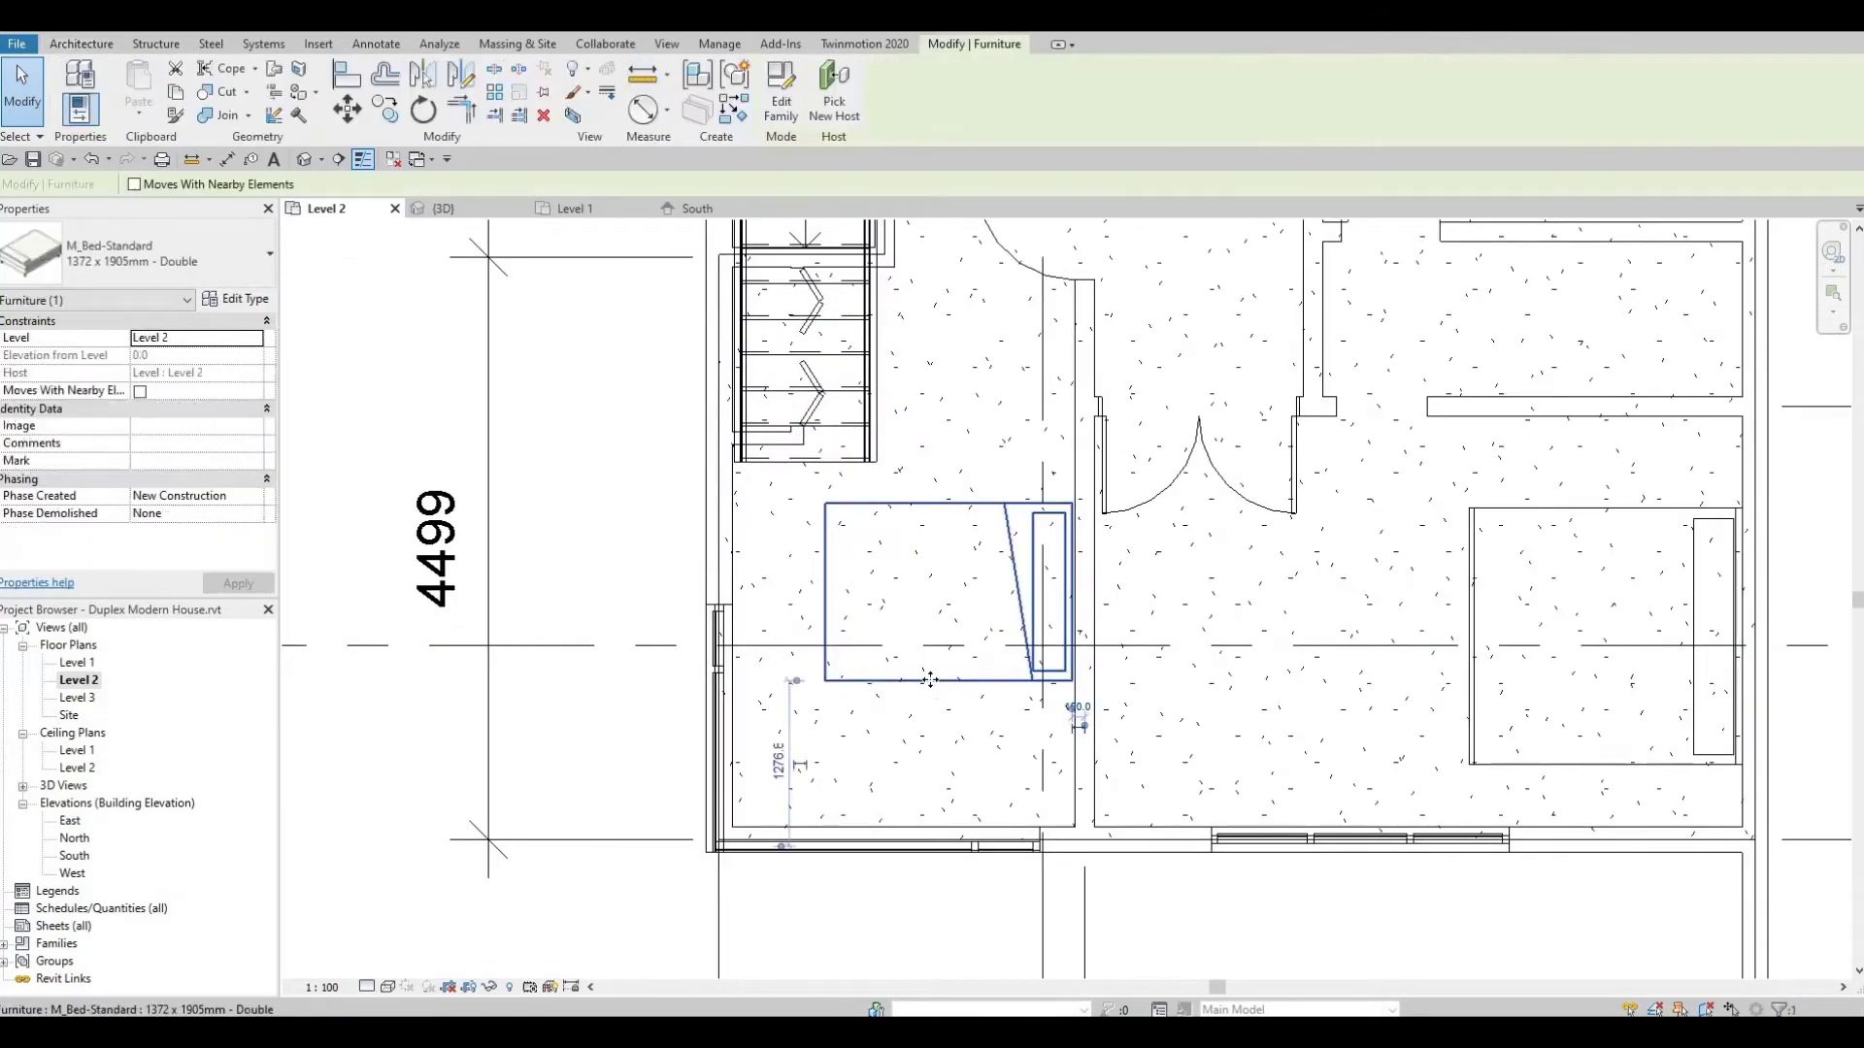
pyautogui.press('Down')
pyautogui.press('Down')
pyautogui.press('Down')
pyautogui.press('Down')
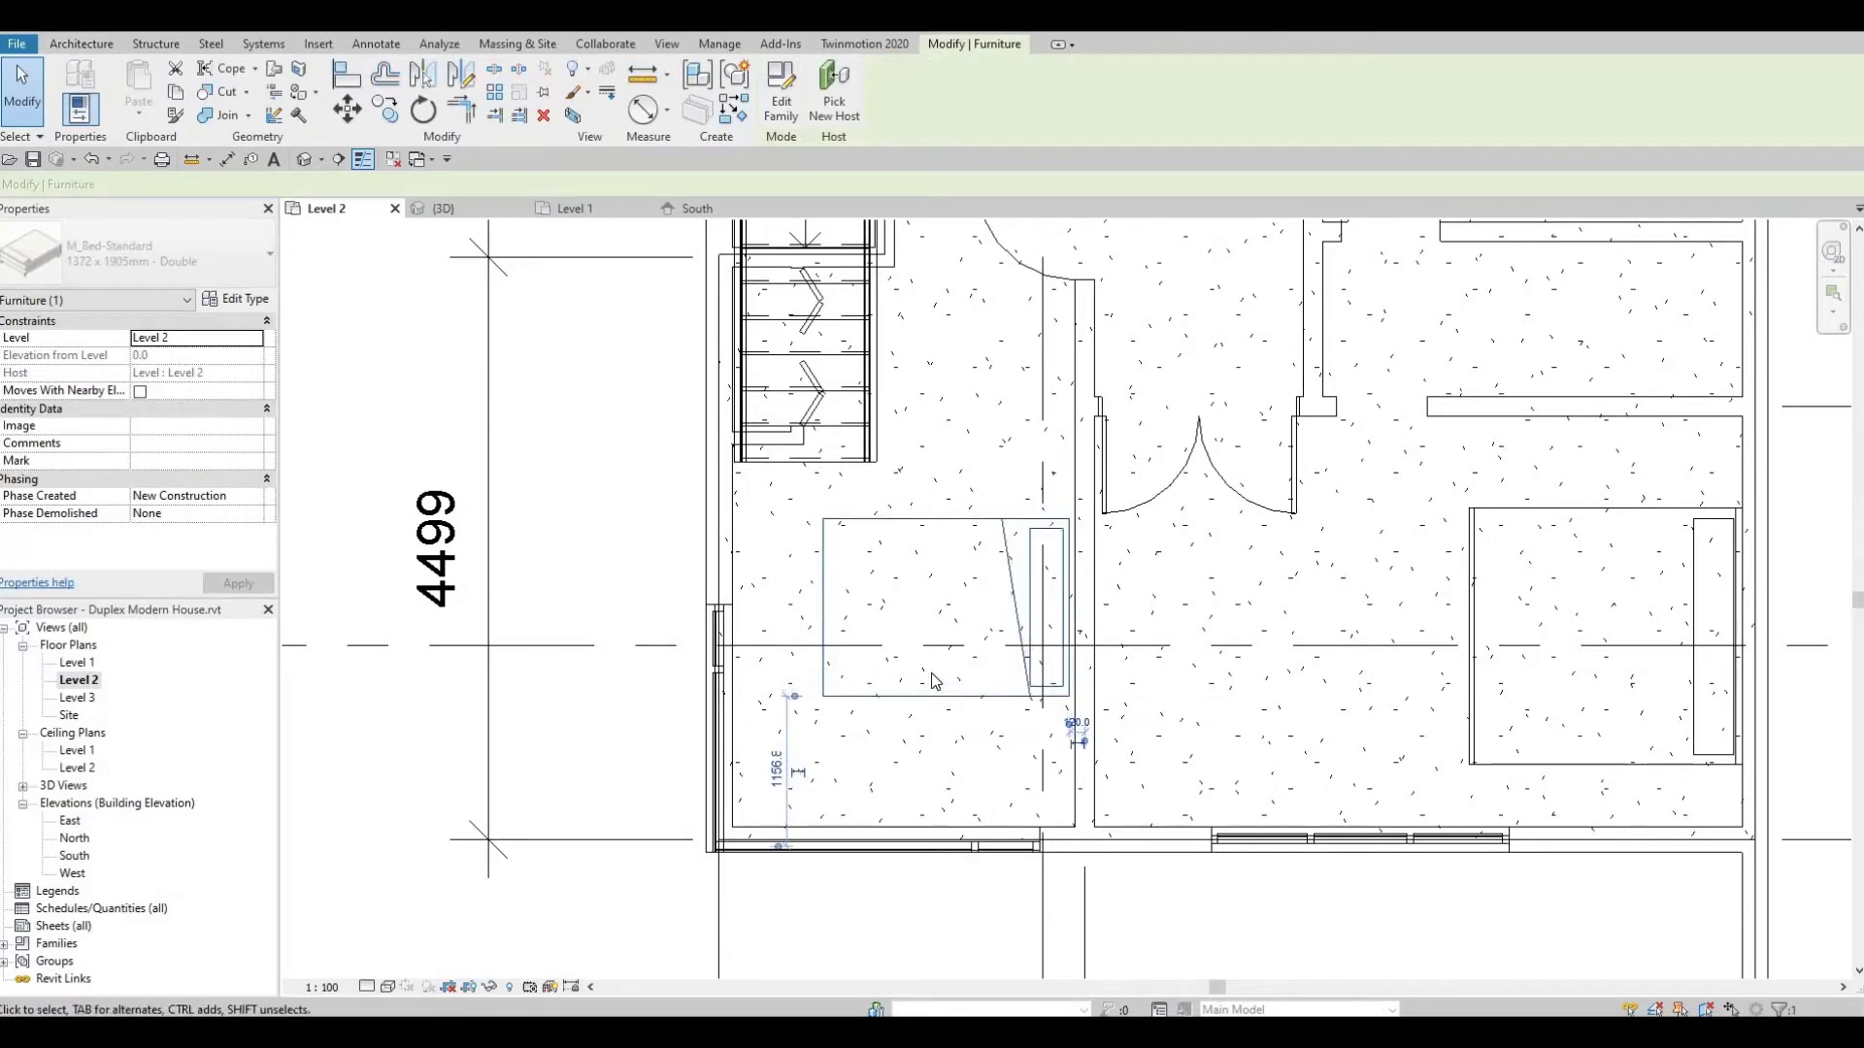
pyautogui.press('Escape')
# Move the double bed further down and right toward the outer wall
pyautogui.scroll(-1, 970, 520)
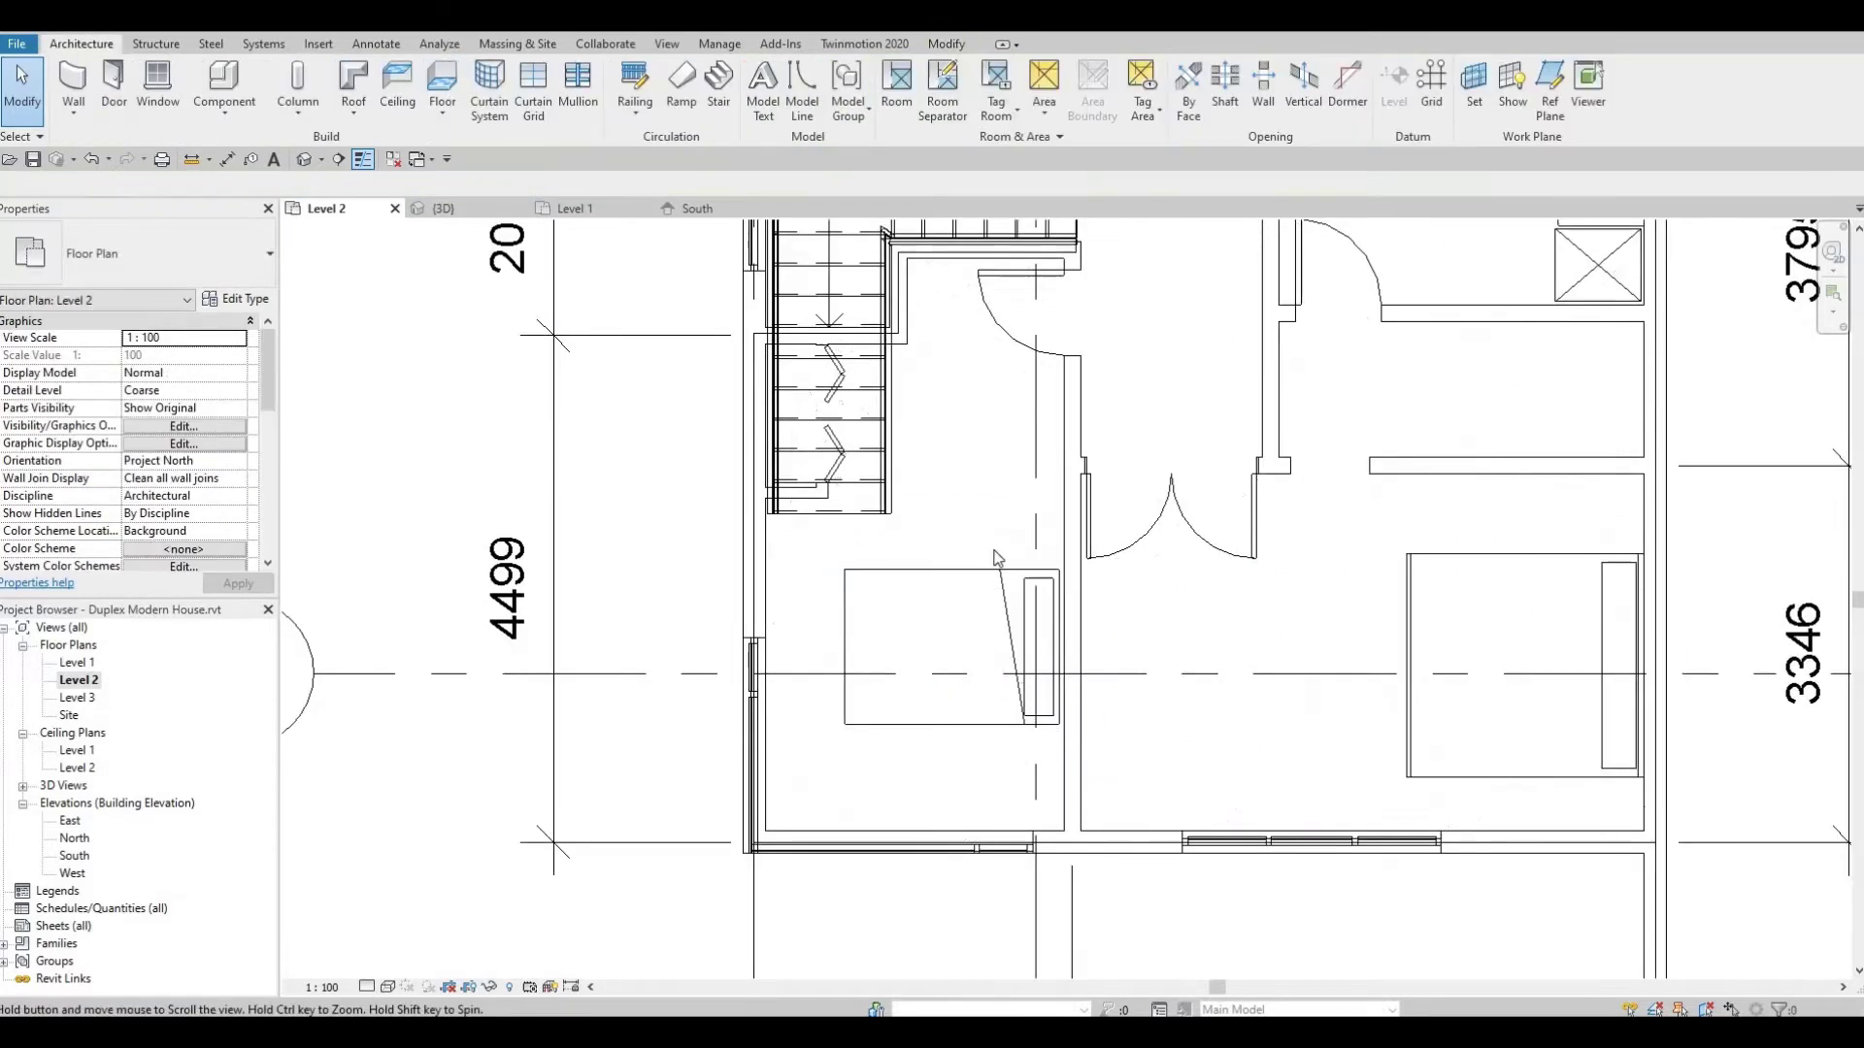
pyautogui.scroll(-2, 1016, 576)
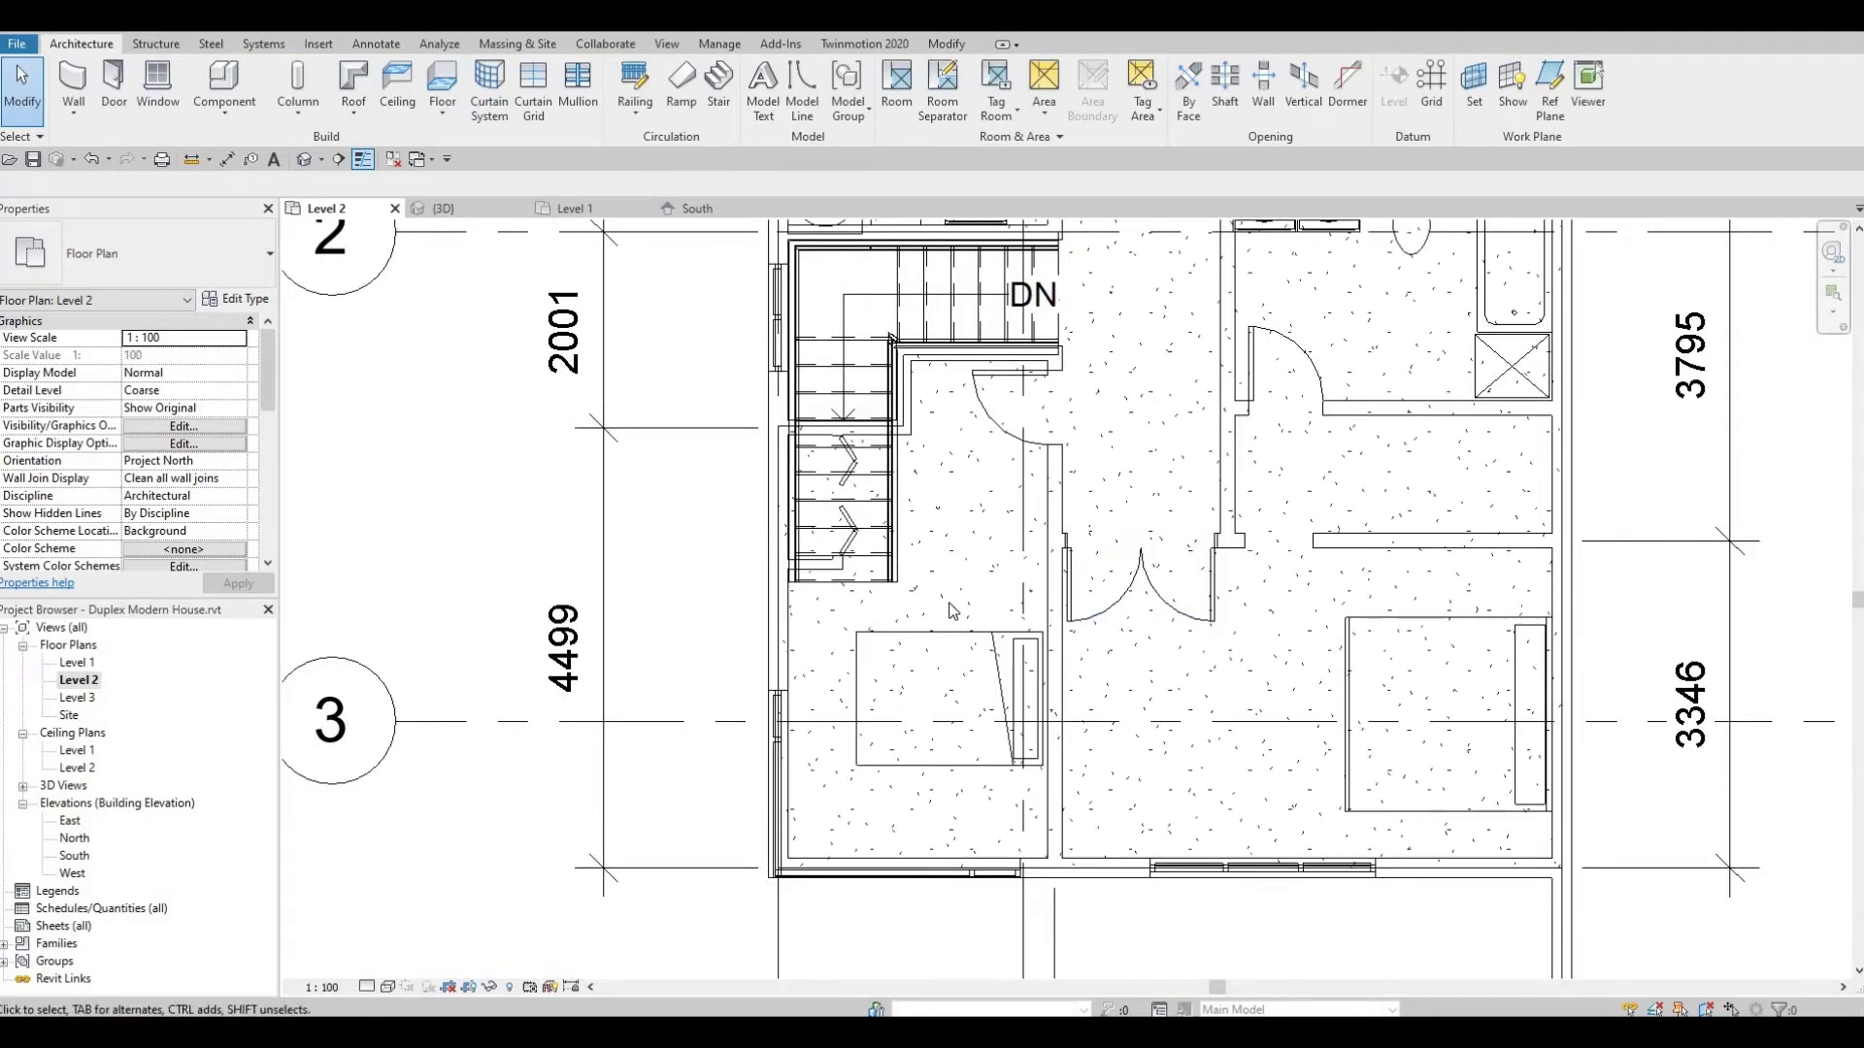
pyautogui.moveTo(966, 573); pyautogui.dragTo(976, 539, button='middle')
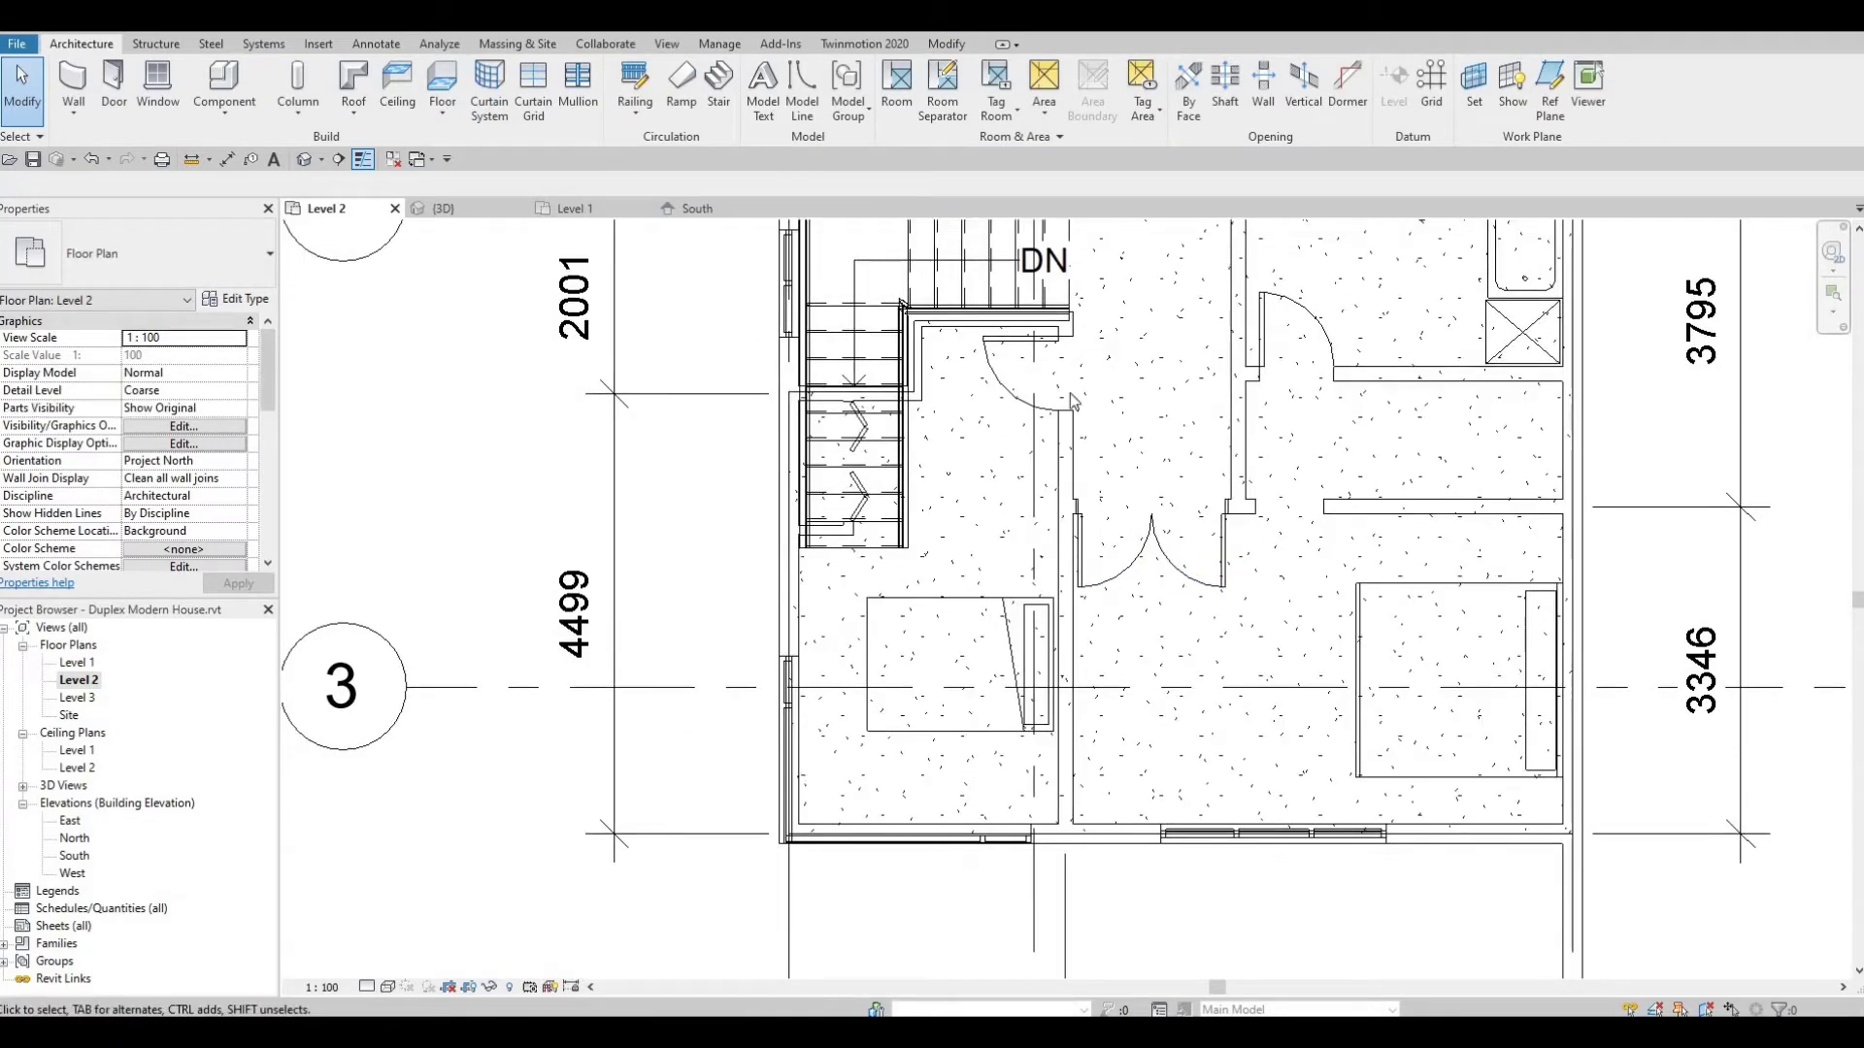
pyautogui.click(966, 730)
pyautogui.moveTo(961, 738); pyautogui.dragTo(957, 750)
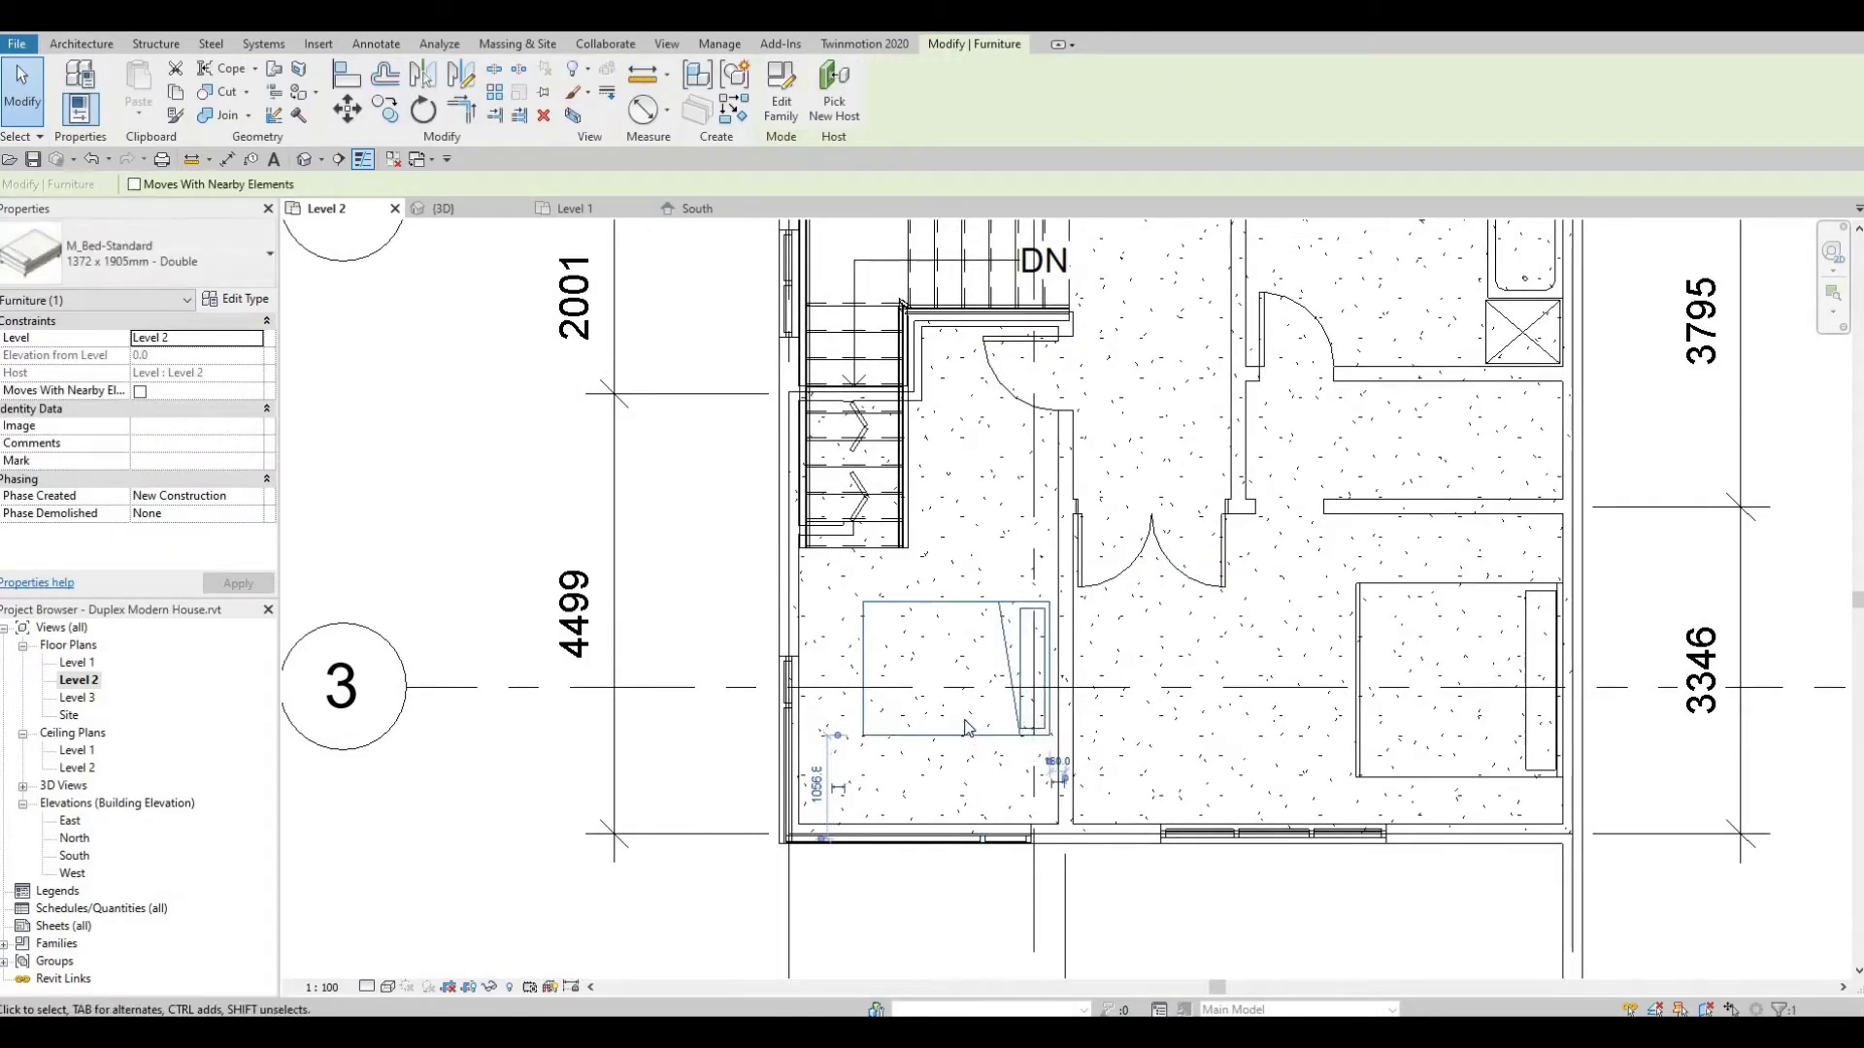
pyautogui.press('Down')
pyautogui.press('Down')
pyautogui.press('Right')
pyautogui.press('Right')
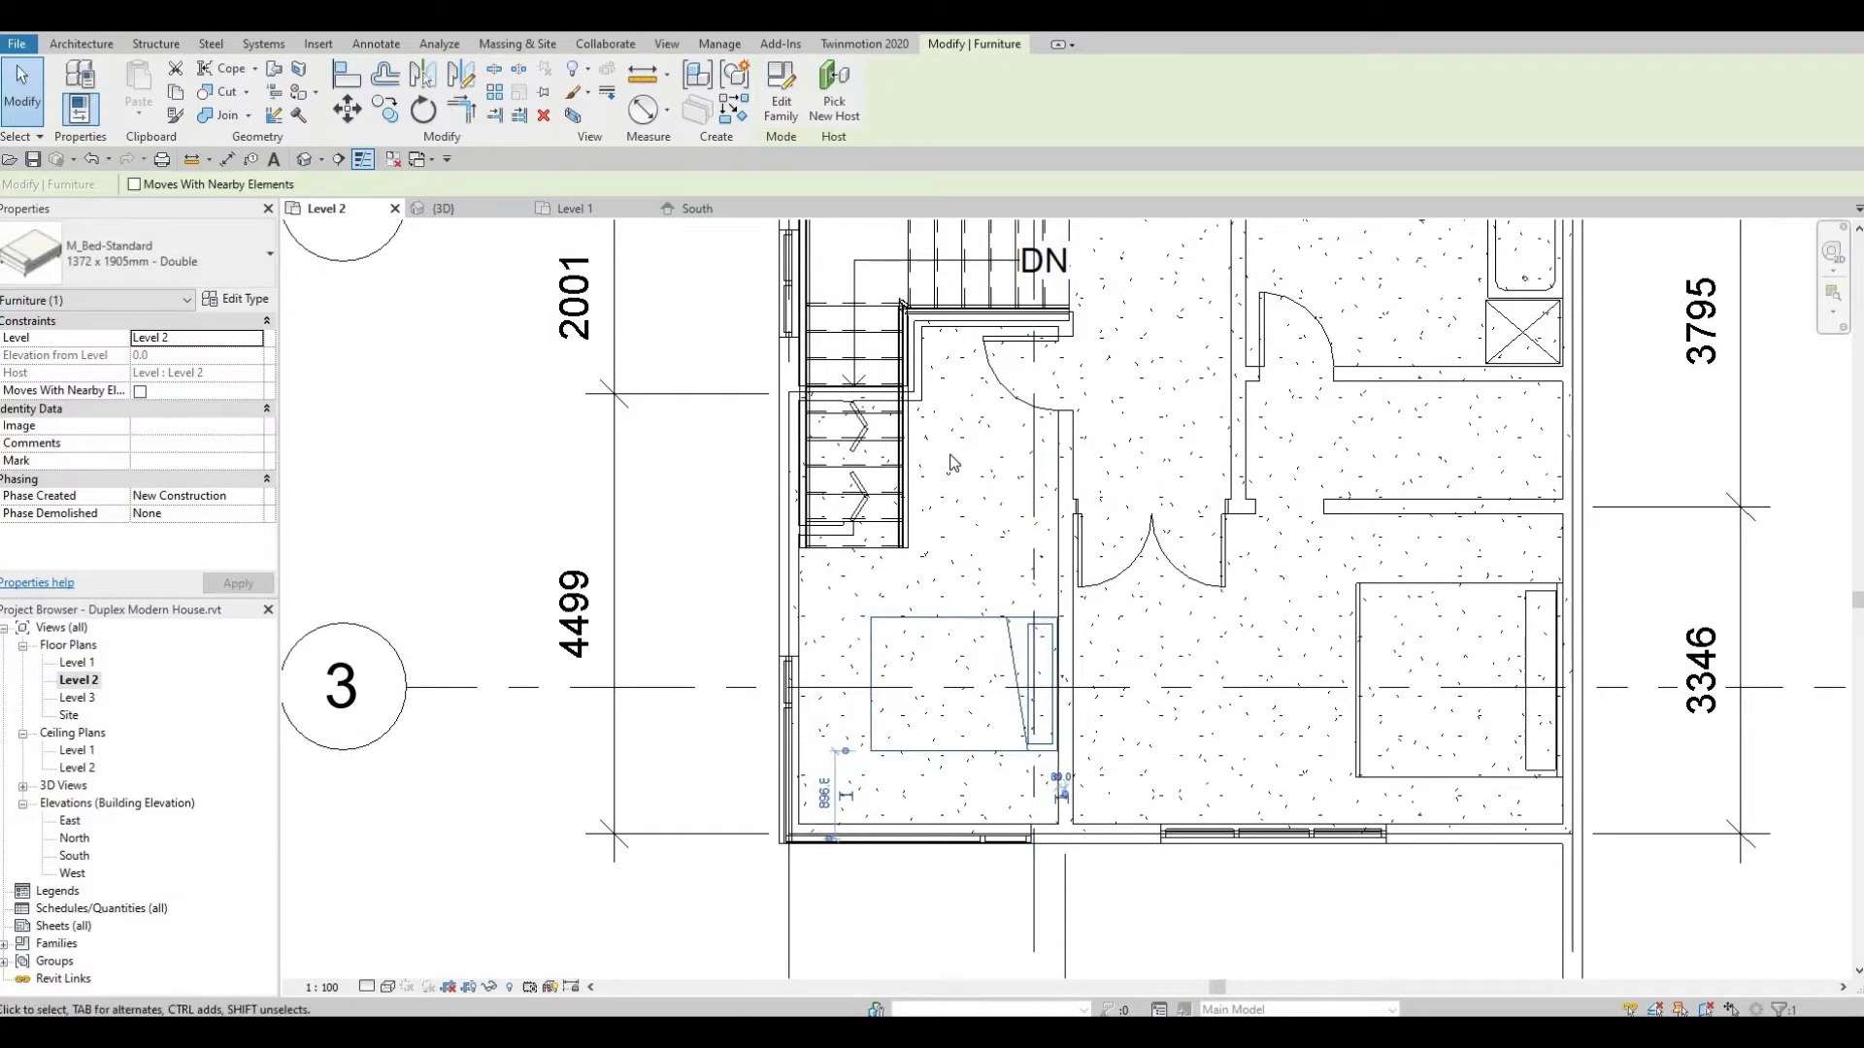
pyautogui.scroll(-4, 1059, 621)
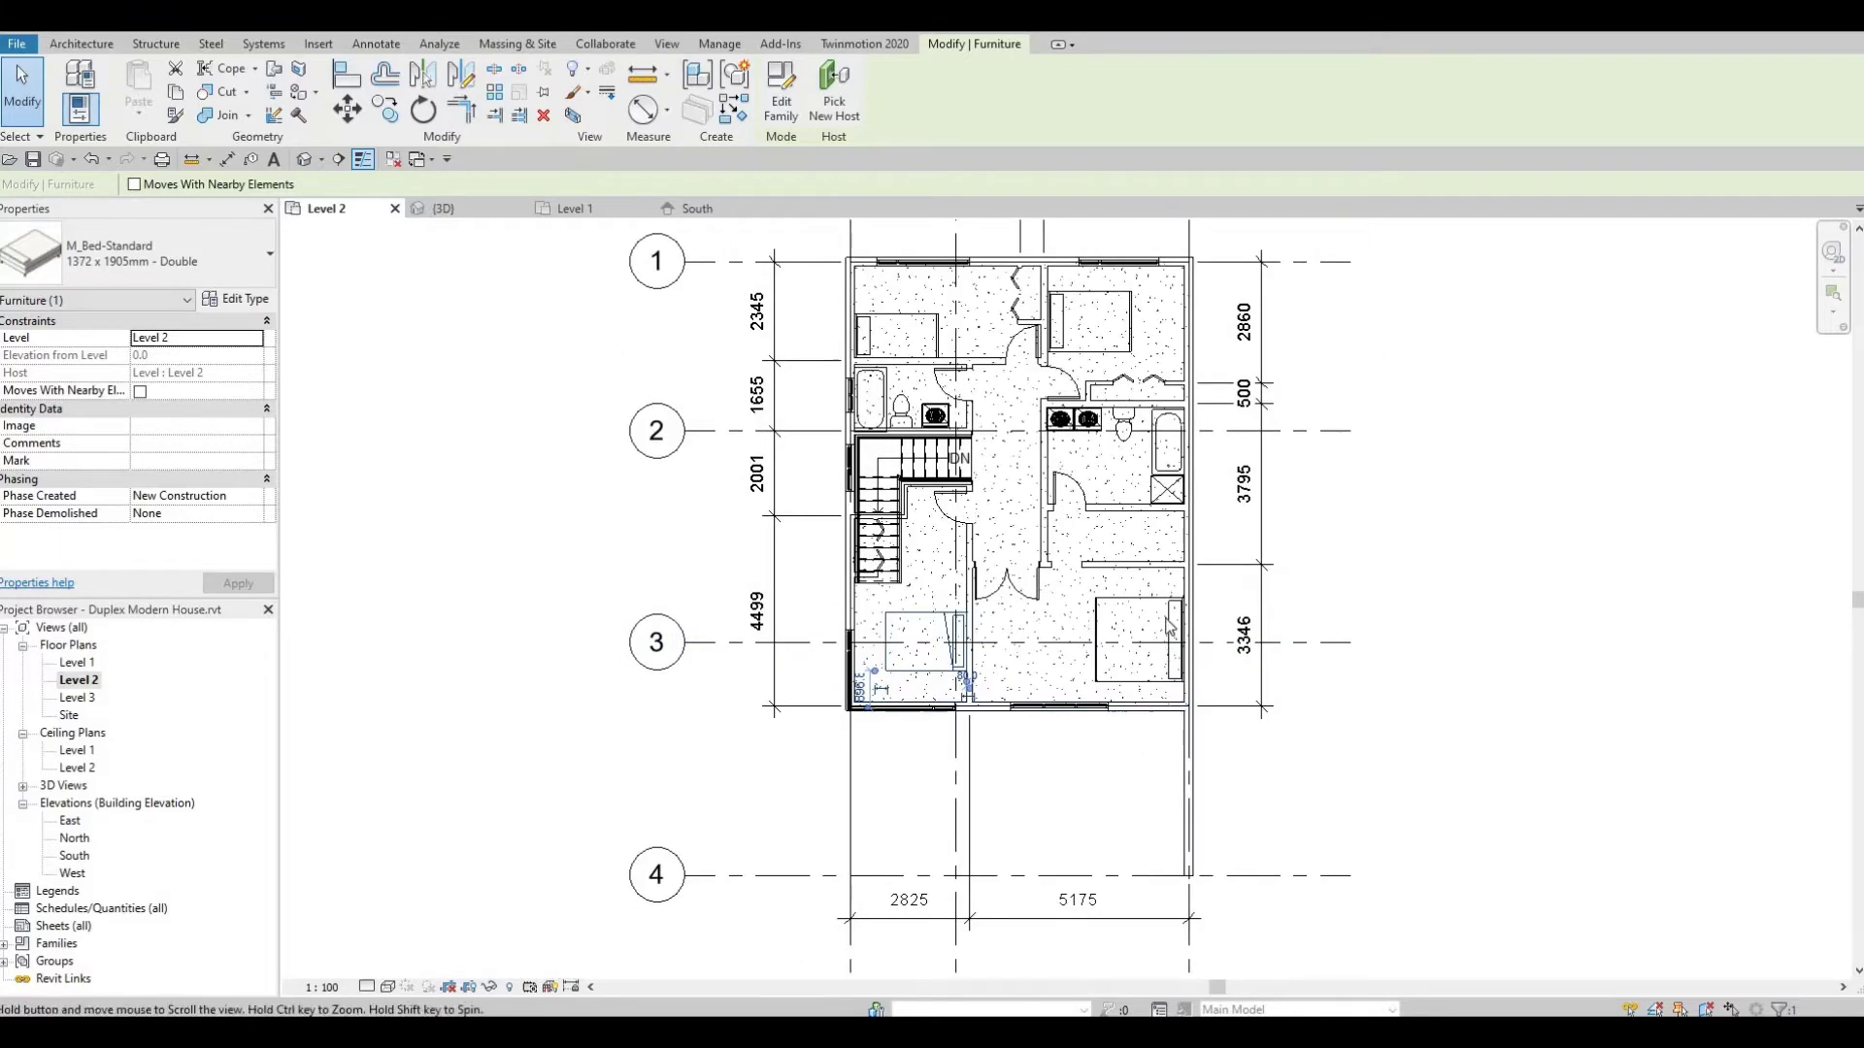
pyautogui.scroll(2, 1146, 669)
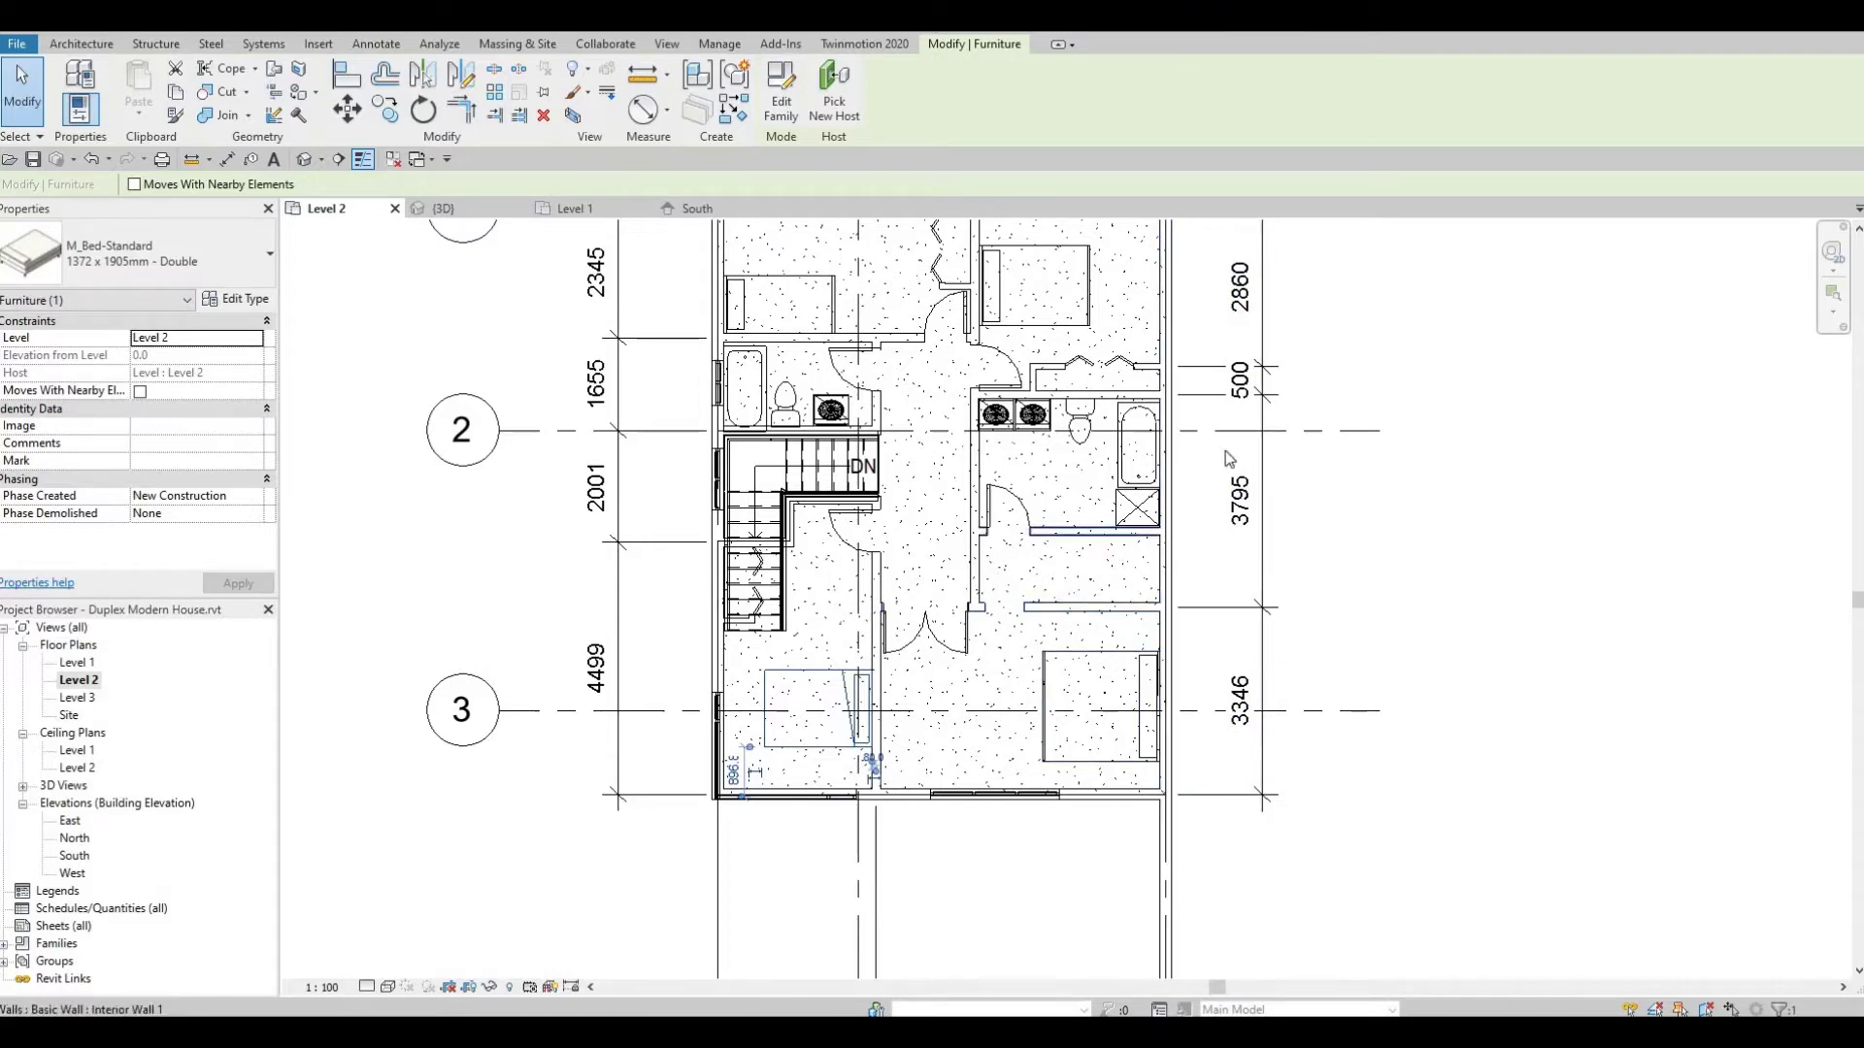
pyautogui.keyDown('ctrl'); pyautogui.scroll(2, 1058, 572); pyautogui.keyUp('ctrl')
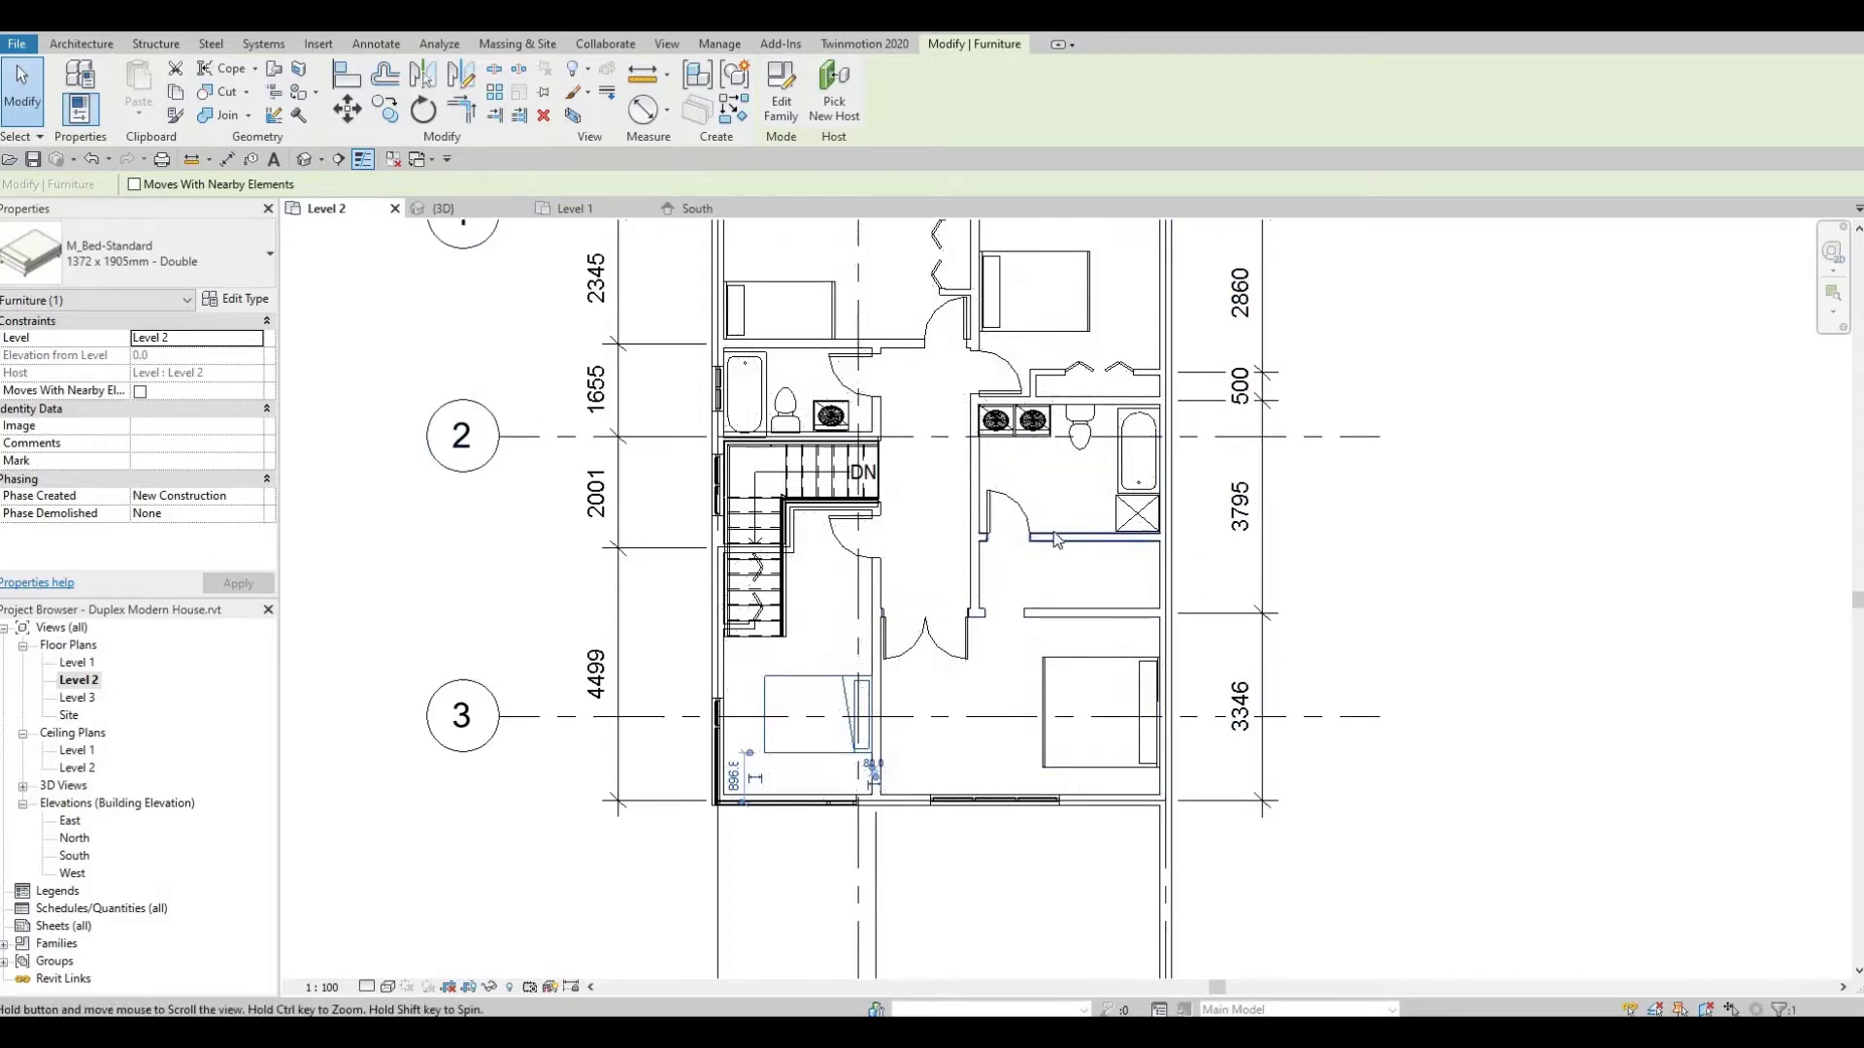
pyautogui.scroll(-1, 1071, 604)
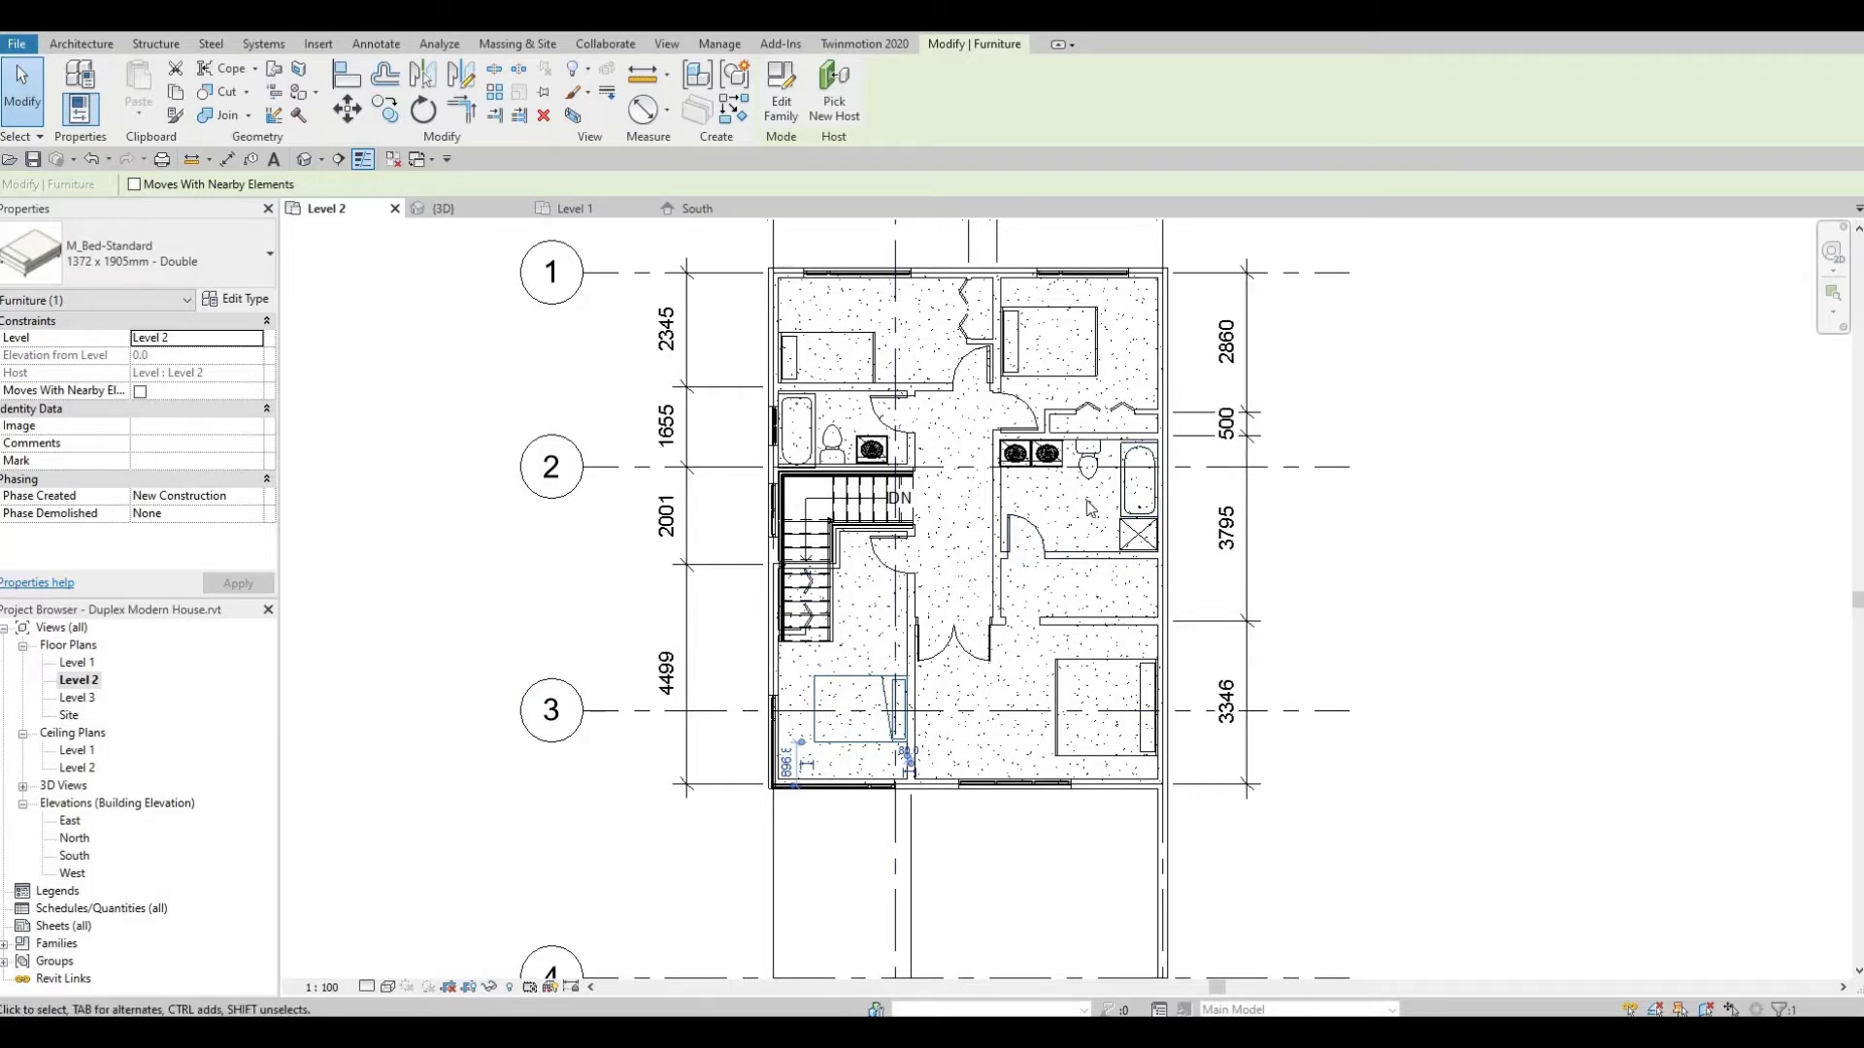
# Check the king bed in the plan, then open the Default 3D View and orbit the duplex
pyautogui.click(1075, 617)
pyautogui.press('Escape')
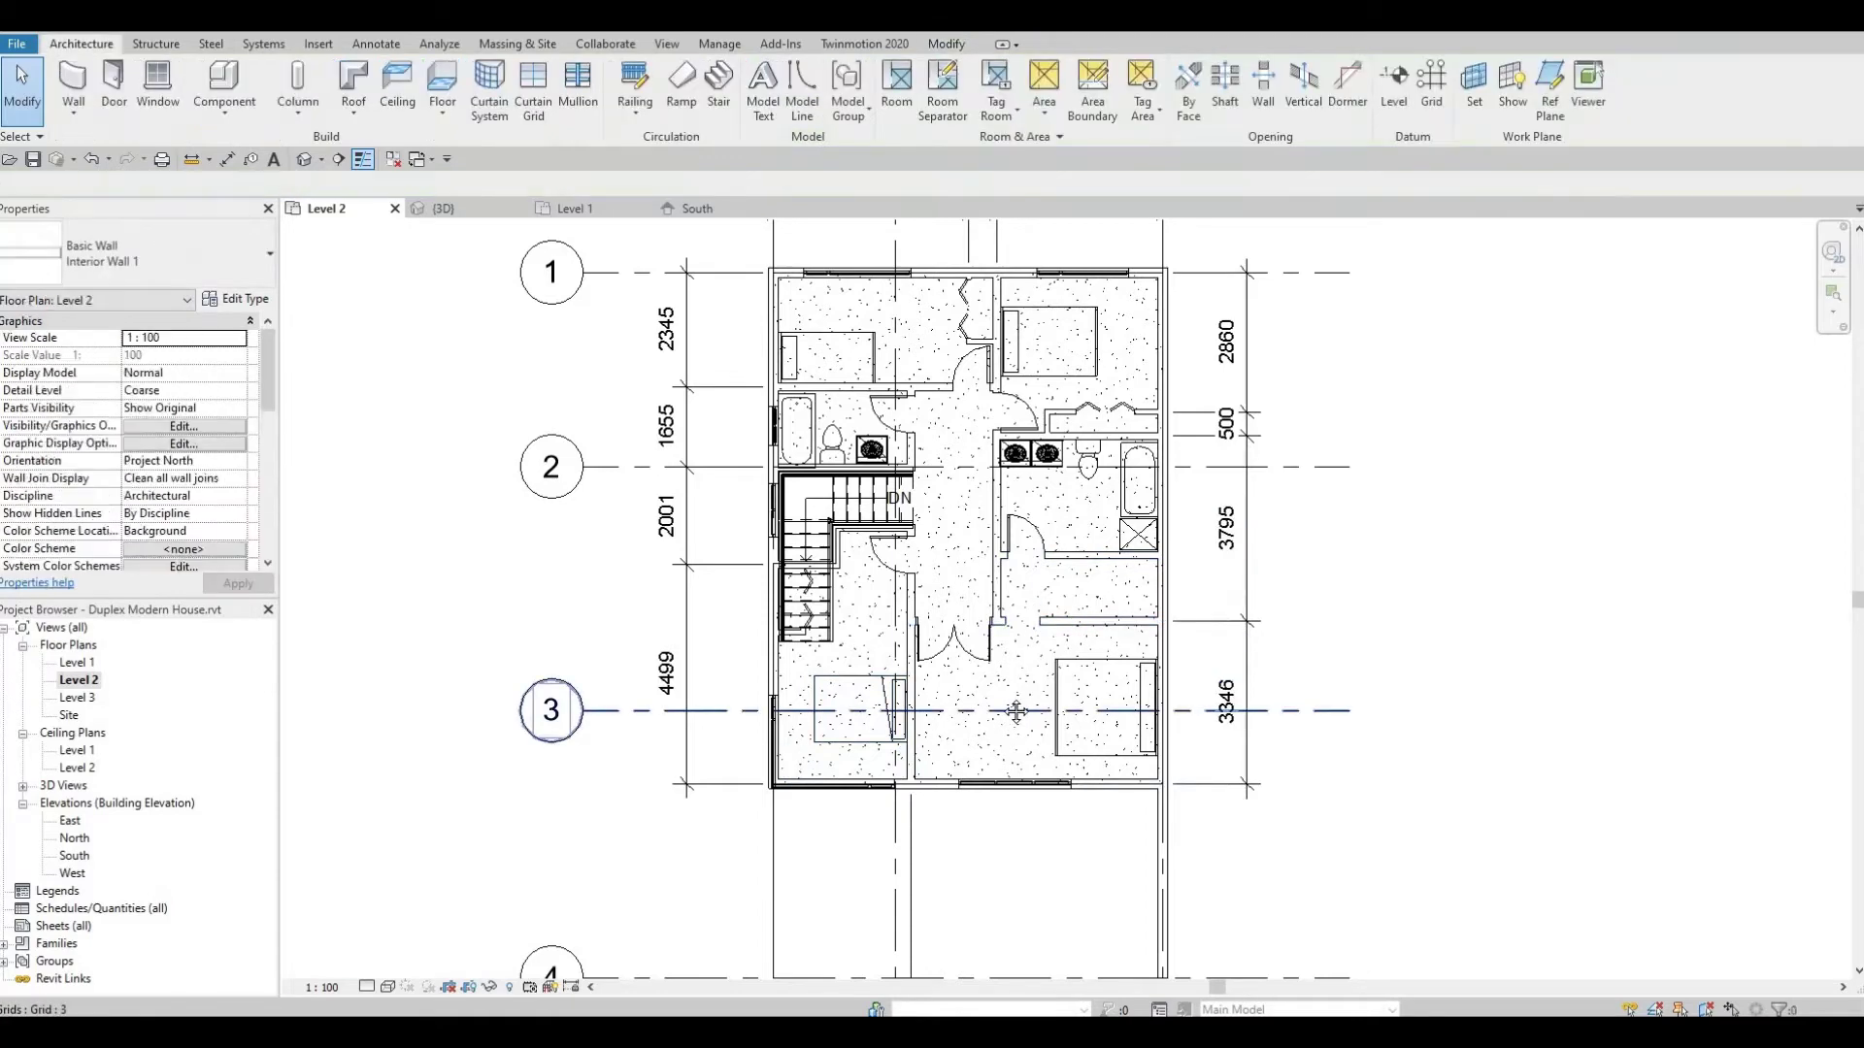
pyautogui.scroll(1, 1009, 737)
pyautogui.moveTo(1010, 738); pyautogui.dragTo(1042, 708, button='middle')
pyautogui.scroll(-1, 1042, 708)
pyautogui.moveTo(1097, 650); pyautogui.dragTo(1102, 607, button='middle')
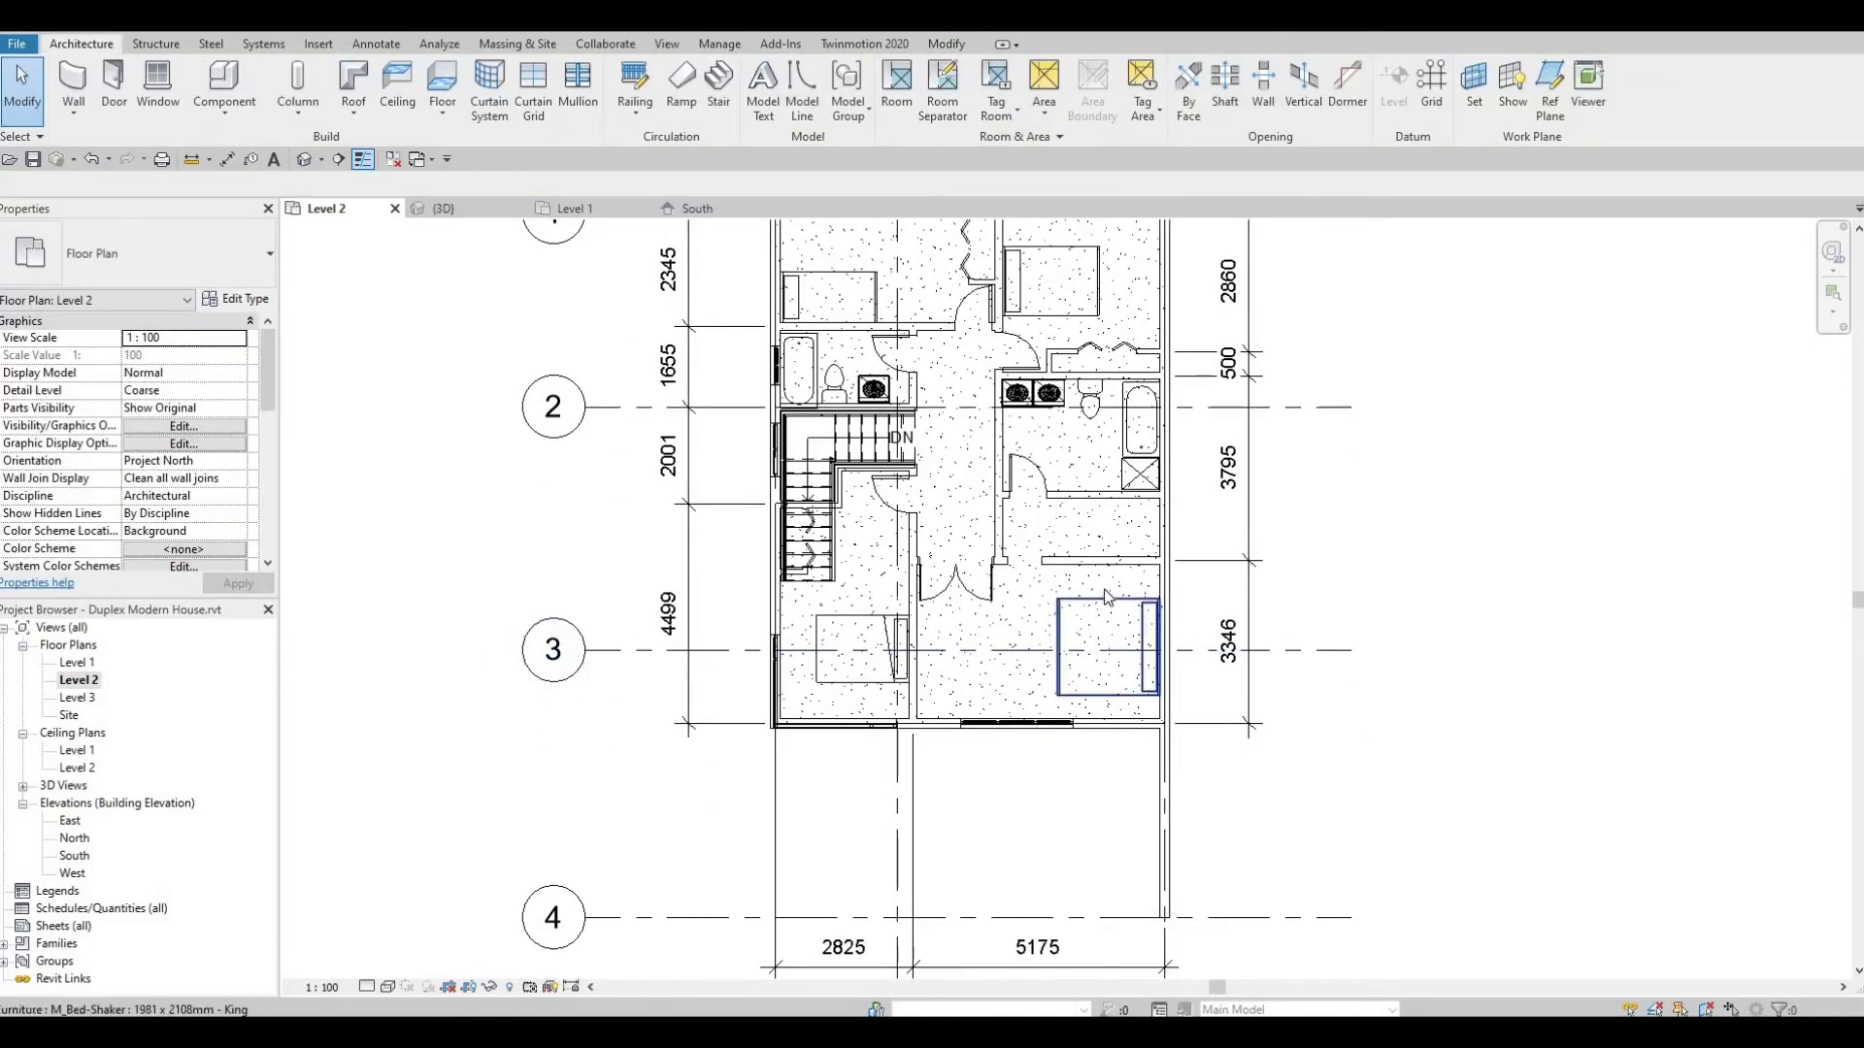
pyautogui.click(1102, 607)
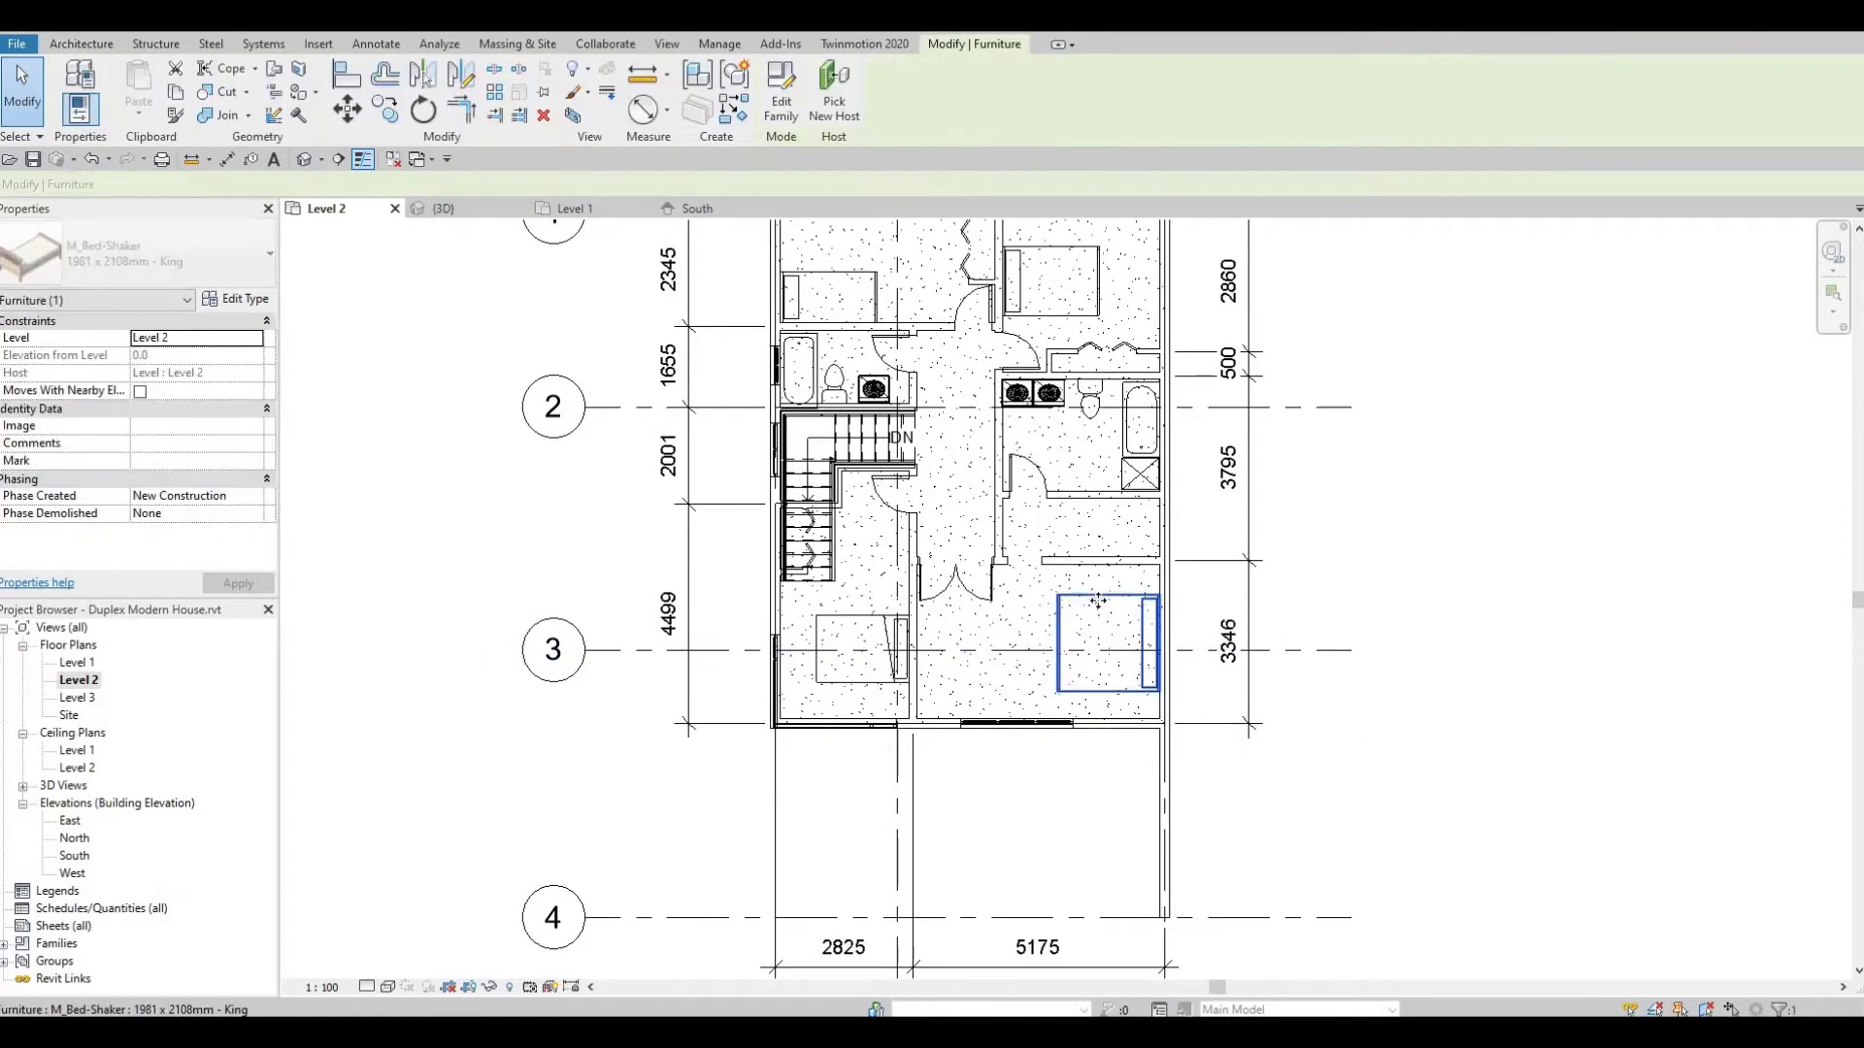
pyautogui.press('Escape')
pyautogui.scroll(-2, 1126, 437)
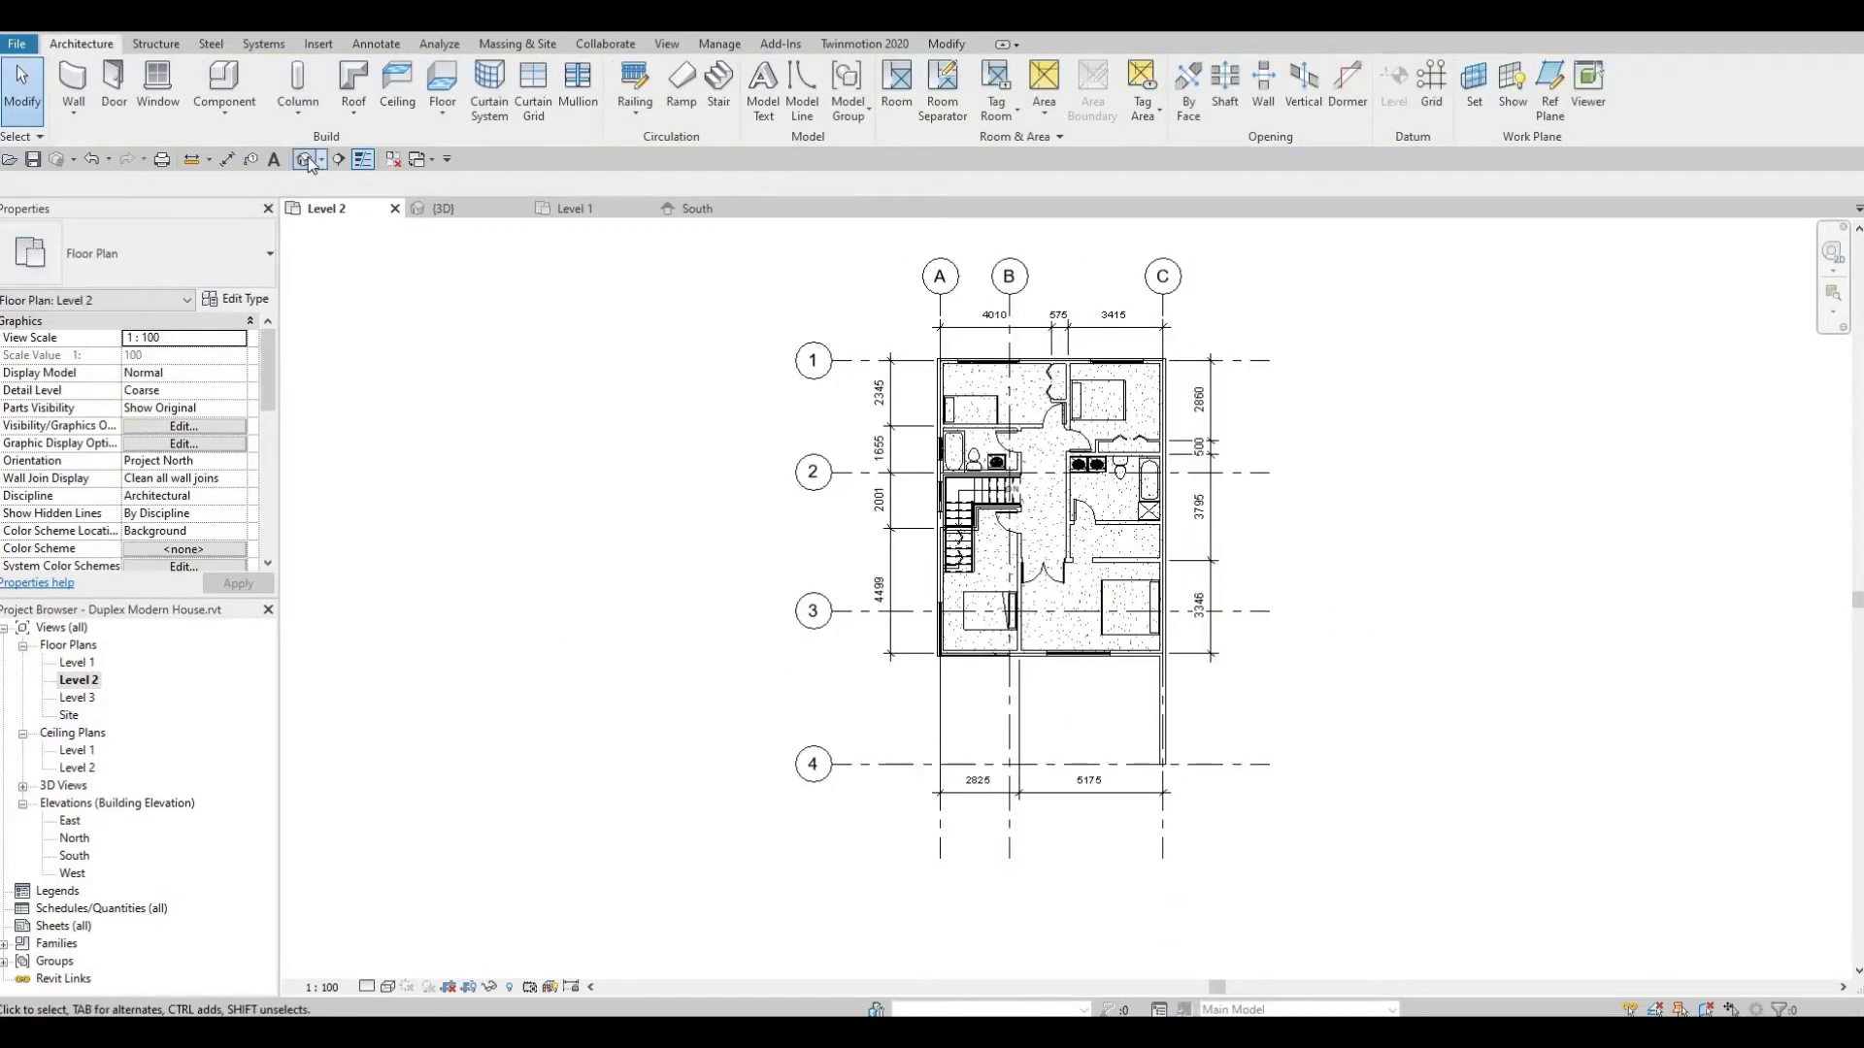
pyautogui.keyDown('shift'); pyautogui.moveTo(679, 408); pyautogui.dragTo(588, 535, button='middle'); pyautogui.keyUp('shift')
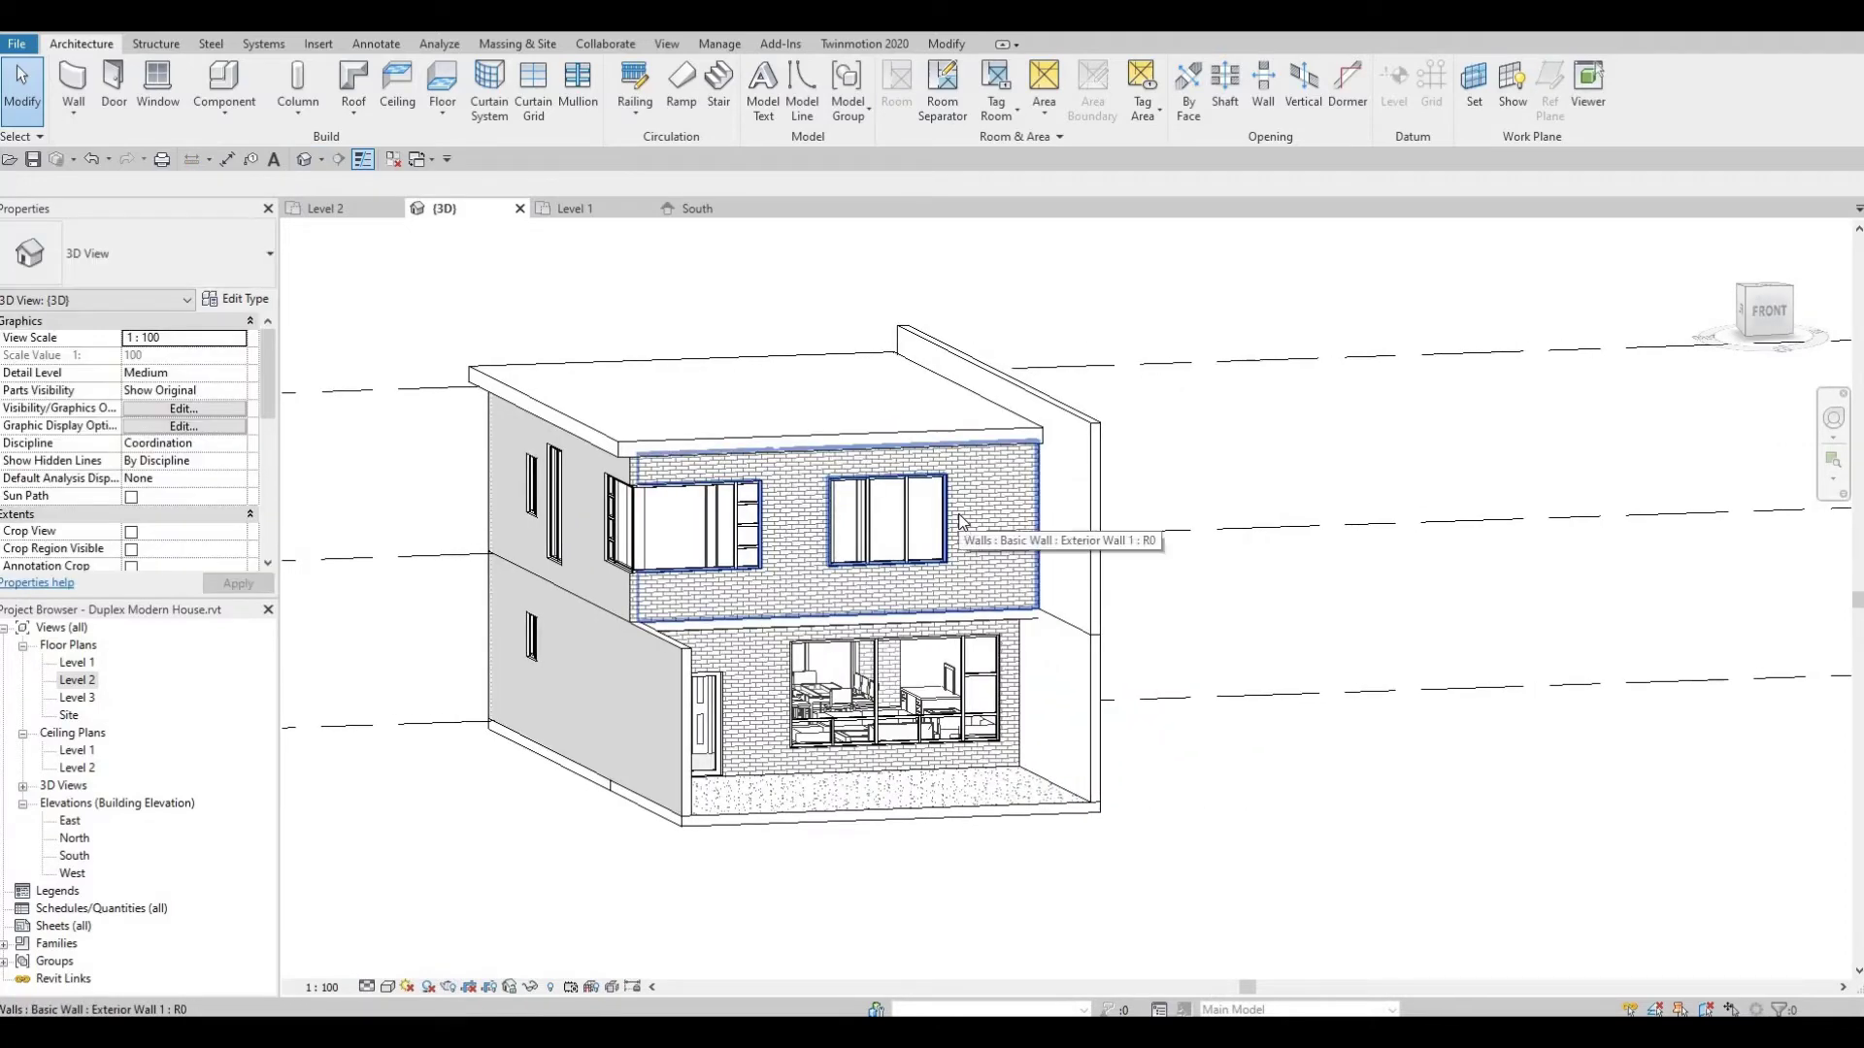
# Zoom in on the upper exterior wall and start Split Face from the Modify tab's Geometry panel
pyautogui.keyDown('shift'); pyautogui.moveTo(959, 521); pyautogui.dragTo(980, 529, button='middle'); pyautogui.keyUp('shift')
pyautogui.scroll(3, 980, 529)
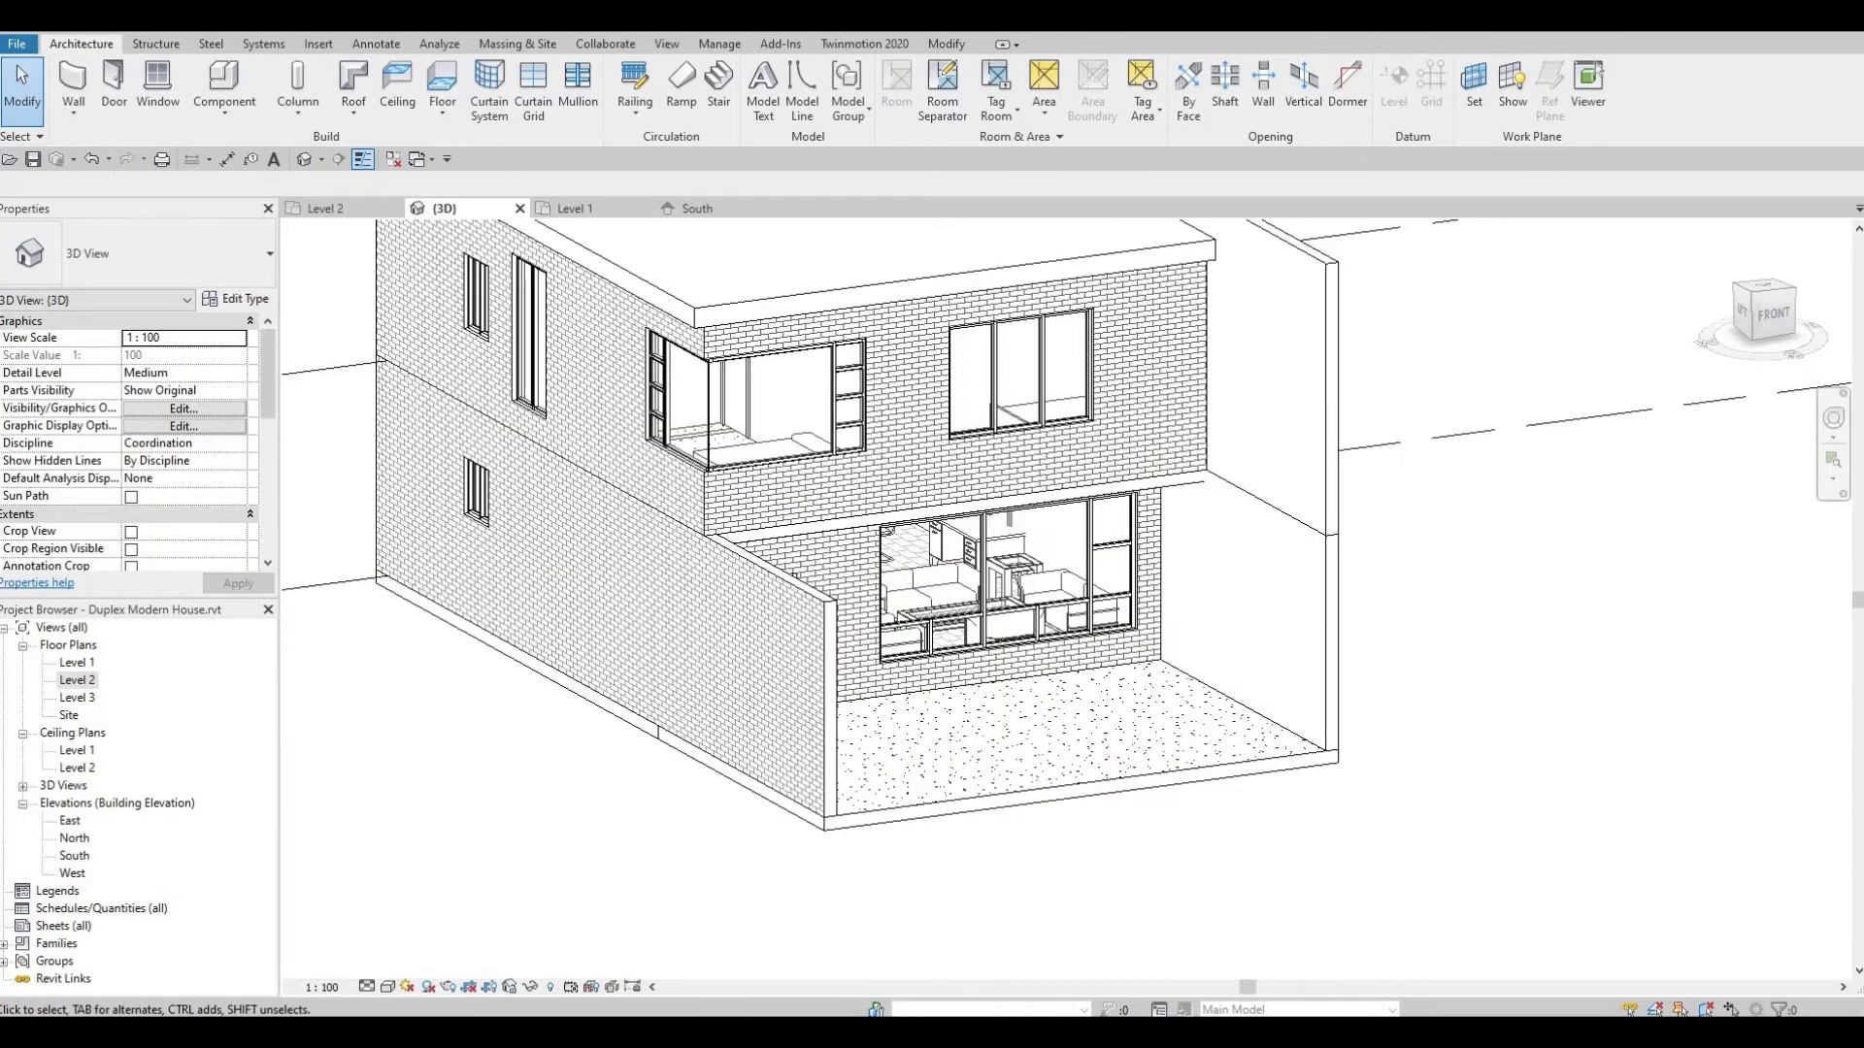
pyautogui.click(947, 46)
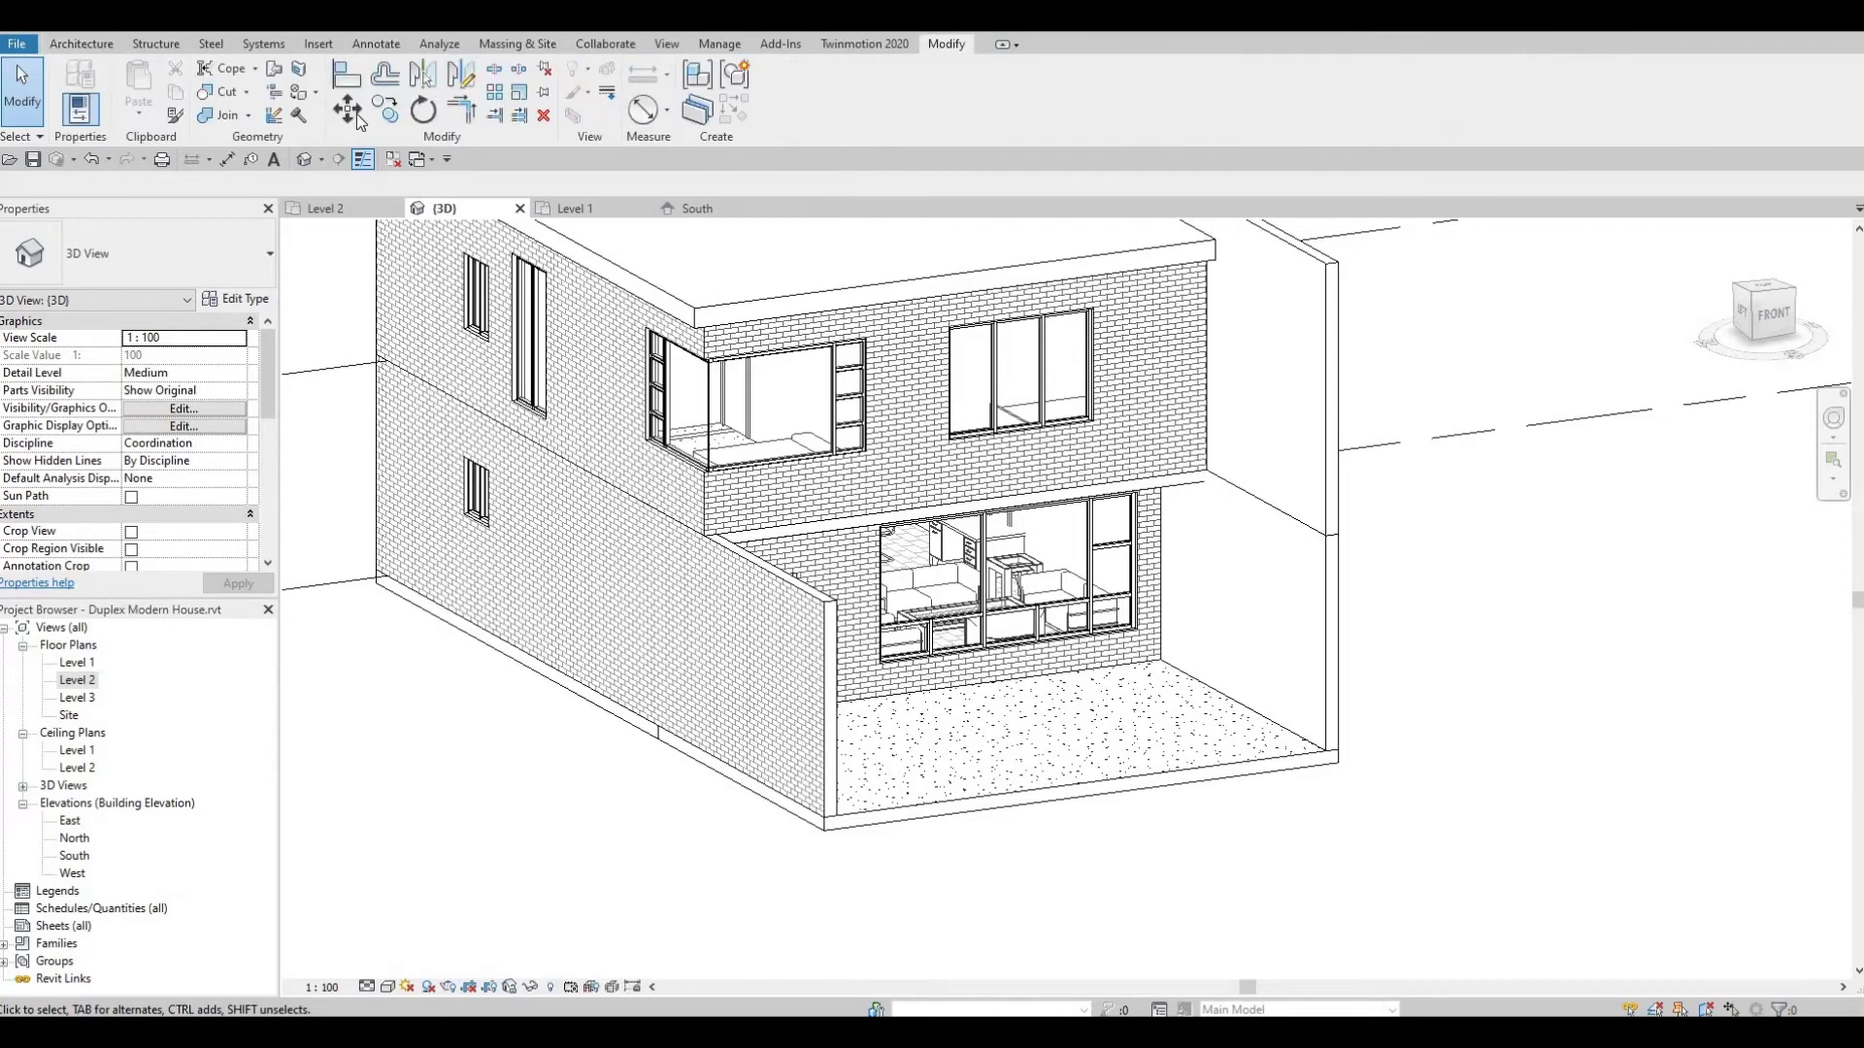
pyautogui.click(300, 70)
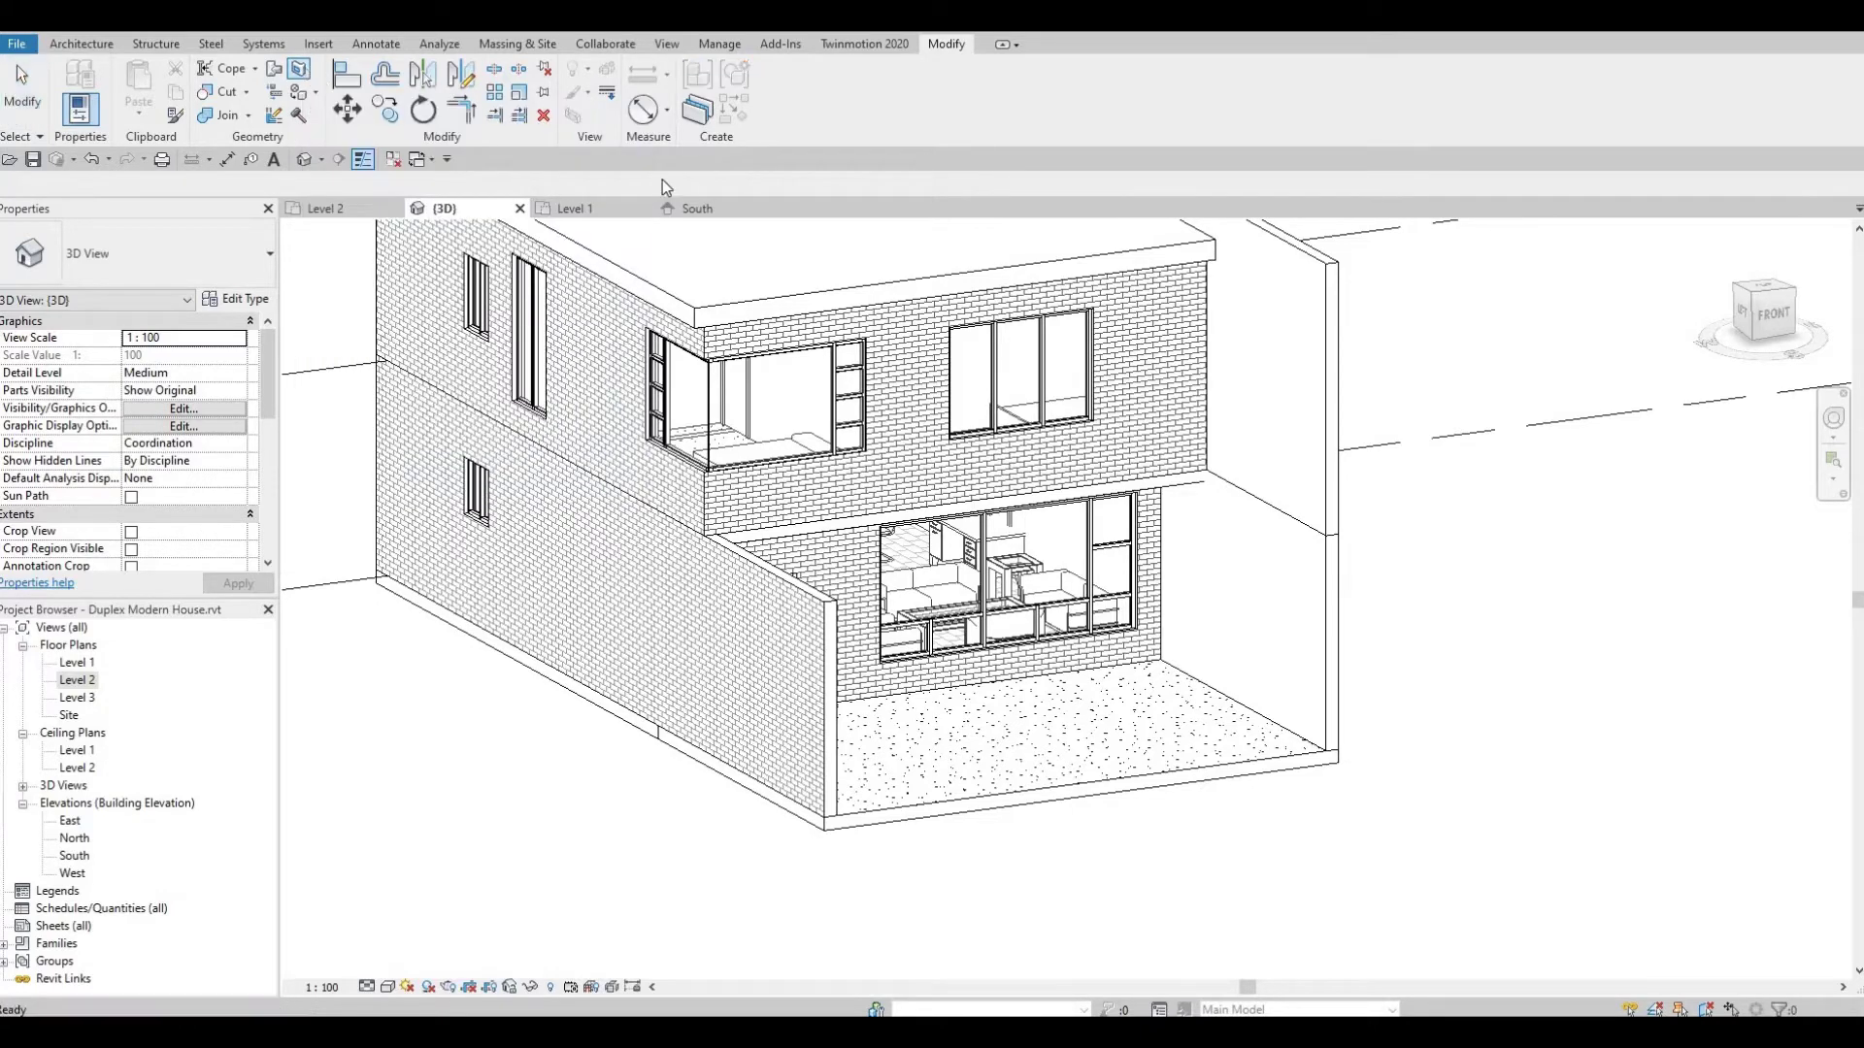
# Pick the upper exterior wall face and sketch a rectangular split boundary beside the window
pyautogui.click(1206, 327)
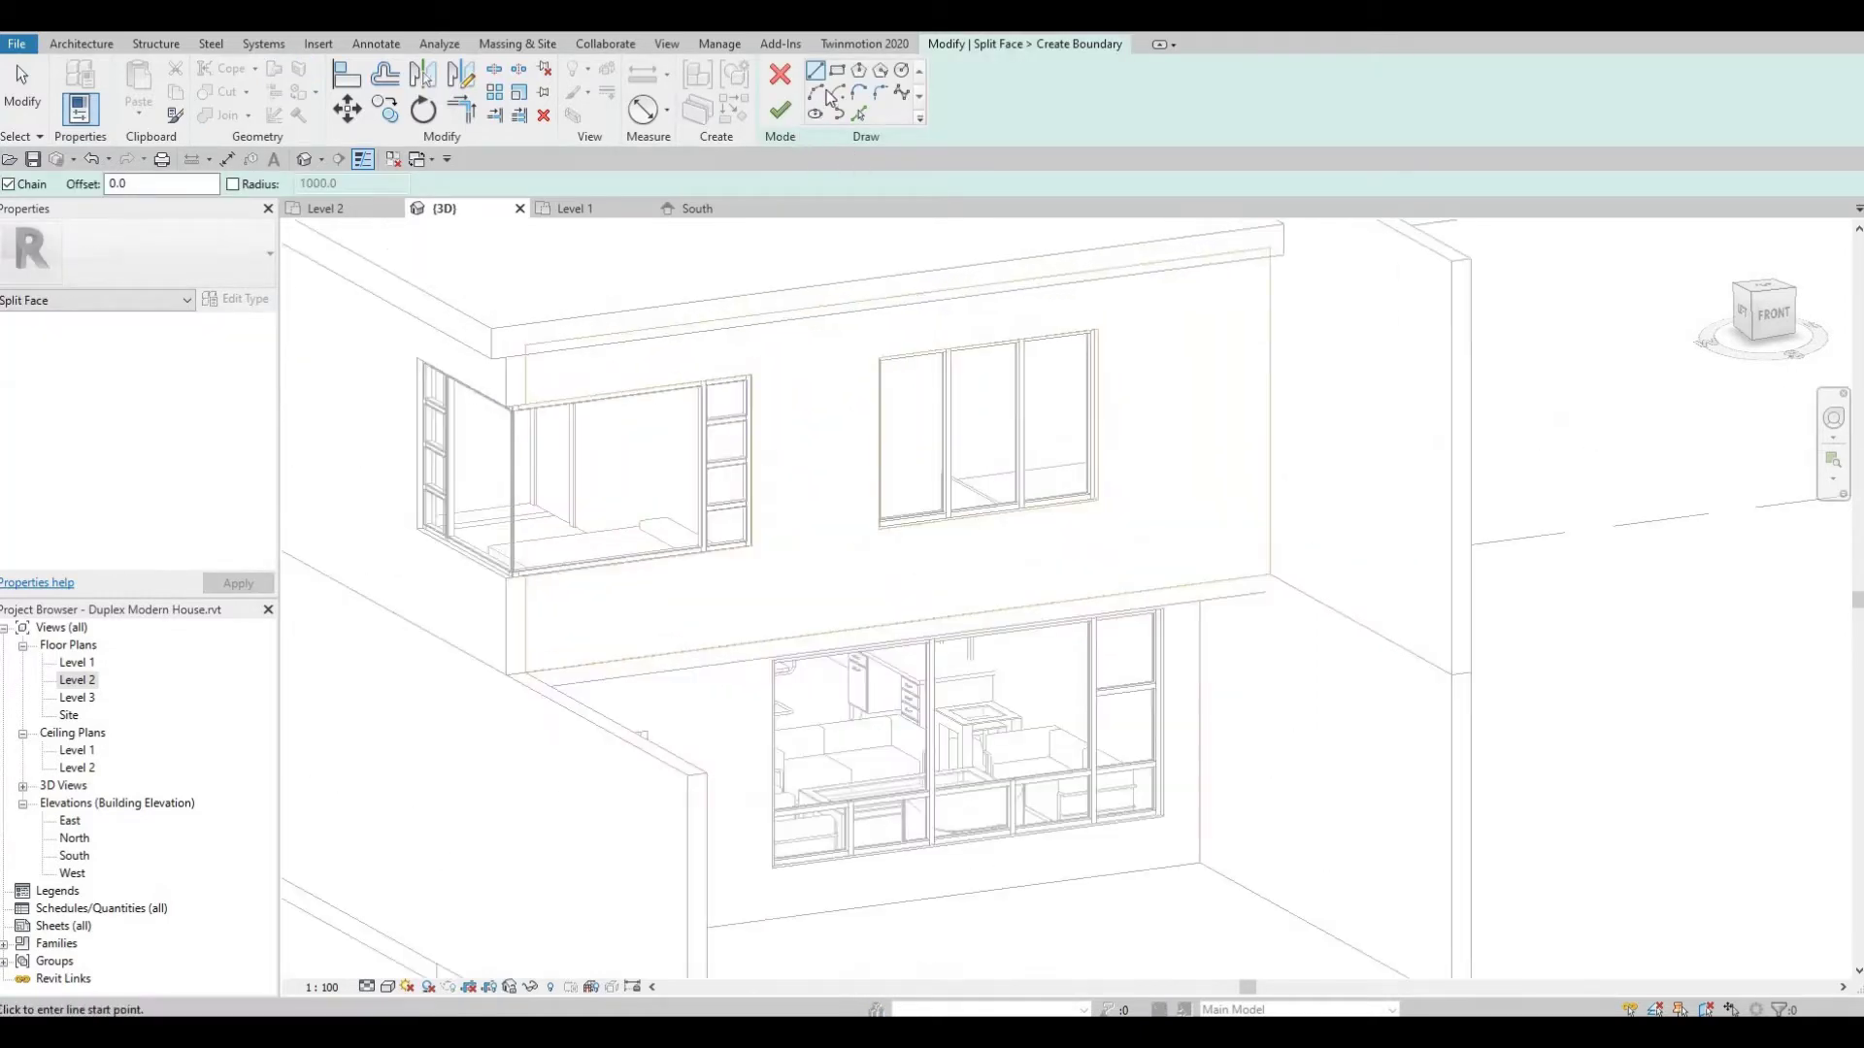
pyautogui.click(838, 75)
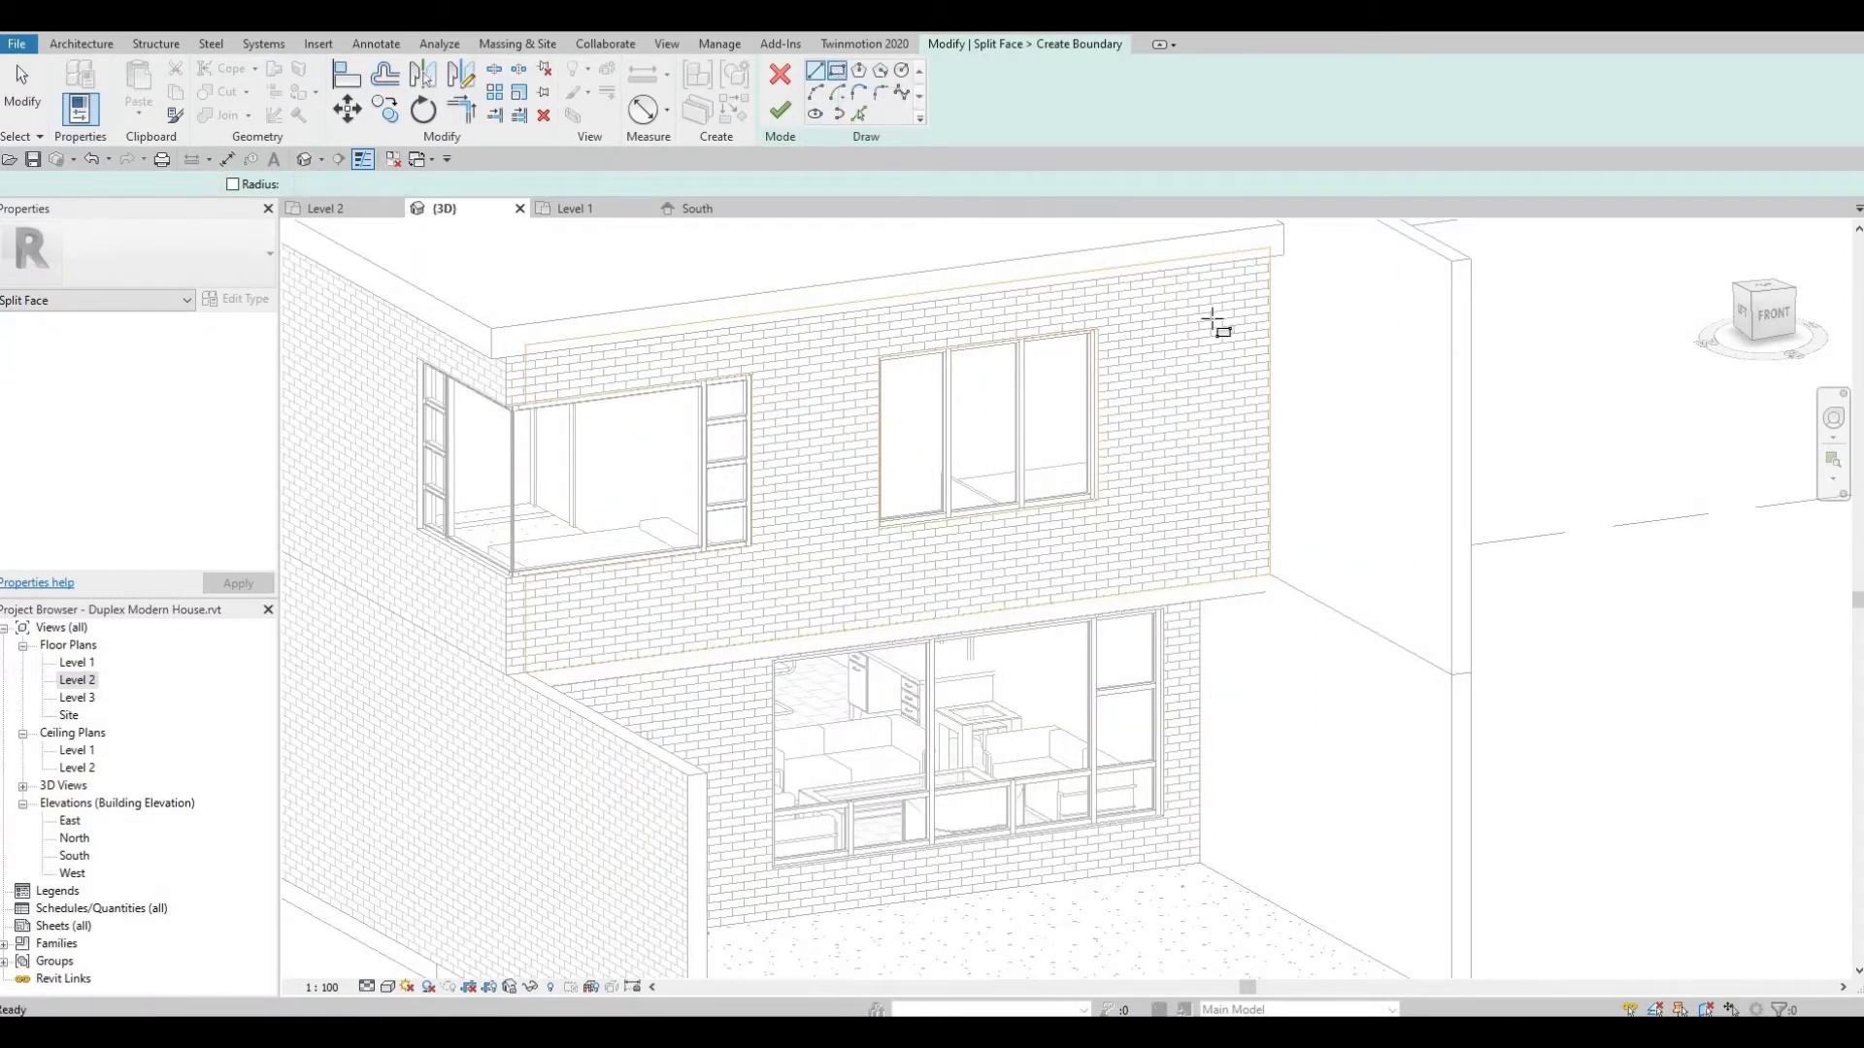
pyautogui.scroll(5, 1019, 356)
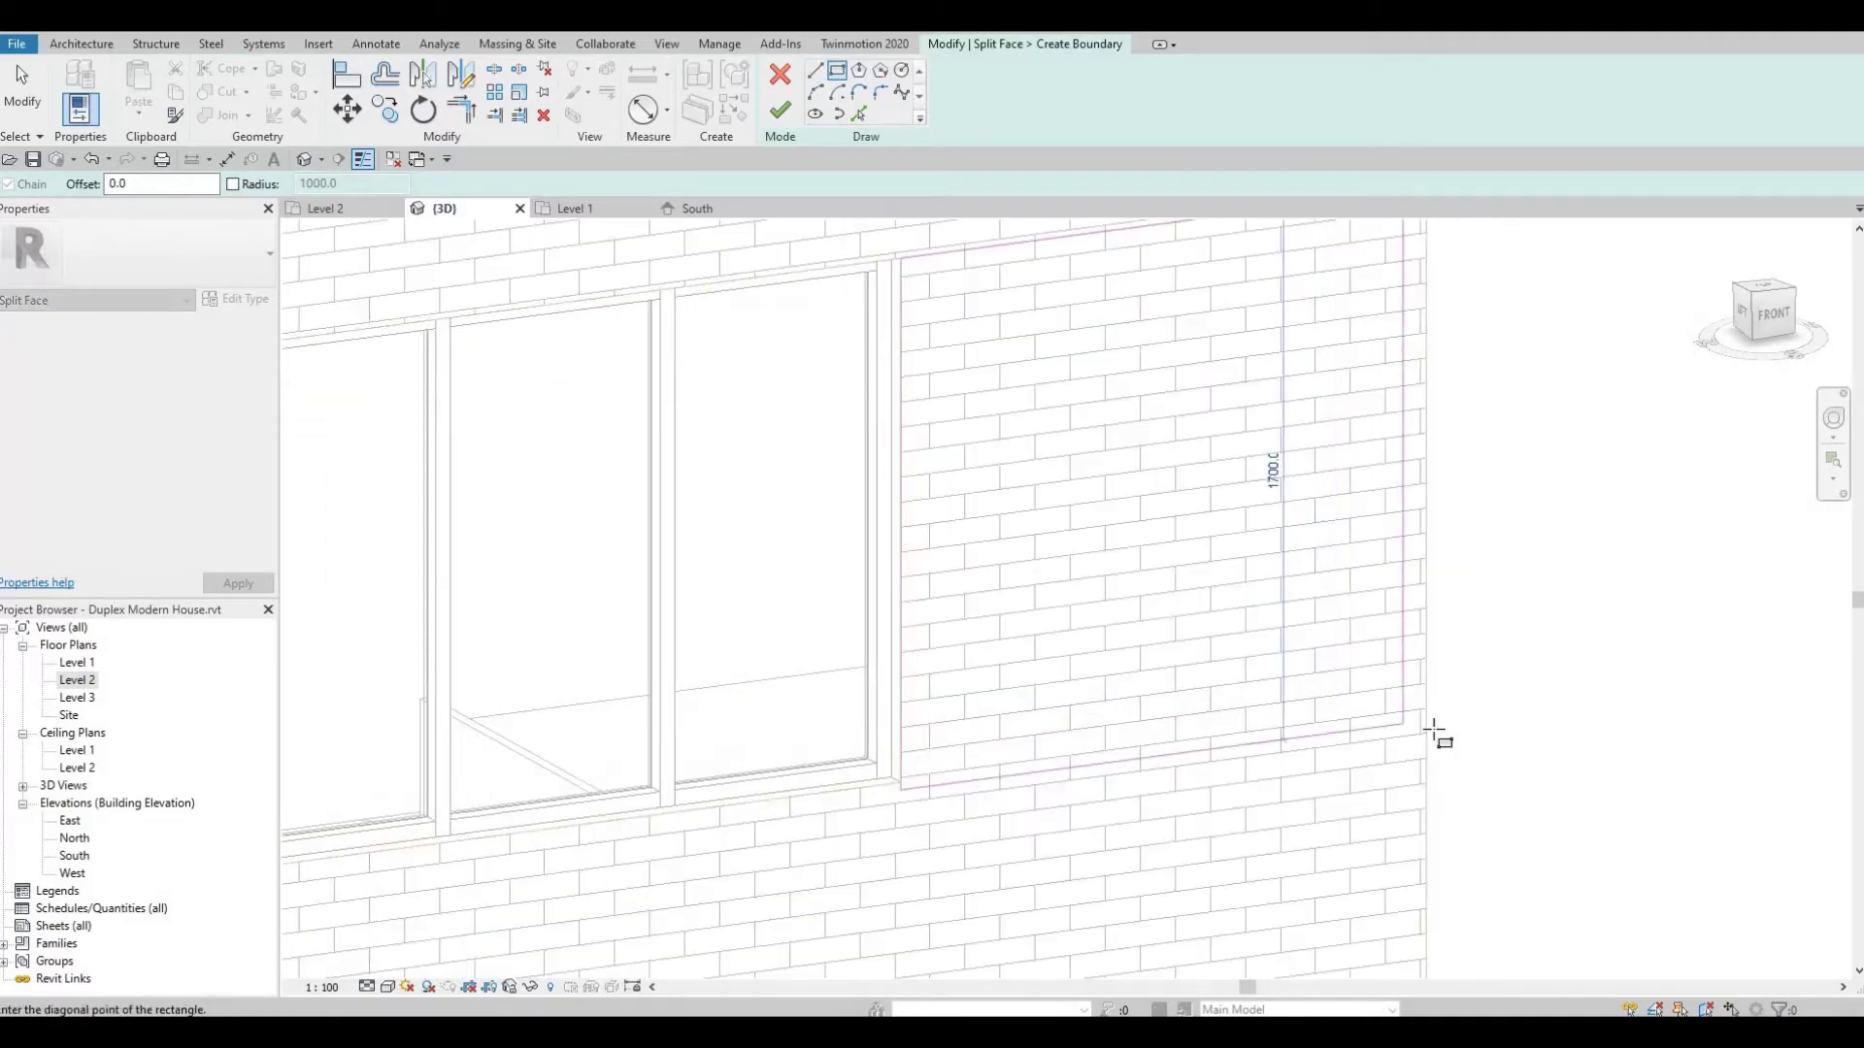
pyautogui.click(1432, 731)
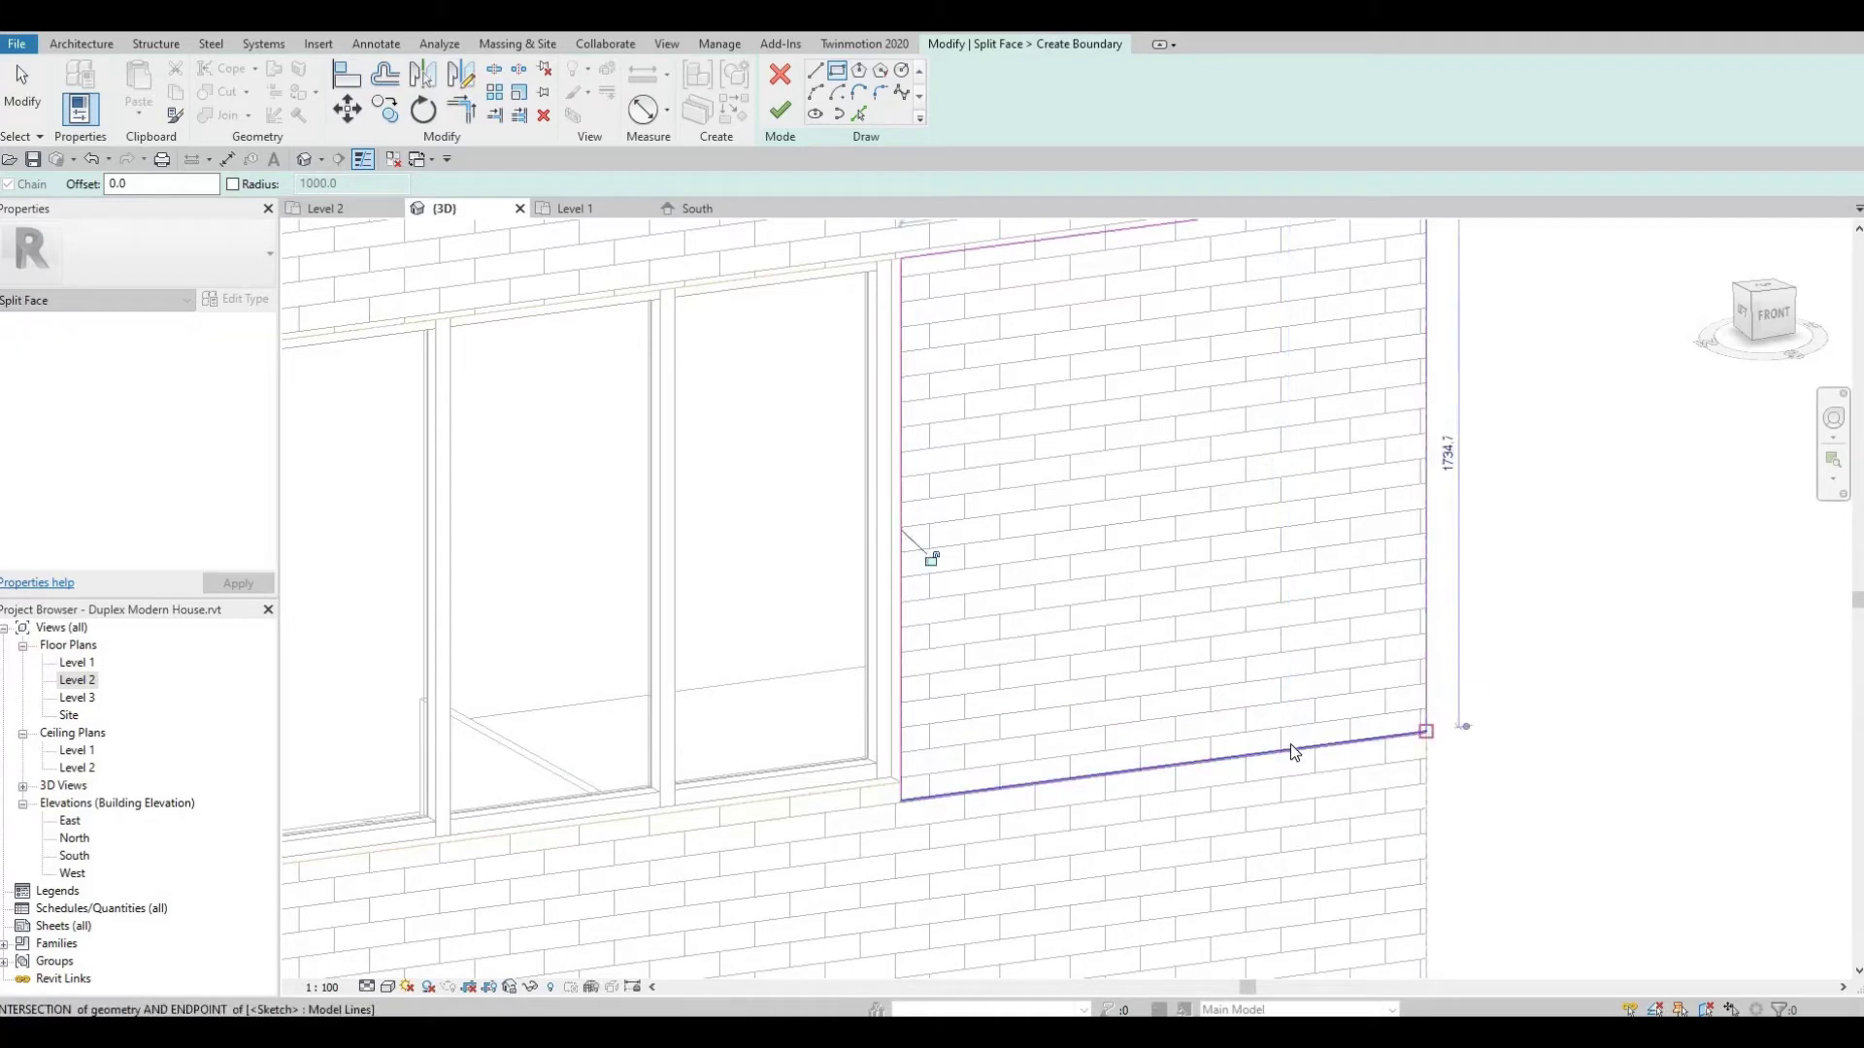
pyautogui.press('Escape')
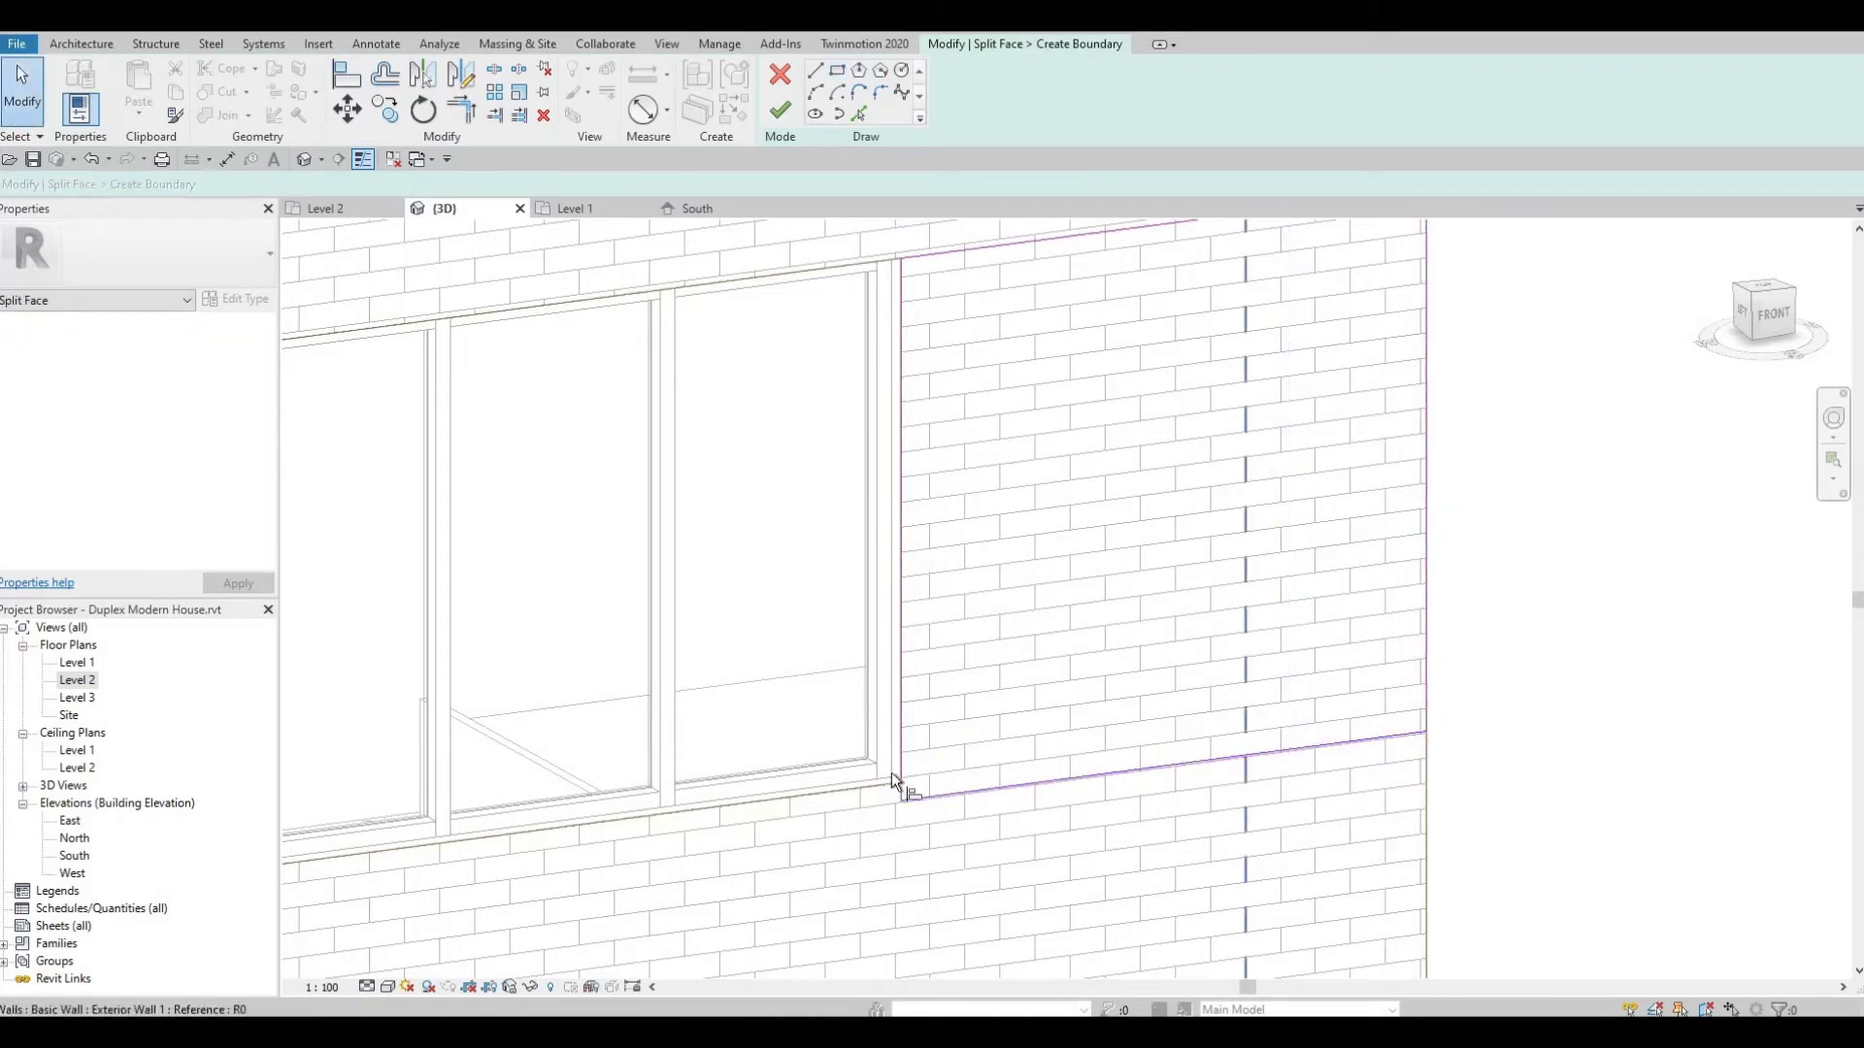
# Try aligning against the window mullion edge, then select the rectangle's bottom sketch line
pyautogui.press('a')
pyautogui.press('l')
pyautogui.click(878, 788)
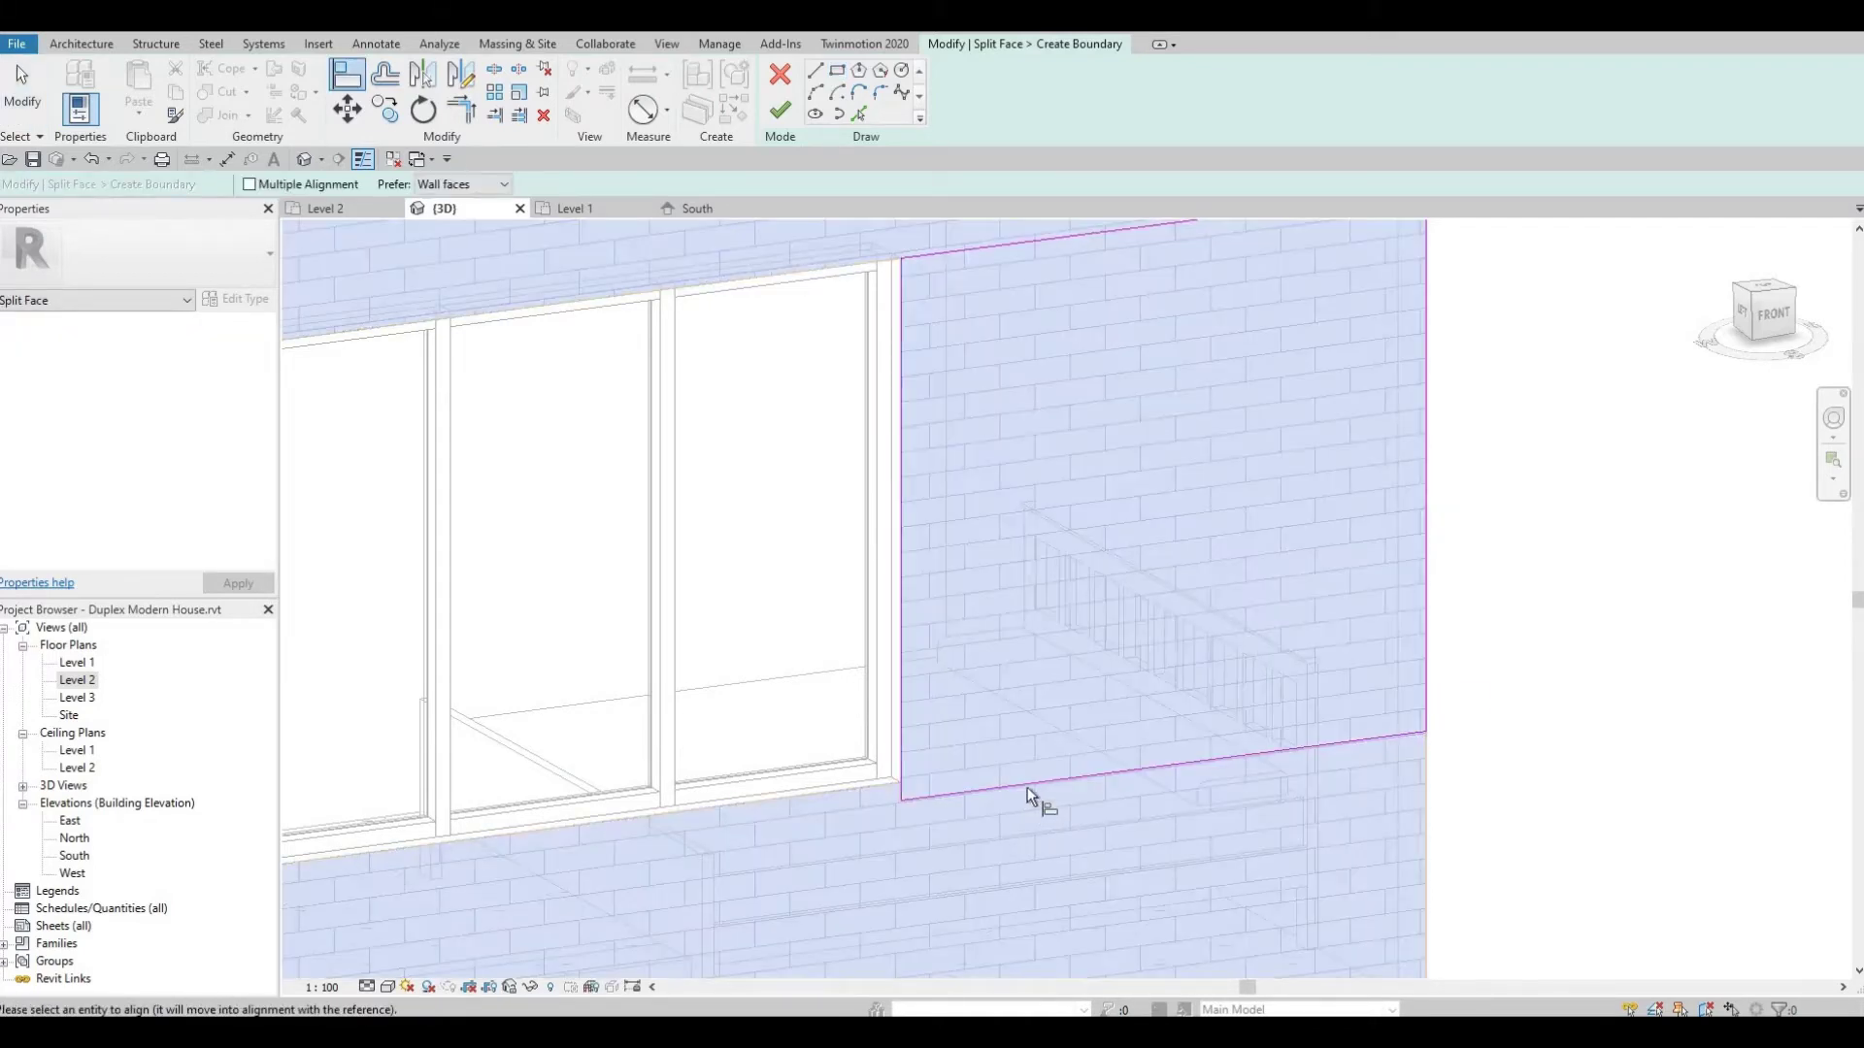
pyautogui.press('Escape')
pyautogui.press('Escape')
pyautogui.click(1029, 788)
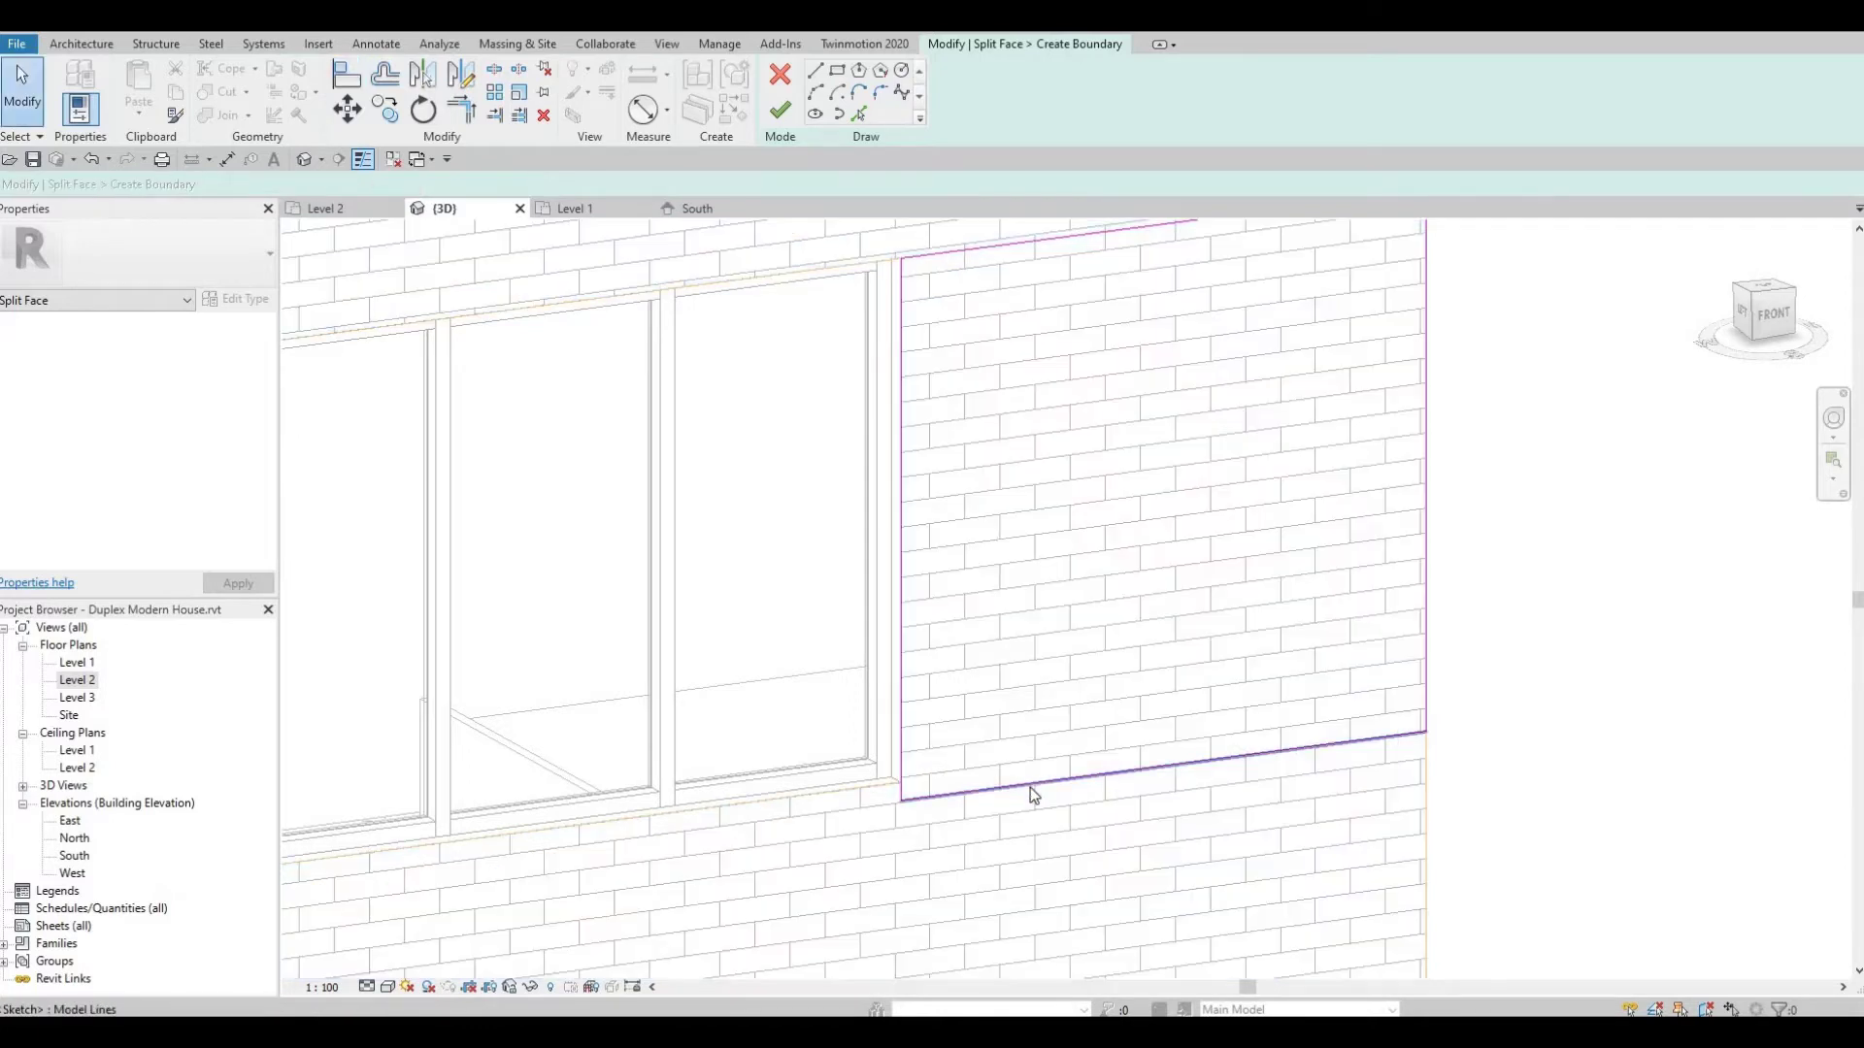
pyautogui.scroll(4, 954, 792)
# Align the rectangle's bottom sketch line to the wall edge with AL
pyautogui.press('a')
pyautogui.press('l')
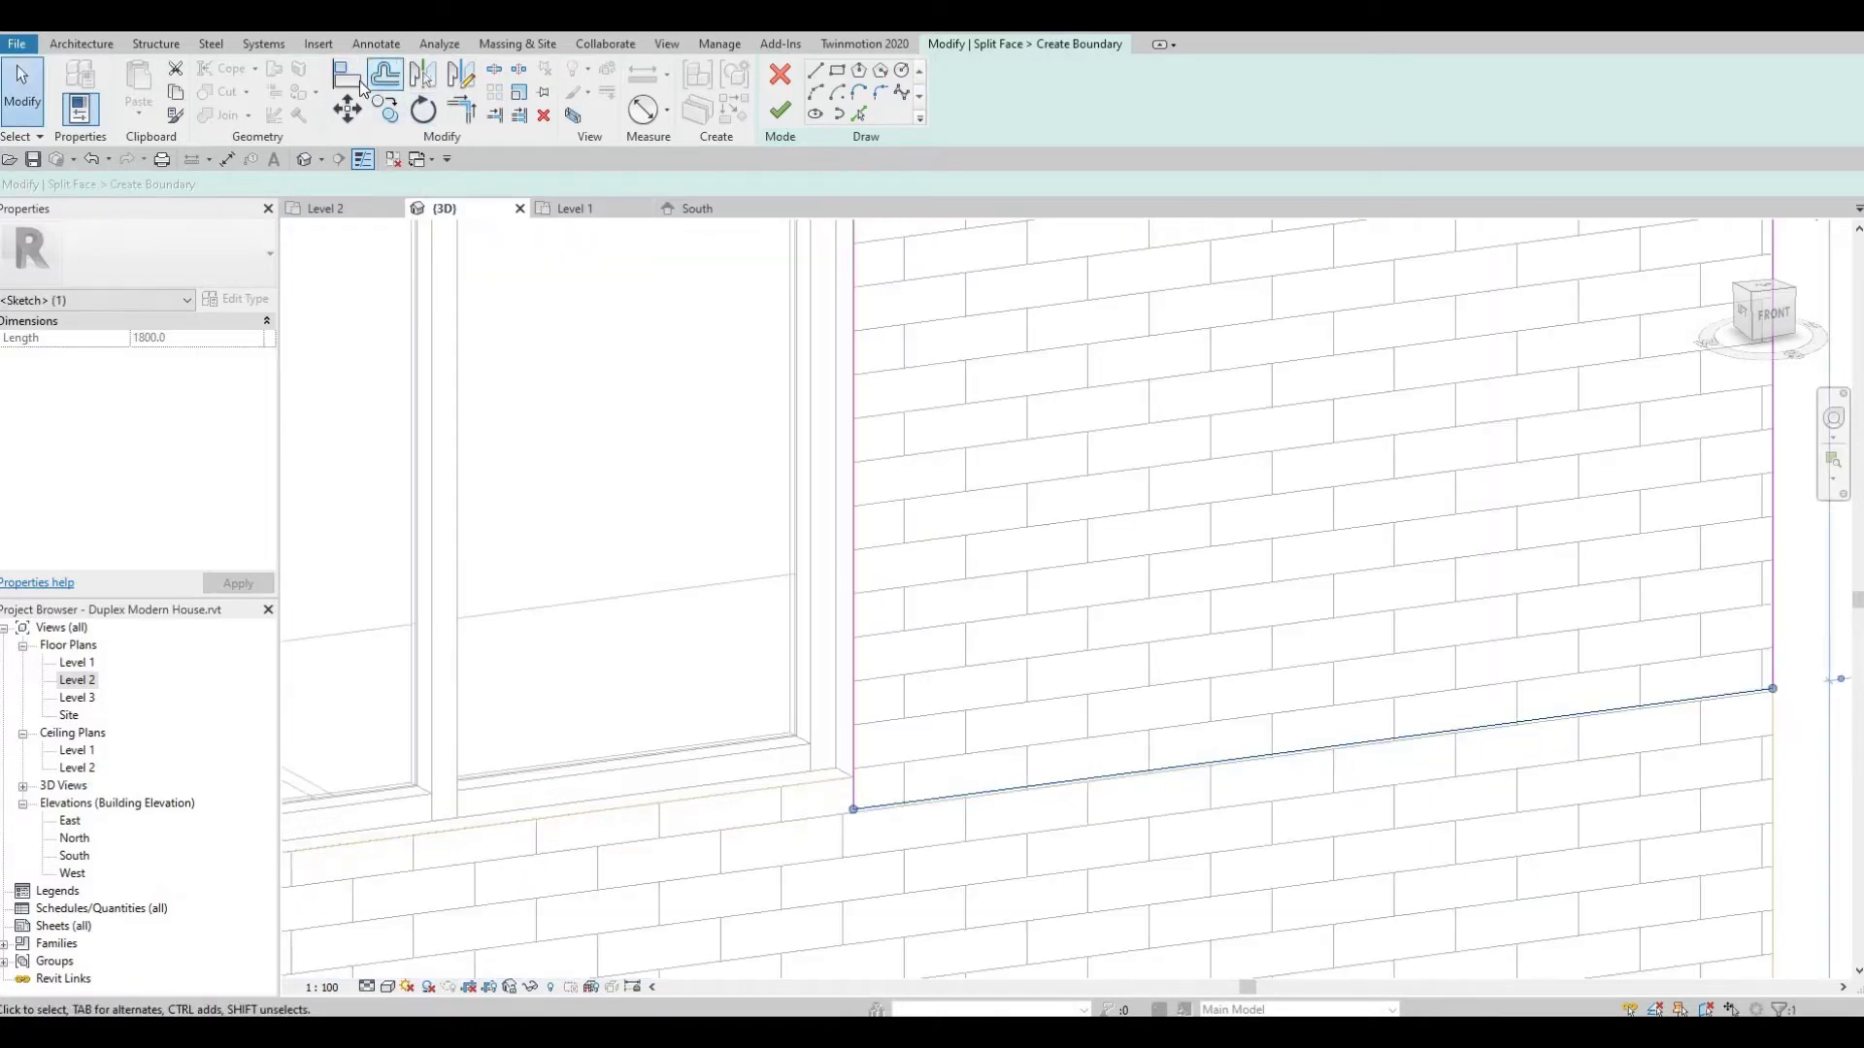
pyautogui.click(830, 783)
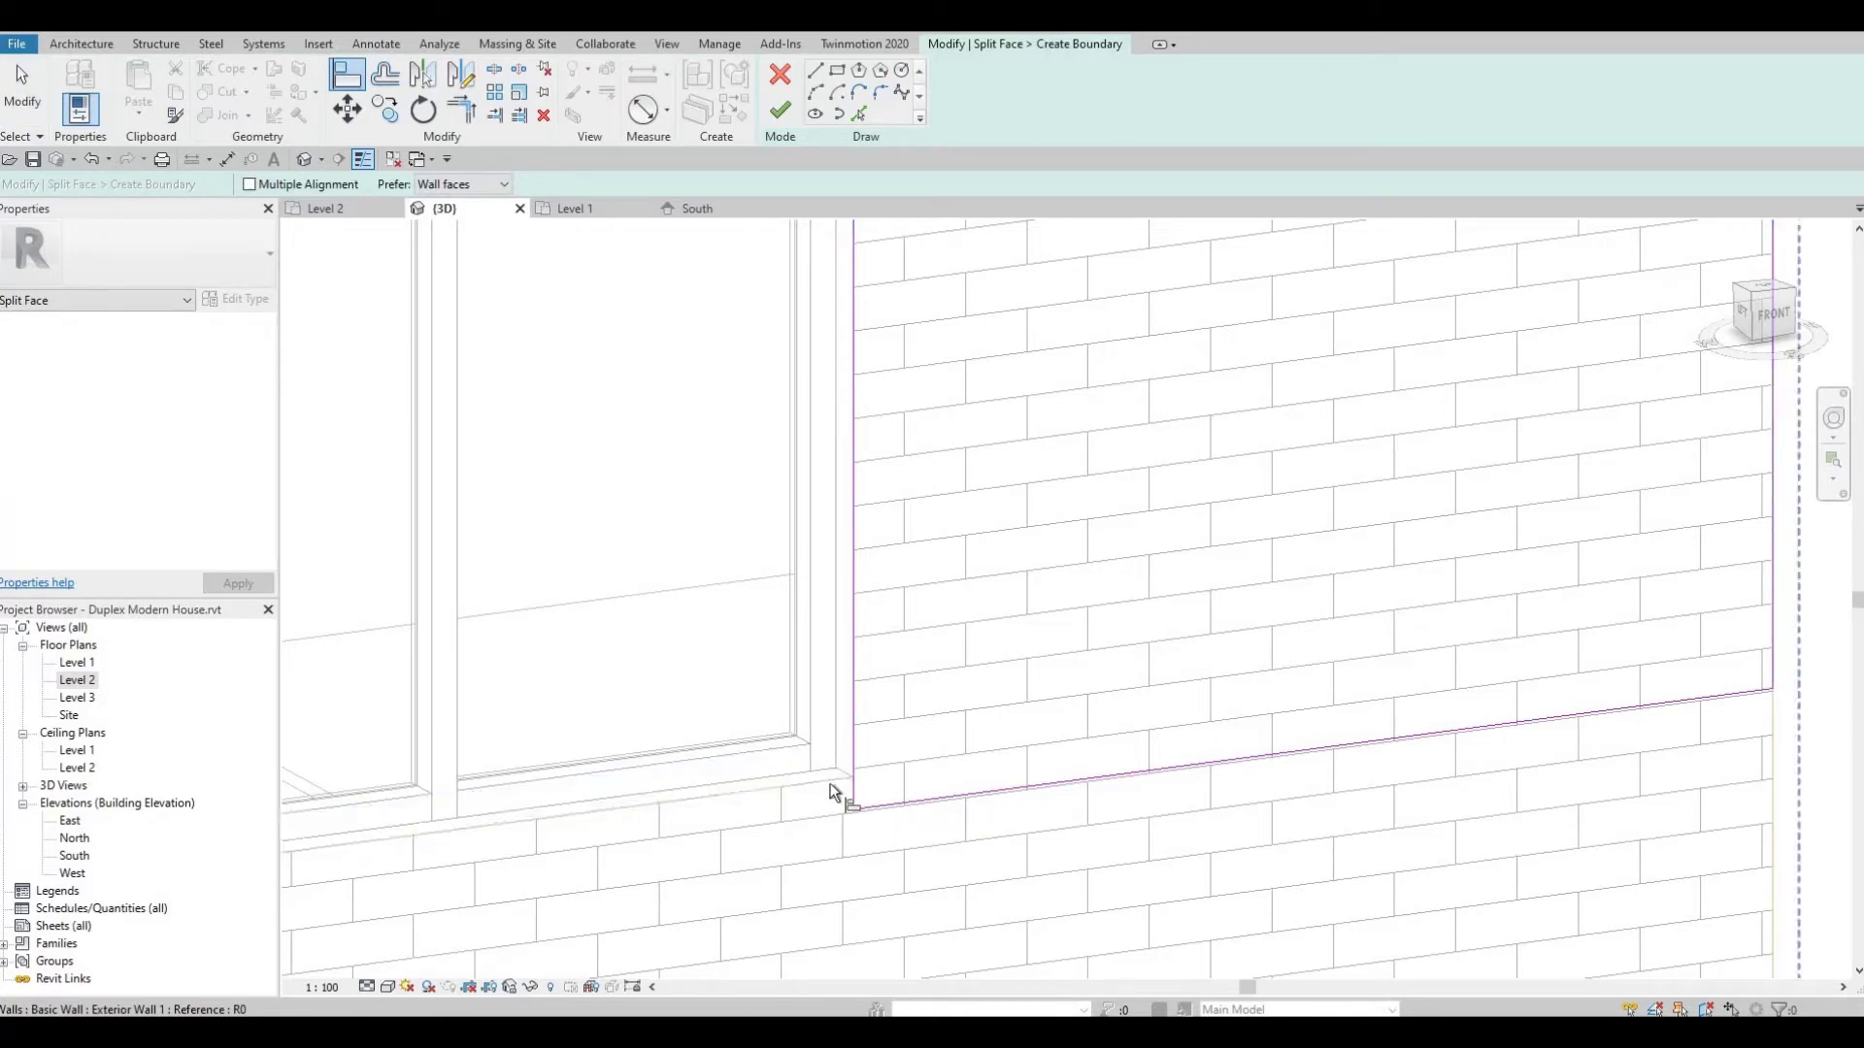
pyautogui.click(899, 801)
pyautogui.scroll(-3, 887, 429)
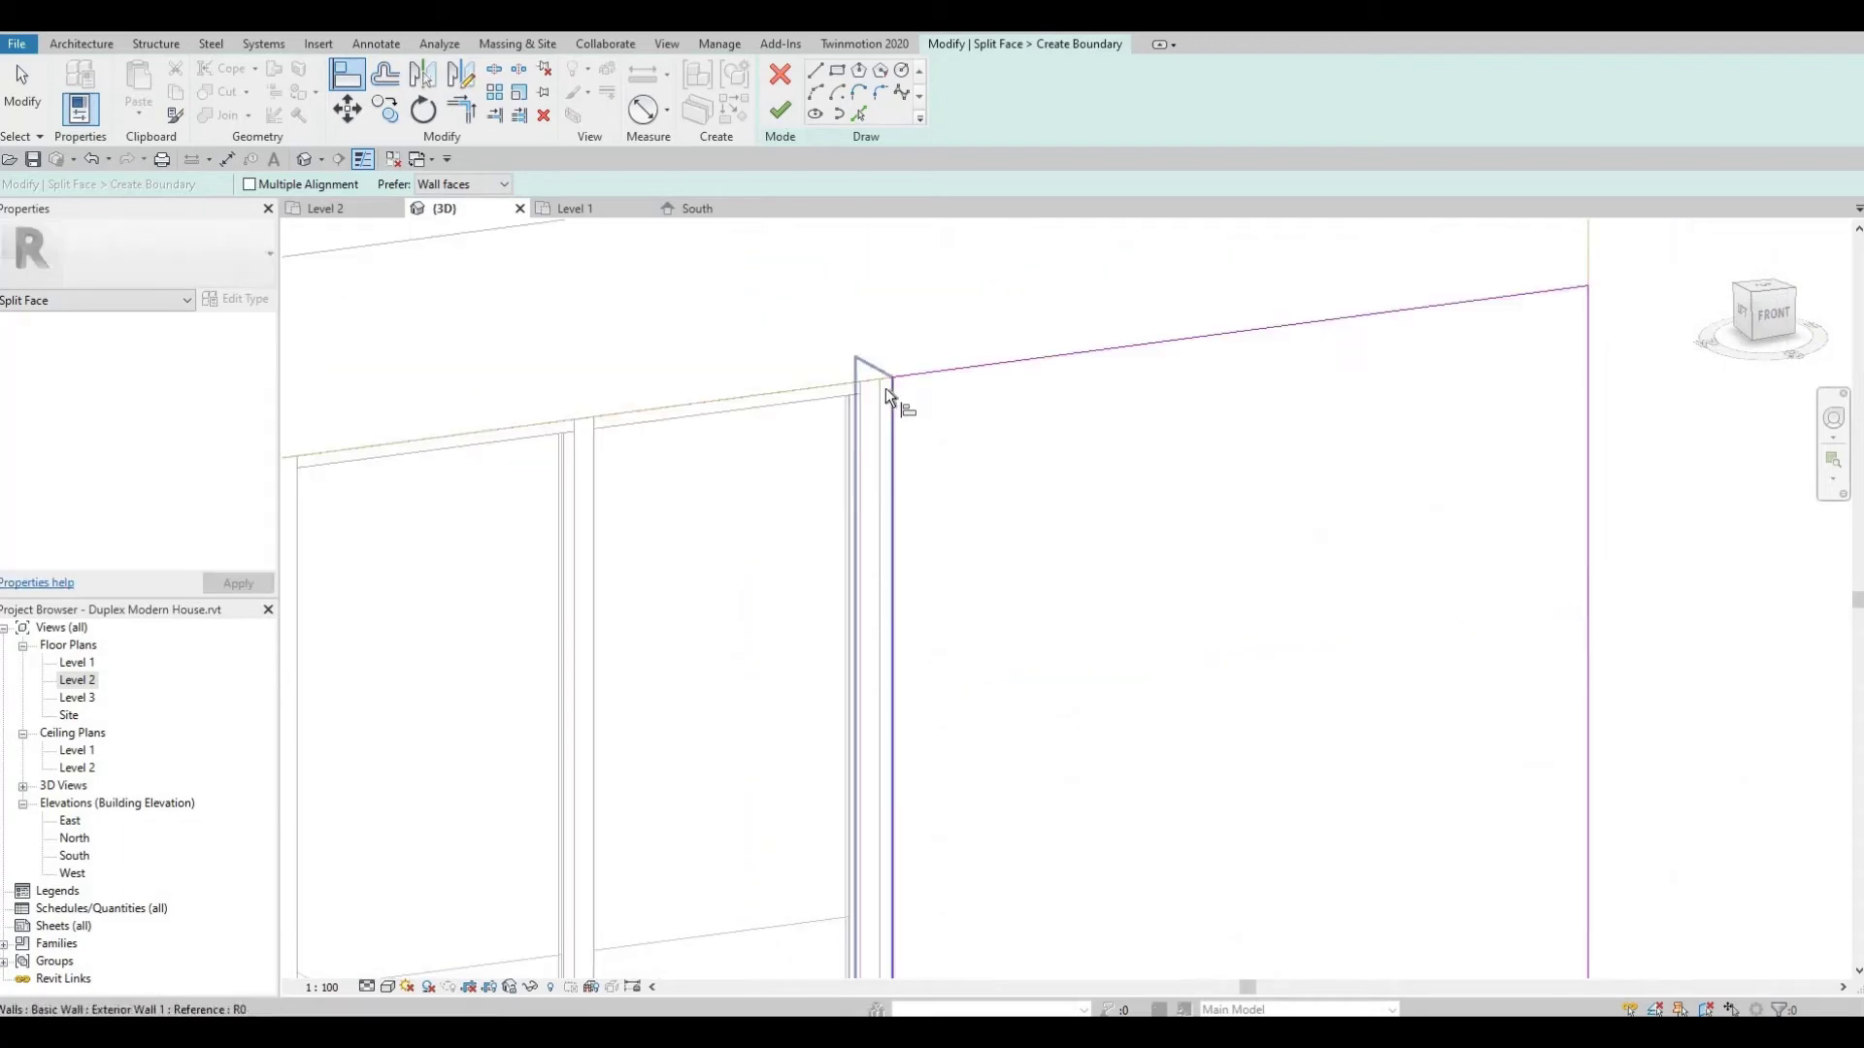
pyautogui.scroll(4, 903, 349)
pyautogui.scroll(-3, 986, 391)
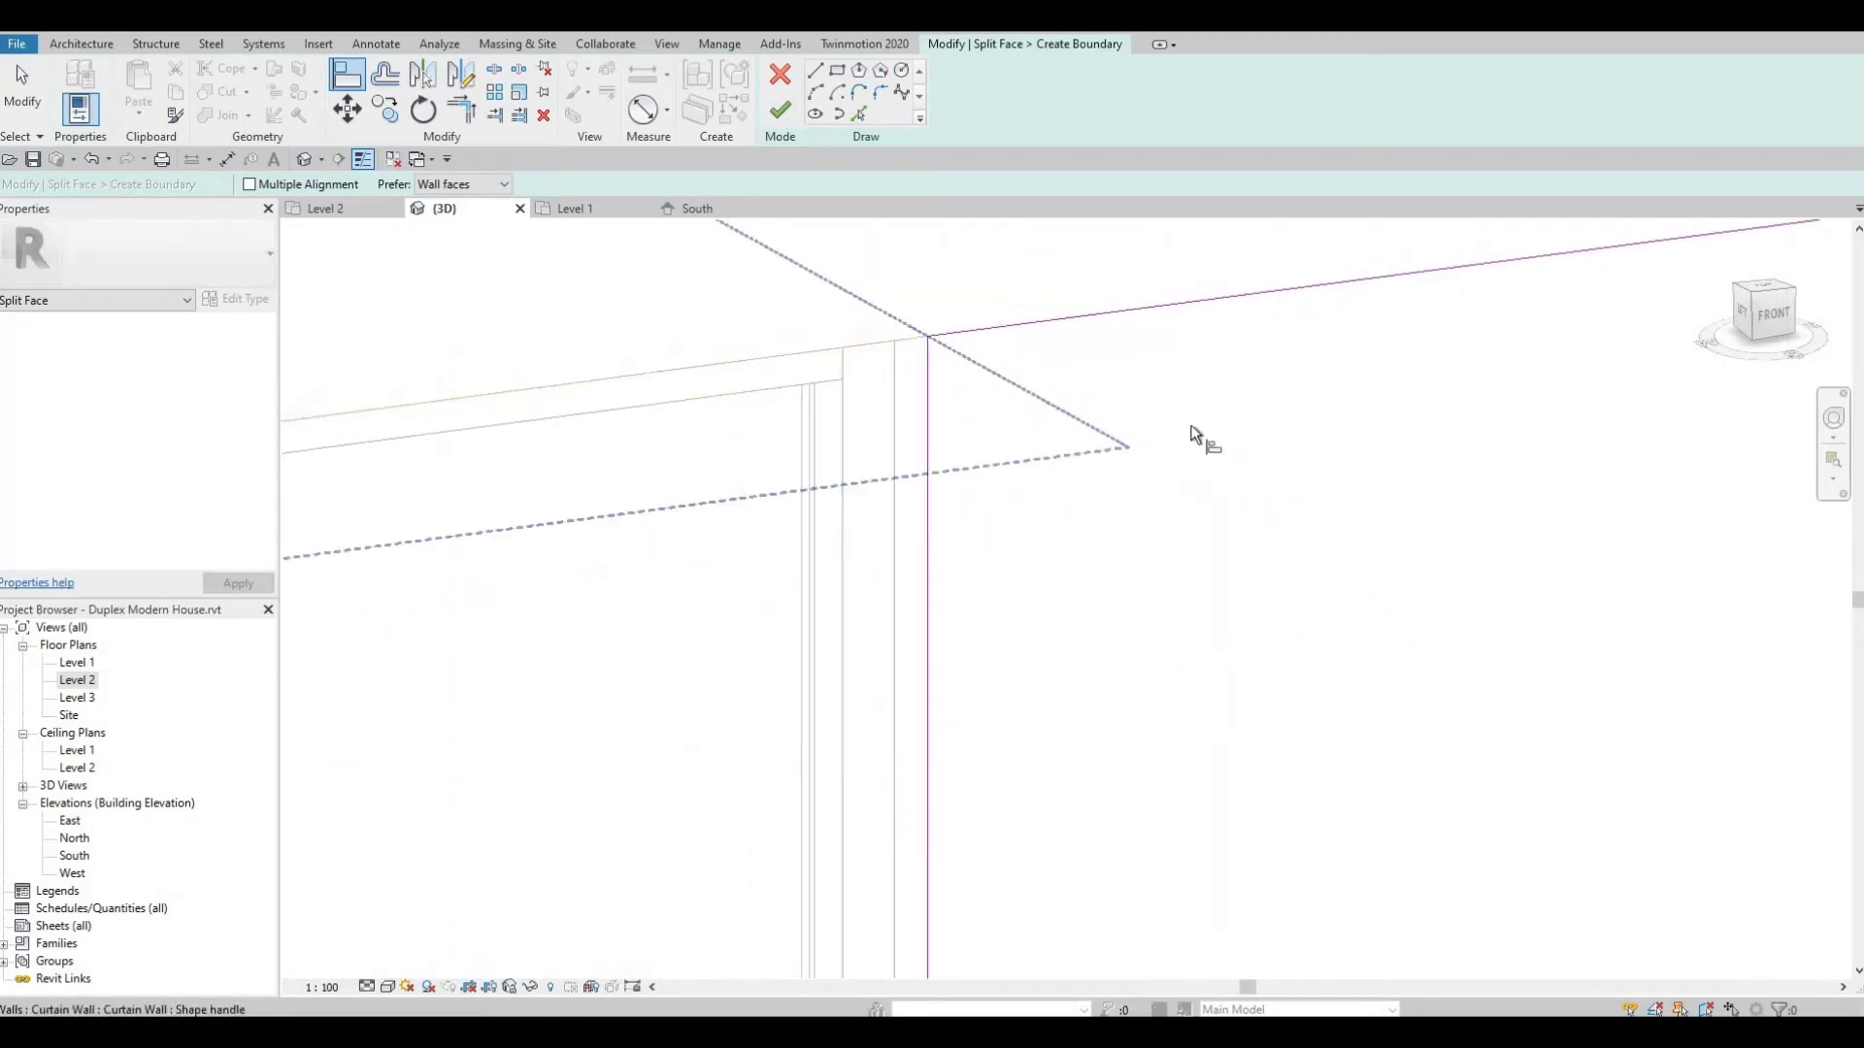
pyautogui.scroll(3, 1197, 433)
pyautogui.moveTo(1290, 486); pyautogui.dragTo(1245, 445, button='middle')
pyautogui.scroll(-2, 1185, 404)
pyautogui.press('Escape')
pyautogui.scroll(6, 1123, 333)
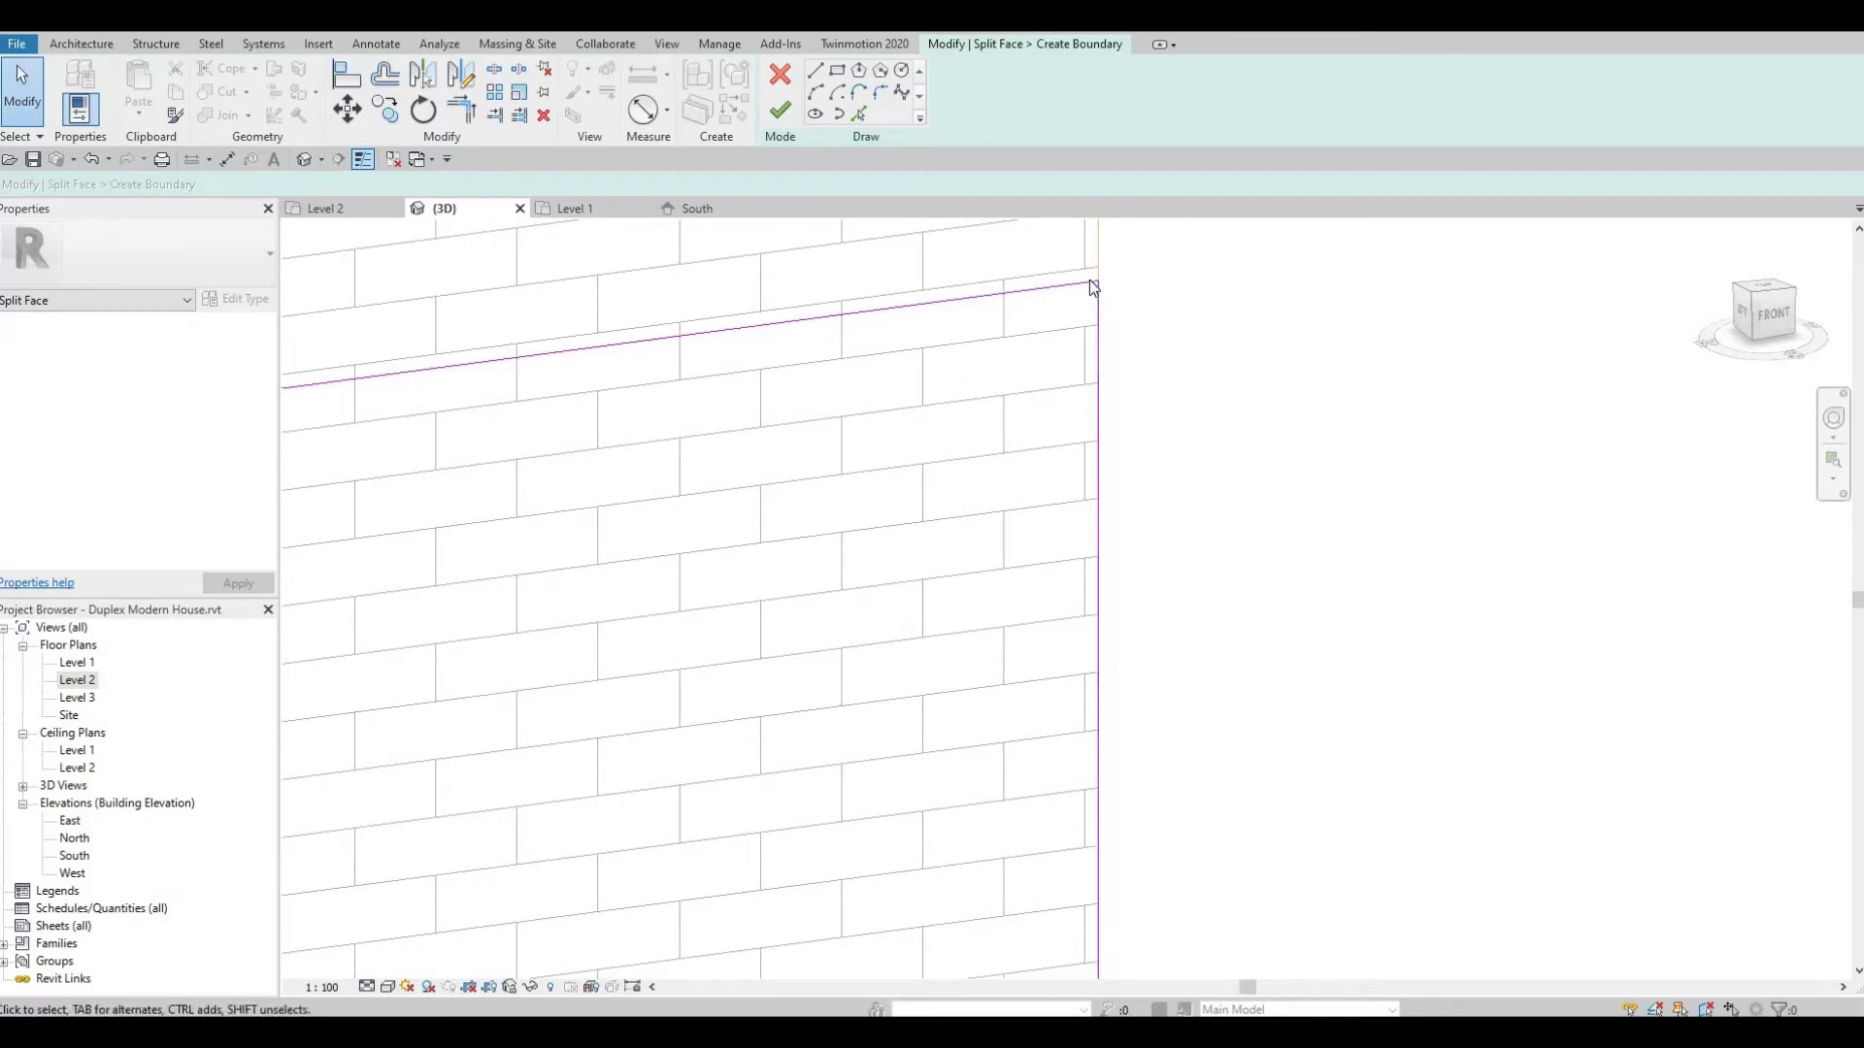
pyautogui.scroll(-3, 1099, 286)
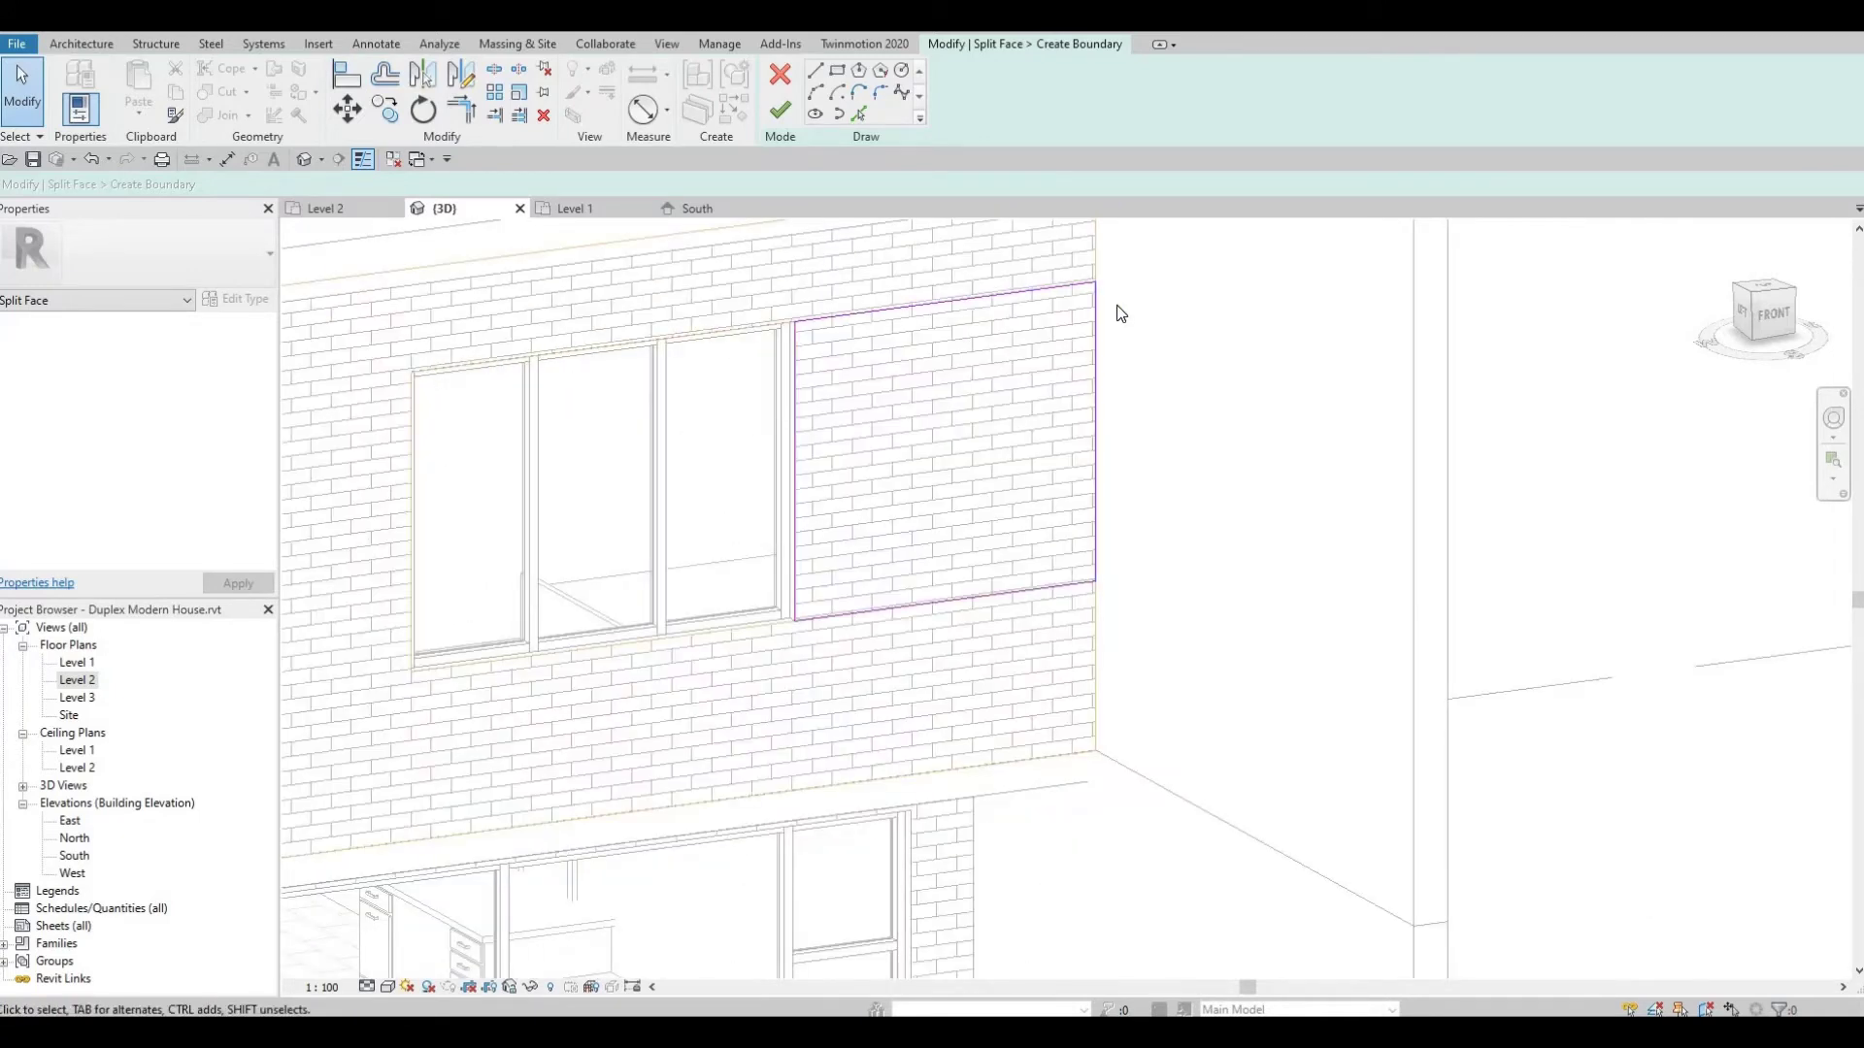
# Finish the split-face sketch and paint the new region beside the upper window with Birch
pyautogui.click(780, 110)
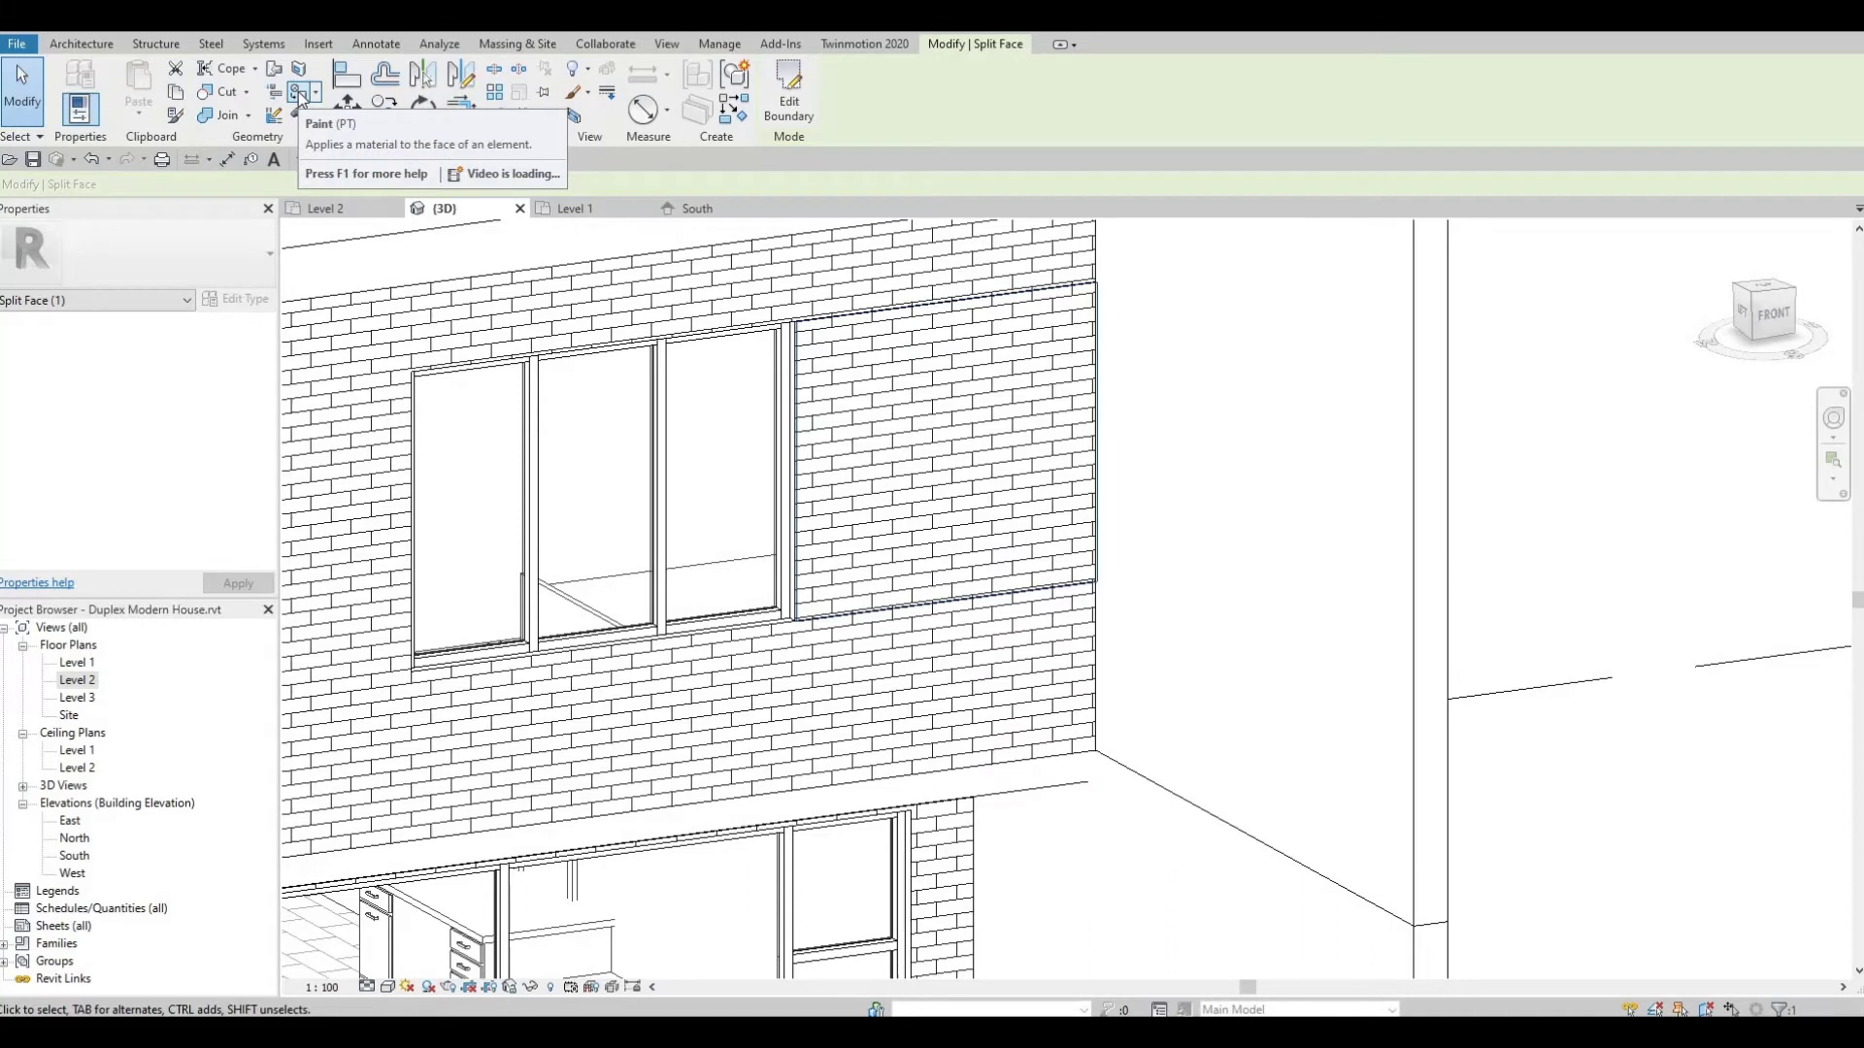
pyautogui.click(299, 94)
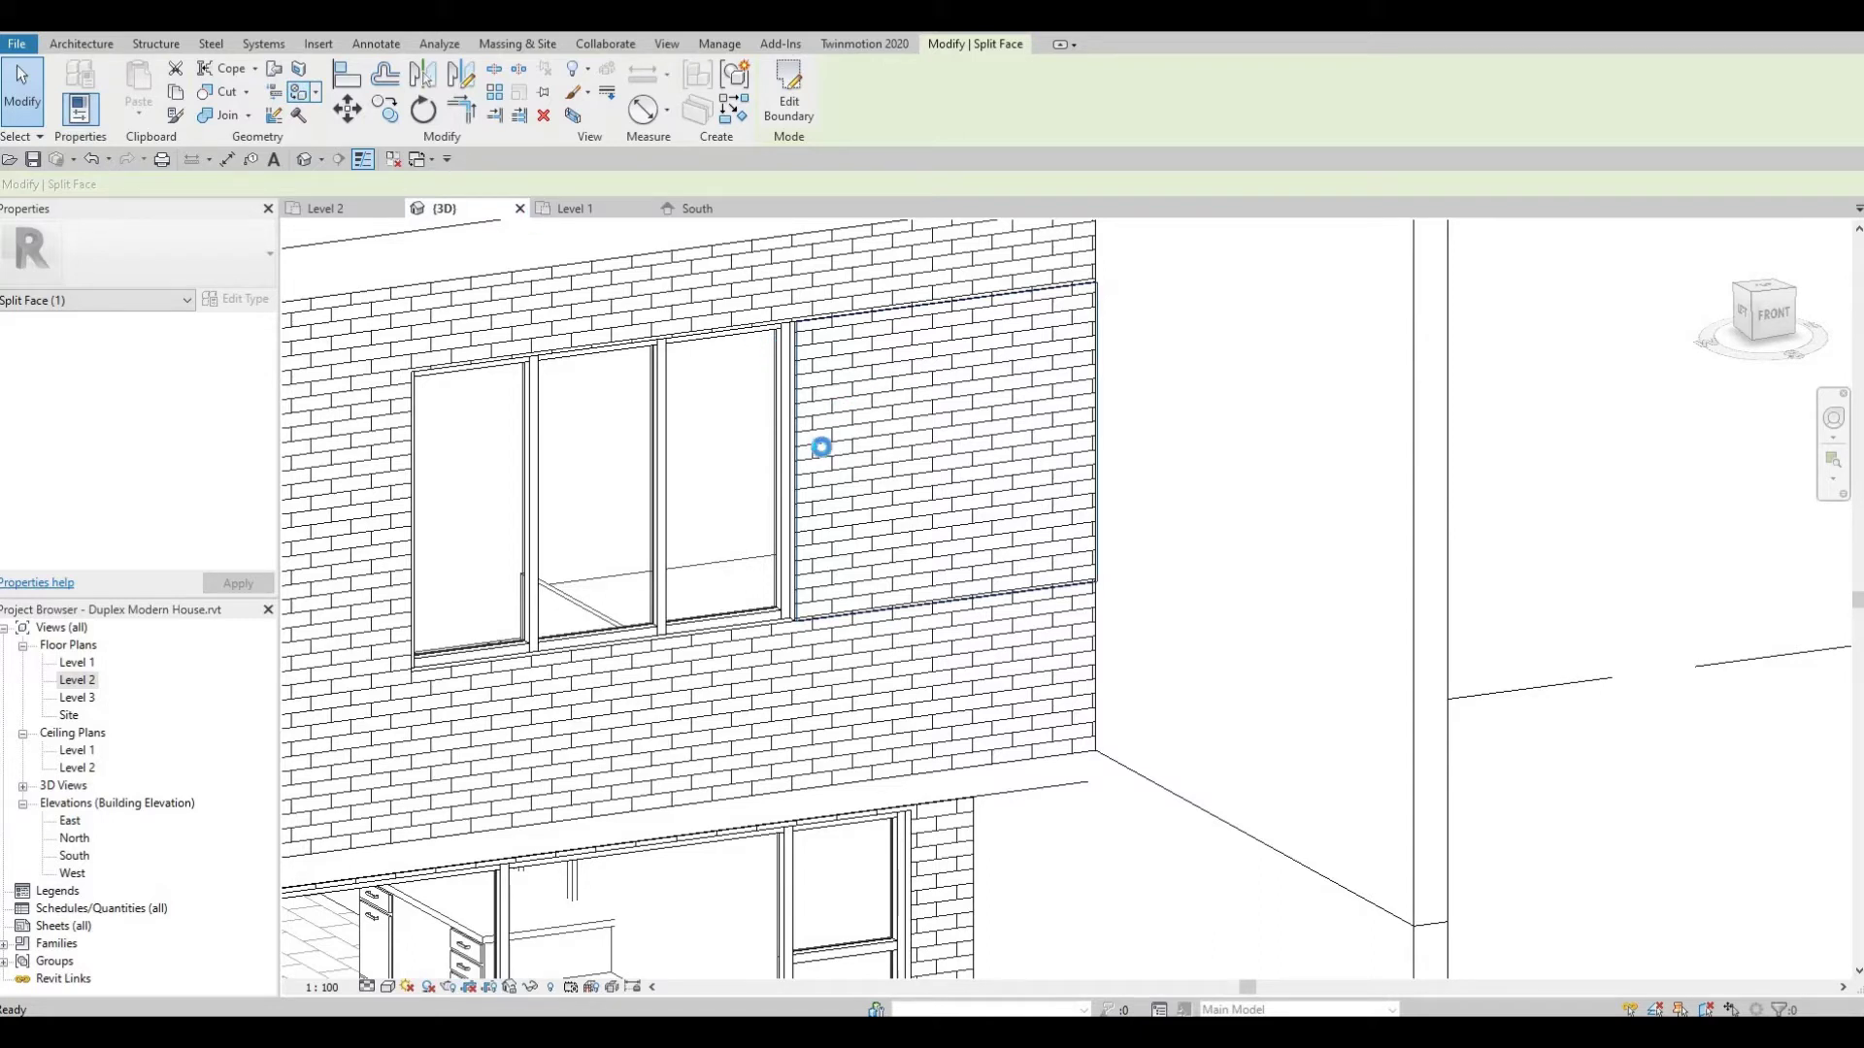
pyautogui.press('p')
pyautogui.press('t')
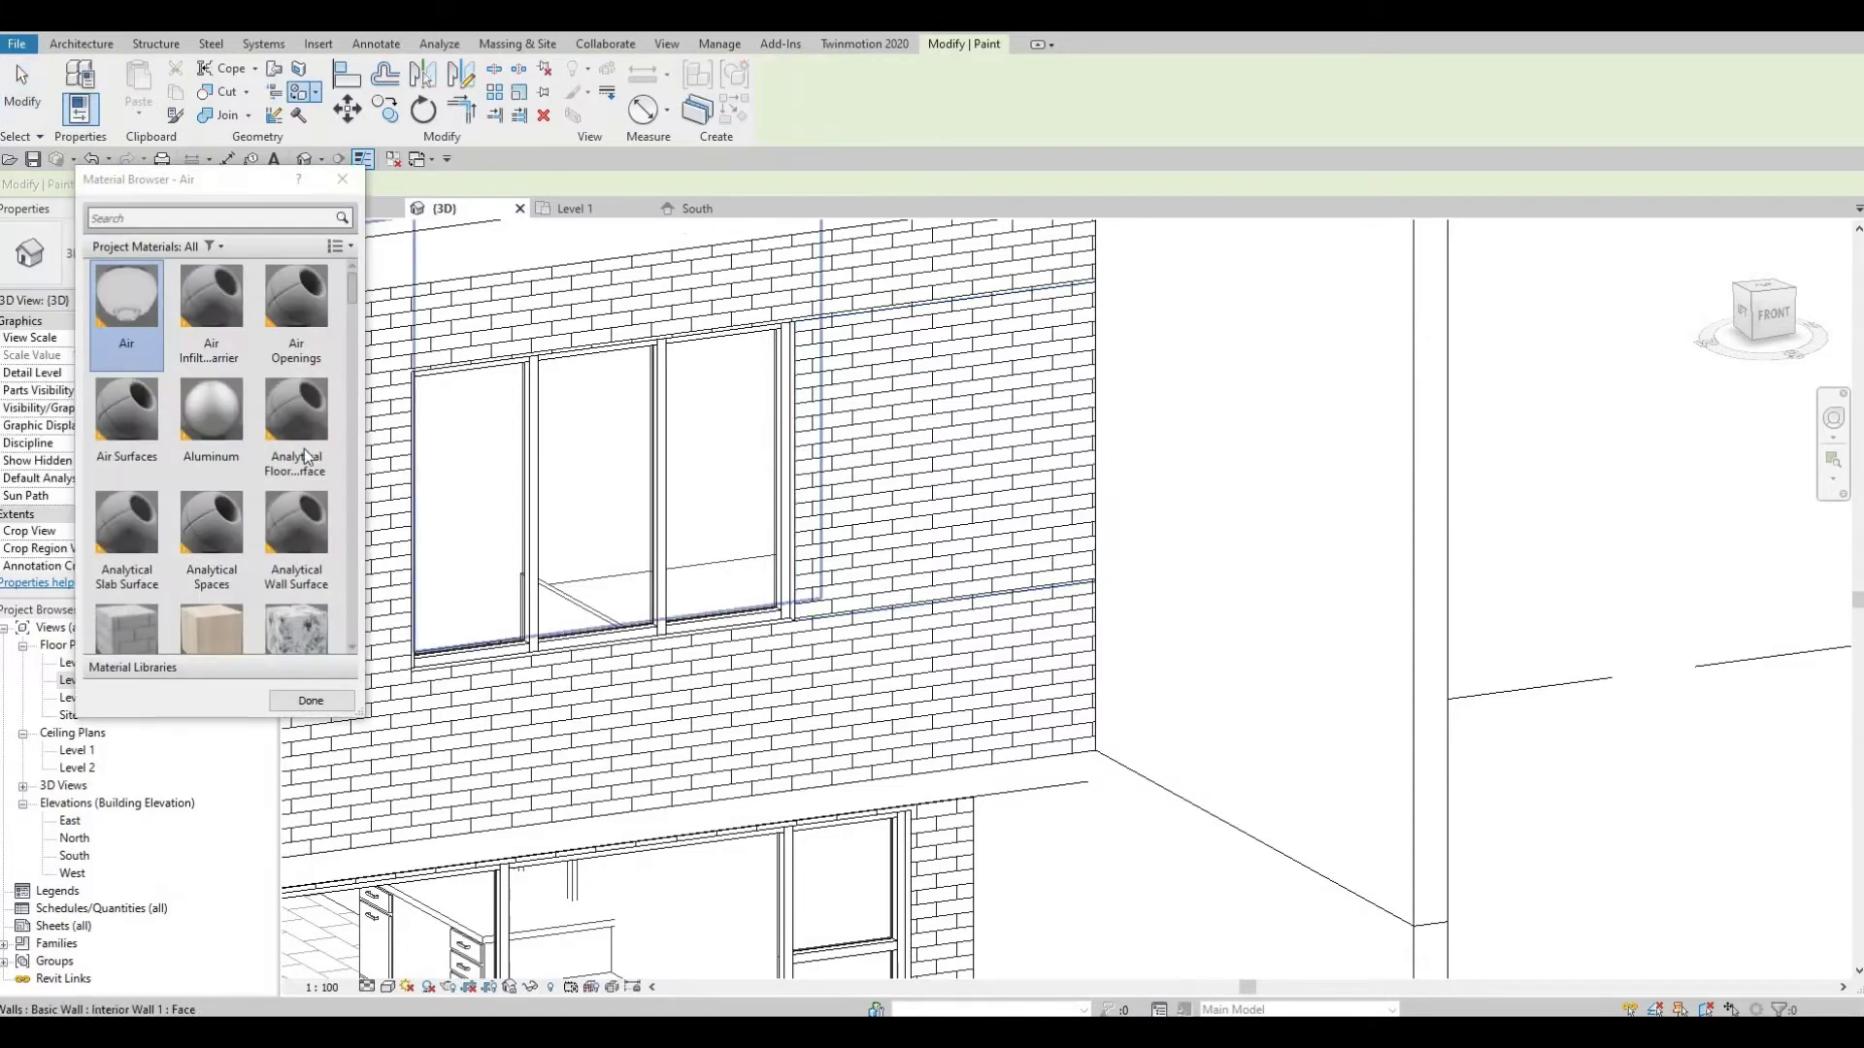
pyautogui.scroll(-3, 287, 479)
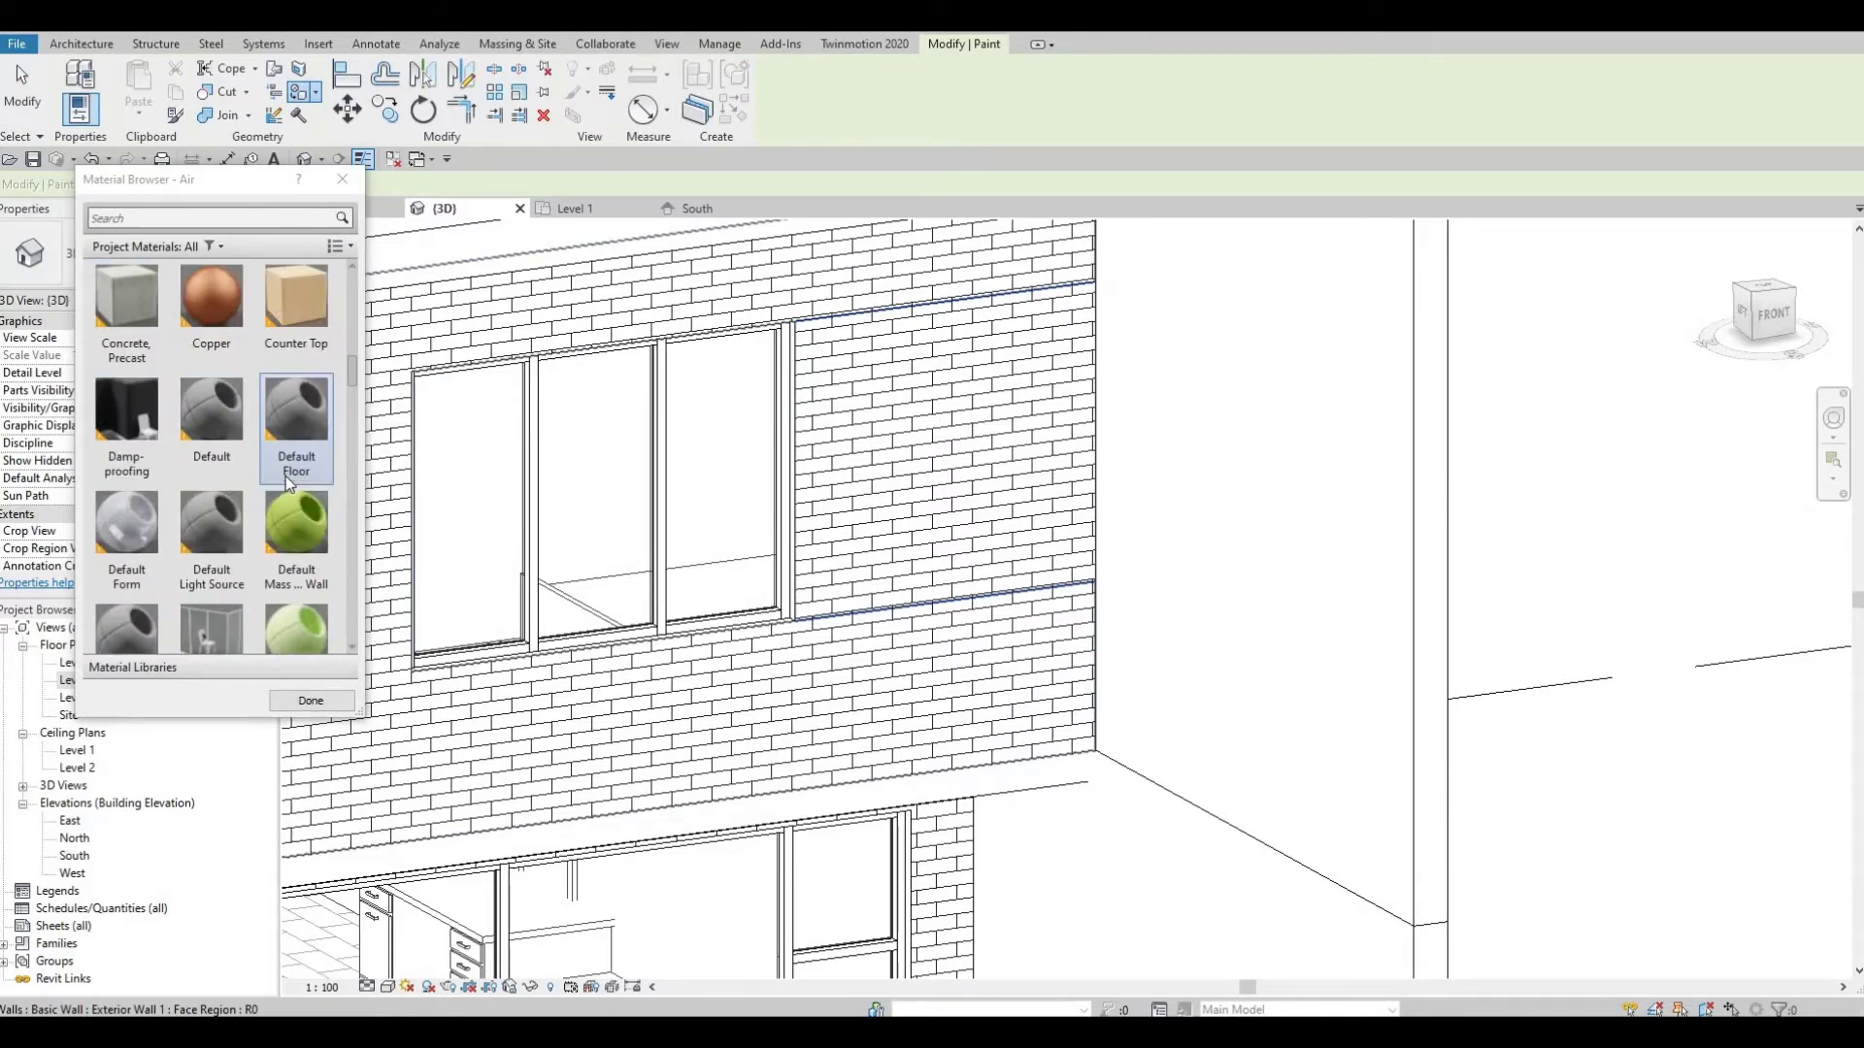
pyautogui.scroll(3, 288, 480)
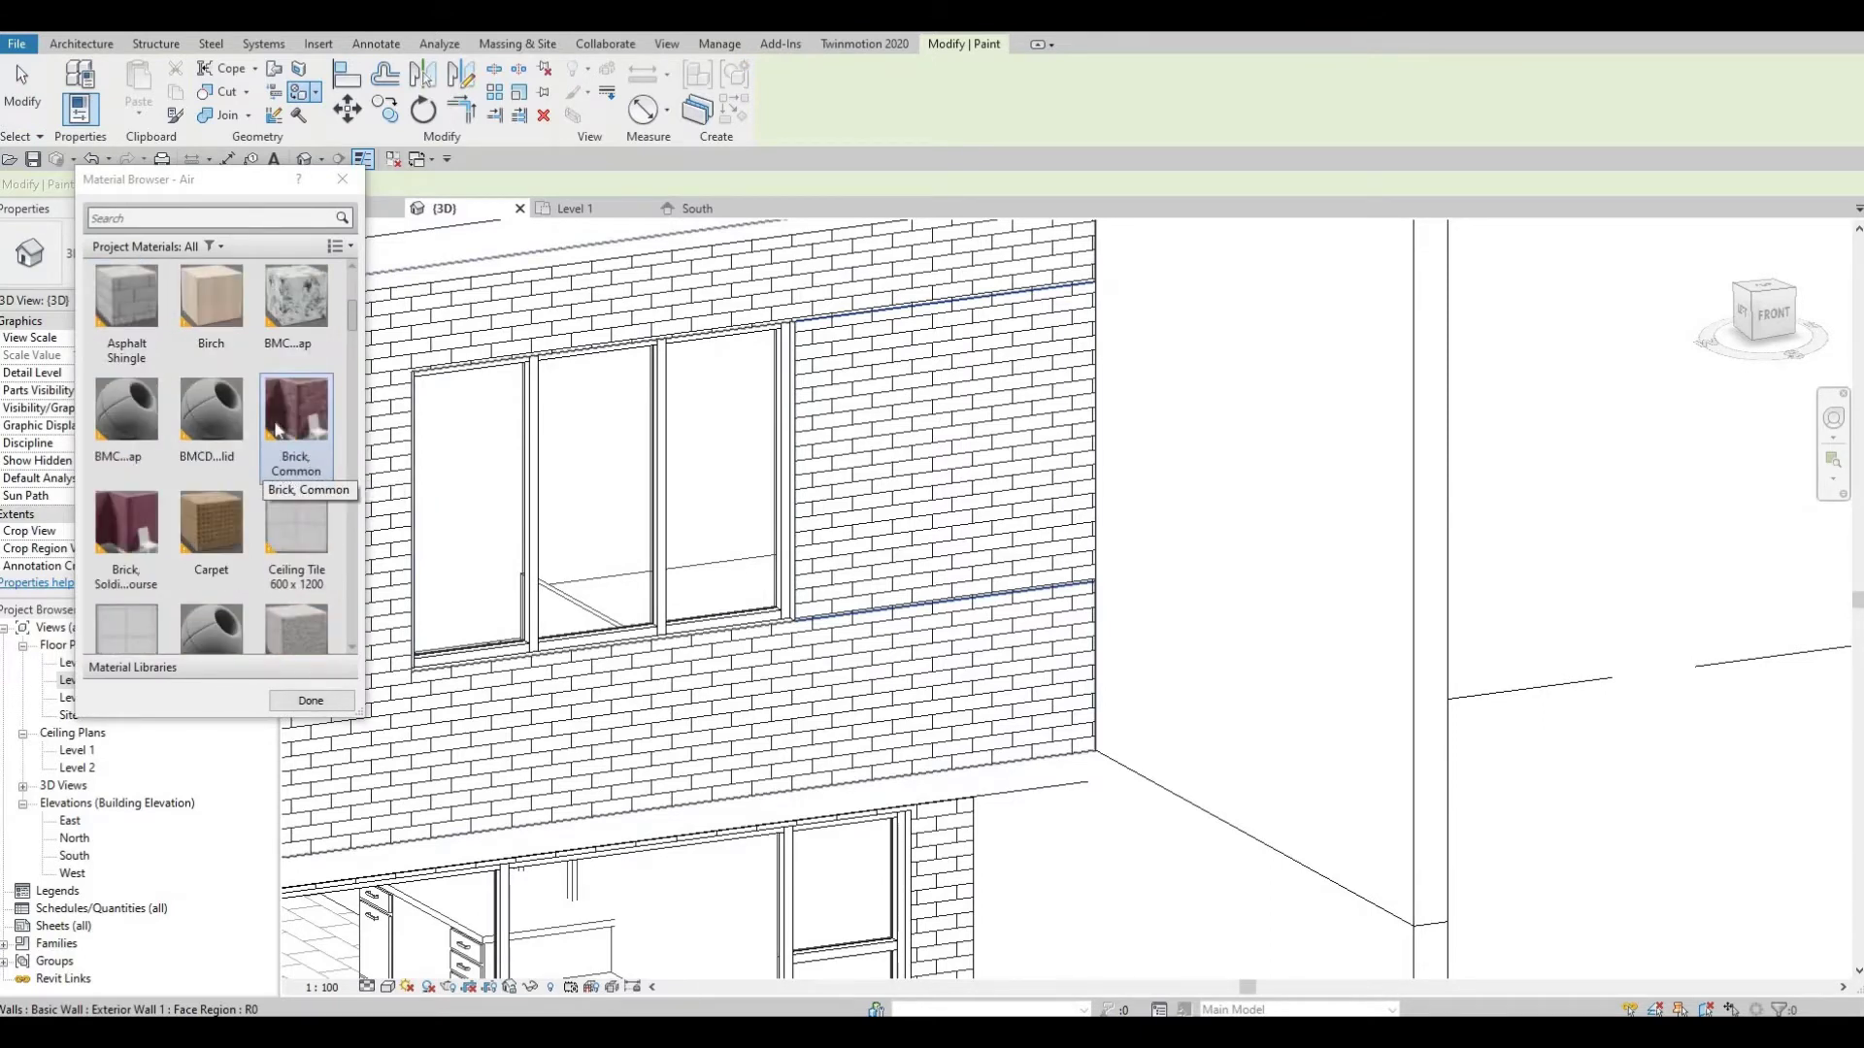
pyautogui.click(219, 306)
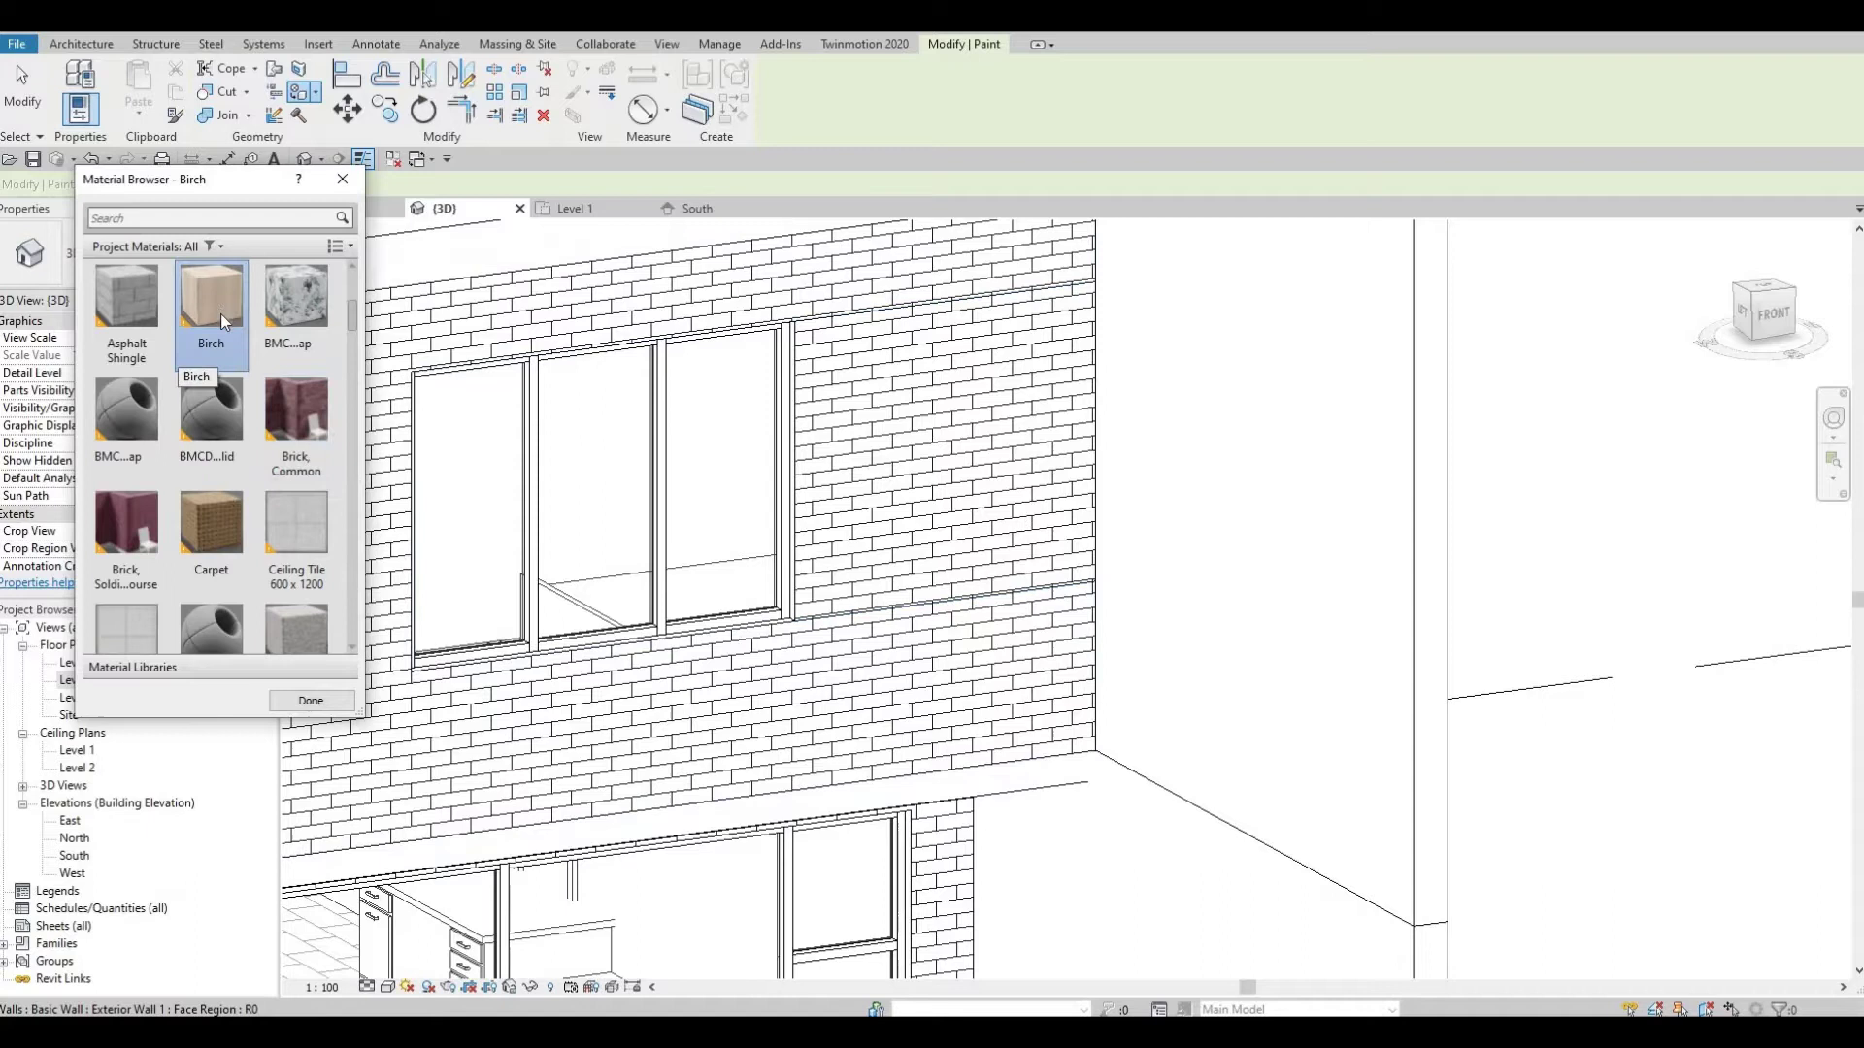
pyautogui.click(621, 464)
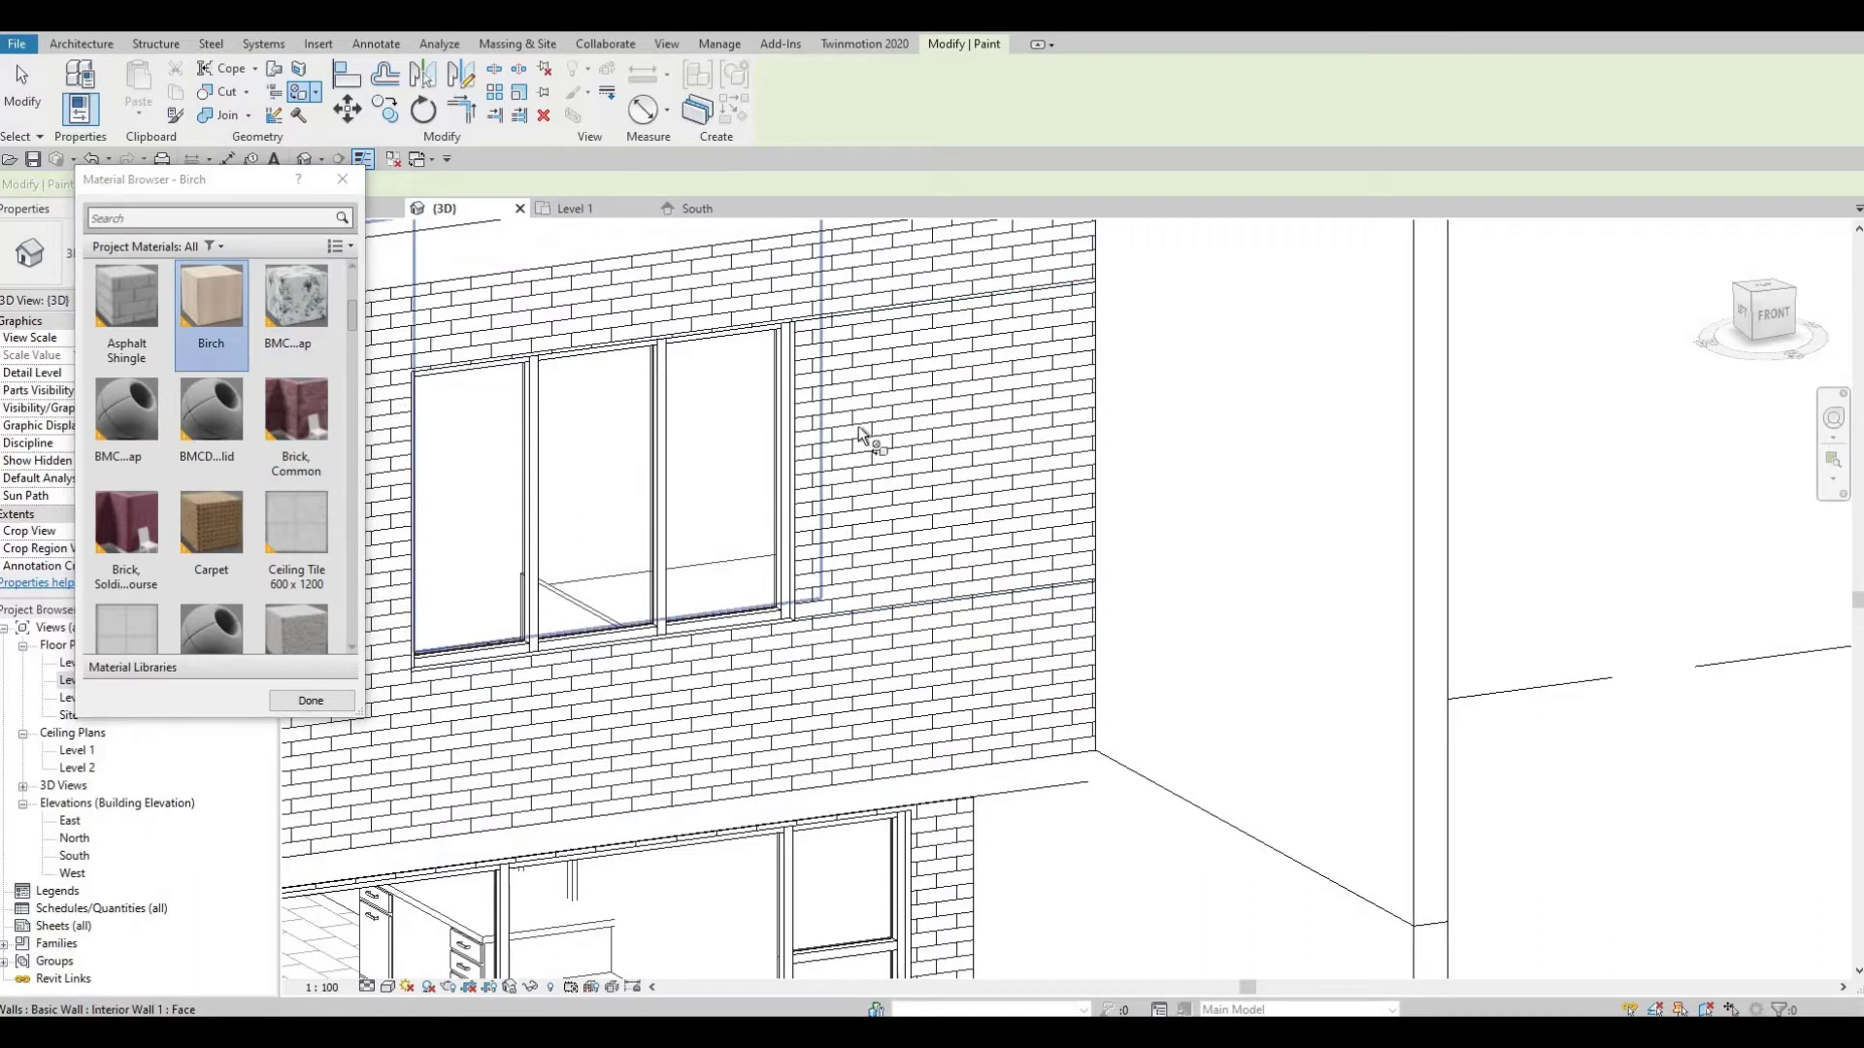
pyautogui.click(950, 435)
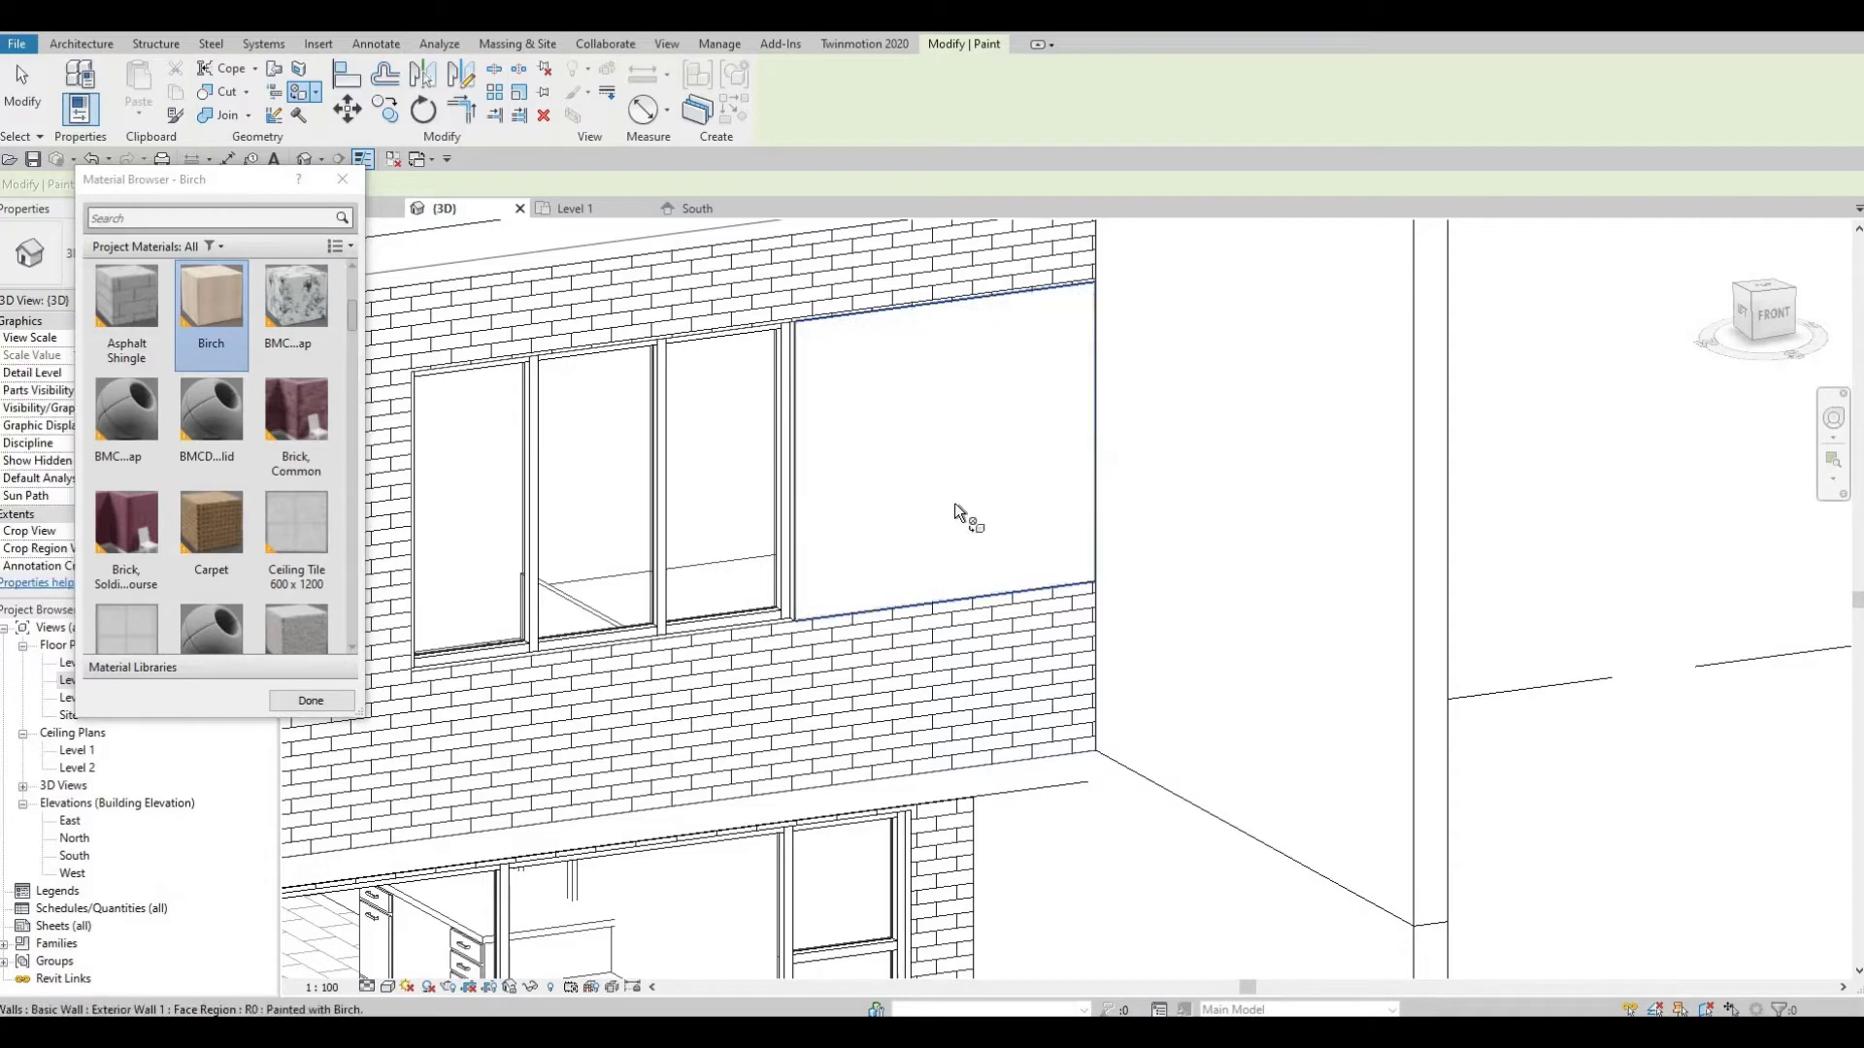
pyautogui.scroll(-2, 949, 540)
pyautogui.scroll(-3, 982, 465)
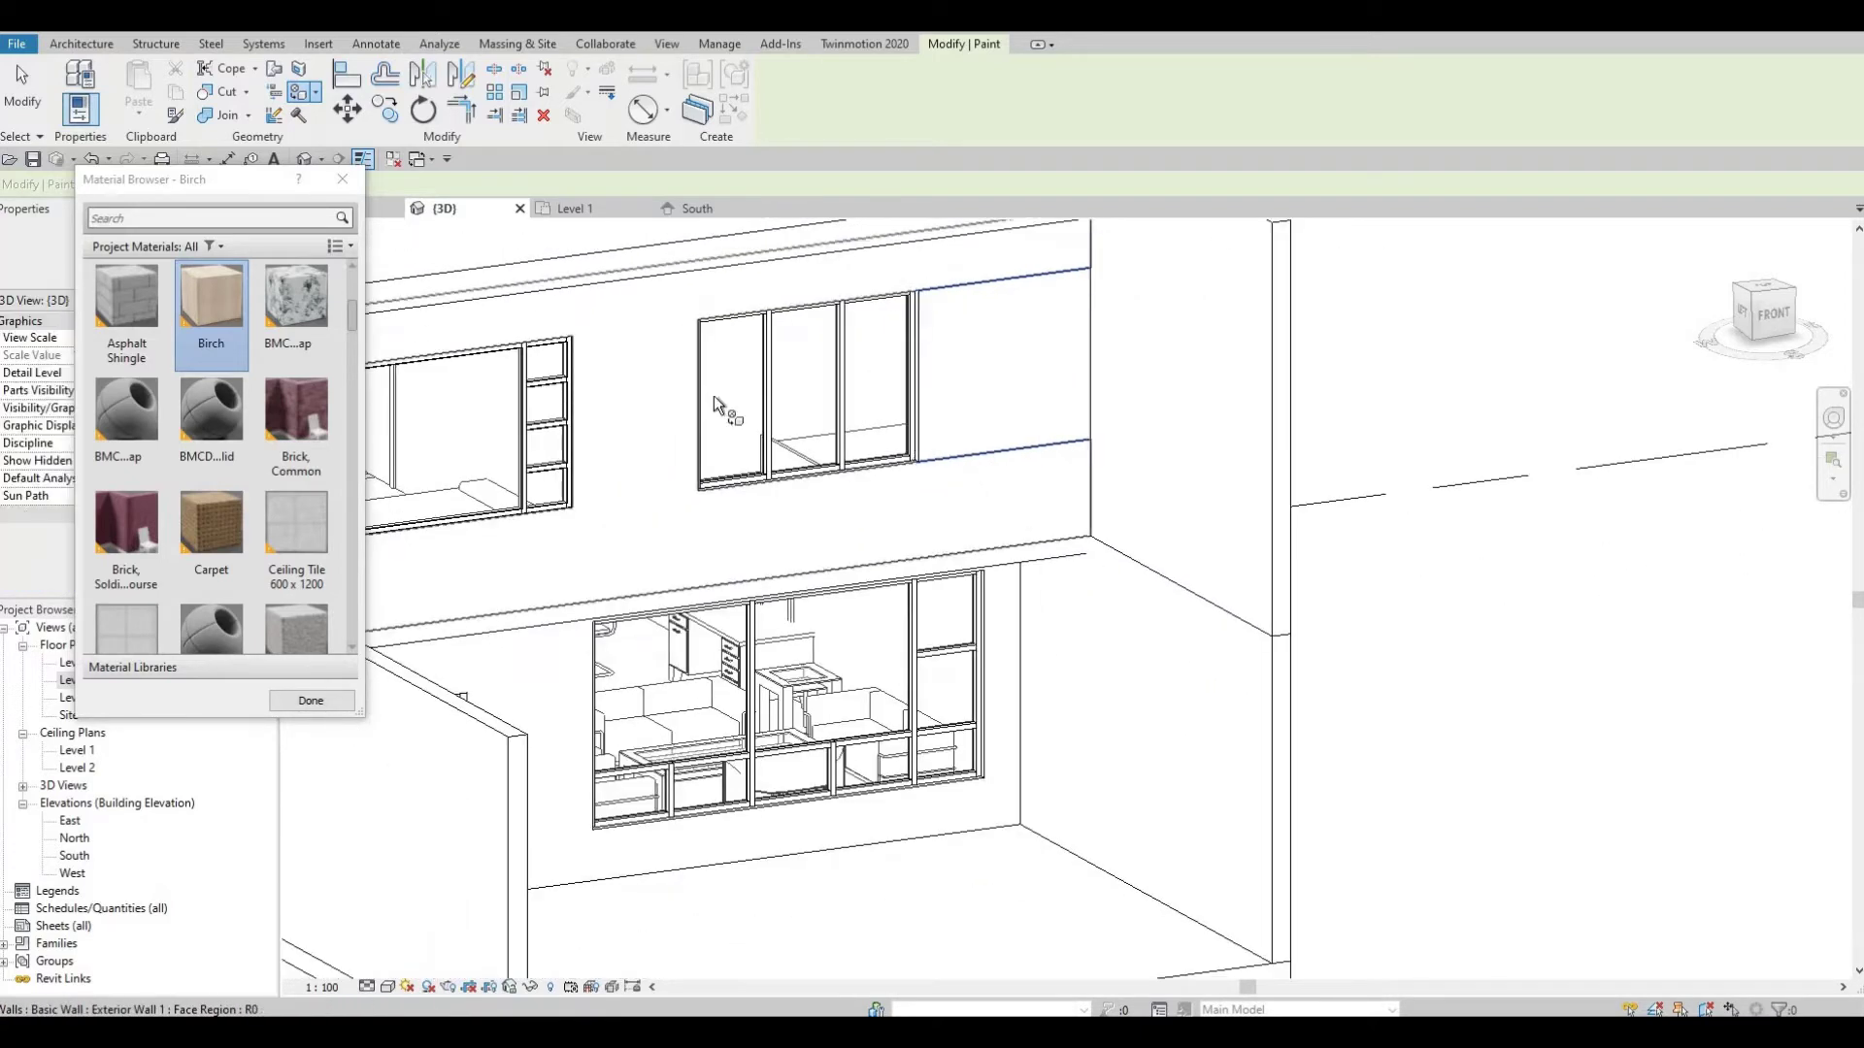
# Close the material list and save reminder, and set the 3D view to Consistent Colors
pyautogui.click(341, 183)
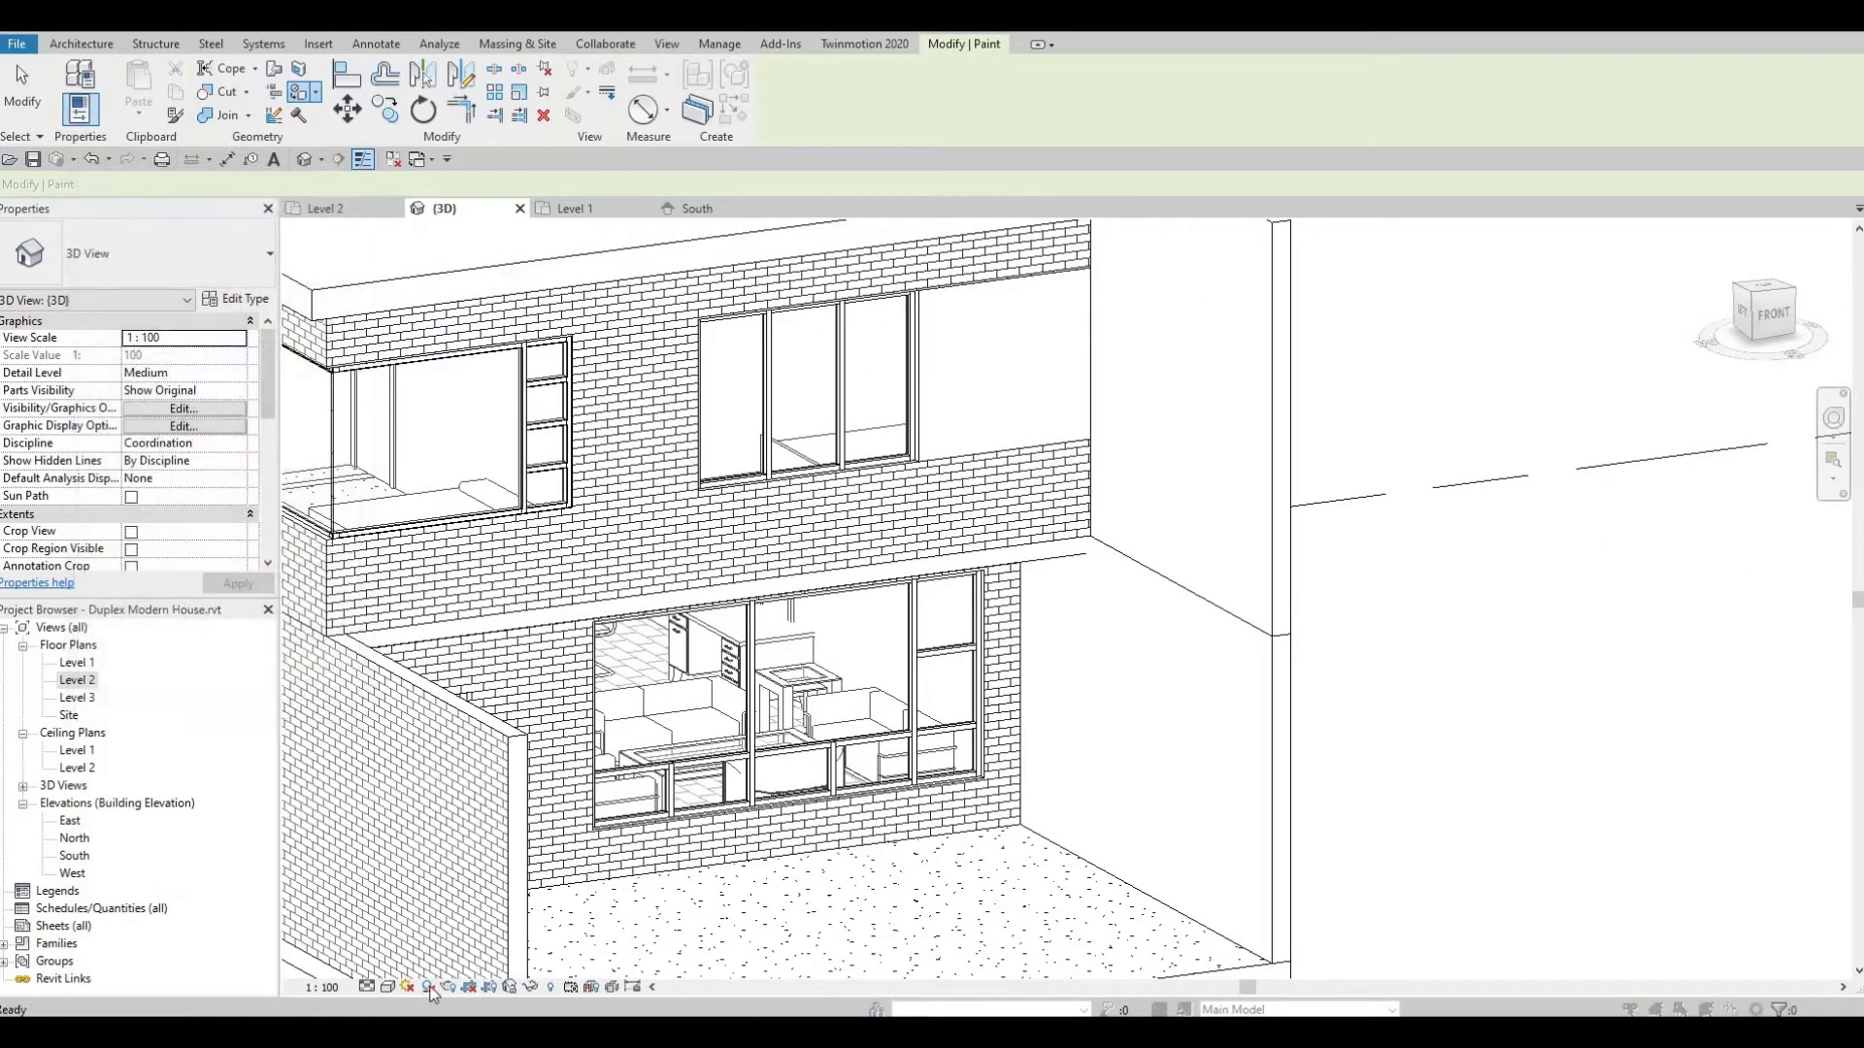
pyautogui.press('Escape')
pyautogui.press('Escape')
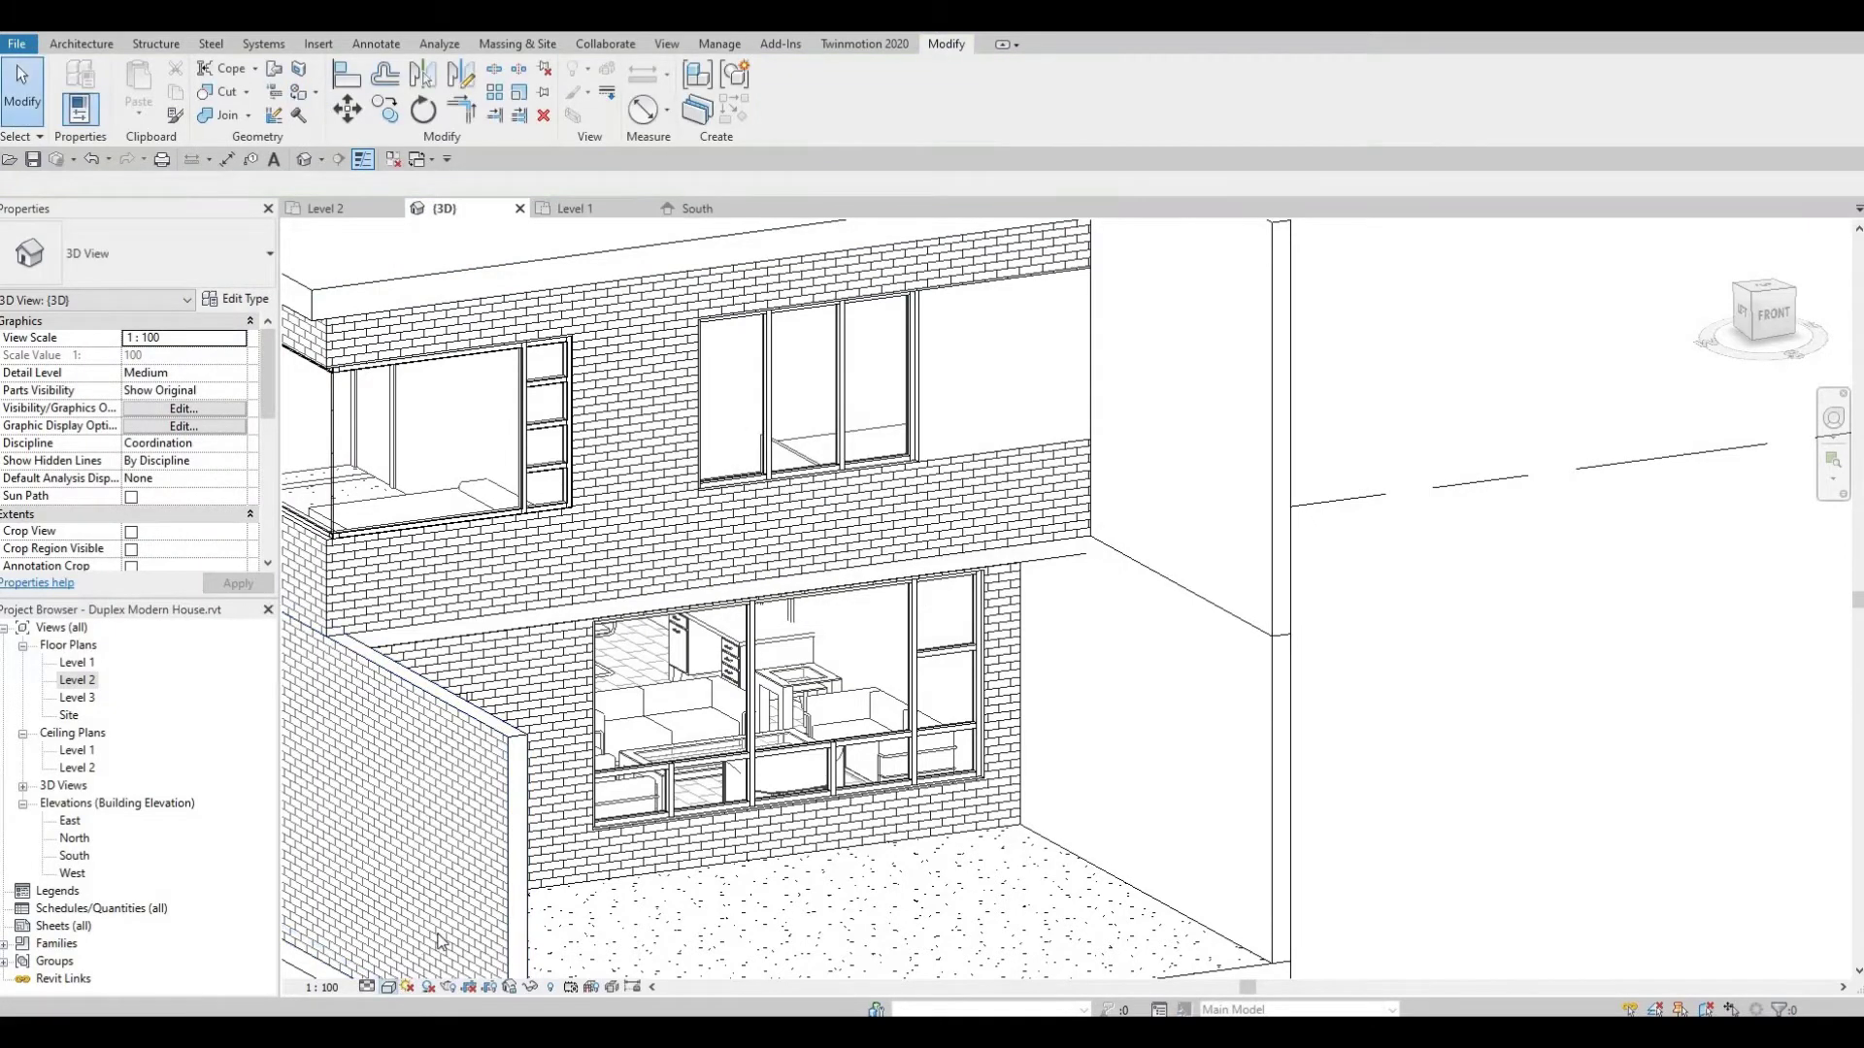
pyautogui.click(387, 987)
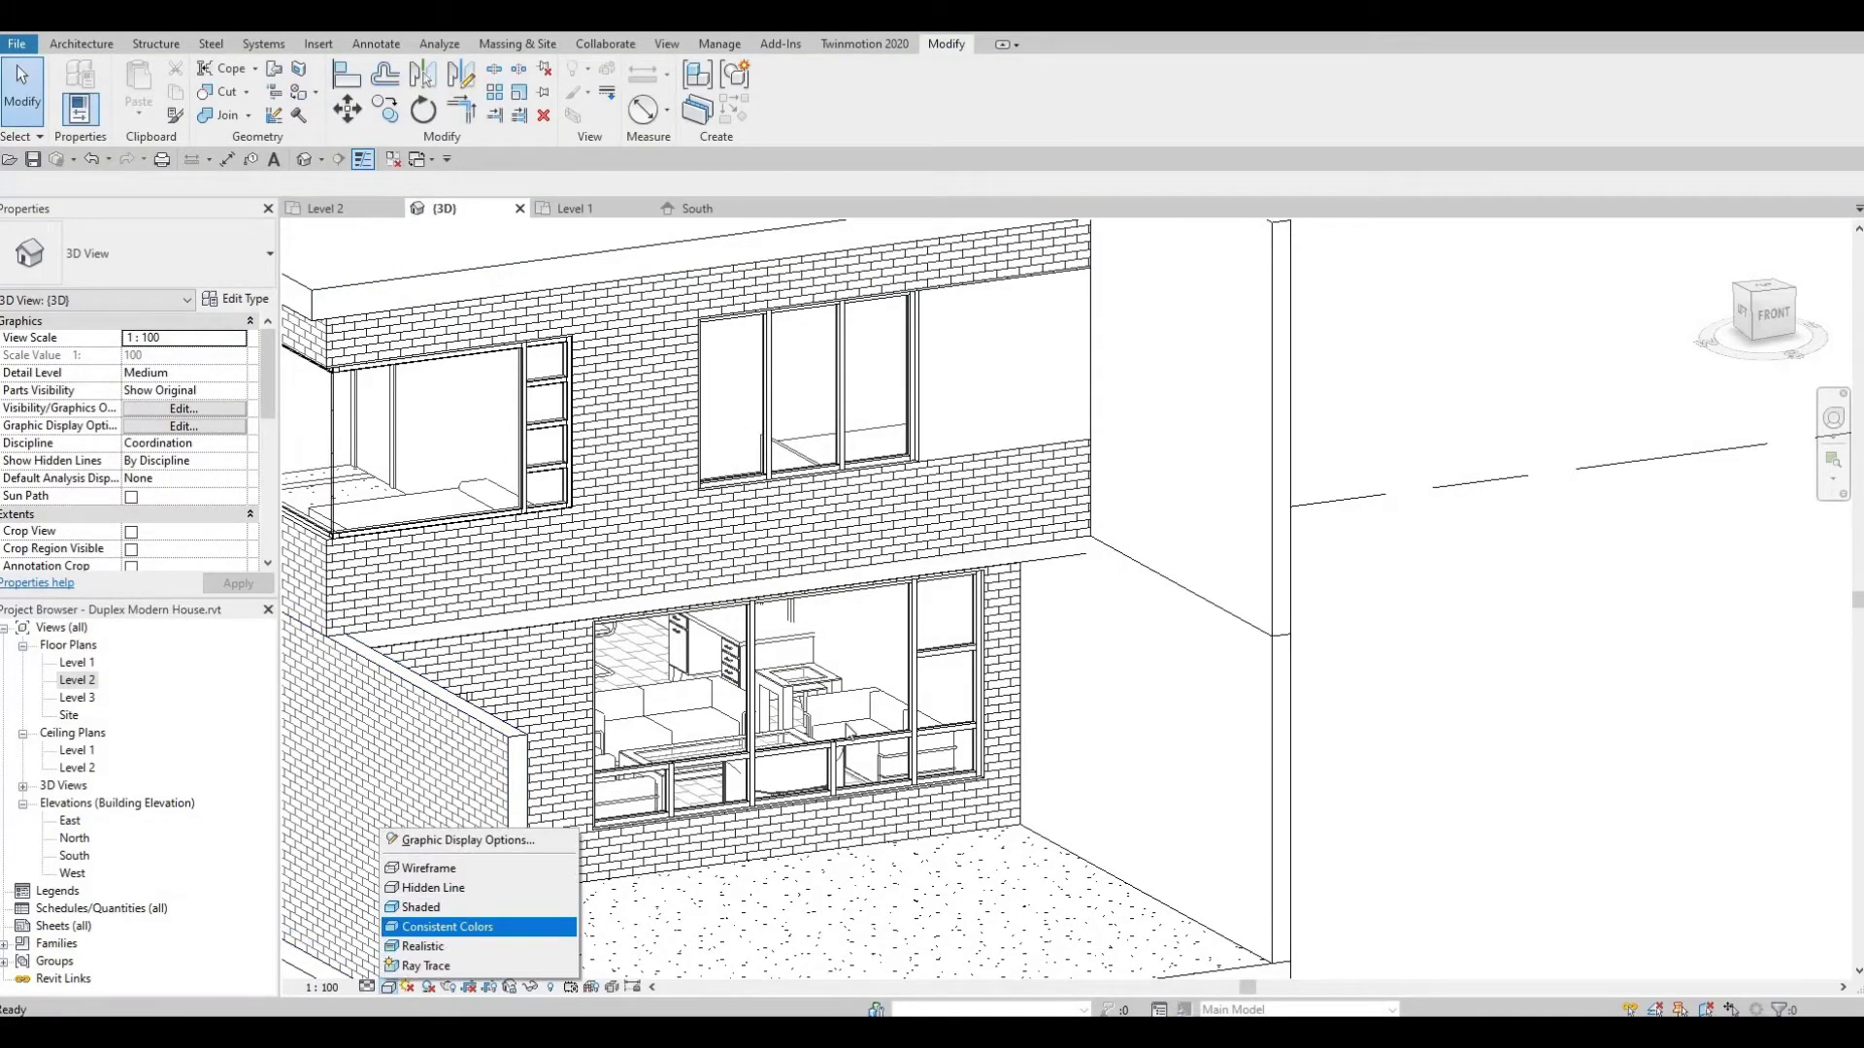
pyautogui.click(446, 927)
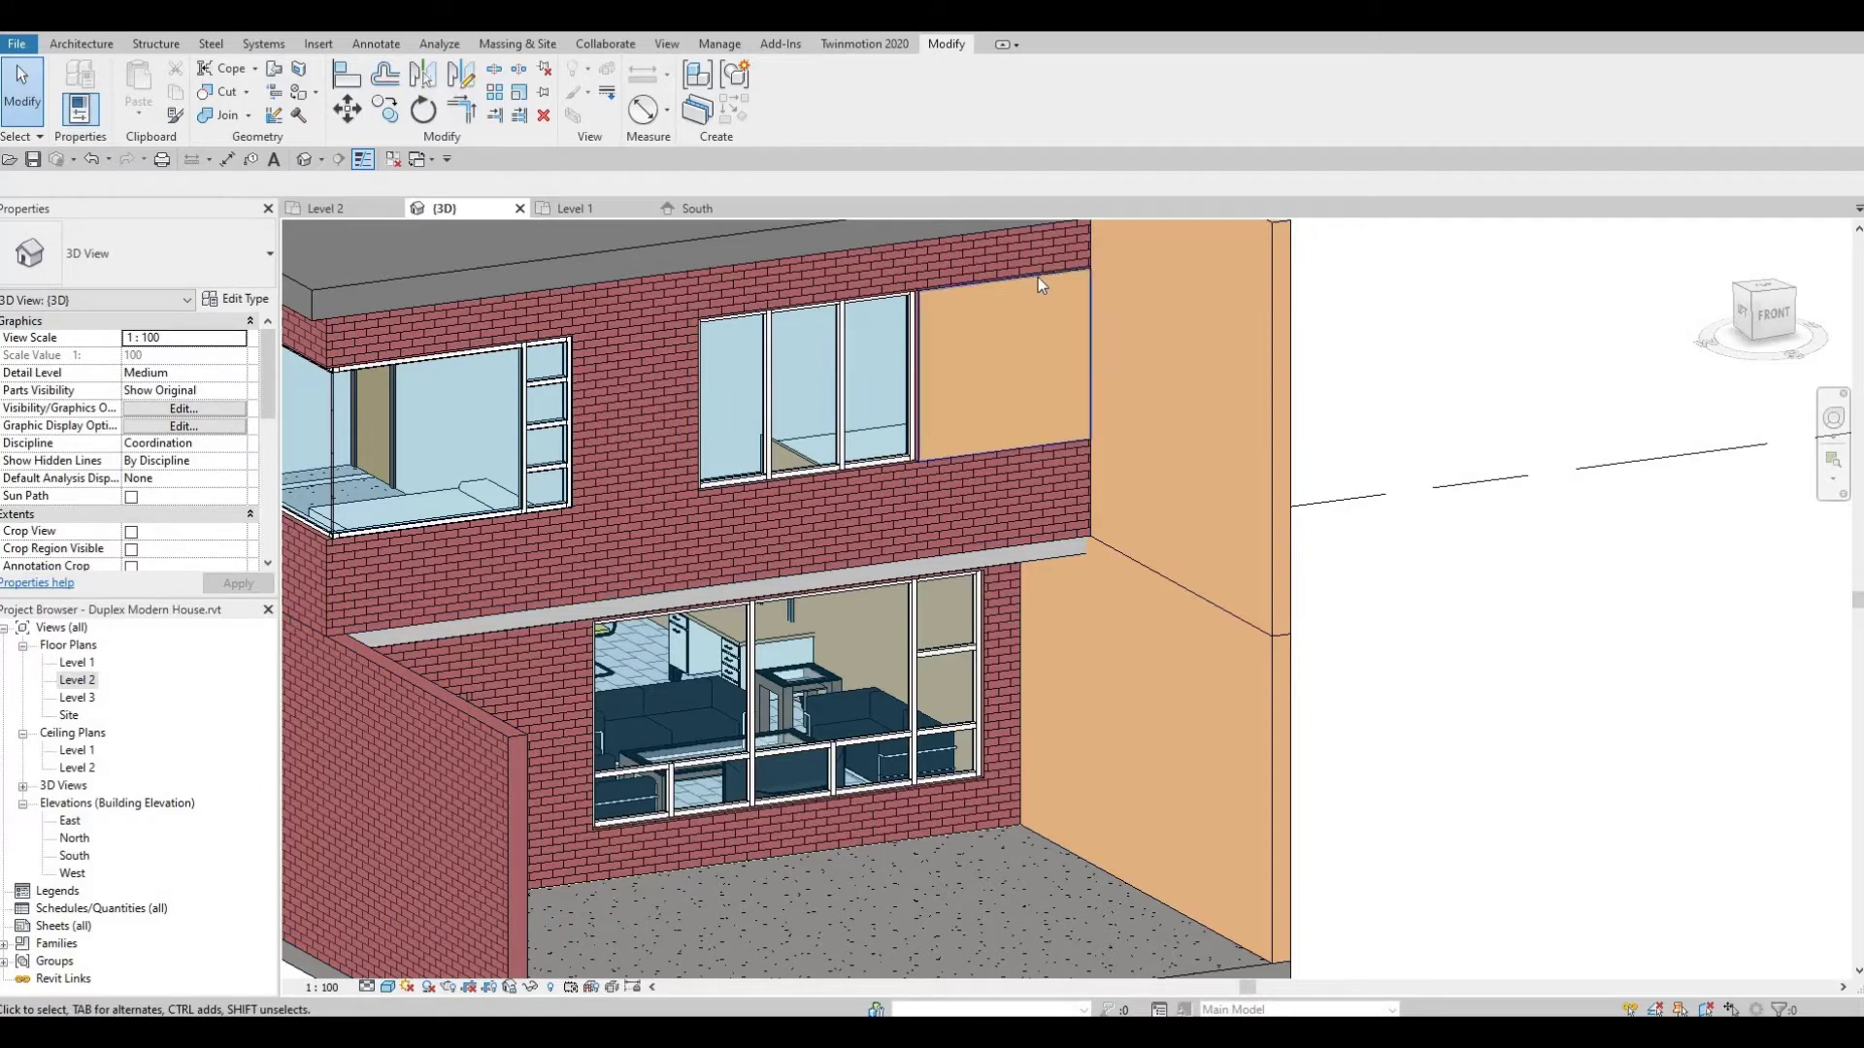
# Check the right wall and the Birch split-face region, then try the Realistic visual style
pyautogui.click(1268, 313)
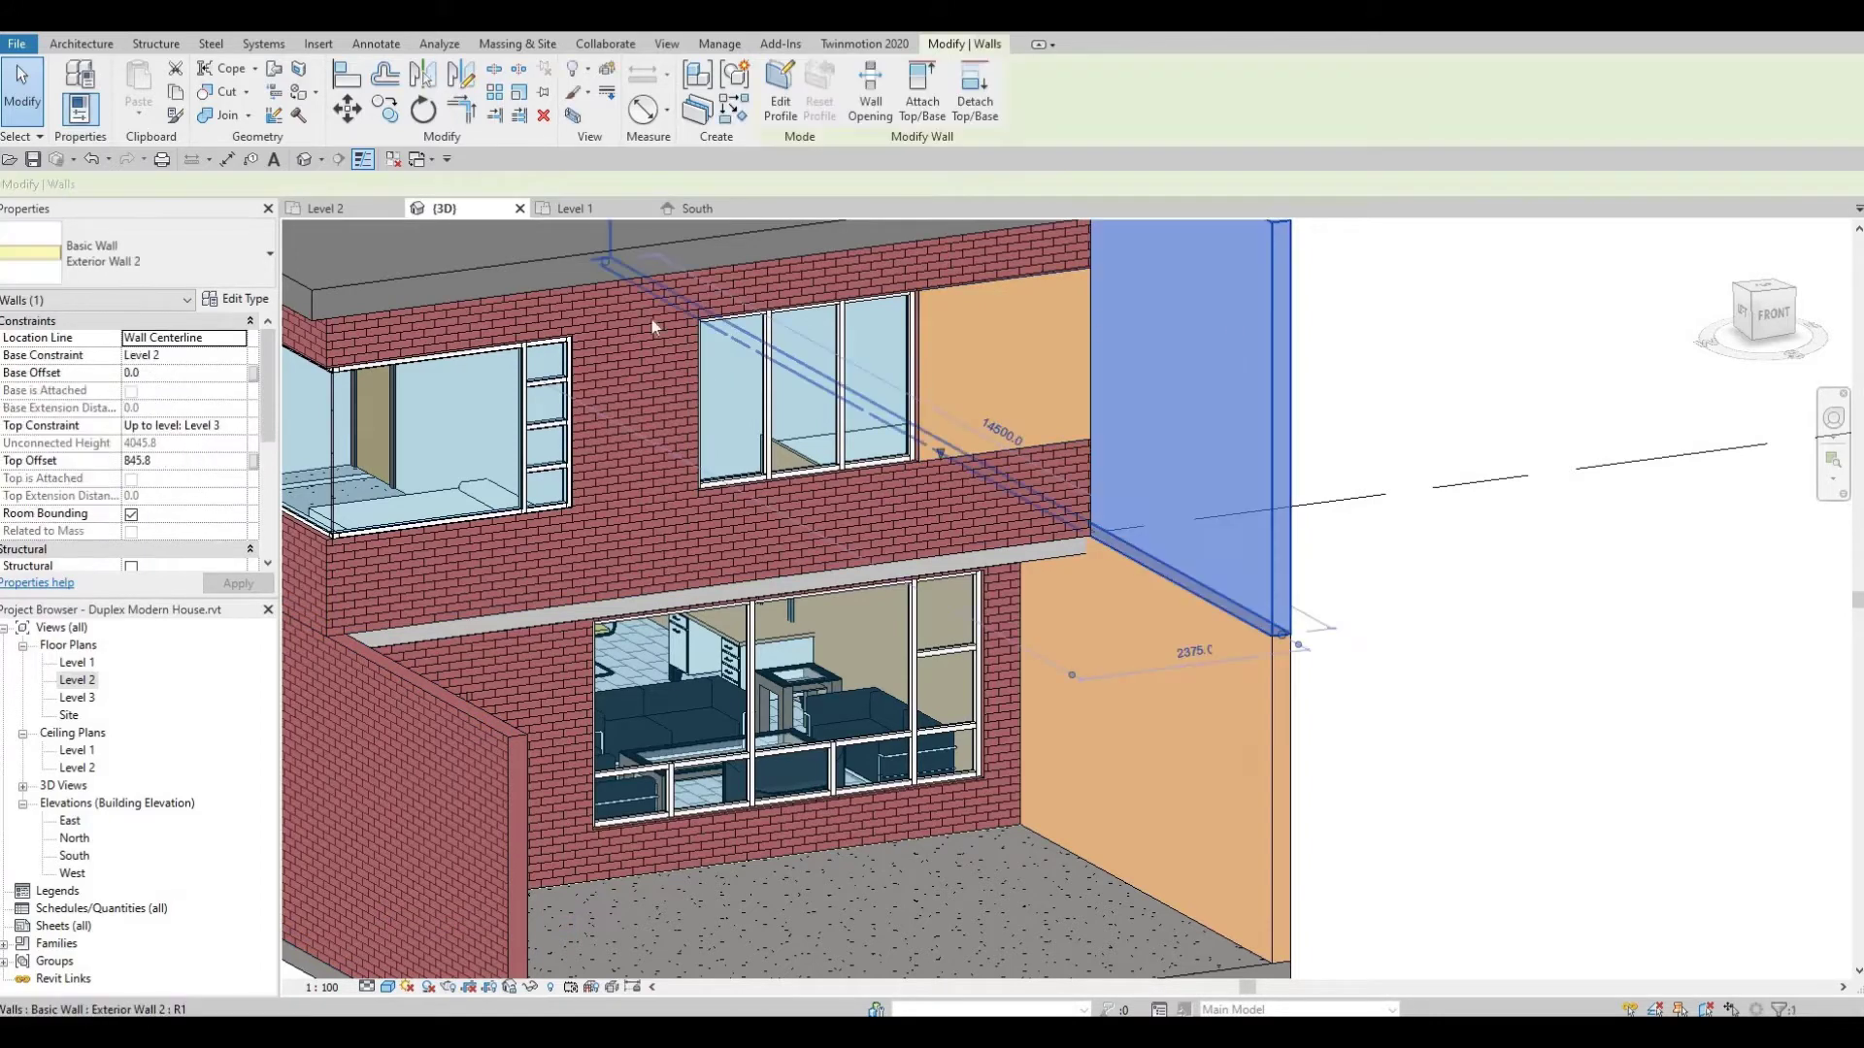
pyautogui.press('Escape')
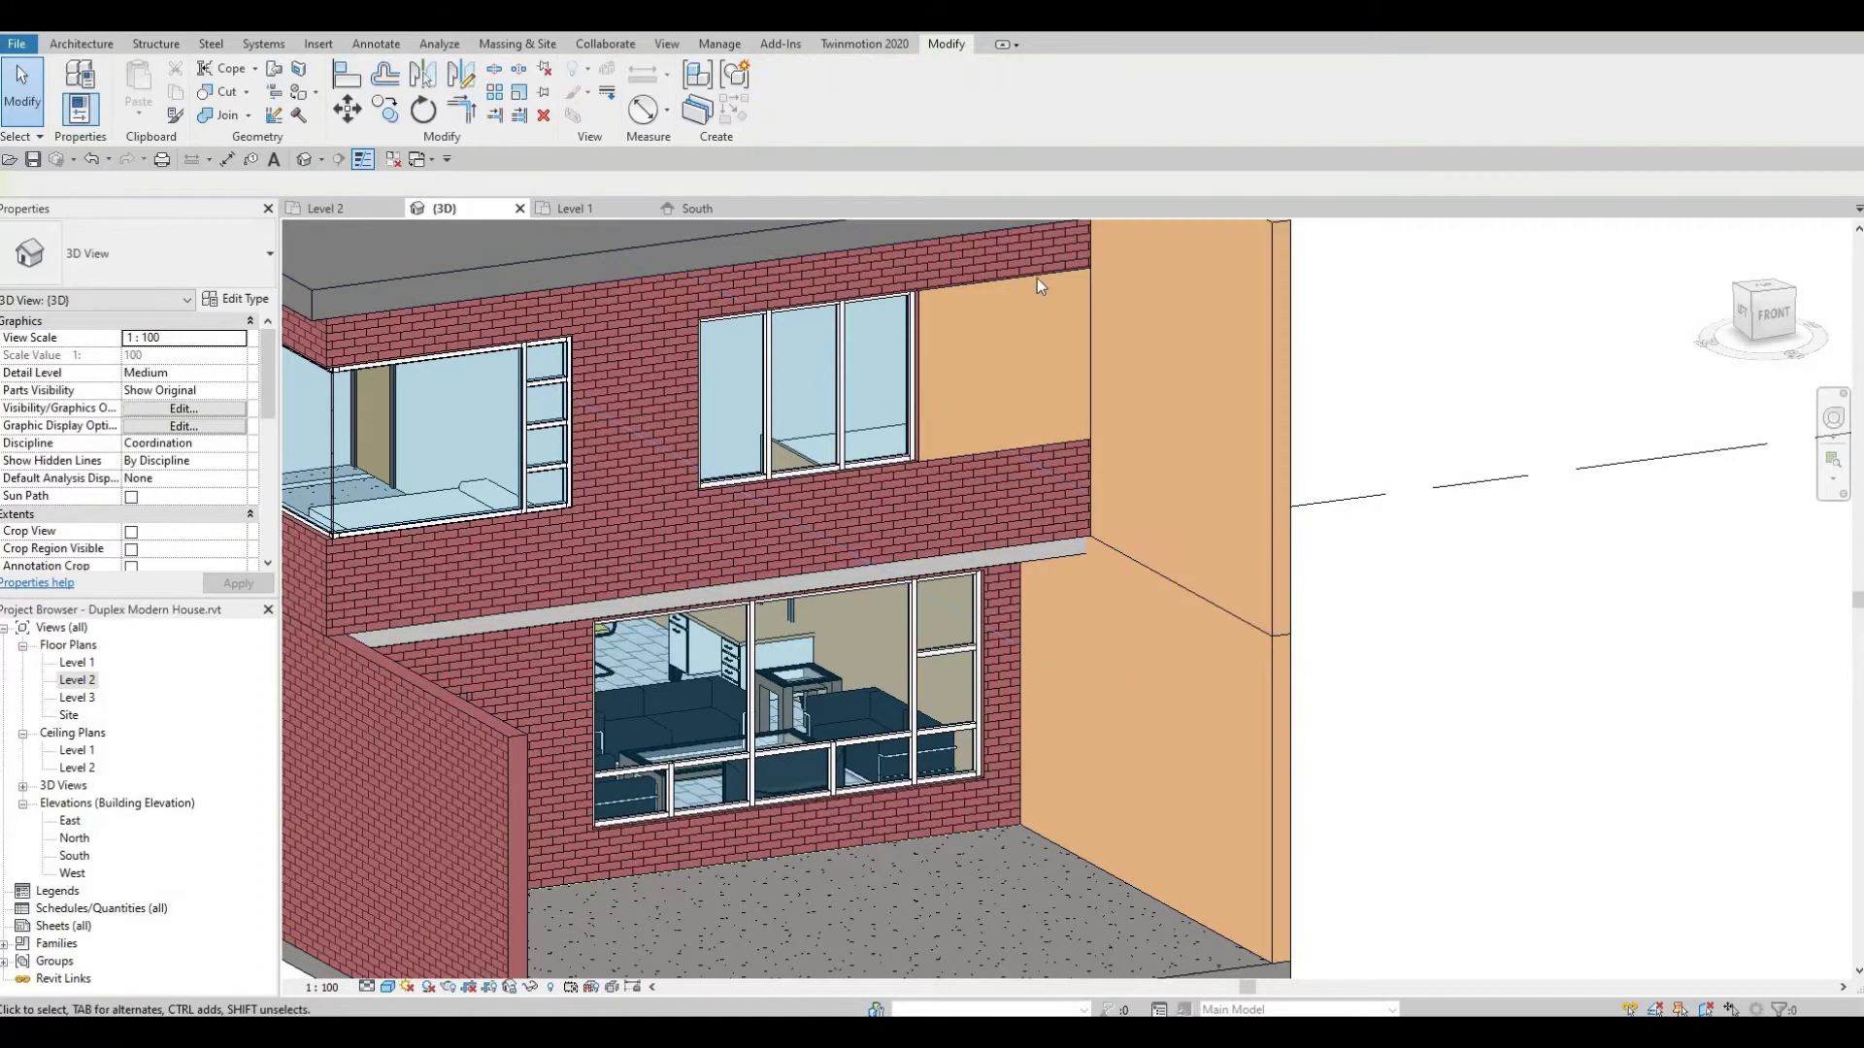
pyautogui.click(1005, 307)
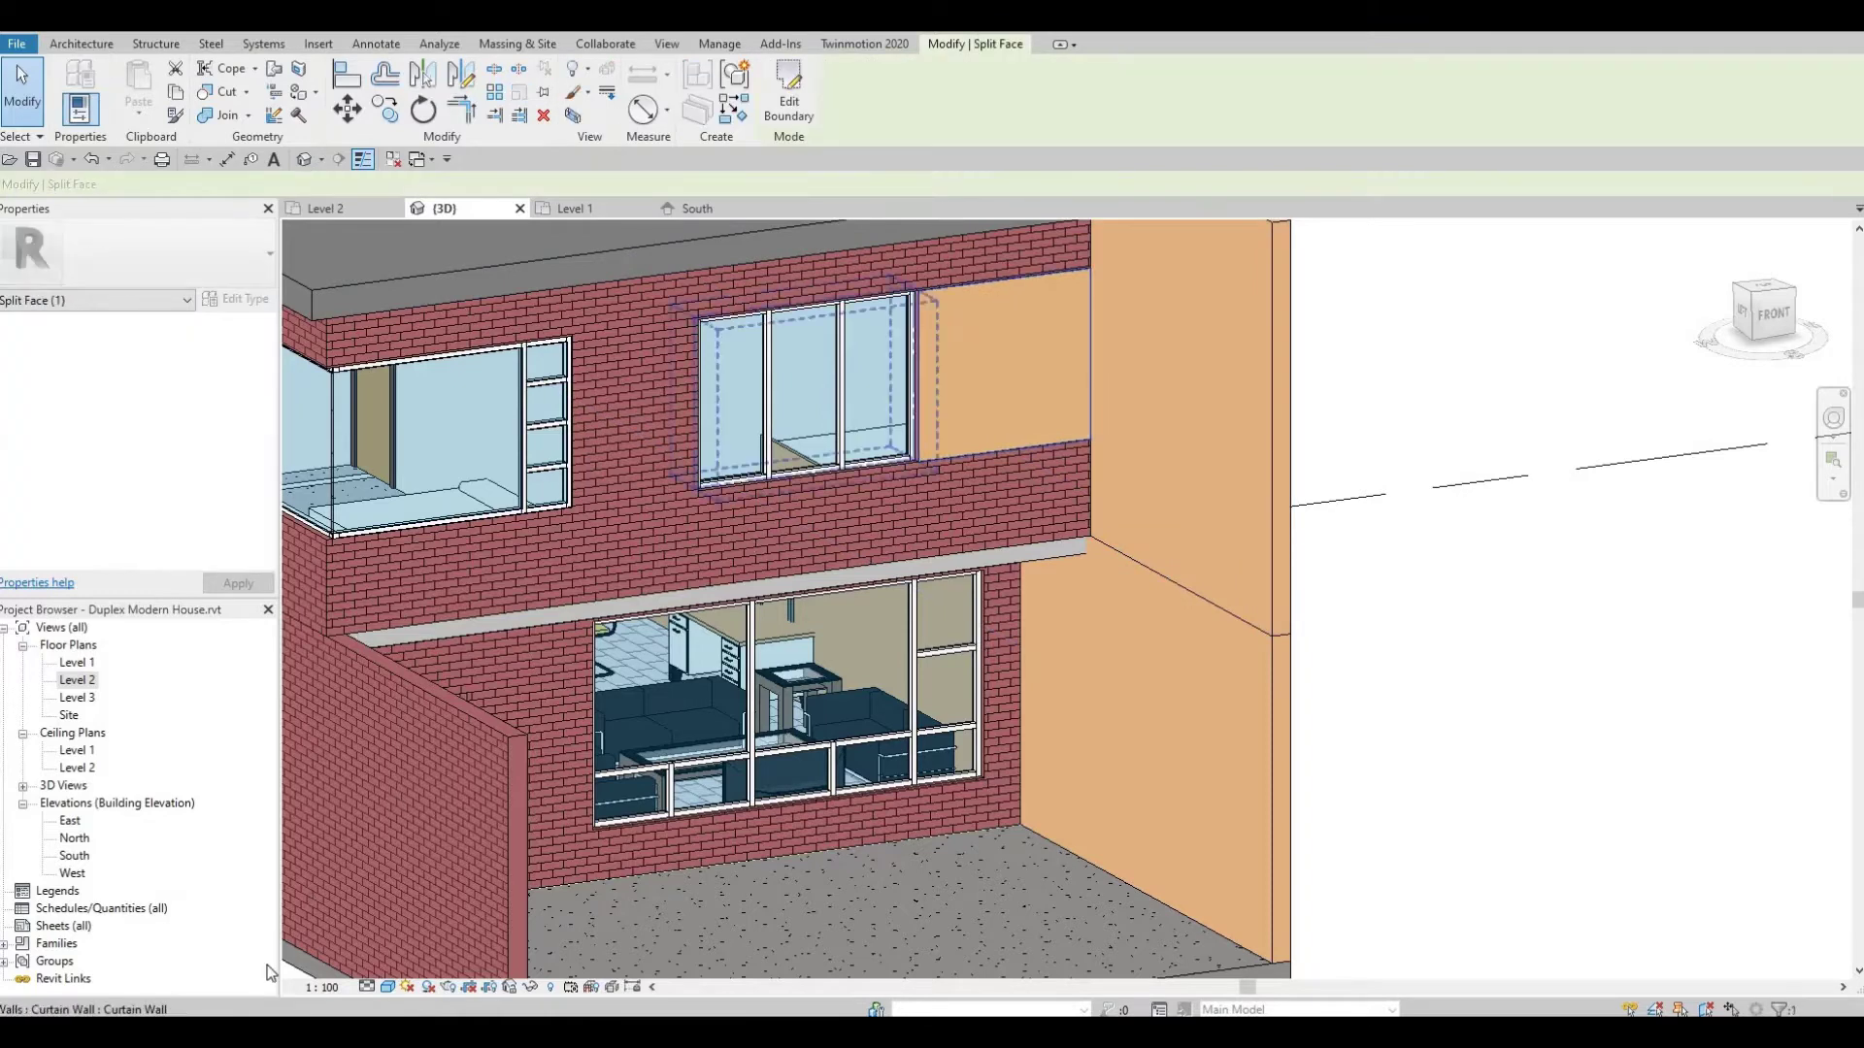
pyautogui.click(389, 986)
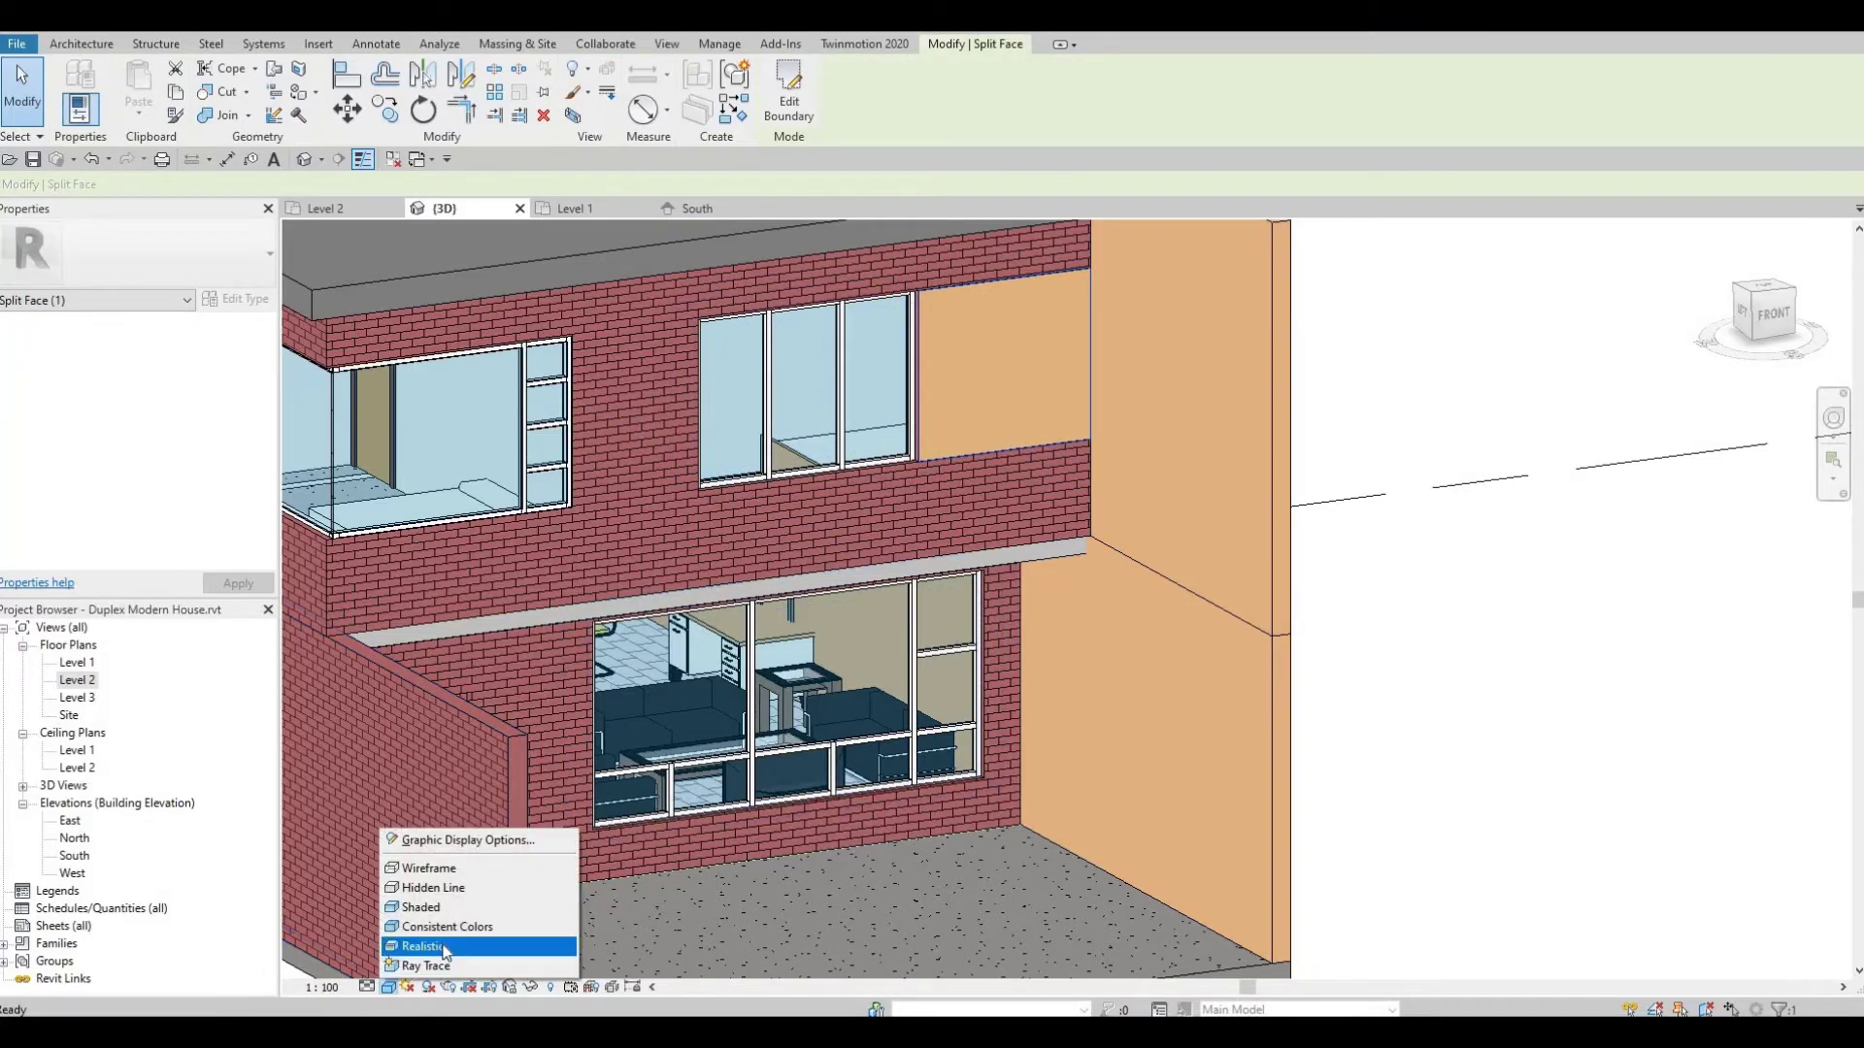
pyautogui.click(445, 948)
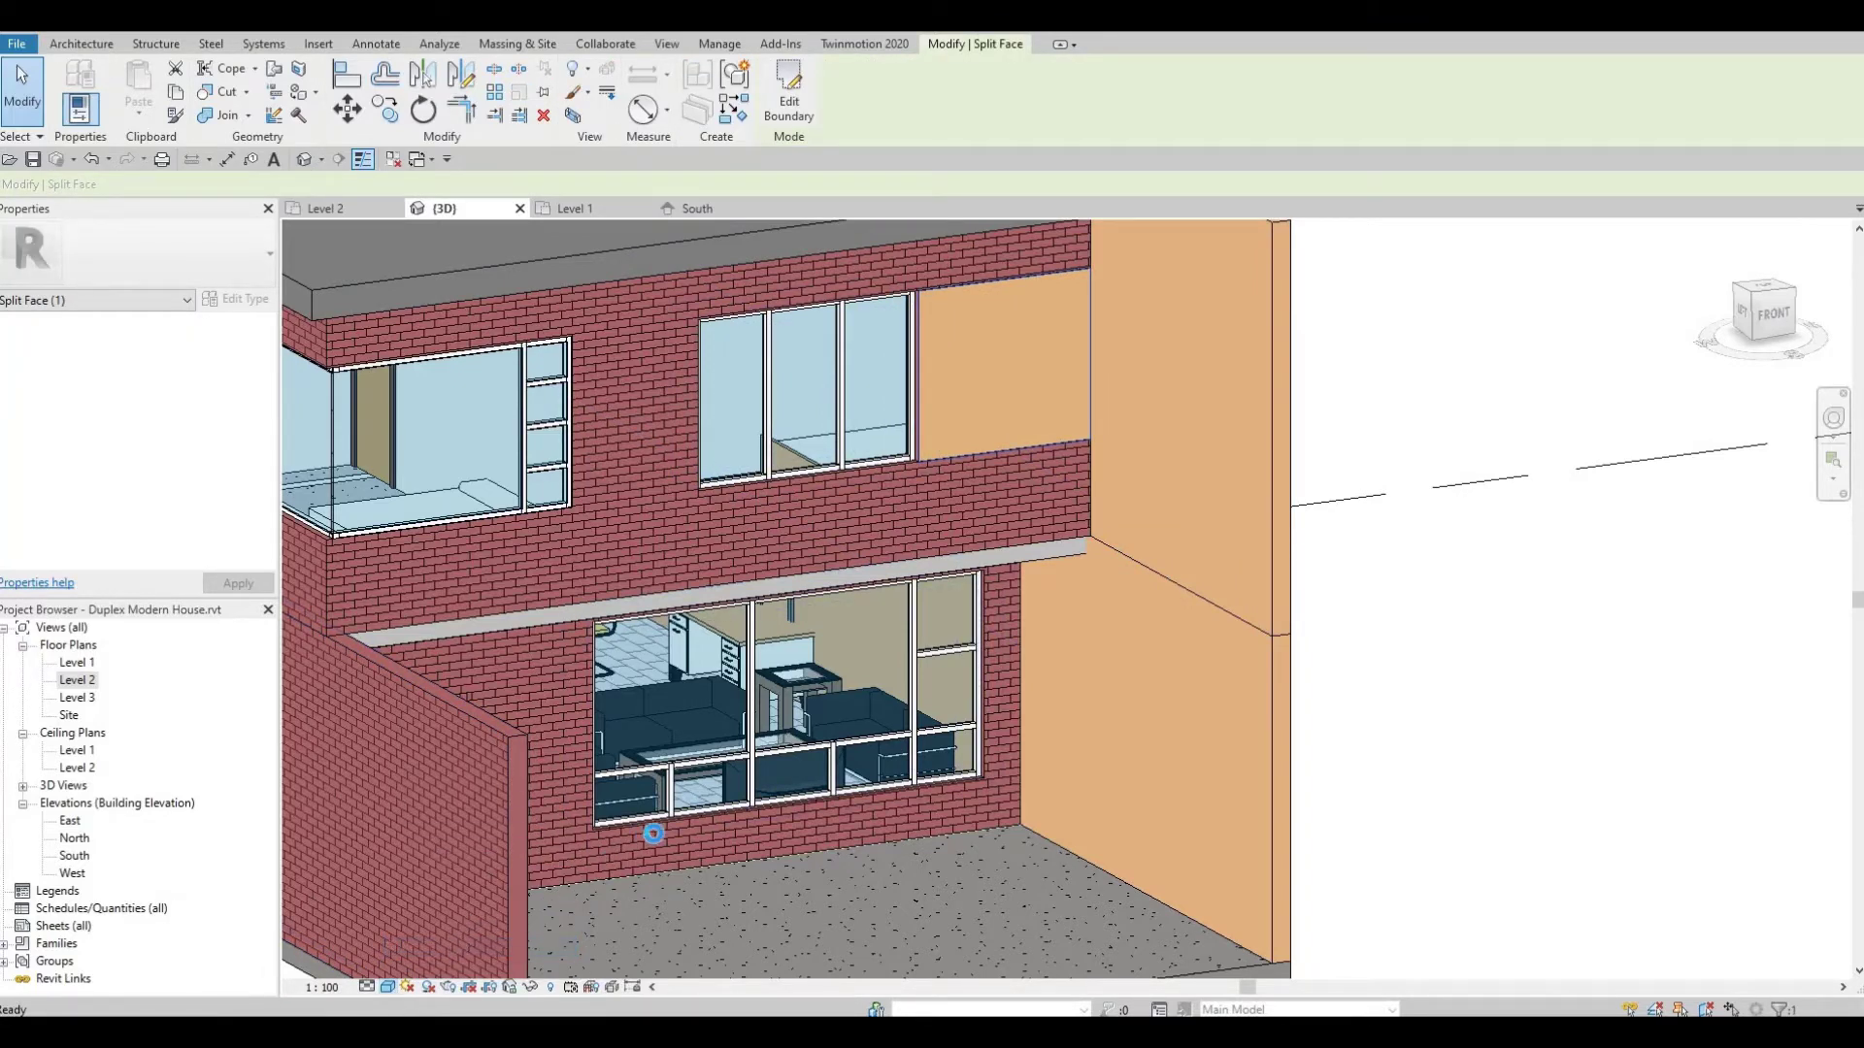
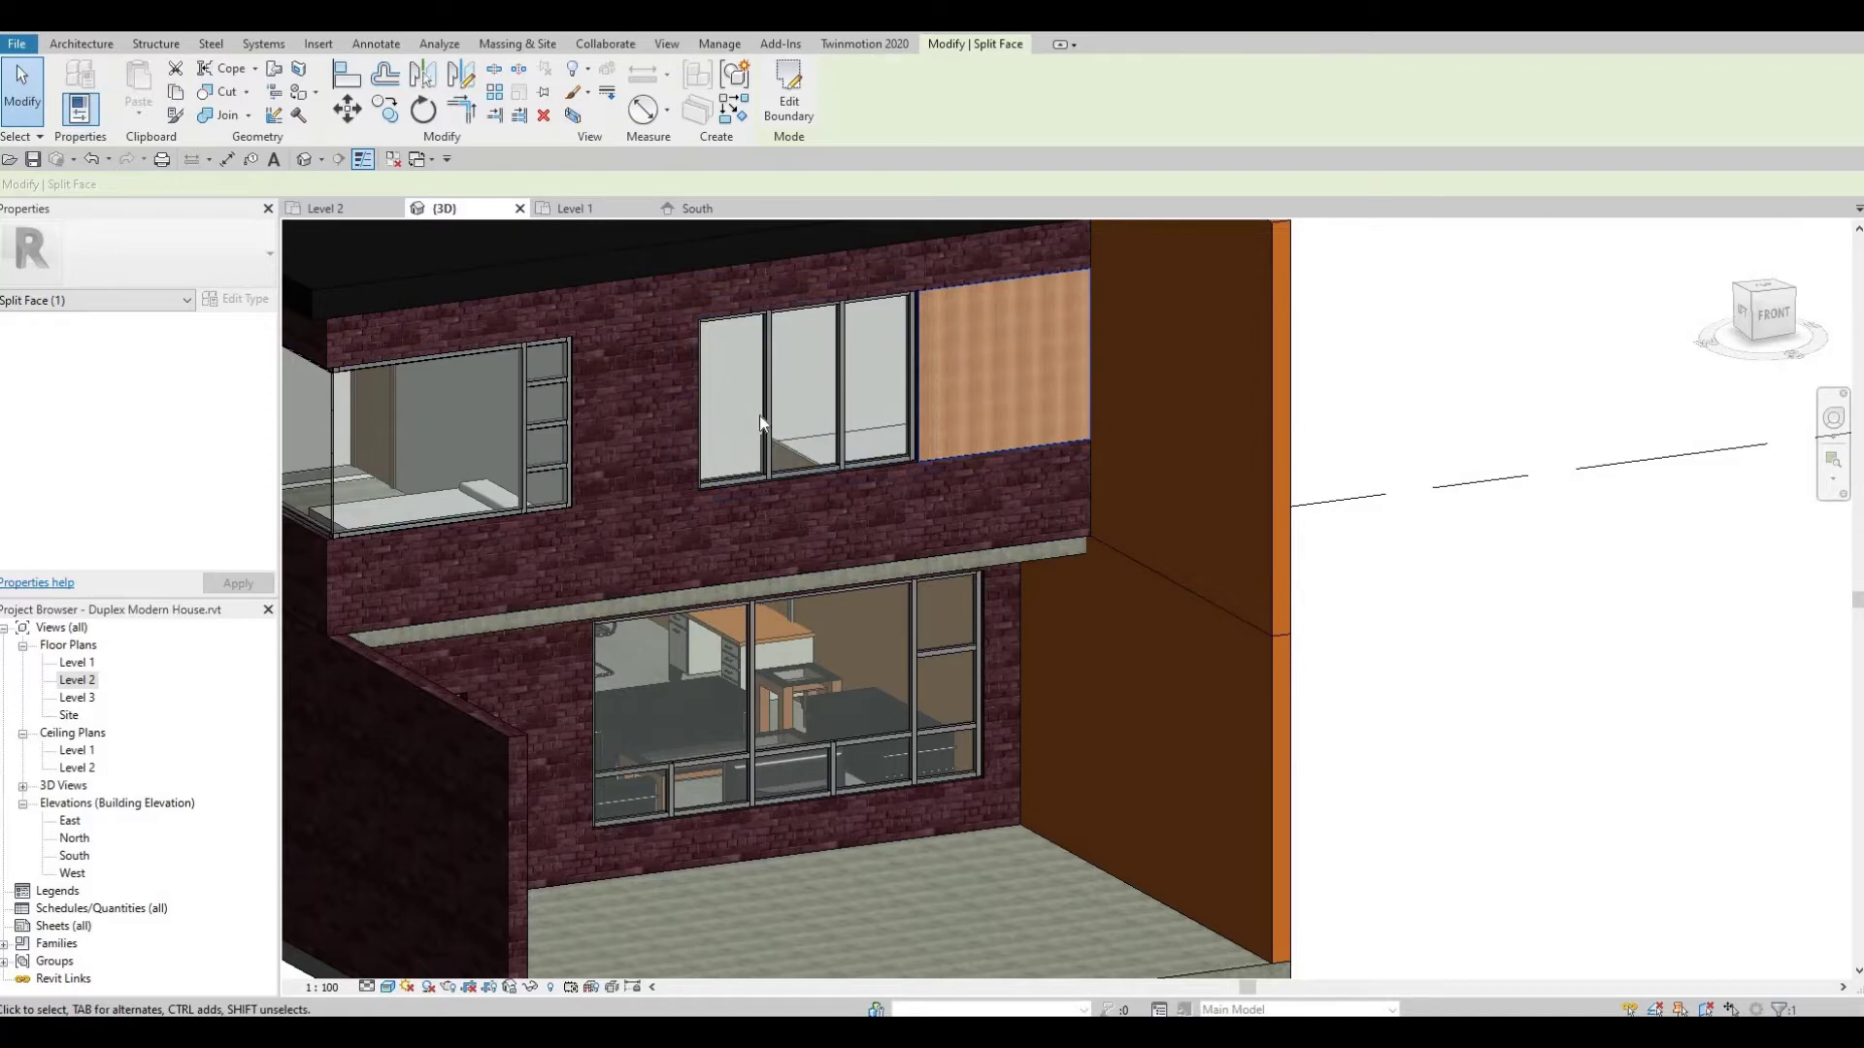
# Switch the 3D view to Hidden Line style and frame the upper-floor windows
pyautogui.click(387, 987)
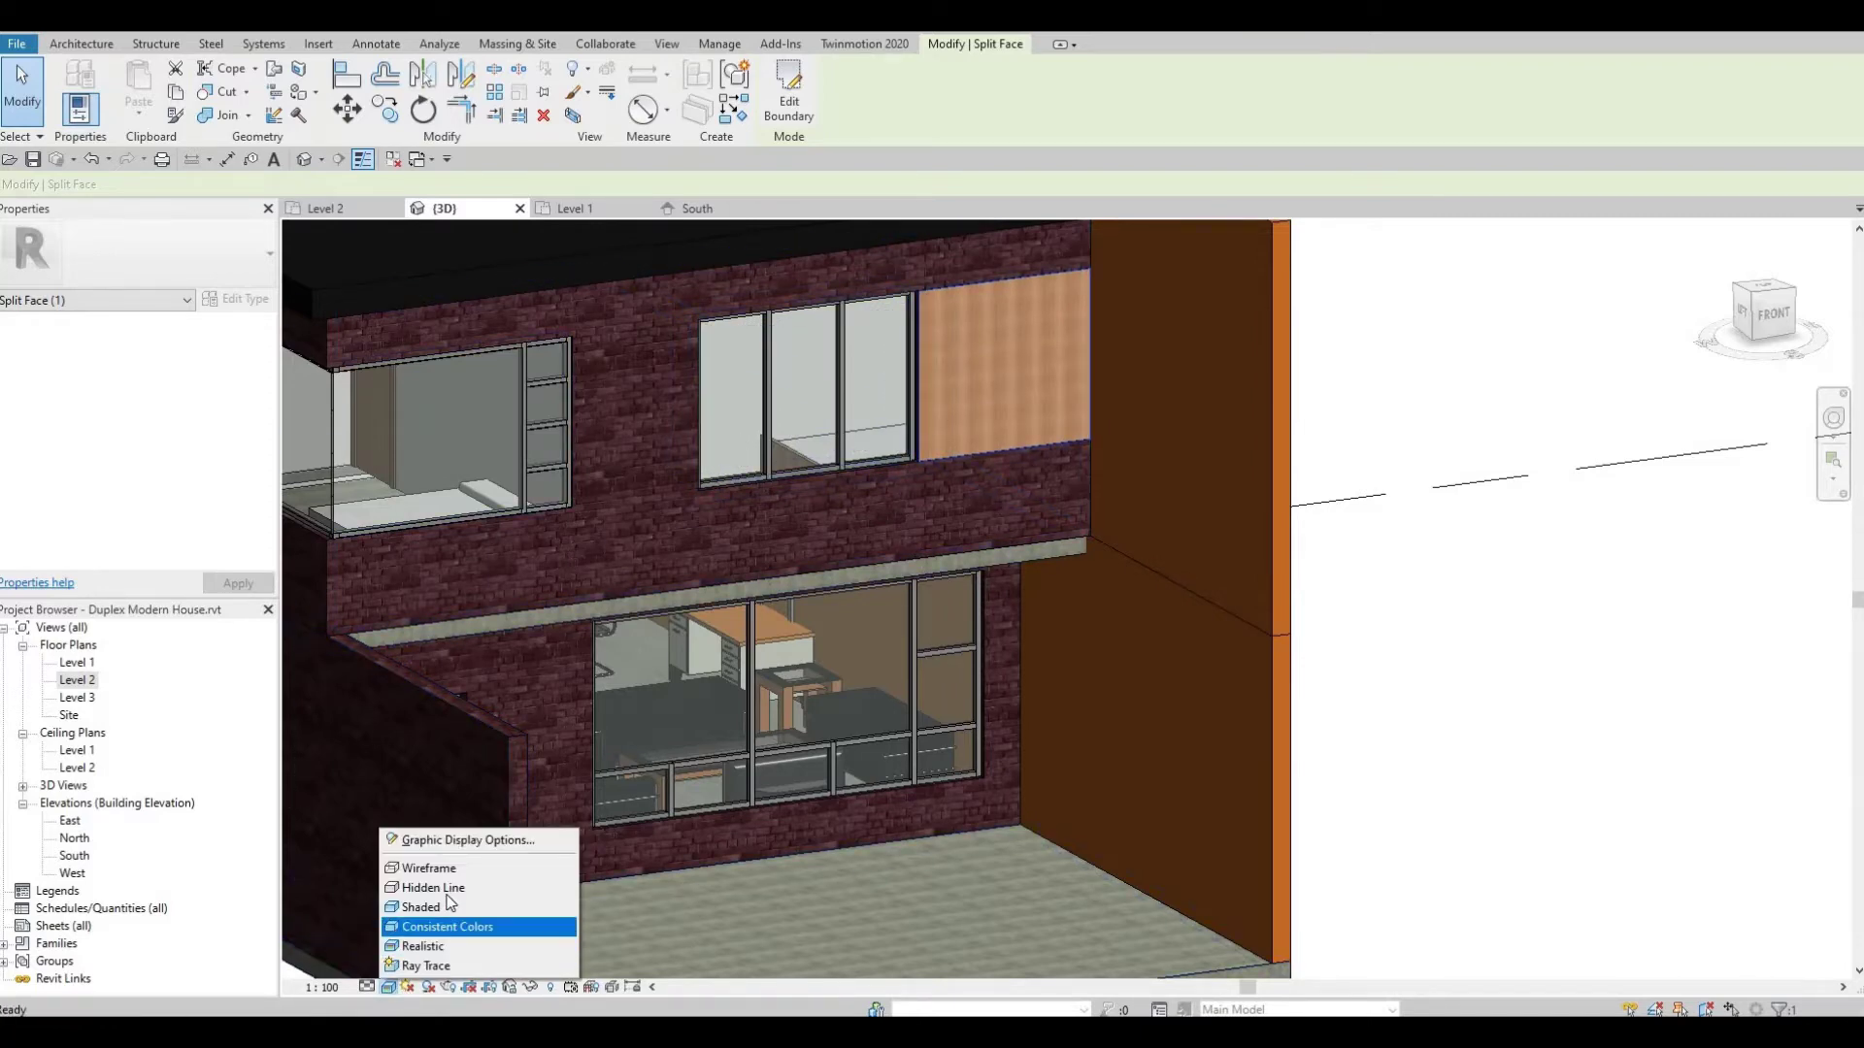
pyautogui.click(433, 887)
pyautogui.keyDown('shift'); pyautogui.moveTo(679, 776); pyautogui.dragTo(738, 752, button='middle'); pyautogui.keyUp('shift')
pyautogui.moveTo(874, 233); pyautogui.dragTo(875, 415, button='middle')
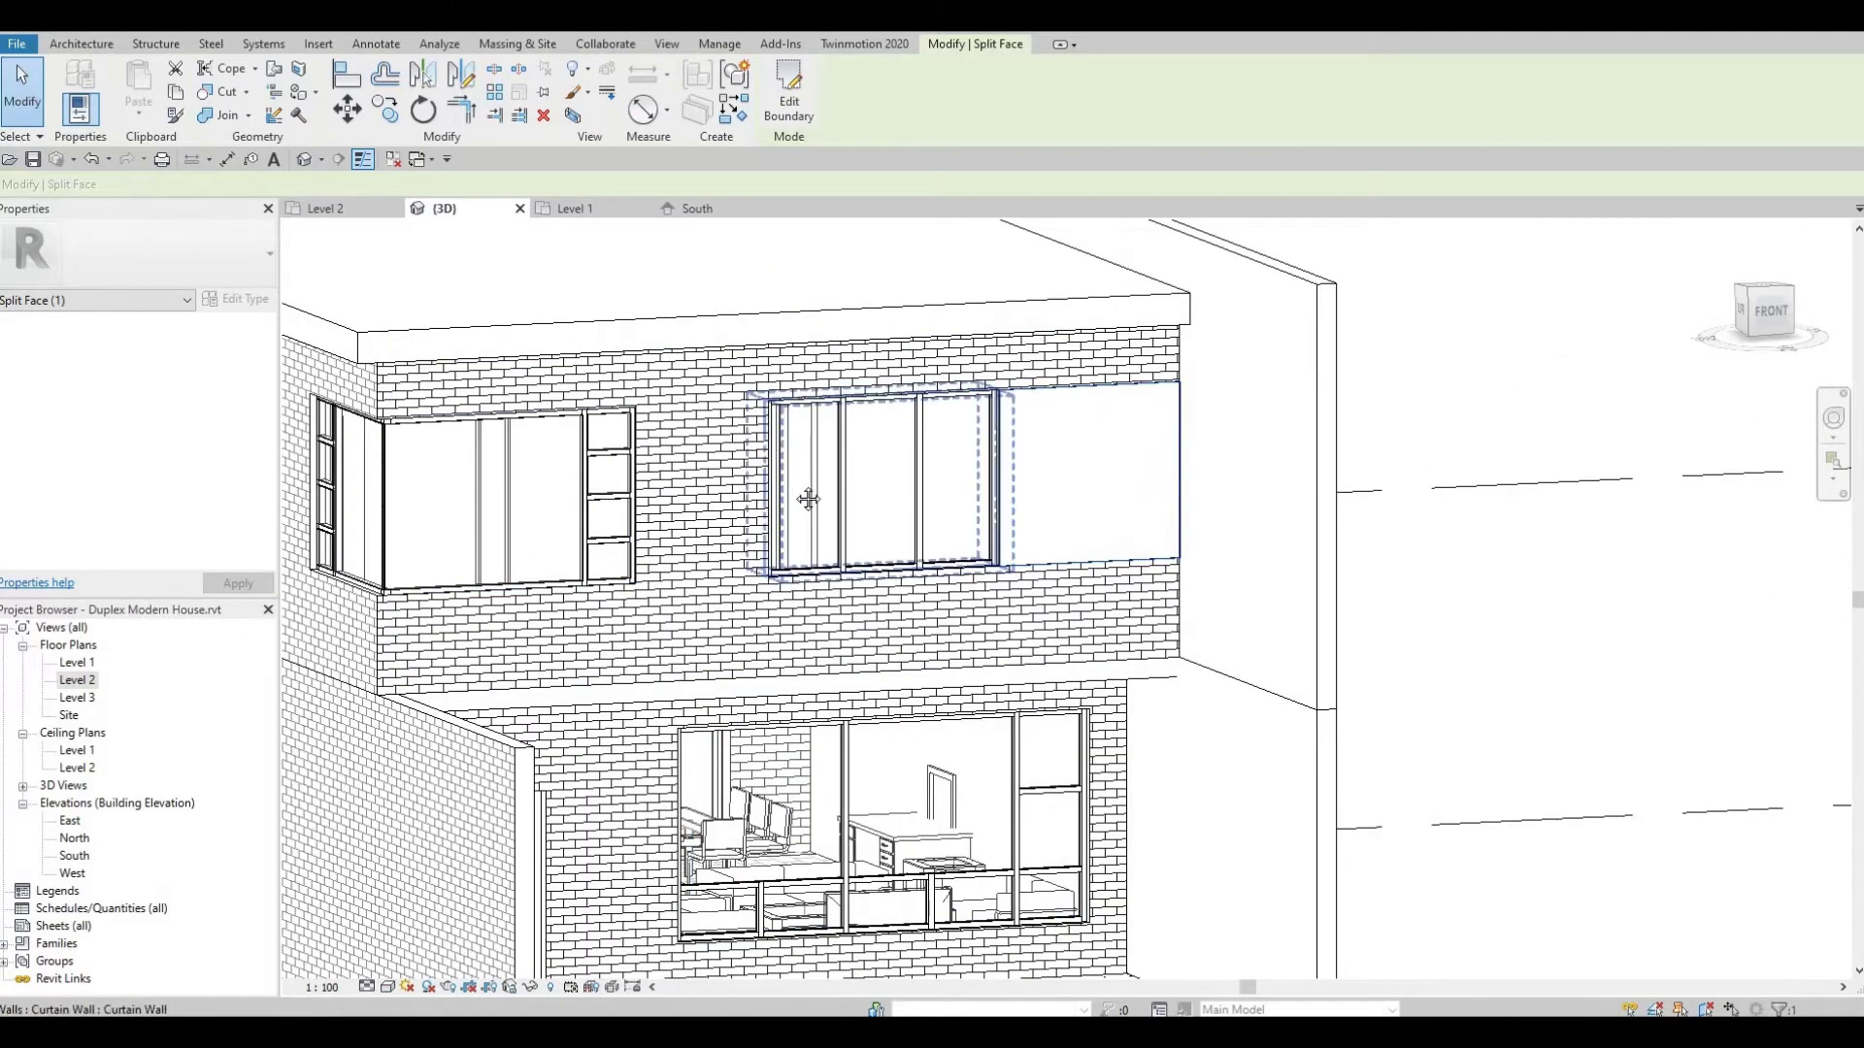
pyautogui.scroll(4, 808, 499)
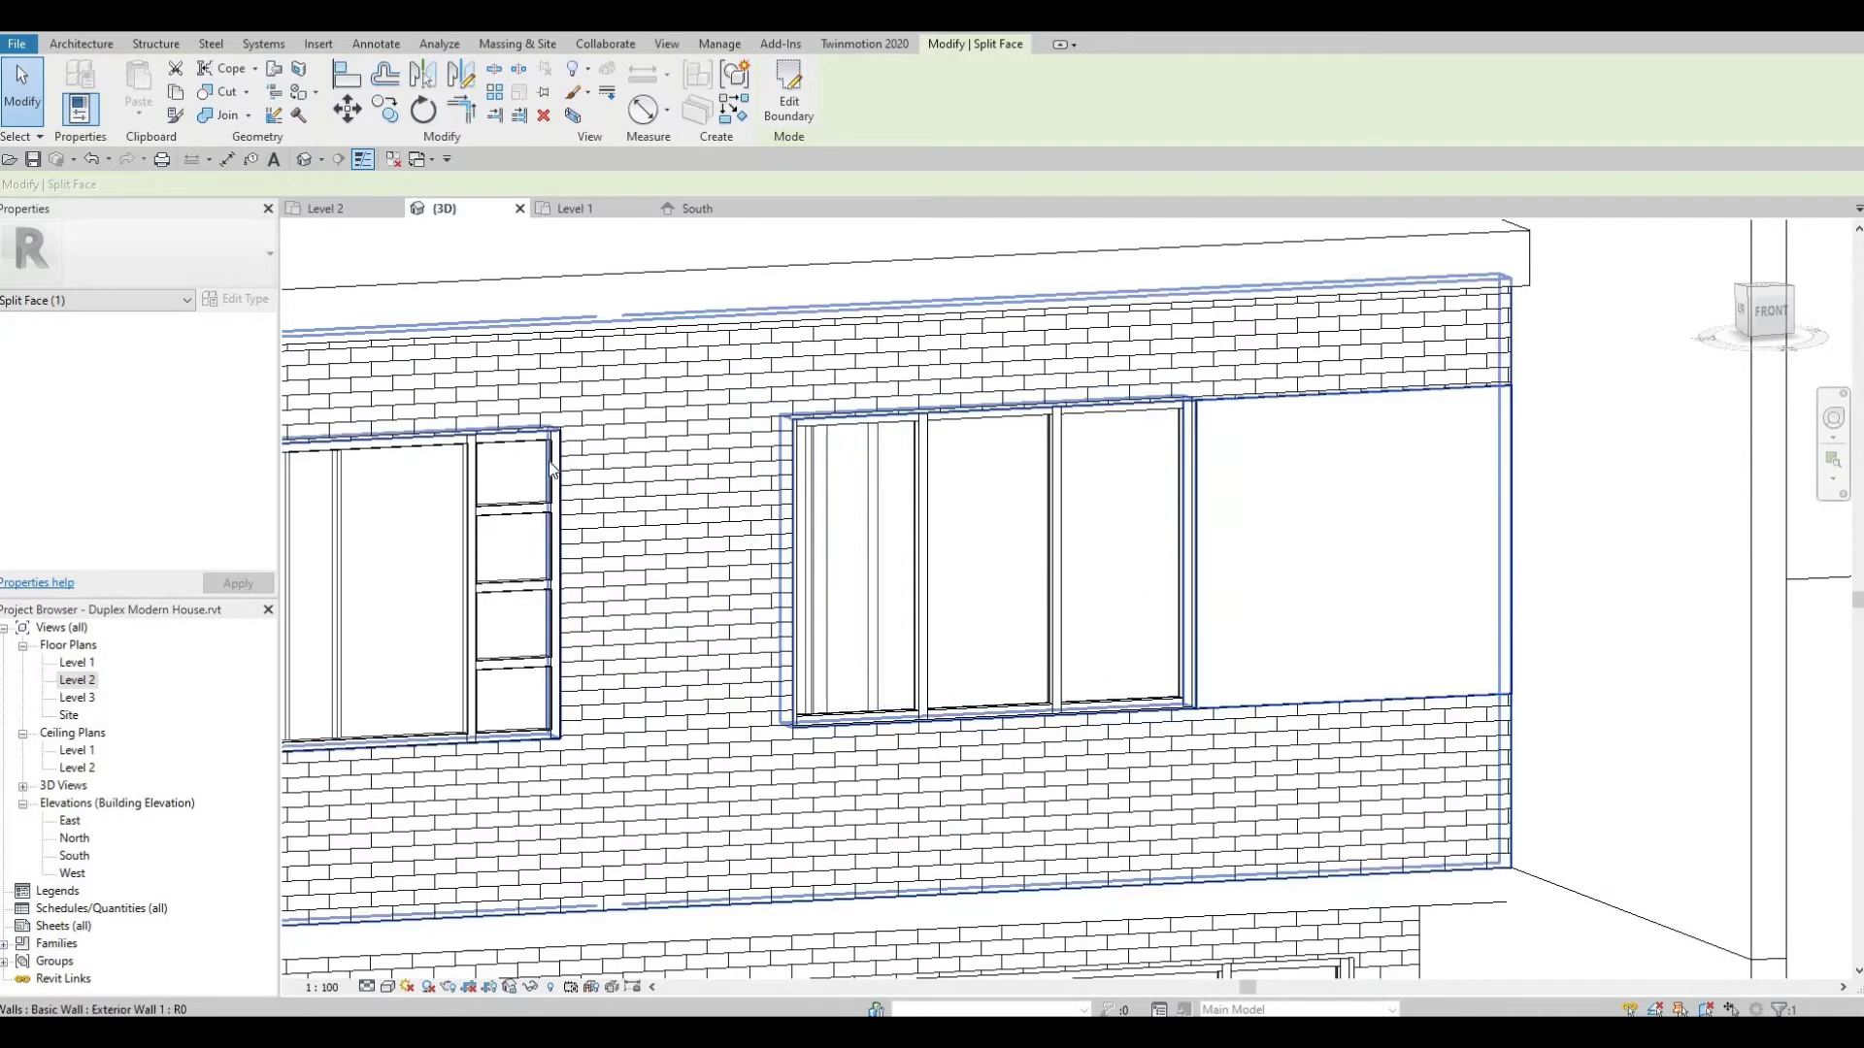
pyautogui.scroll(-3, 786, 478)
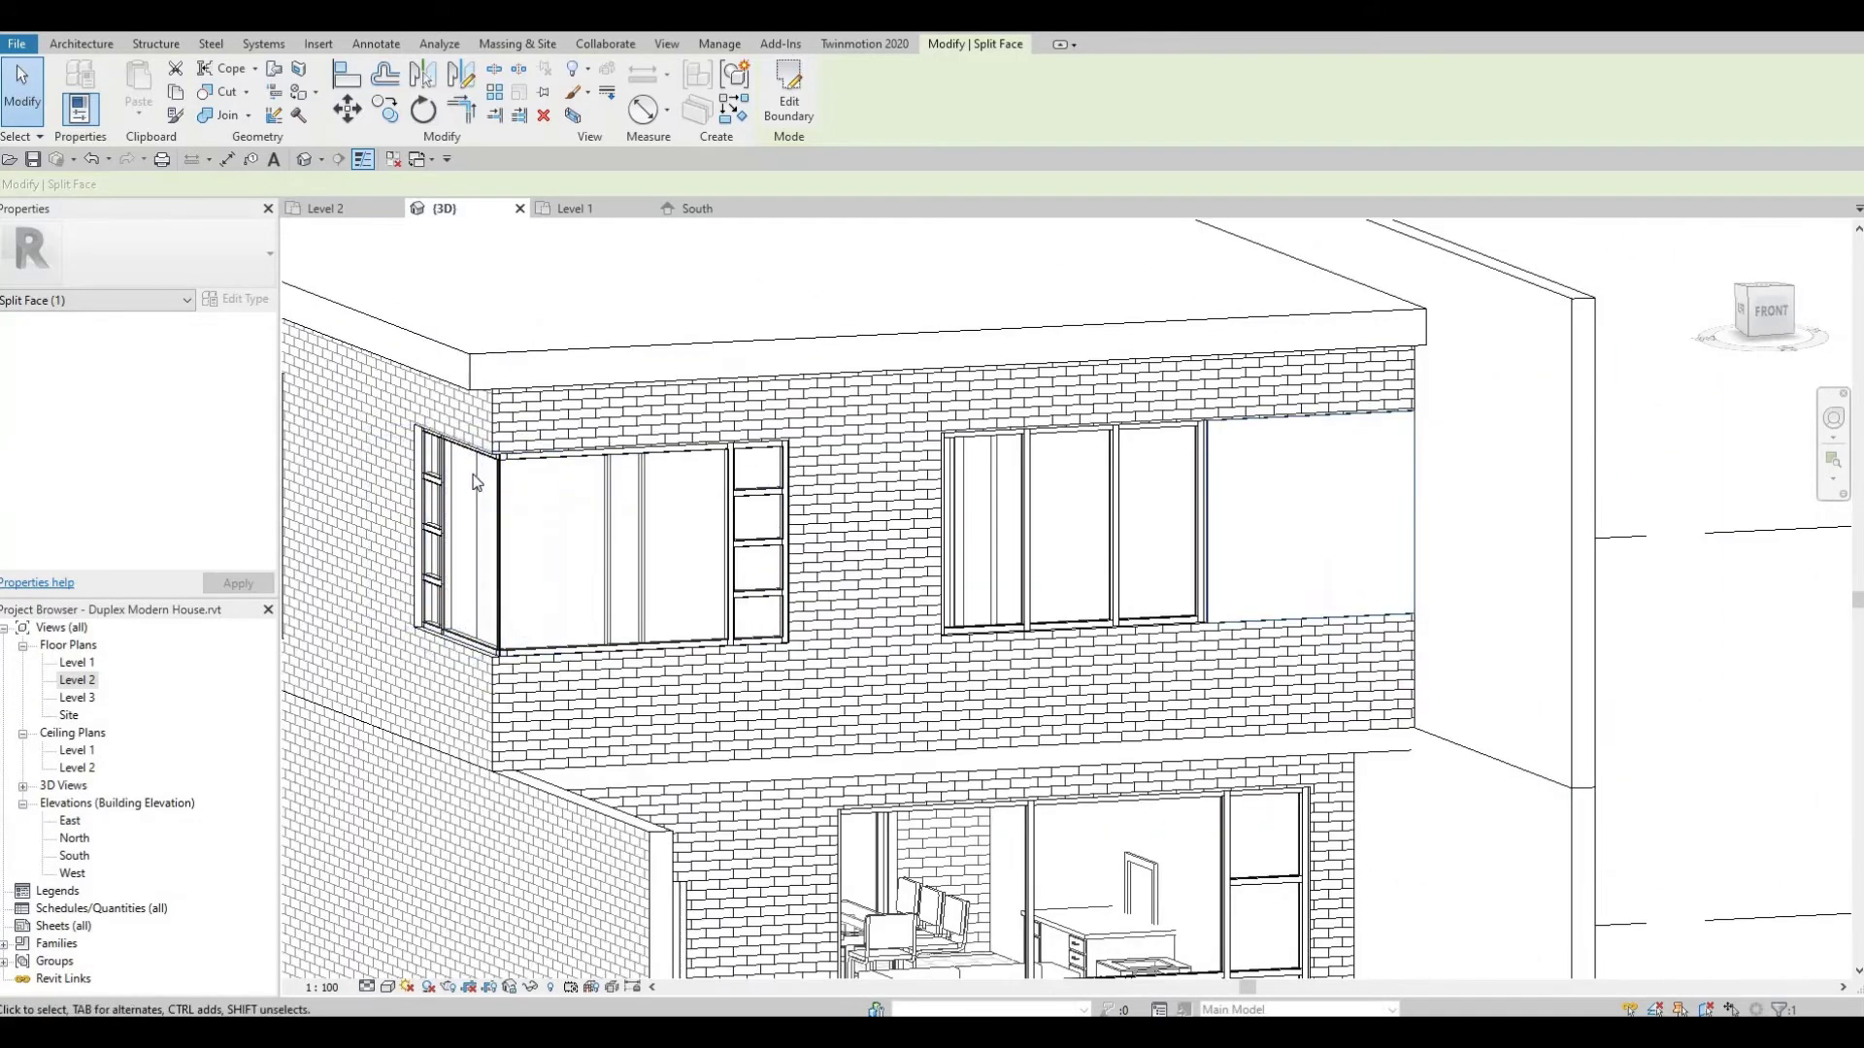
pyautogui.moveTo(577, 288); pyautogui.dragTo(550, 287, button='middle')
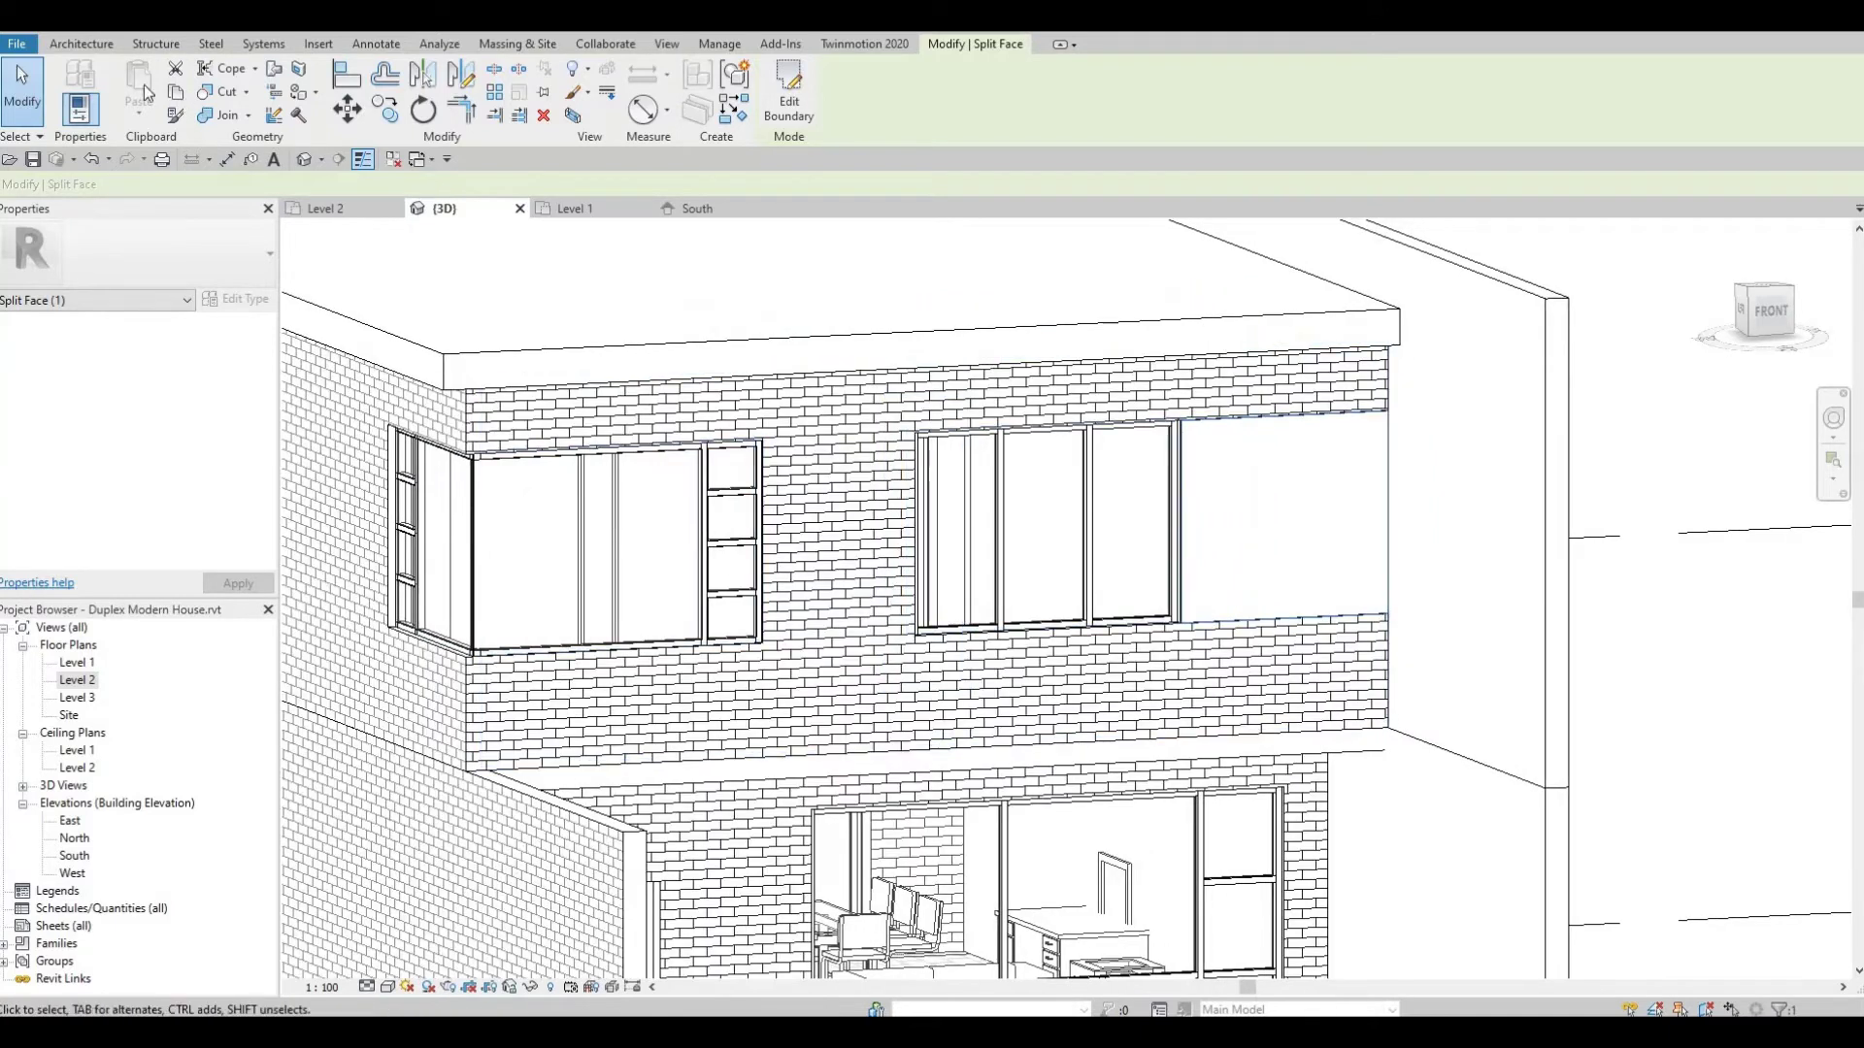
# Start a Model In-Place family in the Generic Models category, keeping the name Generic Models 1
pyautogui.click(68, 47)
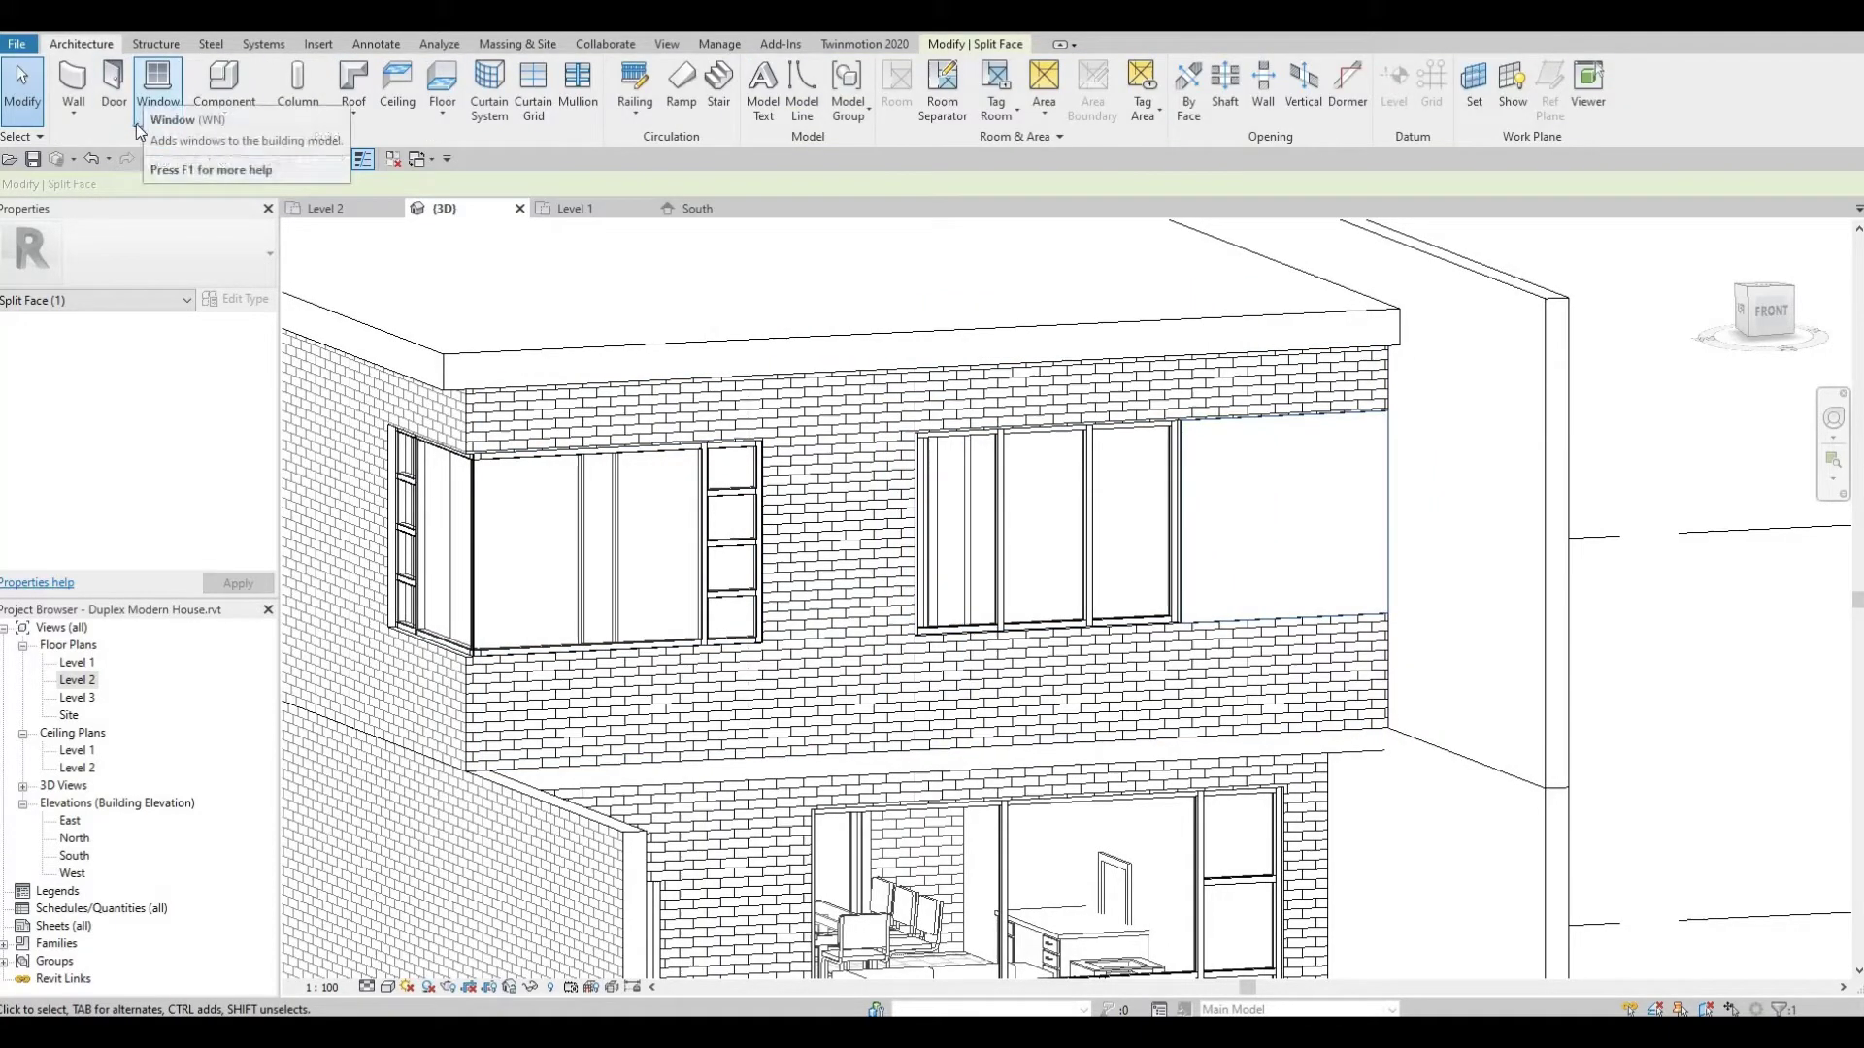
pyautogui.click(222, 114)
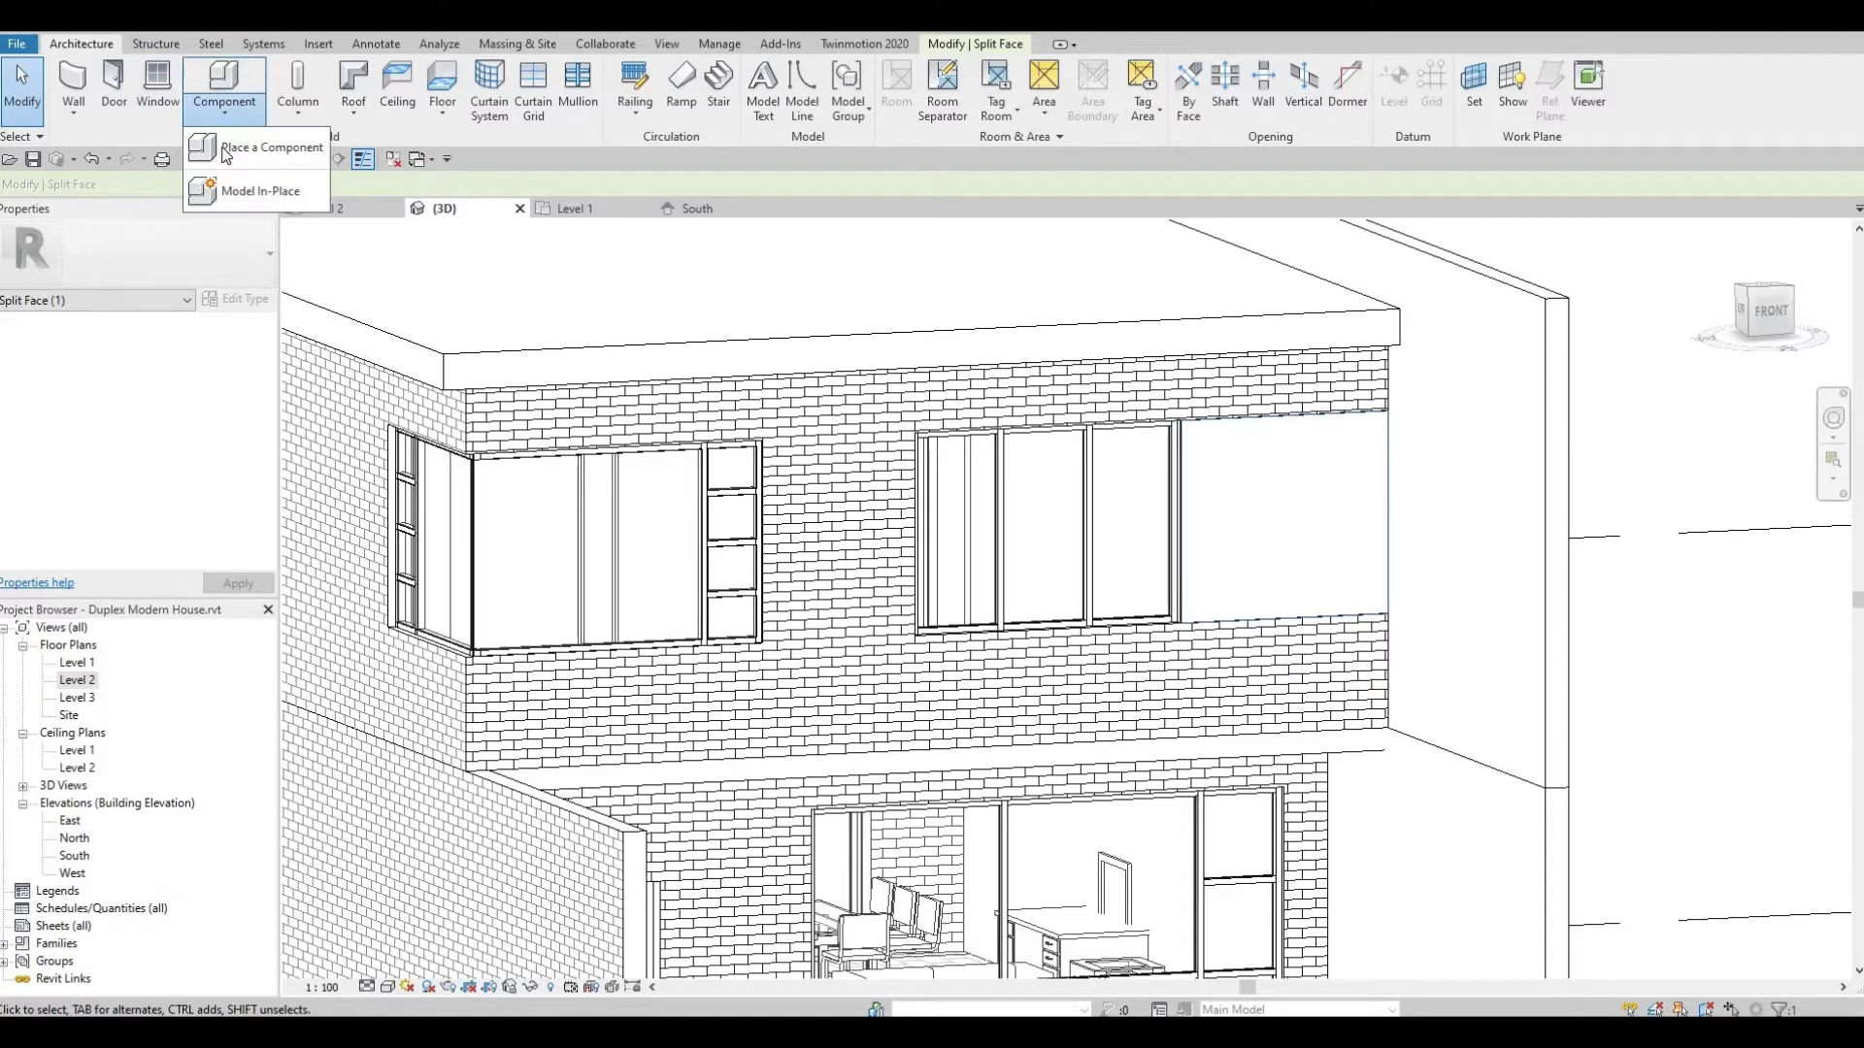
pyautogui.click(236, 197)
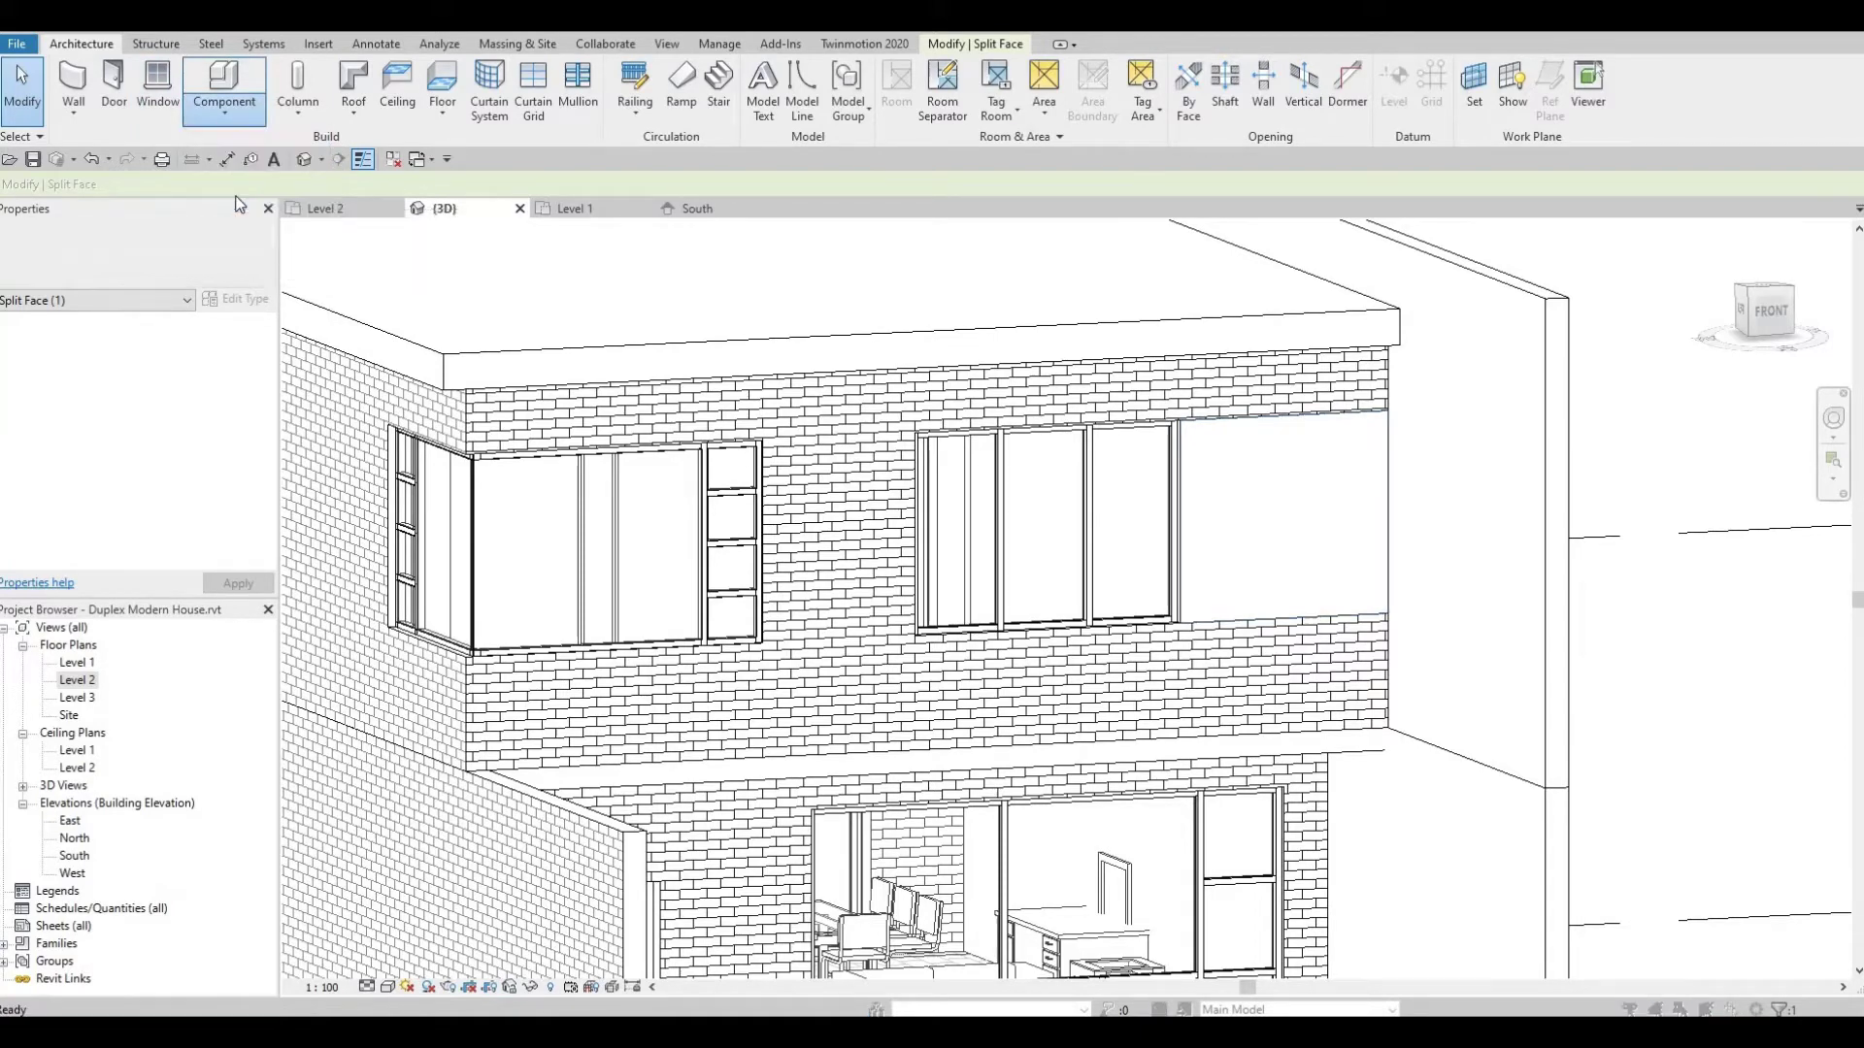
pyautogui.scroll(-3, 869, 529)
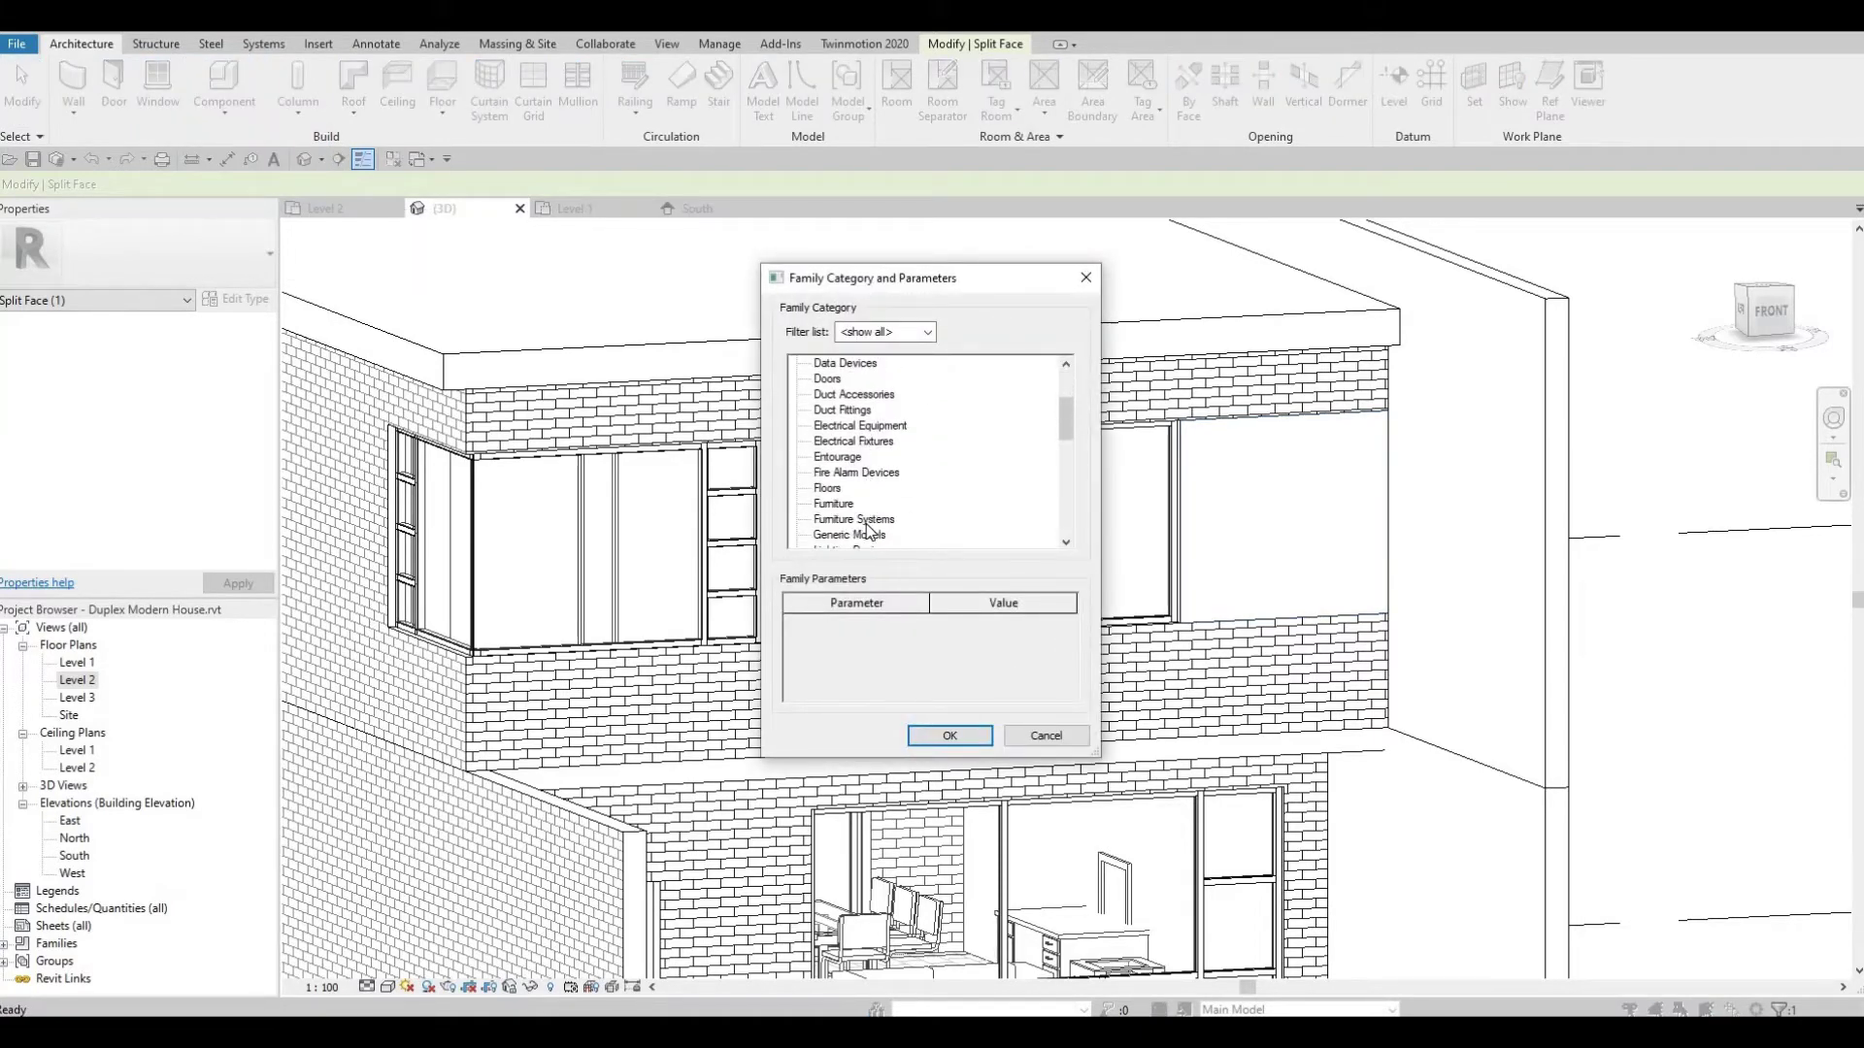
pyautogui.scroll(-1, 864, 519)
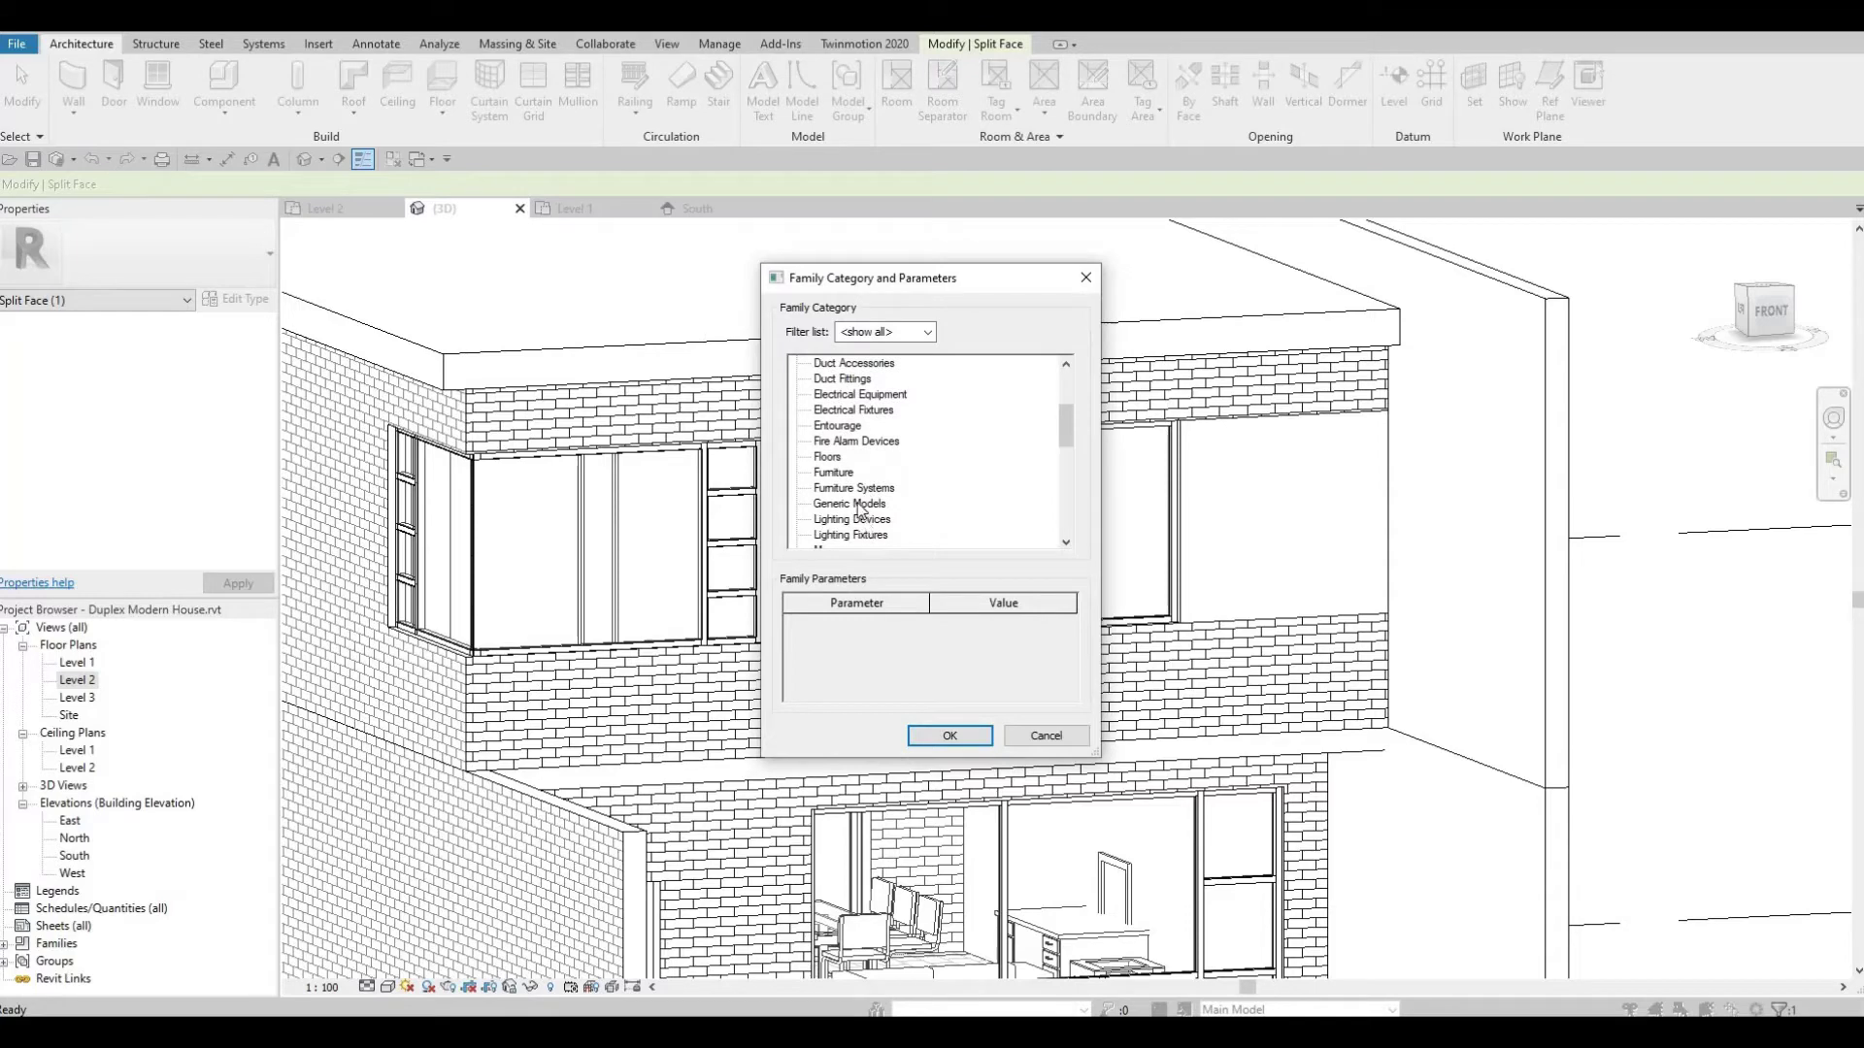
pyautogui.click(949, 734)
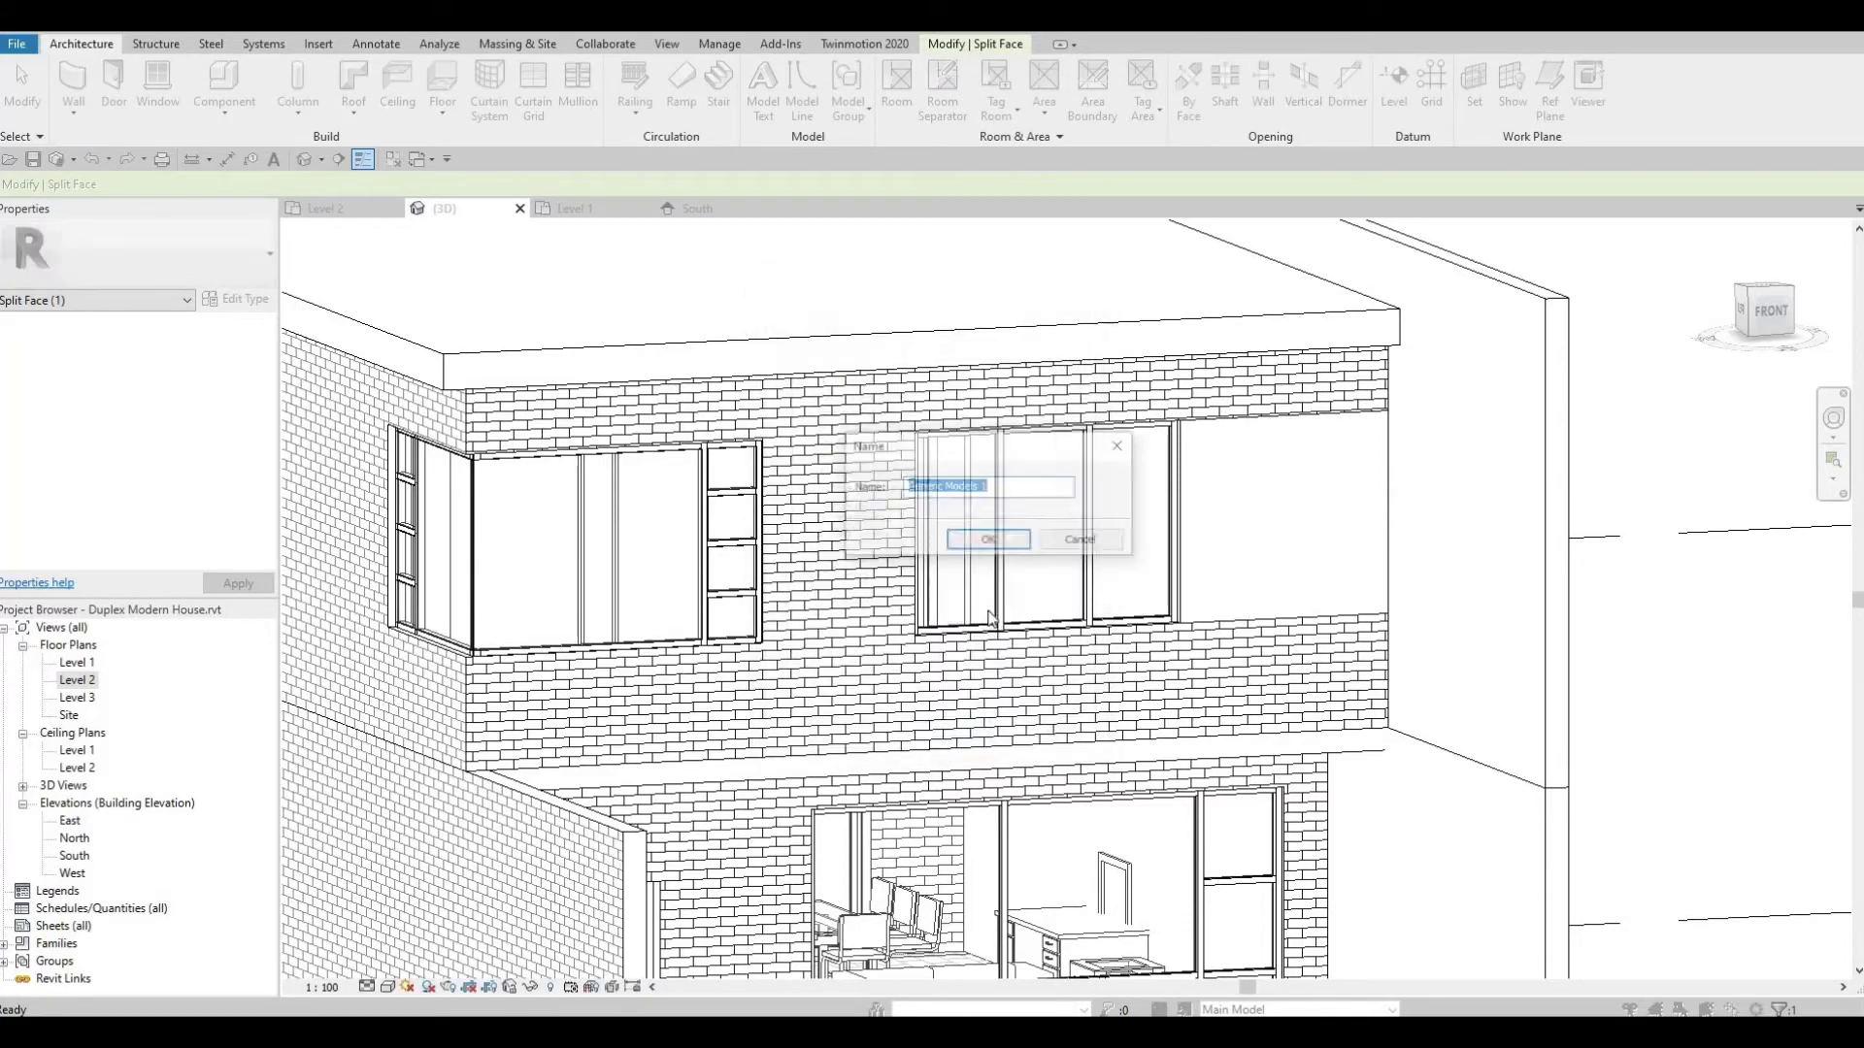
pyautogui.click(986, 541)
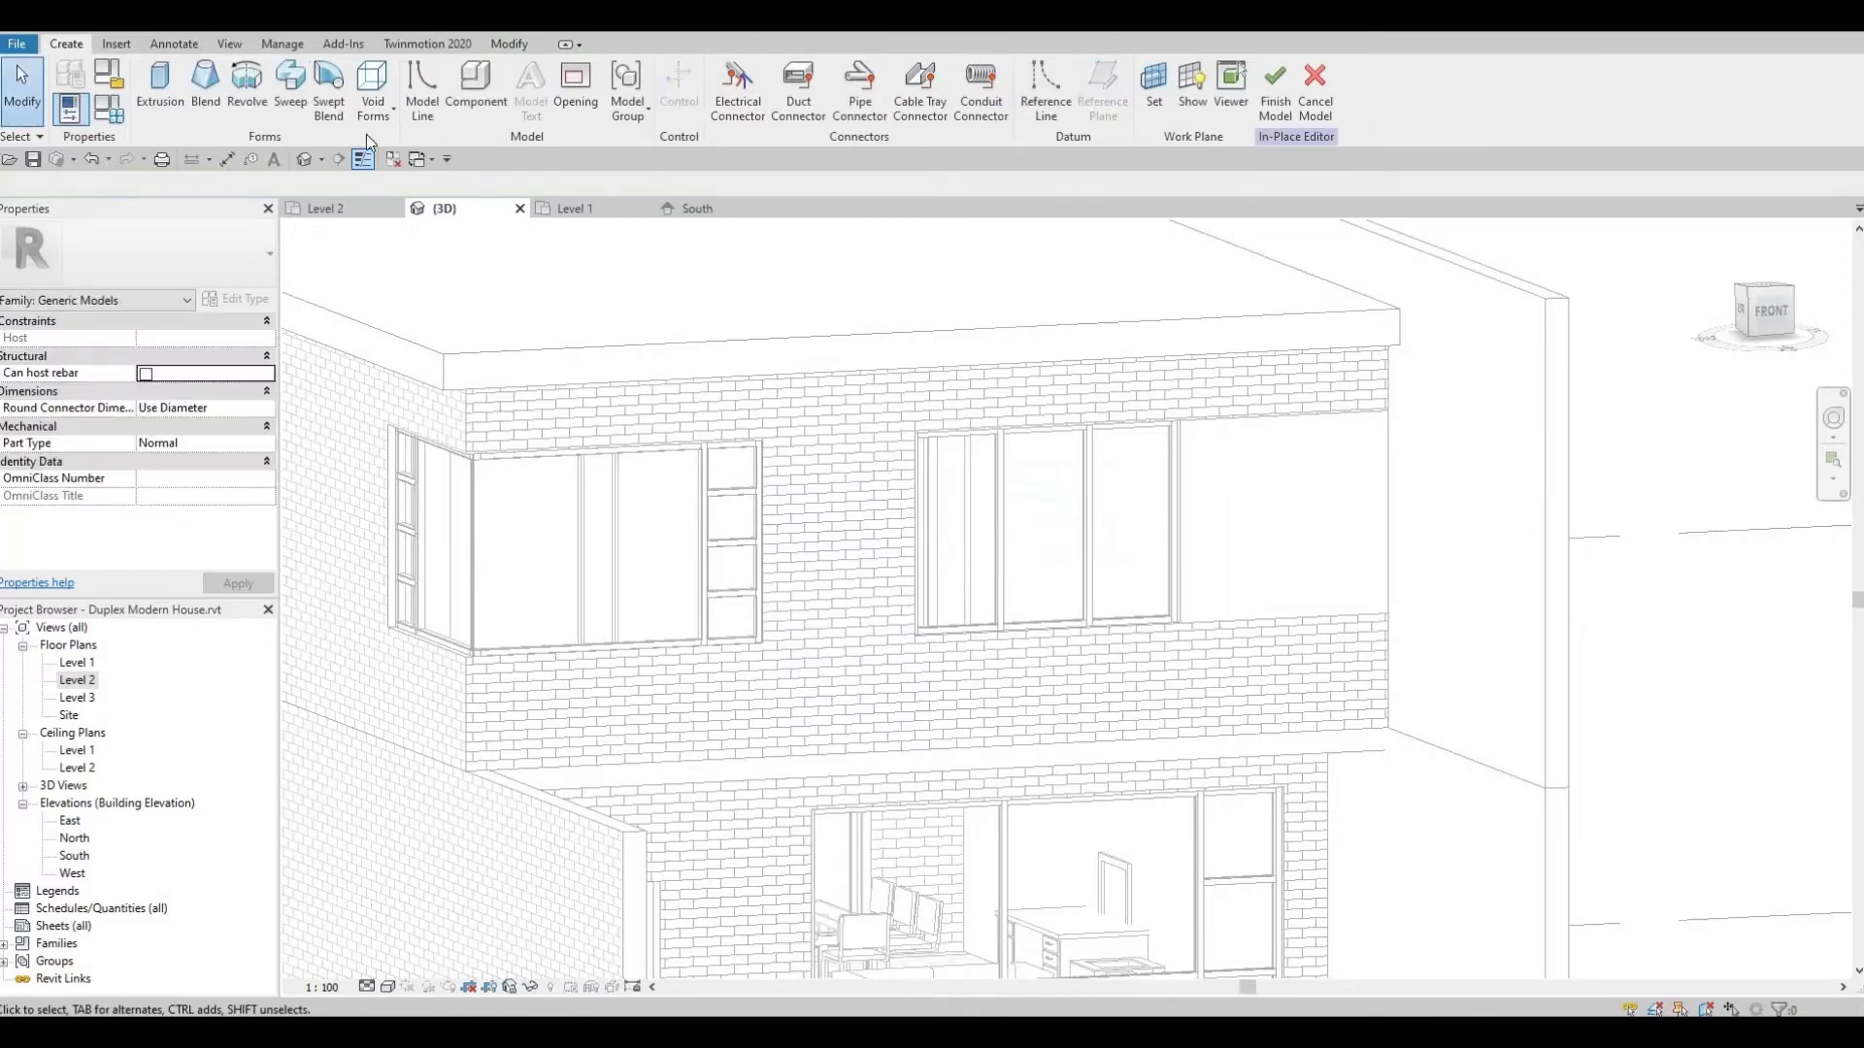
# Start a Sweep, enter Sketch Path, then cancel the path sketch to return to the sweep
pyautogui.click(294, 107)
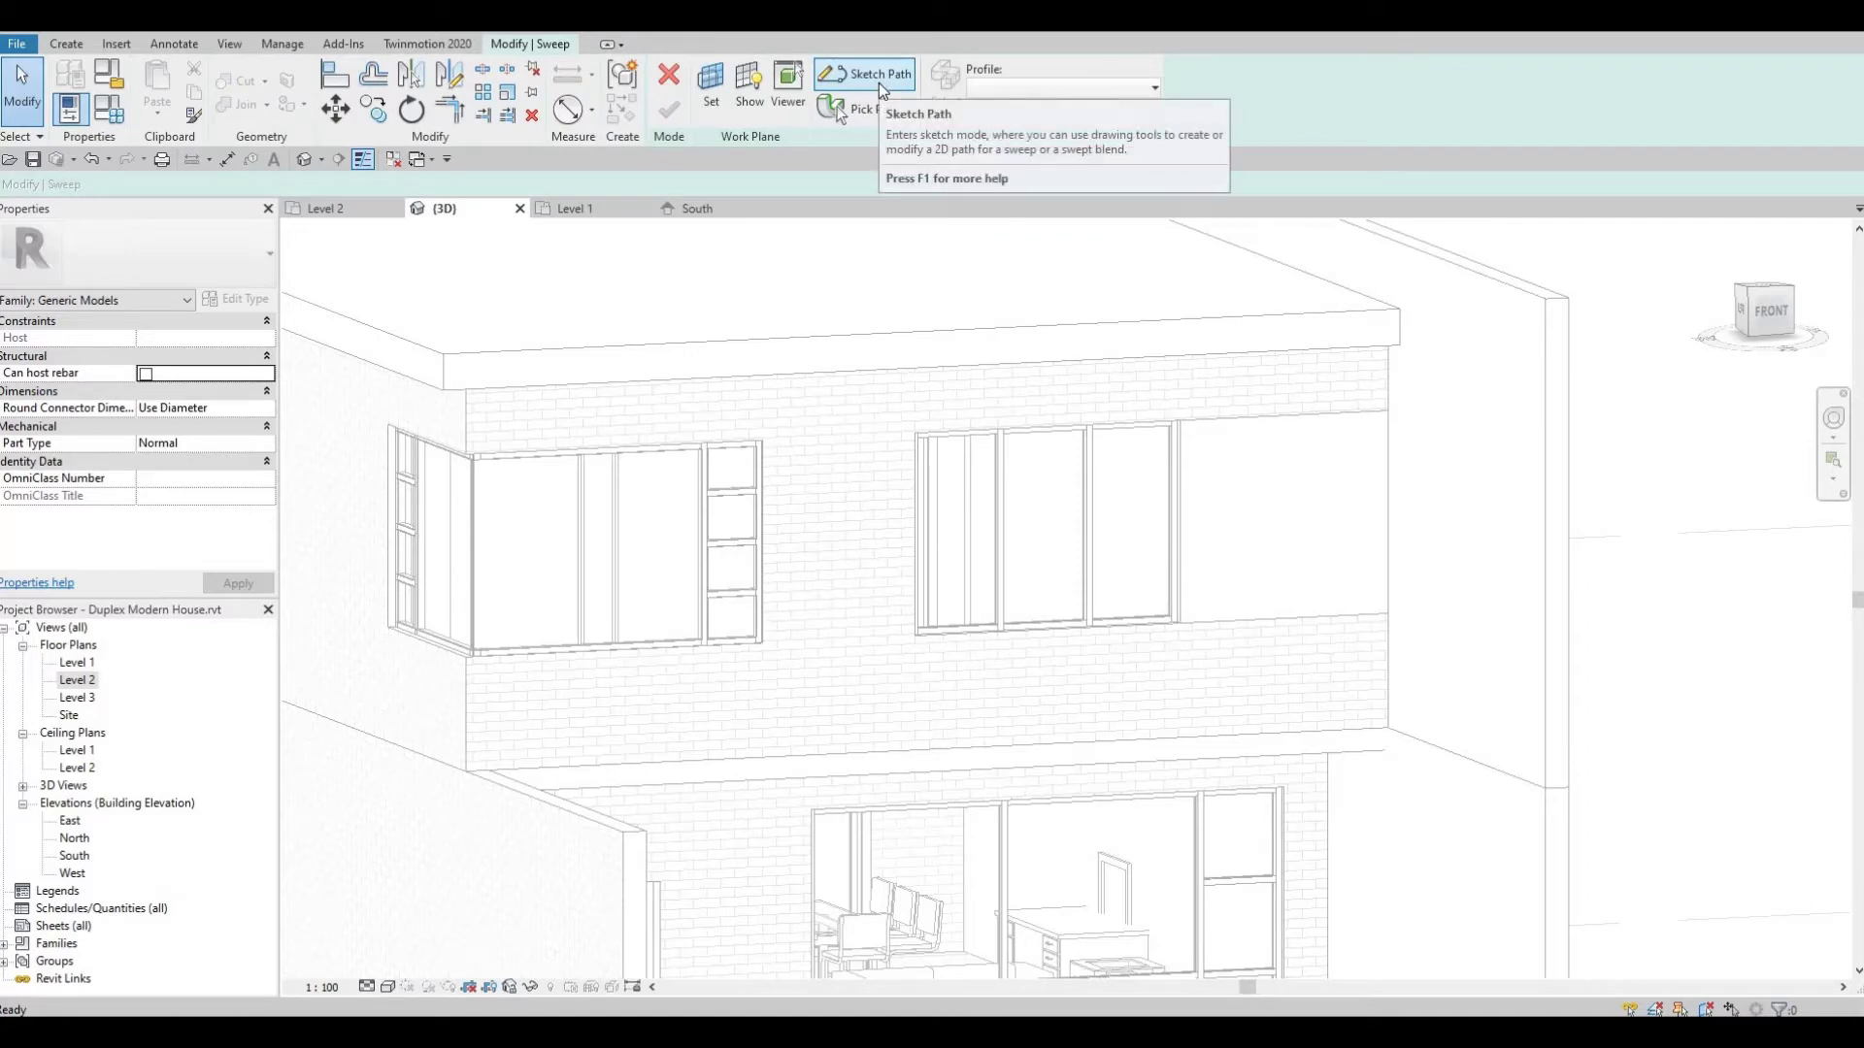
pyautogui.click(879, 79)
pyautogui.scroll(5, 1231, 432)
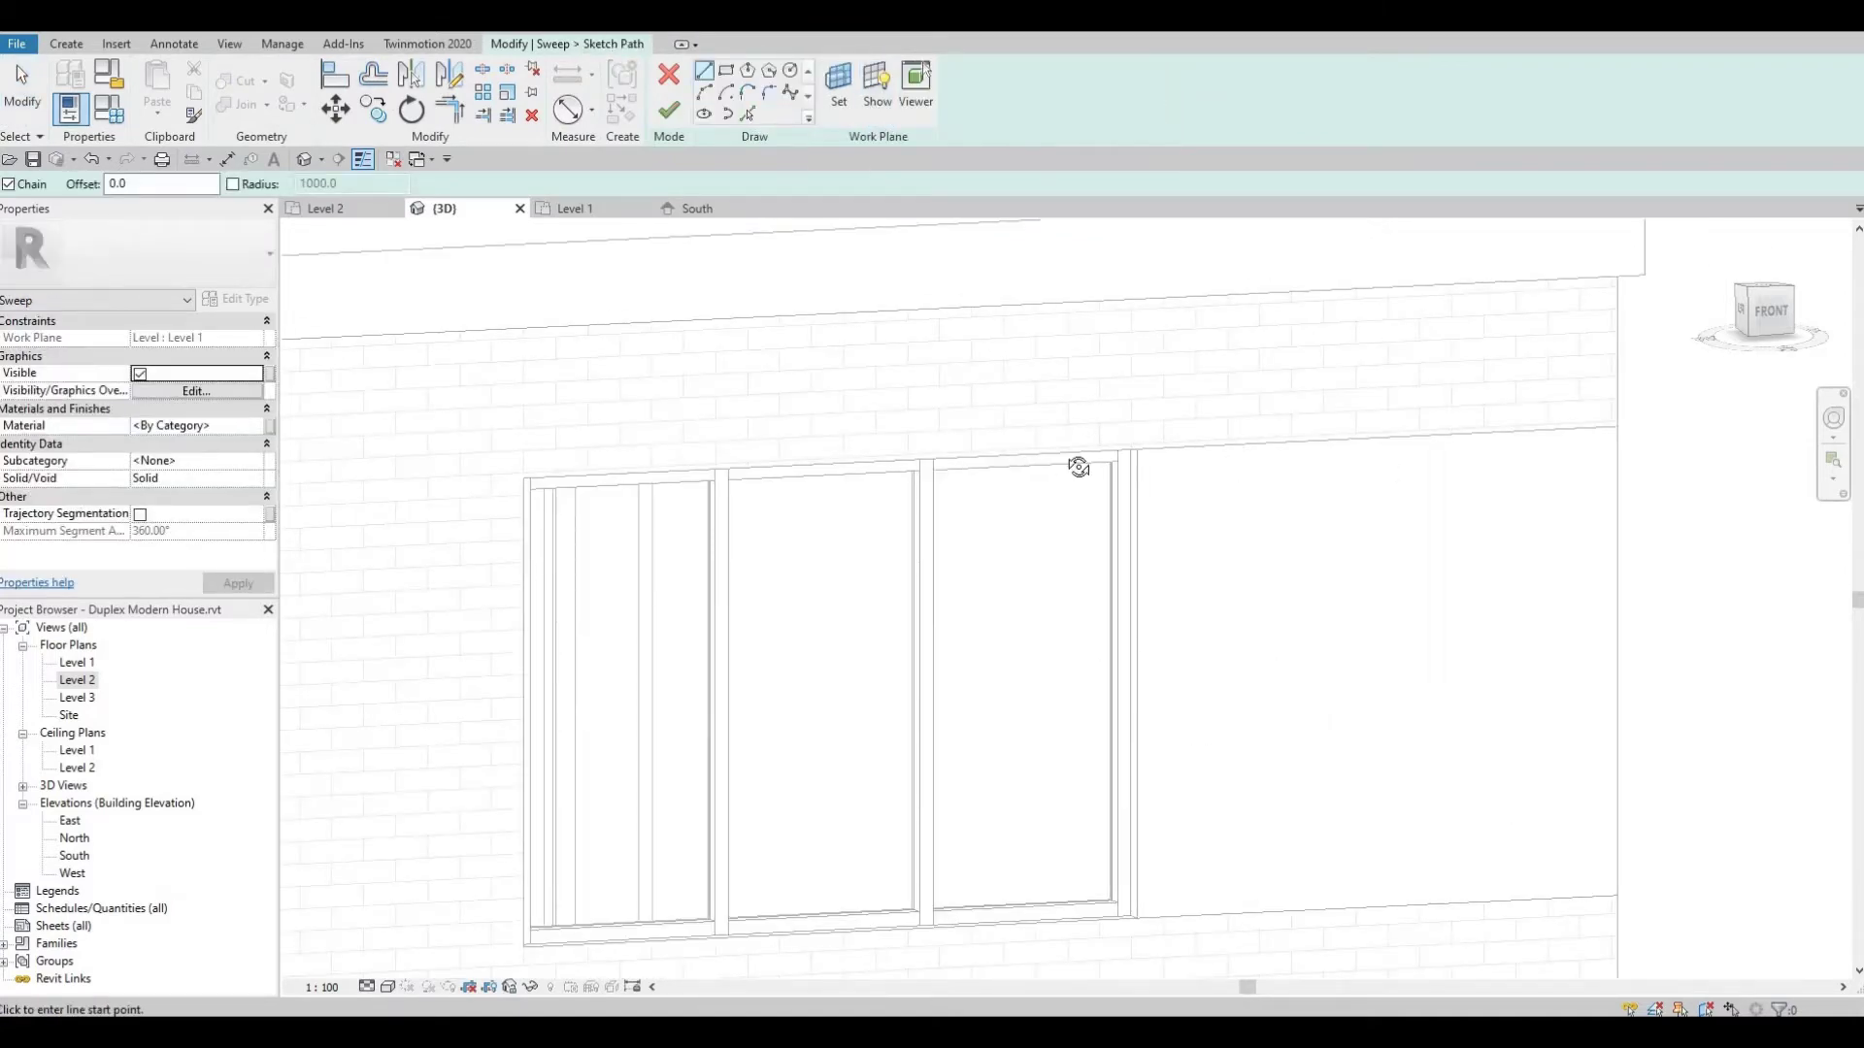
pyautogui.keyDown('shift'); pyautogui.moveTo(1078, 467); pyautogui.dragTo(1028, 413, button='middle'); pyautogui.keyUp('shift')
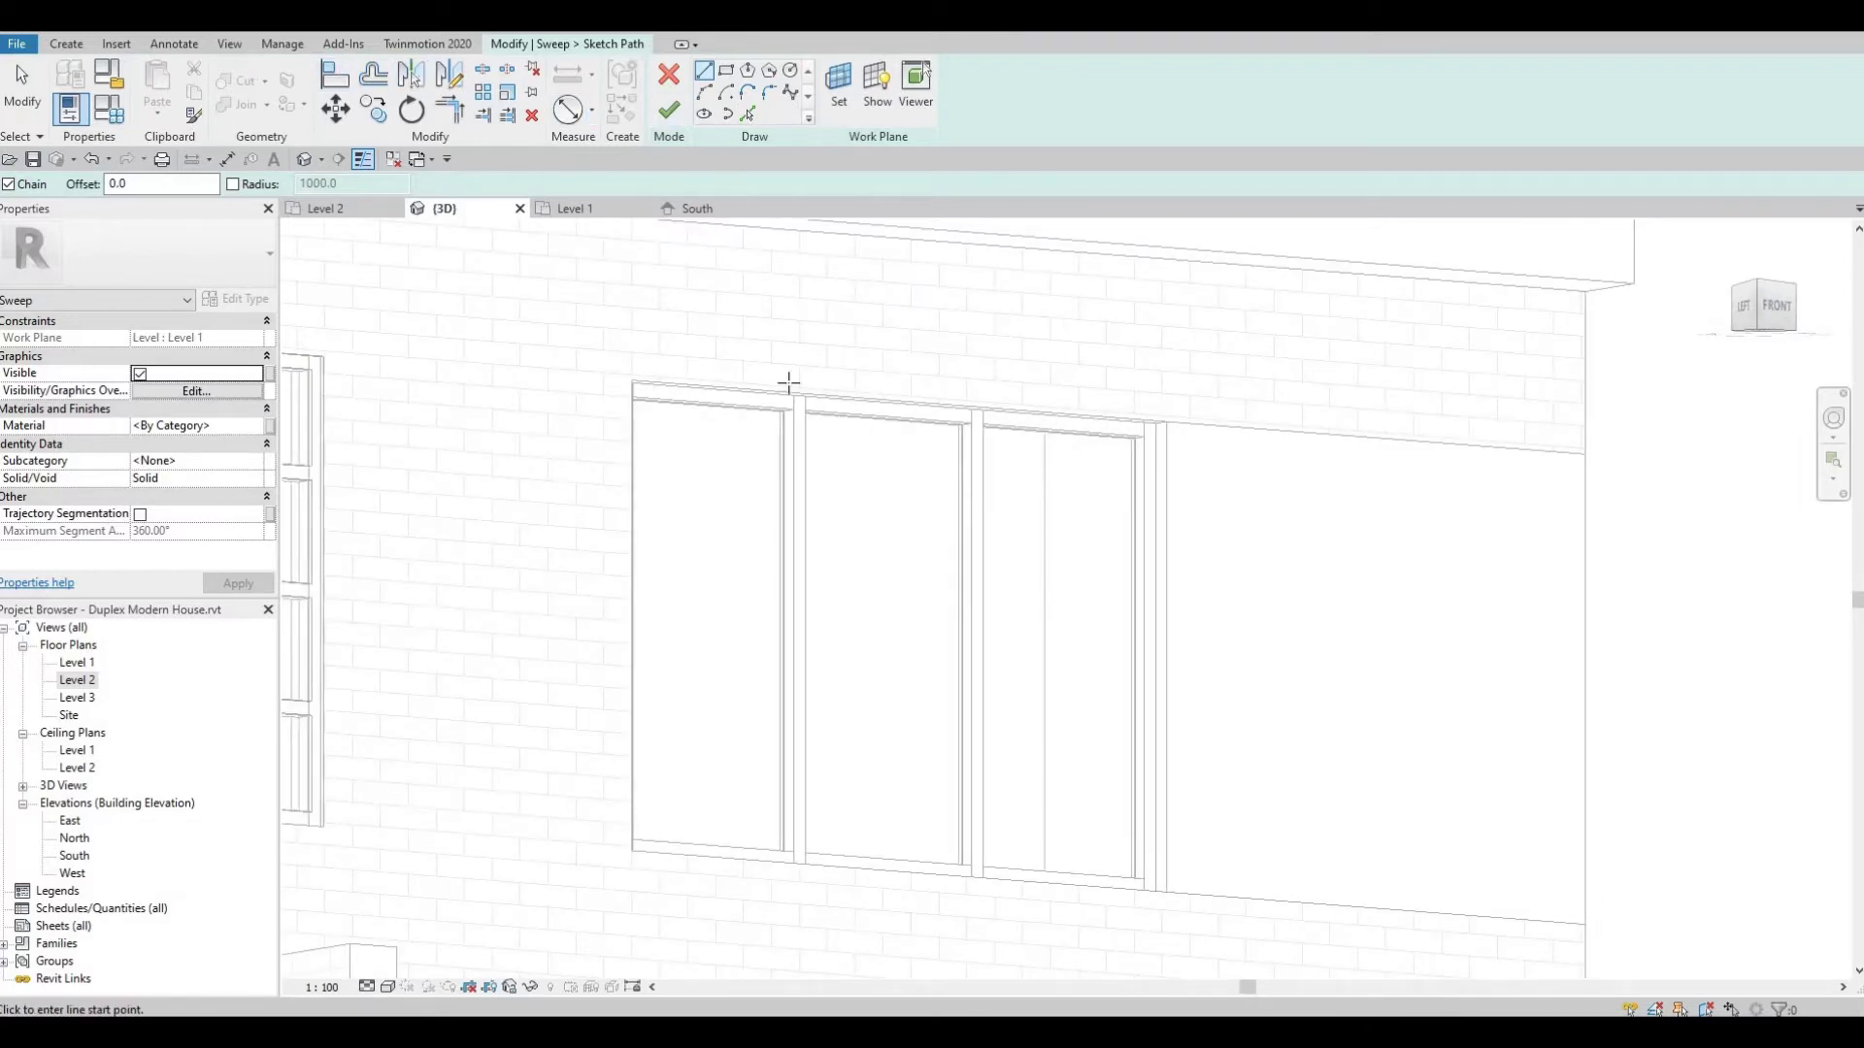
pyautogui.click(668, 80)
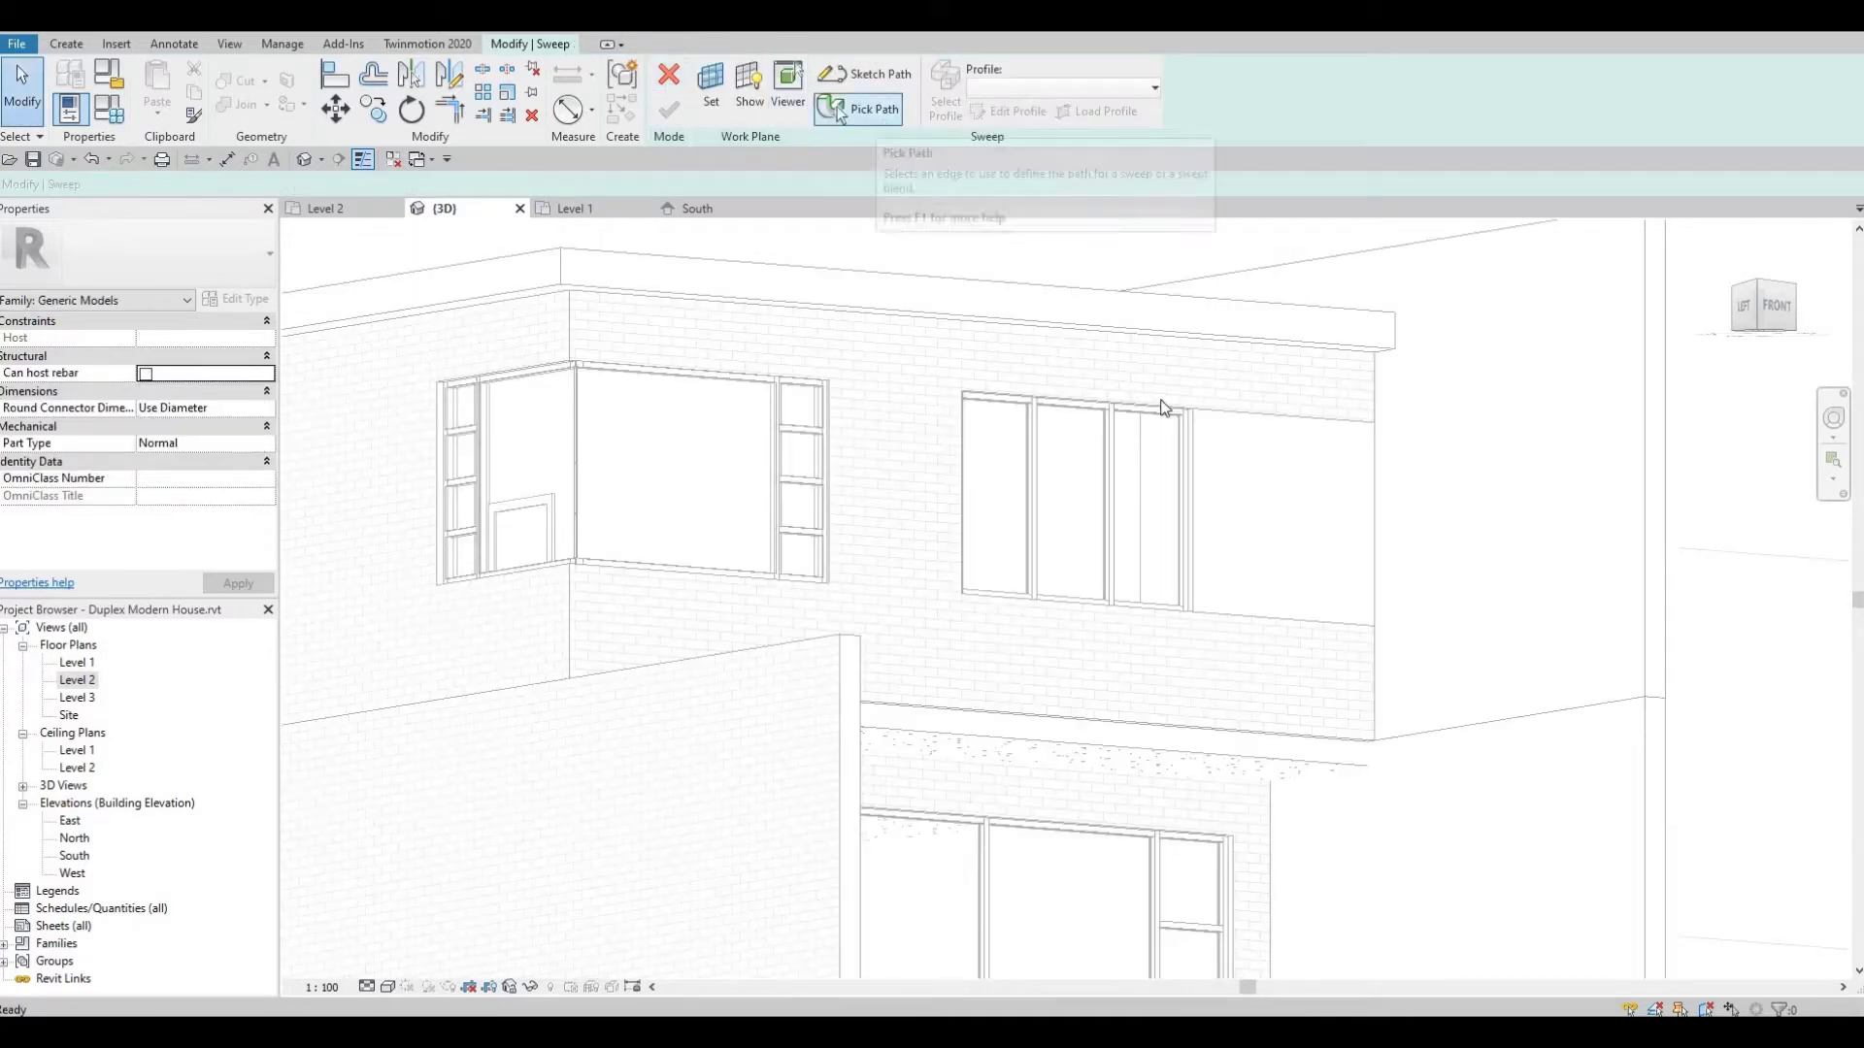
# Pick the window's top, left and bottom edges plus the right and top wall edges as the path
pyautogui.scroll(3, 1150, 416)
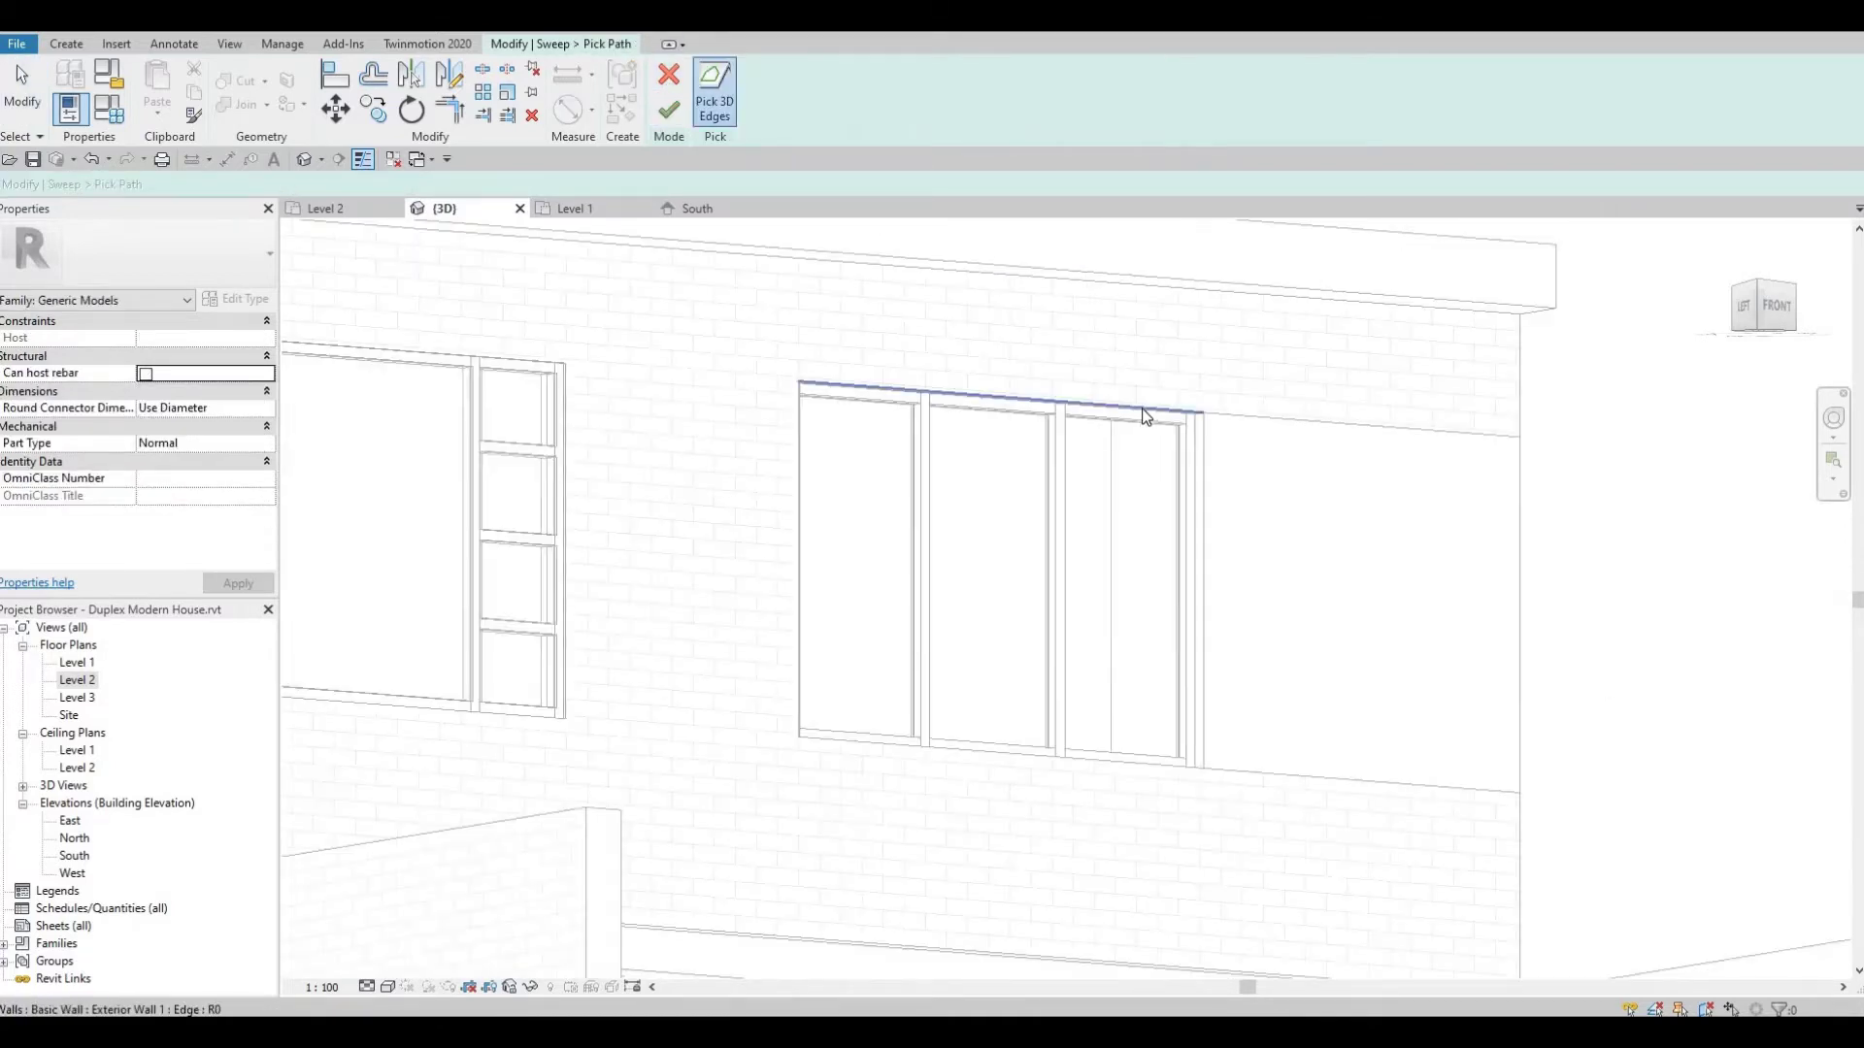
pyautogui.click(1145, 415)
pyautogui.keyDown('shift'); pyautogui.moveTo(923, 550); pyautogui.dragTo(679, 504, button='middle'); pyautogui.keyUp('shift')
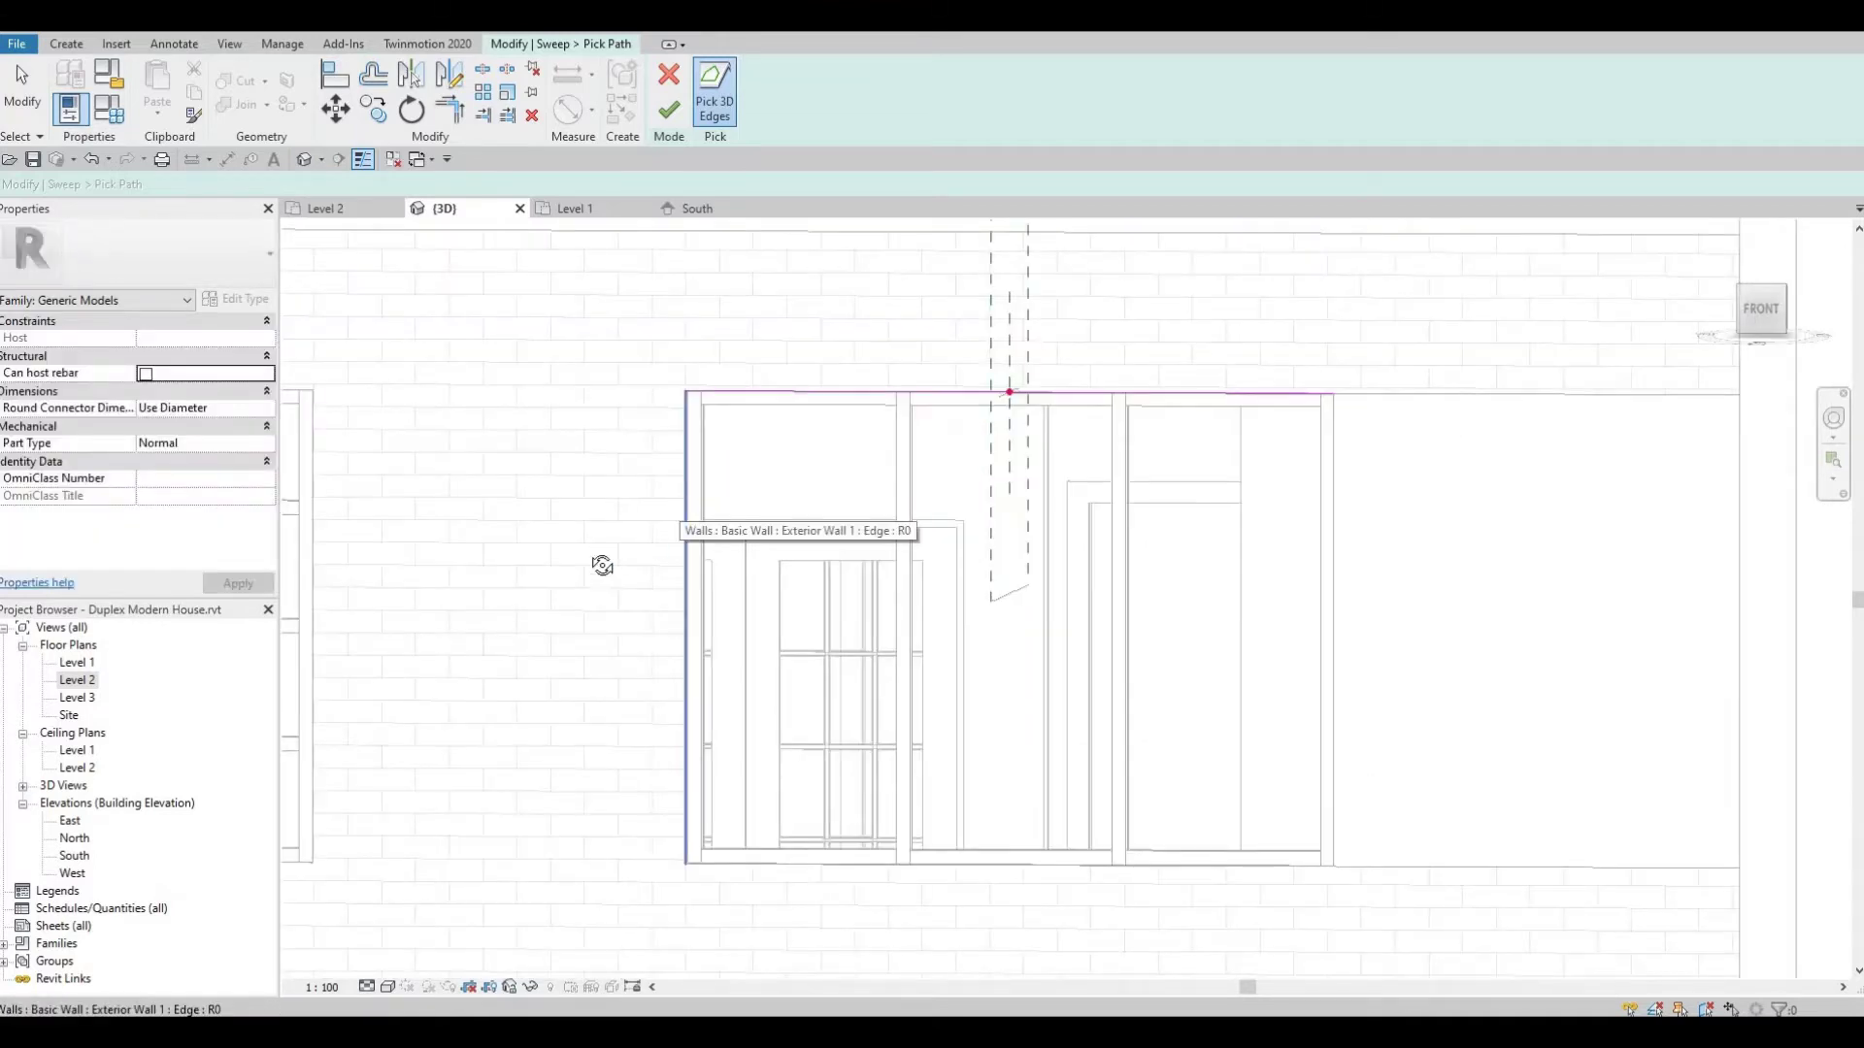
pyautogui.keyDown('shift'); pyautogui.moveTo(602, 565); pyautogui.dragTo(867, 383, button='middle'); pyautogui.keyUp('shift')
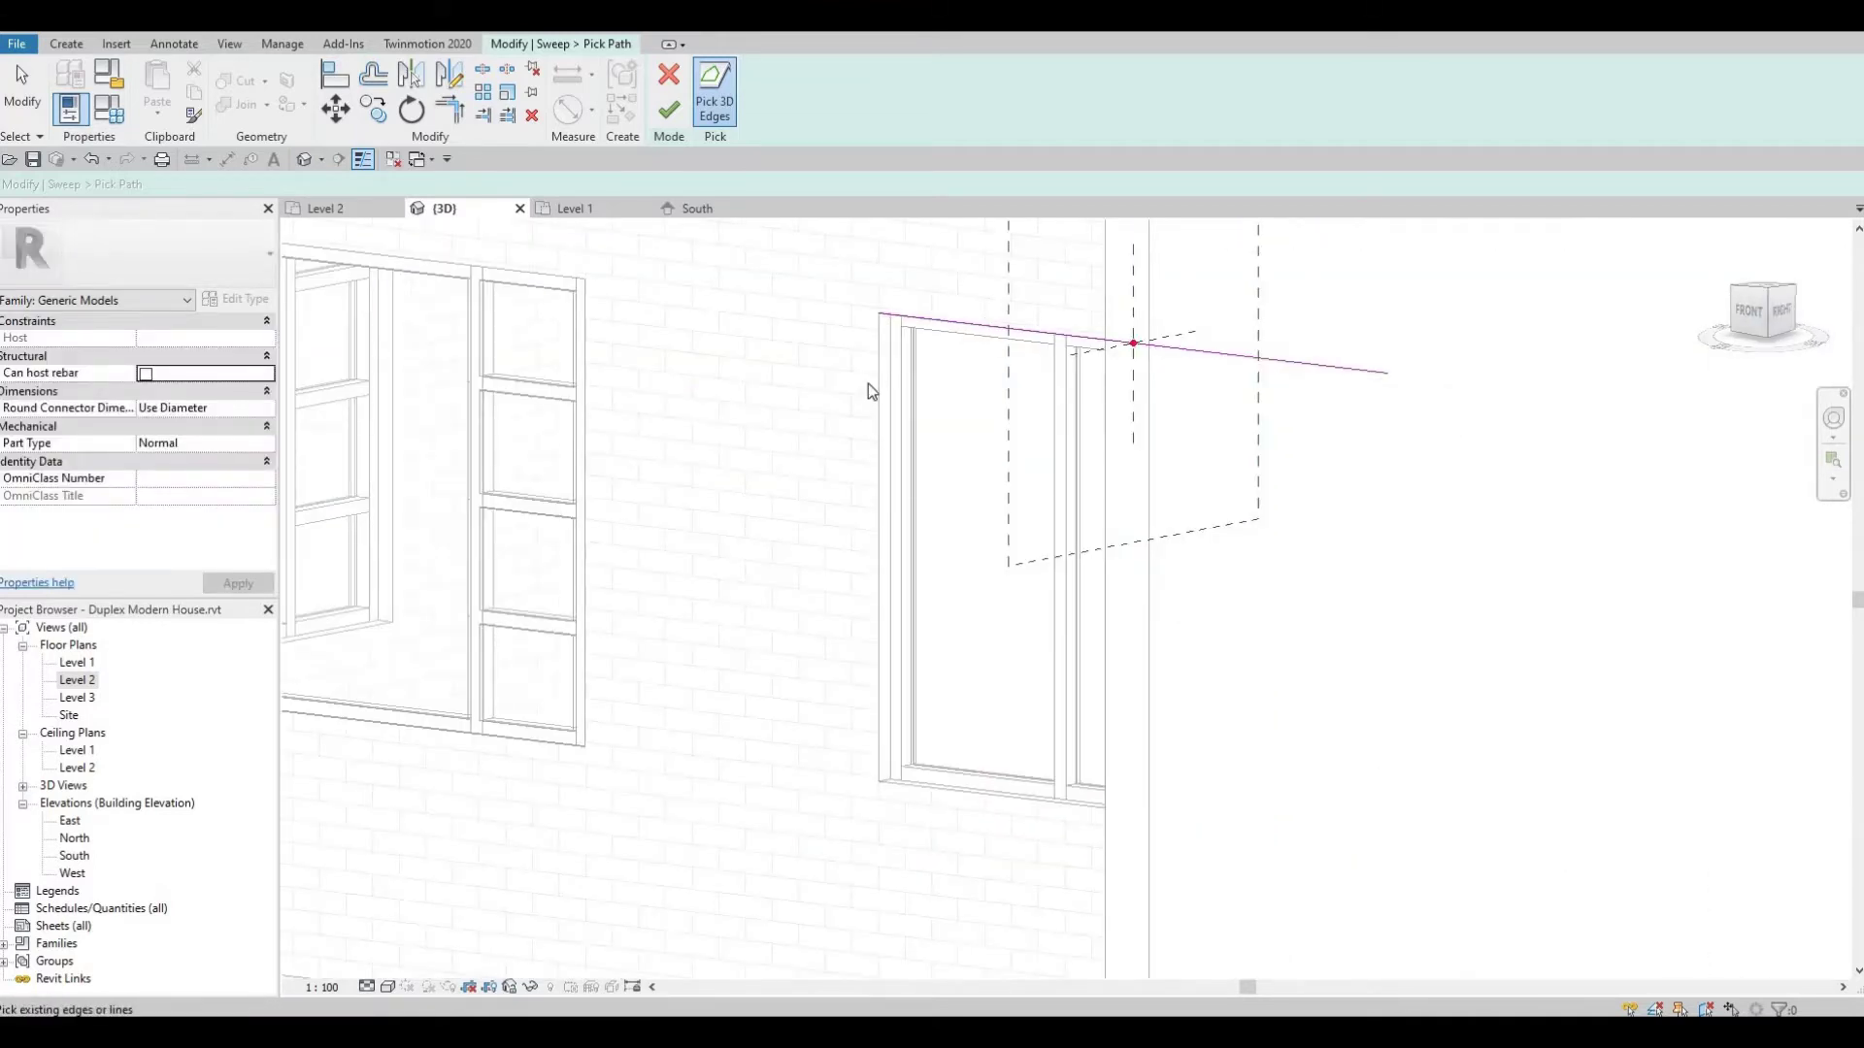
pyautogui.click(878, 432)
pyautogui.keyDown('shift'); pyautogui.moveTo(1019, 553); pyautogui.dragTo(931, 589, button='middle'); pyautogui.keyUp('shift')
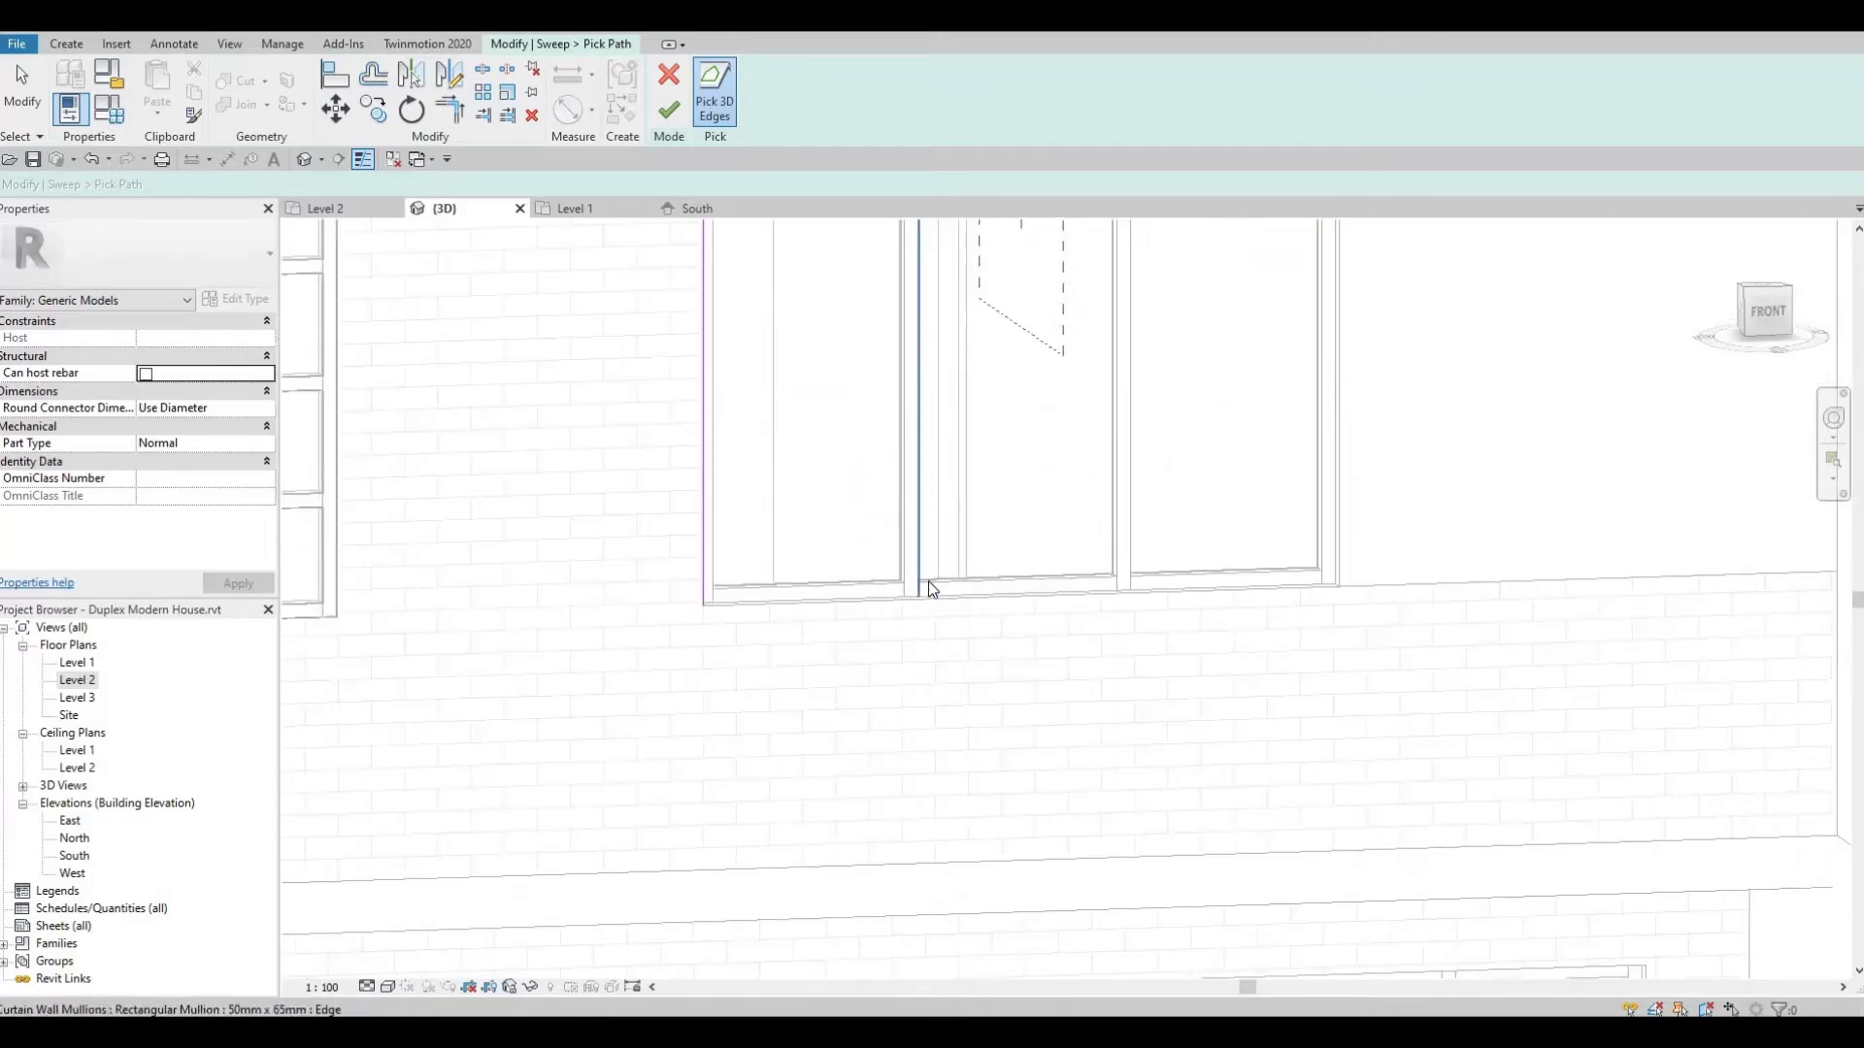
pyautogui.click(931, 601)
pyautogui.moveTo(1550, 612); pyautogui.dragTo(1045, 613, button='middle')
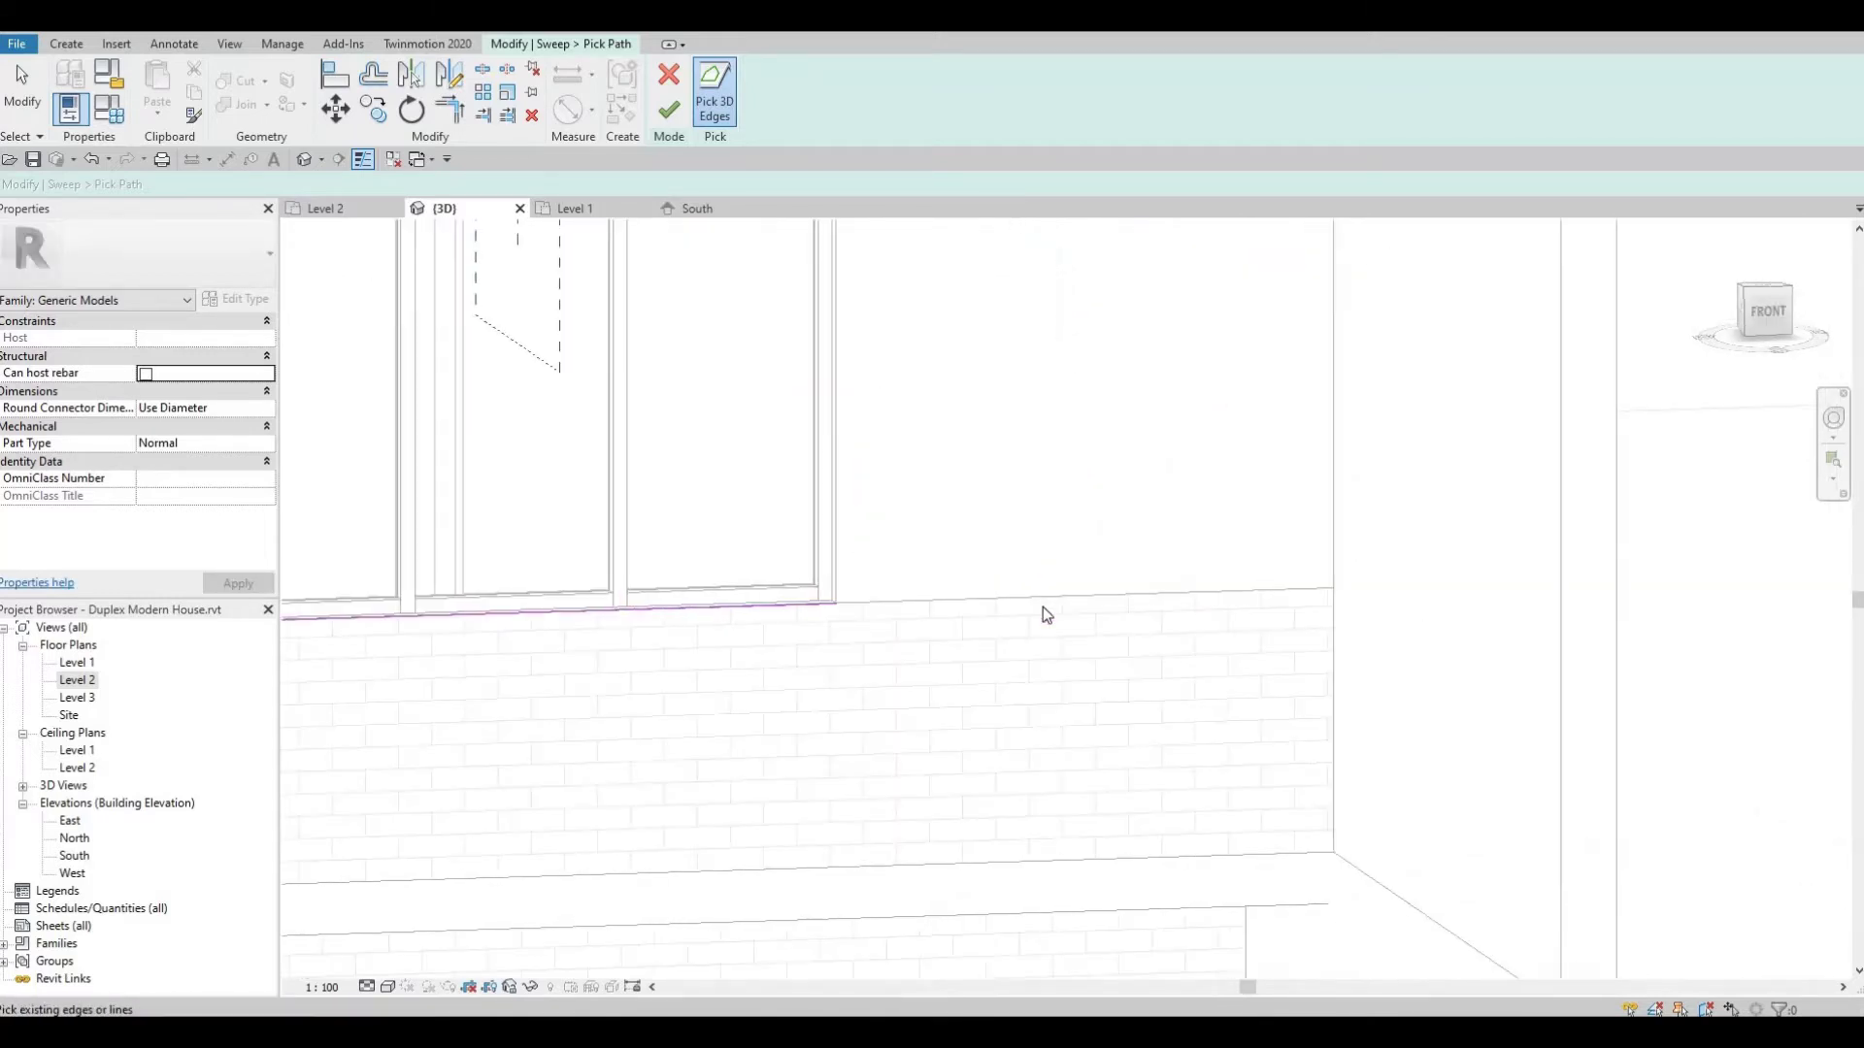
pyautogui.click(1044, 596)
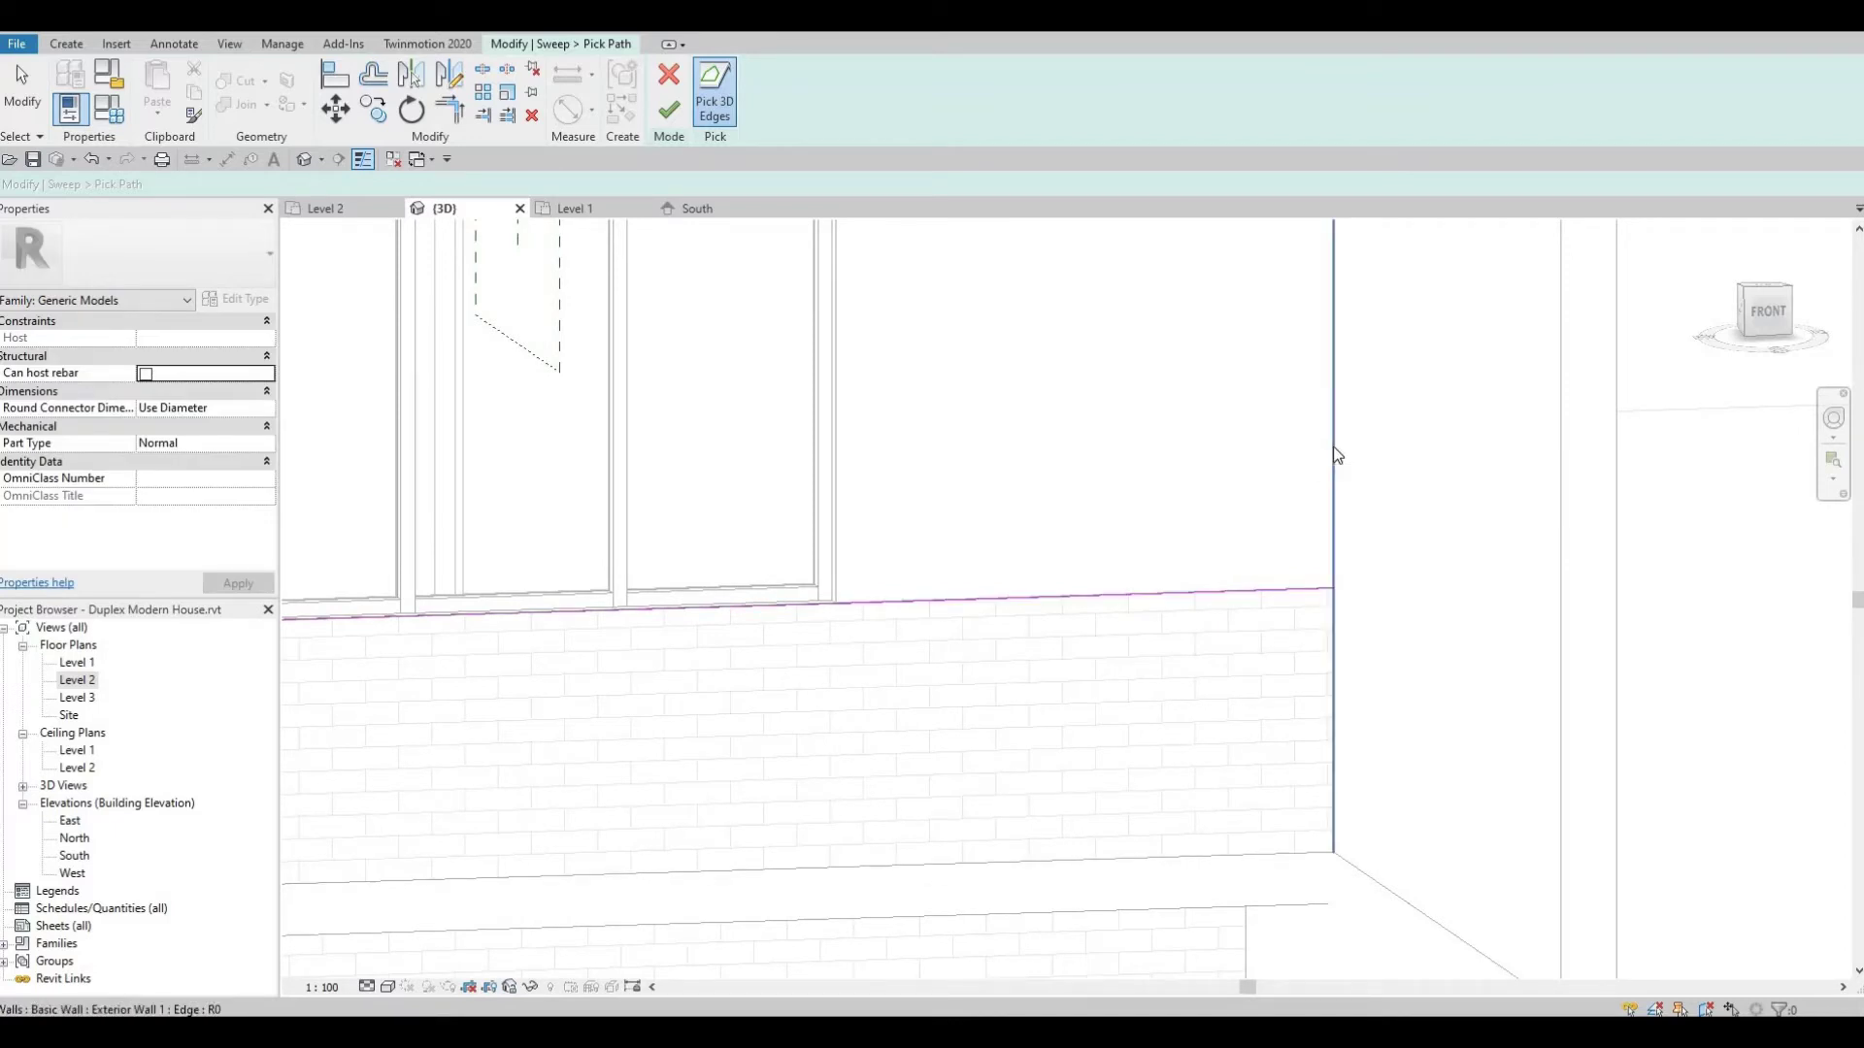
pyautogui.moveTo(1219, 437); pyautogui.dragTo(1219, 656, button='middle')
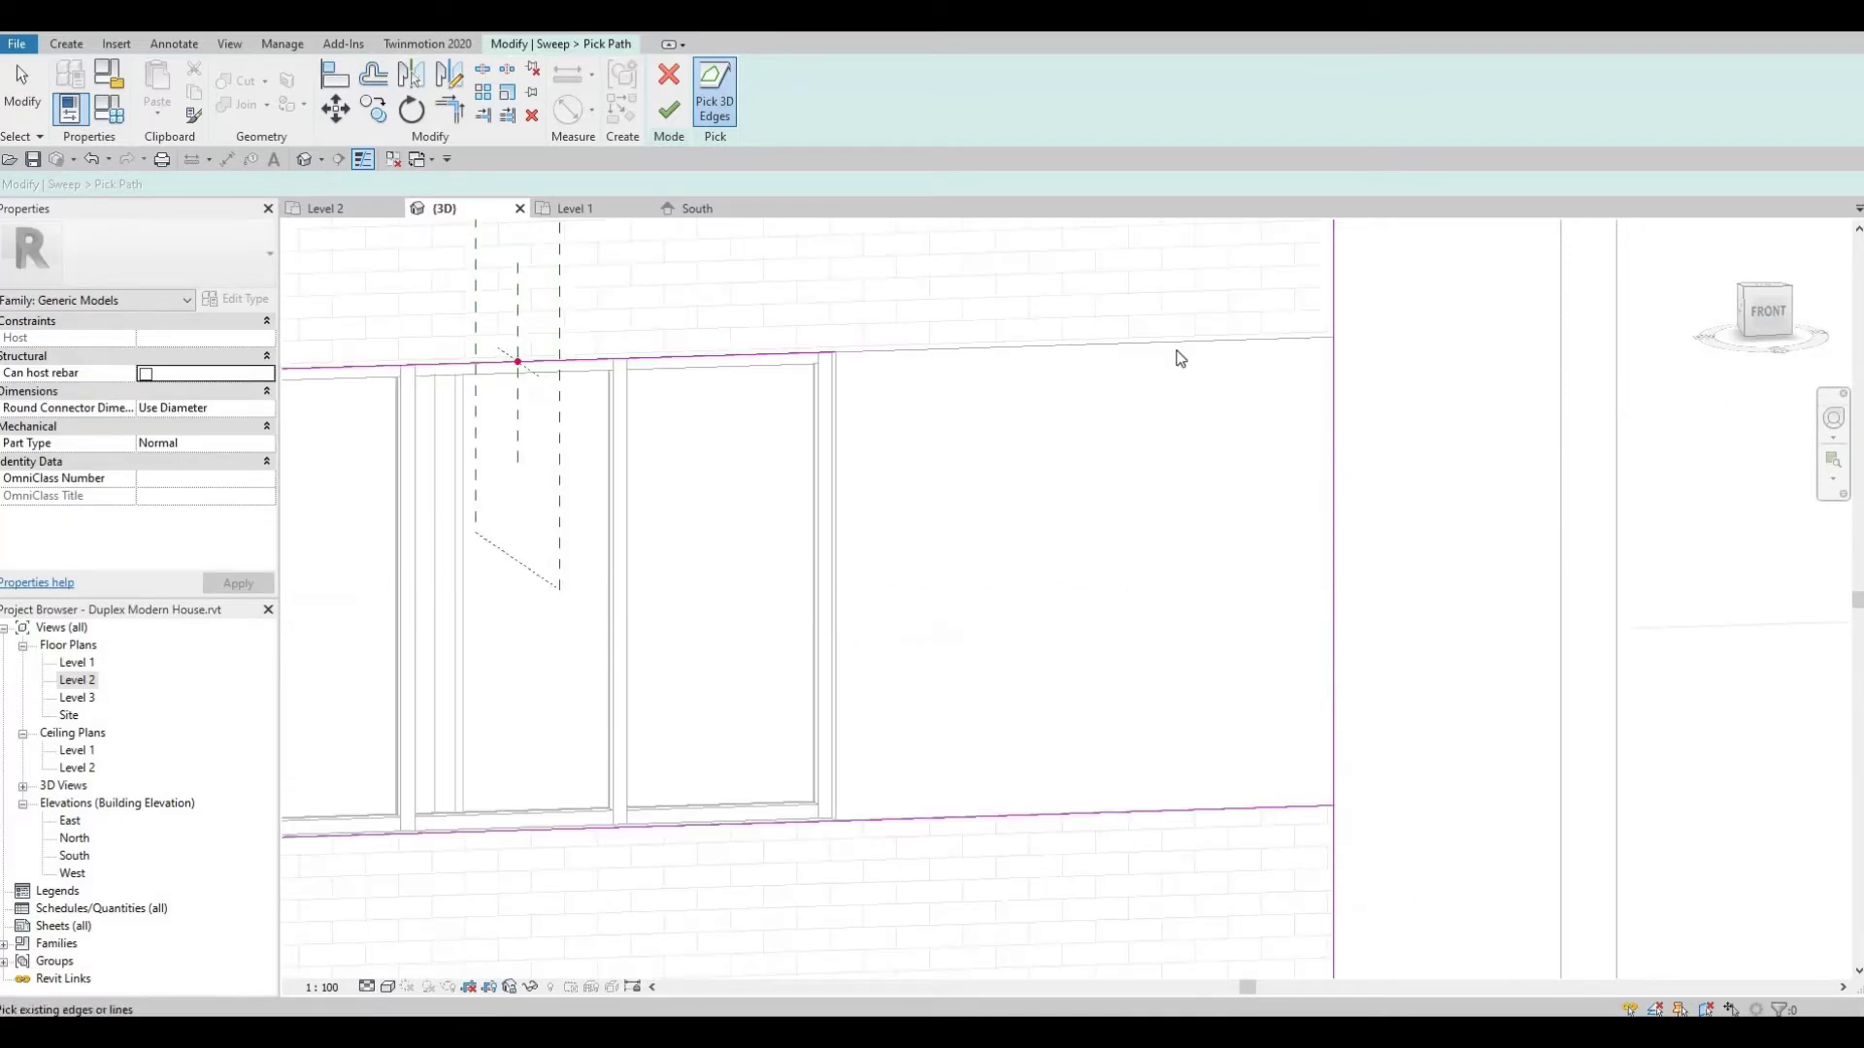
pyautogui.click(1180, 359)
pyautogui.press('Escape')
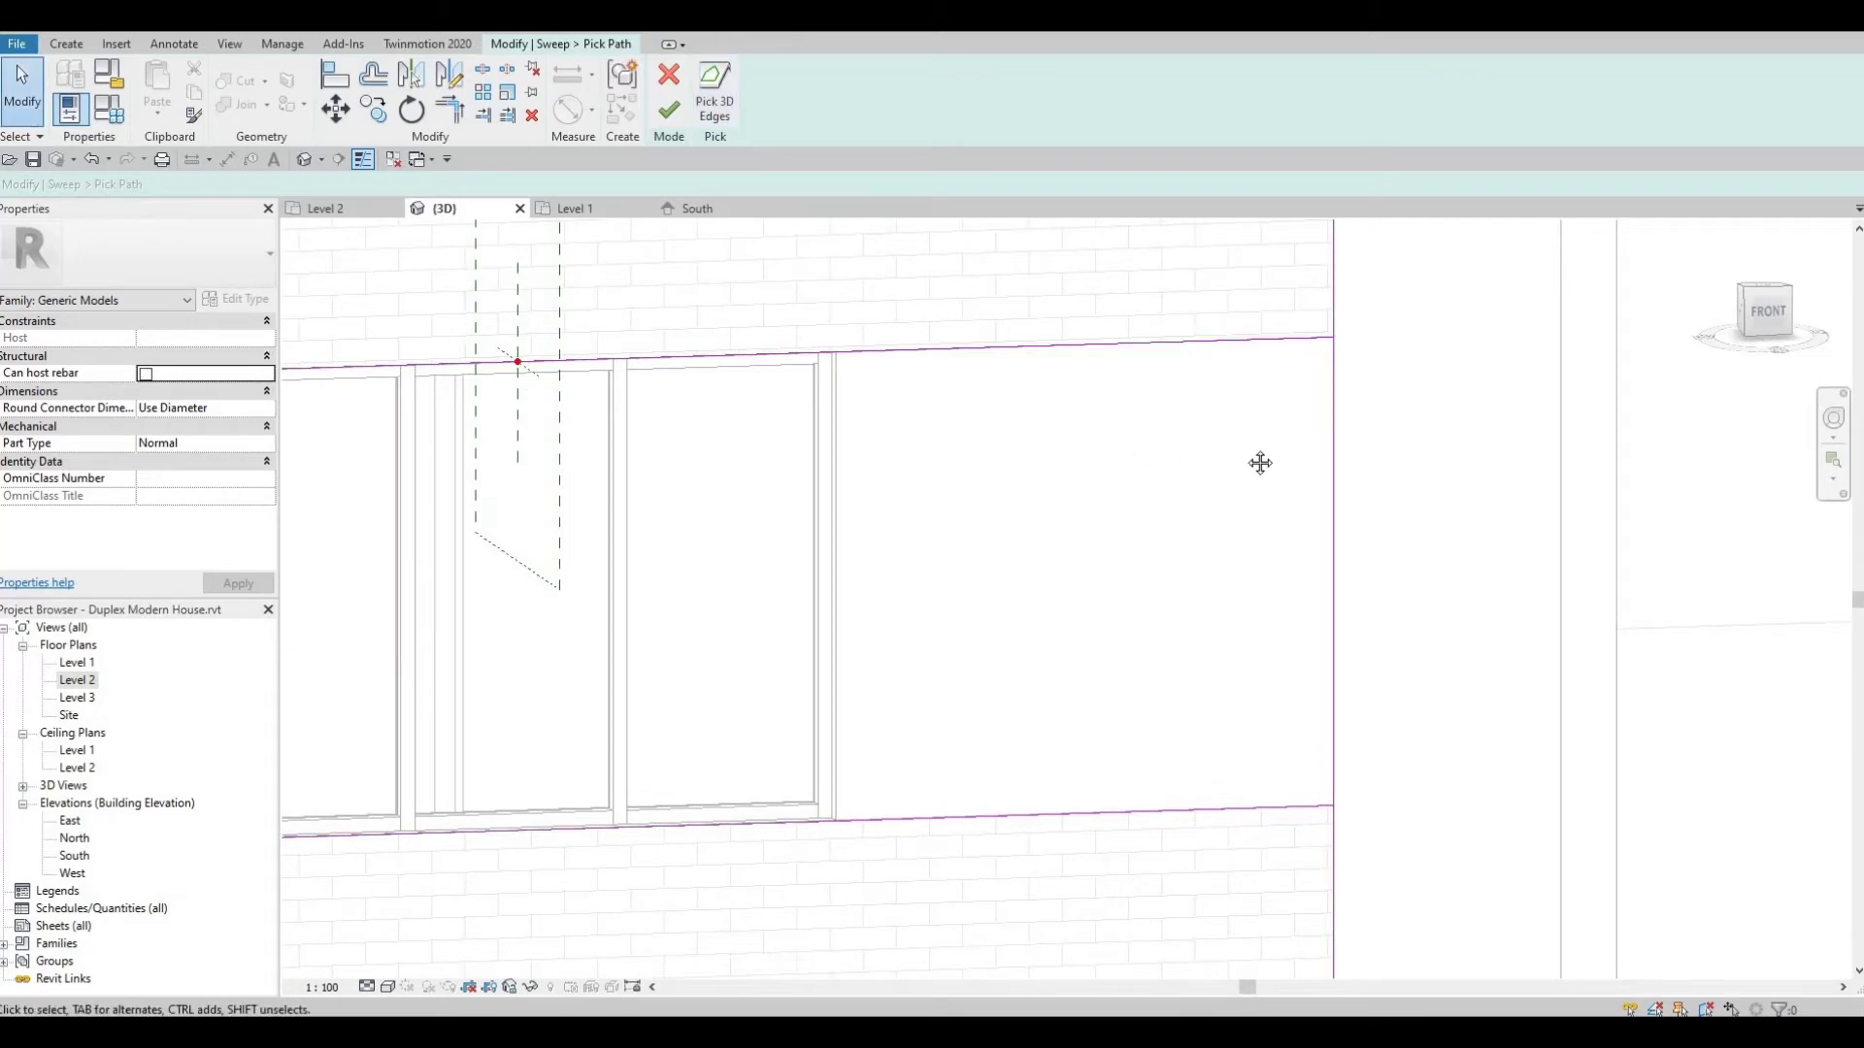
# Trim the path lines into closed corners and finish the sweep path
pyautogui.click(427, 109)
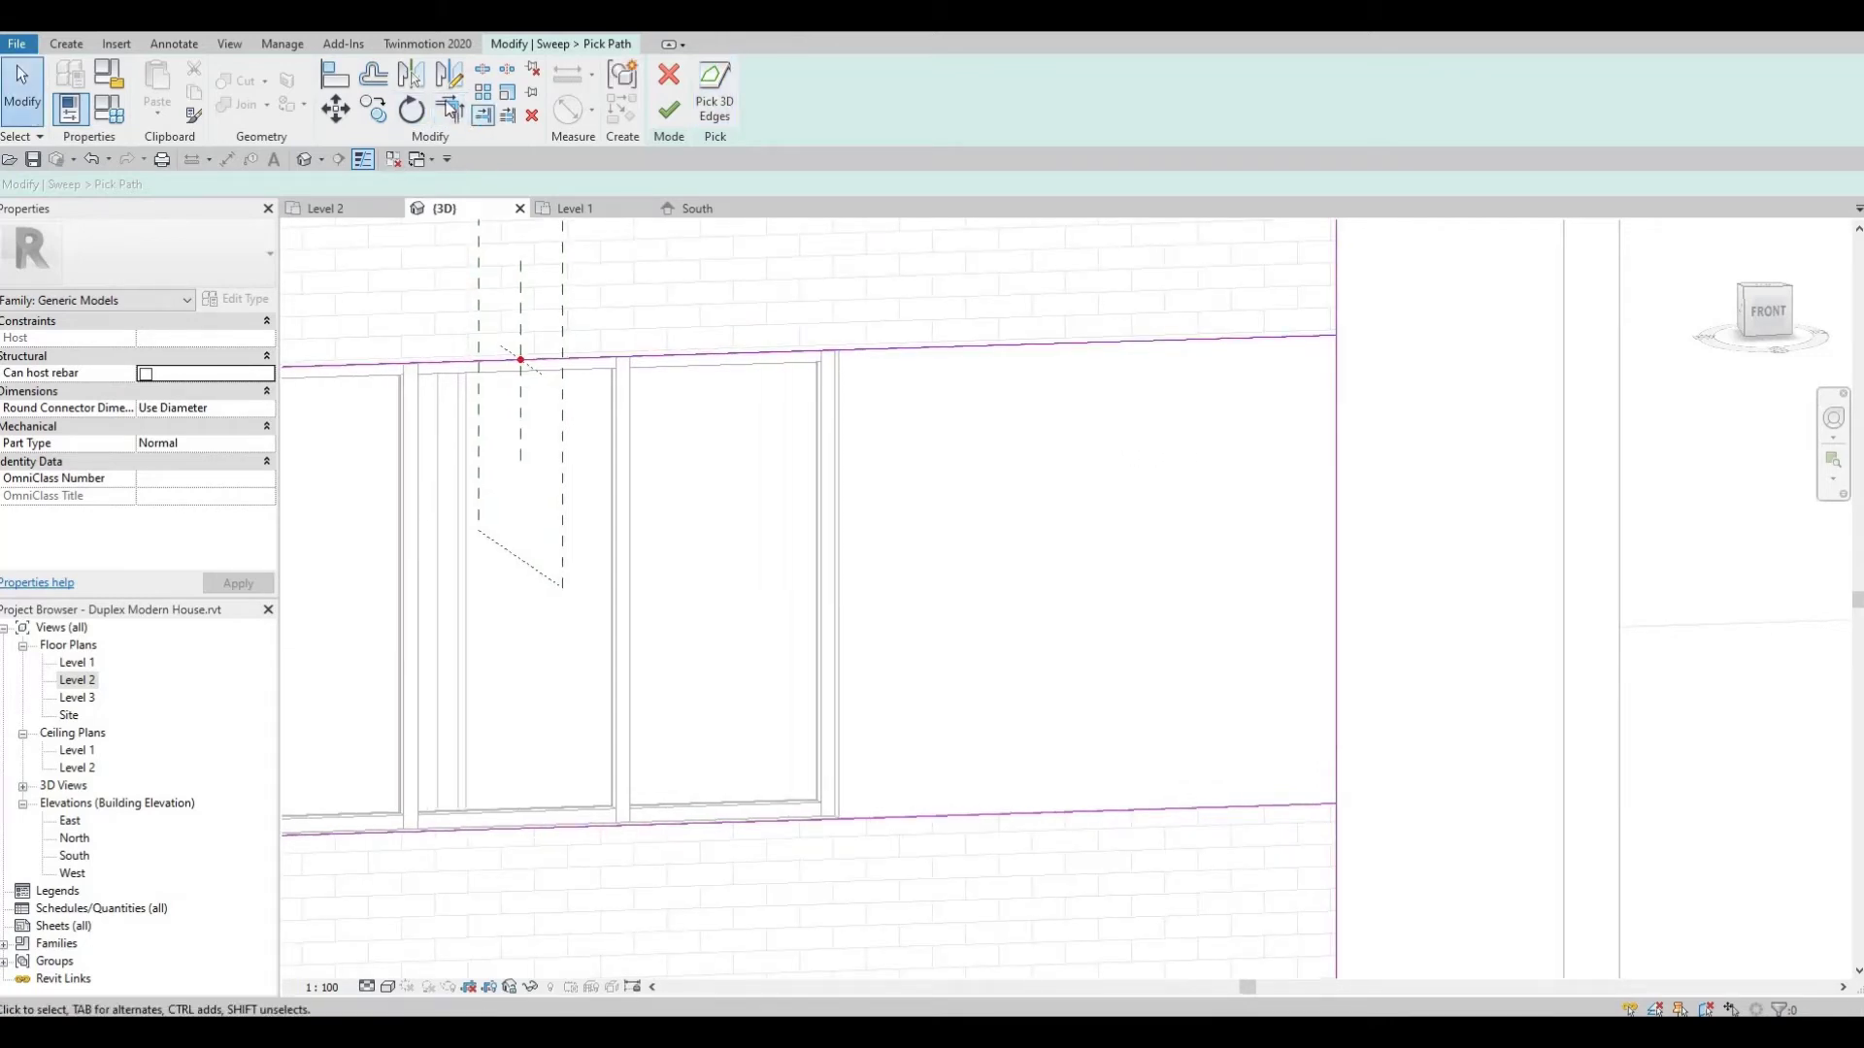
pyautogui.click(1300, 339)
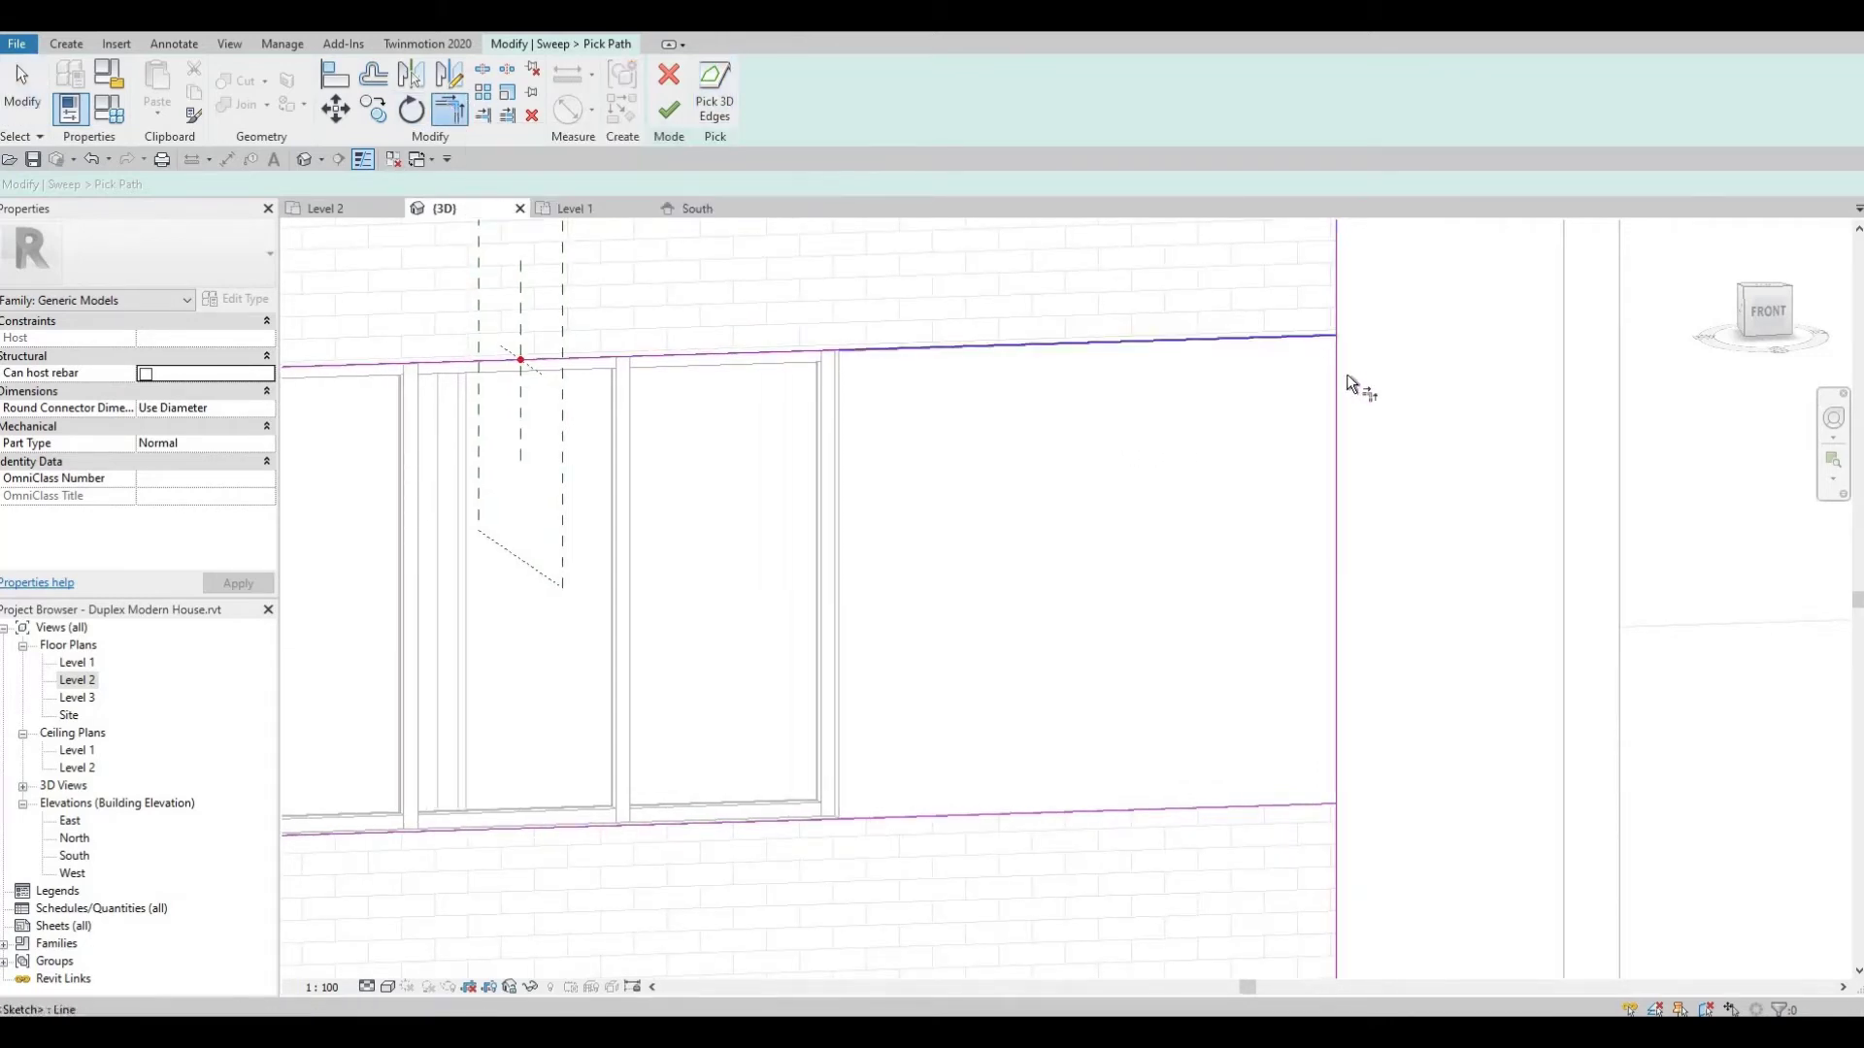
pyautogui.click(1320, 559)
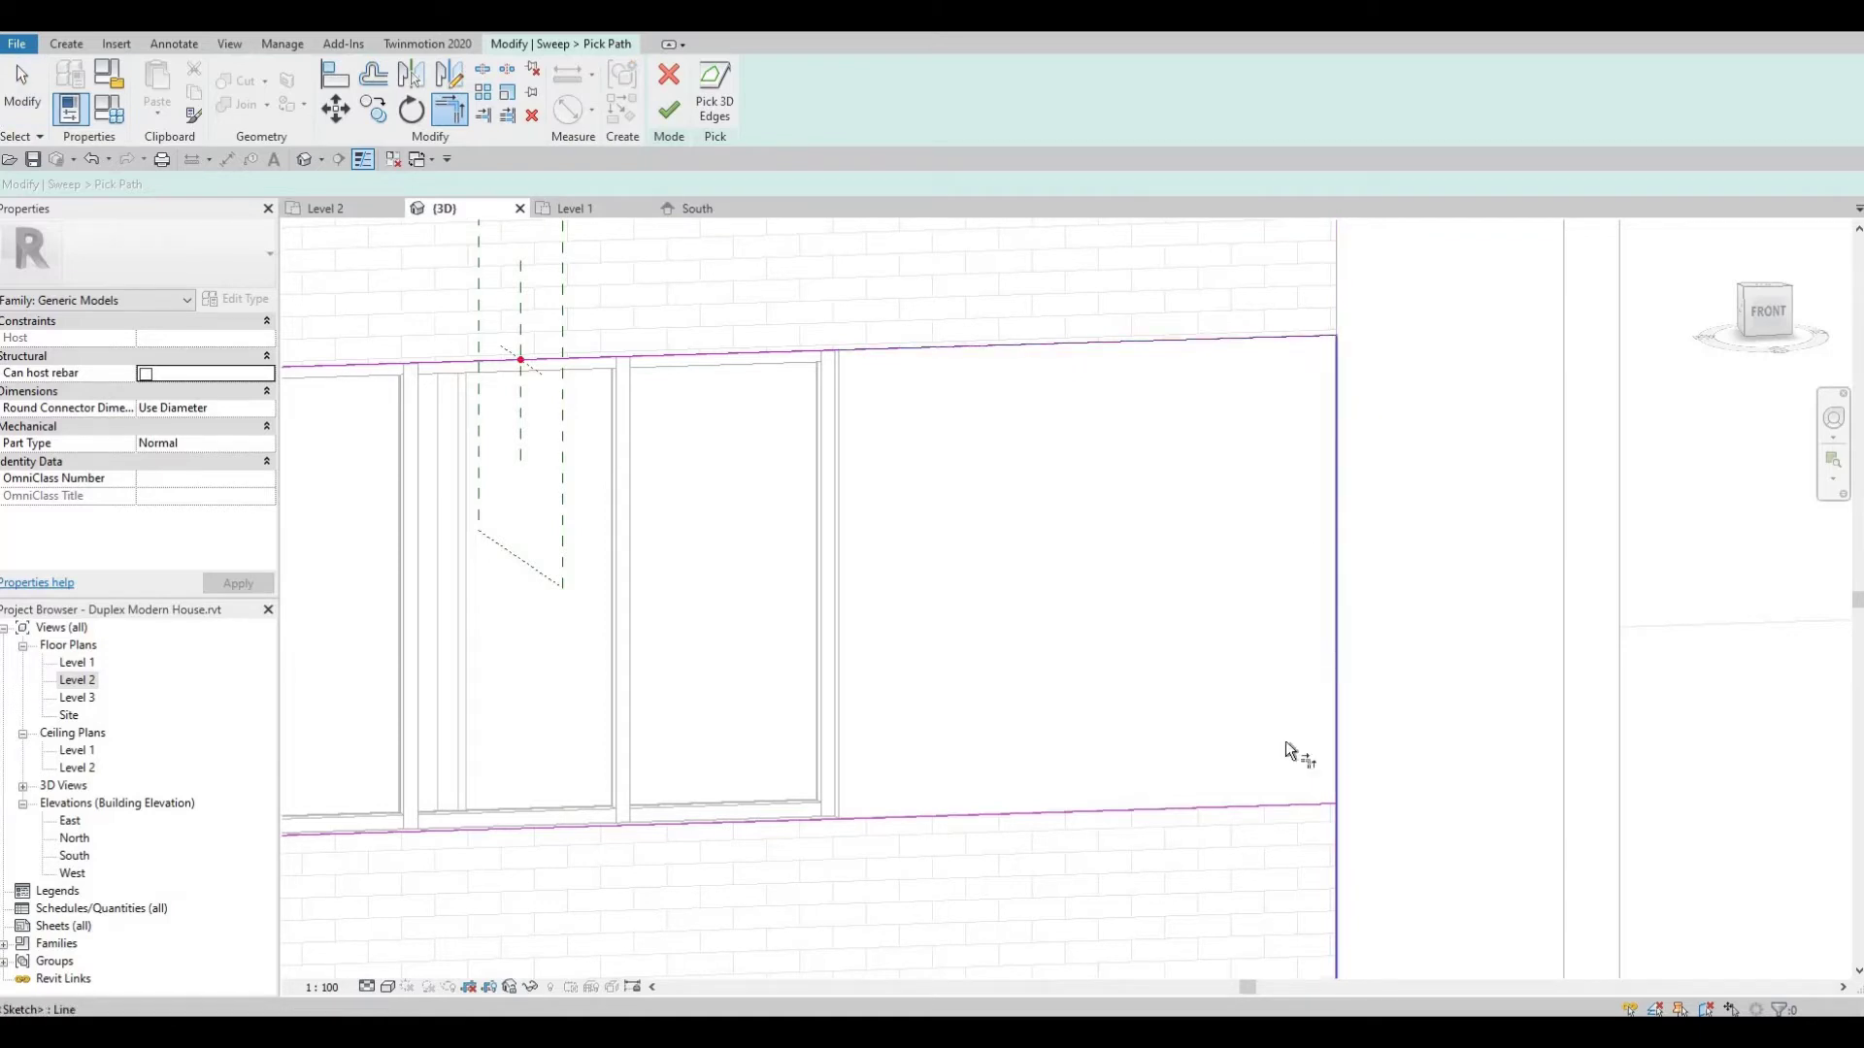
pyautogui.click(1228, 802)
pyautogui.scroll(-1, 1262, 621)
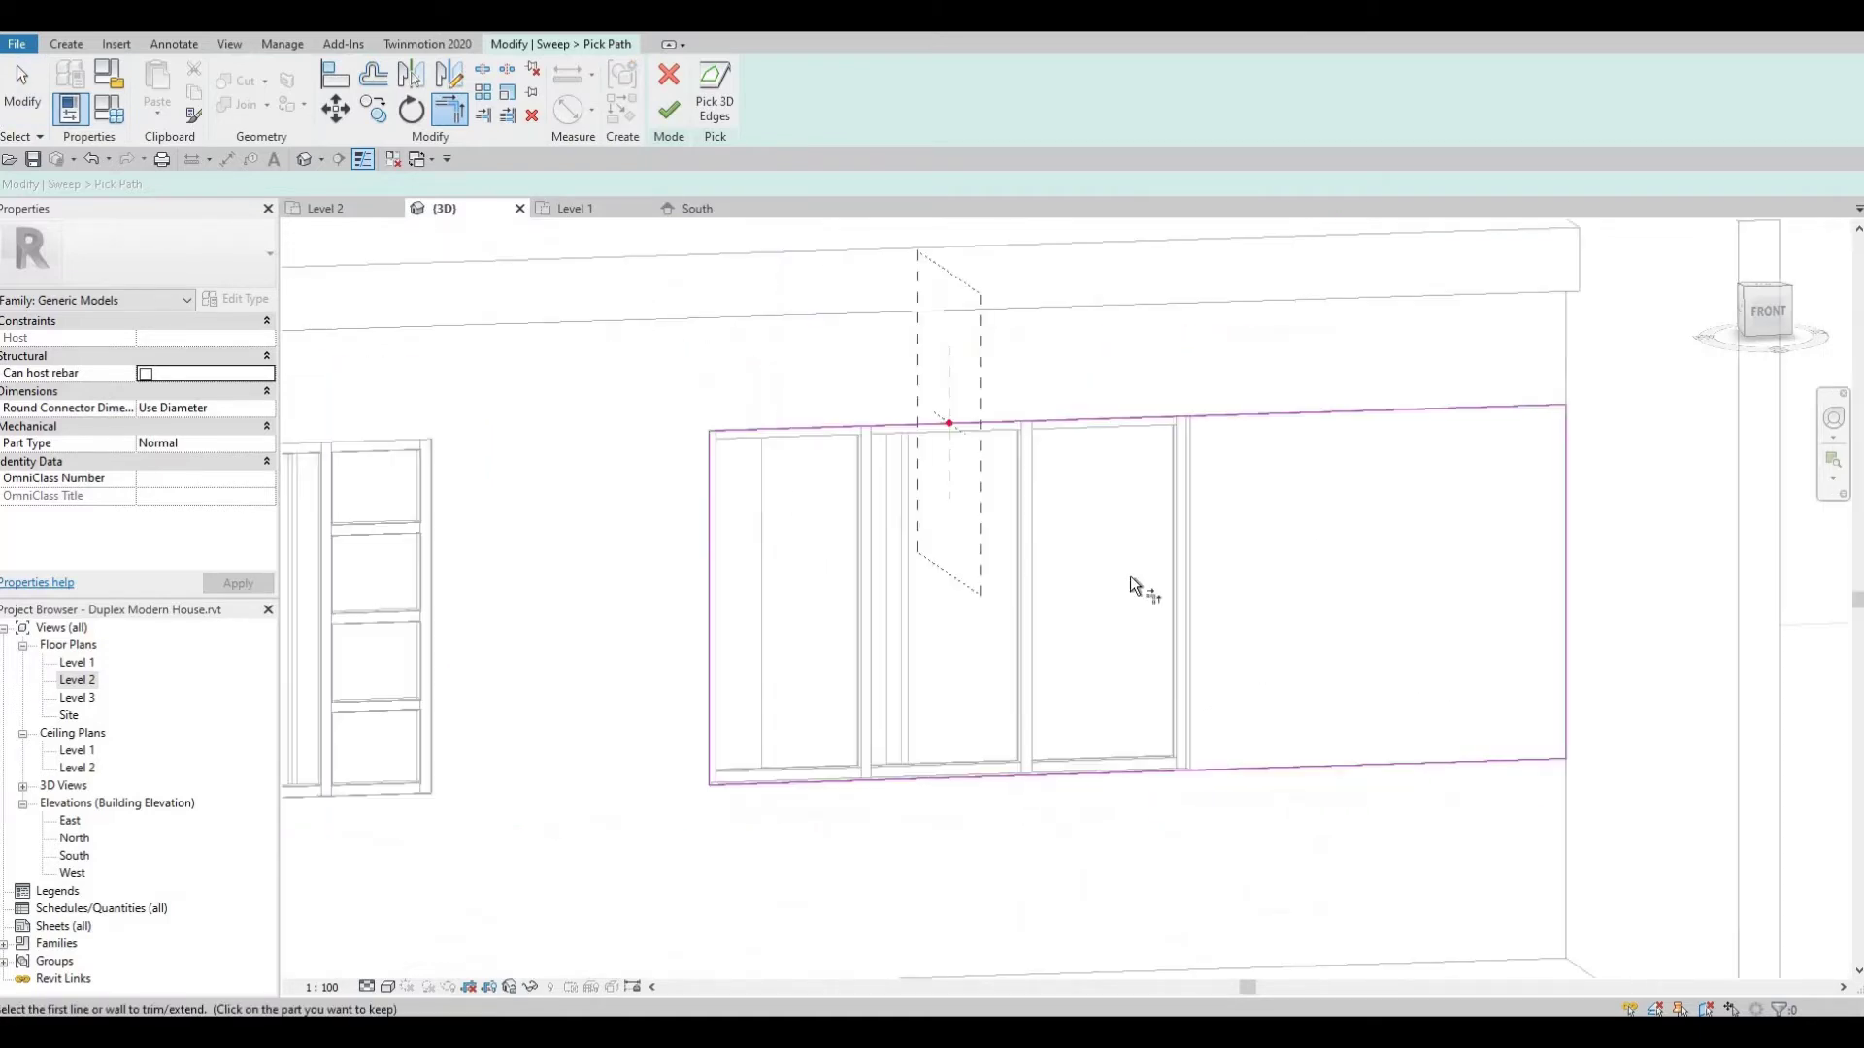
pyautogui.click(669, 109)
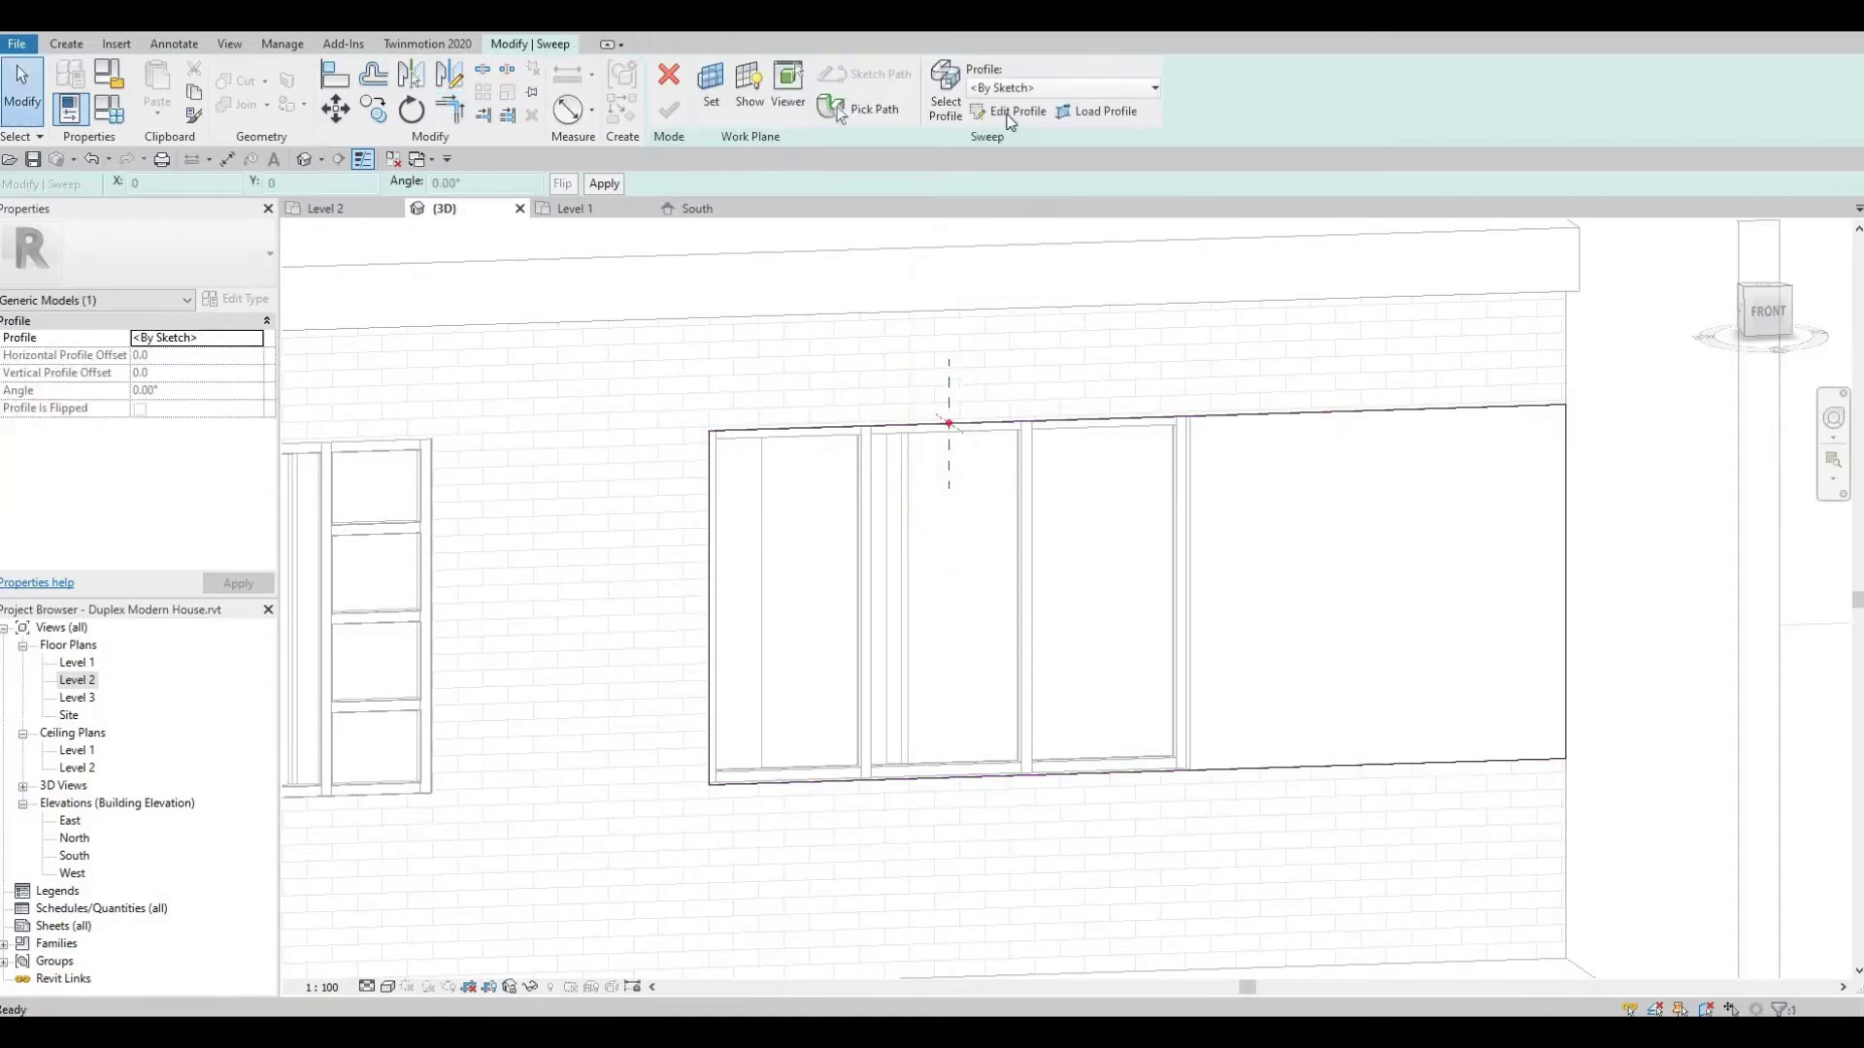
# Draw a rectangular sweep profile at the path's profile point
pyautogui.click(1010, 115)
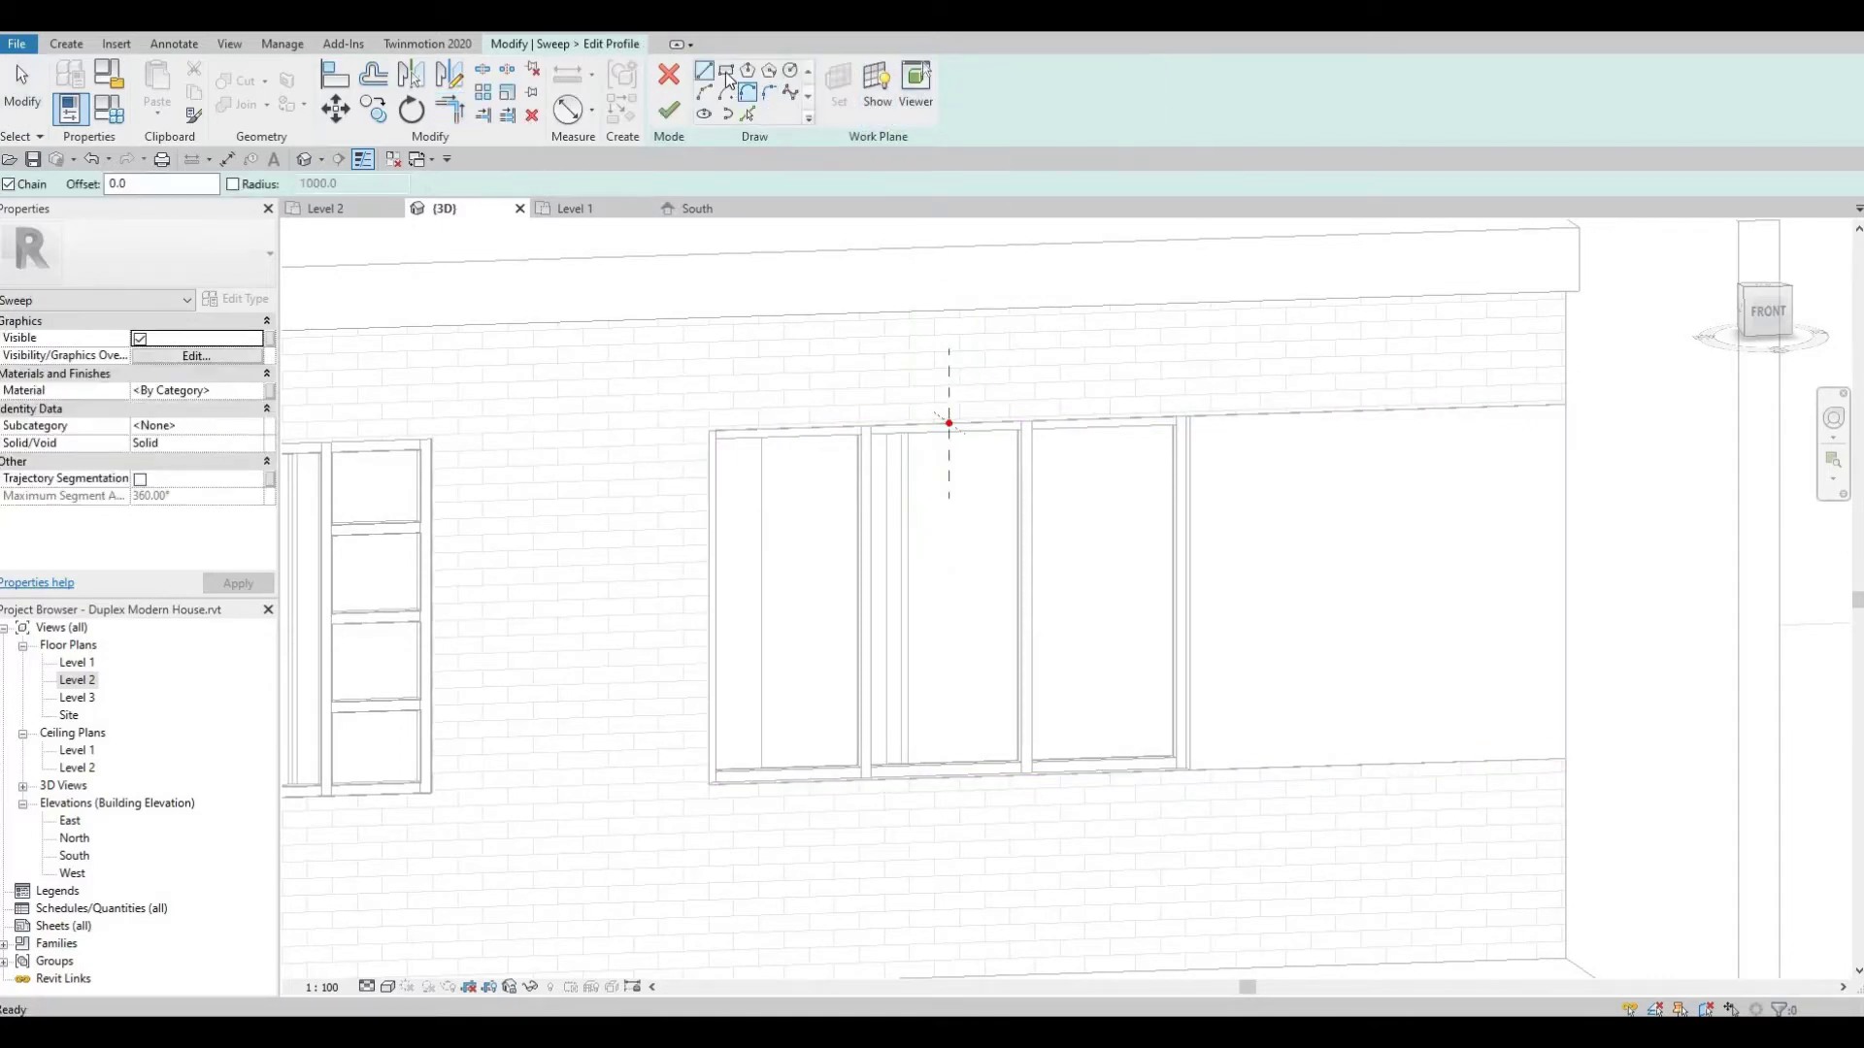
pyautogui.keyDown('shift'); pyautogui.moveTo(1343, 515); pyautogui.dragTo(1146, 427, button='middle'); pyautogui.keyUp('shift')
pyautogui.scroll(2, 1146, 427)
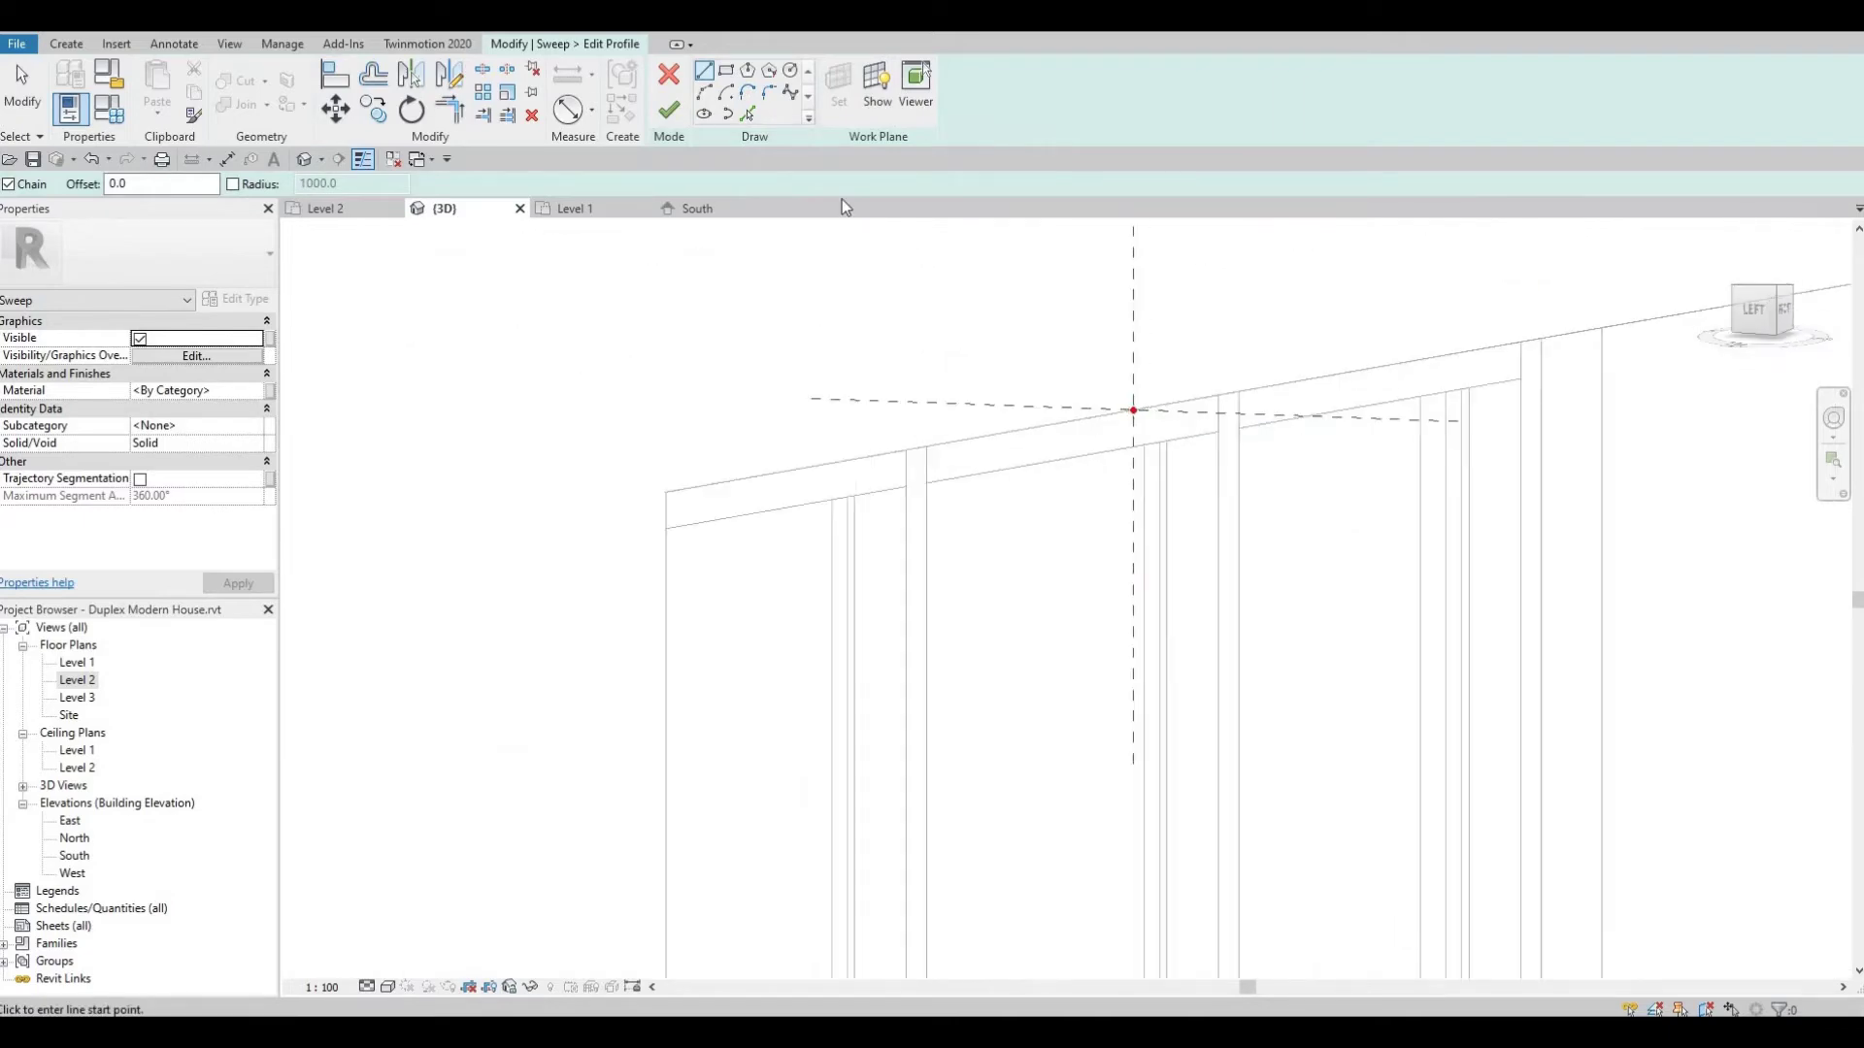
pyautogui.click(728, 70)
pyautogui.scroll(2, 1144, 425)
pyautogui.scroll(-2, 1141, 426)
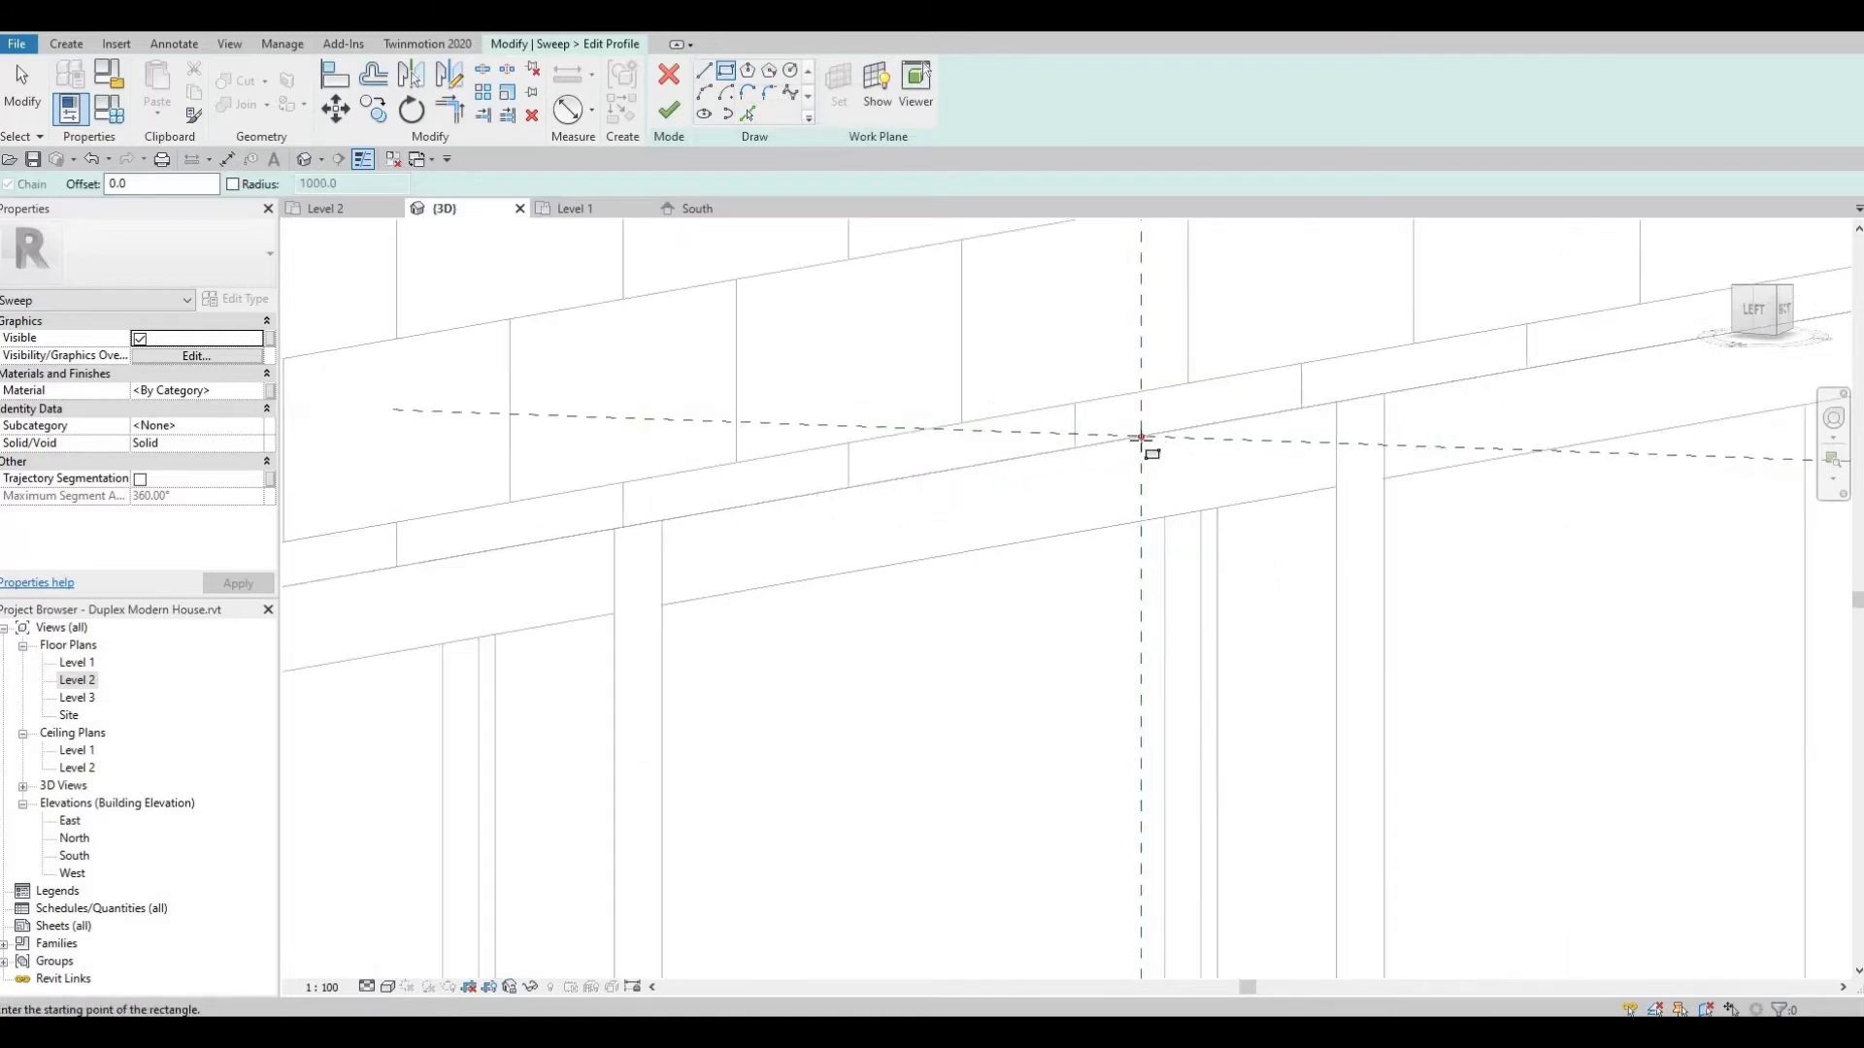
pyautogui.click(1141, 437)
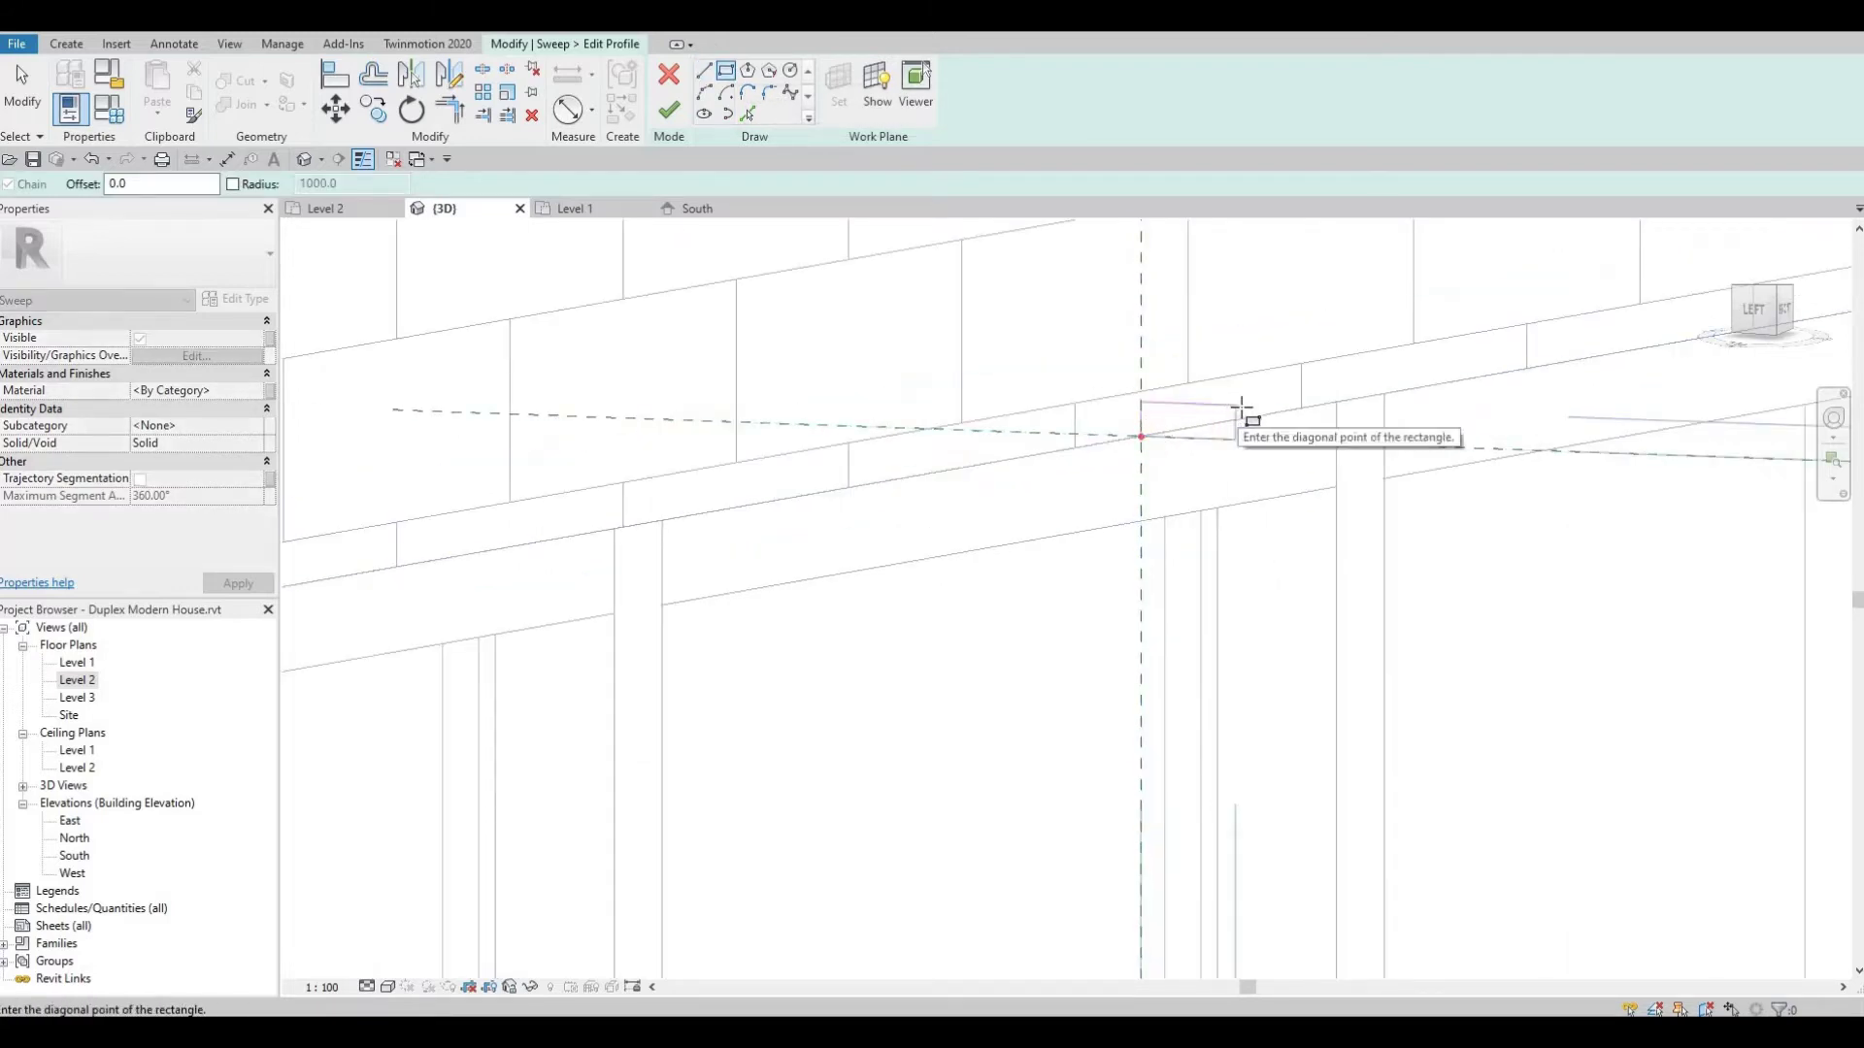
pyautogui.click(1245, 406)
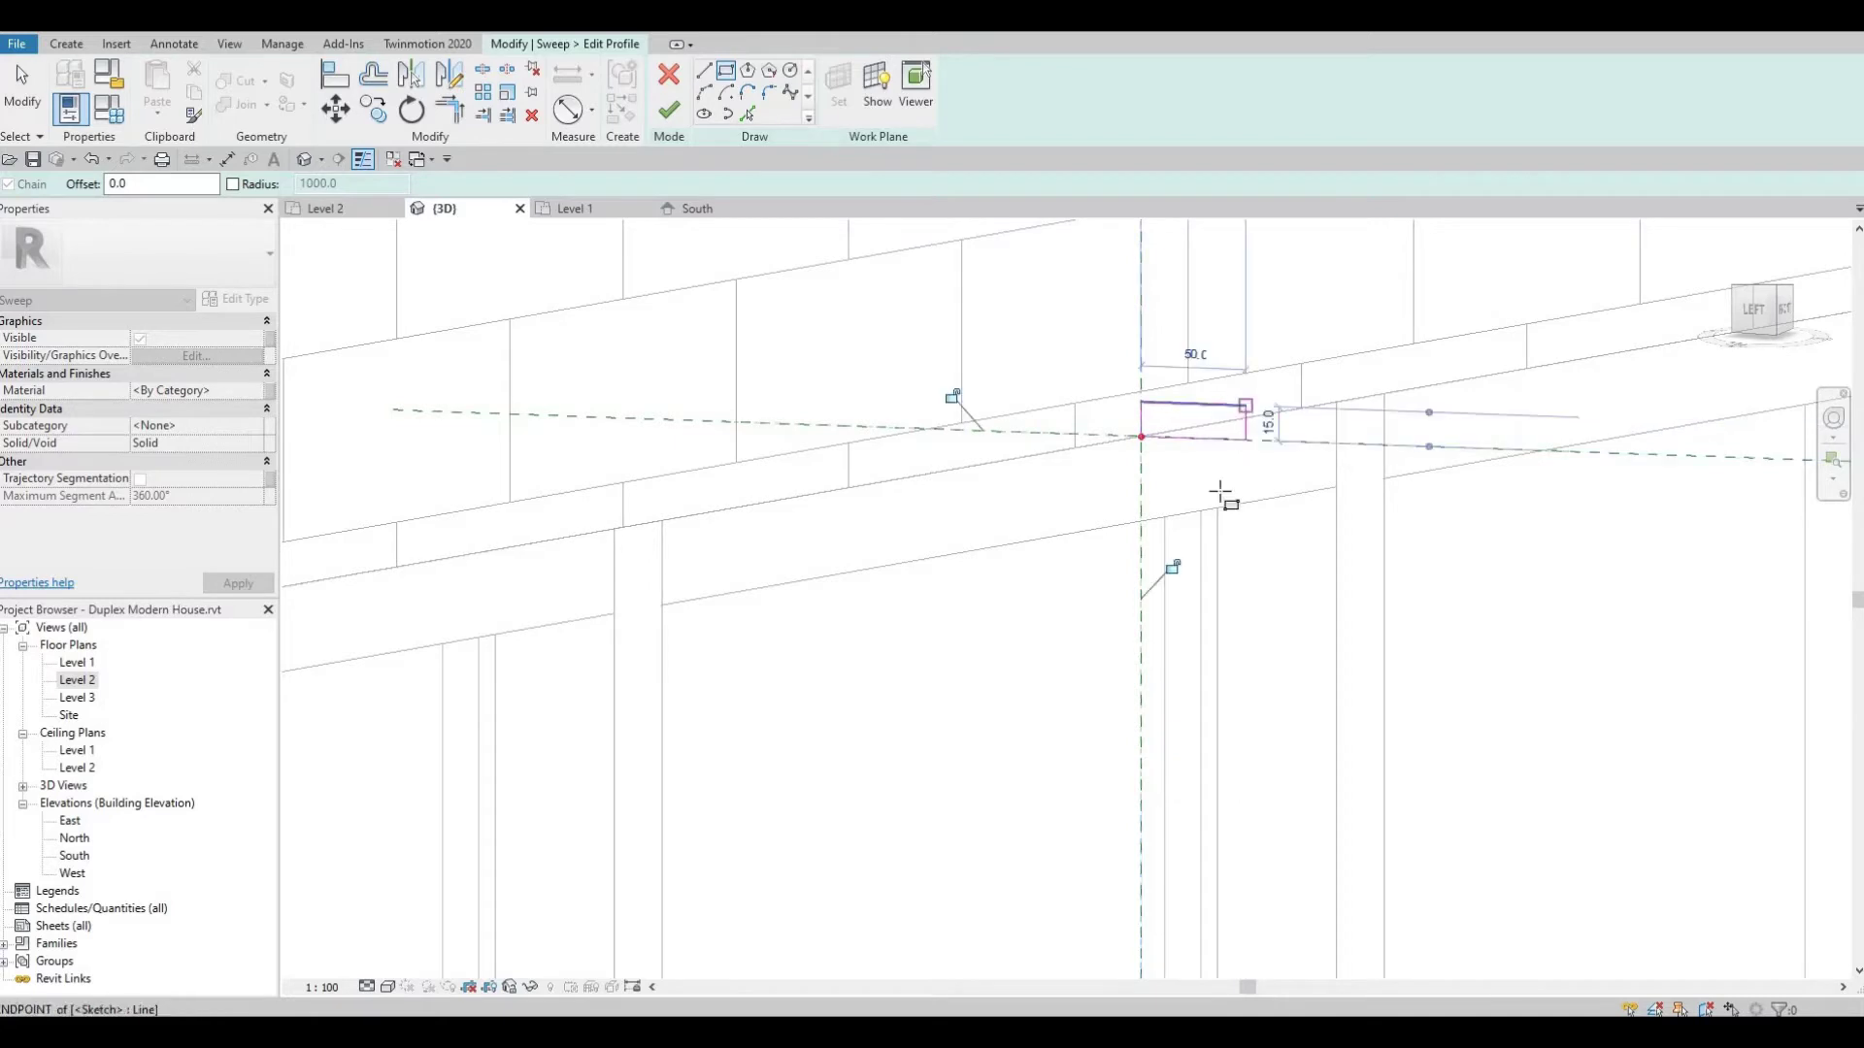
pyautogui.moveTo(1245, 408); pyautogui.dragTo(1246, 433, button='middle')
pyautogui.scroll(1, 1246, 443)
# Set the profile rectangle to 50 wide by 20 high
pyautogui.click(1170, 380)
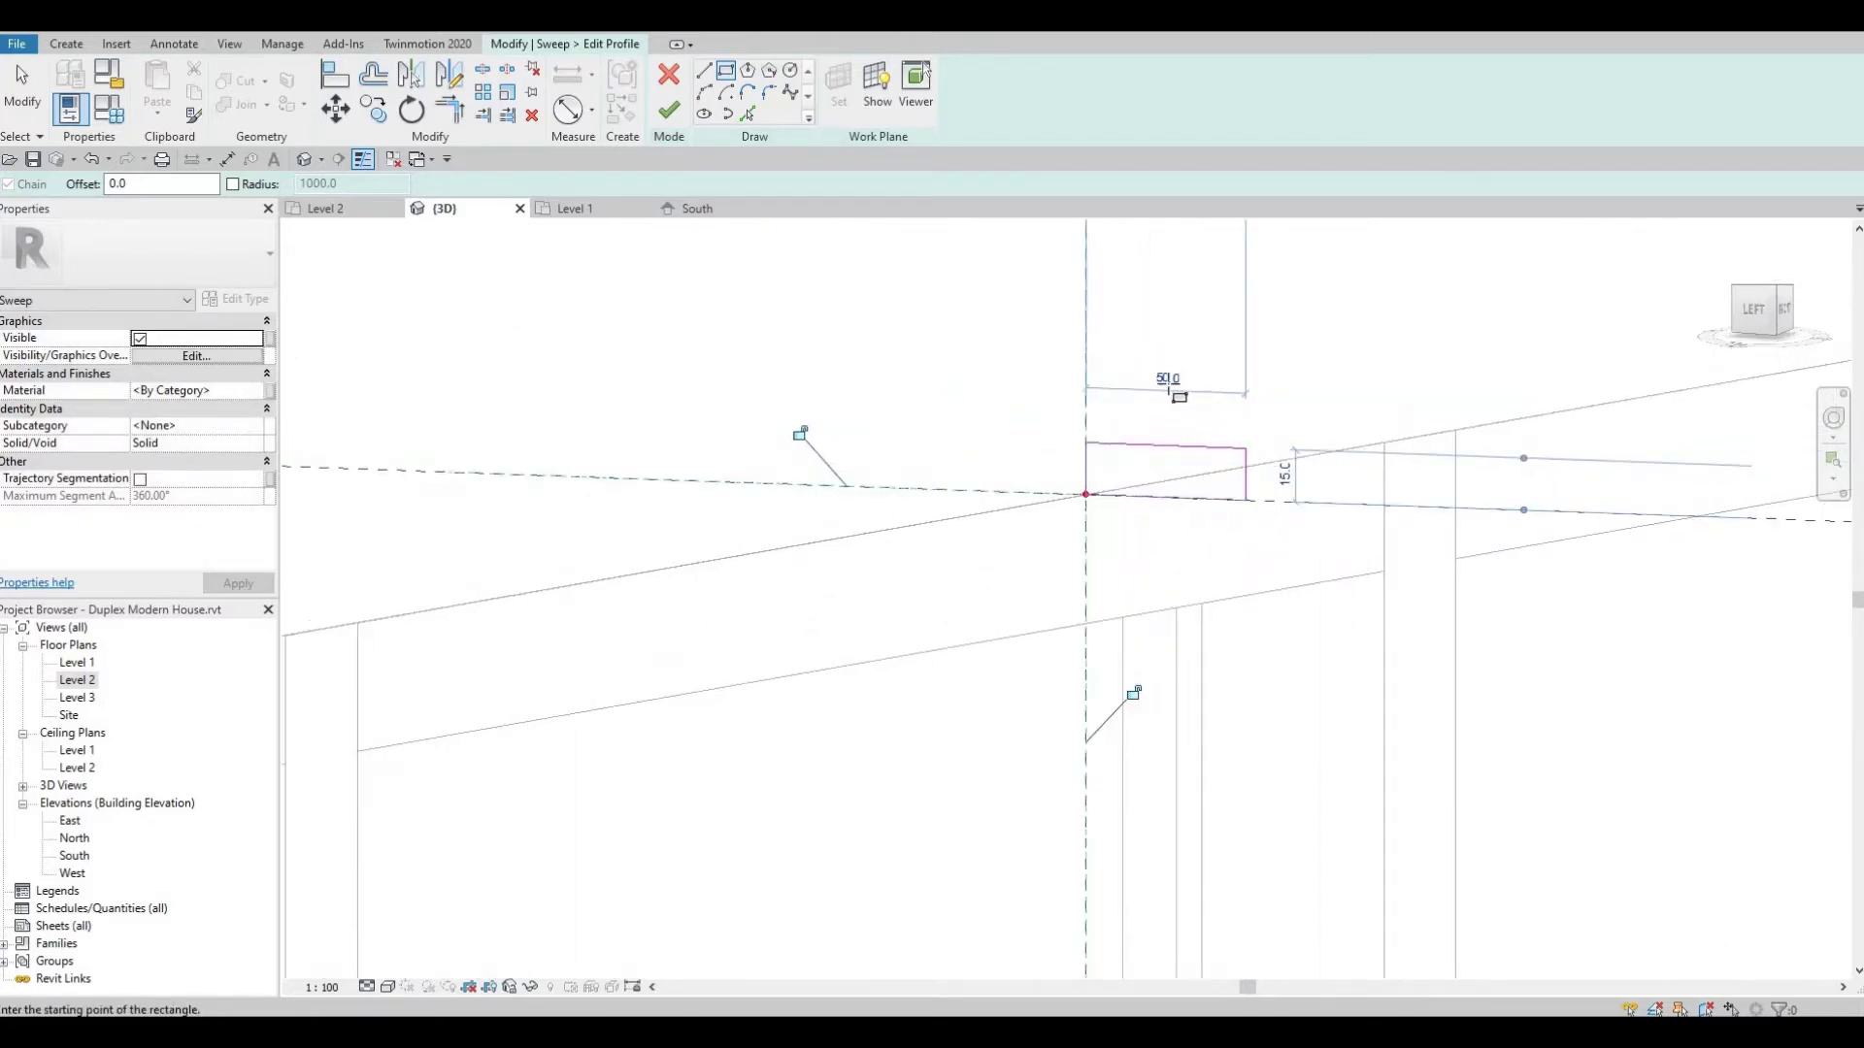
pyautogui.click(1284, 475)
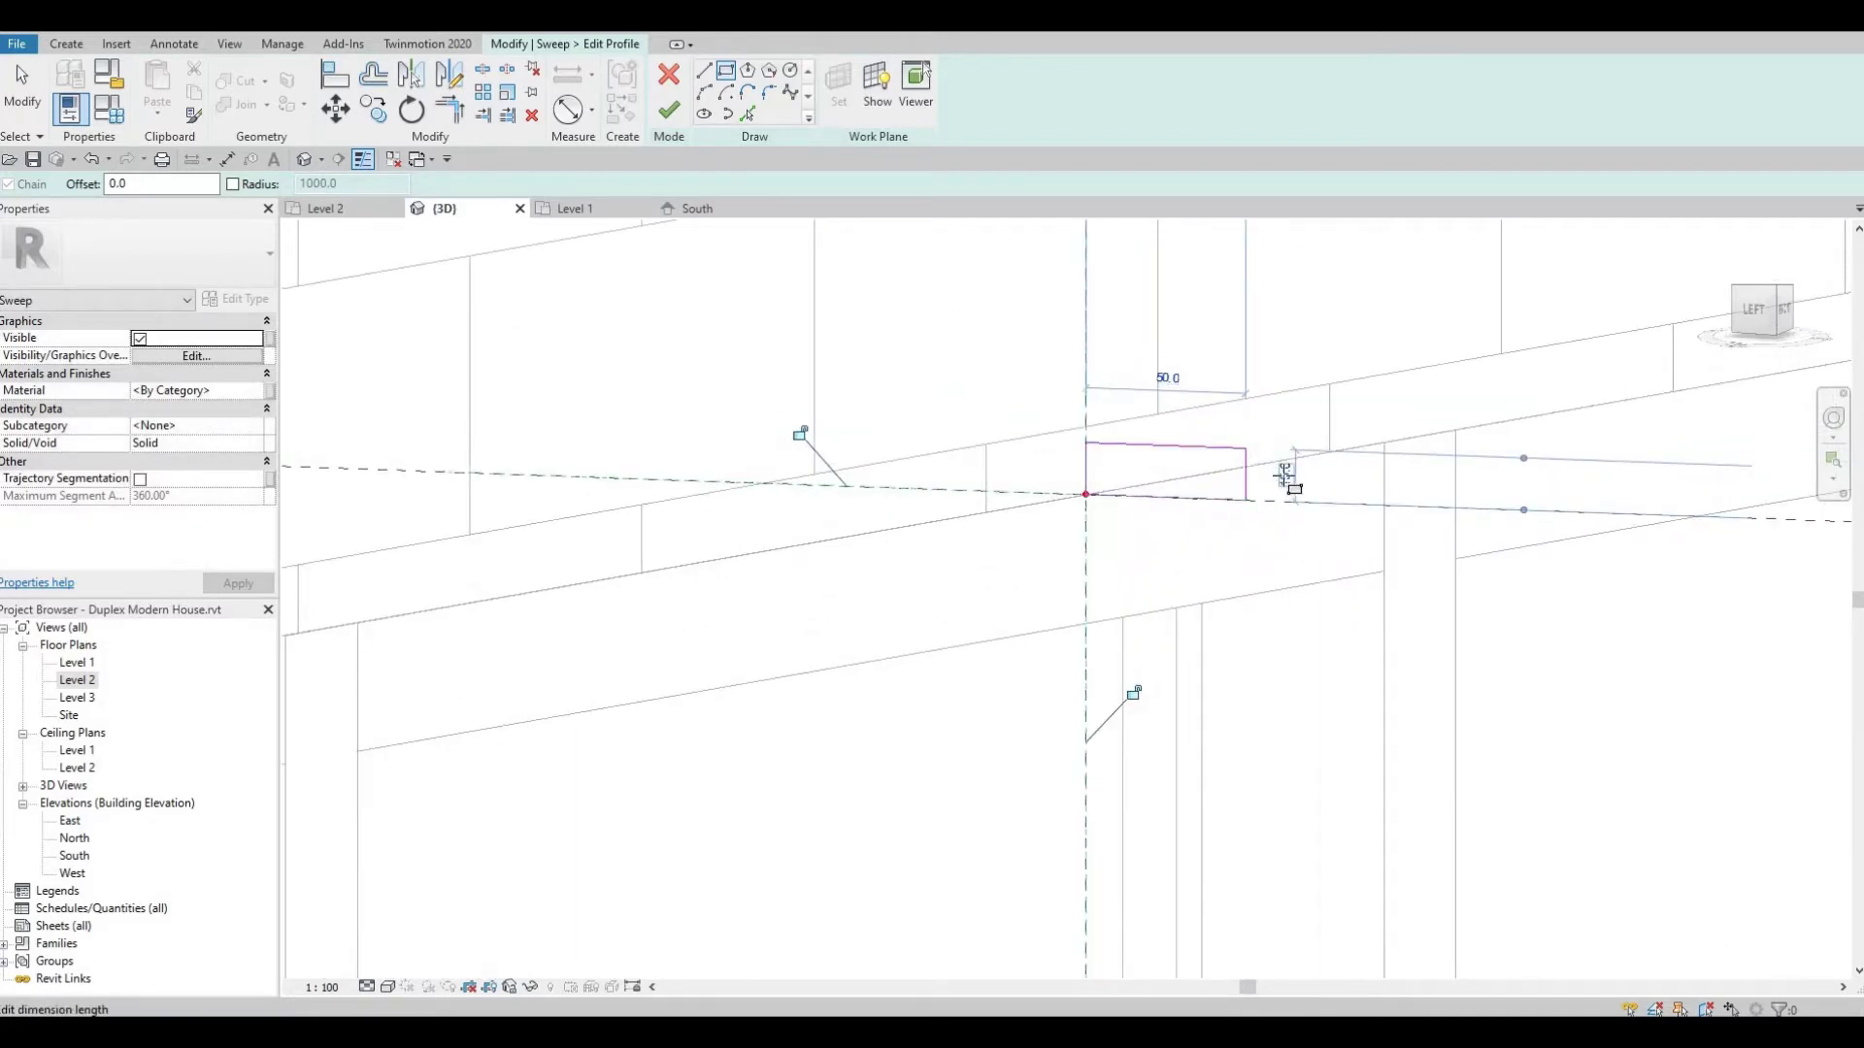
pyautogui.scroll(1, 1286, 473)
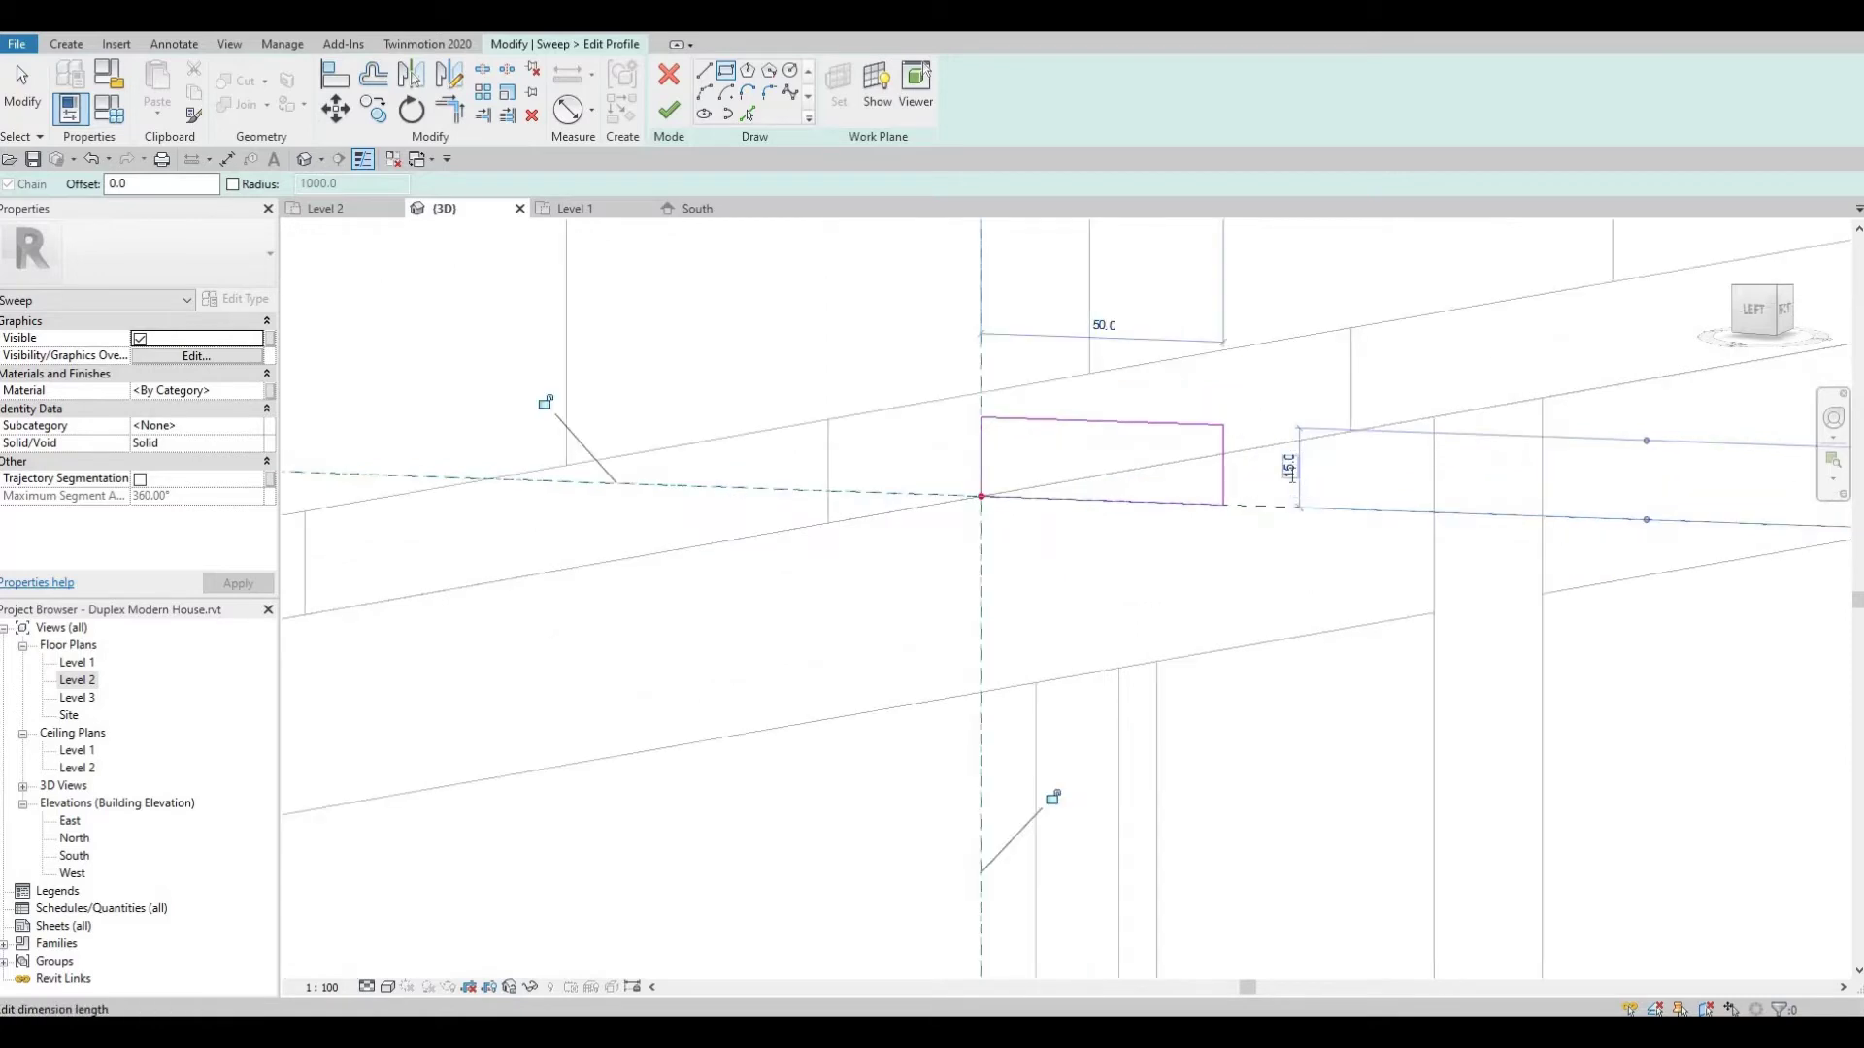
pyautogui.click(1290, 473)
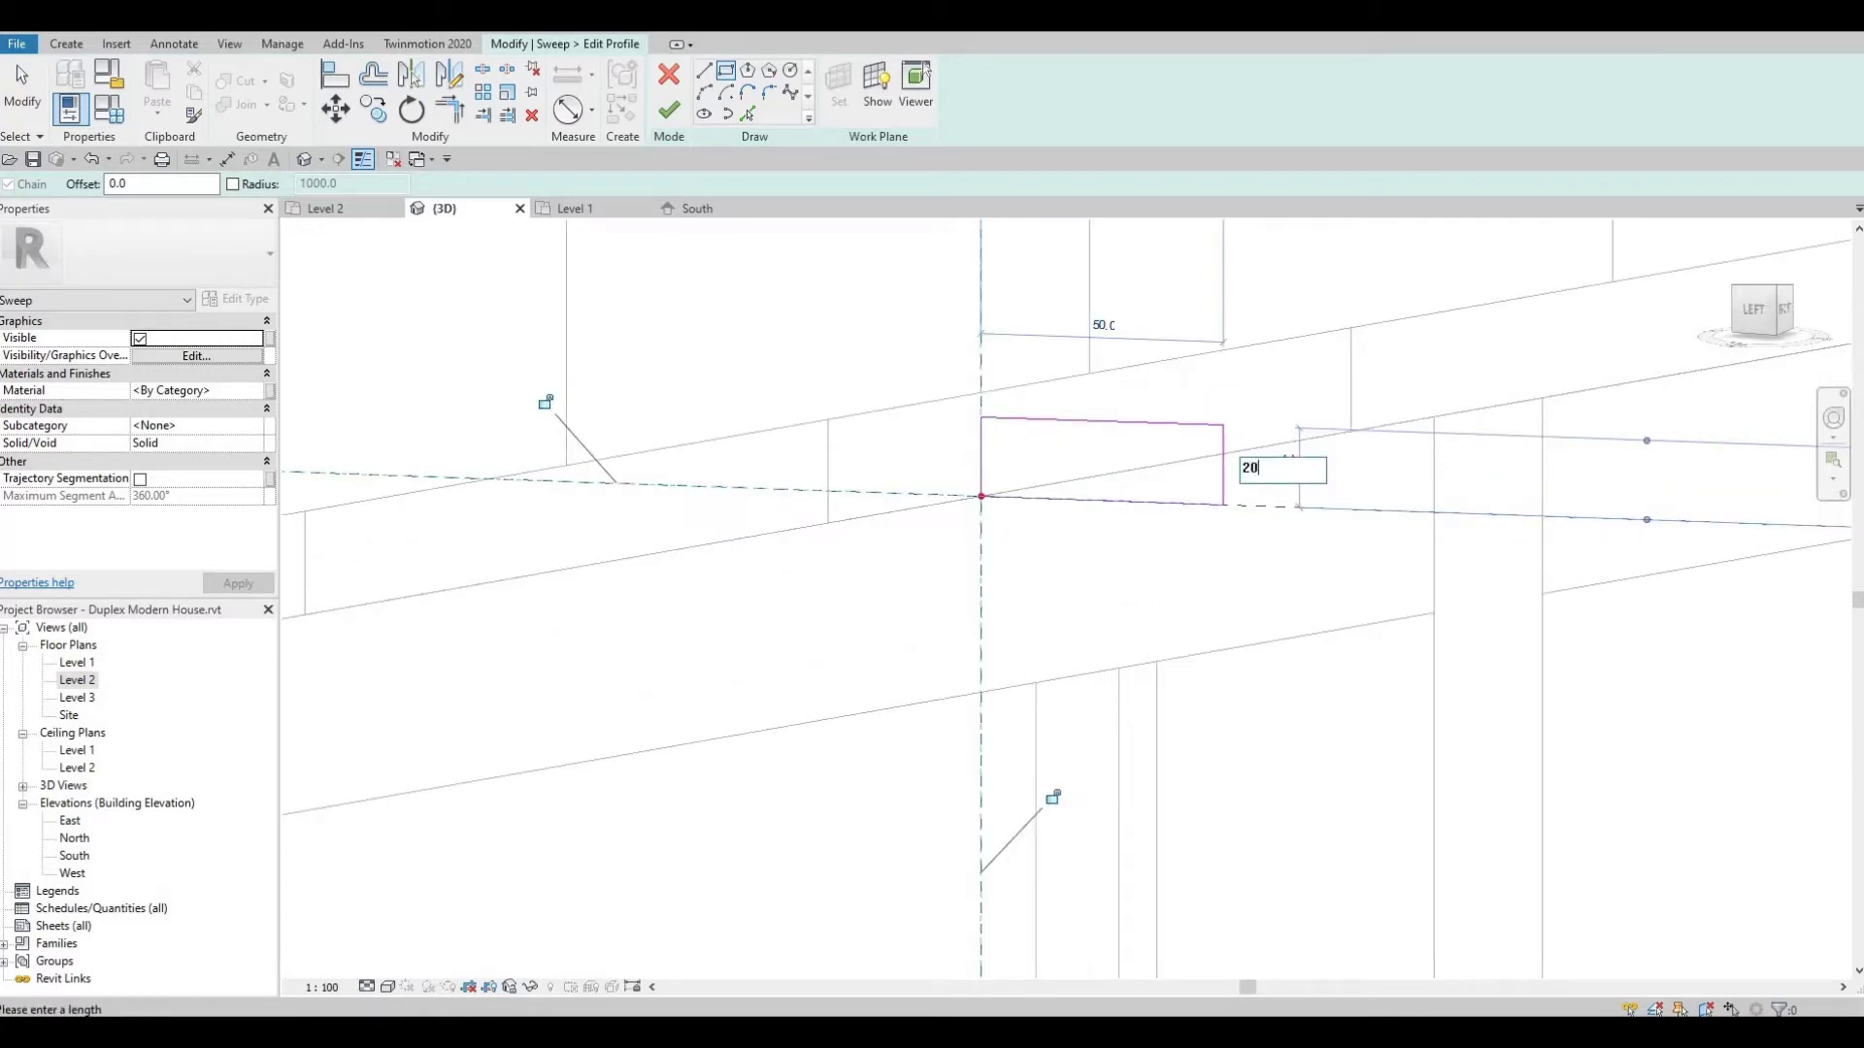
pyautogui.write('20')
pyautogui.press('Return')
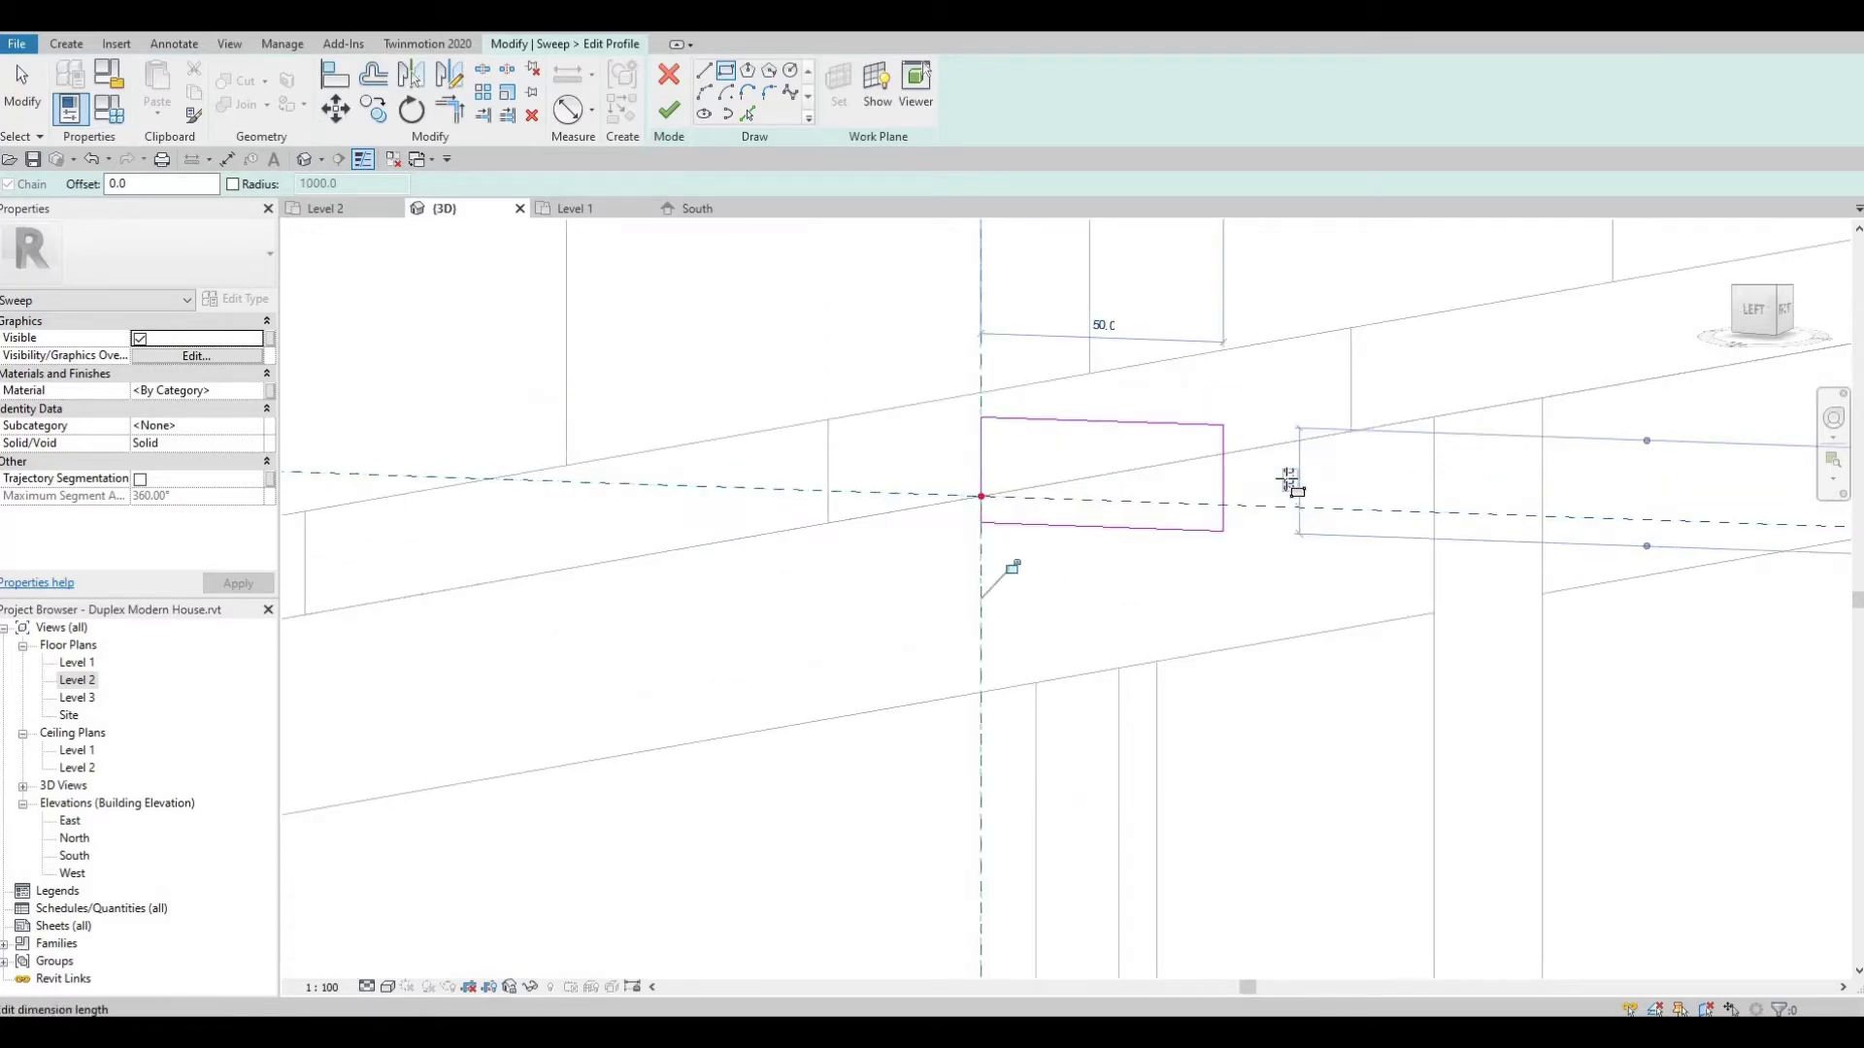
pyautogui.press('Escape')
pyautogui.press('Escape')
# Finish the profile and the sweep to create the band
pyautogui.moveTo(930, 398); pyautogui.dragTo(1254, 557)
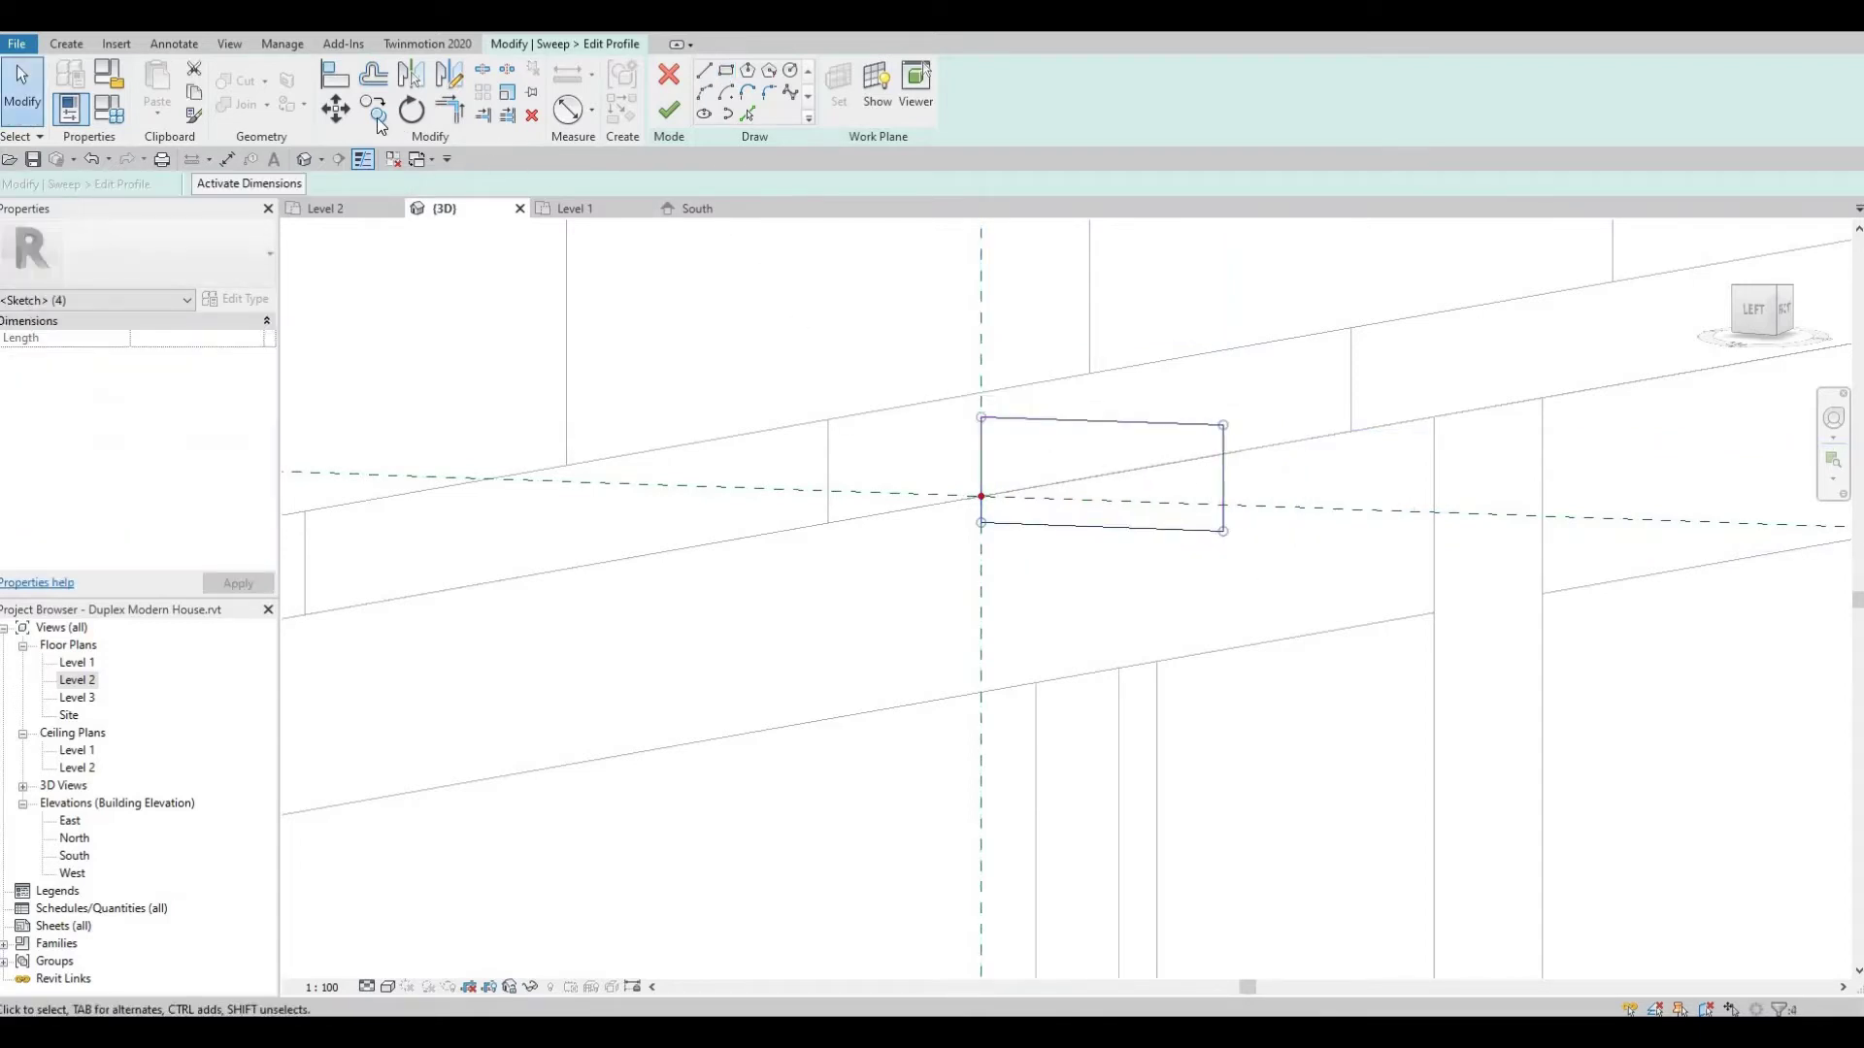
pyautogui.click(981, 497)
pyautogui.press('Escape')
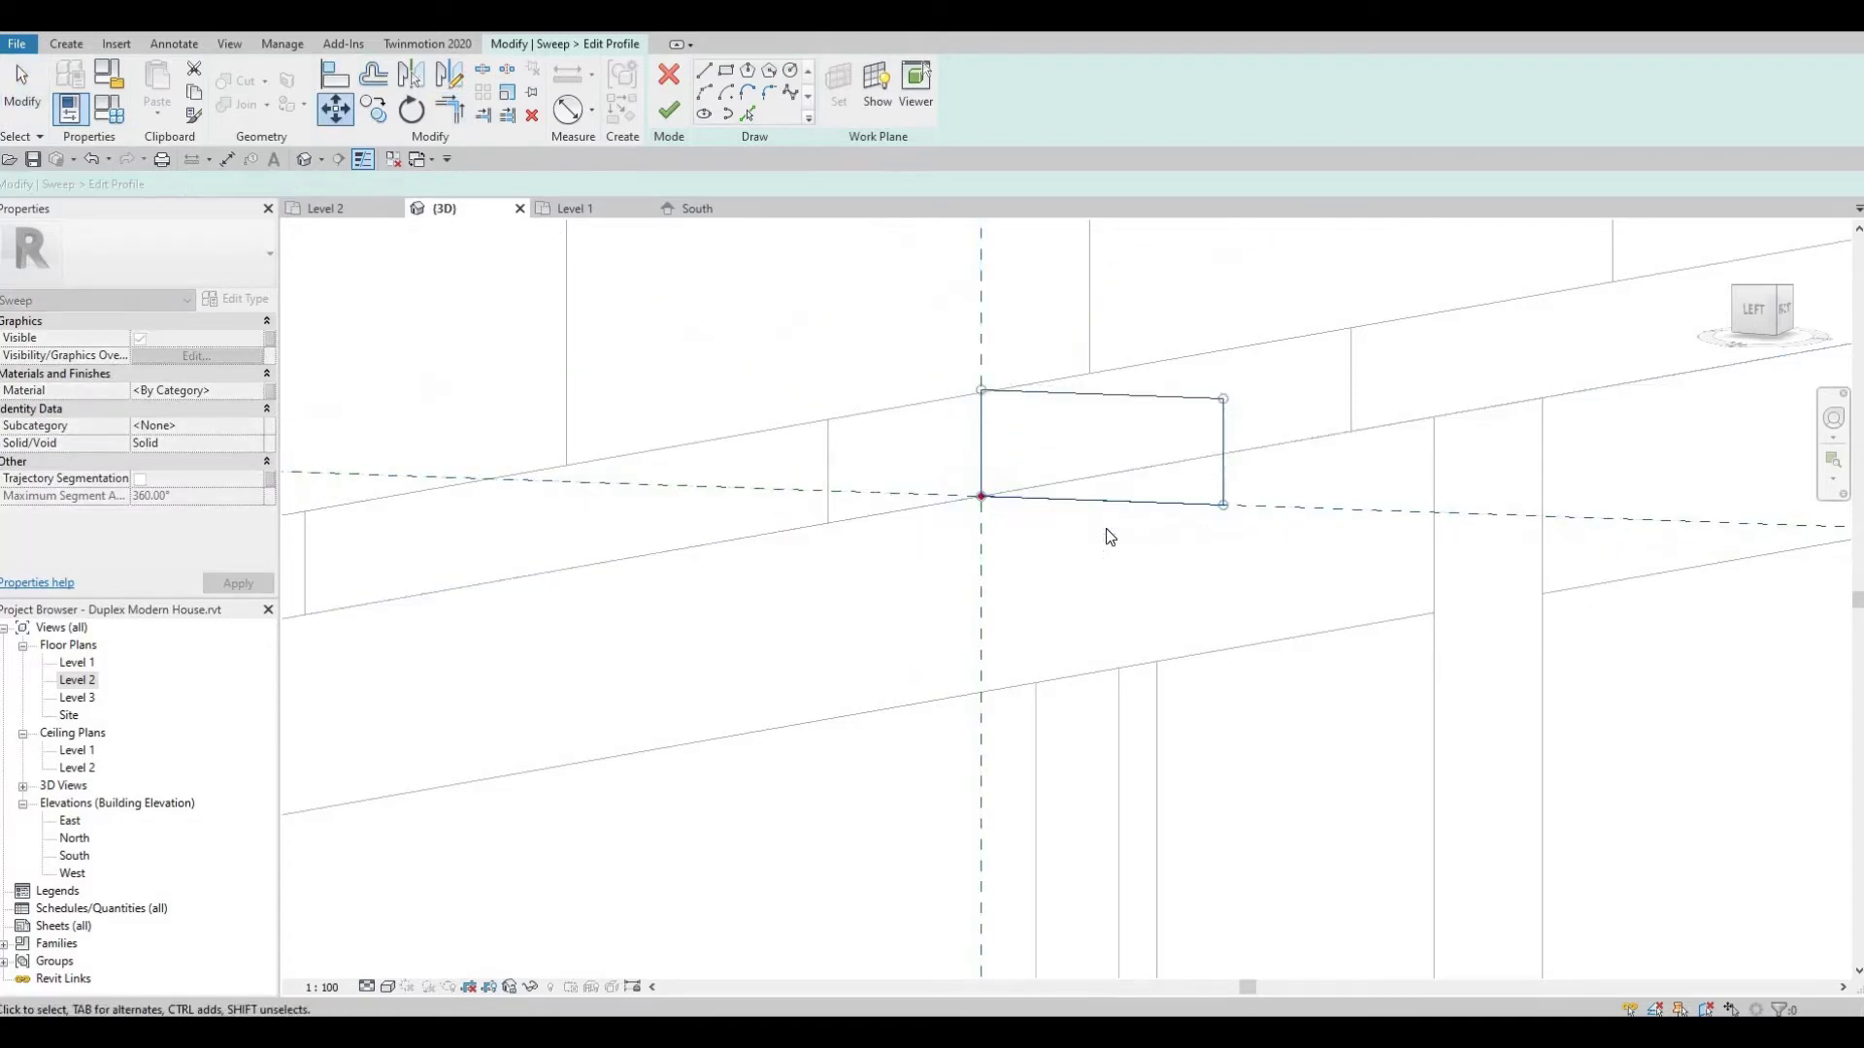
pyautogui.scroll(-3, 1104, 532)
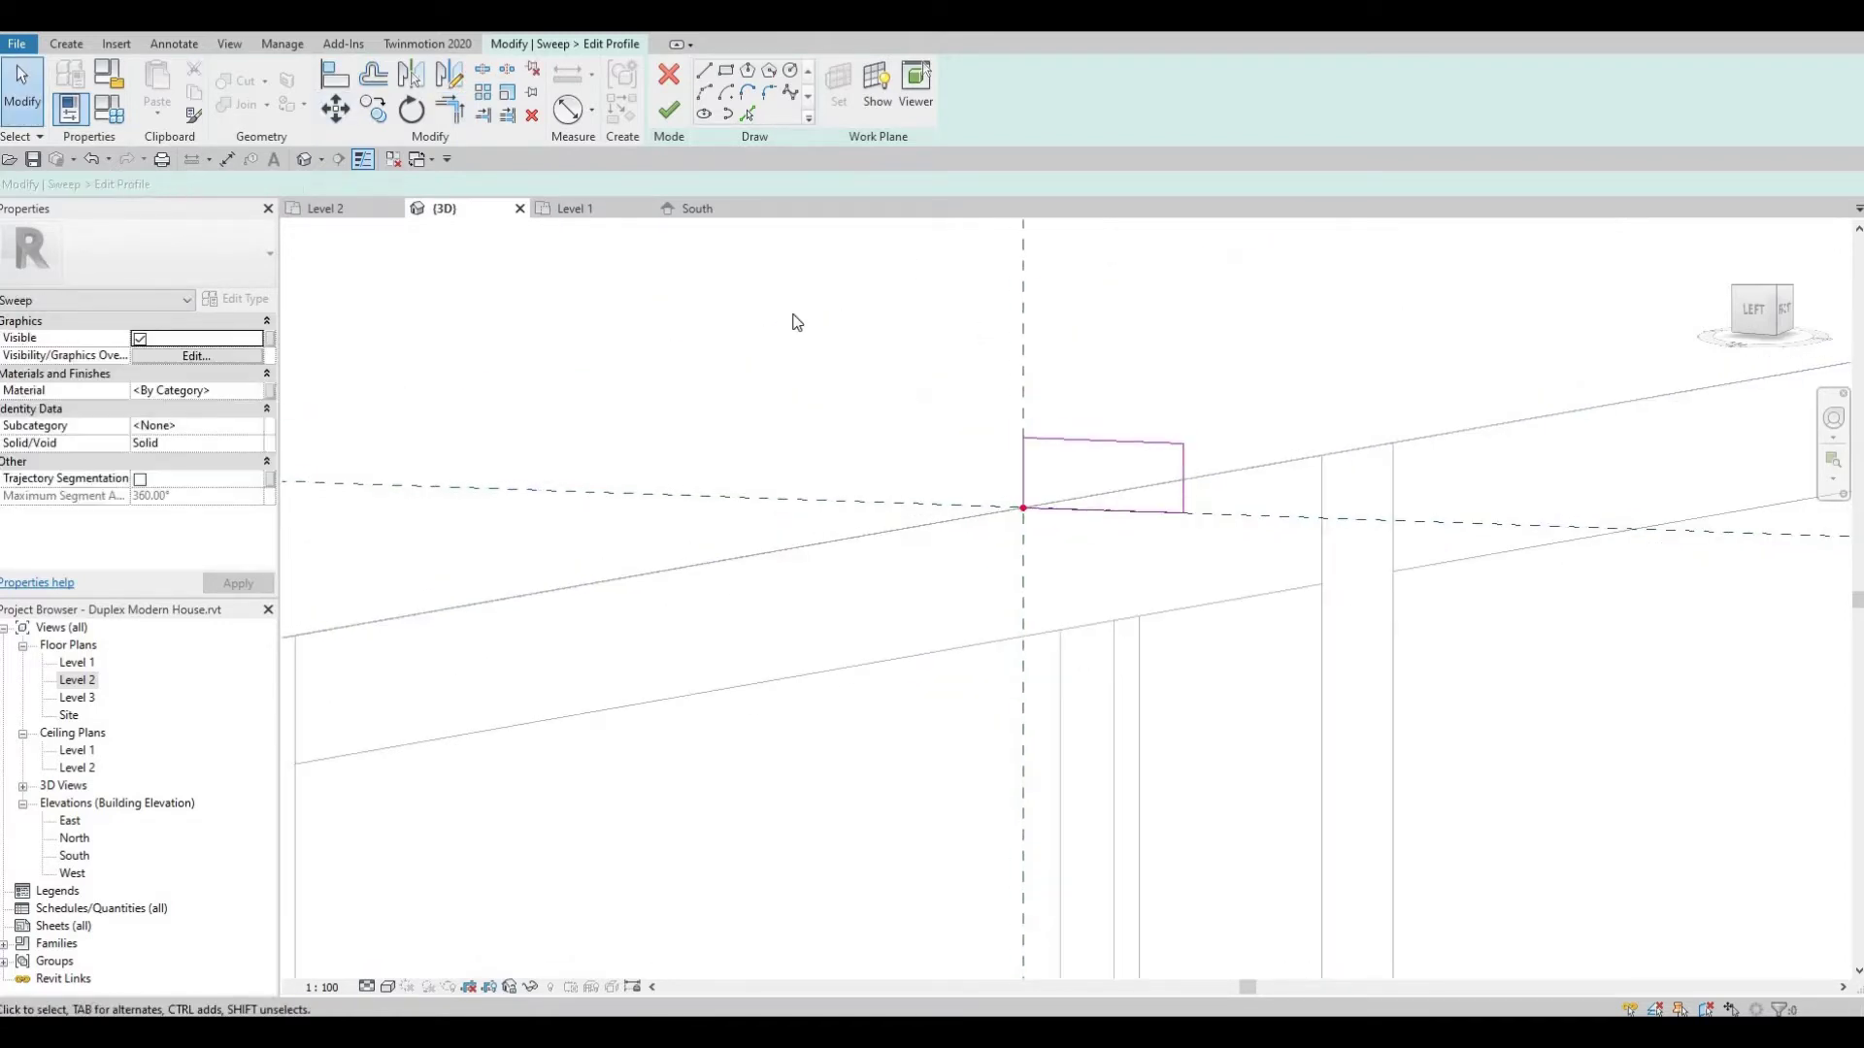
pyautogui.click(663, 112)
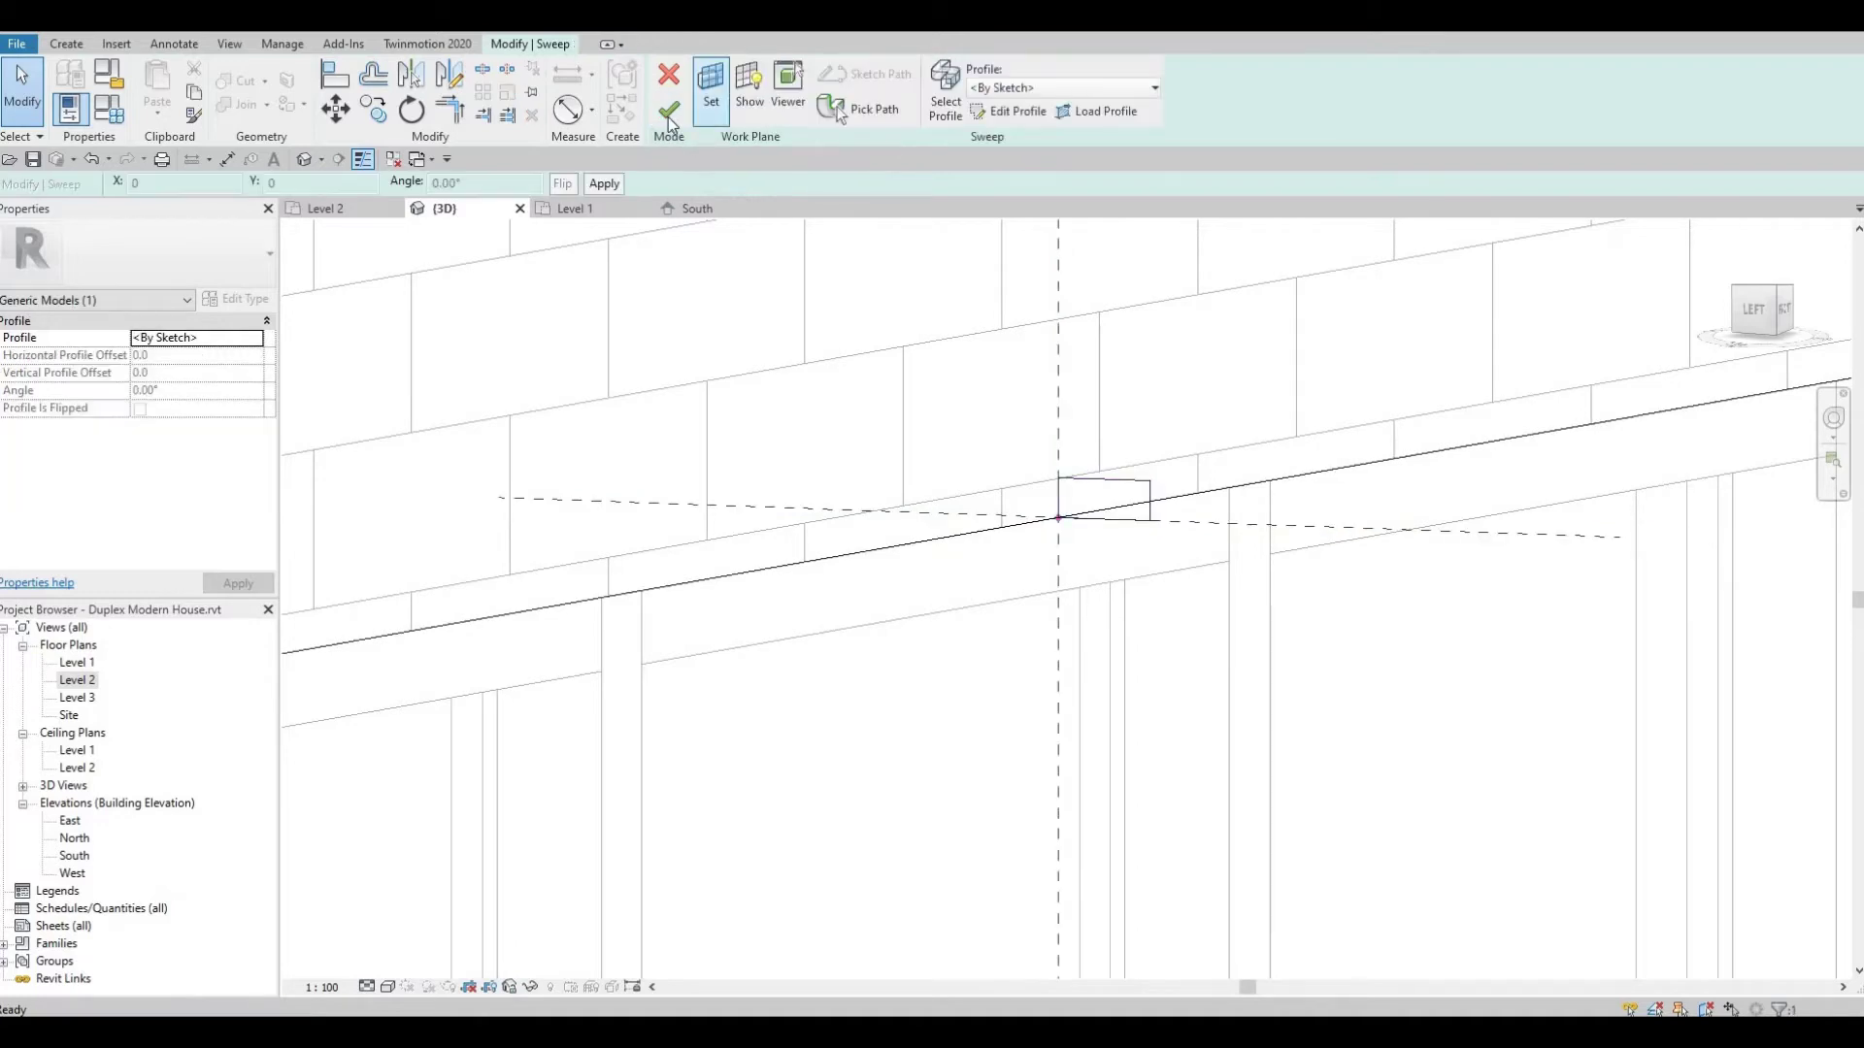
pyautogui.click(669, 115)
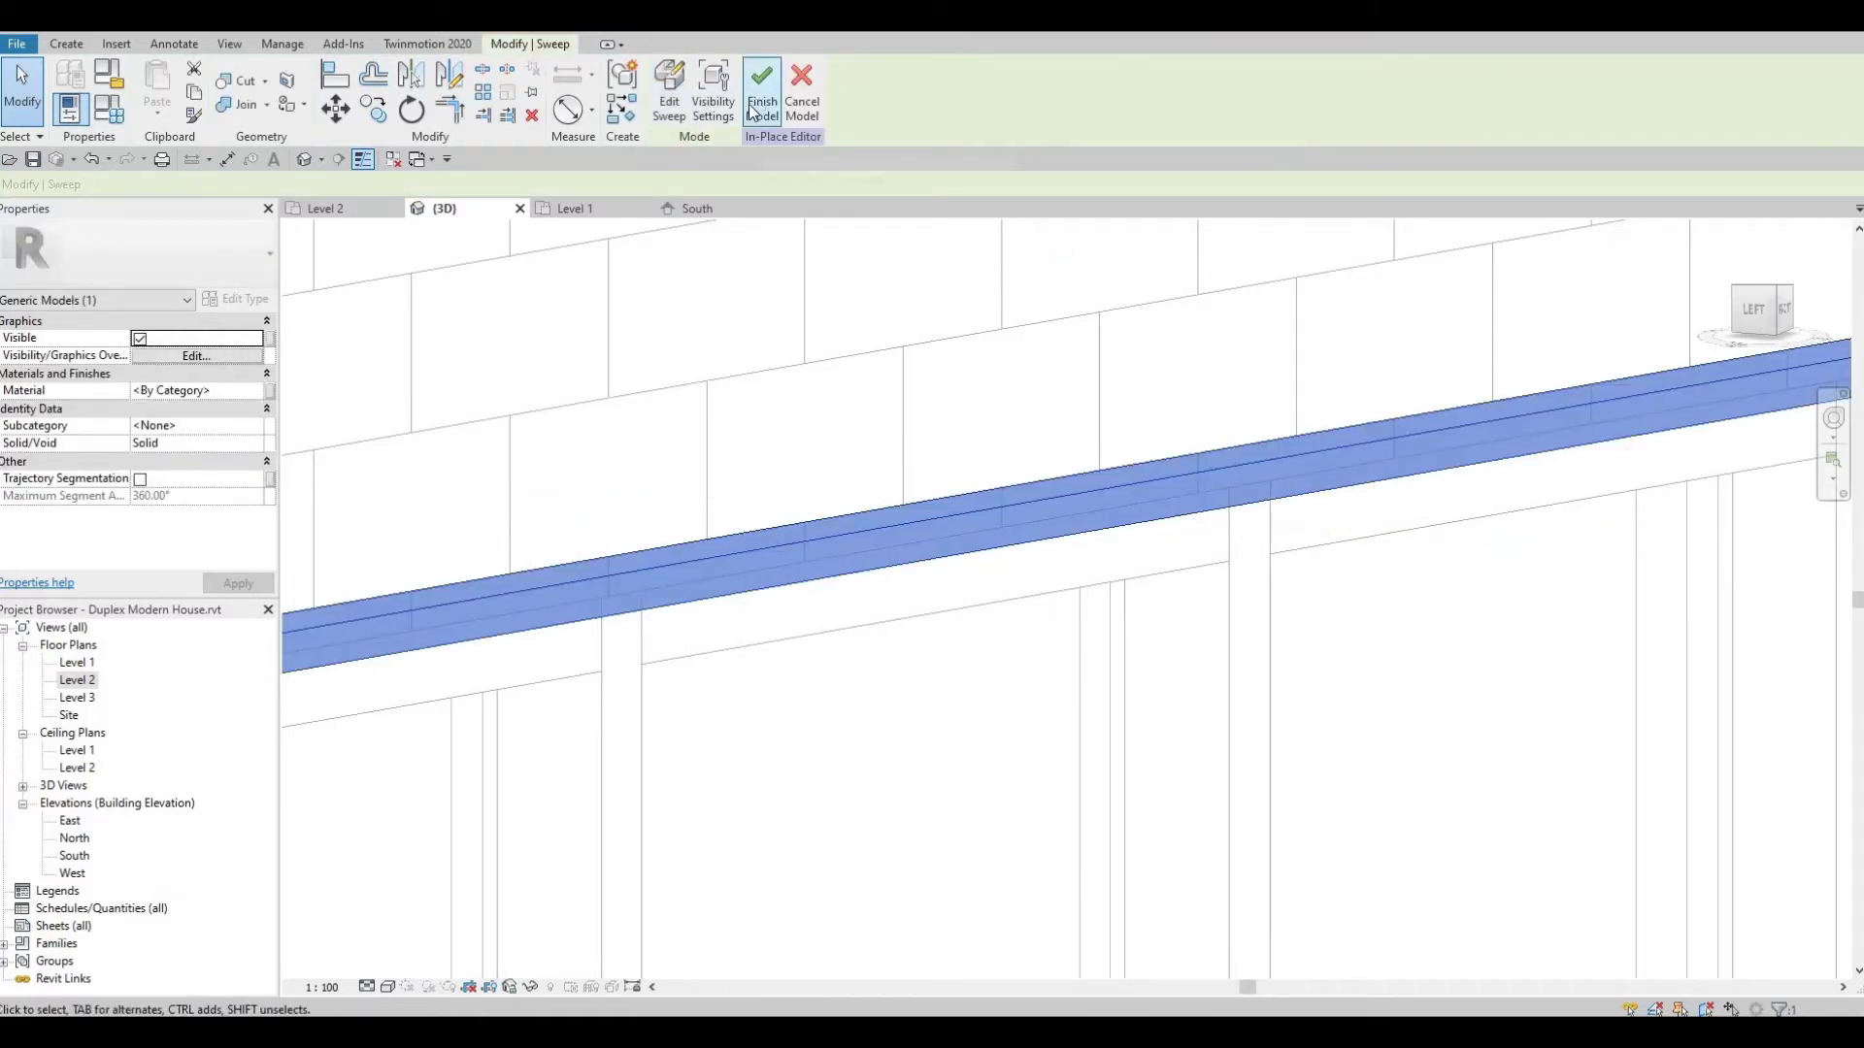
# Set the band's material to Gypsum Wall Board from the Material Browser
pyautogui.click(256, 392)
pyautogui.click(258, 392)
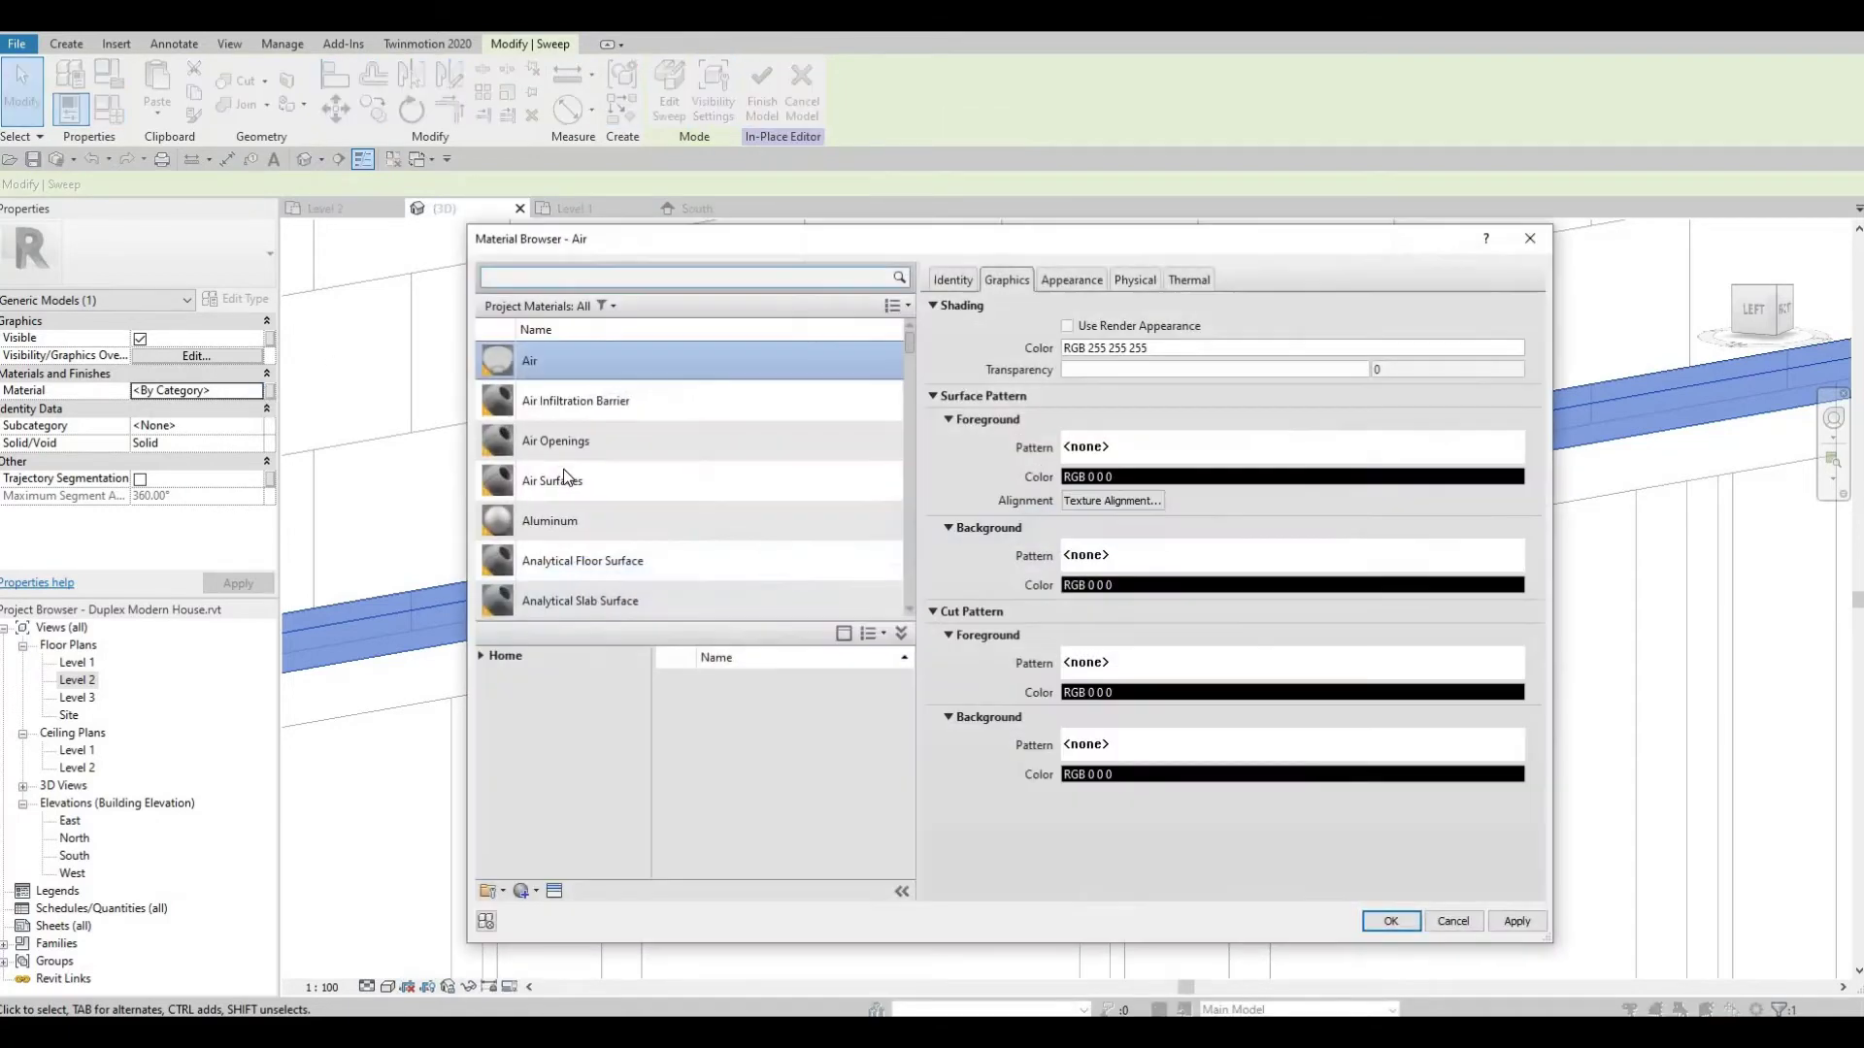
pyautogui.scroll(-5, 582, 505)
pyautogui.scroll(-2, 606, 533)
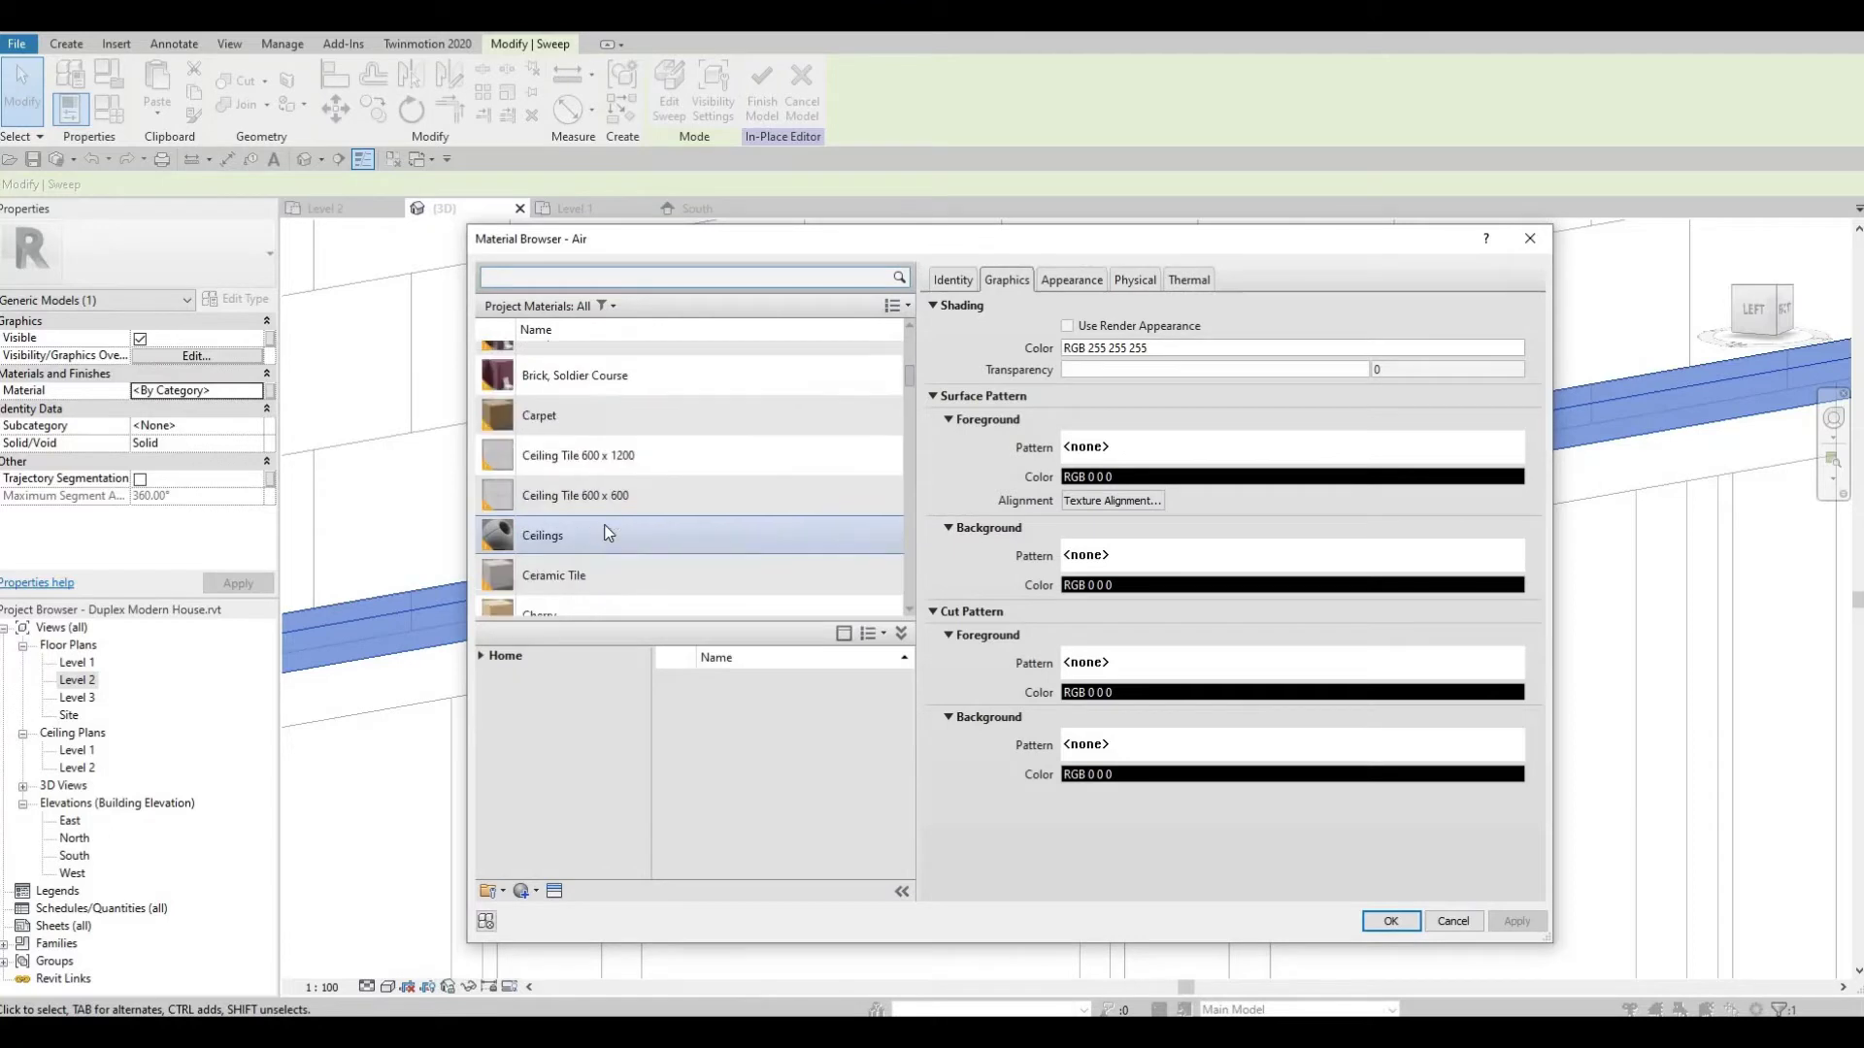
pyautogui.scroll(1, 605, 533)
pyautogui.scroll(-3, 606, 533)
pyautogui.scroll(-2, 607, 535)
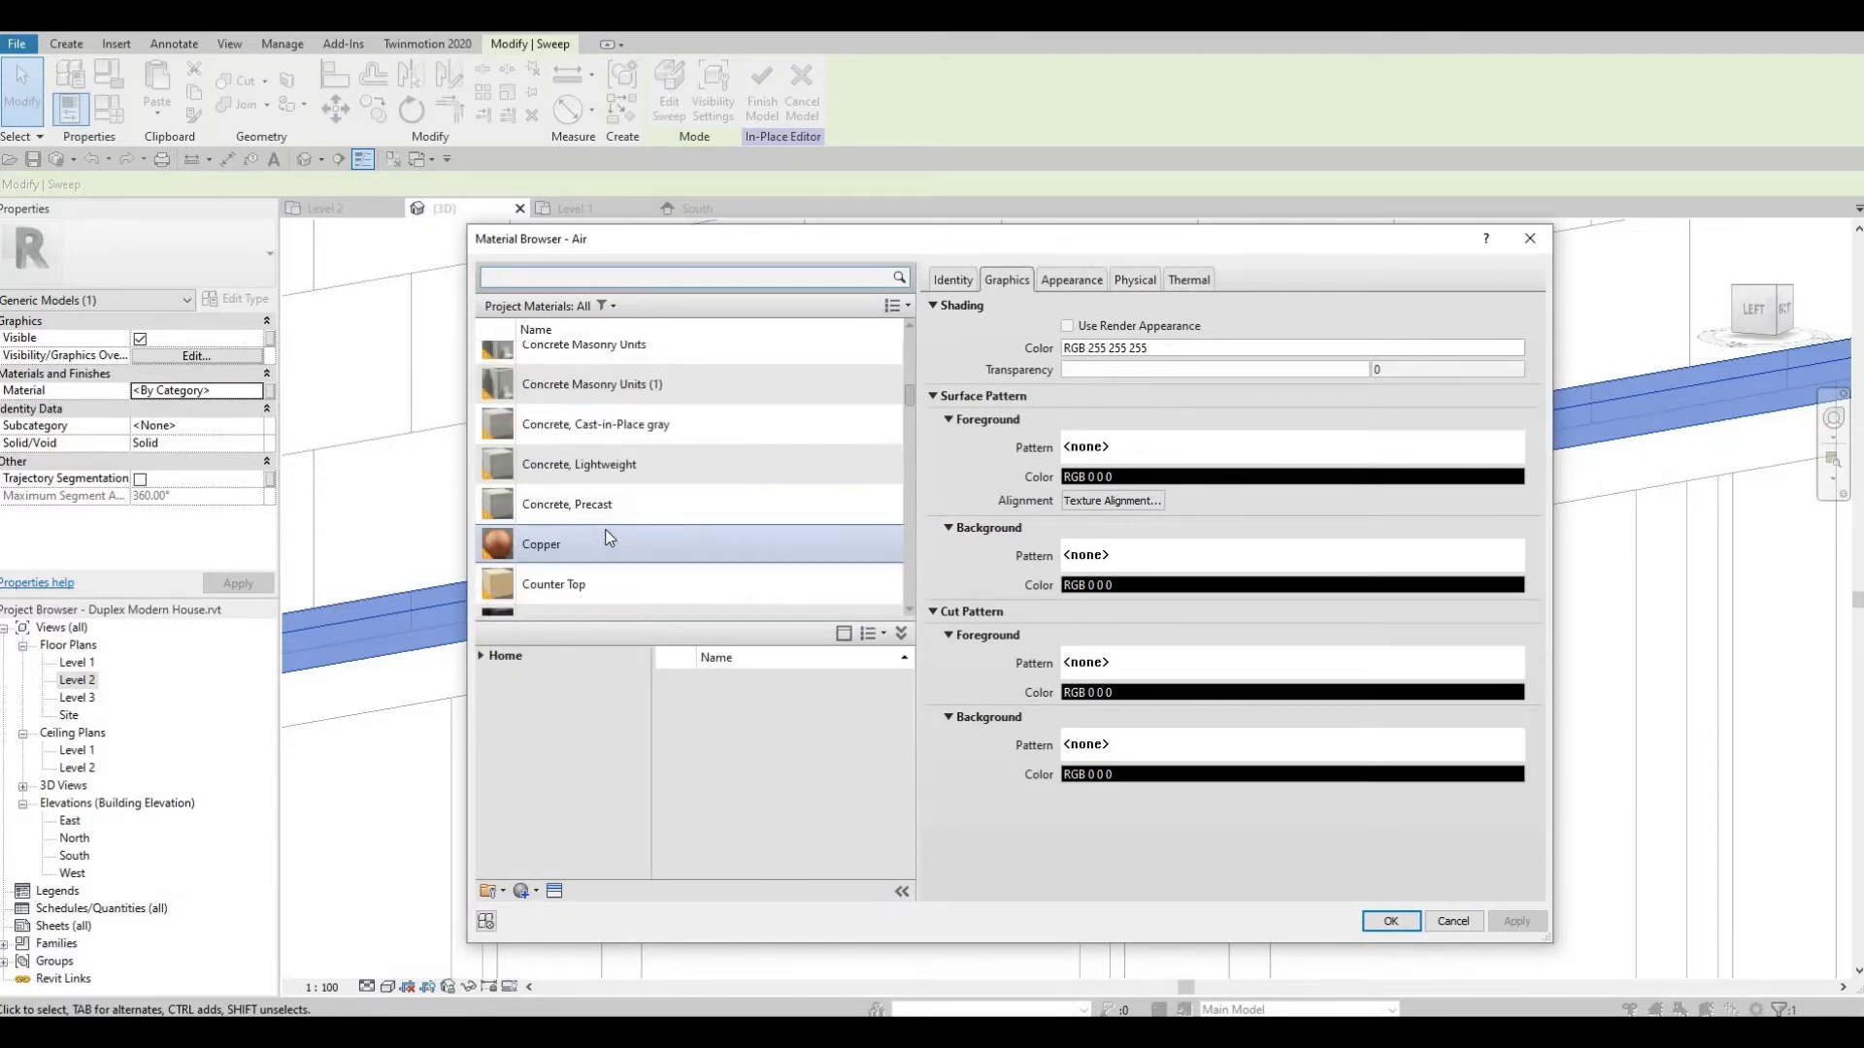
pyautogui.scroll(-2, 678, 567)
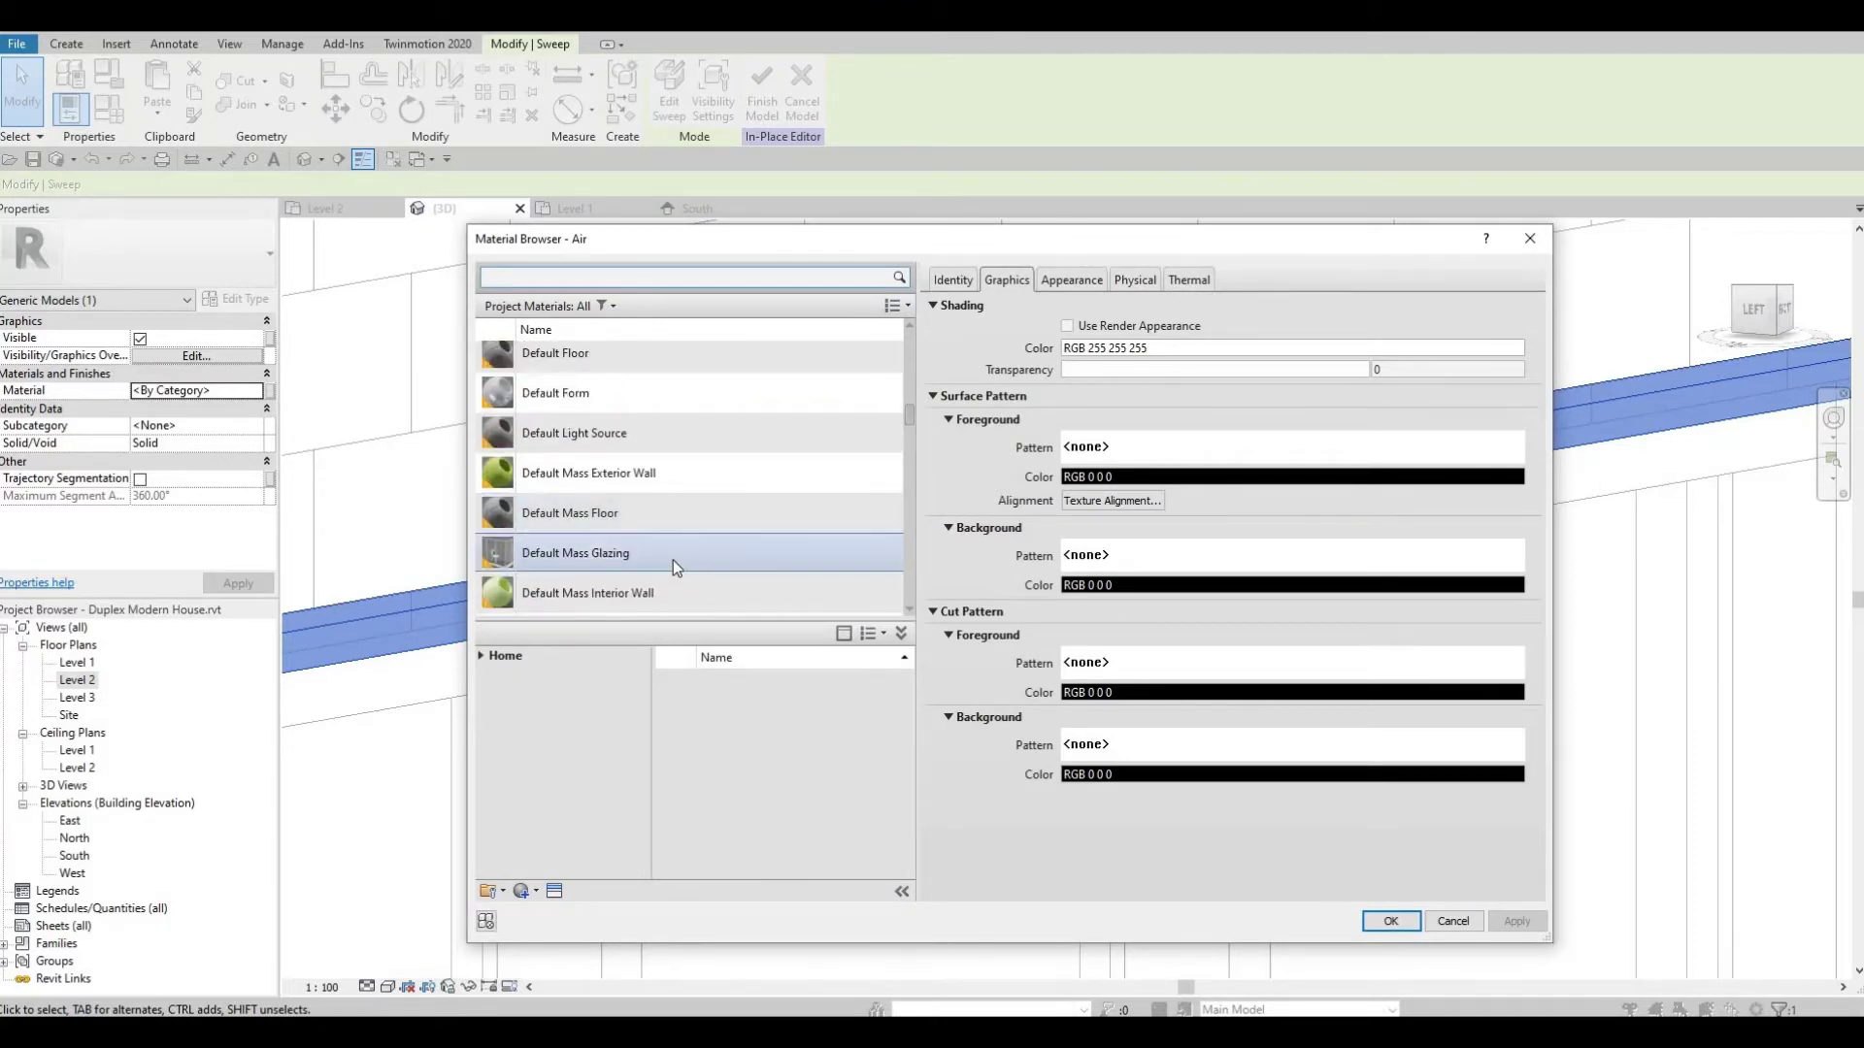
pyautogui.scroll(-2, 672, 561)
pyautogui.scroll(-3, 663, 539)
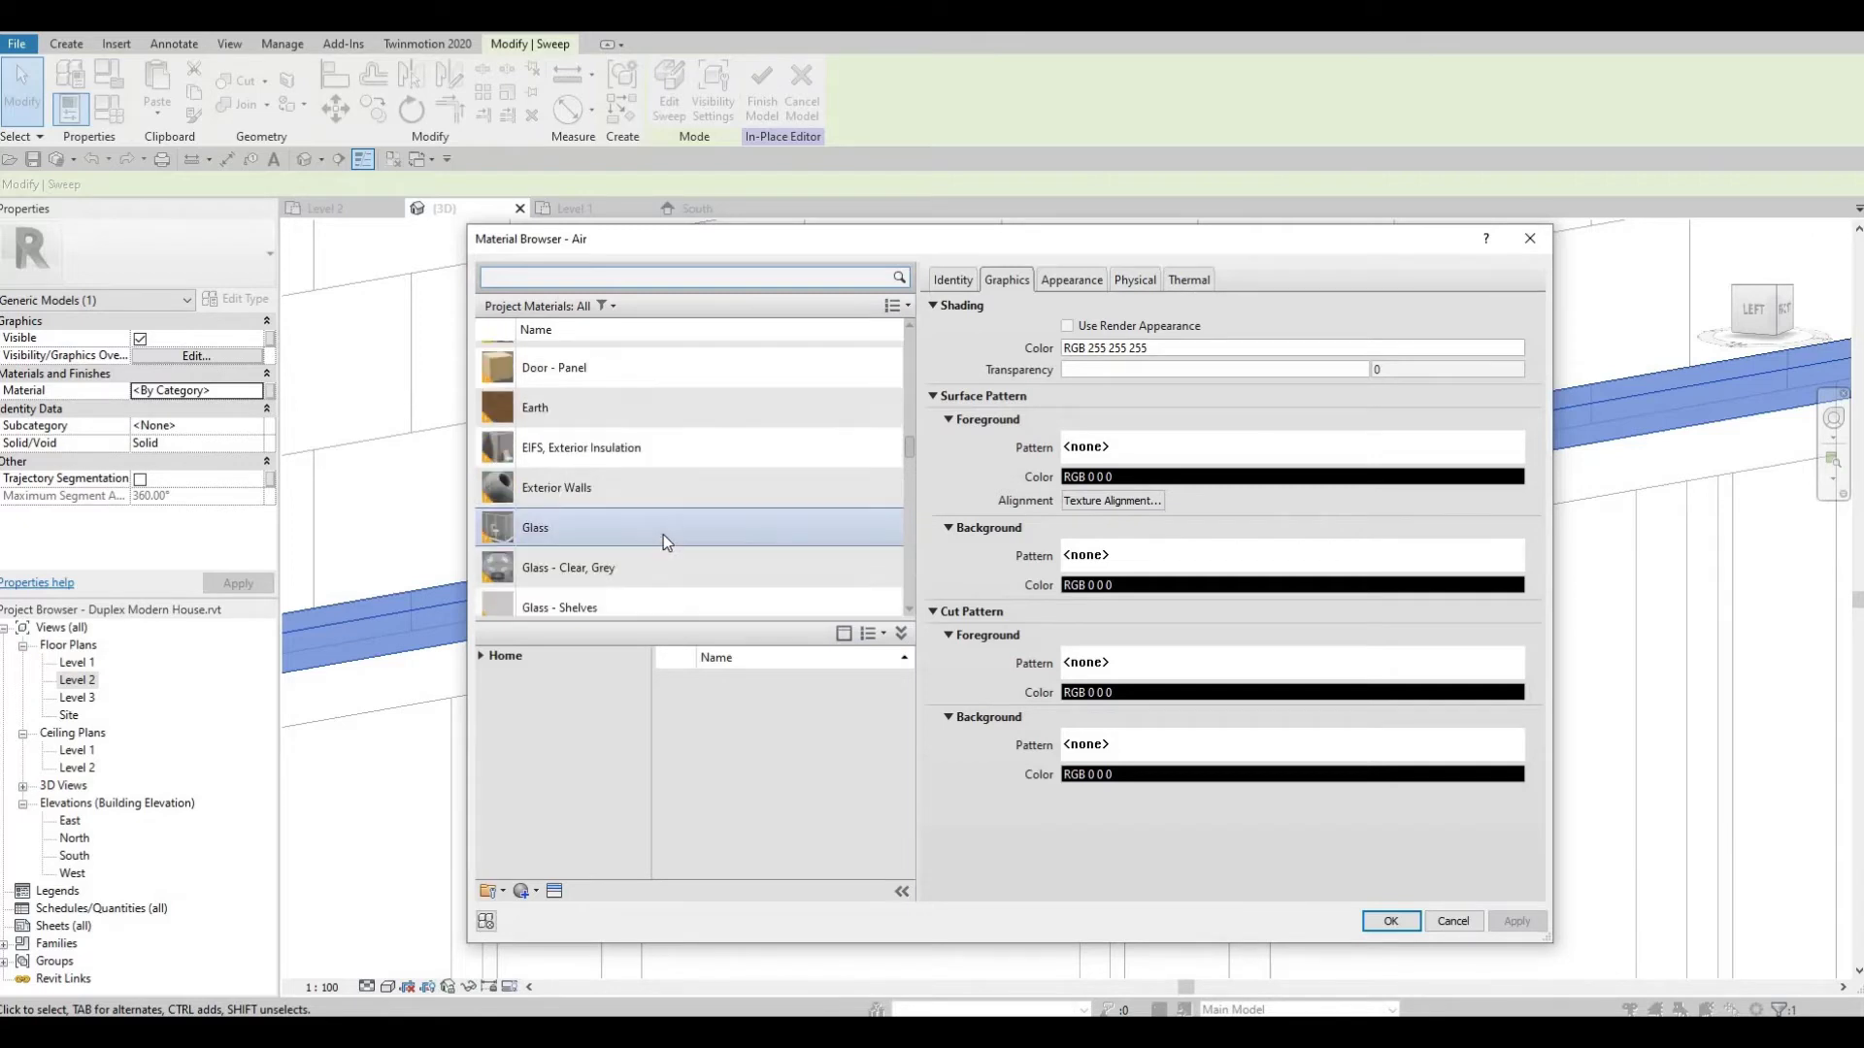
pyautogui.scroll(1, 662, 536)
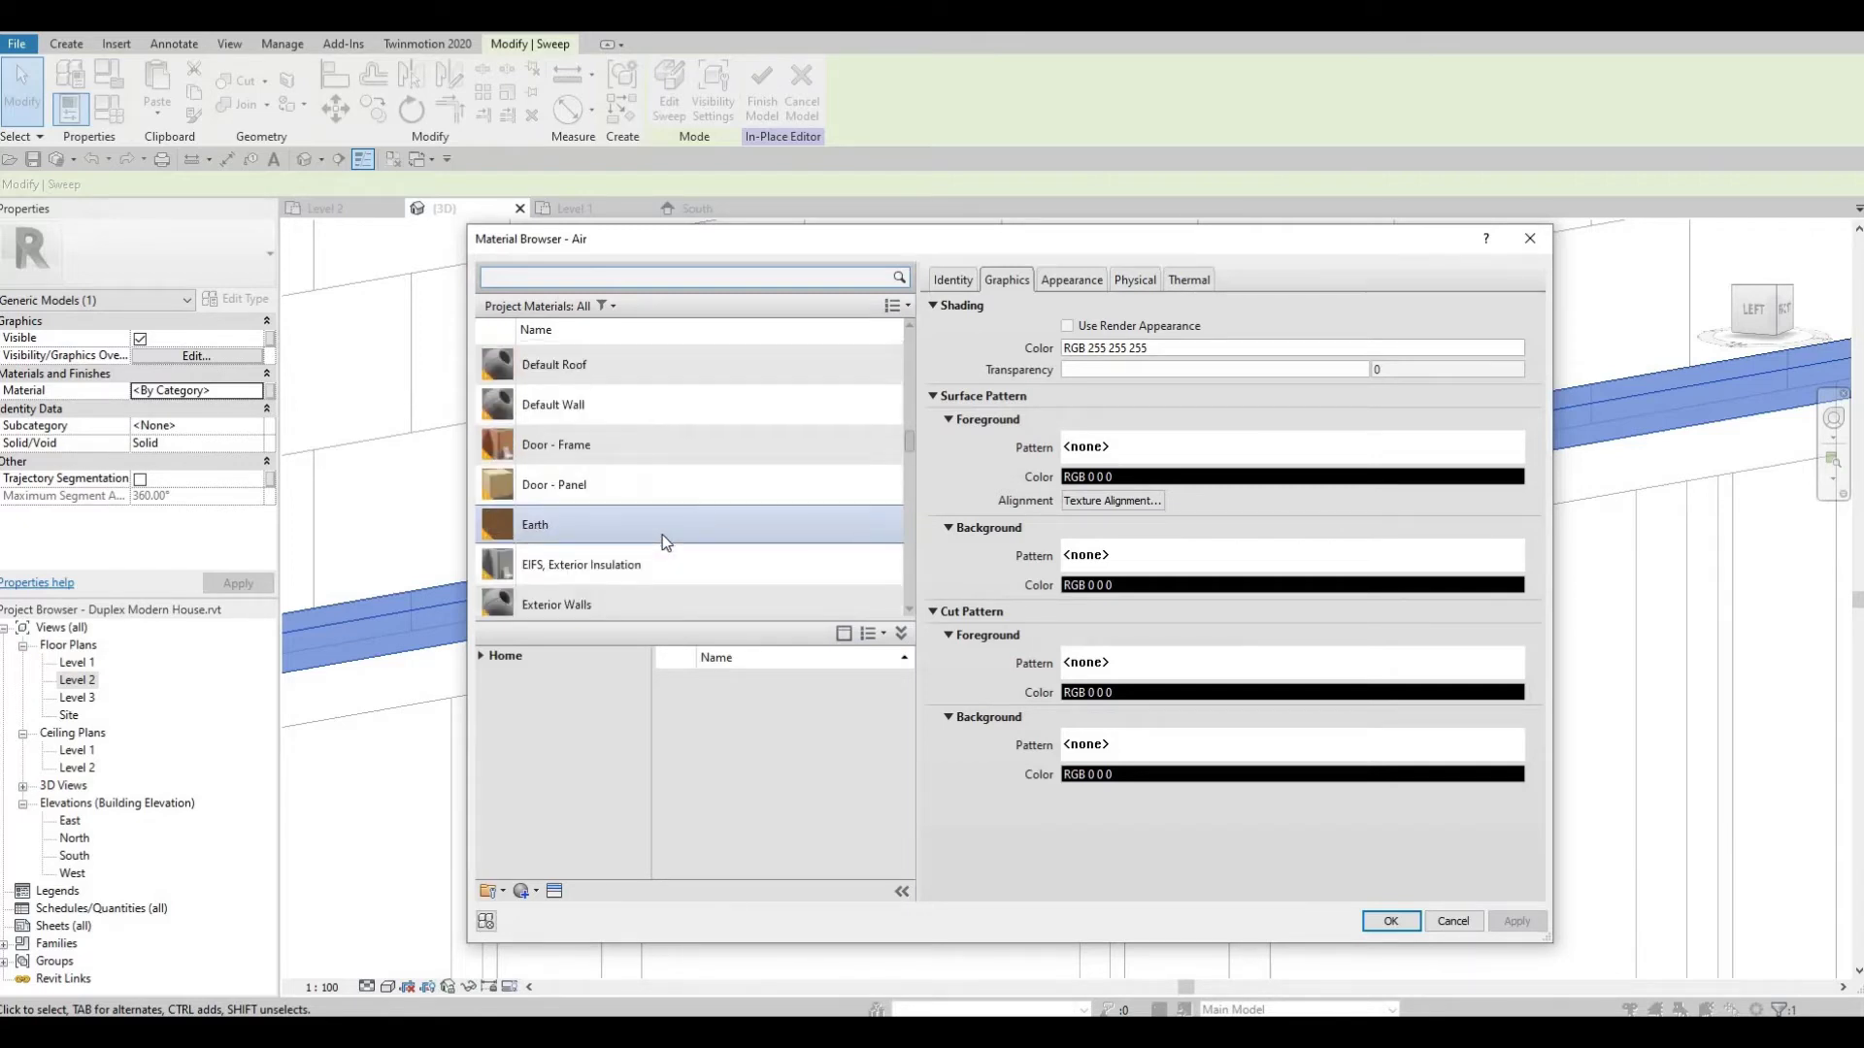
pyautogui.scroll(-2, 661, 534)
pyautogui.scroll(-1, 661, 535)
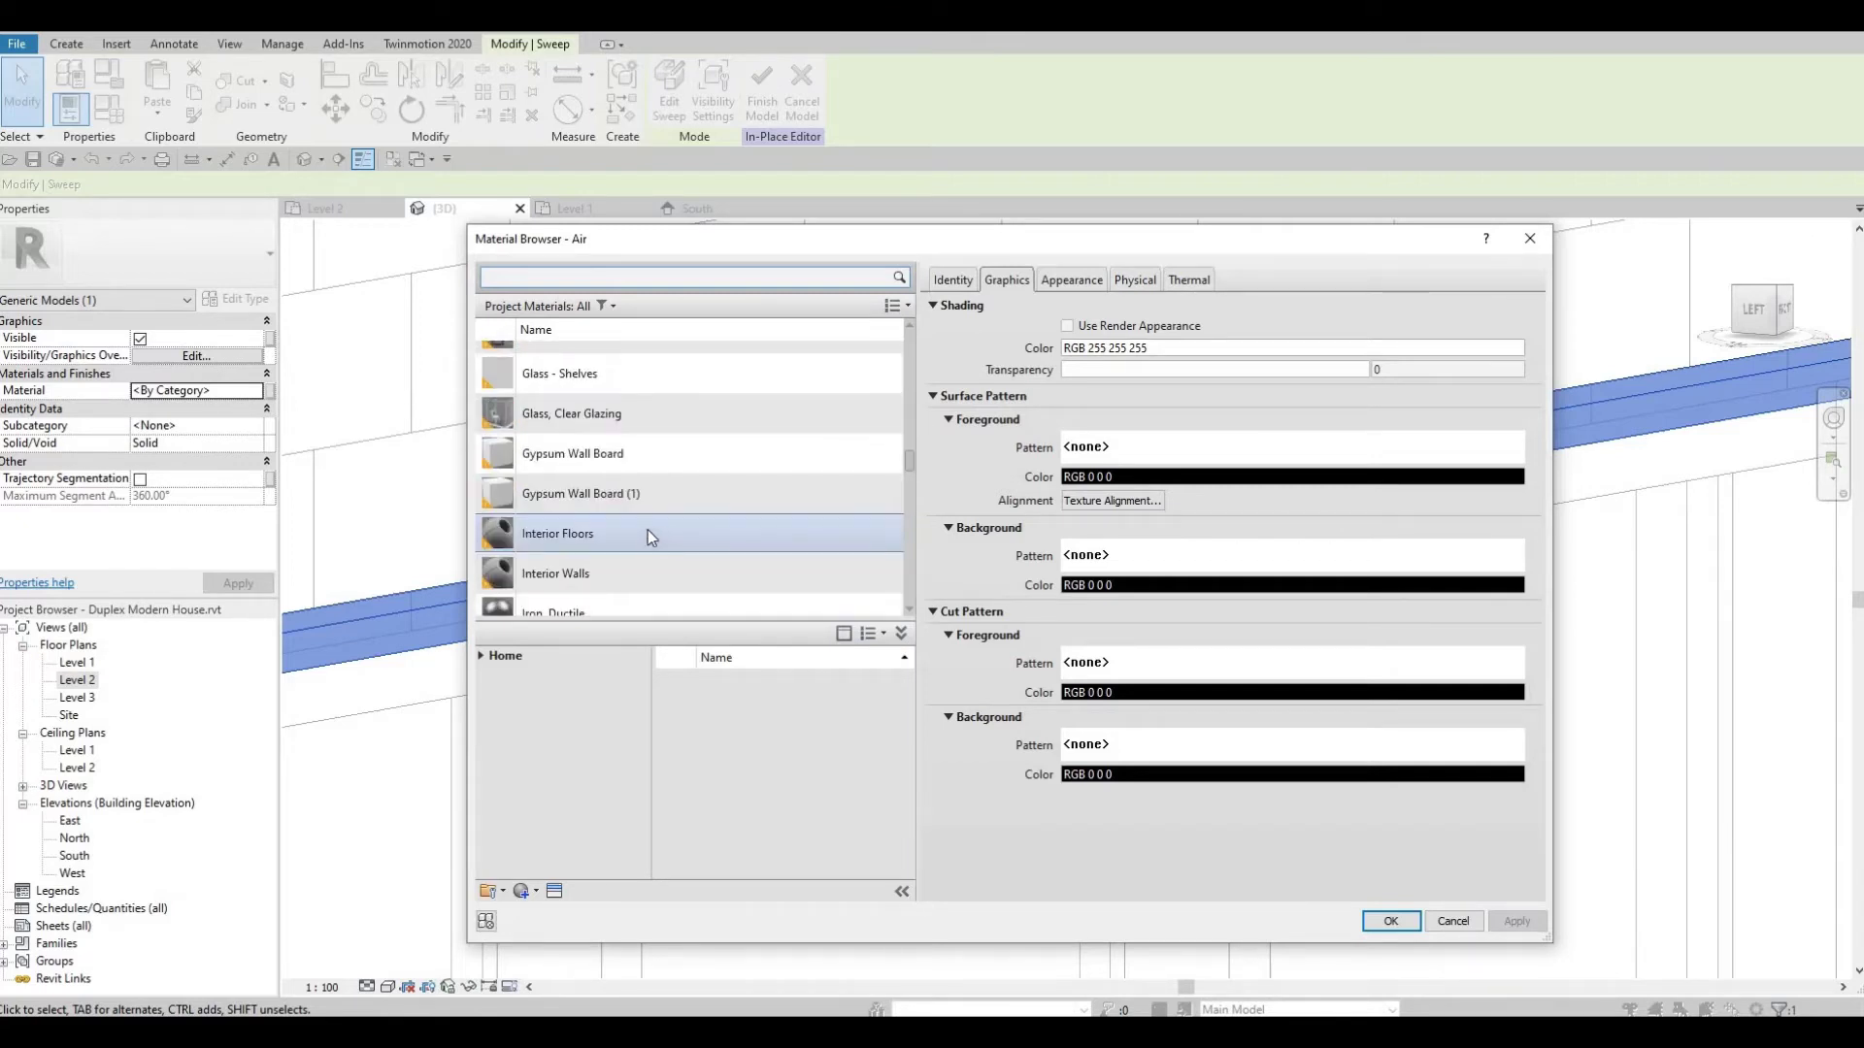
pyautogui.click(588, 460)
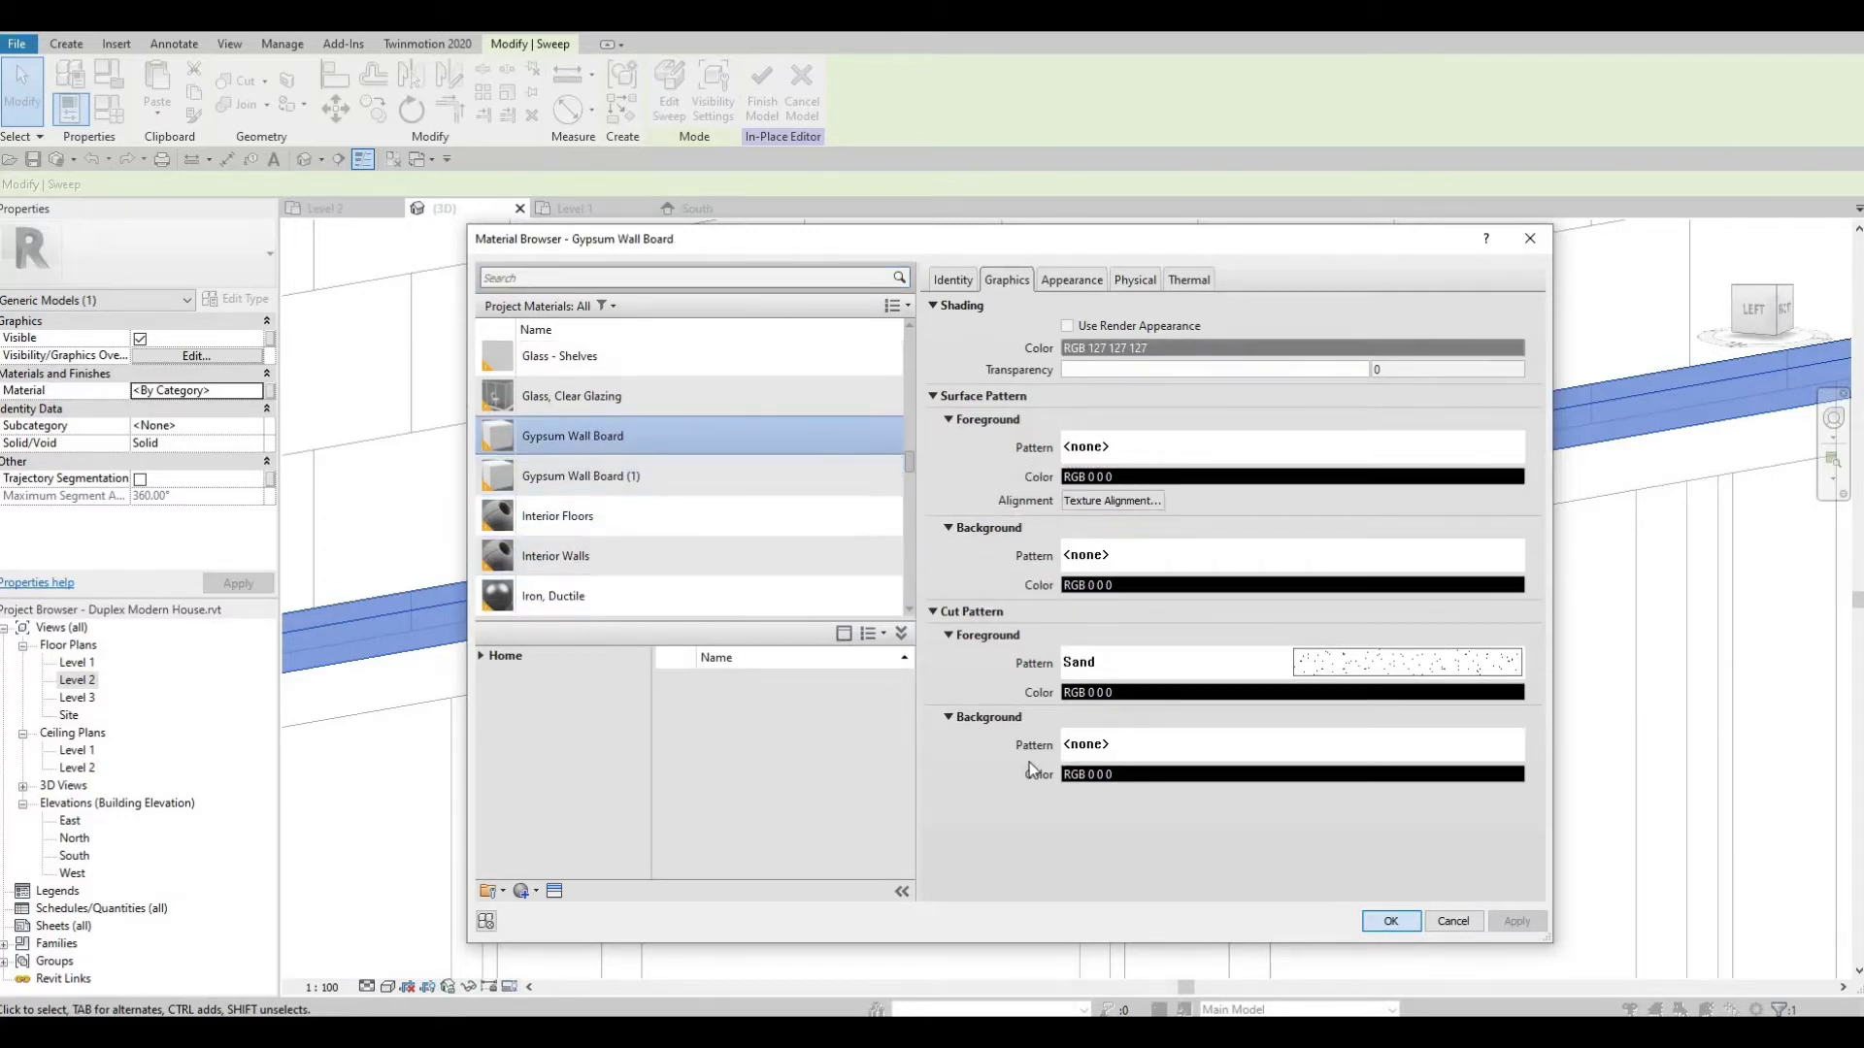
pyautogui.press('Return')
# Finish the in-place band model and orbit to face the upper window
pyautogui.click(762, 107)
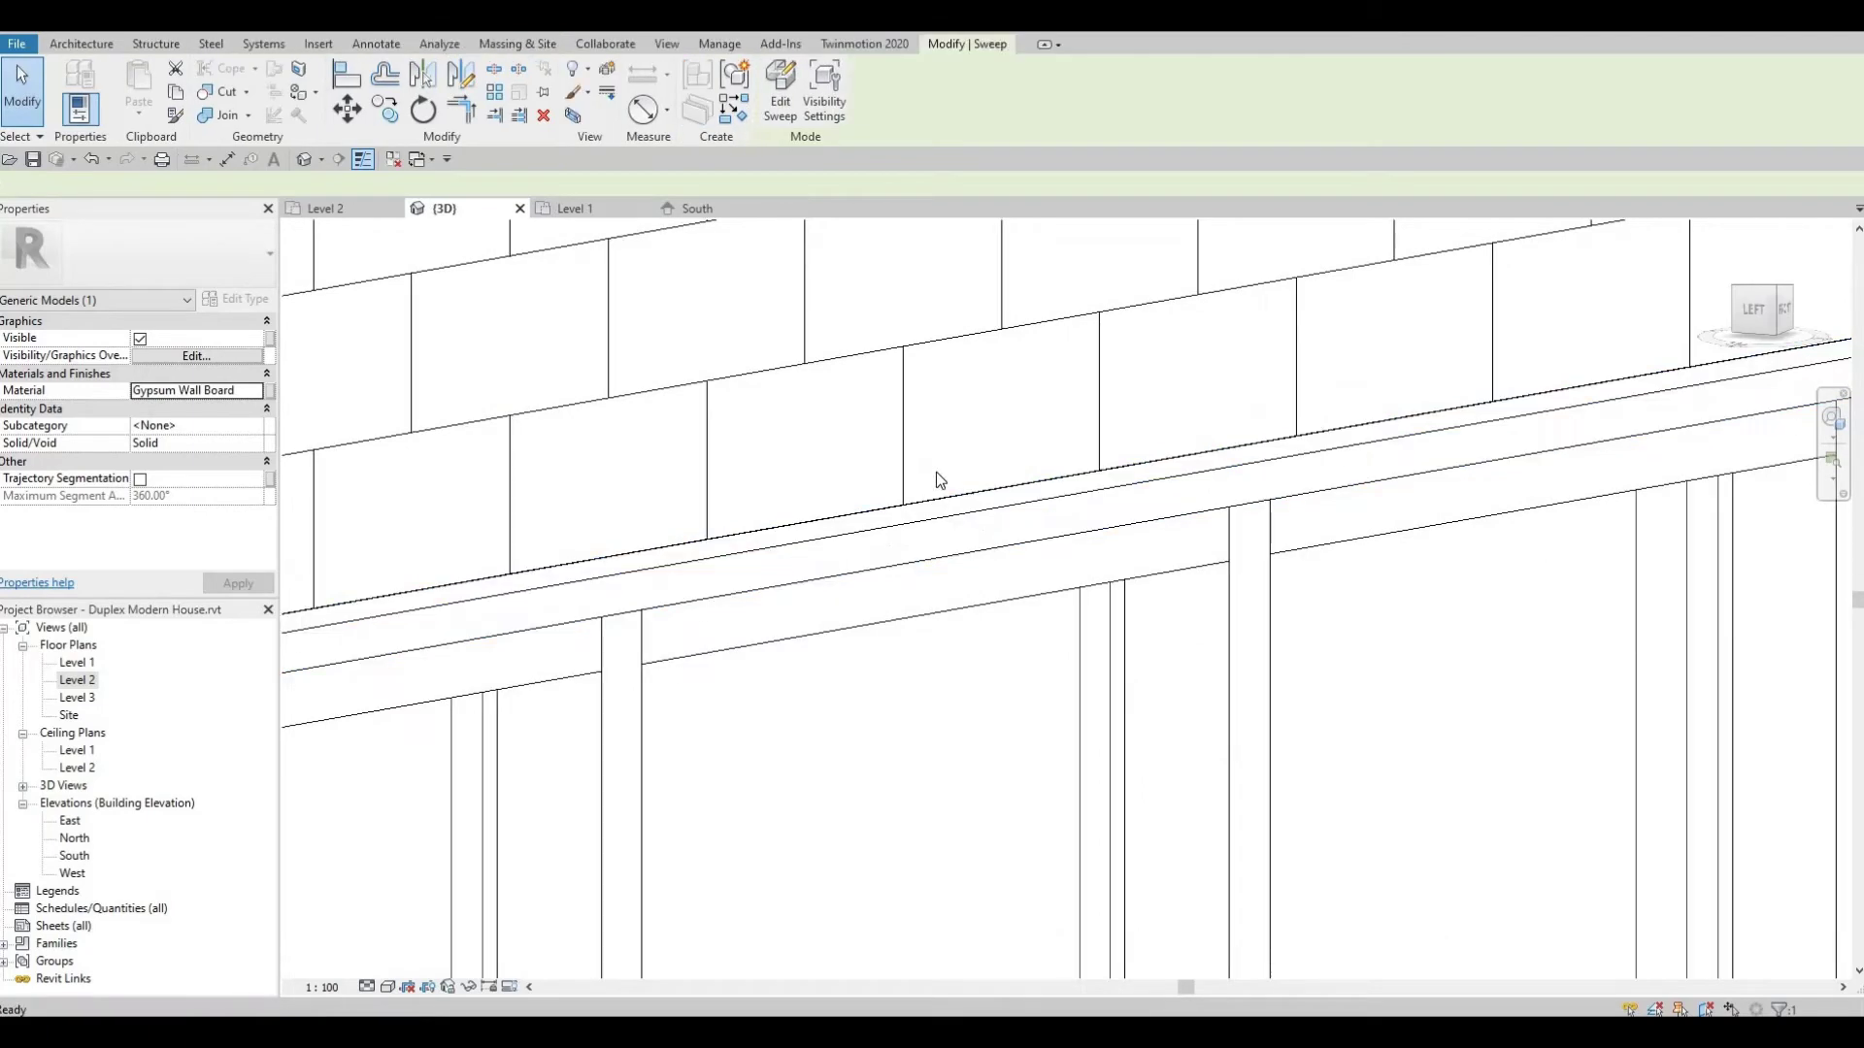
pyautogui.keyDown('shift'); pyautogui.moveTo(853, 487); pyautogui.dragTo(1211, 628, button='middle'); pyautogui.keyUp('shift')
pyautogui.keyDown('shift'); pyautogui.moveTo(1346, 615); pyautogui.dragTo(1352, 358, button='middle'); pyautogui.keyUp('shift')
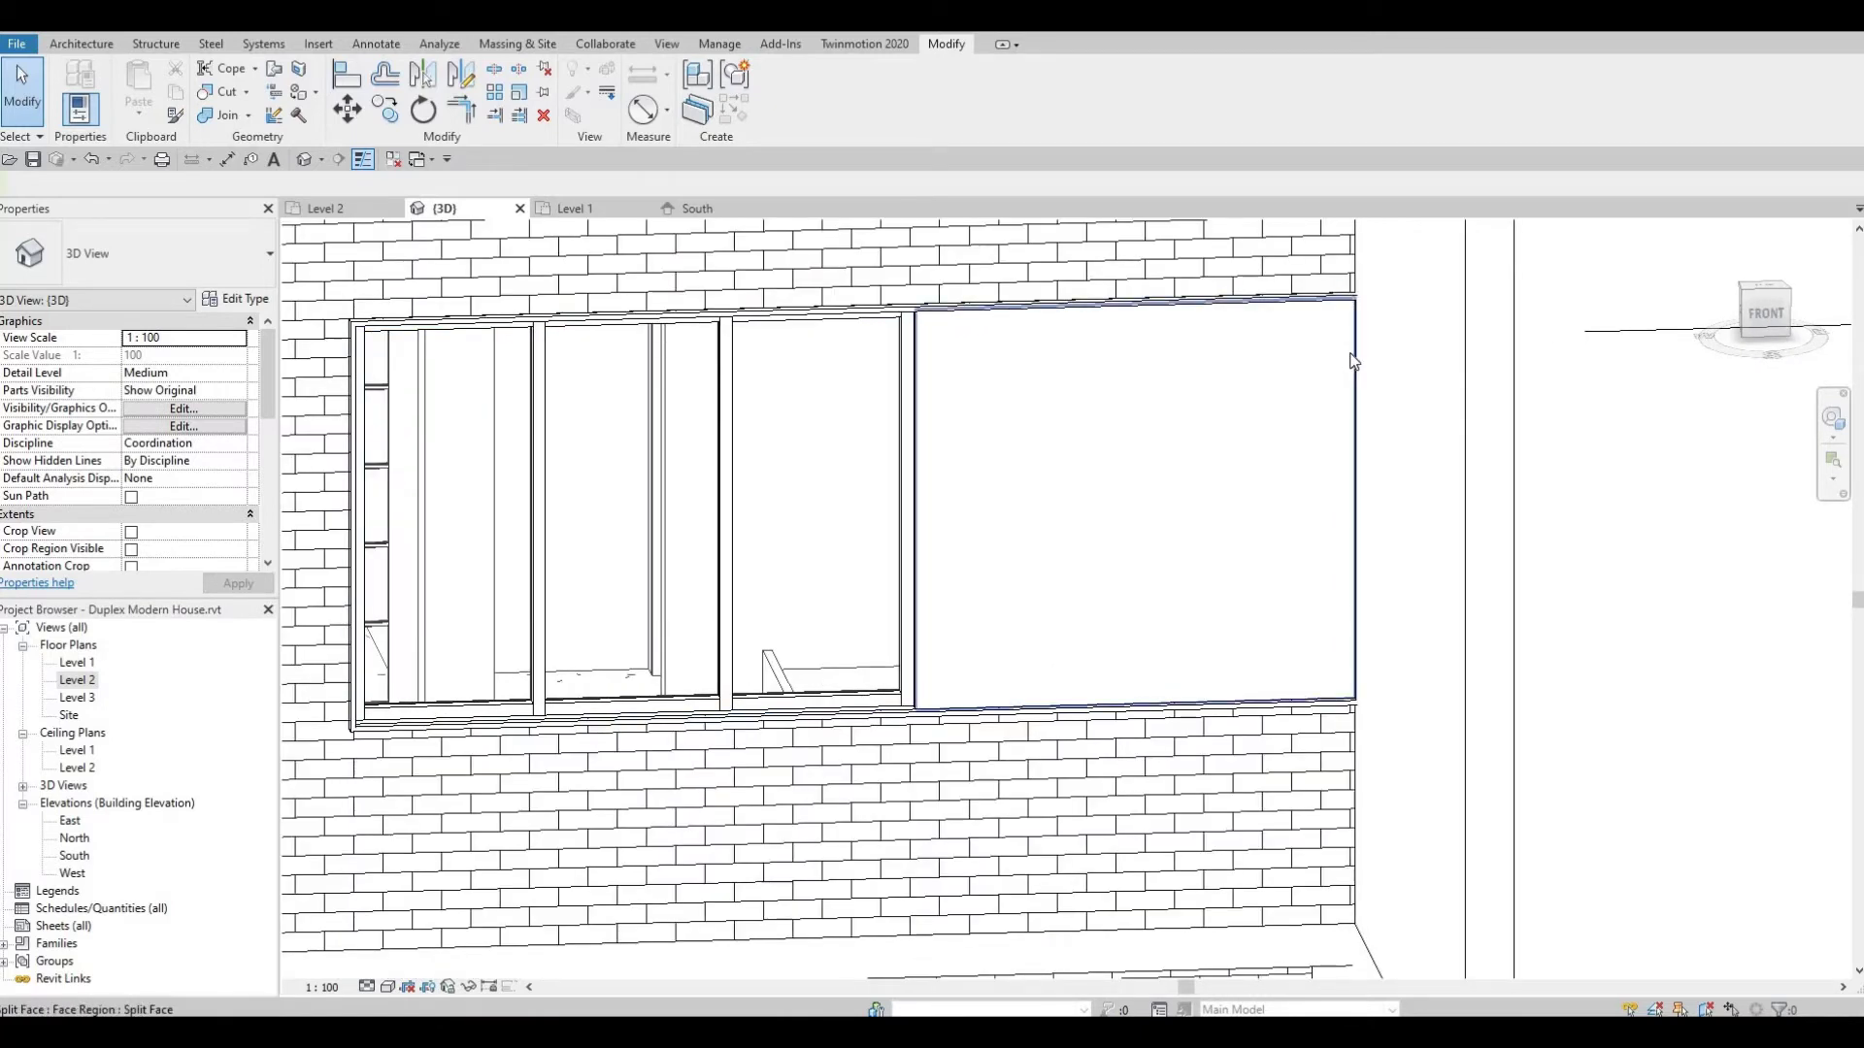
# Select the window's generic model and open it for in-place editing
pyautogui.click(1320, 299)
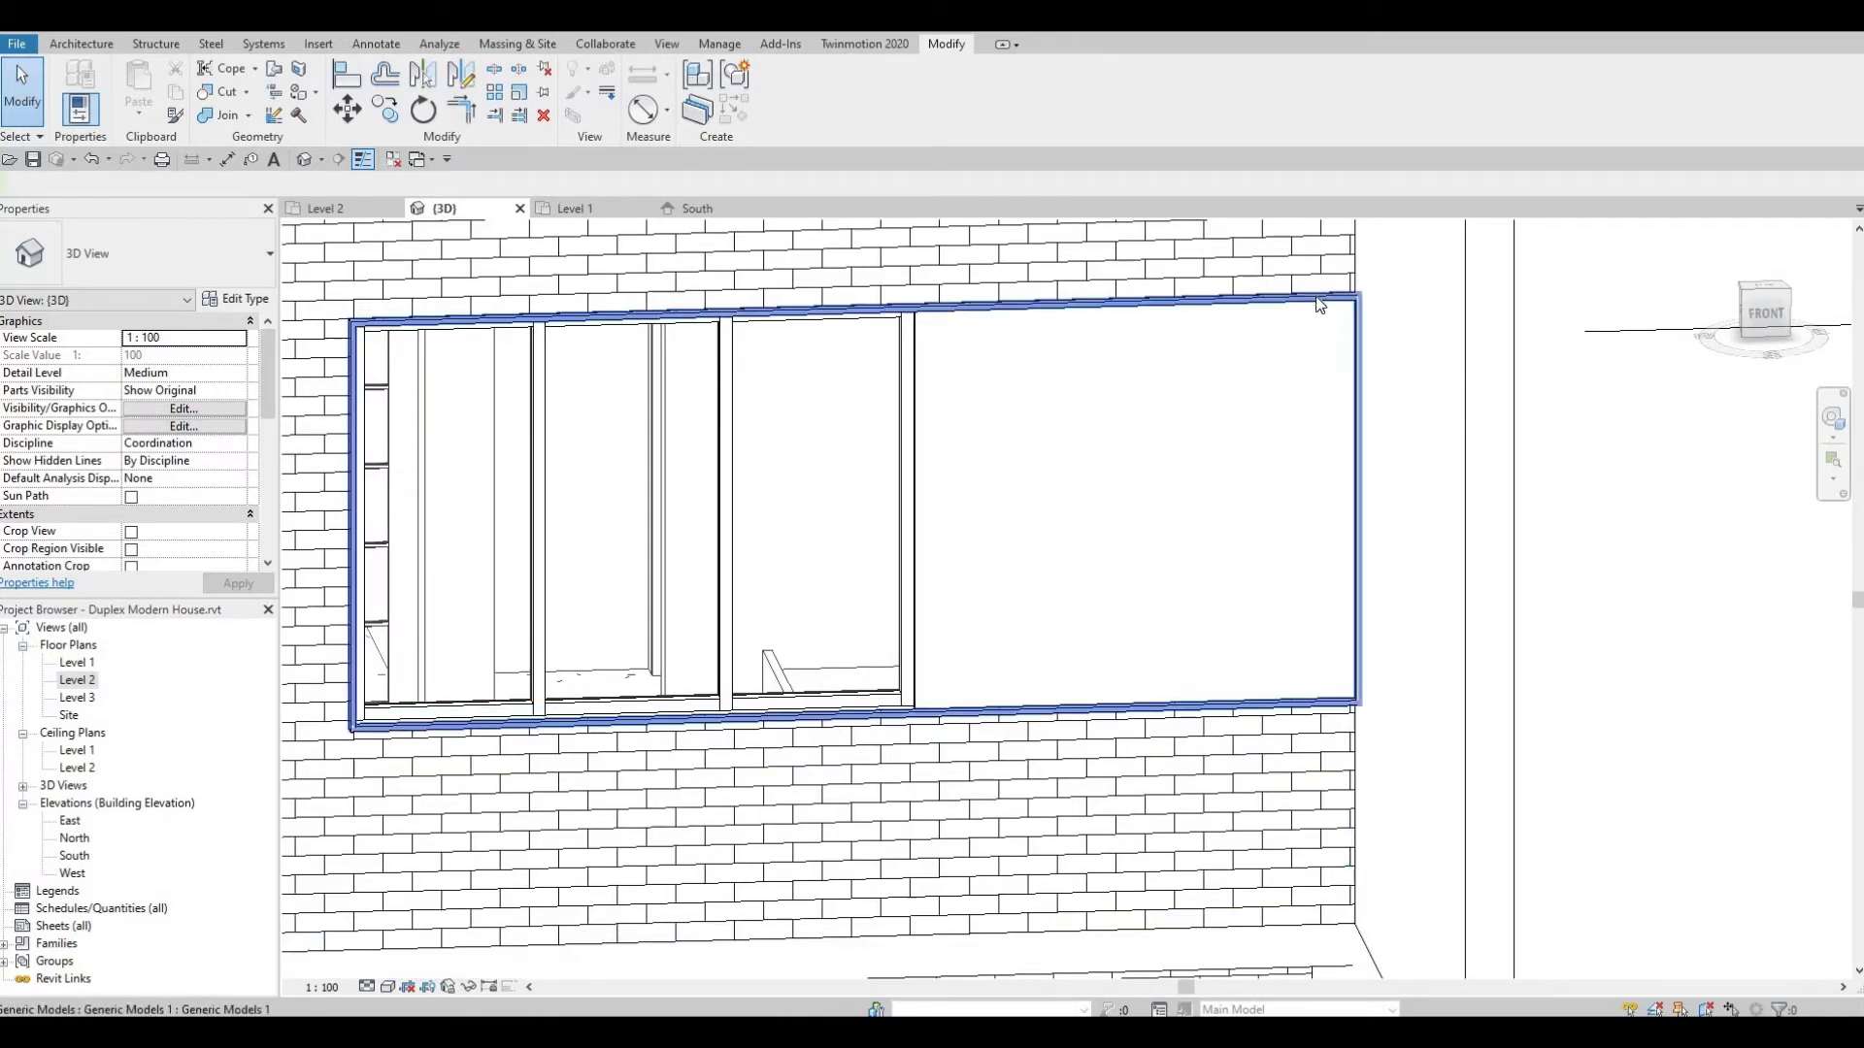
pyautogui.click(785, 97)
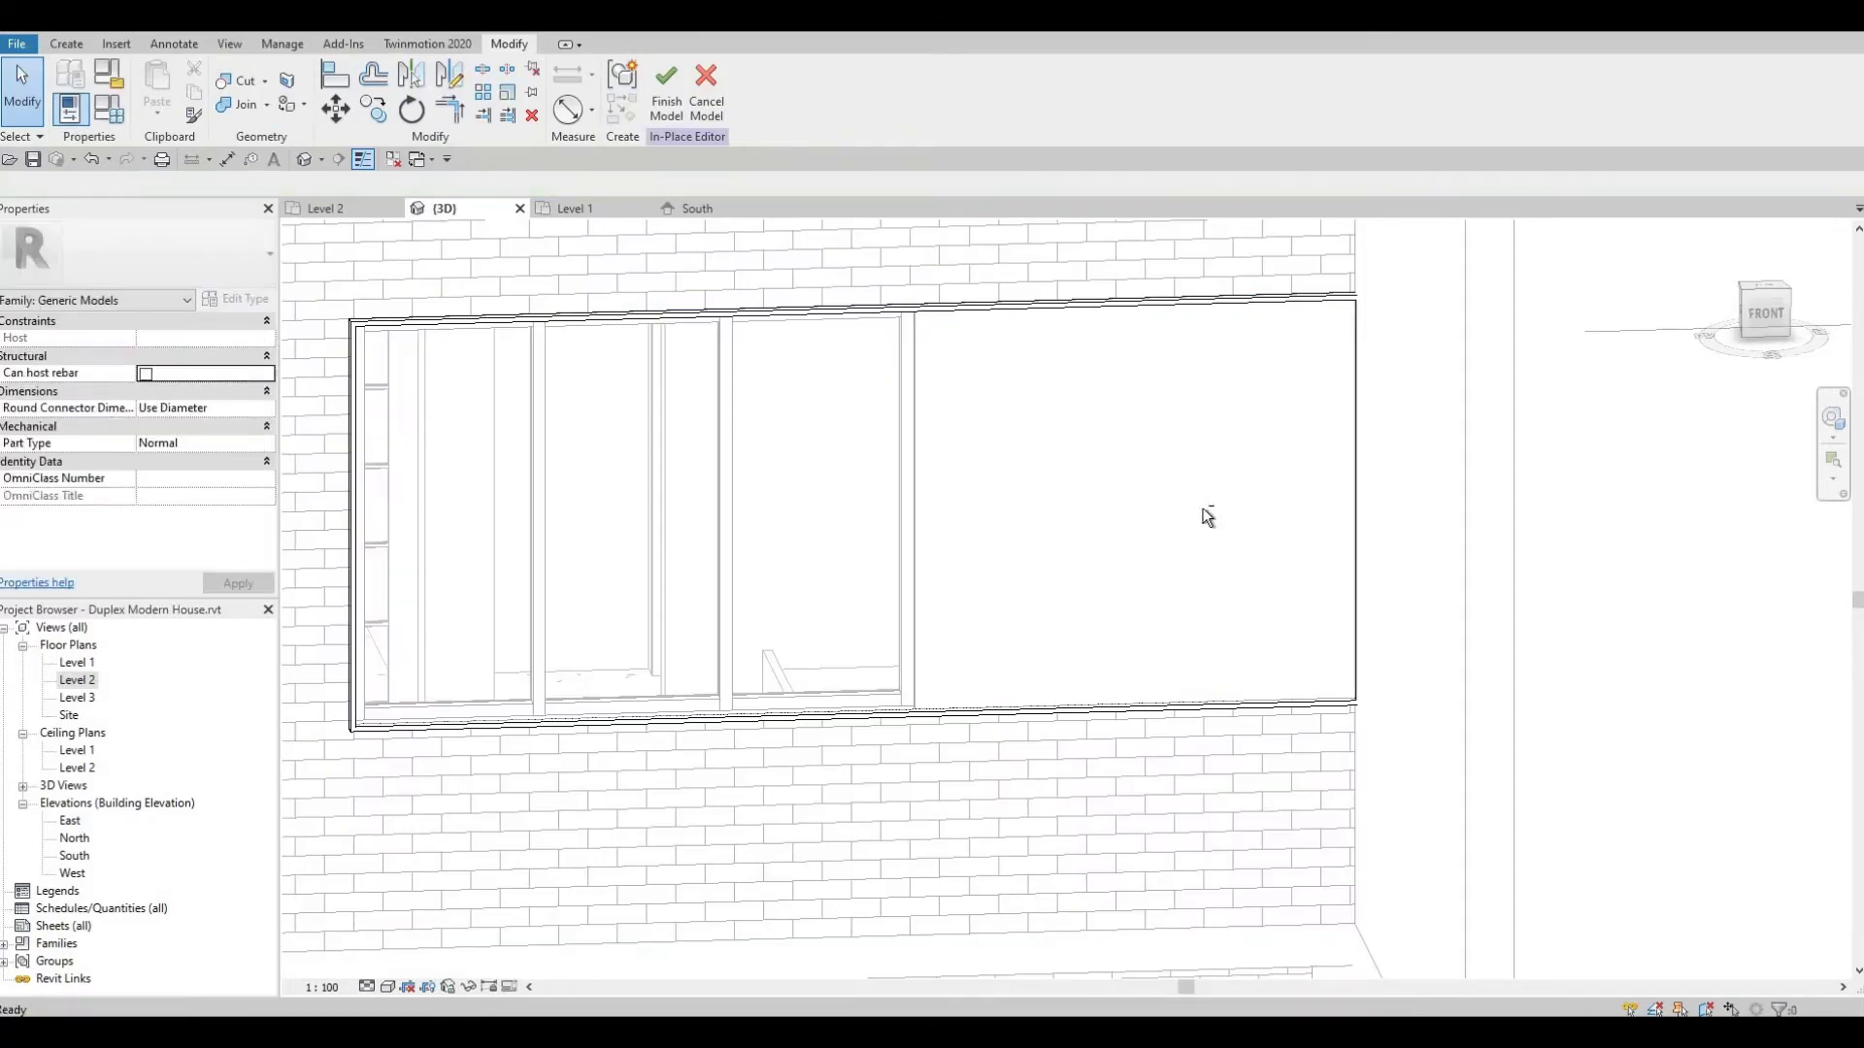
pyautogui.keyDown('shift'); pyautogui.moveTo(722, 210); pyautogui.dragTo(677, 133, button='middle'); pyautogui.keyUp('shift')
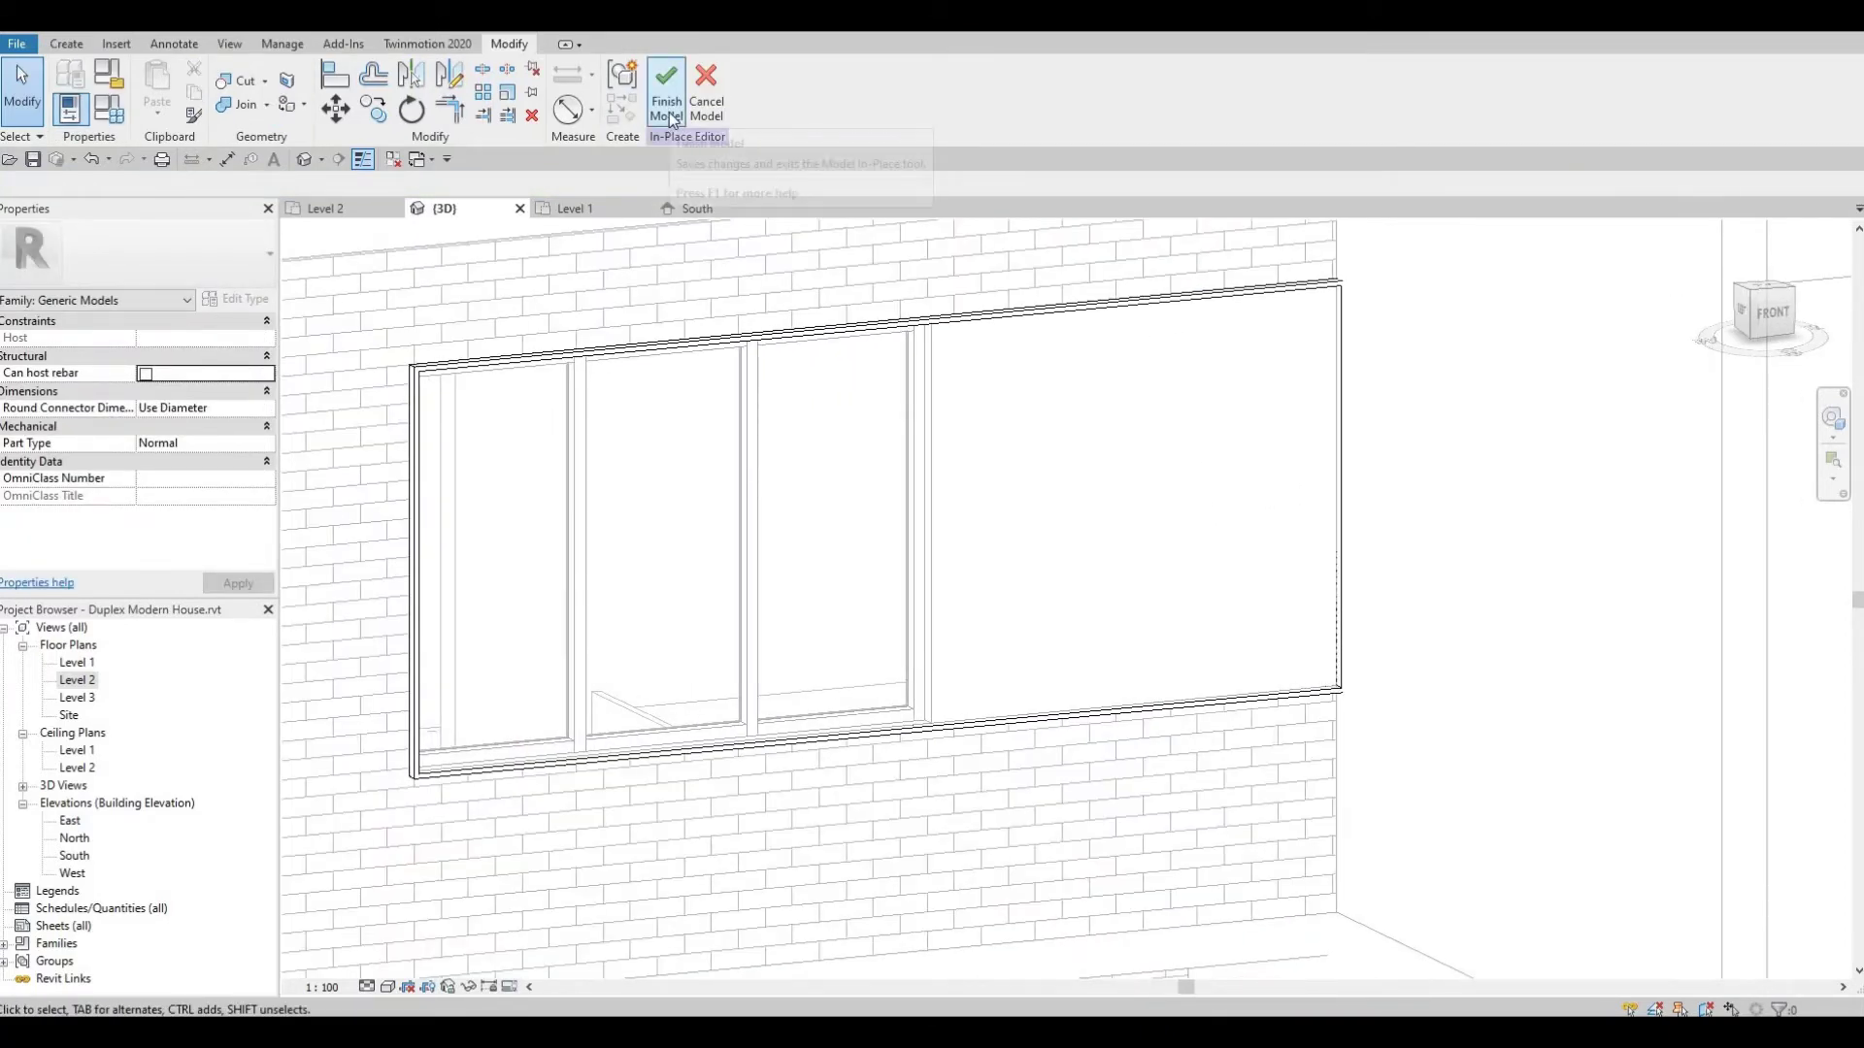
# Select the window-frame sweep and start redefining its path
pyautogui.click(1082, 305)
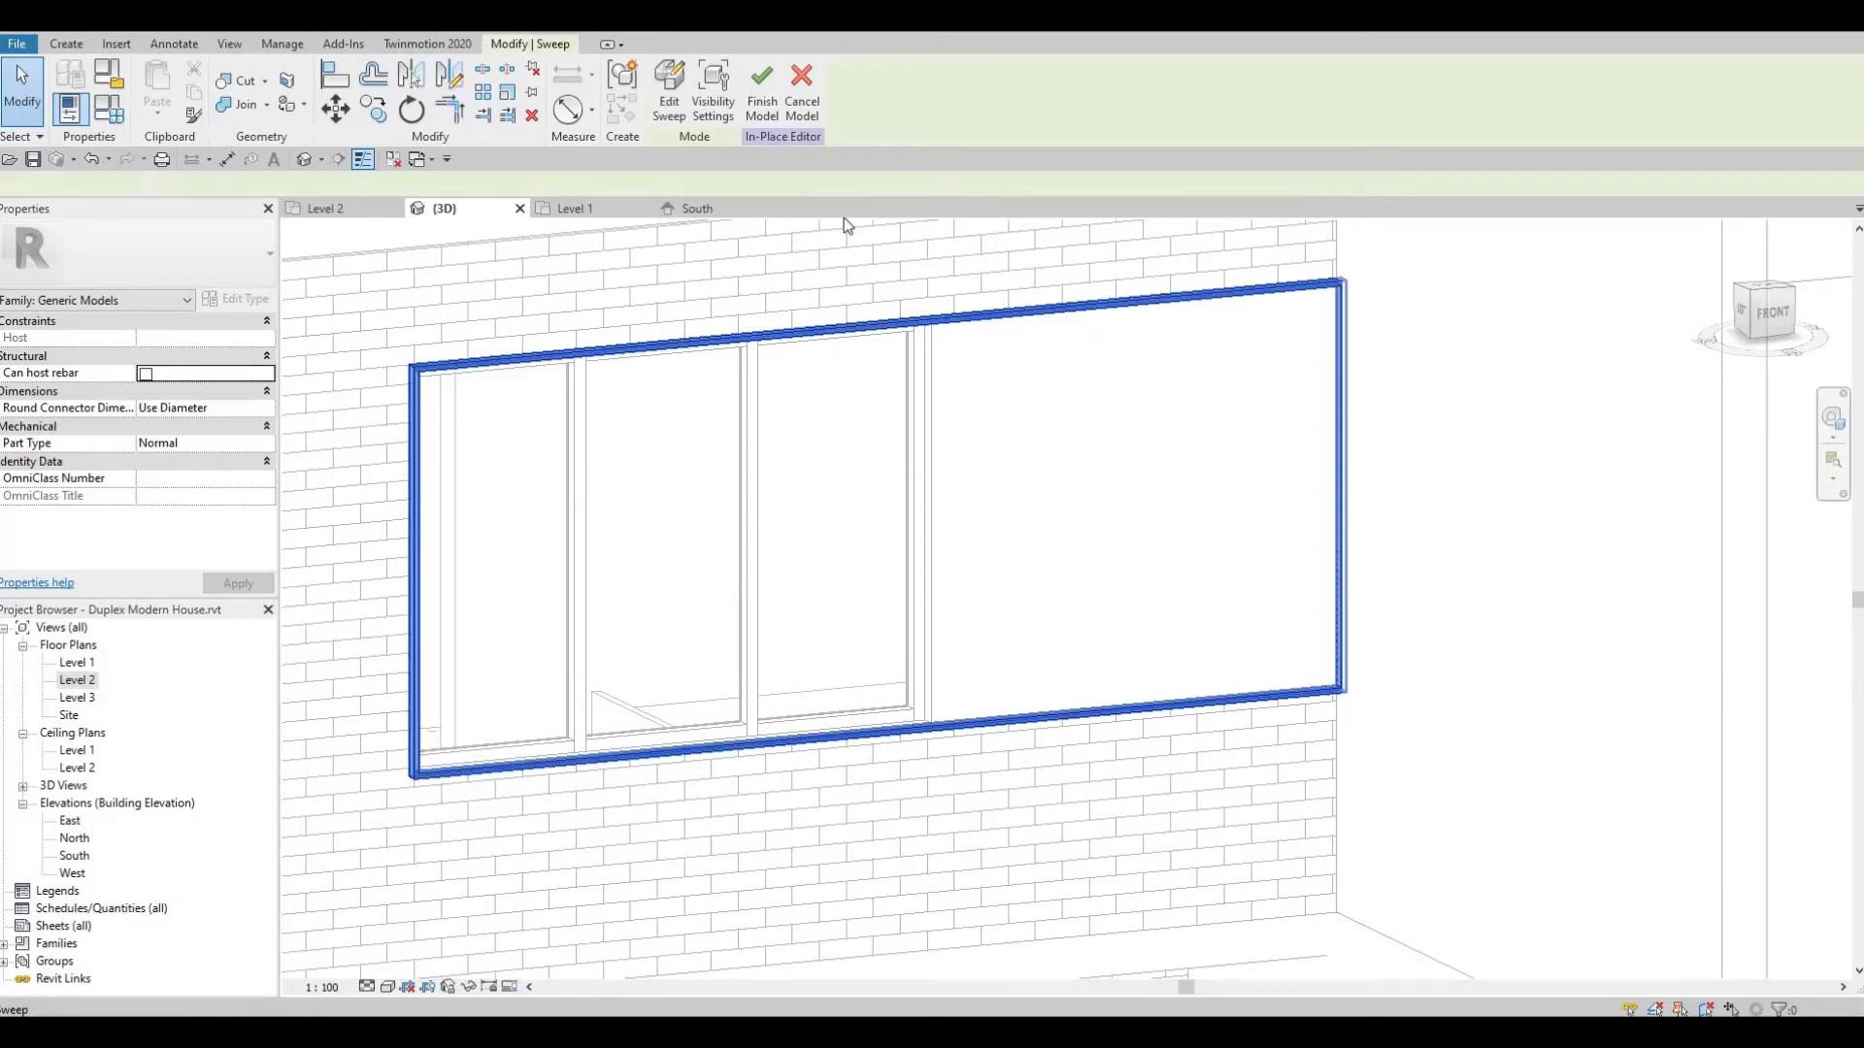
pyautogui.click(674, 117)
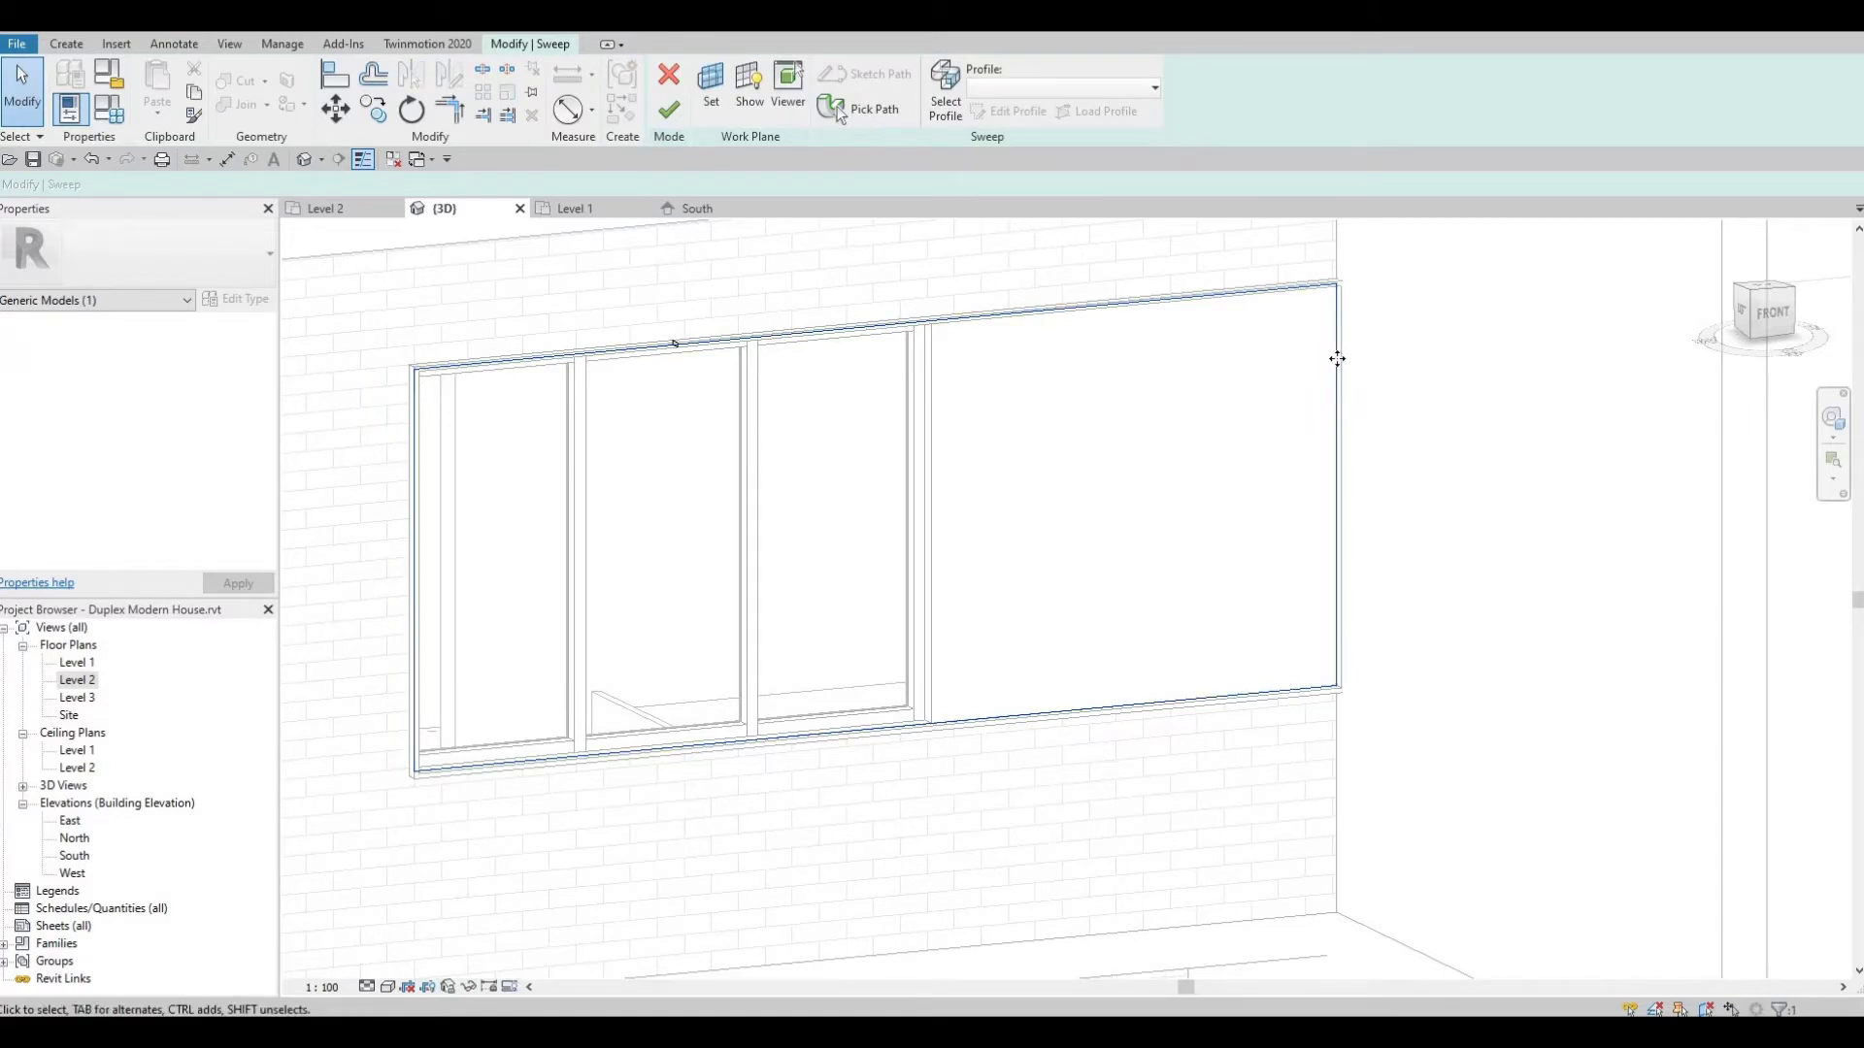
pyautogui.scroll(2, 1336, 359)
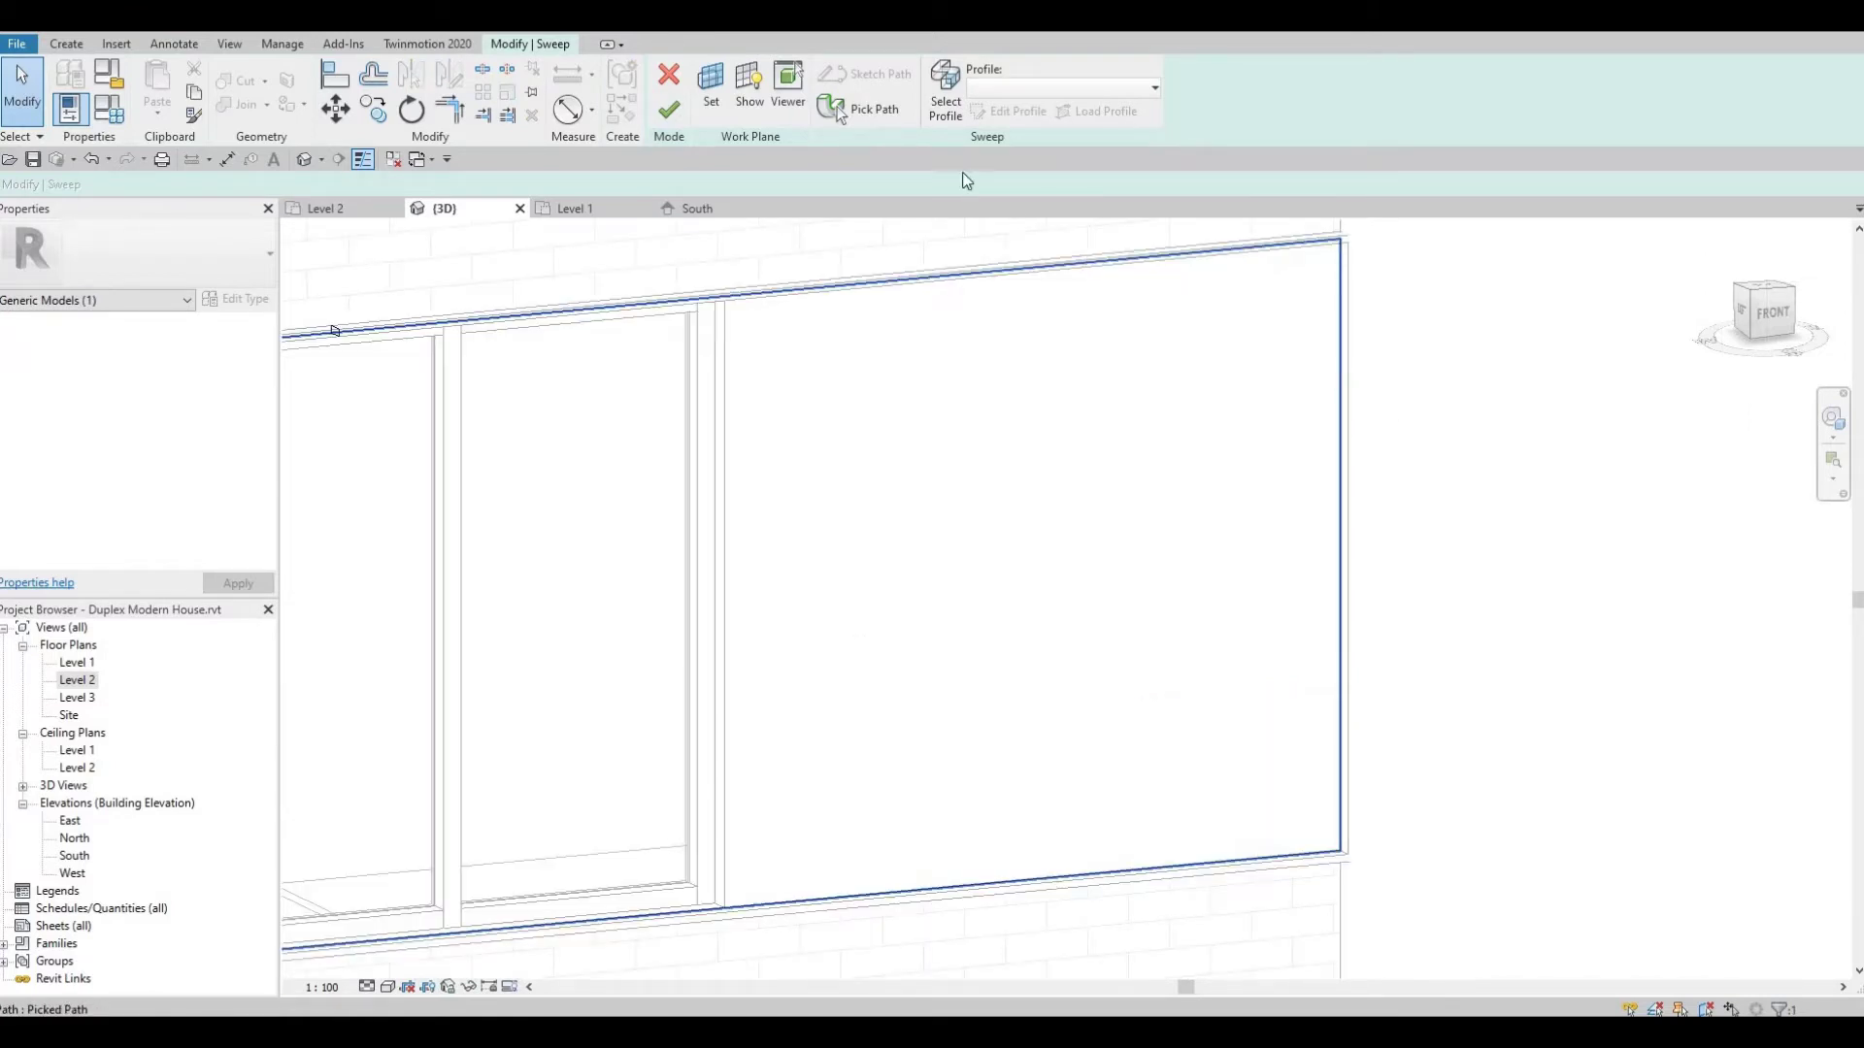
pyautogui.click(876, 121)
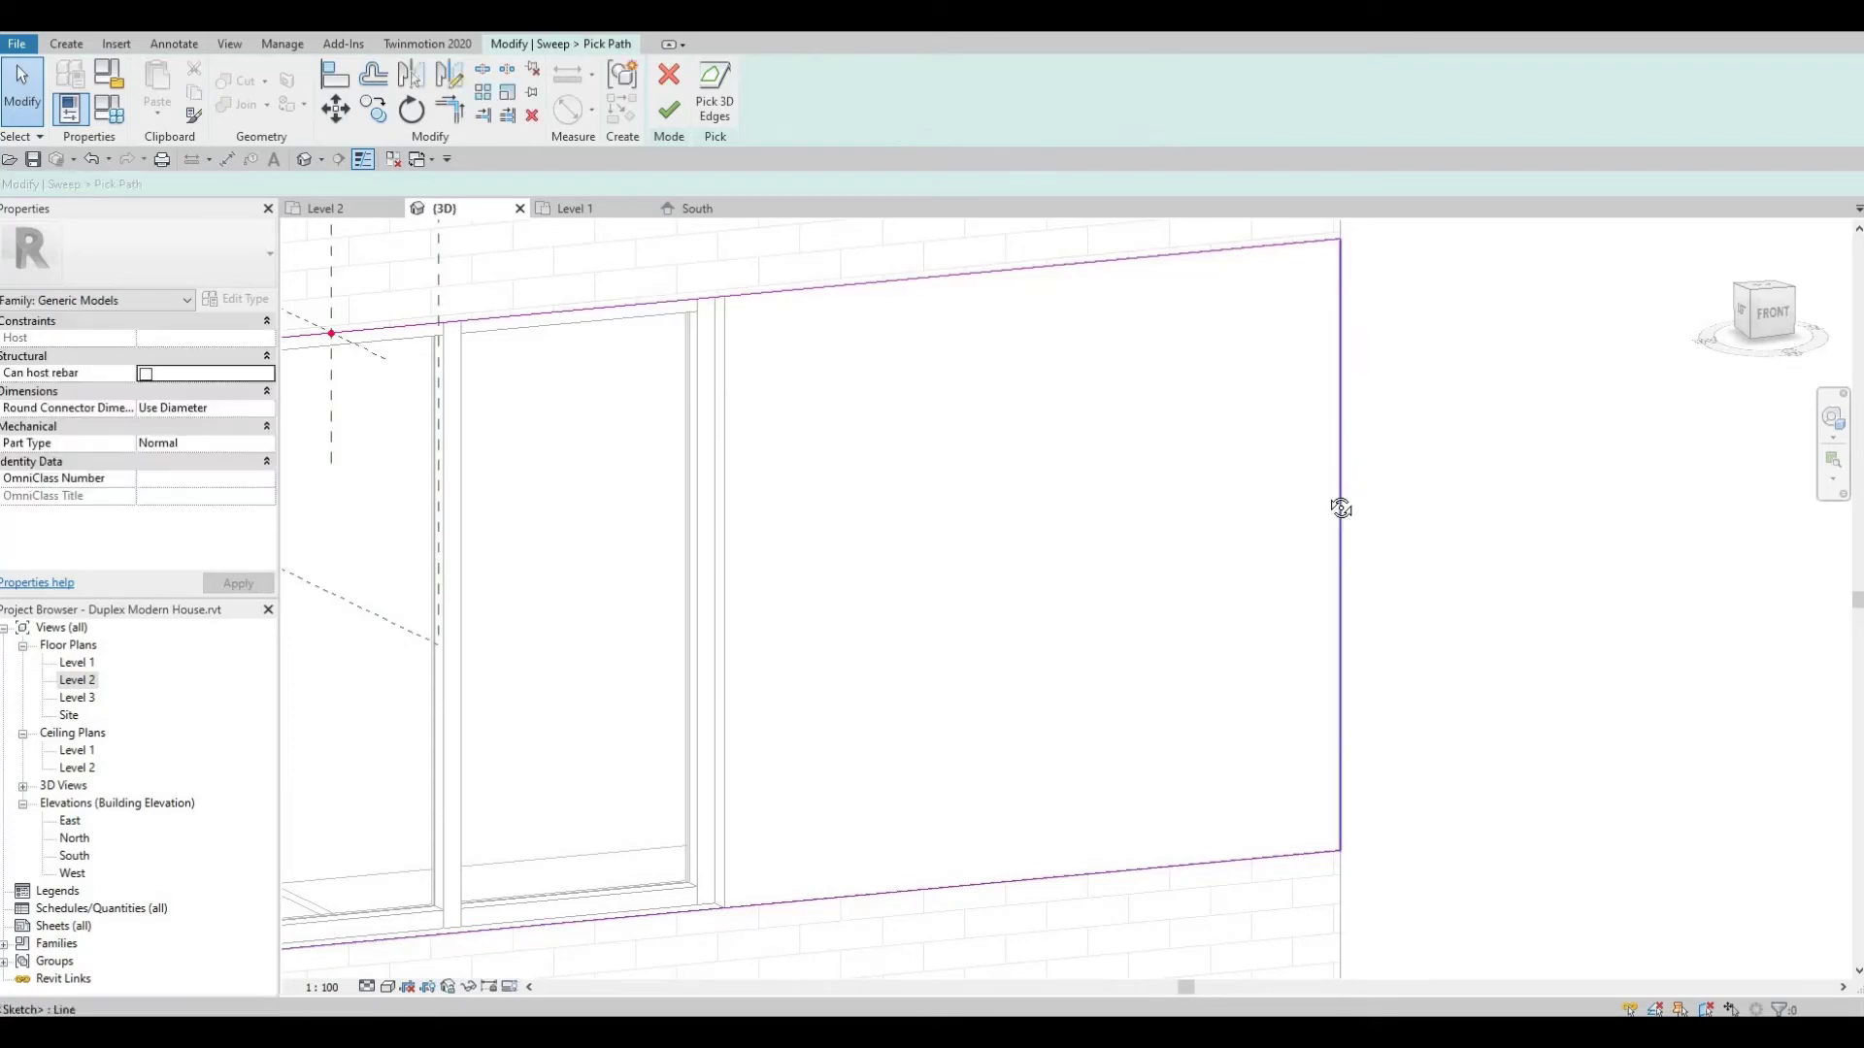
# Add the window's vertical, top and right edges to the path and finish it
pyautogui.keyDown('shift'); pyautogui.moveTo(1340, 508); pyautogui.dragTo(1356, 470, button='middle'); pyautogui.keyUp('shift')
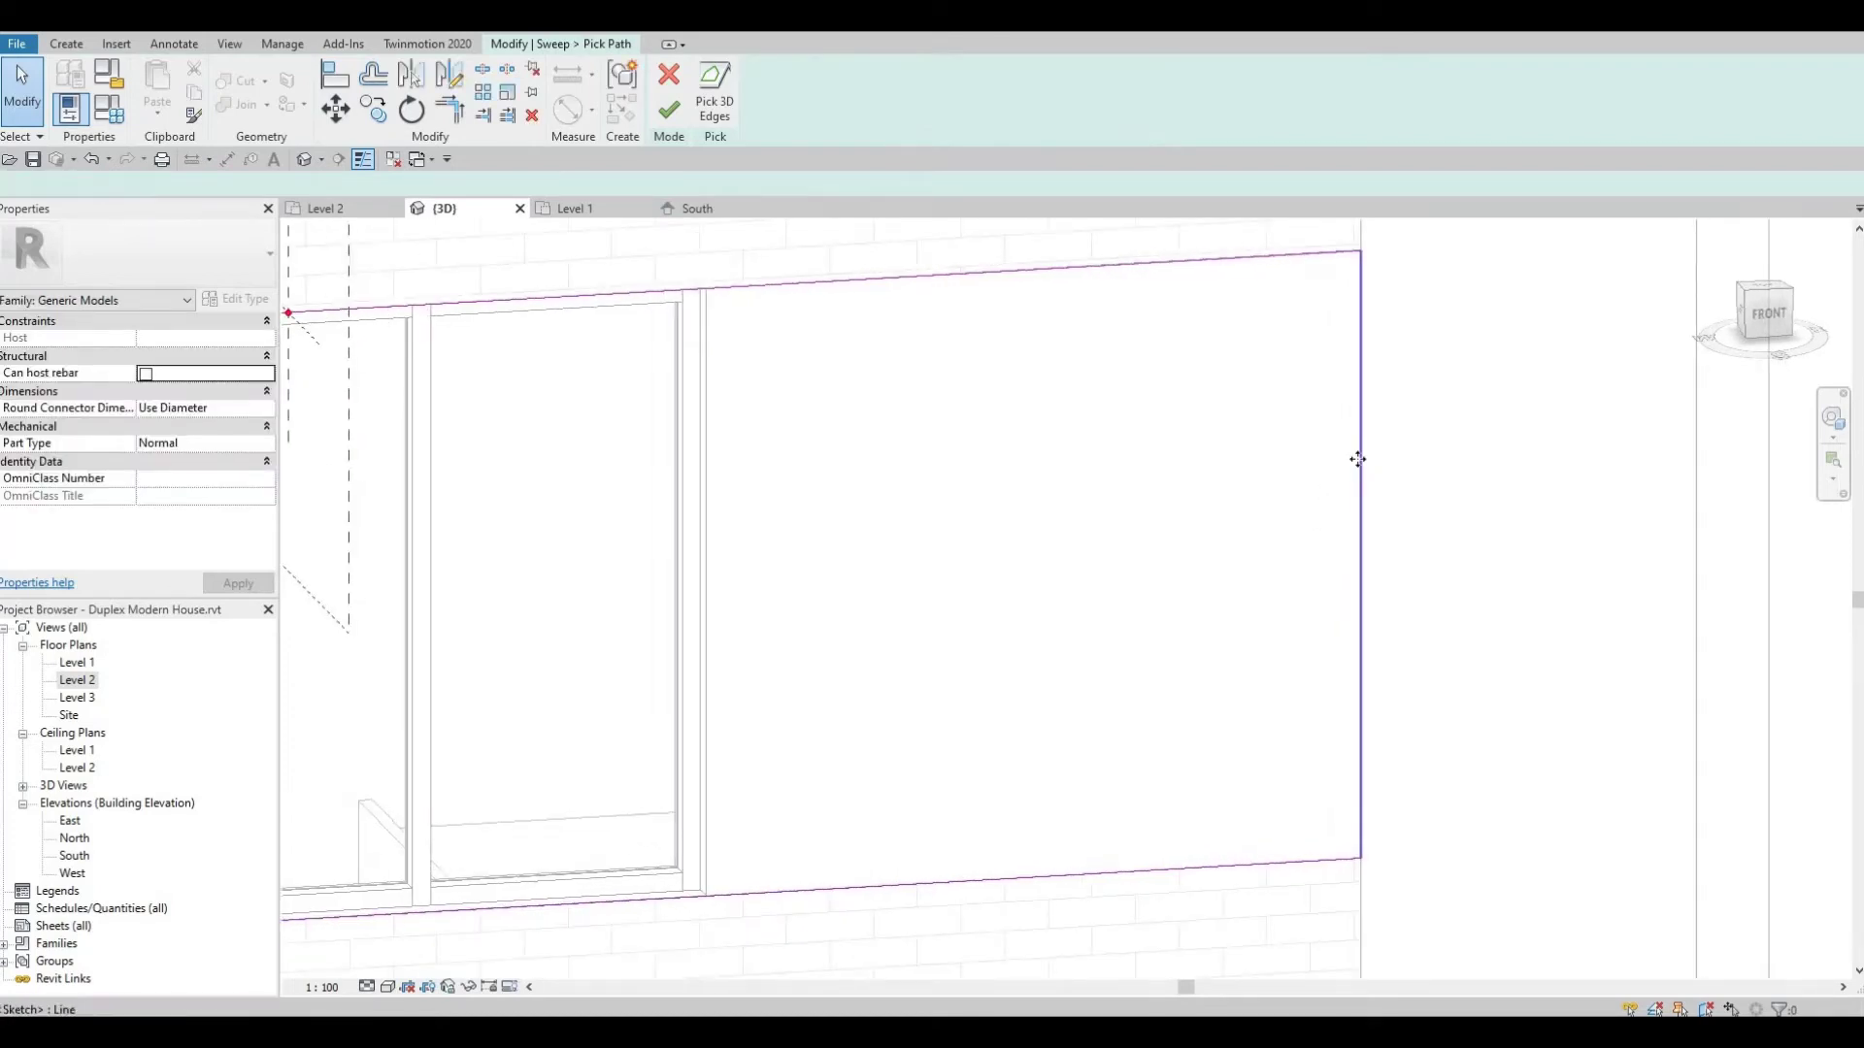
pyautogui.click(1358, 462)
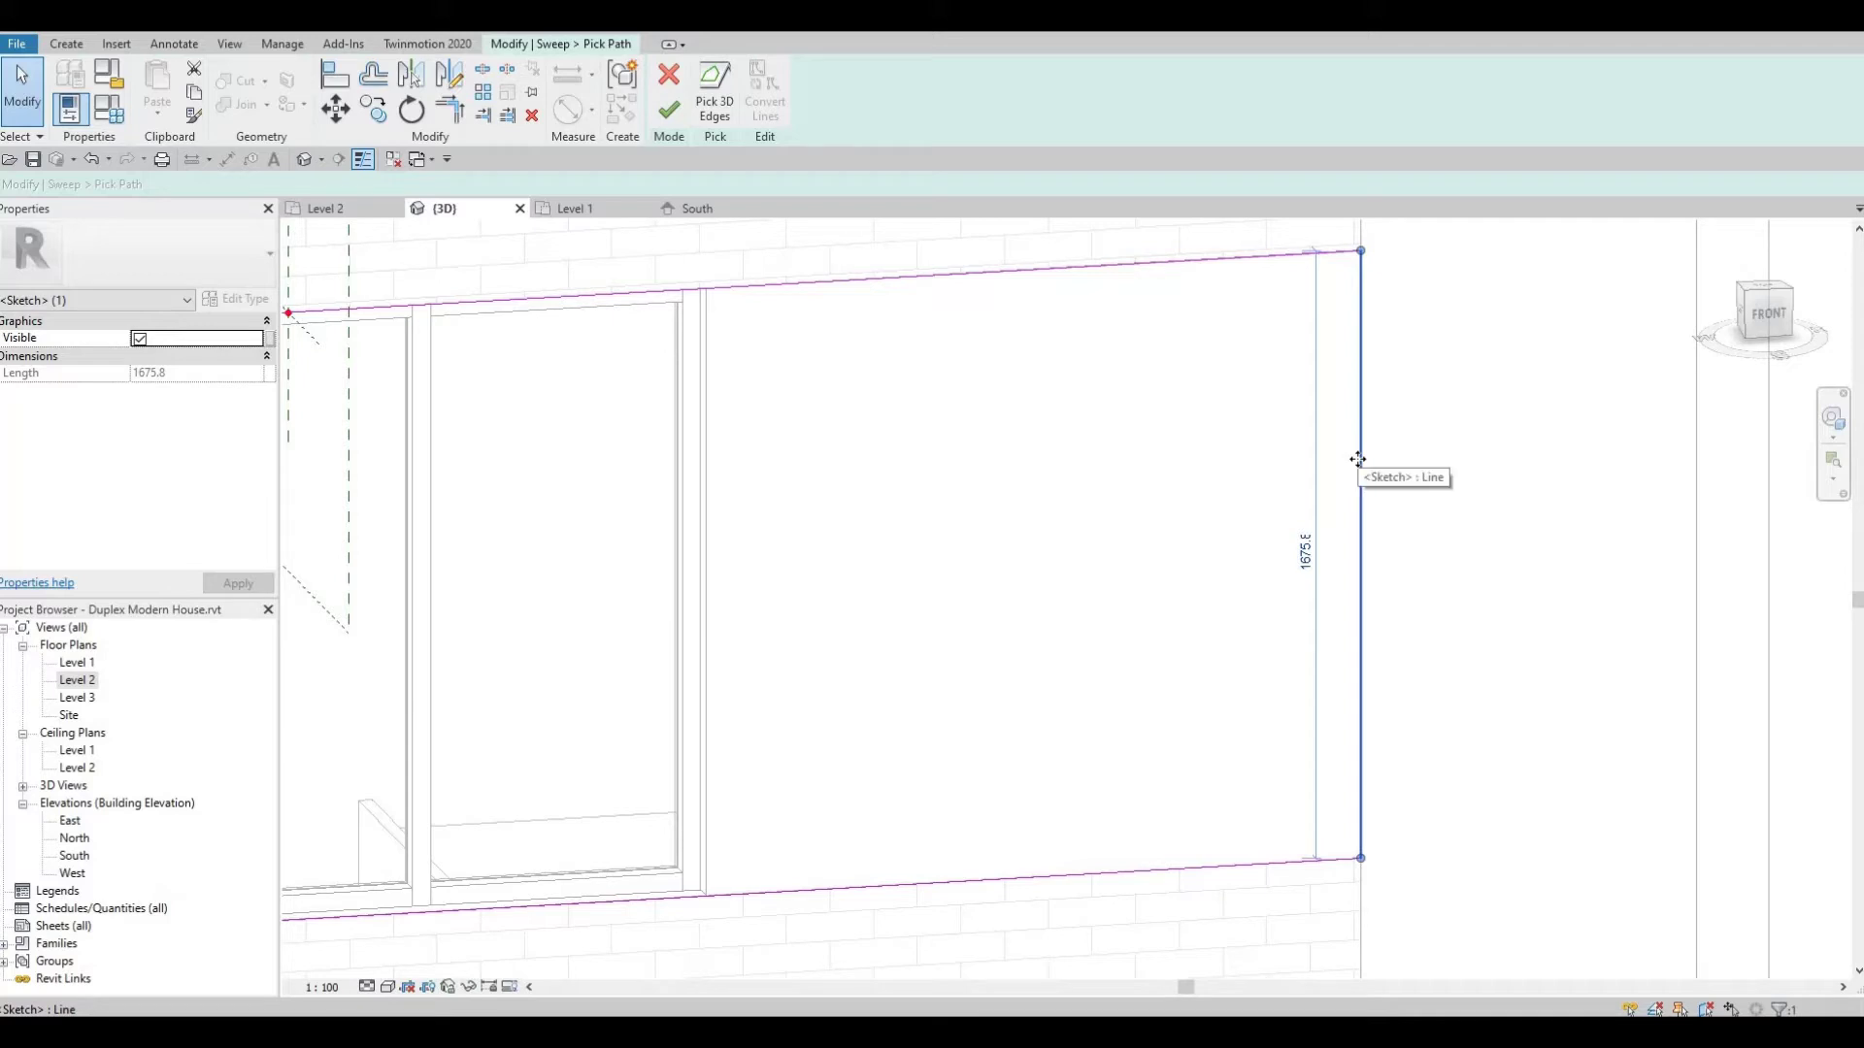
pyautogui.scroll(1, 1357, 437)
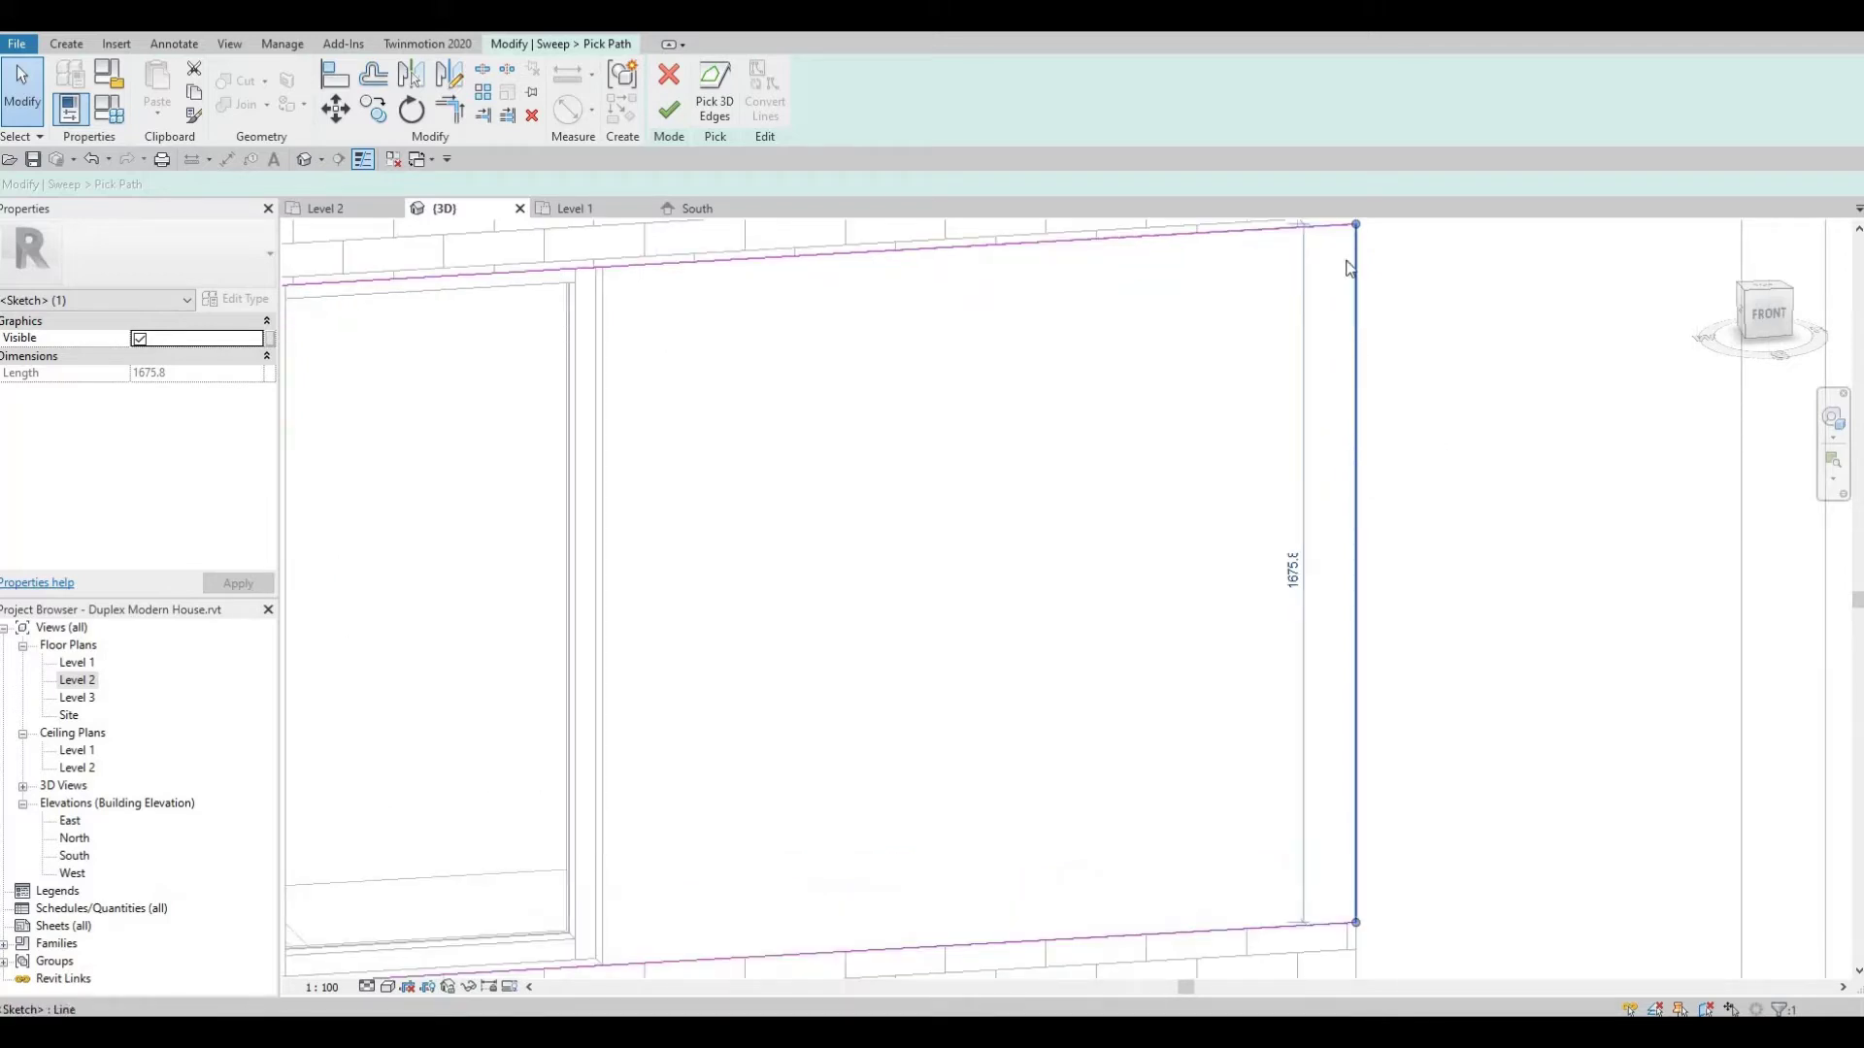
pyautogui.click(1281, 235)
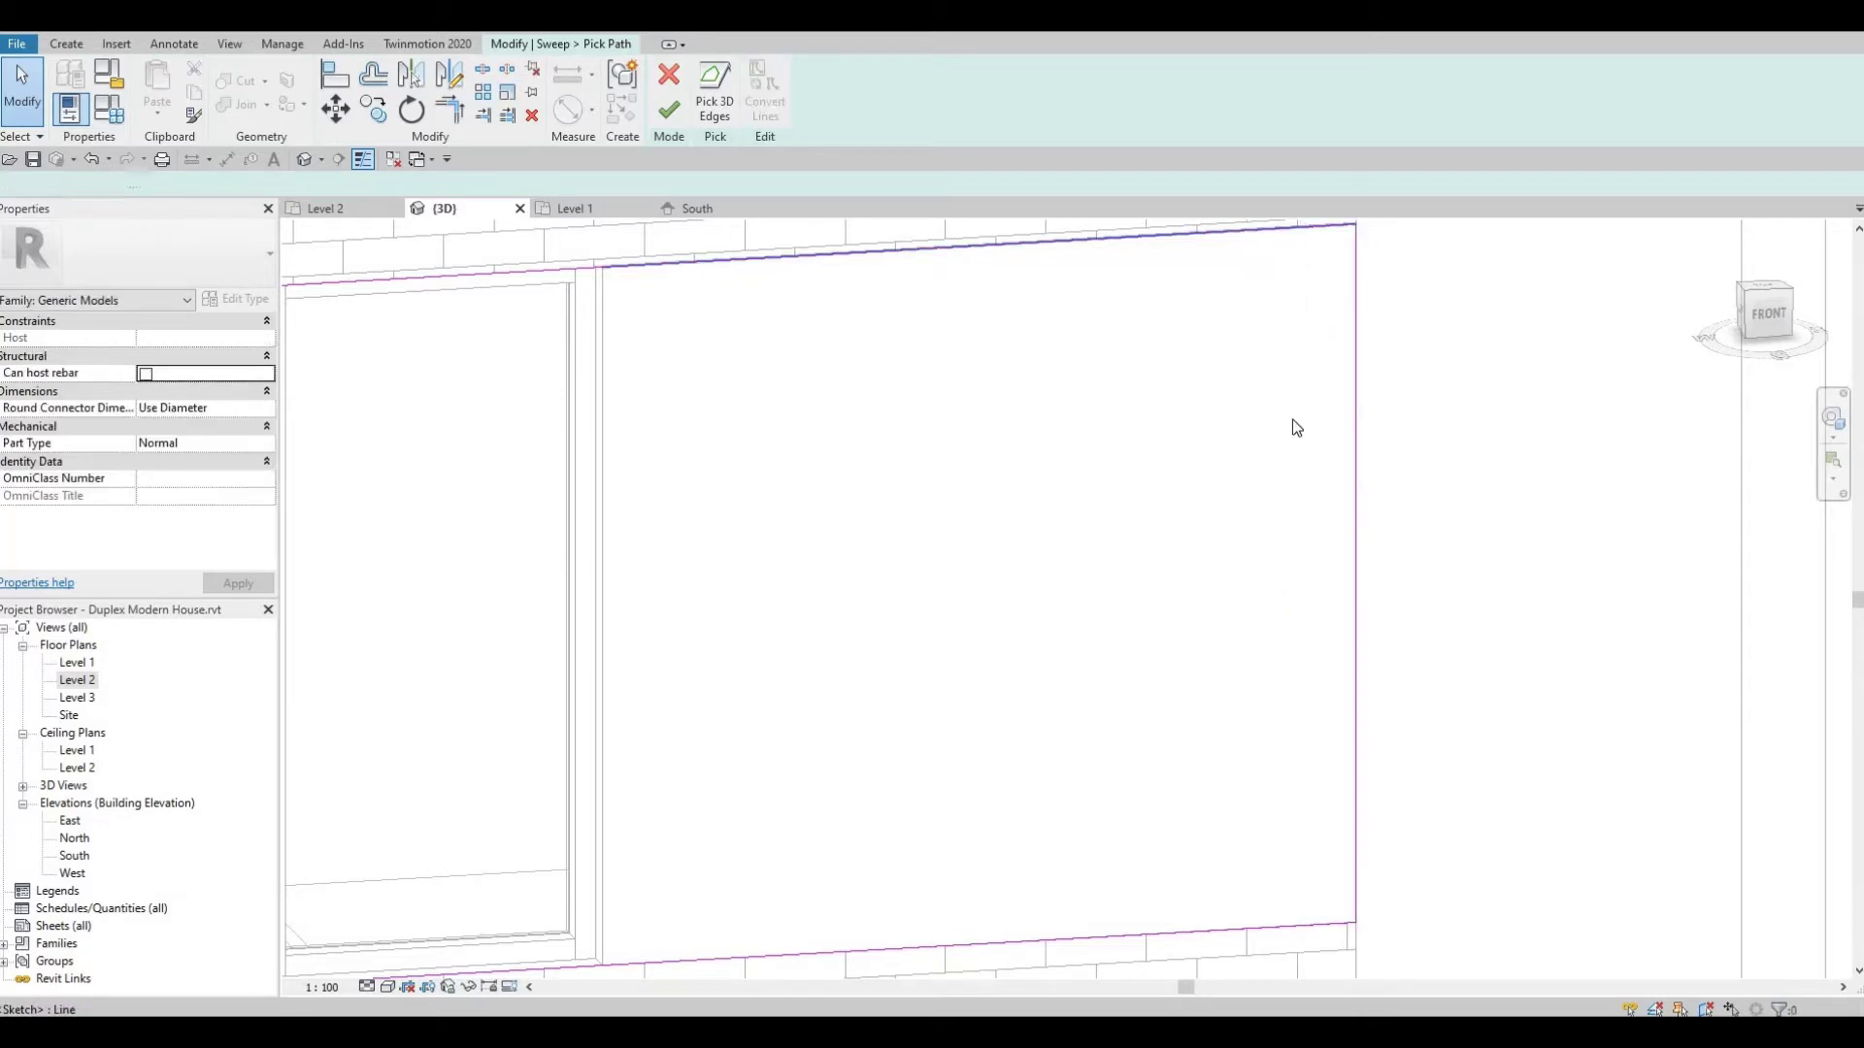
pyautogui.scroll(-1, 1303, 425)
pyautogui.scroll(-1, 1331, 395)
pyautogui.scroll(1, 1331, 403)
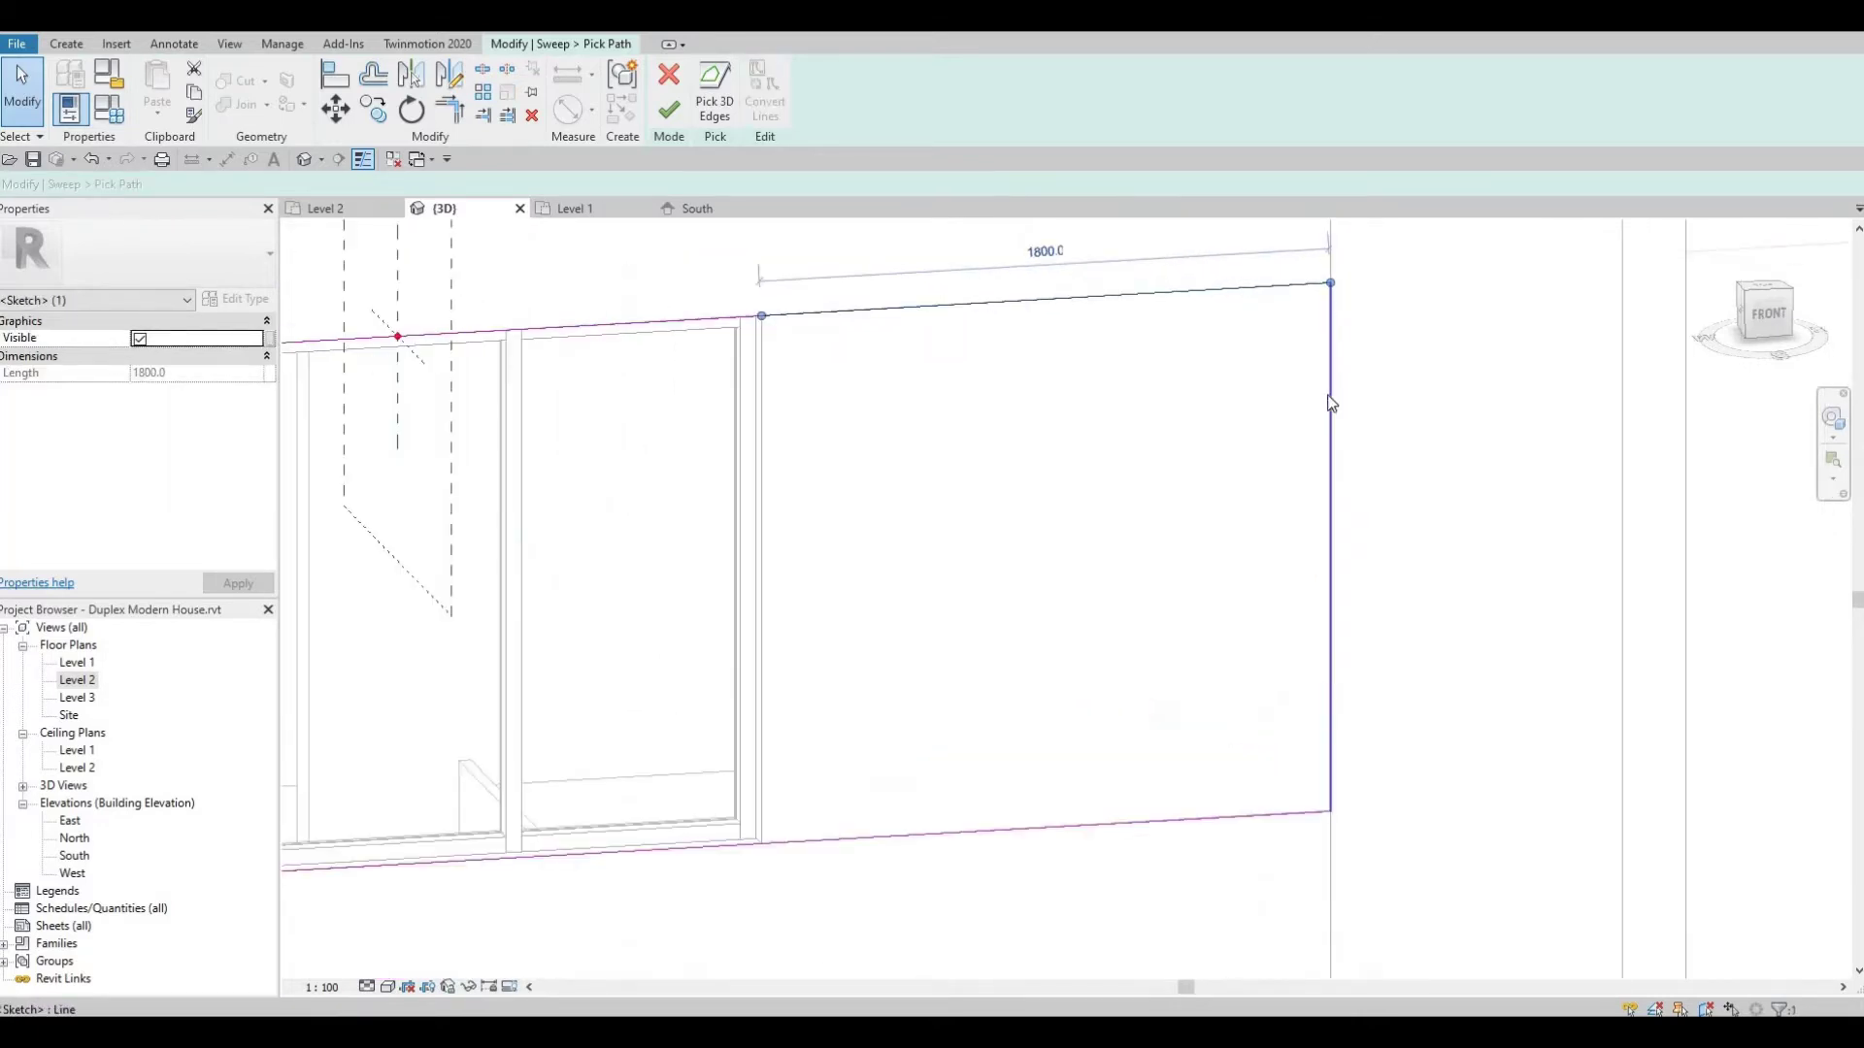
pyautogui.click(1328, 401)
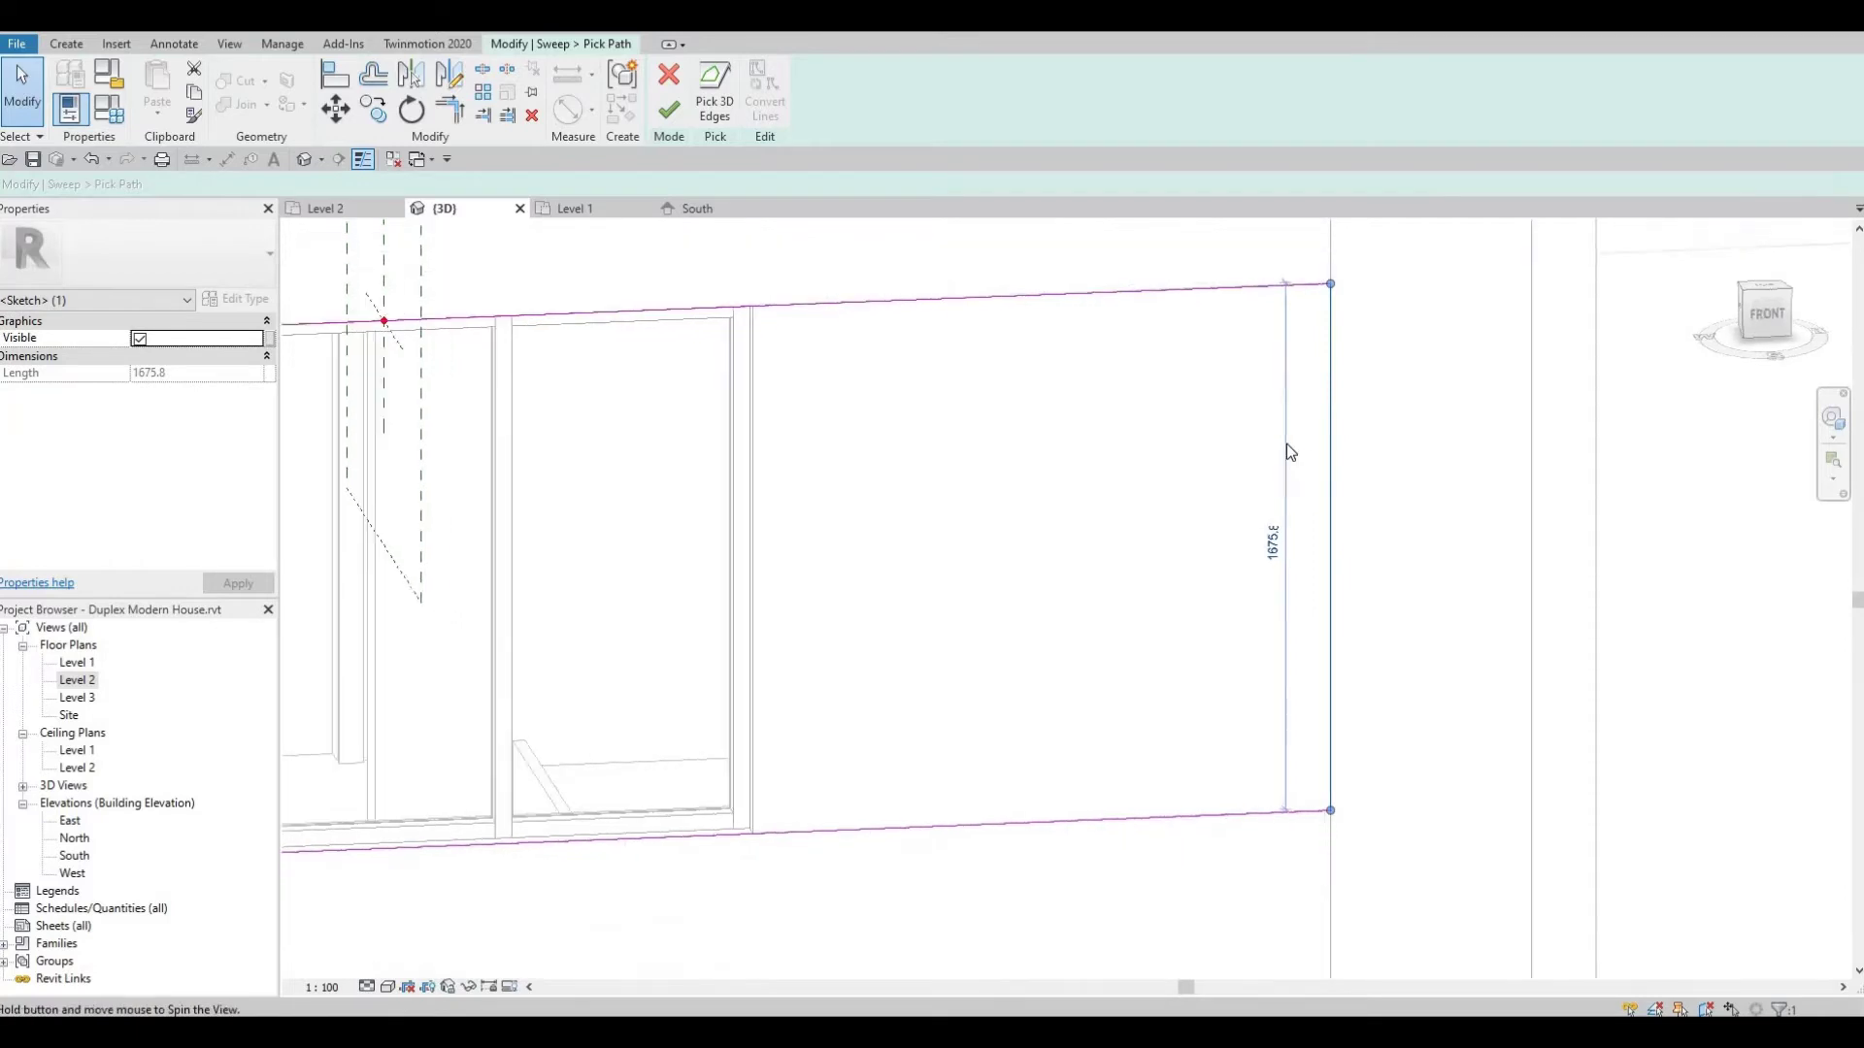
pyautogui.scroll(2, 1340, 450)
pyautogui.keyDown('shift'); pyautogui.moveTo(1340, 450); pyautogui.dragTo(1343, 430, button='middle'); pyautogui.keyUp('shift')
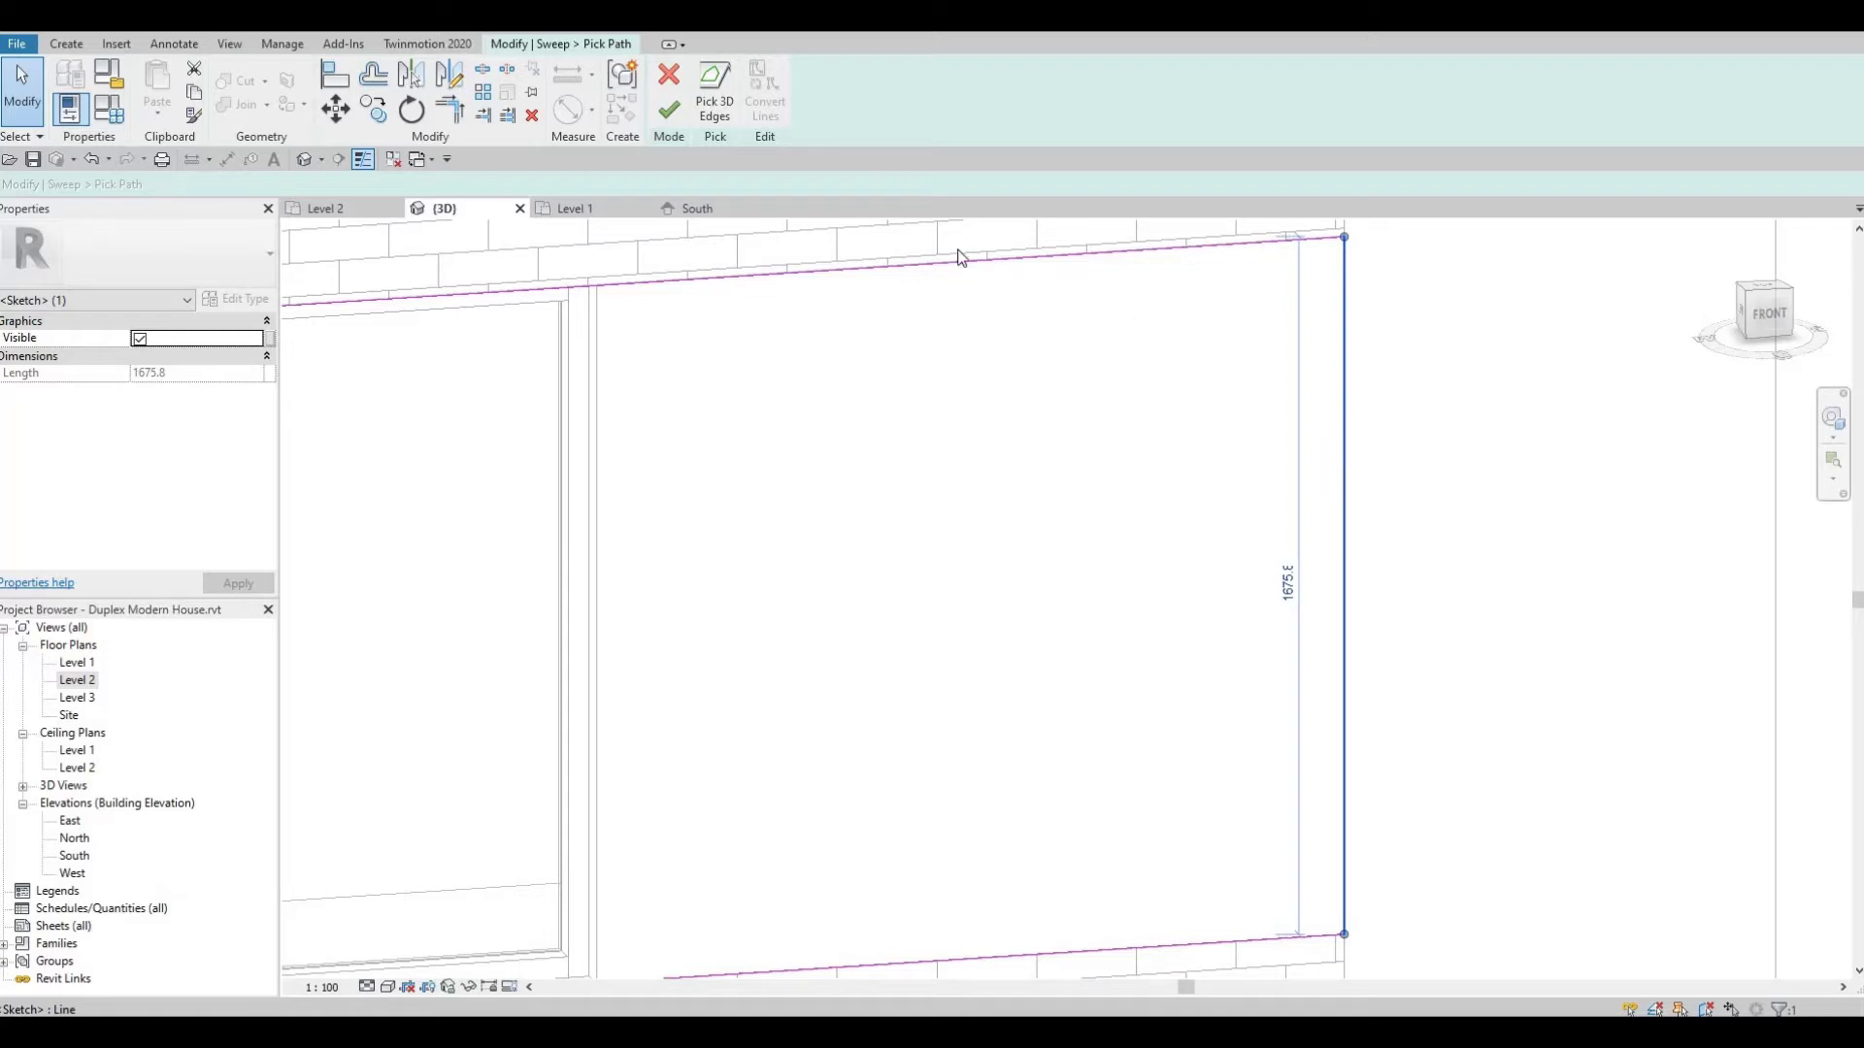
pyautogui.click(670, 116)
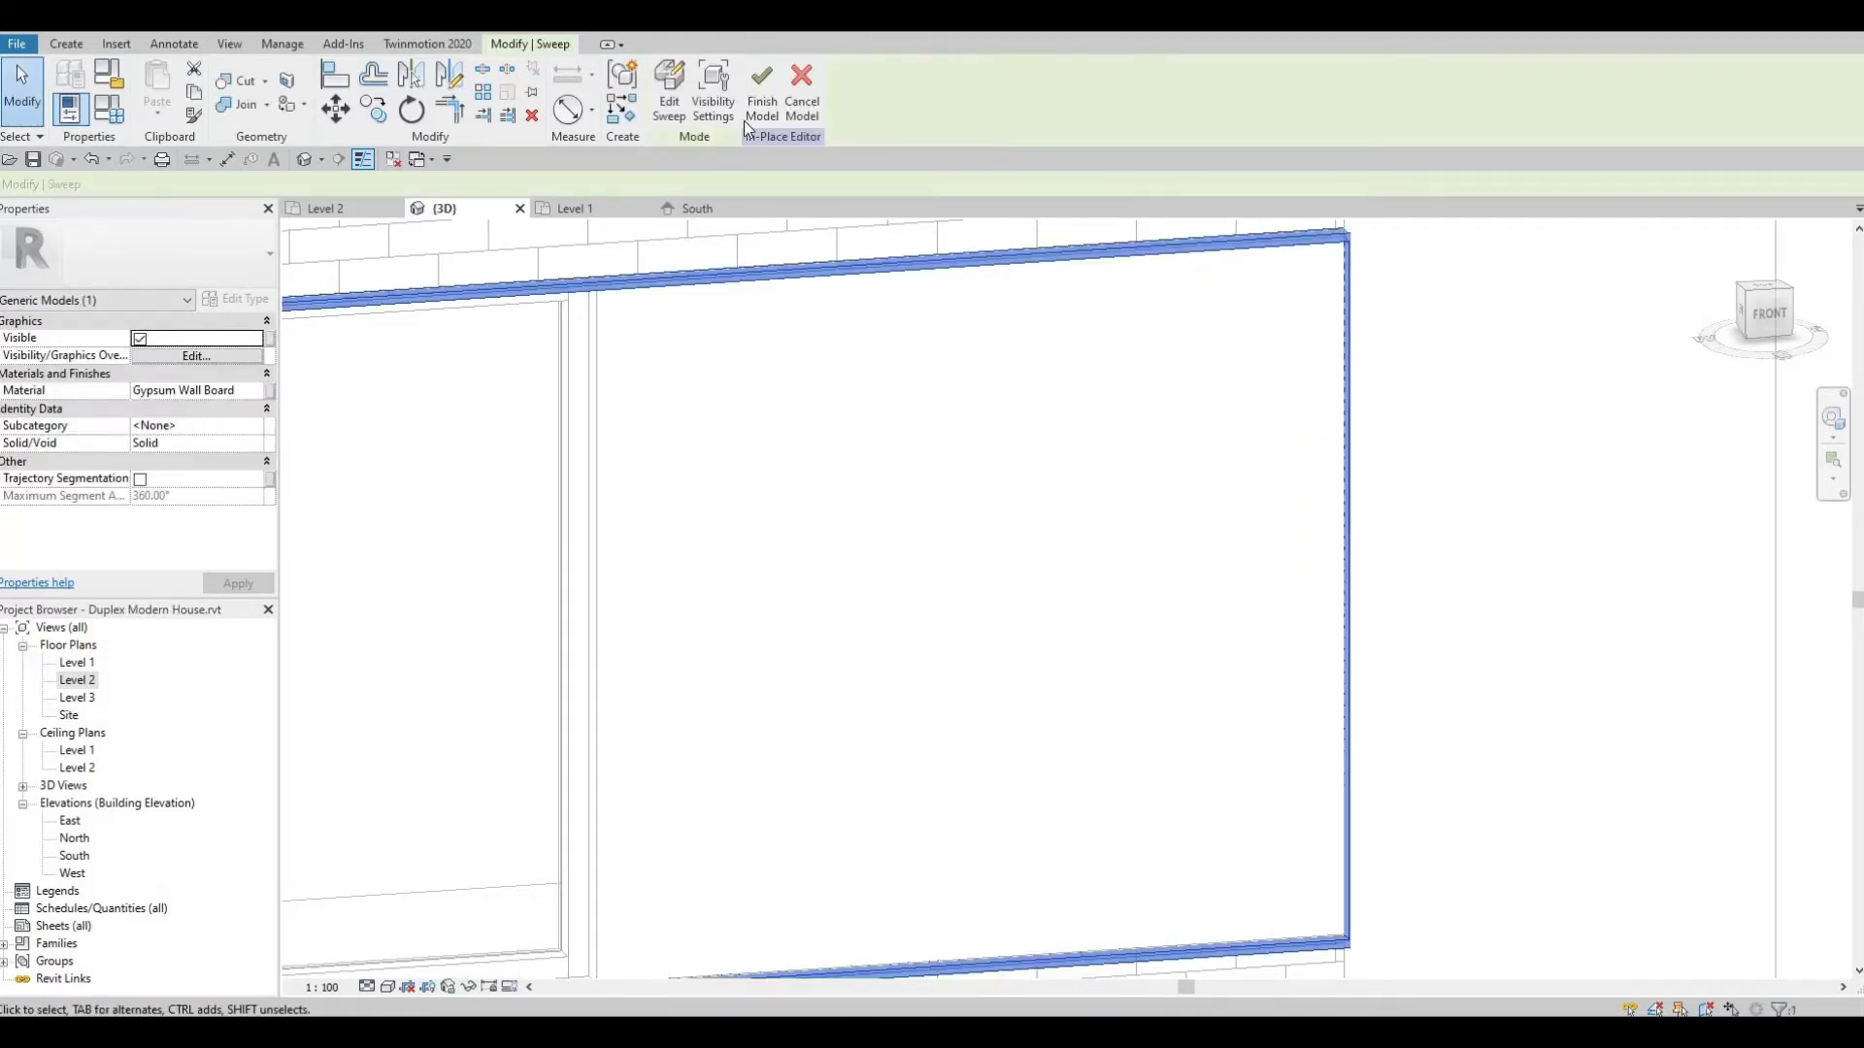
# Pan and orbit the 3D view to bring the ground-floor window into view
pyautogui.scroll(-1, 899, 308)
pyautogui.scroll(-5, 896, 349)
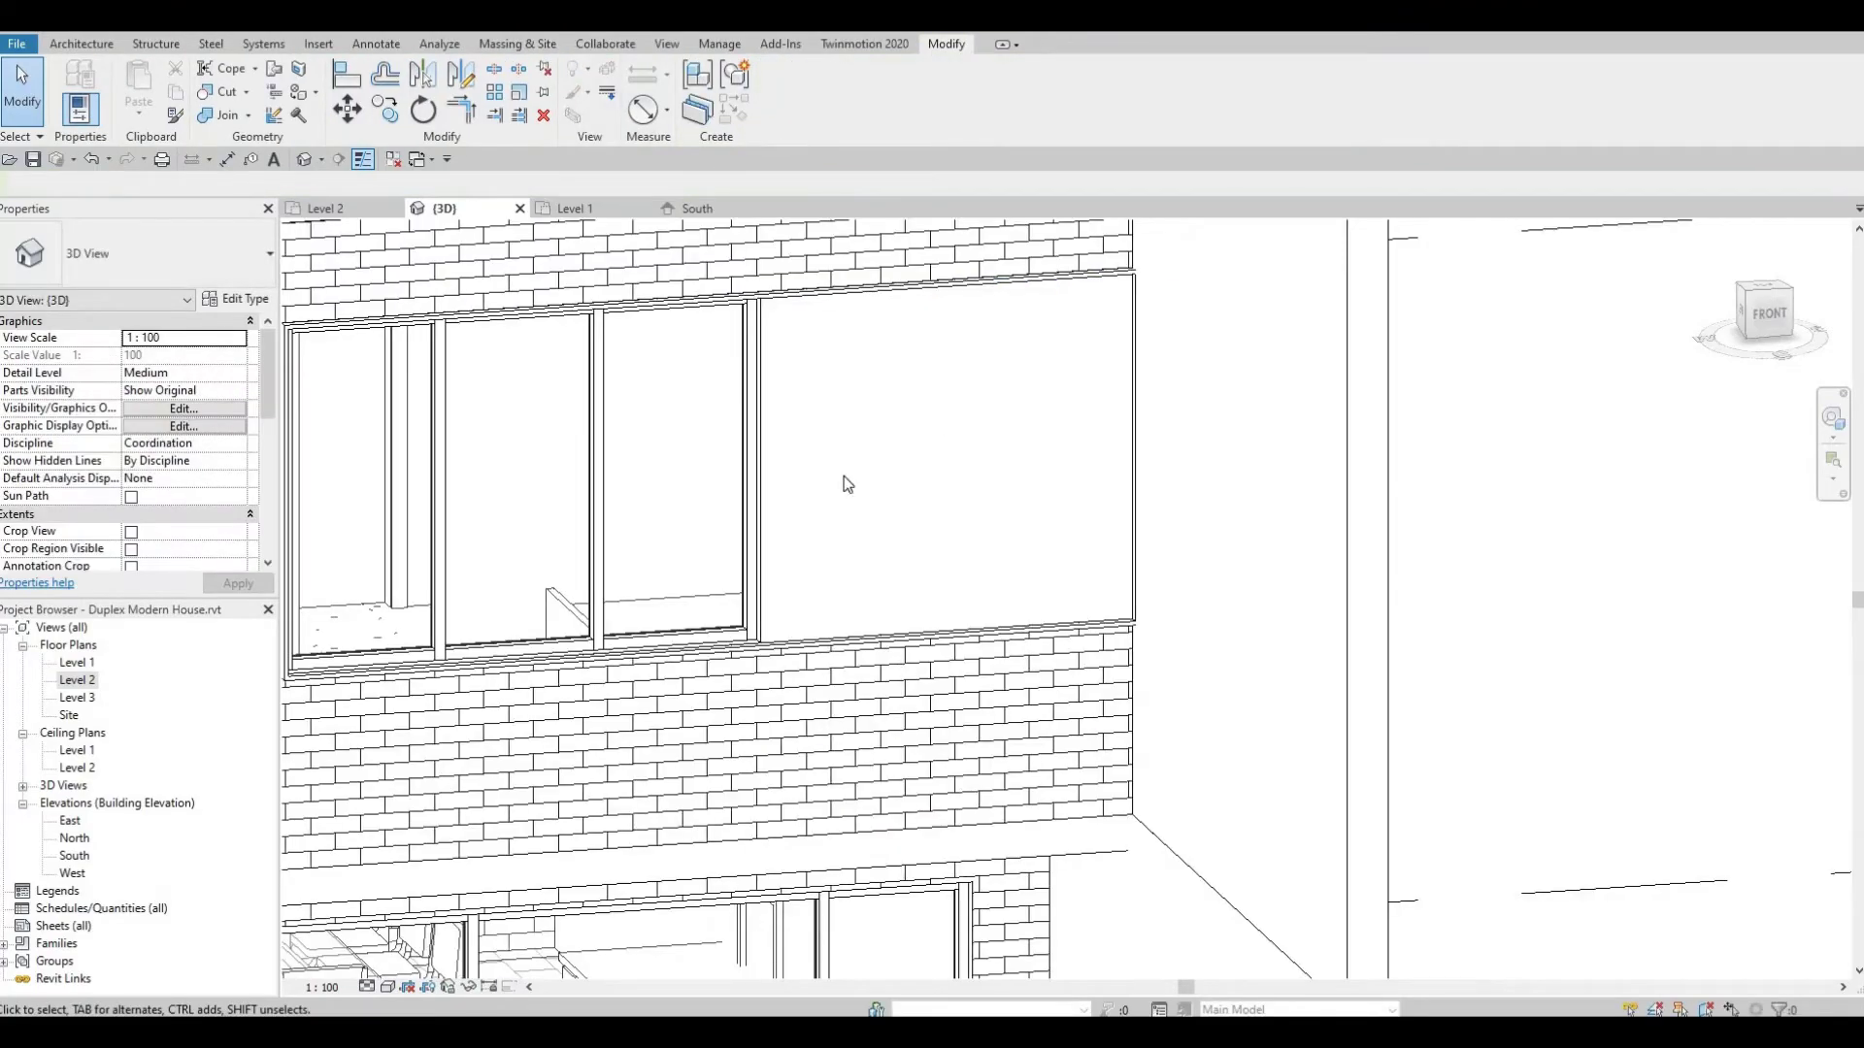
pyautogui.moveTo(1079, 413); pyautogui.dragTo(761, 462, button='middle')
pyautogui.scroll(2, 637, 415)
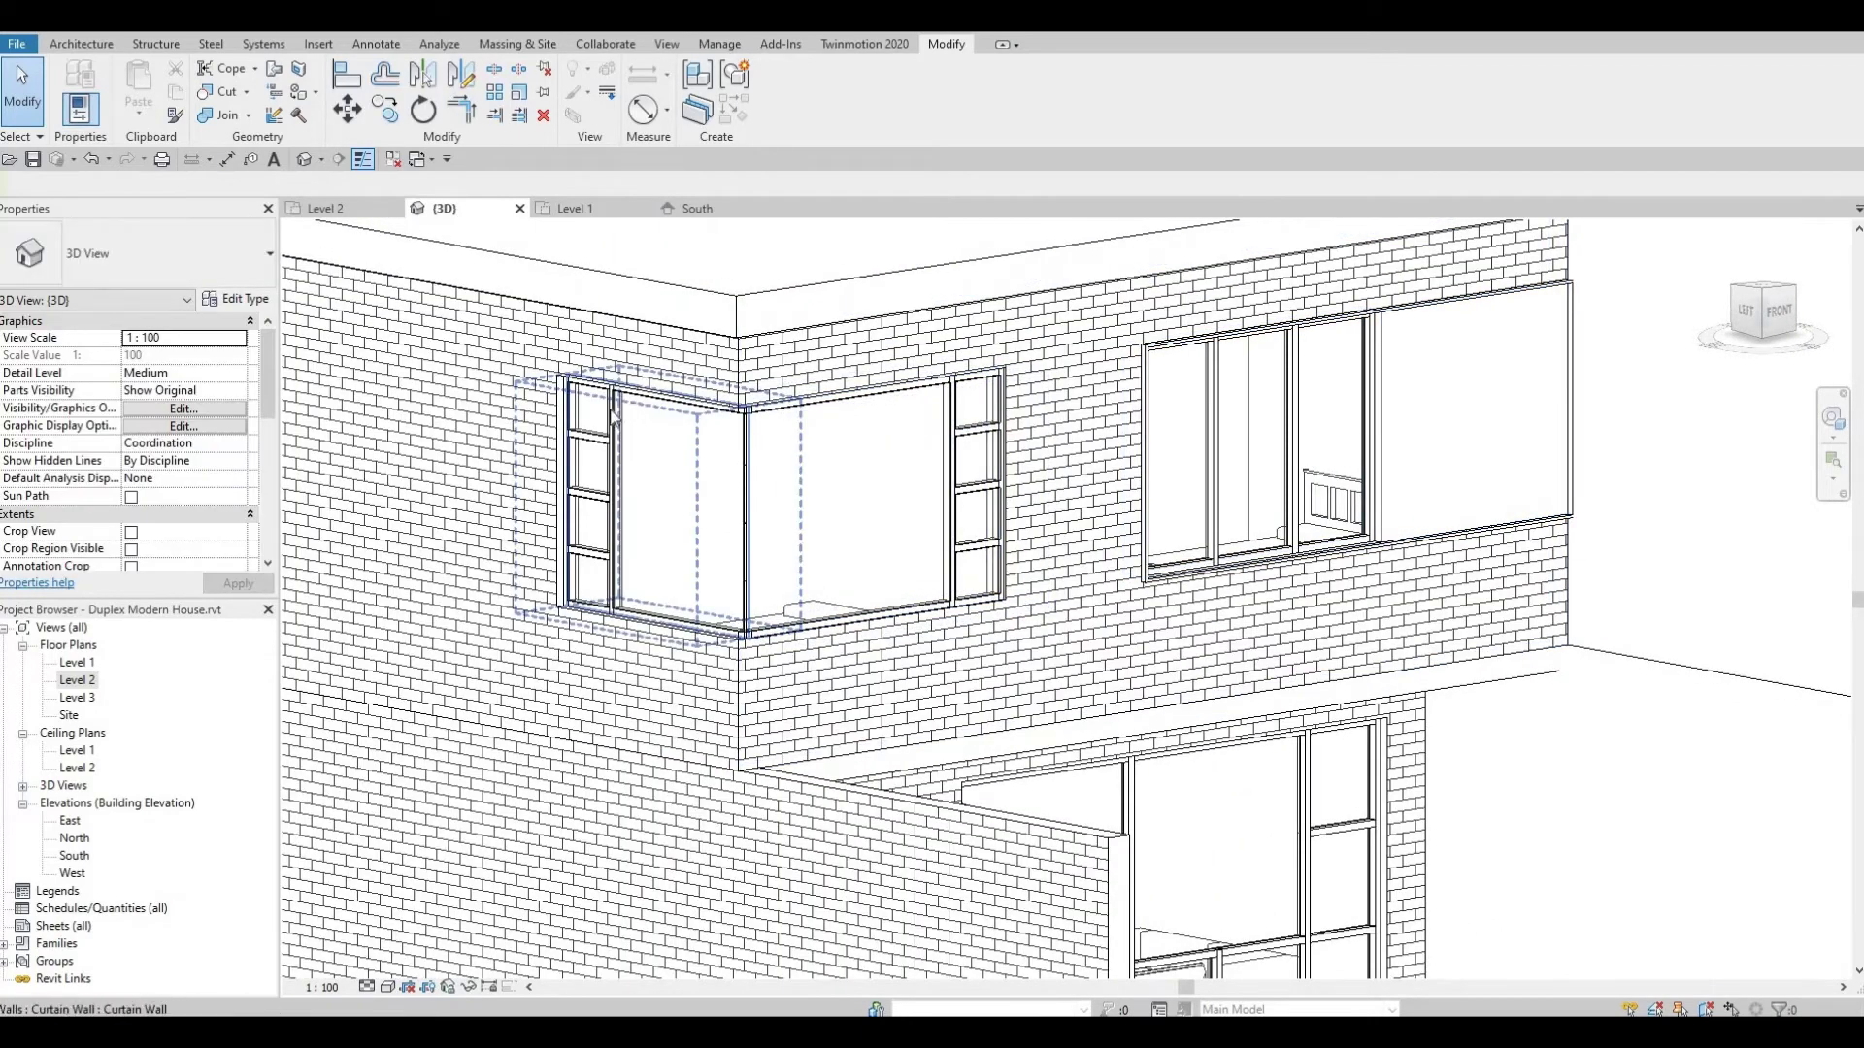
pyautogui.moveTo(1048, 640); pyautogui.dragTo(763, 495, button='middle')
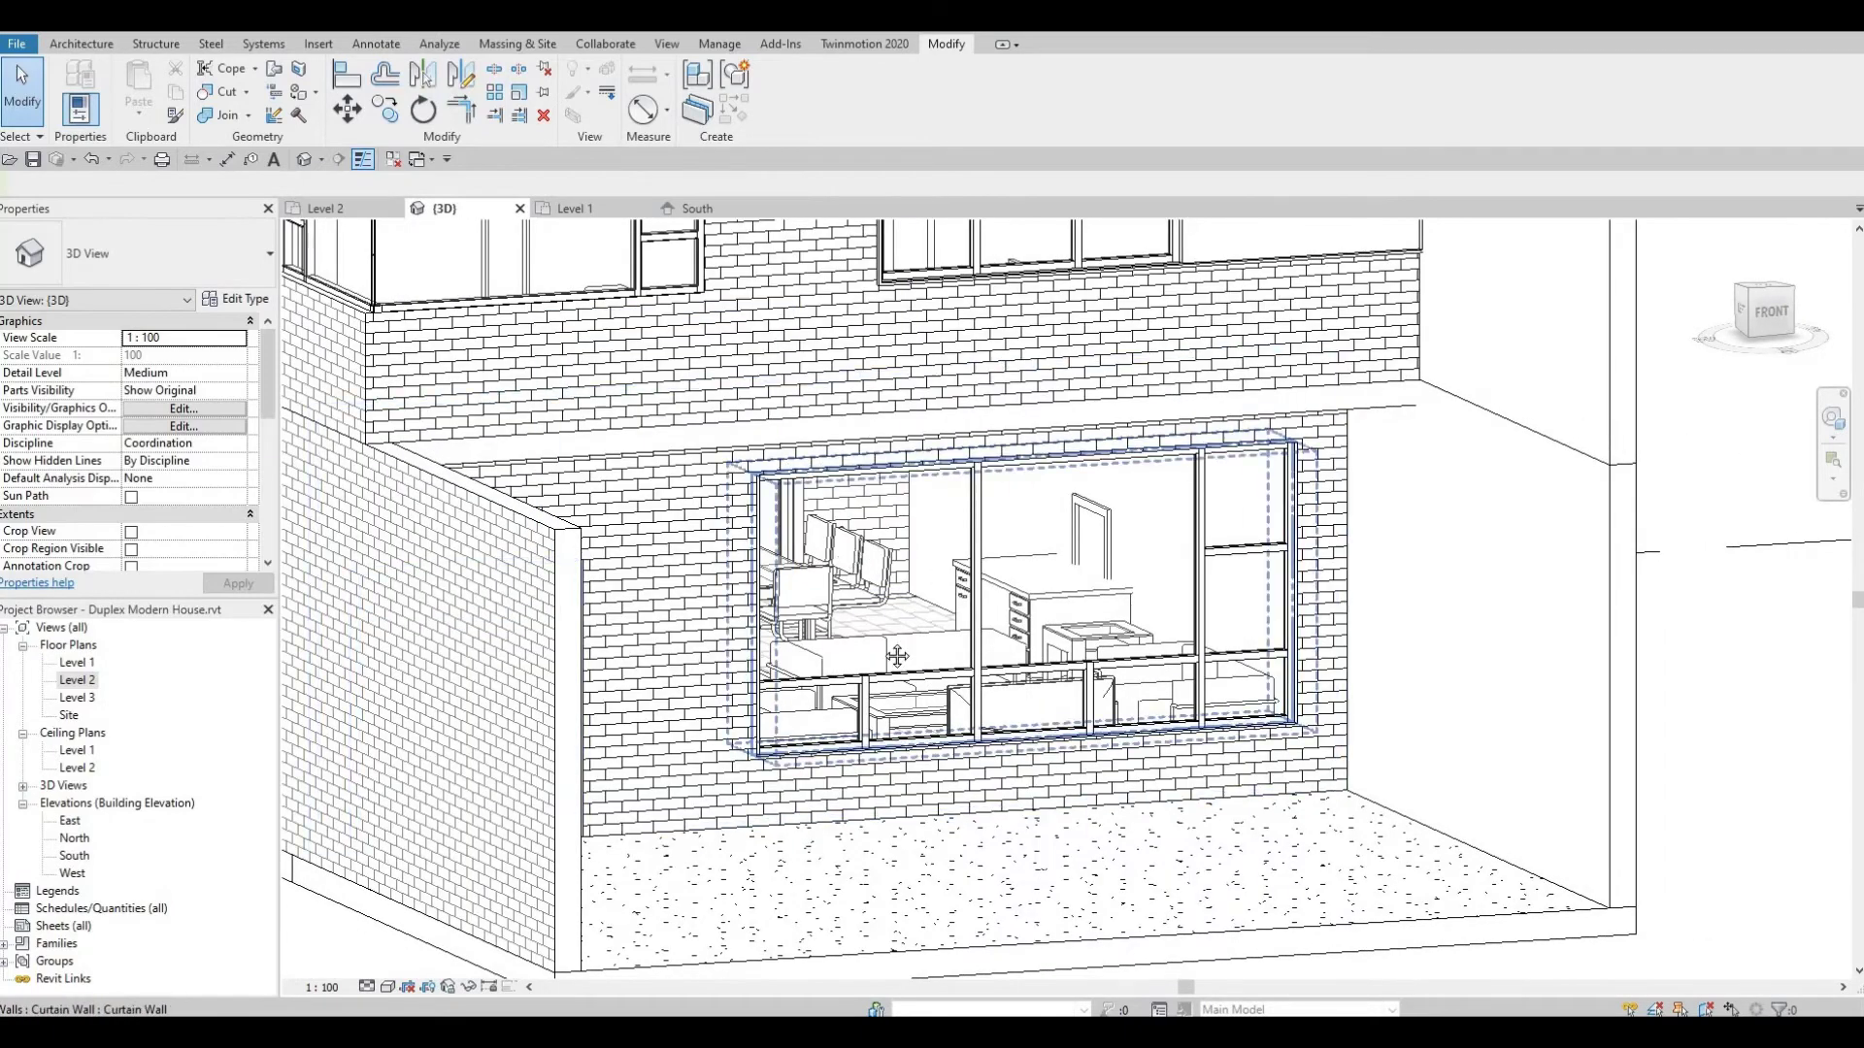
pyautogui.scroll(-2, 897, 656)
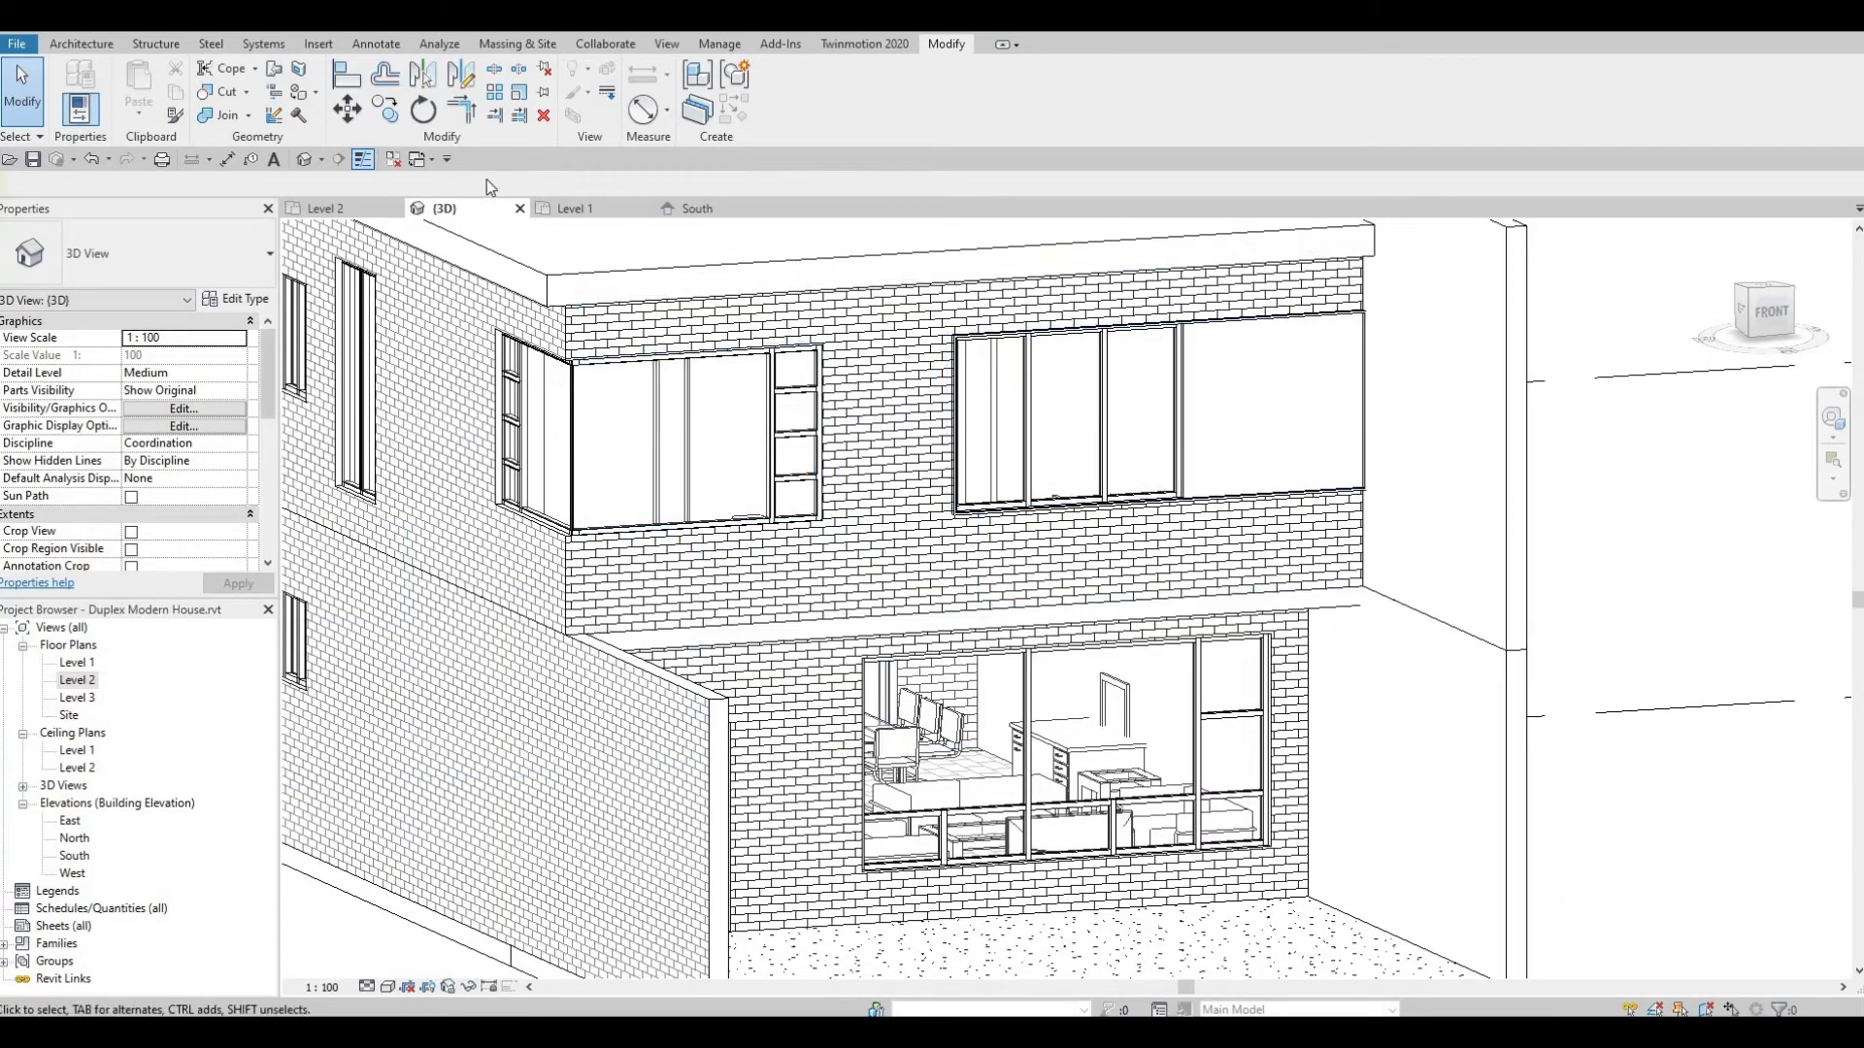
# Create another in-place Generic Models family with the default name
pyautogui.click(82, 43)
pyautogui.click(224, 113)
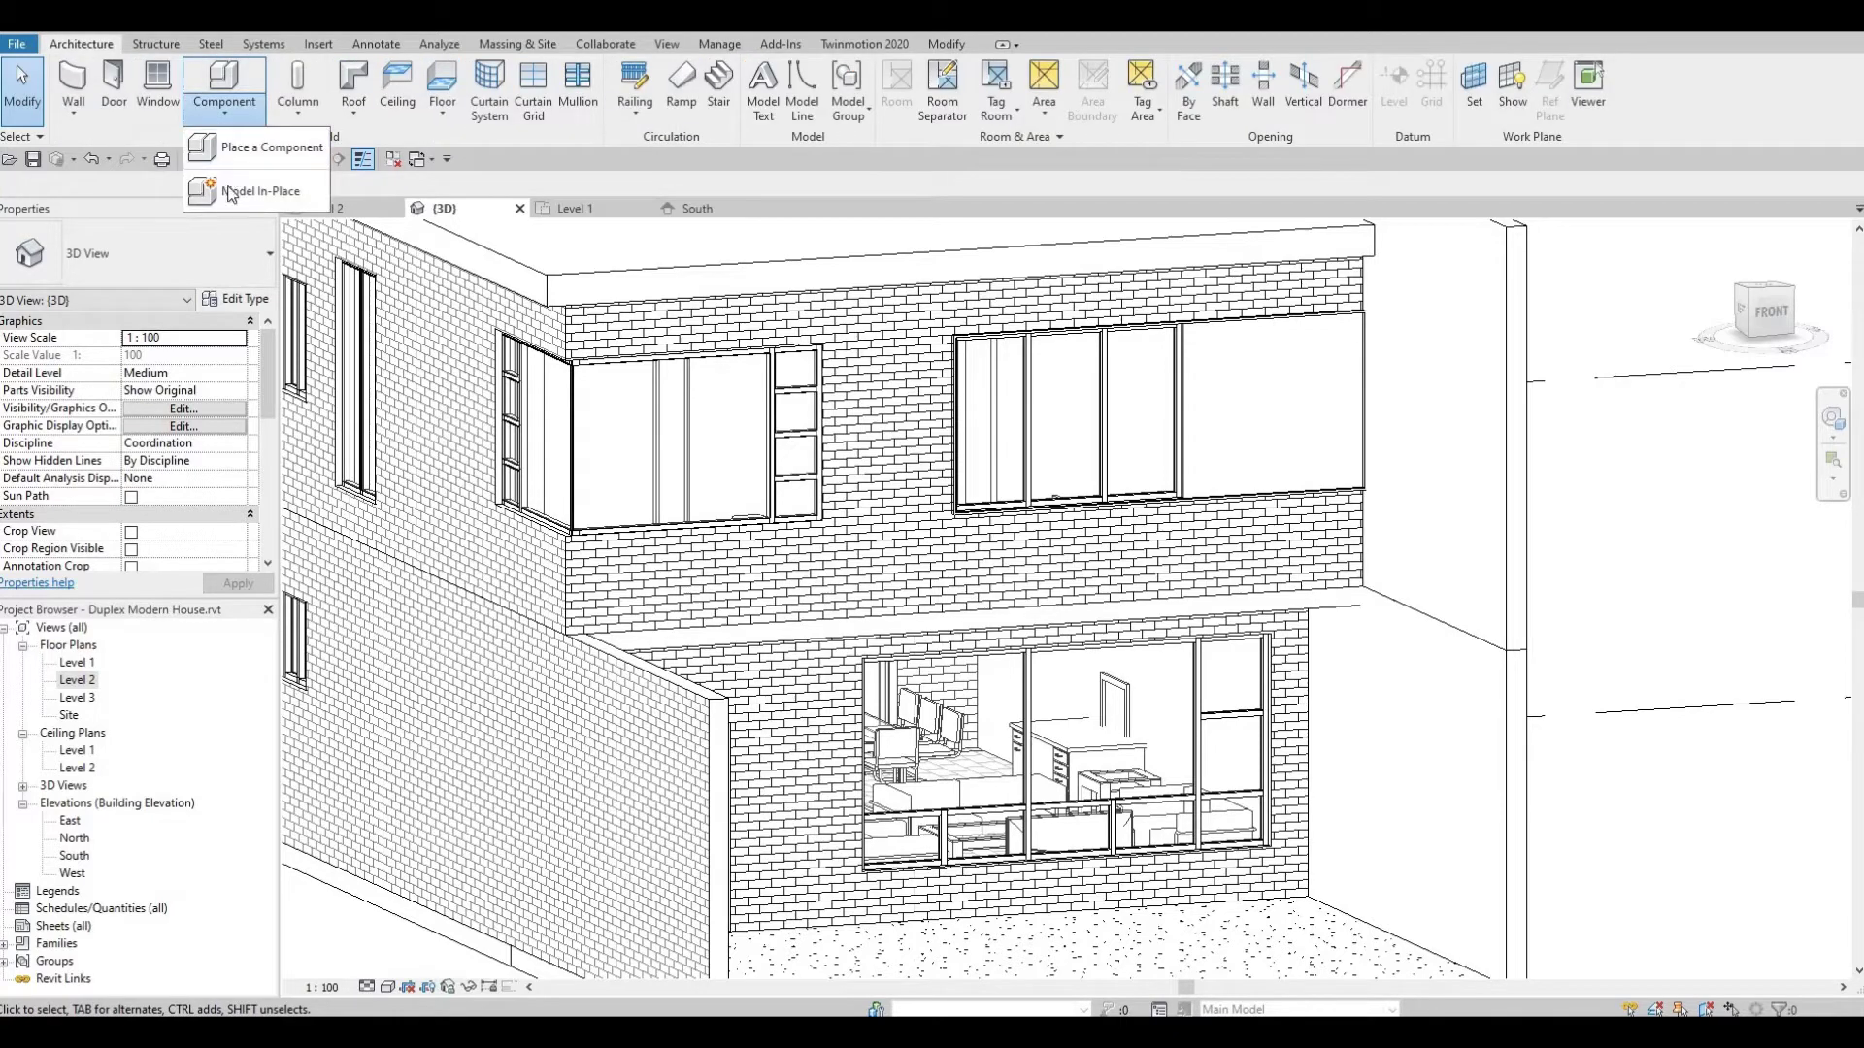
pyautogui.click(257, 148)
pyautogui.scroll(-5, 864, 466)
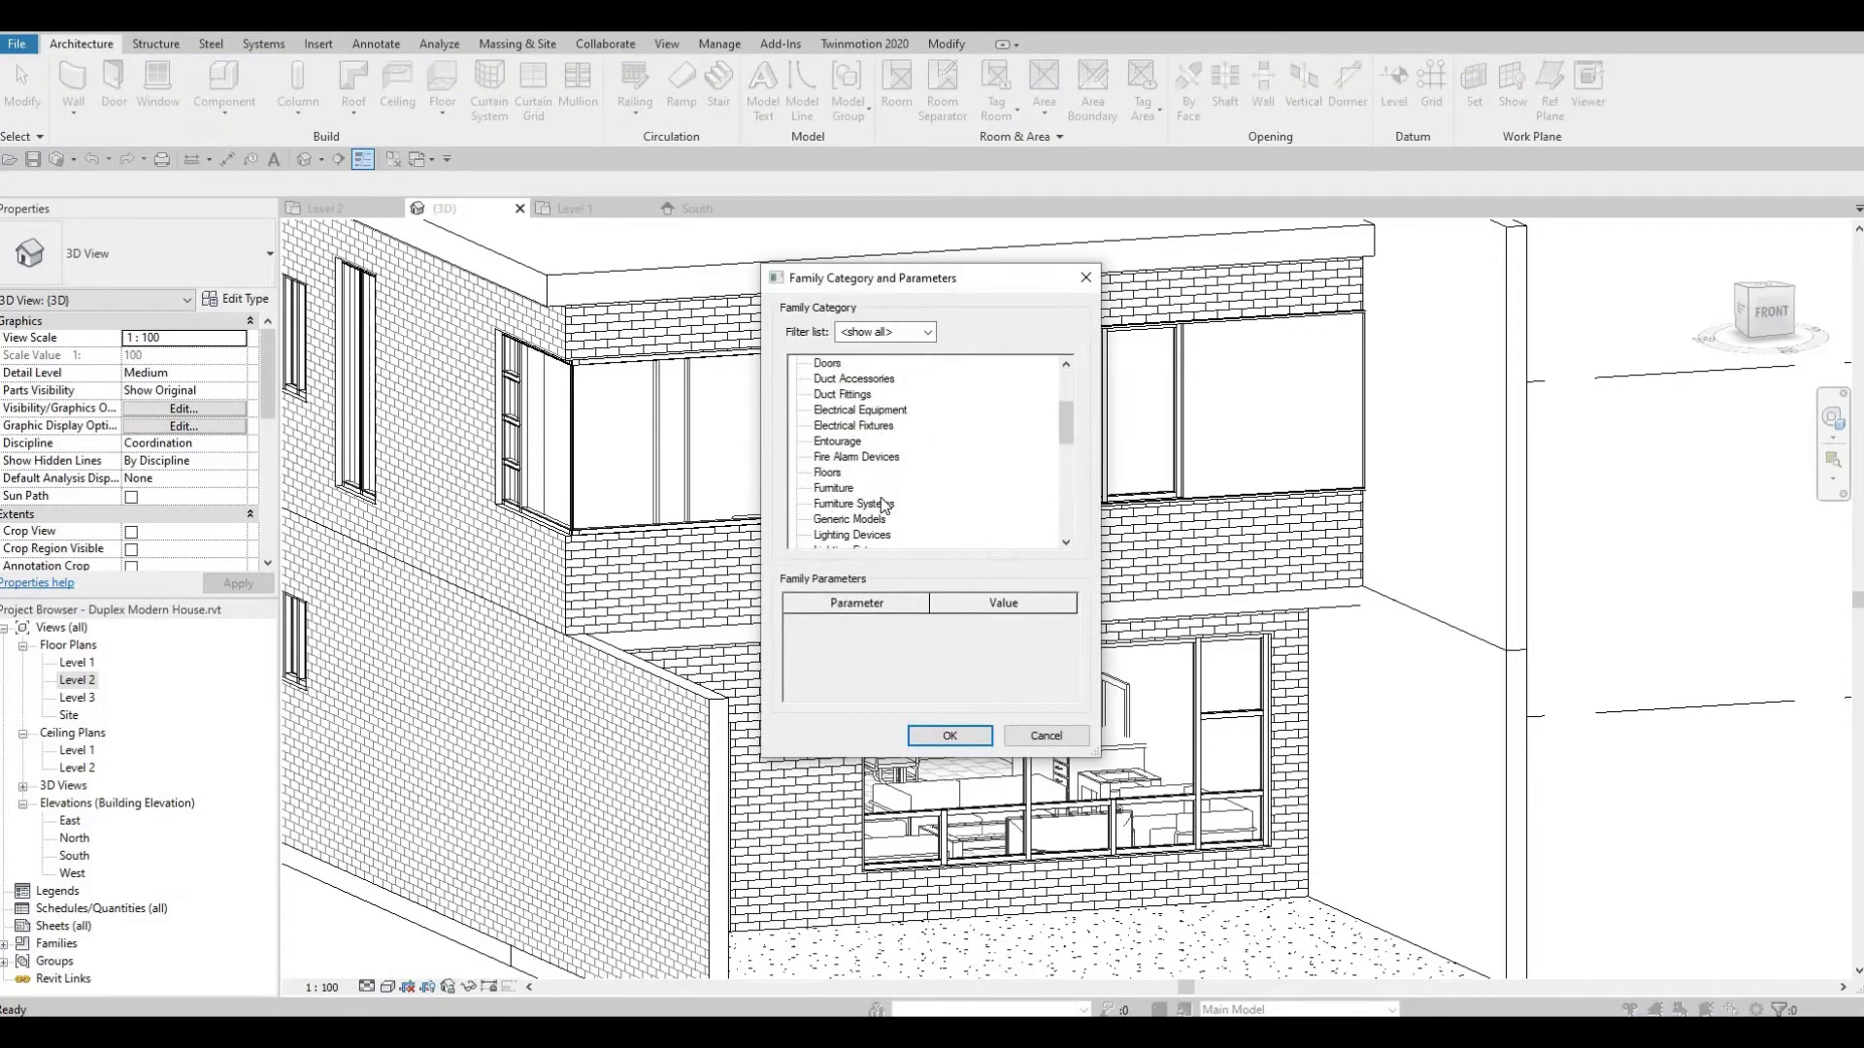
pyautogui.click(920, 738)
pyautogui.click(988, 540)
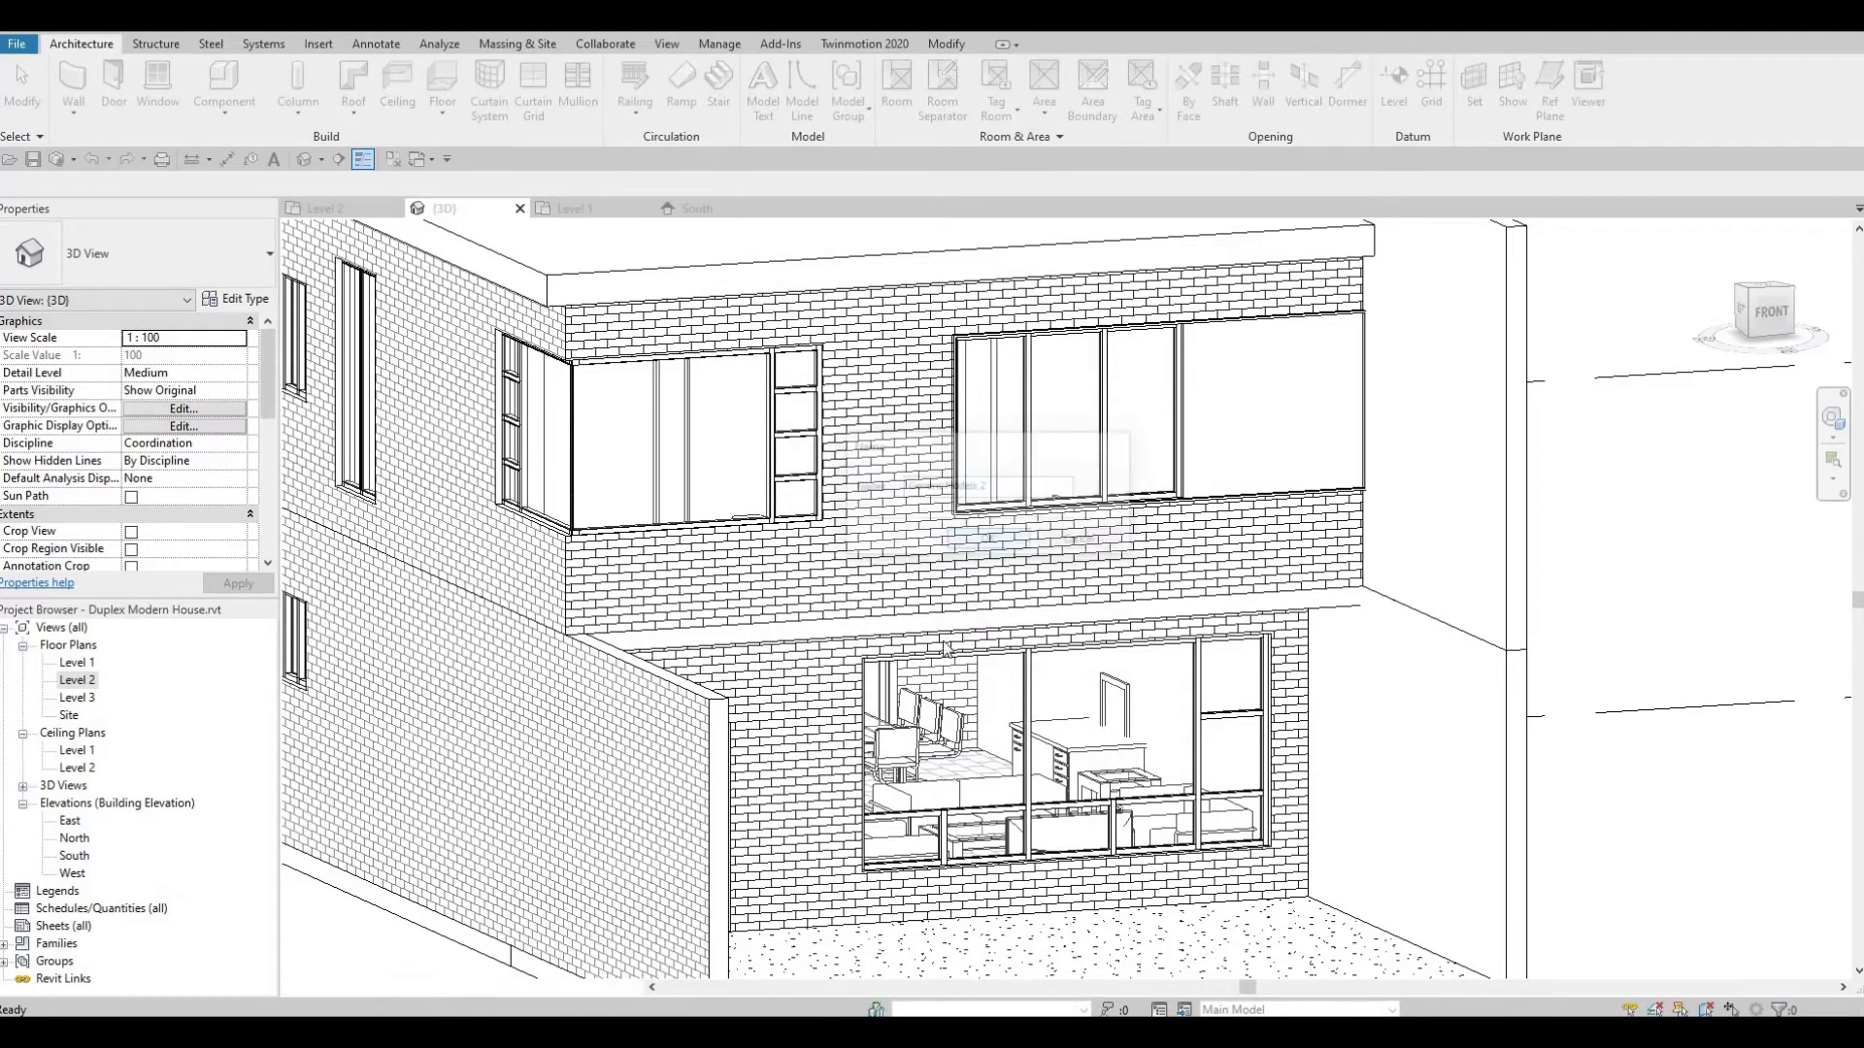
# Start a sweep and pick the ground-floor window's top, bottom and right edges as its path
pyautogui.moveTo(376, 260); pyautogui.dragTo(320, 150, button='middle')
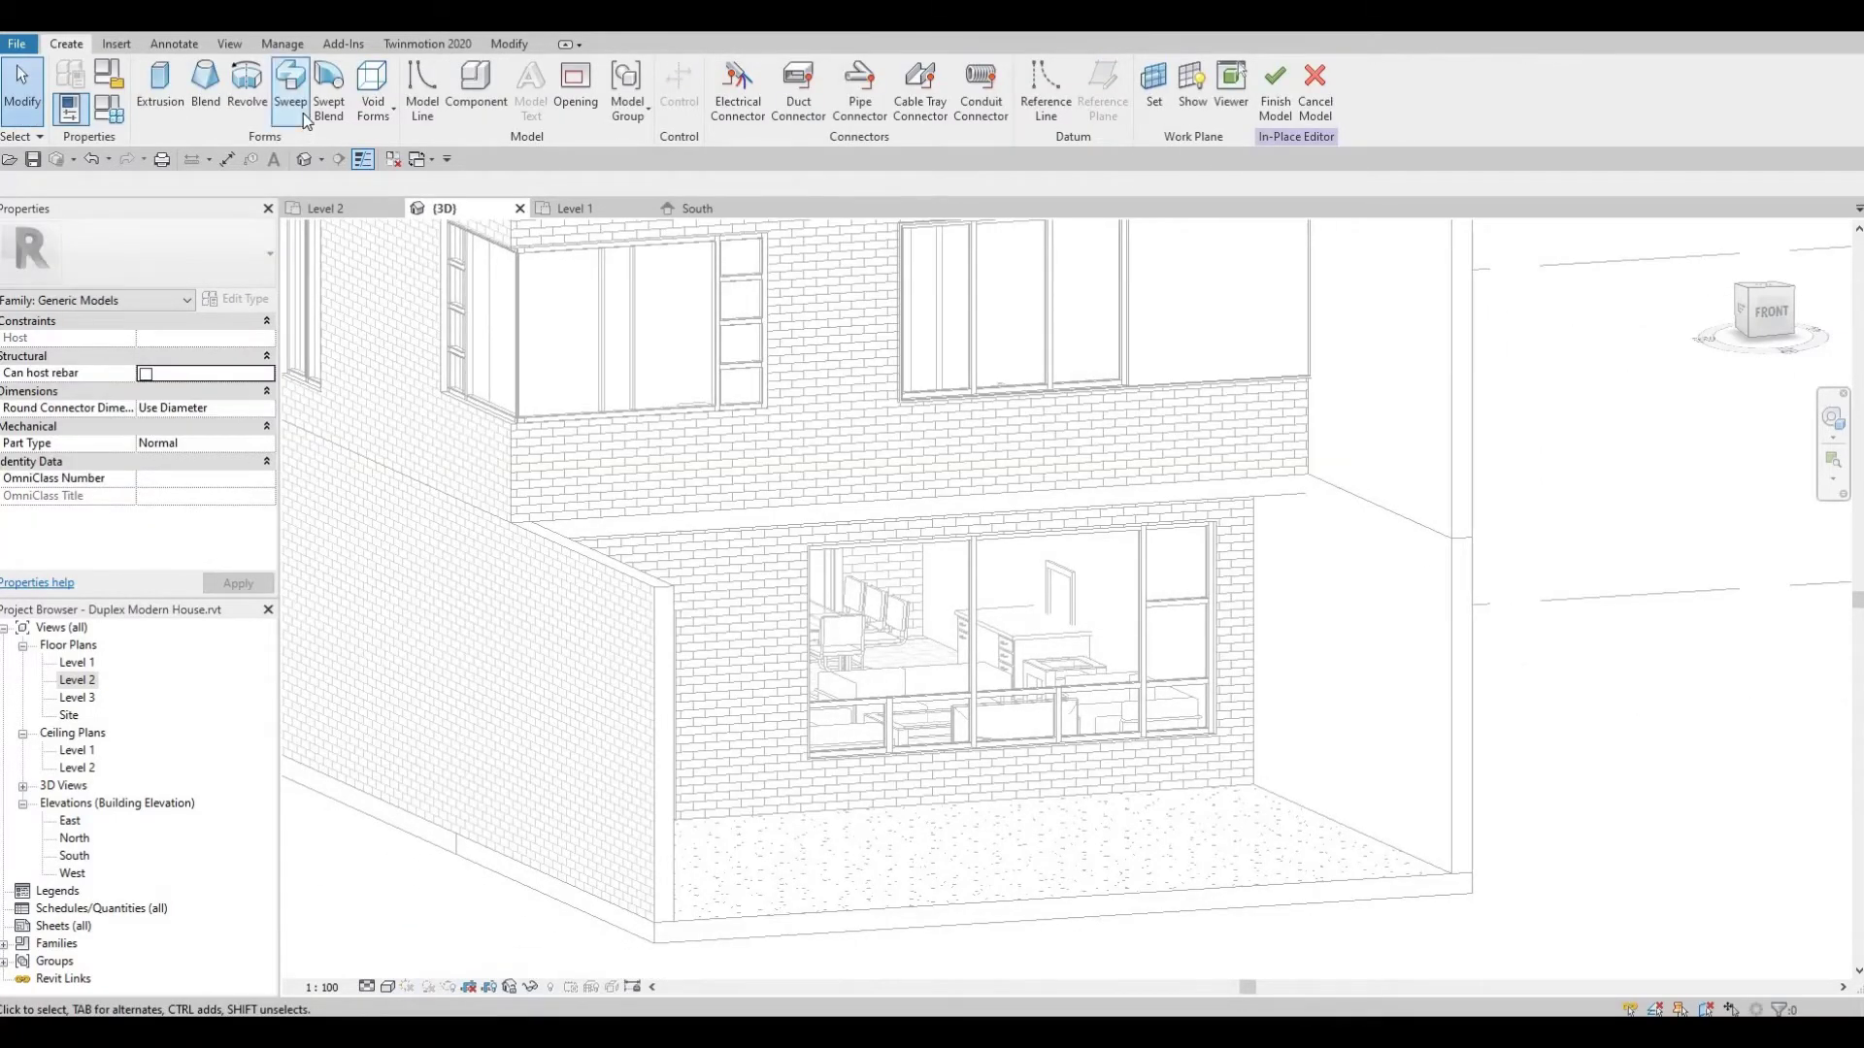
pyautogui.click(303, 114)
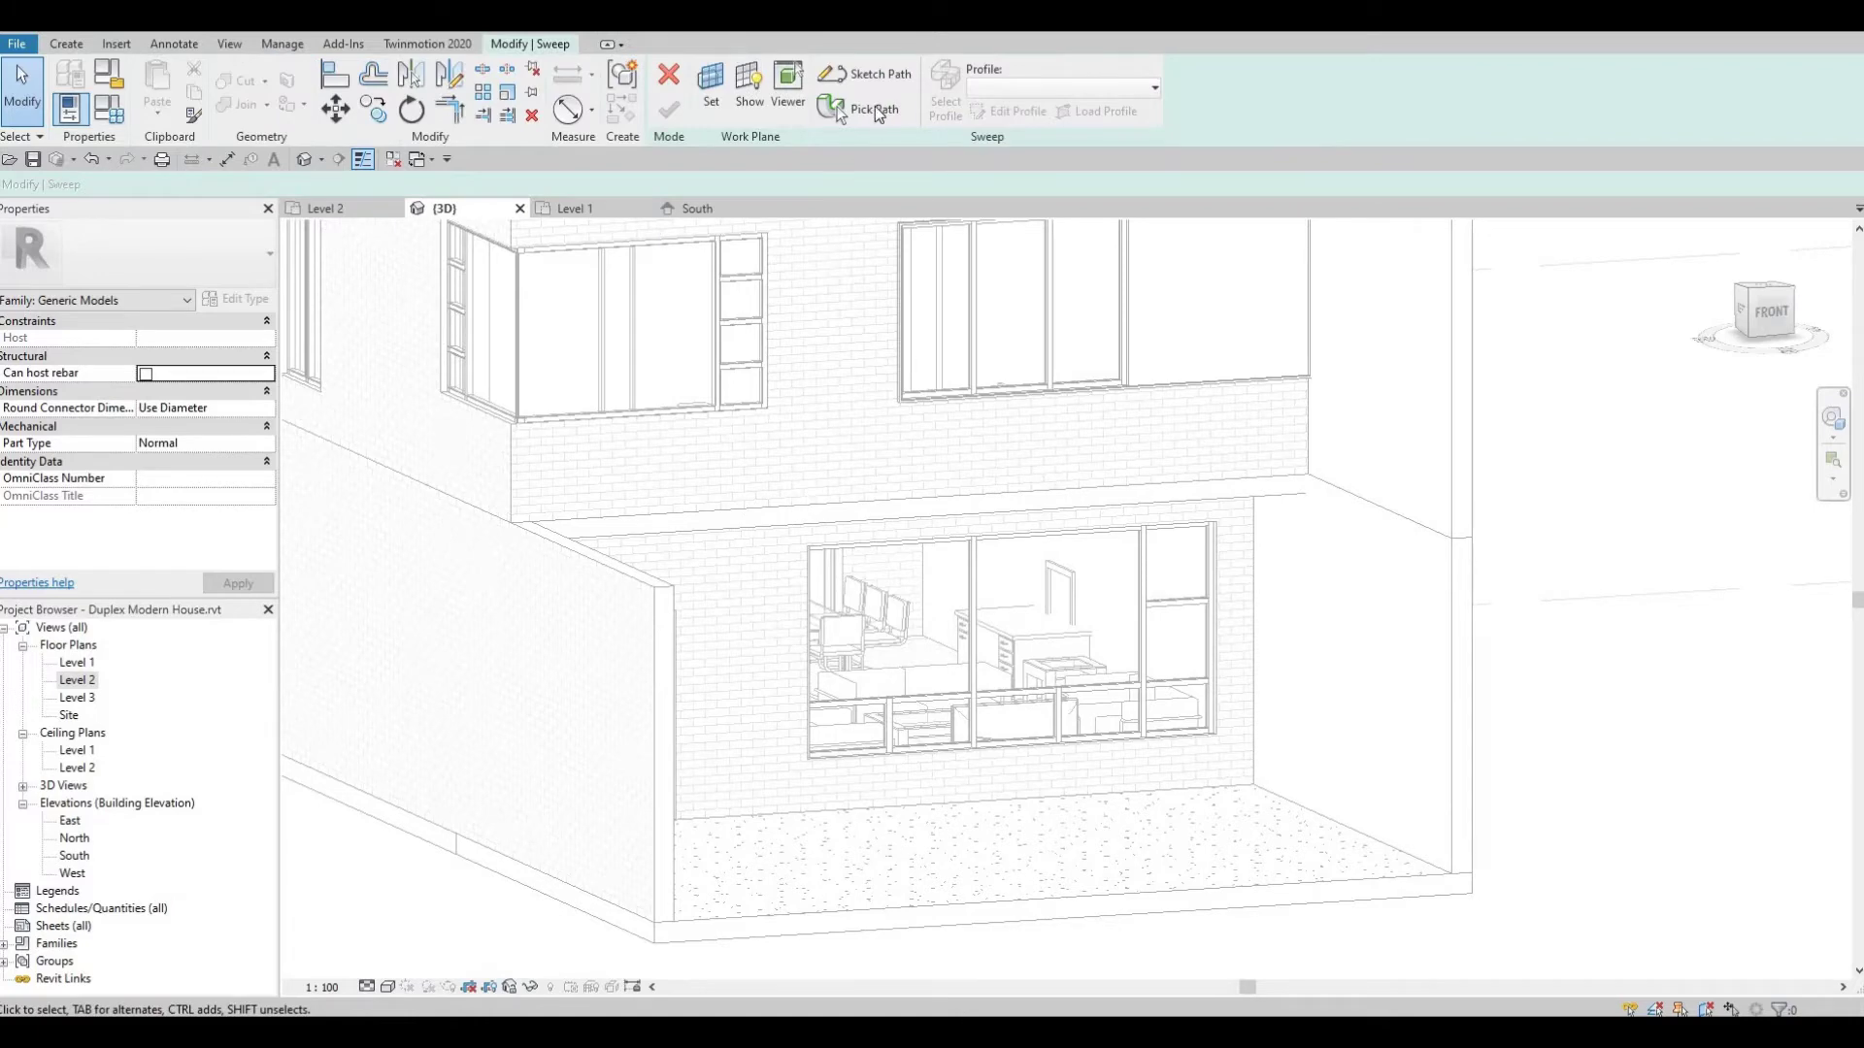
pyautogui.click(872, 115)
pyautogui.scroll(4, 902, 582)
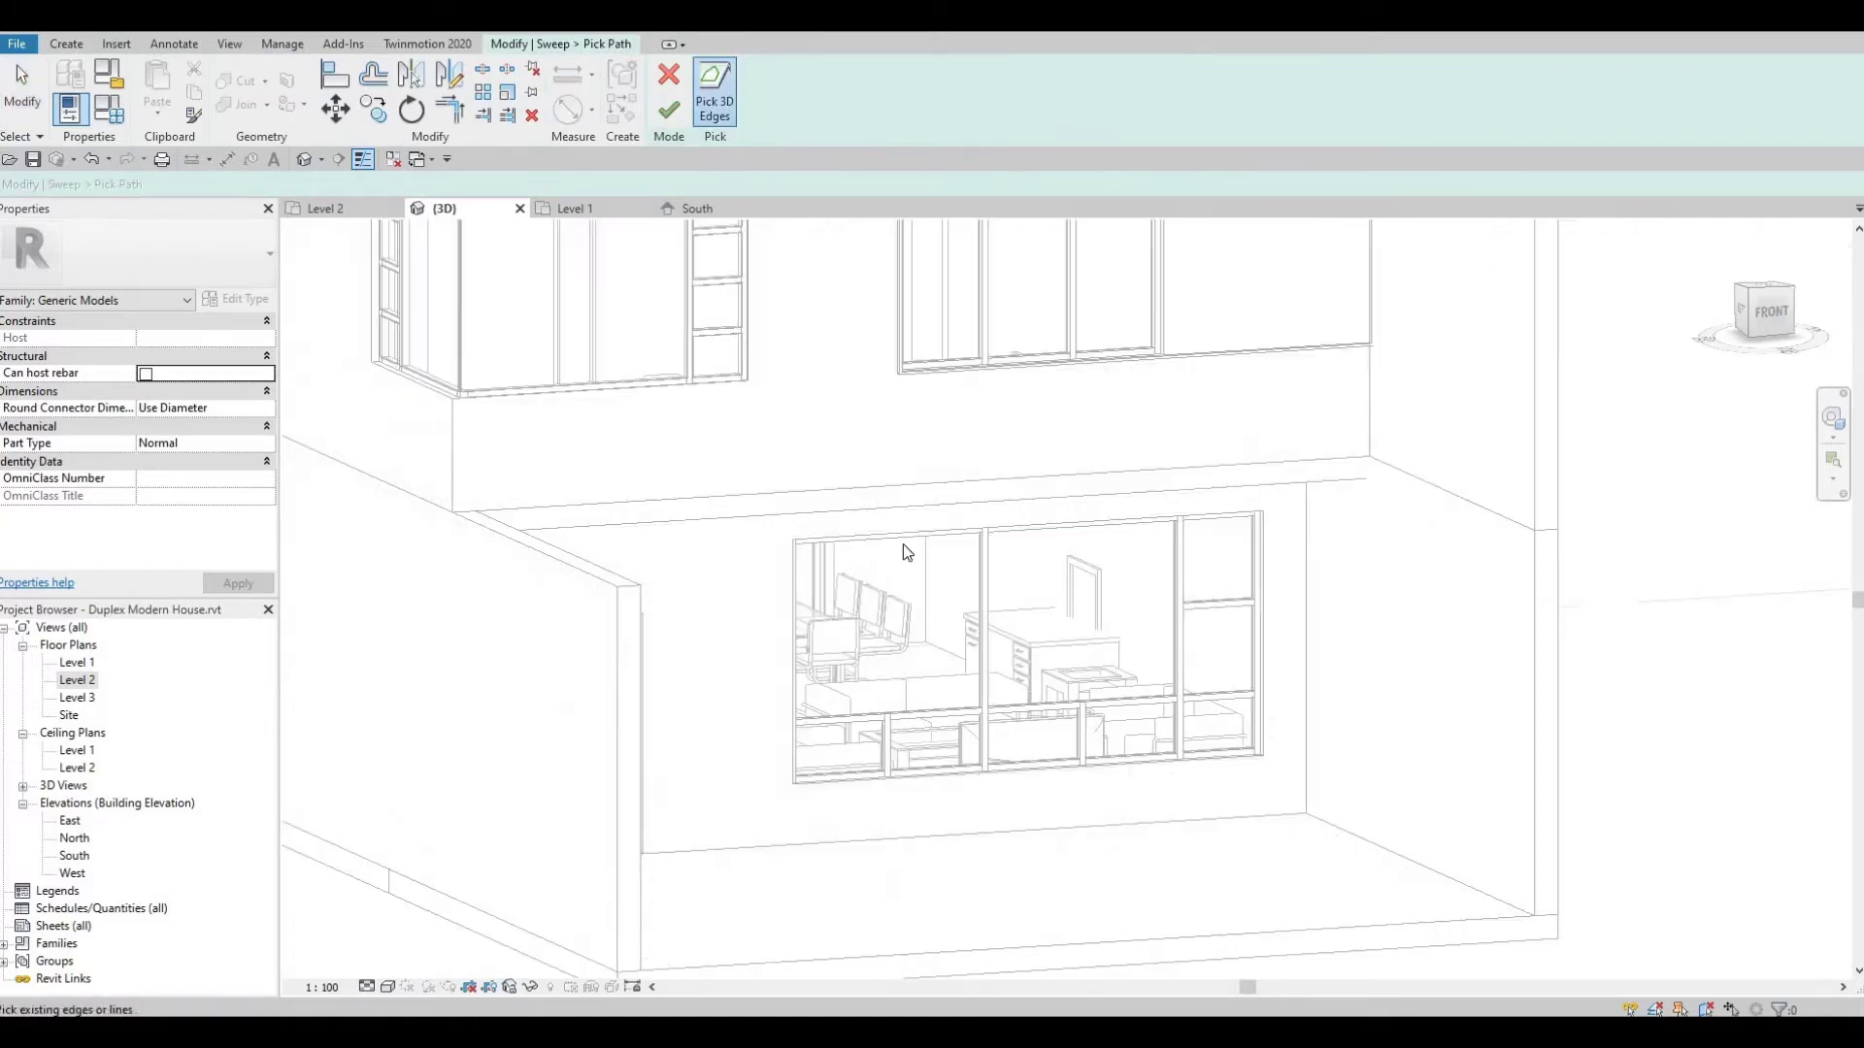
pyautogui.click(913, 524)
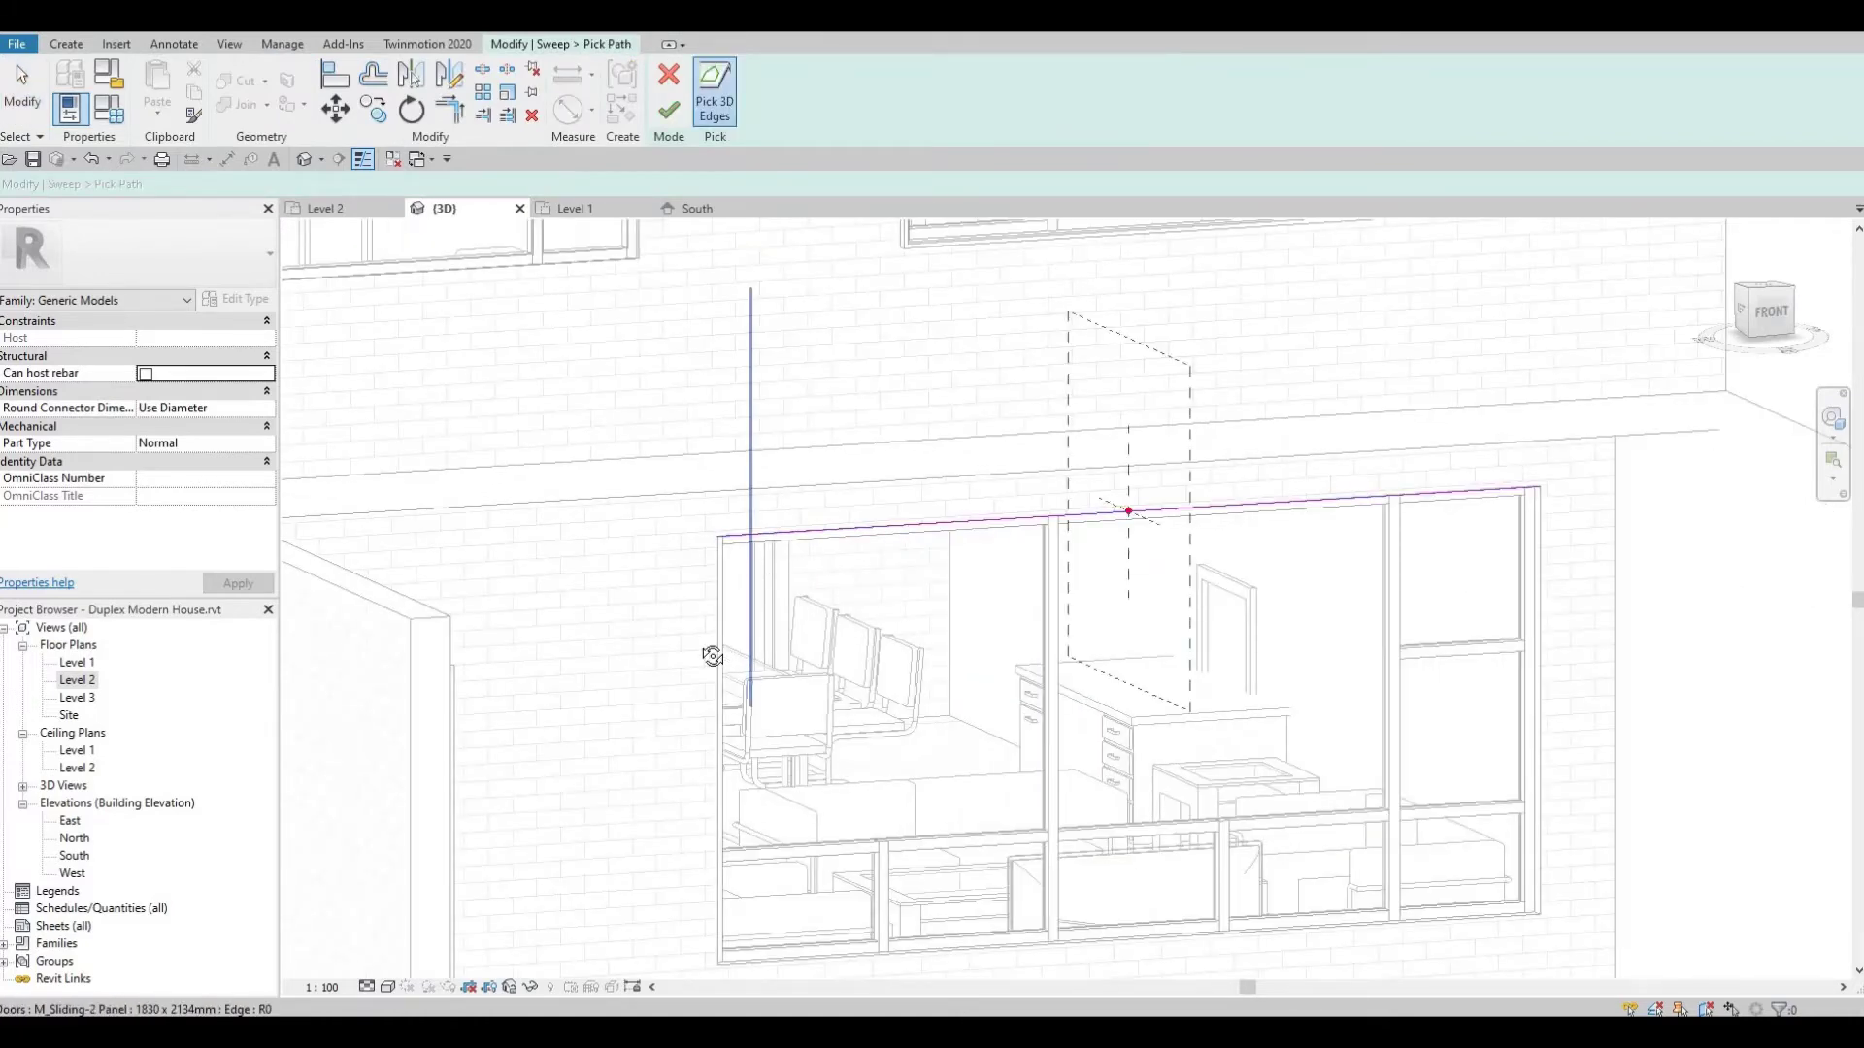
pyautogui.keyDown('shift'); pyautogui.moveTo(711, 653); pyautogui.dragTo(925, 500, button='middle'); pyautogui.keyUp('shift')
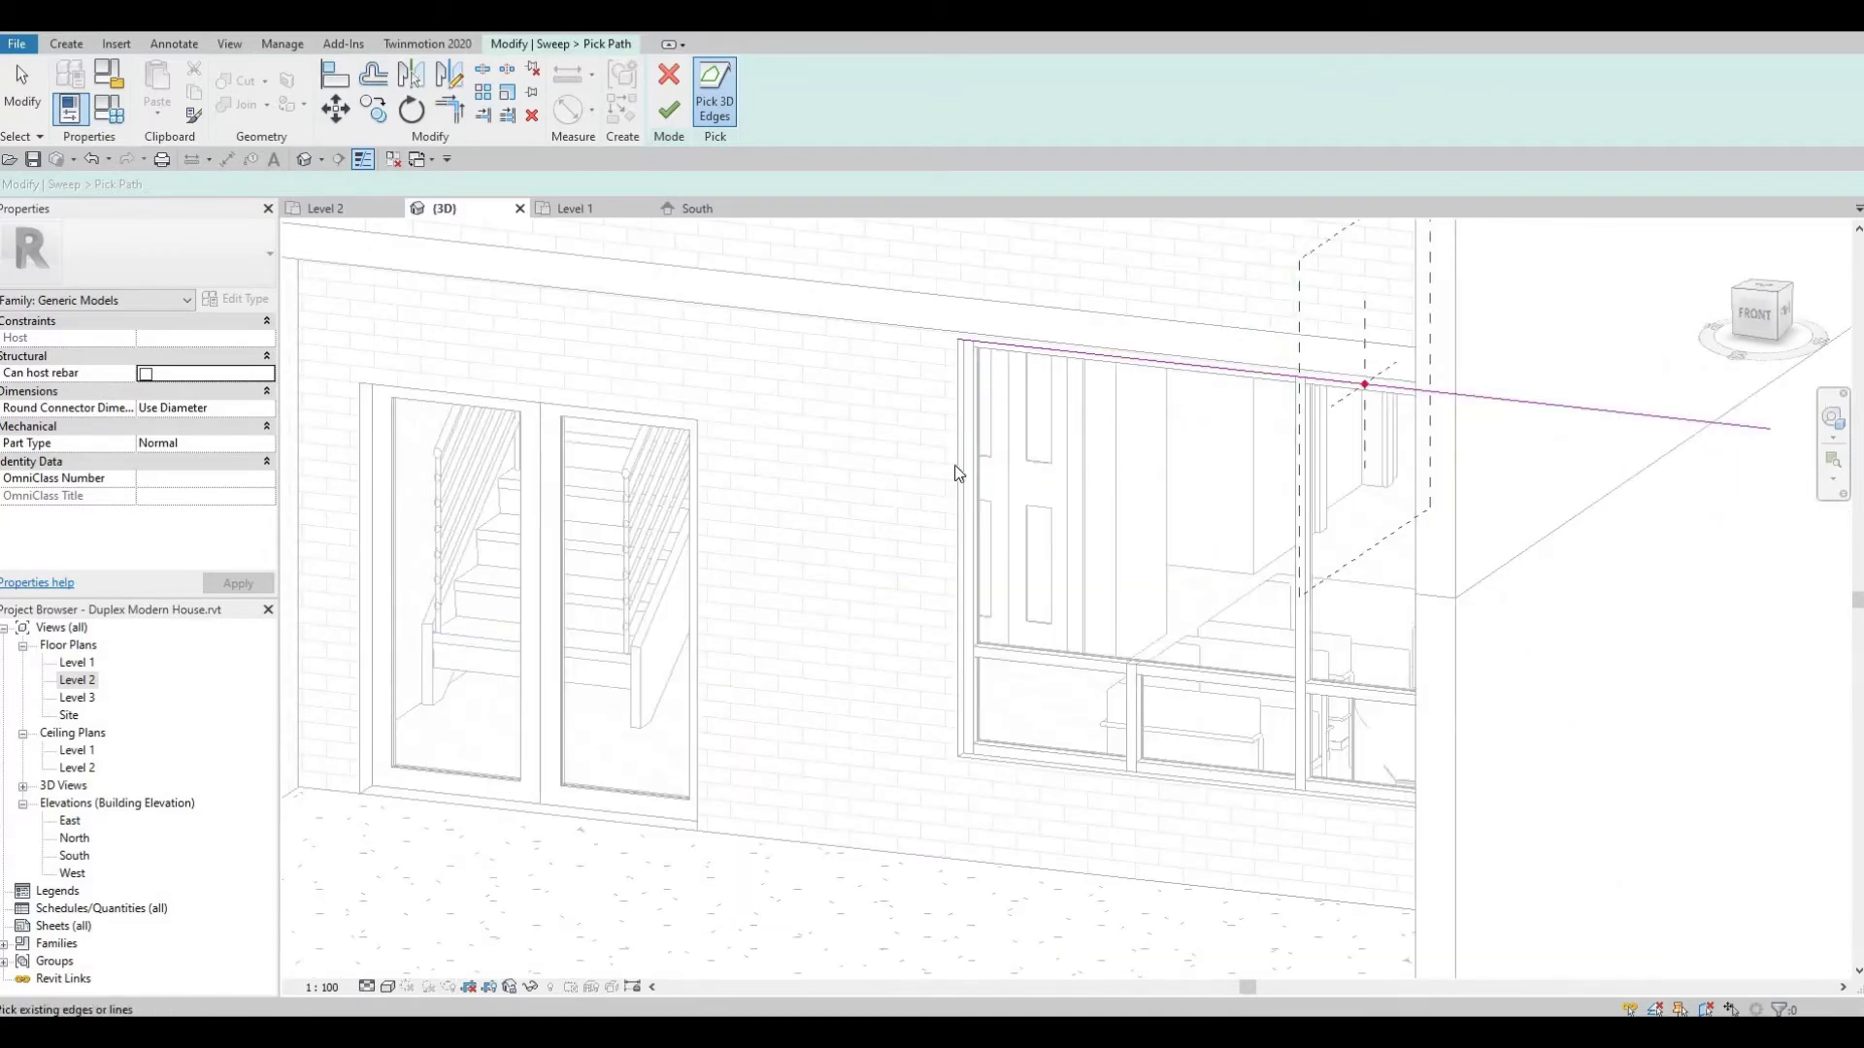
pyautogui.scroll(3, 1052, 632)
pyautogui.keyDown('shift'); pyautogui.moveTo(1221, 808); pyautogui.dragTo(1170, 759, button='middle'); pyautogui.keyUp('shift')
pyautogui.click(1170, 757)
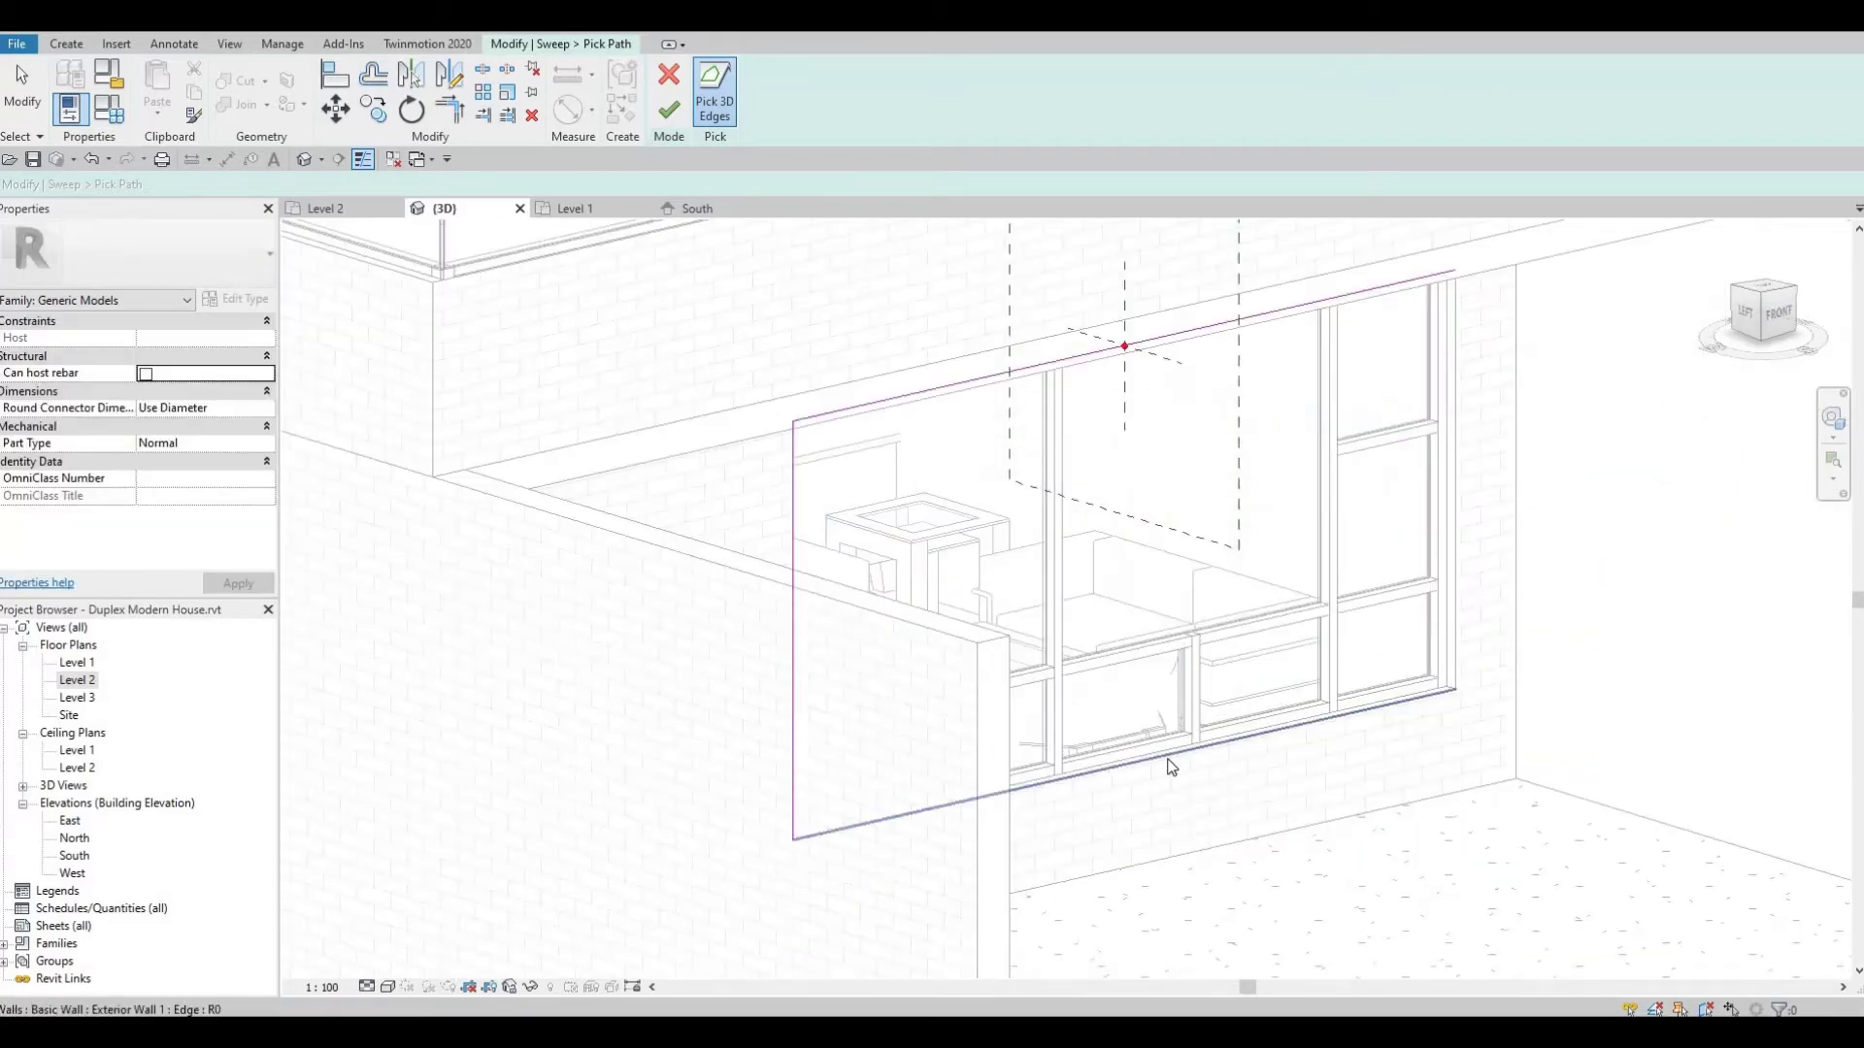
pyautogui.click(1456, 518)
pyautogui.keyDown('shift'); pyautogui.moveTo(1340, 436); pyautogui.dragTo(1115, 362, button='middle'); pyautogui.keyUp('shift')
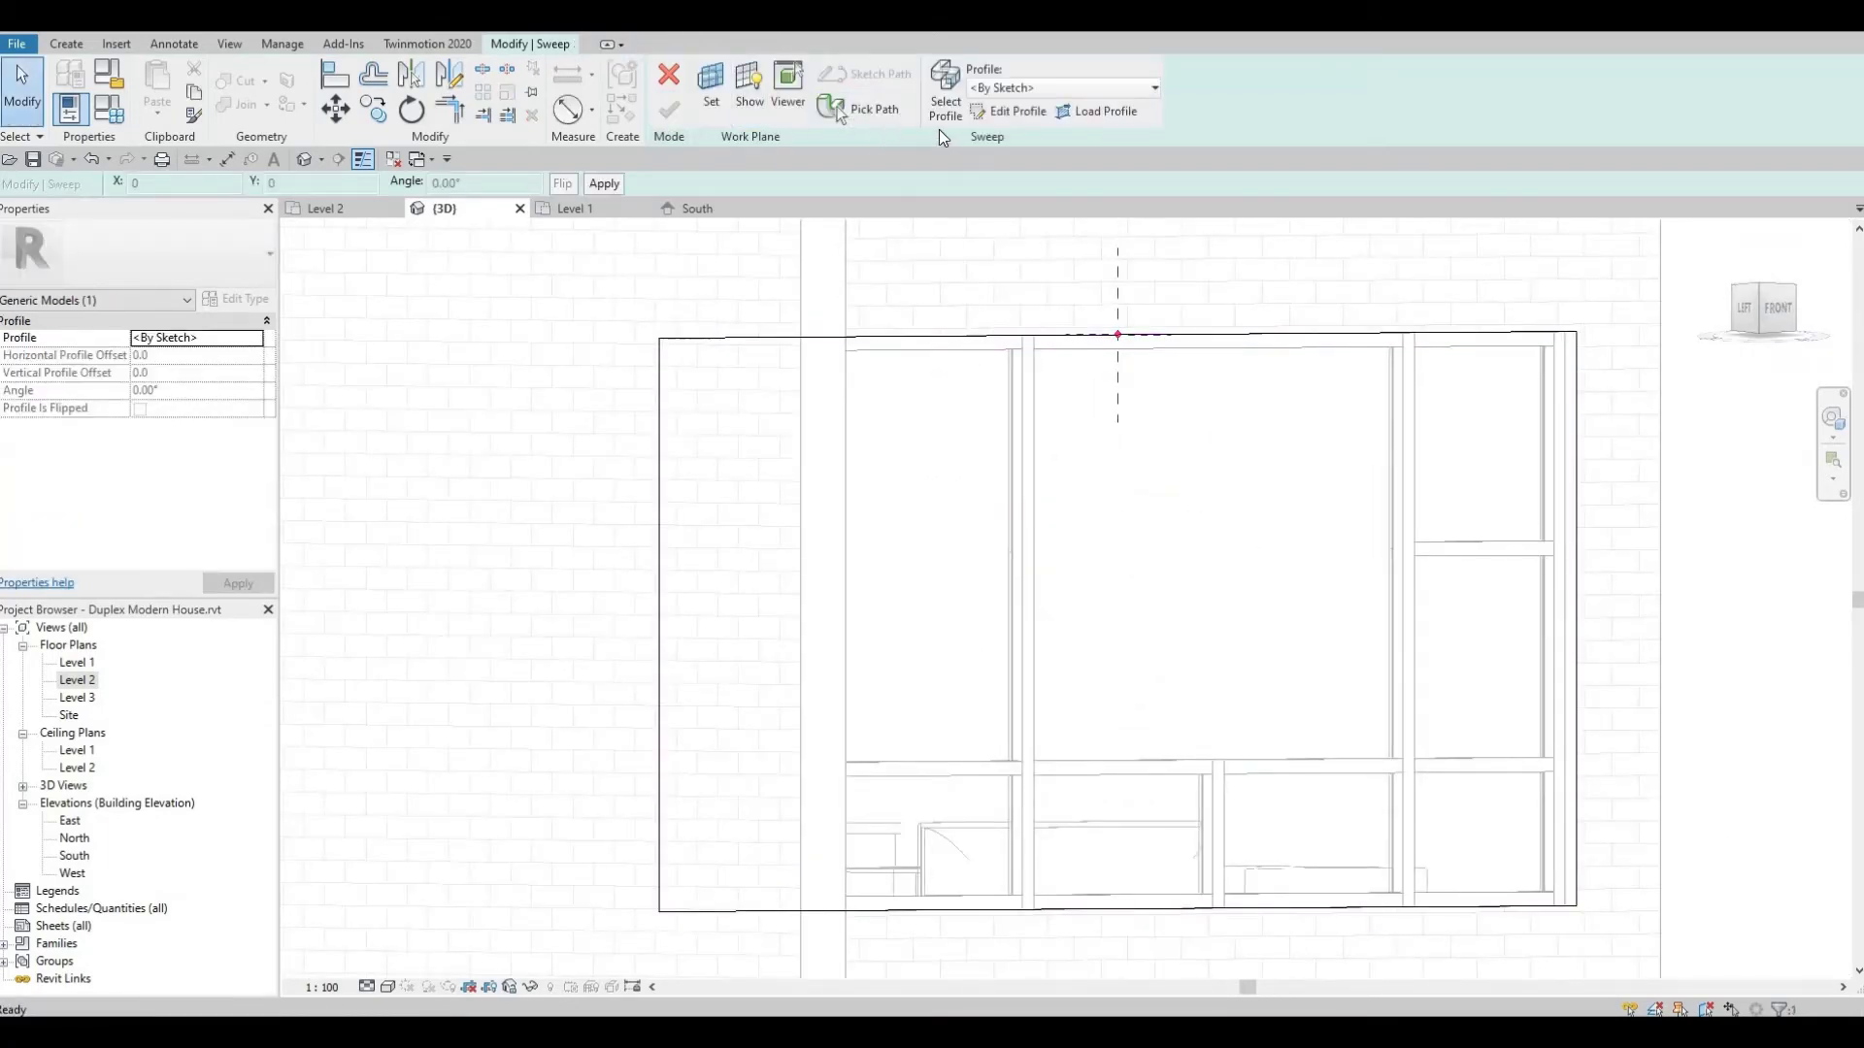
# Sketch a 50 by 20 rectangle as the sweep's profile
pyautogui.click(1006, 112)
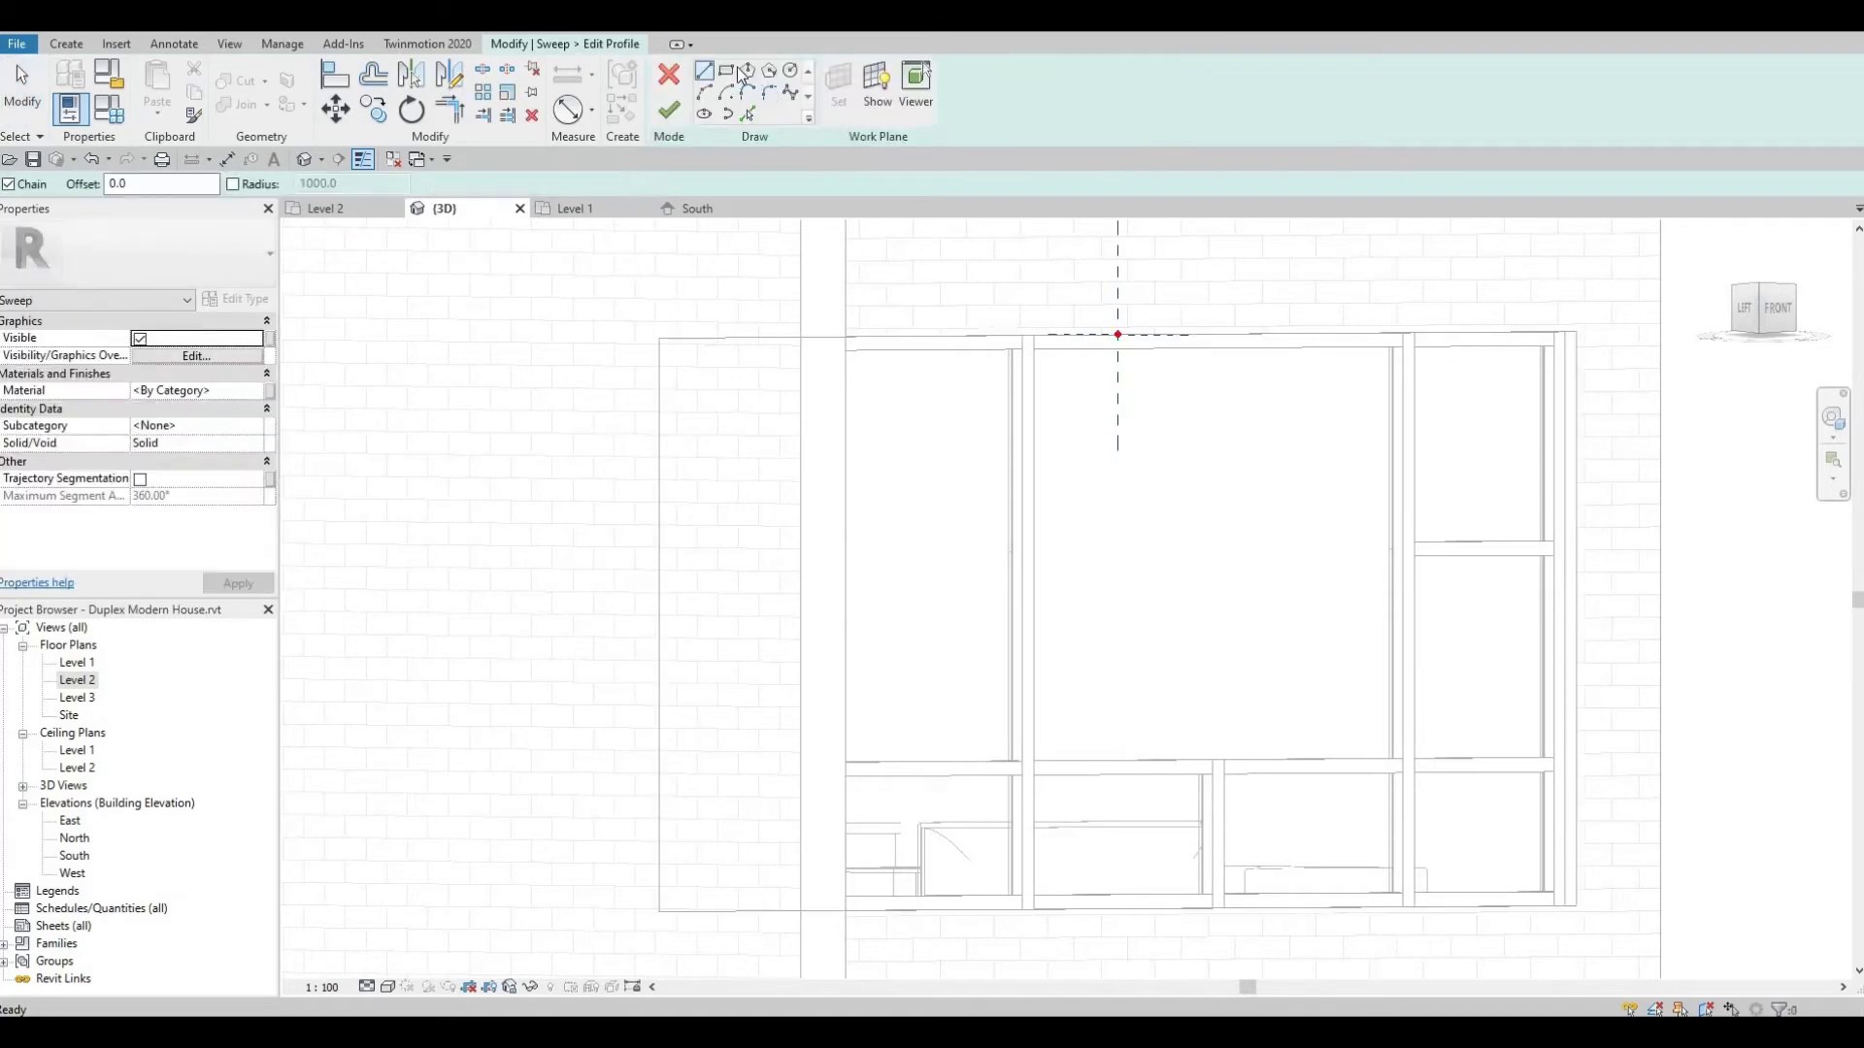
pyautogui.click(727, 72)
pyautogui.scroll(5, 1164, 357)
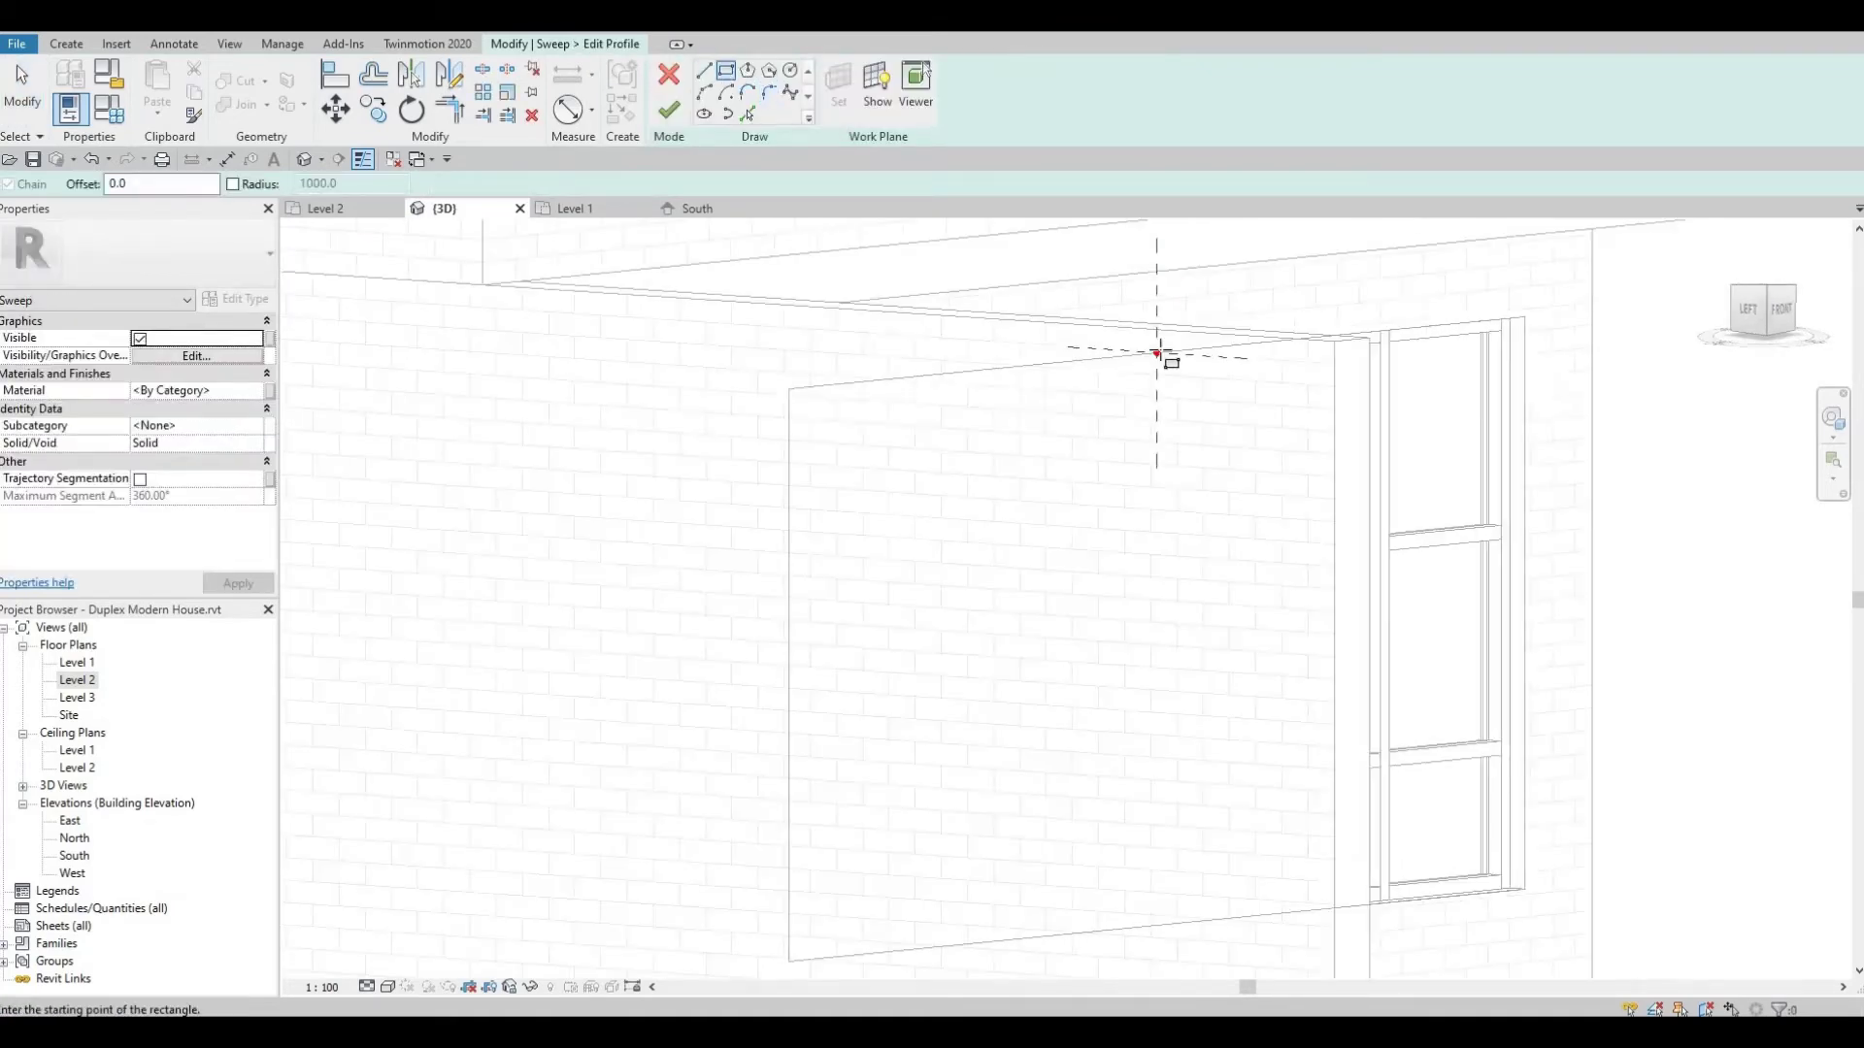
pyautogui.scroll(6, 1162, 346)
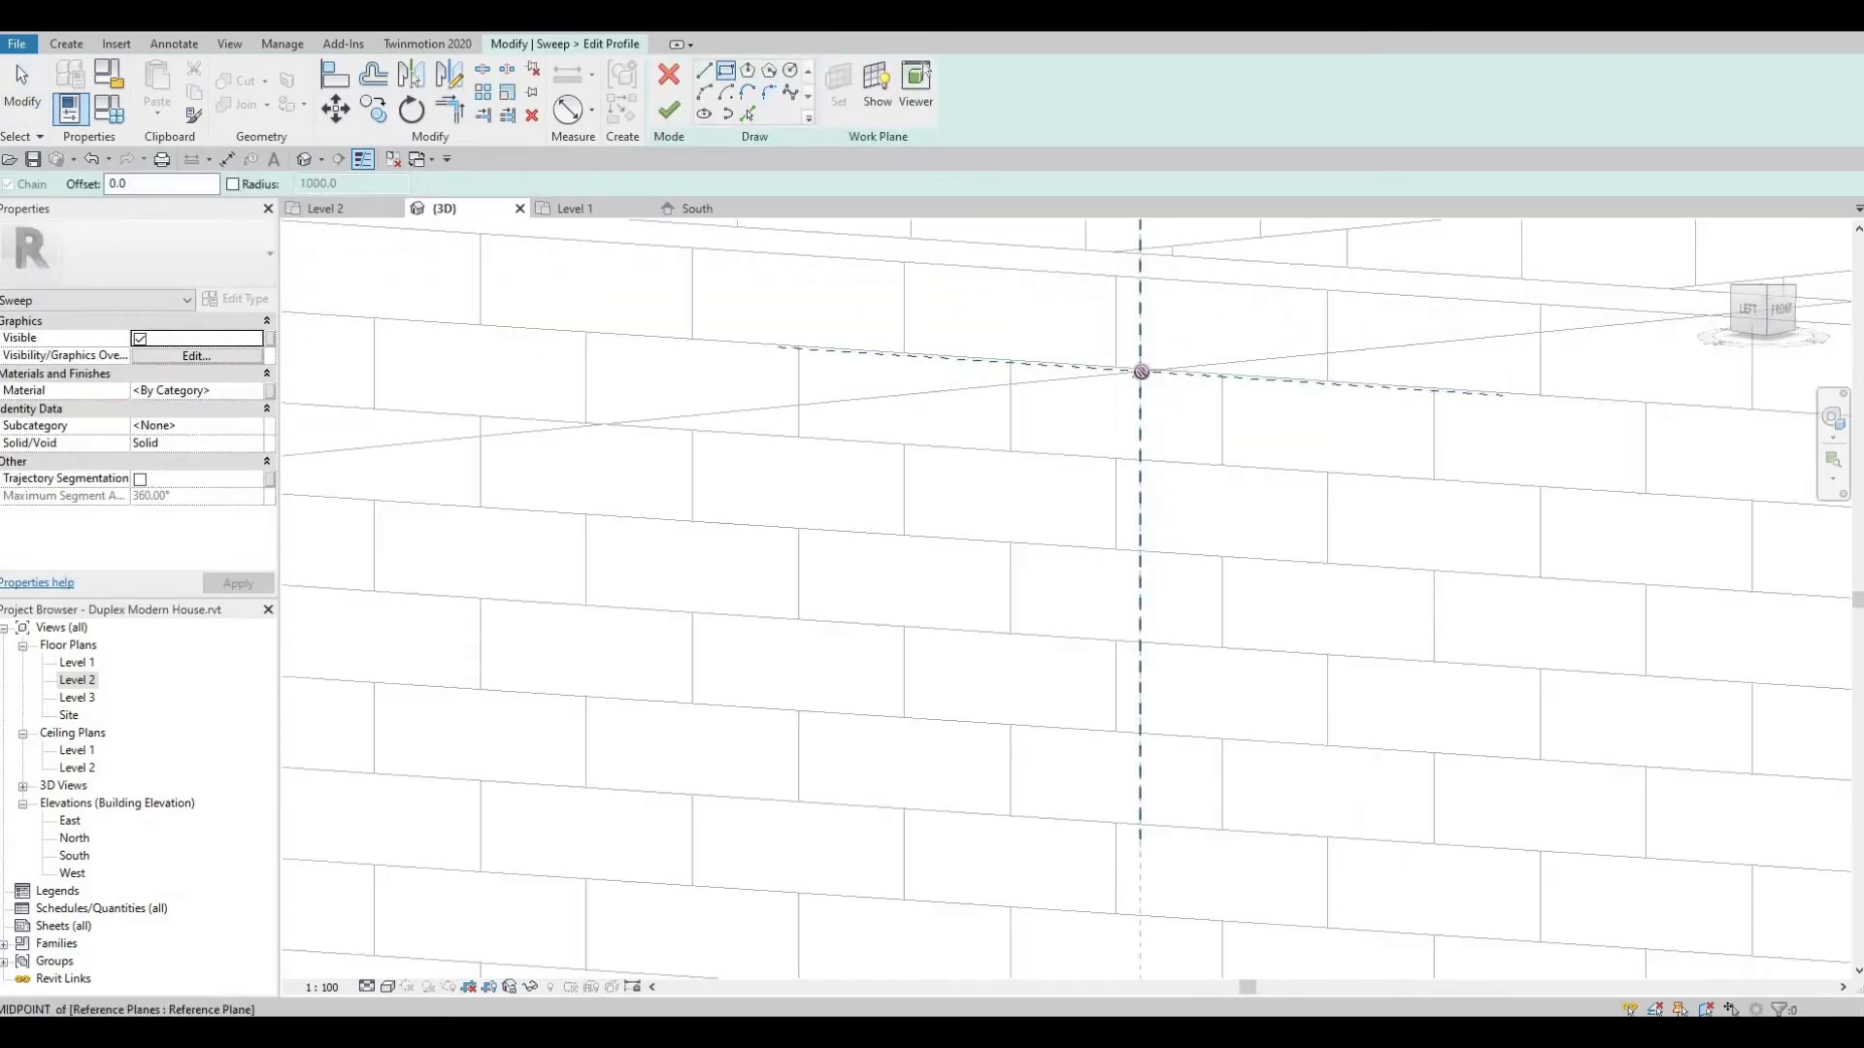
pyautogui.click(1229, 331)
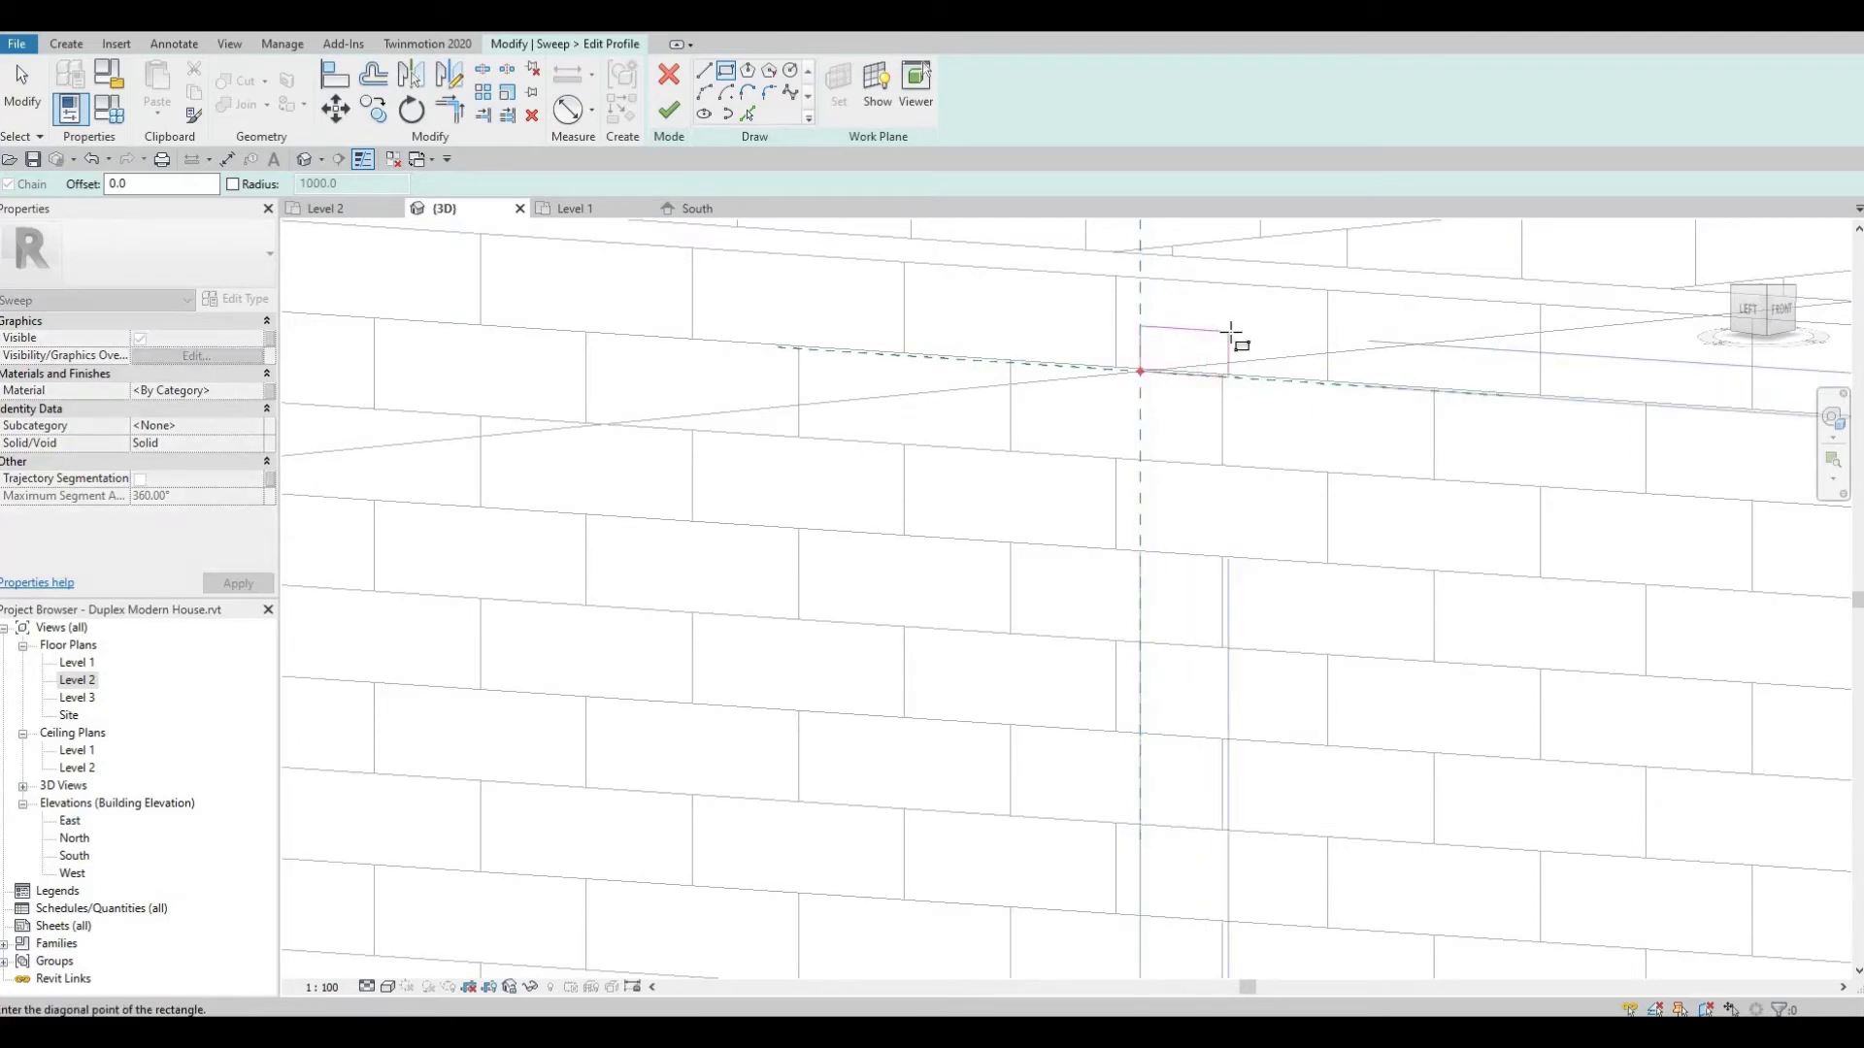
pyautogui.click(1231, 331)
pyautogui.scroll(1, 1229, 328)
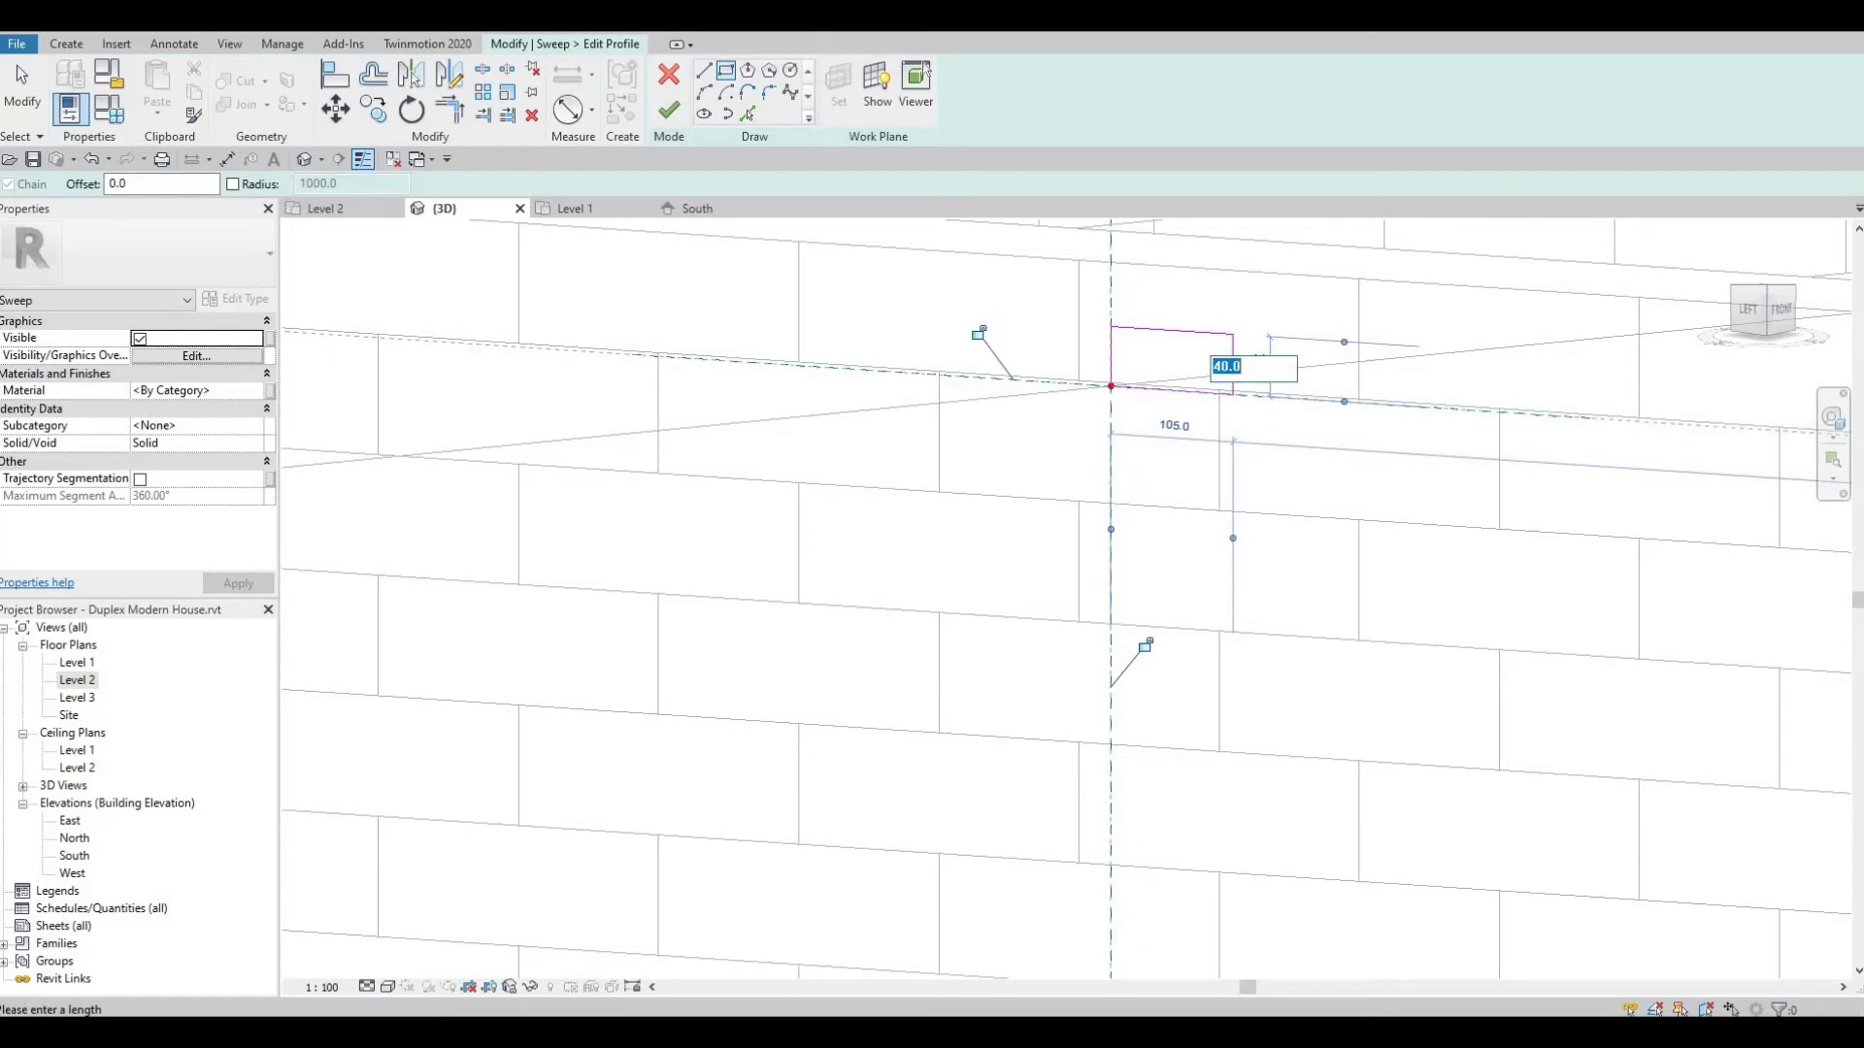
pyautogui.press('Return')
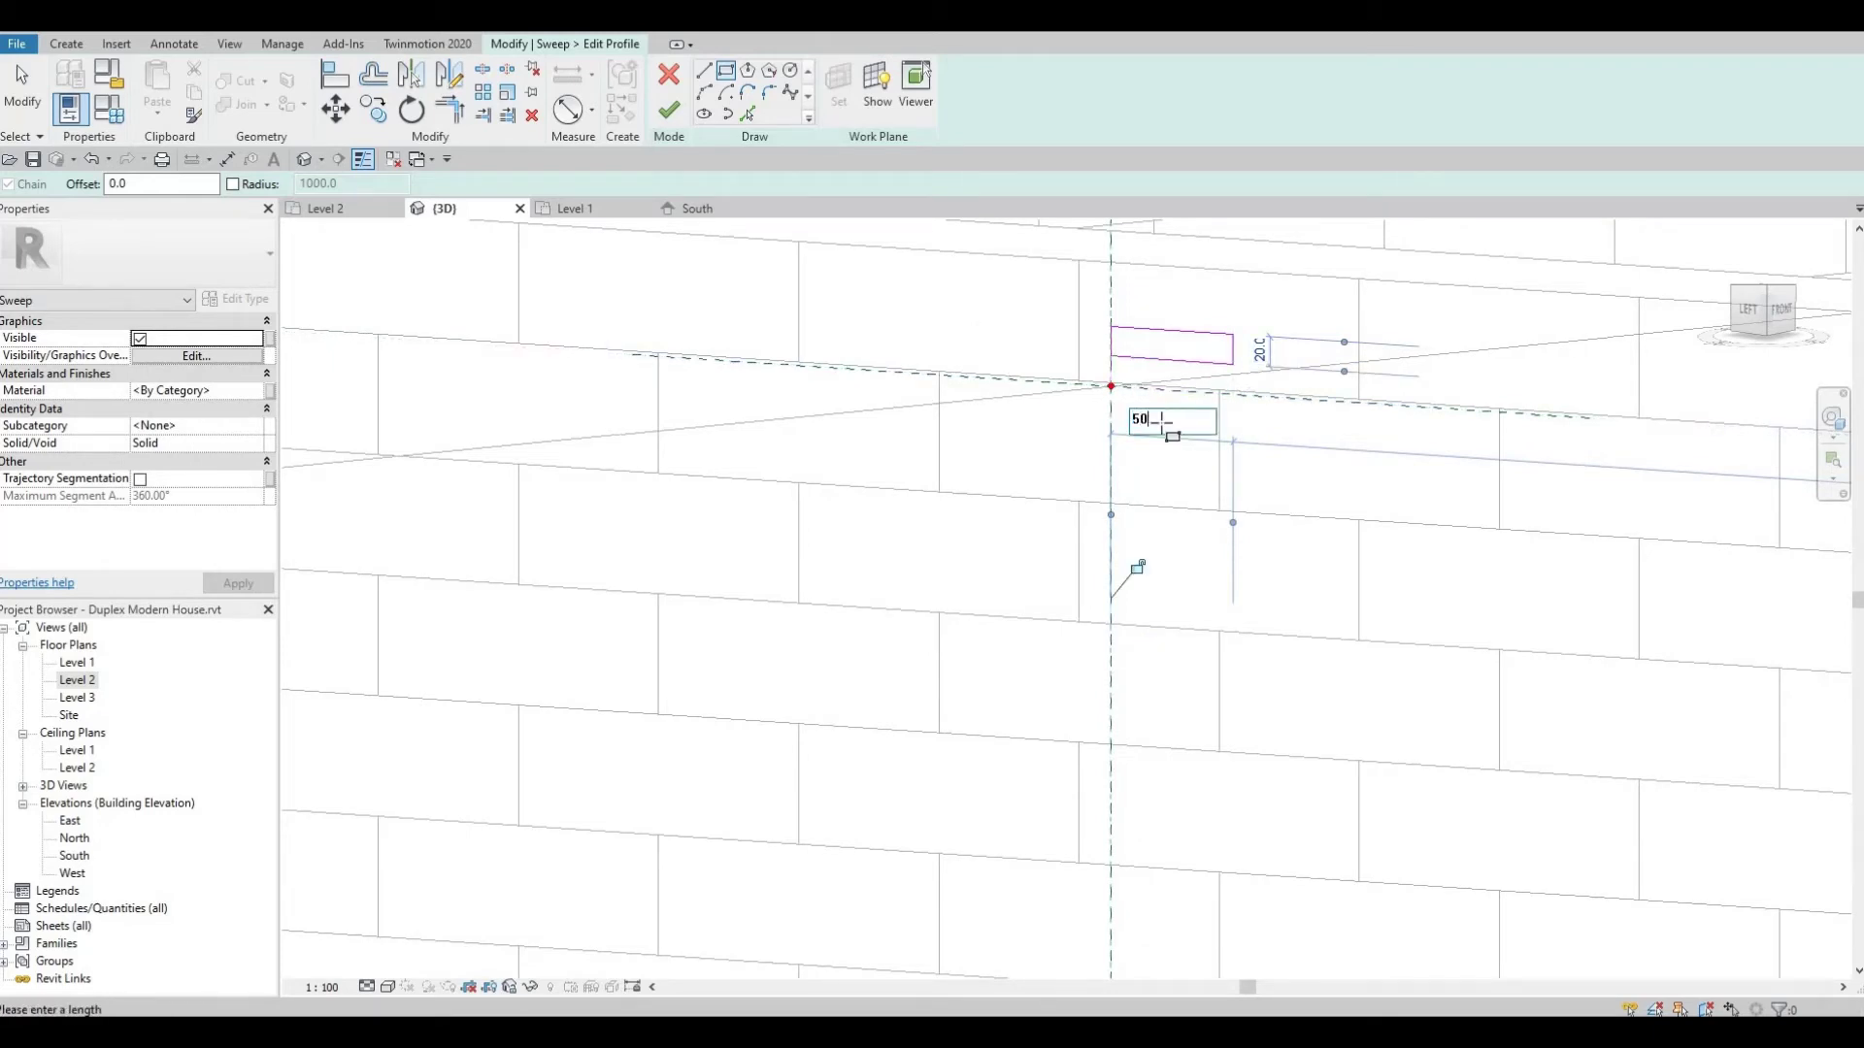
pyautogui.press('Return')
pyautogui.scroll(1, 1164, 427)
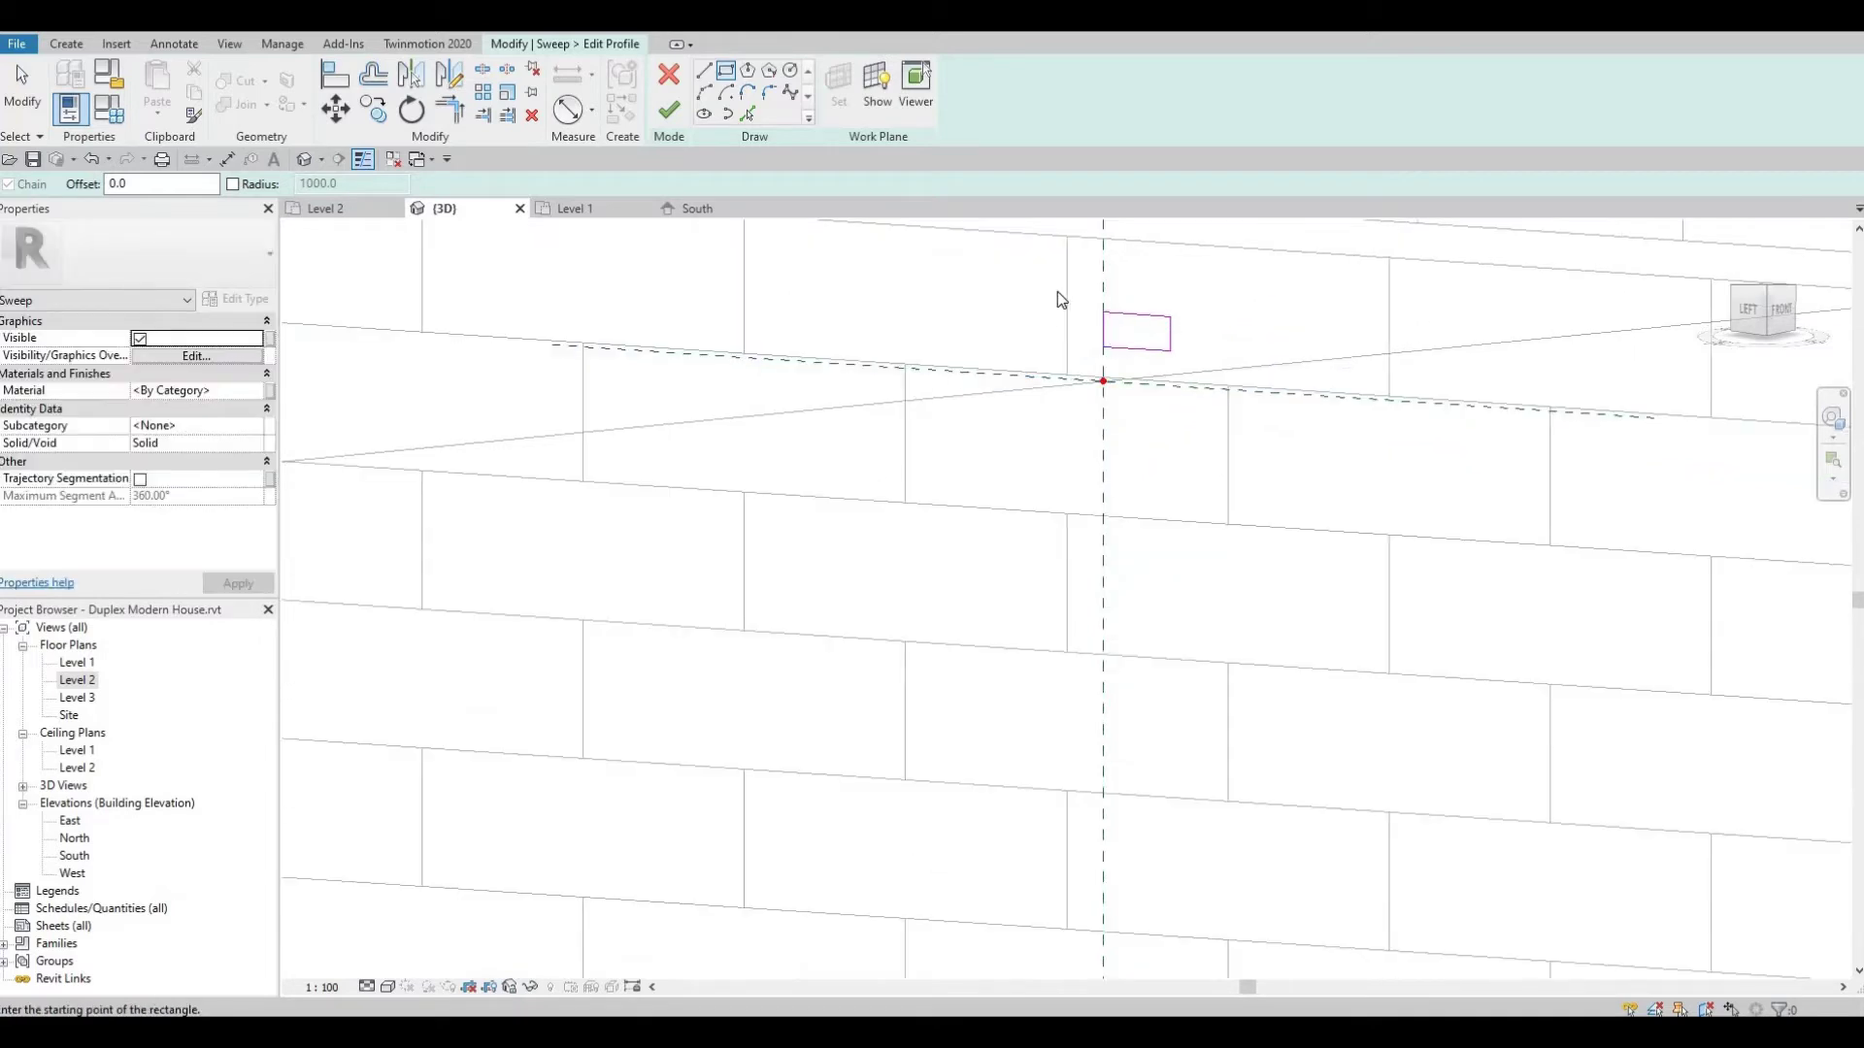
pyautogui.press('Escape')
# Move the rectangle onto the path's reference point and finish the profile
pyautogui.moveTo(1201, 371); pyautogui.dragTo(1056, 289)
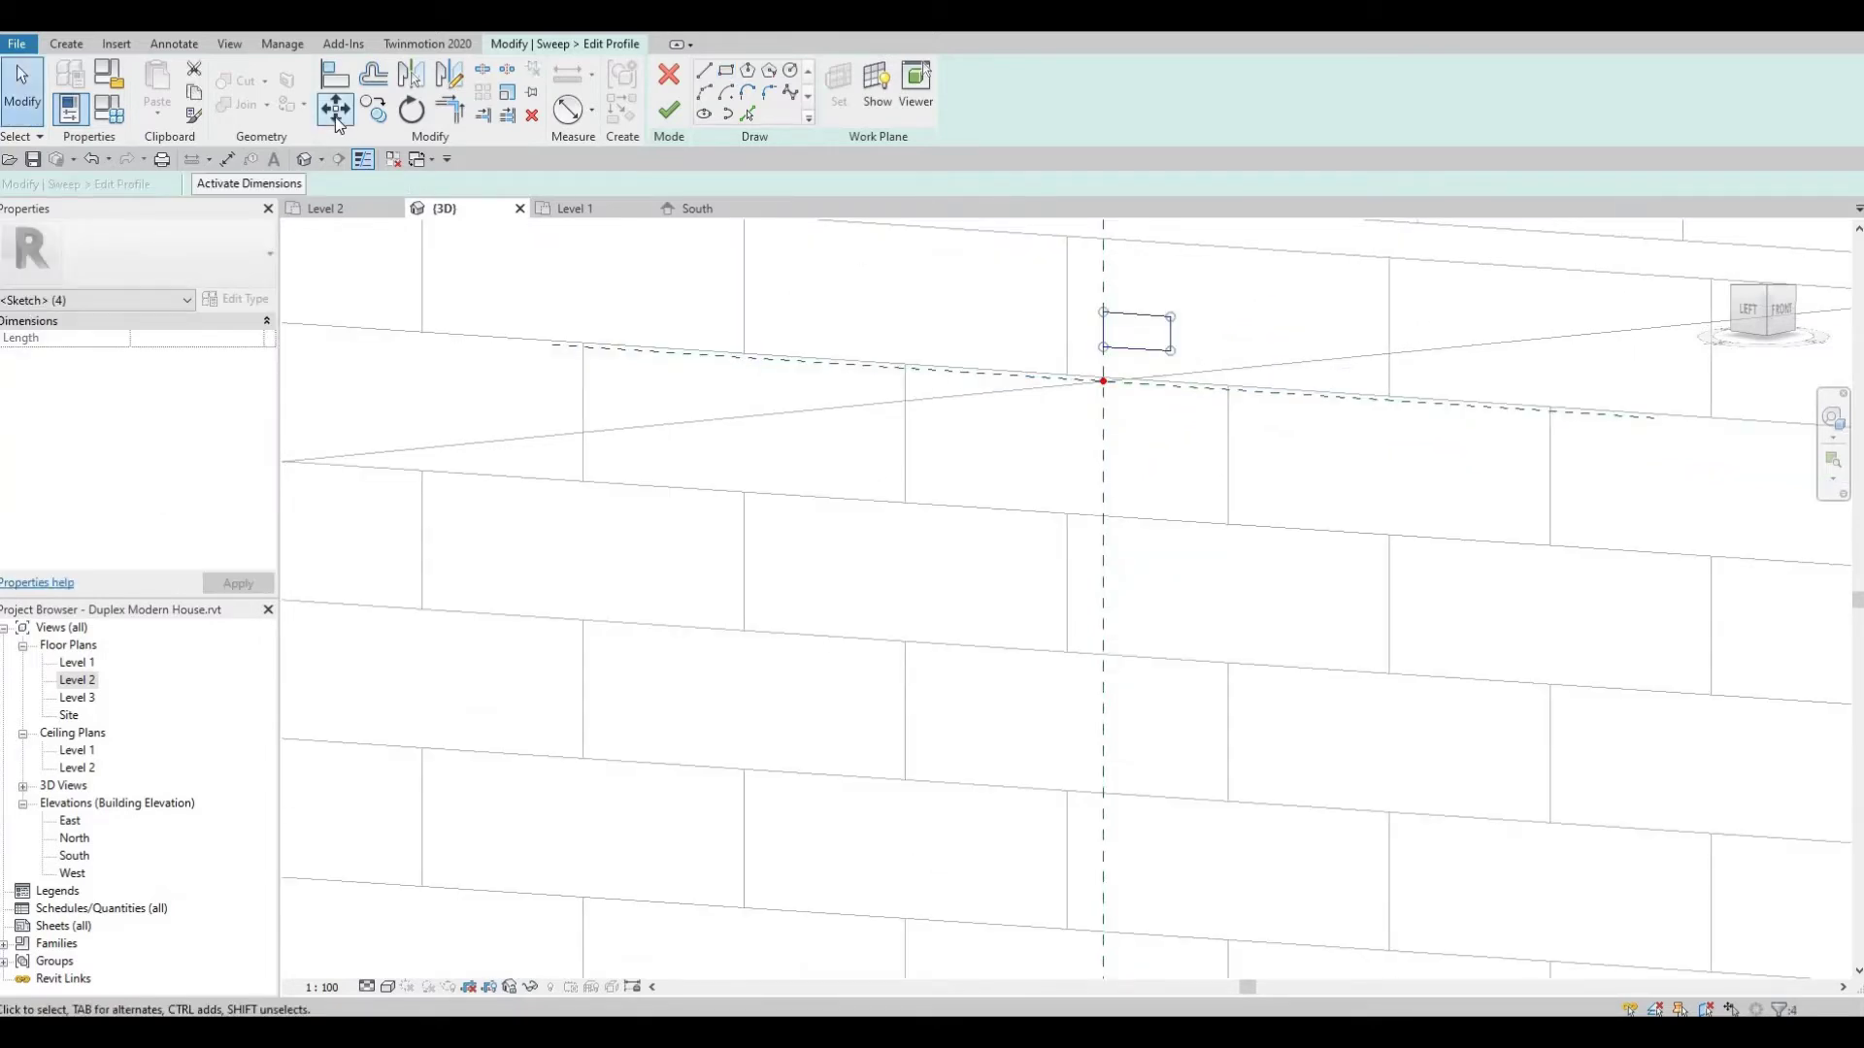
pyautogui.click(1102, 348)
pyautogui.click(1141, 380)
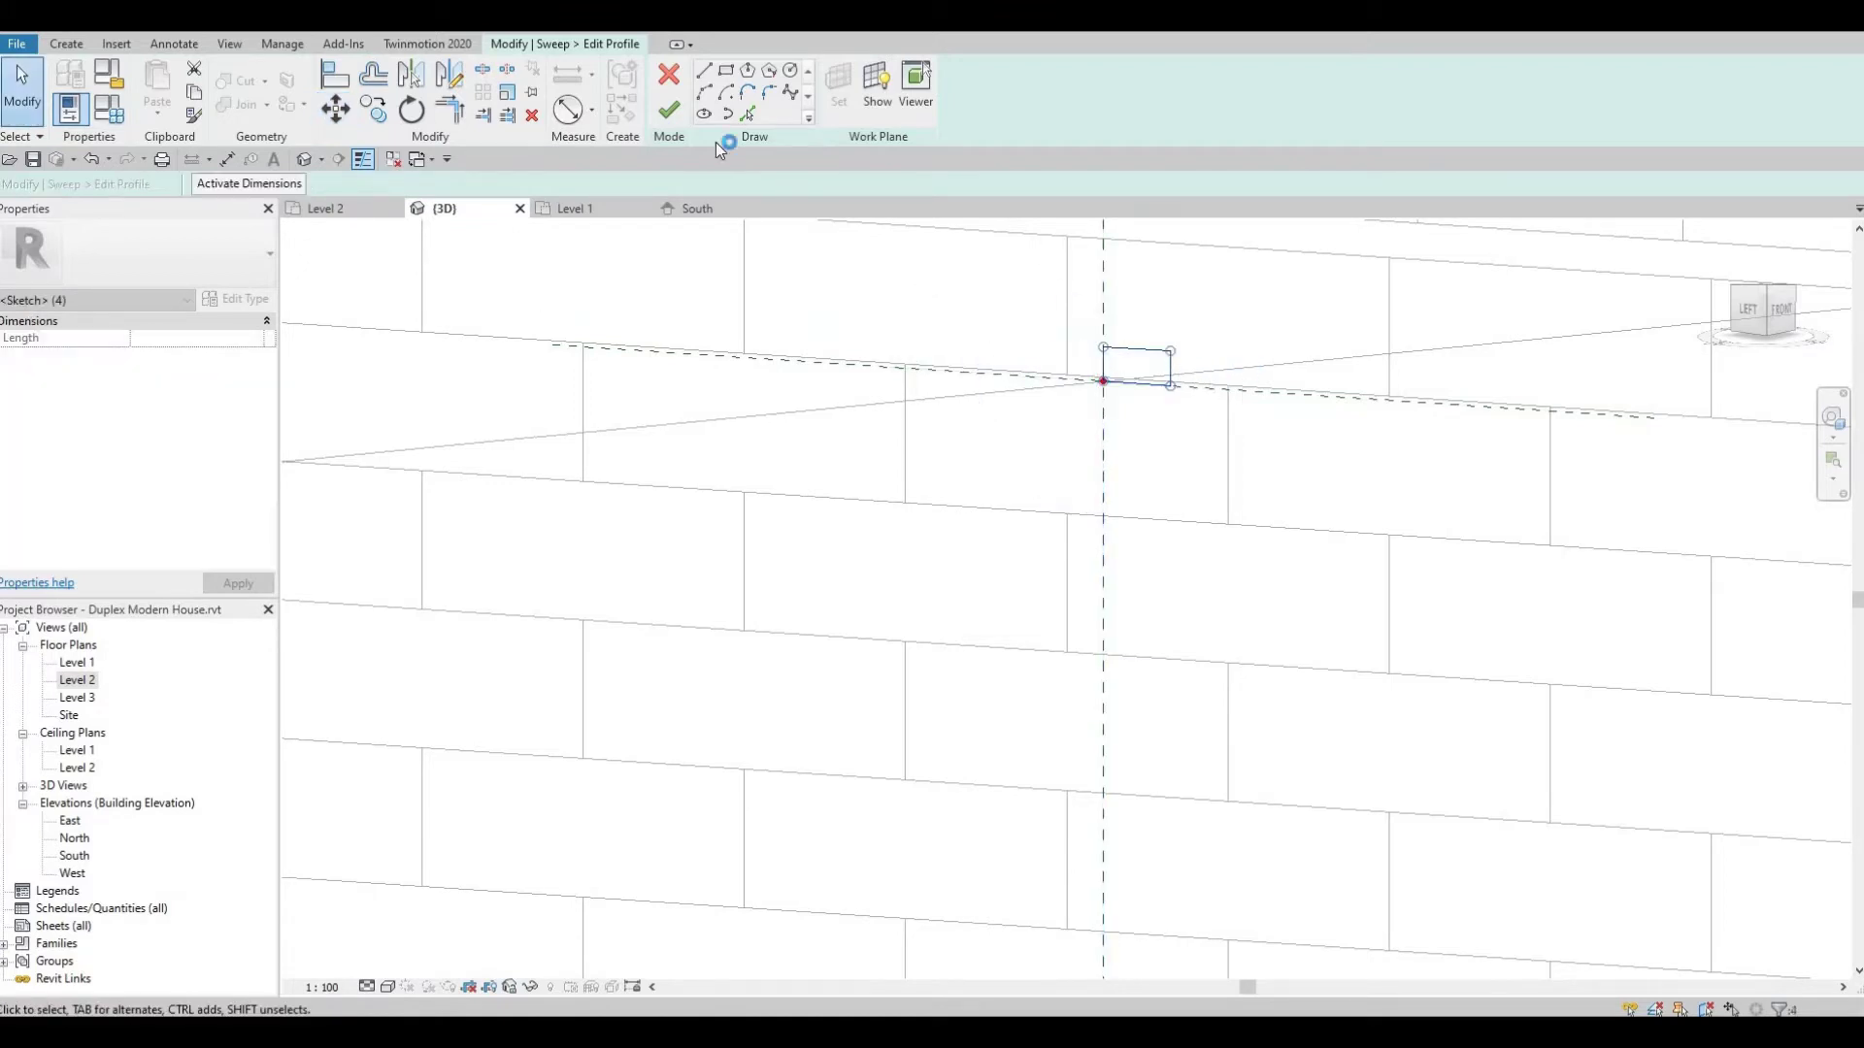
pyautogui.click(669, 110)
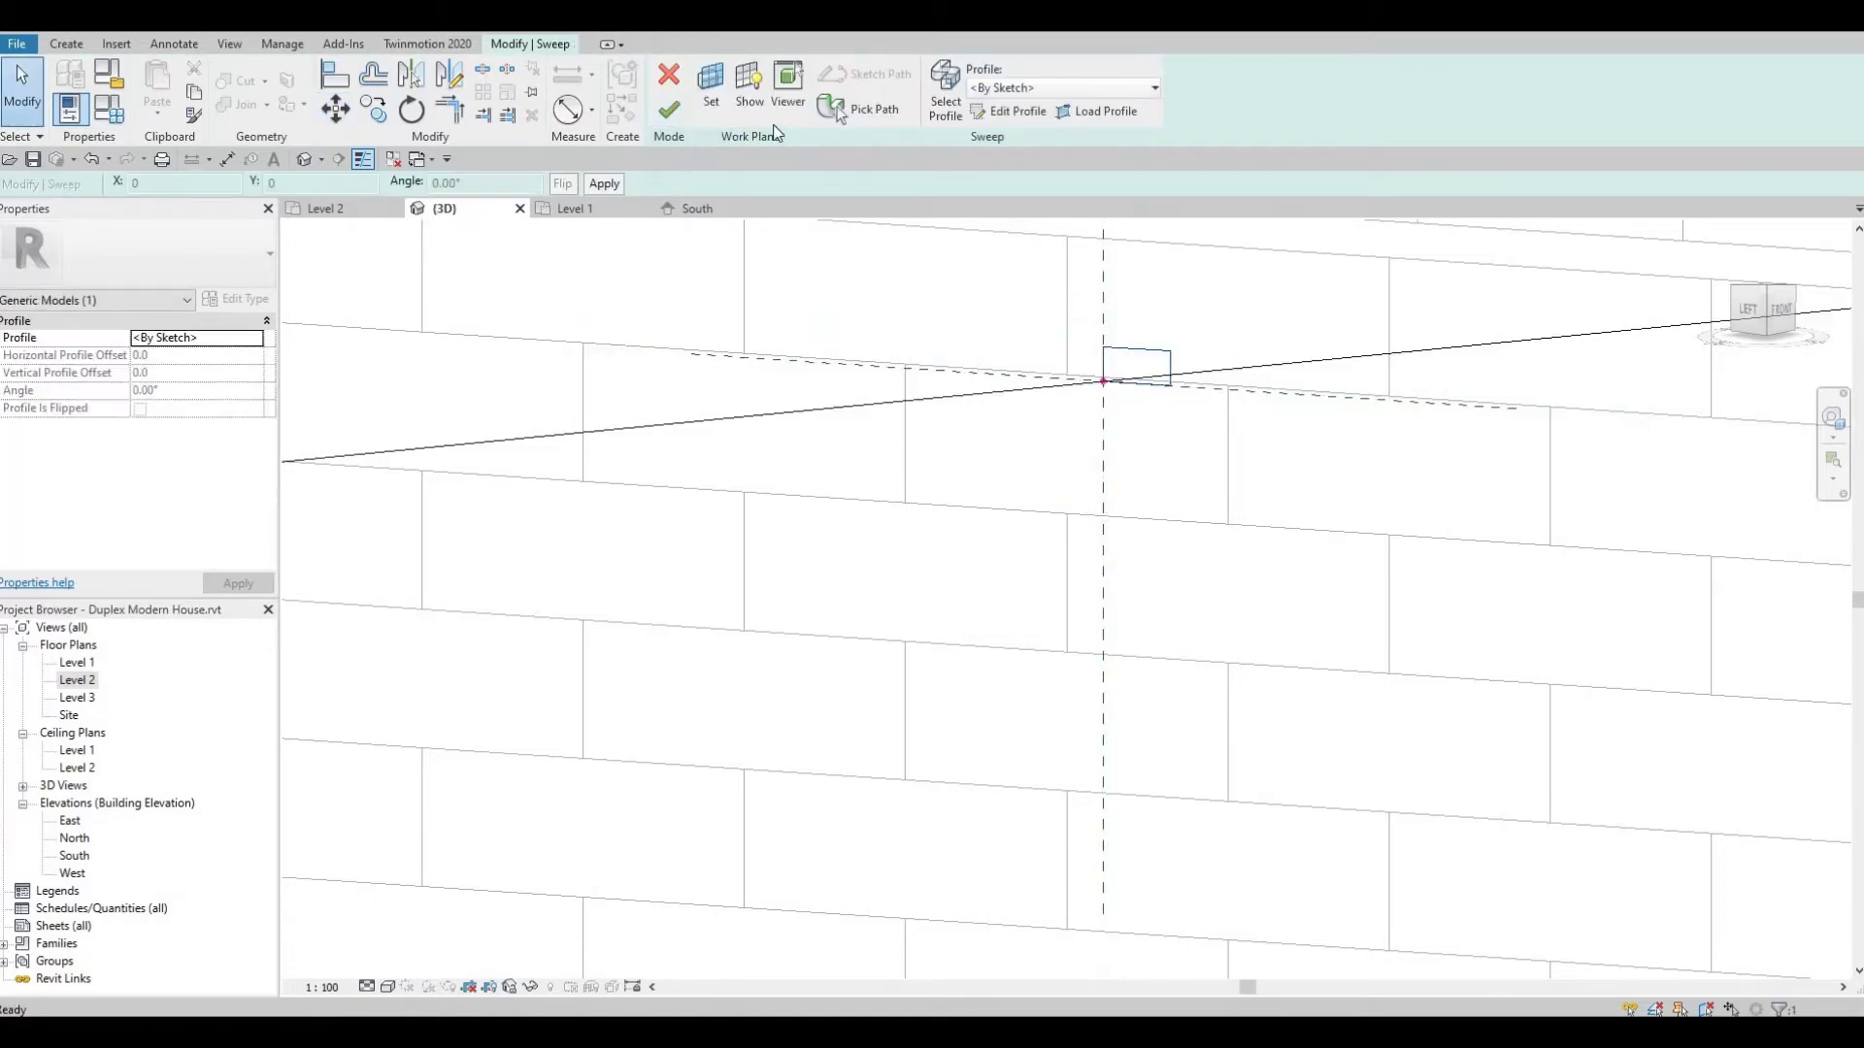
# Finish the sweep and assign it the Gypsum Wall Board material
pyautogui.click(682, 115)
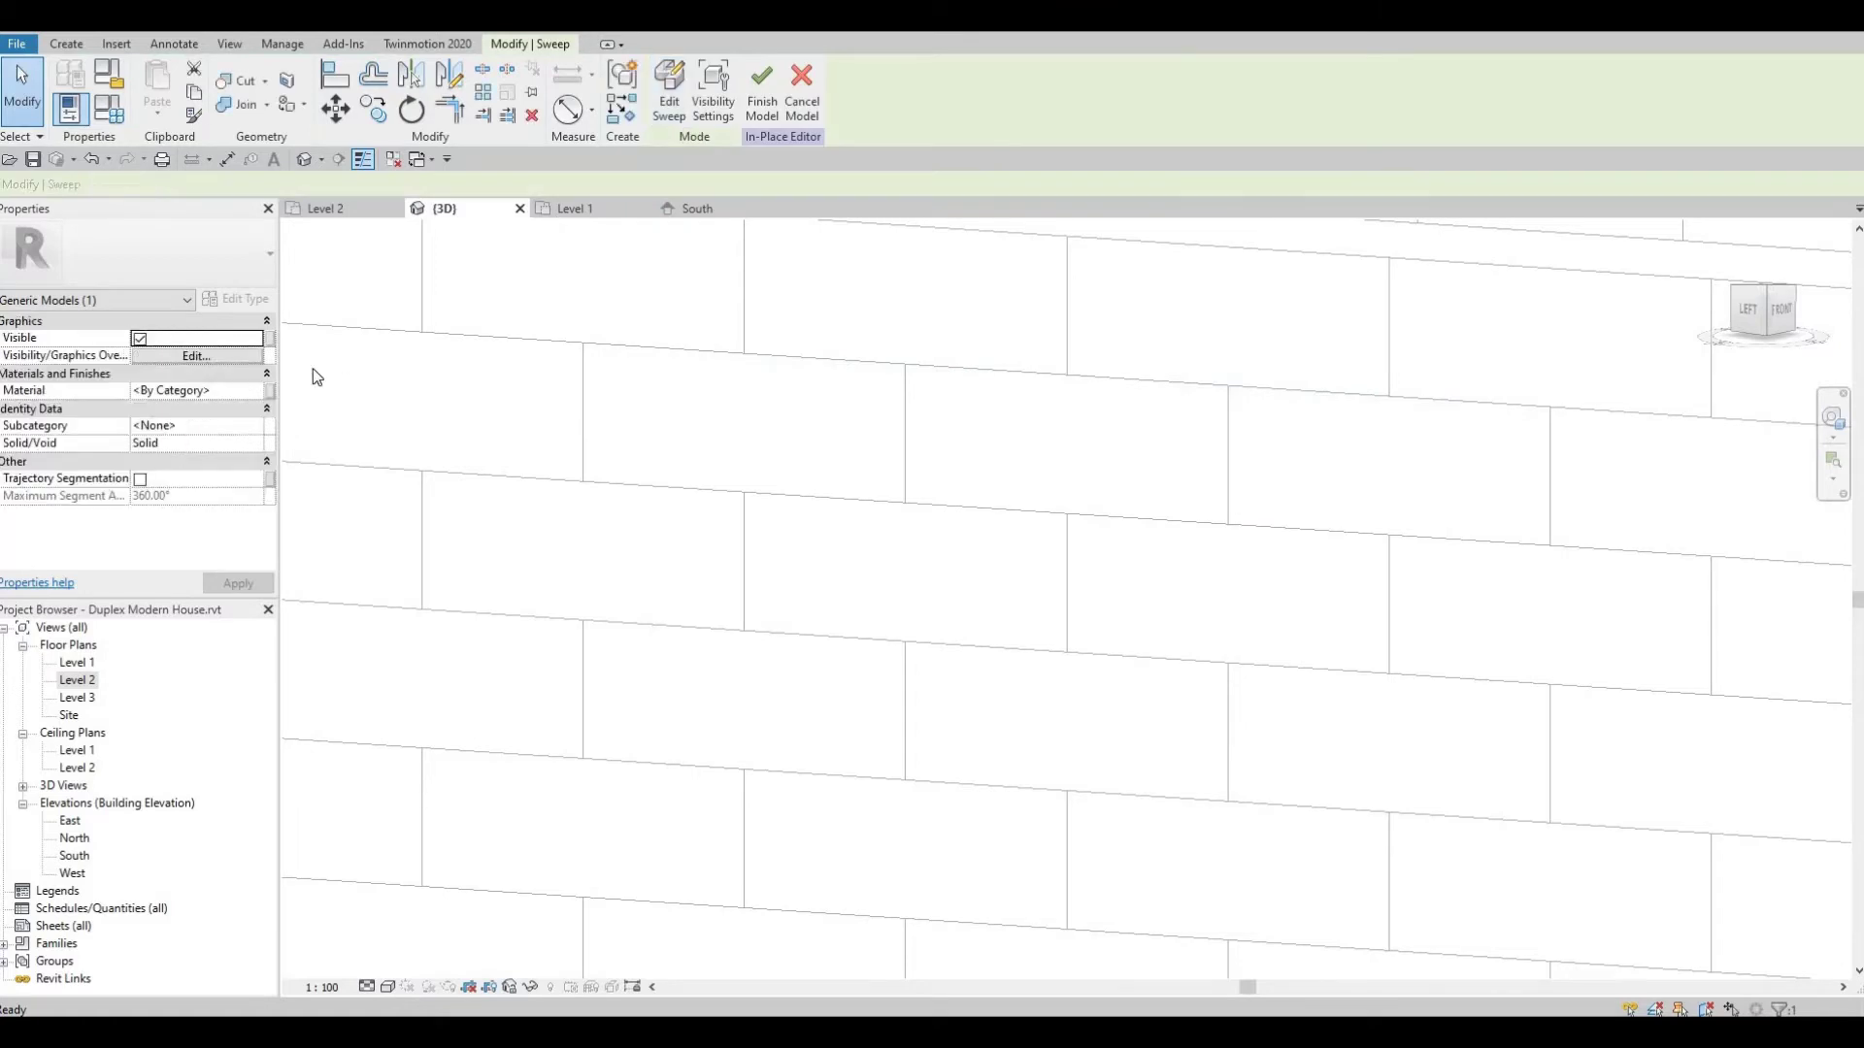
pyautogui.click(258, 390)
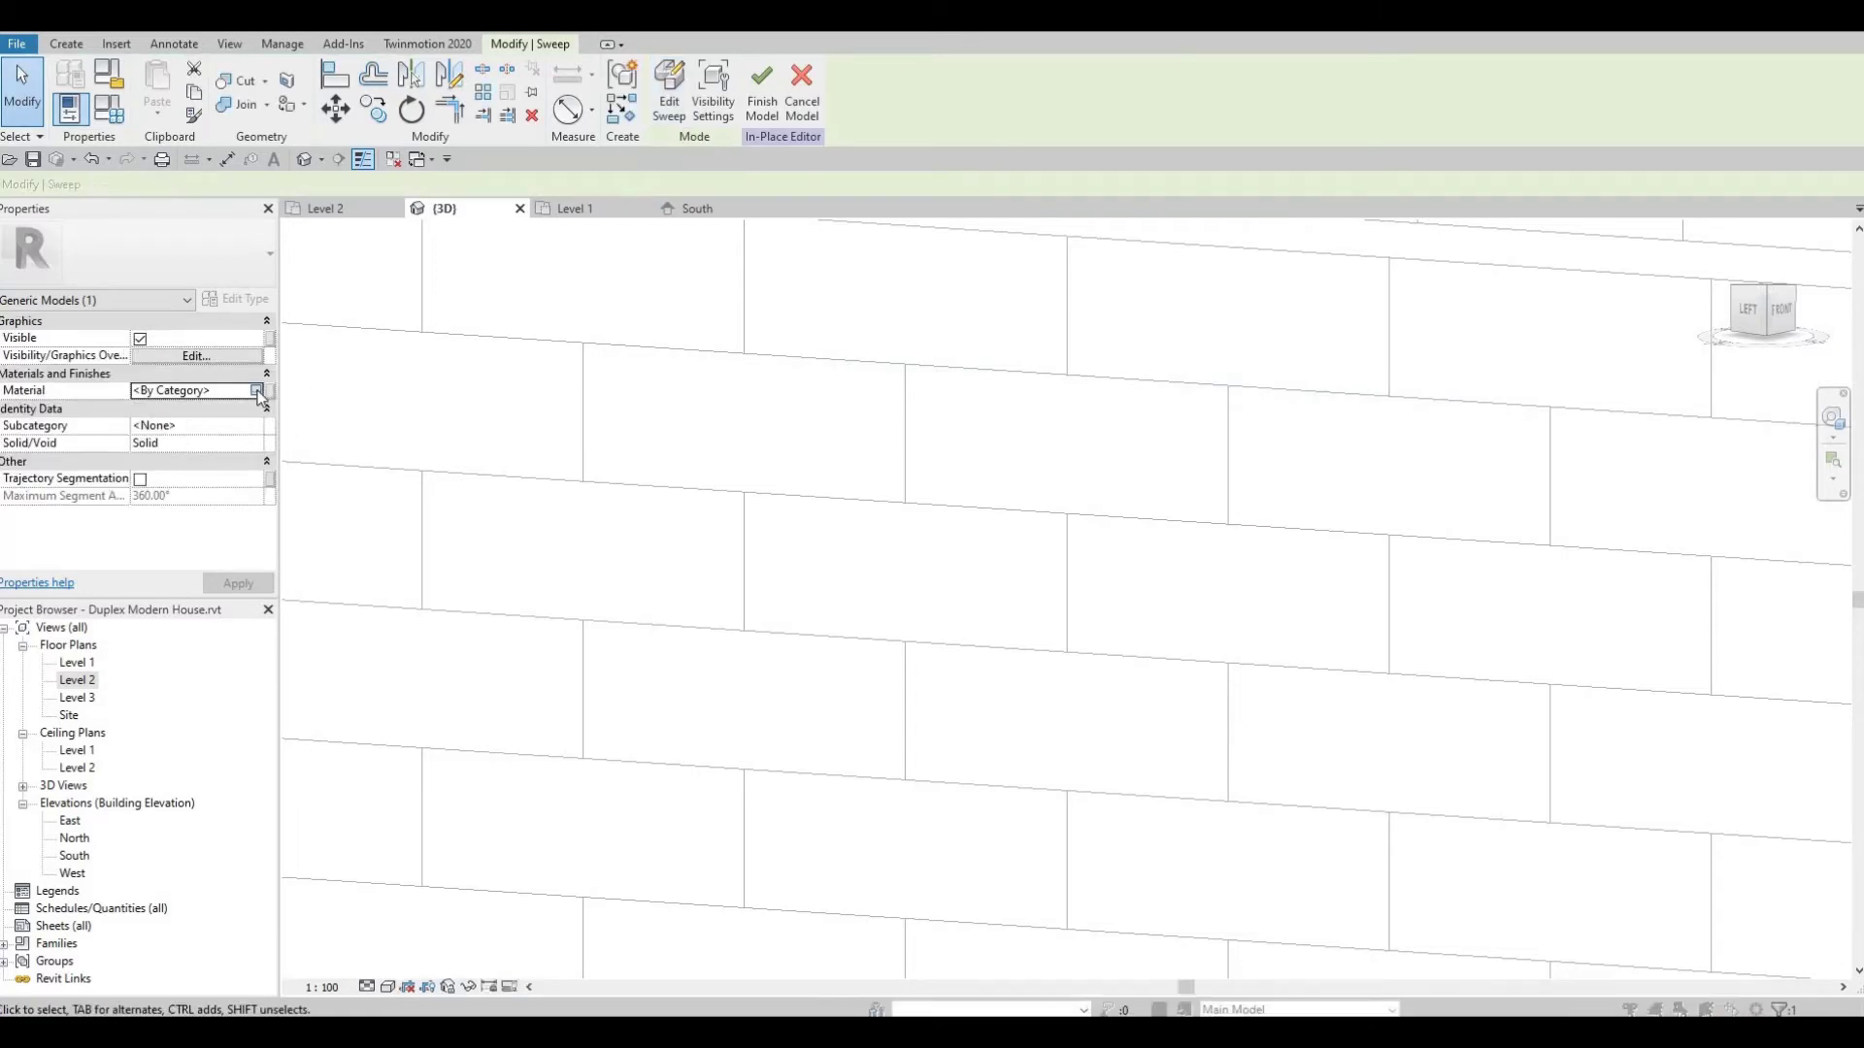
pyautogui.click(257, 390)
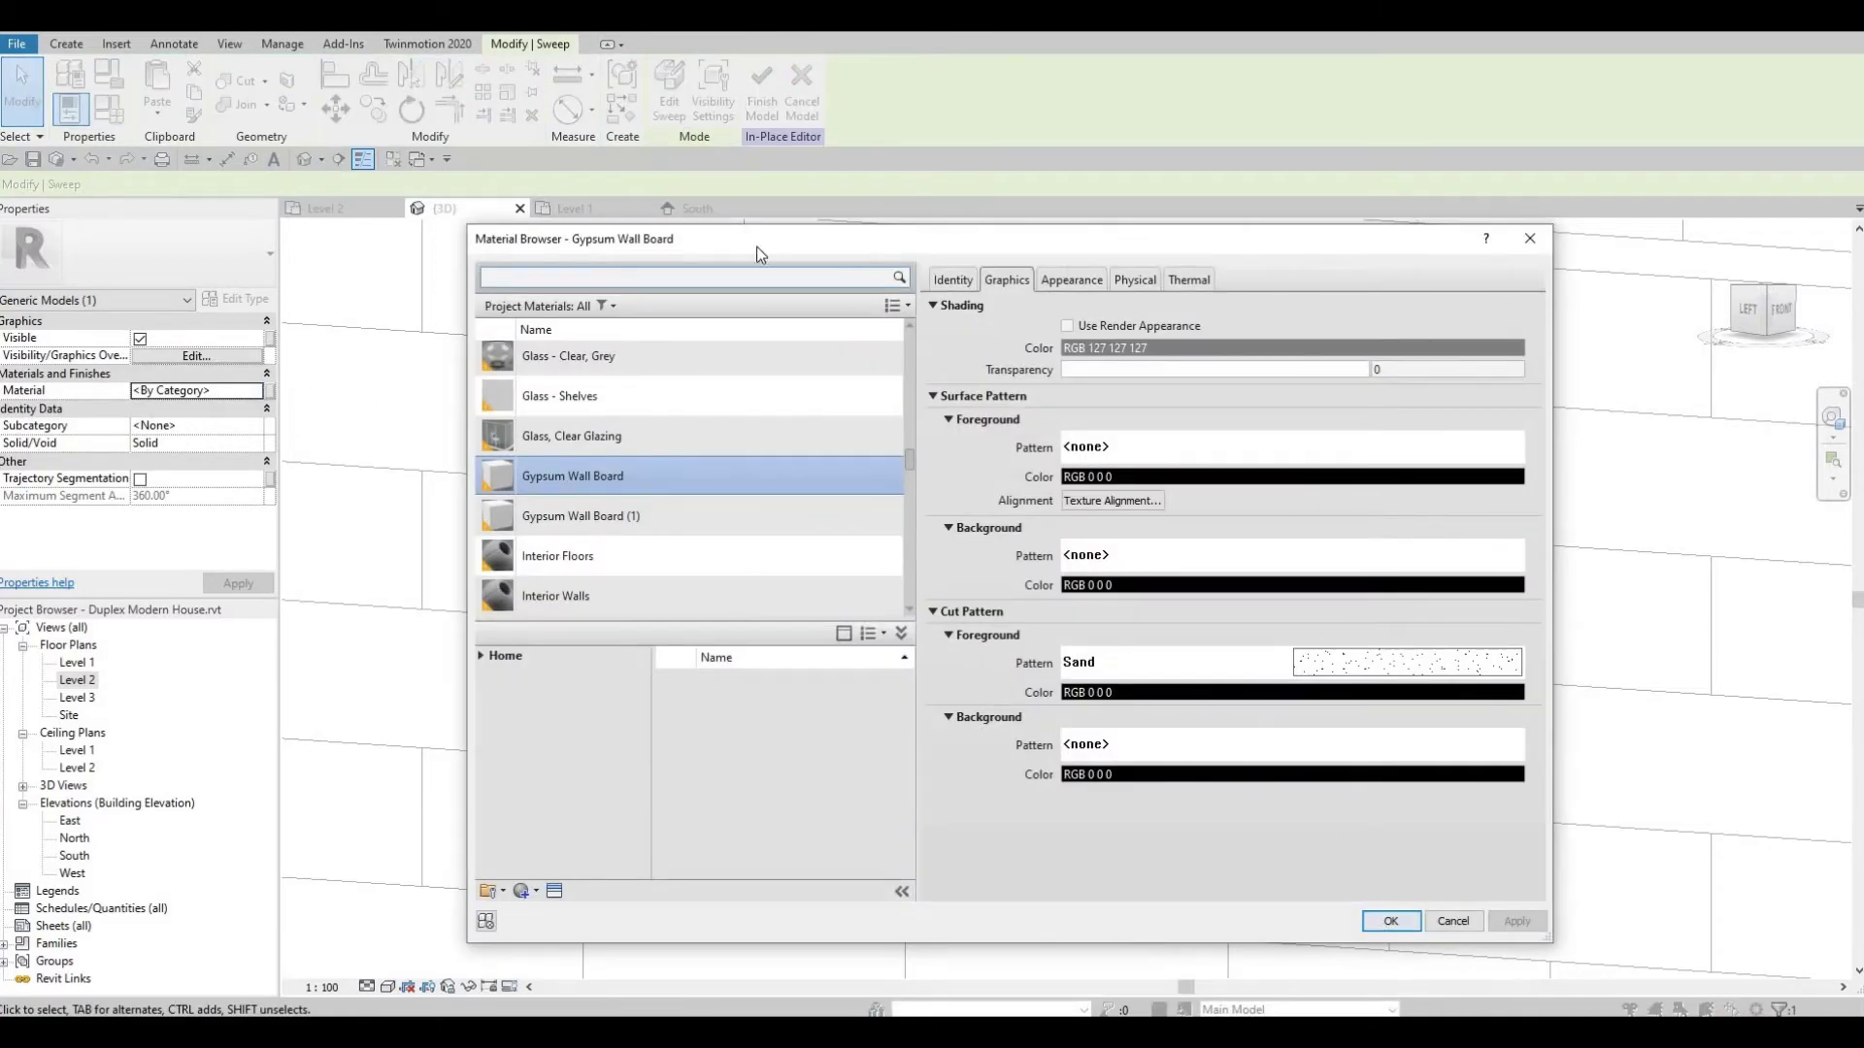
pyautogui.press('Return')
# Finish the in-place model and orbit the view to face the corner window
pyautogui.click(762, 93)
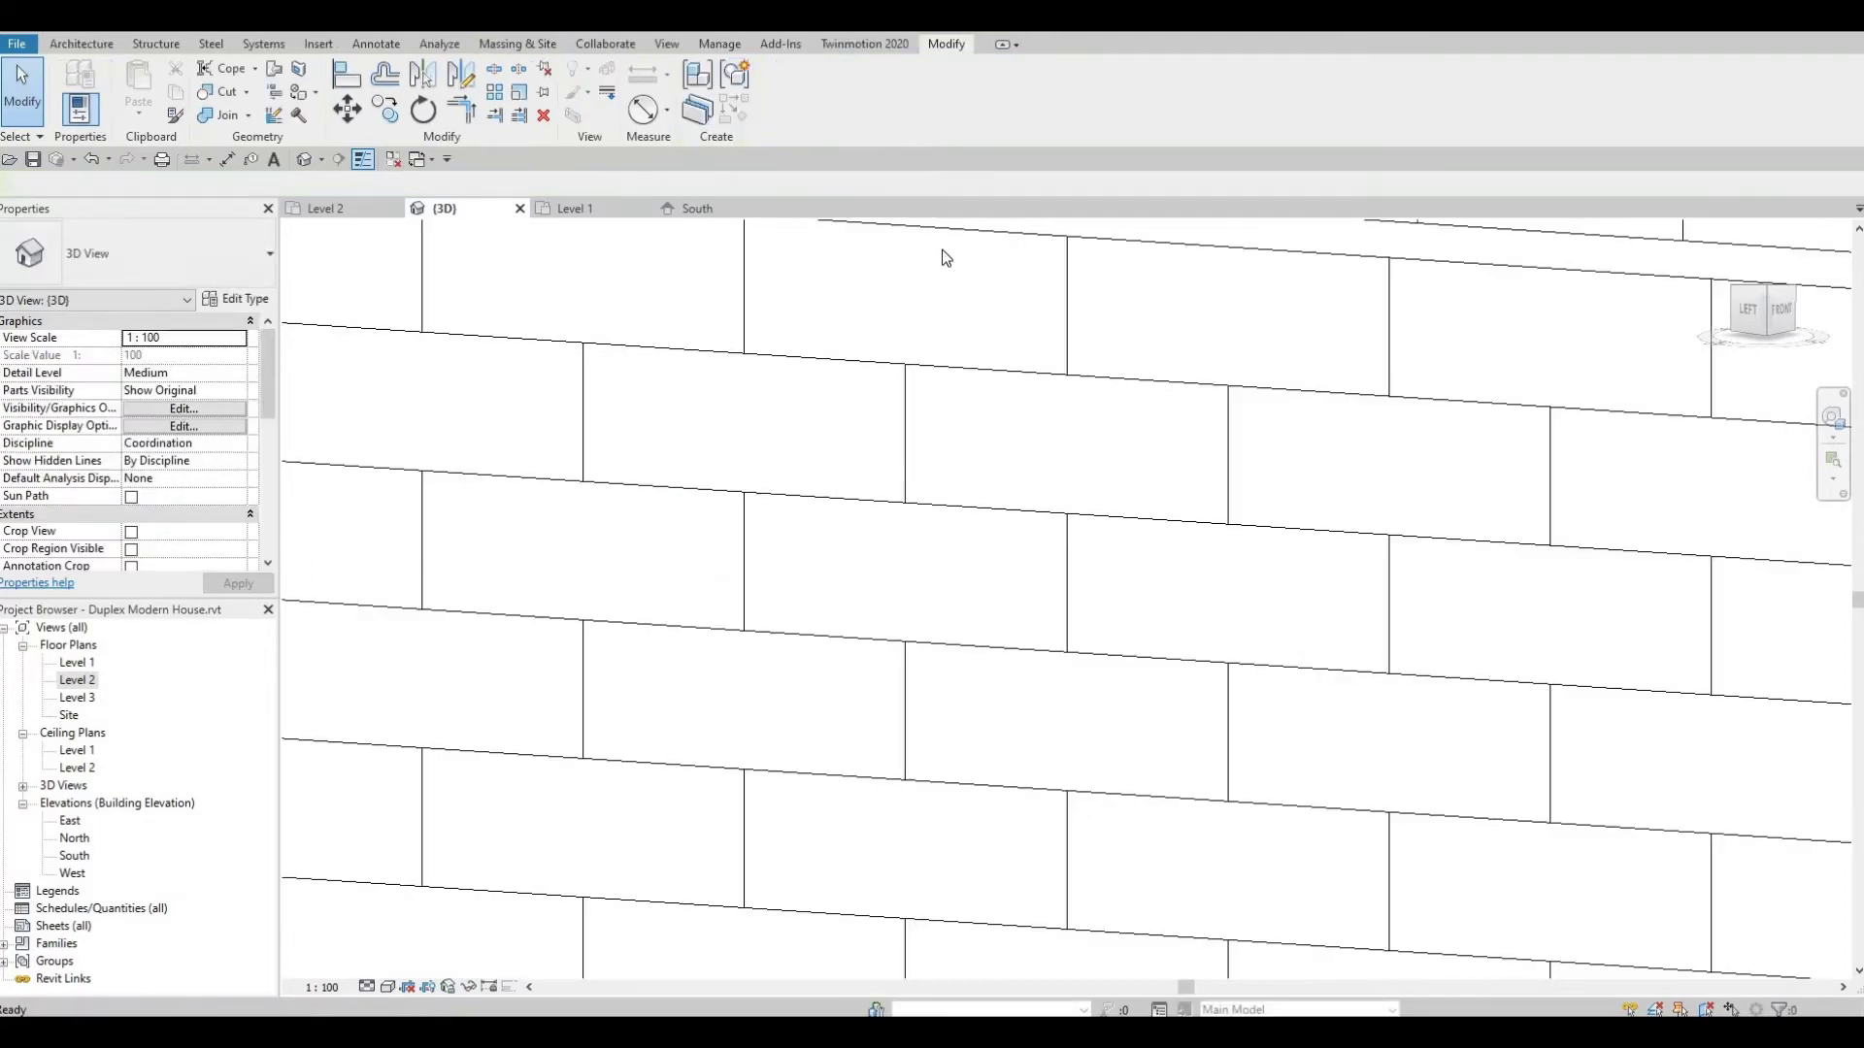
pyautogui.scroll(-5, 1062, 288)
pyautogui.scroll(5, 978, 292)
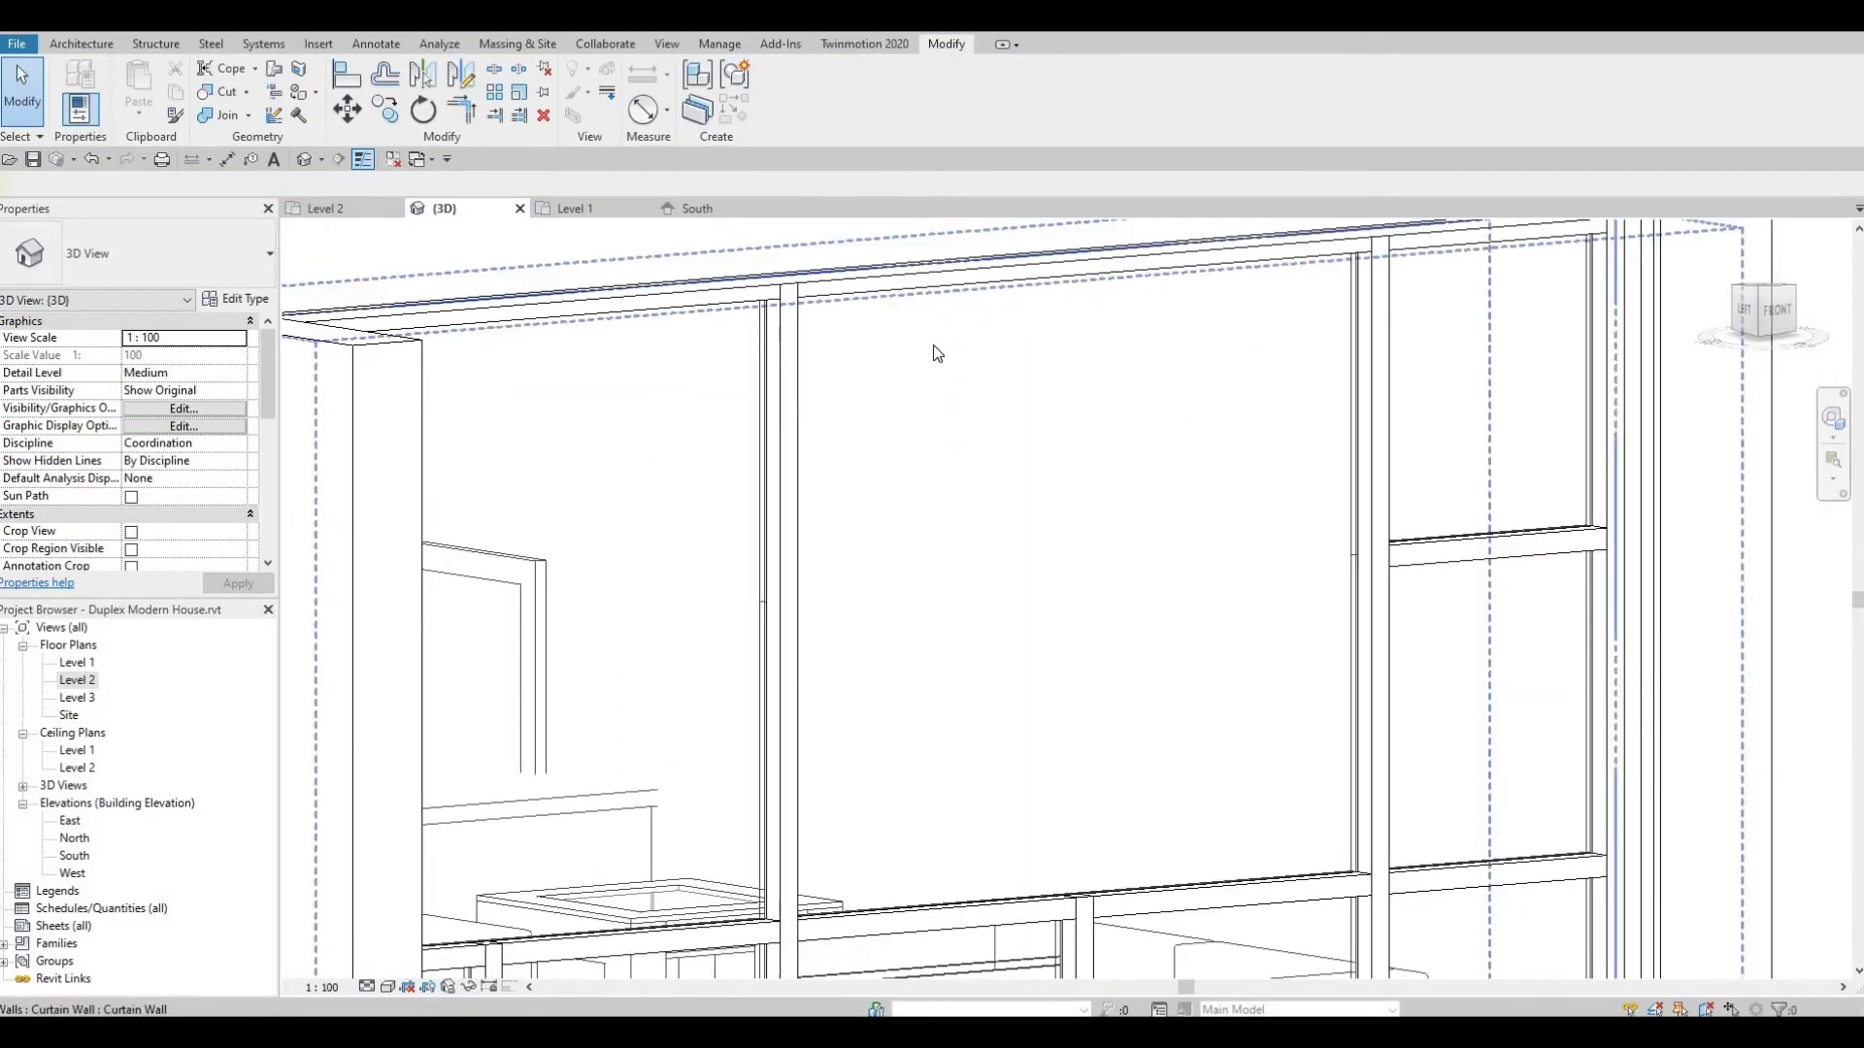
pyautogui.scroll(-3, 937, 352)
pyautogui.scroll(5, 601, 767)
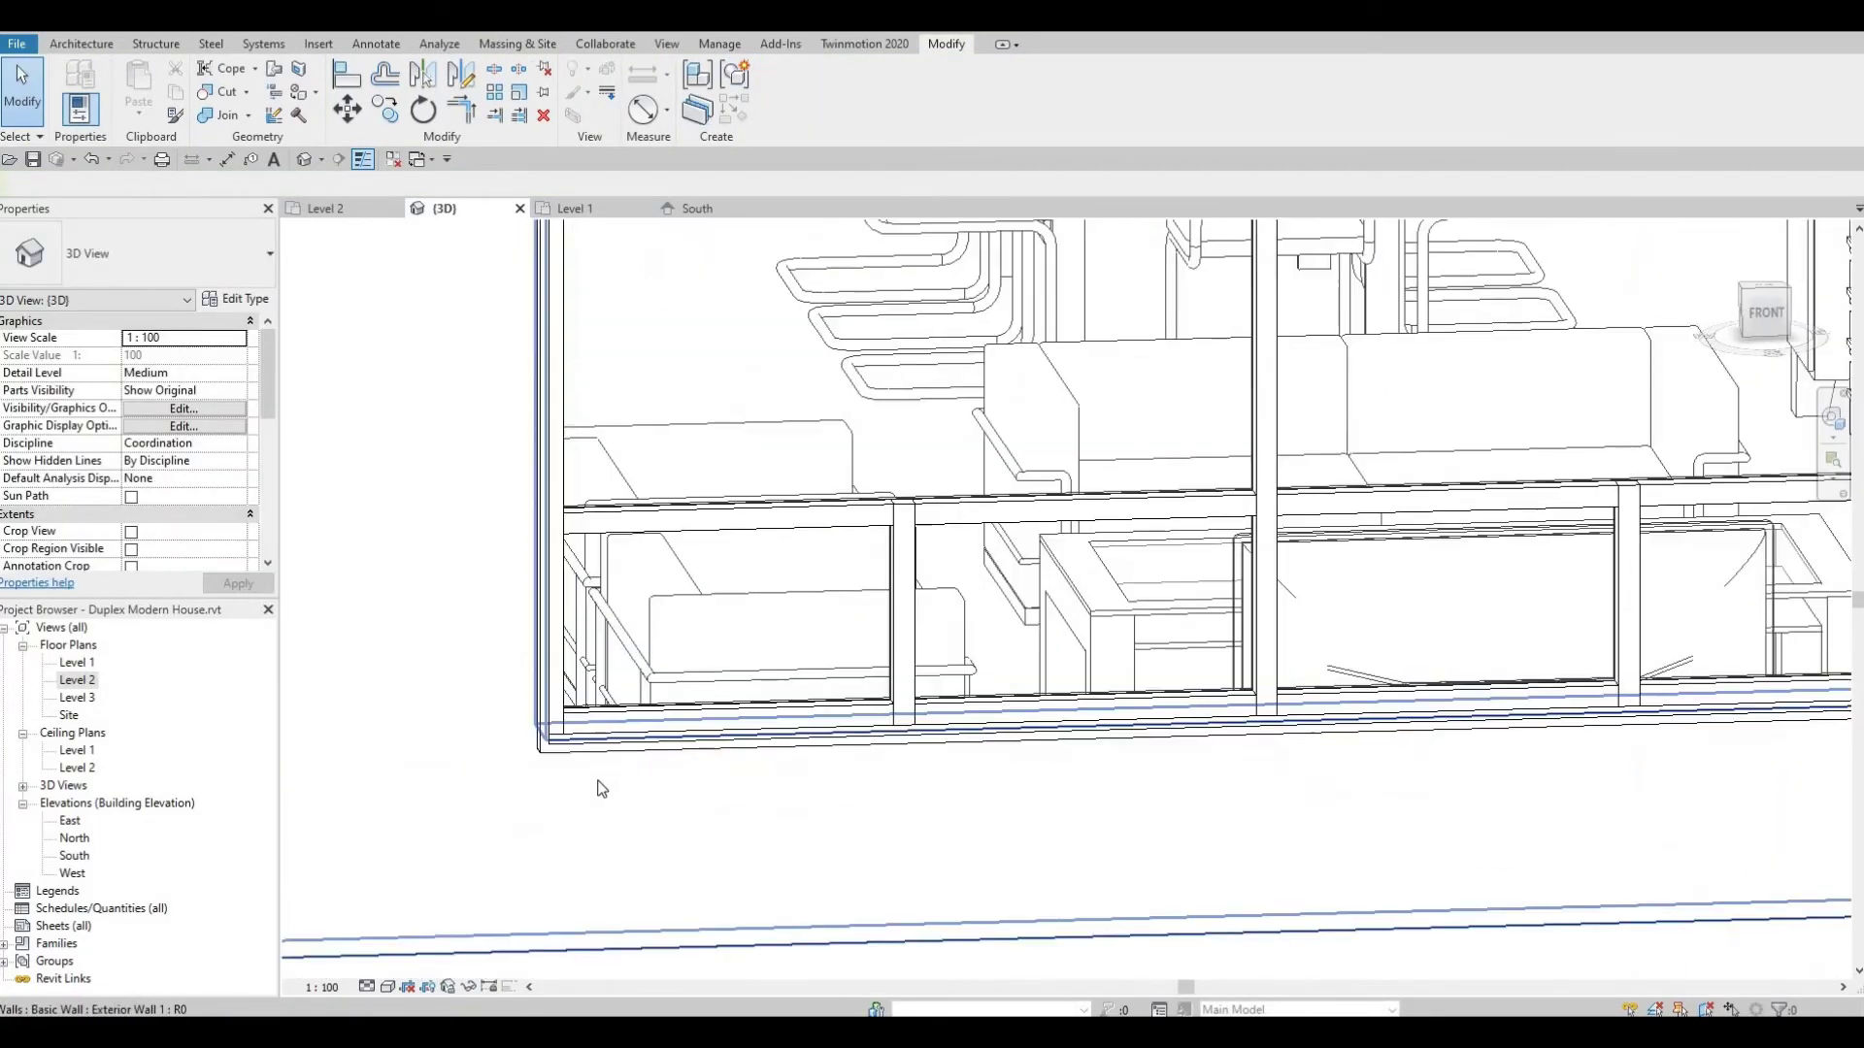
pyautogui.scroll(4, 641, 788)
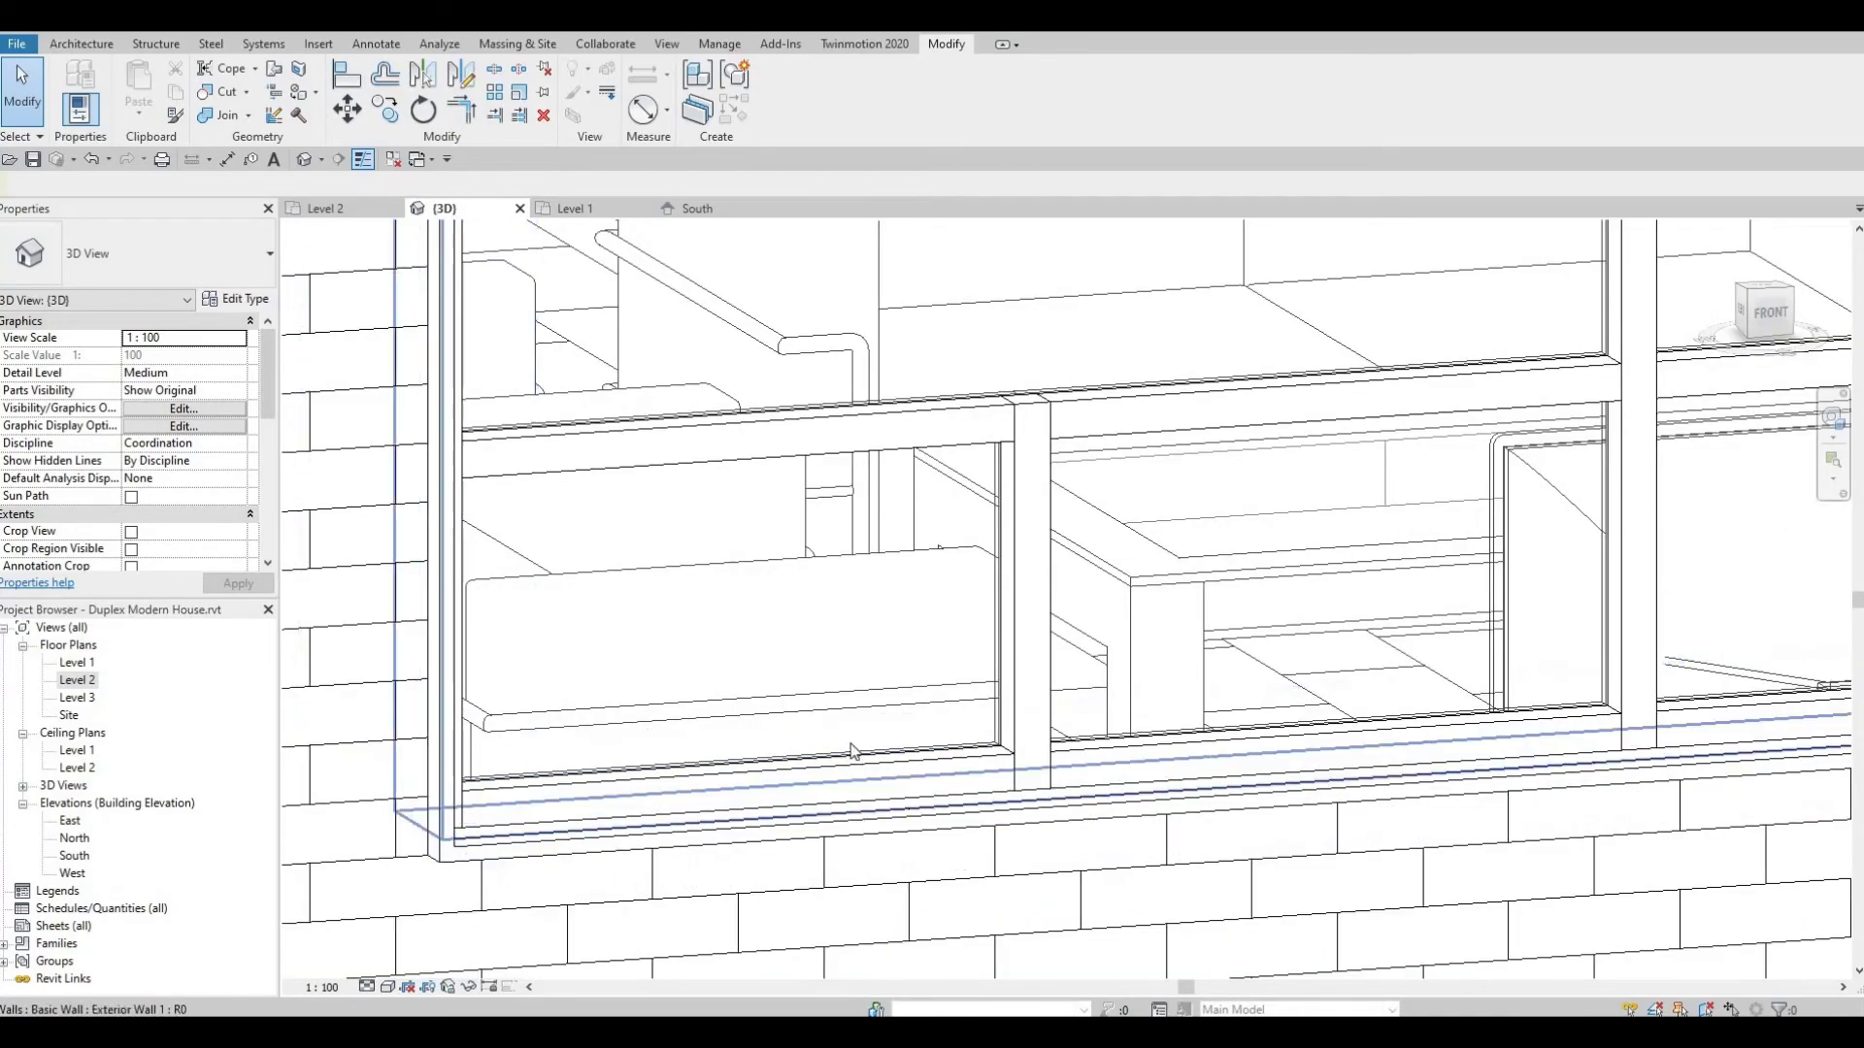
pyautogui.scroll(-5, 852, 750)
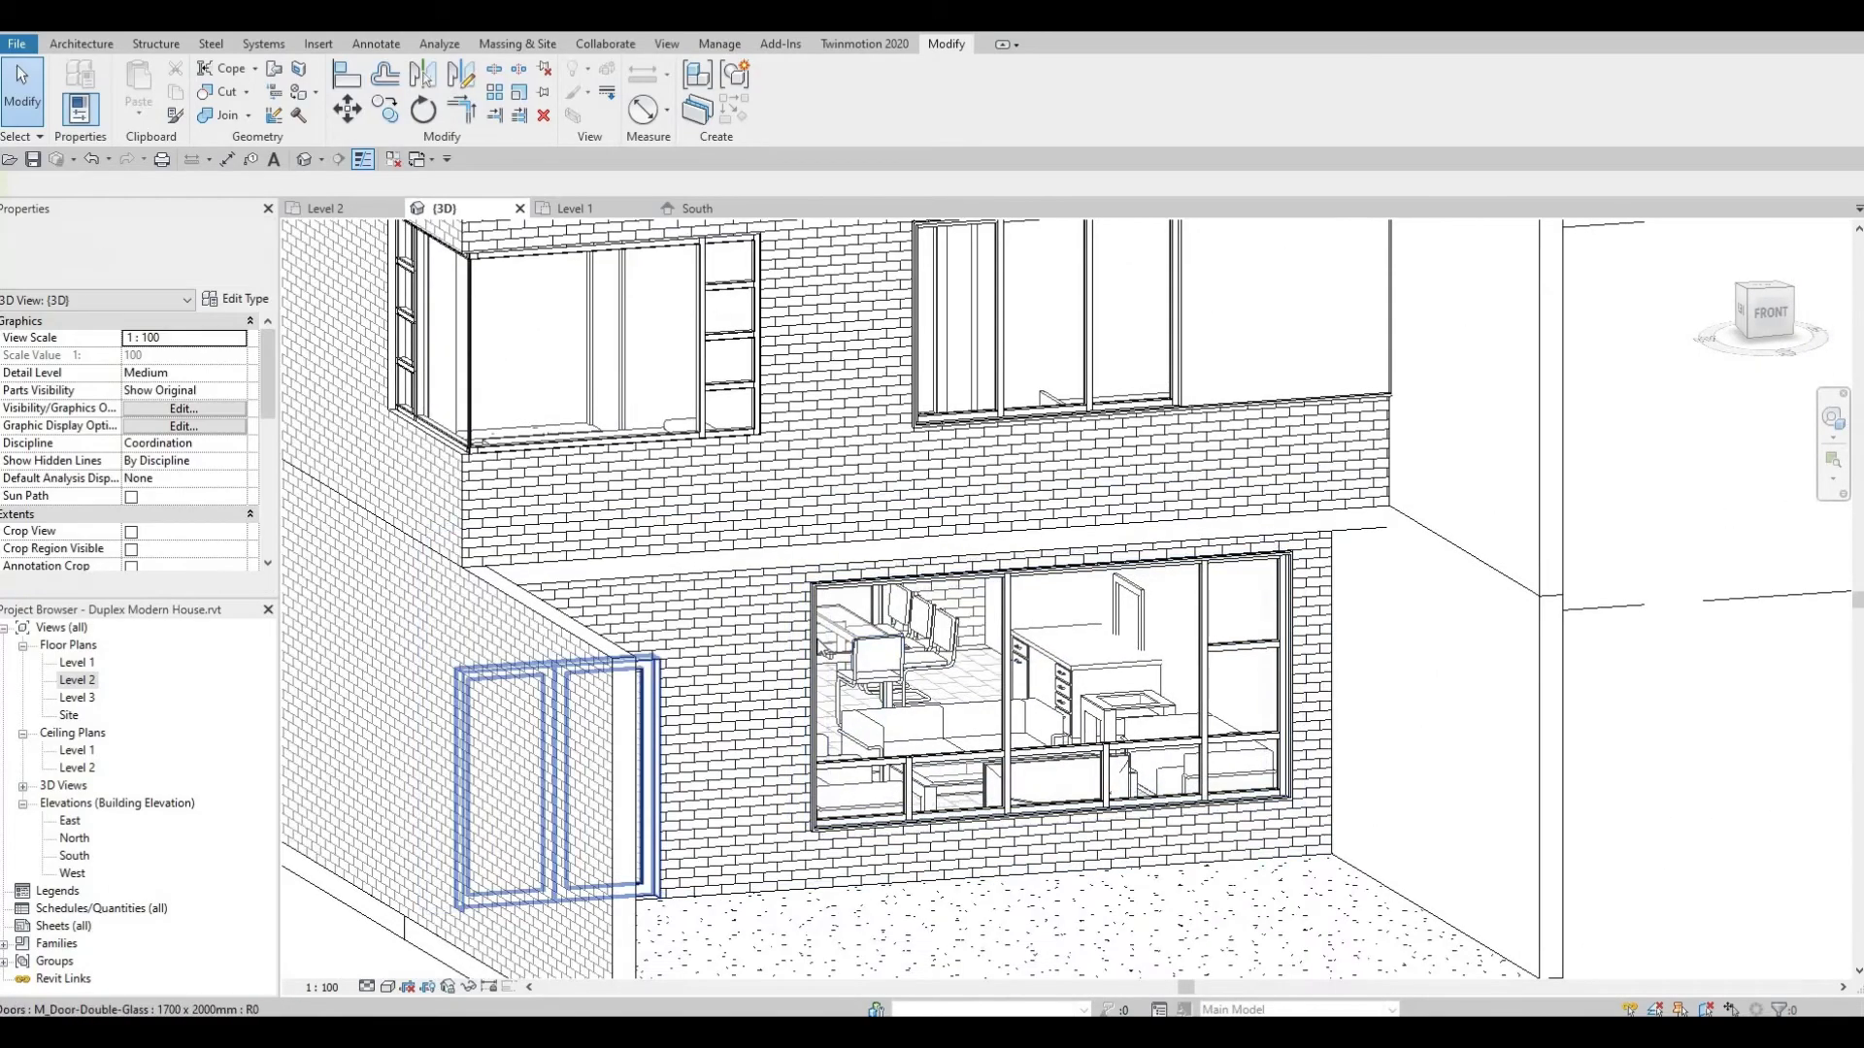
pyautogui.scroll(-3, 854, 737)
pyautogui.keyDown('shift'); pyautogui.moveTo(854, 737); pyautogui.dragTo(745, 516, button='middle'); pyautogui.keyUp('shift')
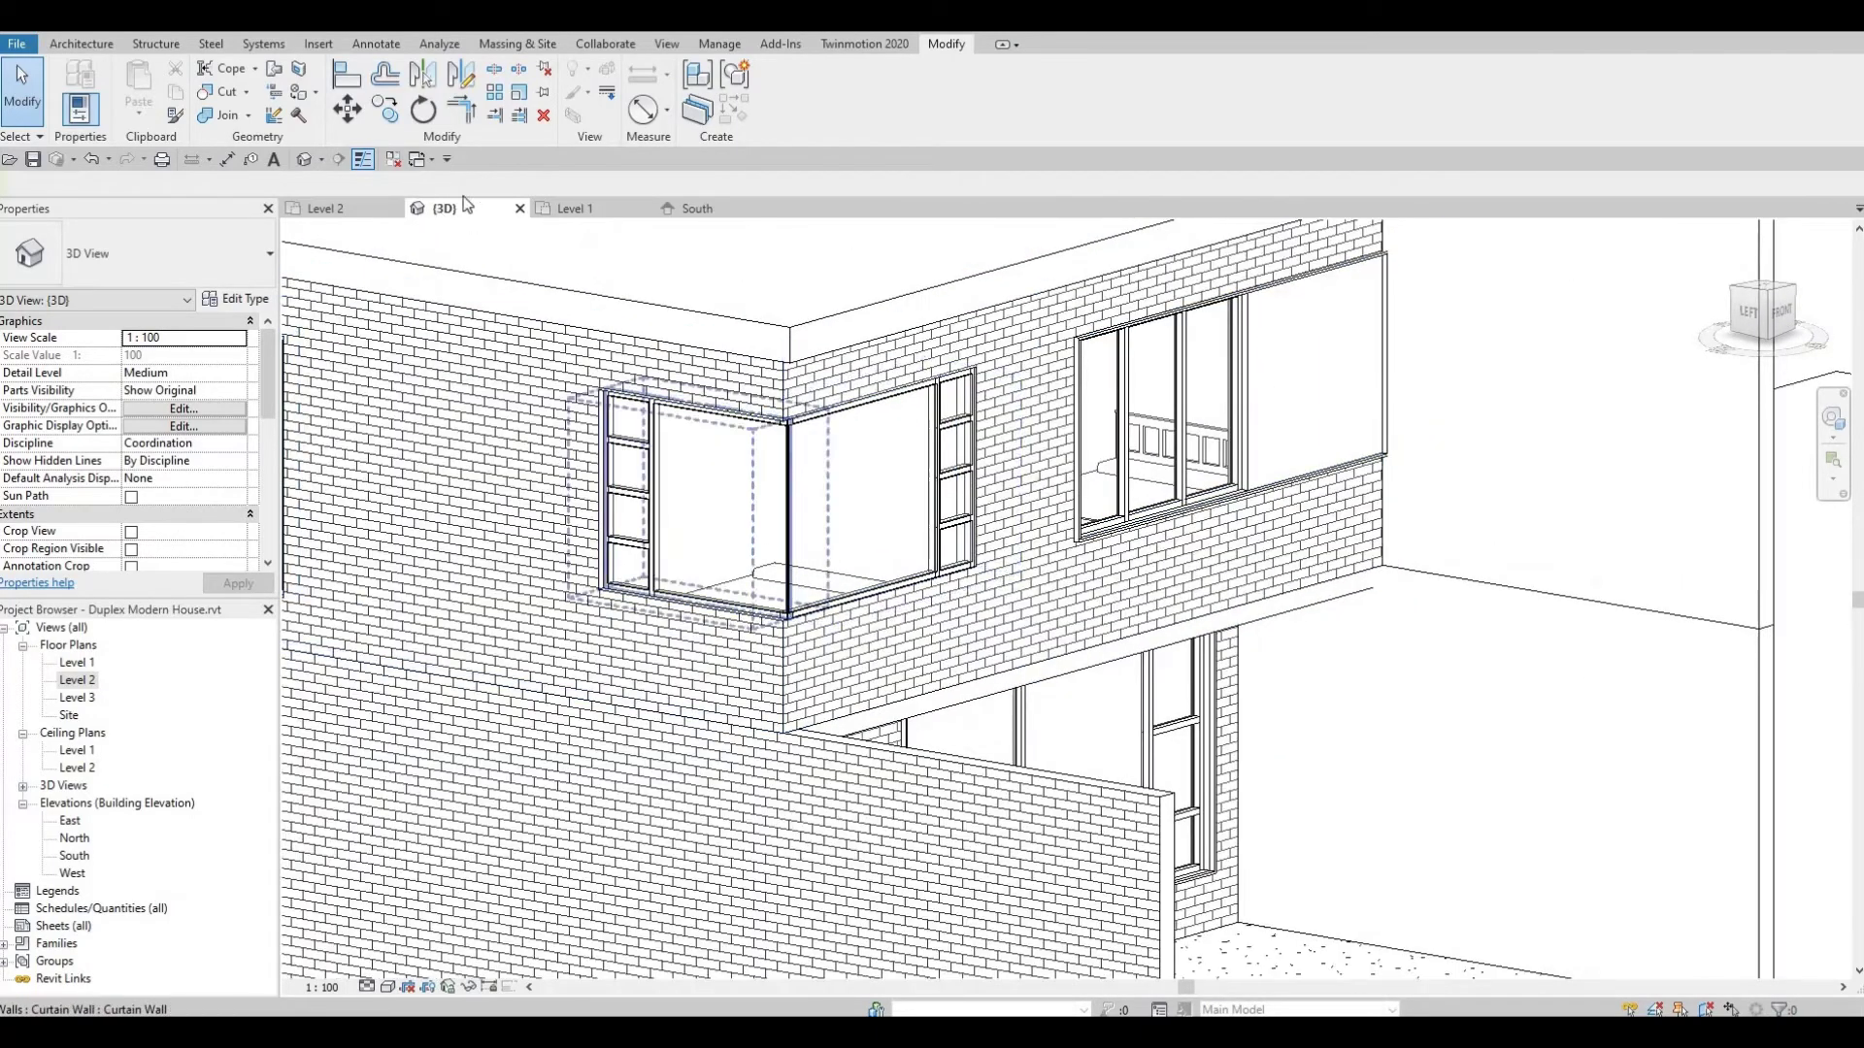
# Create an in-place Generic Models element with the default name Generic Models 3 and start a sweep
pyautogui.click(78, 45)
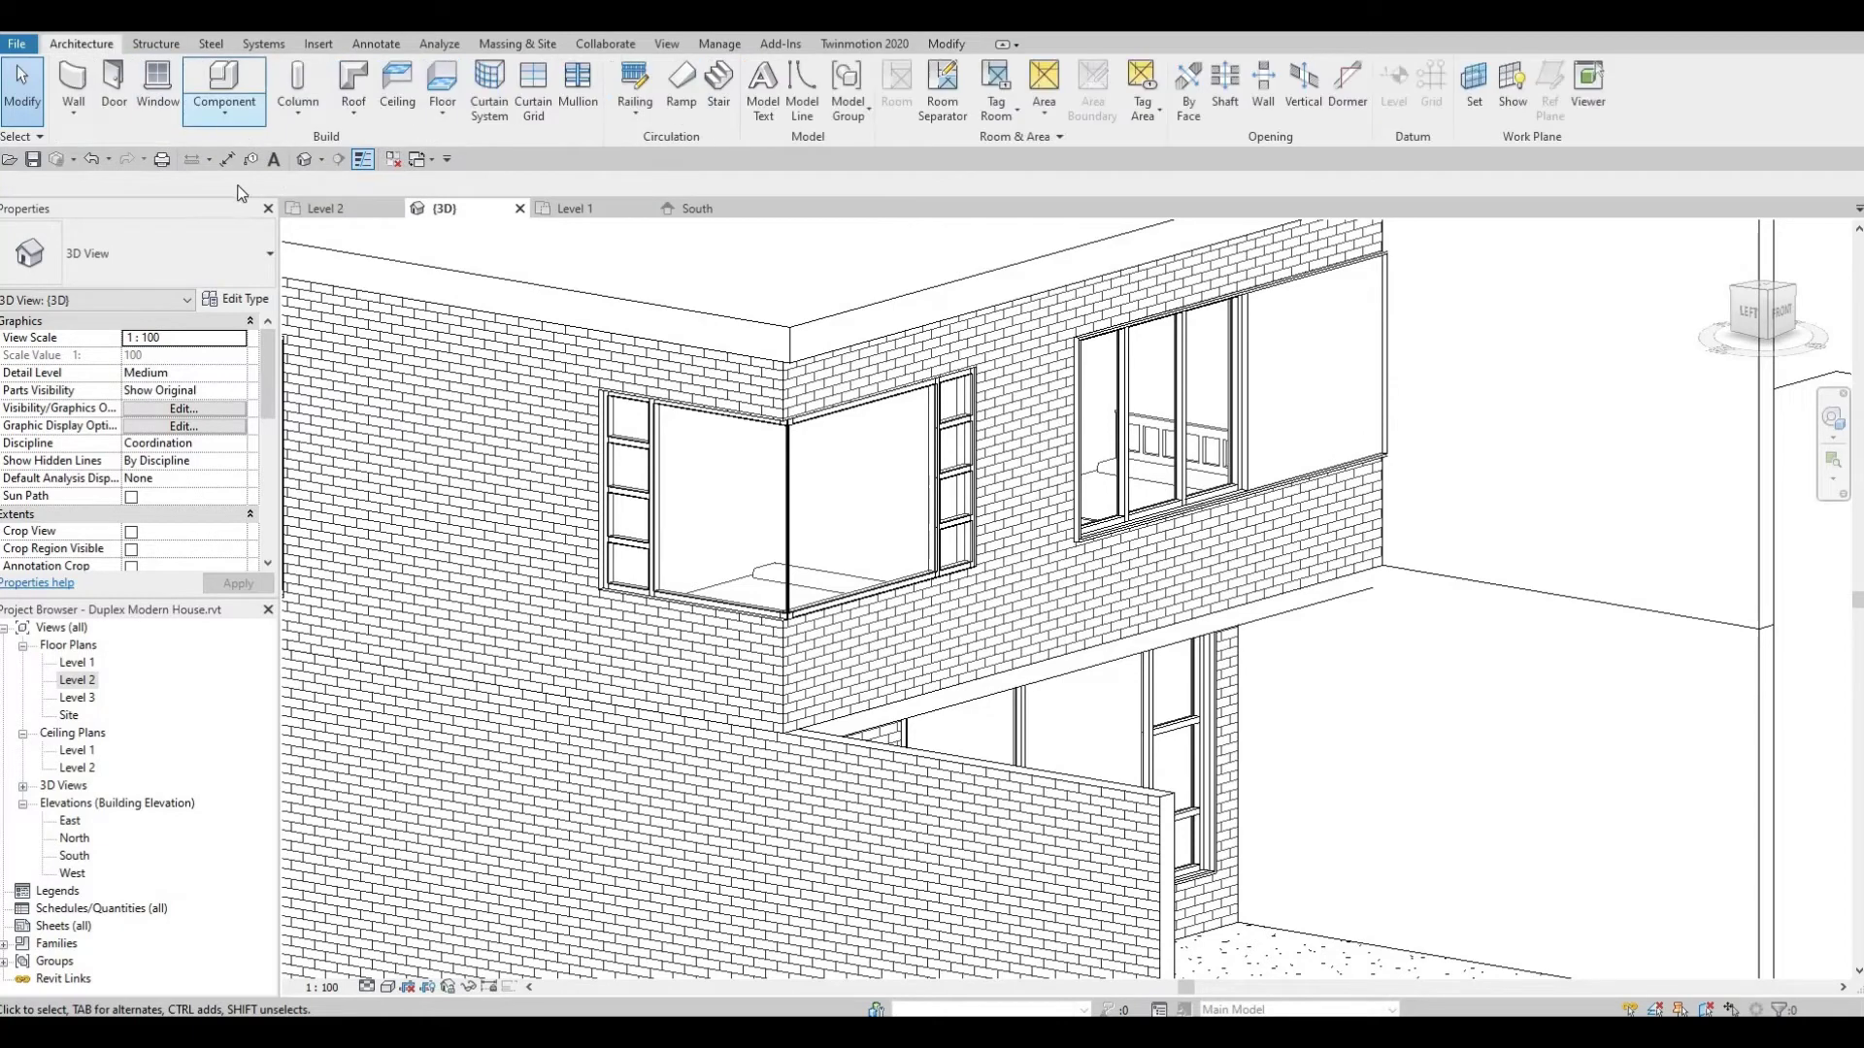
pyautogui.click(224, 108)
pyautogui.click(242, 192)
pyautogui.scroll(-2, 858, 522)
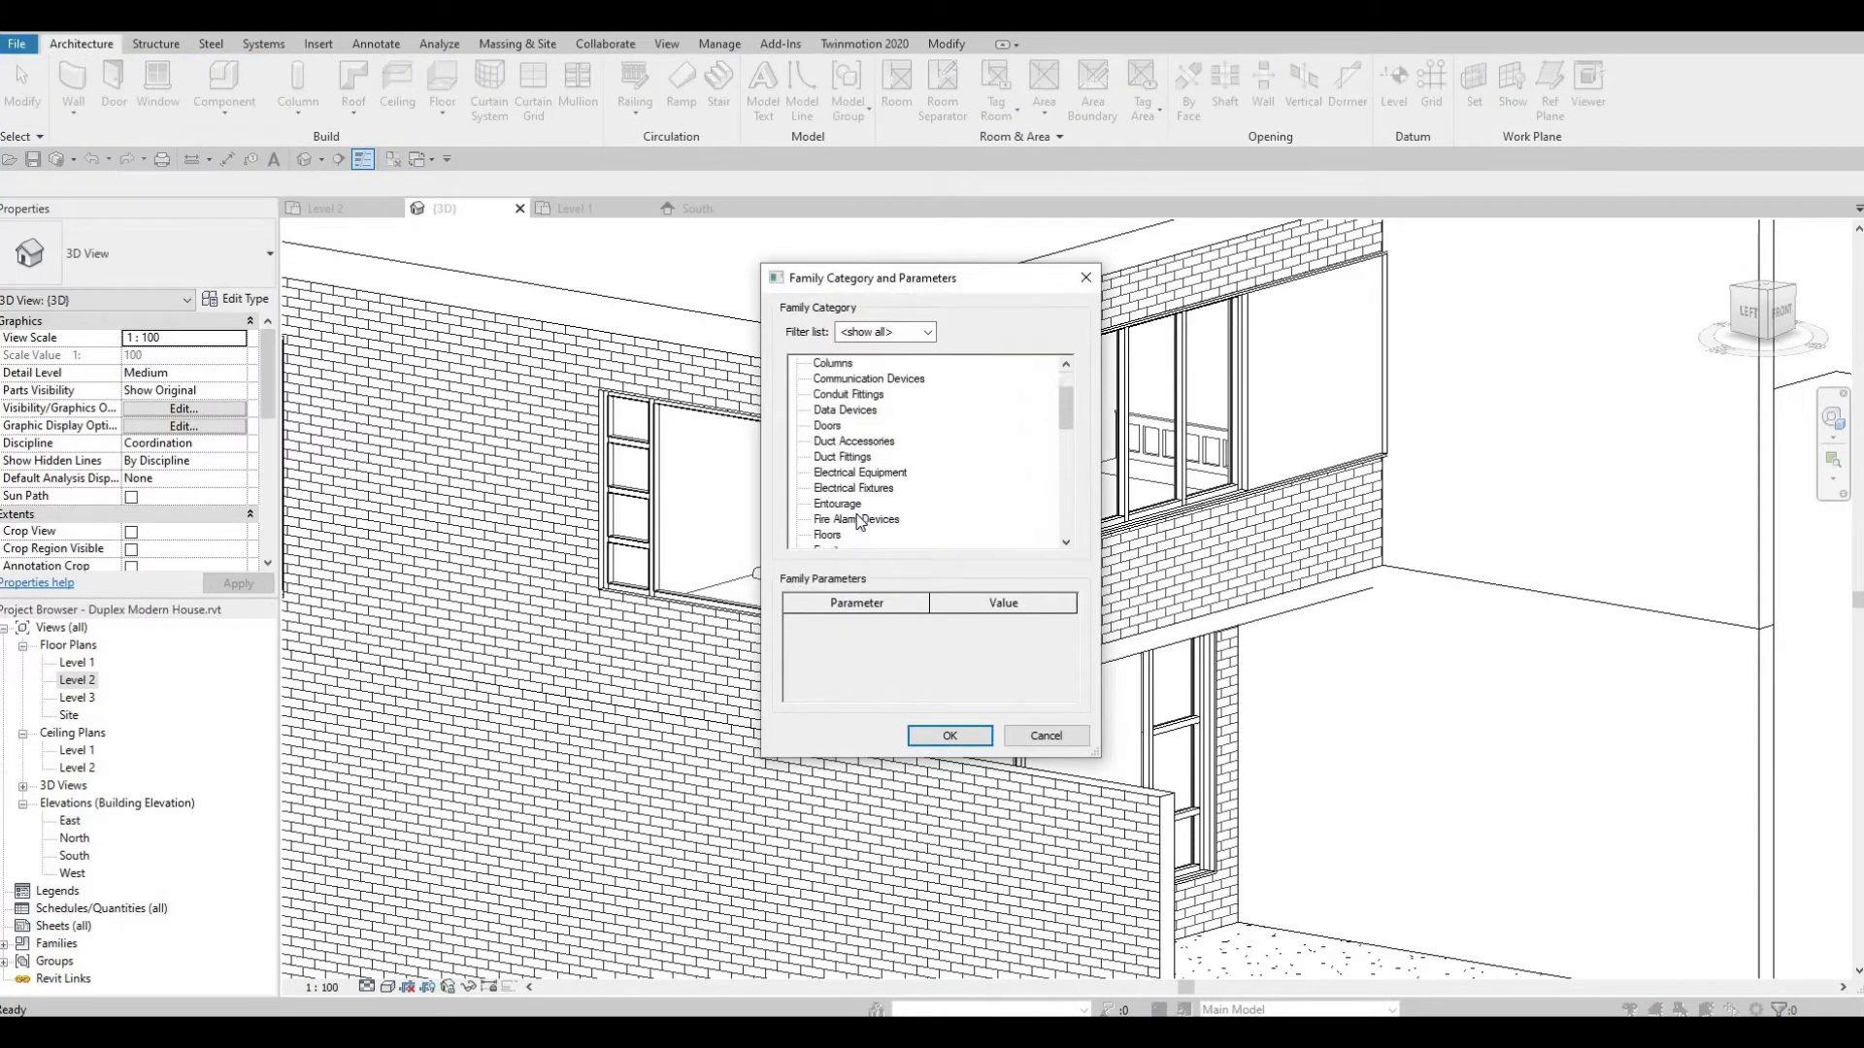
pyautogui.scroll(-2, 858, 522)
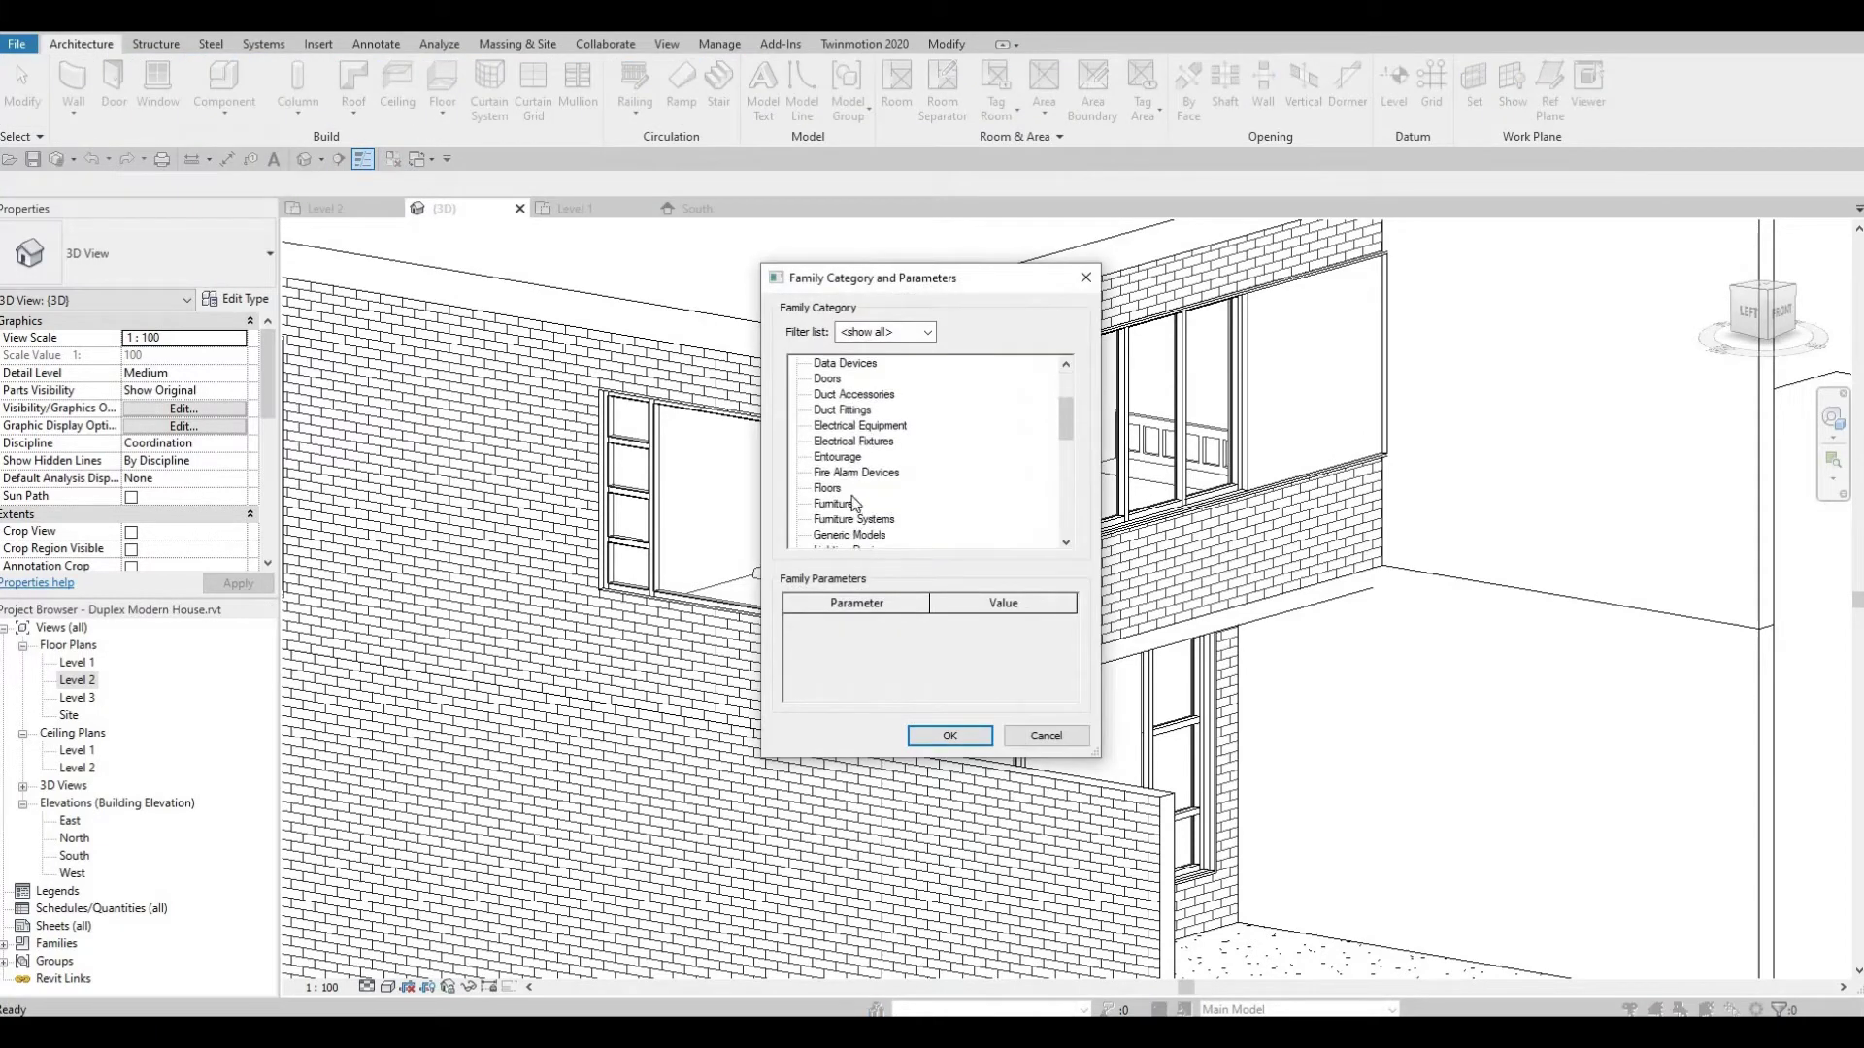
pyautogui.click(936, 727)
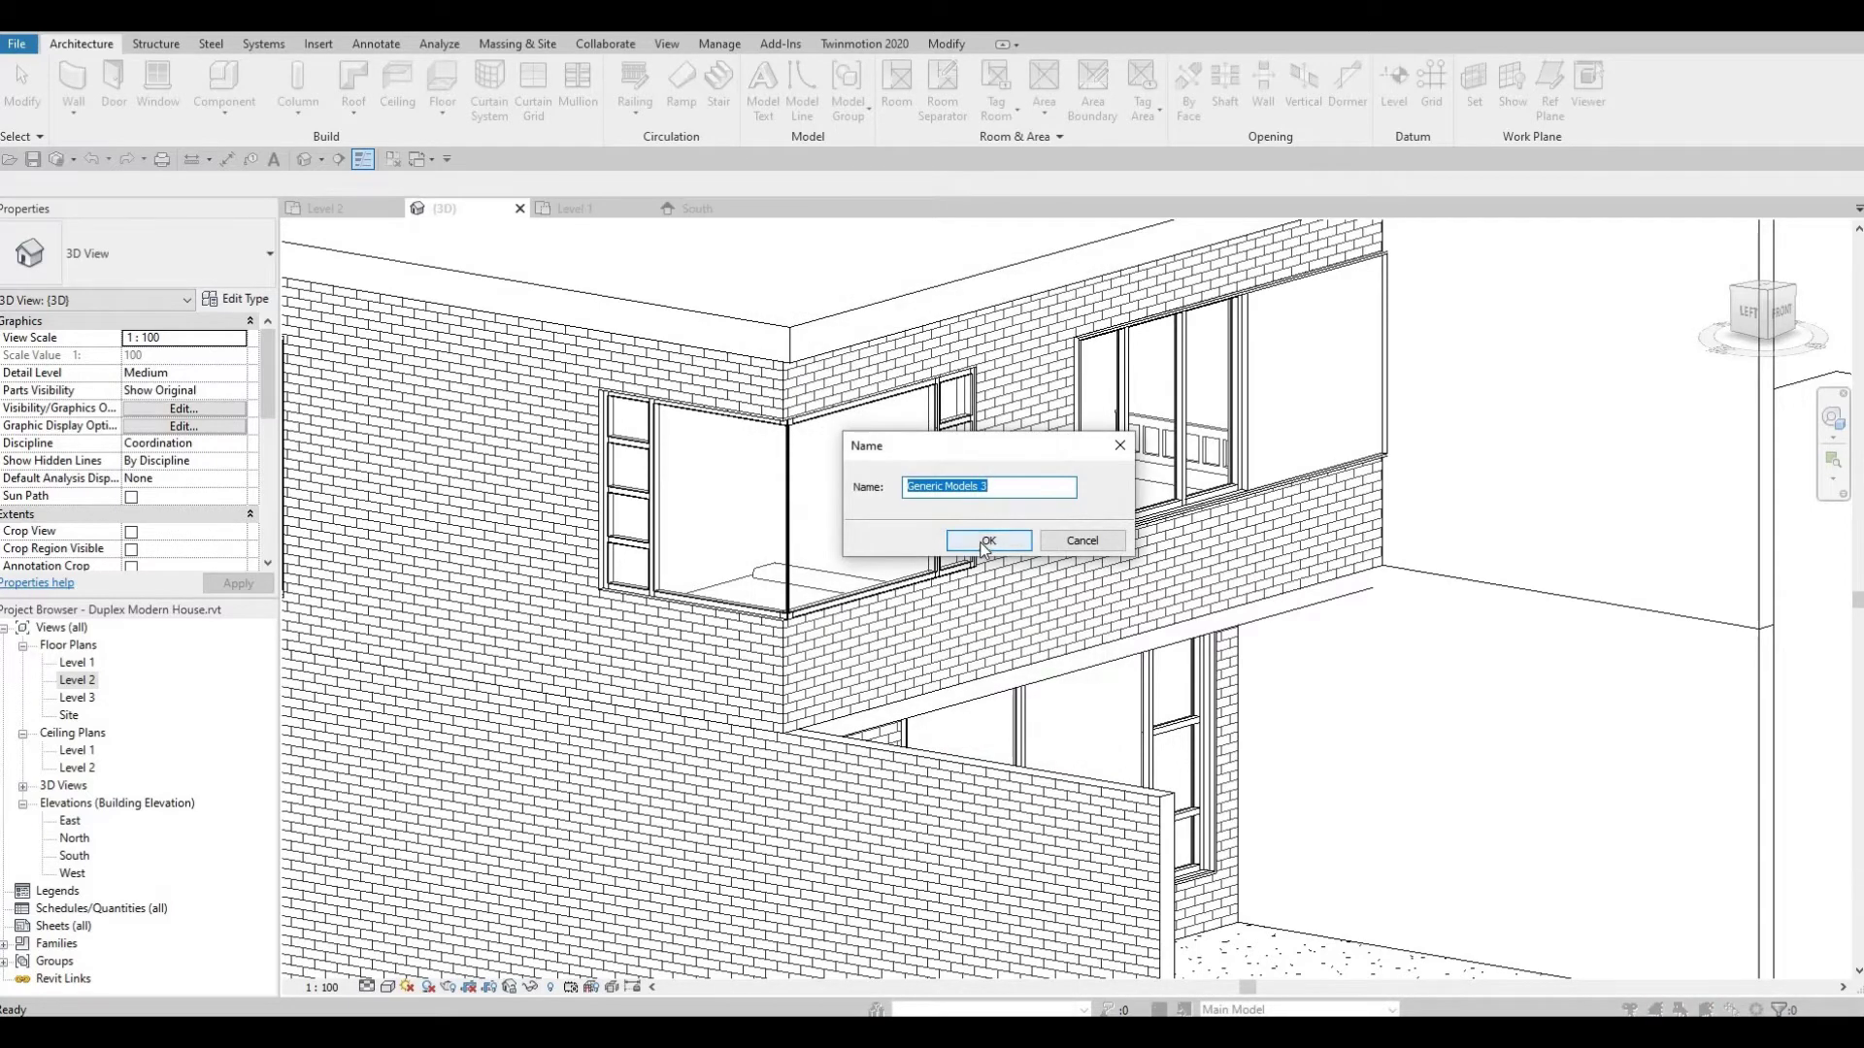
pyautogui.click(986, 542)
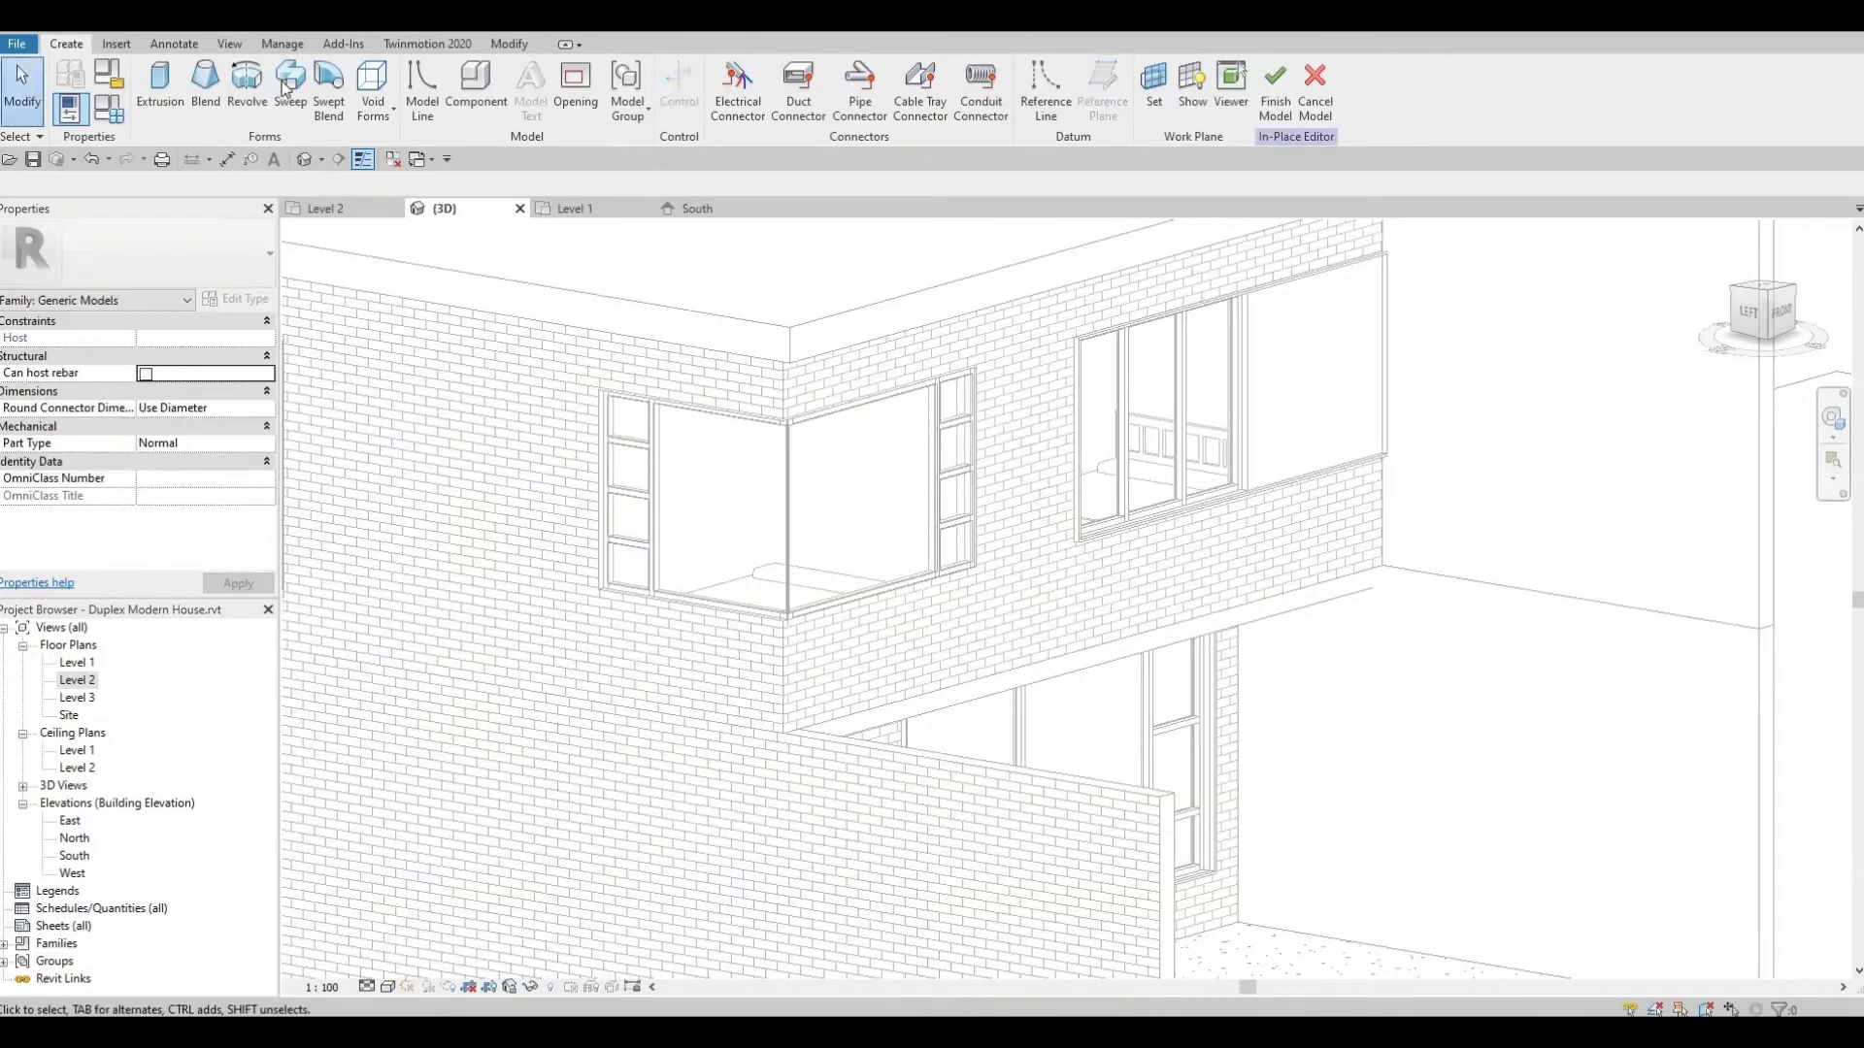
pyautogui.click(288, 84)
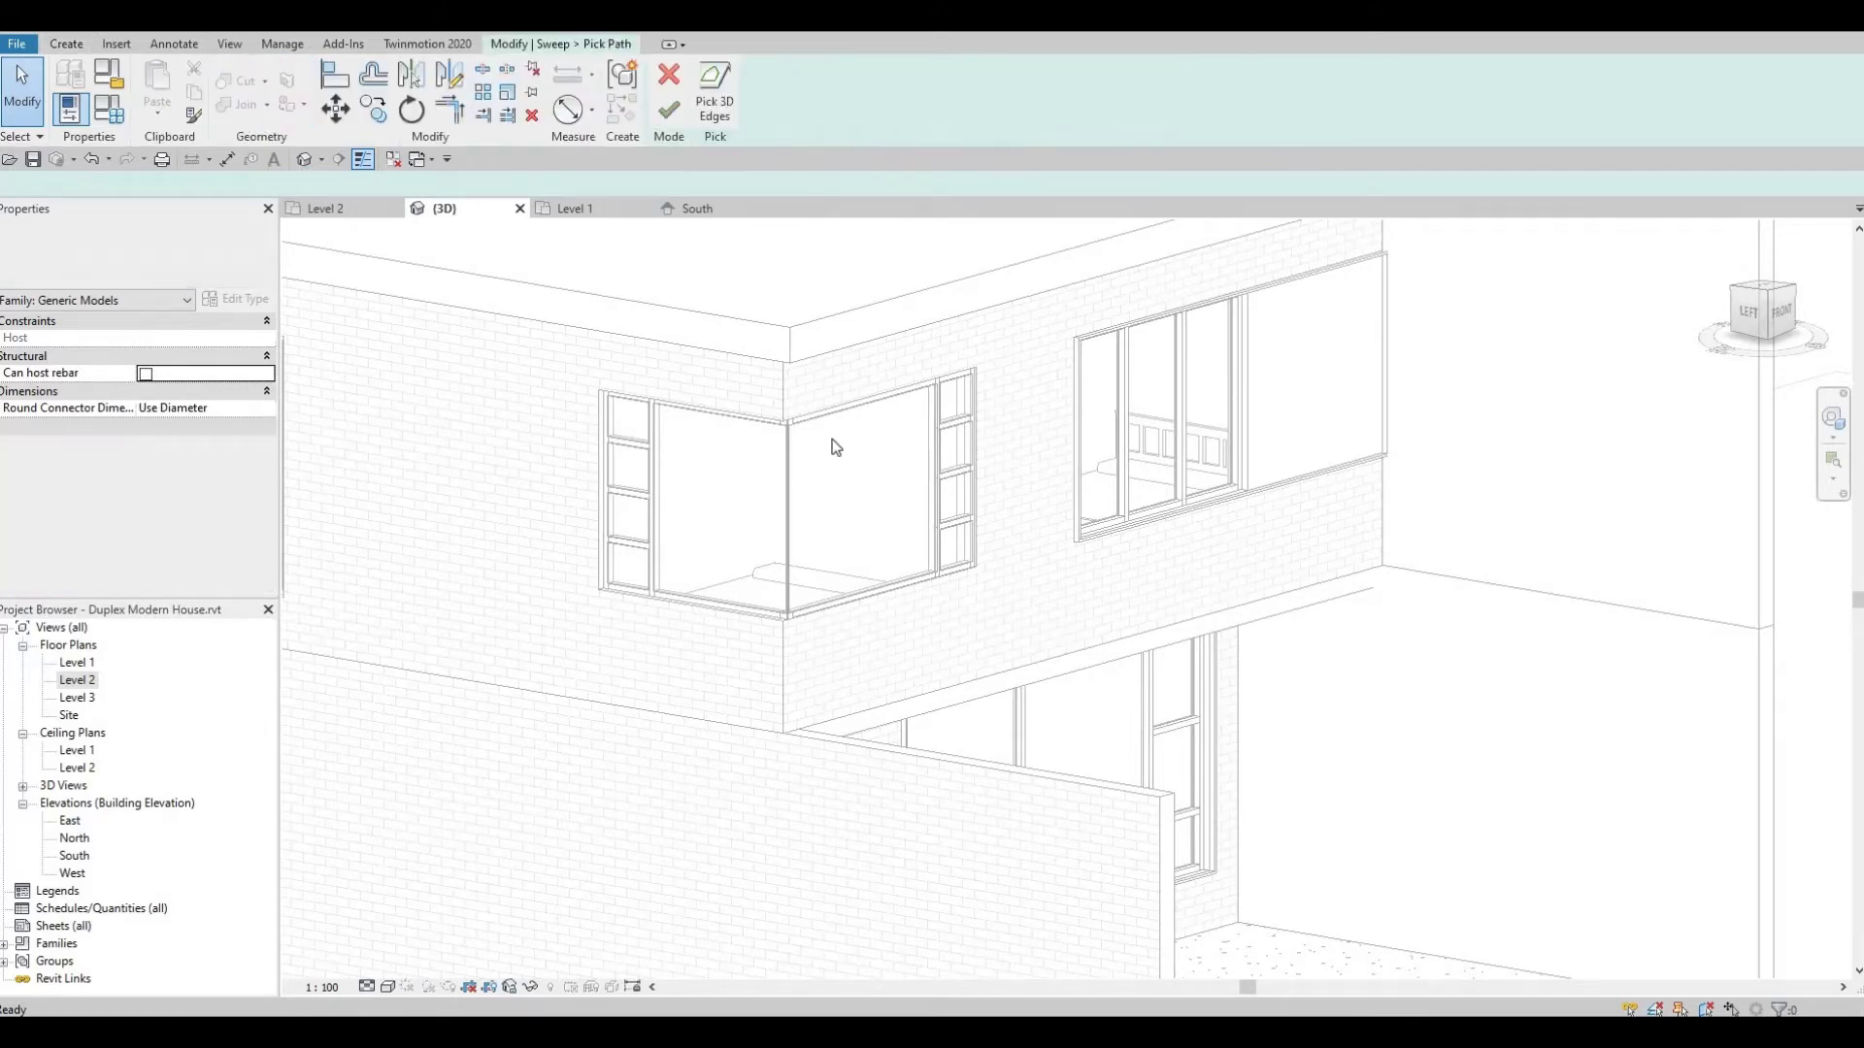
# Pick the corner window opening's top, side and bottom edges as the sweep path
pyautogui.scroll(3, 833, 387)
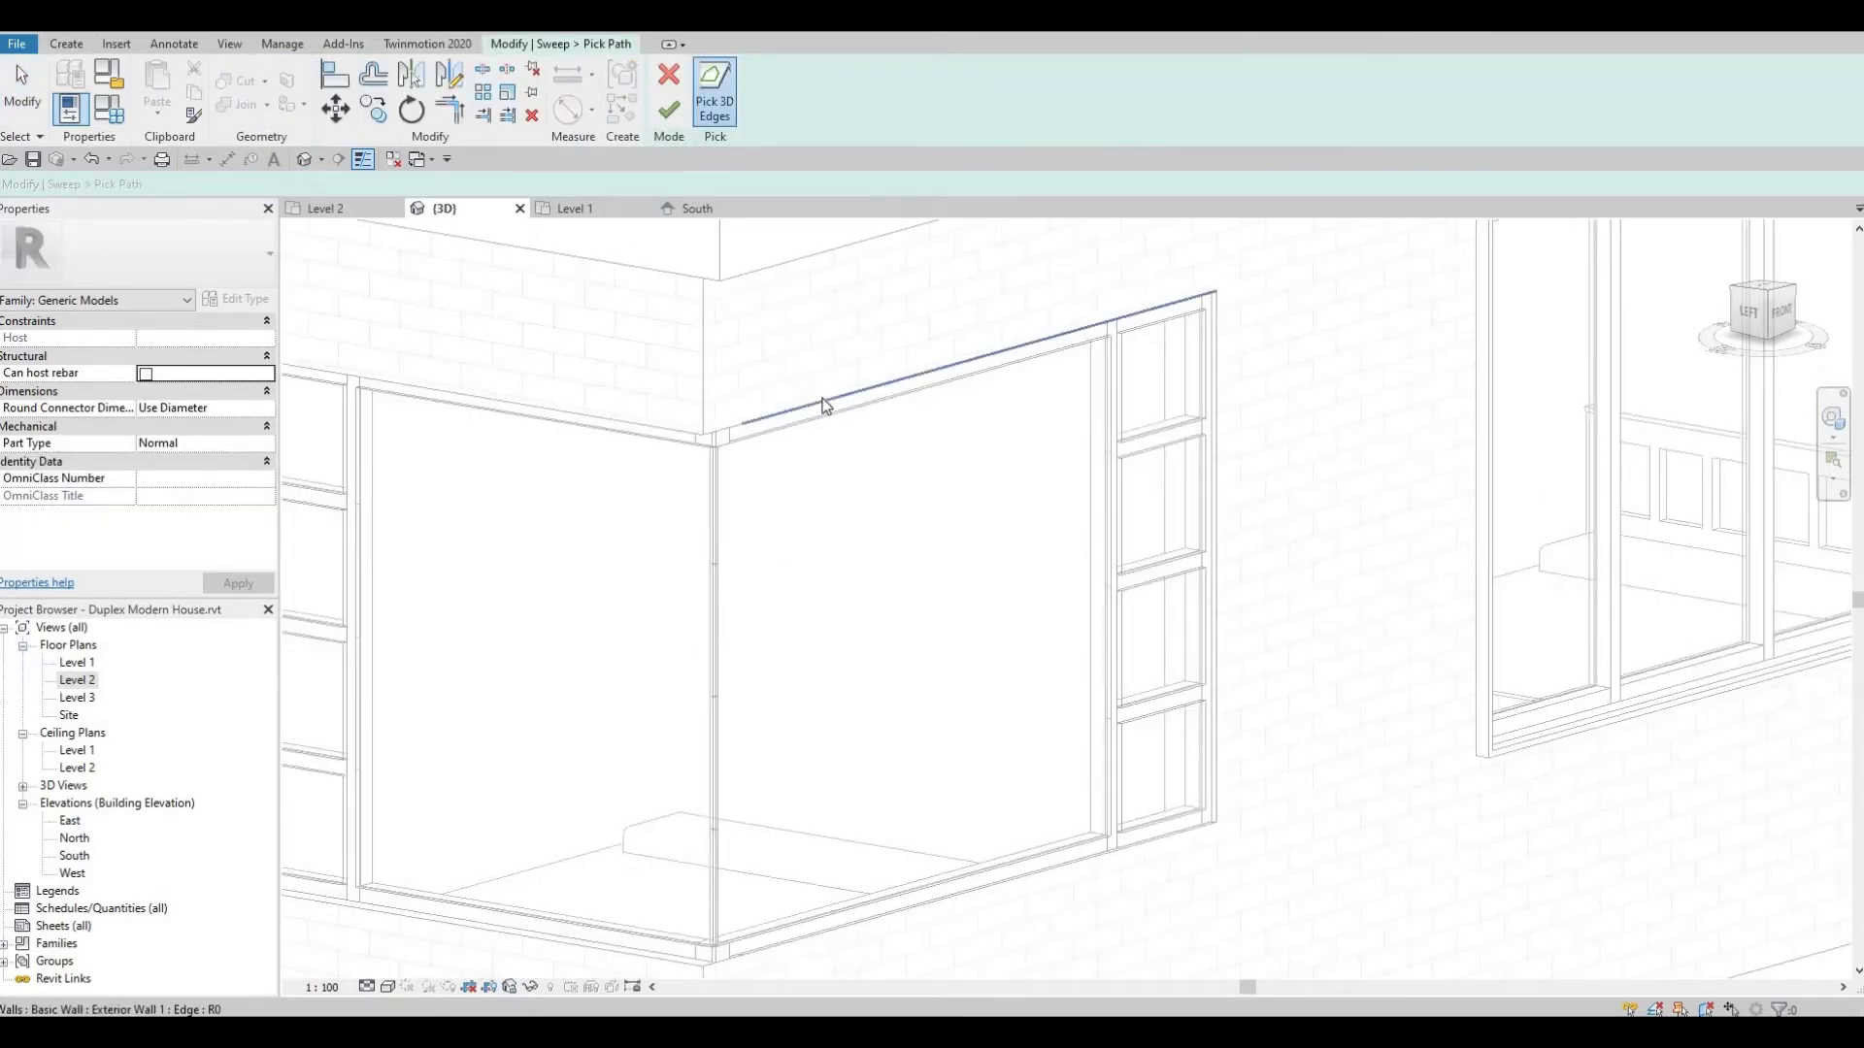
pyautogui.click(823, 405)
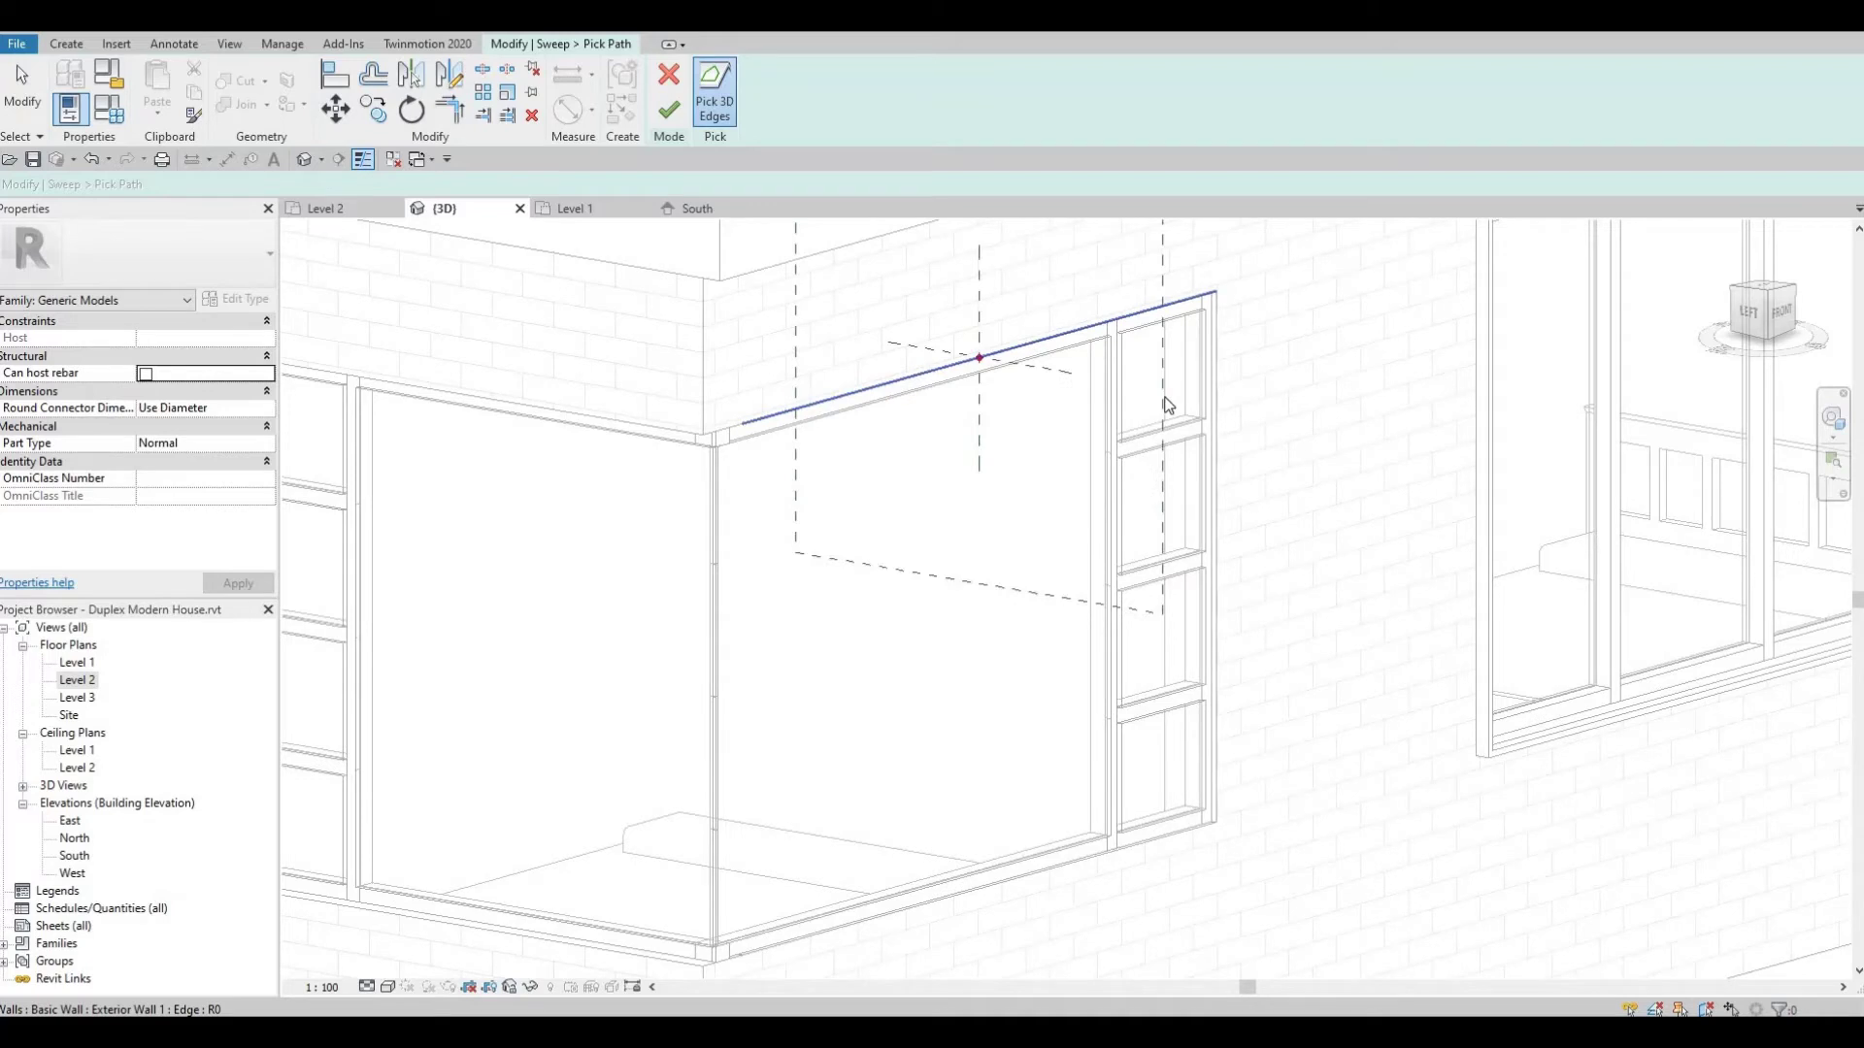
pyautogui.click(1219, 404)
pyautogui.click(1087, 858)
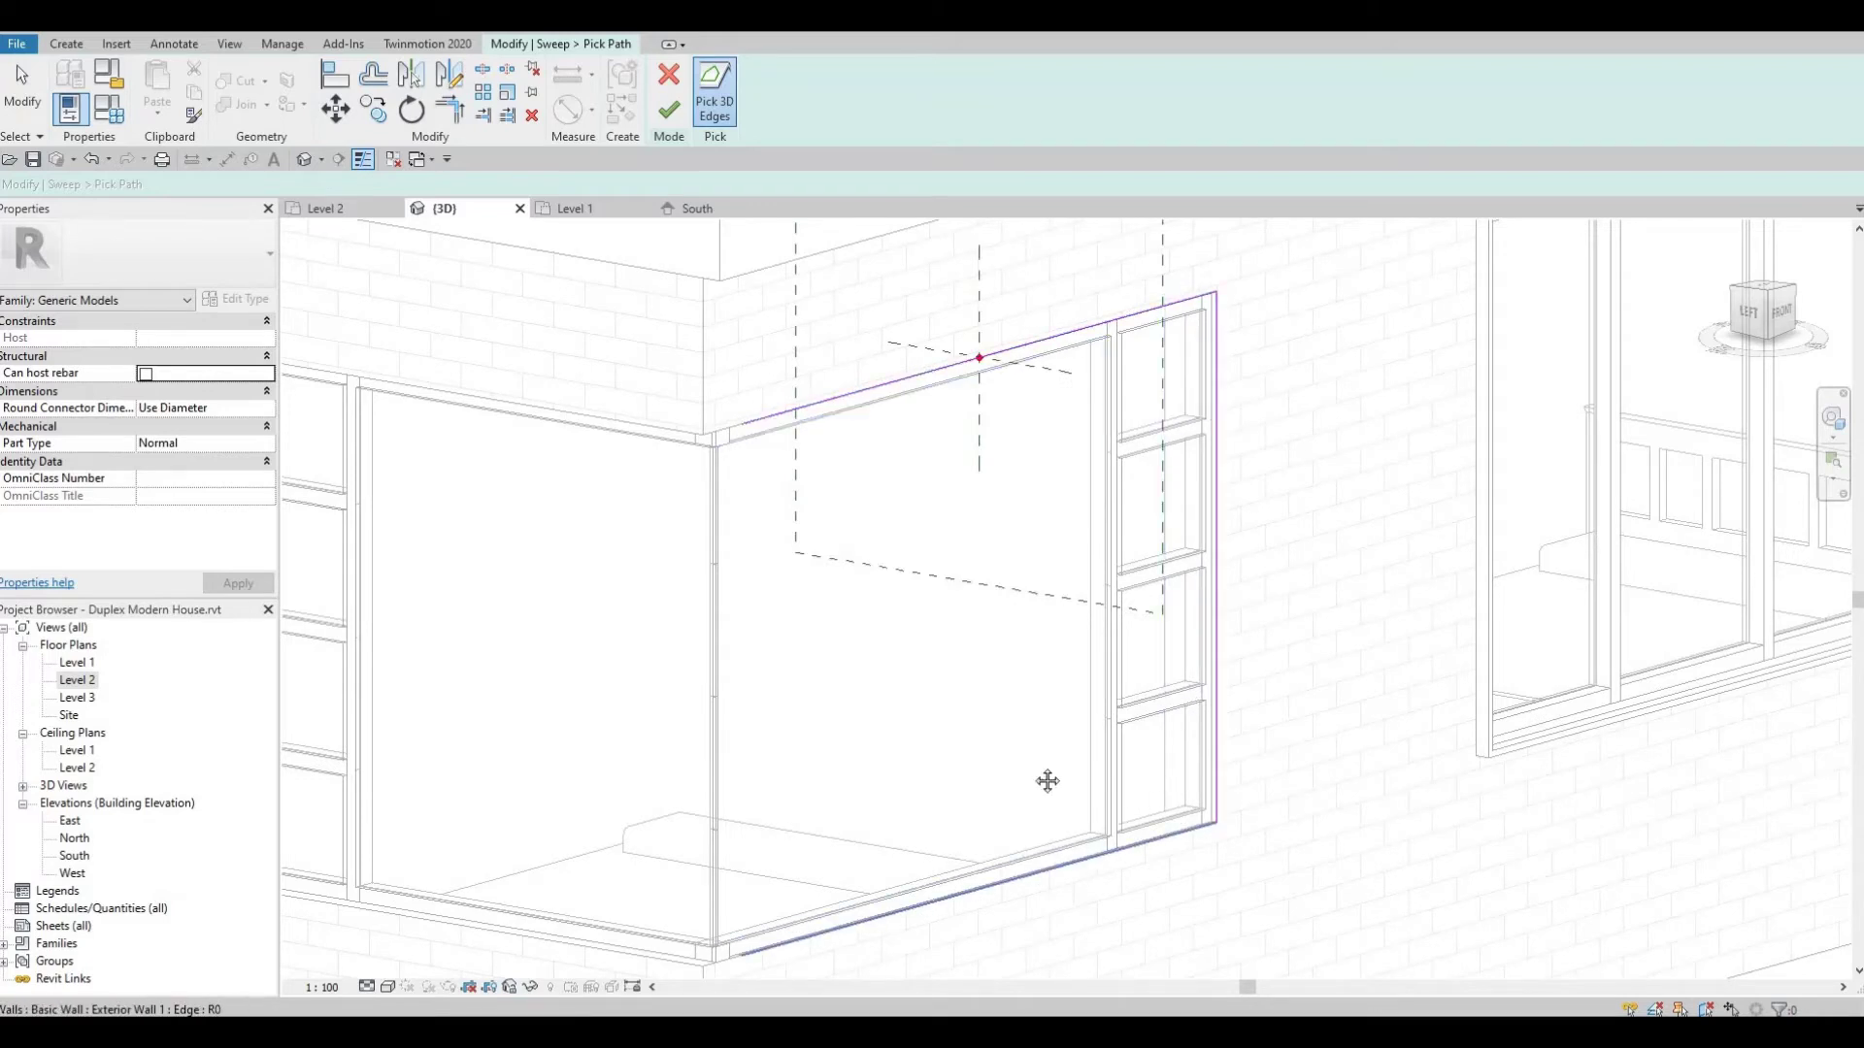
pyautogui.moveTo(1046, 782); pyautogui.dragTo(836, 772, button='middle')
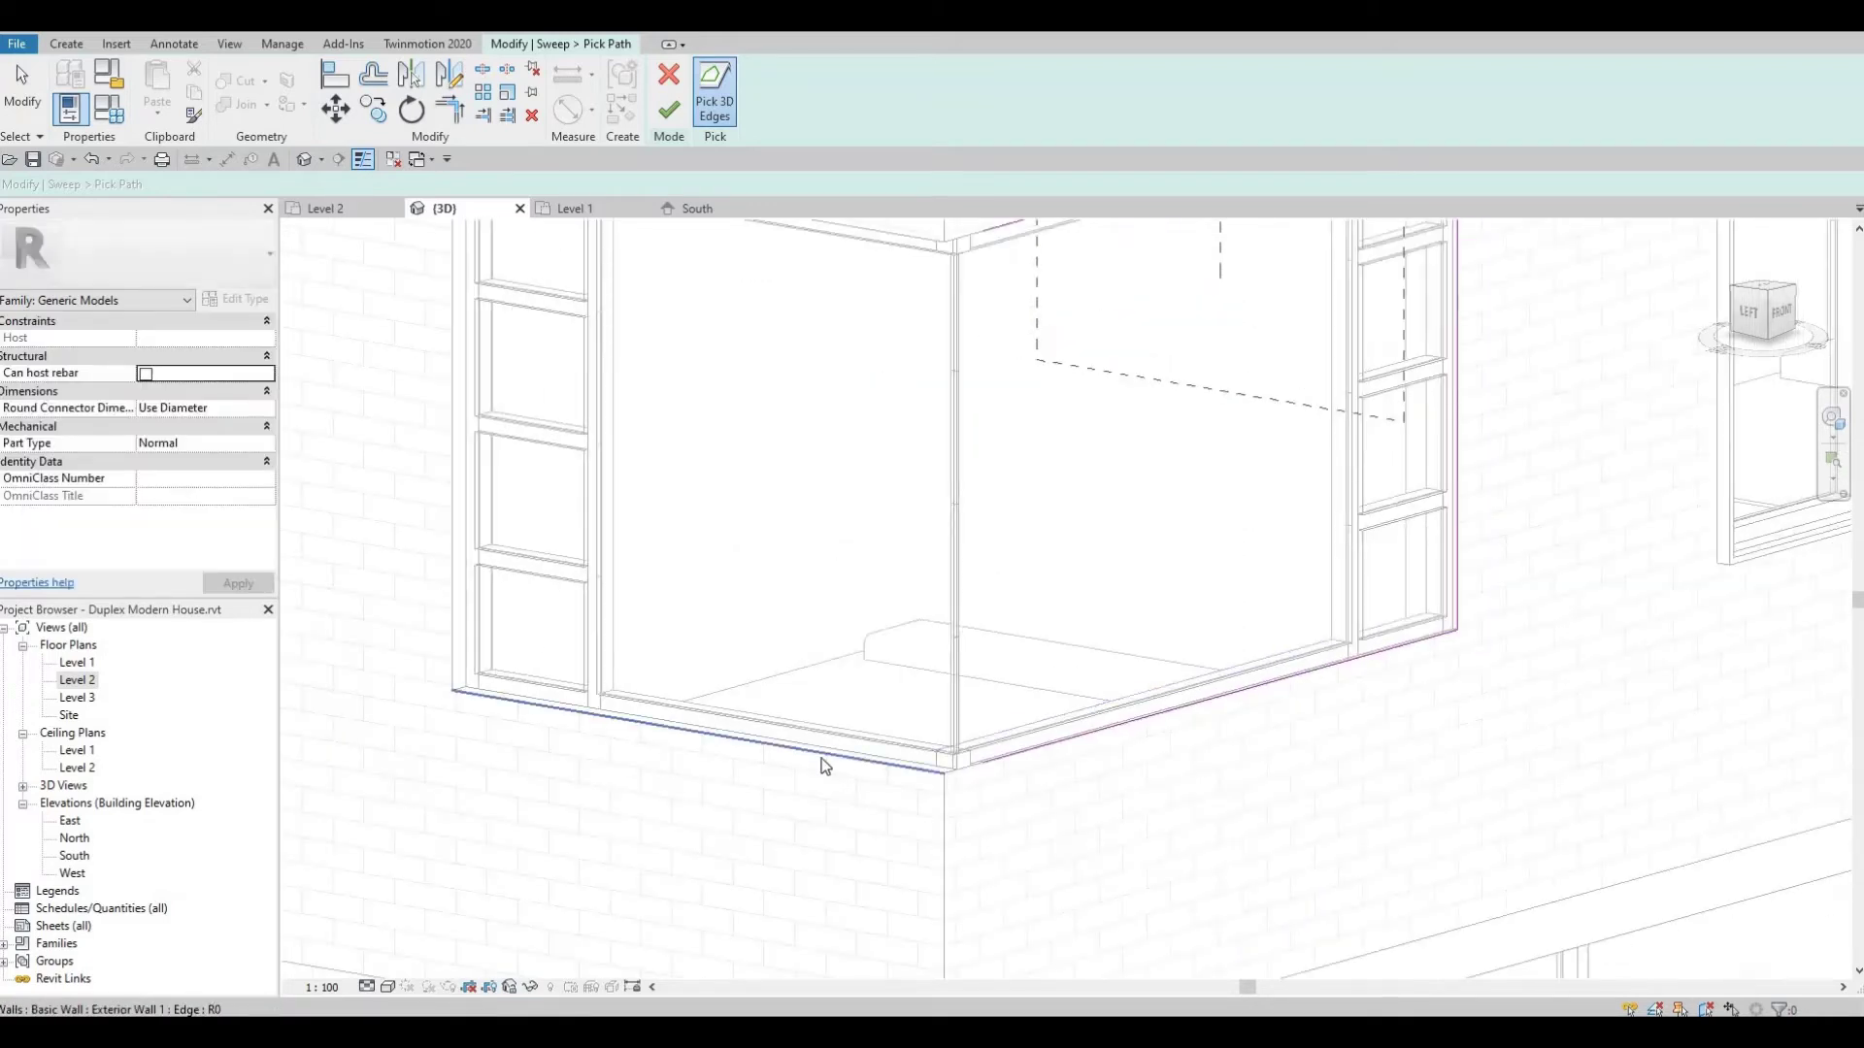
pyautogui.click(830, 766)
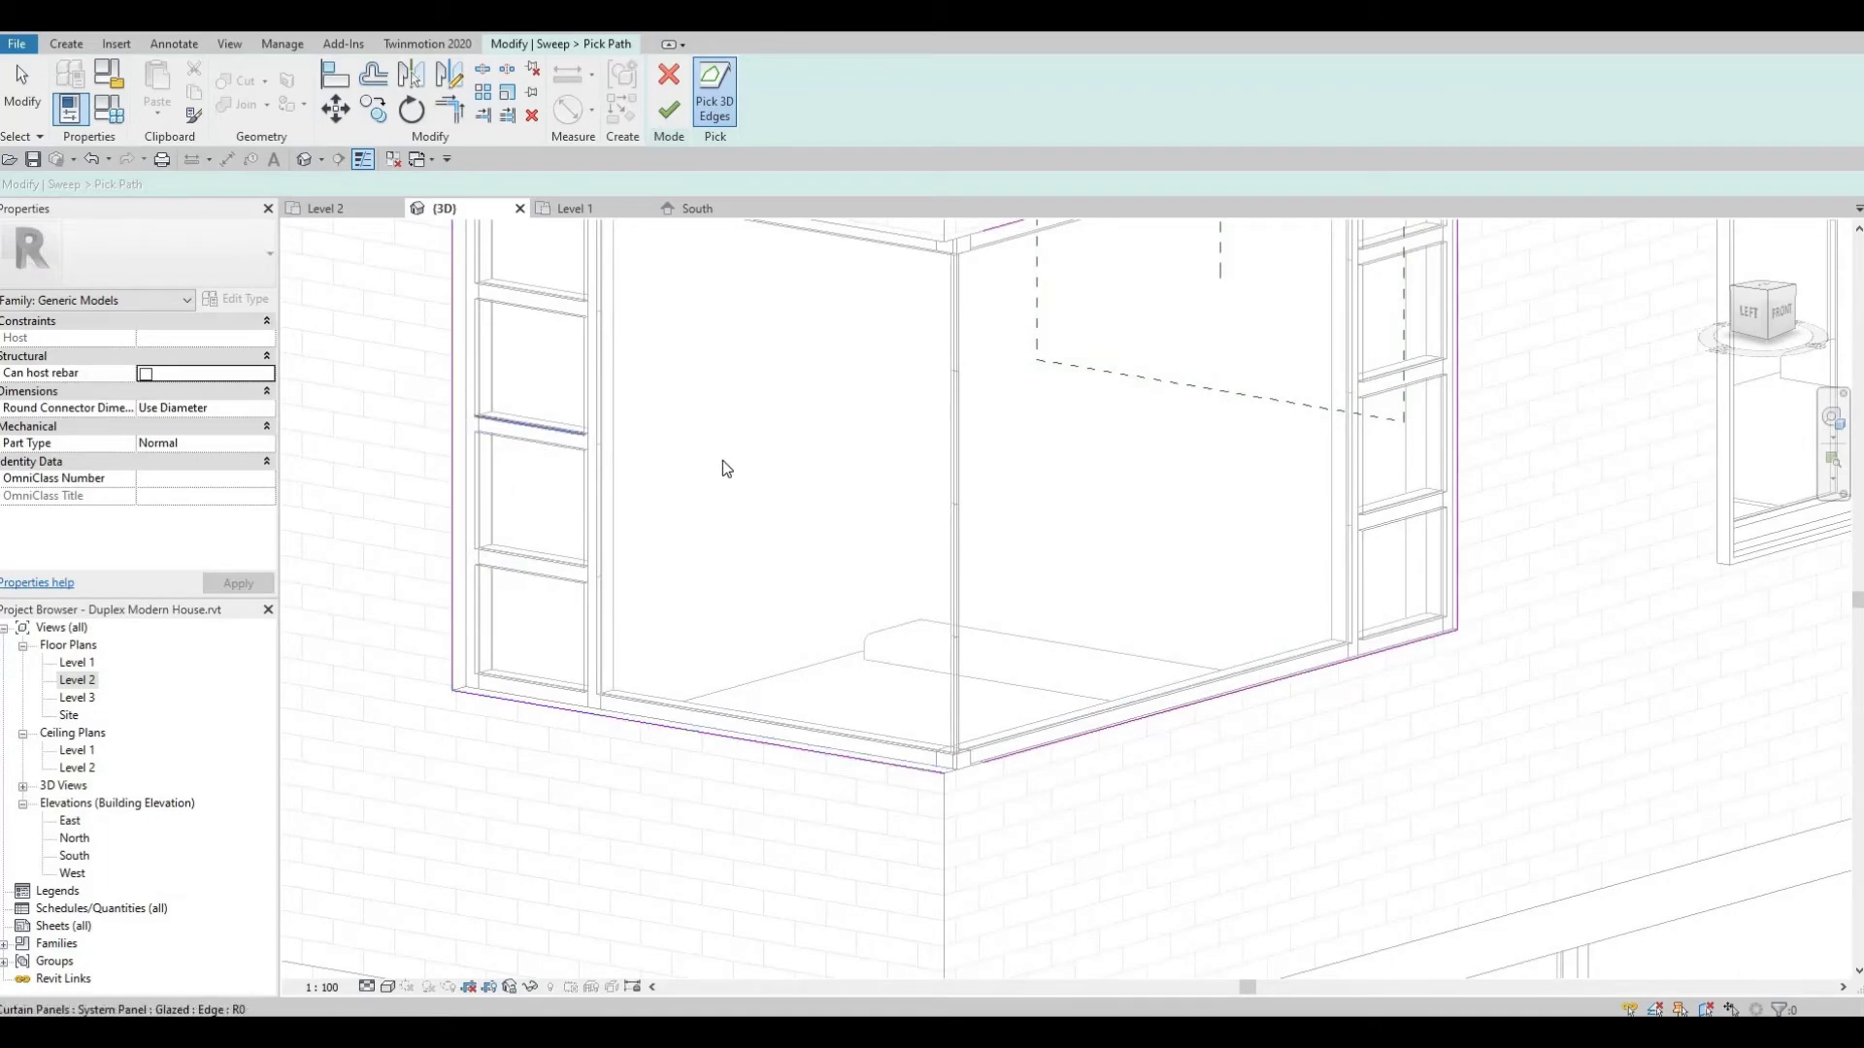
pyautogui.moveTo(724, 465); pyautogui.dragTo(758, 665, button='middle')
pyautogui.click(835, 427)
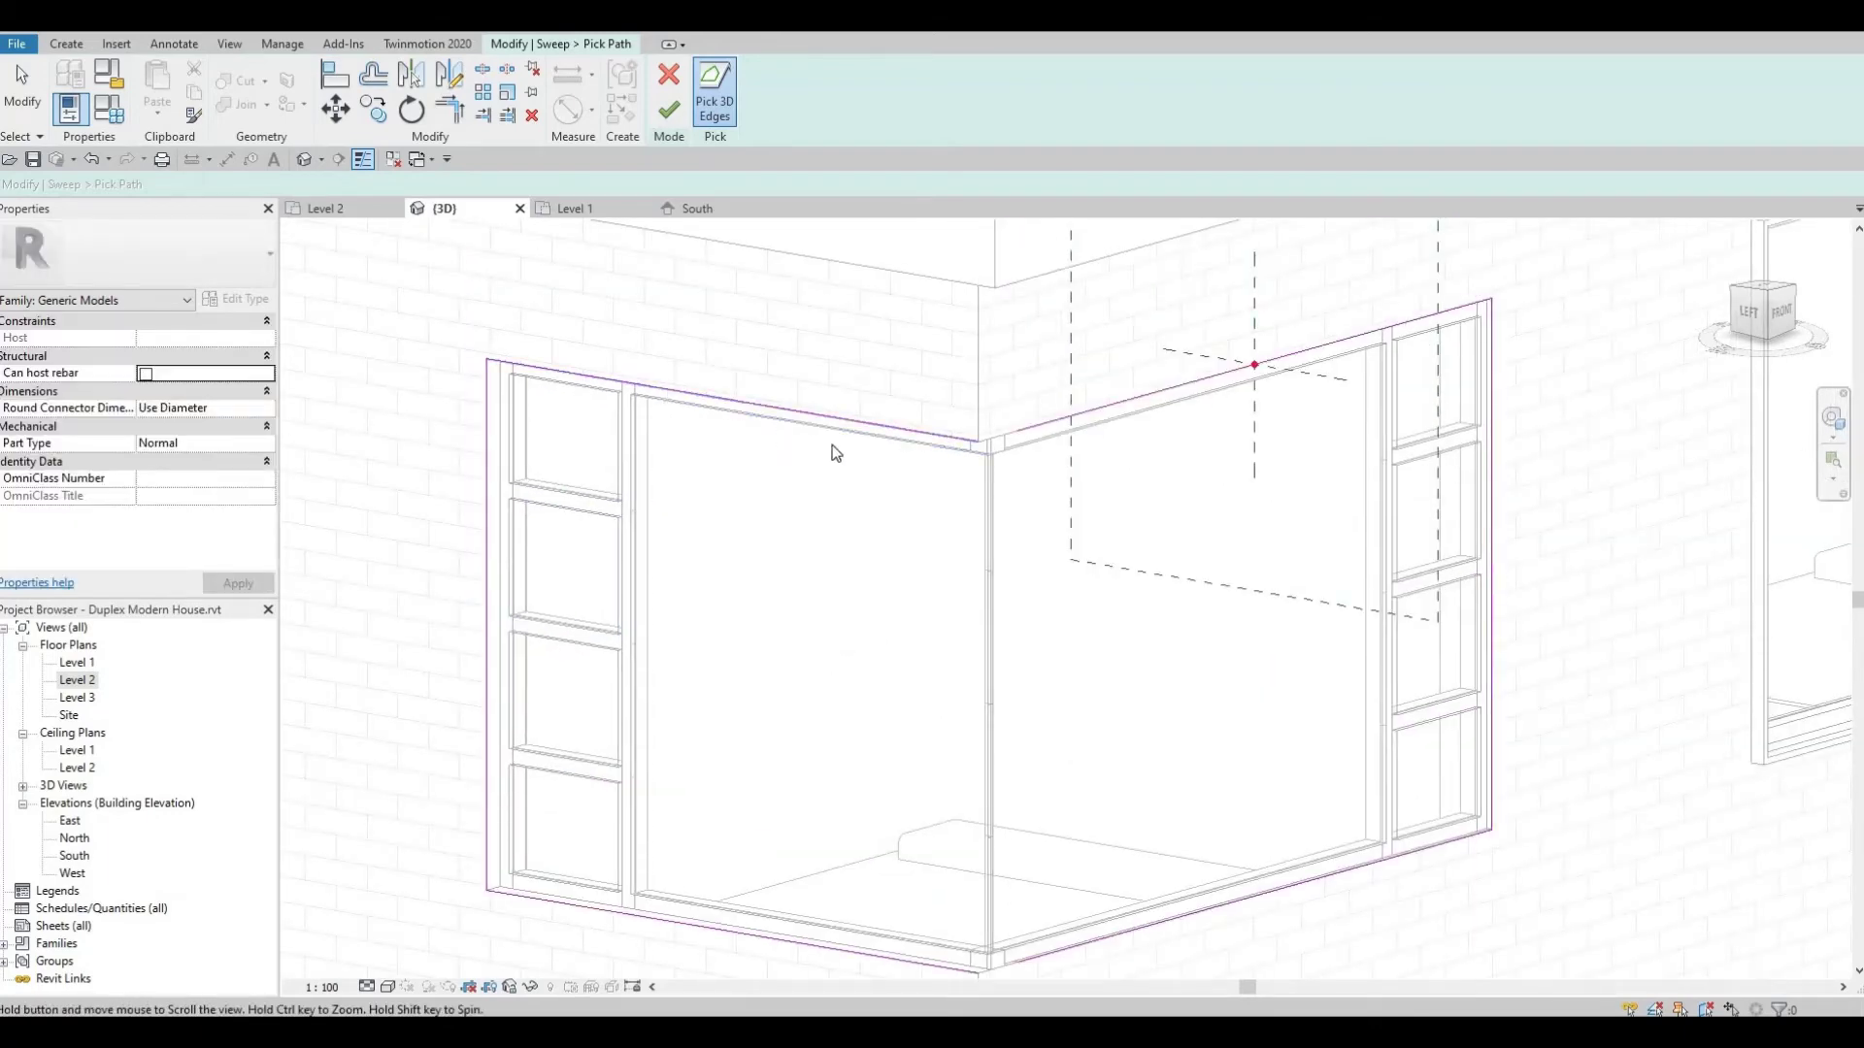
pyautogui.moveTo(832, 449); pyautogui.dragTo(682, 358, button='middle')
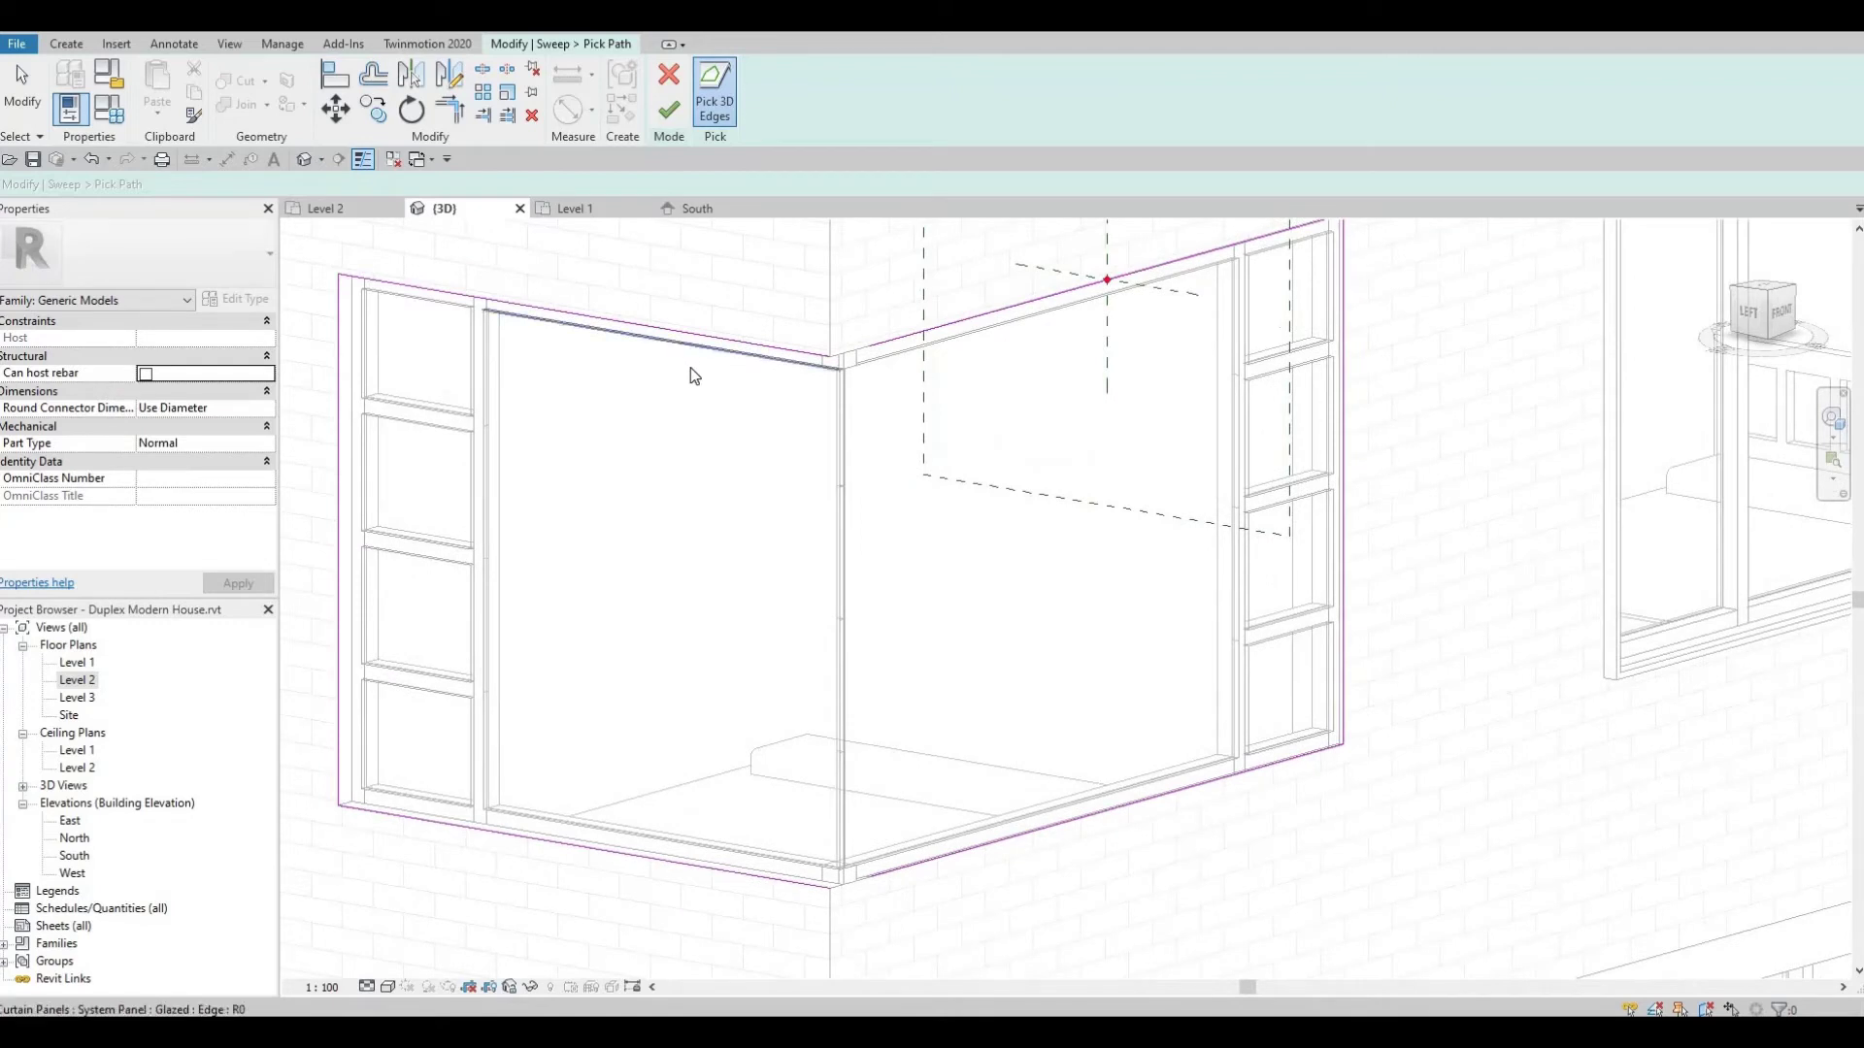
# Join the path lines at the corners with Trim/Extend (TR) and finish the path
pyautogui.press('t')
pyautogui.press('r')
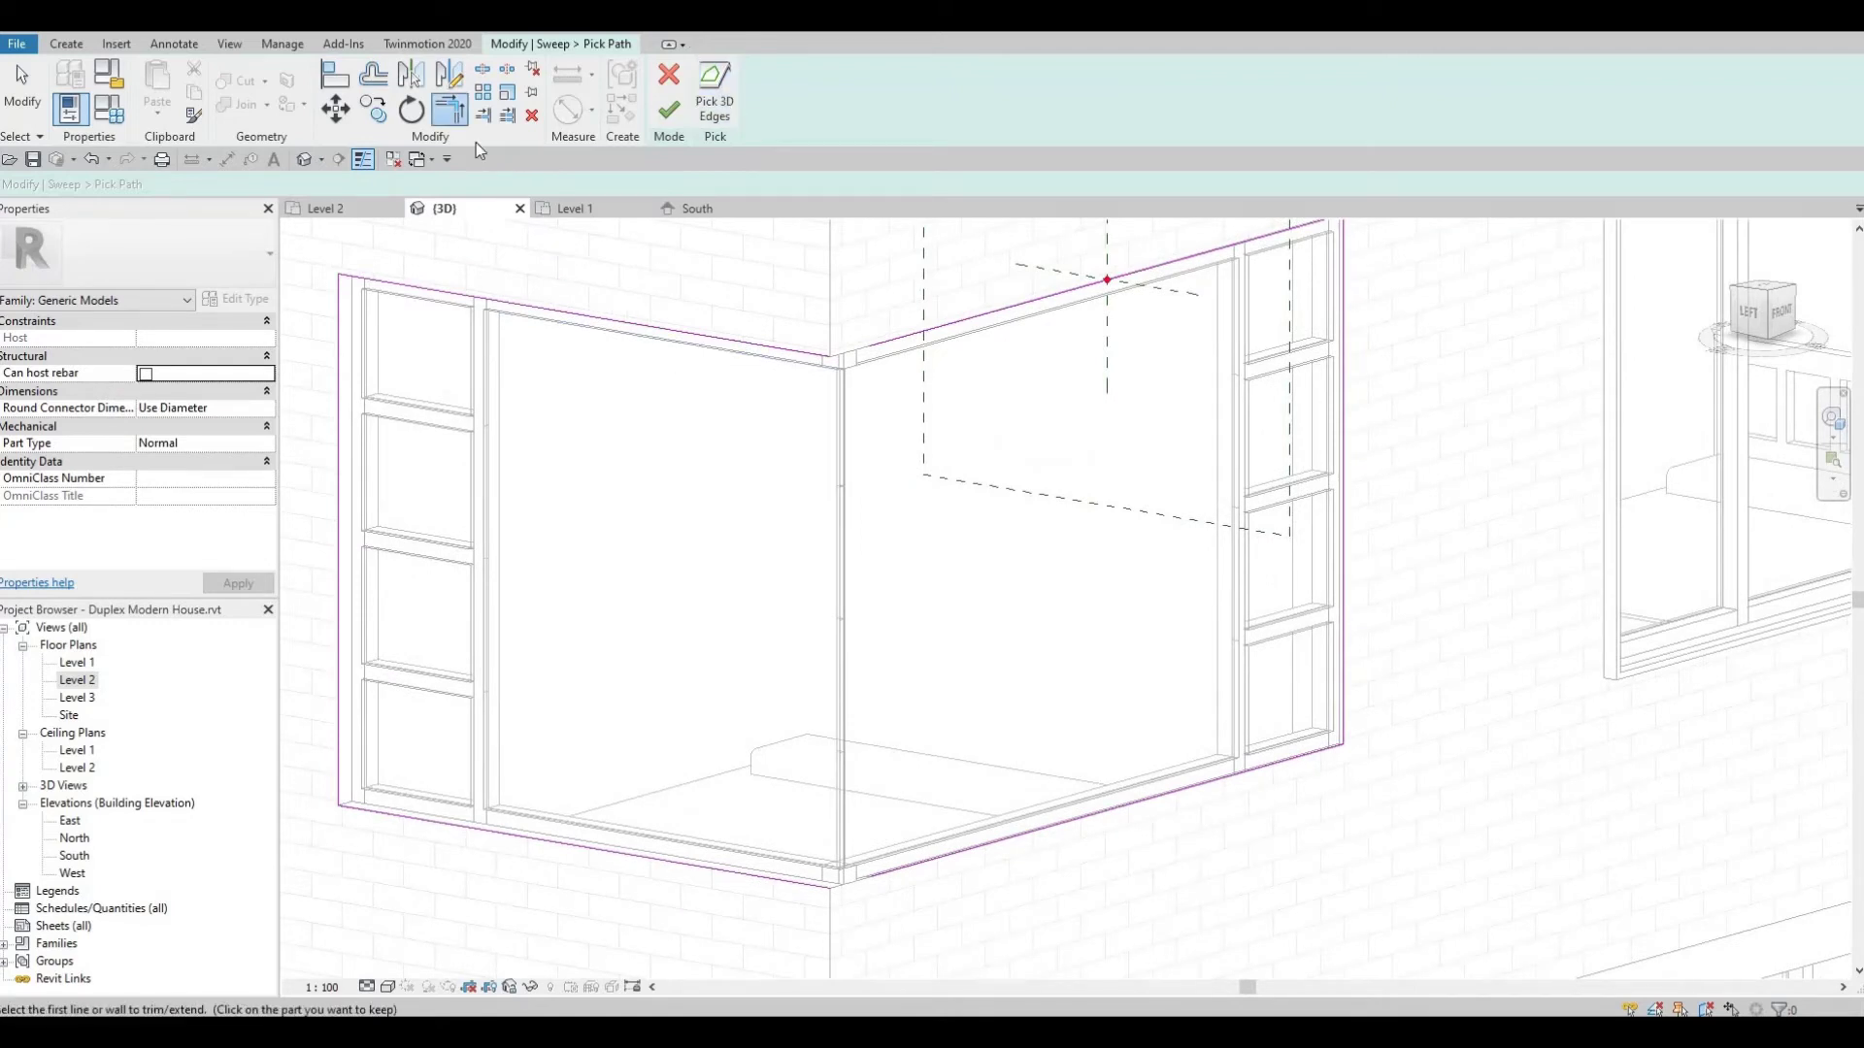
pyautogui.click(890, 347)
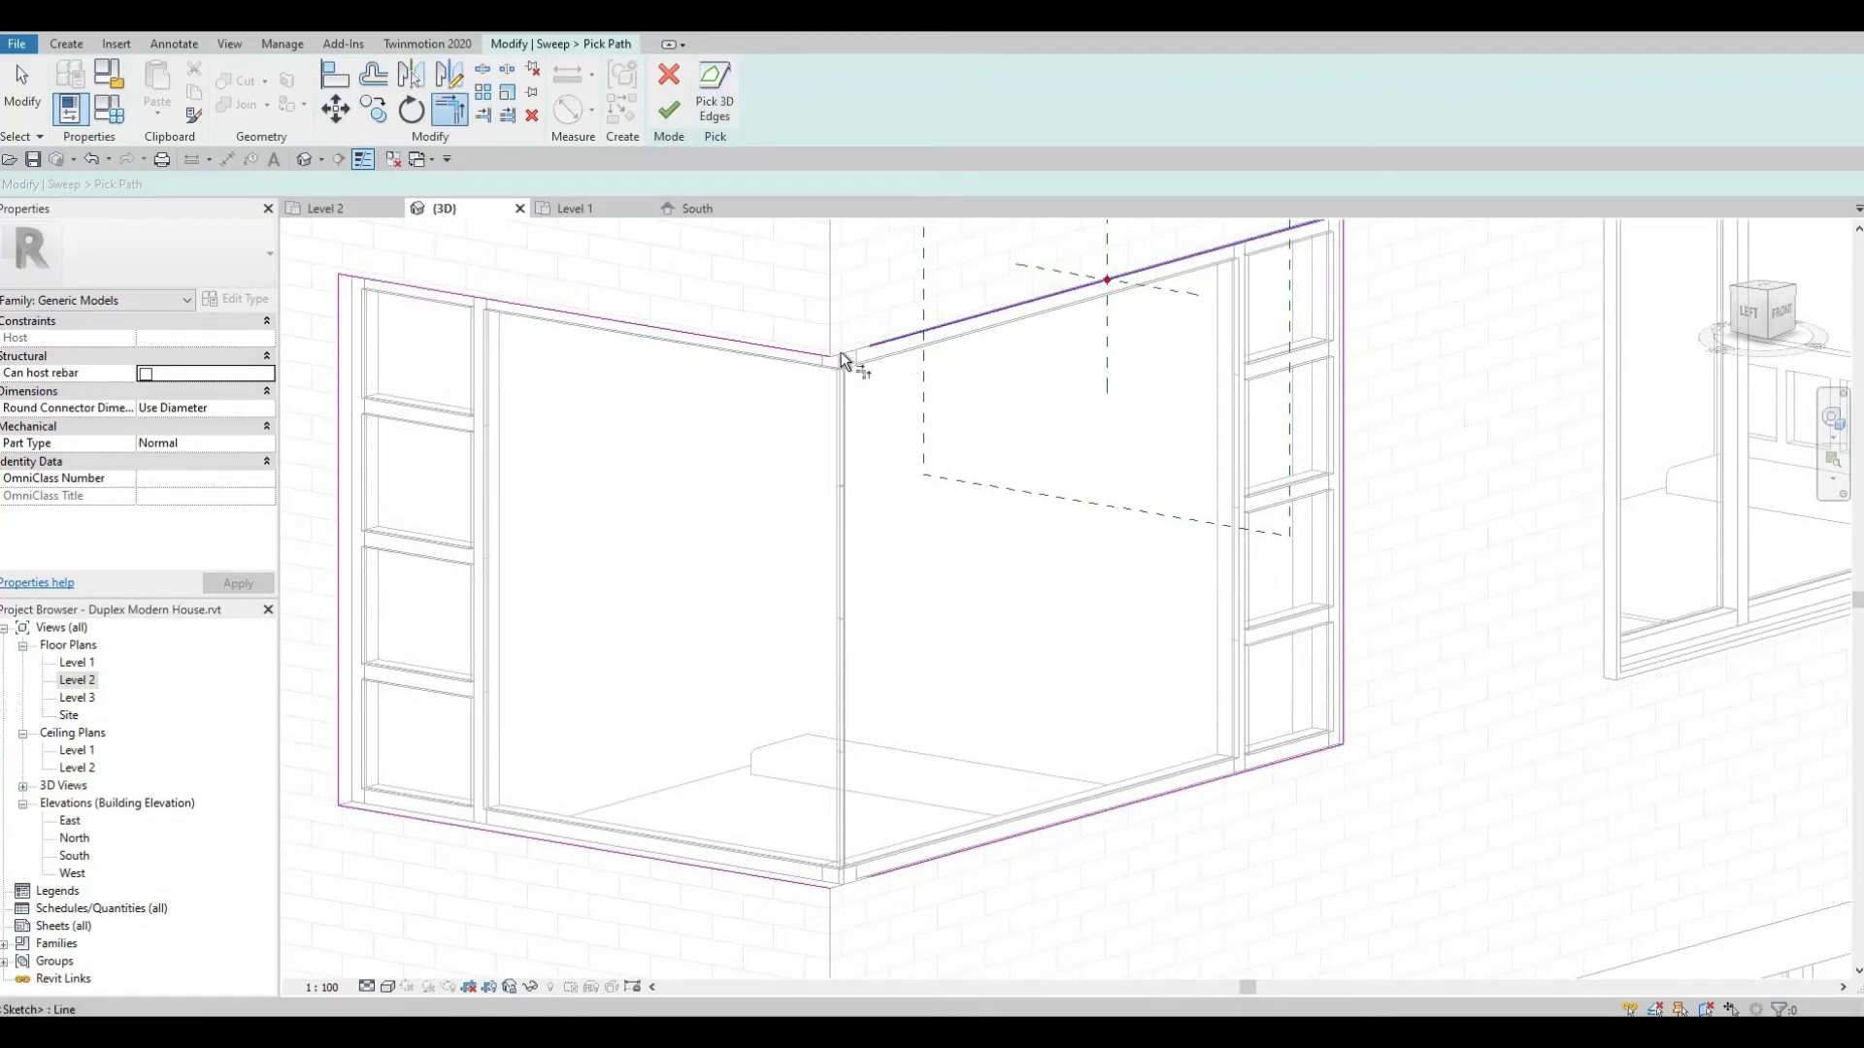
pyautogui.click(949, 855)
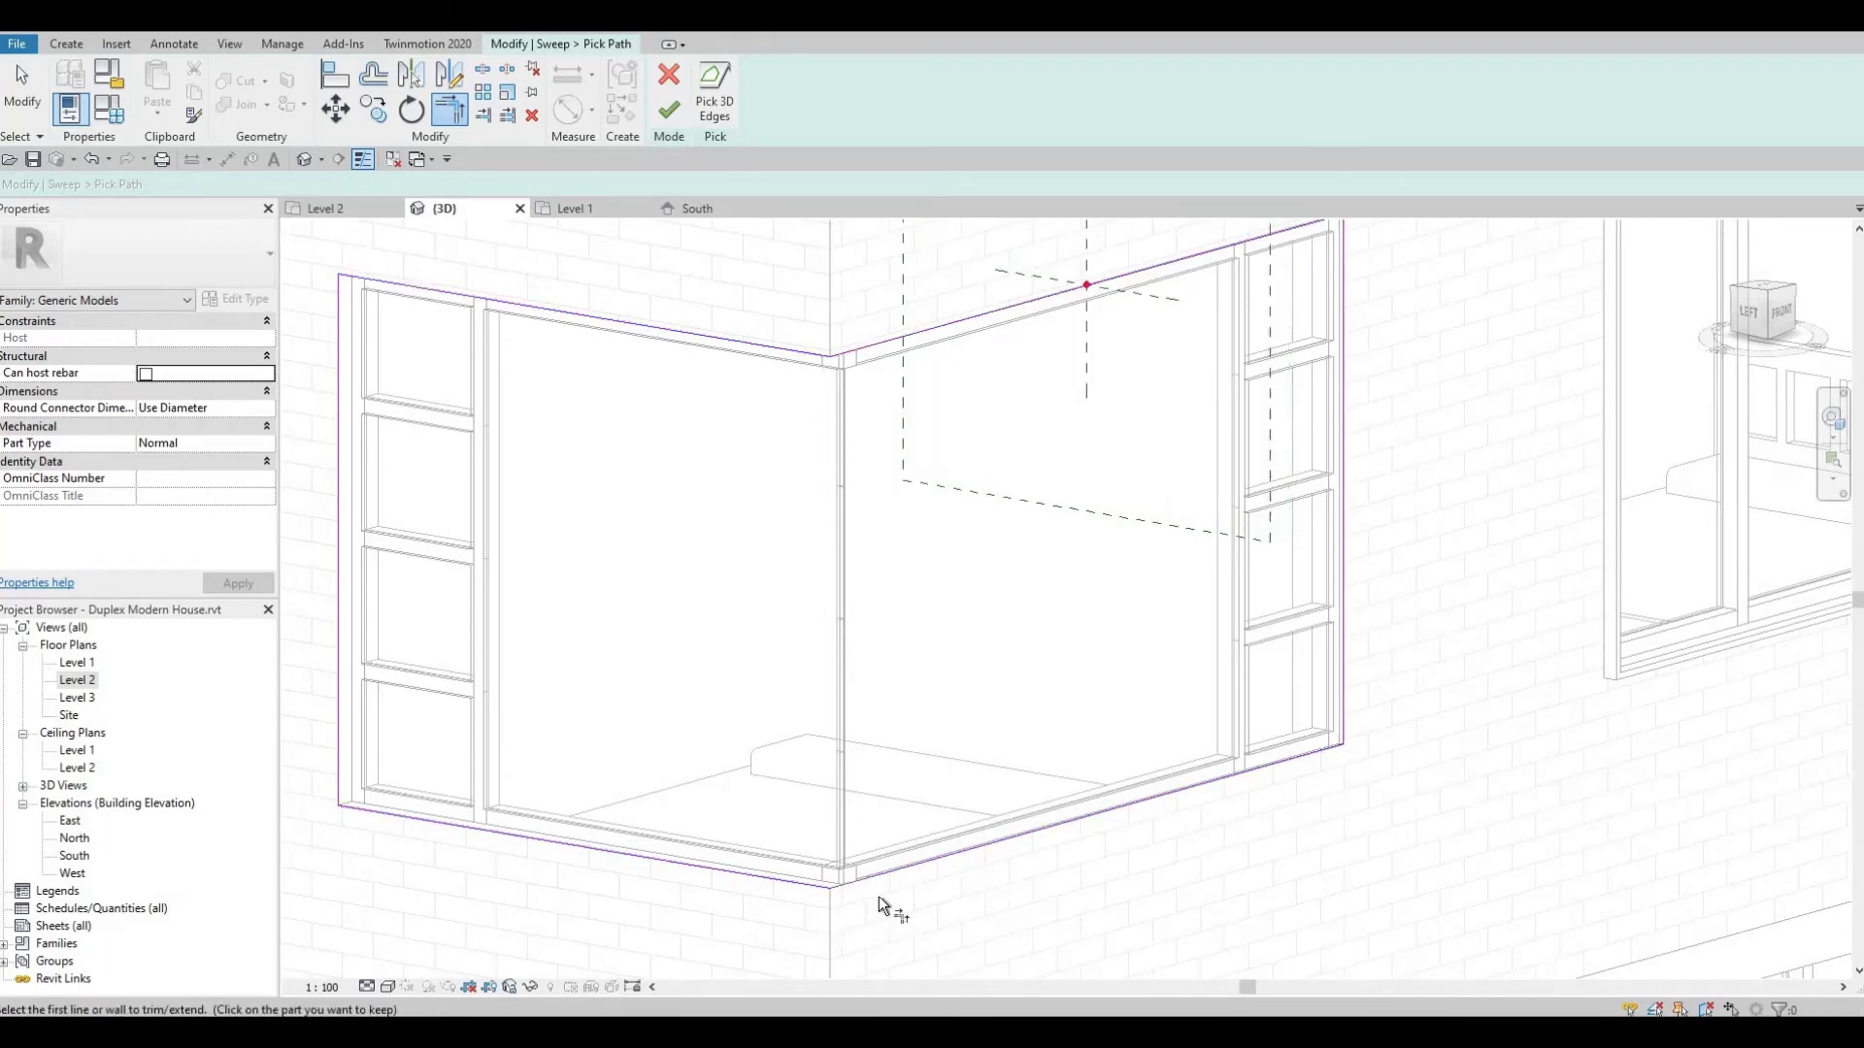
pyautogui.scroll(5, 878, 895)
pyautogui.scroll(-5, 901, 888)
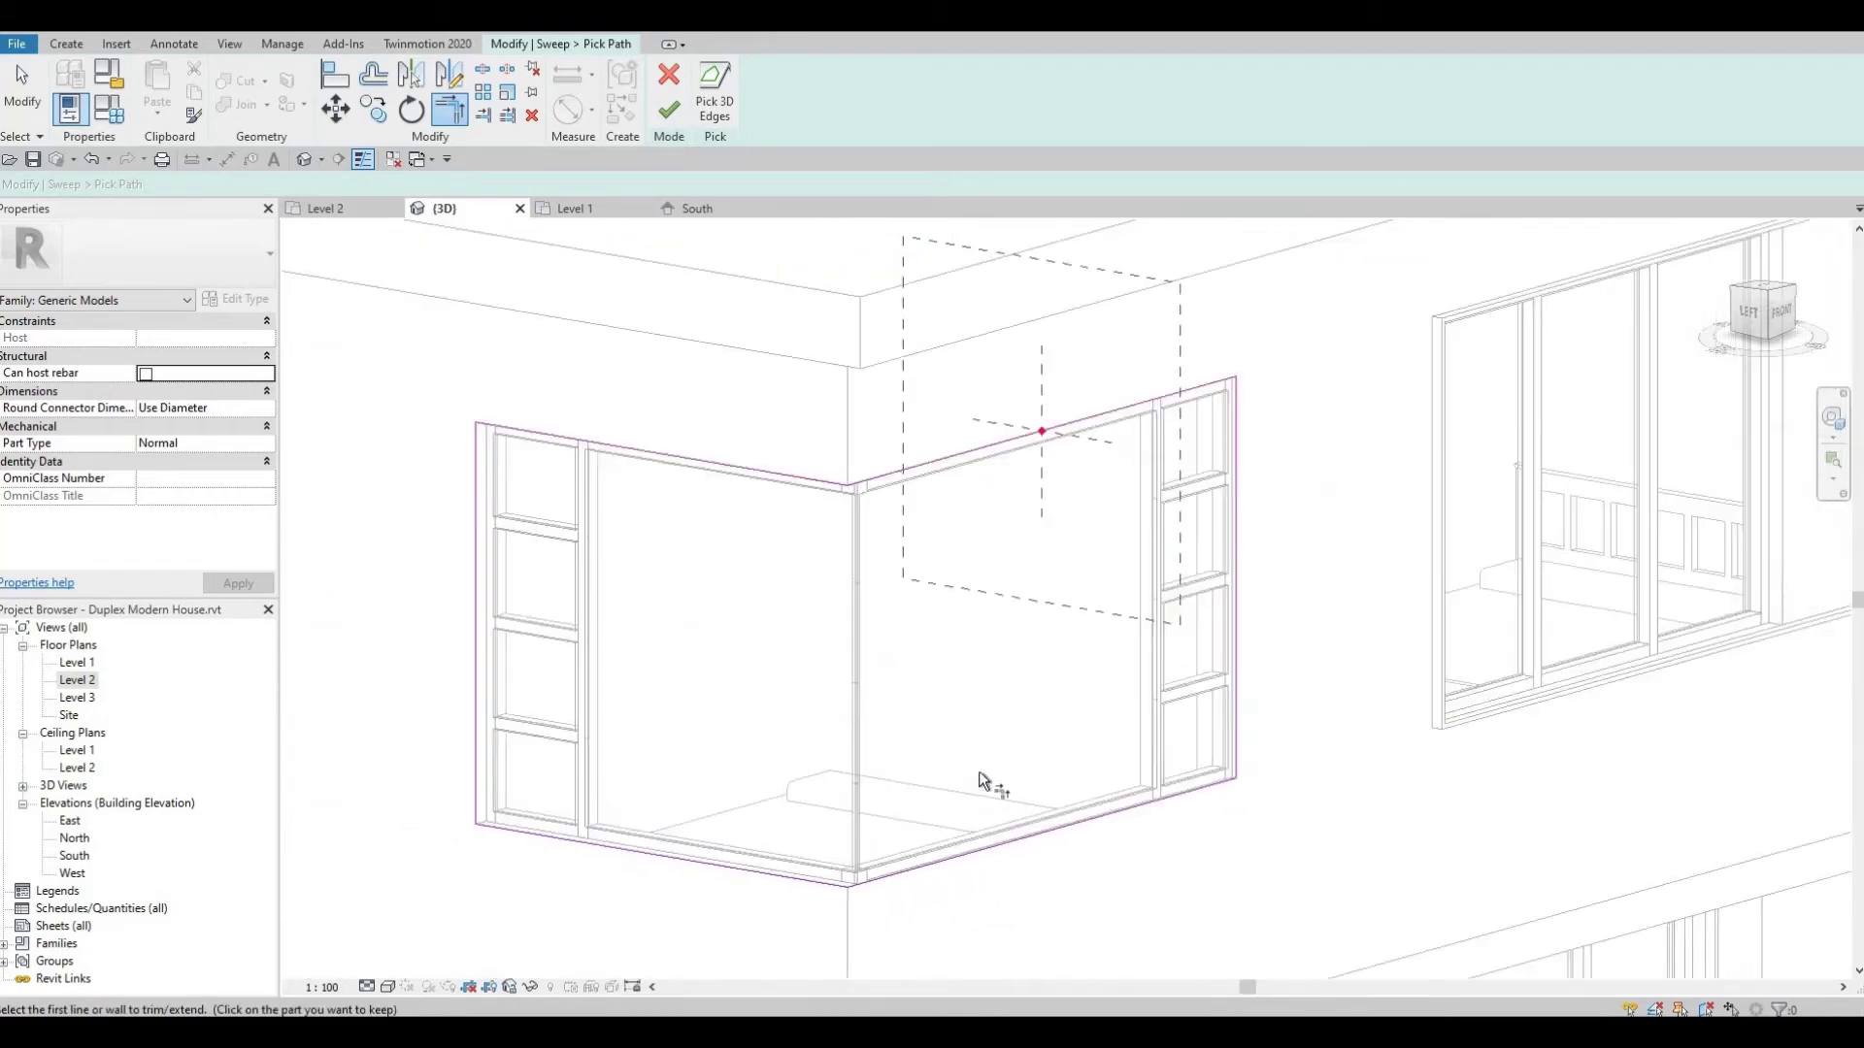
pyautogui.click(670, 111)
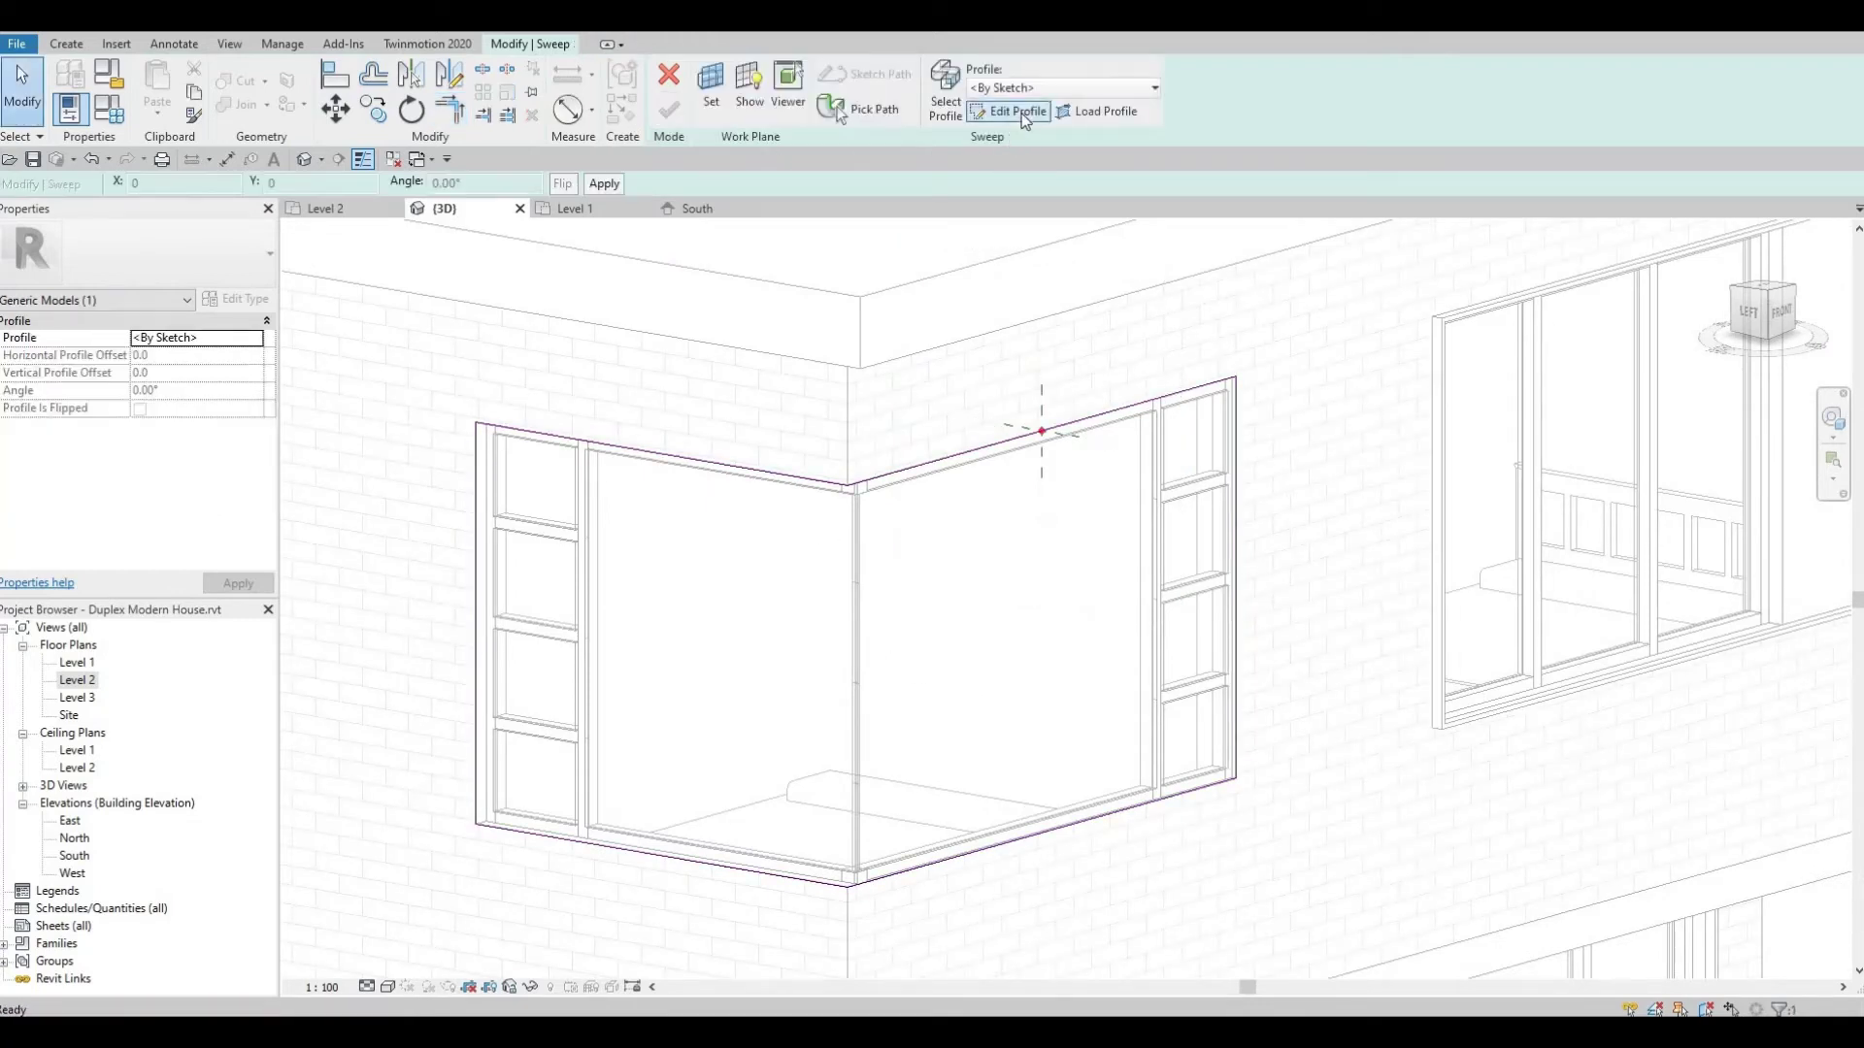
# Draw a small rectangle at the wall corner as the sweep profile
pyautogui.click(1016, 110)
pyautogui.click(730, 70)
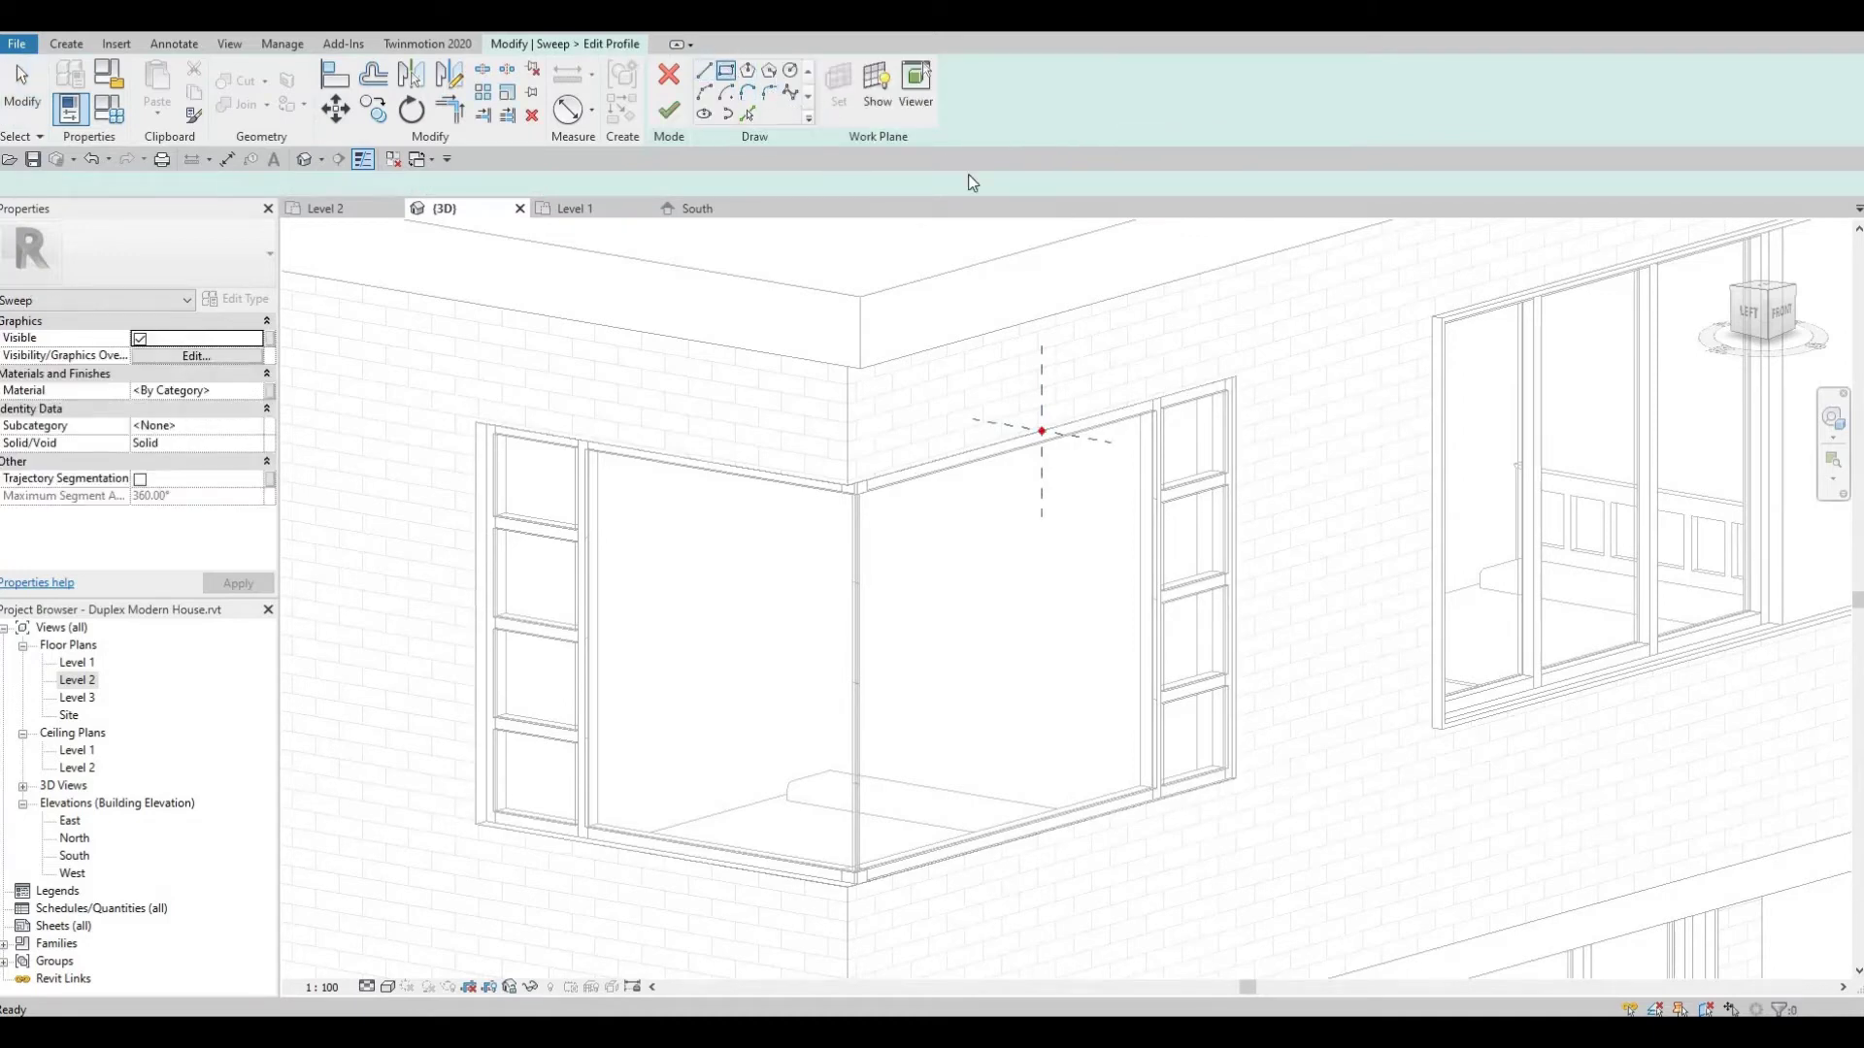
pyautogui.scroll(4, 1012, 291)
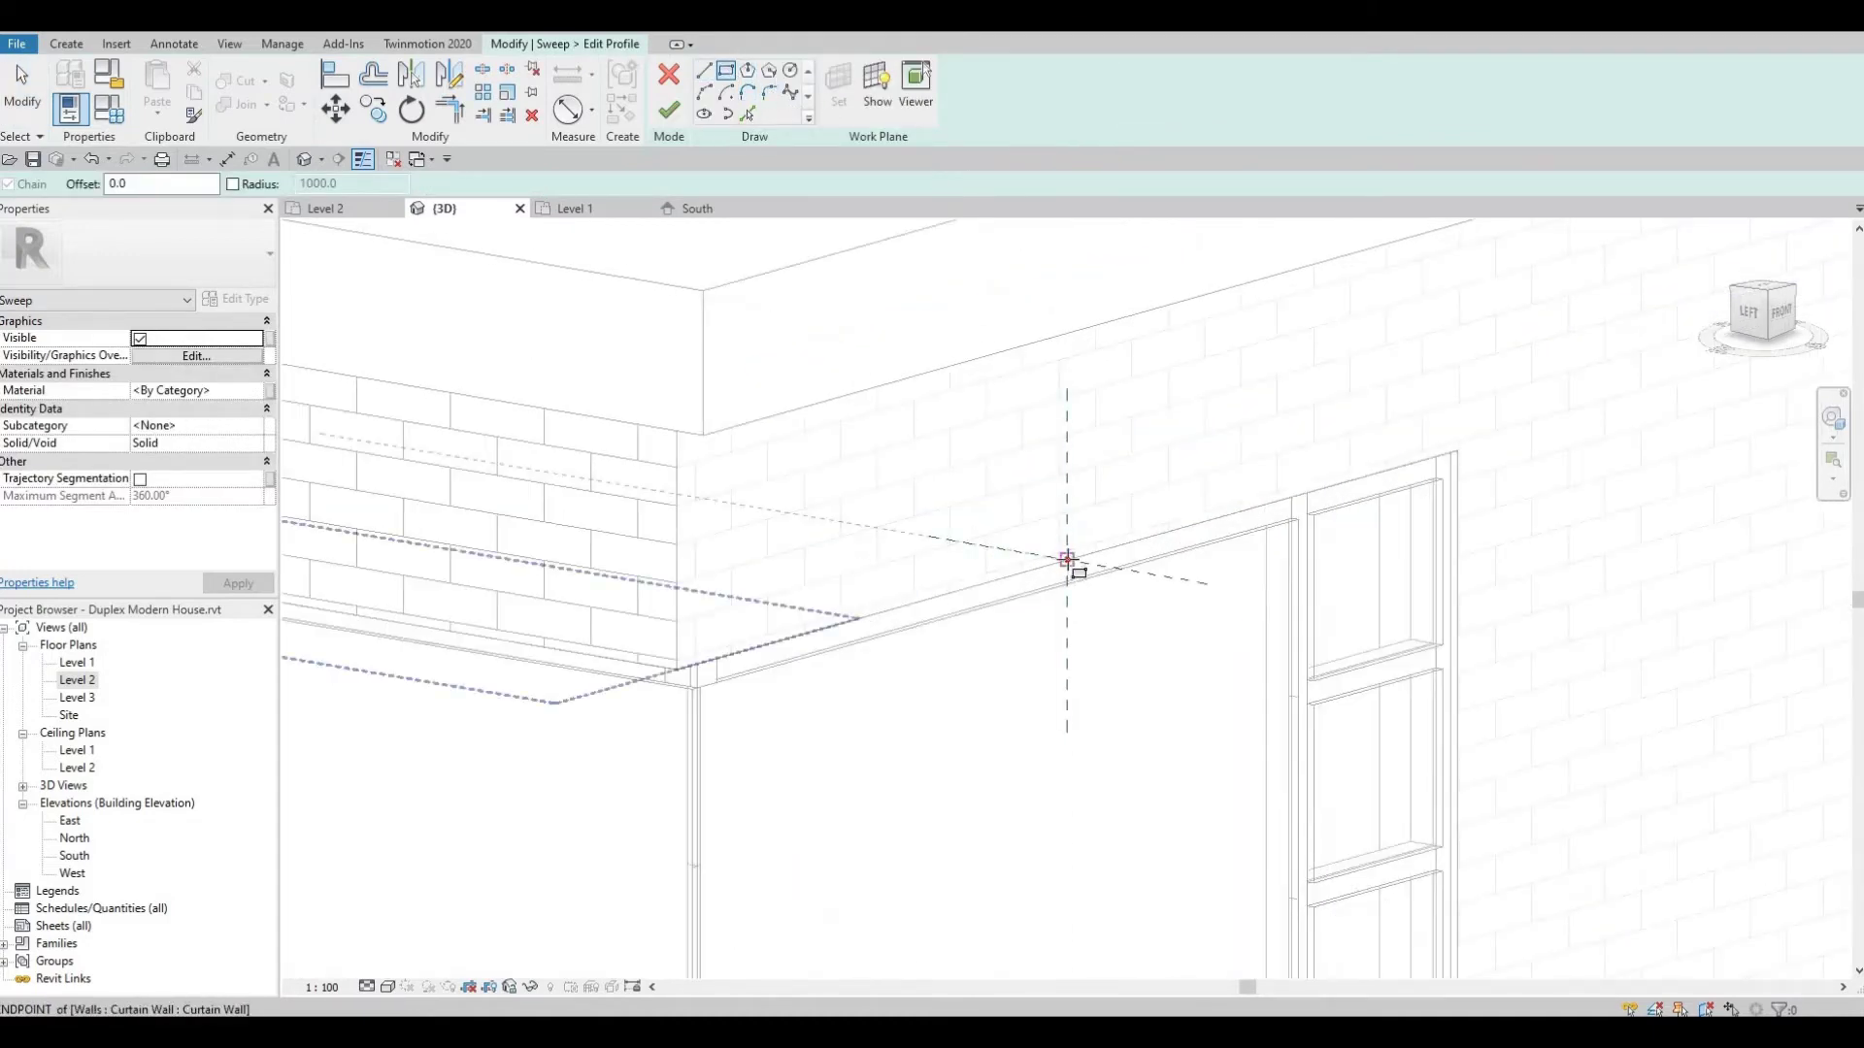
pyautogui.click(1128, 529)
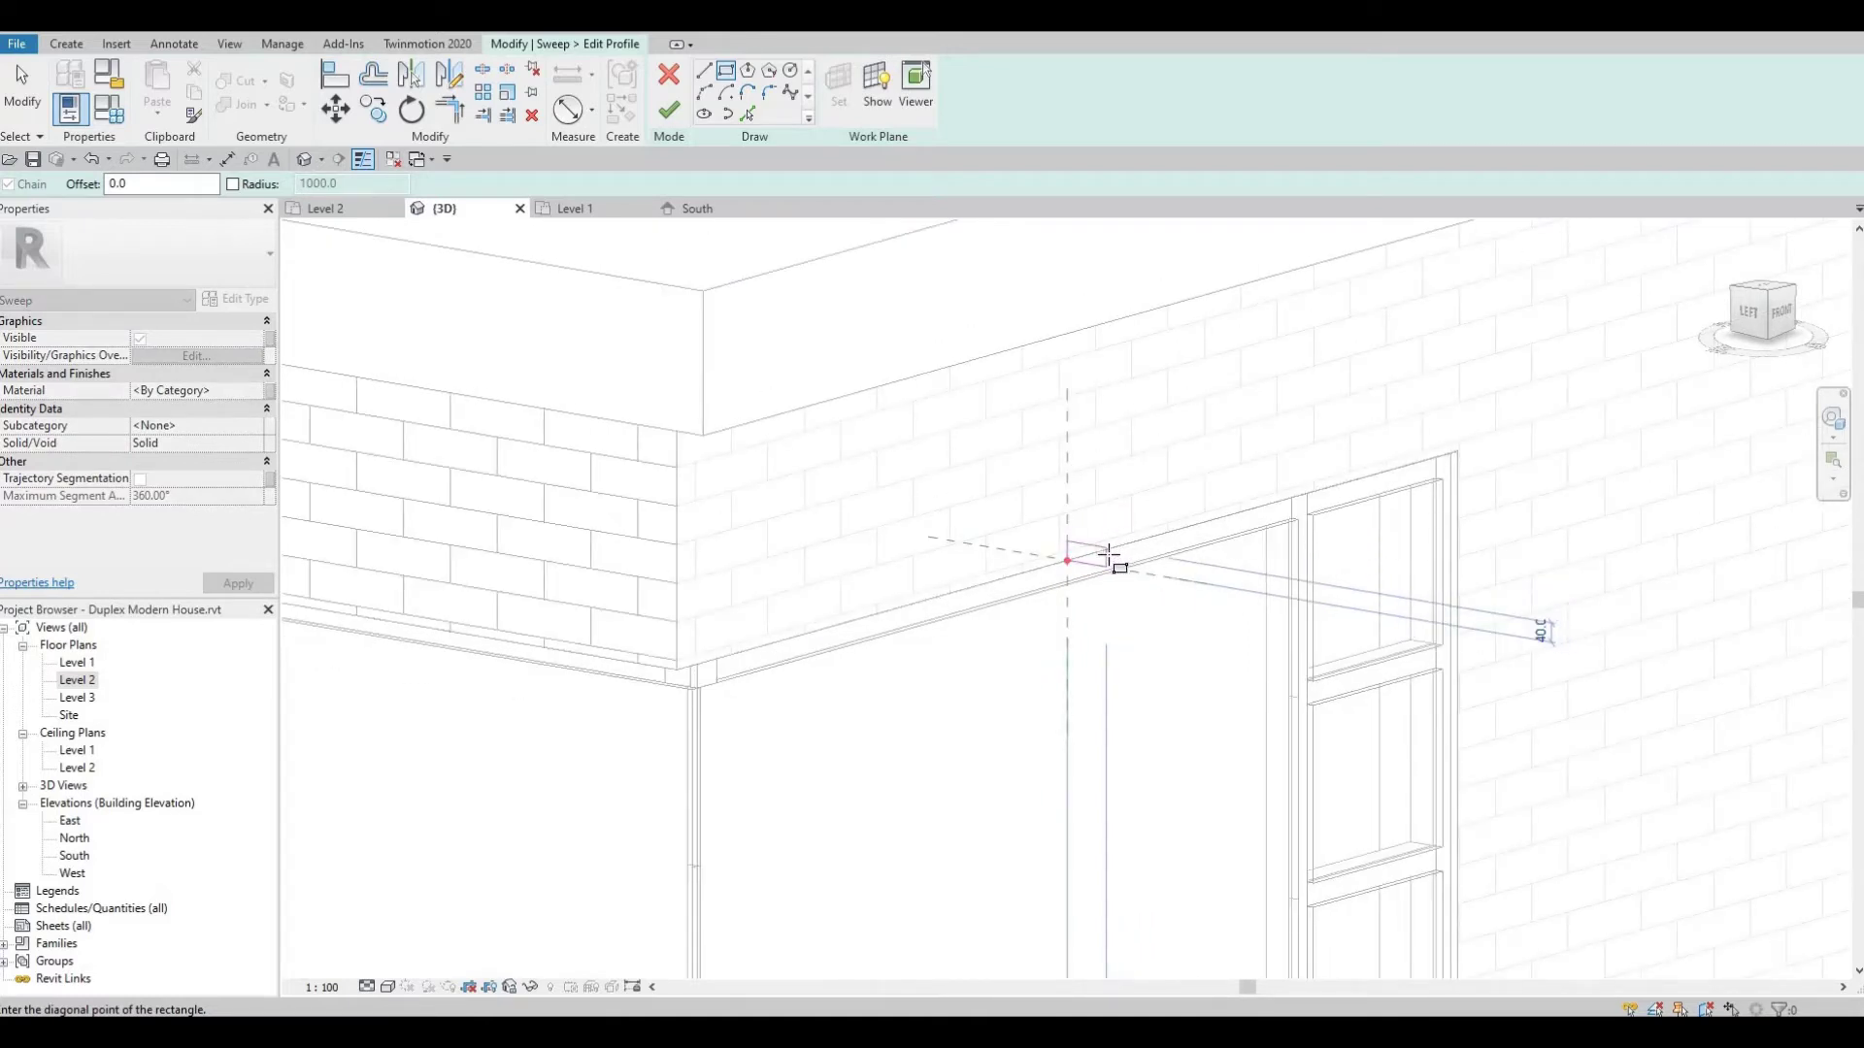
pyautogui.click(1109, 555)
pyautogui.scroll(5, 1090, 582)
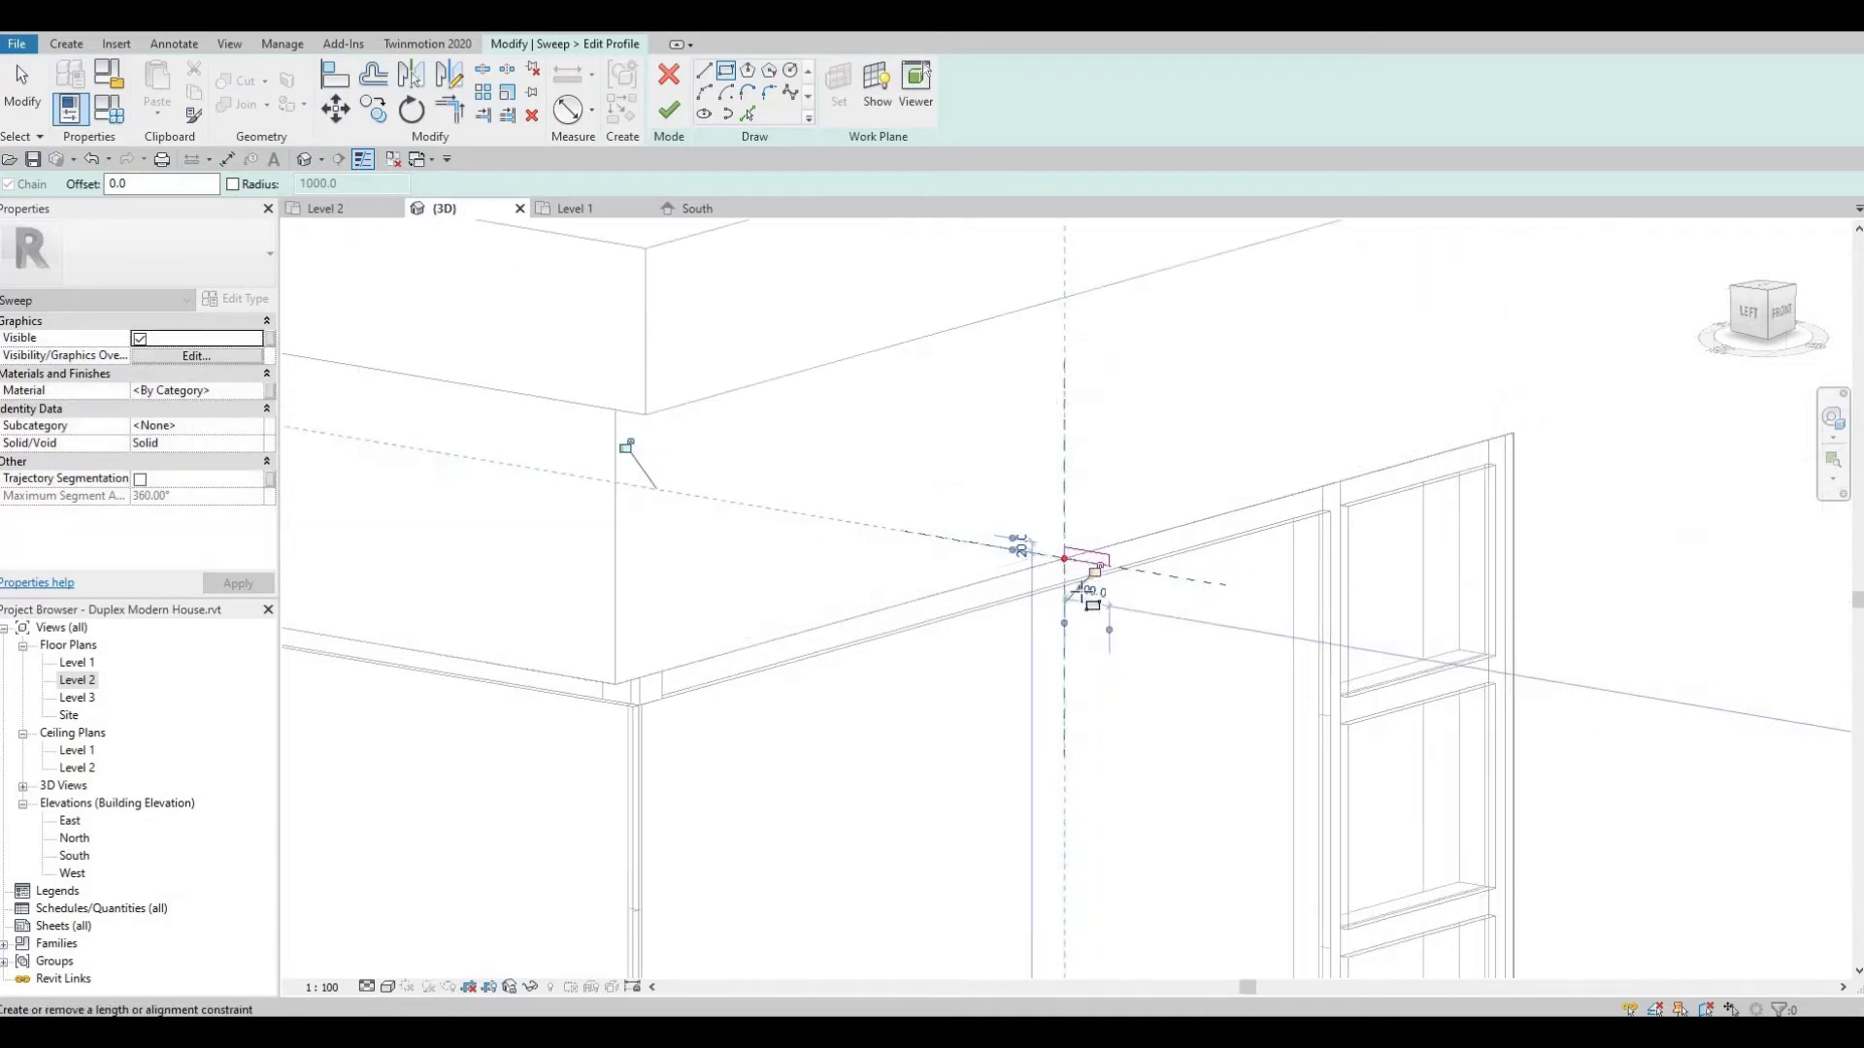
pyautogui.press('Escape')
pyautogui.press('Escape')
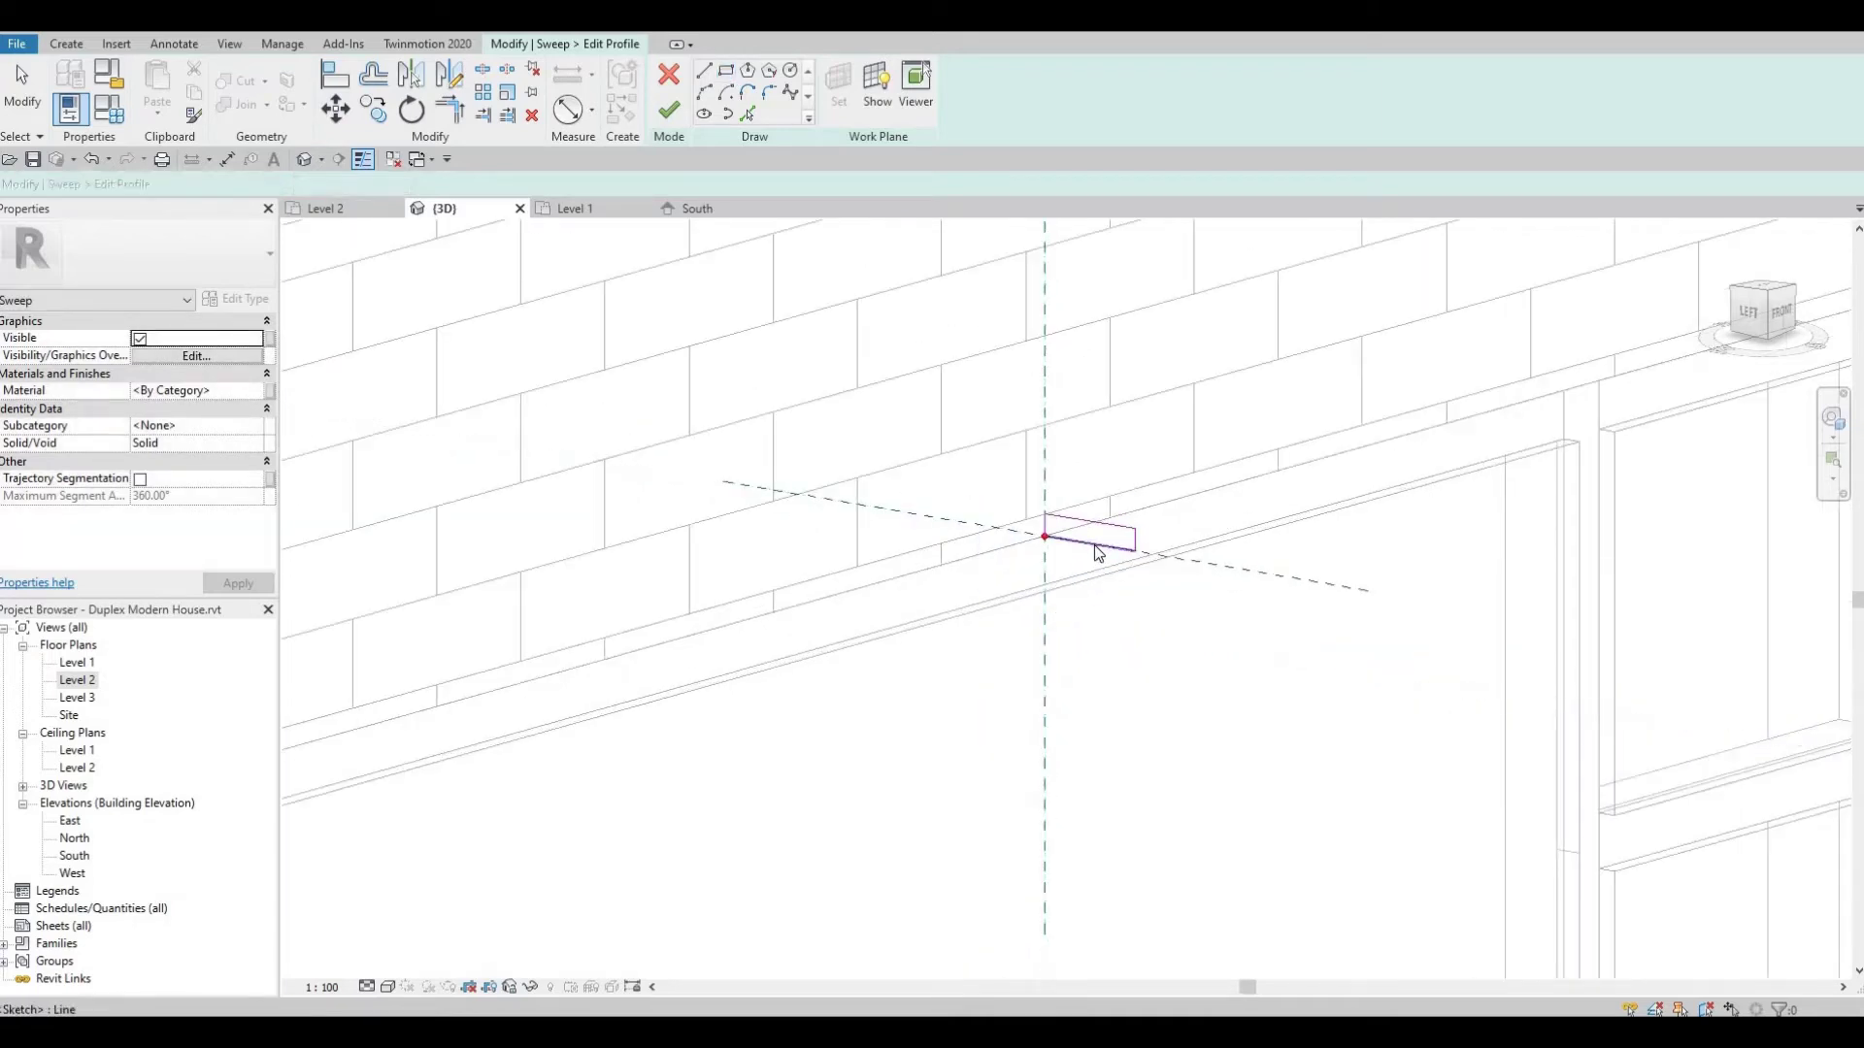
# Set the rectangle's right edge to 50 and finish the profile sketch
pyautogui.click(1113, 551)
pyautogui.click(1131, 542)
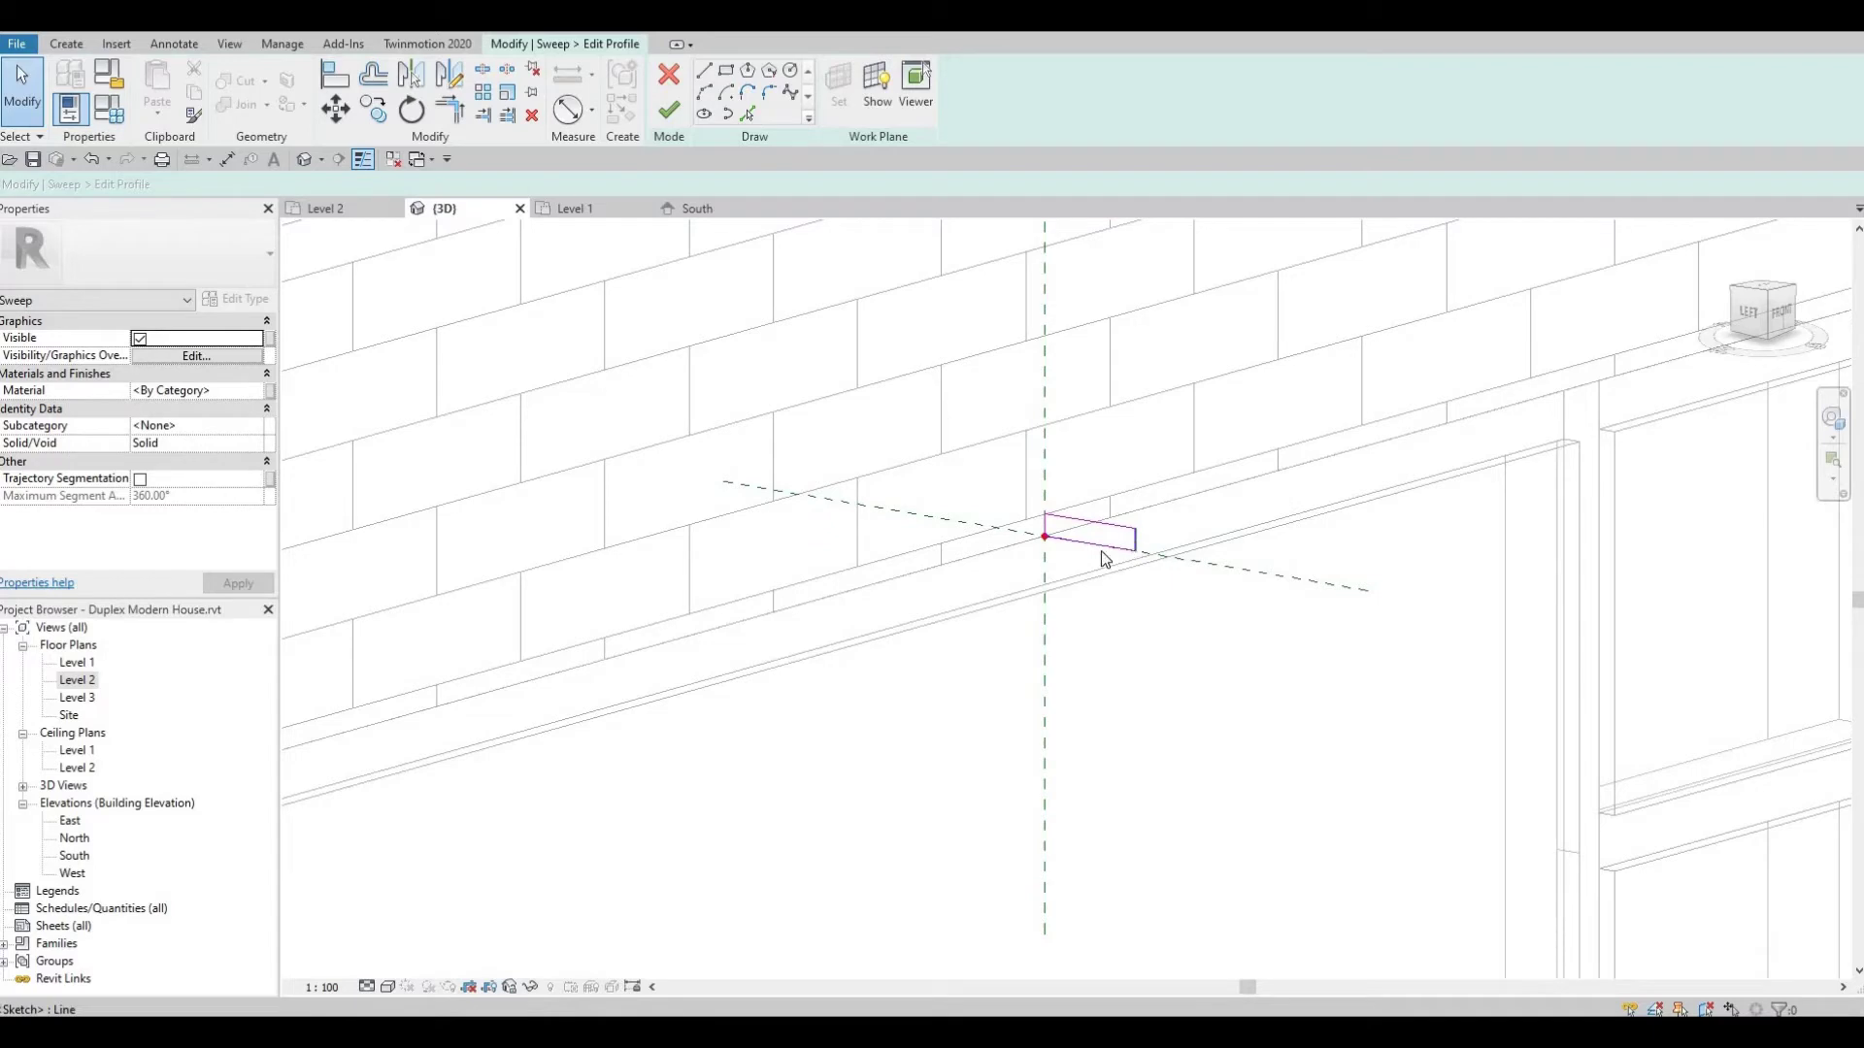
pyautogui.click(1134, 539)
pyautogui.write('50')
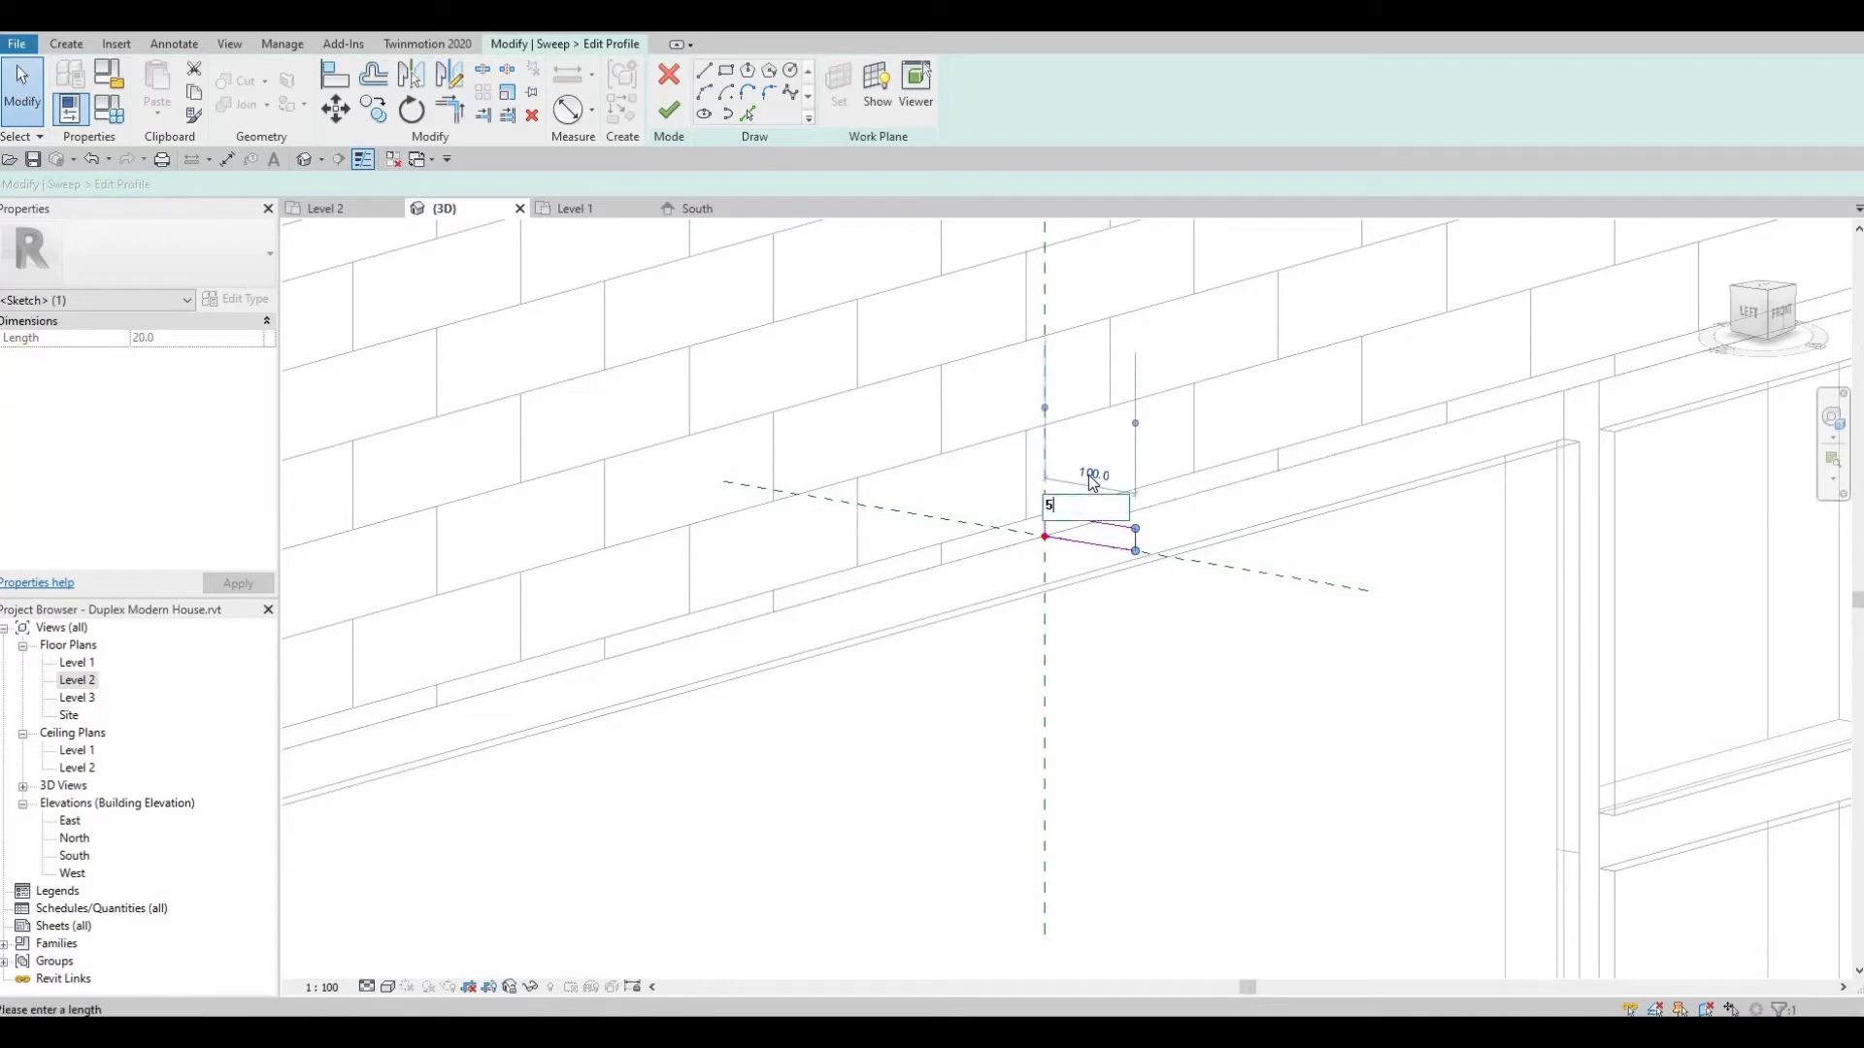
pyautogui.press('Return')
pyautogui.click(814, 339)
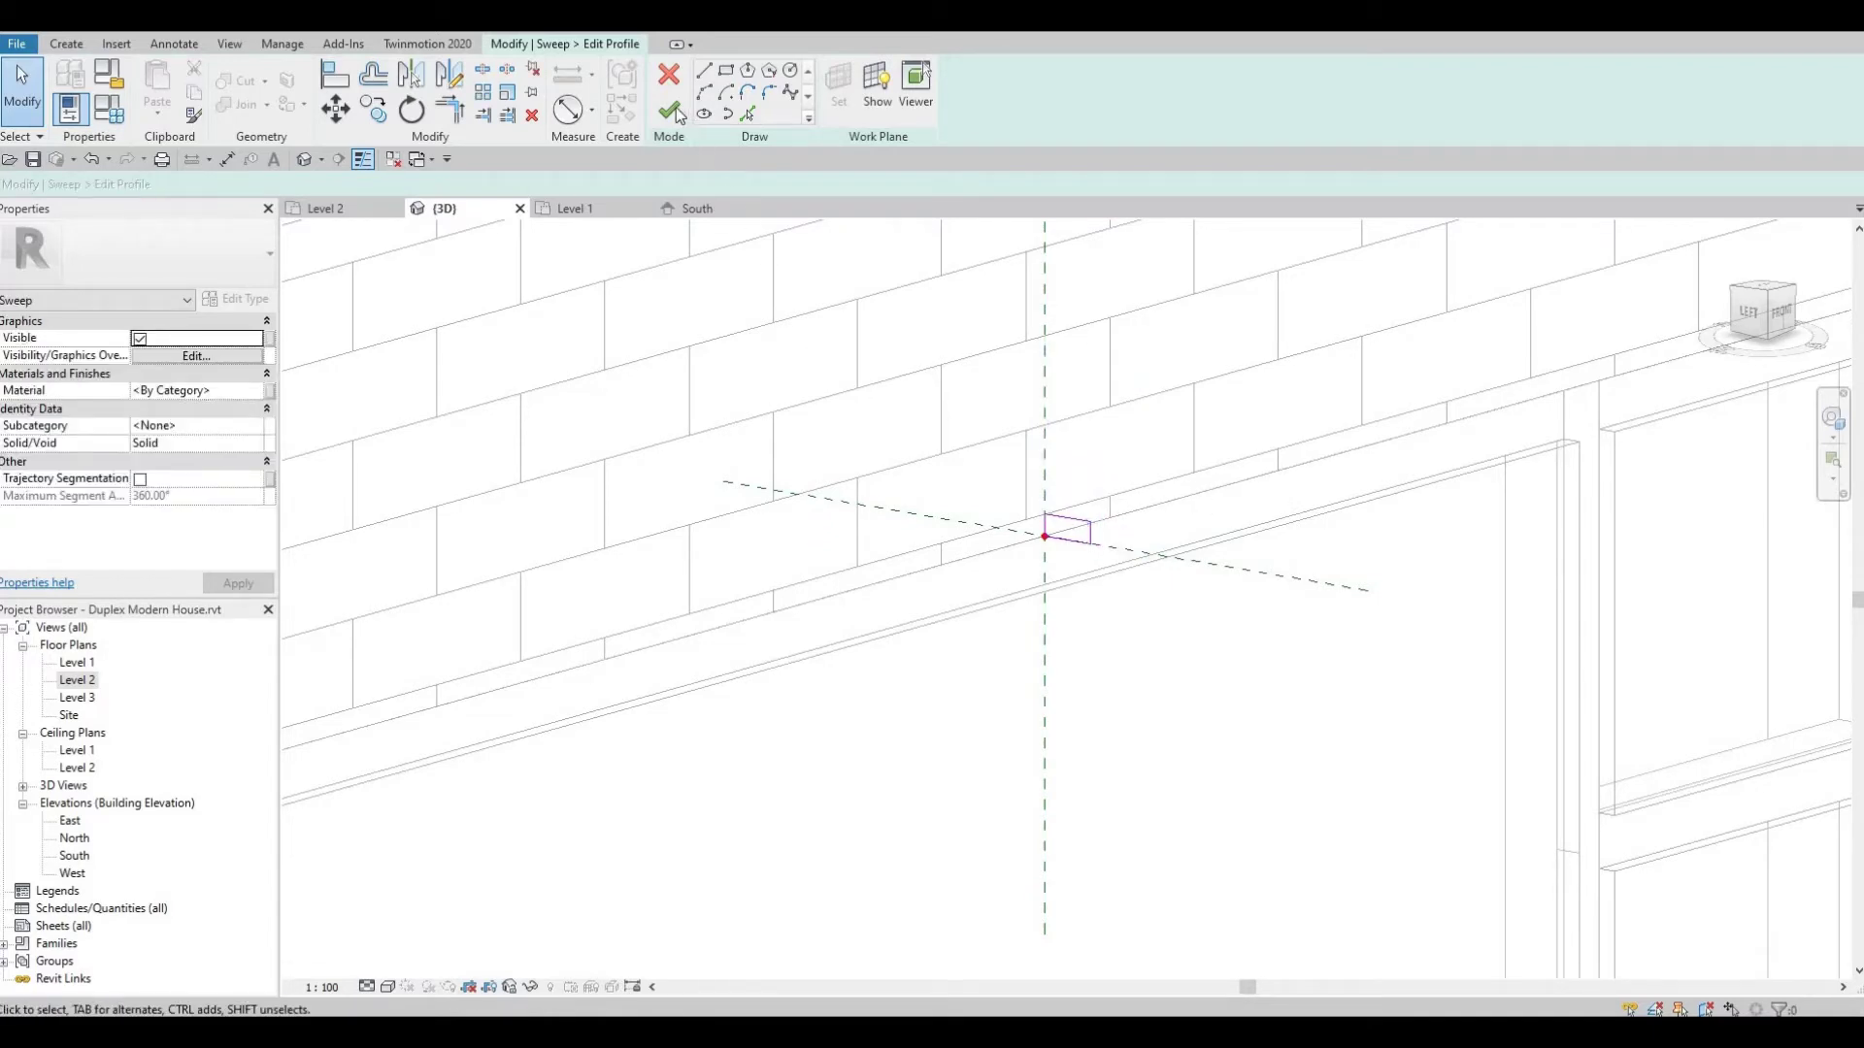
pyautogui.click(669, 111)
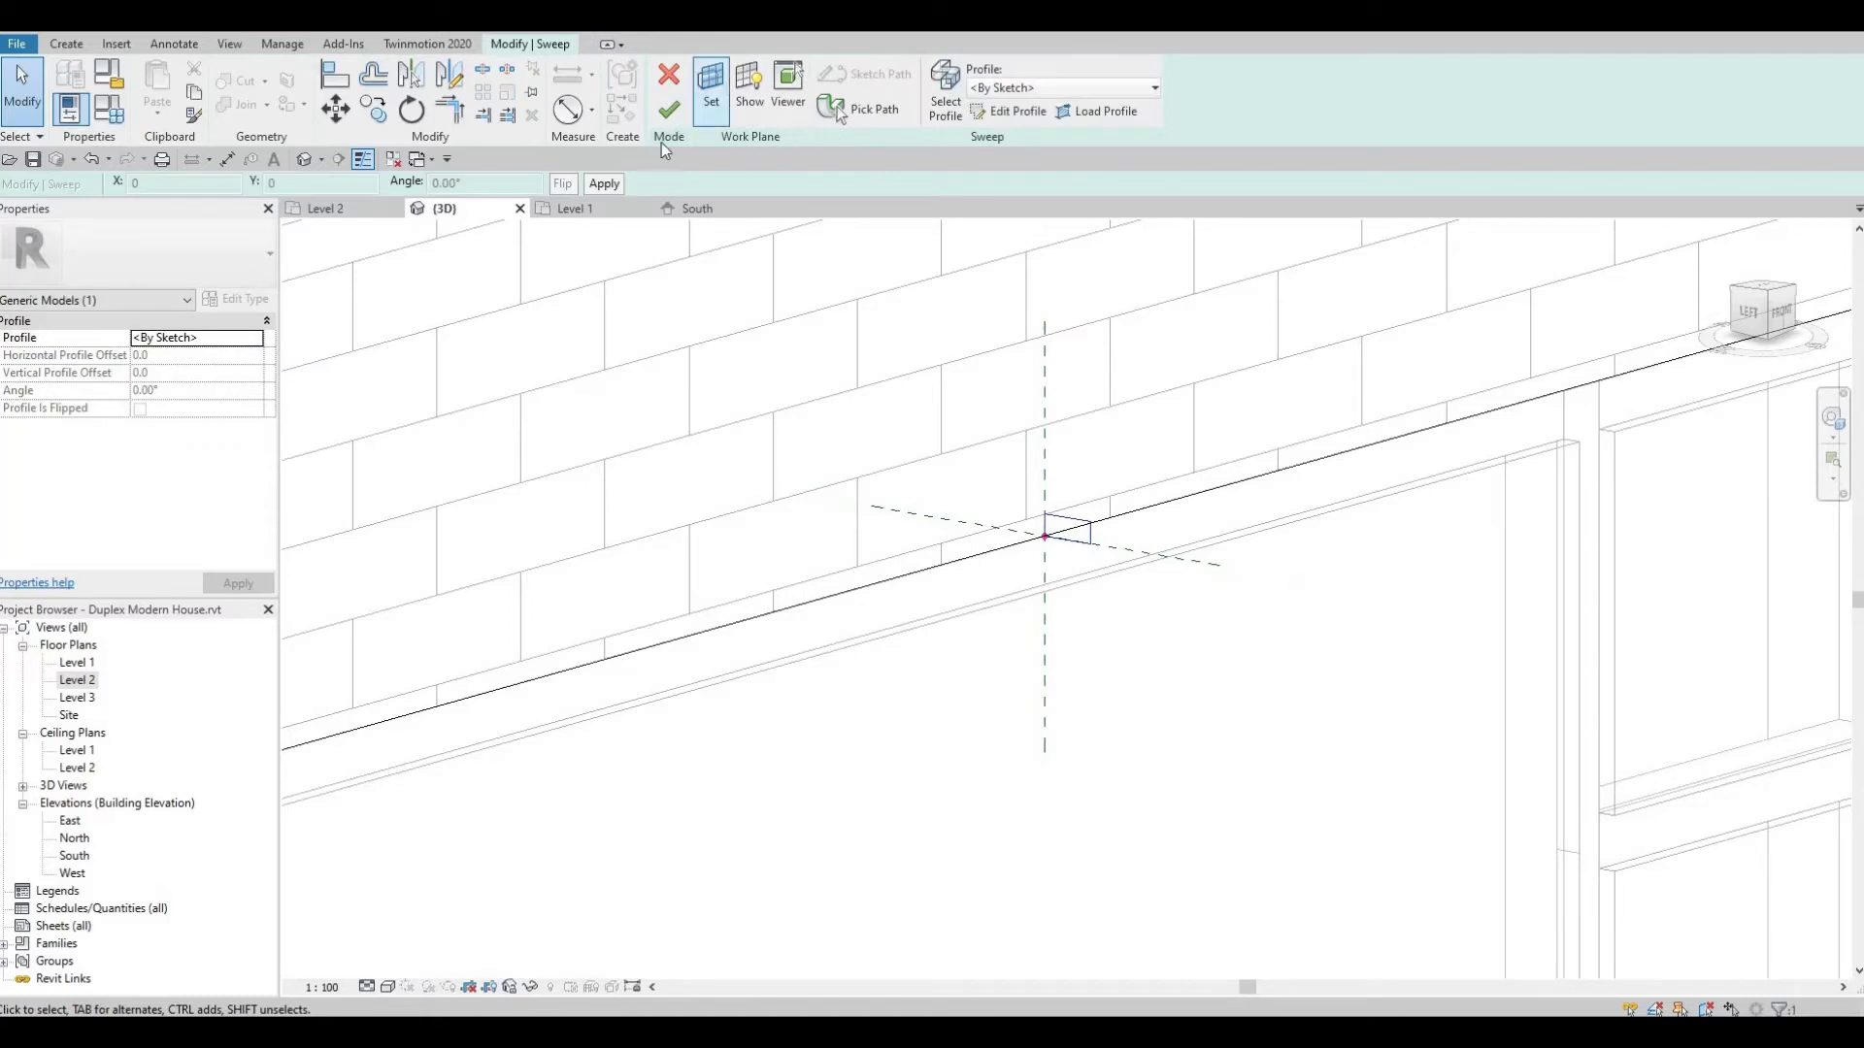
# Finish the sweep with Gypsum Wall Board material and commit the in-place model
pyautogui.click(669, 110)
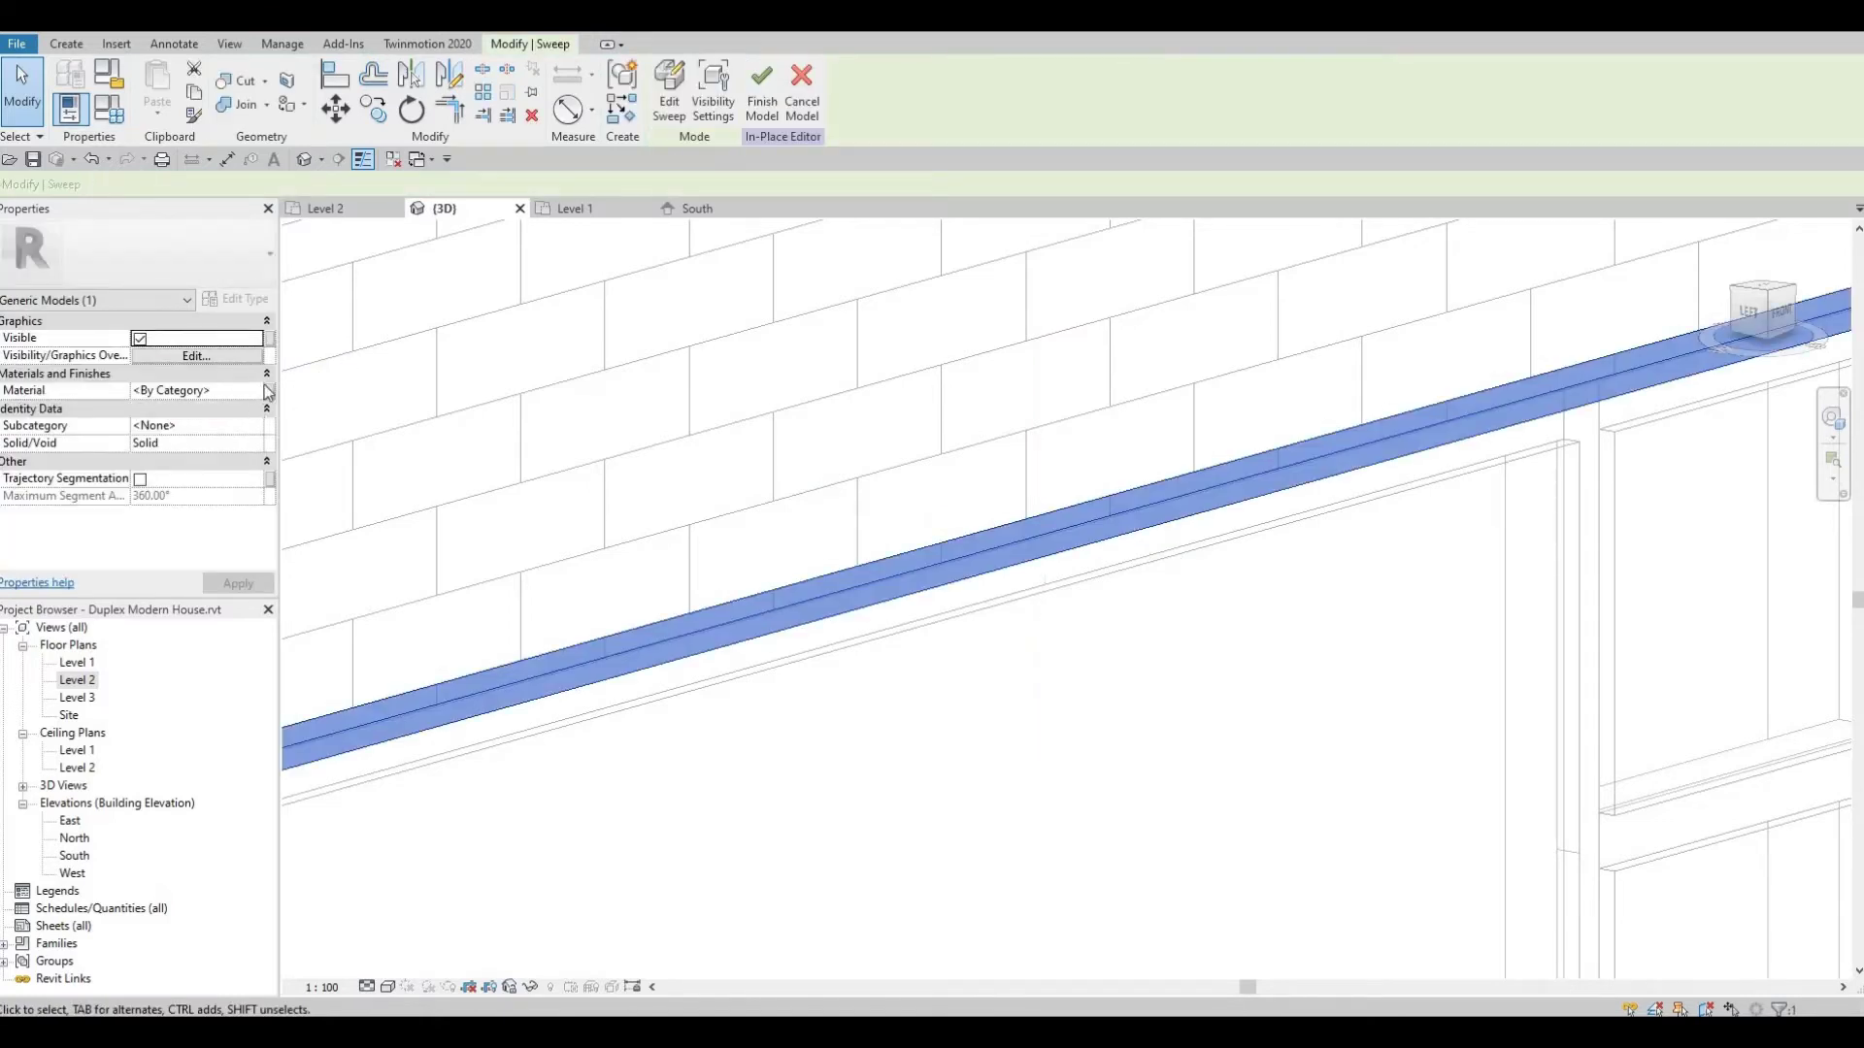
pyautogui.click(261, 391)
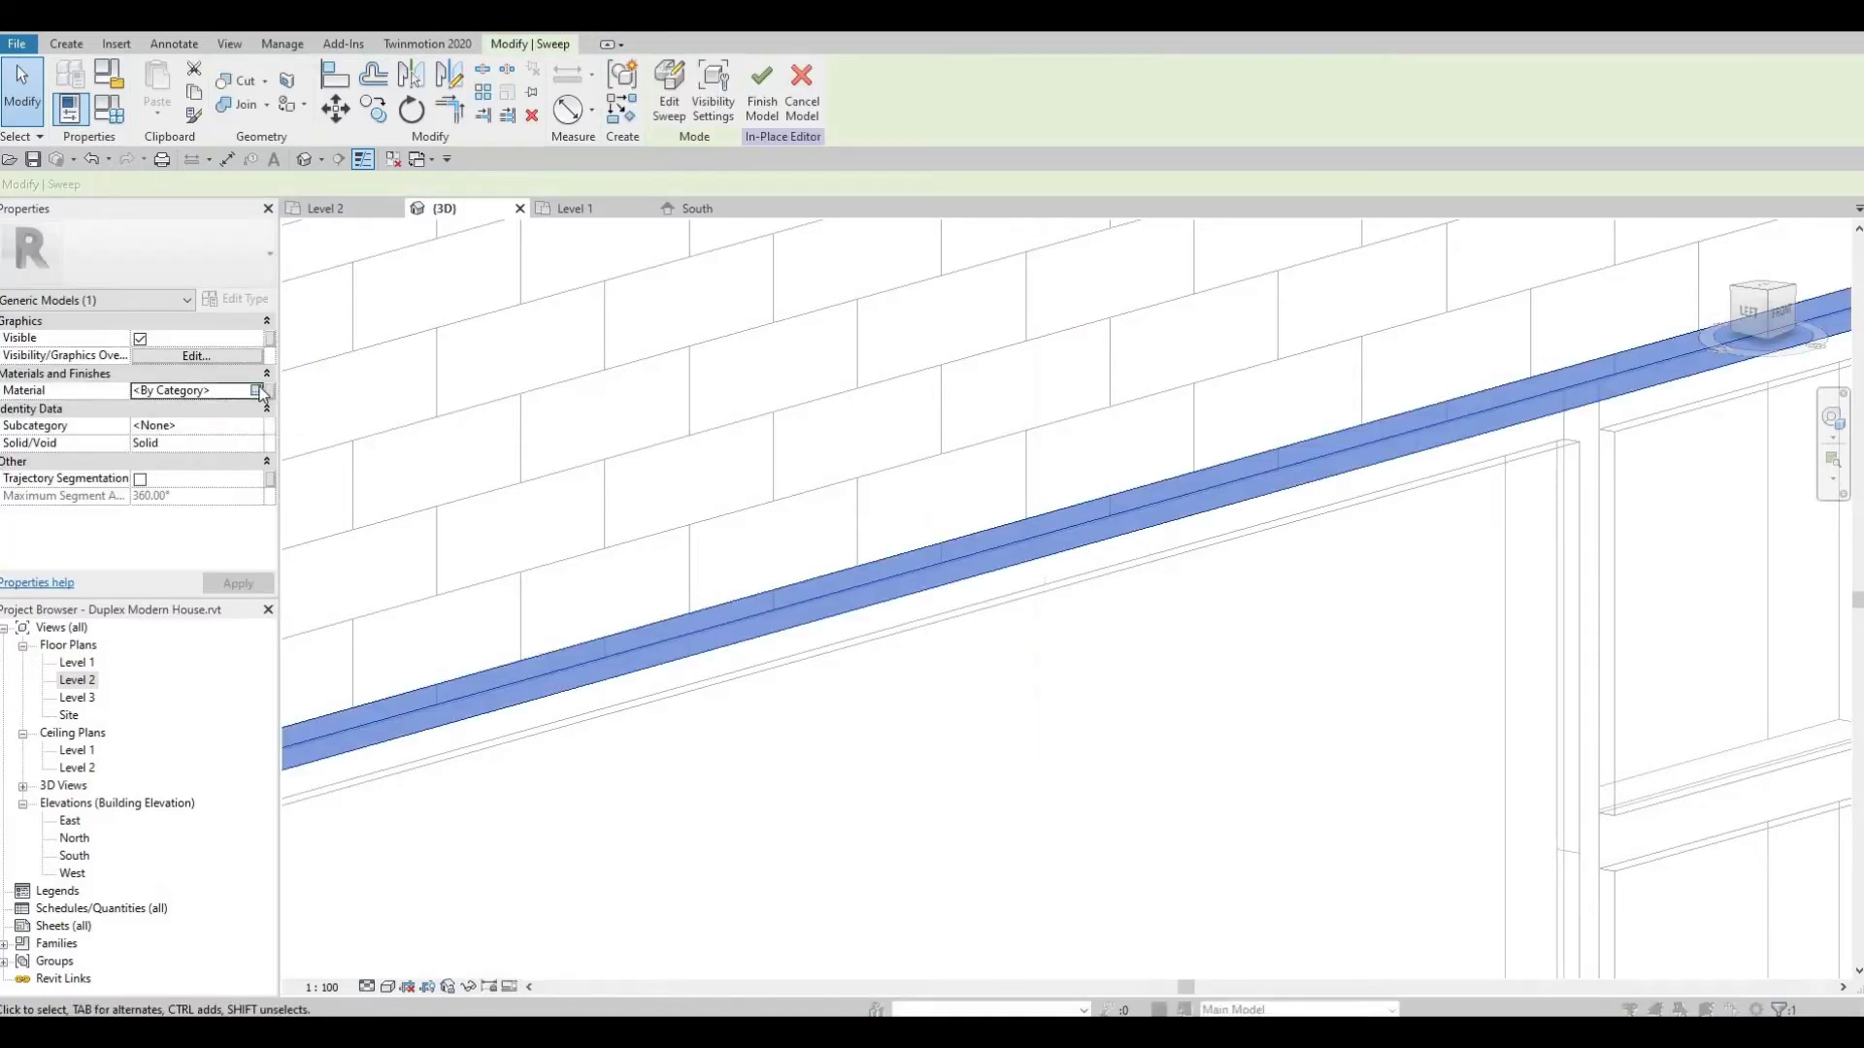
pyautogui.click(257, 390)
pyautogui.click(1390, 921)
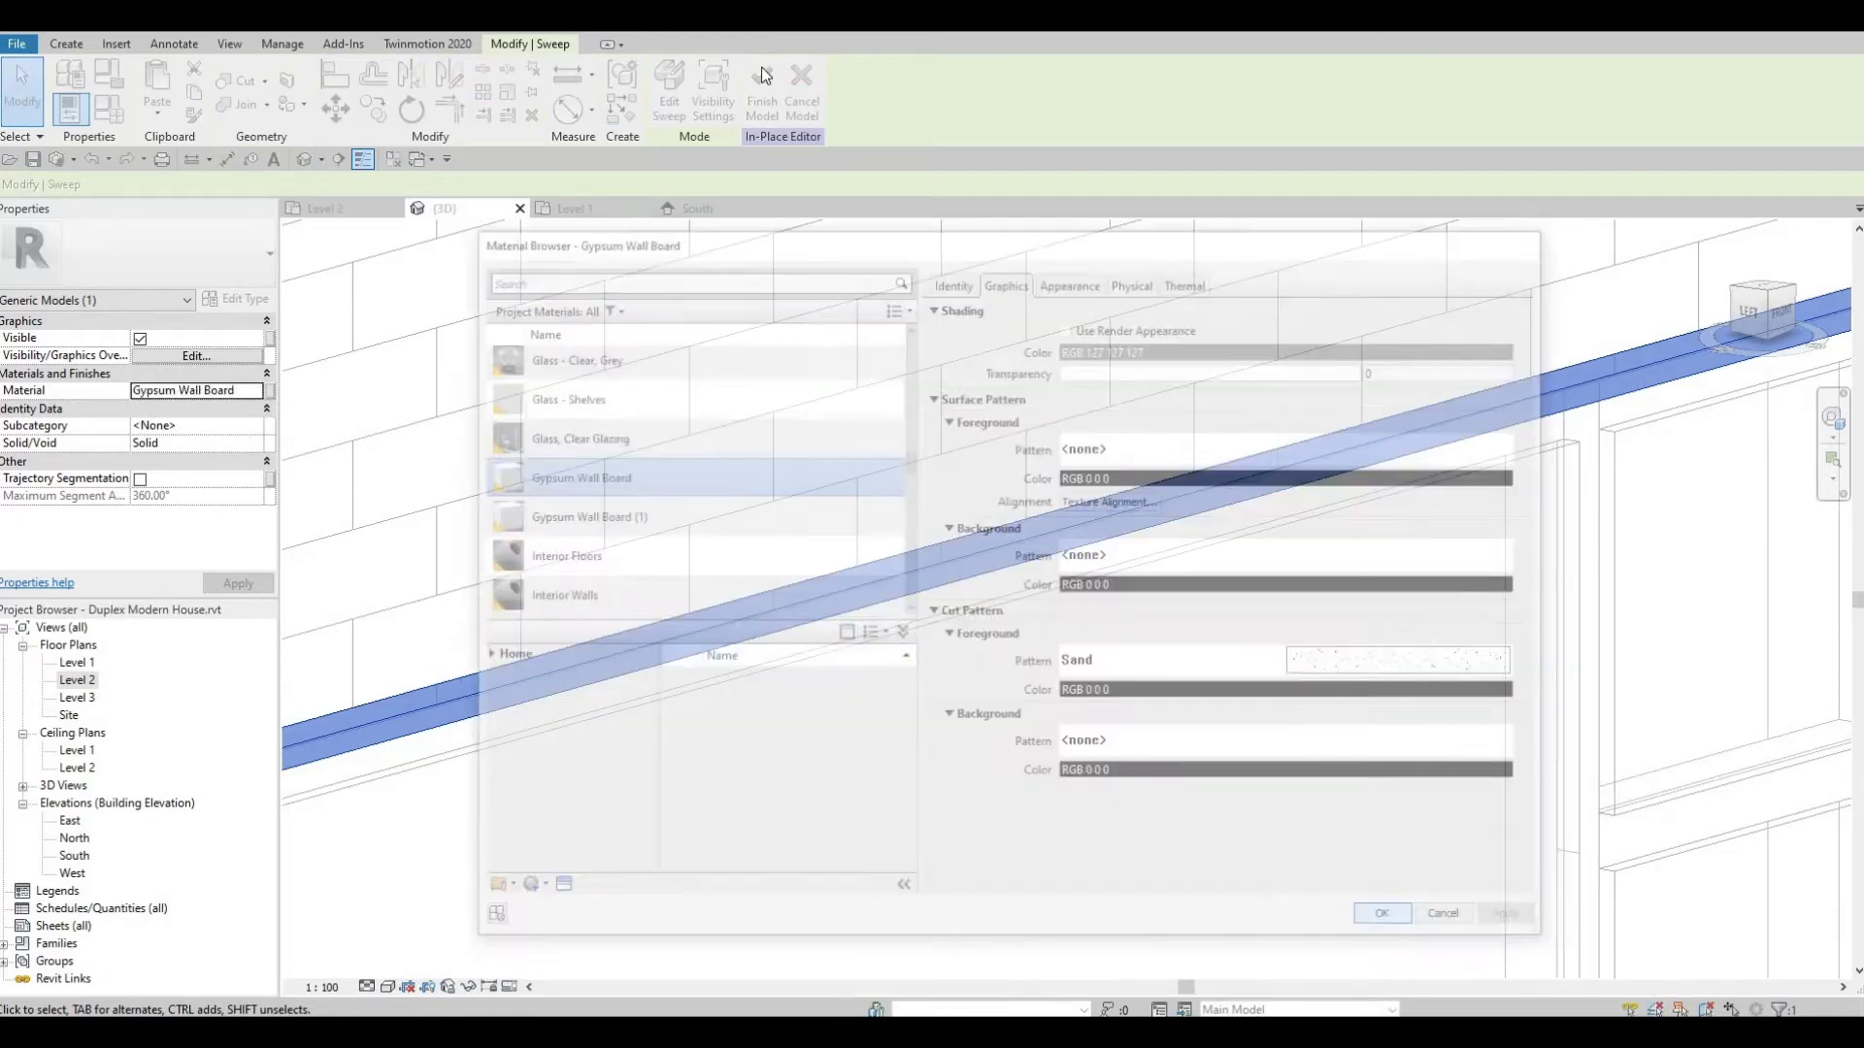
pyautogui.click(762, 97)
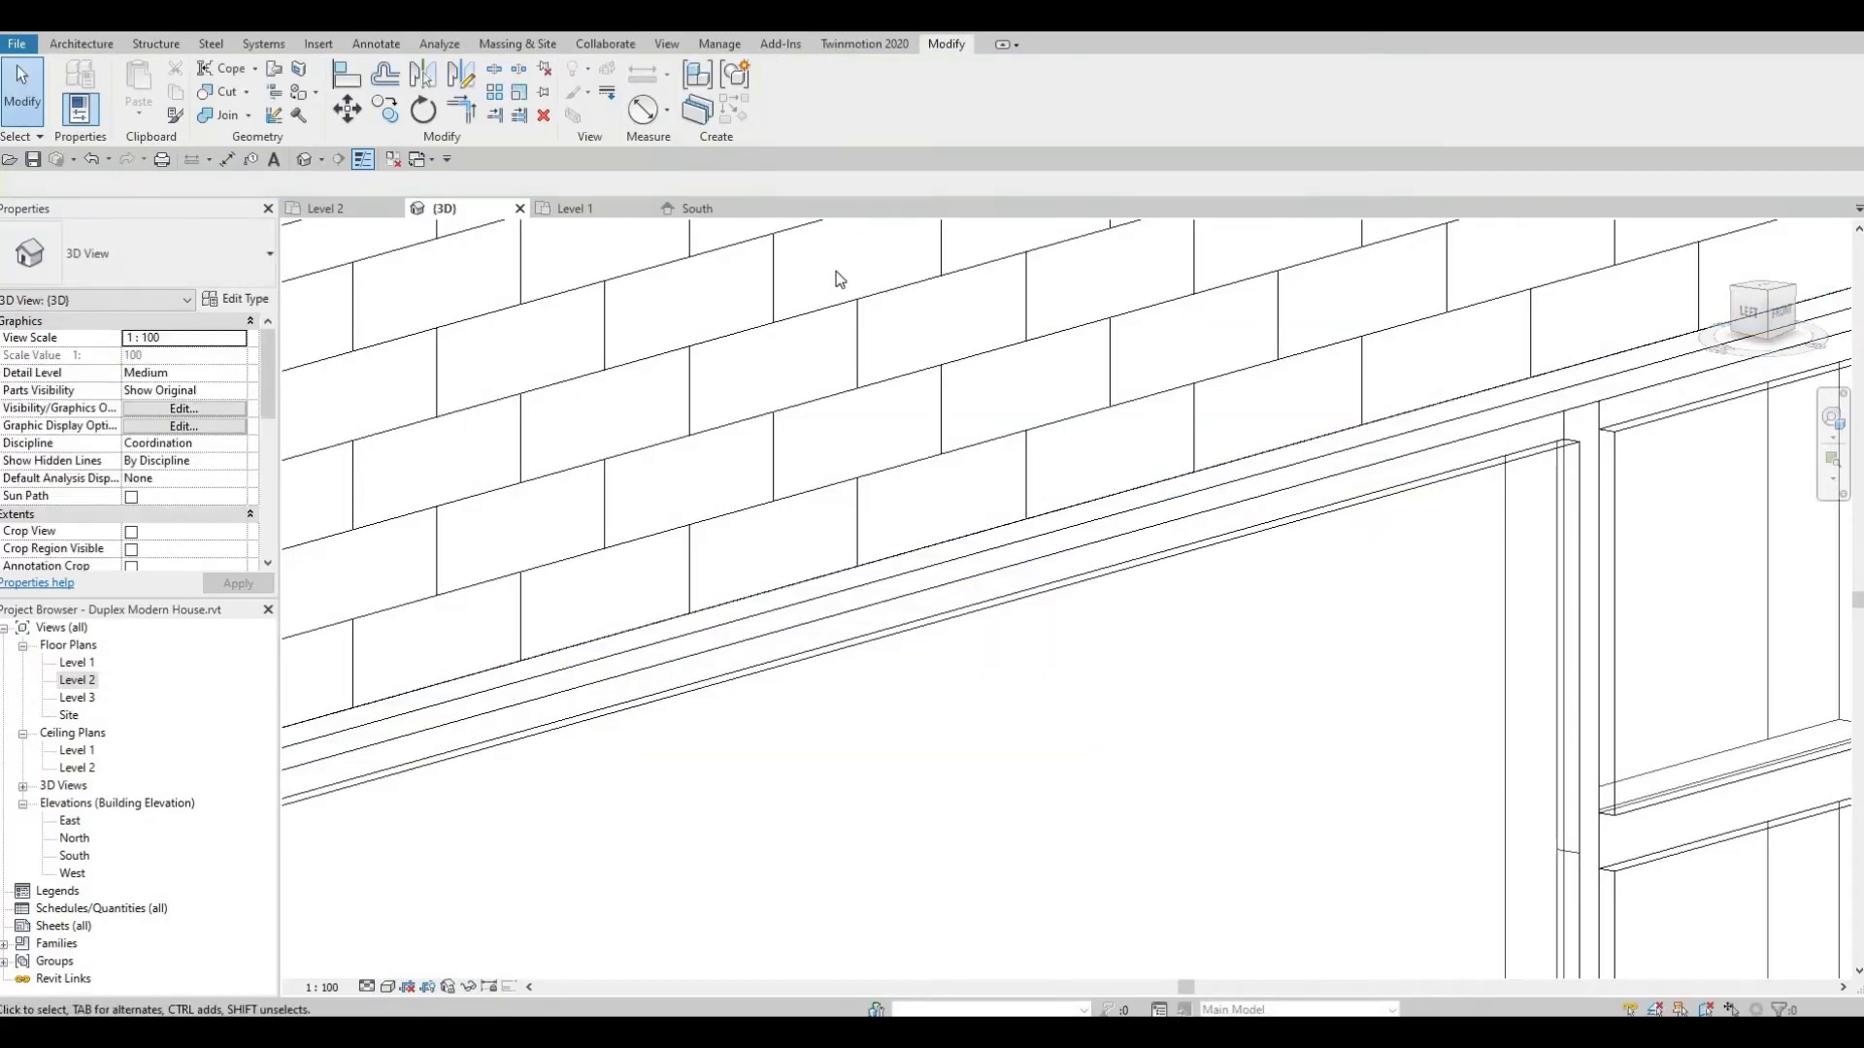
# Orbit and zoom around the corner window to inspect the new trim band
pyautogui.moveTo(835, 271); pyautogui.dragTo(1027, 509, button='middle')
pyautogui.scroll(-5, 1026, 510)
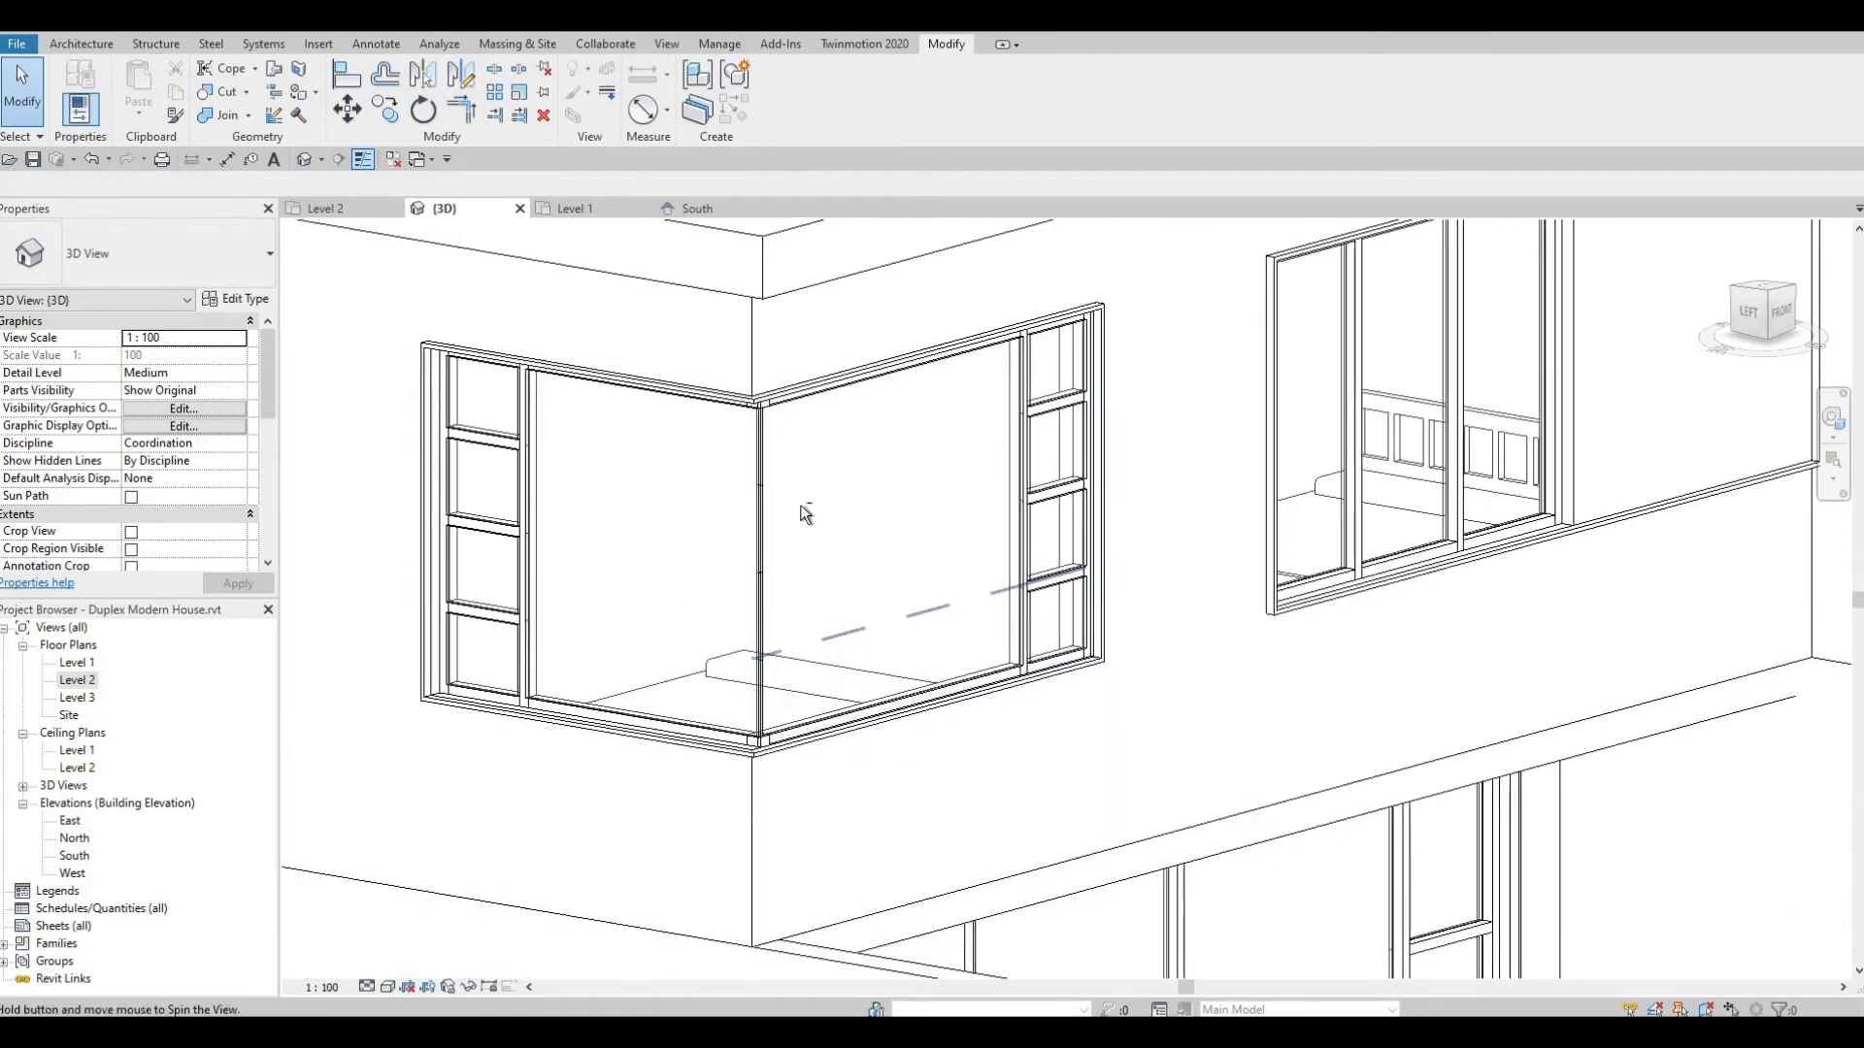
pyautogui.keyDown('shift'); pyautogui.moveTo(803, 511); pyautogui.dragTo(657, 464, button='middle'); pyautogui.keyUp('shift')
pyautogui.scroll(-4, 809, 536)
pyautogui.scroll(5, 766, 424)
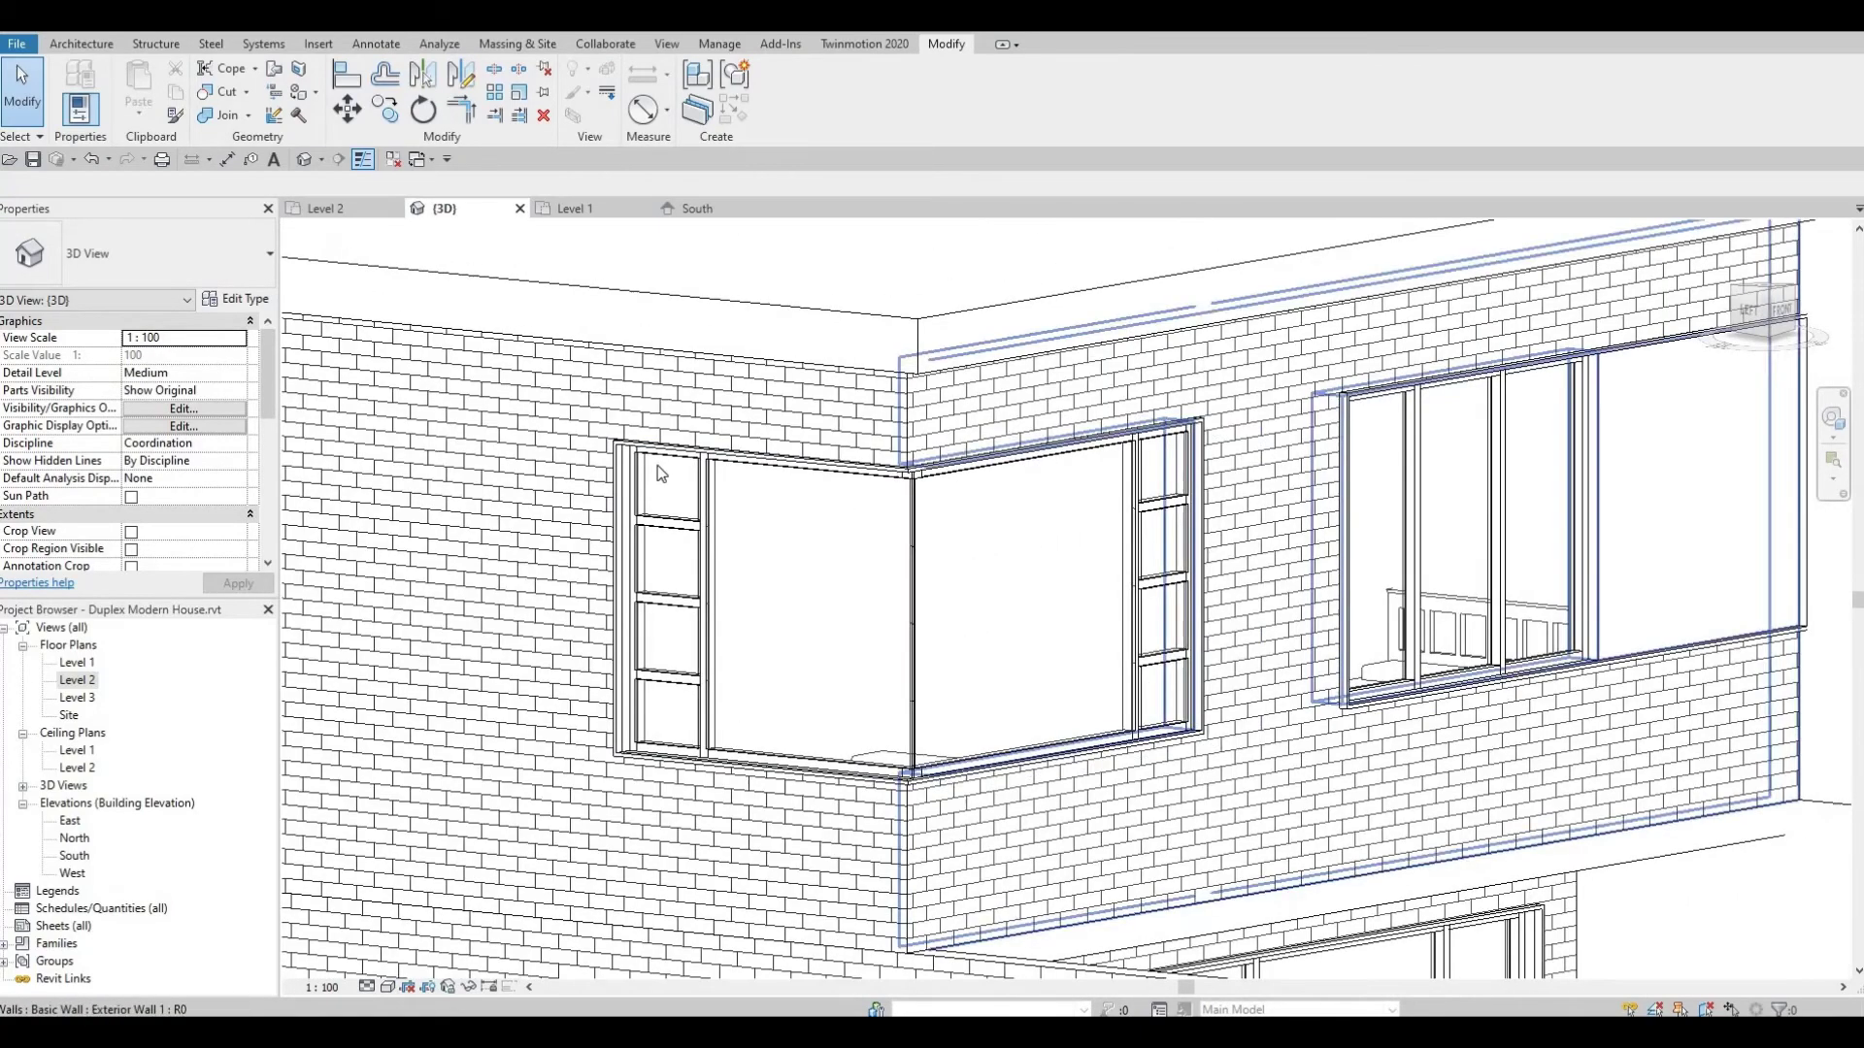
pyautogui.scroll(5, 609, 437)
pyautogui.scroll(3, 609, 437)
pyautogui.scroll(-3, 1032, 541)
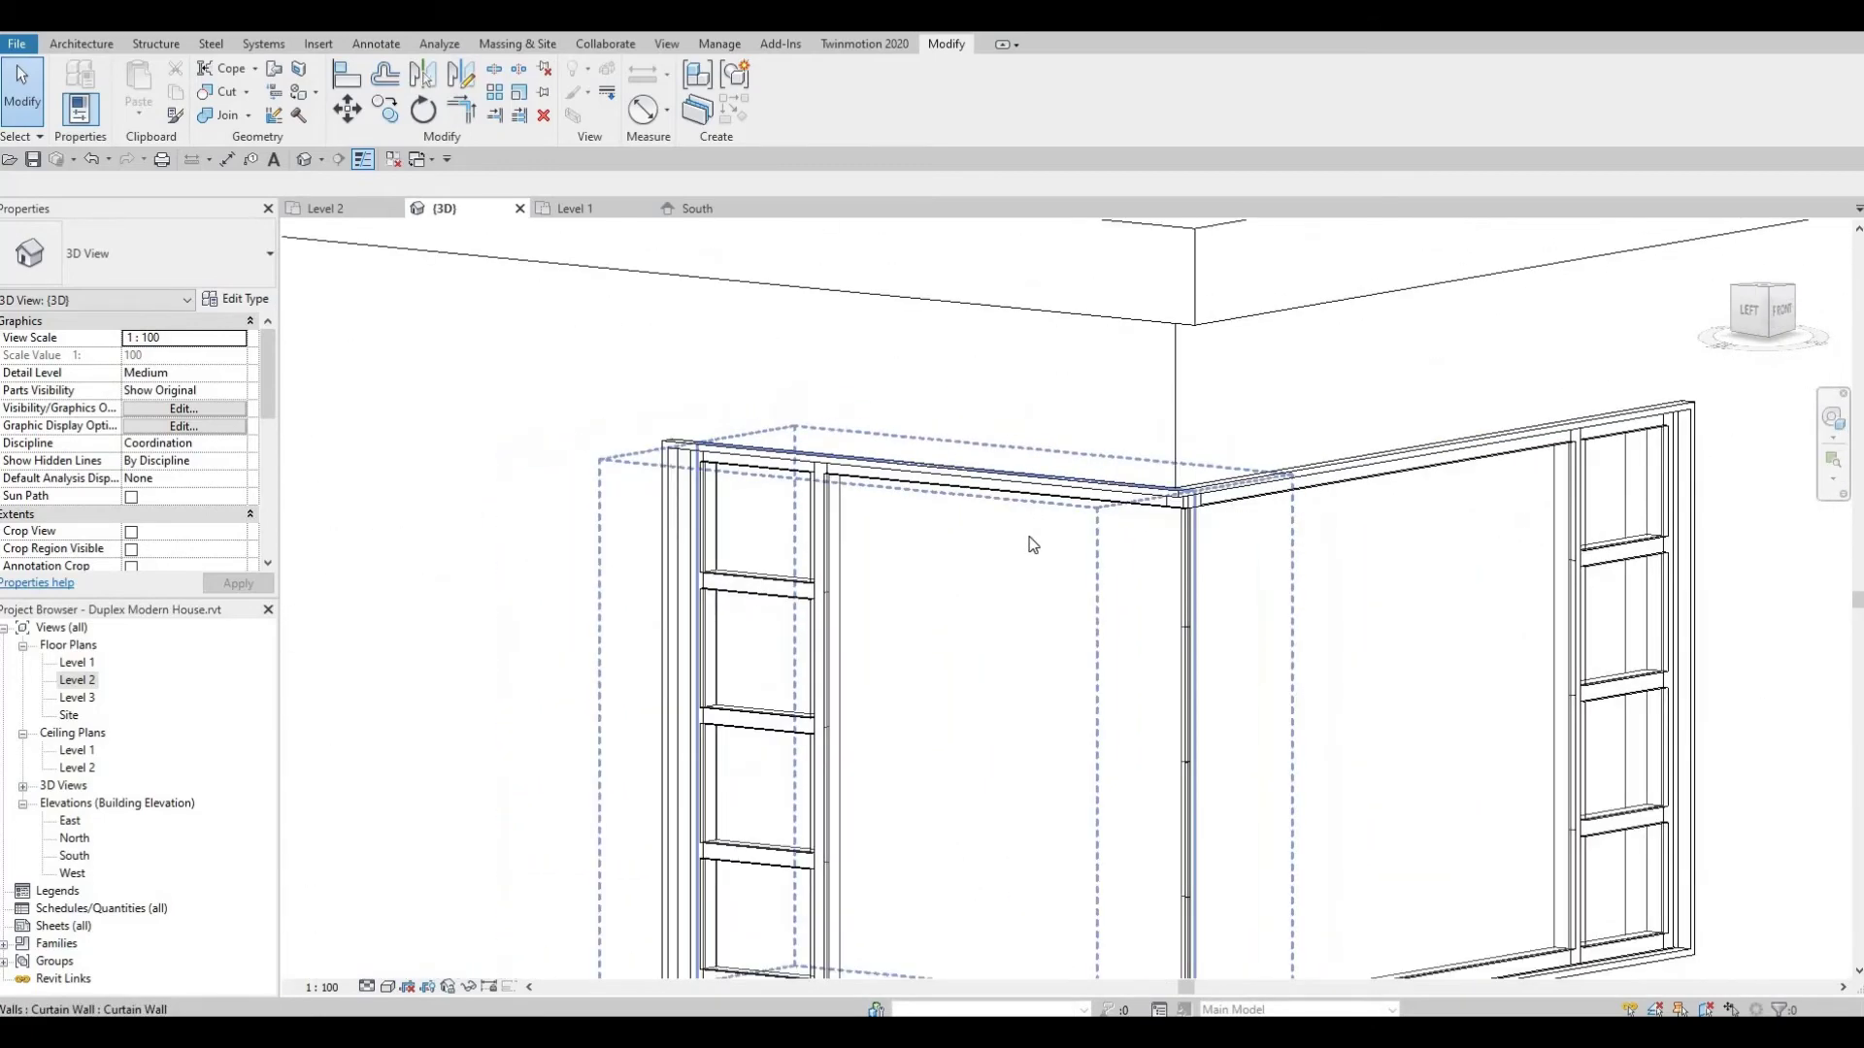
pyautogui.scroll(-2, 1274, 569)
pyautogui.keyDown('shift'); pyautogui.moveTo(1252, 576); pyautogui.dragTo(1288, 605, button='middle'); pyautogui.keyUp('shift')
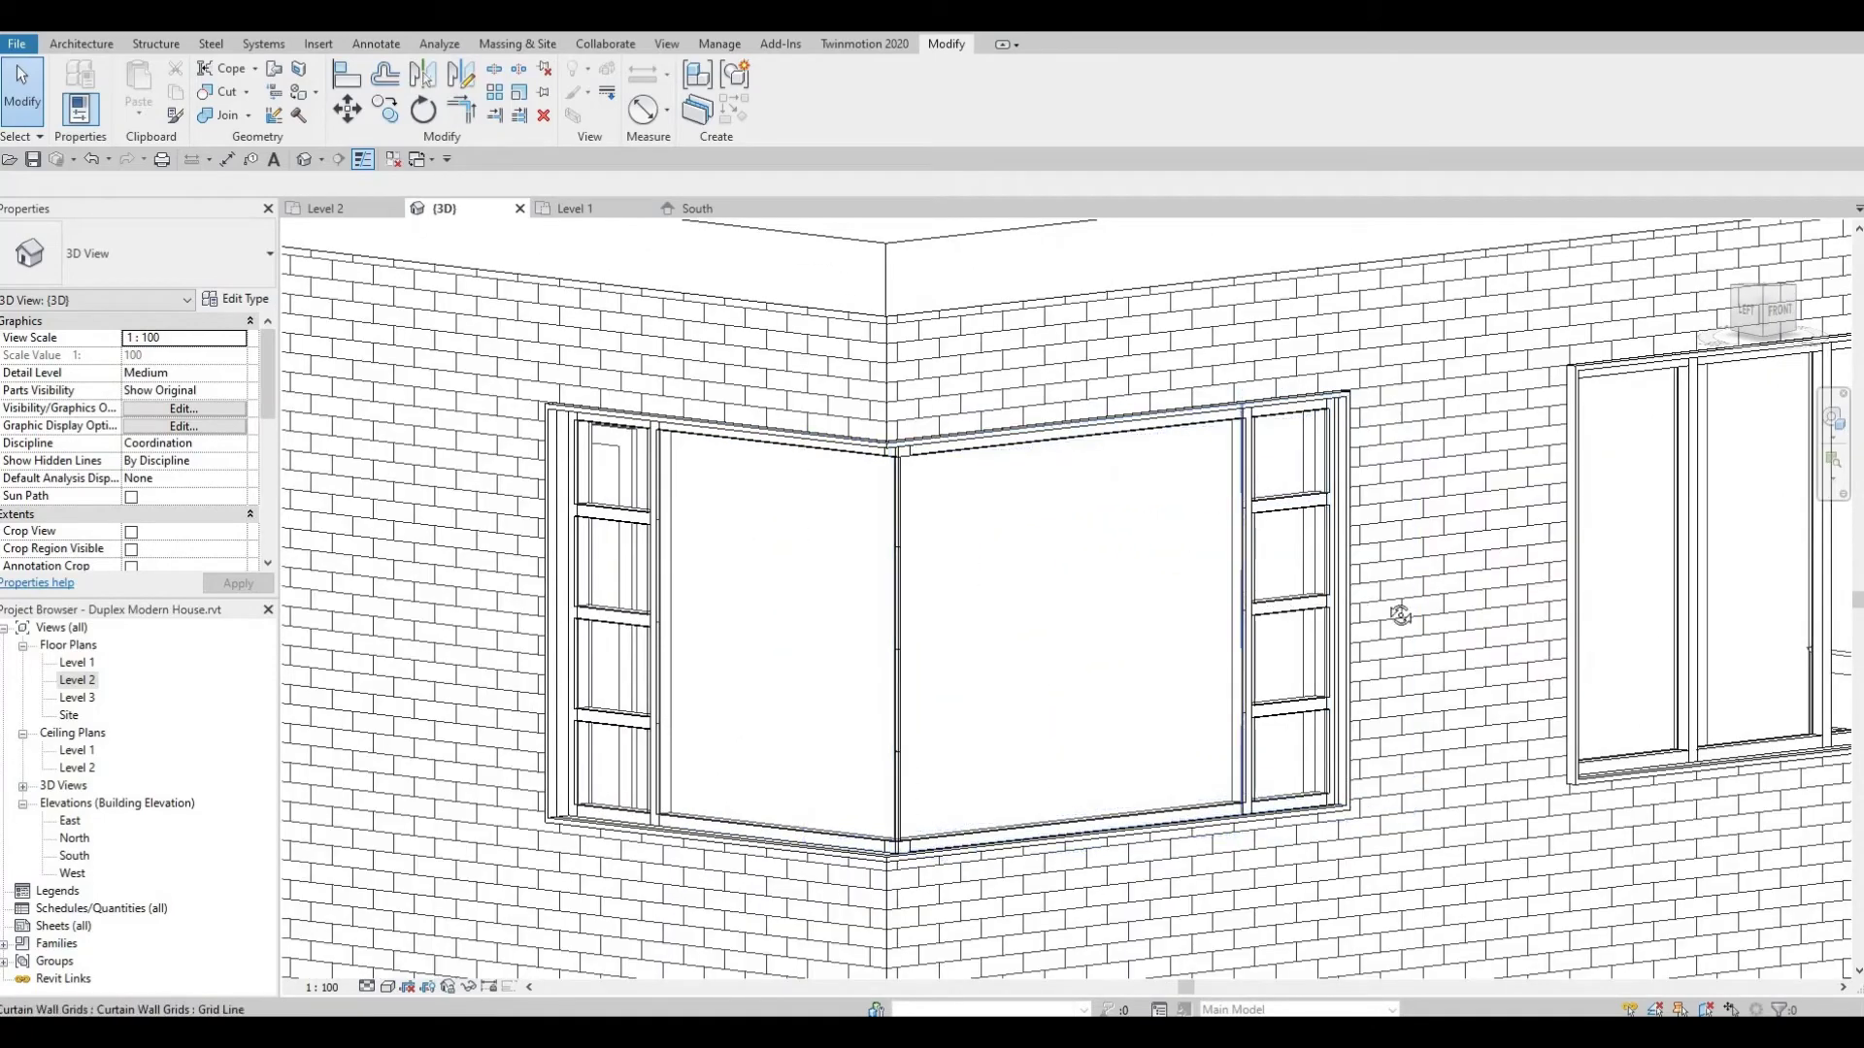
pyautogui.keyDown('shift'); pyautogui.moveTo(1401, 615); pyautogui.dragTo(1204, 335, button='middle'); pyautogui.keyUp('shift')
pyautogui.scroll(3, 1212, 330)
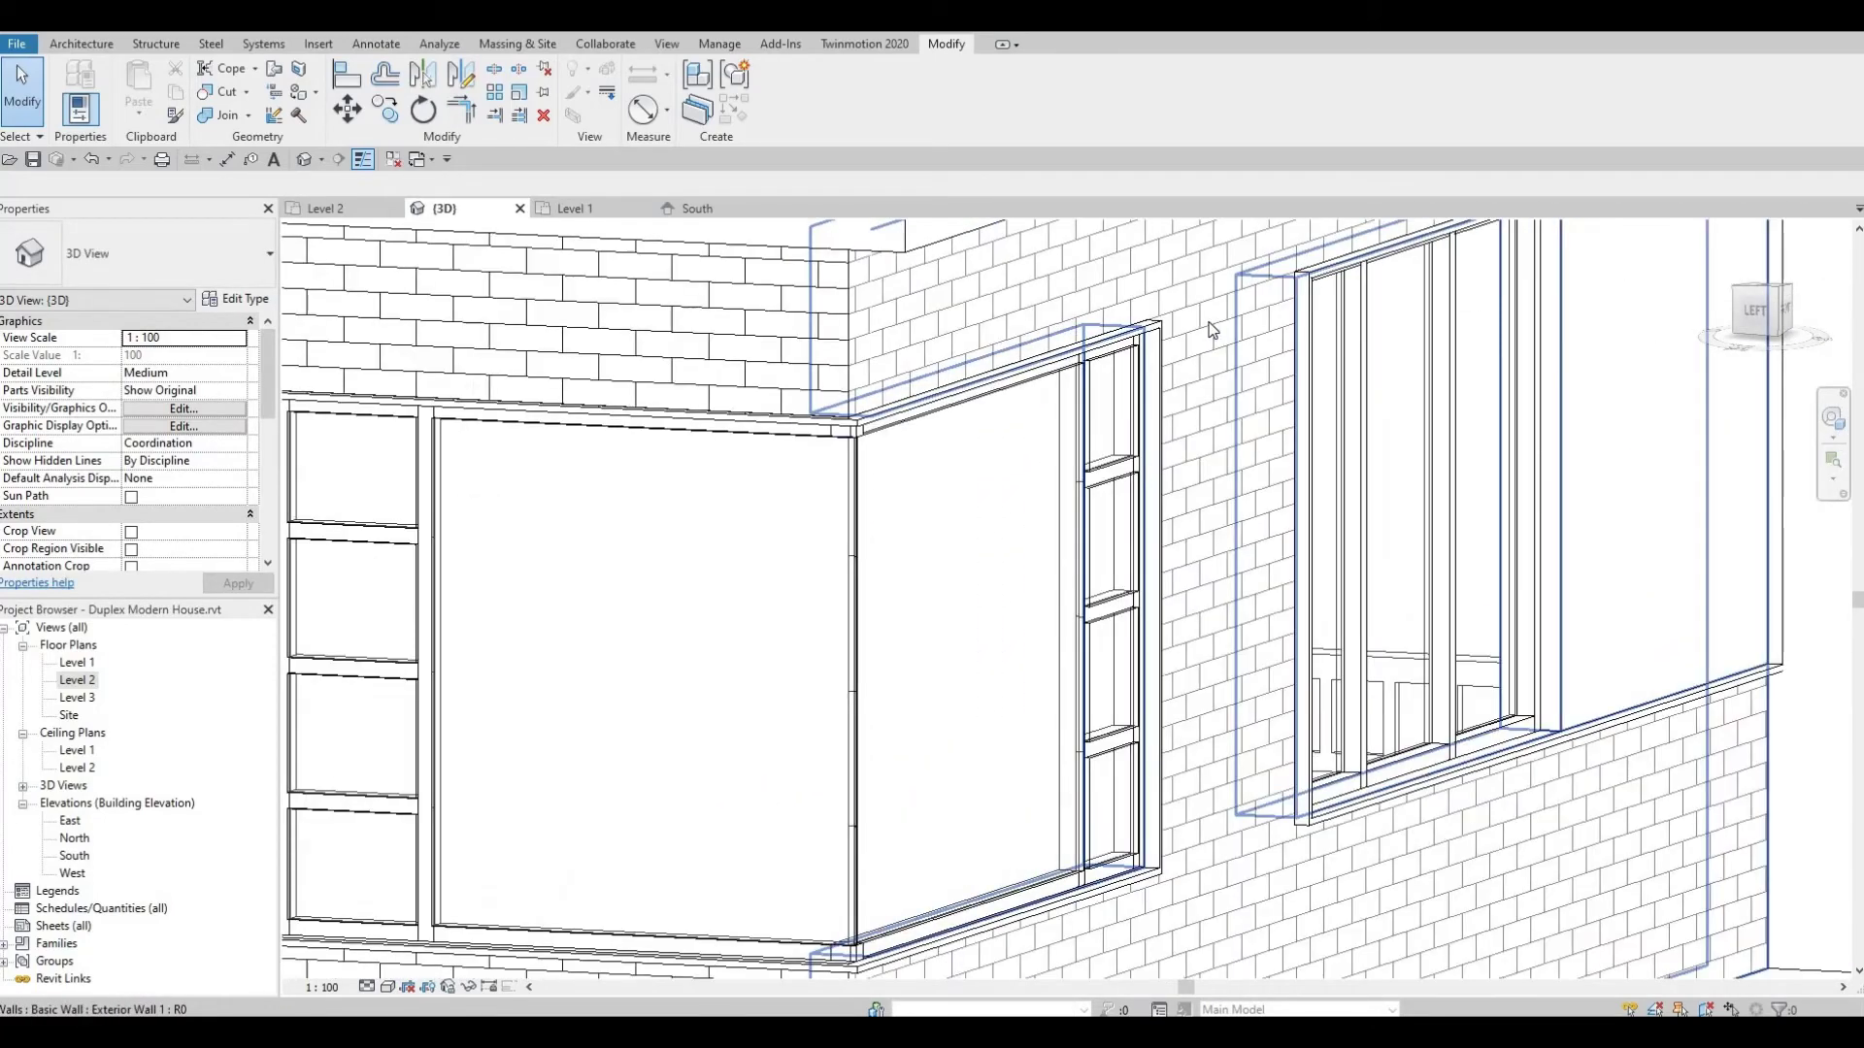
pyautogui.keyDown('shift'); pyautogui.moveTo(877, 360); pyautogui.dragTo(1172, 378, button='middle'); pyautogui.keyUp('shift')
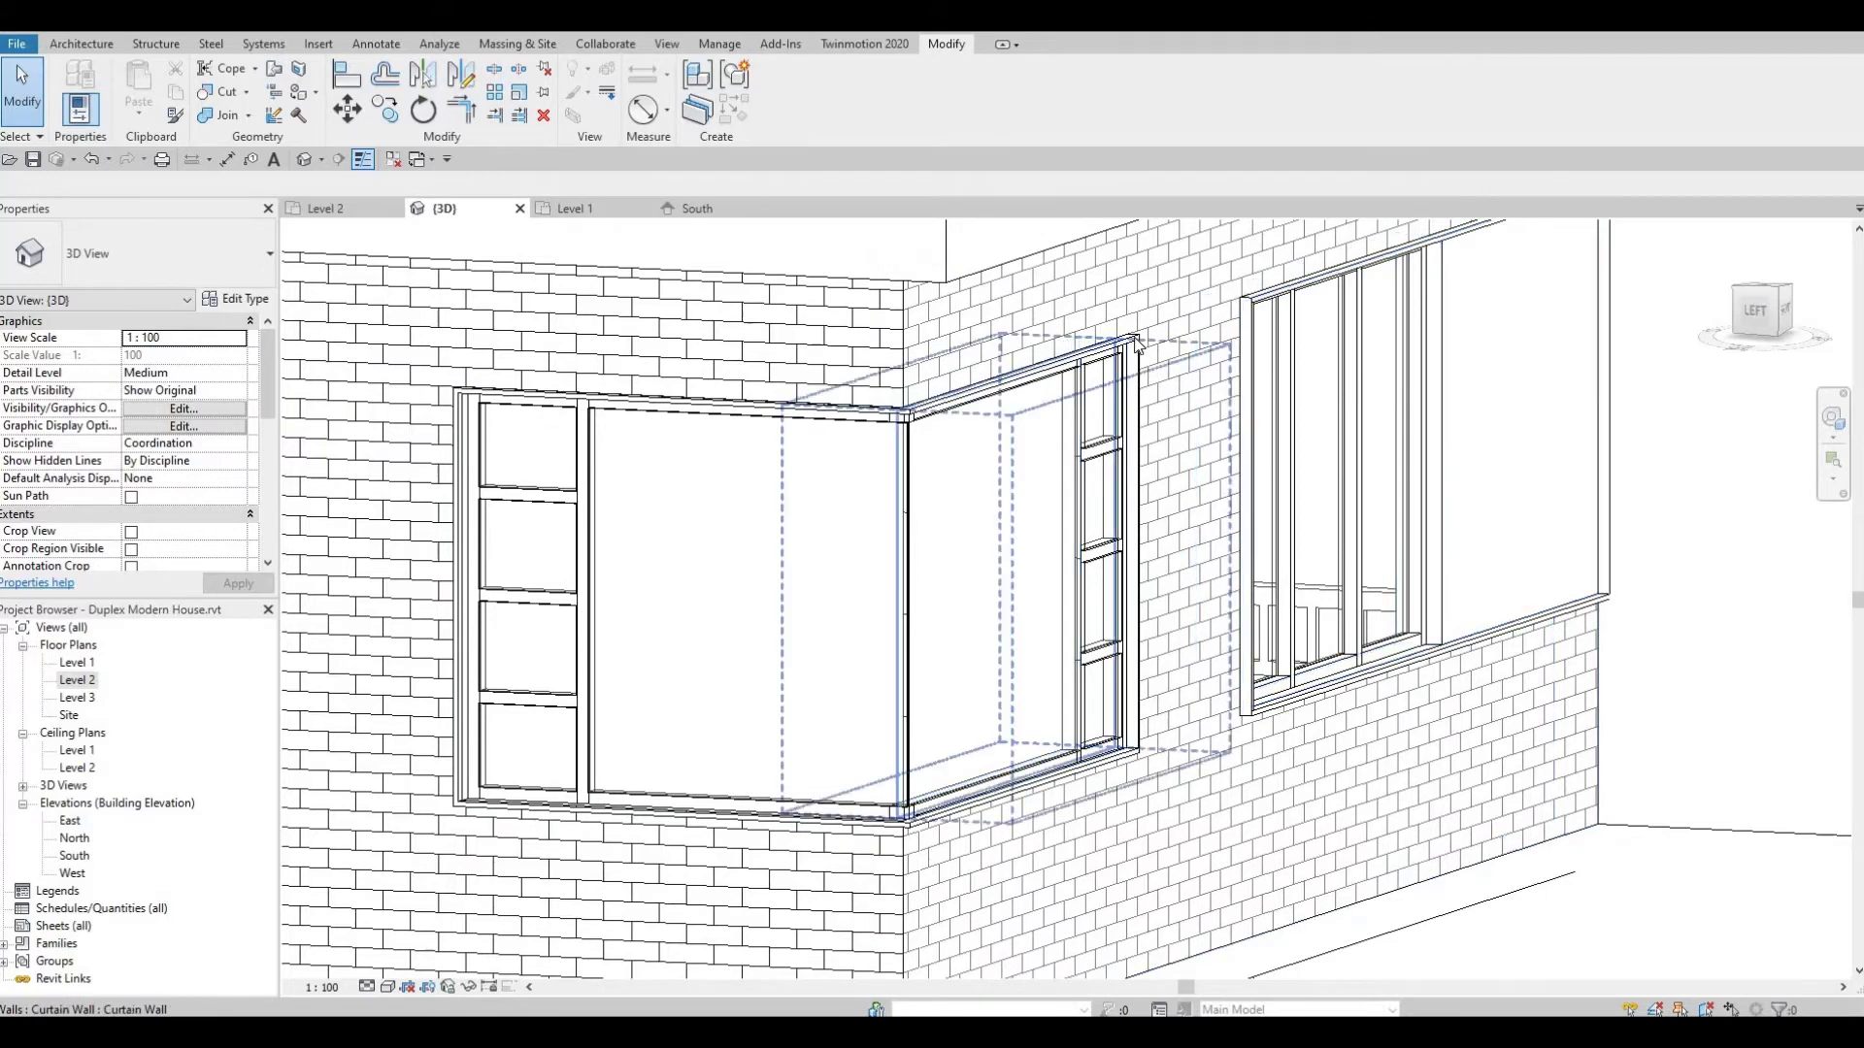
pyautogui.scroll(3, 1142, 335)
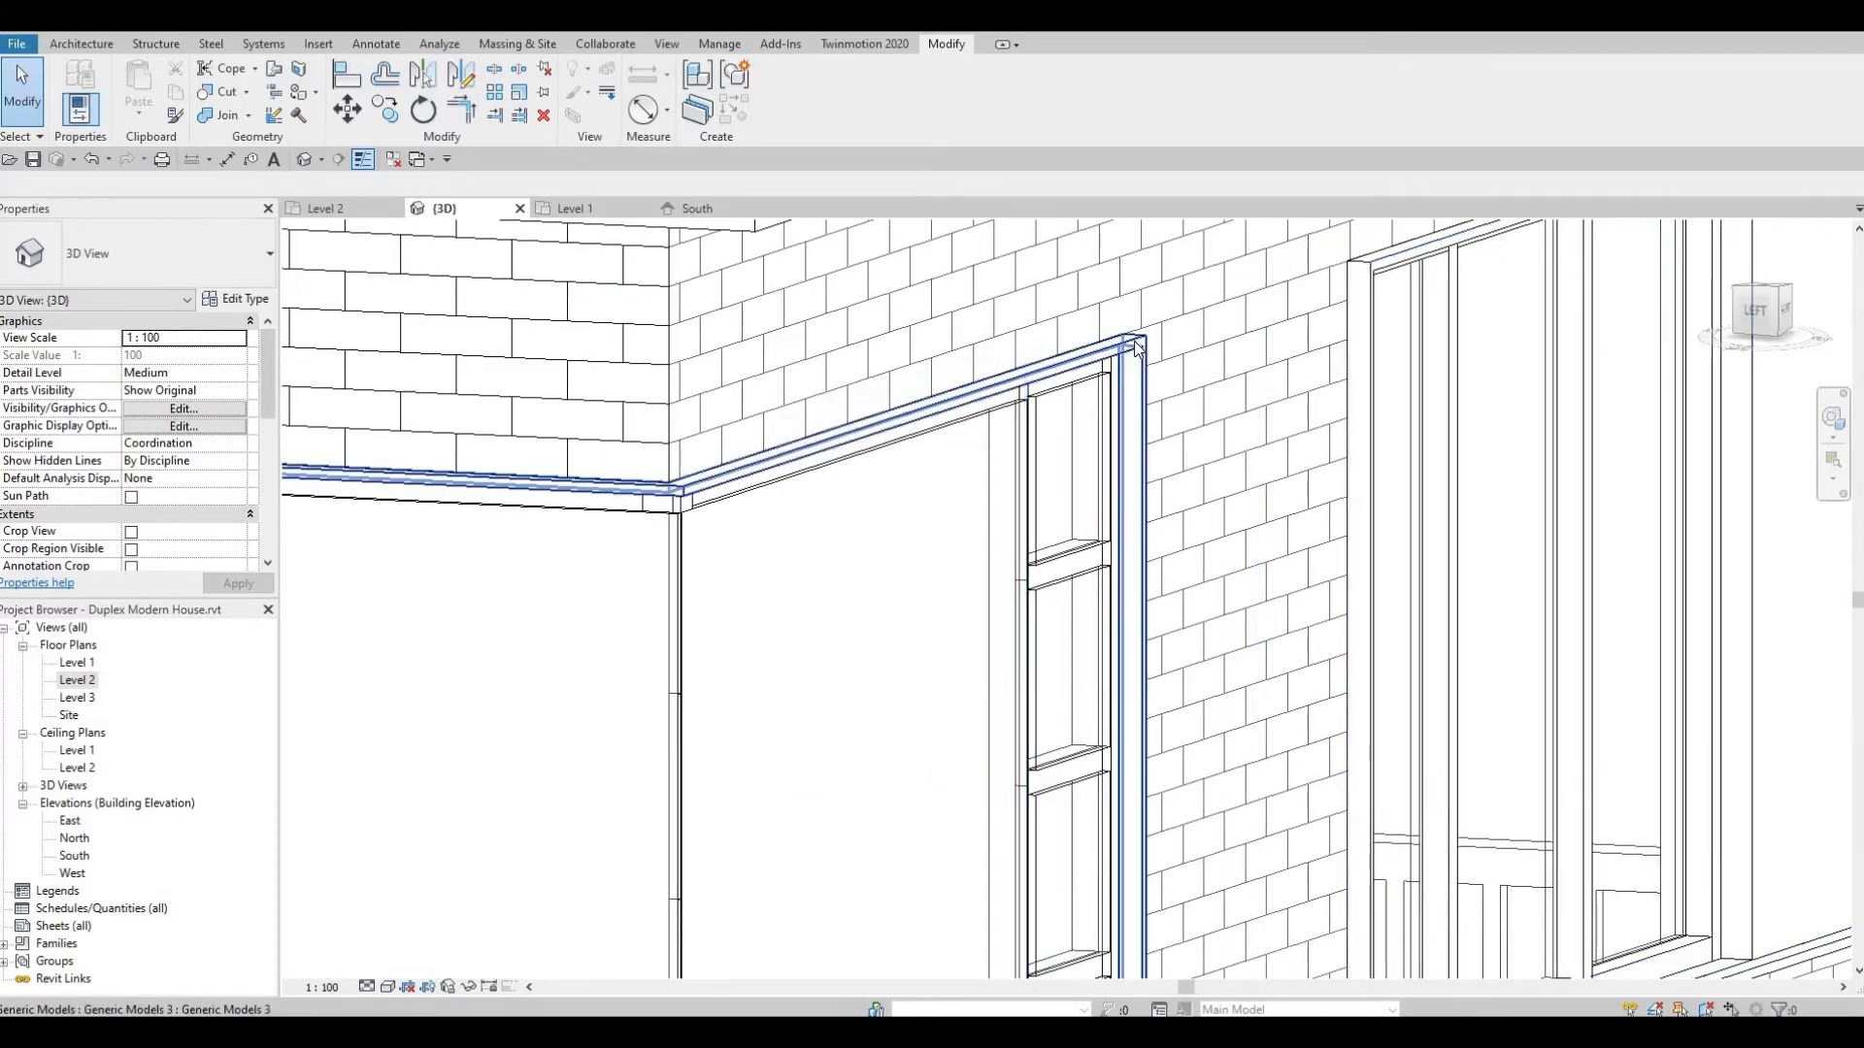
# Open the corner window frame model in place and edit its sweep
pyautogui.click(1134, 358)
pyautogui.click(798, 123)
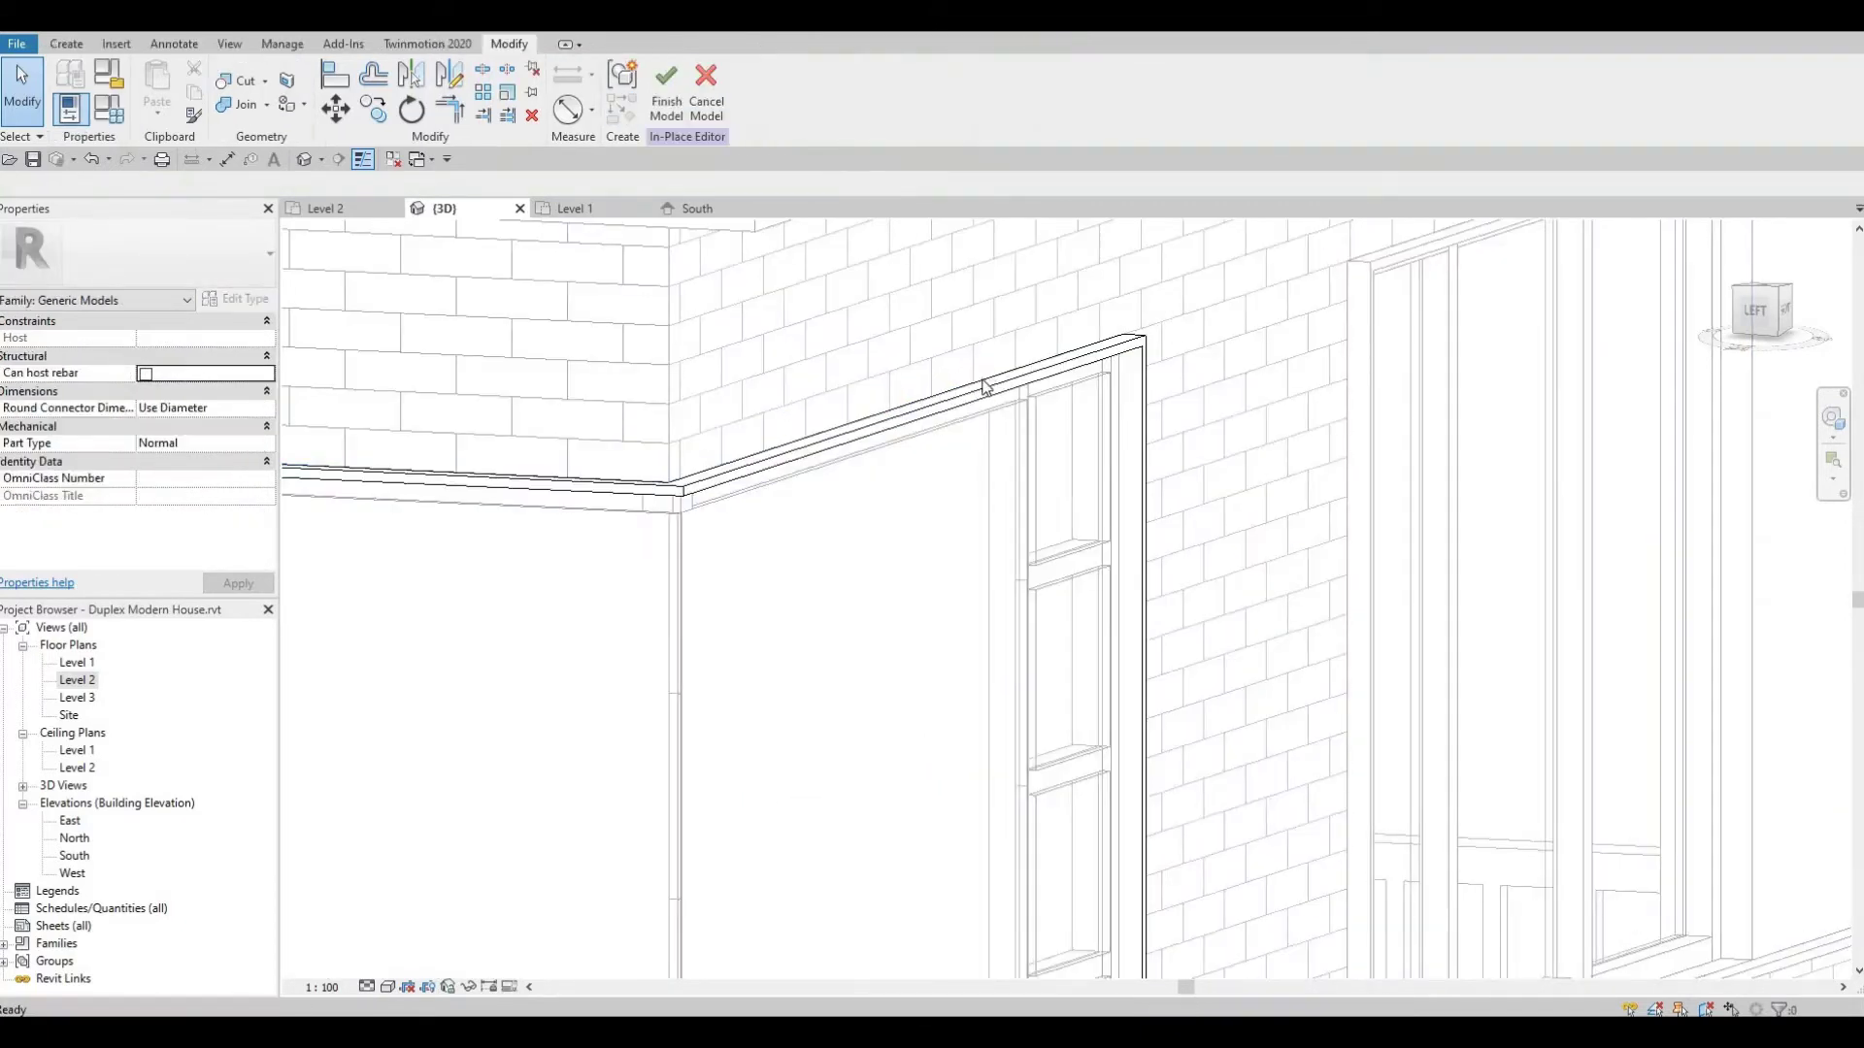
pyautogui.click(982, 391)
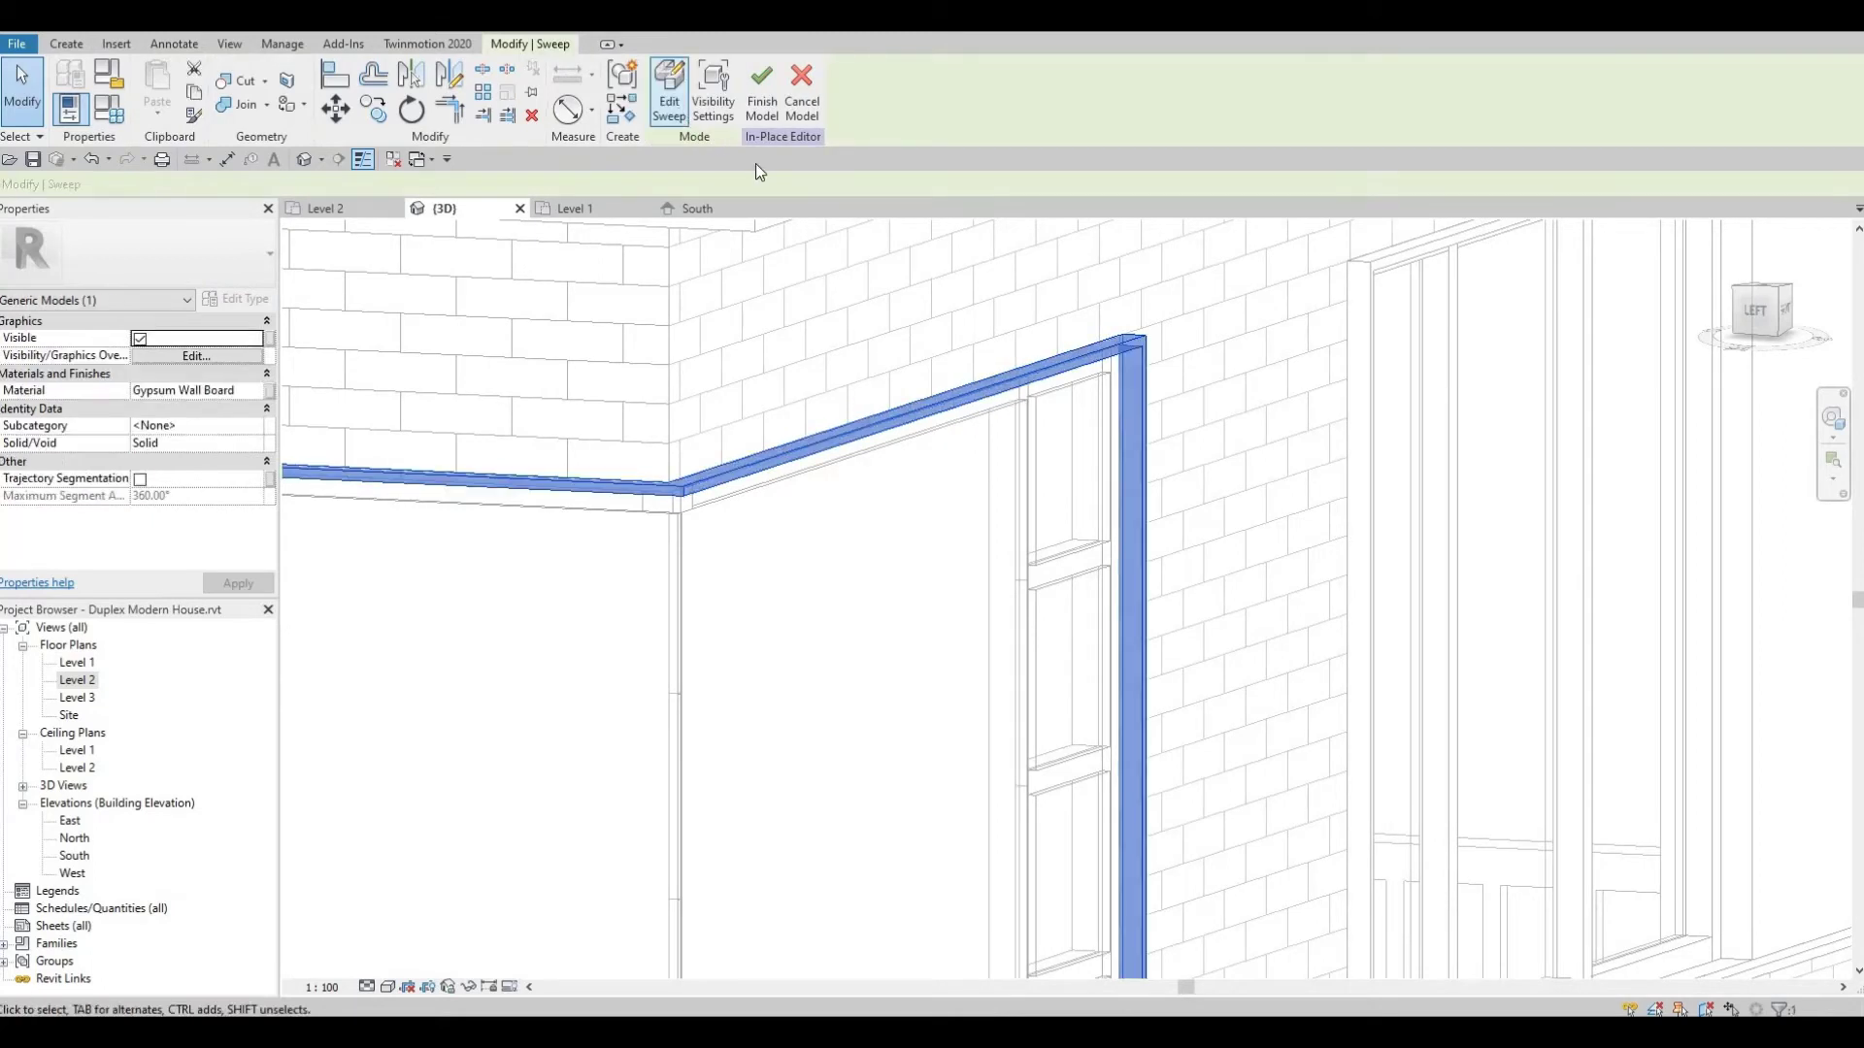
pyautogui.click(669, 90)
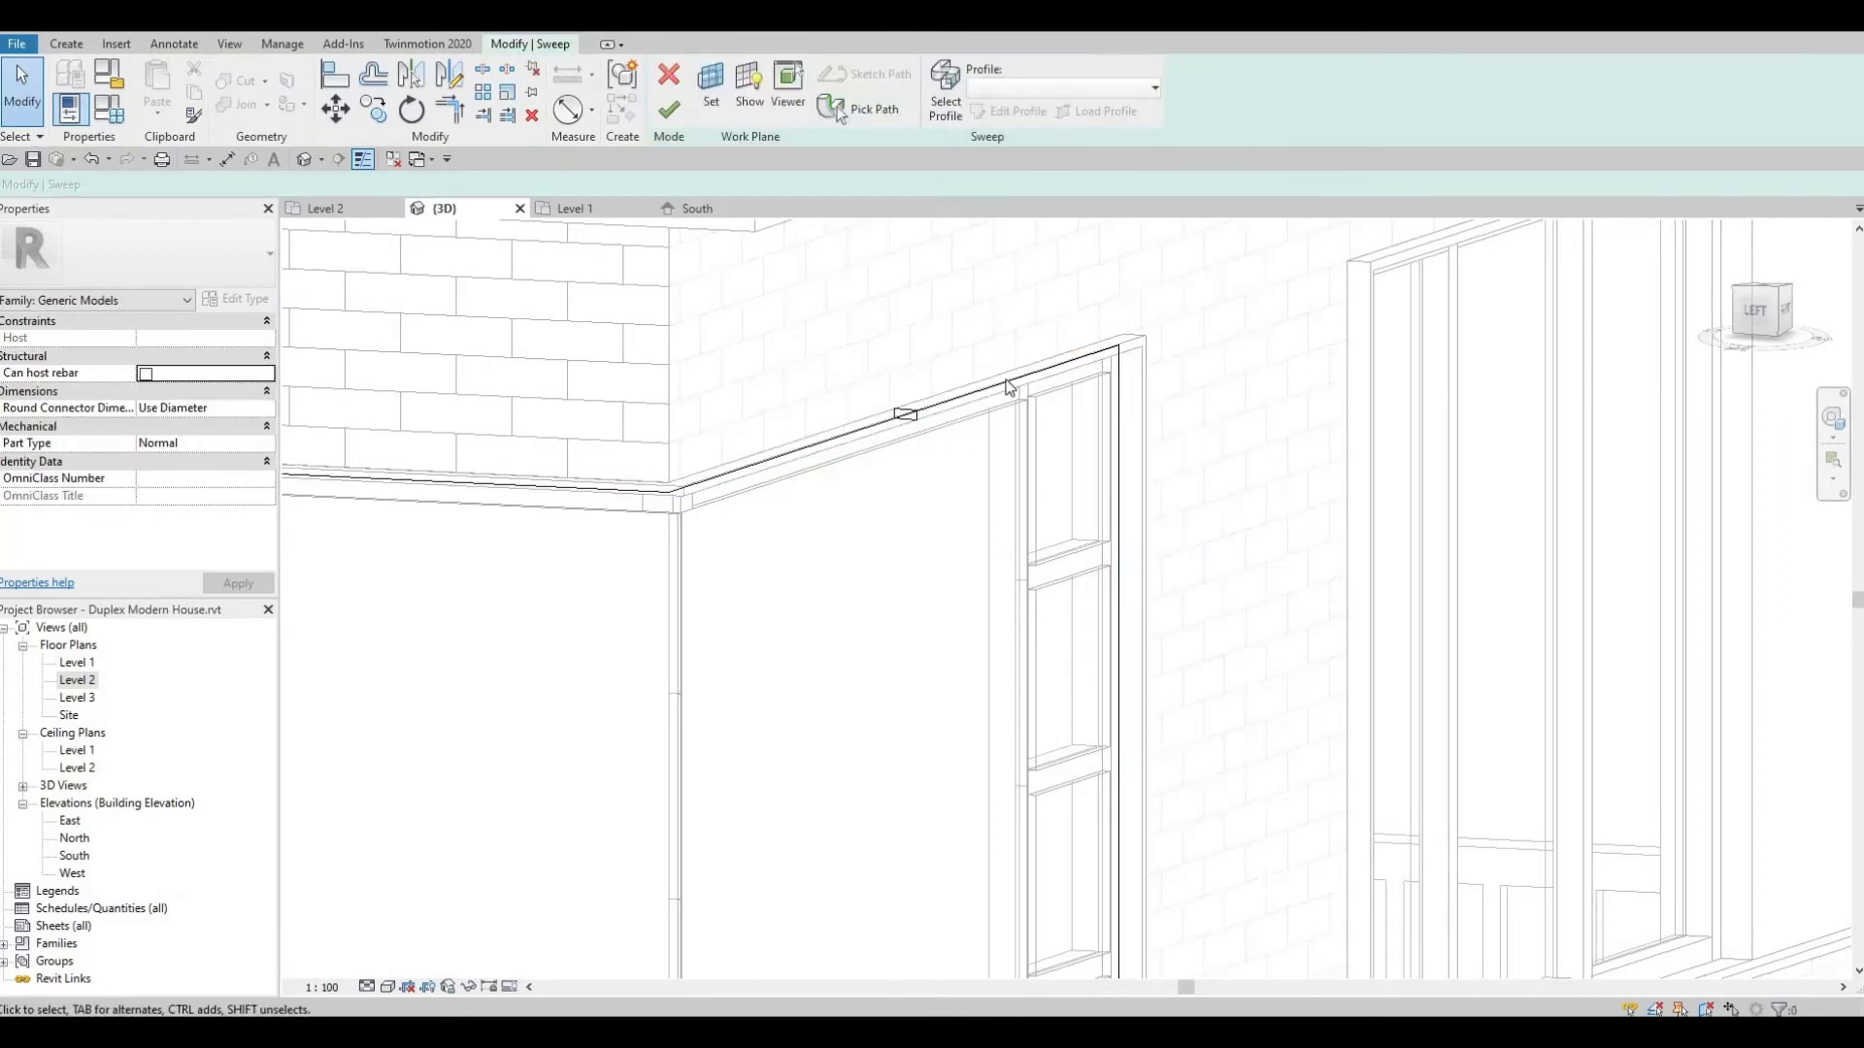
# Change the sweep profile's top line to 40, then finish the profile and sweep
pyautogui.click(911, 418)
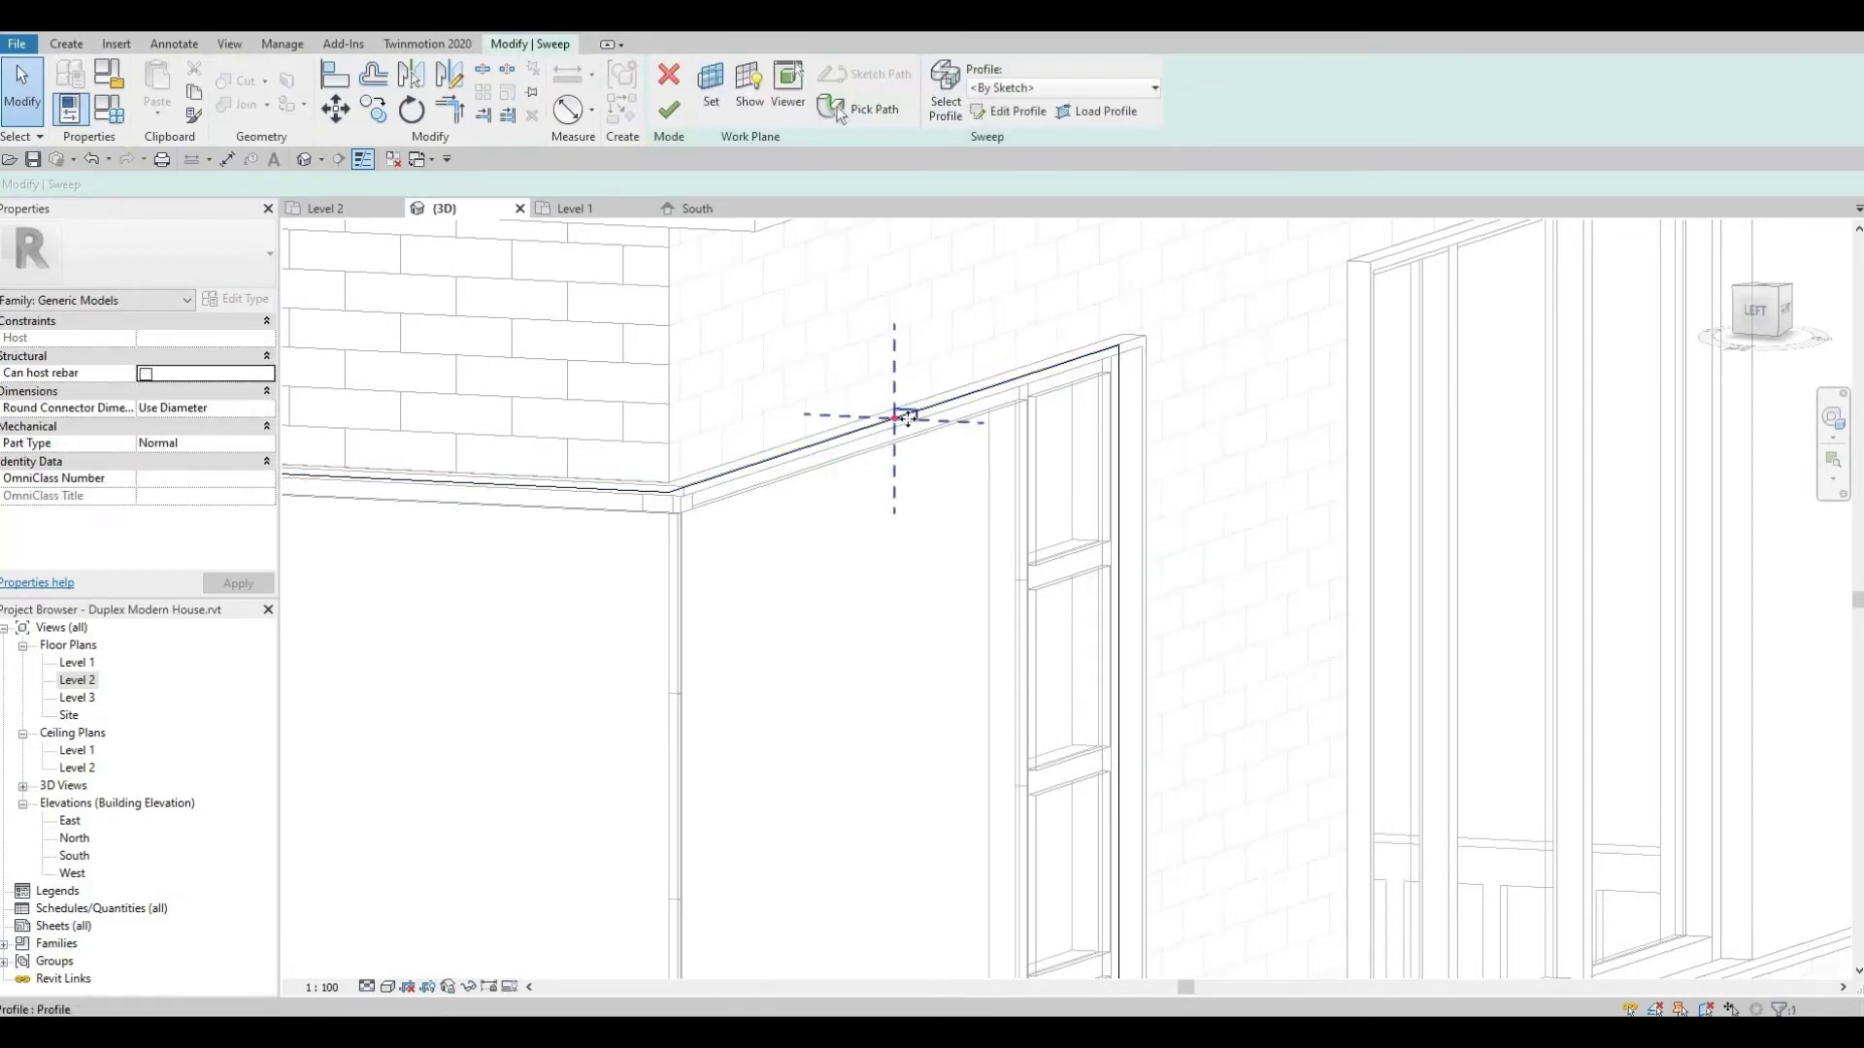
pyautogui.scroll(3, 902, 416)
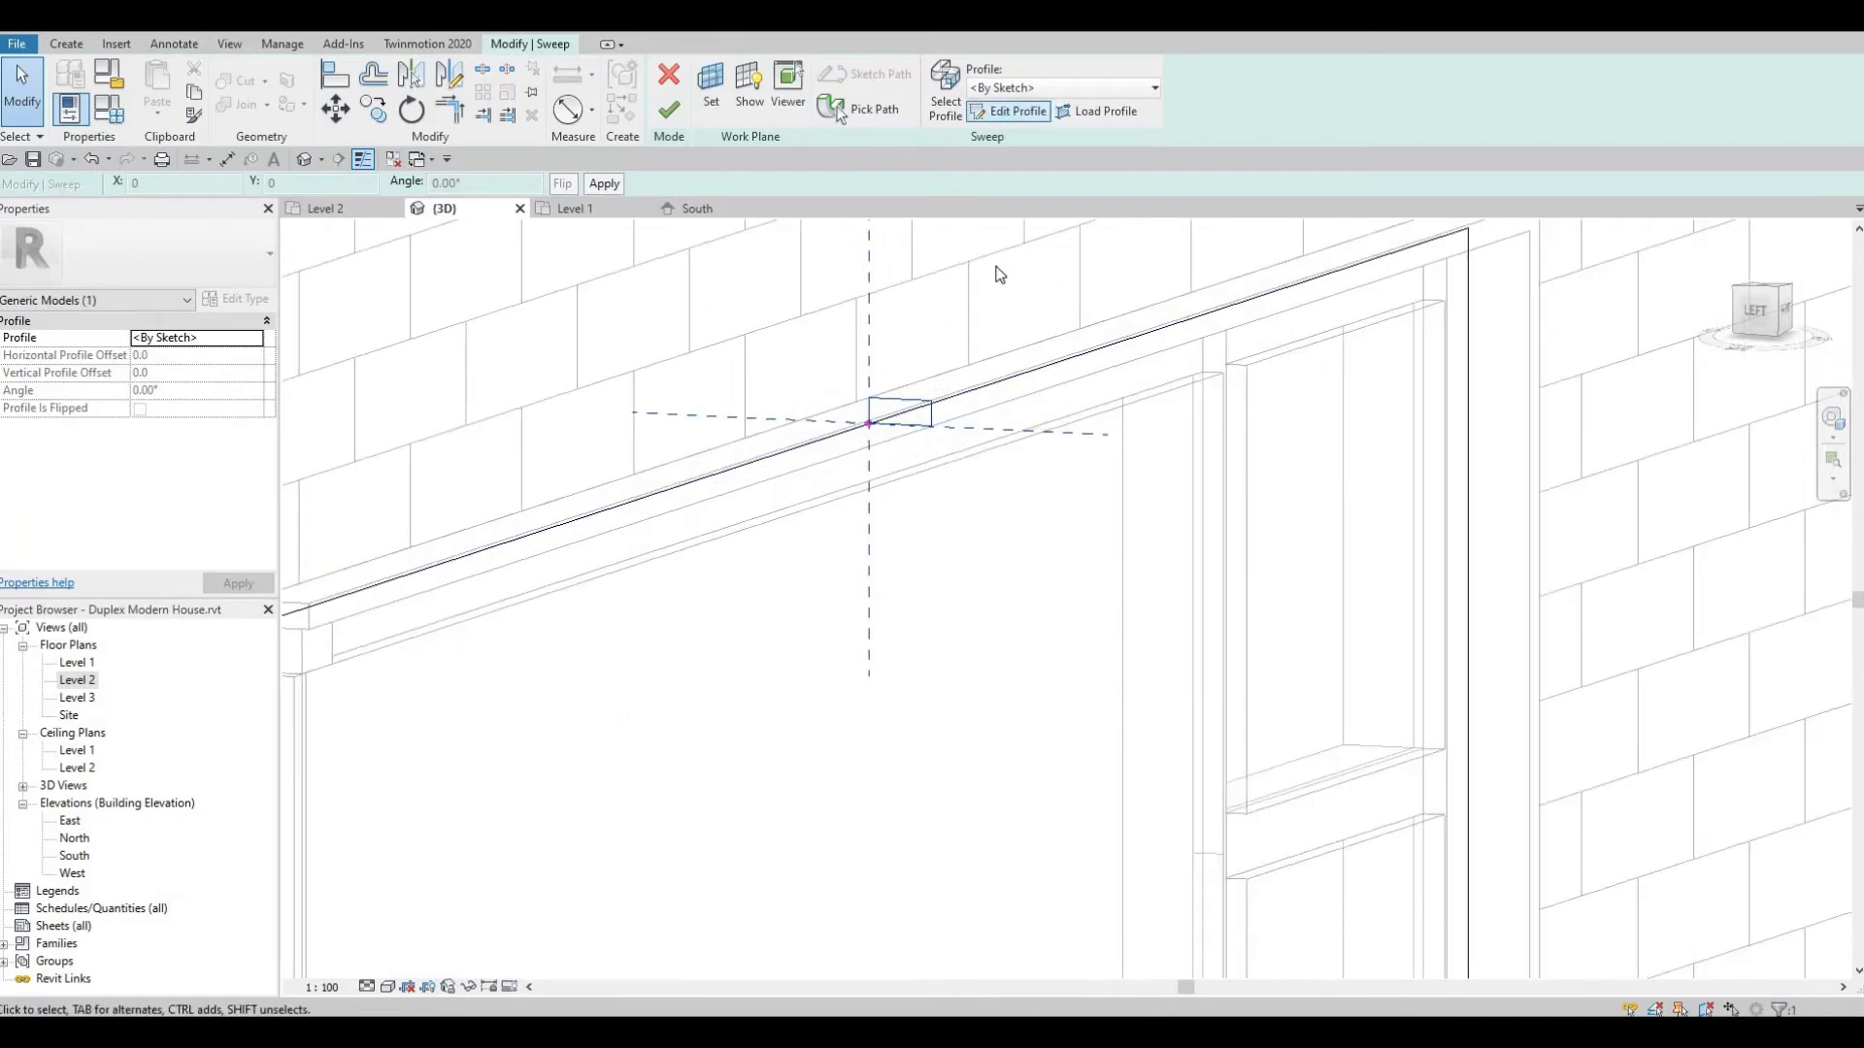
pyautogui.click(1009, 111)
pyautogui.scroll(3, 918, 413)
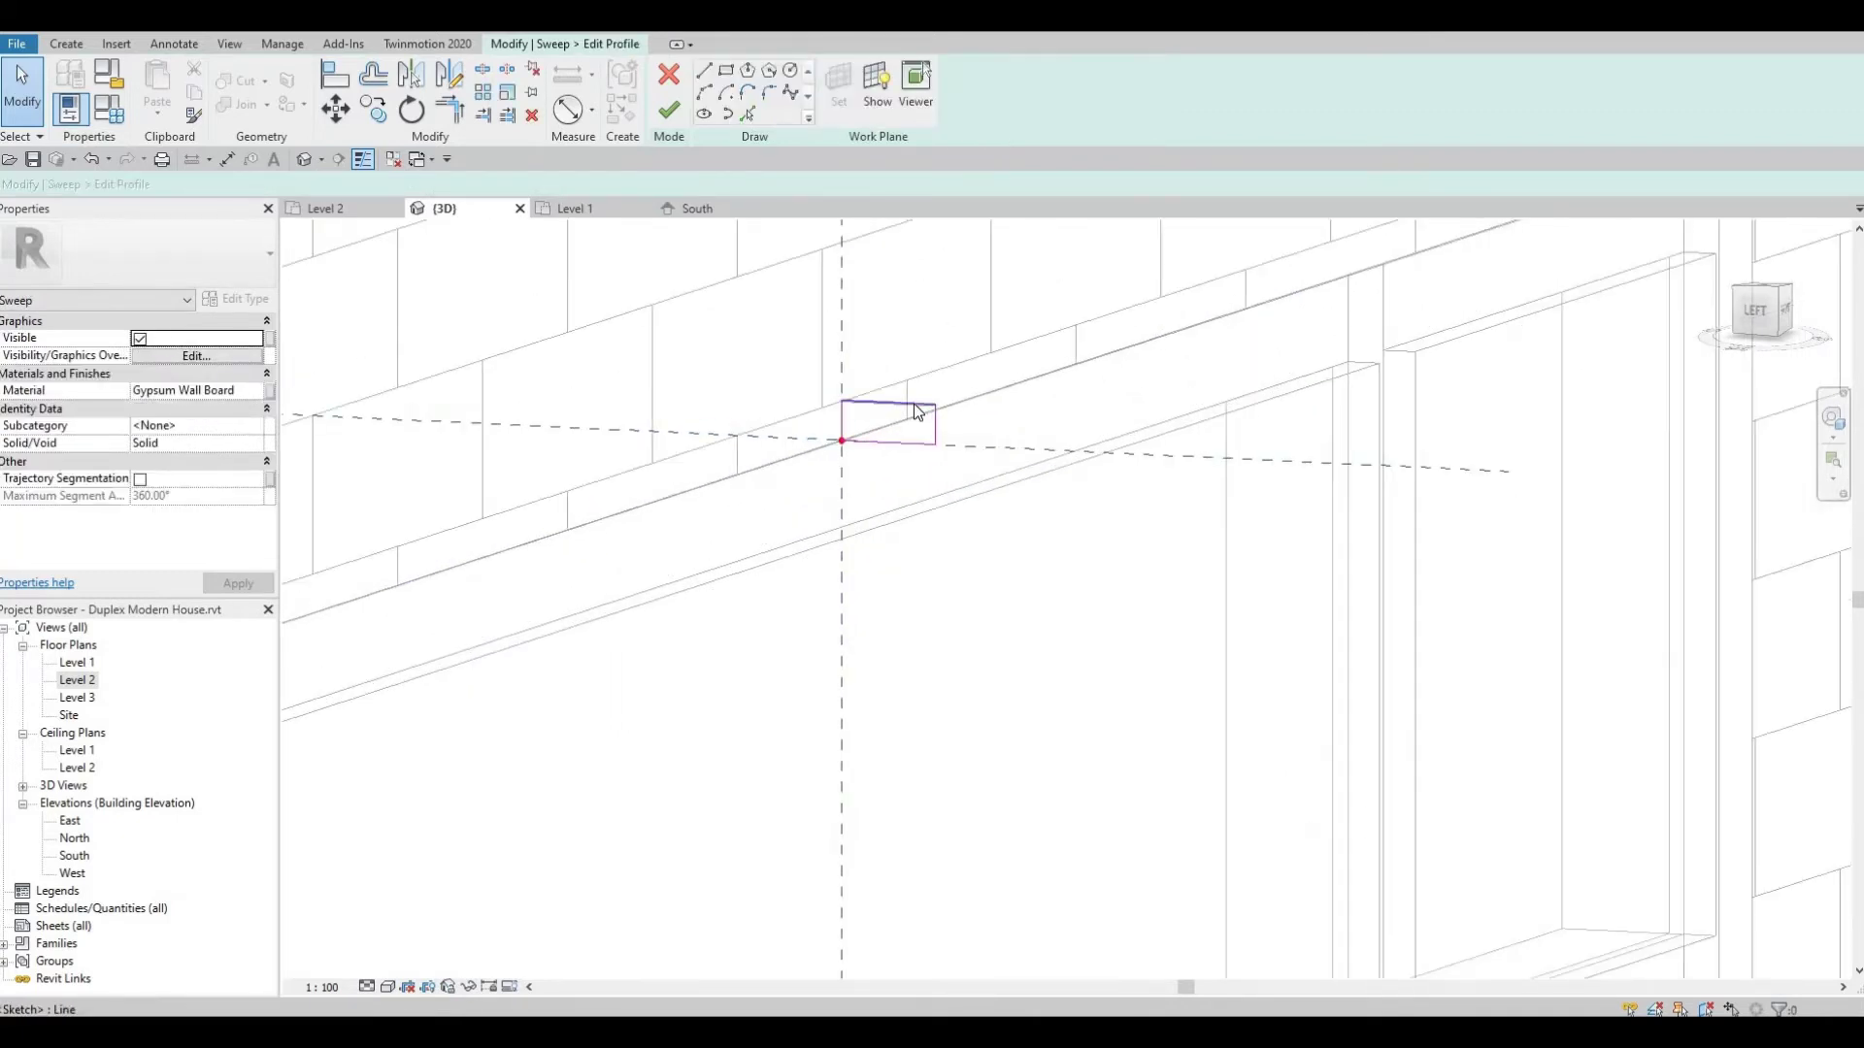
pyautogui.click(911, 405)
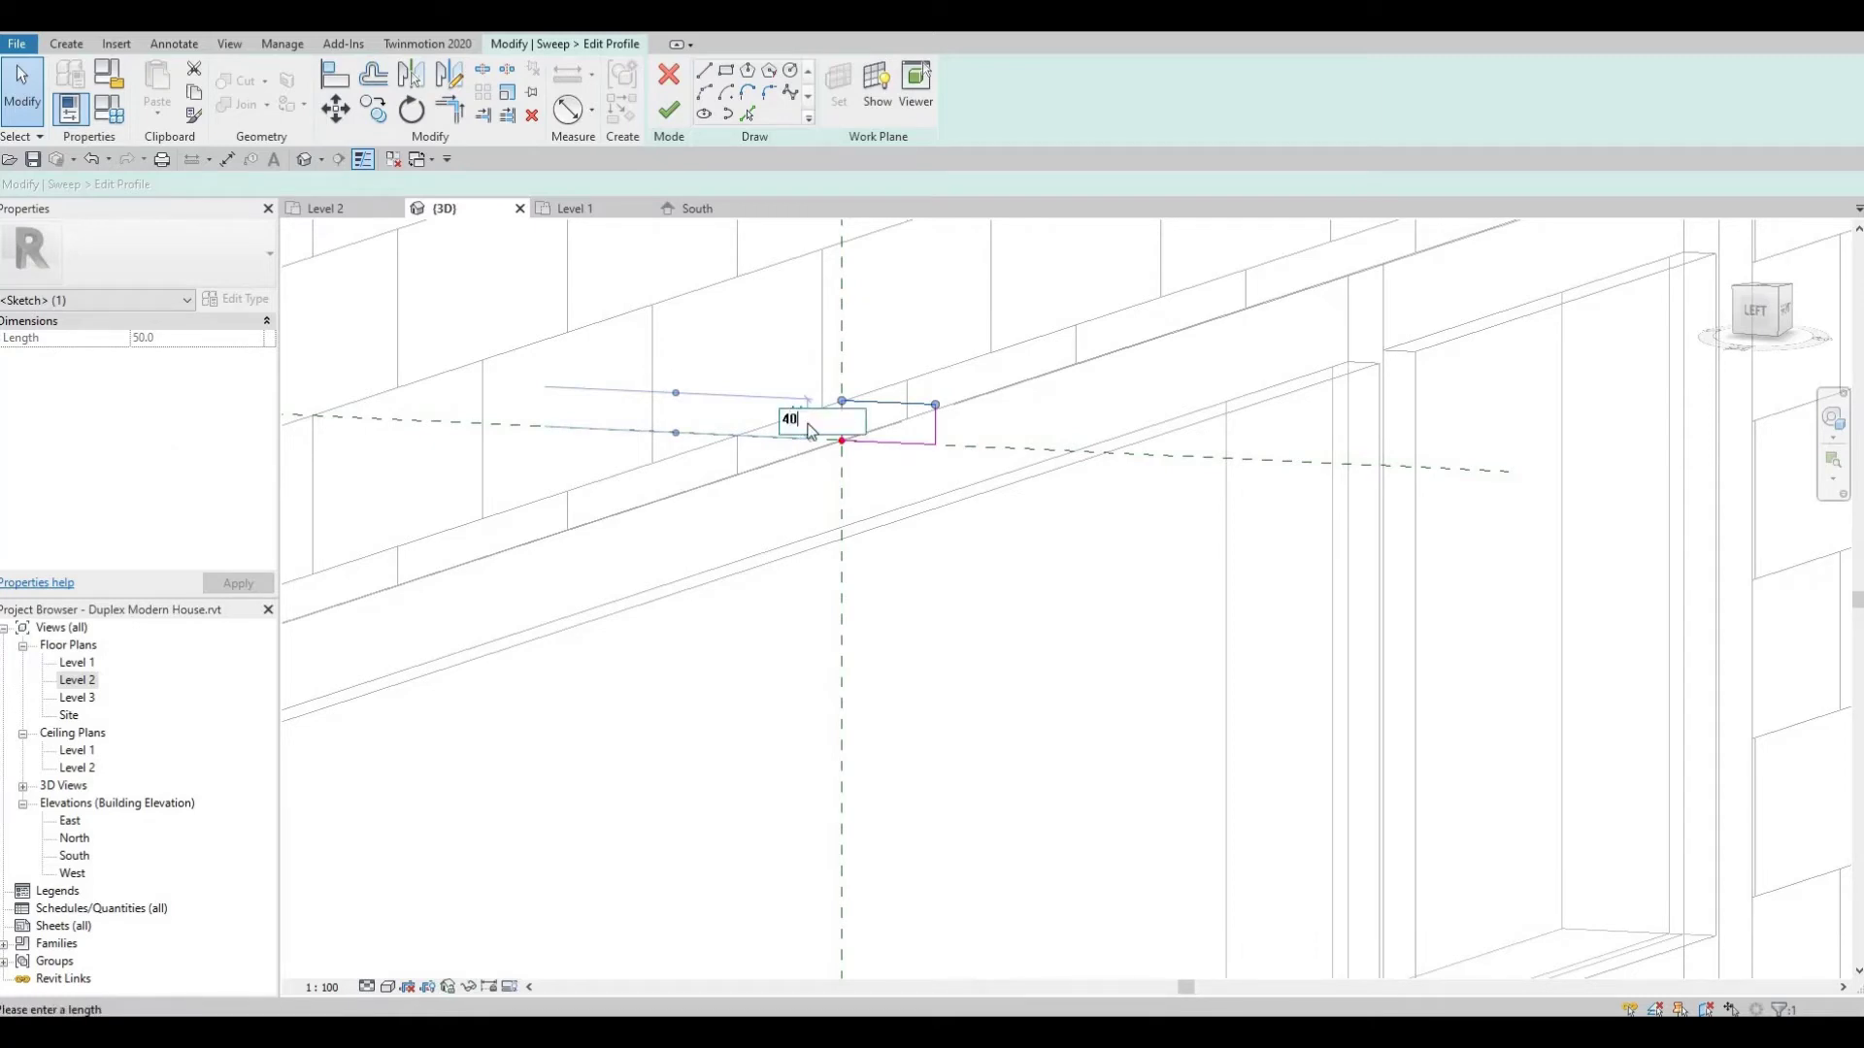
pyautogui.press('Return')
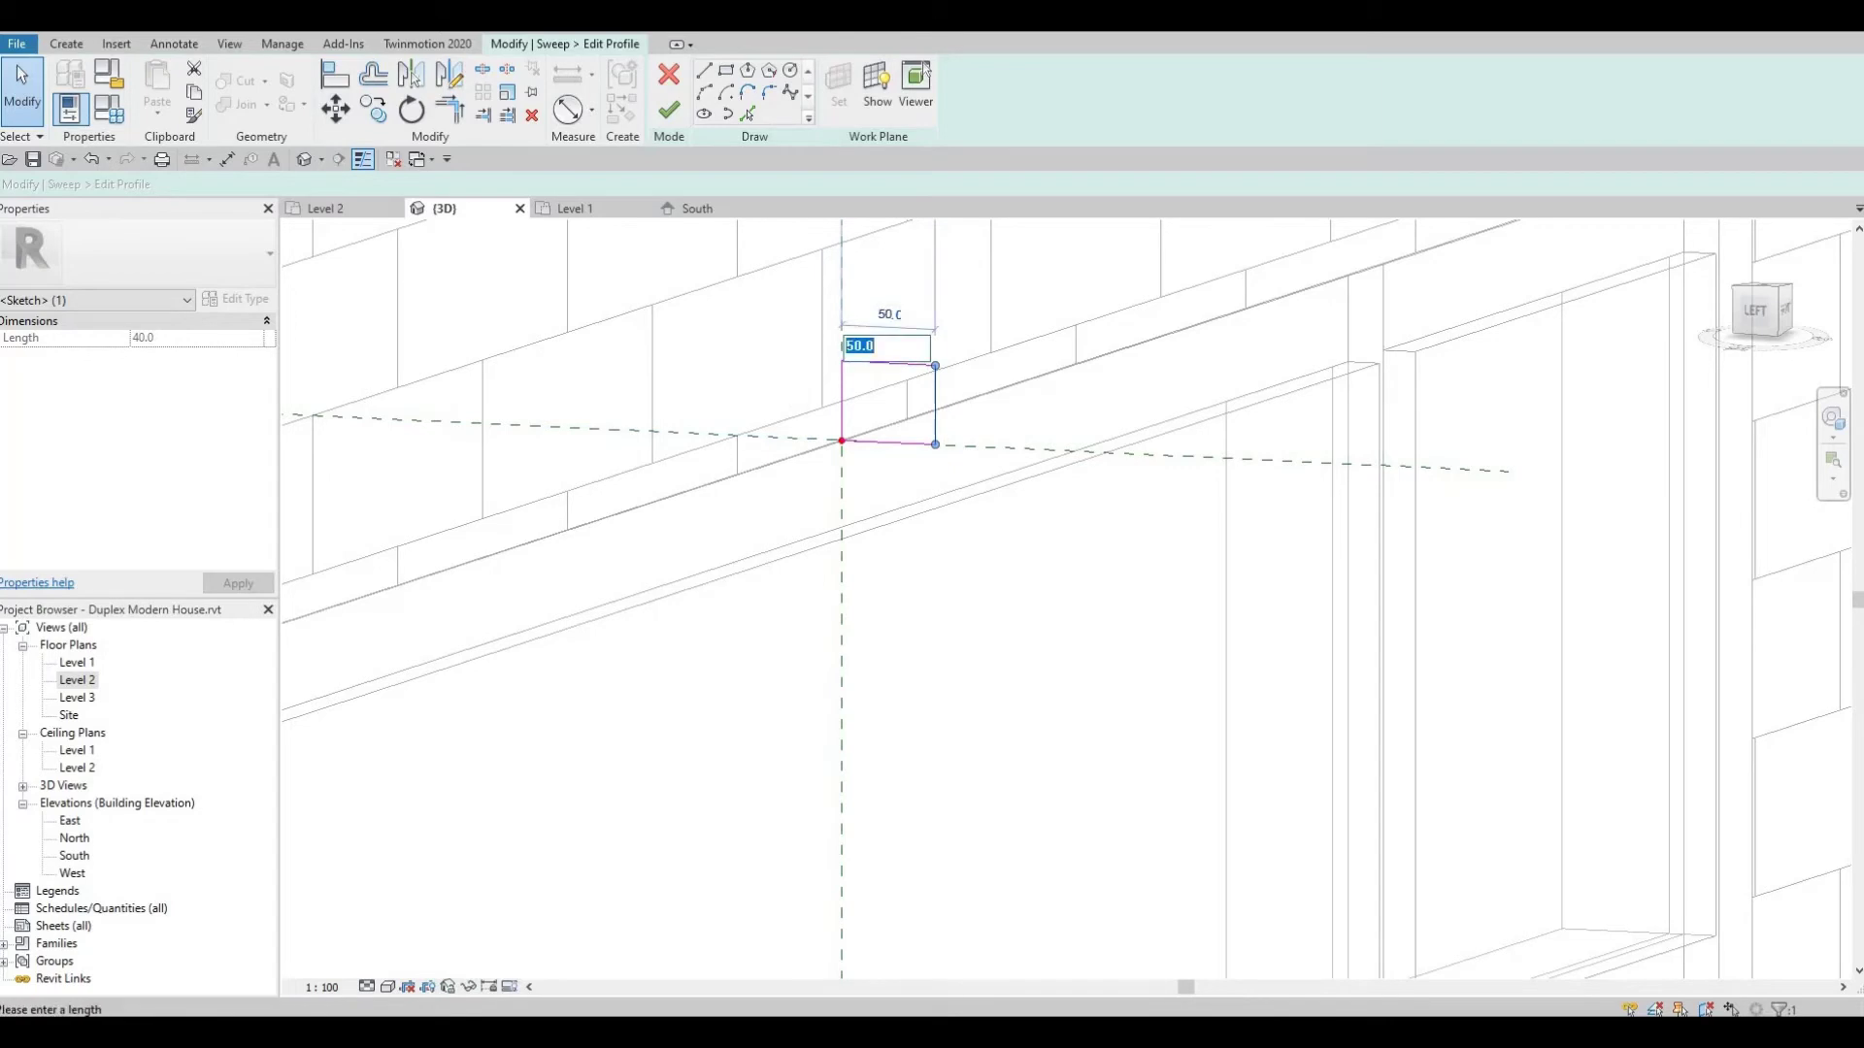
pyautogui.write('1')
pyautogui.click(667, 114)
pyautogui.click(667, 114)
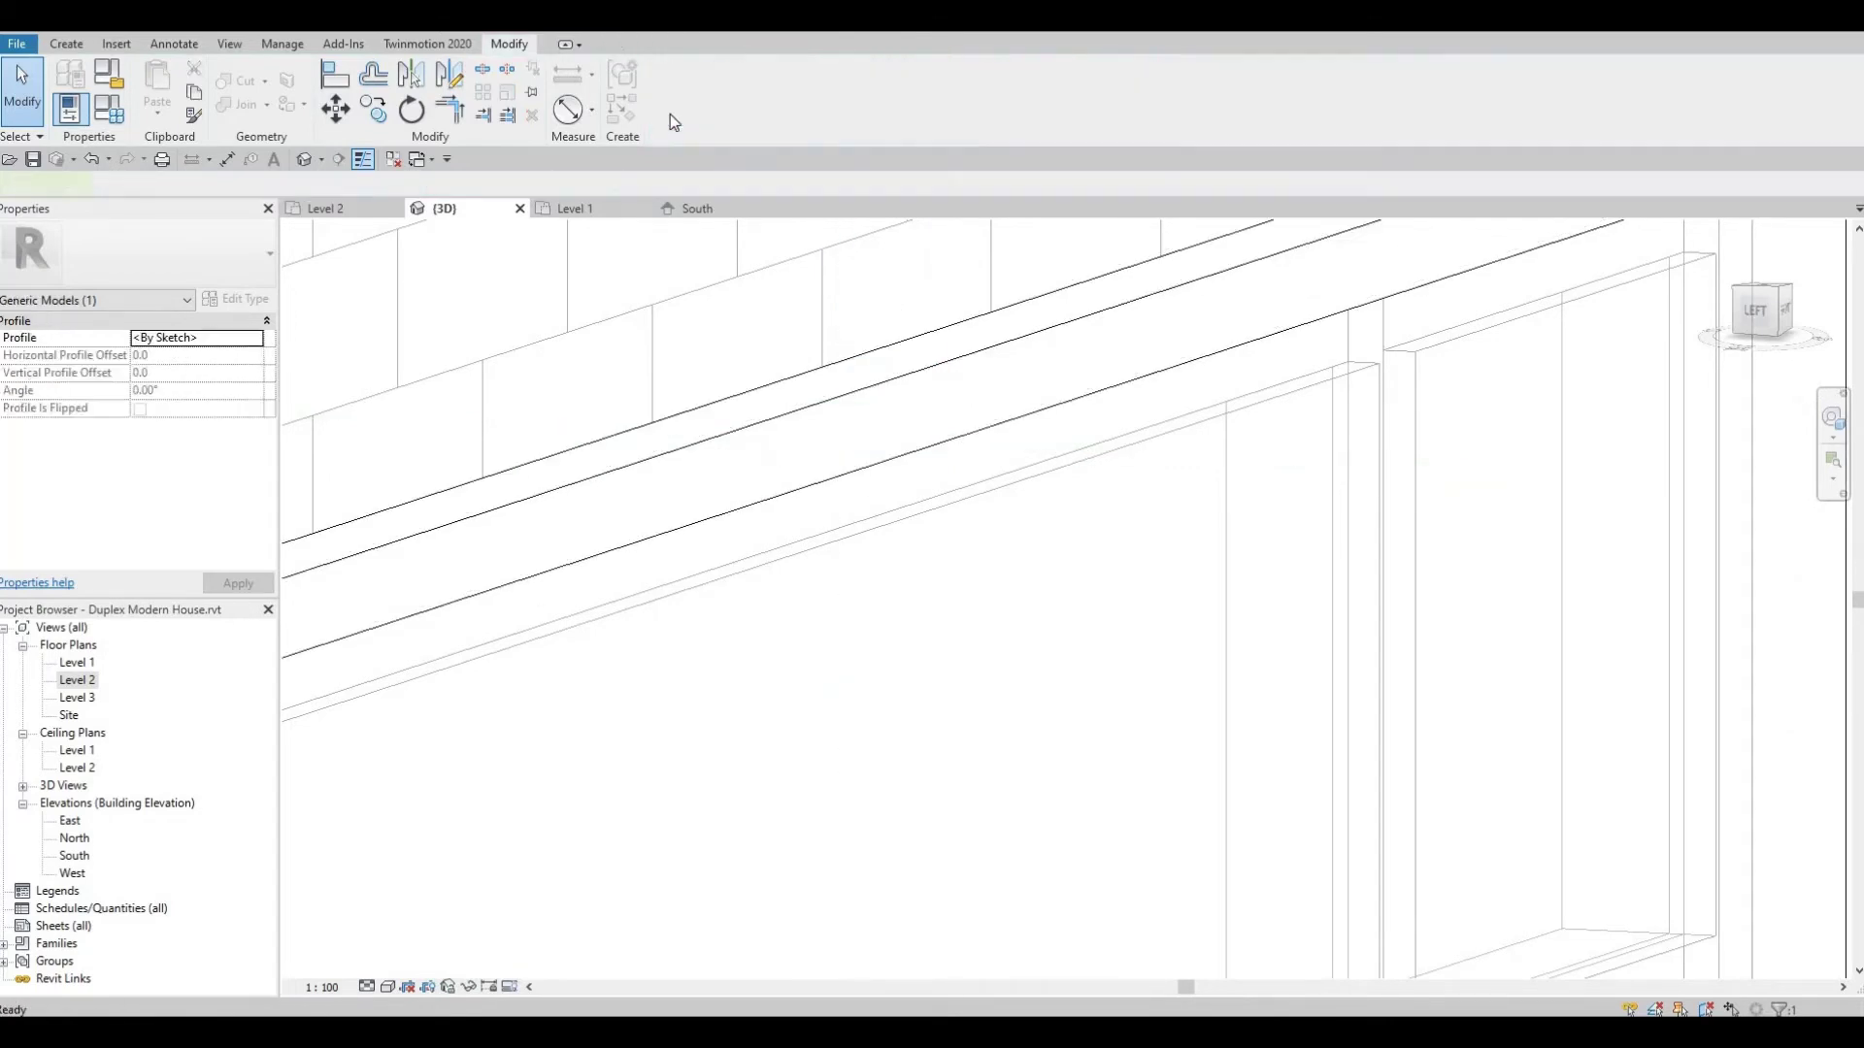
# Commit the in-place window frame model and orbit to face the two windows
pyautogui.click(761, 100)
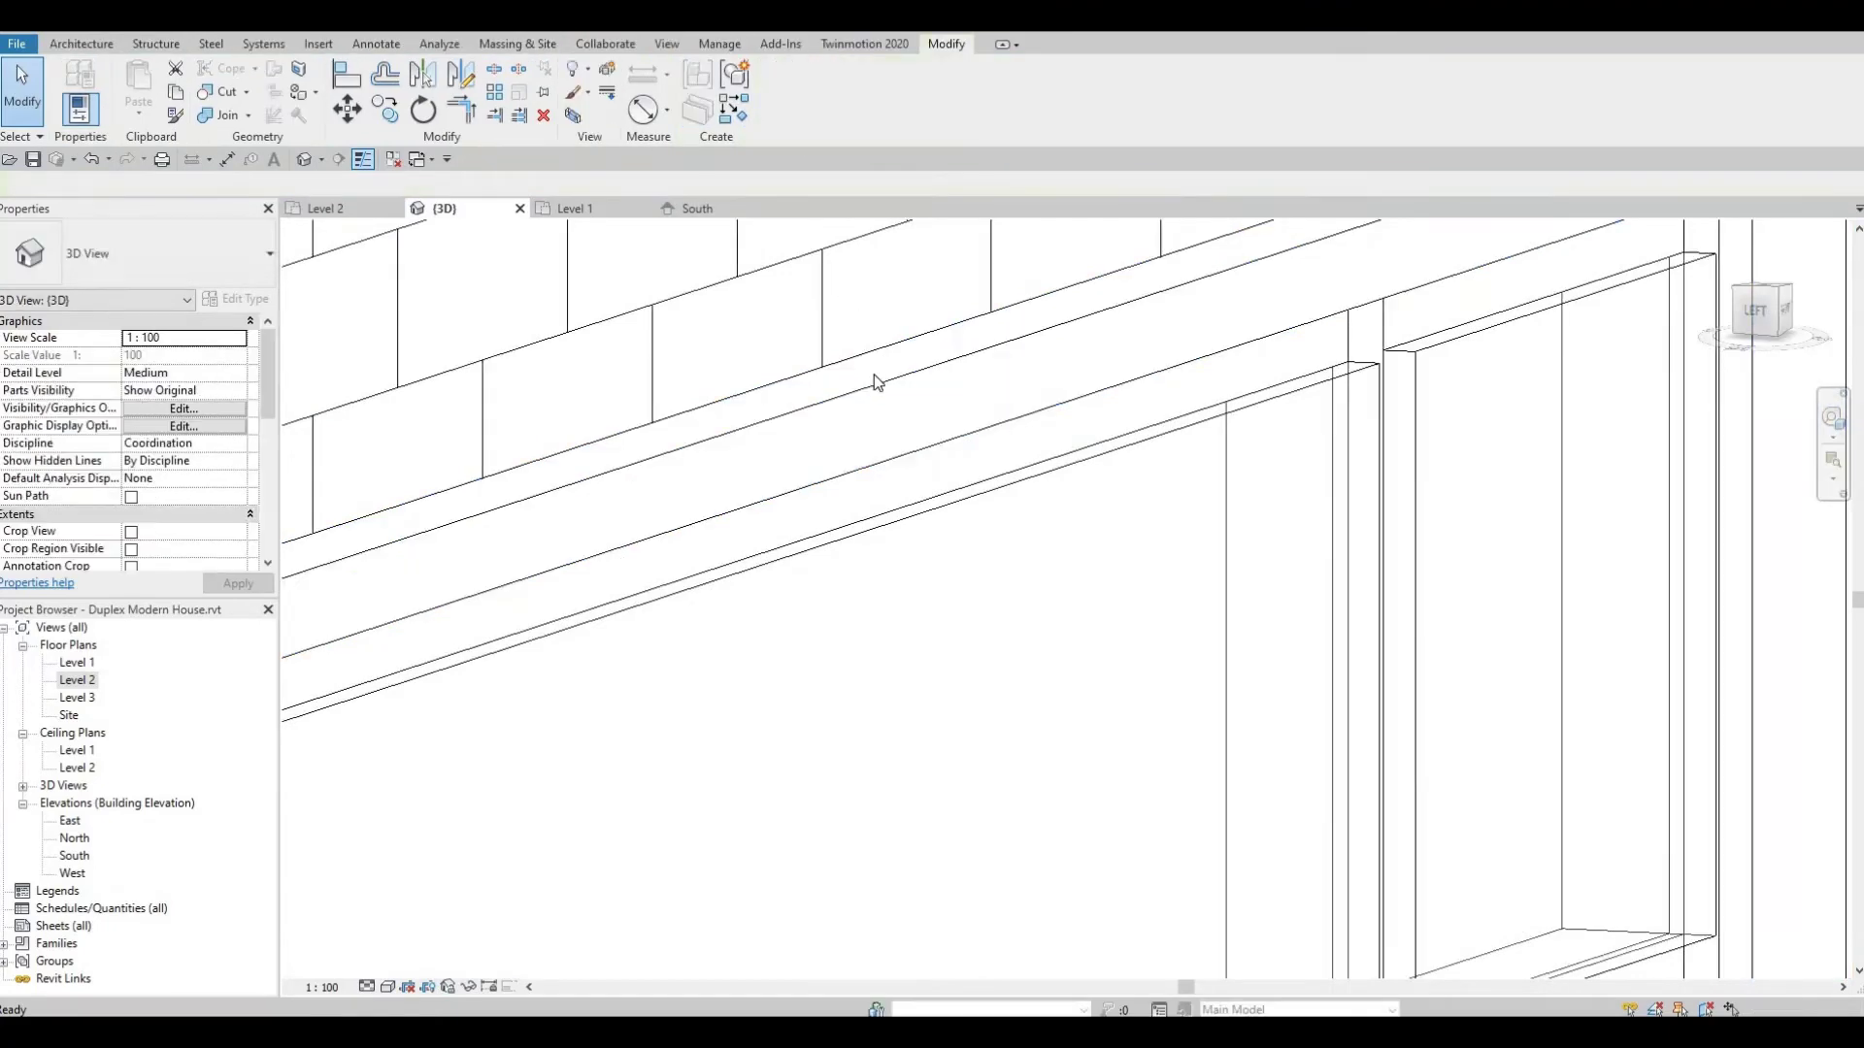
pyautogui.scroll(3, 889, 393)
pyautogui.scroll(-3, 884, 424)
pyautogui.keyDown('shift'); pyautogui.moveTo(878, 454); pyautogui.dragTo(727, 499, button='middle'); pyautogui.keyUp('shift')
pyautogui.scroll(3, 683, 495)
pyautogui.scroll(-5, 727, 499)
pyautogui.scroll(1, 854, 532)
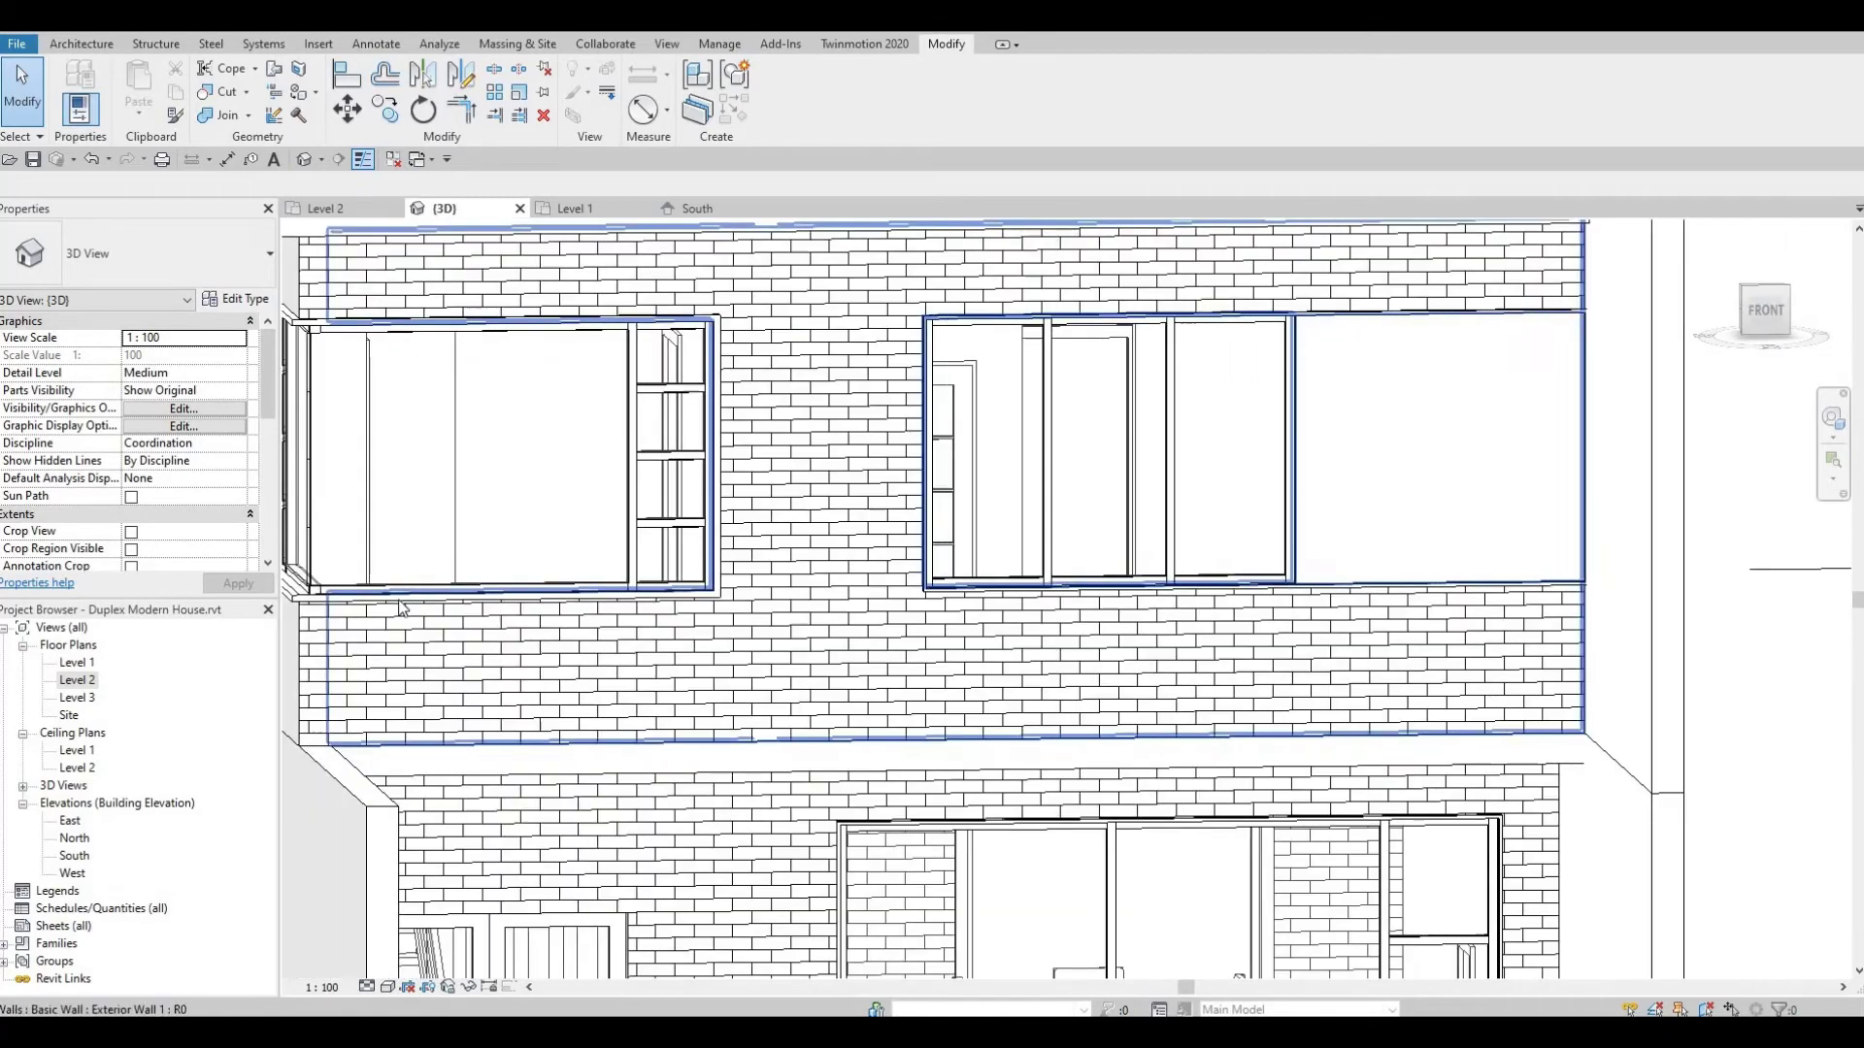
pyautogui.keyDown('shift'); pyautogui.moveTo(815, 558); pyautogui.dragTo(1097, 544, button='middle'); pyautogui.keyUp('shift')
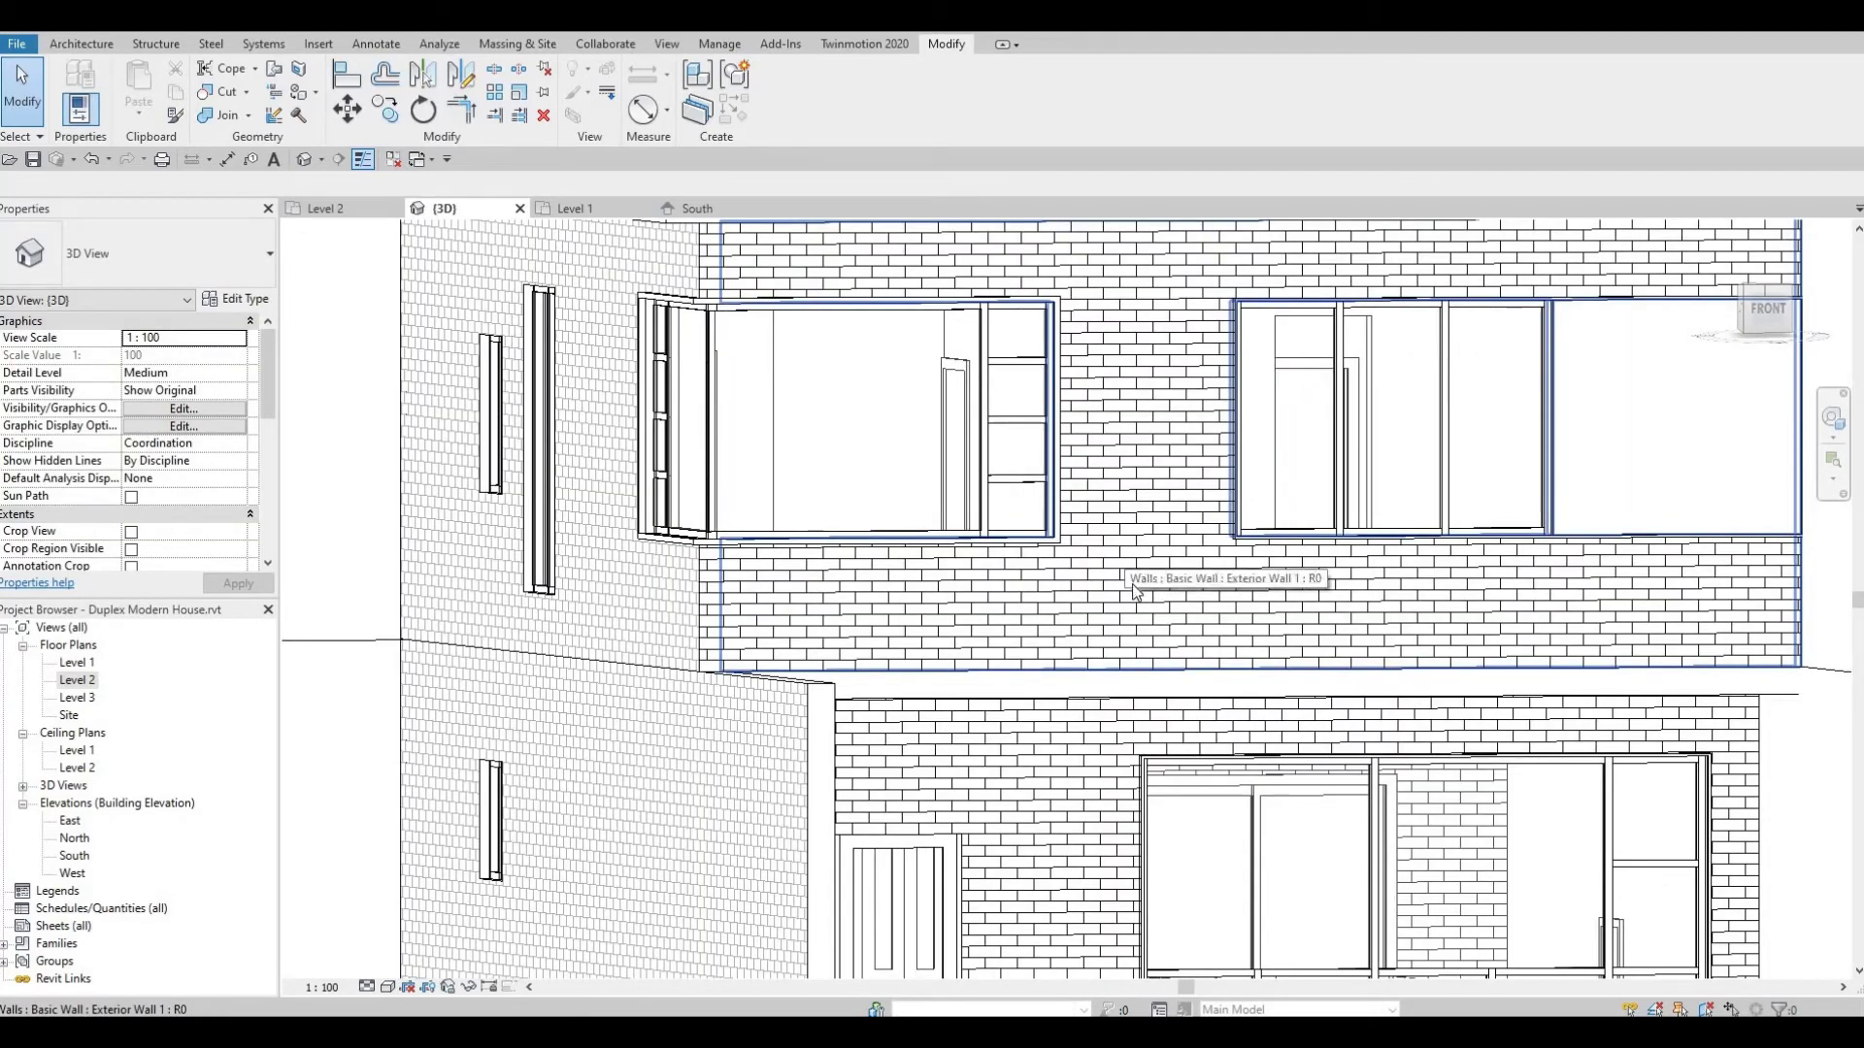
pyautogui.keyDown('shift'); pyautogui.moveTo(1173, 631); pyautogui.dragTo(1262, 335, button='middle'); pyautogui.keyUp('shift')
pyautogui.scroll(4, 1262, 335)
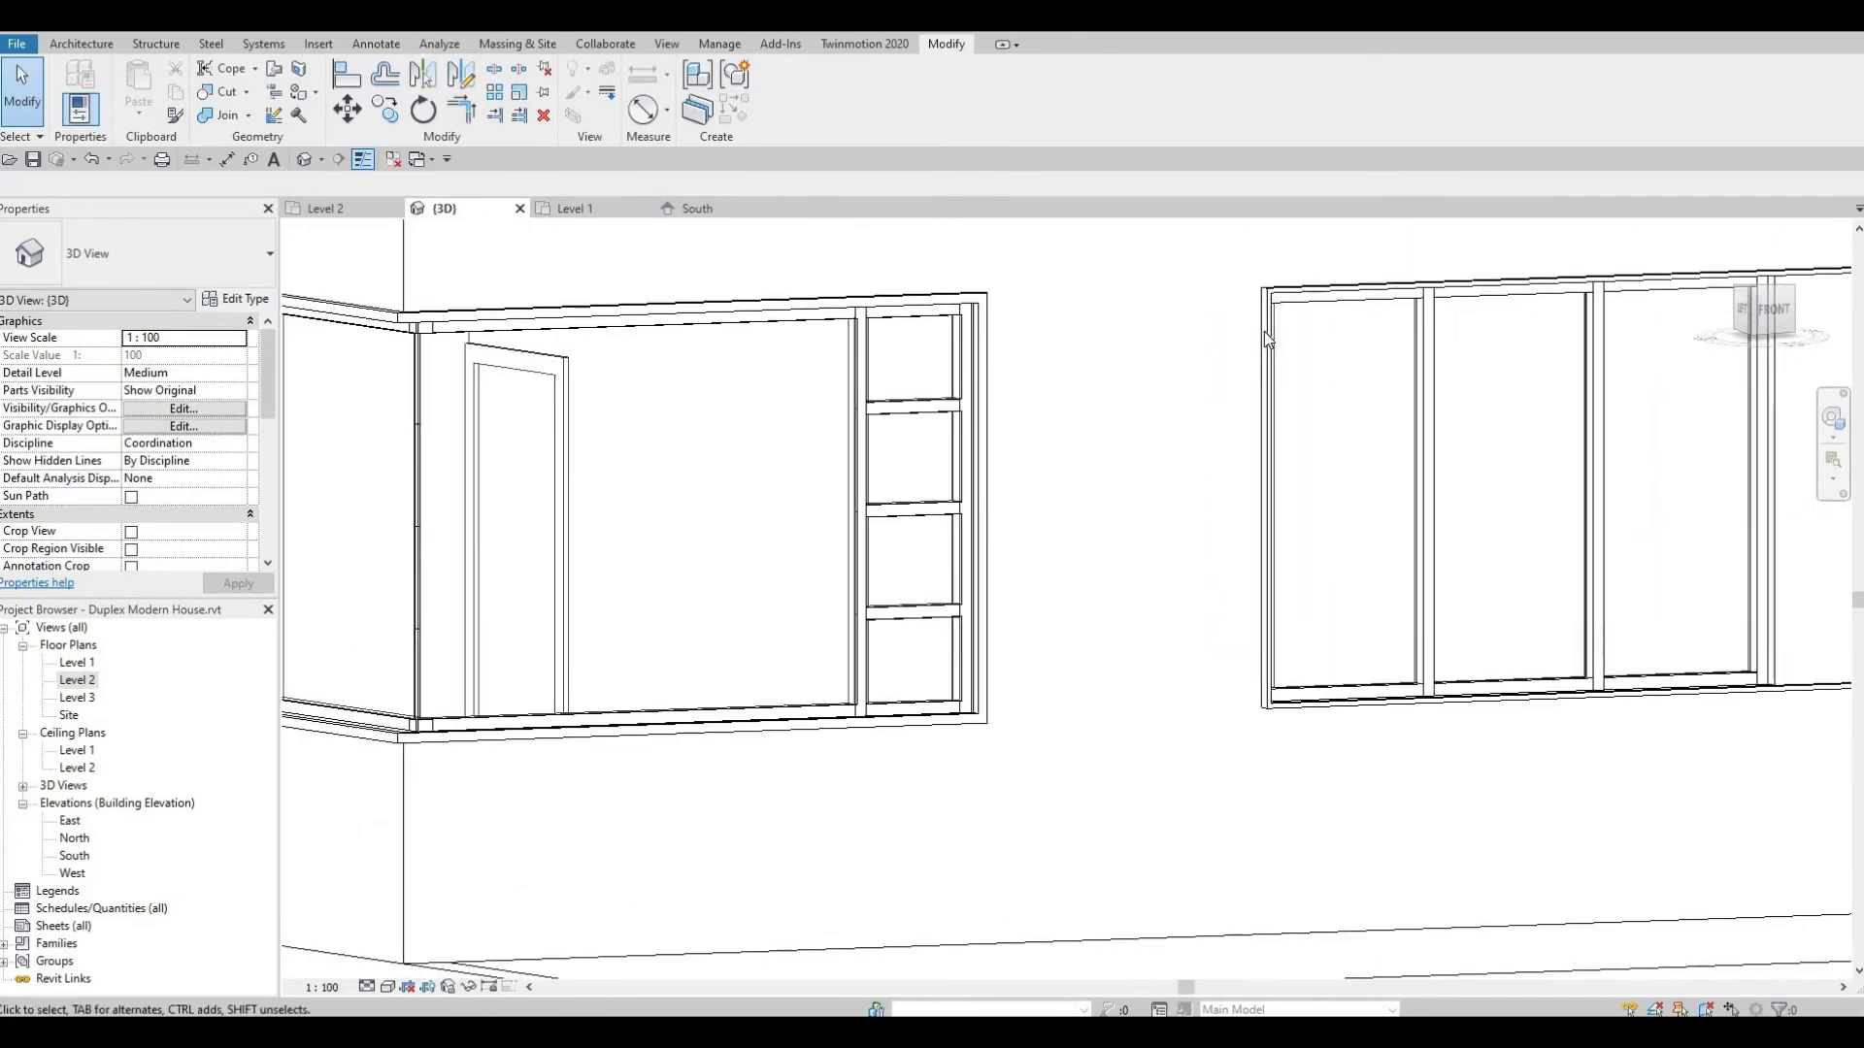
# Edit the right window frame's sweep in place
pyautogui.click(782, 92)
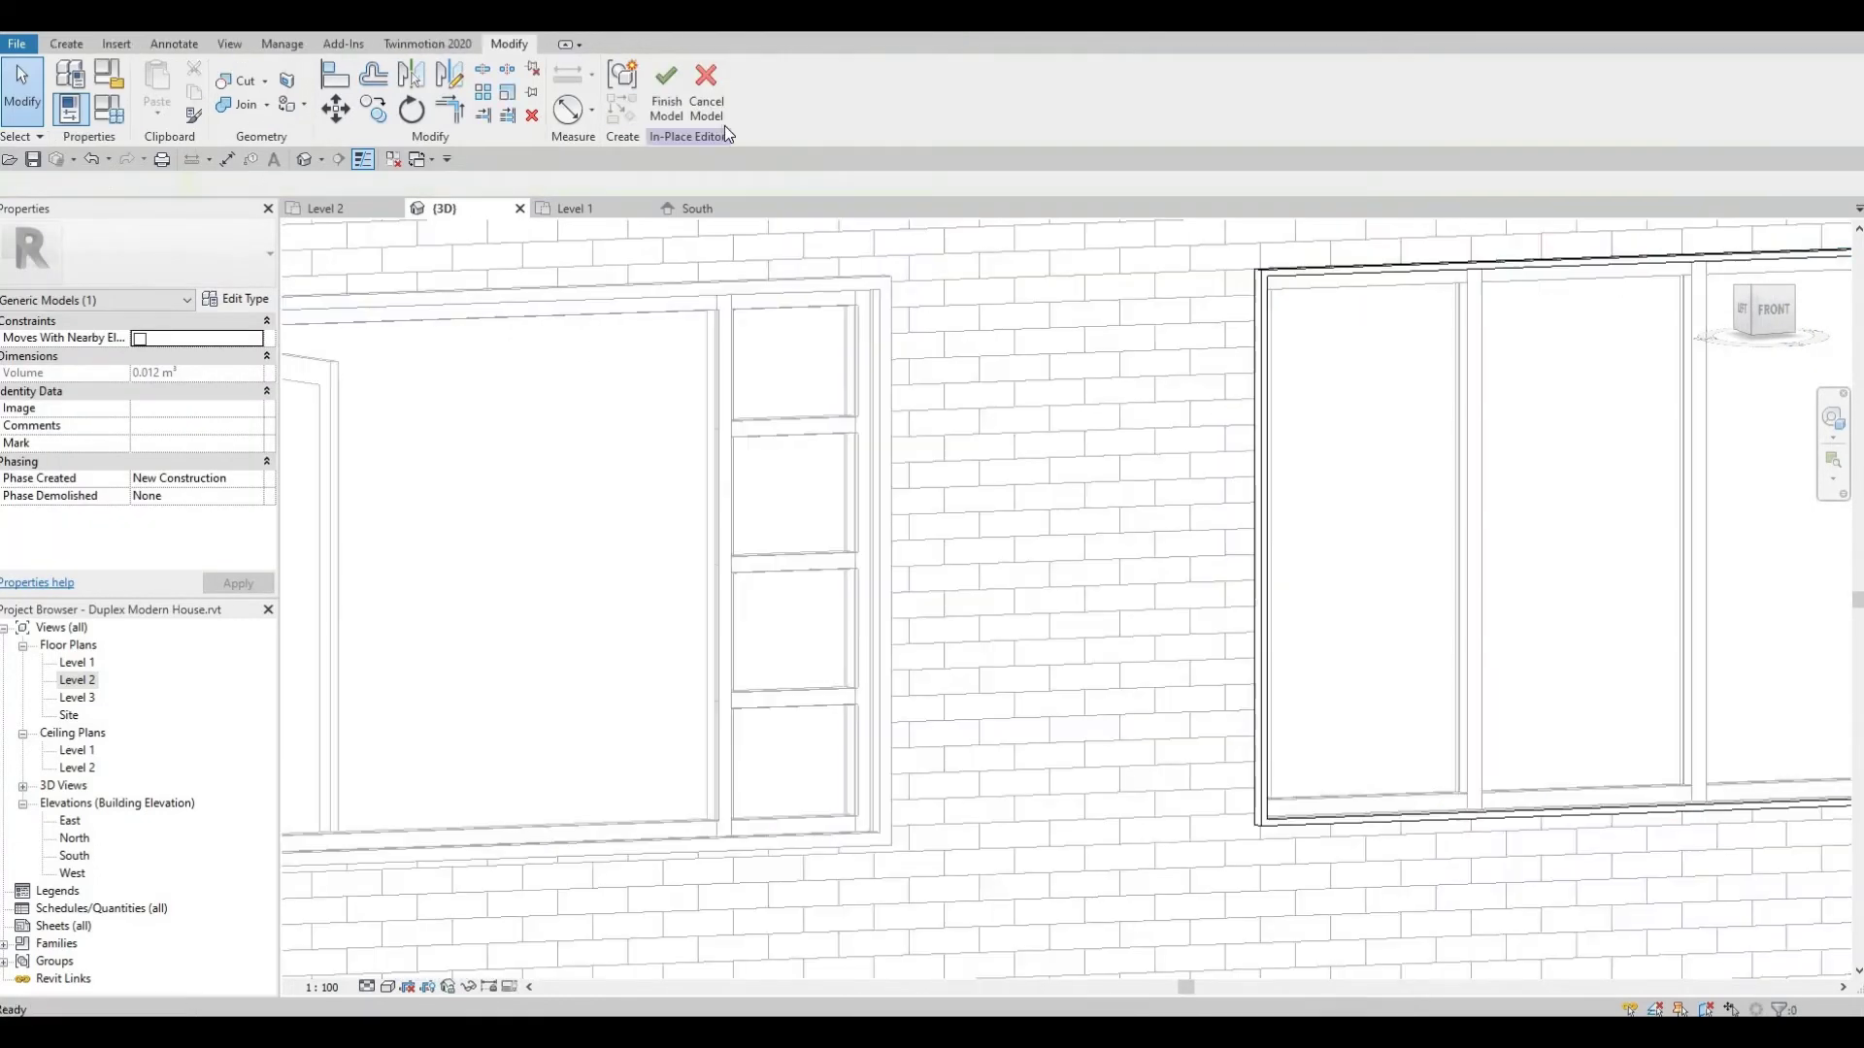
pyautogui.click(1306, 299)
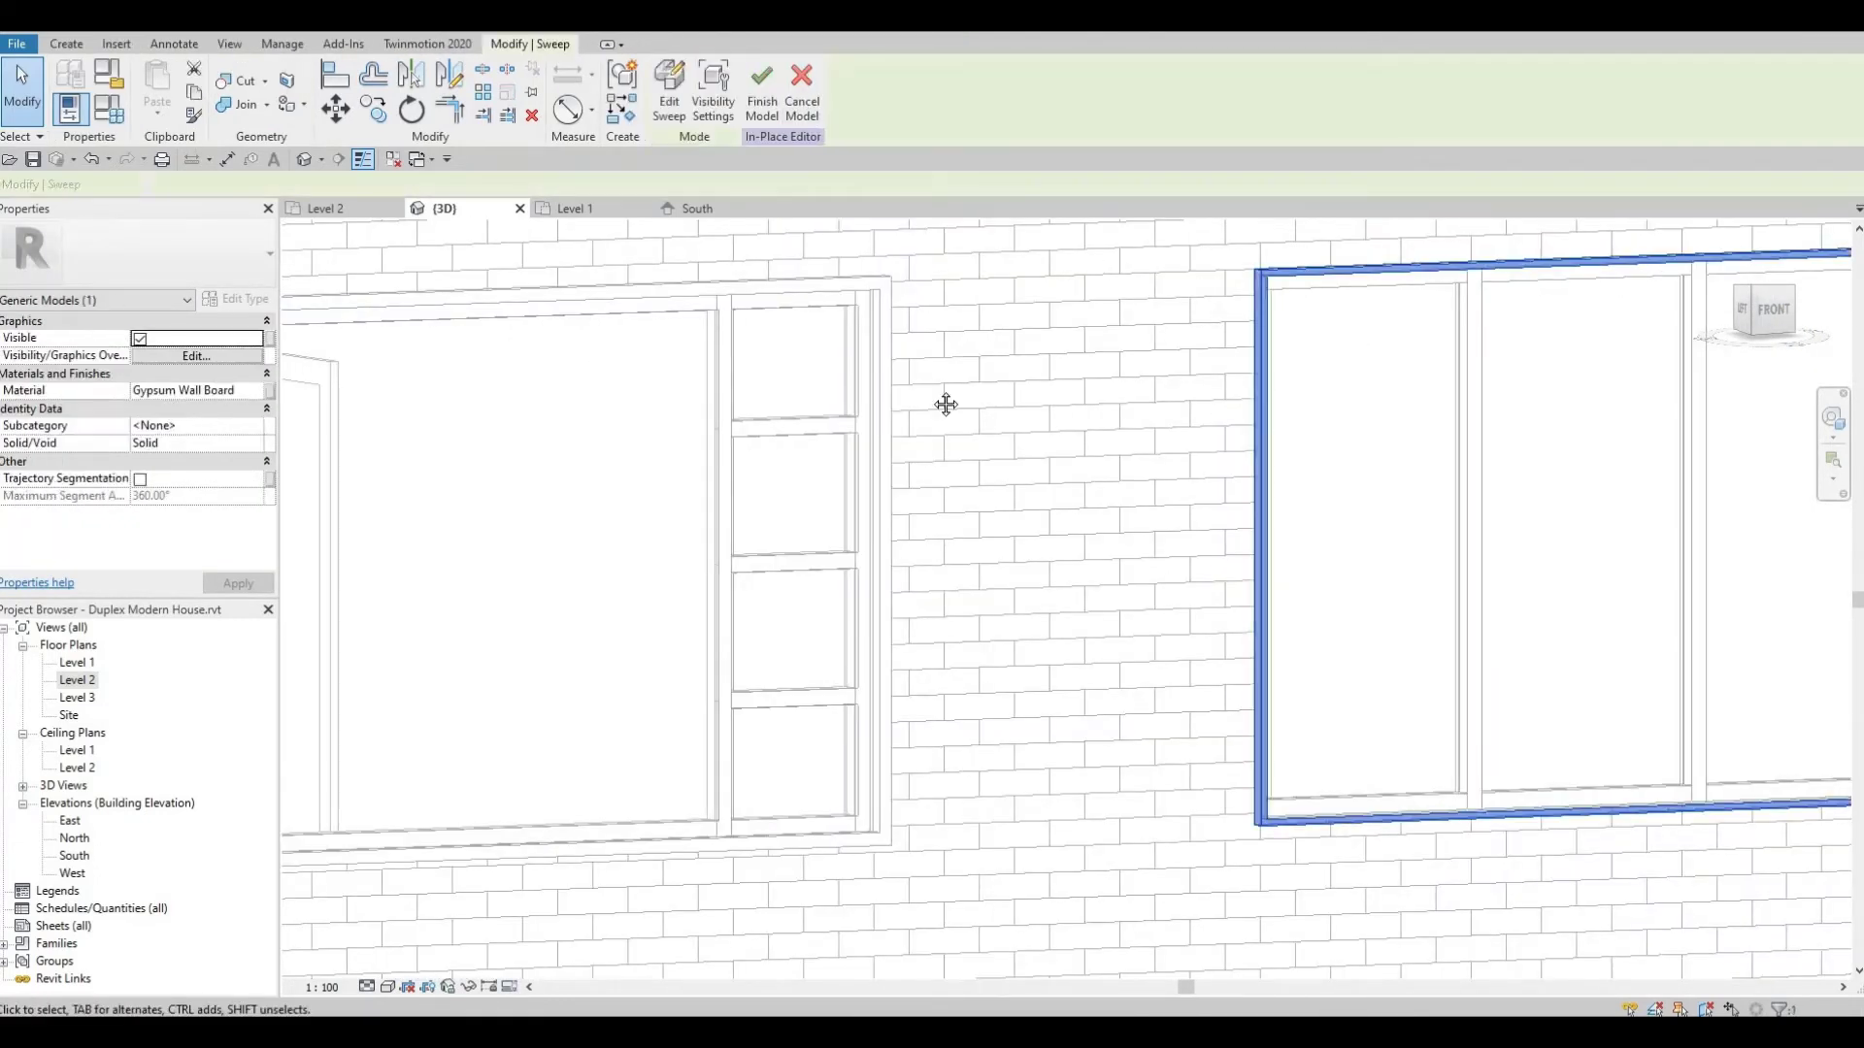
pyautogui.moveTo(945, 403); pyautogui.dragTo(485, 475, button='middle')
pyautogui.click(667, 107)
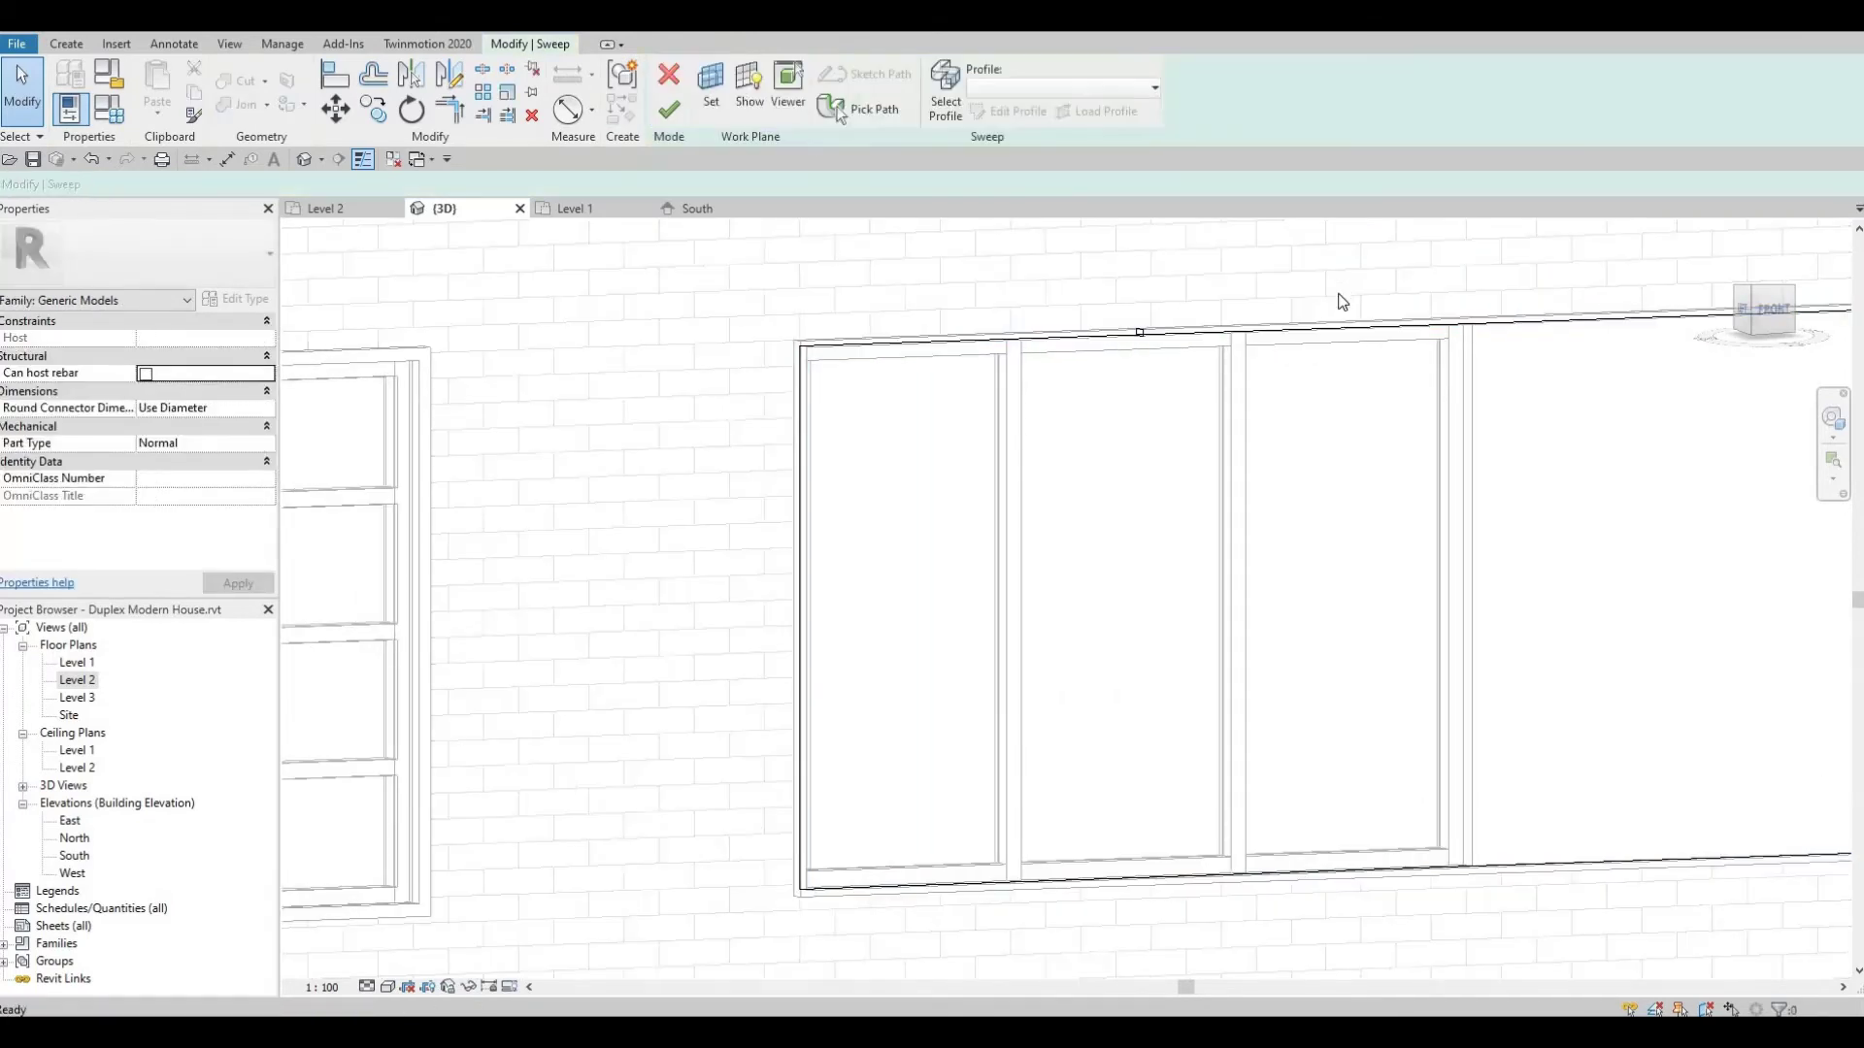
pyautogui.moveTo(1143, 370); pyautogui.dragTo(919, 351, button='middle')
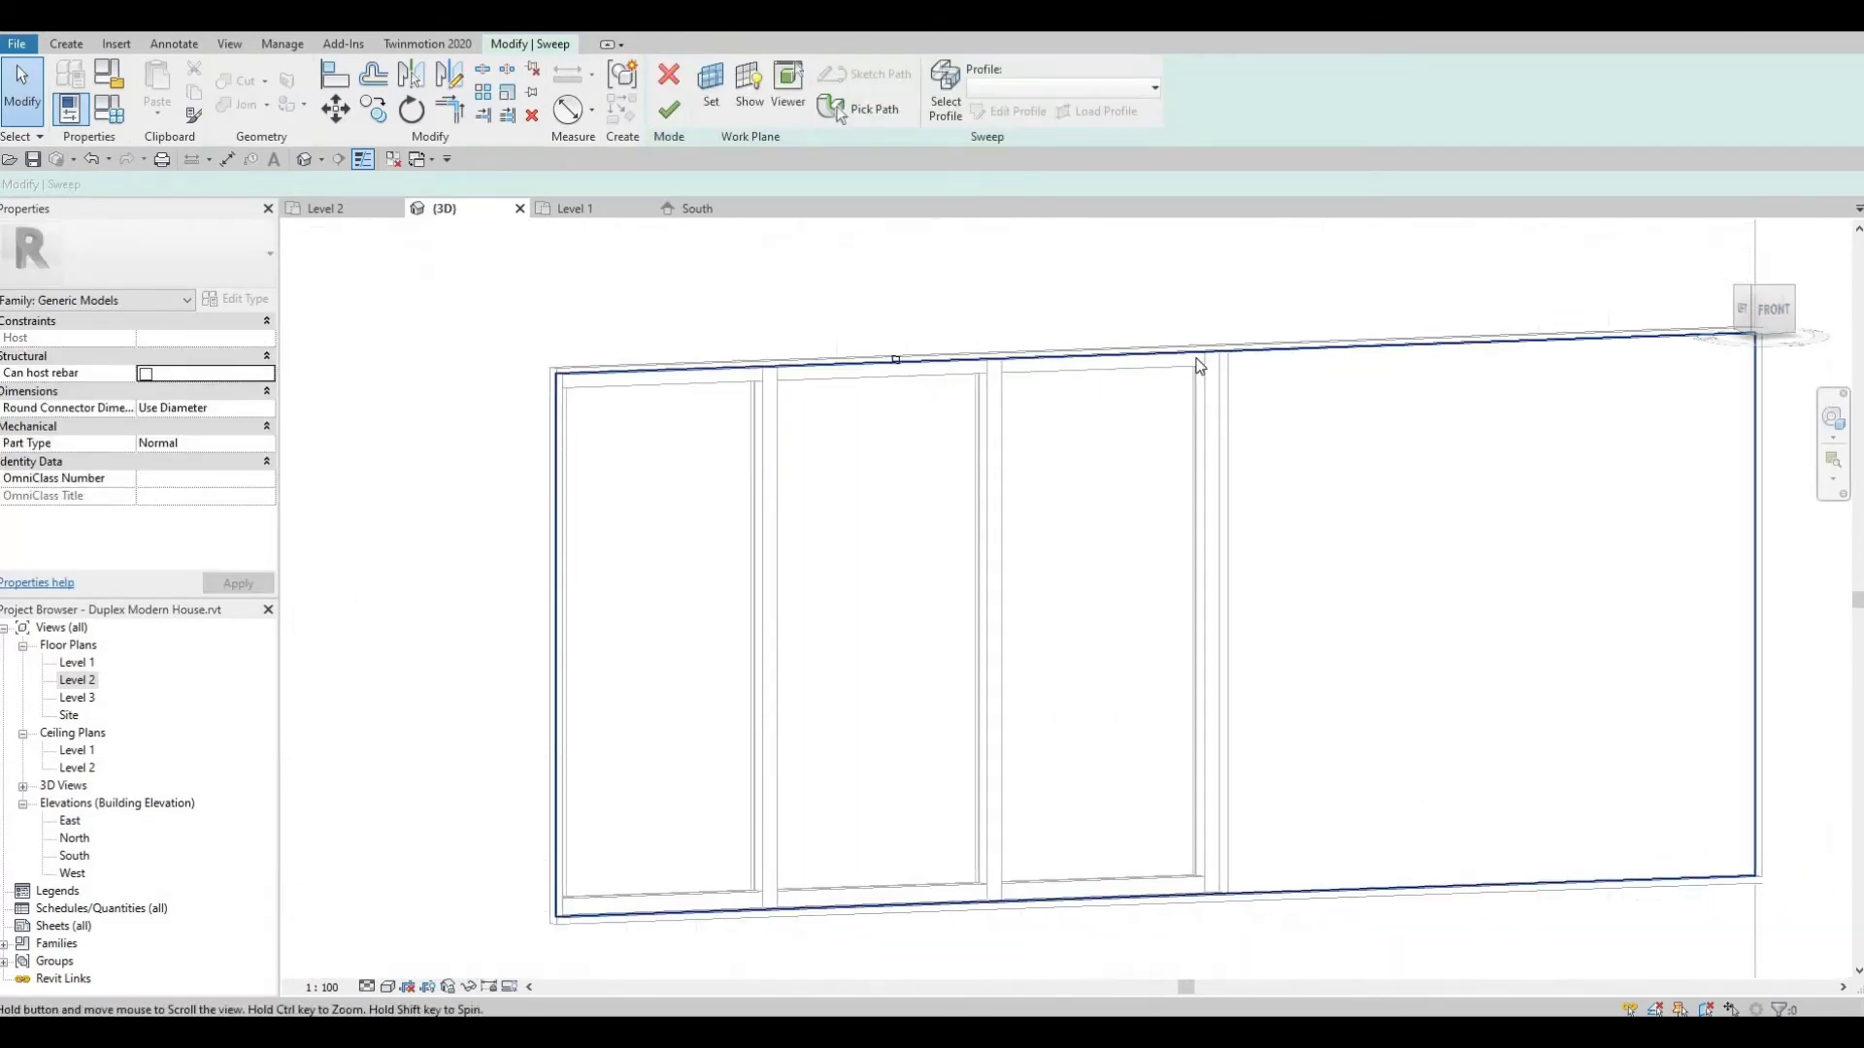
# Set the sweep profile to 100 wide by 40 high
pyautogui.click(898, 362)
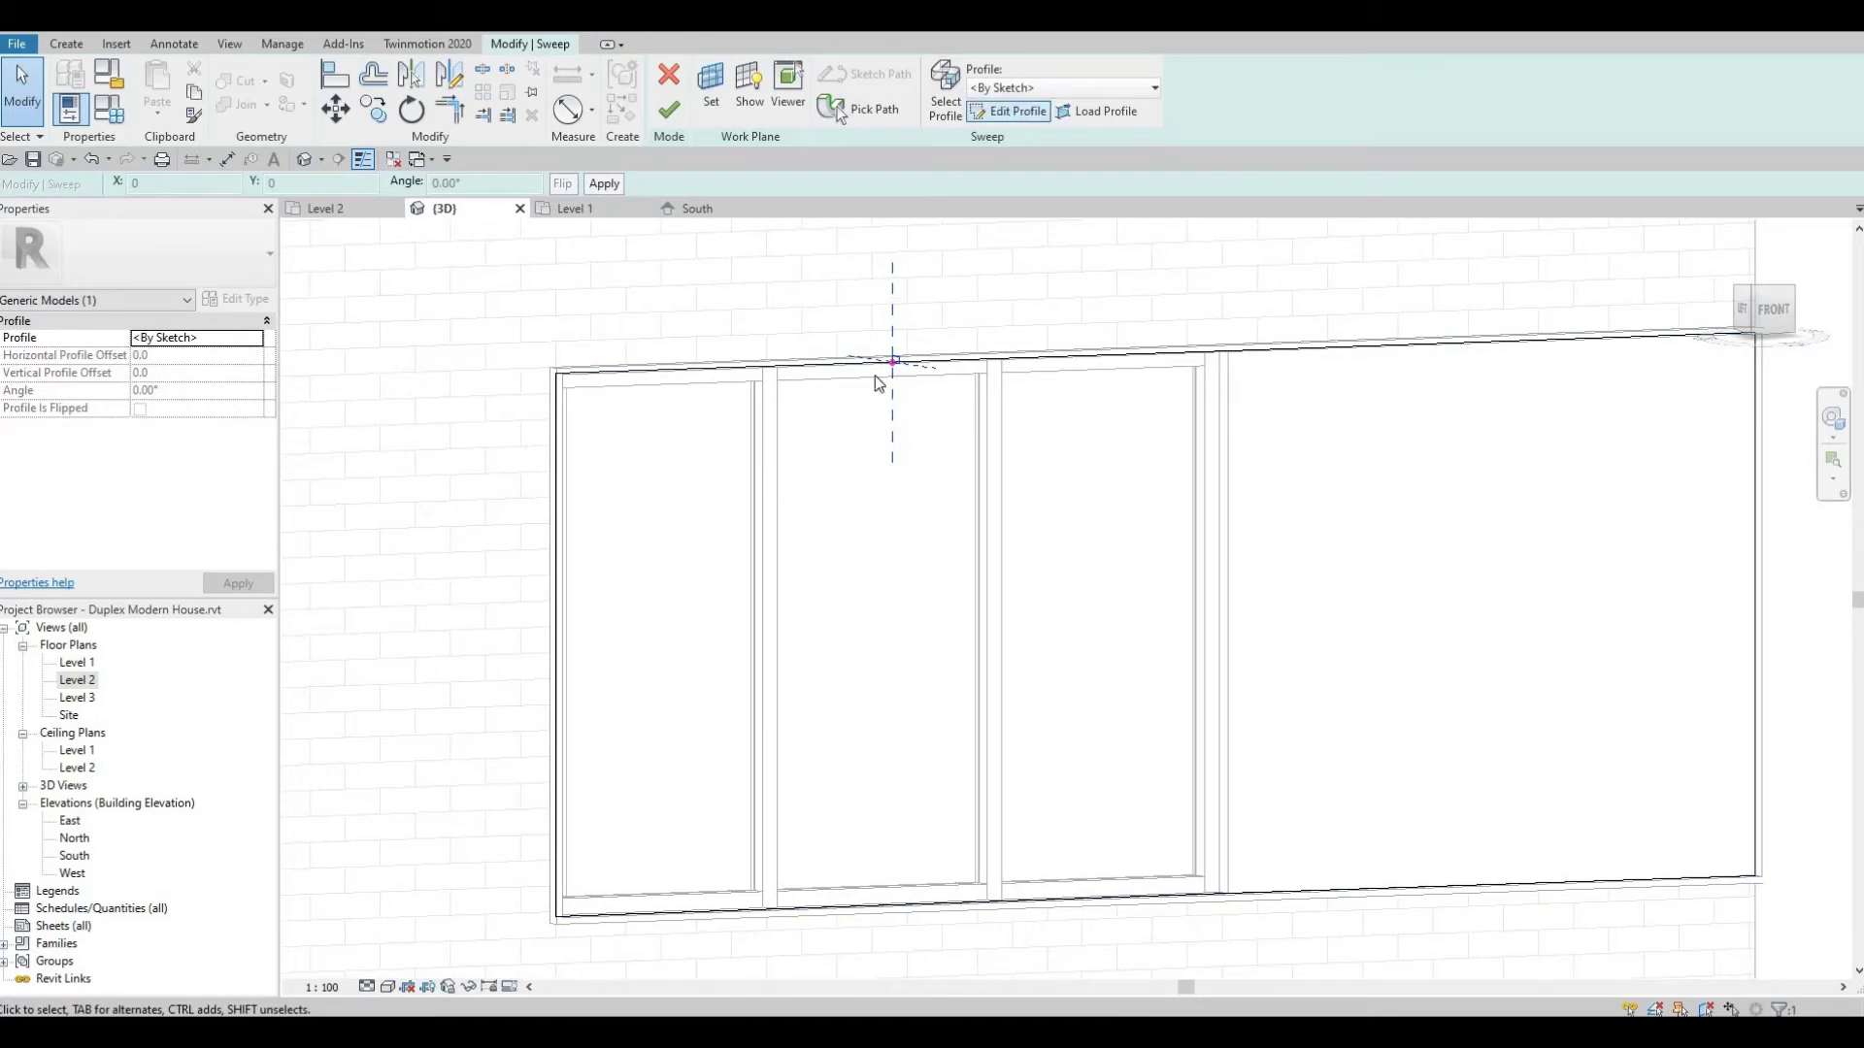
pyautogui.scroll(6, 874, 311)
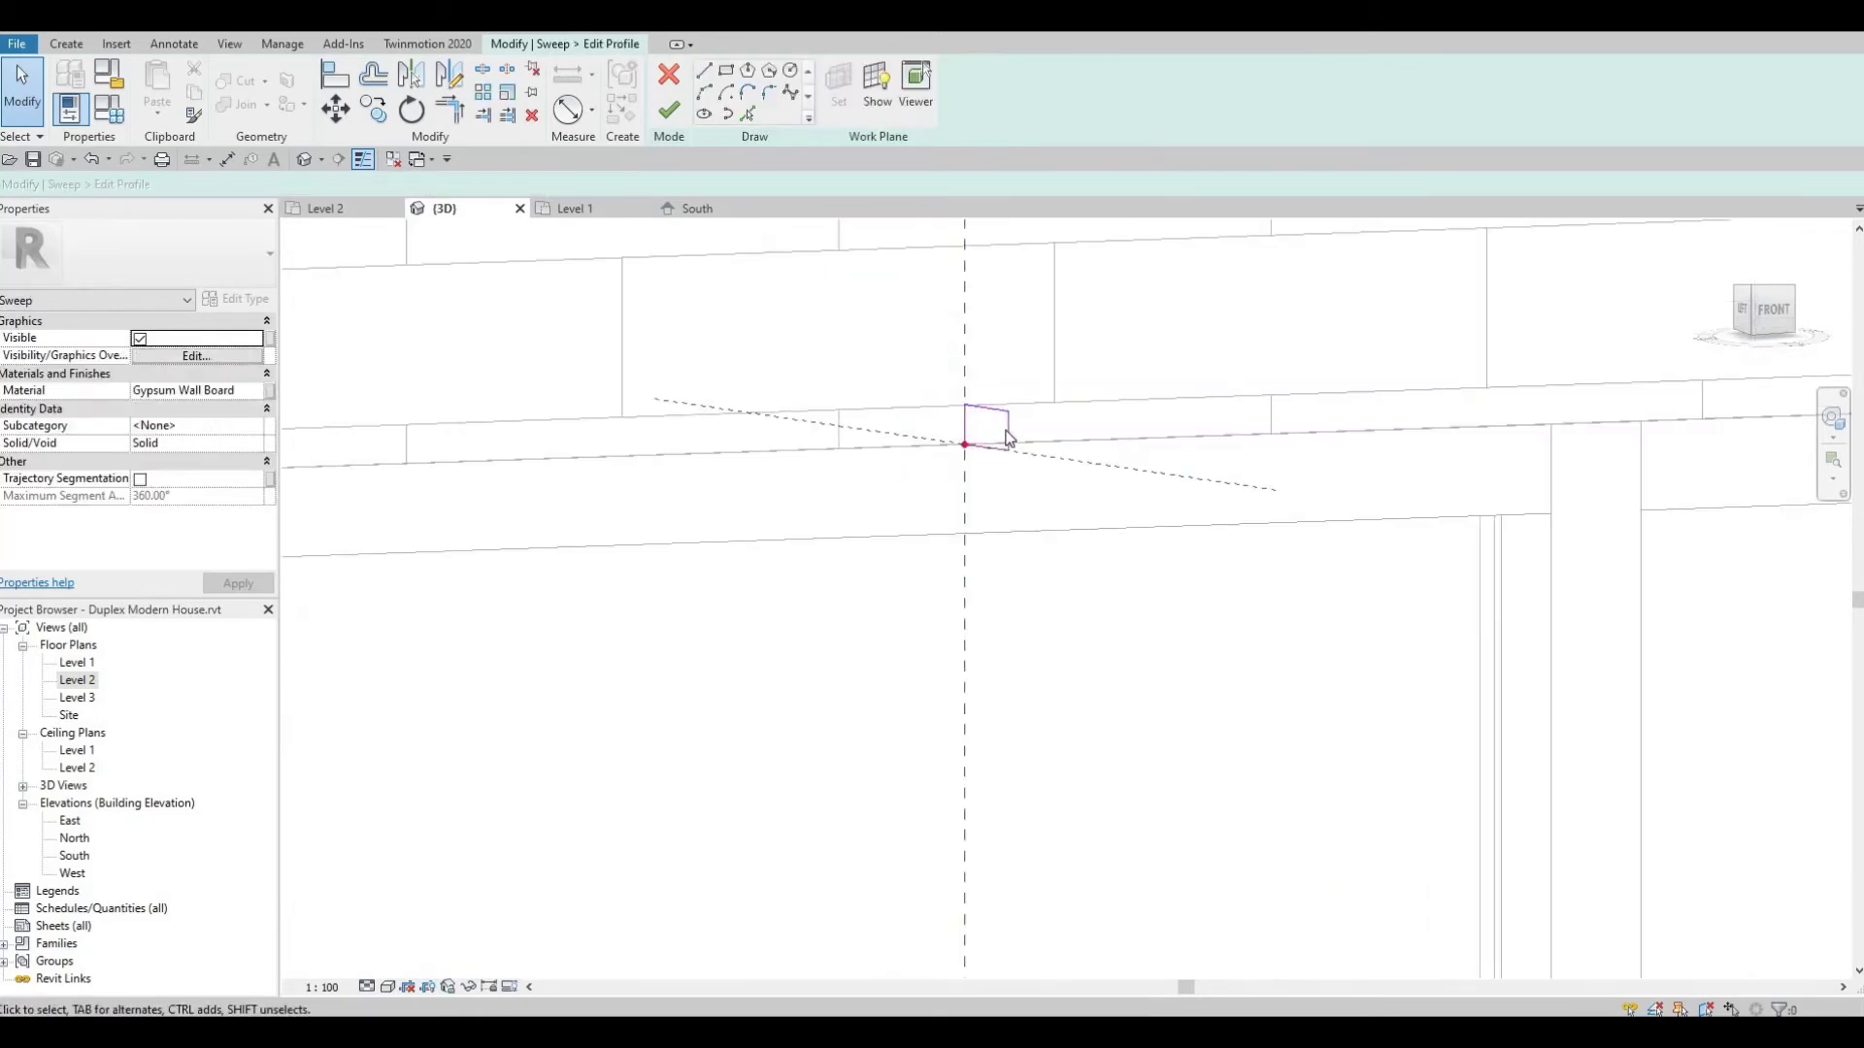
pyautogui.click(1007, 438)
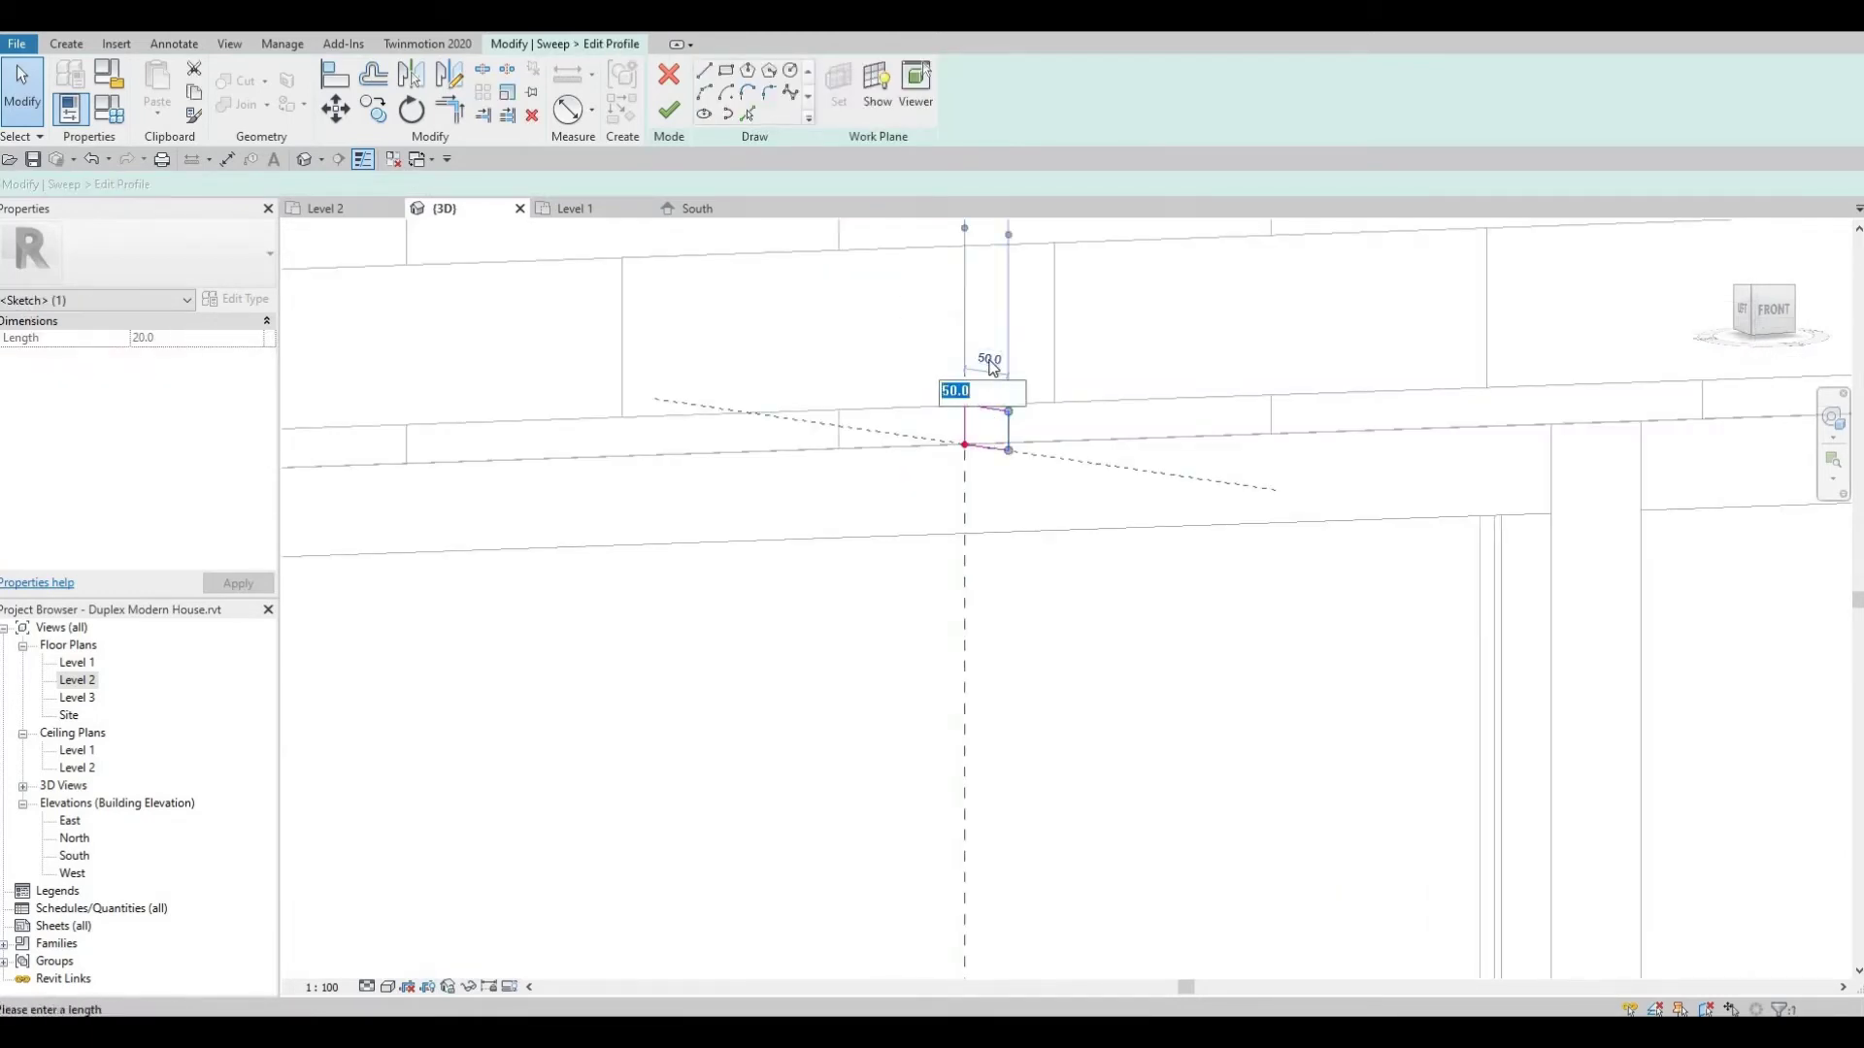
pyautogui.click(990, 362)
pyautogui.write('100')
pyautogui.press('Return')
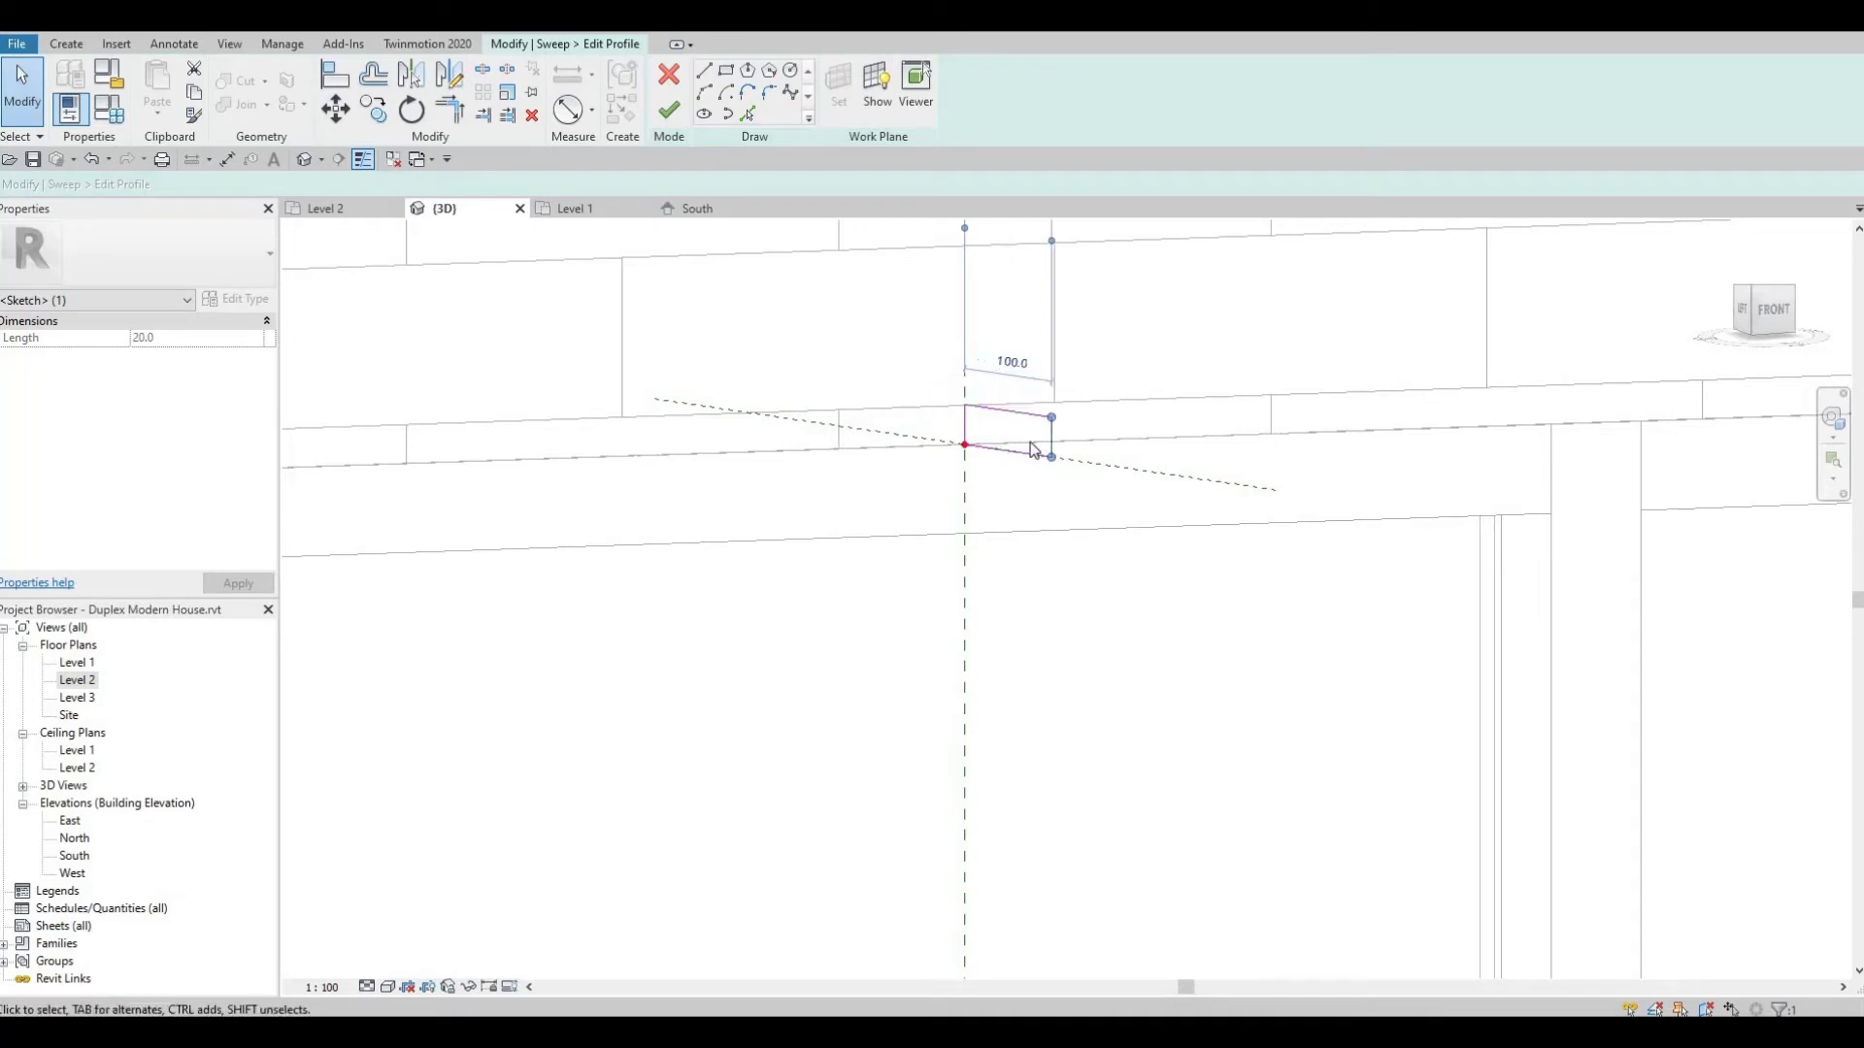
pyautogui.click(1032, 414)
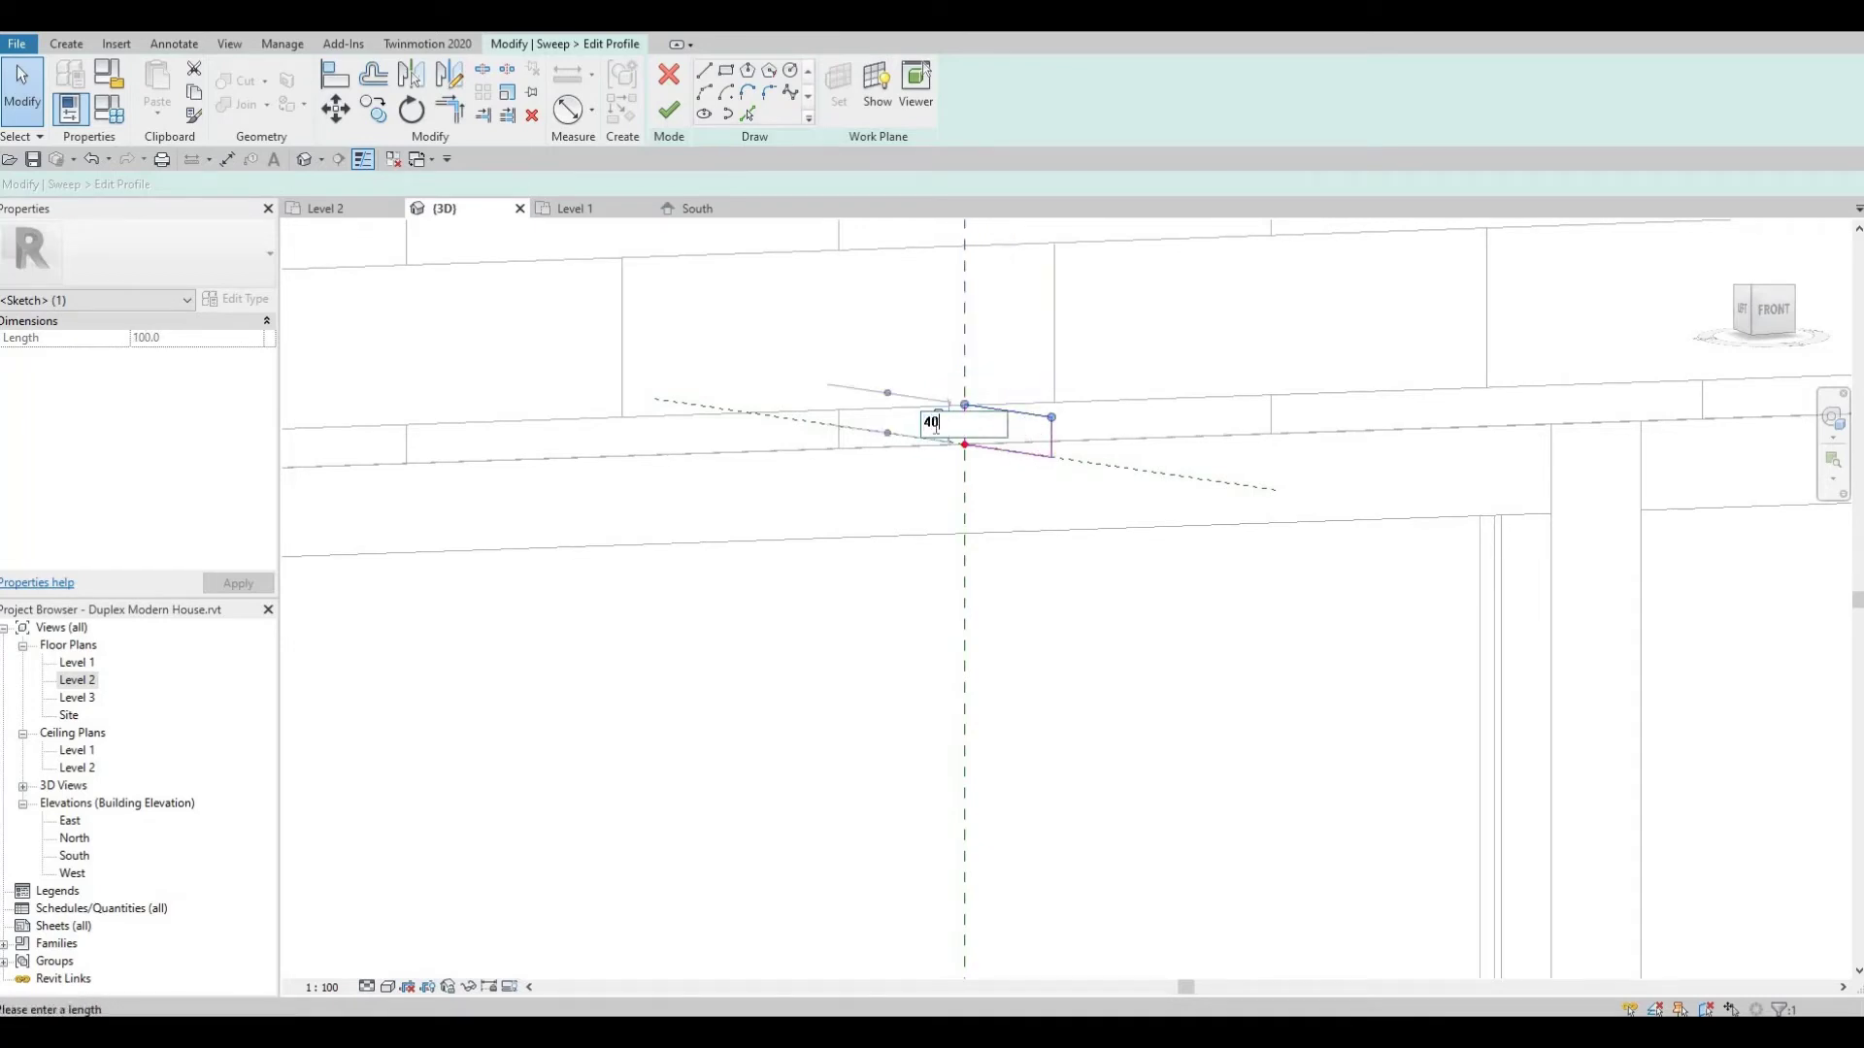
pyautogui.click(934, 427)
pyautogui.write('40')
pyautogui.press('Return')
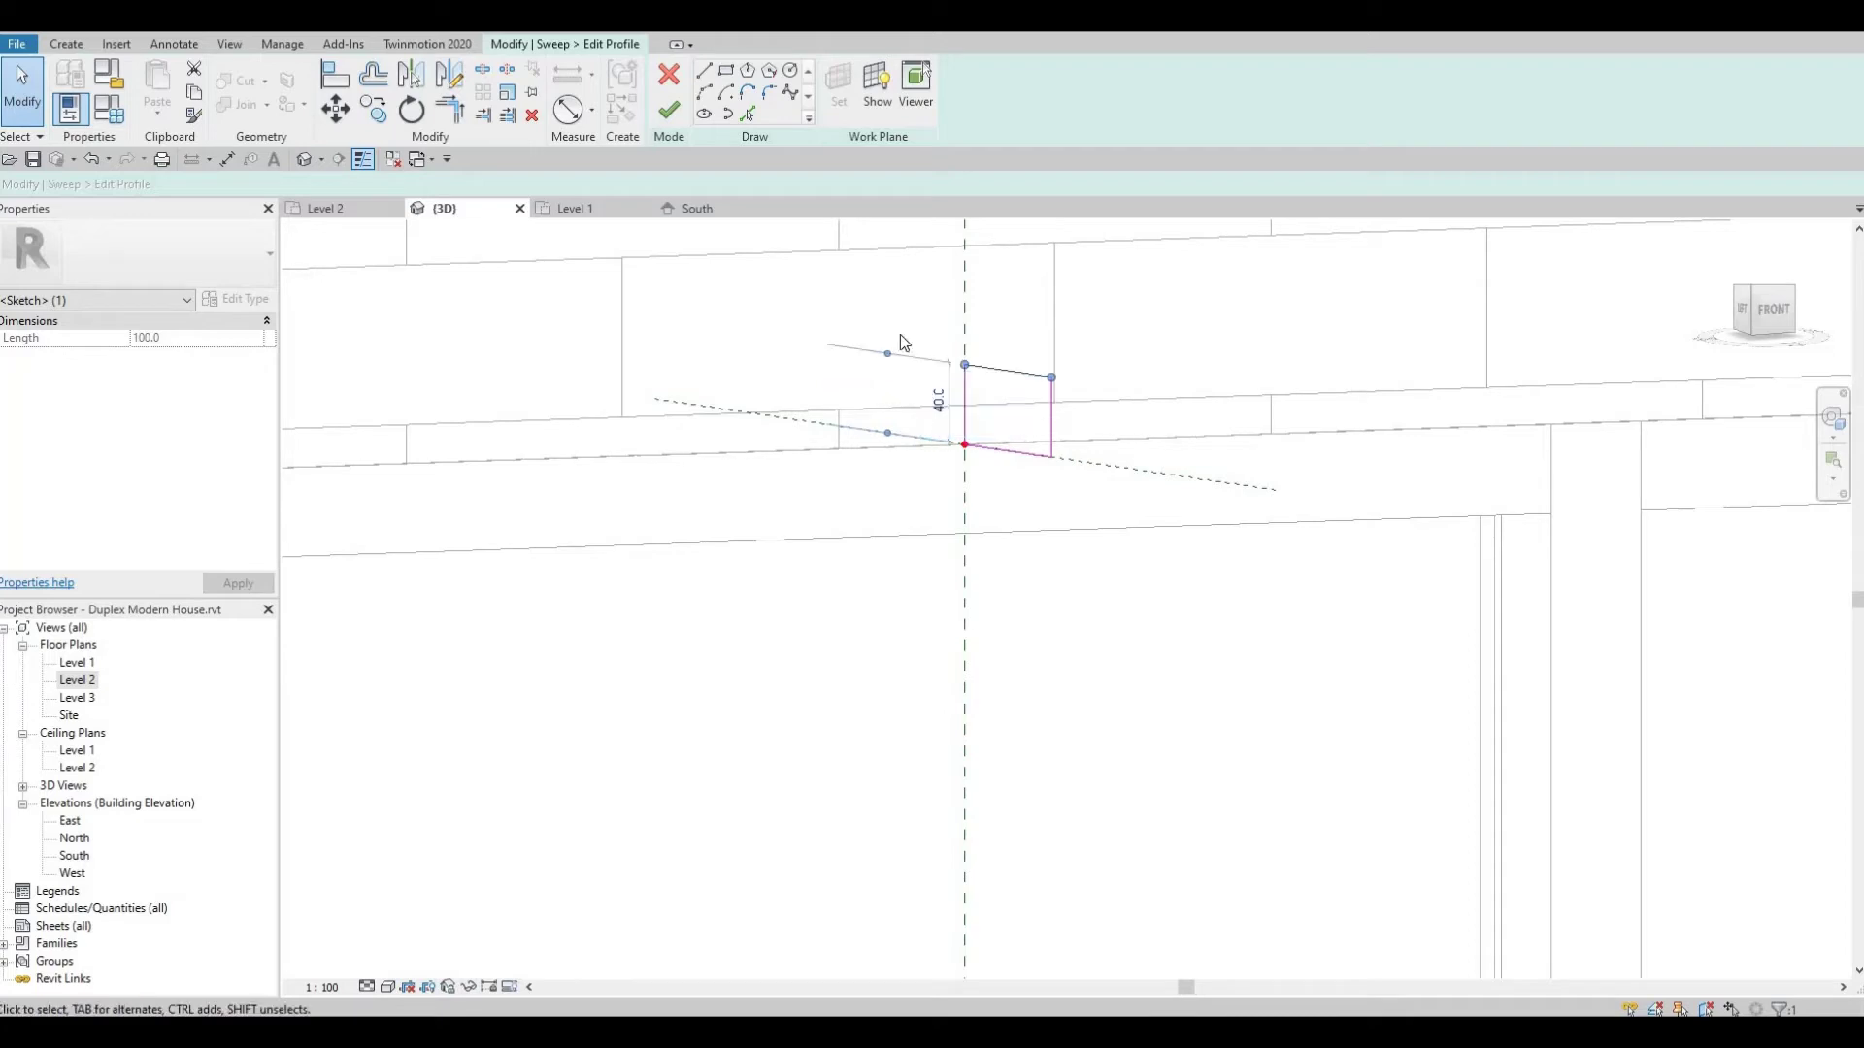
# Finish the profile, sweep and in-place model, then pan down the brick wall
pyautogui.click(670, 110)
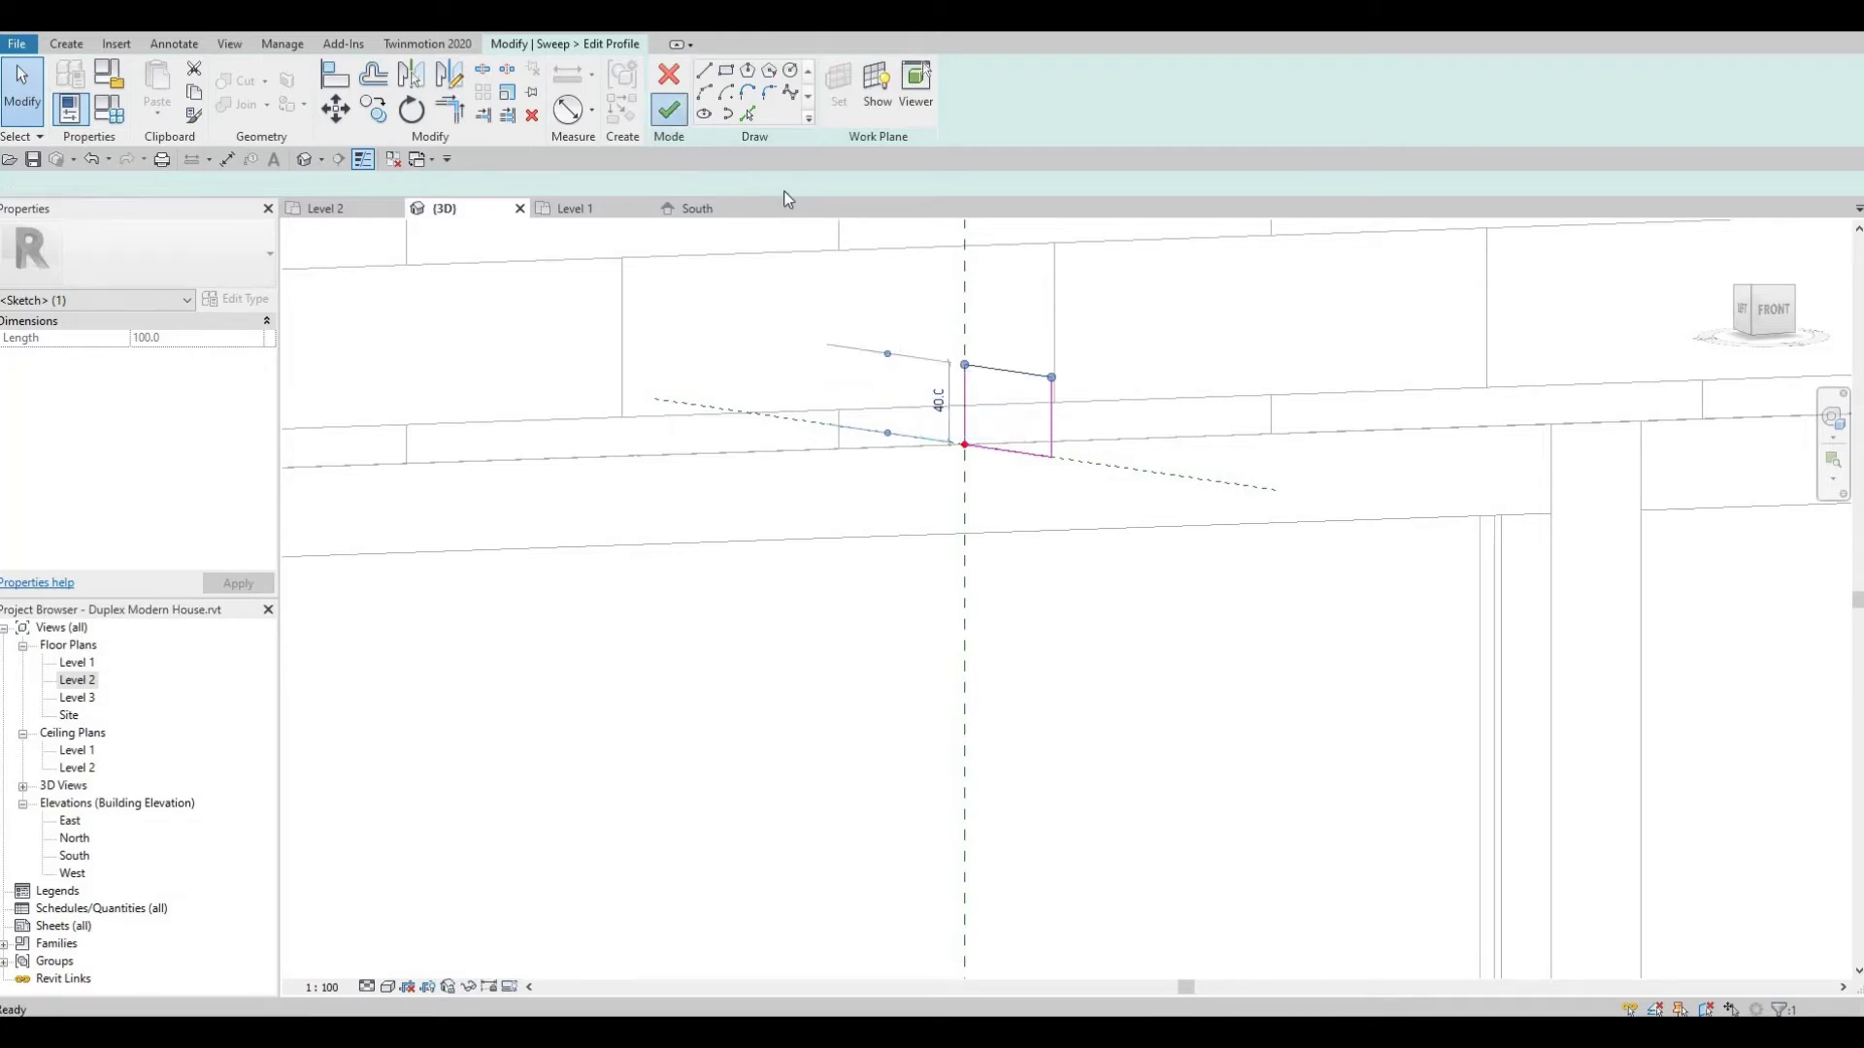
pyautogui.click(675, 114)
pyautogui.click(762, 92)
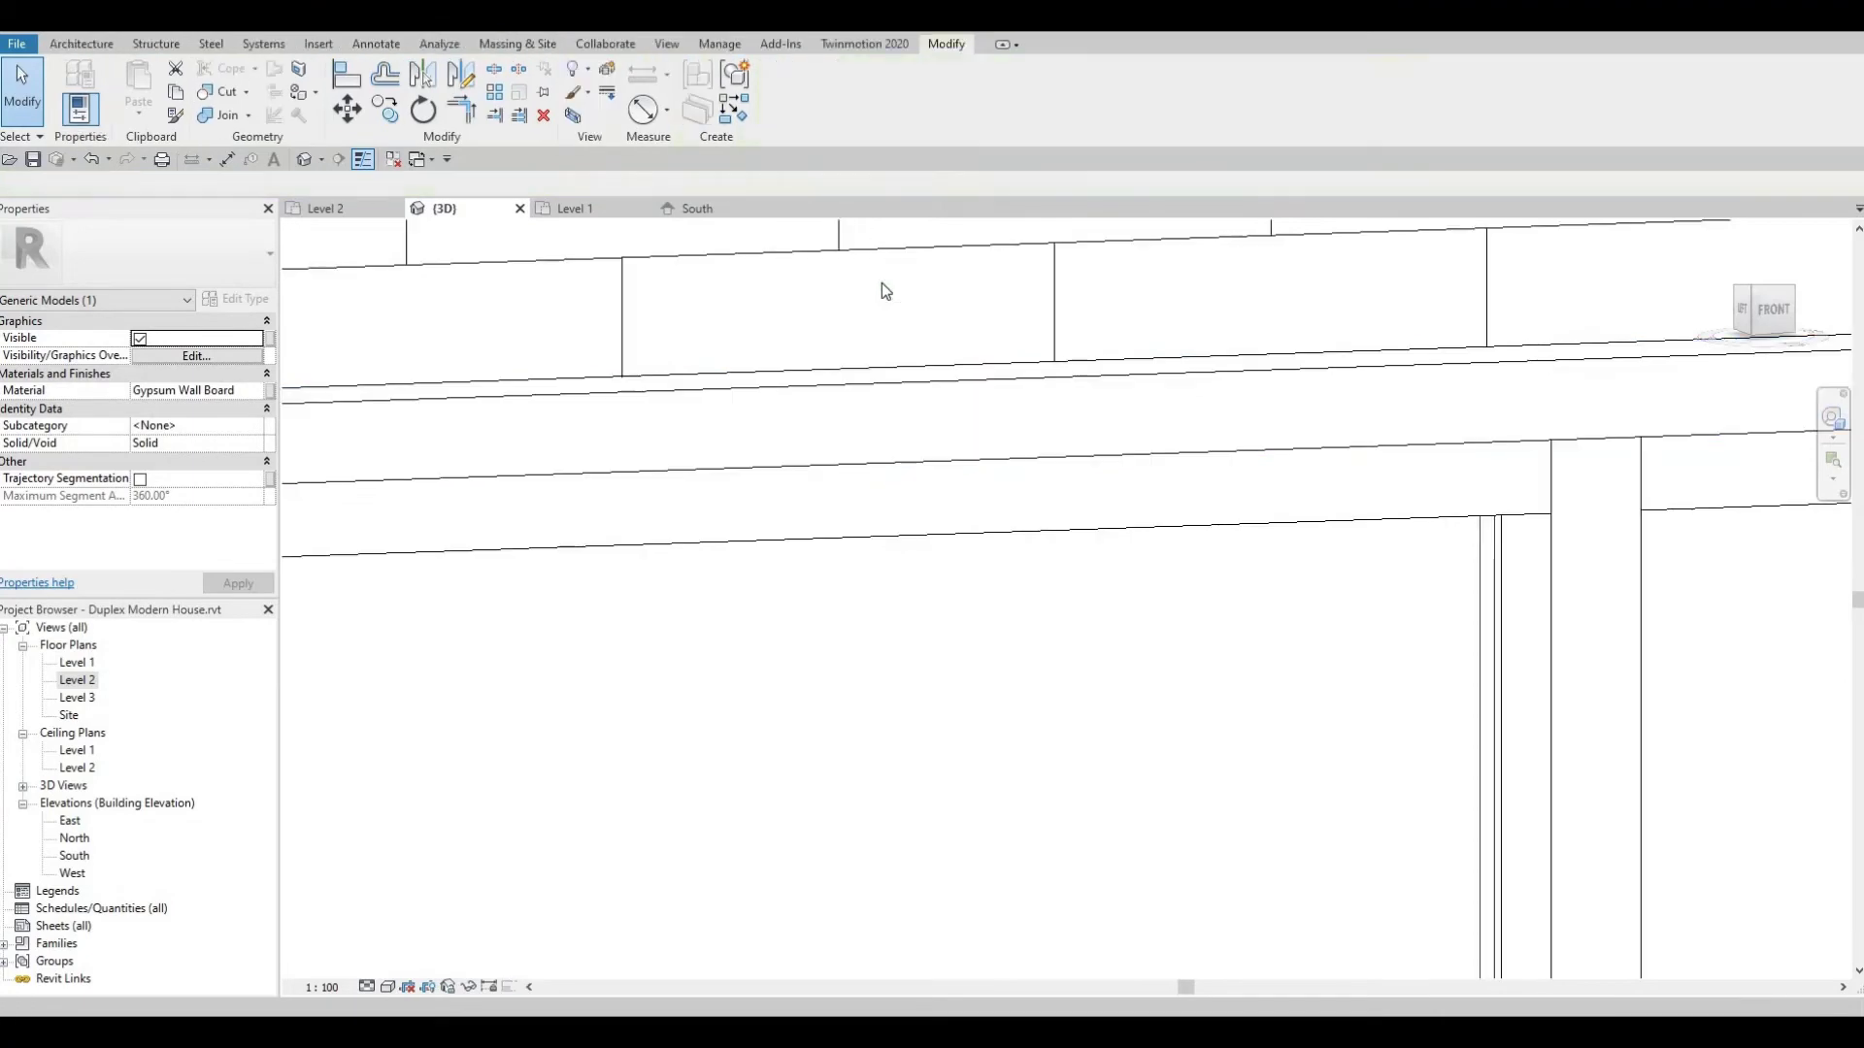
pyautogui.scroll(-5, 912, 313)
pyautogui.moveTo(994, 462); pyautogui.dragTo(1021, 74, button='middle')
pyautogui.scroll(3, 1021, 359)
# Open the lower window frame's sweep profile for editing in place
pyautogui.scroll(2, 664, 490)
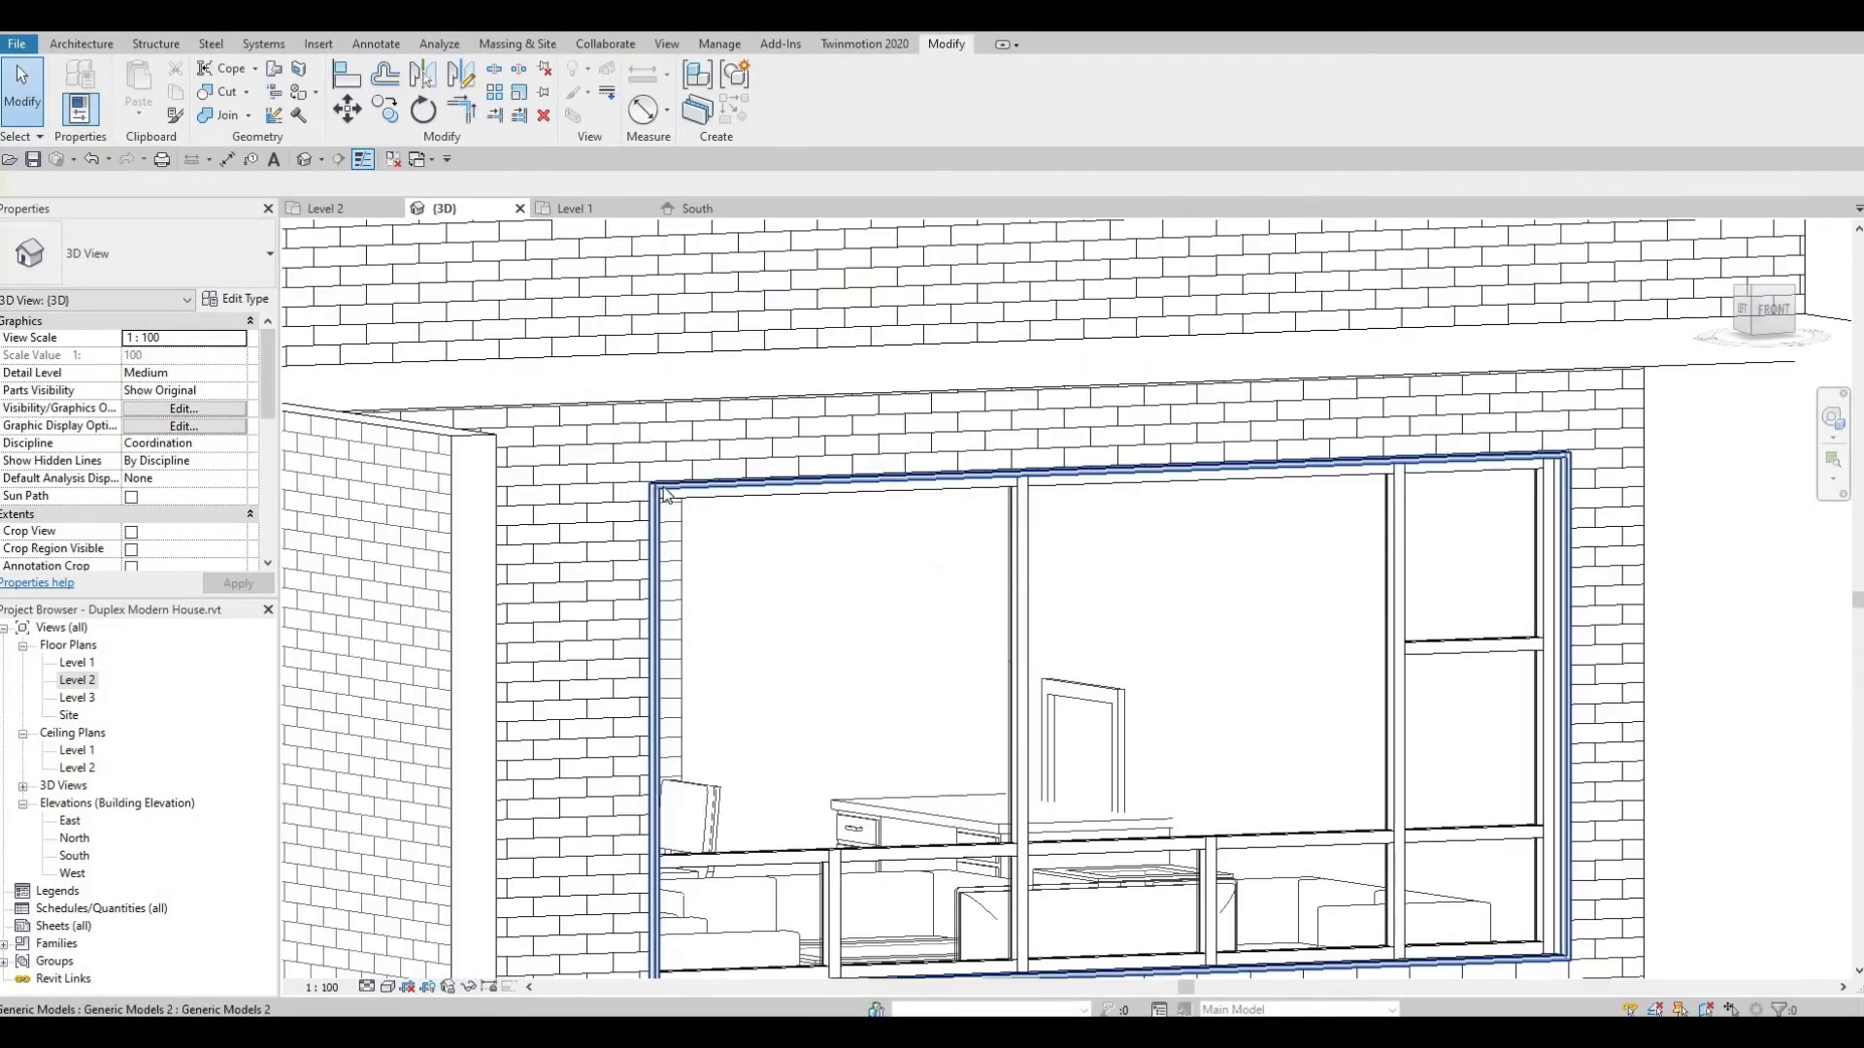
pyautogui.click(664, 490)
pyautogui.click(788, 107)
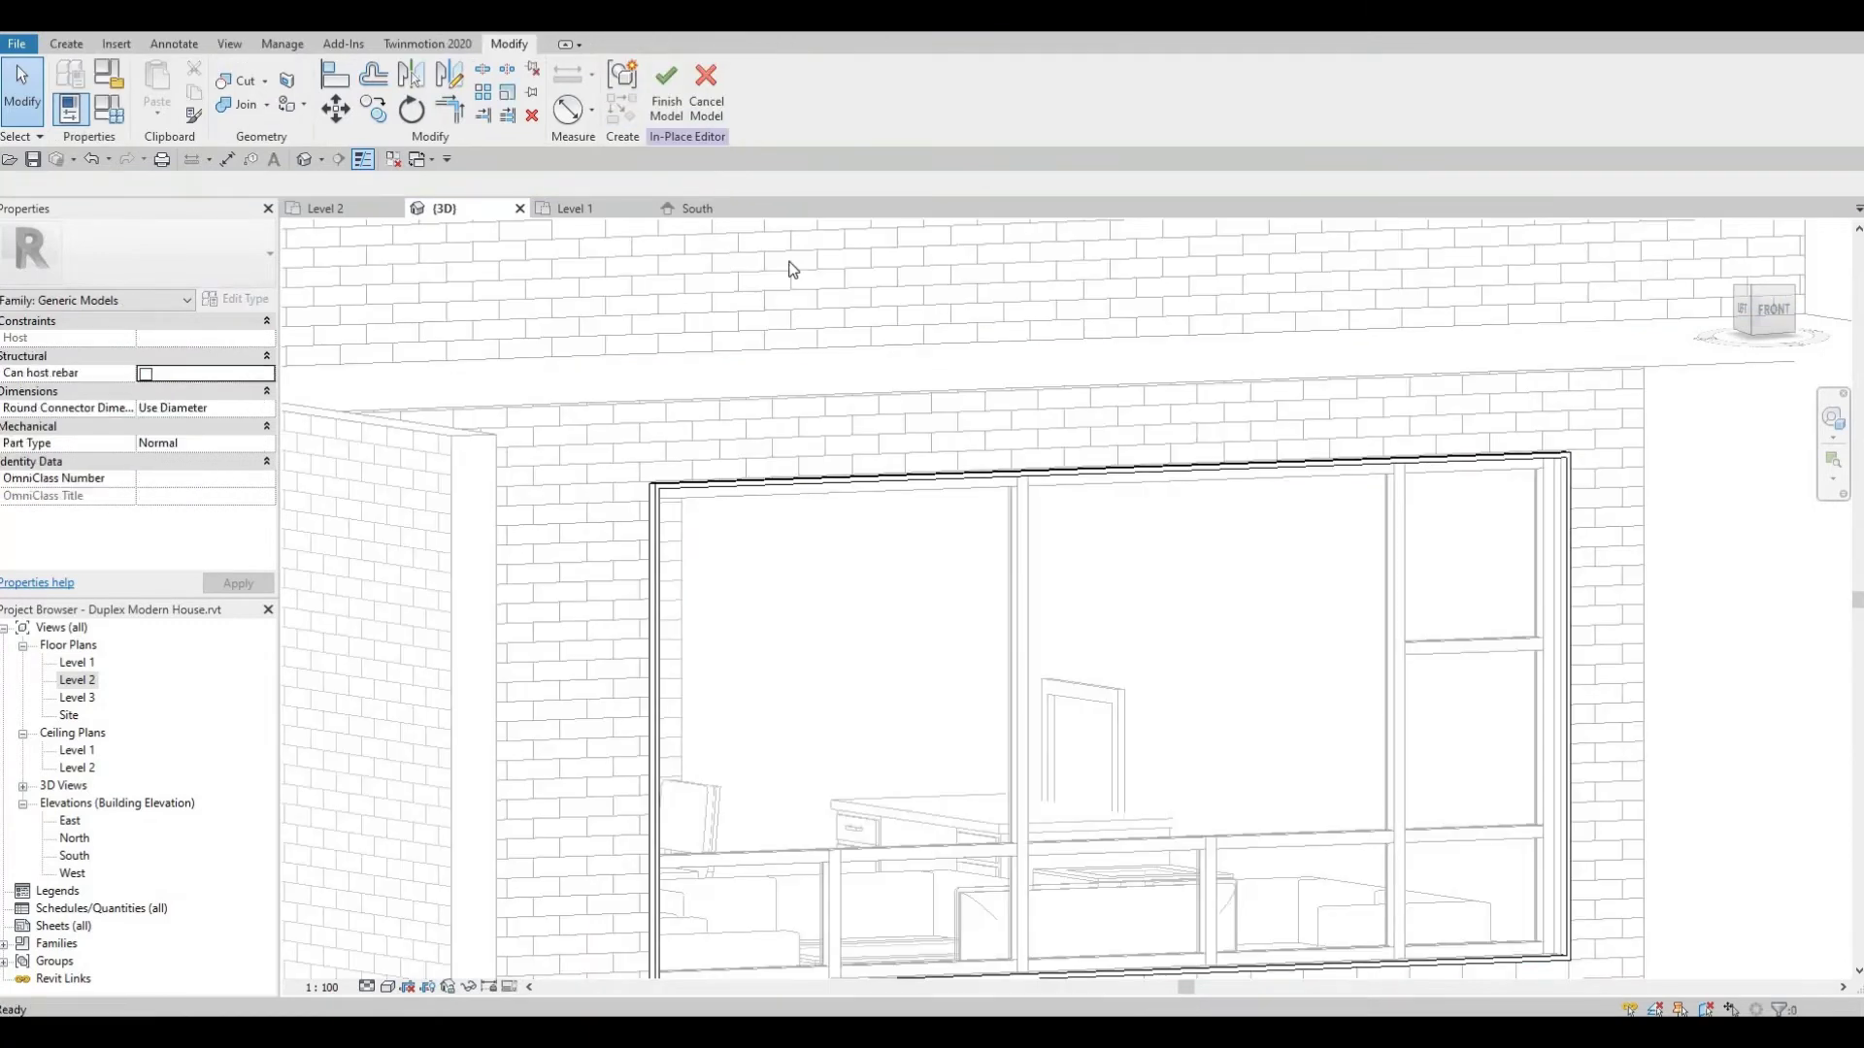
pyautogui.click(888, 482)
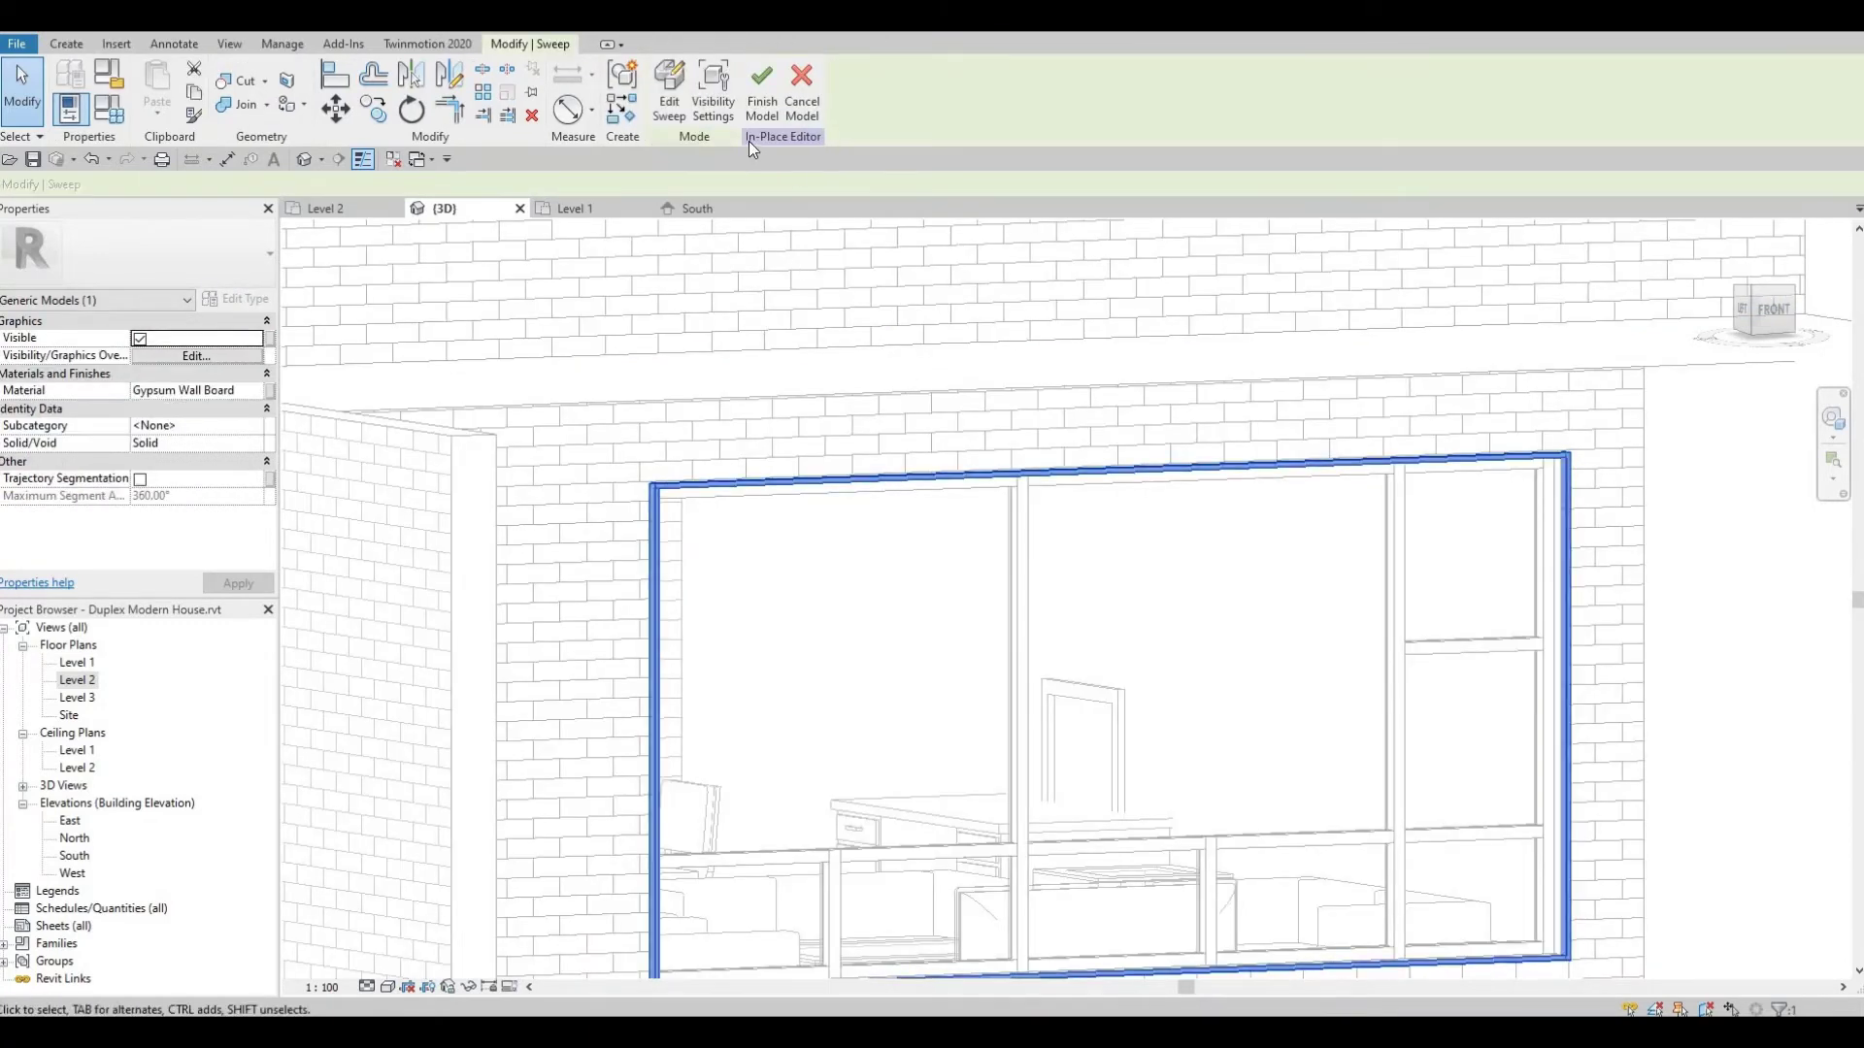
pyautogui.click(670, 105)
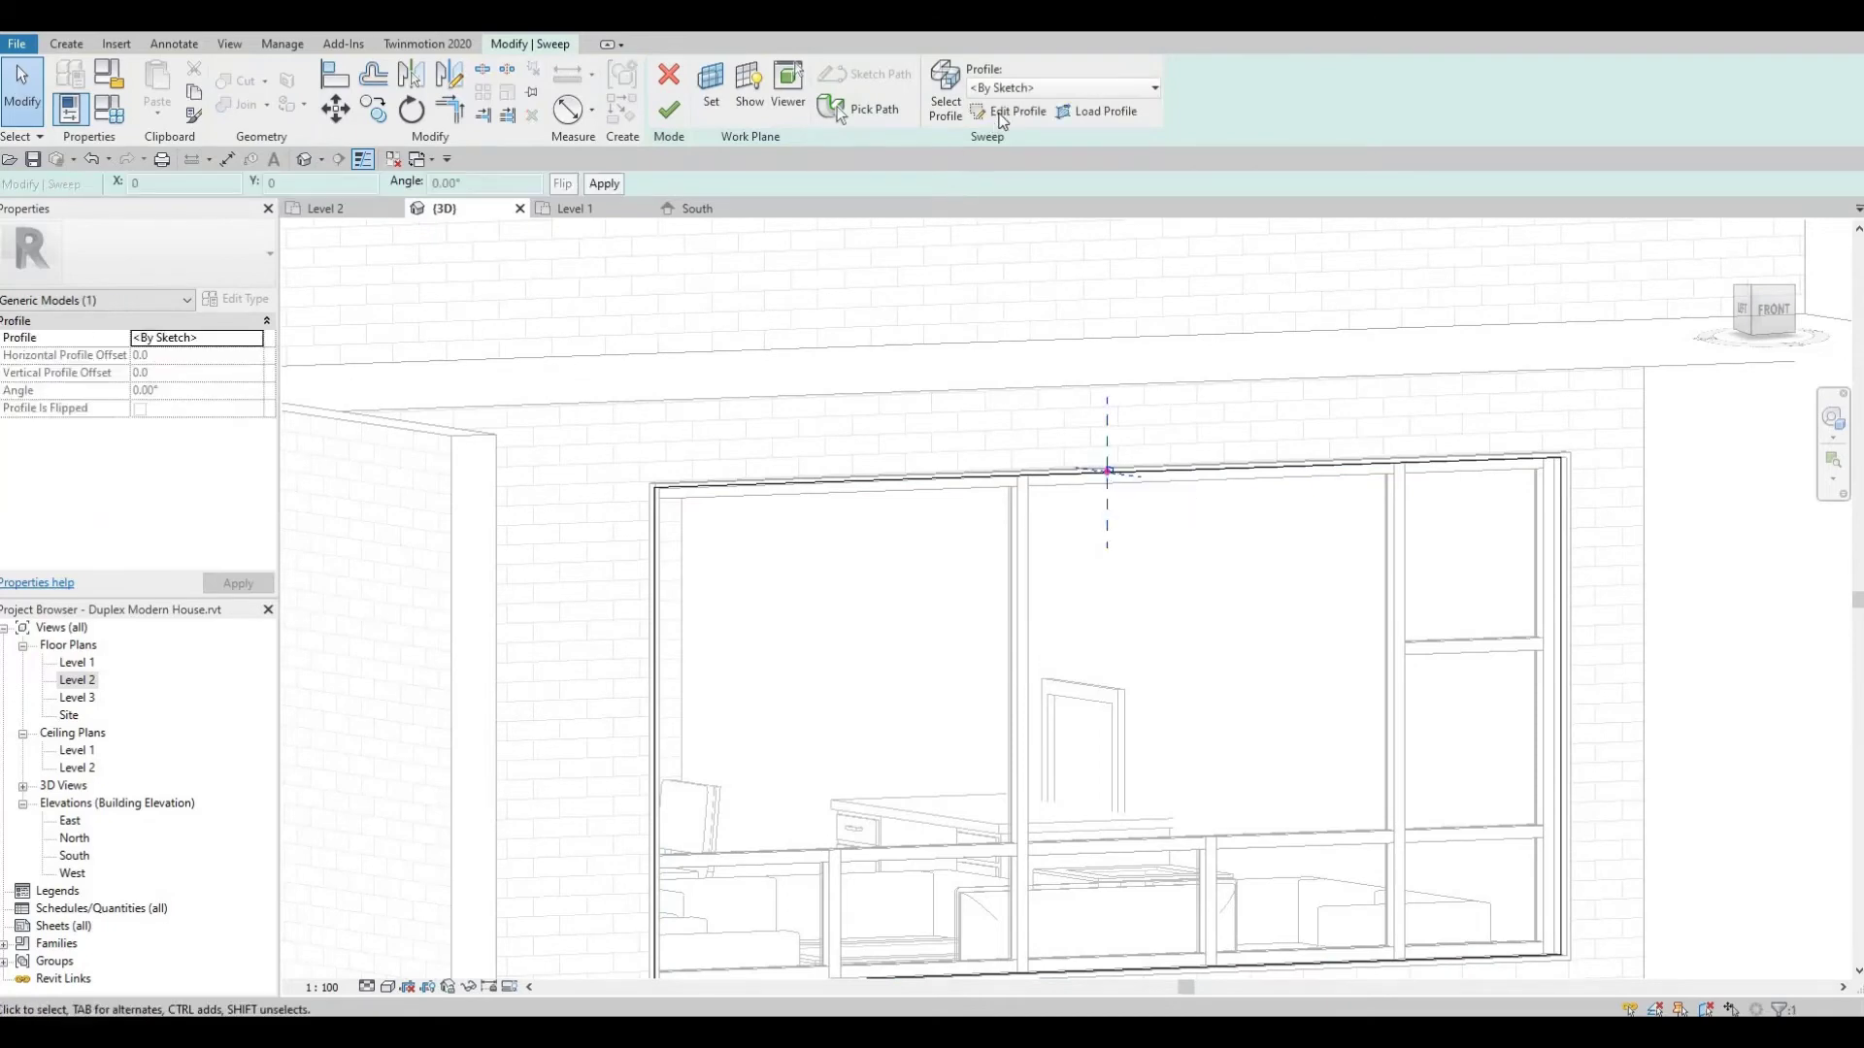
pyautogui.click(1006, 112)
# Set the profile to 100 wide by 40 high and finish the profile sketch
pyautogui.scroll(5, 1067, 448)
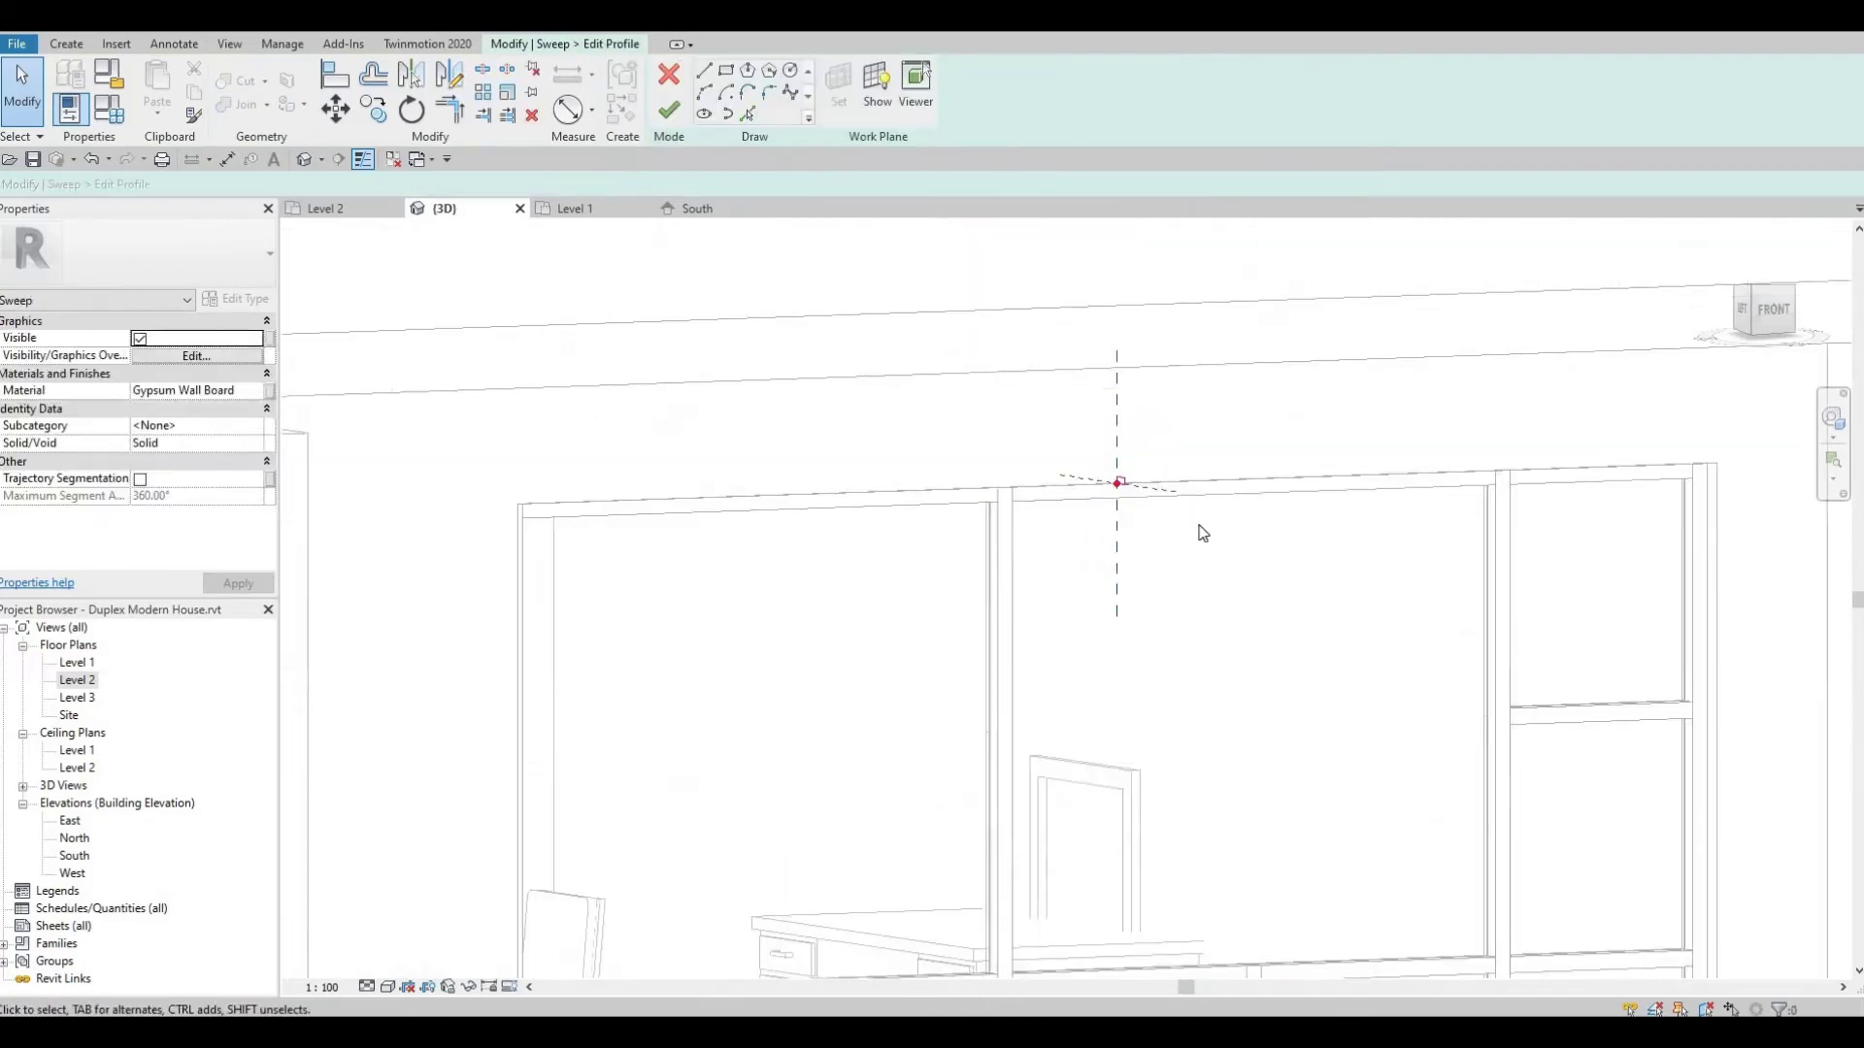
pyautogui.scroll(4, 1067, 448)
pyautogui.click(1018, 467)
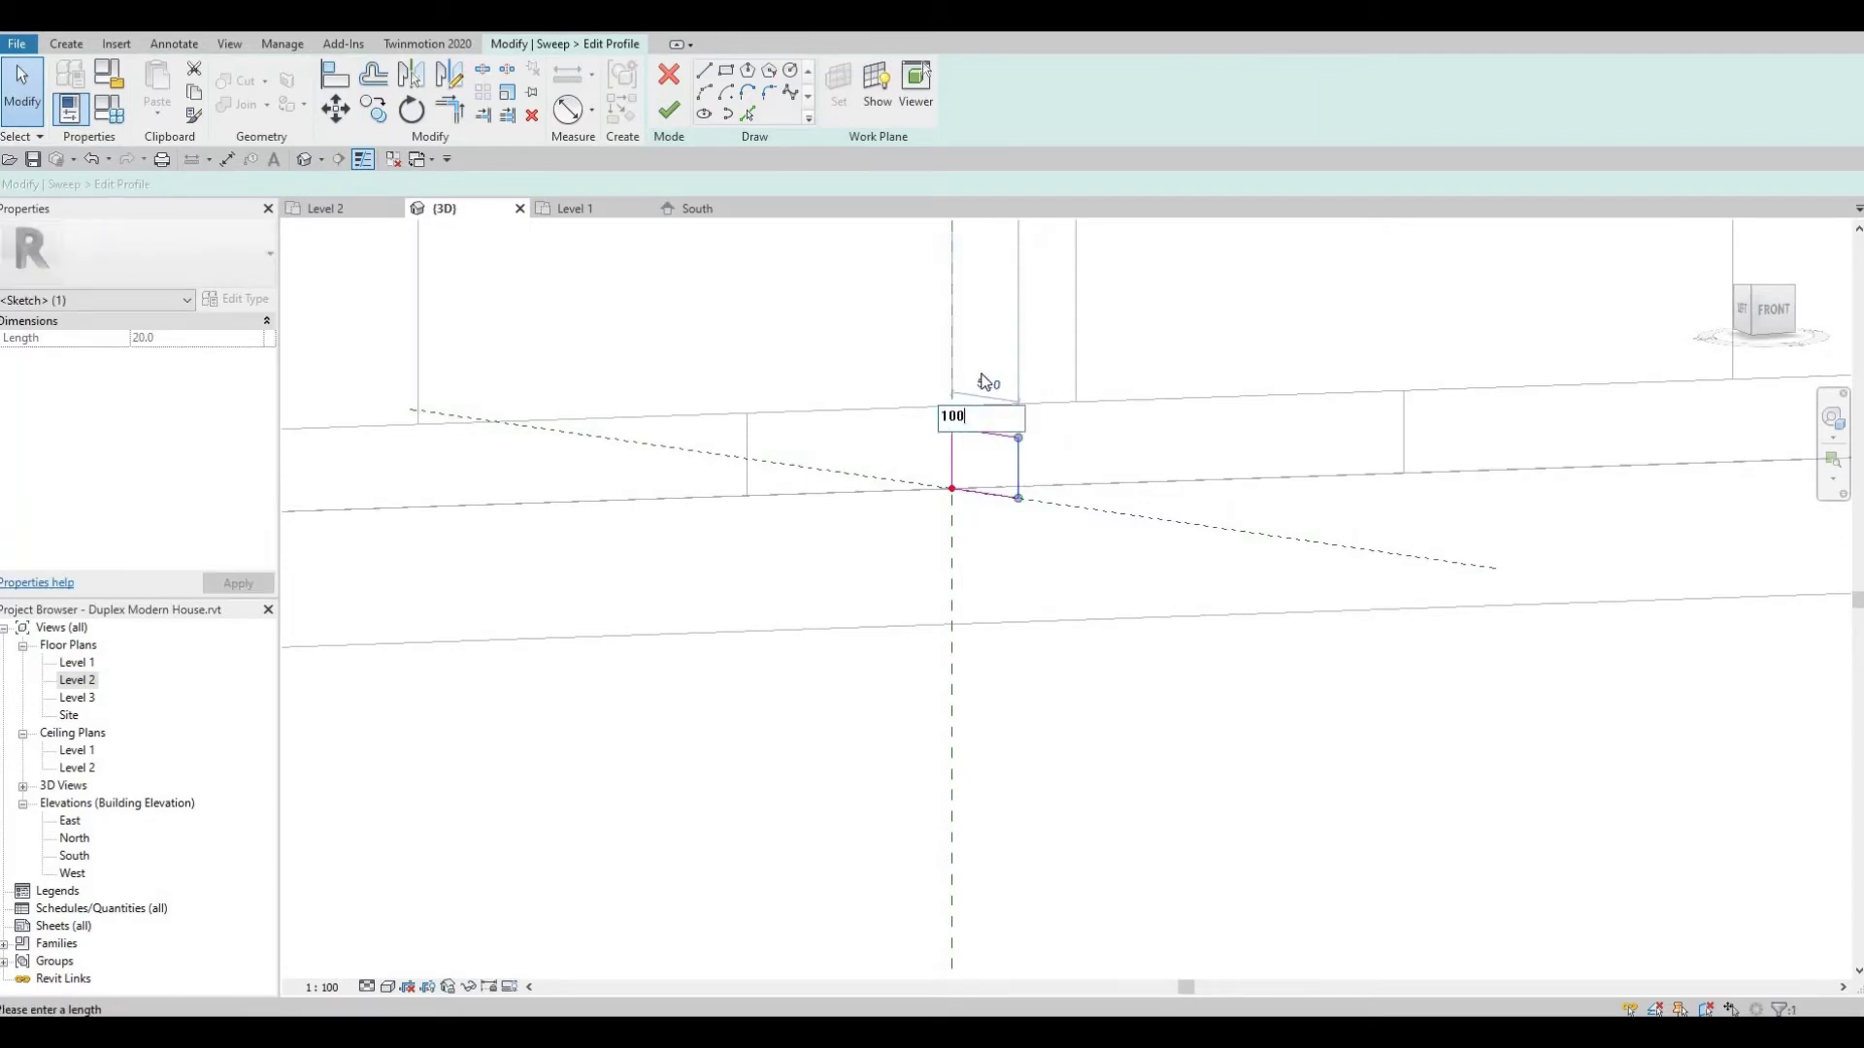
pyautogui.press('Return')
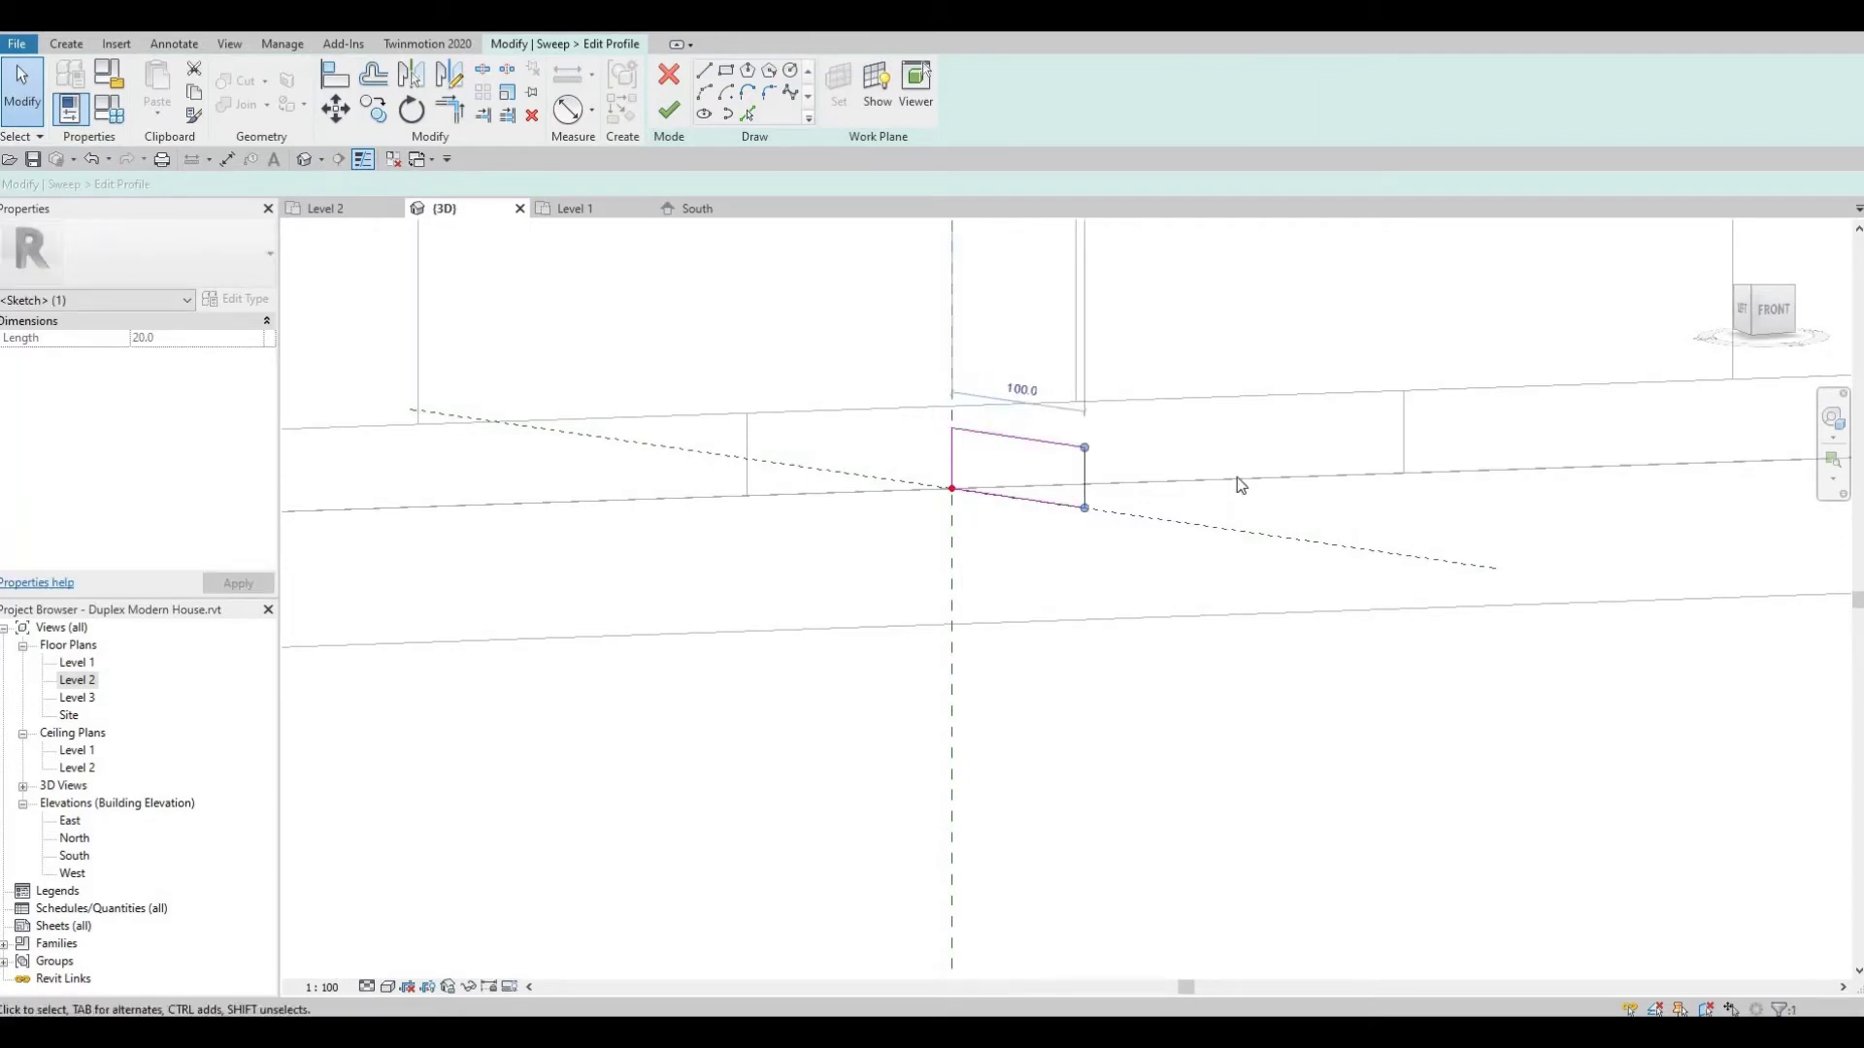
pyautogui.click(1001, 435)
pyautogui.click(924, 456)
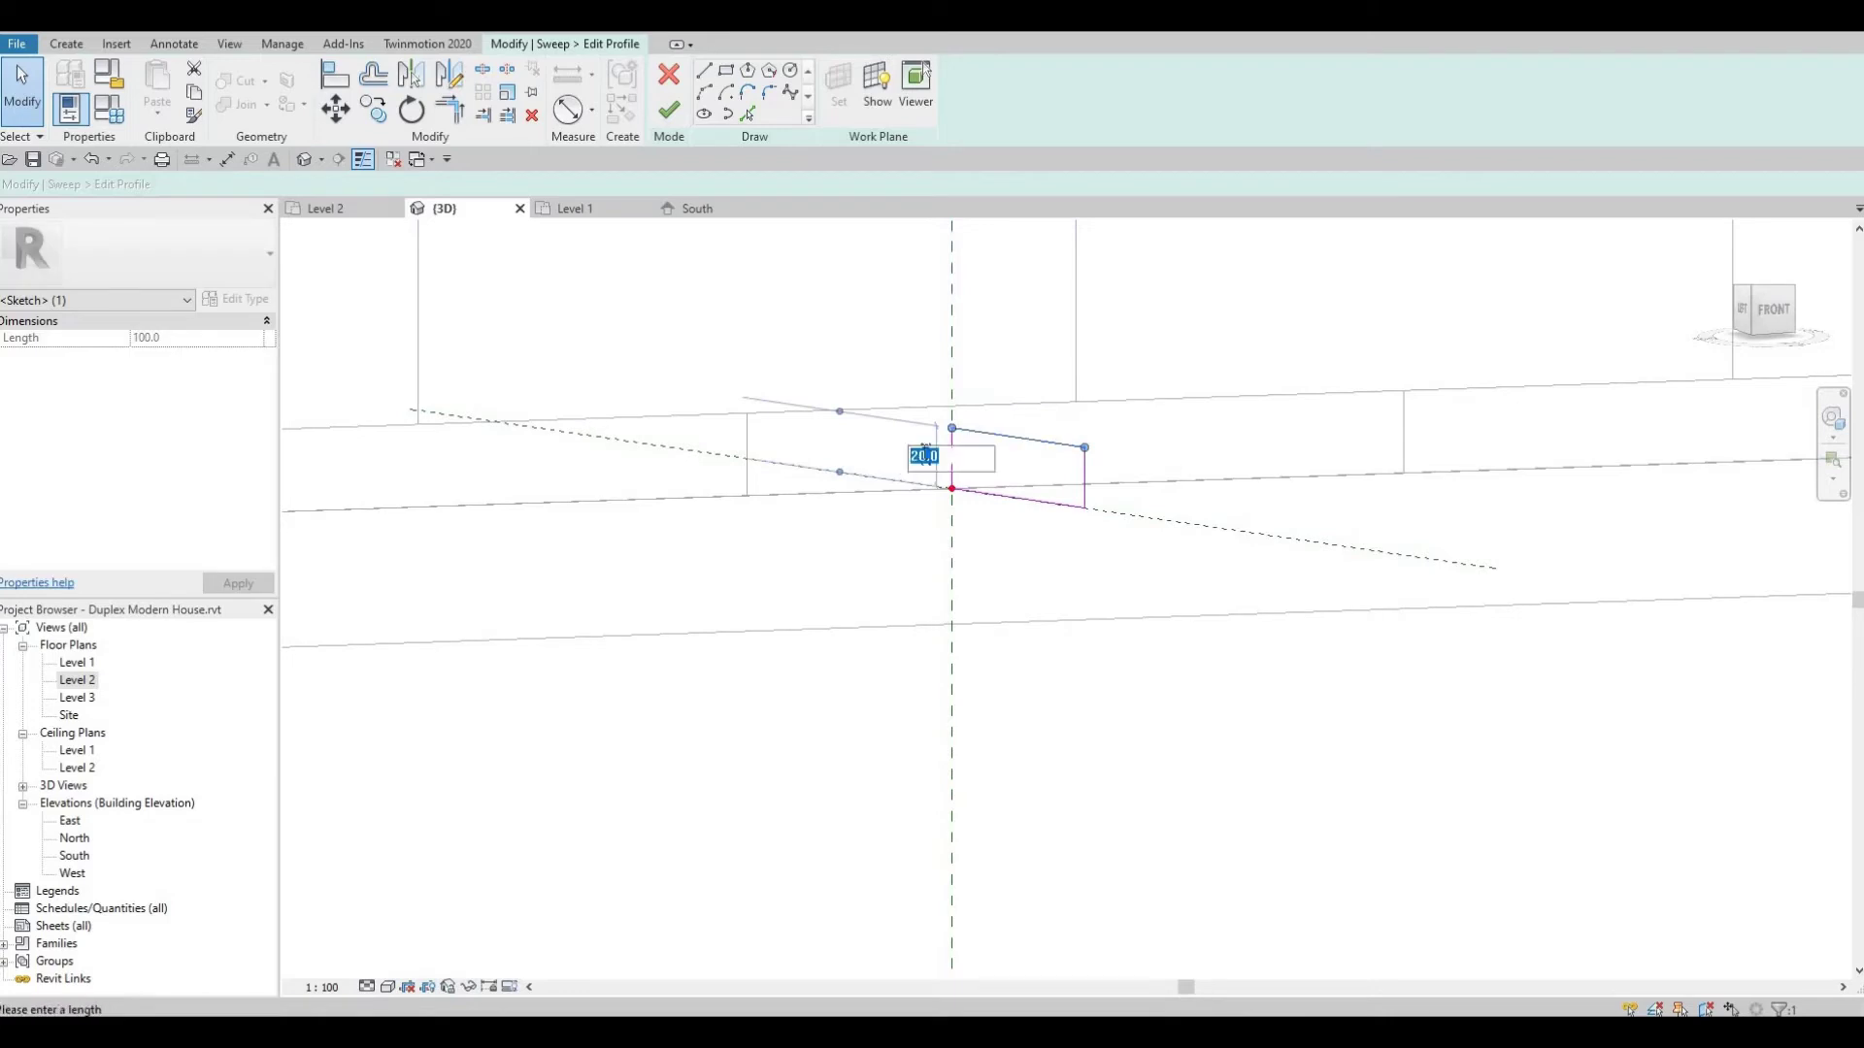
pyautogui.press('Return')
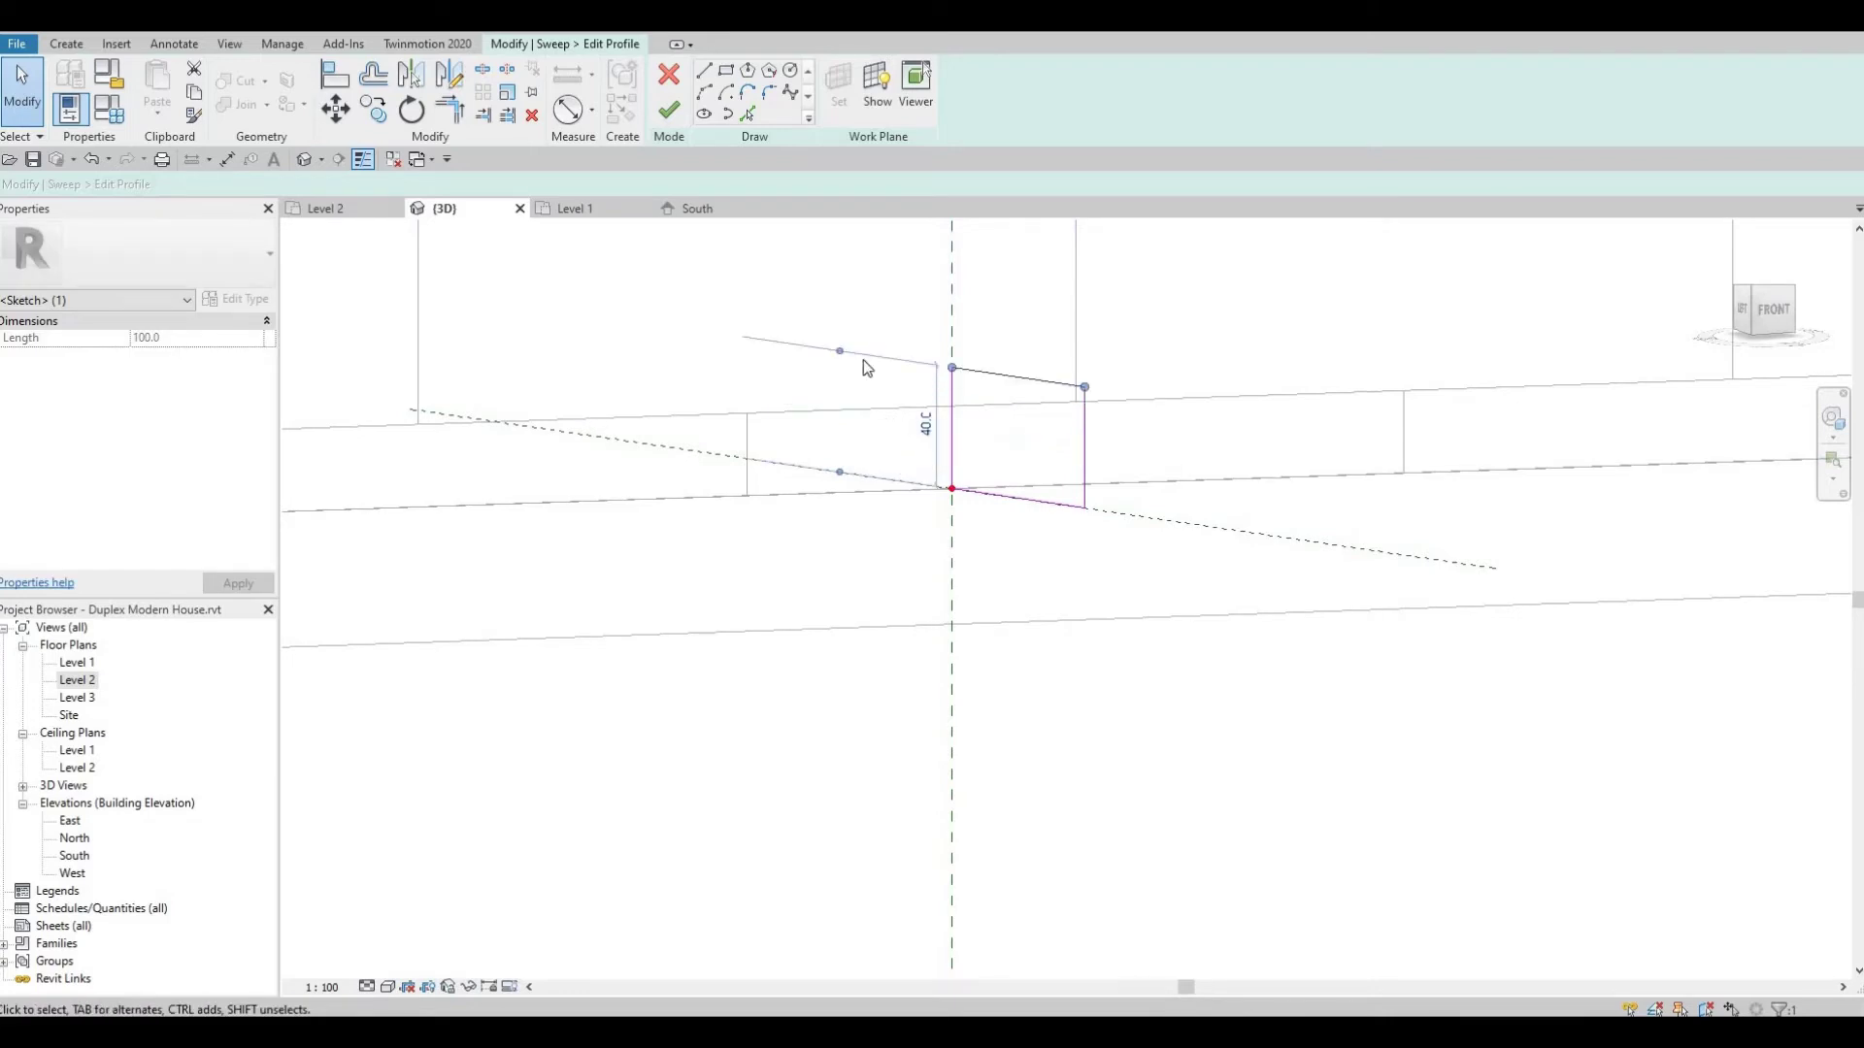
pyautogui.click(668, 110)
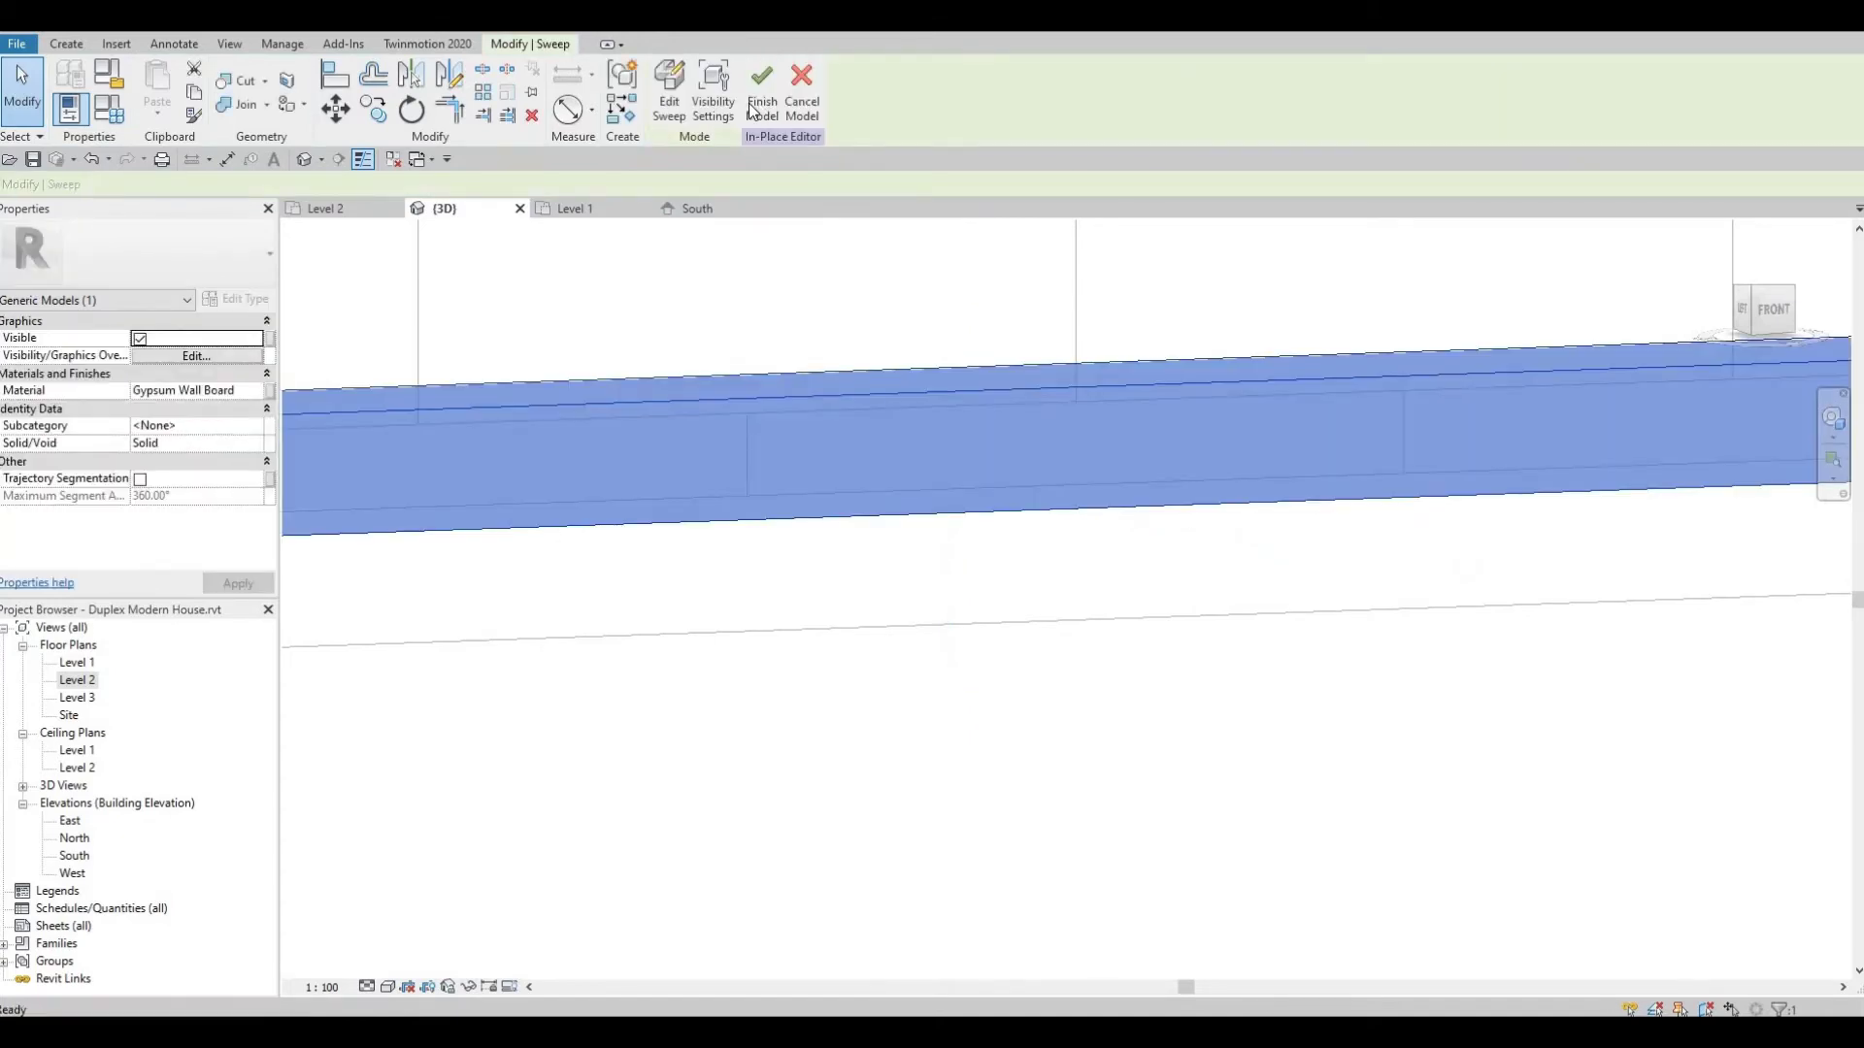
# Finish the in-place lower window frame model
pyautogui.click(760, 109)
pyautogui.scroll(2, 844, 529)
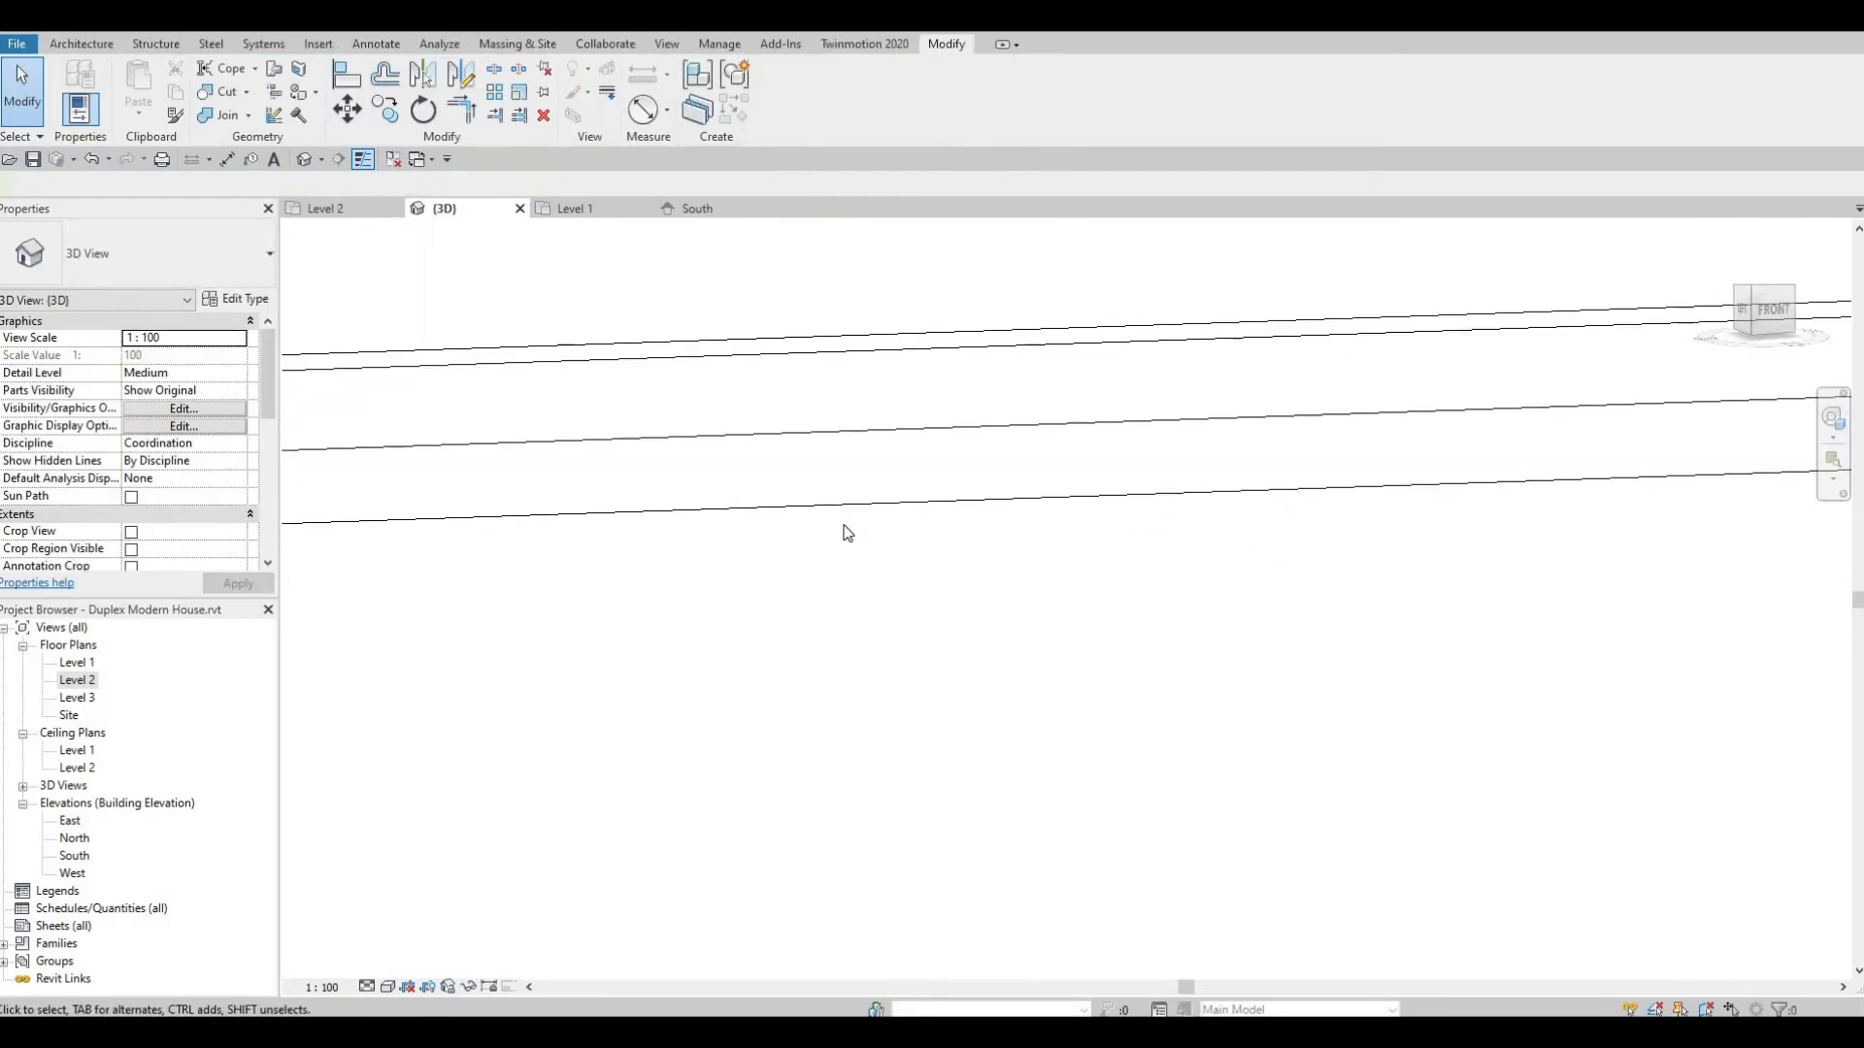
pyautogui.scroll(-4, 852, 530)
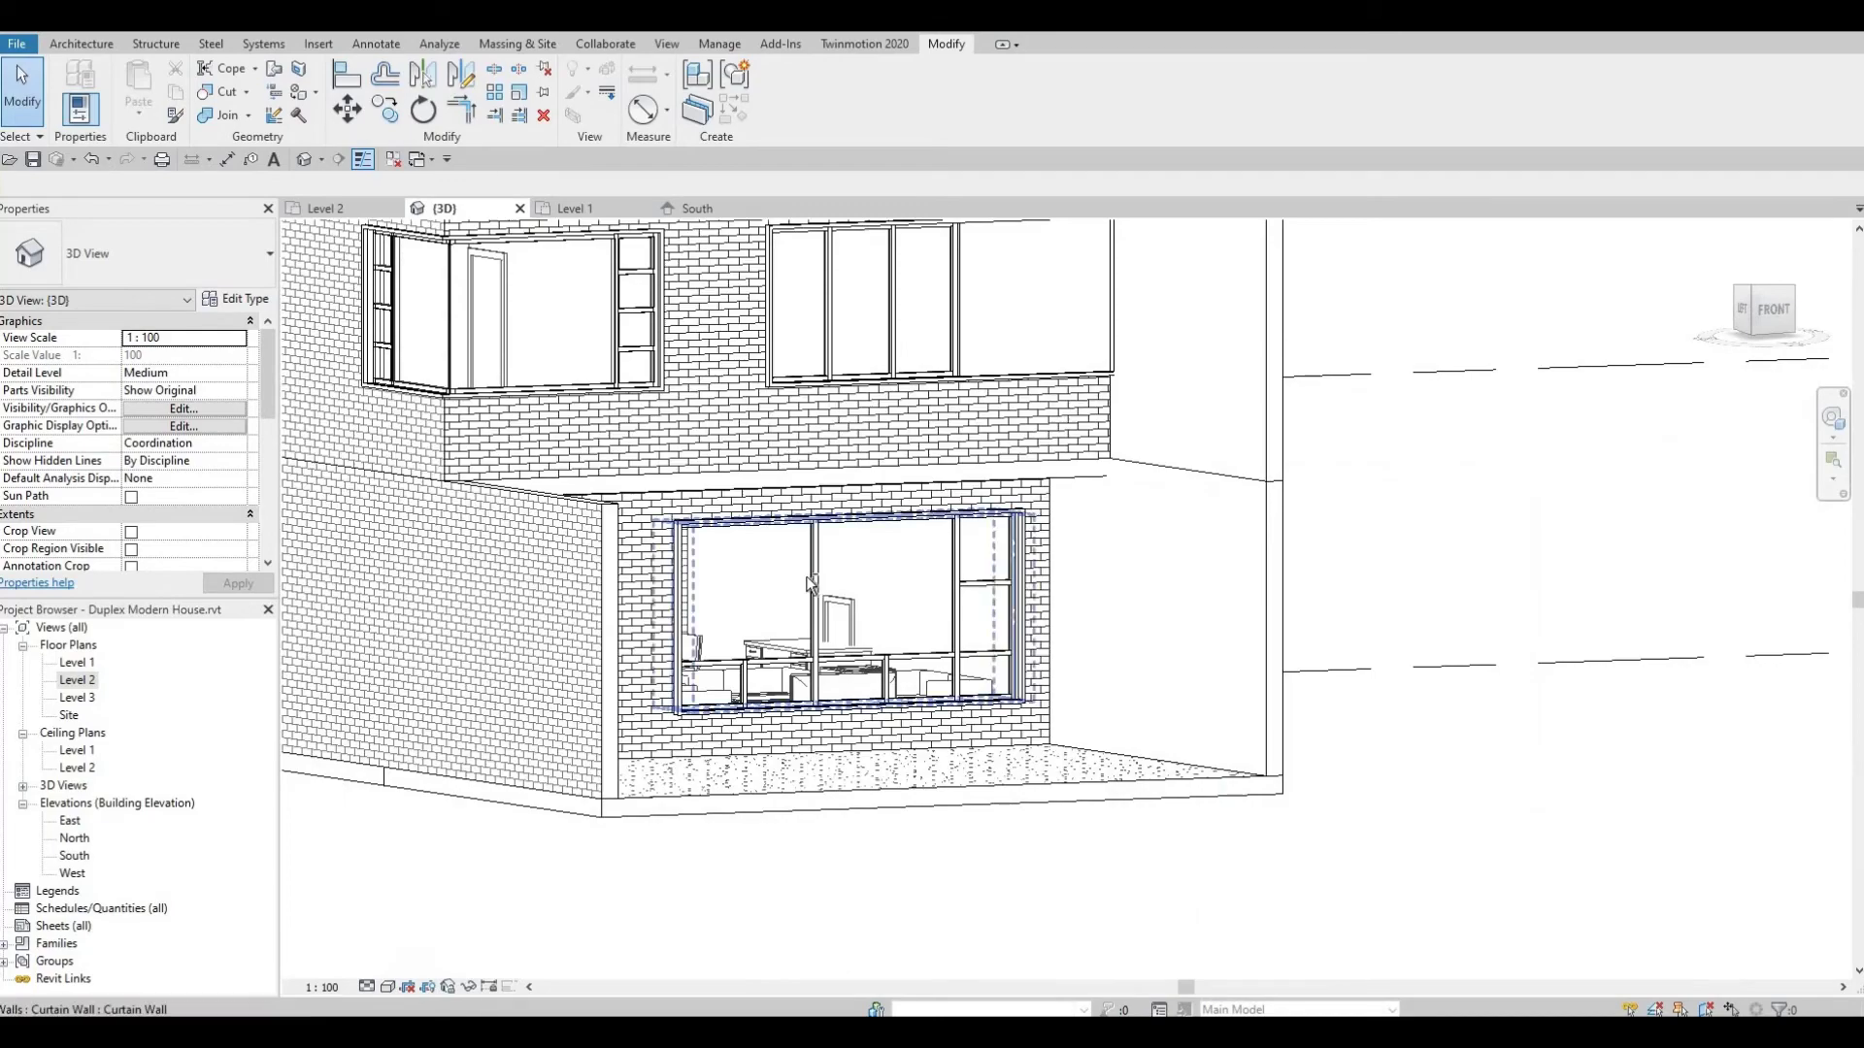
# Orbit around the brick facade from several angles, ending with the left wall forward
pyautogui.keyDown('shift'); pyautogui.moveTo(732, 622); pyautogui.dragTo(1146, 424, button='middle'); pyautogui.keyUp('shift')
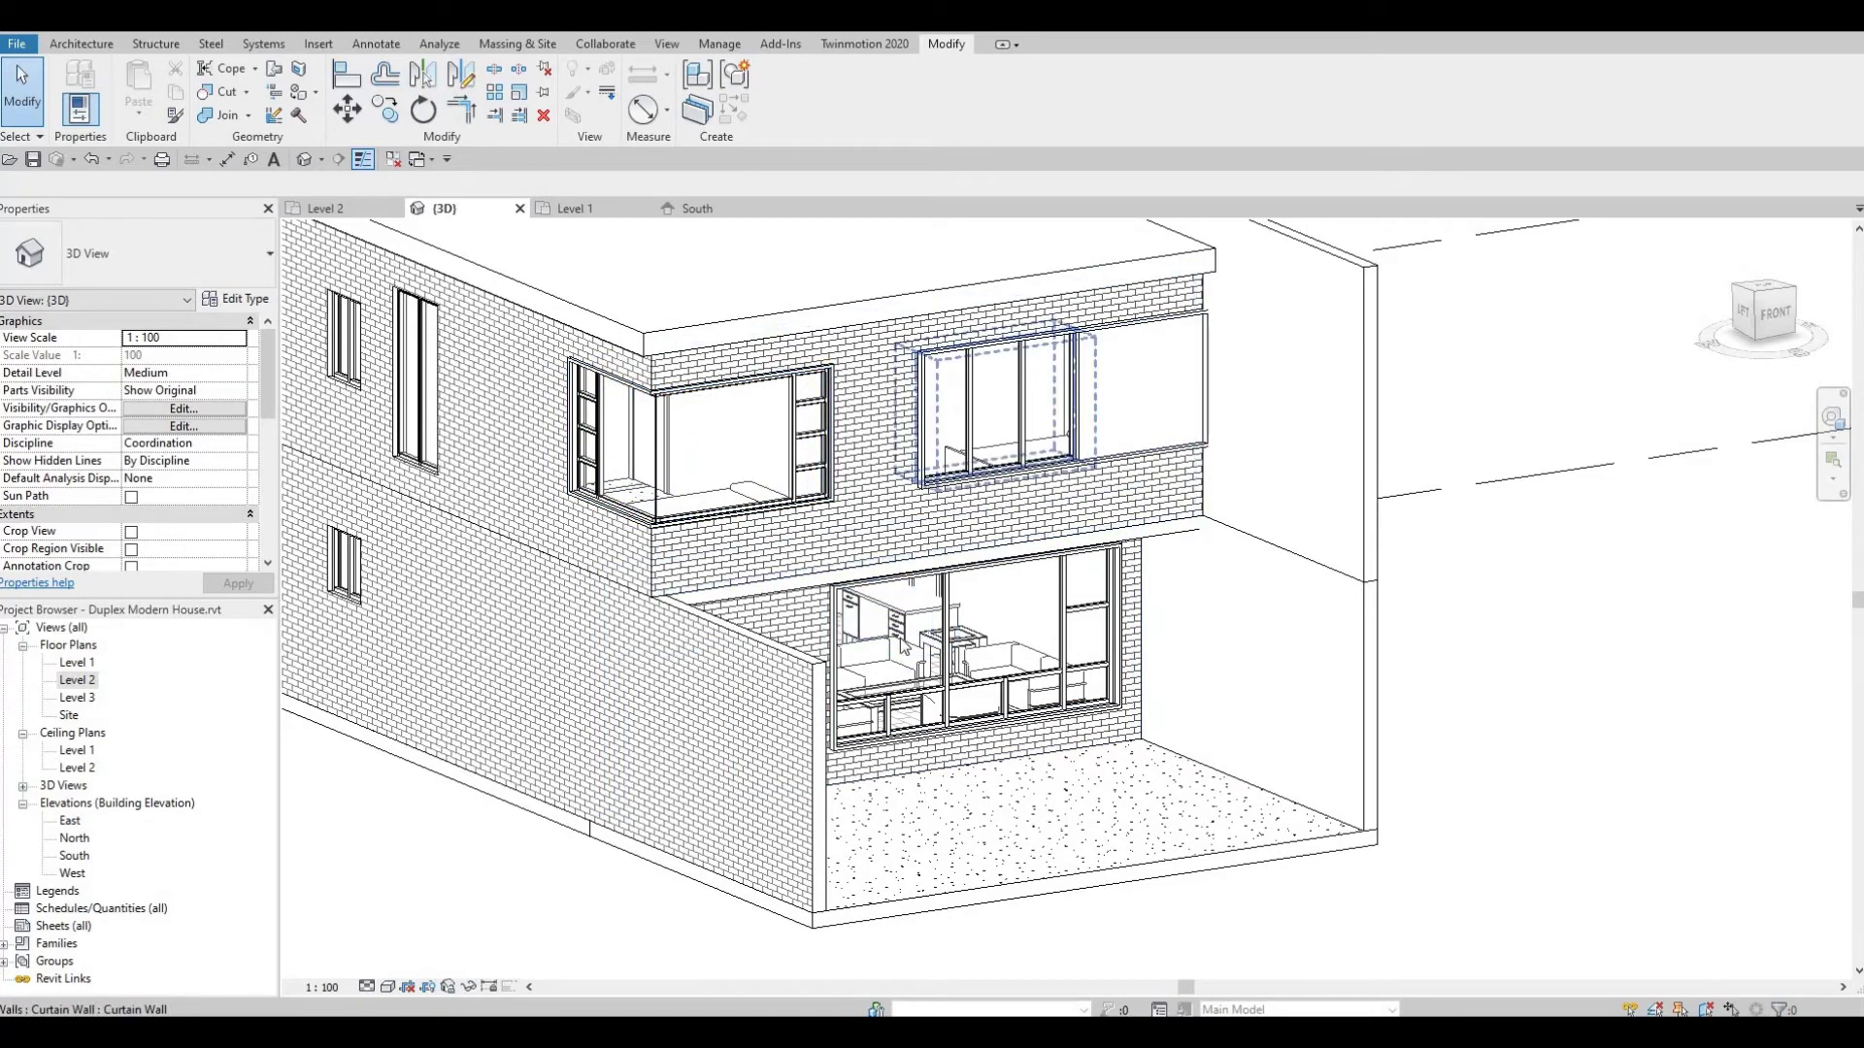
pyautogui.keyDown('shift'); pyautogui.moveTo(973, 543); pyautogui.dragTo(1165, 330, button='middle'); pyautogui.keyUp('shift')
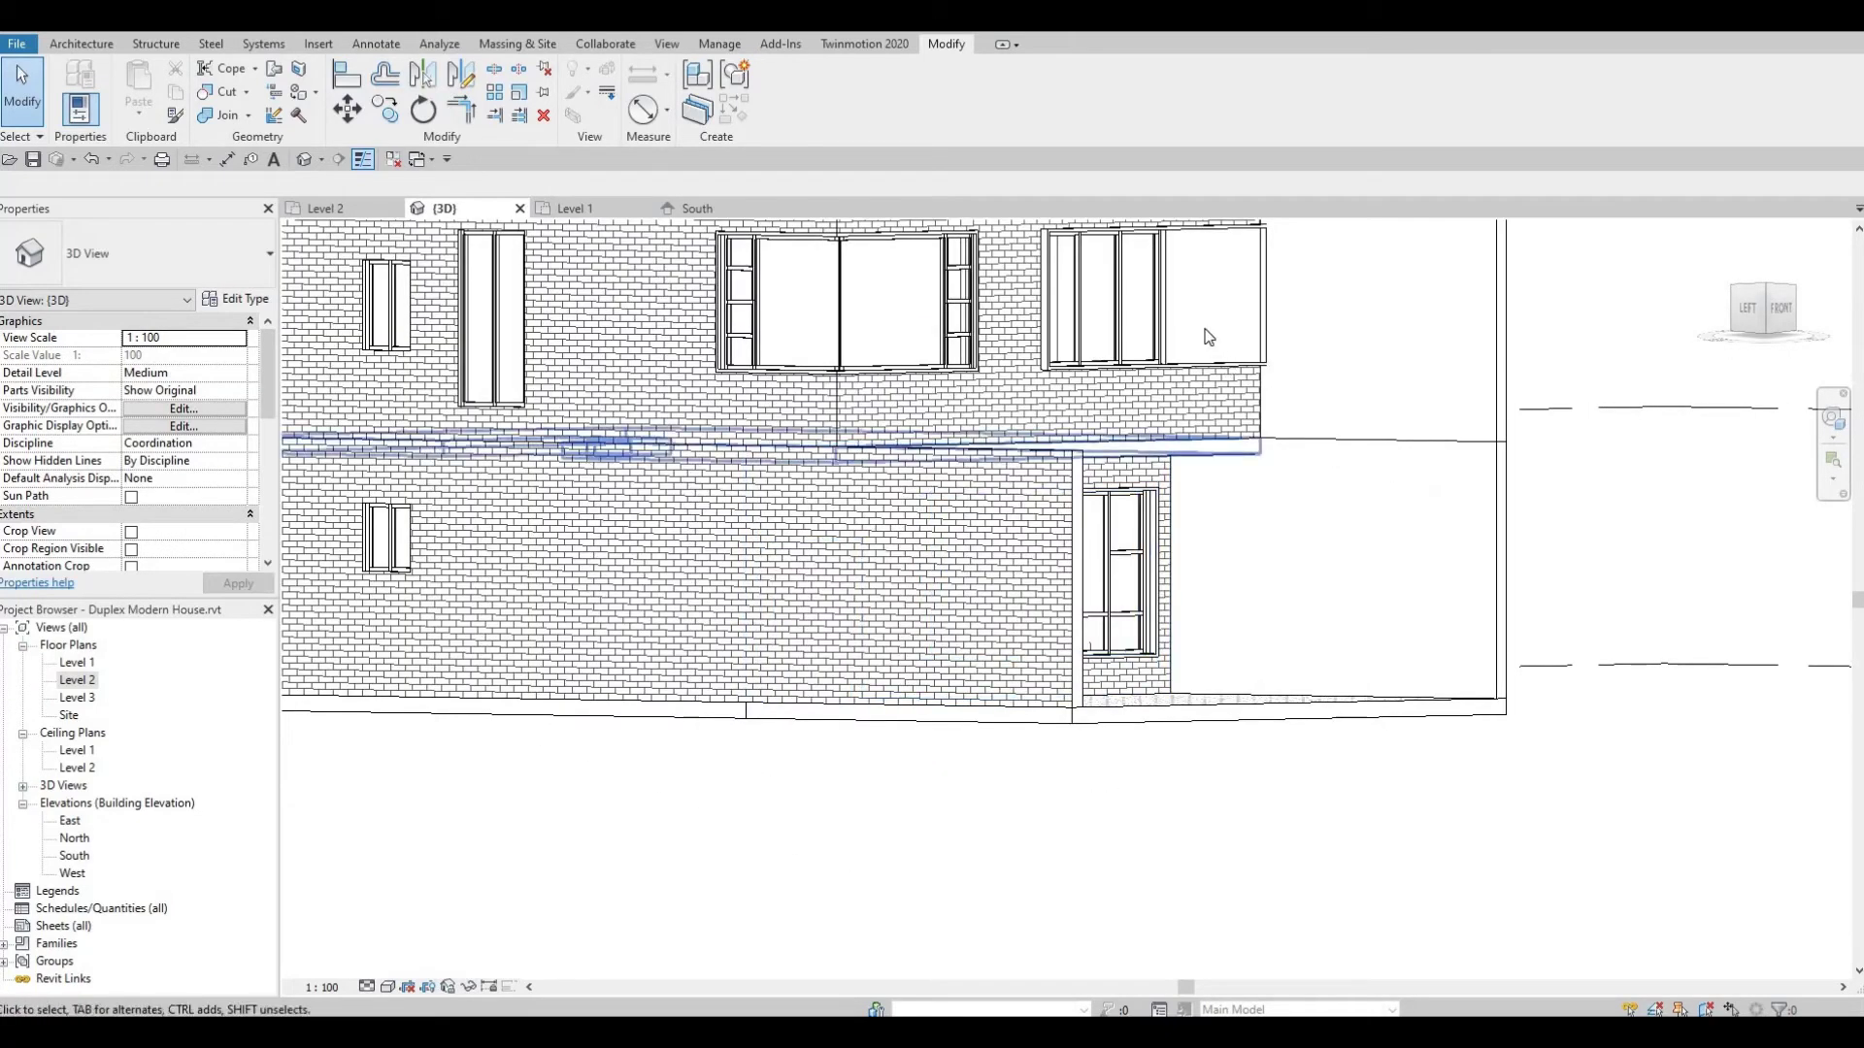
pyautogui.click(1262, 284)
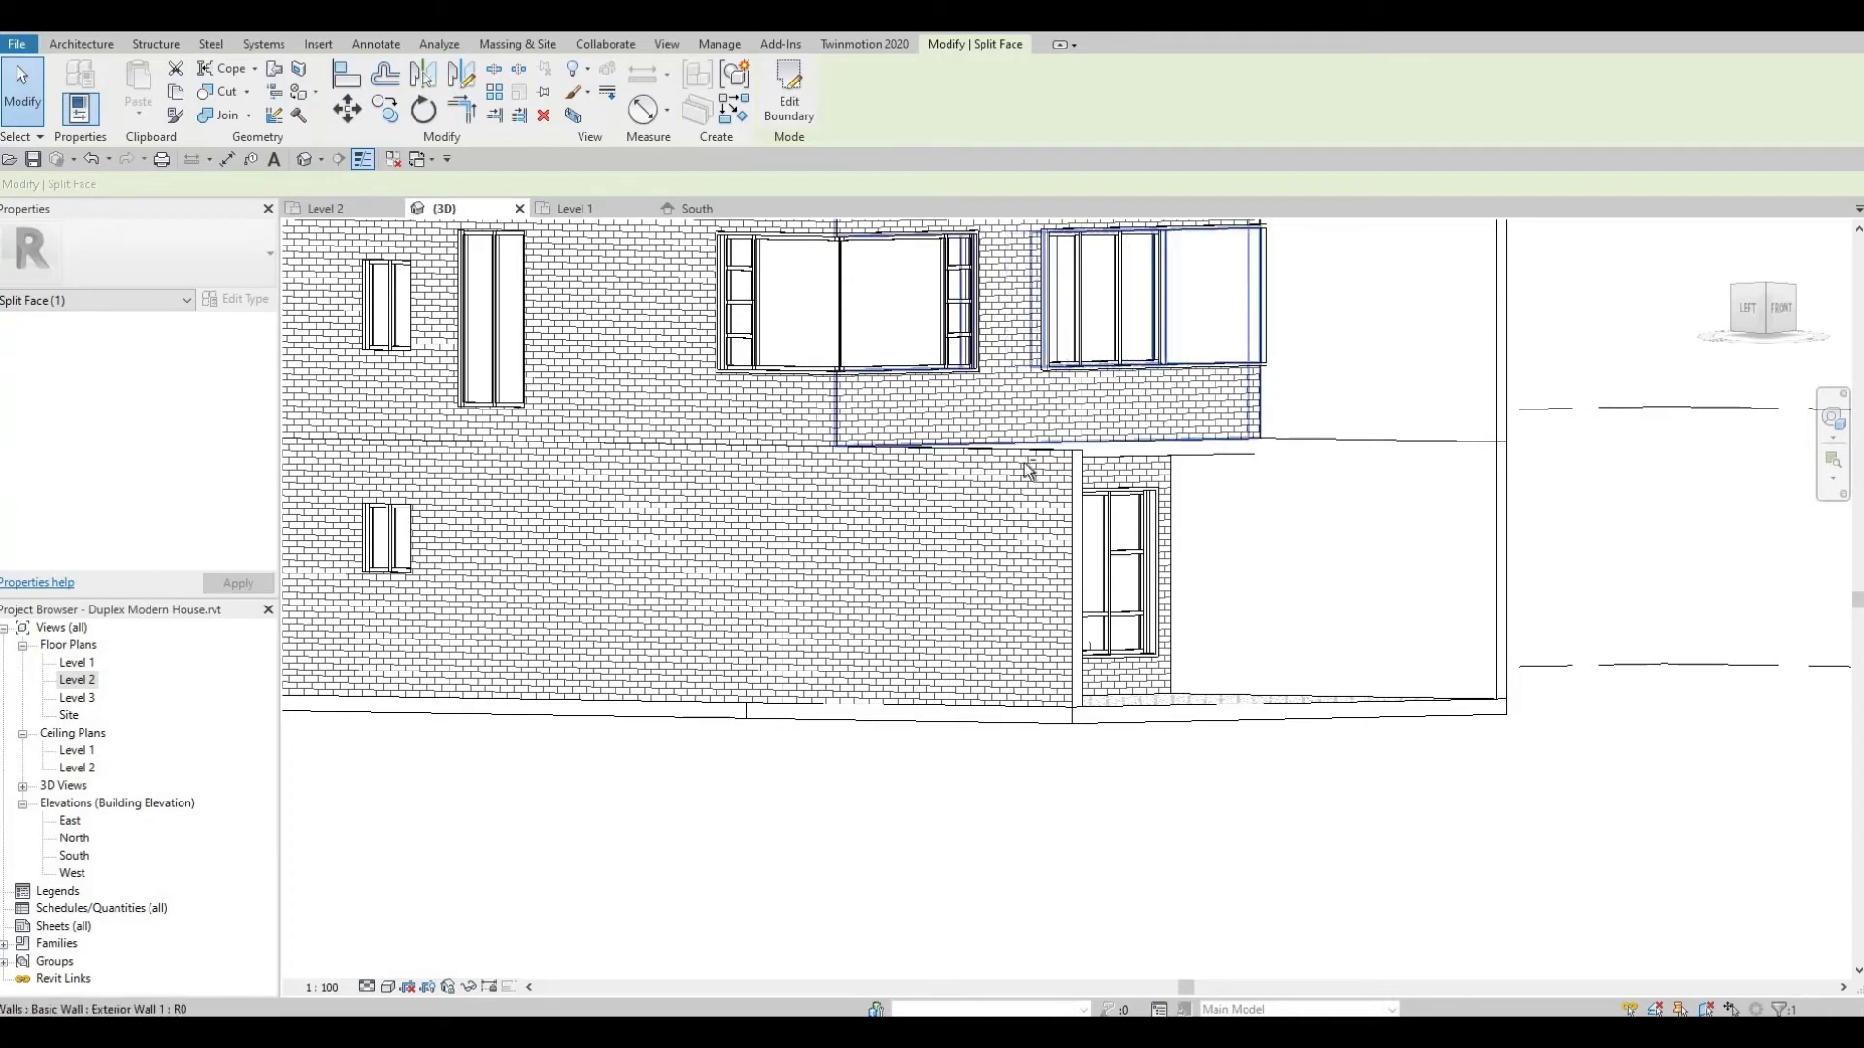
pyautogui.keyDown('shift'); pyautogui.moveTo(1023, 570); pyautogui.dragTo(1136, 537, button='middle'); pyautogui.keyUp('shift')
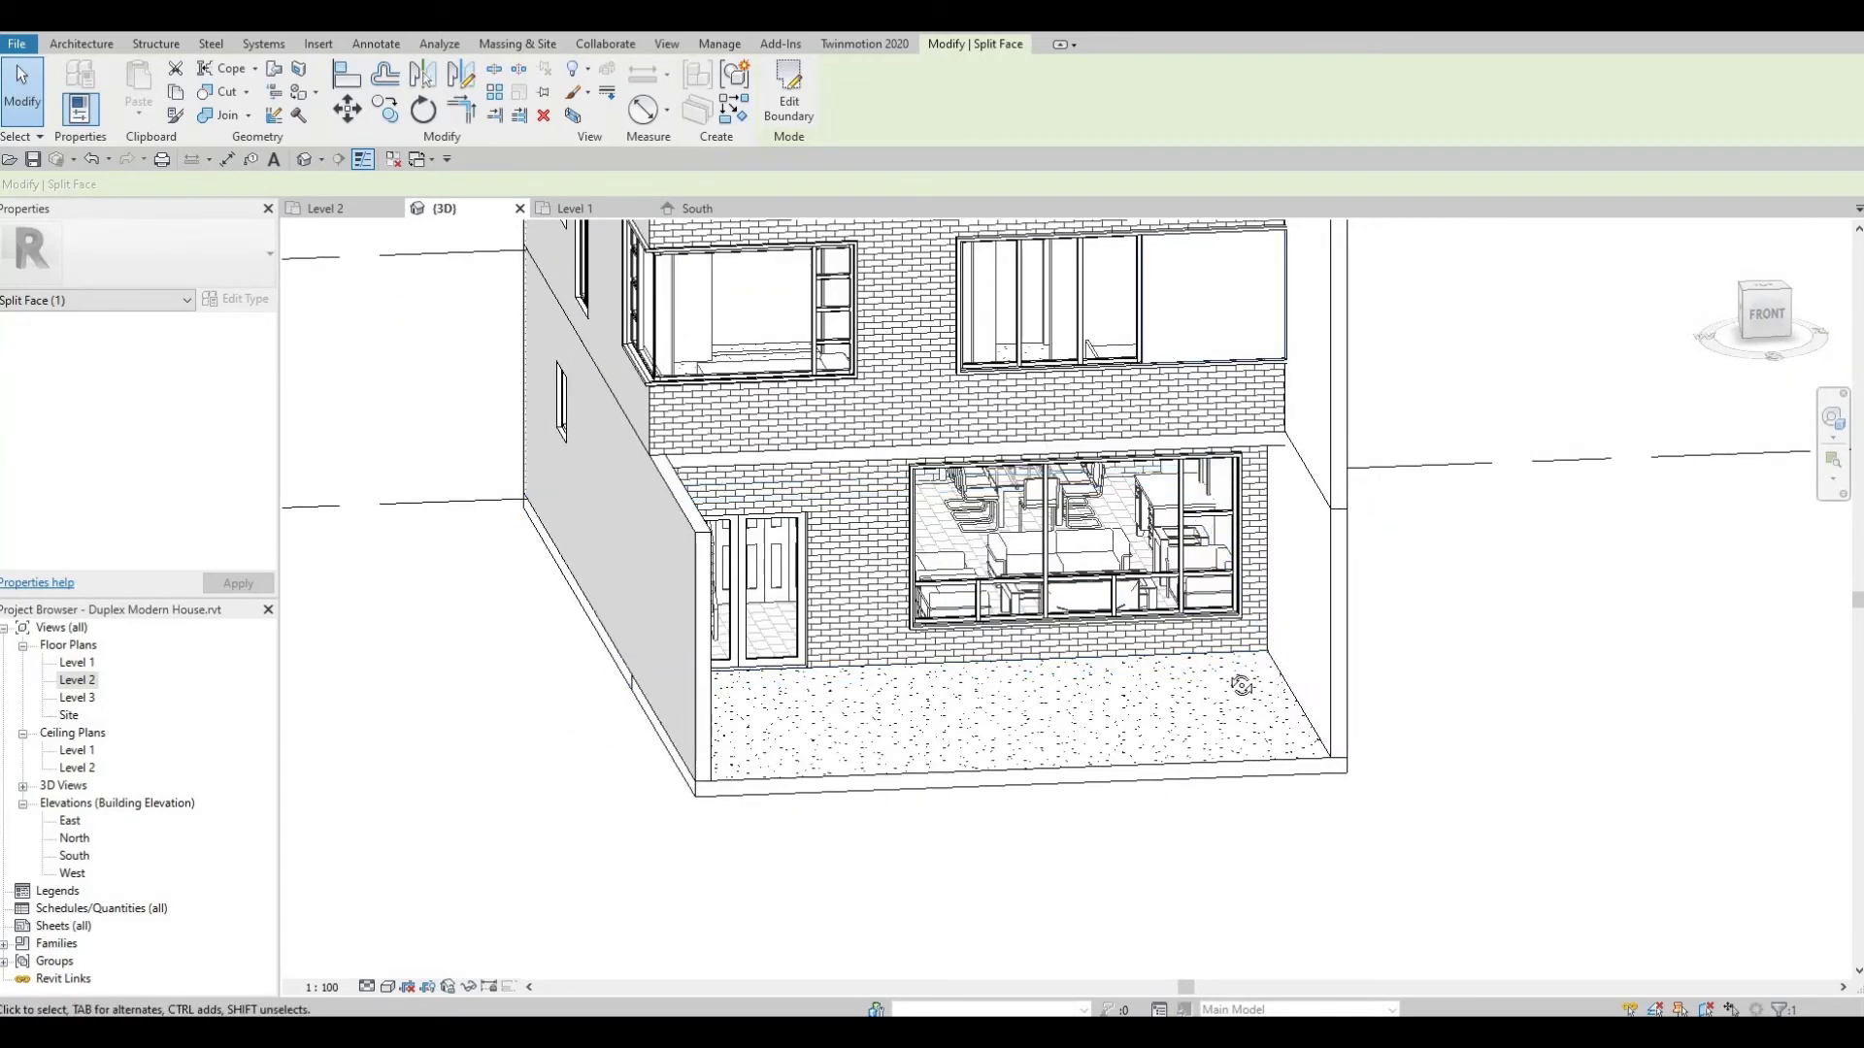
pyautogui.keyDown('shift'); pyautogui.moveTo(1241, 685); pyautogui.dragTo(686, 282, button='middle'); pyautogui.keyUp('shift')
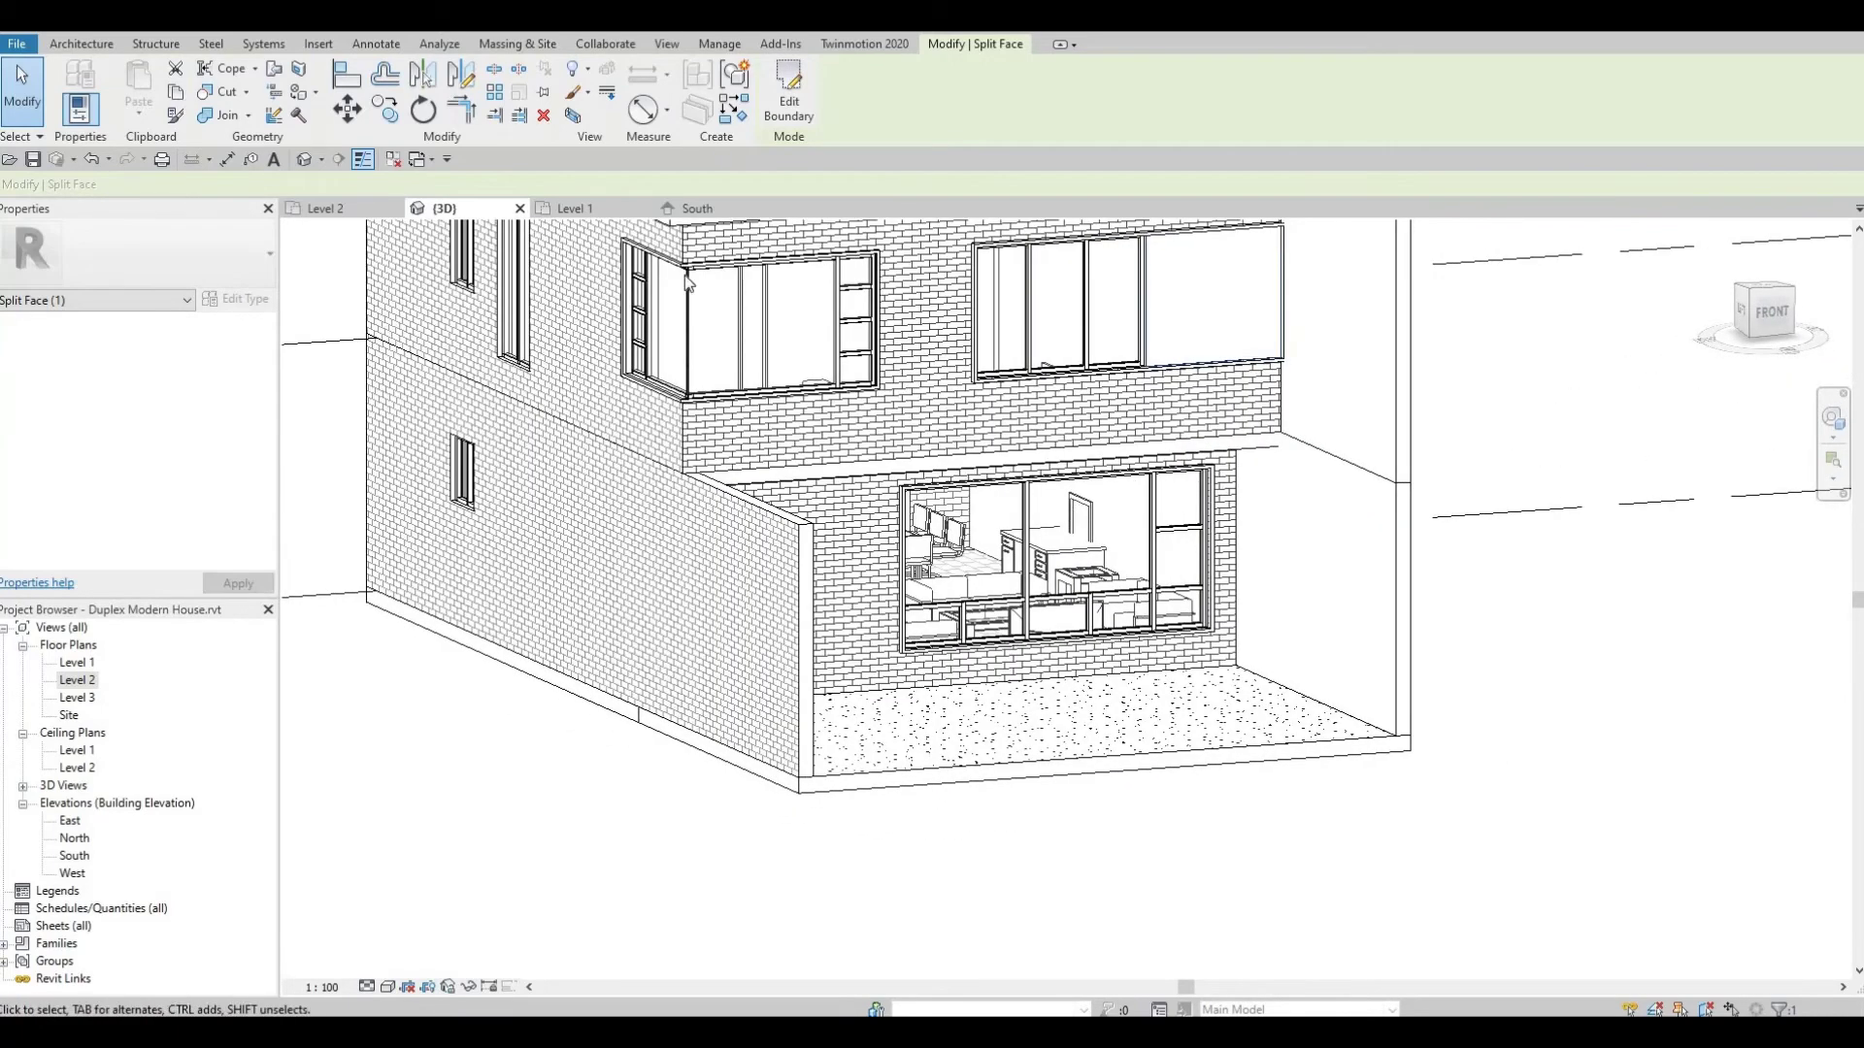
pyautogui.click(81, 44)
# Create an in-place Generic Models family, accepting the name Generic Models 4
pyautogui.click(225, 105)
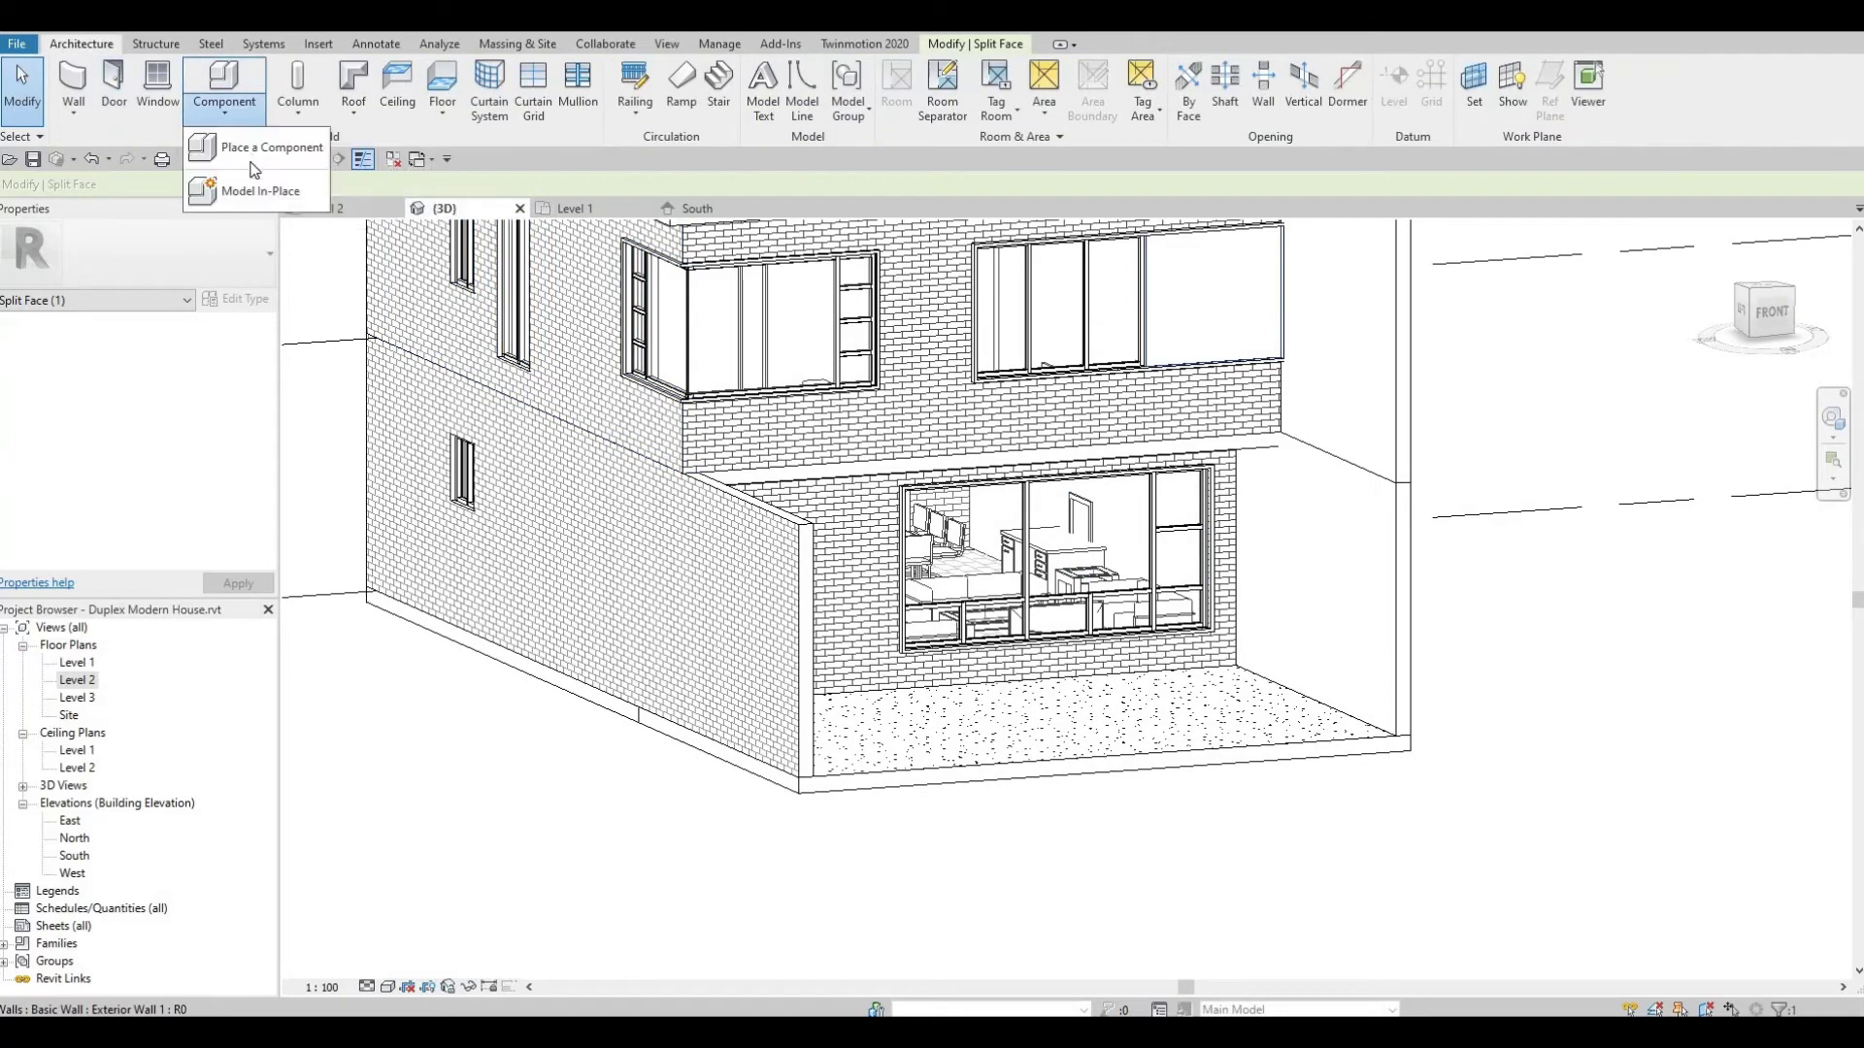
pyautogui.click(258, 192)
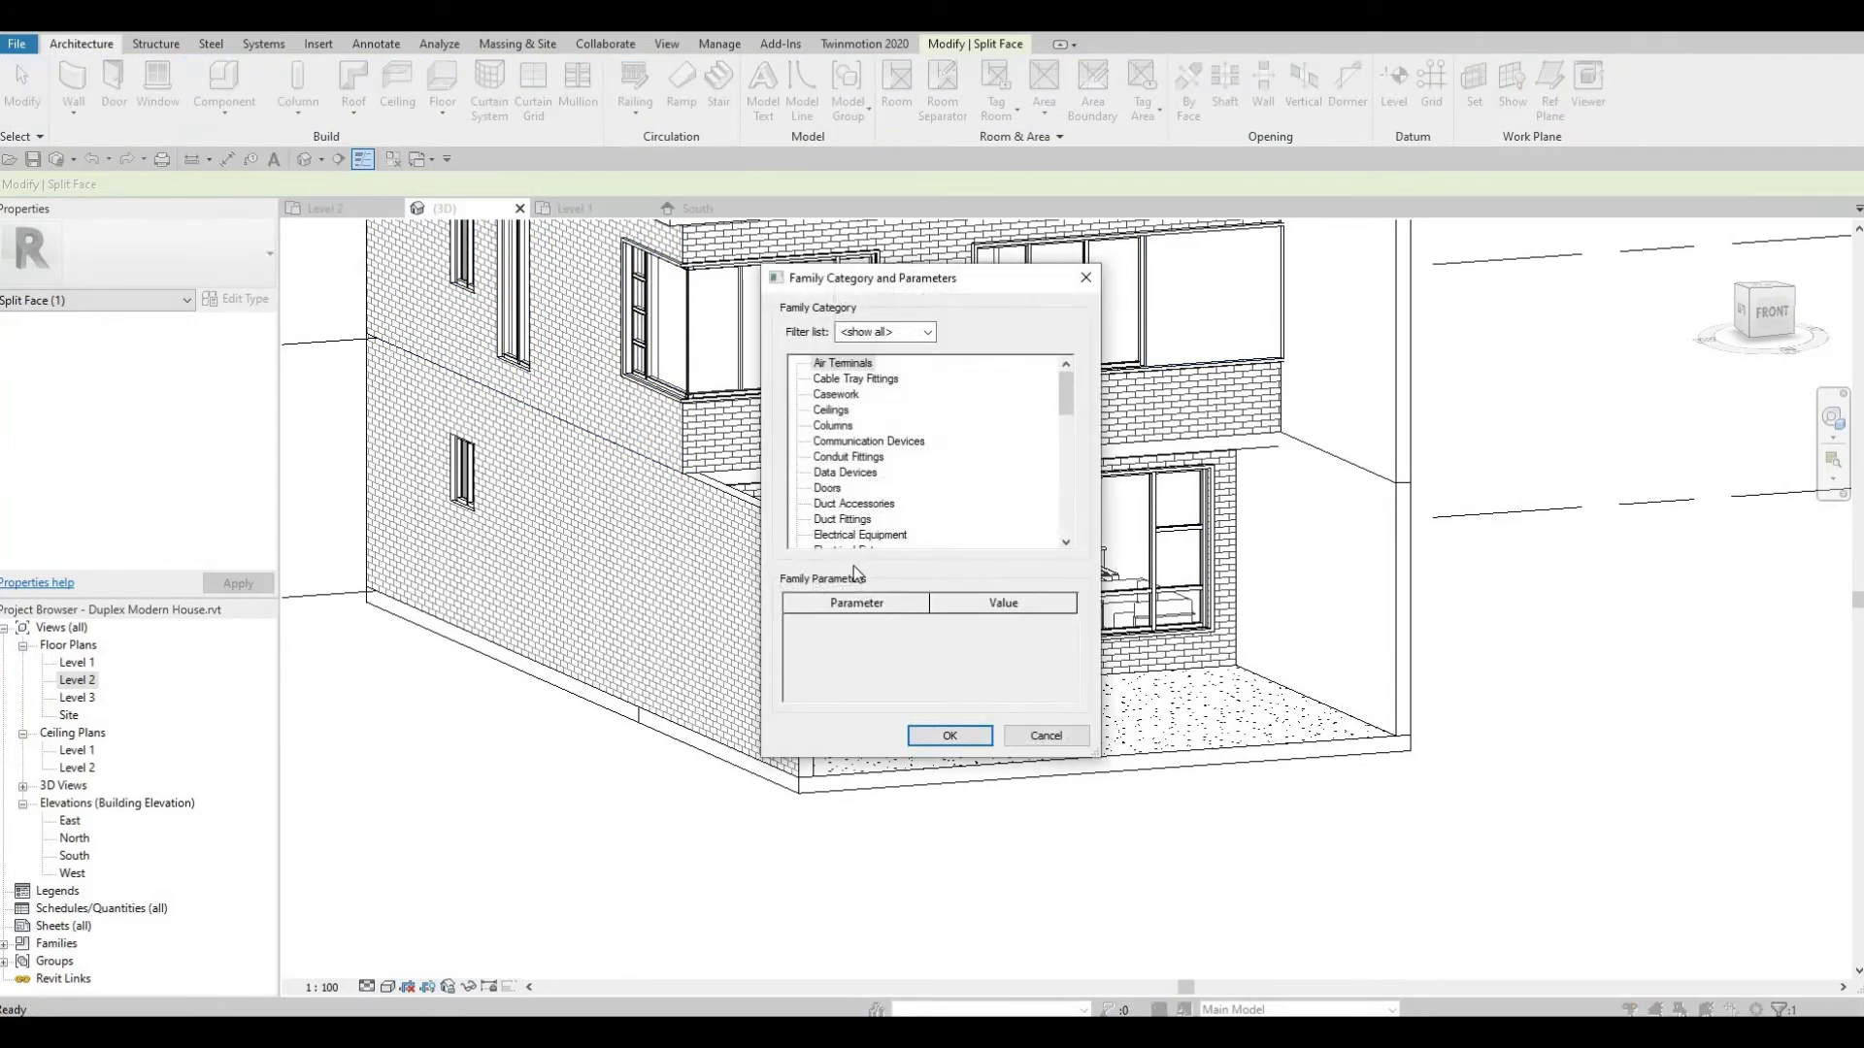
pyautogui.scroll(-3, 871, 527)
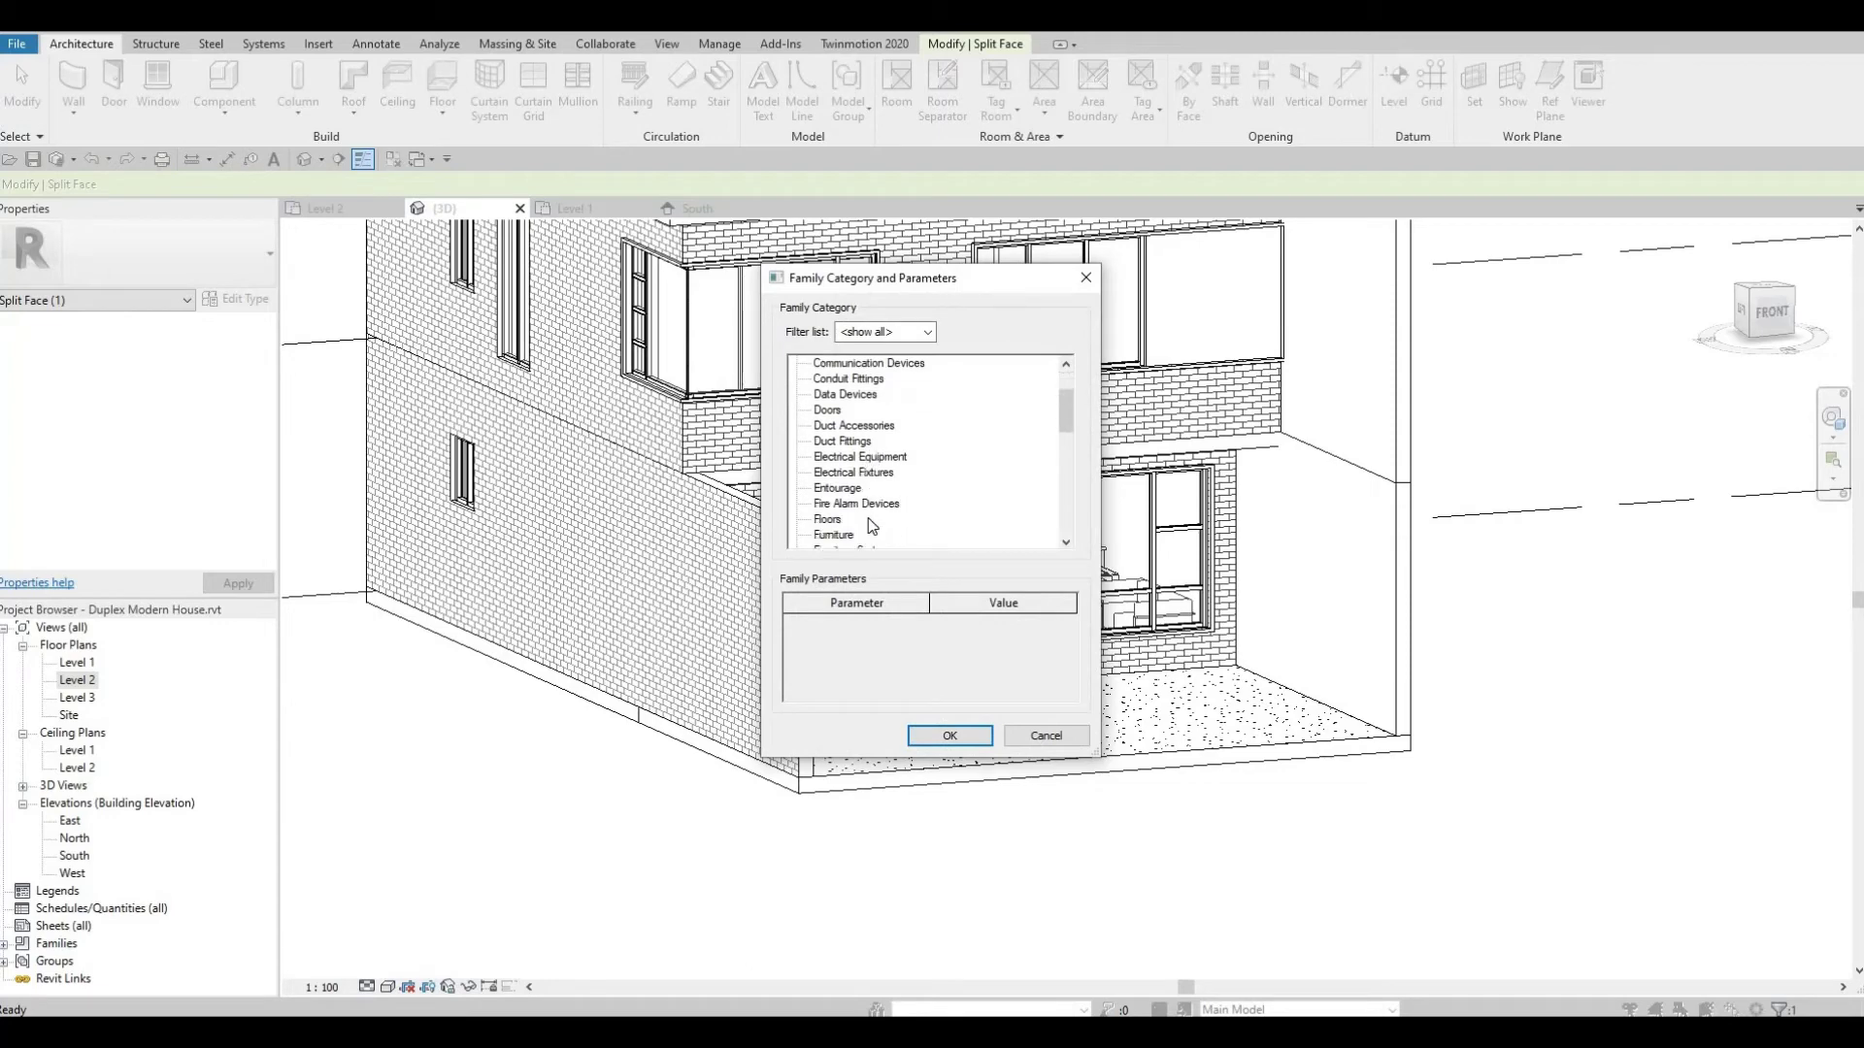
pyautogui.click(850, 488)
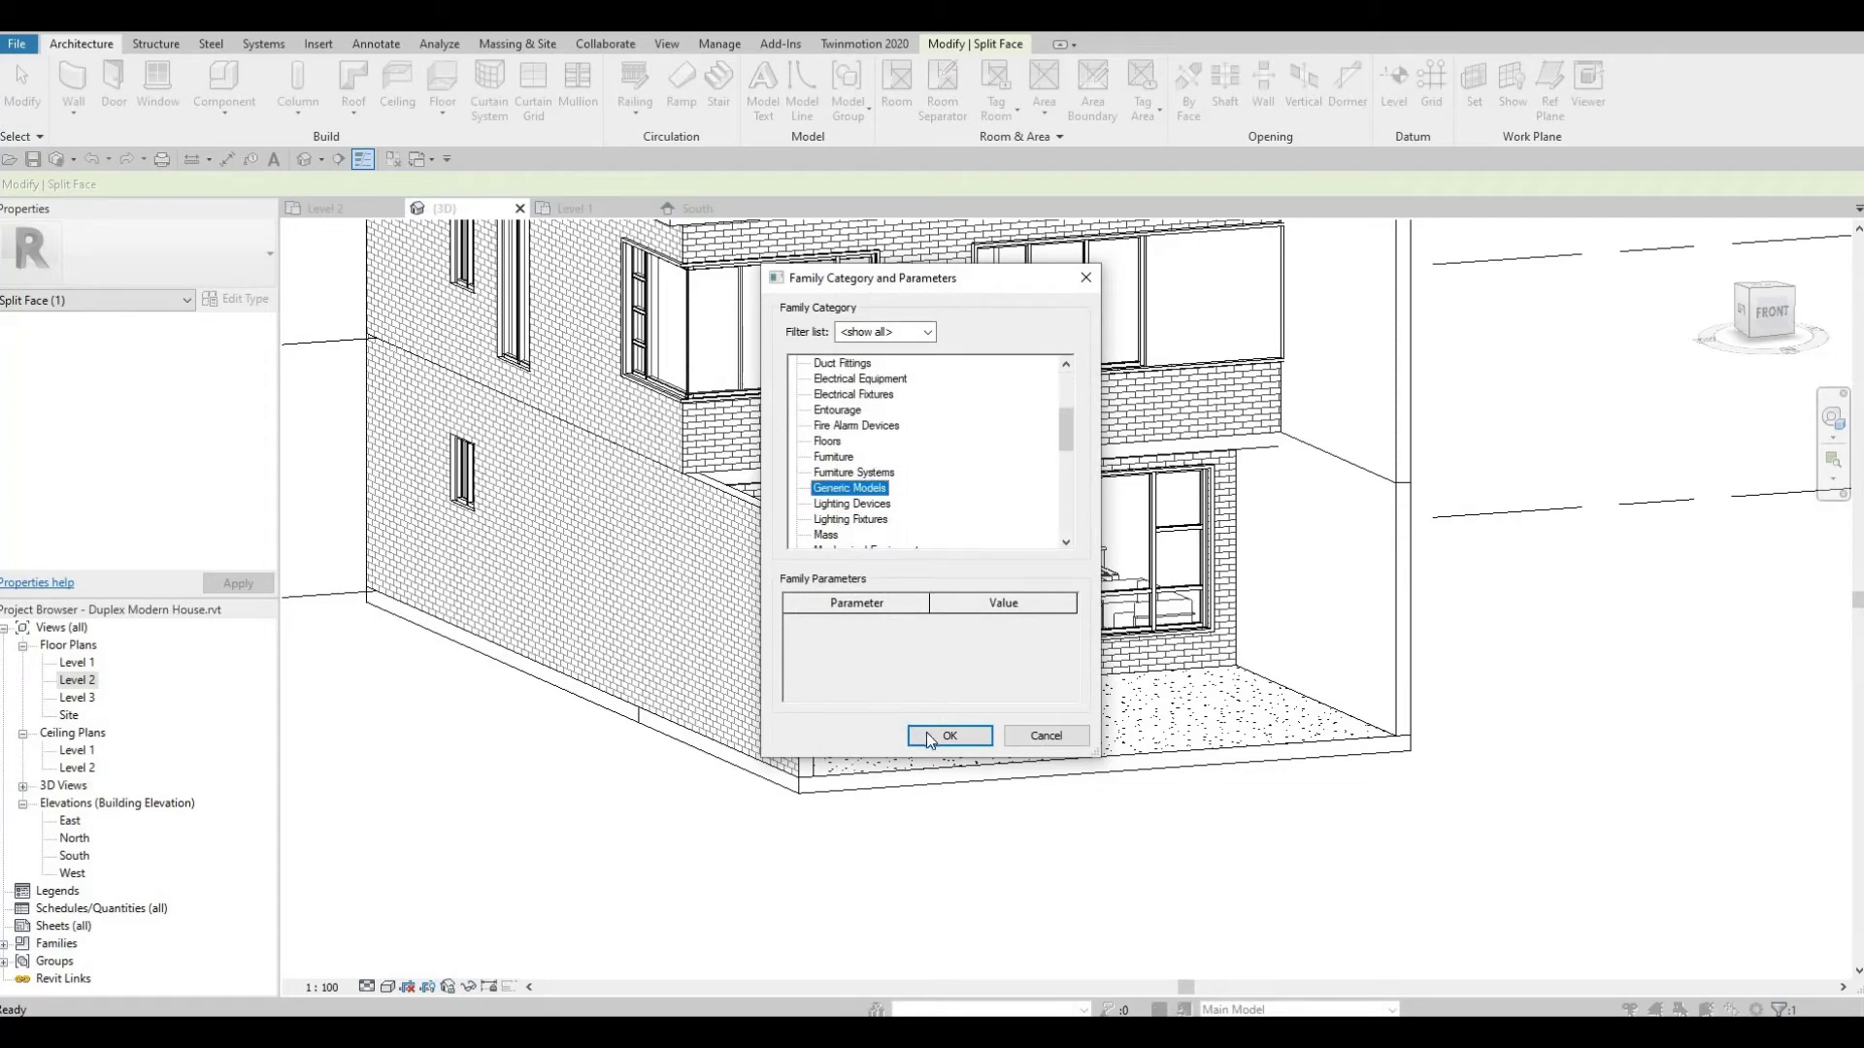
pyautogui.click(928, 735)
pyautogui.click(988, 540)
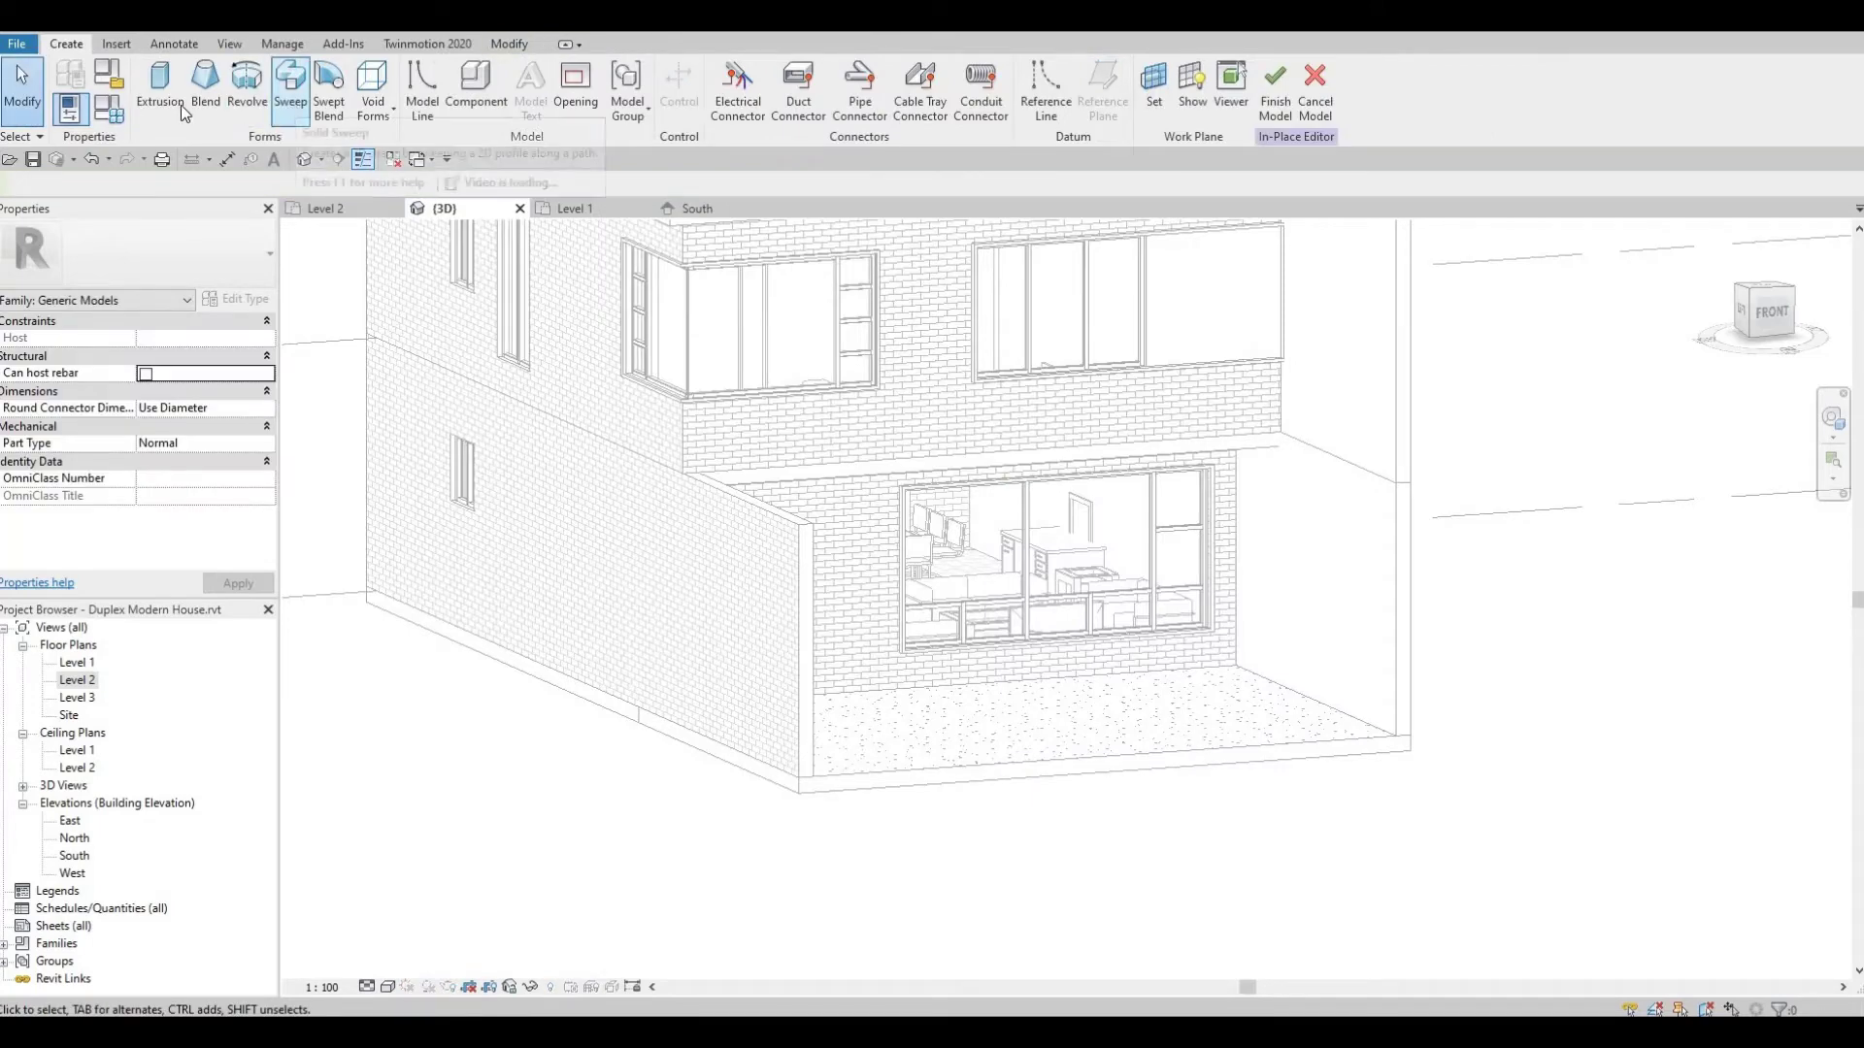
# Start an extrusion and orbit to the window wall, cancelling a stray sketch line
pyautogui.click(160, 85)
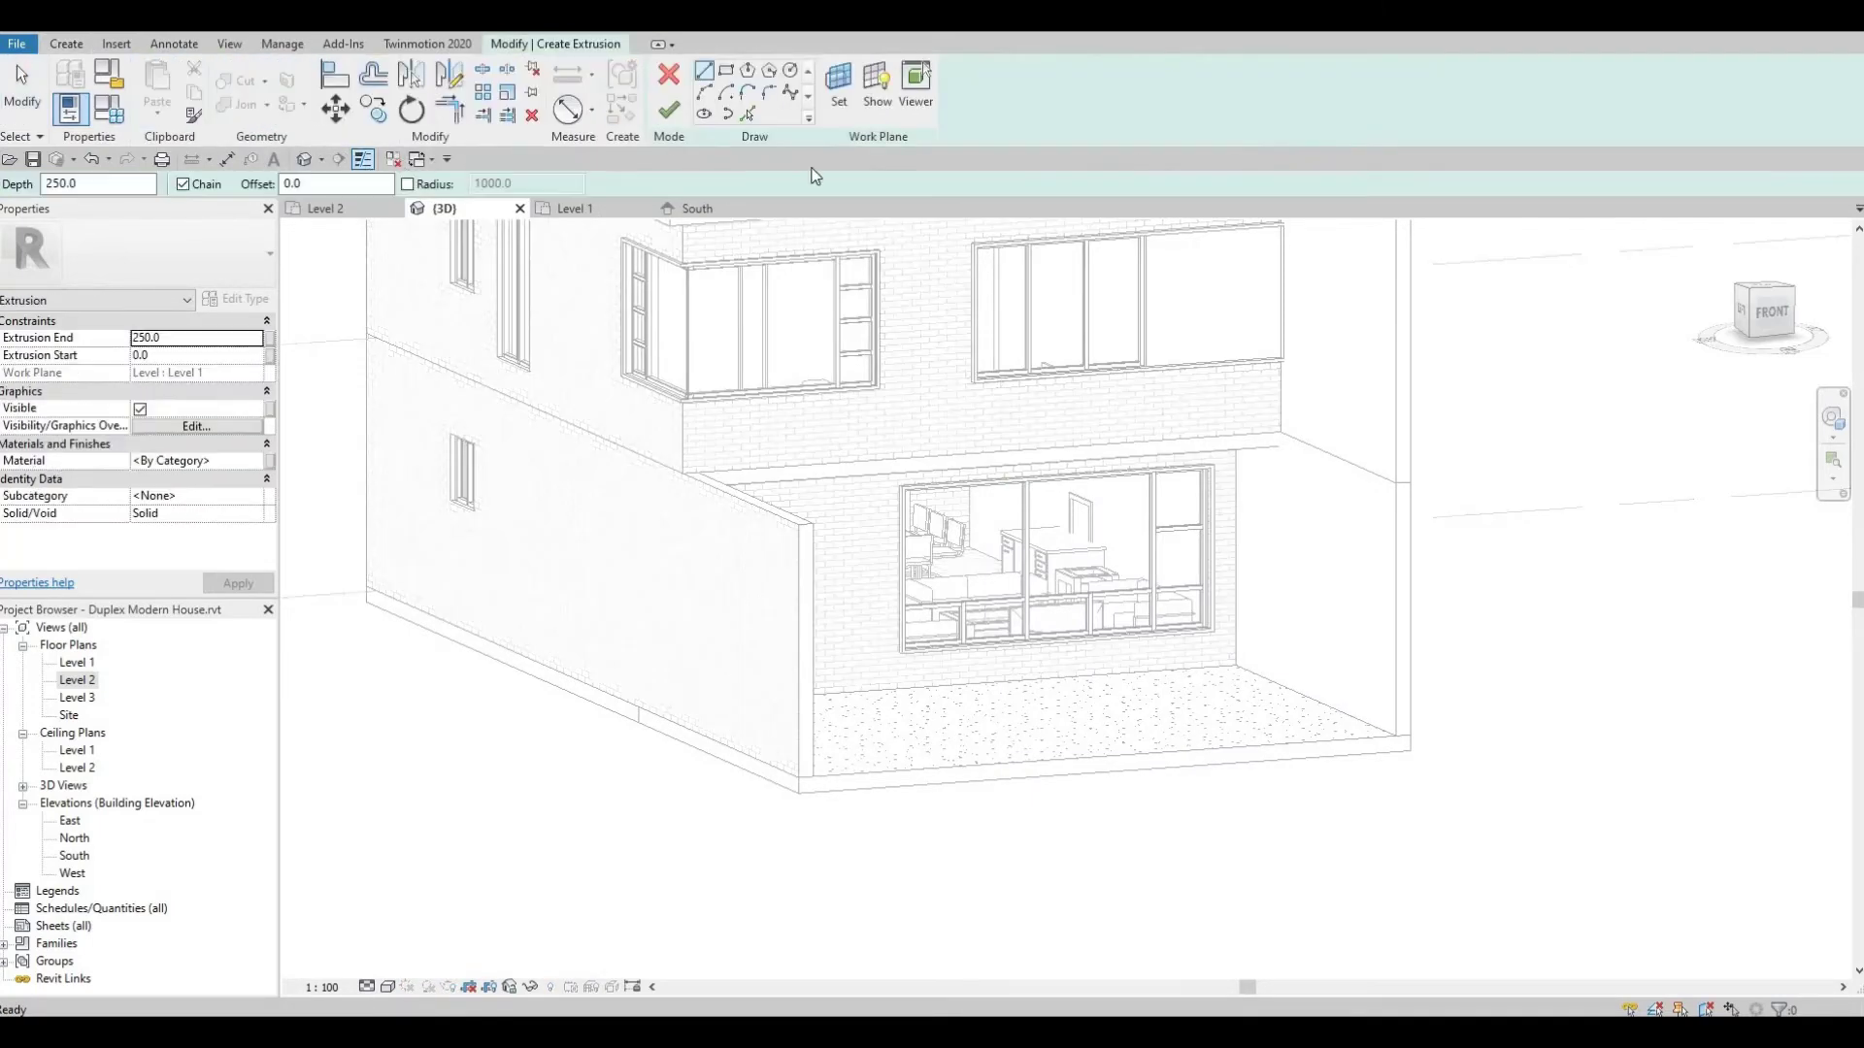
pyautogui.keyDown('shift'); pyautogui.moveTo(1016, 498); pyautogui.dragTo(1123, 433, button='middle'); pyautogui.keyUp('shift')
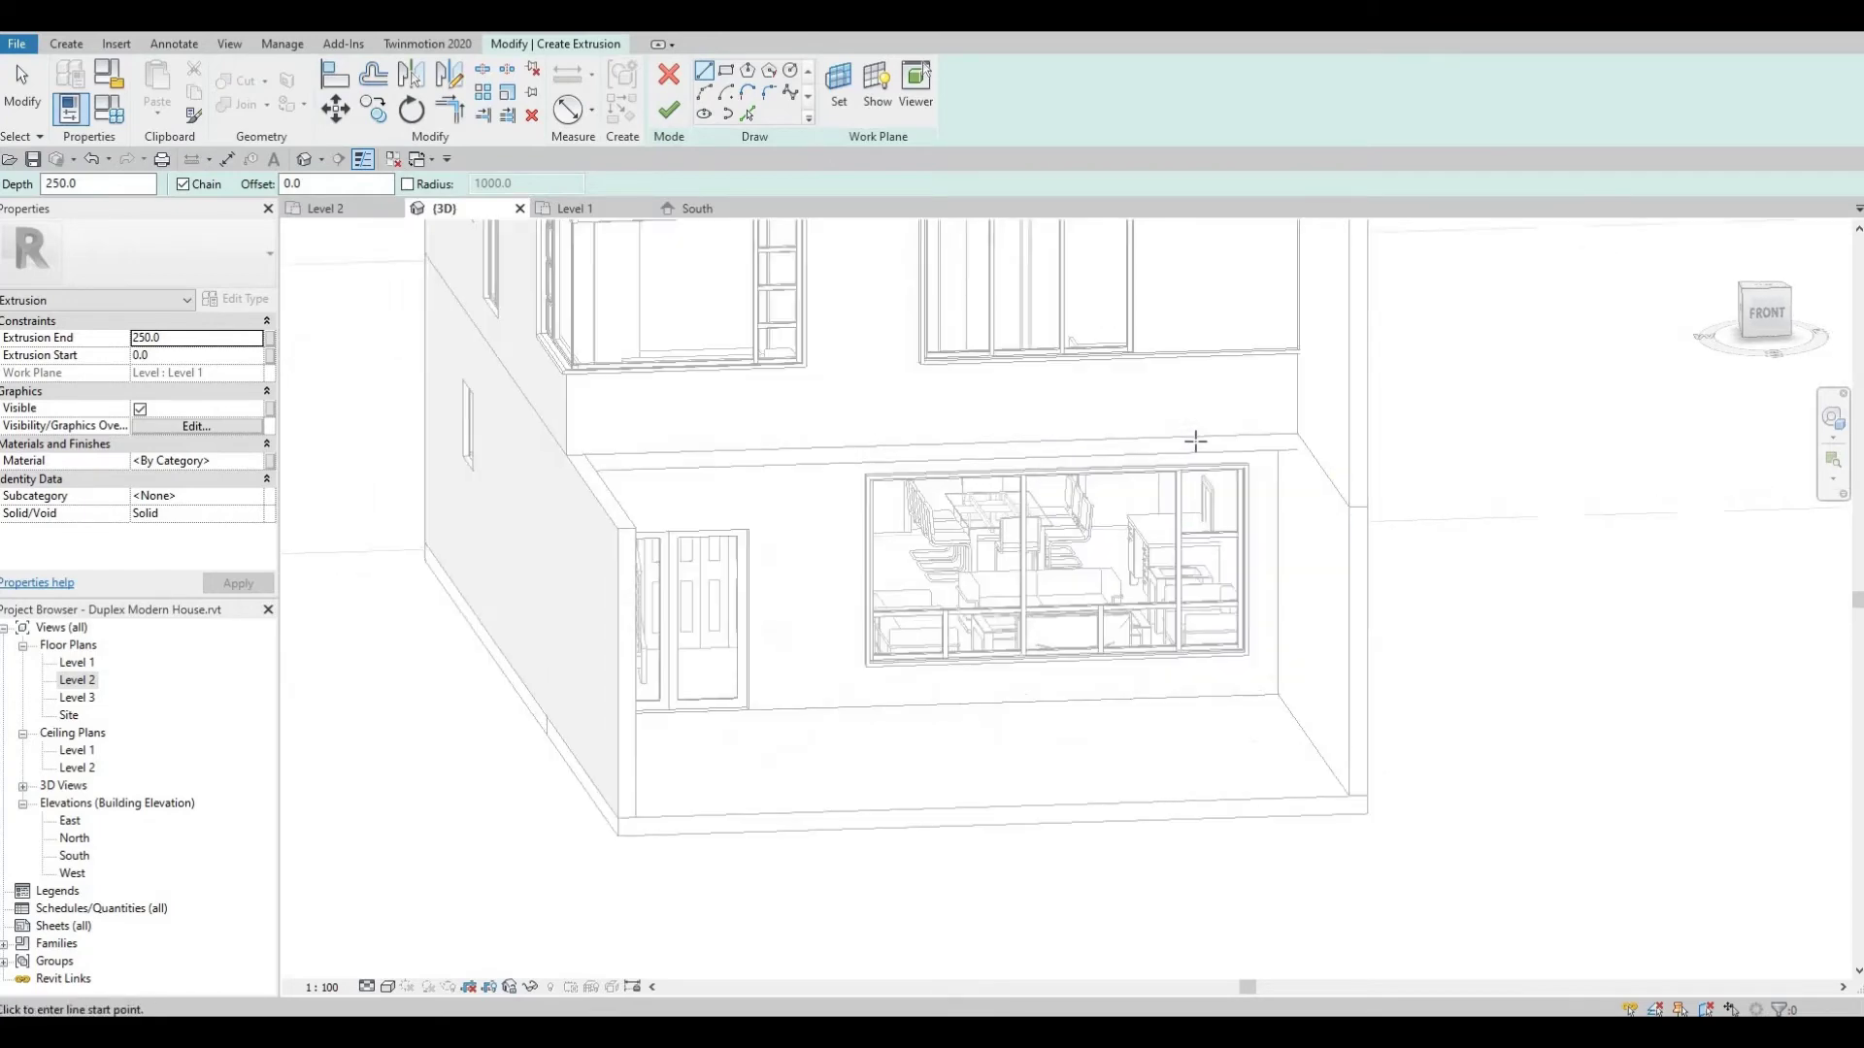
pyautogui.scroll(3, 1194, 439)
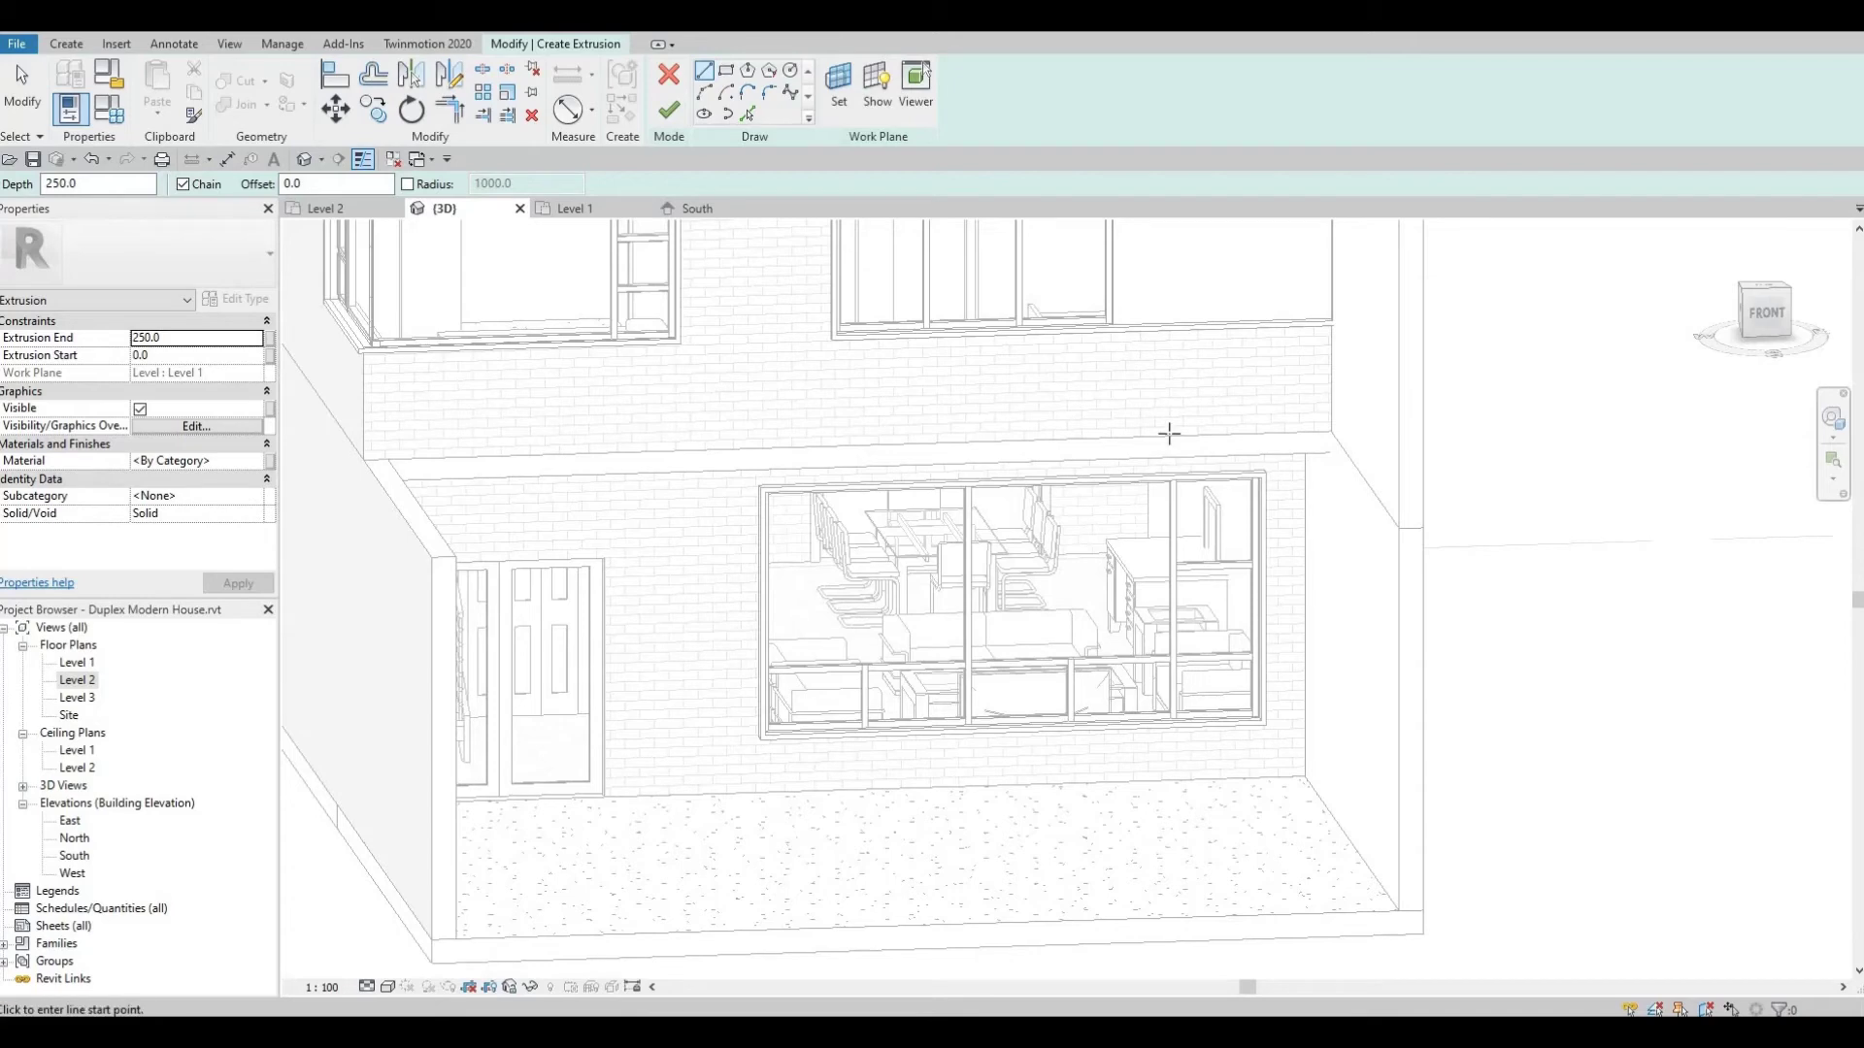
pyautogui.keyDown('shift'); pyautogui.moveTo(1116, 437); pyautogui.dragTo(1326, 436, button='middle'); pyautogui.keyUp('shift')
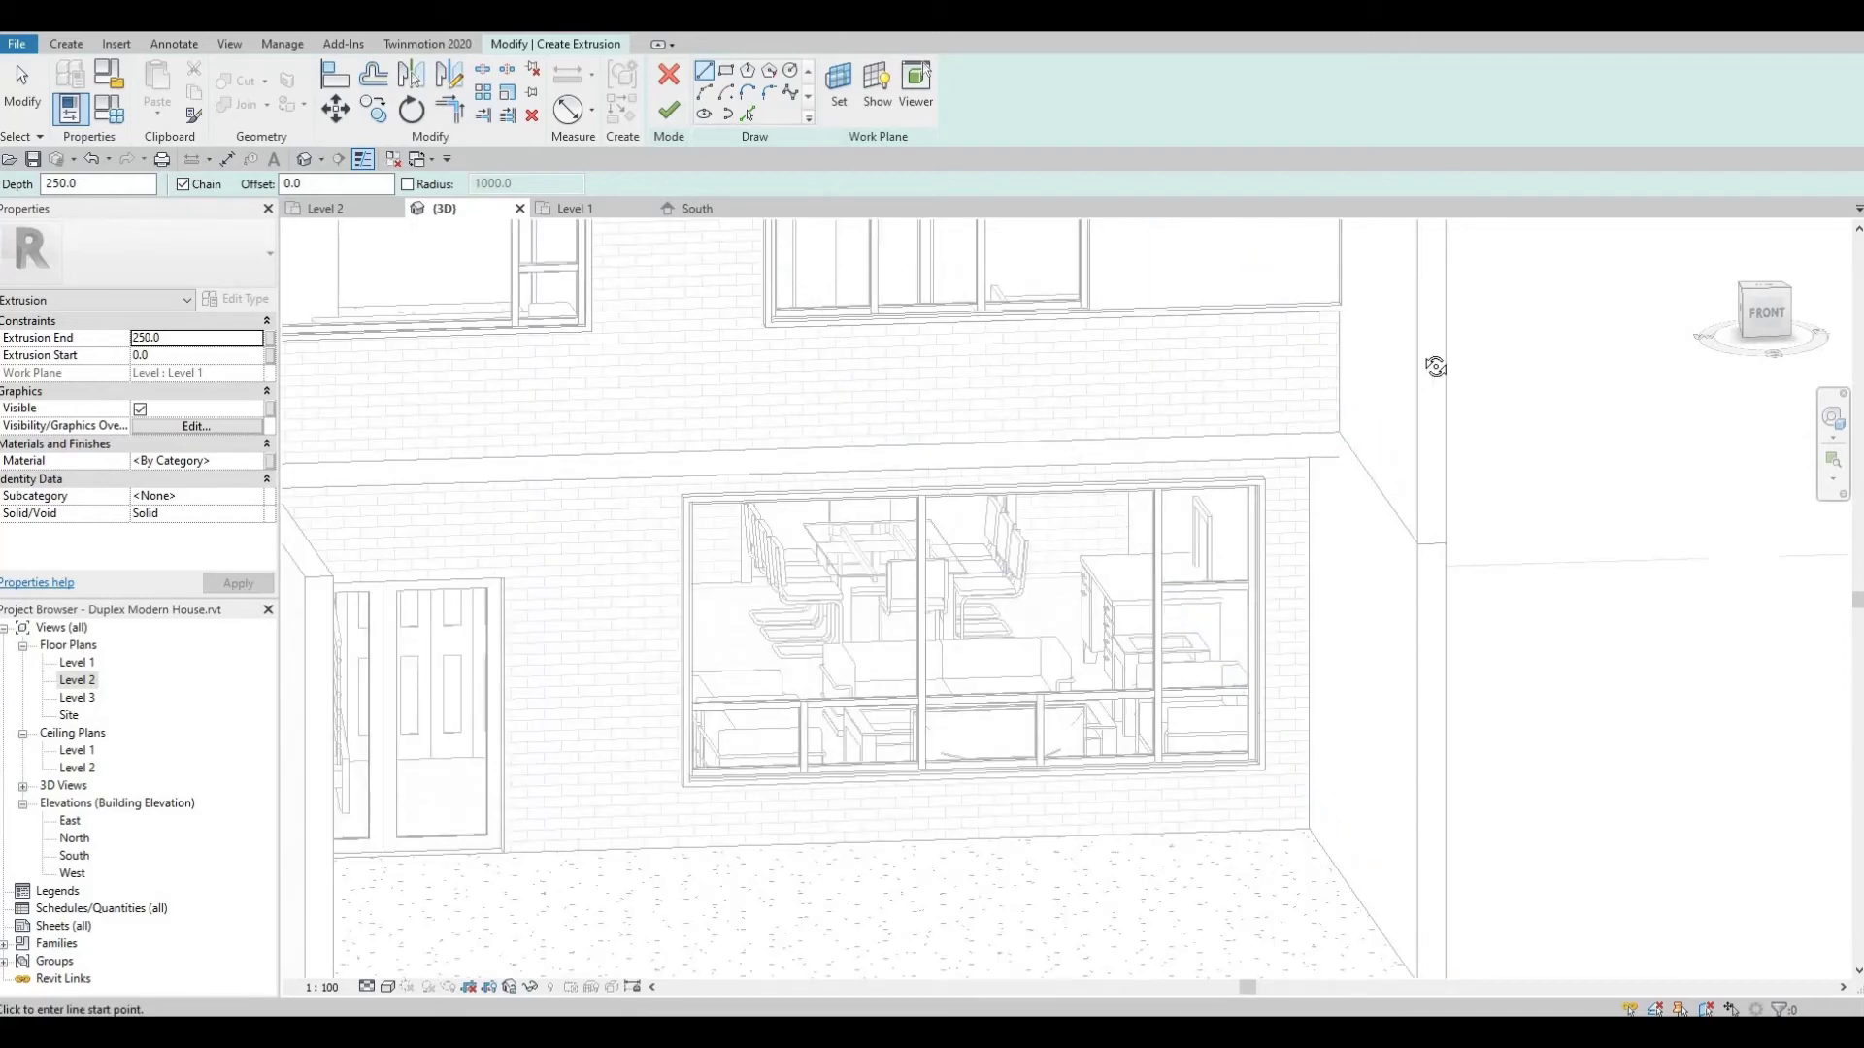
pyautogui.keyDown('shift'); pyautogui.moveTo(1435, 366); pyautogui.dragTo(1352, 425, button='middle'); pyautogui.keyUp('shift')
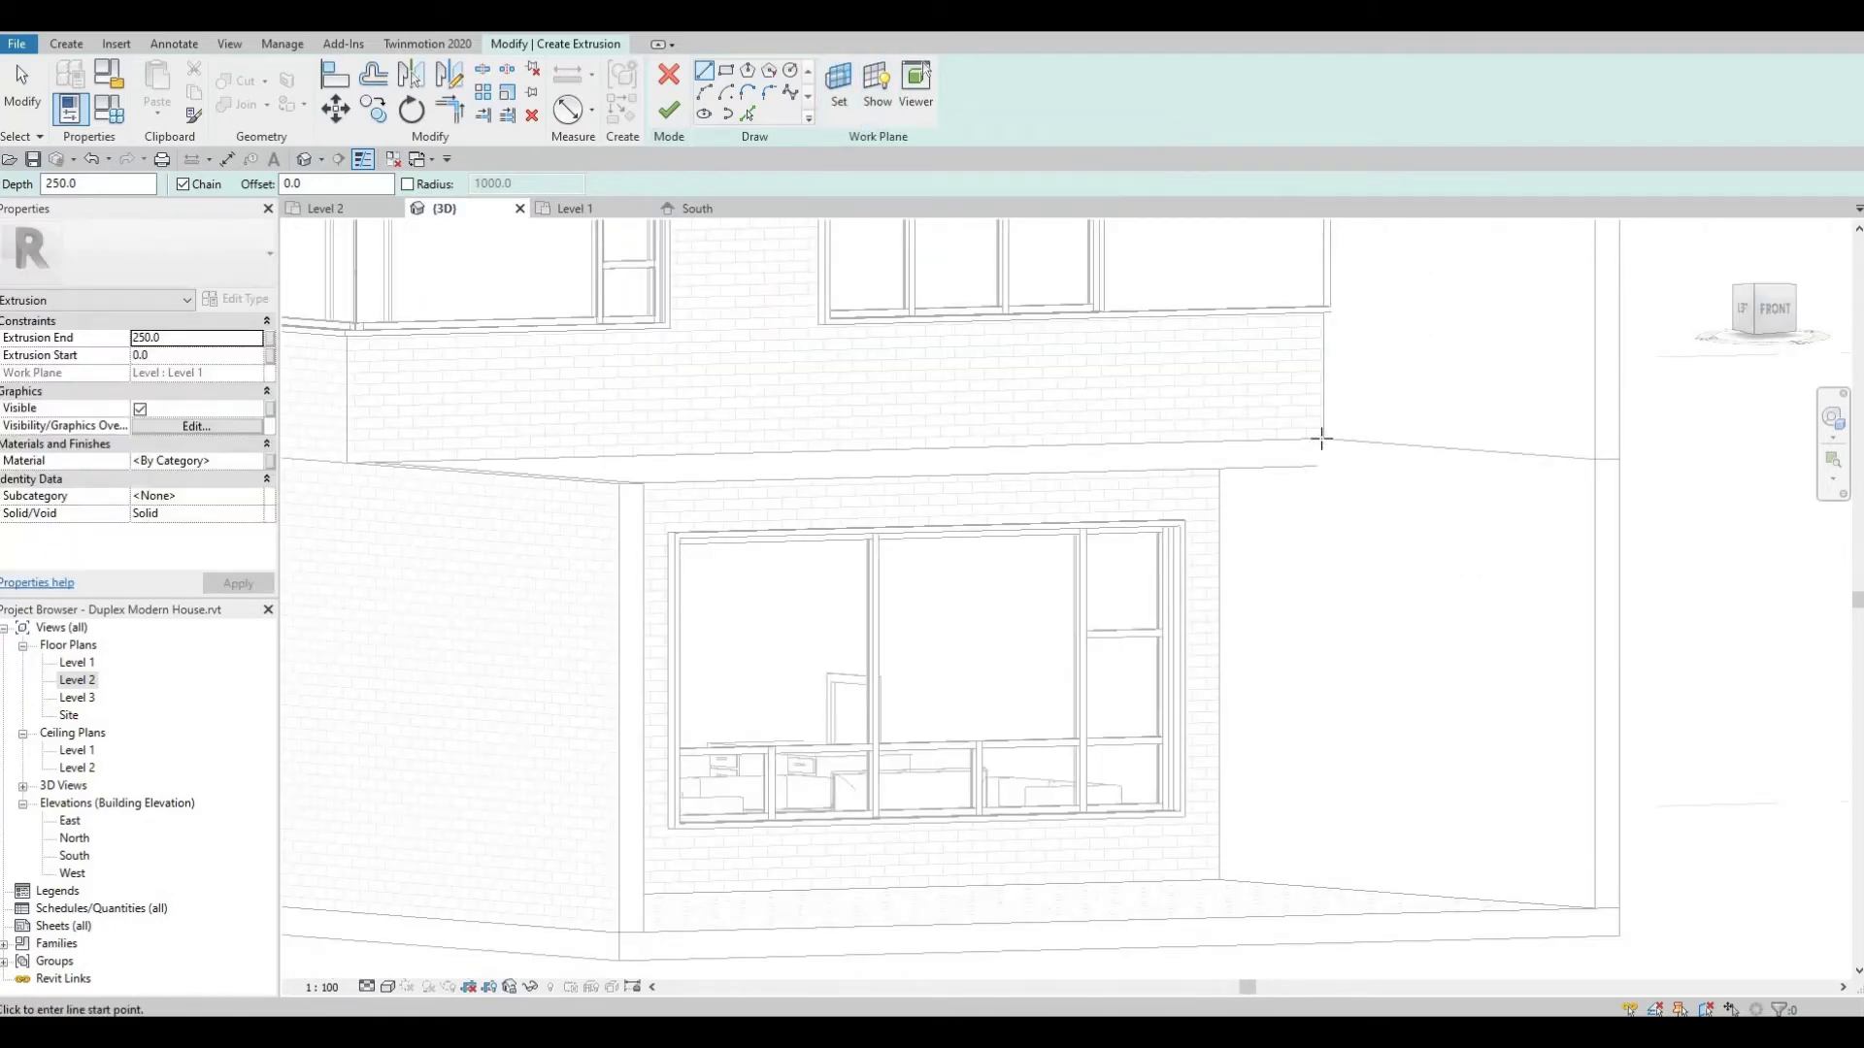
pyautogui.click(1268, 478)
pyautogui.press('Escape')
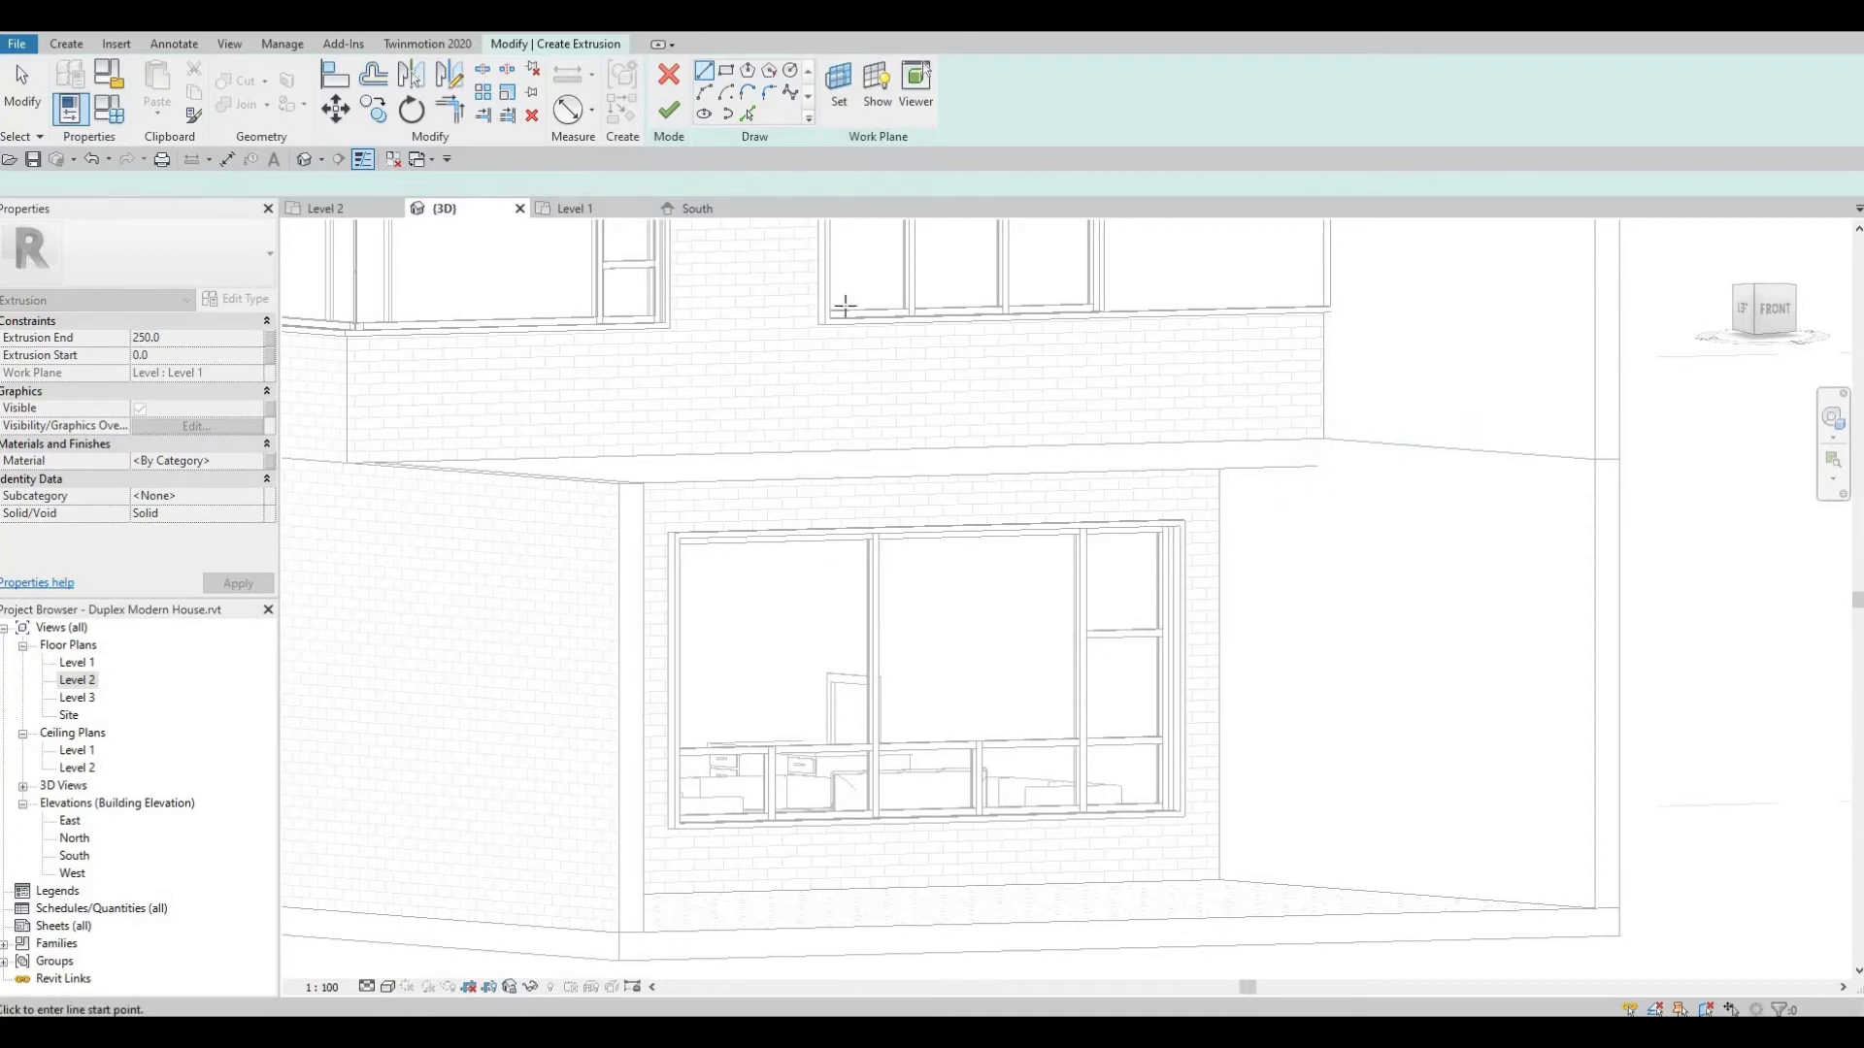
# Exit that sketch, start a fresh extrusion, and open the South elevation
pyautogui.scroll(-2, 860, 409)
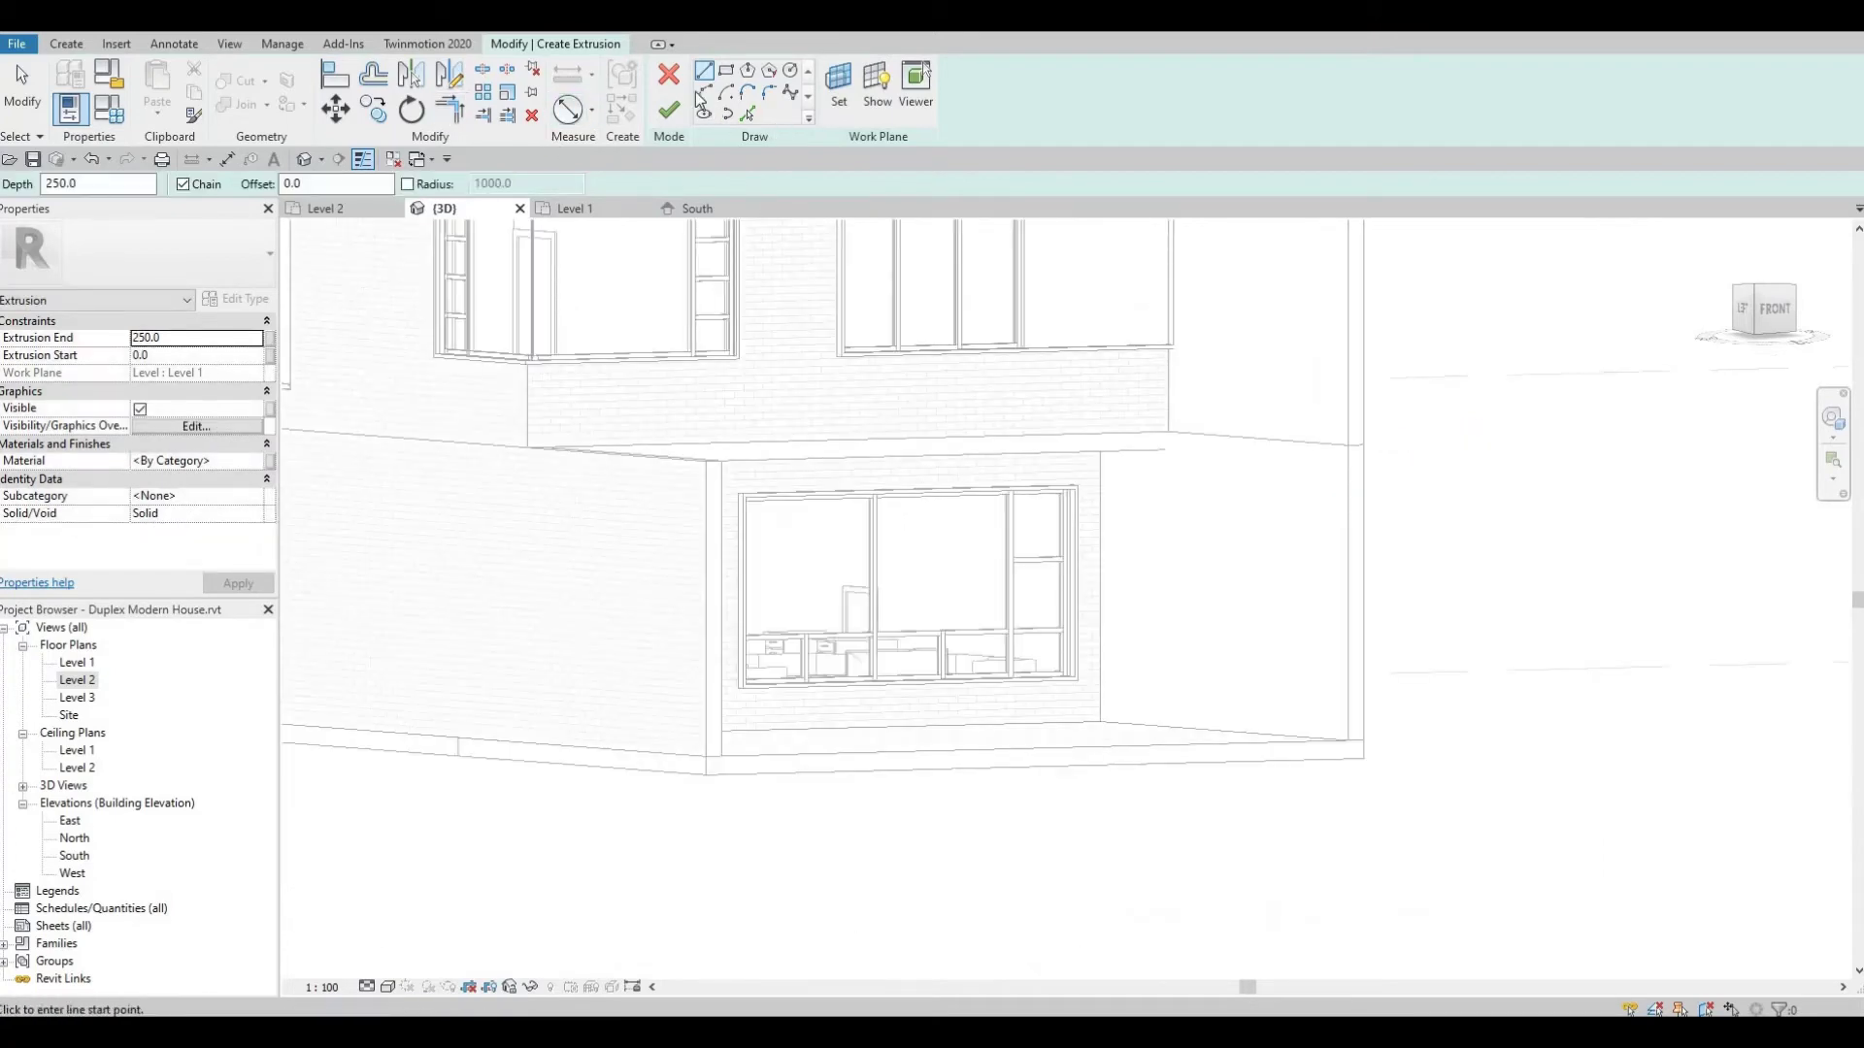
pyautogui.press('Escape')
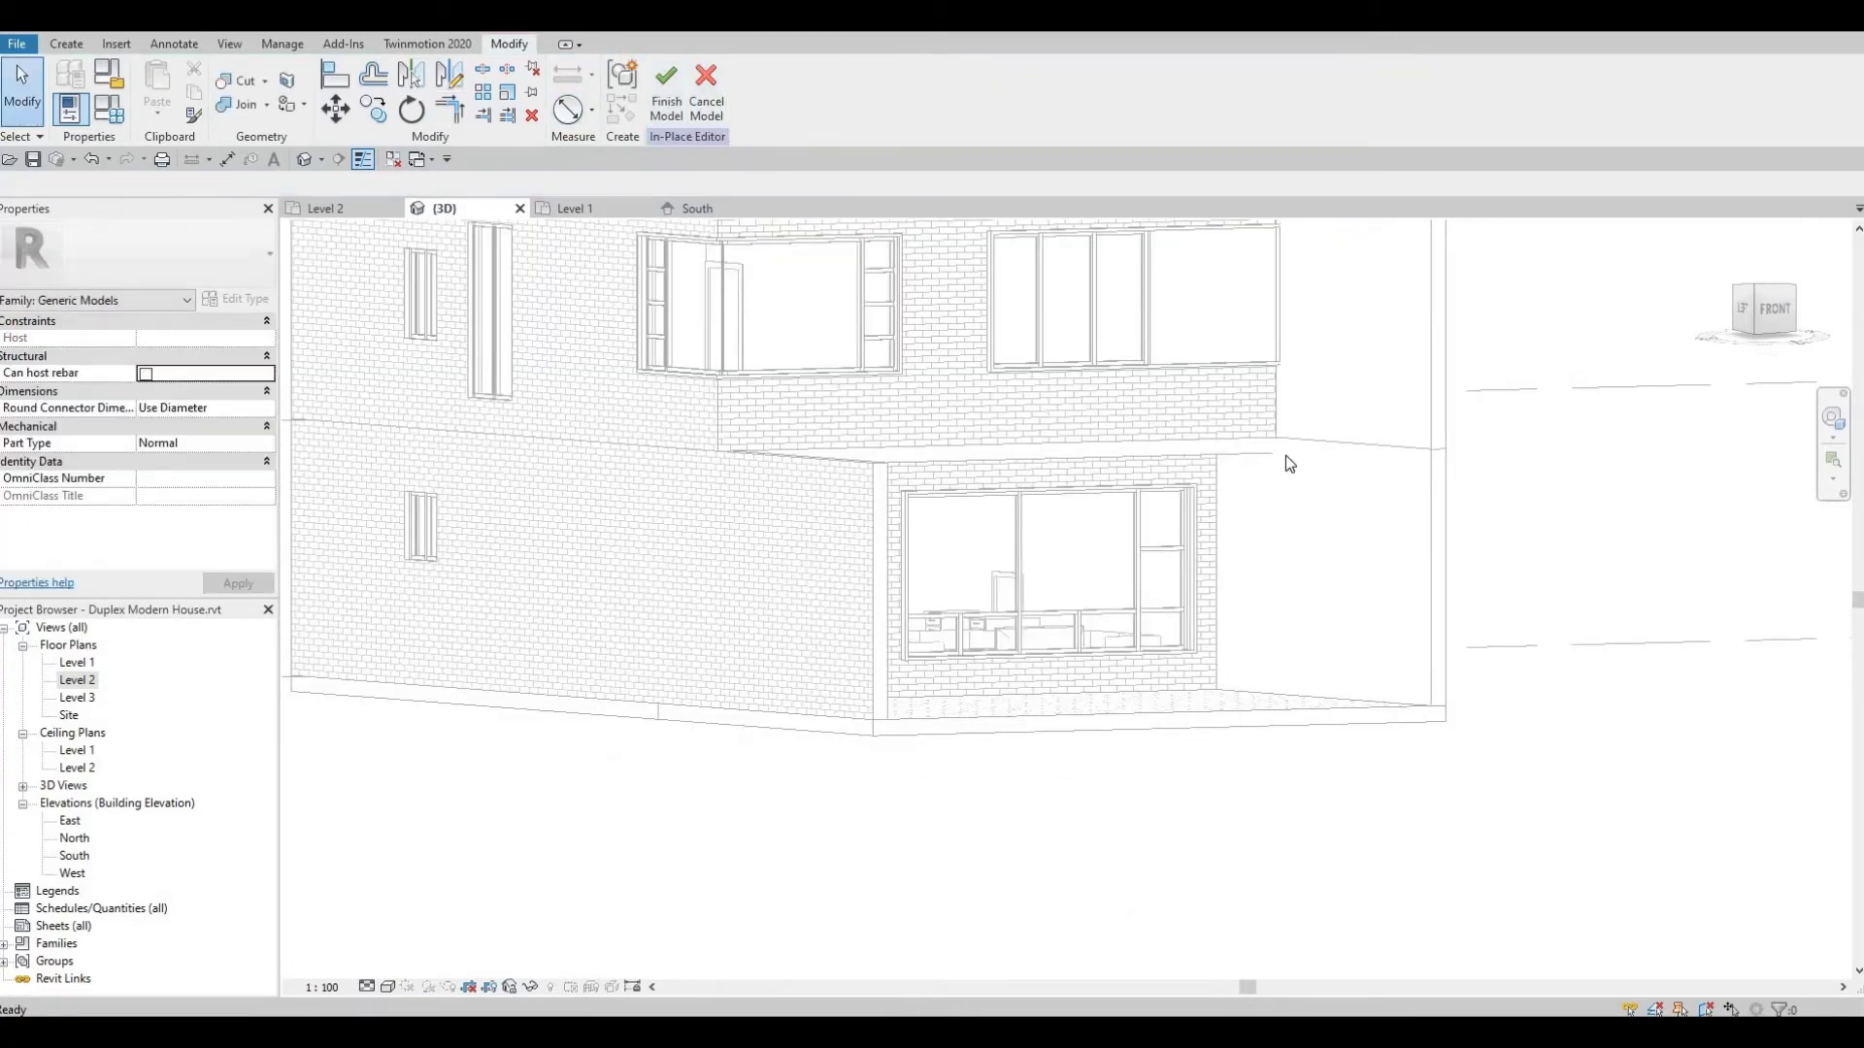
pyautogui.click(66, 44)
pyautogui.click(155, 86)
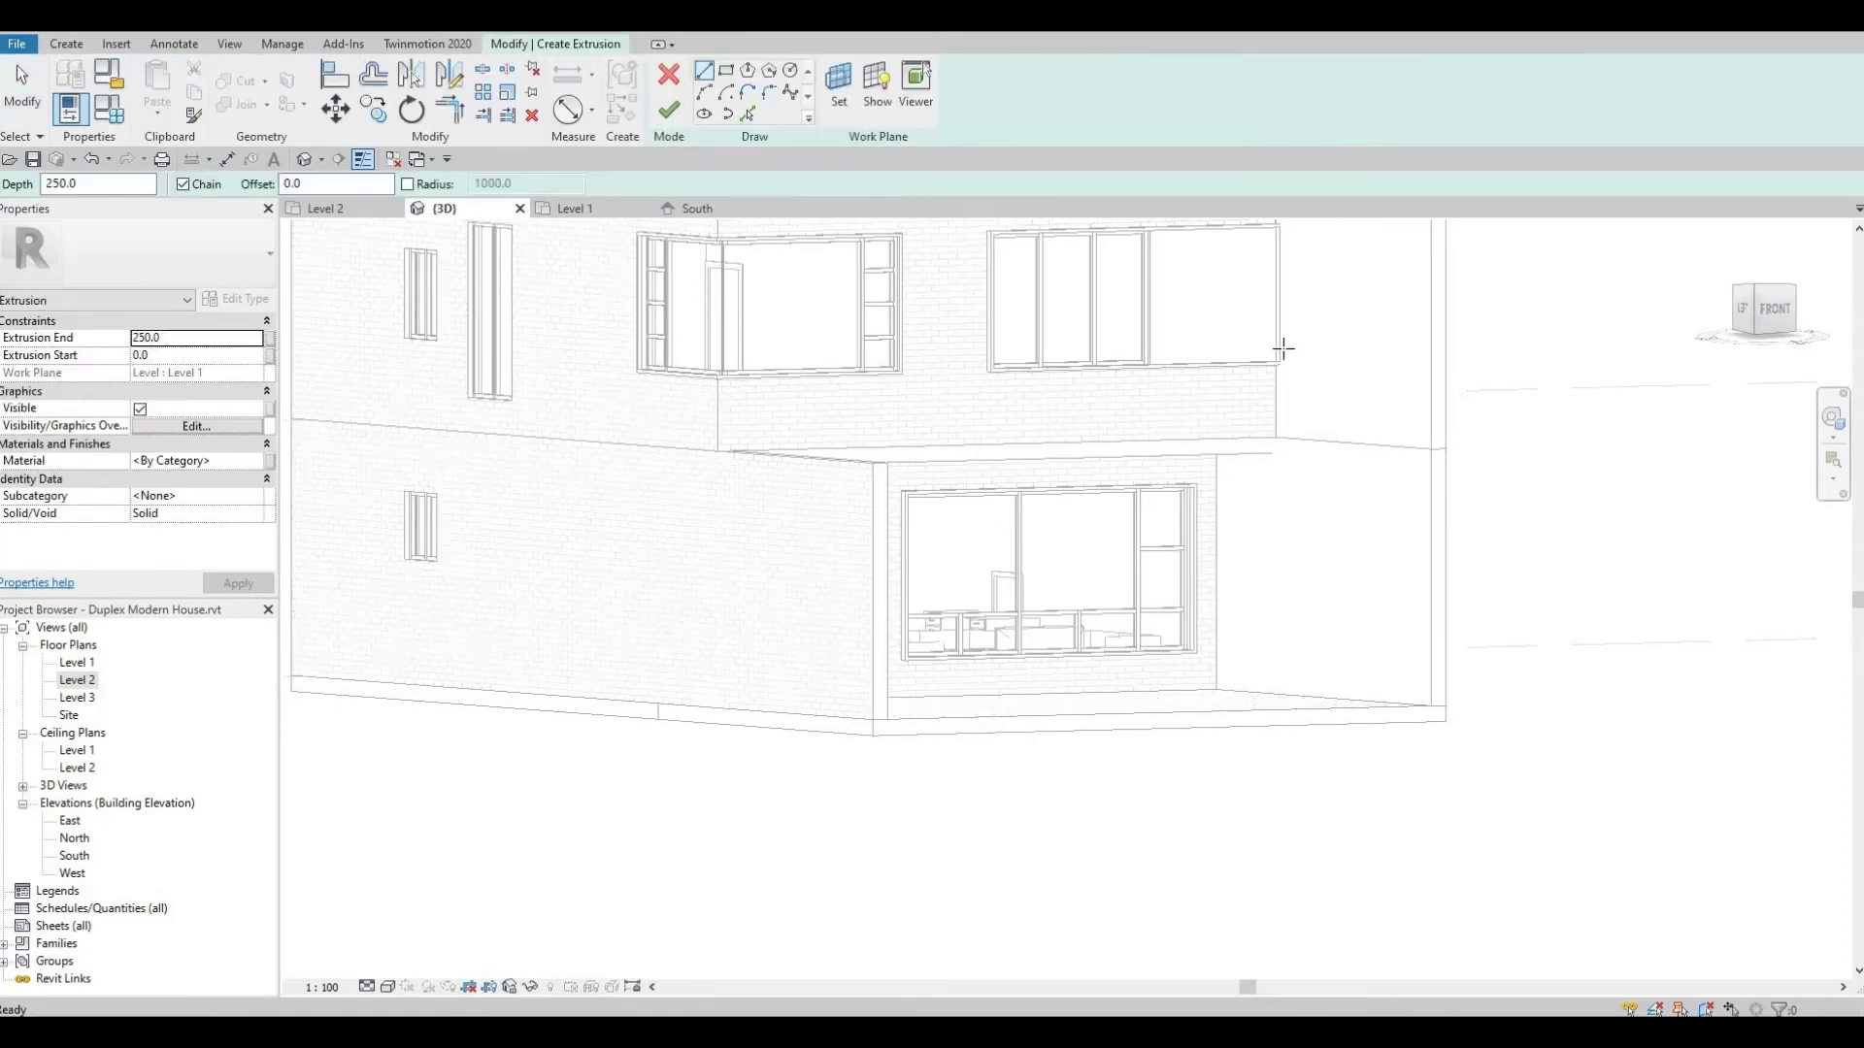
pyautogui.keyDown('shift'); pyautogui.moveTo(1318, 531); pyautogui.dragTo(973, 515, button='middle'); pyautogui.keyUp('shift')
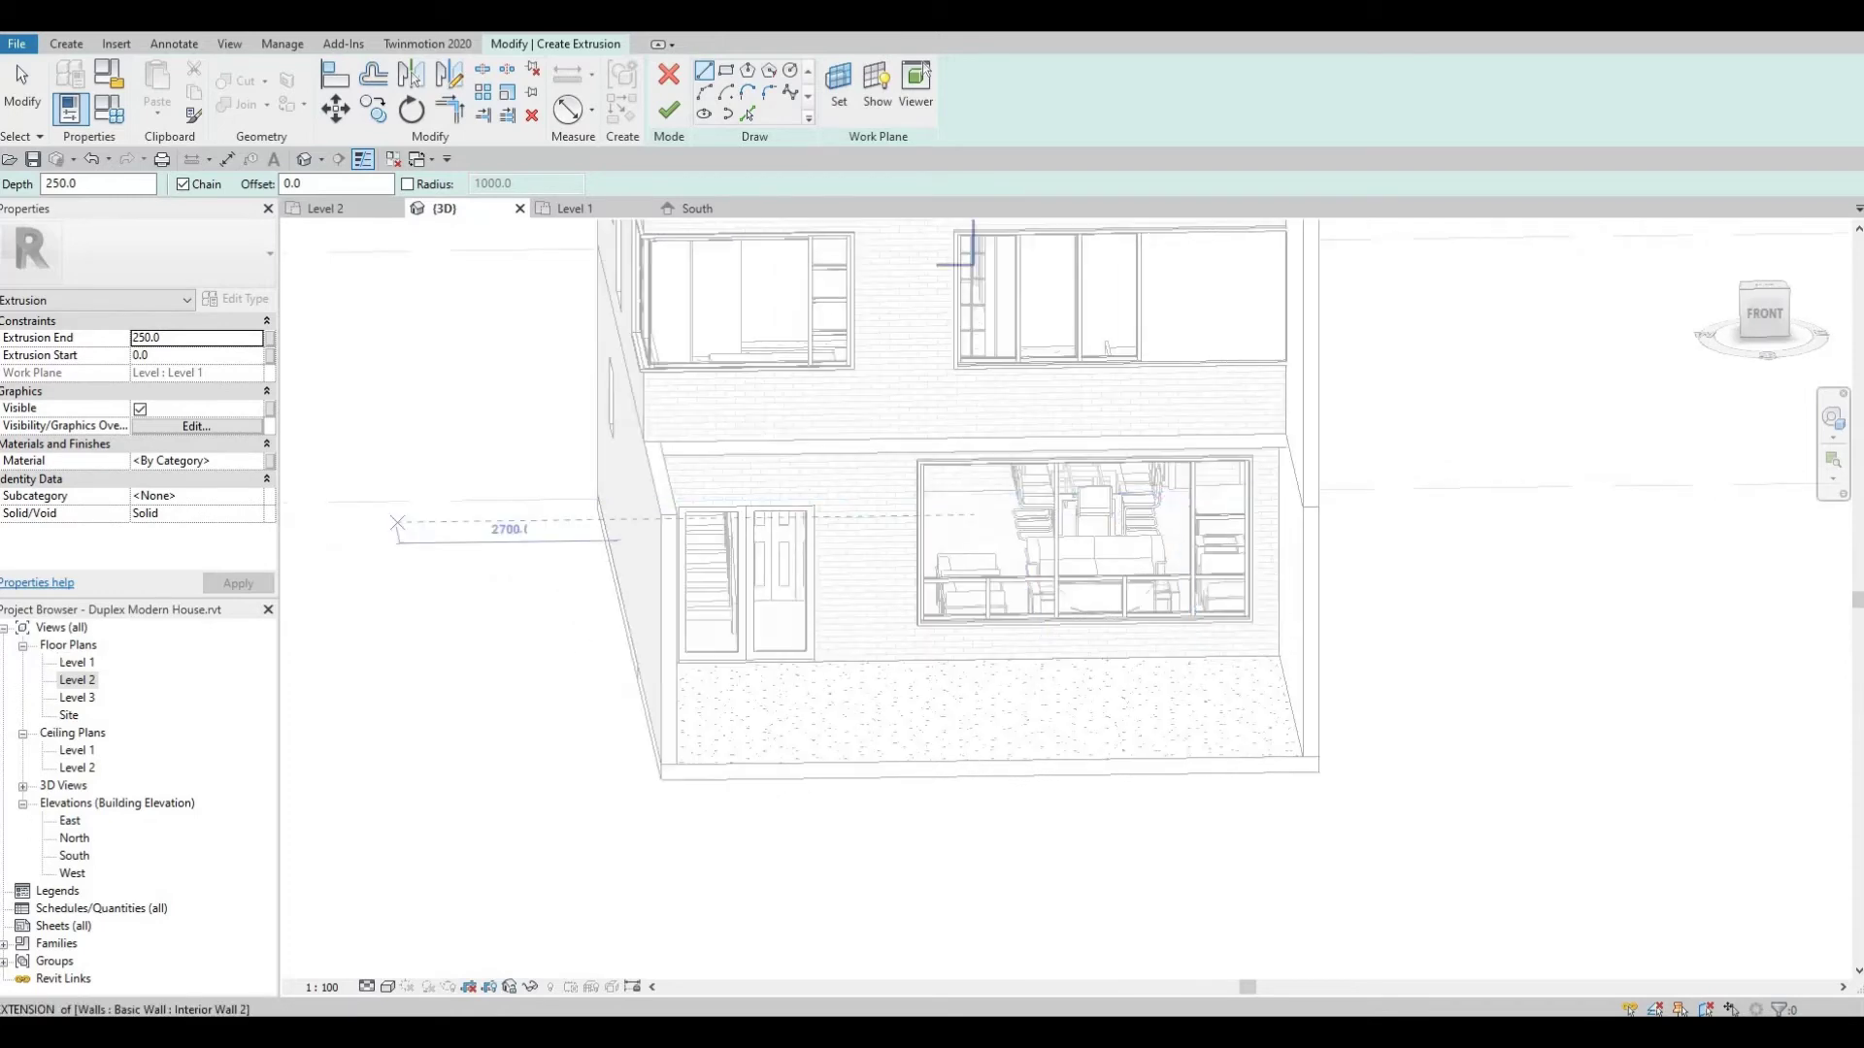
pyautogui.doubleClick(74, 855)
# Pick the Floor 2 face in the South elevation as the extrusion's work plane
pyautogui.scroll(-3, 874, 641)
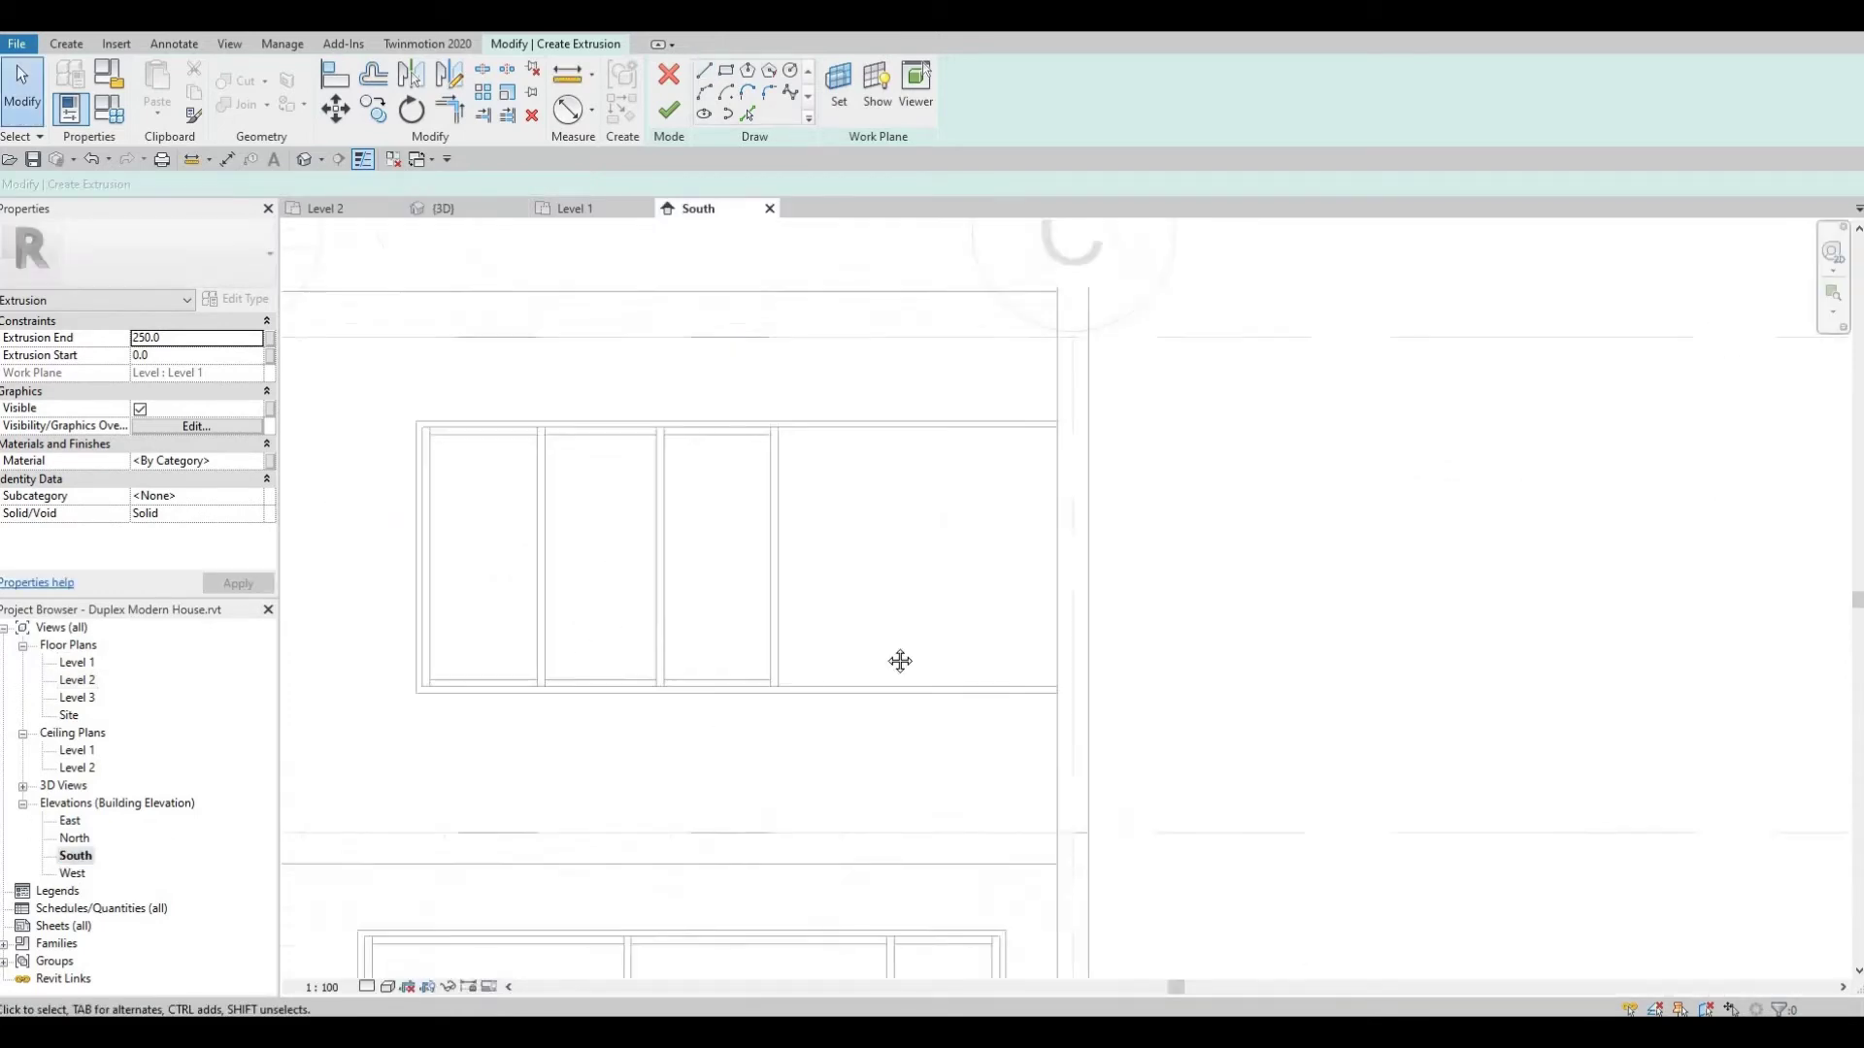
pyautogui.scroll(-2, 1045, 631)
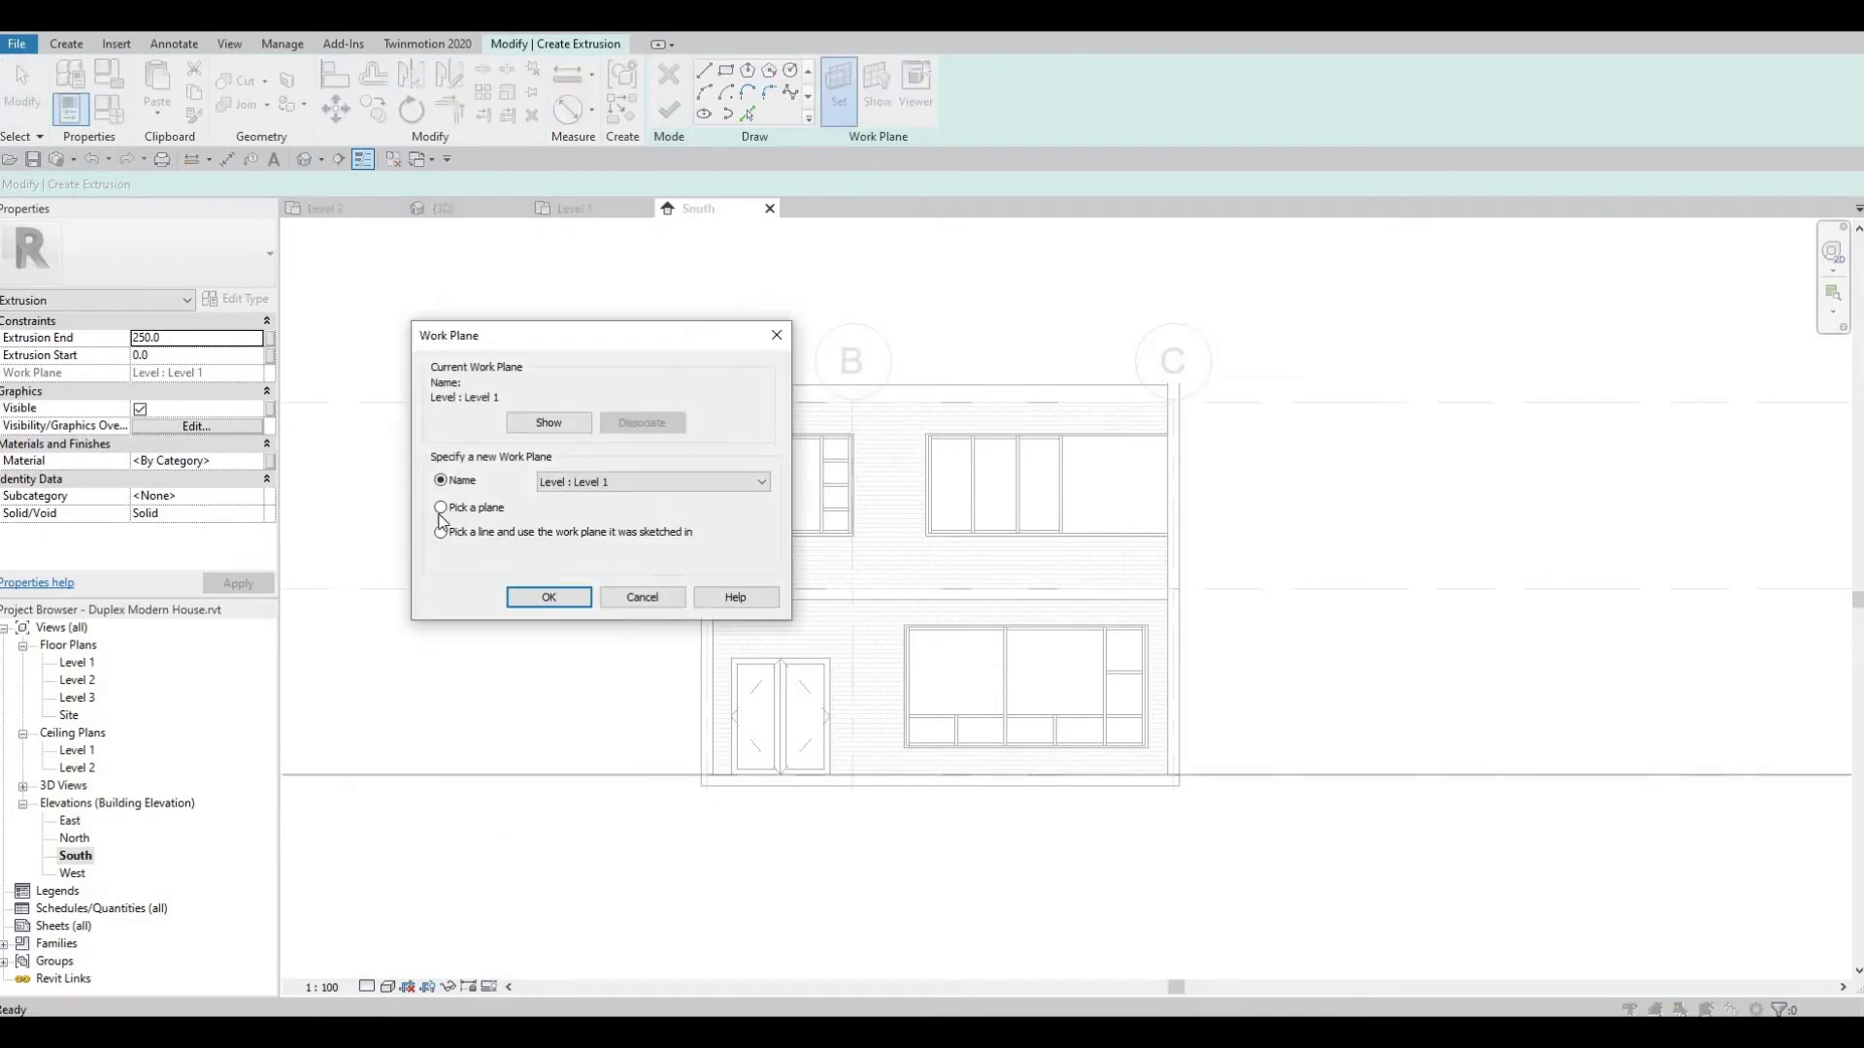
pyautogui.click(554, 600)
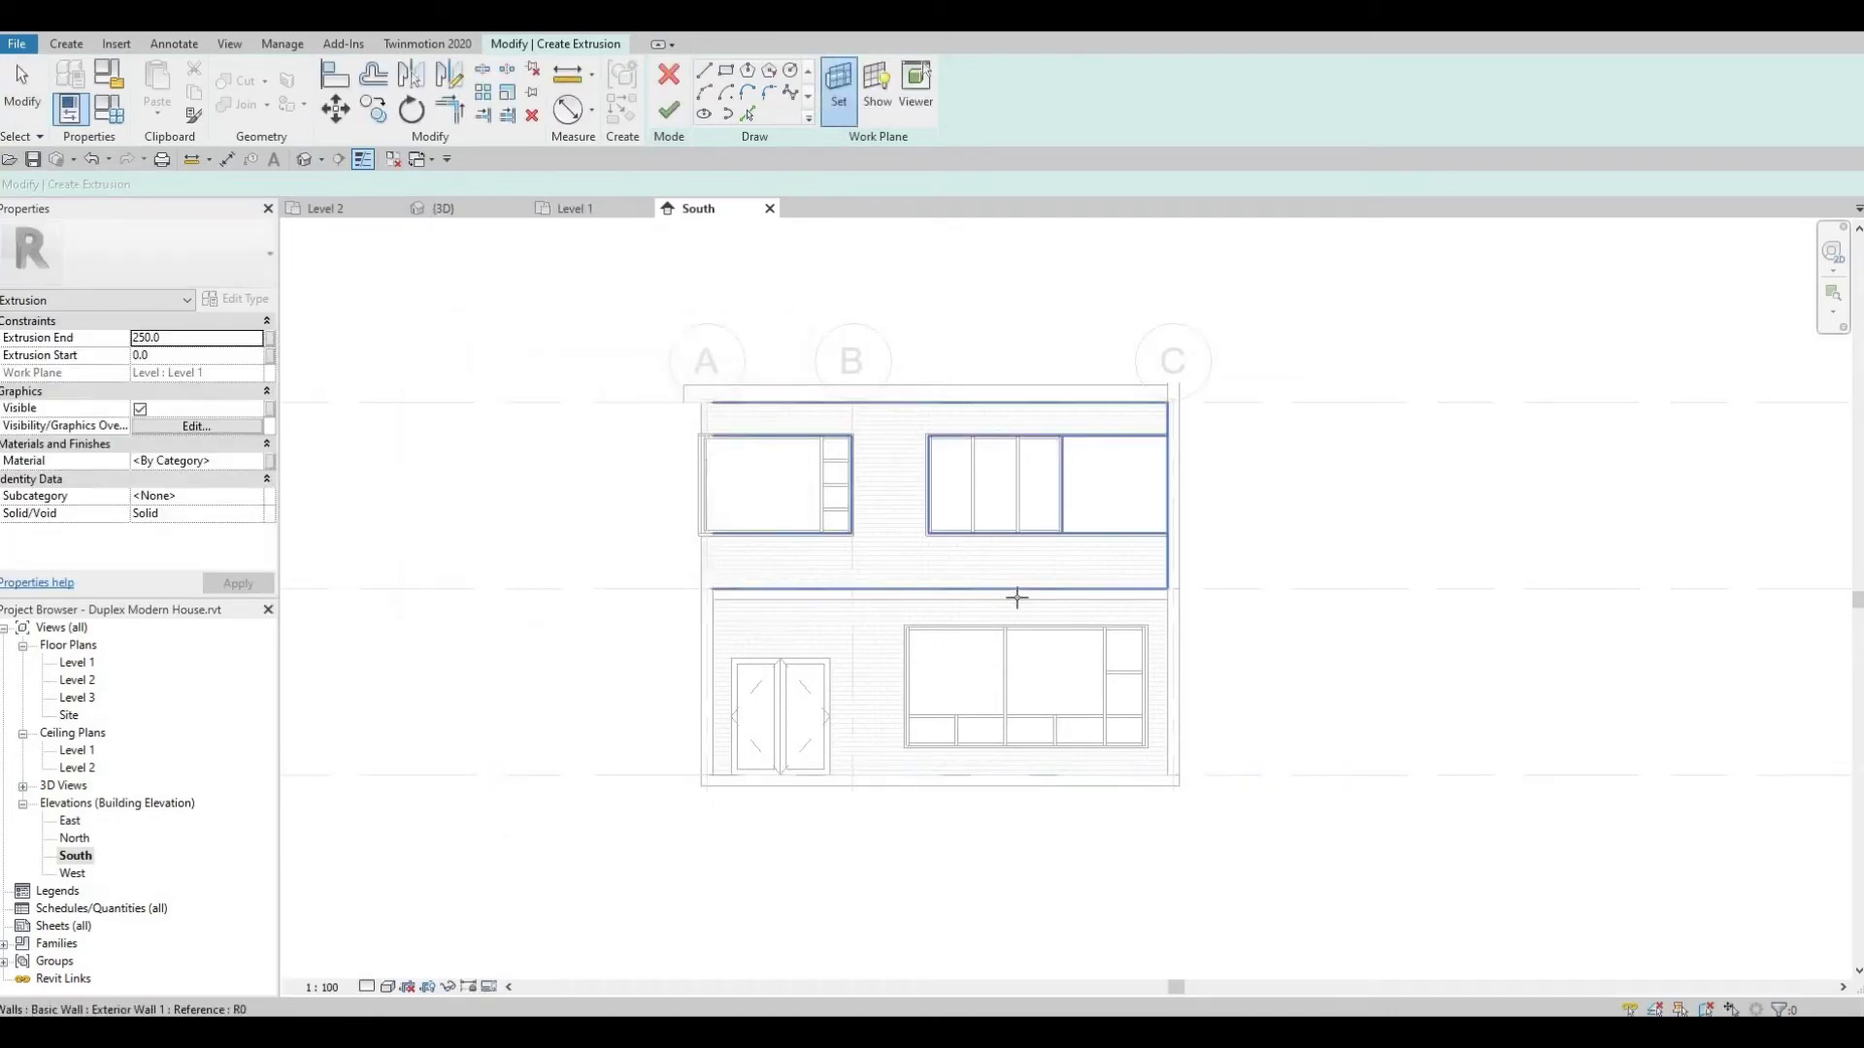
pyautogui.scroll(3, 1103, 595)
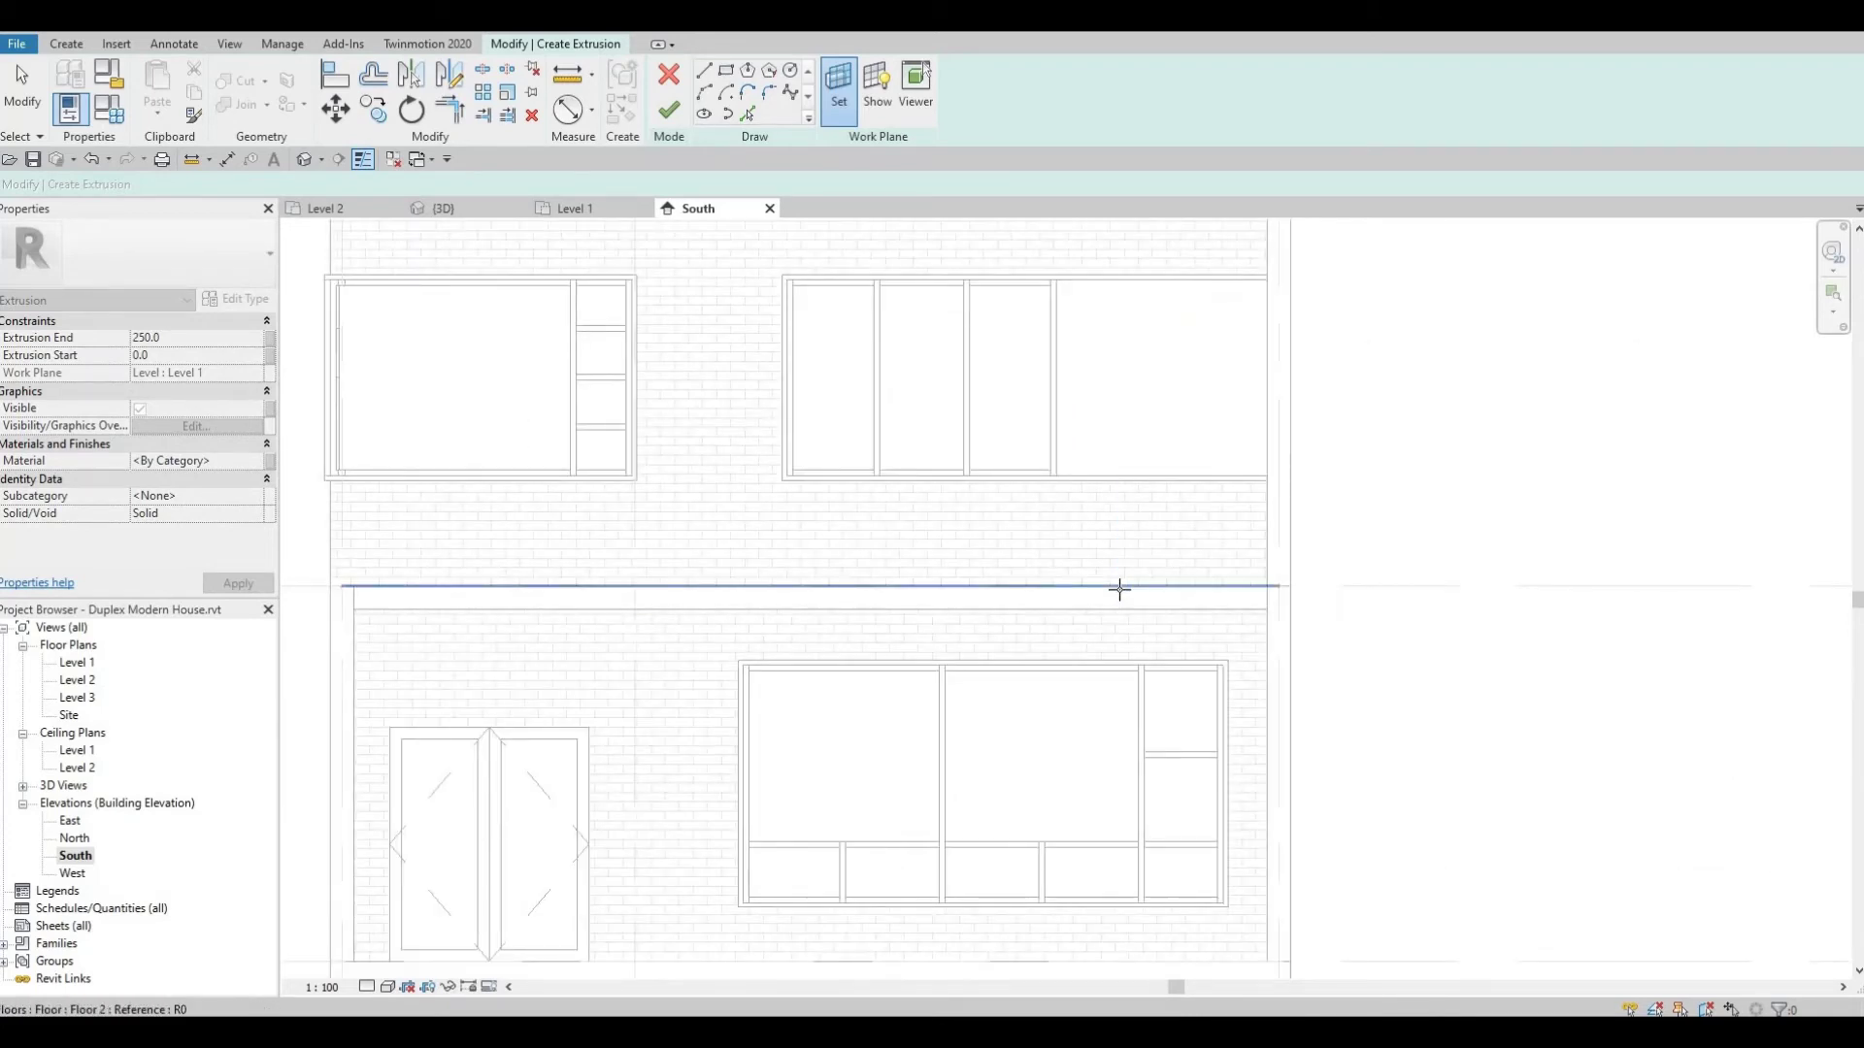
pyautogui.click(1122, 599)
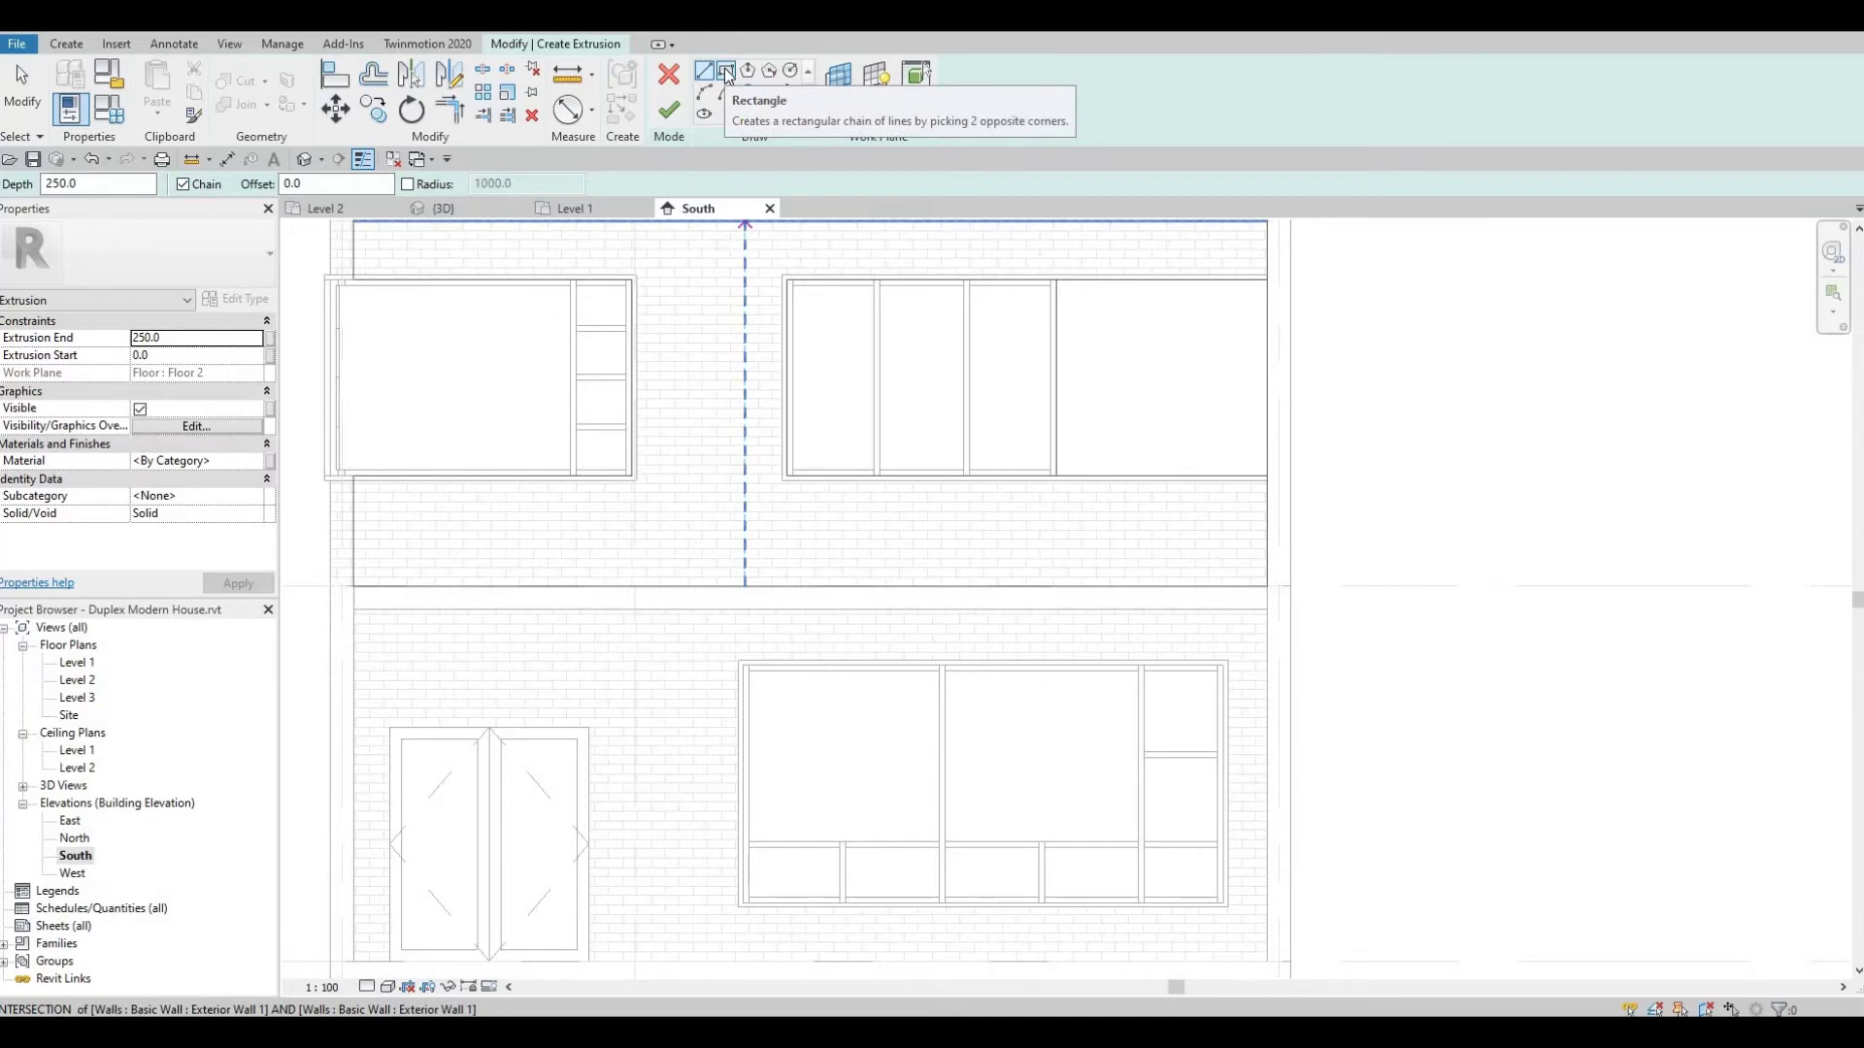
# Draw a 200 mm tall rectangle along the Floor 2 line for the band
pyautogui.click(726, 72)
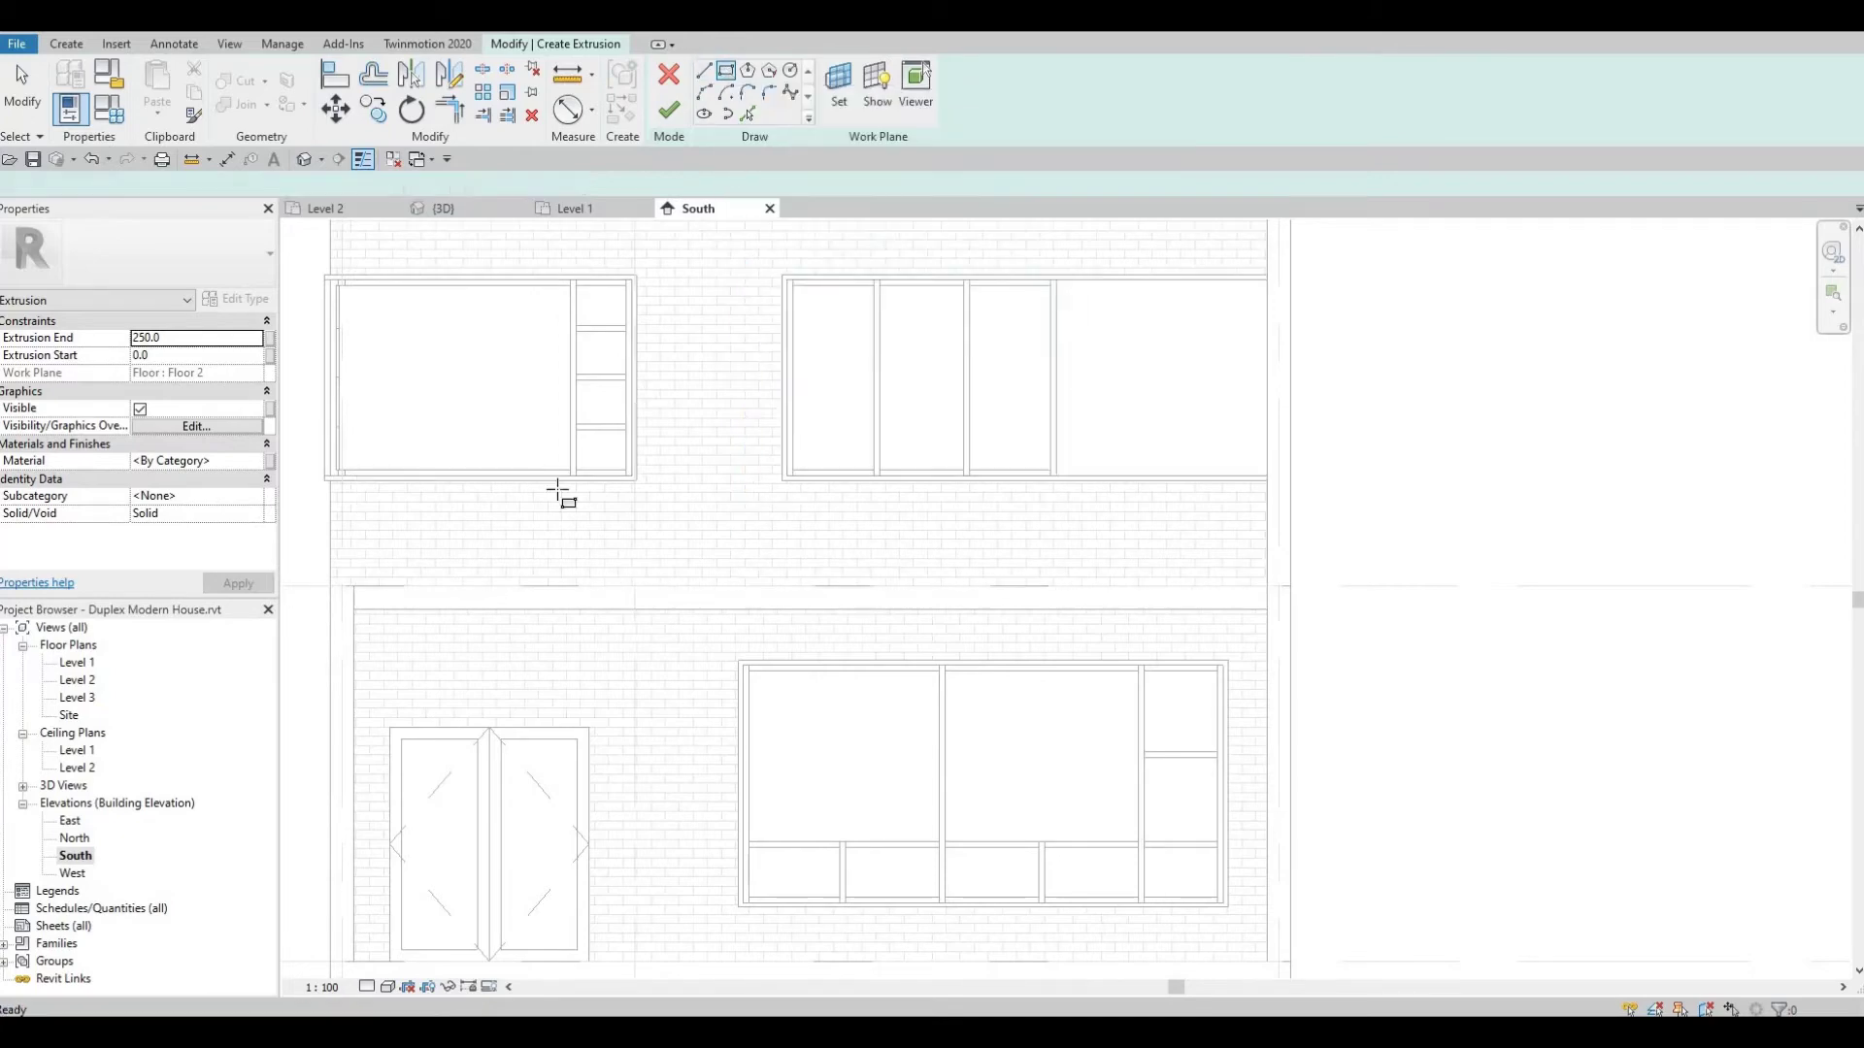
pyautogui.click(357, 587)
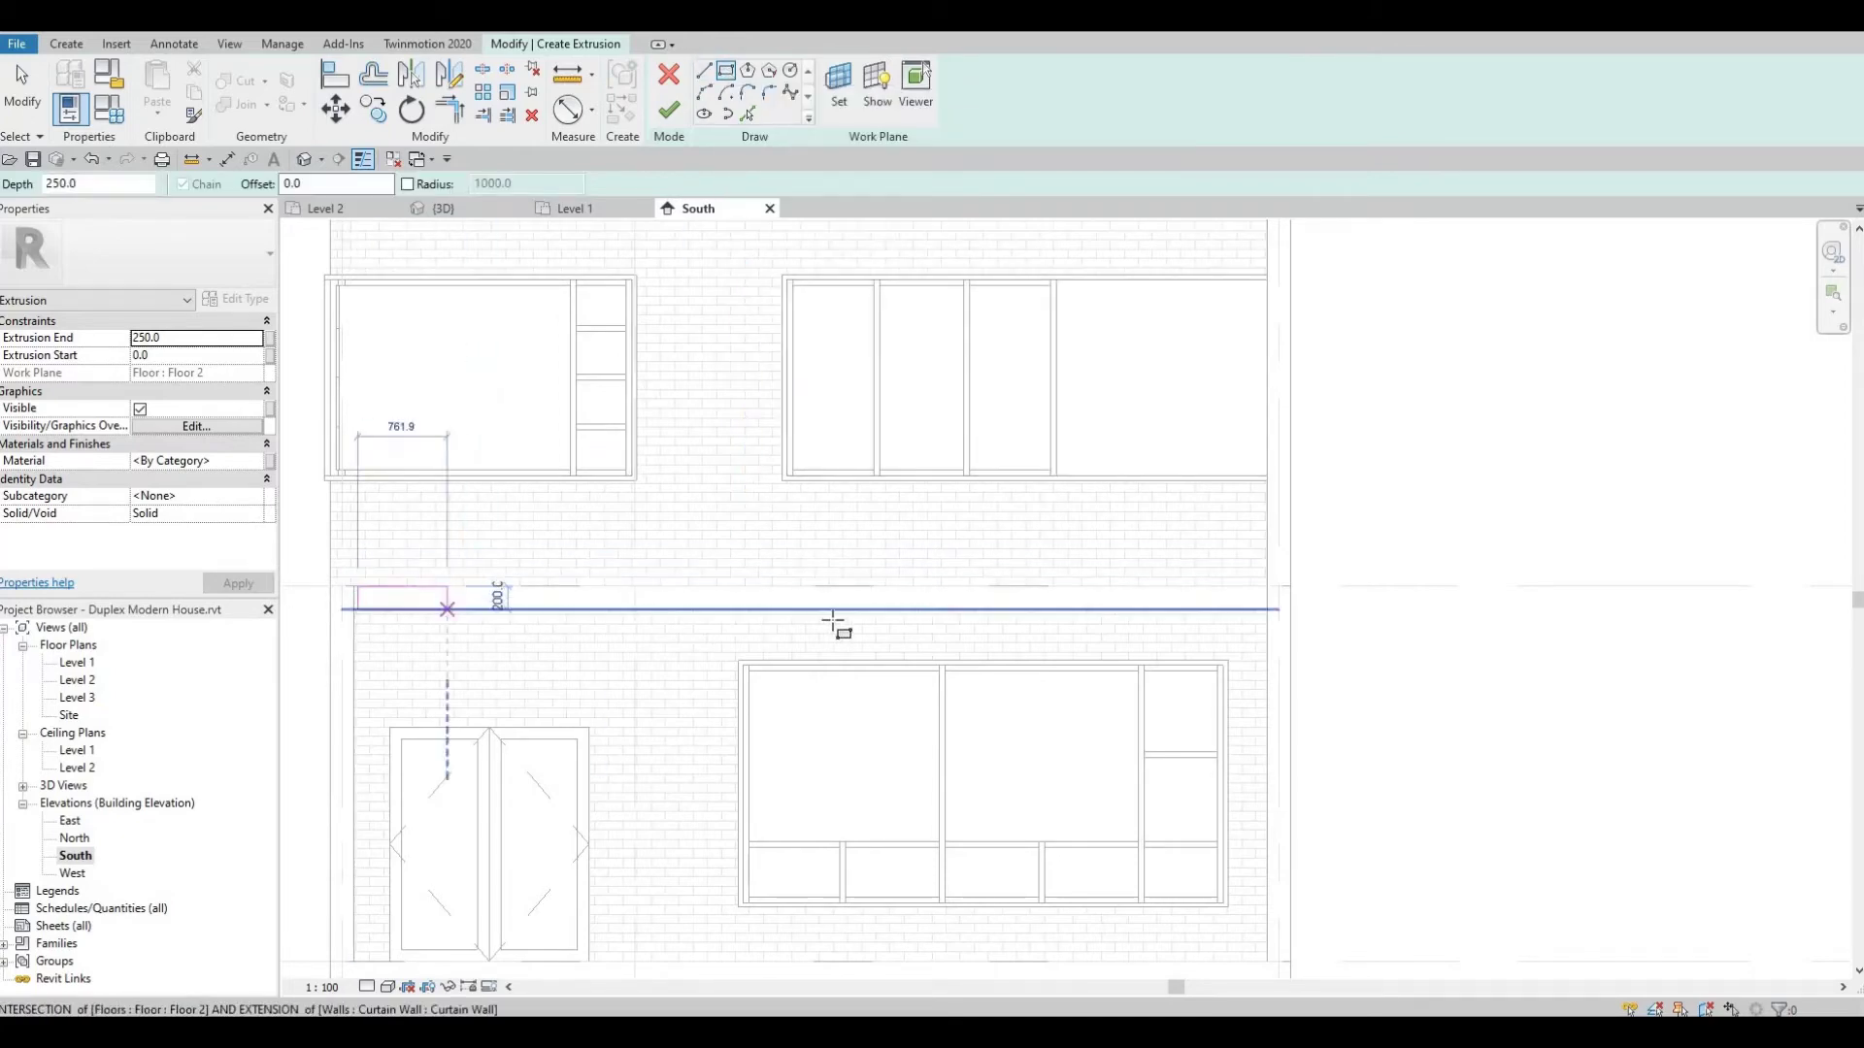
pyautogui.scroll(4, 1264, 613)
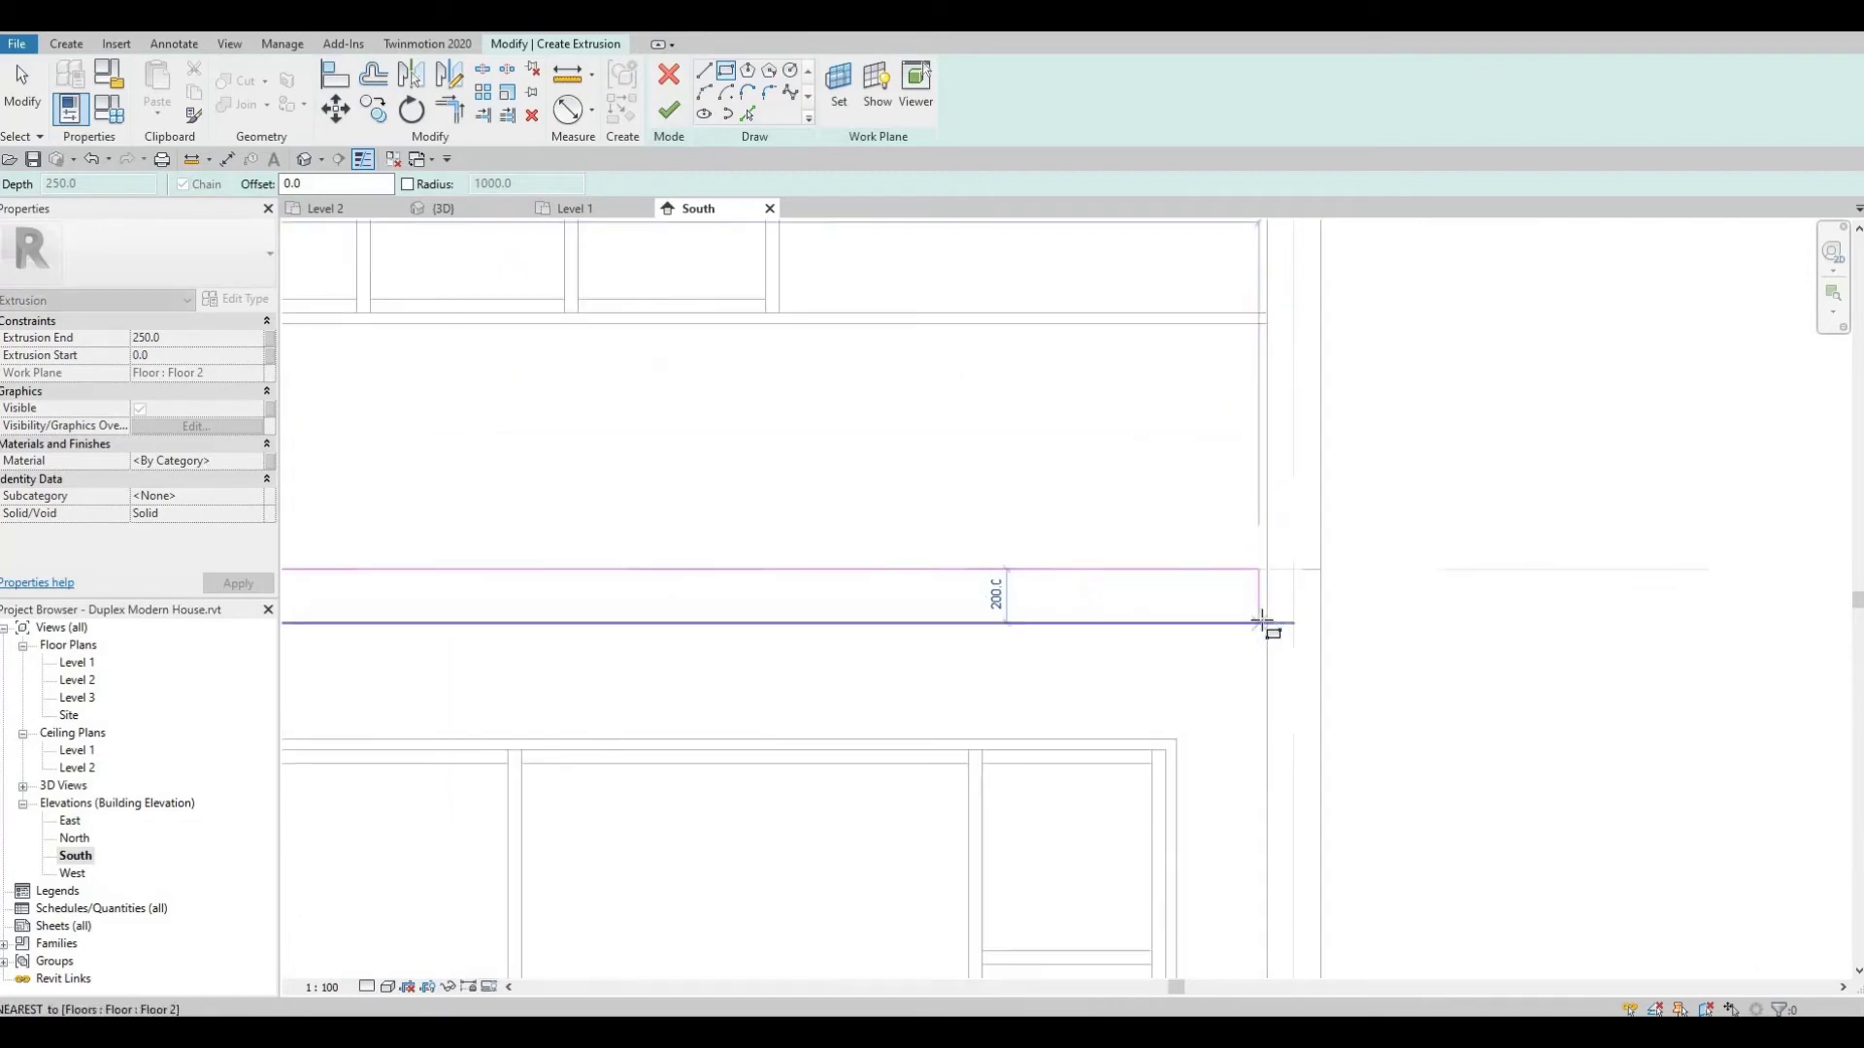
pyautogui.click(1262, 622)
pyautogui.scroll(-4, 404, 540)
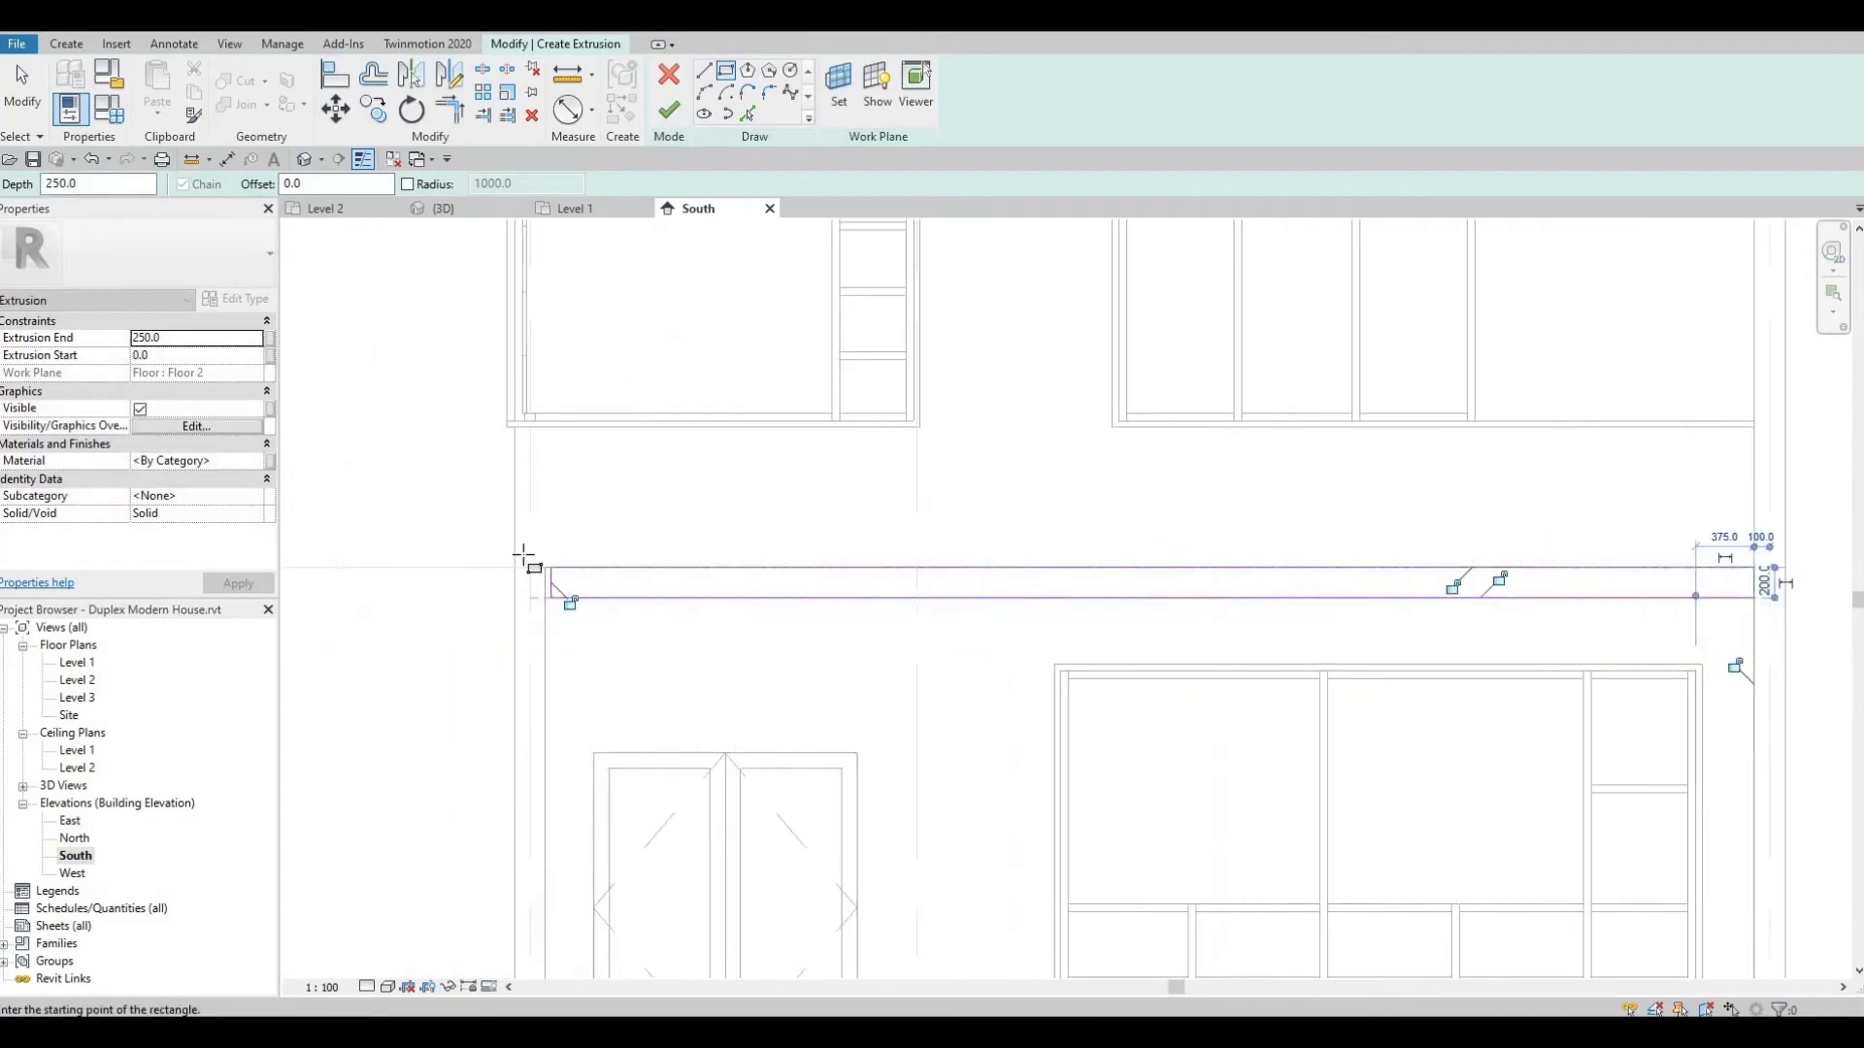
pyautogui.scroll(5, 582, 612)
pyautogui.press('Escape')
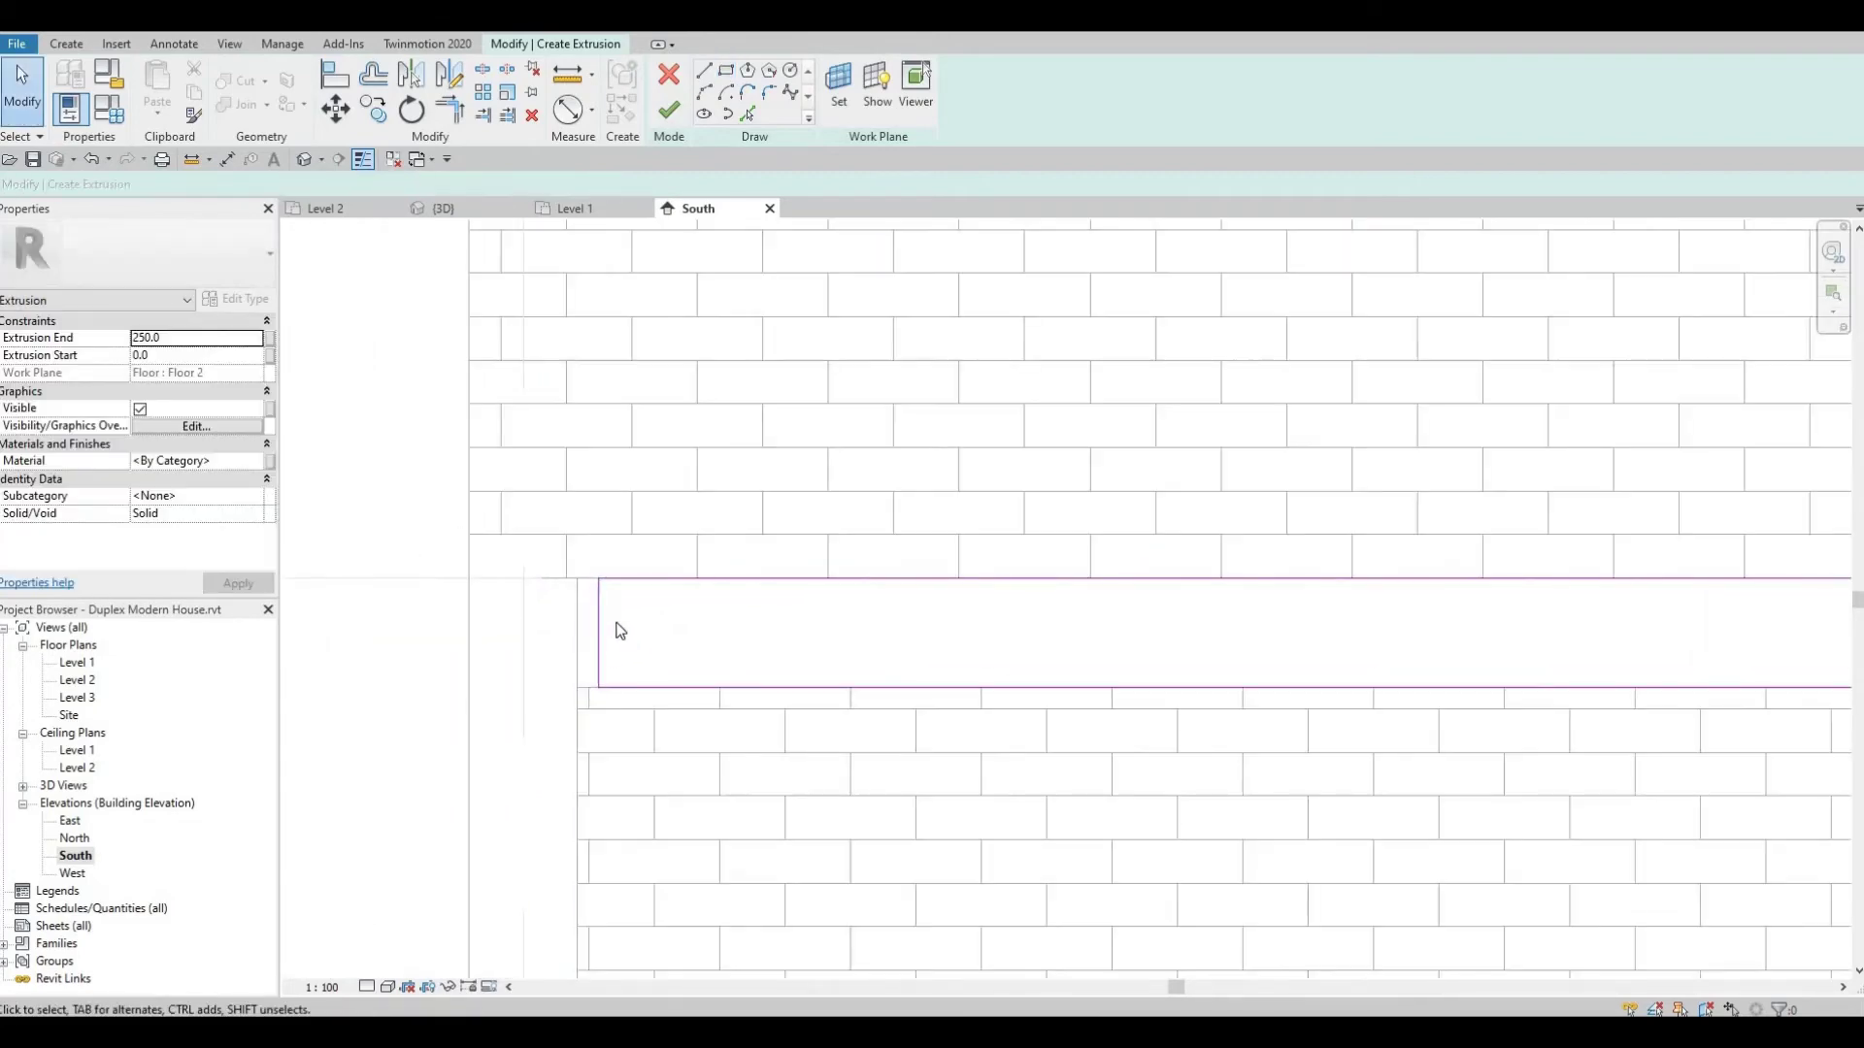
# Align the band's left edge to the wall with AL and finish the extrusion
pyautogui.press('a')
pyautogui.press('l')
pyautogui.click(578, 635)
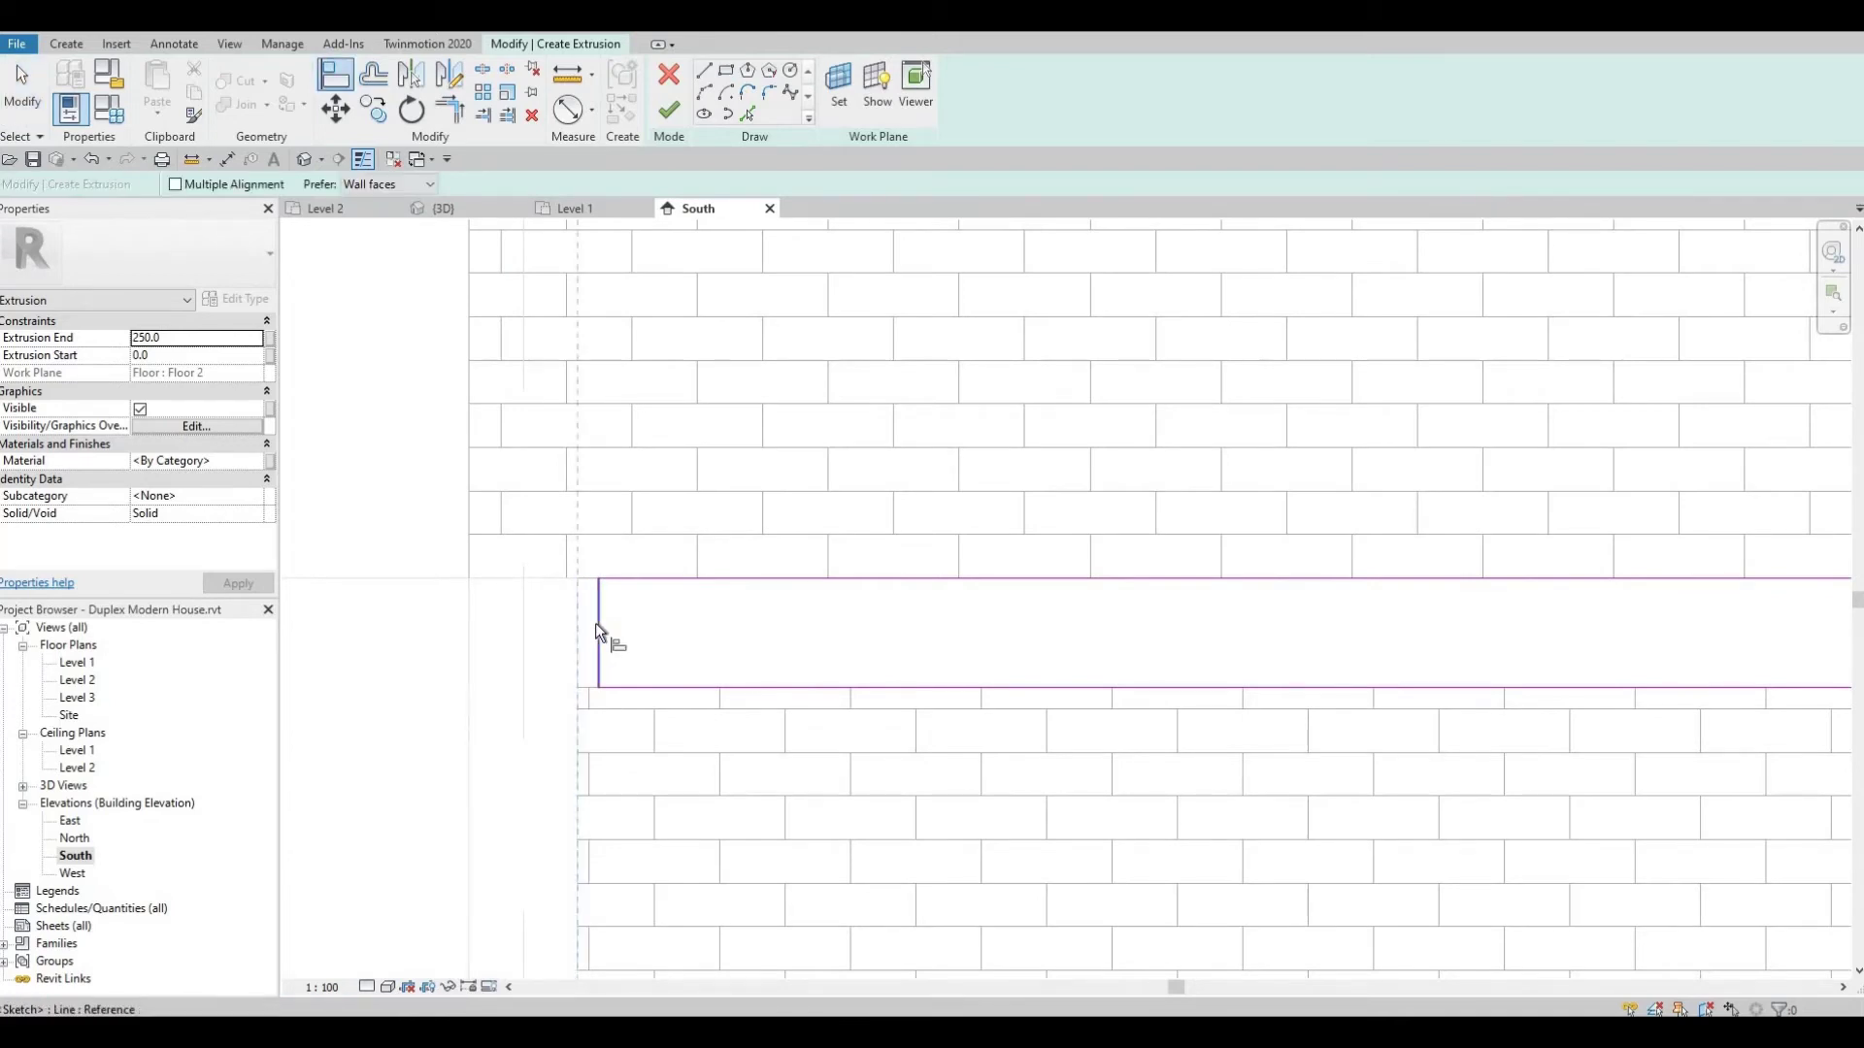
pyautogui.click(596, 623)
pyautogui.scroll(-5, 795, 597)
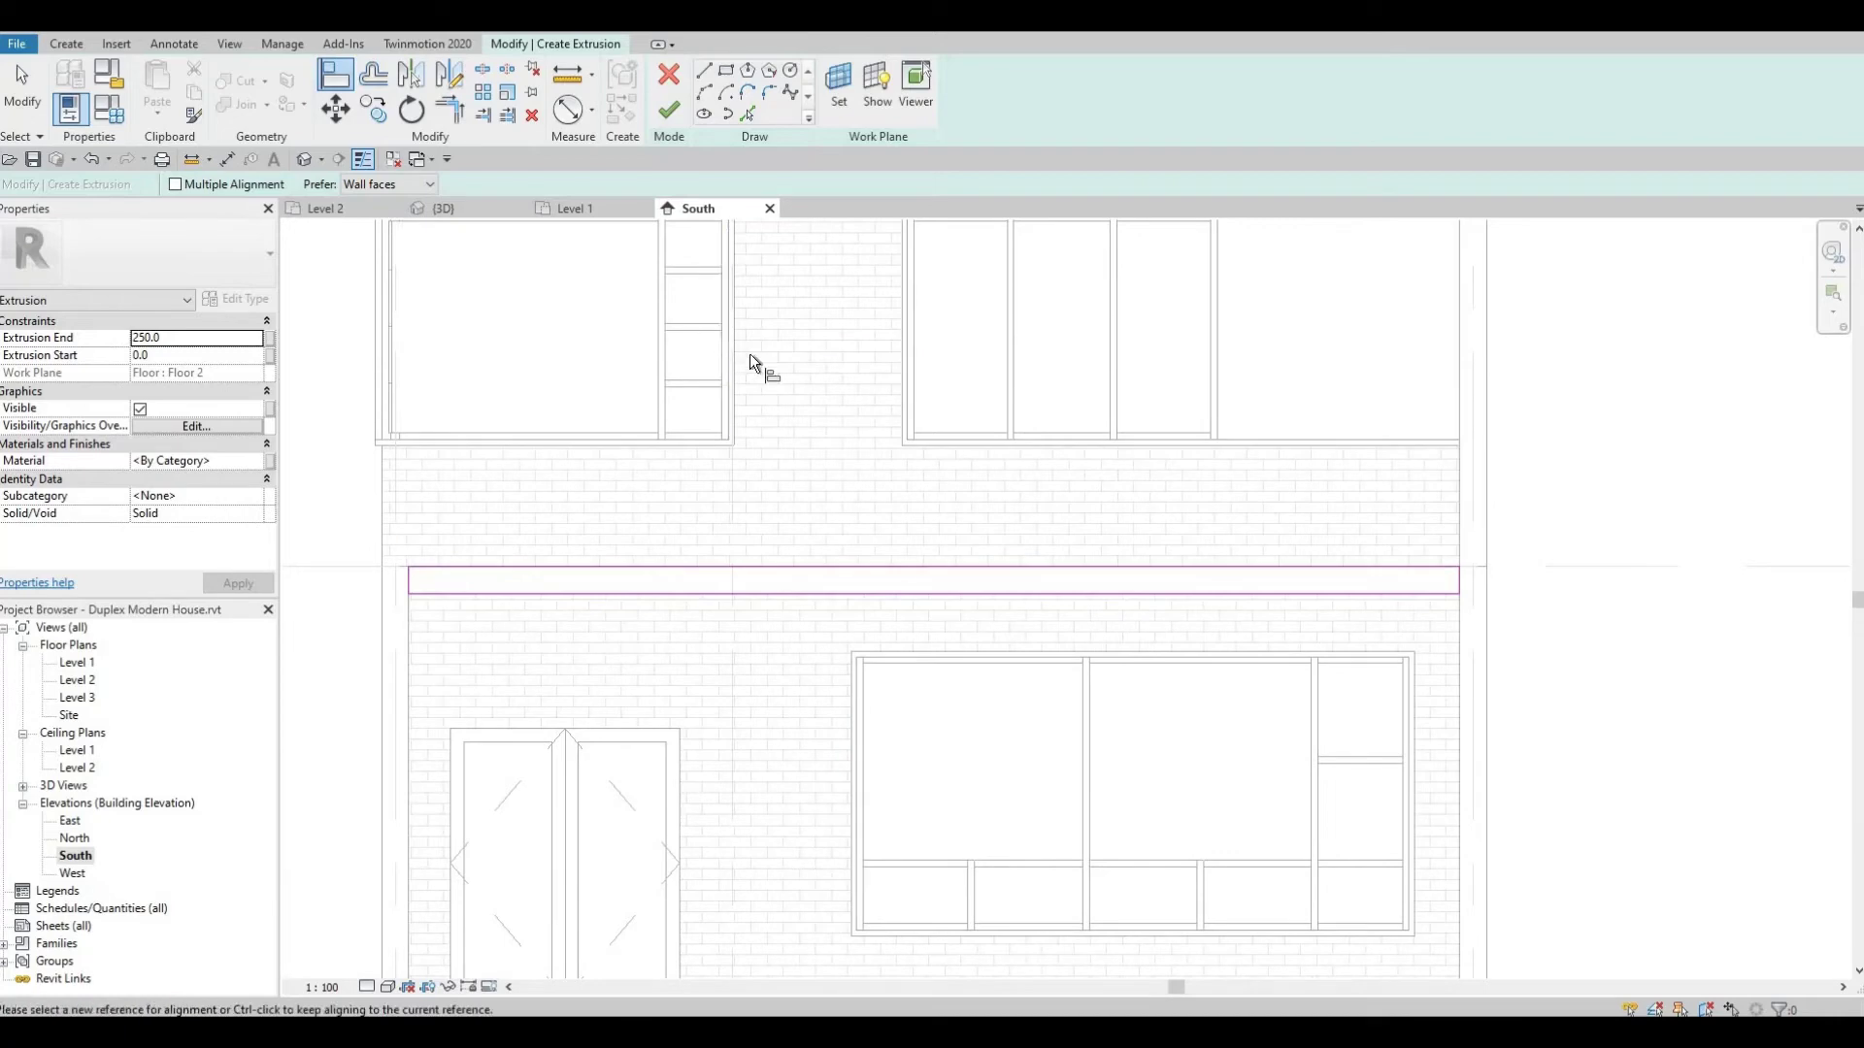
pyautogui.click(670, 113)
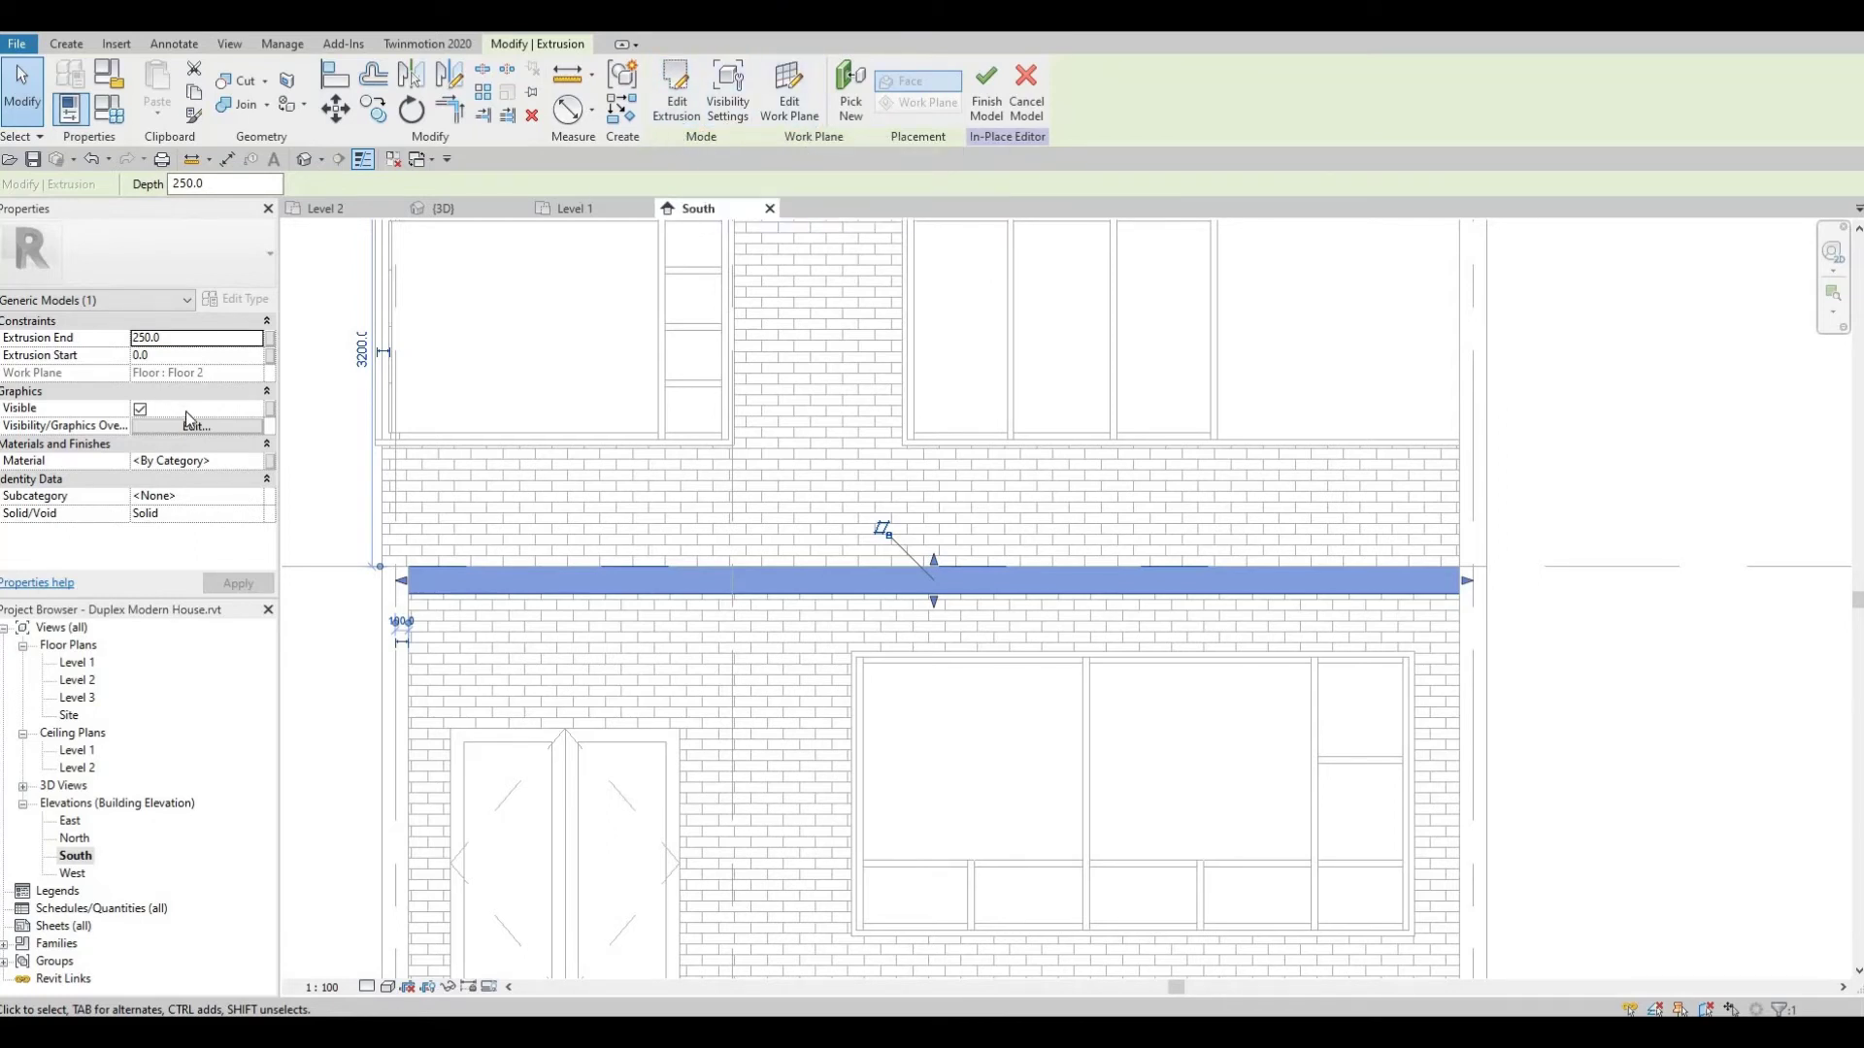
# Set the band extrusion's material to Oak Flooring
pyautogui.click(259, 467)
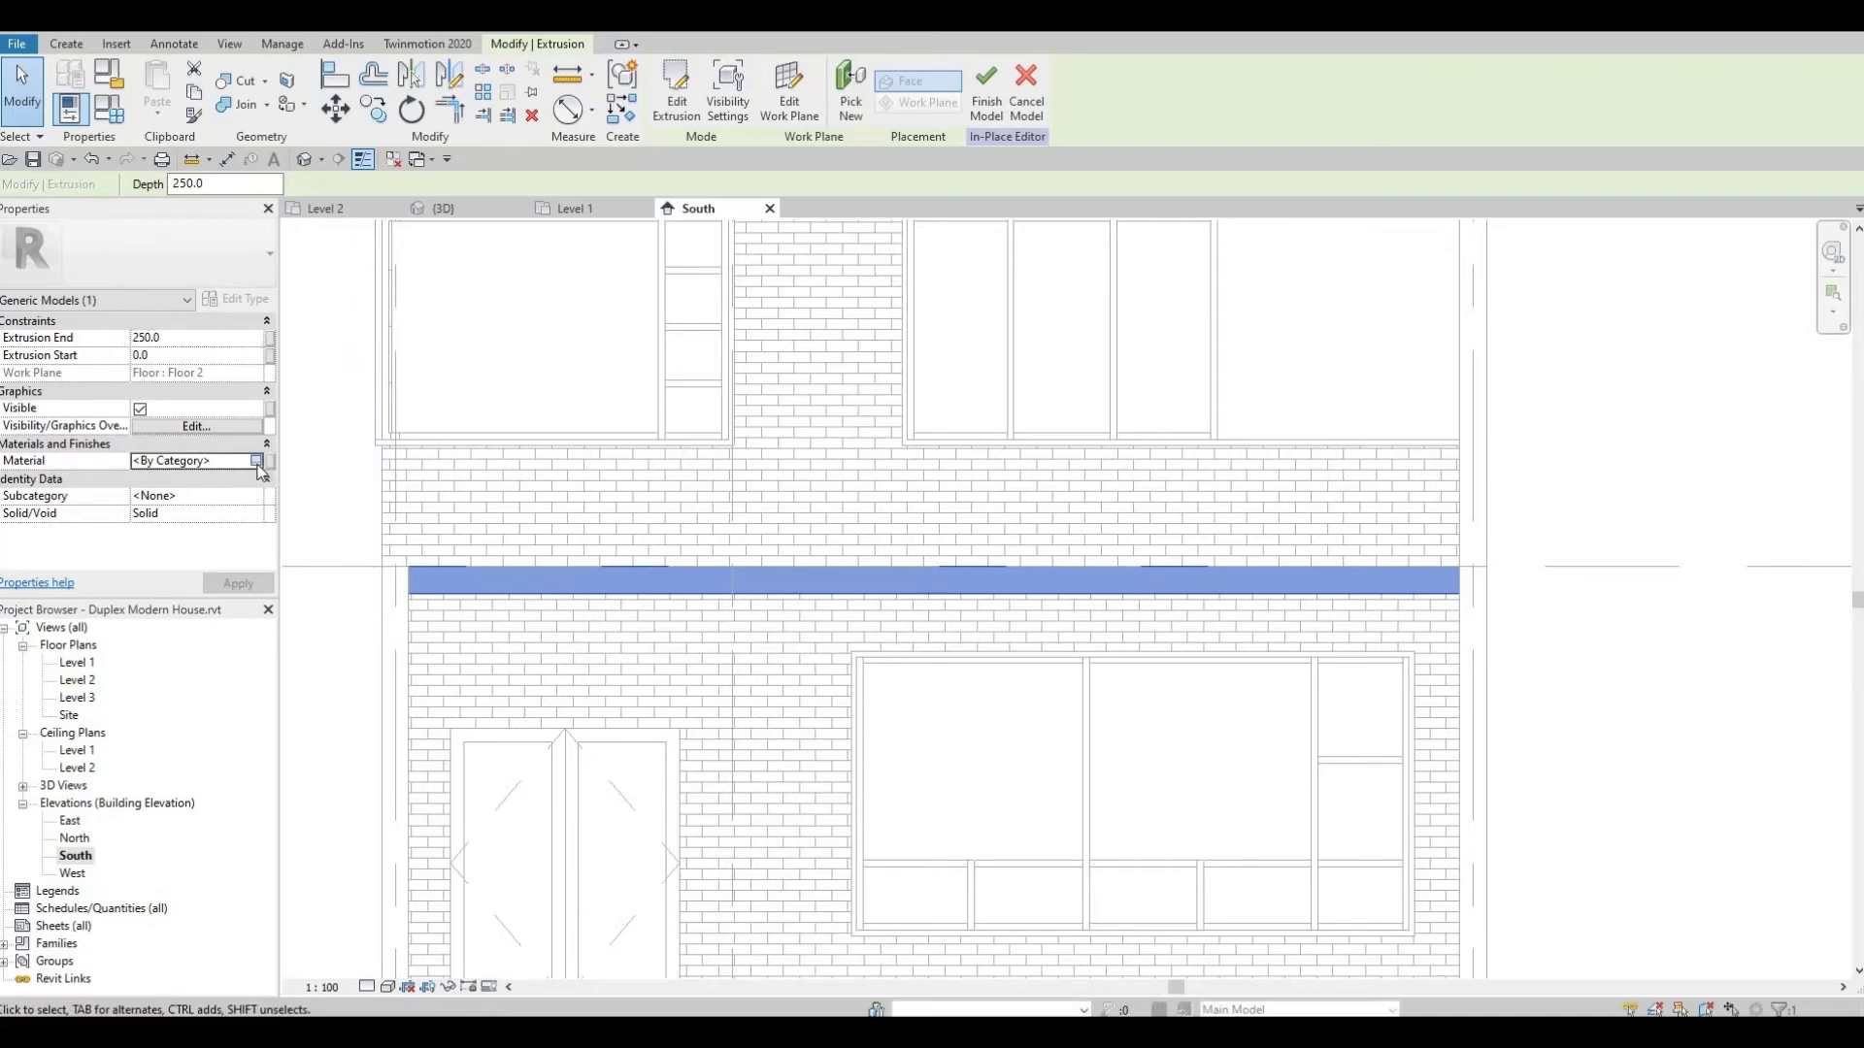
pyautogui.click(256, 462)
pyautogui.scroll(-6, 567, 475)
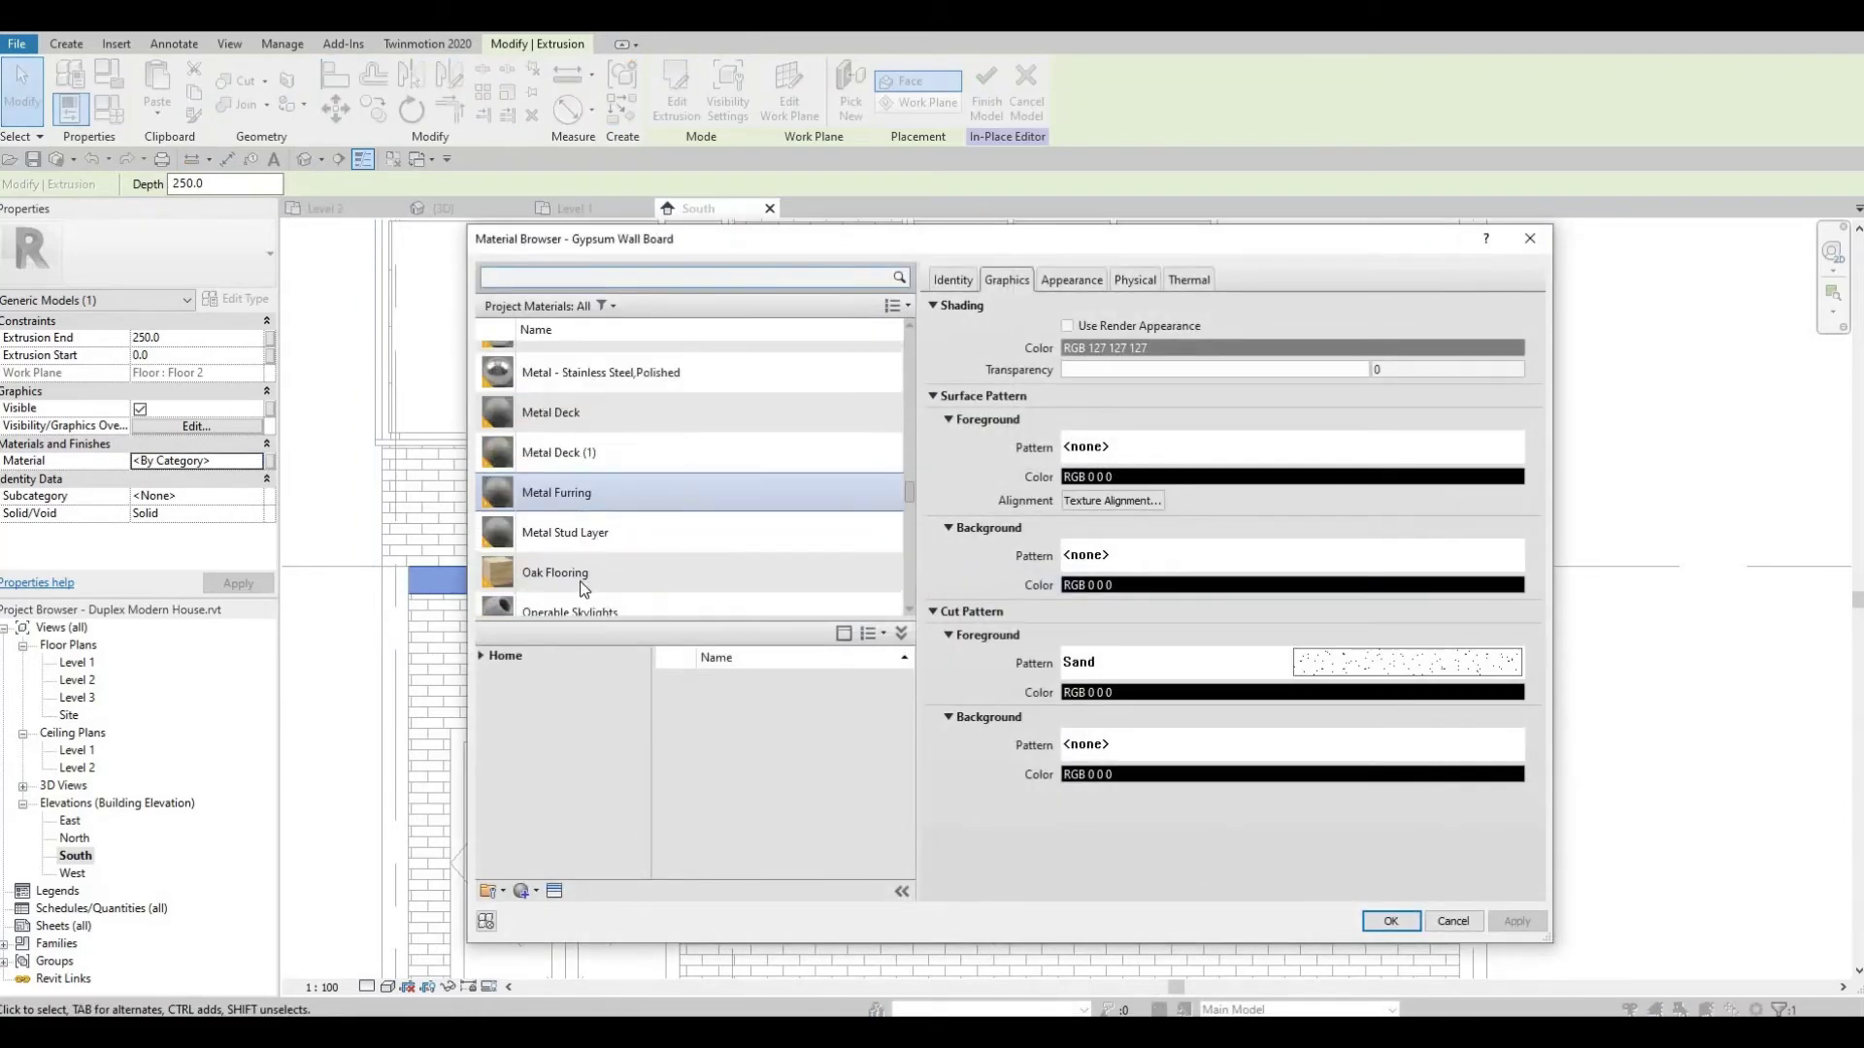
pyautogui.click(583, 583)
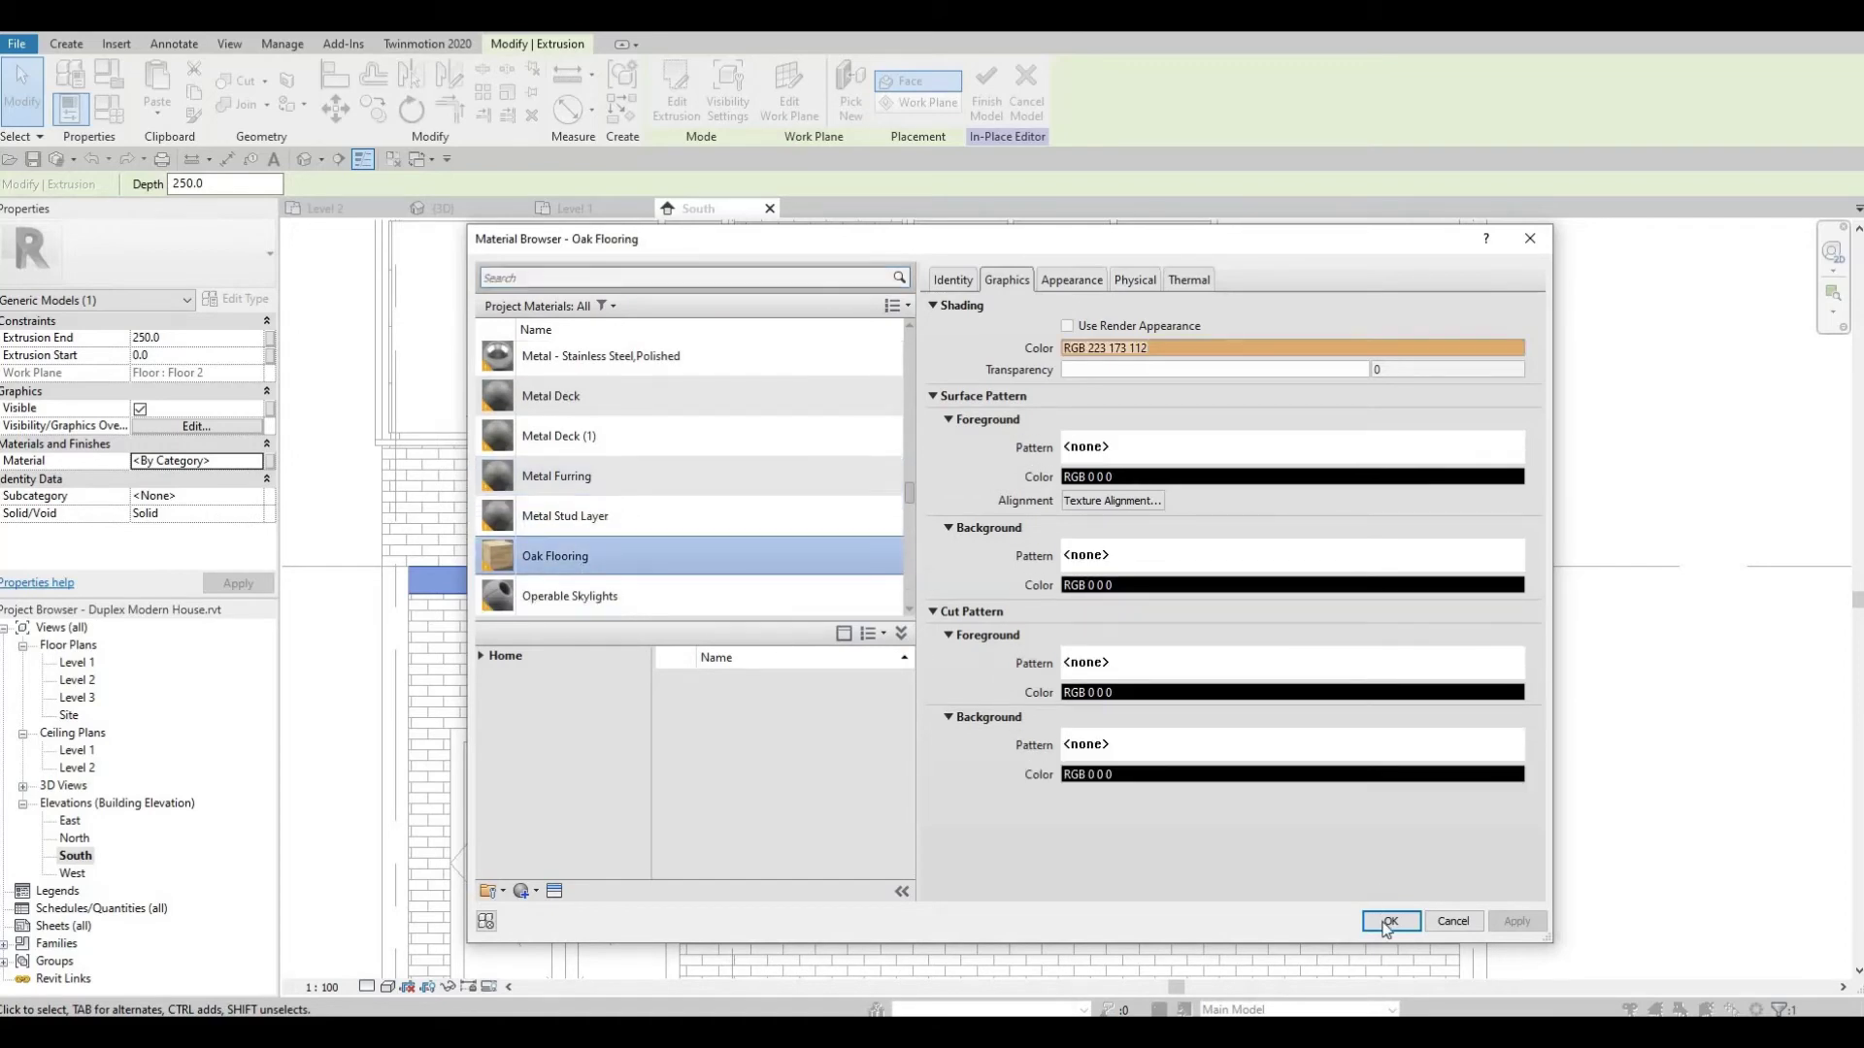
pyautogui.press('Return')
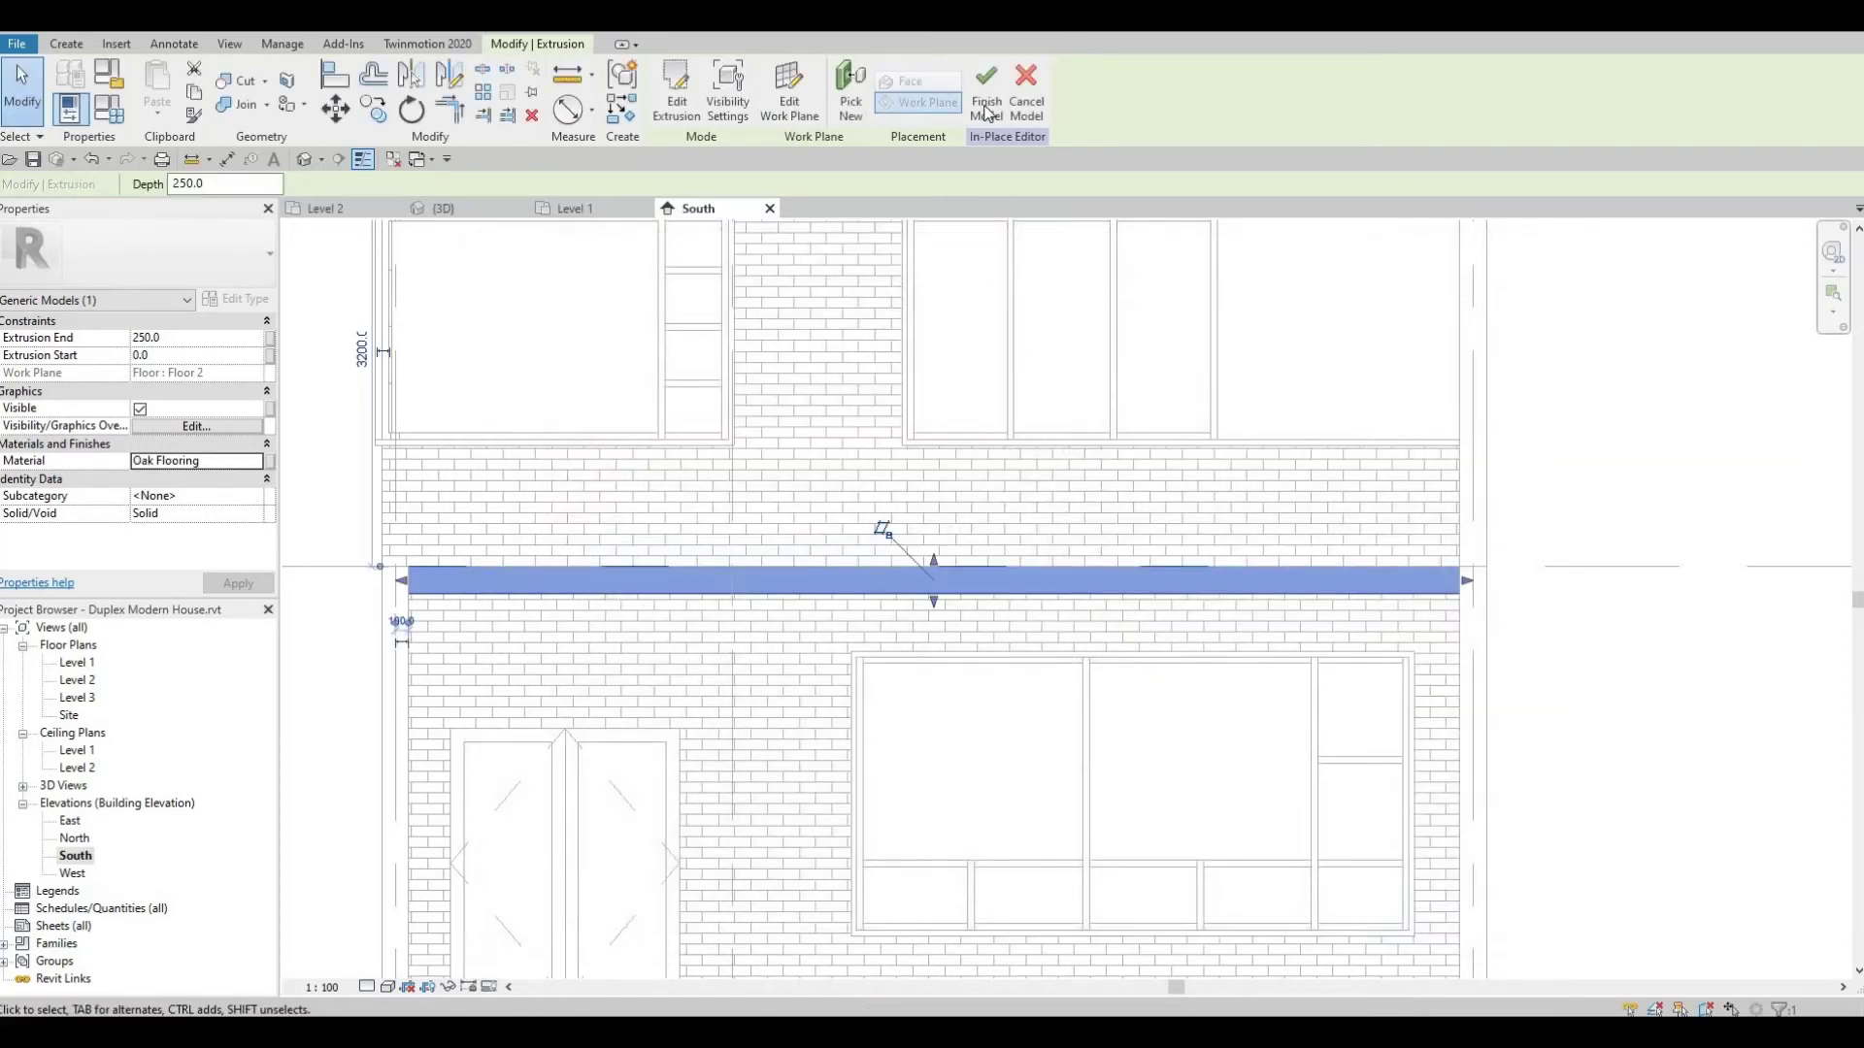
# In the 3D view, adjust the band's depth out from the wall to 150.0
pyautogui.scroll(-1, 1118, 464)
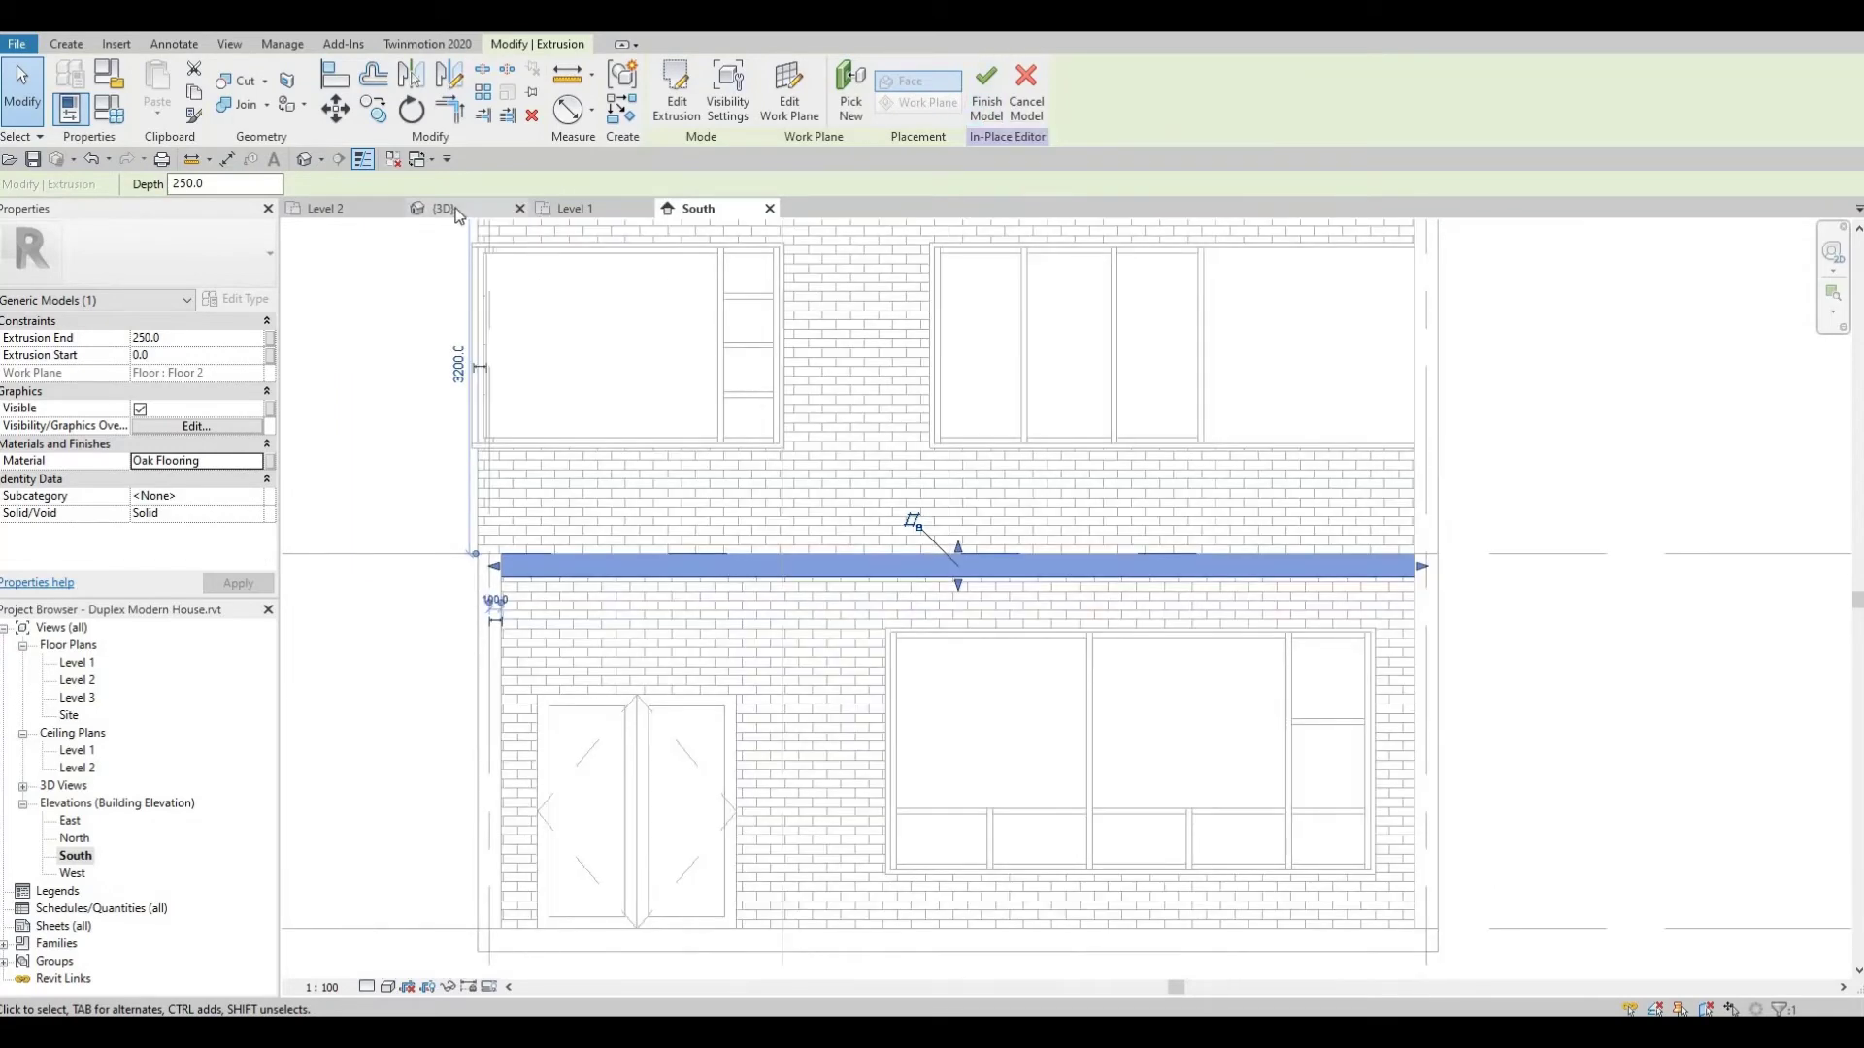
pyautogui.click(446, 209)
pyautogui.keyDown('shift'); pyautogui.moveTo(1168, 552); pyautogui.dragTo(935, 477, button='middle'); pyautogui.keyUp('shift')
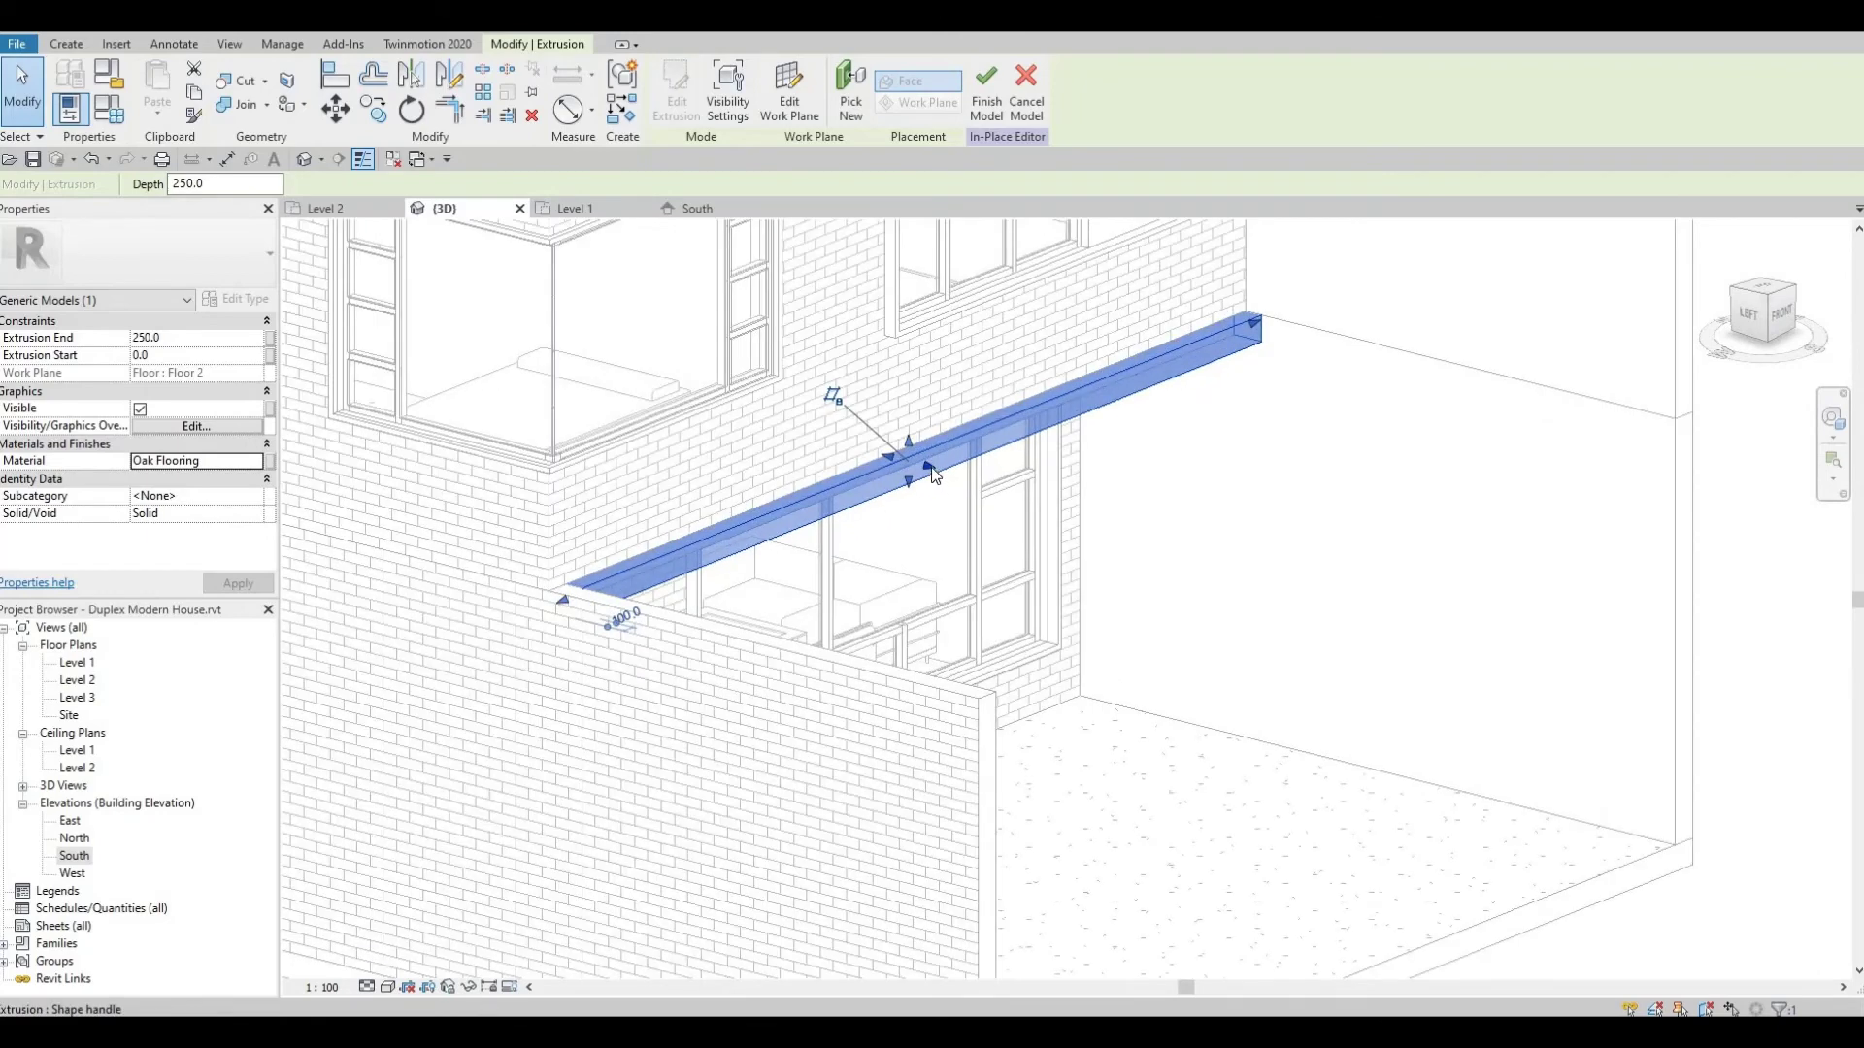
pyautogui.moveTo(940, 464); pyautogui.dragTo(913, 456)
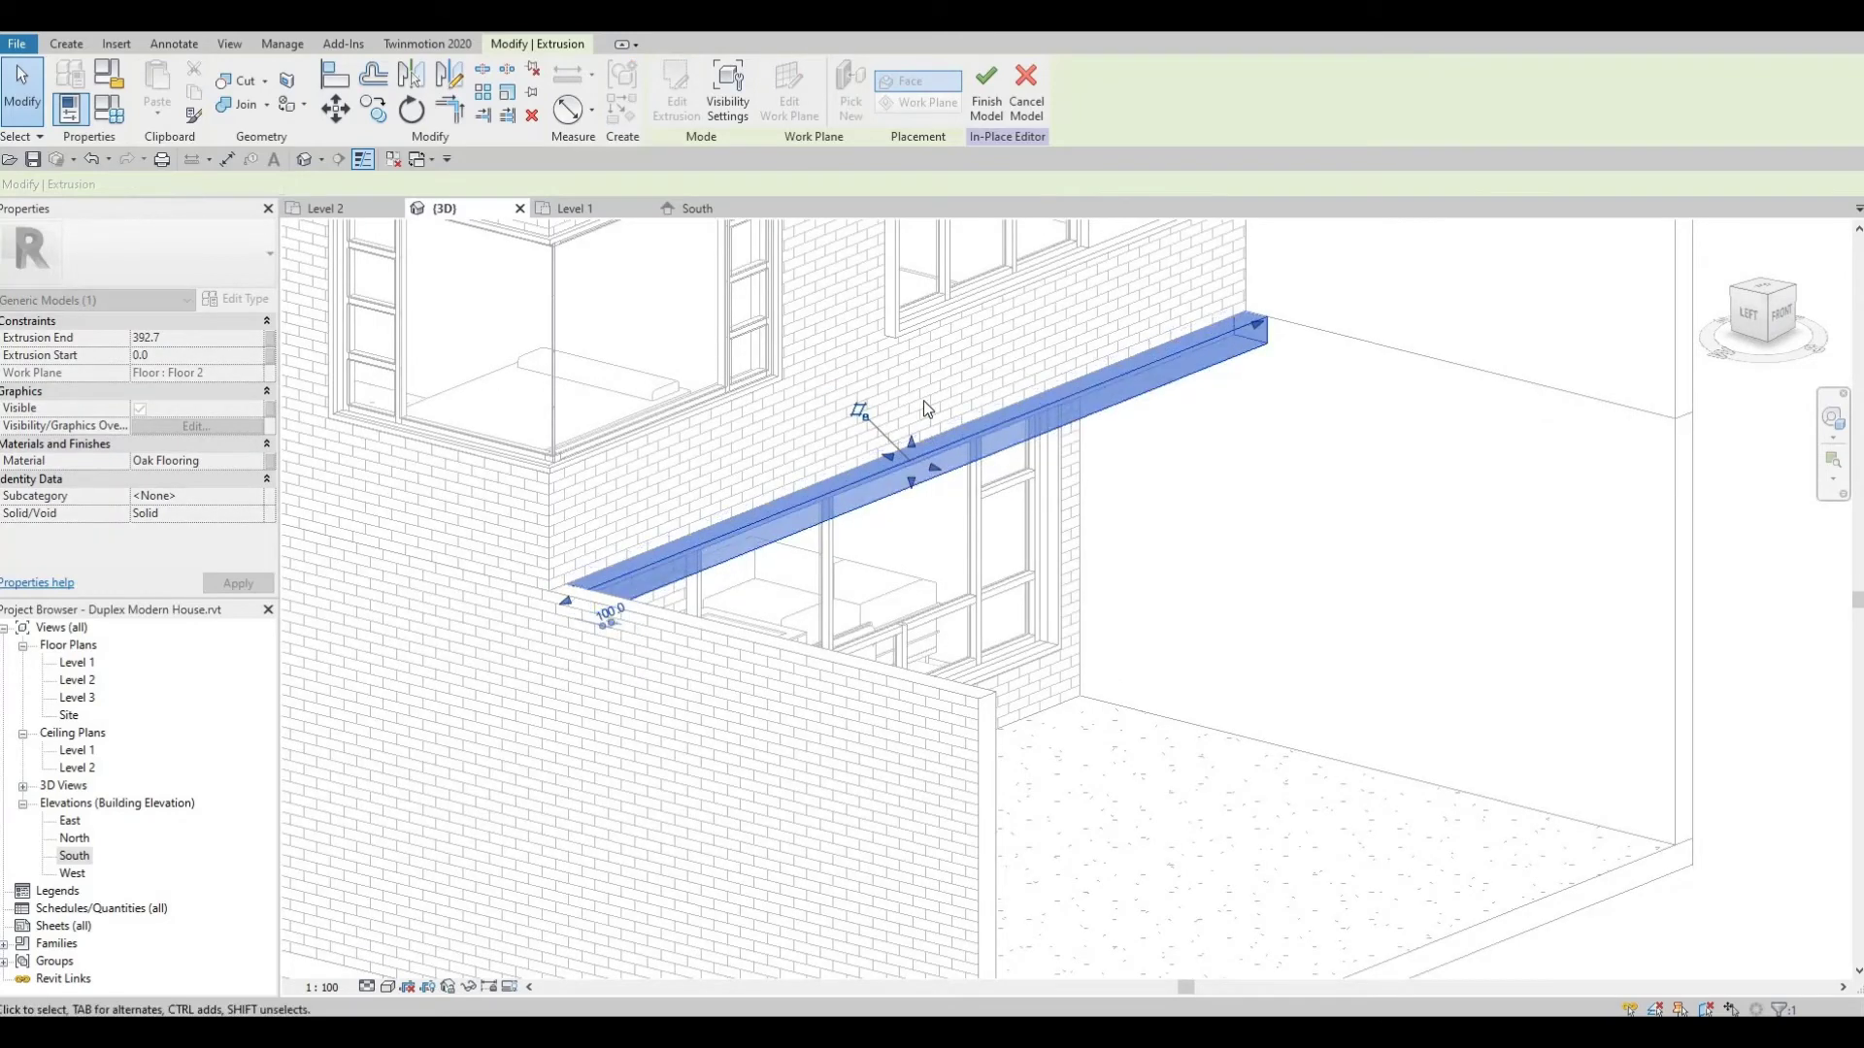
pyautogui.scroll(1, 912, 456)
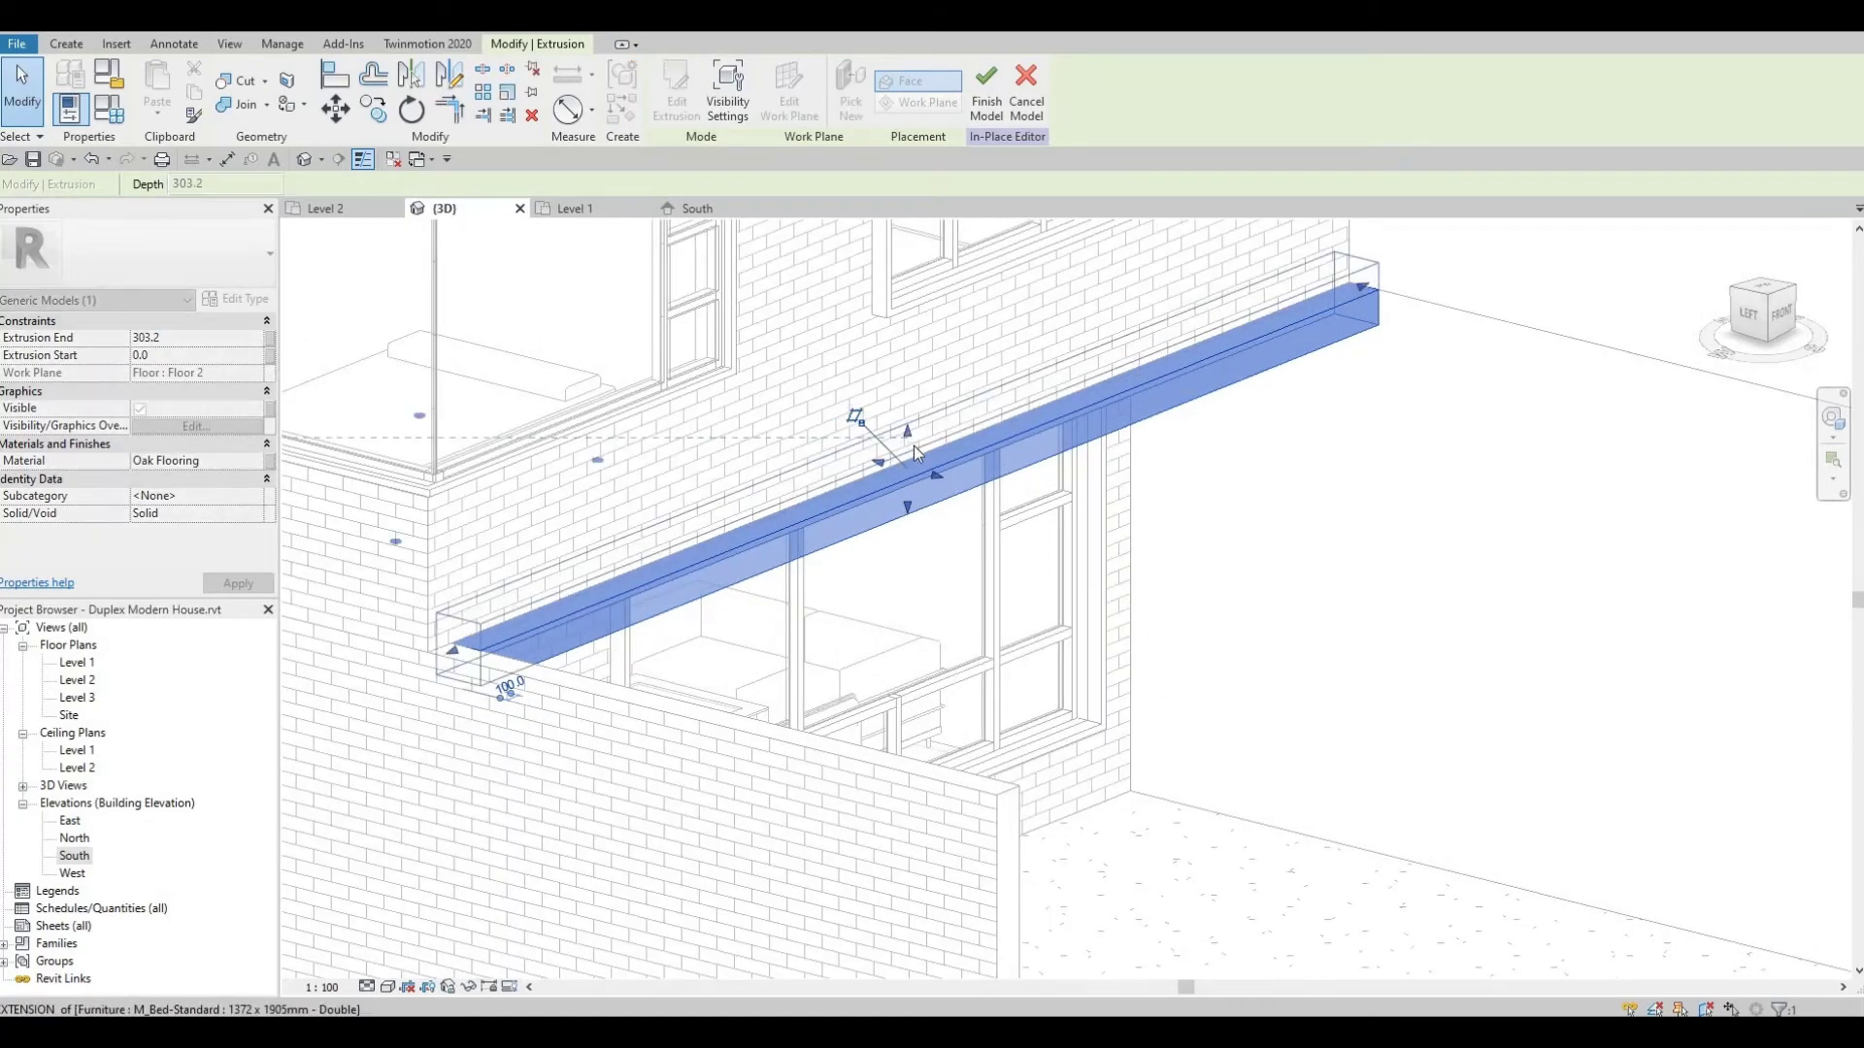
pyautogui.moveTo(934, 475)
pyautogui.mouseDown()
pyautogui.moveTo(904, 464)
pyautogui.moveTo(935, 472)
pyautogui.mouseUp()
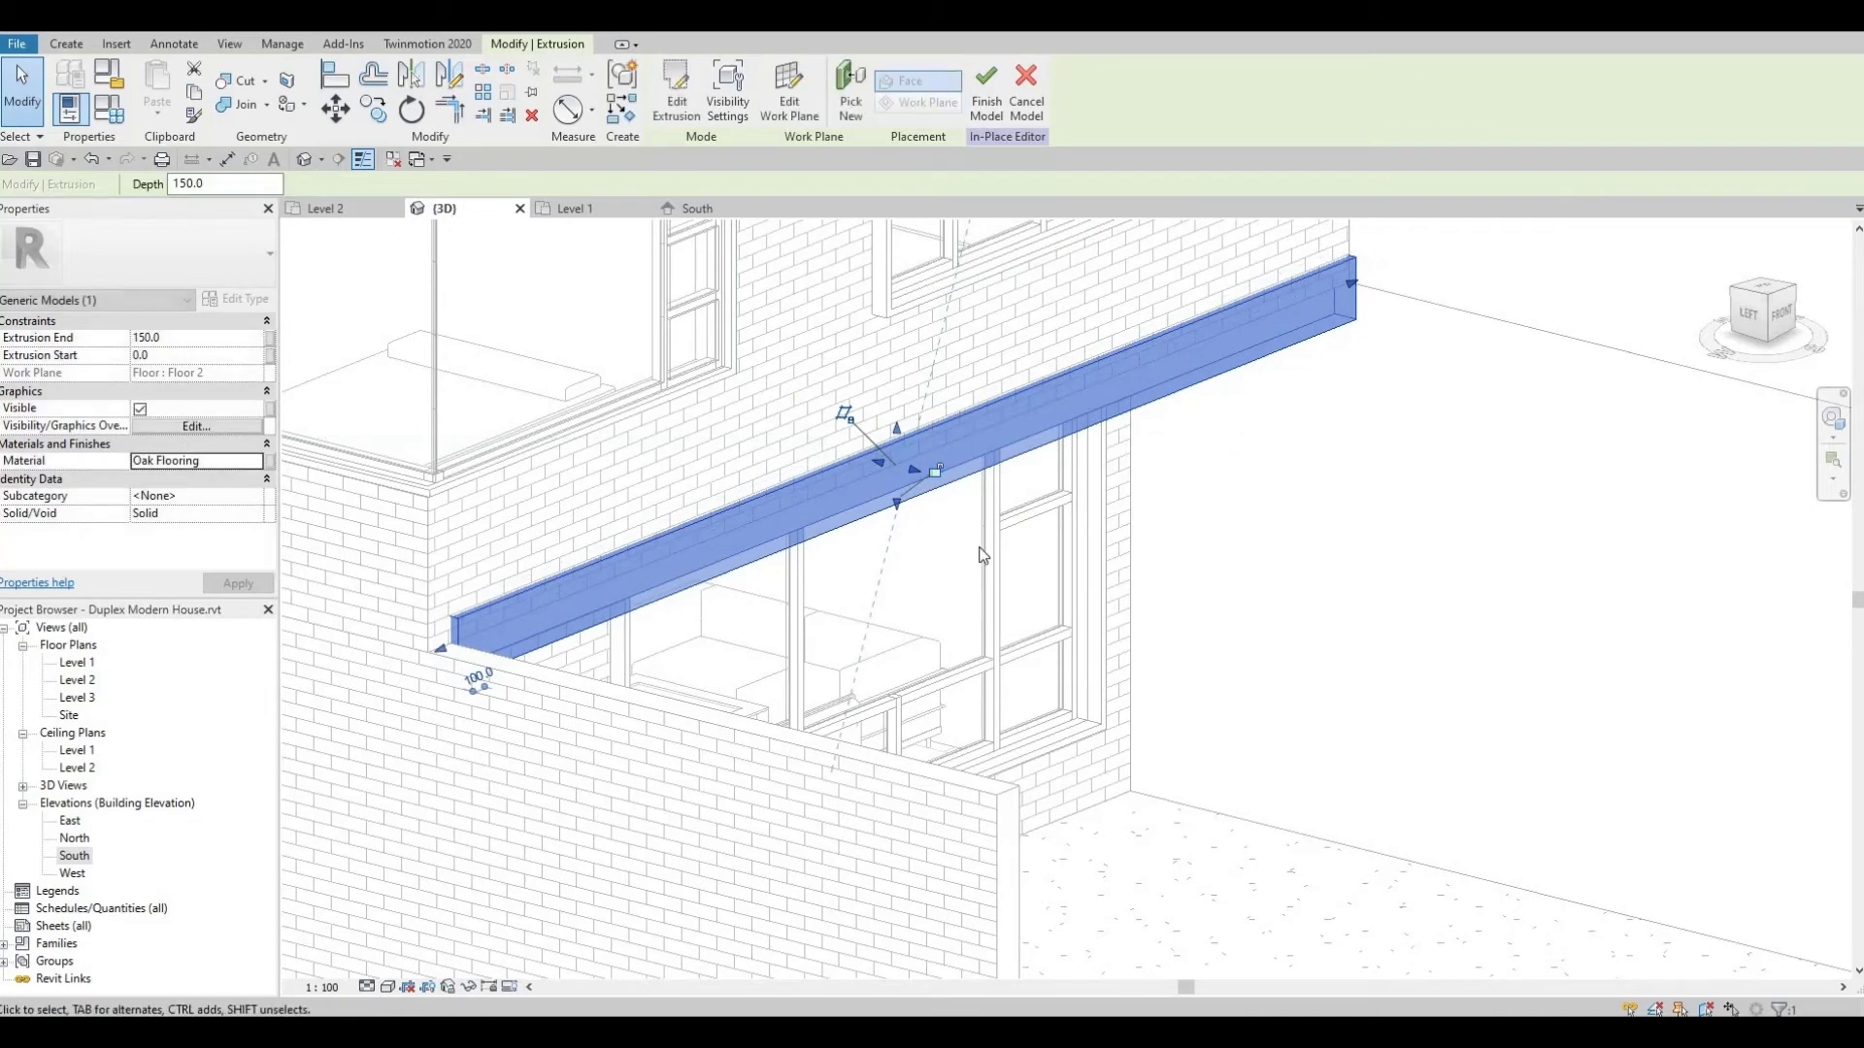
# Extend the band's left end to the wall, then reopen the South elevation
pyautogui.keyDown('shift'); pyautogui.moveTo(1056, 499); pyautogui.dragTo(622, 477, button='middle'); pyautogui.keyUp('shift')
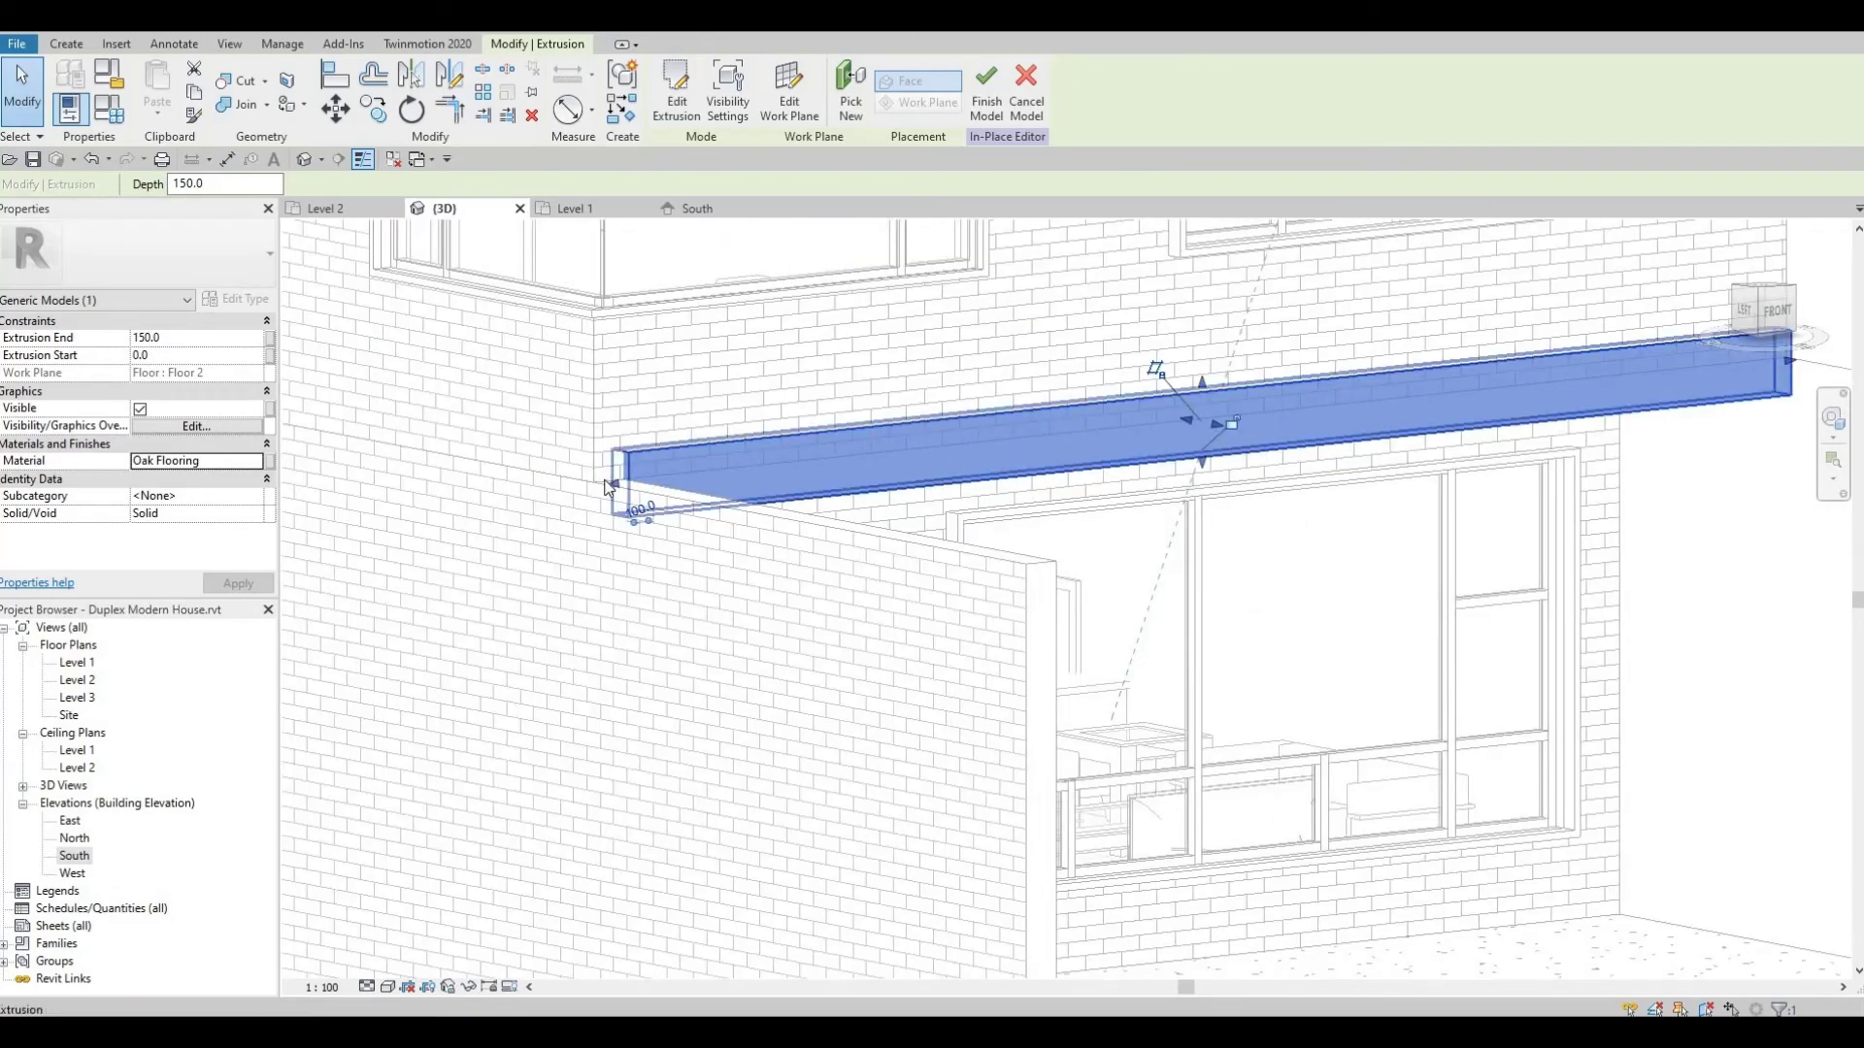
pyautogui.moveTo(617, 493); pyautogui.dragTo(759, 472)
pyautogui.press('Escape')
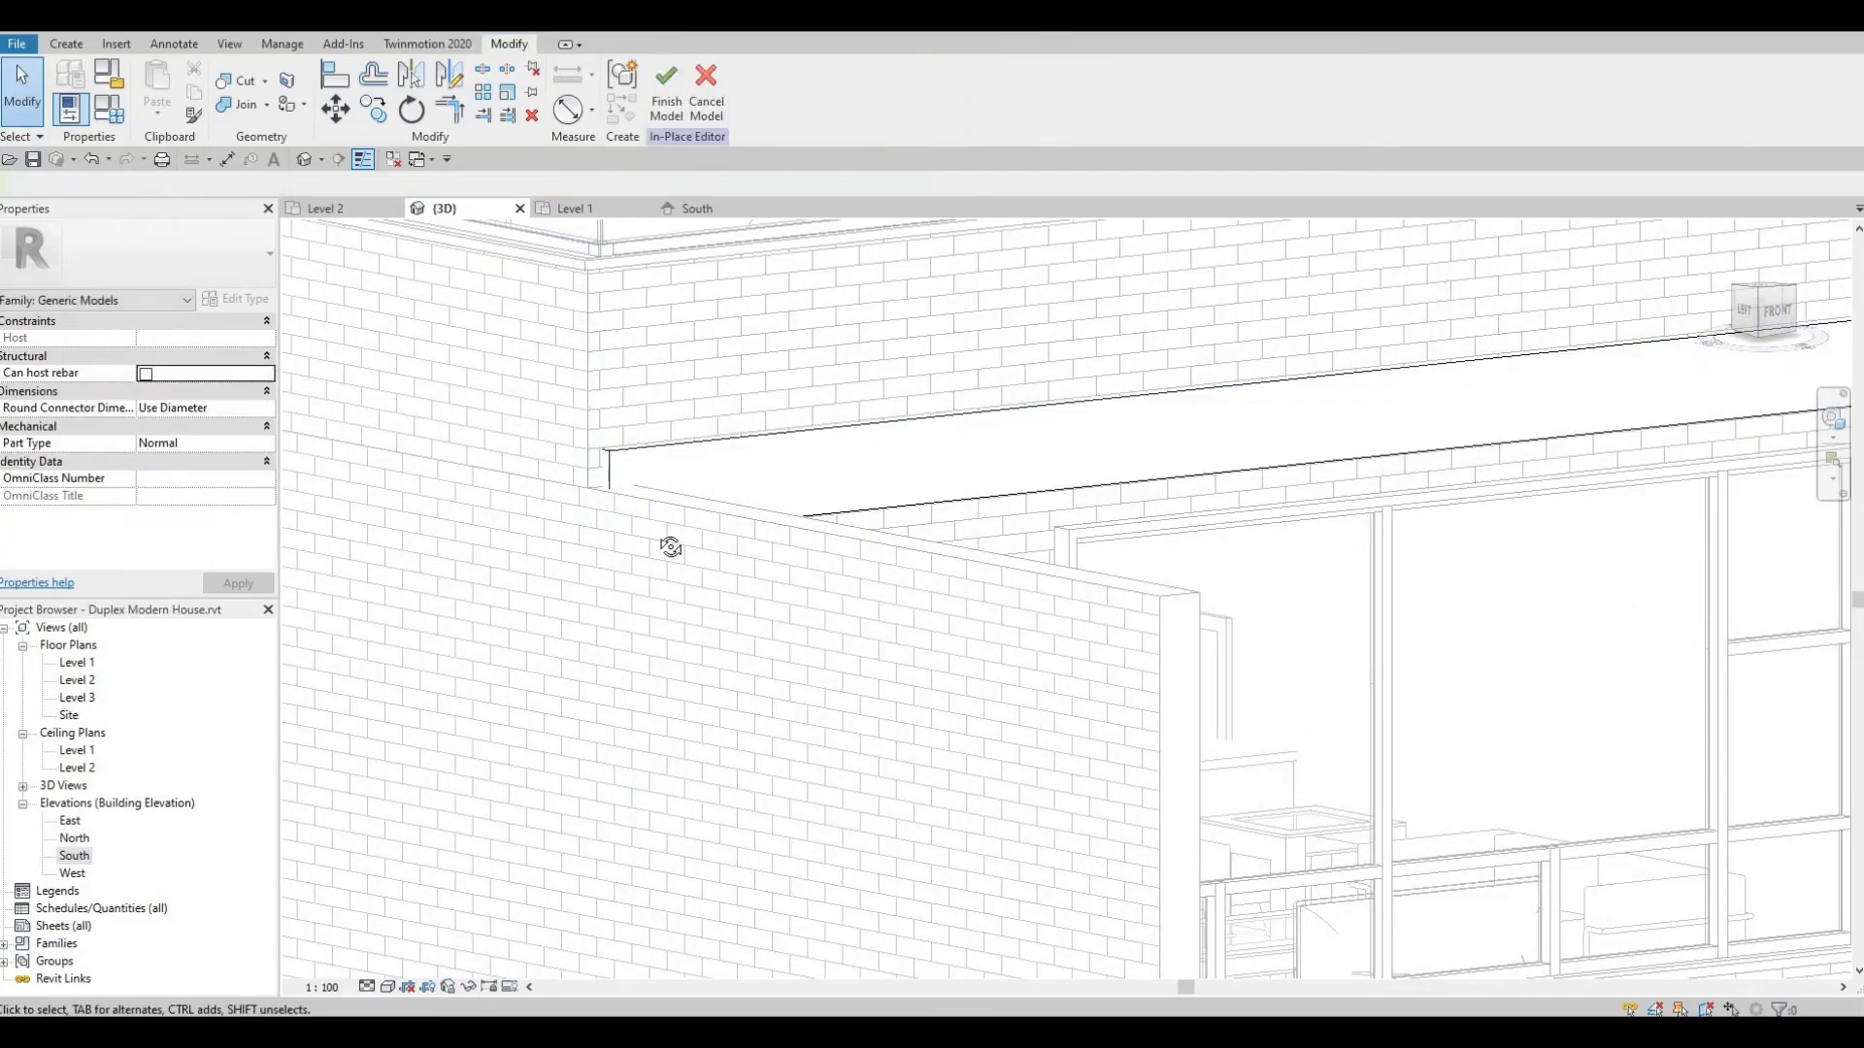
pyautogui.keyDown('shift'); pyautogui.moveTo(669, 546); pyautogui.dragTo(415, 427, button='middle'); pyautogui.keyUp('shift')
pyautogui.click(406, 448)
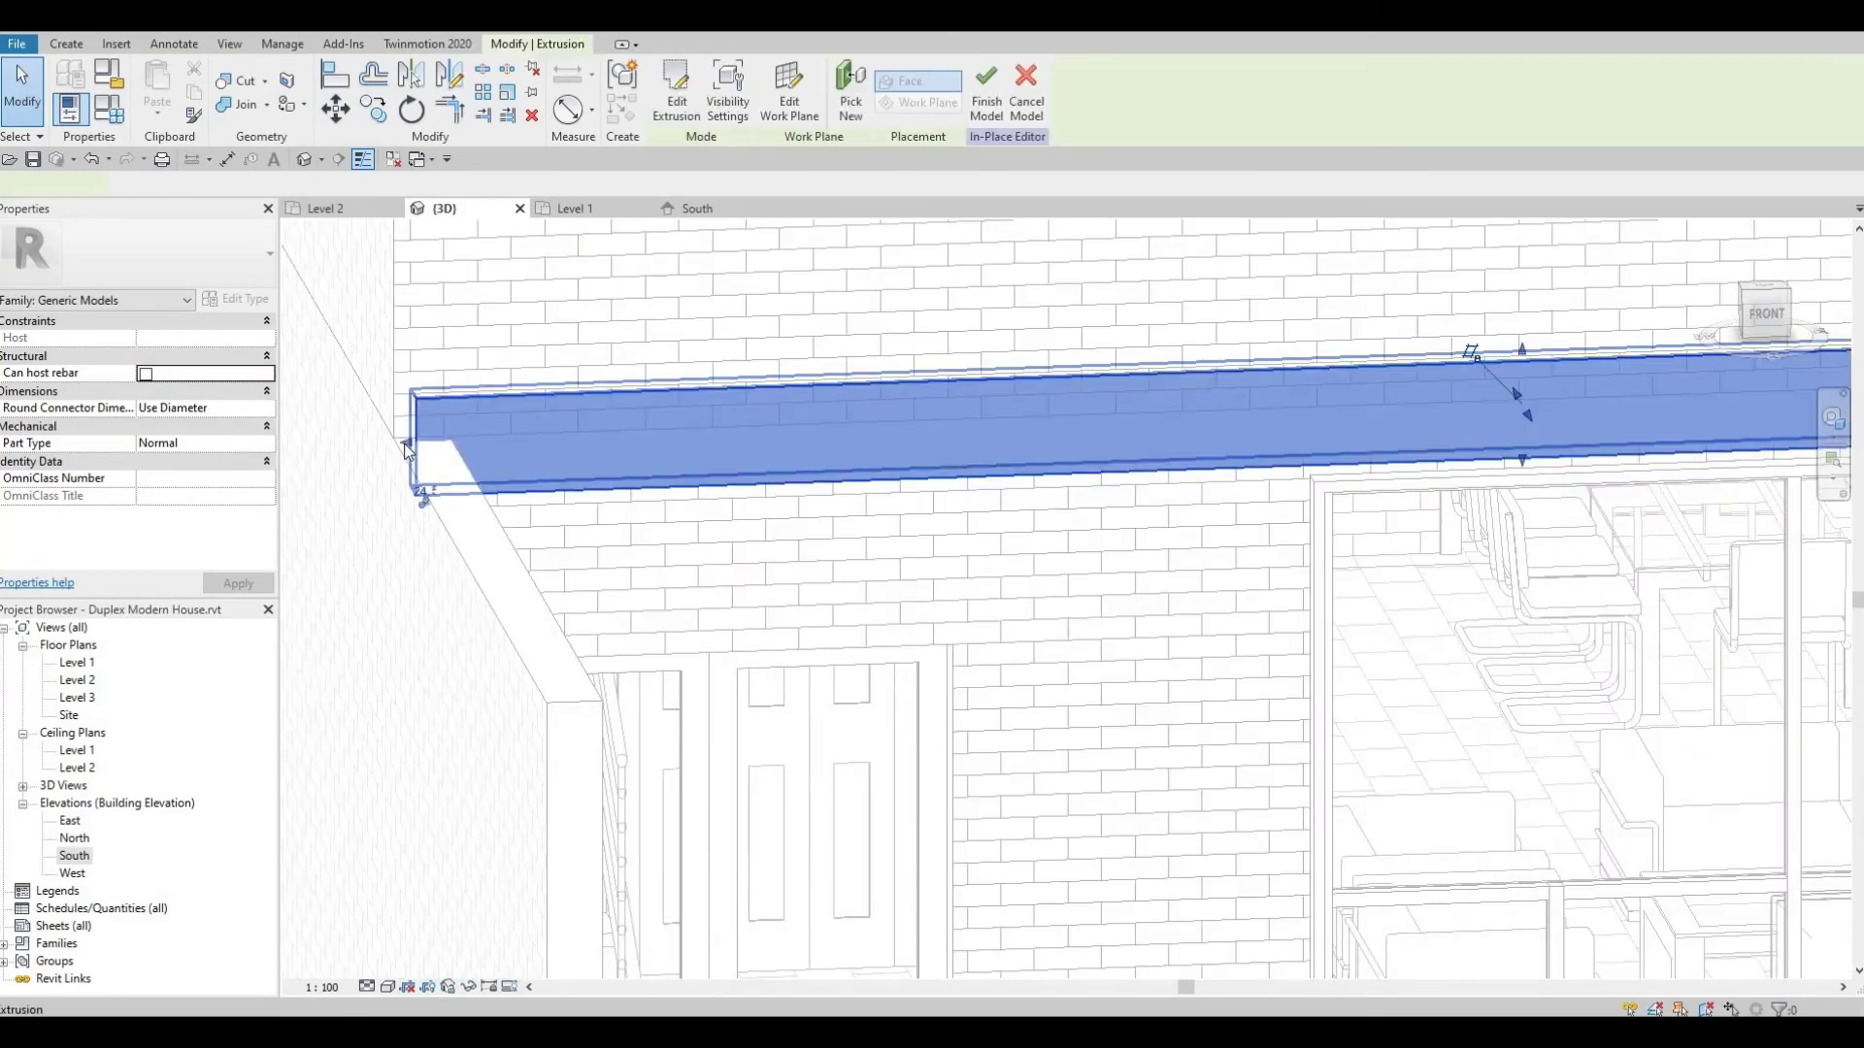
pyautogui.moveTo(387, 441); pyautogui.dragTo(364, 442)
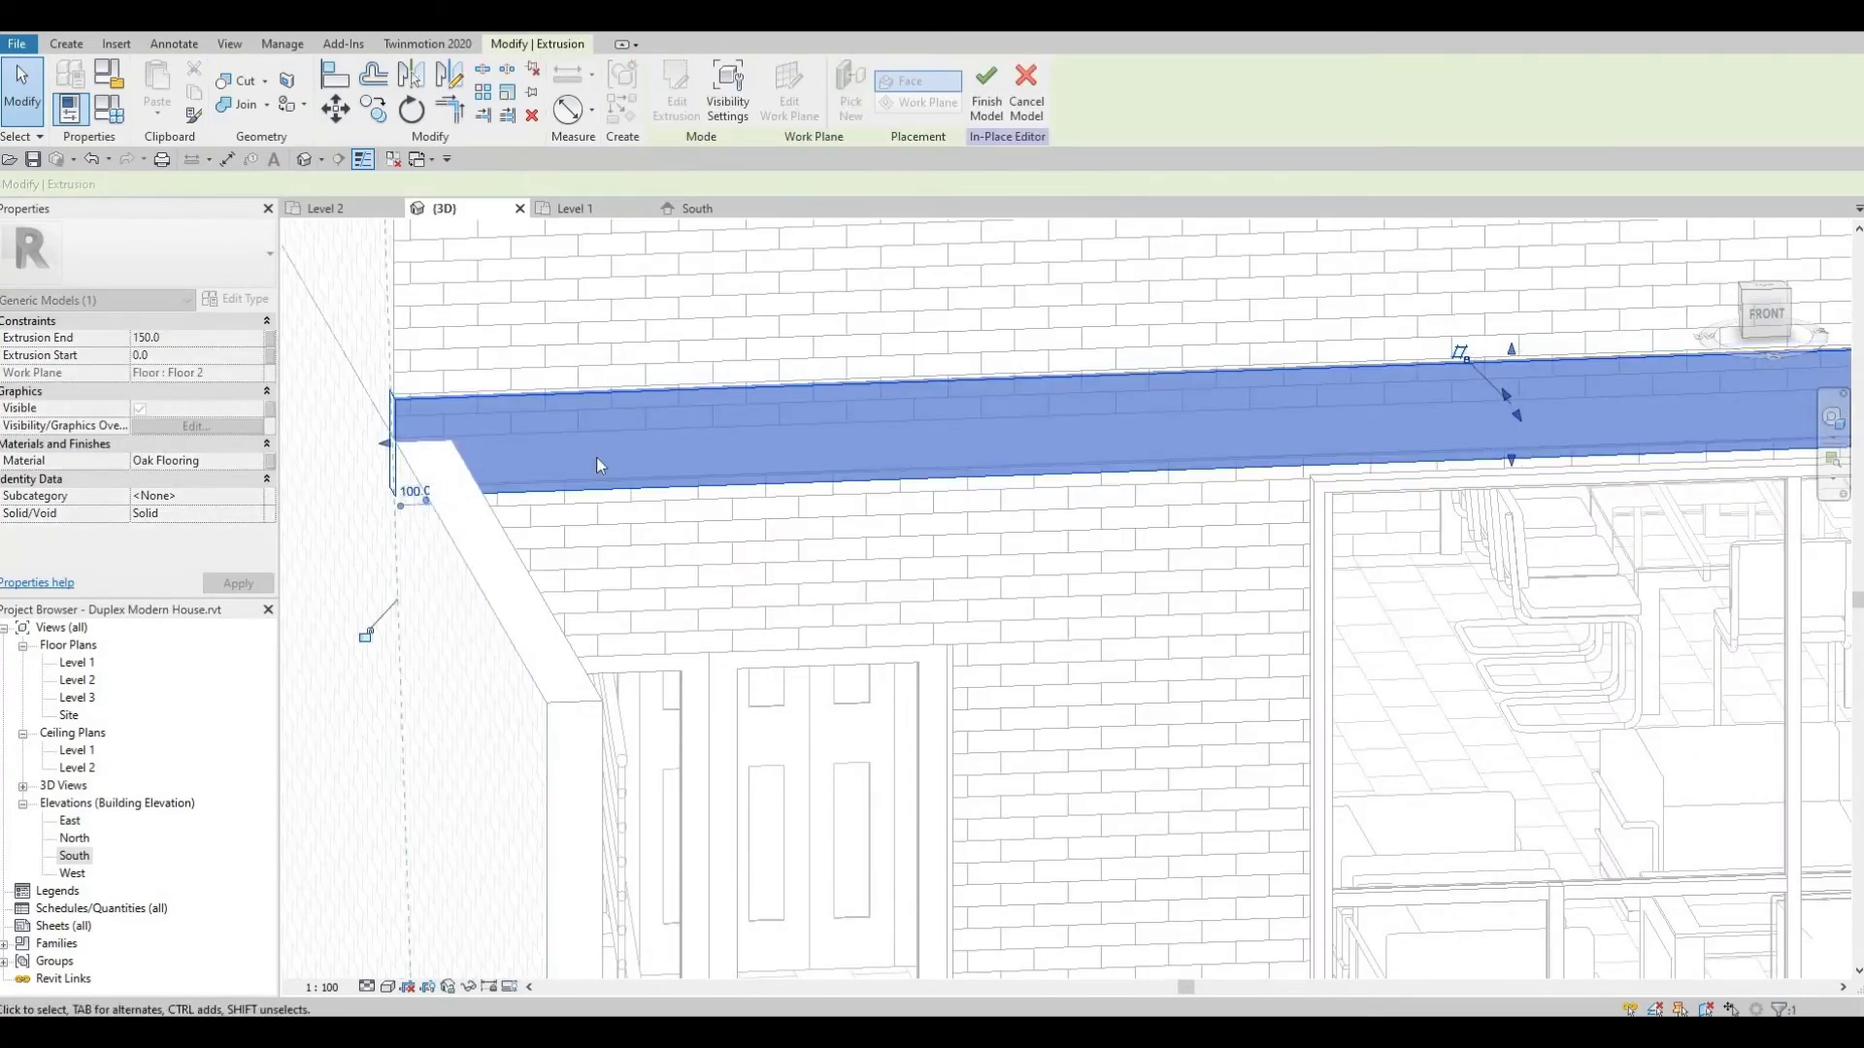
pyautogui.press('Escape')
pyautogui.keyDown('shift'); pyautogui.moveTo(690, 506); pyautogui.dragTo(430, 372, button='middle'); pyautogui.keyUp('shift')
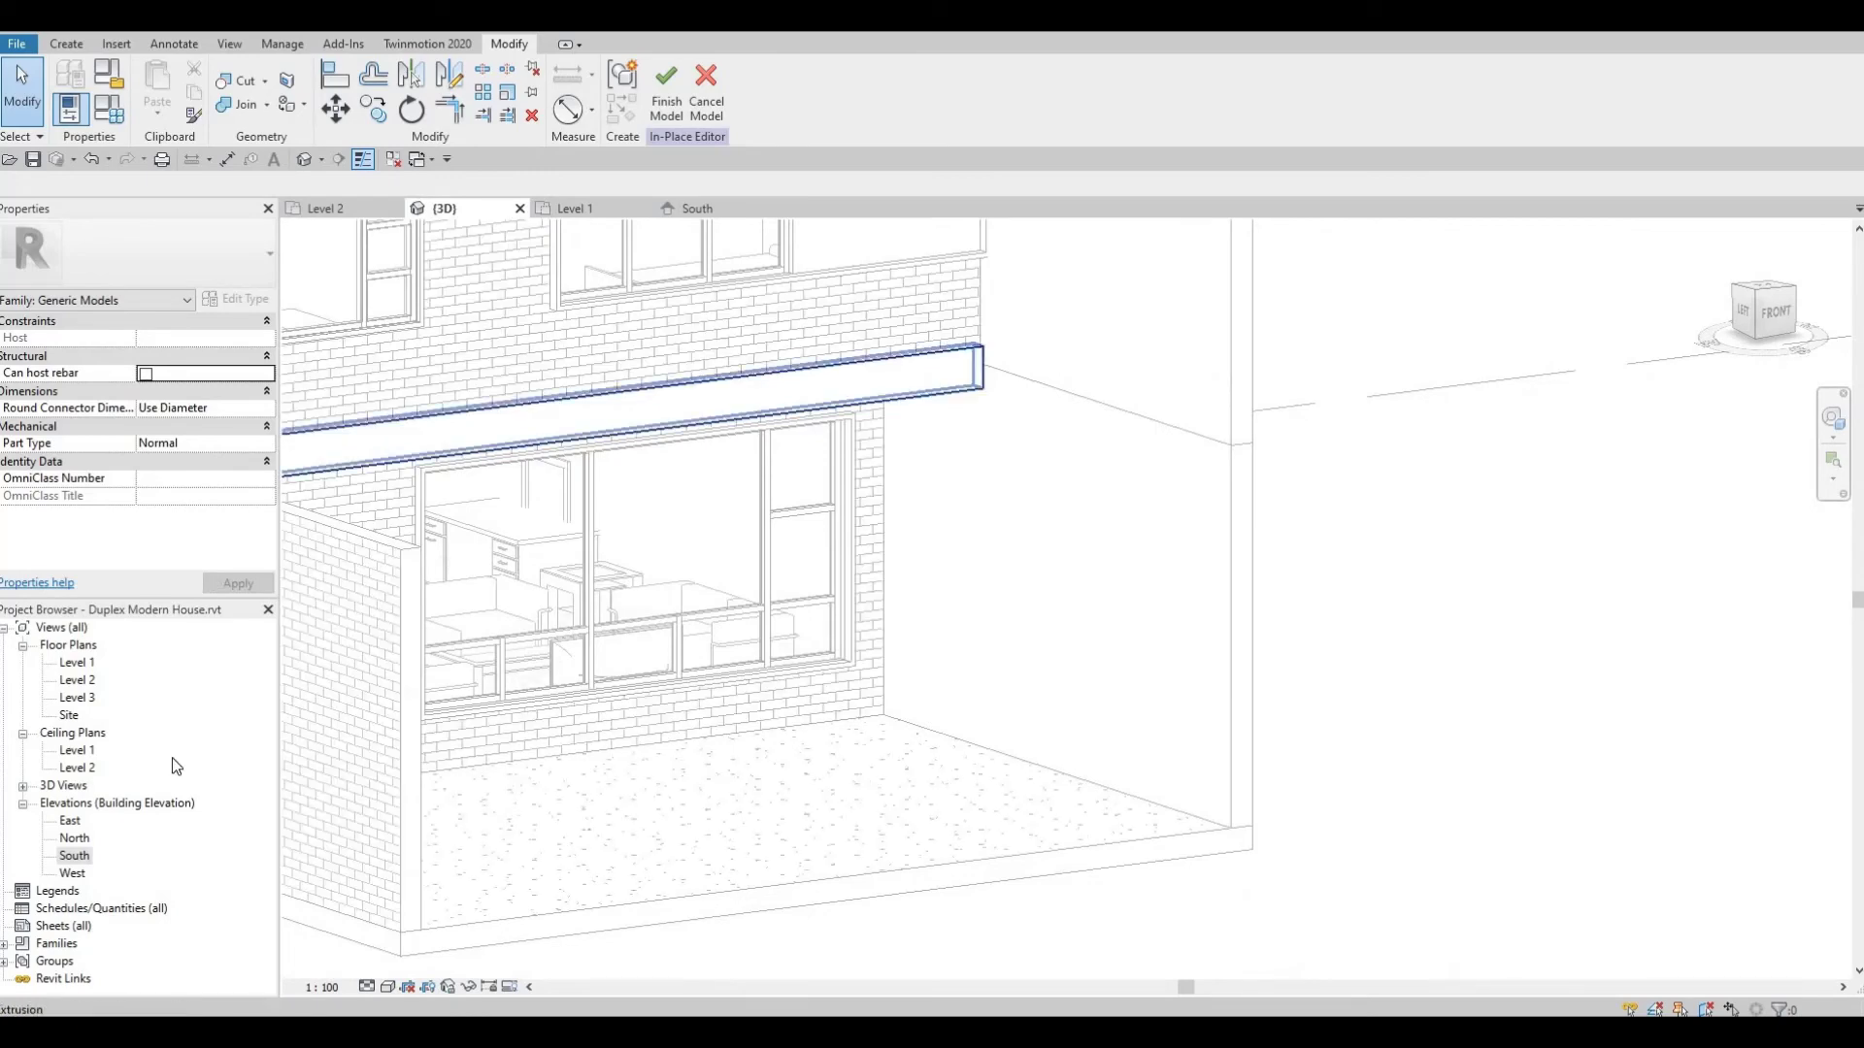
pyautogui.doubleClick(74, 855)
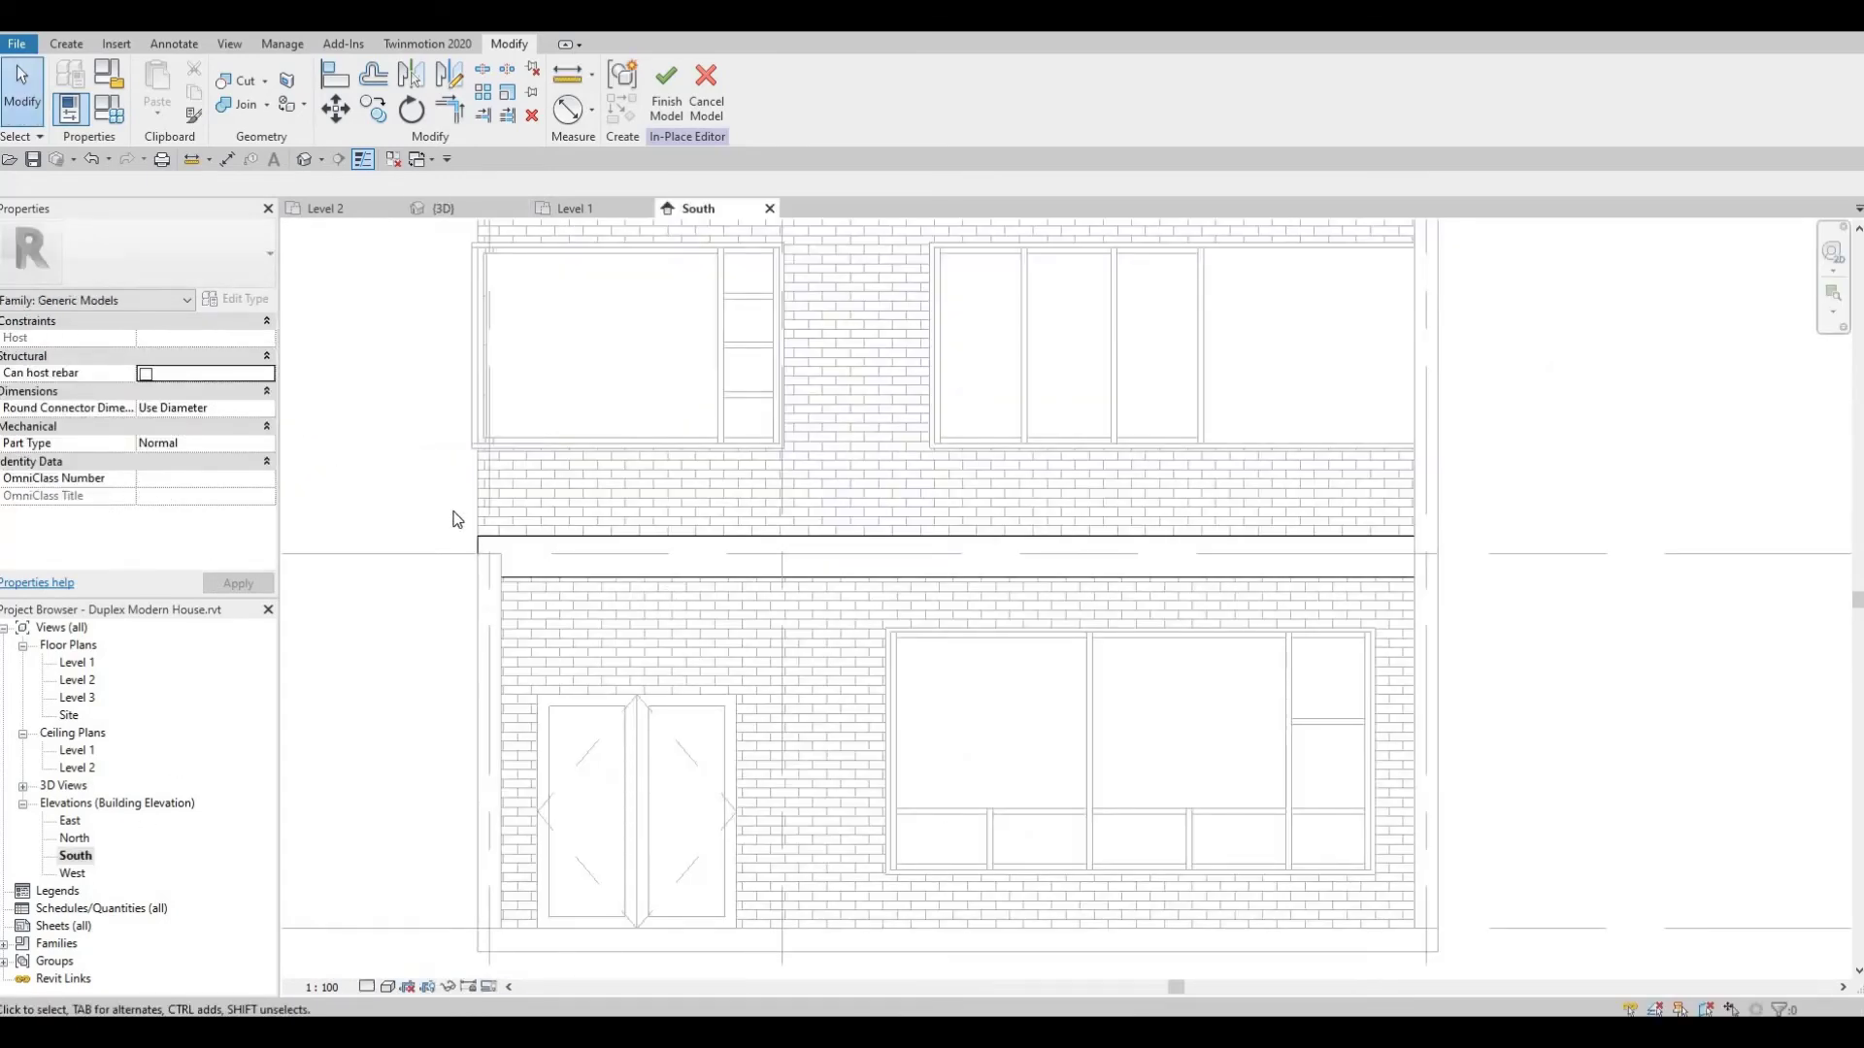
# Start a new extrusion and draw a rectangle across the band near its right end
pyautogui.moveTo(846, 495); pyautogui.dragTo(597, 466, button='middle')
pyautogui.scroll(1, 587, 534)
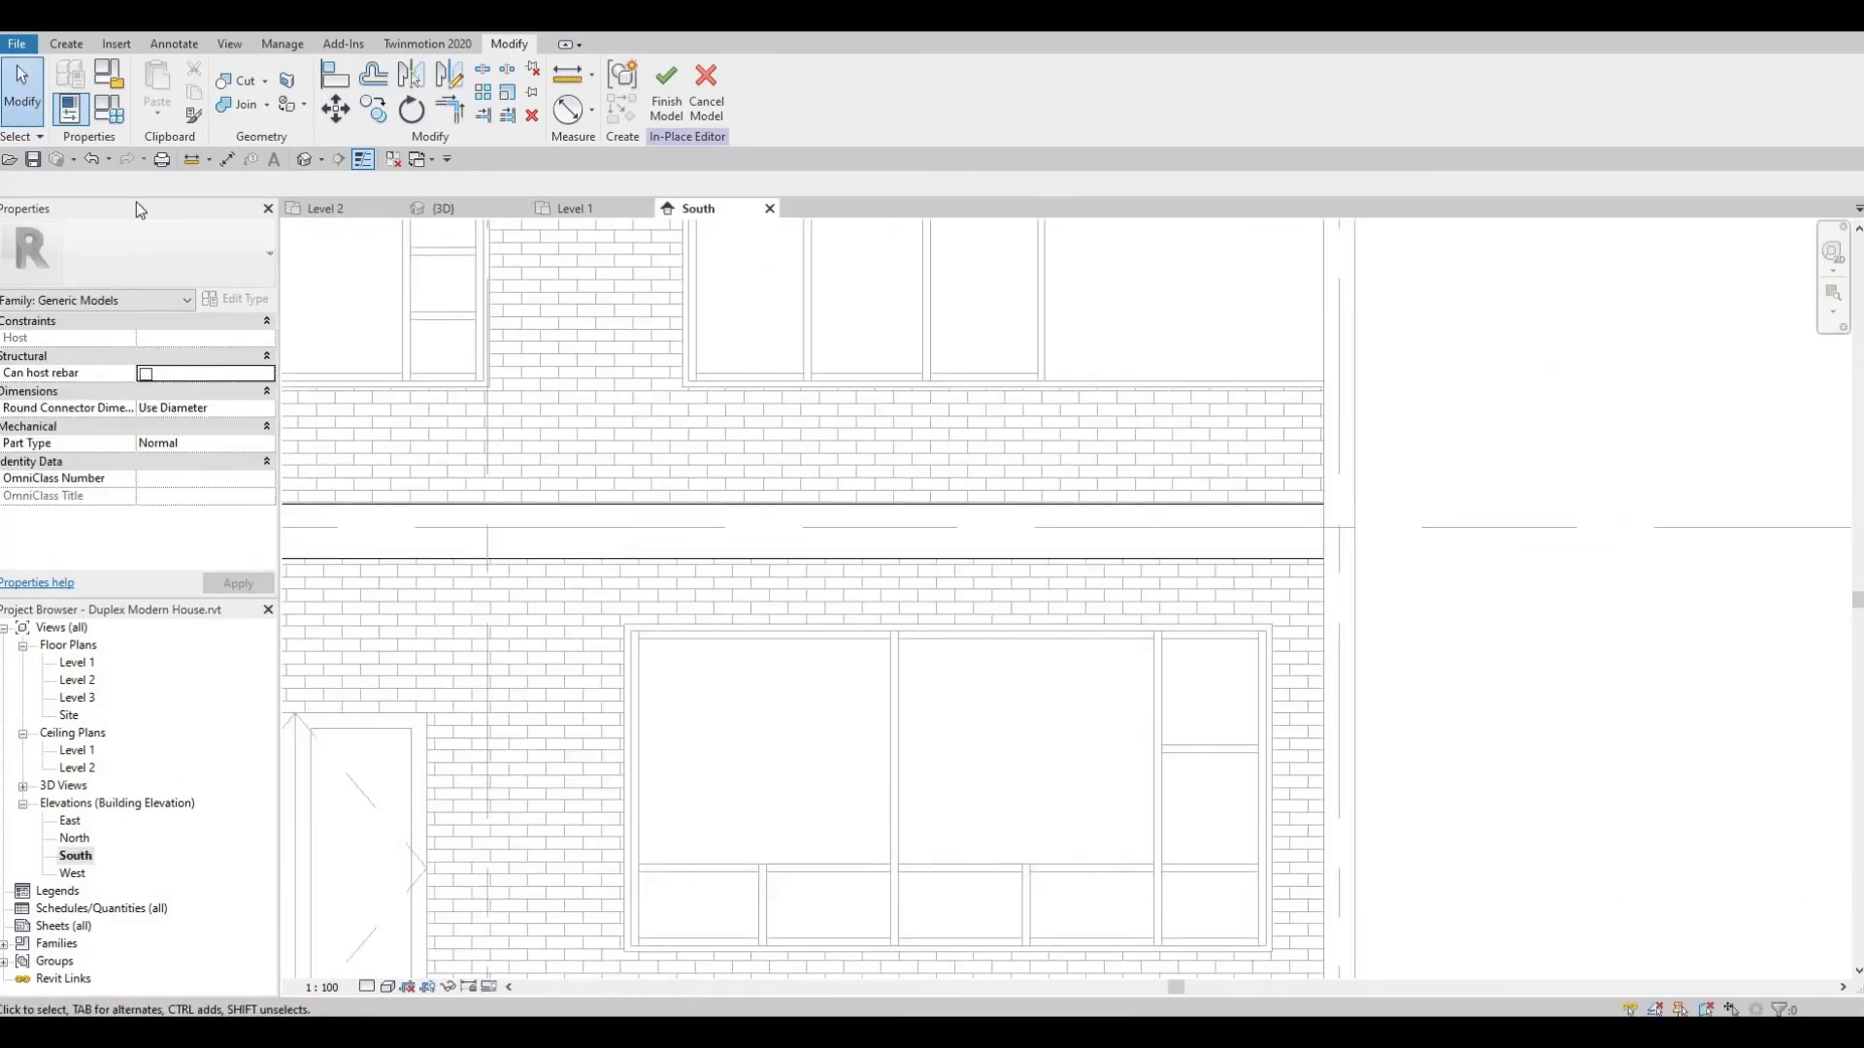
pyautogui.click(64, 43)
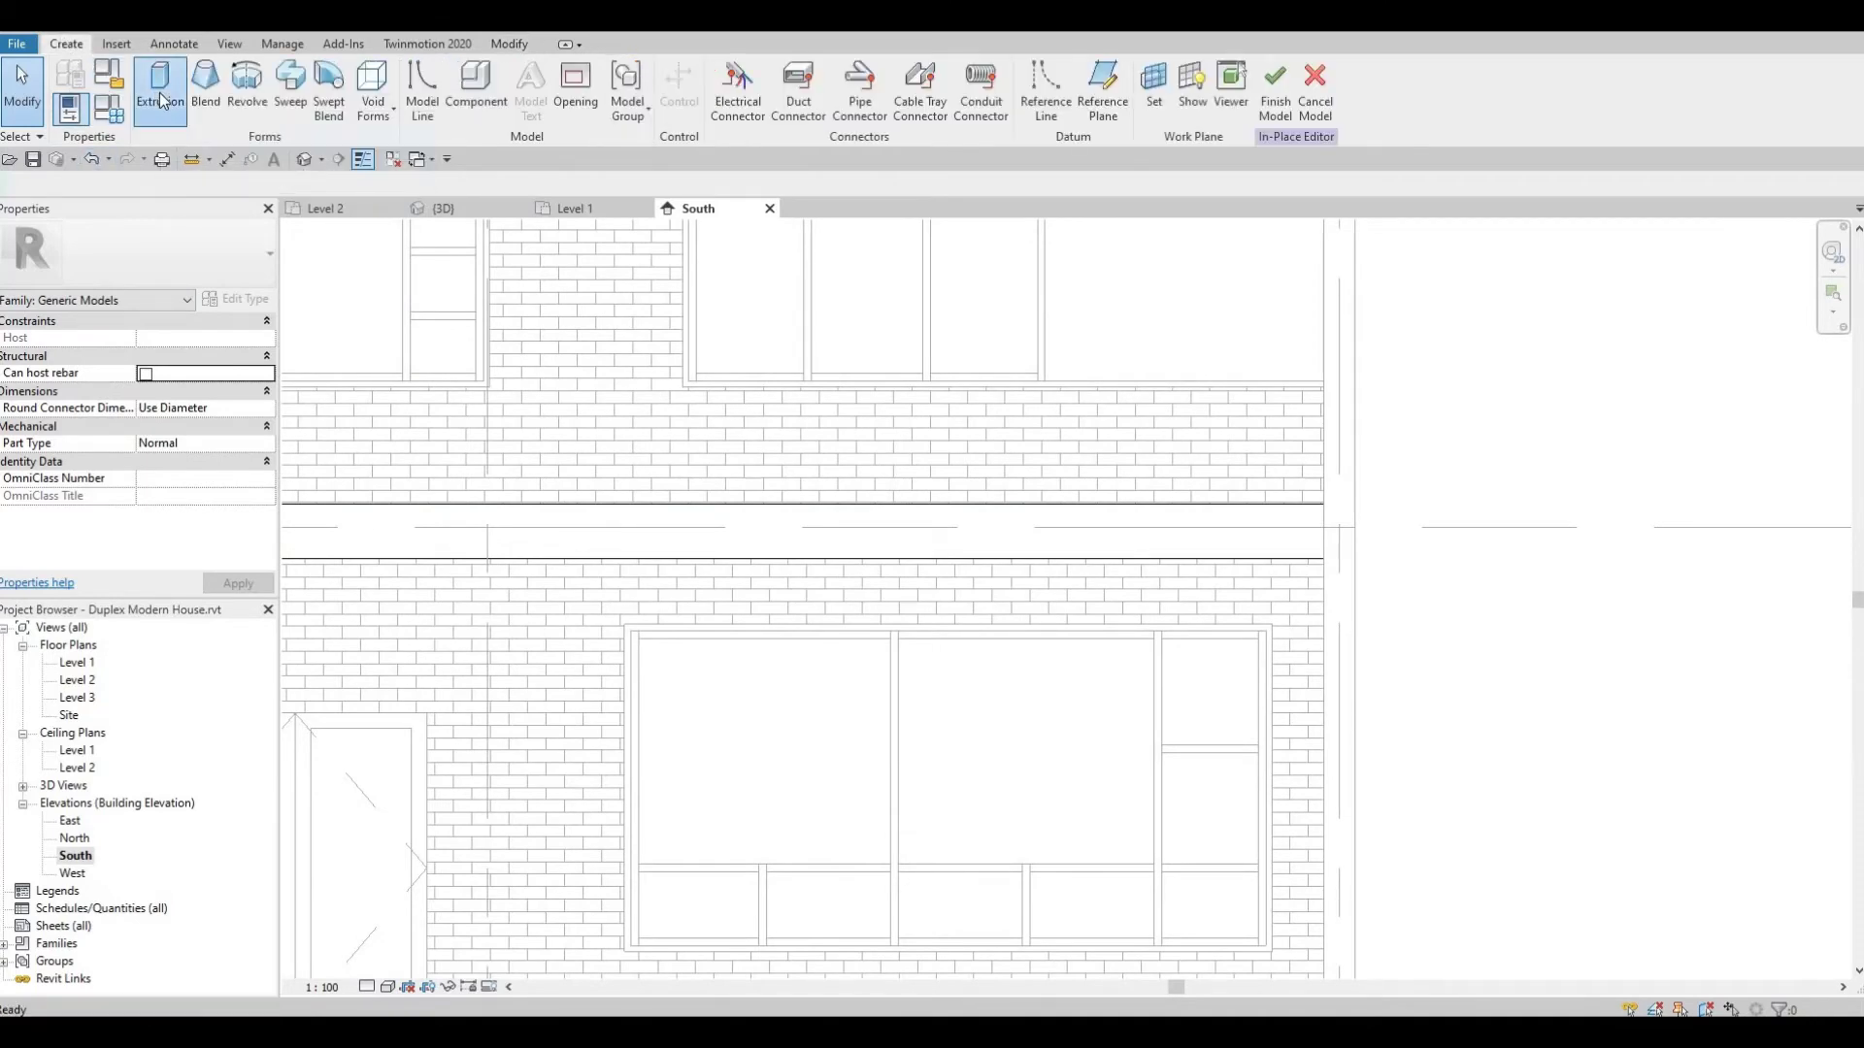
pyautogui.click(163, 100)
pyautogui.click(964, 527)
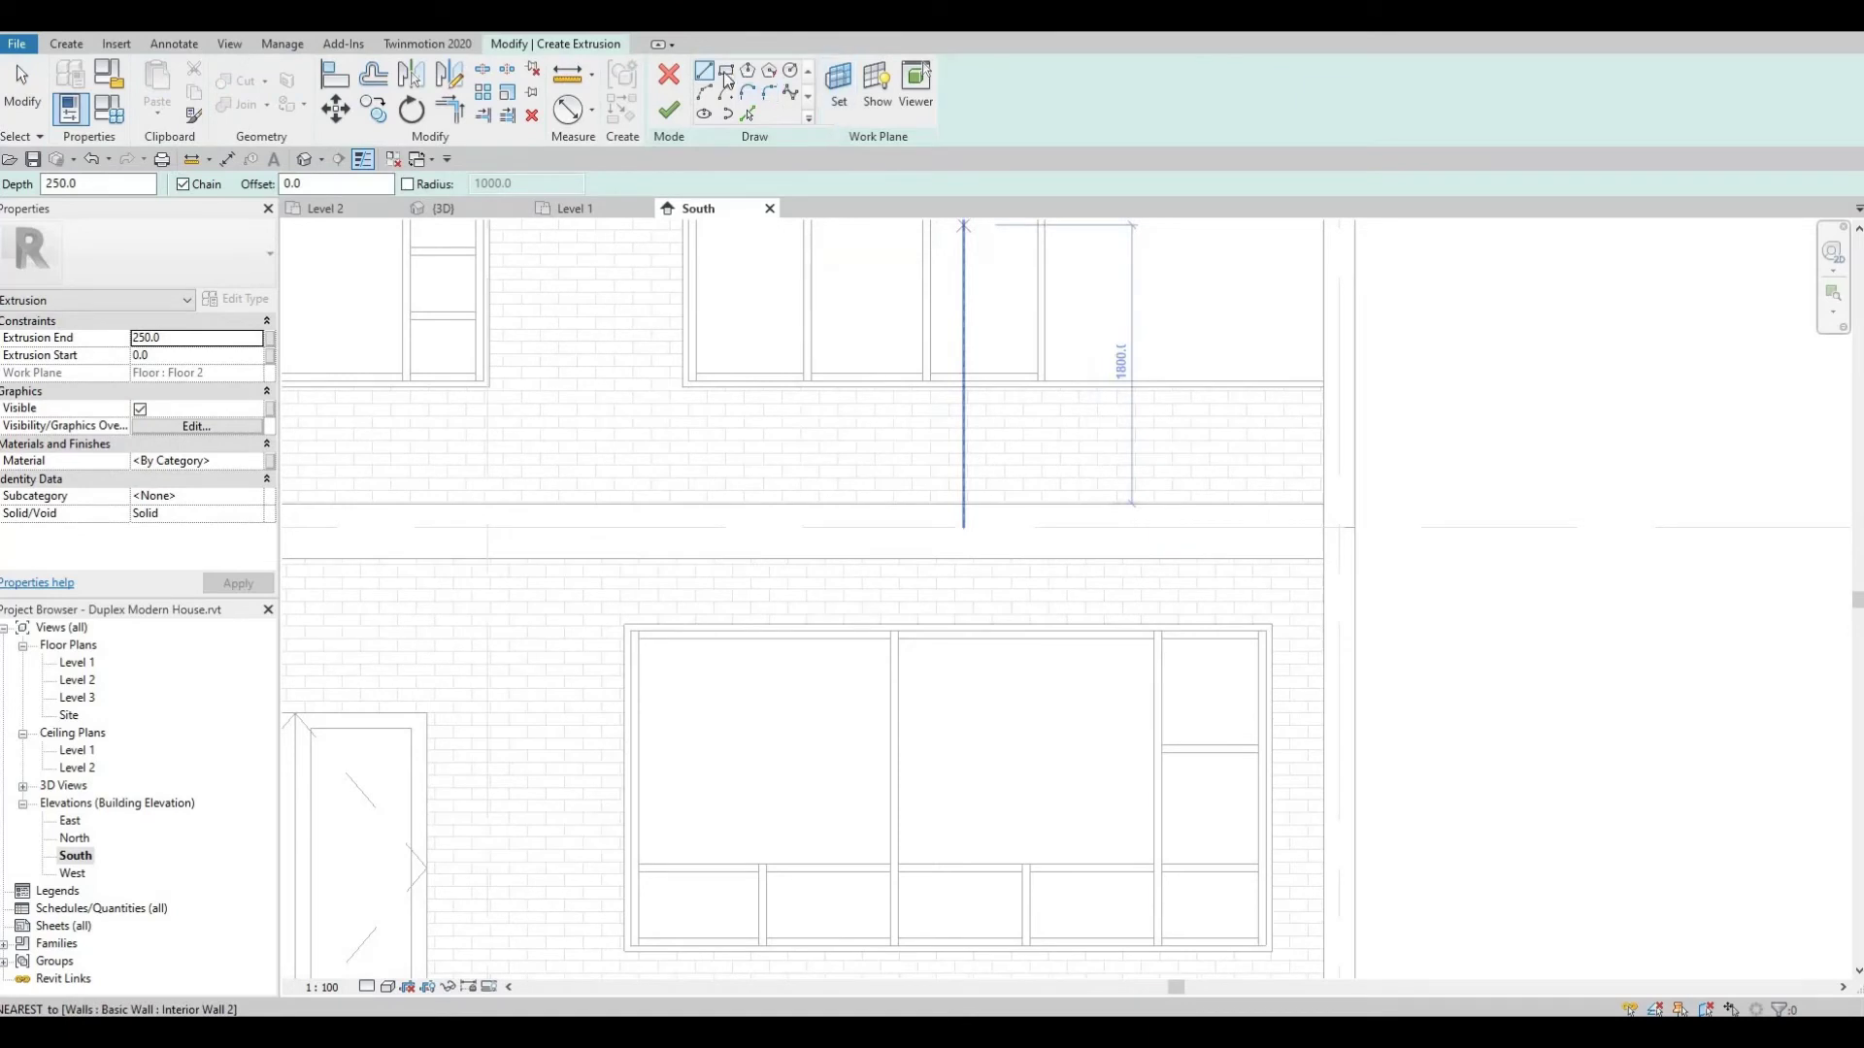
pyautogui.click(749, 113)
pyautogui.scroll(1, 1223, 465)
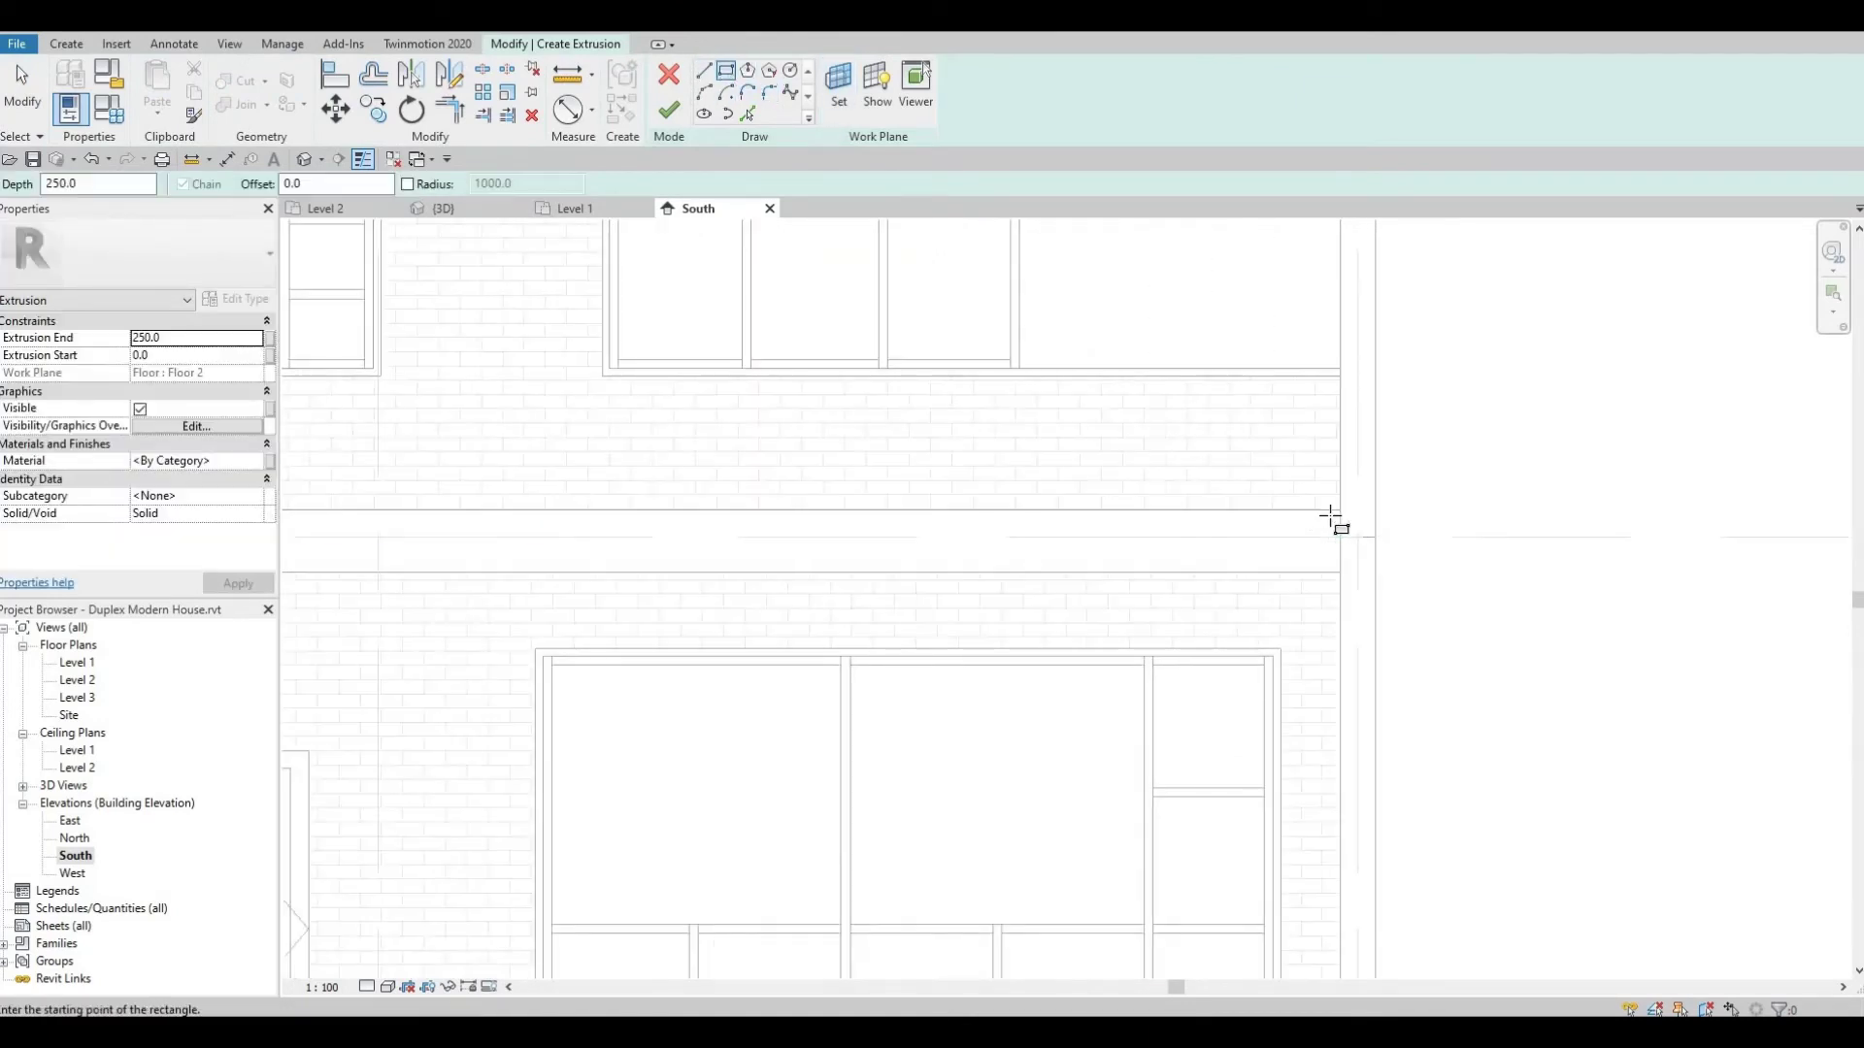
pyautogui.click(1311, 571)
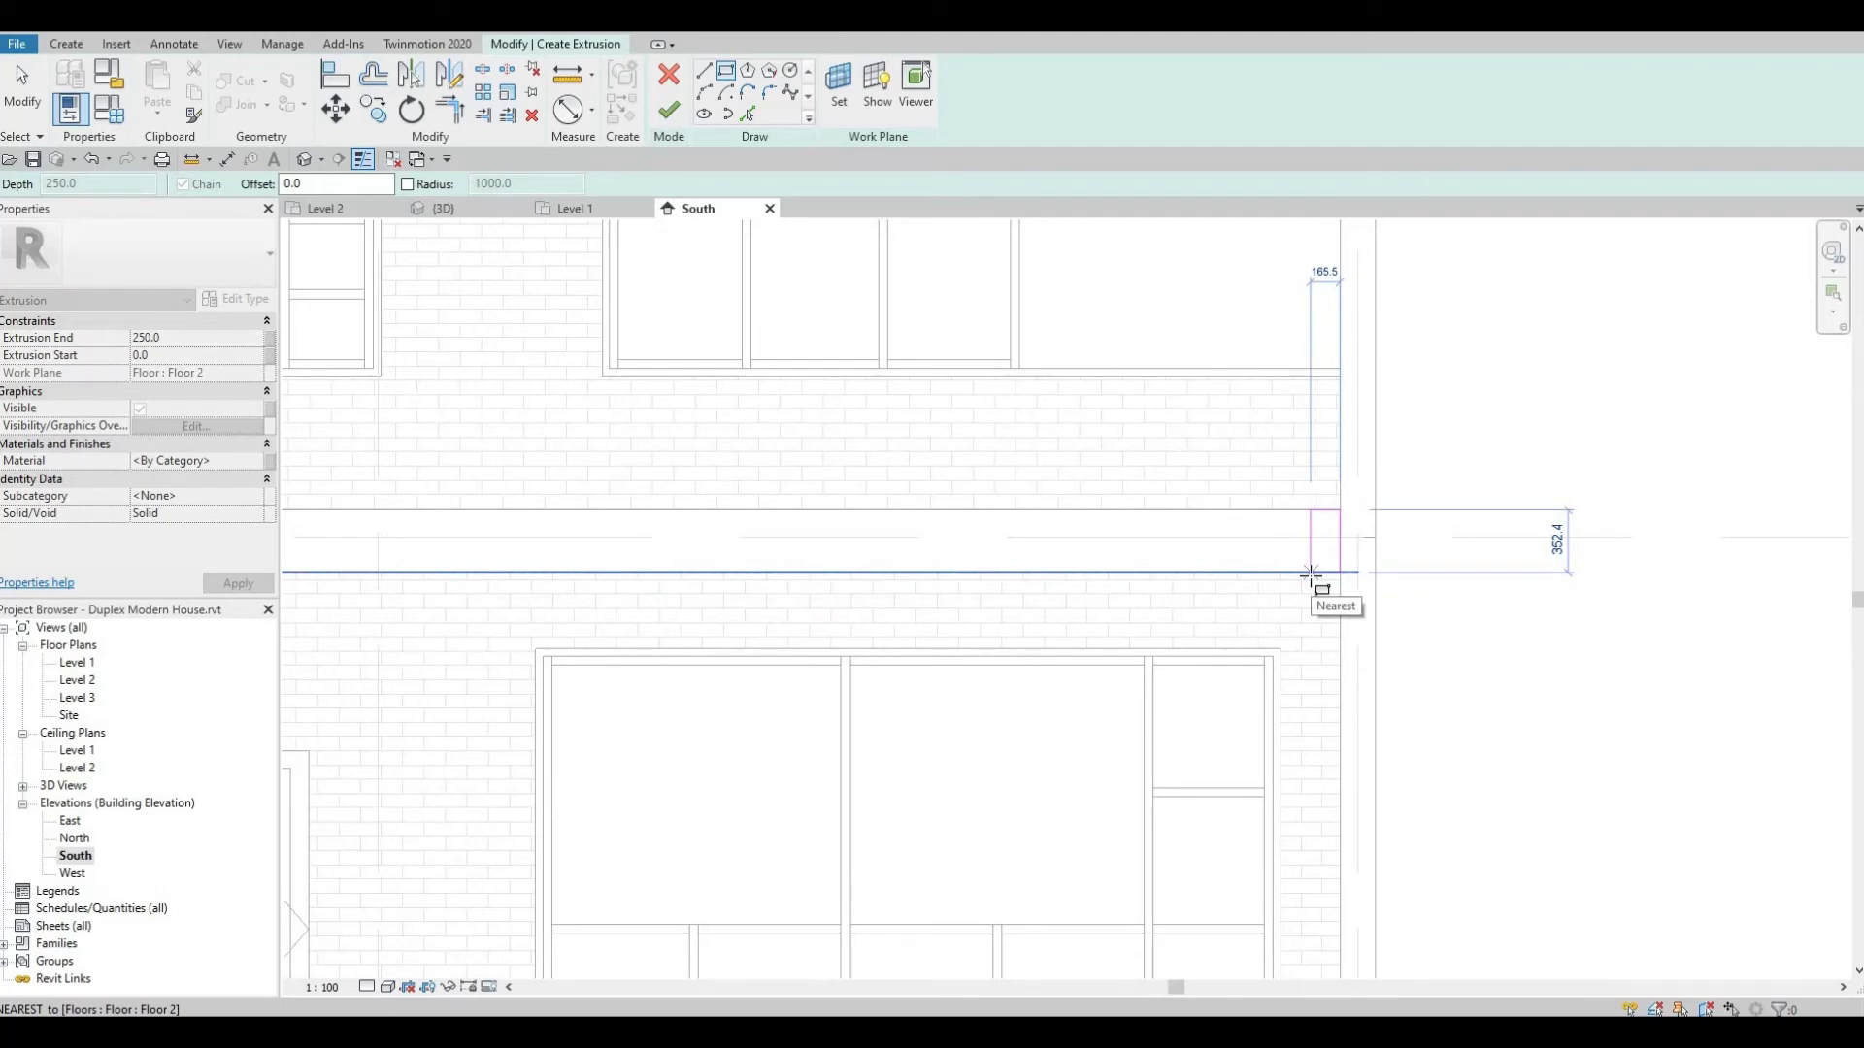
pyautogui.click(1311, 573)
# Set the rectangle's width to 150 and nudge it slightly left along the band
pyautogui.scroll(2, 1328, 534)
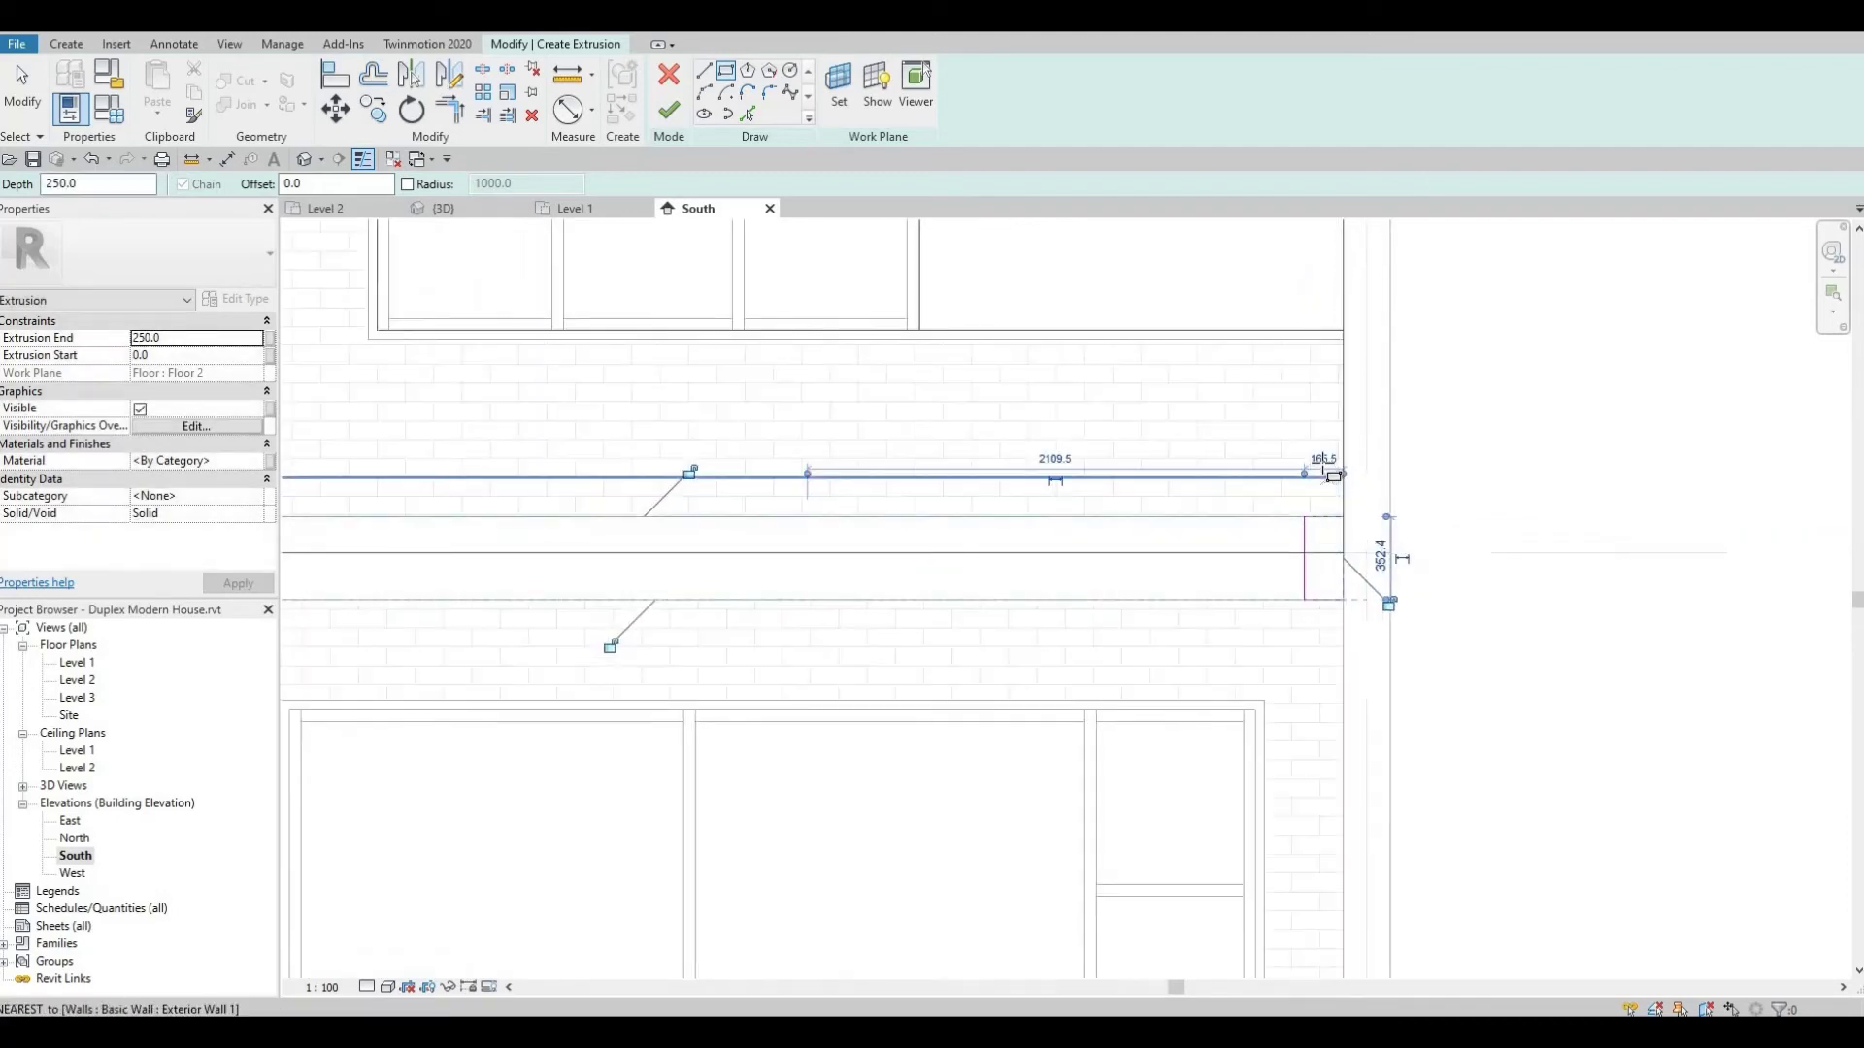
pyautogui.click(1323, 460)
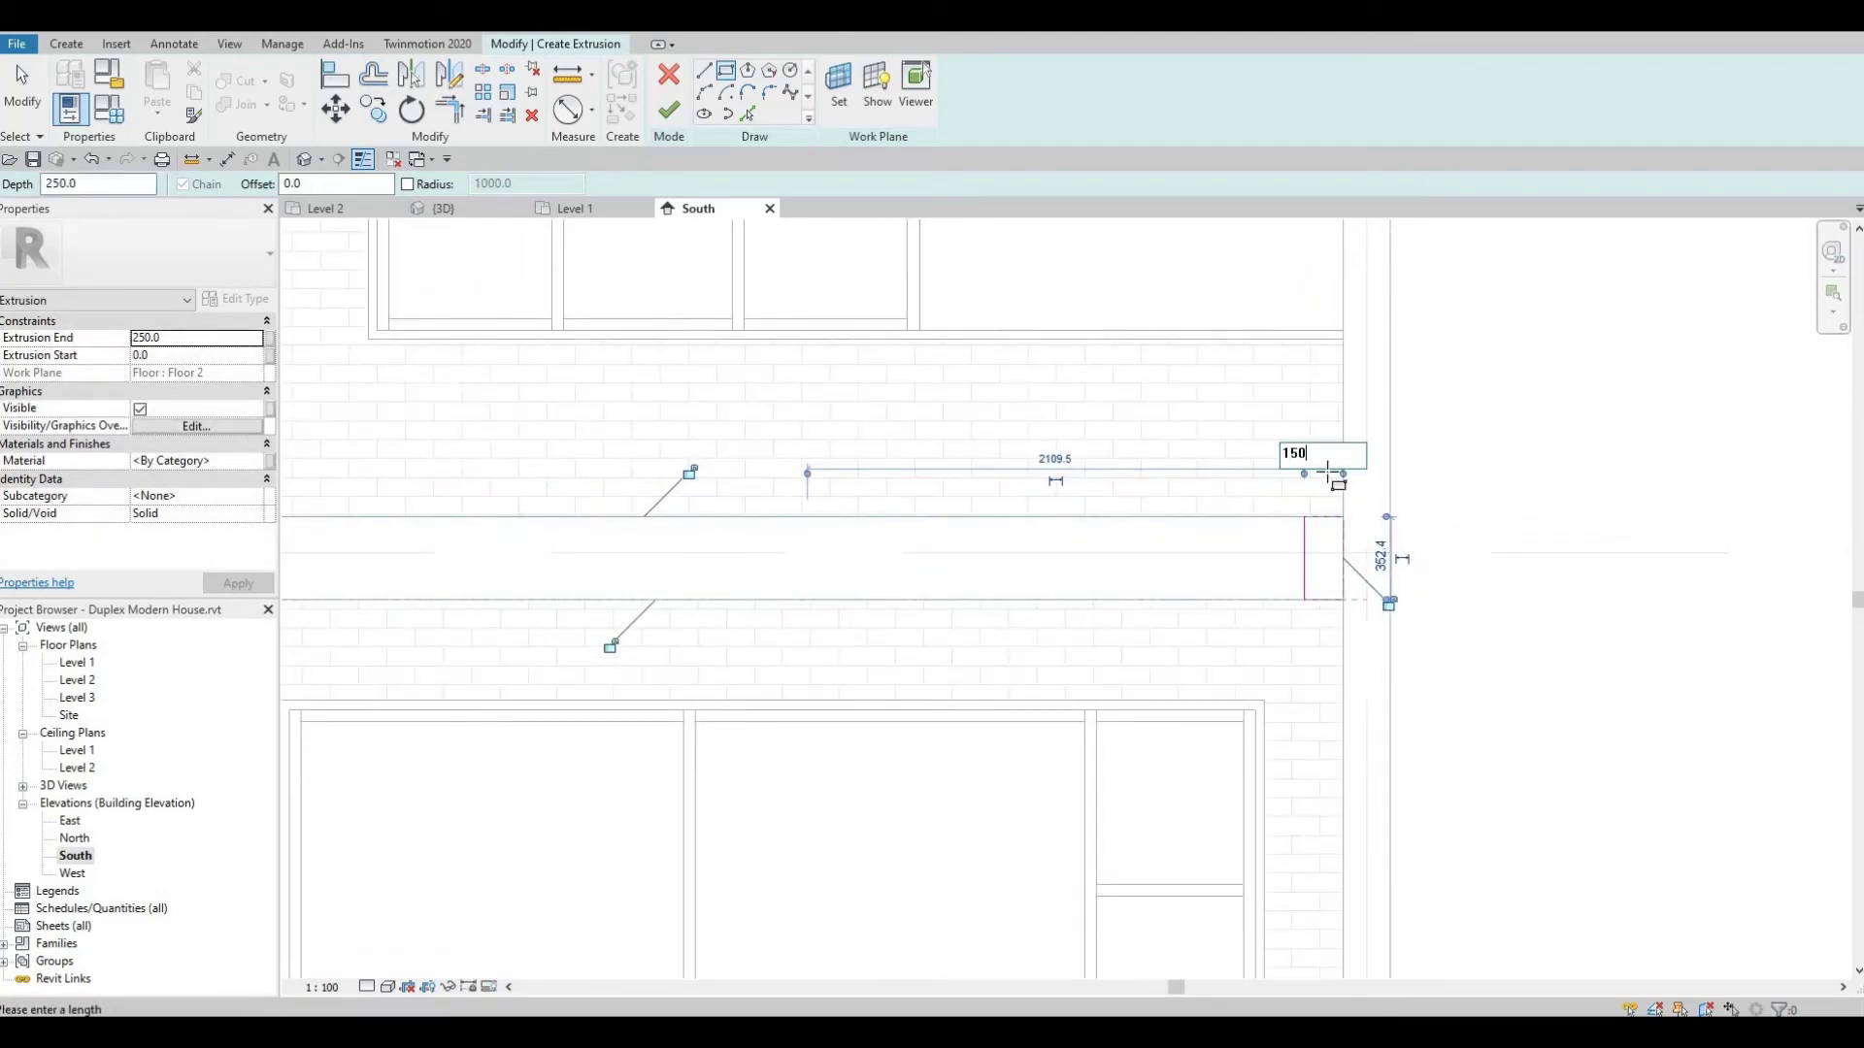
pyautogui.press('Return')
pyautogui.scroll(2, 1372, 531)
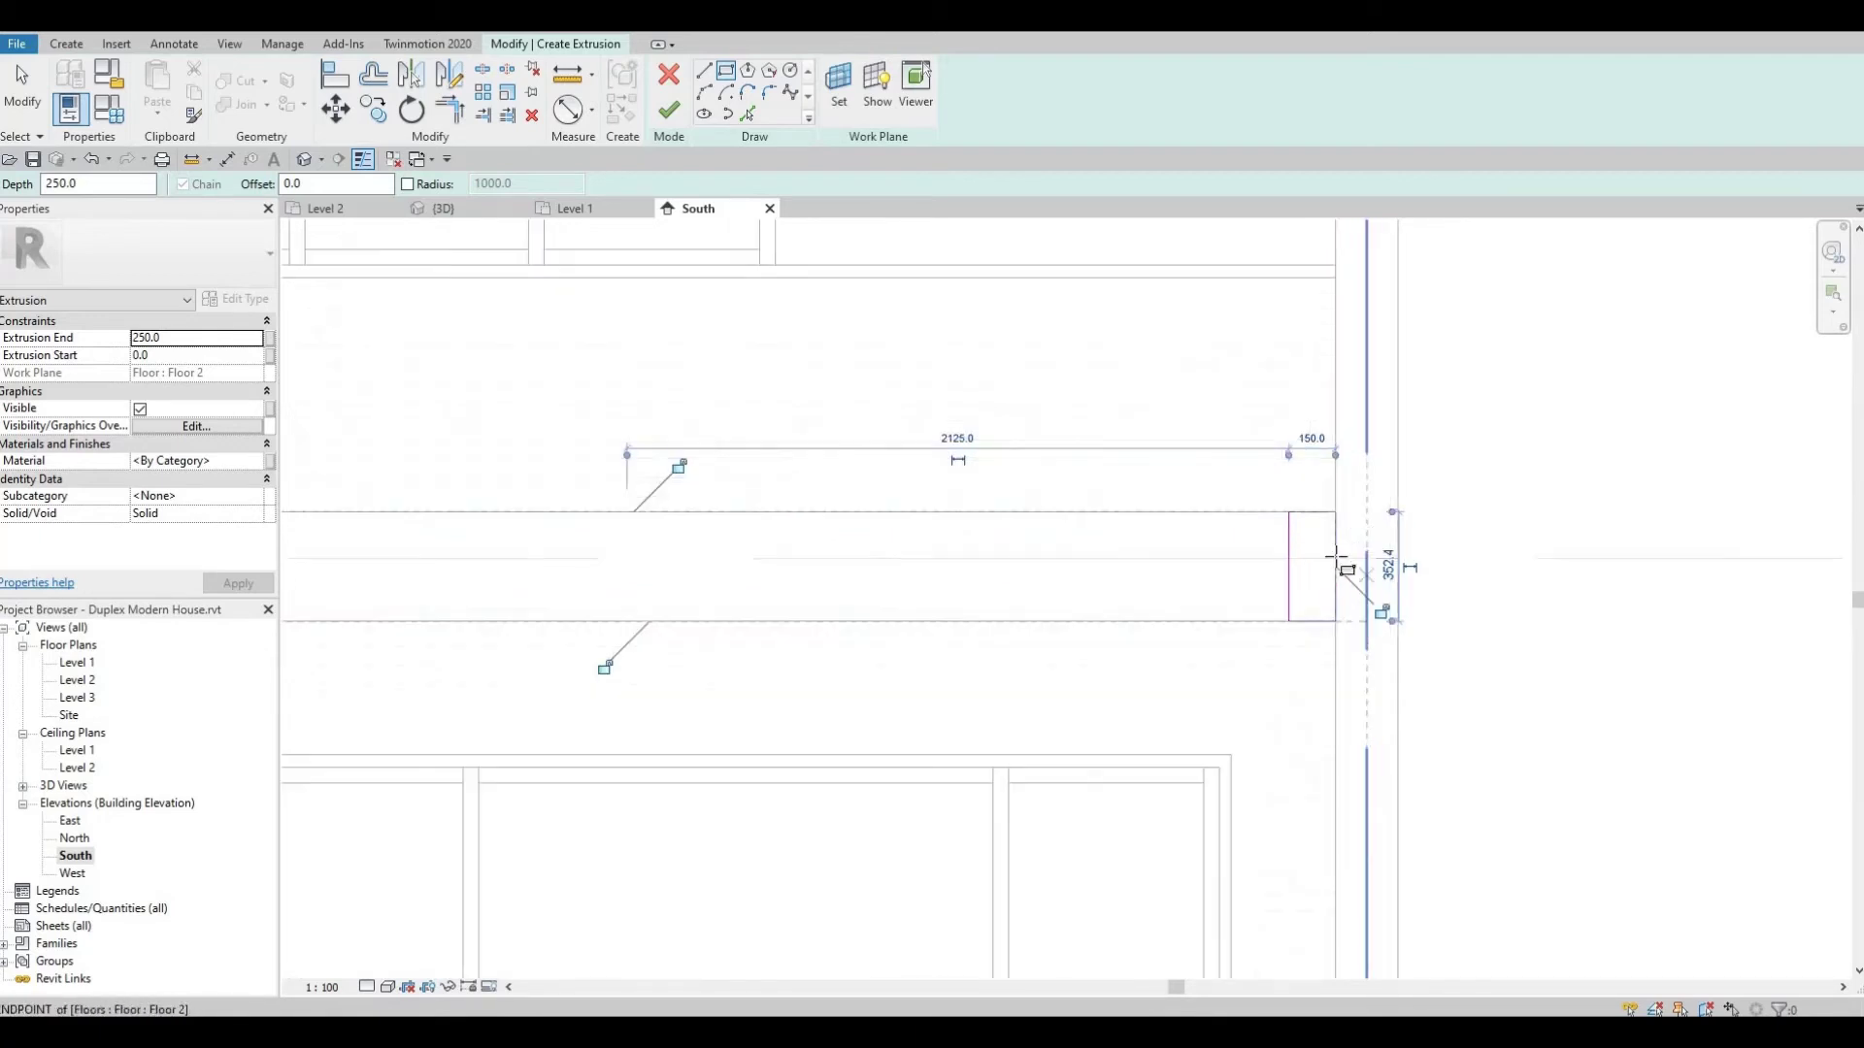
pyautogui.scroll(-1, 1296, 554)
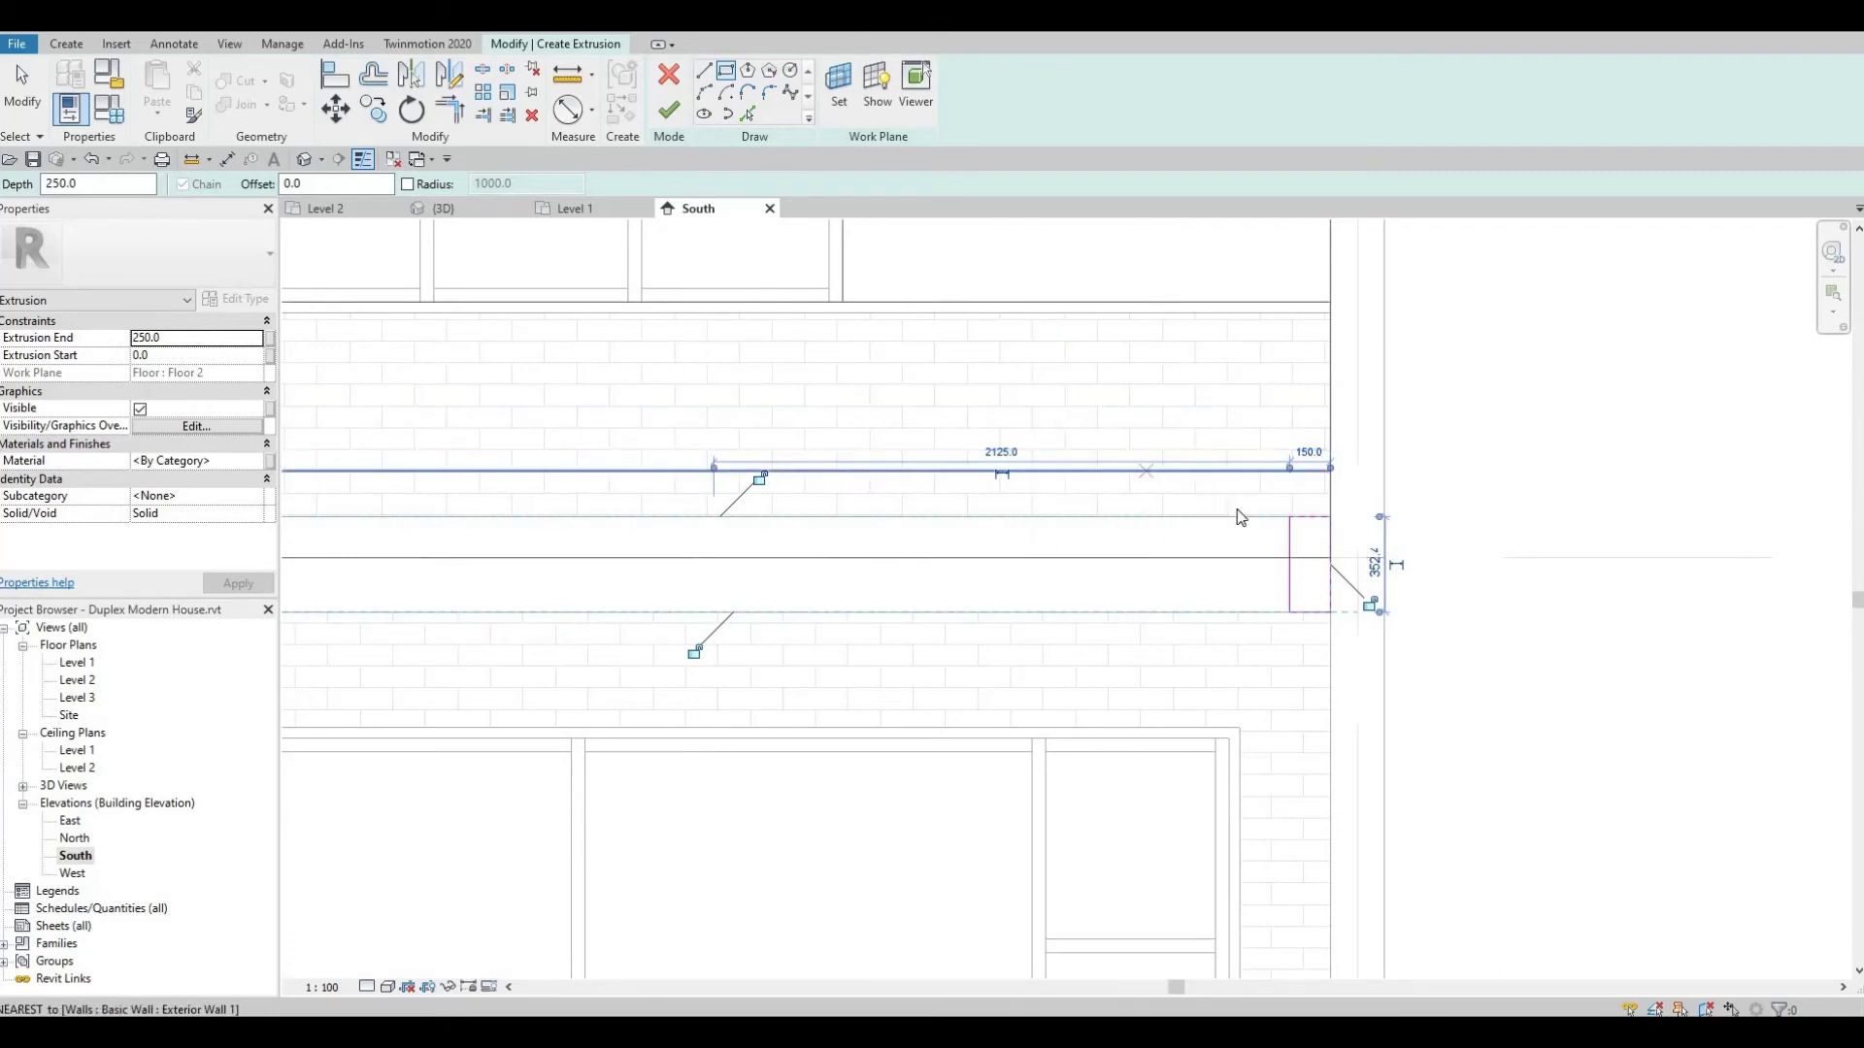
pyautogui.press('Escape')
pyautogui.press('Escape')
pyautogui.moveTo(1348, 651); pyautogui.dragTo(1348, 652)
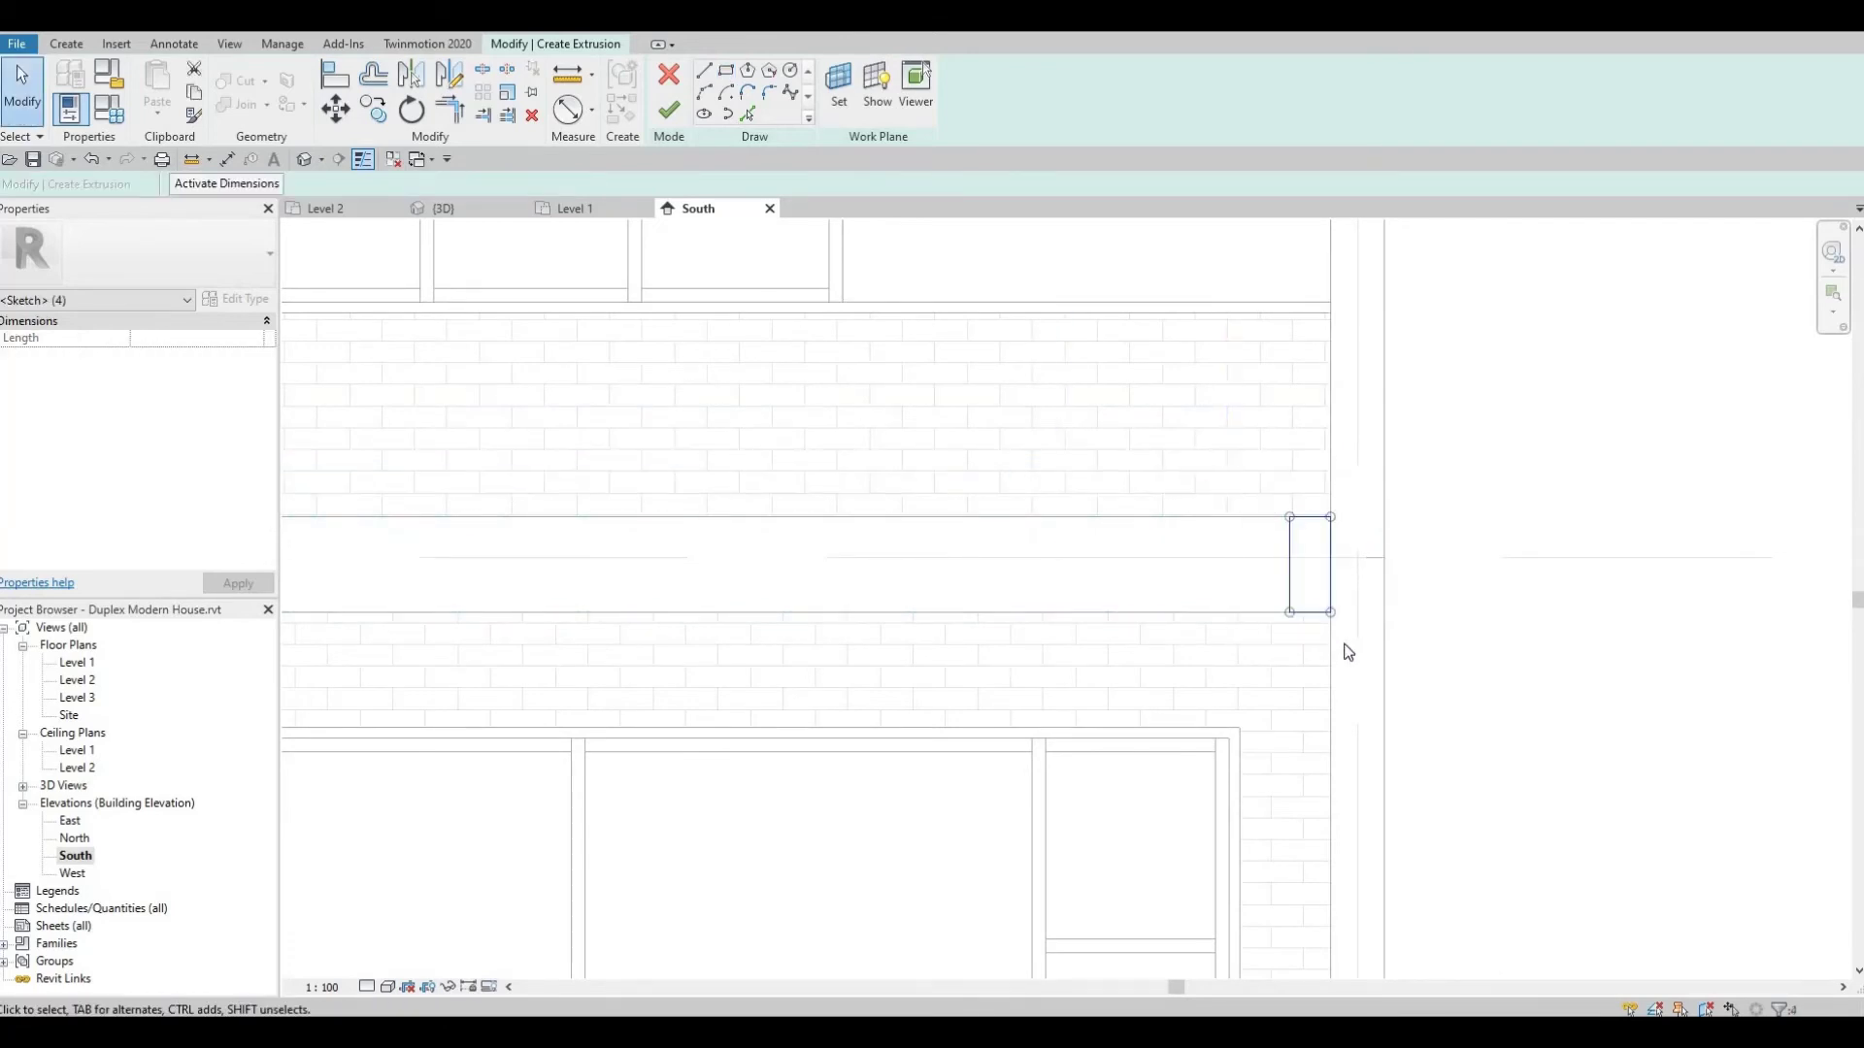
pyautogui.press('Left')
pyautogui.press('Left')
pyautogui.press('Left')
pyautogui.press('Left')
pyautogui.press('Left')
pyautogui.press('Left')
pyautogui.press('Left')
pyautogui.press('Left')
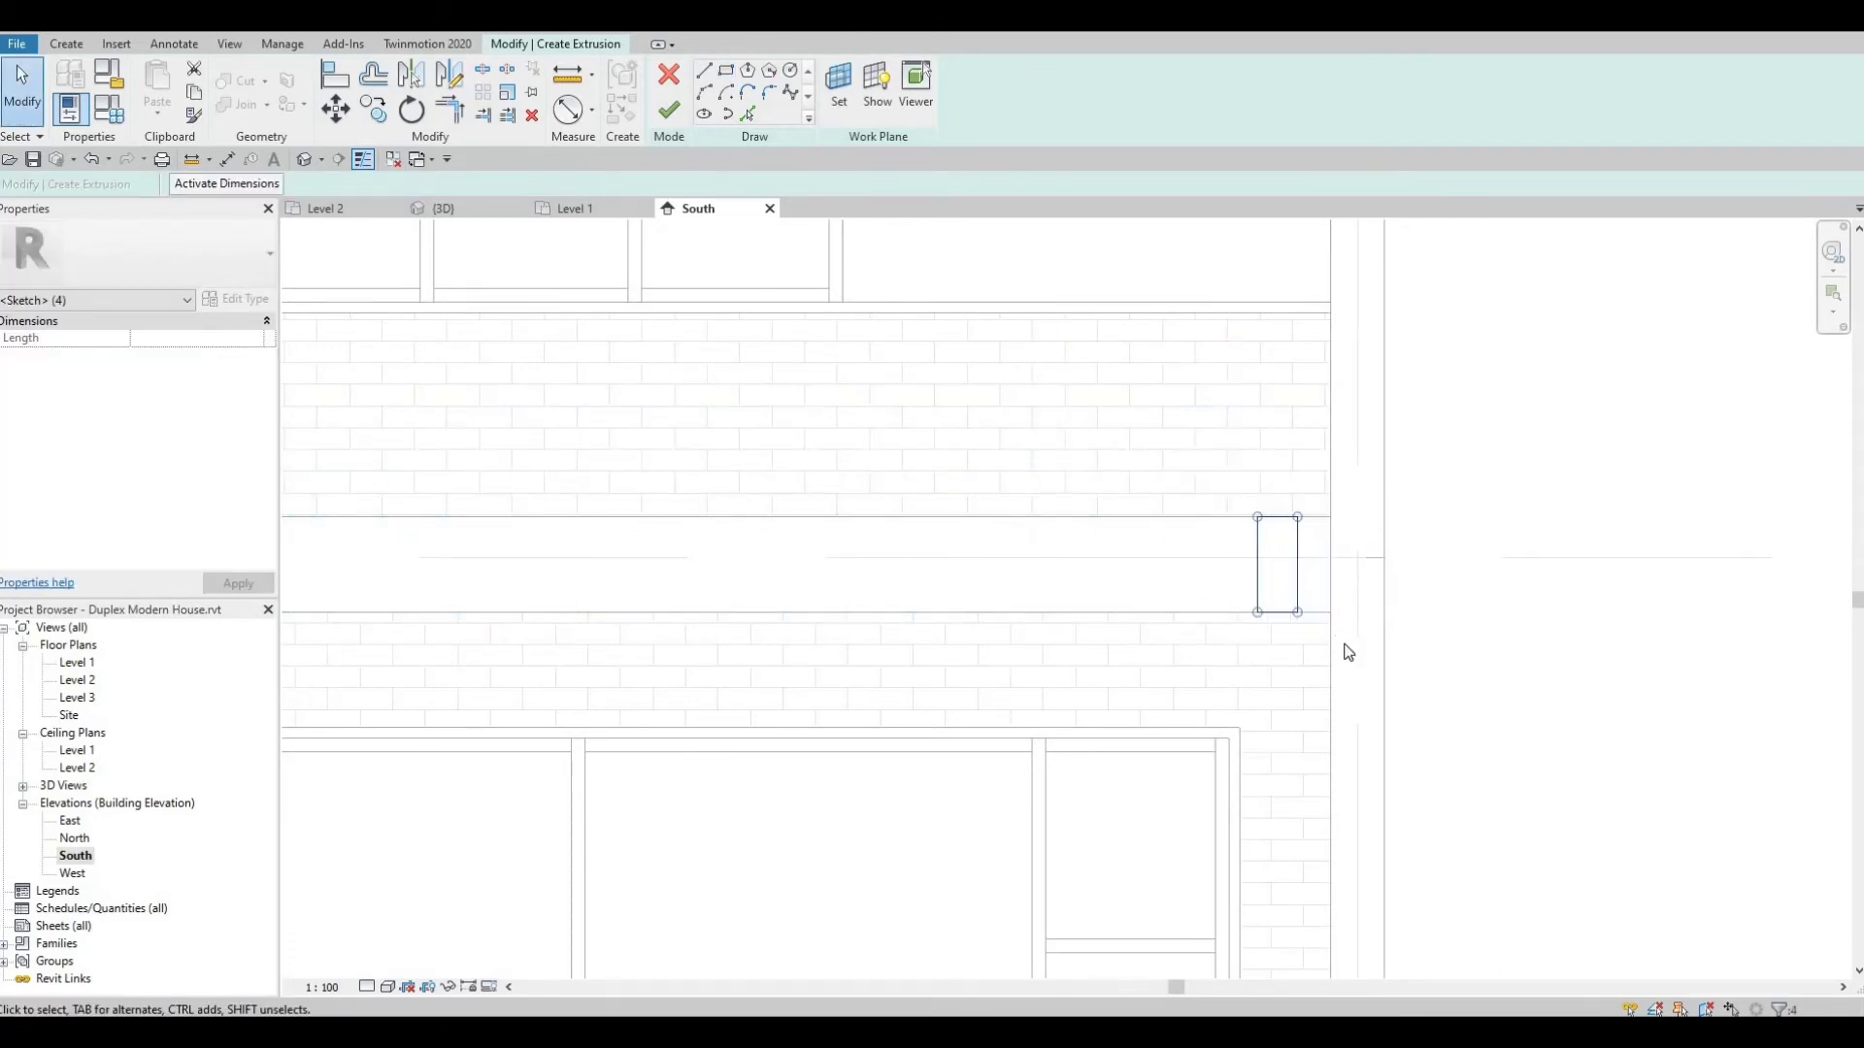
pyautogui.press('Escape')
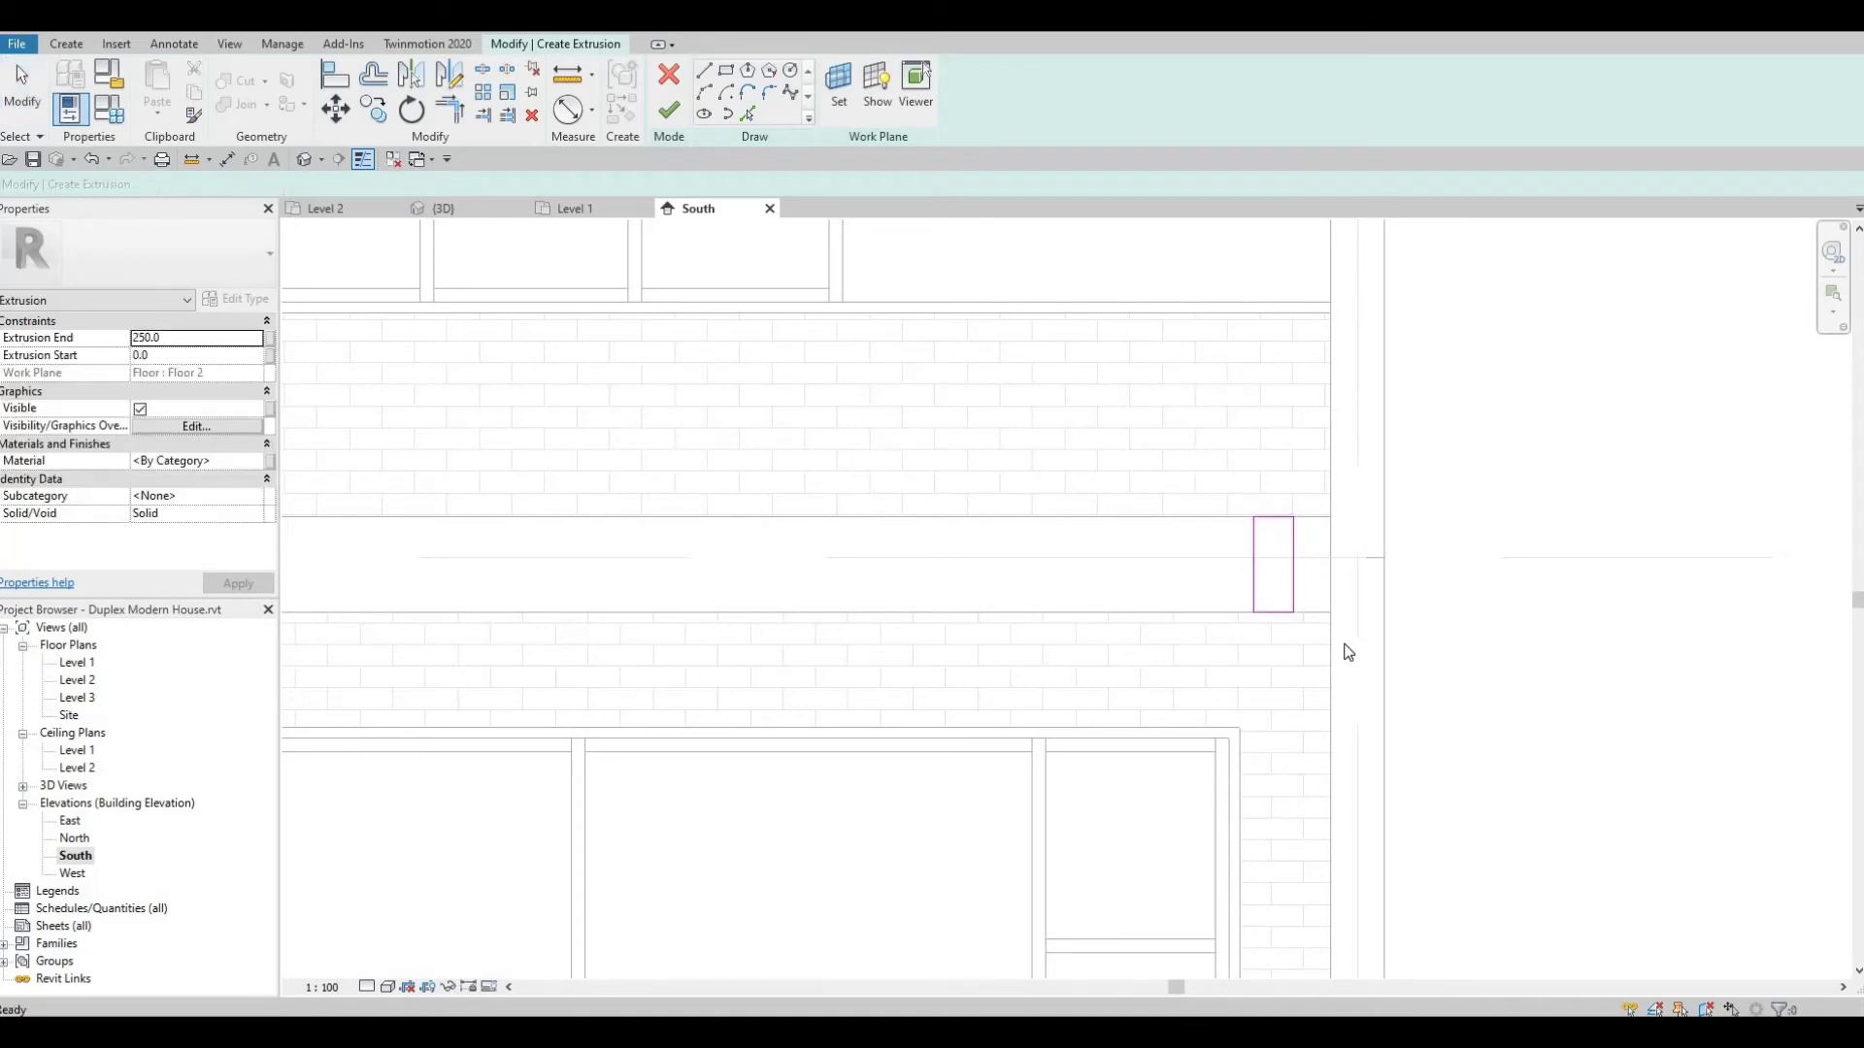
pyautogui.scroll(-2, 767, 445)
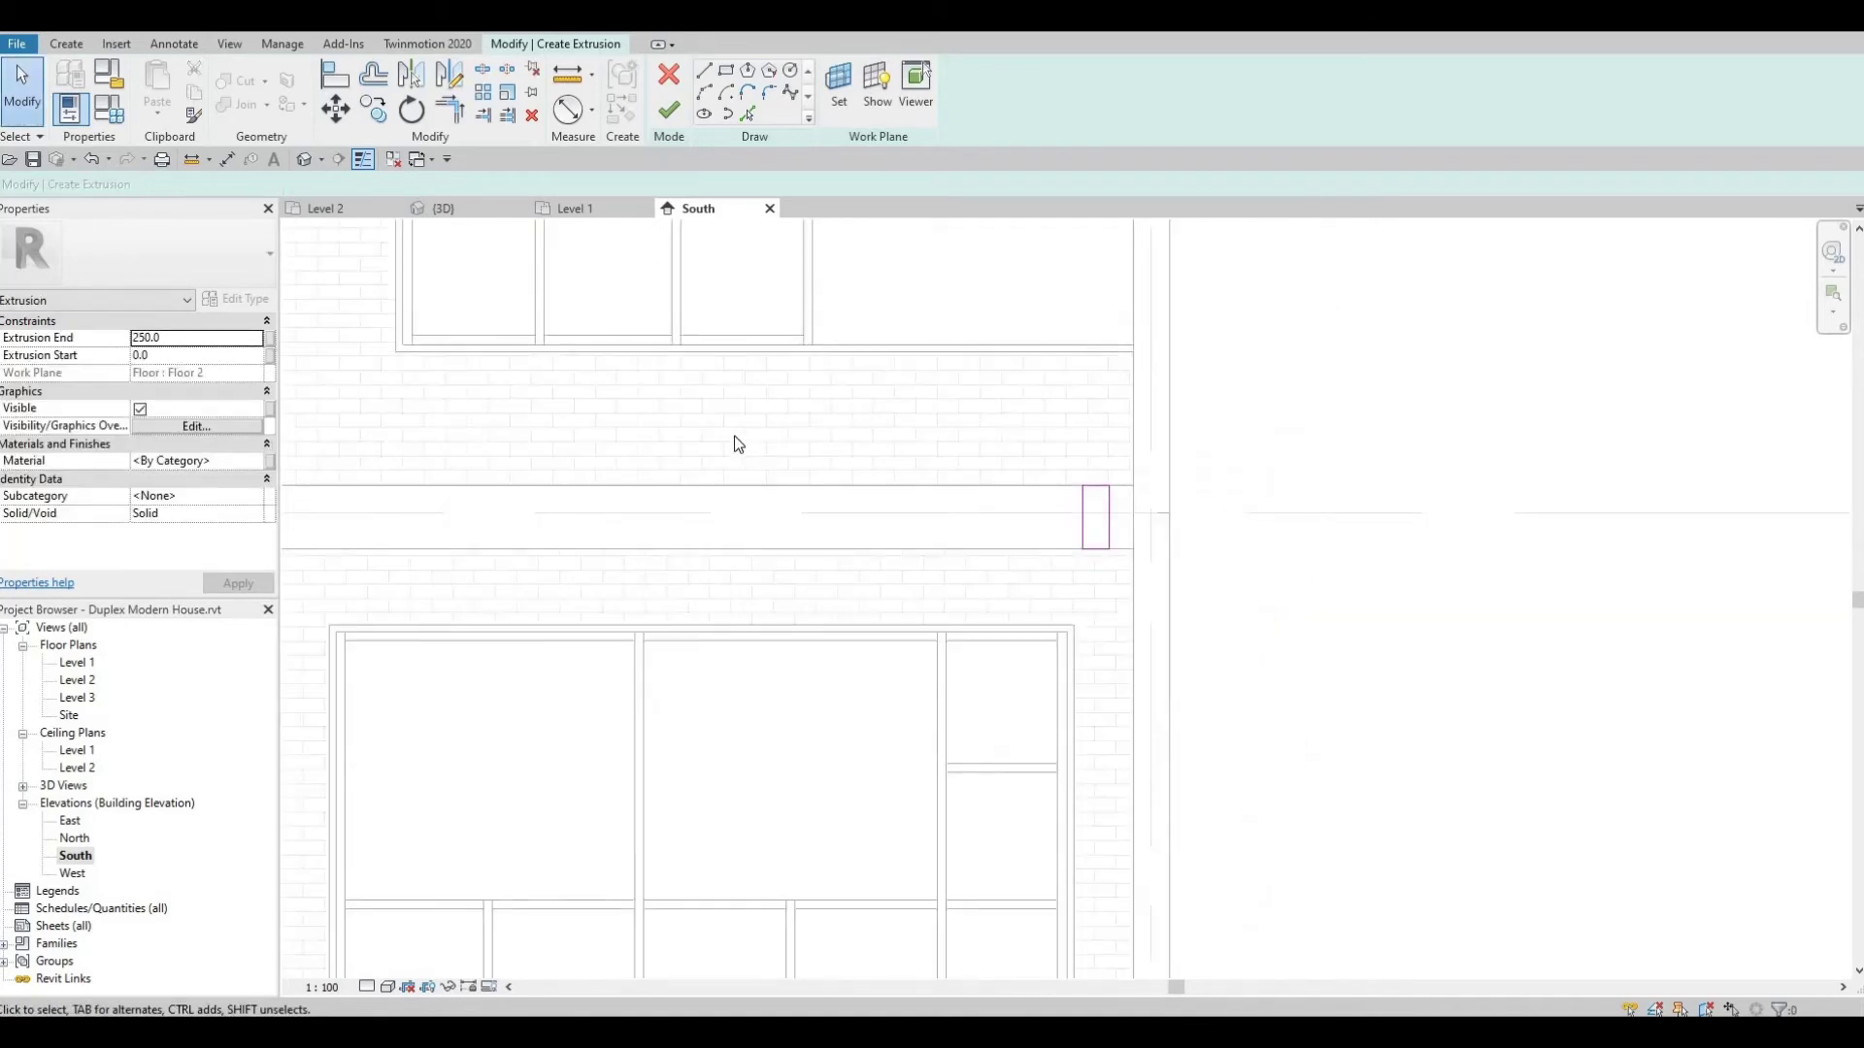
# Finish the fin extrusion in 3D, stretch it to 4000 deep, and reopen the South elevation
pyautogui.click(444, 209)
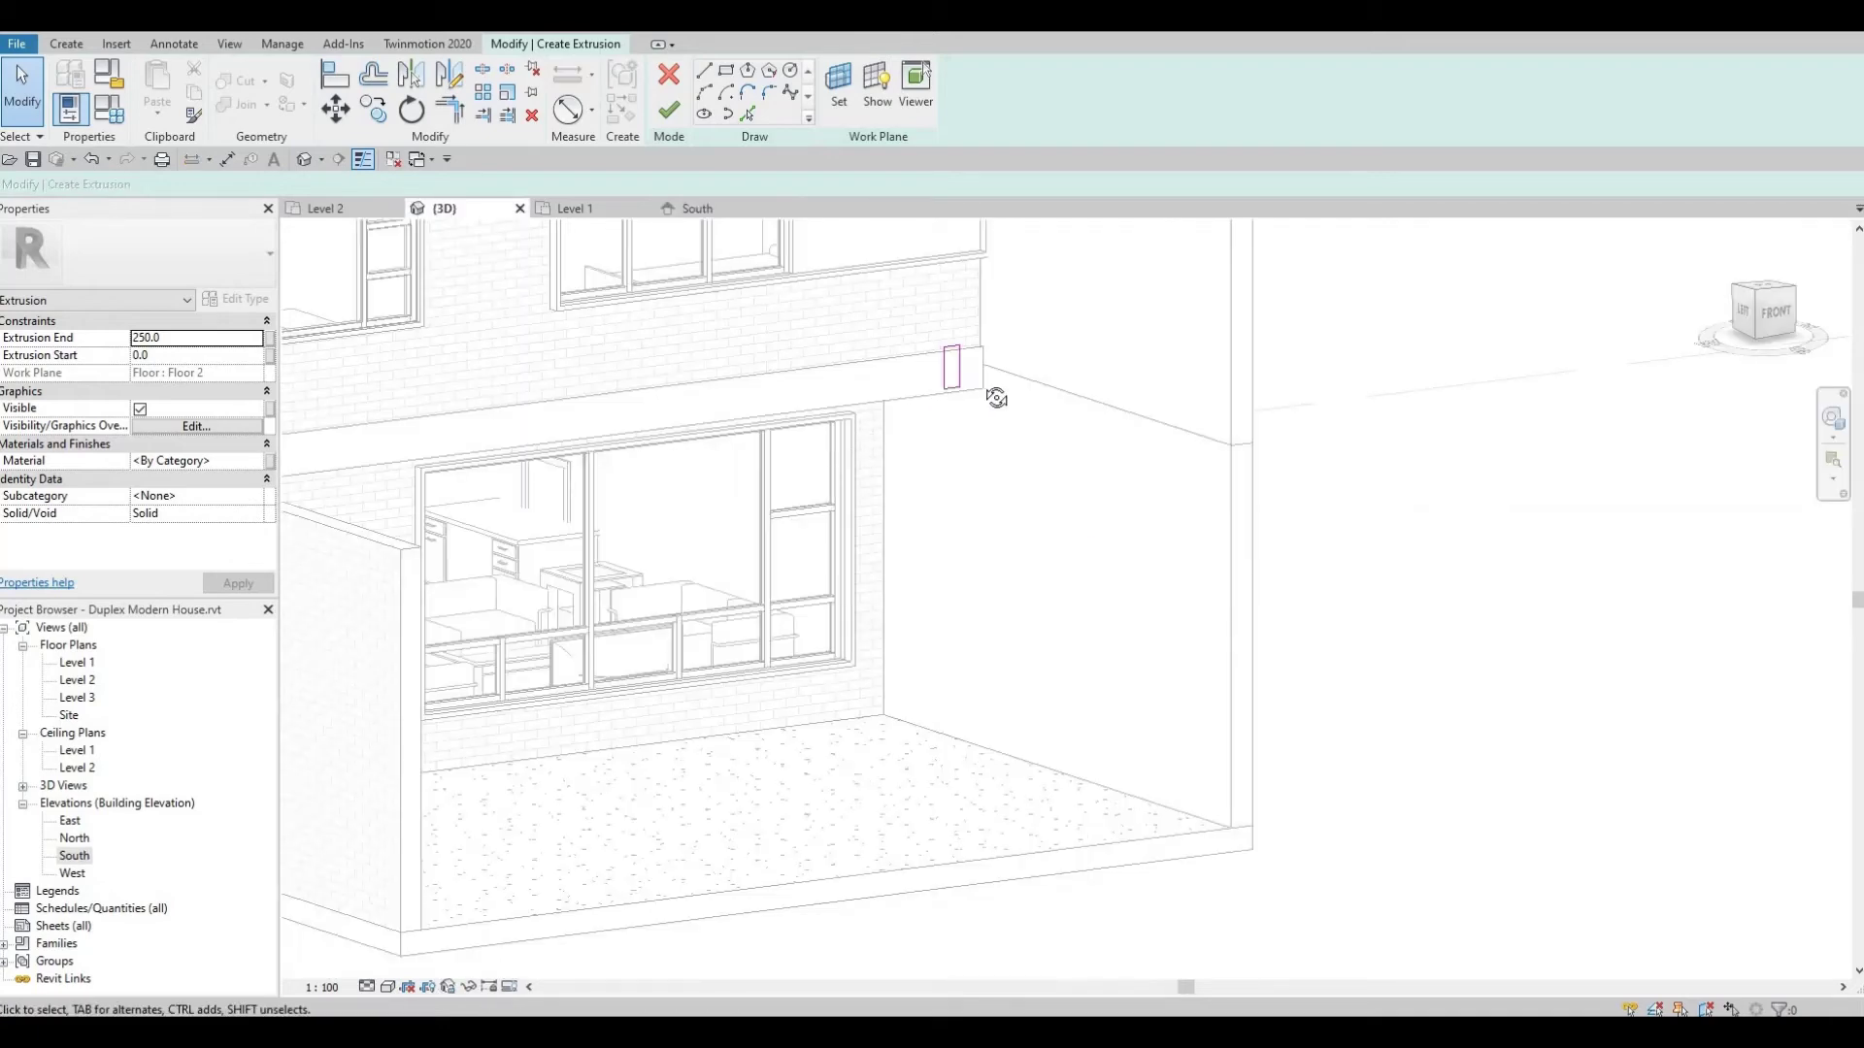
pyautogui.keyDown('shift'); pyautogui.moveTo(996, 398); pyautogui.dragTo(818, 398, button='middle'); pyautogui.keyUp('shift')
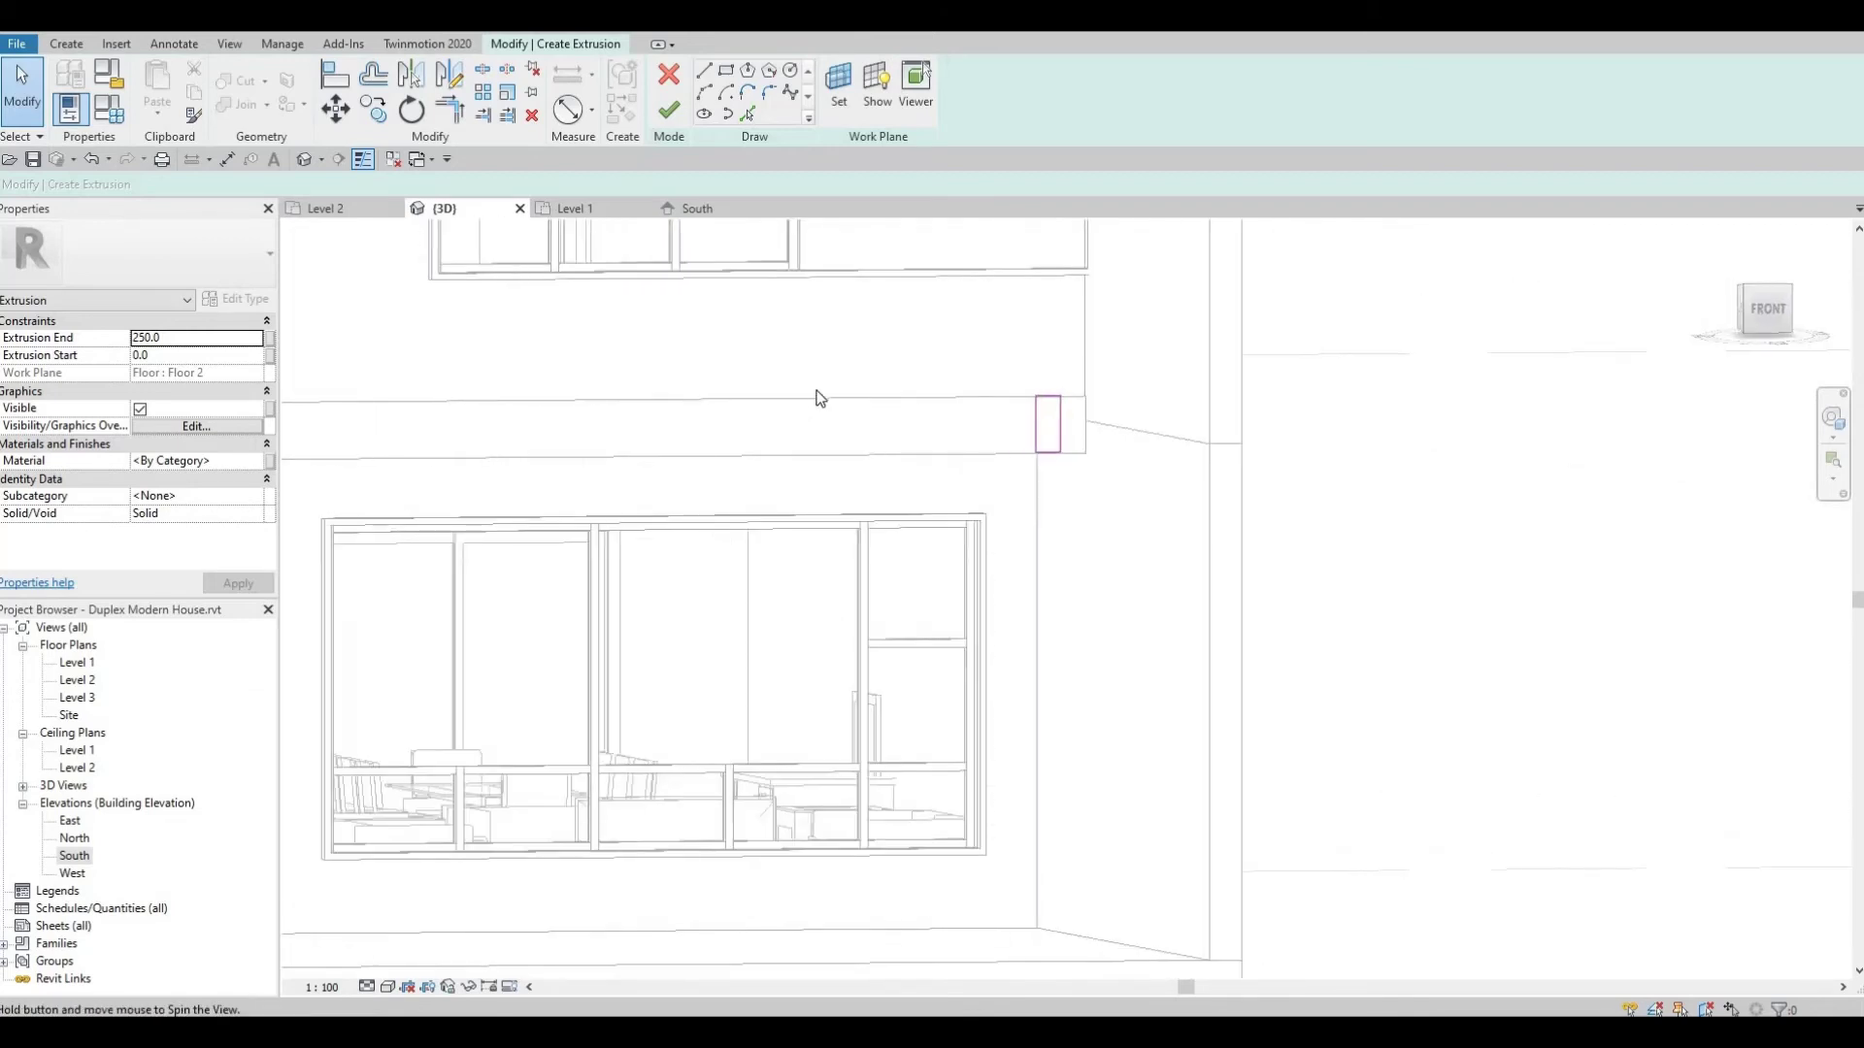
pyautogui.click(667, 113)
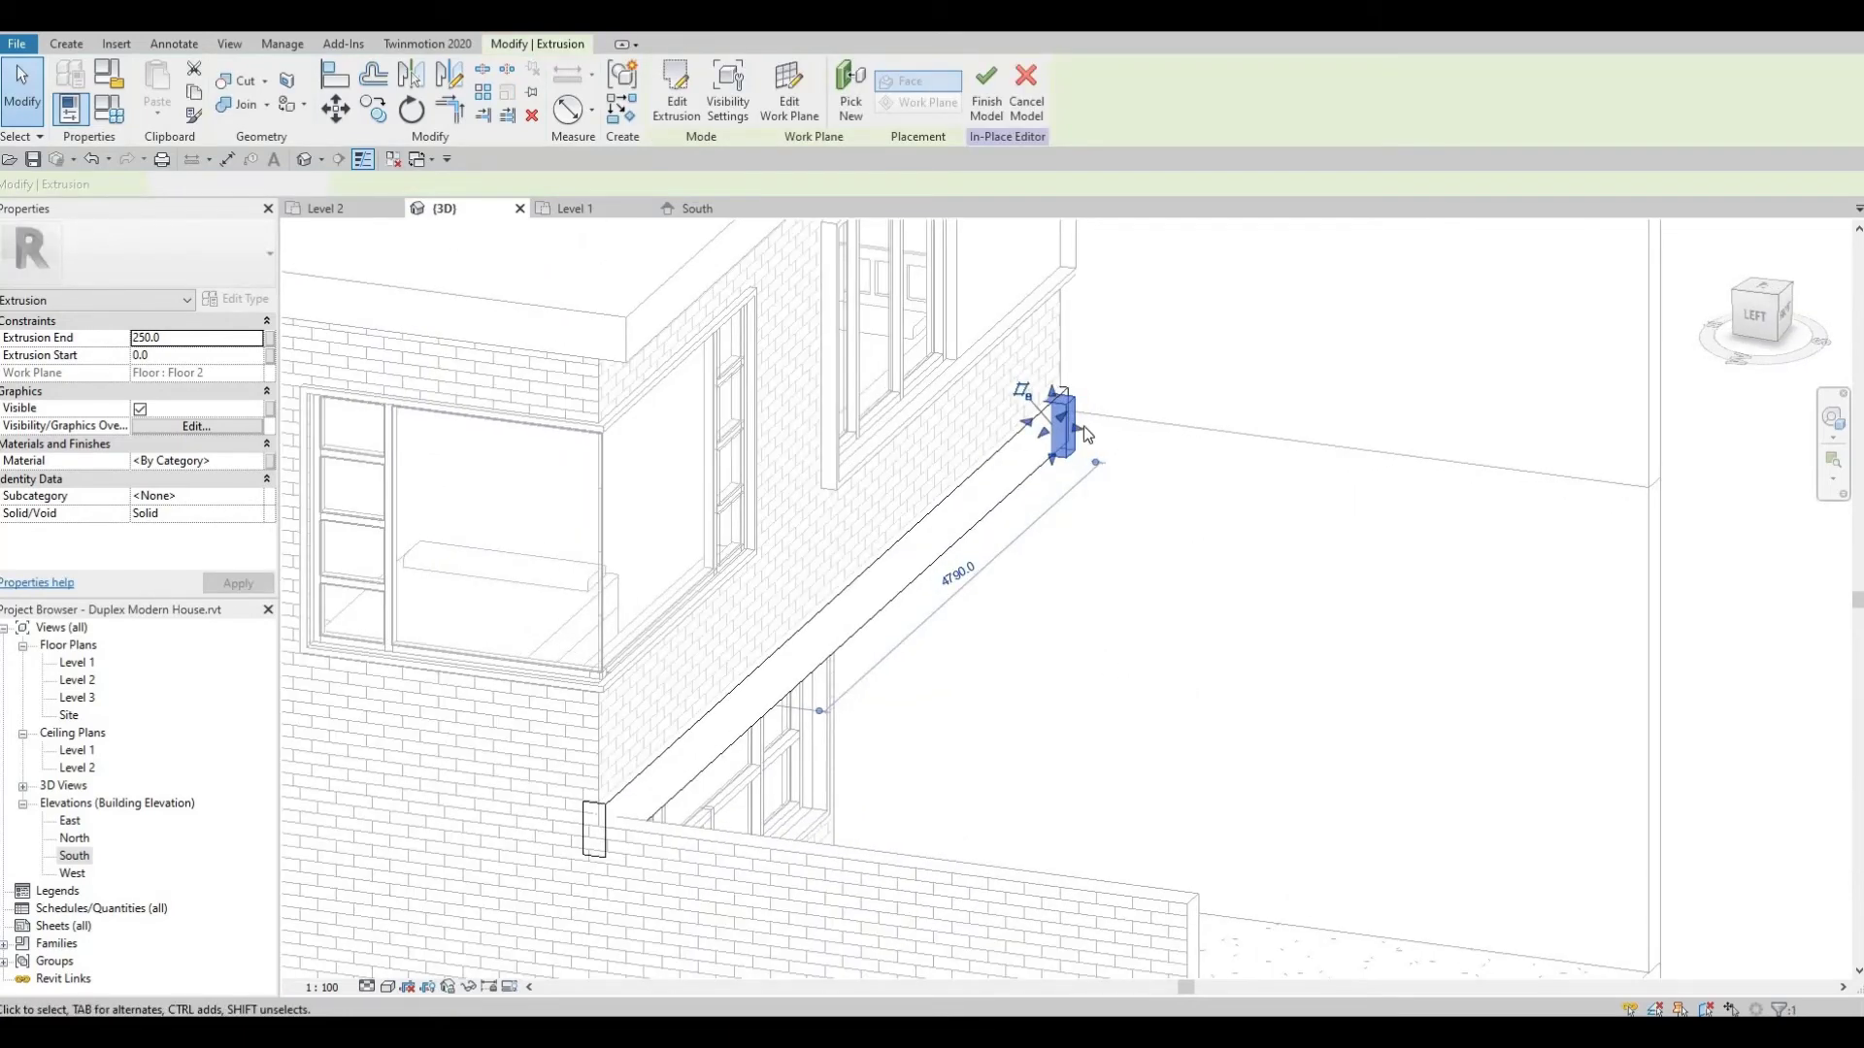
pyautogui.moveTo(1085, 429); pyautogui.dragTo(1622, 562)
pyautogui.keyDown('shift'); pyautogui.moveTo(1430, 576); pyautogui.dragTo(776, 486, button='middle'); pyautogui.keyUp('shift')
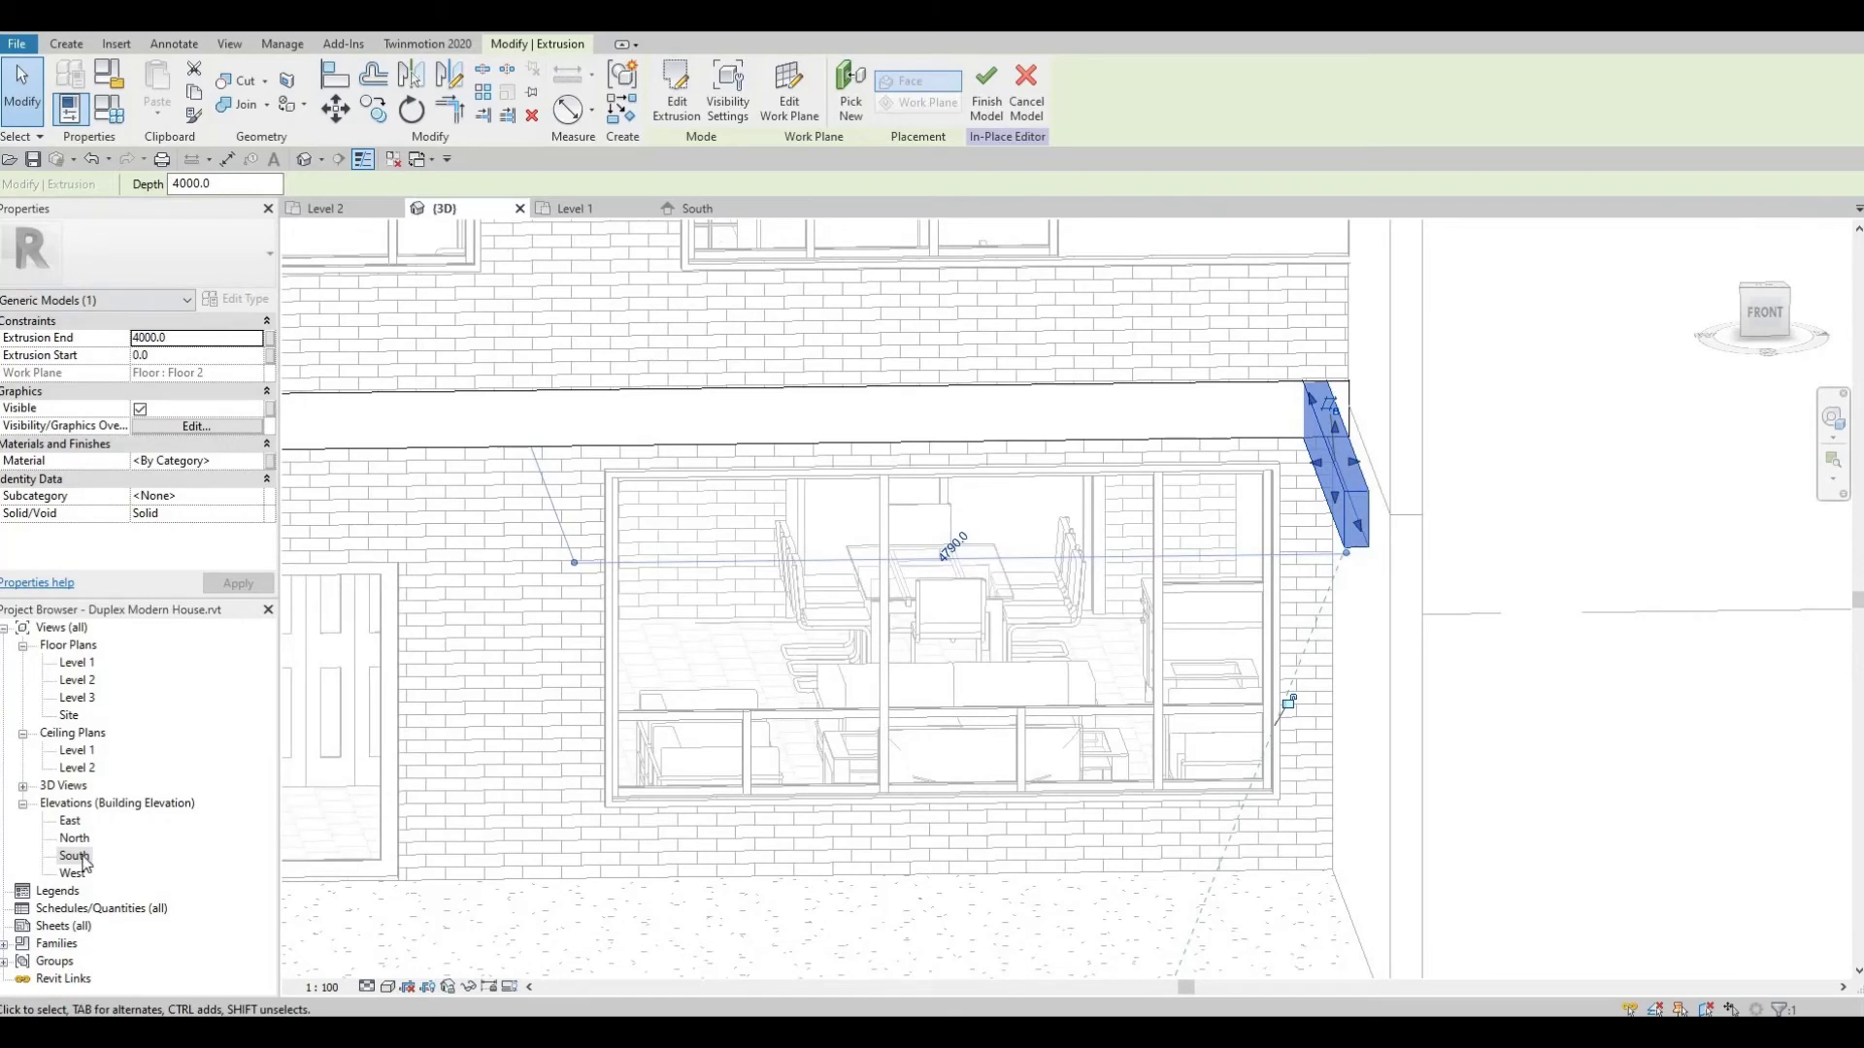
pyautogui.doubleClick(76, 856)
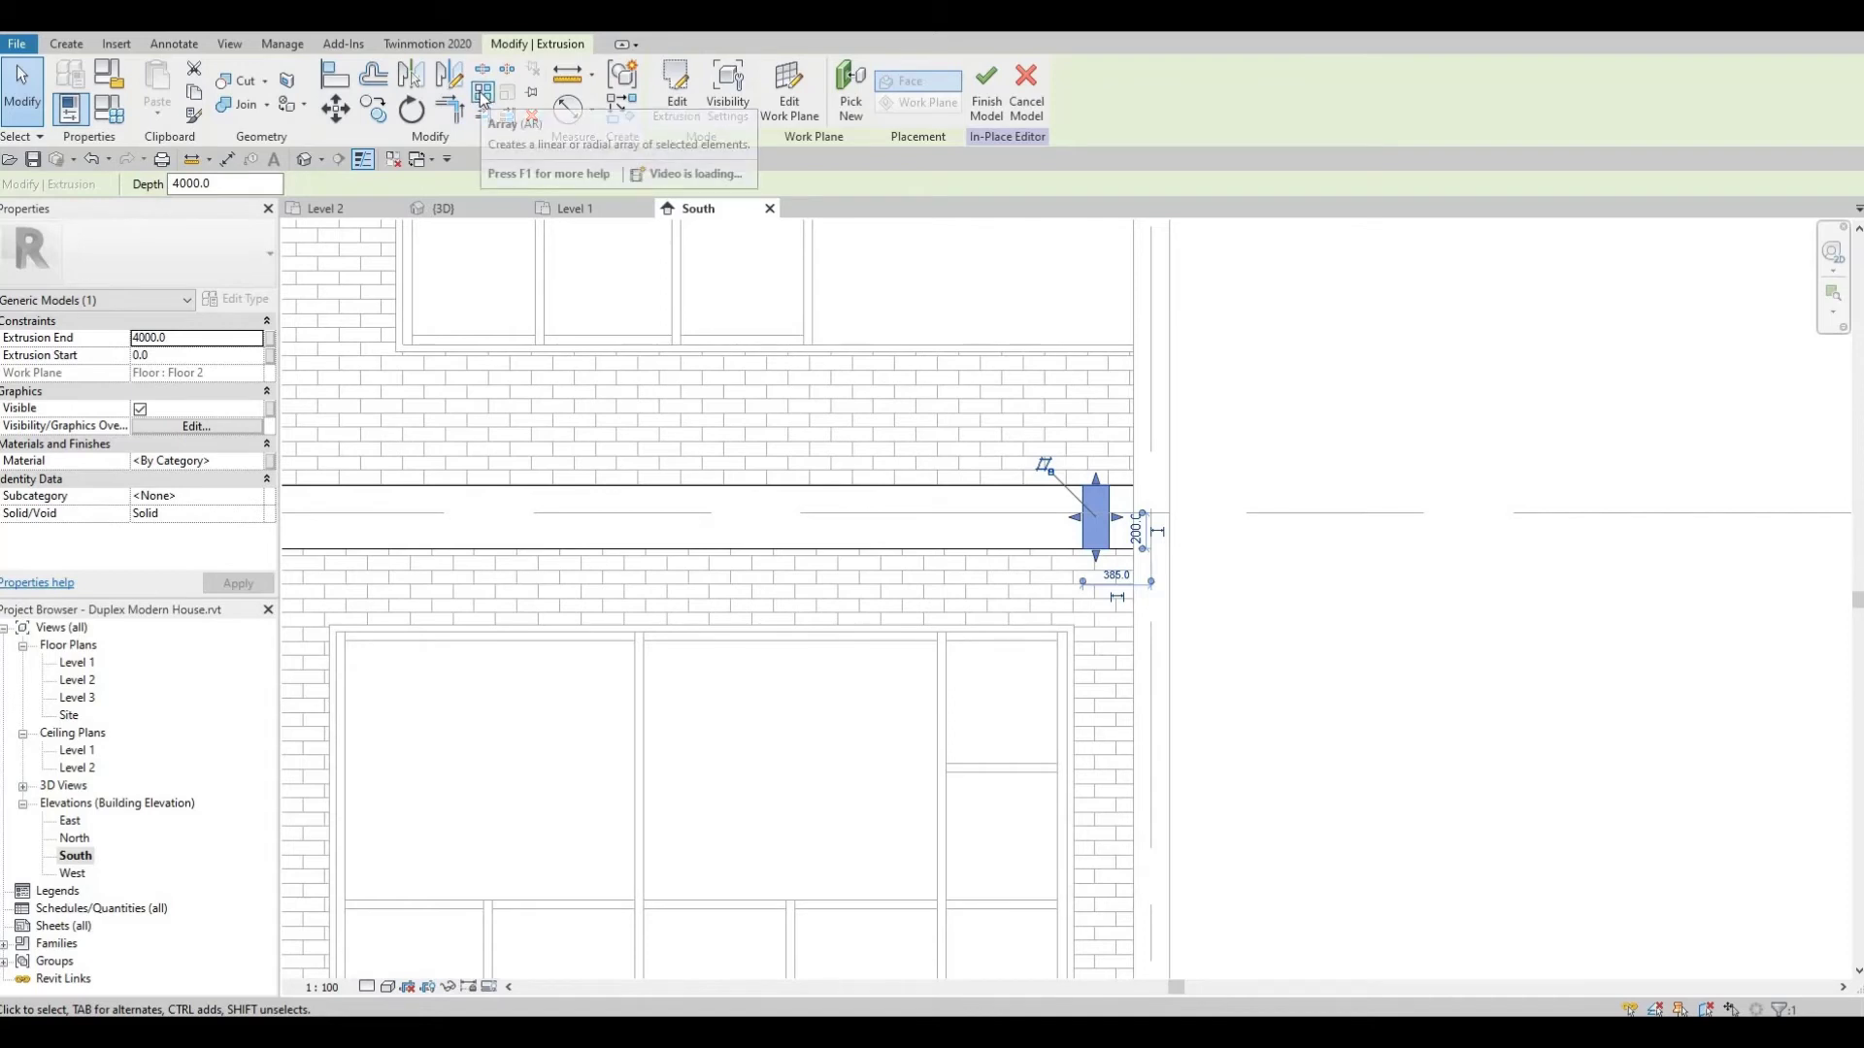
# Array the fin with AR as 10 copies (Move To: Last), from the fin to the far wall end
pyautogui.press('a')
pyautogui.press('r')
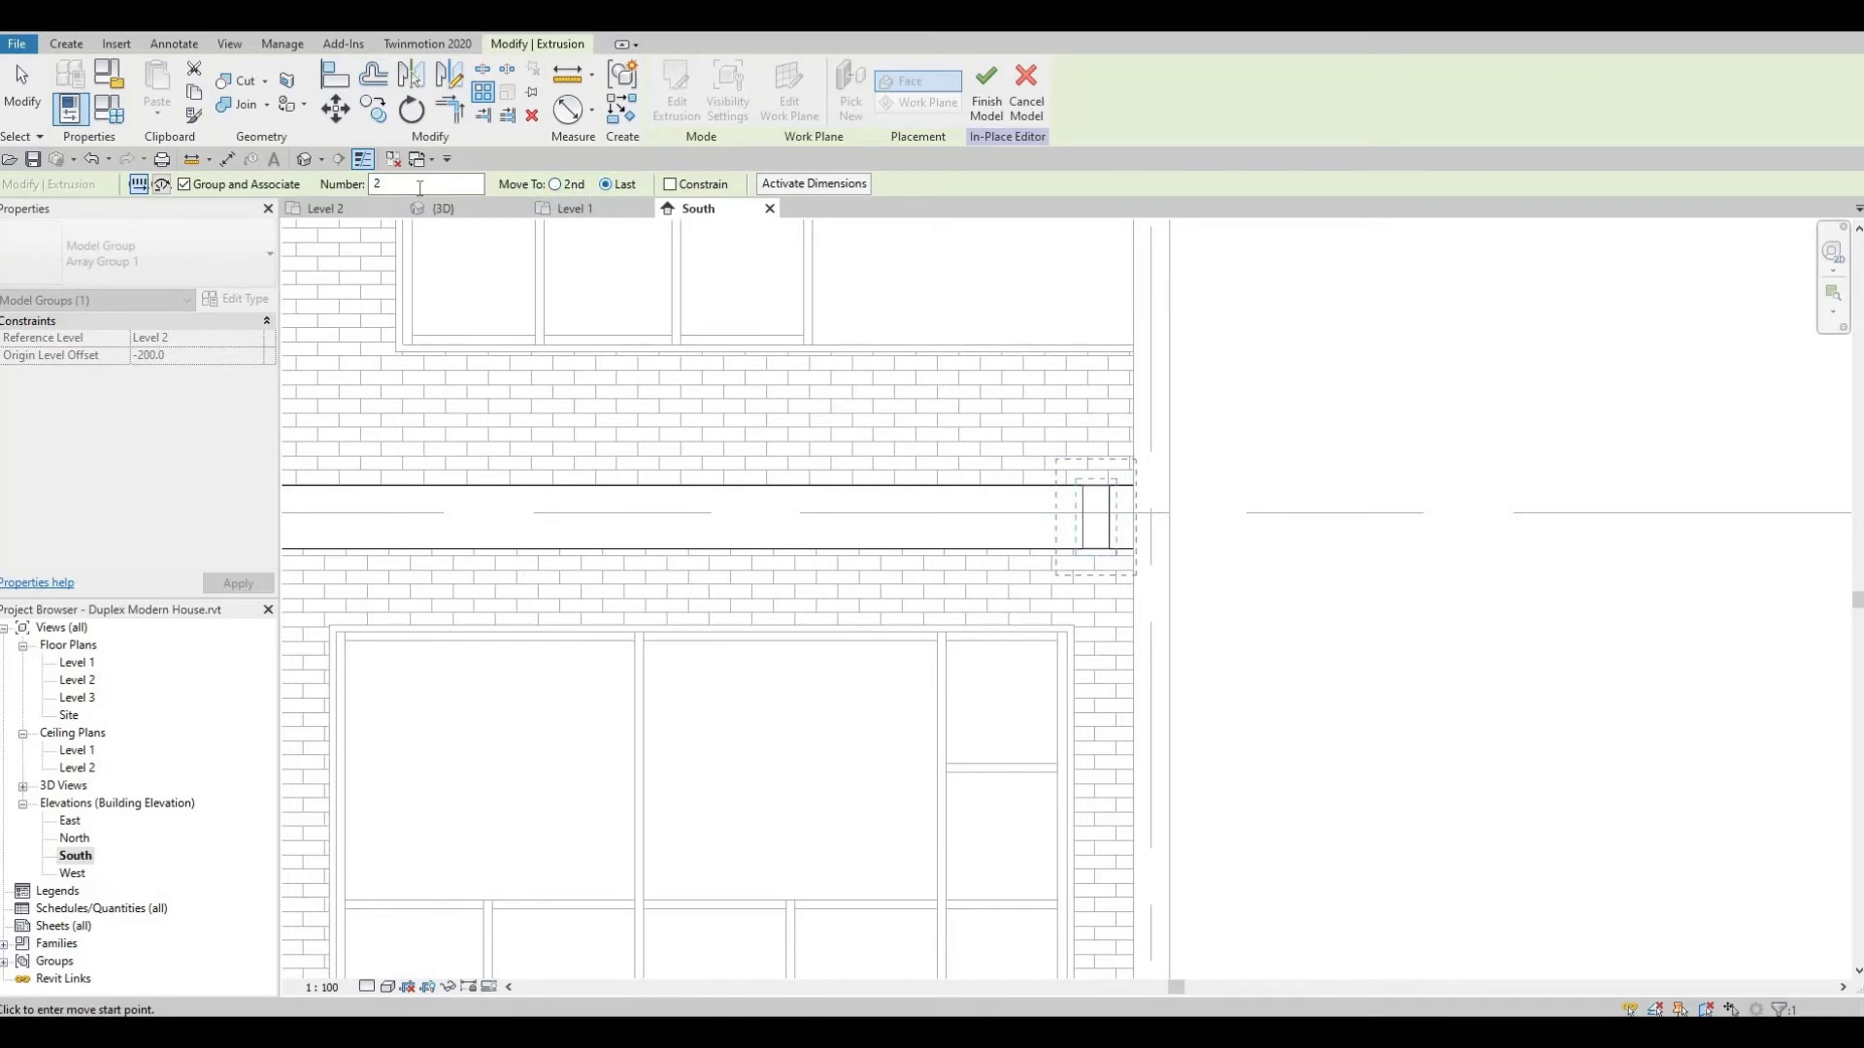
pyautogui.scroll(-4, 1145, 479)
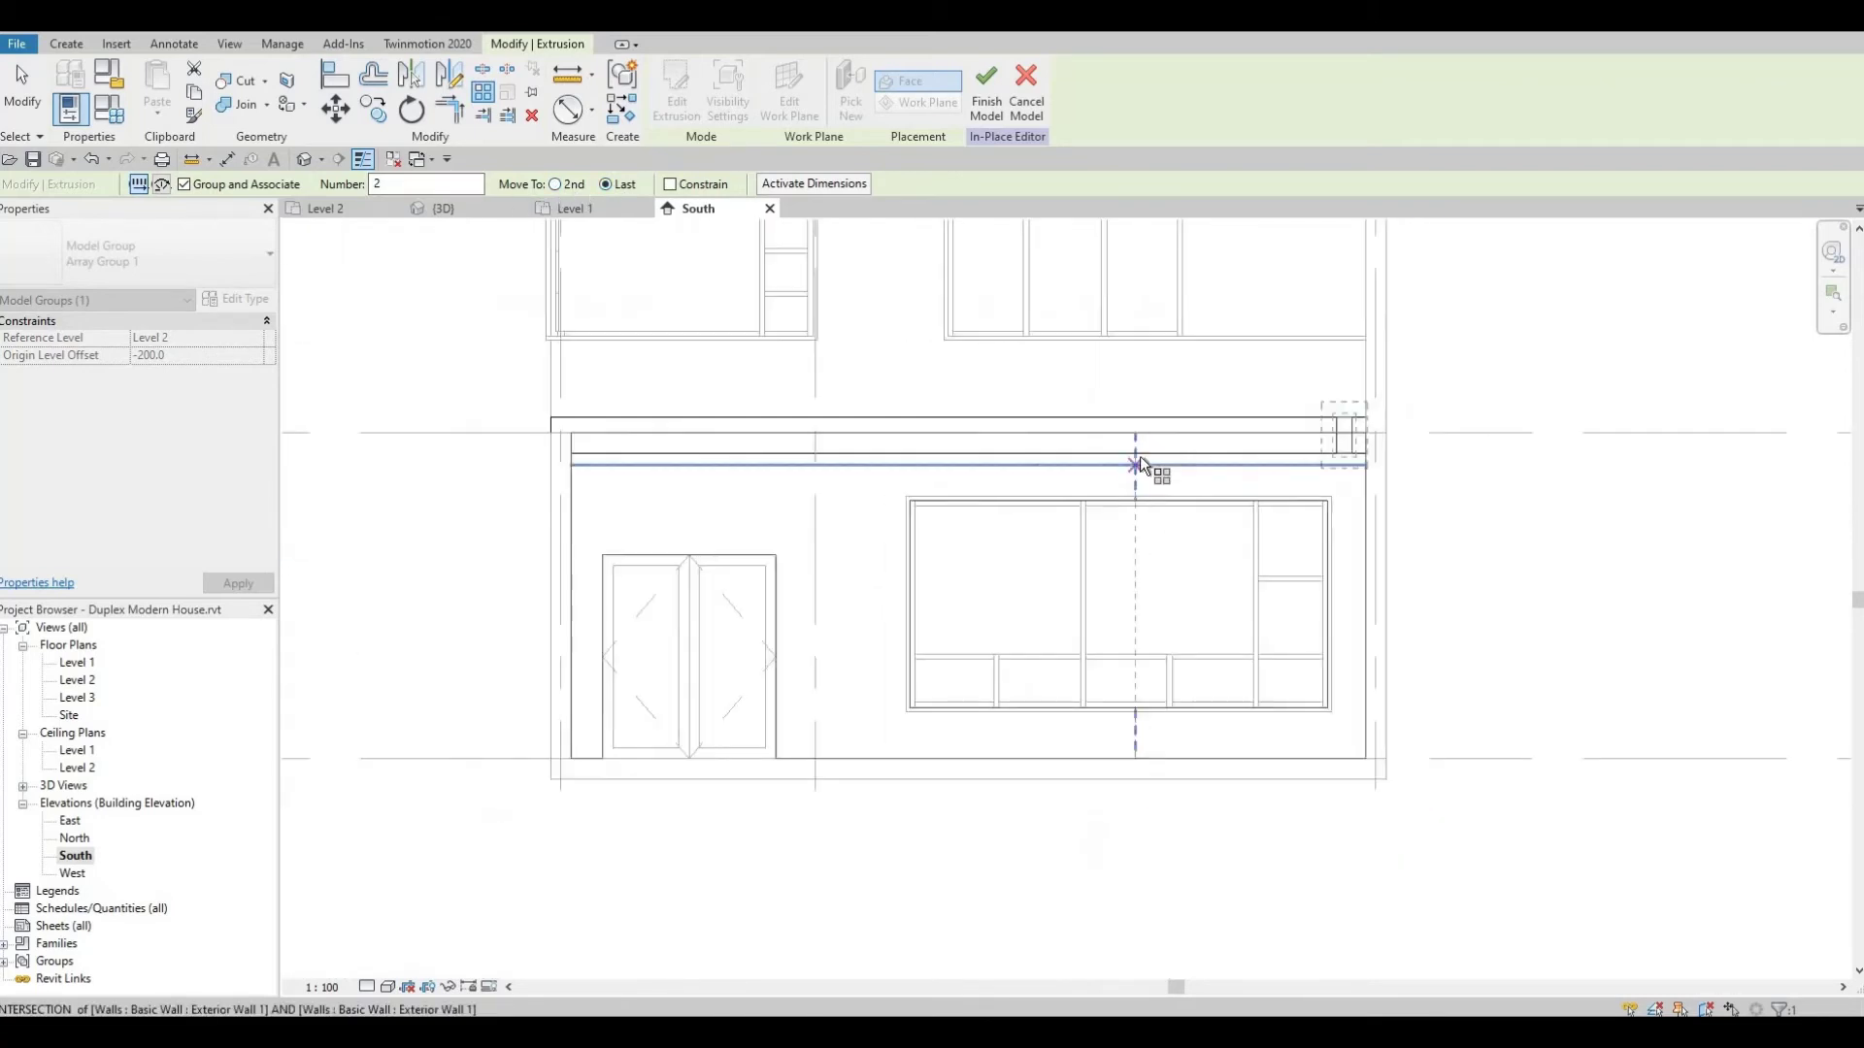
pyautogui.click(1302, 440)
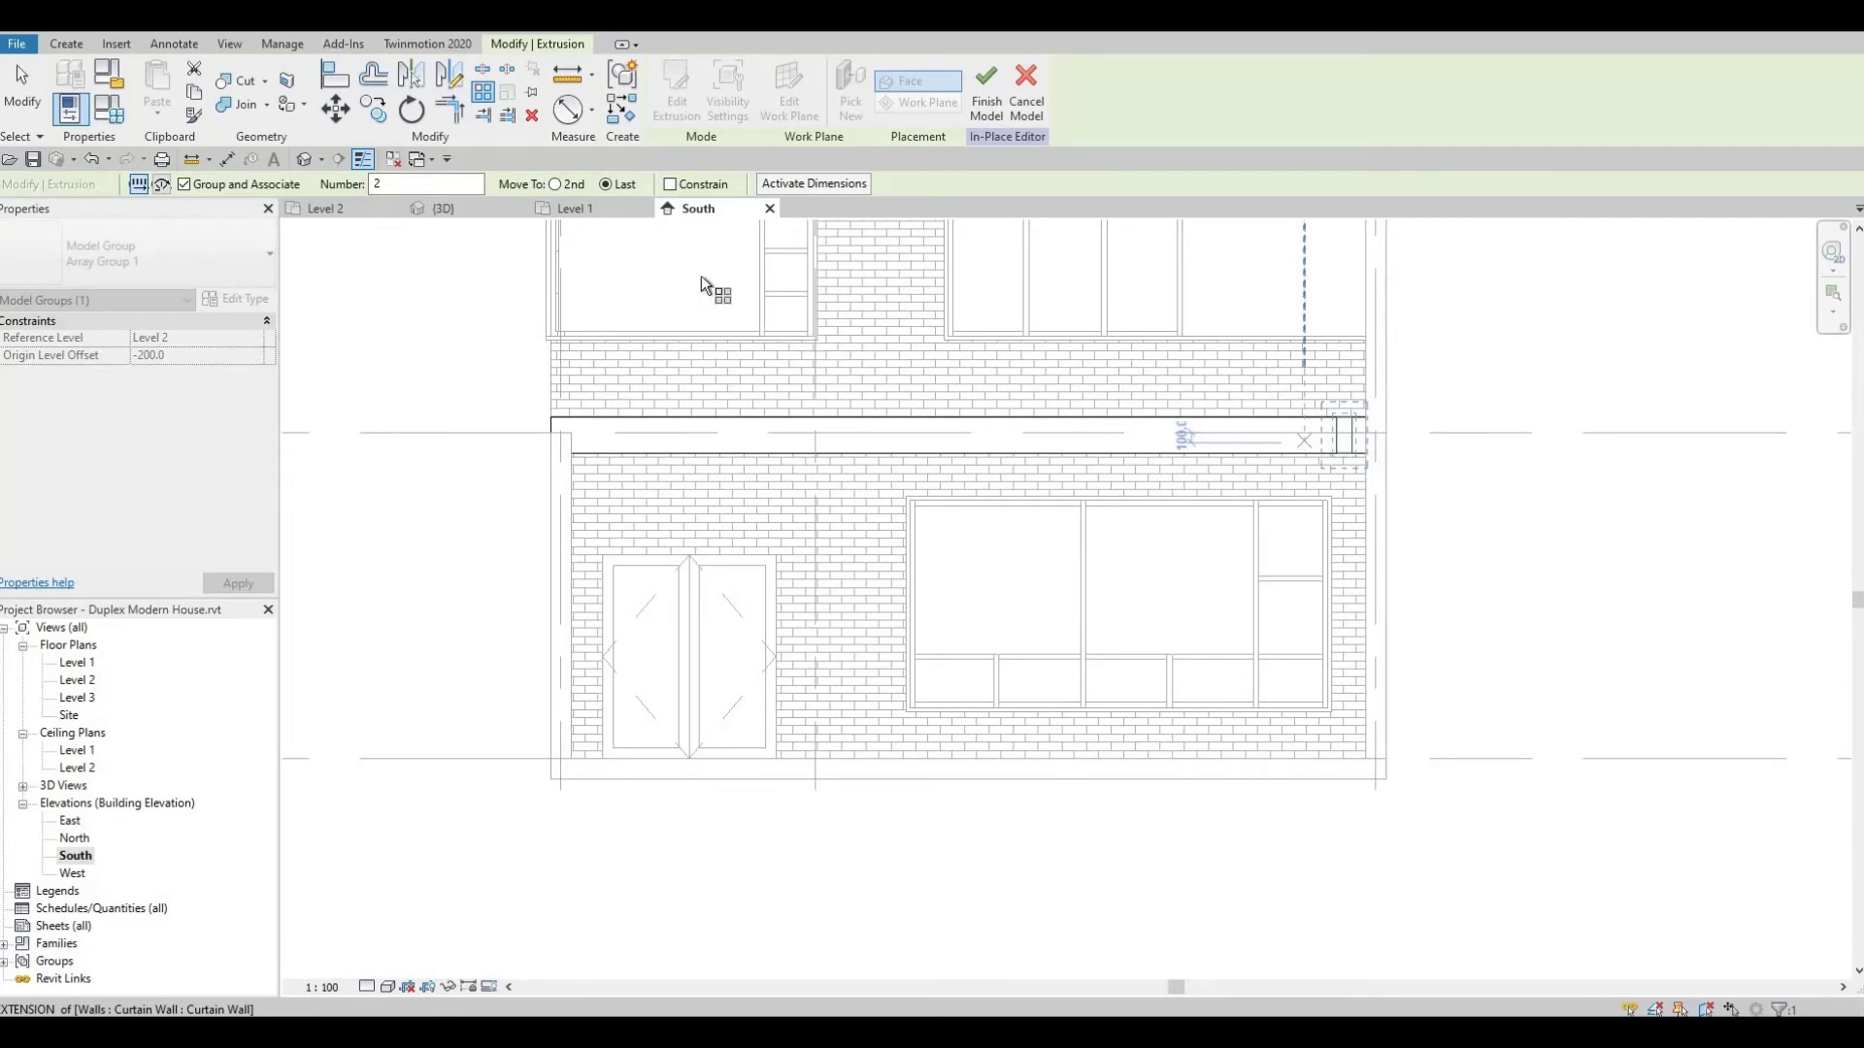
pyautogui.click(447, 185)
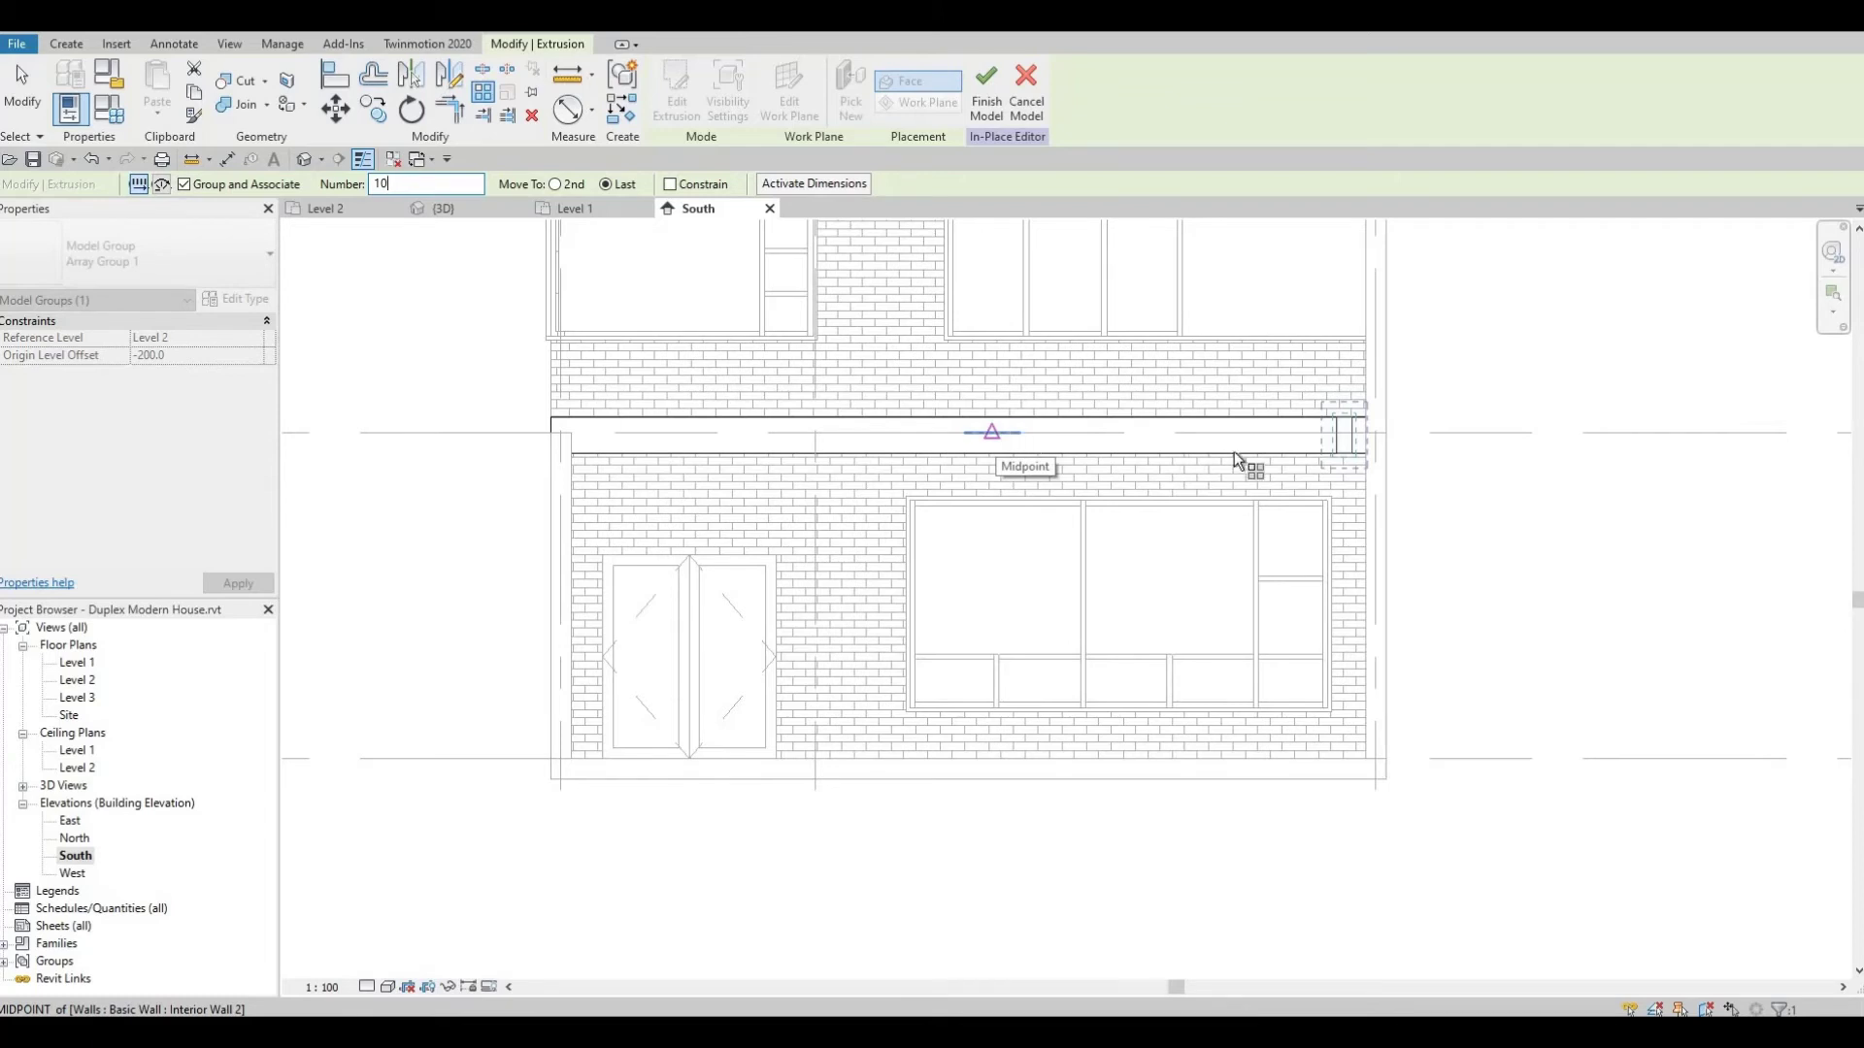
pyautogui.click(1340, 431)
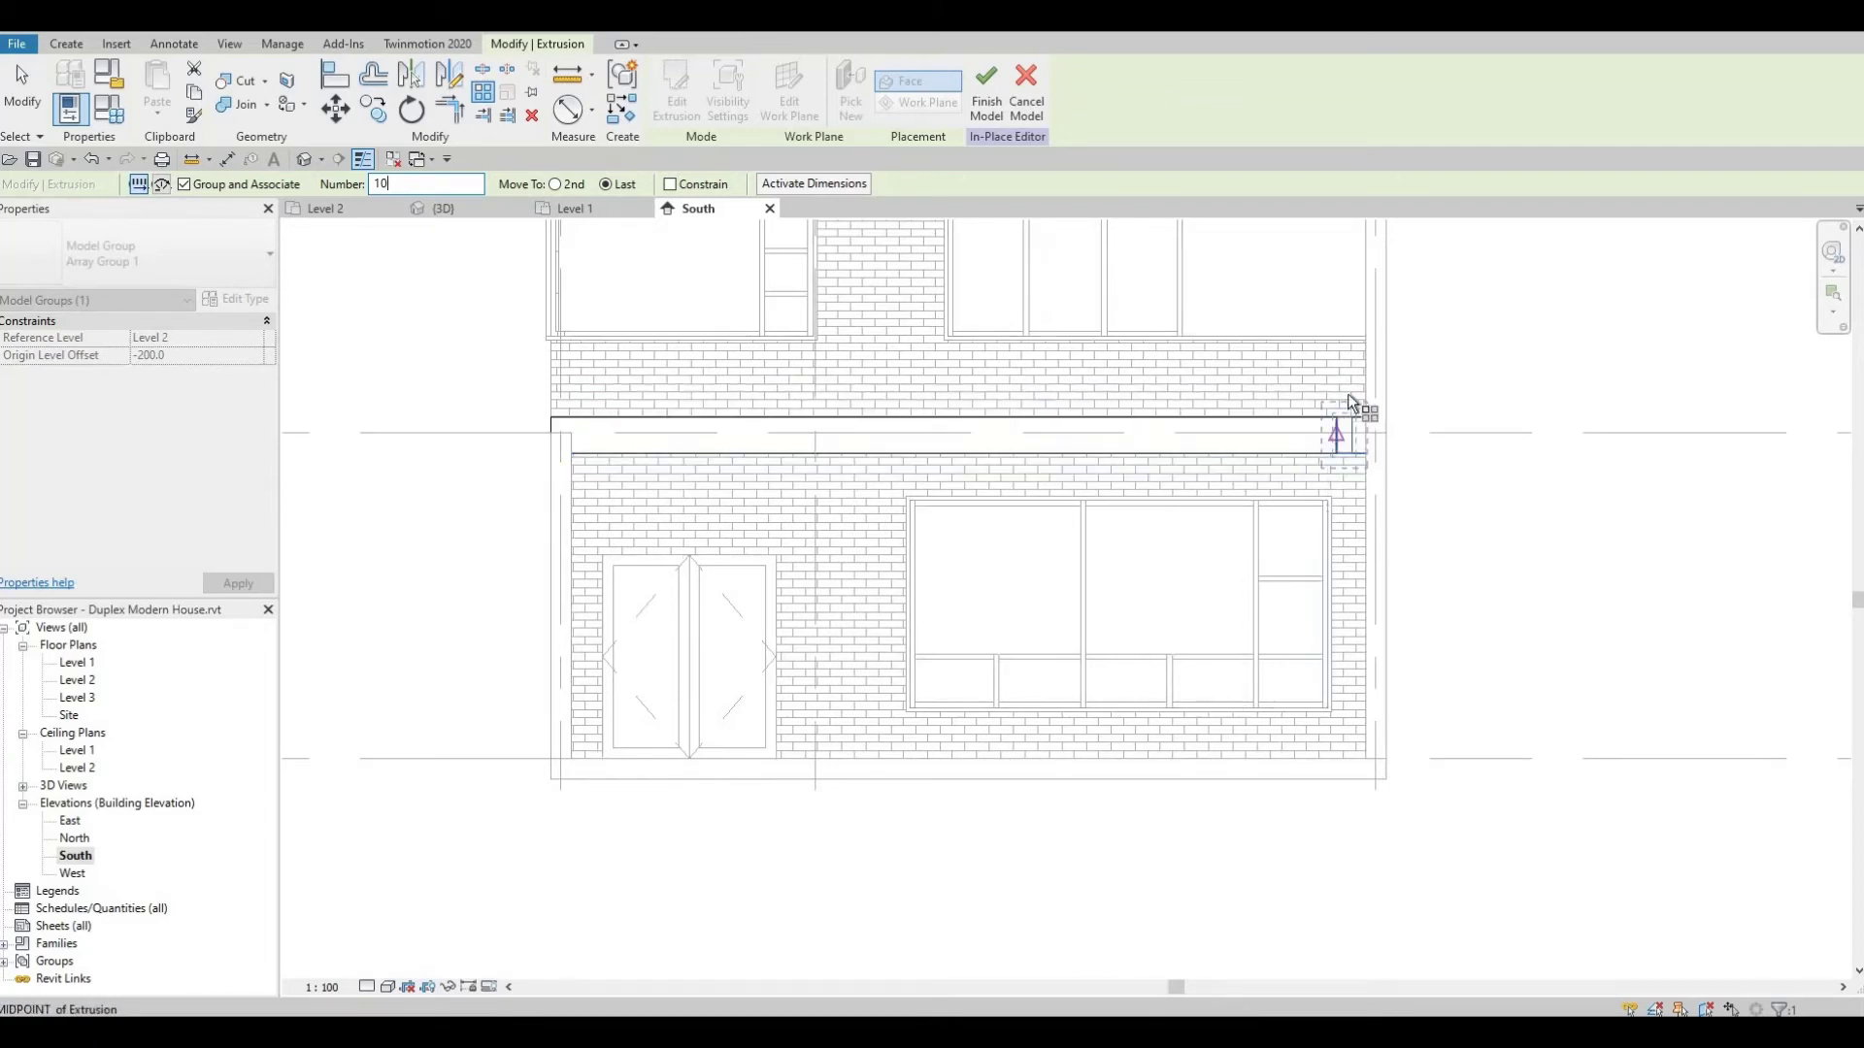
pyautogui.scroll(3, 1354, 408)
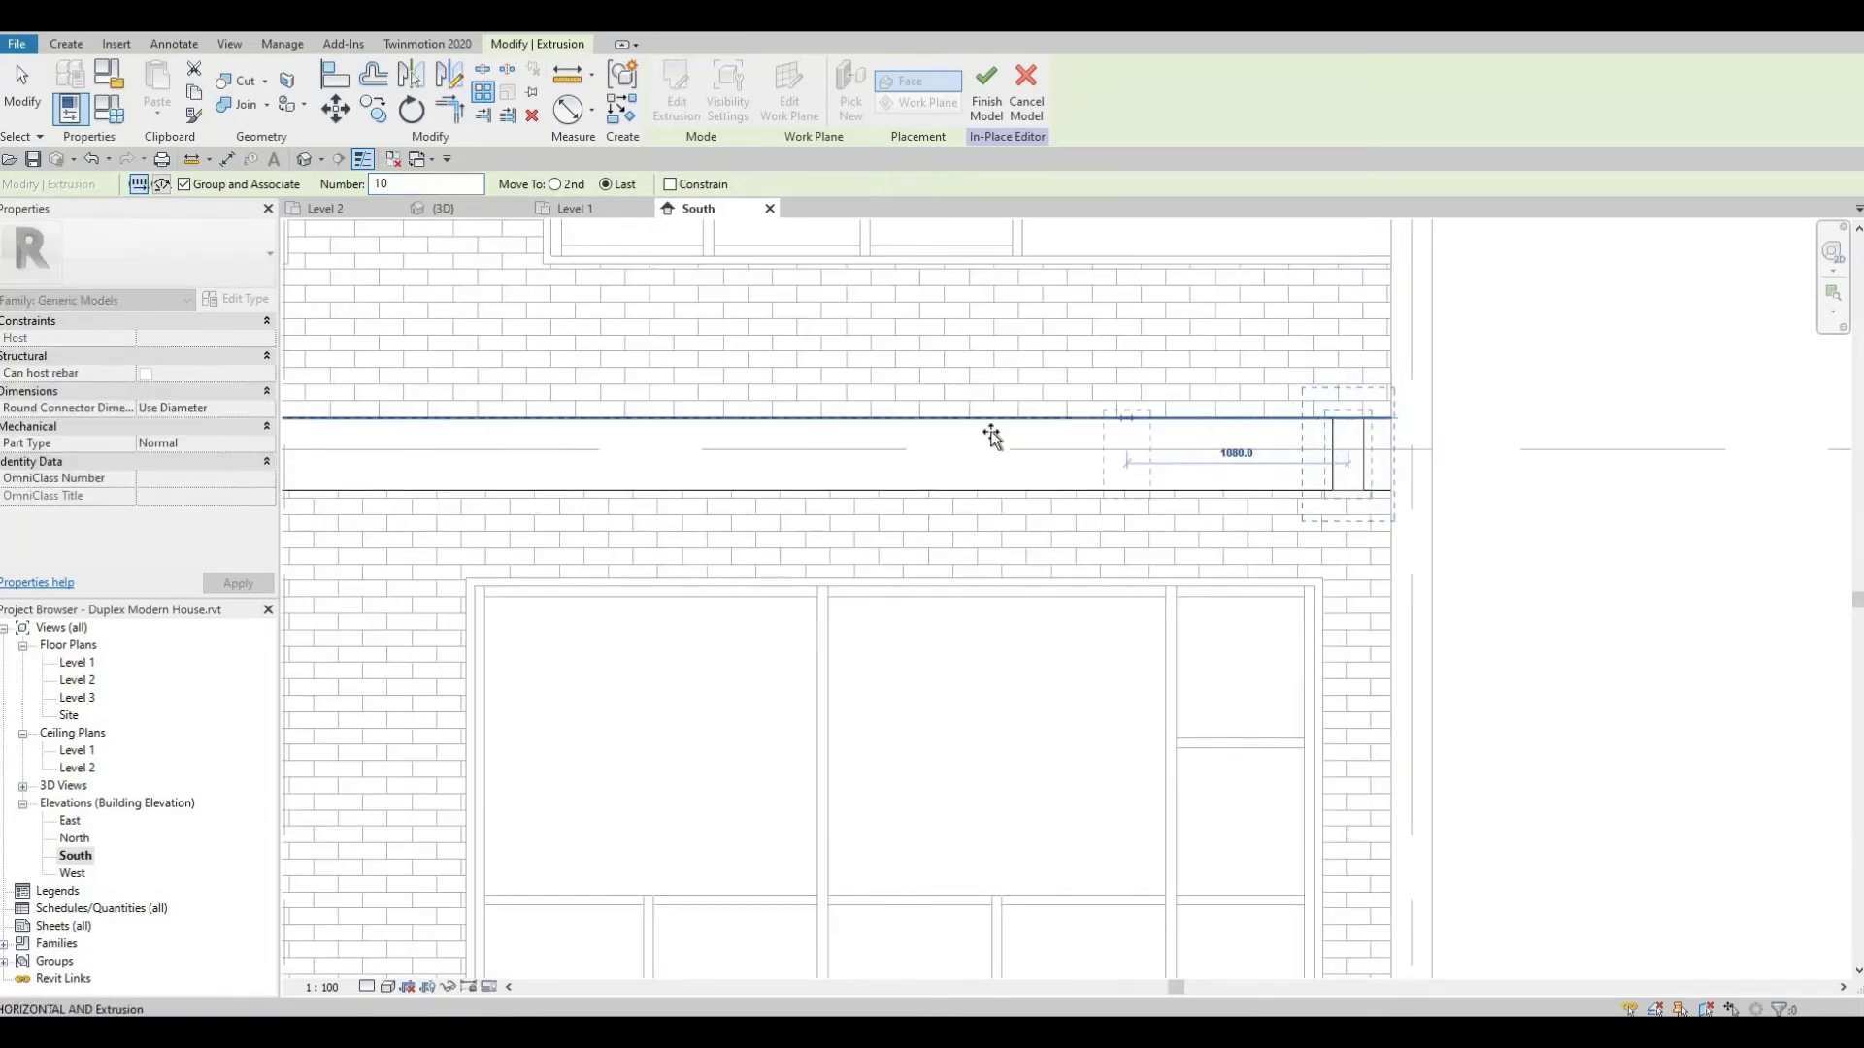
pyautogui.moveTo(474, 433); pyautogui.dragTo(907, 449, button='middle')
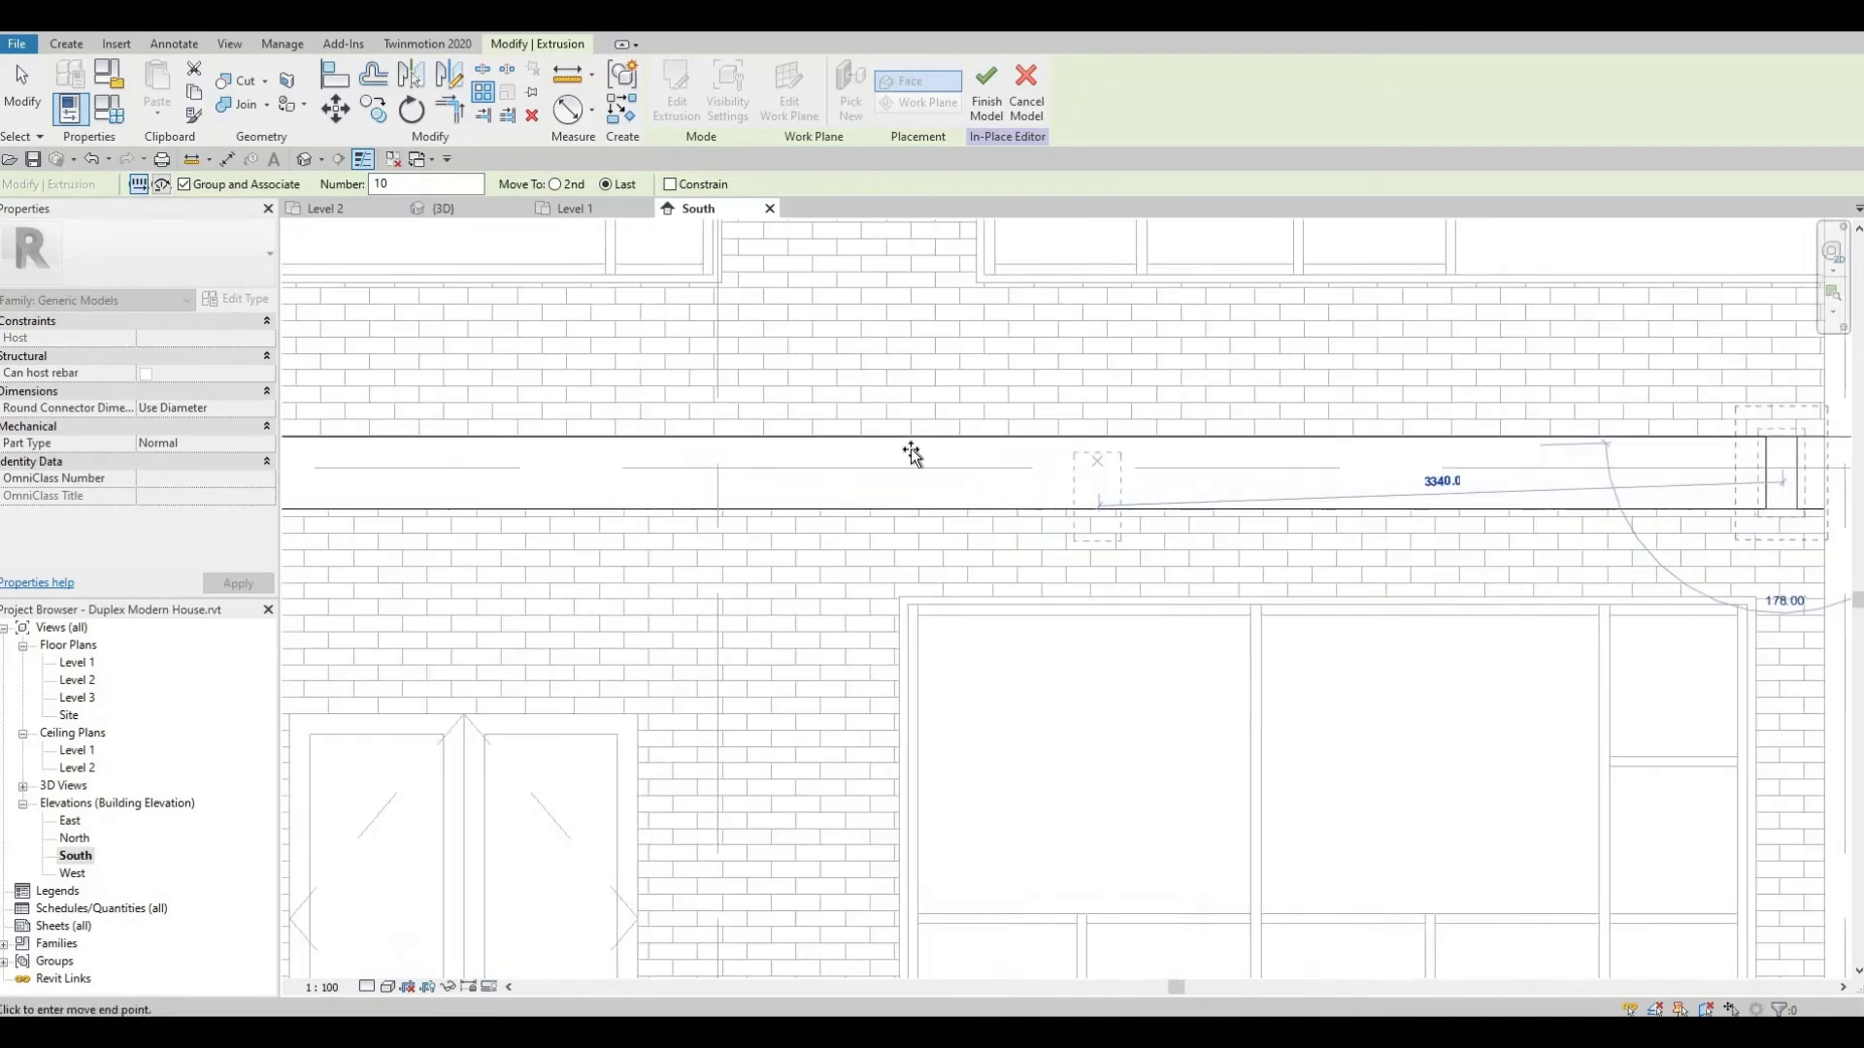
pyautogui.scroll(-2, 718, 441)
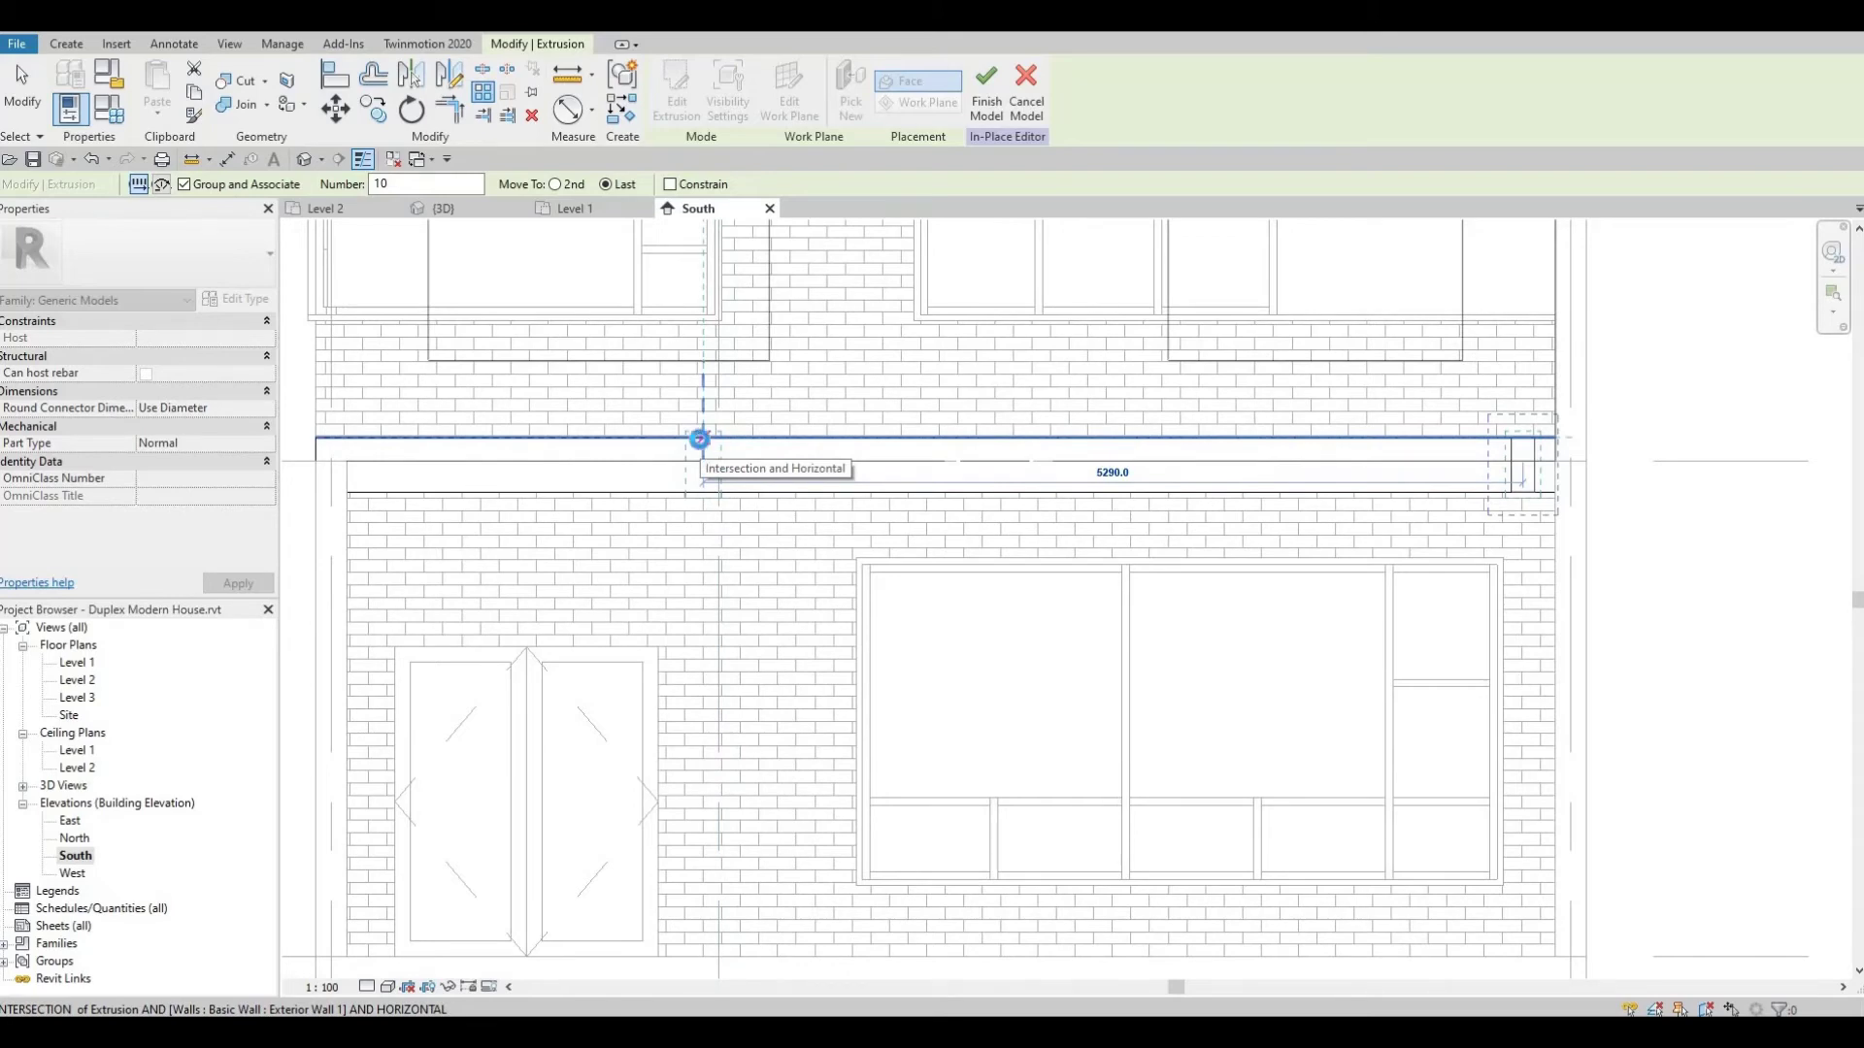
pyautogui.click(701, 440)
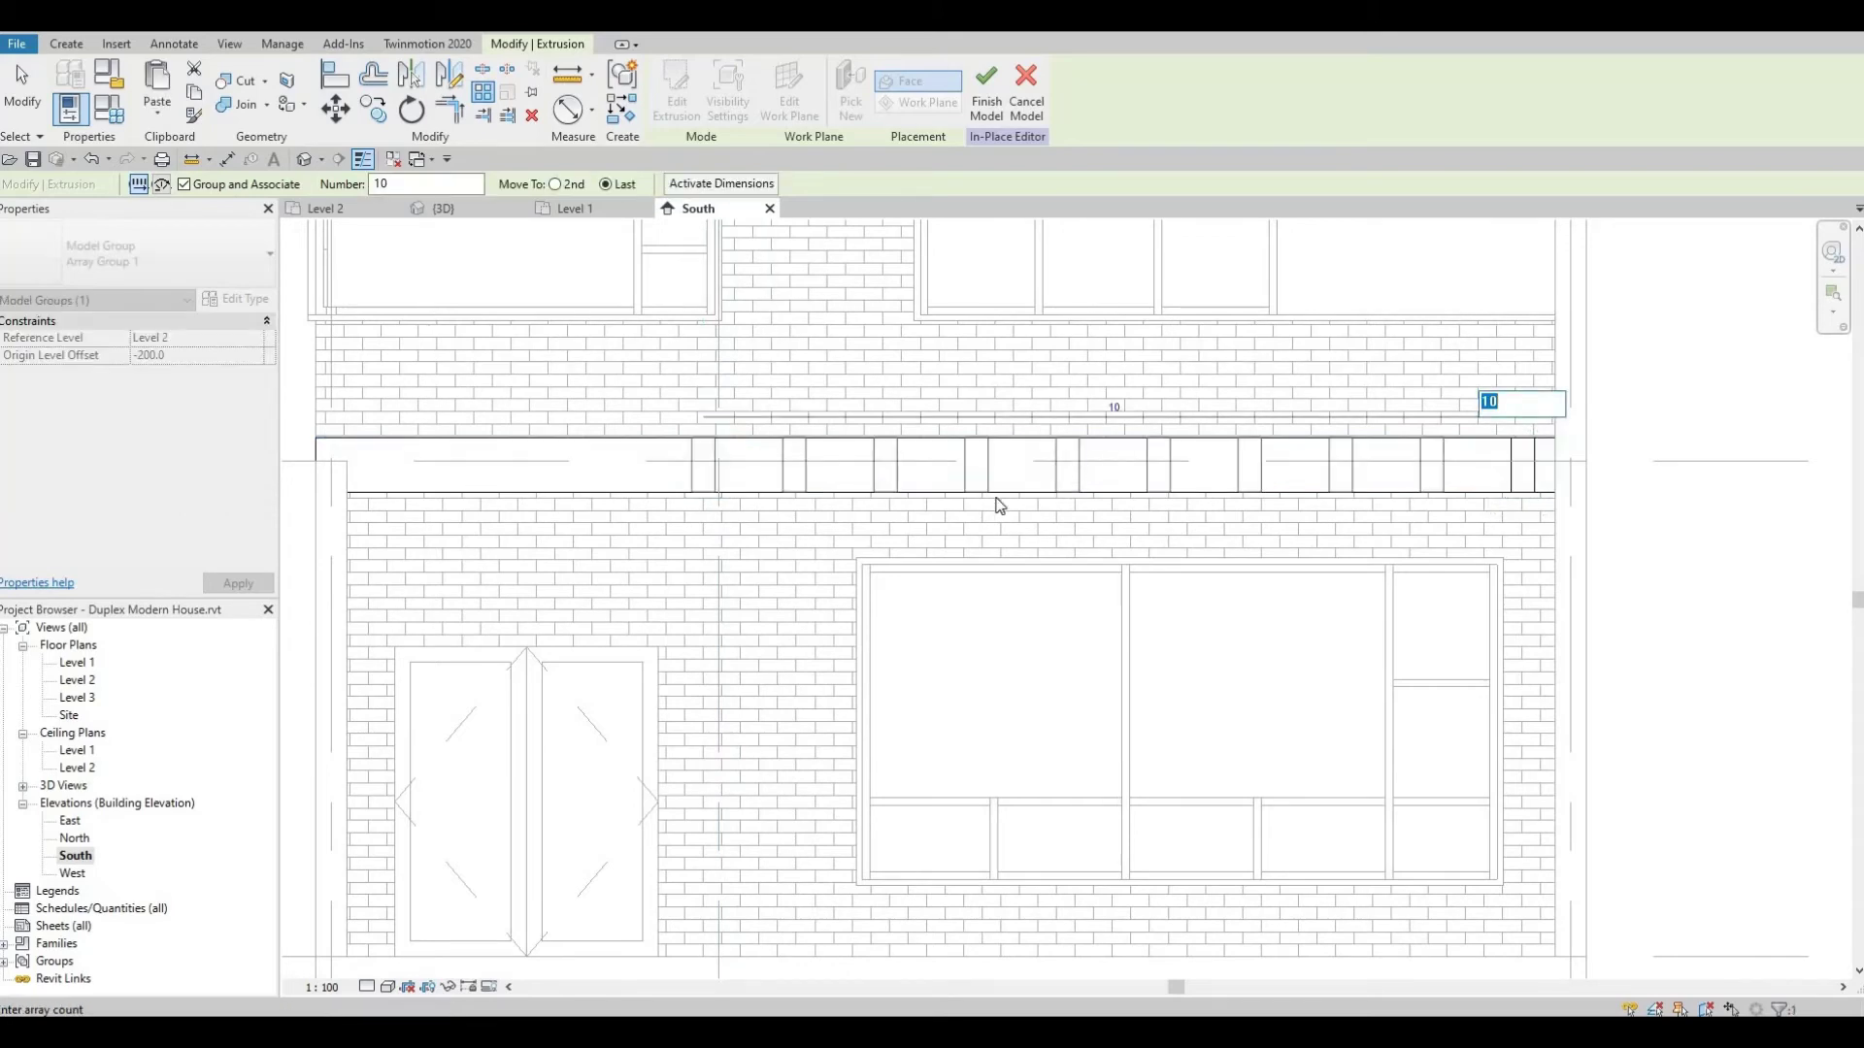
pyautogui.scroll(-2, 997, 504)
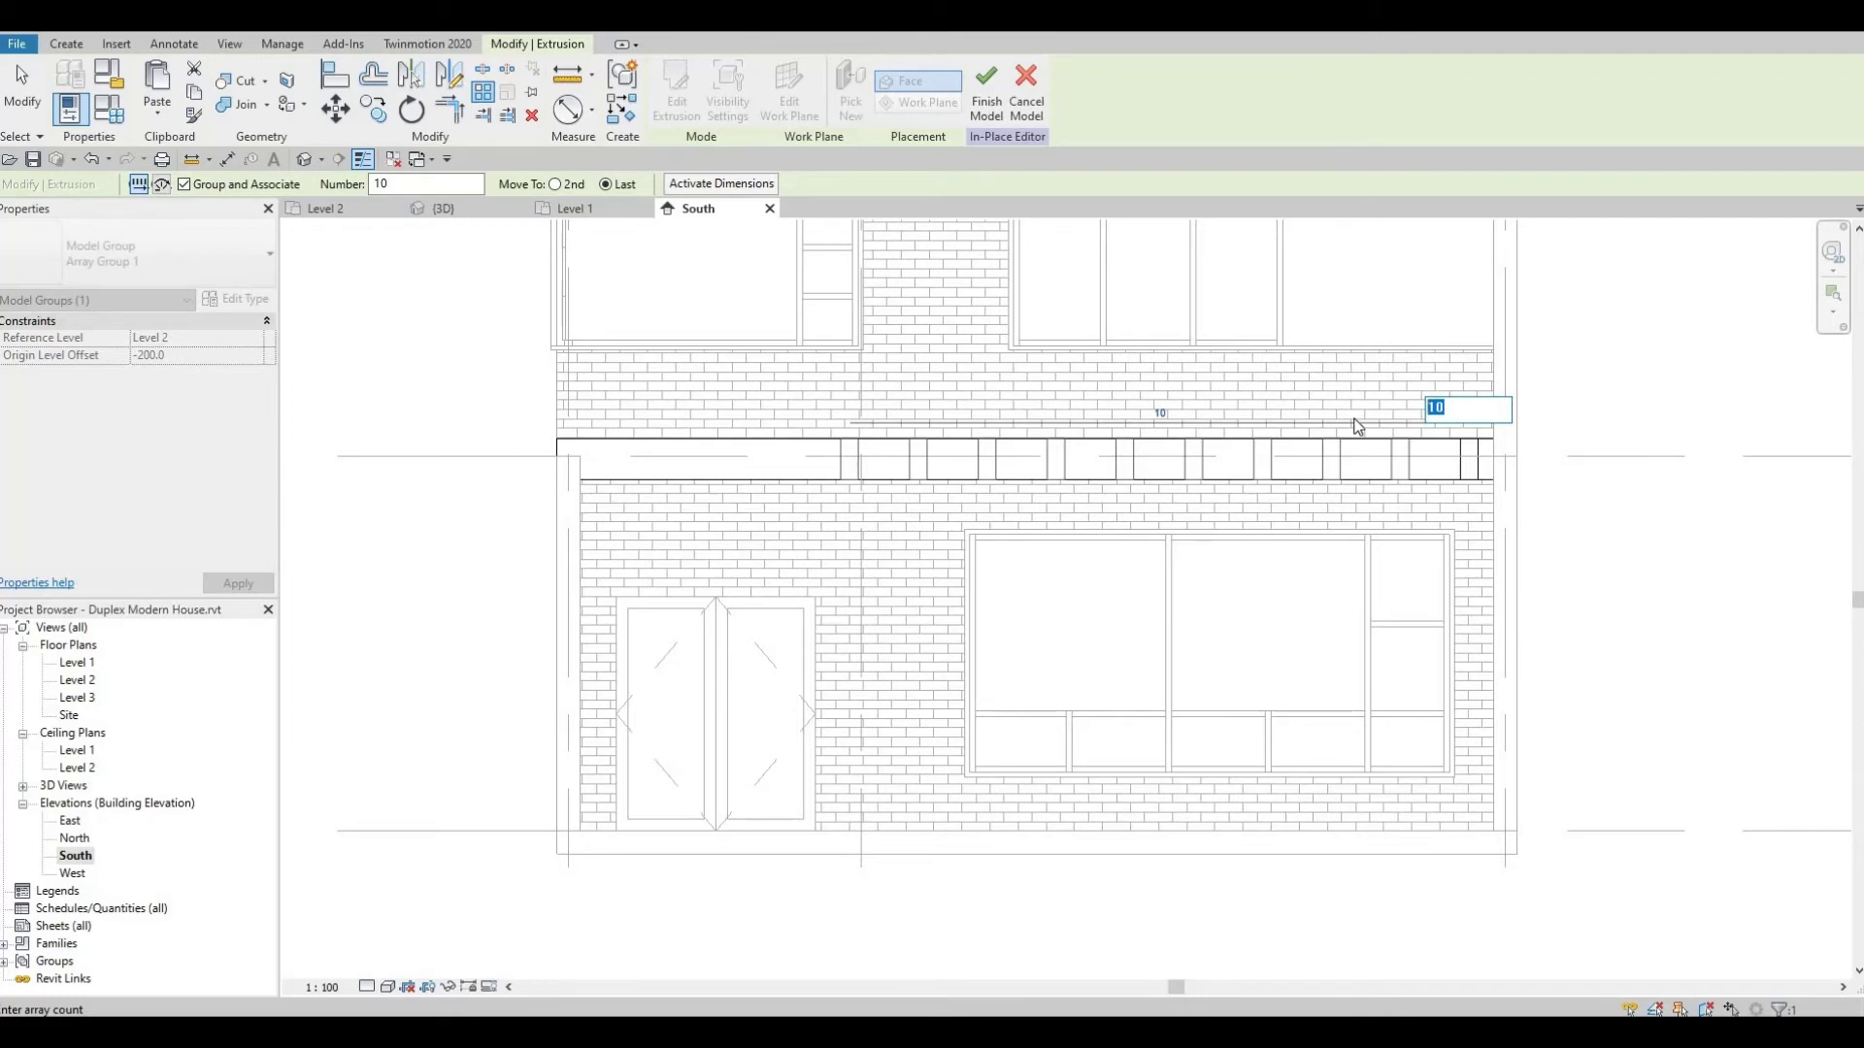
# Commit the array count of 15 slats, accept the warning, and finish the canopy model
pyautogui.press('Return')
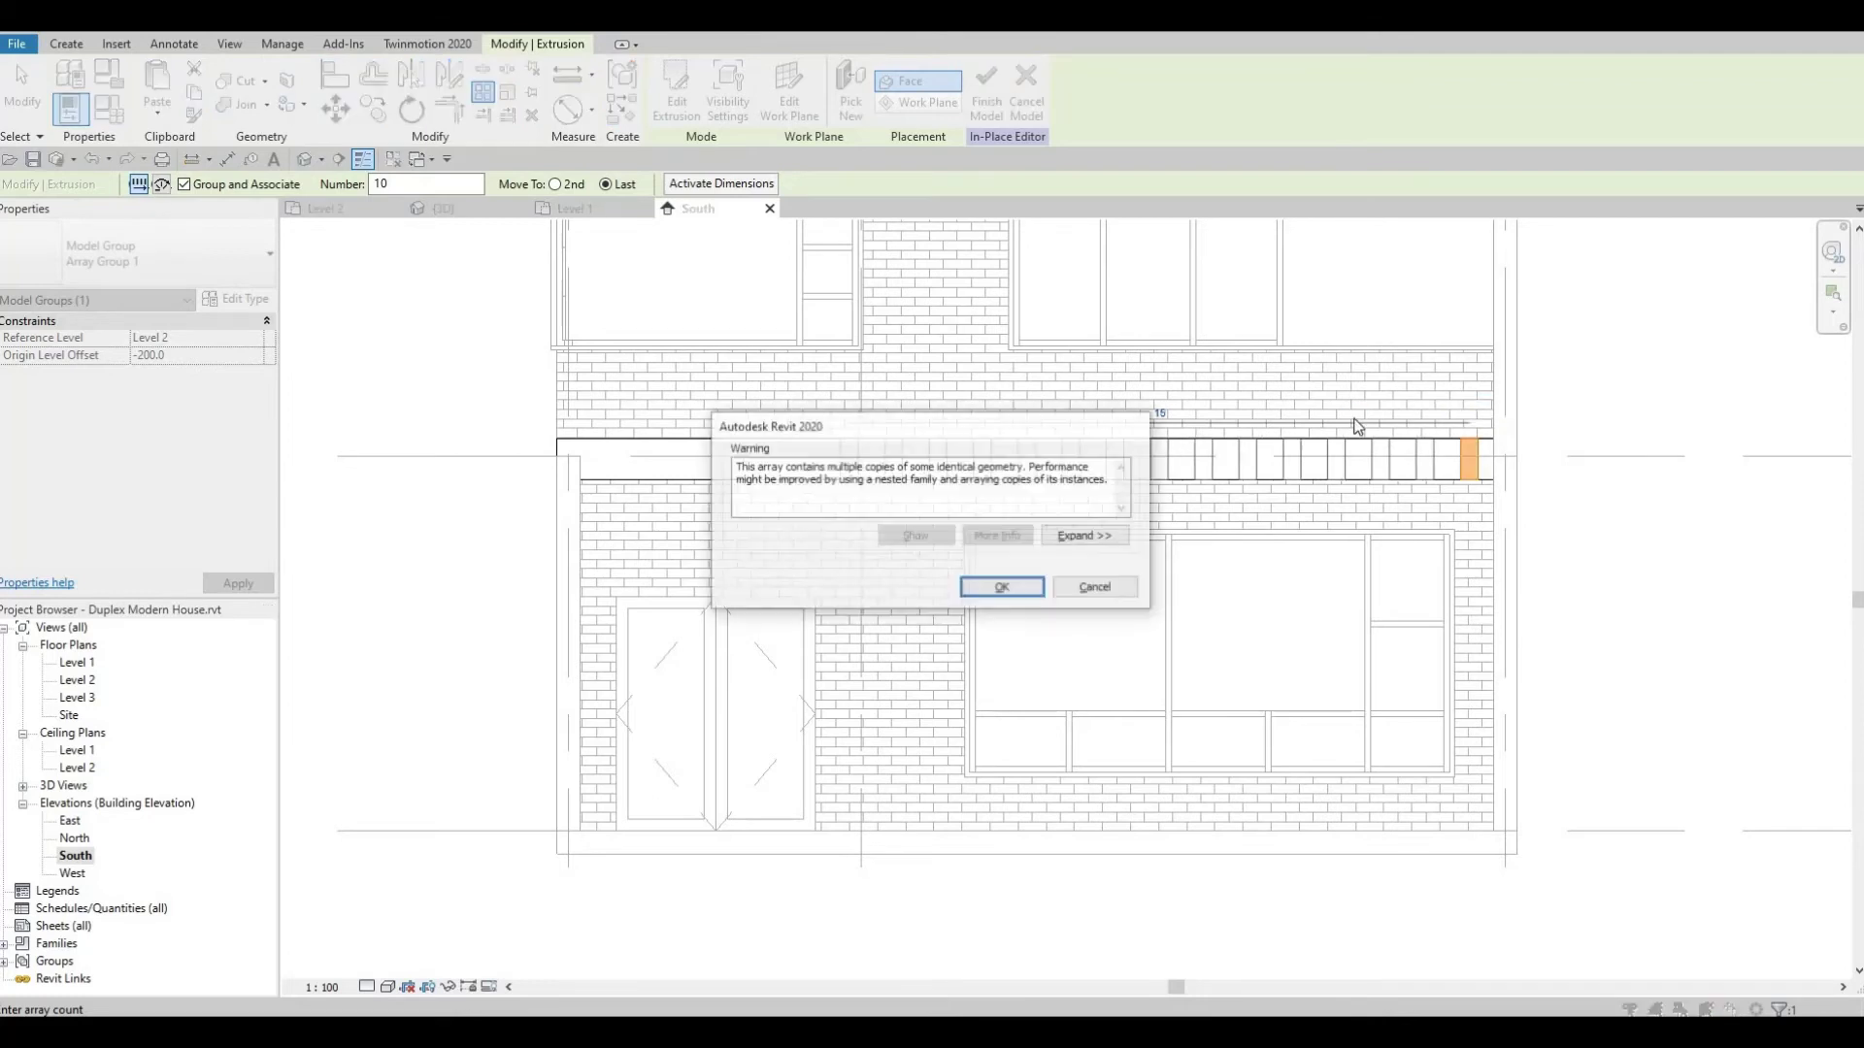
pyautogui.click(1003, 589)
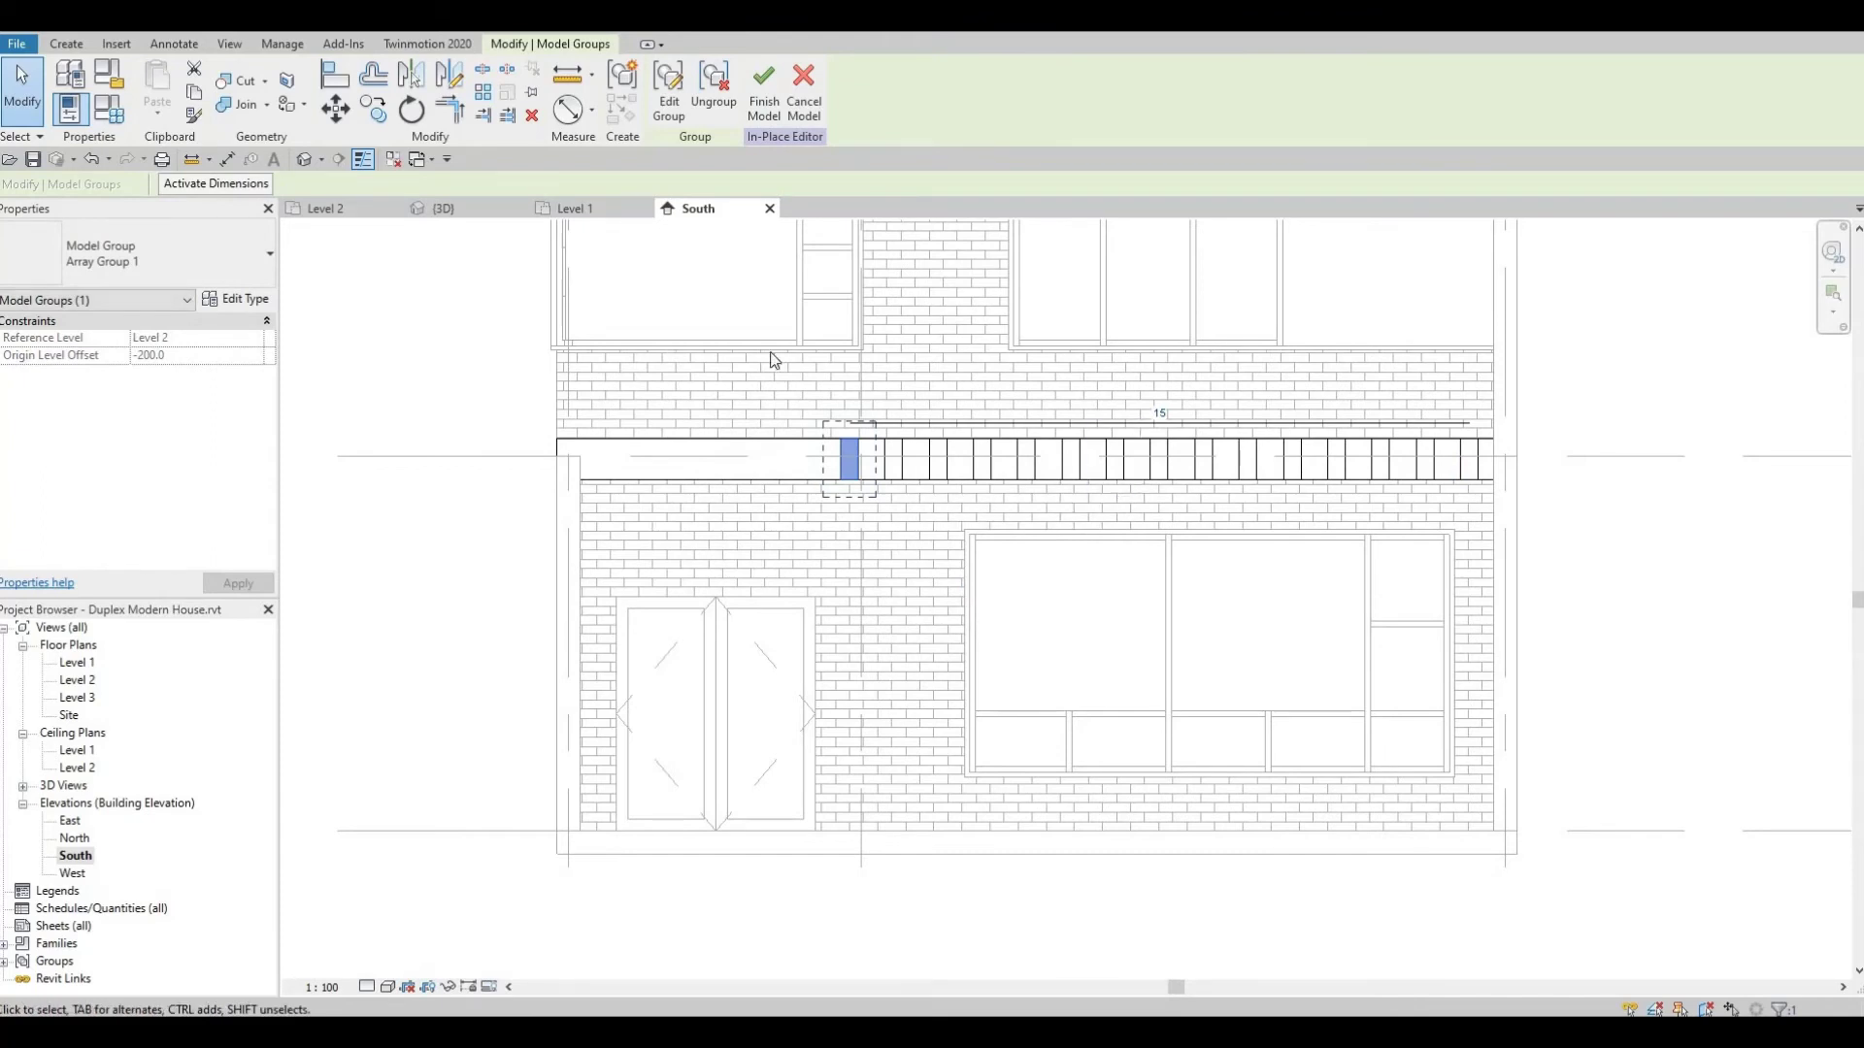
pyautogui.click(764, 93)
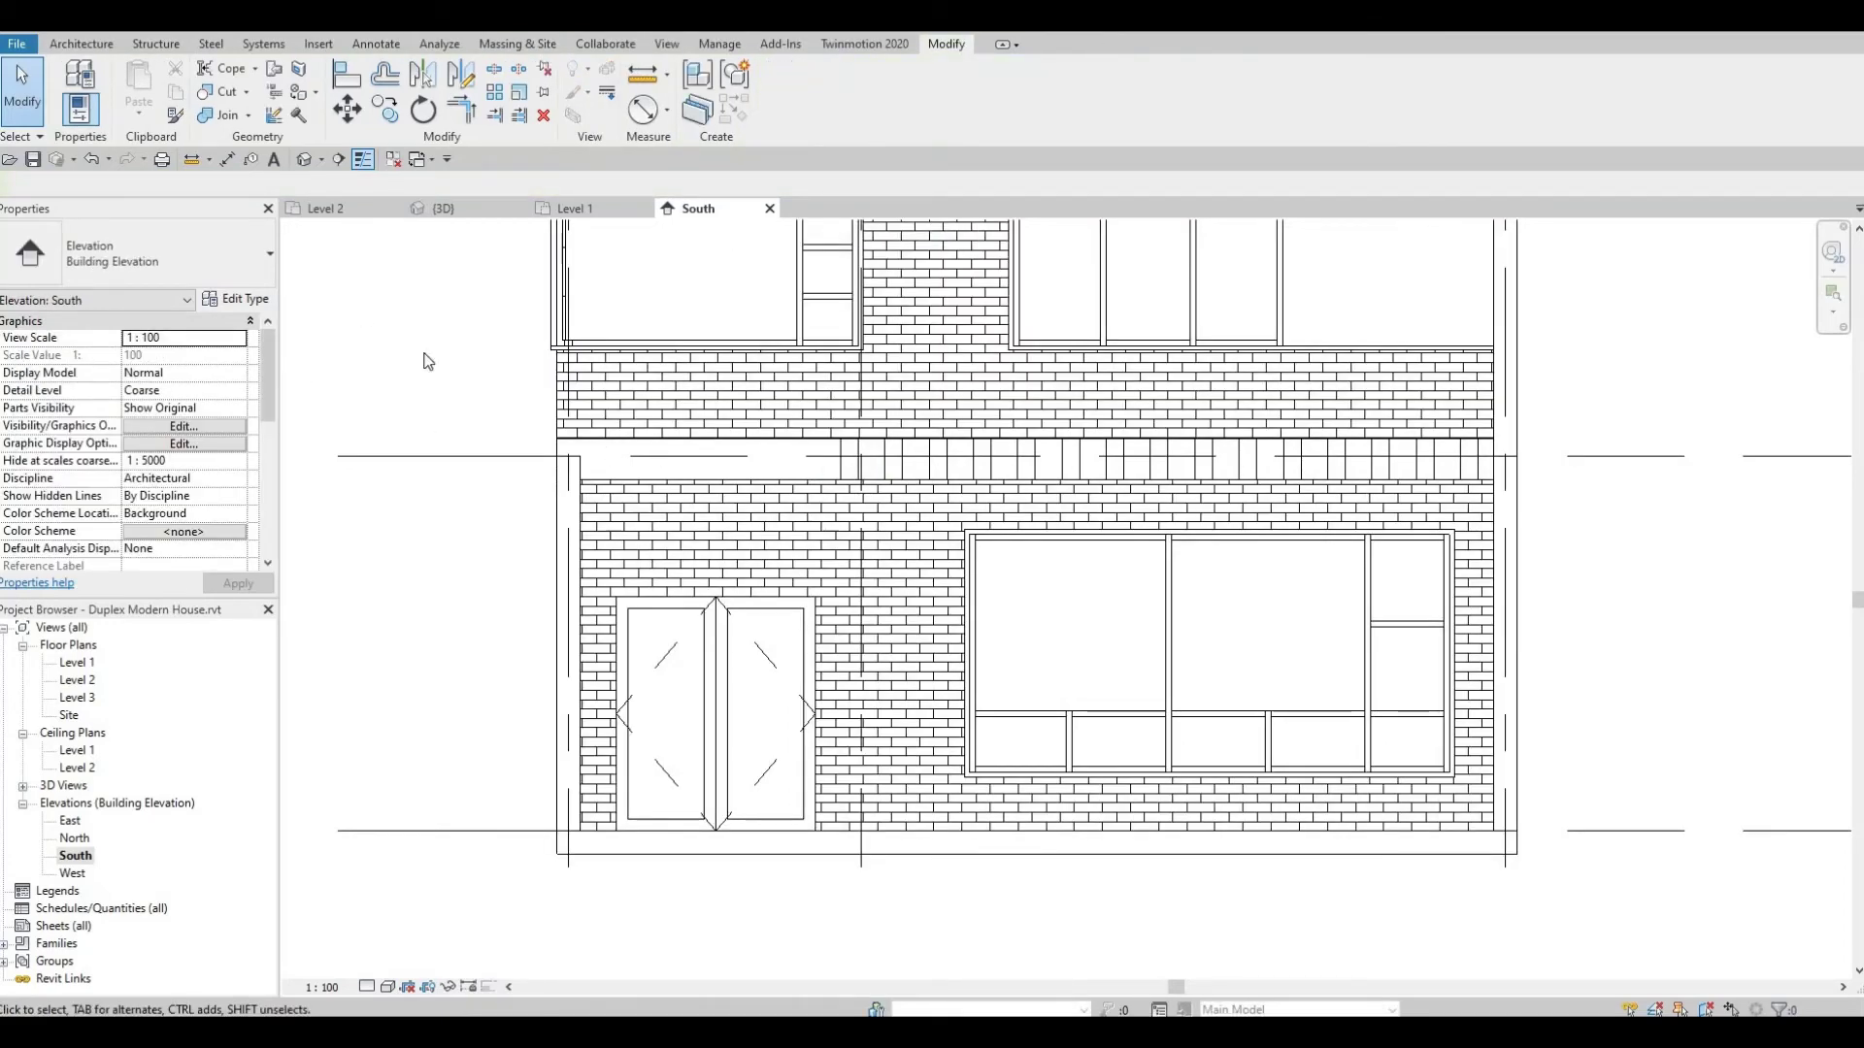
# In the default 3D view, orbit to the slatted canopy and reopen it with Edit In-Place
pyautogui.click(305, 165)
pyautogui.moveTo(730, 624)
pyautogui.keyDown('shift'); pyautogui.mouseDown(button='middle')
pyautogui.moveTo(943, 670)
pyautogui.moveTo(1206, 644)
pyautogui.moveTo(1201, 580)
pyautogui.moveTo(1139, 544)
pyautogui.mouseUp(button='middle'); pyautogui.keyUp('shift')
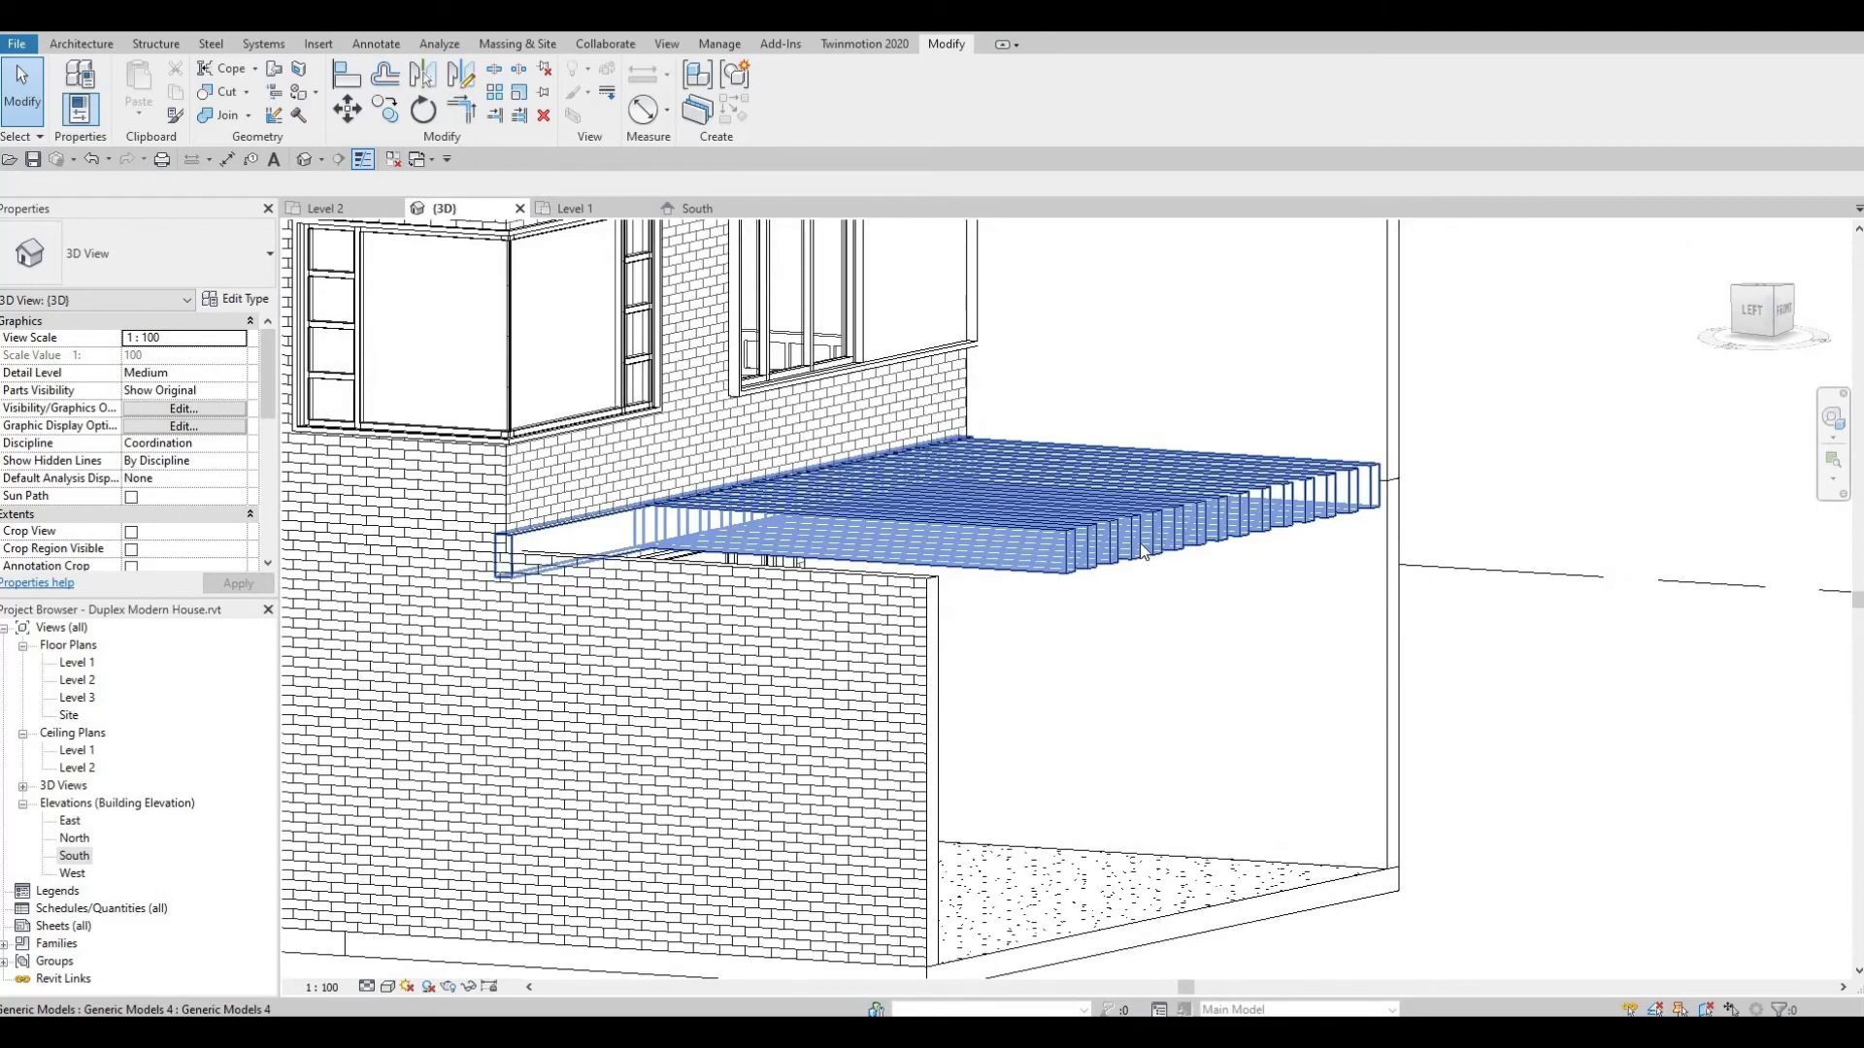
pyautogui.click(1139, 543)
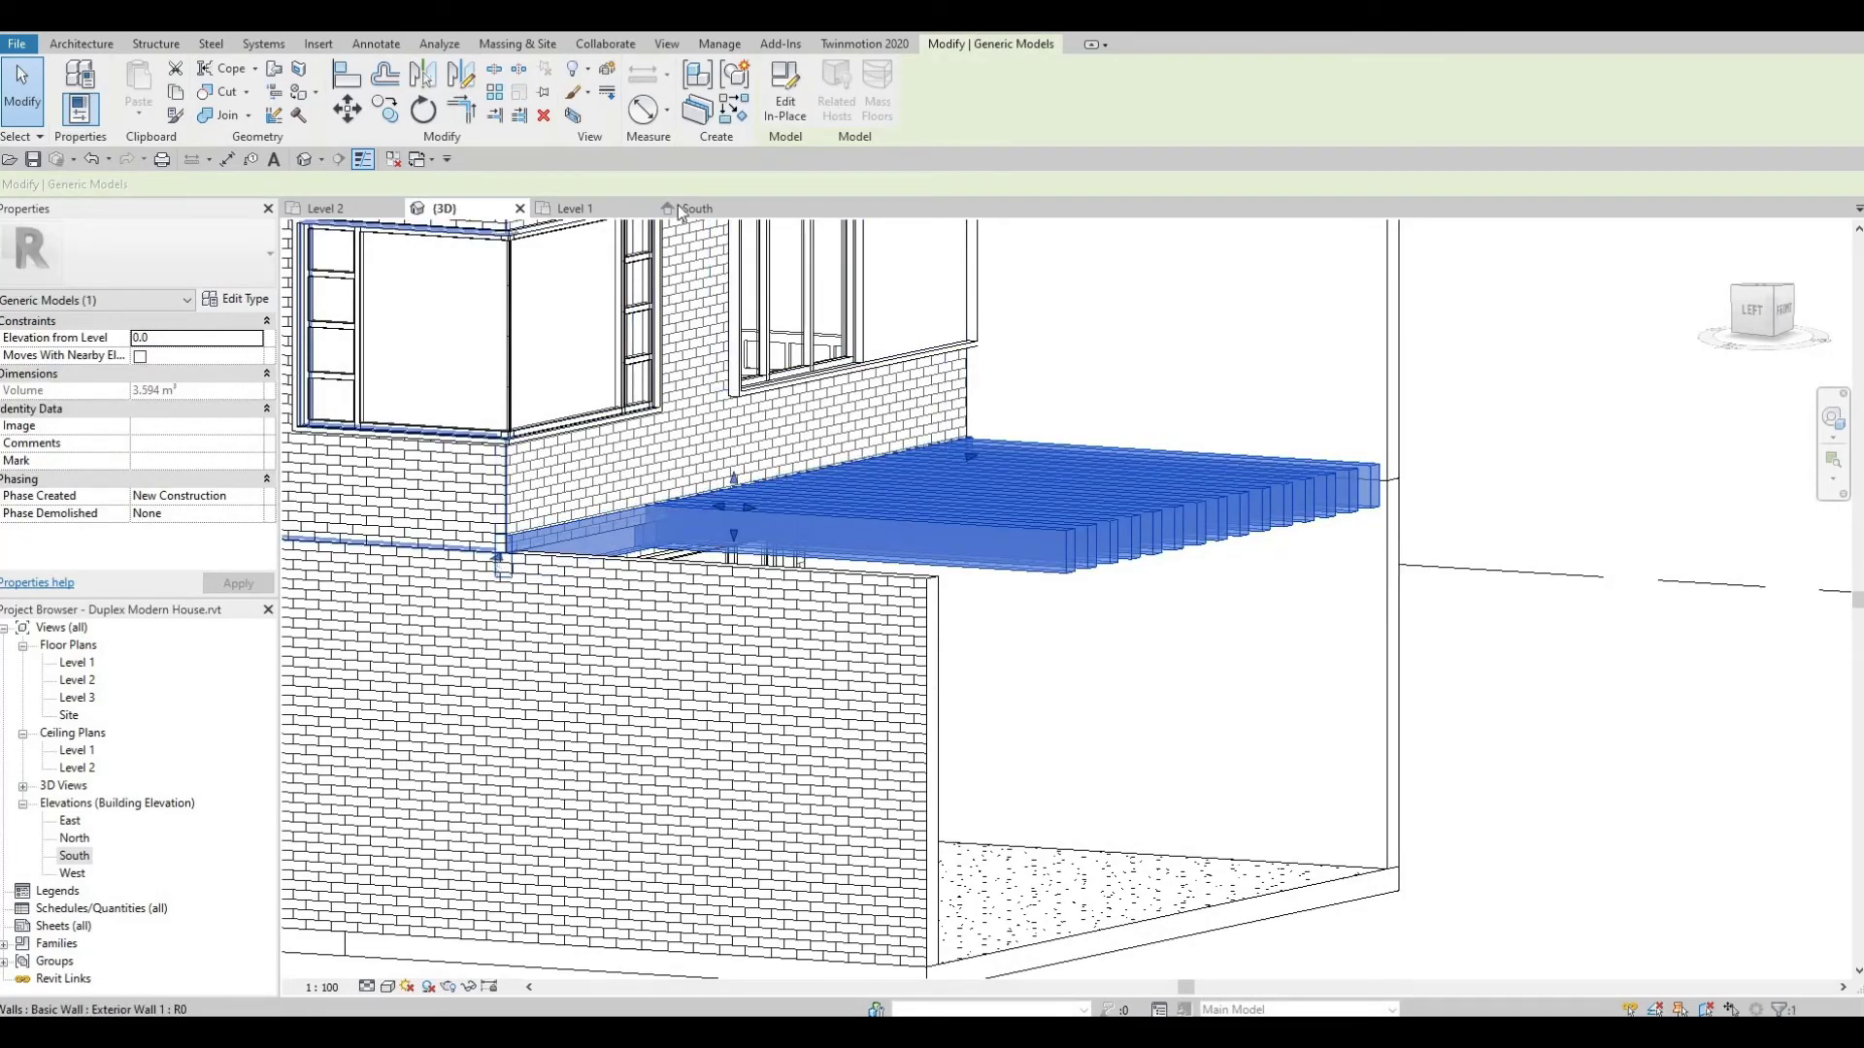
pyautogui.click(778, 114)
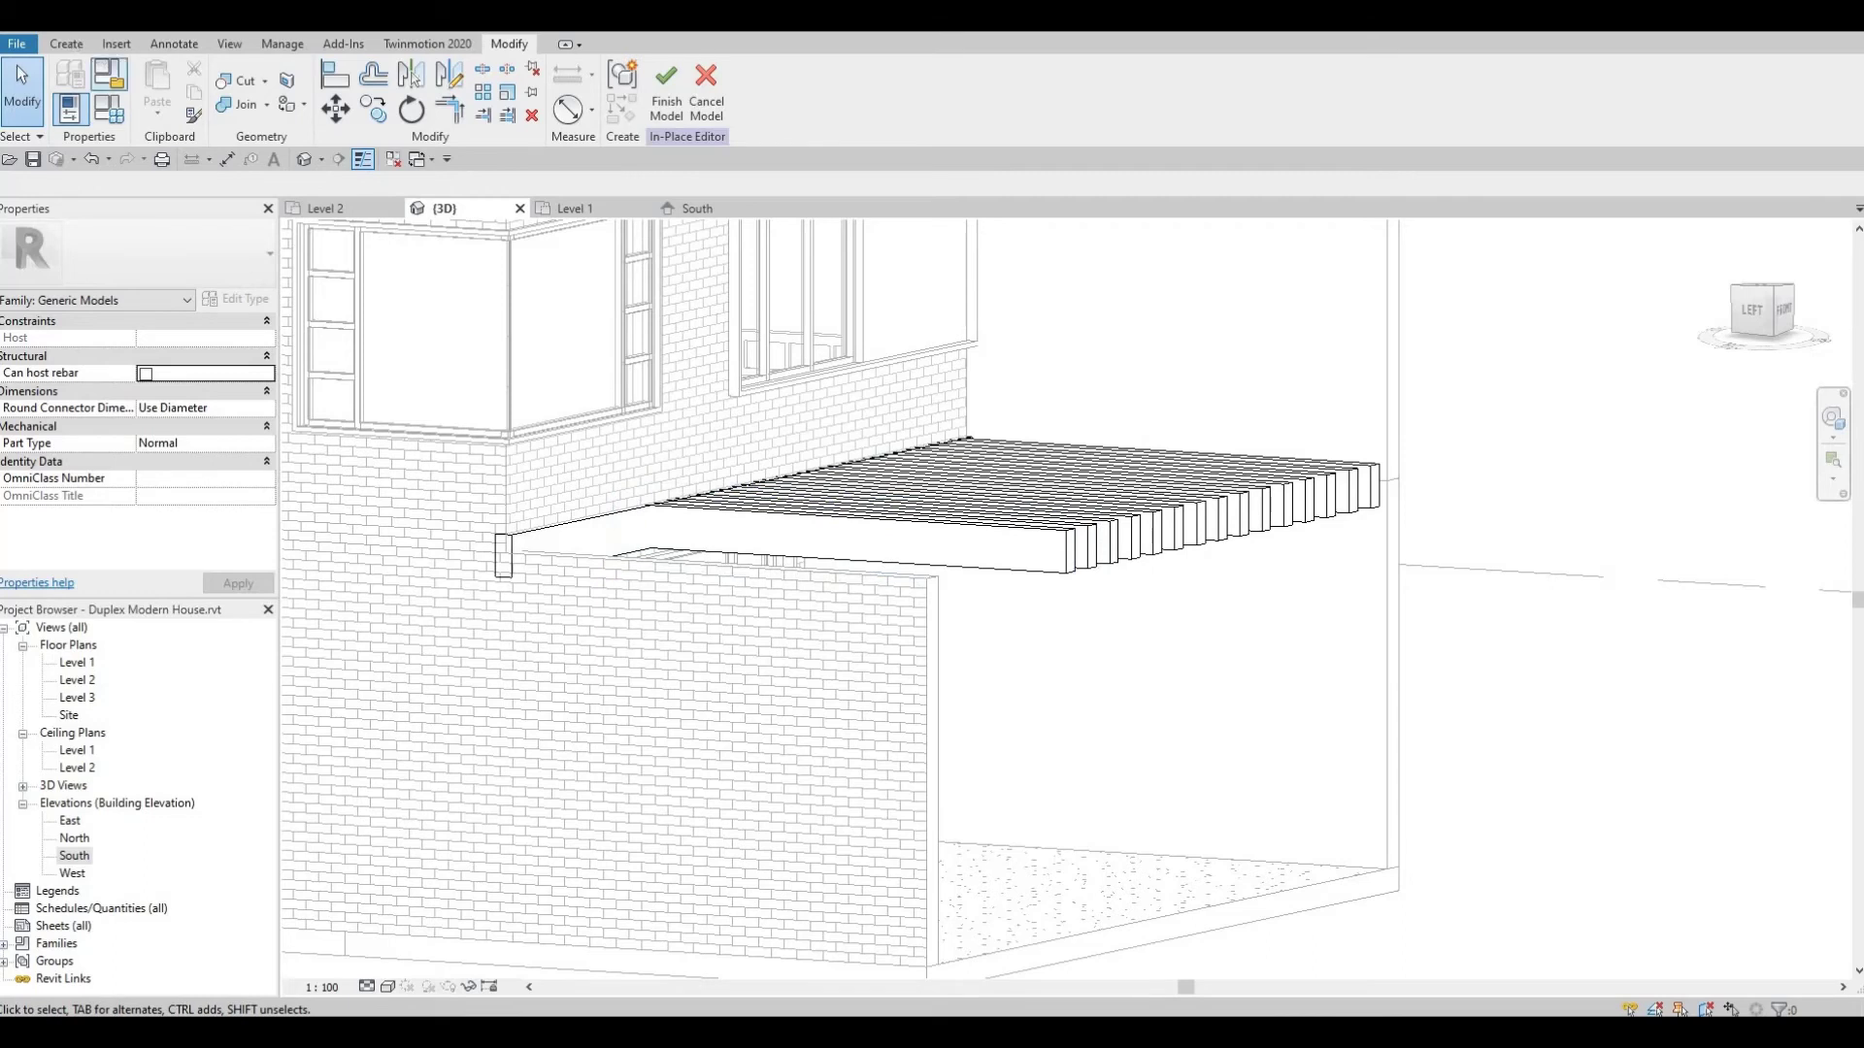
# Start a Void Extrusion from the Create tab's Void Forms list
pyautogui.click(65, 44)
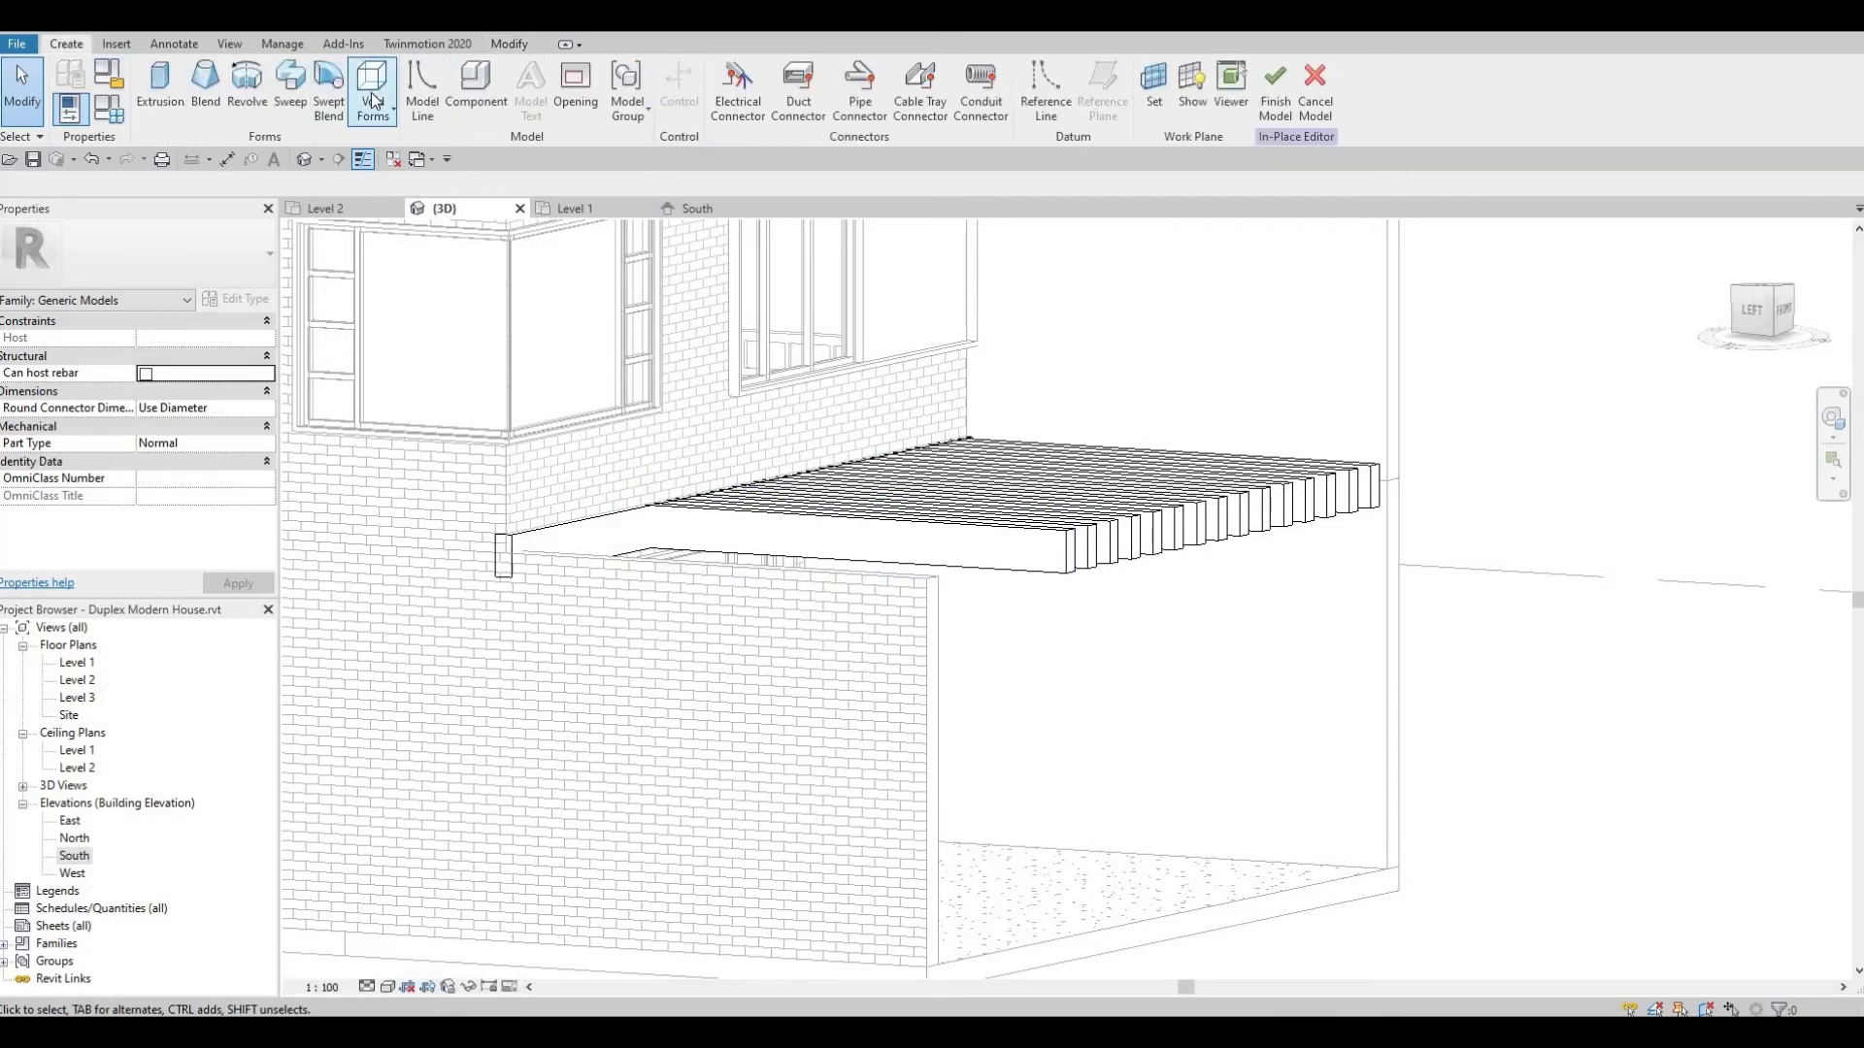
pyautogui.click(375, 100)
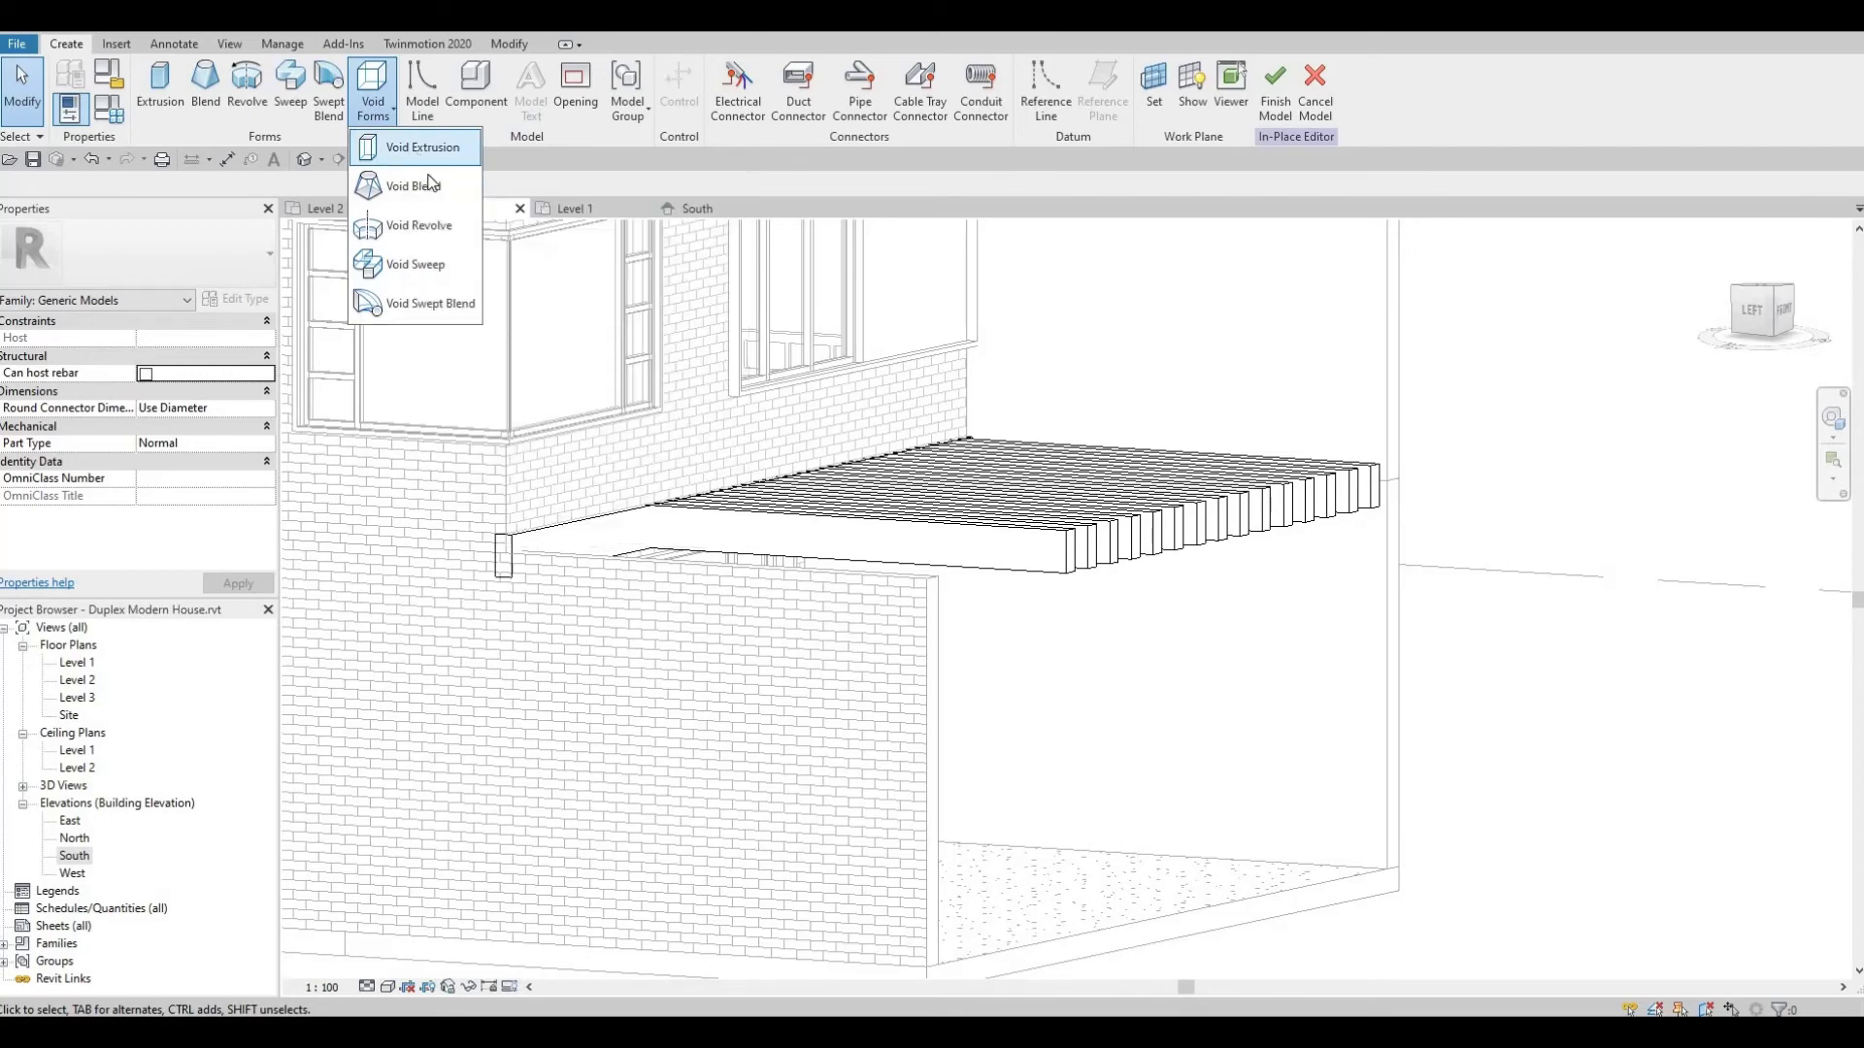
pyautogui.click(421, 151)
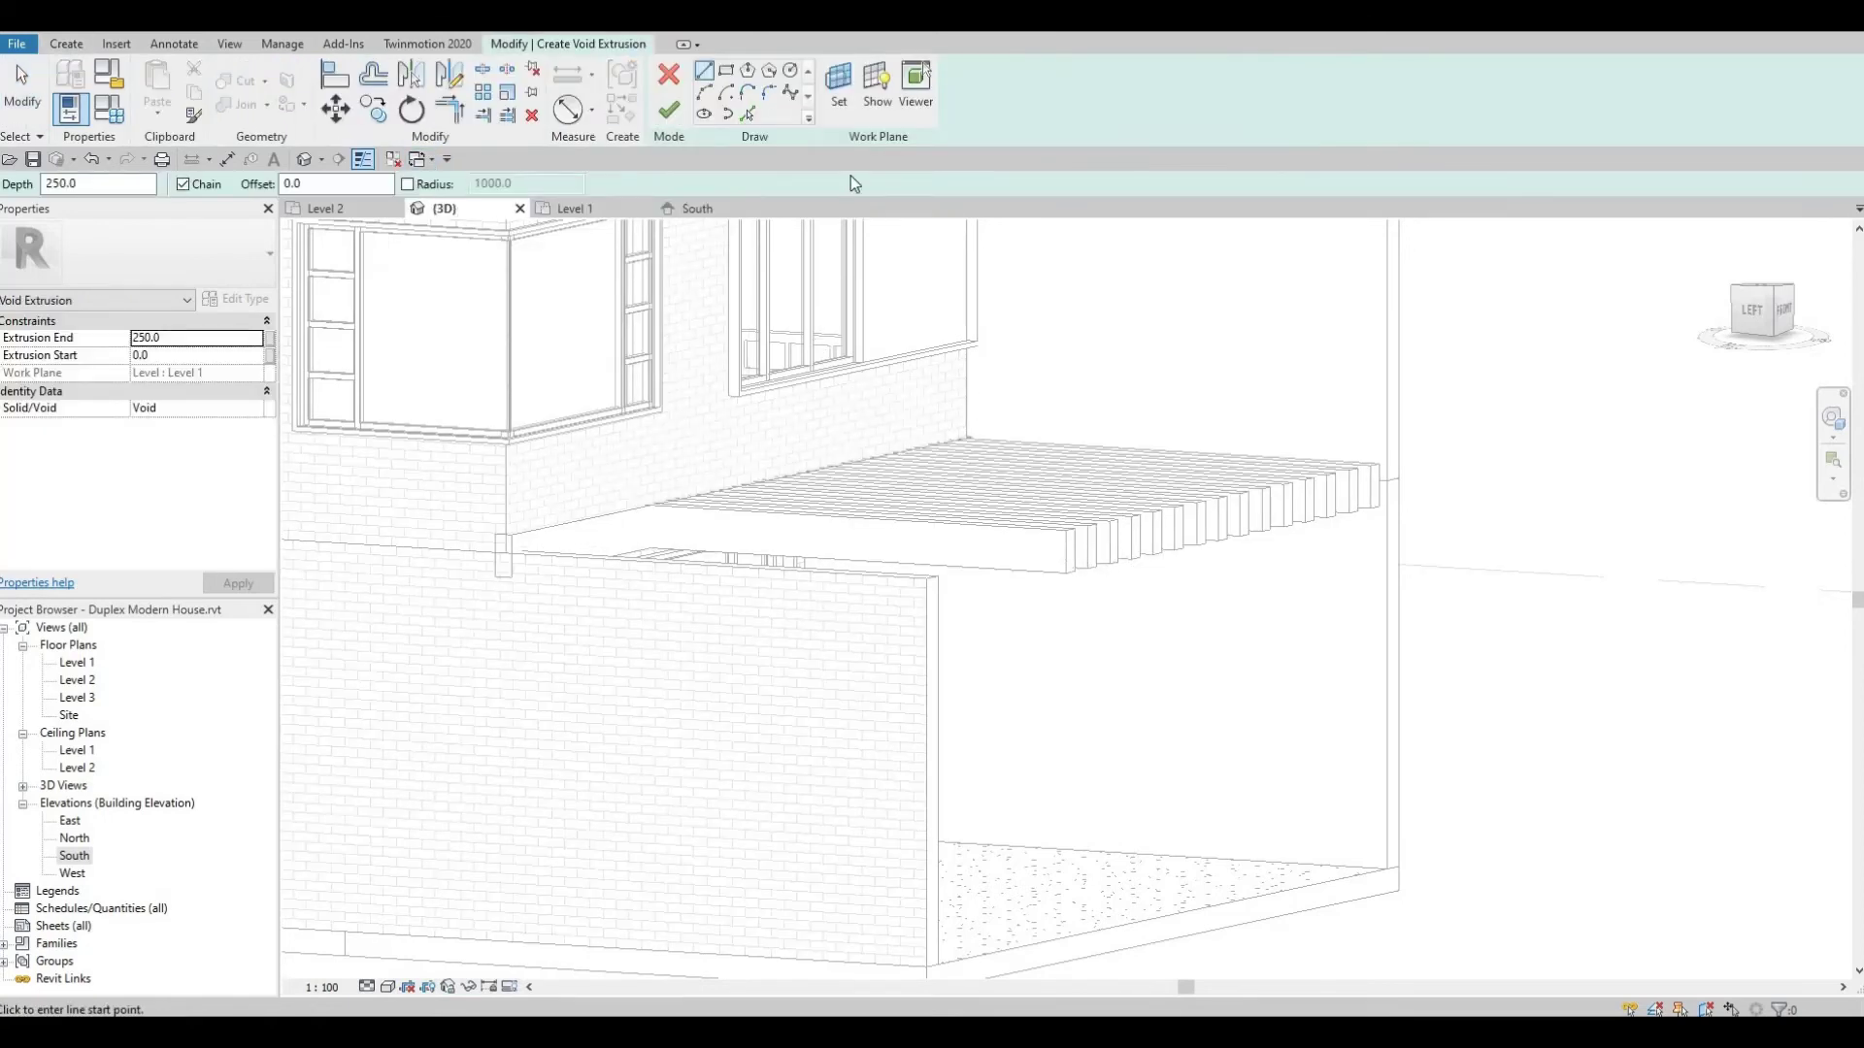
# Set the sketch work plane by picking the beam's end face
pyautogui.click(835, 99)
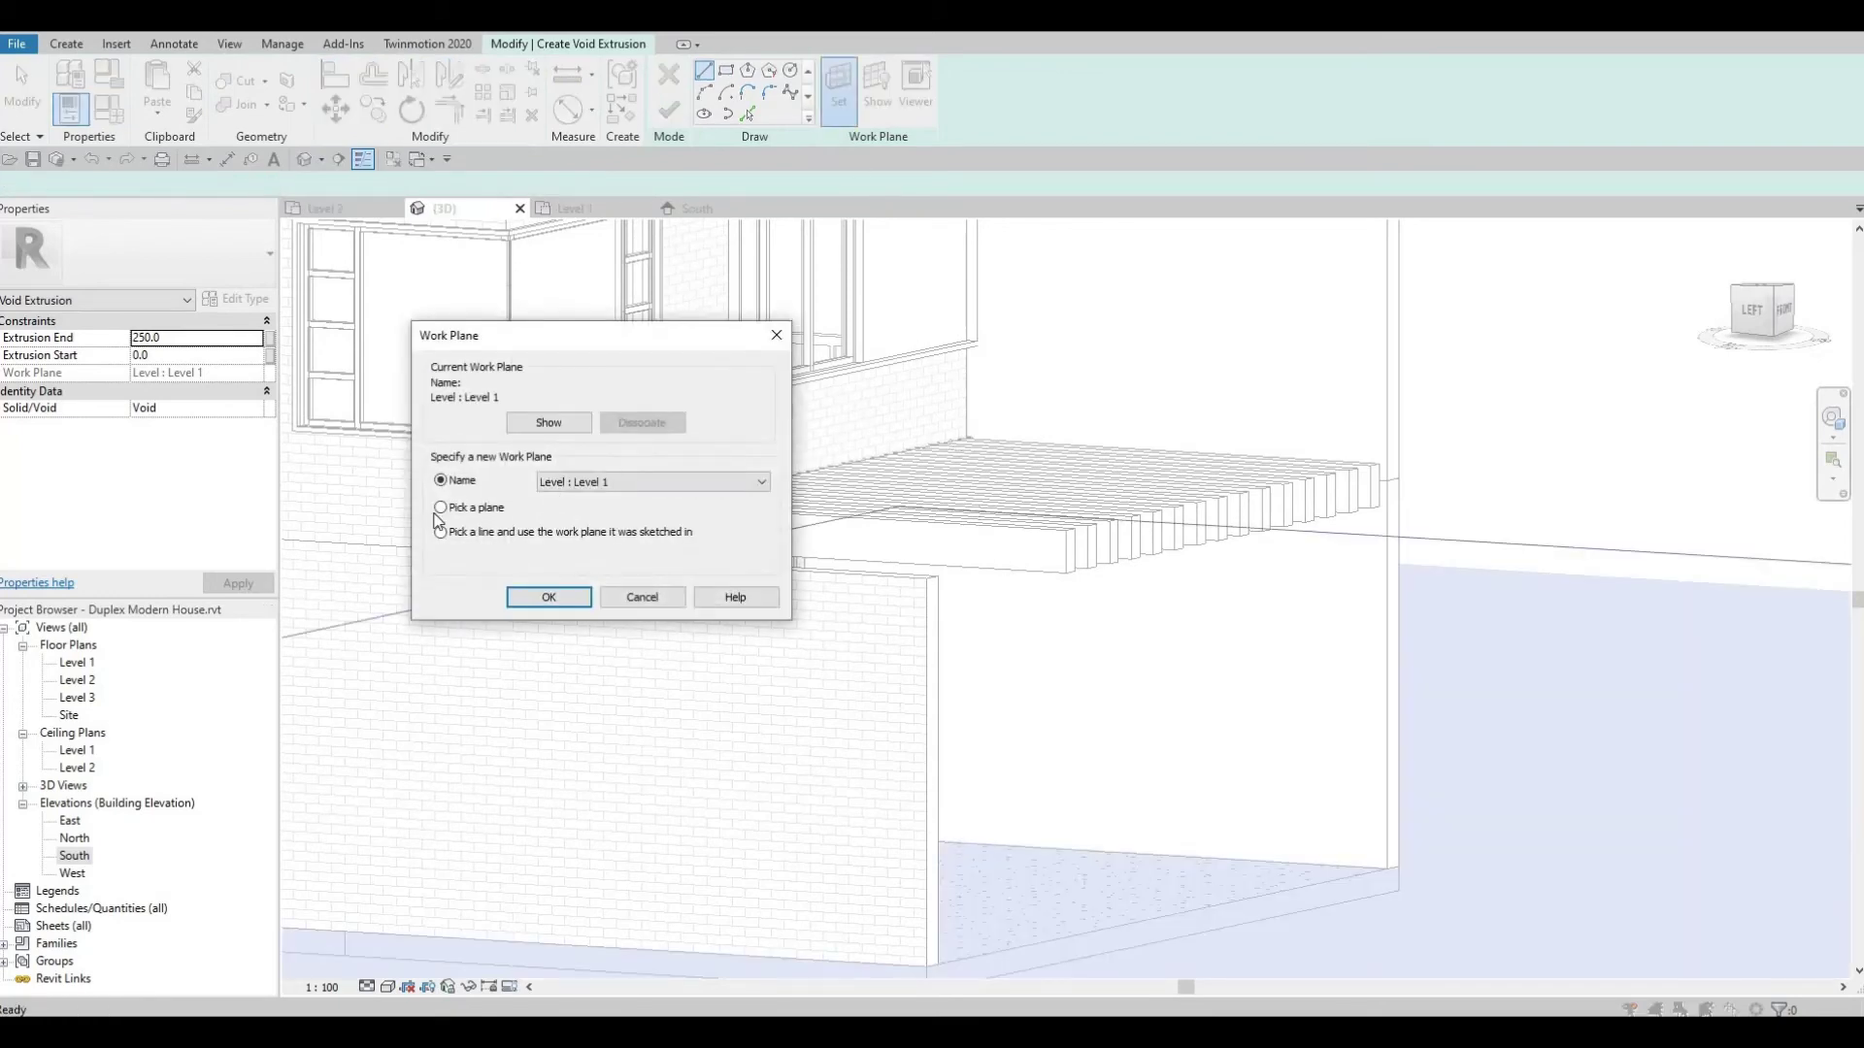
pyautogui.click(440, 507)
pyautogui.click(548, 597)
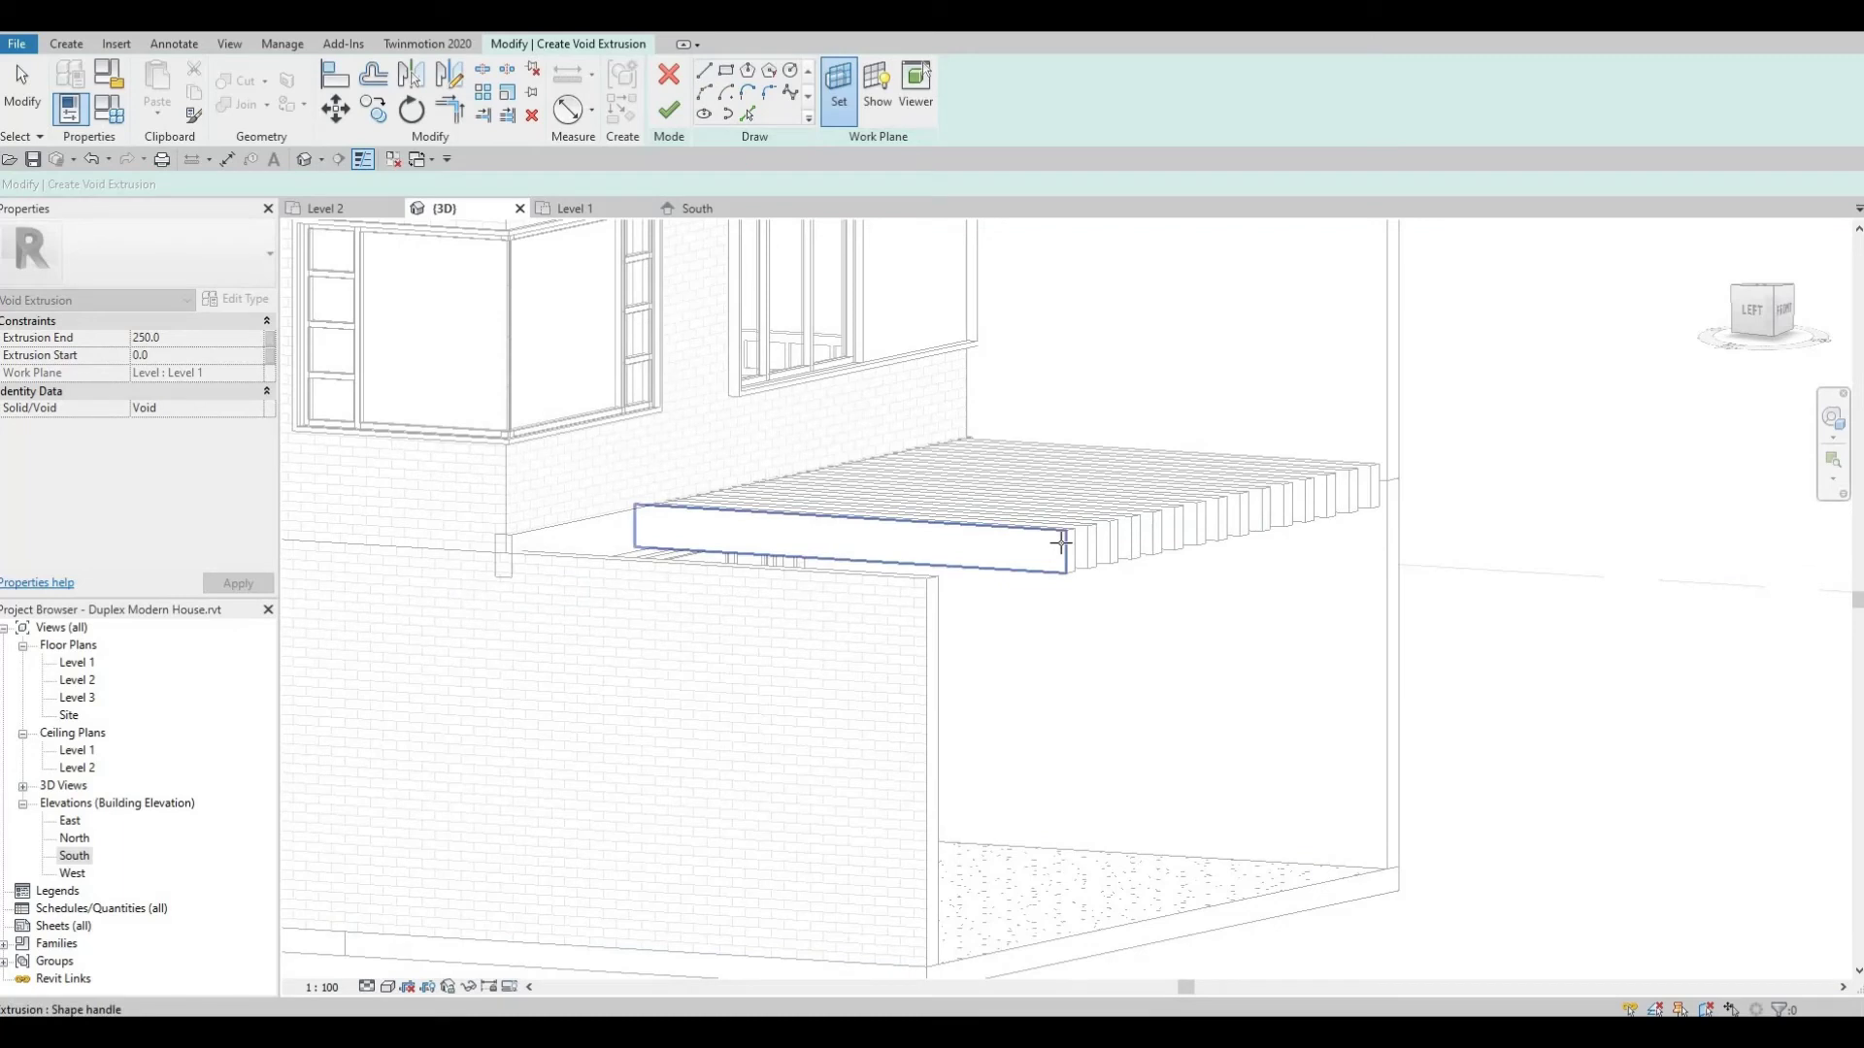
pyautogui.click(1061, 542)
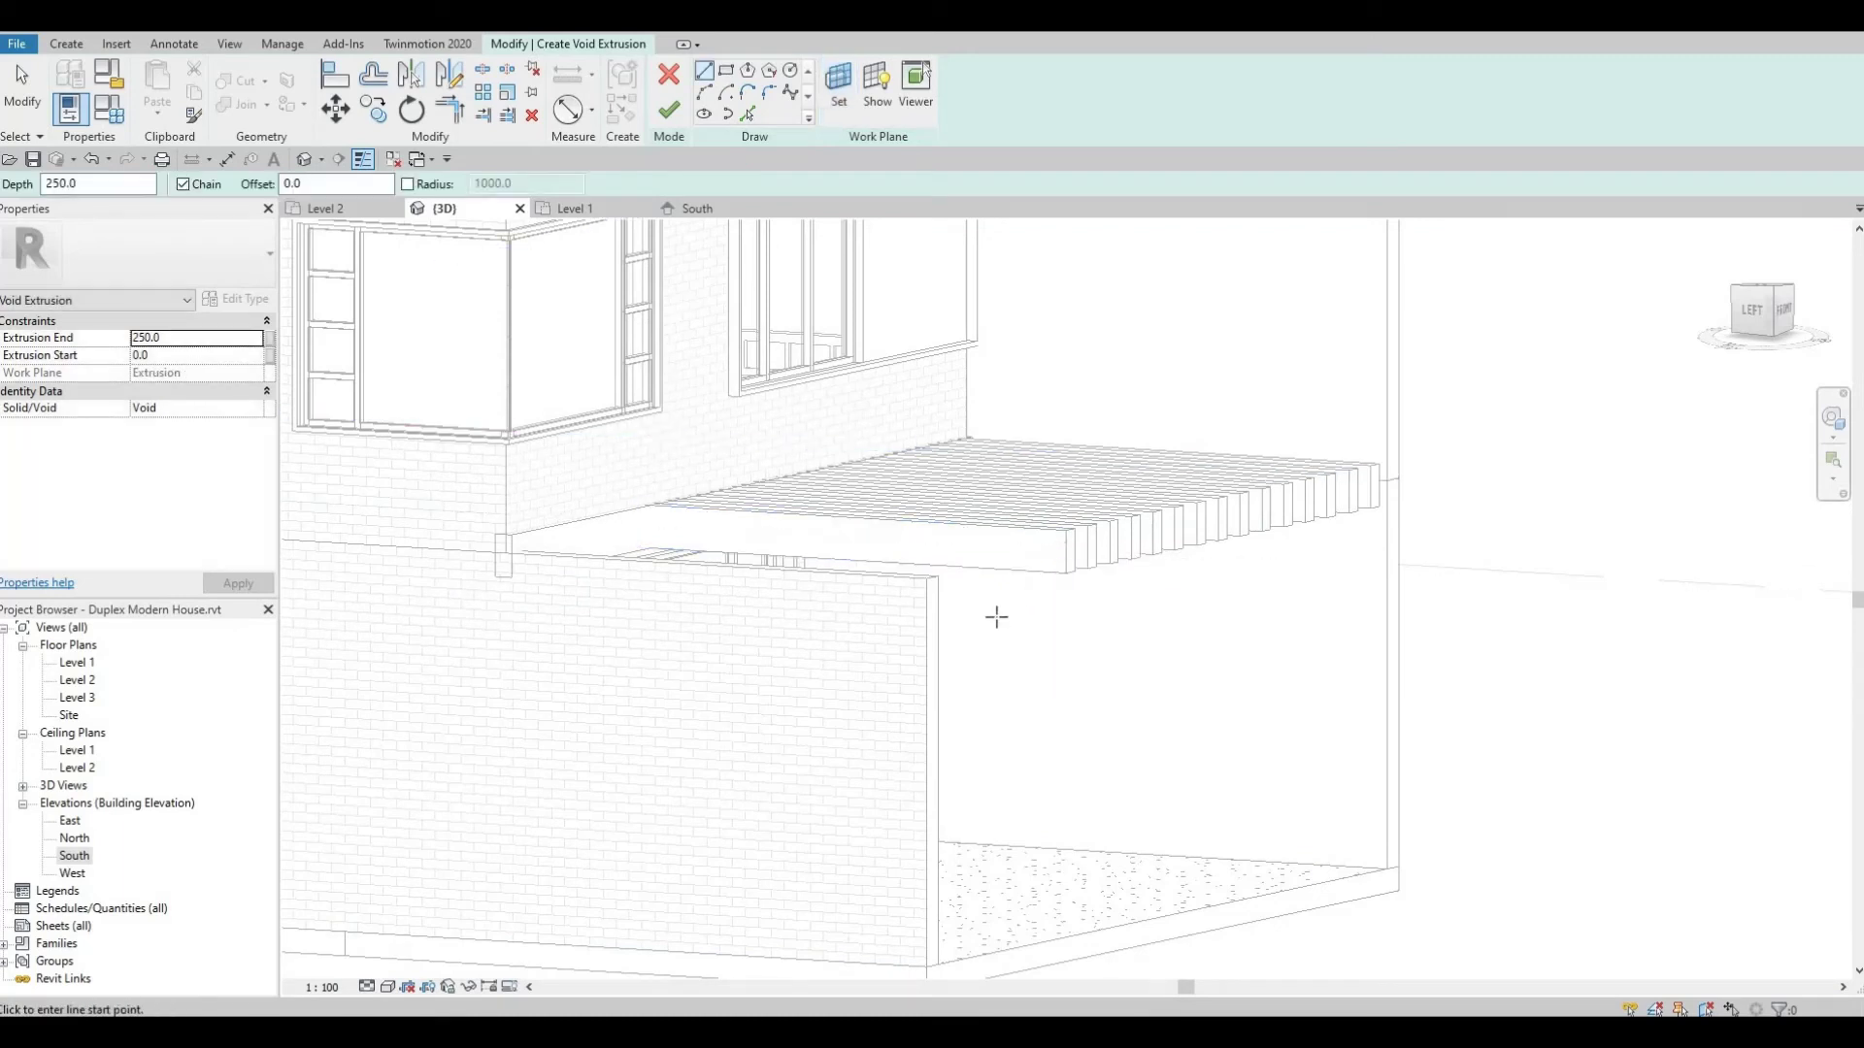
# Open the West elevation and zoom in on the beam end
pyautogui.click(76, 877)
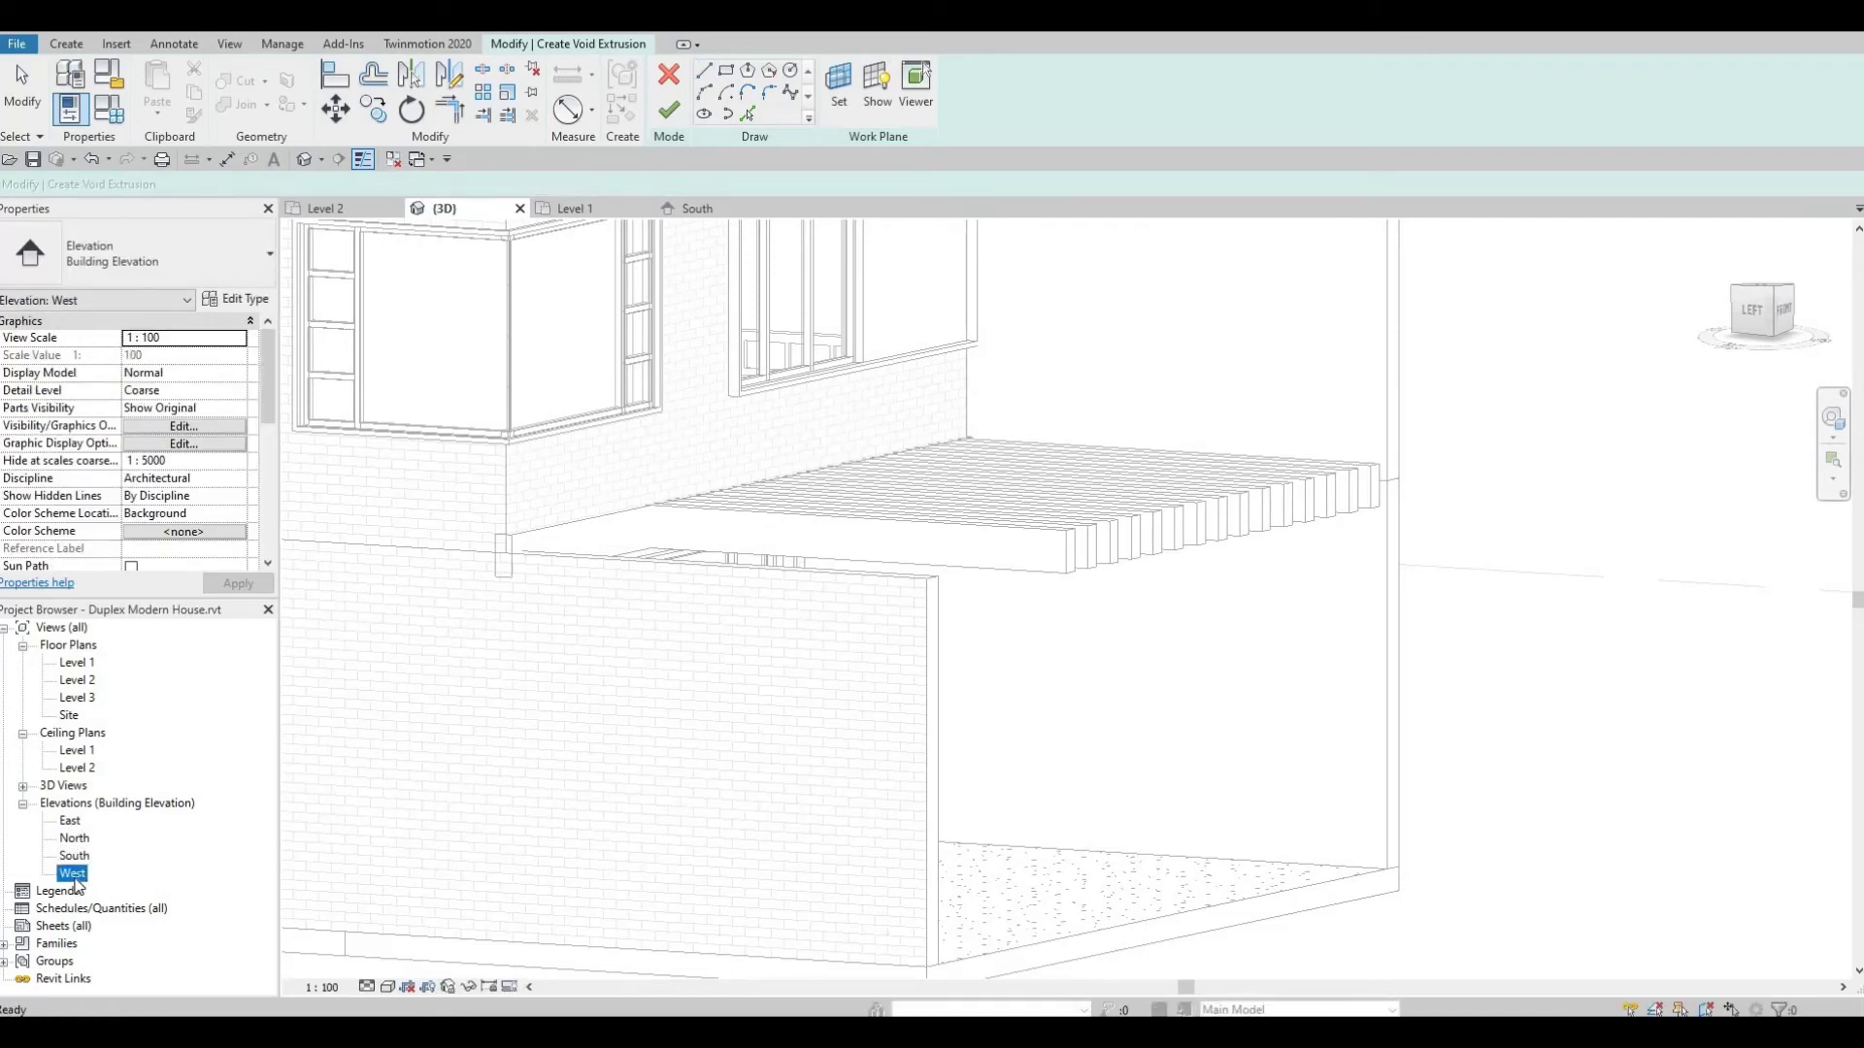
pyautogui.doubleClick(74, 873)
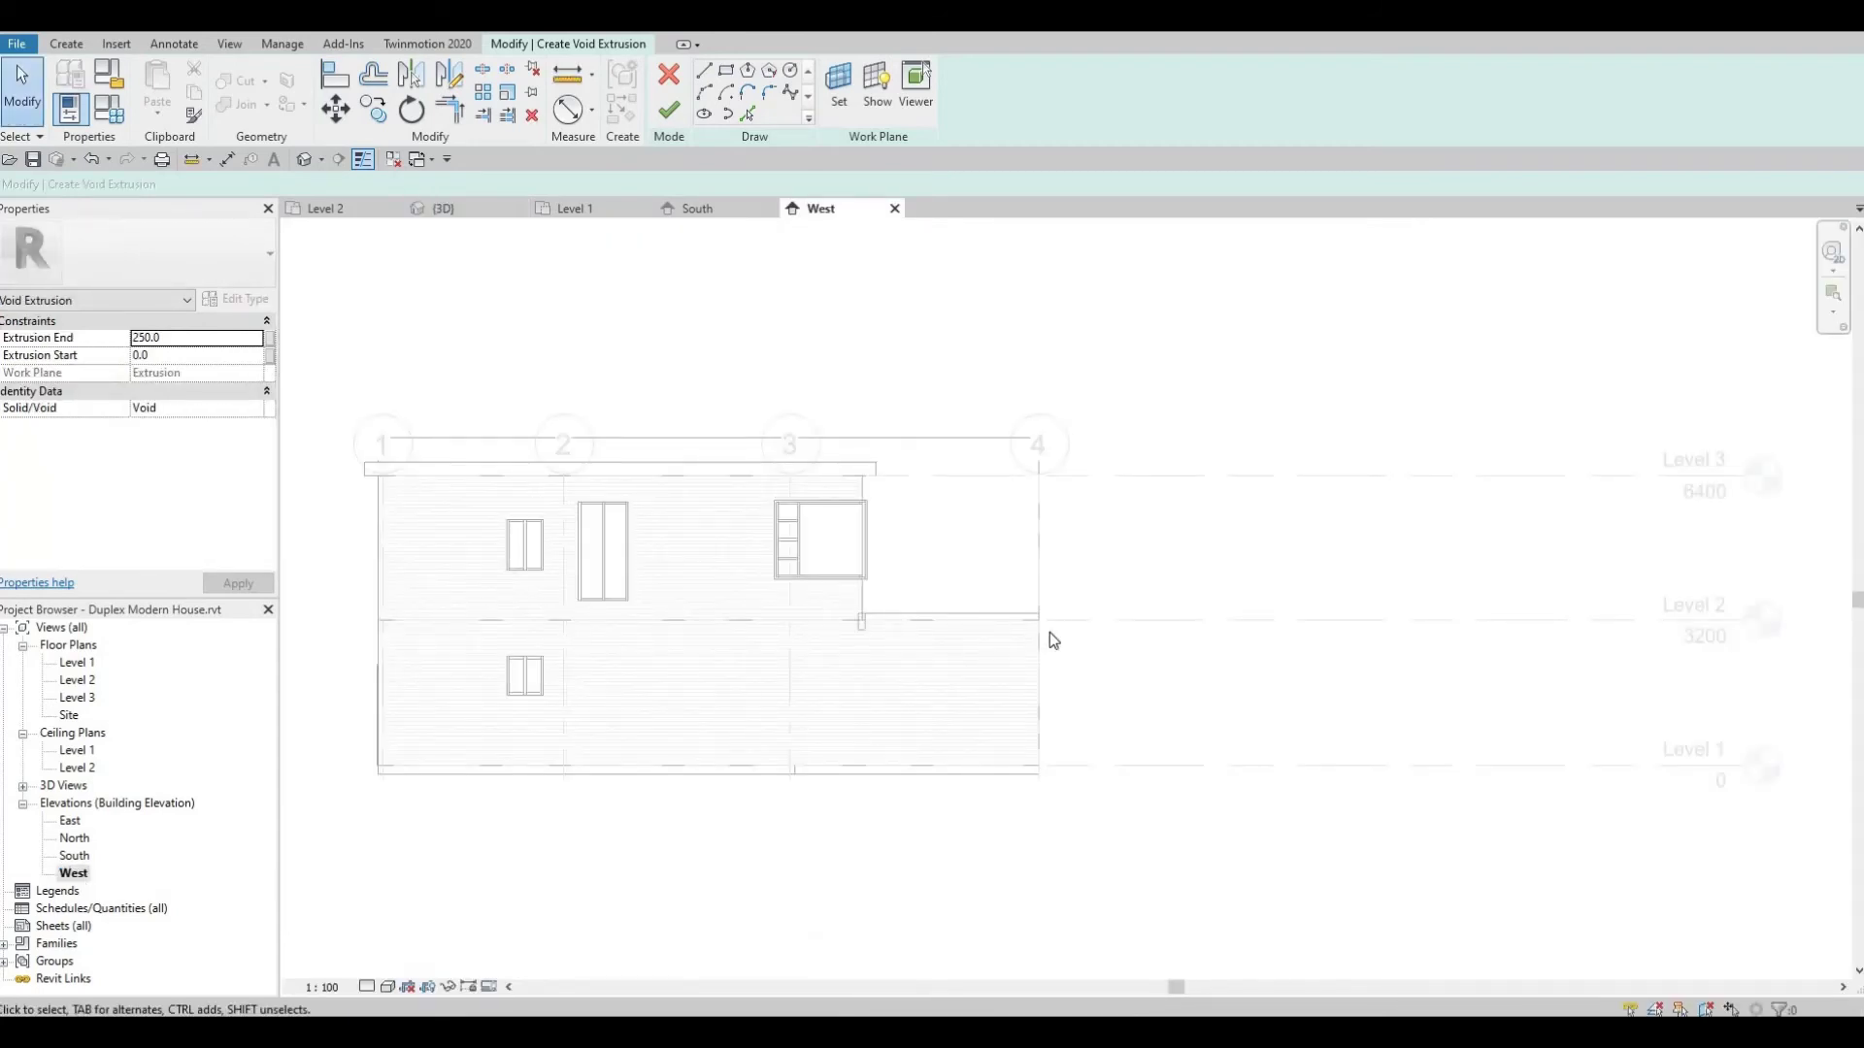
pyautogui.scroll(5, 1053, 641)
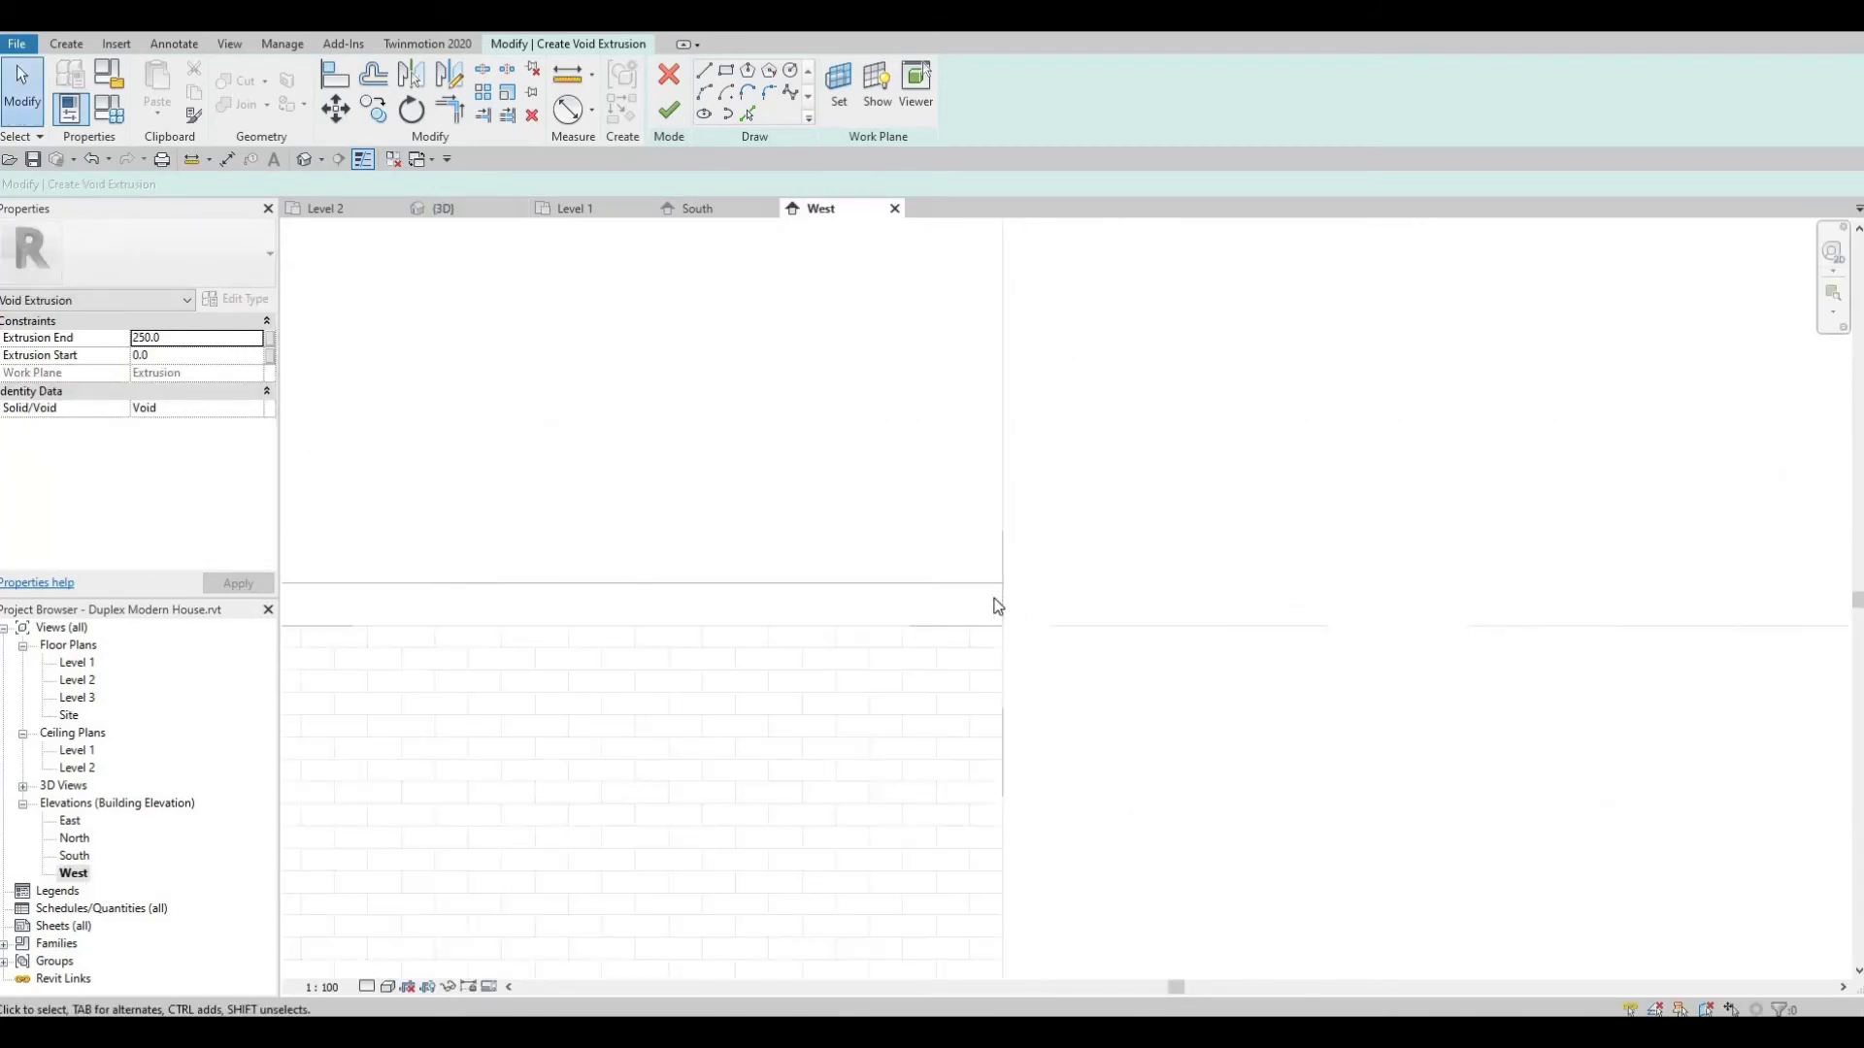
pyautogui.scroll(2, 998, 606)
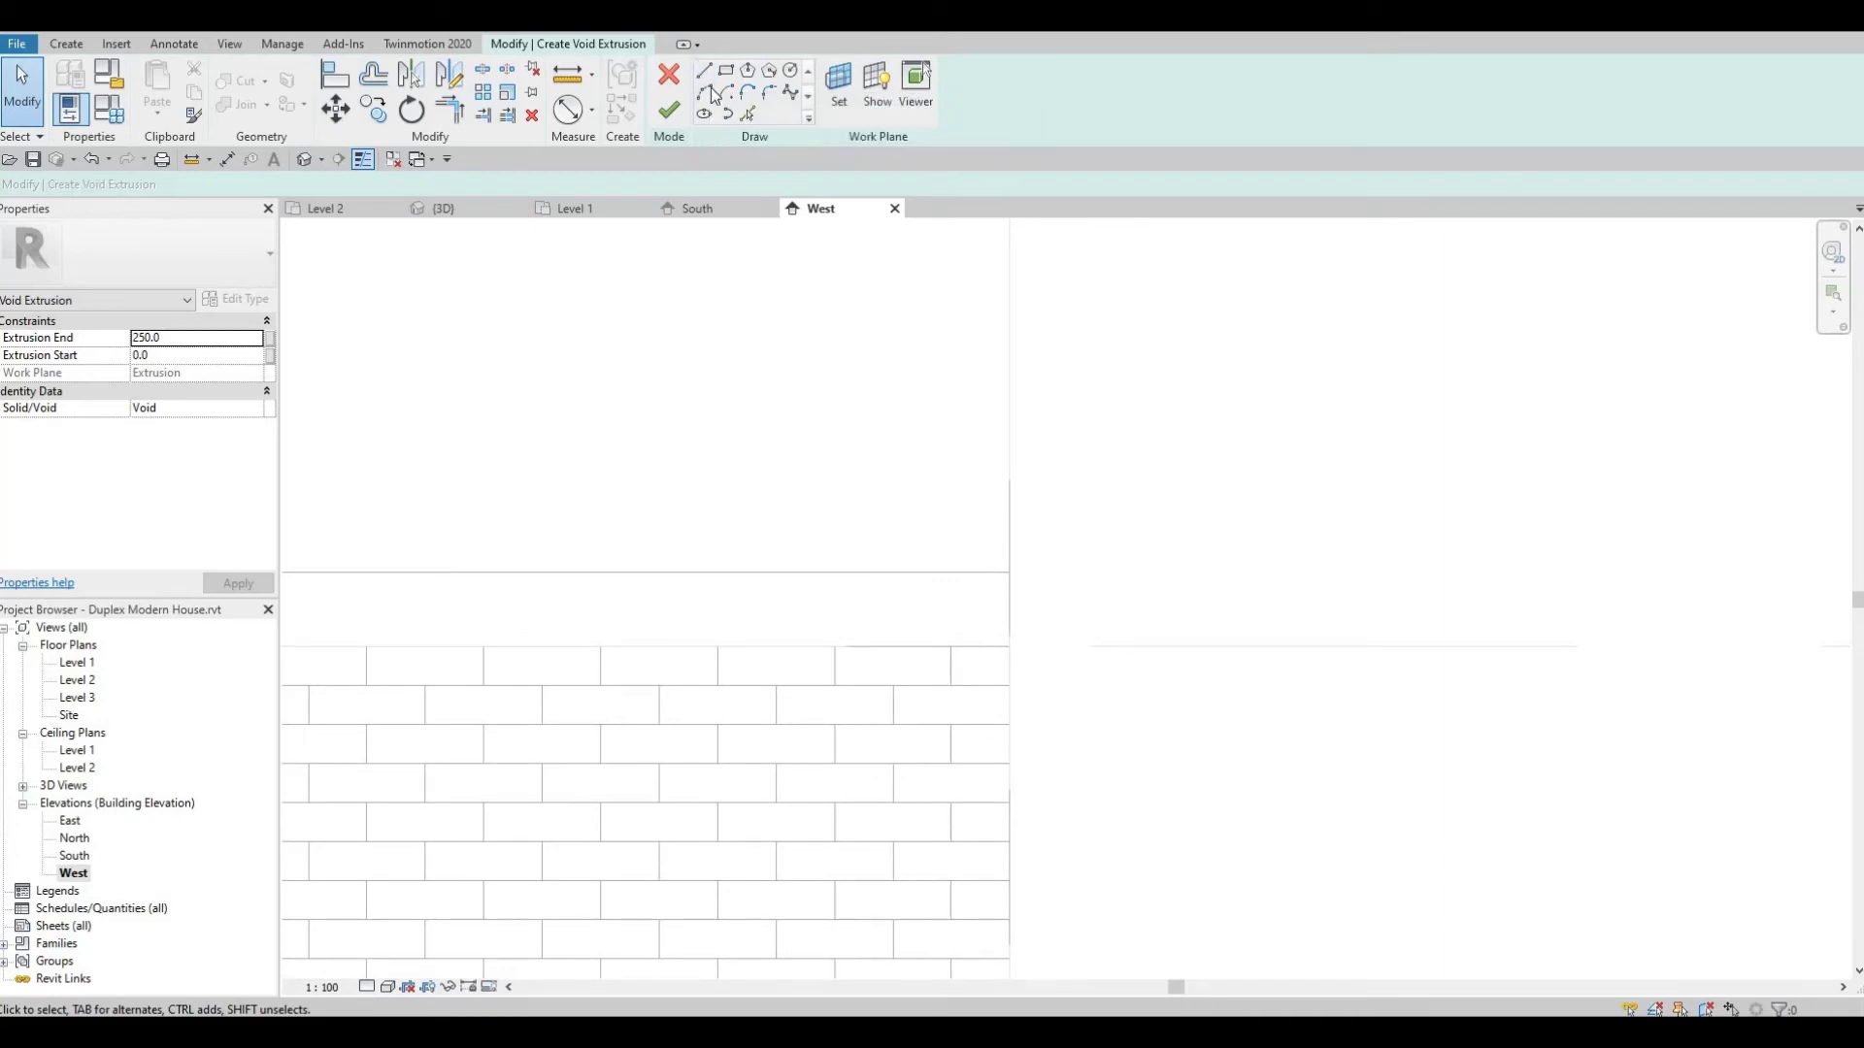
# Sketch a start-end-radius arc at the beam's top edge
pyautogui.click(708, 92)
pyautogui.scroll(2, 1009, 582)
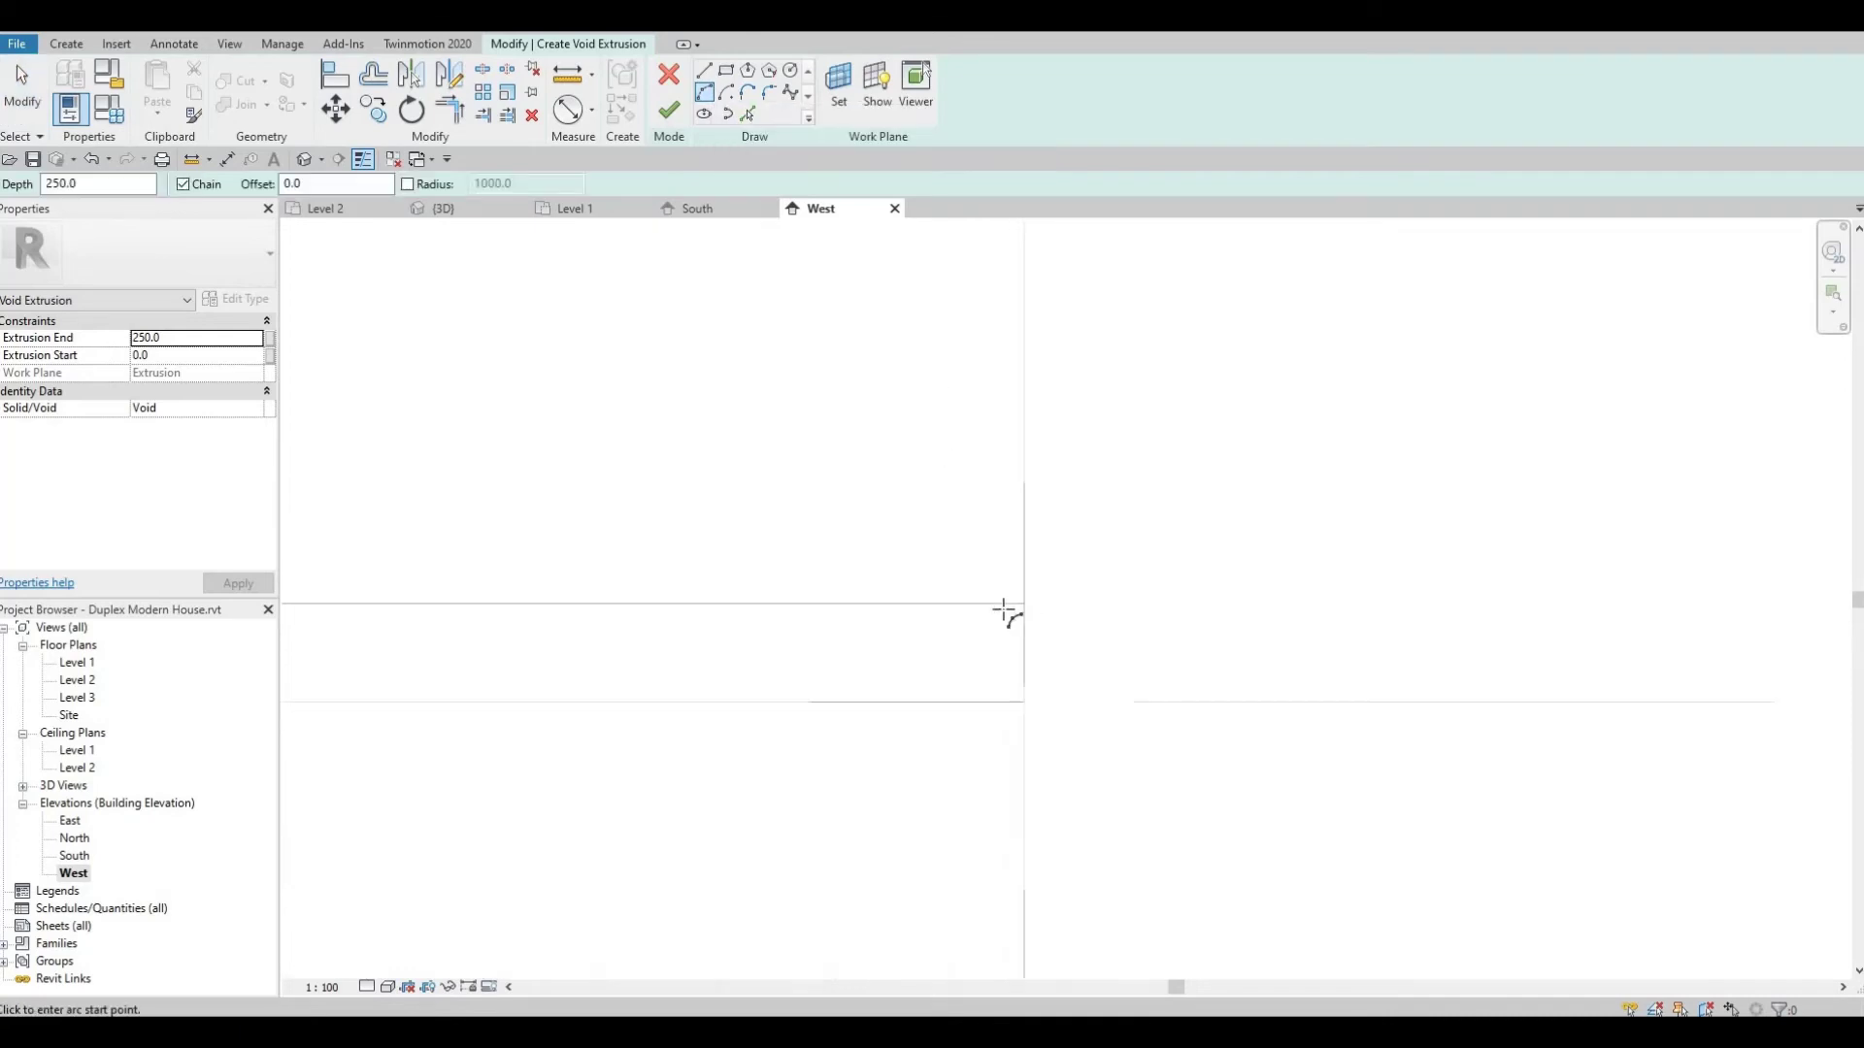
pyautogui.click(1000, 618)
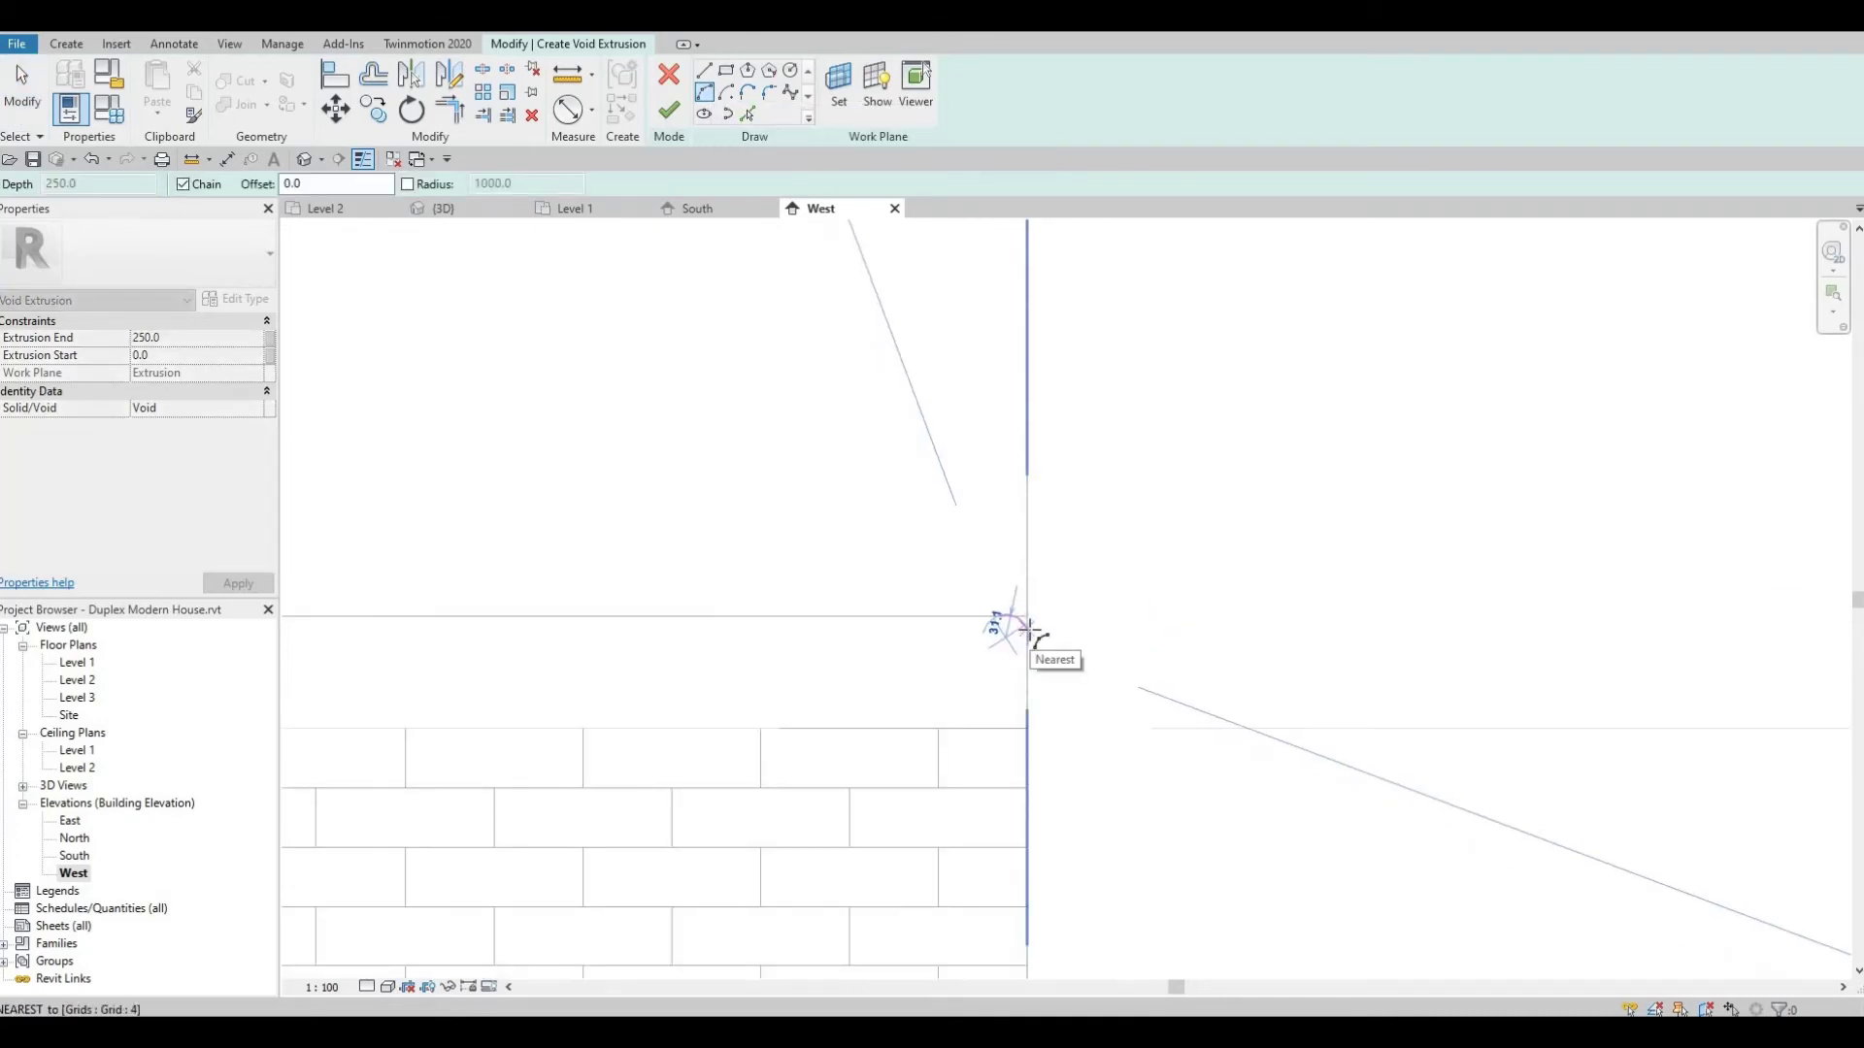
pyautogui.press('Escape')
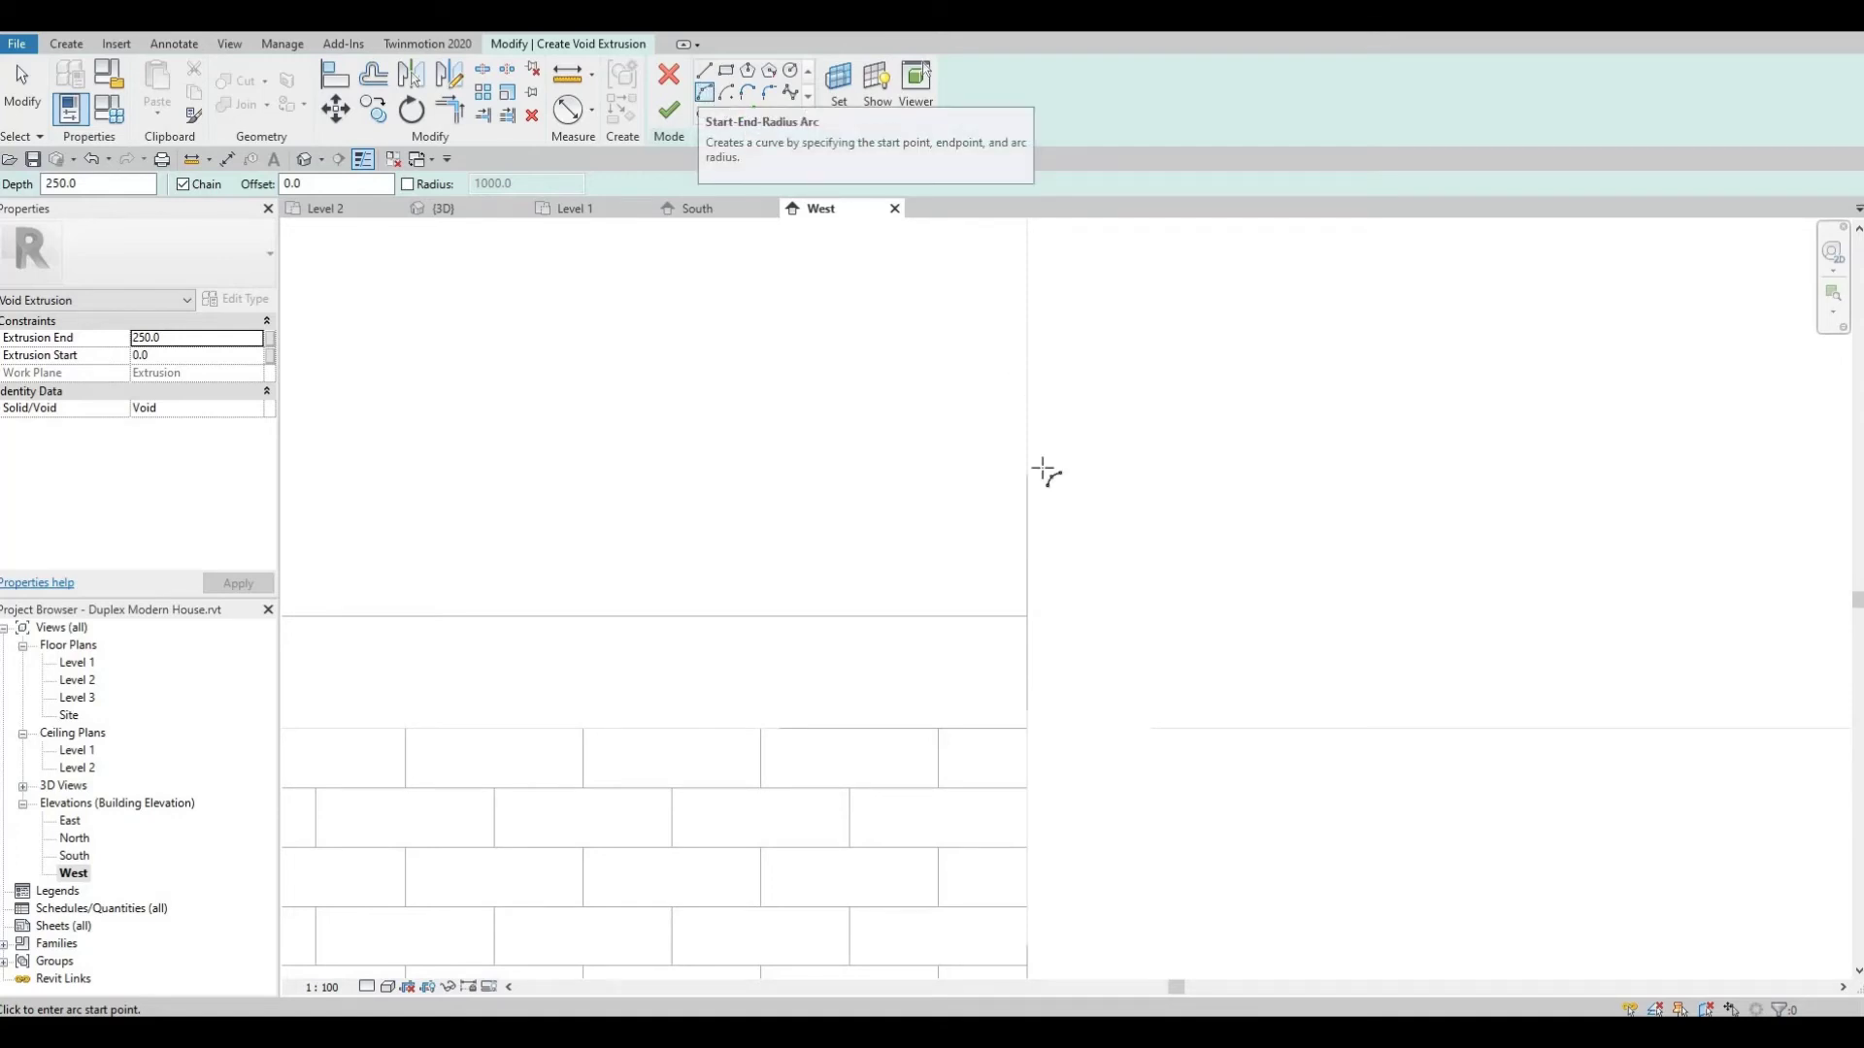
pyautogui.click(1002, 622)
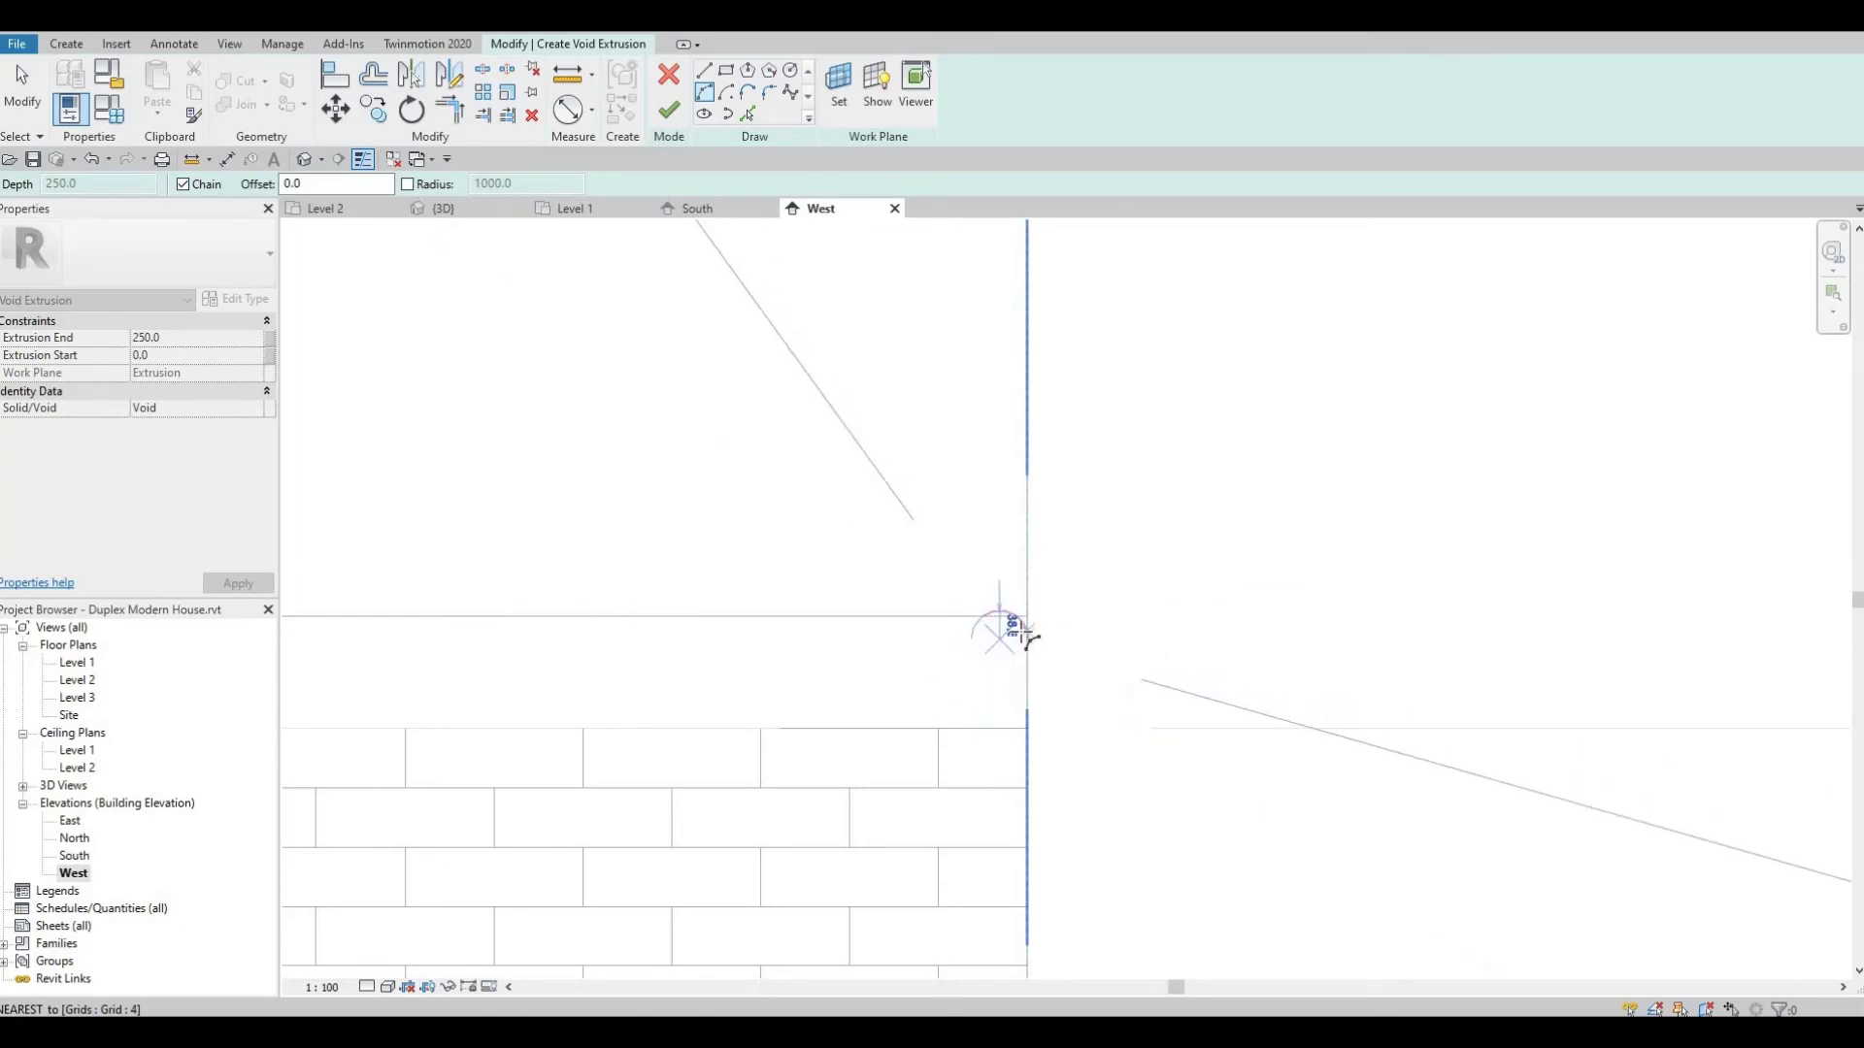
pyautogui.click(1017, 627)
pyautogui.scroll(2, 1017, 629)
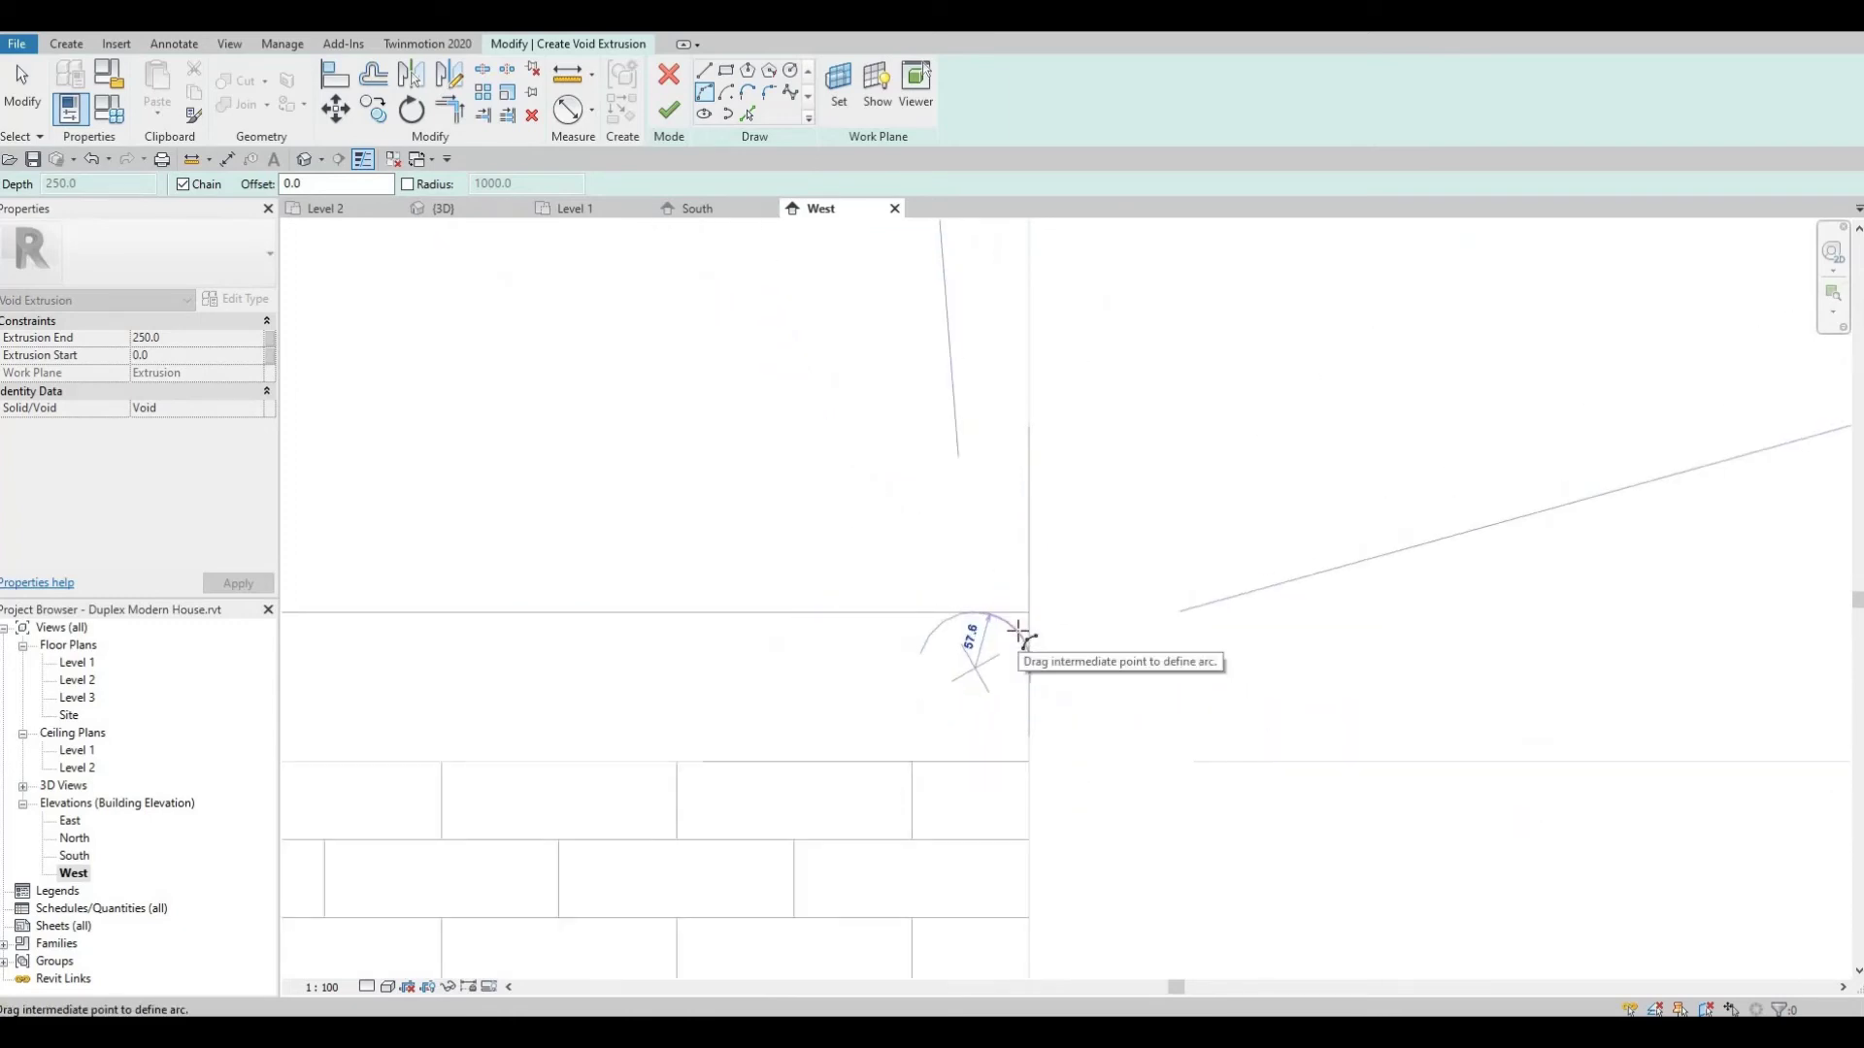
pyautogui.click(1025, 637)
pyautogui.scroll(1, 1028, 640)
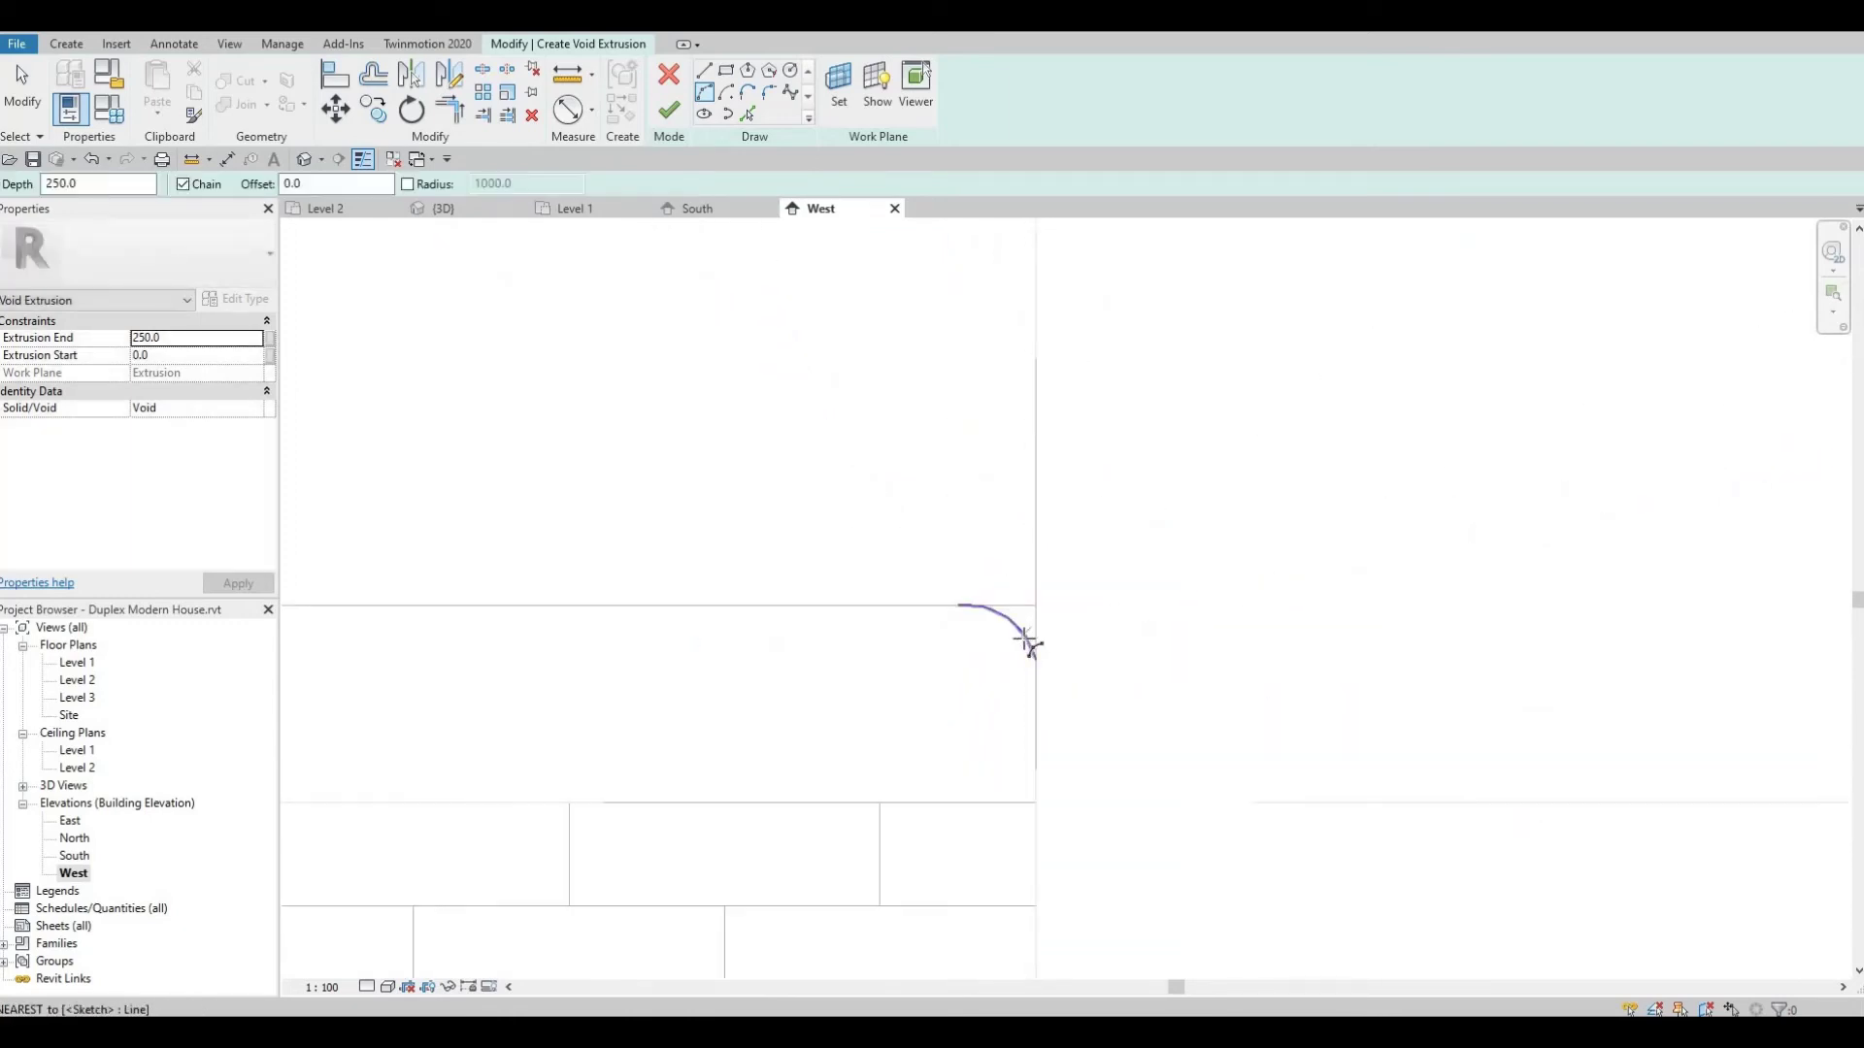
pyautogui.click(1031, 648)
pyautogui.press('Escape')
pyautogui.press('Escape')
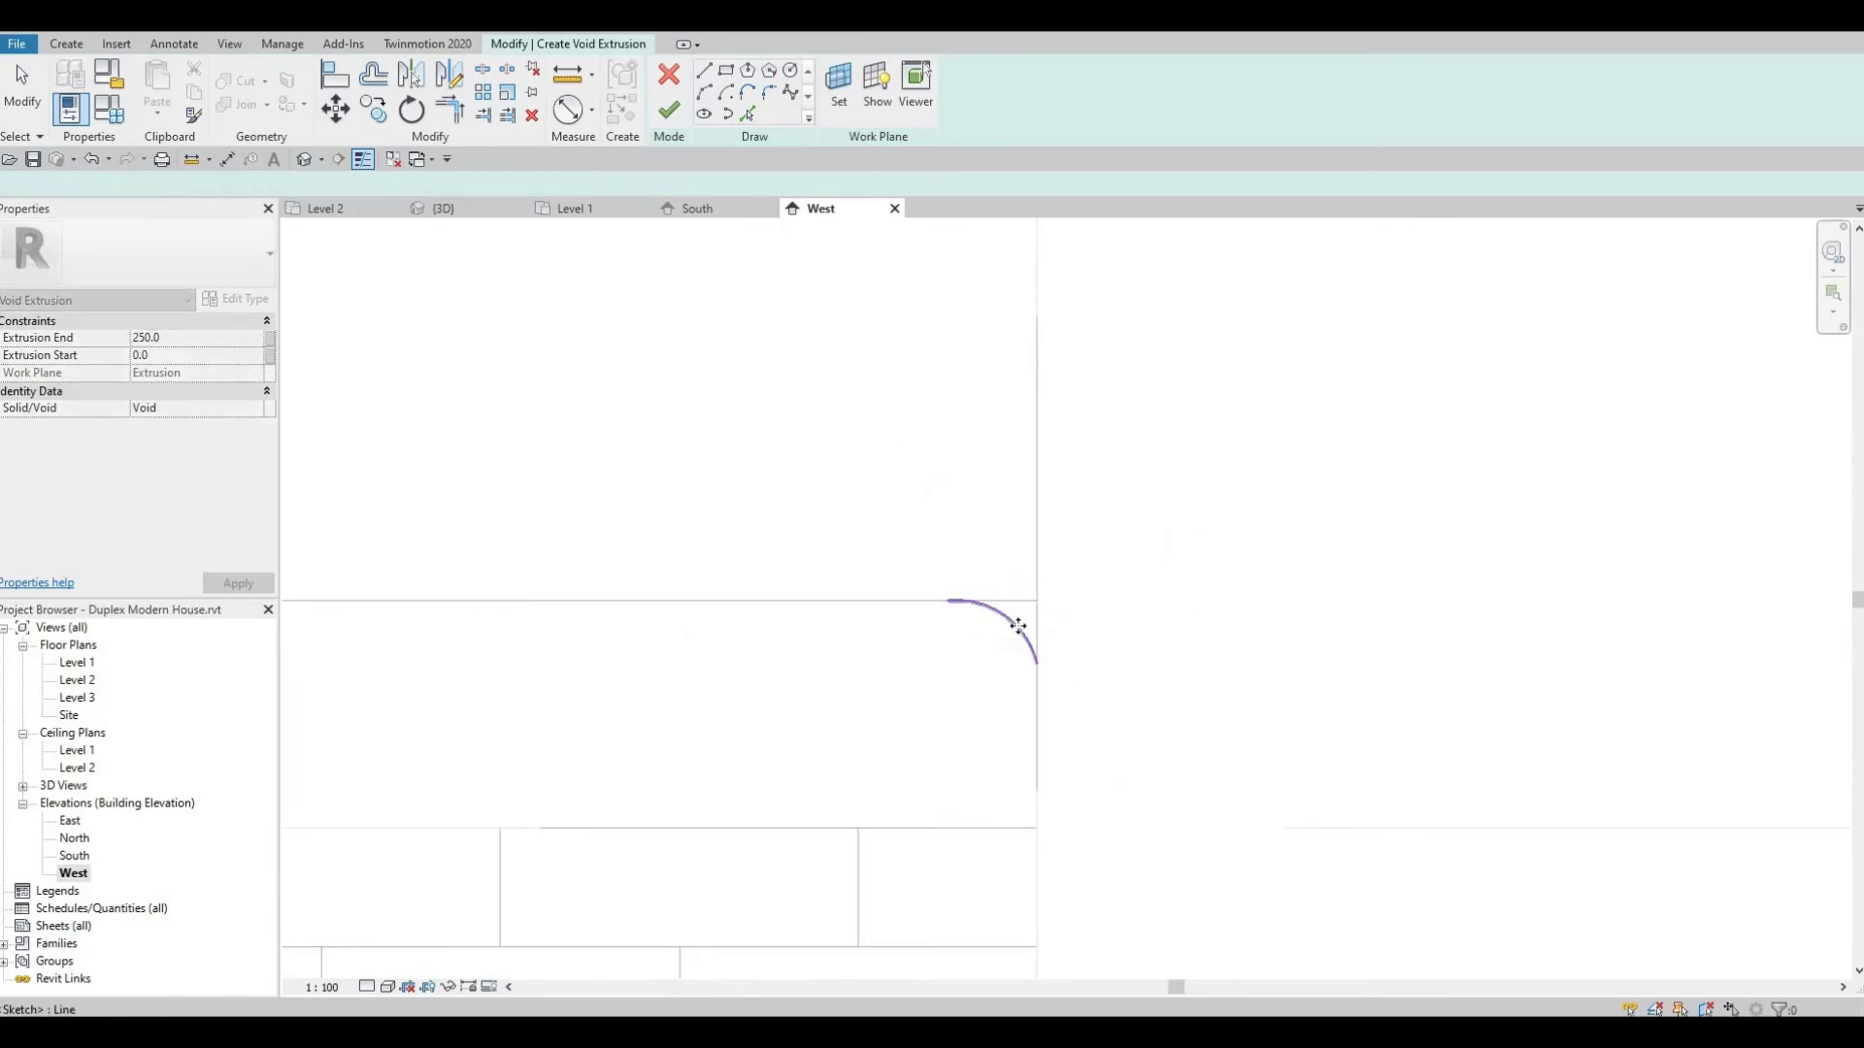
# Reshape the arc to a 43.07° sweep, then remove it to start over
pyautogui.click(1018, 627)
pyautogui.moveTo(1015, 621); pyautogui.dragTo(956, 611)
pyautogui.moveTo(948, 595); pyautogui.dragTo(1030, 626)
pyautogui.click(1024, 629)
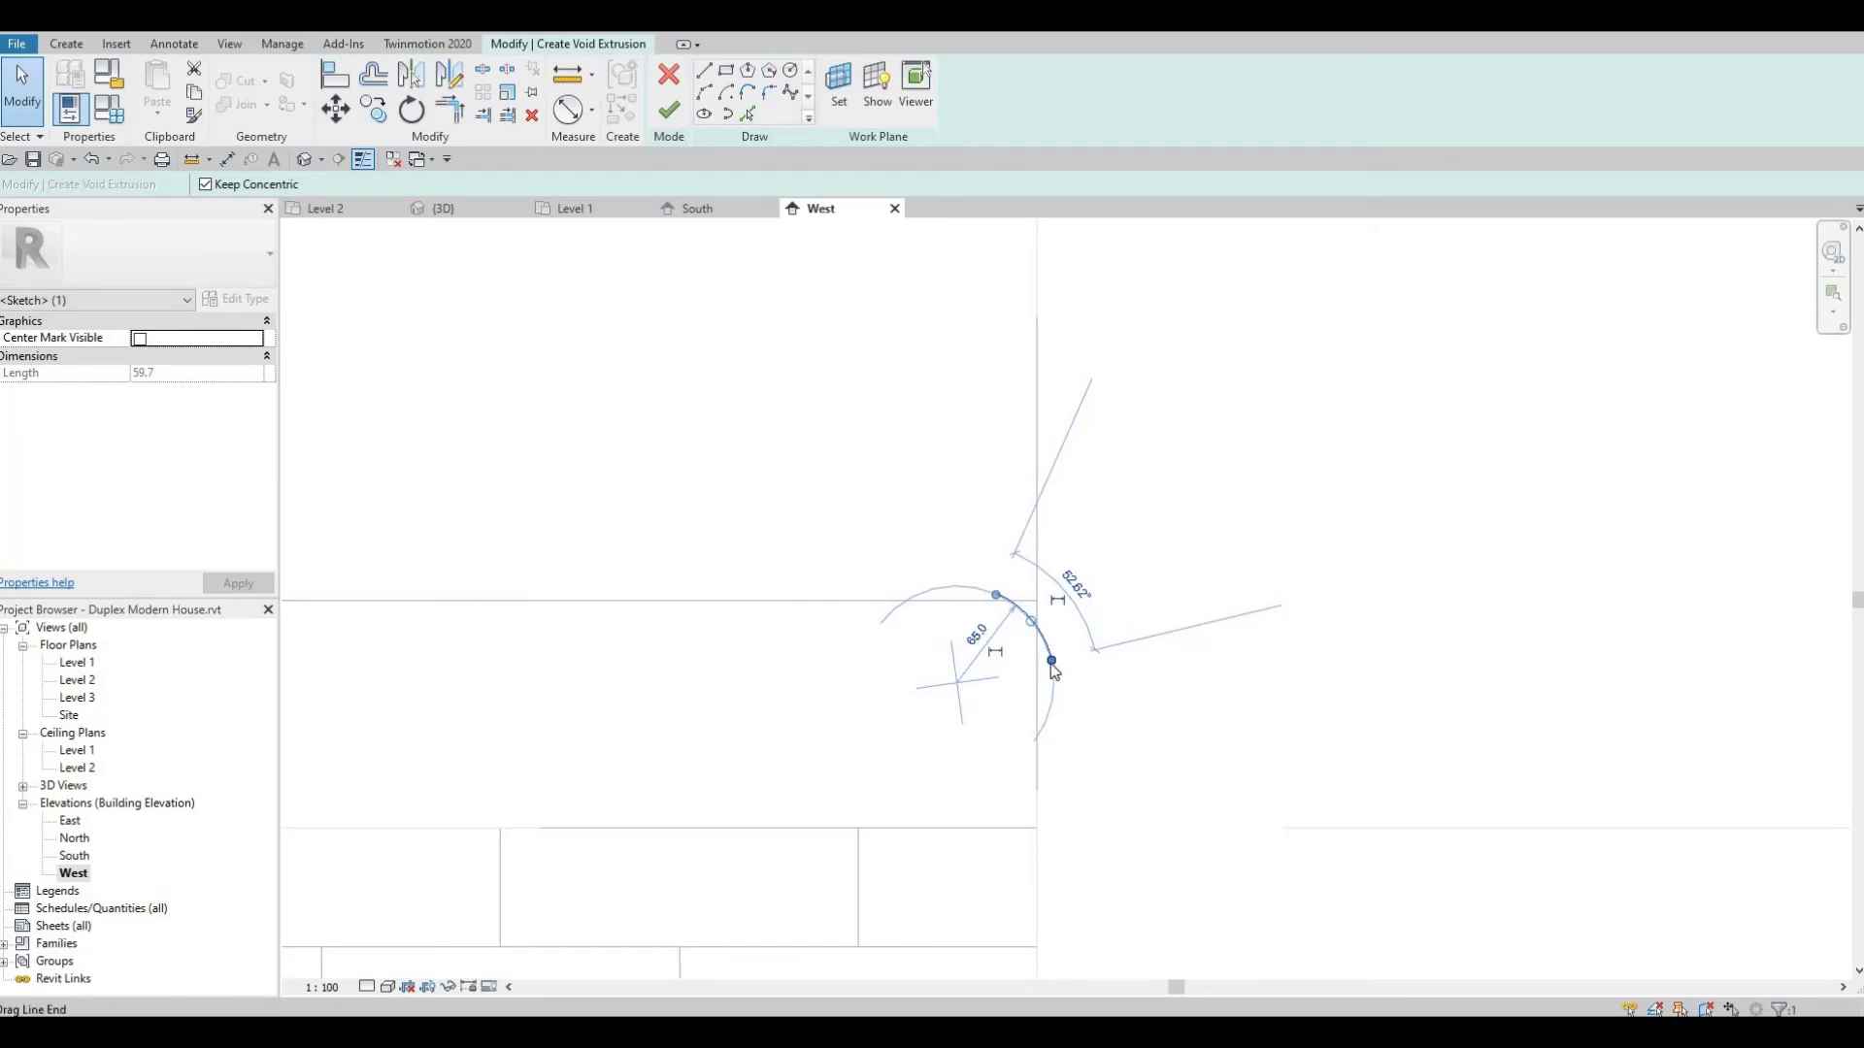
pyautogui.moveTo(1050, 661); pyautogui.dragTo(1037, 660)
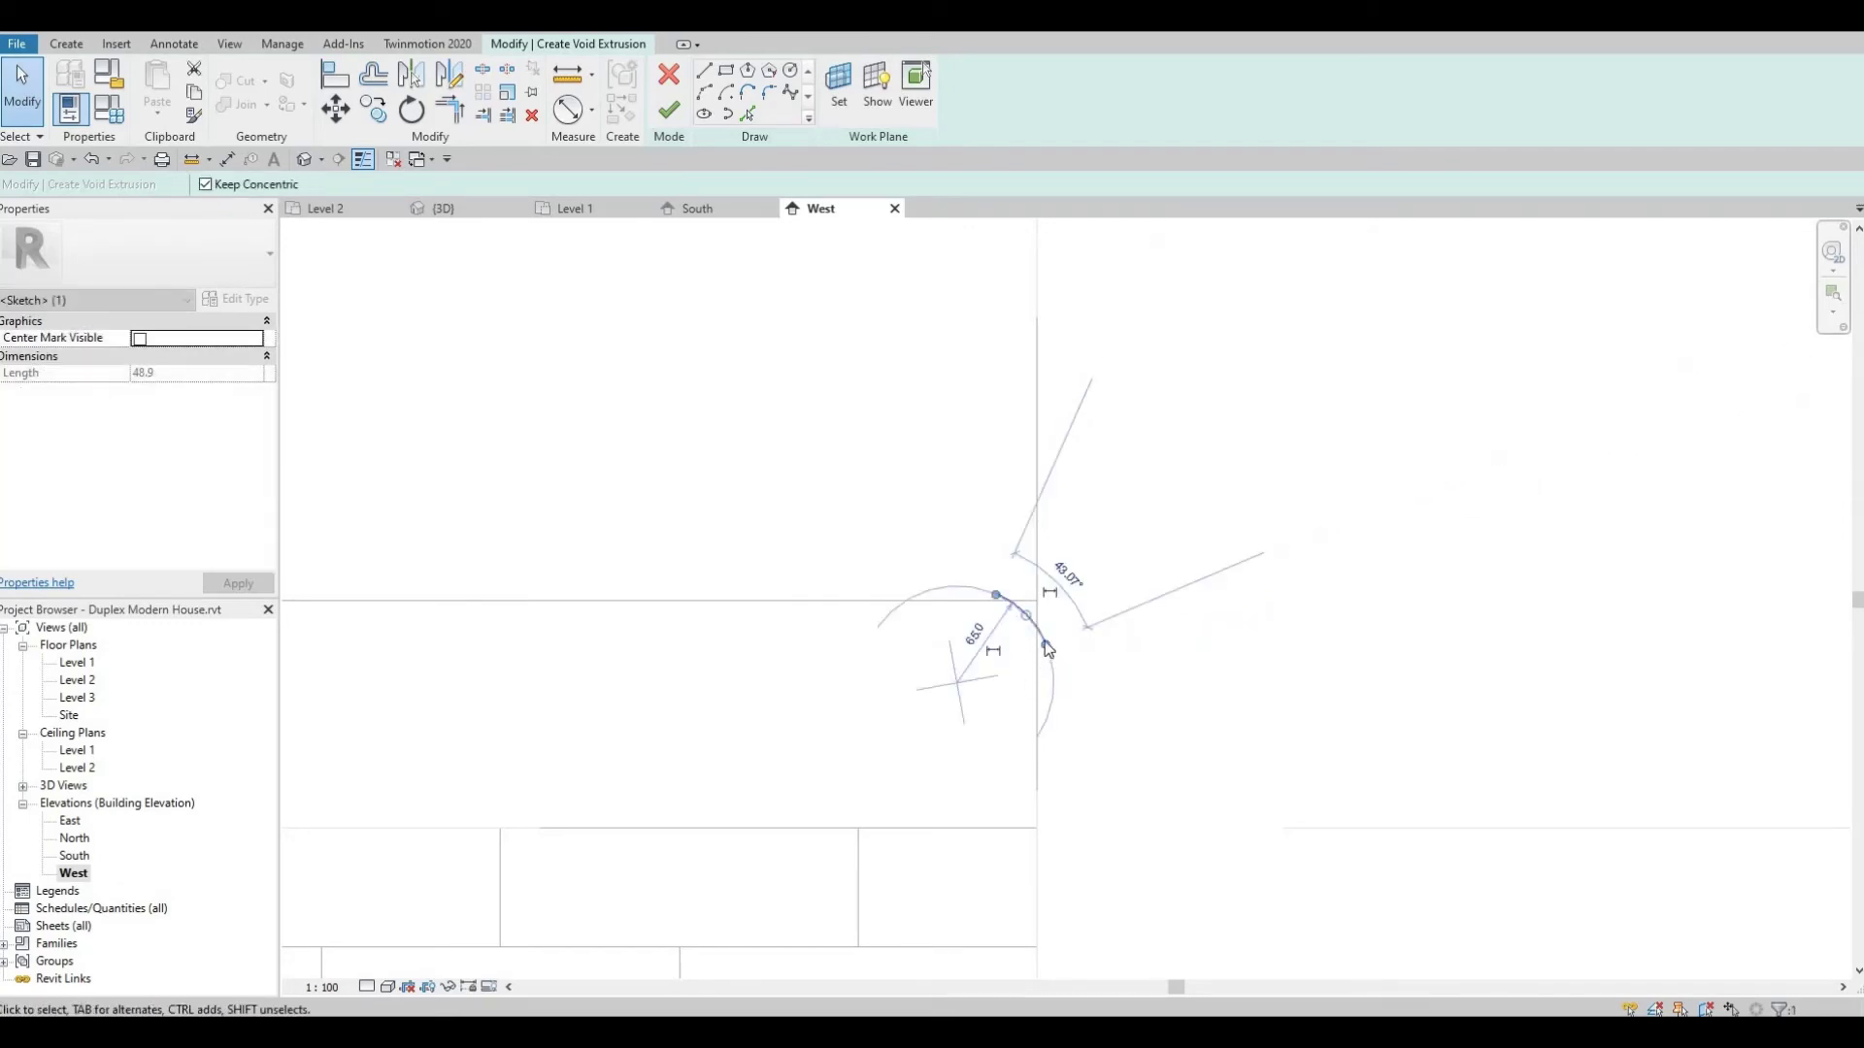
pyautogui.scroll(1, 1040, 668)
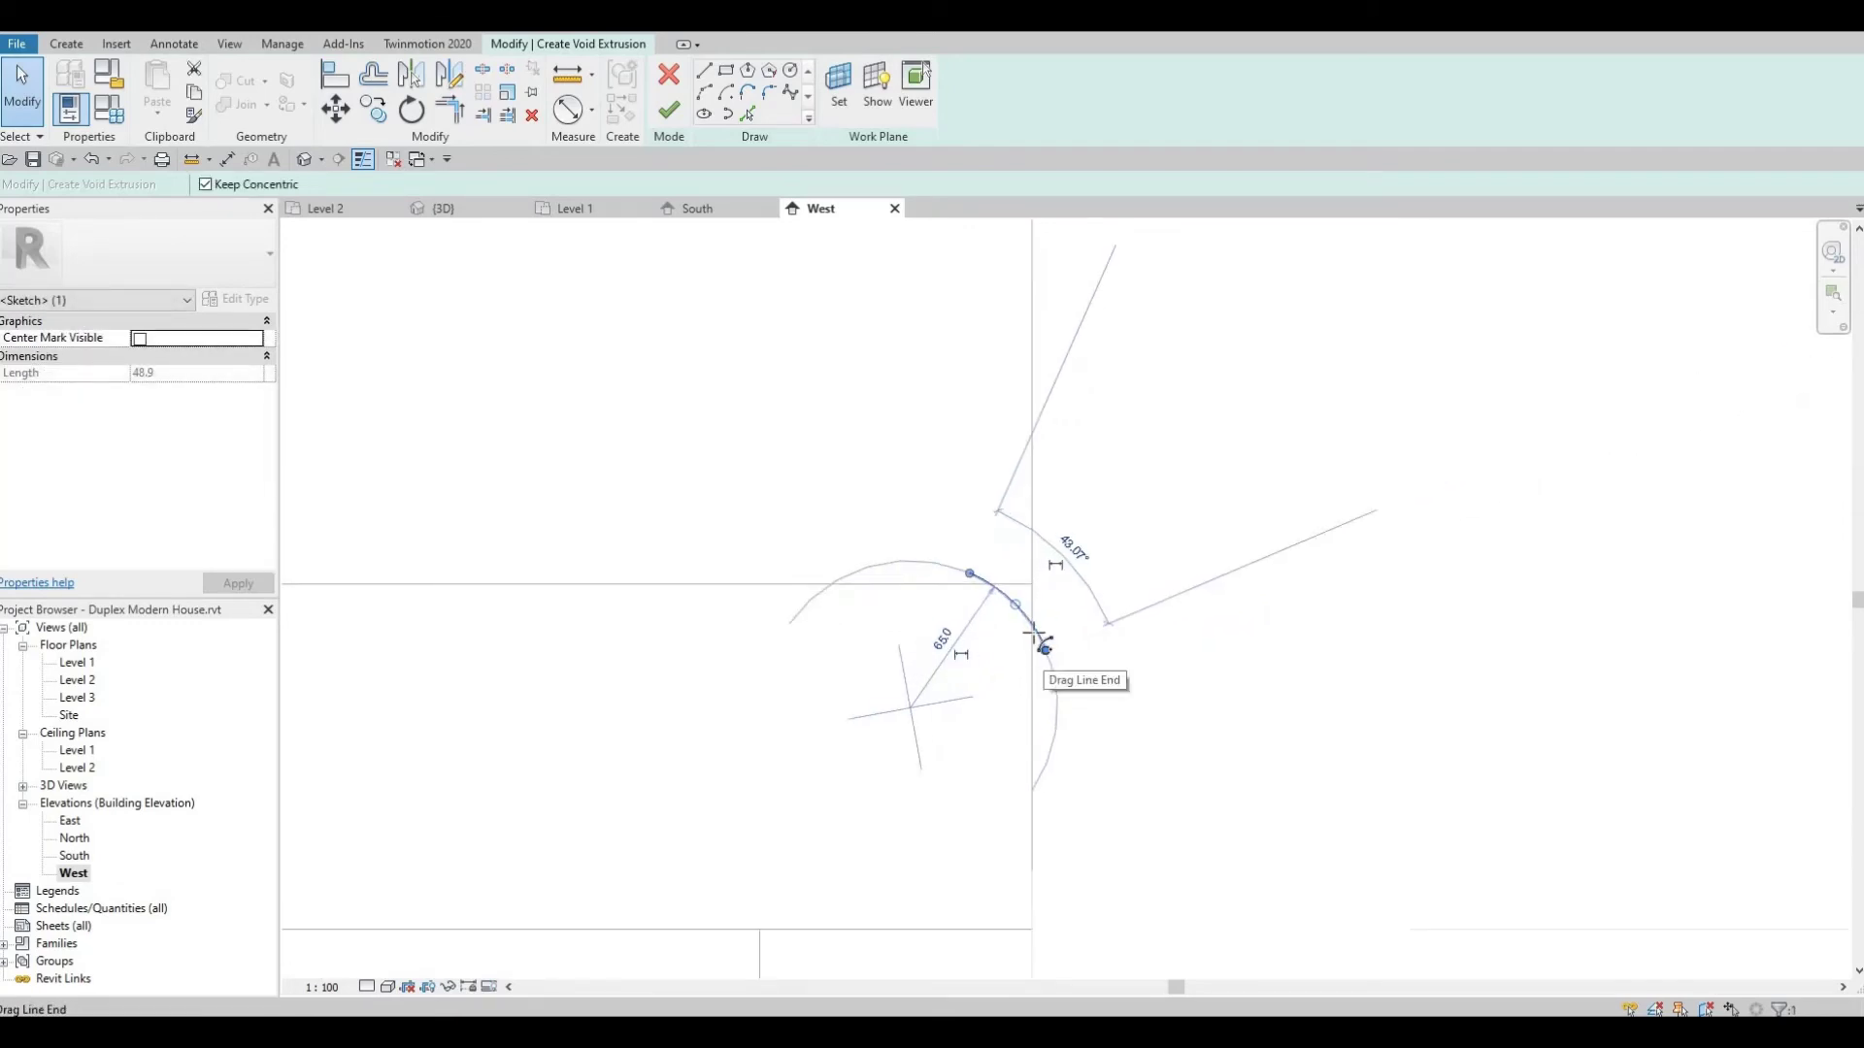
pyautogui.scroll(2, 1033, 636)
pyautogui.press('Escape')
pyautogui.click(998, 619)
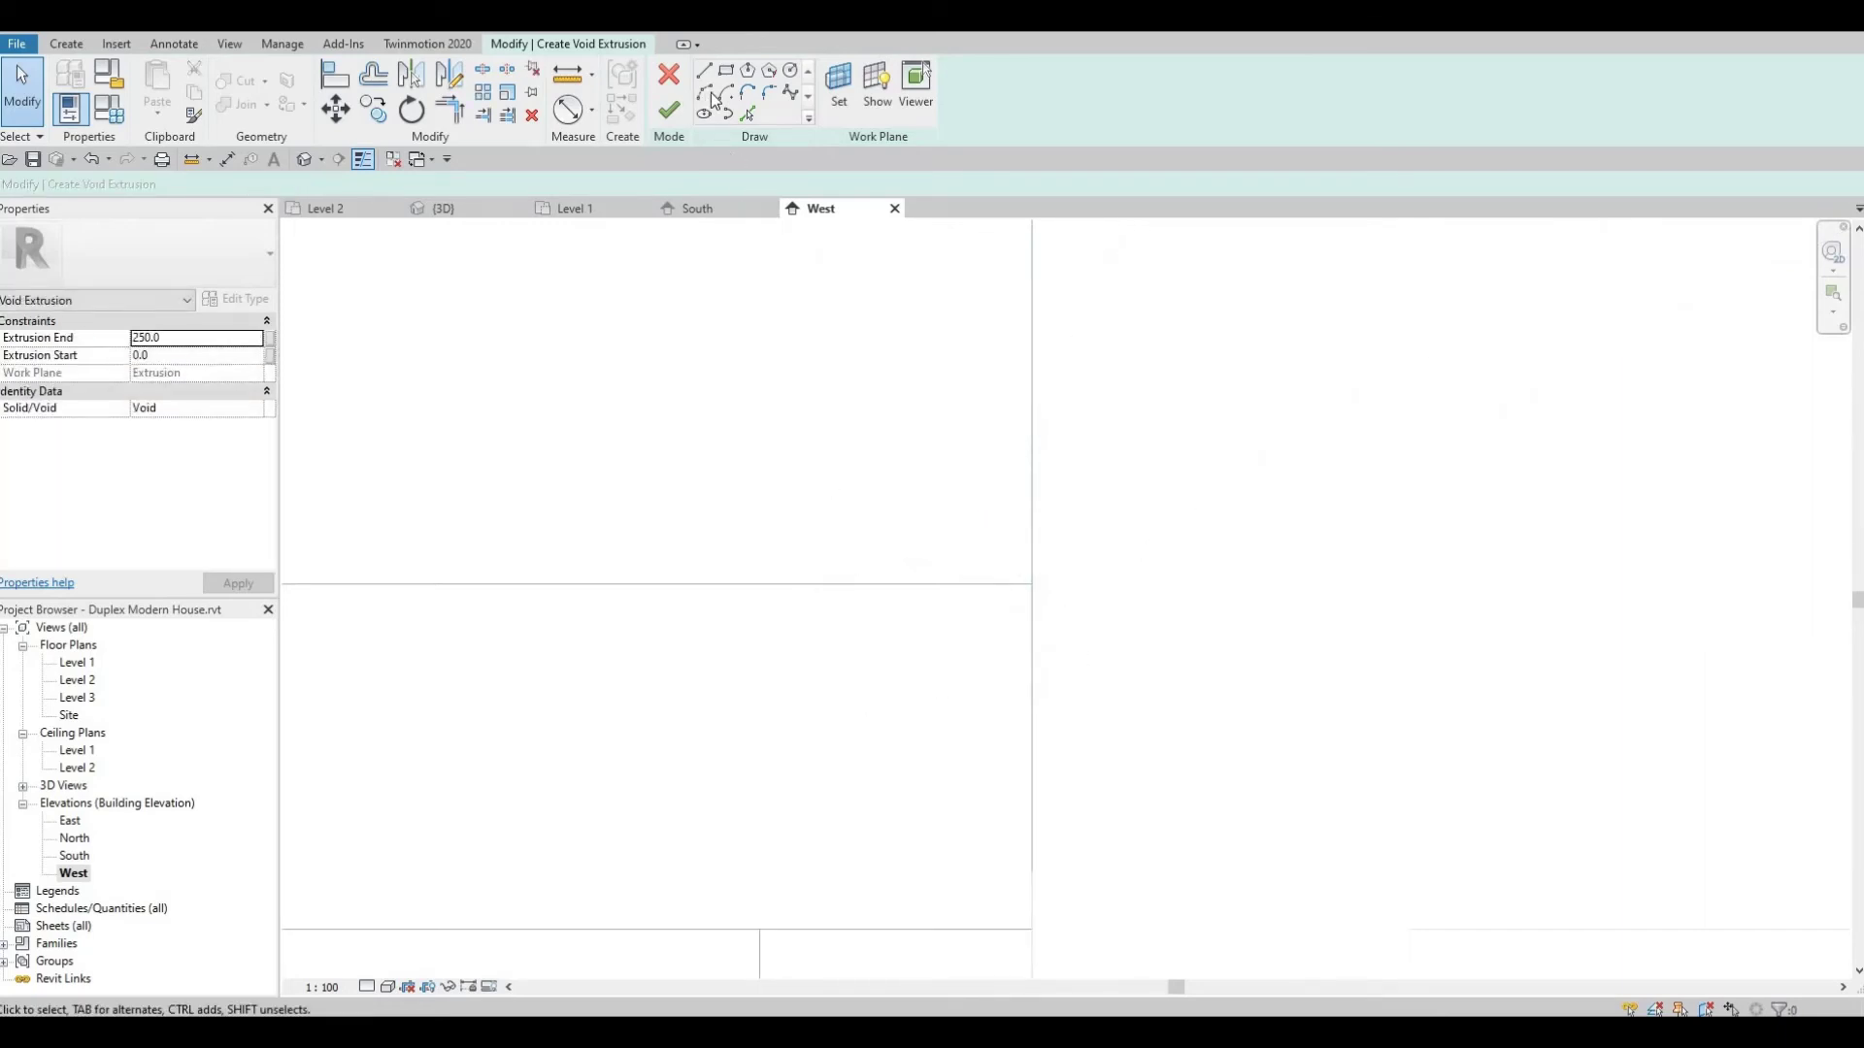
pyautogui.press('Return')
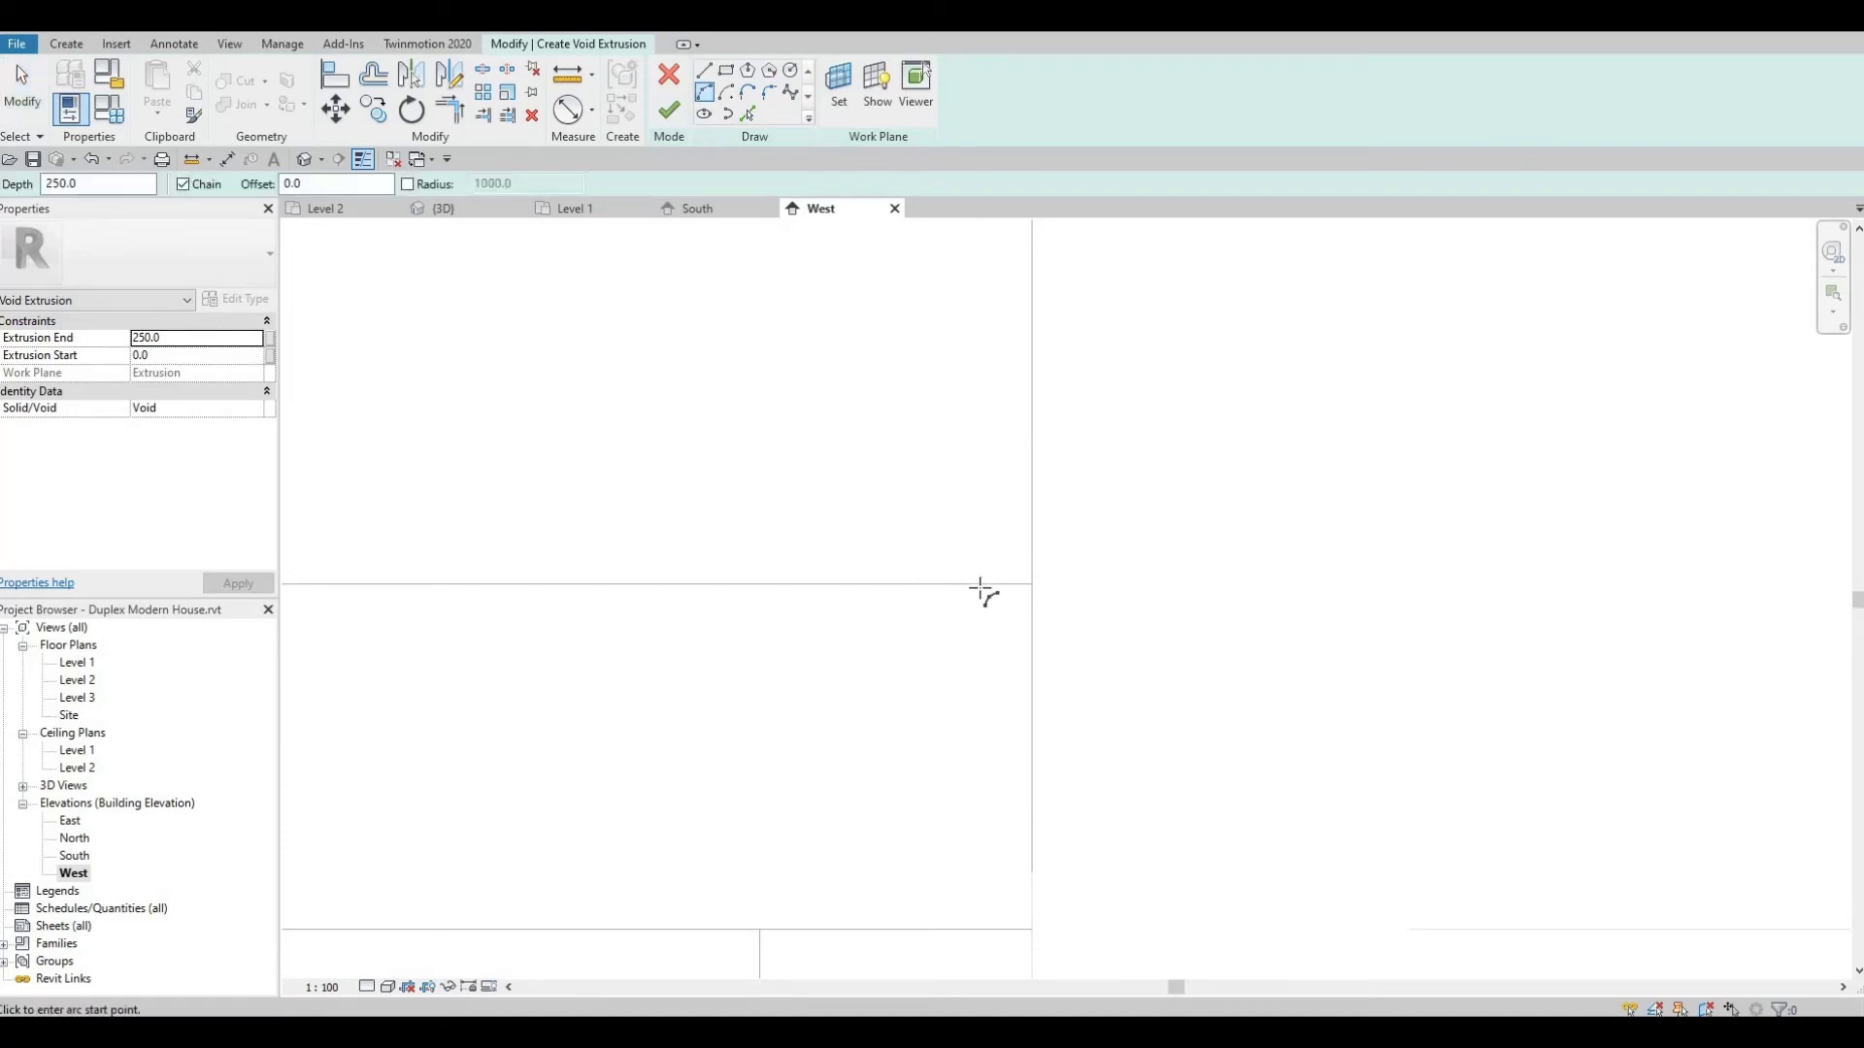
# Sketch the rounded top arc from the beam's top edge and a straight segment below it
pyautogui.click(977, 583)
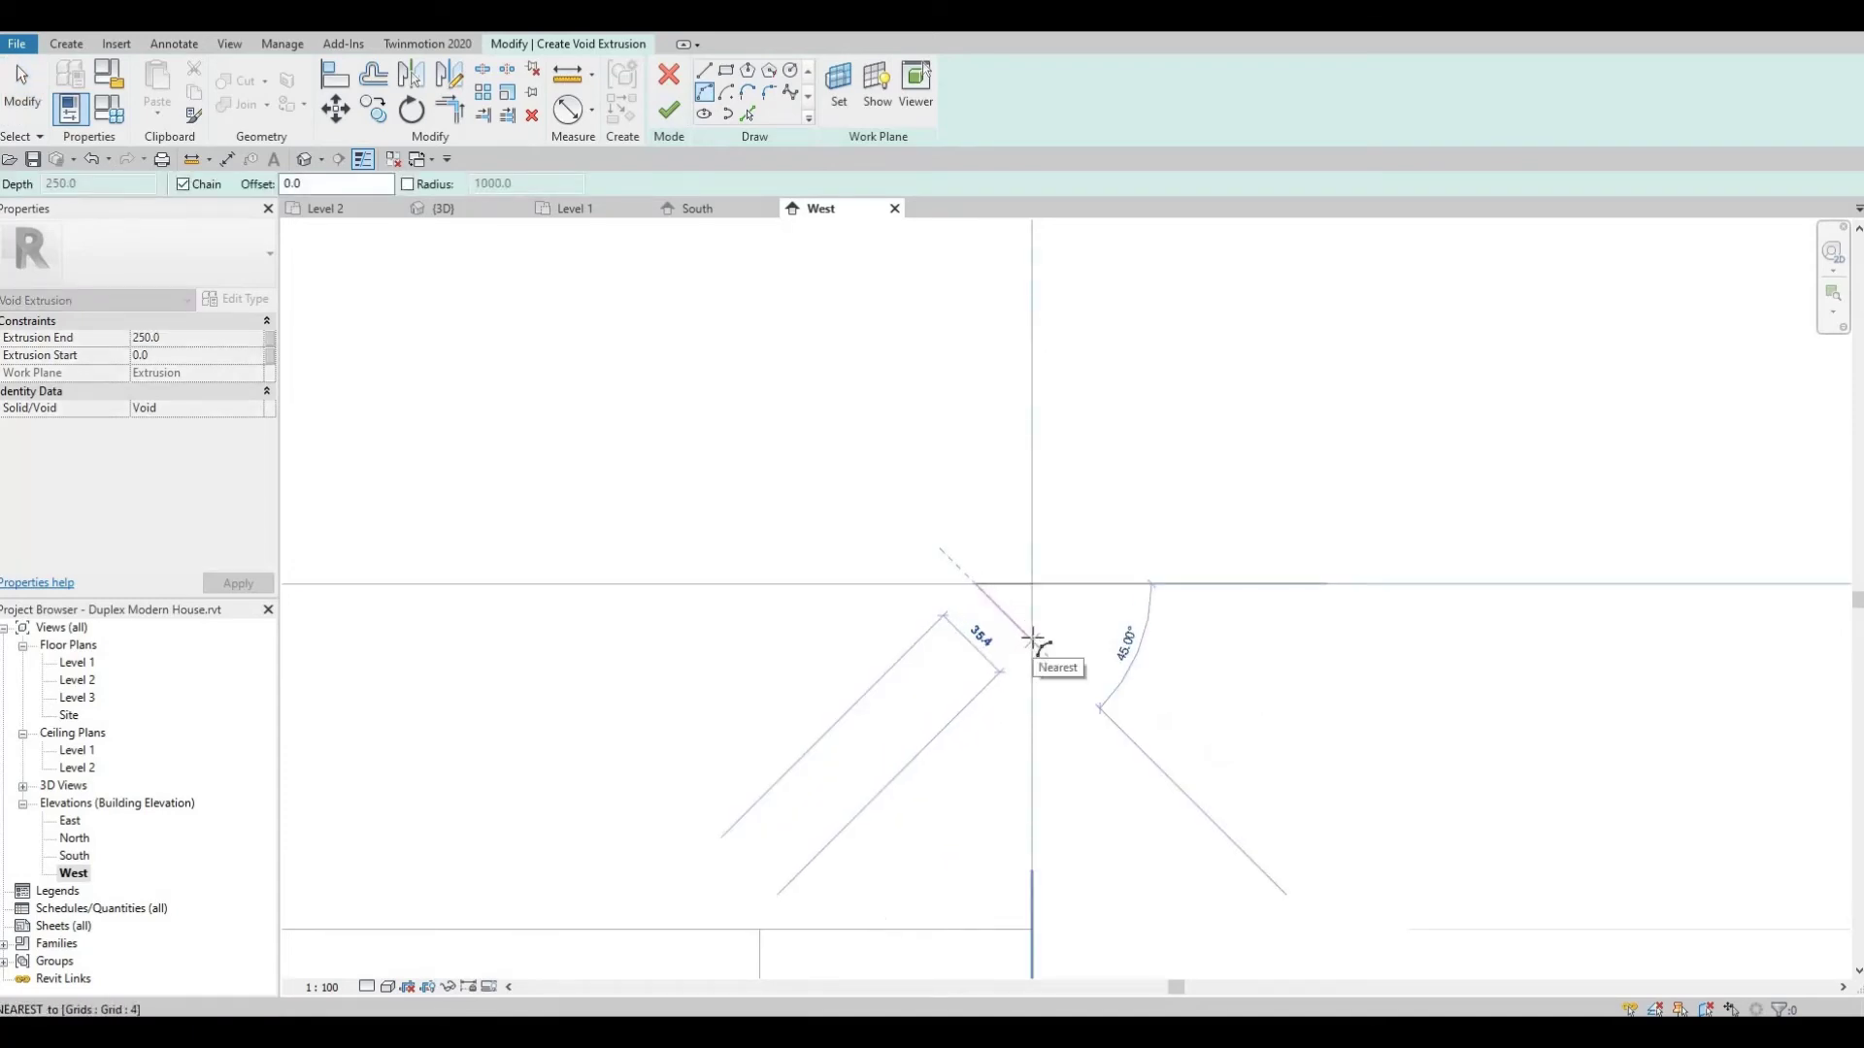
pyautogui.click(1031, 644)
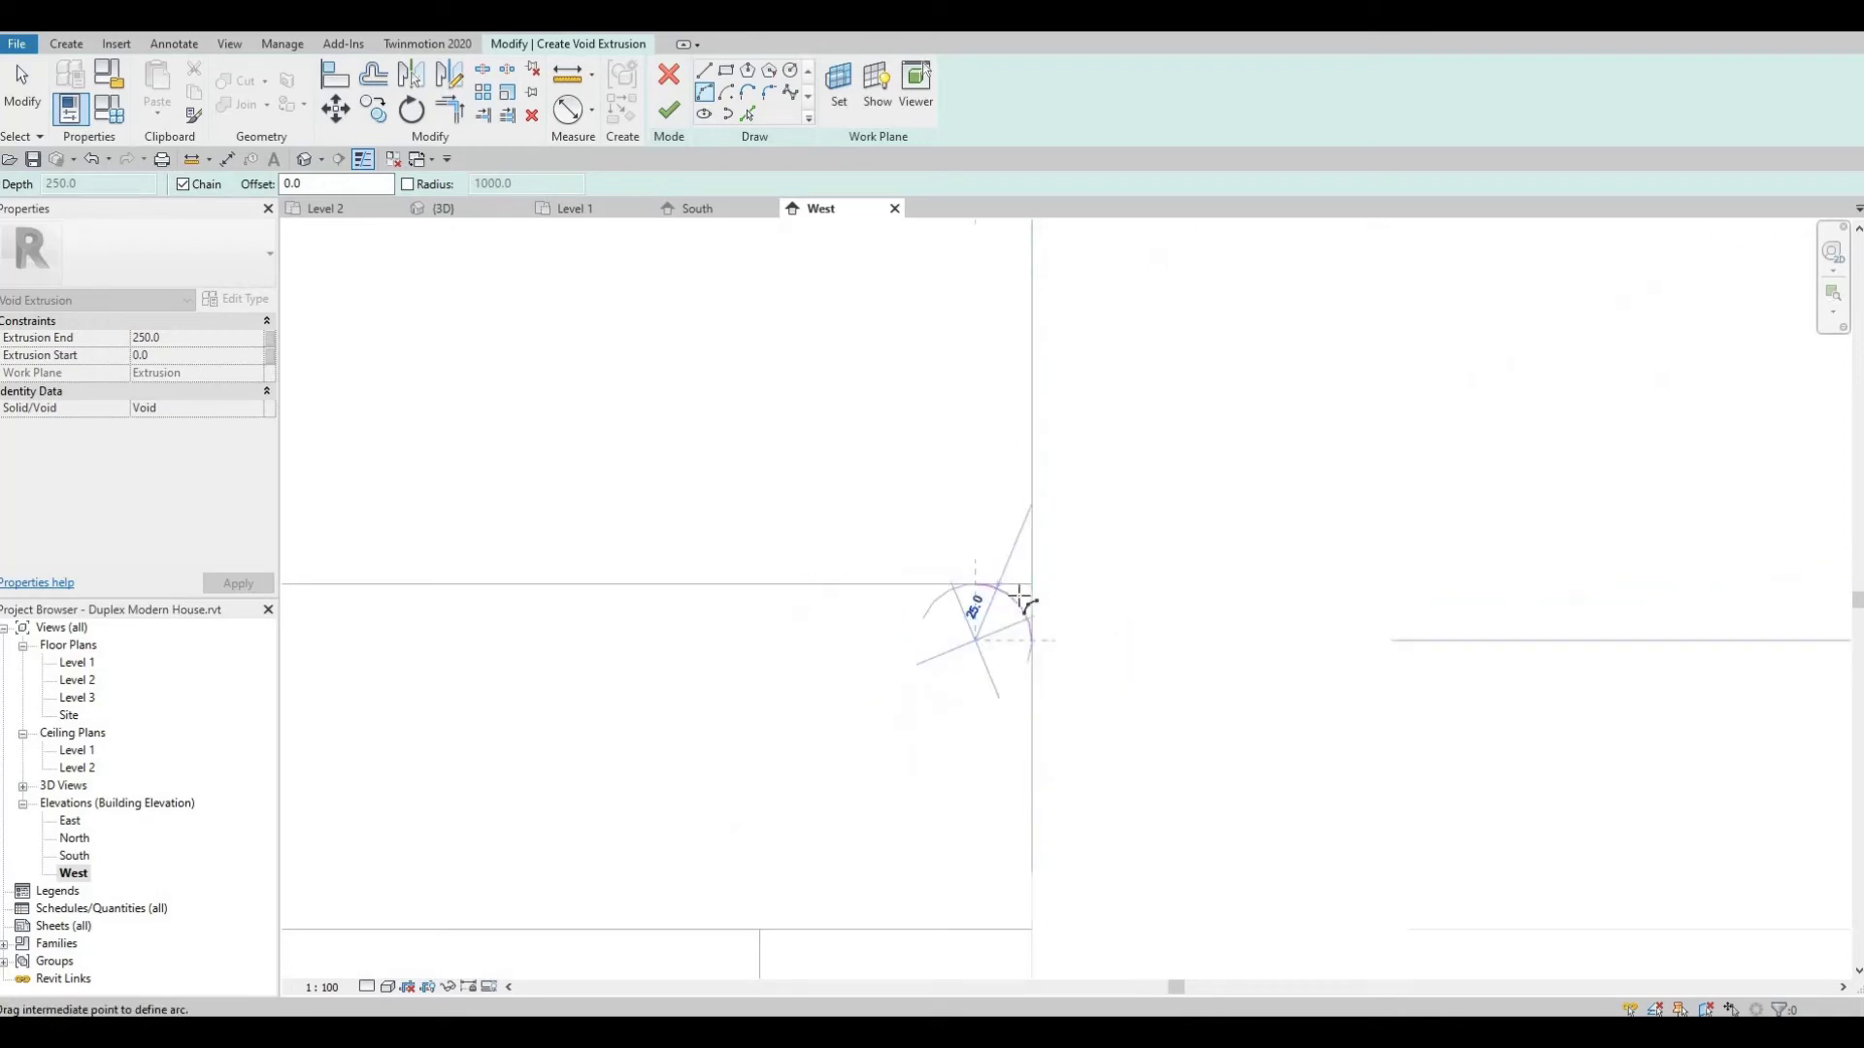
pyautogui.click(1019, 596)
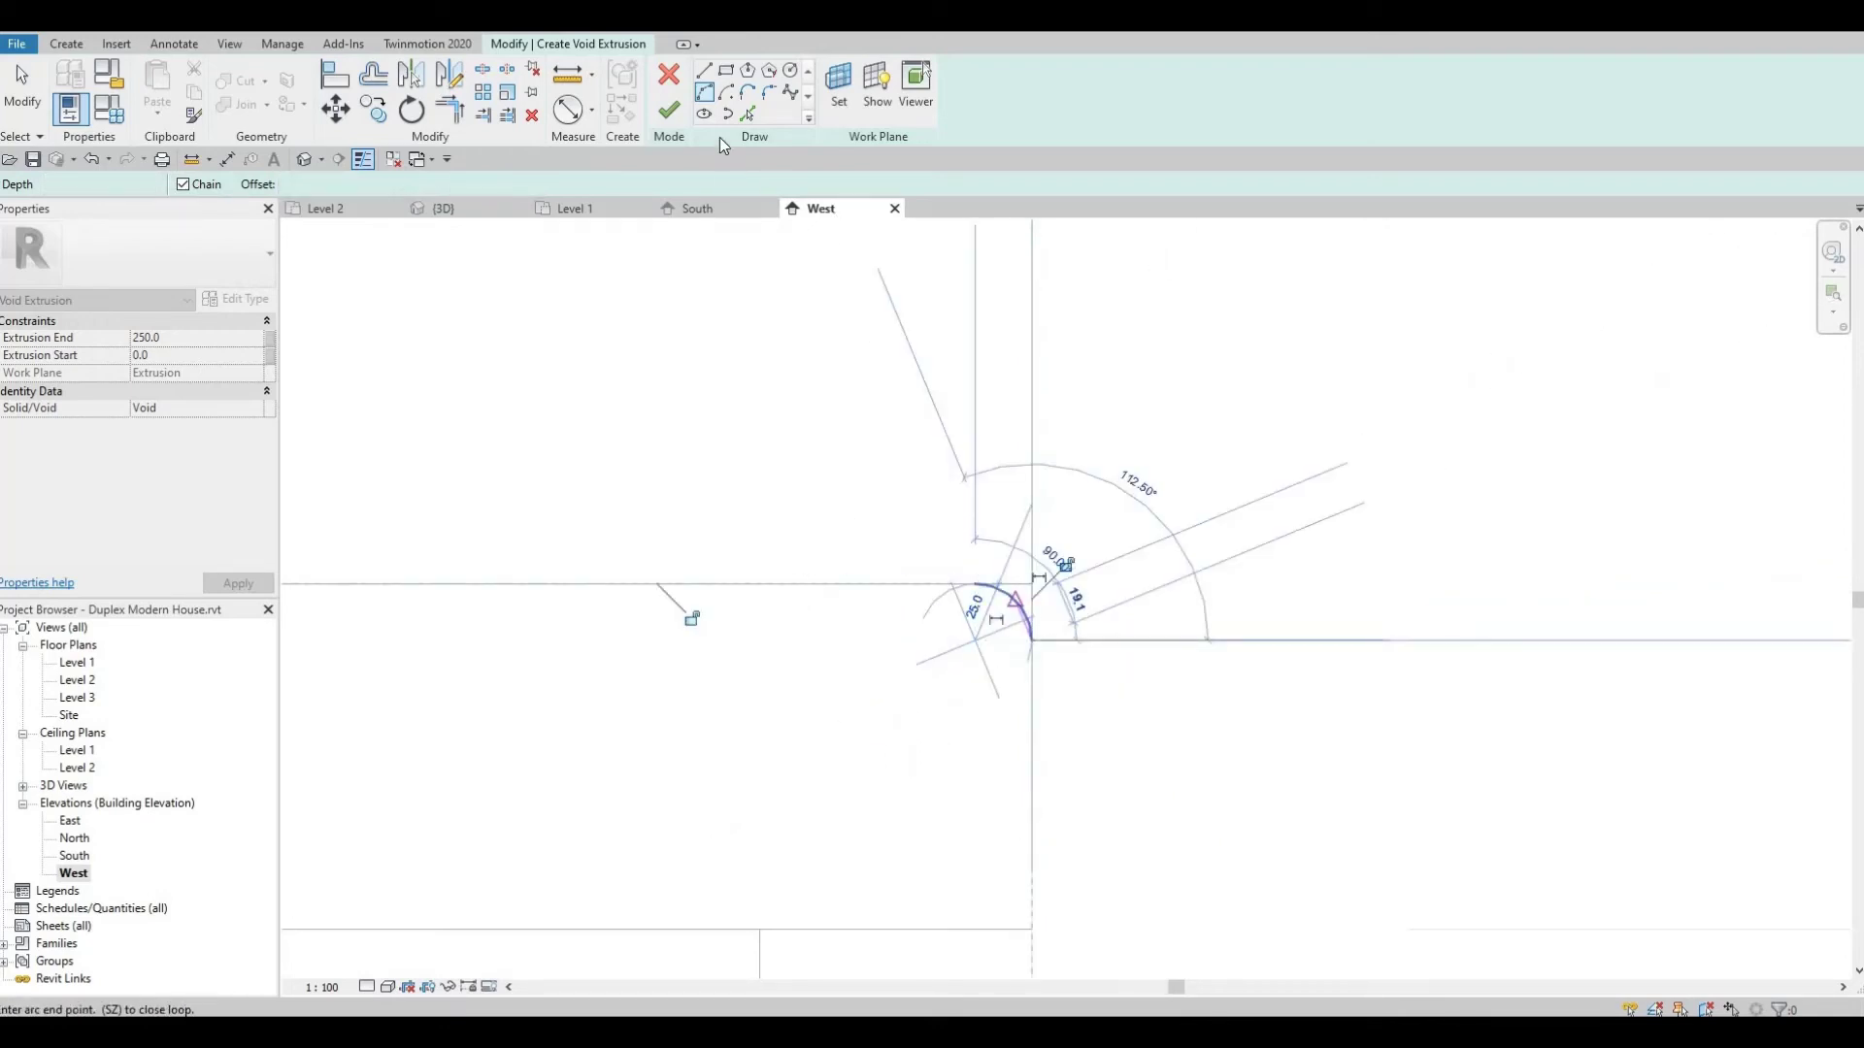
pyautogui.click(704, 72)
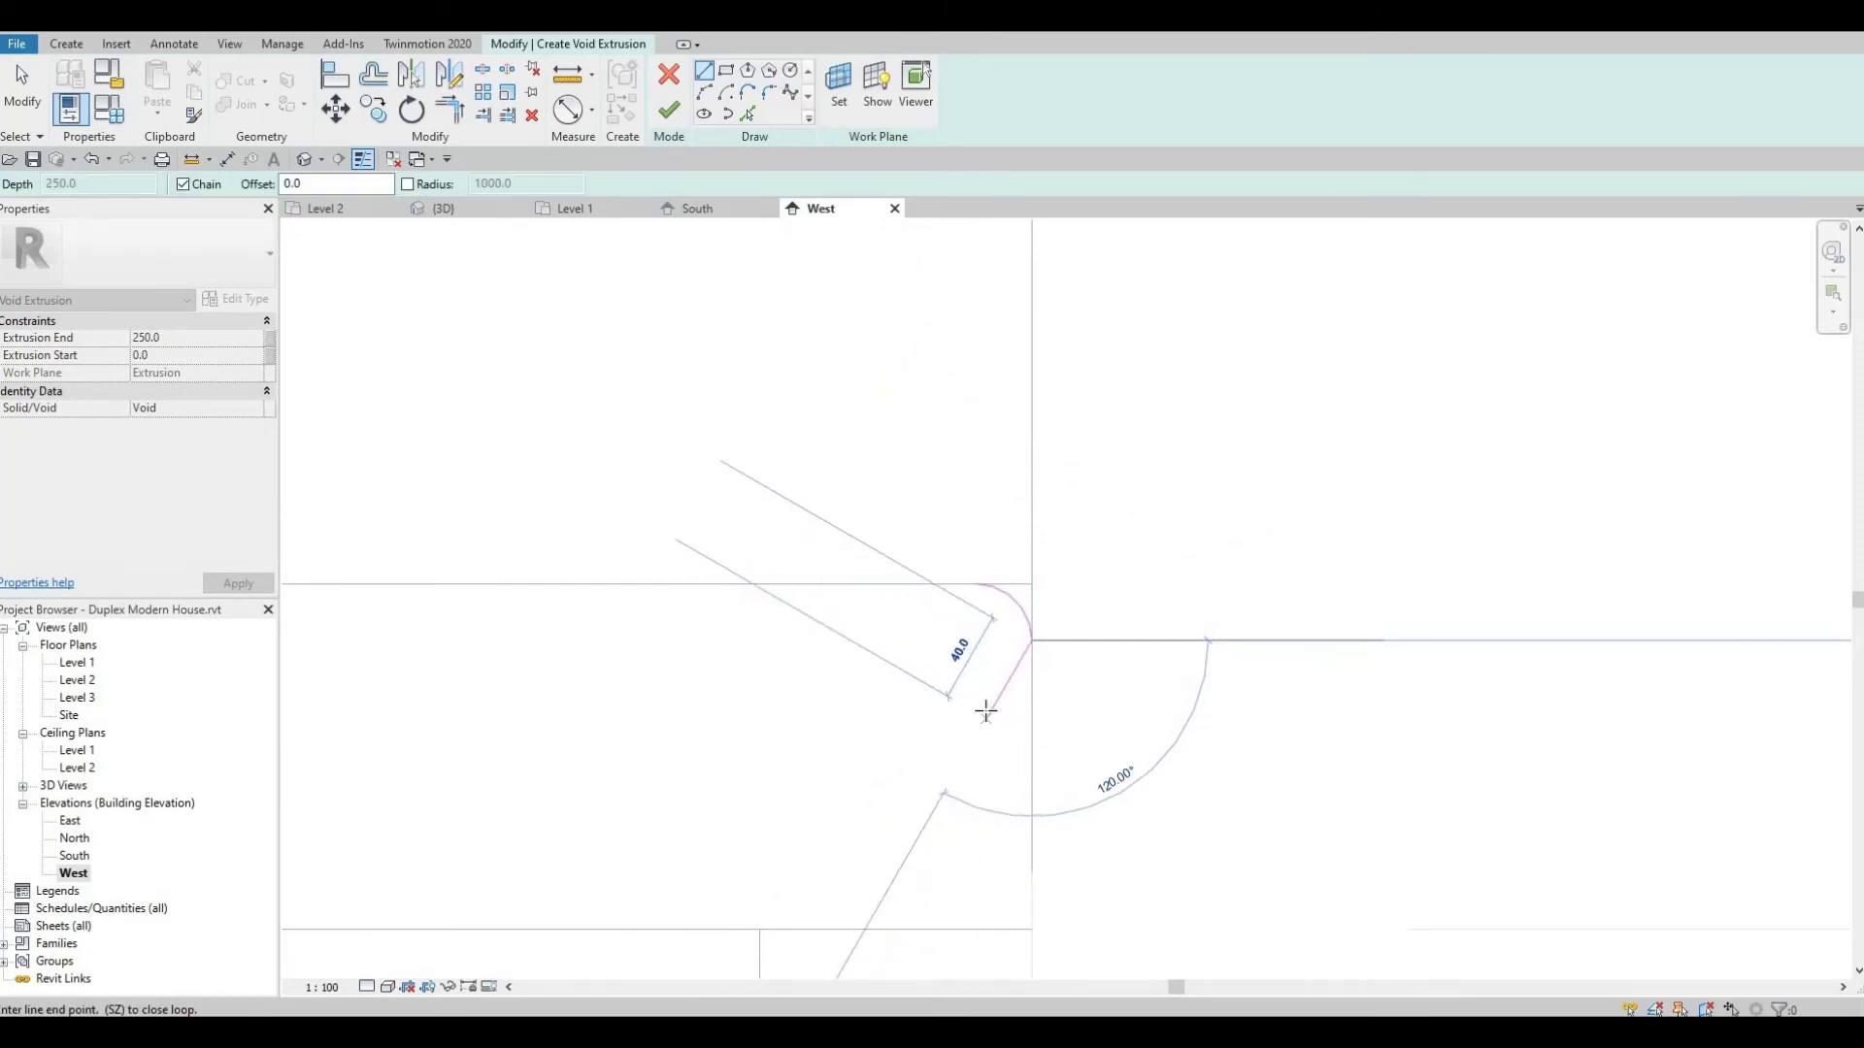
pyautogui.click(984, 709)
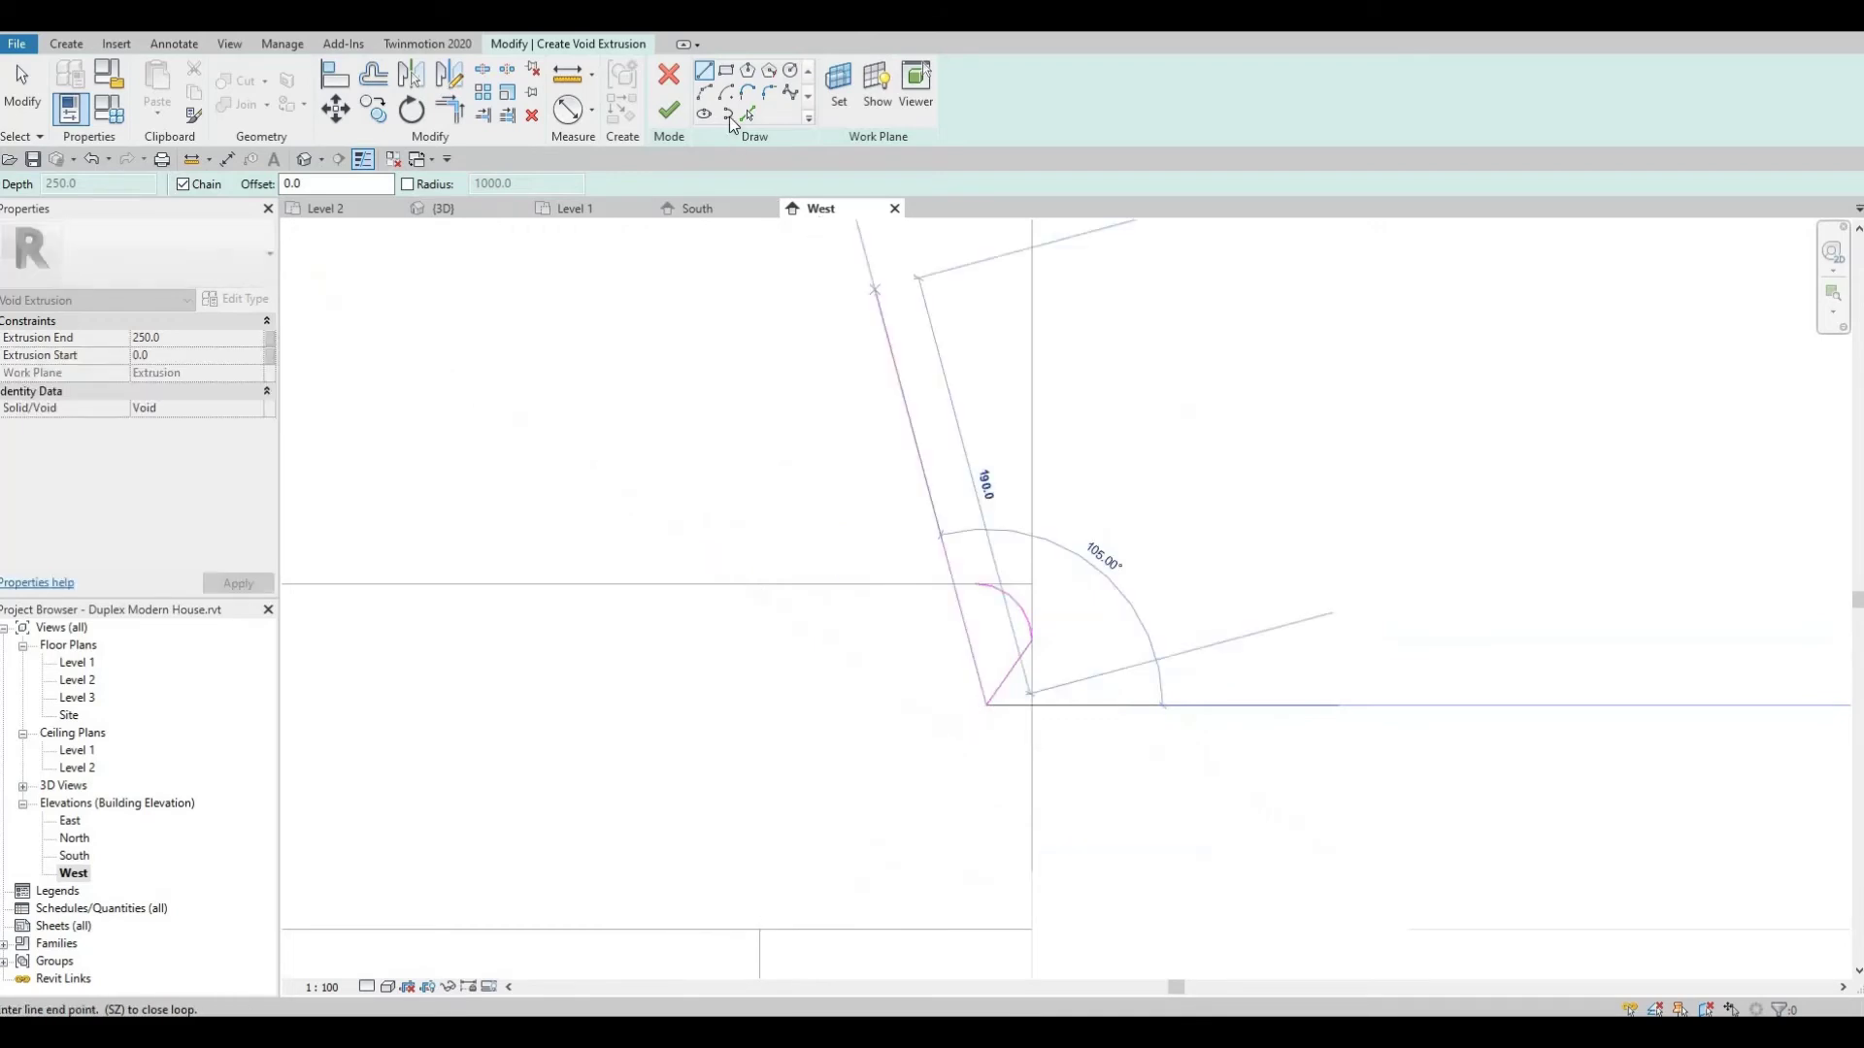
# Add the small concave arc and diagonal segment of the profile below the line
pyautogui.click(708, 95)
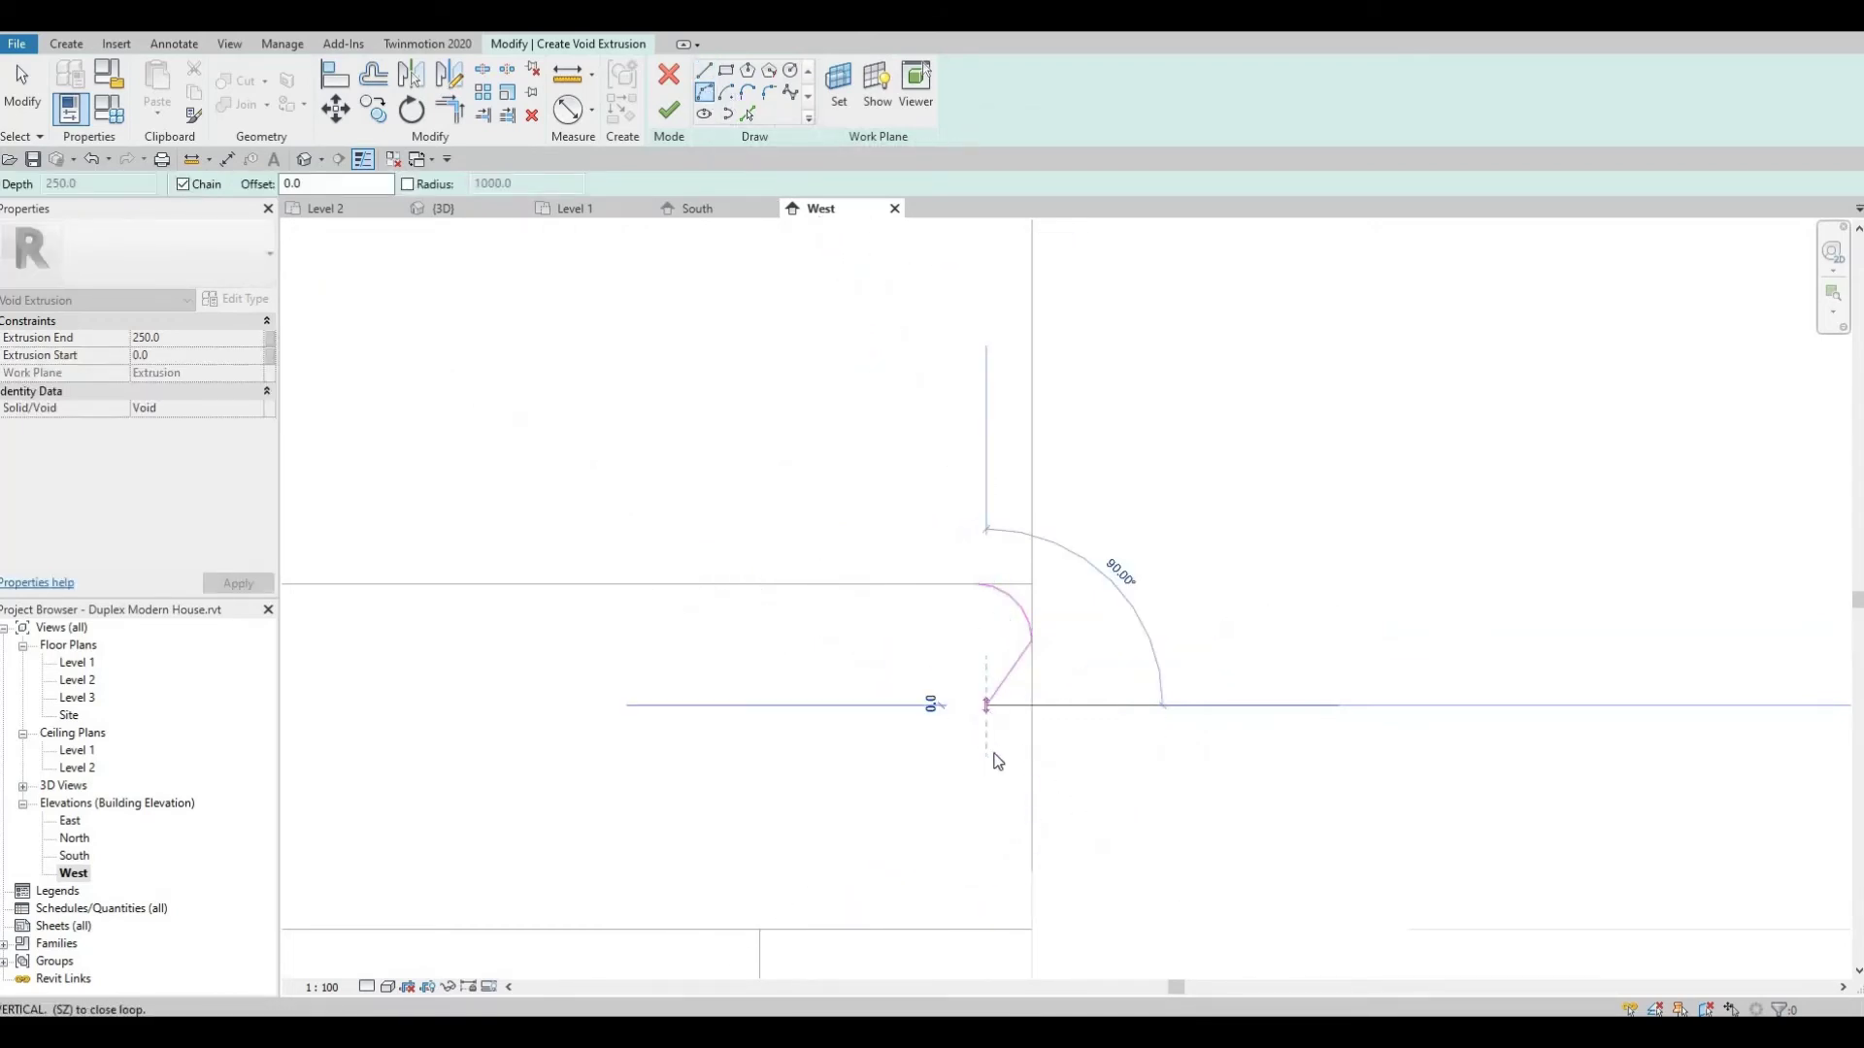
pyautogui.press('Escape')
pyautogui.press('Escape')
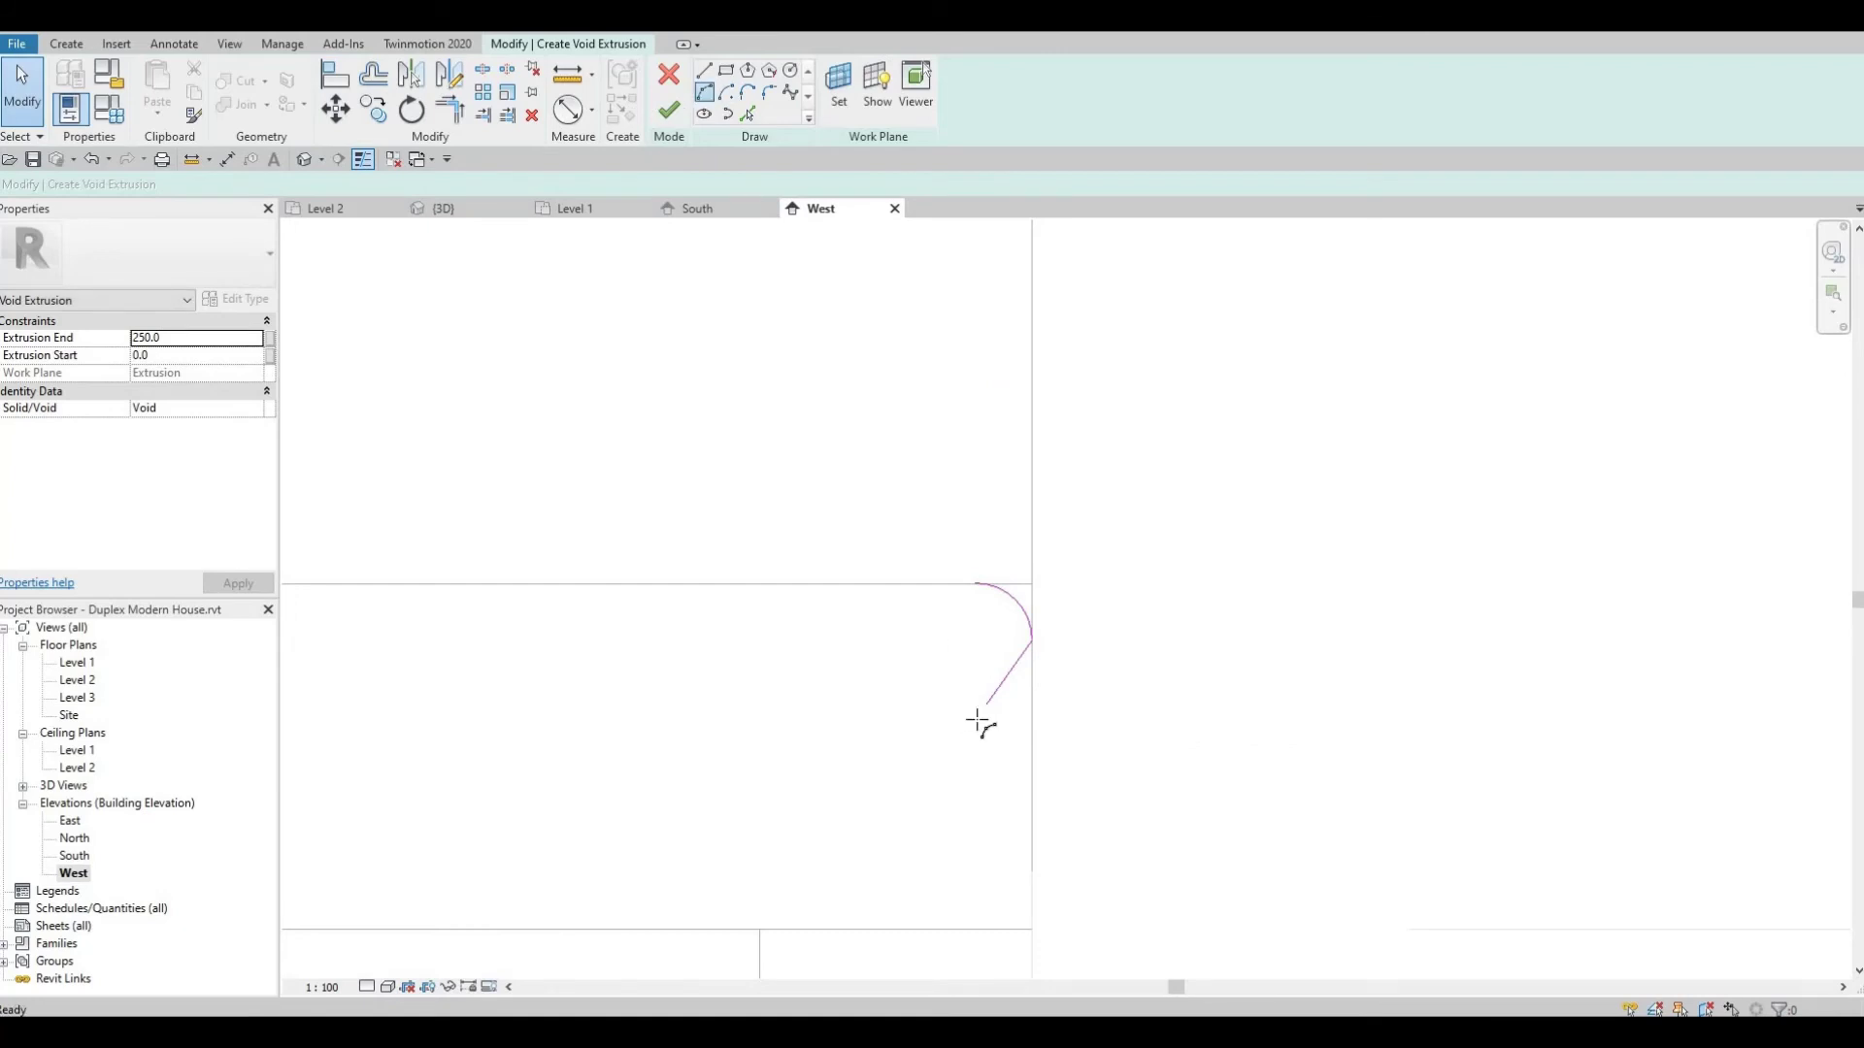
pyautogui.press('Return')
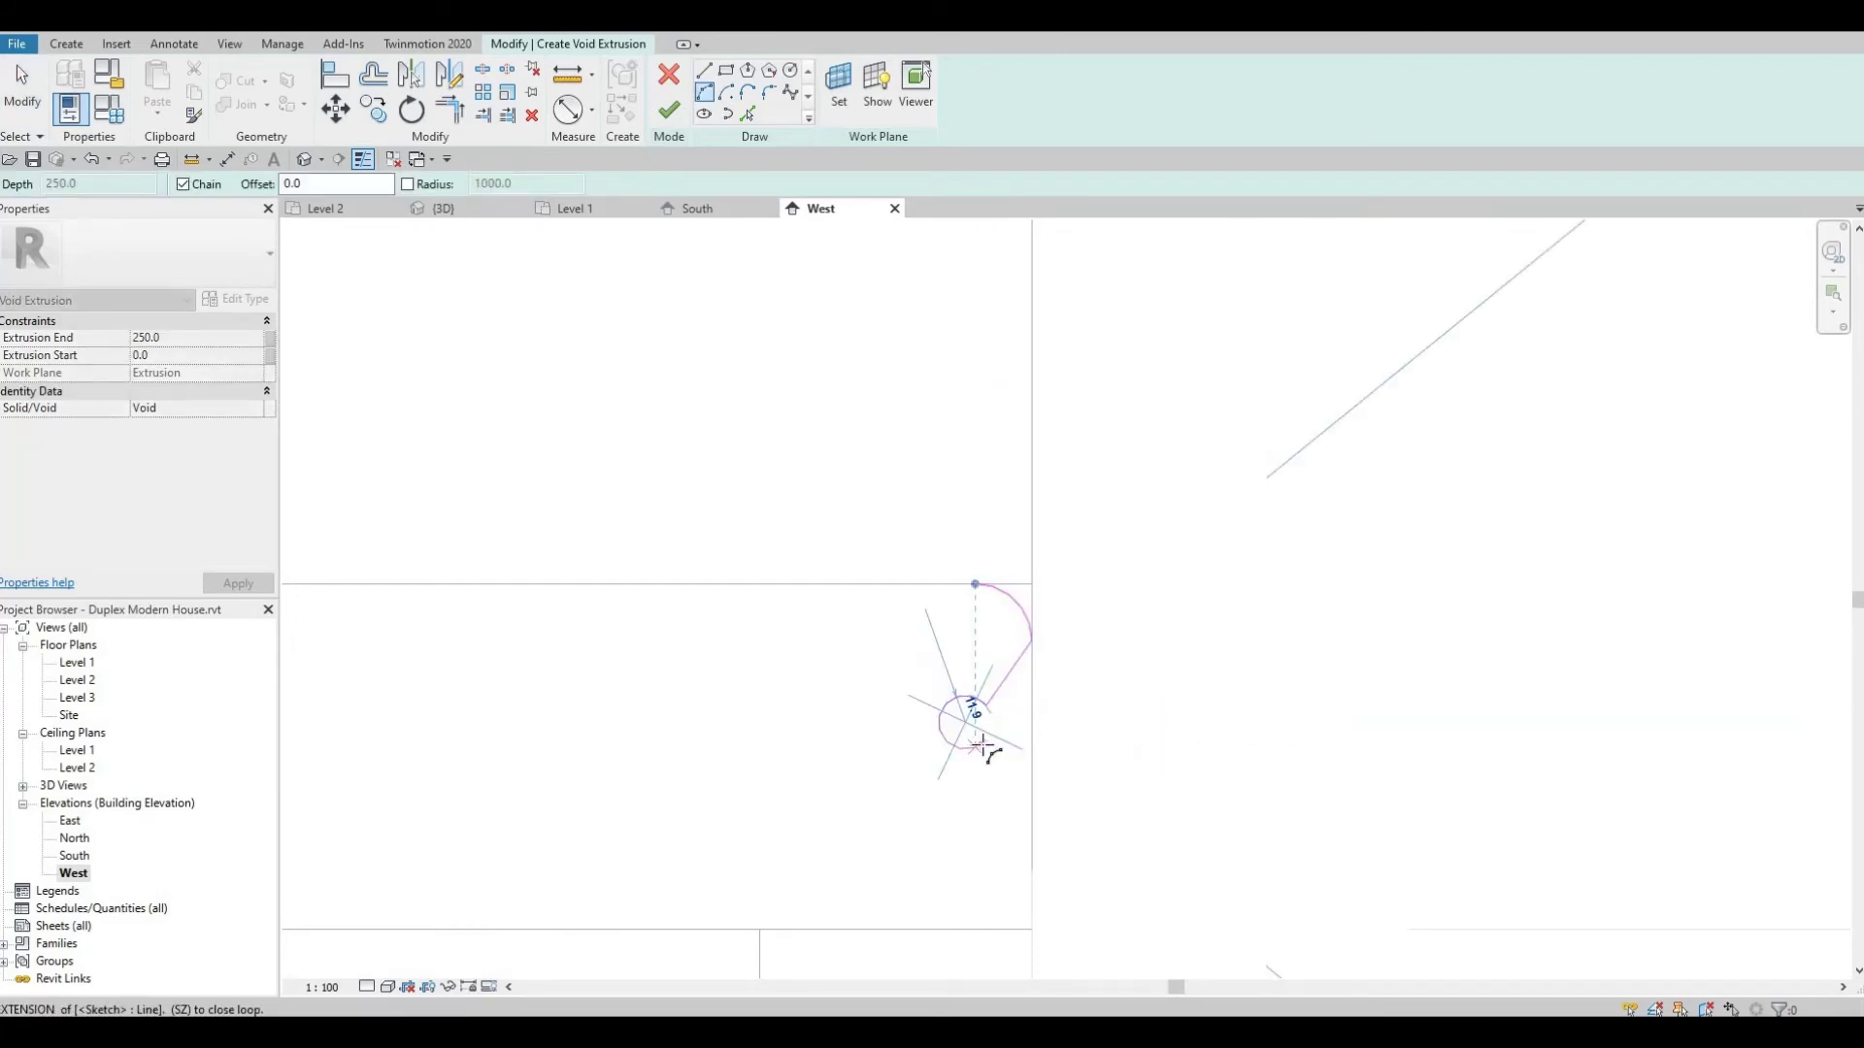
pyautogui.scroll(3, 985, 748)
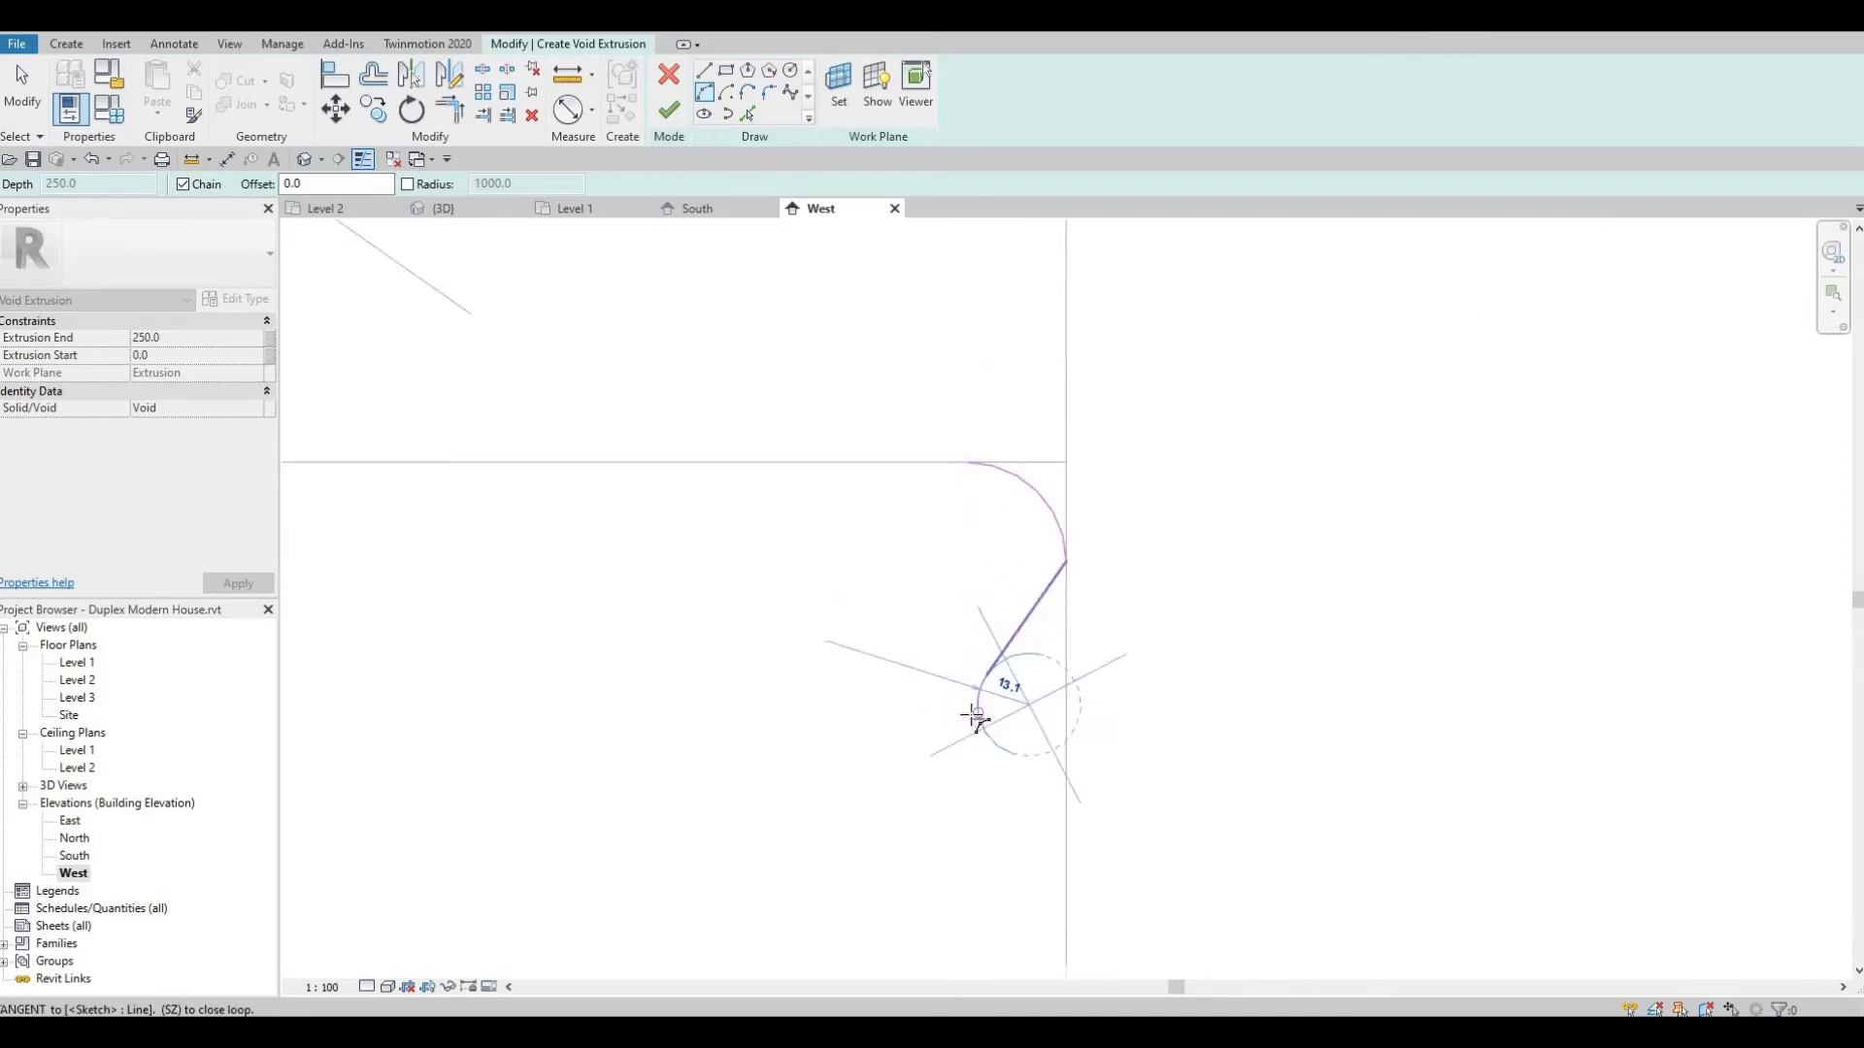
pyautogui.click(971, 715)
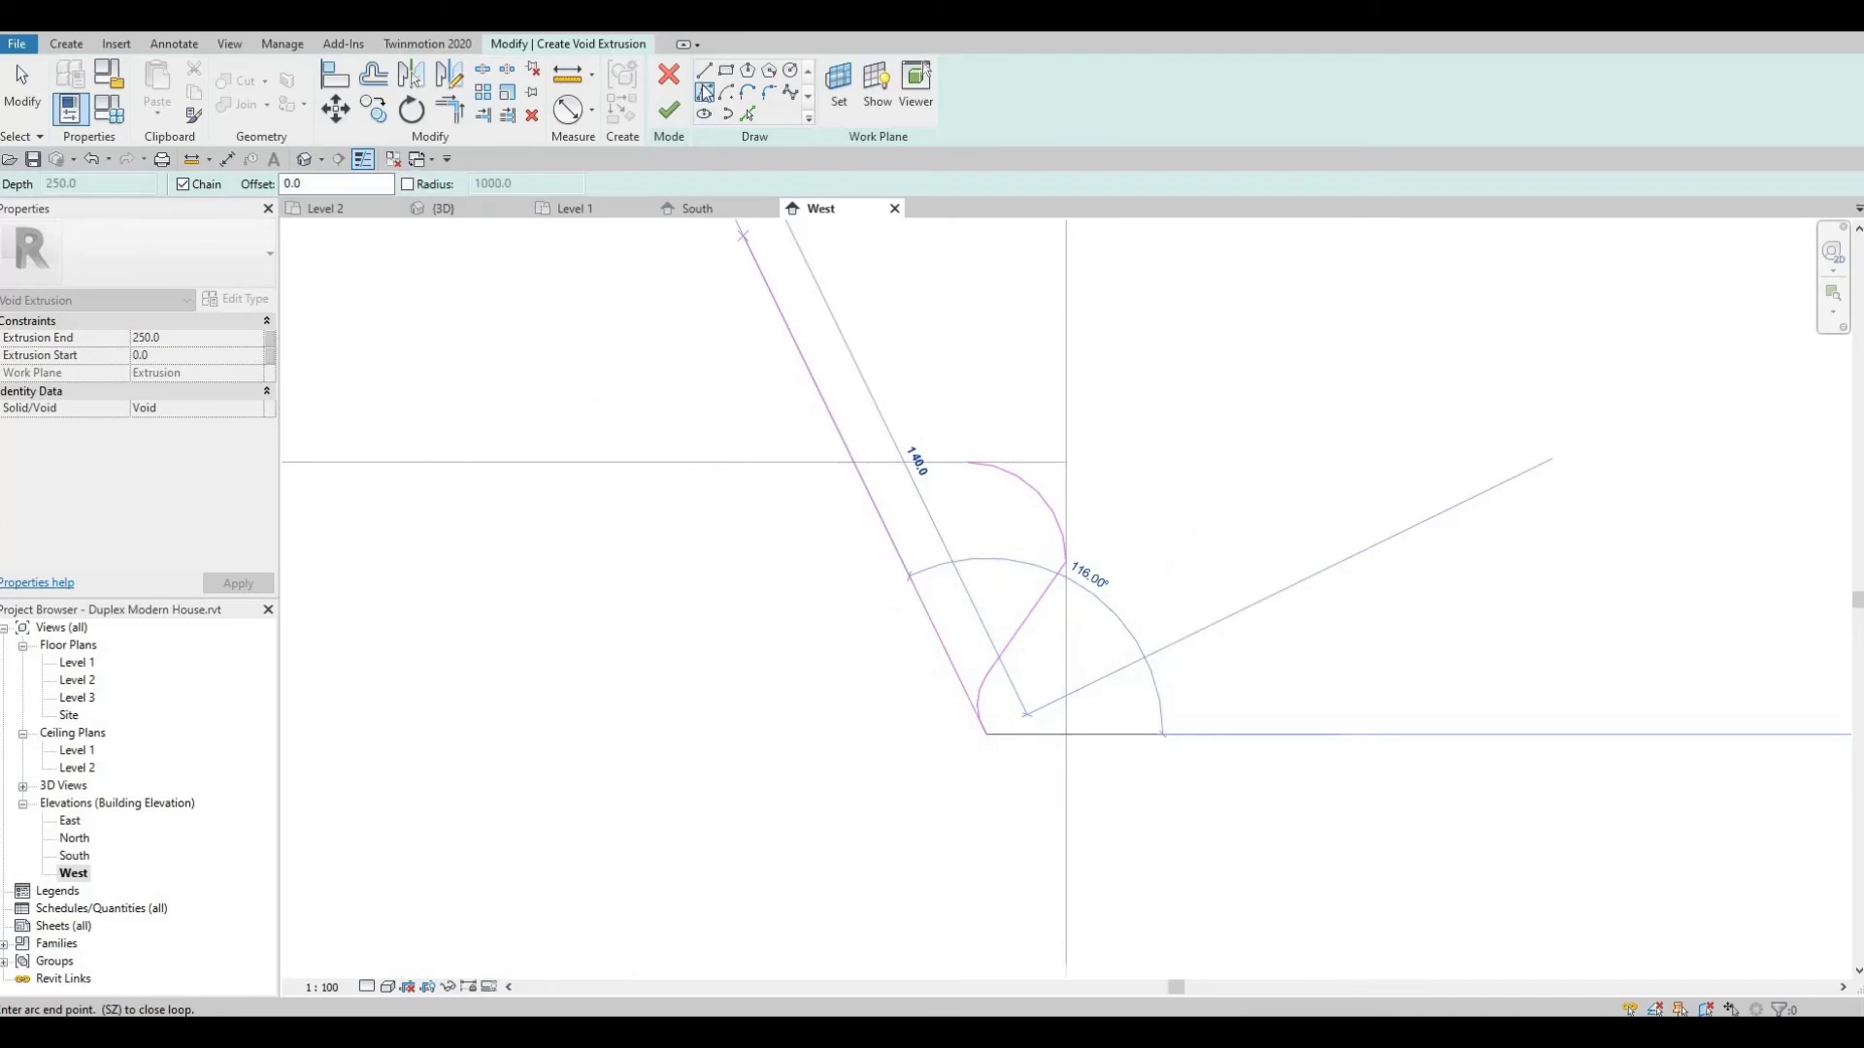
pyautogui.click(981, 745)
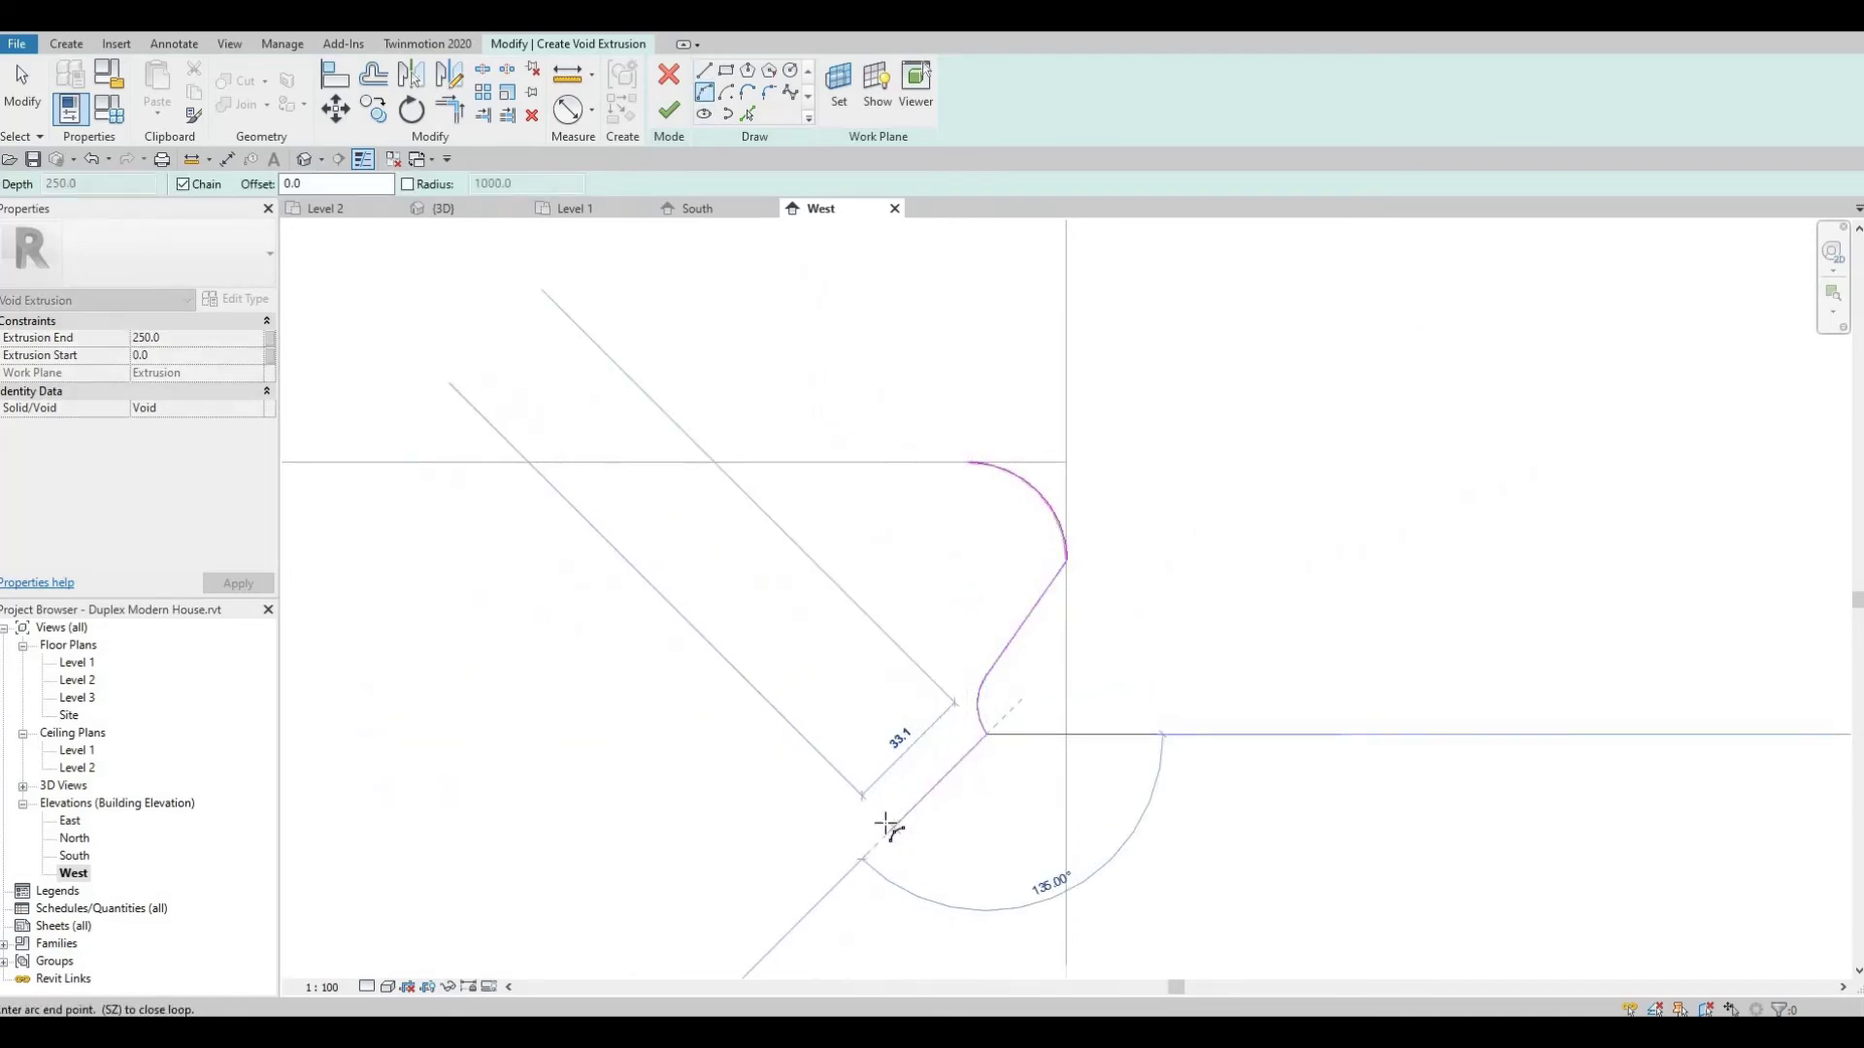
pyautogui.click(894, 760)
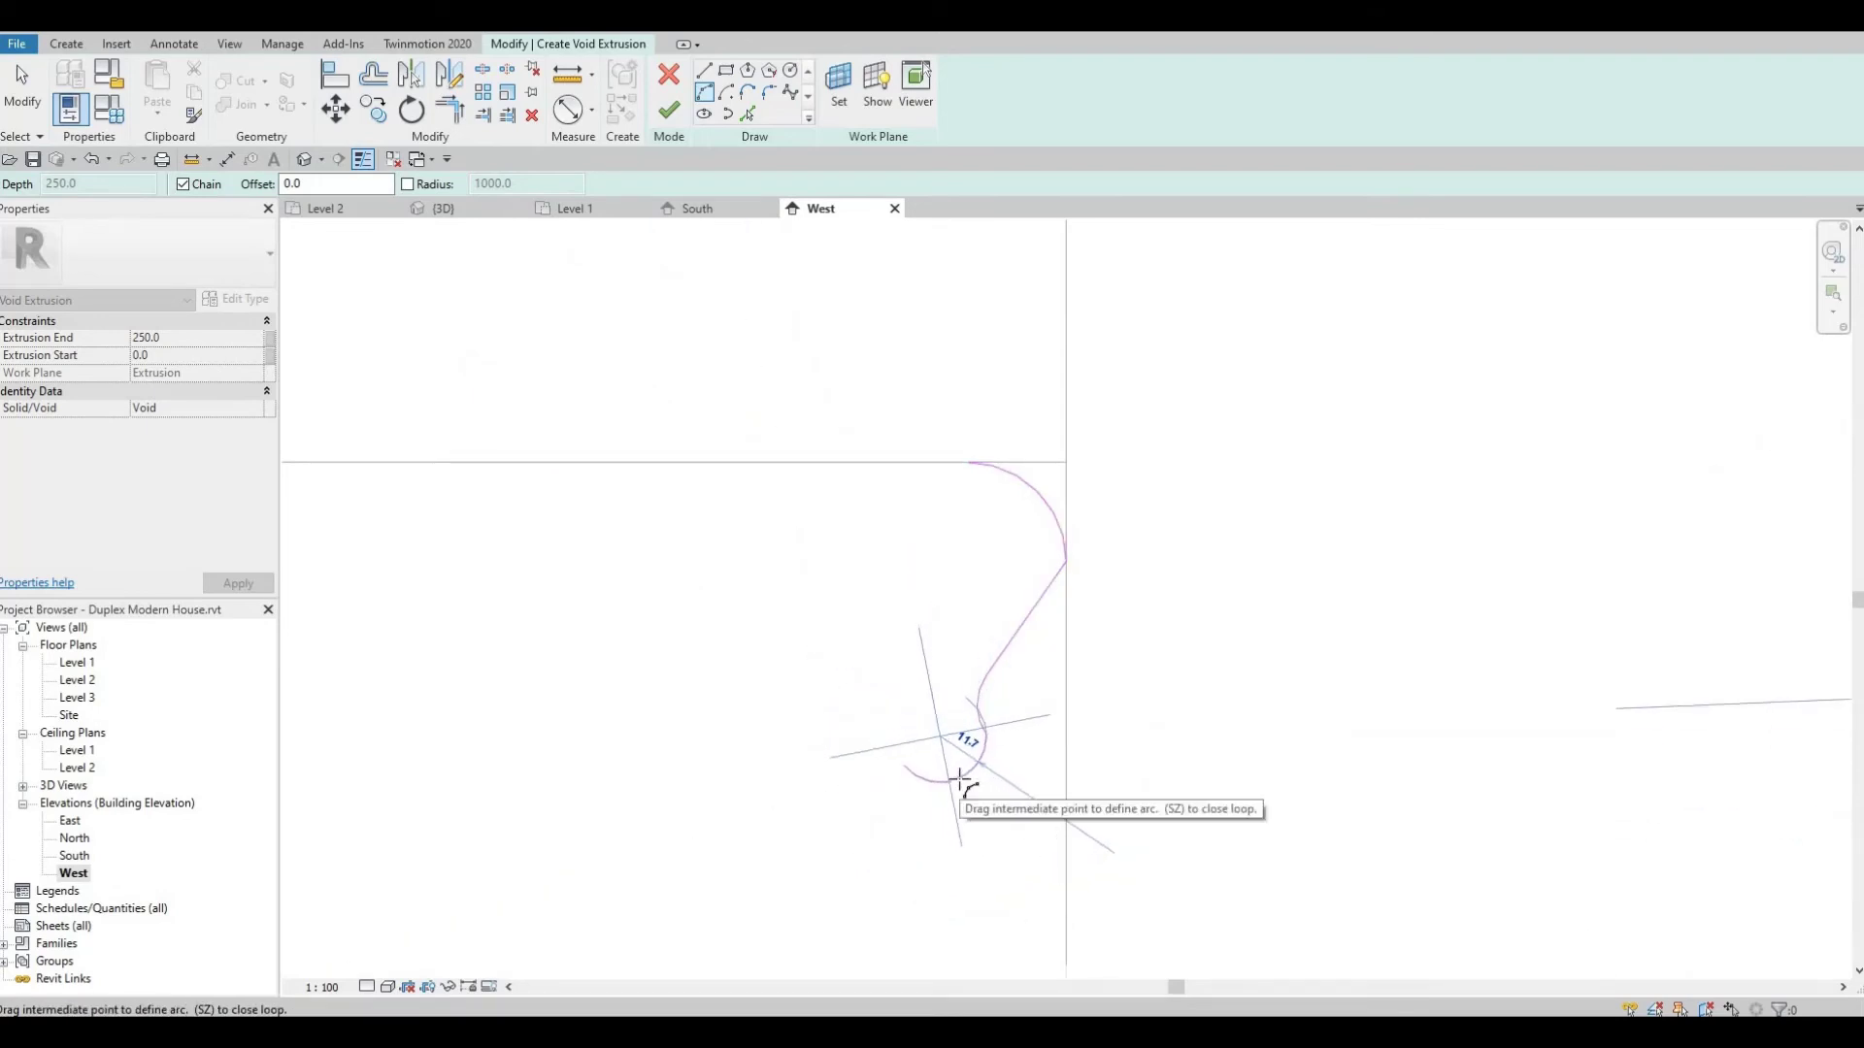
pyautogui.click(936, 832)
# Draw straight lines for the diagonal, the short step, and the segment below it
pyautogui.moveTo(840, 833); pyautogui.dragTo(898, 648, button='middle')
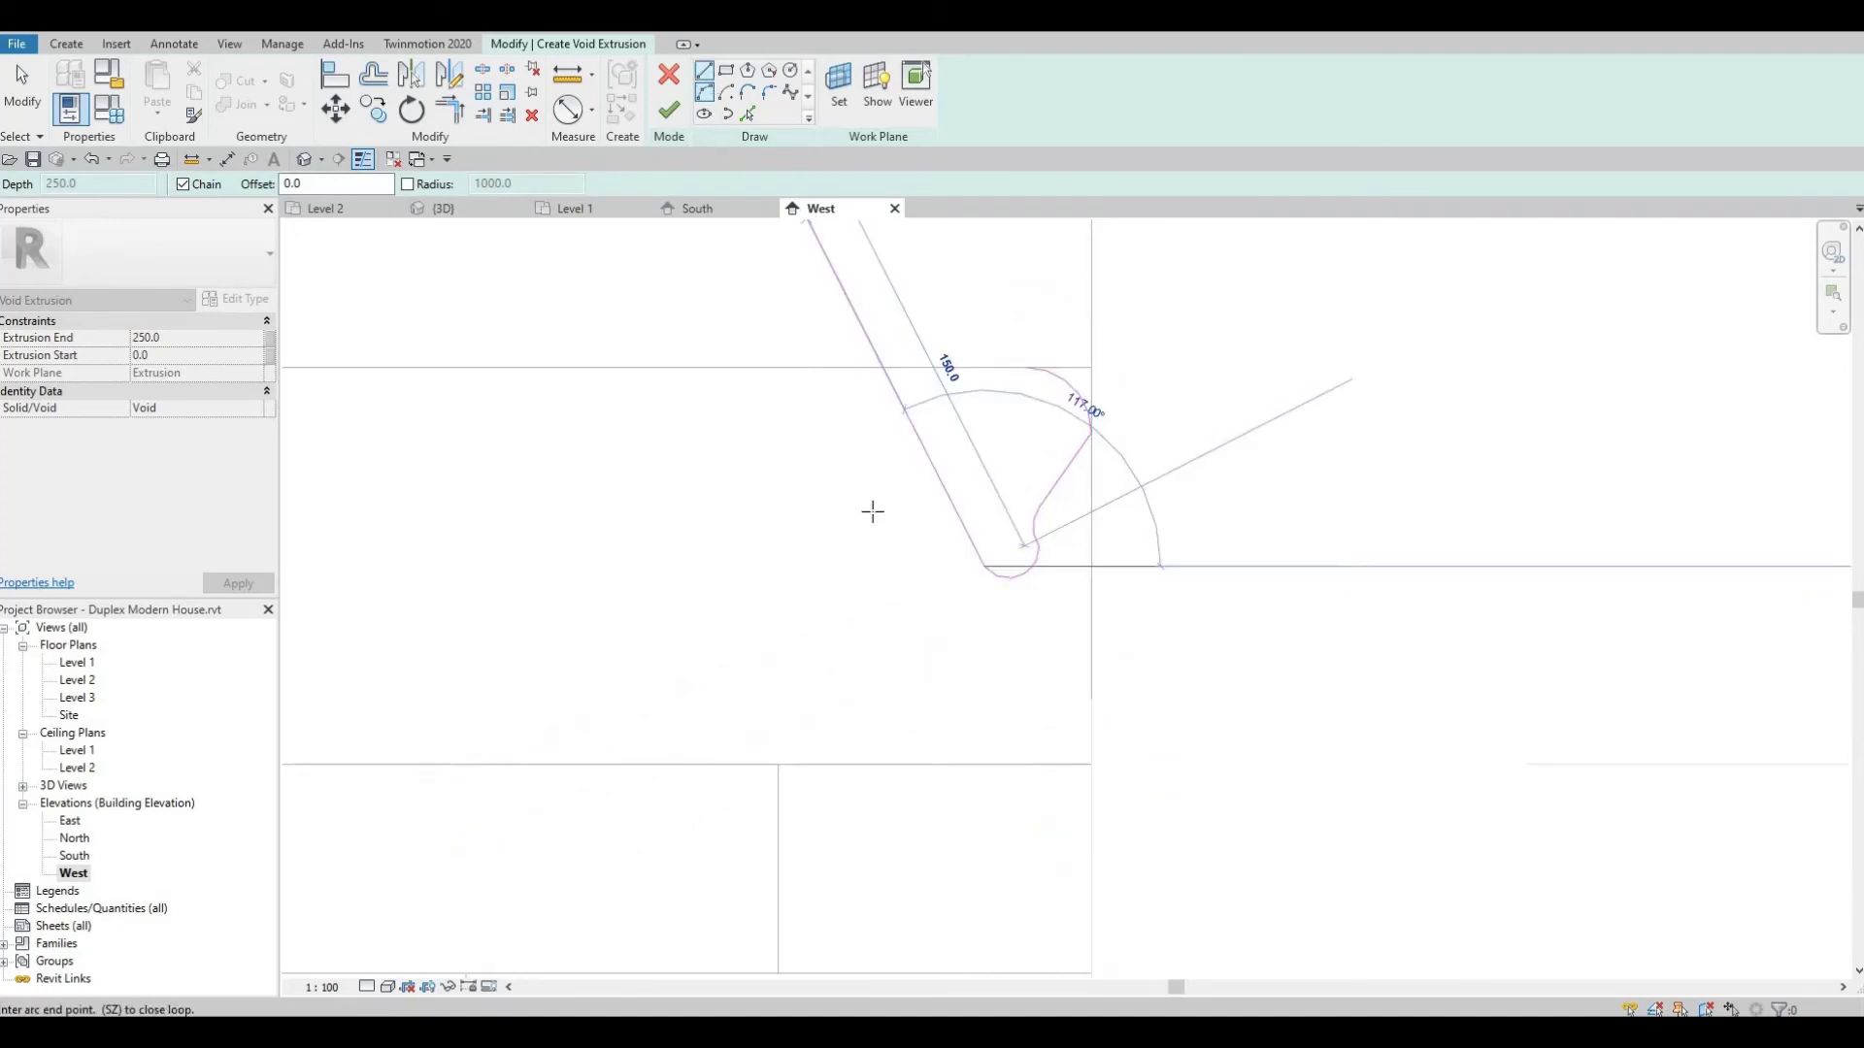
pyautogui.press('l')
pyautogui.press('i')
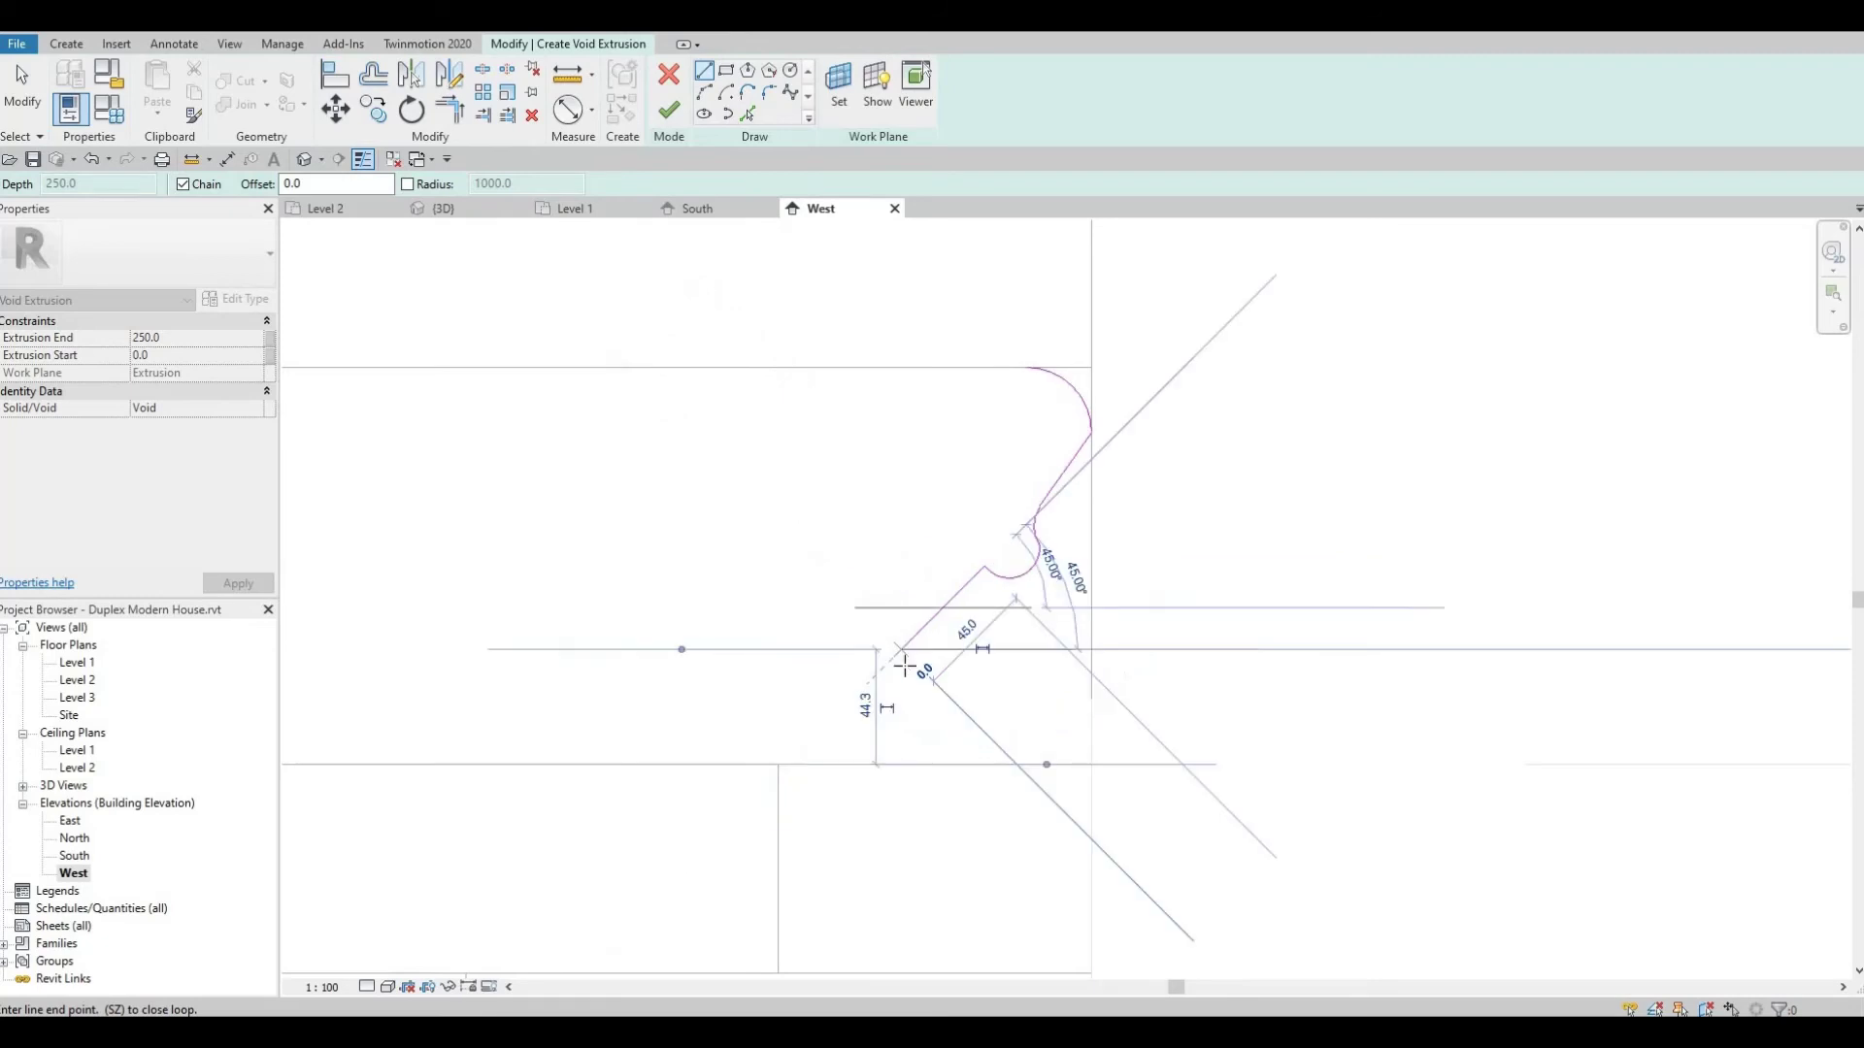
pyautogui.click(902, 649)
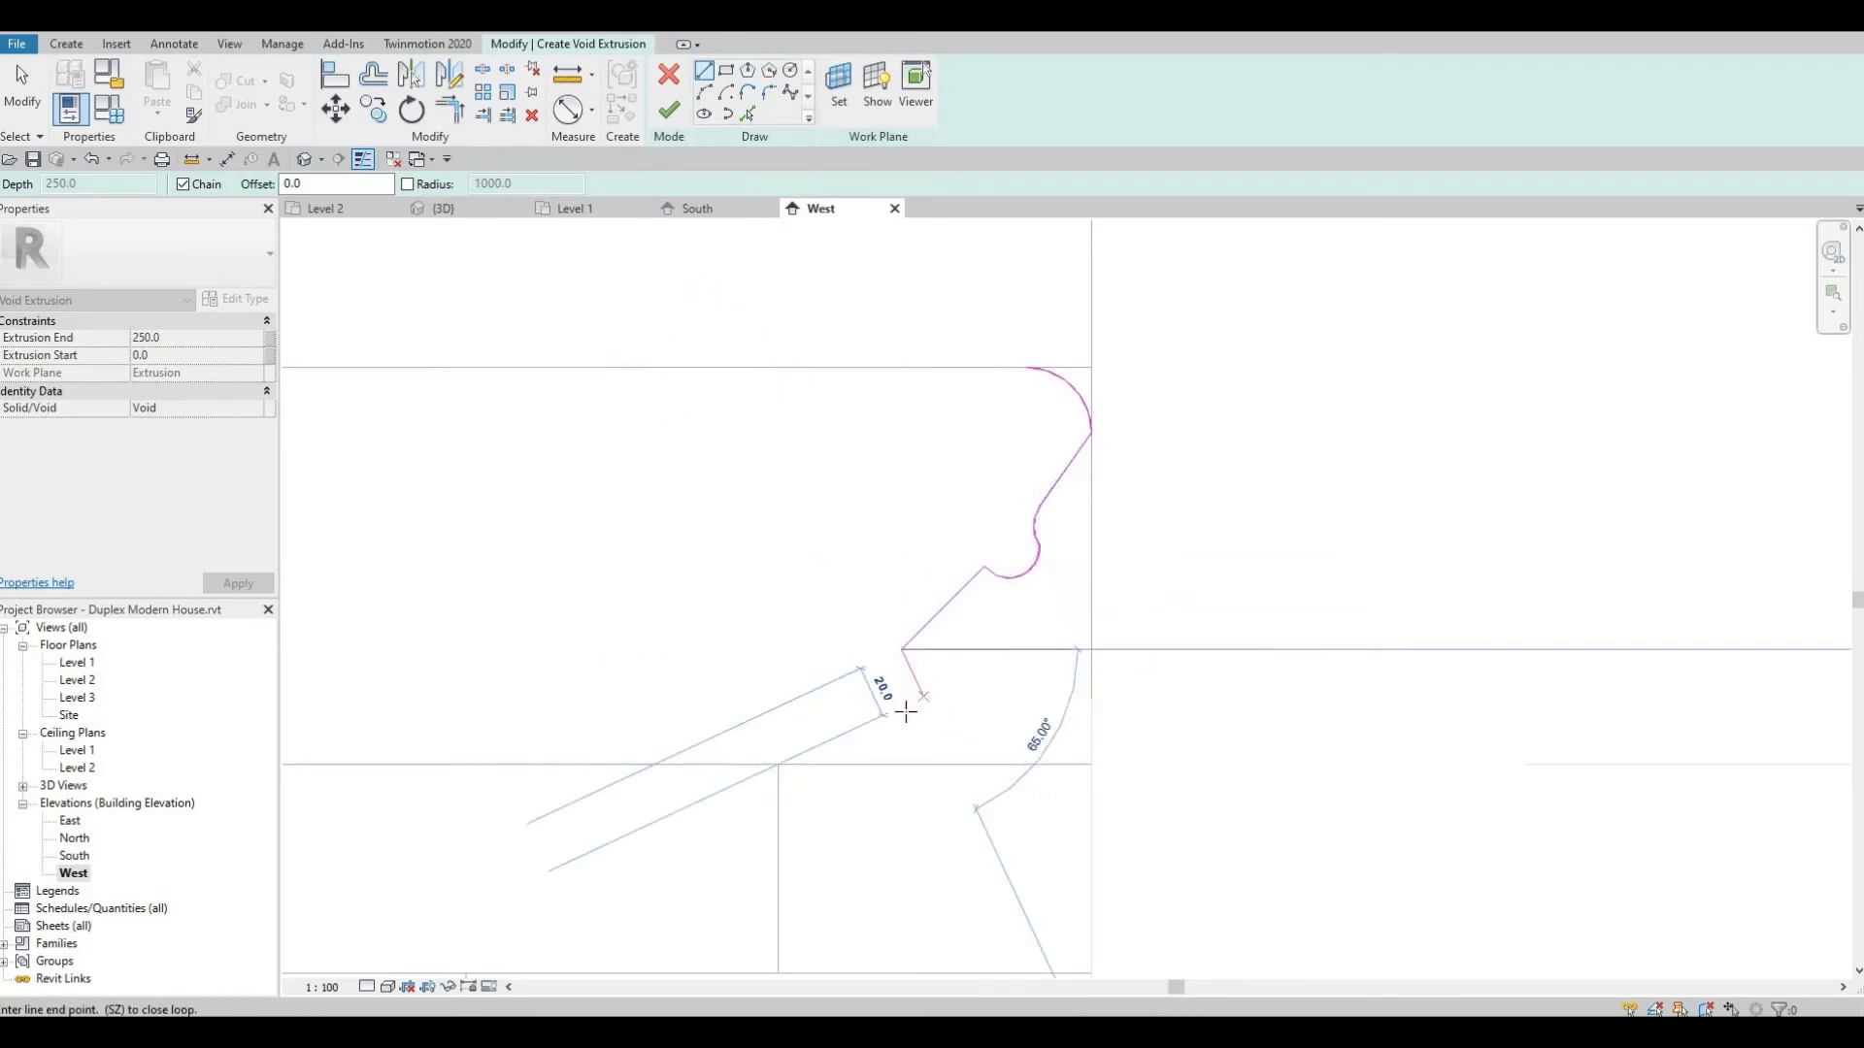
pyautogui.click(906, 713)
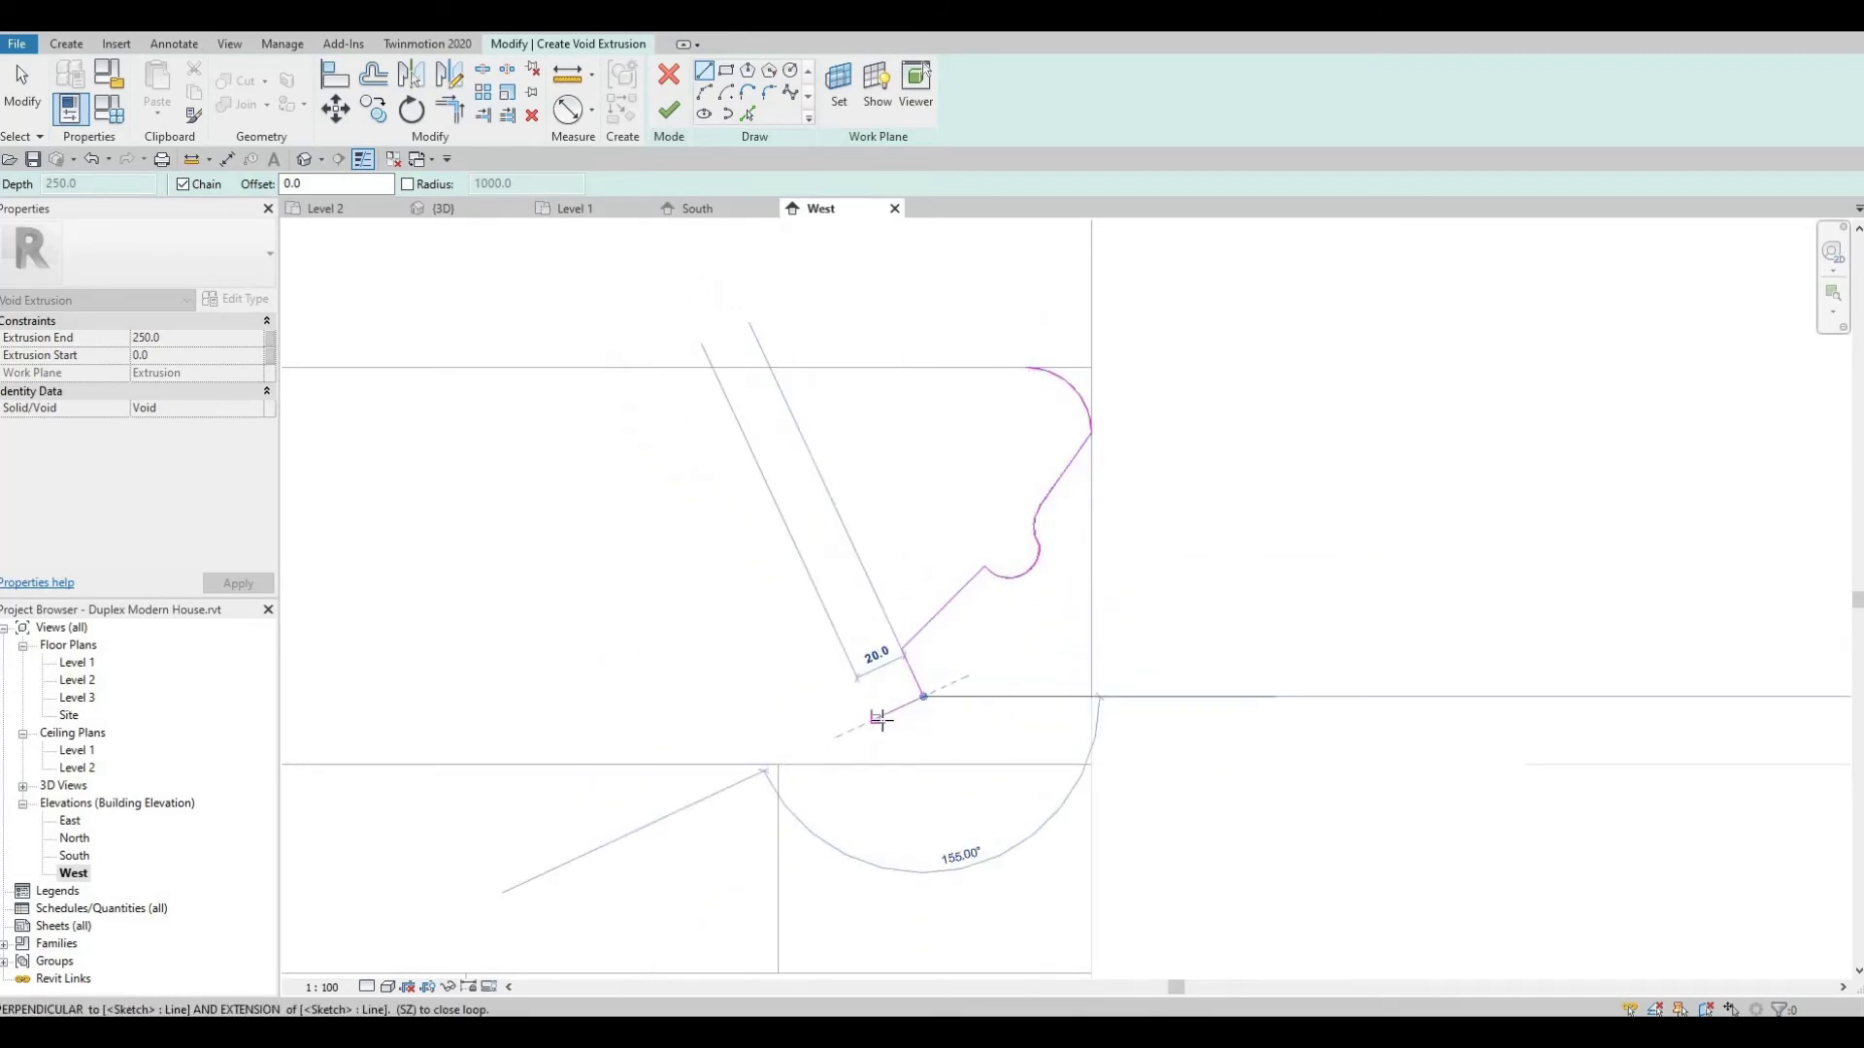
pyautogui.click(877, 718)
# Begin the bottom arc anchored on the Level 2 line
pyautogui.moveTo(832, 734); pyautogui.dragTo(907, 686, button='middle')
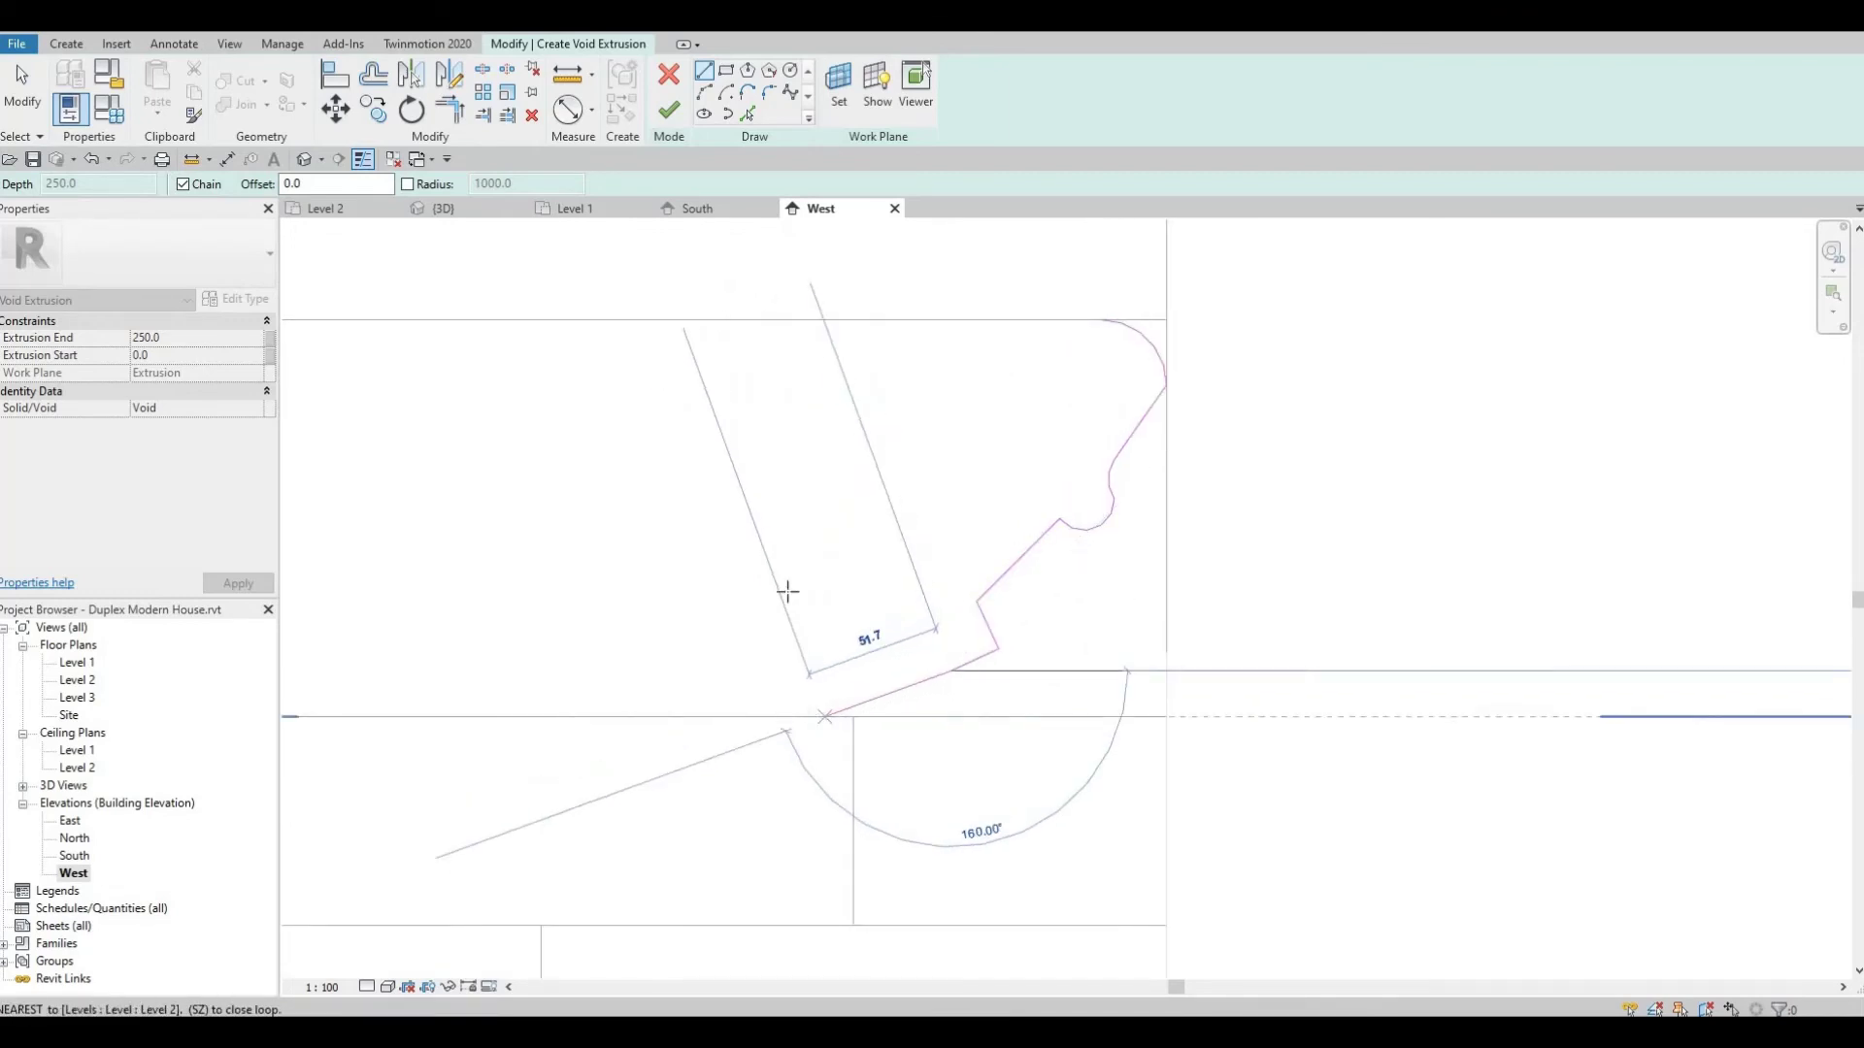
pyautogui.click(706, 93)
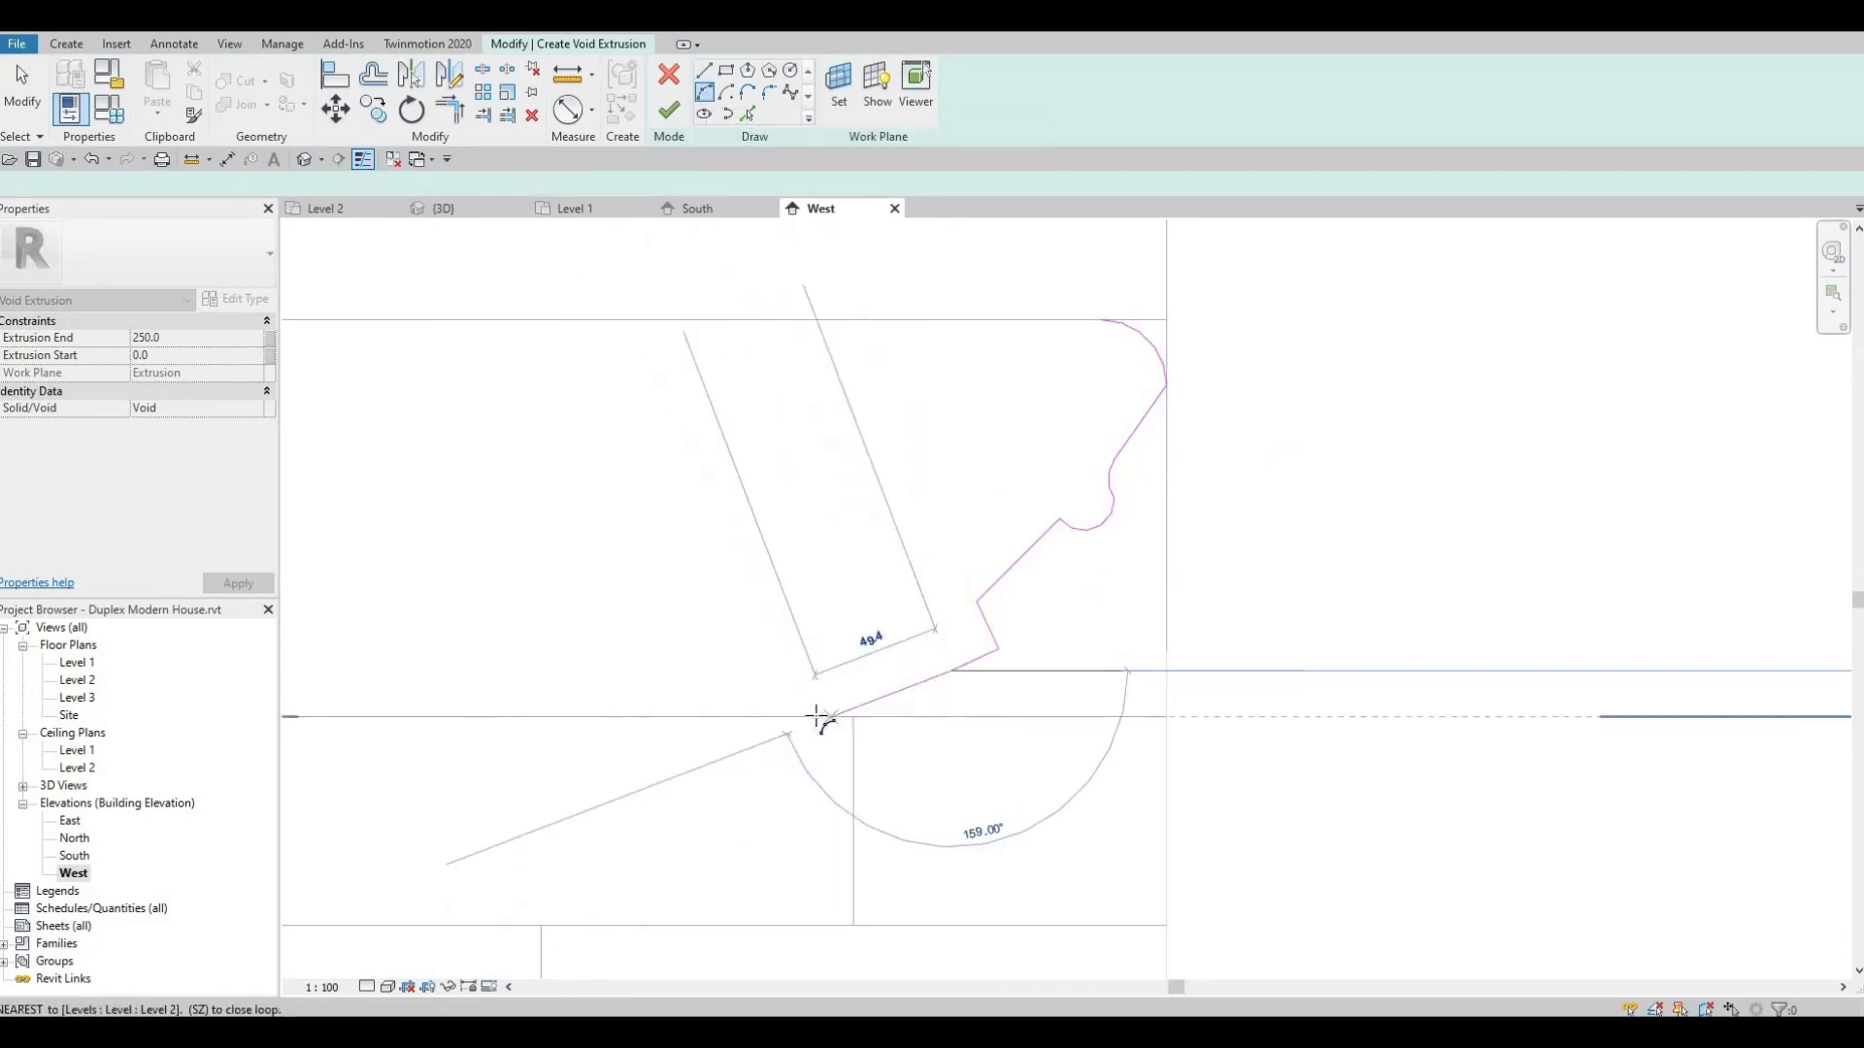
pyautogui.click(873, 709)
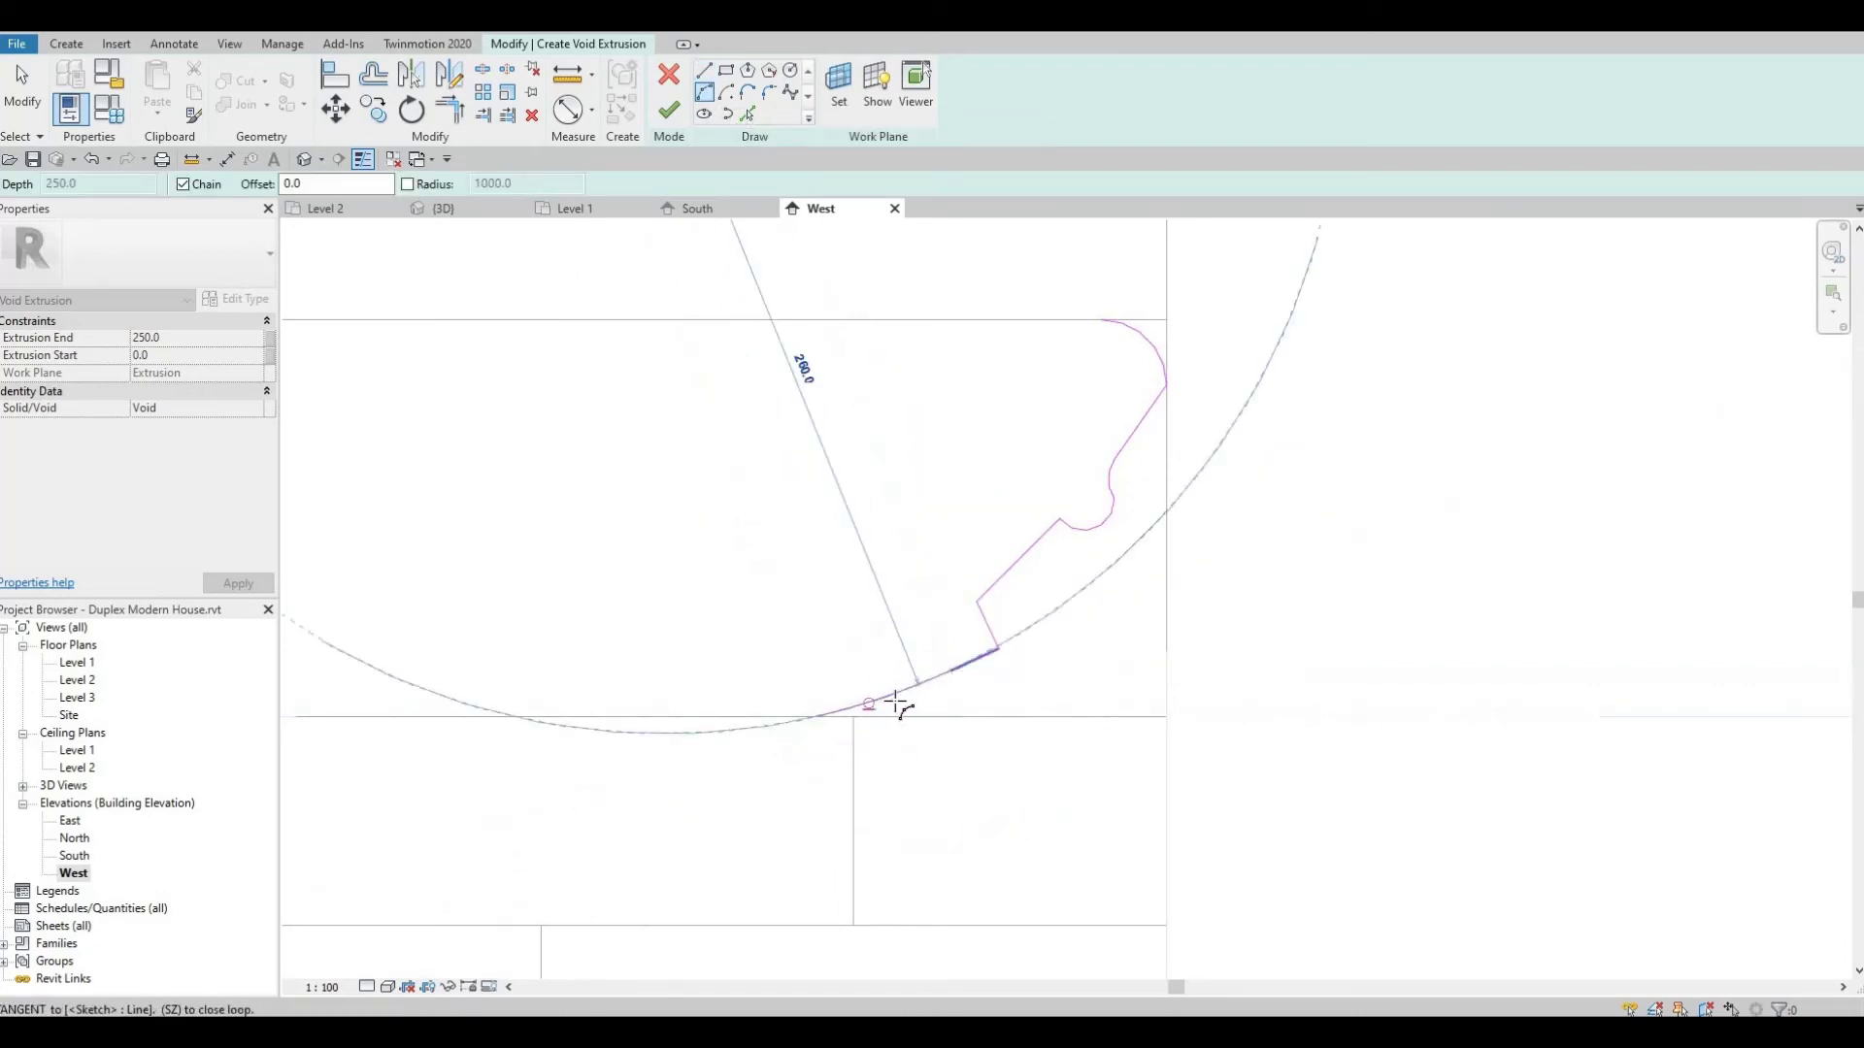
pyautogui.click(901, 710)
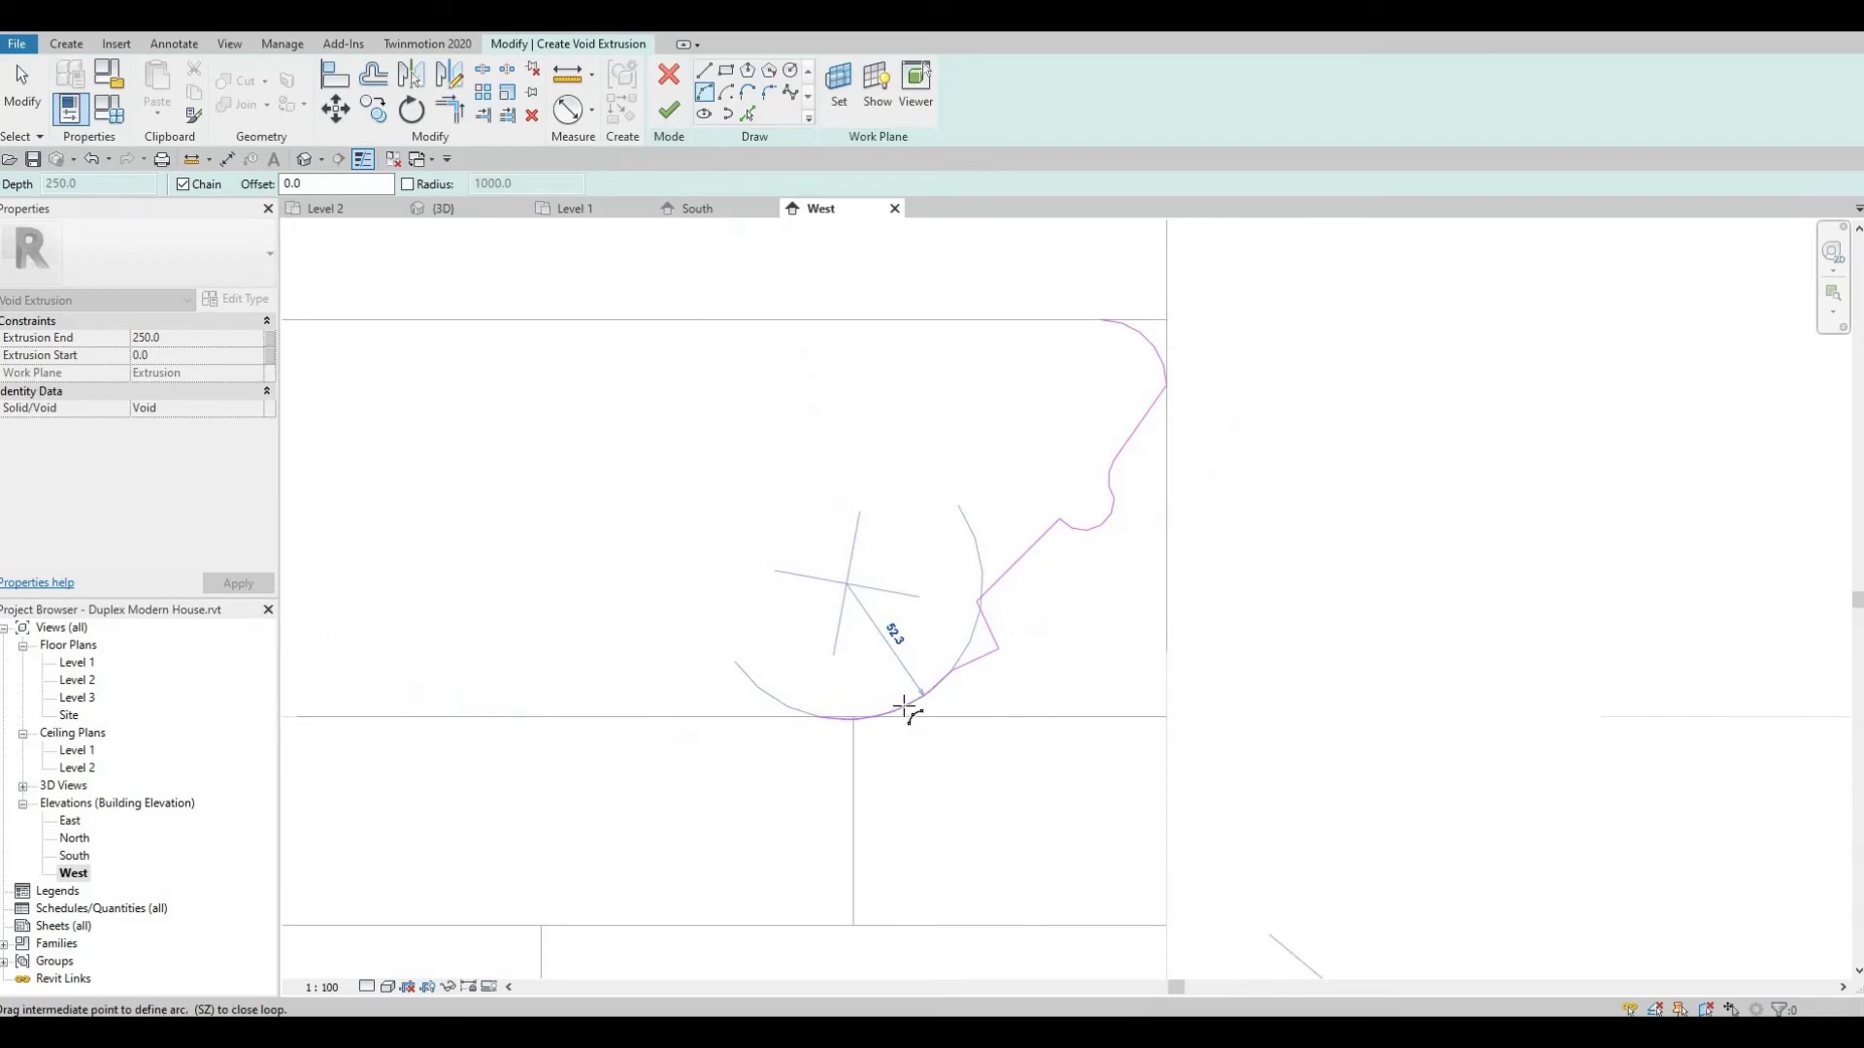
# Complete the bottom arc and round the step corner with a fillet
pyautogui.click(906, 710)
pyautogui.press('Escape')
pyautogui.press('Escape')
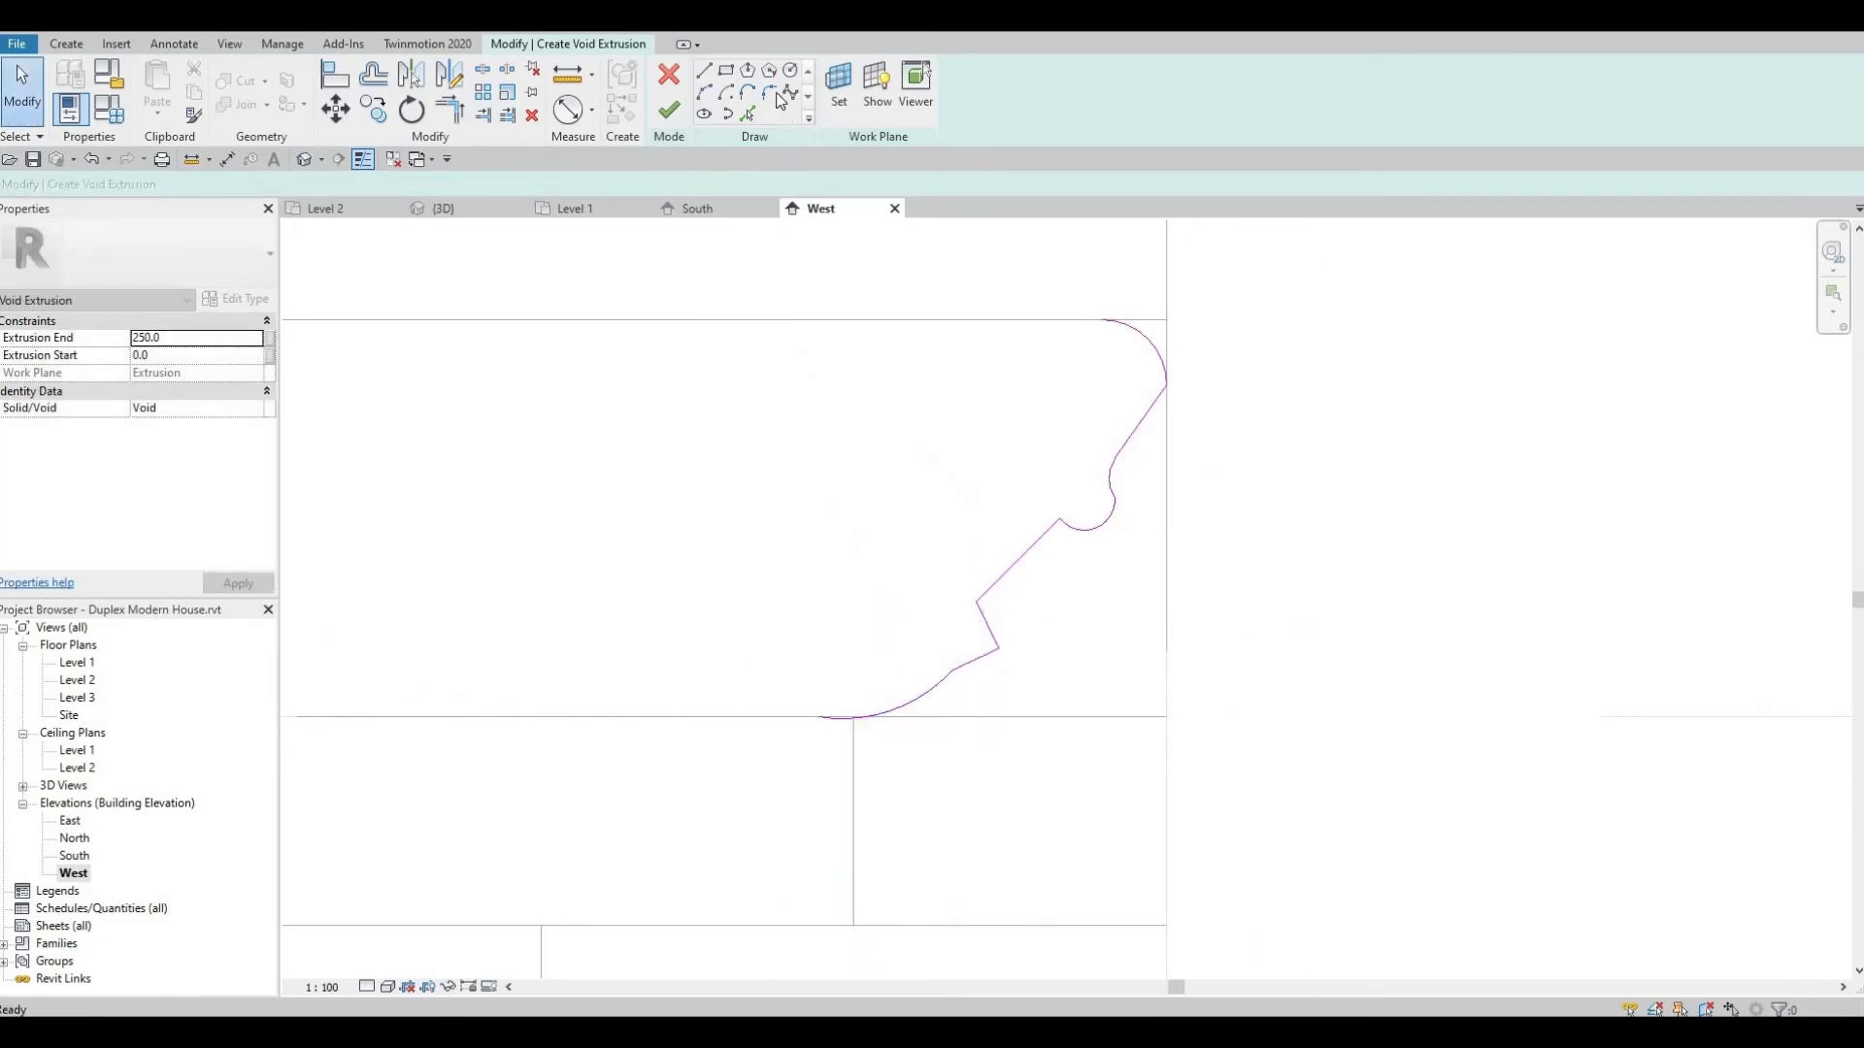
pyautogui.click(770, 93)
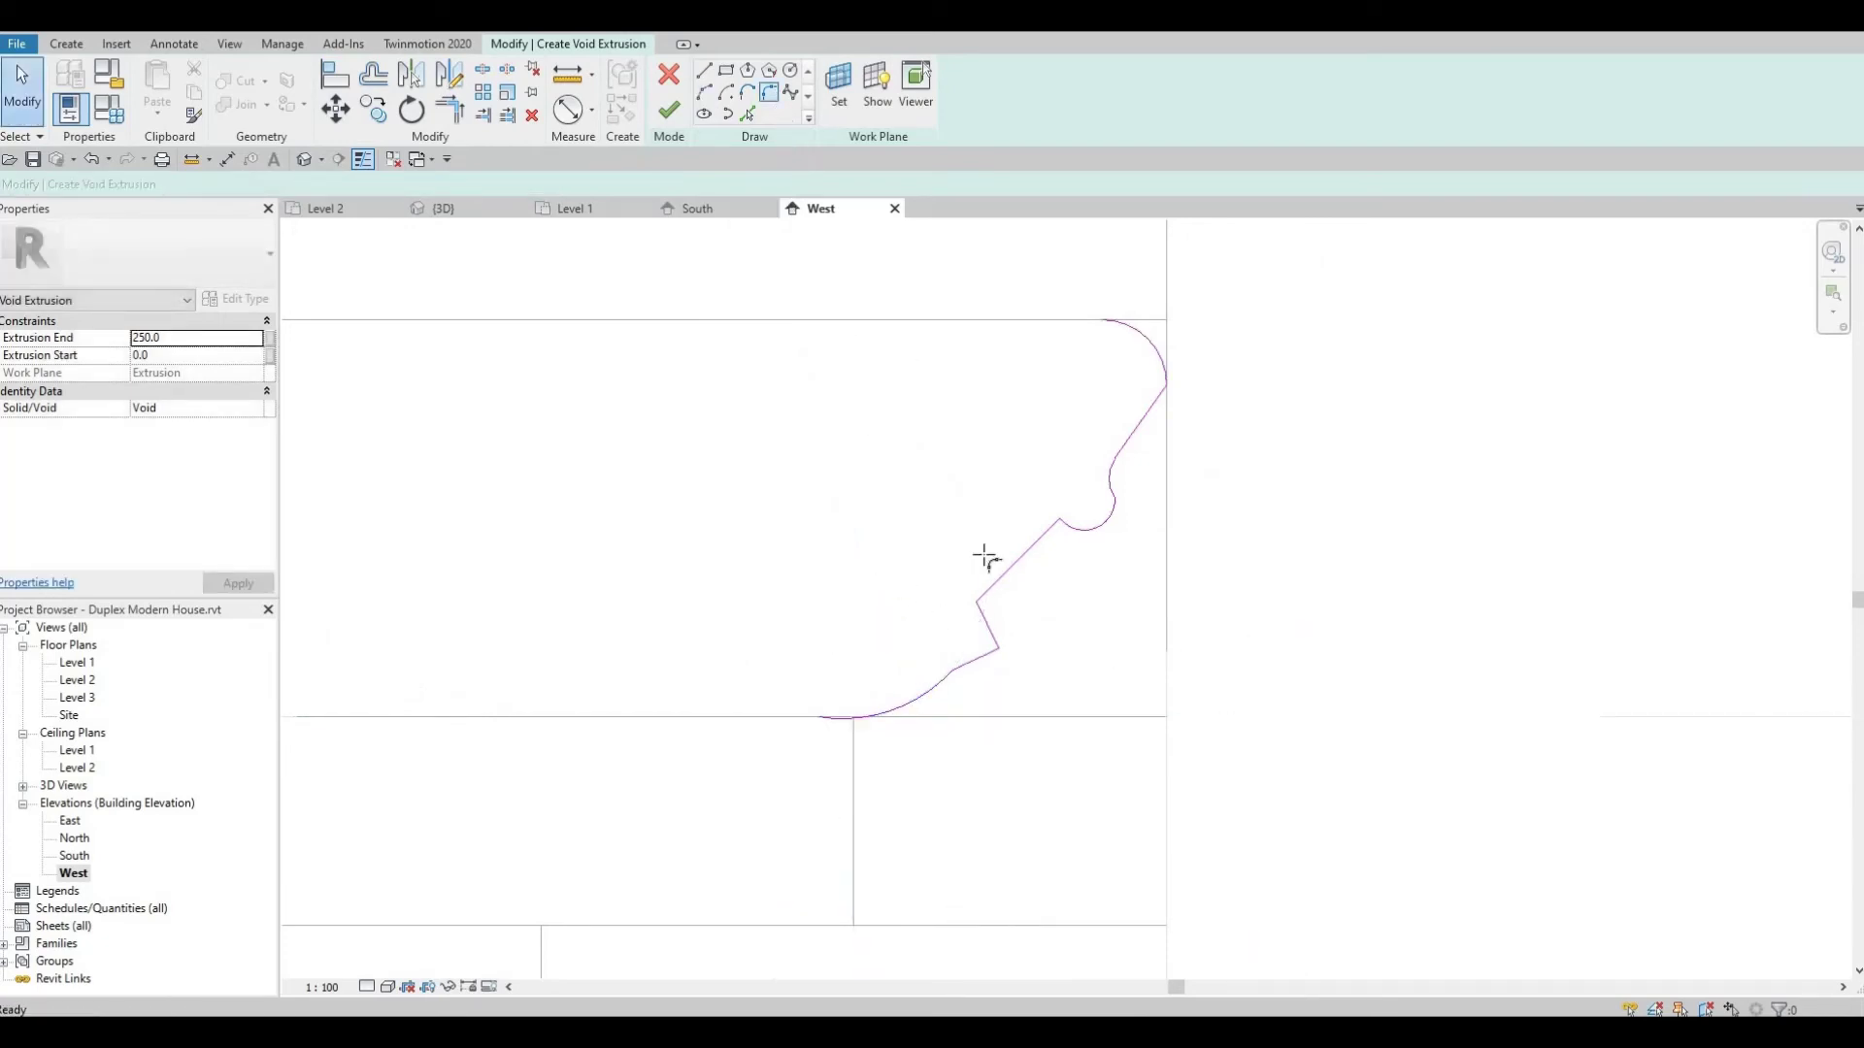
pyautogui.click(991, 656)
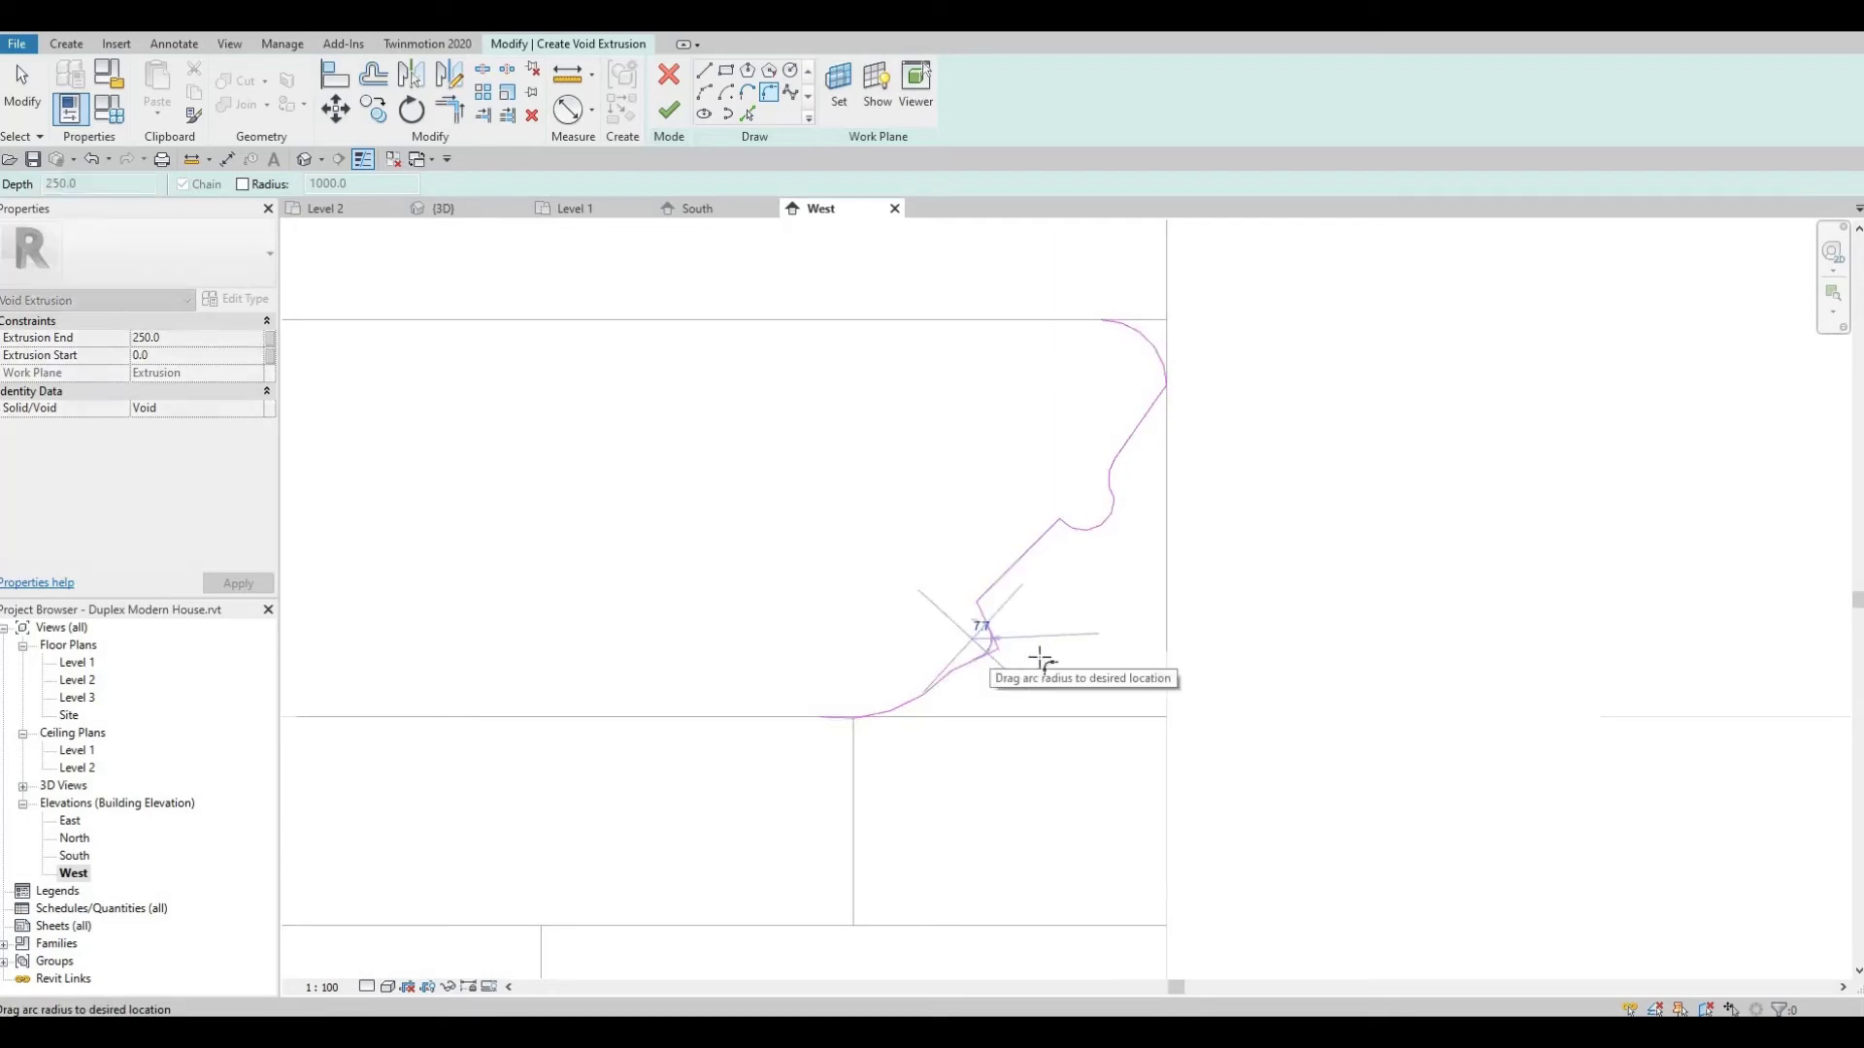
pyautogui.click(1085, 676)
pyautogui.press('Escape')
pyautogui.press('Escape')
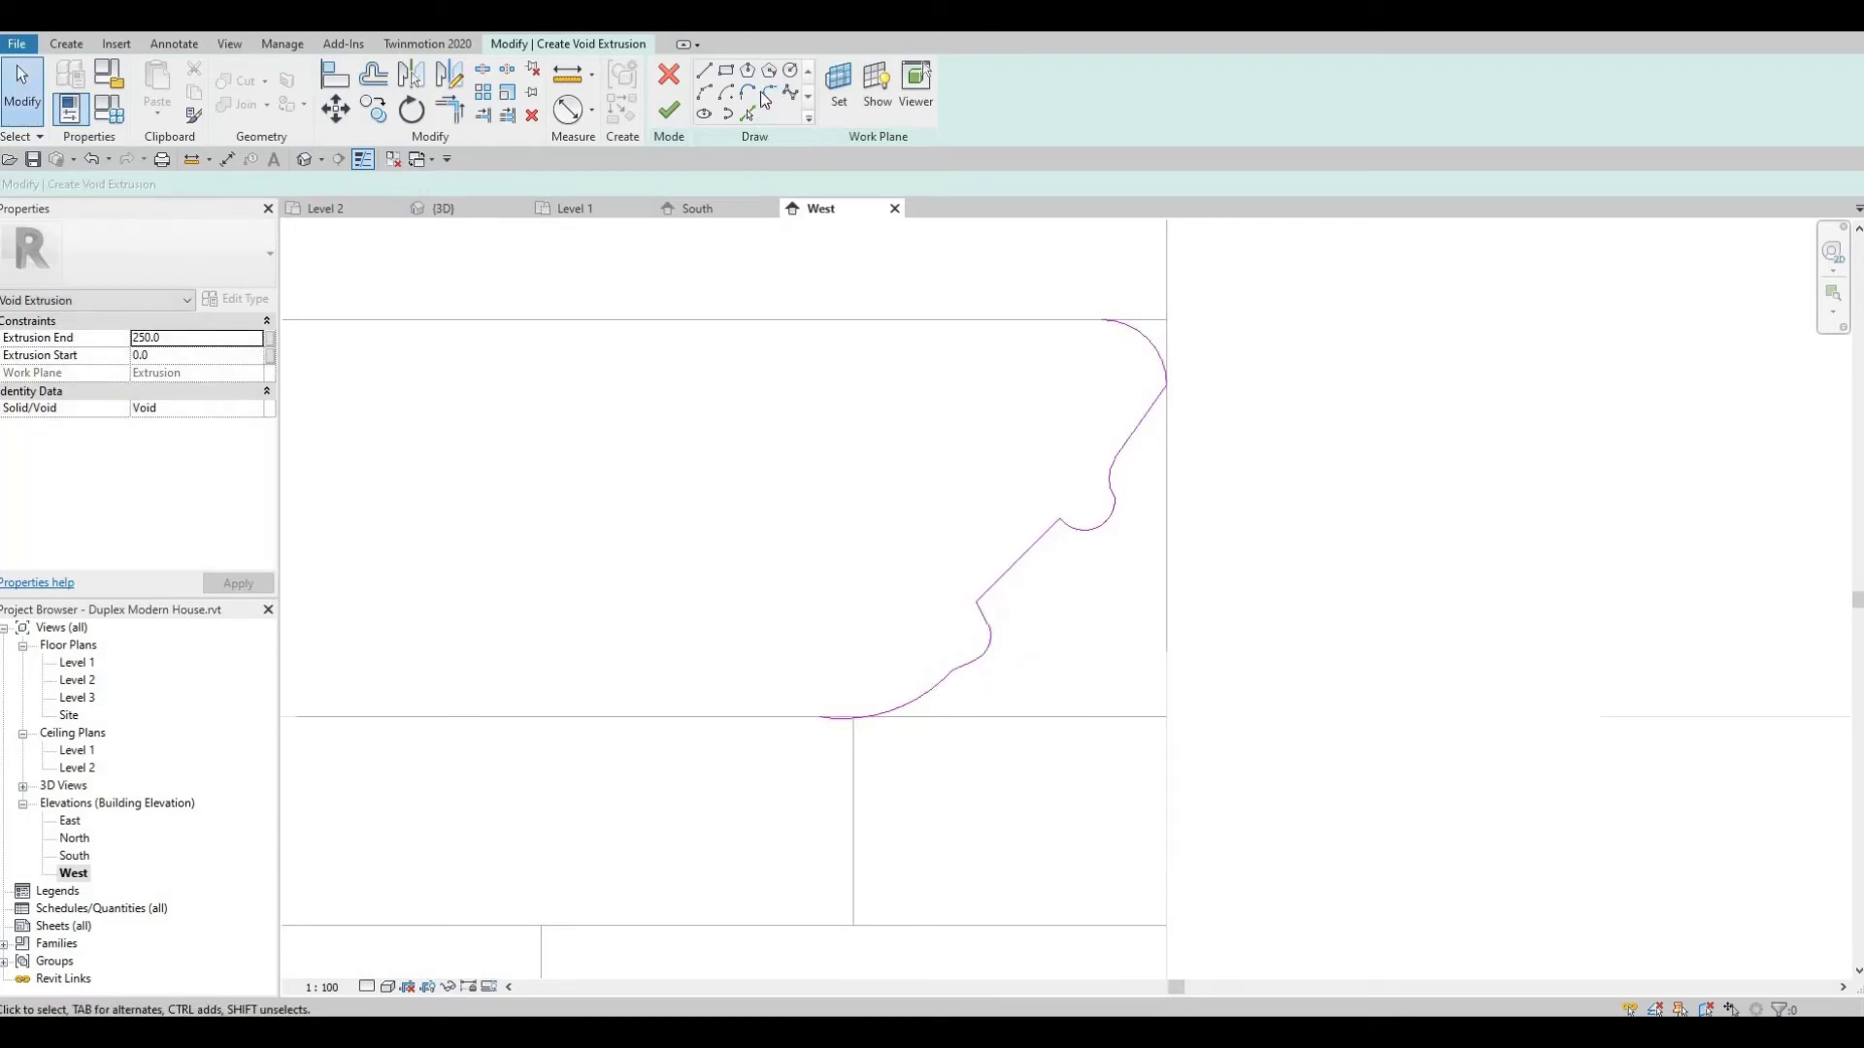
# Fillet another profile corner with a 15.0 radius
pyautogui.press('Return')
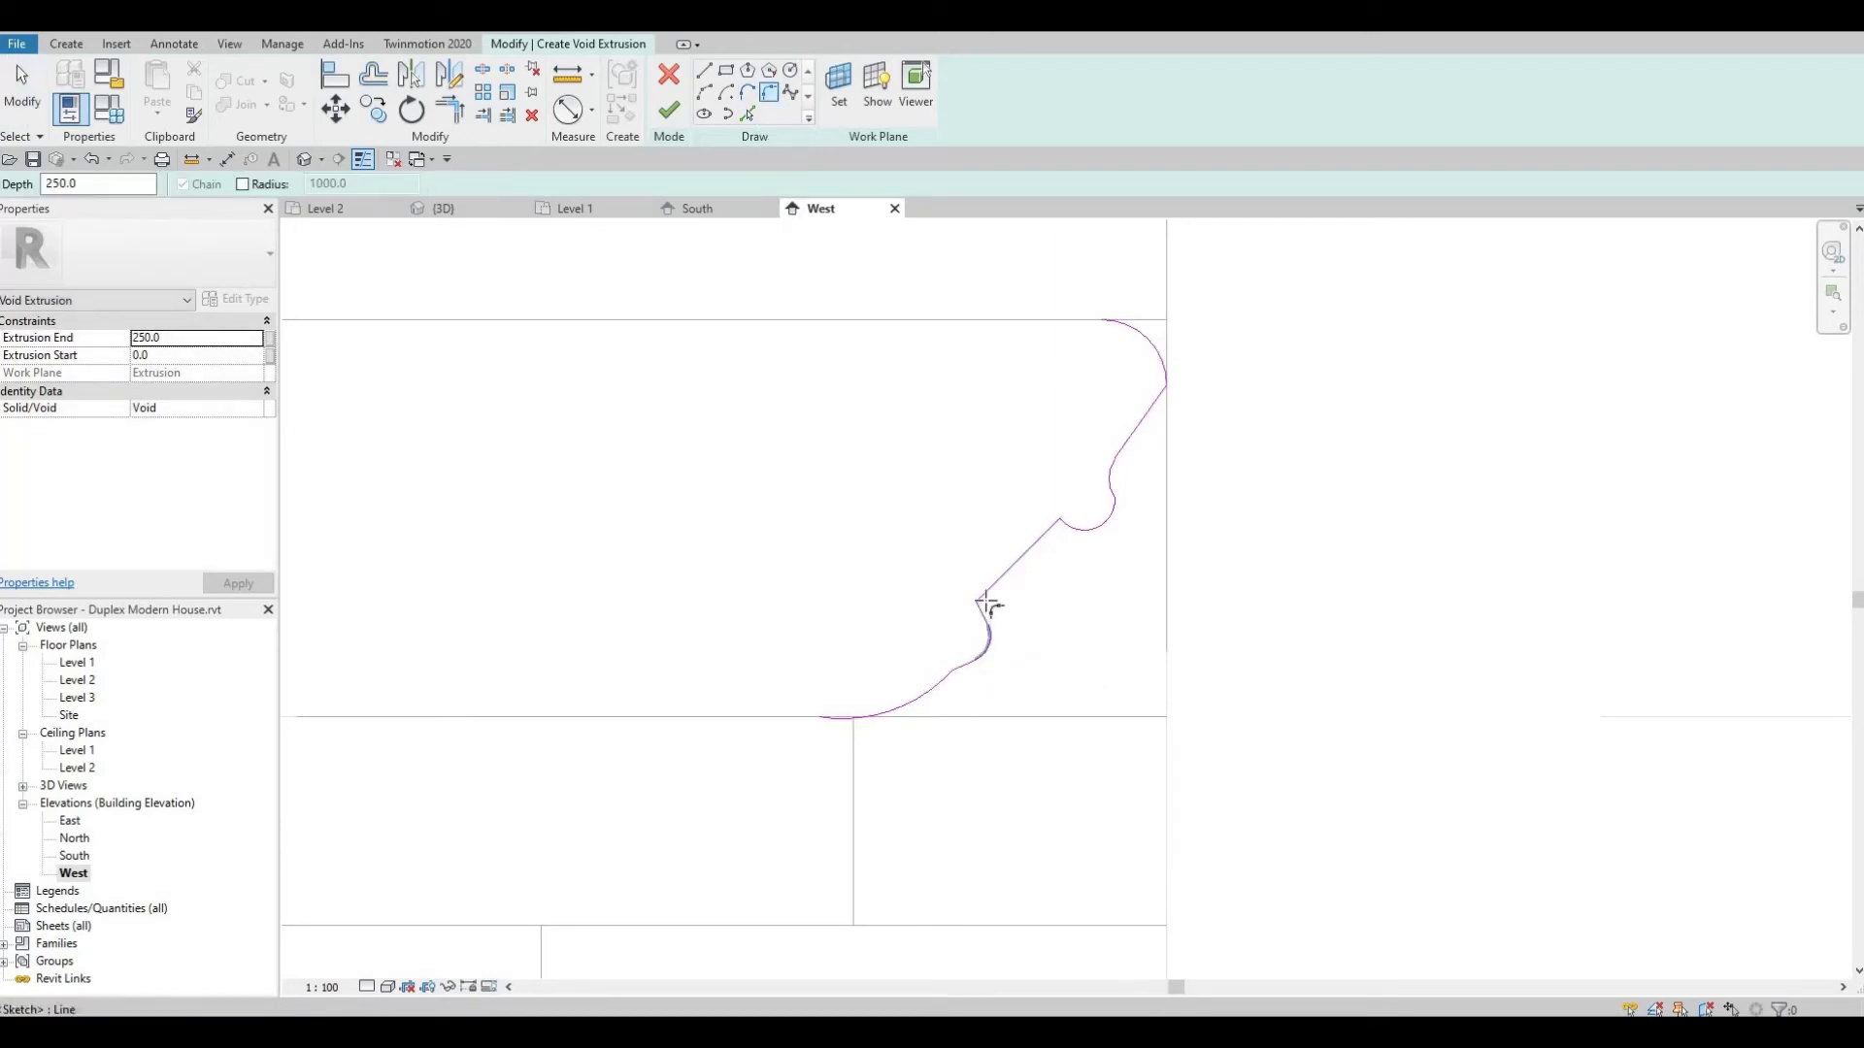
pyautogui.click(988, 599)
pyautogui.click(982, 613)
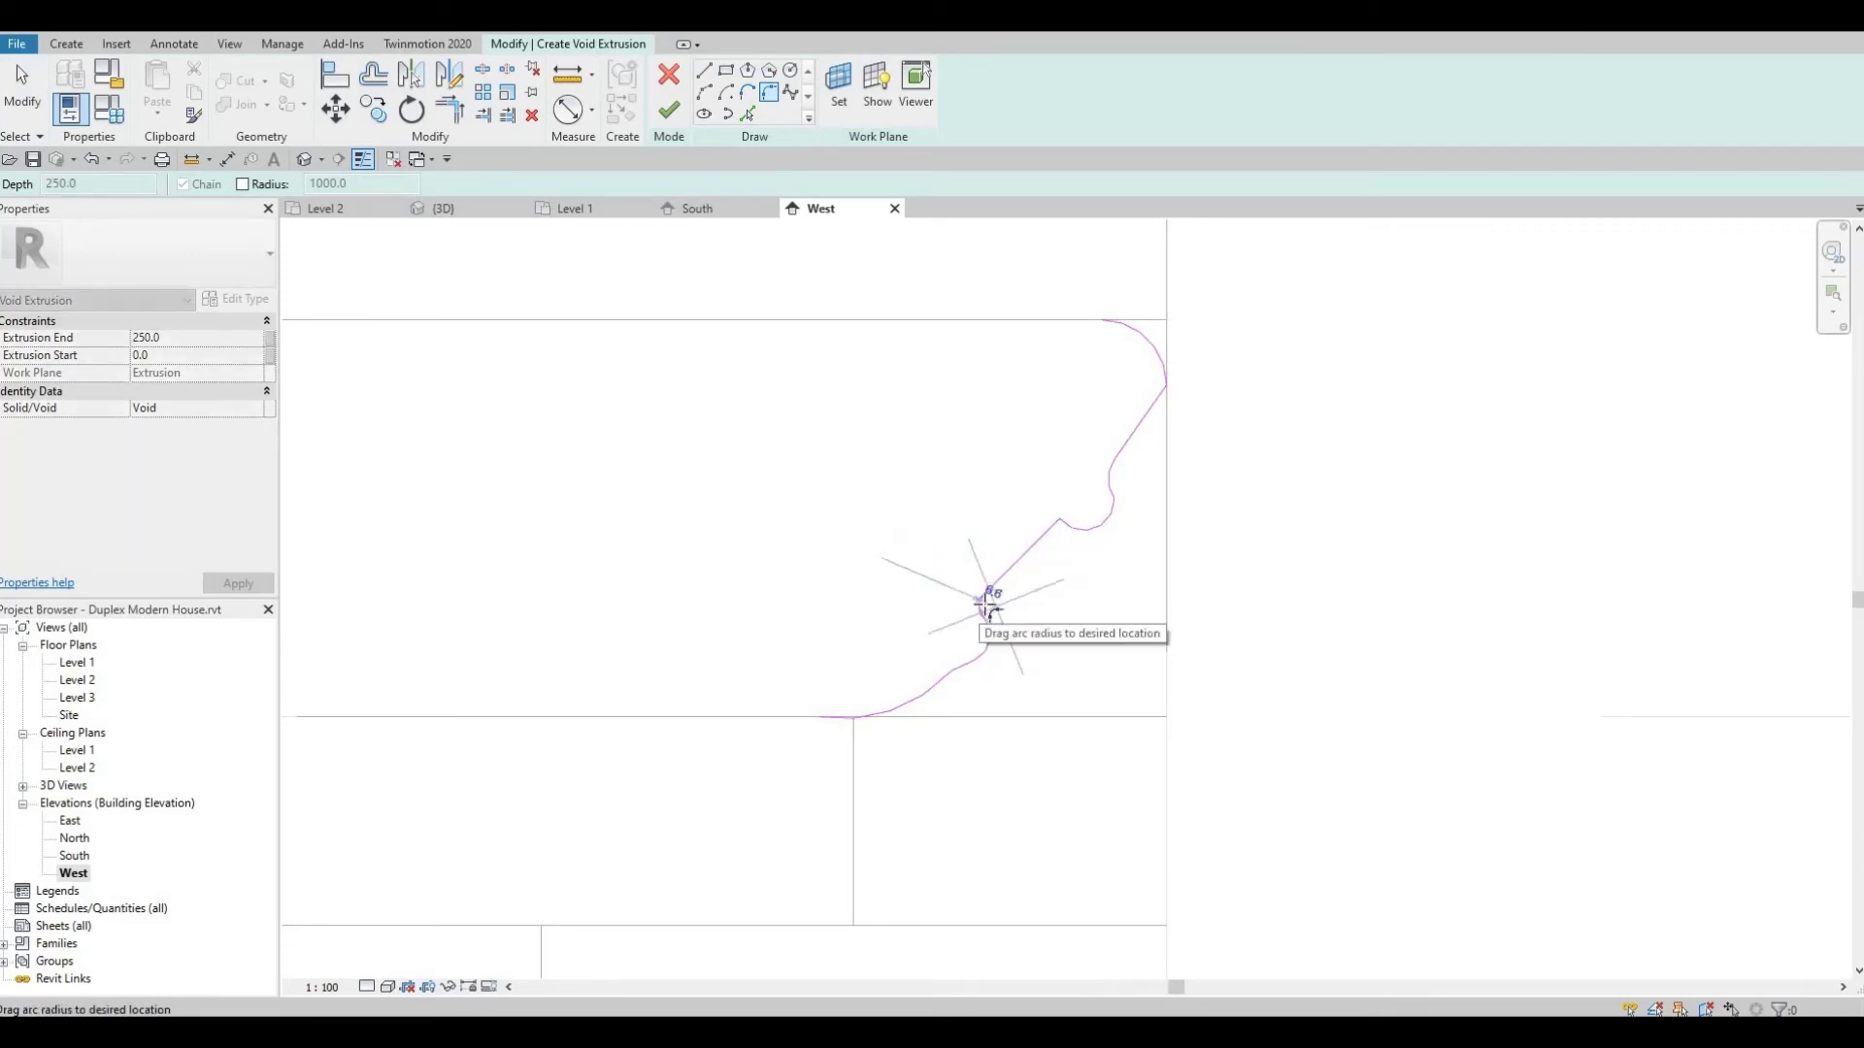
pyautogui.click(996, 604)
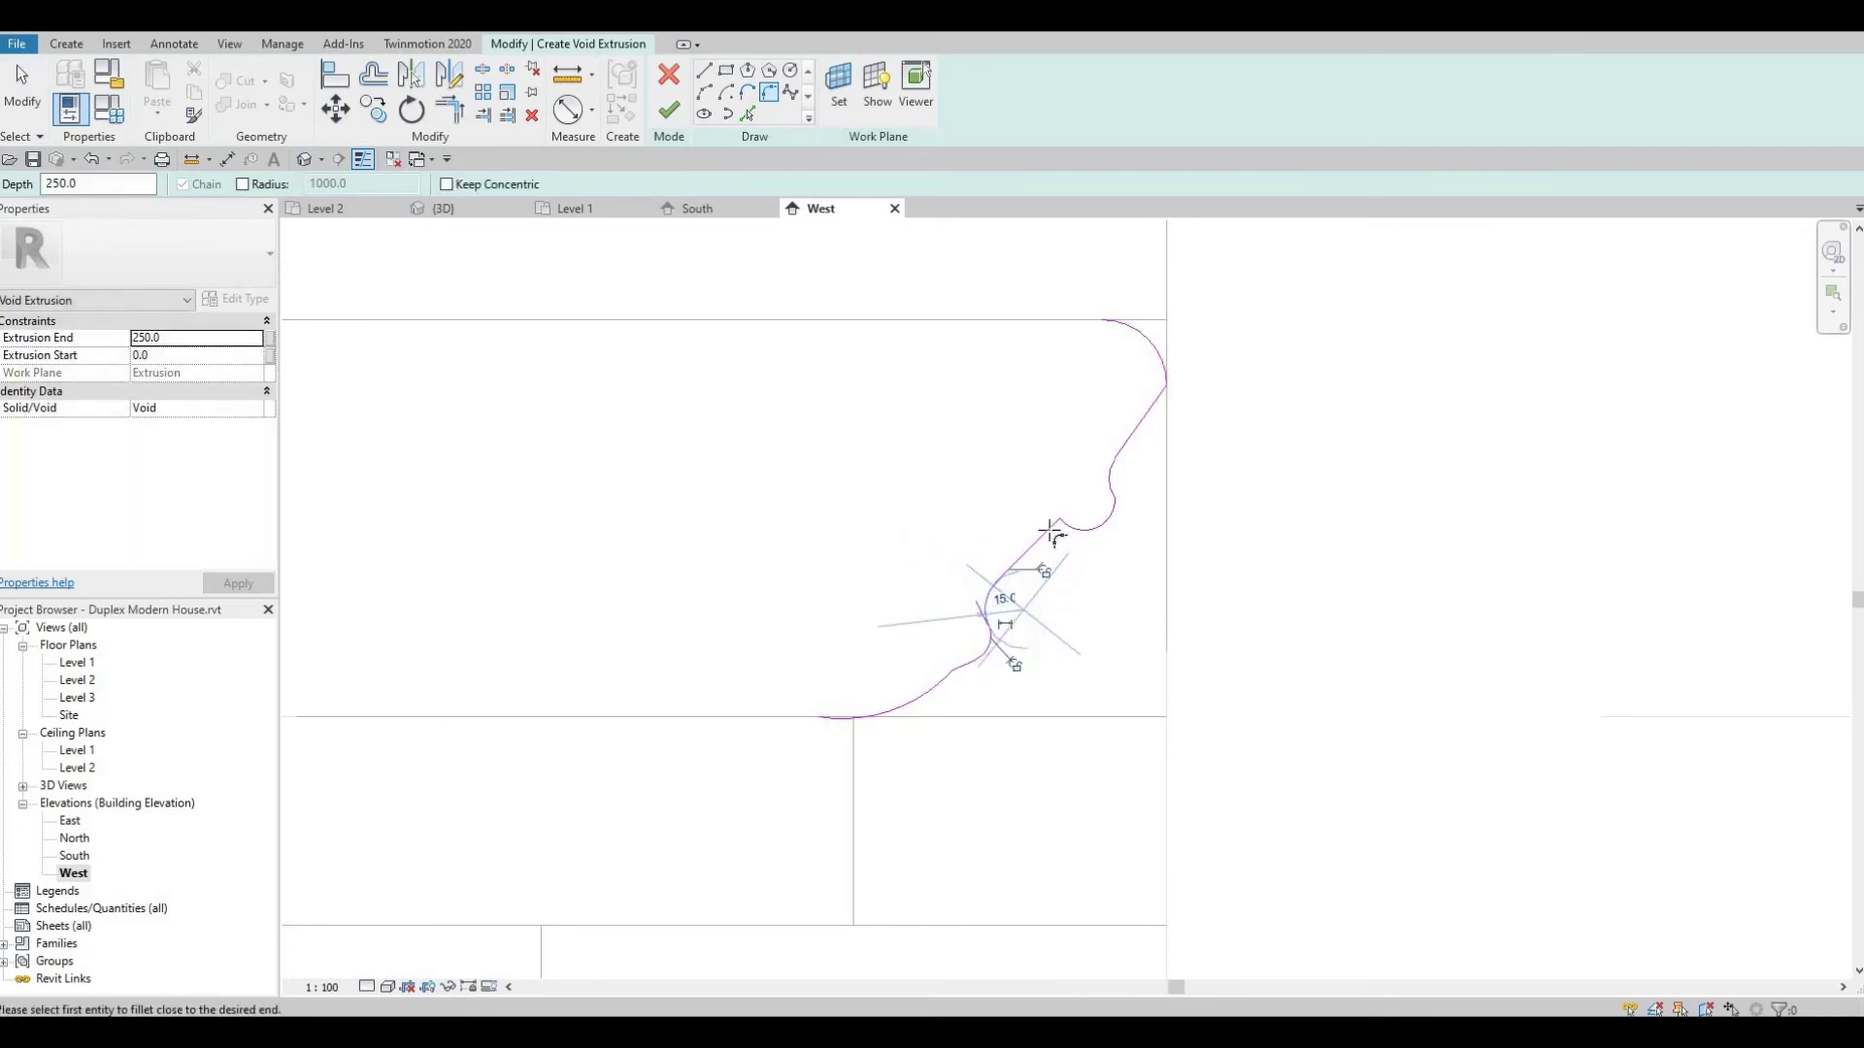
pyautogui.scroll(2, 1039, 536)
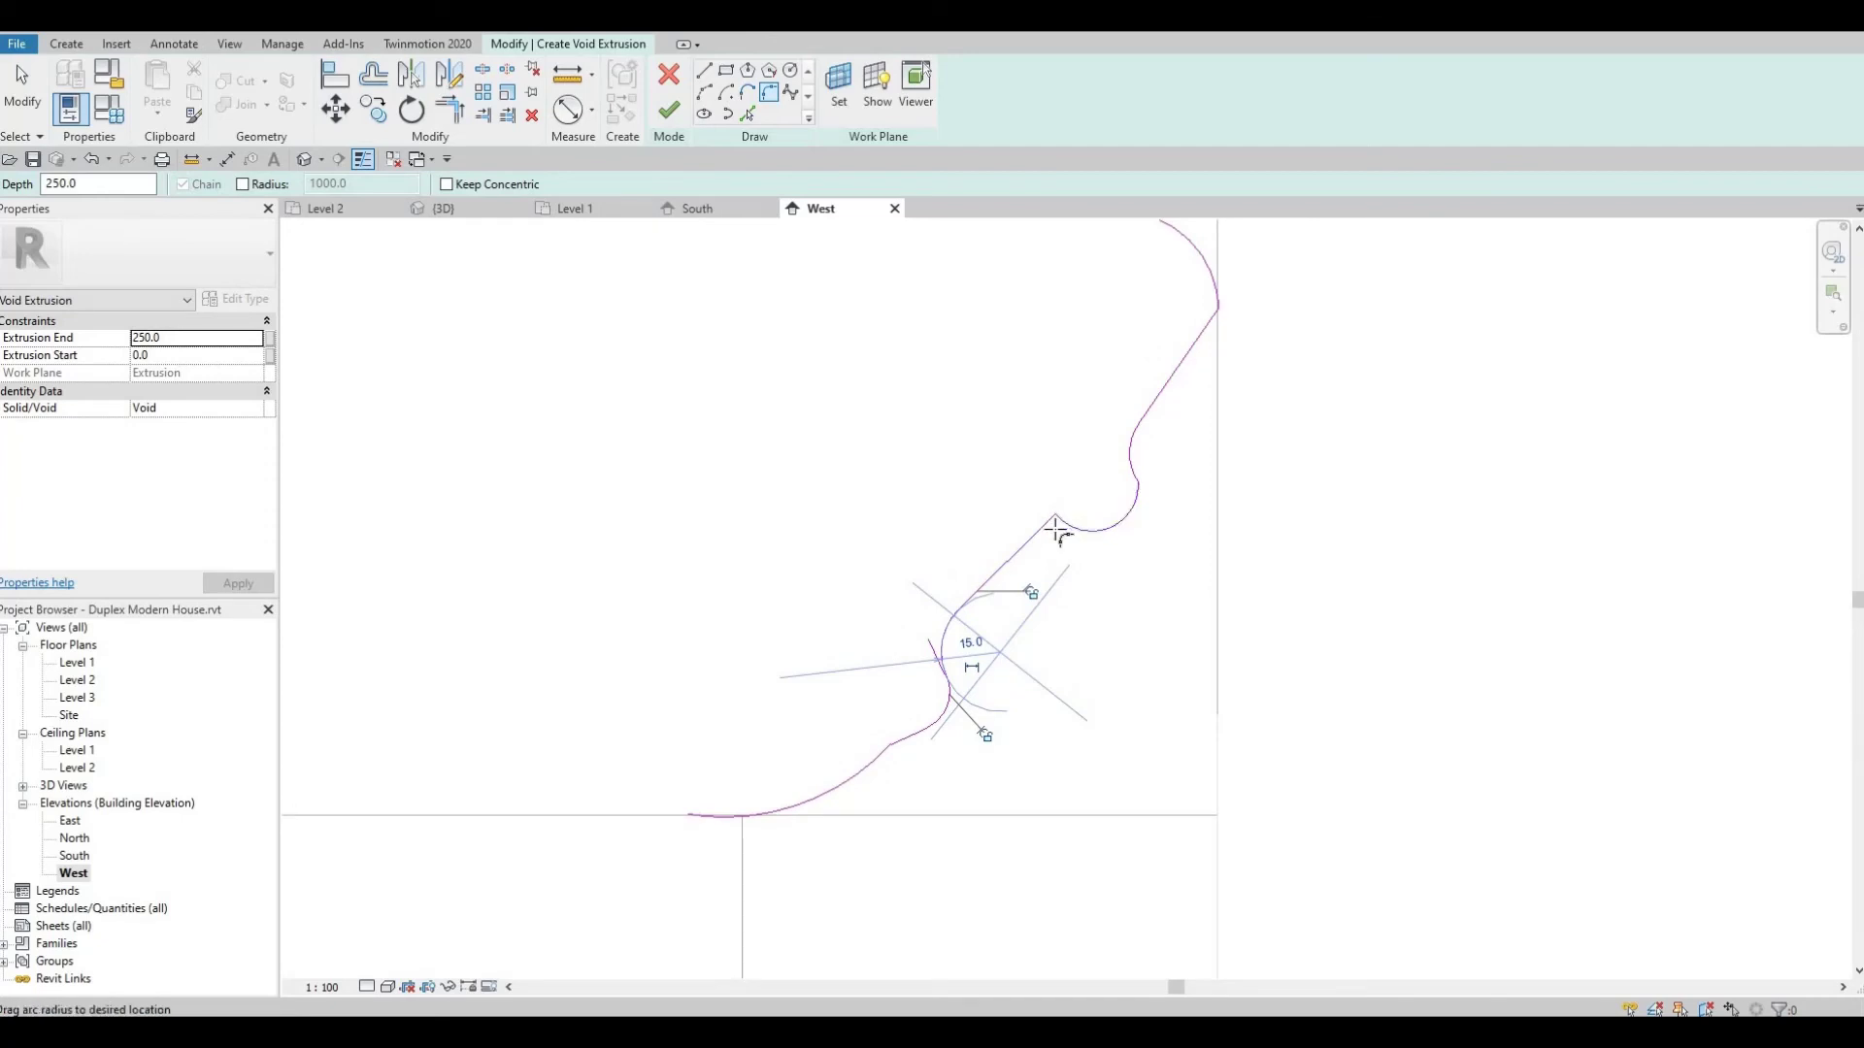
pyautogui.click(1052, 529)
pyautogui.click(1065, 531)
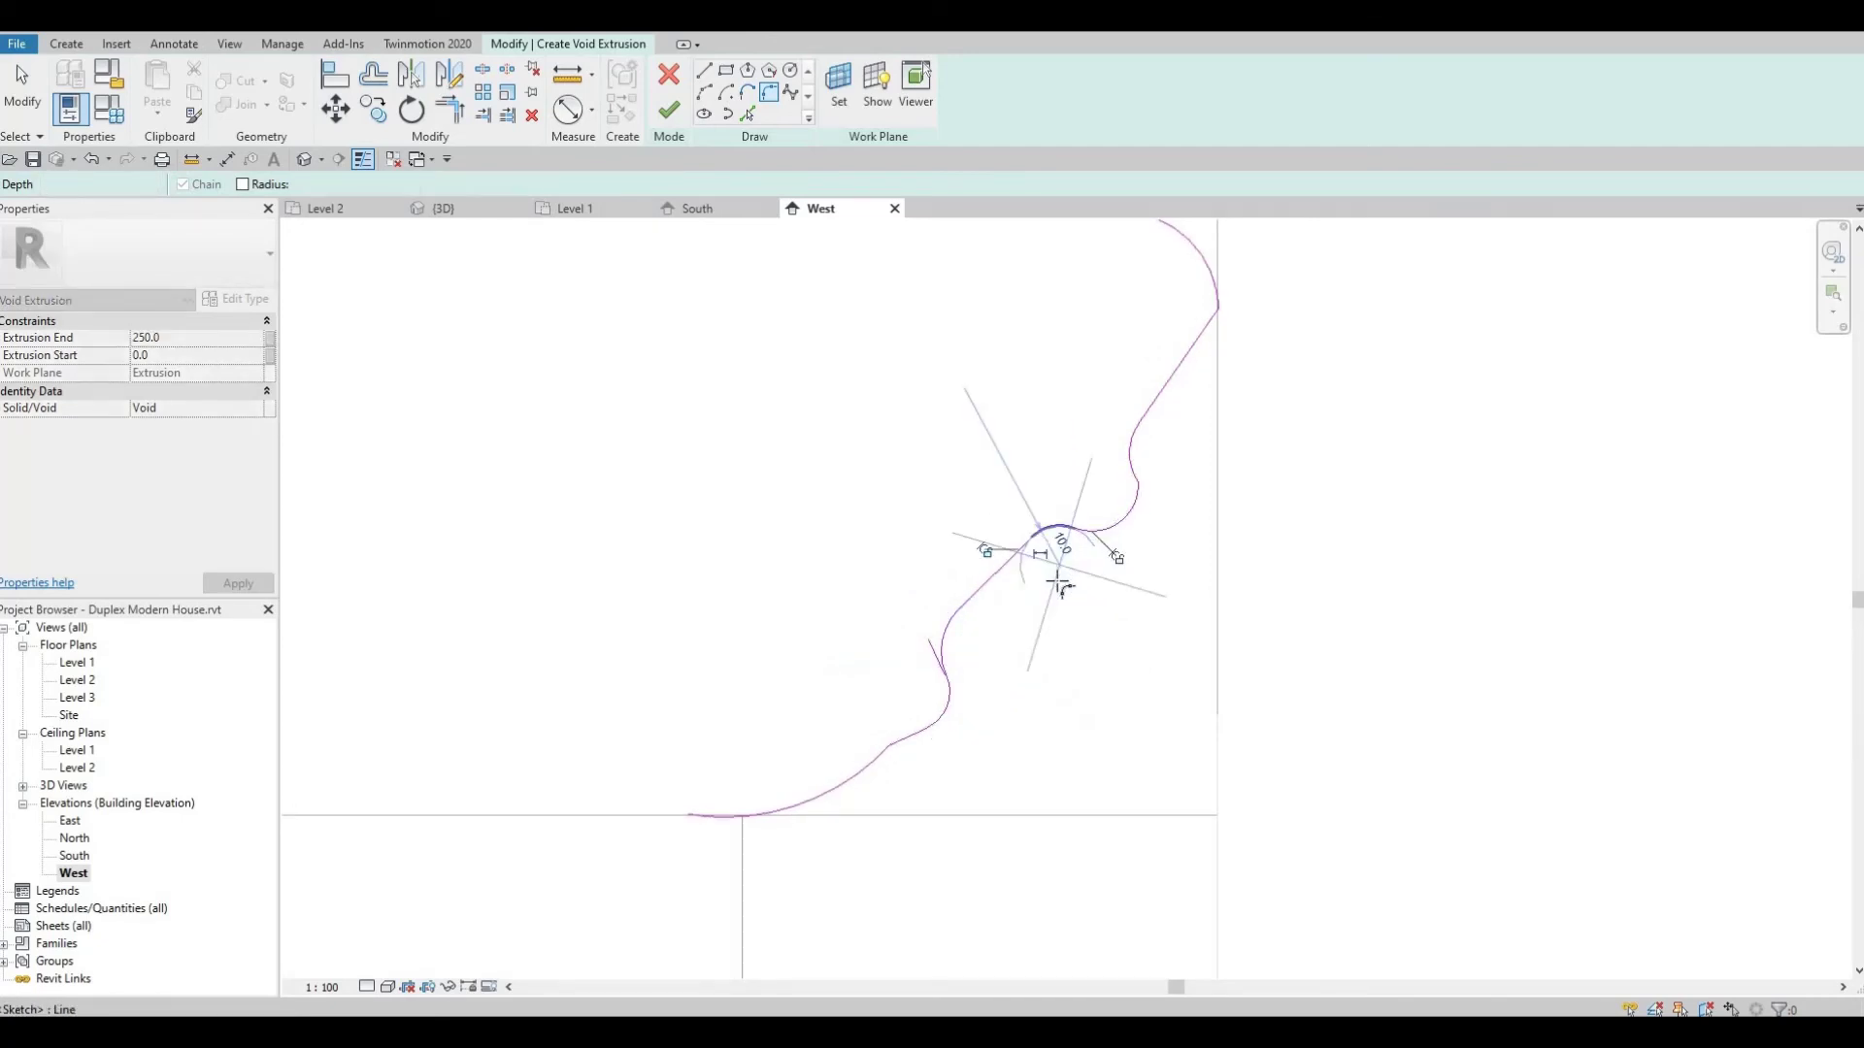
pyautogui.press('Escape')
pyautogui.scroll(-2, 1073, 645)
pyautogui.press('Escape')
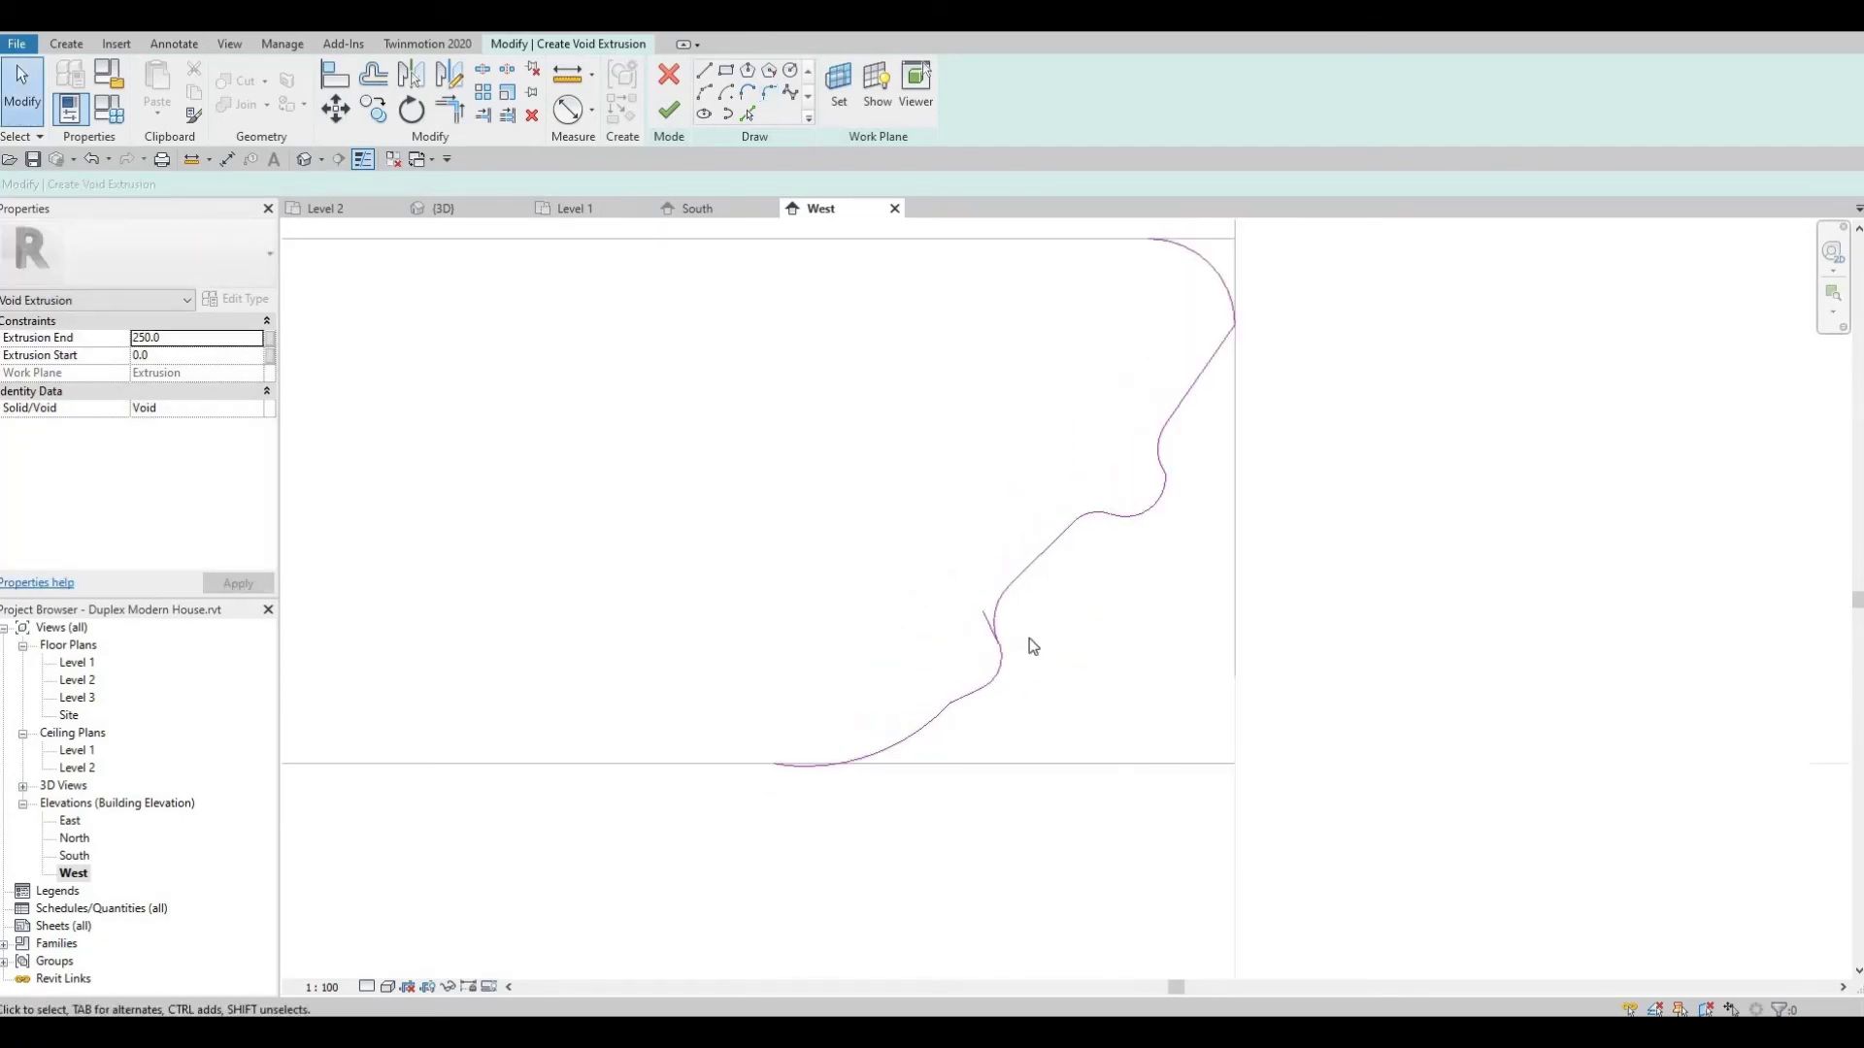
pyautogui.scroll(1, 1027, 640)
# Trim the lower and upper arcs to a corner with TR and delete the stray short line
pyautogui.press('t')
pyautogui.press('r')
pyautogui.scroll(1, 991, 664)
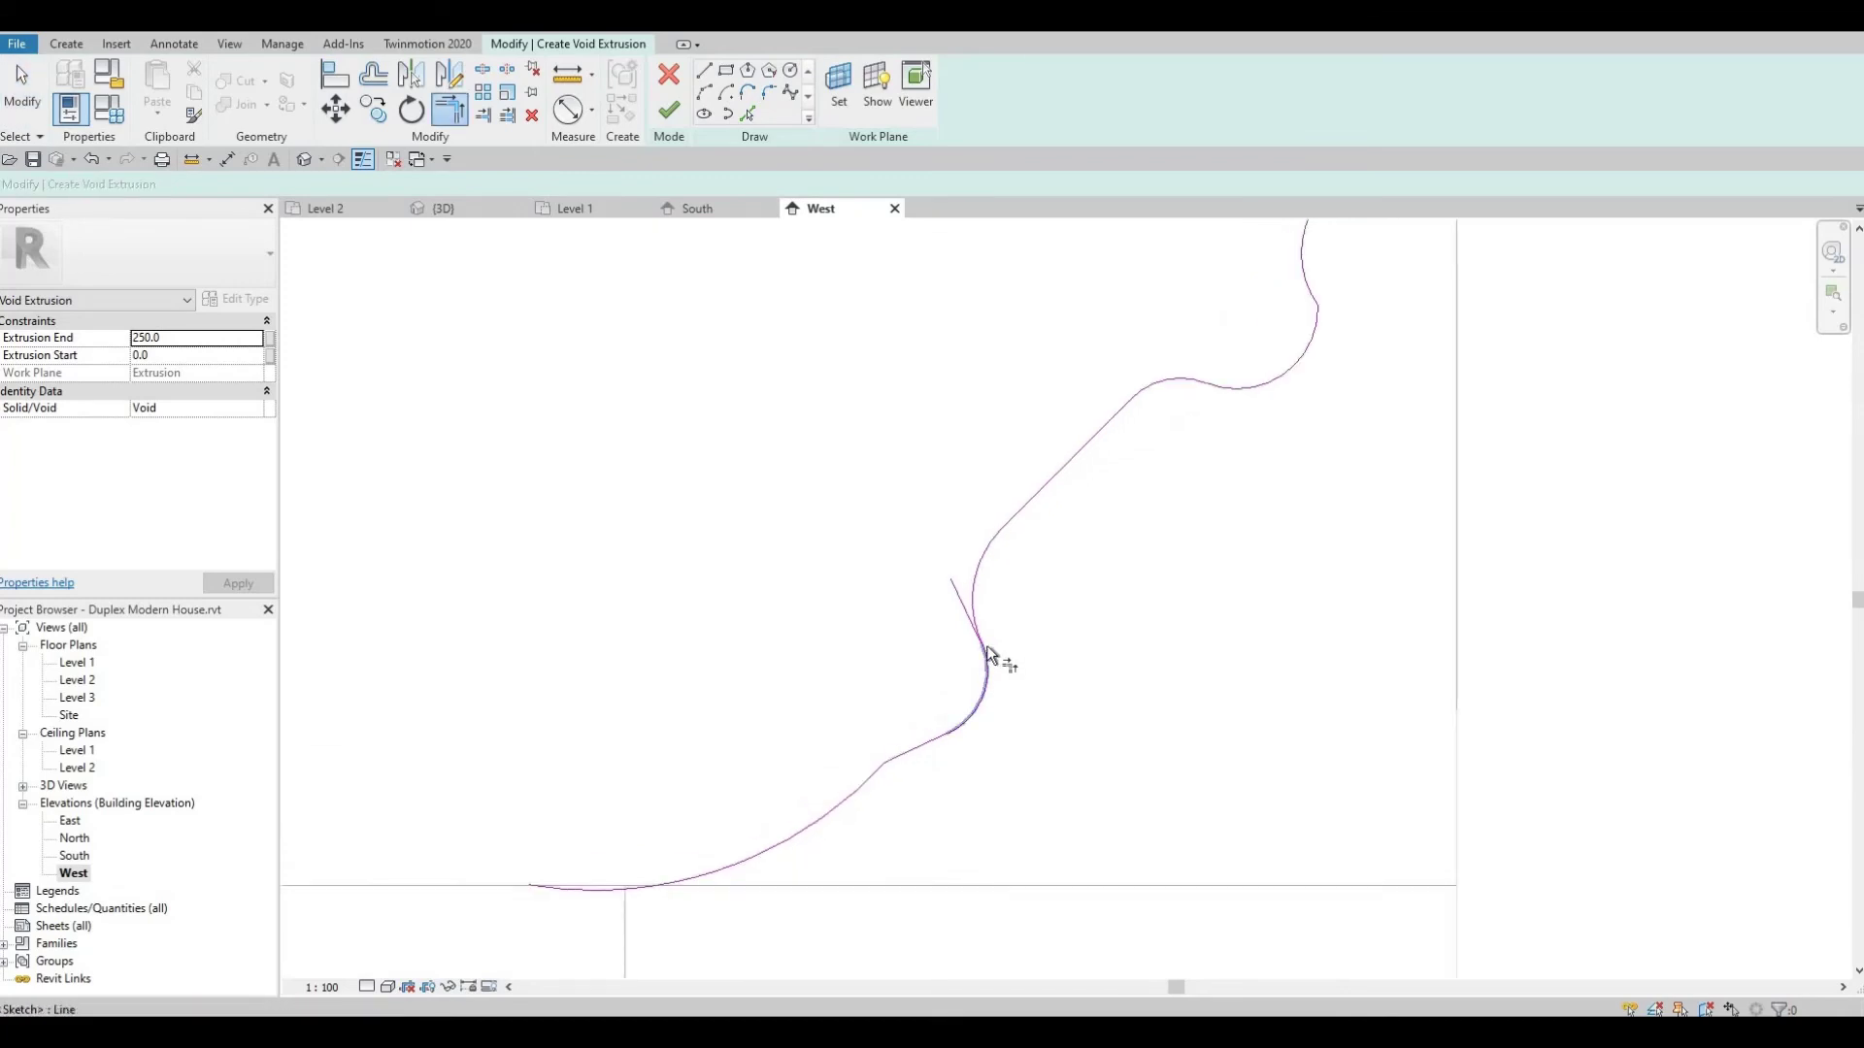
pyautogui.click(987, 658)
pyautogui.scroll(2, 987, 651)
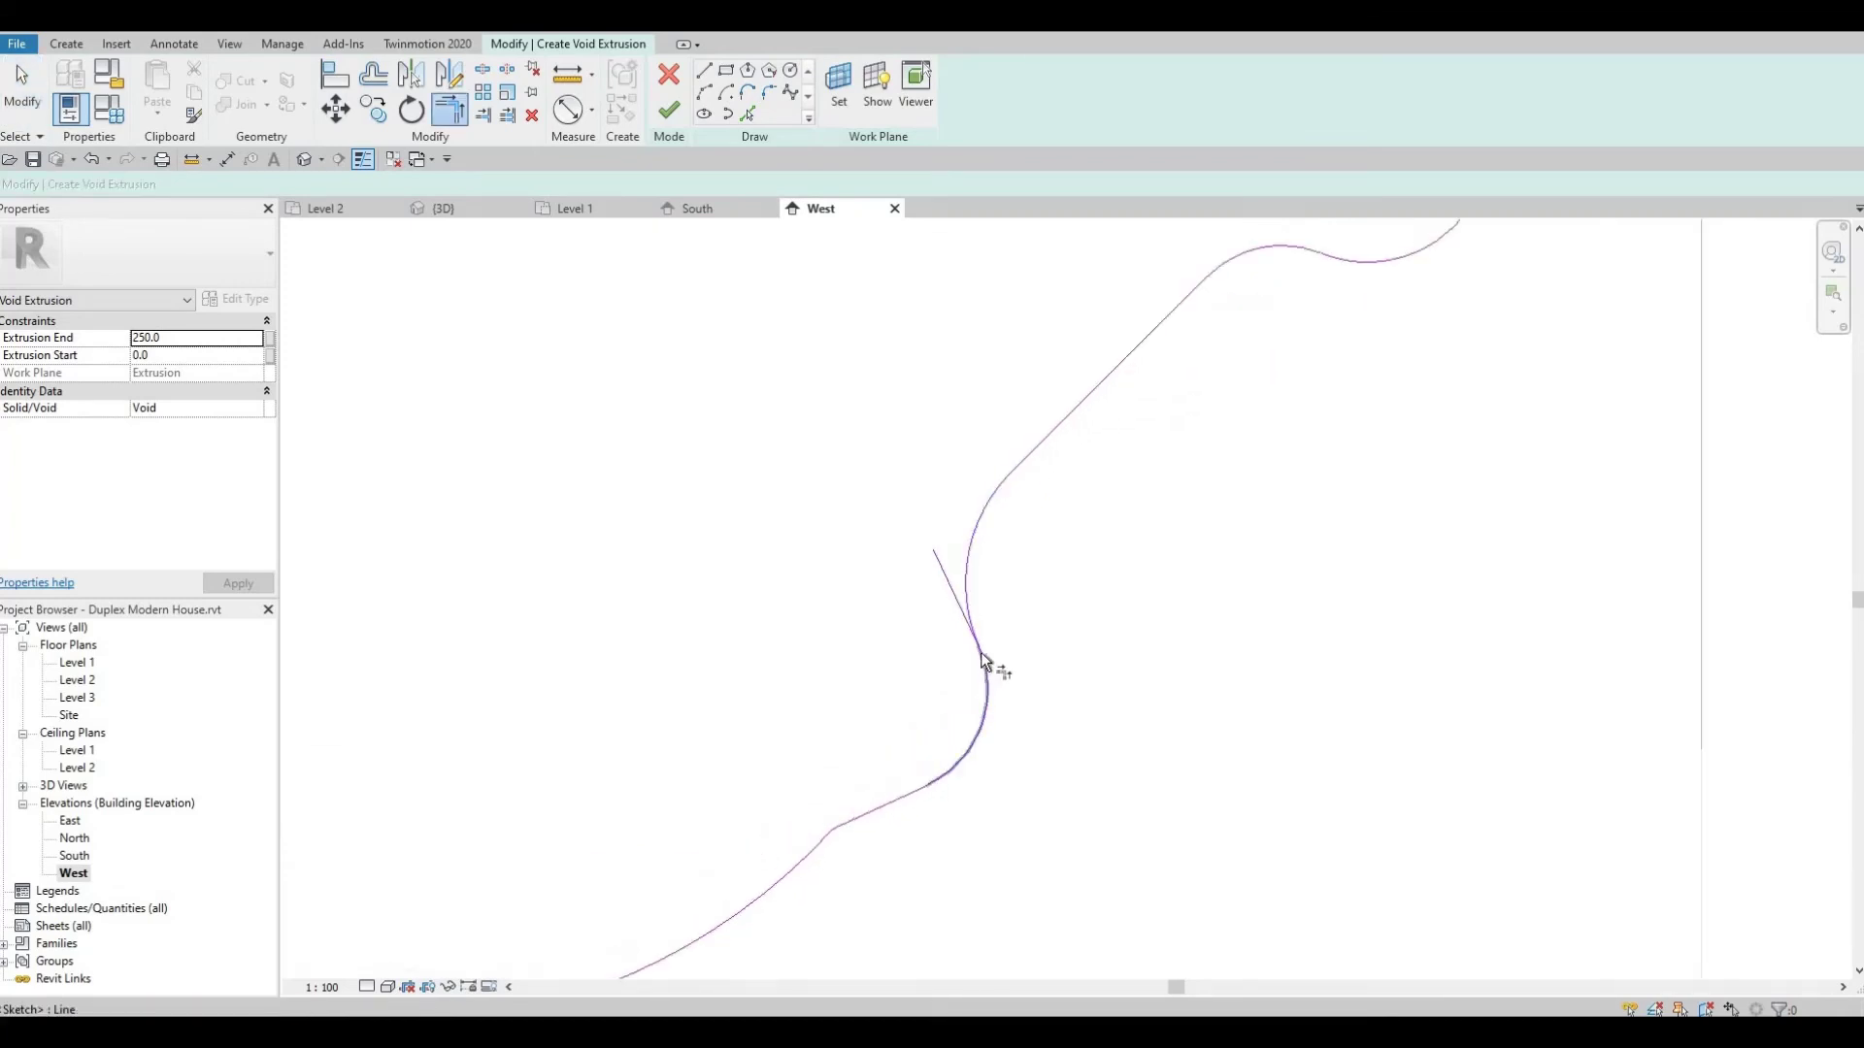
pyautogui.click(986, 642)
pyautogui.press('Escape')
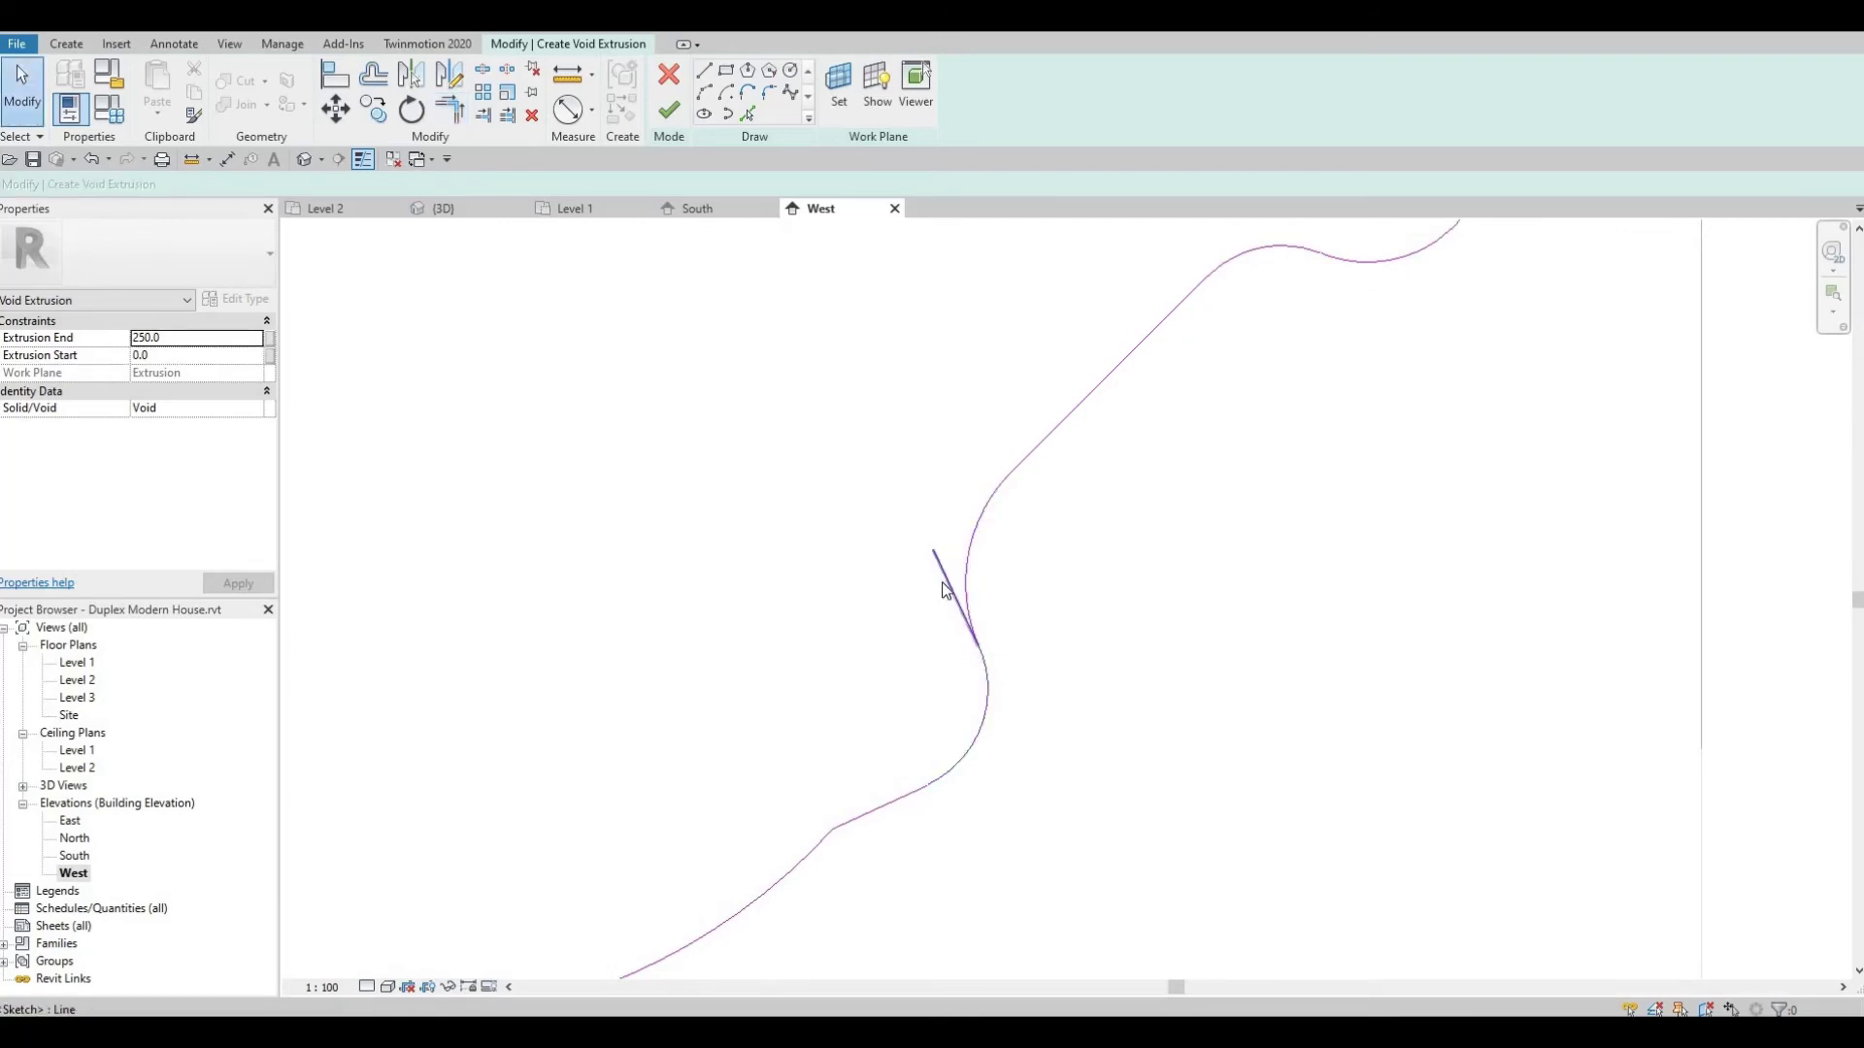
pyautogui.click(946, 587)
pyautogui.press('Delete')
pyautogui.scroll(-1, 1085, 610)
pyautogui.scroll(-4, 1084, 613)
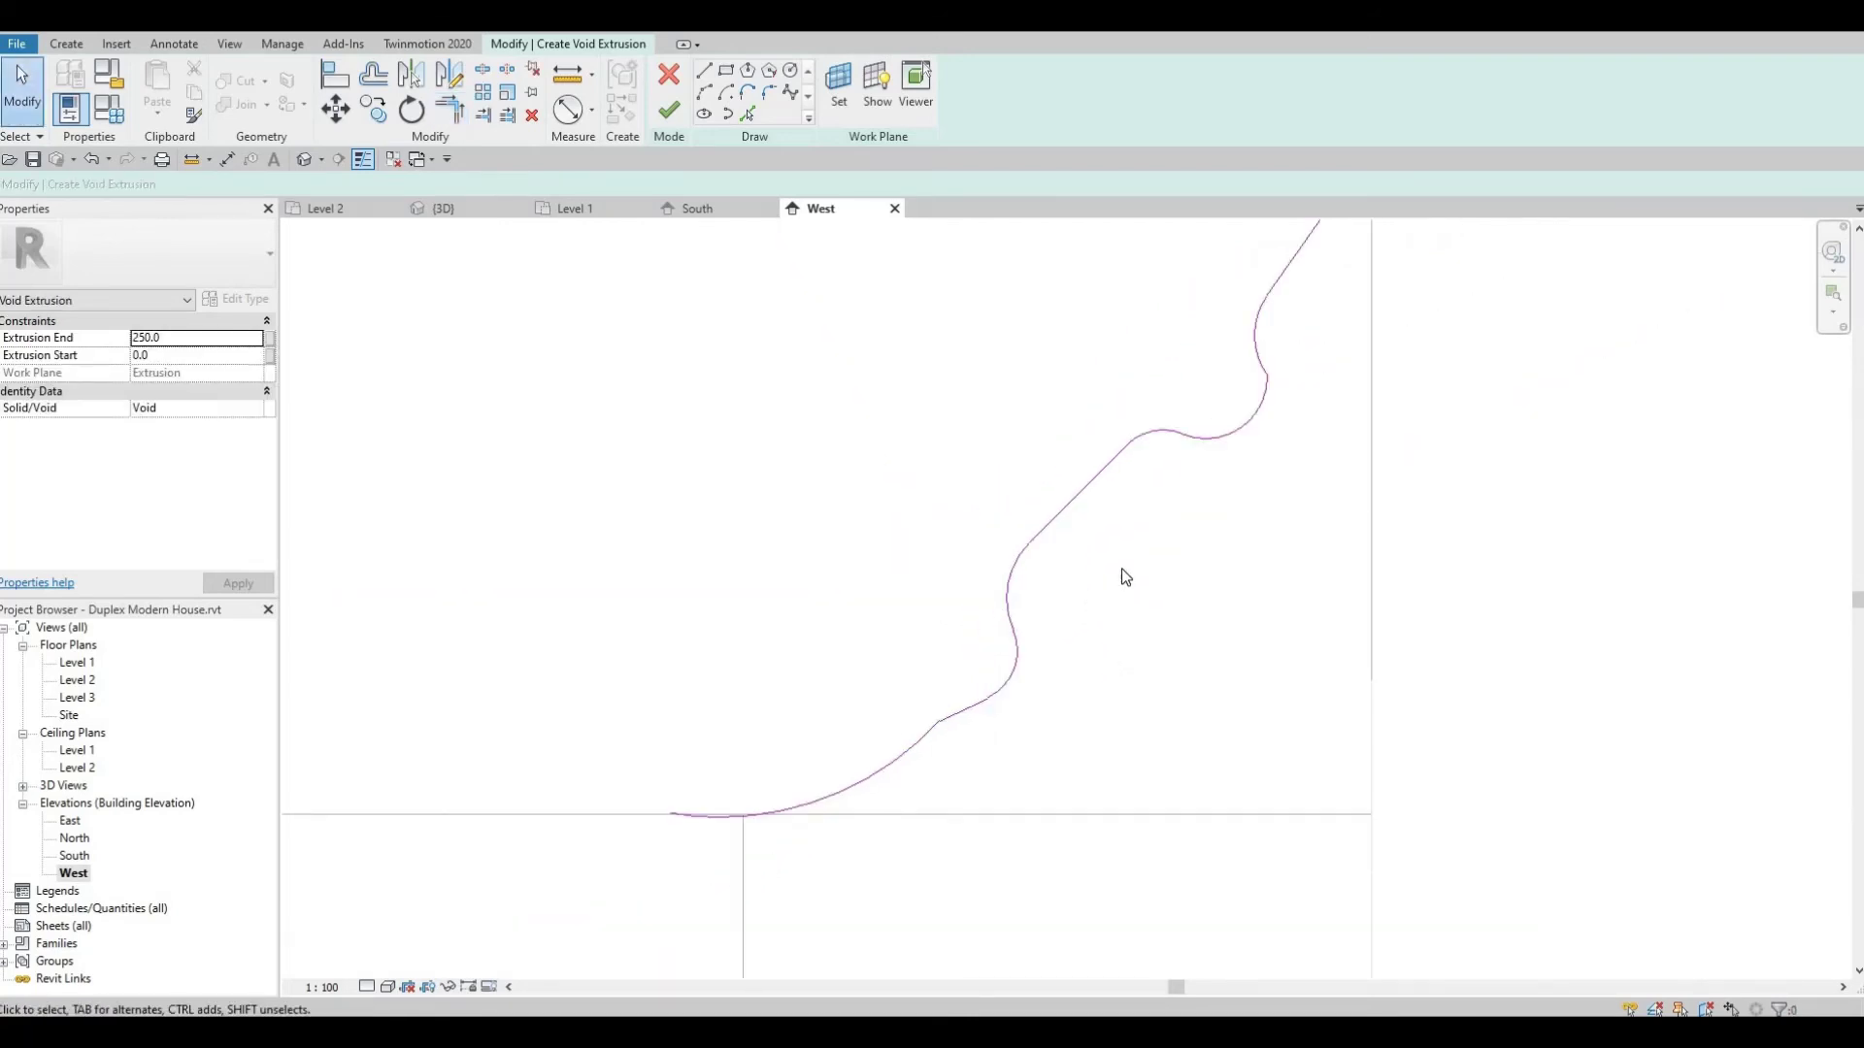
pyautogui.scroll(4, 1248, 365)
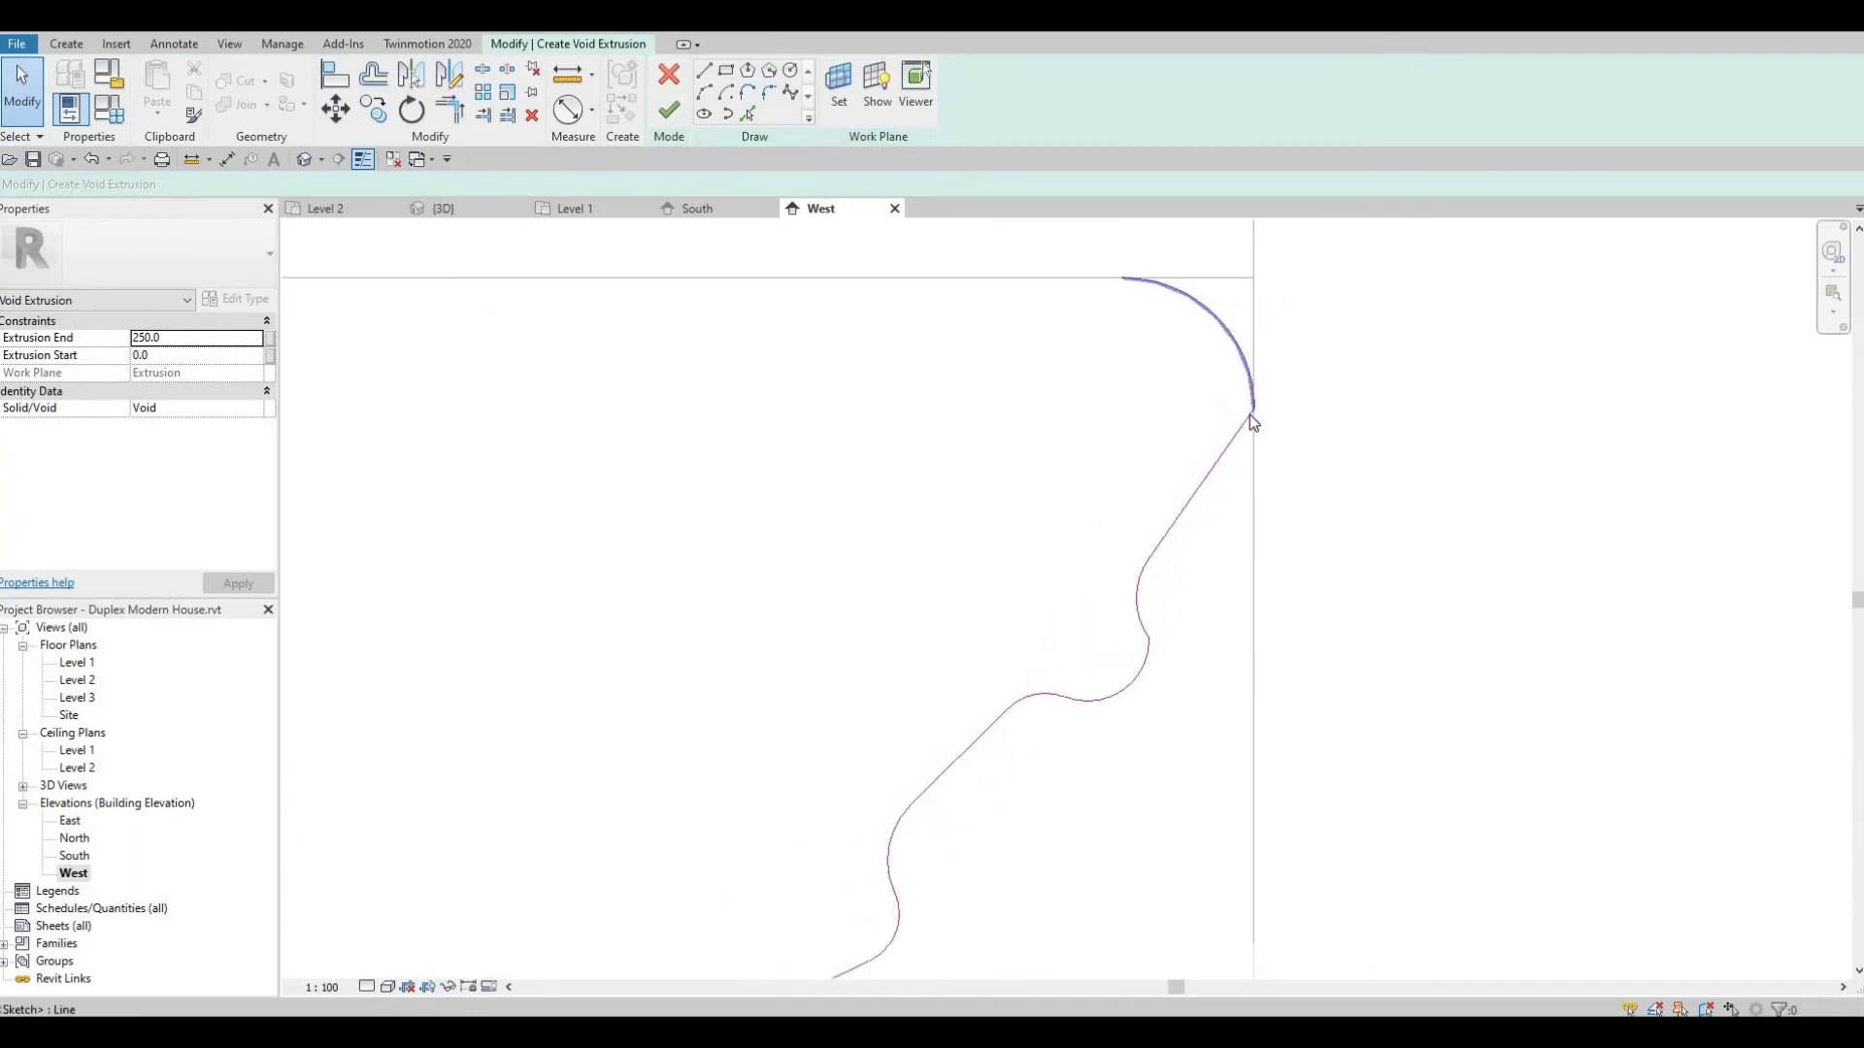
# Round the corner between the straight line and the upper arc with a fillet arc
pyautogui.press('t')
pyautogui.press('r')
pyautogui.click(1245, 425)
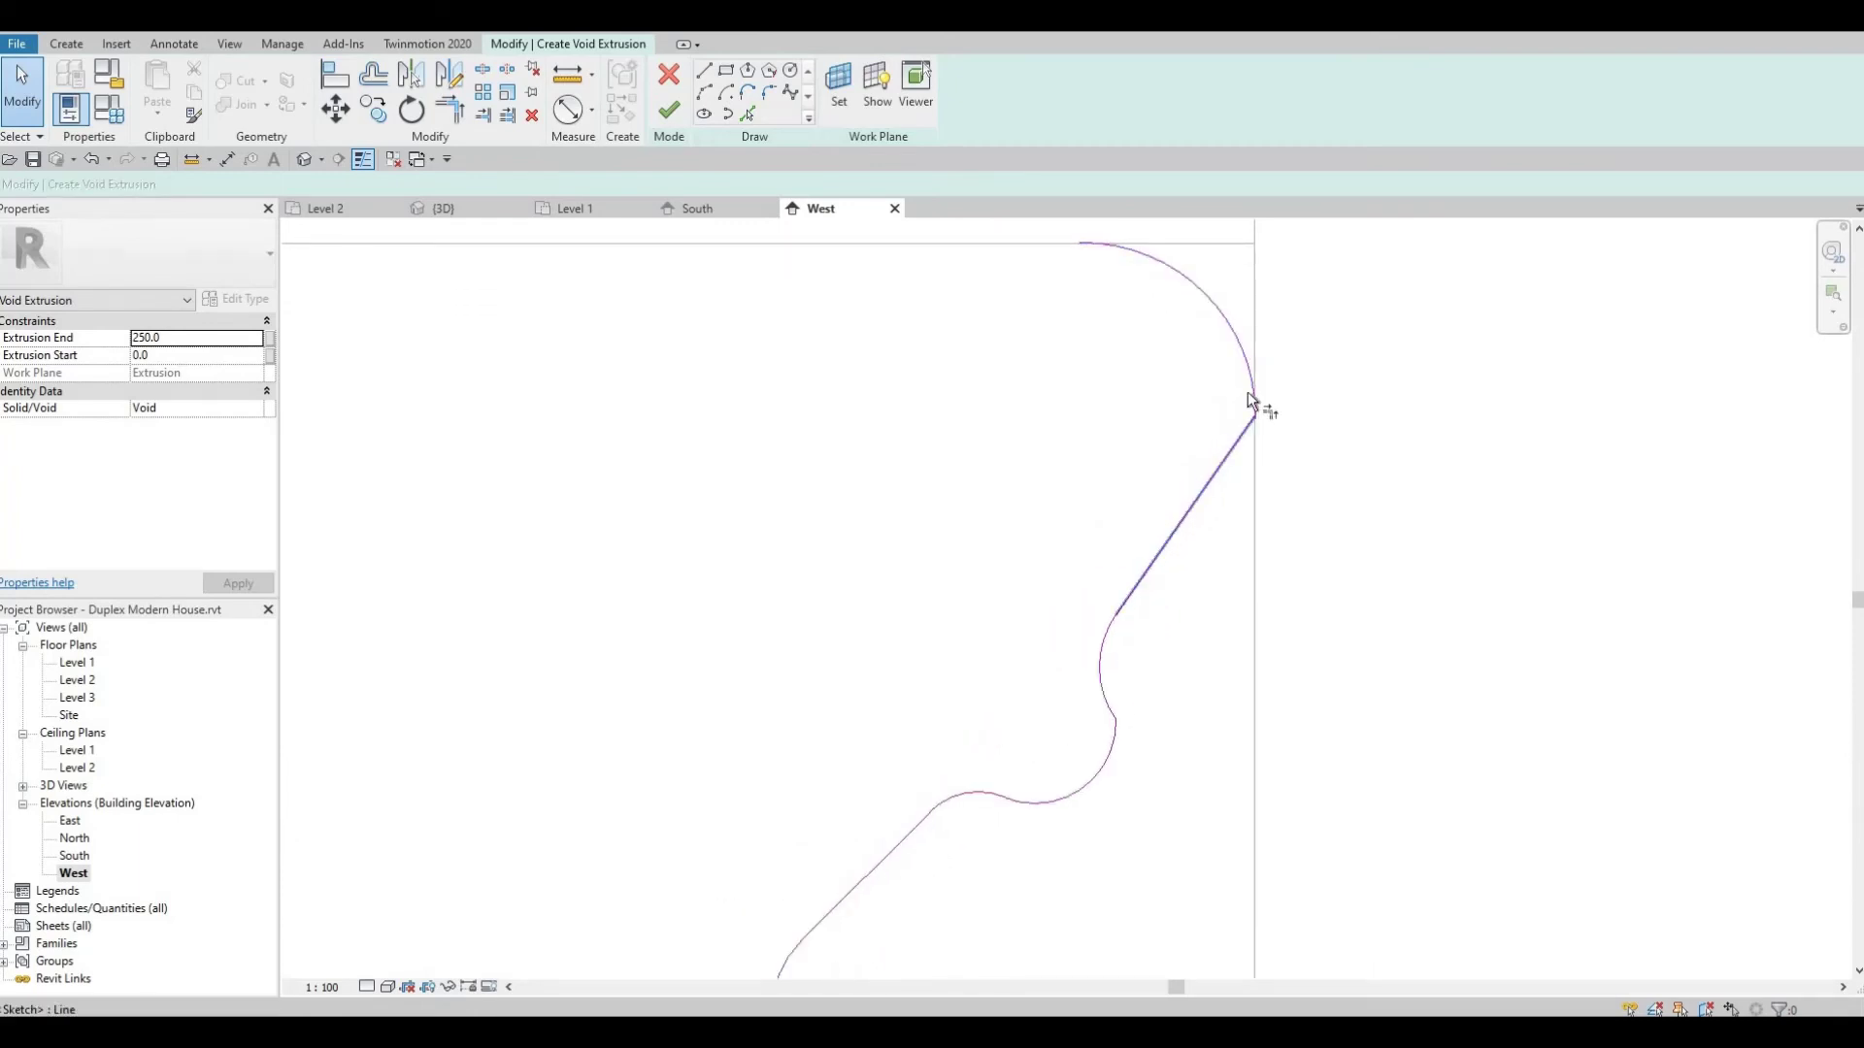
pyautogui.press('Escape')
pyautogui.press('Escape')
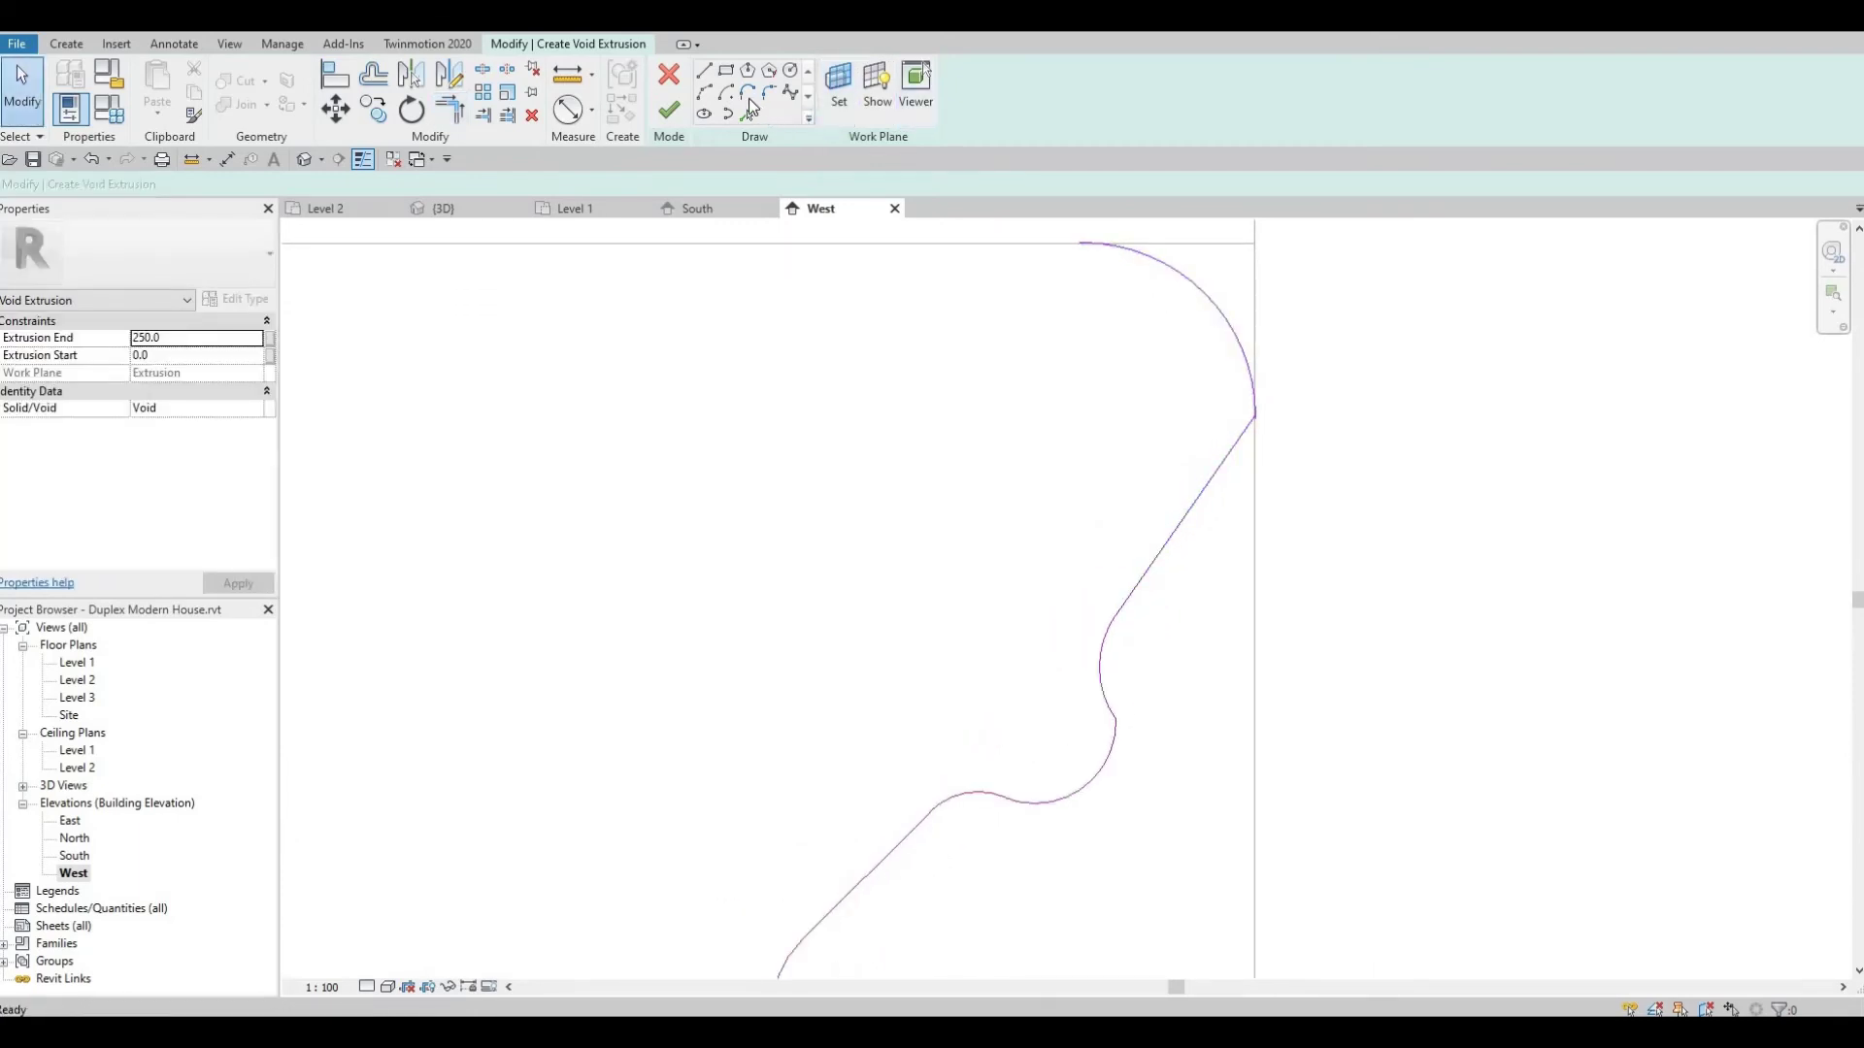
pyautogui.press('Return')
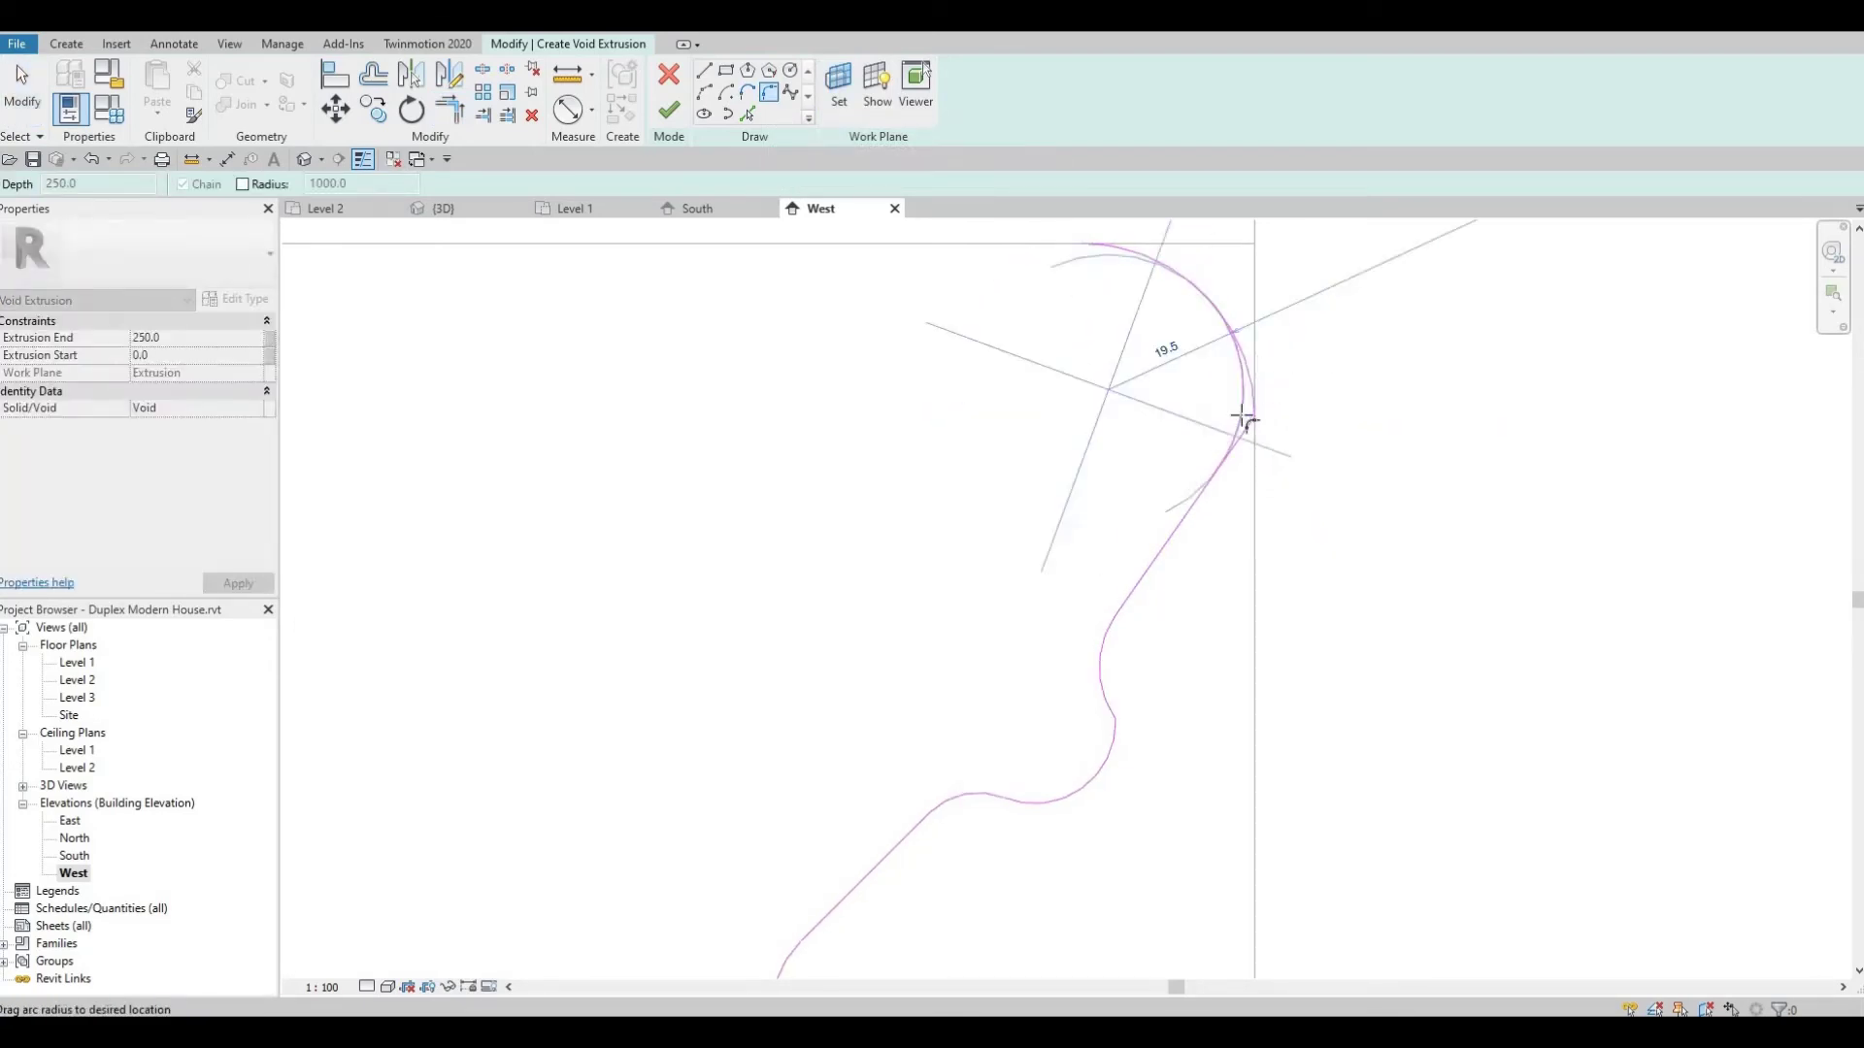
pyautogui.click(1238, 417)
pyautogui.press('Escape')
pyautogui.press('Escape')
pyautogui.scroll(-2, 1194, 491)
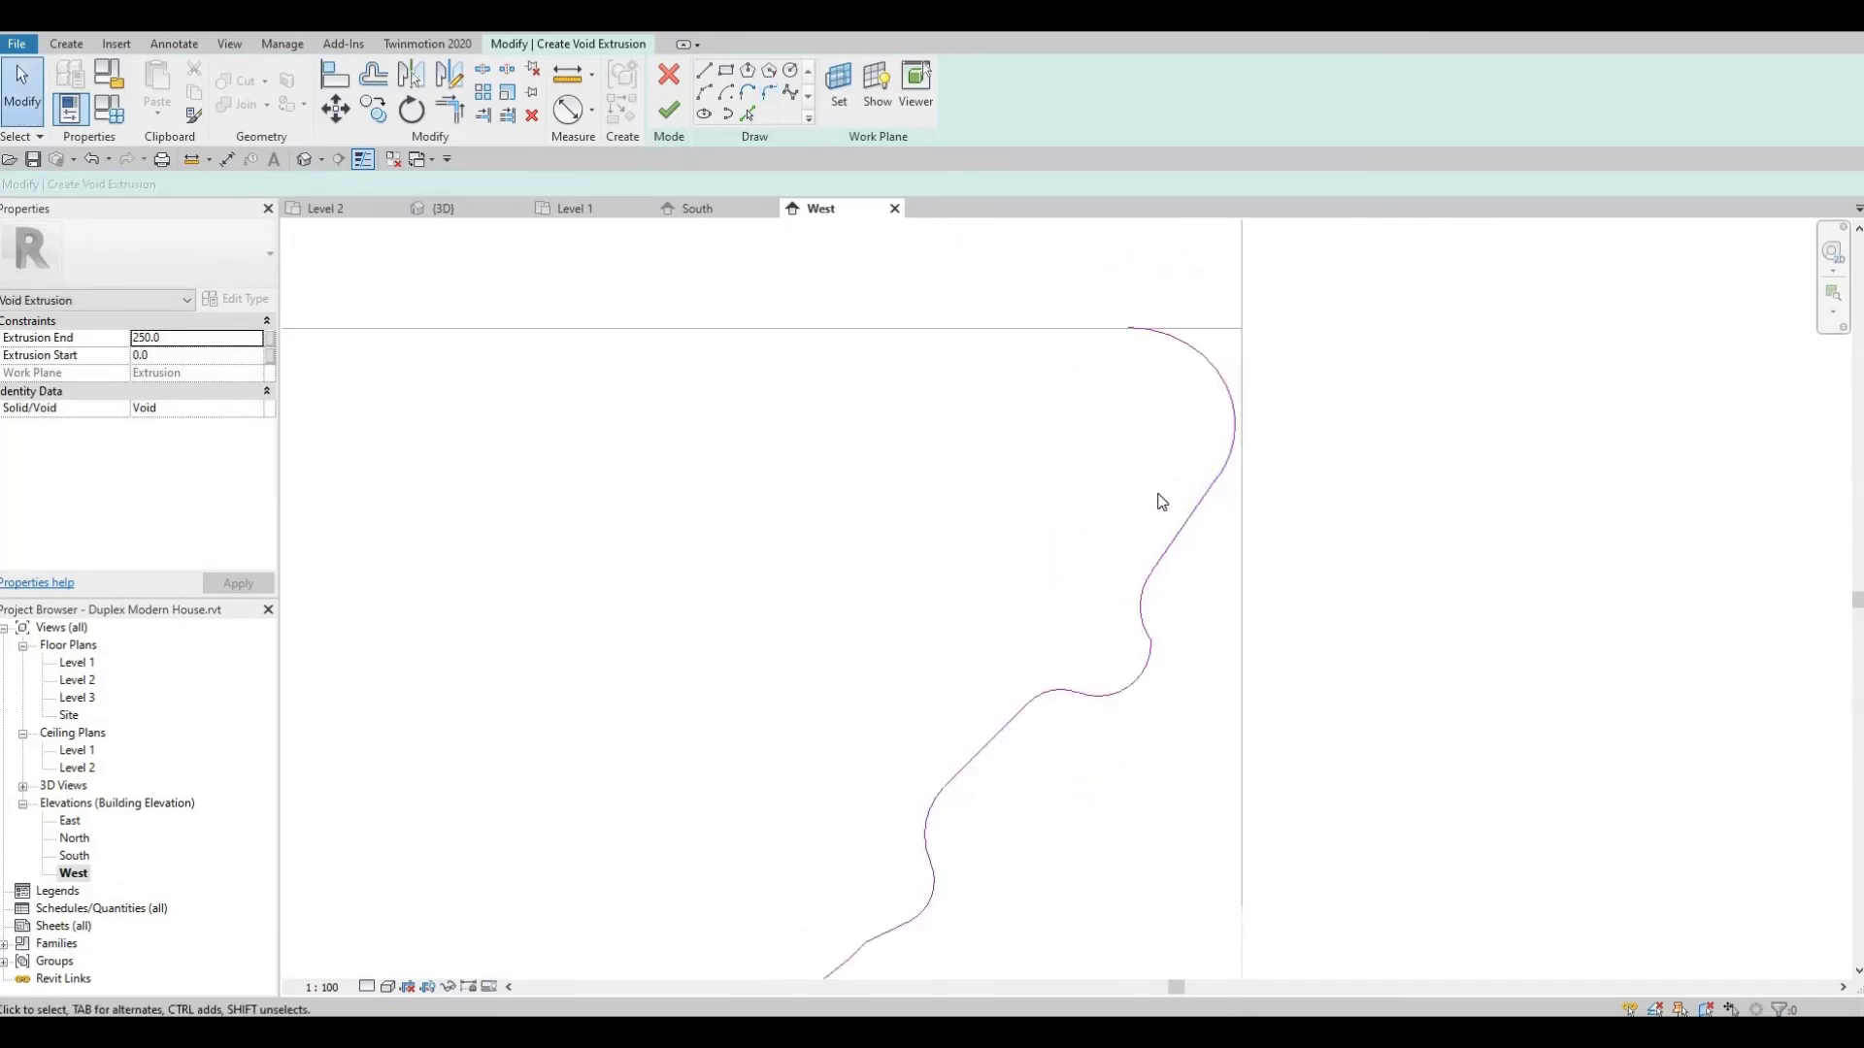
pyautogui.scroll(-2, 1155, 504)
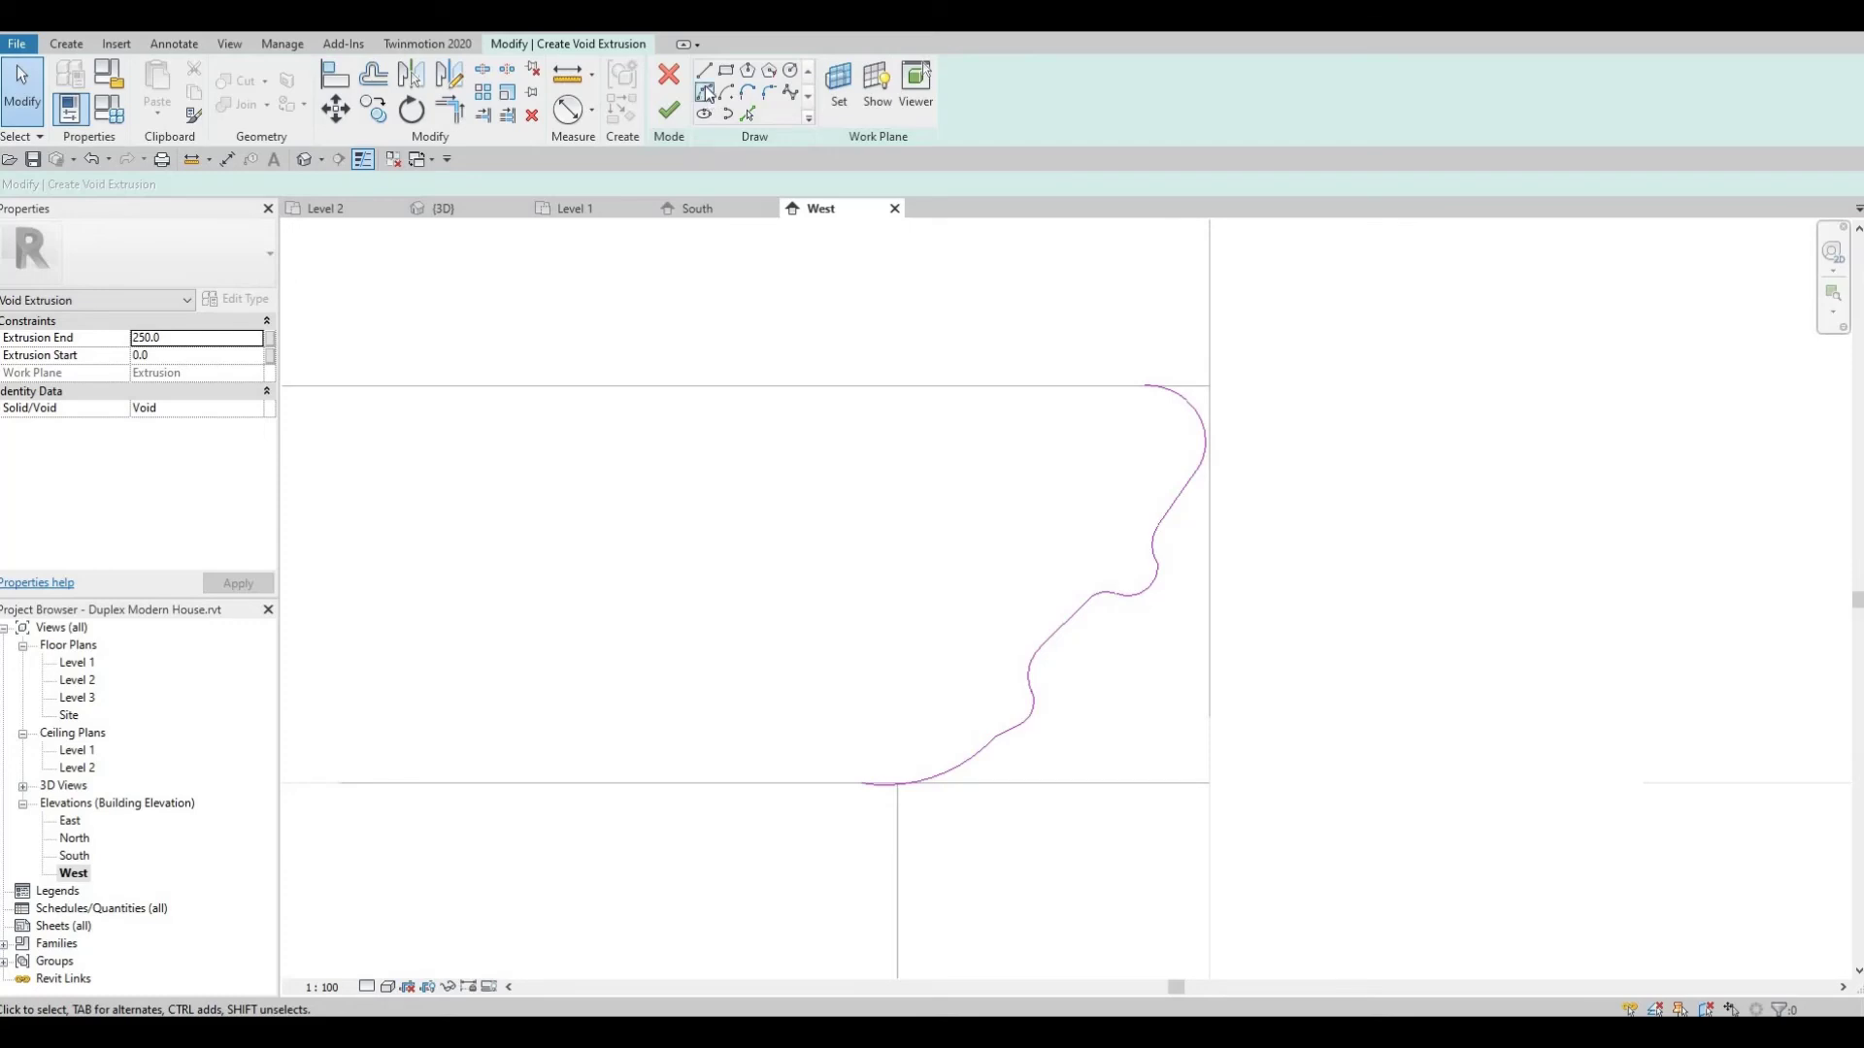
# Close the profile with straight bottom, right and top edges and finish the void extrusion
pyautogui.press('l')
pyautogui.press('i')
pyautogui.click(861, 784)
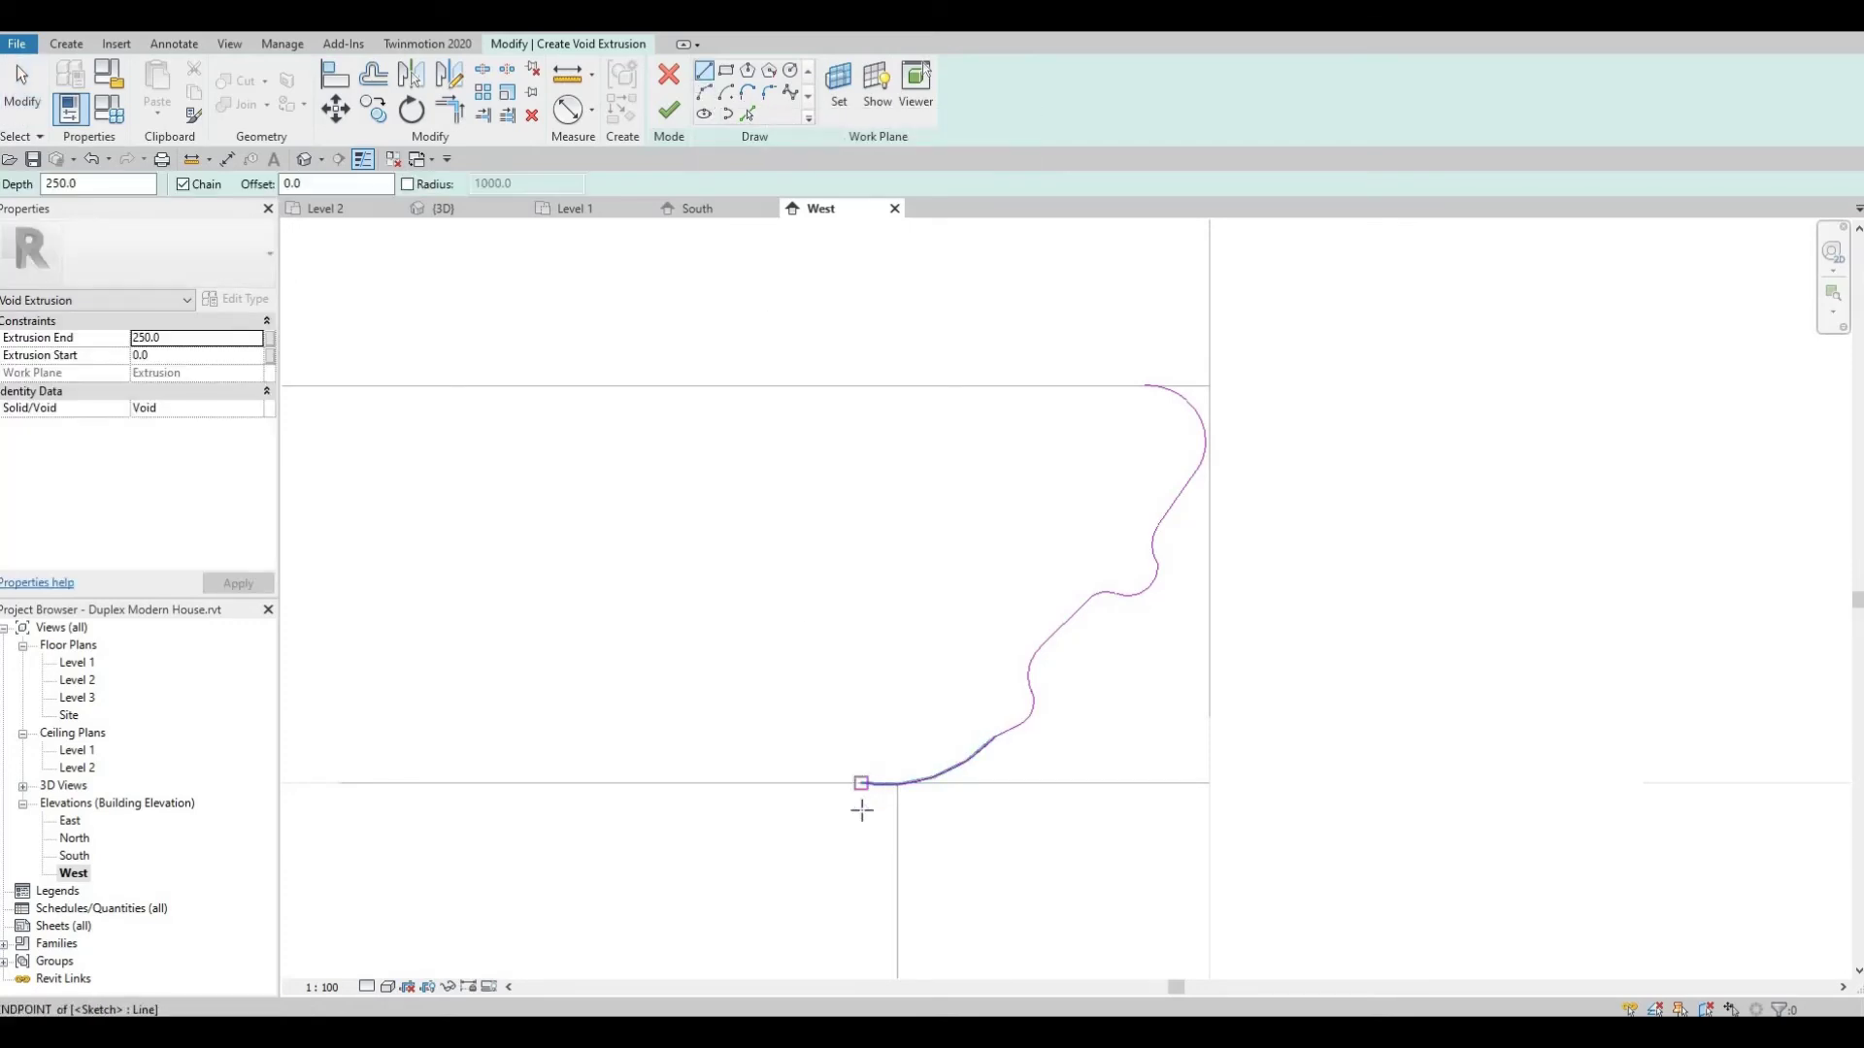
pyautogui.click(861, 809)
pyautogui.click(1284, 809)
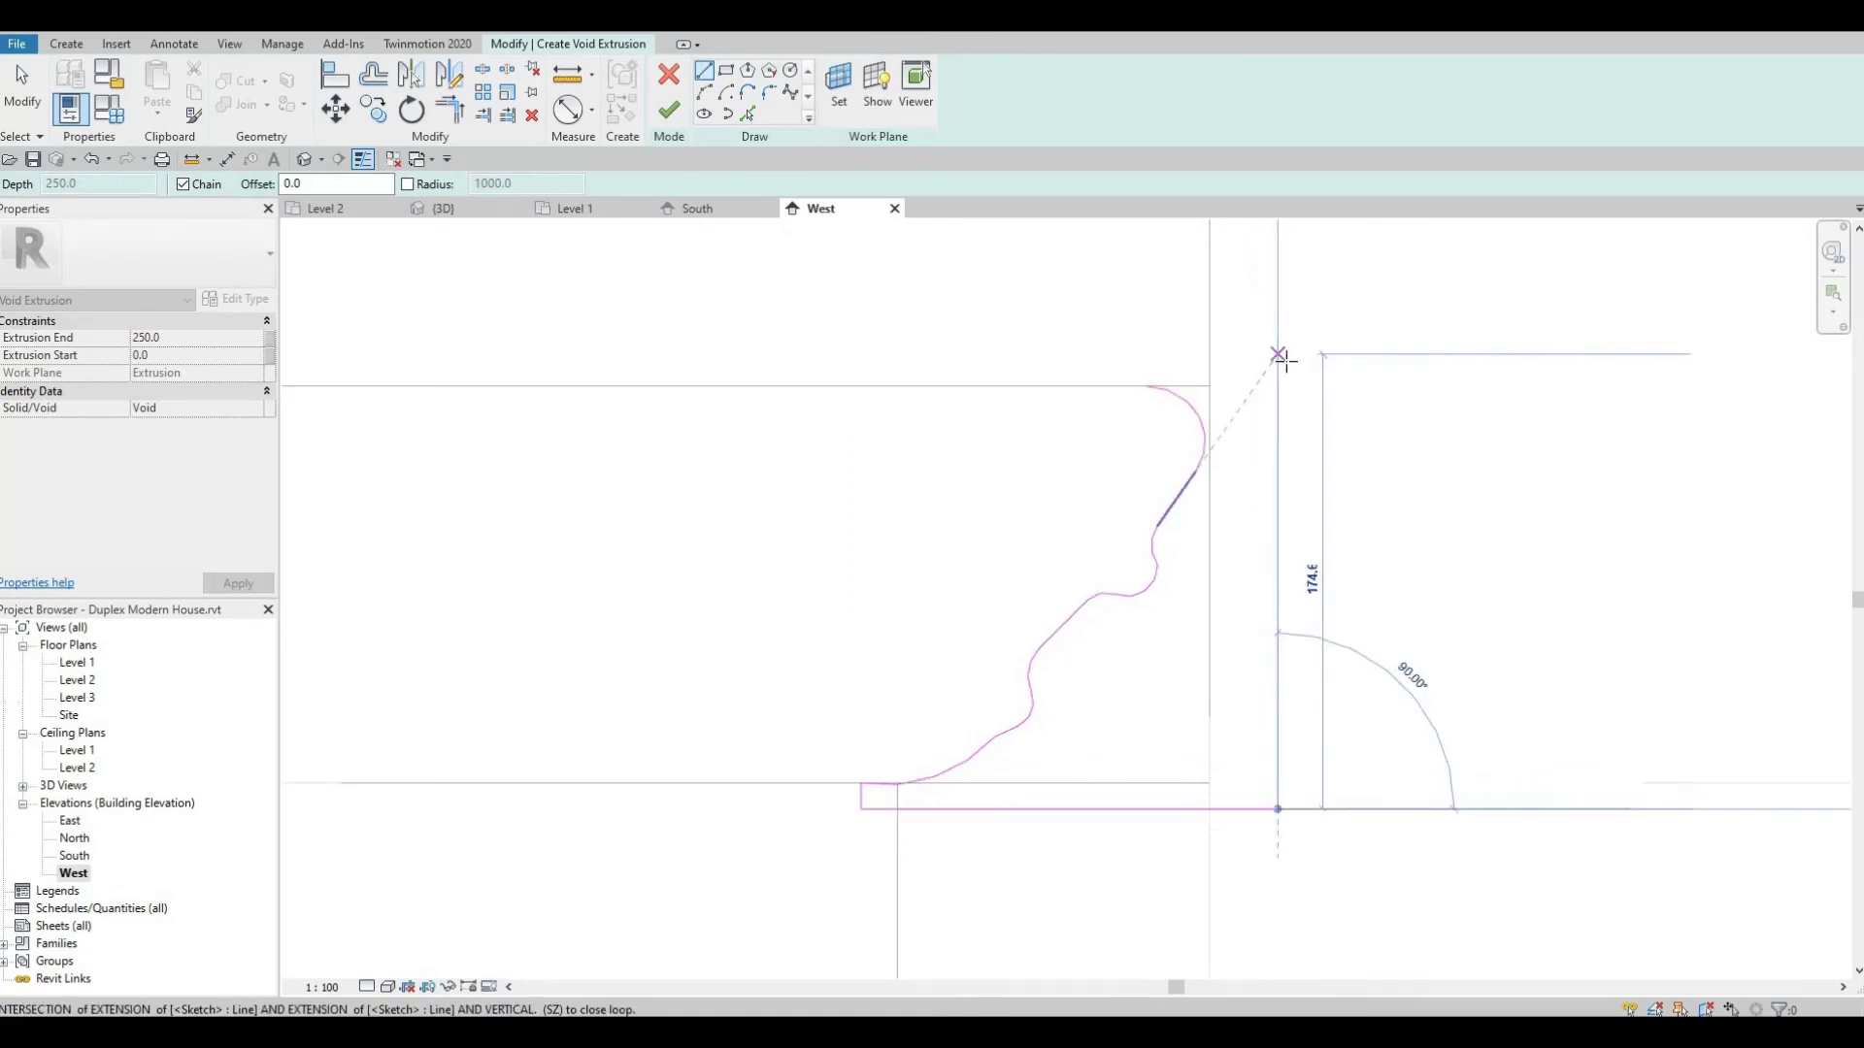
pyautogui.click(1277, 354)
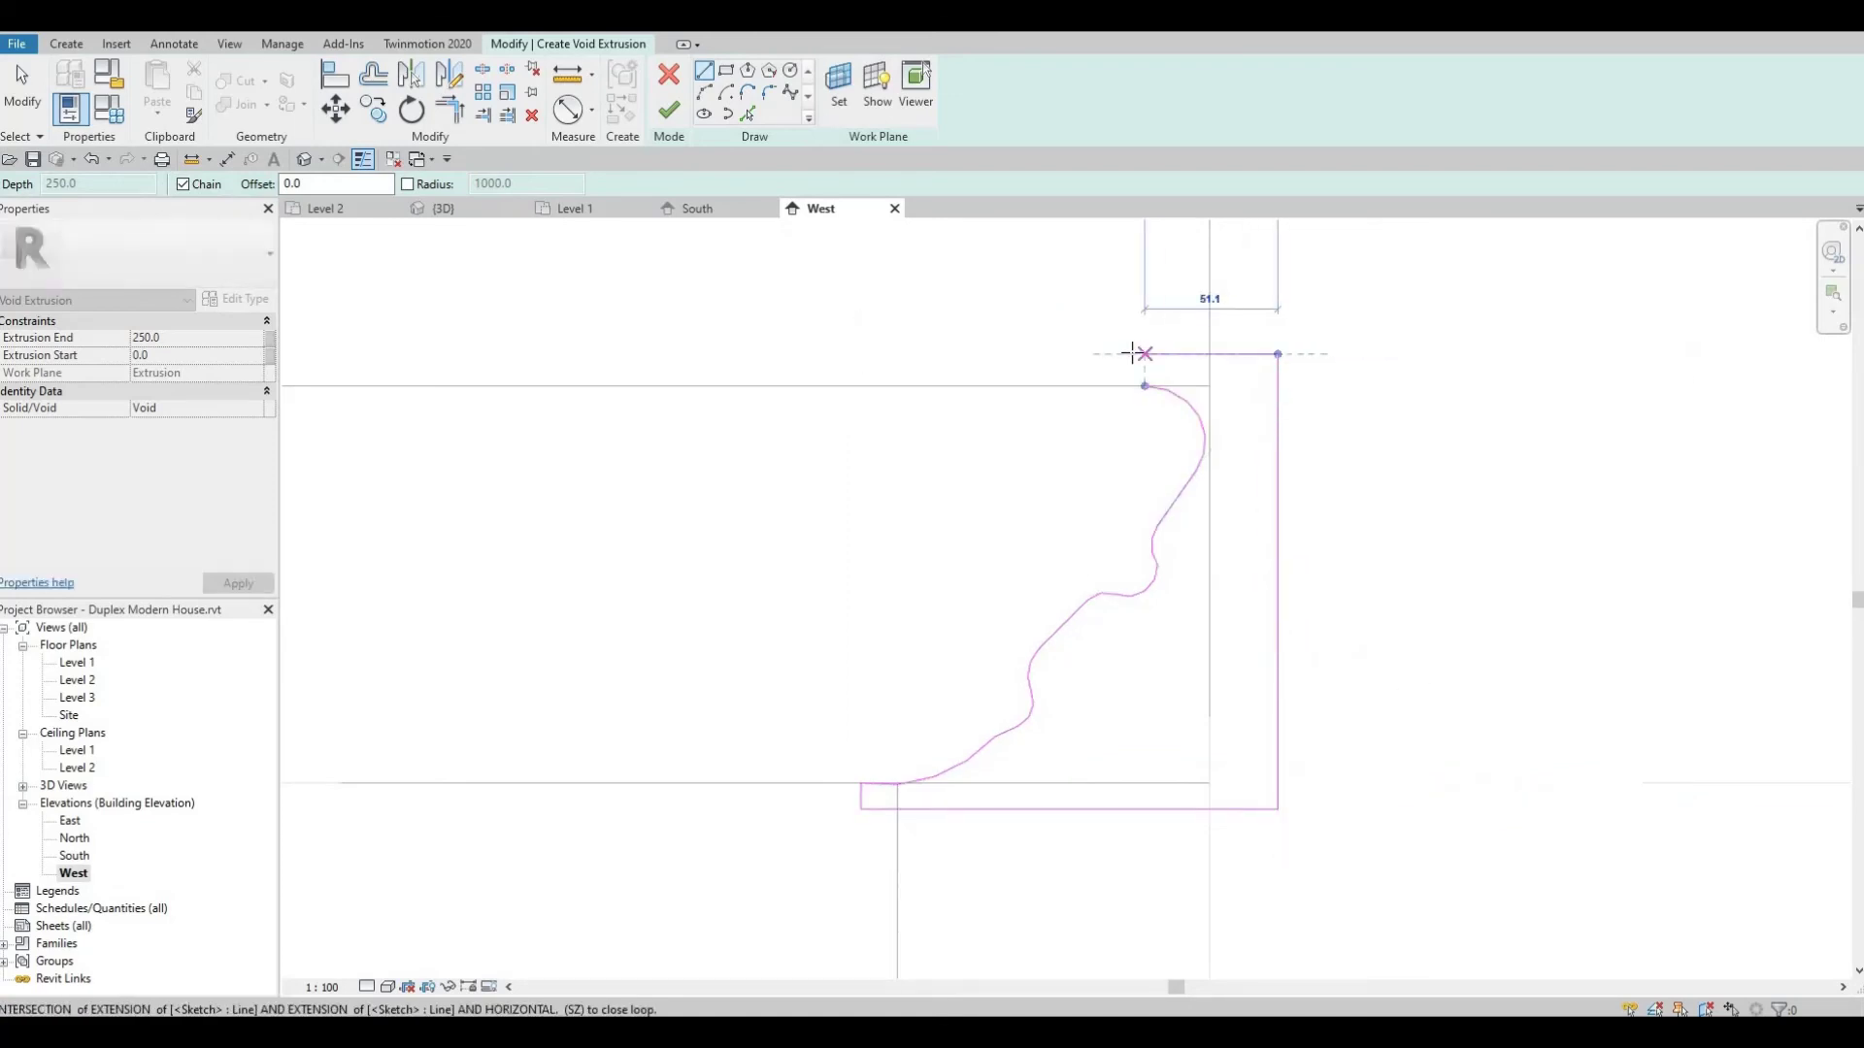
pyautogui.click(1145, 353)
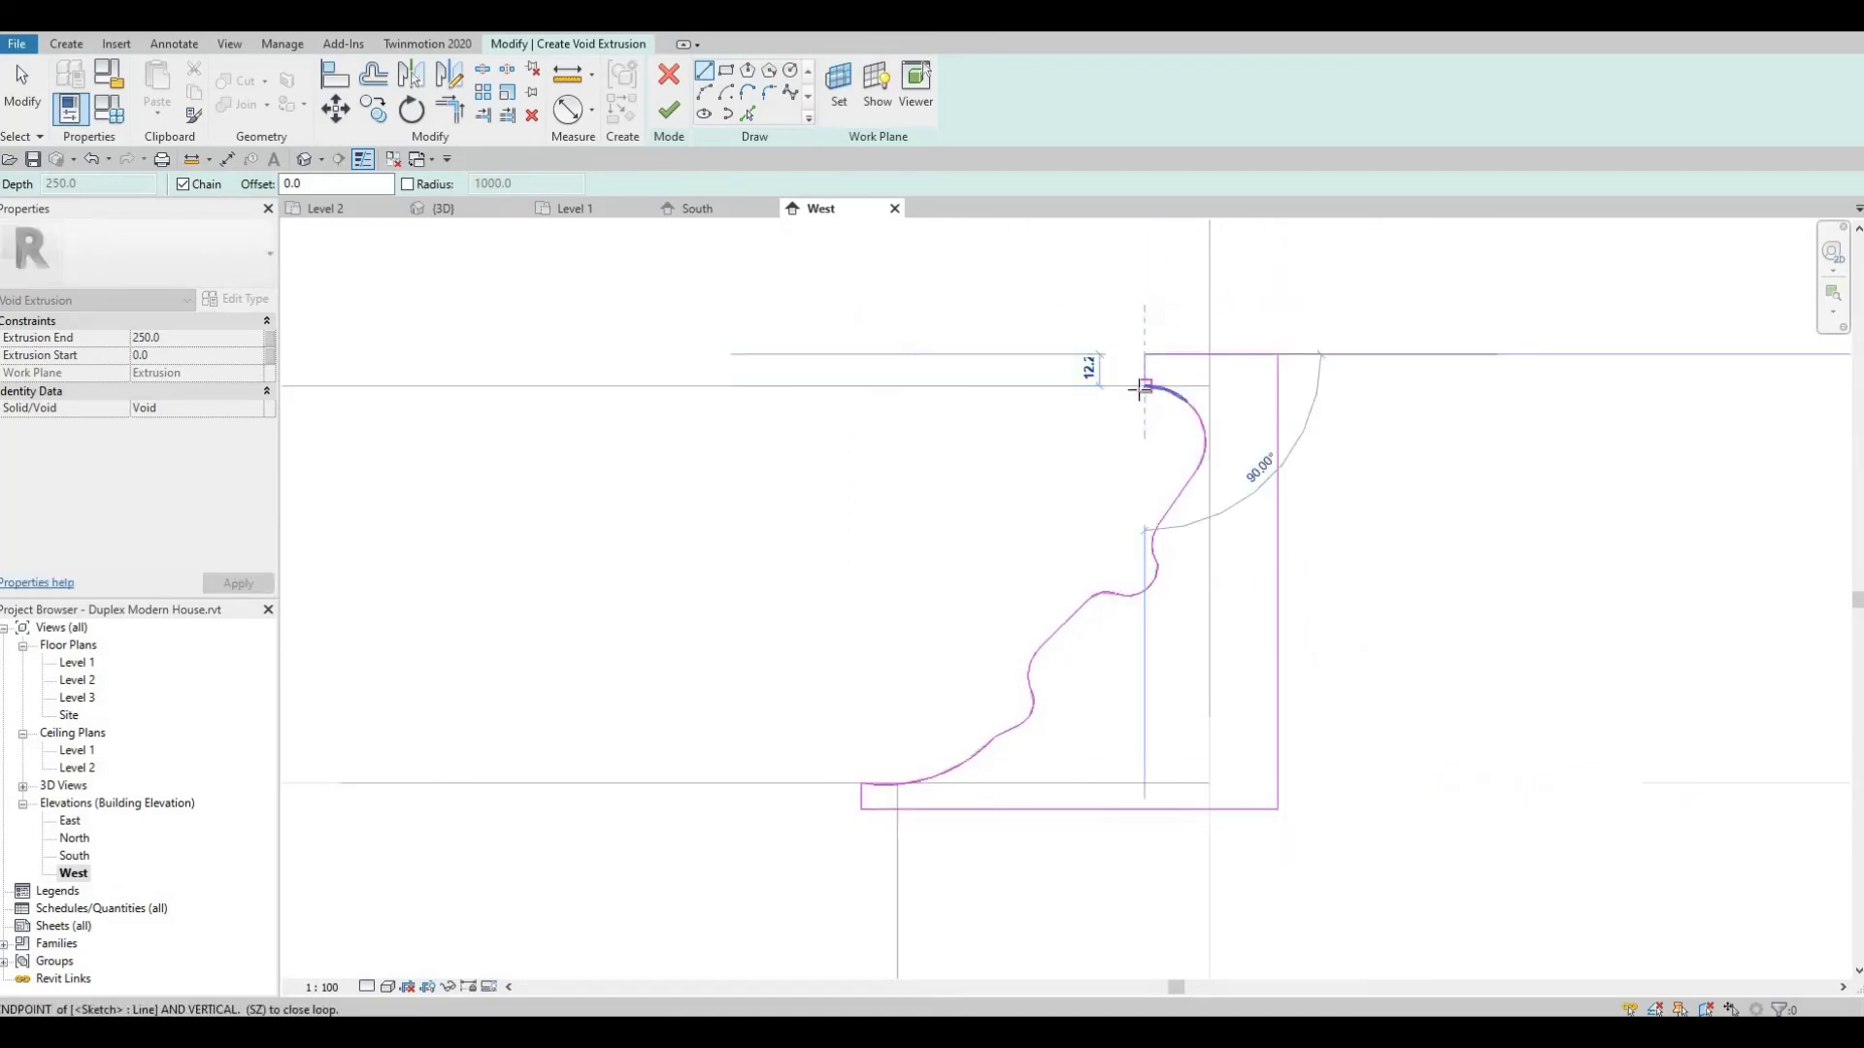
pyautogui.click(1146, 385)
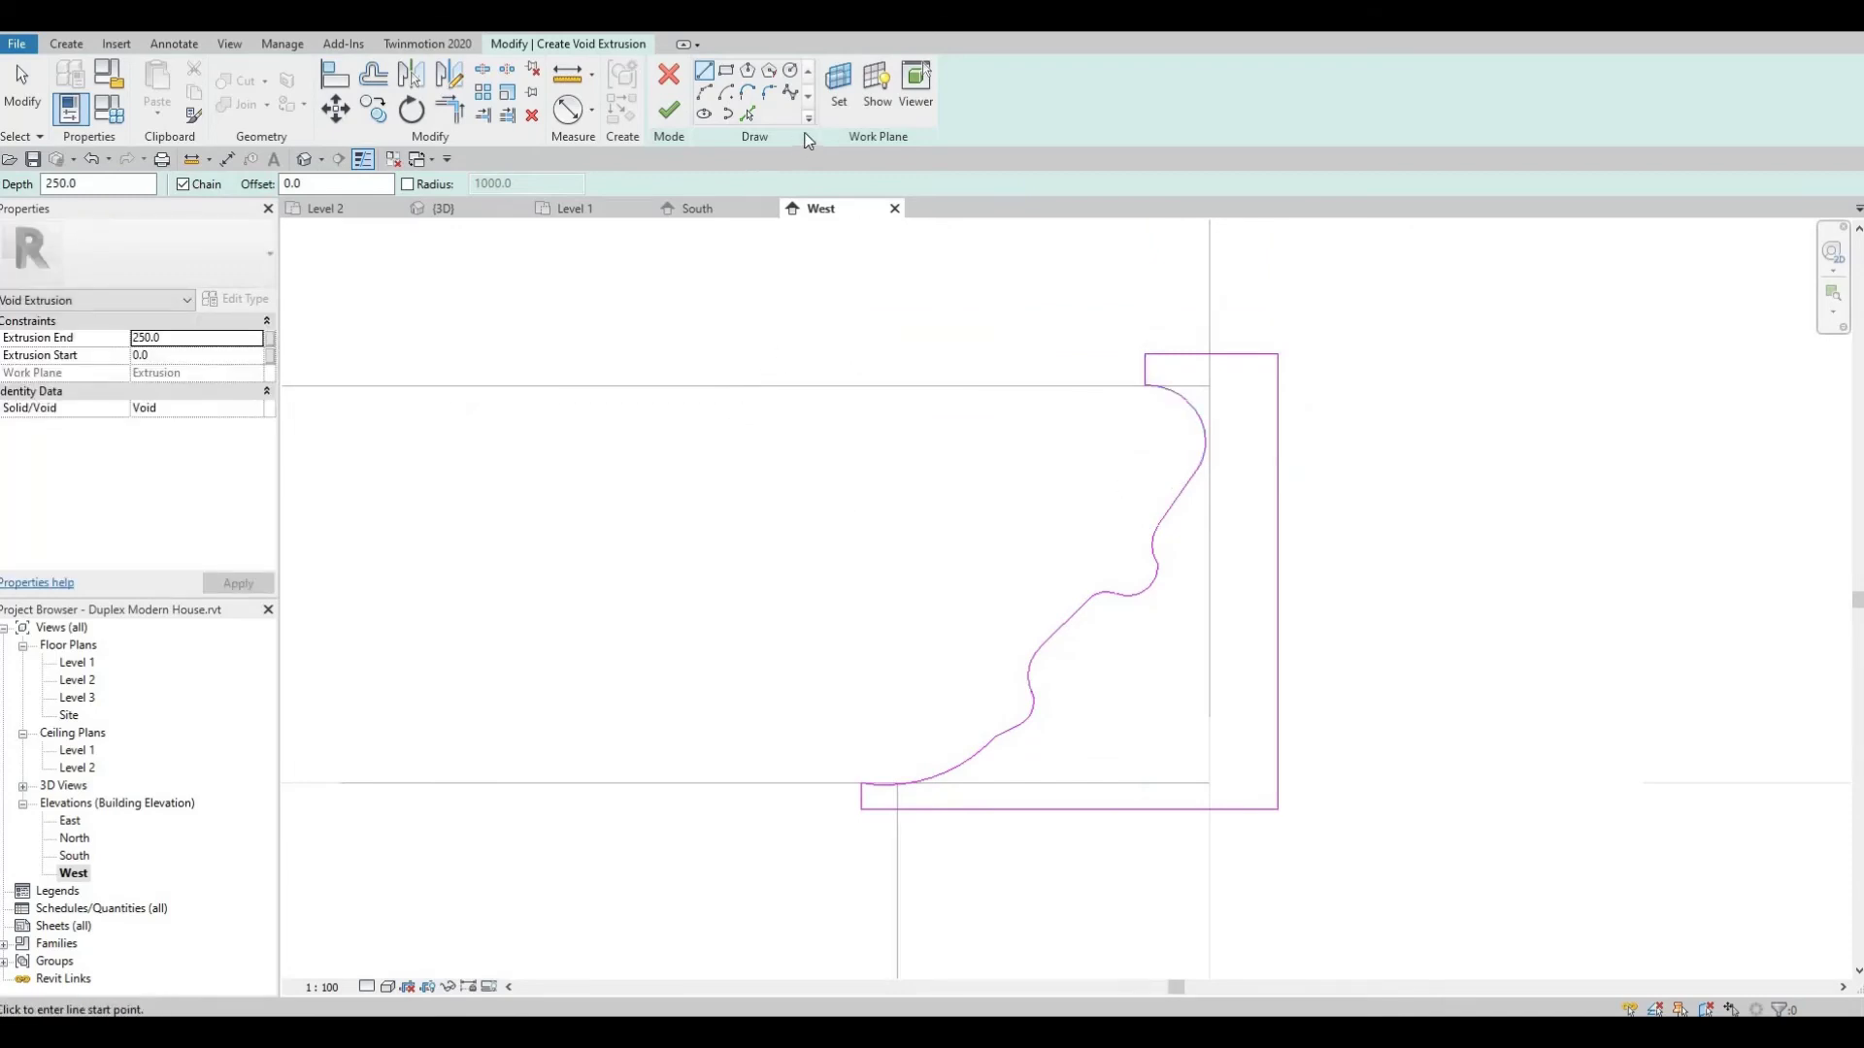
pyautogui.click(669, 110)
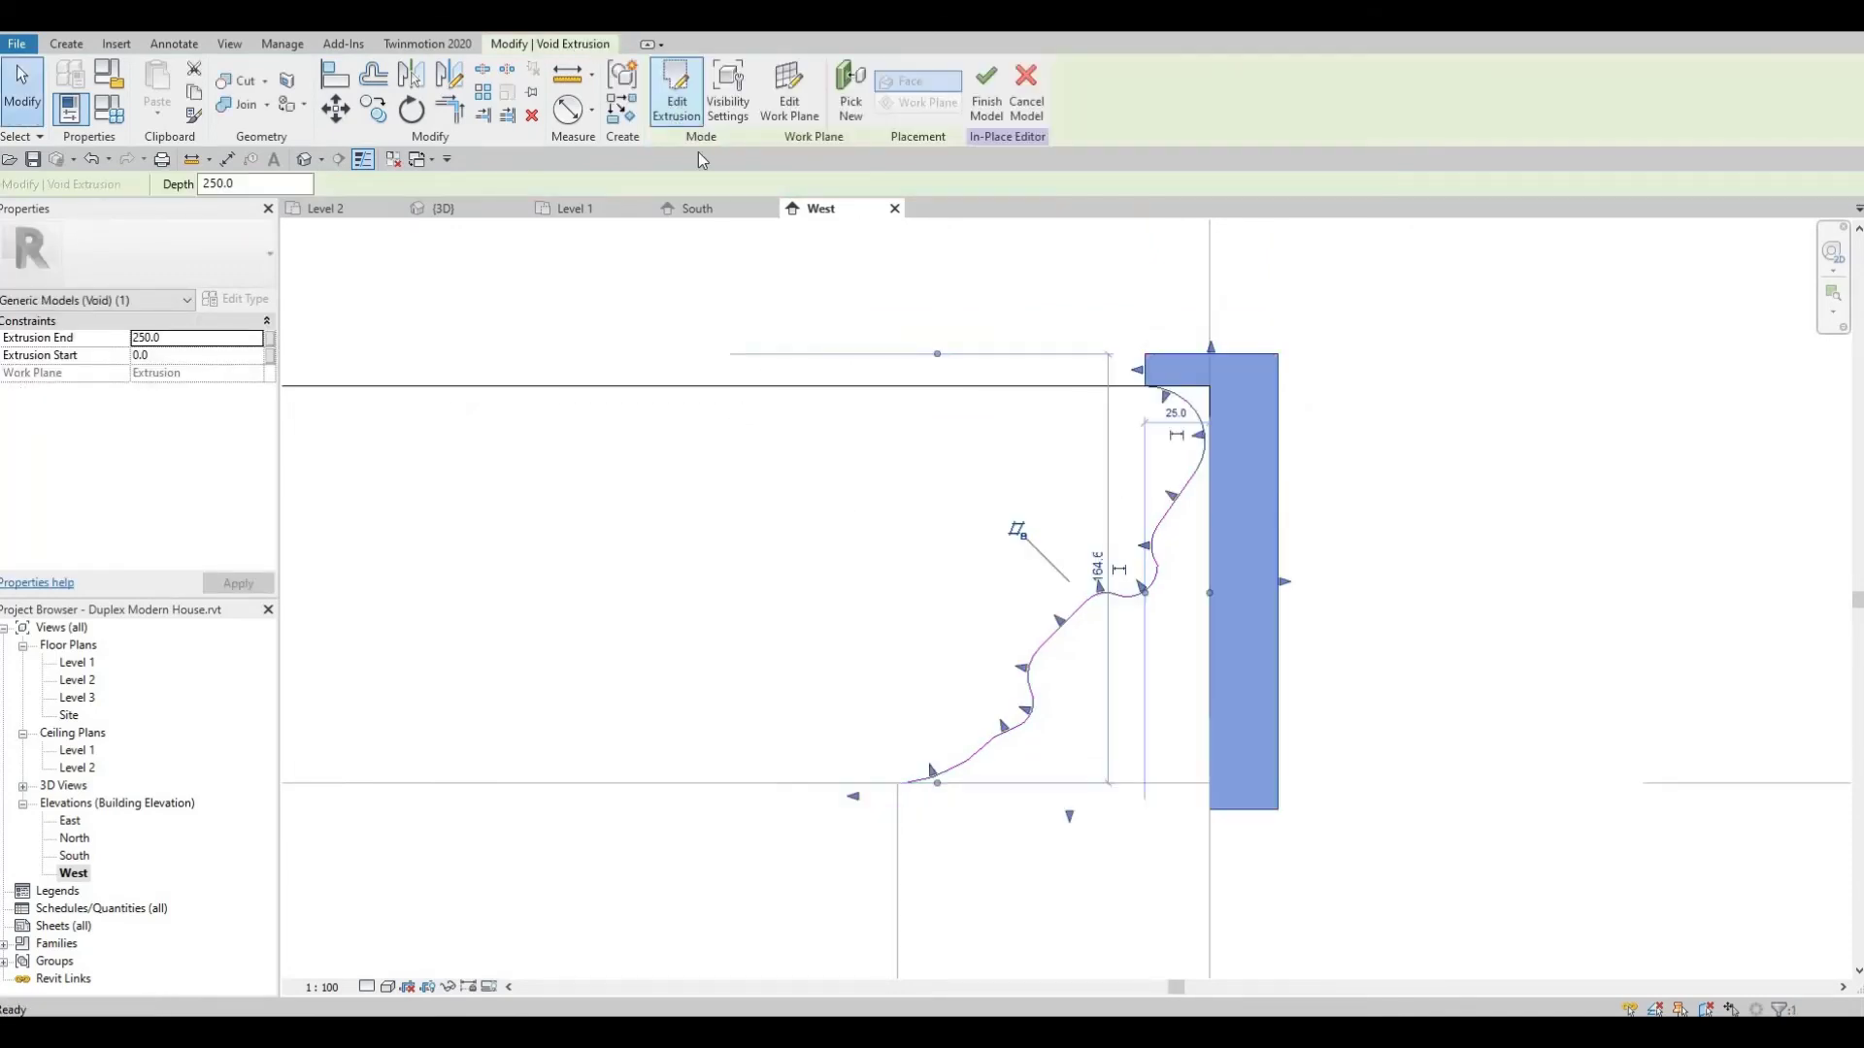
# In the 3D view, pull the void's start back through the beam end
pyautogui.click(469, 208)
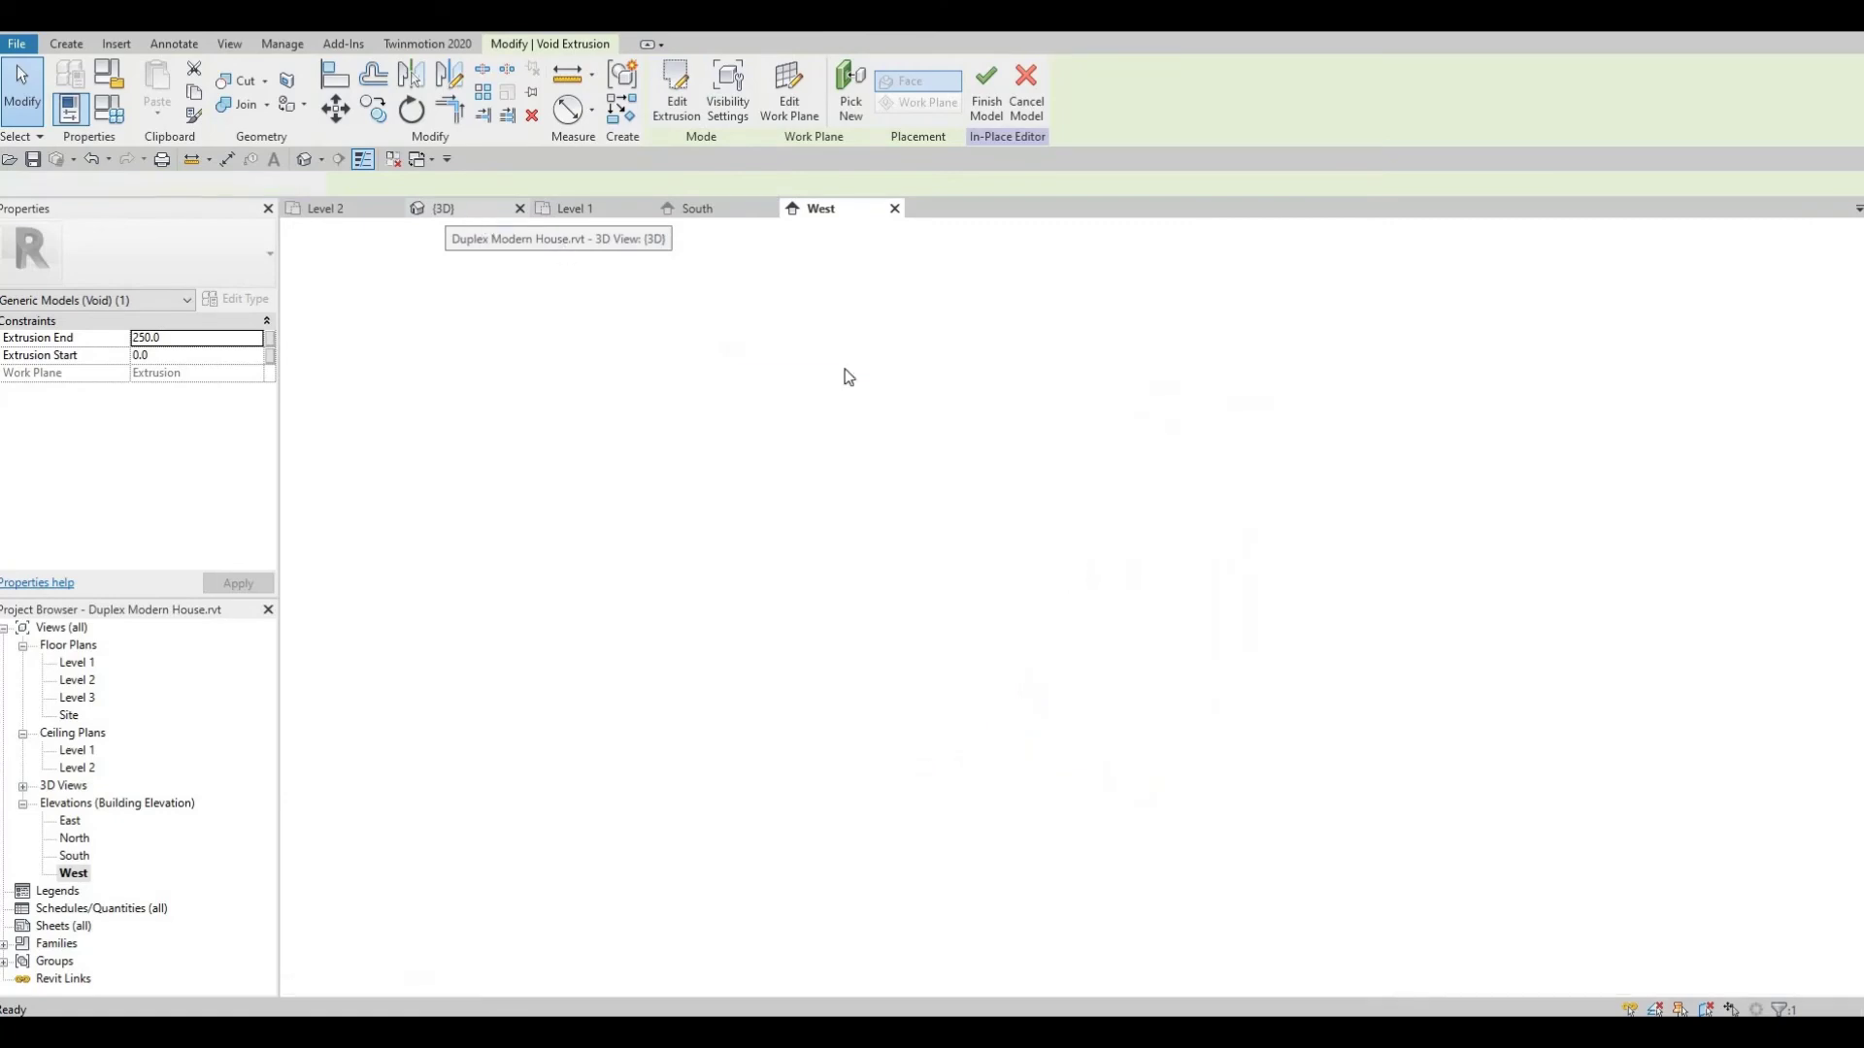
pyautogui.scroll(6, 1062, 533)
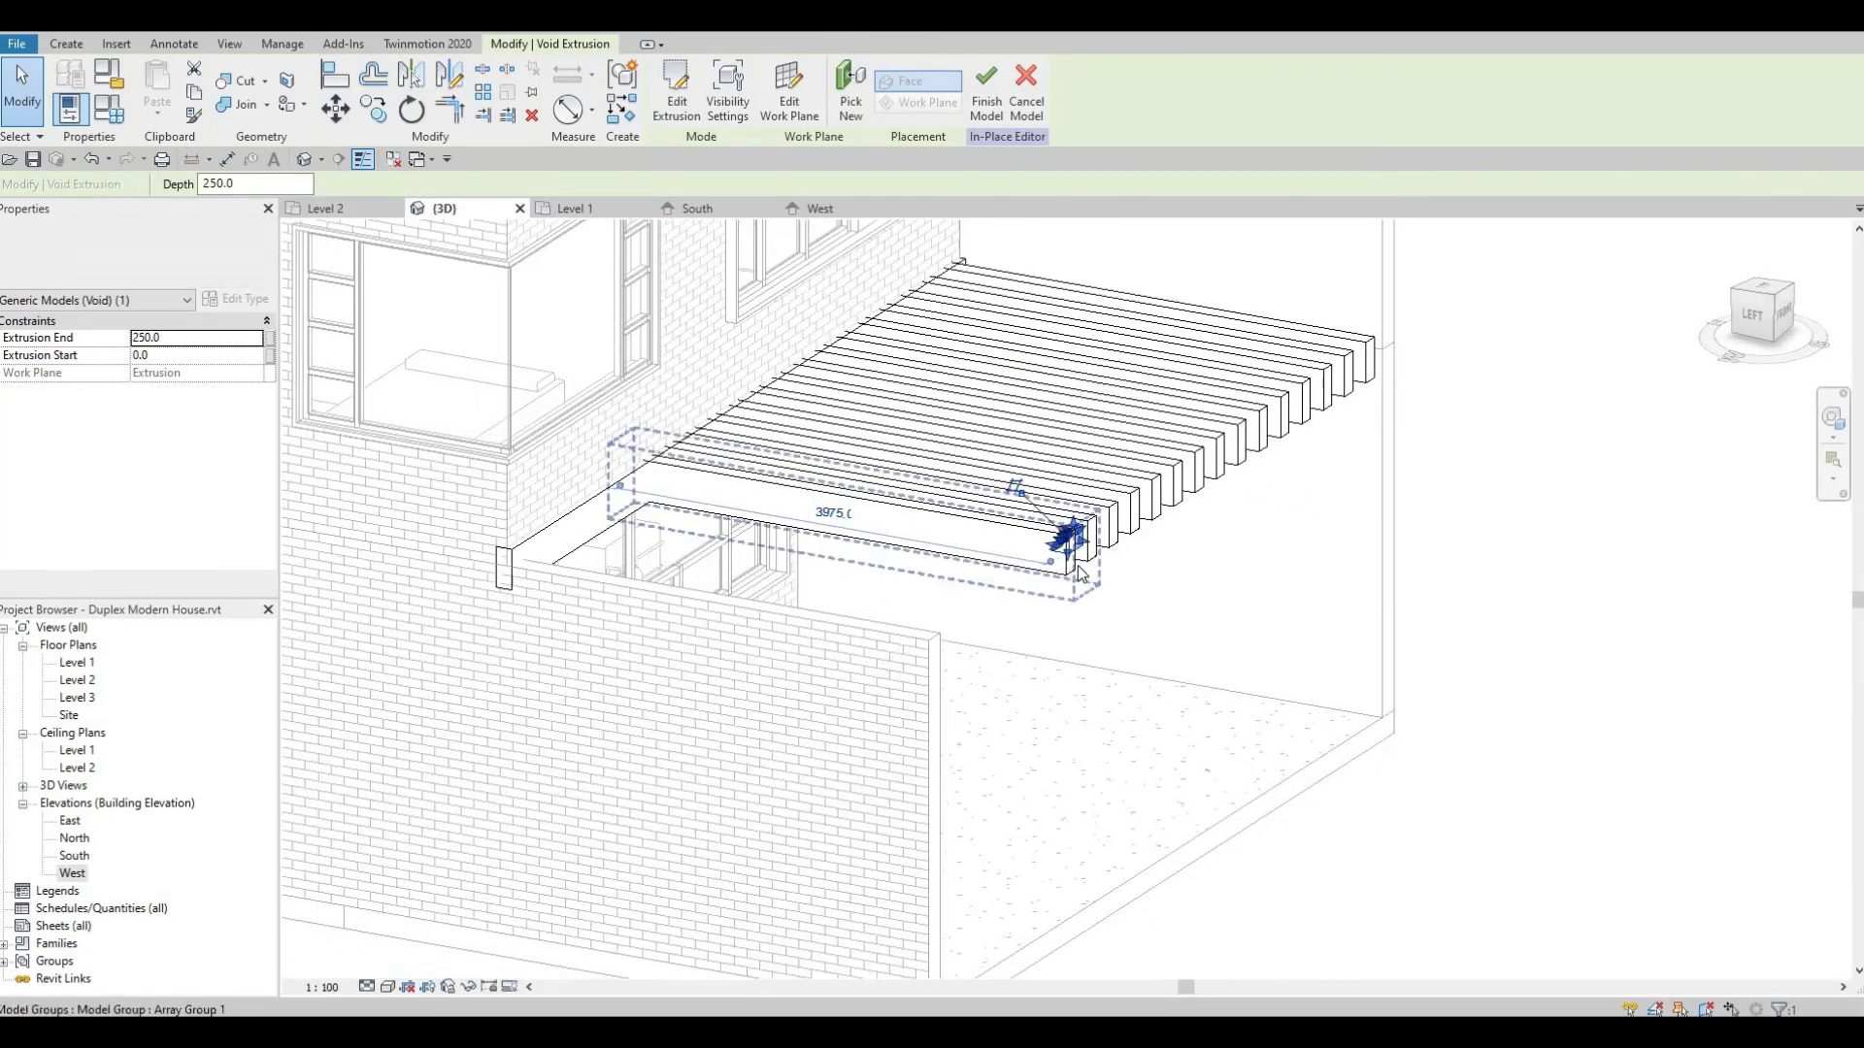
pyautogui.keyDown('shift'); pyautogui.moveTo(1062, 533); pyautogui.dragTo(986, 499, button='middle'); pyautogui.keyUp('shift')
pyautogui.click(996, 490)
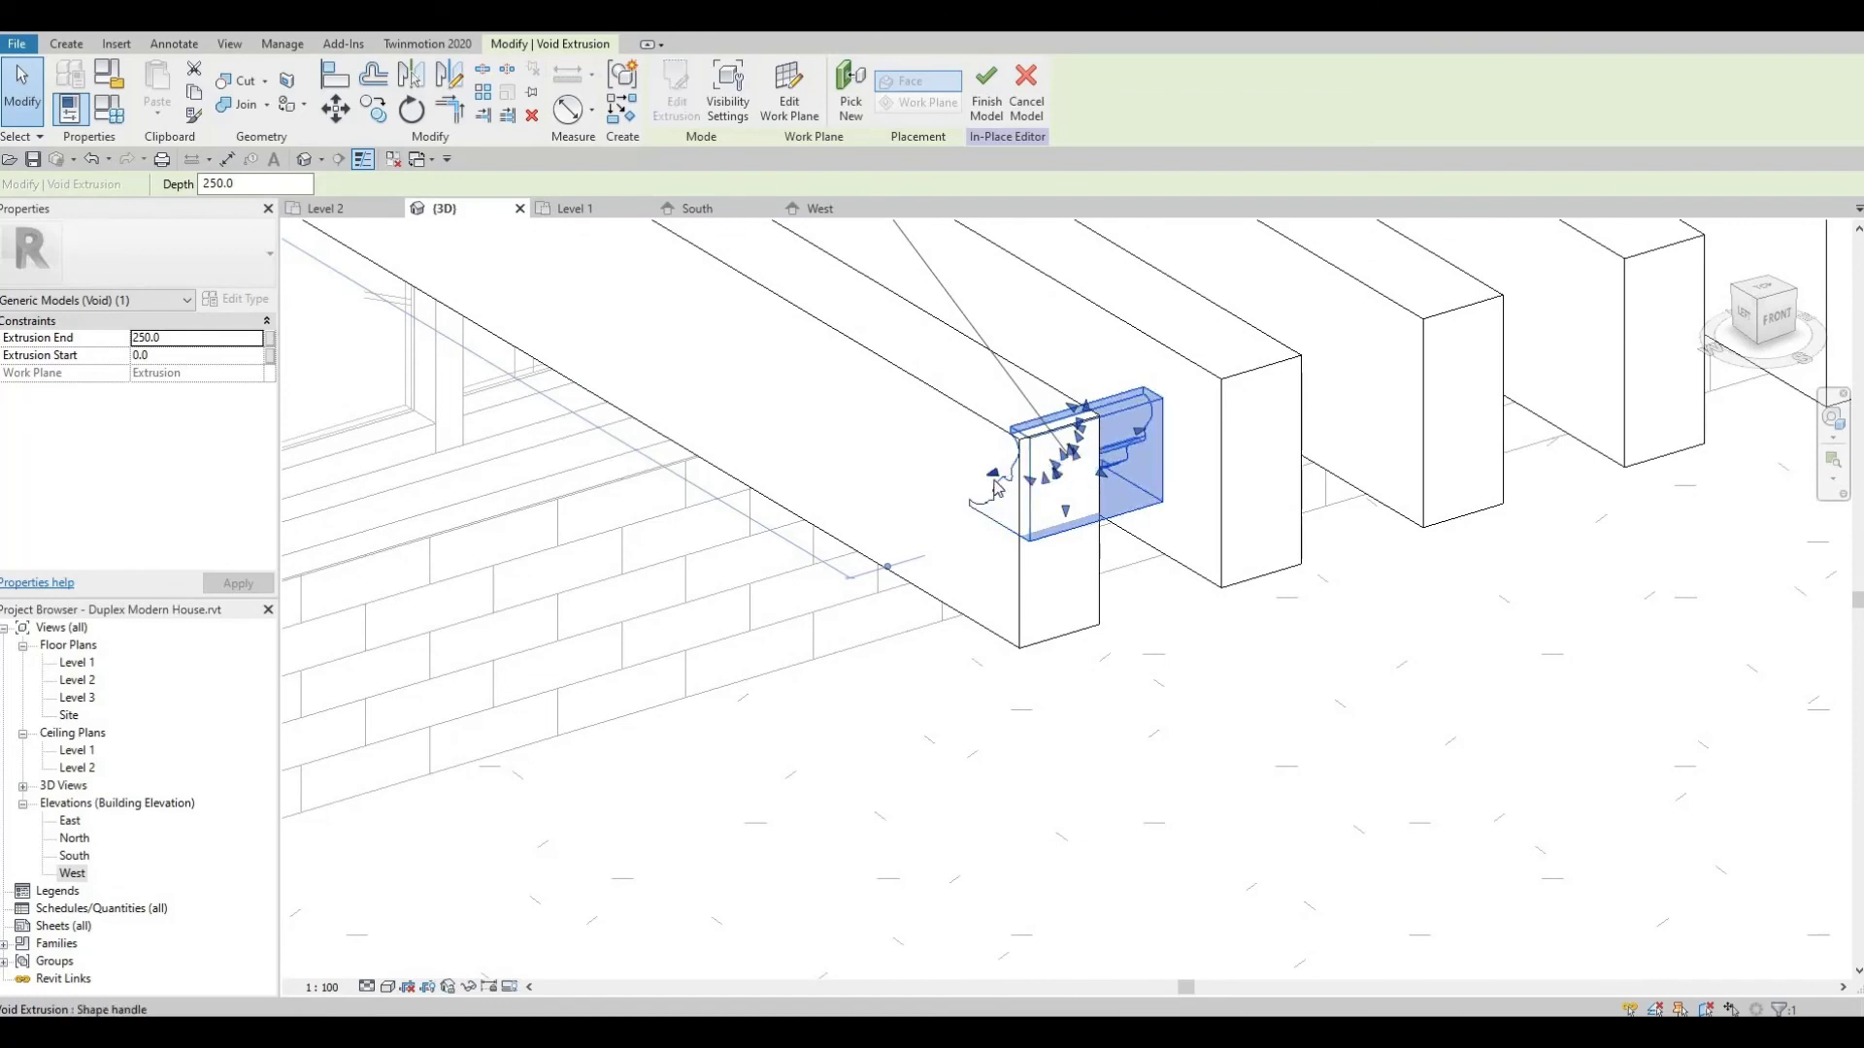
pyautogui.moveTo(945, 491); pyautogui.dragTo(927, 493)
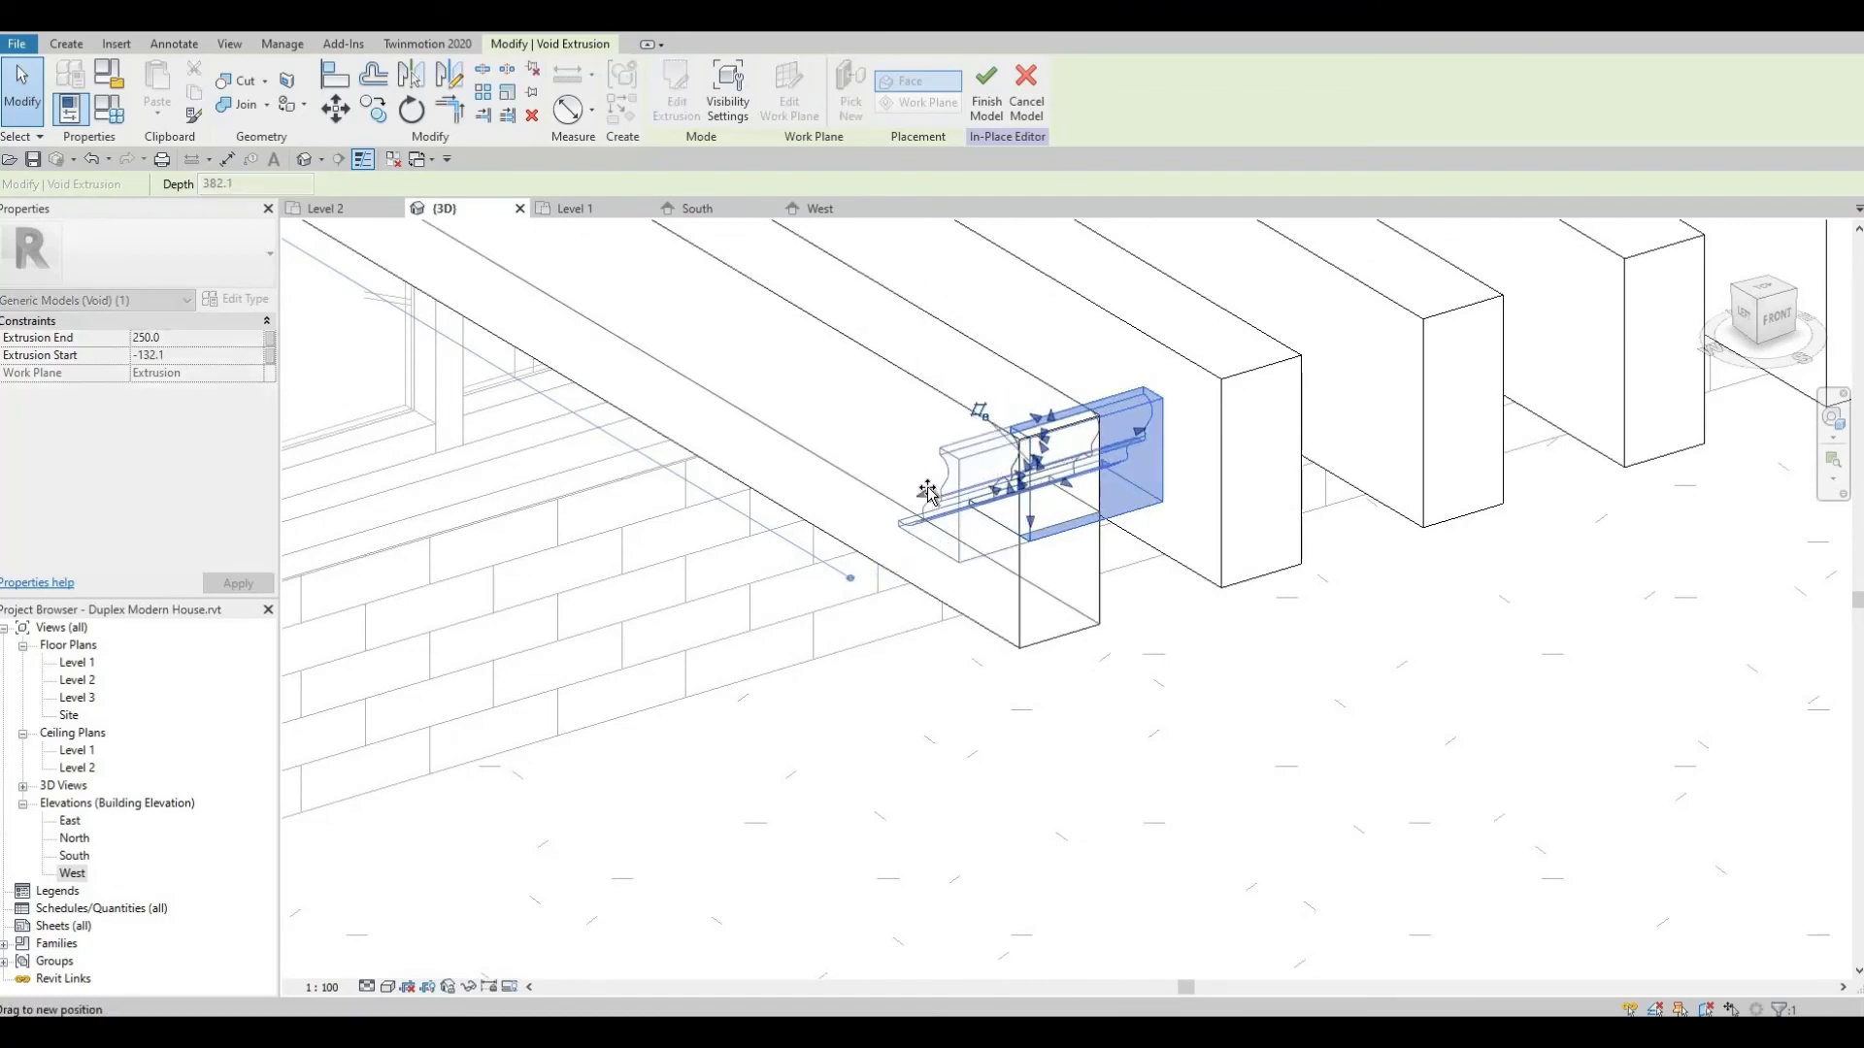
# Stretch the void down past the beam bottom, check the cut, and reselect the void
pyautogui.moveTo(1004, 550); pyautogui.dragTo(1005, 551)
pyautogui.keyDown('shift'); pyautogui.moveTo(1073, 592); pyautogui.dragTo(1083, 493, button='middle'); pyautogui.keyUp('shift')
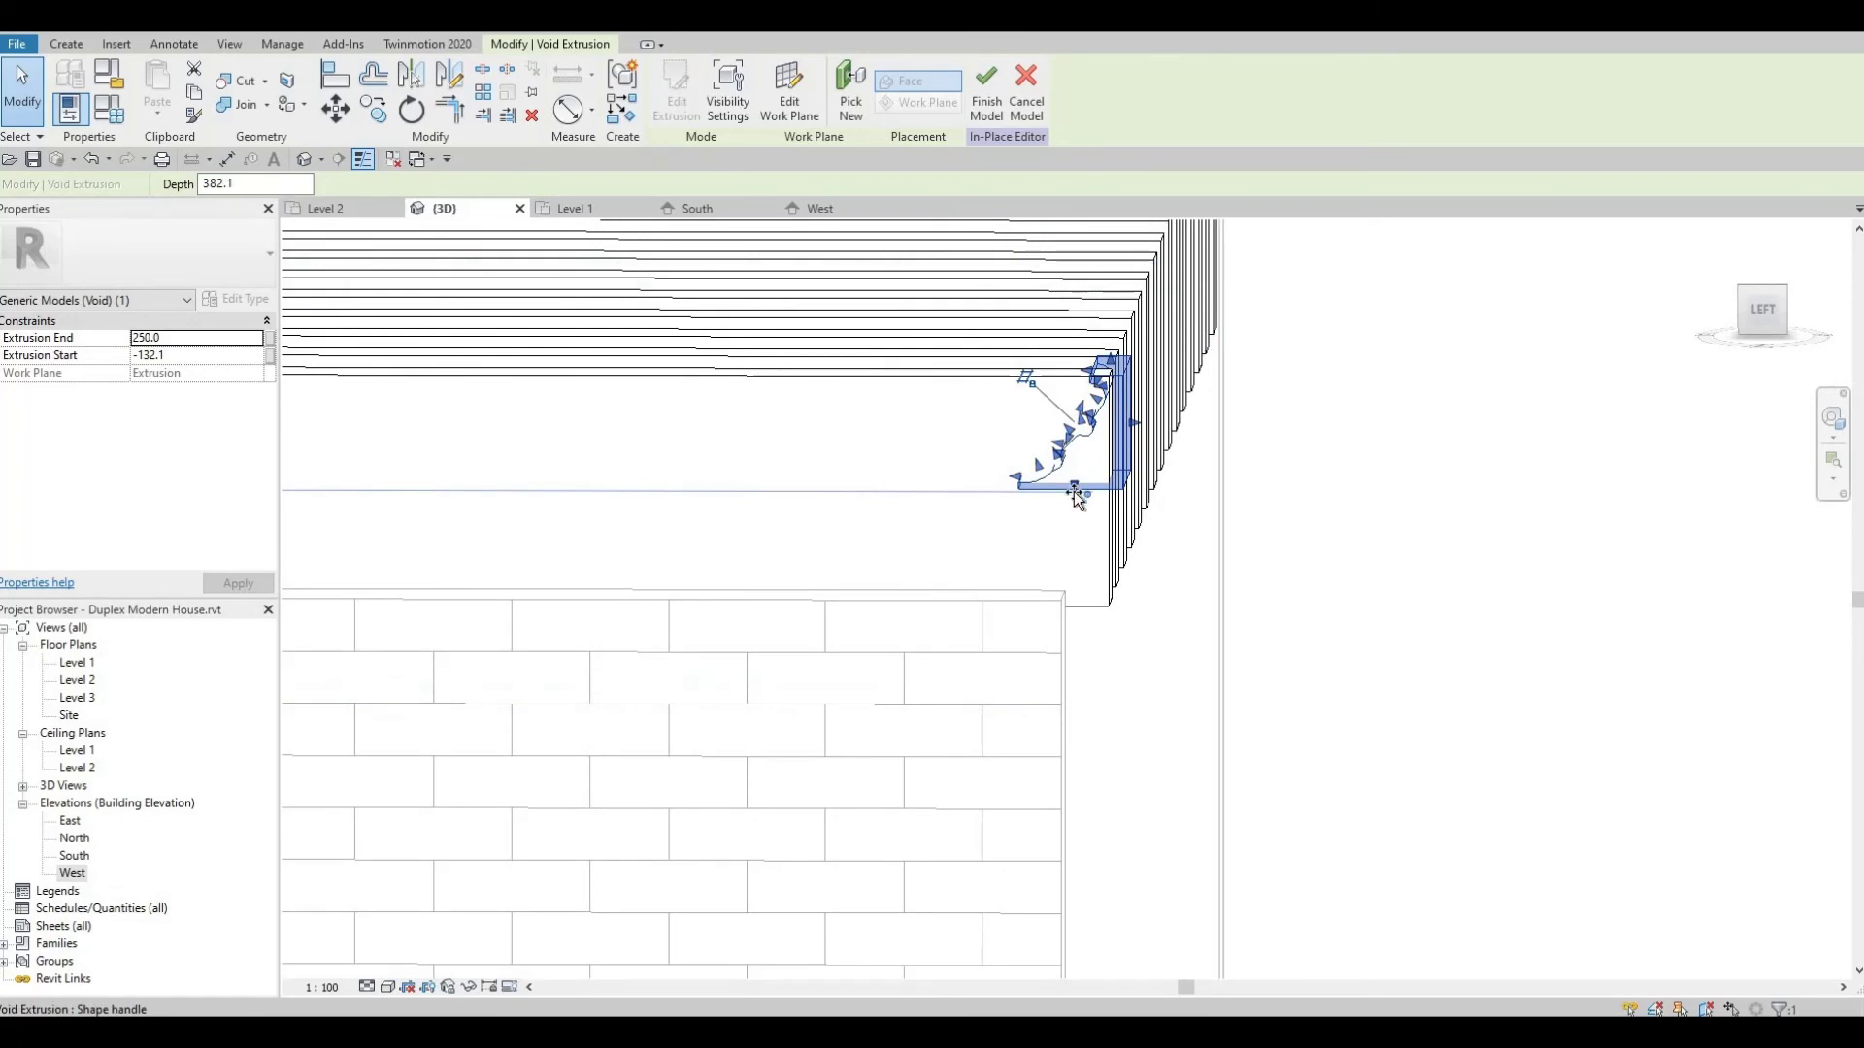
pyautogui.moveTo(1075, 495); pyautogui.dragTo(1121, 587)
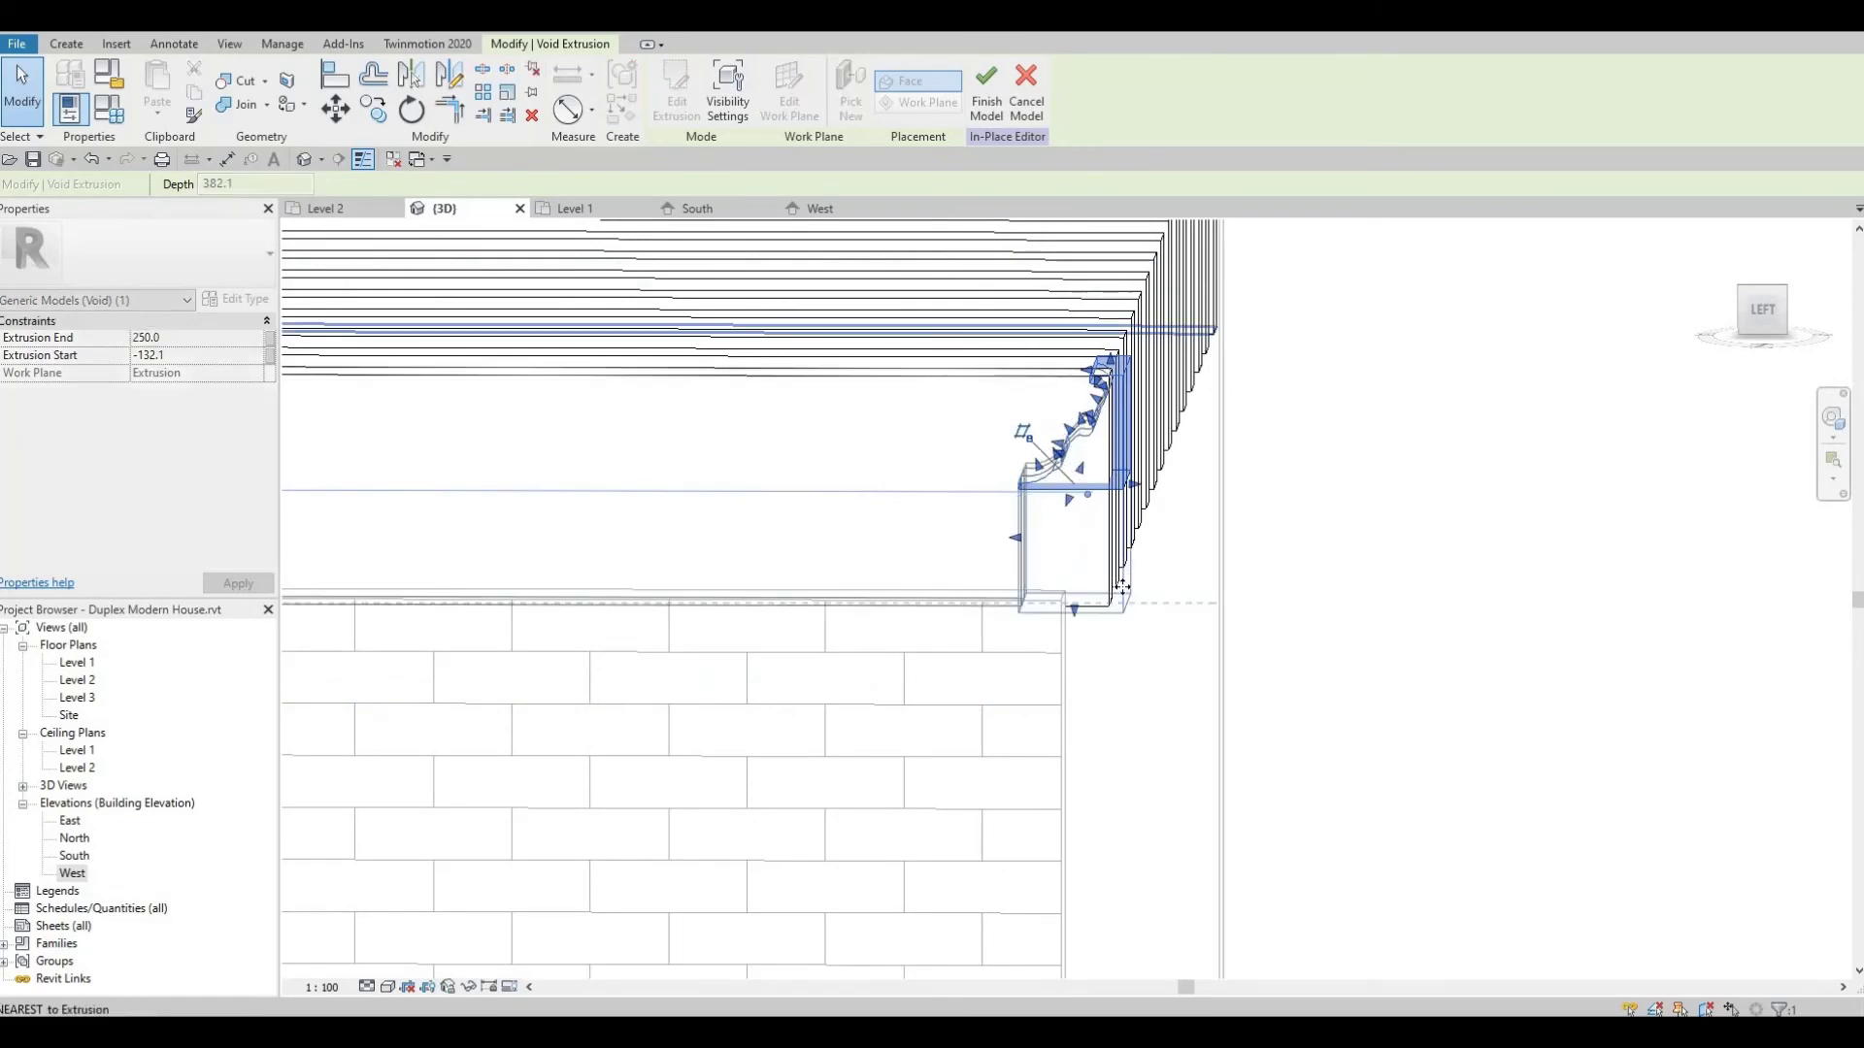
pyautogui.click(1131, 613)
pyautogui.keyDown('shift'); pyautogui.moveTo(1155, 583); pyautogui.dragTo(1144, 545, button='middle'); pyautogui.keyUp('shift')
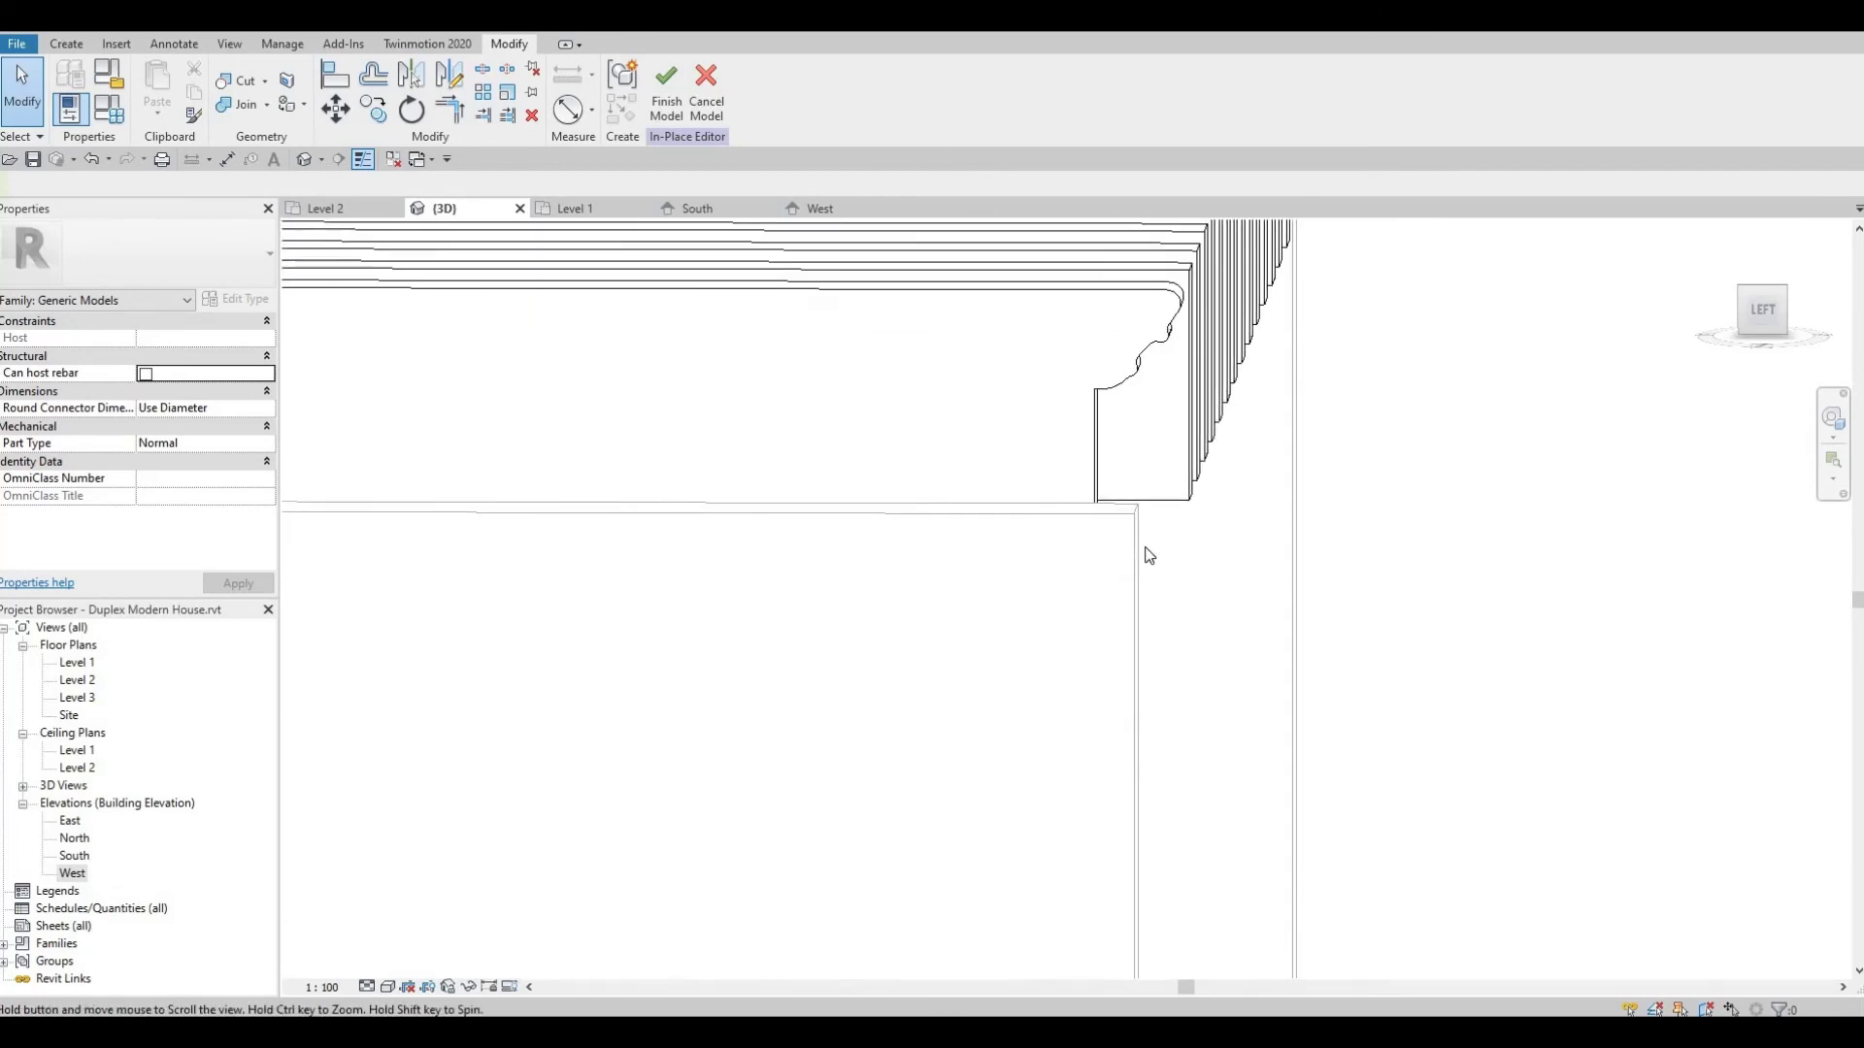
pyautogui.click(1116, 387)
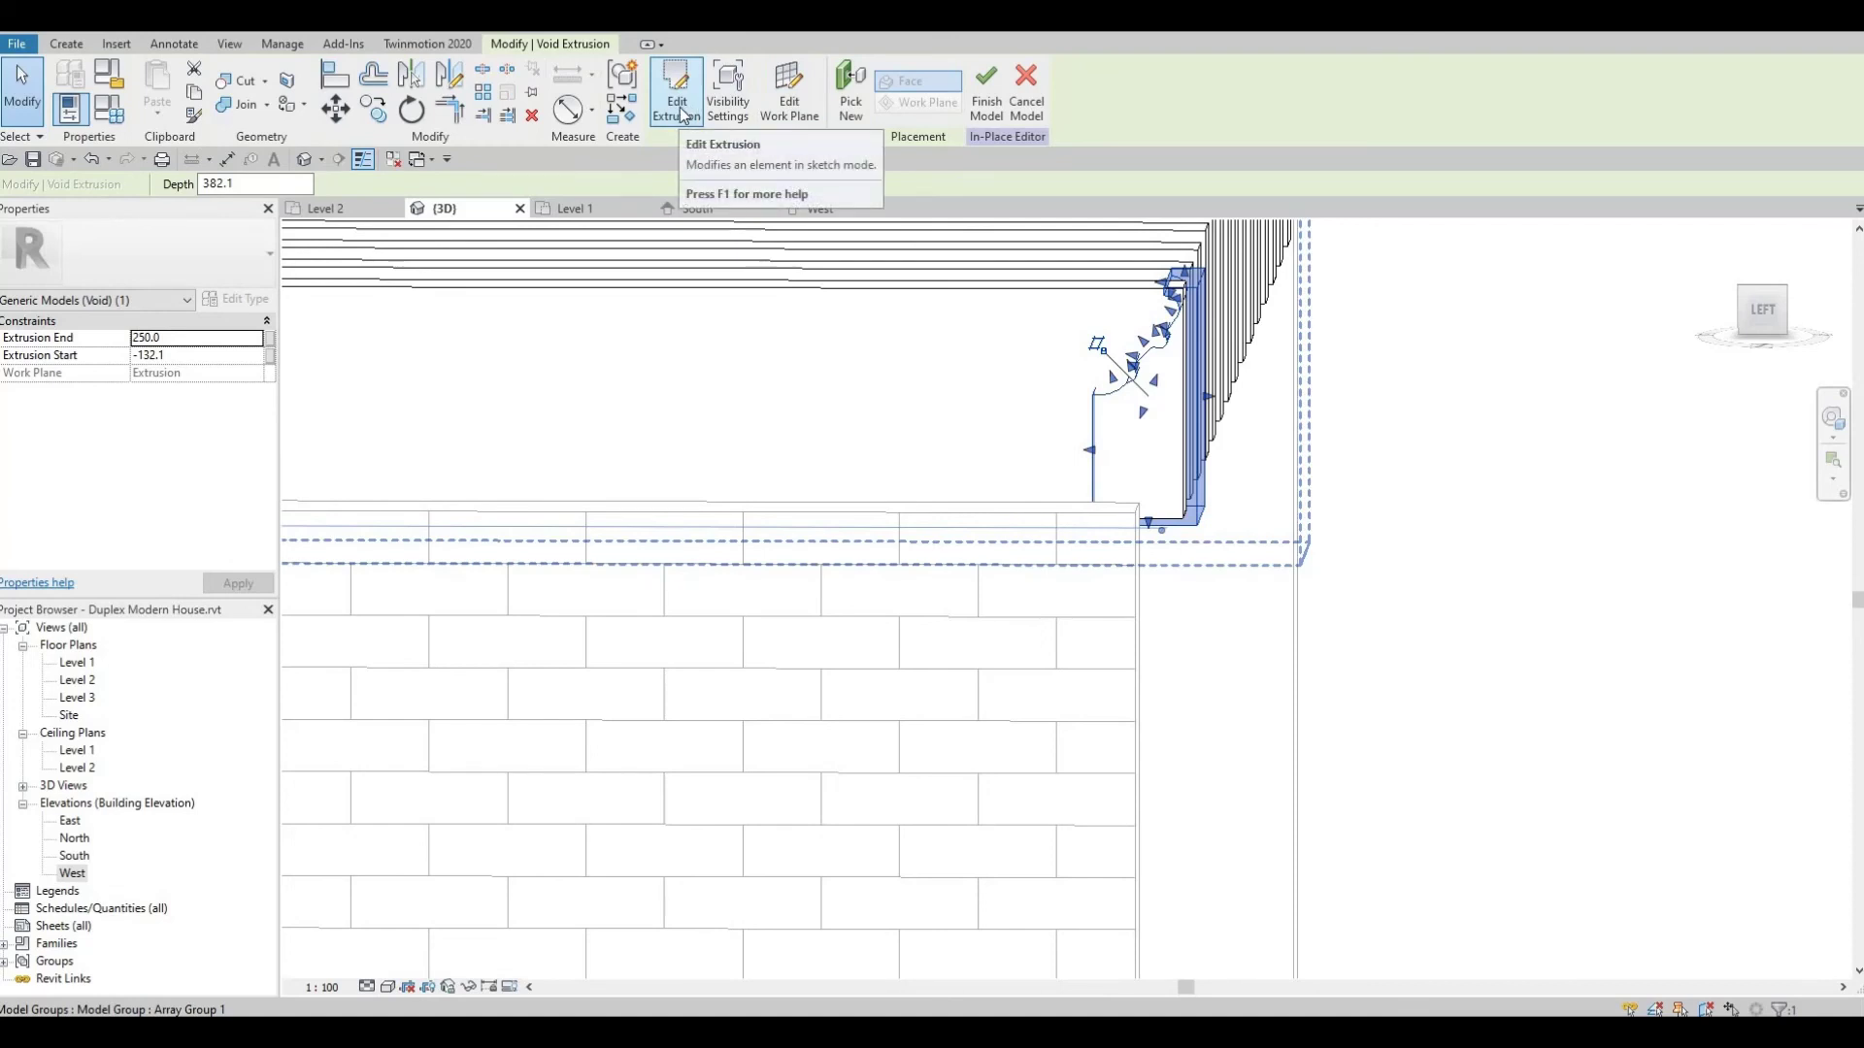
# Reopen the void's profile sketch, drag its bottom line lower, and switch to the West elevation
pyautogui.click(682, 113)
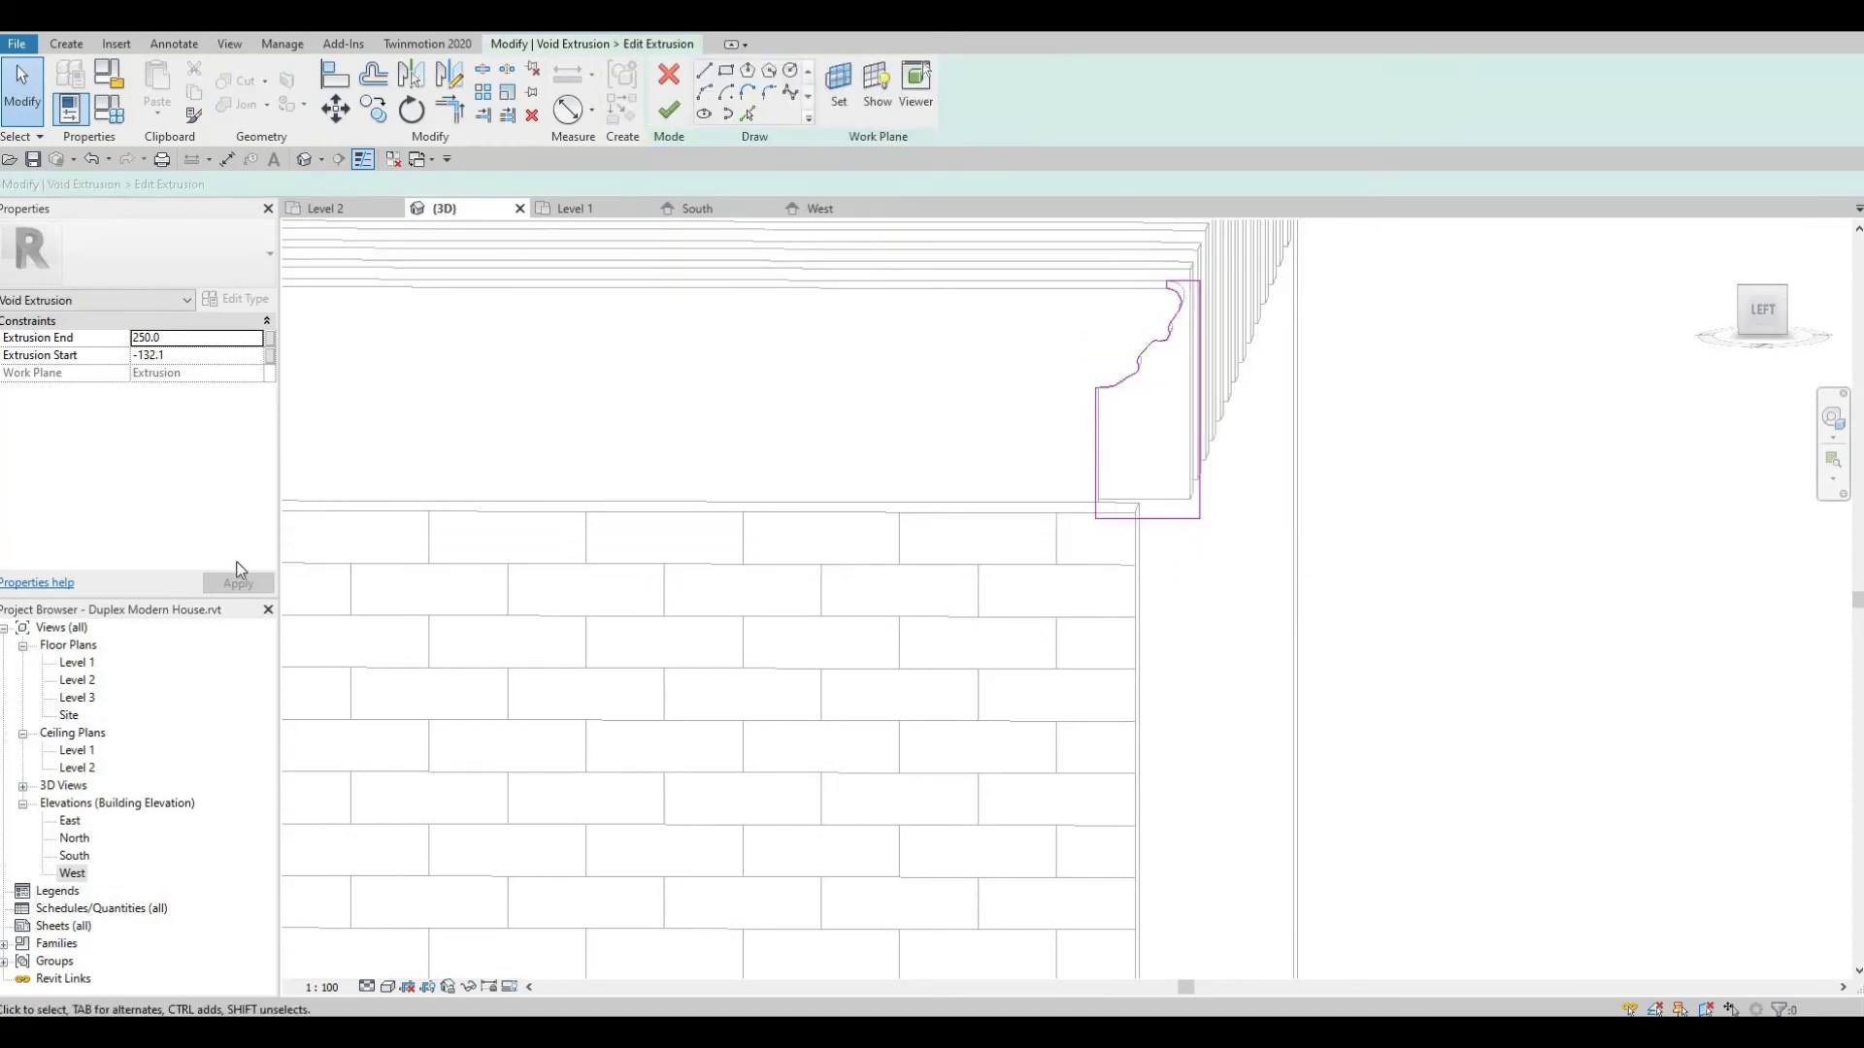
pyautogui.keyDown('shift'); pyautogui.moveTo(695, 680); pyautogui.dragTo(1058, 473, button='middle'); pyautogui.keyUp('shift')
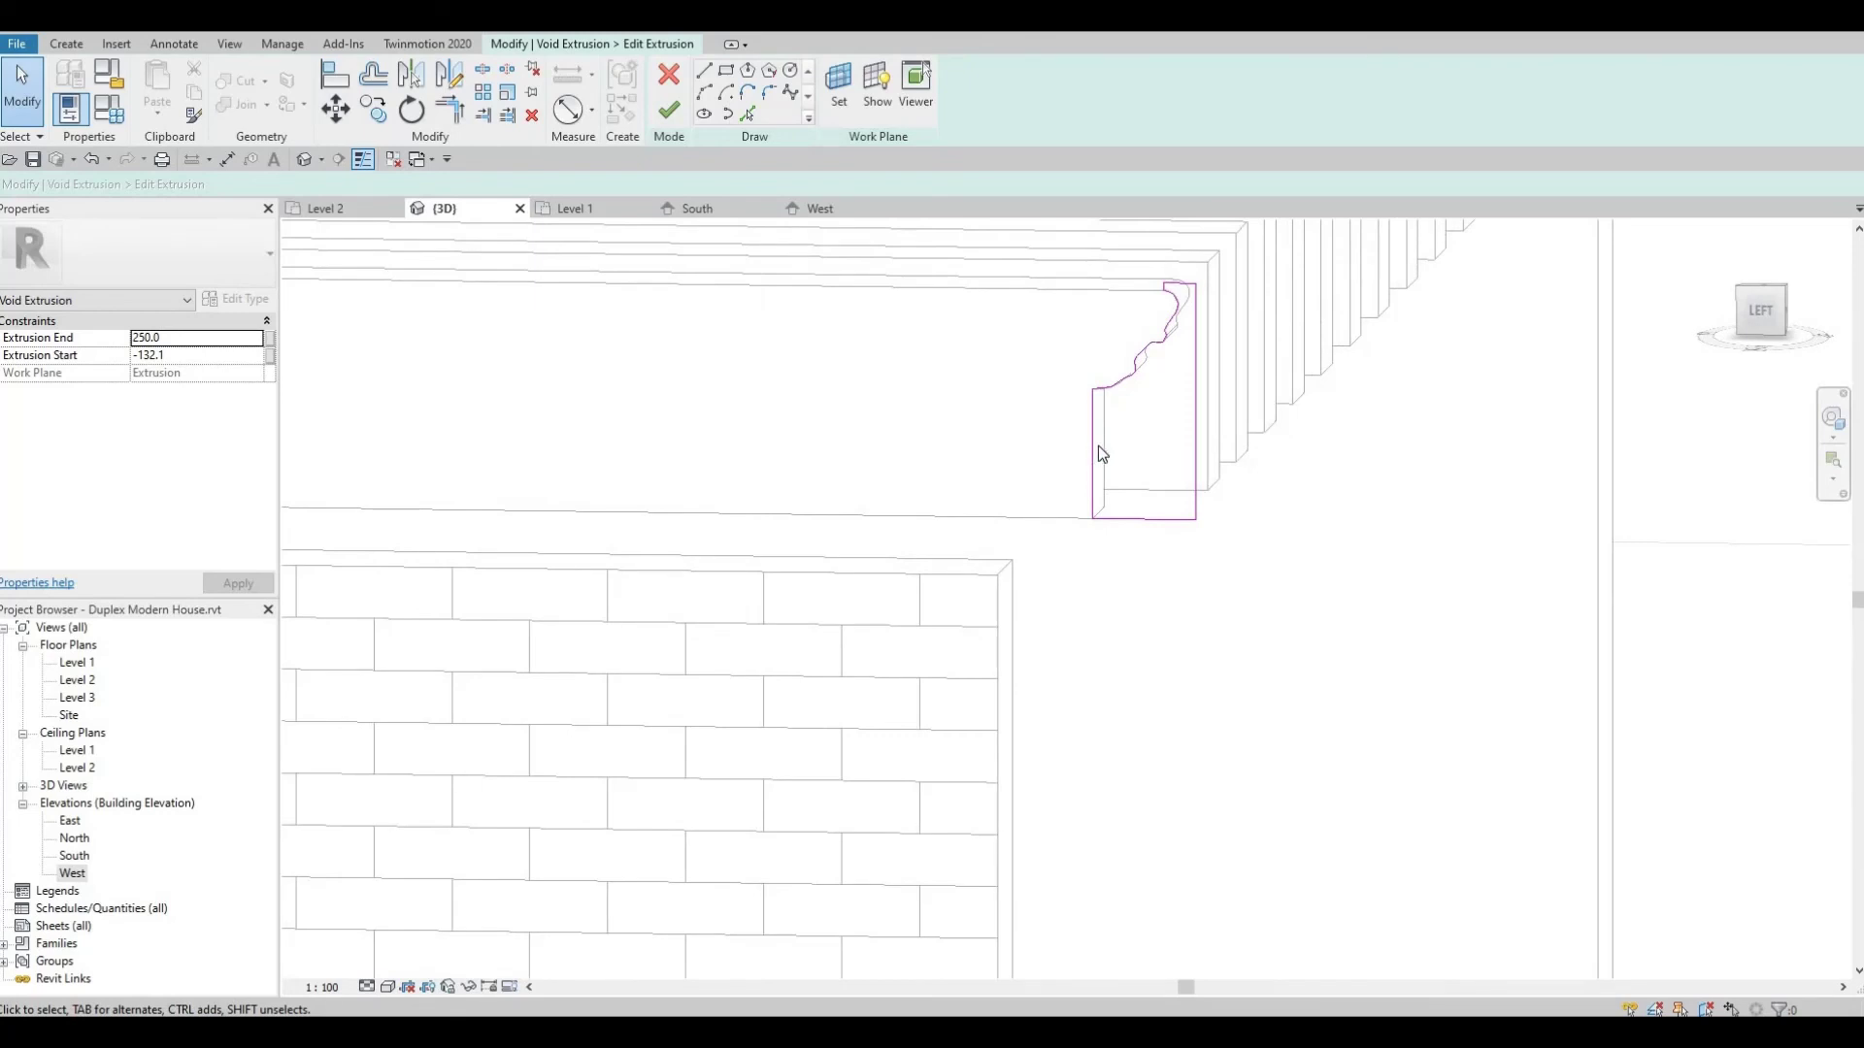
pyautogui.click(1094, 446)
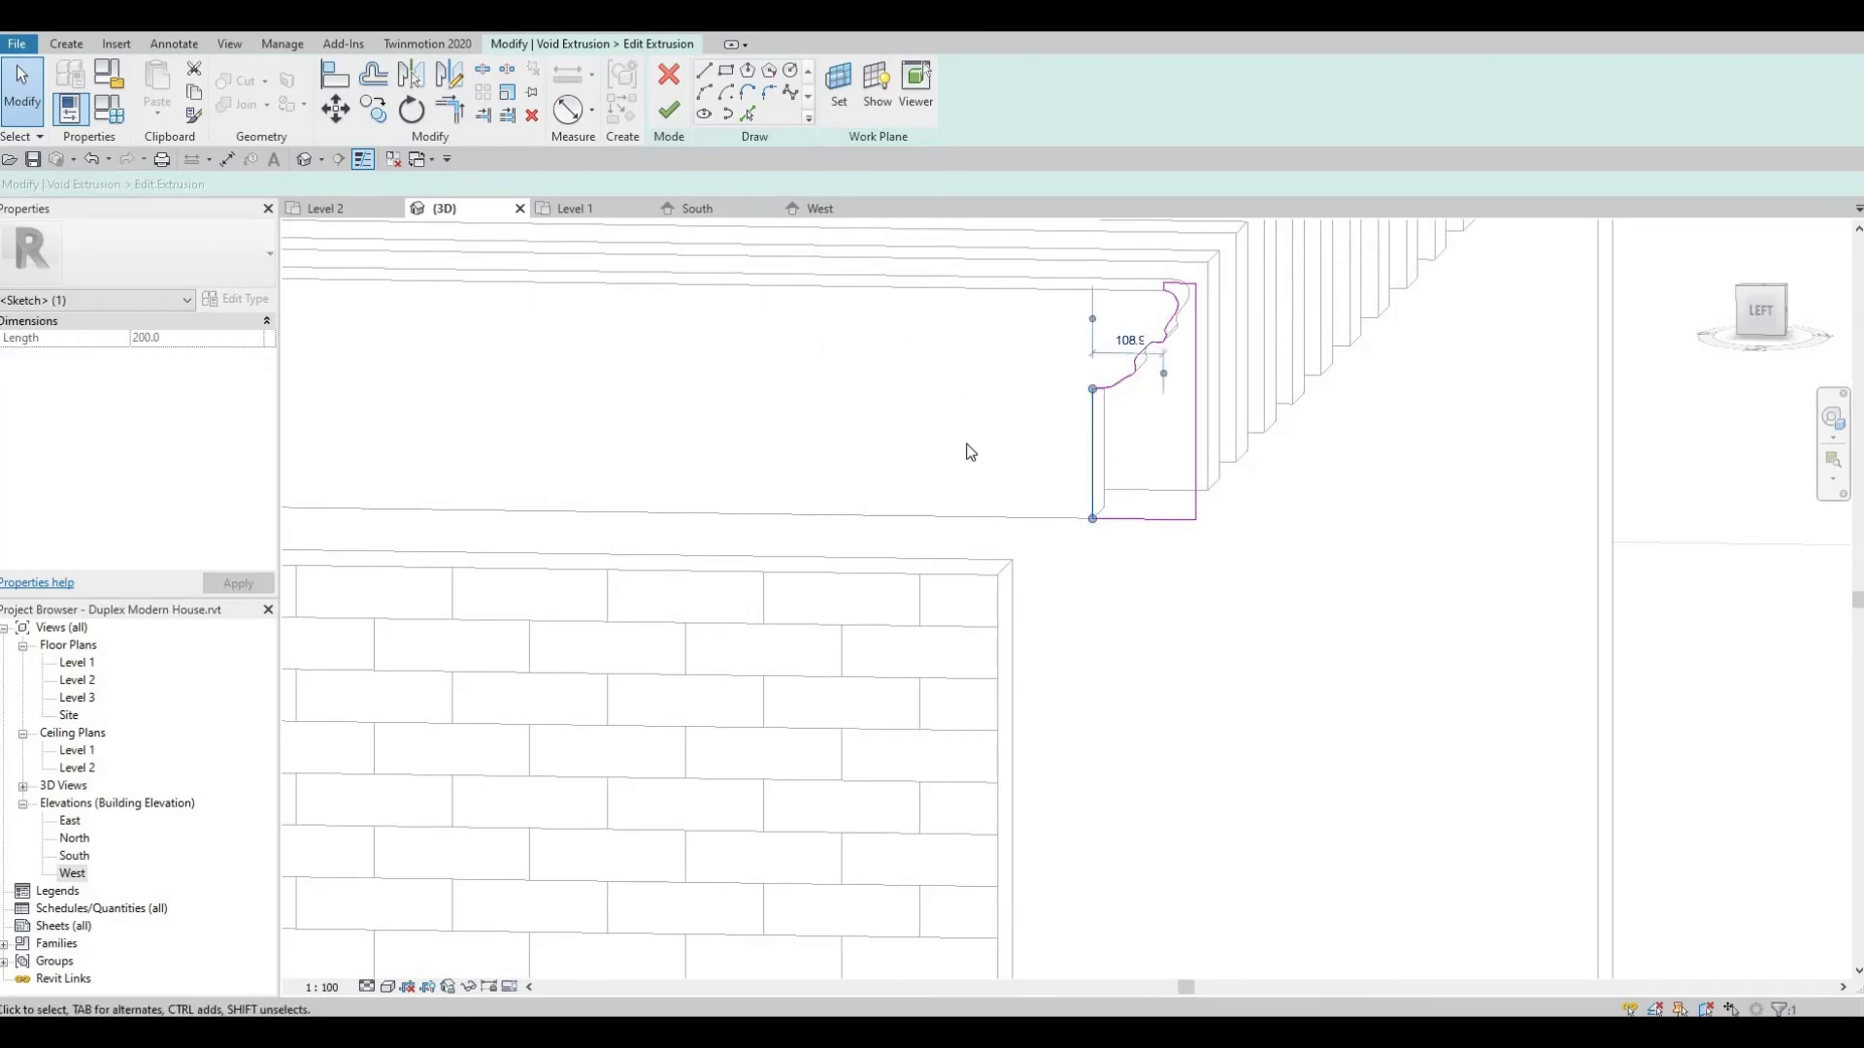
pyautogui.click(1060, 485)
pyautogui.moveTo(1111, 495)
pyautogui.keyDown('shift'); pyautogui.mouseDown(button='middle')
pyautogui.moveTo(1124, 529)
pyautogui.moveTo(1149, 532)
pyautogui.mouseUp(button='middle'); pyautogui.keyUp('shift')
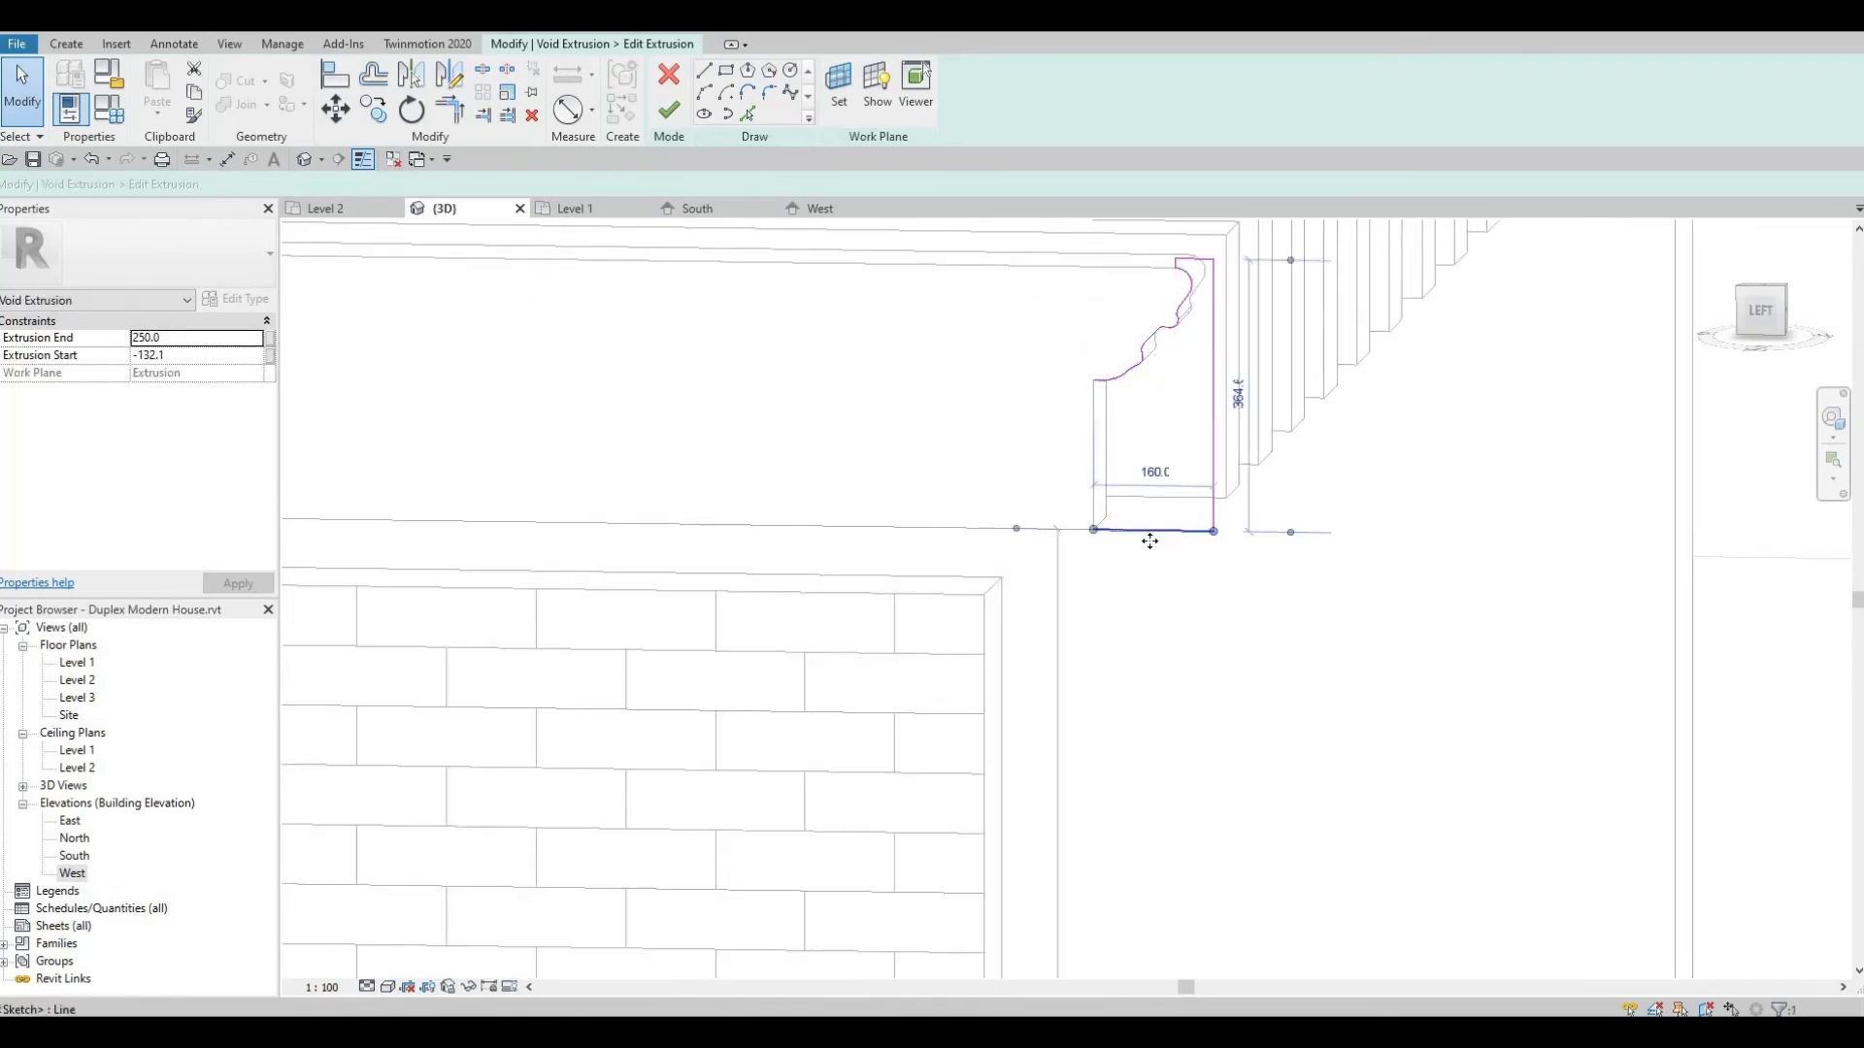
pyautogui.moveTo(1149, 532); pyautogui.dragTo(1149, 558)
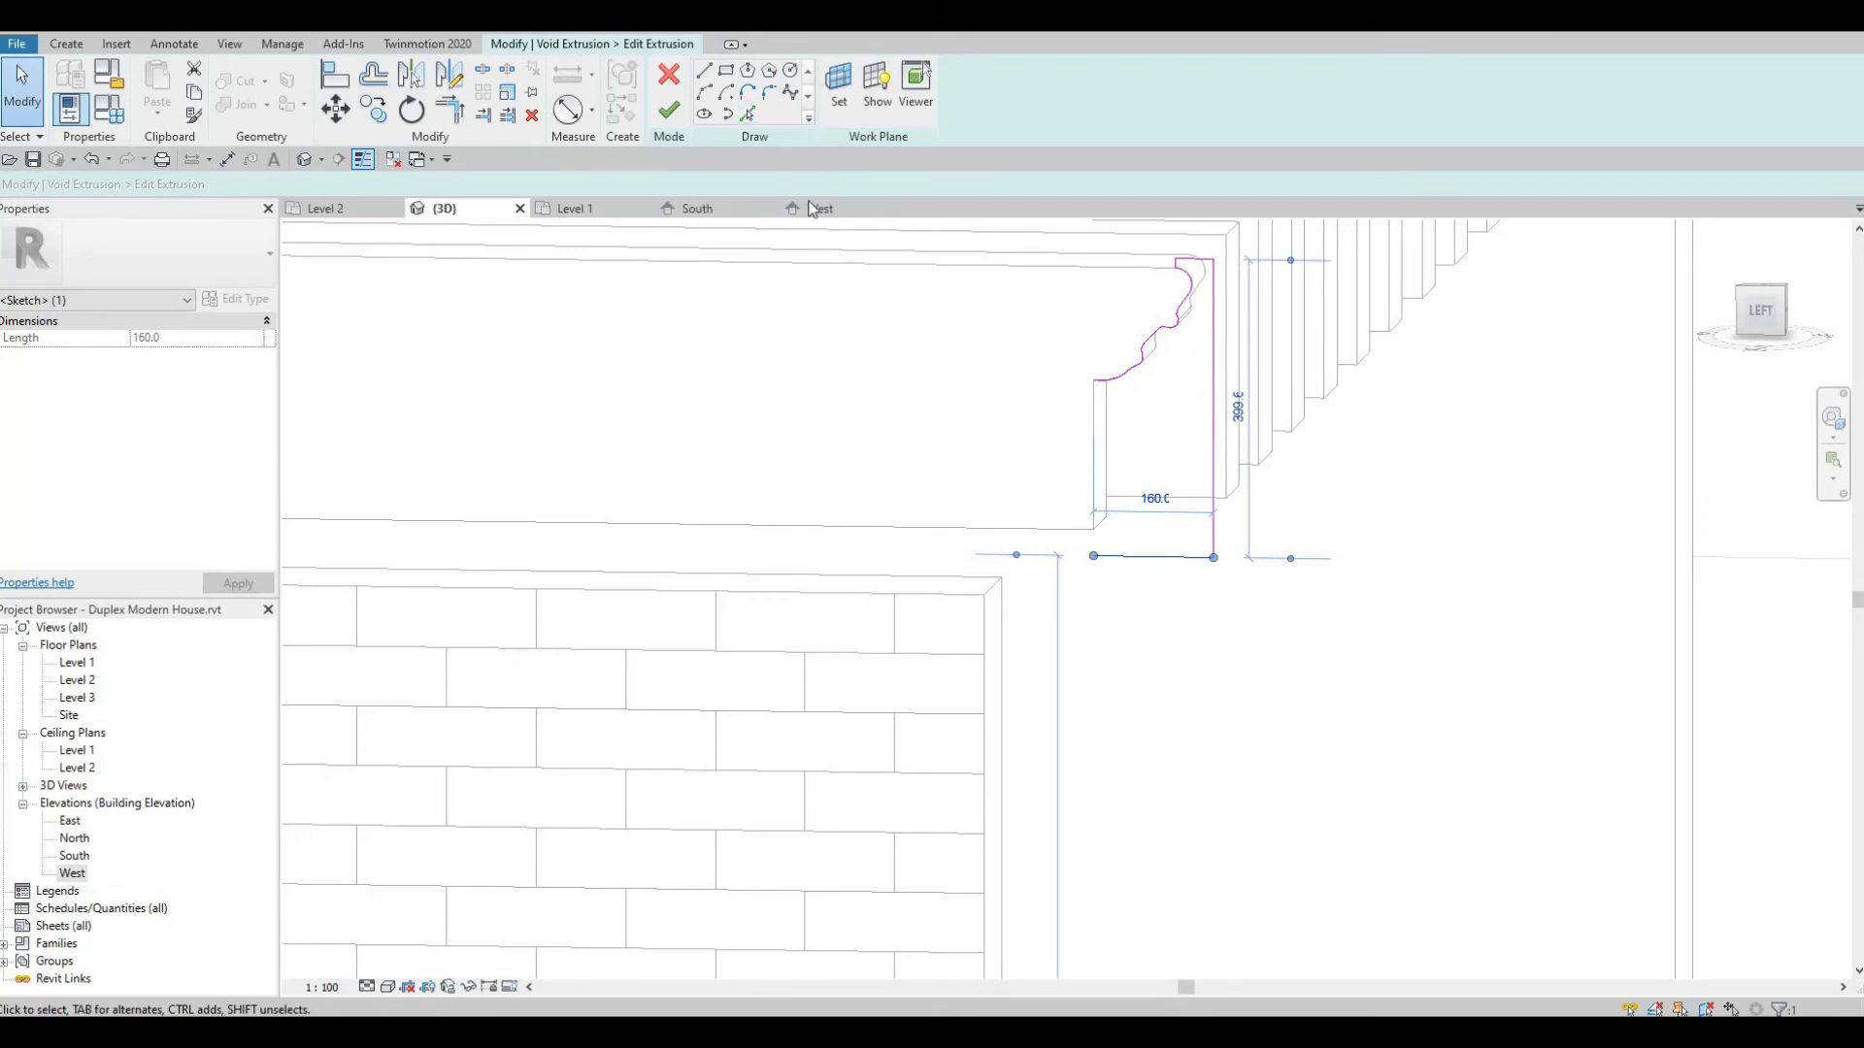
pyautogui.doubleClick(71, 873)
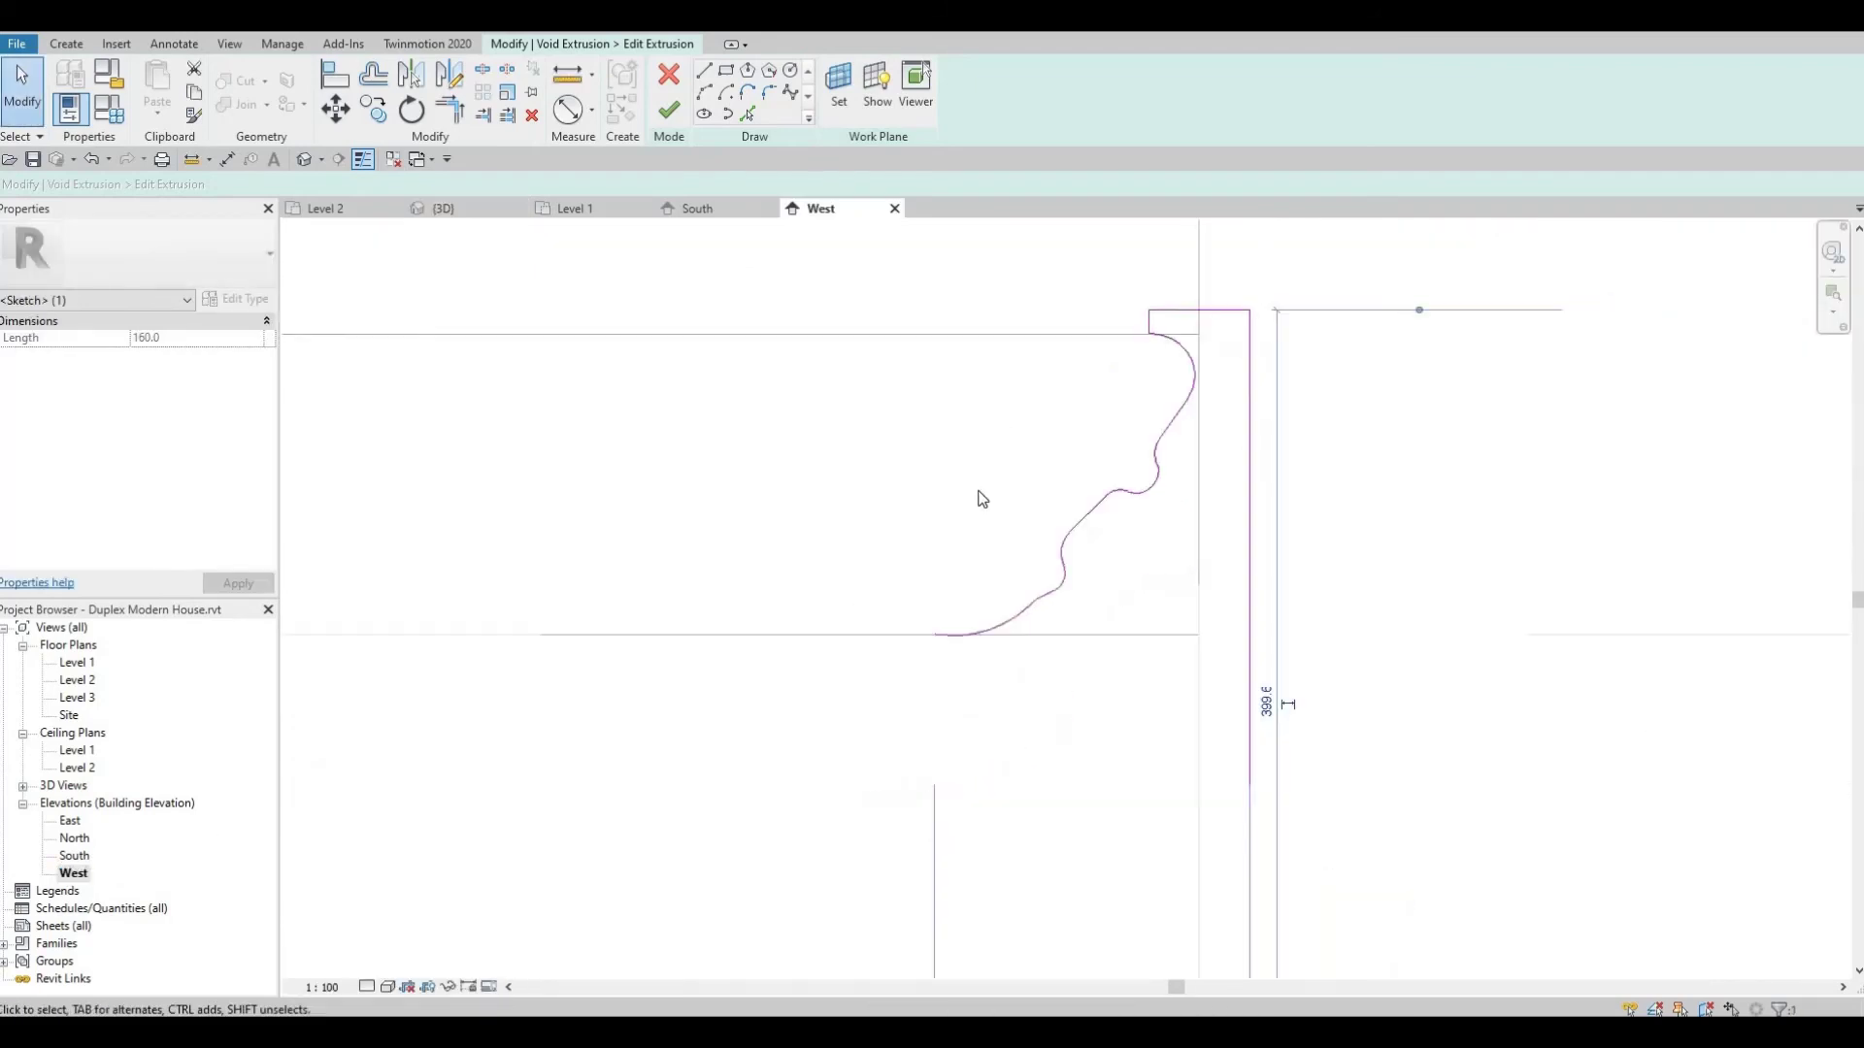
# Draw straight void profile lines from the curve end: diagonal, short vertical, diagonal, then vertical to the bottom
pyautogui.scroll(-2, 982, 499)
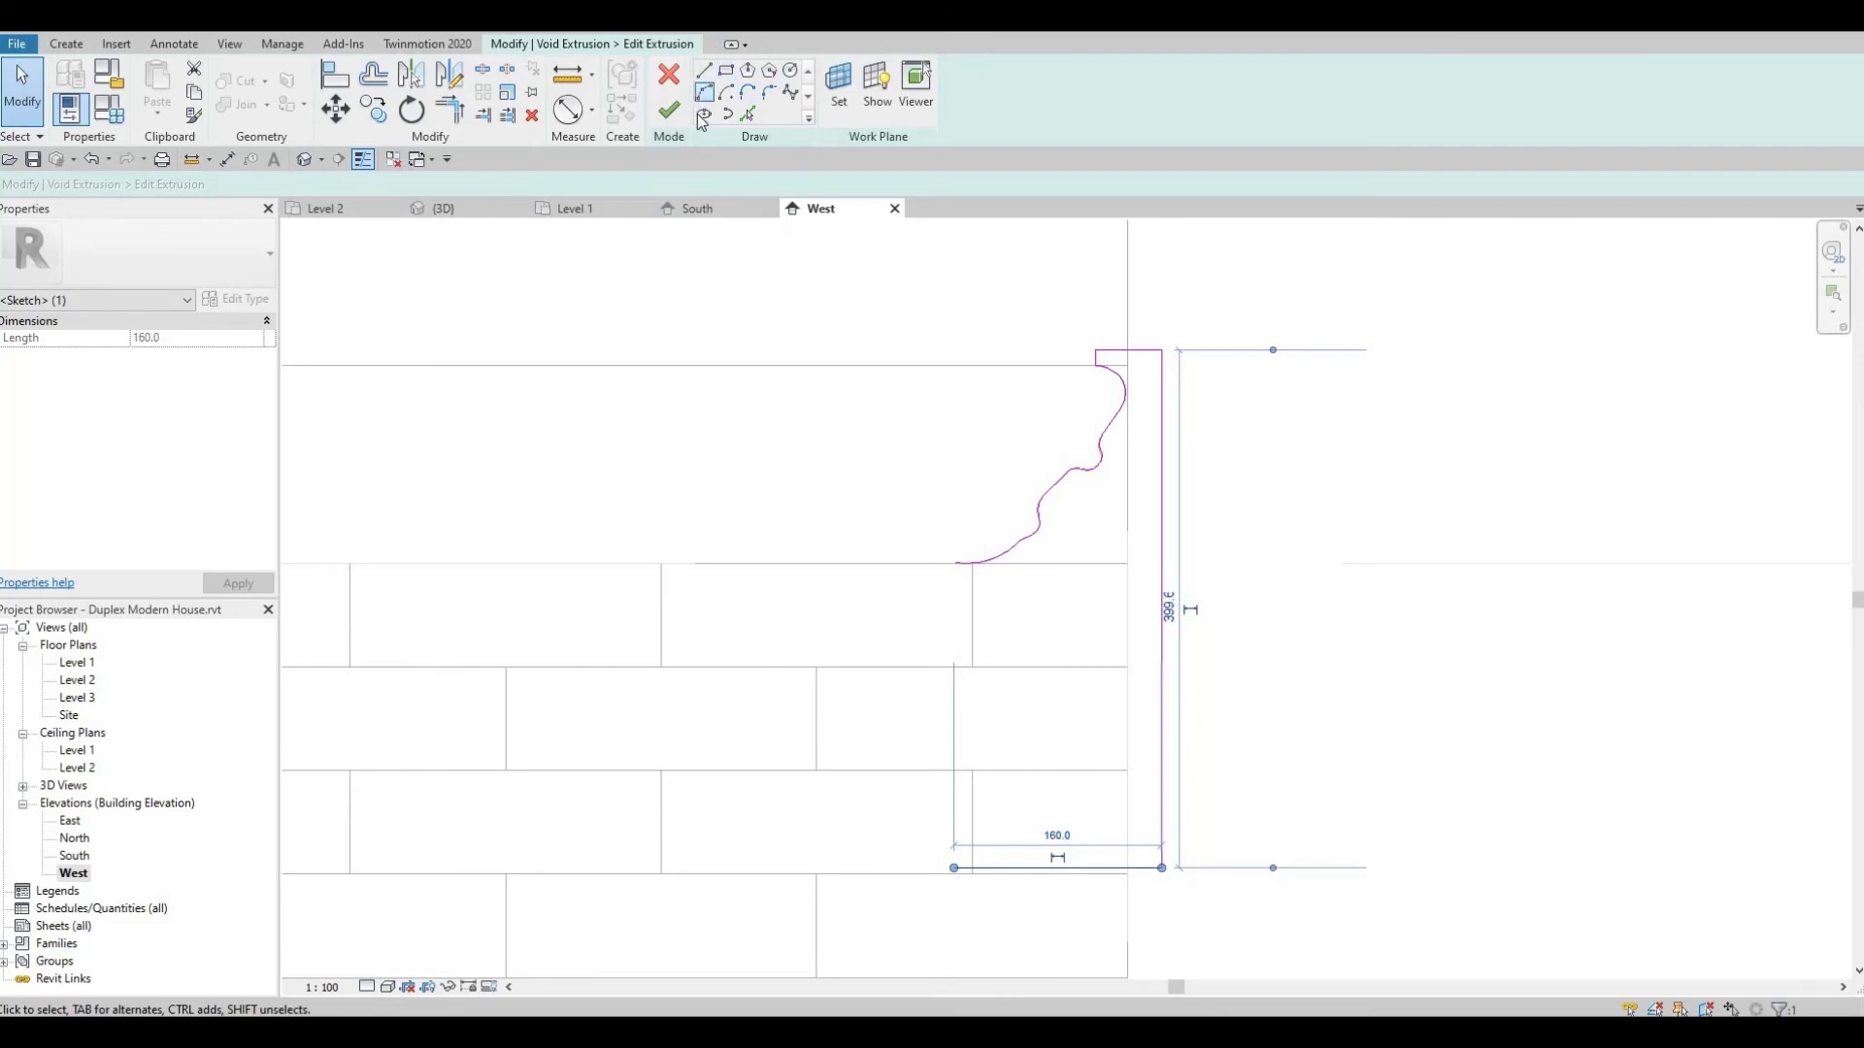
pyautogui.press('l')
pyautogui.press('i')
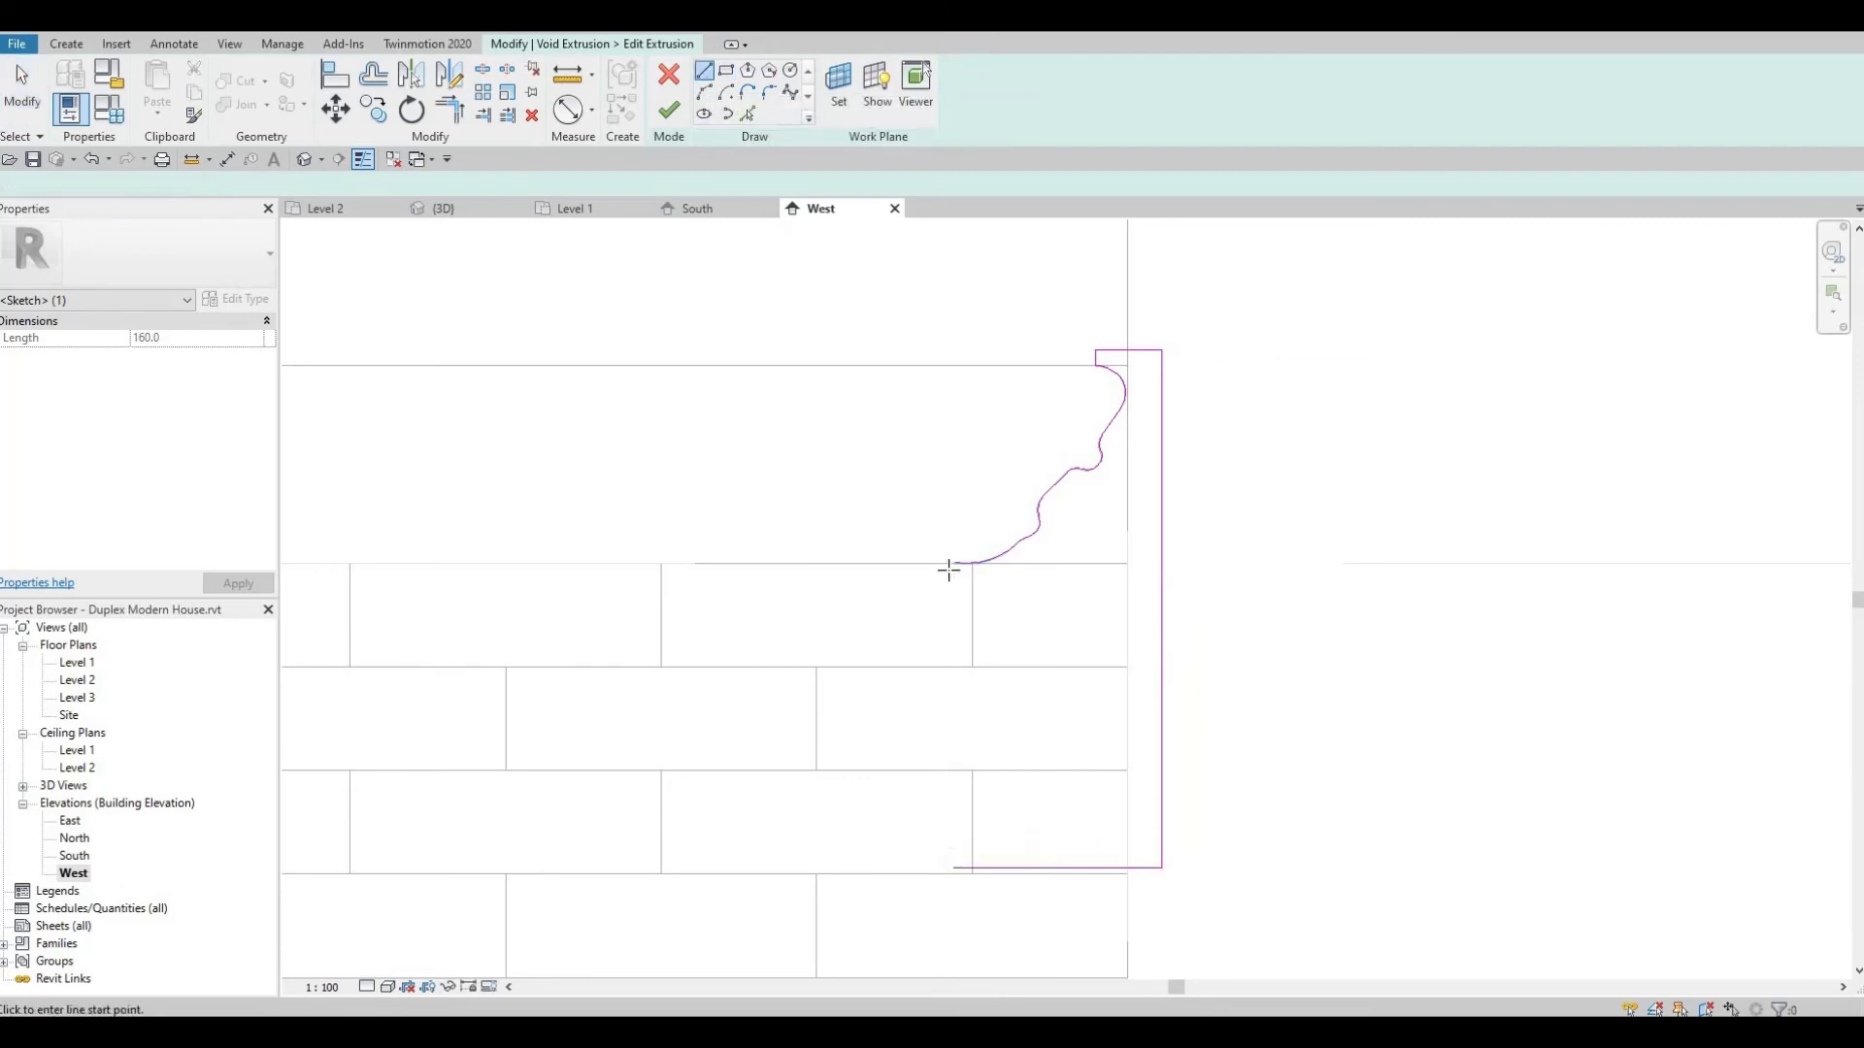
pyautogui.click(954, 564)
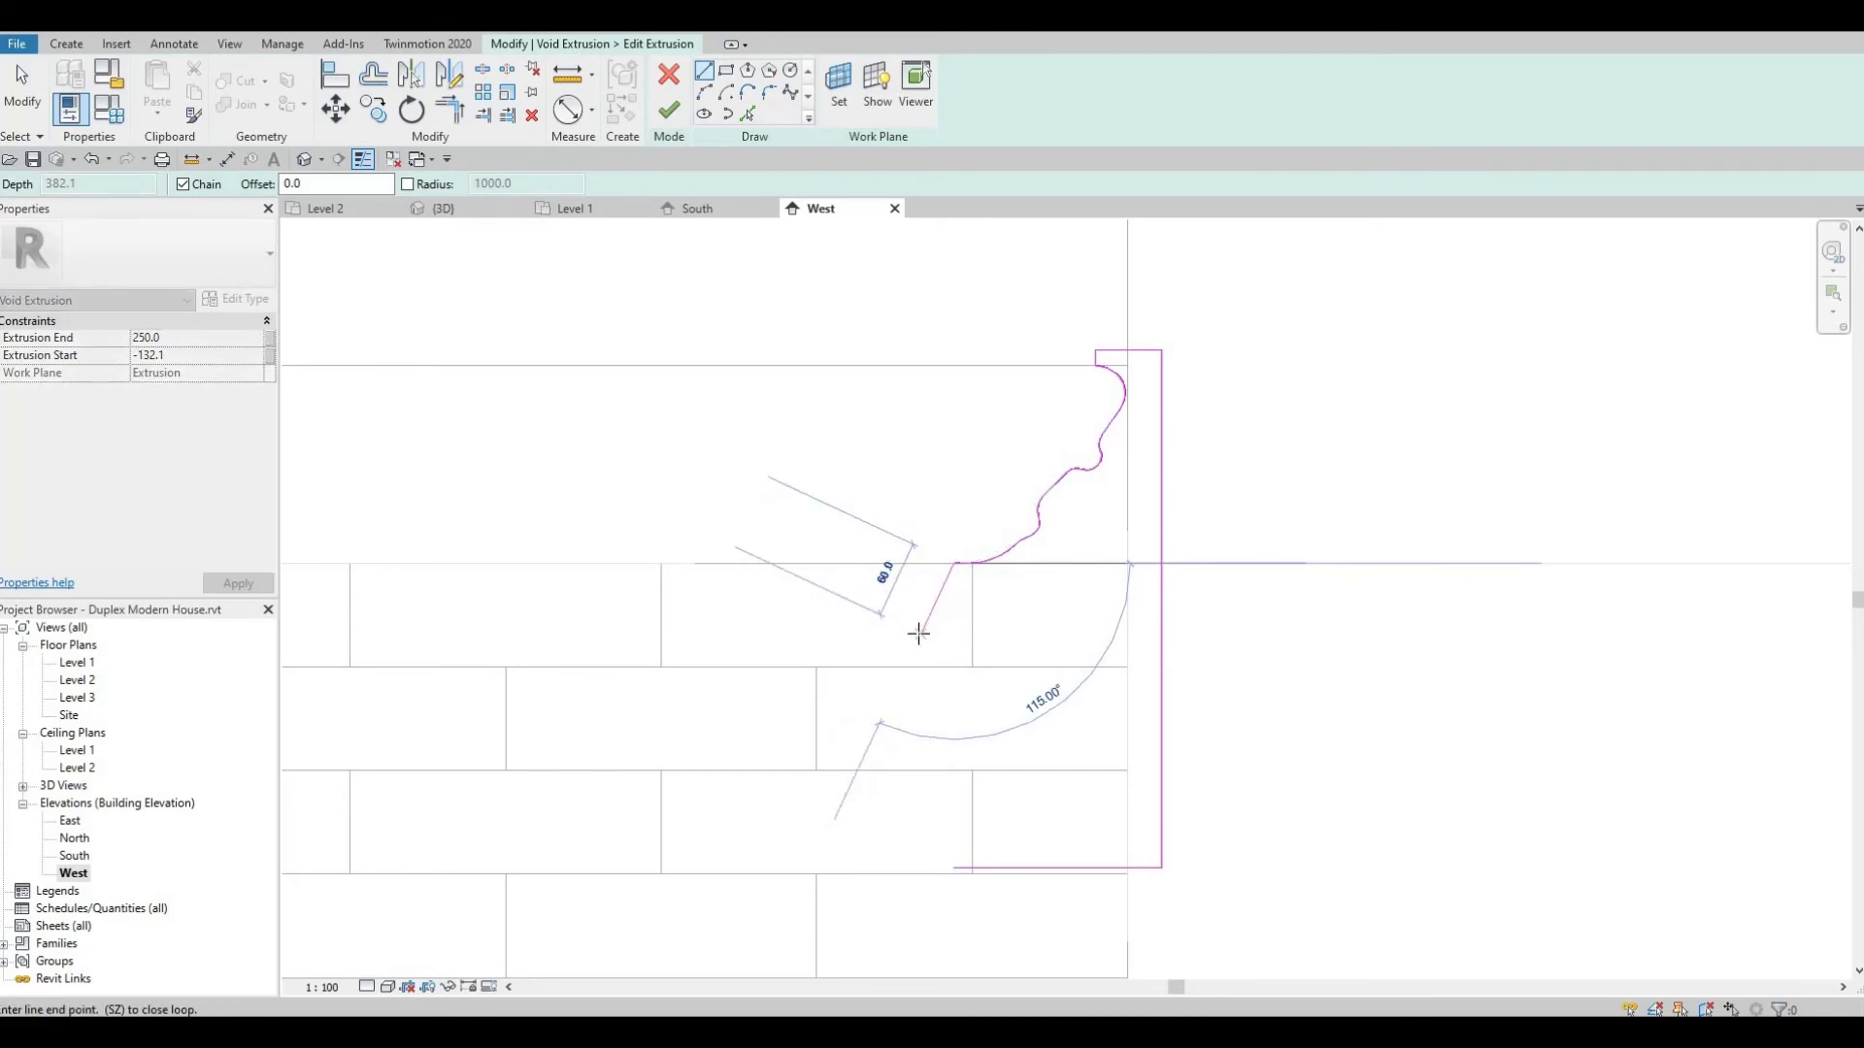
pyautogui.click(920, 632)
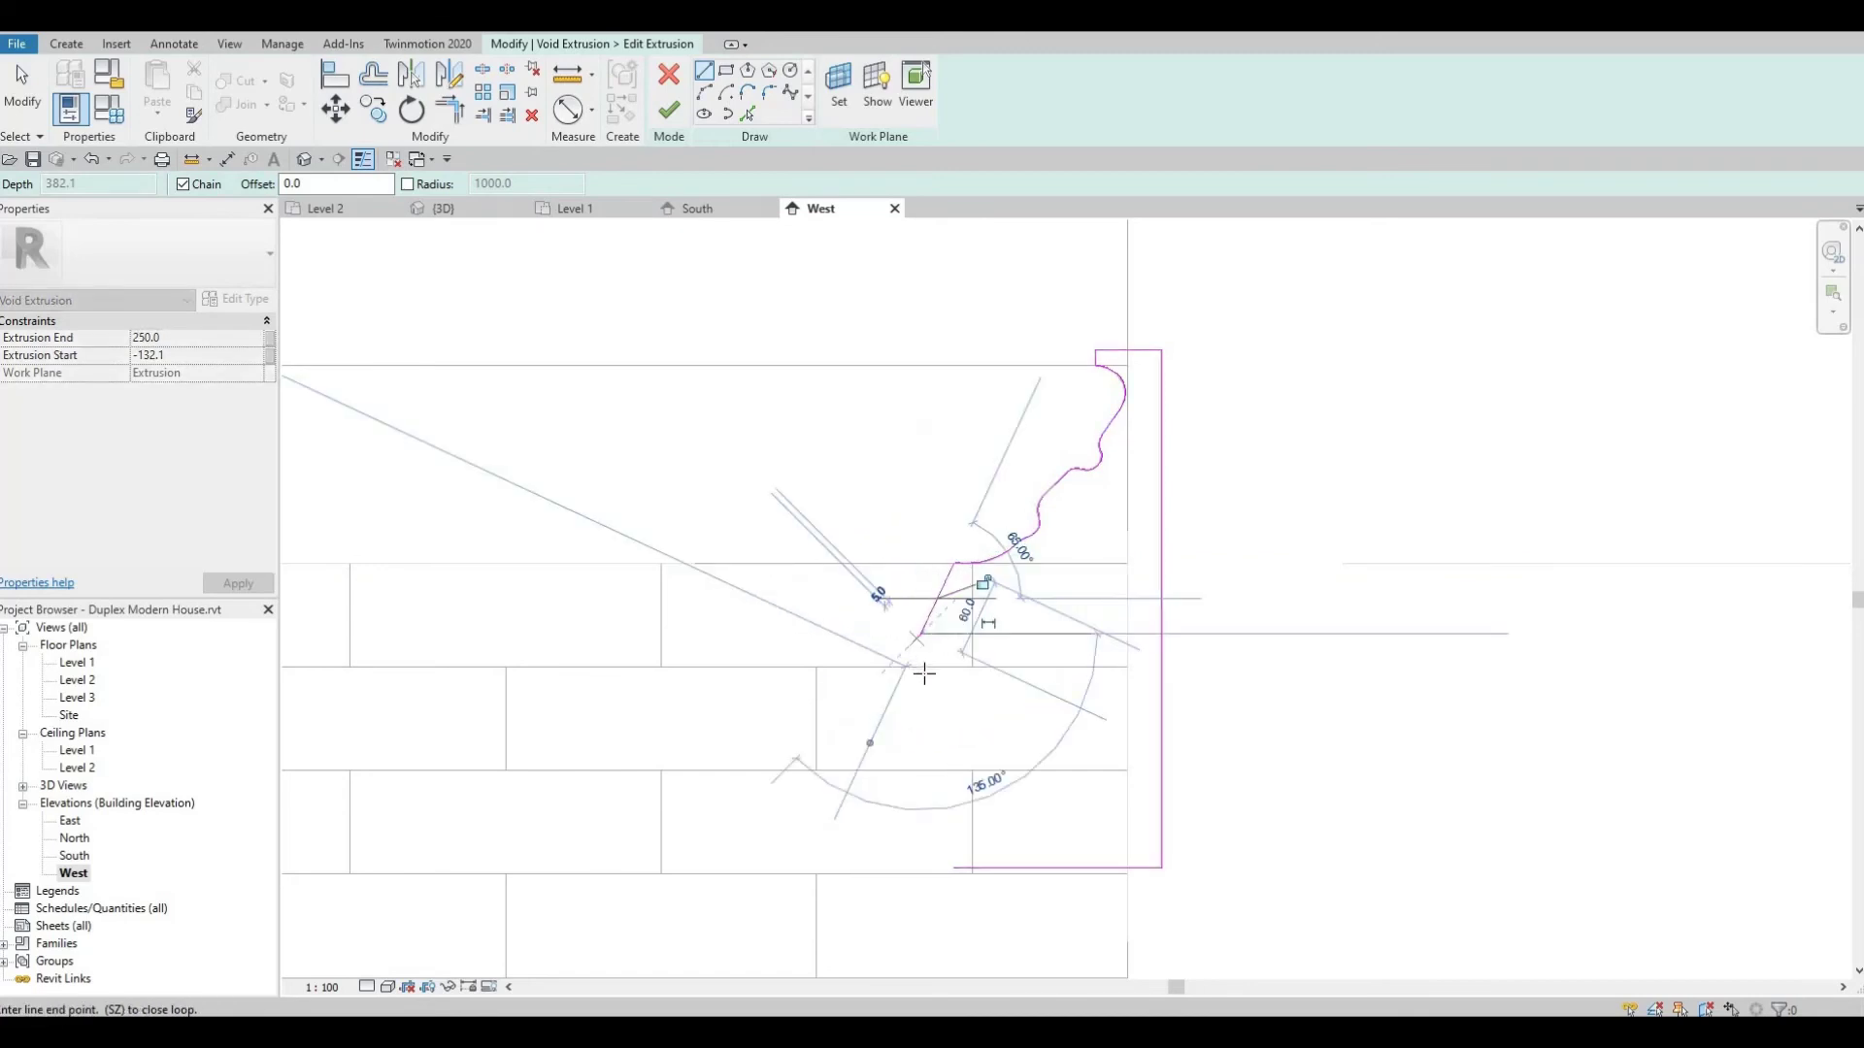
pyautogui.click(920, 677)
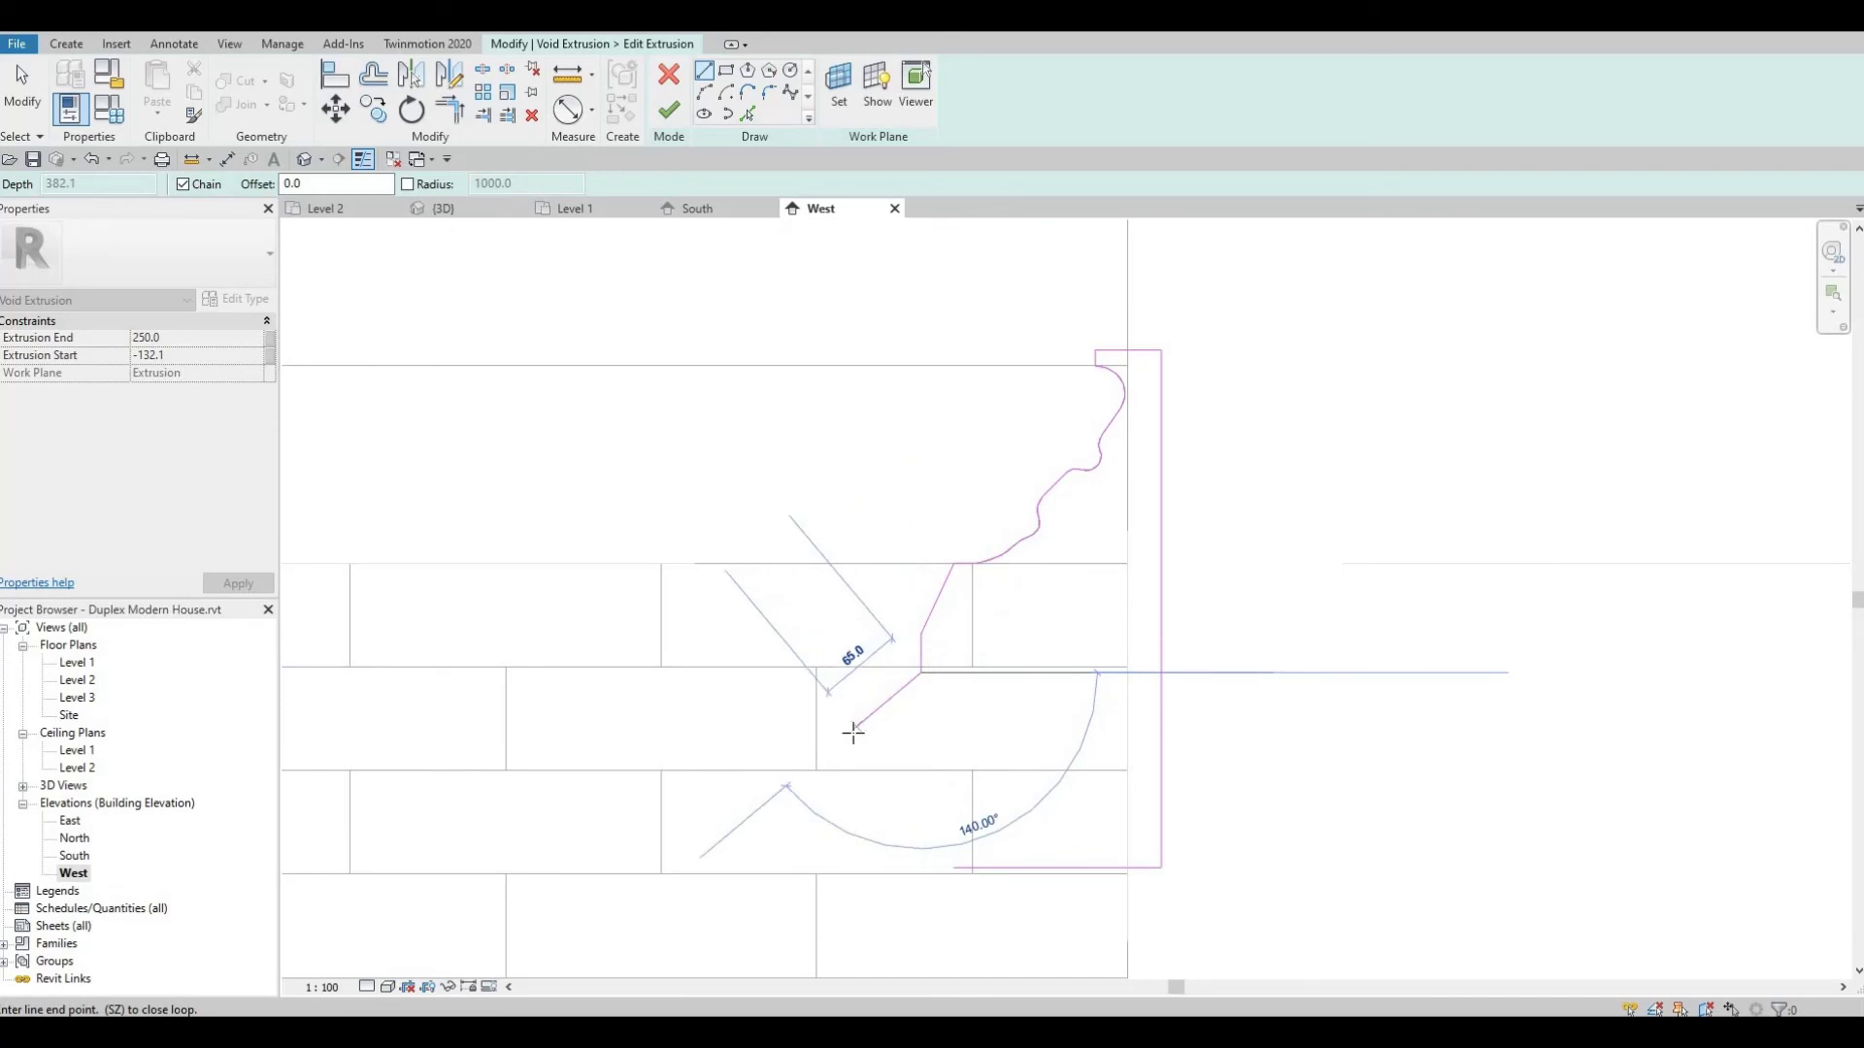
pyautogui.click(858, 735)
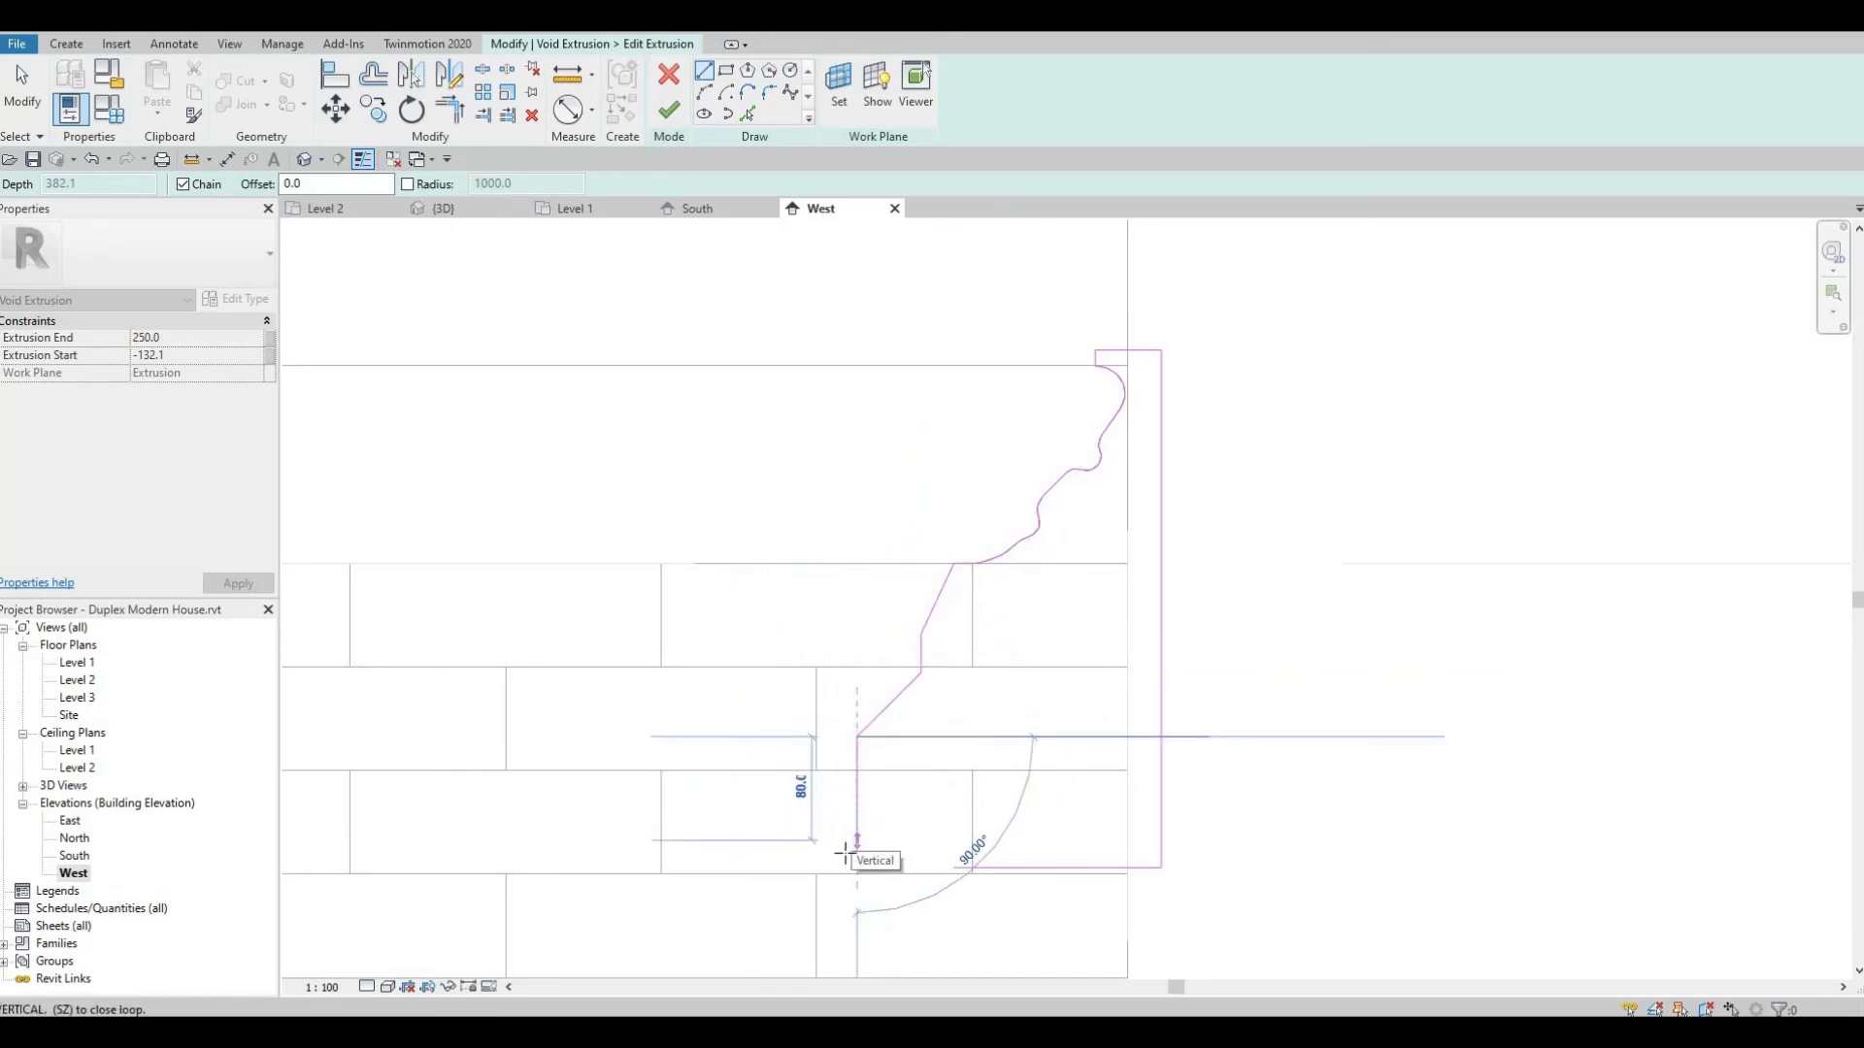
pyautogui.click(875, 866)
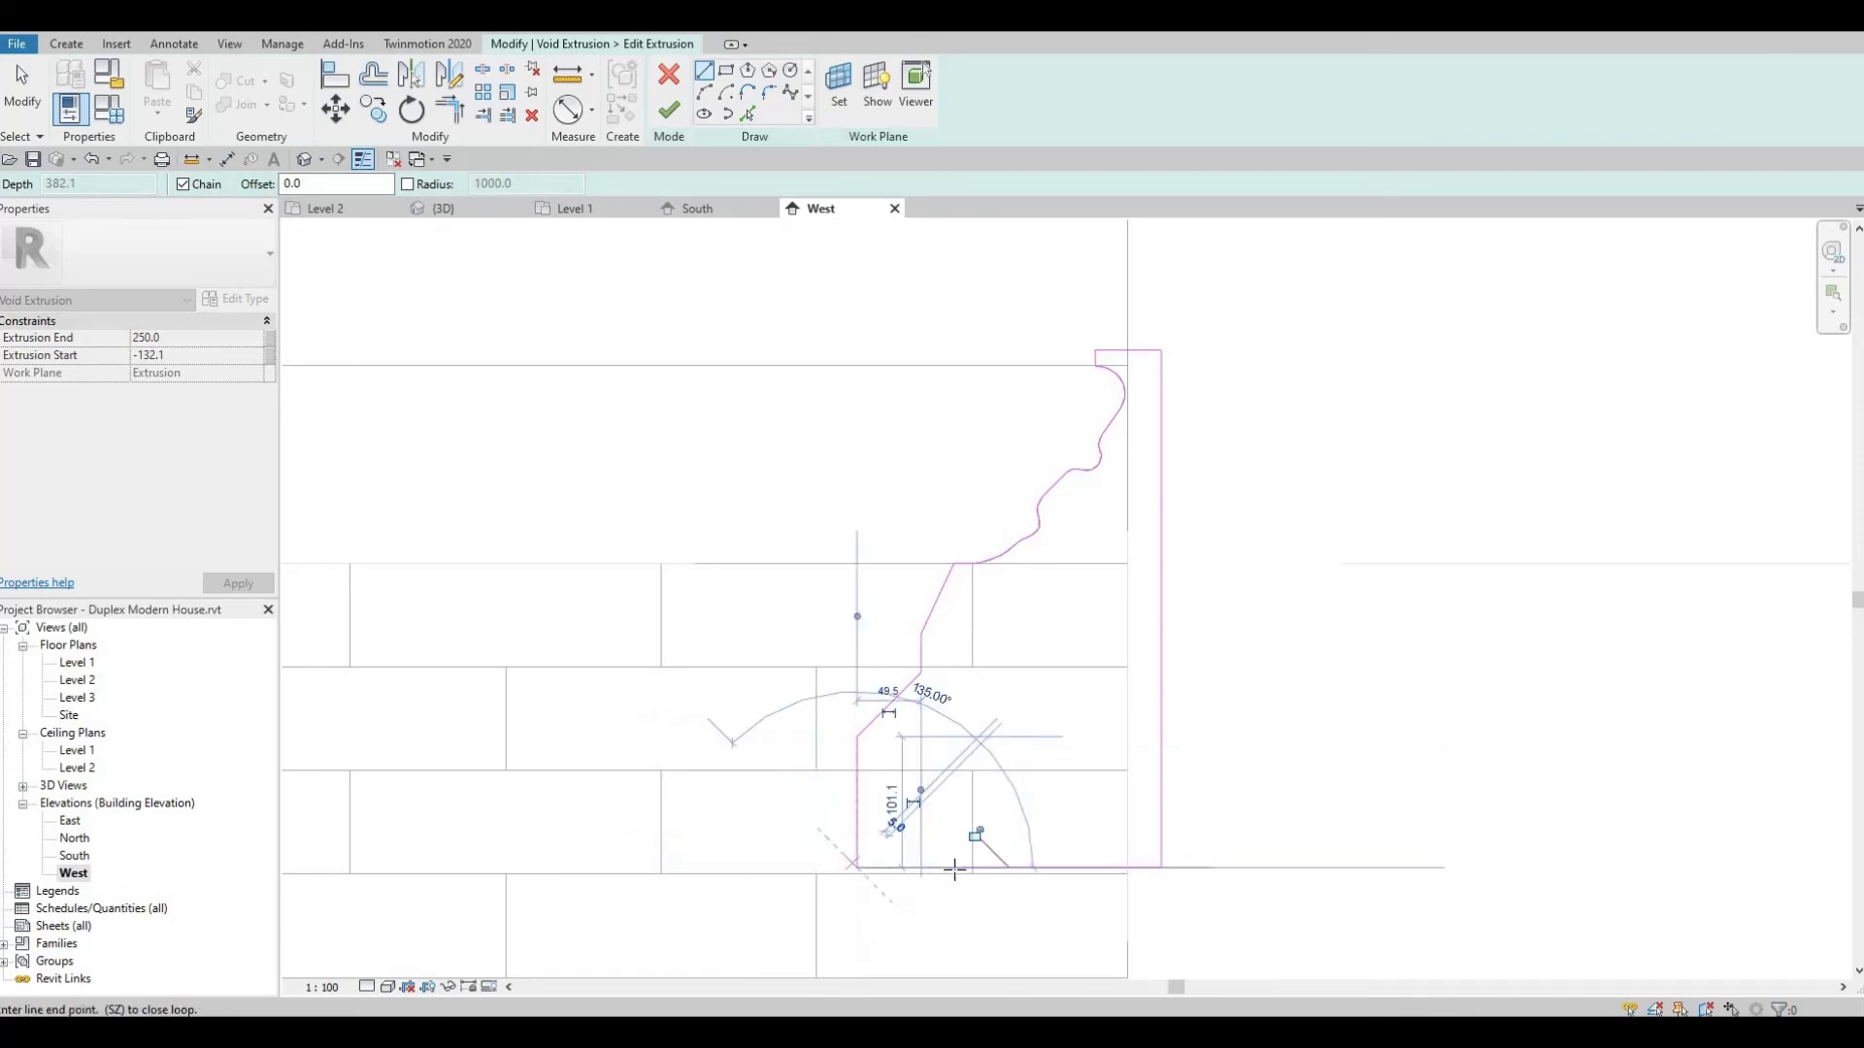
pyautogui.press('Escape')
pyautogui.press('Escape')
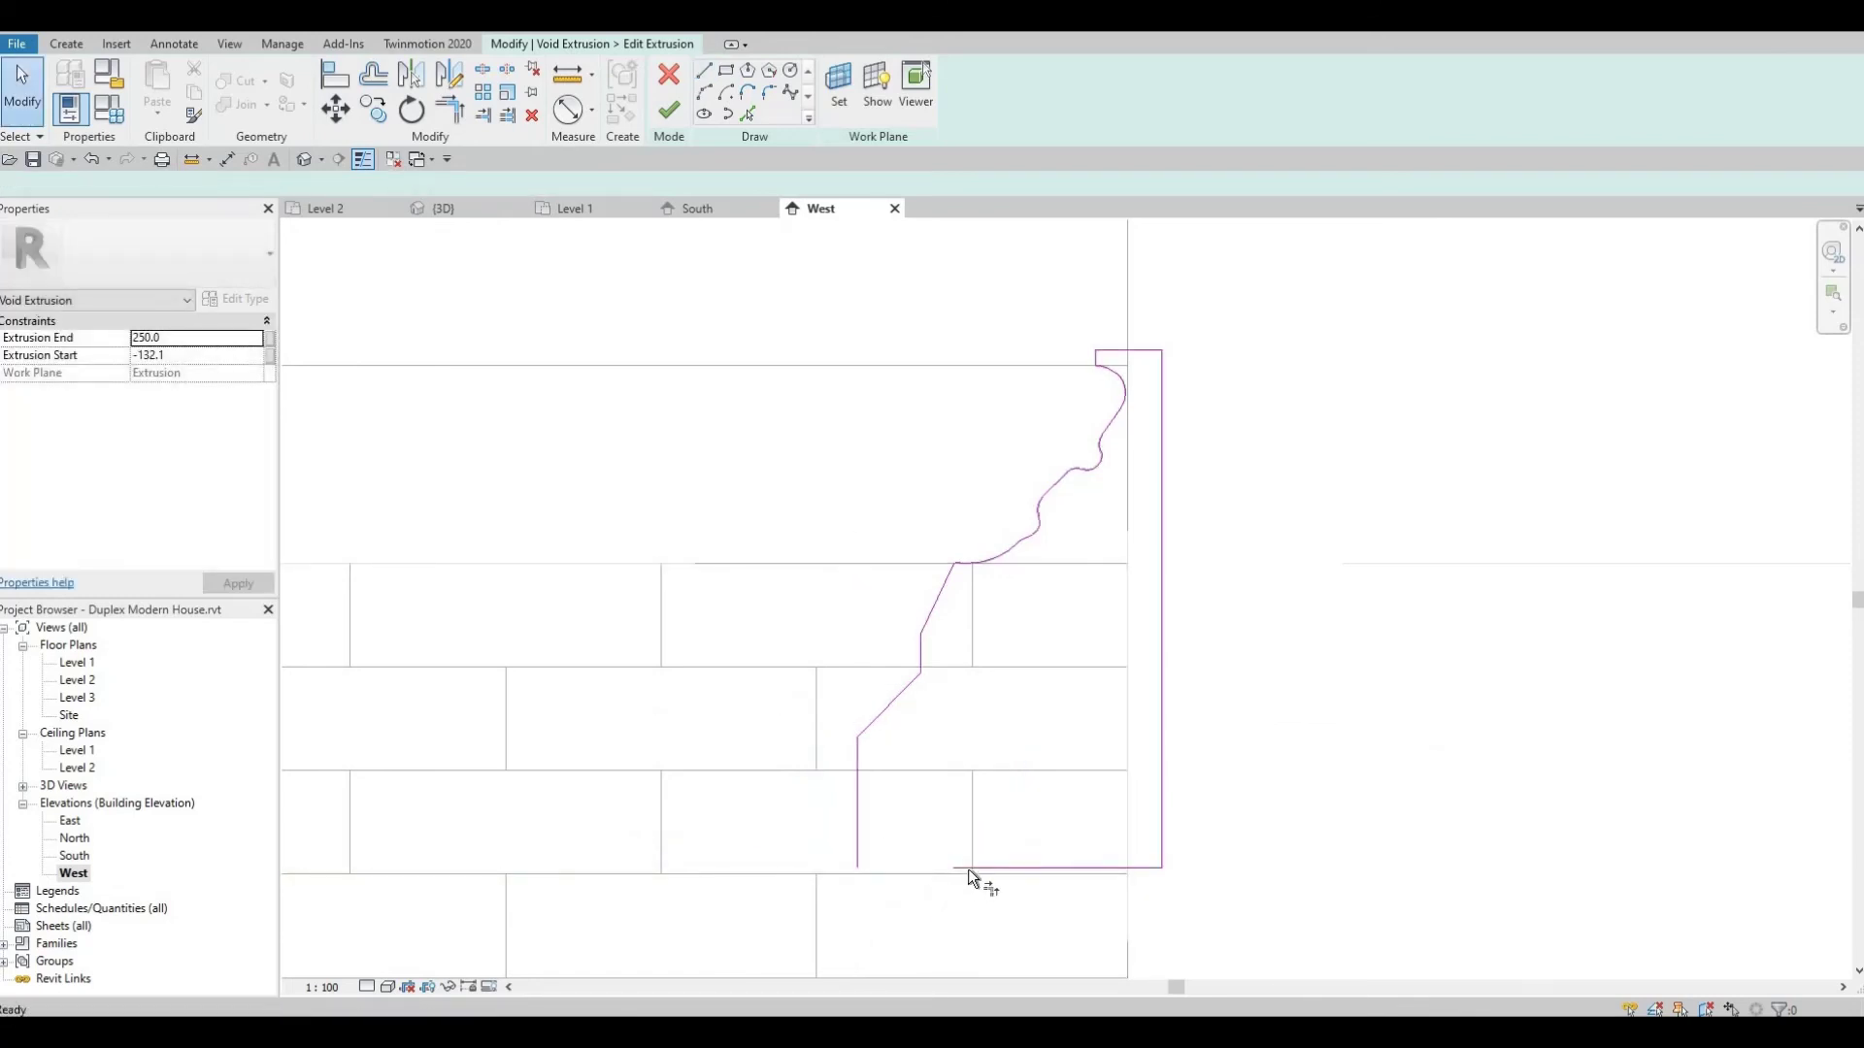
# Trim the vertical and bottom profile lines into a closed corner
pyautogui.press('t')
pyautogui.press('r')
pyautogui.click(969, 868)
pyautogui.click(860, 839)
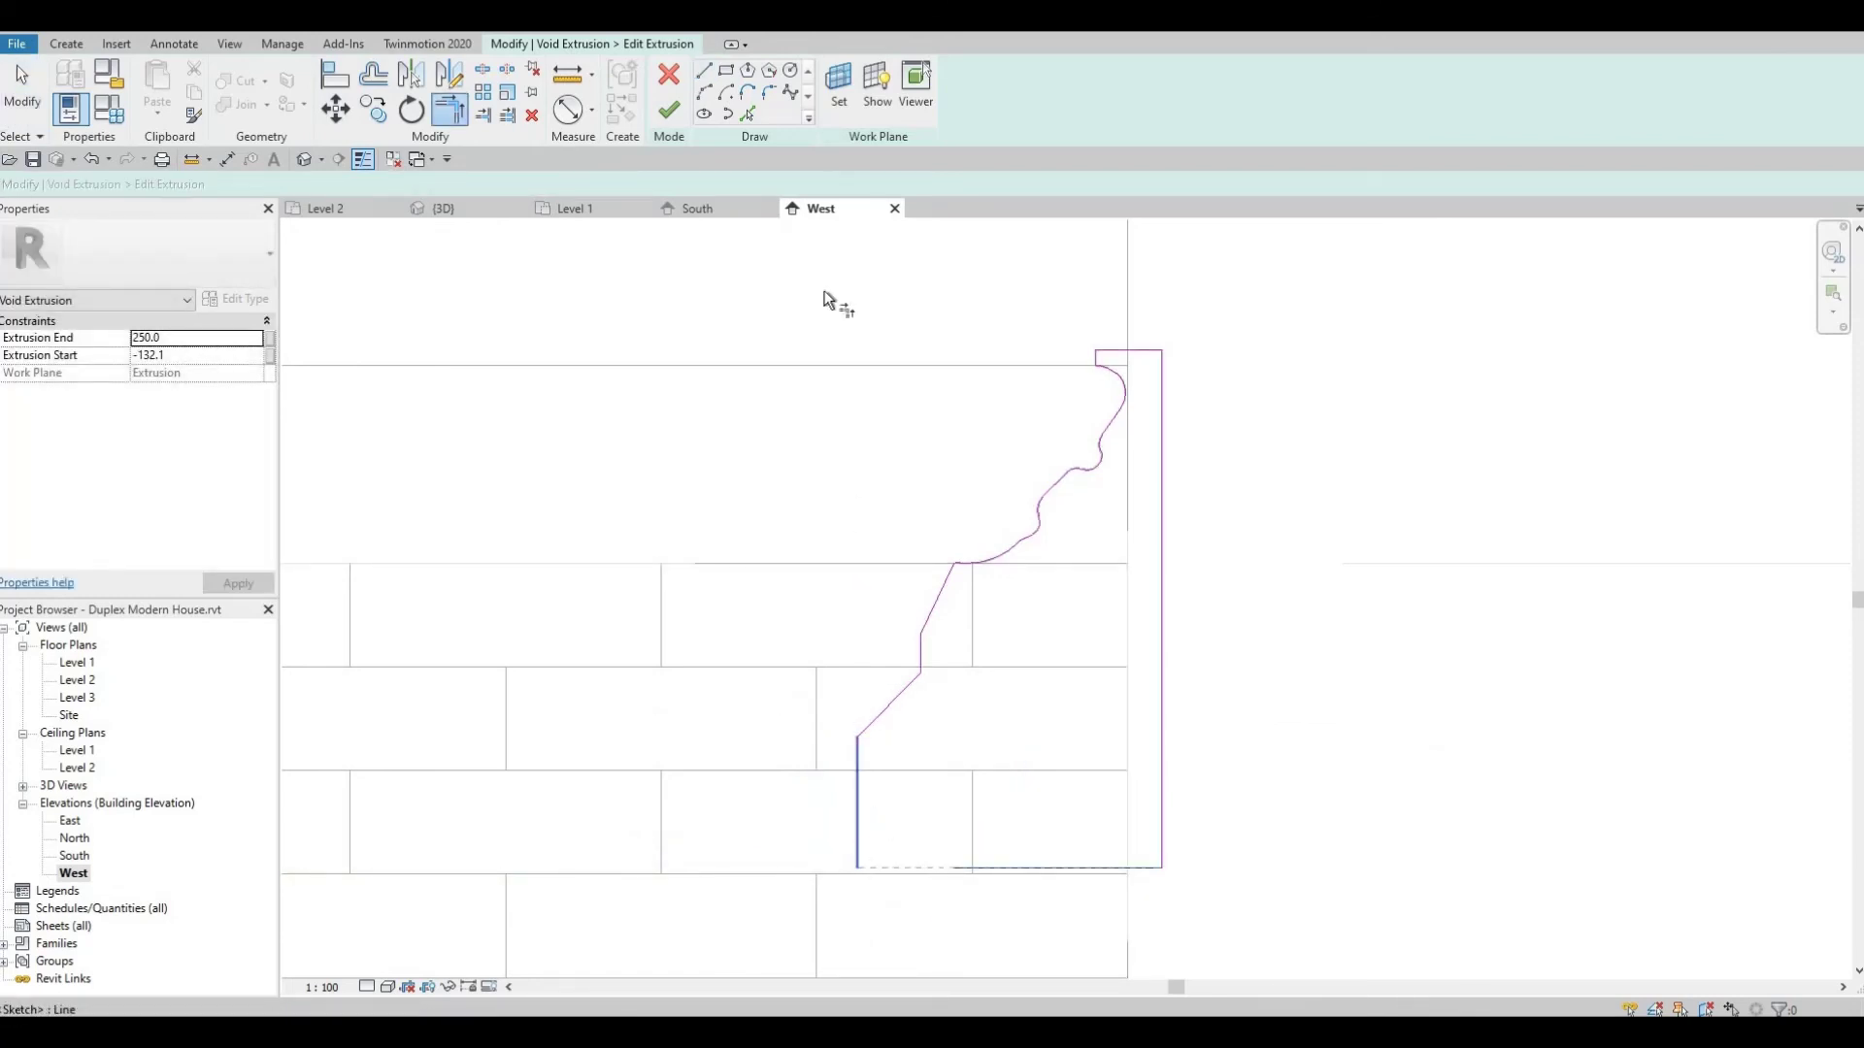
# Round the joint between the vertical and diagonal lines with a 95.0 radius fillet arc
pyautogui.click(771, 94)
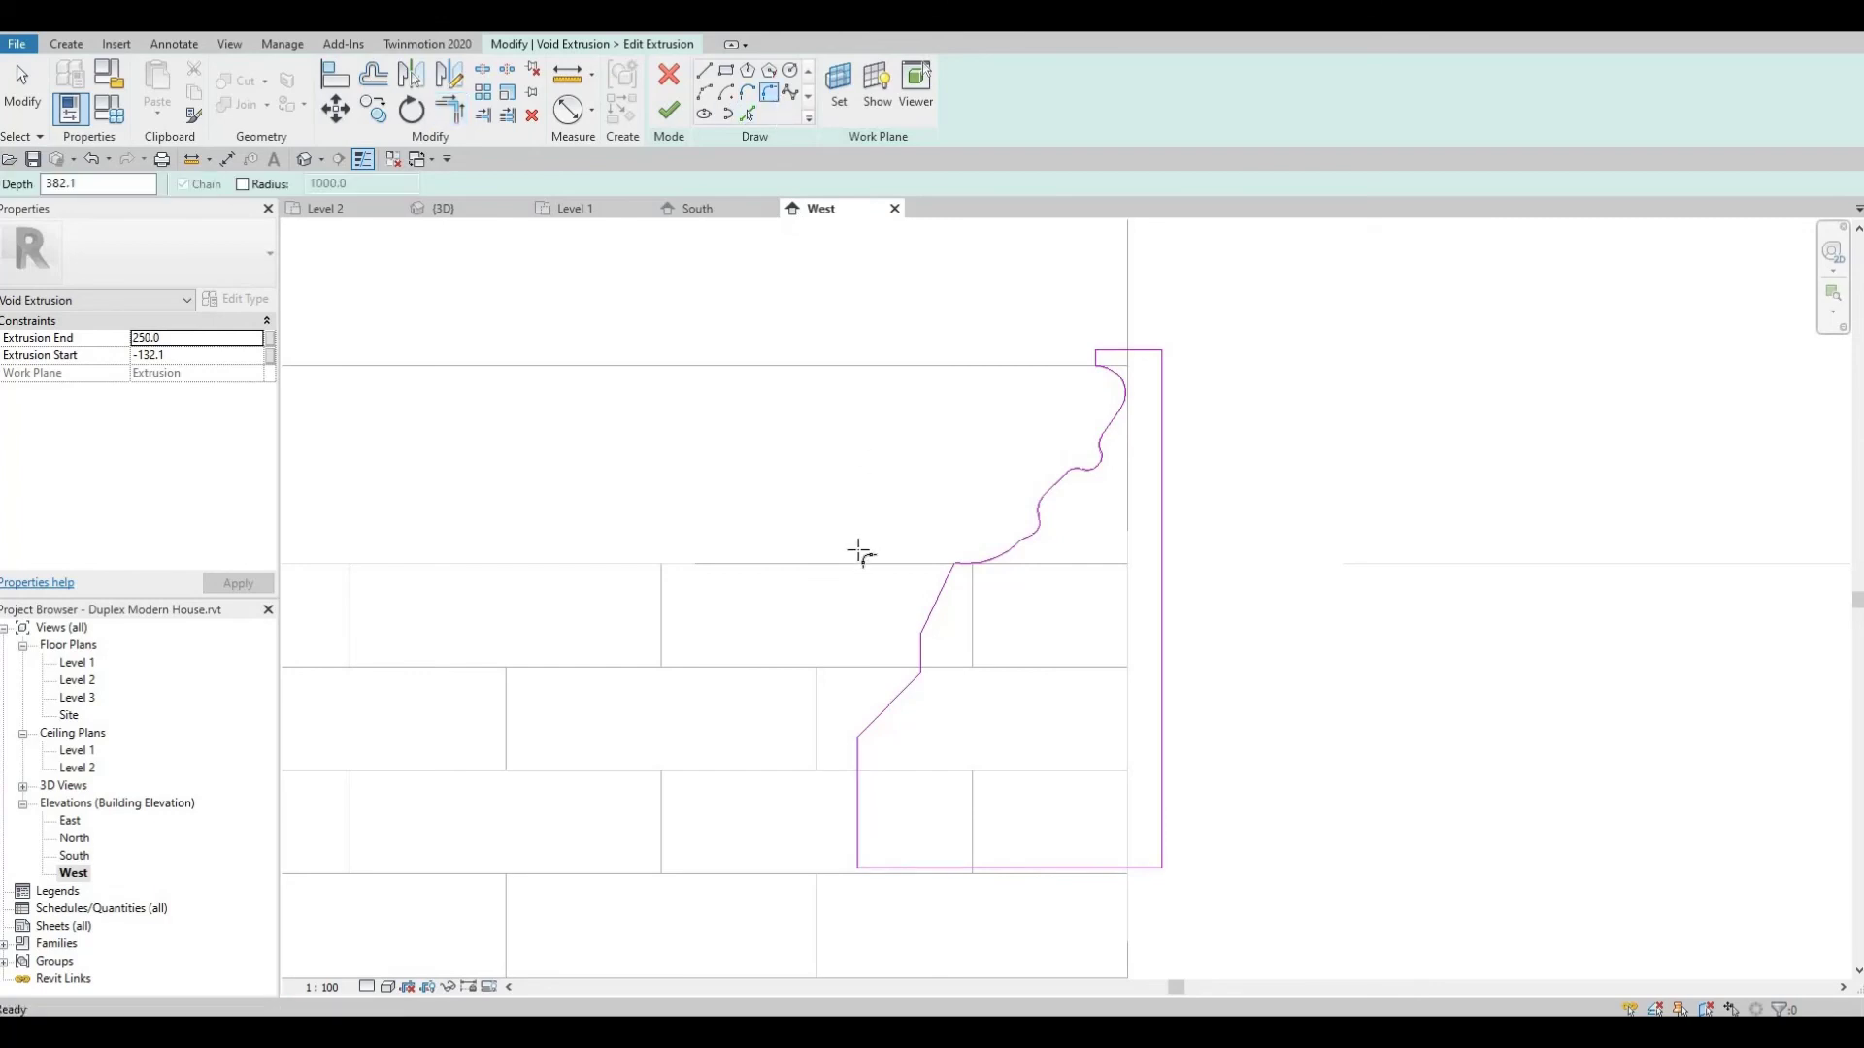
pyautogui.click(859, 763)
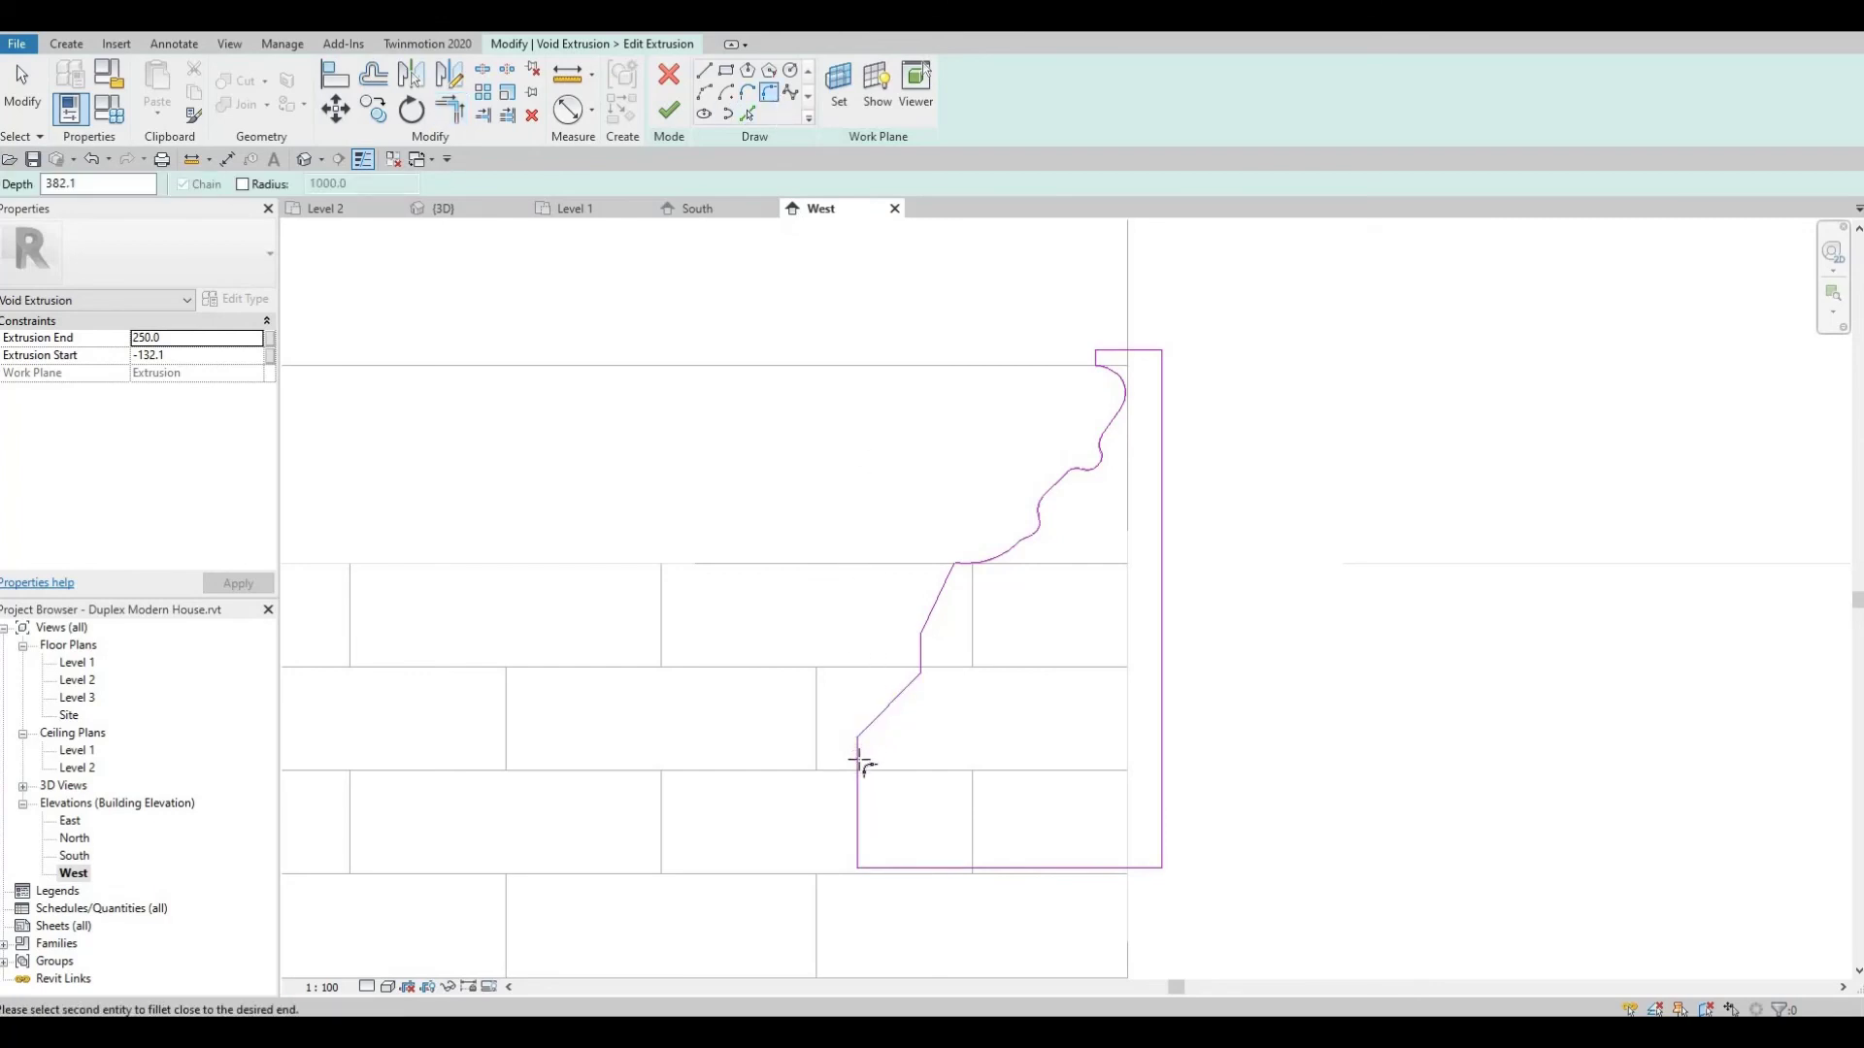
pyautogui.click(894, 702)
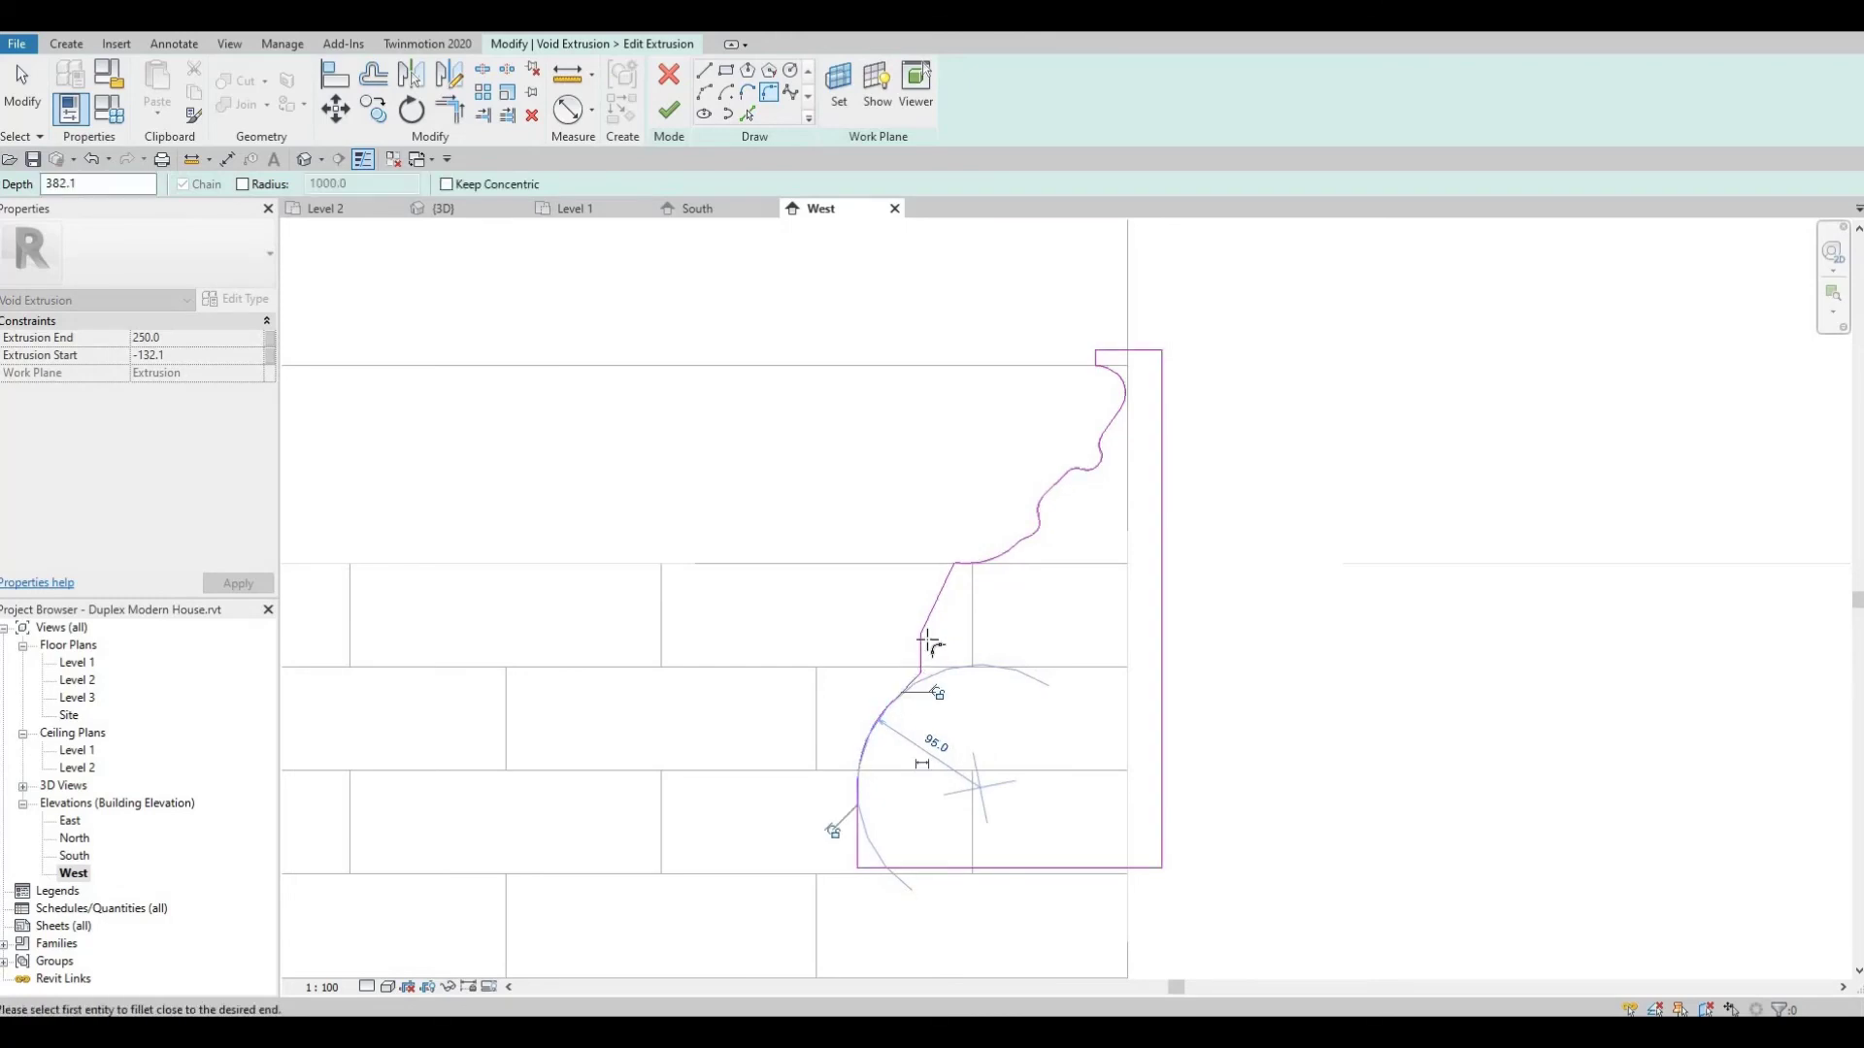
pyautogui.scroll(2, 920, 692)
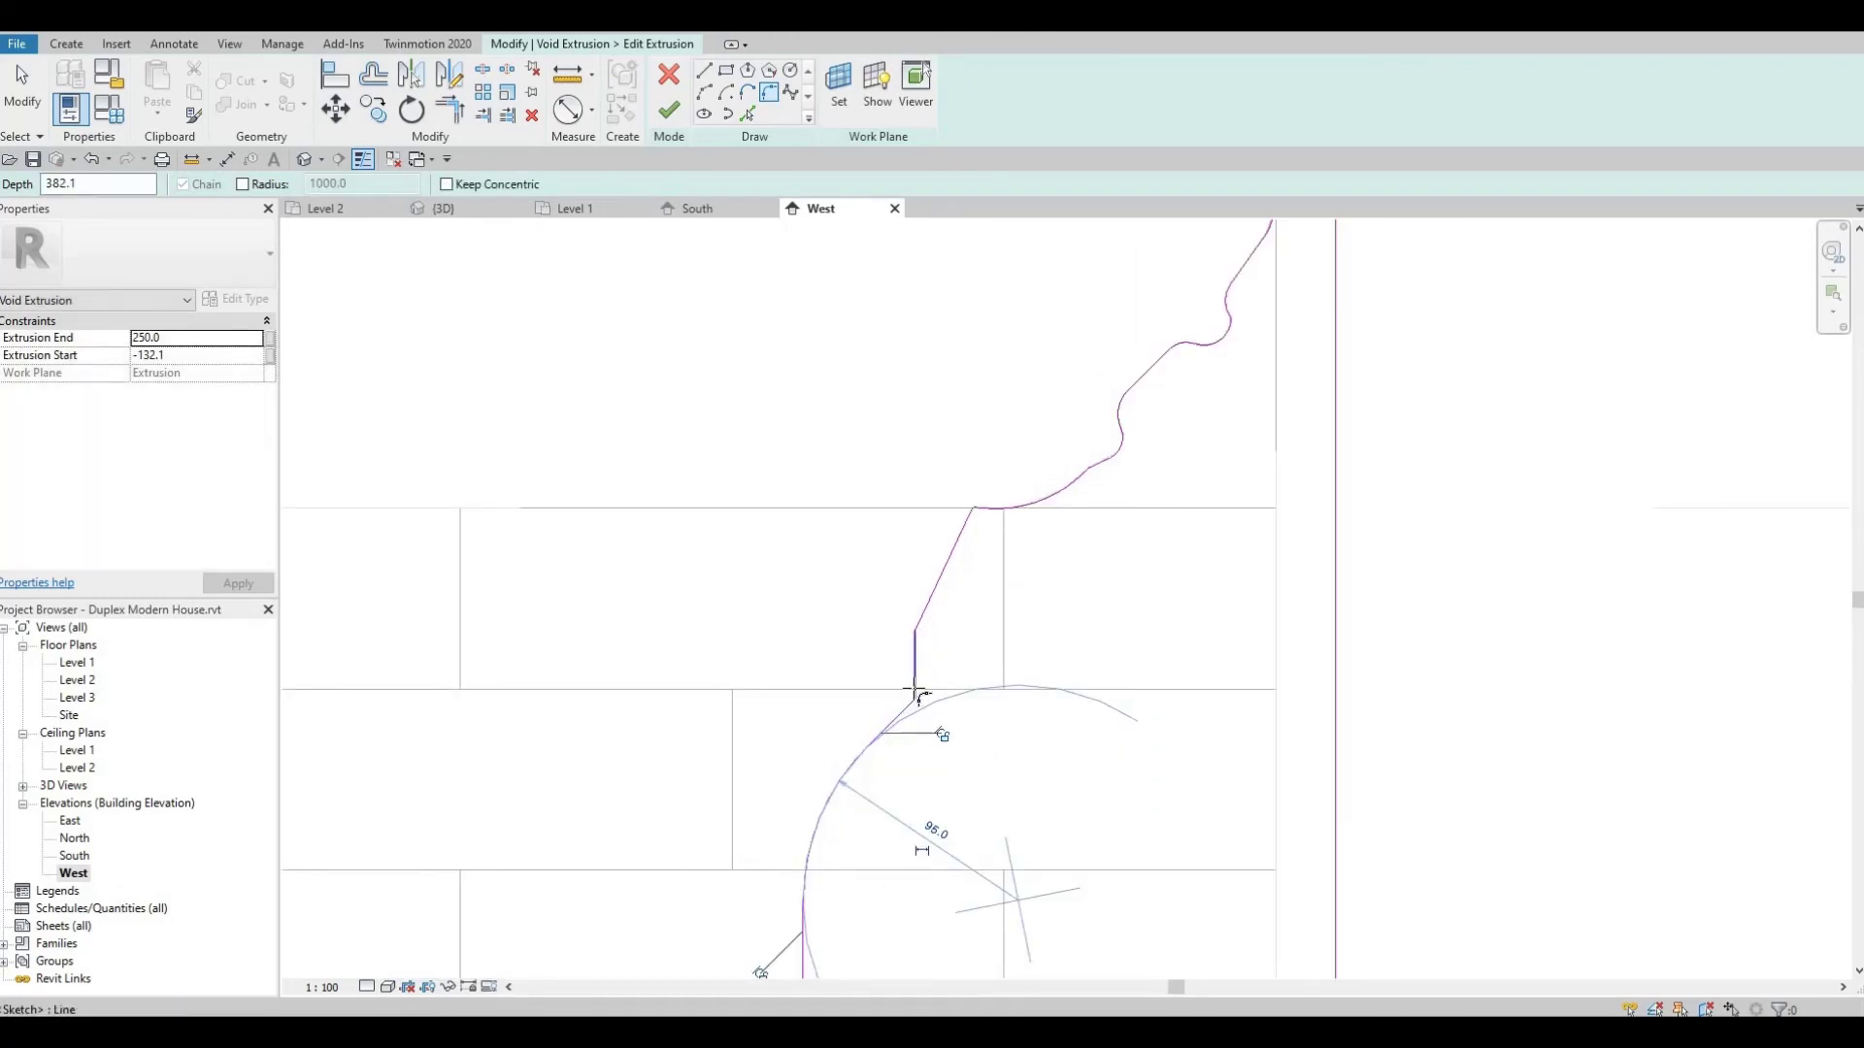
pyautogui.click(915, 693)
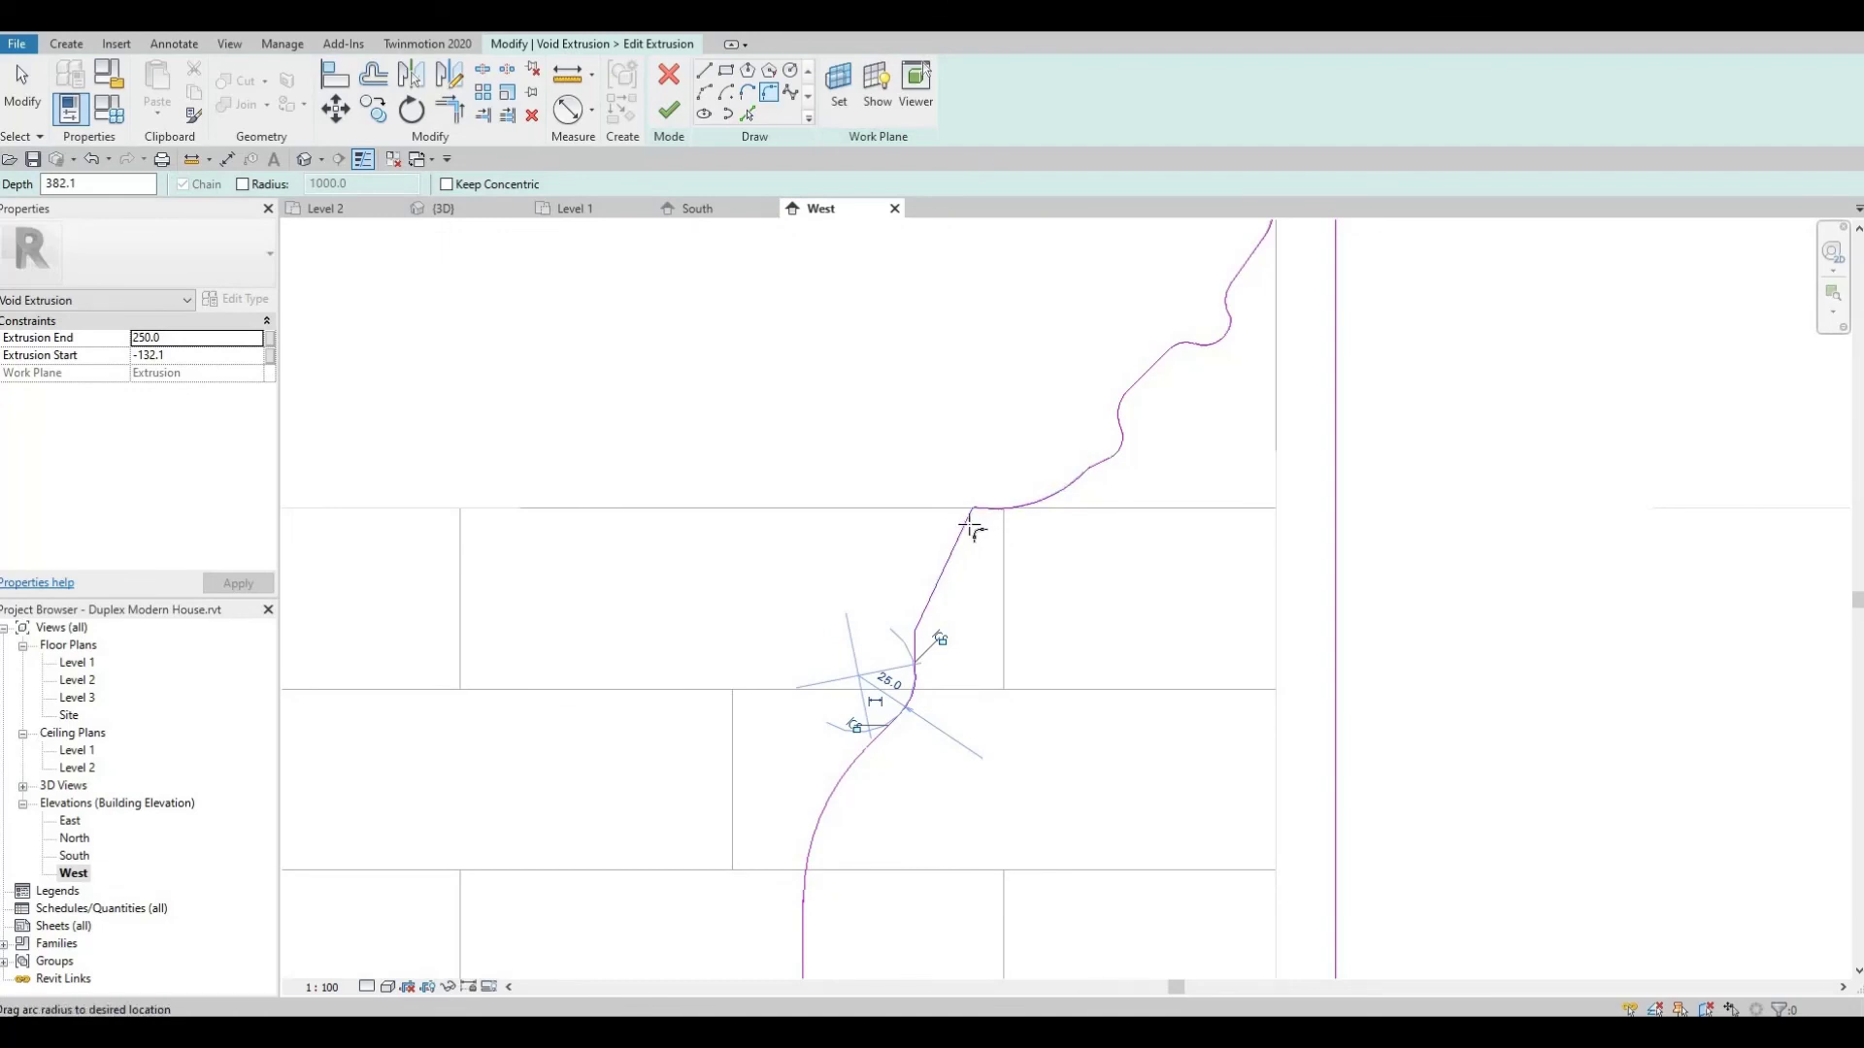
# Cancel a second fillet at the upper corner and check the short straight segment
pyautogui.click(970, 526)
pyautogui.press('Escape')
pyautogui.press('Escape')
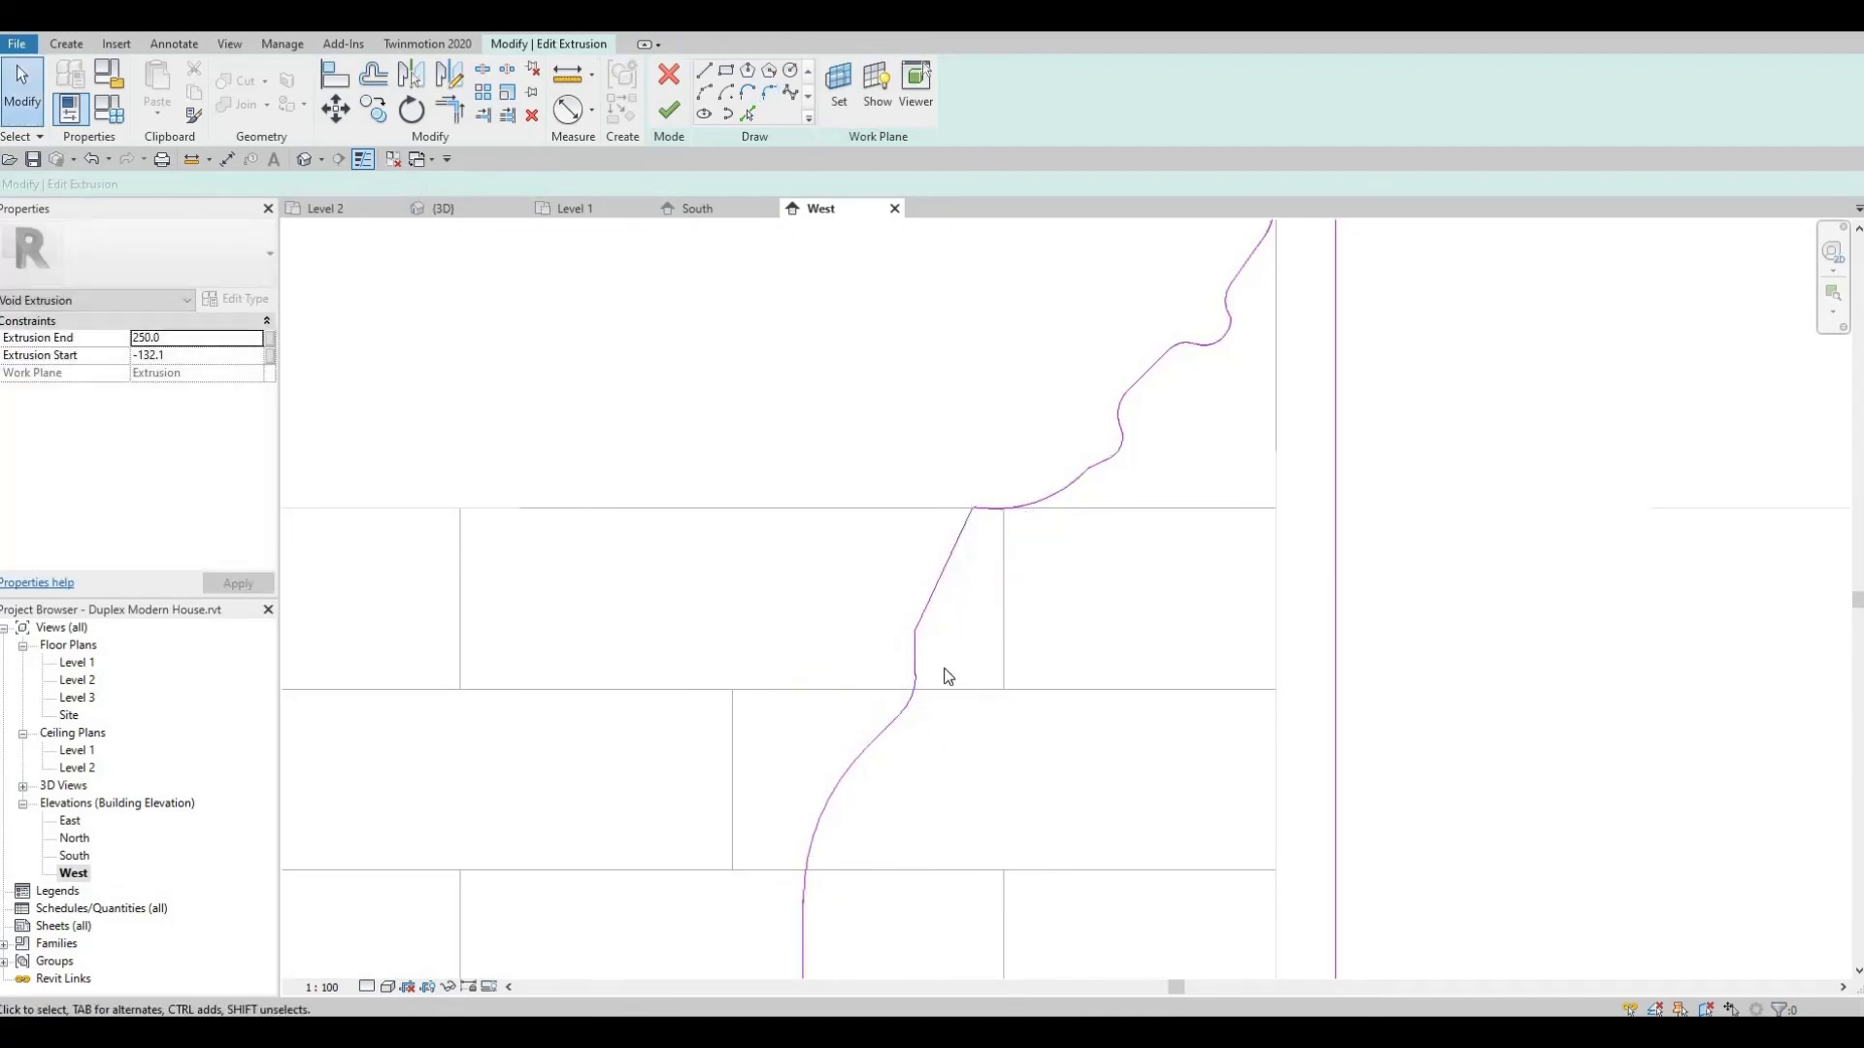
pyautogui.click(919, 626)
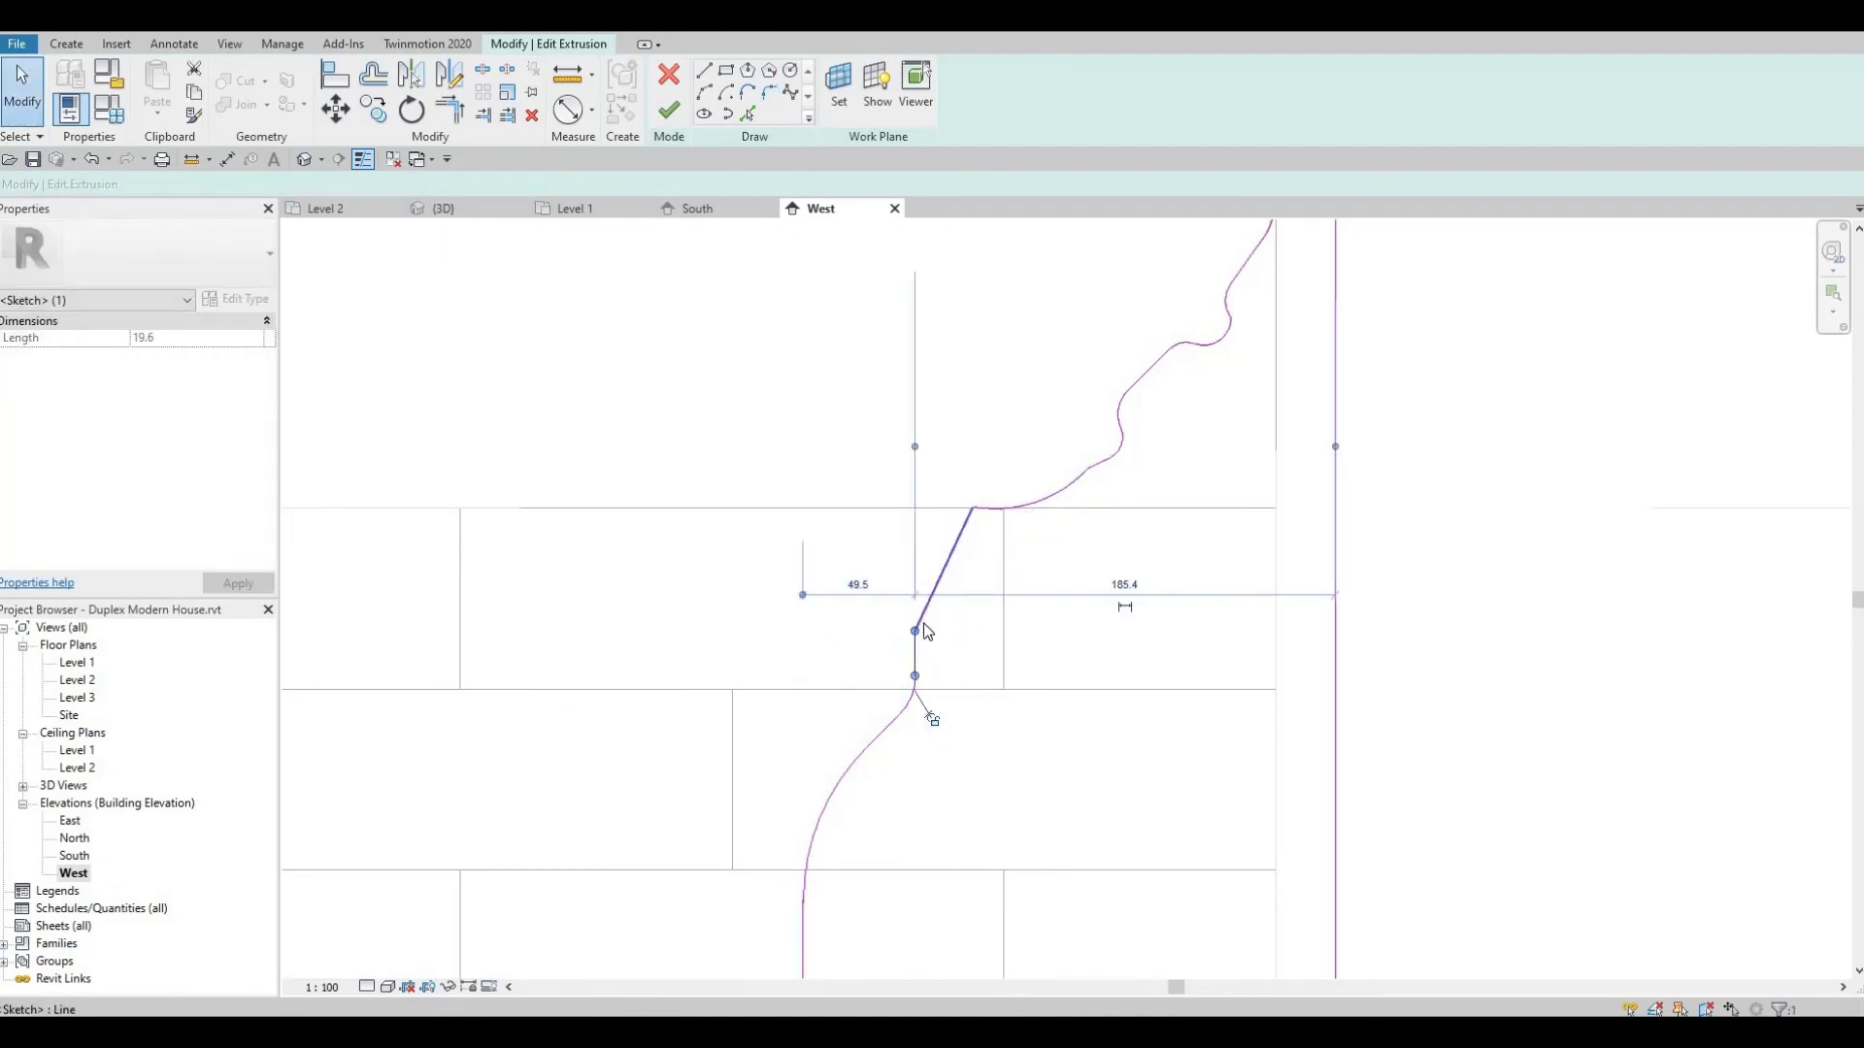
pyautogui.click(999, 640)
pyautogui.scroll(-3, 999, 669)
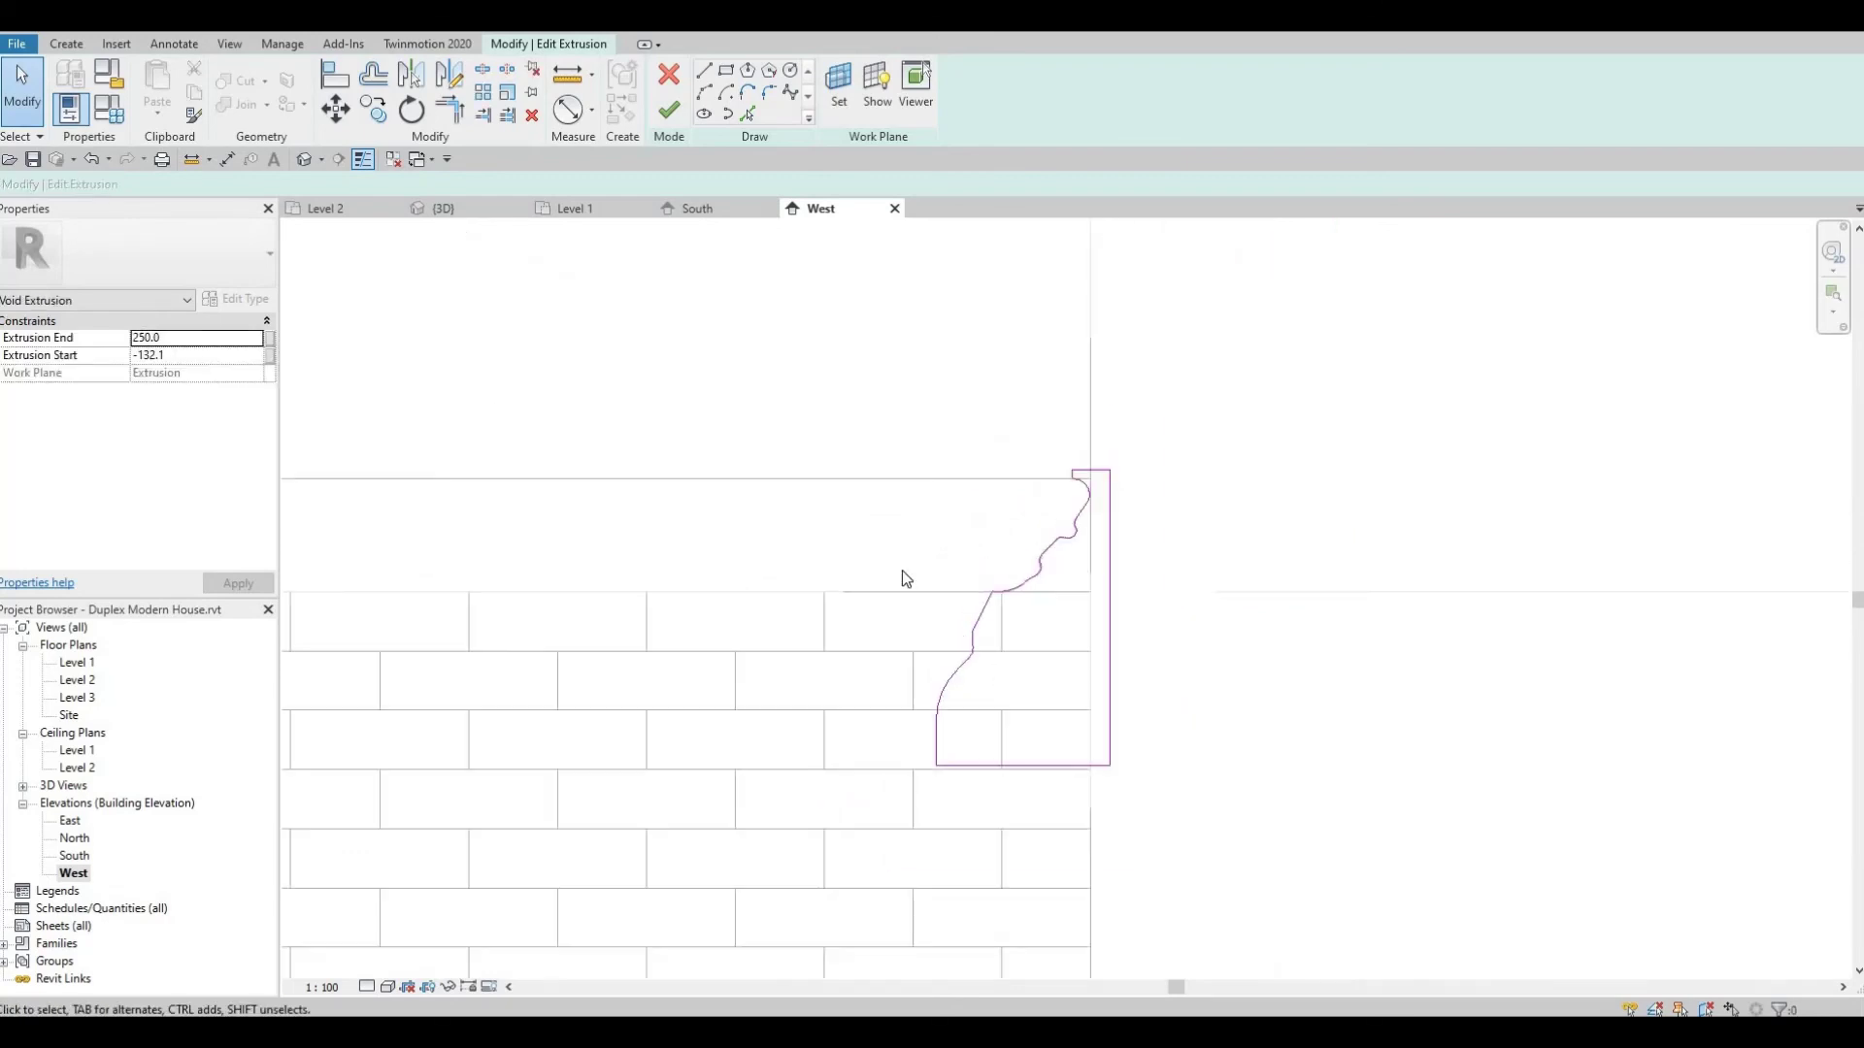
# Finish the void profile sketch and view the beam ends in the {3D} view
pyautogui.click(669, 109)
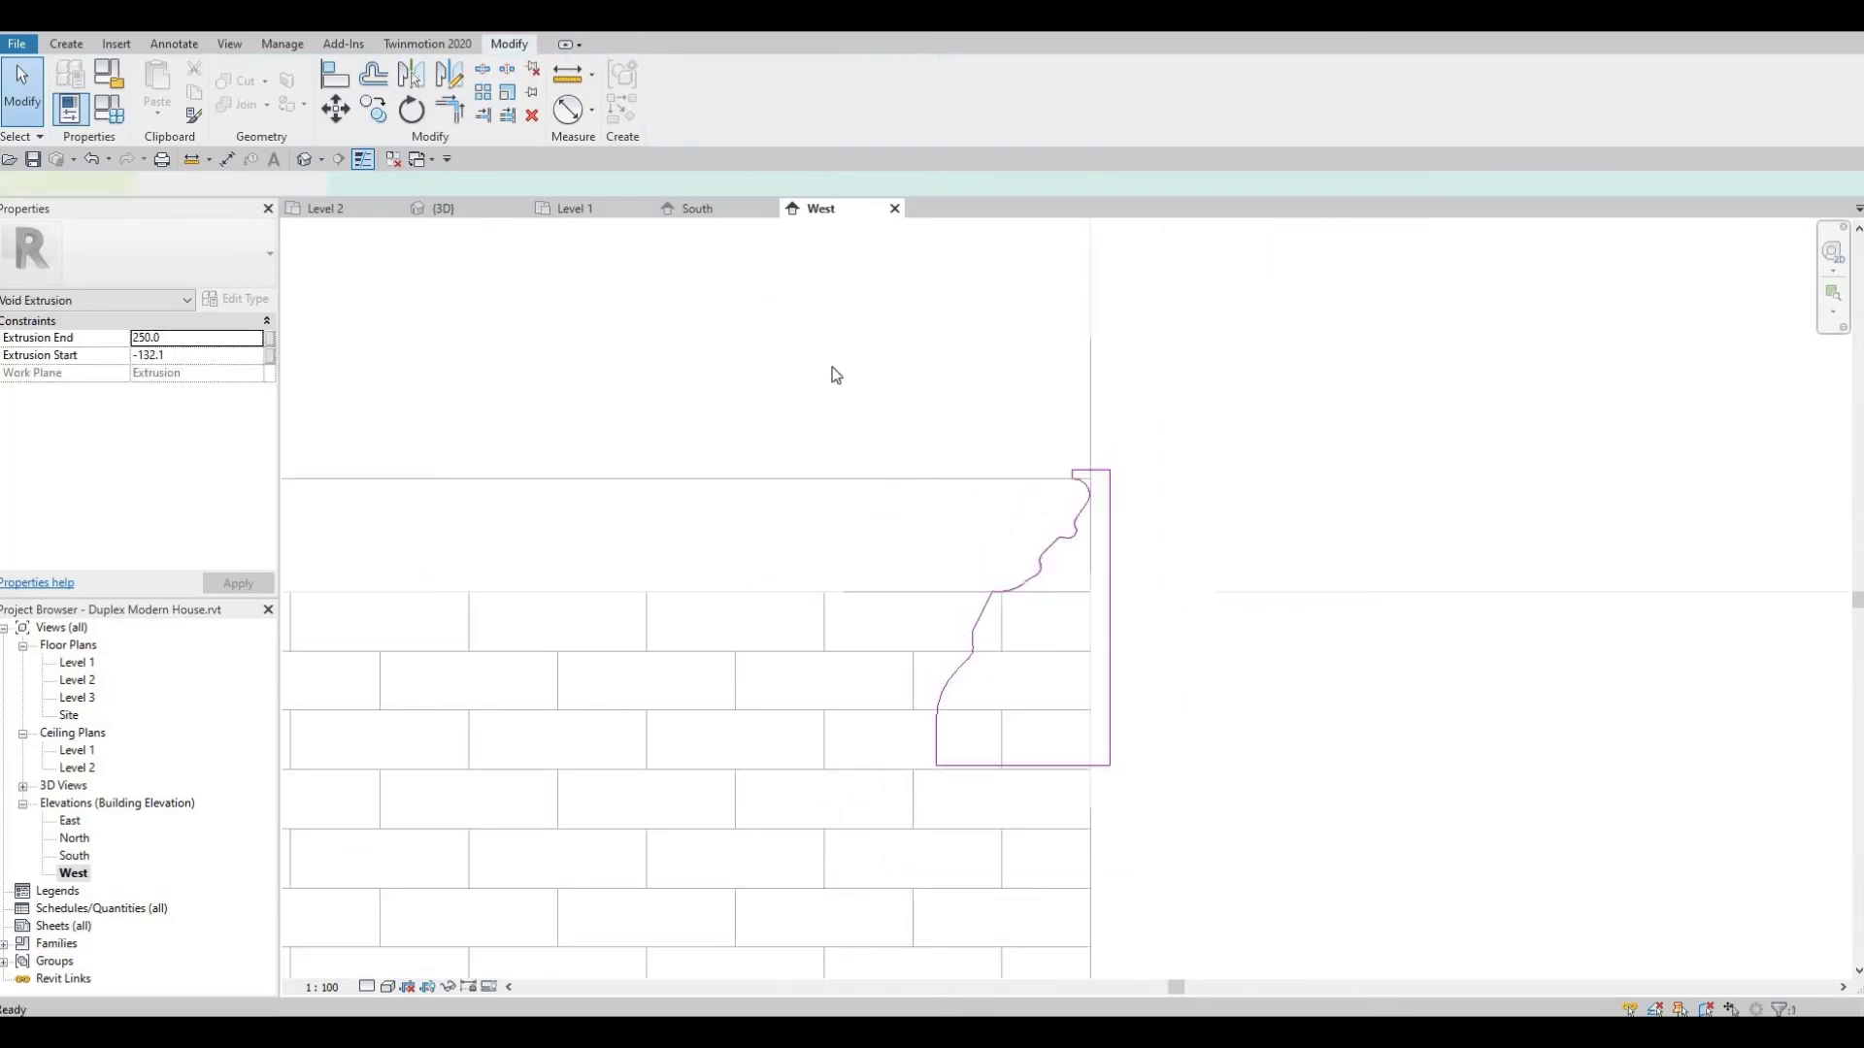
pyautogui.click(486, 206)
pyautogui.keyDown('shift'); pyautogui.moveTo(879, 546); pyautogui.dragTo(947, 512, button='middle'); pyautogui.keyUp('shift')
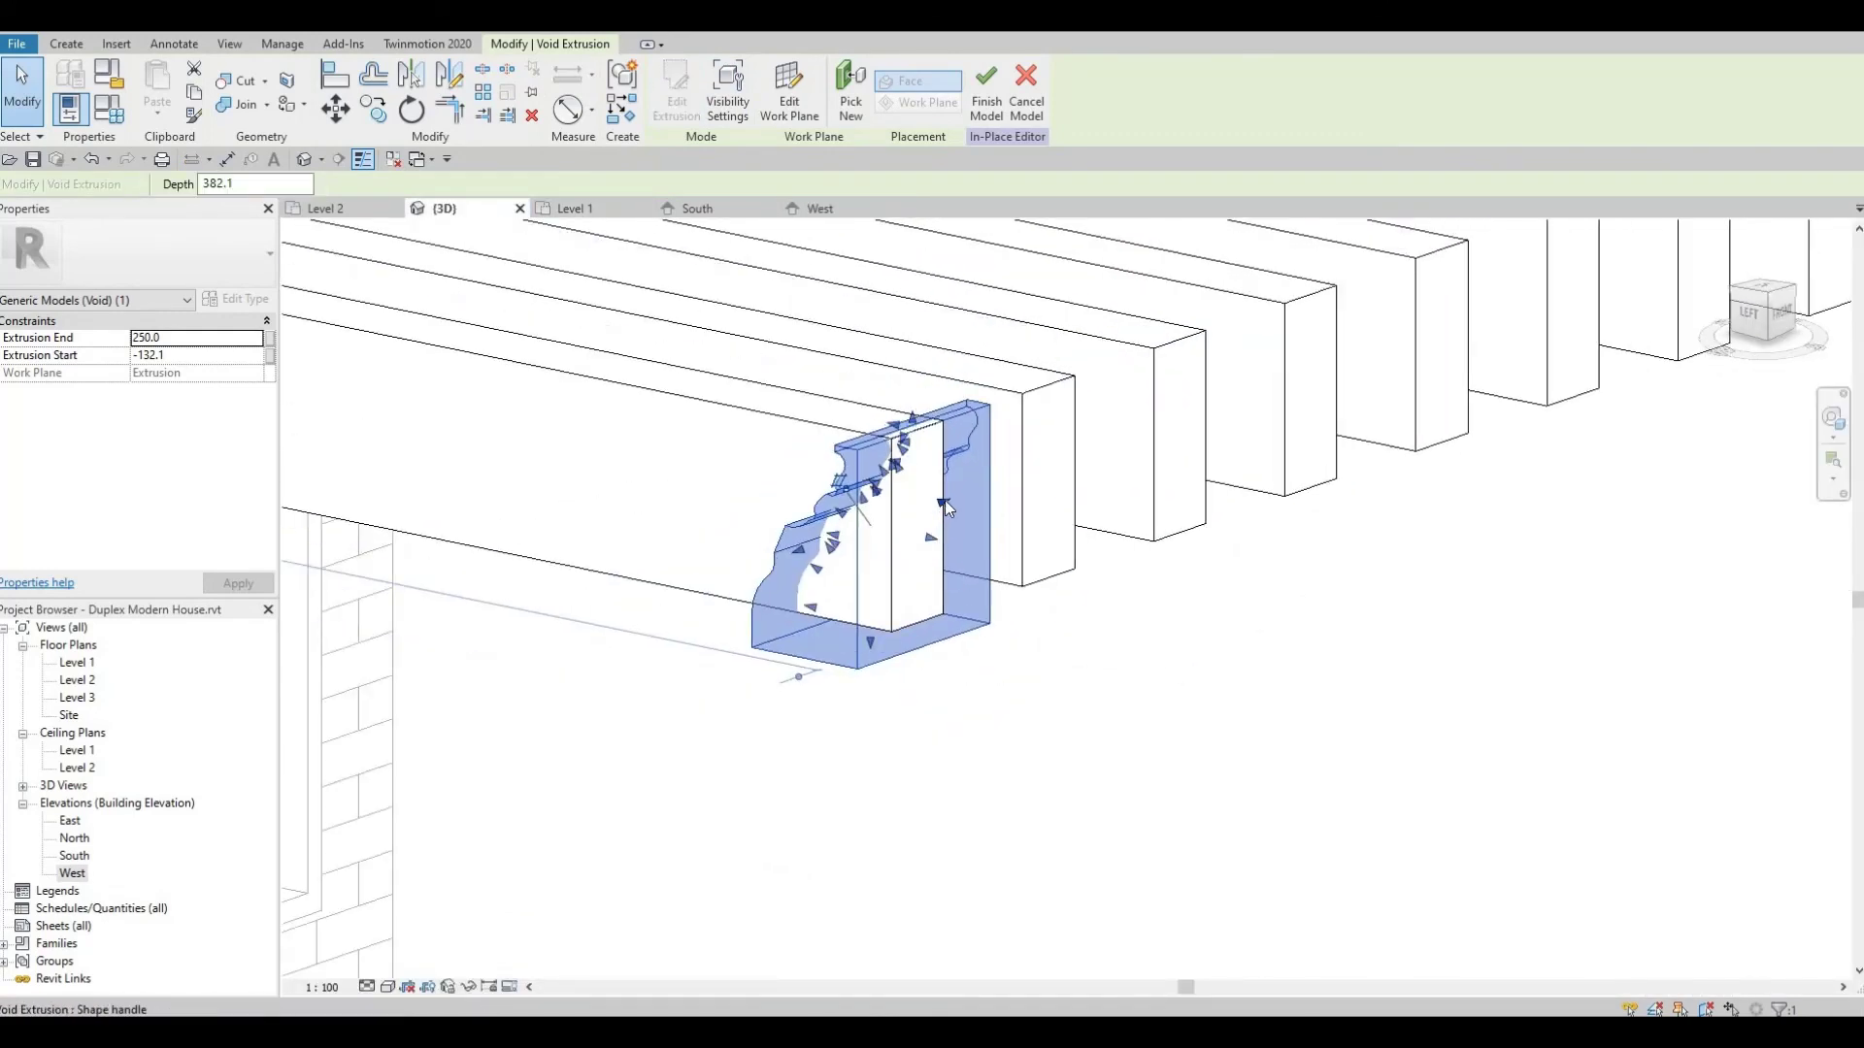
# Stretch the void to Extrusion End 5472.9 along the beam row and finish the model
pyautogui.moveTo(945, 504); pyautogui.dragTo(913, 595)
pyautogui.scroll(-4, 913, 596)
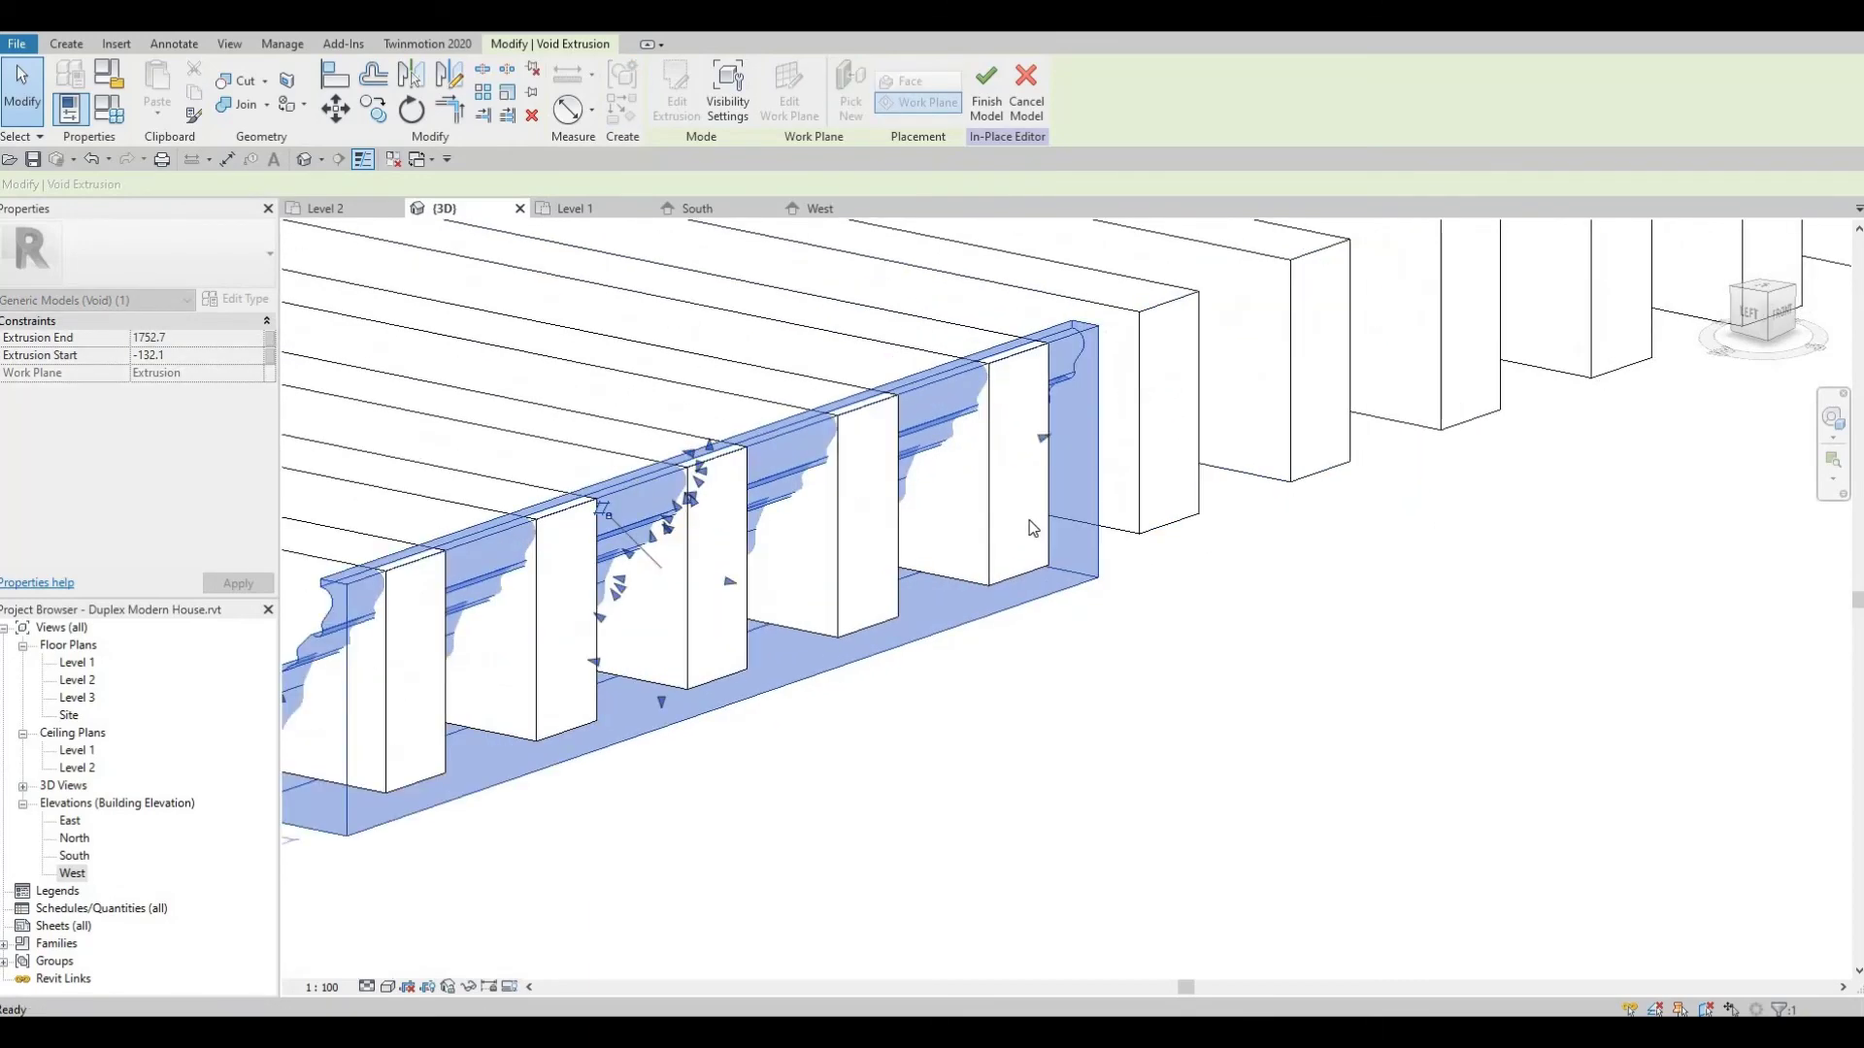
pyautogui.scroll(2, 978, 518)
pyautogui.moveTo(1580, 367); pyautogui.dragTo(1219, 437)
pyautogui.keyDown('shift'); pyautogui.moveTo(1182, 528); pyautogui.dragTo(462, 553, button='middle'); pyautogui.keyUp('shift')
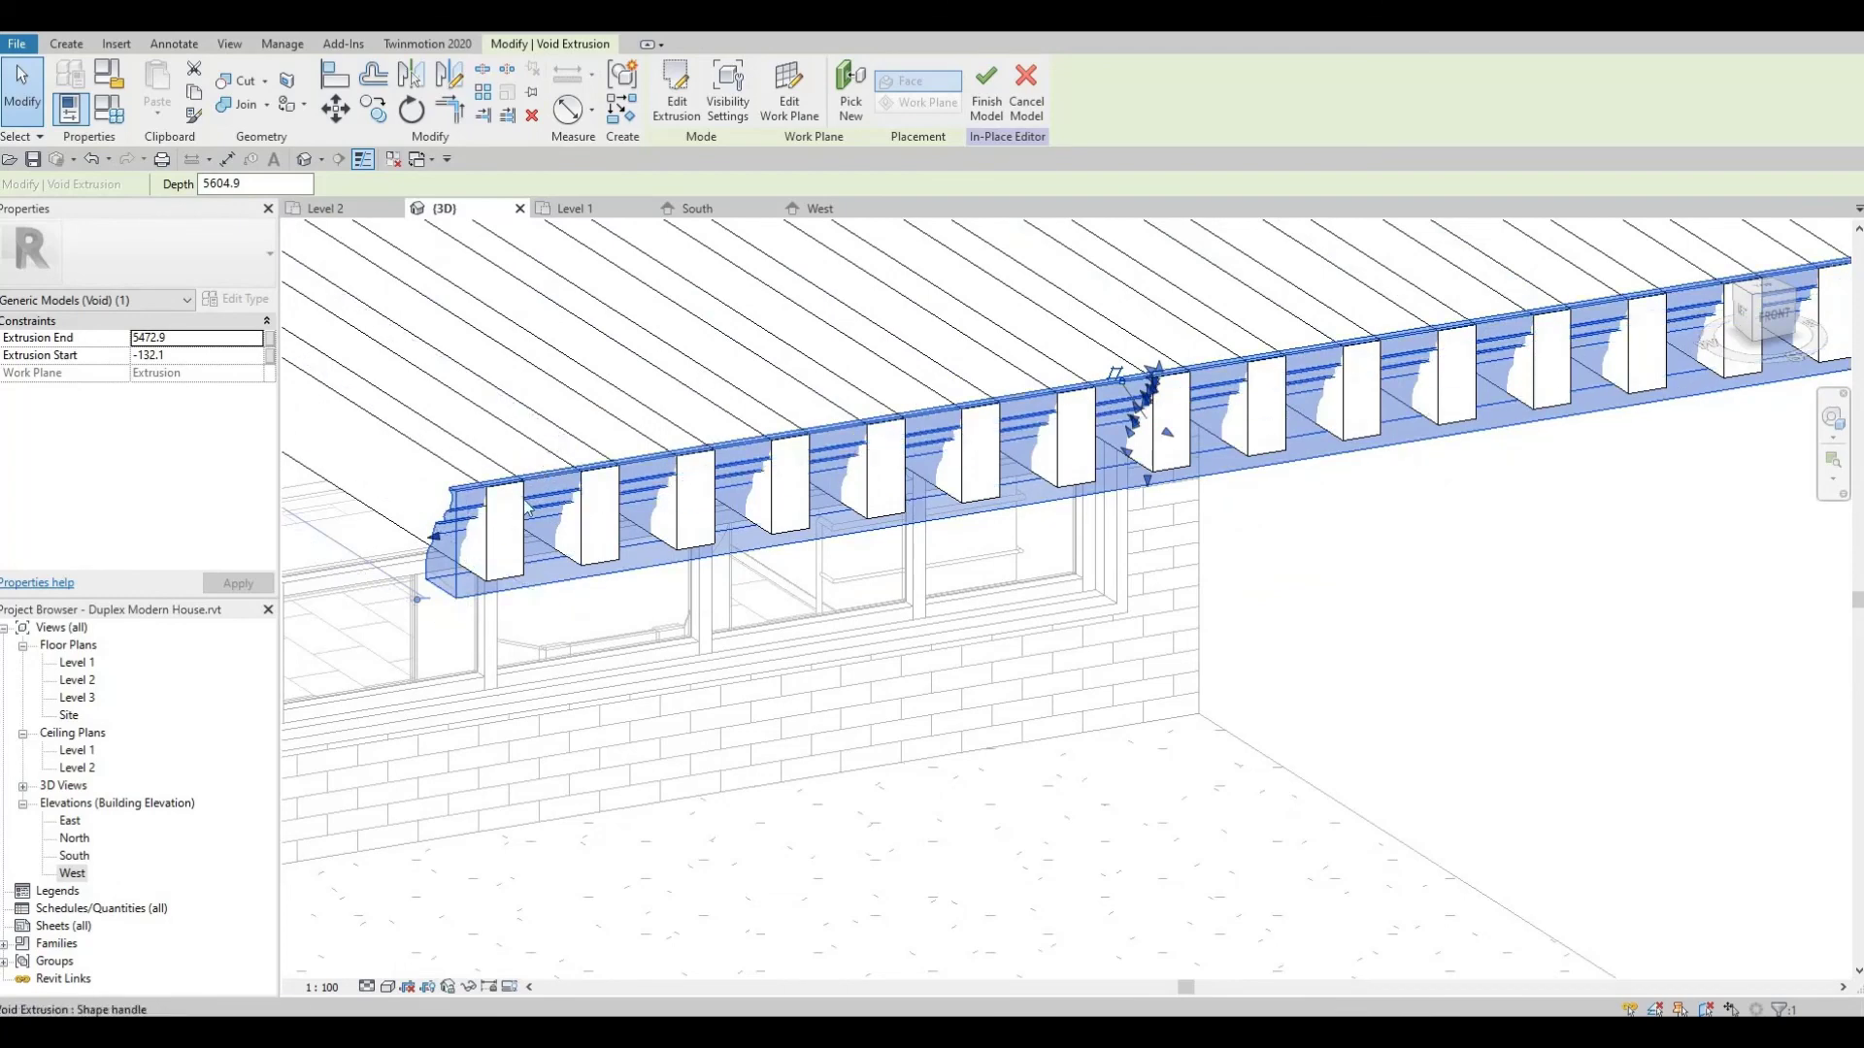
pyautogui.click(979, 116)
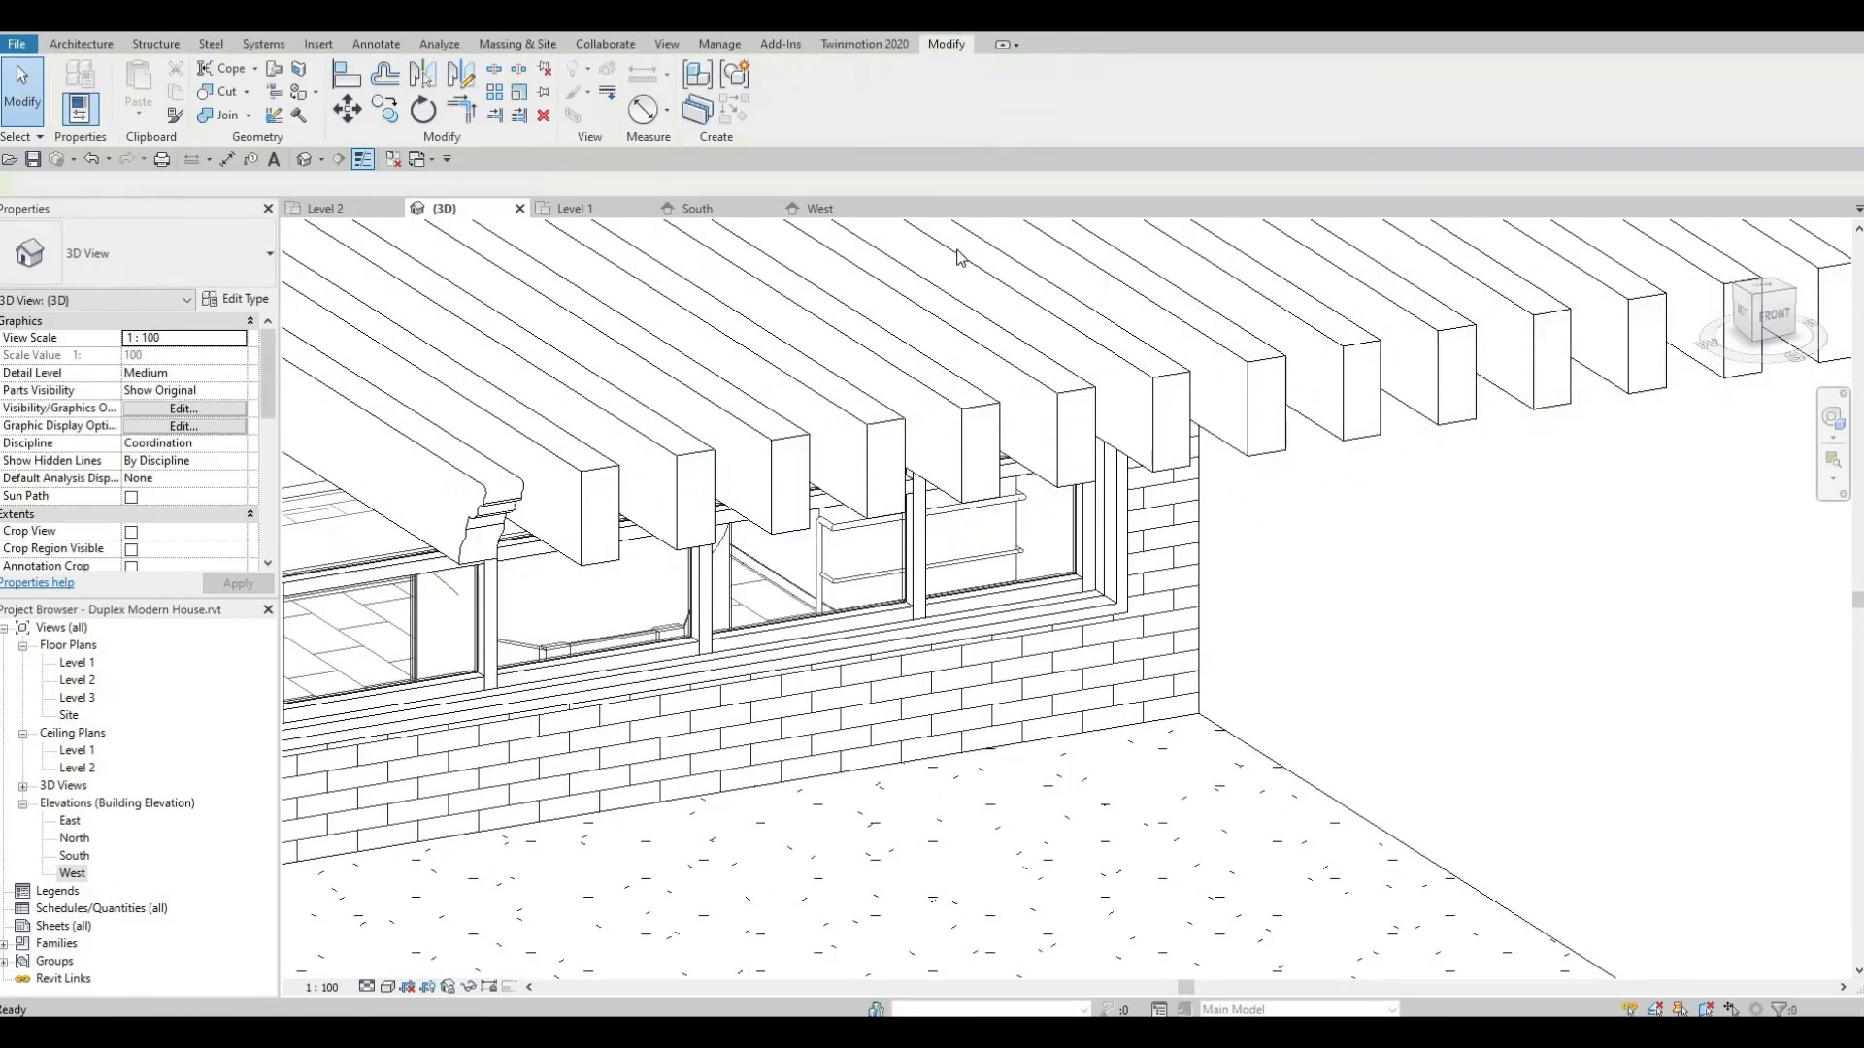
# Enter in-place editing of the beam model and cut the first beam with the void
pyautogui.click(490, 531)
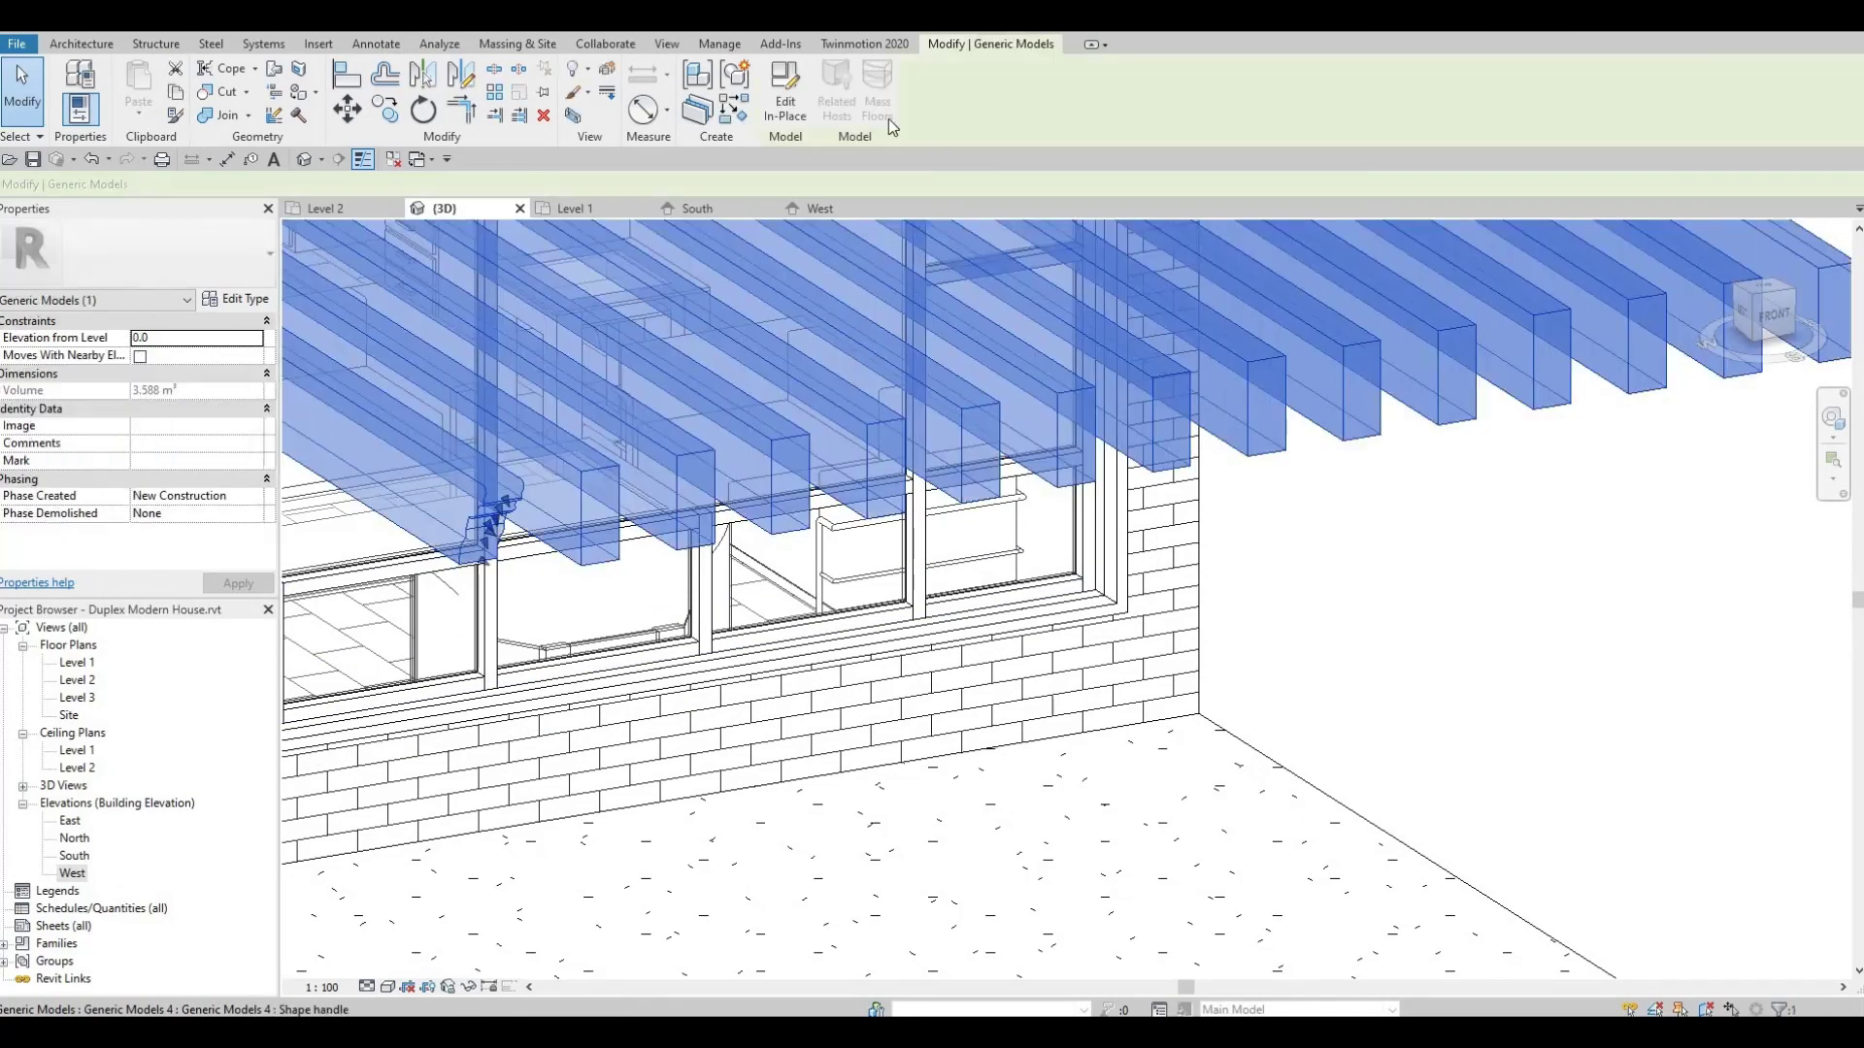
pyautogui.doubleClick(867, 486)
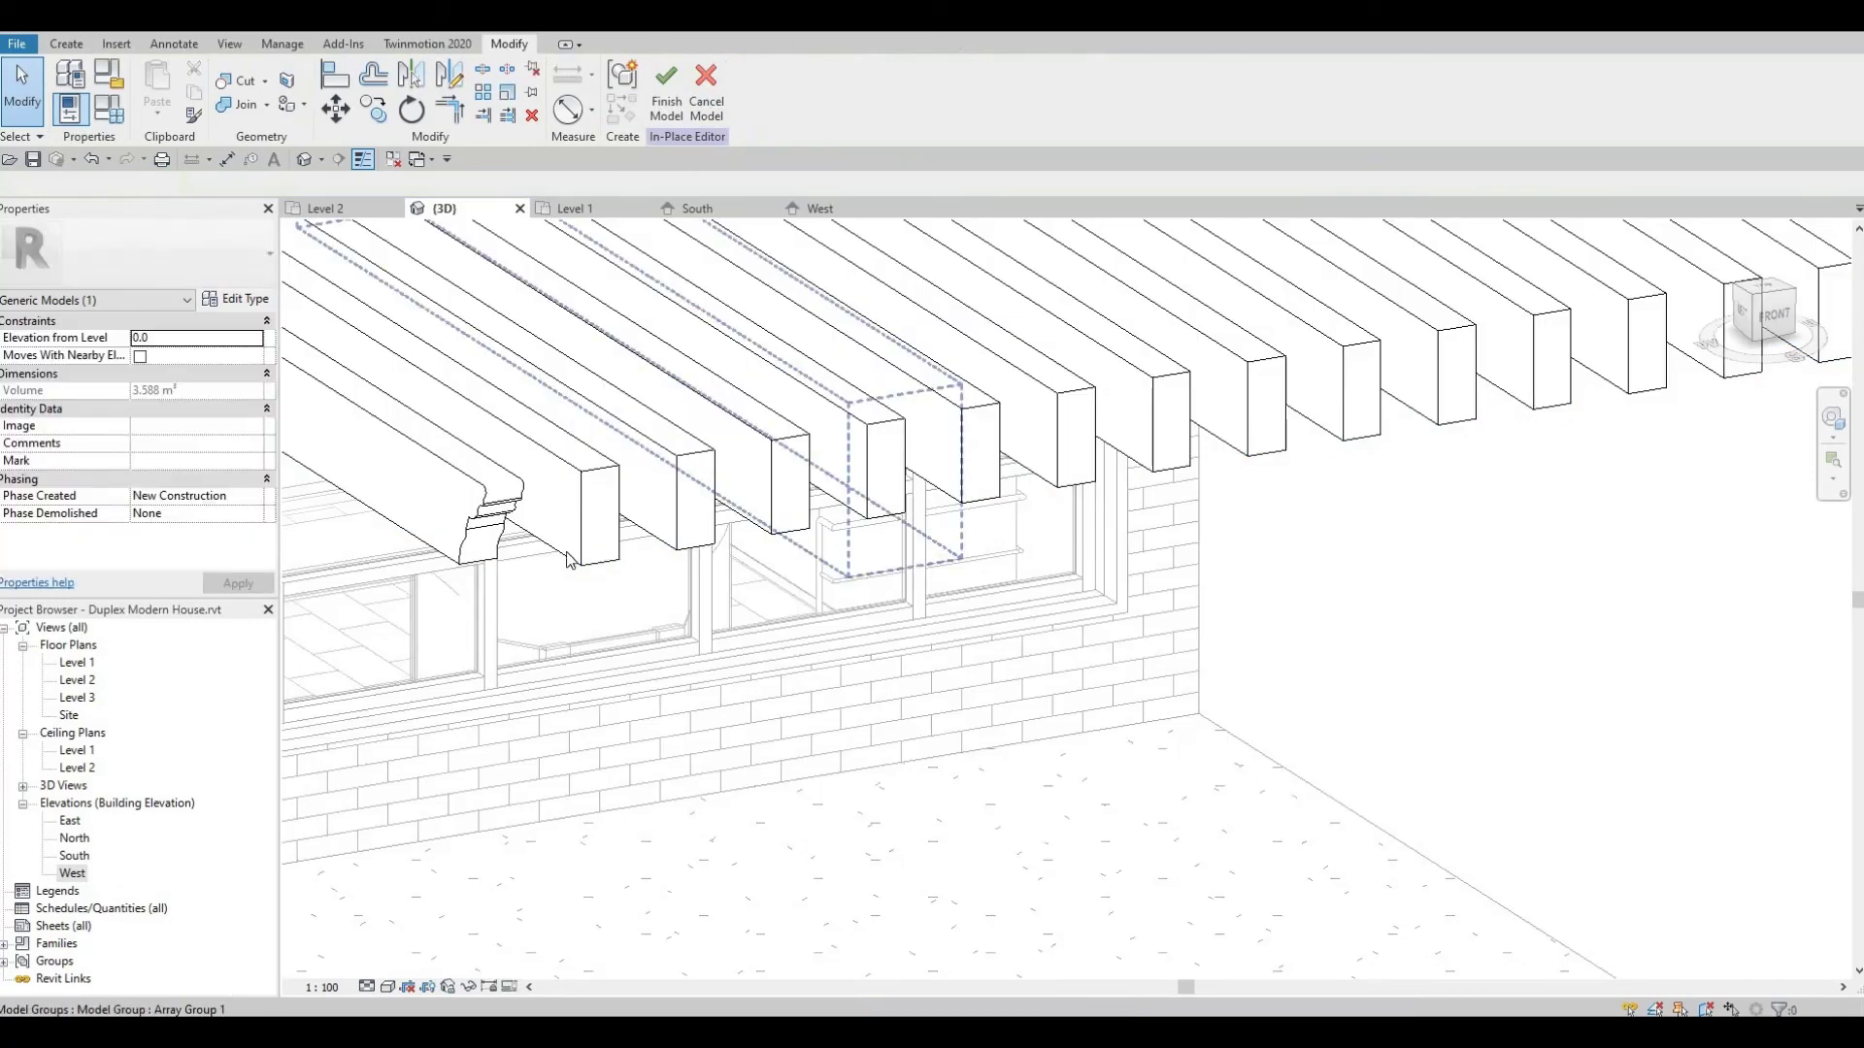
pyautogui.click(497, 541)
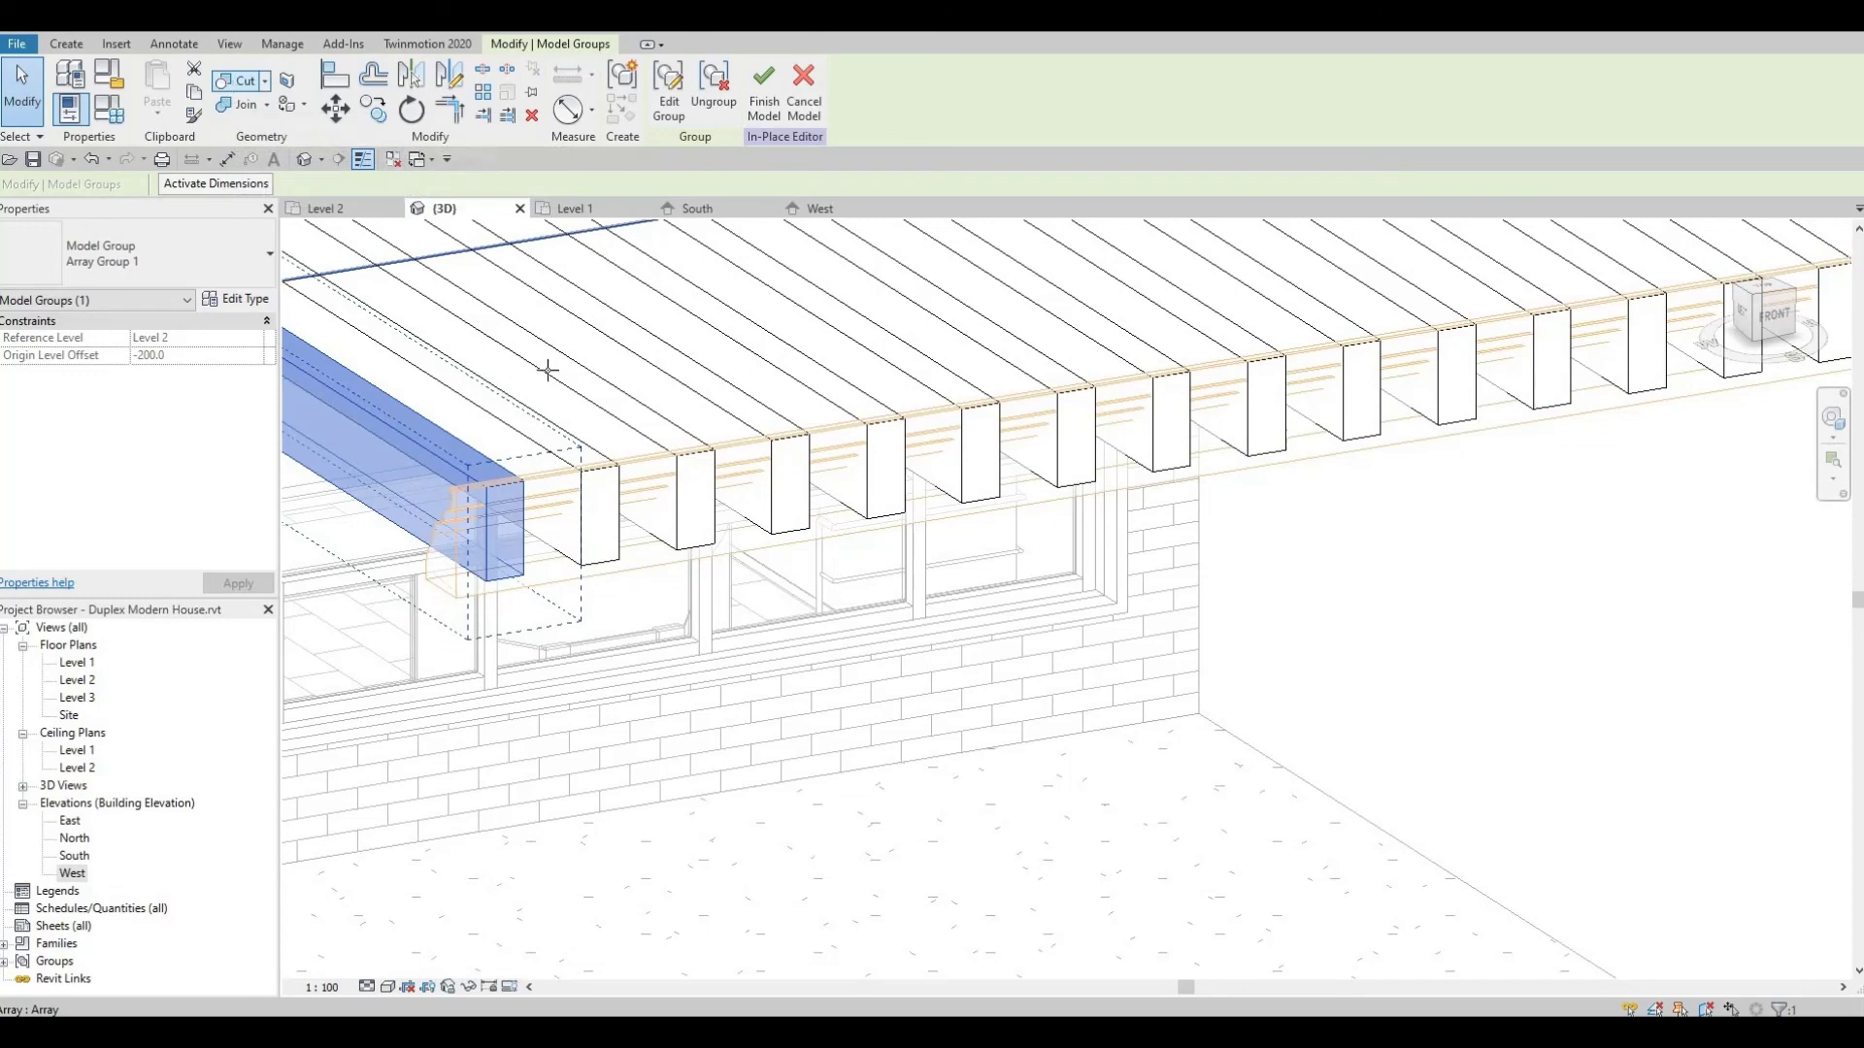
pyautogui.click(500, 522)
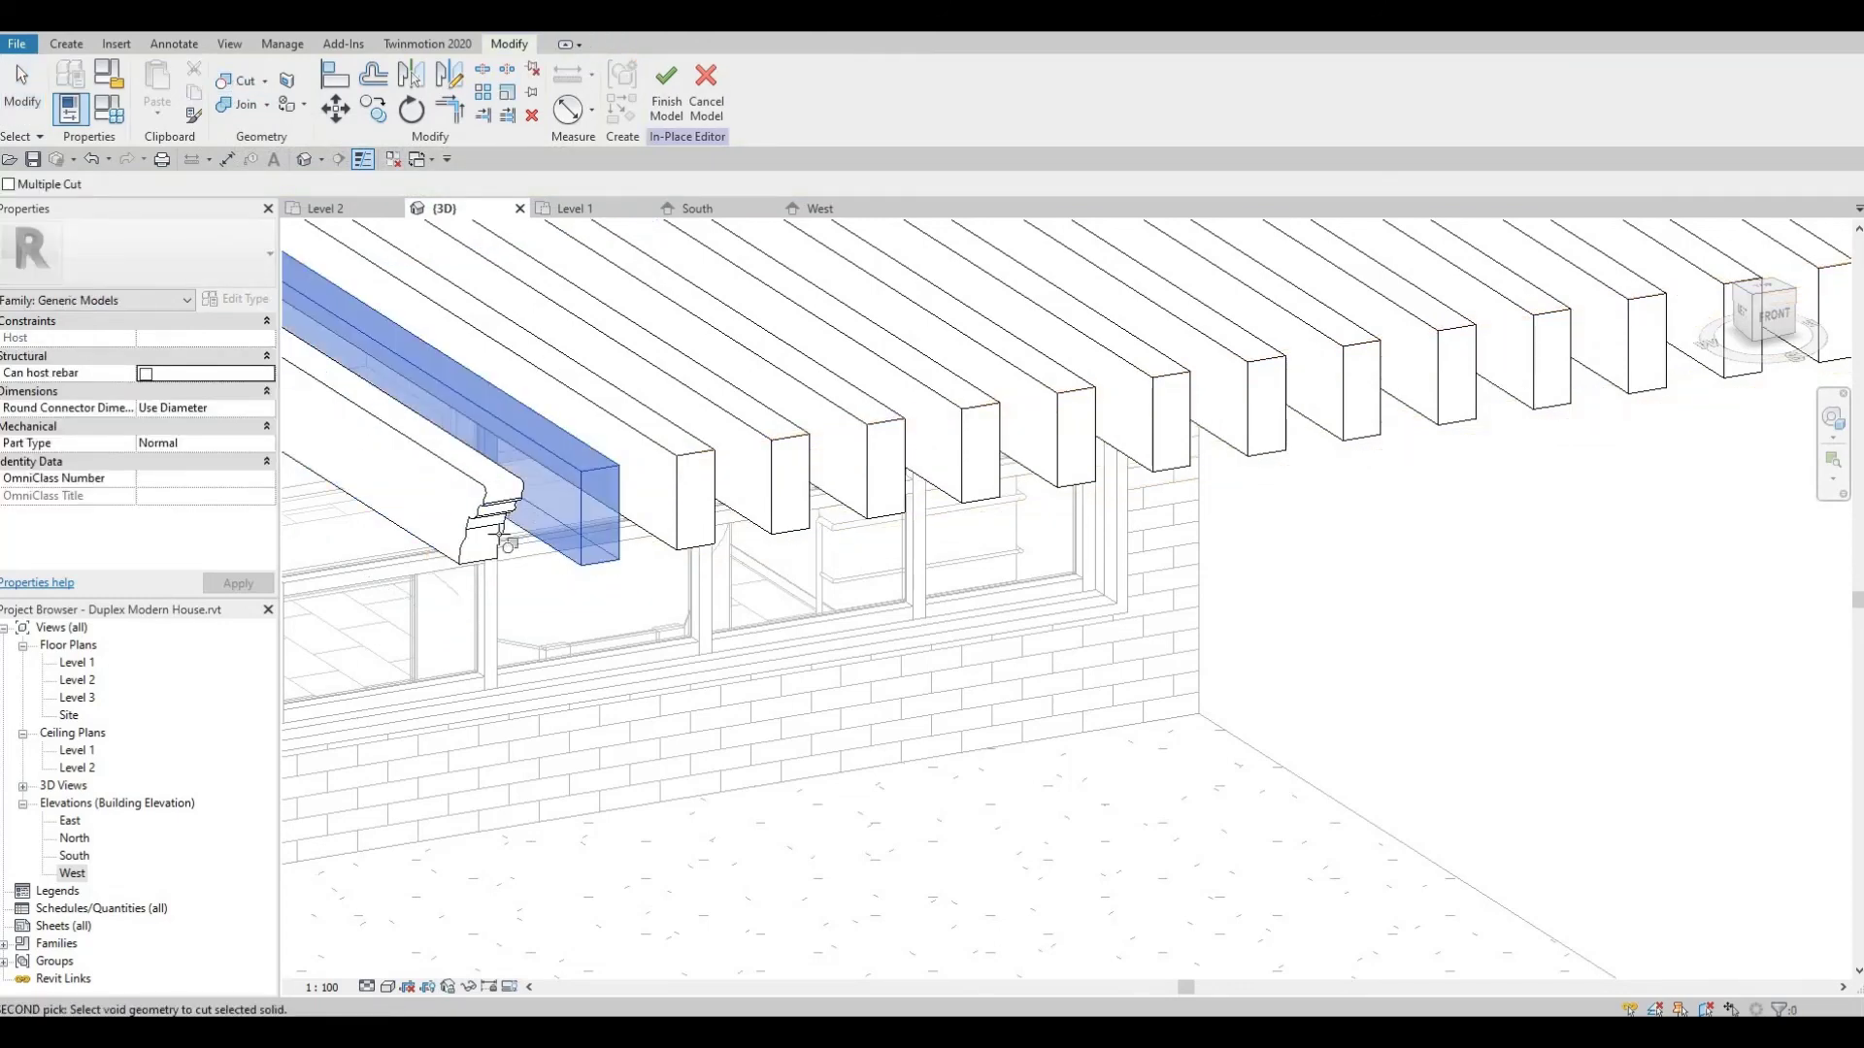
pyautogui.click(506, 534)
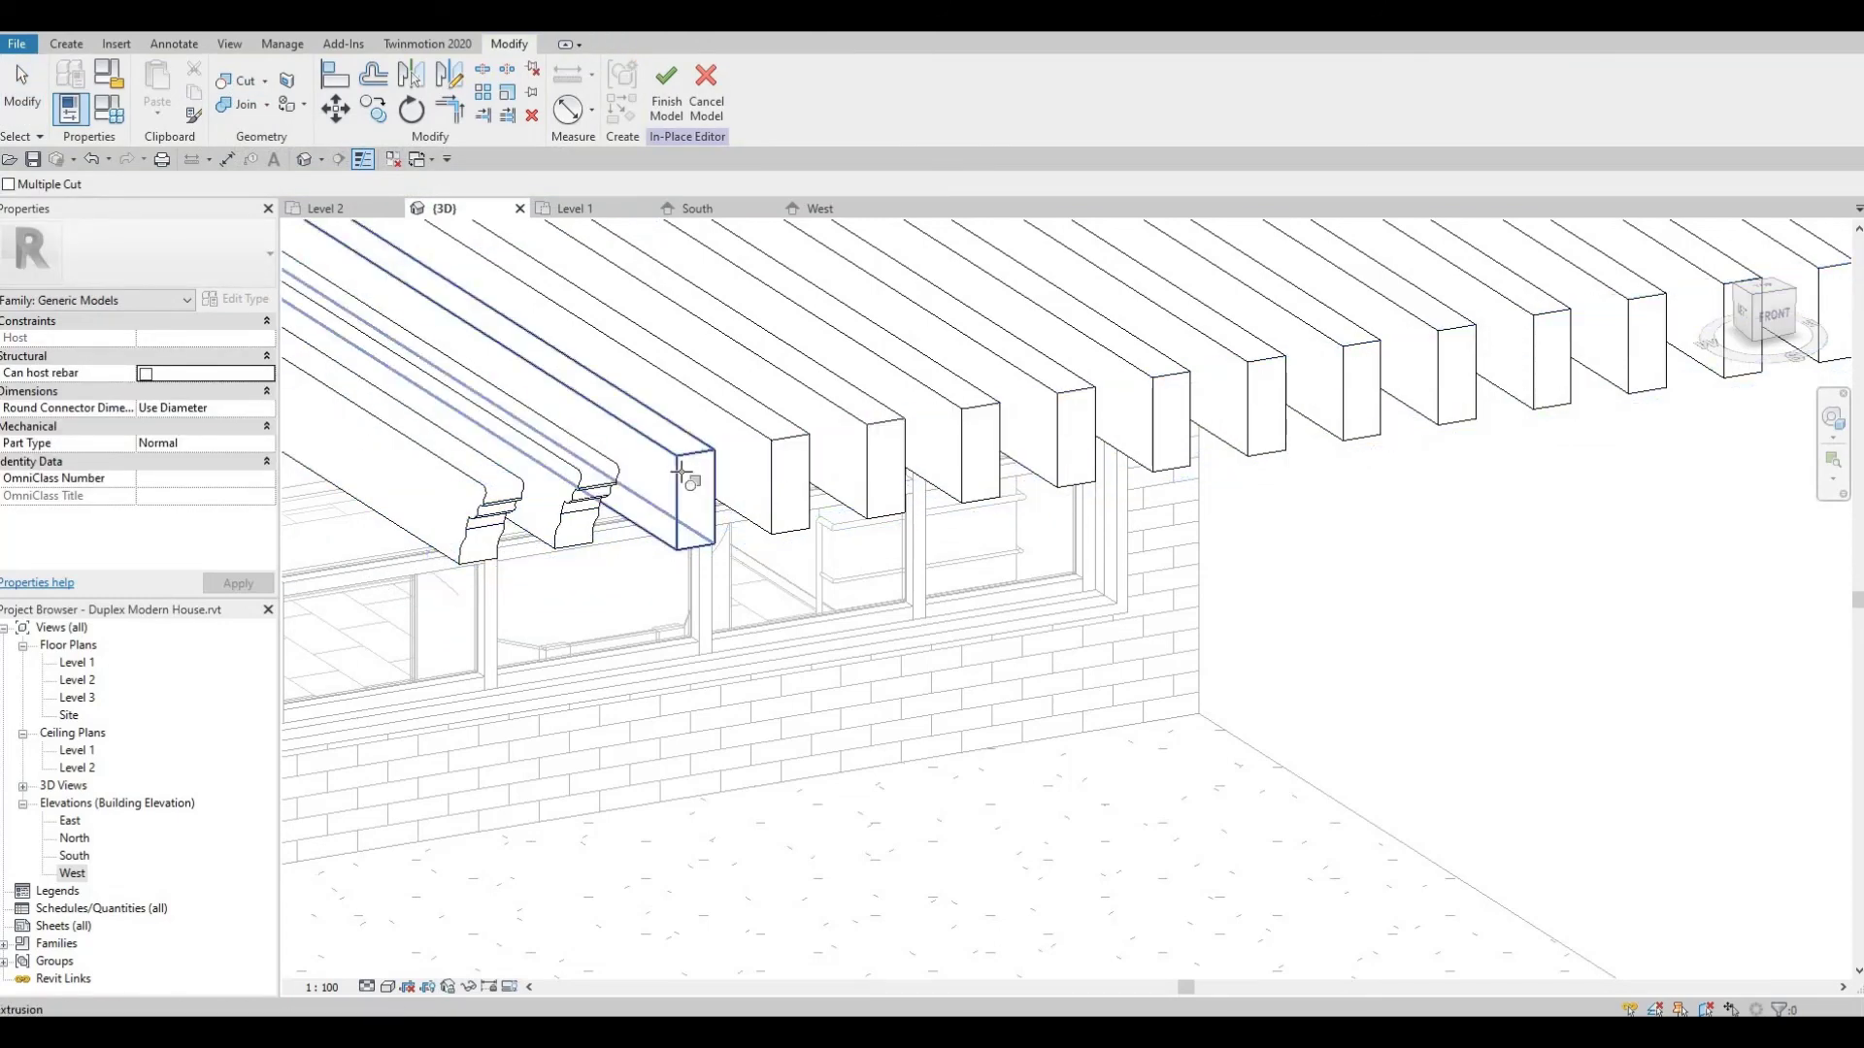
# Cut the next beams along the row with the roof-edge void
pyautogui.click(646, 532)
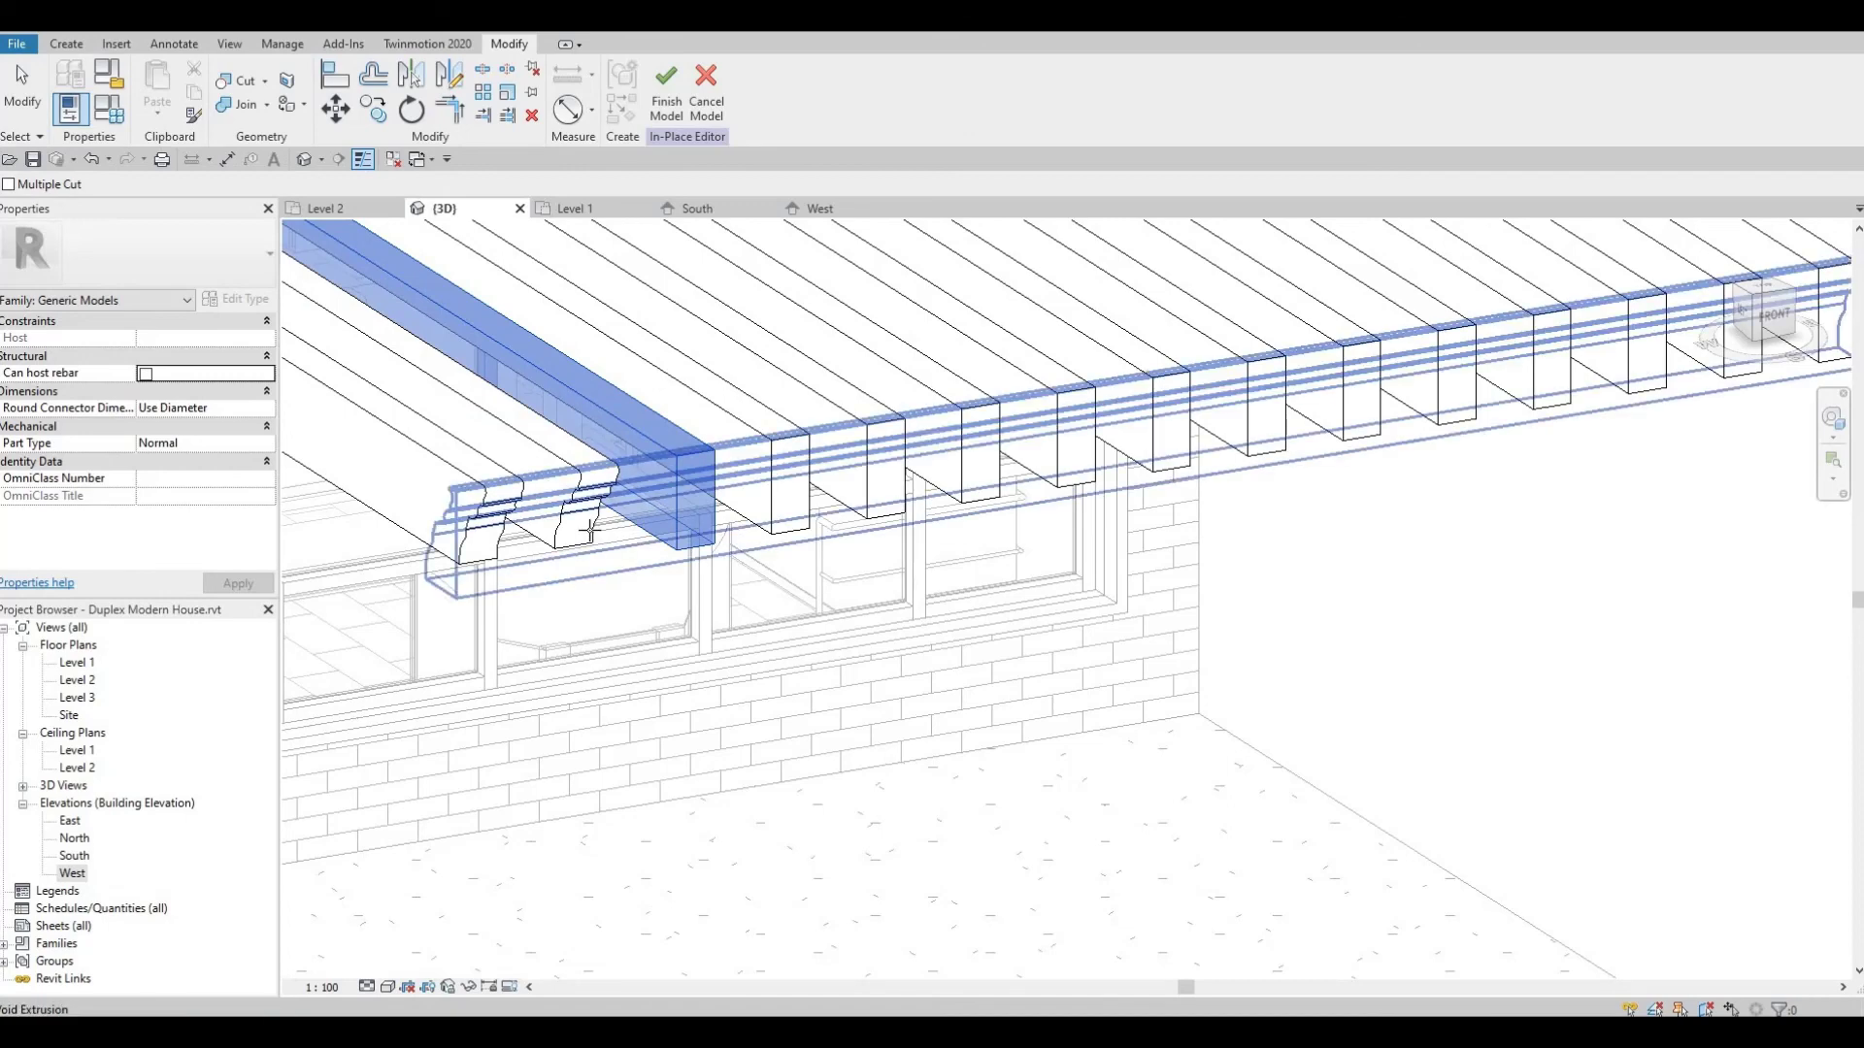
pyautogui.click(713, 484)
pyautogui.click(766, 482)
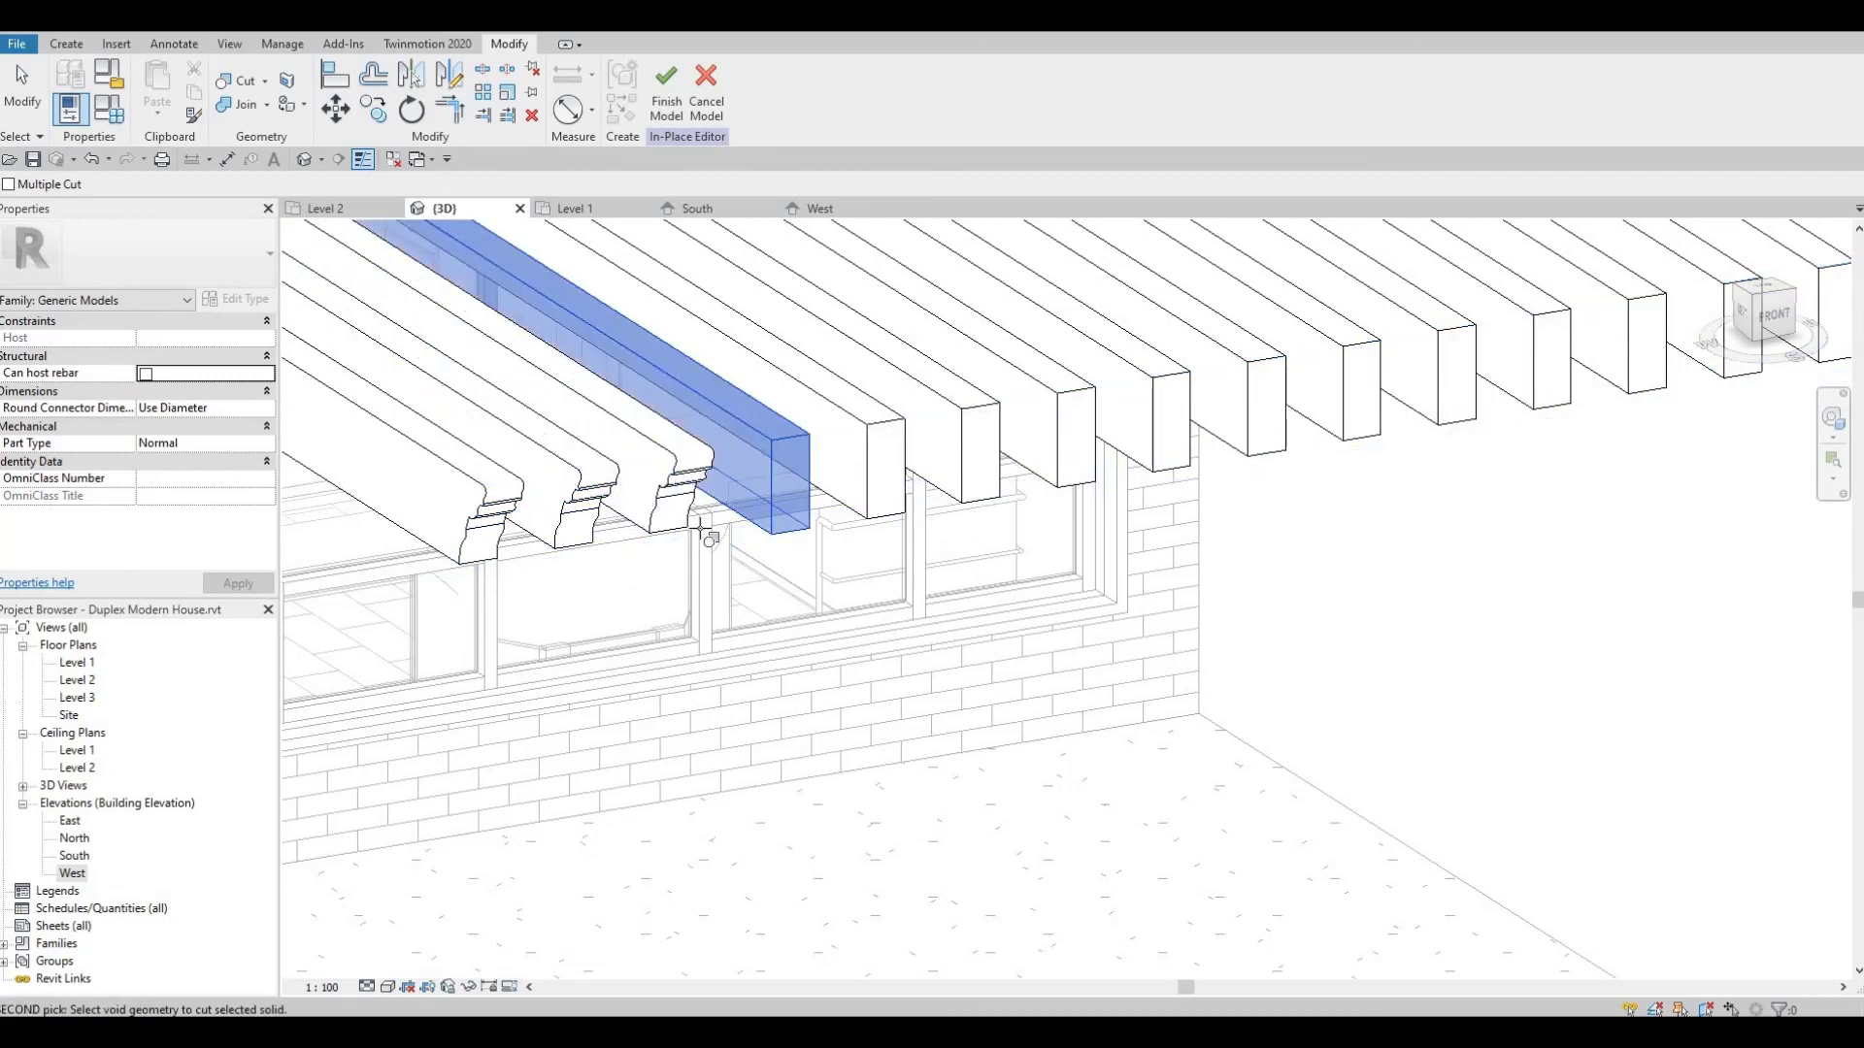
pyautogui.click(811, 474)
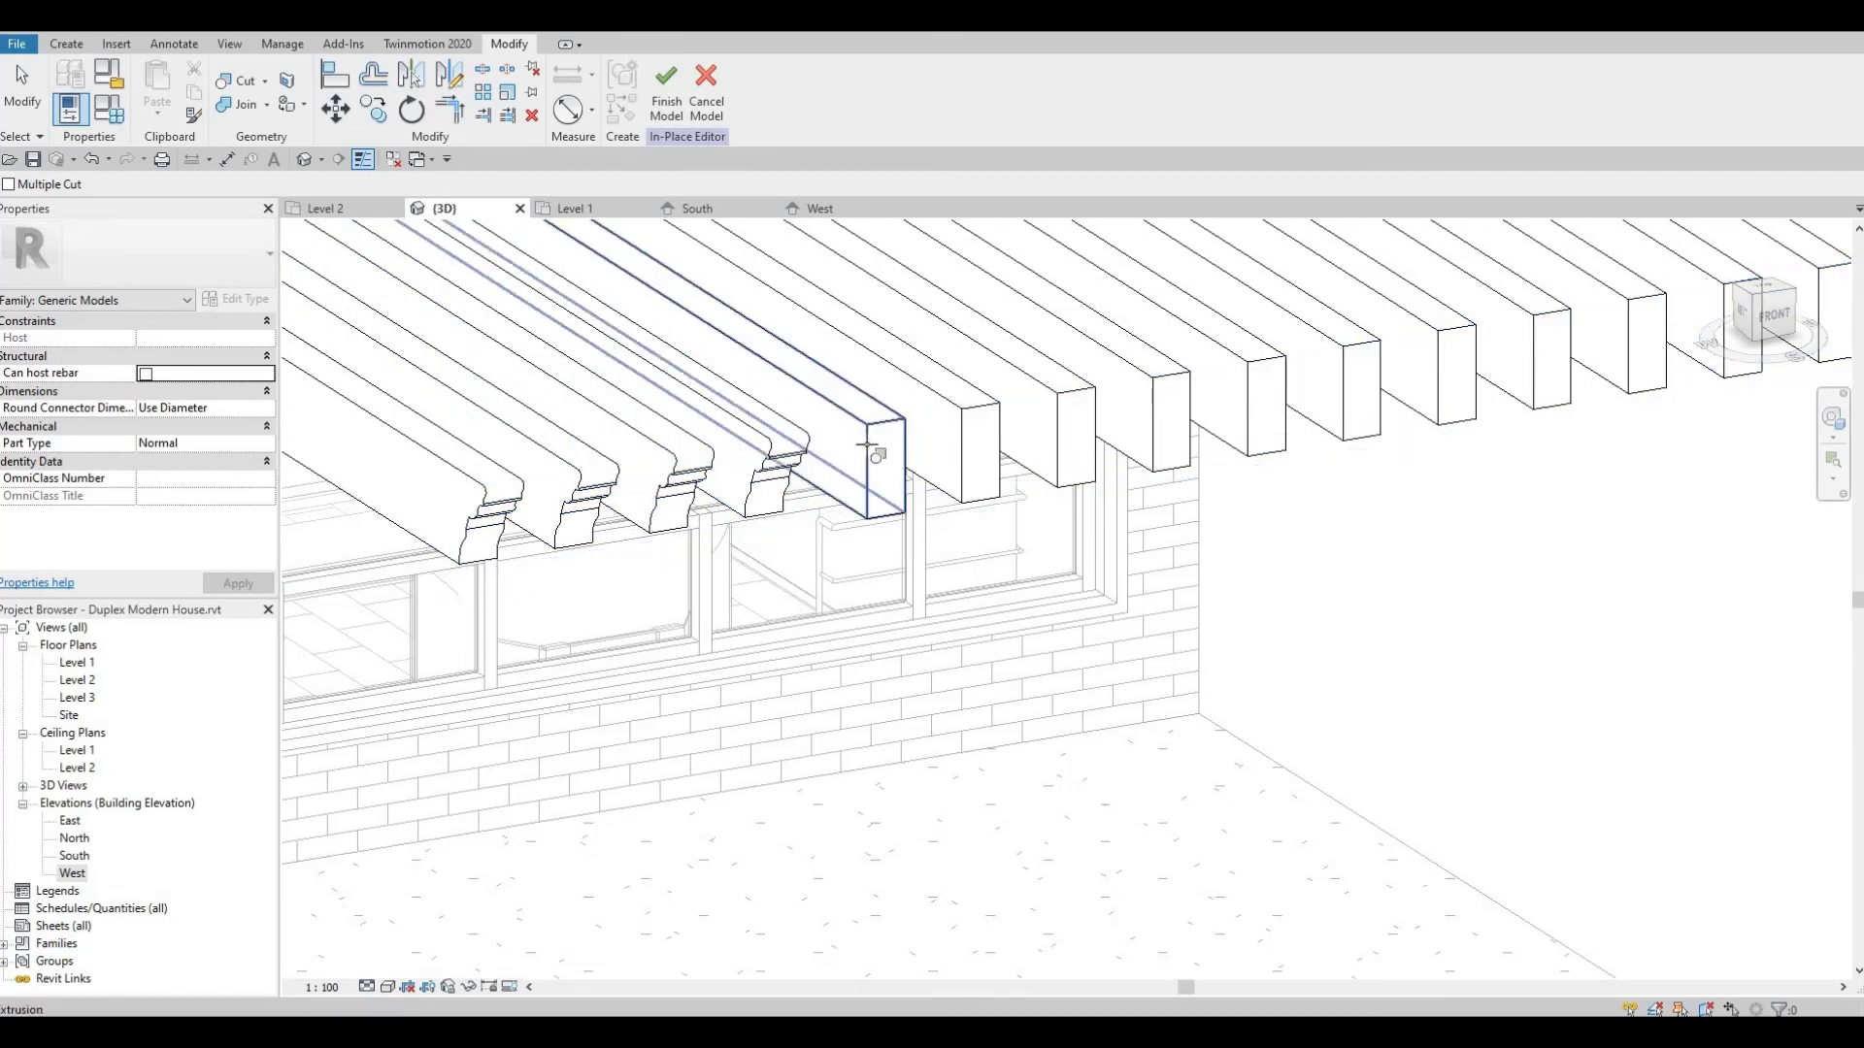
pyautogui.click(860, 448)
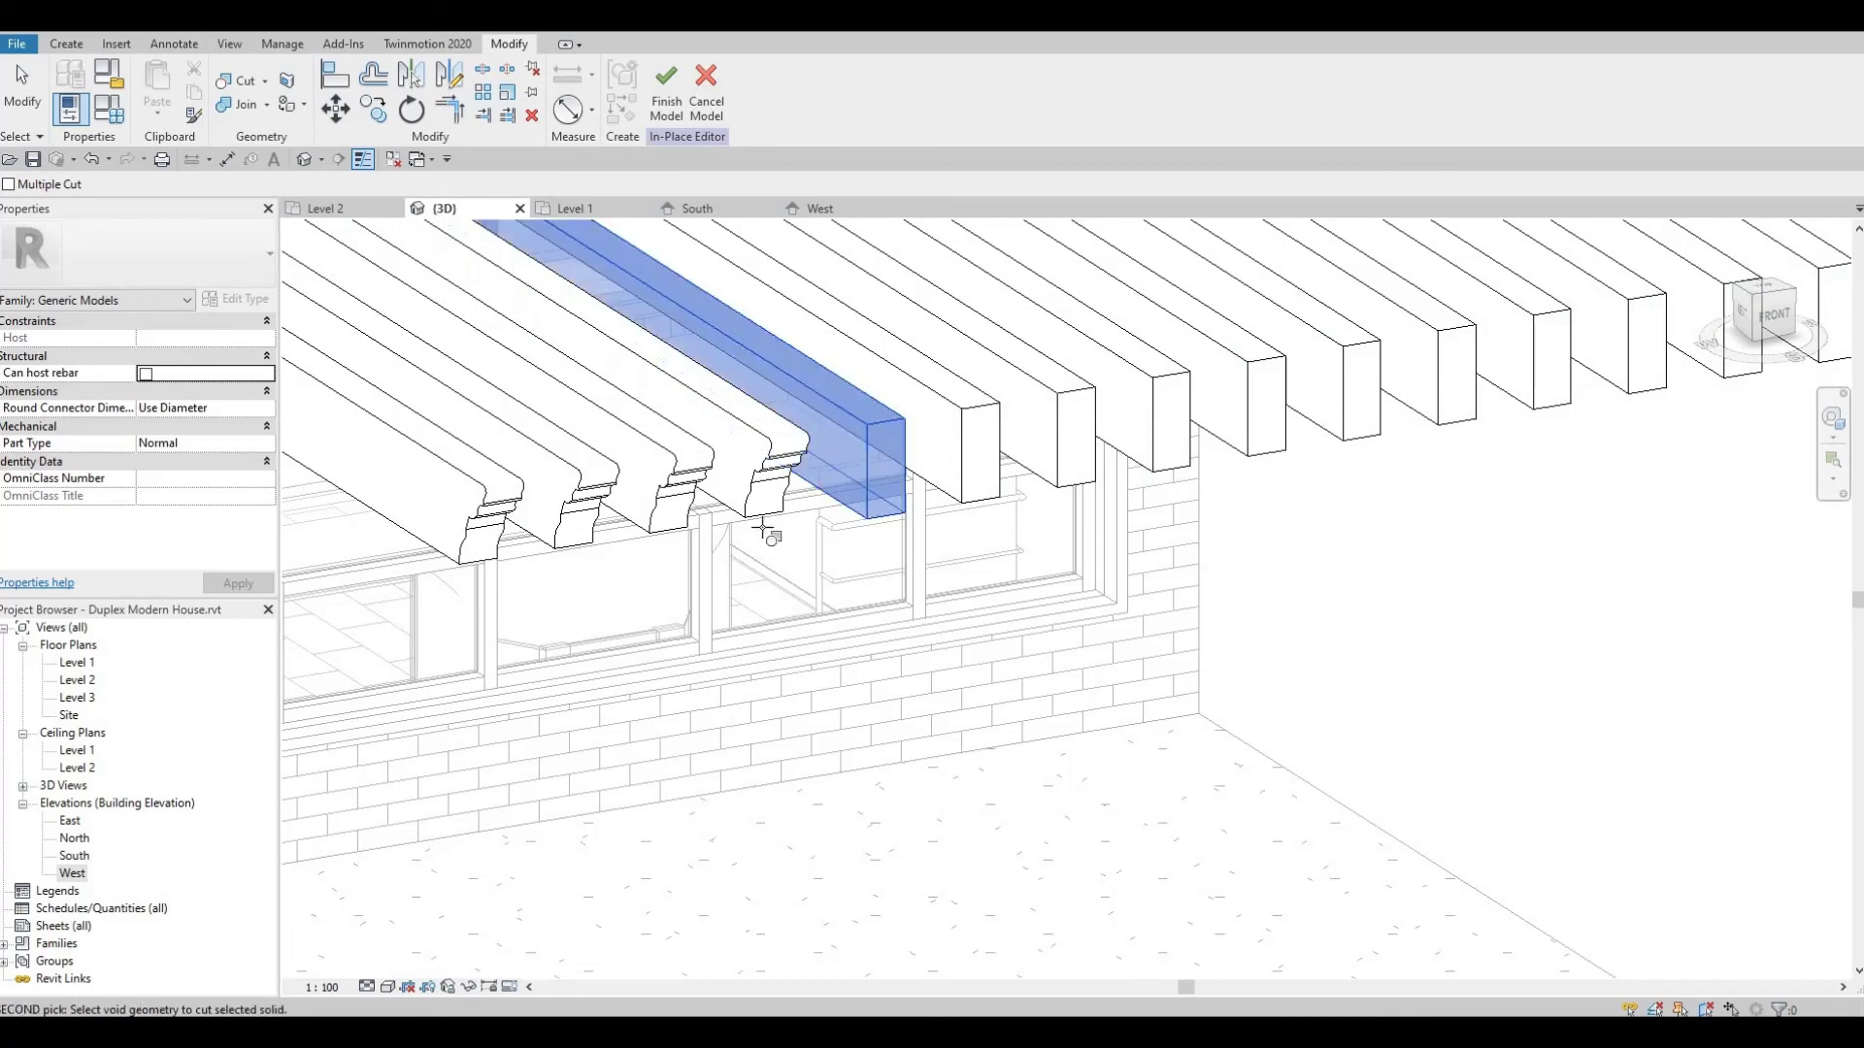
pyautogui.click(929, 443)
pyautogui.click(970, 443)
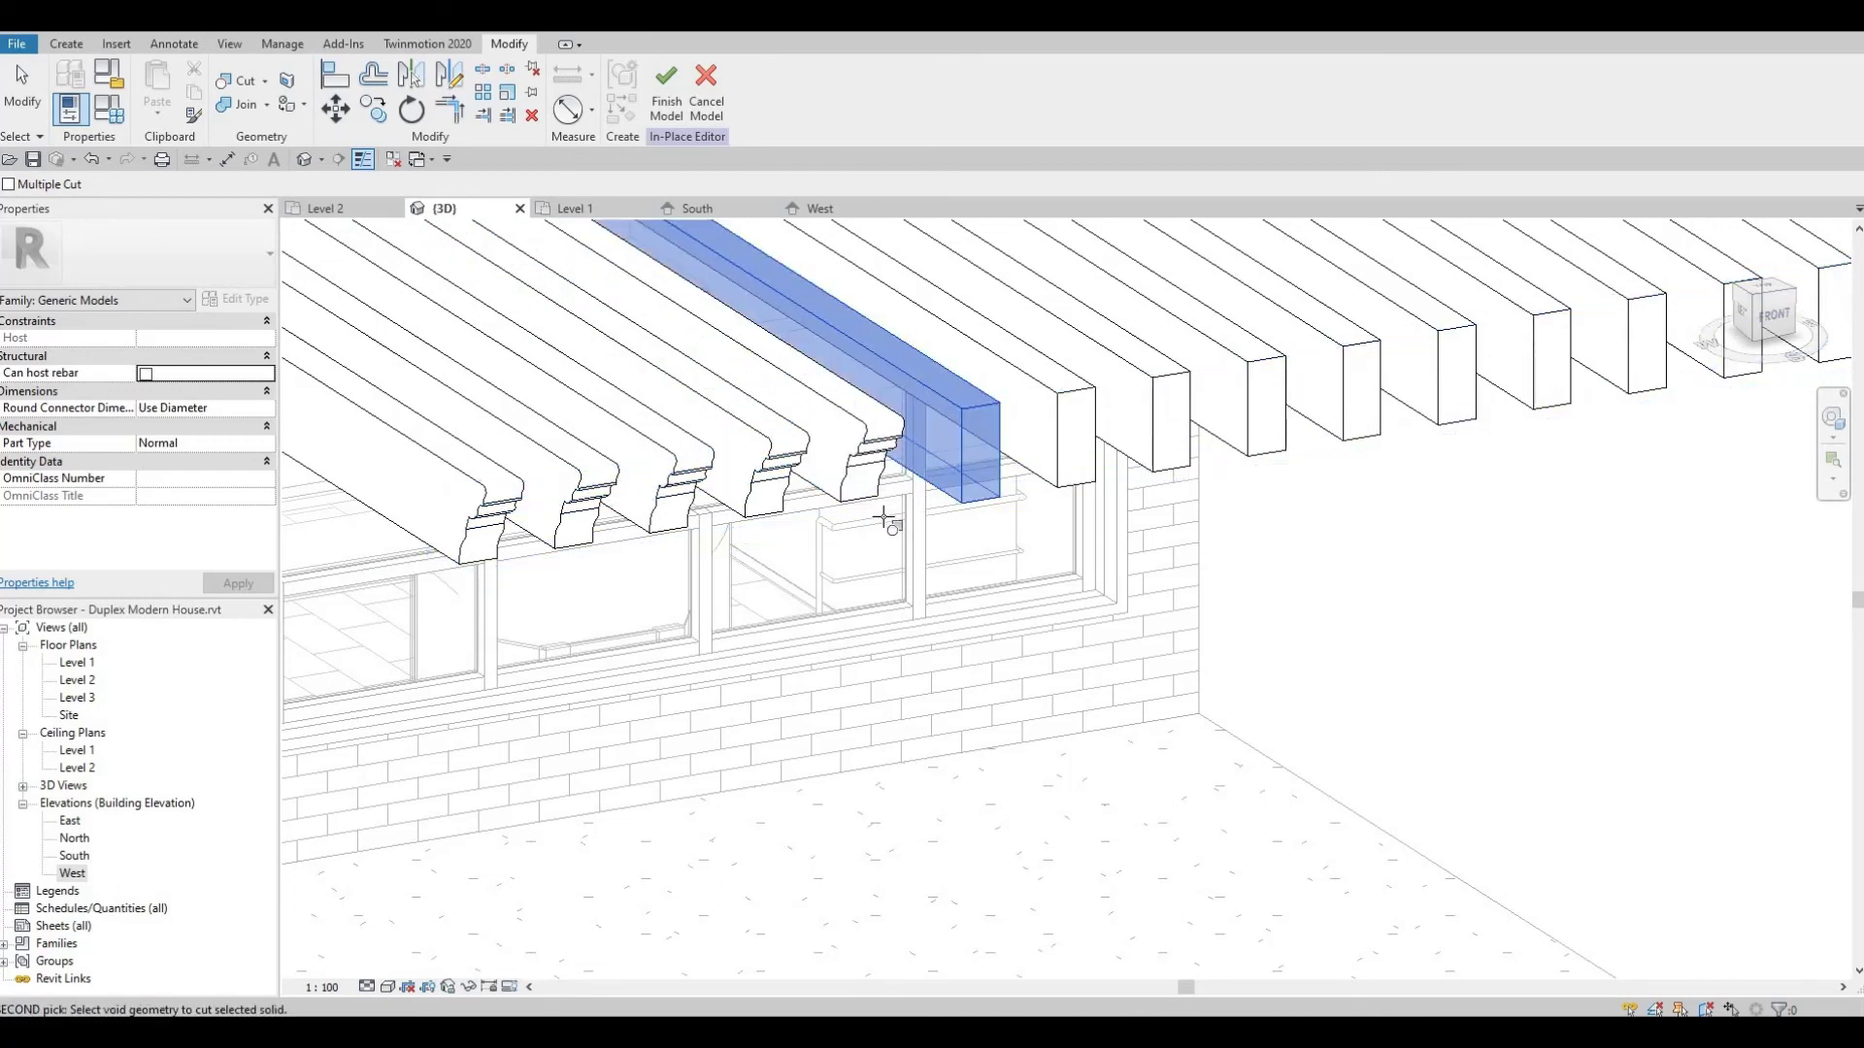
pyautogui.click(1083, 424)
pyautogui.click(1063, 424)
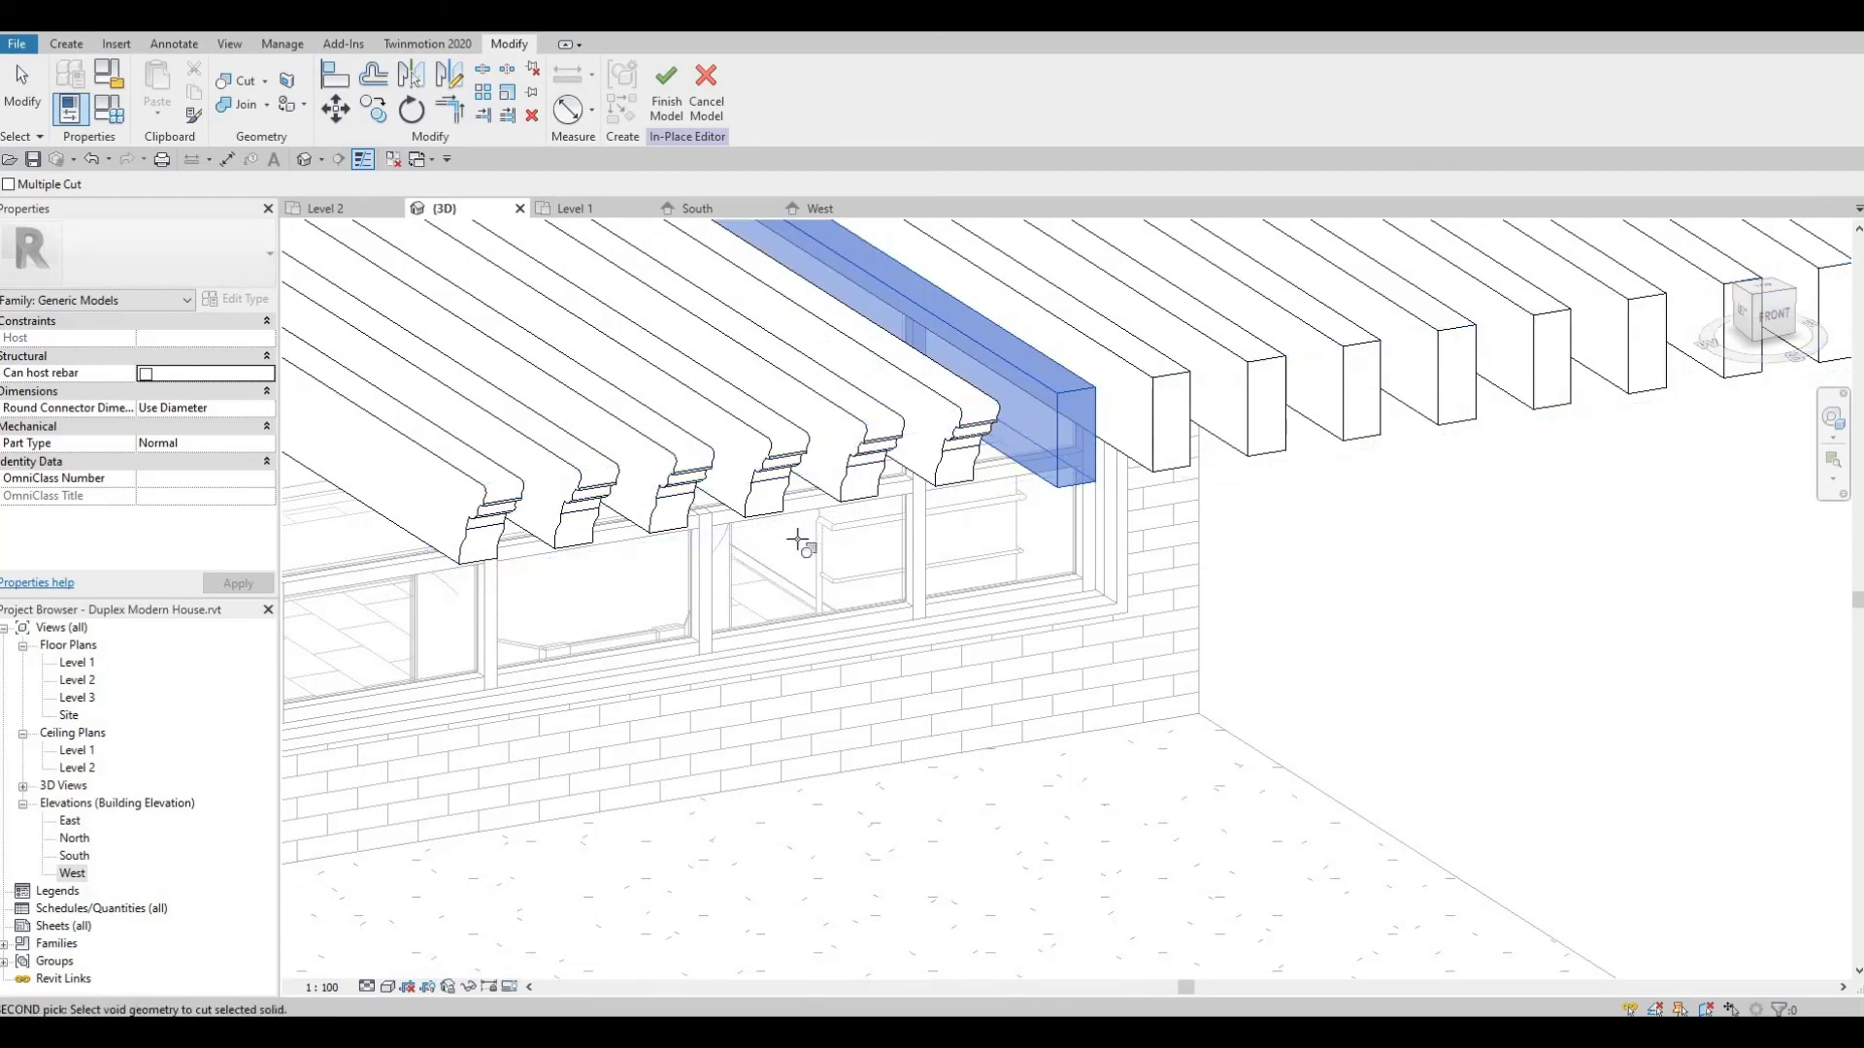
pyautogui.click(843, 489)
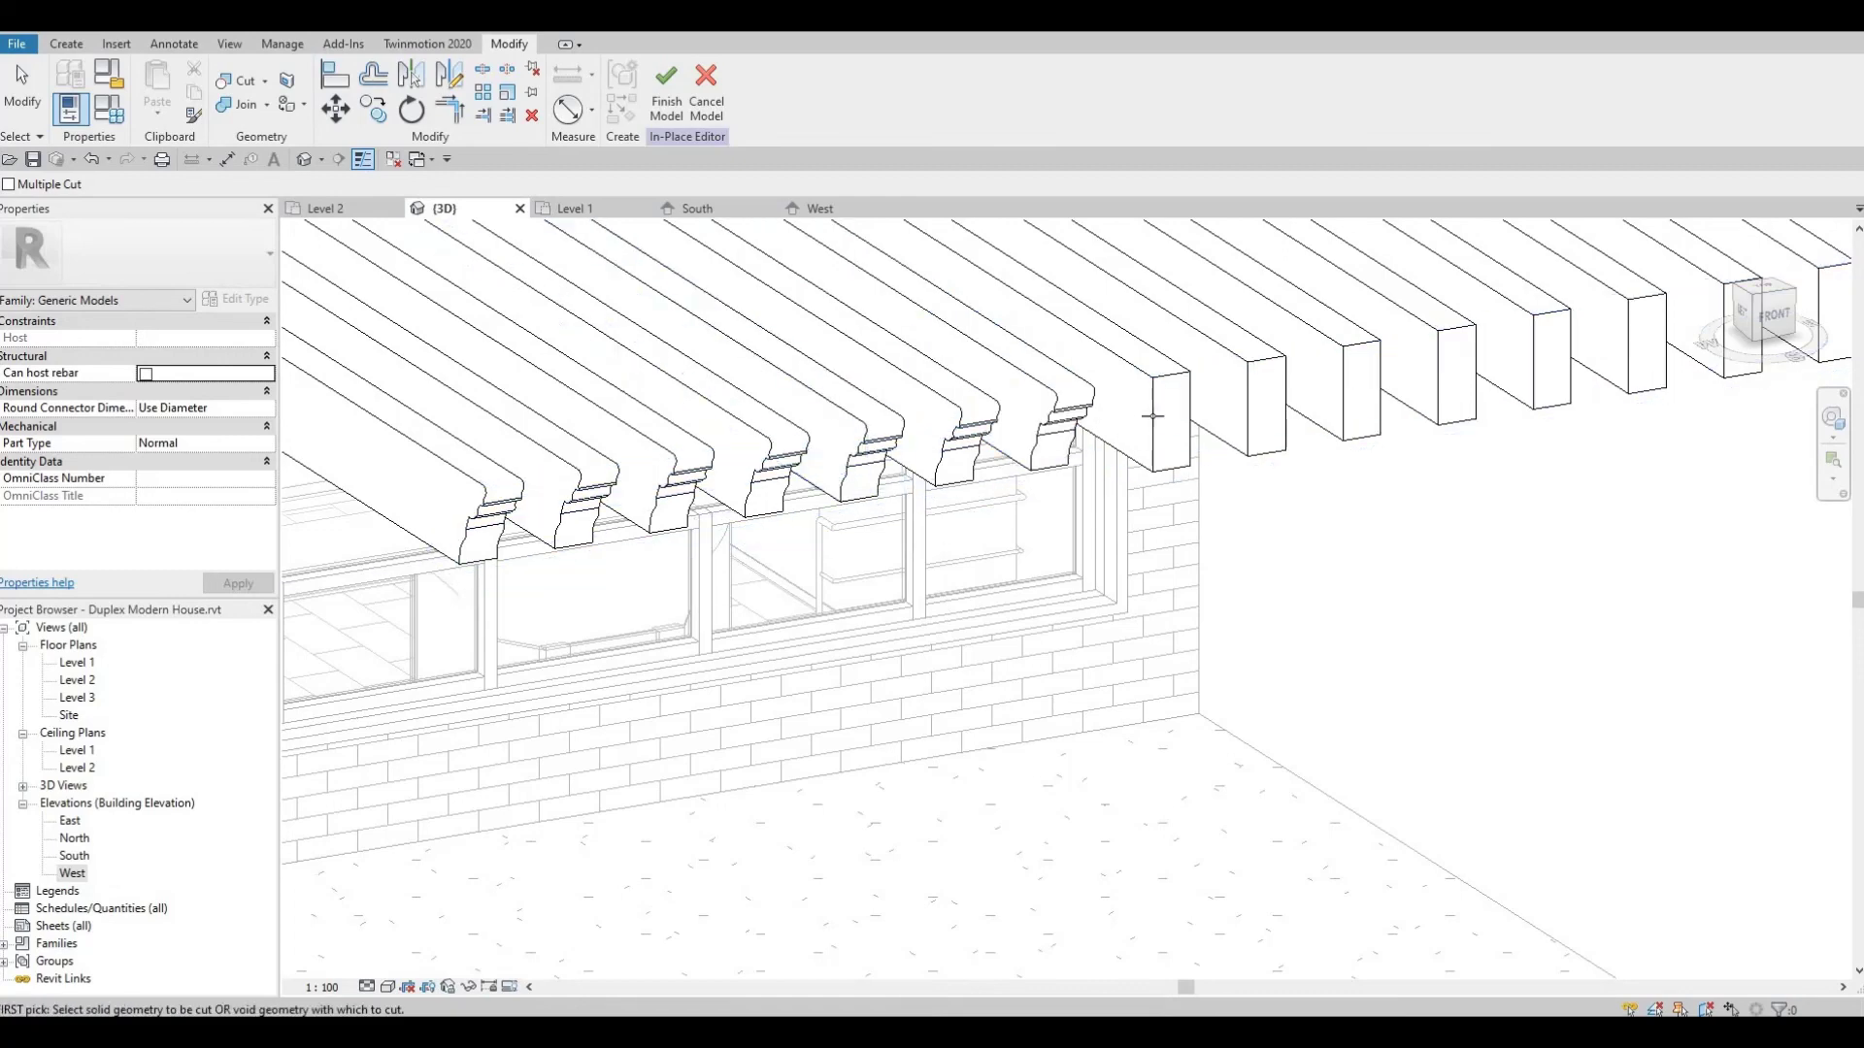
pyautogui.click(1107, 454)
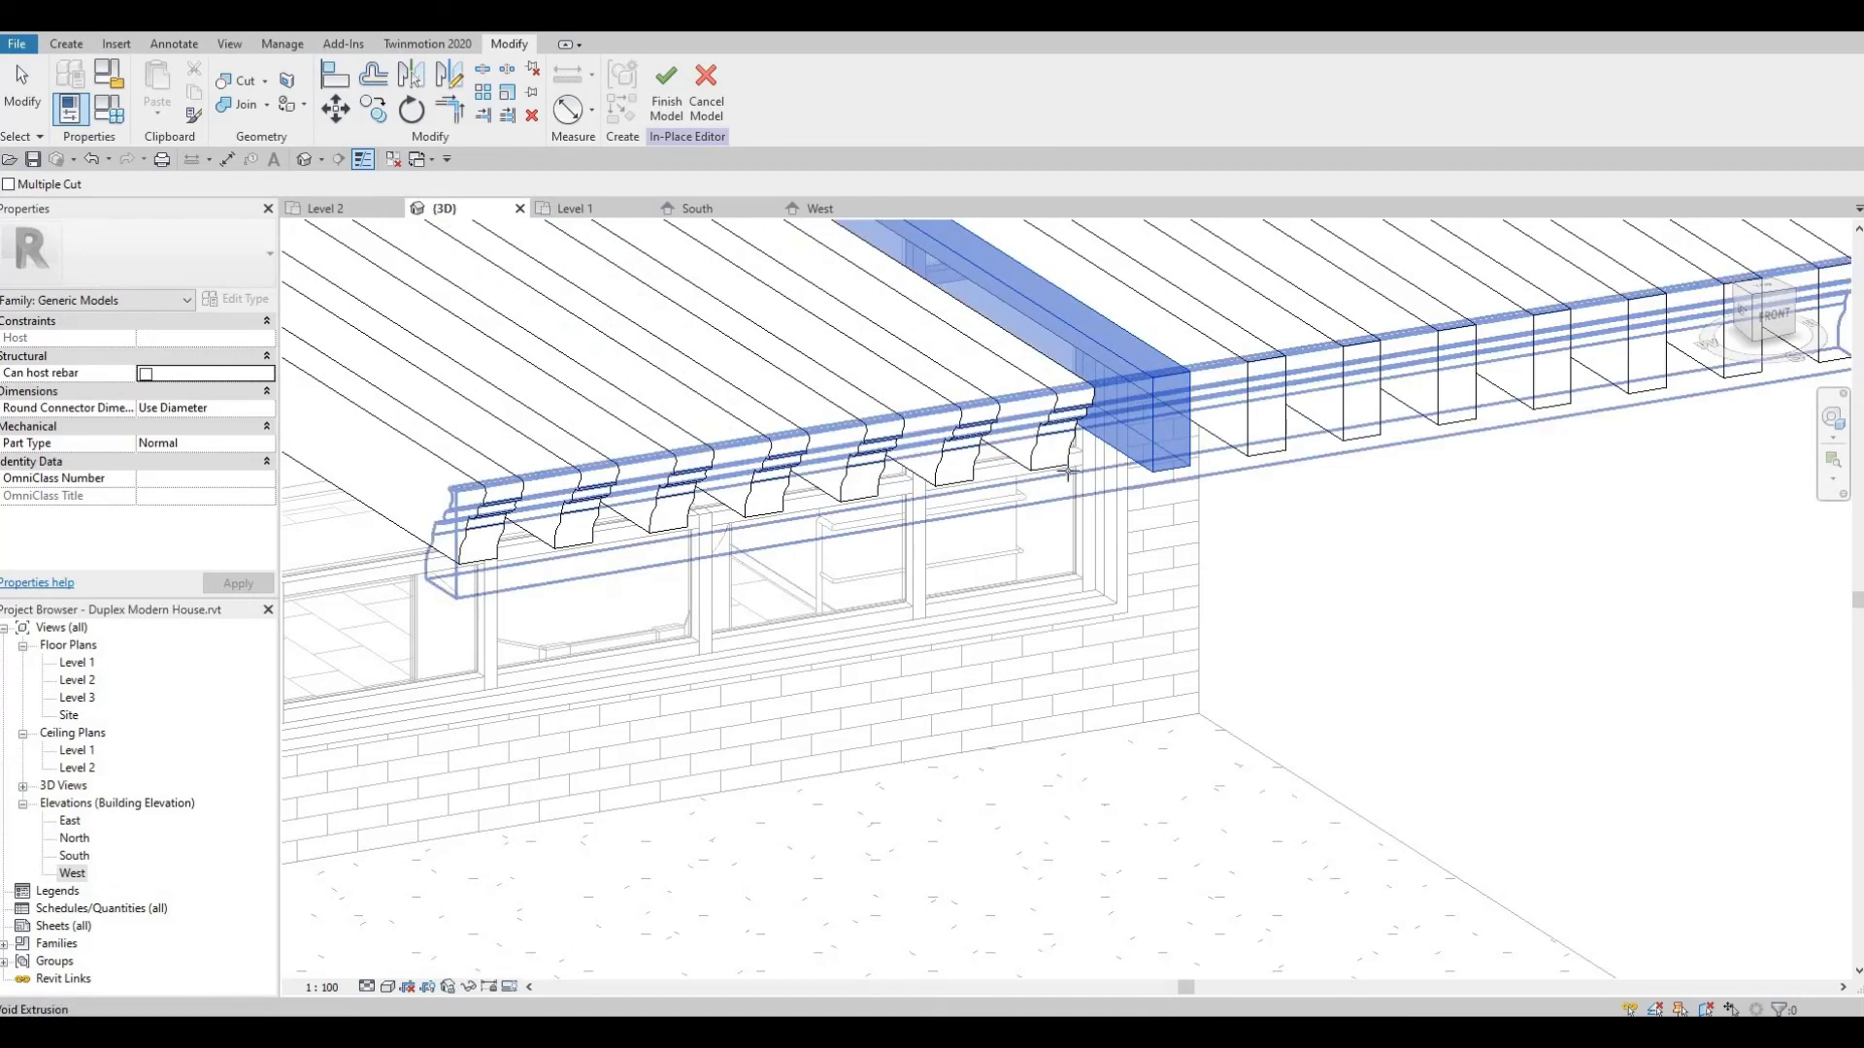
pyautogui.click(1223, 420)
pyautogui.click(1190, 452)
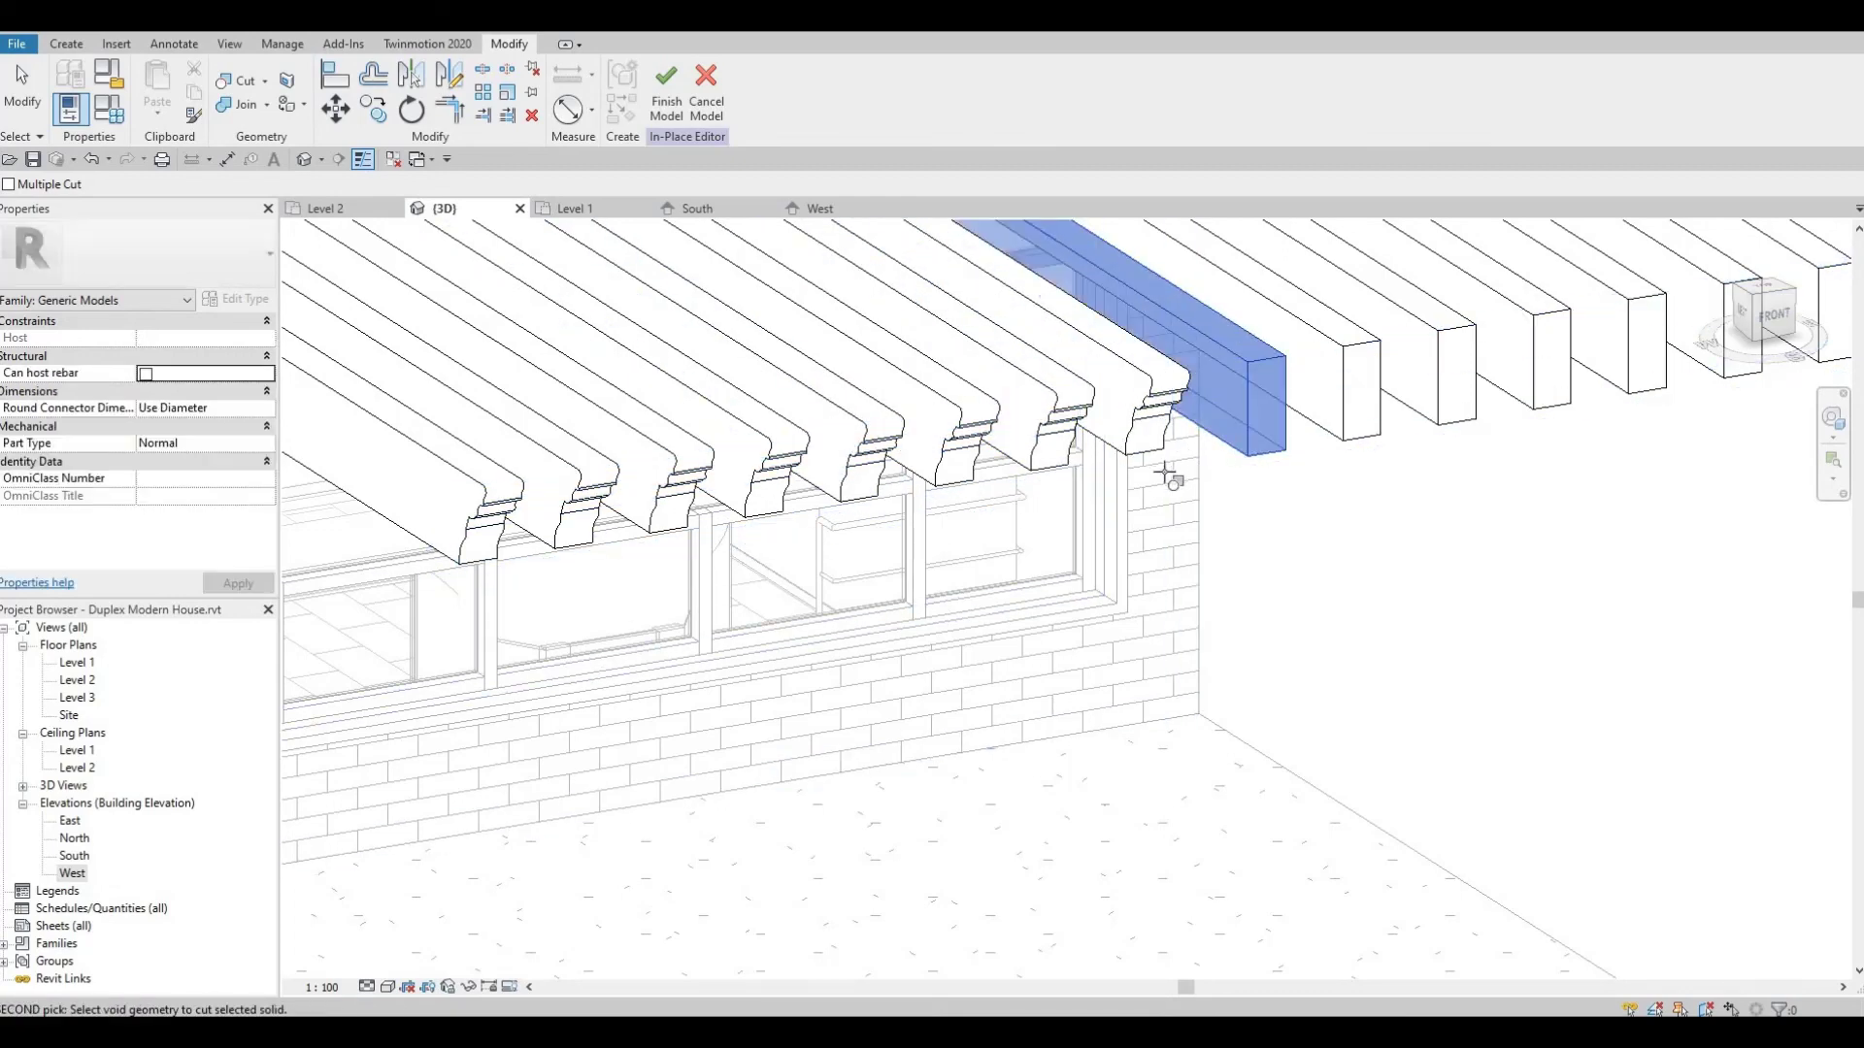
pyautogui.click(1311, 394)
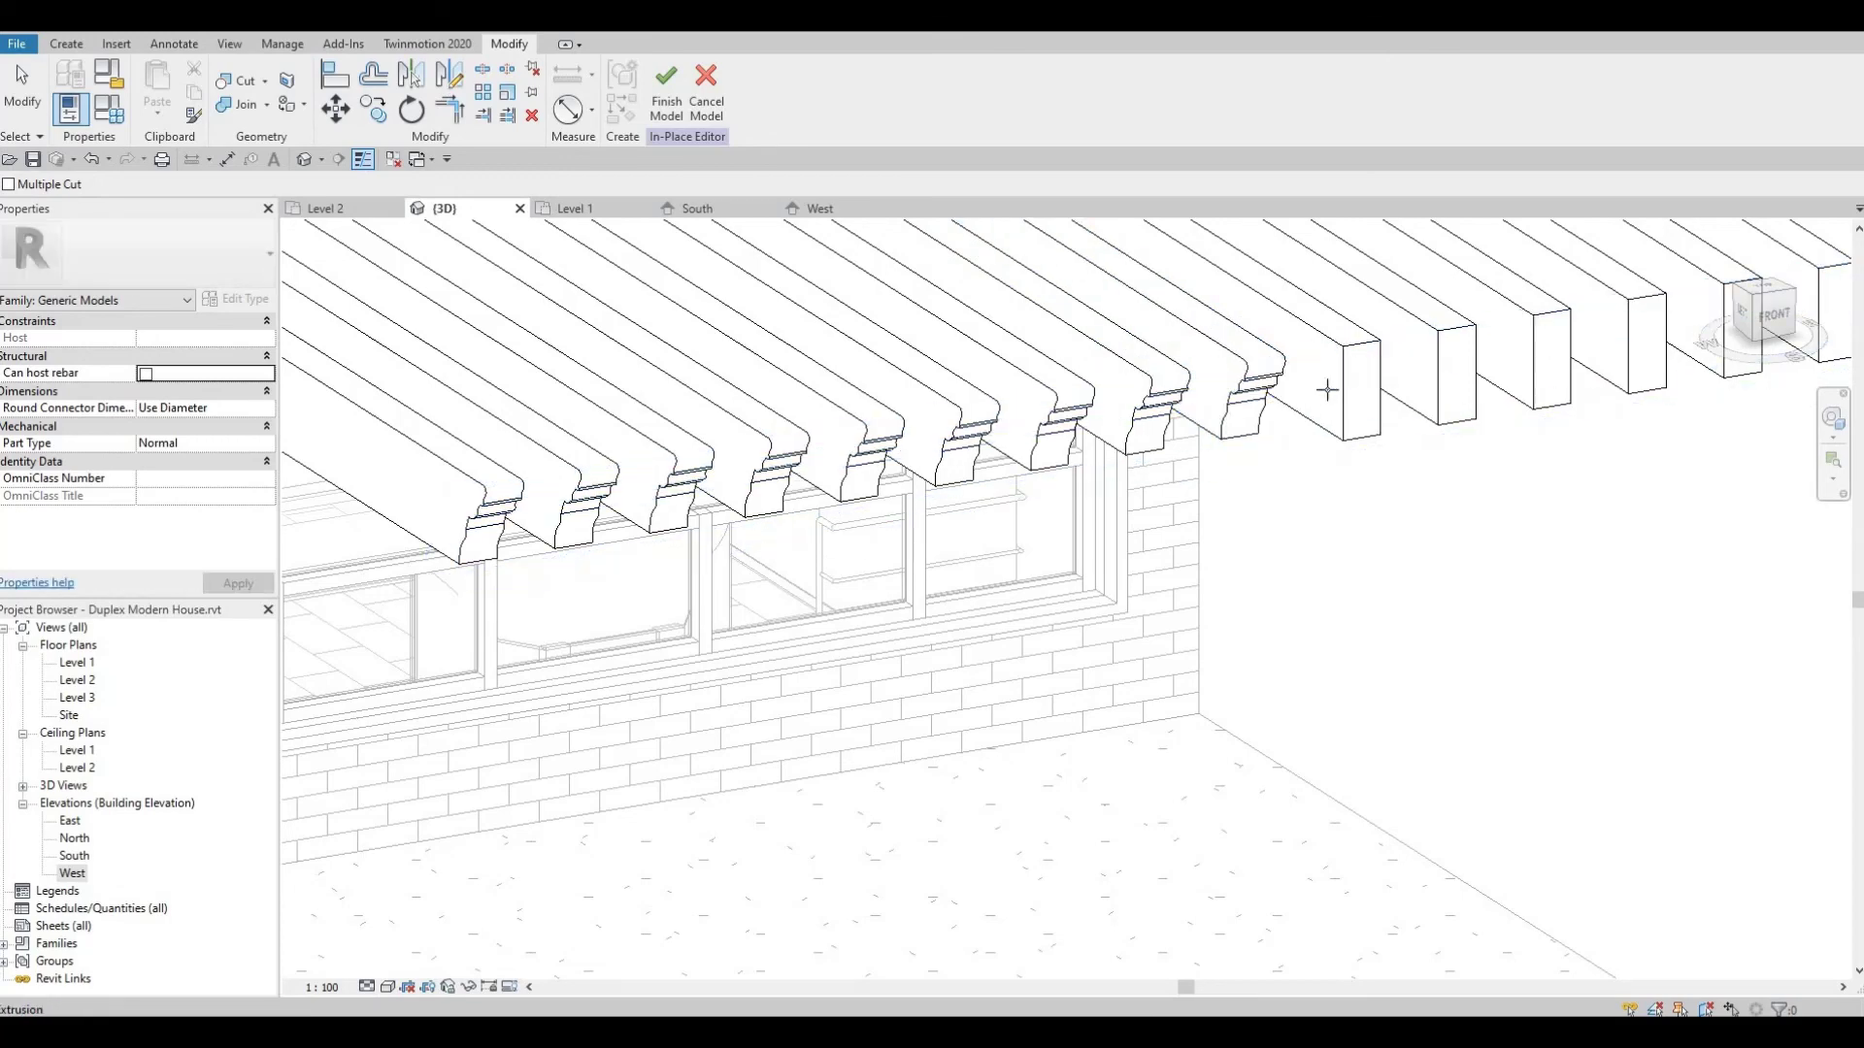
pyautogui.click(1354, 400)
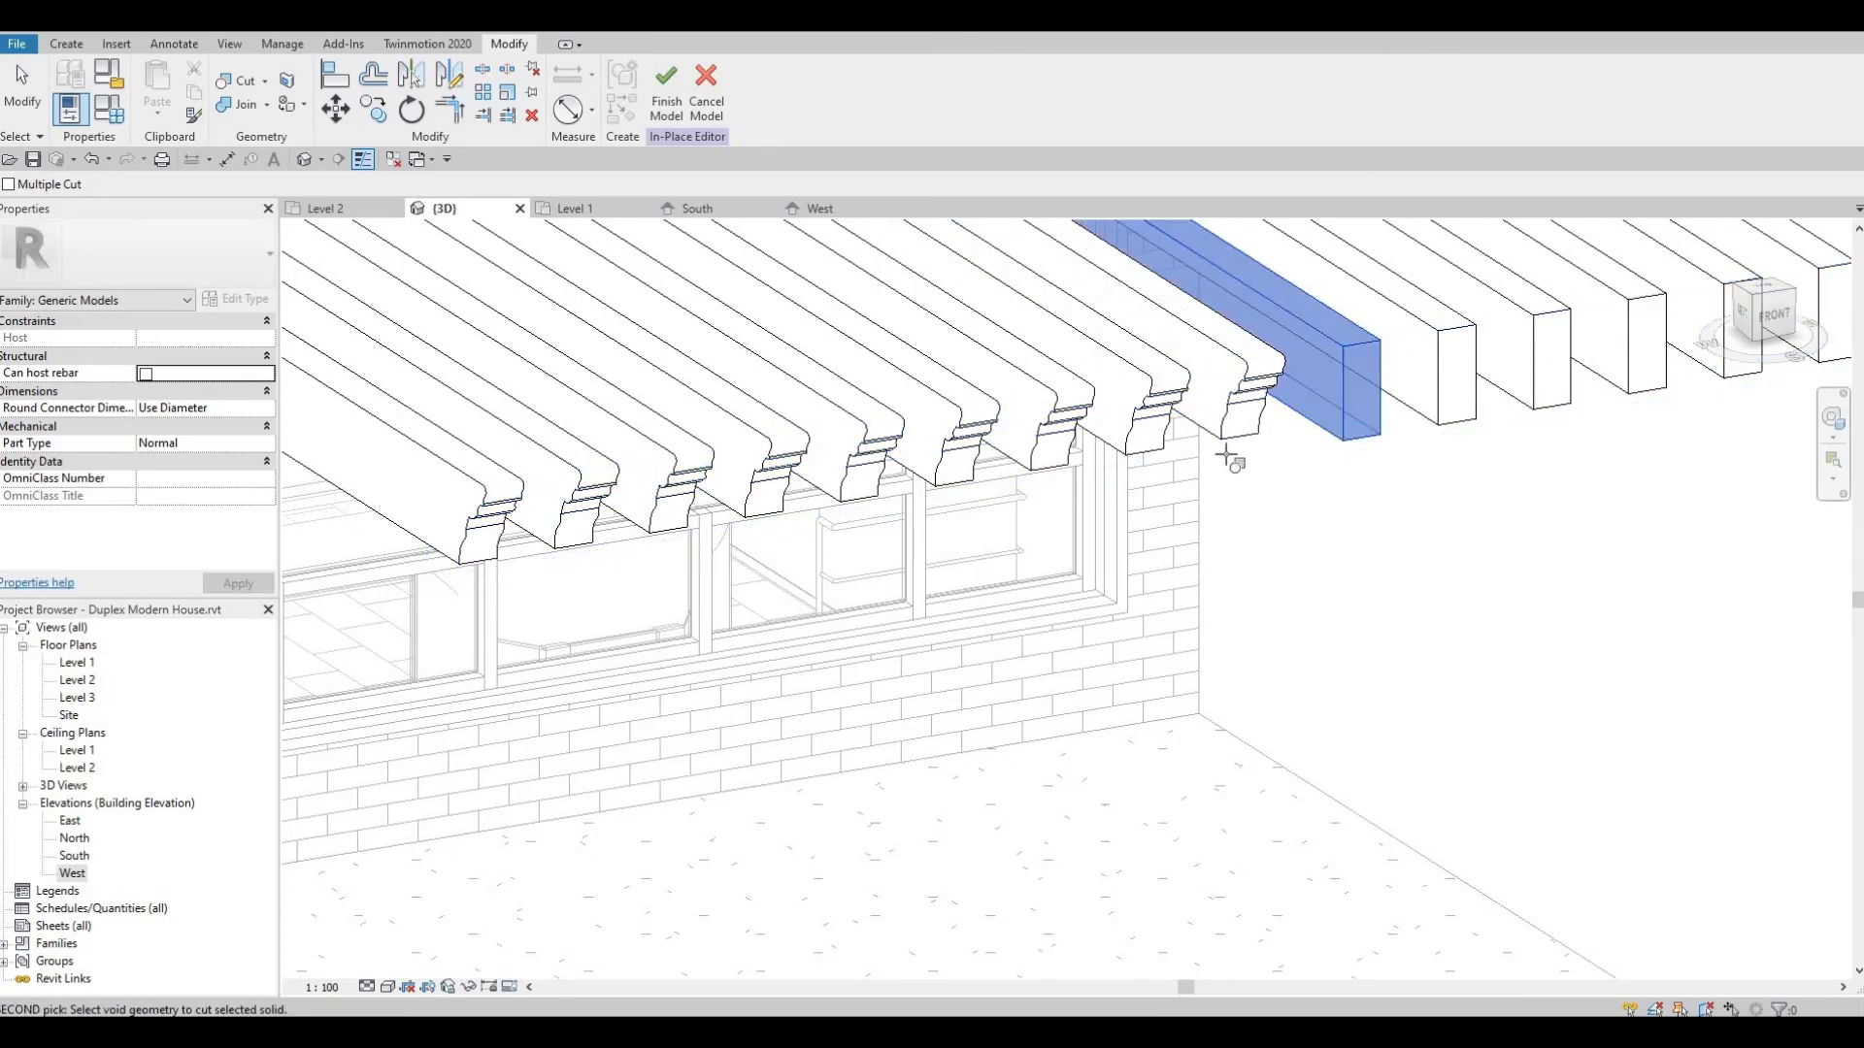
pyautogui.click(1347, 399)
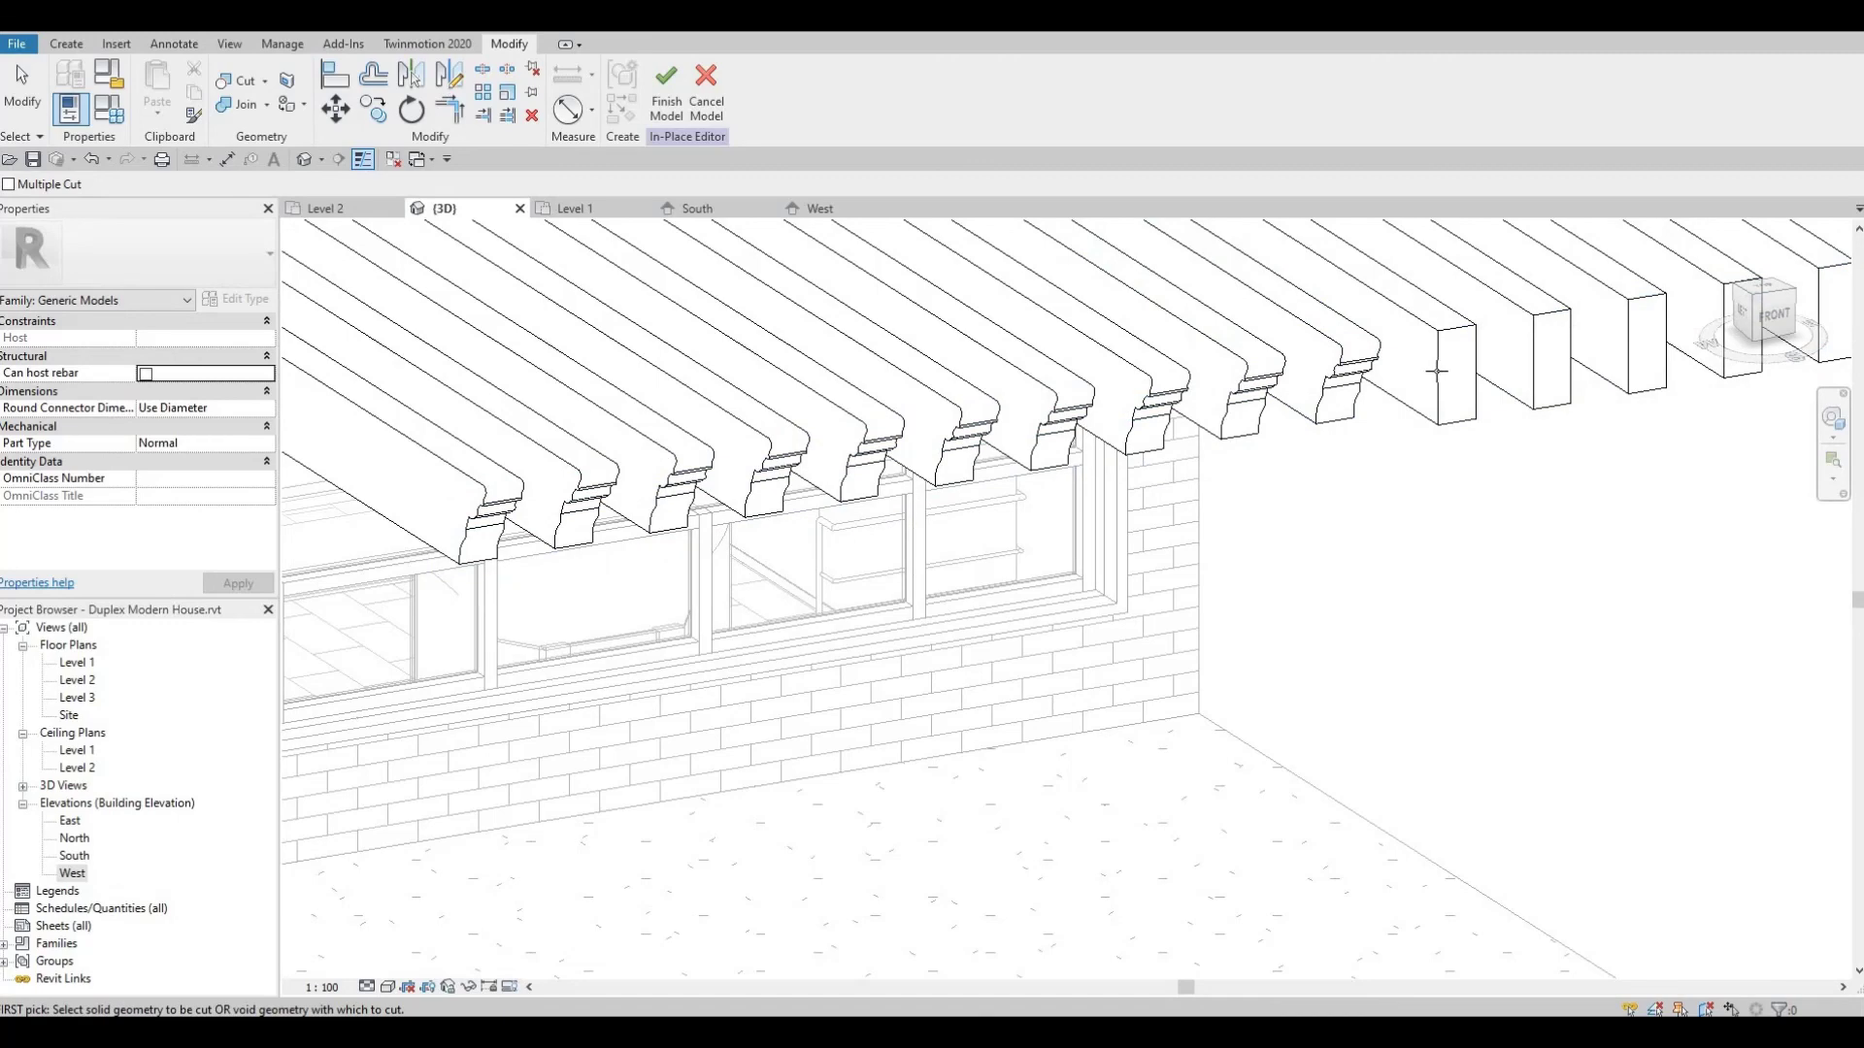
# Cut the remaining beams through to the last end beam, then orbit to view the canopy
pyautogui.click(1378, 410)
pyautogui.scroll(-3, 1339, 418)
pyautogui.click(1339, 417)
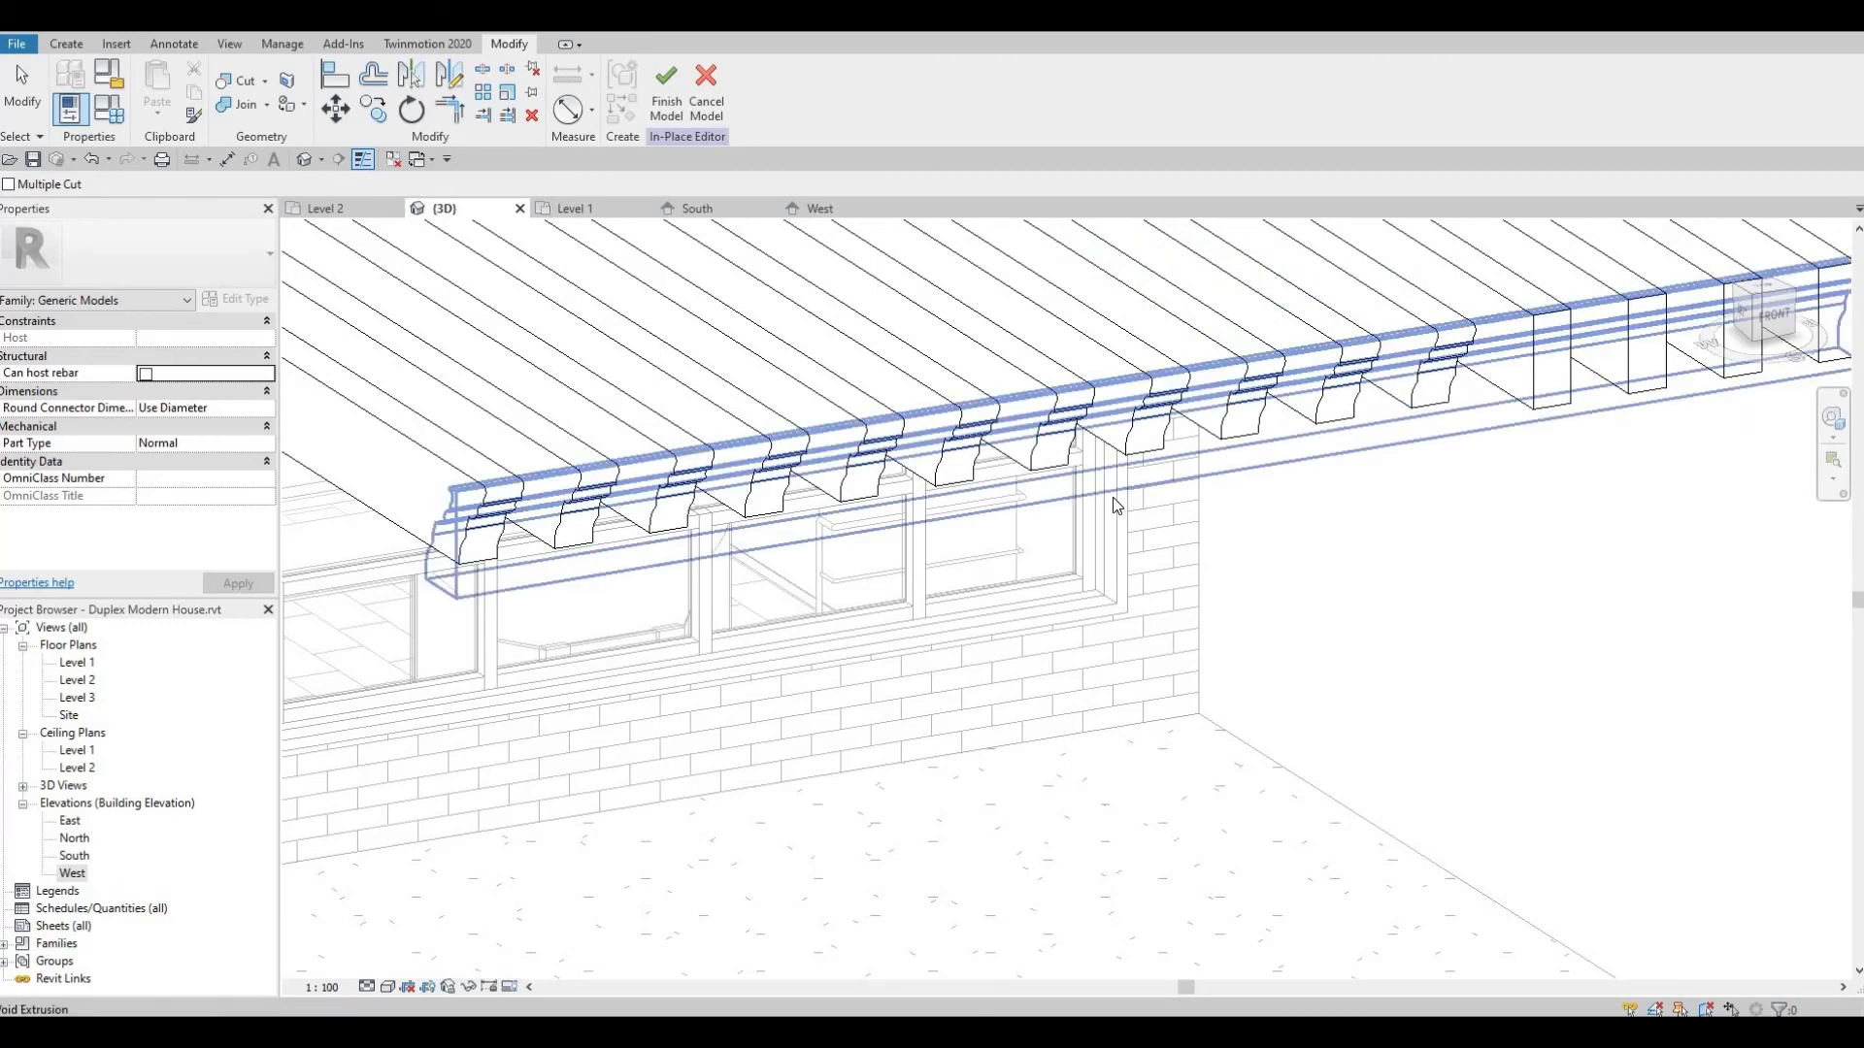
pyautogui.scroll(3, 1258, 417)
pyautogui.click(1213, 439)
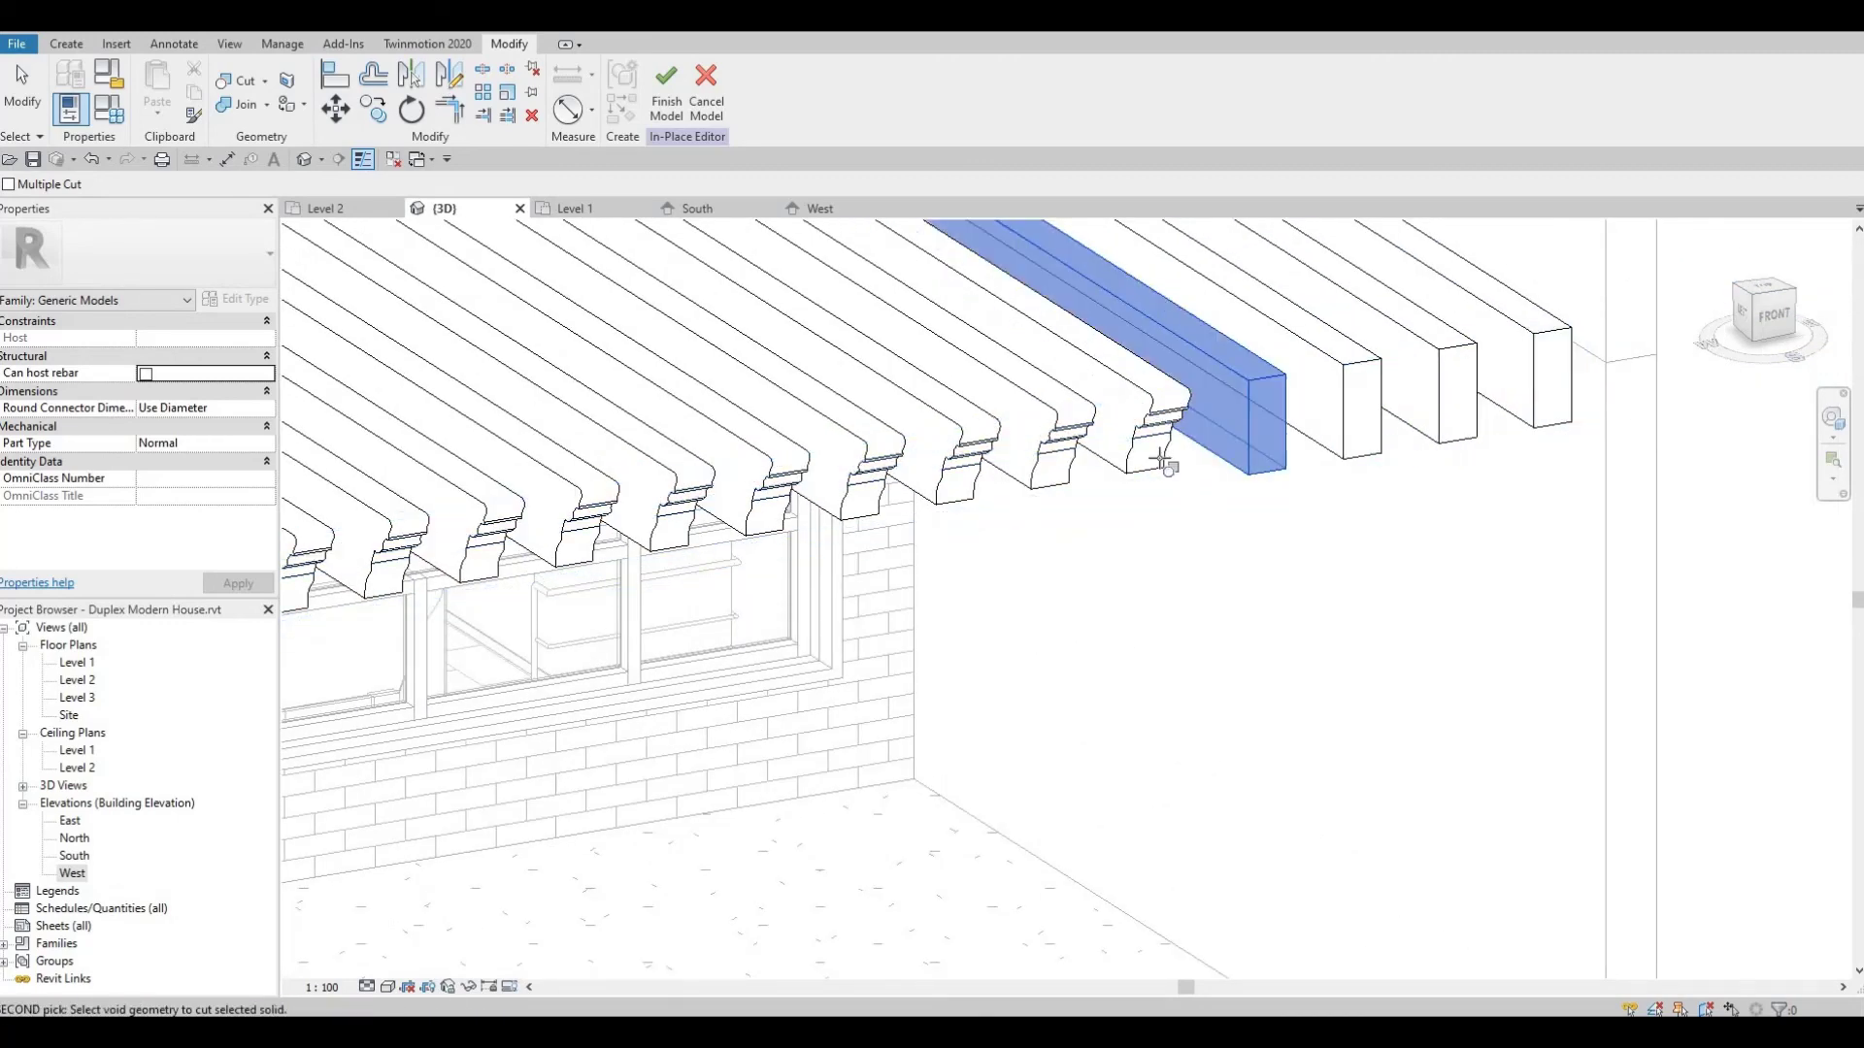
pyautogui.click(1161, 458)
pyautogui.click(1248, 455)
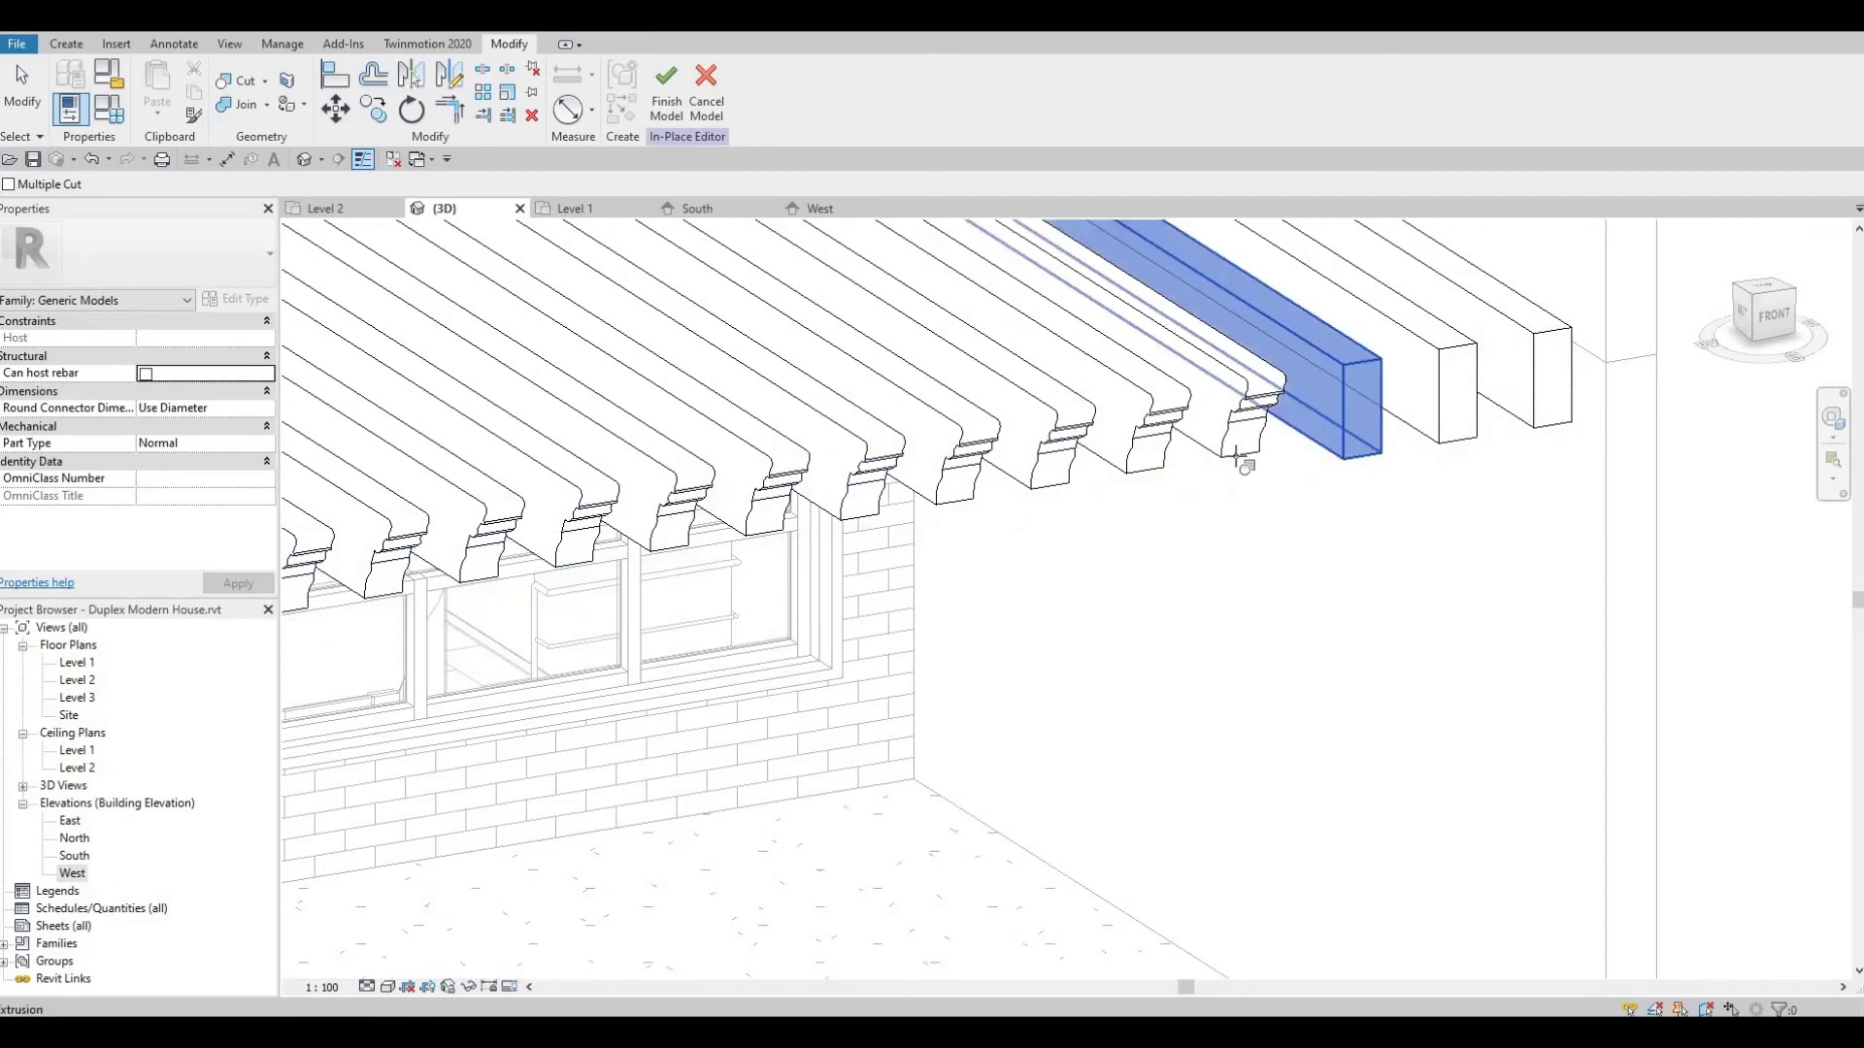
pyautogui.click(1427, 392)
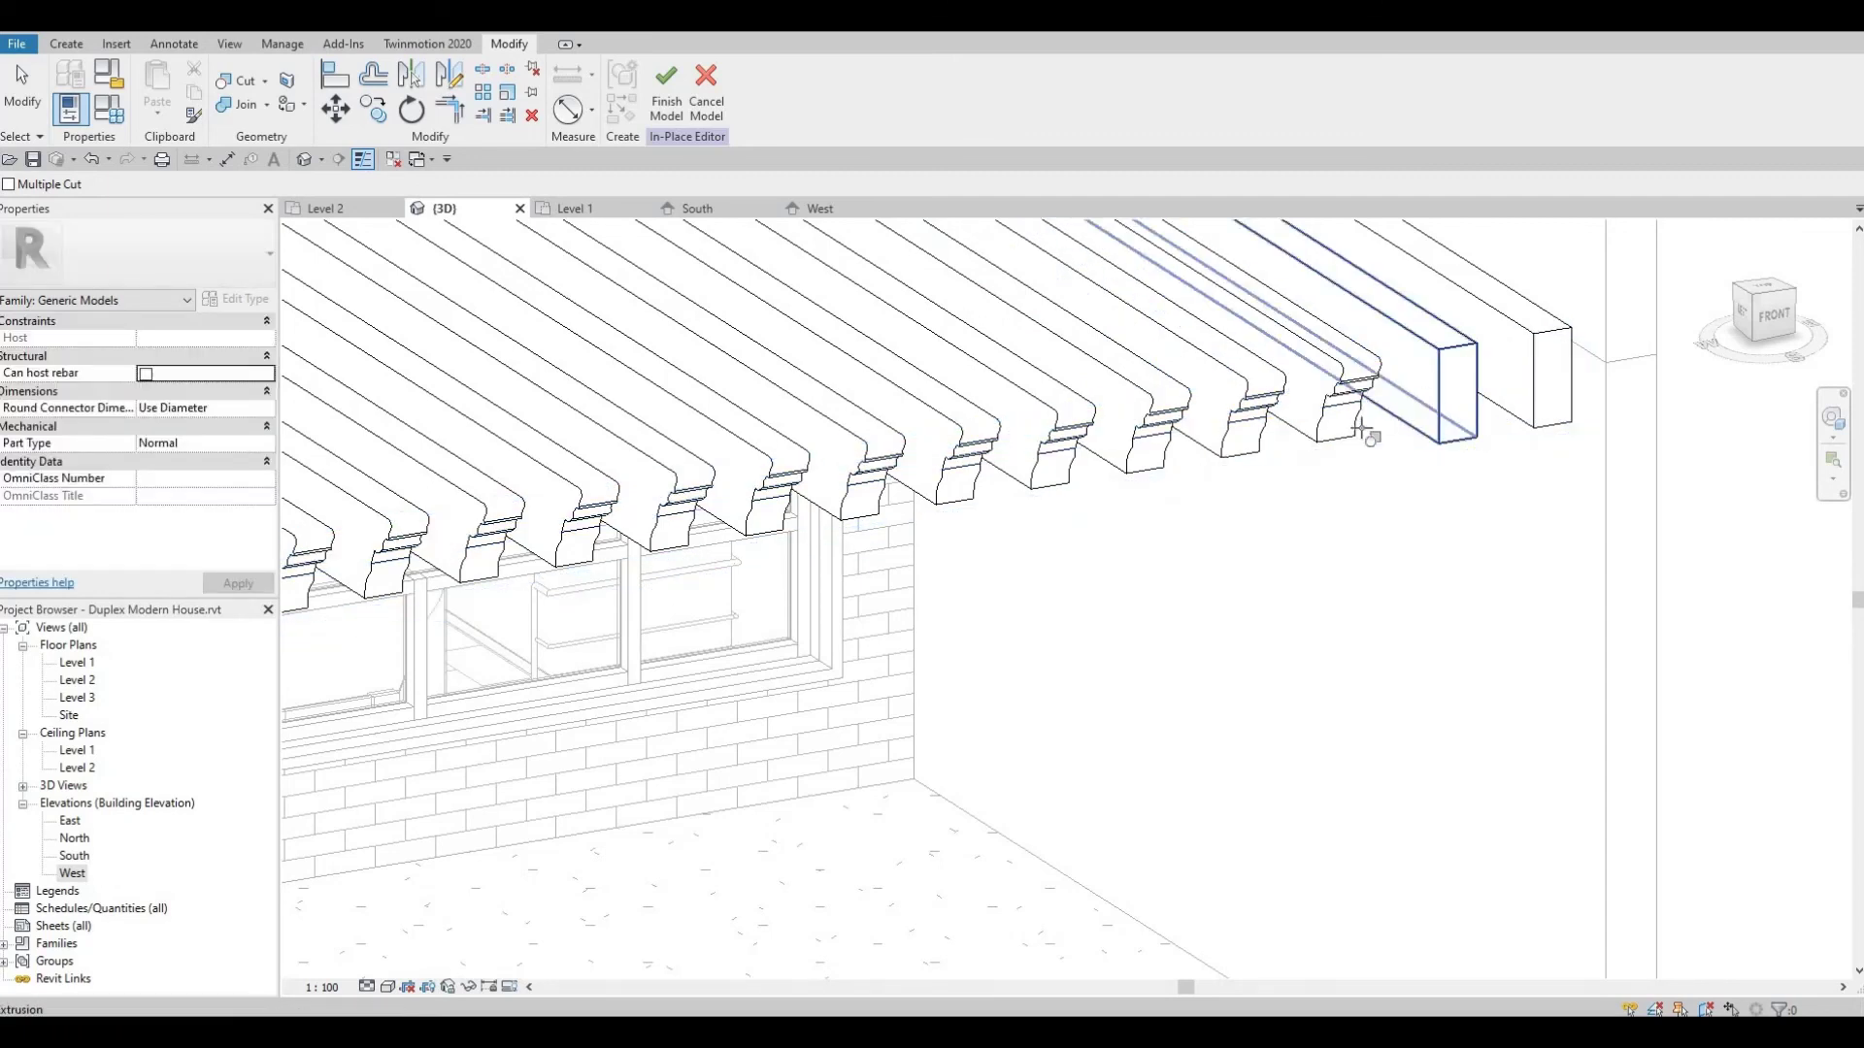
pyautogui.click(1446, 398)
pyautogui.click(1520, 377)
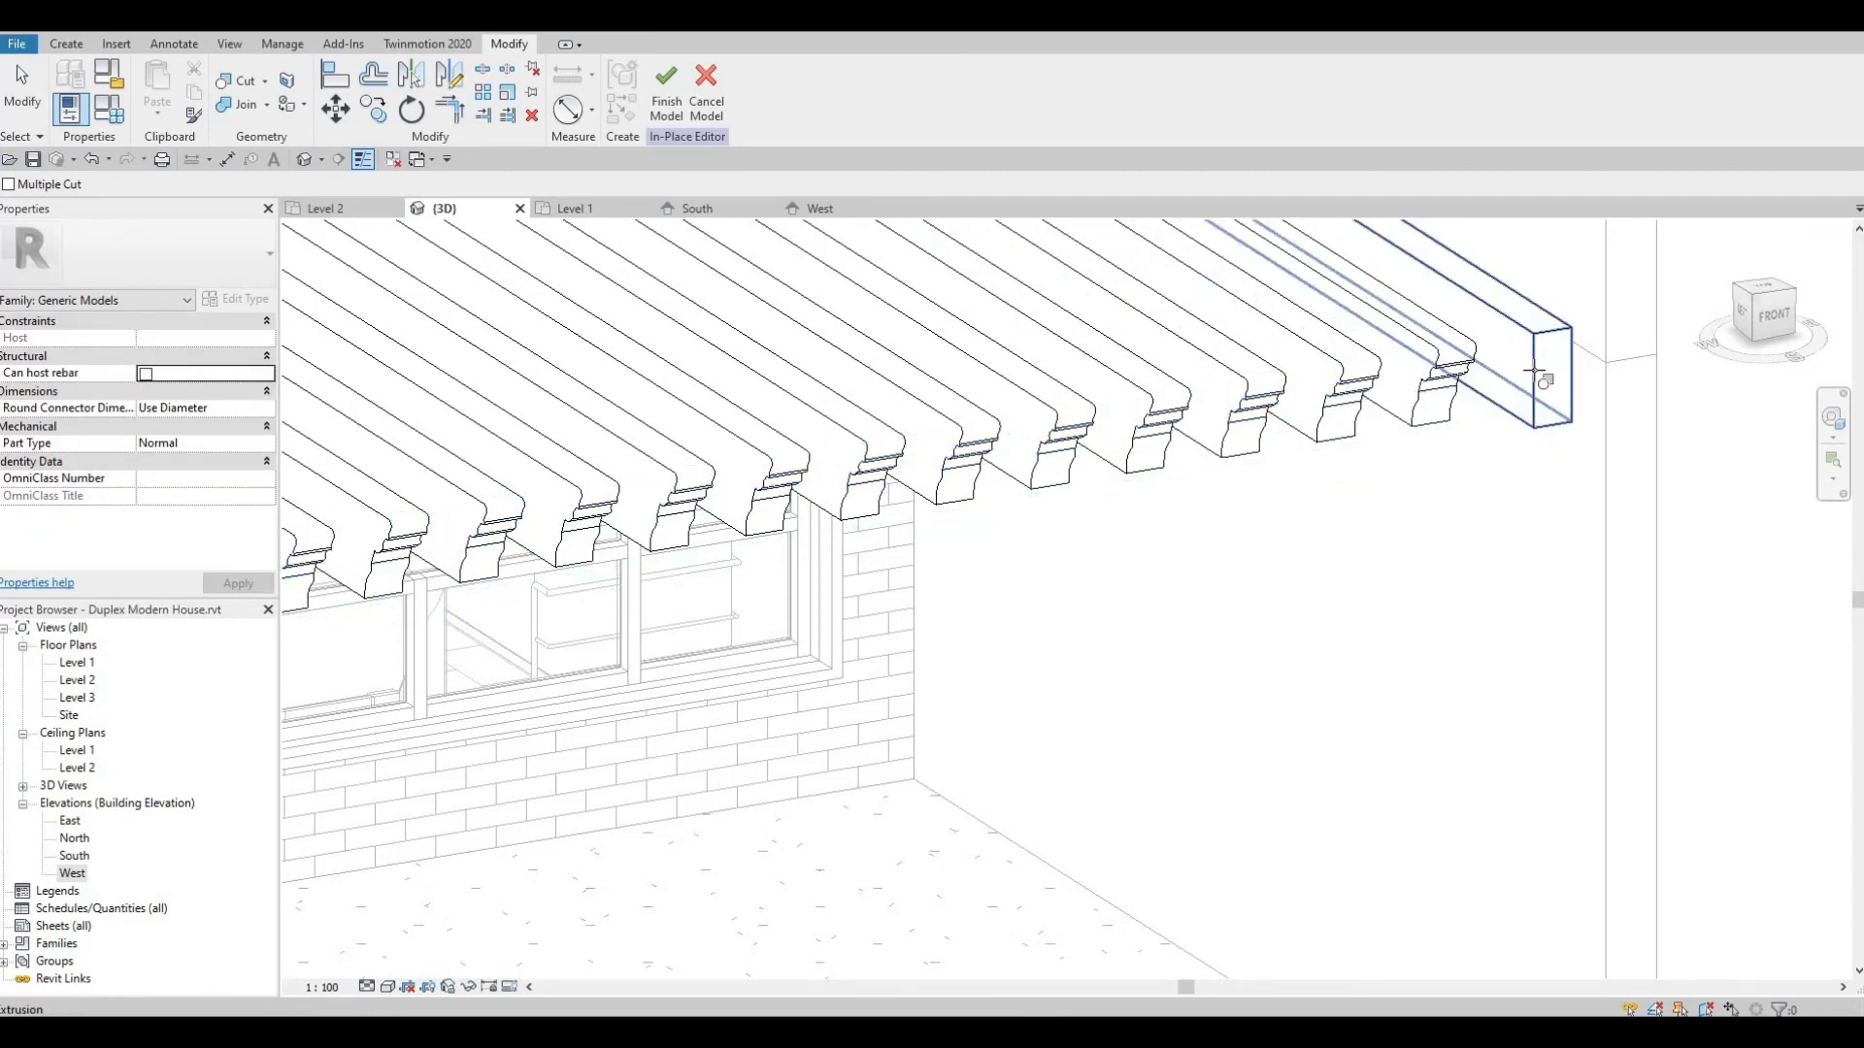
pyautogui.click(1470, 420)
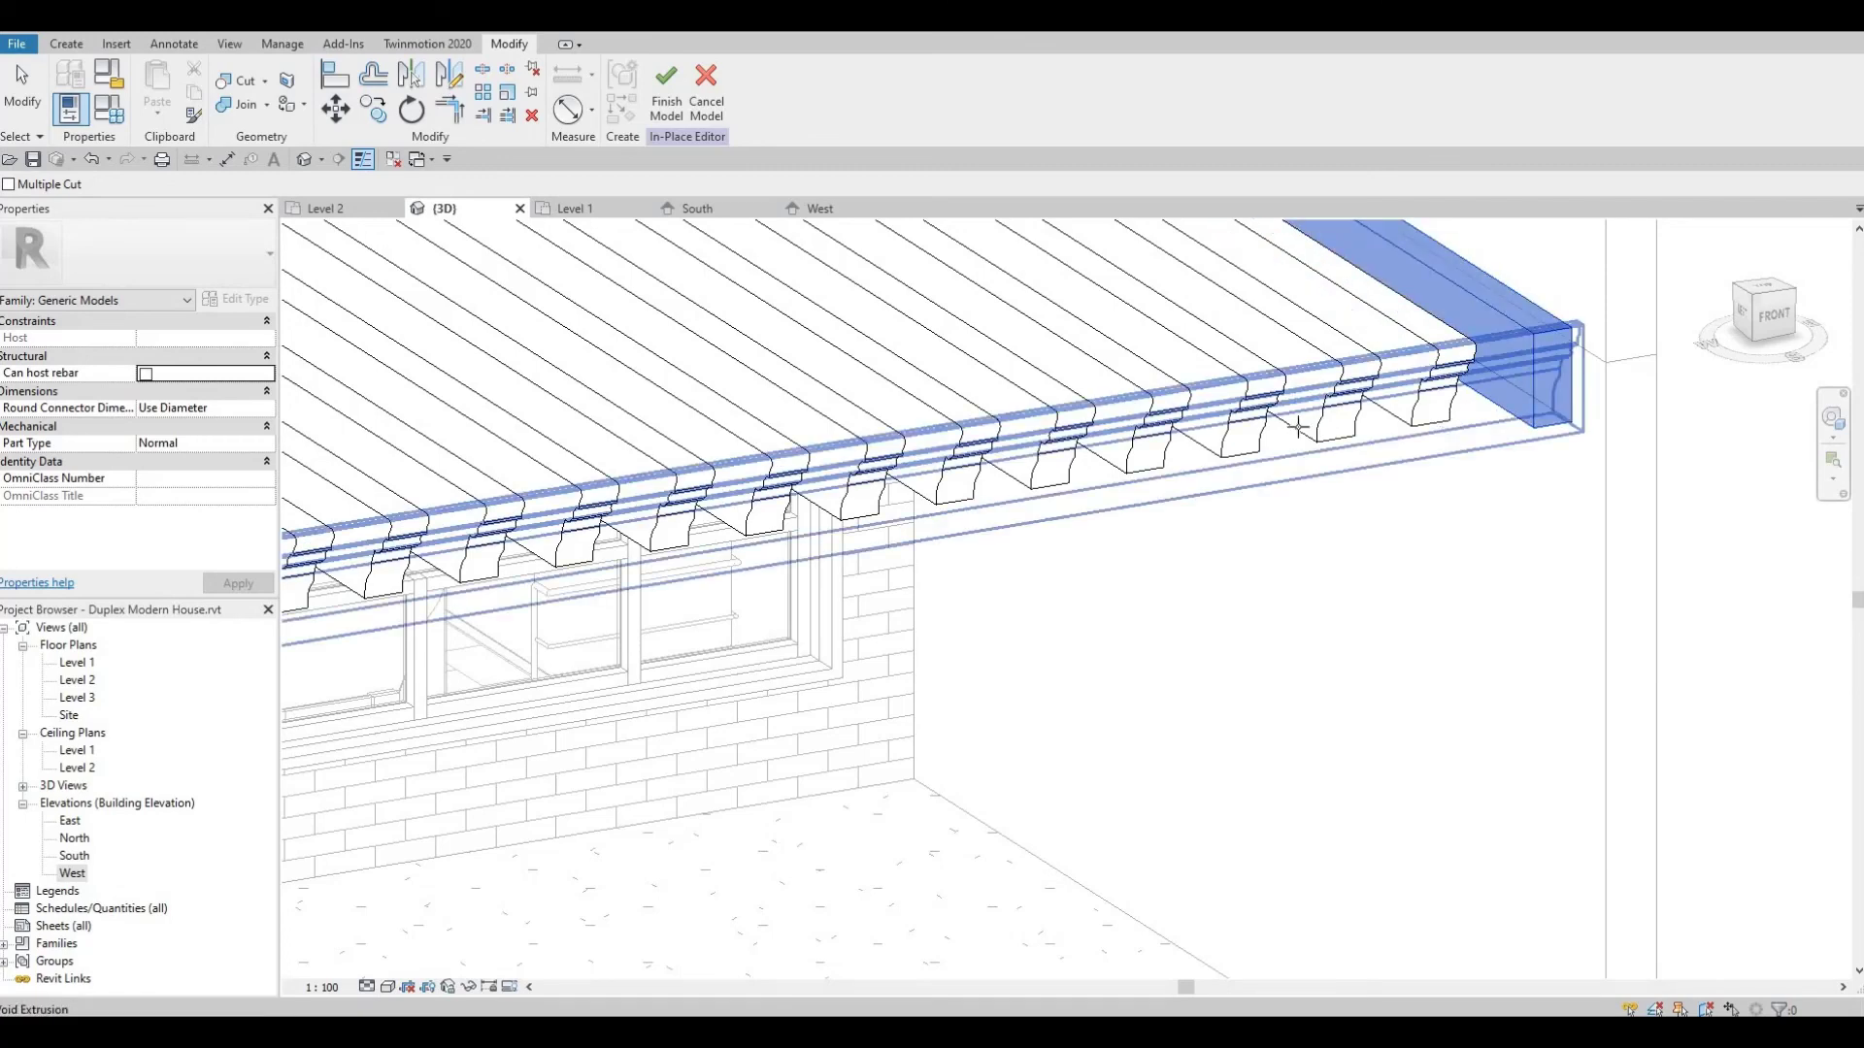
pyautogui.click(1453, 429)
pyautogui.moveTo(1453, 429)
pyautogui.keyDown('shift'); pyautogui.mouseDown(button='middle')
pyautogui.moveTo(1246, 406)
pyautogui.moveTo(1145, 457)
pyautogui.mouseUp(button='middle'); pyautogui.keyUp('shift')
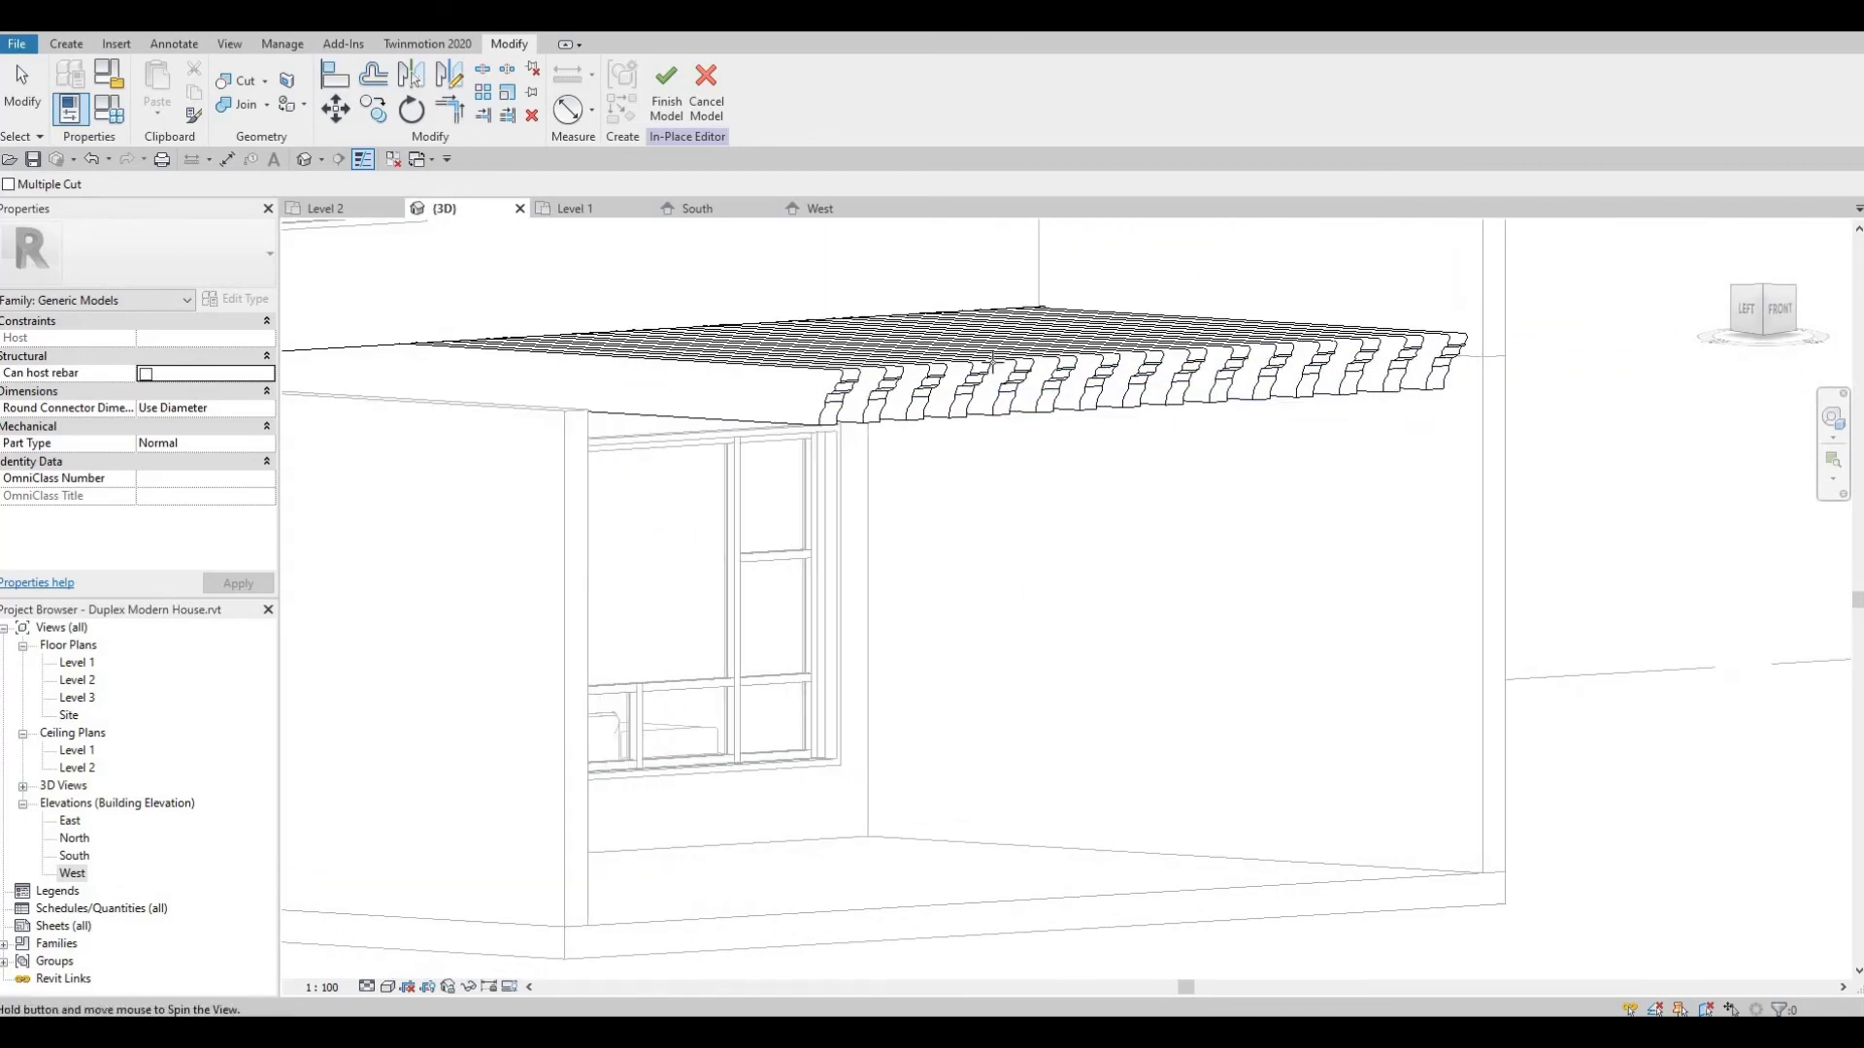
# Finish the in-place canopy model, then orbit and zoom to a front-left view of the house
pyautogui.click(670, 102)
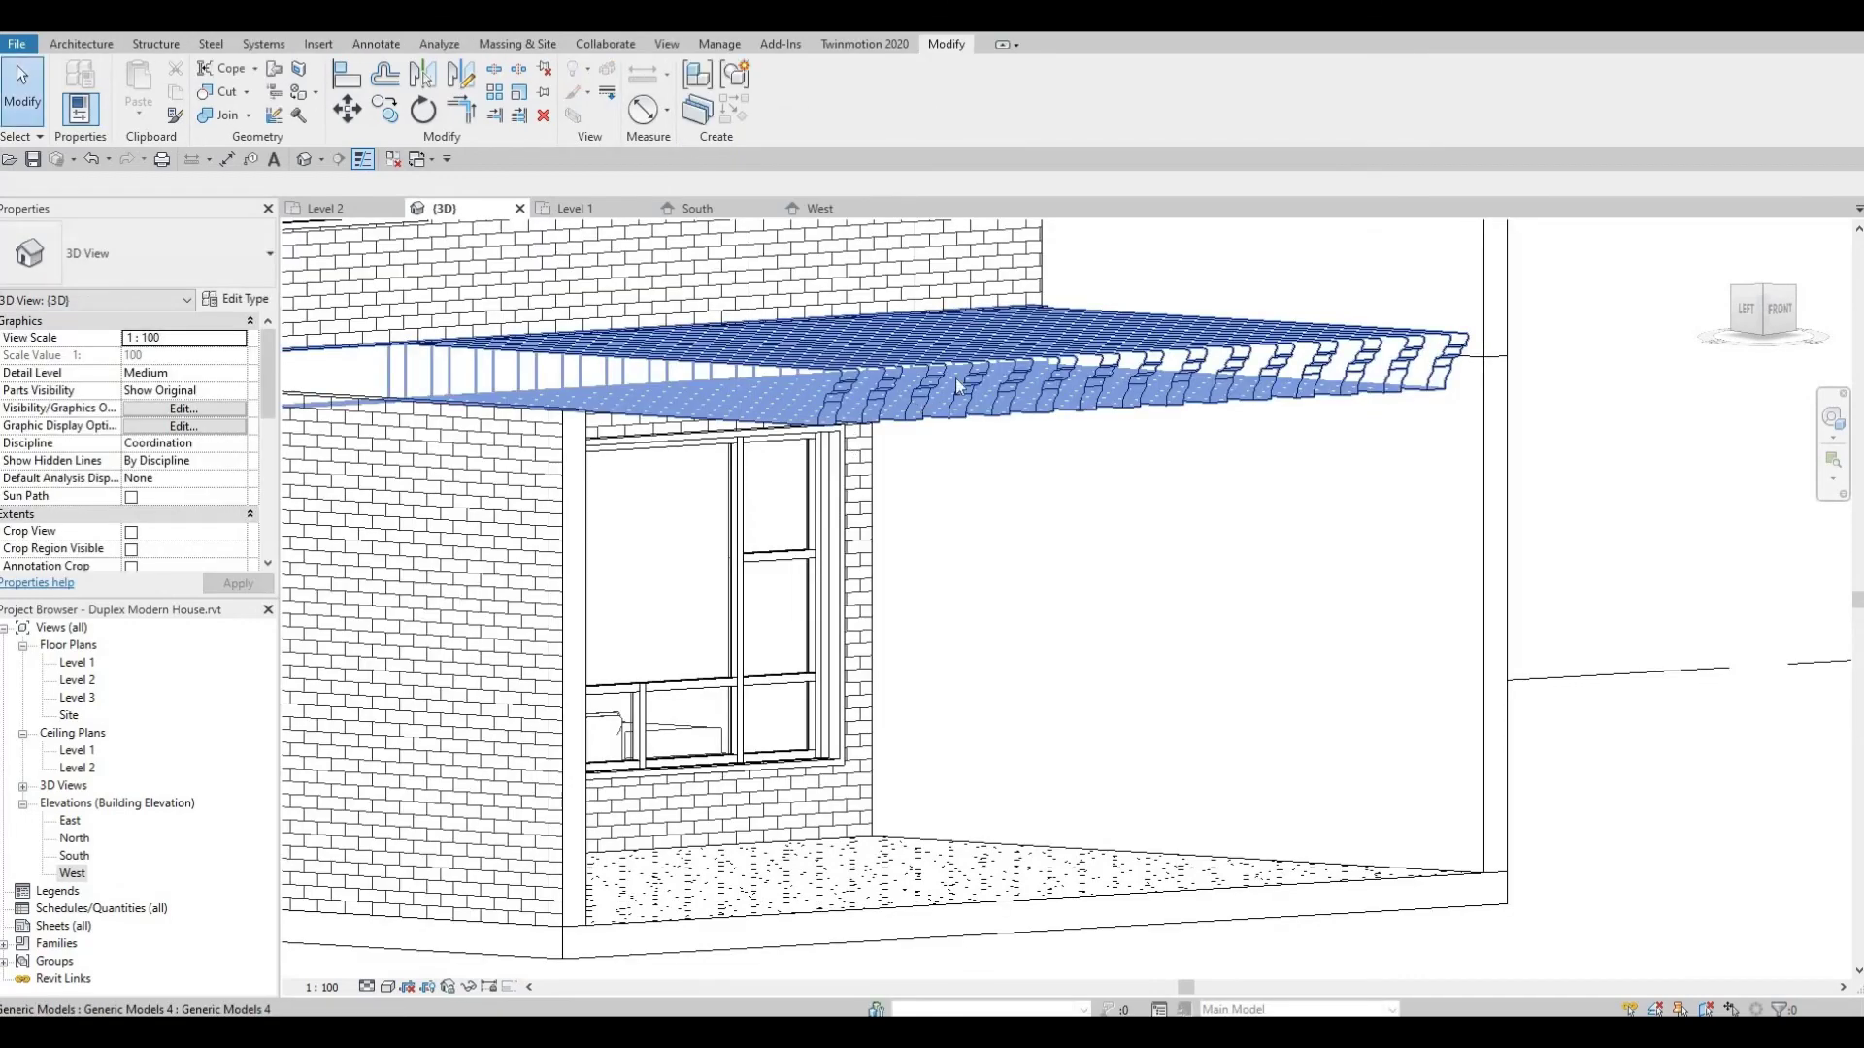
pyautogui.keyDown('shift'); pyautogui.moveTo(955, 376); pyautogui.dragTo(851, 492, button='middle'); pyautogui.keyUp('shift')
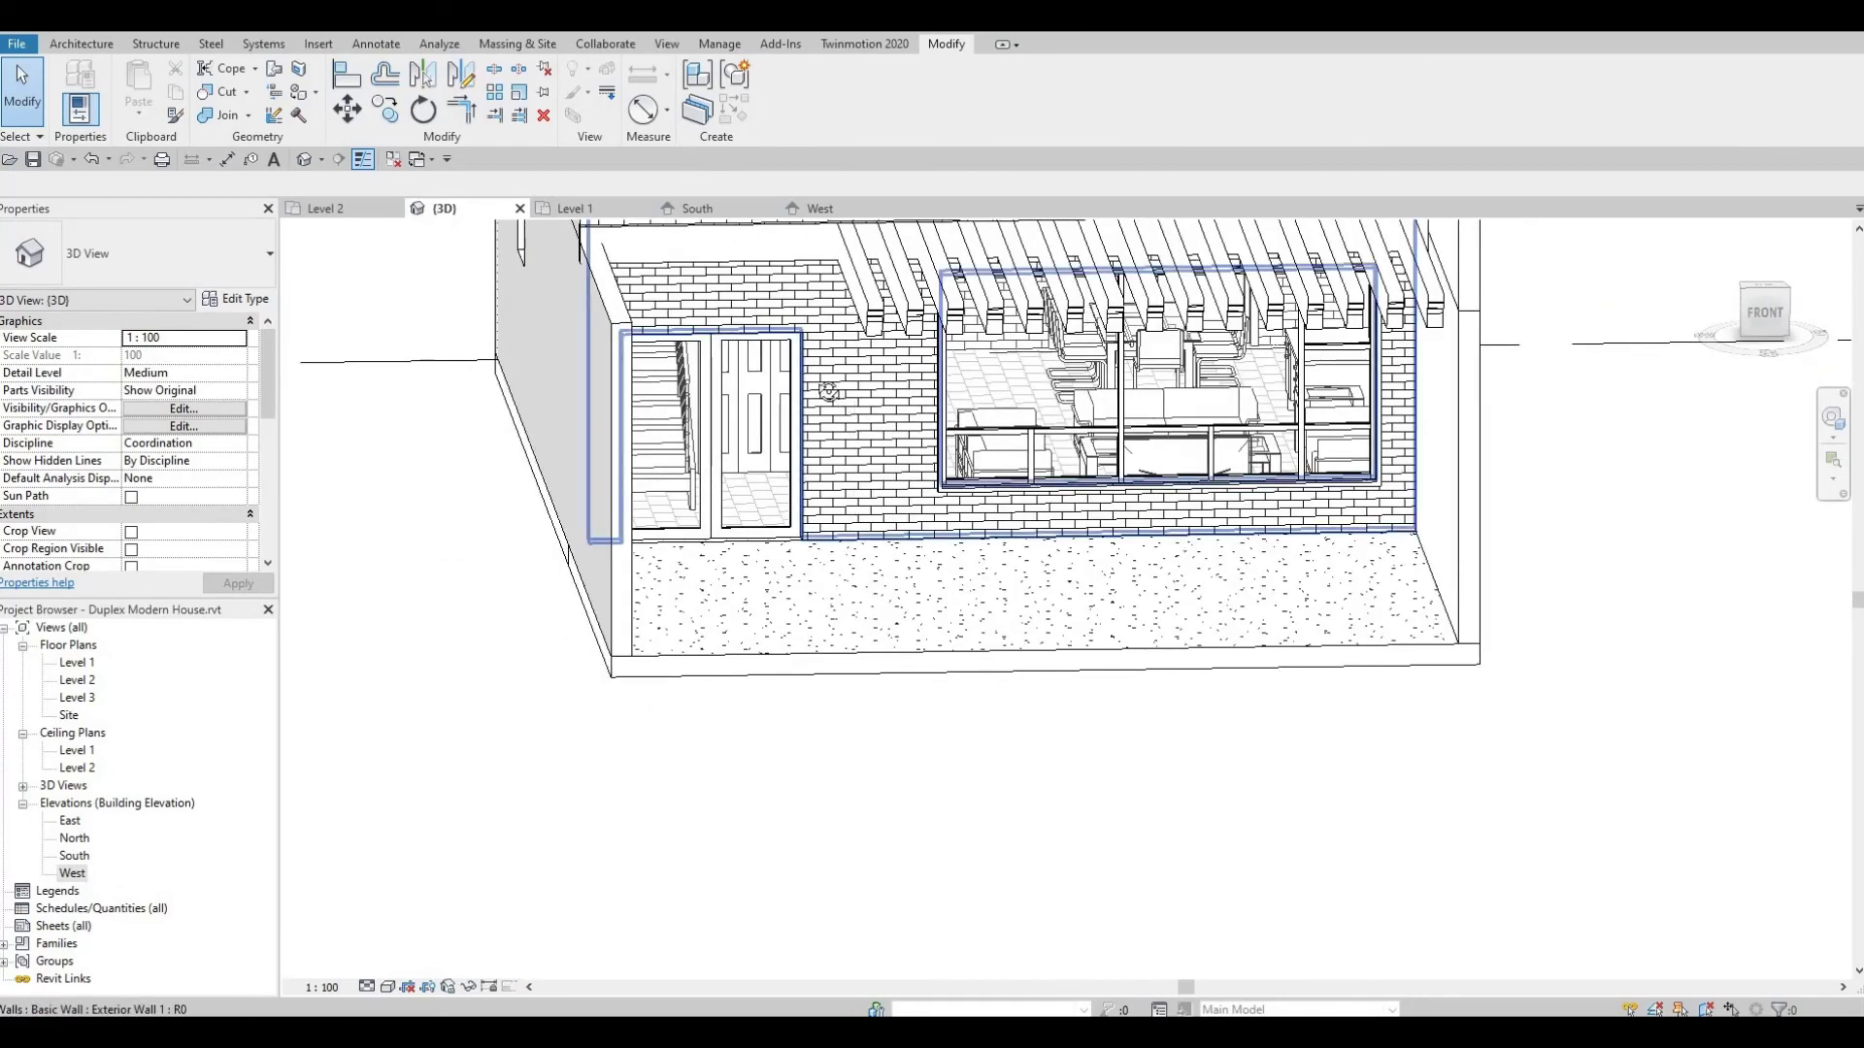
pyautogui.keyDown('shift'); pyautogui.moveTo(828, 391); pyautogui.dragTo(1004, 339, button='middle'); pyautogui.keyUp('shift')
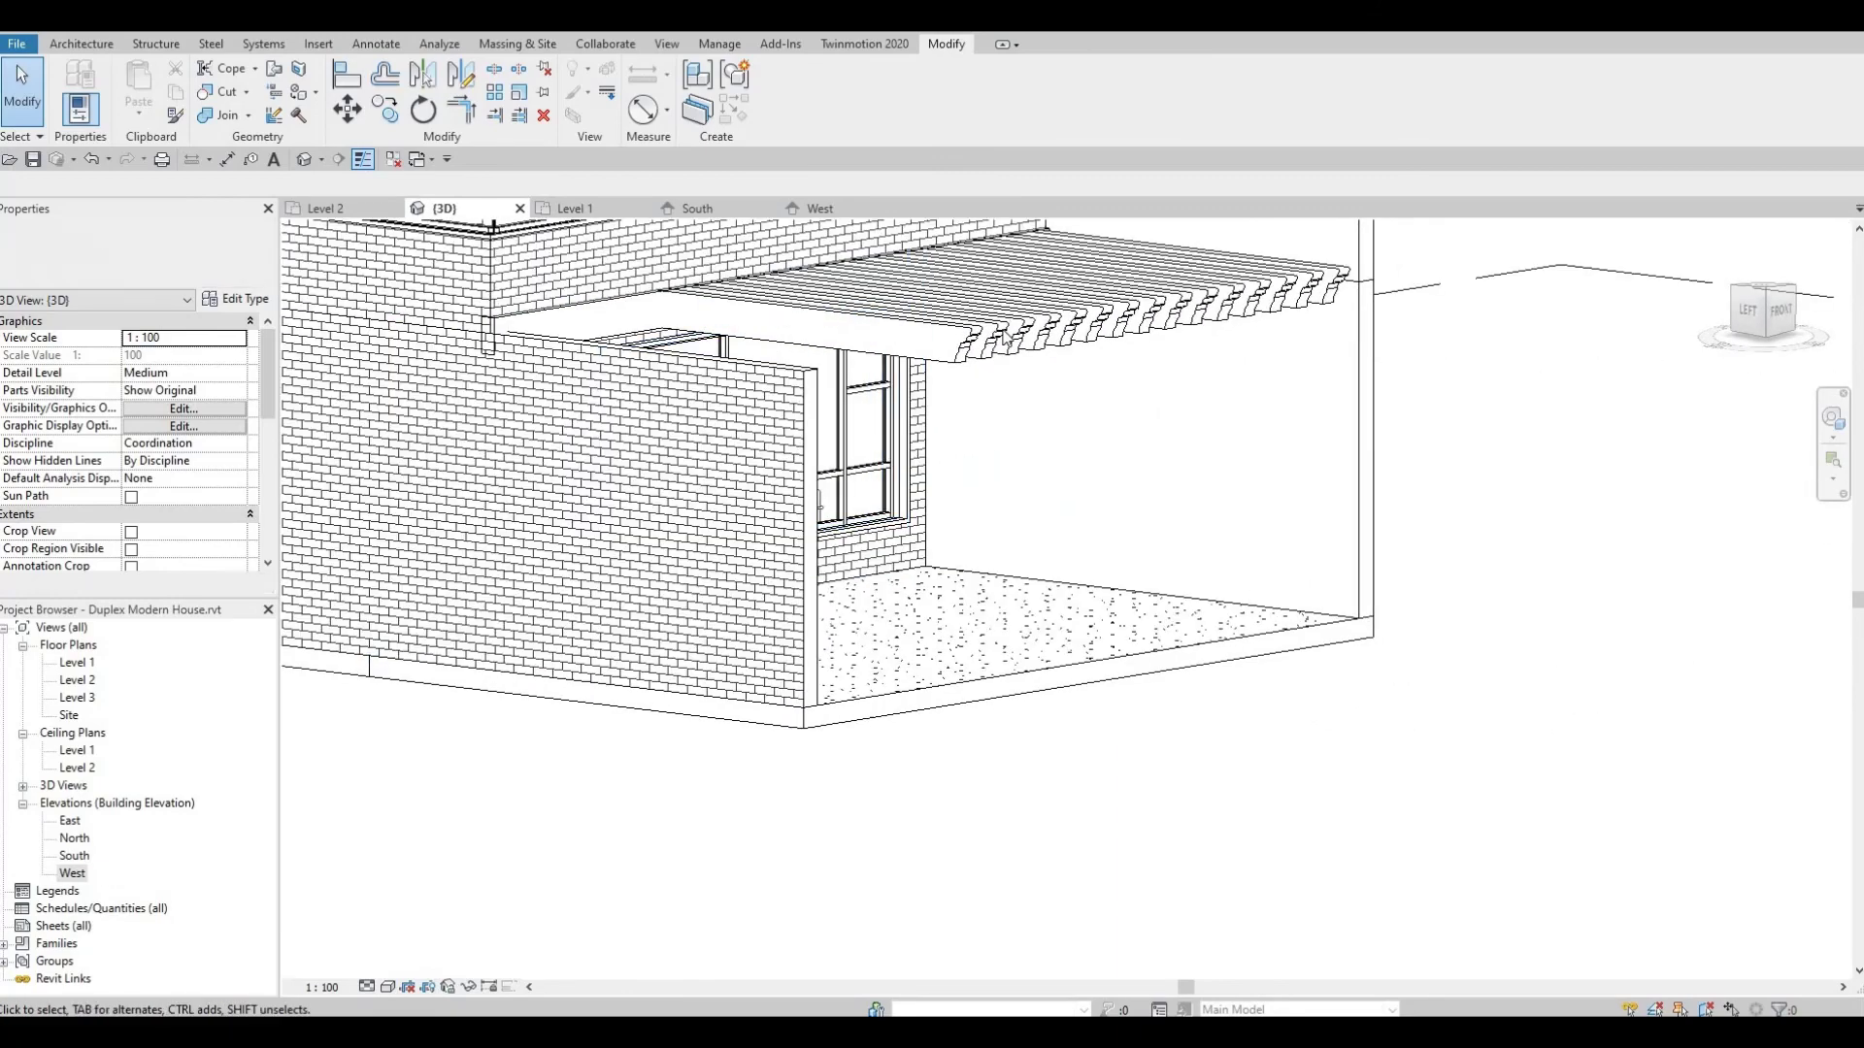
pyautogui.scroll(5, 1056, 369)
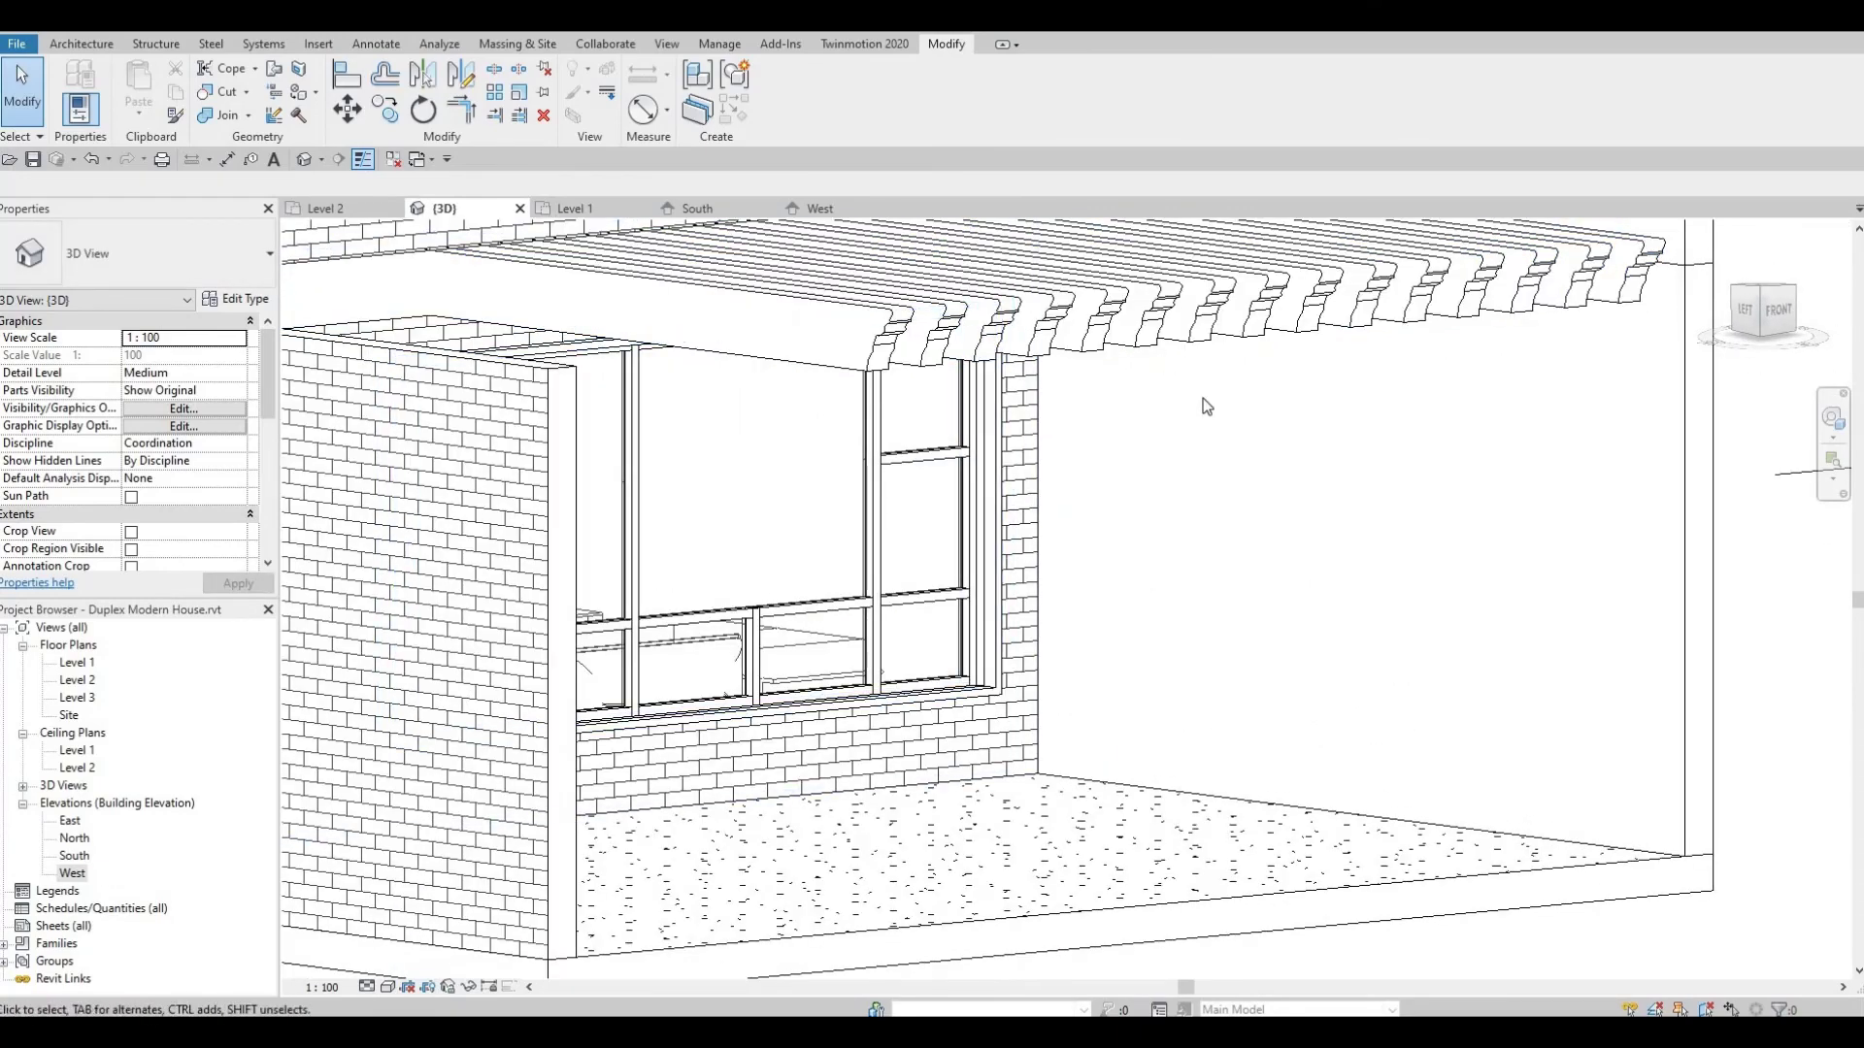
pyautogui.scroll(-4, 1204, 404)
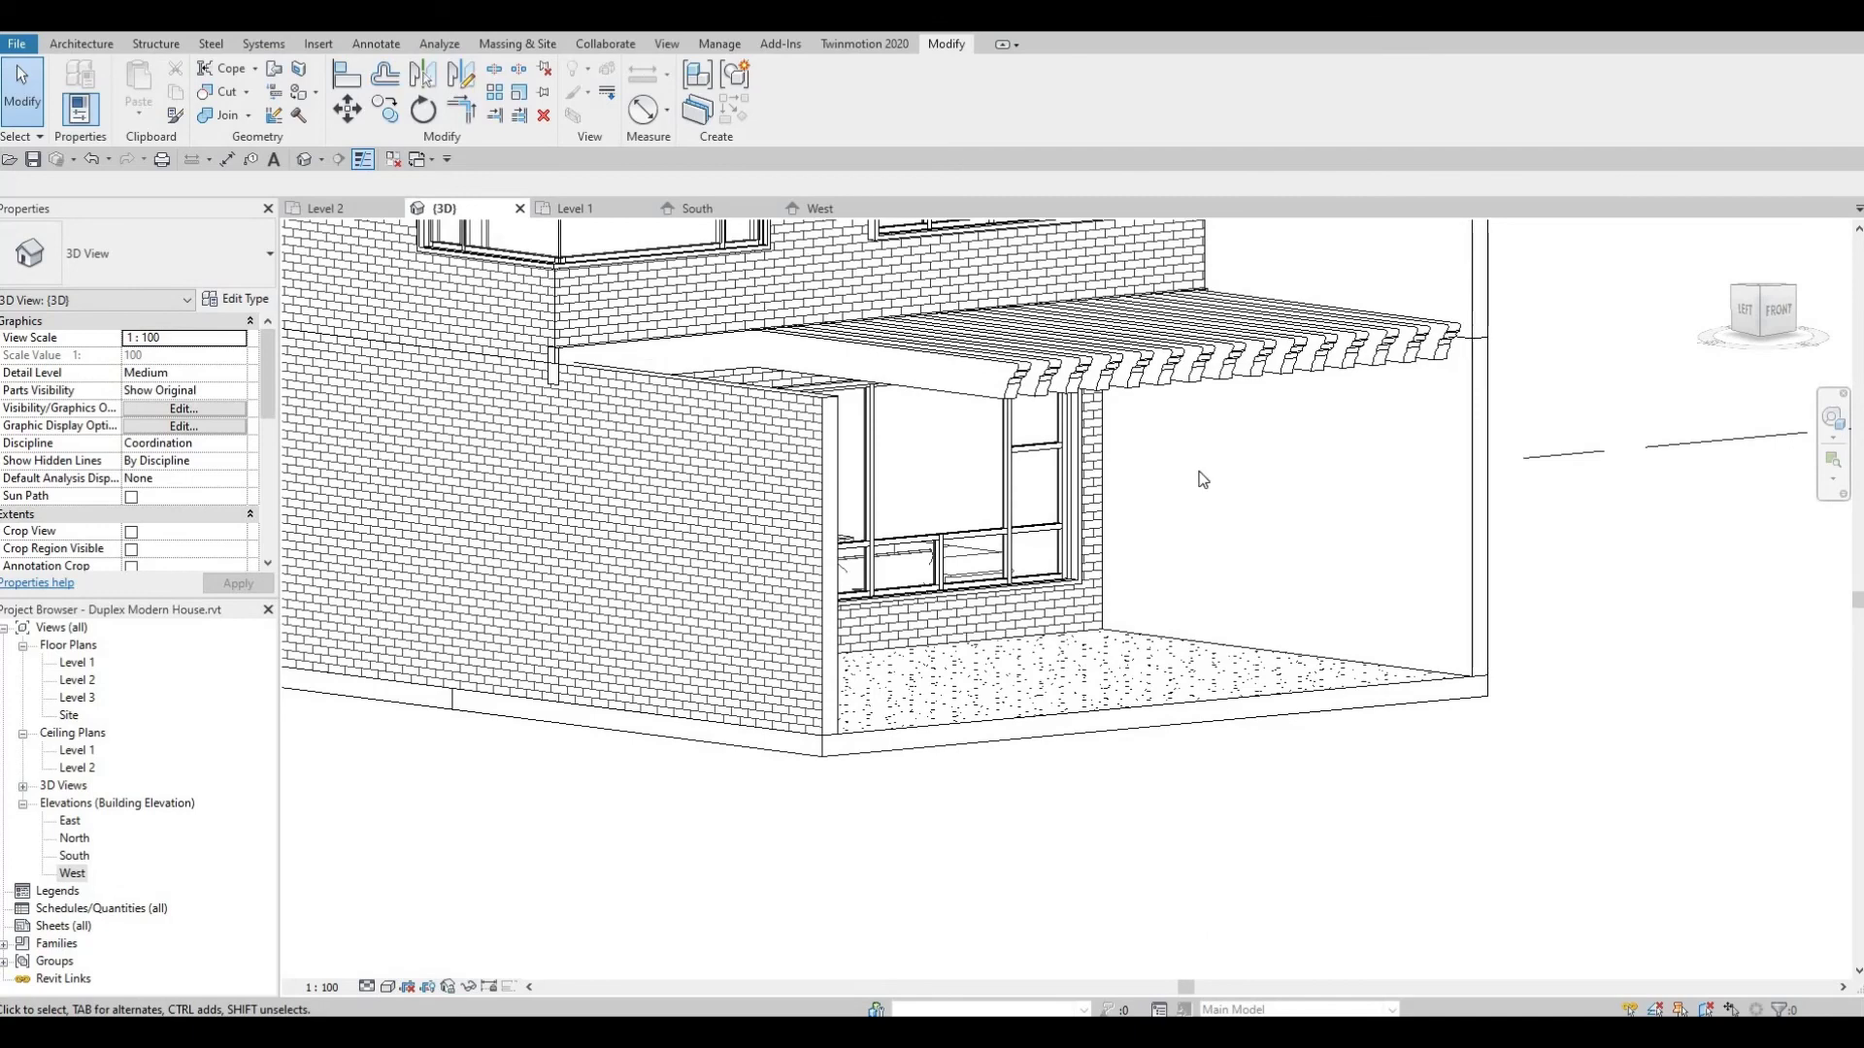
pyautogui.scroll(-2, 1203, 485)
pyautogui.scroll(3, 1206, 505)
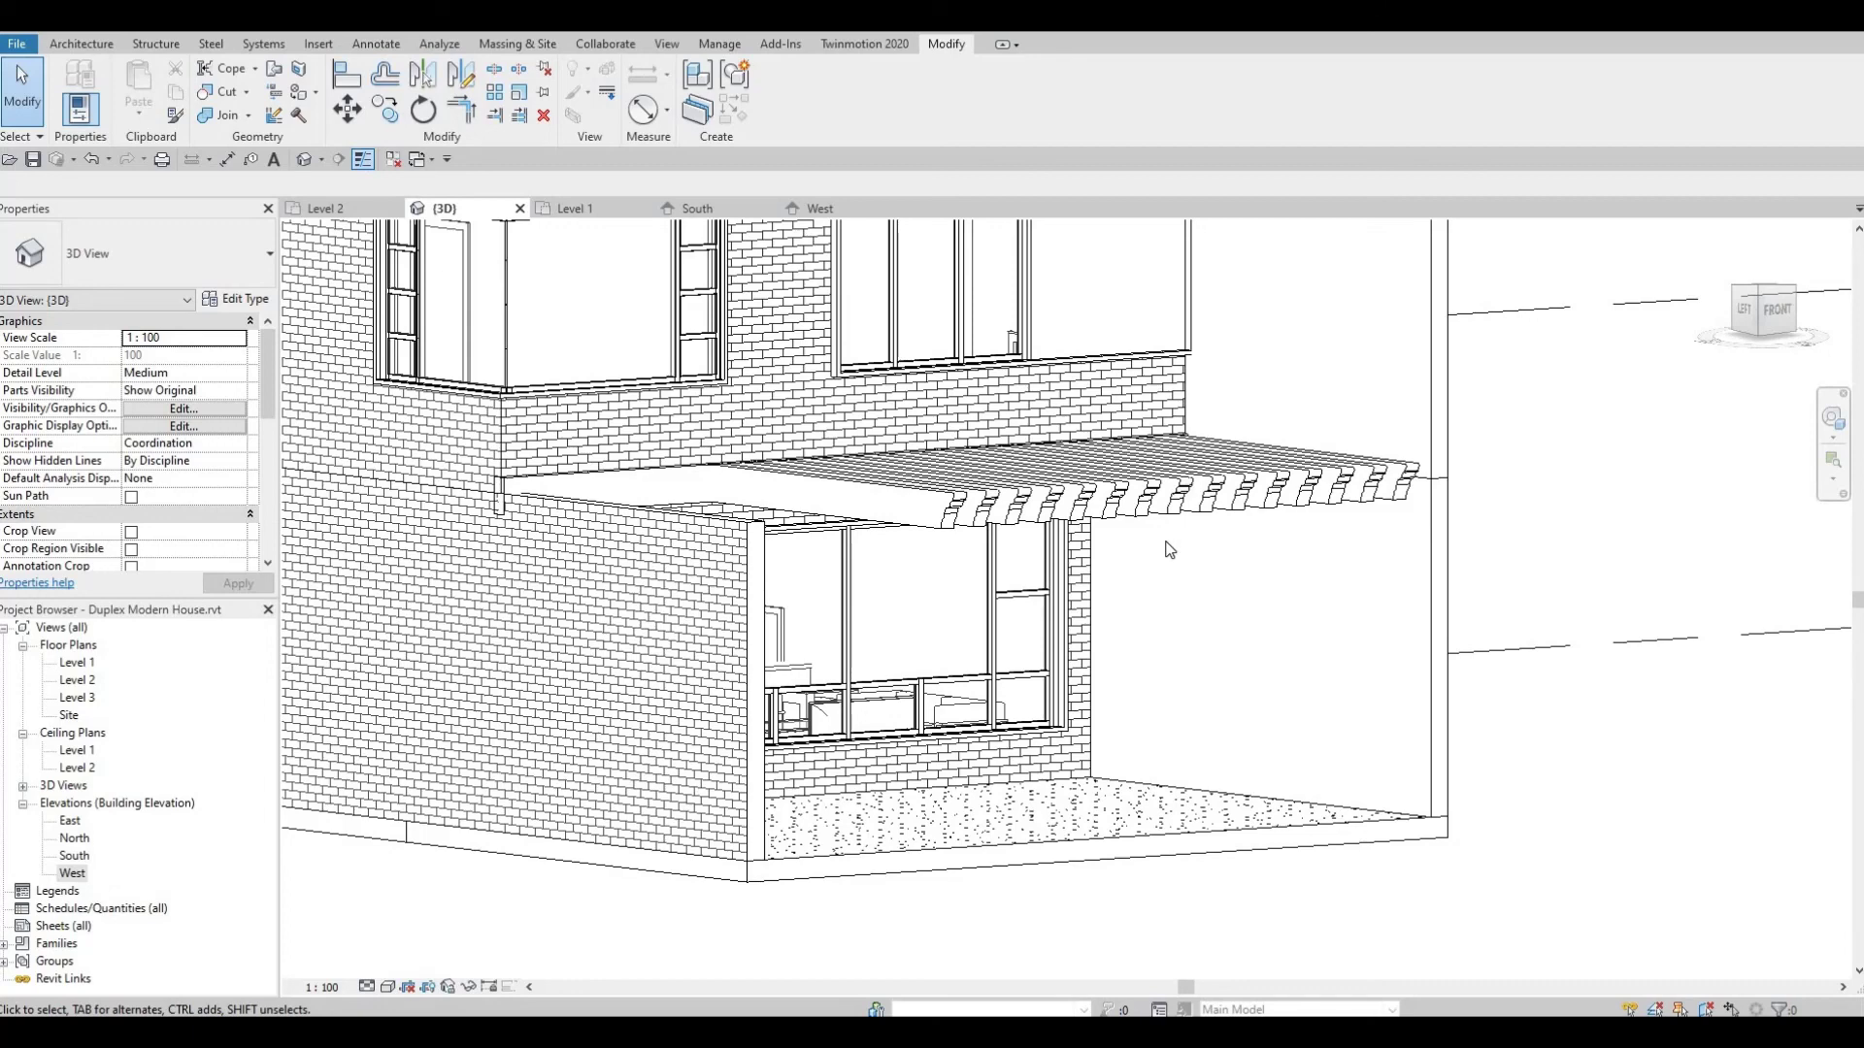
pyautogui.scroll(-3, 1168, 550)
pyautogui.keyDown('shift'); pyautogui.moveTo(1169, 553); pyautogui.dragTo(1134, 652, button='middle'); pyautogui.keyUp('shift')
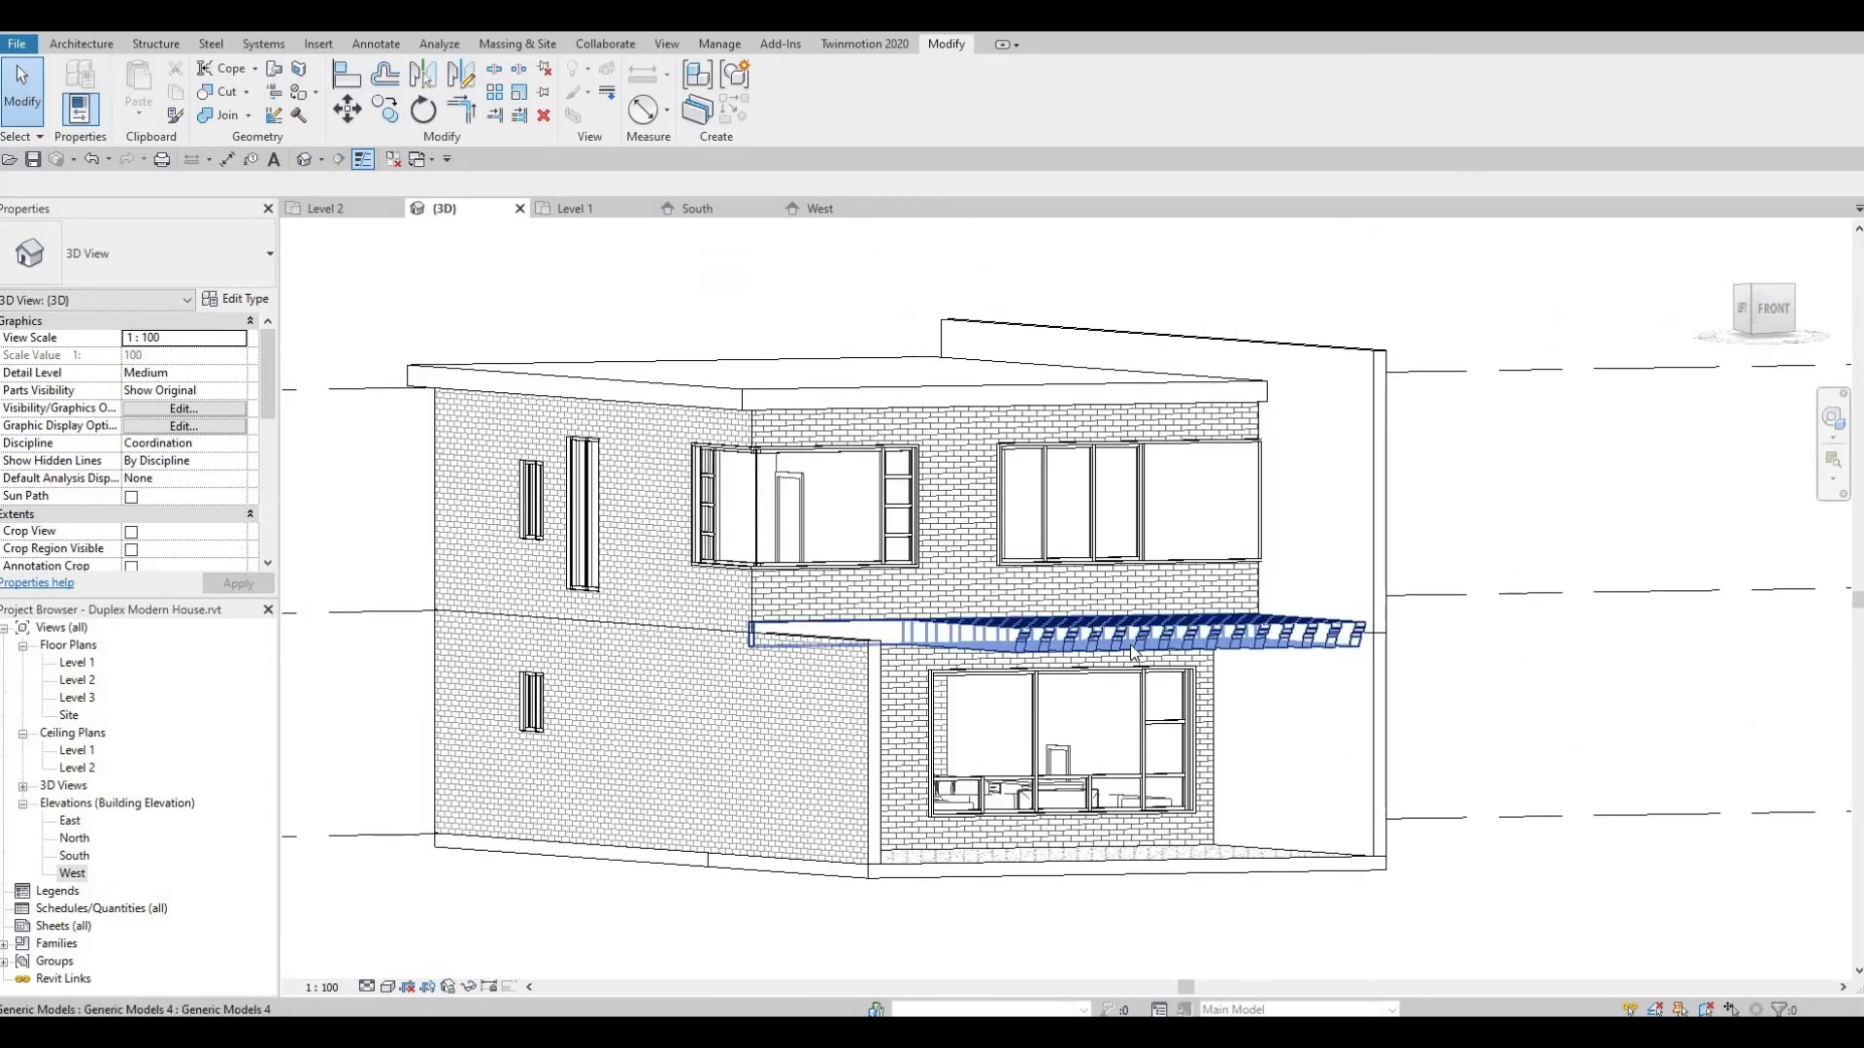